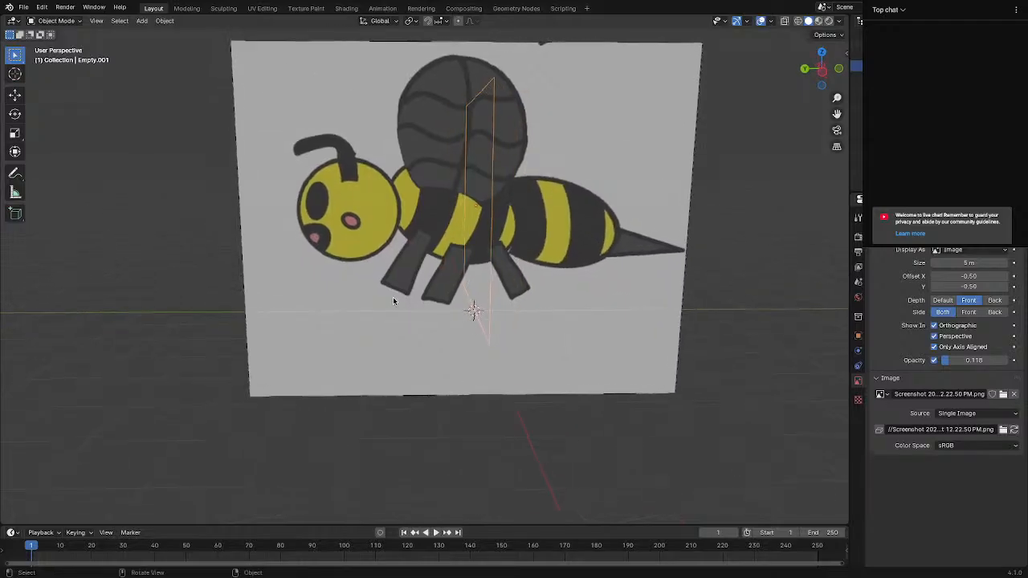
Examine the bee reference image from several angles and zoom levels
scroll(369, 299, down, 4)
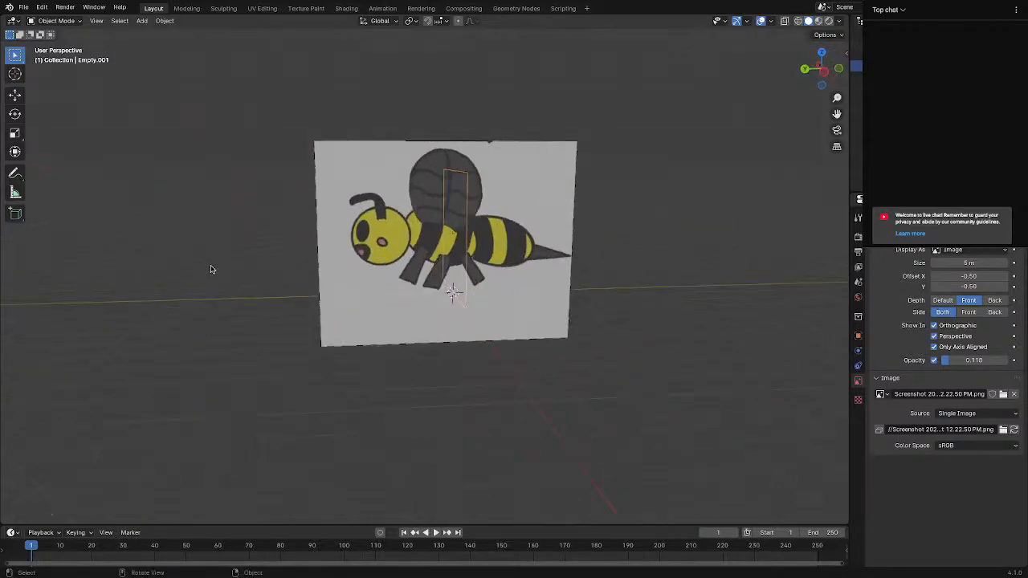
scroll(249, 264, down, 3)
scroll(294, 284, up, 5)
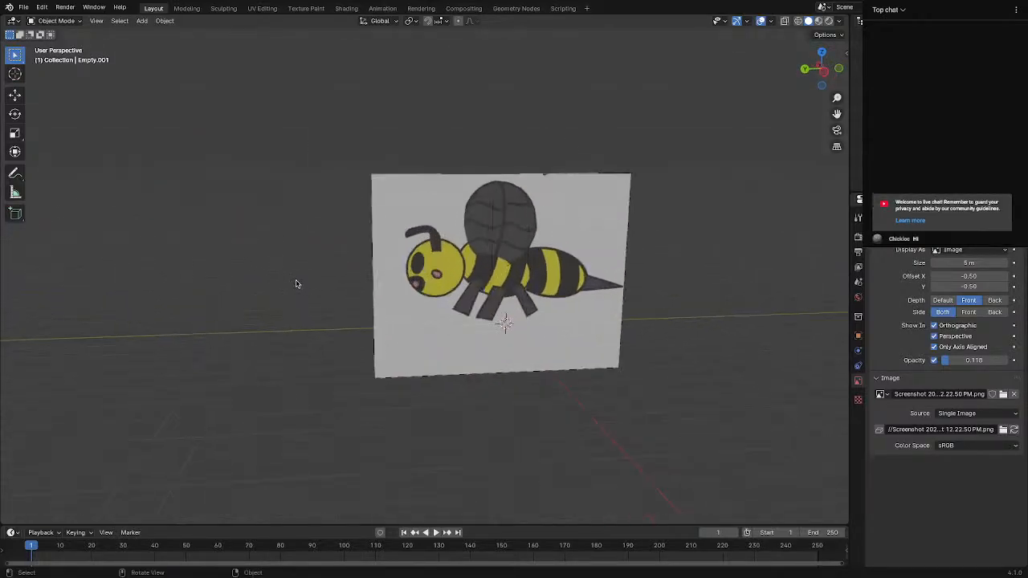
middle_drag(482, 261, 384, 235)
scroll(481, 256, up, 2)
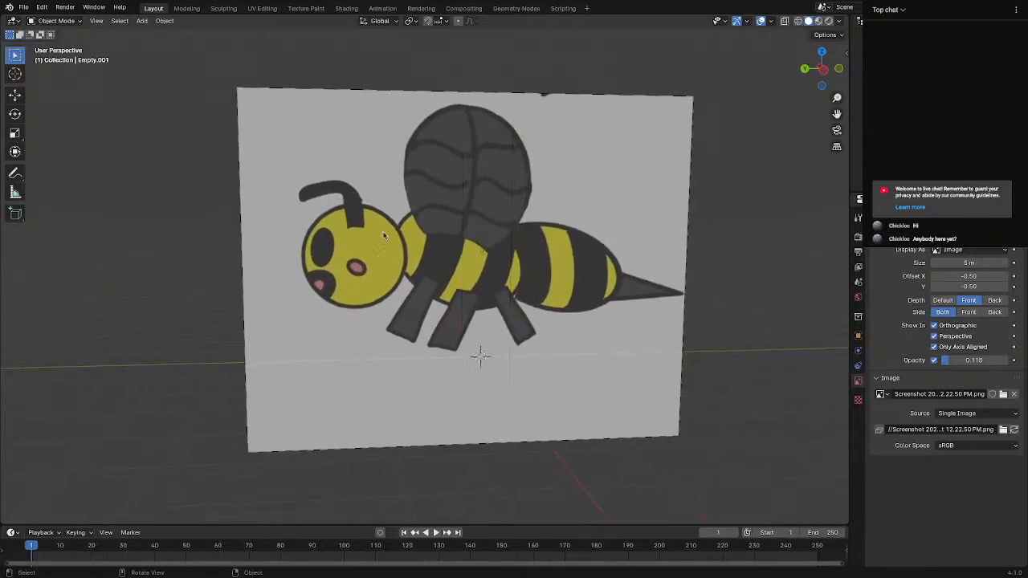
shift+middle_drag(407, 196, 302, 200)
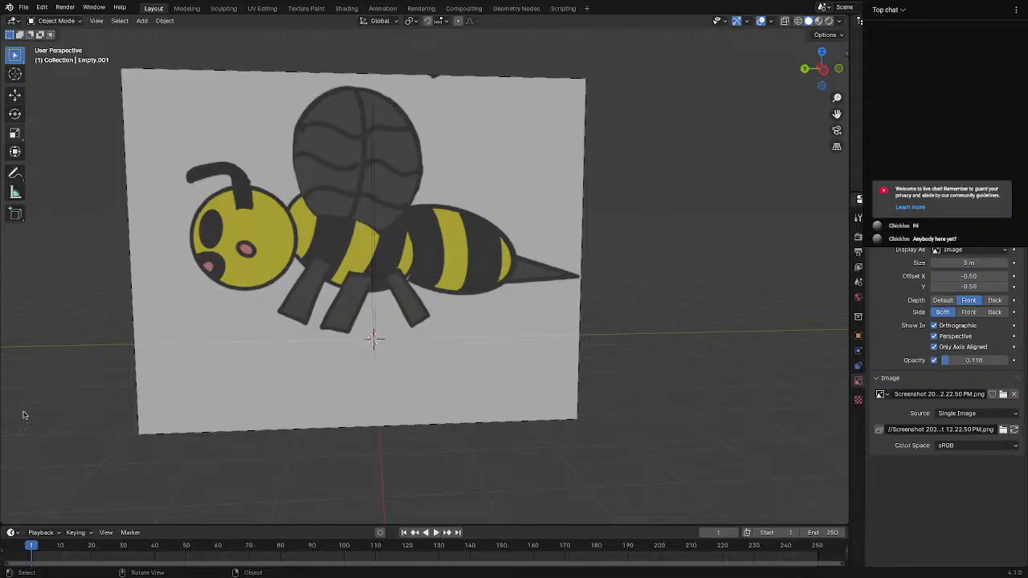
middle_drag(140, 337, 210, 194)
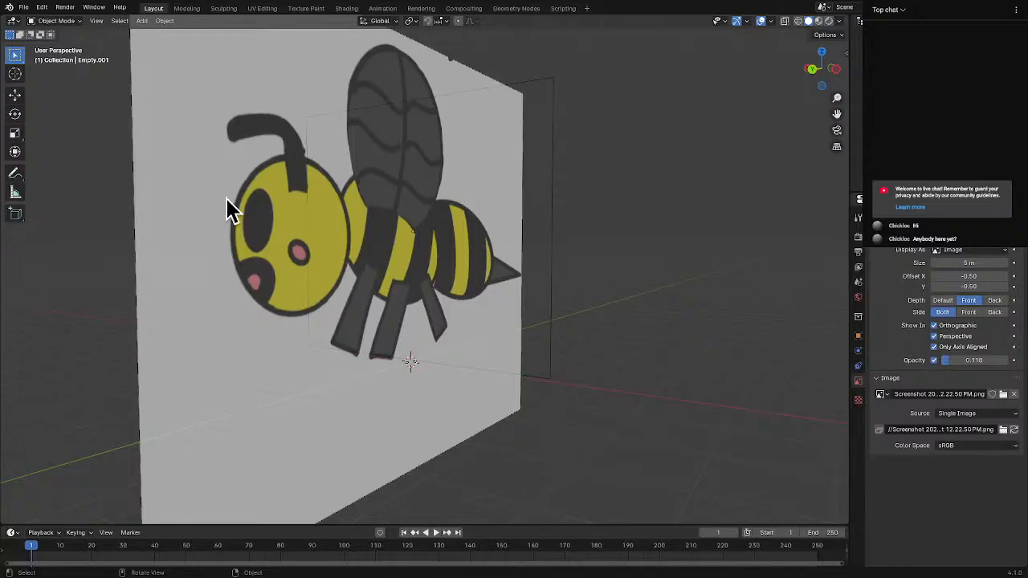
middle_drag(226, 200, 392, 219)
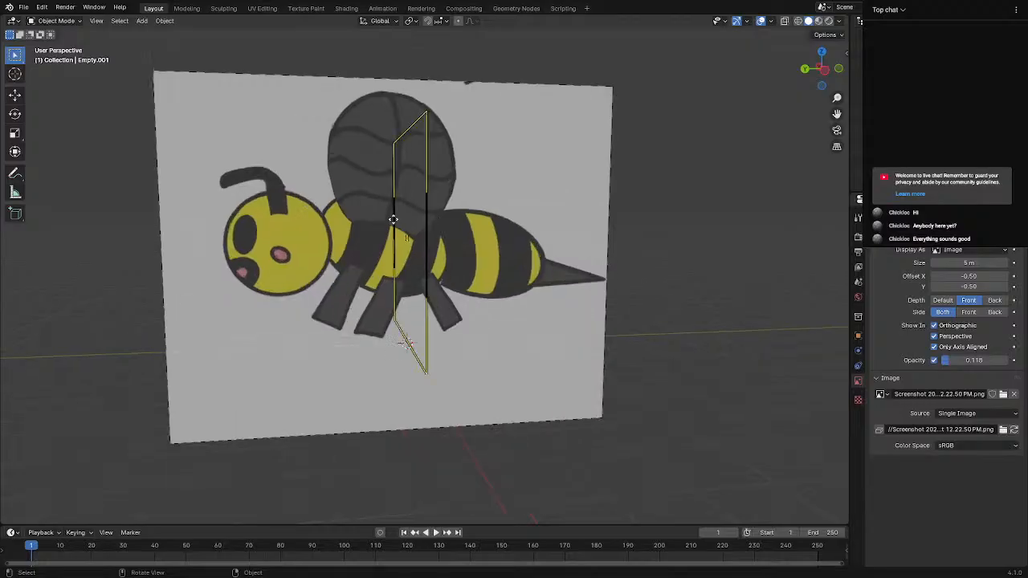
scroll(393, 220, up, 1)
click(463, 228)
middle_drag(450, 244, 401, 252)
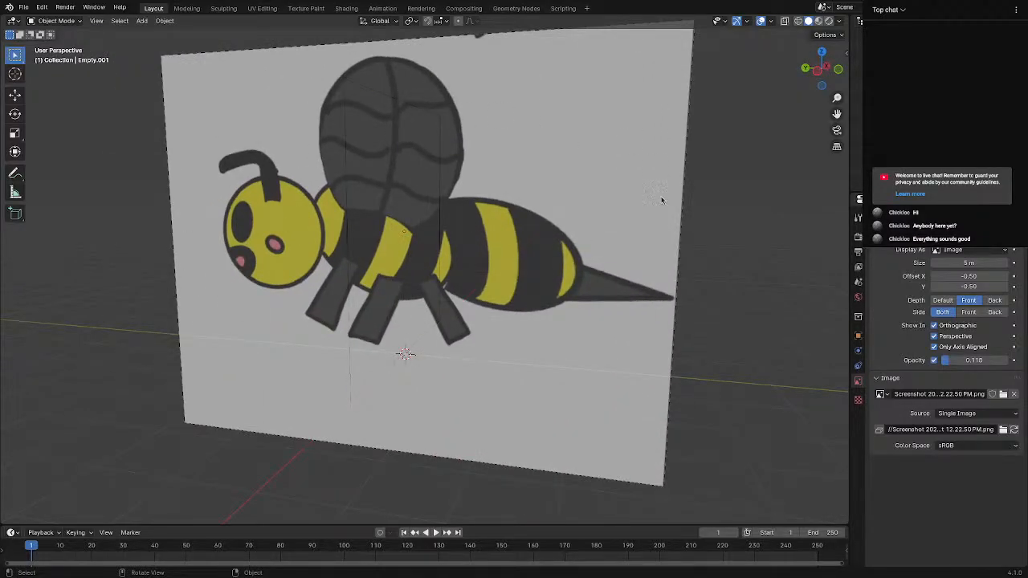
shift+middle_drag(722, 211, 633, 217)
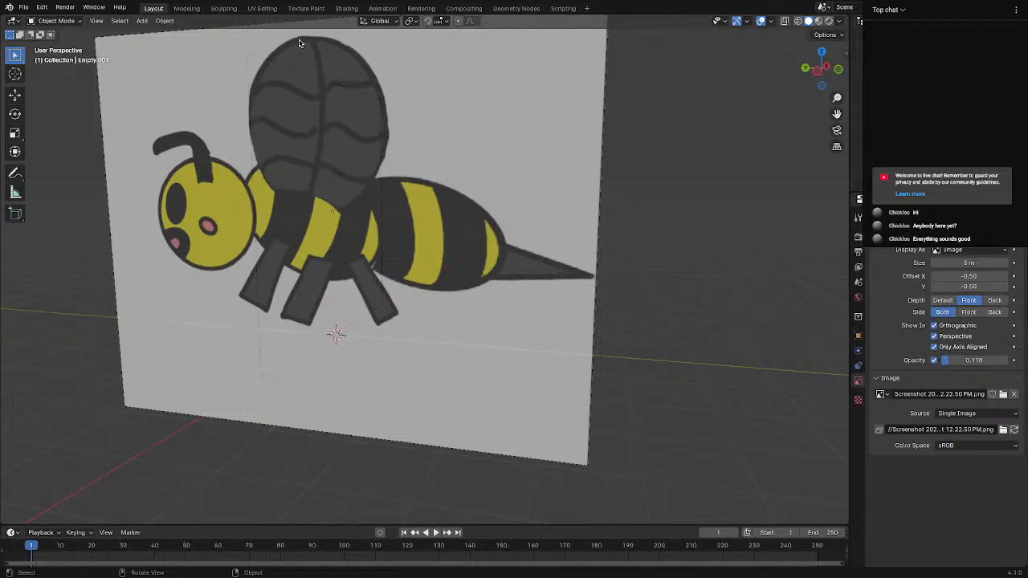
click(253, 204)
click(467, 135)
middle_drag(351, 195, 385, 187)
scroll(407, 181, up, 4)
scroll(386, 186, up, 1)
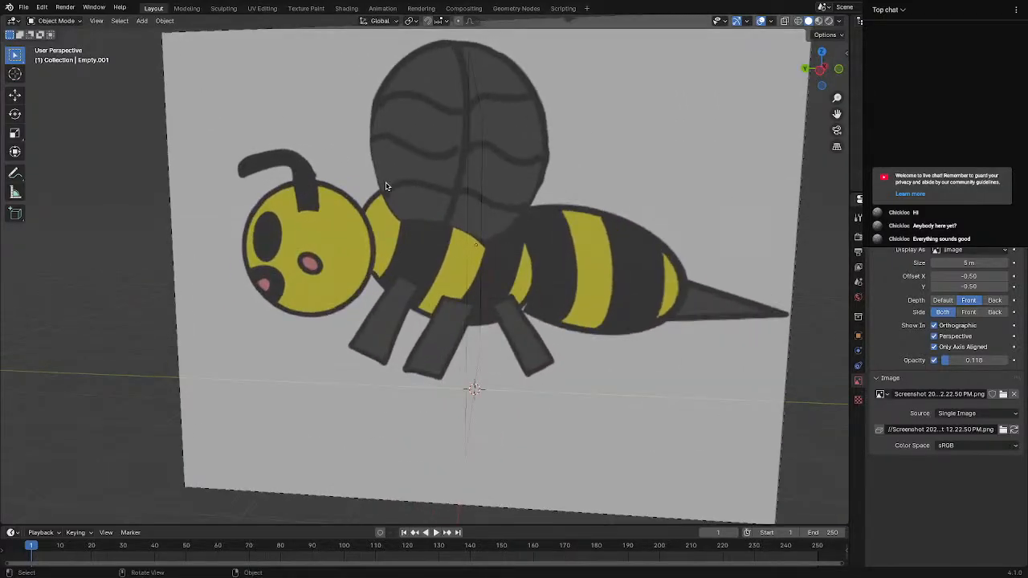
scroll(385, 187, down, 1)
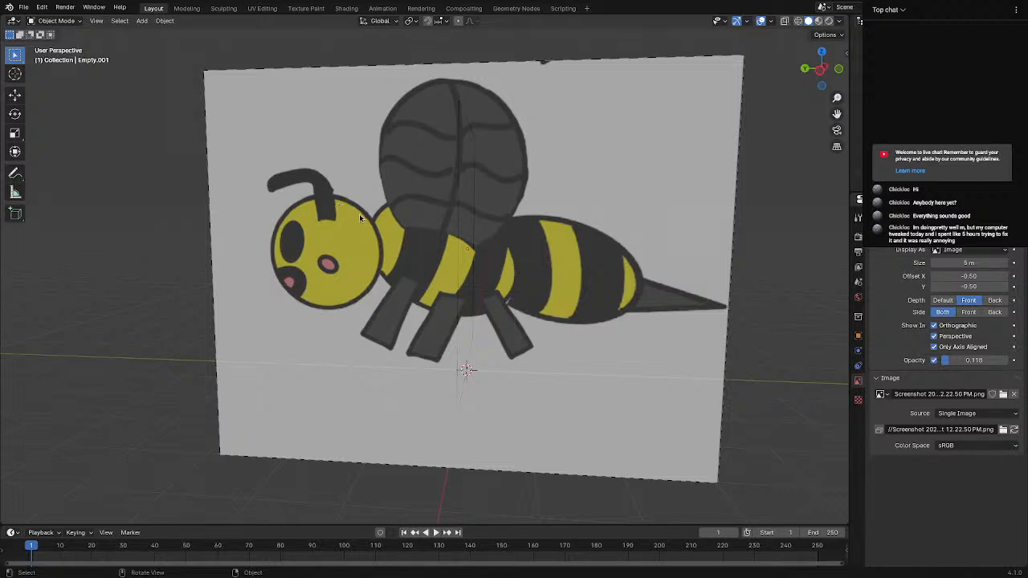
mouse_move(387, 269)
middle_down()
mouse_move(553, 270)
mouse_move(414, 280)
mouse_move(413, 247)
mouse_move(415, 264)
mouse_move(378, 271)
middle_up()
scroll(380, 274, up, 2)
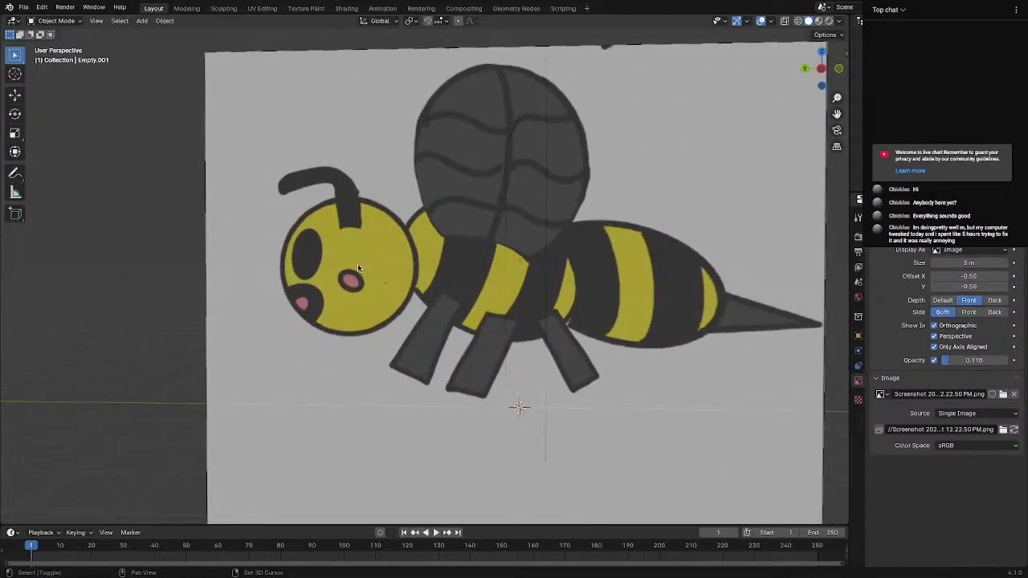
scroll(361, 304, up, 3)
scroll(357, 310, down, 4)
Add a UV sphere and move it over the bee's head in the left orthographic view
key(shift+a)
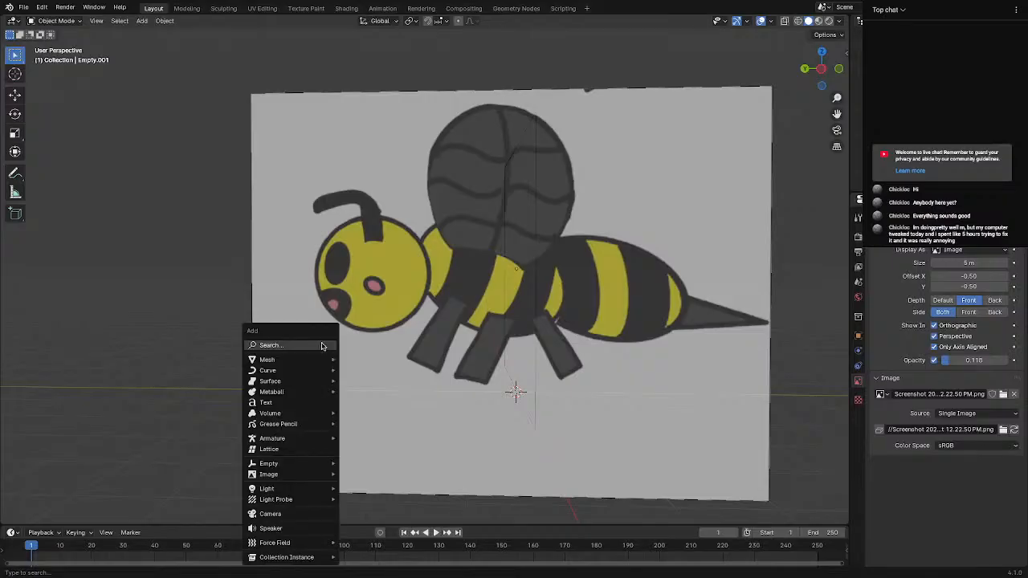
mouse_move(299, 359)
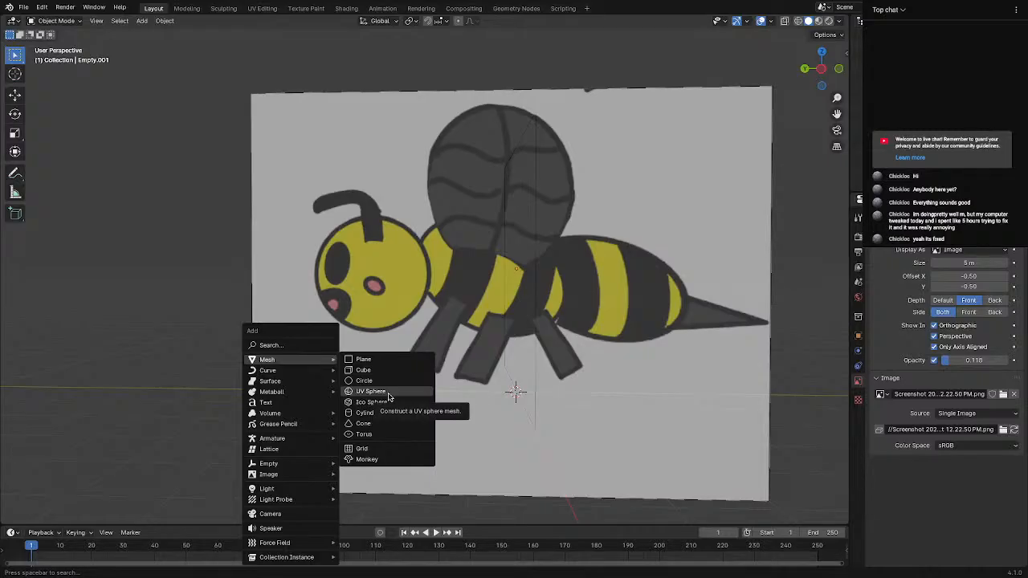
click(371, 391)
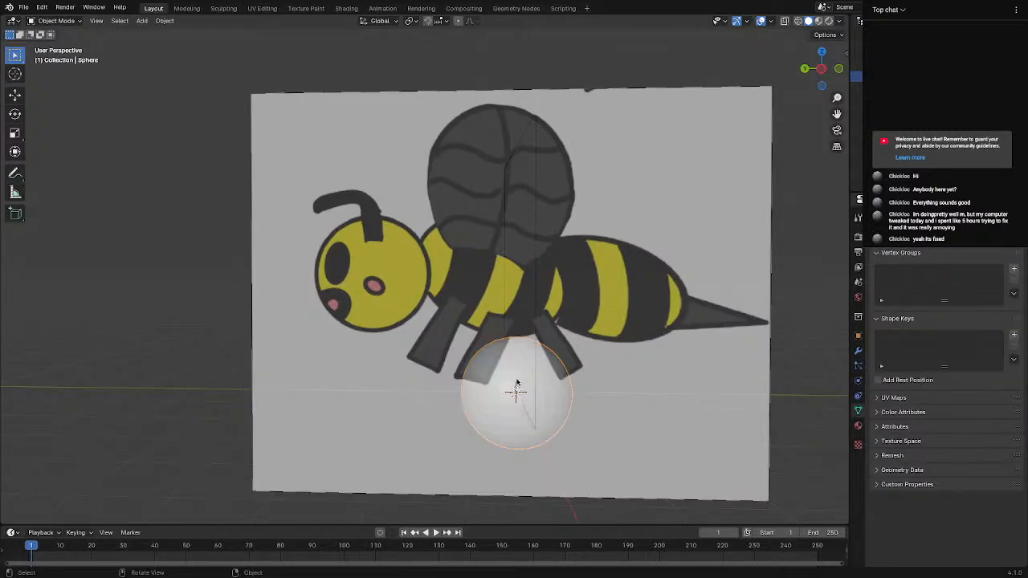
click(822, 69)
click(821, 68)
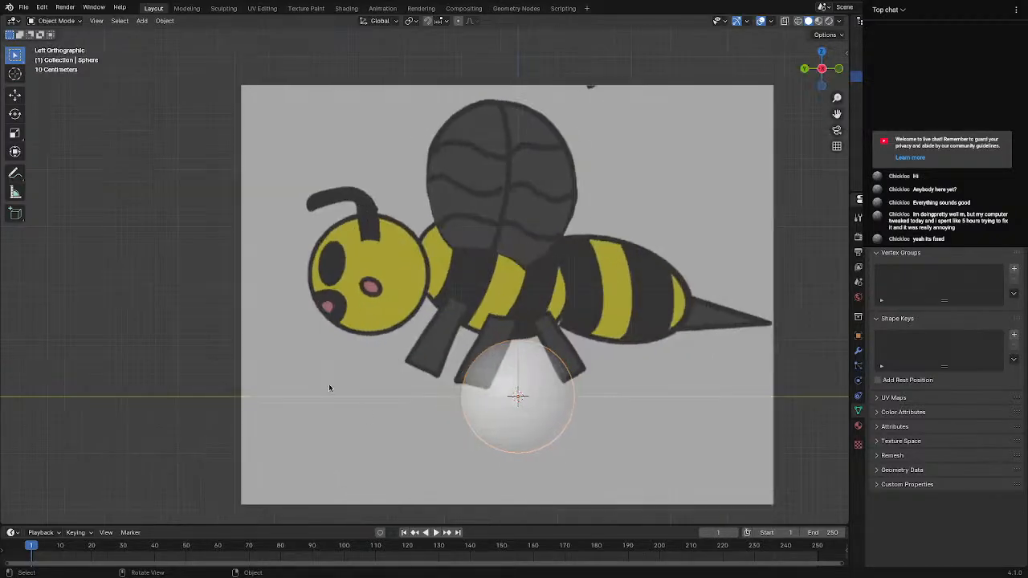
key(g)
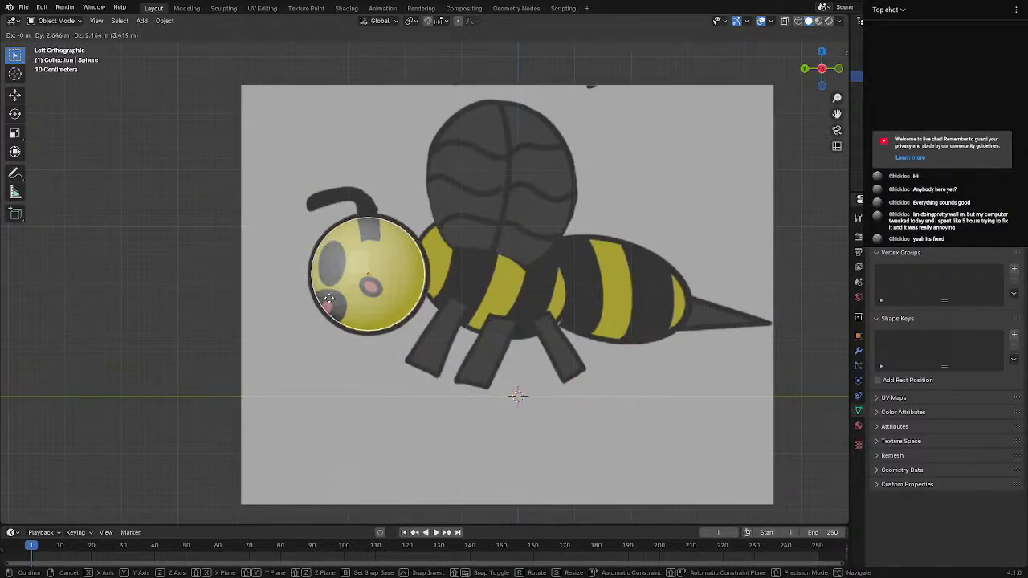
click(329, 300)
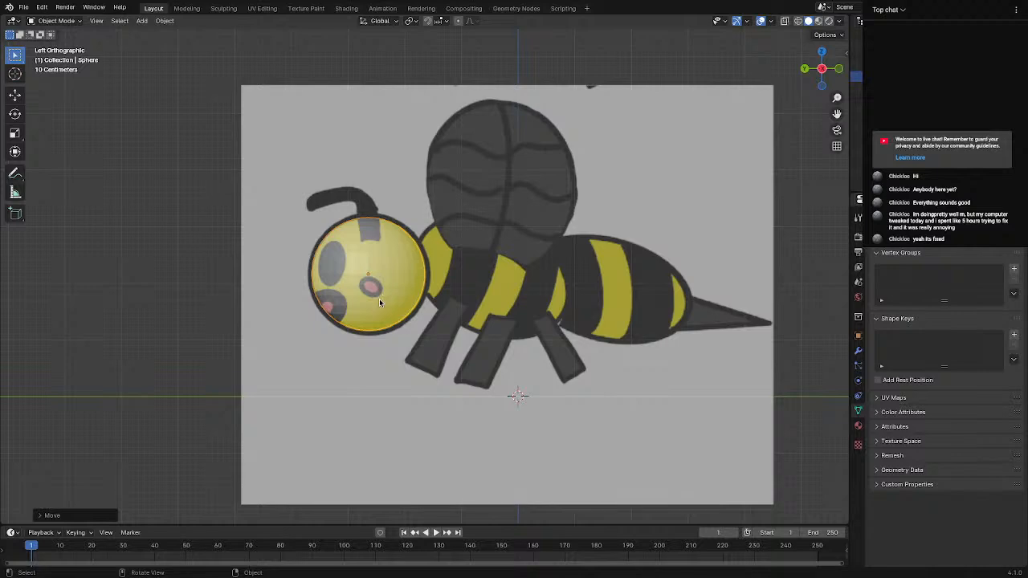
Scale the sphere up by about 1.06 to match the outline of the bee's head
key(s)
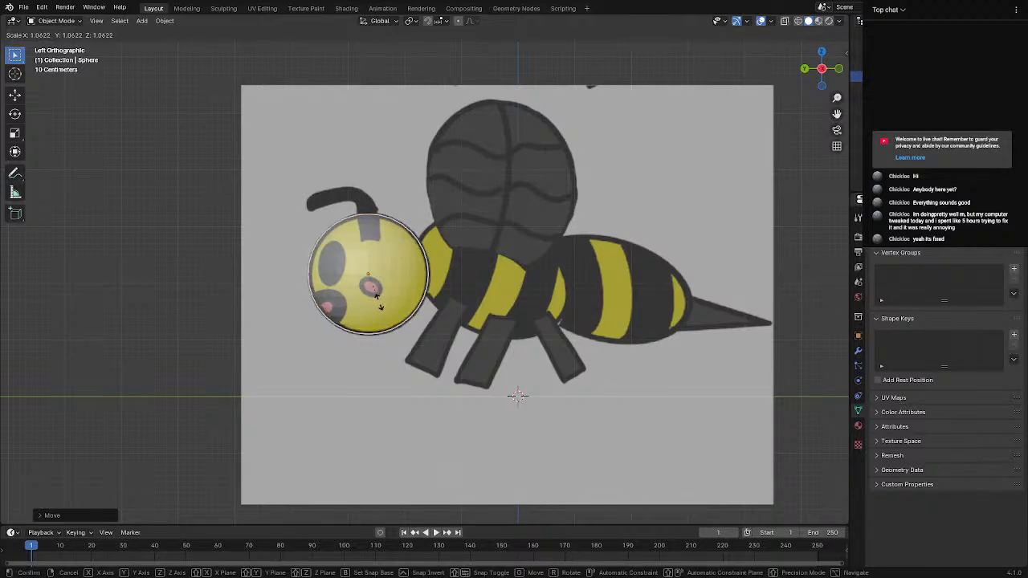
click(378, 309)
mouse_move(323, 364)
middle_down()
mouse_move(504, 358)
mouse_move(328, 376)
middle_up()
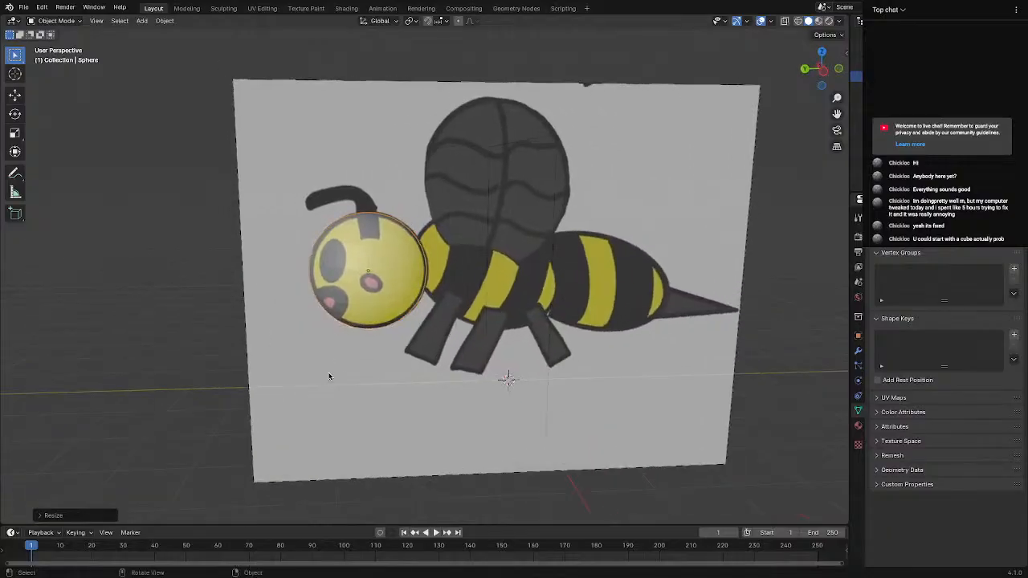
Delete the sphere placed over the bee's head
scroll(361, 335, up, 1)
scroll(360, 336, down, 1)
click(360, 283)
key(Delete)
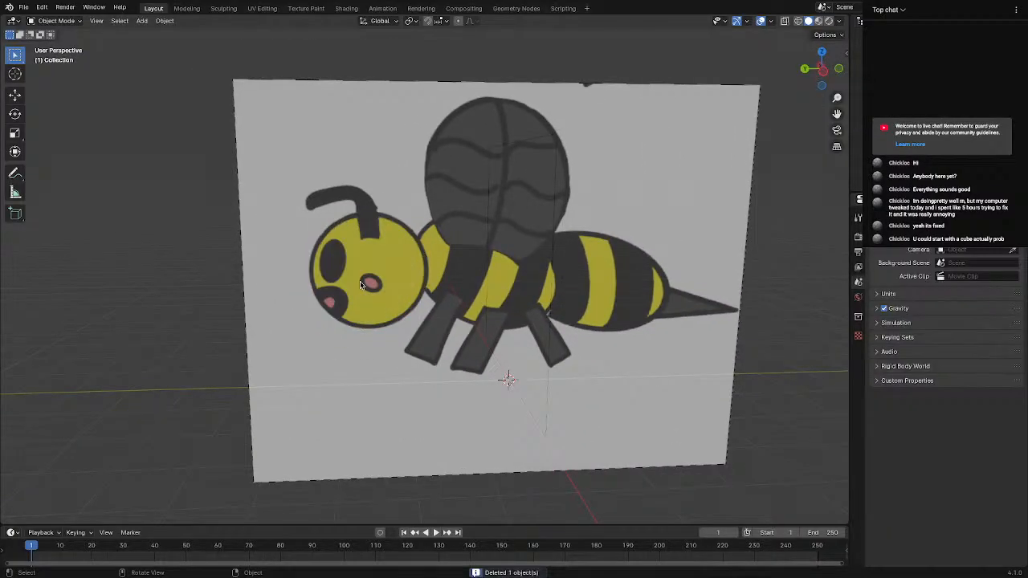
Add a cube mesh to the scene
key(shift+a)
mouse_move(356, 311)
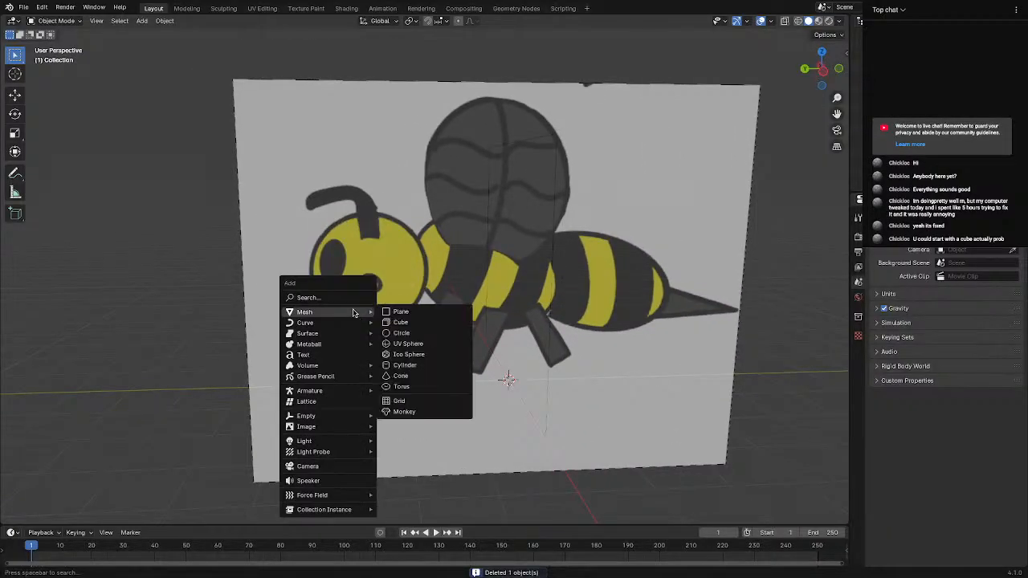
click(409, 323)
Try to move the cube onto the bee's head in the perspective view
drag(511, 375, 371, 269)
middle_drag(372, 269, 480, 257)
scroll(482, 257, down, 3)
key(ctrl+z)
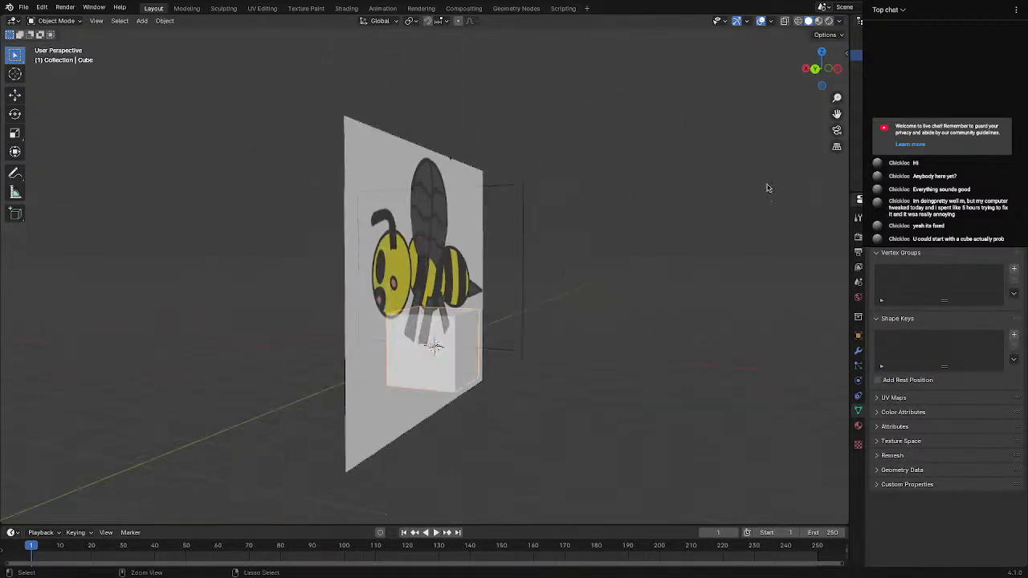
Move the cube over the bee's head in the left orthographic view, about 2.7 m along Y and 2.1 m along Z
click(816, 68)
click(839, 69)
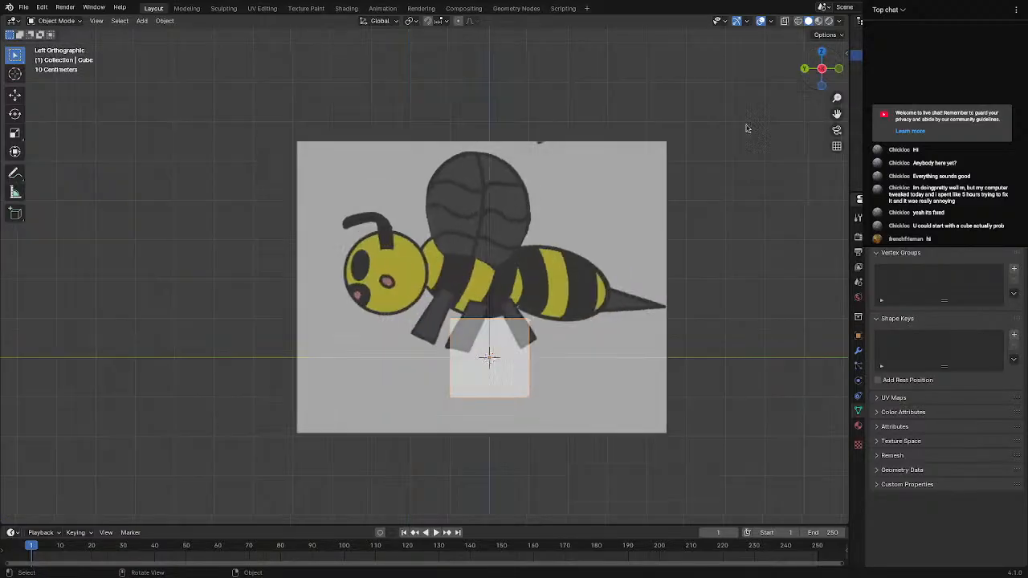
key(g)
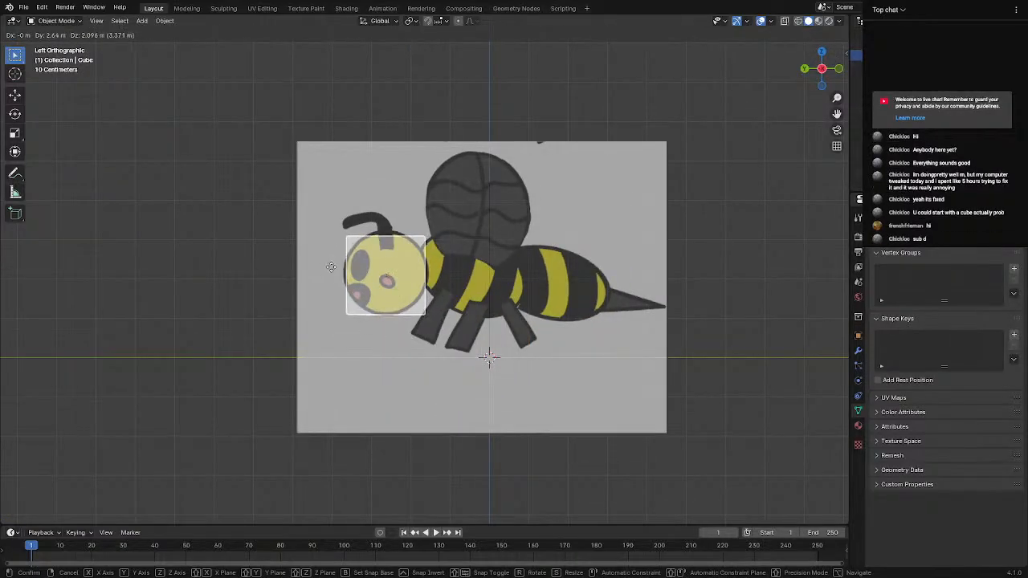
click(330, 269)
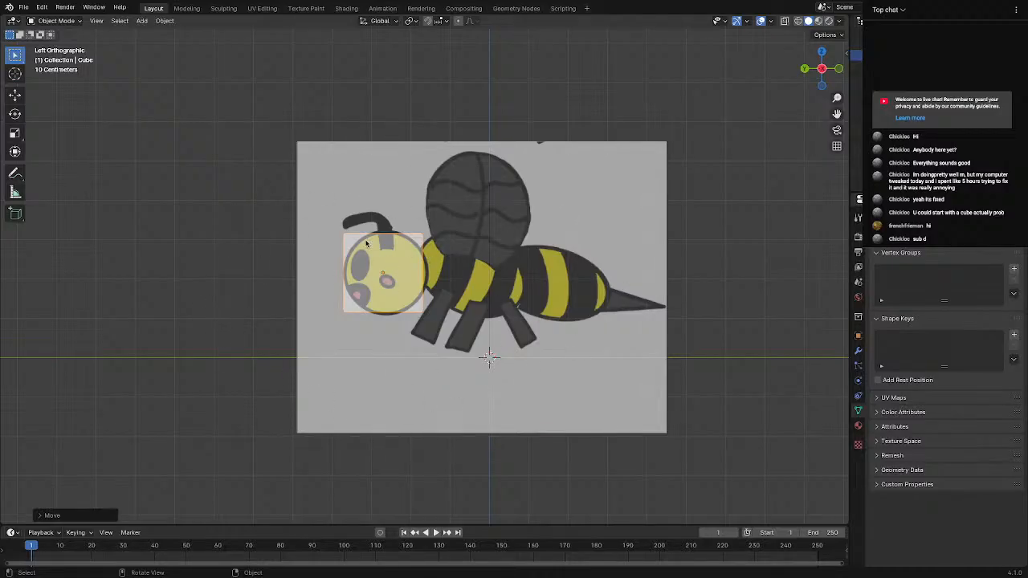
middle_drag(366, 243, 334, 271)
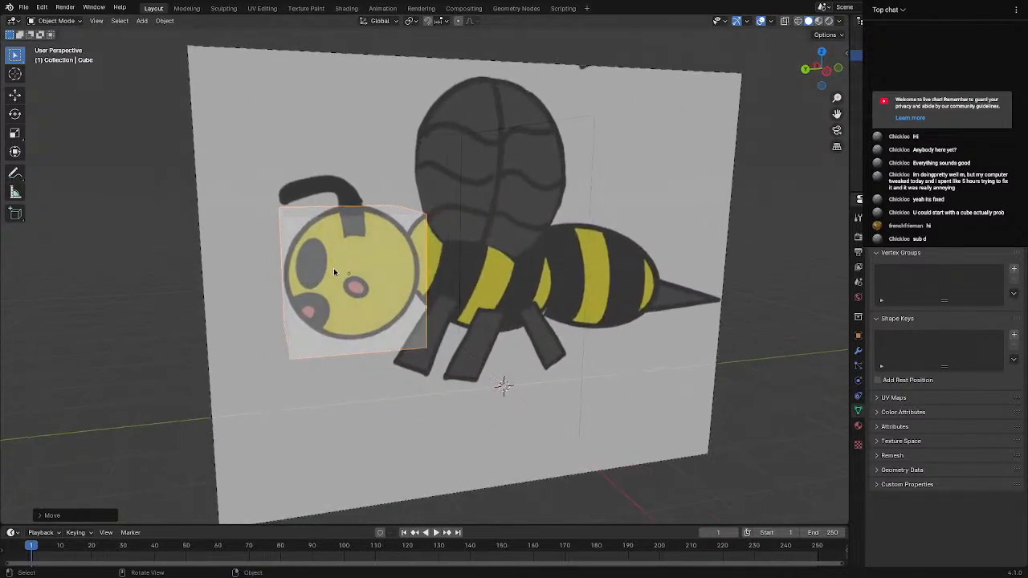
middle_drag(308, 238, 379, 260)
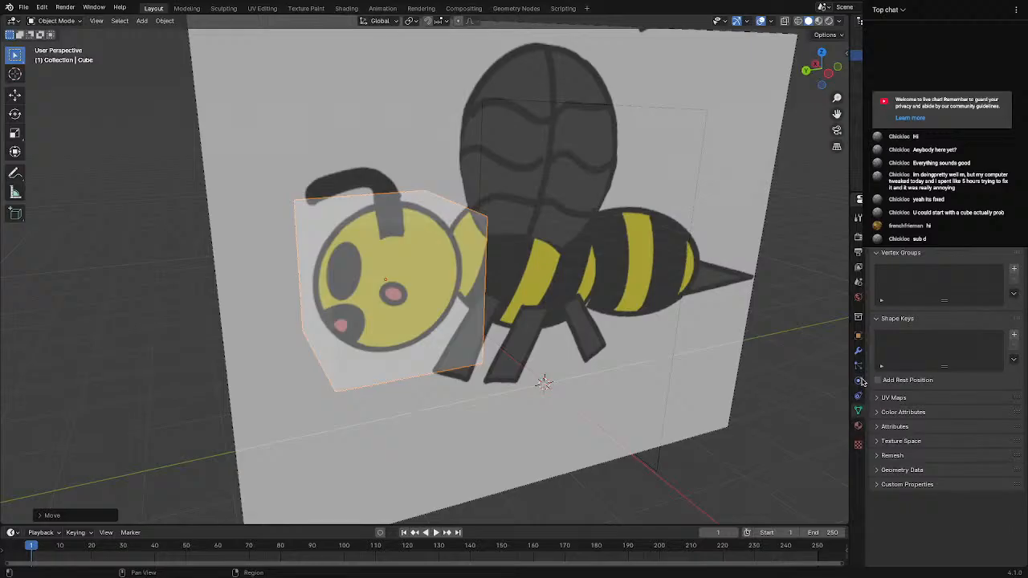
Add a Subdivision Surface modifier to the head cube
click(858, 351)
click(916, 234)
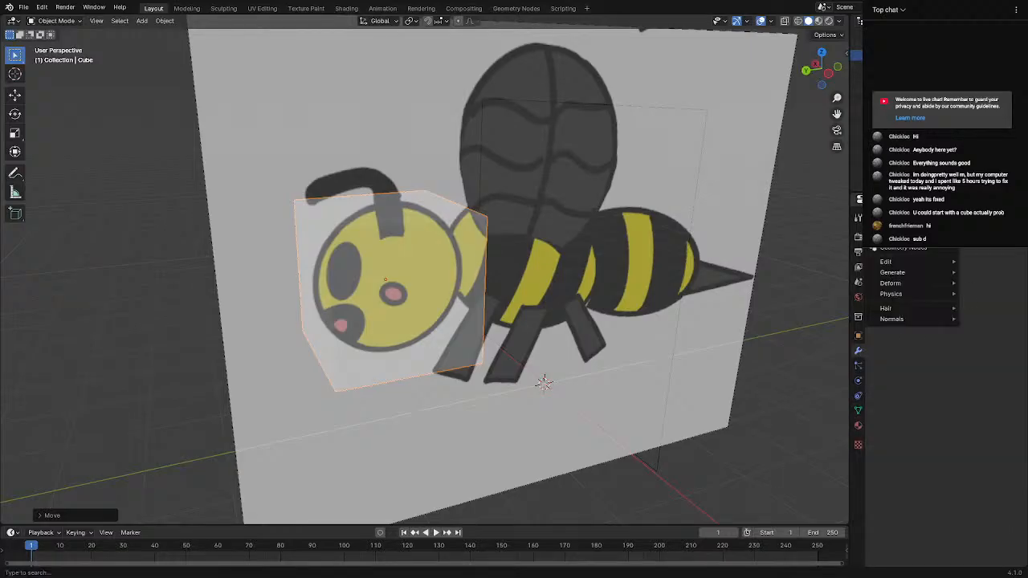
text(sub)
key(Return)
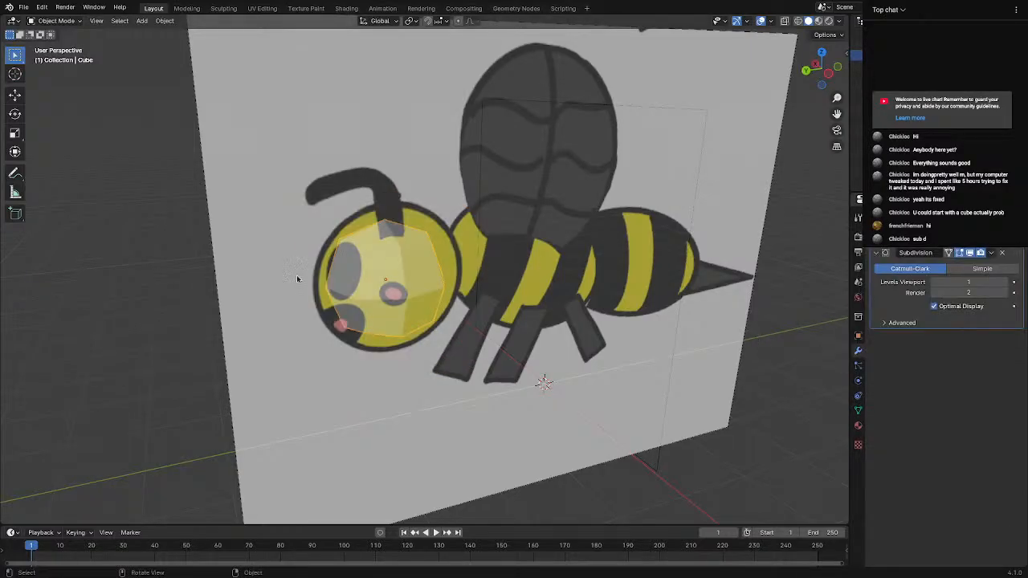
Set the modifier's viewport subdivision level to 3 and enter Edit Mode on the head cube
middle_drag(298, 279, 344, 281)
click(1004, 281)
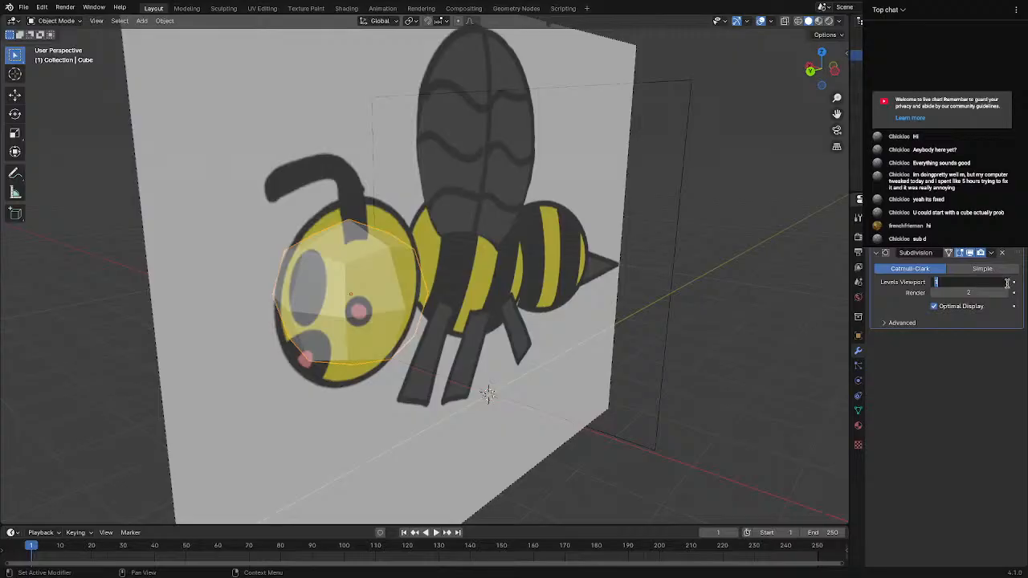
text(3)
key(Return)
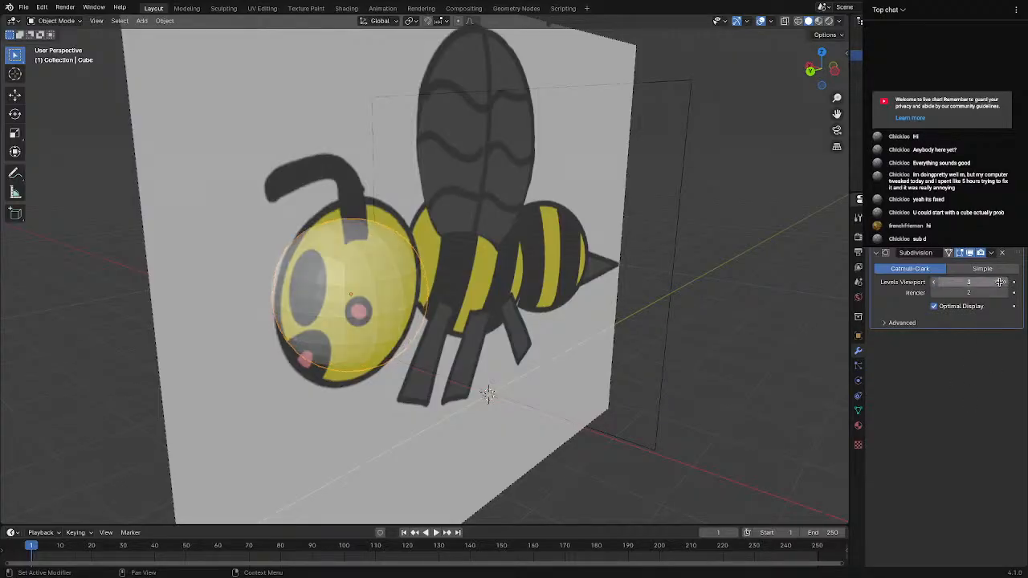
middle_drag(458, 306, 657, 314)
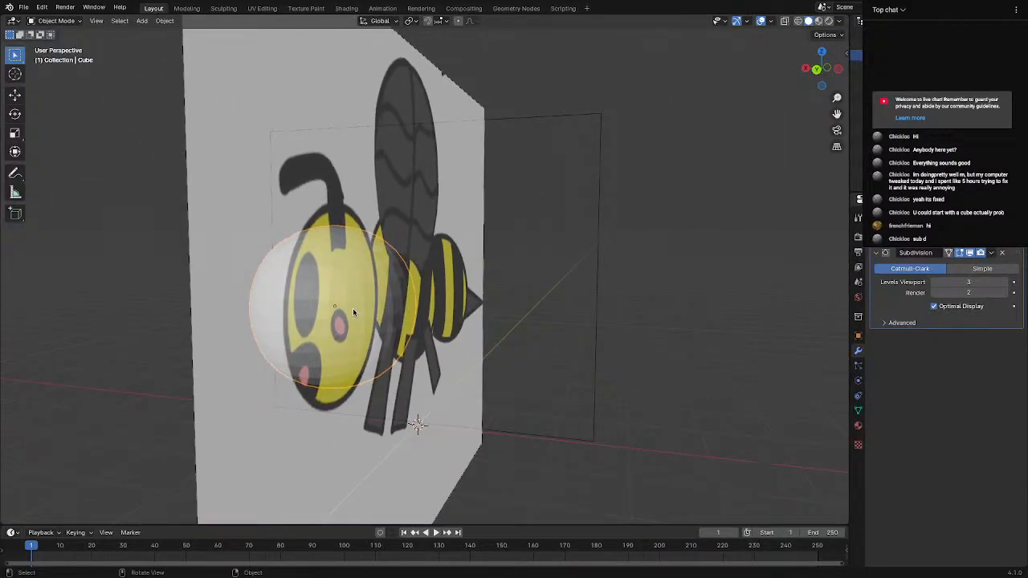
key(Tab)
Try a single centred vertical loop cut around the head cube
key(ctrl+r)
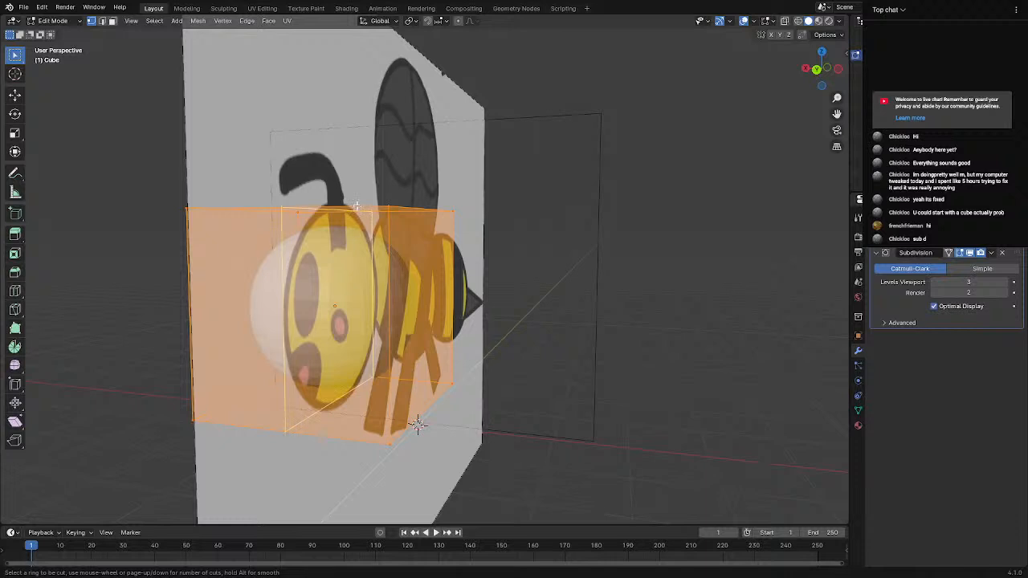
click(356, 212)
click(356, 213)
key(ctrl+z)
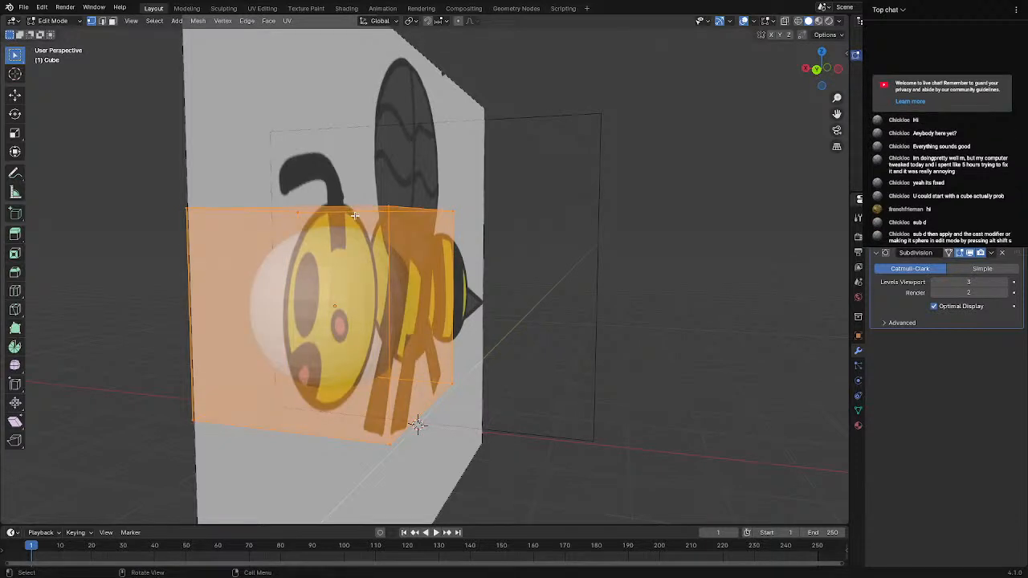
Try four evenly spaced vertical loop cuts around the head cube and return to Object Mode
key(ctrl+r)
scroll(354, 215, up, 4)
click(354, 215)
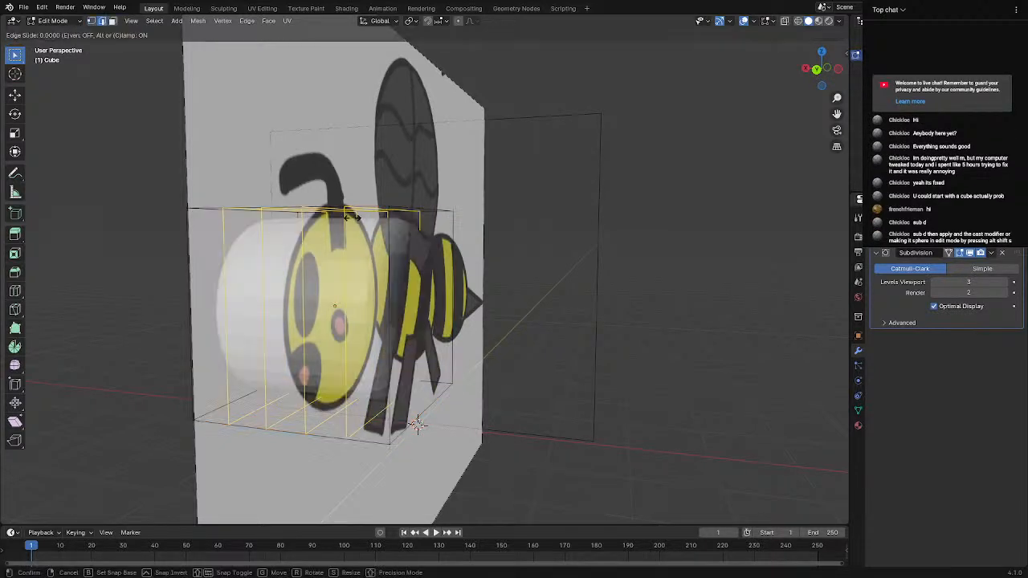
click(352, 218)
key(Tab)
middle_drag(450, 382, 375, 377)
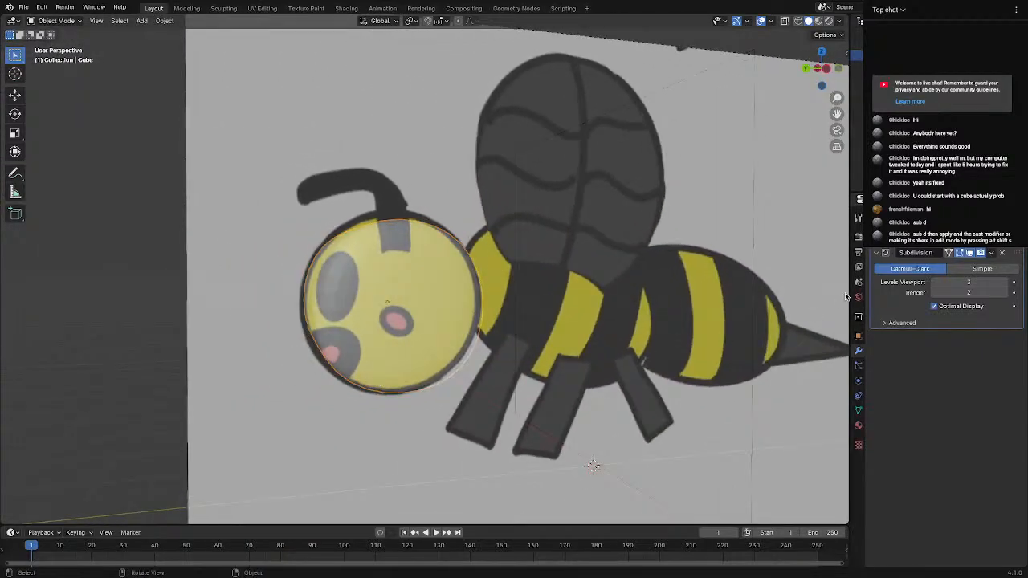
Try lowering the bee reference image's opacity to about 0.09
click(566, 322)
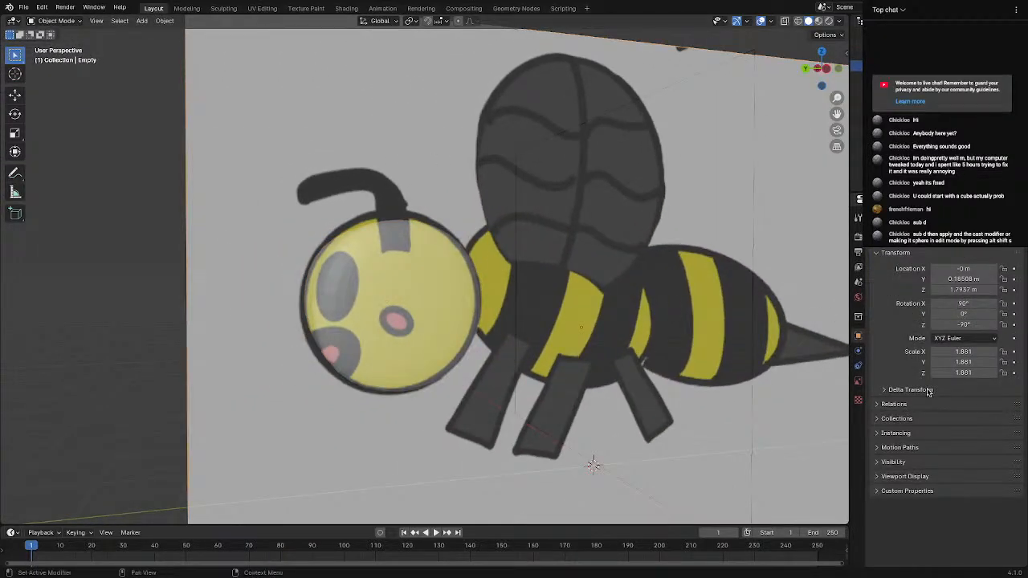
click(858, 380)
drag(996, 361, 947, 362)
middle_drag(481, 338, 242, 331)
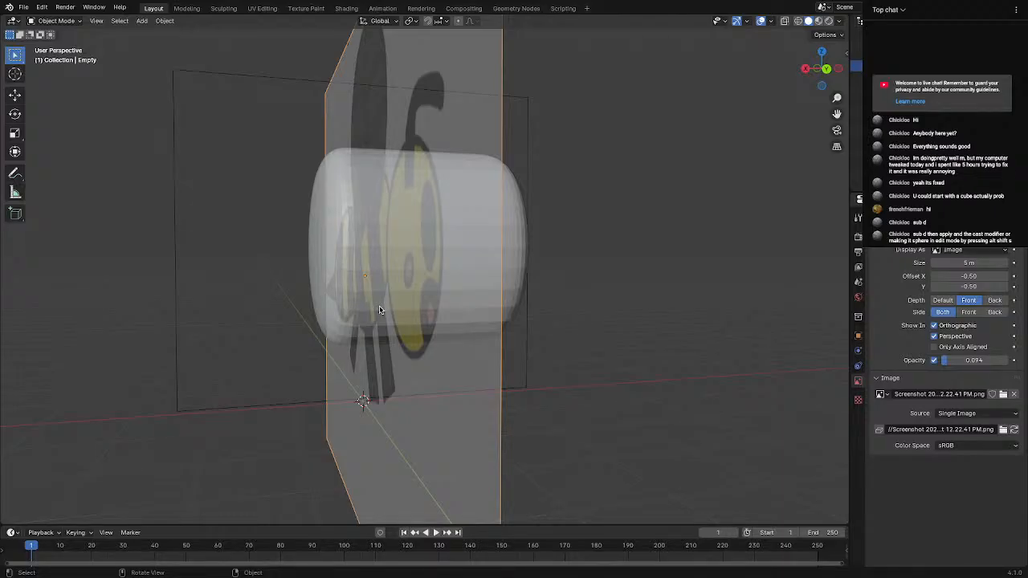
middle_drag(443, 310, 418, 313)
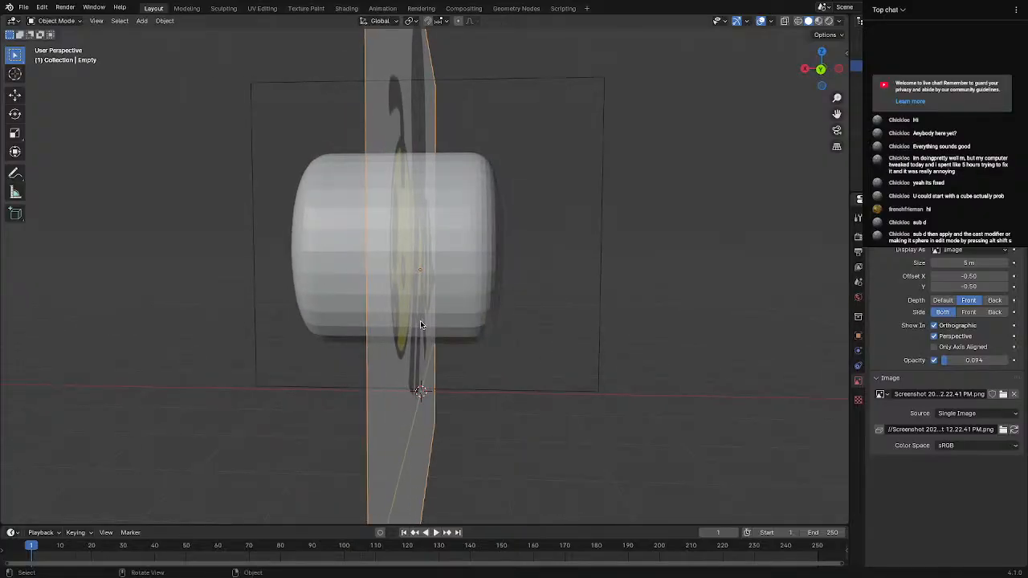
scroll(420, 323, down, 2)
scroll(419, 324, up, 2)
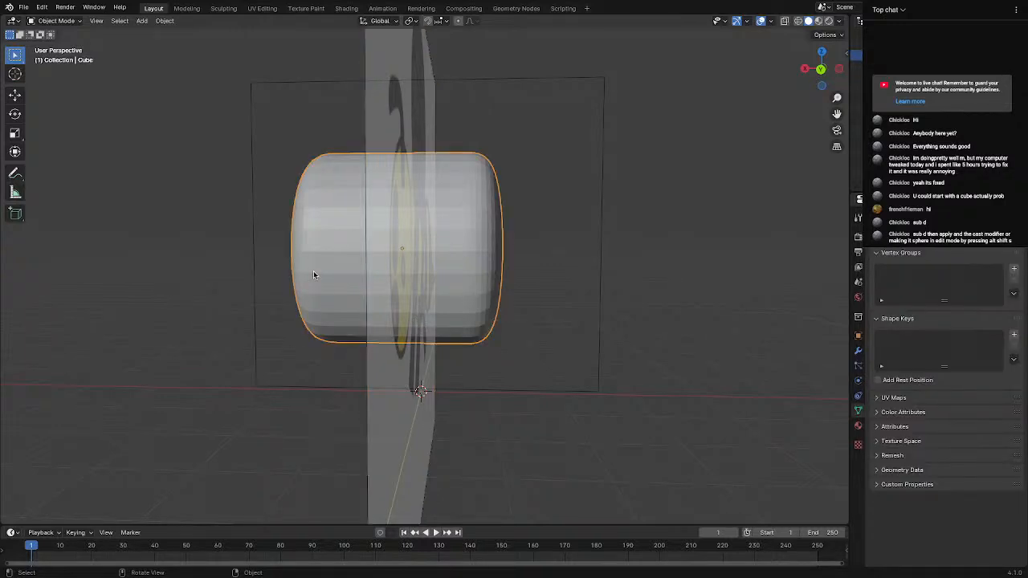
Try To Sphere at full strength on the head cube's selected middle loops, then undo it
key(Tab)
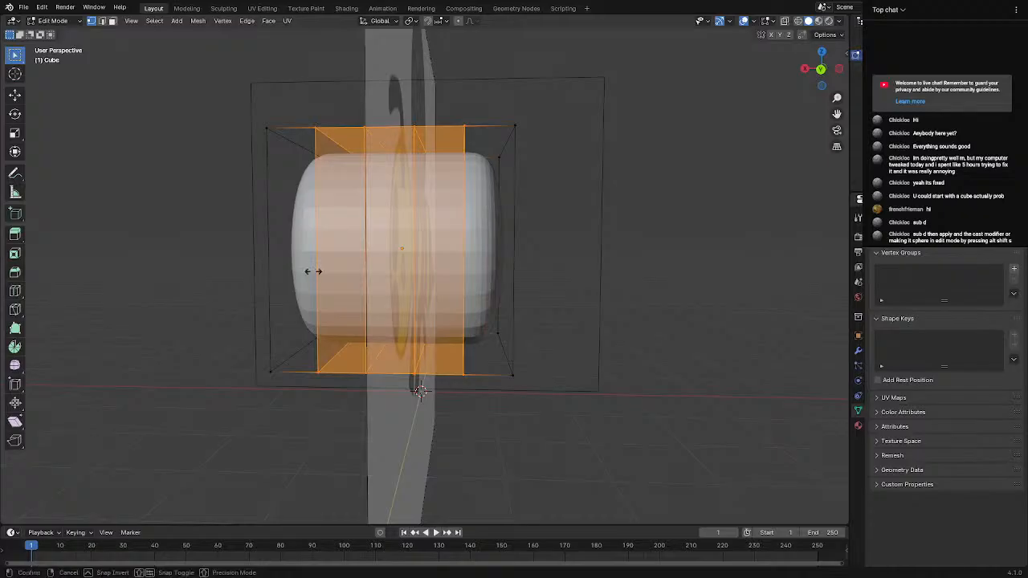
key(shift+alt+s)
click(275, 271)
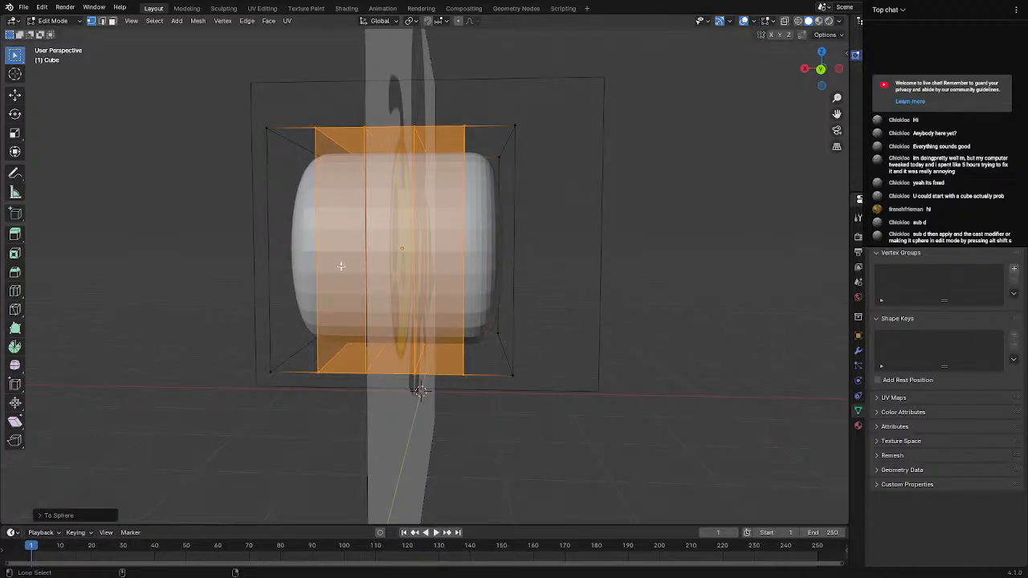
key(shift+alt+s)
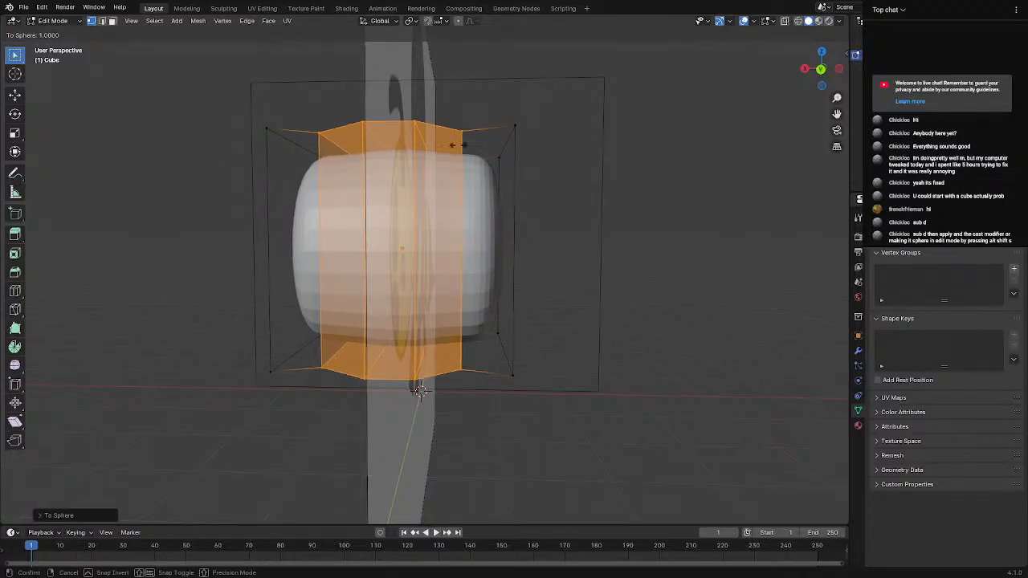
click(549, 158)
key(ctrl+z)
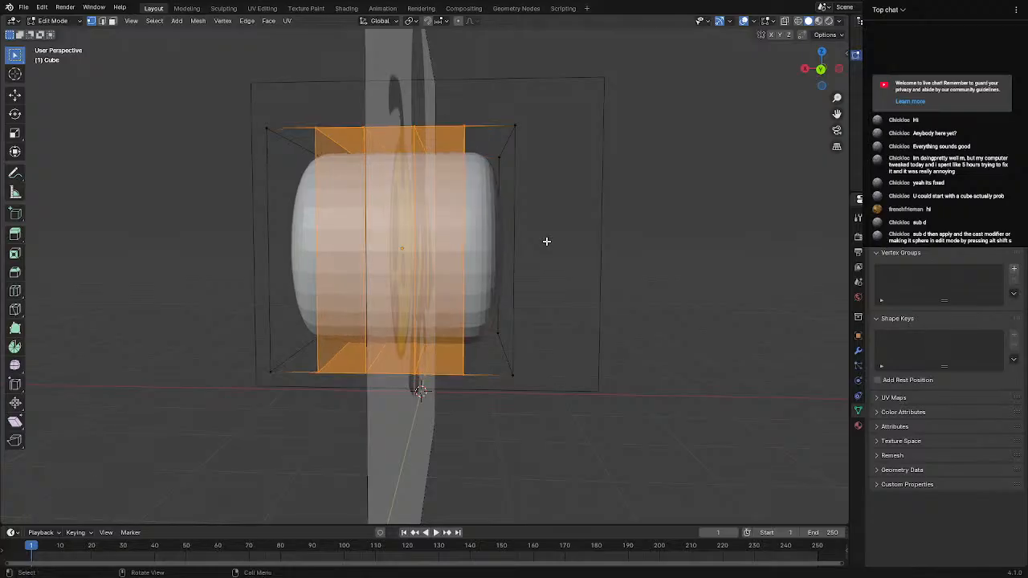
Try To Sphere at full strength on the head cube's entire mesh, then undo it
key(a)
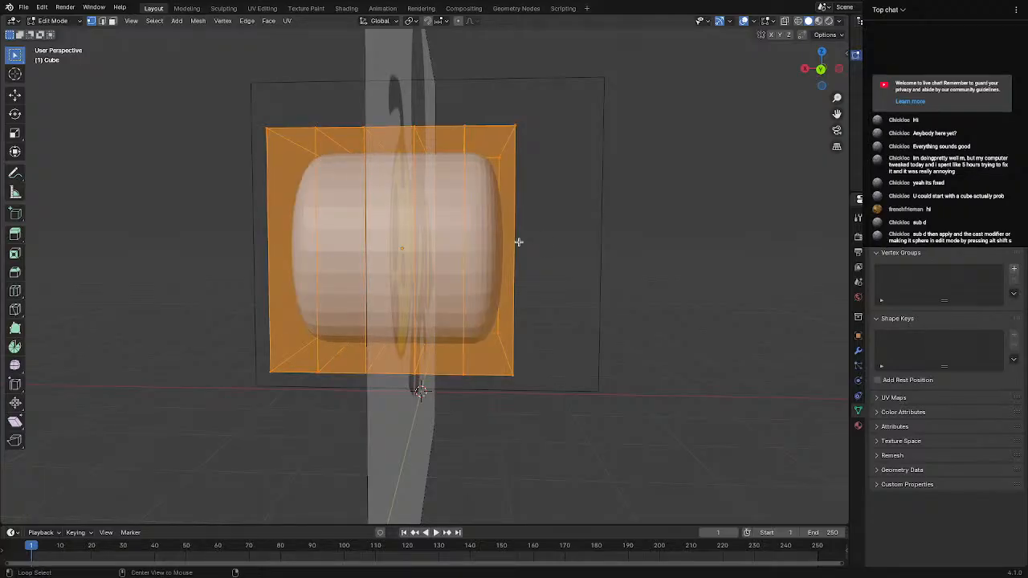
key(shift+alt+s)
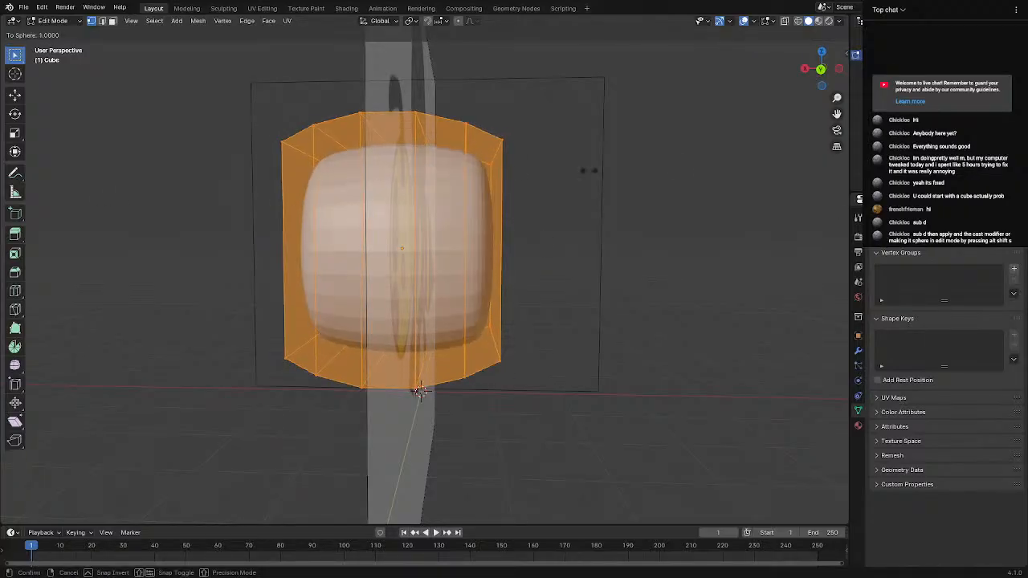
click(356, 189)
middle_drag(356, 189, 428, 218)
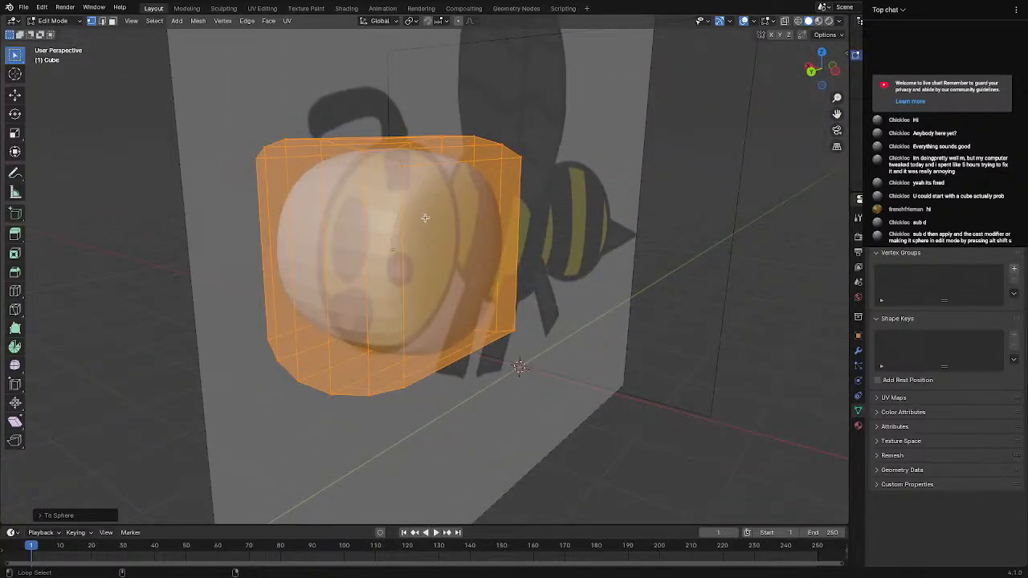
key(shift+alt+s)
click(325, 266)
key(ctrl+z)
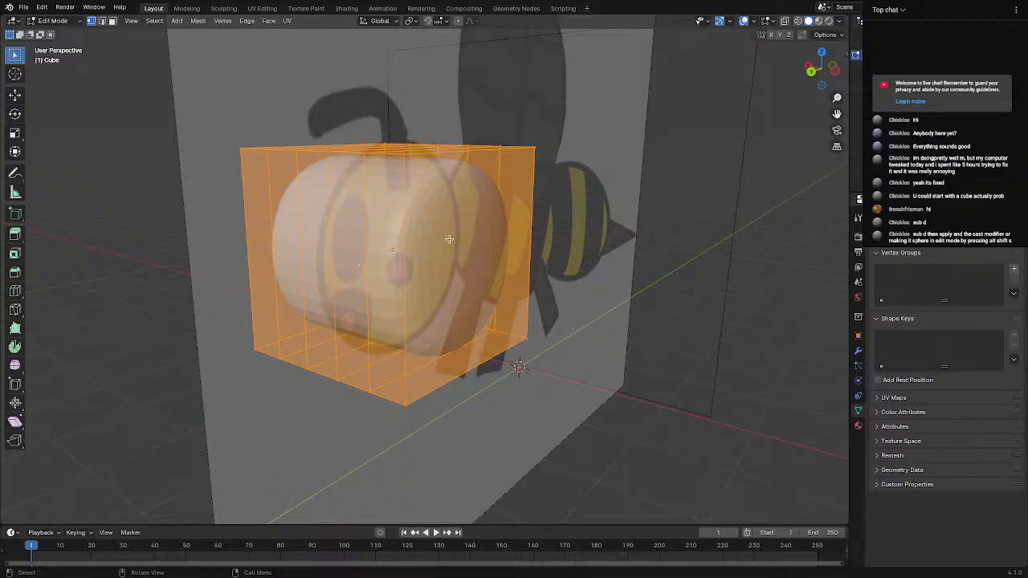
Try evenly spaced loop cuts along the head cube's Y direction, crossing the existing loops
middle_drag(364, 264, 359, 252)
middle_drag(547, 149, 612, 147)
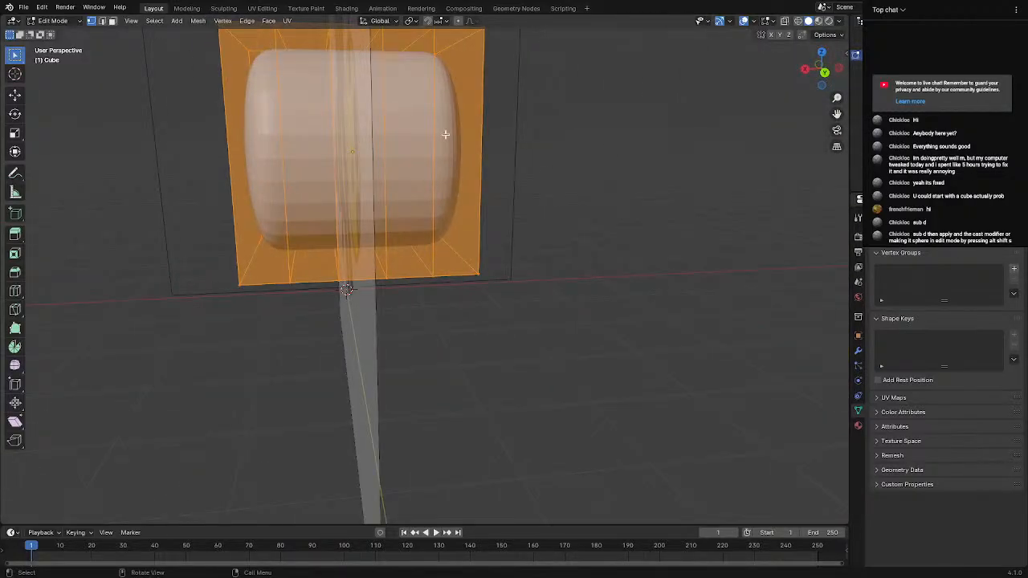
middle_drag(469, 185, 551, 218)
key(ctrl+r)
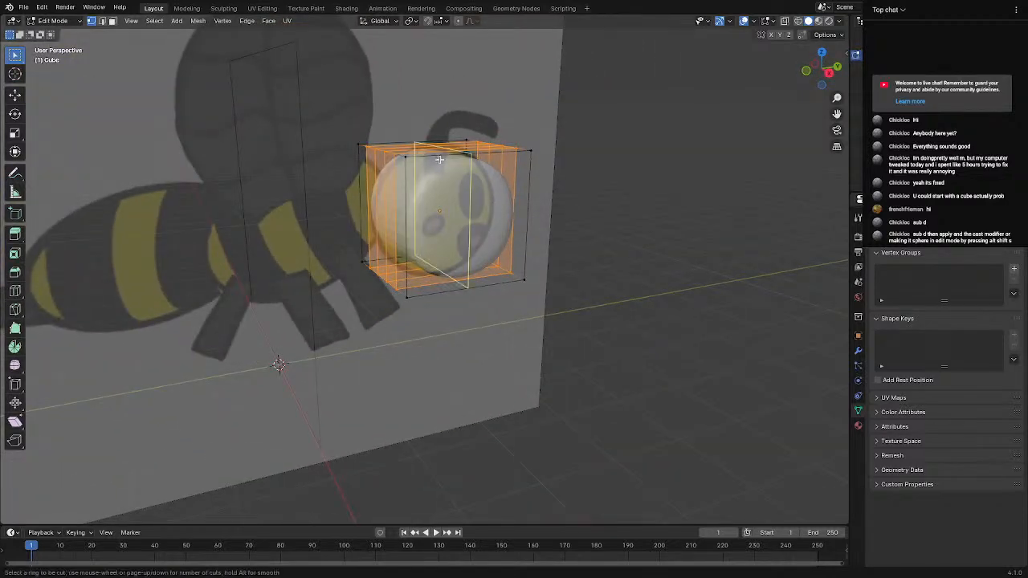
scroll(439, 160, up, 2)
click(439, 160)
middle_drag(549, 157, 503, 219)
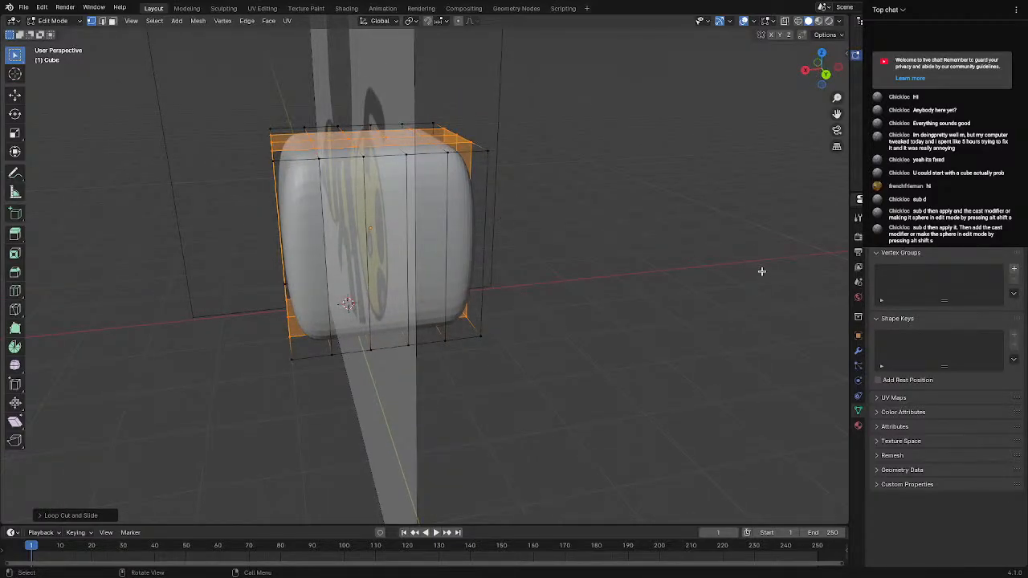
Leave Edit Mode and try applying the Subdivision Surface modifier to the loop-cut head cube
click(856, 351)
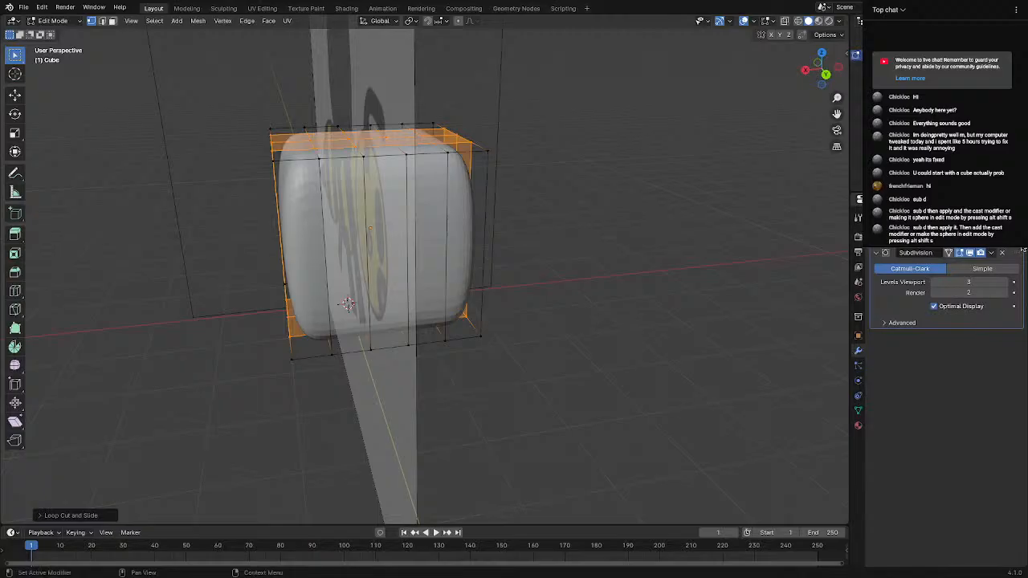
click(991, 253)
key(alt+a)
key(Tab)
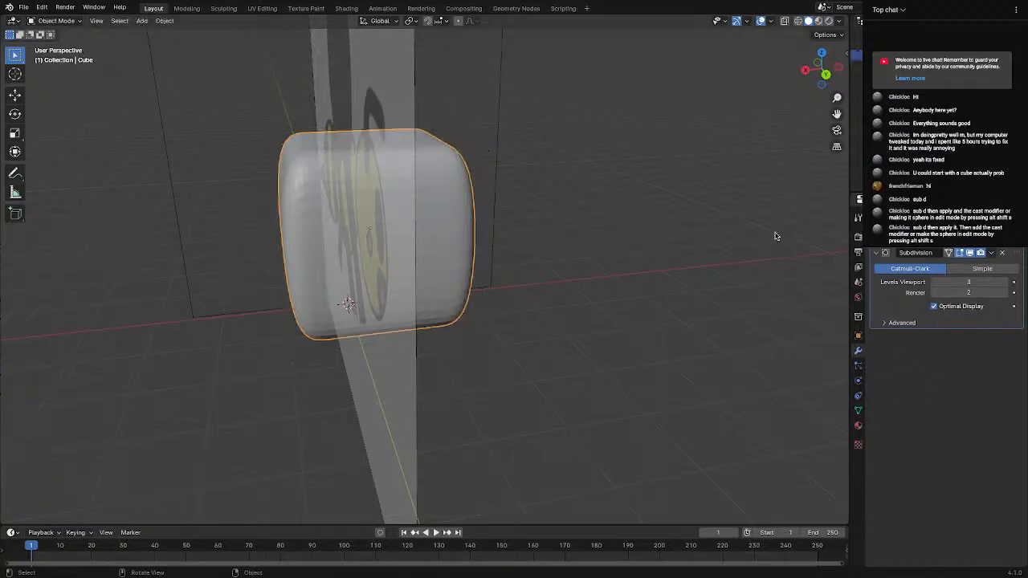
click(993, 256)
click(979, 268)
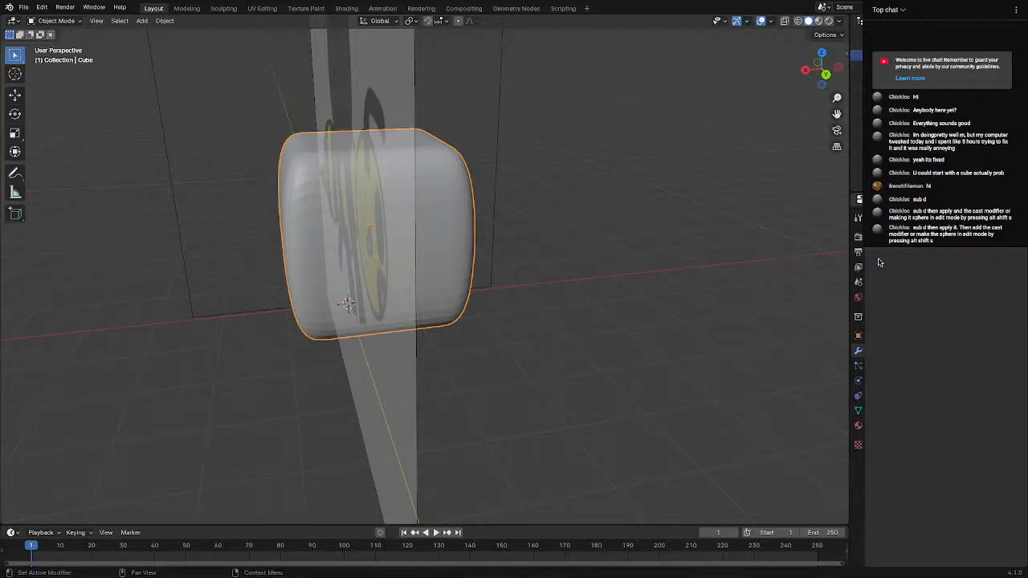
Try a Cast modifier with the Sphere shape and a factor of 0.77 on the head
click(899, 231)
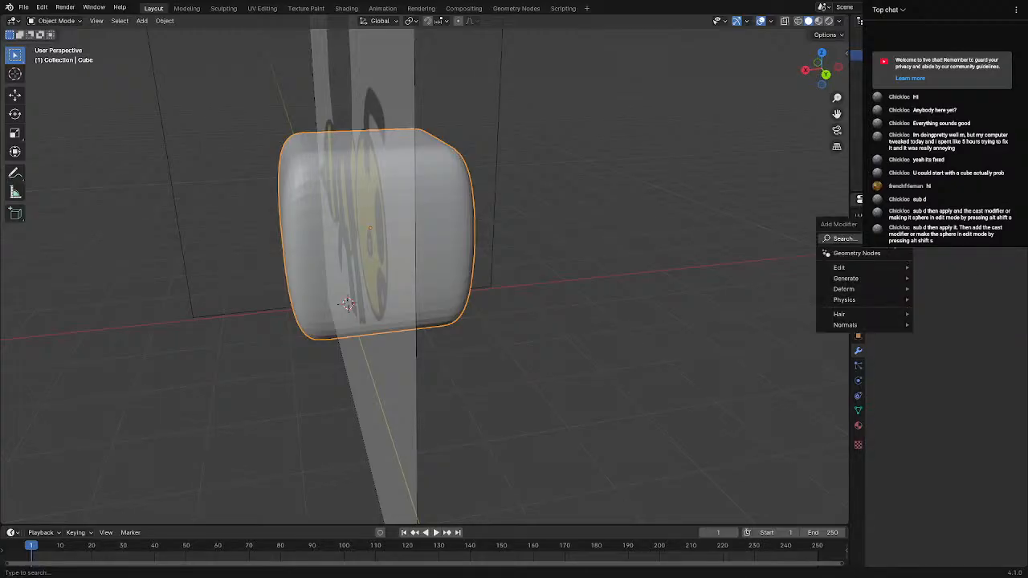
text(cast)
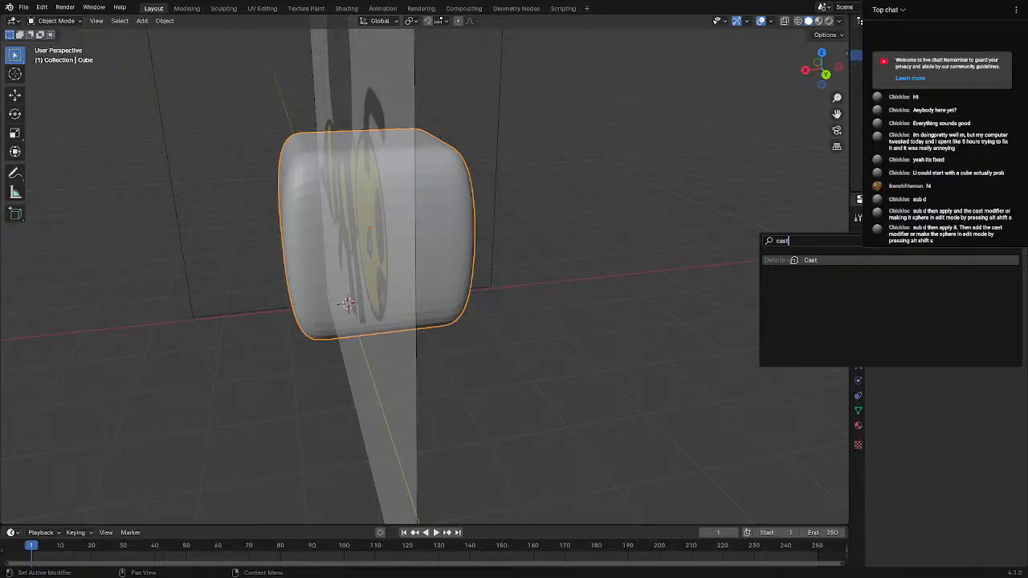
click(785, 259)
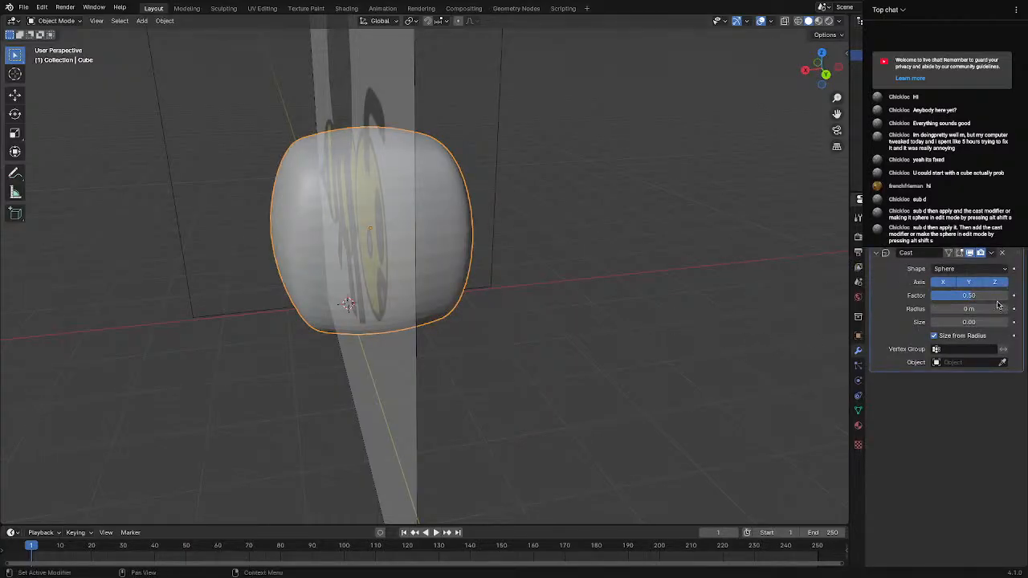
middle_drag(562, 305, 635, 296)
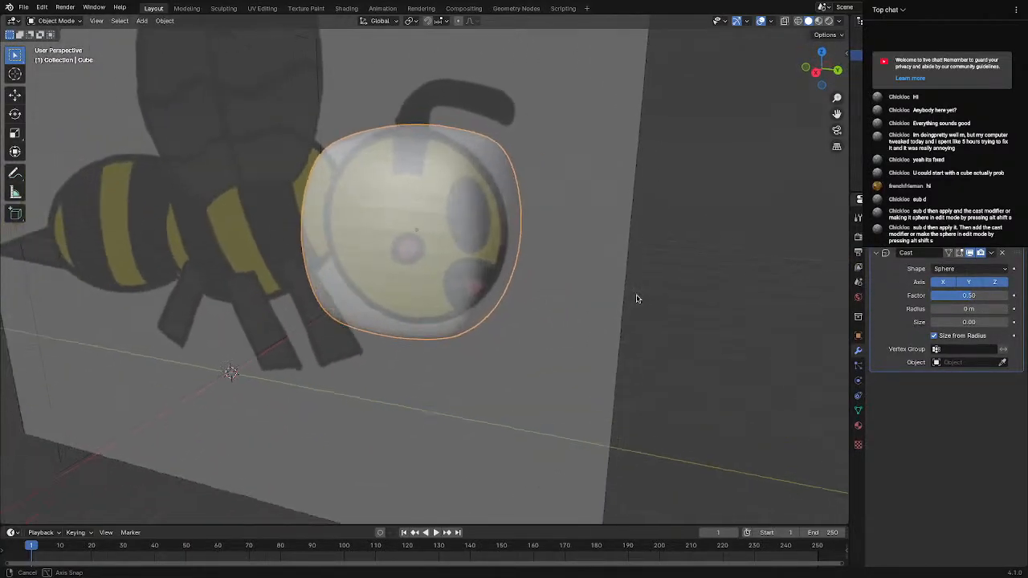
mouse_move(973, 296)
mouse_down()
mouse_move(1013, 296)
mouse_move(907, 296)
mouse_move(971, 296)
mouse_up()
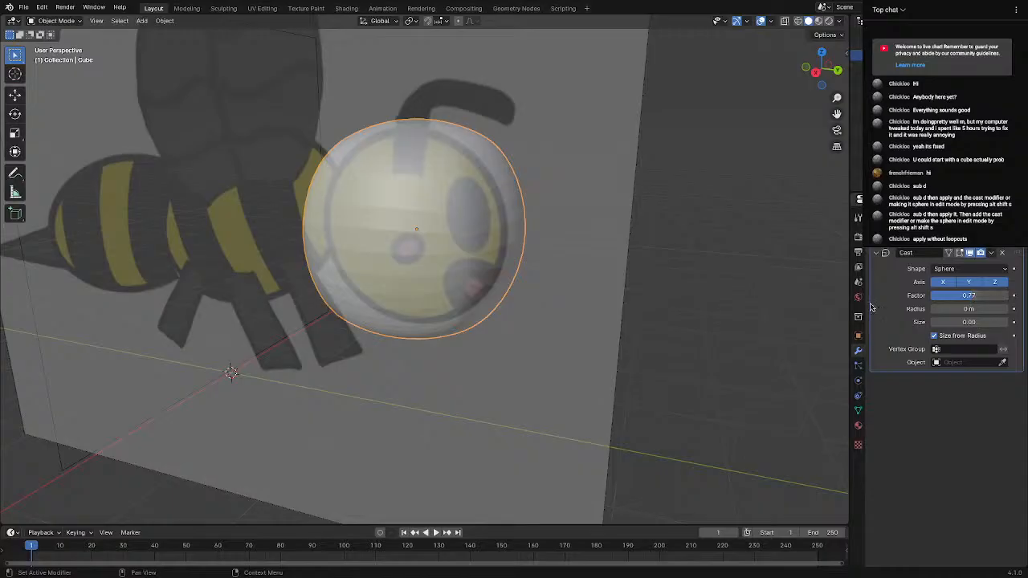
Undo the Cast modifier, the applied subdivision, the loop cuts and the reference image's opacity change
middle_drag(491, 292, 384, 296)
key(ctrl+z)
key(ctrl+z)
key(ctrl+z)
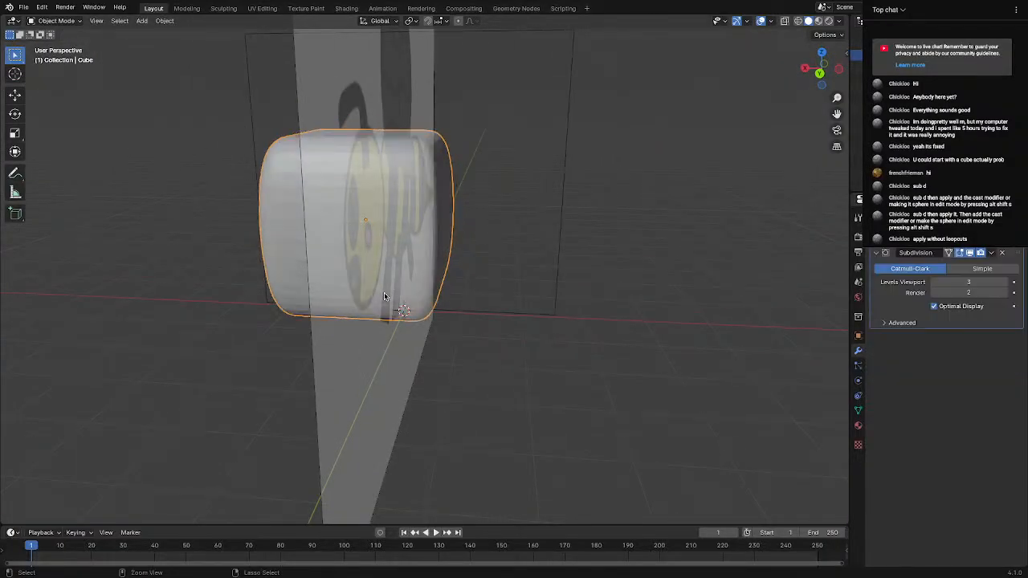
key(Tab)
key(Tab)
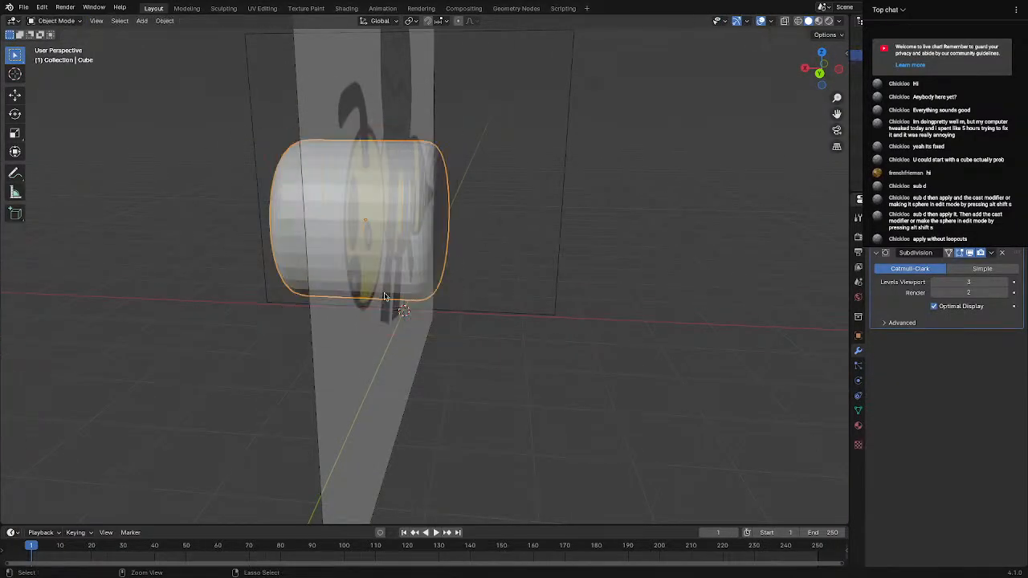
click(383, 295)
key(ctrl+z)
key(ctrl+z)
key(ctrl+z)
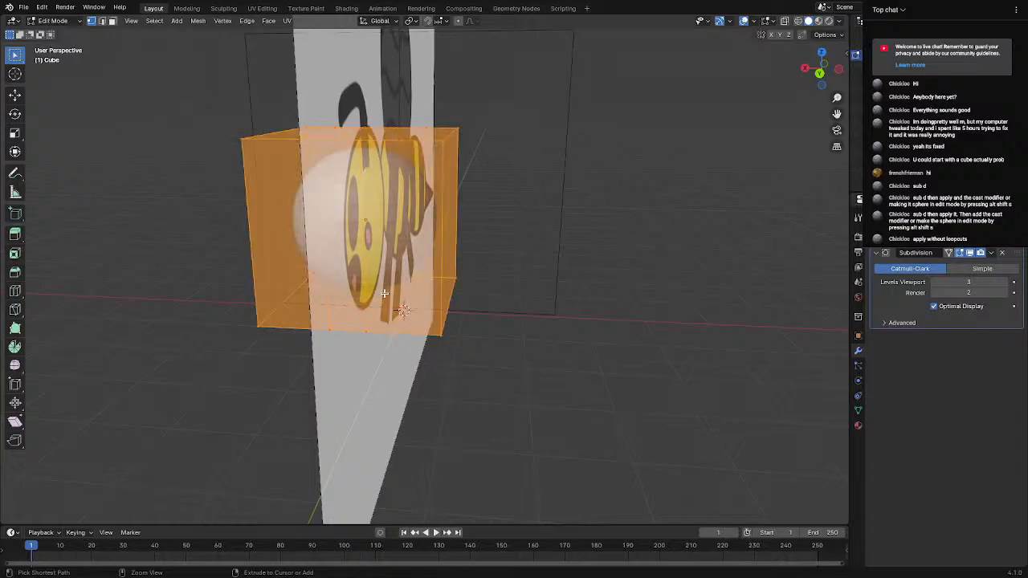
Apply the head cube's Subdivision Surface modifier at viewport level 2 in Object Mode
middle_drag(384, 296, 474, 293)
key(Tab)
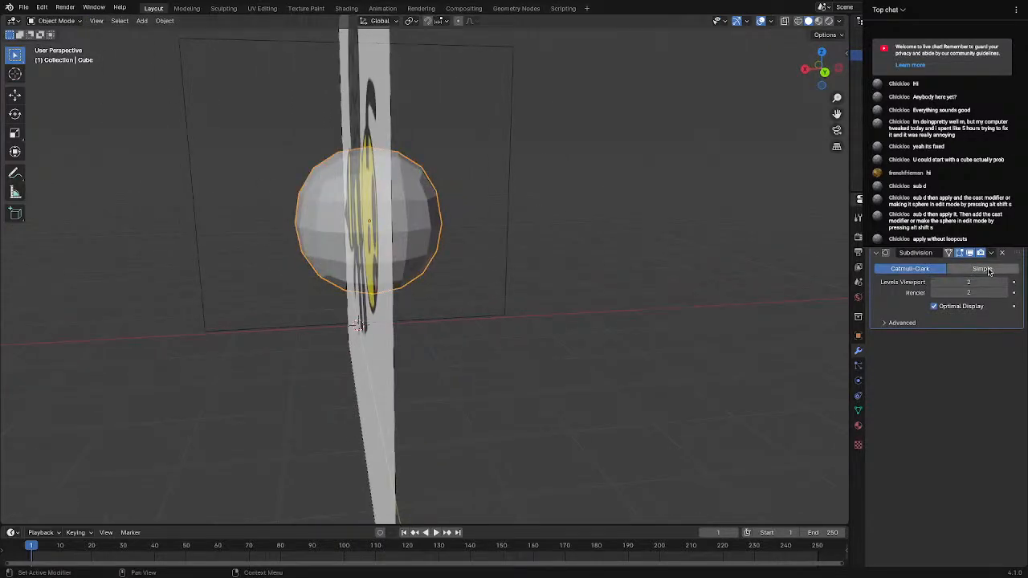
click(990, 253)
click(977, 266)
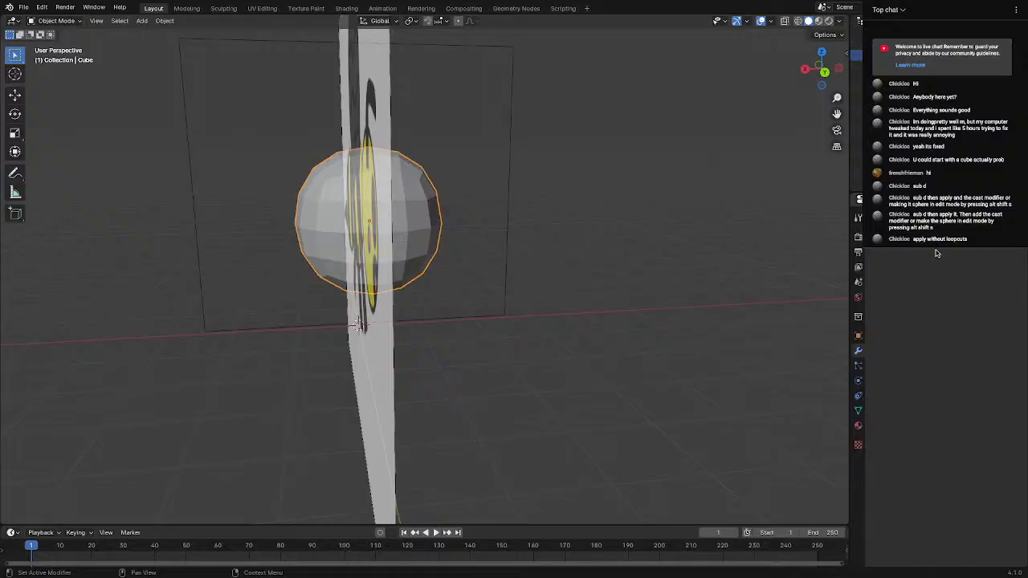
Add a Cast modifier with the Sphere shape to the head and set its factor to -0.32
click(935, 253)
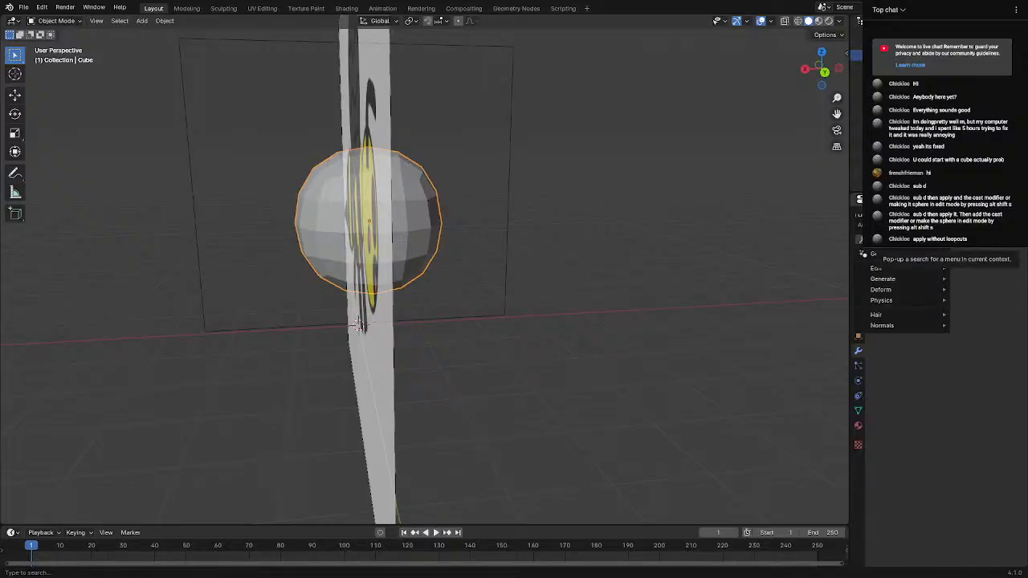
text(cas)
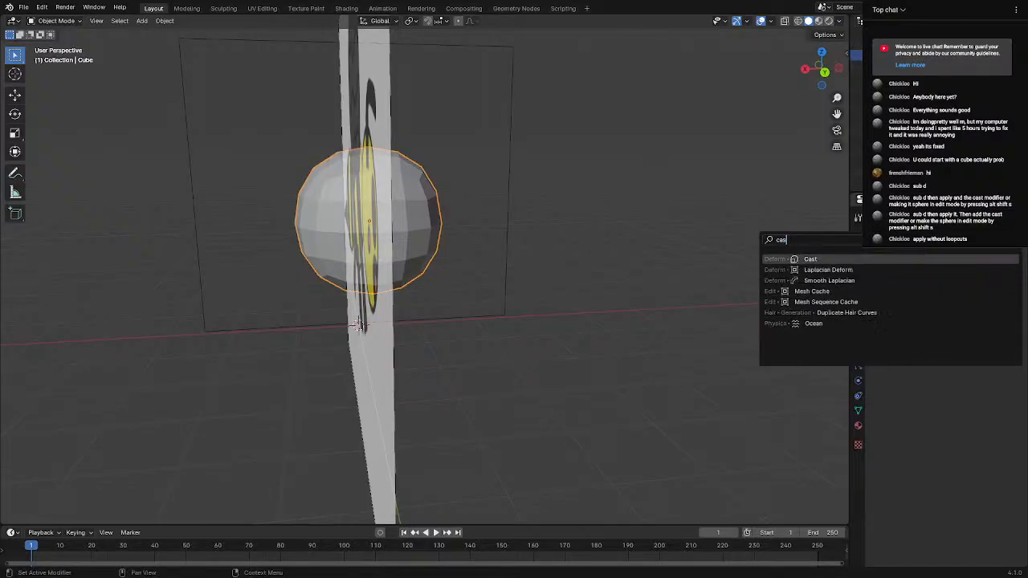
click(923, 260)
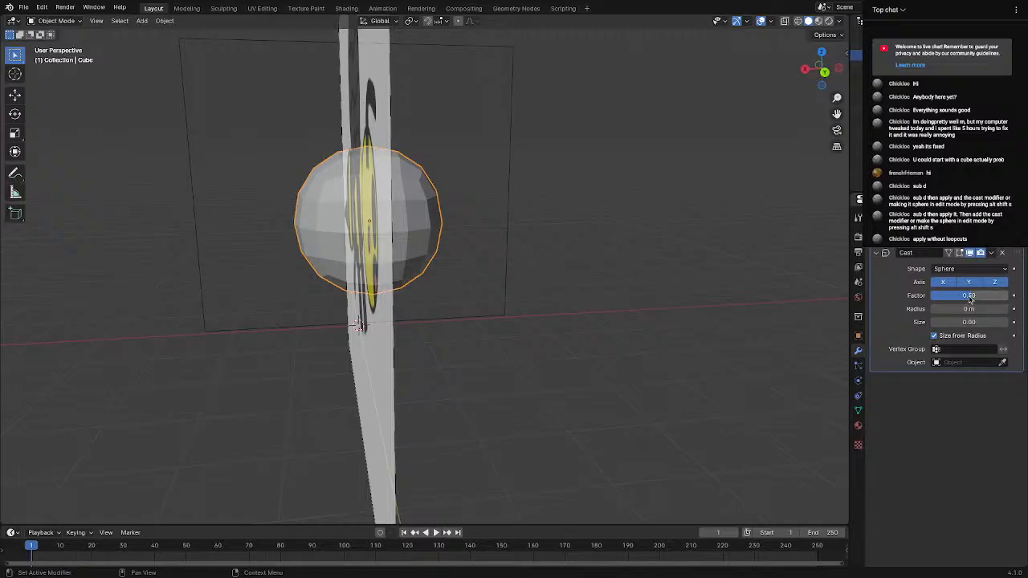
mouse_move(969, 299)
mouse_down()
mouse_move(1013, 299)
mouse_move(949, 295)
mouse_up()
middle_drag(521, 287, 446, 332)
Select all of the head's vertices in Edit Mode and round them with To Sphere at a factor of 1
key(Tab)
scroll(465, 271, up, 5)
scroll(431, 328, down, 3)
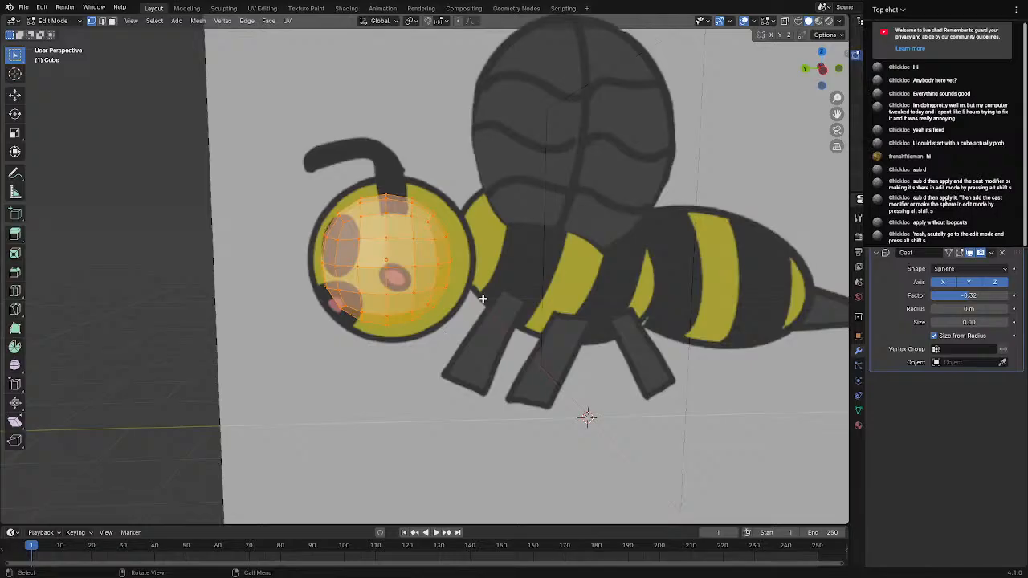
click(429, 265)
key(a)
key(shift+alt+s)
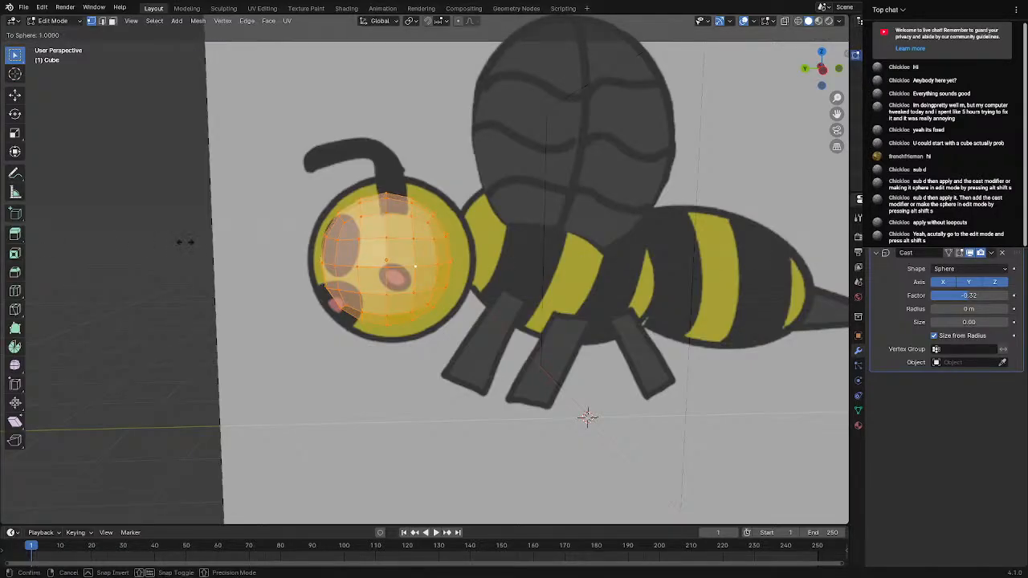
click(805, 208)
key(Tab)
middle_drag(613, 220, 557, 213)
key(Tab)
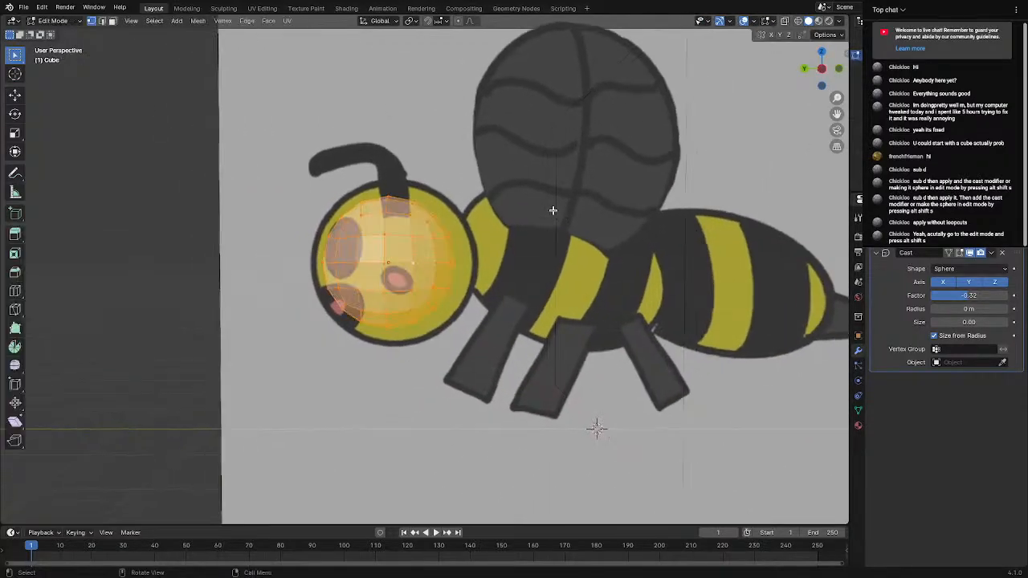
middle_drag(574, 123, 530, 237)
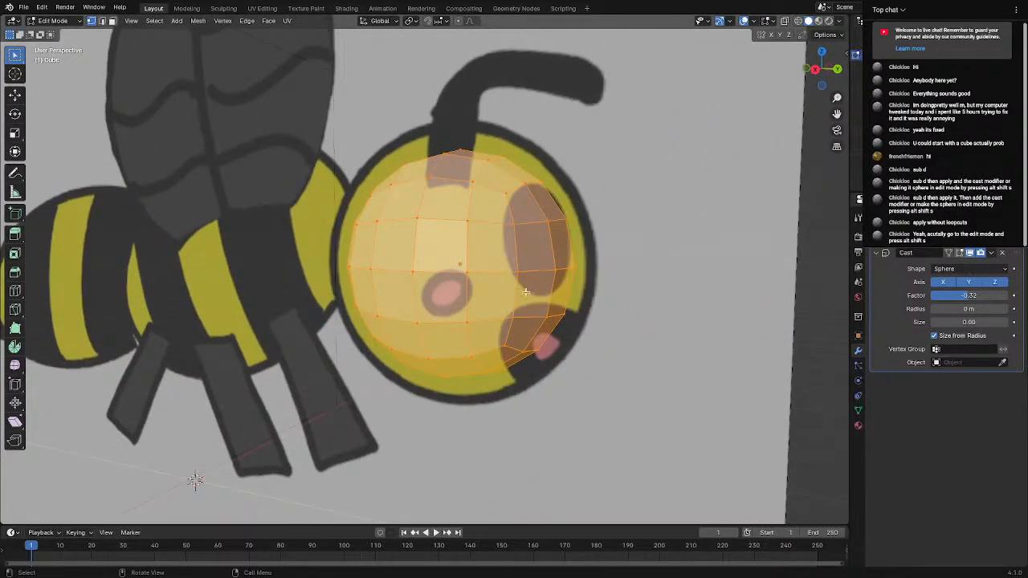
middle_drag(614, 195, 367, 229)
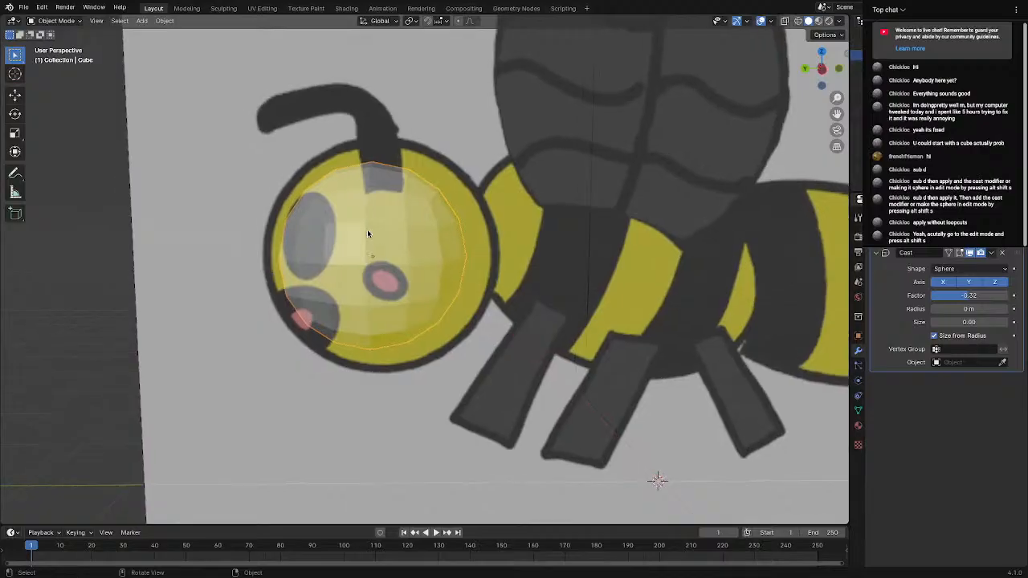
Scale up the head in Object Mode and move it to fit the head outline of the reference in the left orthographic view
key(Tab)
key(s)
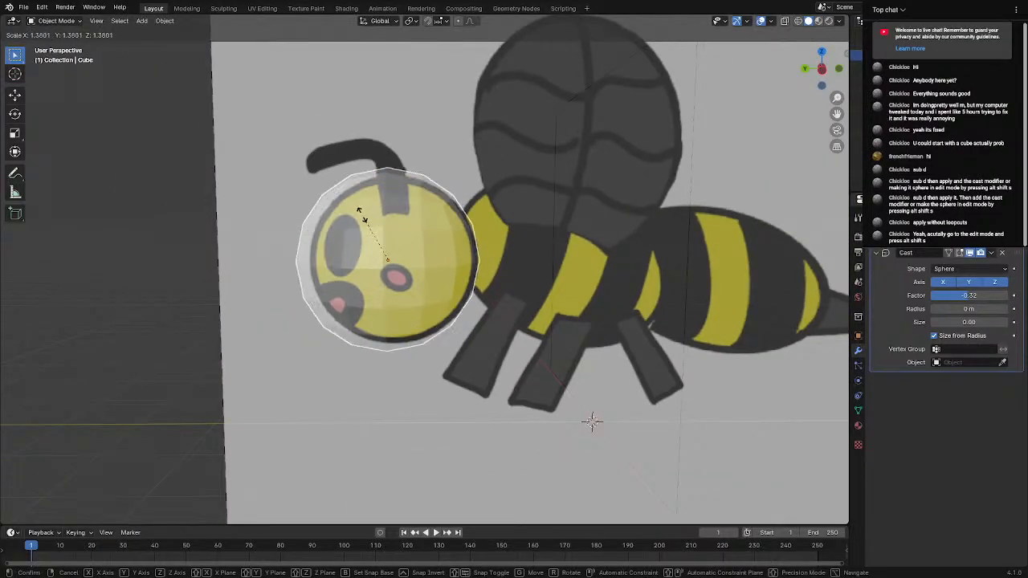
click(366, 224)
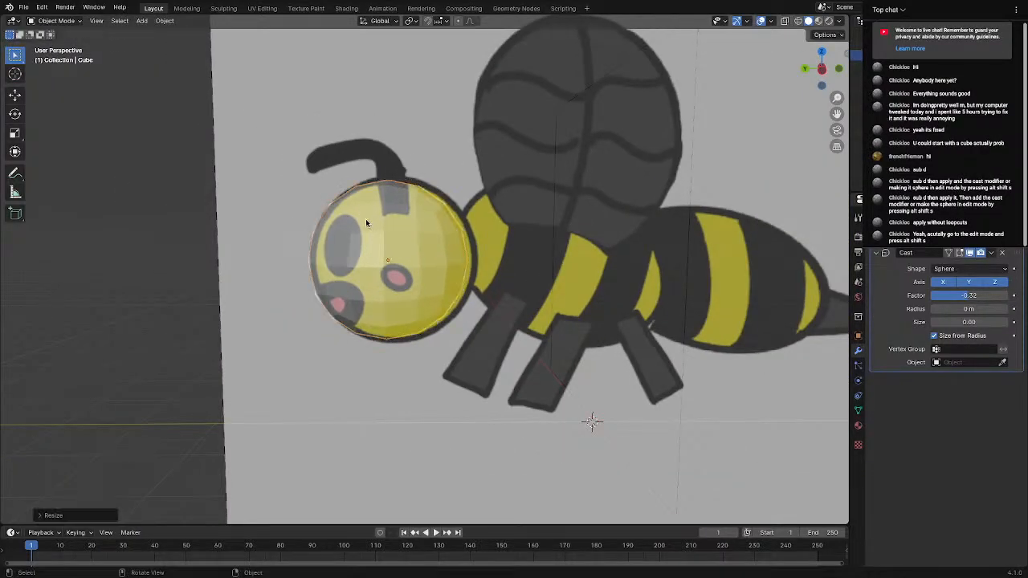
click(821, 68)
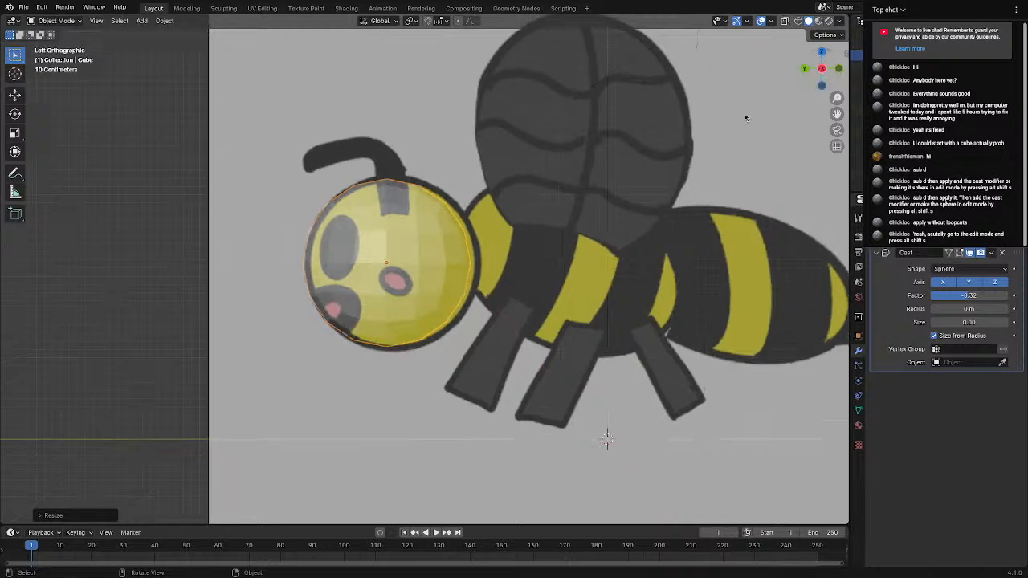
key(g)
click(494, 292)
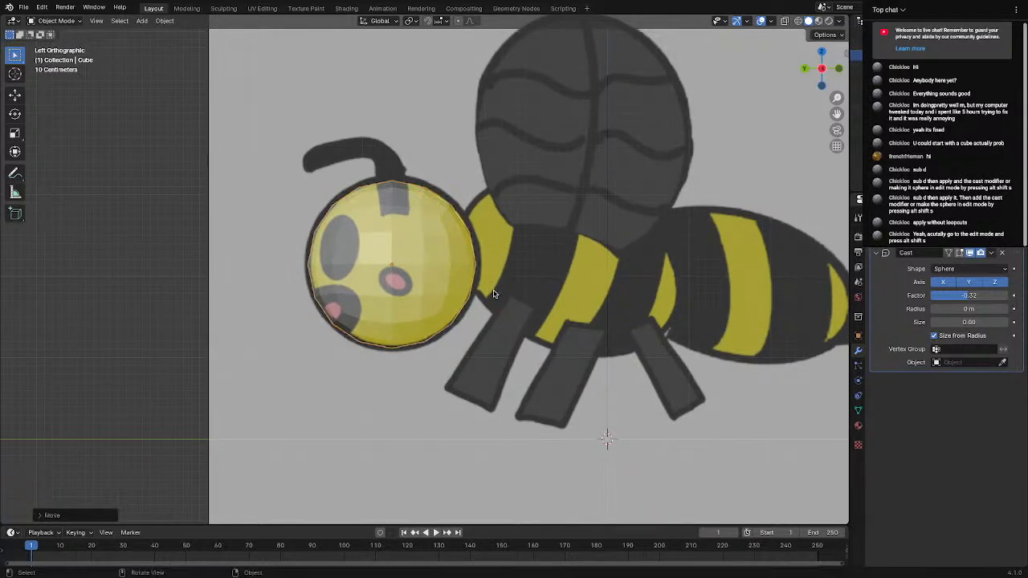
Apply the head's Cast modifier in Object Mode and return to editing its mesh
key(Tab)
middle_drag(446, 287, 565, 297)
middle_drag(344, 247, 654, 244)
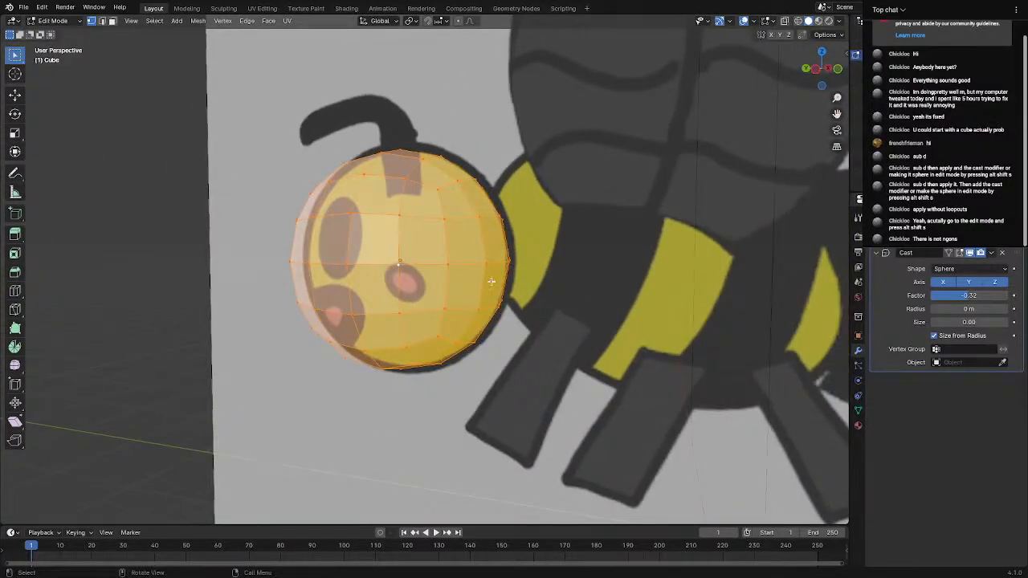
click(993, 253)
key(Tab)
click(991, 254)
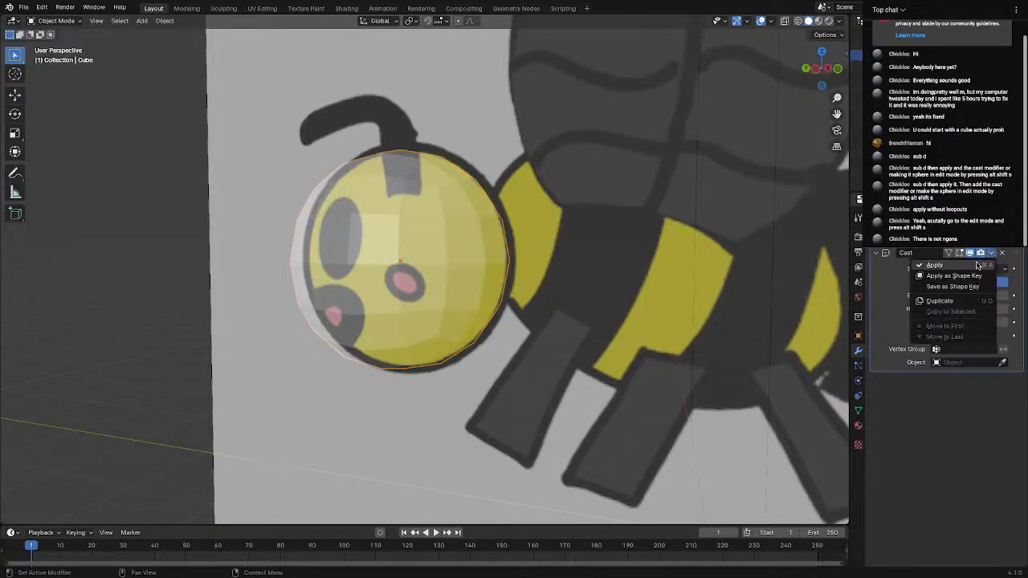
click(979, 266)
middle_drag(503, 265, 540, 266)
key(Tab)
scroll(537, 263, down, 6)
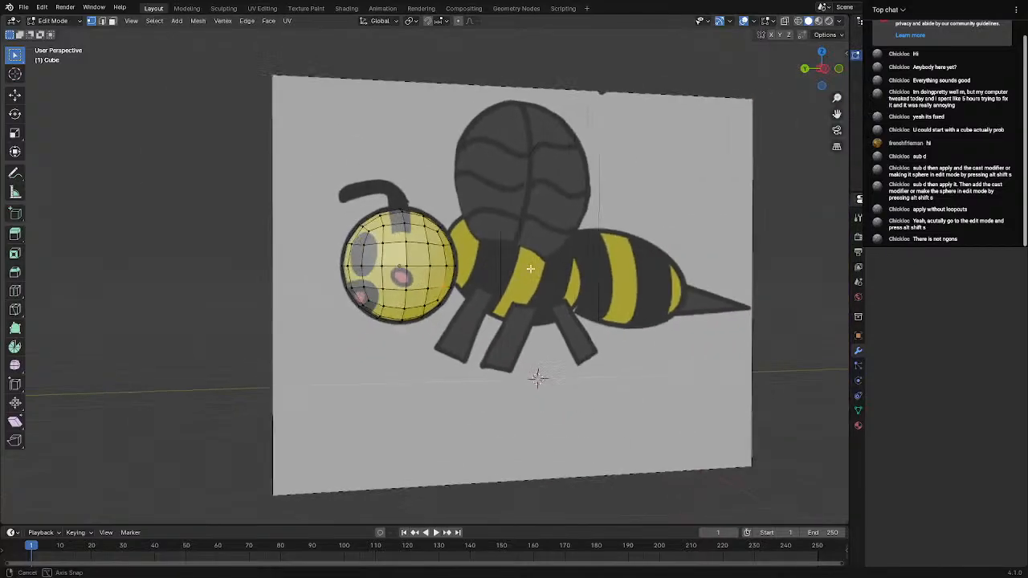
Select the bee reference image in Object Mode and lower its opacity to 0.055
key(Tab)
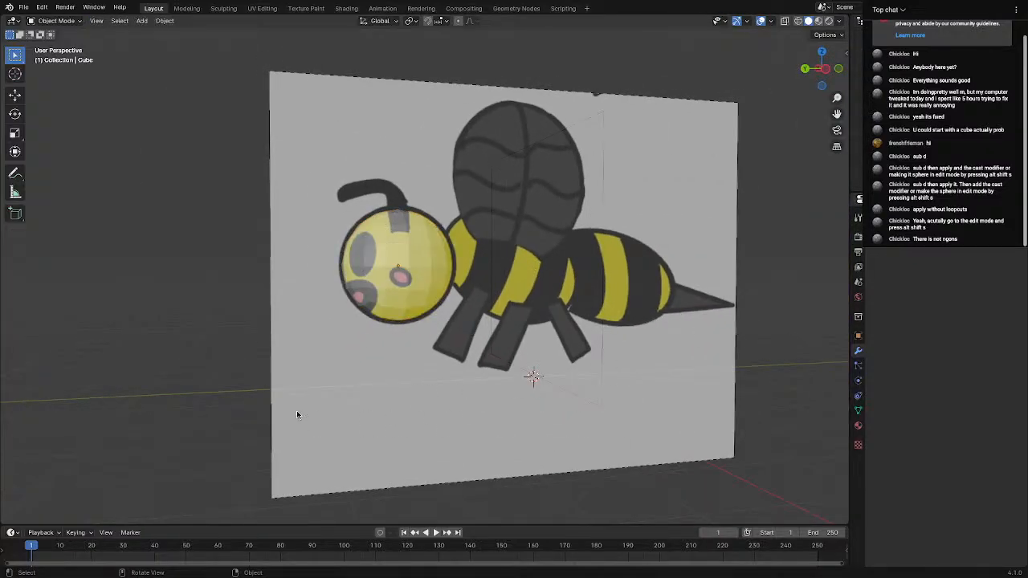
click(282, 369)
click(859, 427)
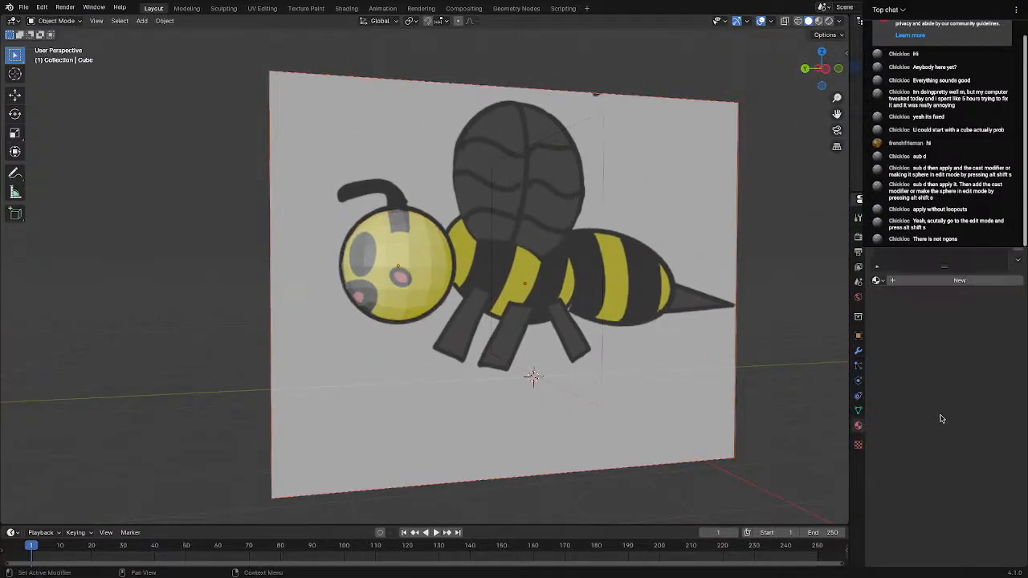
click(857, 445)
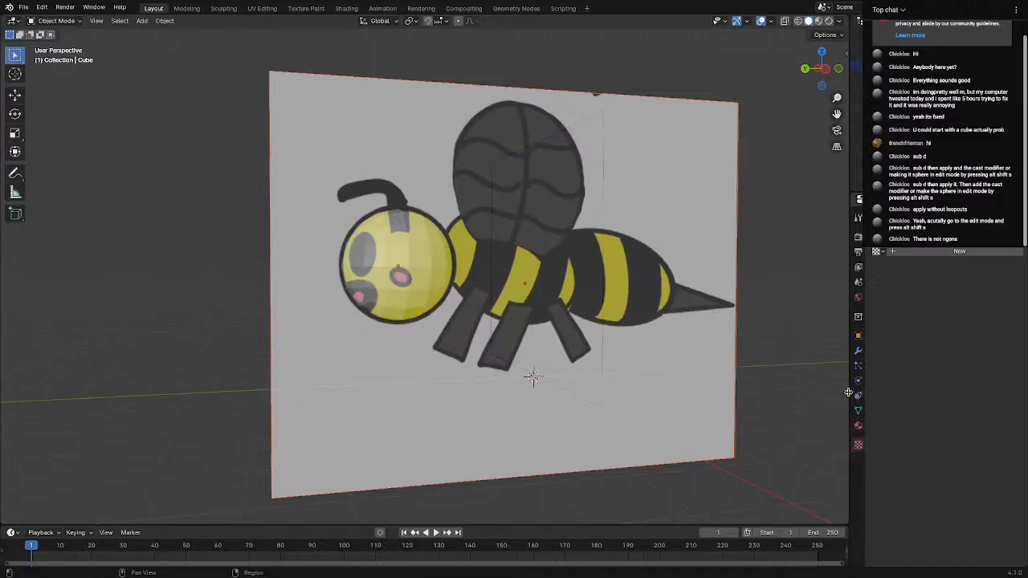
key(alt+a)
key(Tab)
key(Tab)
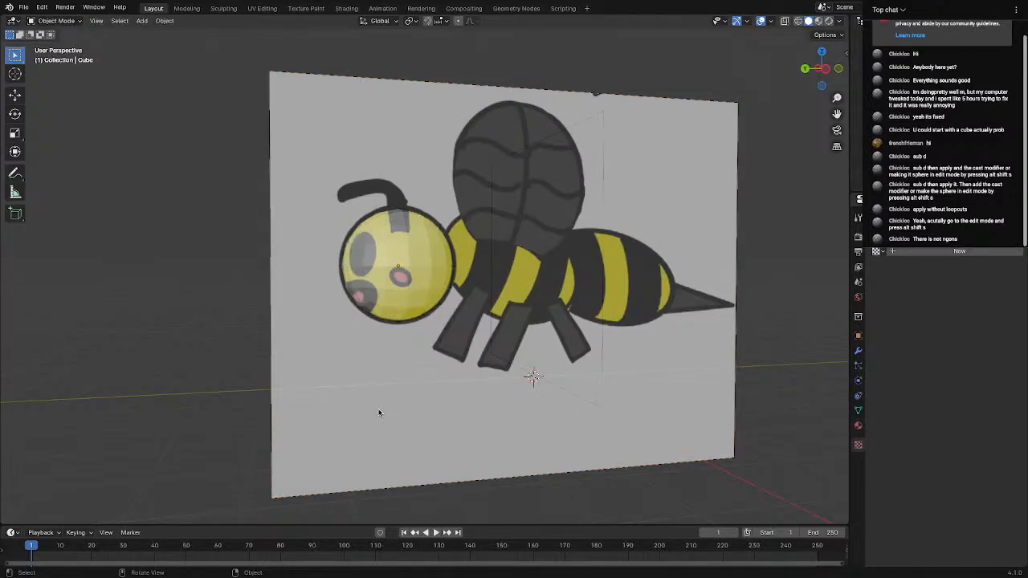
click(275, 369)
click(857, 382)
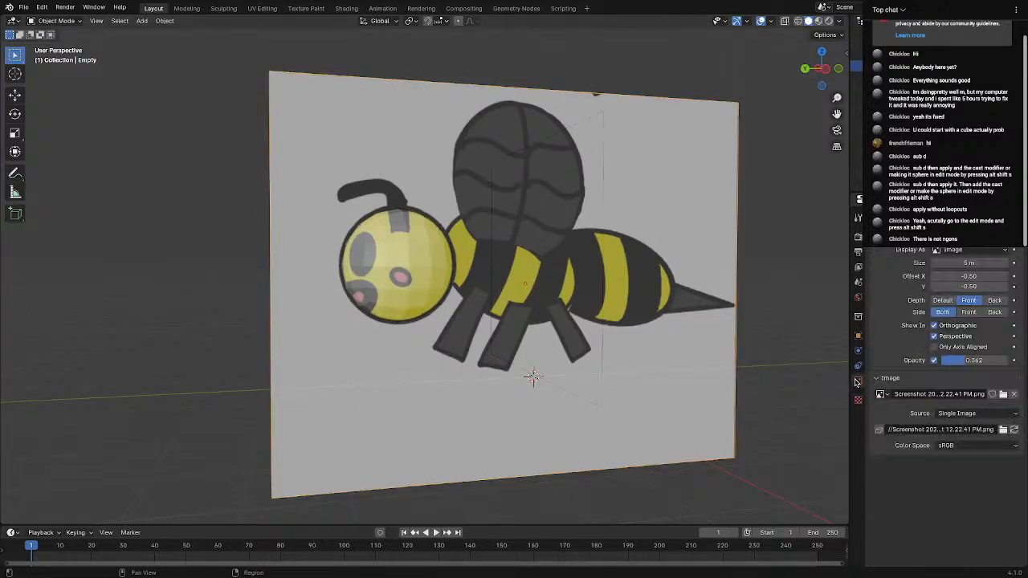
drag(968, 361, 947, 360)
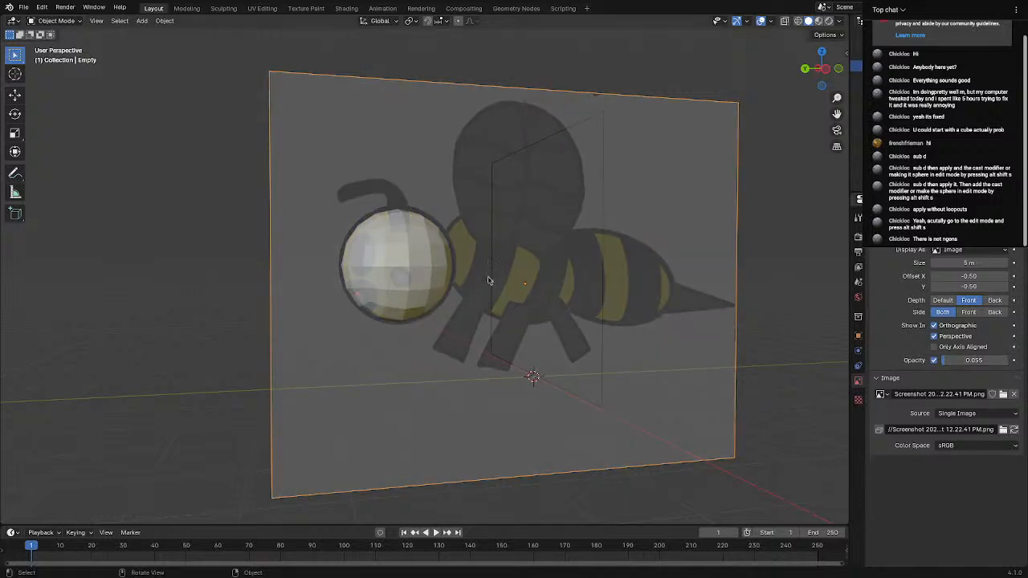
Select all vertices on the positive X half of the head with X-ray on and delete them
scroll(489, 281, up, 5)
middle_drag(468, 284, 631, 211)
scroll(631, 211, down, 2)
click(832, 70)
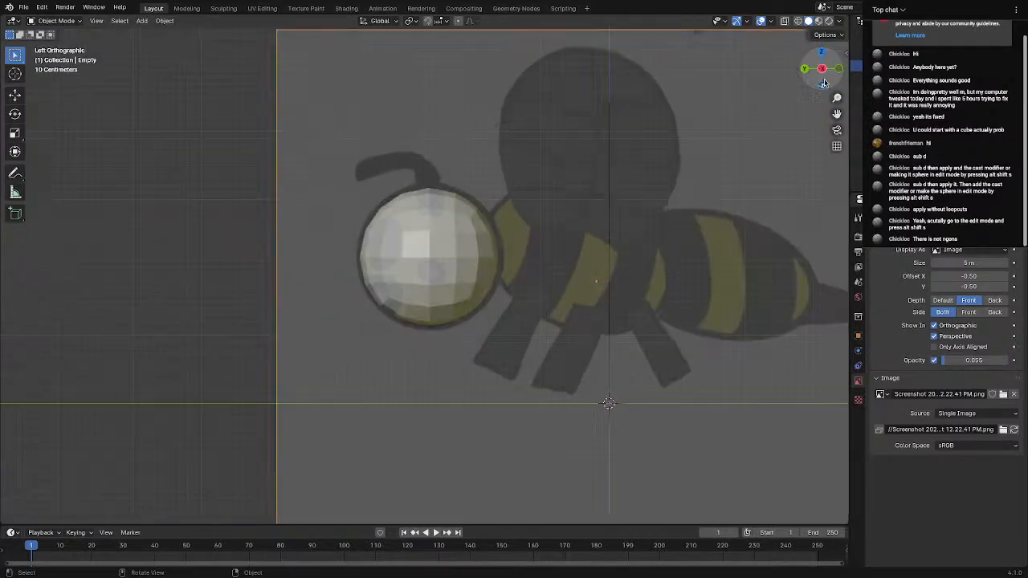
click(458, 282)
key(Tab)
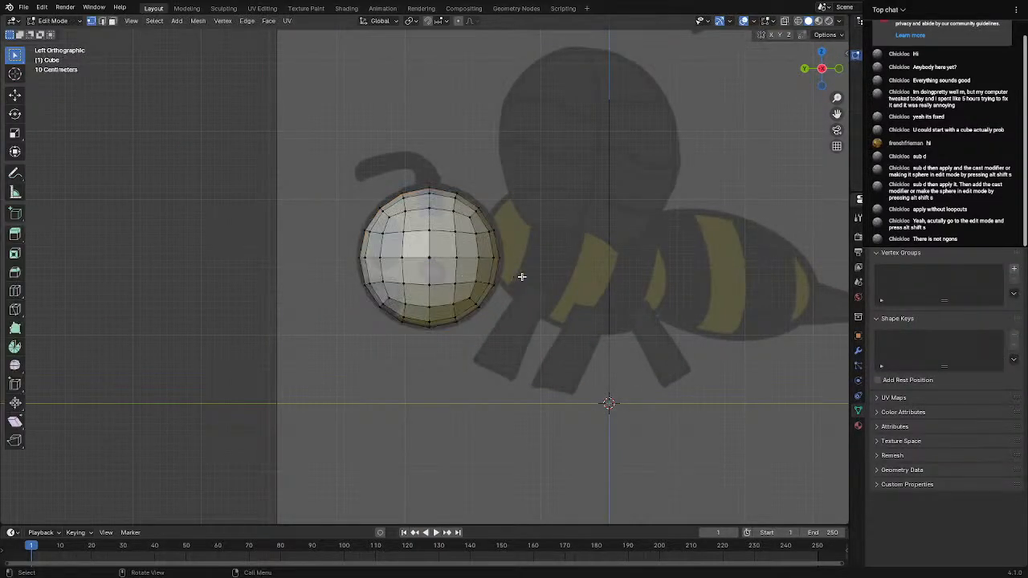
key(Tab)
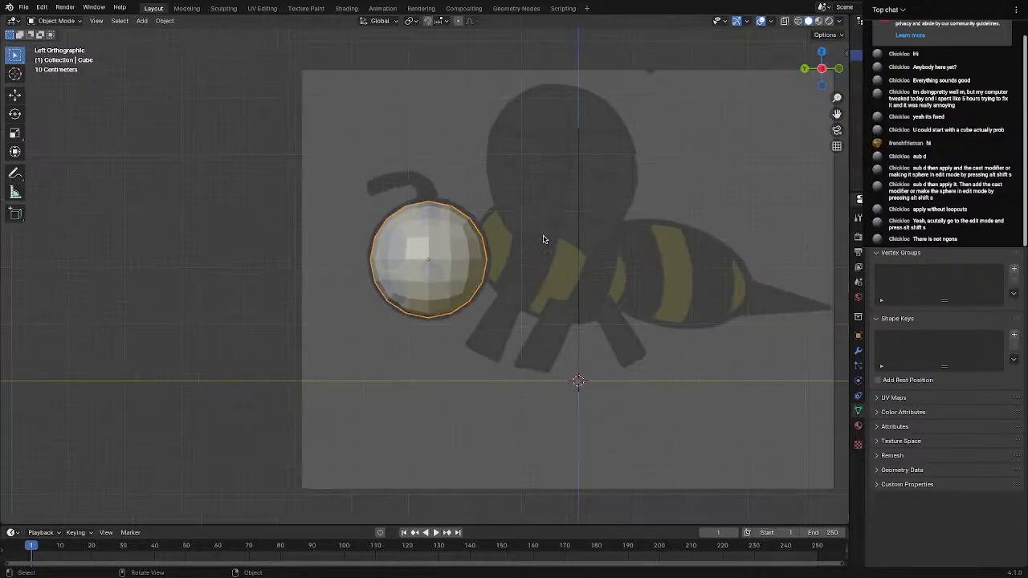
scroll(542, 238, up, 1)
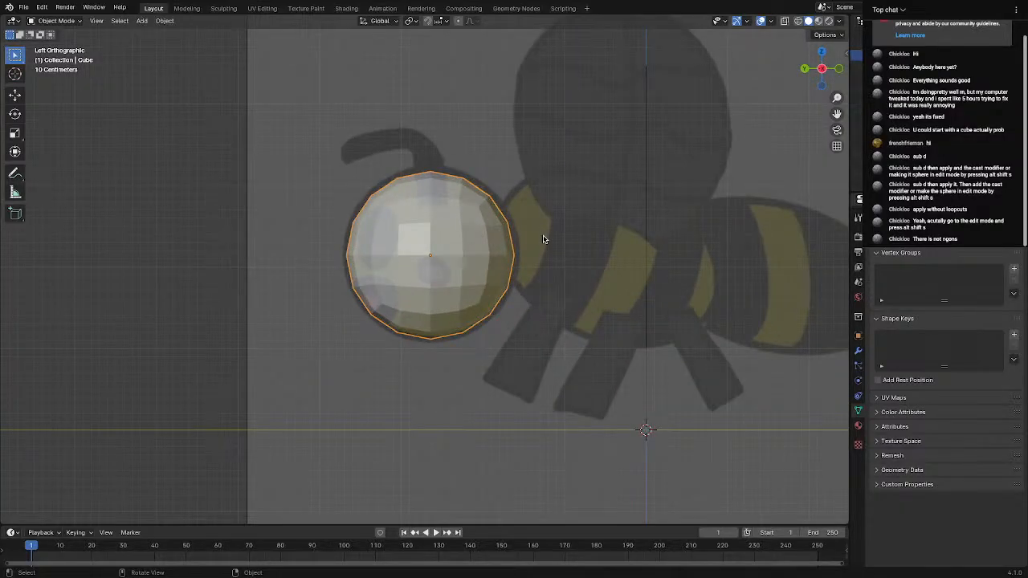
middle_drag(568, 240, 697, 241)
key(Tab)
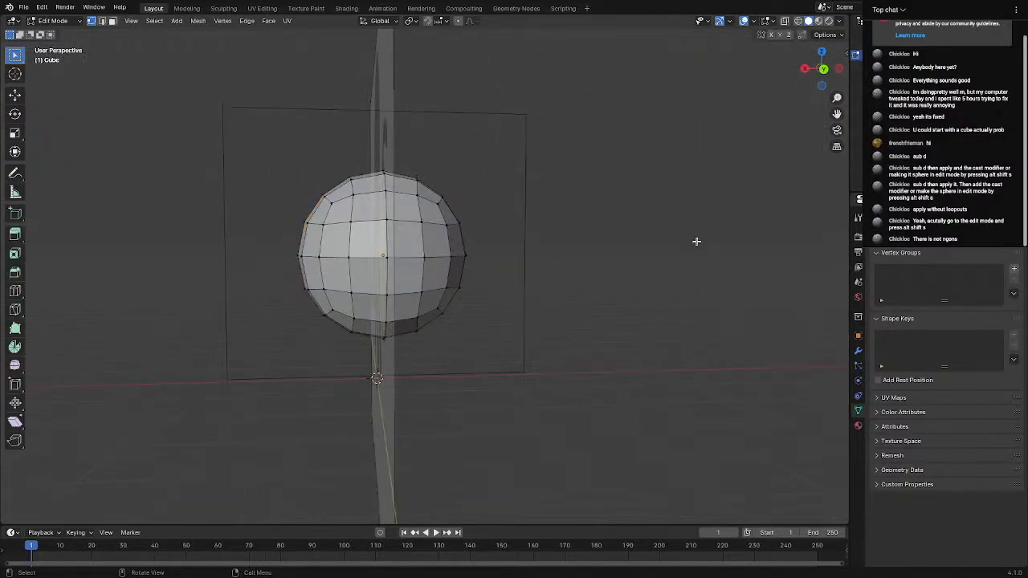
shift+drag(172, 105, 373, 436)
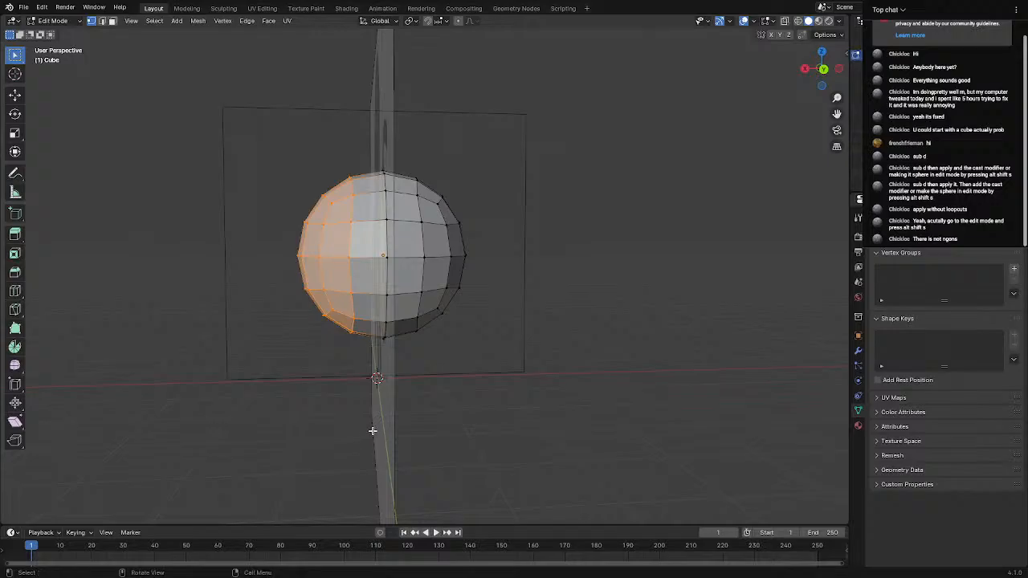
key(alt+z)
drag(200, 165, 360, 427)
key(x)
click(360, 430)
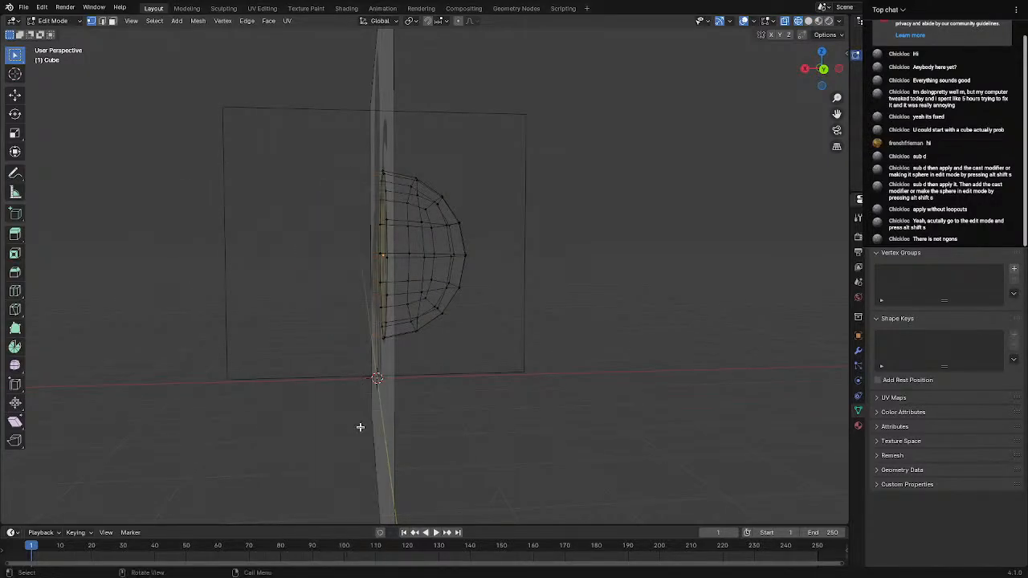
Add a Mirror modifier on the X axis to the remaining half of the head
middle_drag(361, 426, 310, 394)
click(857, 354)
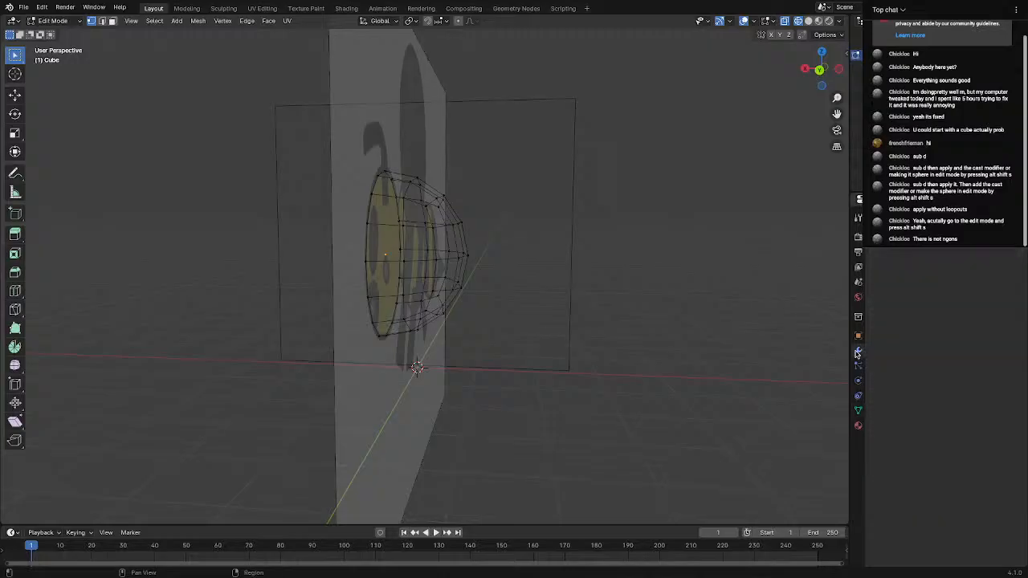
click(883, 240)
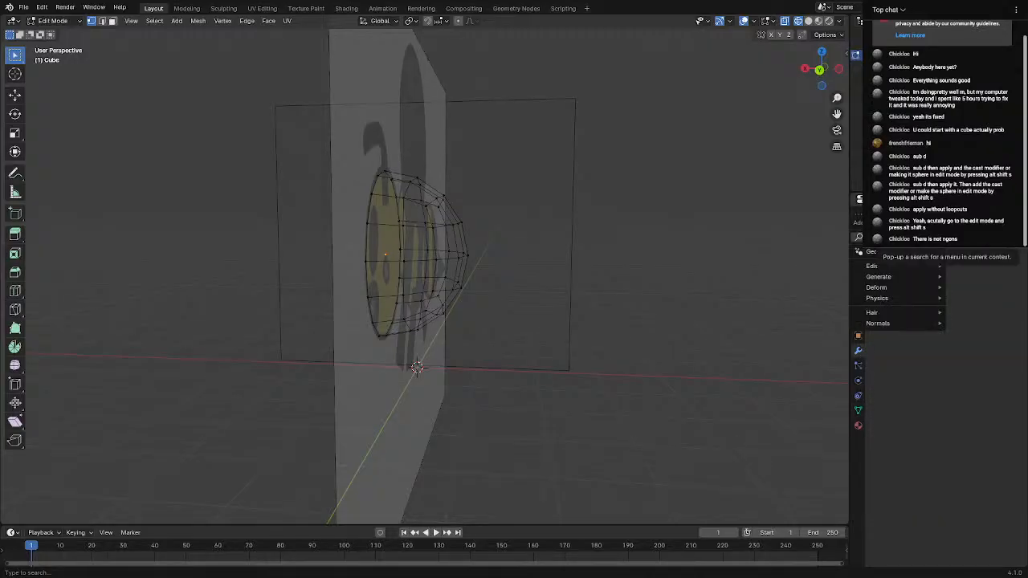
text(mirr)
key(Return)
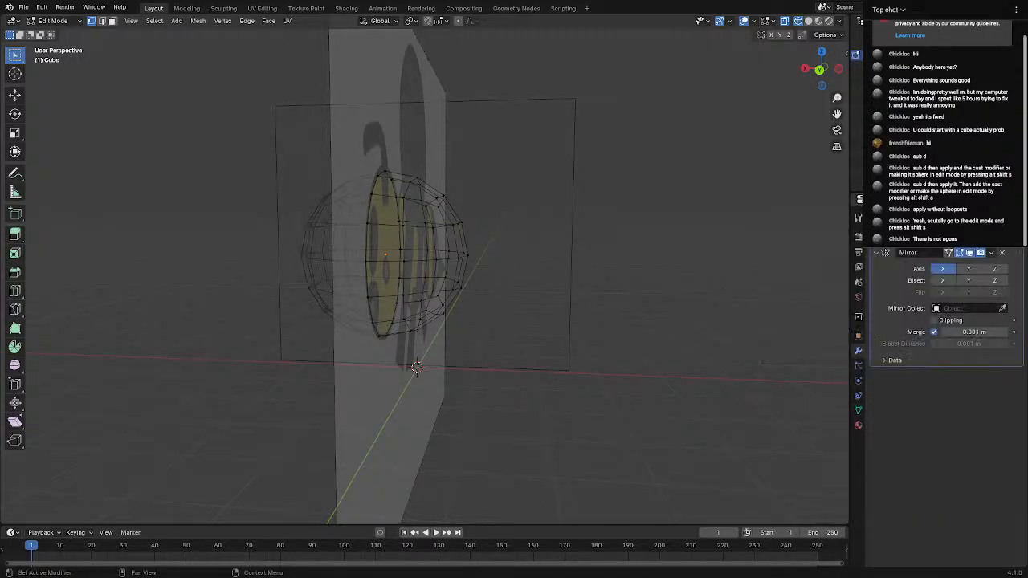
middle_drag(551, 288, 471, 304)
key(Tab)
middle_drag(598, 304, 456, 292)
key(Tab)
click(805, 66)
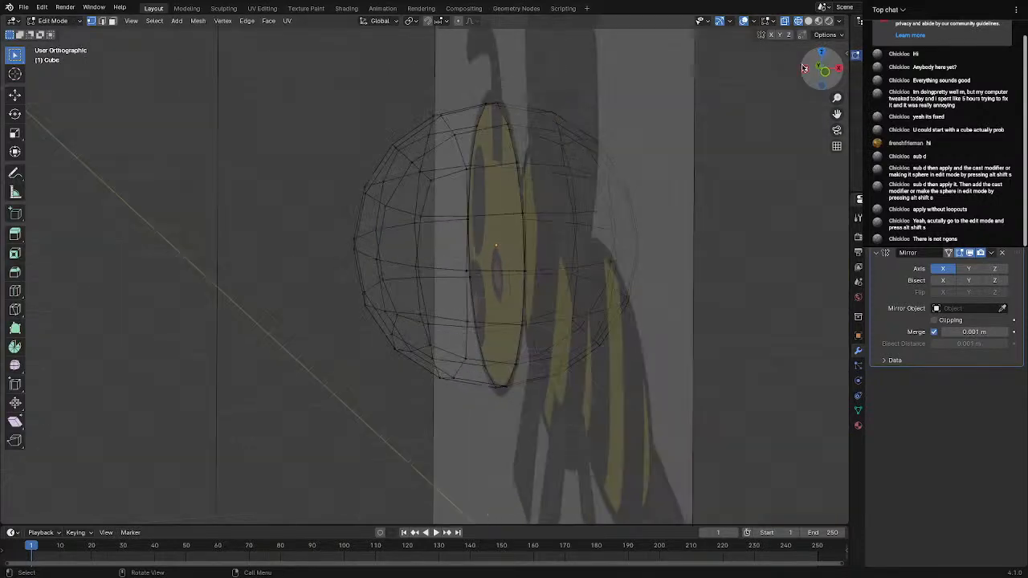
key(Tab)
key(Tab)
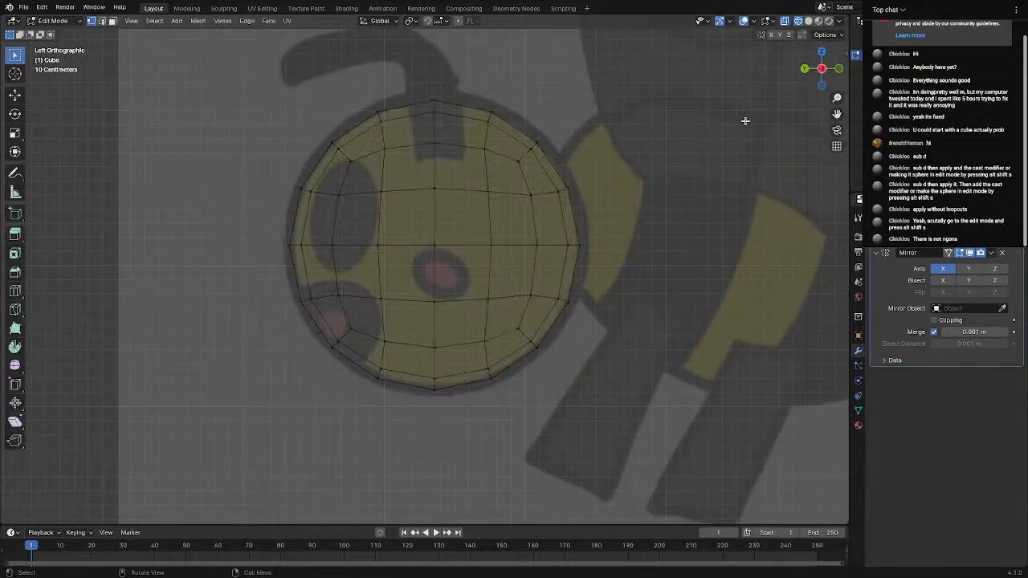
Extrude the four rear faces of the half head toward the body in solid shading and enable Clipping on the Mirror modifier
click(808, 21)
mouse_move(530, 228)
middle_down()
mouse_move(524, 222)
mouse_move(535, 220)
mouse_move(470, 230)
mouse_move(643, 216)
mouse_move(507, 222)
middle_up()
click(468, 229)
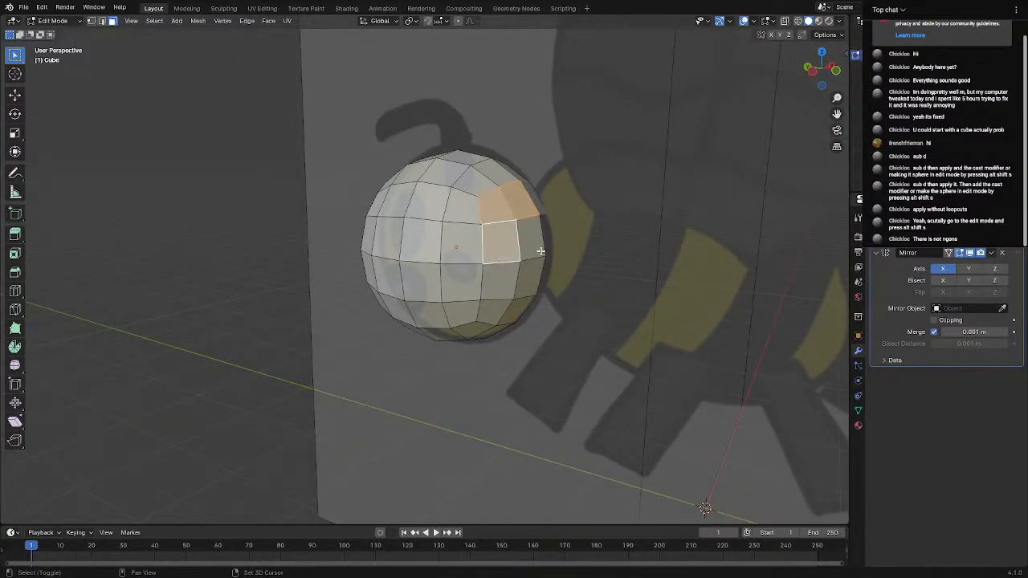
middle_drag(543, 306, 673, 257)
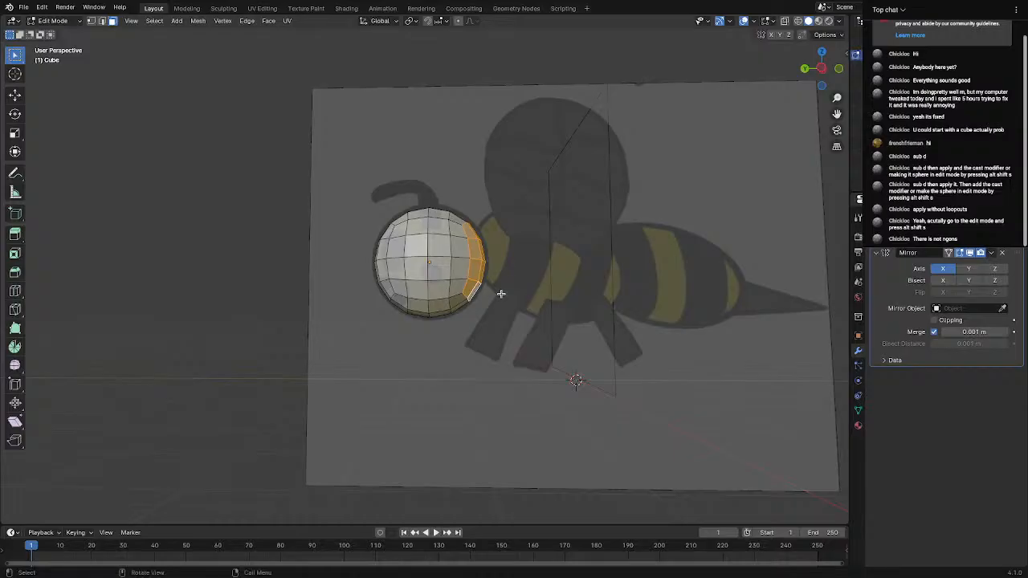
scroll(500, 290, up, 5)
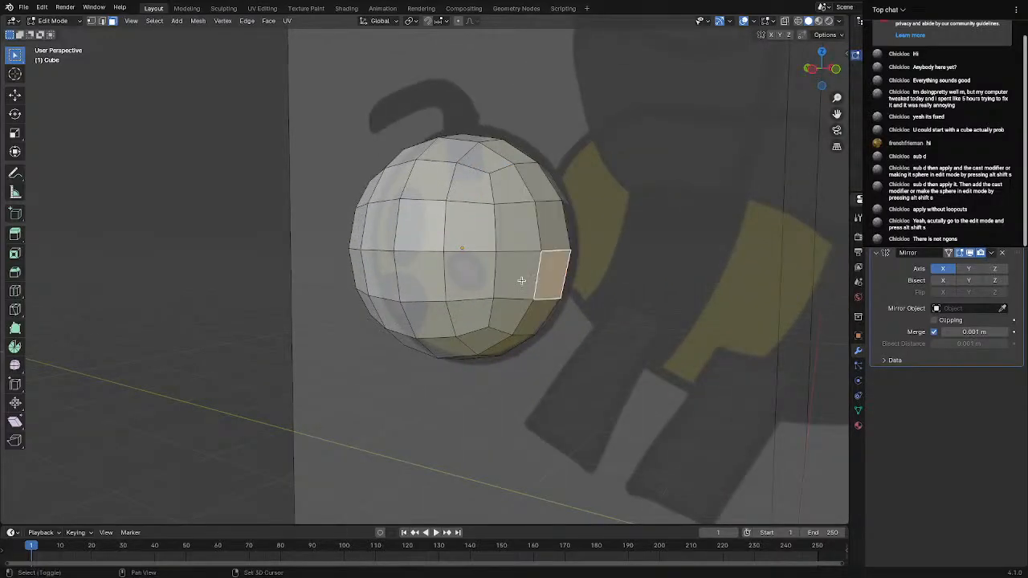
middle_drag(644, 221, 546, 241)
key(e)
click(674, 229)
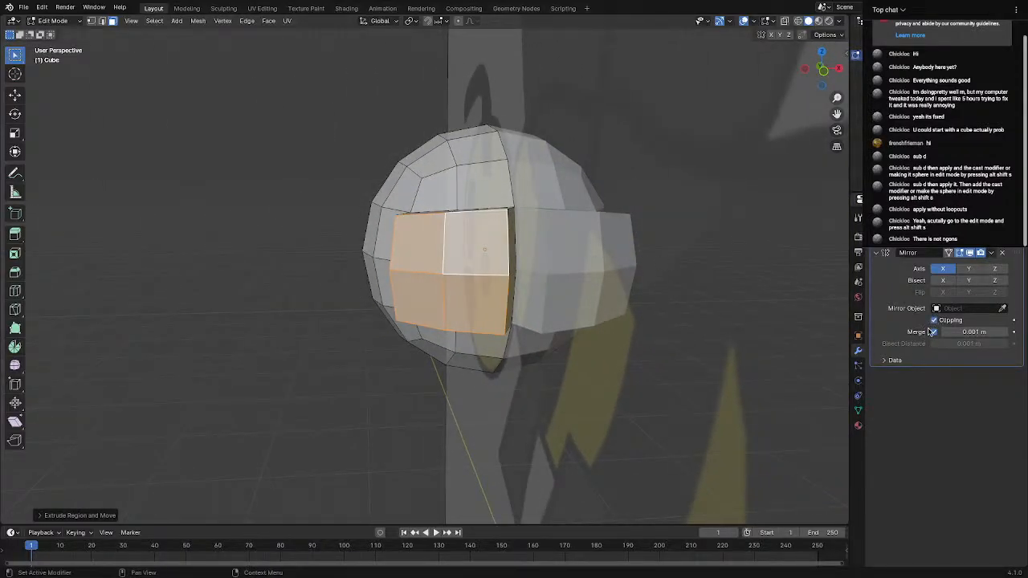
Move the extruded rear faces of the head to line up with the start of the body in the reference
scroll(567, 287, down, 2)
middle_drag(567, 287, 554, 243)
key(g)
click(557, 278)
scroll(557, 243, down, 4)
scroll(558, 246, up, 5)
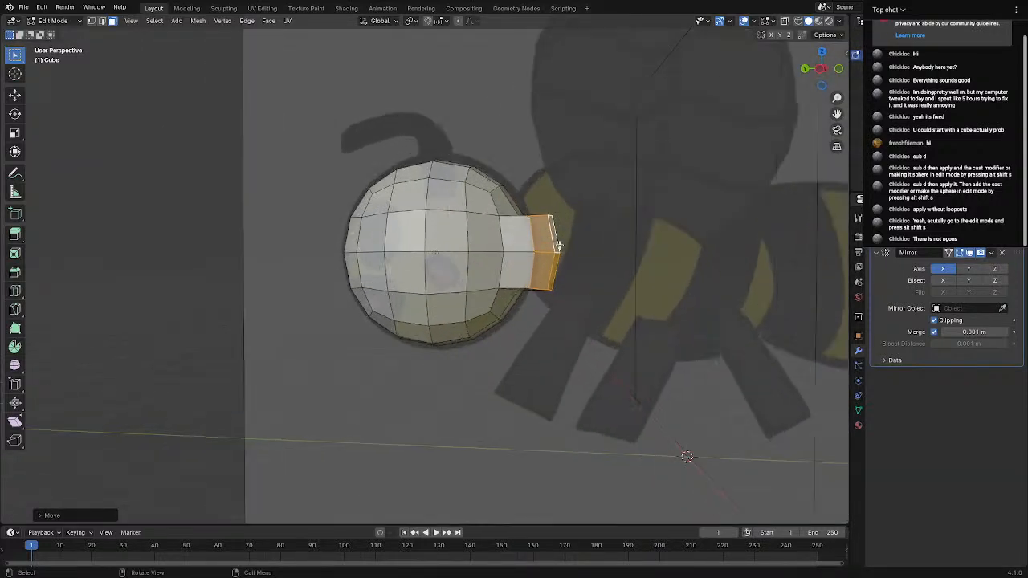
Scale the extruded rear faces of the head up to about 1.6 times and move them toward the mirror plane
key(s)
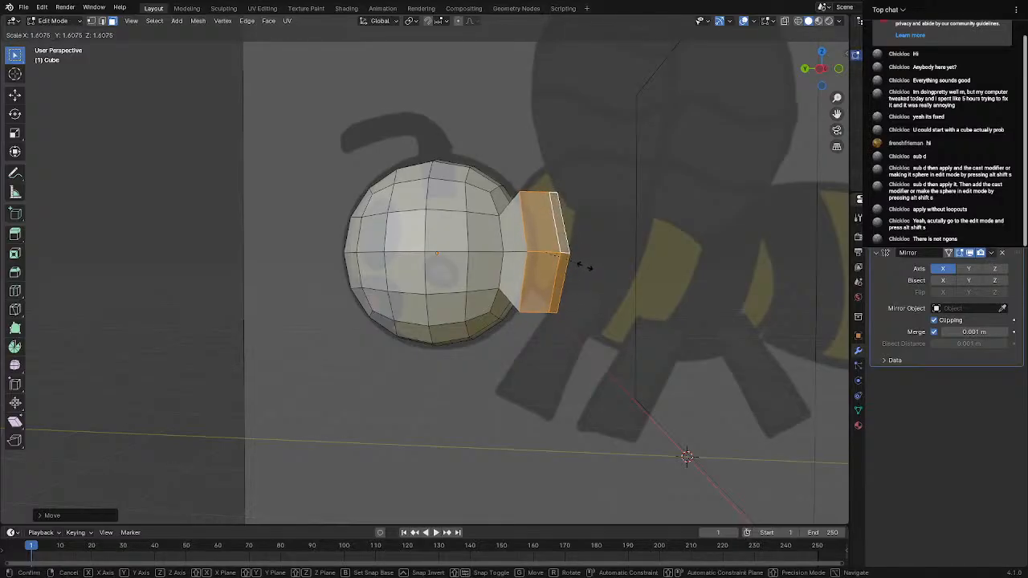
click(584, 267)
middle_drag(578, 273, 393, 270)
scroll(521, 265, up, 2)
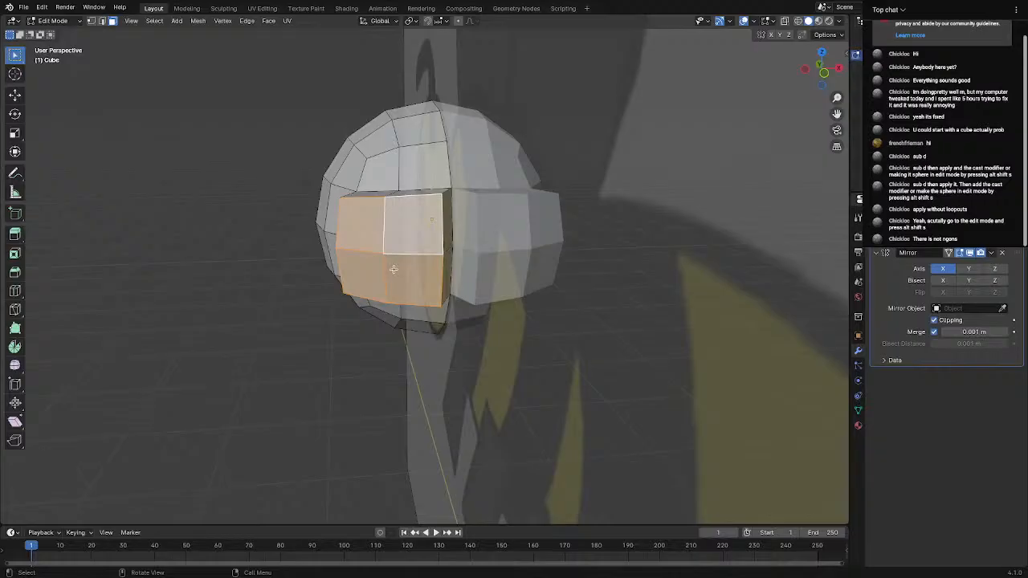
key(g)
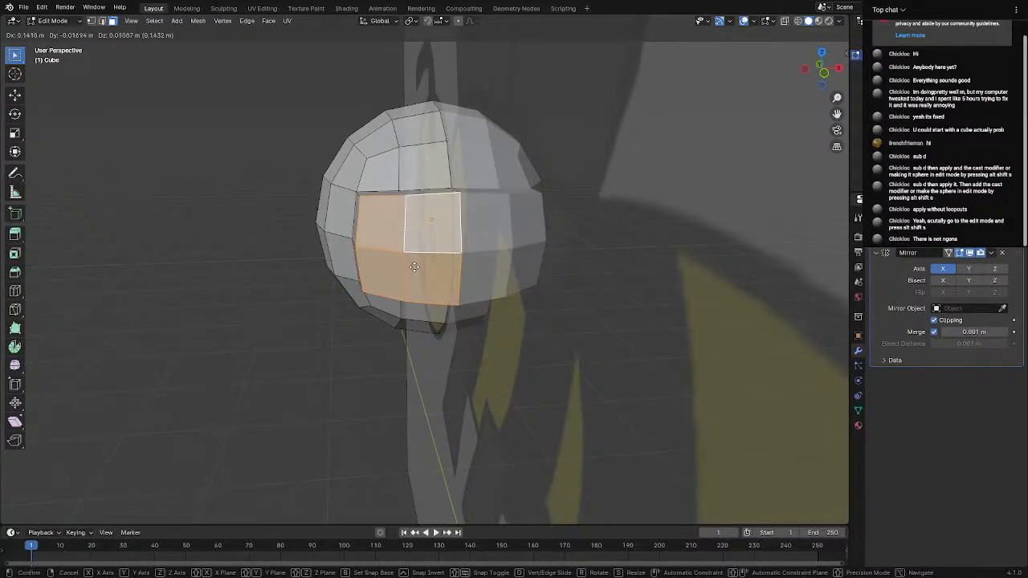
click(414, 267)
middle_drag(414, 267, 640, 266)
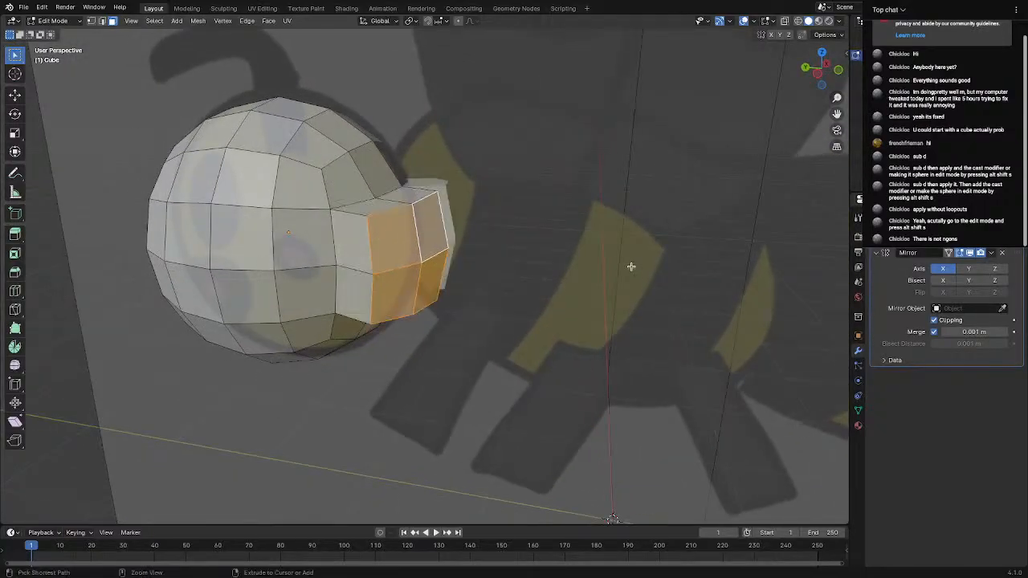
Undo the extrusion of the four rear faces and select the larger patch of faces covering the back of the half head
key(ctrl+z)
click(347, 183)
shift+click(377, 175)
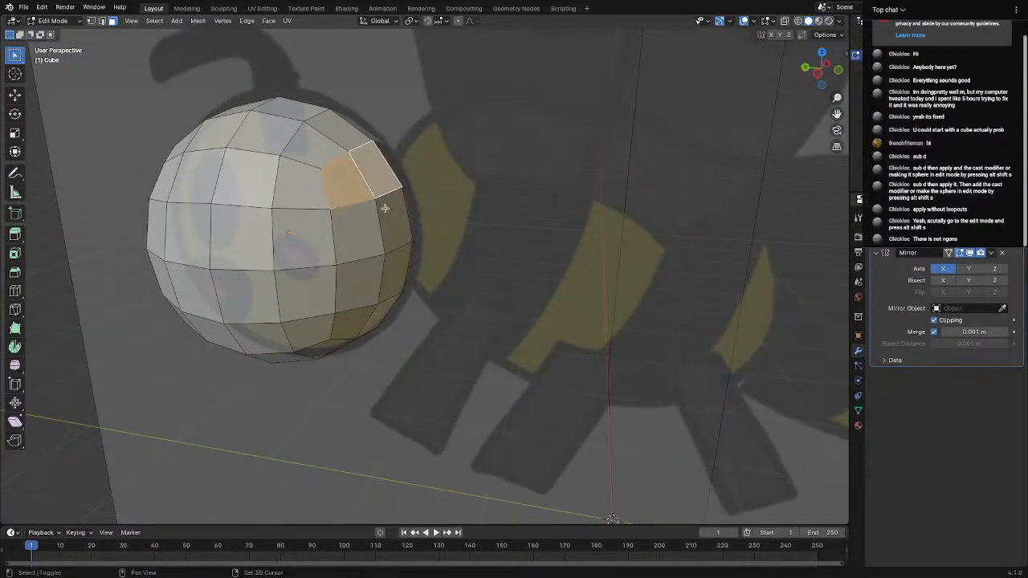
shift+click(385, 208)
shift+click(363, 248)
shift+click(369, 278)
shift+click(348, 321)
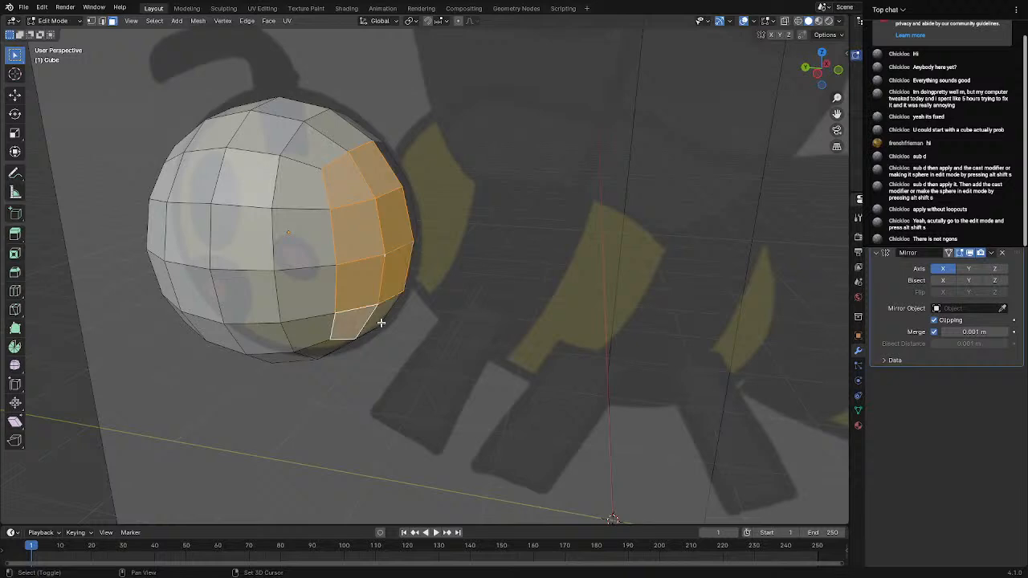
shift+click(389, 303)
Extrude the selected rear patch of the half head toward the body and switch to the left orthographic view
scroll(527, 259, down, 3)
middle_drag(488, 273, 594, 165)
key(e)
click(566, 254)
click(829, 68)
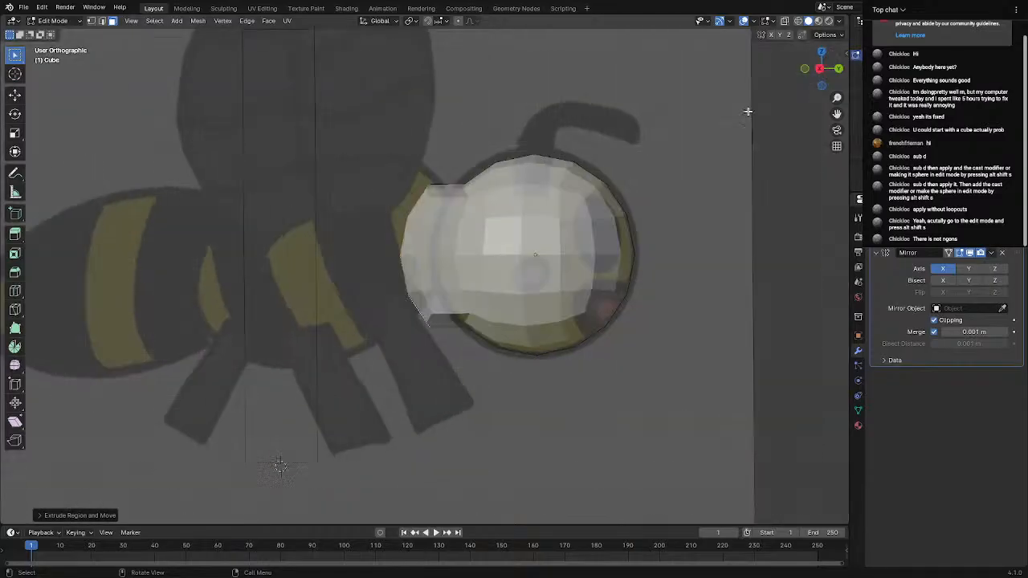
click(822, 68)
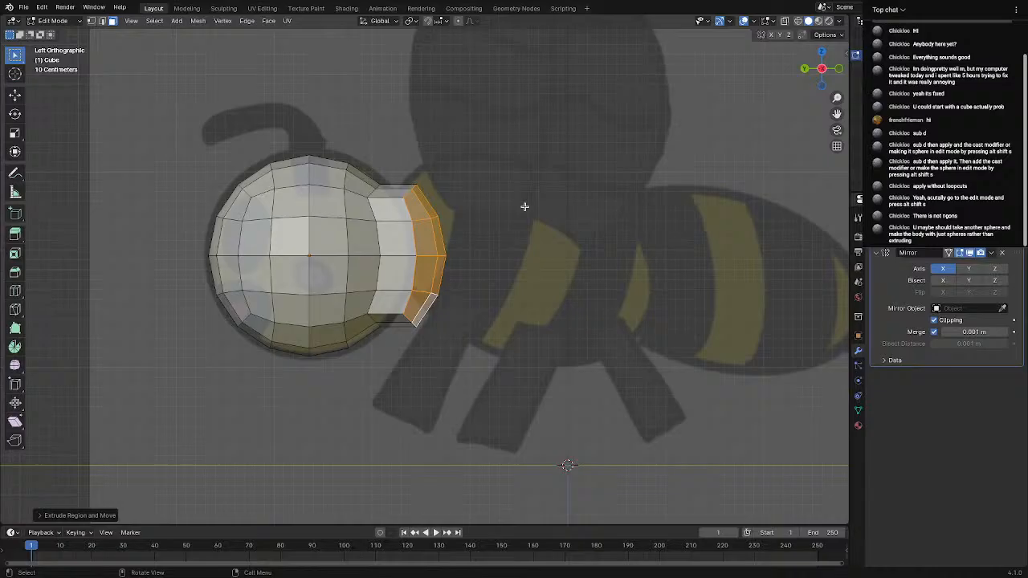
Extrude the rear patch again by about 0.6 m toward the body and scale its end faces up
key(e)
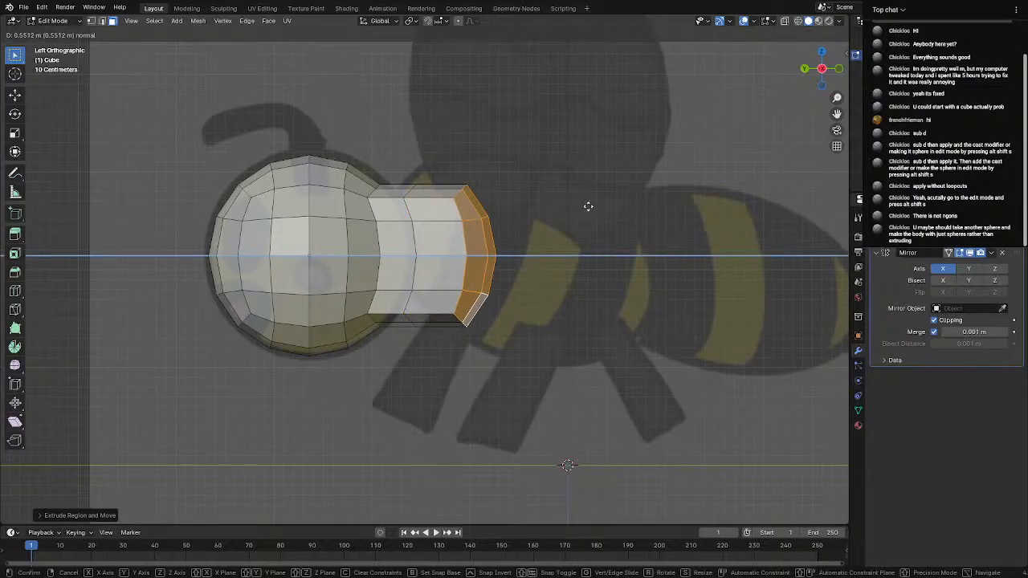
click(600, 206)
key(s)
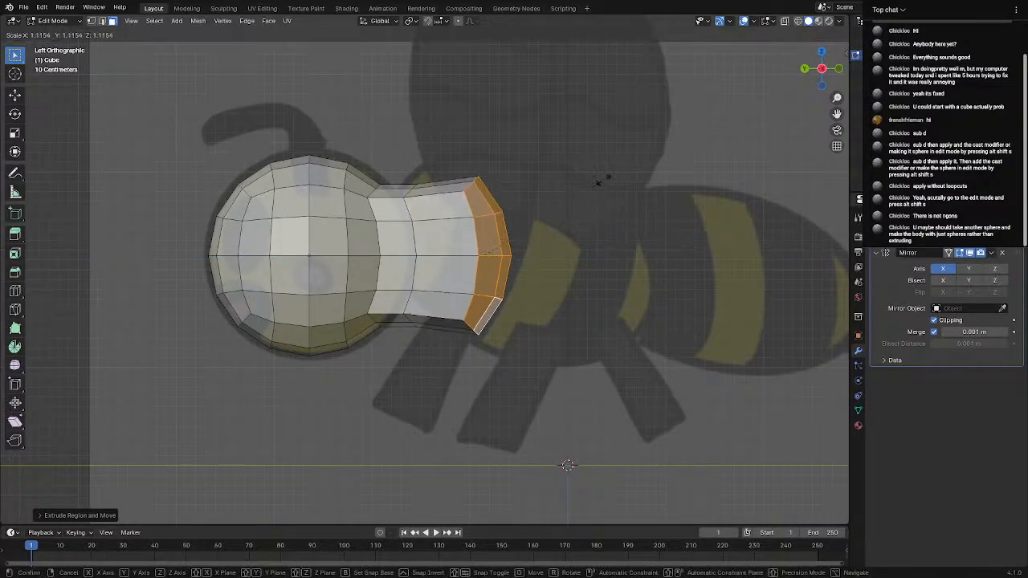
click(619, 108)
Undo the scaling and both extrusions of the head's rear patch
middle_drag(604, 167, 553, 196)
key(ctrl+z)
key(ctrl+z)
key(ctrl+z)
middle_drag(375, 209, 500, 255)
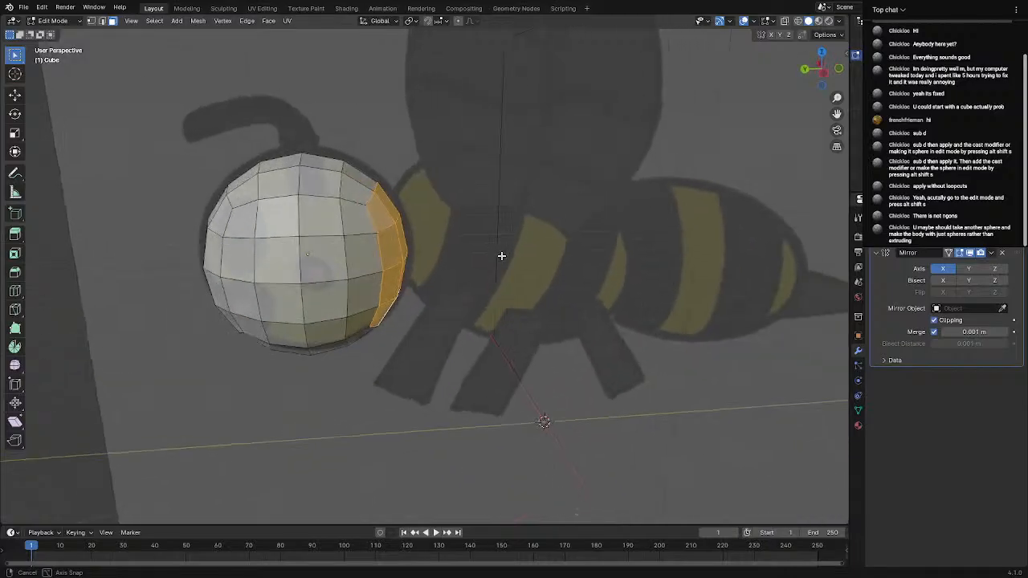
scroll(501, 256, up, 2)
scroll(431, 242, down, 3)
middle_drag(436, 230, 449, 198)
scroll(451, 204, up, 3)
middle_drag(367, 206, 401, 236)
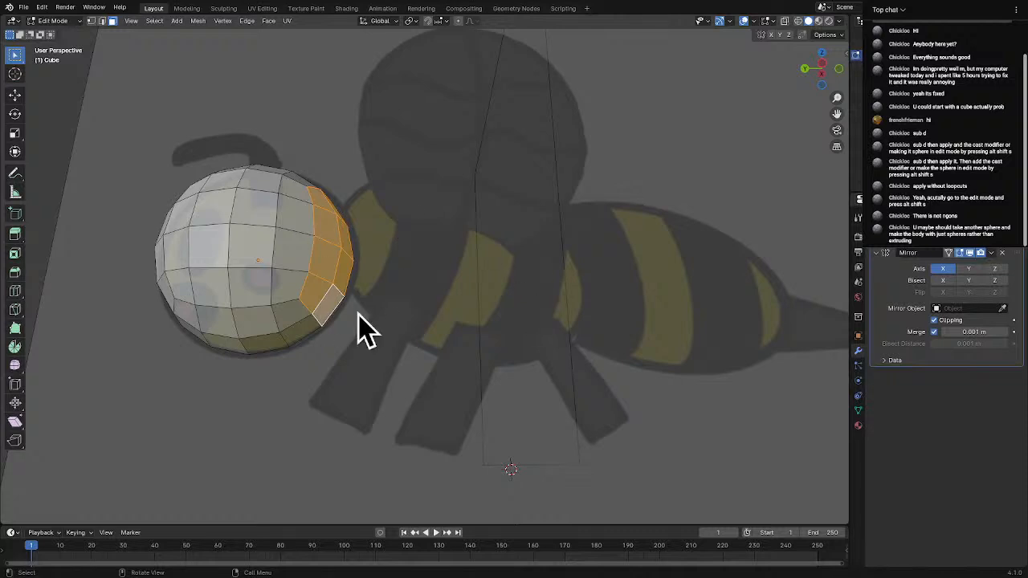
scroll(409, 255, up, 2)
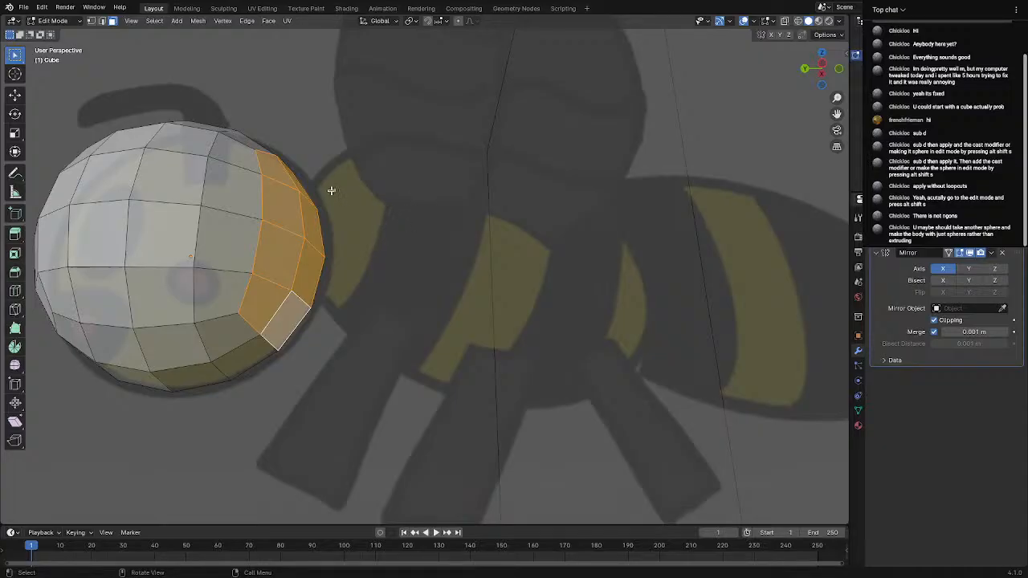
middle_drag(331, 190, 363, 230)
Clear the face selection and add a cube inside the head's mesh in Edit Mode
click(365, 228)
key(shift+a)
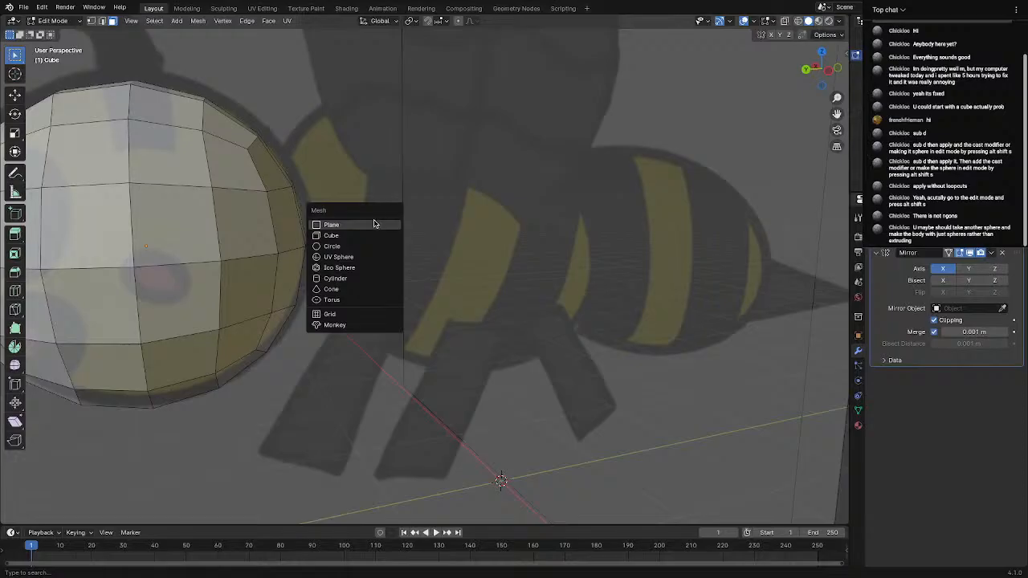
click(340, 235)
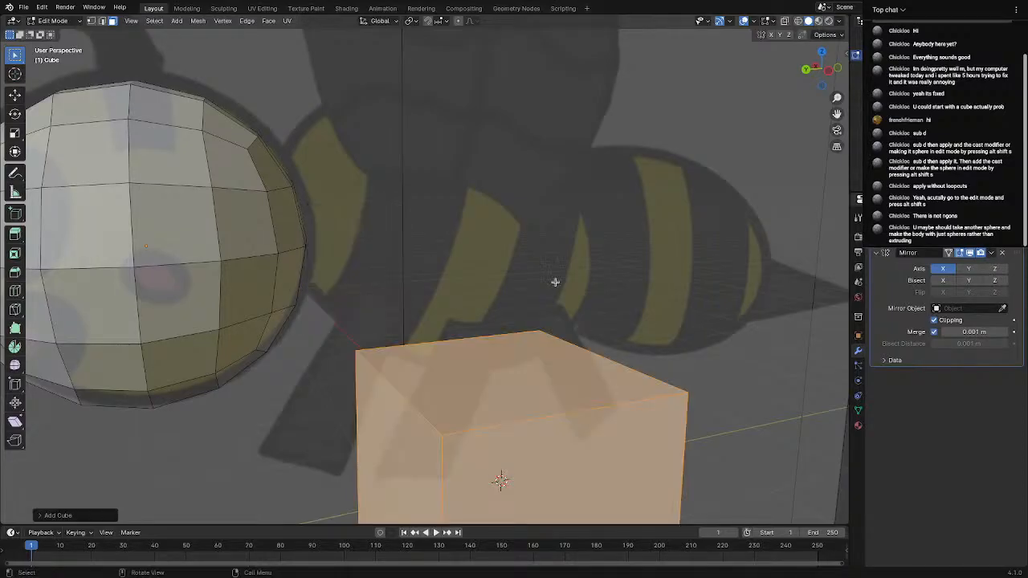
scroll(536, 375, down, 5)
middle_drag(534, 375, 512, 367)
click(513, 392)
key(Tab)
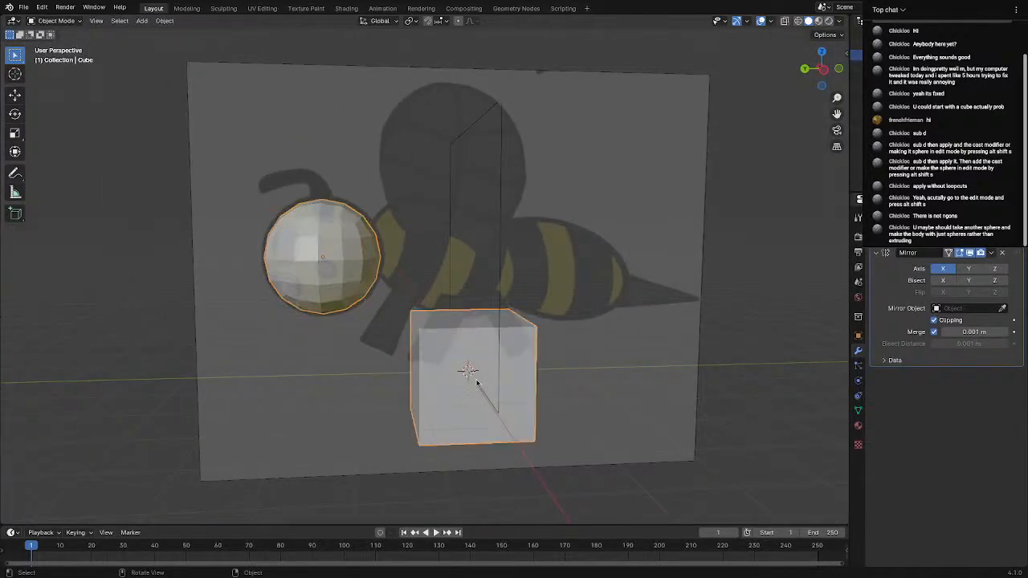
key(Tab)
key(Tab)
key(Tab)
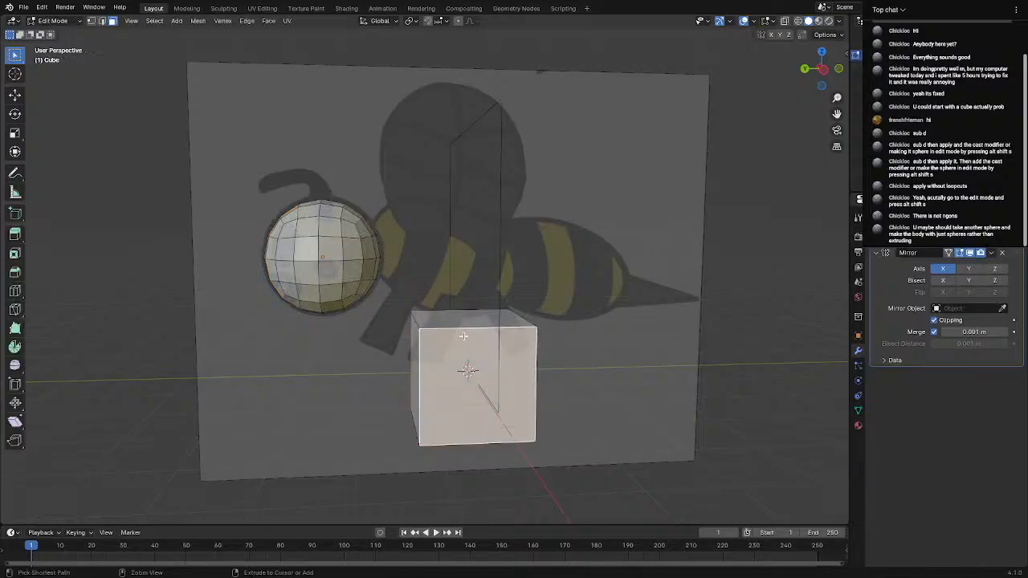
Undo the cube added inside the head's mesh
key(ctrl+z)
key(ctrl+z)
key(ctrl+z)
key(ctrl+z)
key(ctrl+z)
key(ctrl+z)
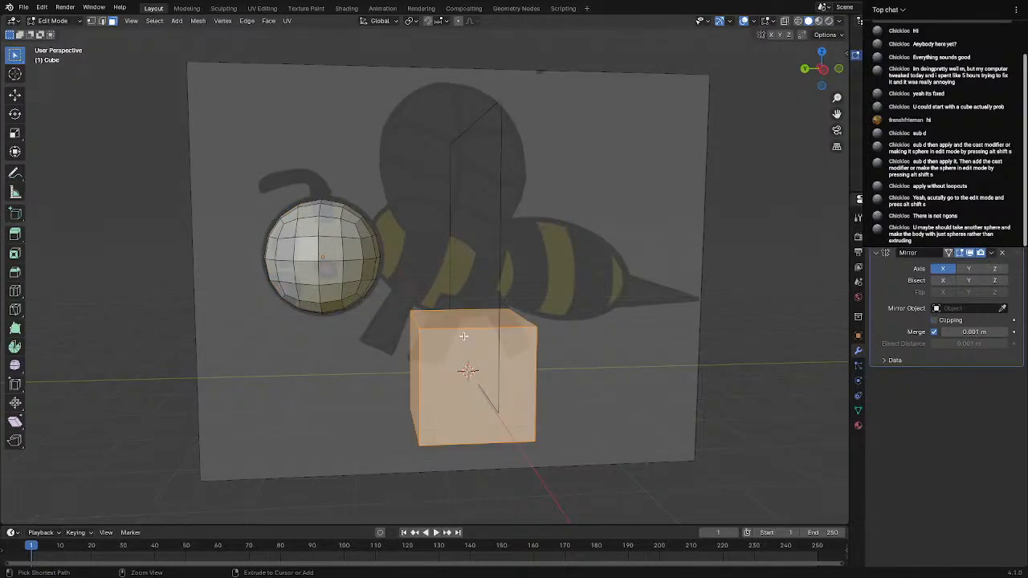
Leave Edit Mode, deselect the head and add a new cube as a separate object
key(Tab)
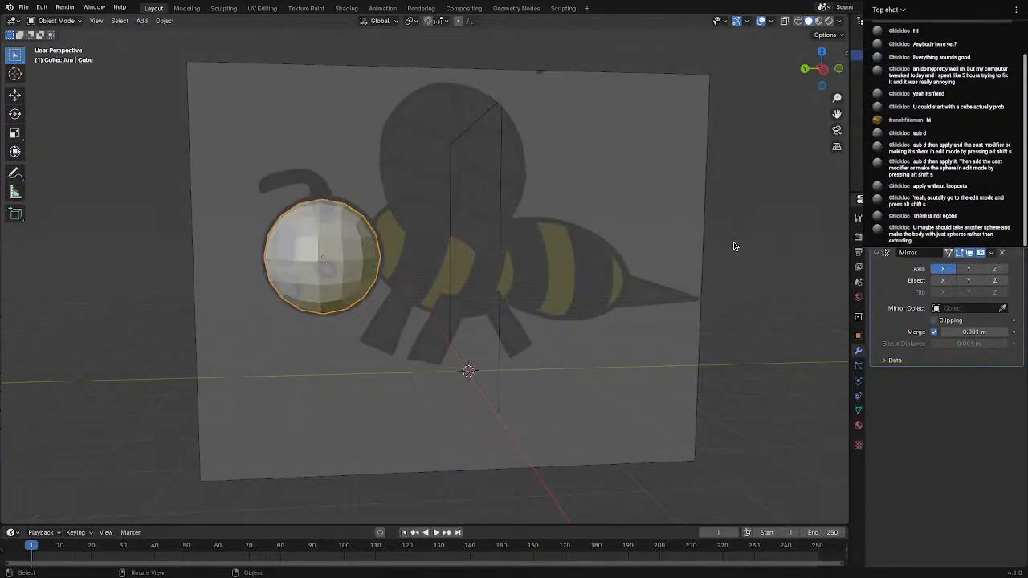
click(733, 246)
key(shift+a)
mouse_move(652, 245)
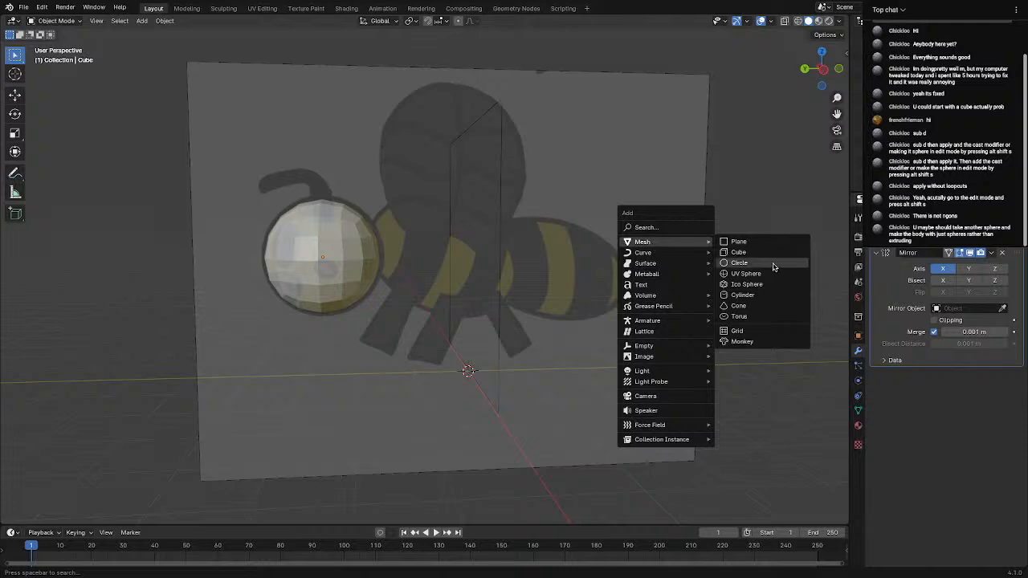
click(748, 253)
Add a Subdivision Surface modifier to the new cube with the viewport level set to 2
key(shift+a)
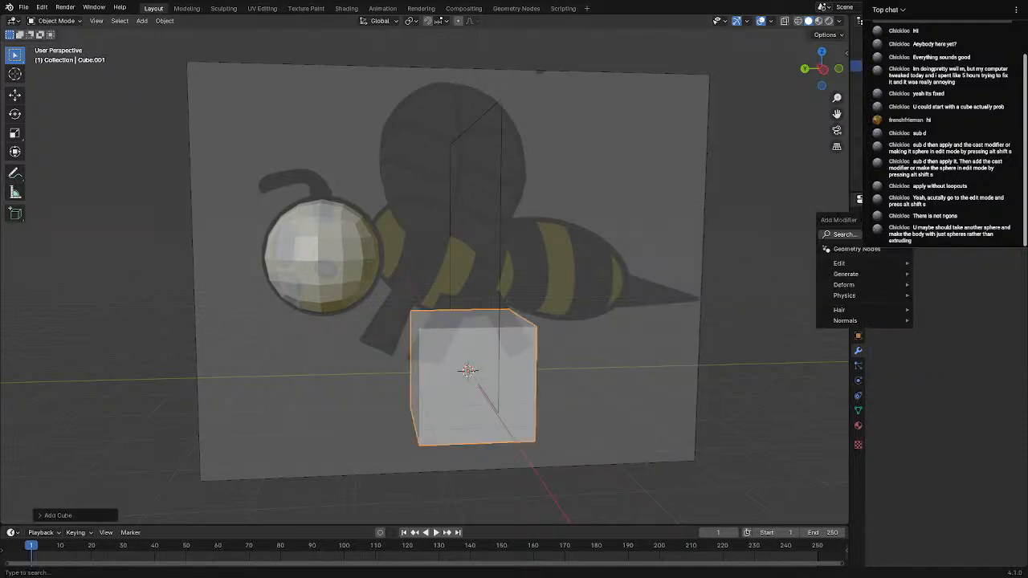
text(sub)
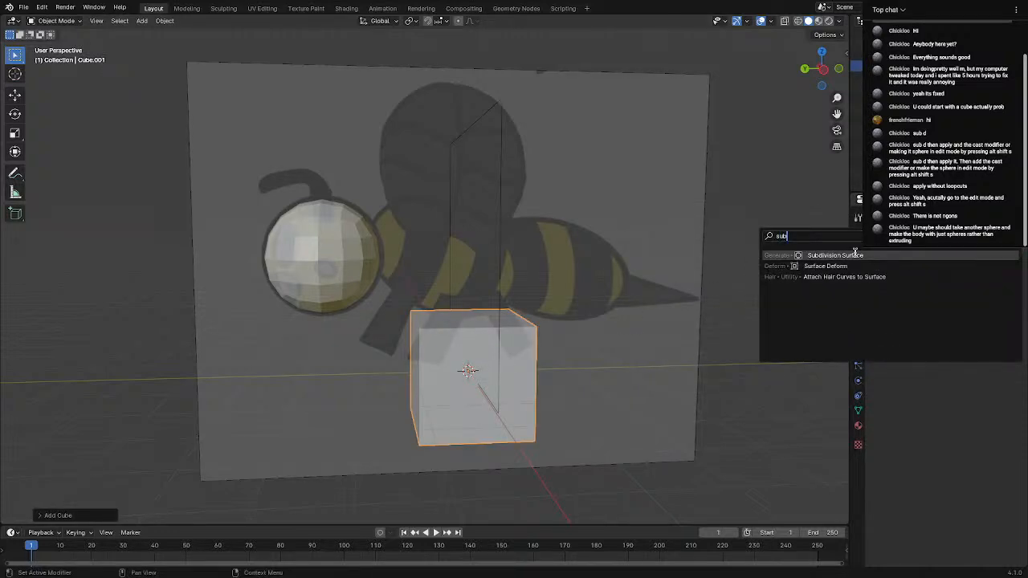
click(855, 253)
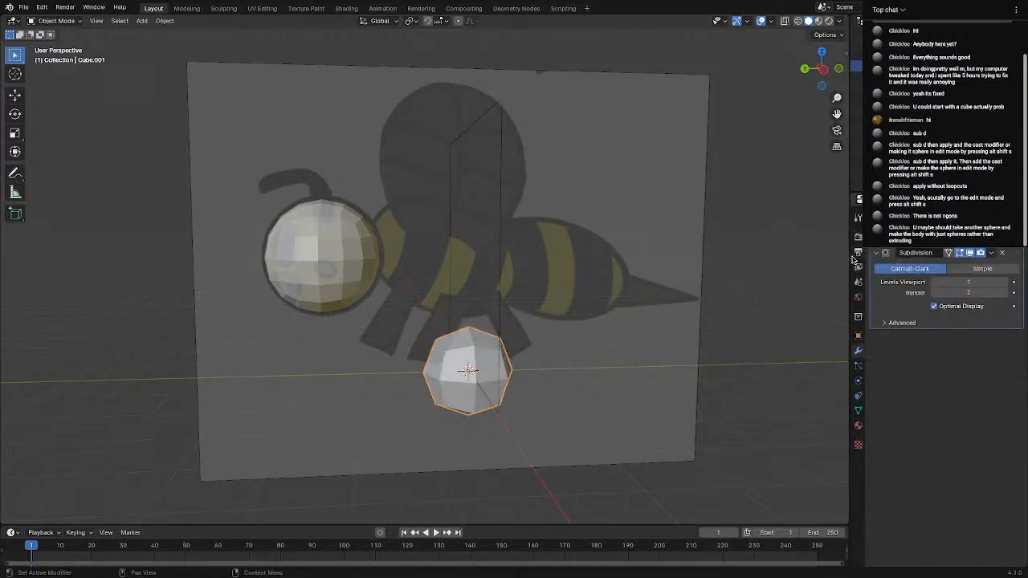
click(1006, 283)
click(1006, 283)
scroll(687, 306, down, 3)
scroll(704, 303, up, 2)
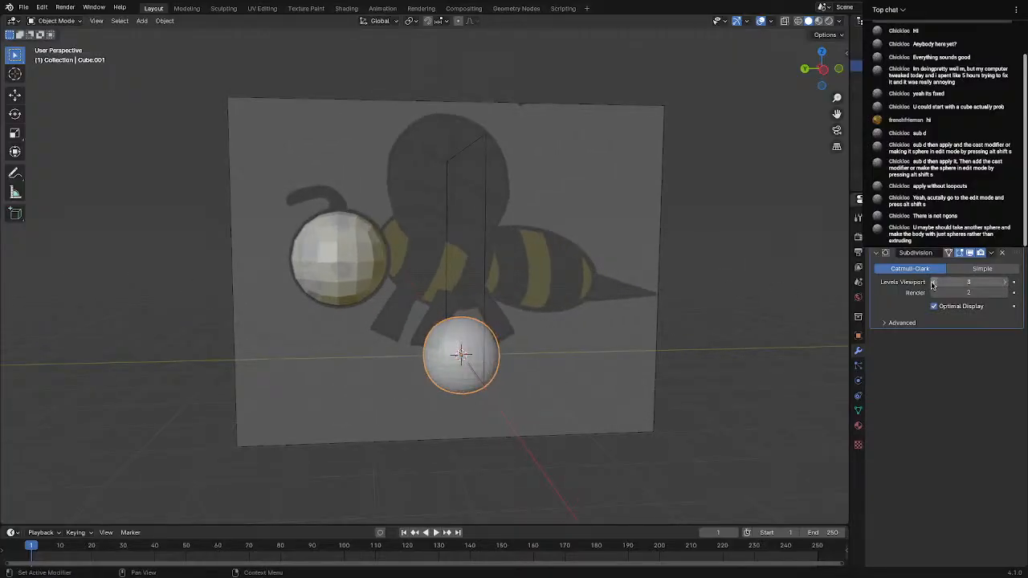
click(933, 283)
scroll(688, 301, up, 2)
scroll(688, 300, down, 5)
scroll(691, 302, up, 3)
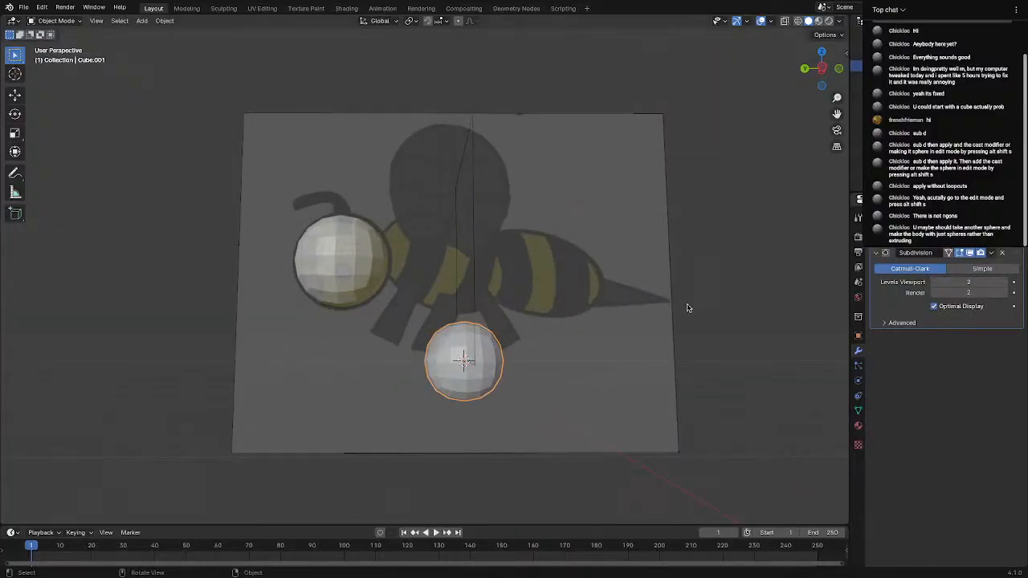
Stretch the subdivided cube along the Y axis to about twice its length
key(s)
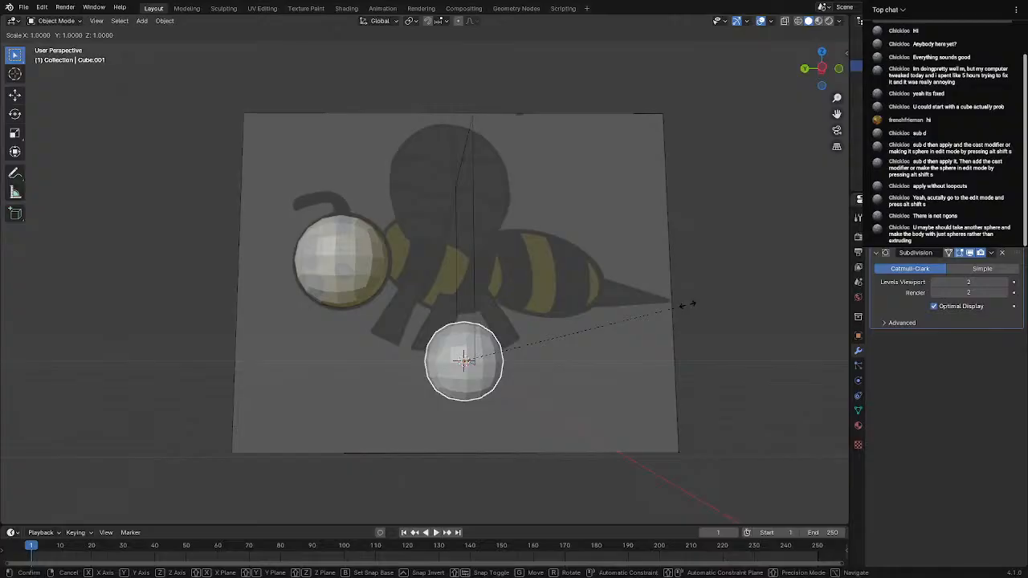
key(y)
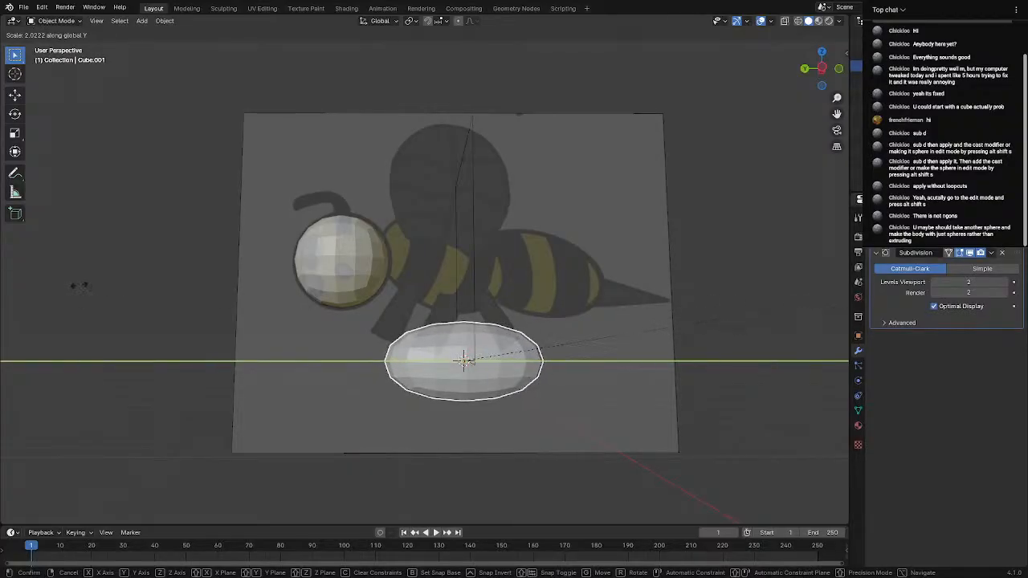
click(56, 285)
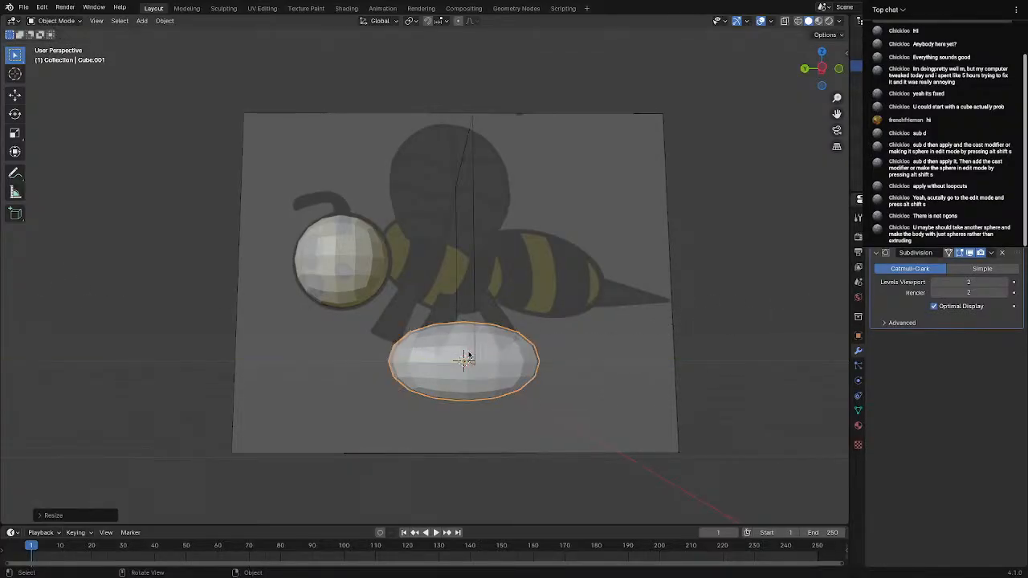
Try to move the stretched ellipsoid onto the bee's body from the perspective view
key(g)
click(458, 245)
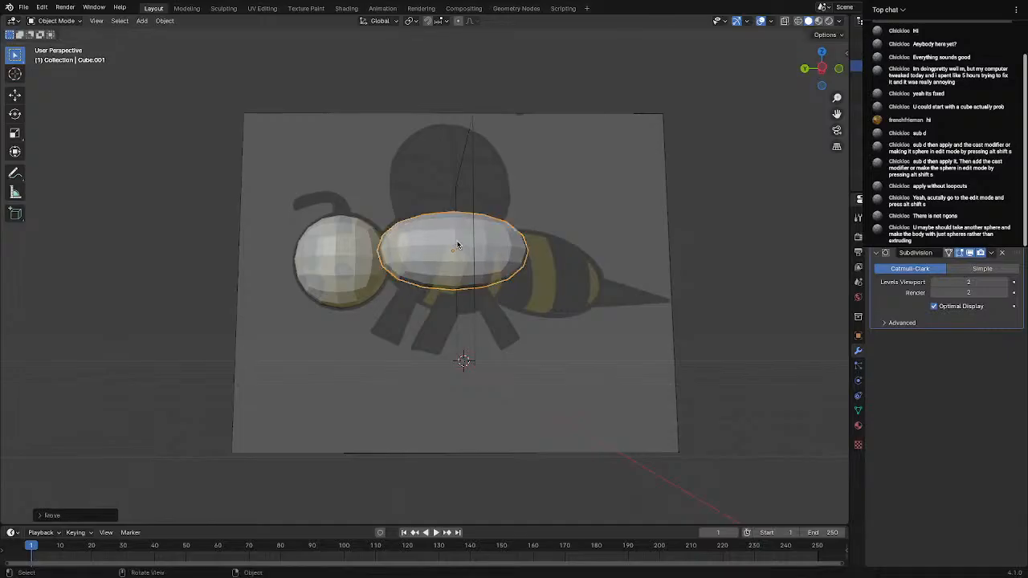
middle_drag(458, 245, 614, 289)
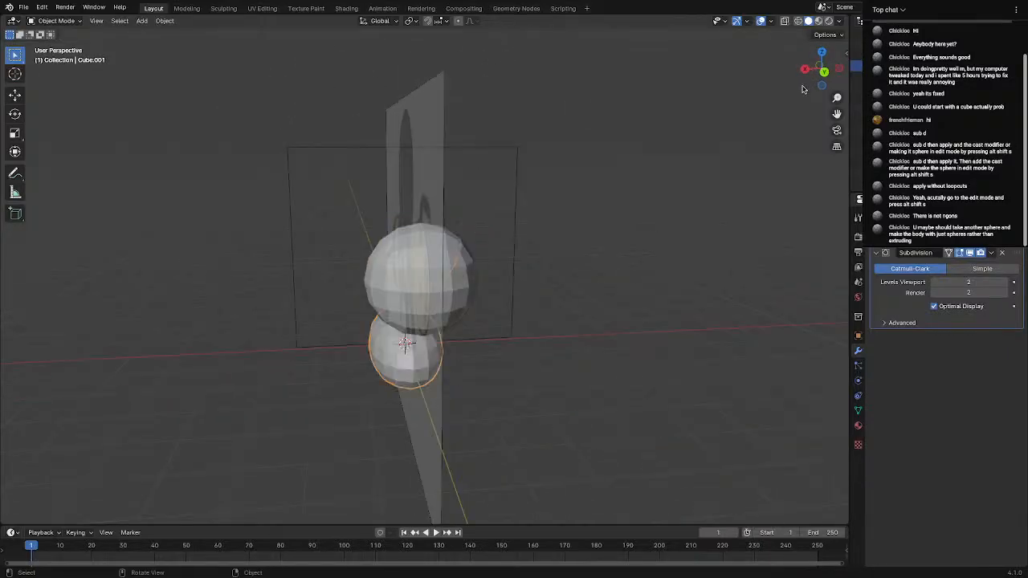
Move the ellipsoid onto the bee's middle body in the left orthographic view and scale it to about 1.4 along Z
click(838, 68)
key(g)
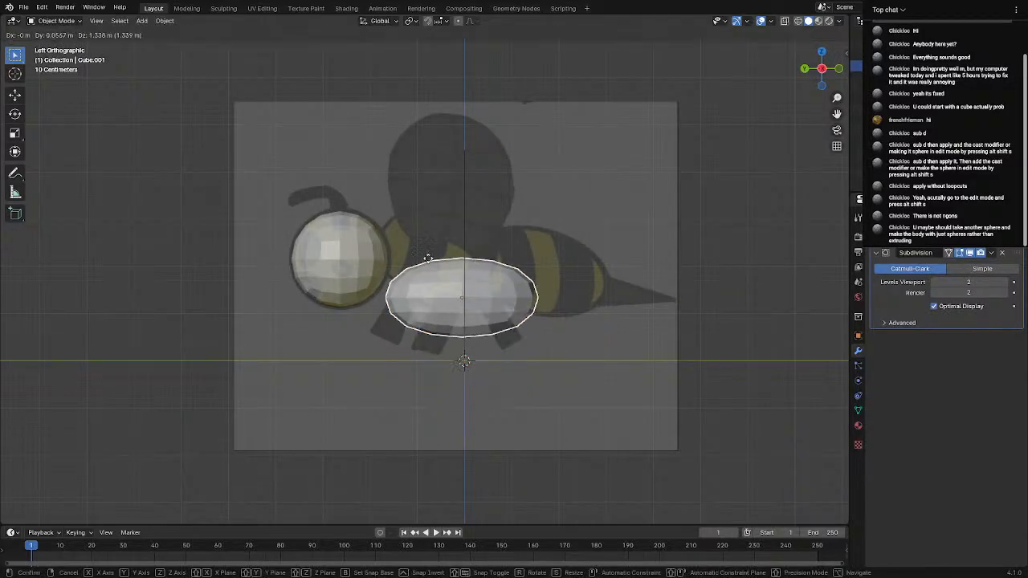
click(418, 223)
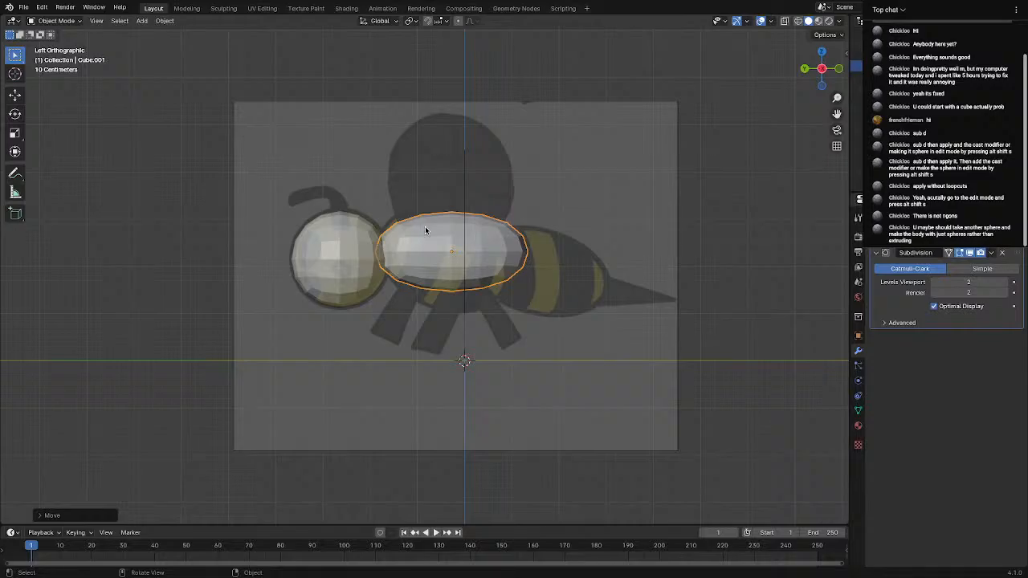
key(s)
key(z)
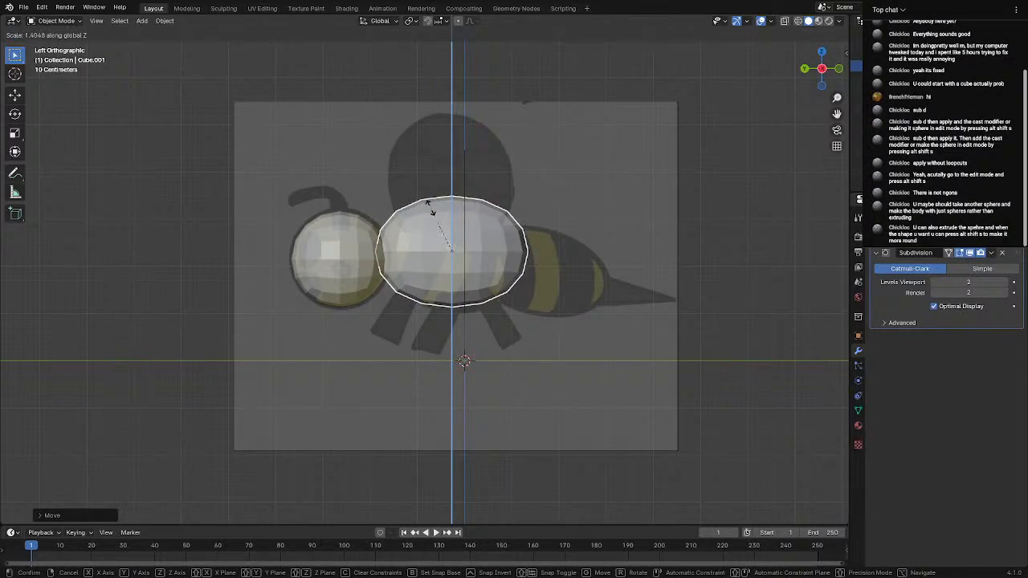
click(431, 210)
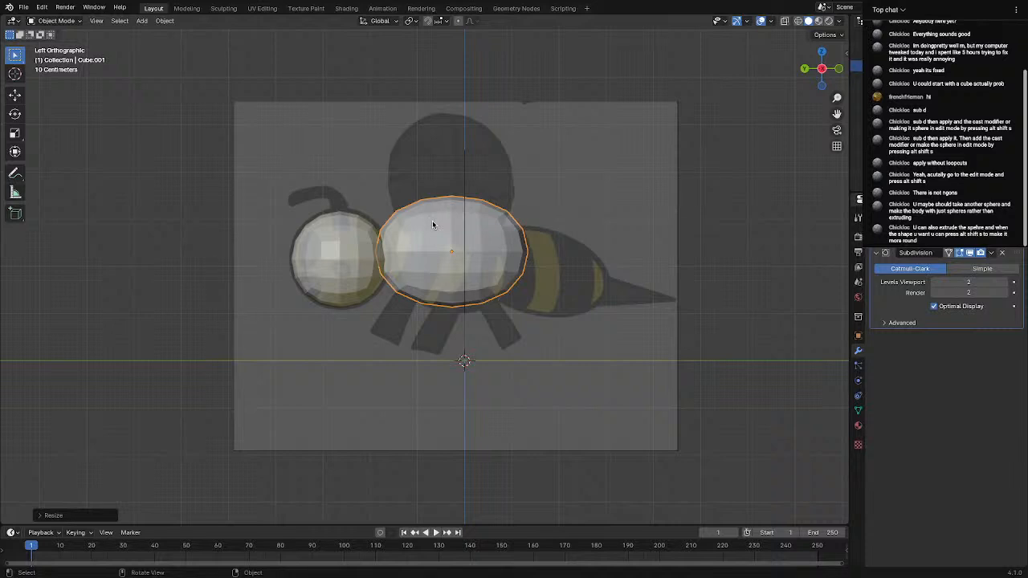
scroll(461, 292, up, 3)
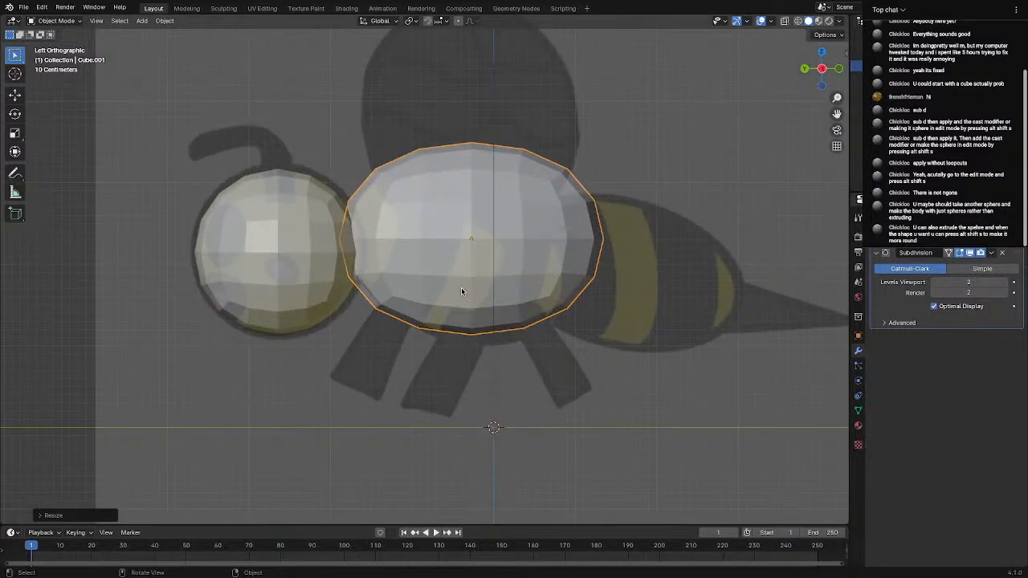
Move the ellipsoid off the bee's body to beyond the abdomen in the left orthographic view
middle_drag(461, 292, 419, 301)
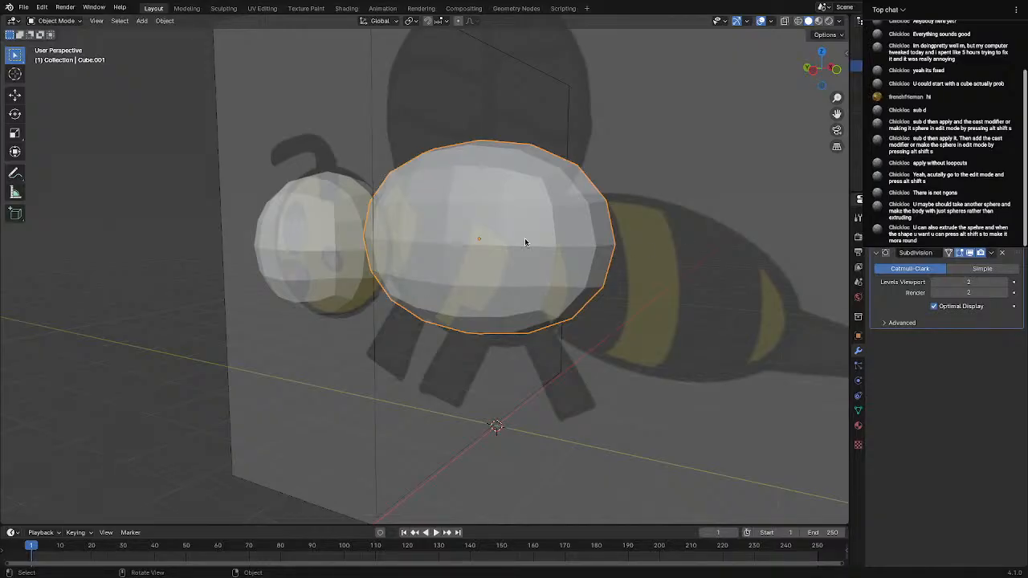
key(g)
click(742, 241)
key(ctrl+z)
middle_drag(742, 241, 644, 232)
click(823, 67)
key(g)
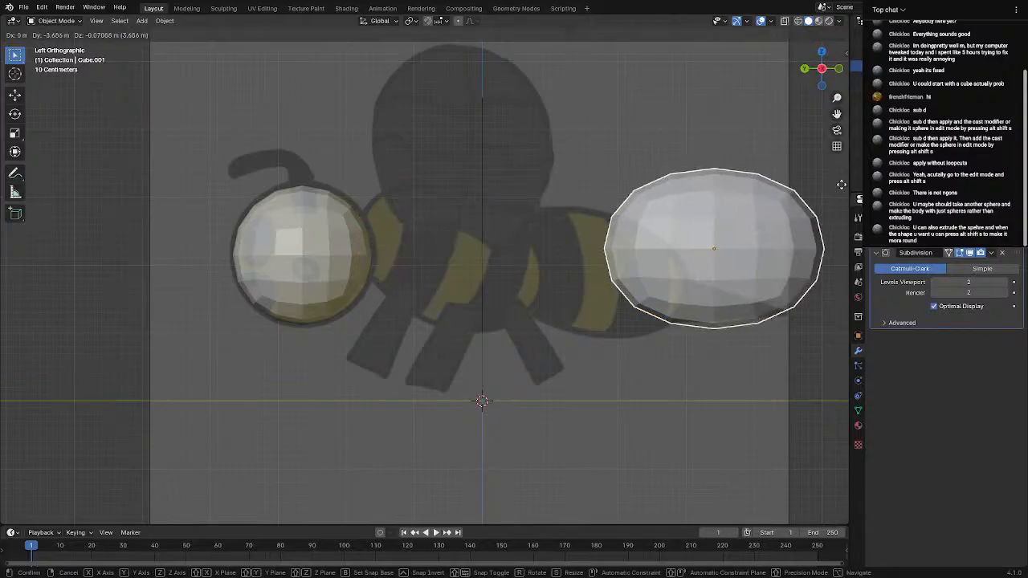
click(58, 187)
Extrude the two middle faces on the back of the head sphere toward the bee's body
middle_drag(359, 215, 323, 245)
click(323, 247)
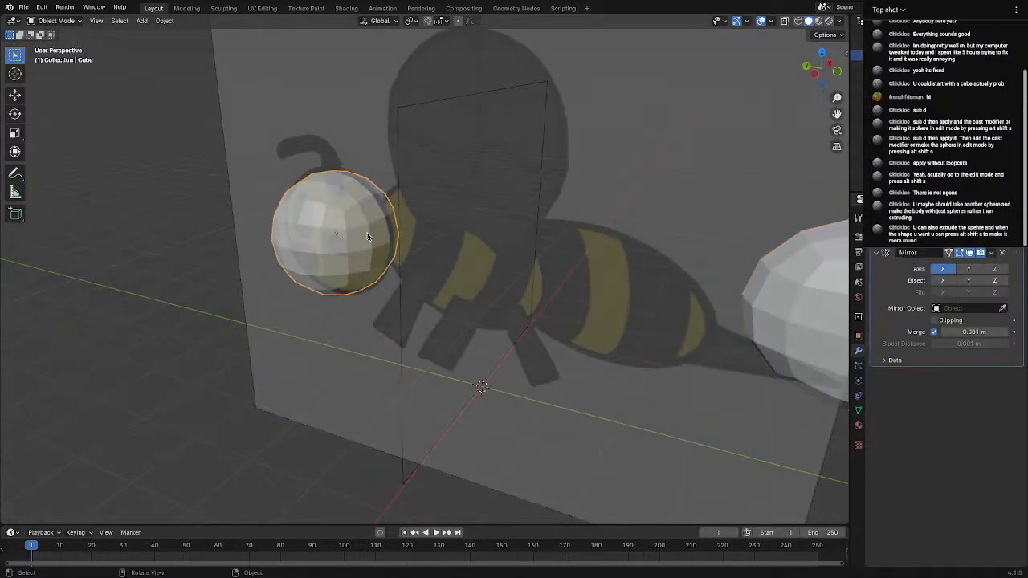
key(Tab)
middle_drag(416, 218, 512, 216)
click(405, 226)
shift+click(406, 247)
key(e)
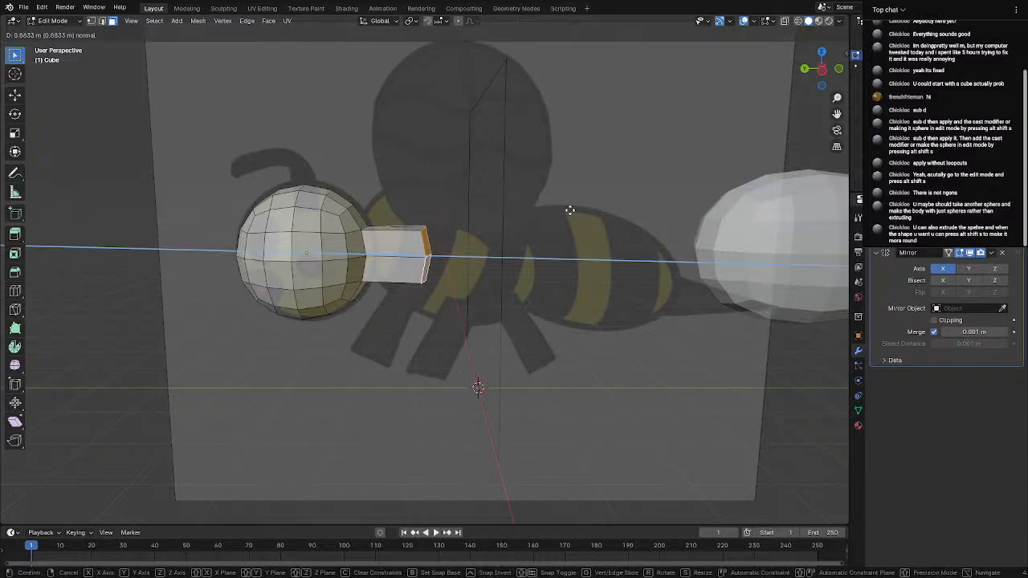
click(569, 210)
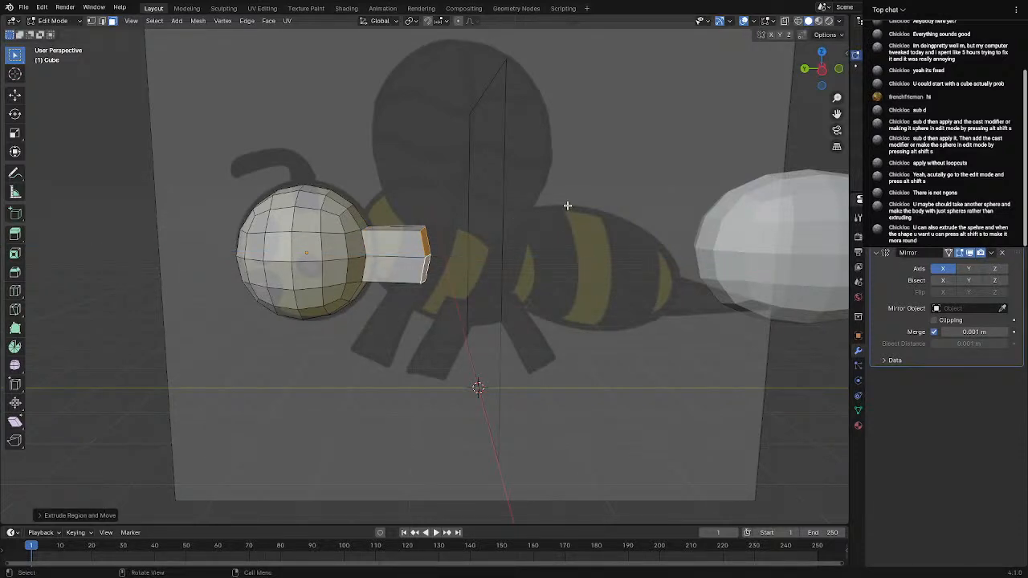
Apply To Sphere to the extruded end faces, going up to a factor of 1
key(shift+alt+s)
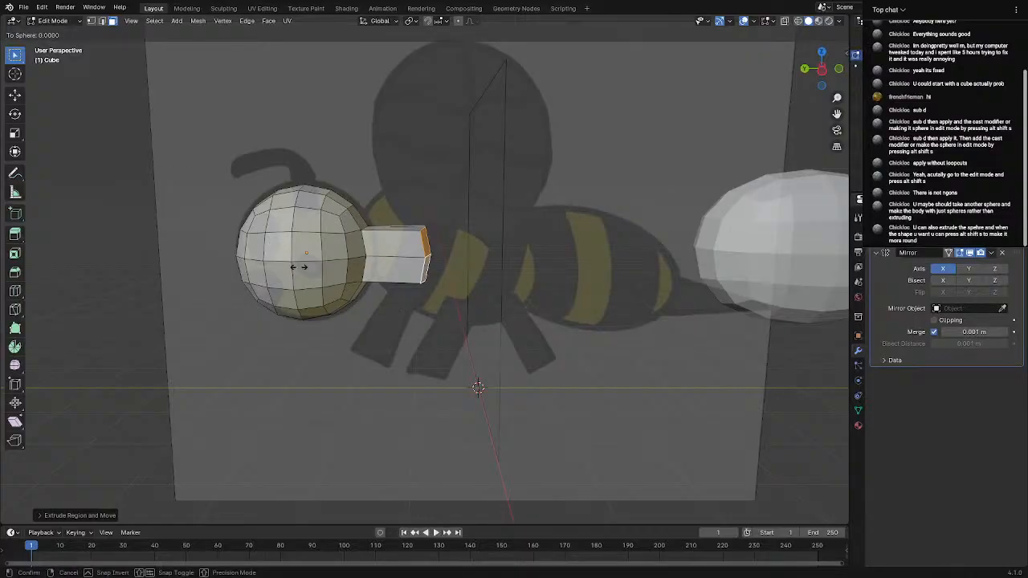
click(482, 244)
middle_drag(475, 246, 398, 240)
scroll(451, 231, up, 4)
key(shift+alt+s)
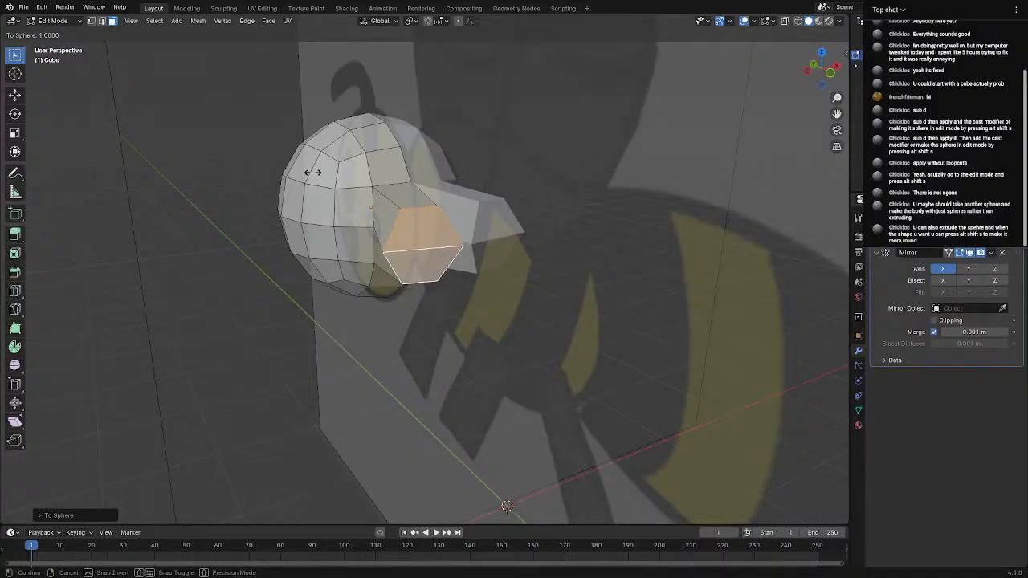
click(312, 172)
Enable Clipping on the head's Mirror modifier and move the extruded end faces against their mirrored copy
middle_drag(312, 172, 509, 222)
key(g)
click(477, 199)
click(934, 321)
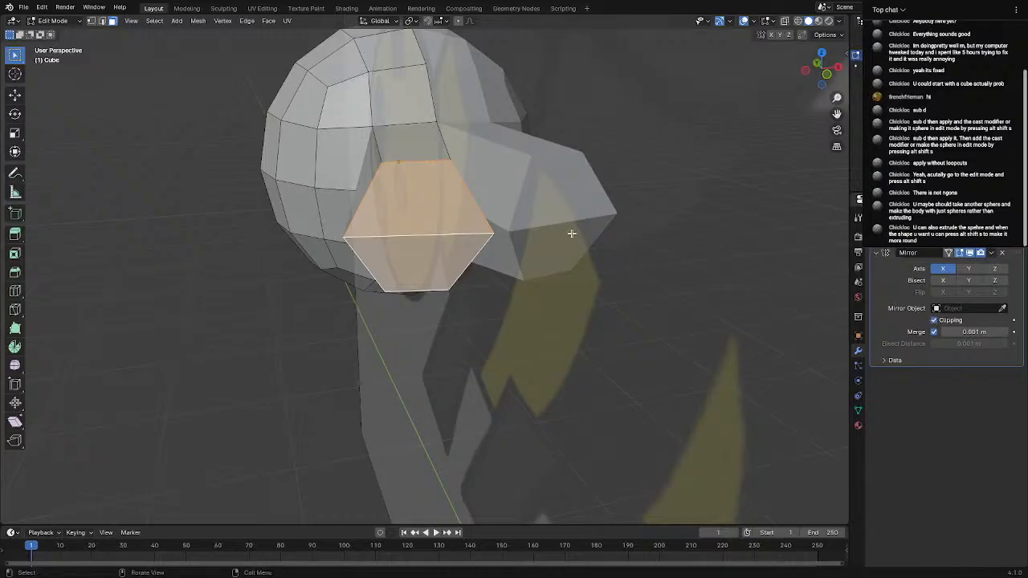
middle_drag(488, 157, 454, 153)
key(g)
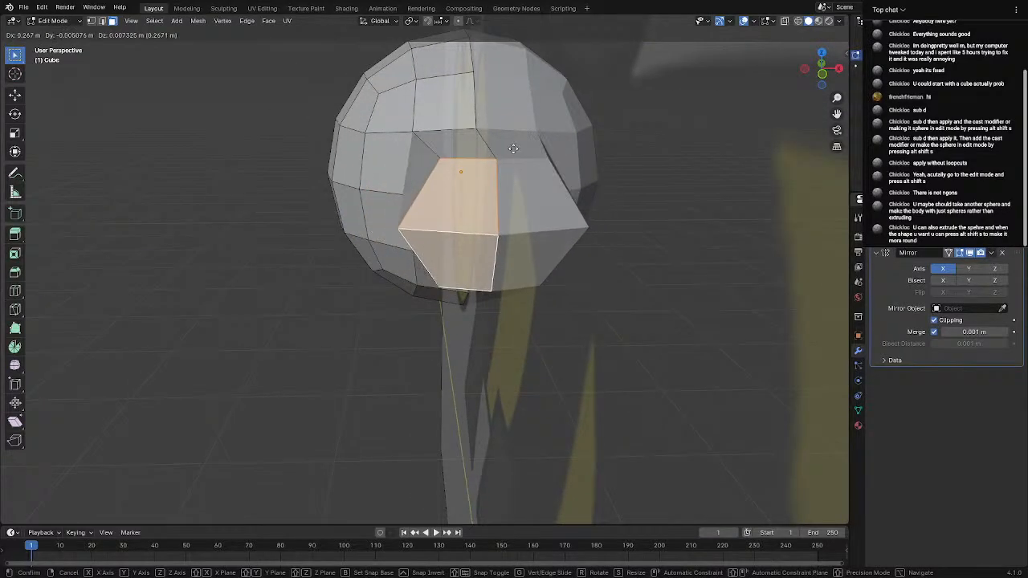
click(509, 143)
Examine the head and its extrusion from several angles, with and without the editable mesh shown
mouse_move(529, 156)
middle_down()
mouse_move(383, 158)
mouse_move(479, 179)
mouse_move(475, 161)
mouse_move(453, 165)
mouse_move(532, 156)
mouse_move(490, 201)
mouse_move(431, 205)
mouse_move(383, 202)
mouse_move(353, 177)
mouse_move(264, 153)
mouse_move(511, 167)
middle_up()
key(Tab)
key(Tab)
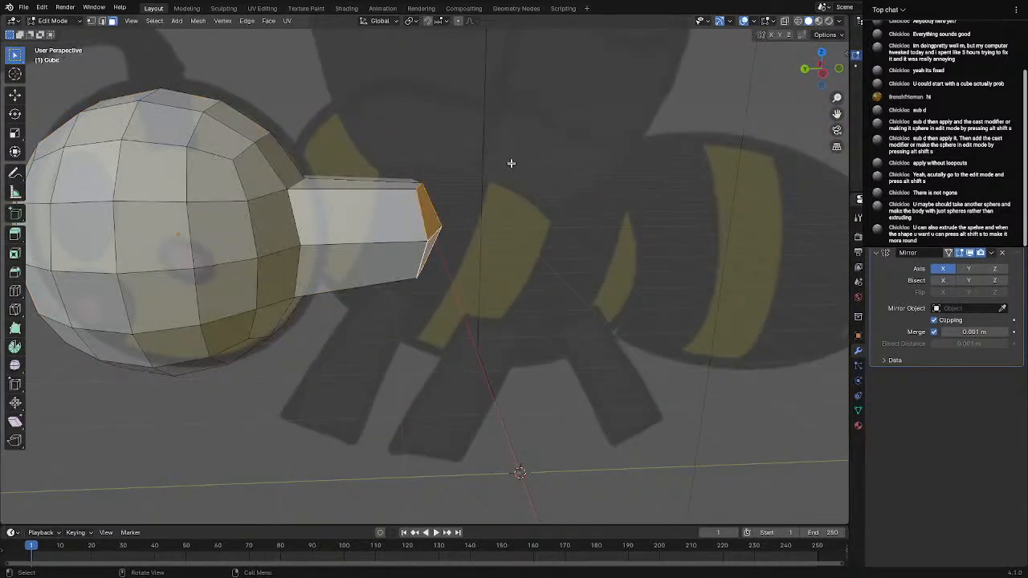
key(Tab)
key(Tab)
key(Tab)
key(Tab)
middle_drag(423, 168, 382, 171)
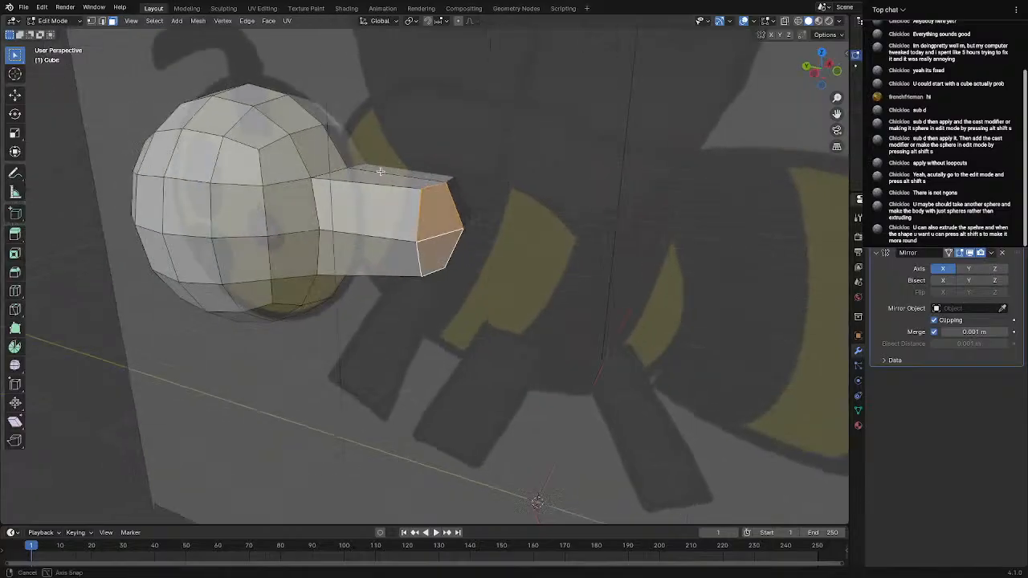
scroll(382, 171, down, 2)
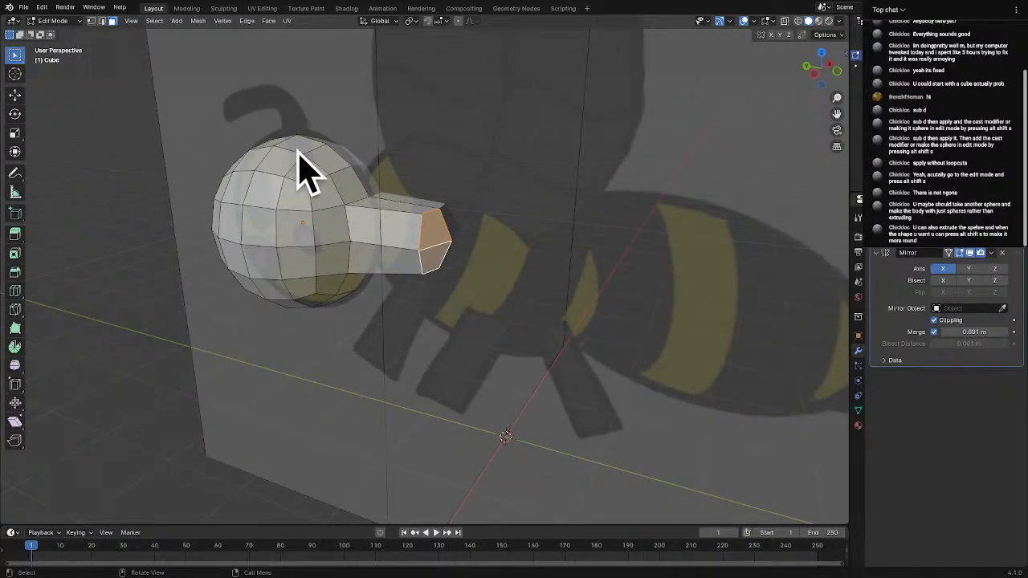
middle_drag(425, 124, 521, 103)
Delete the separate ellipsoid beyond the bee's abdomen and reselect the head
key(Tab)
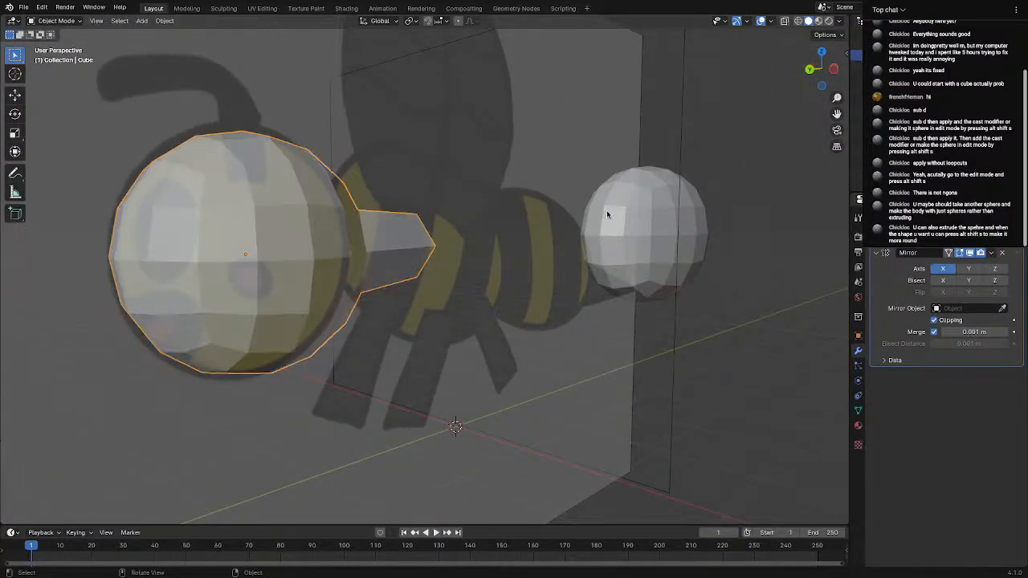
click(609, 212)
key(Delete)
middle_drag(607, 217, 366, 230)
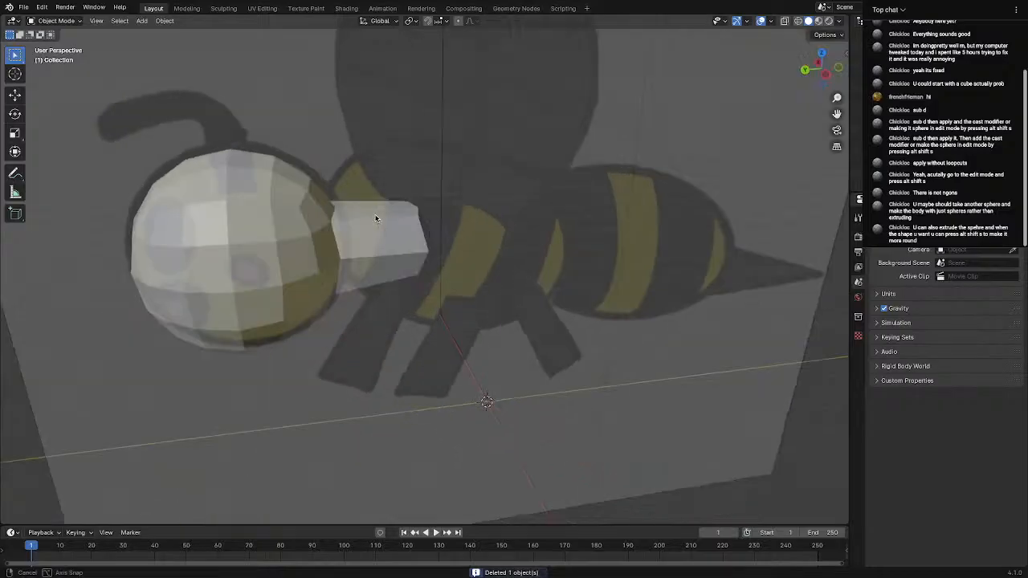
click(366, 230)
key(Tab)
key(Tab)
Undo the ellipsoid's deletion and the clipping, To Sphere and extrusion edits on the head
key(ctrl+z)
key(ctrl+z)
key(ctrl+z)
key(ctrl+z)
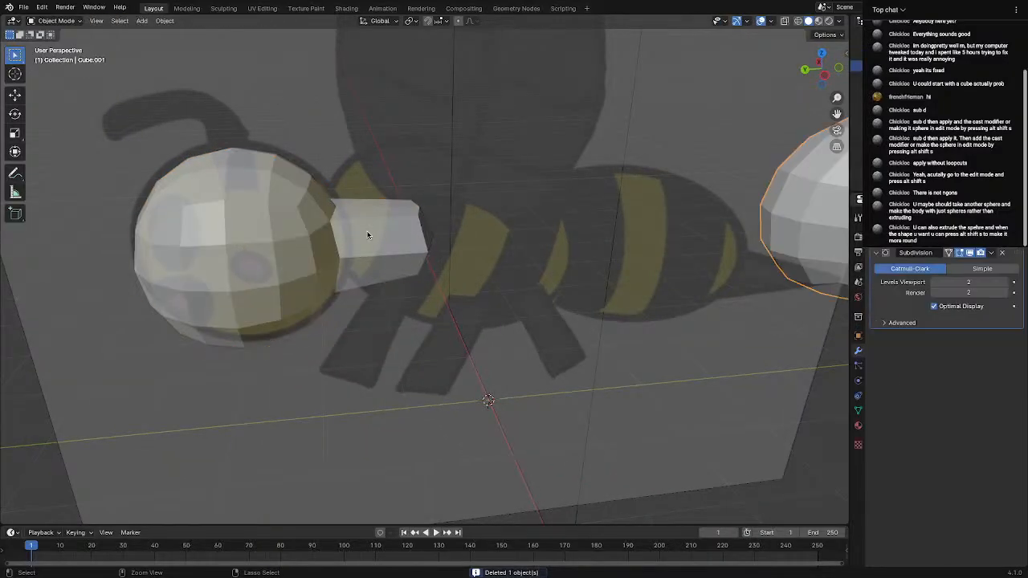
key(ctrl+z)
key(ctrl+z)
key(ctrl+z)
key(ctrl+z)
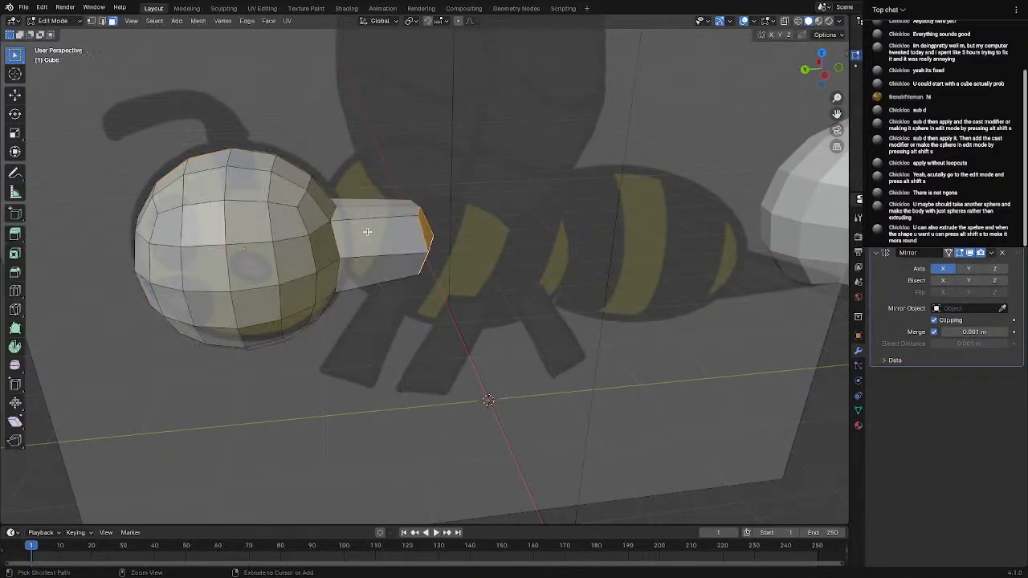
key(ctrl+z)
key(ctrl+z)
key(ctrl+z)
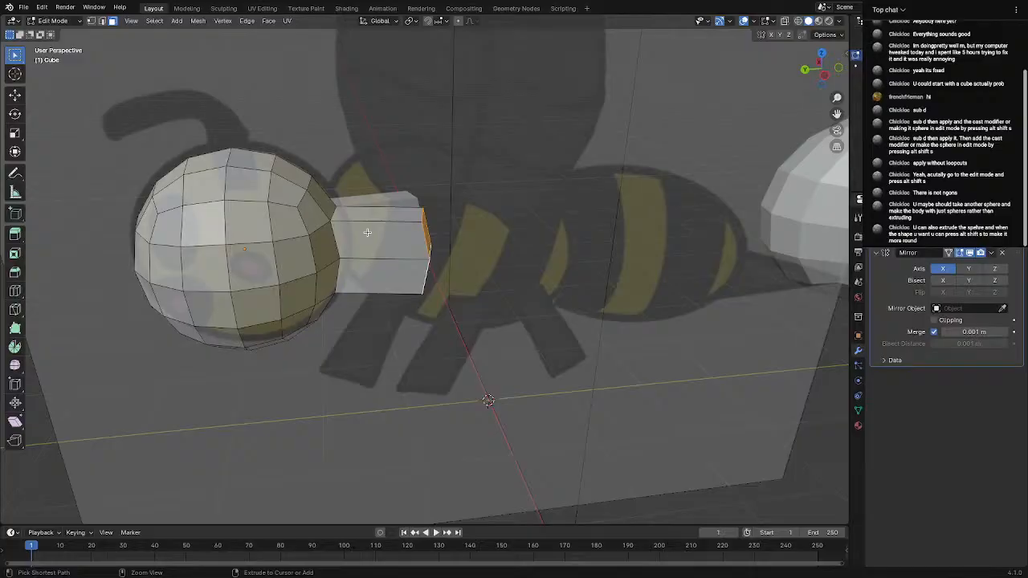
key(ctrl+z)
Delete the ellipsoid beyond the abdomen in Object Mode, keeping only the plain head sphere
key(Tab)
click(774, 212)
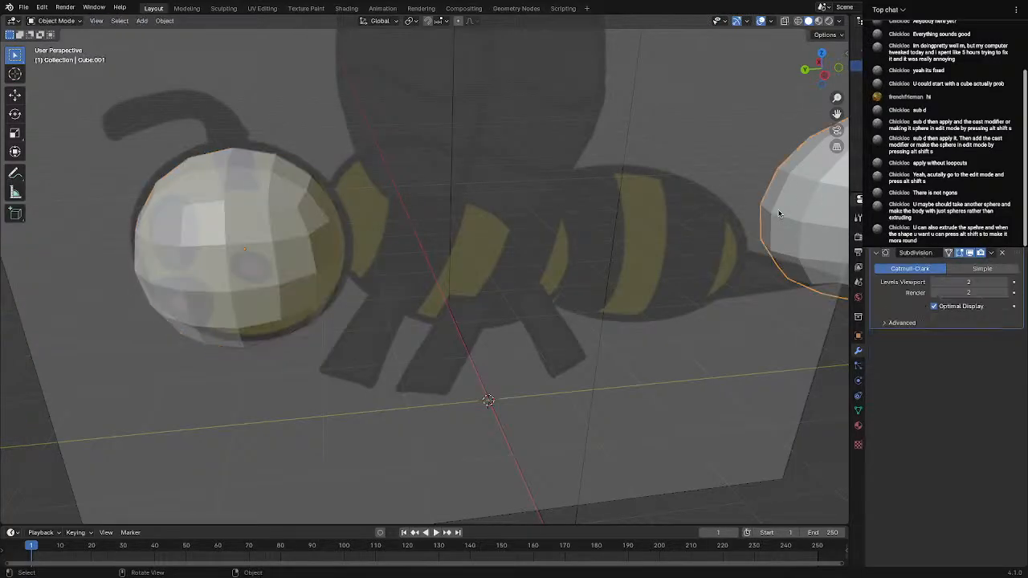
key(Delete)
middle_drag(554, 186, 320, 201)
Select the two middle faces on the back of the head sphere in Edit Mode
click(444, 191)
key(Tab)
click(256, 136)
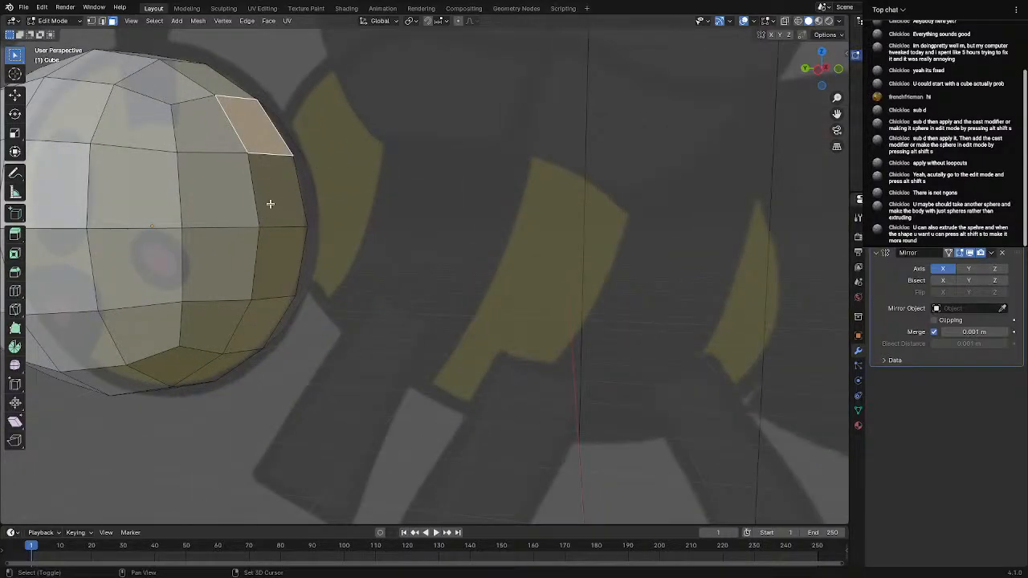
shift+click(271, 203)
shift+click(274, 268)
shift+click(267, 322)
scroll(338, 263, down, 3)
mouse_move(340, 261)
middle_down()
mouse_move(383, 254)
mouse_move(329, 273)
middle_up()
click(355, 260)
shift+click(346, 228)
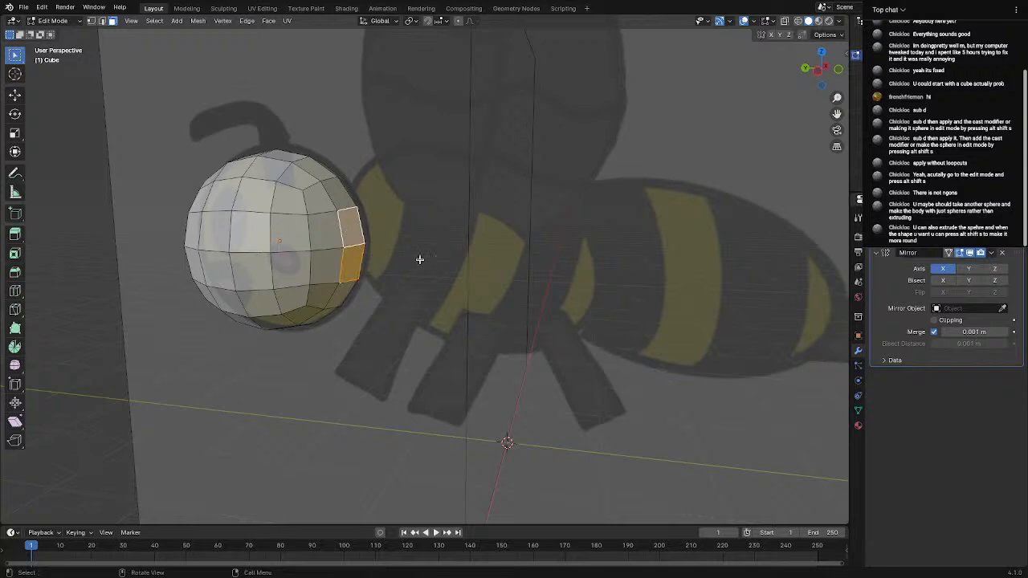
Try two short extrusions of the head's back faces toward the body, undoing each one
middle_drag(419, 259, 487, 241)
key(e)
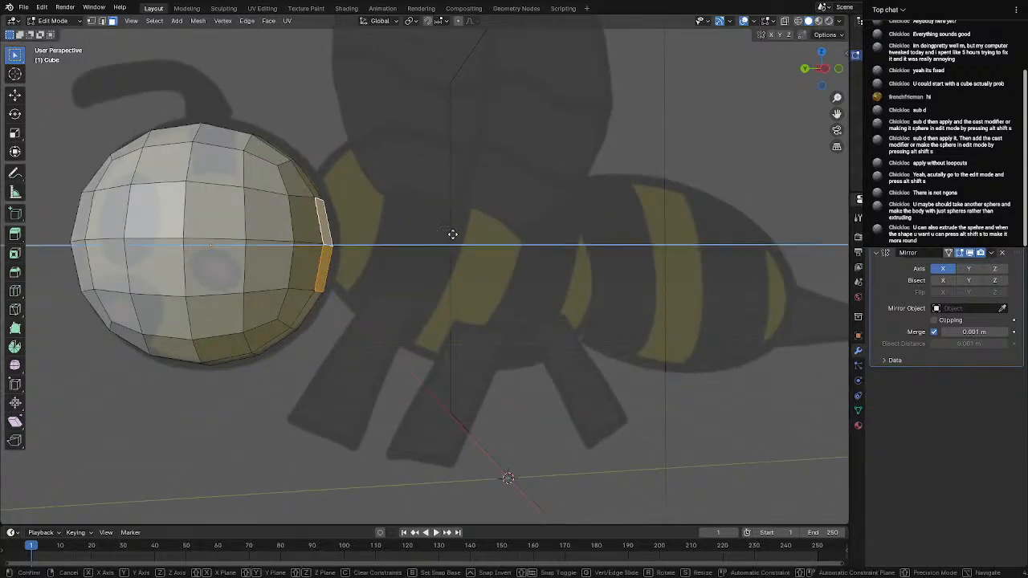
click(481, 234)
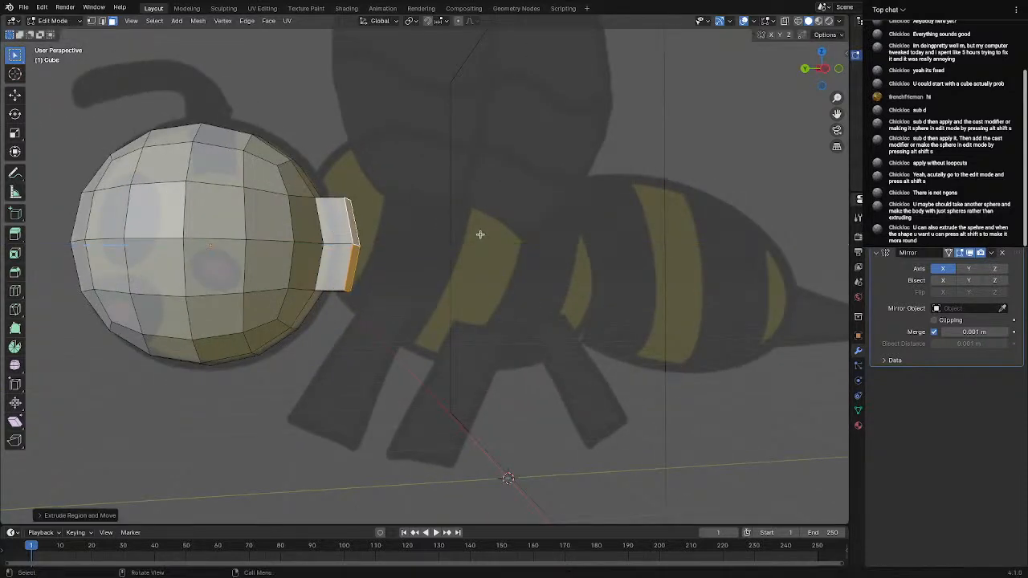
scroll(386, 239, down, 2)
middle_drag(385, 238, 396, 245)
scroll(396, 245, up, 2)
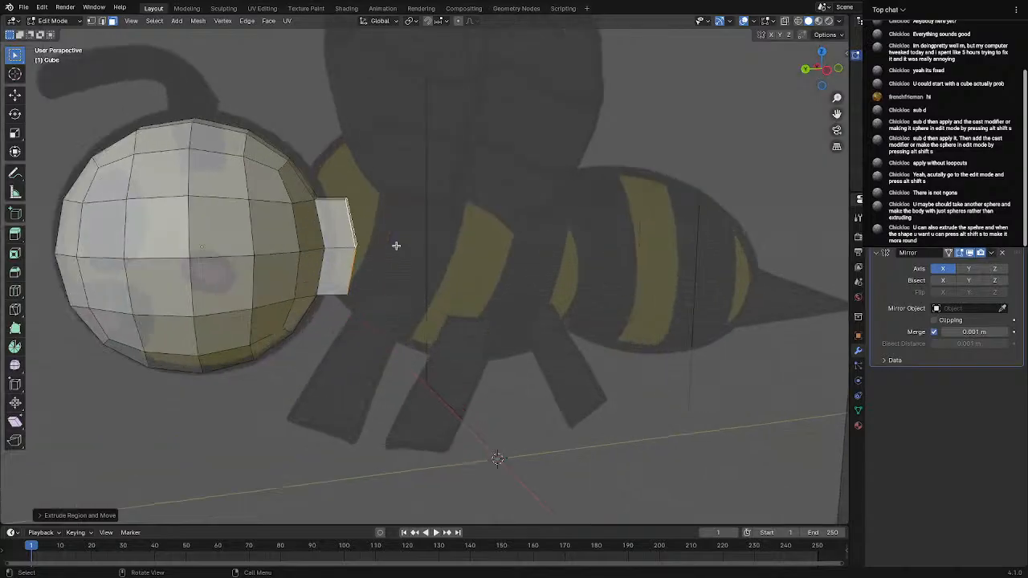
key(ctrl+z)
key(e)
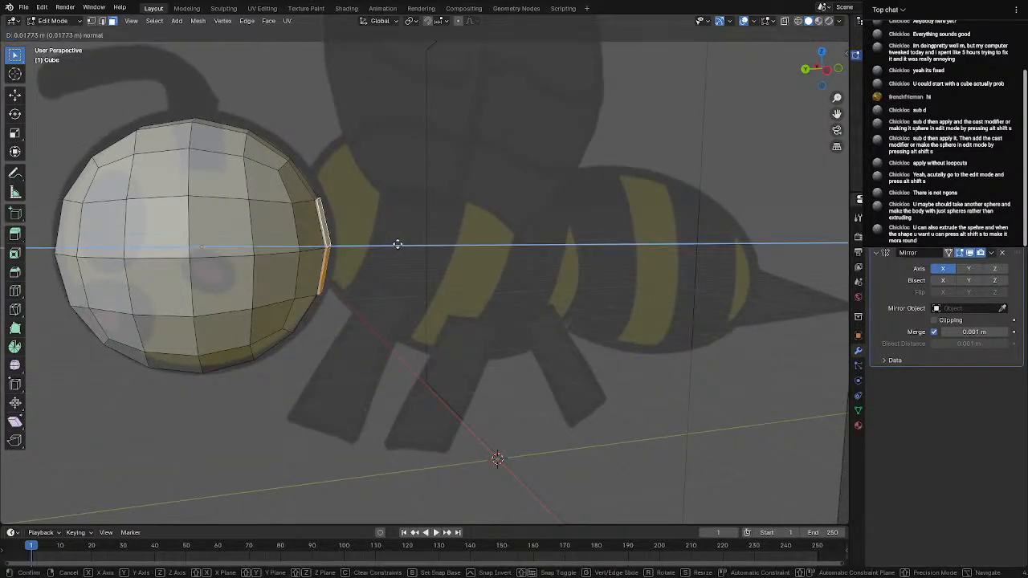
click(411, 241)
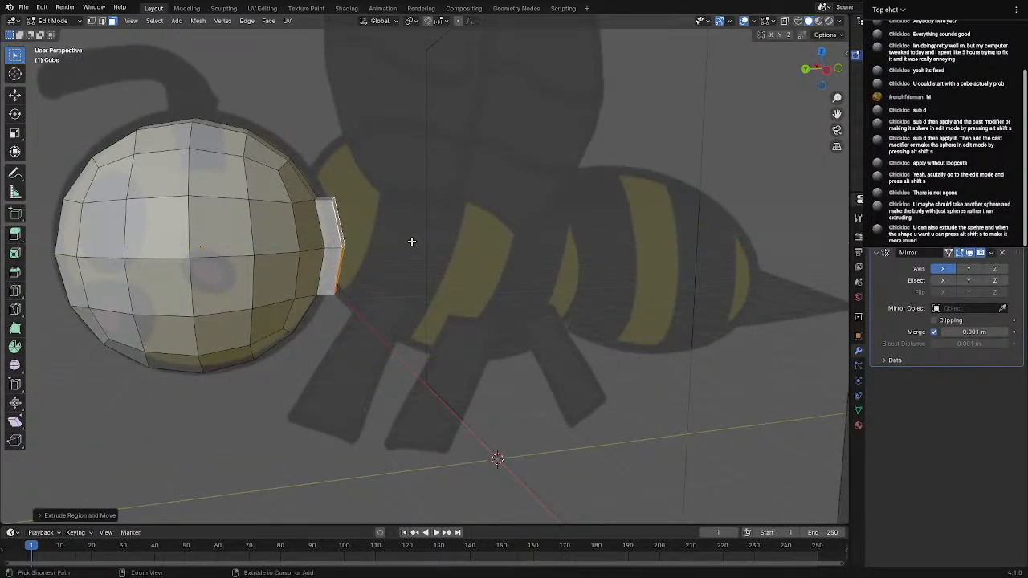
key(ctrl+z)
Extrude the head's two back faces about 0.59 m along their normal and scale the end to more than twice its size
key(e)
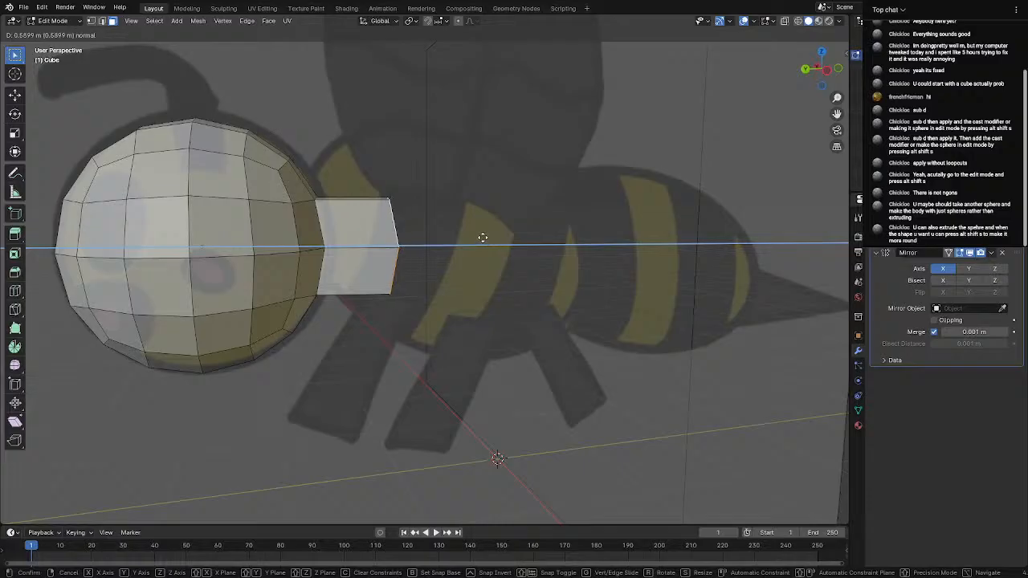
click(481, 237)
key(s)
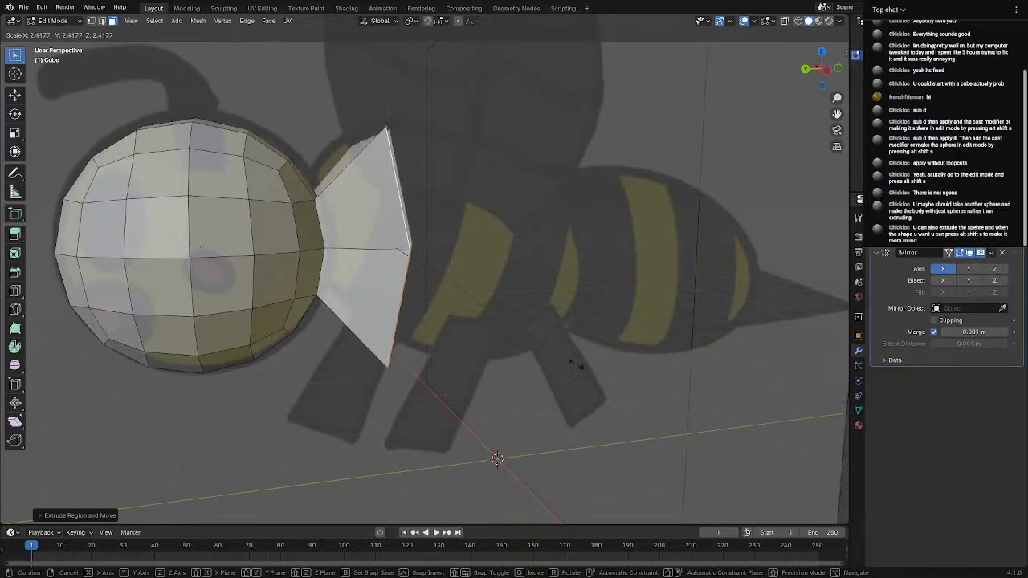
click(554, 348)
Enable Clipping on the Mirror modifier and move the enlarged end faces outward so their inner edges meet the mirror plane
middle_drag(555, 348, 407, 330)
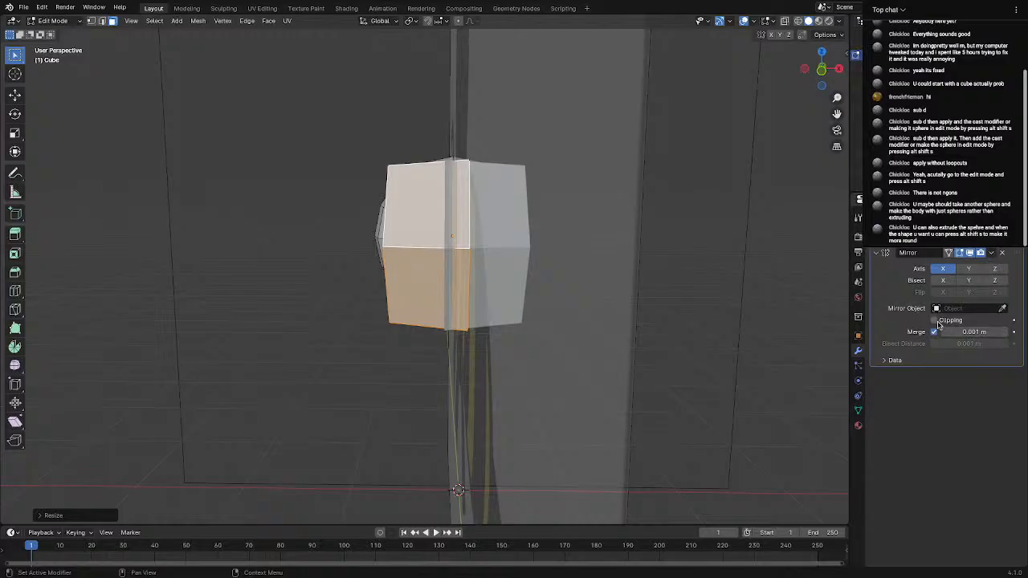
middle_drag(511, 297, 511, 298)
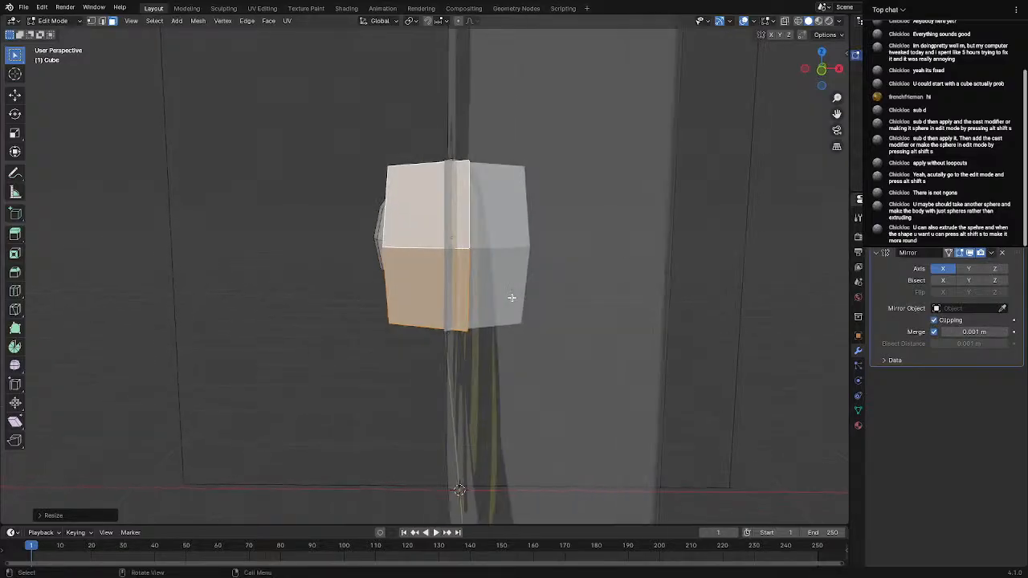
key(g)
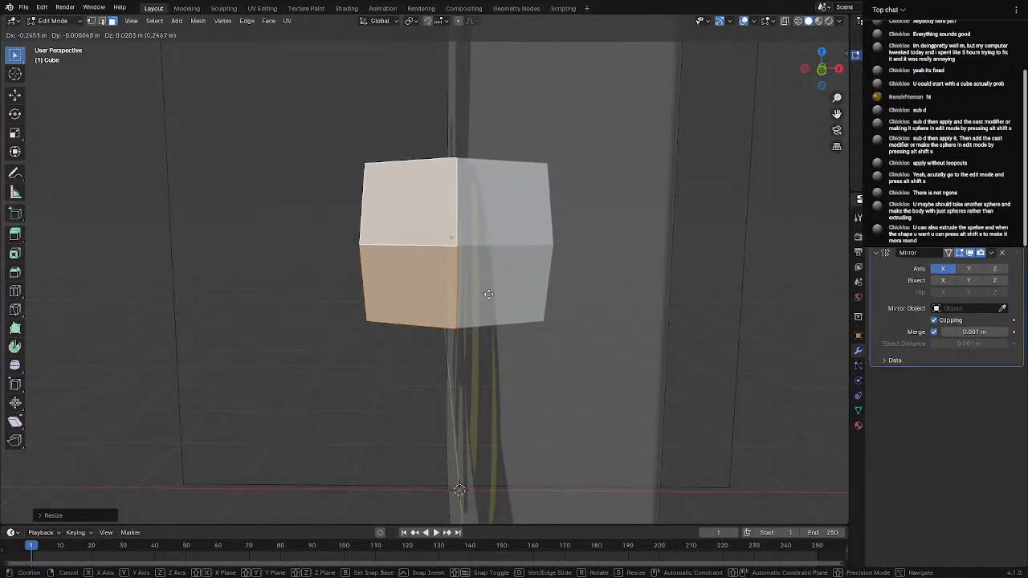
click(481, 291)
Select the lower edge running from the head to the flared extrusion and move it down about 0.1 m along Z
middle_drag(480, 291, 614, 219)
key(2)
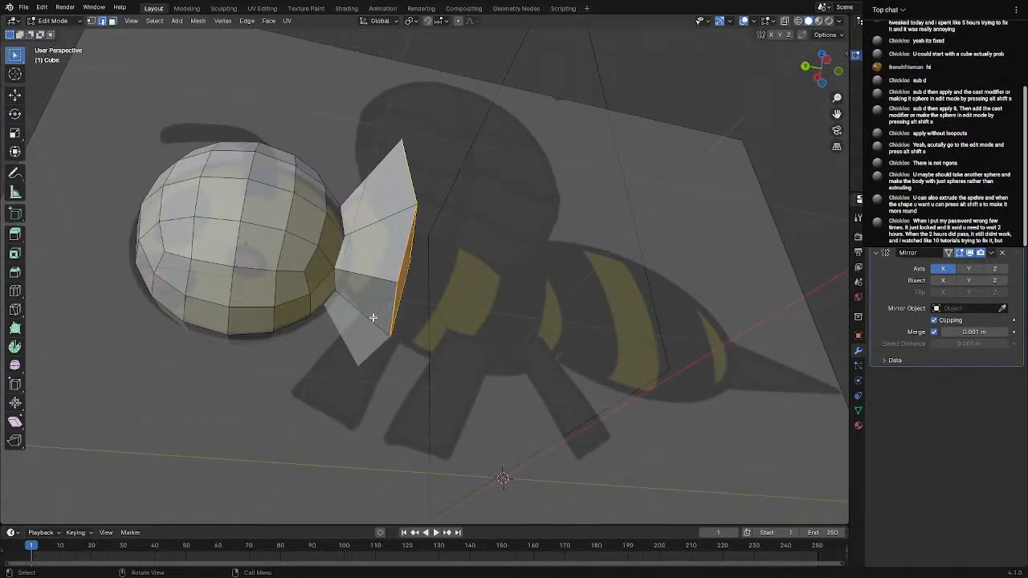
click(372, 317)
middle_drag(372, 315, 374, 336)
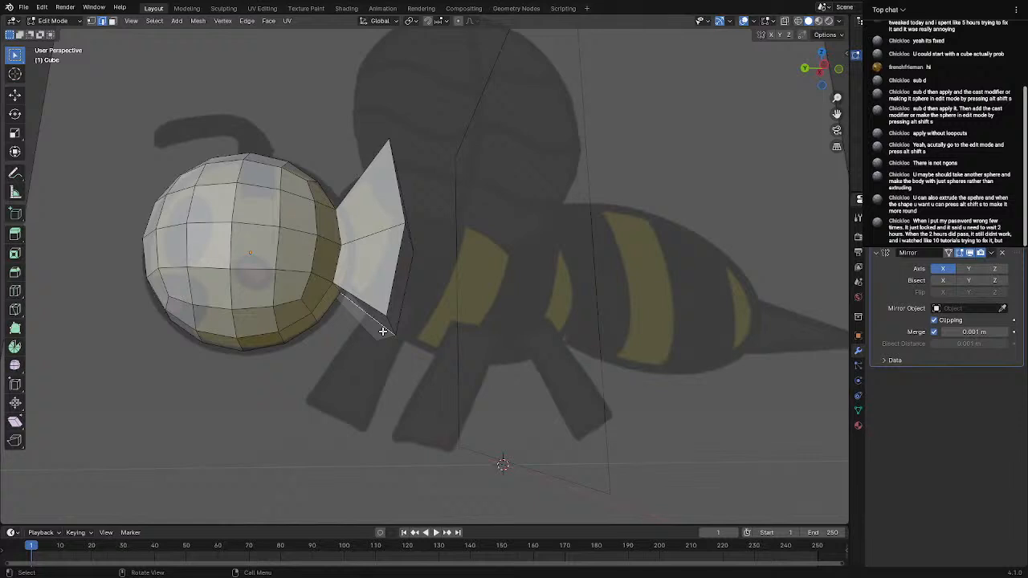
key(g)
key(z)
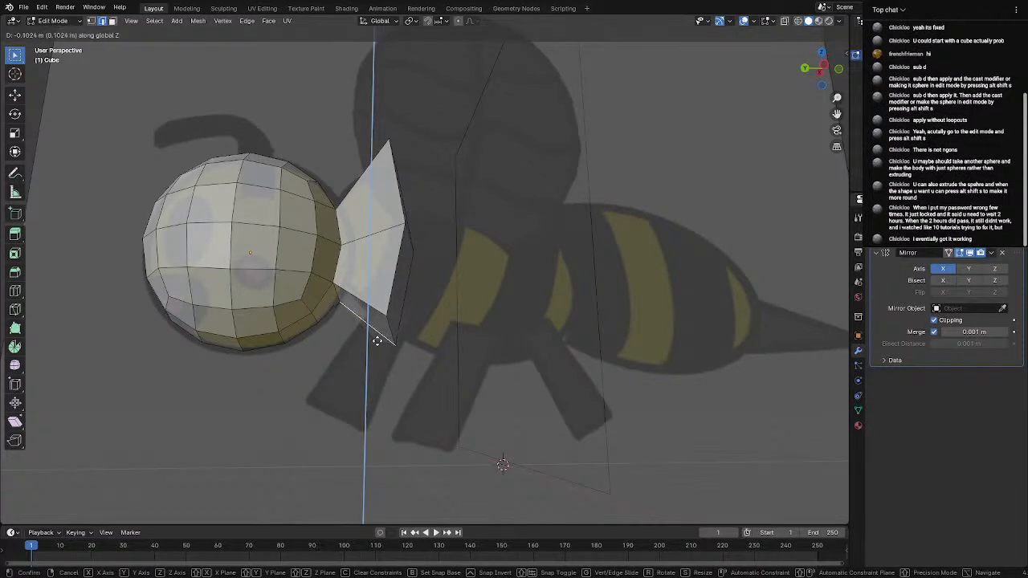
click(377, 341)
Raise the upper edge running from the head to the flared extrusion along Z, by about 0.14 m and another 0.05 m
middle_drag(394, 323, 426, 263)
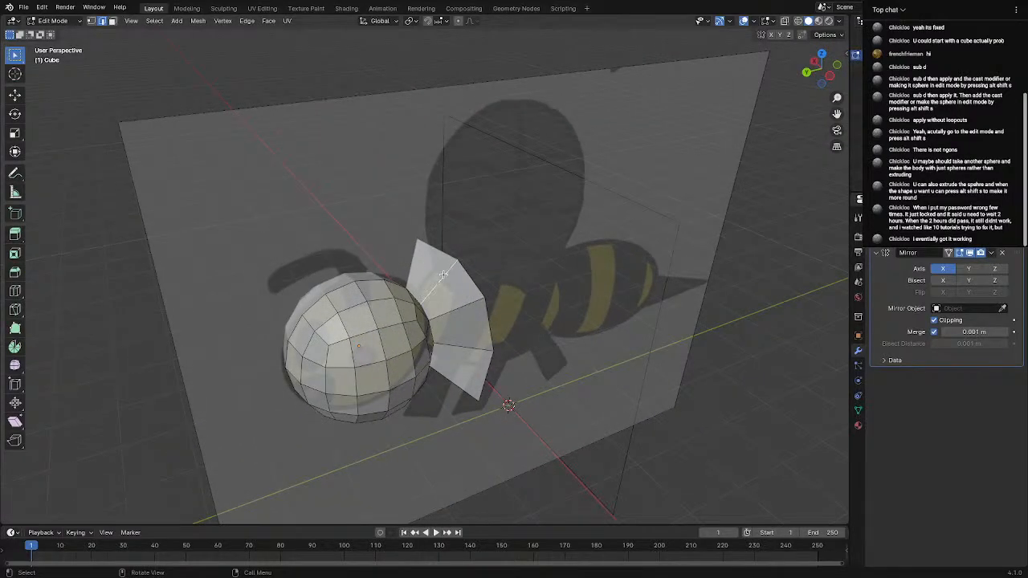
key(g)
key(z)
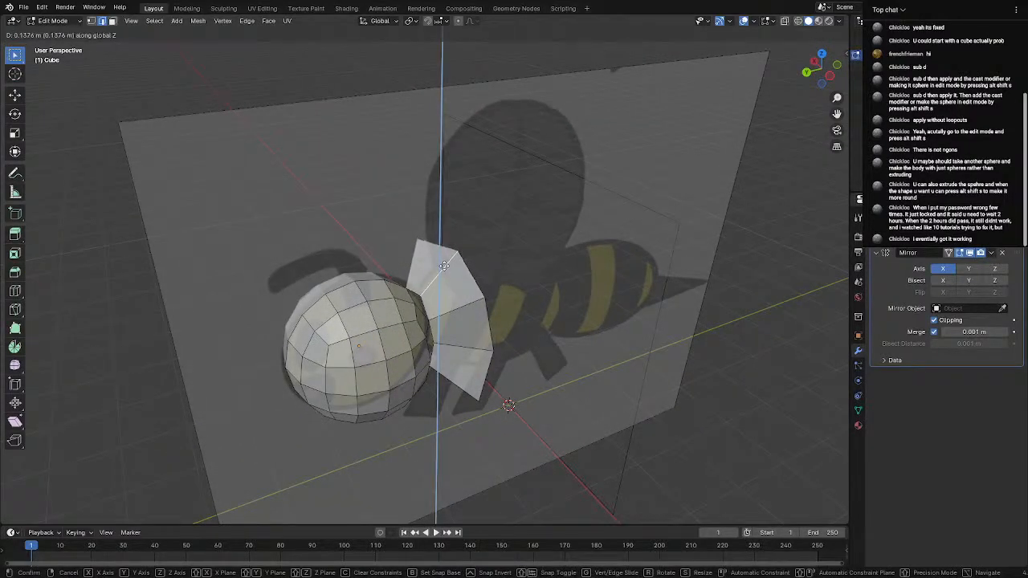
click(443, 263)
middle_drag(443, 263, 458, 233)
scroll(427, 248, up, 4)
key(g)
key(z)
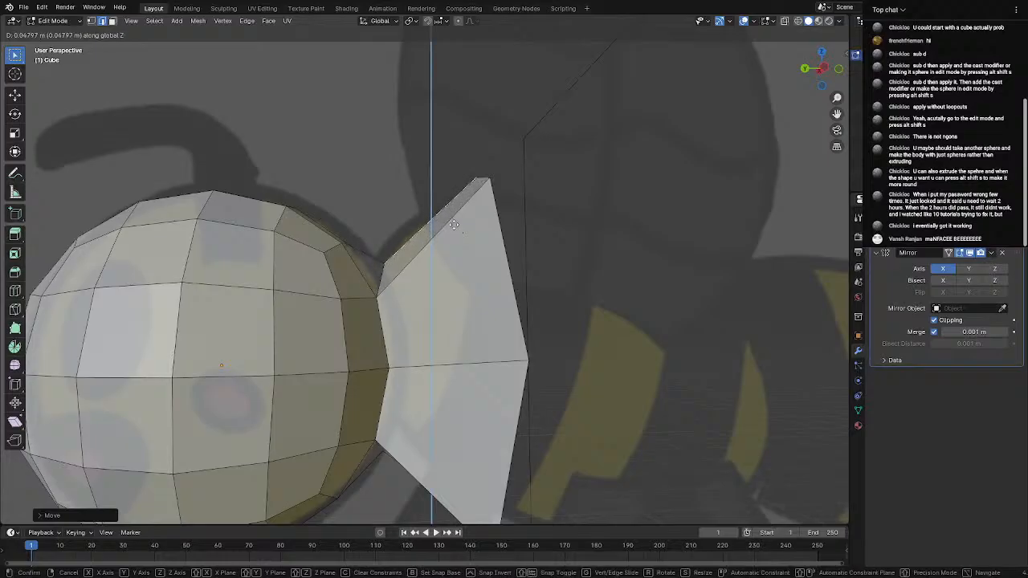
click(453, 222)
Try to even out the flared end by moving its middle vertices individually along Y
middle_drag(453, 222, 442, 297)
key(1)
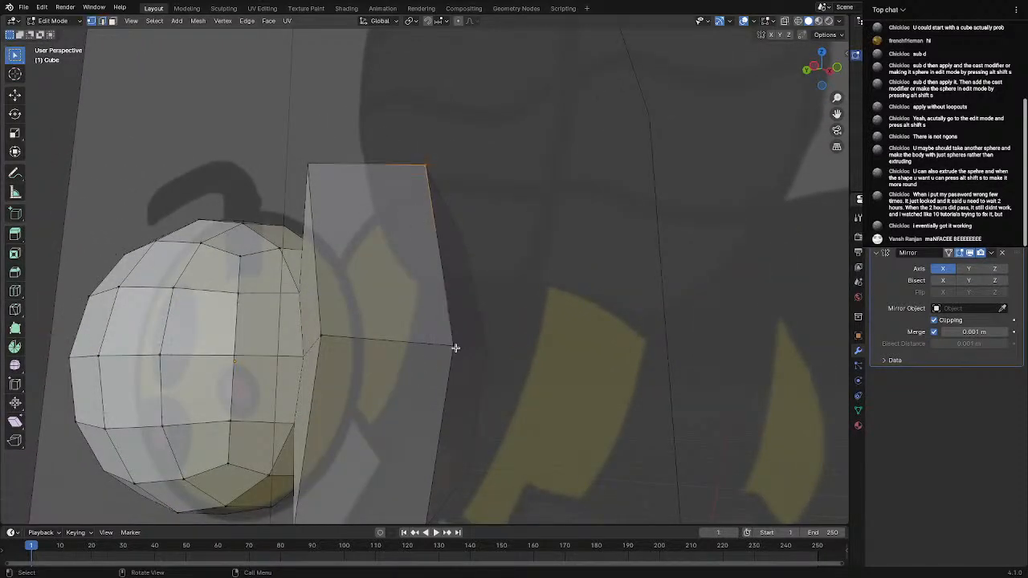
middle_drag(514, 352, 584, 344)
key(g)
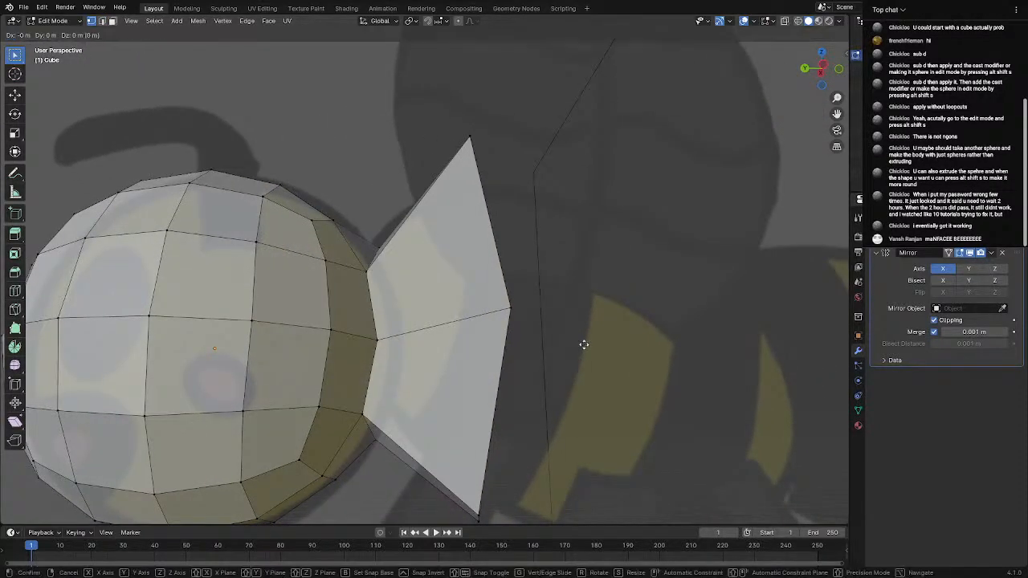
key(y)
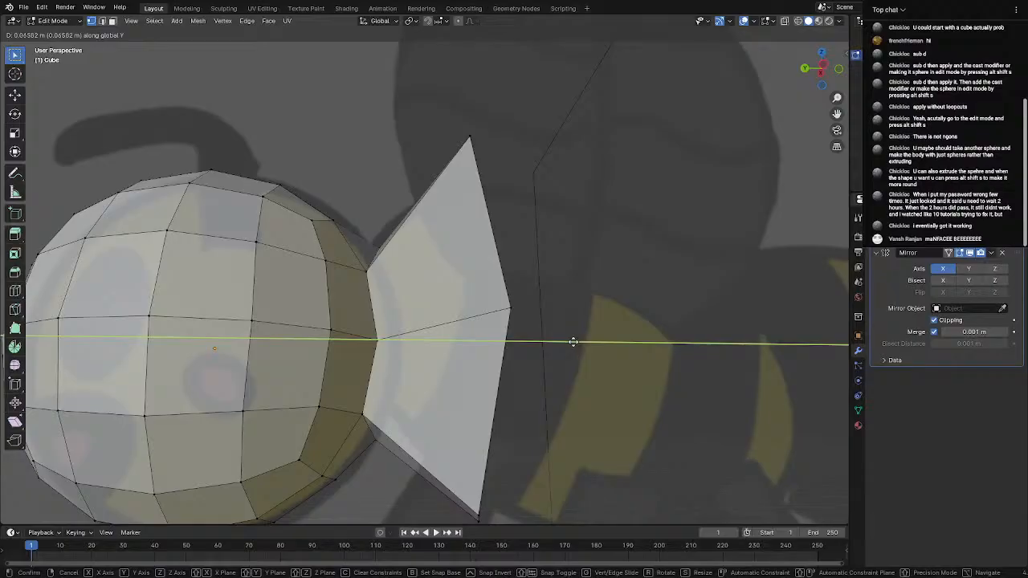
click(552, 342)
middle_drag(528, 338, 317, 351)
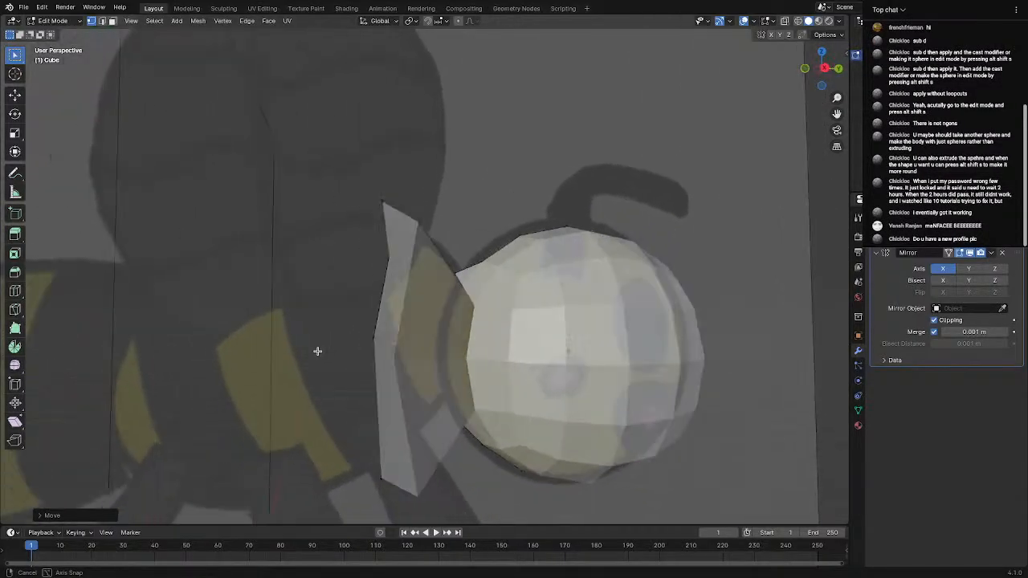
key(g)
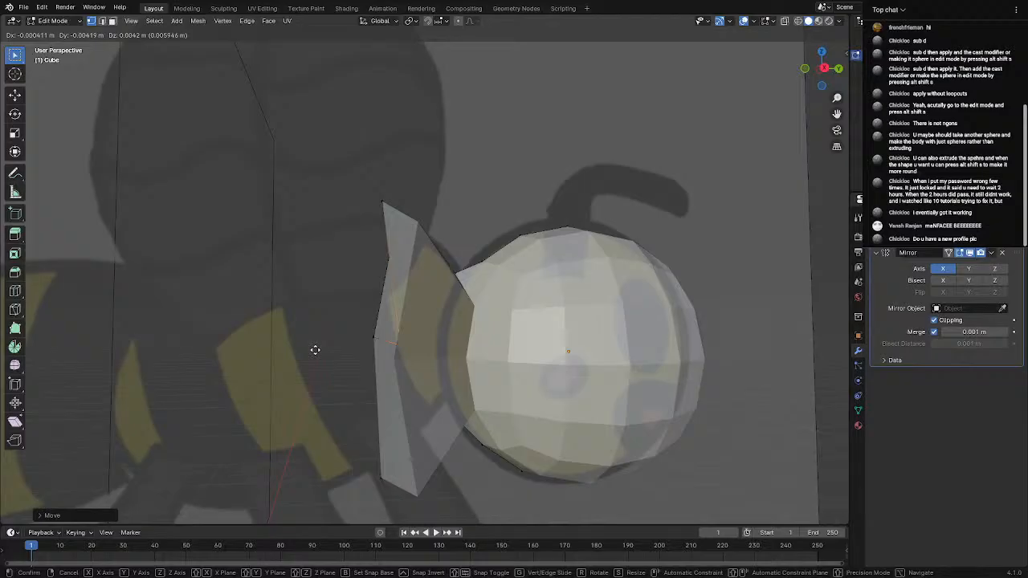
key(y)
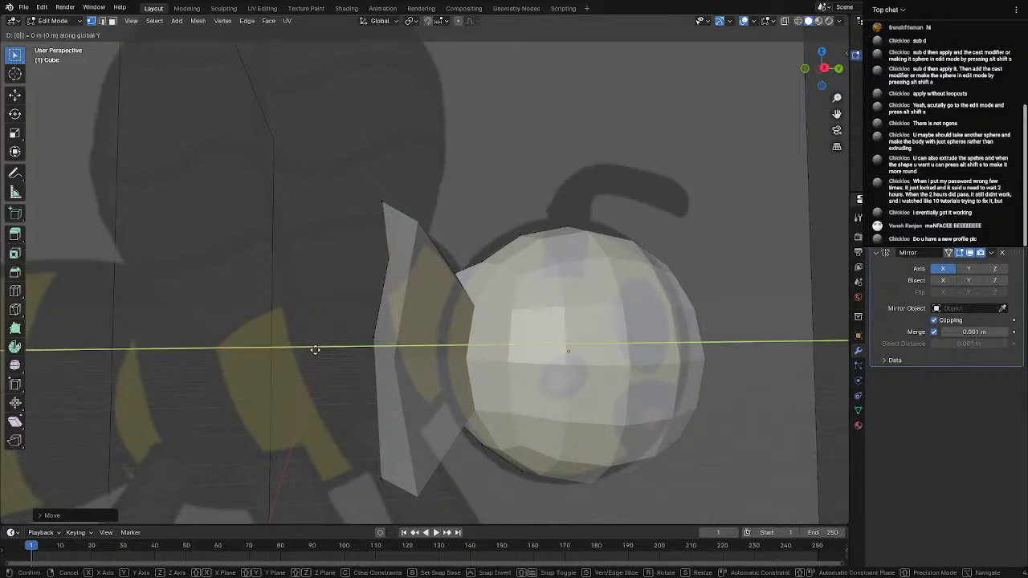
click(287, 346)
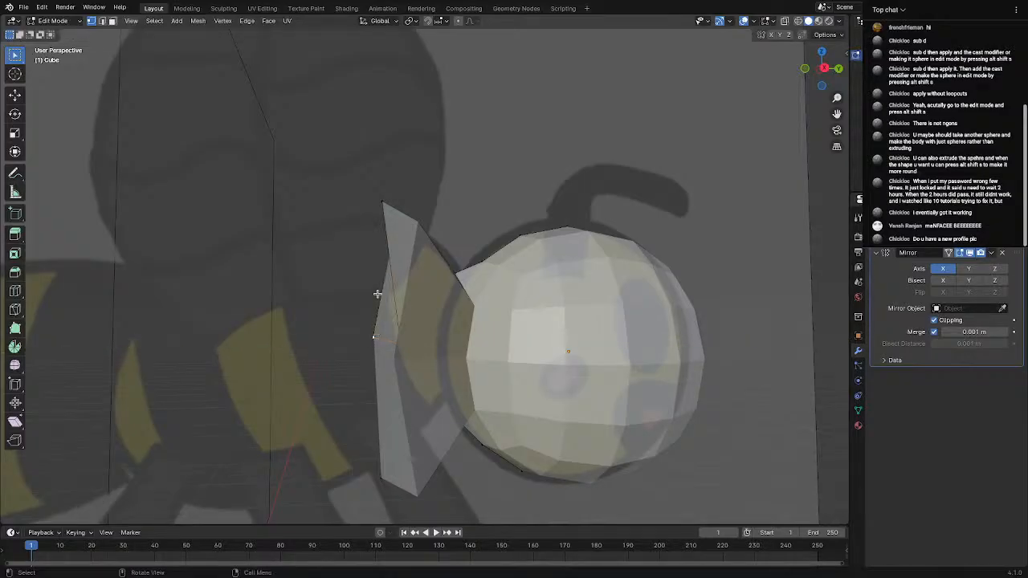
Select all vertices of the flared end face and flatten them by scaling to 0 along Y
middle_drag(374, 344, 520, 262)
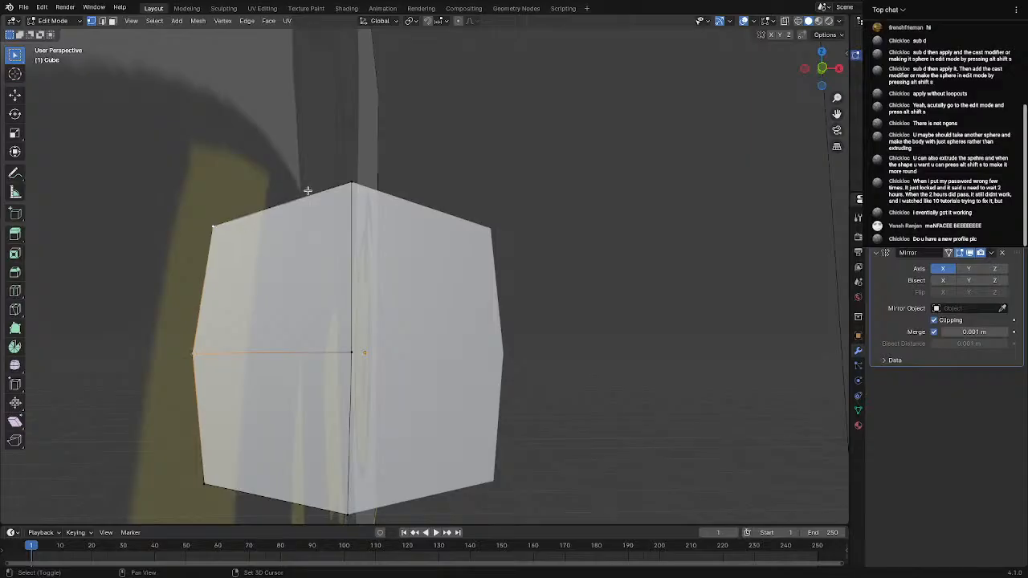
shift+click(354, 516)
middle_drag(354, 516, 592, 503)
scroll(592, 503, down, 2)
key(s)
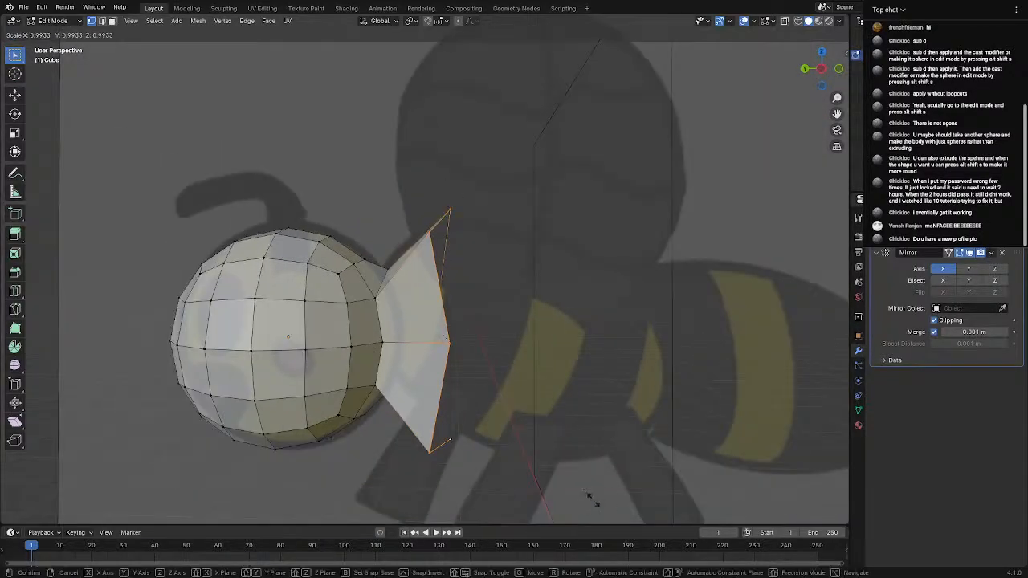
key(y)
key(0)
key(Return)
key(Tab)
middle_drag(560, 406, 391, 455)
scroll(489, 413, up, 3)
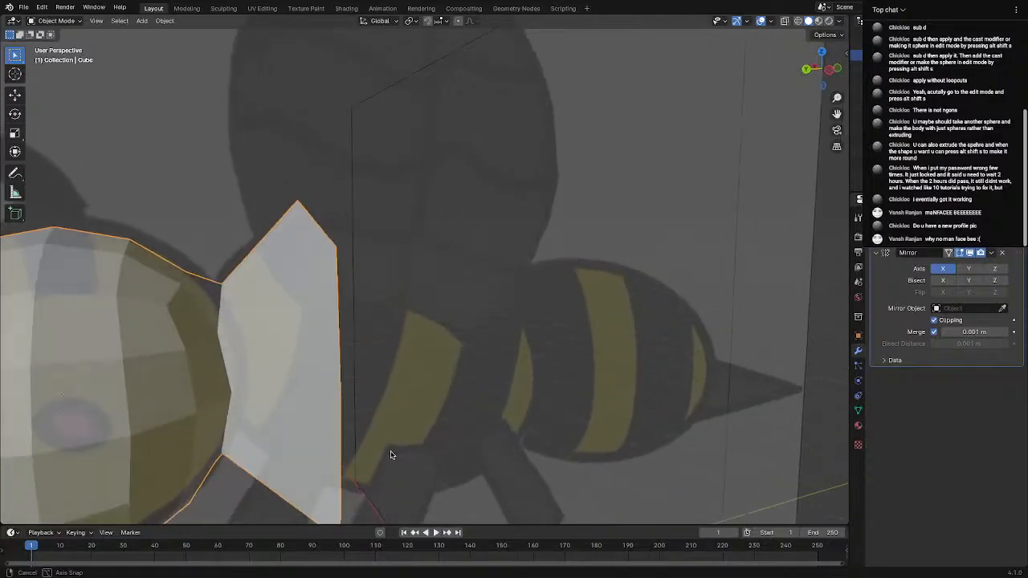
Add a loop cut around the flared section between head and end face, and scale the loop up slightly
key(Tab)
shift+middle_drag(368, 335, 467, 275)
scroll(453, 314, down, 4)
scroll(466, 275, up, 1)
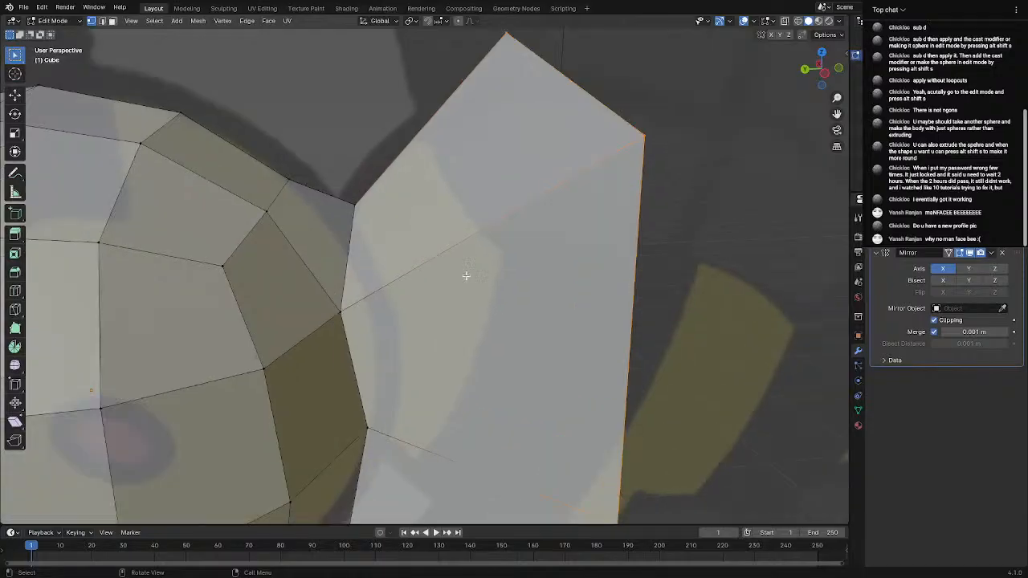
click(423, 135)
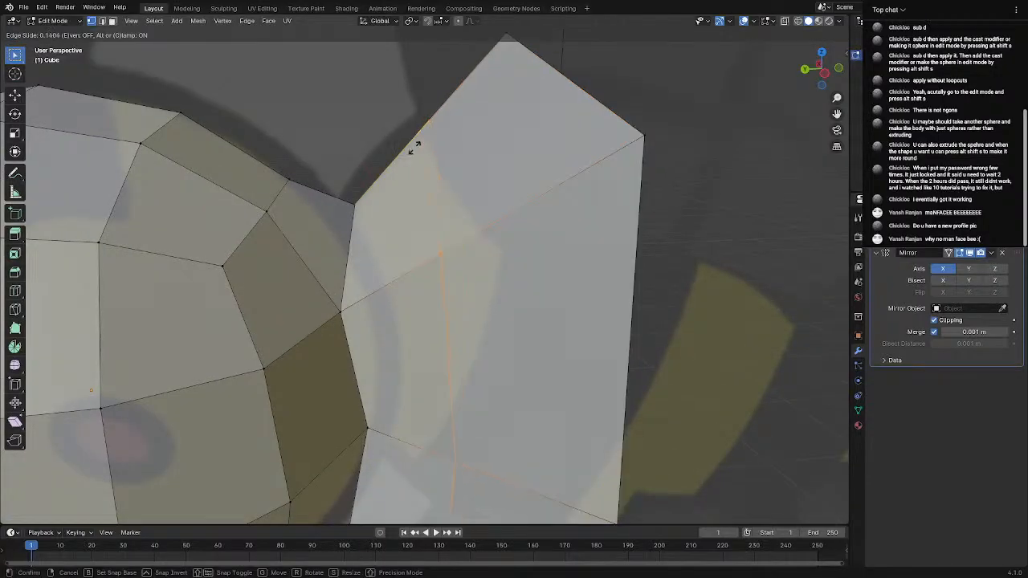
click(409, 150)
key(s)
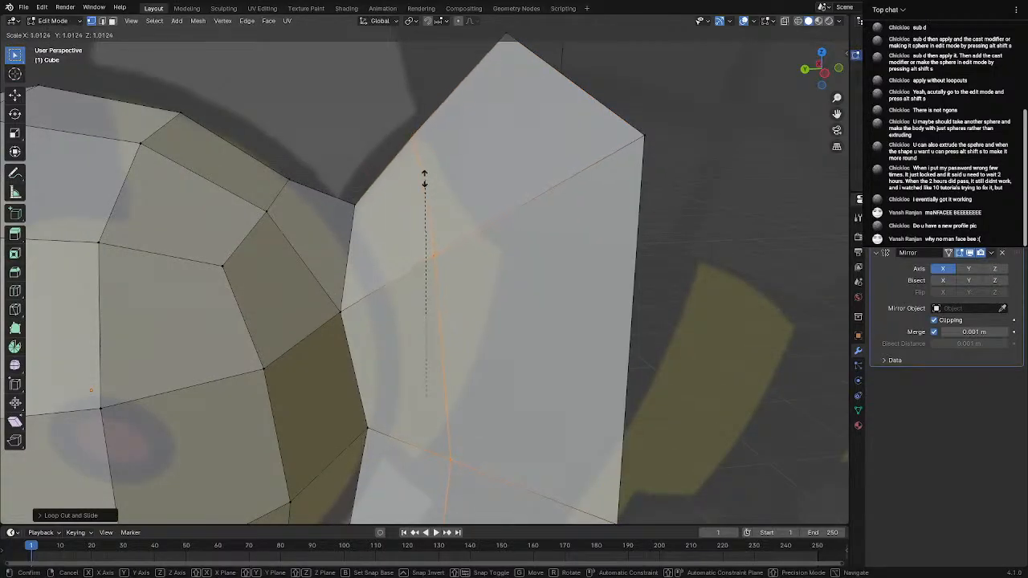
click(427, 183)
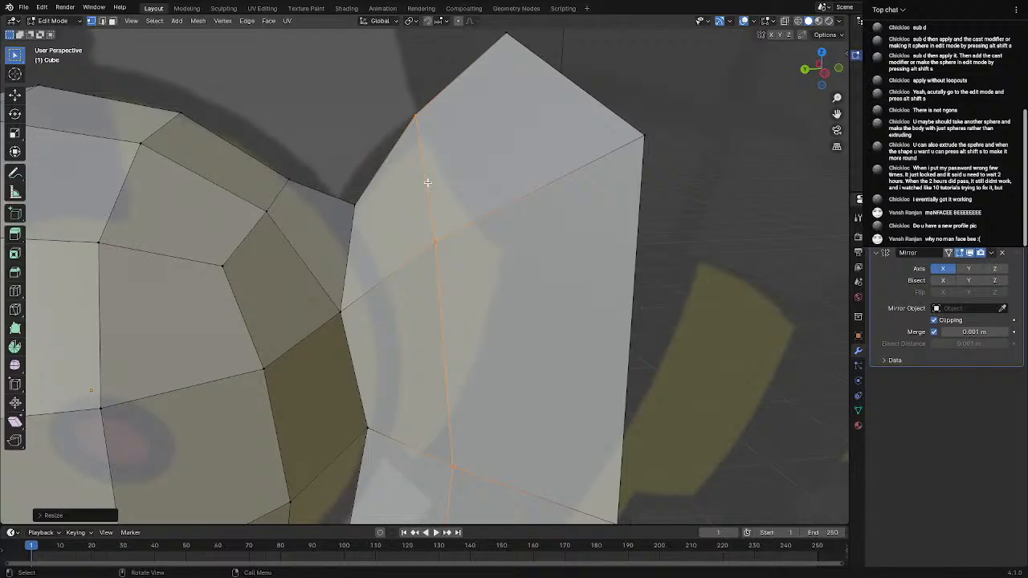
Add a second loop cut between the head and the first loop, and scale it up to about 1.03
key(ctrl+r)
click(376, 196)
click(376, 194)
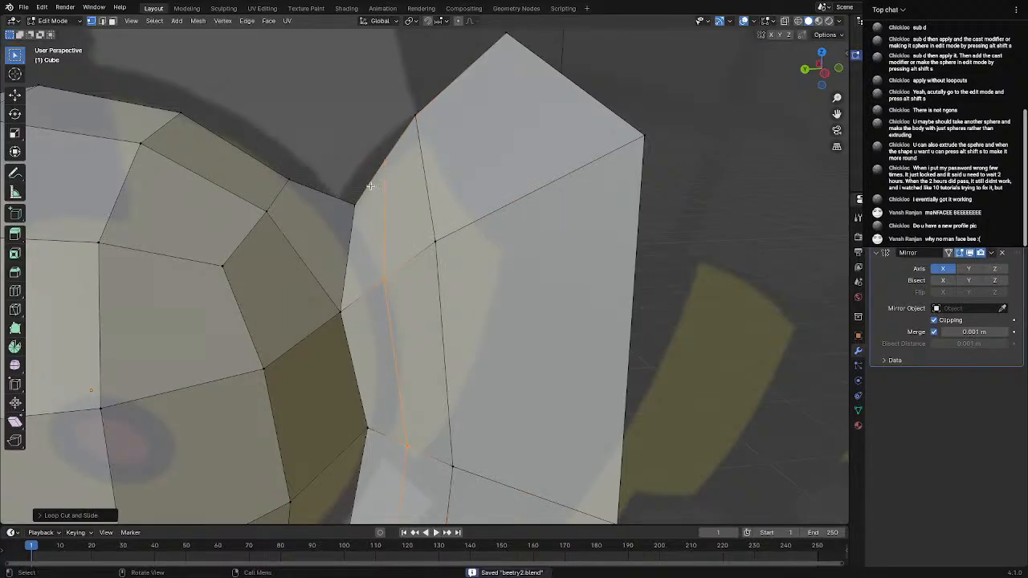
key(alt+a)
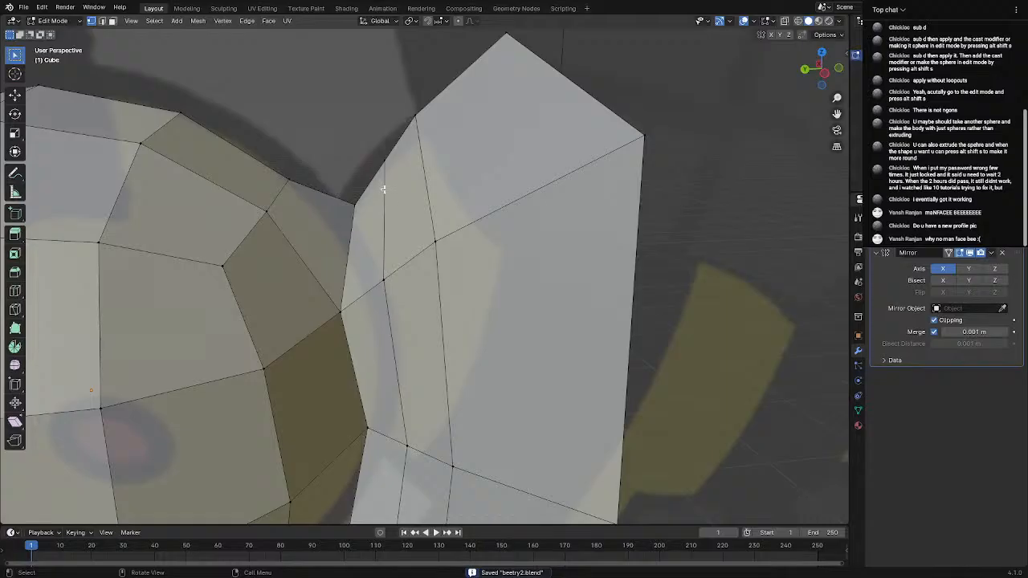
alt+click(384, 190)
key(s)
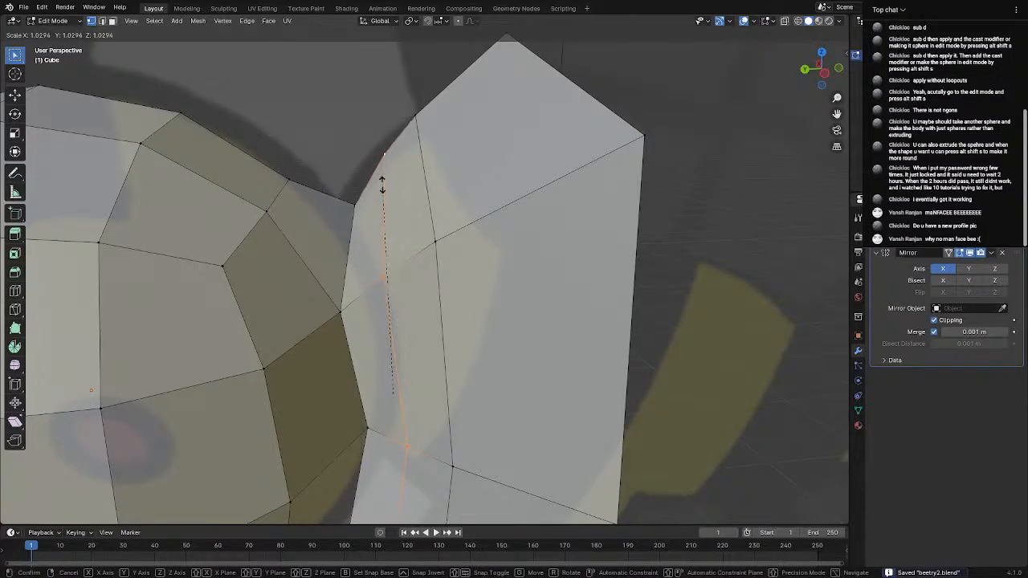
click(381, 180)
key(Tab)
scroll(482, 305, down, 4)
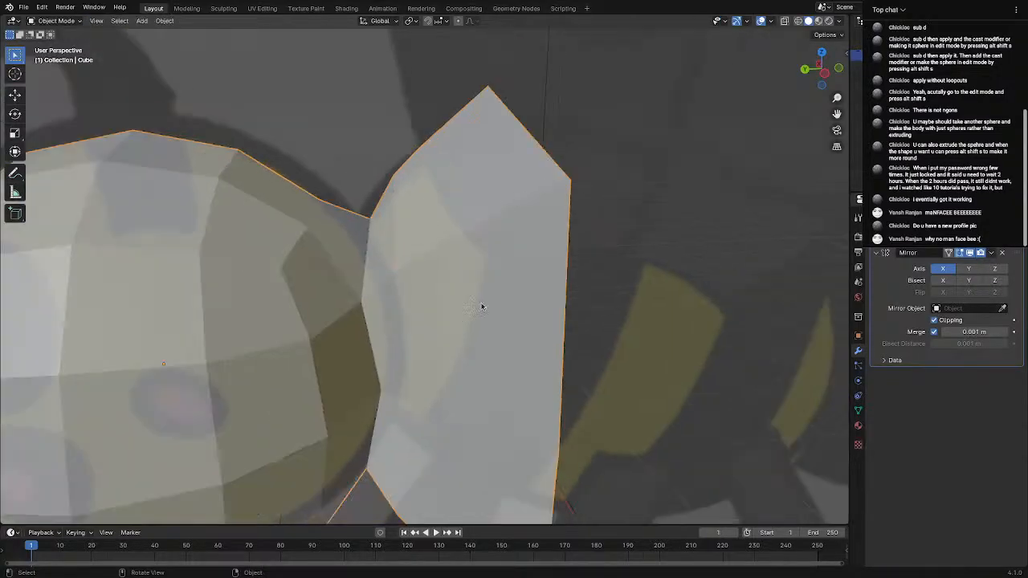
In the back view, move the flared end's lower outer corner vertex inward to the head's outline
middle_drag(482, 305, 599, 300)
scroll(599, 300, down, 3)
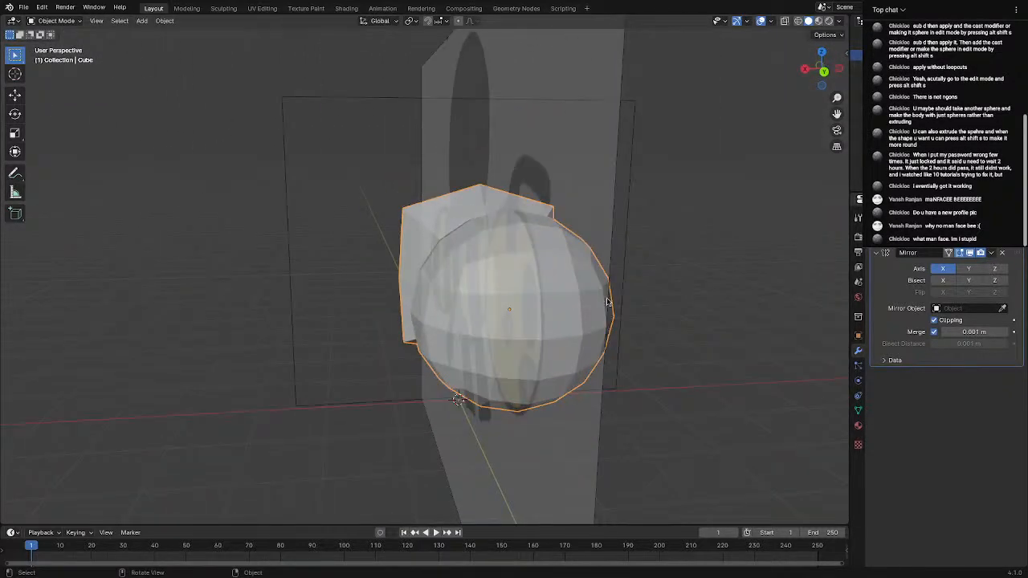
click(825, 70)
scroll(563, 307, up, 2)
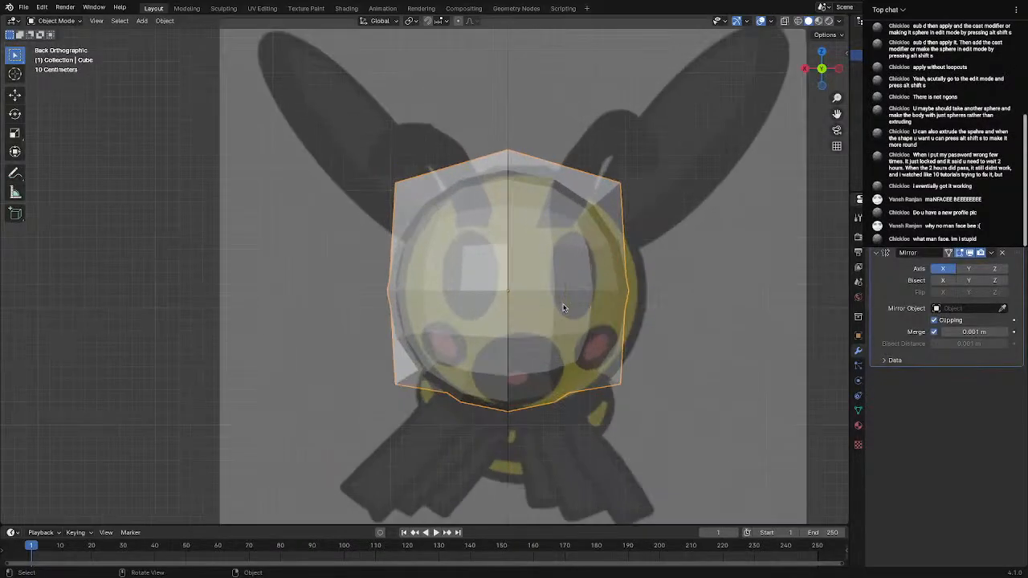
key(Tab)
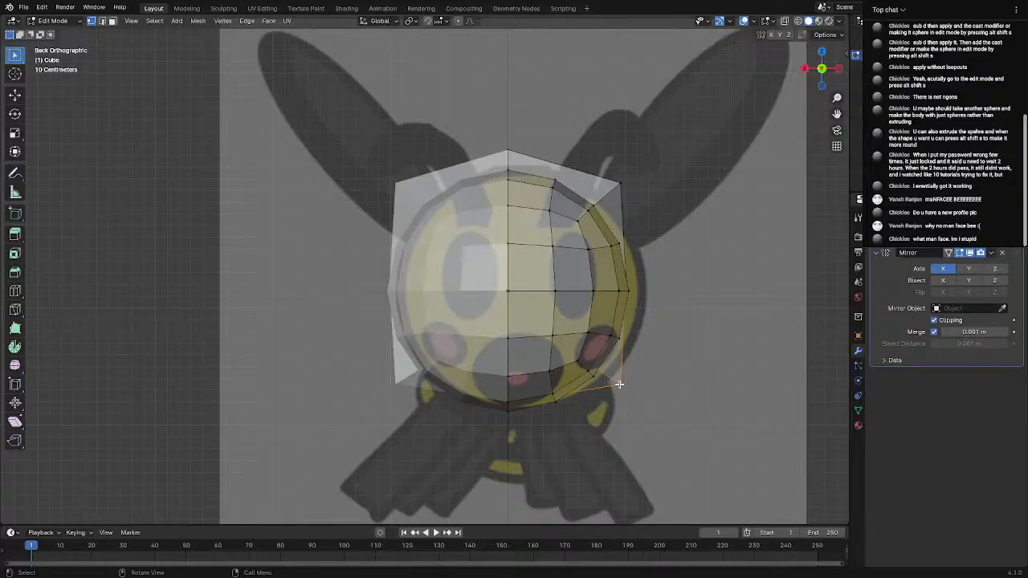
key(g)
click(607, 368)
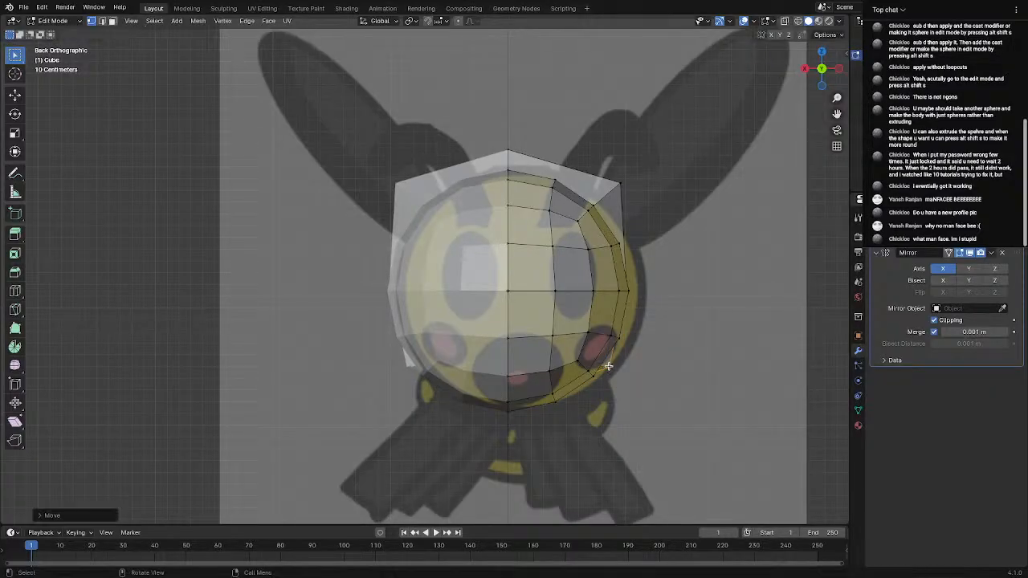
Move the flared end's upper outer corner vertex inward and down, and lower its top centre vertex about 0.12 m
click(616, 184)
key(g)
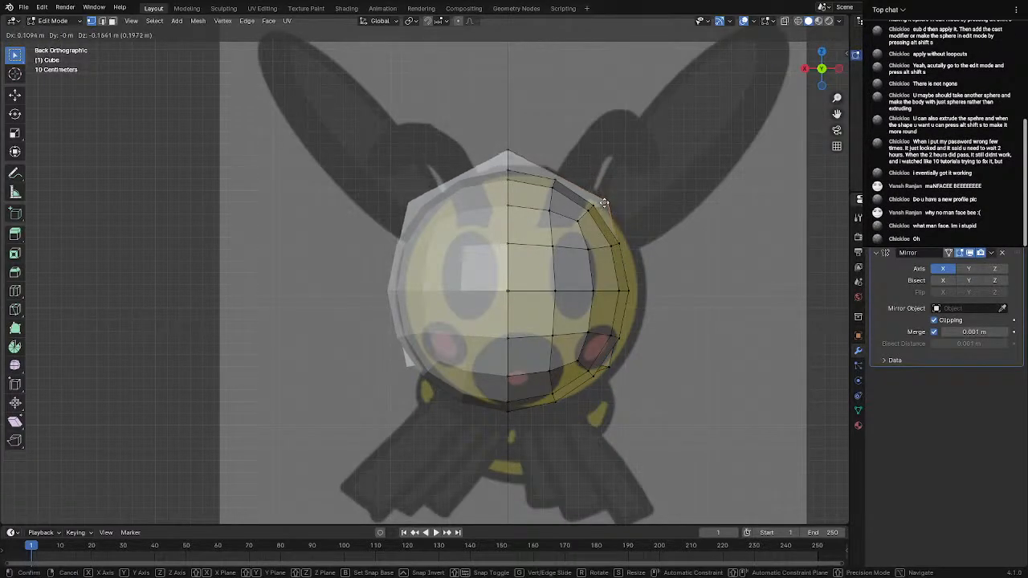
click(607, 201)
click(506, 153)
key(g)
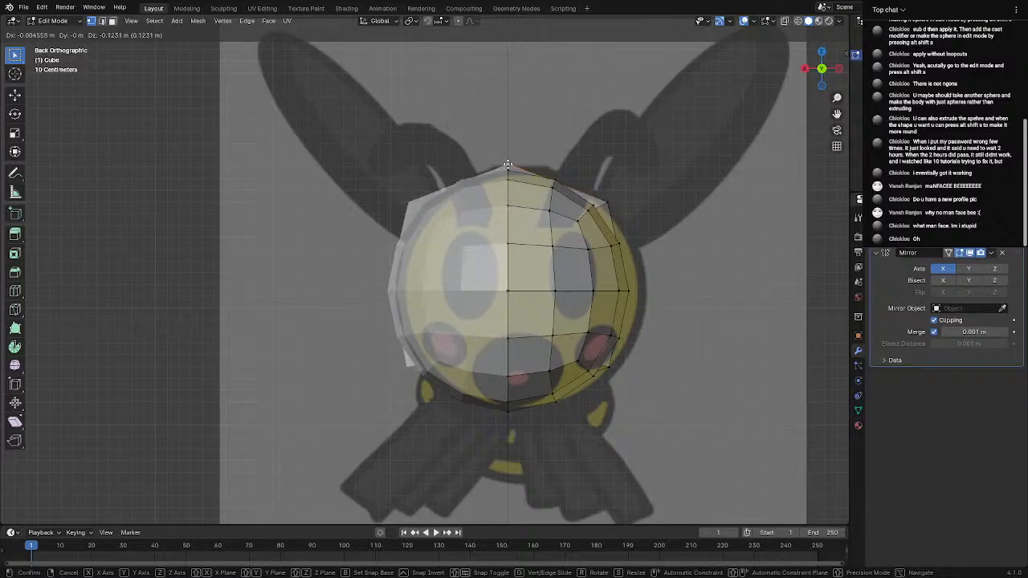
click(508, 165)
In the front view, nudge the flared end's lower outer corner vertex inward and lower the upper one about 0.05 m
middle_drag(710, 260, 405, 340)
click(824, 81)
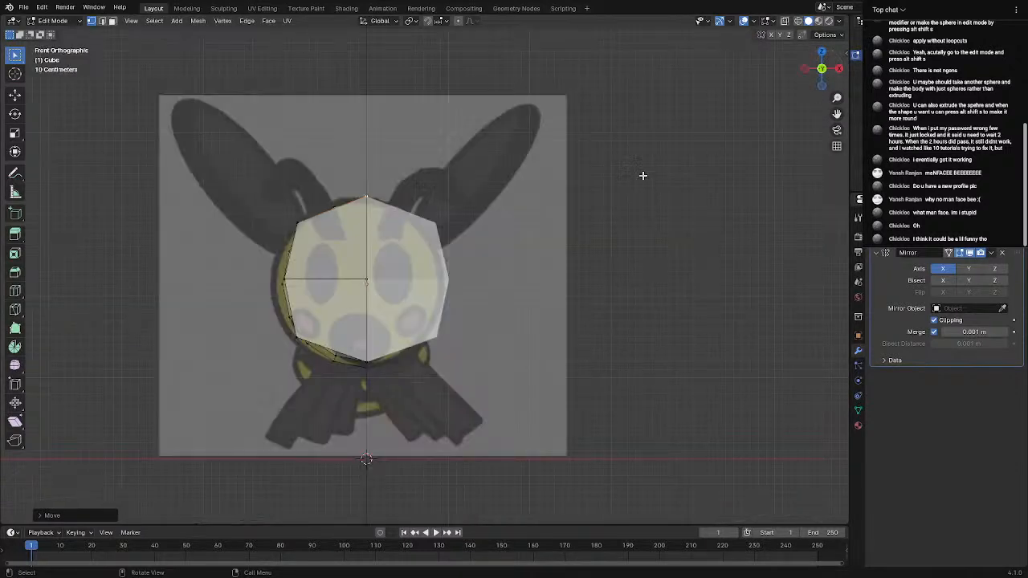
key(g)
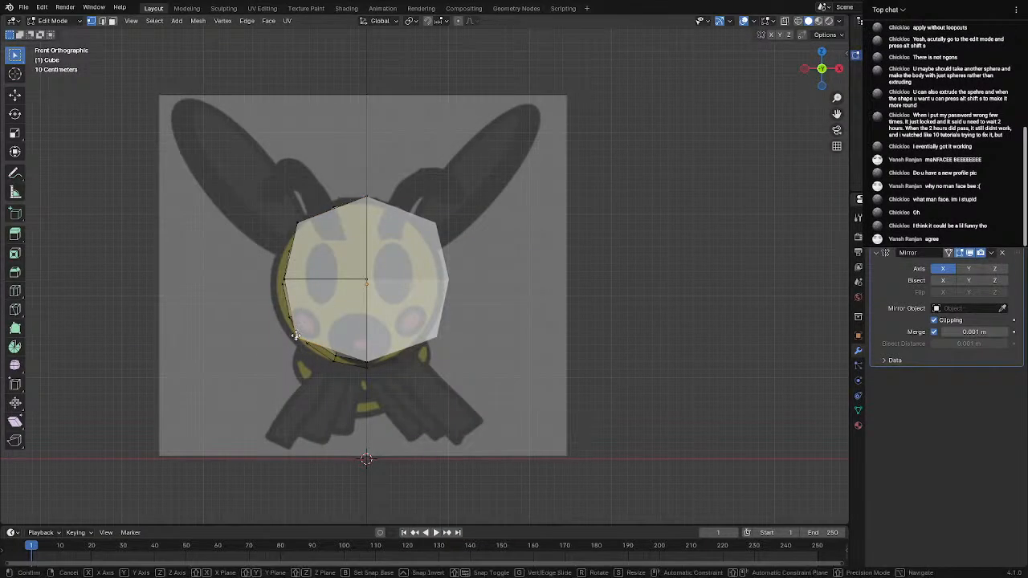
click(303, 333)
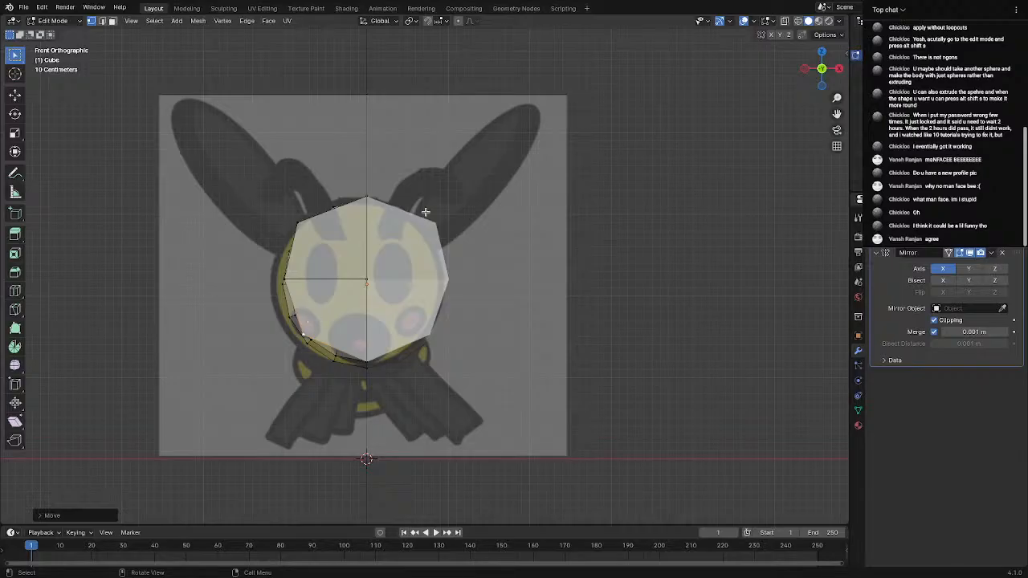
key(g)
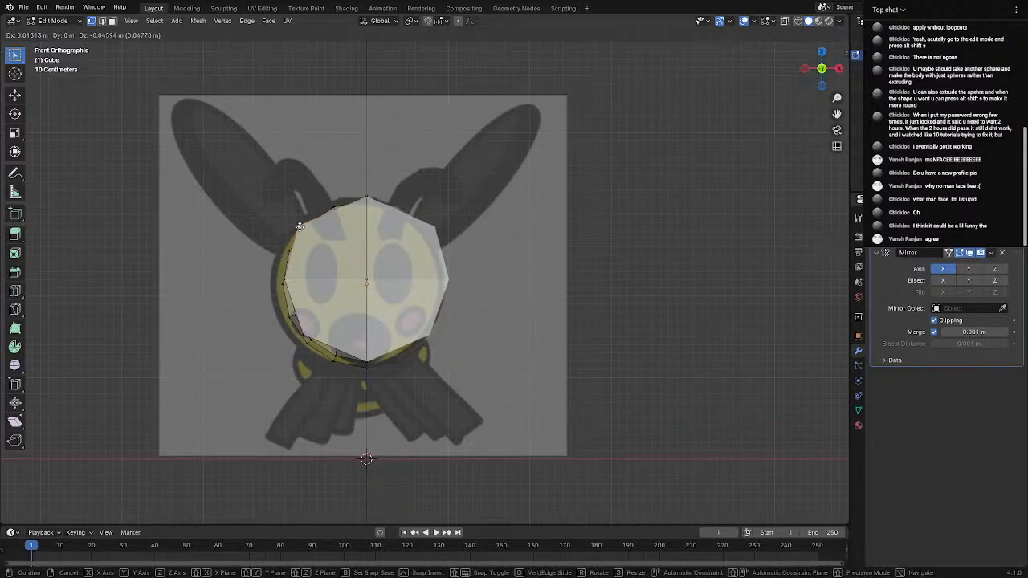
click(299, 228)
key(Tab)
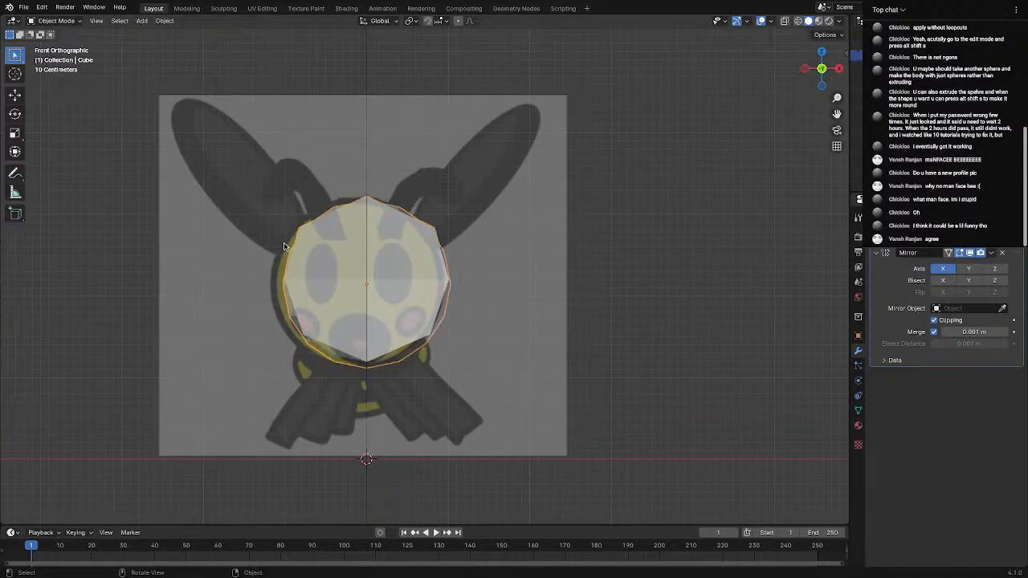
Select the end-cap vertices of the body section and flatten them by scaling to 0 along Y
middle_drag(300, 227, 417, 273)
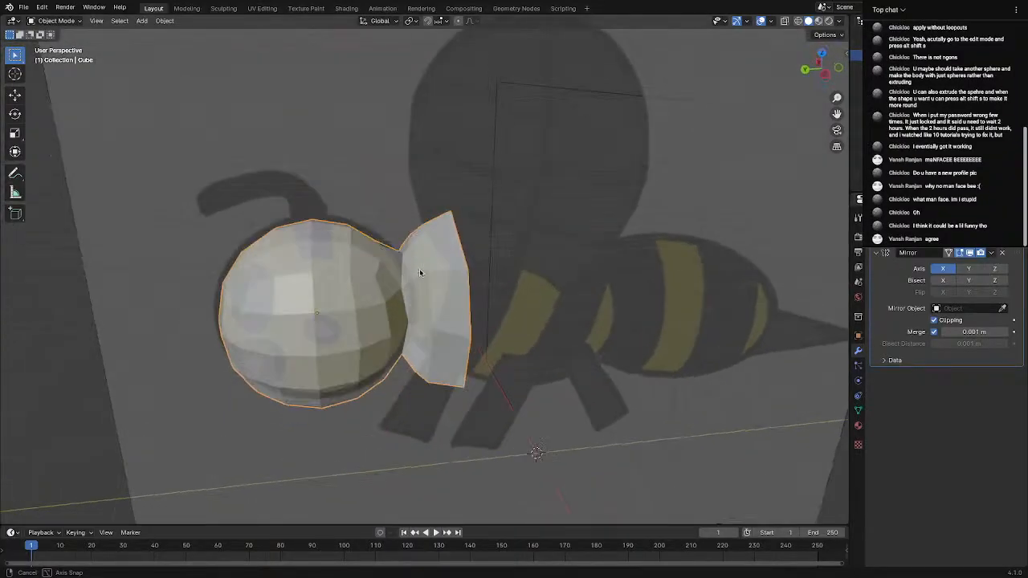
key(Tab)
middle_drag(638, 280, 378, 233)
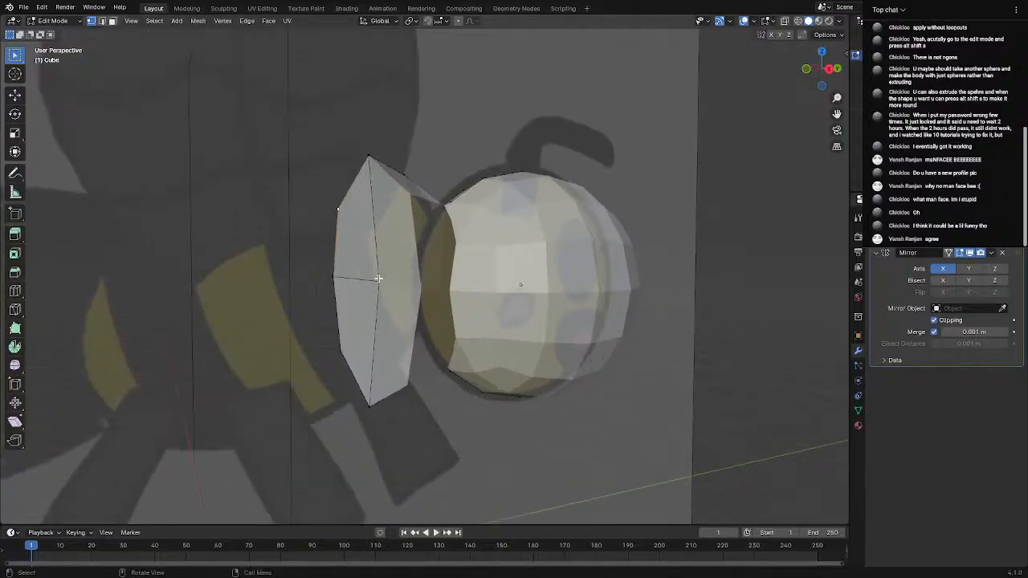
middle_drag(367, 163, 510, 180)
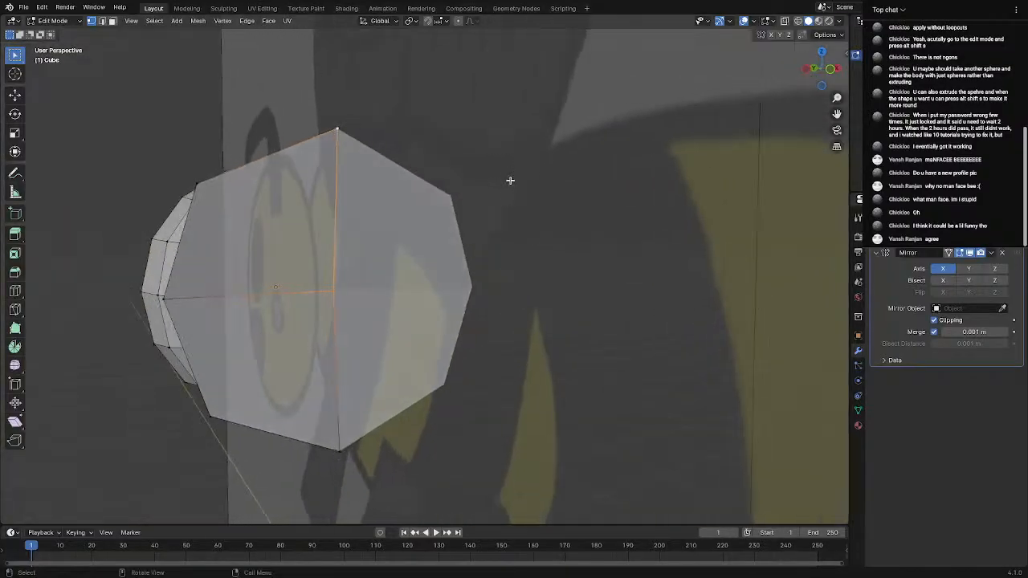
shift+click(199, 183)
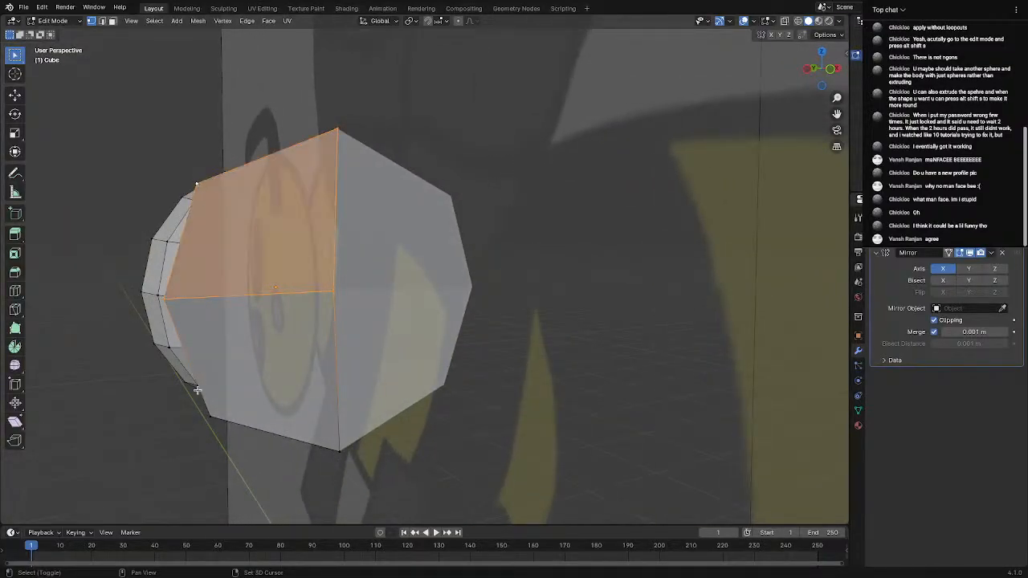
shift+click(343, 448)
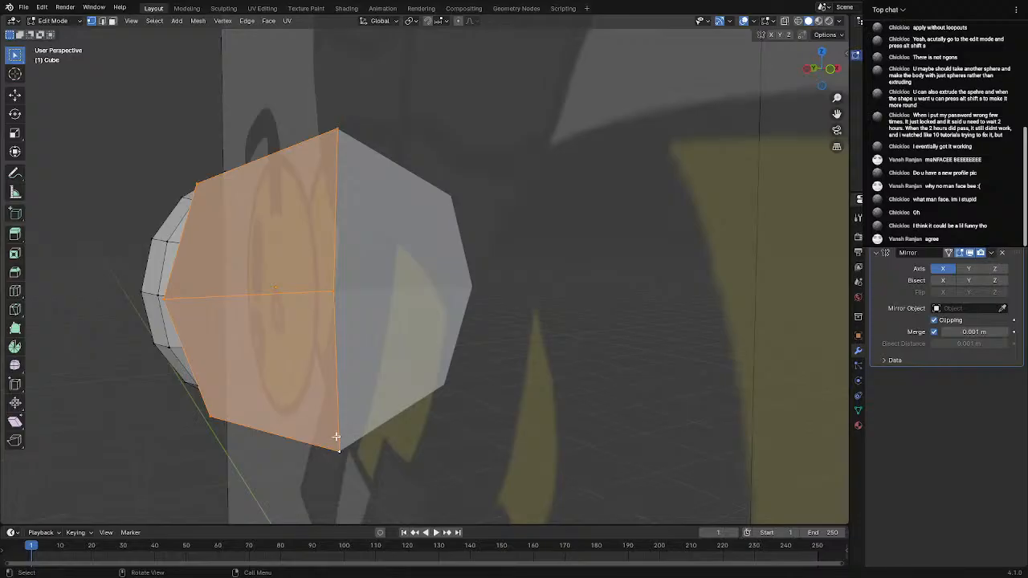
text(sy)
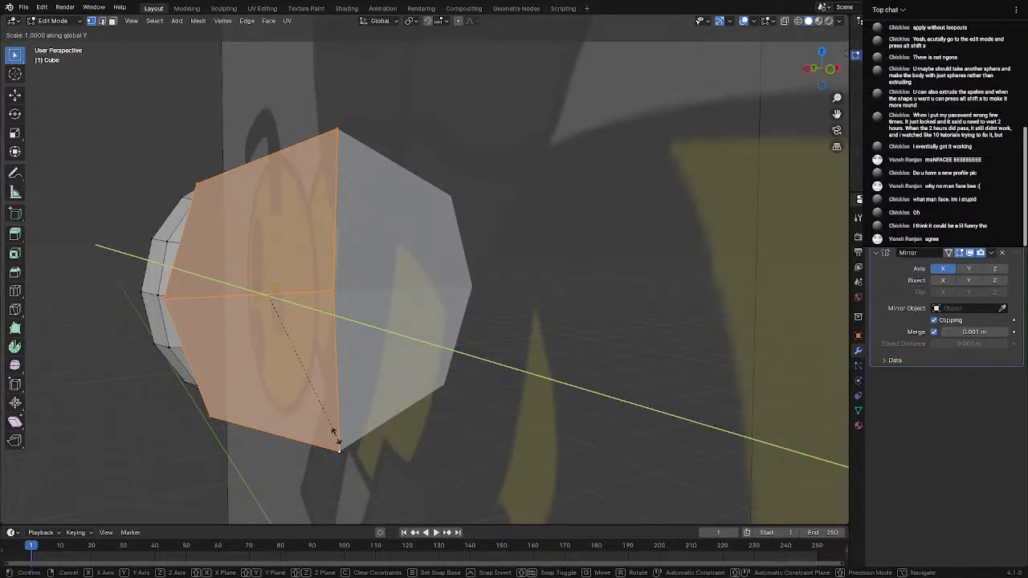
text(0)
click(336, 436)
Extrude the flattened end cap backward about 0.47 m along its normal
middle_drag(418, 419, 499, 421)
scroll(479, 420, down, 3)
scroll(498, 421, up, 2)
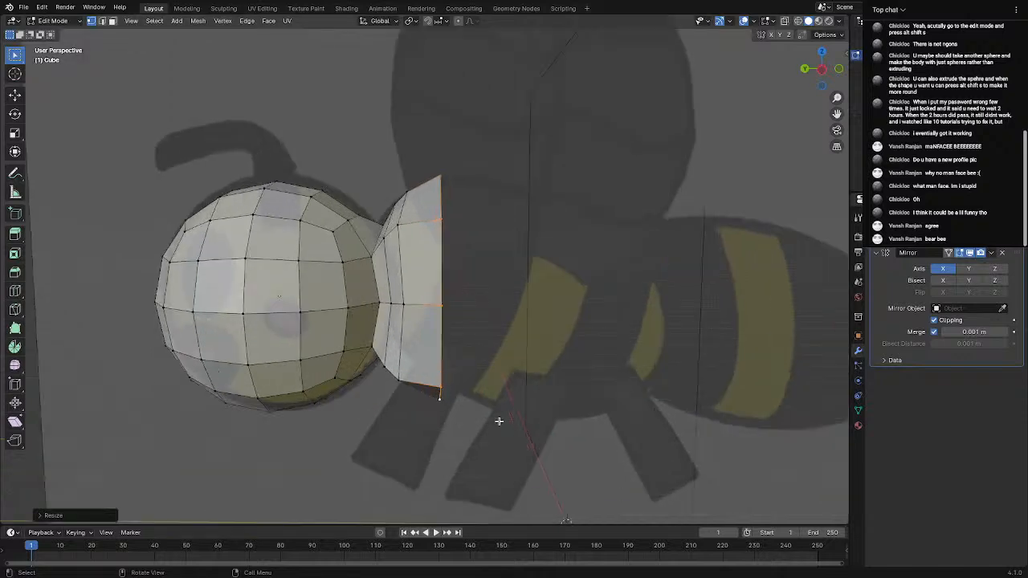
middle_drag(560, 403, 440, 360)
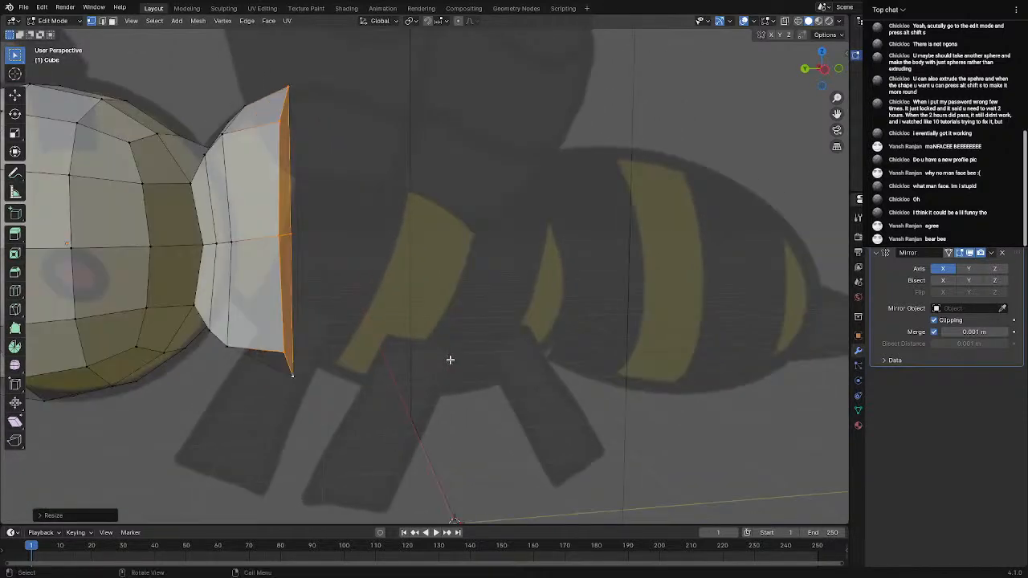
scroll(450, 359, down, 3)
key(s)
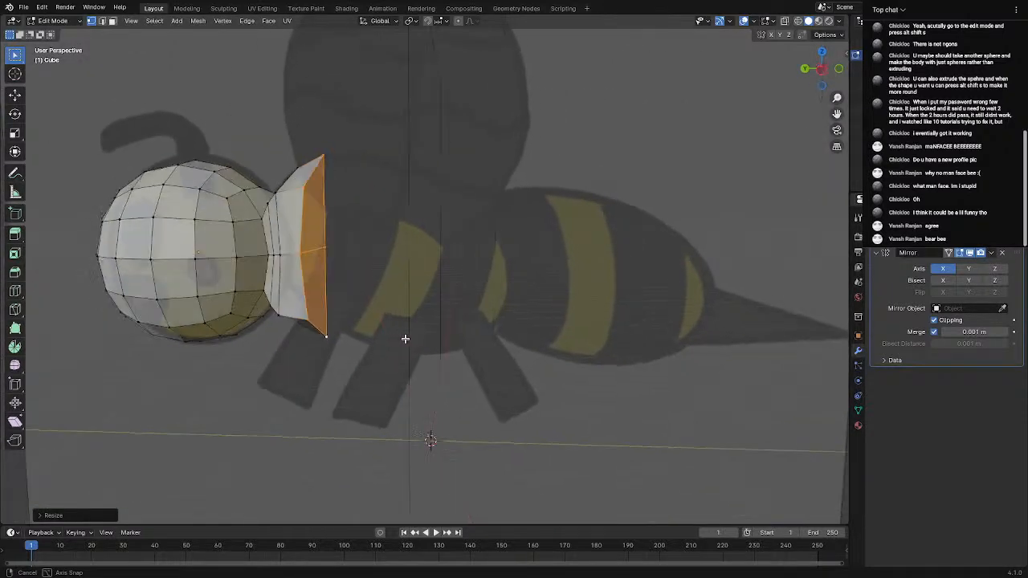
mouse_move(406, 339)
middle_down()
mouse_move(386, 337)
mouse_move(416, 336)
middle_up()
key(e)
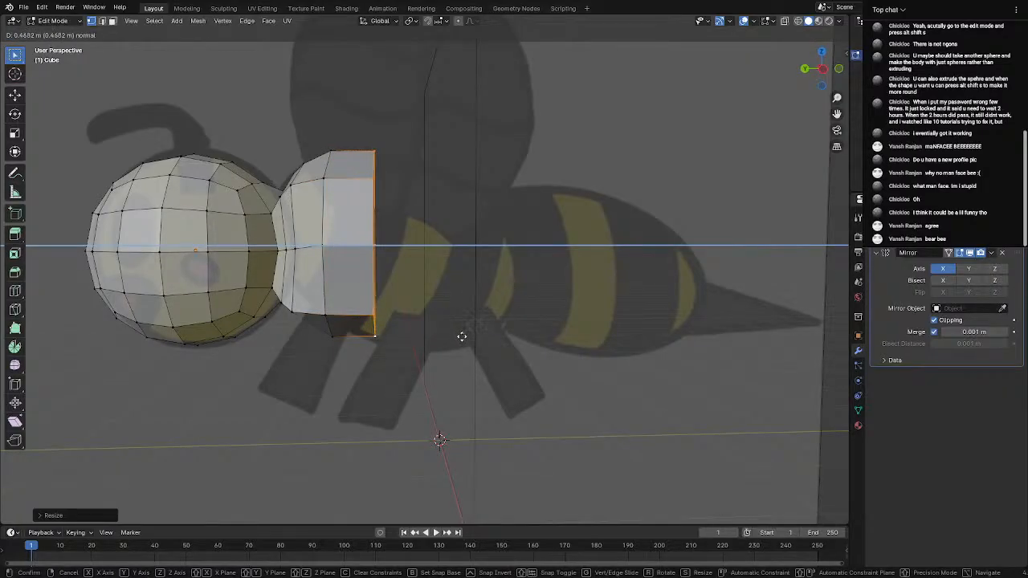
click(463, 336)
Try to move the lower edge of the extruded end freely
middle_drag(463, 336, 346, 336)
click(273, 334)
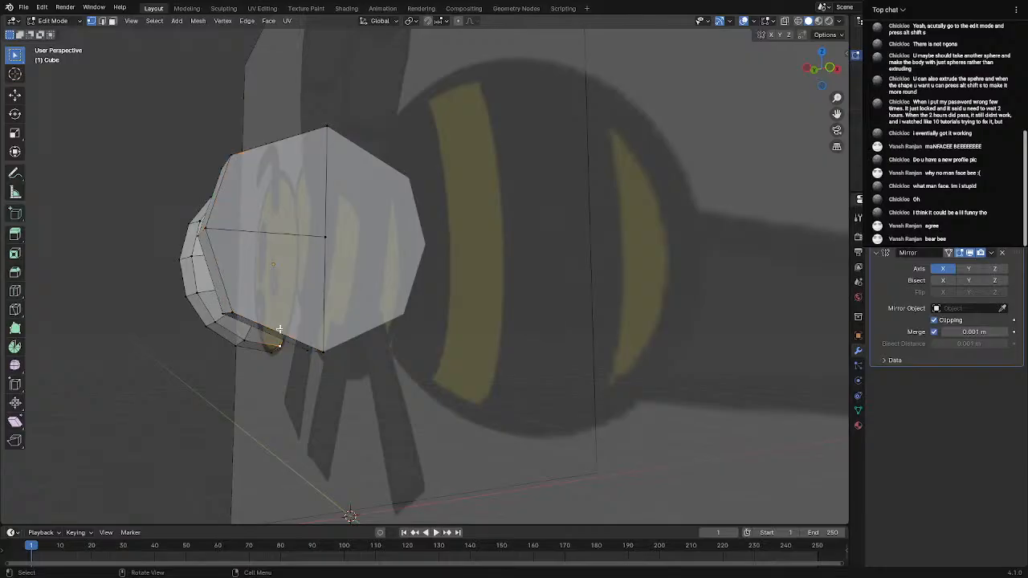
middle_drag(283, 328, 413, 339)
scroll(411, 339, up, 1)
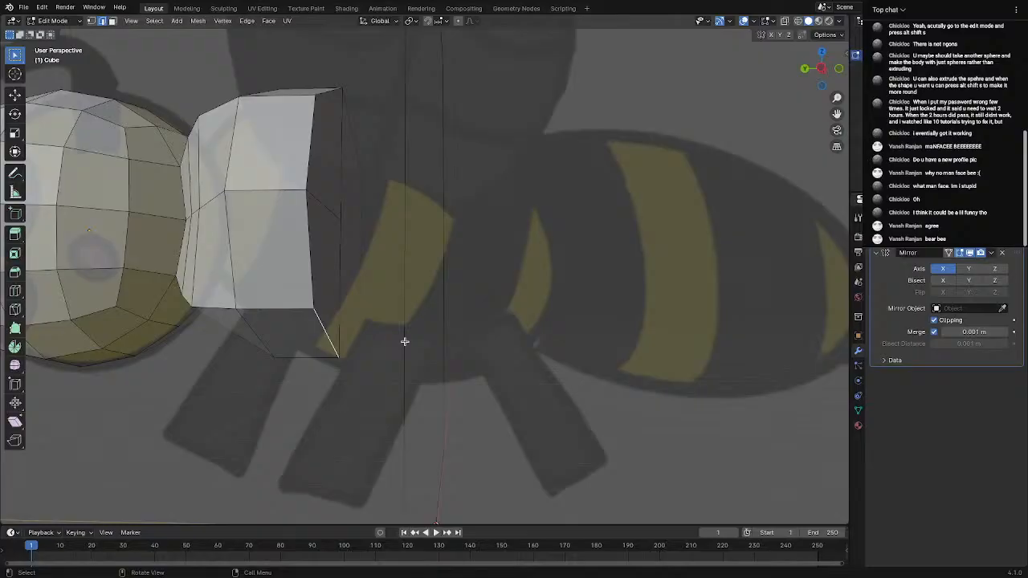
key(g)
click(404, 348)
key(ctrl+z)
In the left view, nudge the bottom centre edge just ahead of the extruded section slightly upward
click(821, 69)
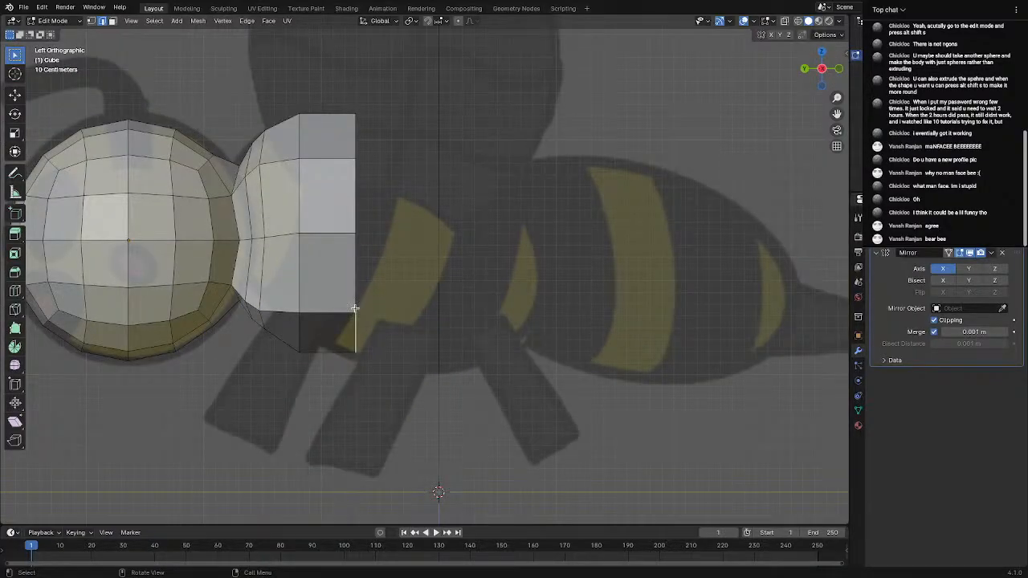
click(289, 346)
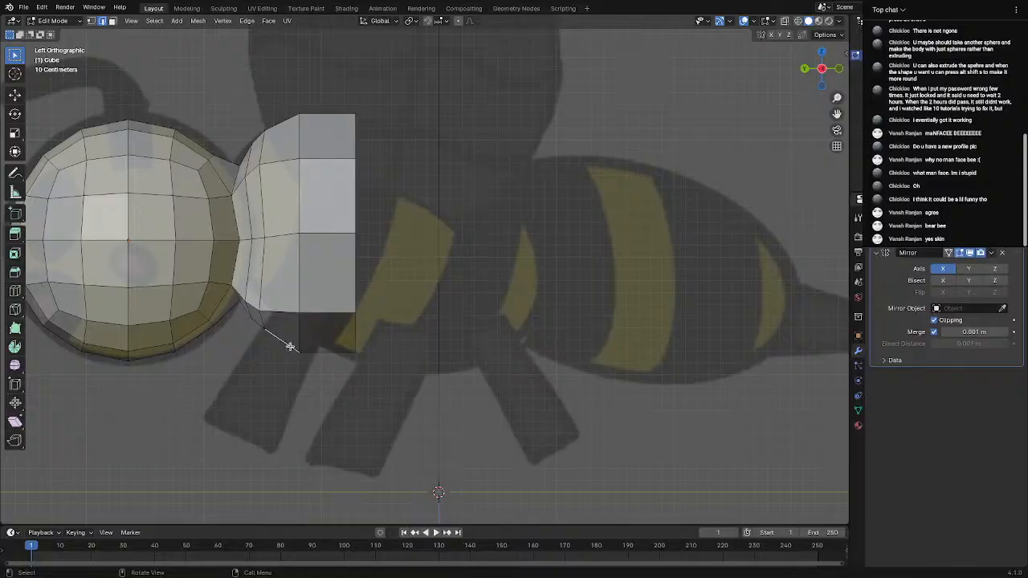
key(g)
click(293, 345)
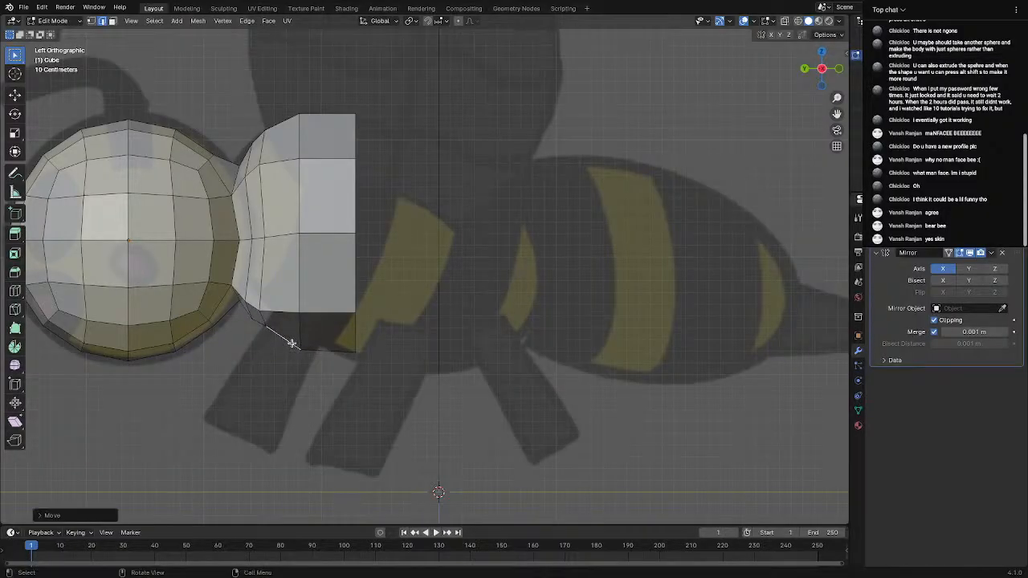
Try to move the underside centre edge nearest the head upward without an axis constraint
middle_drag(307, 351, 381, 189)
scroll(439, 269, up, 3)
scroll(384, 266, down, 4)
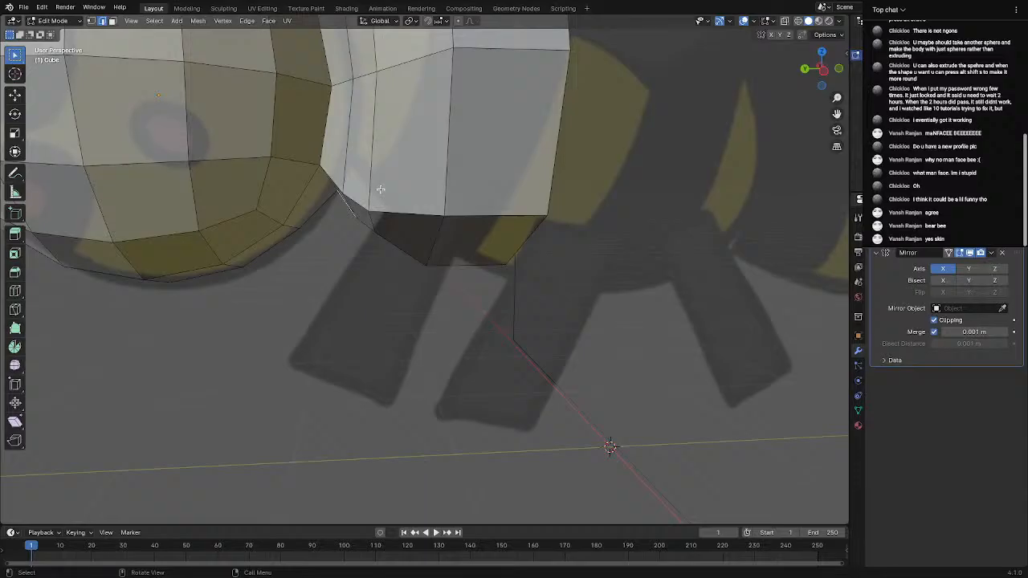
key(g)
click(383, 175)
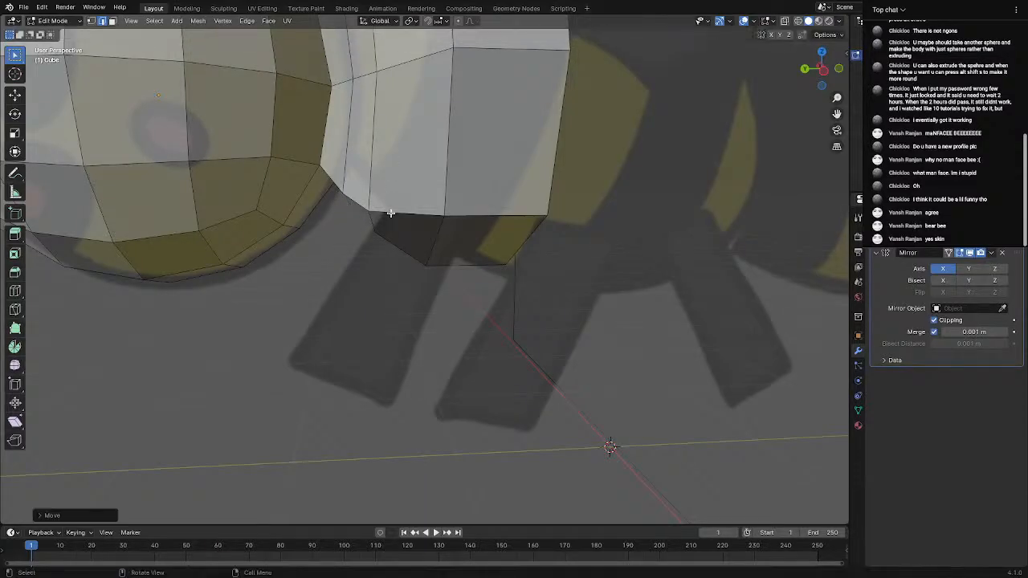
middle_drag(391, 213, 412, 193)
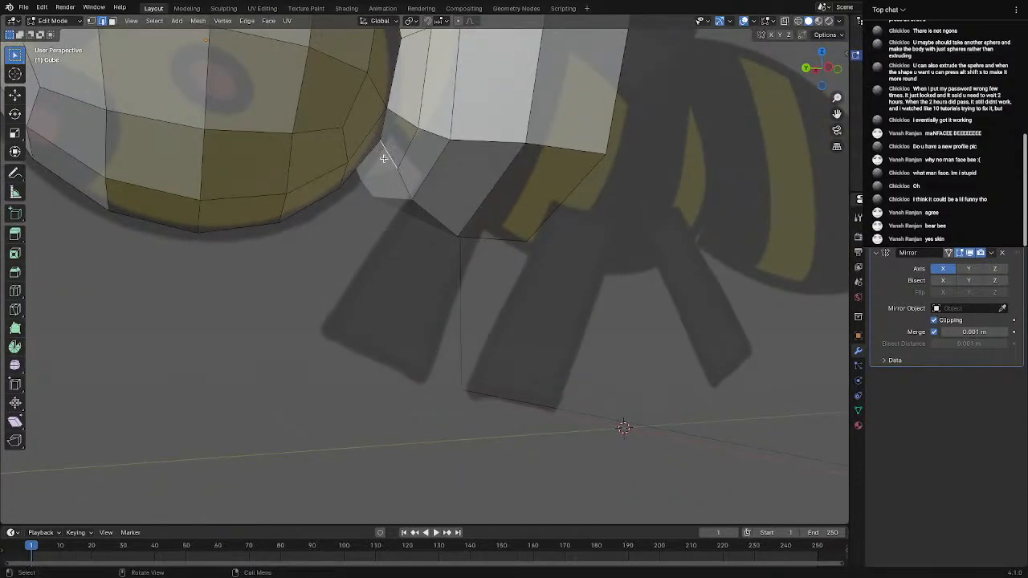
key(ctrl+z)
Raise the two underside centre edges nearest the head slightly along Z, one after the other
key(g)
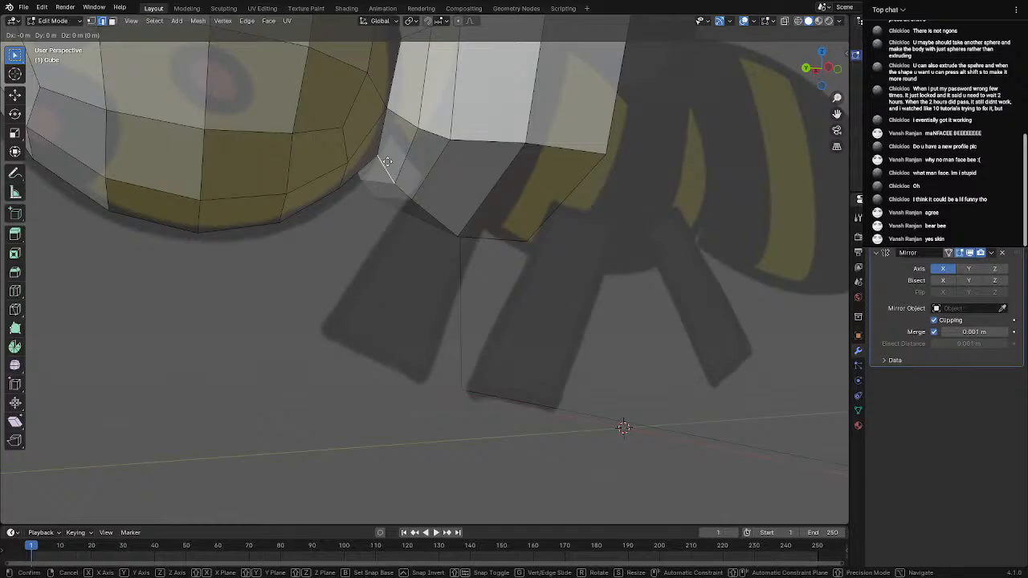
key(z)
click(388, 151)
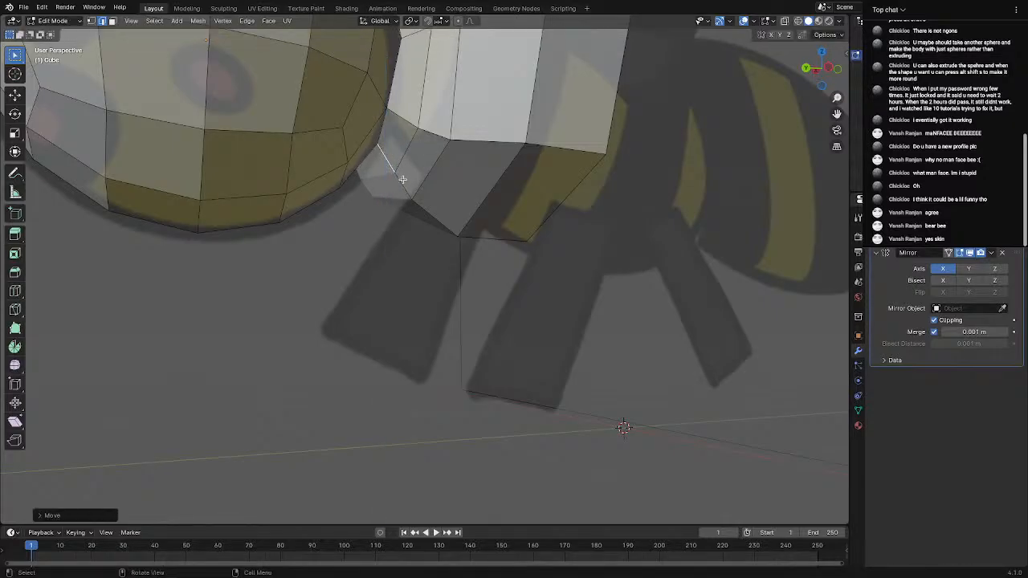
click(403, 179)
key(g)
key(z)
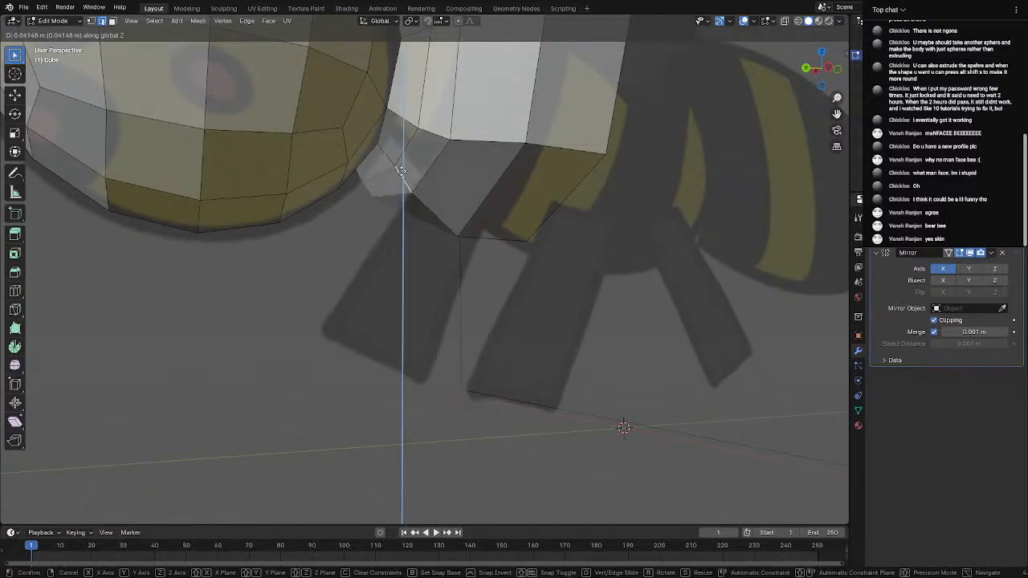
click(401, 174)
Raise the third underside centre edge and the extruded section's bottom centre edge along Z
click(421, 196)
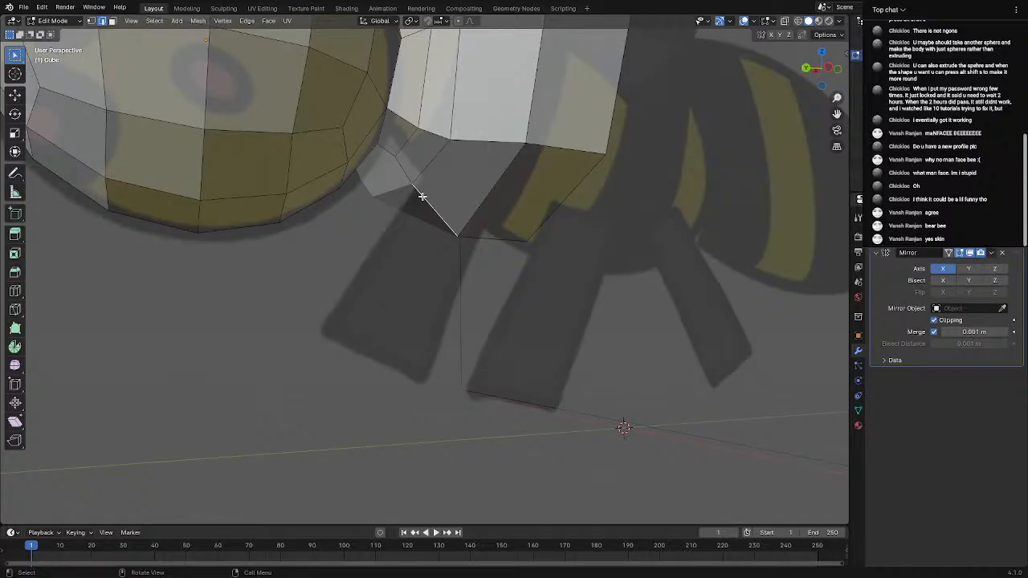
key(g)
key(z)
click(425, 185)
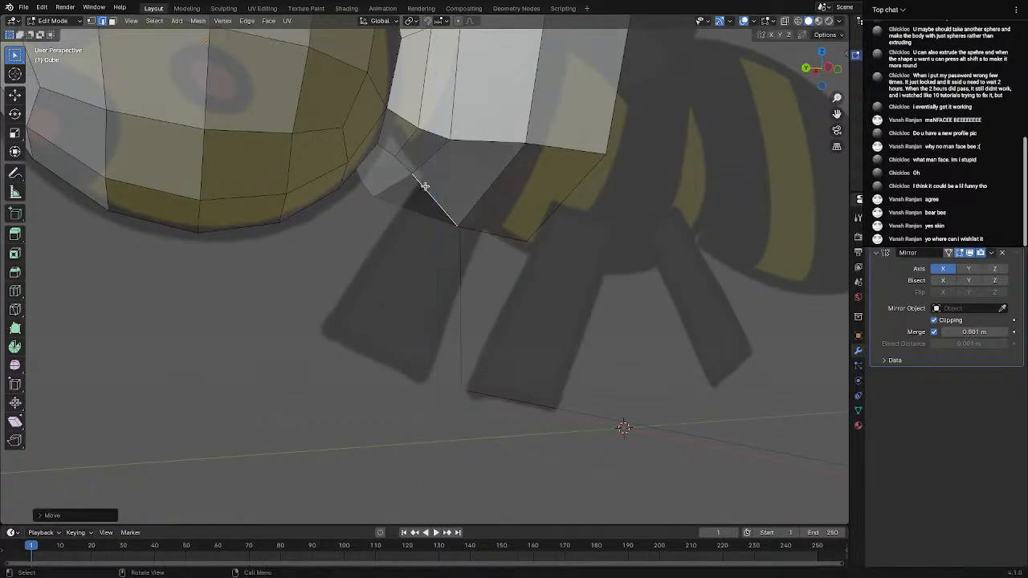
middle_drag(425, 186, 445, 246)
click(444, 247)
key(g)
key(z)
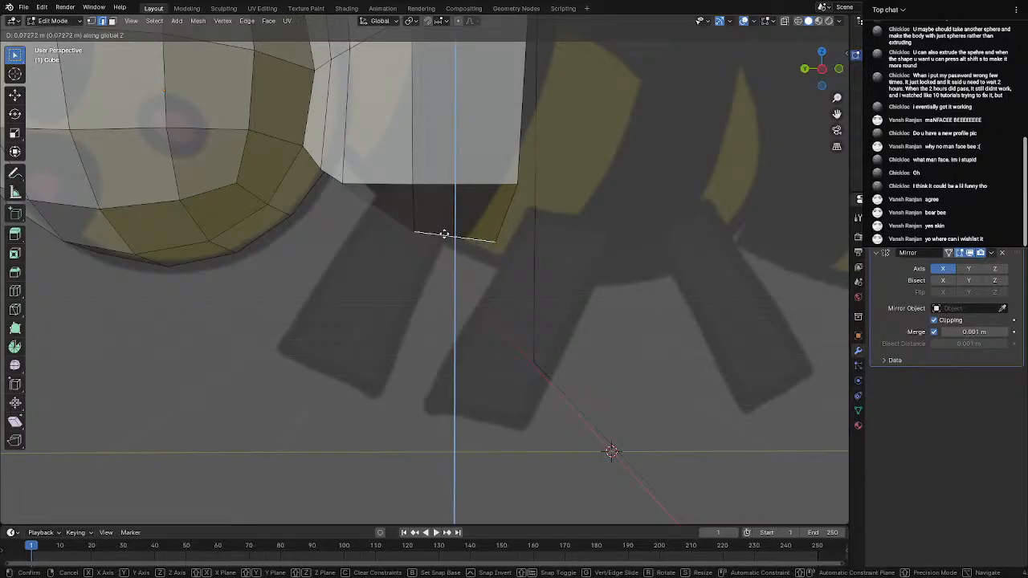
click(447, 225)
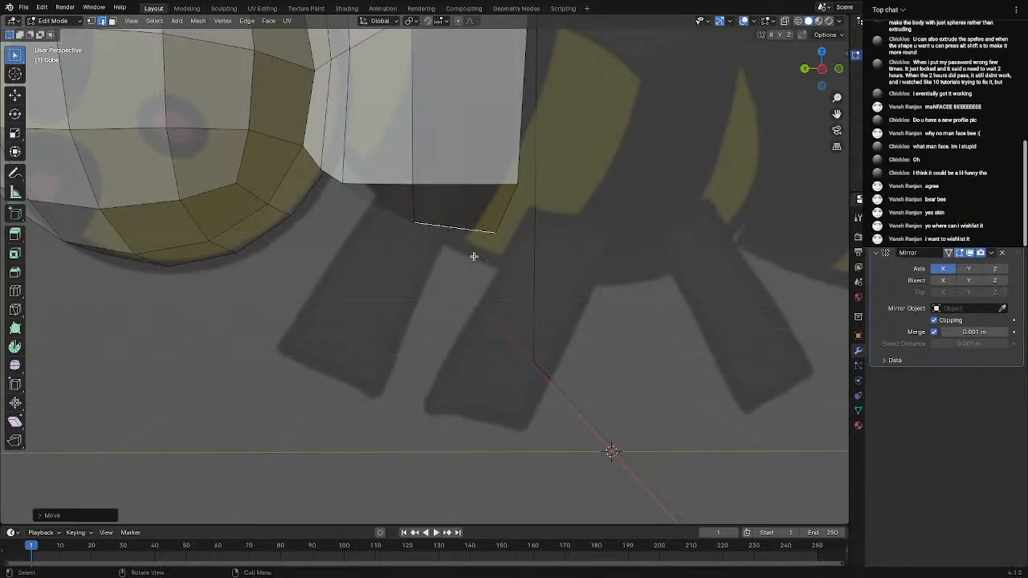
In the left view, rotate the extruded section's bottom centre edge about 13° around X and lower it slightly along Z
click(824, 70)
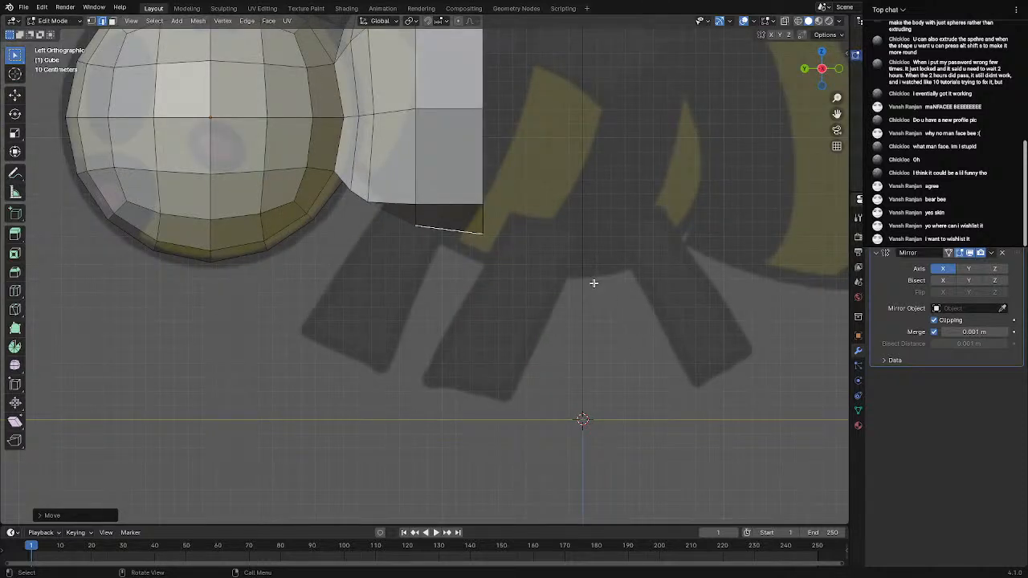
key(r)
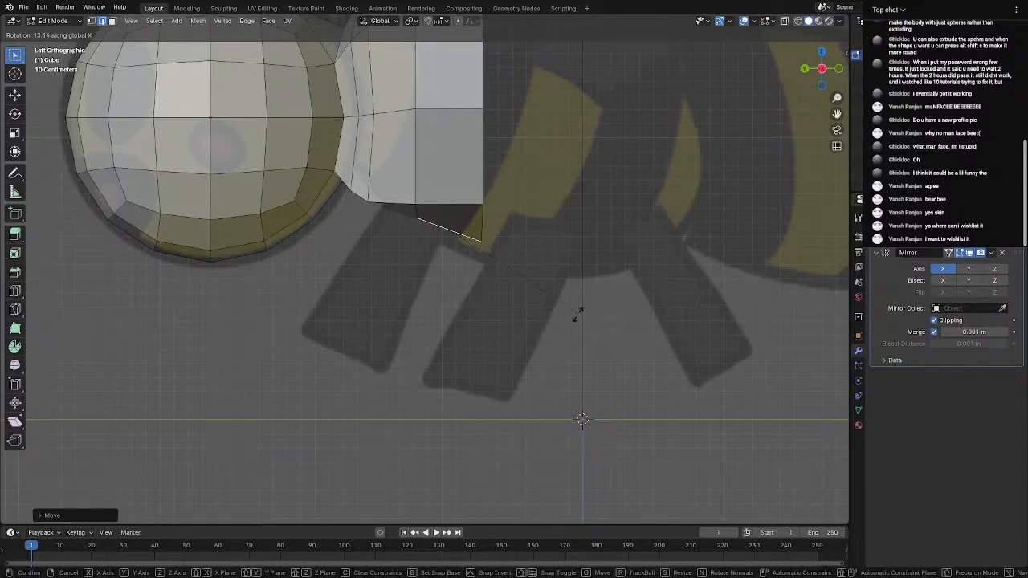
click(575, 315)
key(g)
key(z)
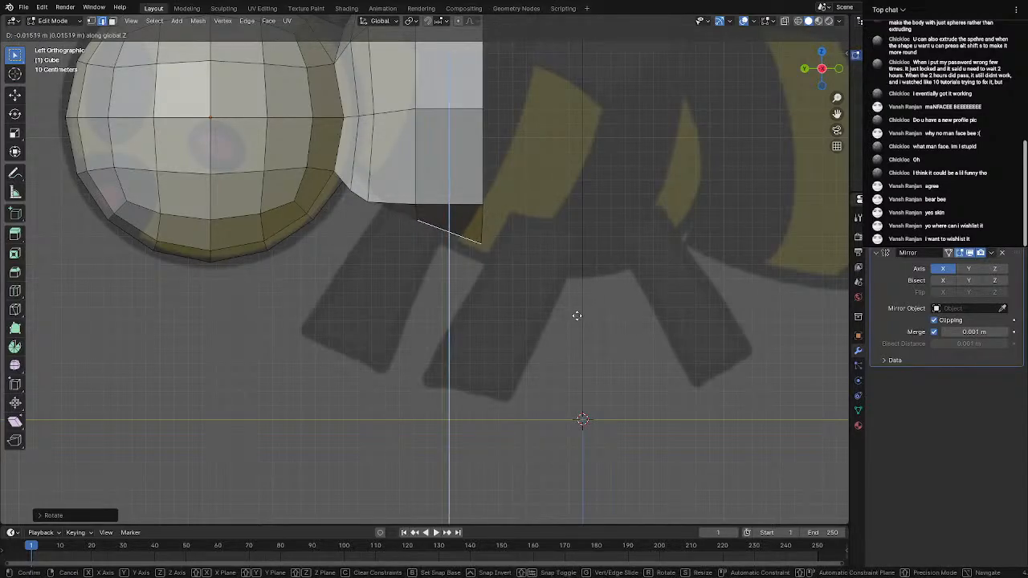
click(570, 324)
Raise the extruded section's lower side edge about 0.007 m along Z
scroll(566, 257, down, 4)
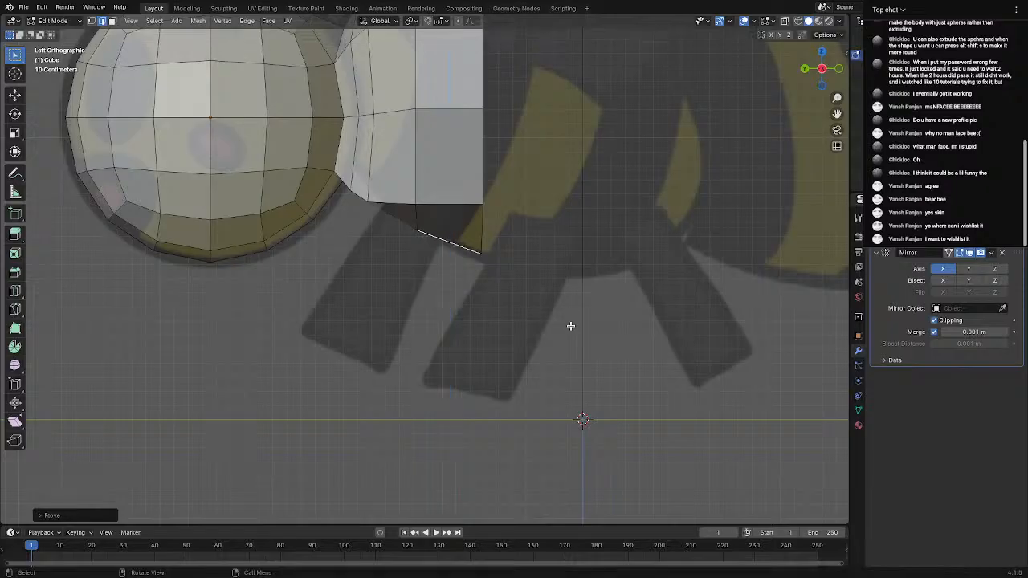
middle_drag(560, 246, 613, 319)
scroll(530, 314, up, 4)
middle_drag(499, 318, 488, 298)
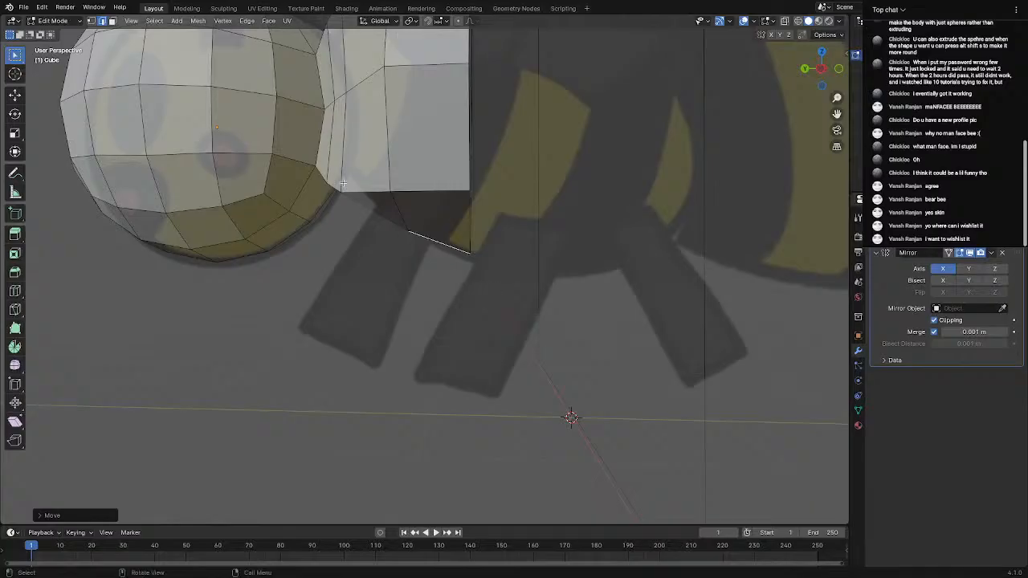
middle_drag(352, 191, 464, 195)
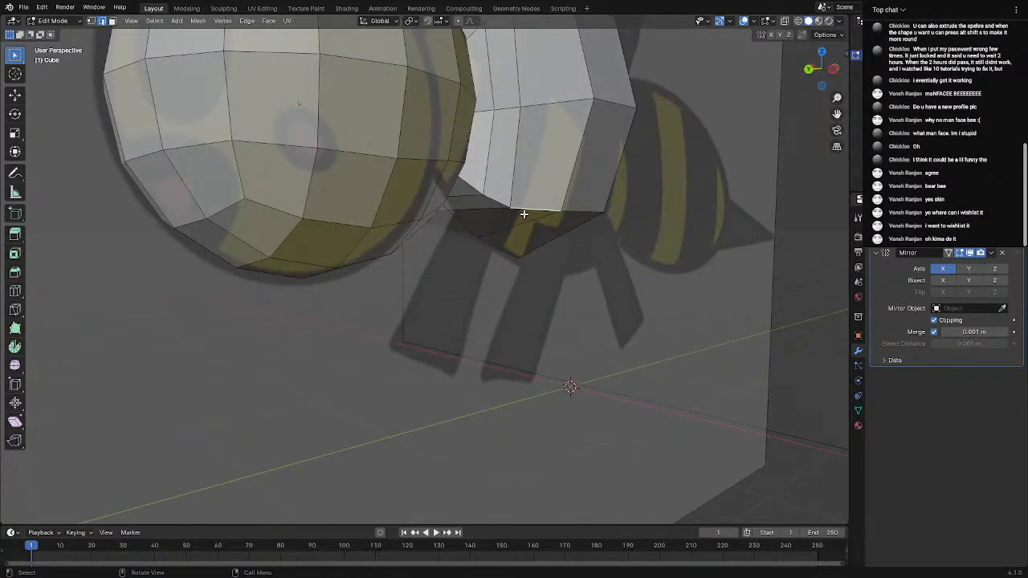
key(g)
key(z)
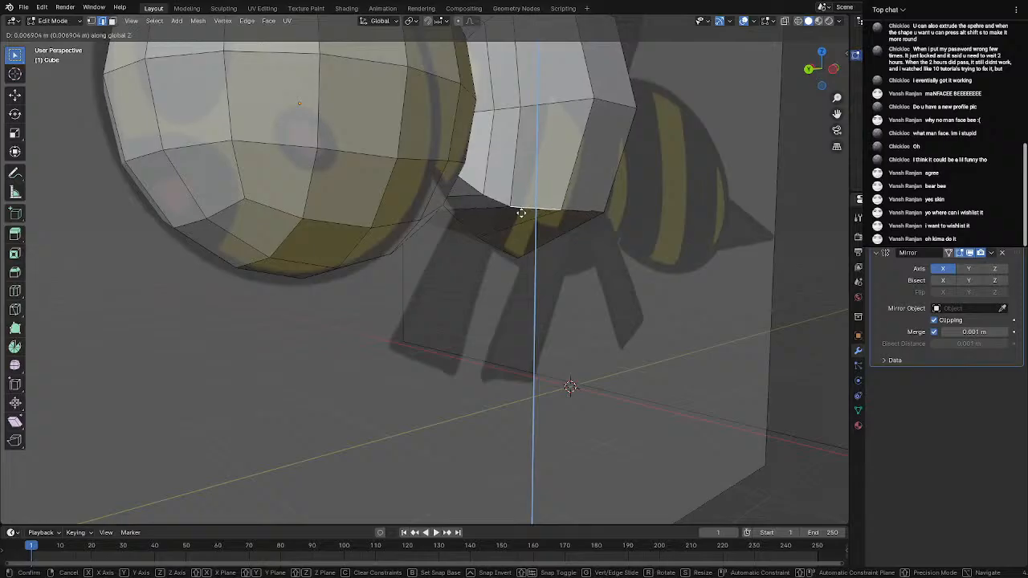
click(521, 213)
Raise the body's lower side edge about 0.03 m and a lower edge near it about 0.02 m along Z
key(g)
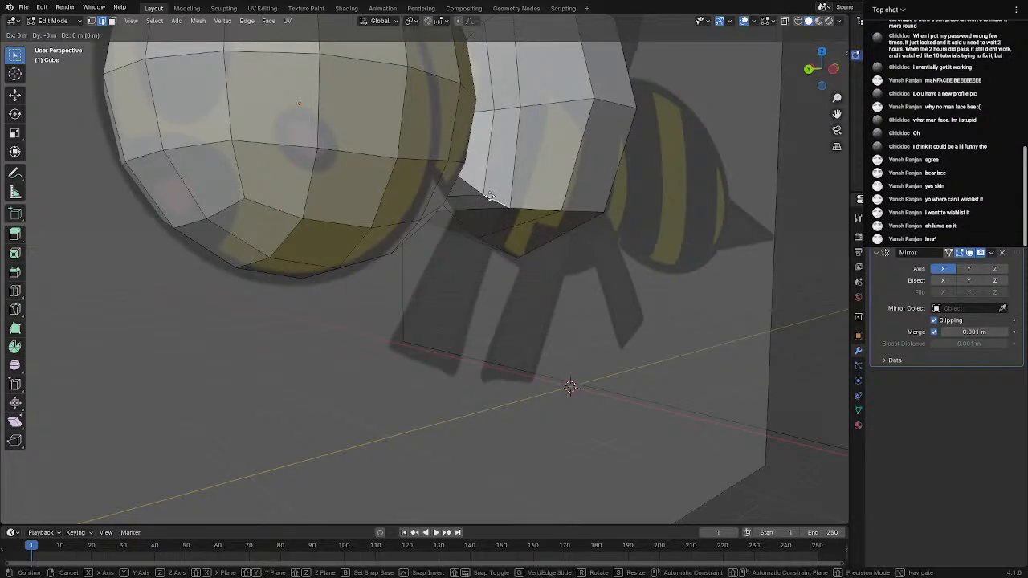
key(z)
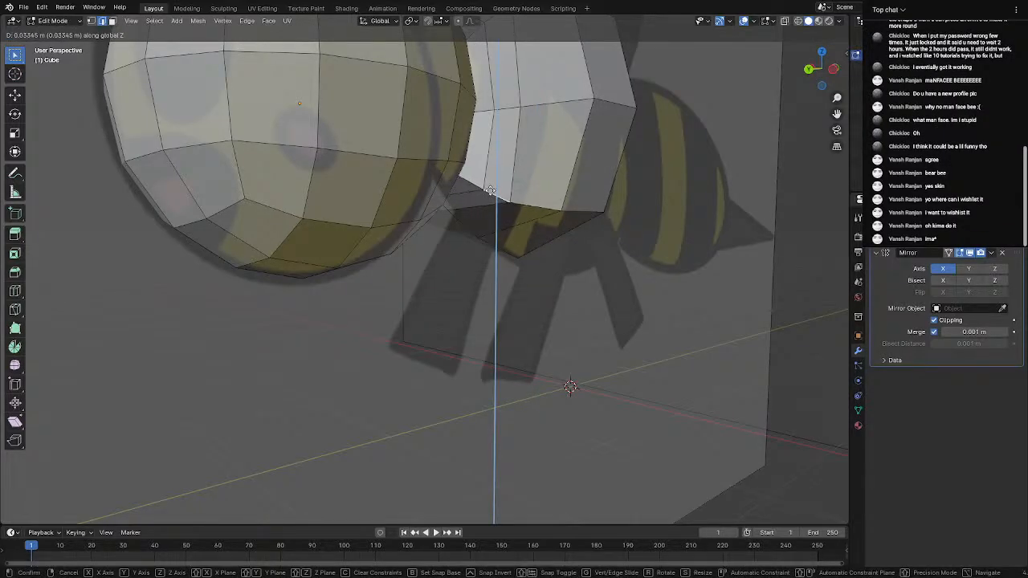
click(489, 186)
middle_drag(489, 187, 481, 258)
key(g)
key(z)
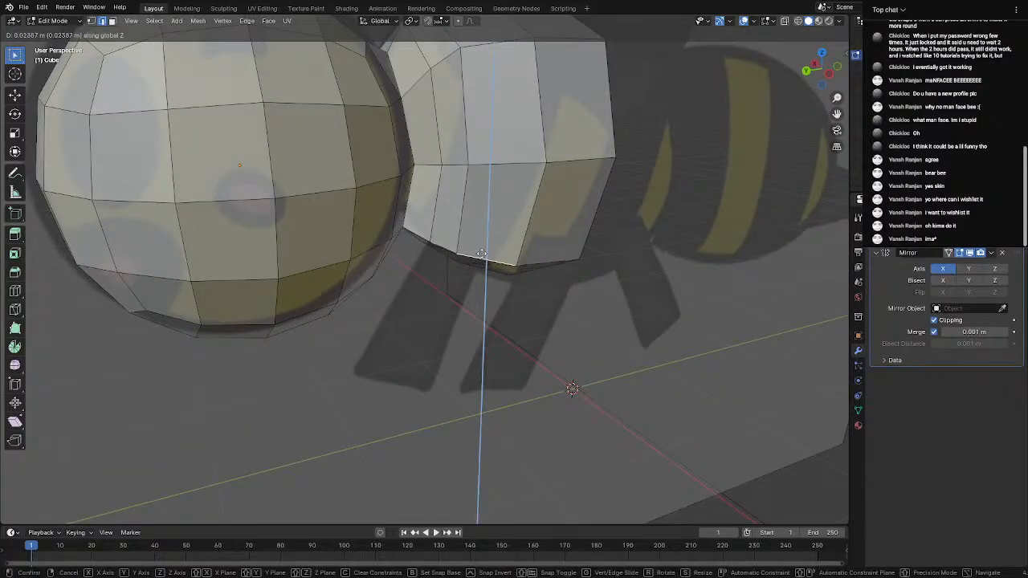
click(483, 250)
middle_drag(482, 250, 132, 139)
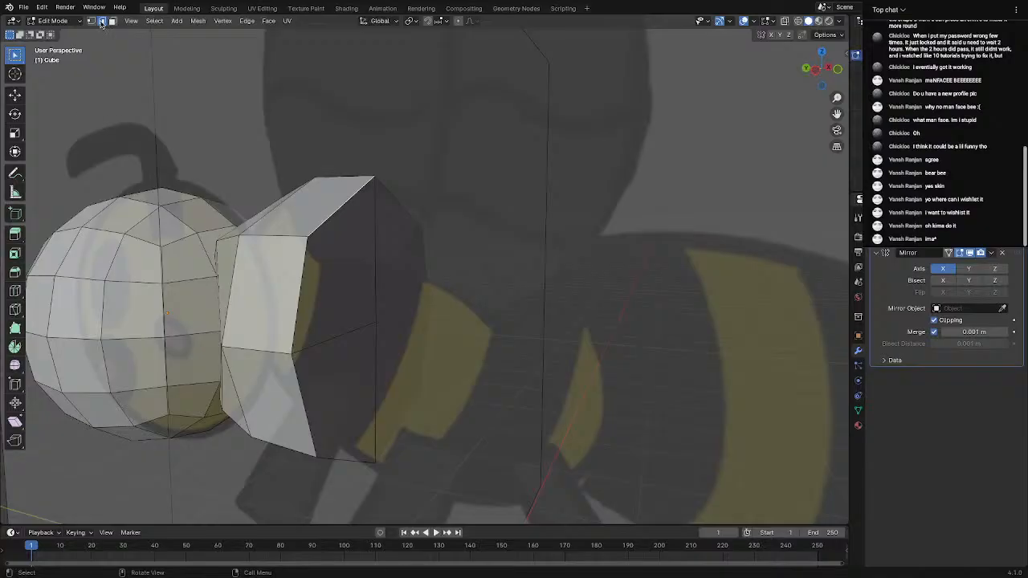
In the left view, extrude the body's two open-end rear faces backward about 0.35 m along their normal
middle_drag(368, 363, 361, 353)
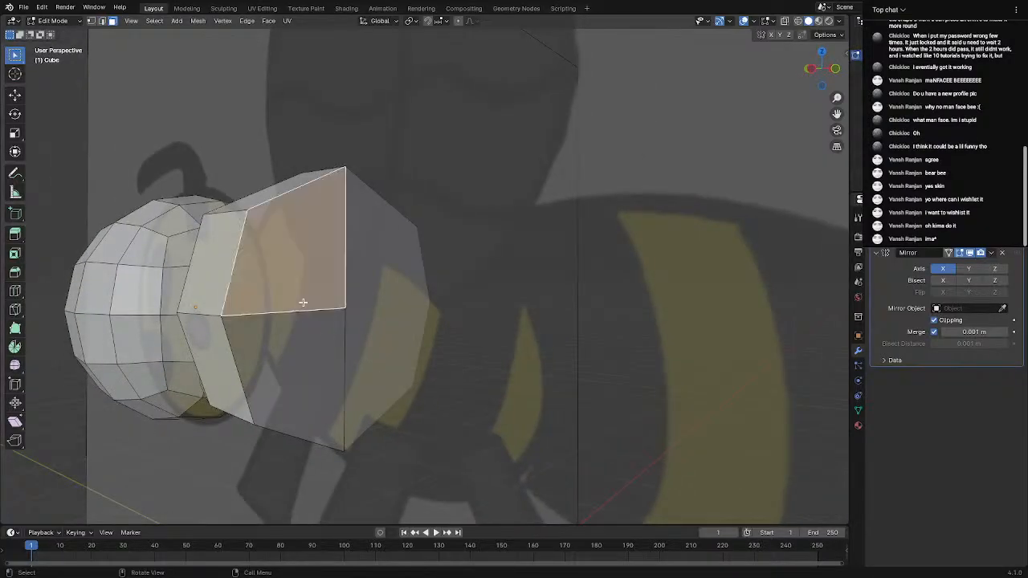
middle_drag(303, 302, 351, 404)
scroll(351, 404, down, 2)
click(819, 74)
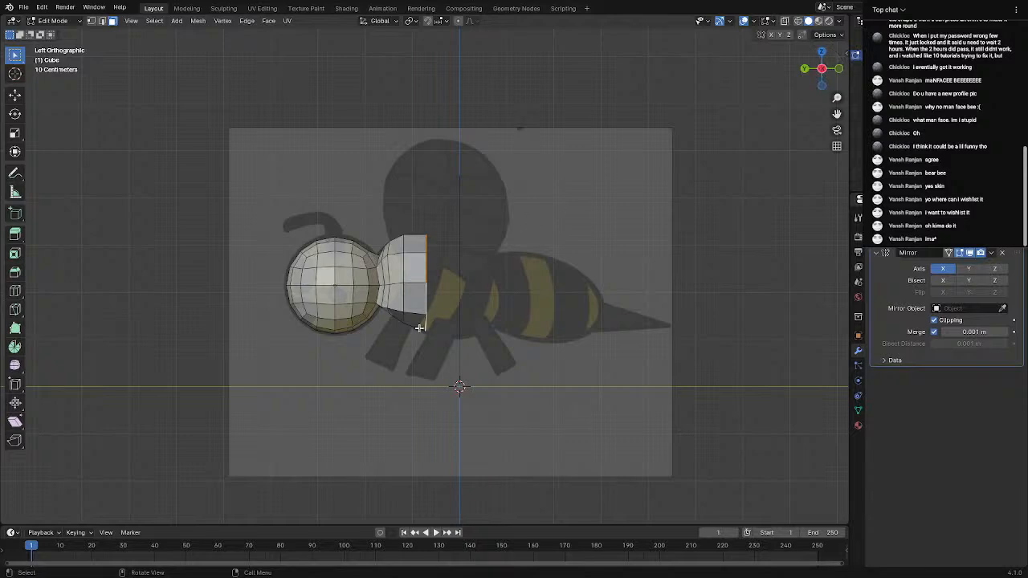
scroll(419, 327, up, 1)
key(e)
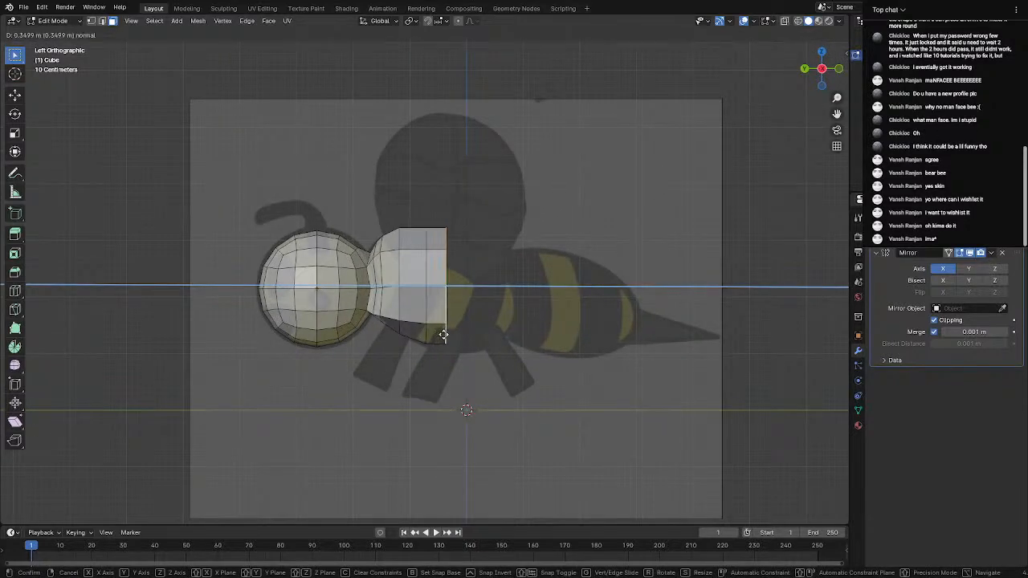
click(447, 335)
Switch to edge selection and move the new section's top rear edge slightly
middle_drag(447, 334, 378, 290)
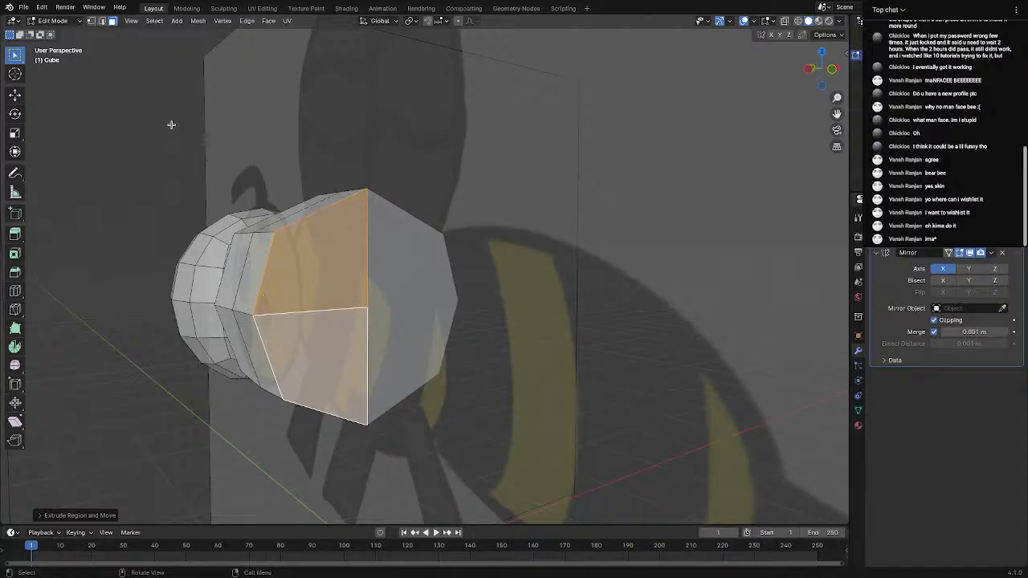
click(102, 21)
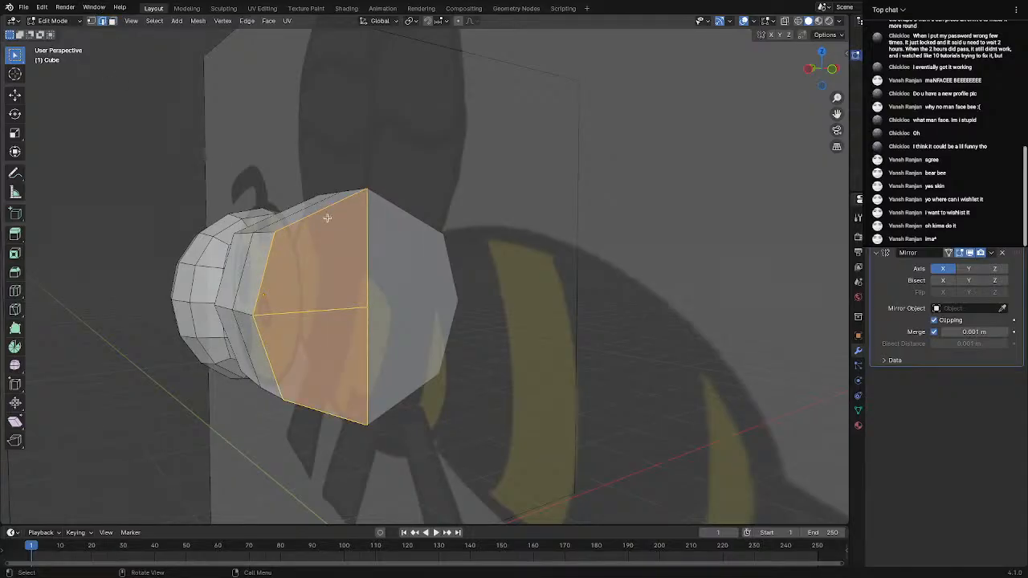
click(326, 218)
middle_drag(395, 232, 442, 233)
key(g)
click(456, 248)
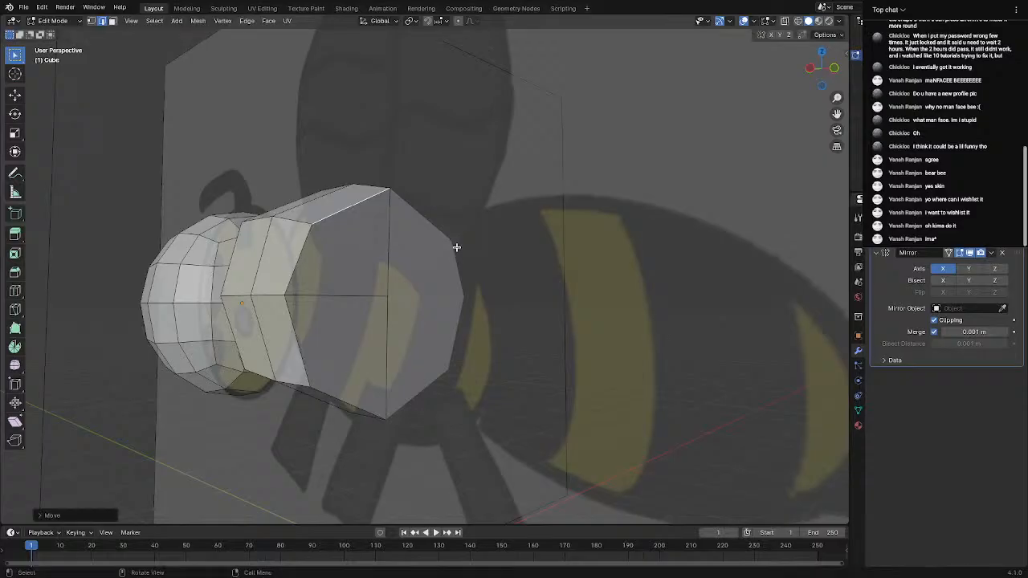
Lower the rear end's bottom edge and its adjoining lower side edge slightly along Z
scroll(434, 245, down, 6)
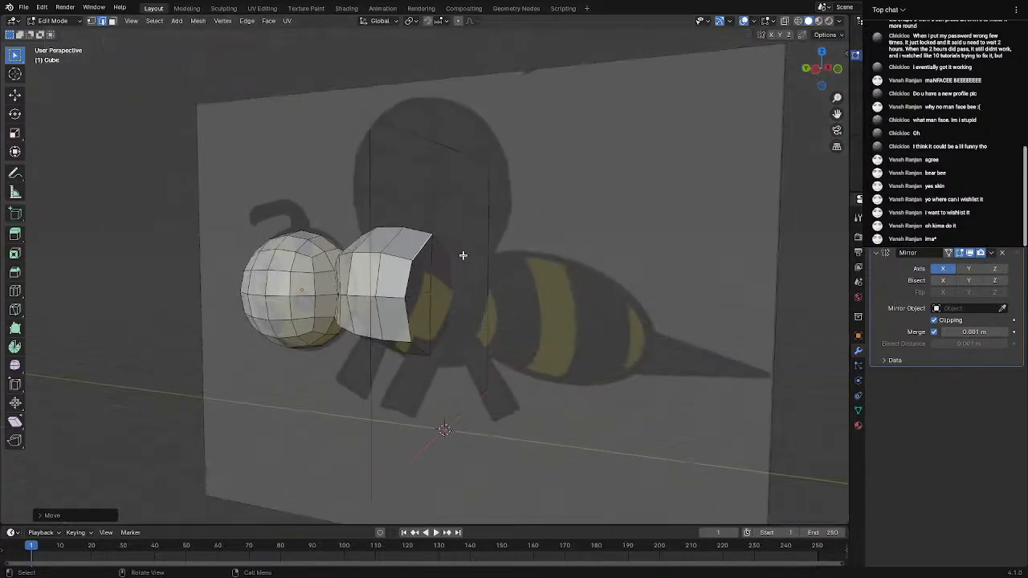
middle_drag(464, 254, 319, 275)
scroll(461, 242, up, 3)
click(306, 261)
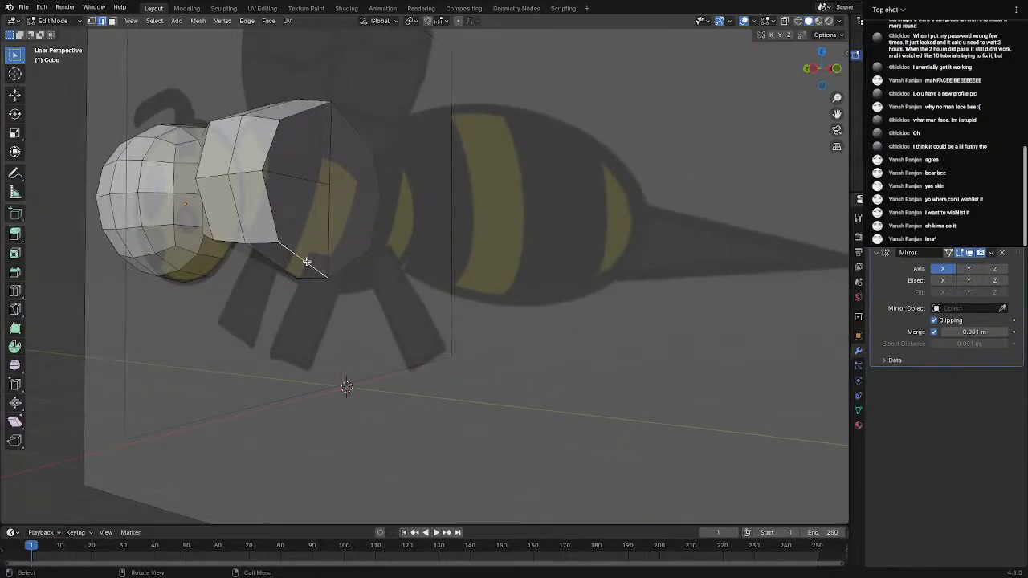
key(g)
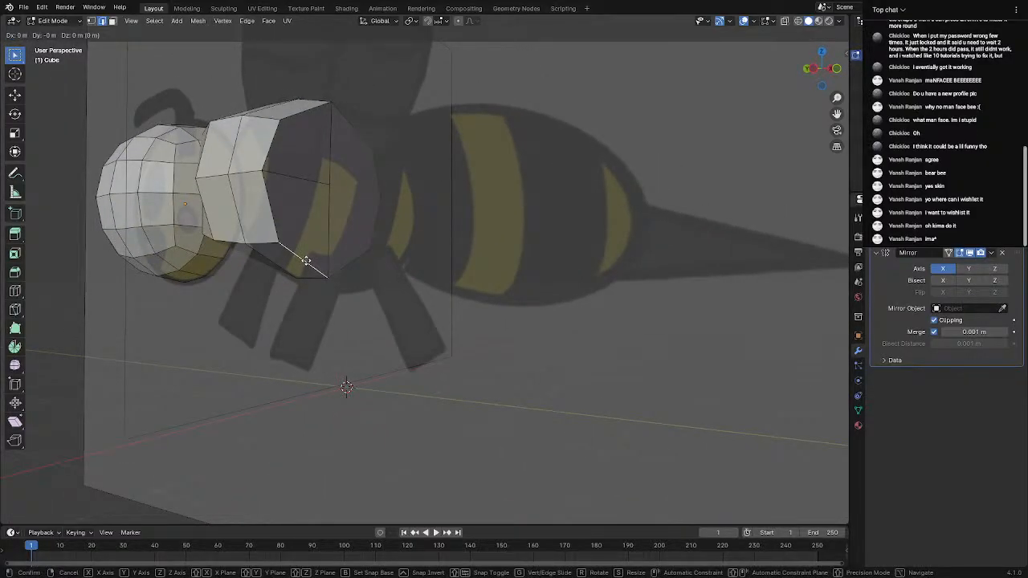
key(z)
click(306, 268)
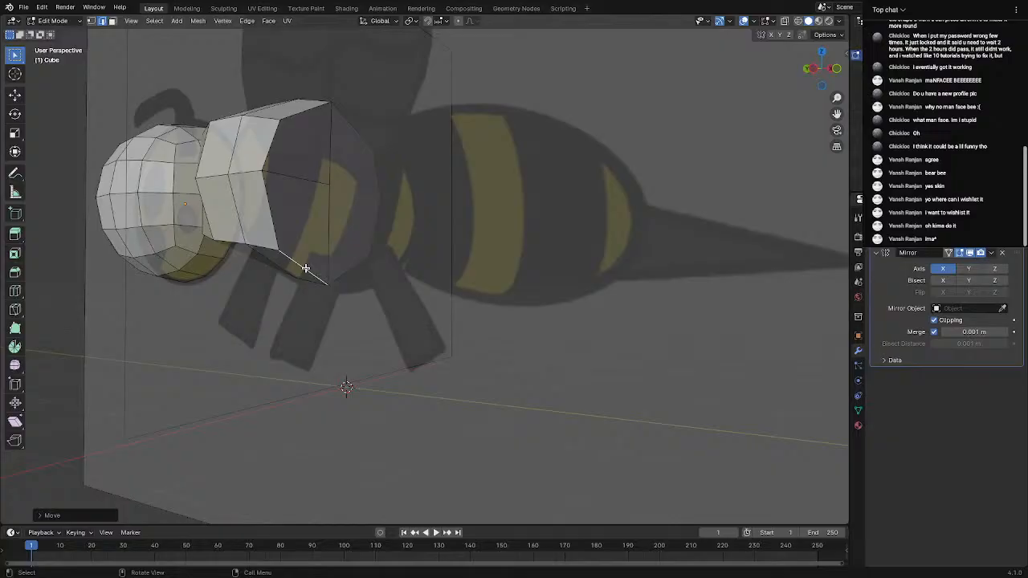
click(270, 220)
key(g)
key(z)
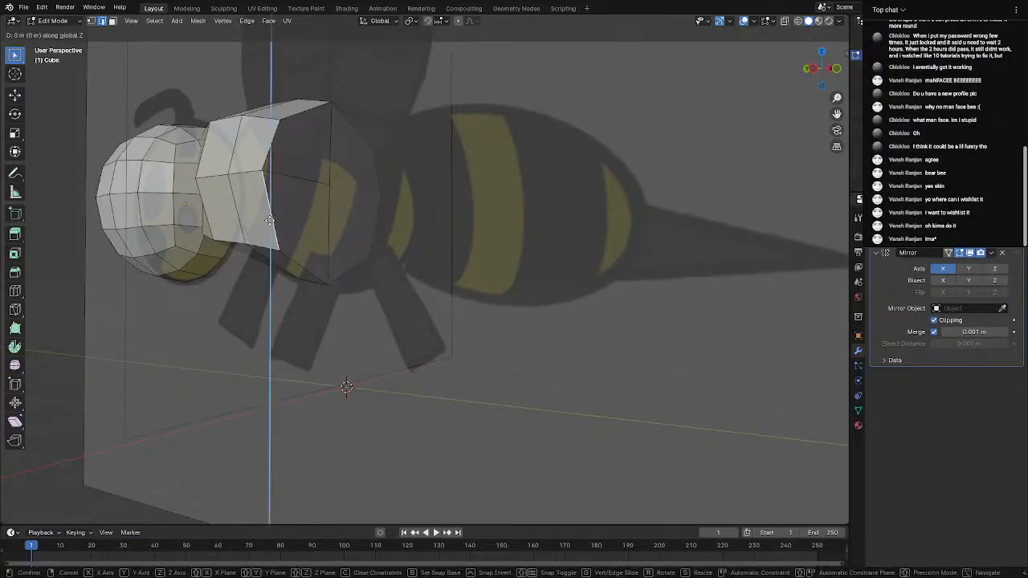
click(270, 229)
Add a Subdivision Surface modifier after the Mirror modifier on the bee mesh
middle_drag(286, 226, 346, 260)
middle_drag(370, 226, 383, 212)
scroll(382, 214, down, 3)
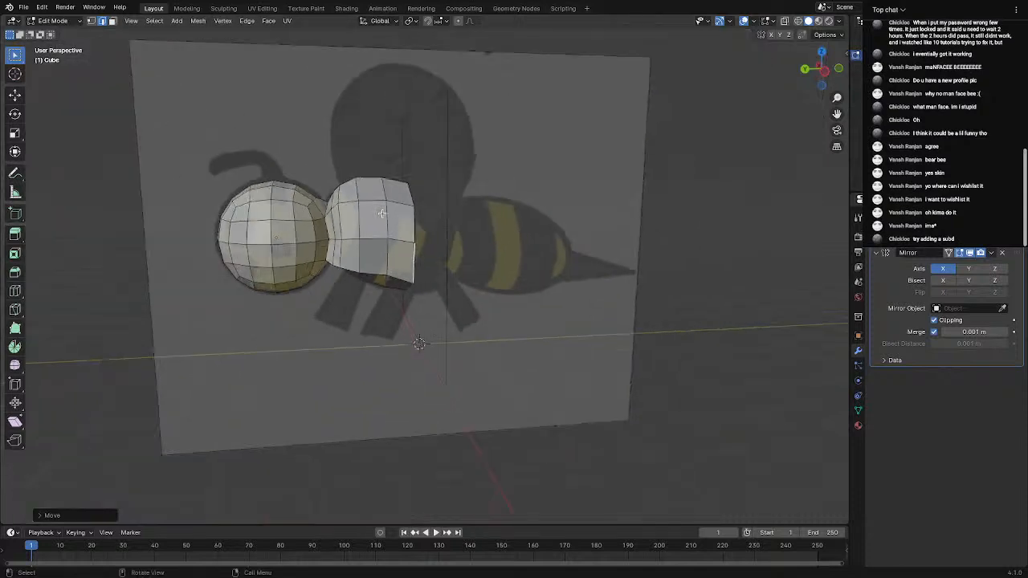
middle_drag(451, 235, 425, 238)
scroll(425, 238, up, 2)
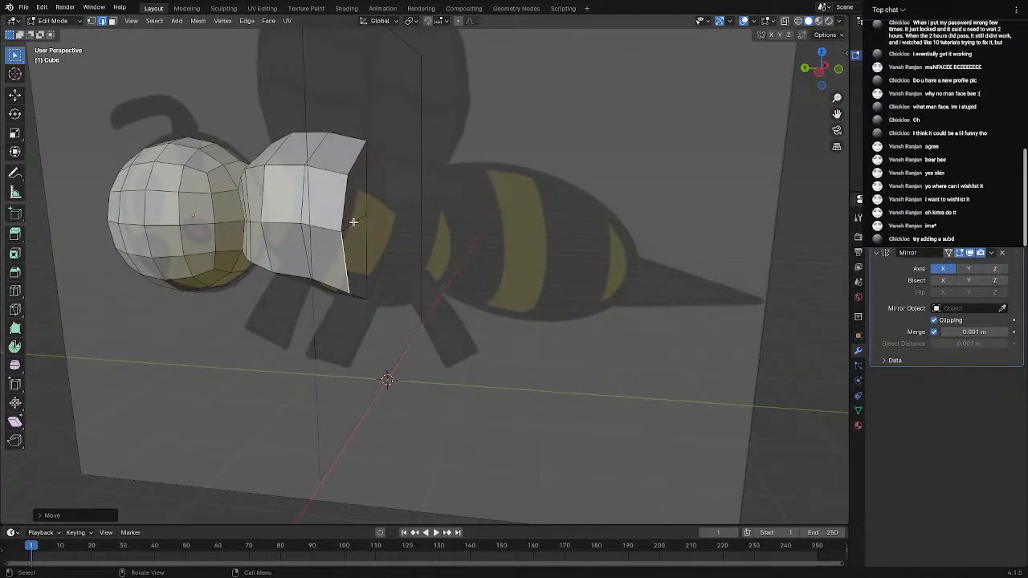
click(945, 240)
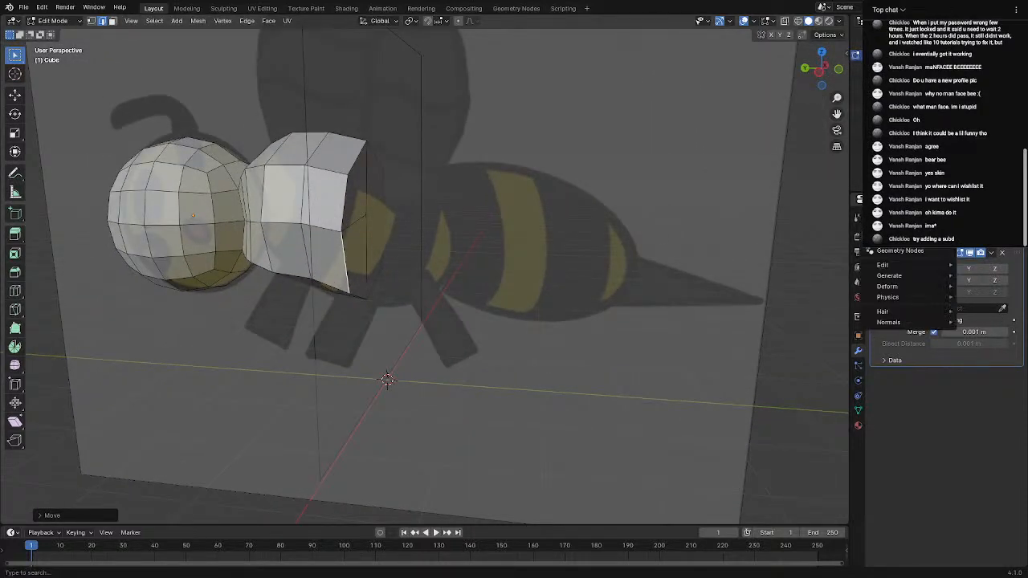
text(sub)
click(898, 253)
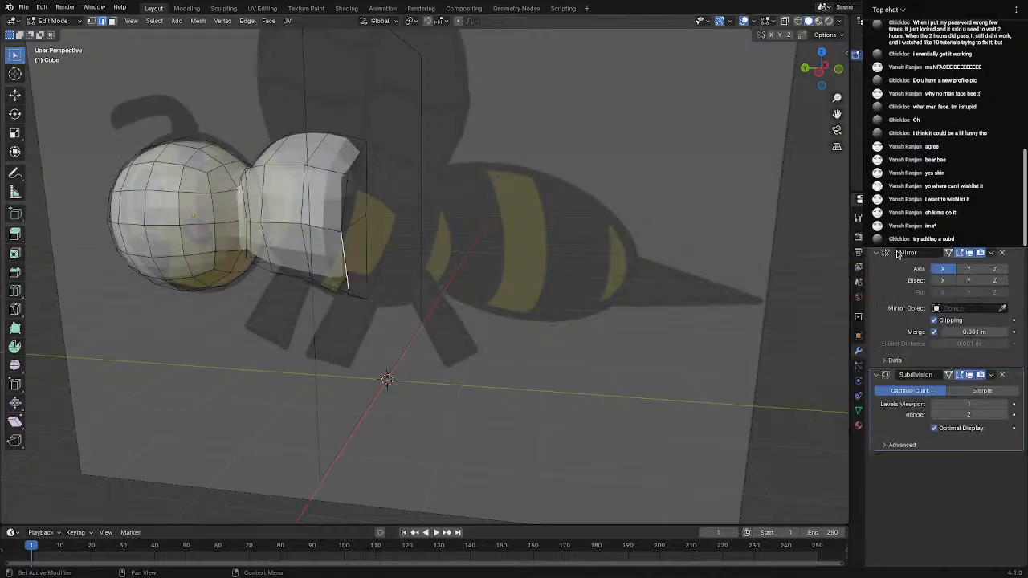
Examine the smoothed head and body in Object Mode and Edit Mode from several sides against the reference
key(Tab)
middle_drag(409, 304, 561, 309)
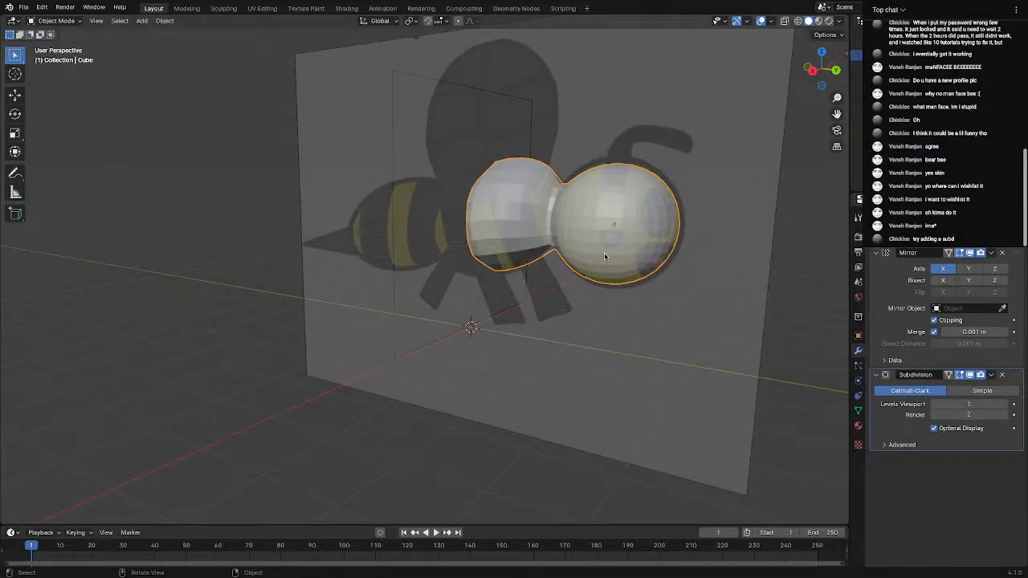
middle_drag(604, 257, 418, 274)
scroll(330, 279, up, 3)
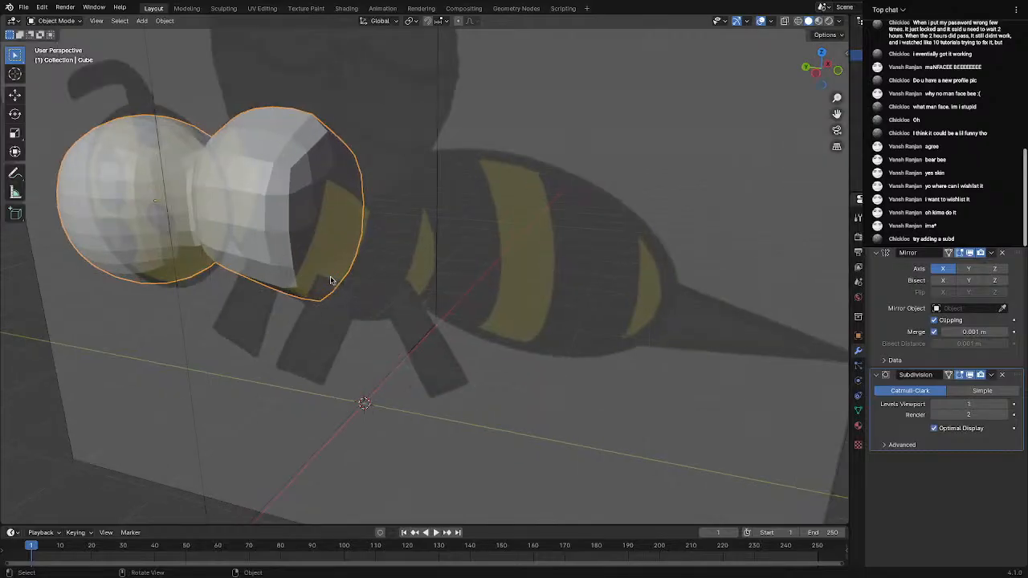
middle_drag(330, 280, 488, 329)
key(Tab)
scroll(486, 321, down, 4)
scroll(450, 252, up, 4)
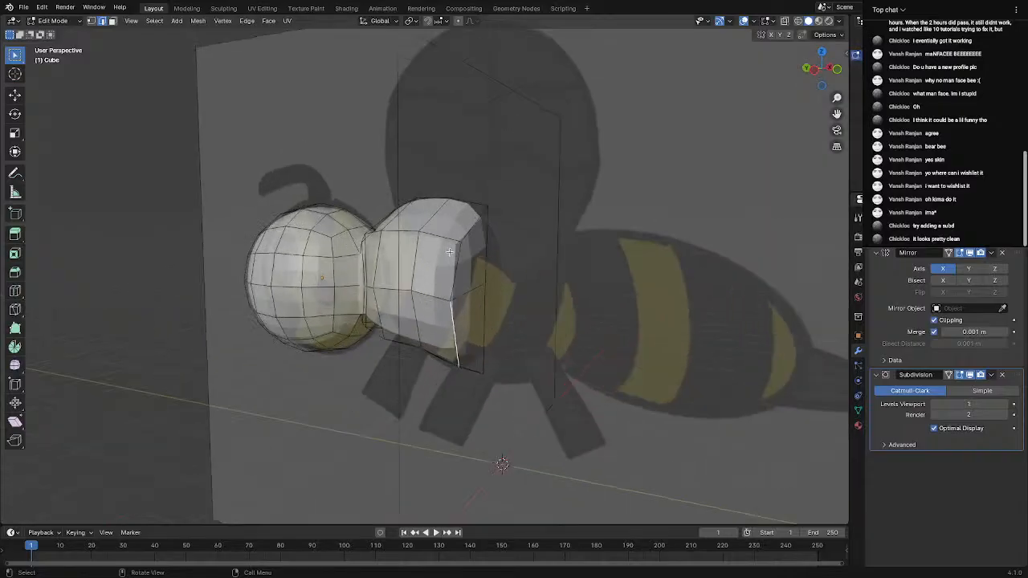
middle_drag(449, 252, 455, 289)
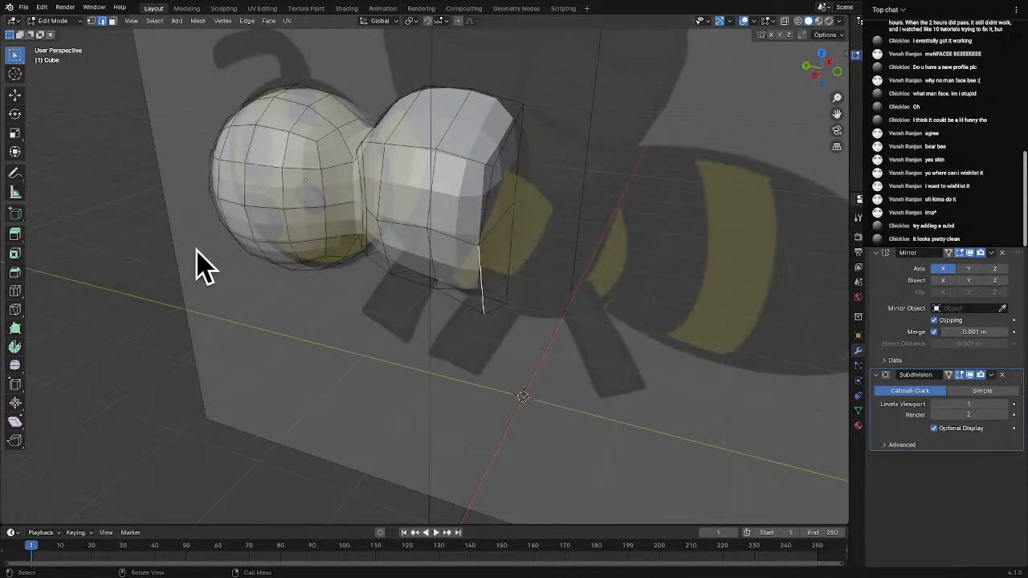
middle_drag(298, 195, 364, 238)
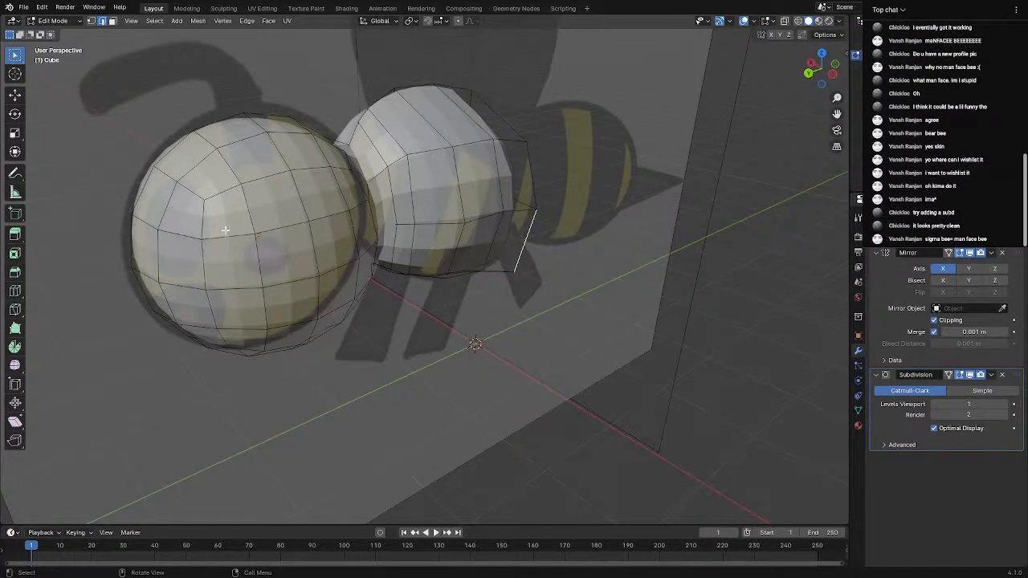
middle_drag(225, 230, 155, 228)
Select the body's two rear end faces and, in the left view, extrude them back to the start of the reference abdomen
shift+middle_drag(570, 249, 412, 207)
scroll(429, 140, up, 2)
click(328, 166)
scroll(412, 207, up, 1)
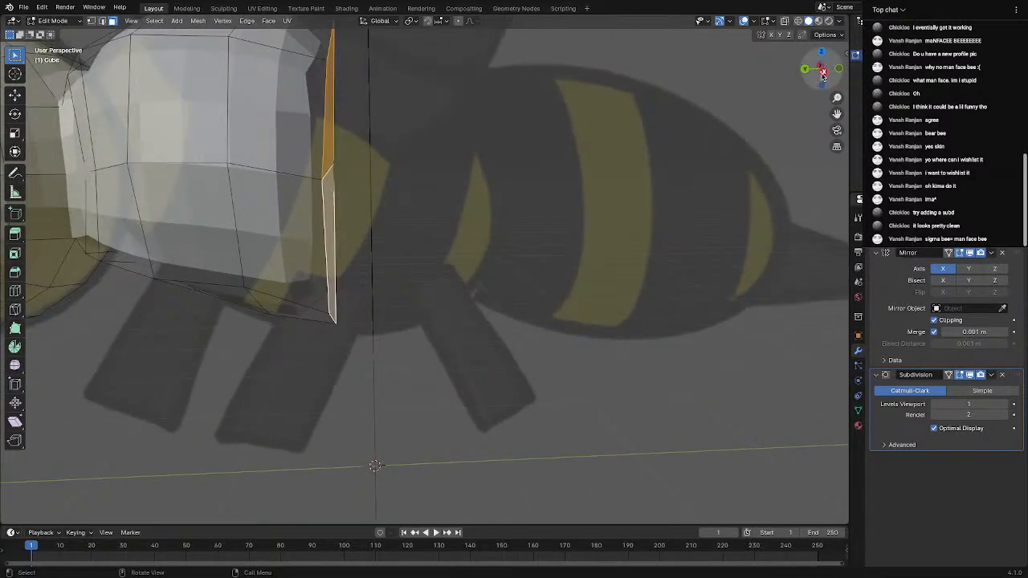
click(823, 73)
key(e)
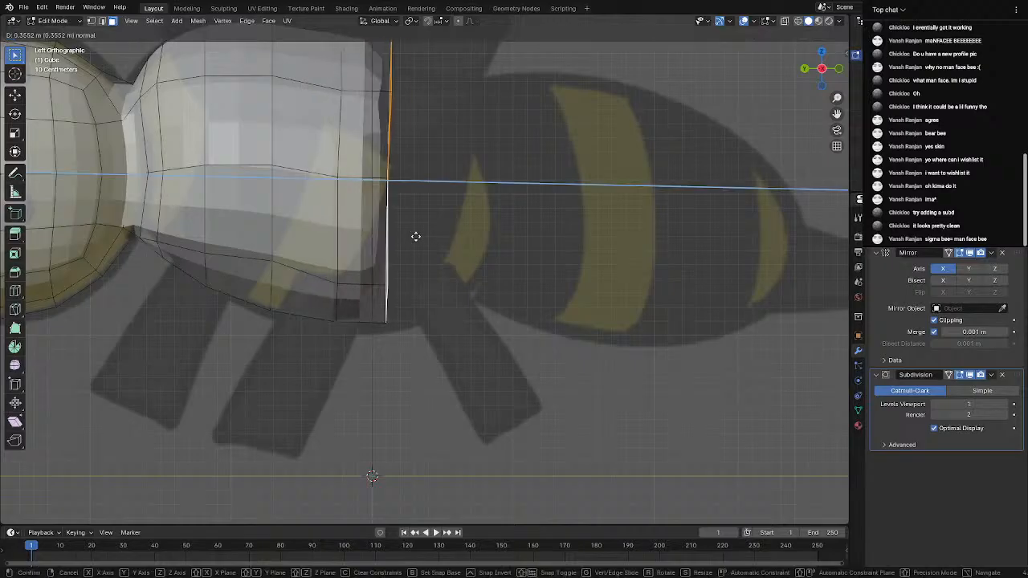
click(510, 240)
Scale down the extruded rear end faces and lower them slightly along Z to match the narrow waist in the reference
key(s)
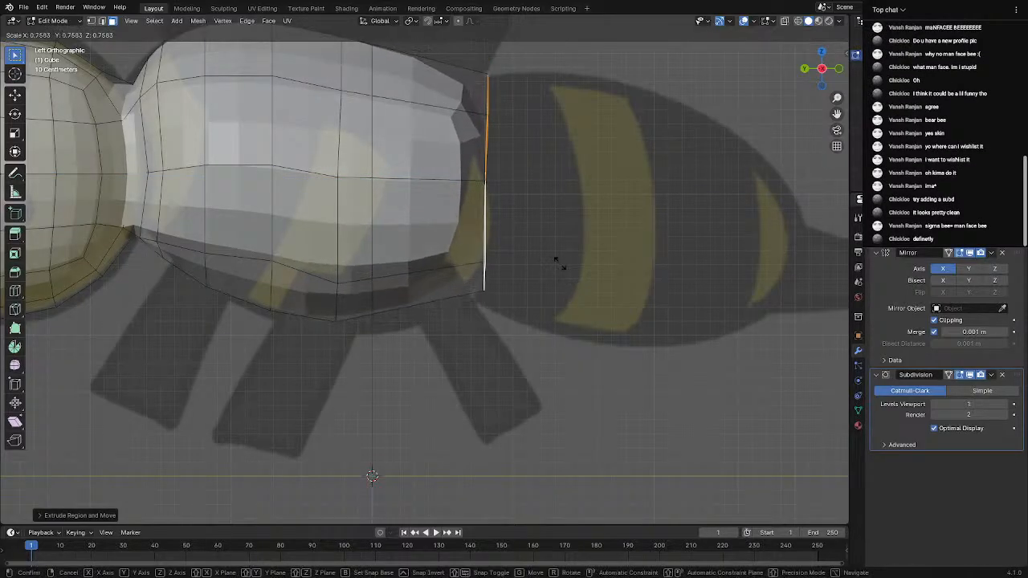
click(546, 244)
mouse_move(546, 243)
middle_down()
mouse_move(493, 230)
mouse_move(541, 233)
middle_up()
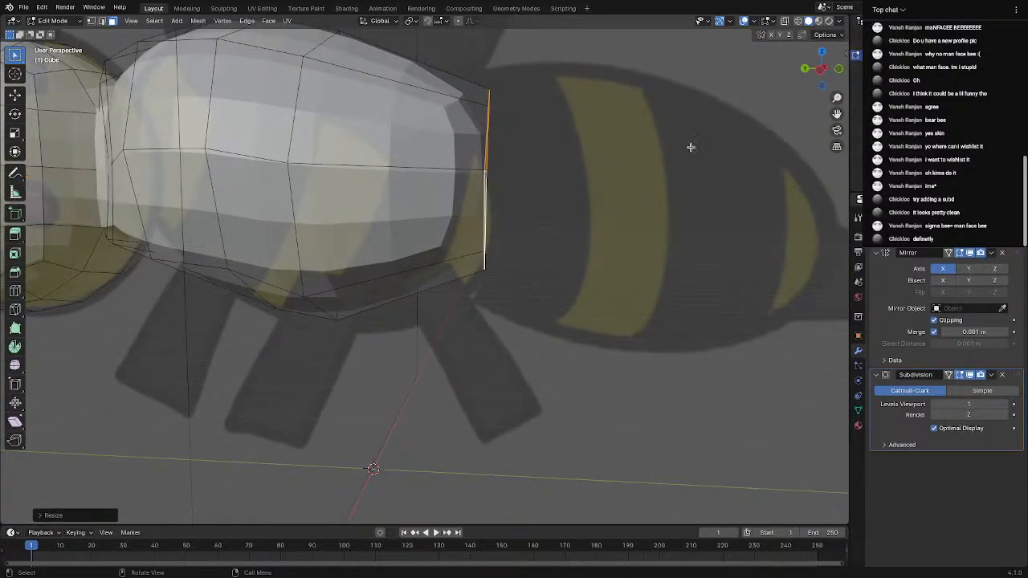
key(g)
key(z)
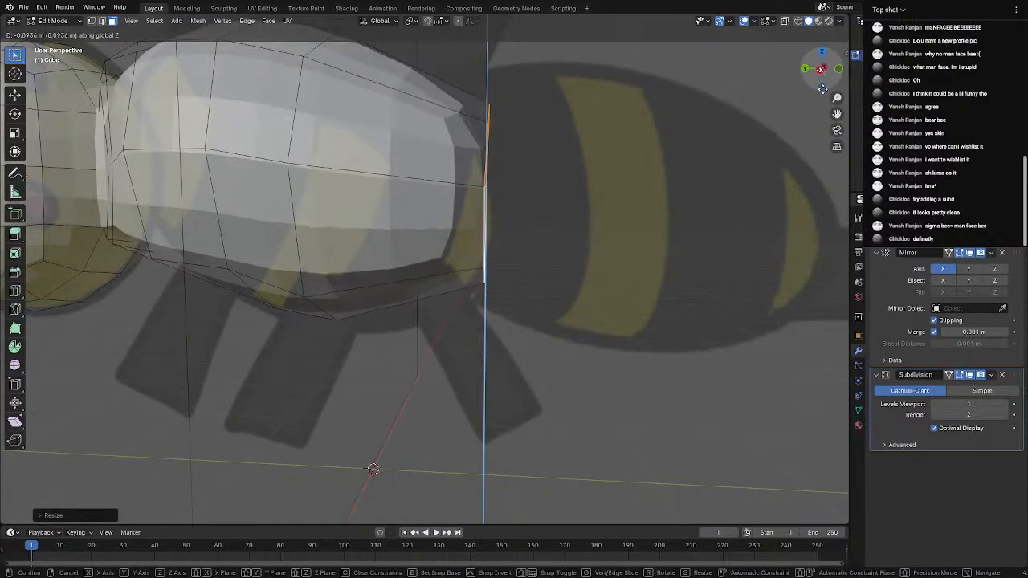
click(562, 212)
scroll(542, 229, down, 4)
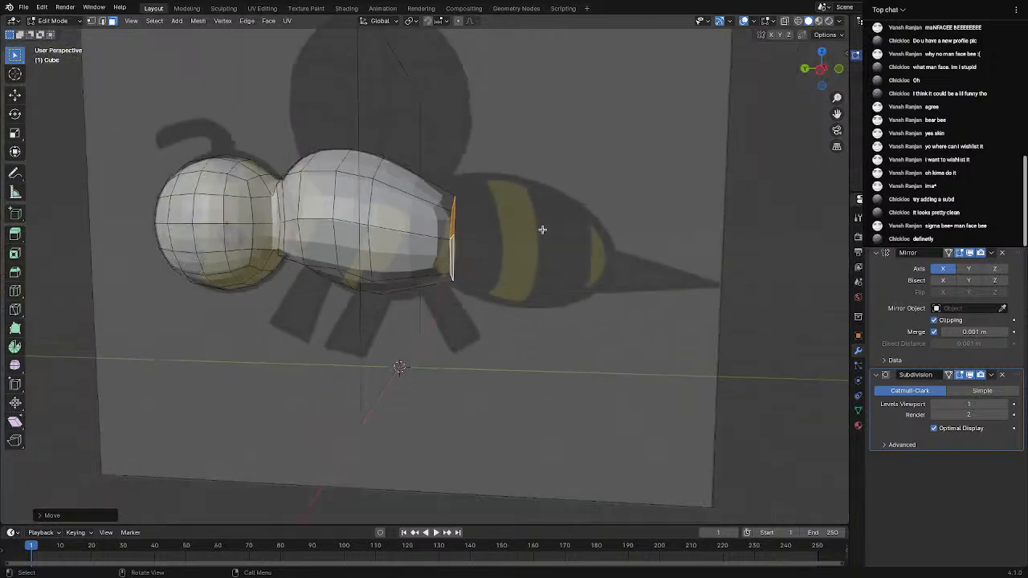
Examine the smoothed, tapered body in Object Mode and from above the head
key(Tab)
middle_drag(542, 230, 554, 232)
scroll(554, 232, down, 1)
middle_drag(474, 197, 544, 230)
key(Tab)
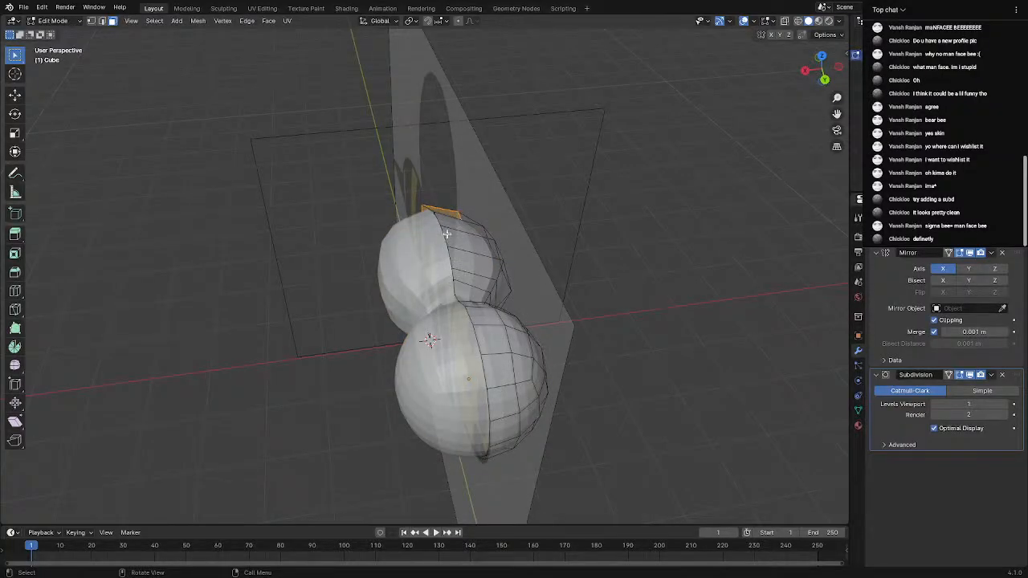
scroll(573, 231, up, 8)
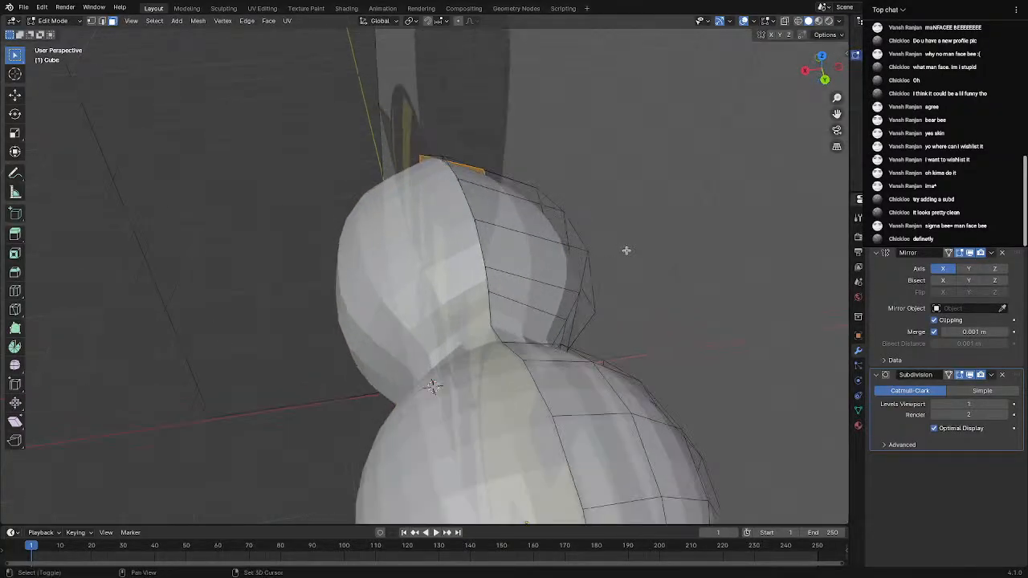
scroll(635, 216, down, 6)
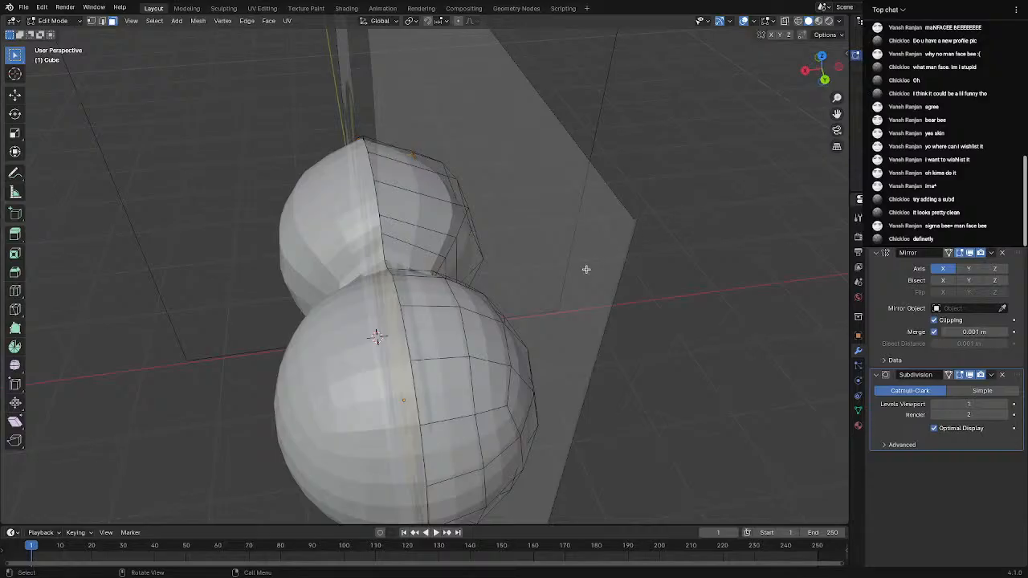
Add a lengthwise loop cut through the head and body beside the mirror centre line
key(ctrl+r)
click(408, 195)
click(408, 195)
middle_drag(408, 195, 409, 265)
scroll(308, 161, up, 2)
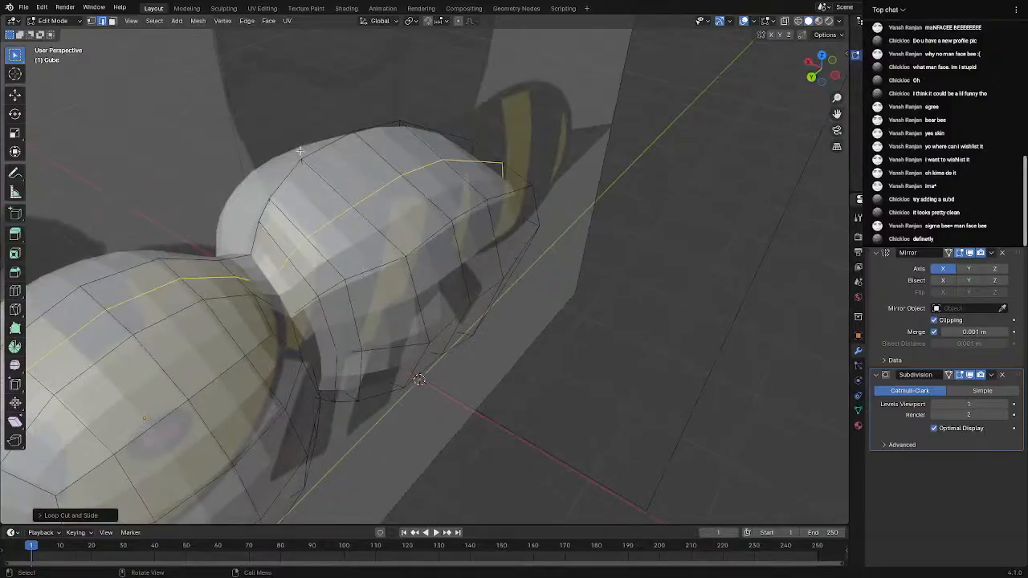
middle_drag(300, 150, 390, 200)
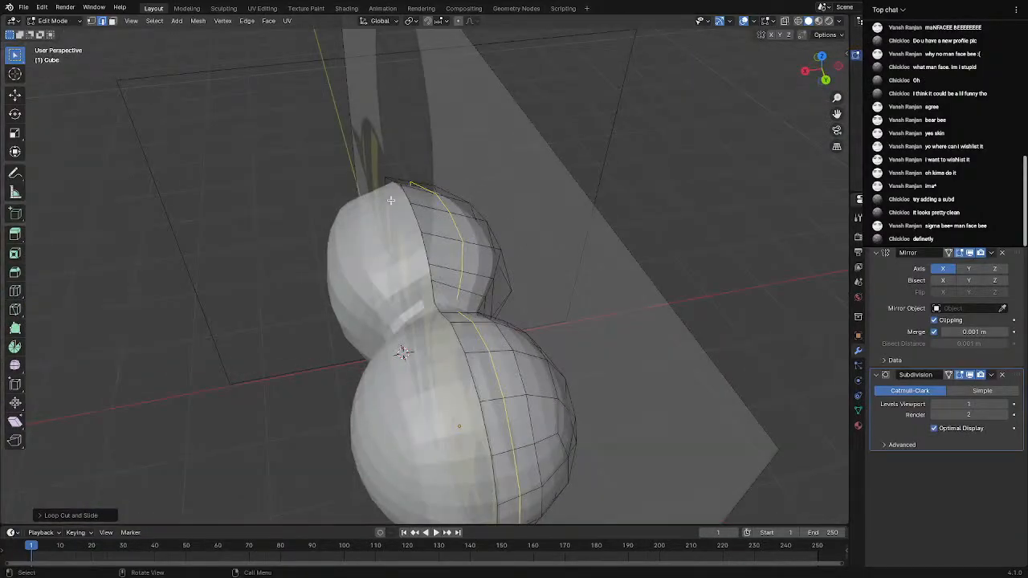
Try scaling up the new lengthwise edge loop slightly and check the smoothed head and body shape in Object Mode
key(s)
click(432, 219)
middle_drag(570, 203, 519, 183)
key(Tab)
key(Tab)
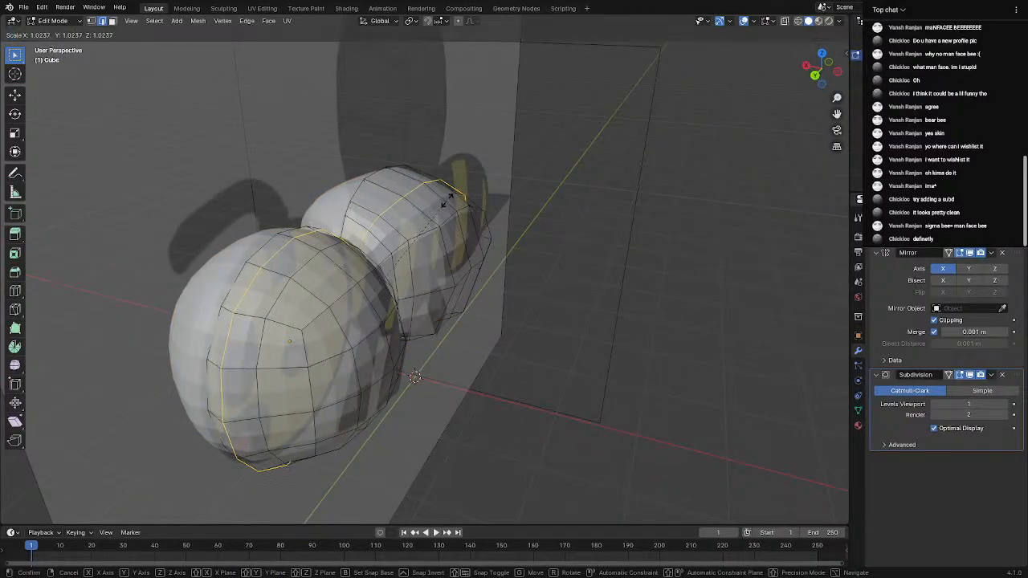
key(Tab)
middle_drag(456, 204, 225, 245)
key(Tab)
key(Tab)
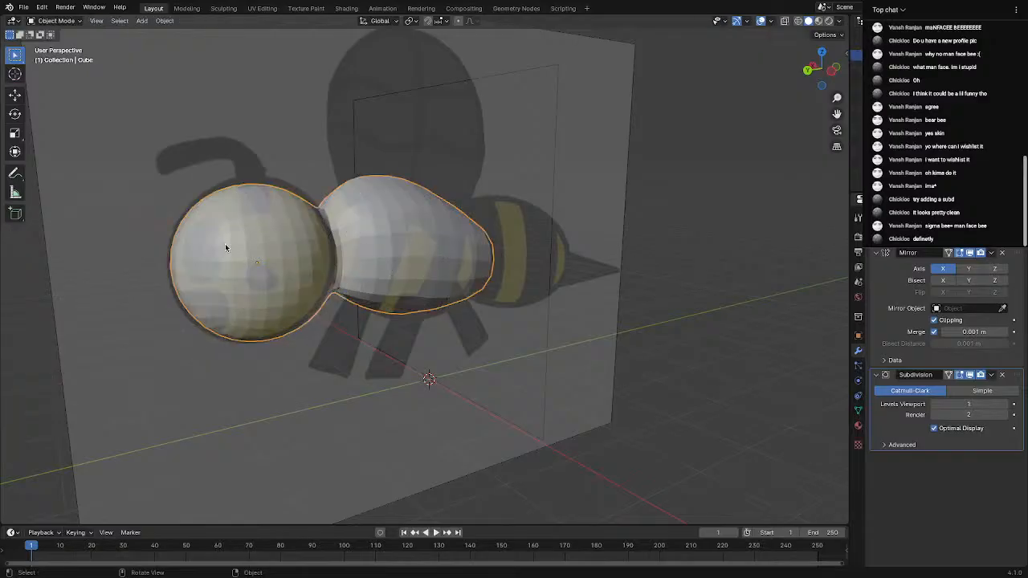
key(Tab)
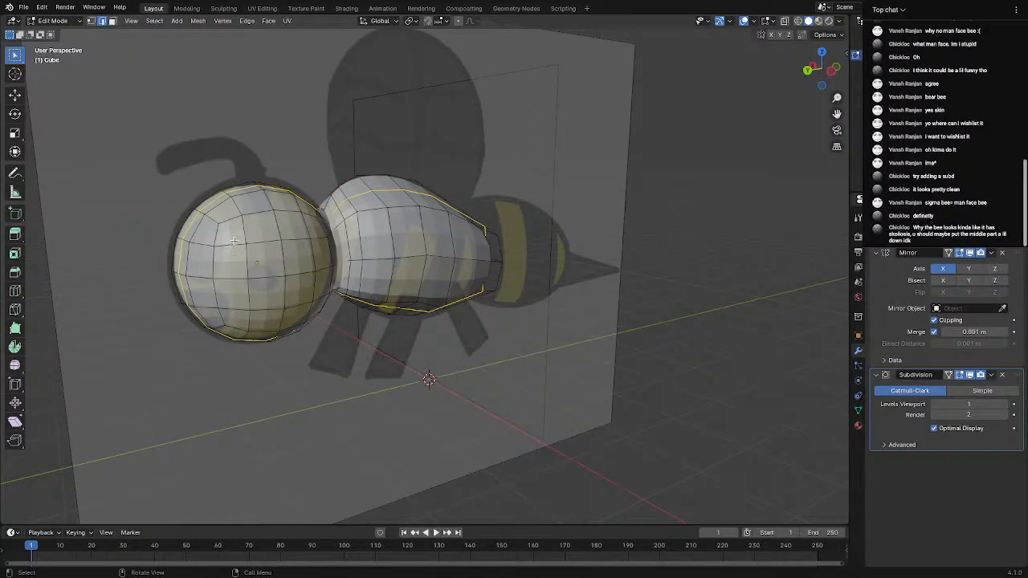
Try enlarging the lengthwise loop further, then undo the scaling and the loop cut
middle_drag(303, 224, 413, 306)
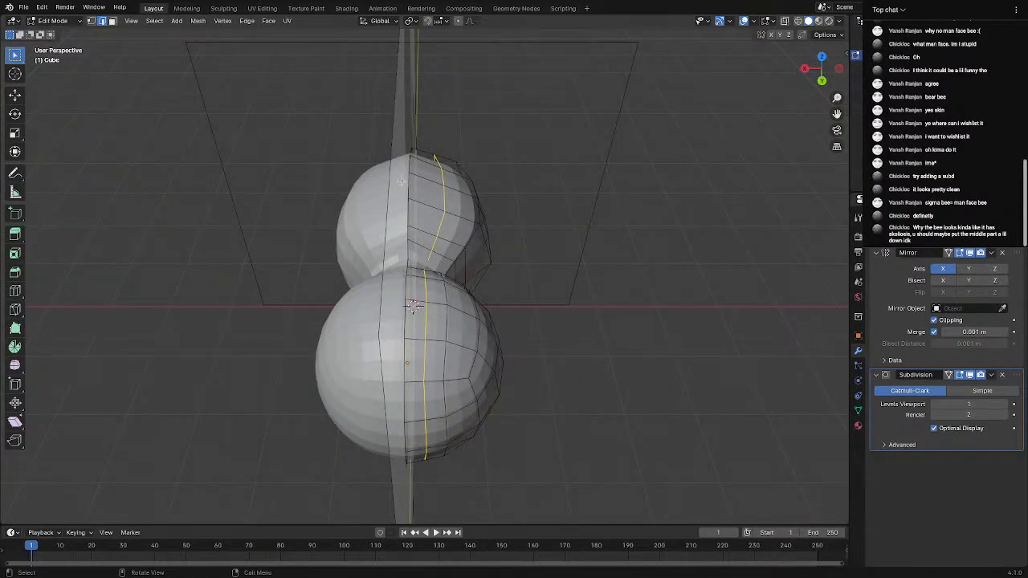
middle_drag(401, 181, 402, 349)
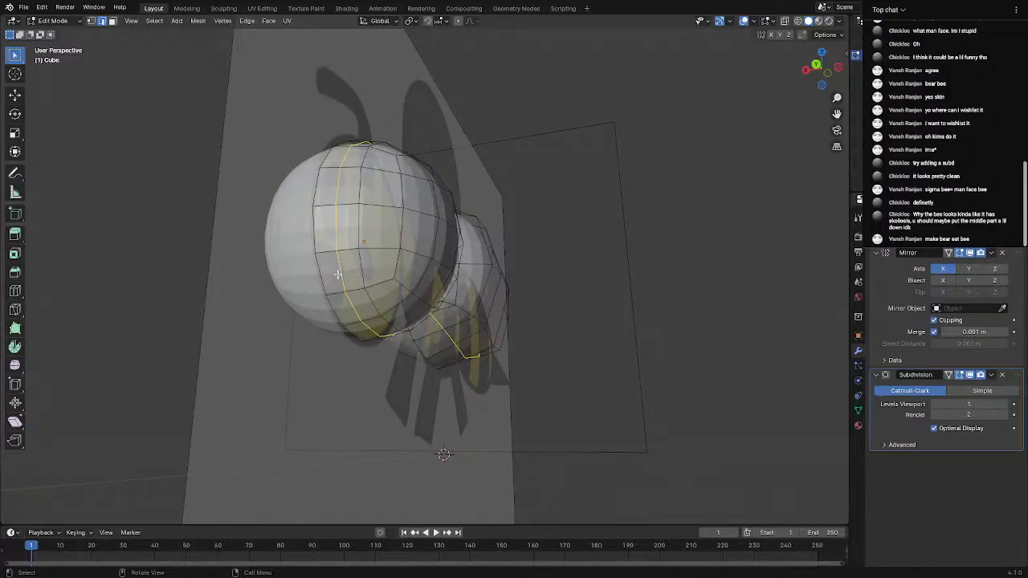
middle_drag(498, 309, 577, 326)
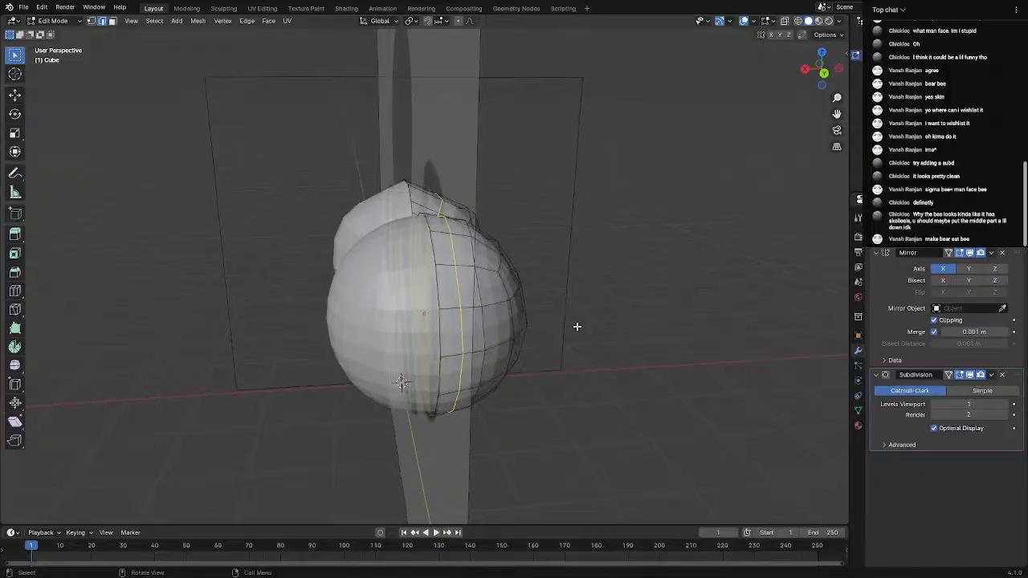
key(s)
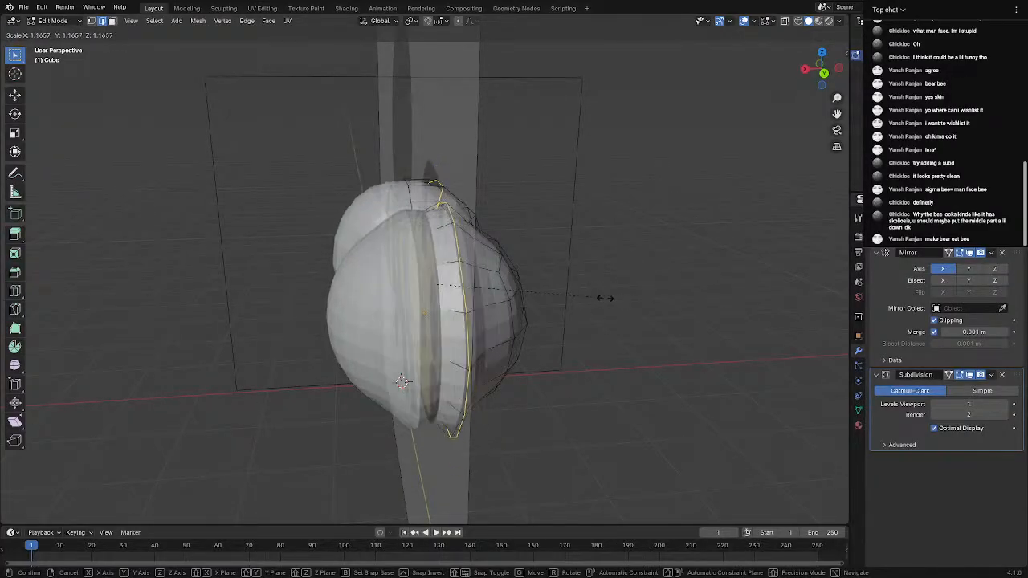
click(571, 298)
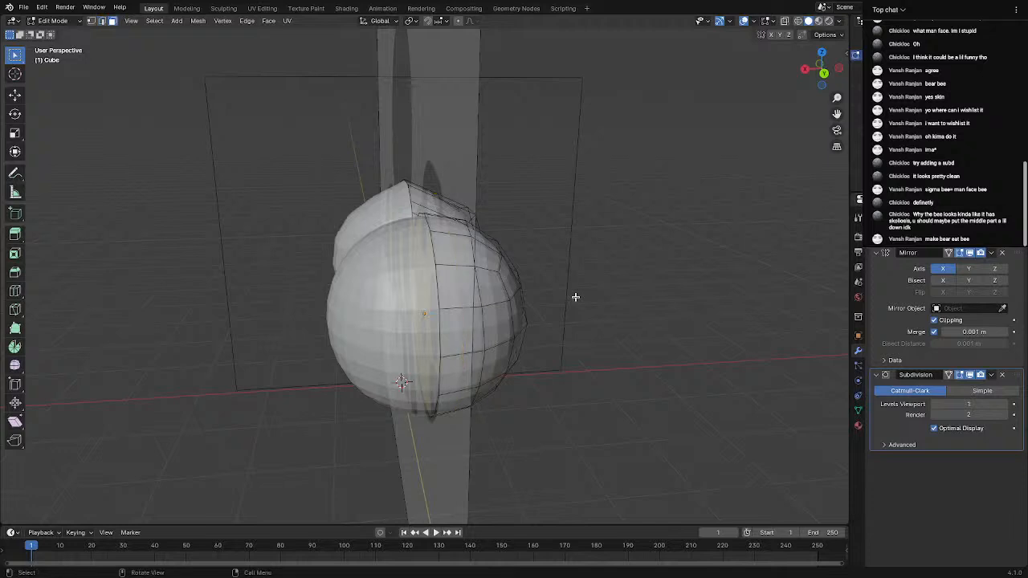
Try scaling down the edge loop along the mirror centre line, then undo it
middle_drag(575, 297, 527, 287)
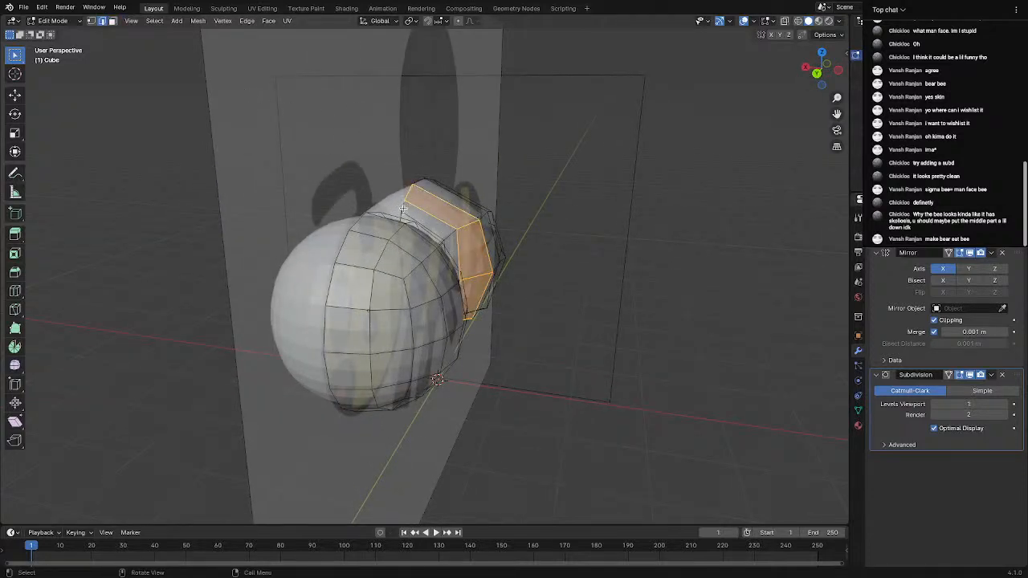
middle_drag(383, 228, 493, 193)
key(s)
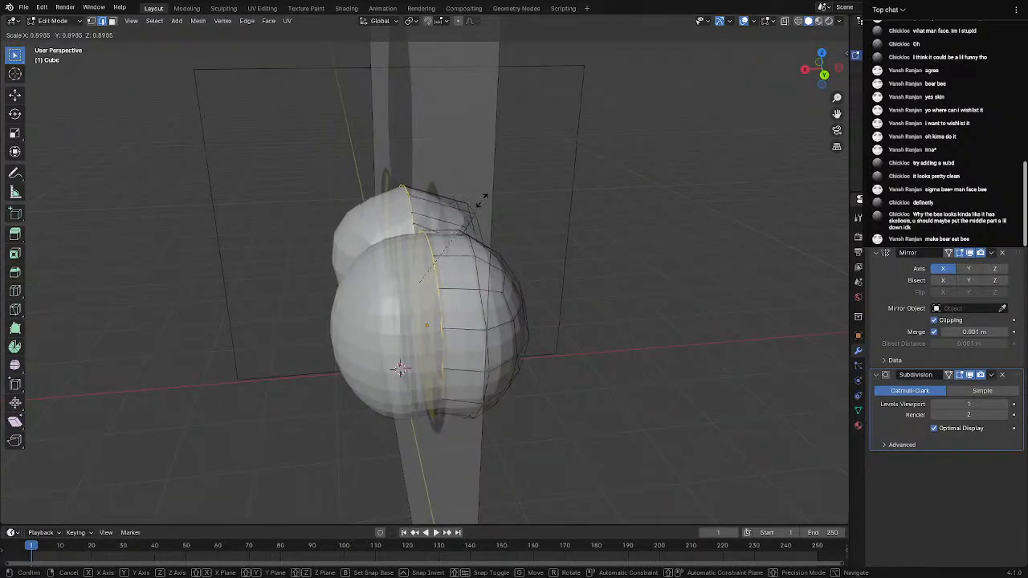
click(488, 202)
key(ctrl+z)
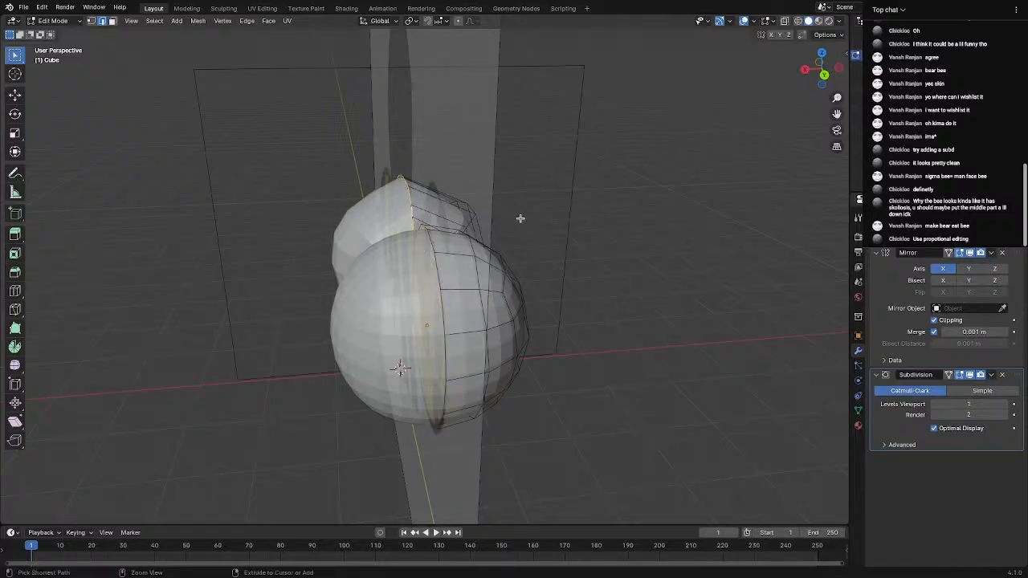
Add a lengthwise loop cut through the head and body beside the mirror centre line again
middle_drag(521, 219, 486, 230)
key(ctrl+r)
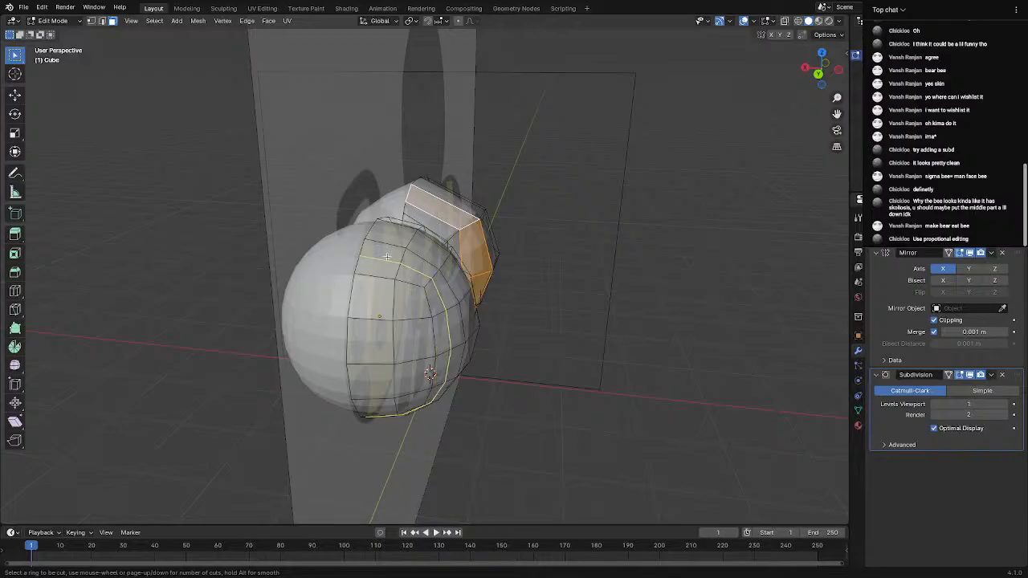
click(386, 254)
click(388, 248)
mouse_move(469, 244)
middle_down()
mouse_move(554, 241)
mouse_move(449, 245)
mouse_move(461, 233)
middle_up()
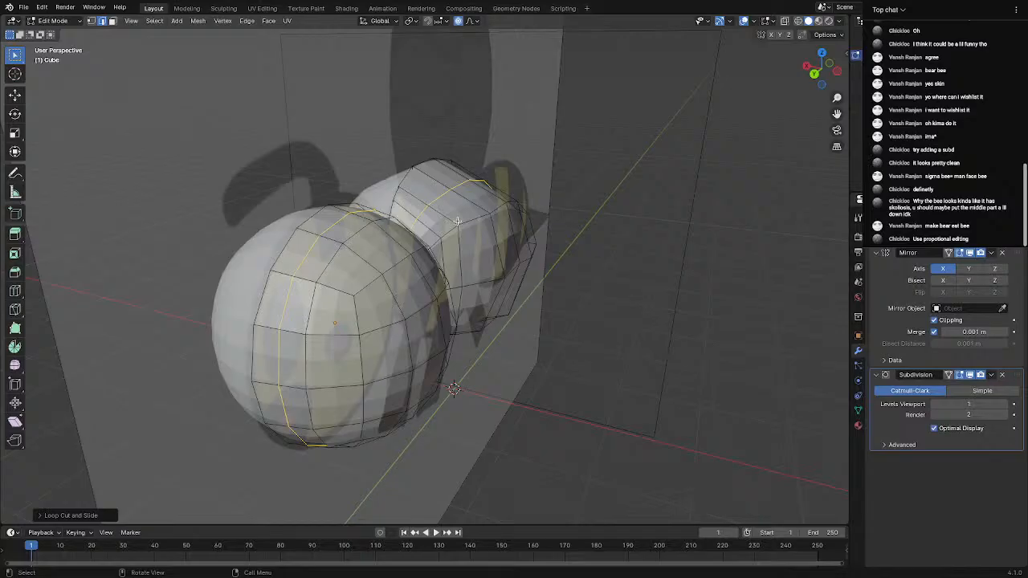
Try scaling the lengthwise loop with proportional editing, then undo the scaling and the loop cut
key(s)
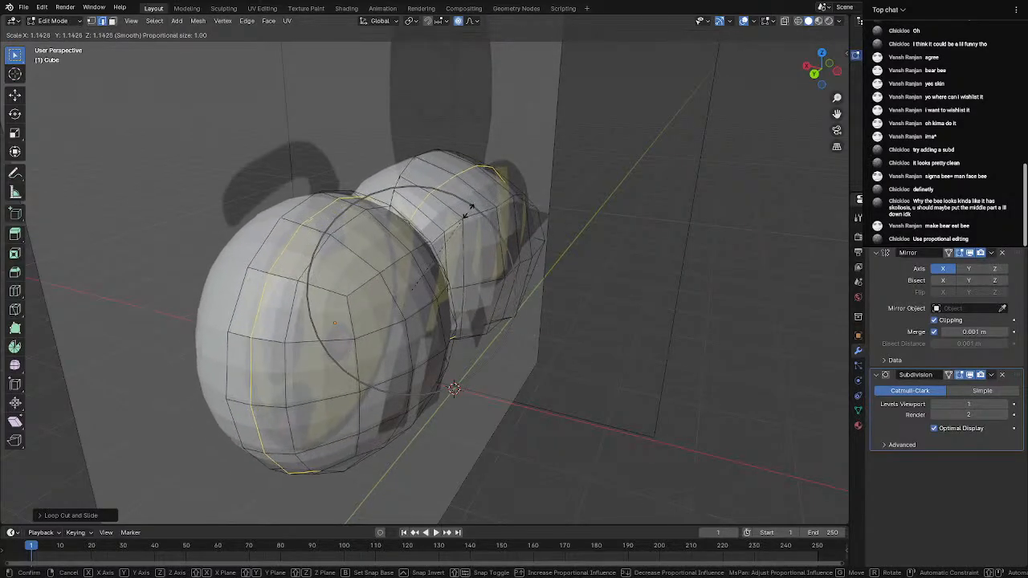
click(443, 220)
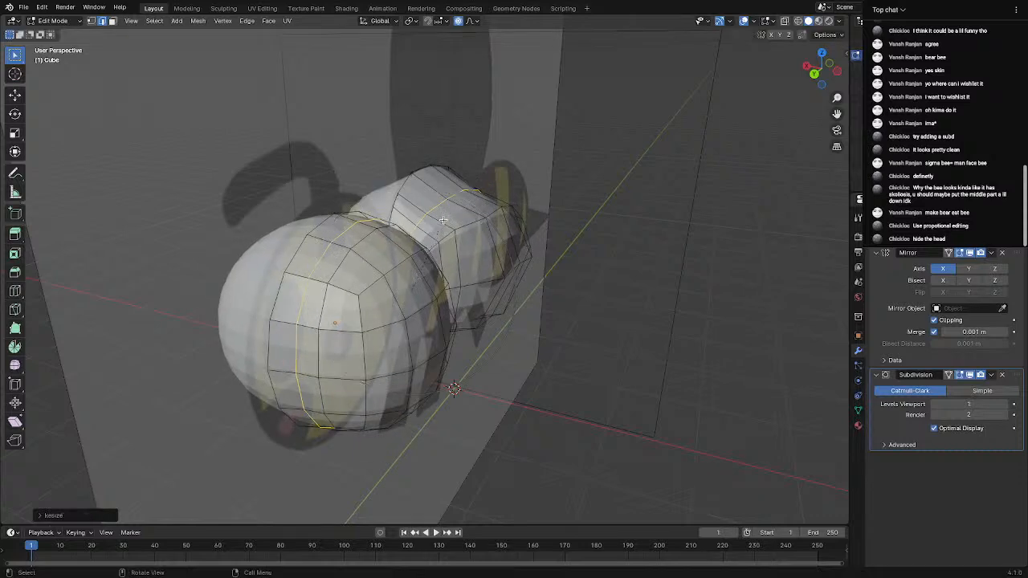
key(ctrl+z)
key(ctrl+z)
key(ctrl+z)
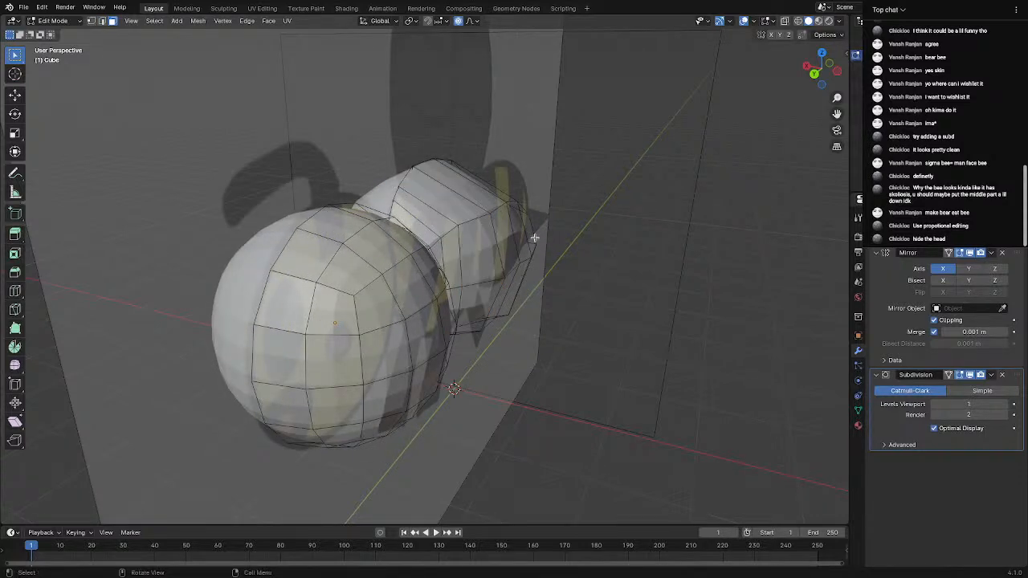
Set the Subdivision modifier's viewport level to 0 and check the unsmoothed head and body in Object Mode
middle_drag(534, 238, 442, 257)
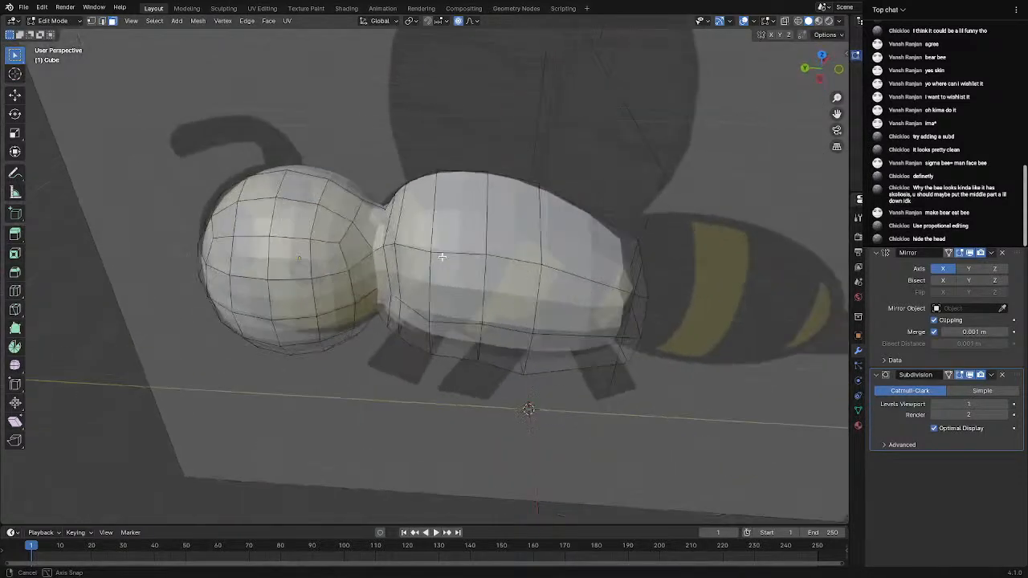
click(932, 404)
middle_drag(482, 289, 537, 281)
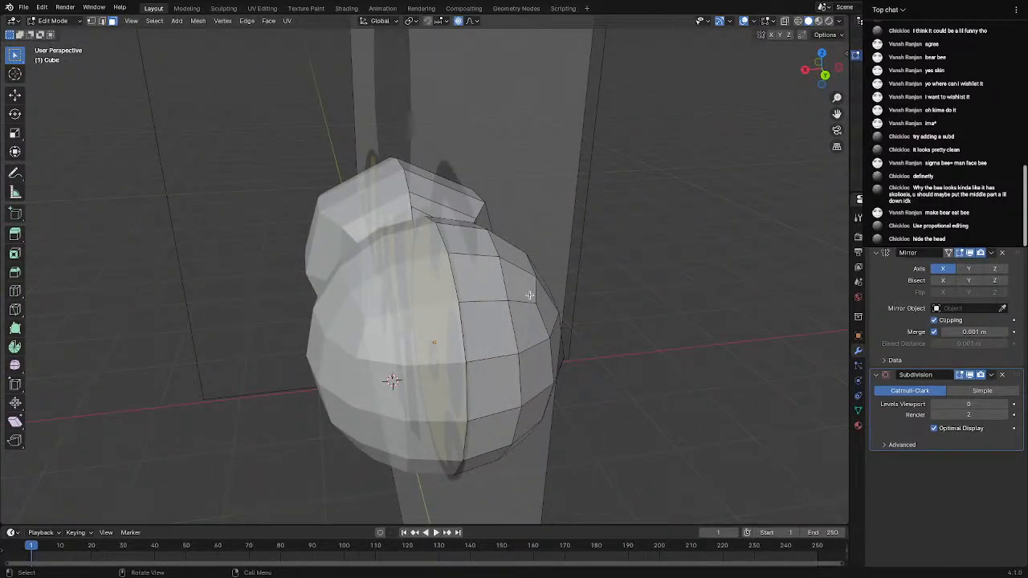
middle_drag(529, 298, 588, 248)
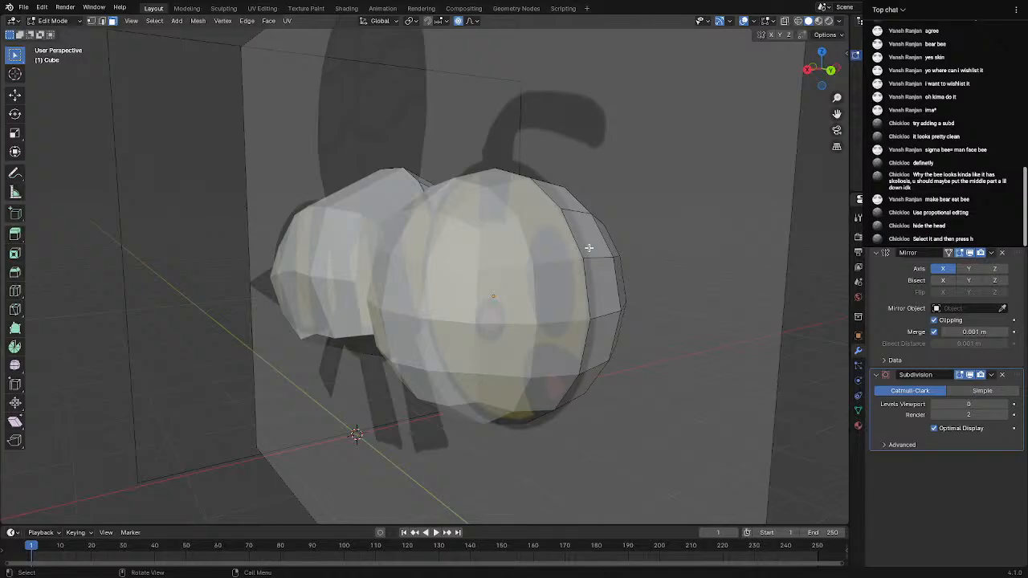
middle_drag(514, 310, 423, 151)
key(Tab)
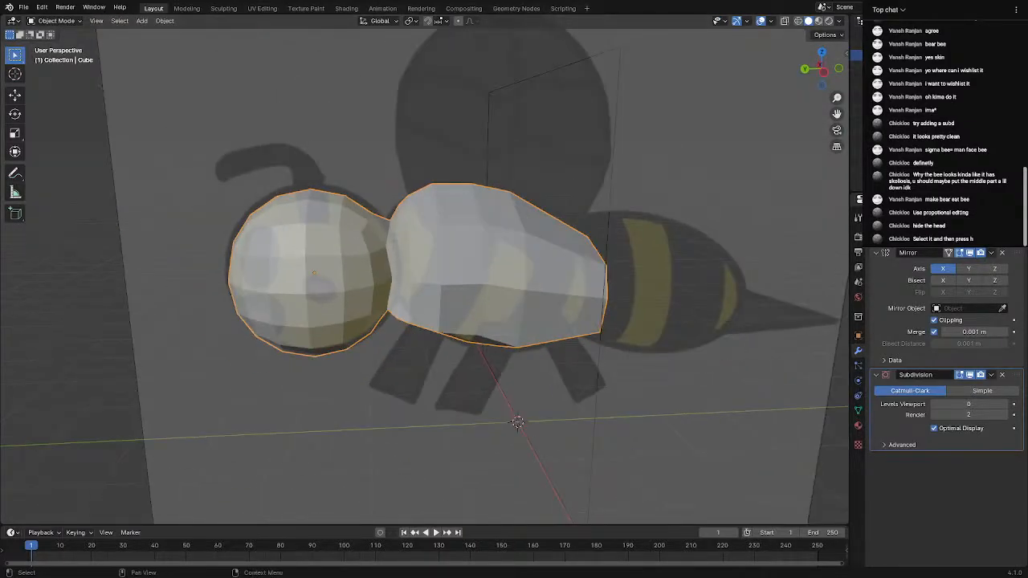
Select all the head's faces through the mesh in wireframe display and hide them in Edit Mode
shift+middle_drag(369, 294, 447, 239)
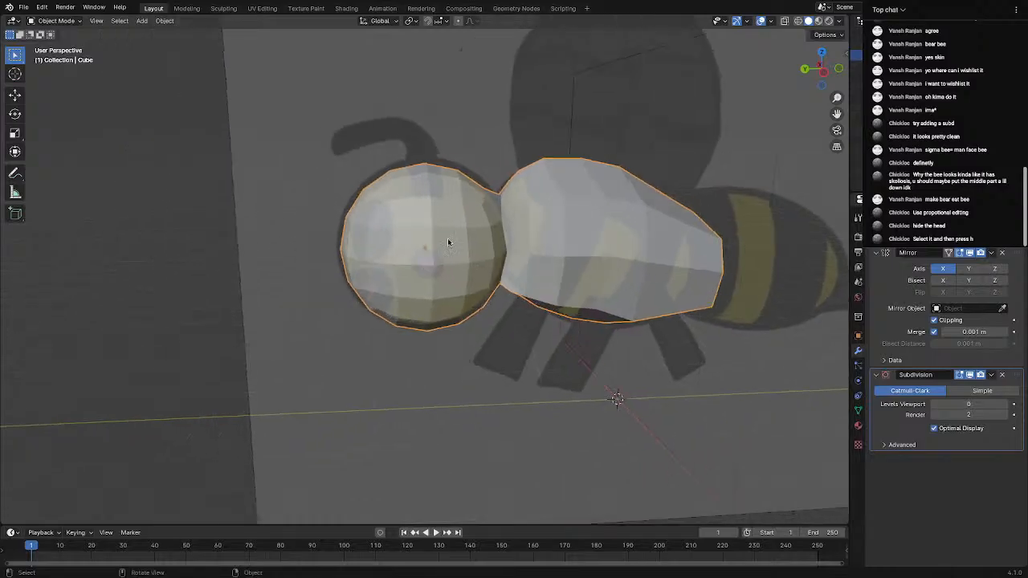
drag(423, 272, 403, 271)
scroll(450, 277, up, 1)
middle_drag(541, 282, 334, 241)
key(Tab)
middle_drag(267, 212, 261, 183)
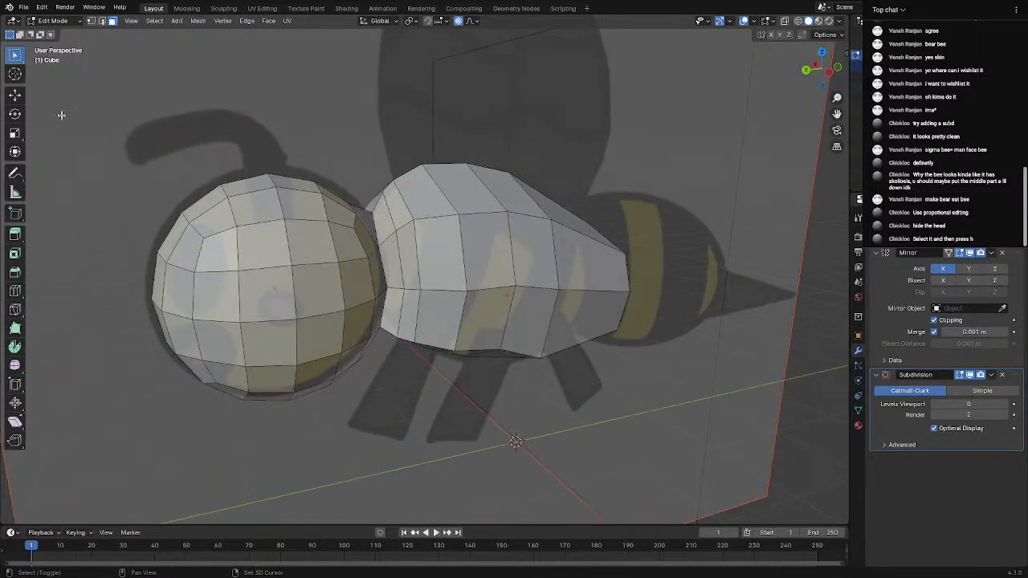
shift+drag(54, 115, 345, 491)
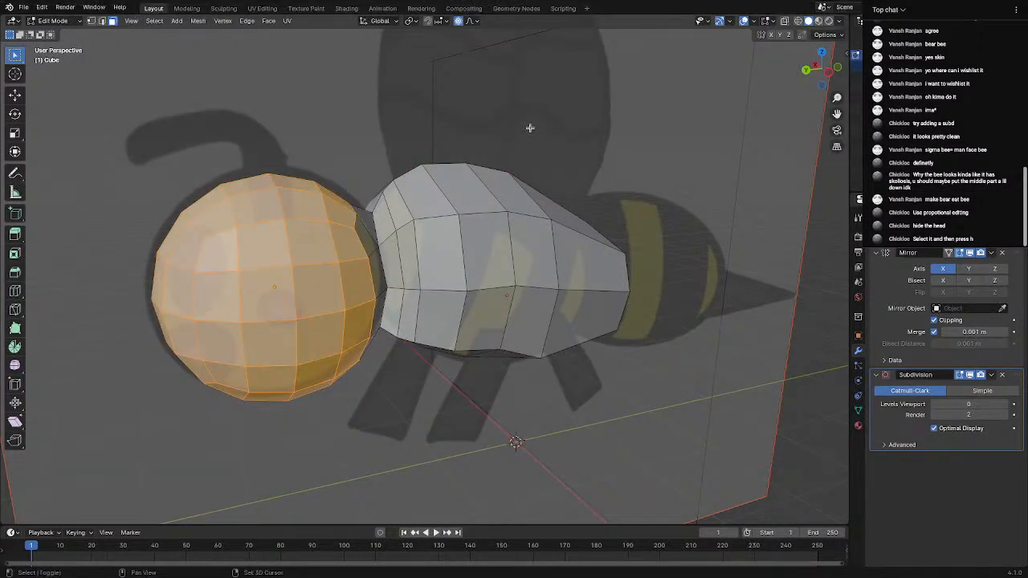
key(shift+z)
middle_drag(429, 143, 408, 126)
shift+drag(146, 123, 368, 482)
key(h)
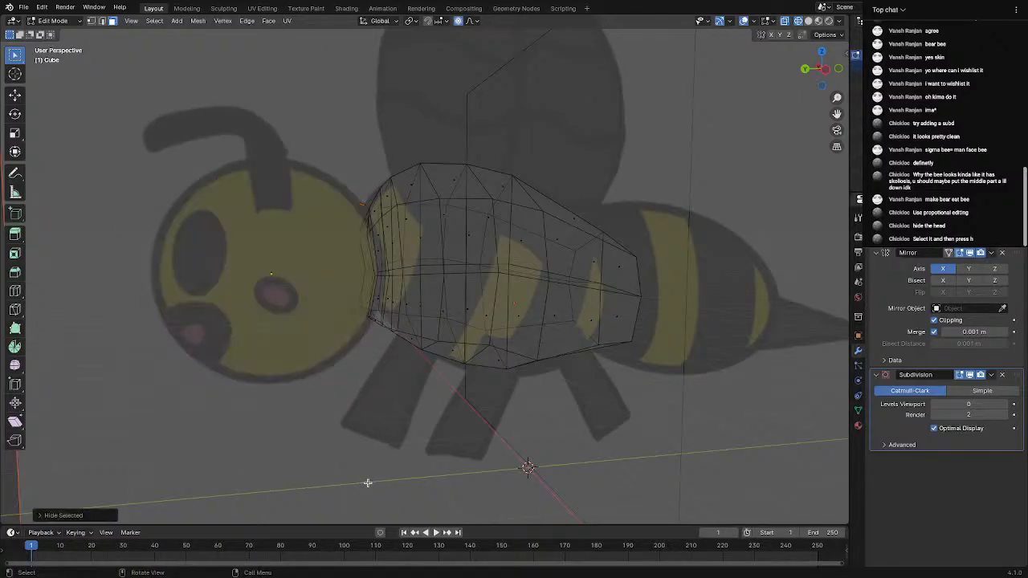
Show the remaining body mesh in solid shading in Edit Mode with the head faces hidden
middle_drag(419, 361, 560, 406)
key(Tab)
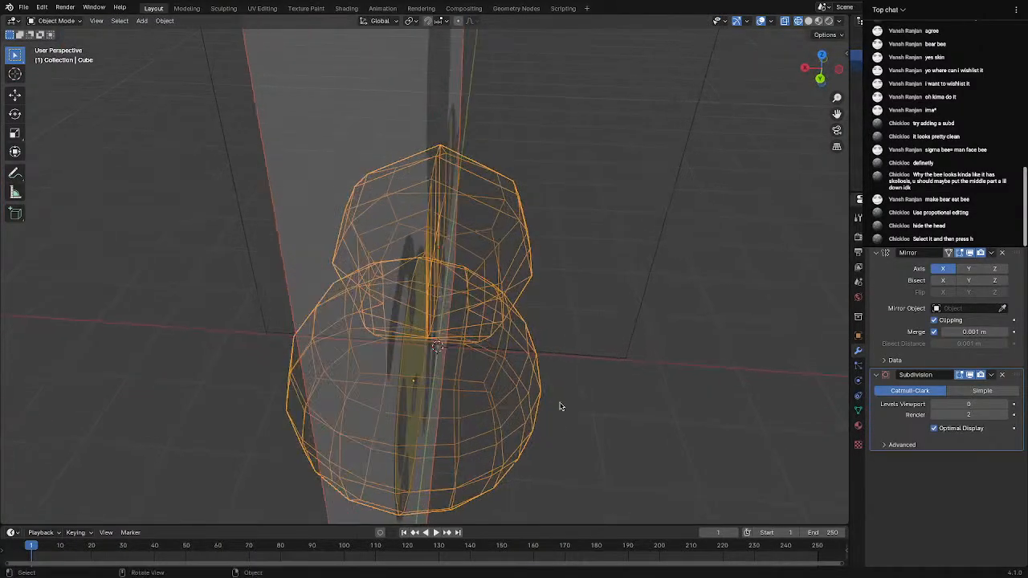
key(Tab)
middle_drag(547, 302, 484, 294)
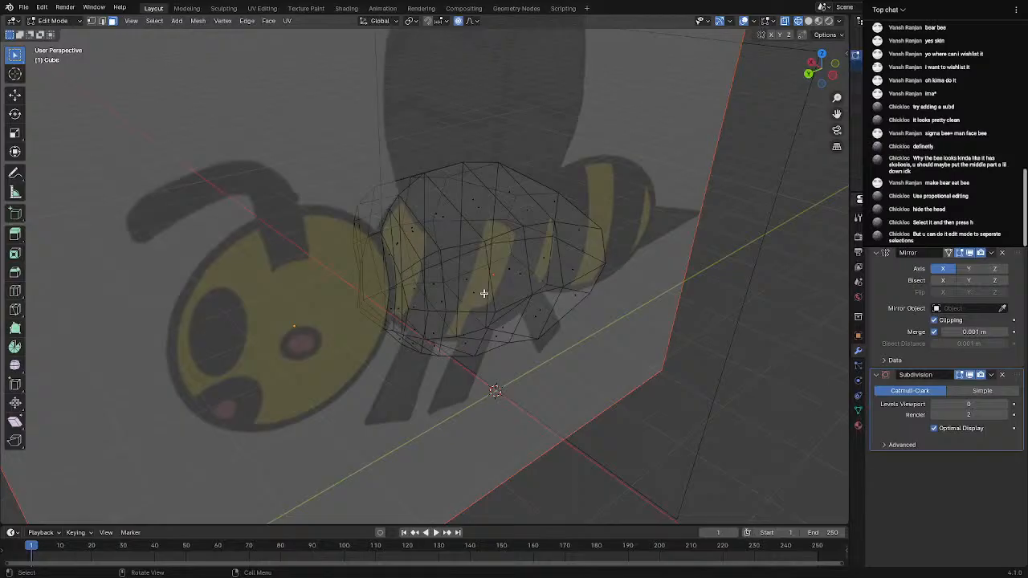
click(809, 22)
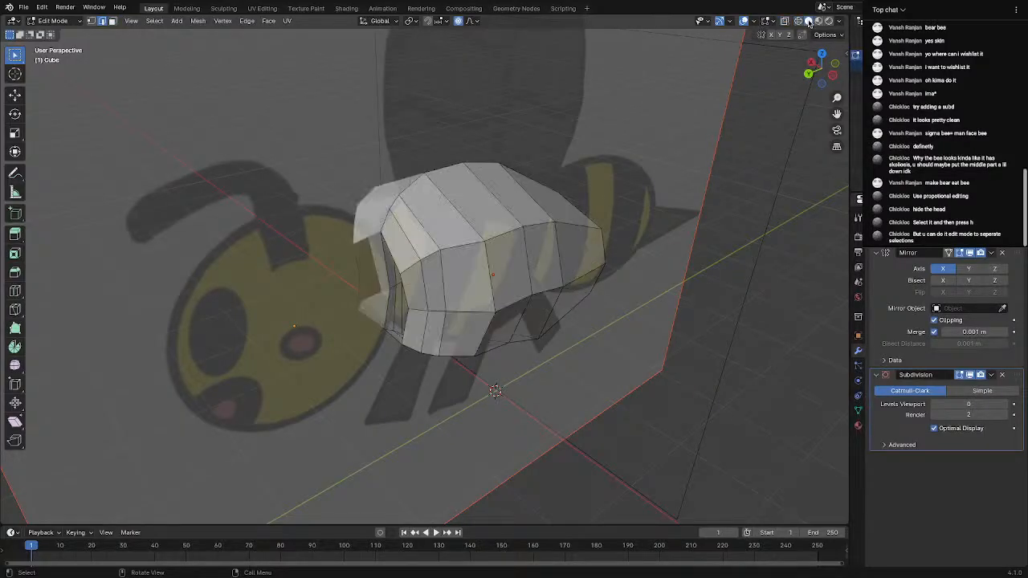
Select the internal faces along the mirror centre plane inside the body's open front and delete them as faces
mouse_move(452, 276)
middle_down()
mouse_move(551, 266)
mouse_move(536, 247)
mouse_move(521, 252)
mouse_move(539, 251)
middle_up()
scroll(533, 259, up, 3)
middle_drag(503, 287, 419, 239)
drag(467, 311, 468, 313)
middle_drag(468, 312, 388, 214)
click(112, 23)
drag(388, 221, 485, 351)
mouse_move(486, 352)
middle_down()
mouse_move(527, 369)
mouse_move(500, 426)
mouse_move(498, 364)
middle_up()
key(x)
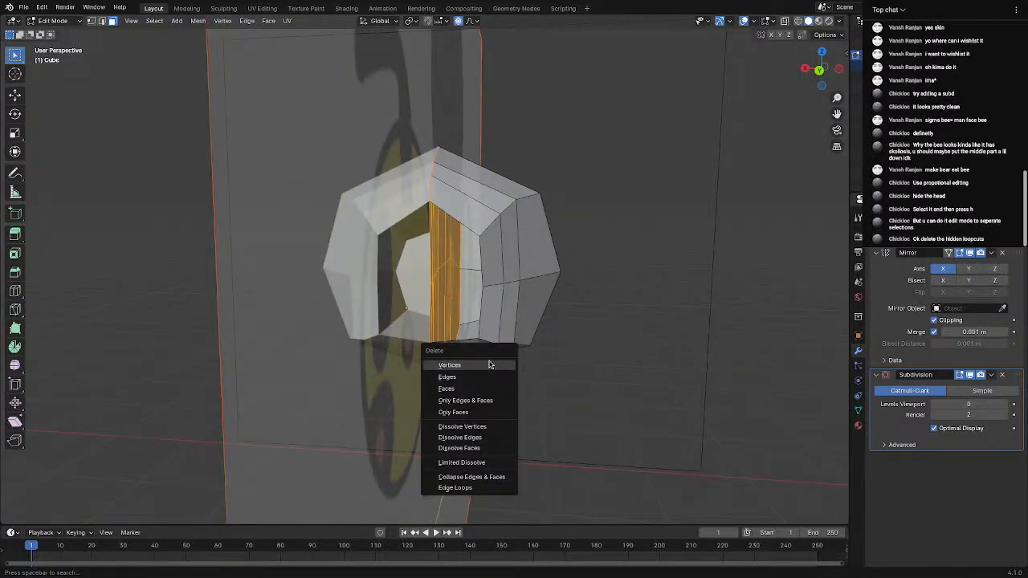
click(457, 388)
Examine the cleaned body from several sides, comparing it with the full model in Object Mode
middle_drag(470, 374, 400, 386)
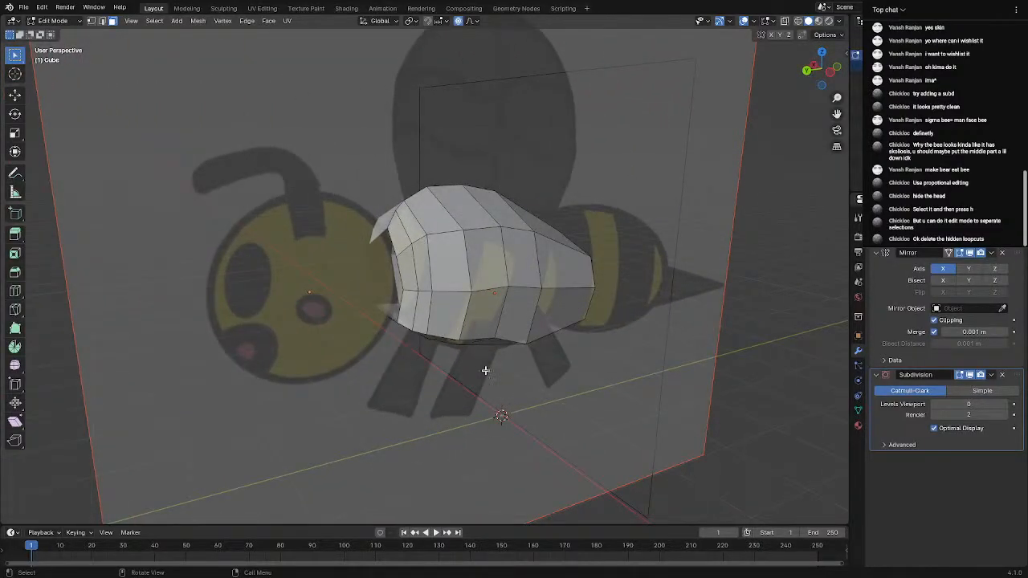
middle_drag(485, 370, 473, 391)
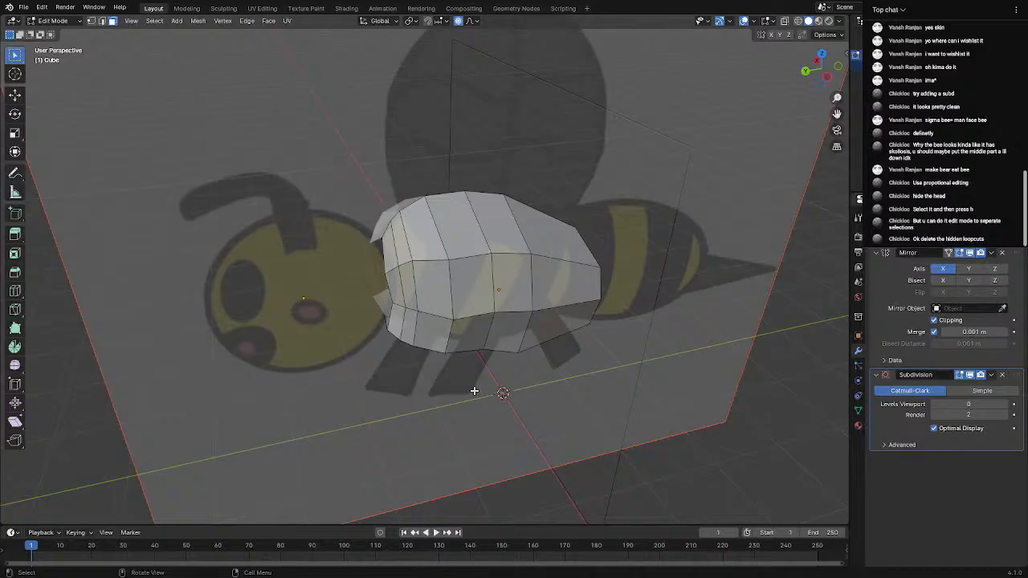
scroll(473, 391, up, 3)
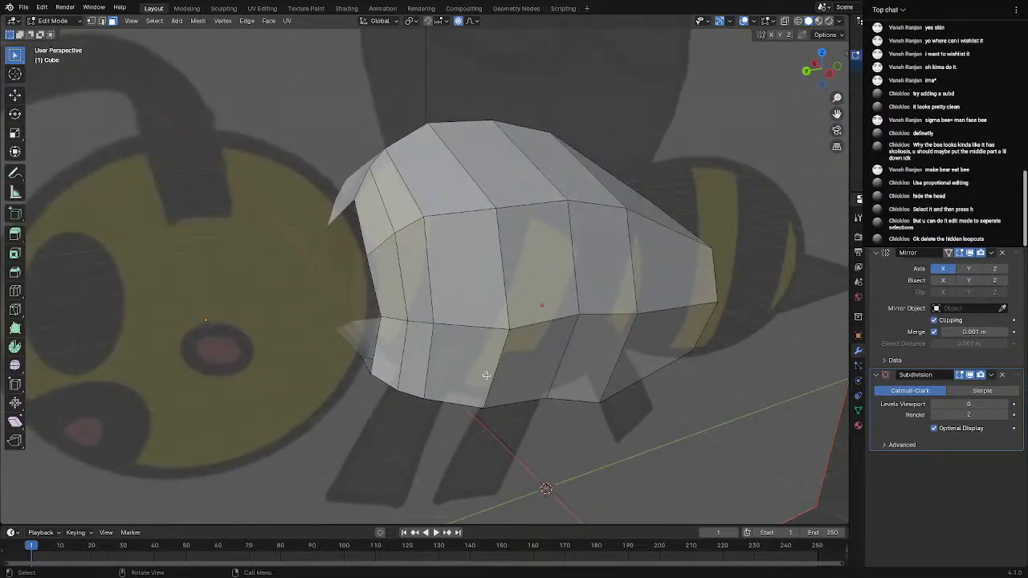
scroll(486, 375, down, 4)
key(Tab)
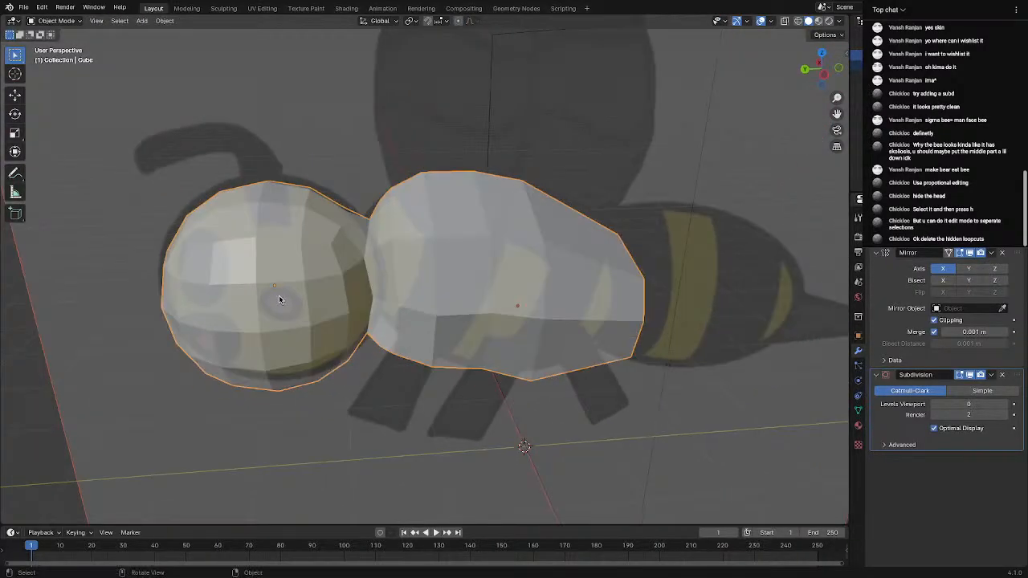
key(Tab)
key(Tab)
key(Tab)
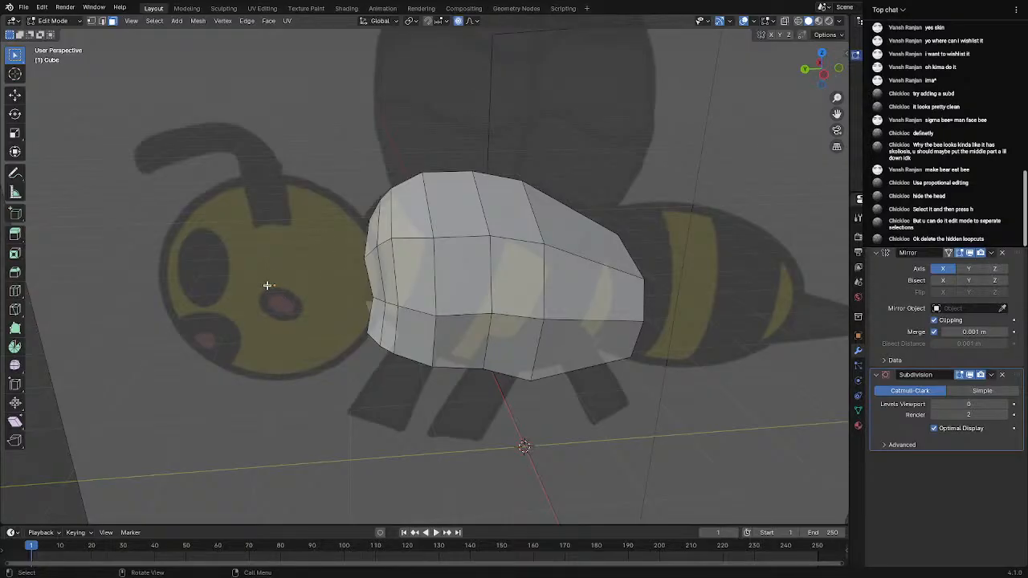
middle_drag(300, 320, 349, 268)
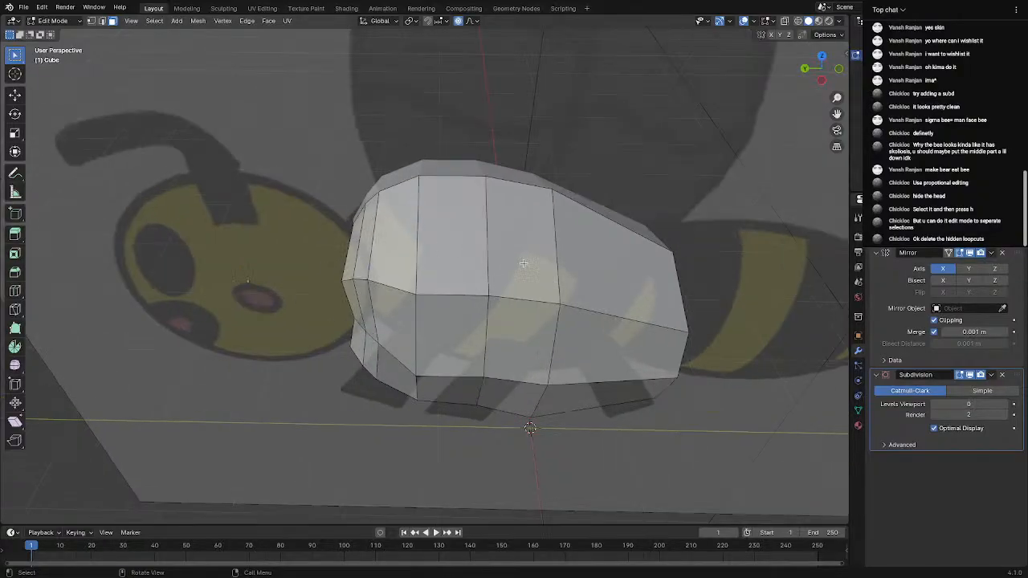
middle_drag(563, 206, 341, 199)
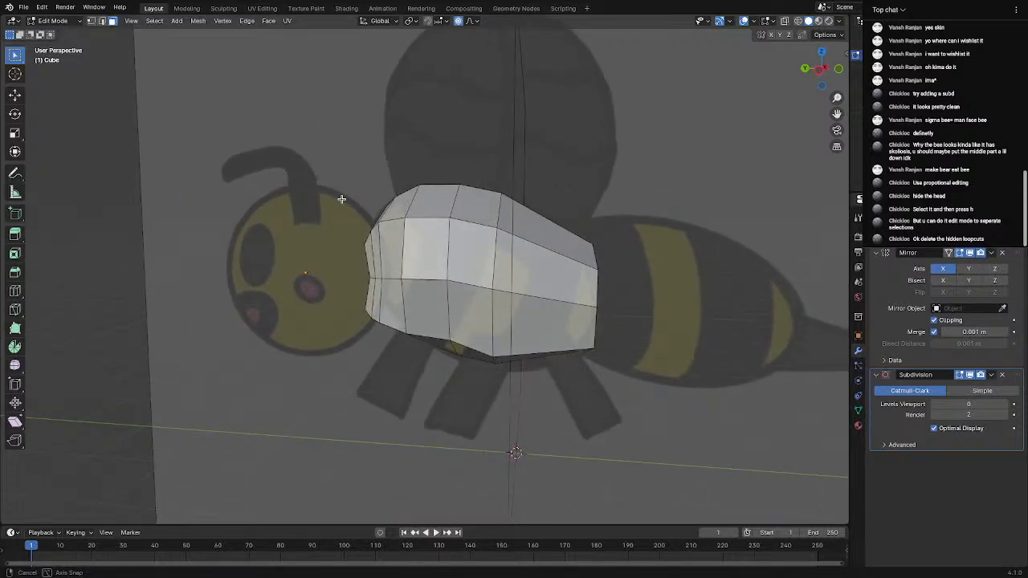
Add a loop cut around the rear part of the body and scale it up to about 1.12 with a 0.47 proportional size
key(ctrl+r)
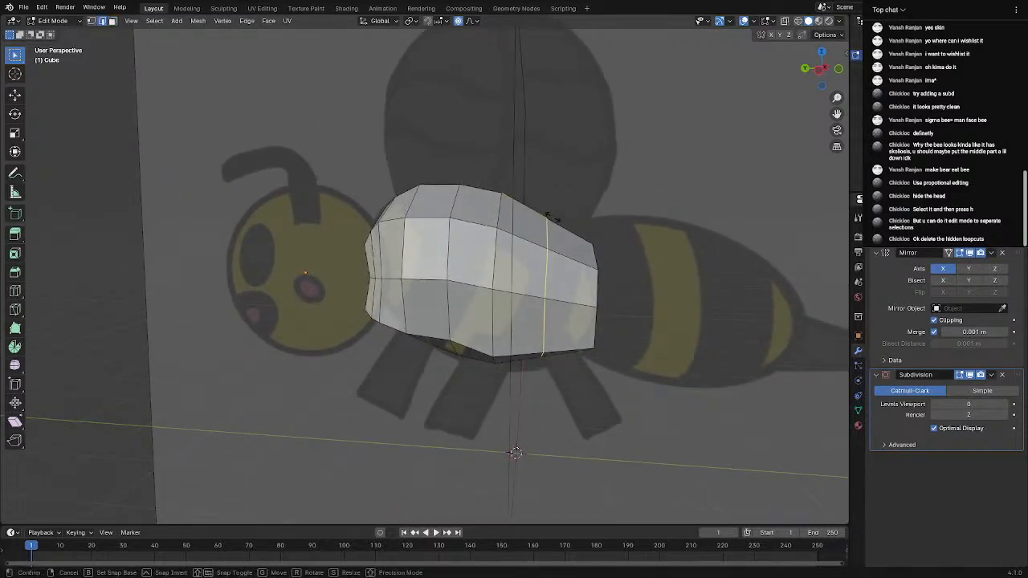
click(552, 217)
right_click(552, 217)
key(s)
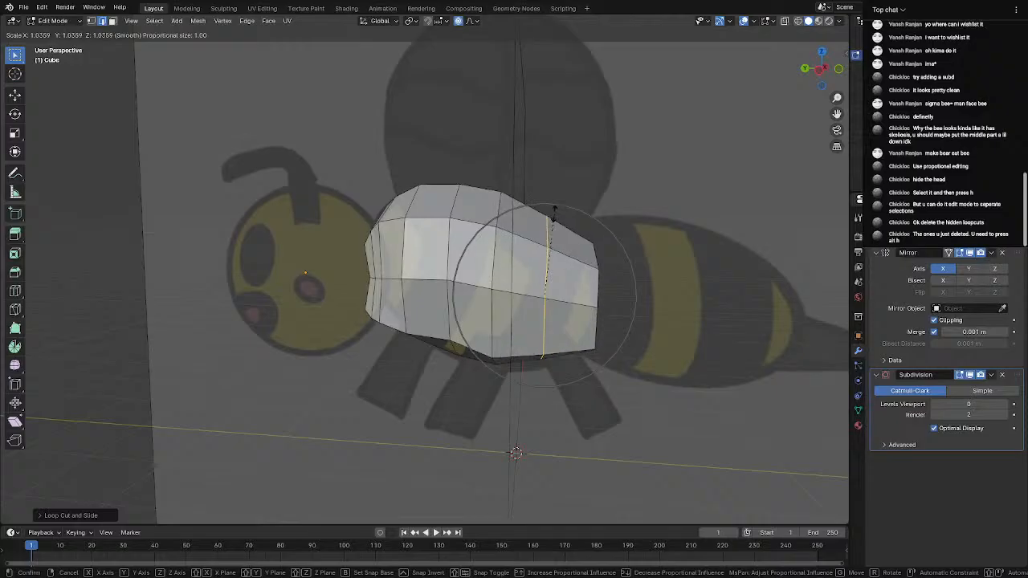
scroll(556, 206, up, 8)
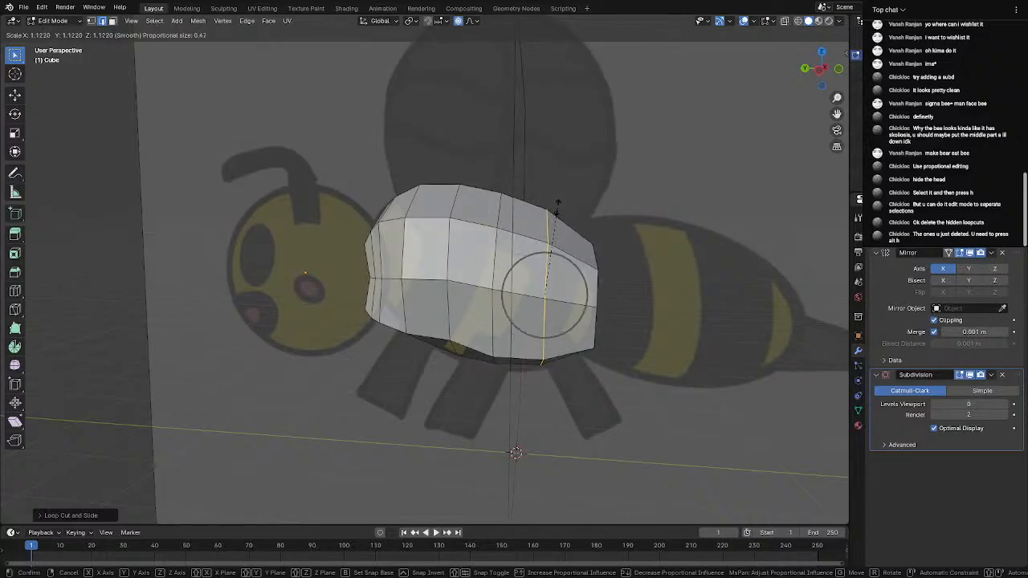
click(555, 207)
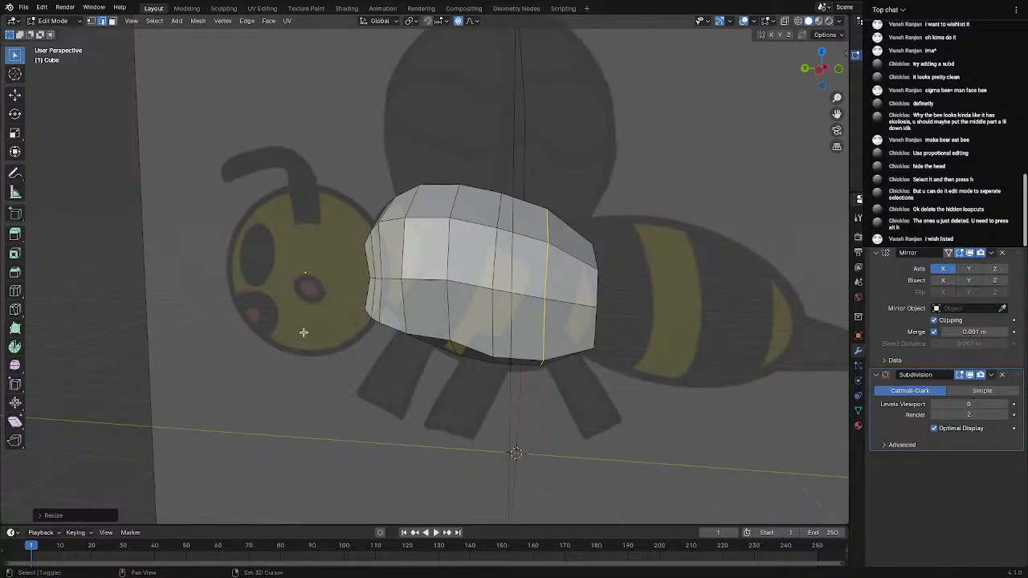
Reveal the hidden head faces and examine how the head and body join from the side and above
shift+middle_drag(304, 331, 336, 320)
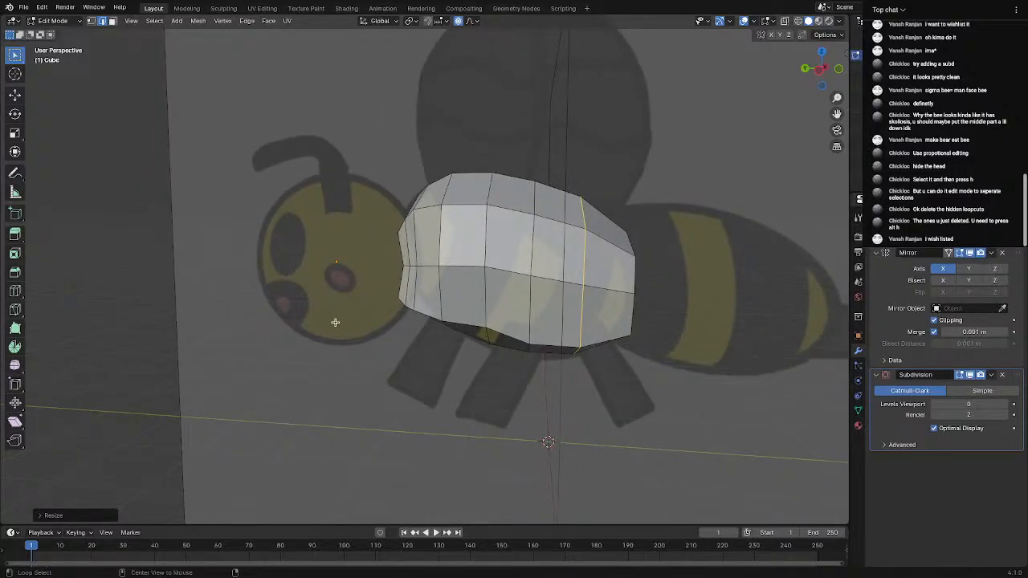
middle_drag(335, 322, 451, 369)
click(647, 400)
middle_drag(570, 367, 471, 337)
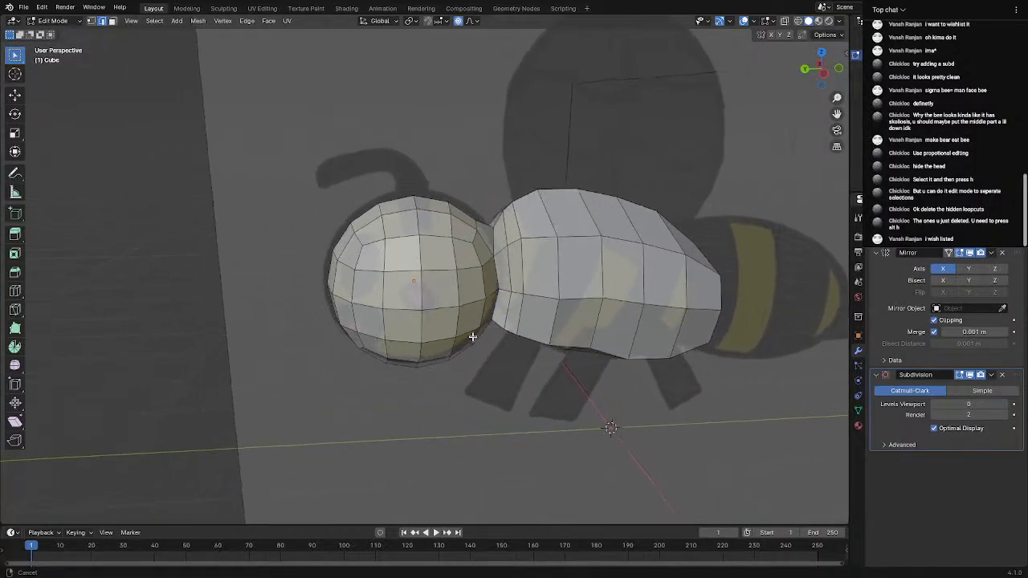
scroll(474, 329, up, 3)
middle_drag(436, 306, 382, 437)
middle_drag(430, 366, 485, 338)
scroll(484, 339, down, 3)
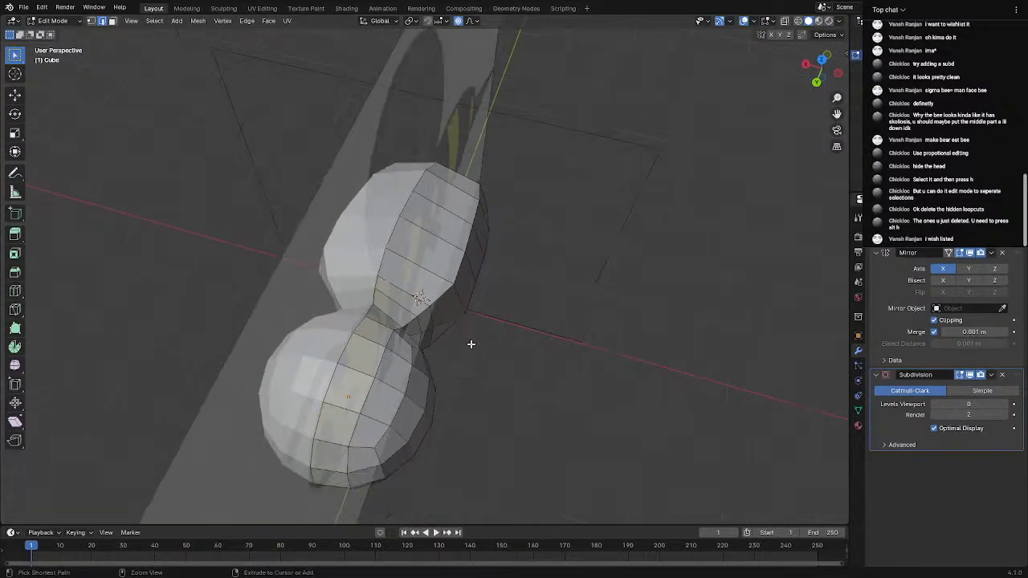
Add a lengthwise loop cut over the head and body in the face strip beside the mirror centre line
key(ctrl+r)
click(395, 291)
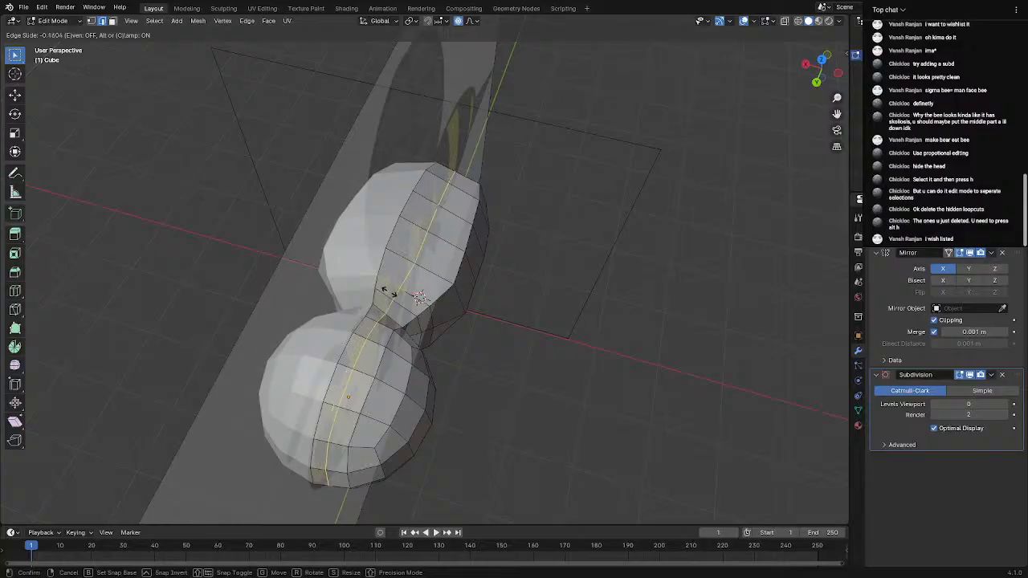
click(389, 292)
middle_drag(502, 344, 452, 294)
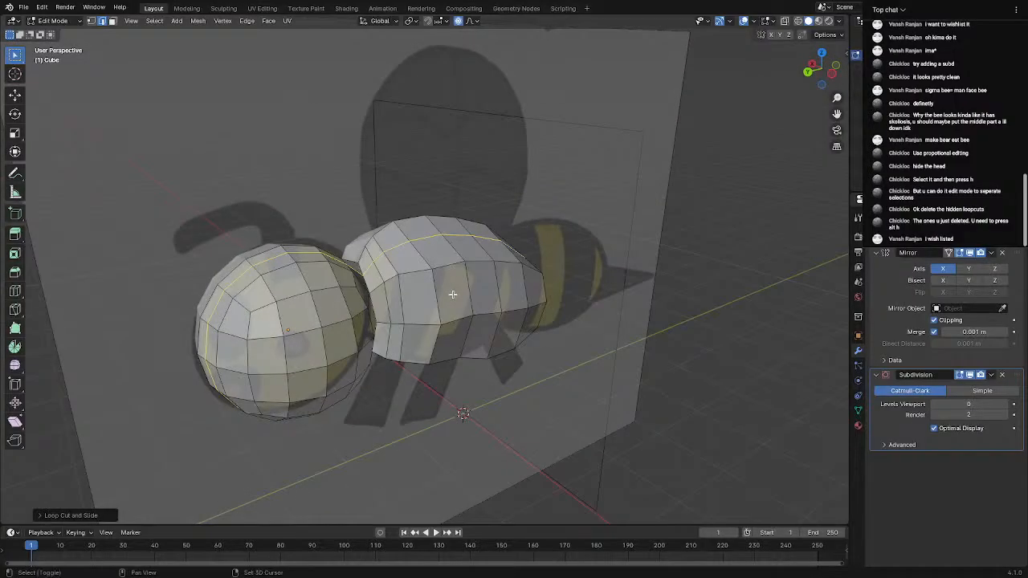
right_click(452, 294)
Select all of the head's faces through the mesh in wireframe display with face selection and hide them
key(alt+z)
mouse_move(436, 176)
middle_down()
mouse_move(240, 237)
mouse_move(213, 217)
middle_up()
mouse_move(146, 194)
mouse_down()
mouse_move(349, 429)
mouse_move(374, 427)
mouse_up()
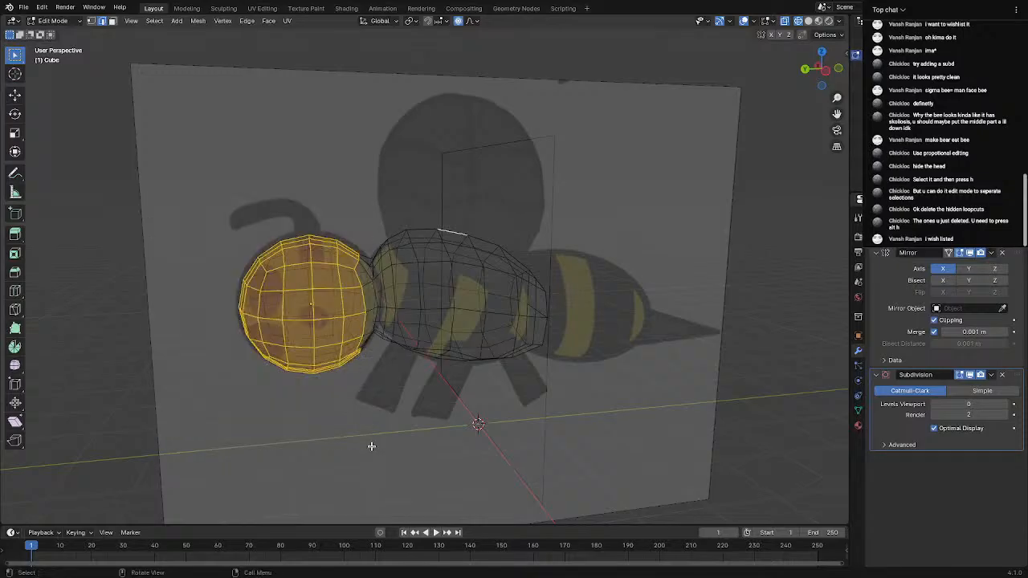
click(111, 20)
drag(171, 234, 369, 400)
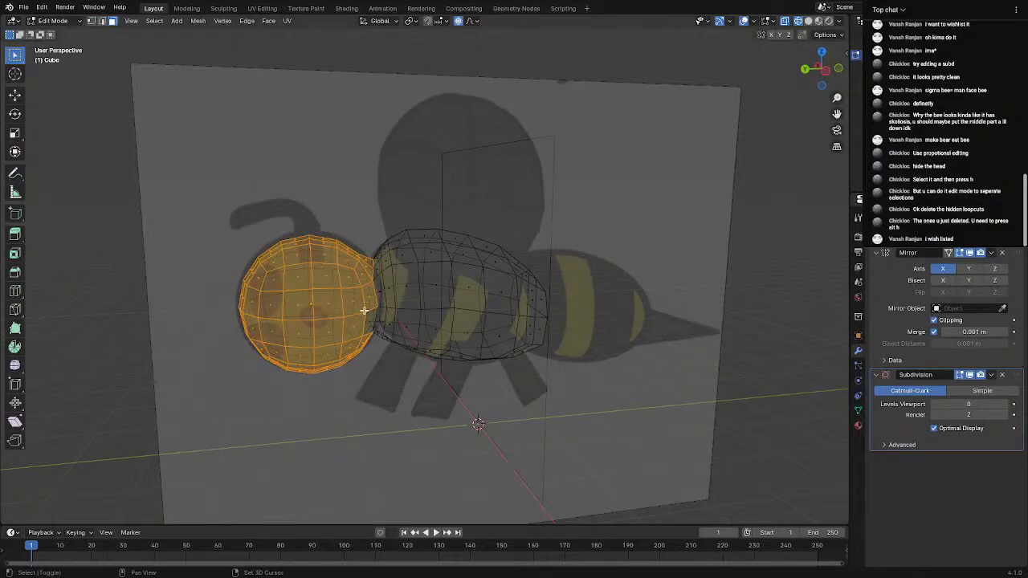
key(b)
key(Escape)
key(h)
Display the remaining body mesh in solid shading, viewed from its open front in Edit Mode
middle_drag(394, 324, 472, 362)
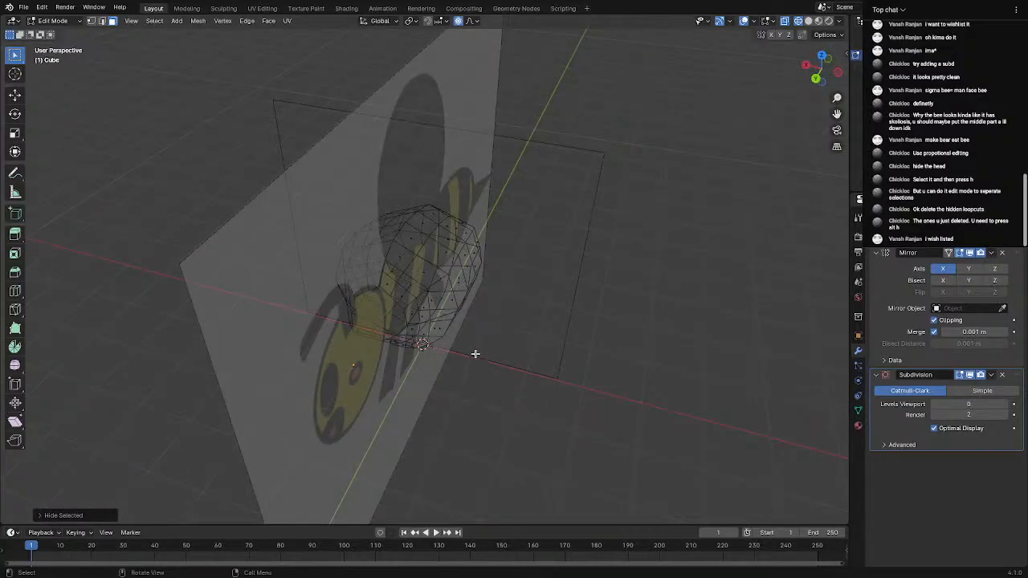
key(Tab)
key(Tab)
scroll(417, 272, up, 1)
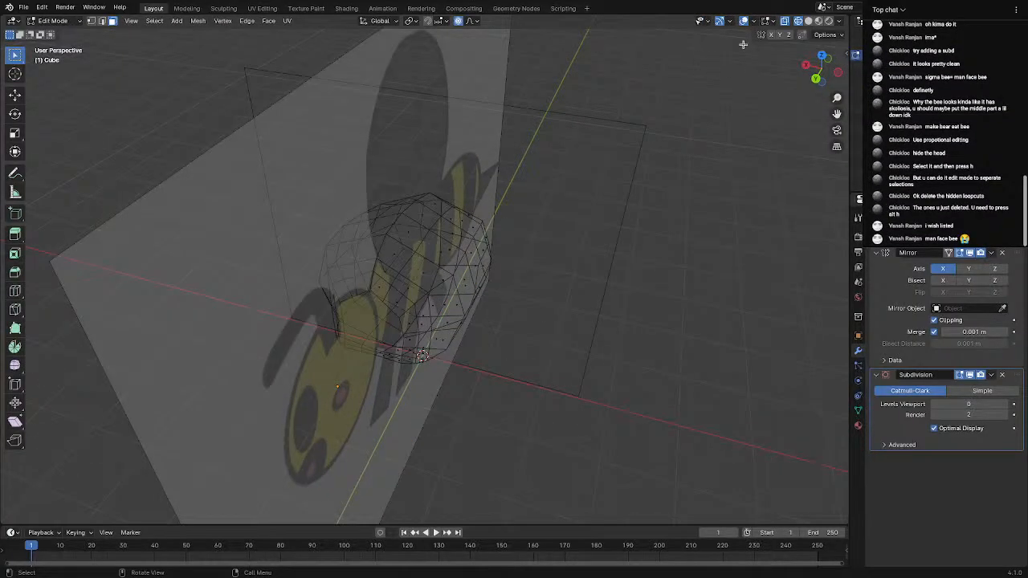
click(808, 21)
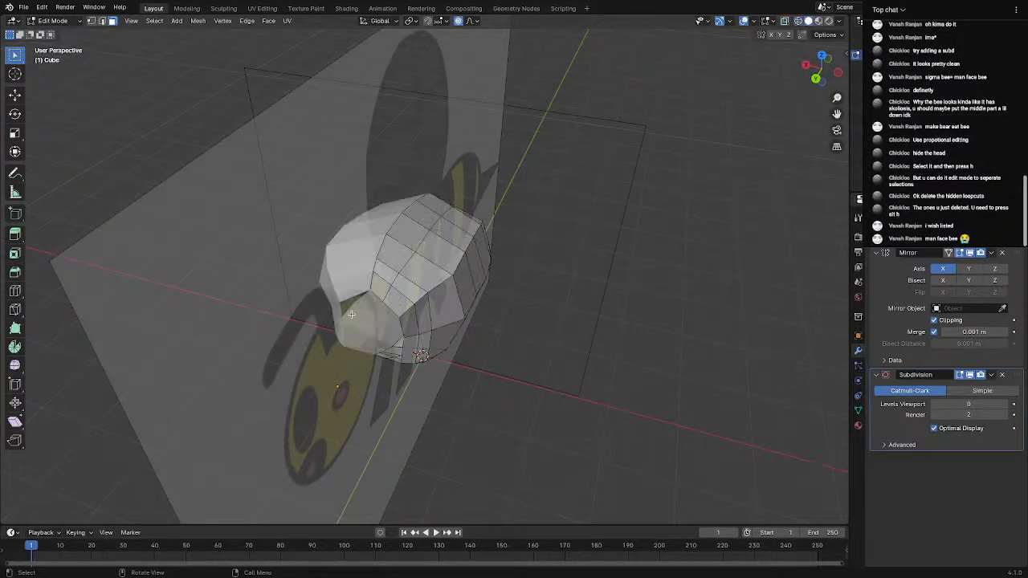
Select the new lengthwise edge loop on the body, scale it up to about 1.14 with proportional editing, and check it in Object Mode
alt+click(408, 266)
key(2)
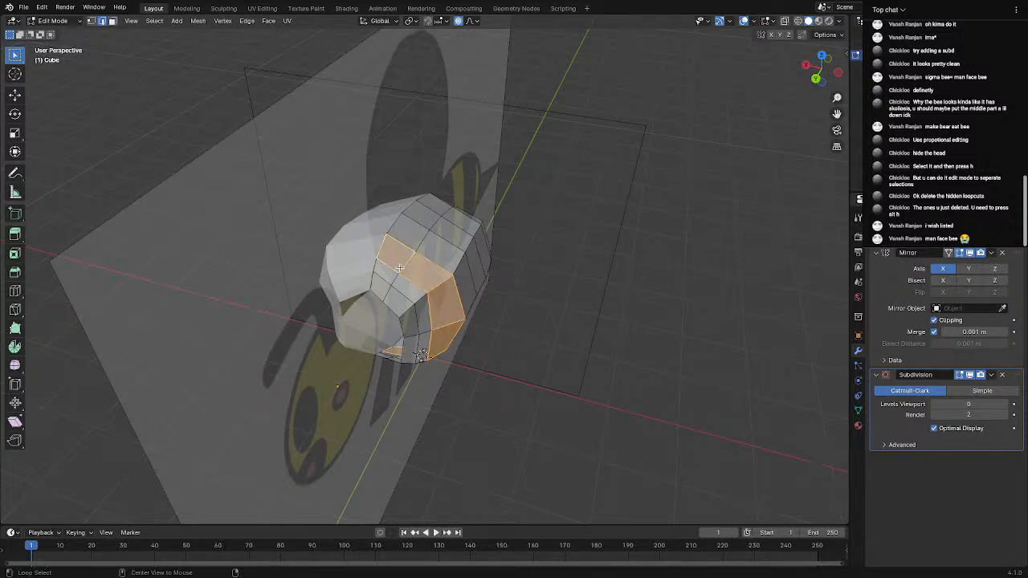
alt+click(422, 243)
middle_drag(424, 242, 458, 201)
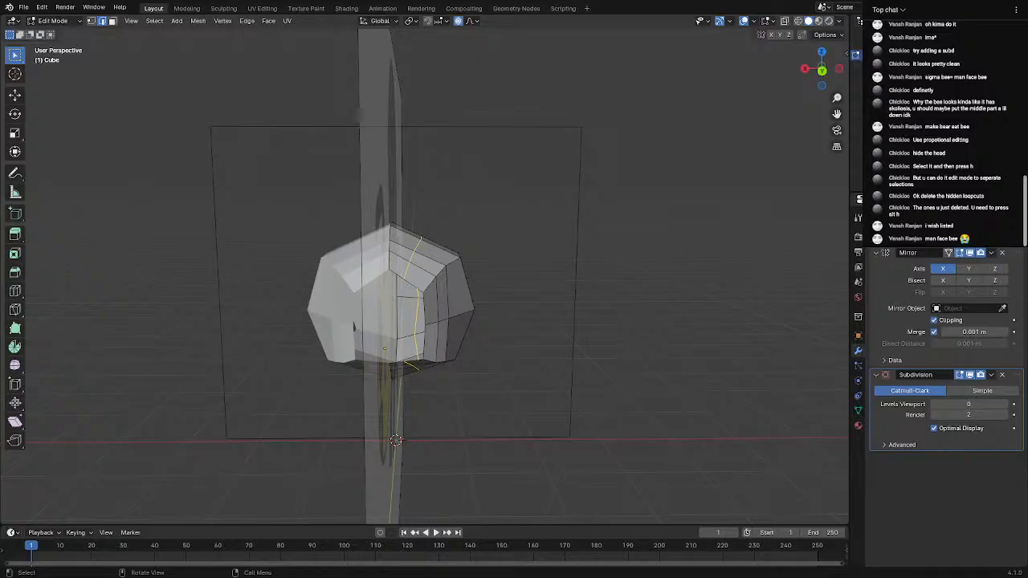
key(s)
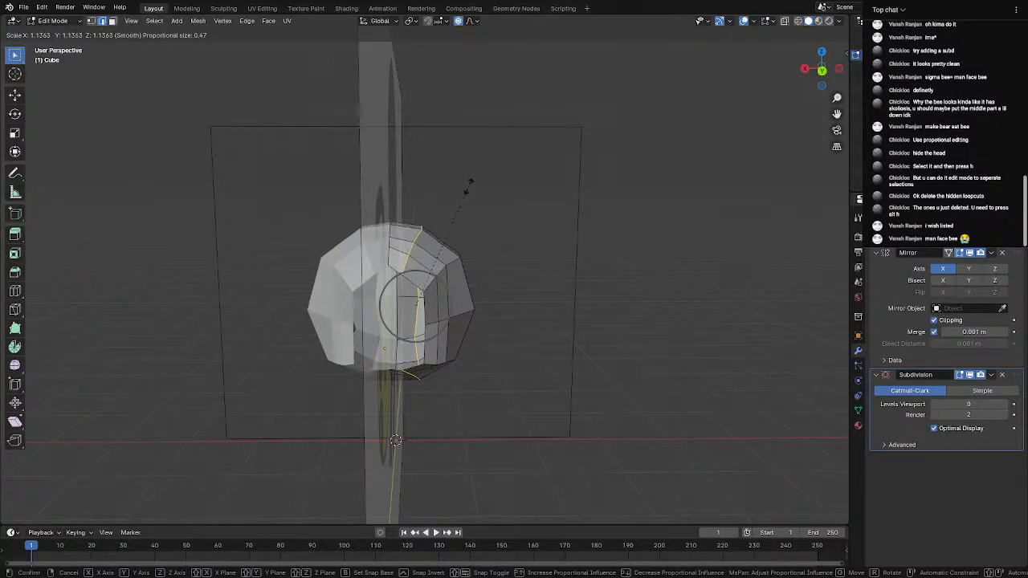
click(471, 186)
key(Tab)
middle_drag(487, 213, 517, 225)
key(Tab)
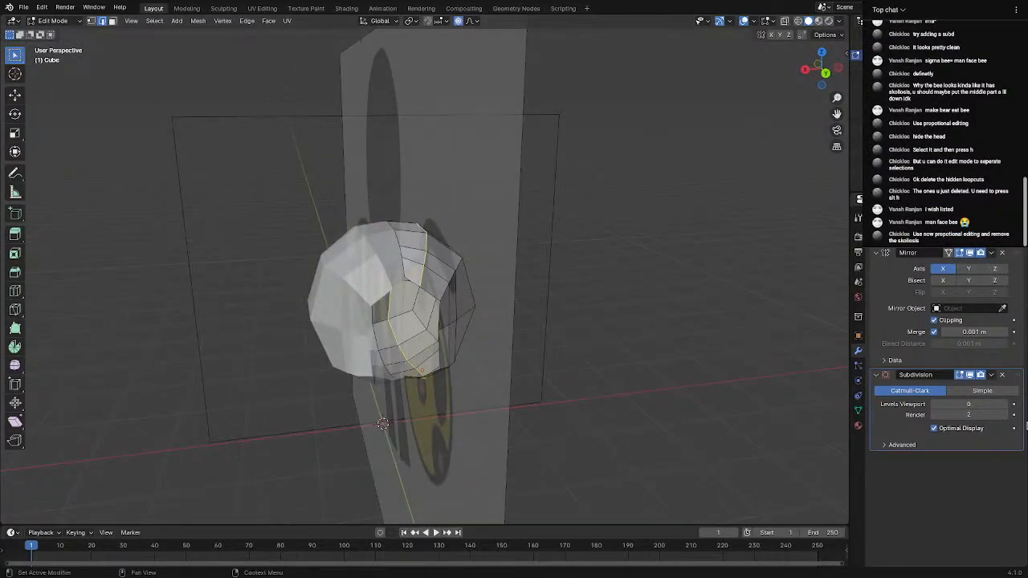
Set the Subdivision modifier's viewport level to 1 and check the smoothed bee against the side reference in Object Mode
click(1004, 404)
middle_drag(611, 337, 549, 337)
key(Tab)
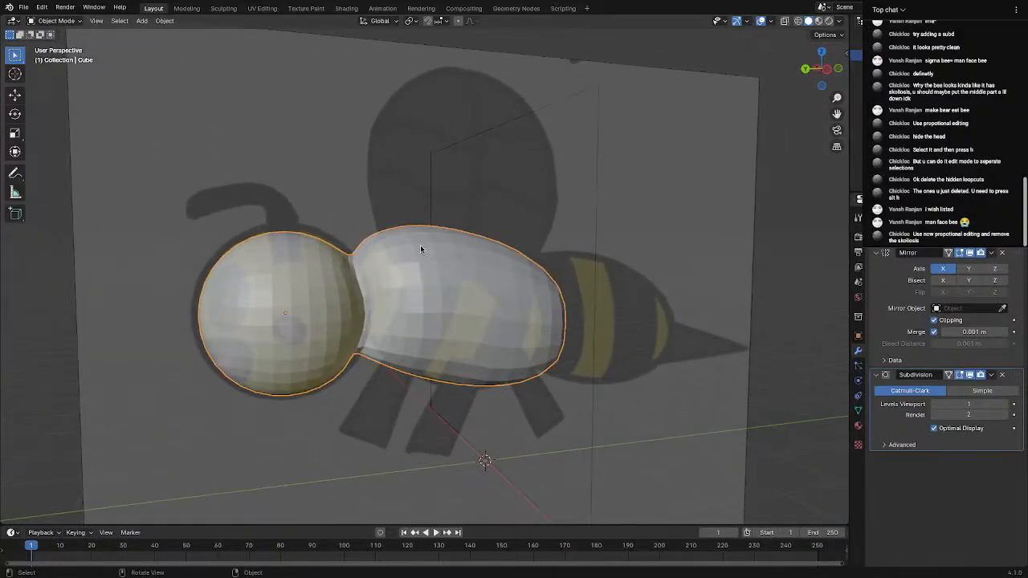
middle_drag(458, 388, 487, 335)
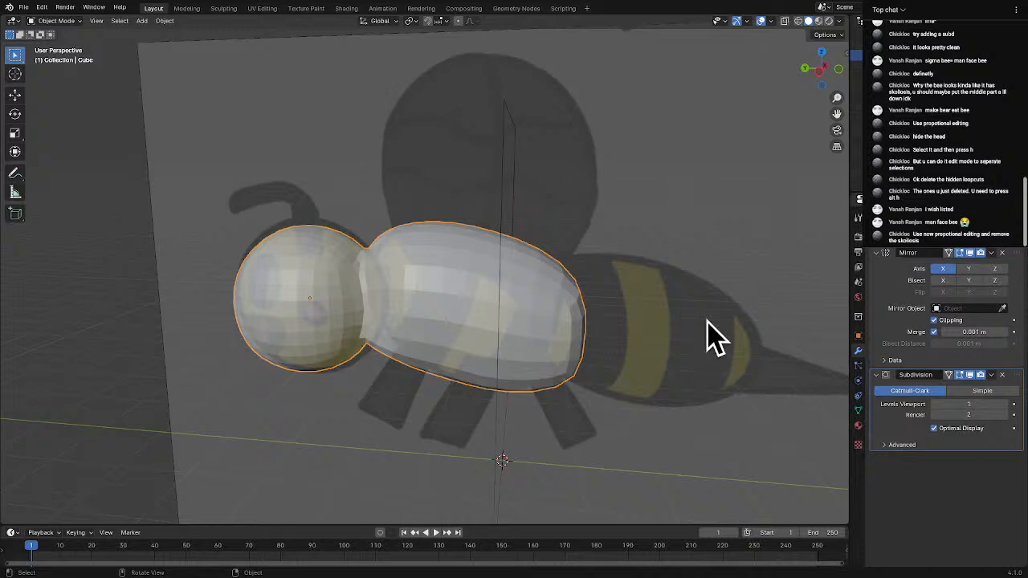
Select the rear section of the body through the mesh and move it about 0.28 m in Y and 0.14 m in Z from the side view
key(Tab)
scroll(601, 301, down, 1)
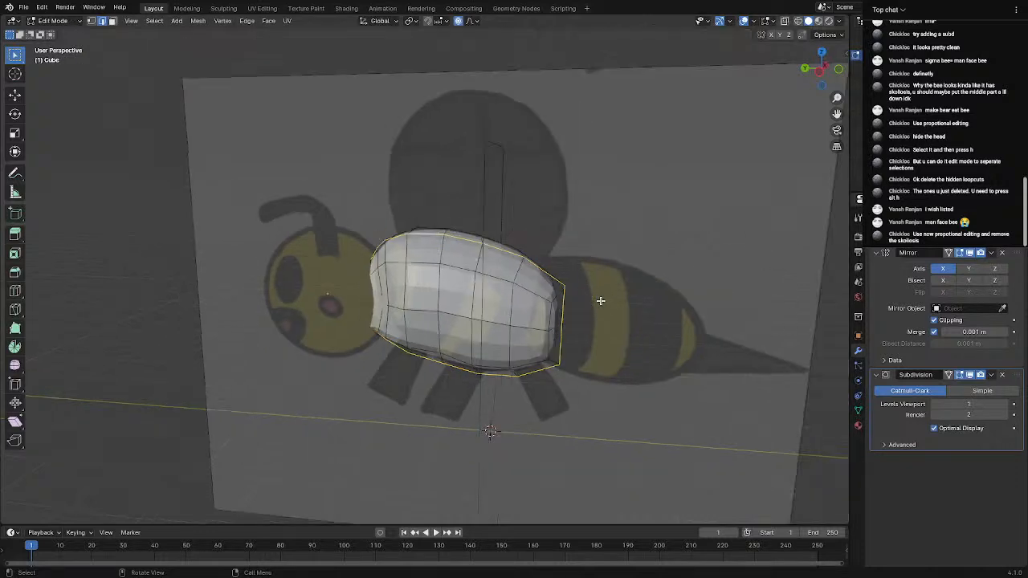
middle_drag(601, 300, 590, 275)
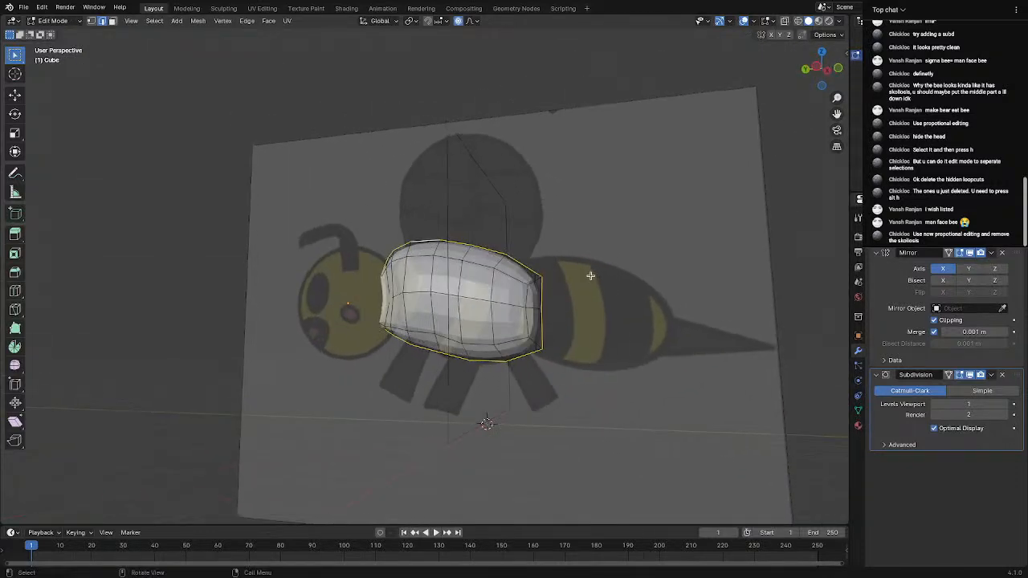
key(shift+z)
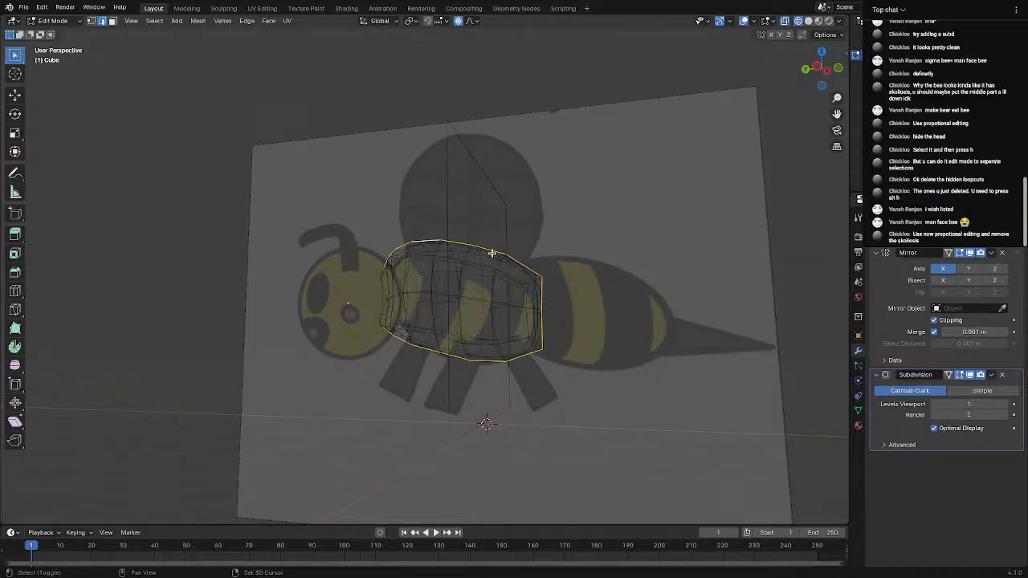
drag(473, 239, 619, 384)
mouse_move(618, 384)
middle_down()
mouse_move(654, 369)
mouse_move(640, 370)
middle_up()
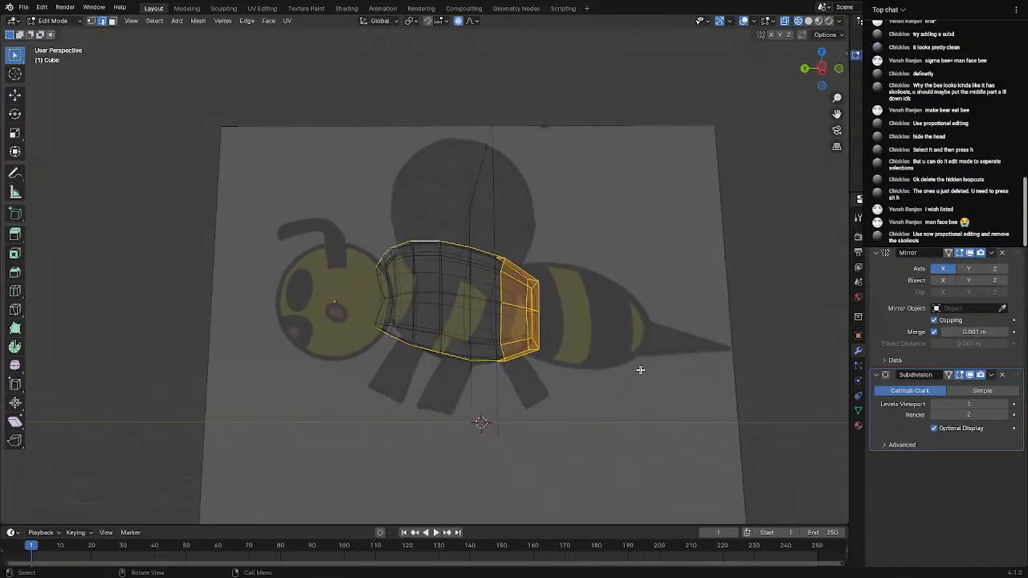
shift+drag(485, 230, 611, 436)
key(ctrl+z)
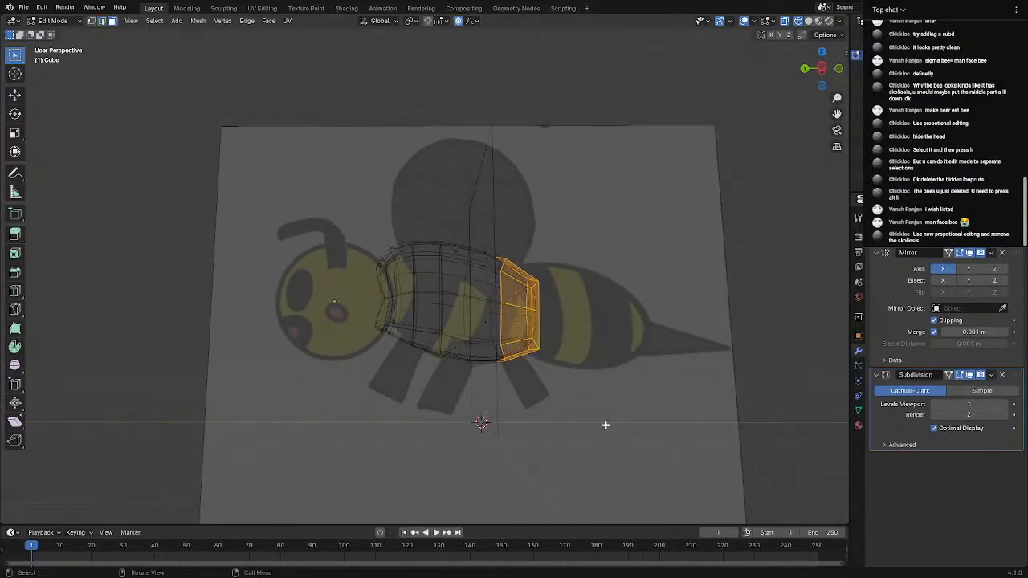
shift+drag(462, 203, 610, 427)
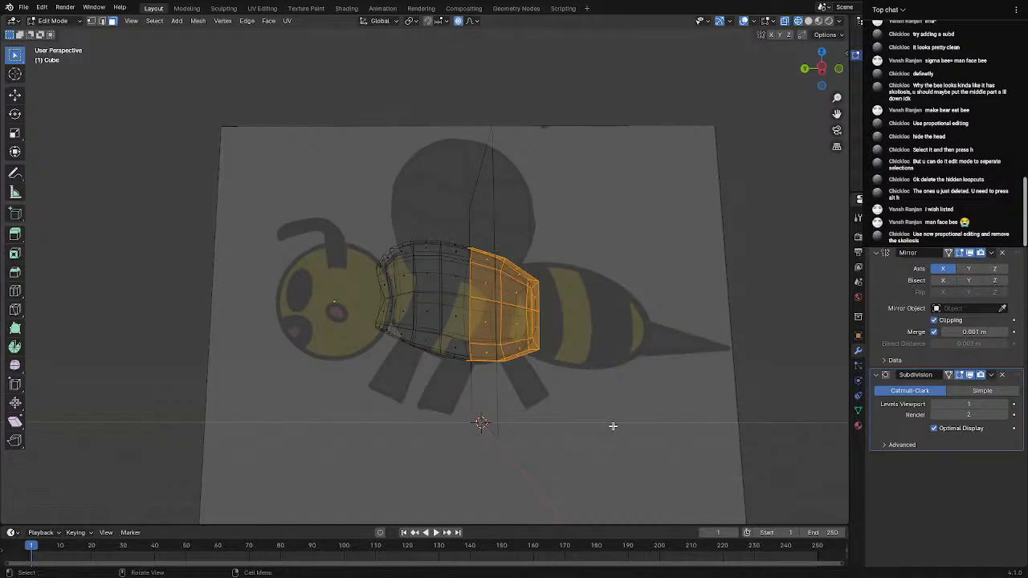
click(820, 73)
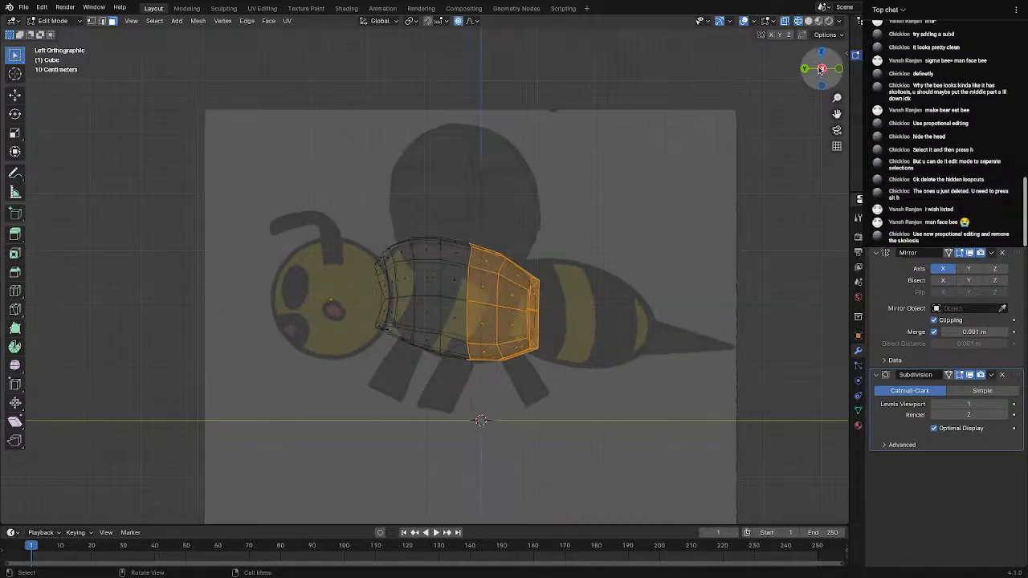
key(g)
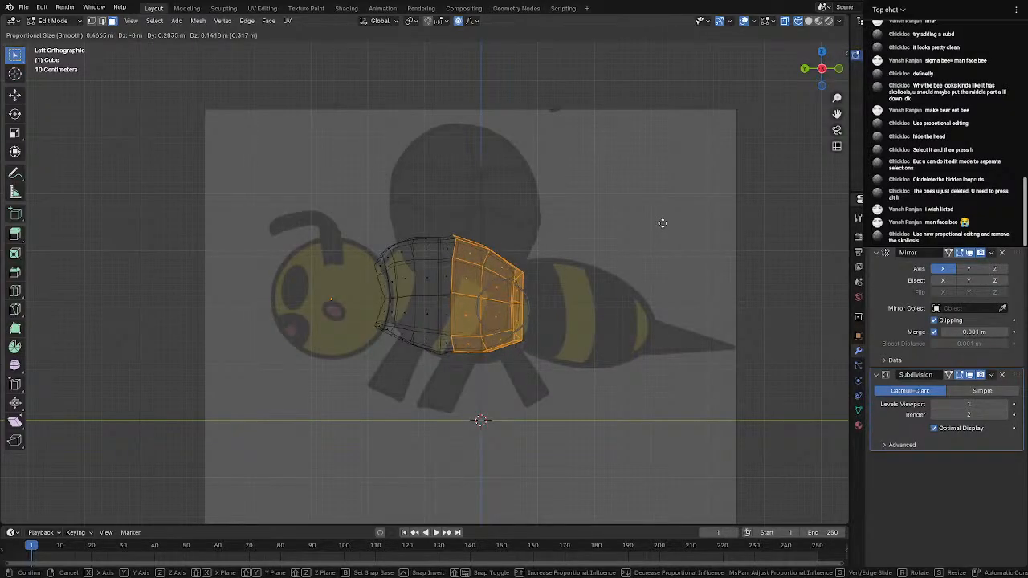
click(662, 225)
Examine the reshaped body in solid shading from several sides, in both Object Mode and Edit Mode
middle_drag(660, 232, 612, 268)
scroll(614, 269, up, 2)
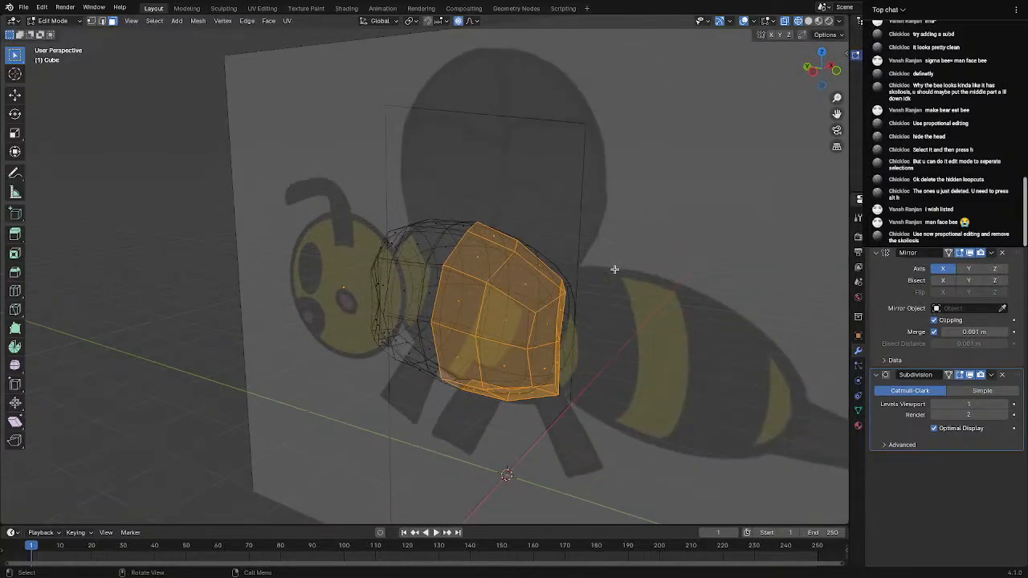
click(807, 20)
mouse_move(569, 189)
middle_down()
mouse_move(594, 196)
mouse_move(537, 218)
mouse_move(516, 193)
mouse_move(665, 167)
mouse_move(594, 225)
mouse_move(644, 220)
mouse_move(593, 229)
middle_up()
key(Tab)
key(Tab)
scroll(589, 229, up, 3)
shift+middle_drag(688, 231, 626, 194)
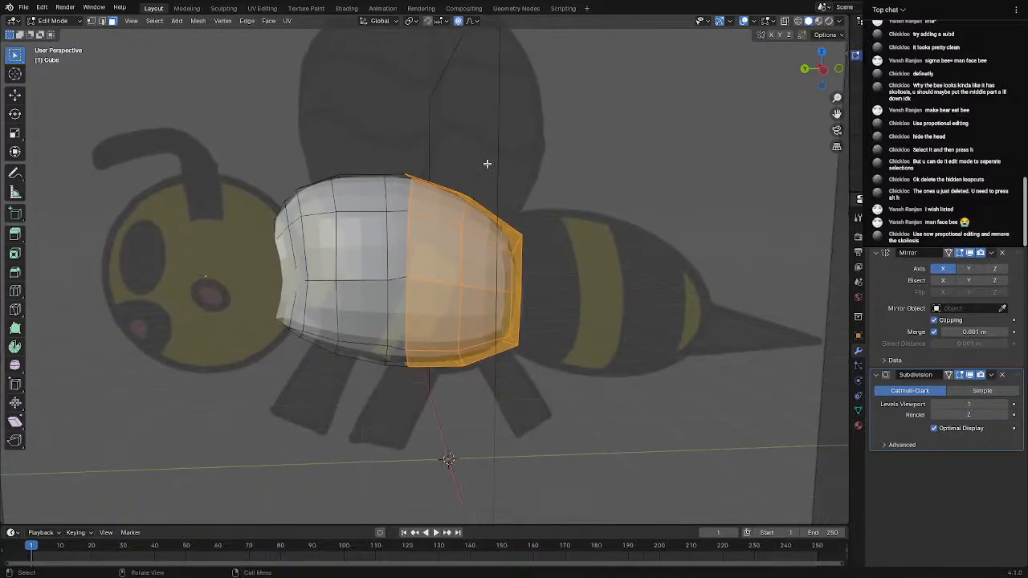
Try to delete the faces at the body's rear end, and undo the deletion
drag(487, 163, 572, 358)
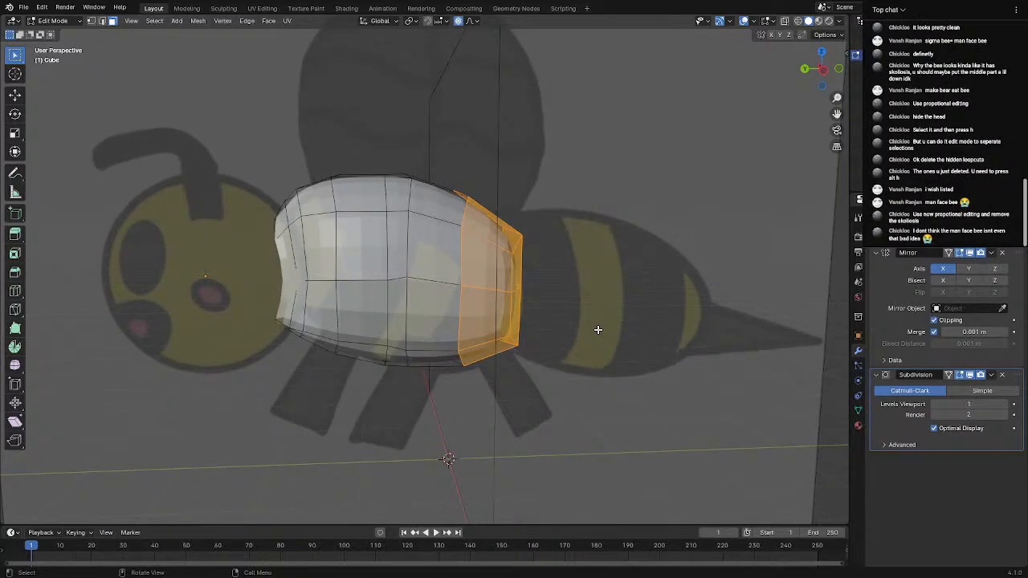
key(x)
click(596, 332)
middle_drag(600, 326, 479, 305)
drag(480, 304, 511, 363)
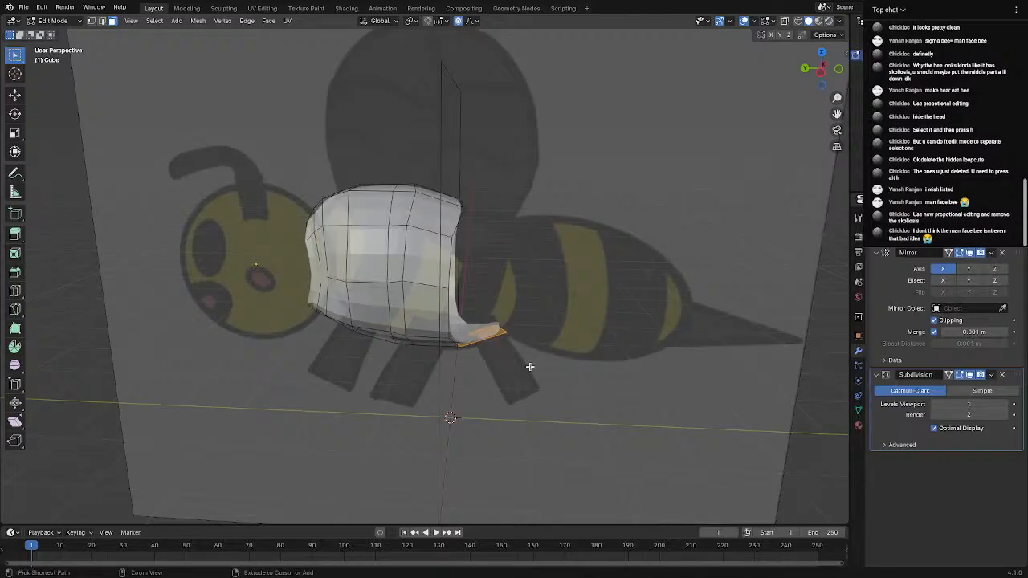
key(ctrl+z)
key(ctrl+z)
key(ctrl+z)
Try dissolving the vertical band of faces just behind the middle of the body, selecting it through the mesh
middle_drag(625, 362, 500, 314)
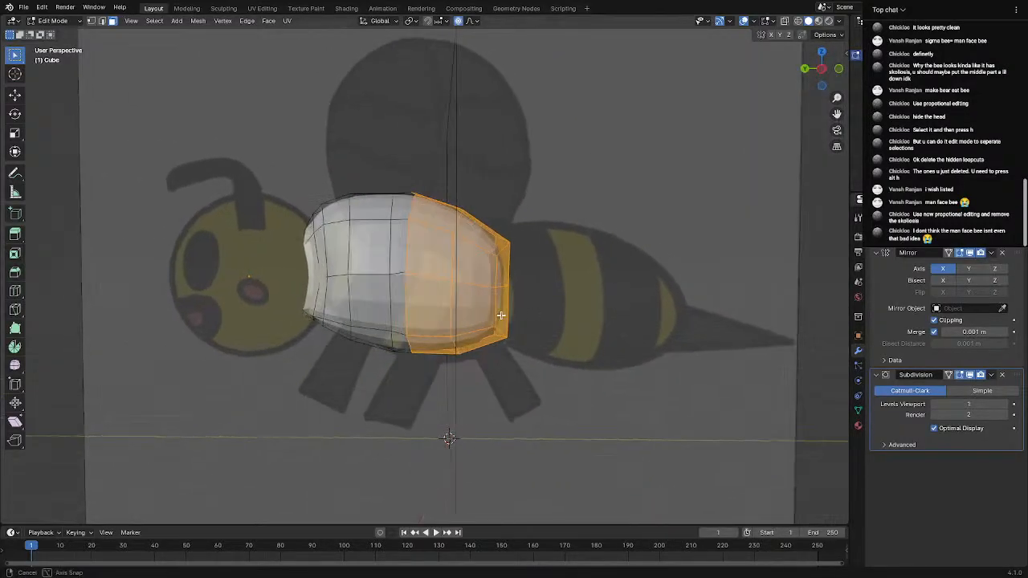
key(alt+z)
key(alt+a)
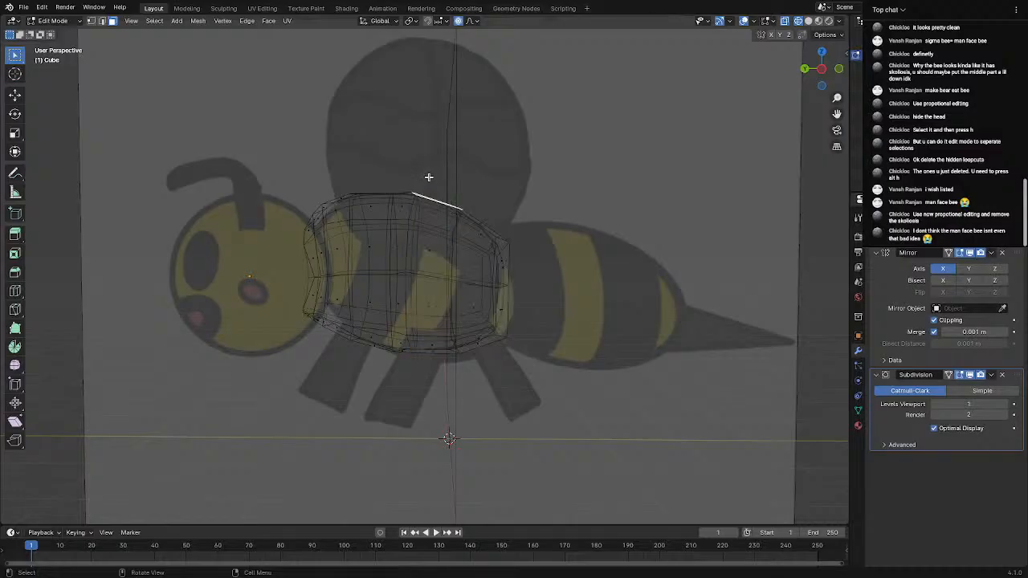
drag(423, 184, 447, 369)
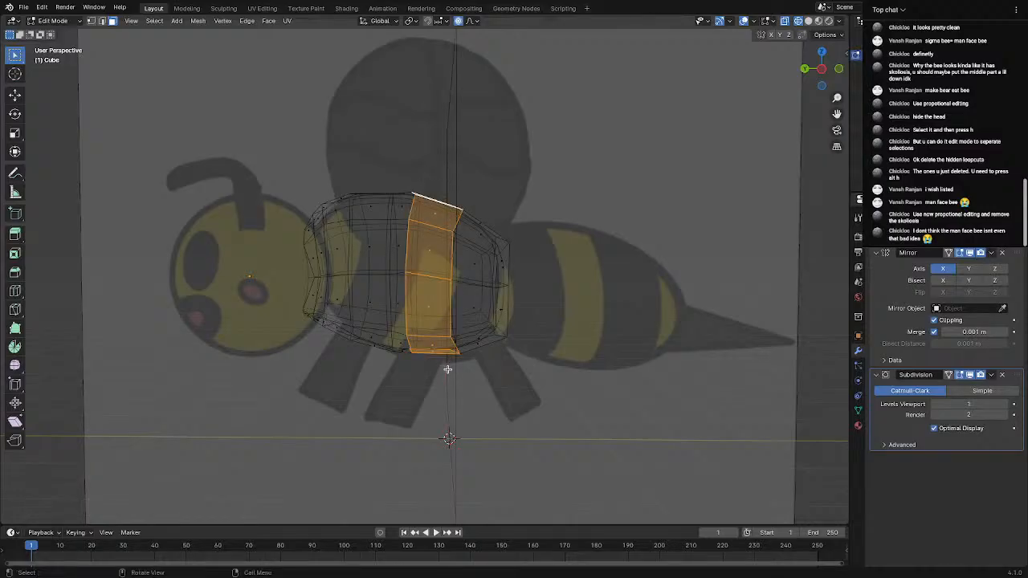
key(x)
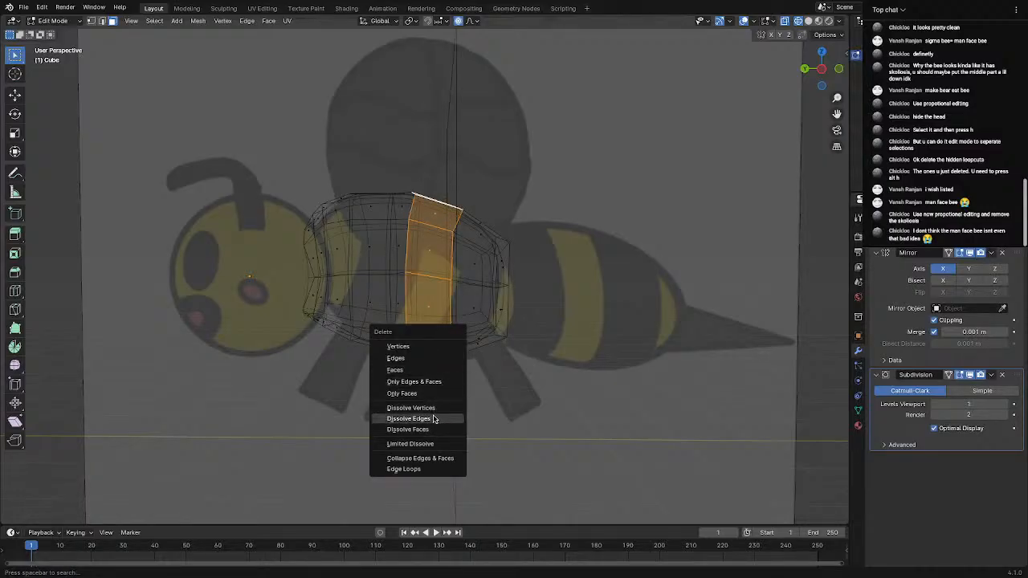
click(436, 429)
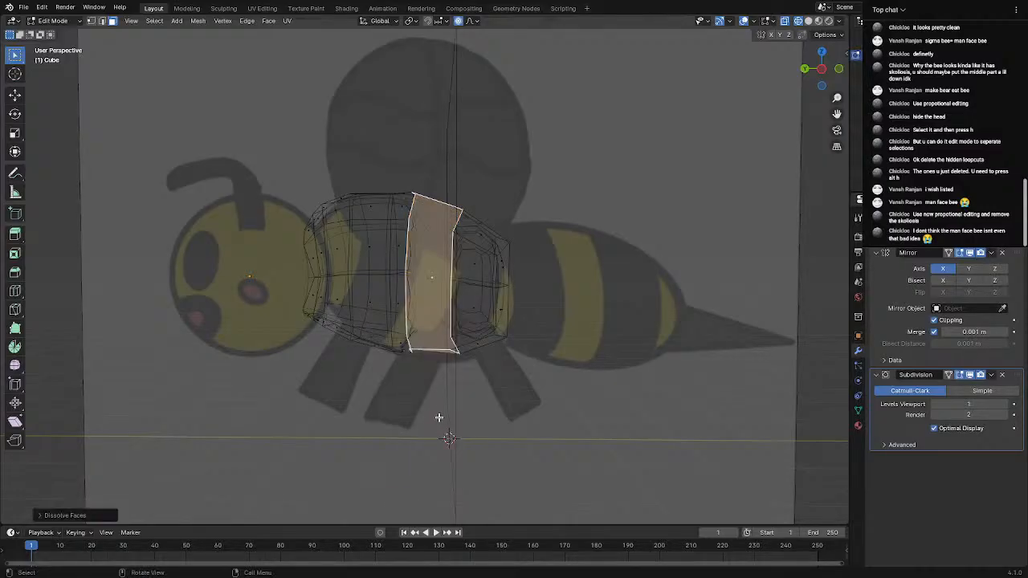
Examine the whole bee in Object Mode with solid shading from the side and the front
middle_drag(438, 417, 519, 374)
key(Tab)
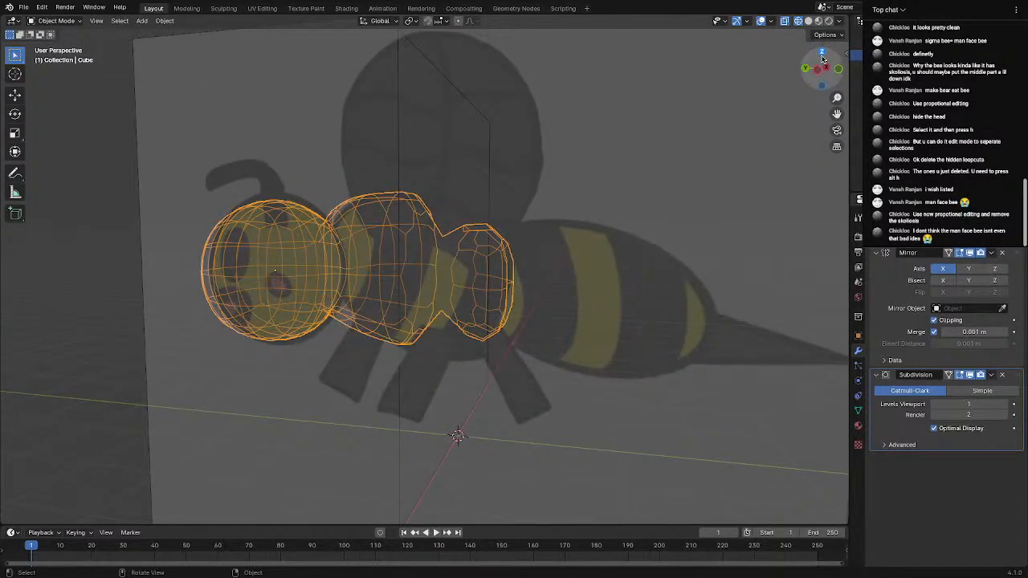
click(808, 21)
mouse_move(574, 212)
middle_down()
mouse_move(466, 303)
mouse_move(508, 255)
mouse_move(575, 213)
middle_up()
scroll(576, 213, up, 1)
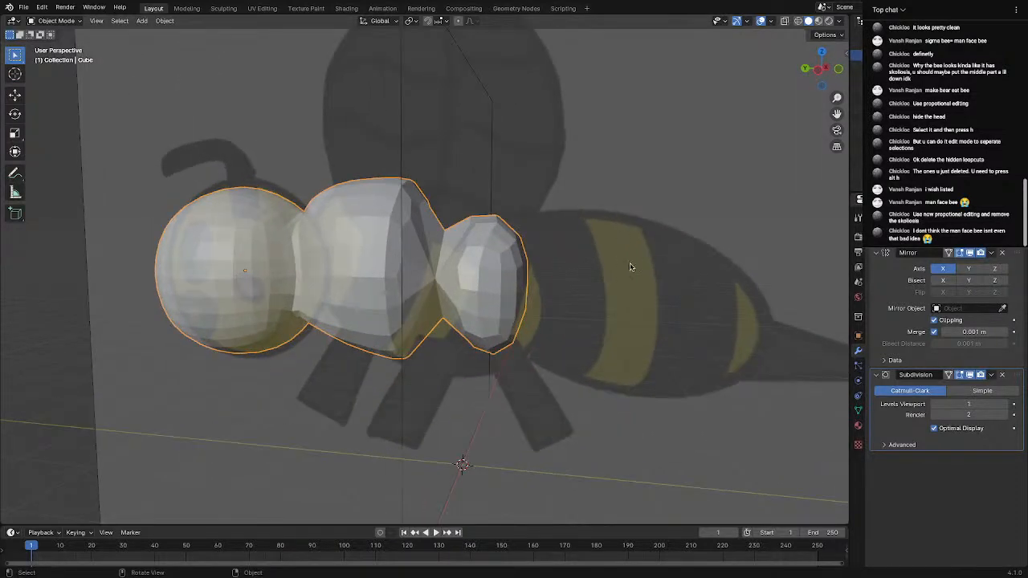
mouse_move(630, 267)
middle_down()
mouse_move(633, 281)
mouse_move(601, 271)
mouse_move(611, 267)
middle_up()
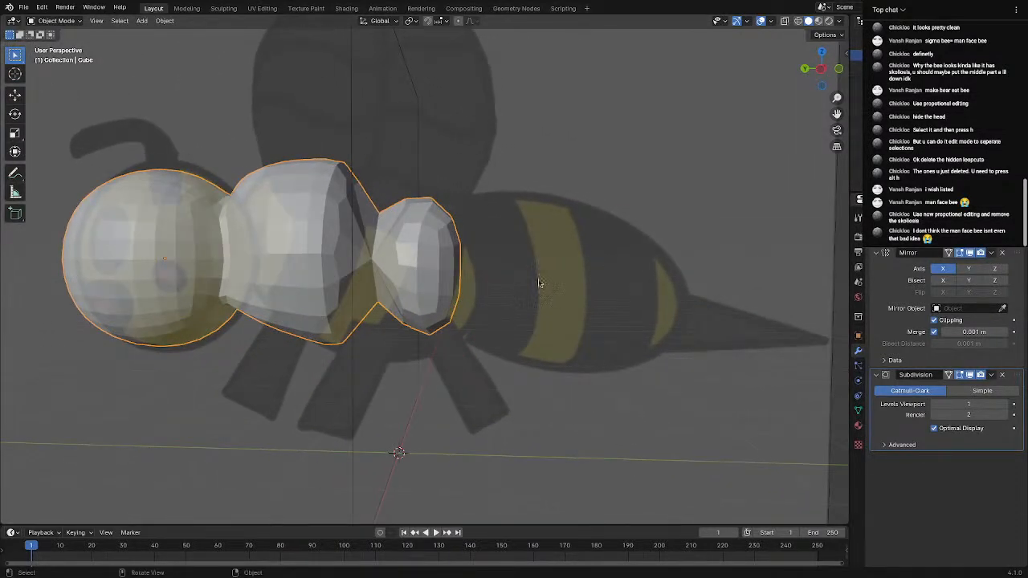
middle_drag(538, 285, 292, 367)
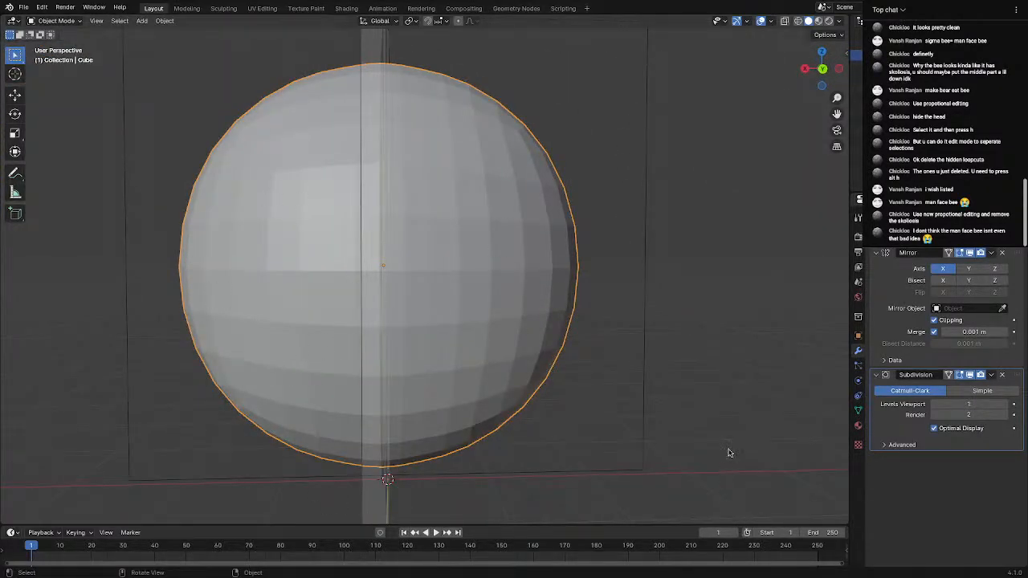
middle_drag(728, 453, 595, 468)
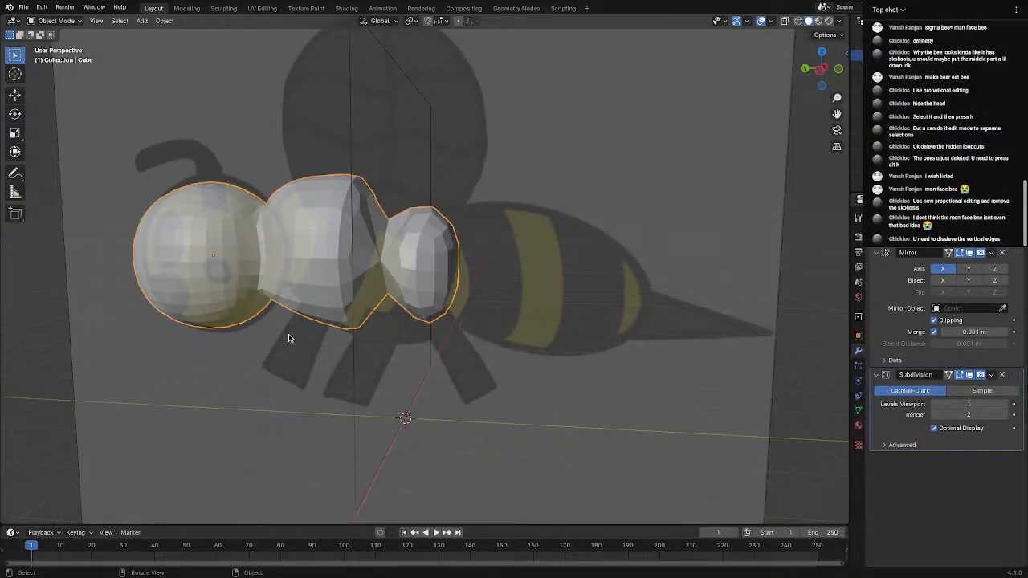
Select the vertical edge loop in the rear half of the body in Edit Mode and dissolve its edges
key(Tab)
middle_drag(411, 327, 381, 263)
click(396, 250)
key(2)
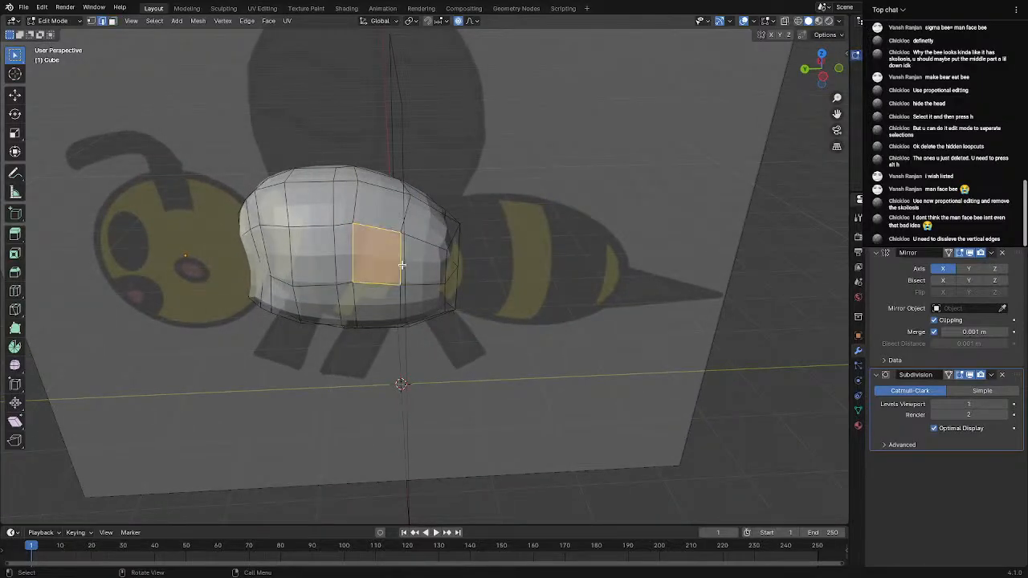
alt+click(401, 257)
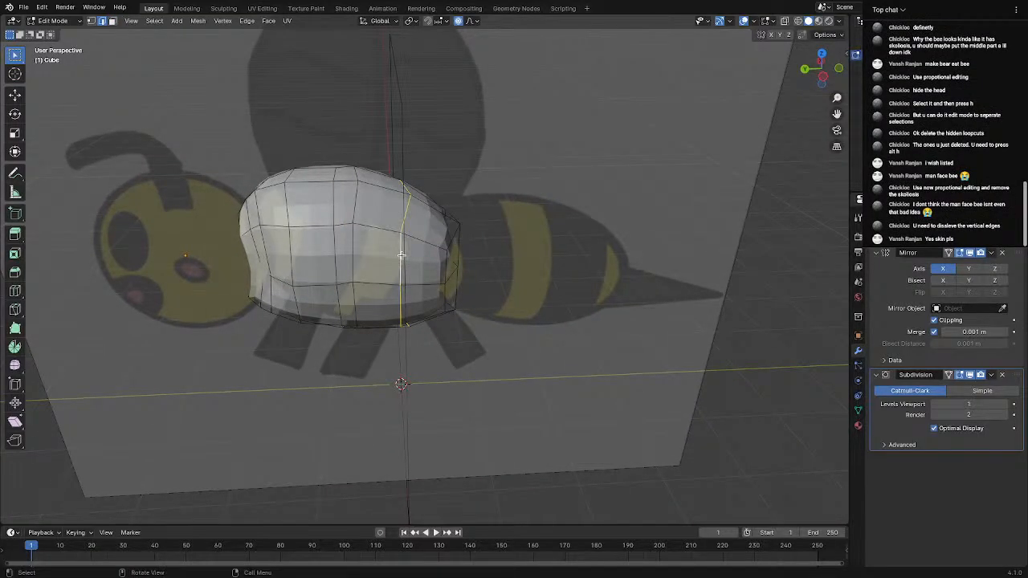
key(x)
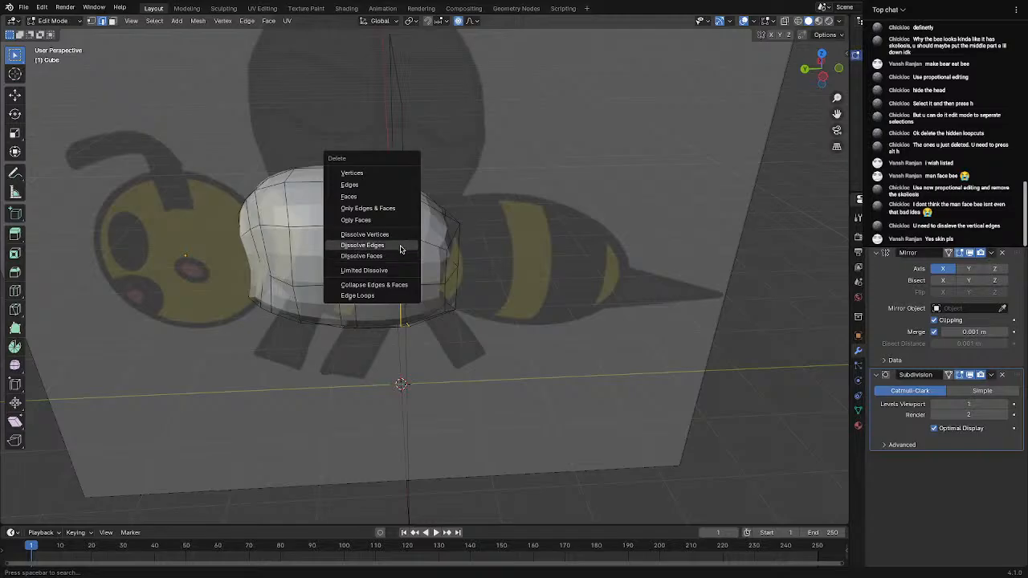
click(401, 256)
Check the body's rear half from behind in Object Mode and from the side in Edit Mode
key(Tab)
middle_drag(462, 380, 413, 375)
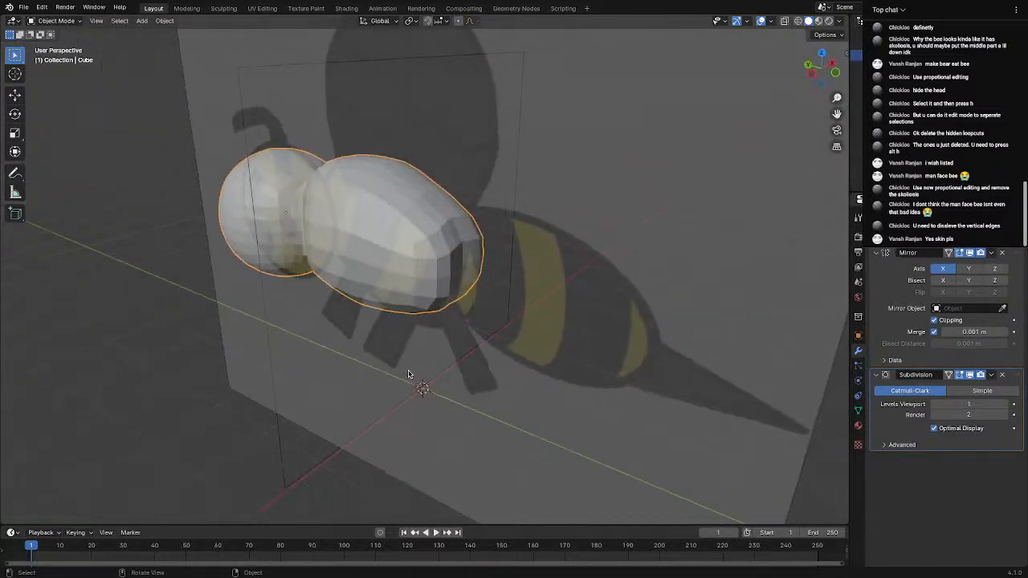
key(Tab)
scroll(468, 369, up, 4)
scroll(489, 363, up, 2)
middle_drag(487, 361, 515, 338)
scroll(514, 339, down, 4)
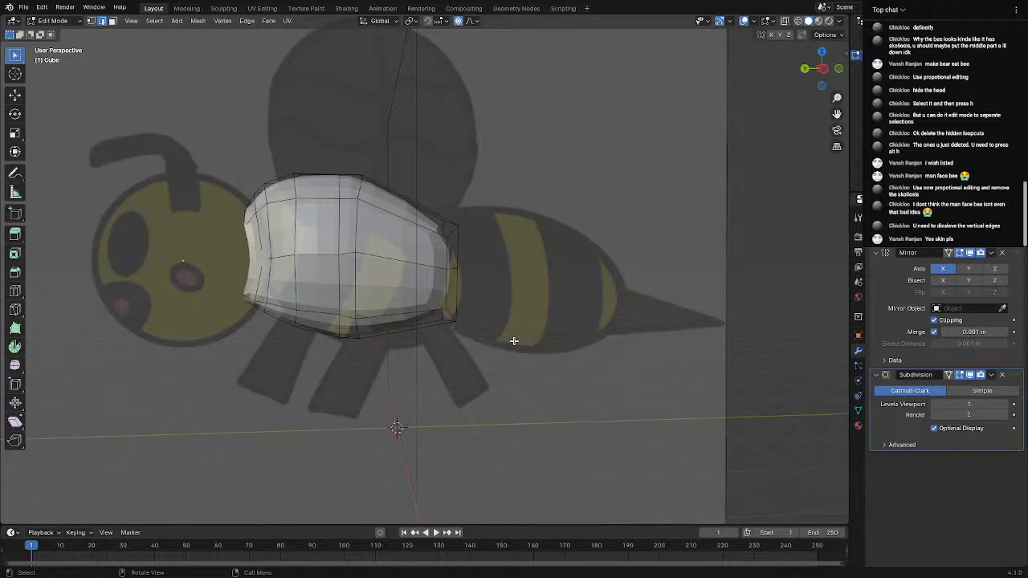
Dissolve the vertical edge loop just behind the middle of the bee's thorax
alt+click(355, 226)
key(x)
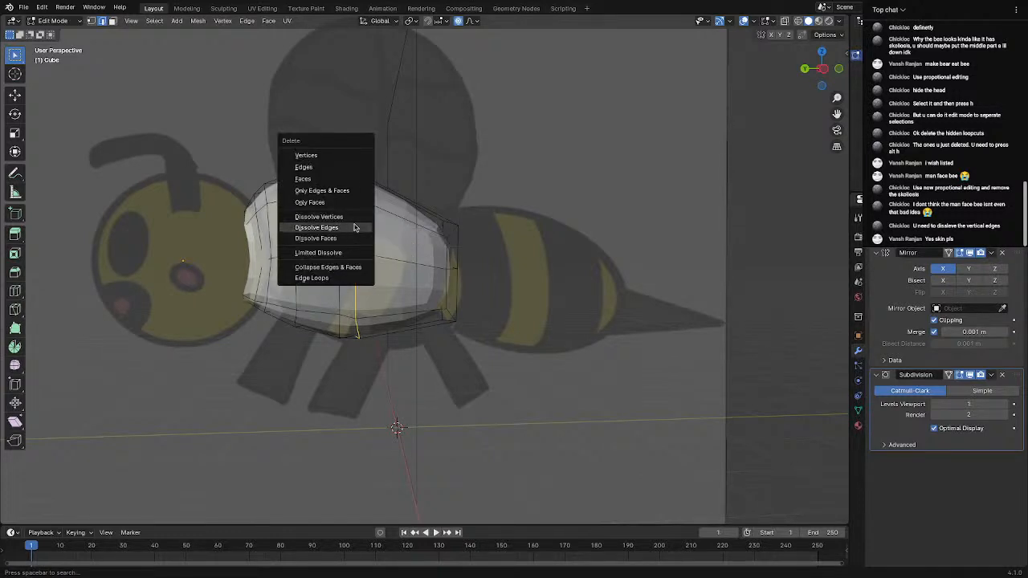
click(355, 228)
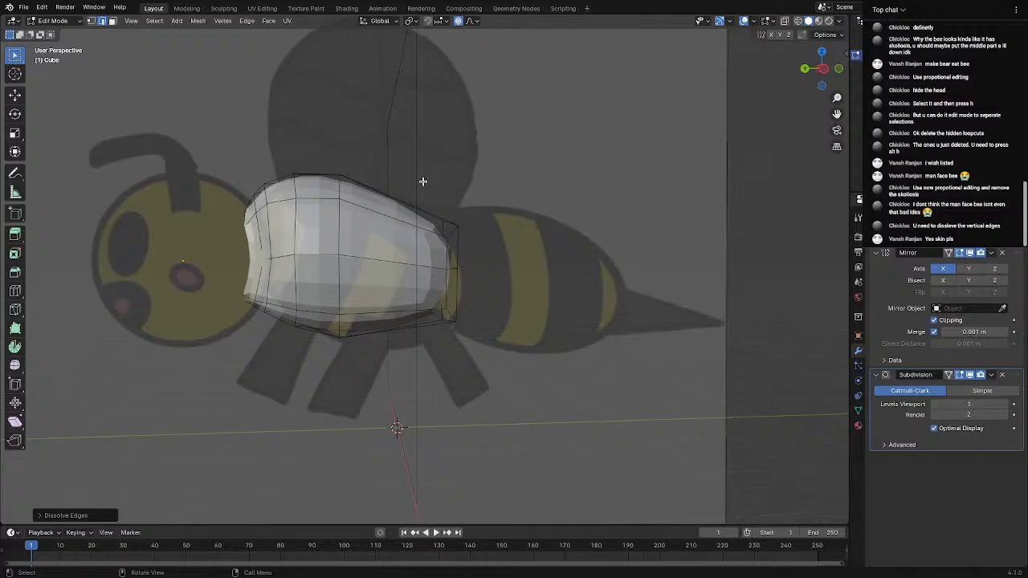
Select the thorax's rear end cap through the mesh and move it about 0.53 m towards the head with proportional editing in side view
key(alt+z)
drag(422, 182, 536, 414)
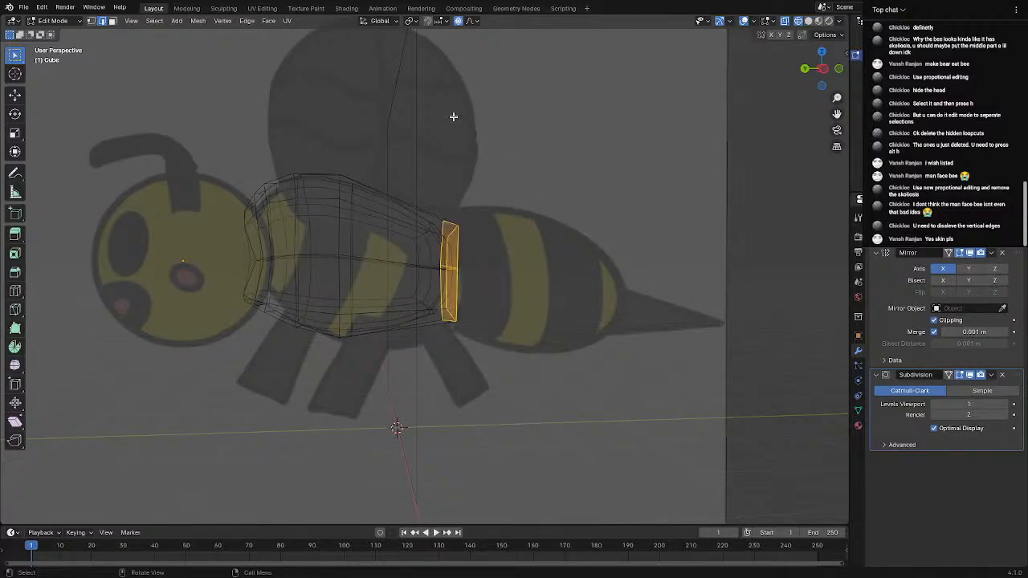
mouse_move(453, 117)
middle_down()
mouse_move(409, 156)
mouse_move(356, 131)
mouse_move(462, 109)
mouse_move(441, 117)
middle_up()
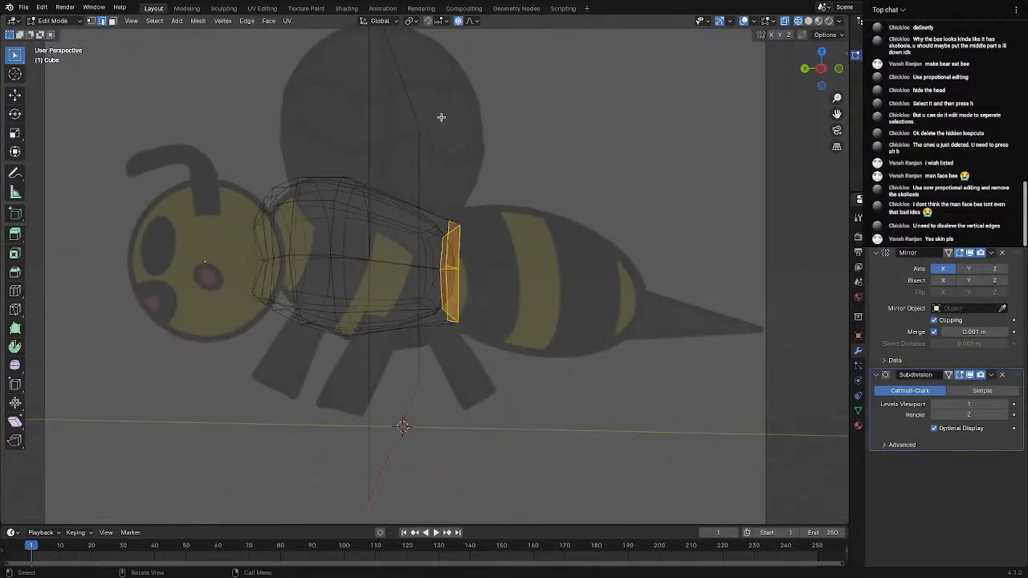
click(822, 74)
key(g)
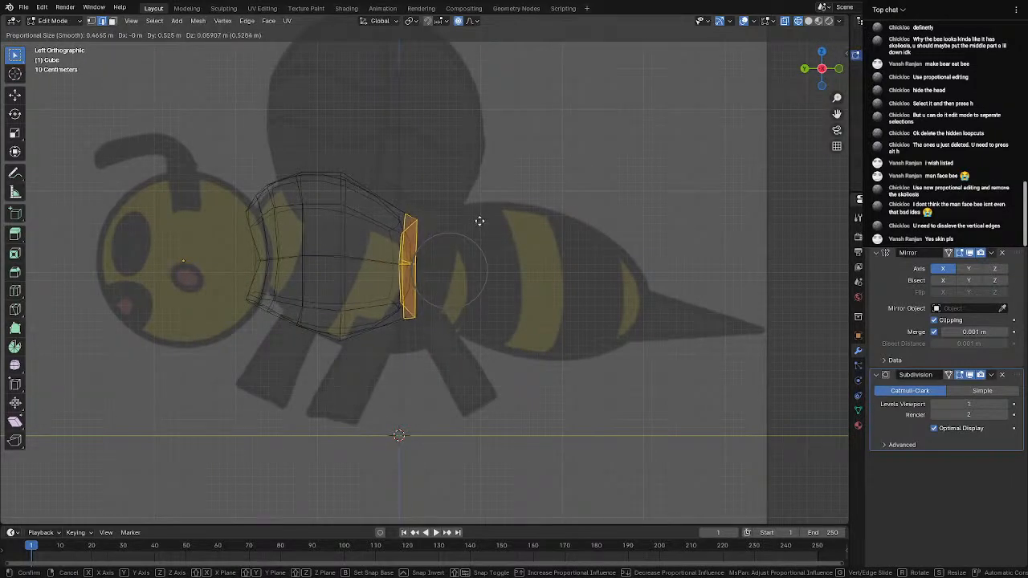
click(479, 223)
Return to Object Mode with solid shading and inspect the thorax's rear end
key(Tab)
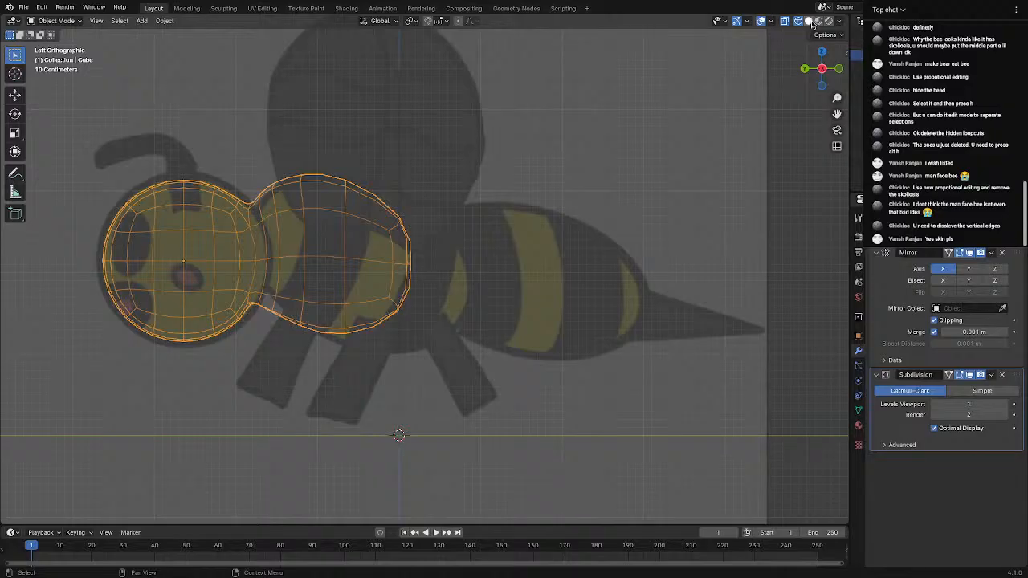
click(808, 21)
mouse_move(346, 265)
middle_down()
mouse_move(323, 246)
mouse_move(310, 282)
mouse_move(396, 276)
mouse_move(394, 242)
middle_up()
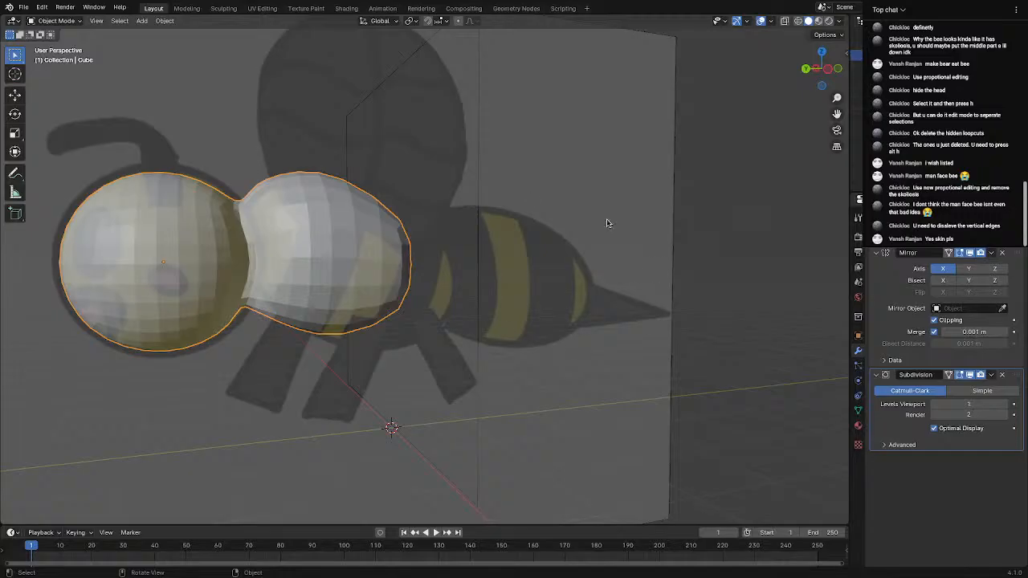
scroll(462, 338, up, 2)
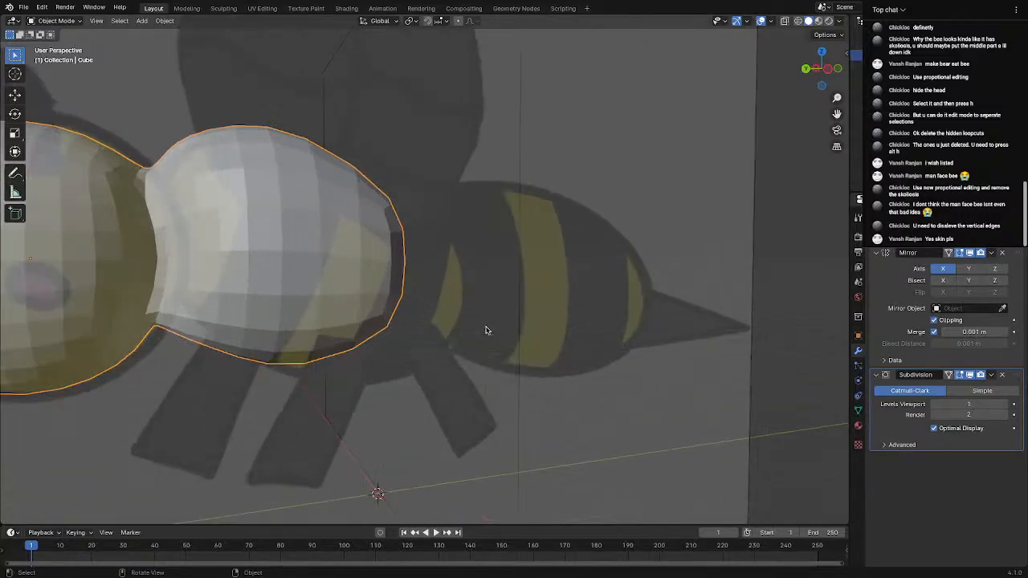
middle_drag(482, 329, 408, 289)
Select the vertices of the thorax's rear cap, scale them along the Y axis with proportional editing, and check the shape
key(Tab)
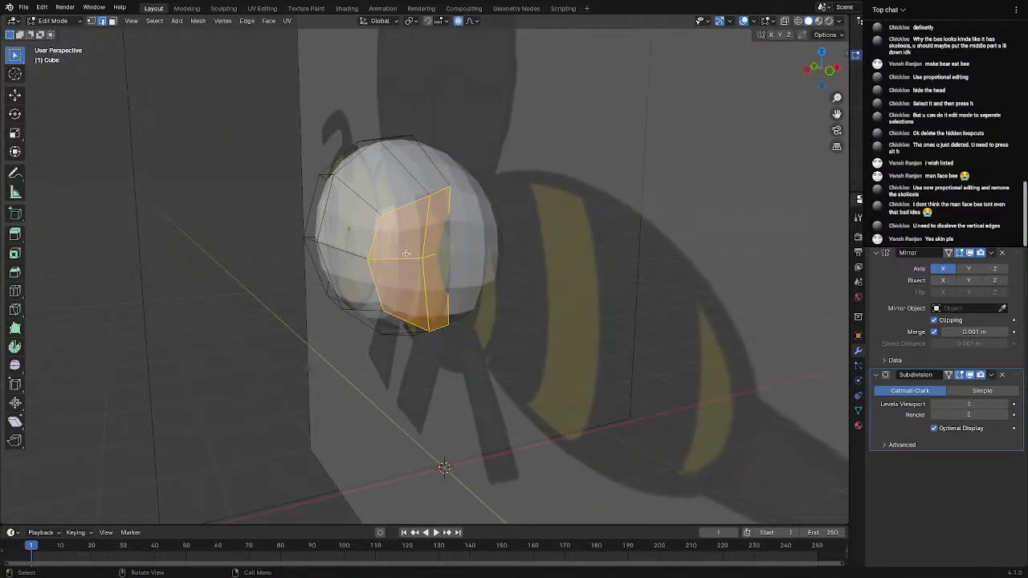
click(97, 21)
key(alt+a)
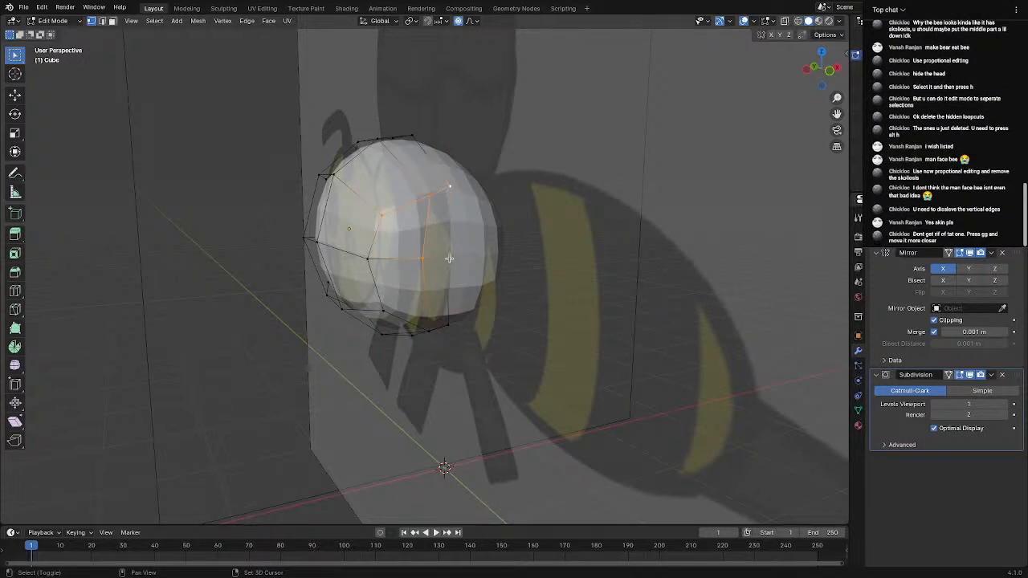
shift+click(371, 262)
key(s)
key(y)
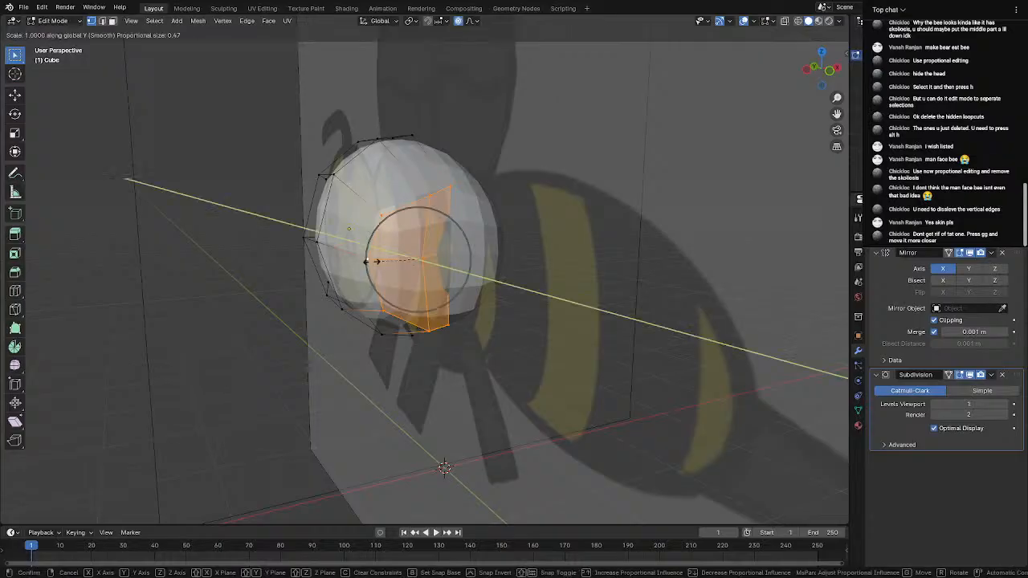
click(371, 261)
key(Tab)
middle_drag(337, 320, 481, 321)
key(Tab)
Add a loop cut between the thorax's rear cap and its neighbouring edge loop, and scale it up to round the rear
scroll(456, 323, down, 2)
scroll(456, 324, down, 2)
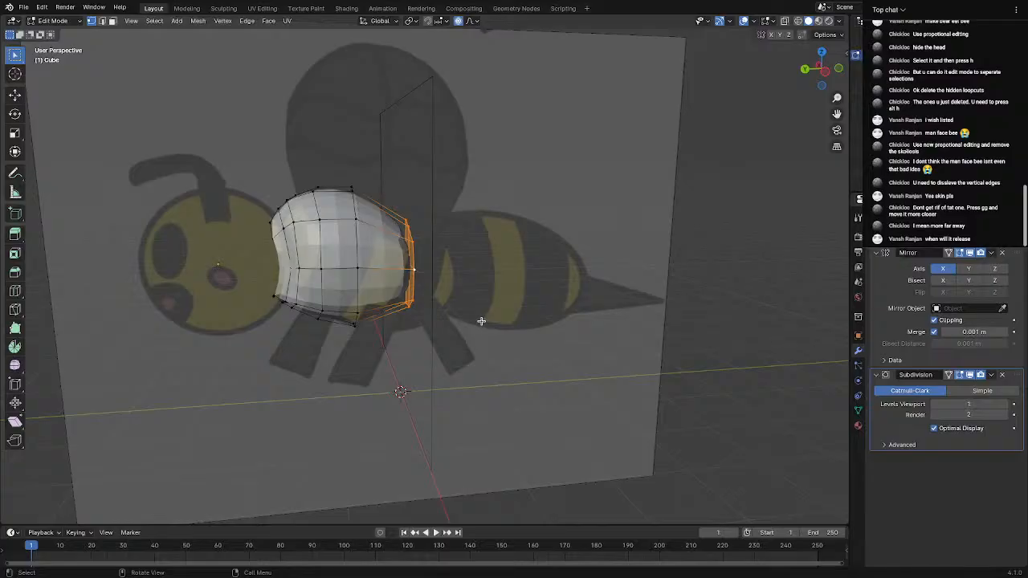
scroll(480, 320, up, 2)
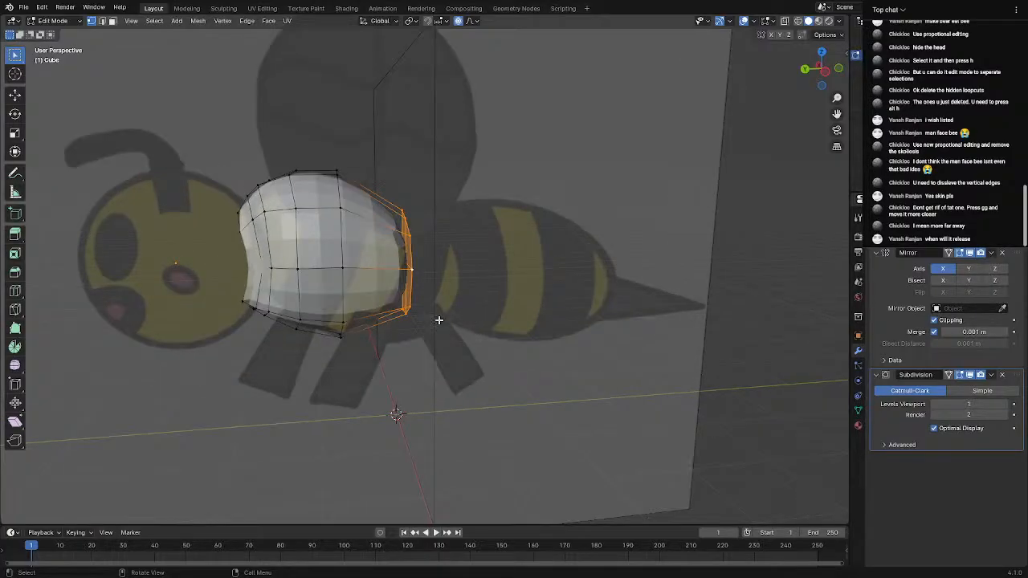
scroll(438, 320, up, 5)
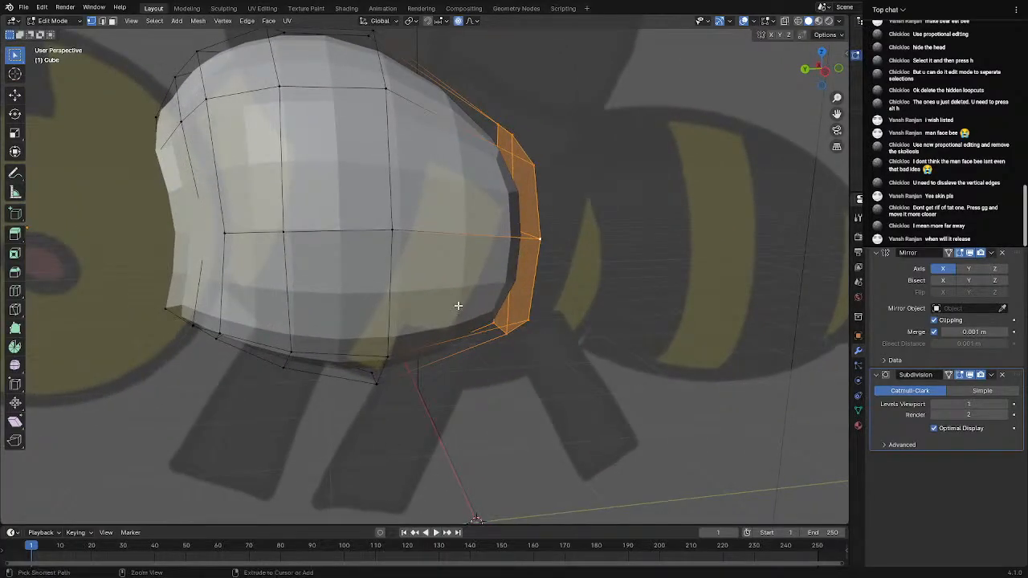
click(439, 112)
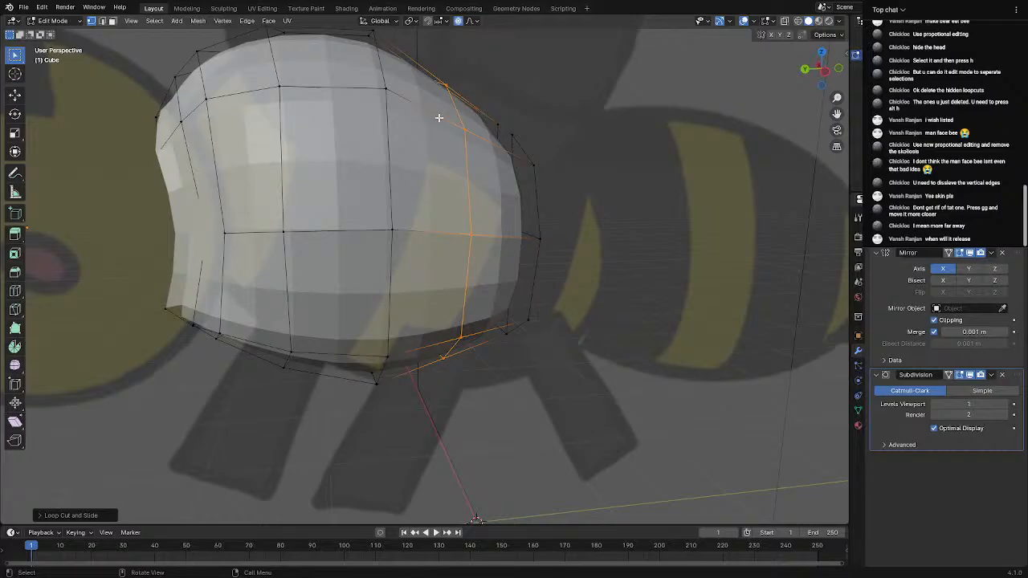
key(s)
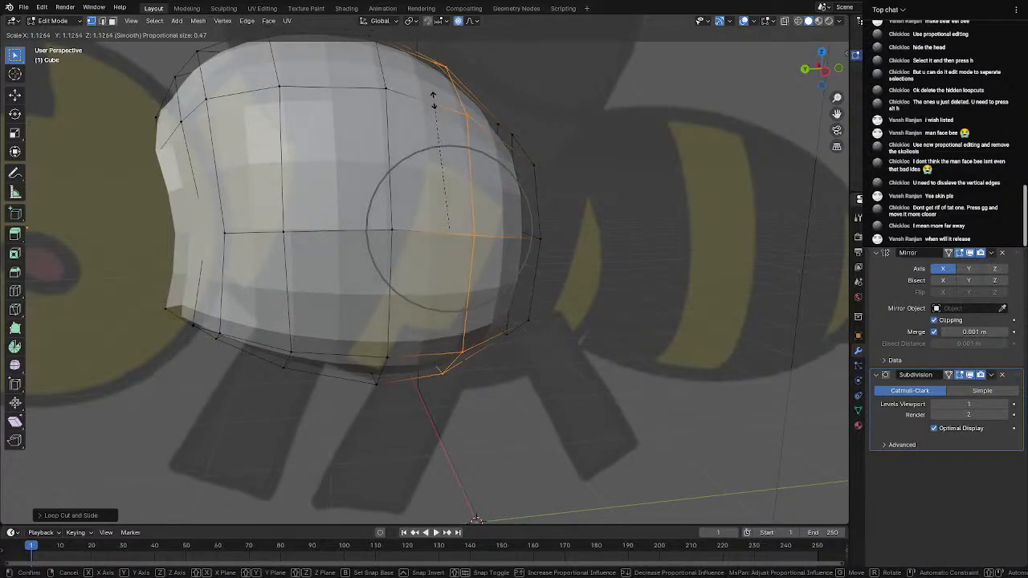
click(437, 90)
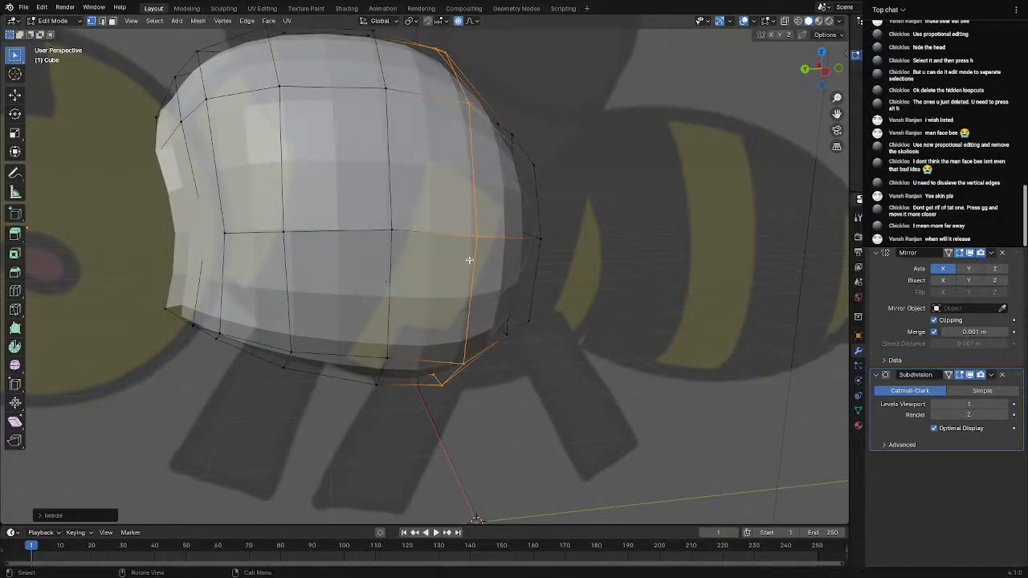
Add a vertical loop cut through the middle of the thorax and scale it up slightly to round the body
mouse_move(403, 259)
middle_down()
mouse_move(381, 252)
mouse_move(403, 249)
middle_up()
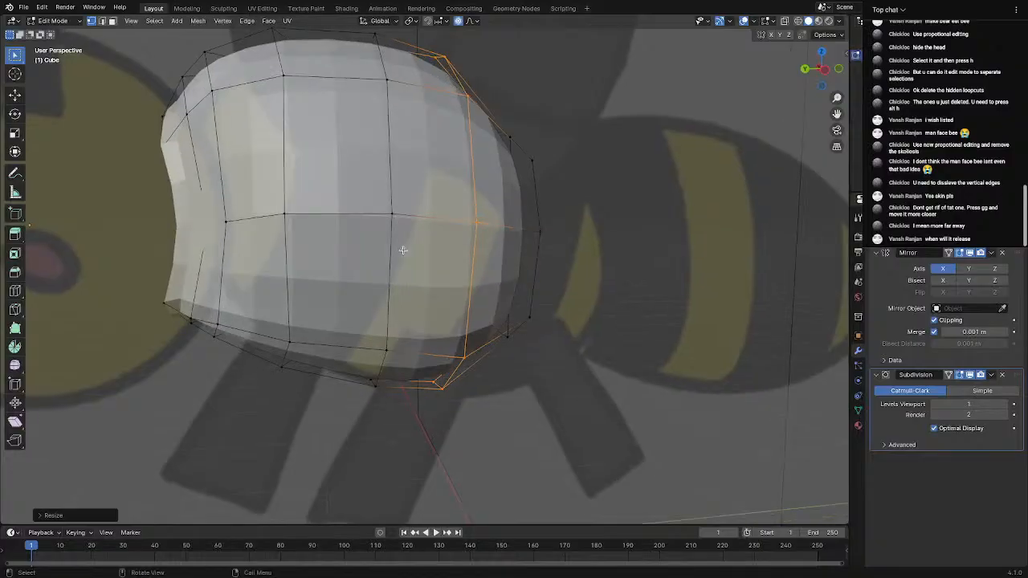
scroll(372, 235, down, 3)
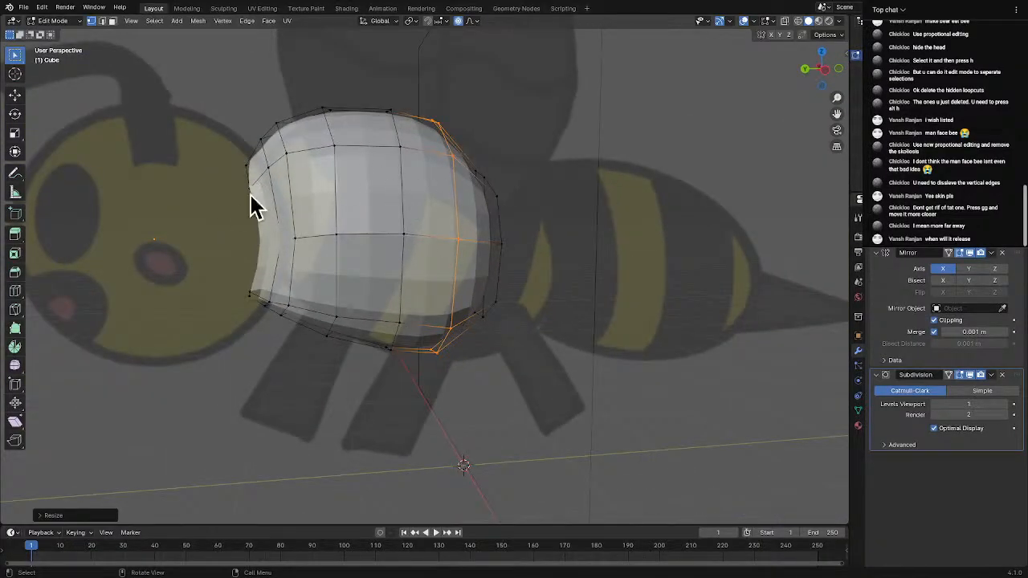
click(371, 137)
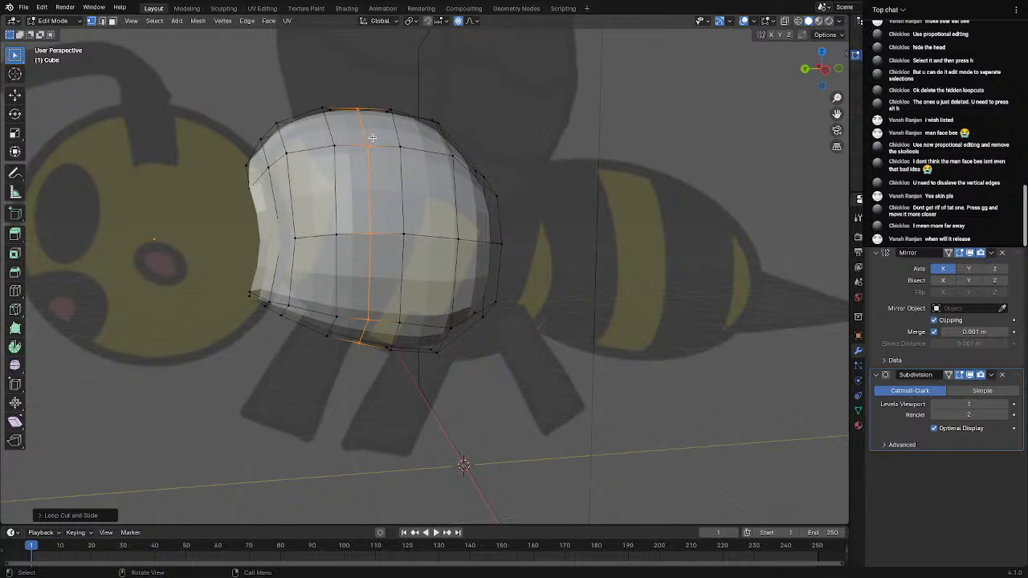
key(s)
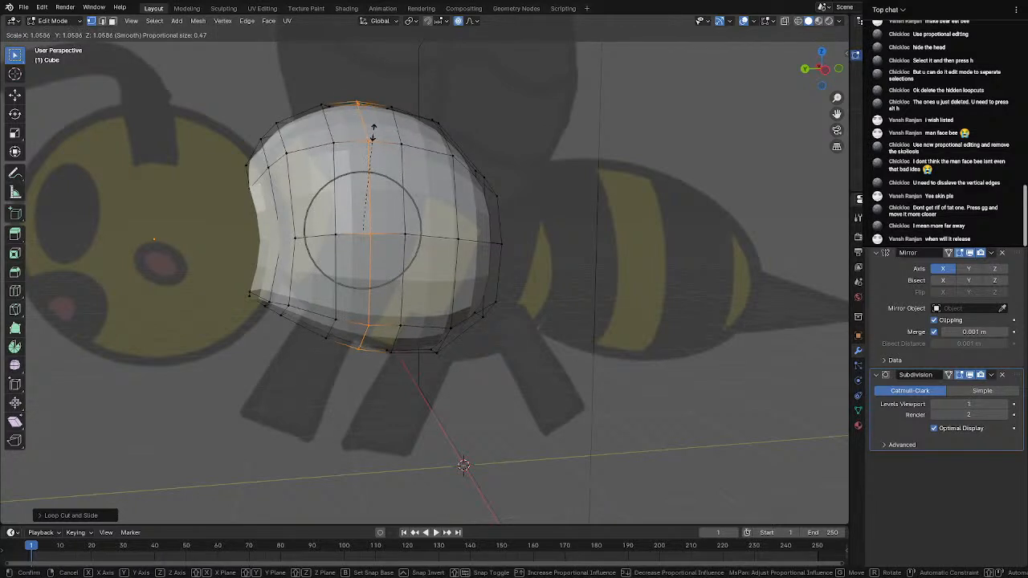
click(373, 131)
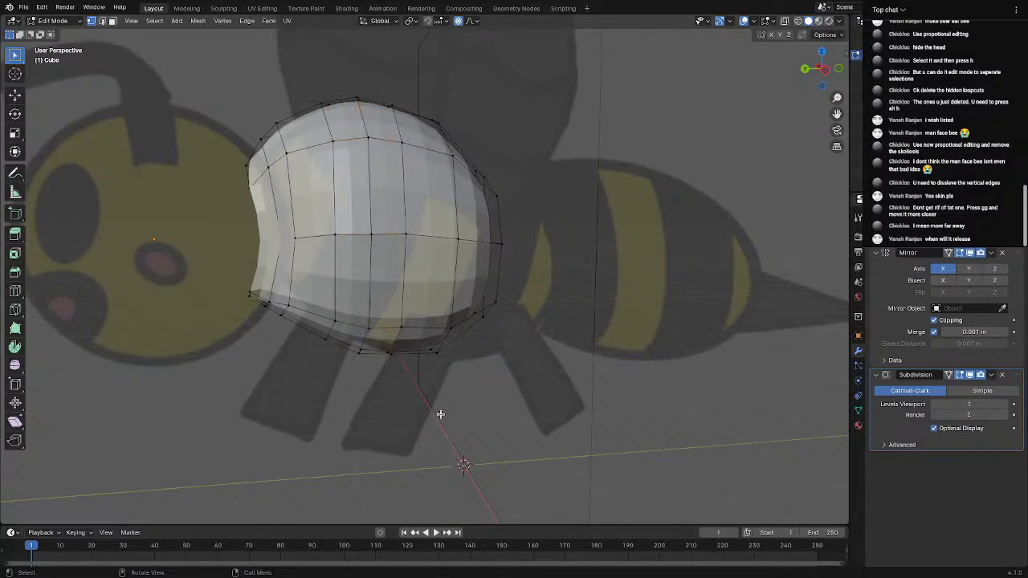
Examine the joined head and thorax from several angles for roundness and fit to the reference image
key(Tab)
middle_drag(436, 413, 385, 373)
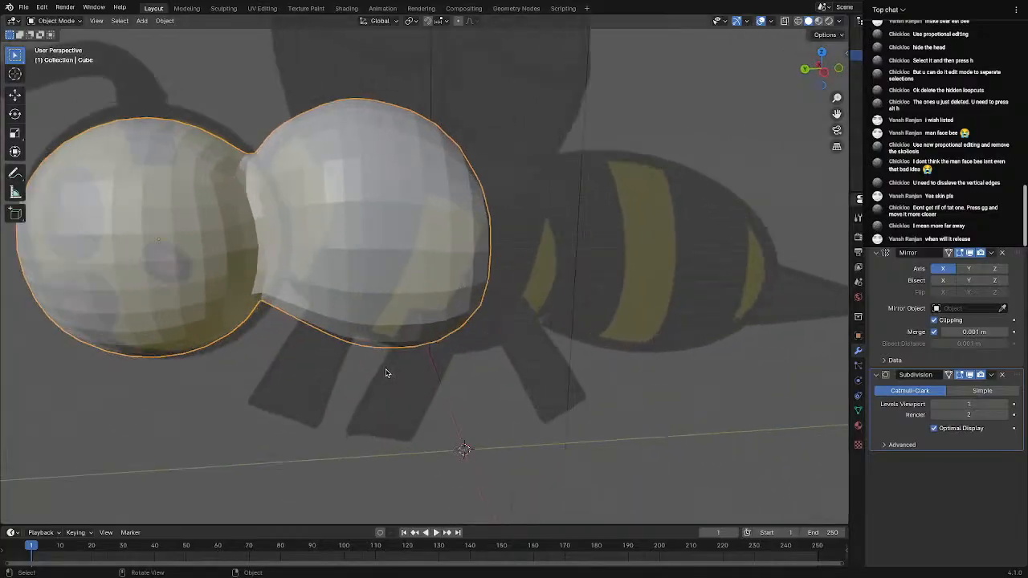
middle_drag(478, 372, 511, 362)
key(Tab)
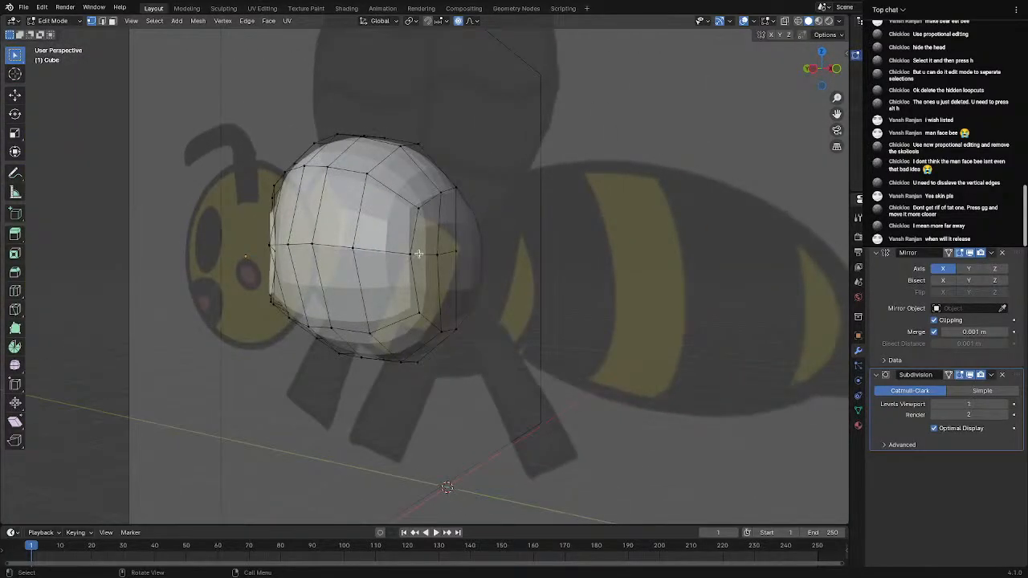
scroll(433, 257, up, 3)
key(Tab)
scroll(537, 268, down, 5)
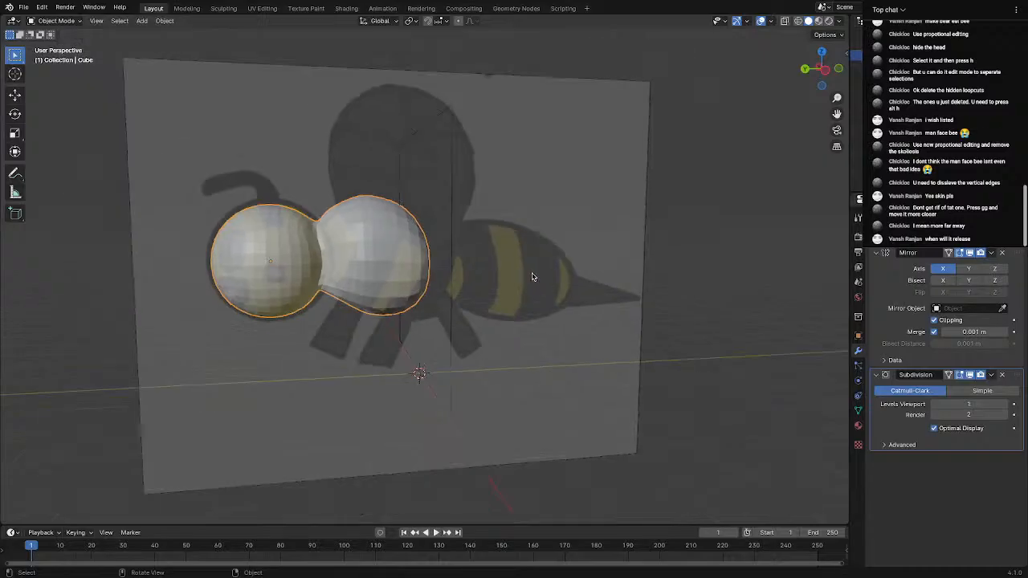
scroll(531, 276, down, 3)
middle_drag(543, 257, 537, 329)
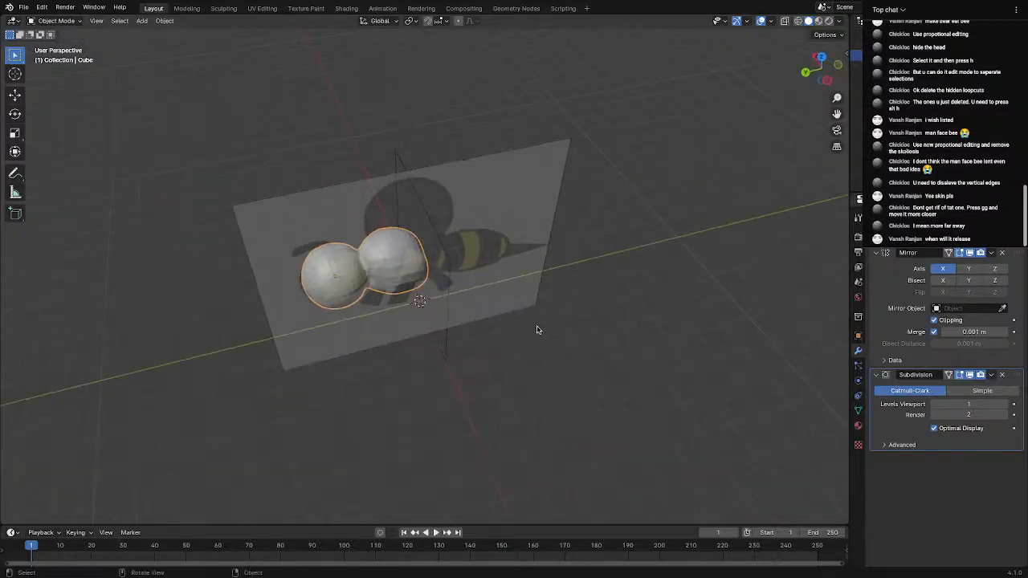
scroll(310, 221, up, 4)
Select the open edge loop at the thorax's neck and scale it down slightly with proportional editing
key(Tab)
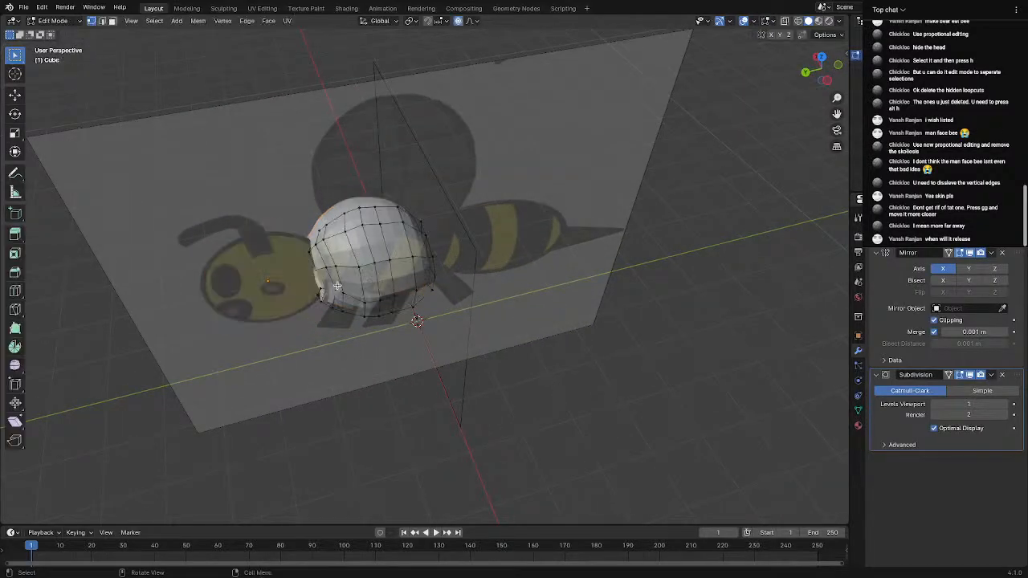
middle_drag(356, 277, 515, 136)
scroll(492, 229, up, 3)
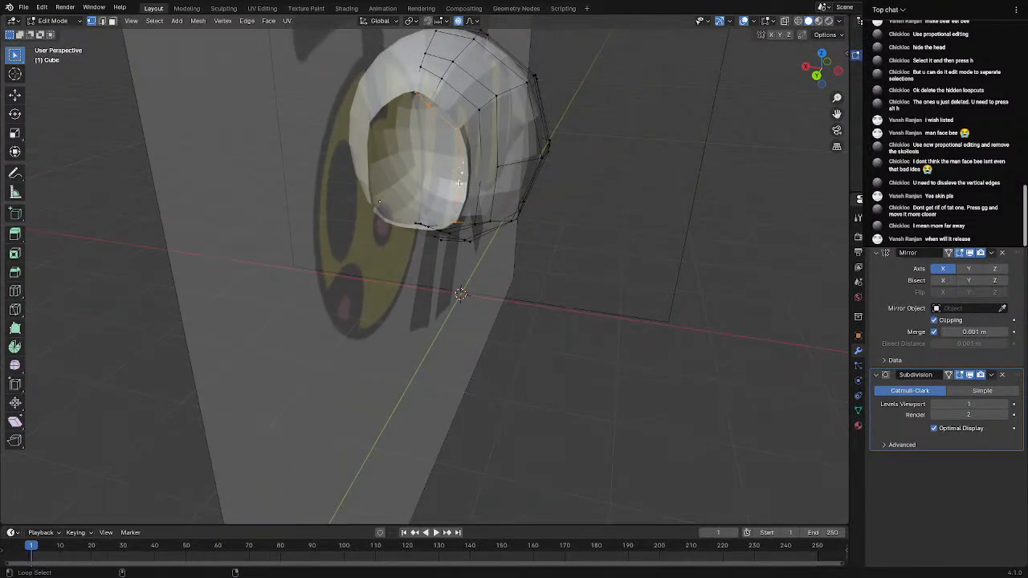
middle_drag(437, 226, 484, 190)
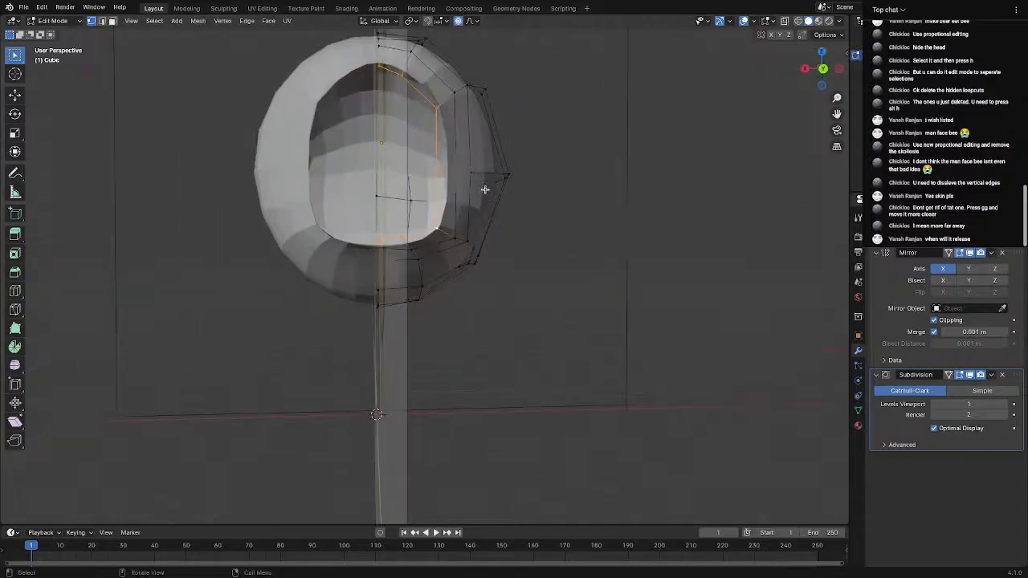
scroll(449, 208, up, 4)
middle_drag(420, 212, 522, 228)
key(s)
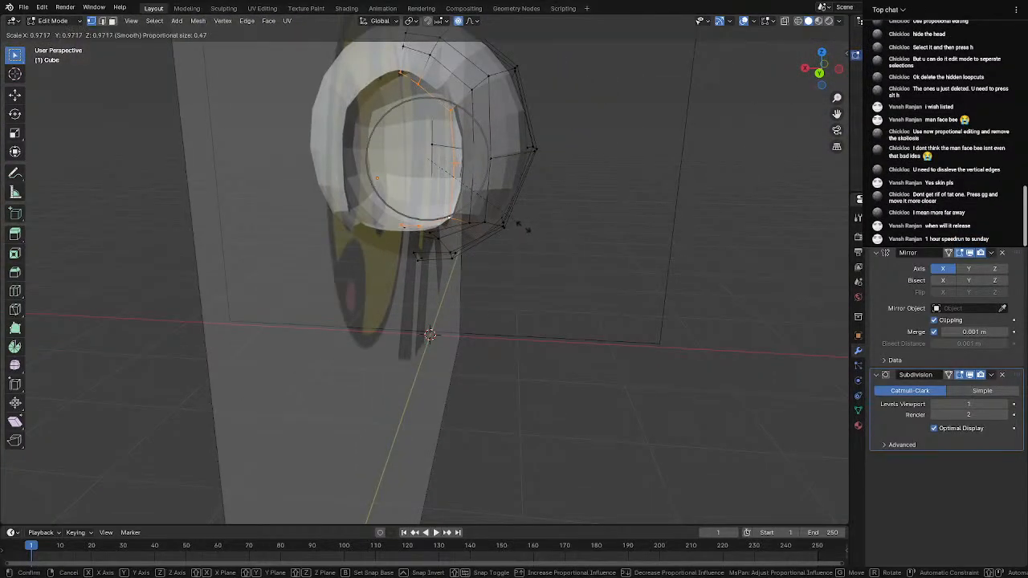
click(506, 216)
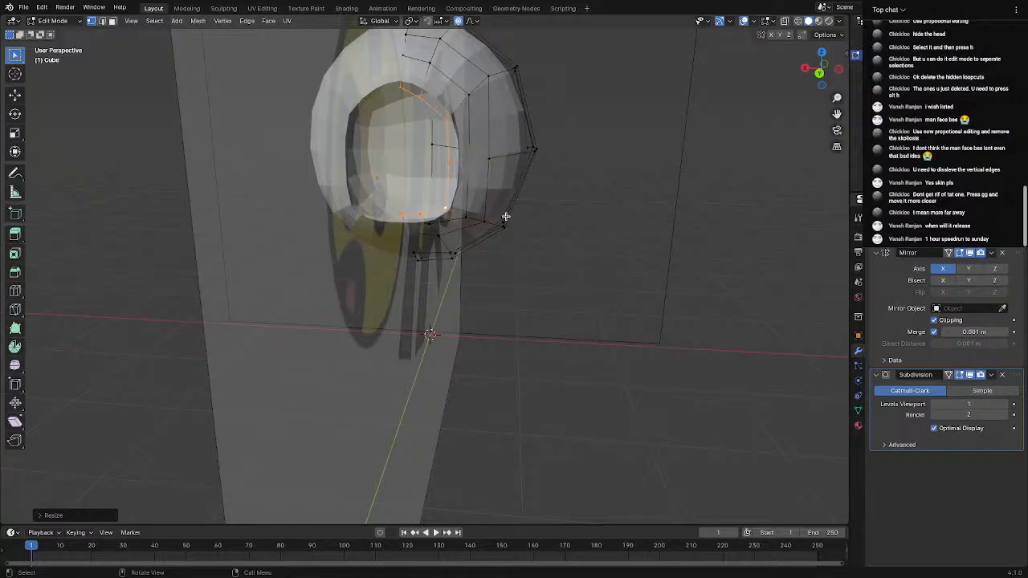
Scale the neck edge loop down again to about 0.8 and inspect the narrowed joint between head and thorax
key(Tab)
middle_drag(533, 132, 504, 170)
scroll(459, 162, down, 5)
key(Tab)
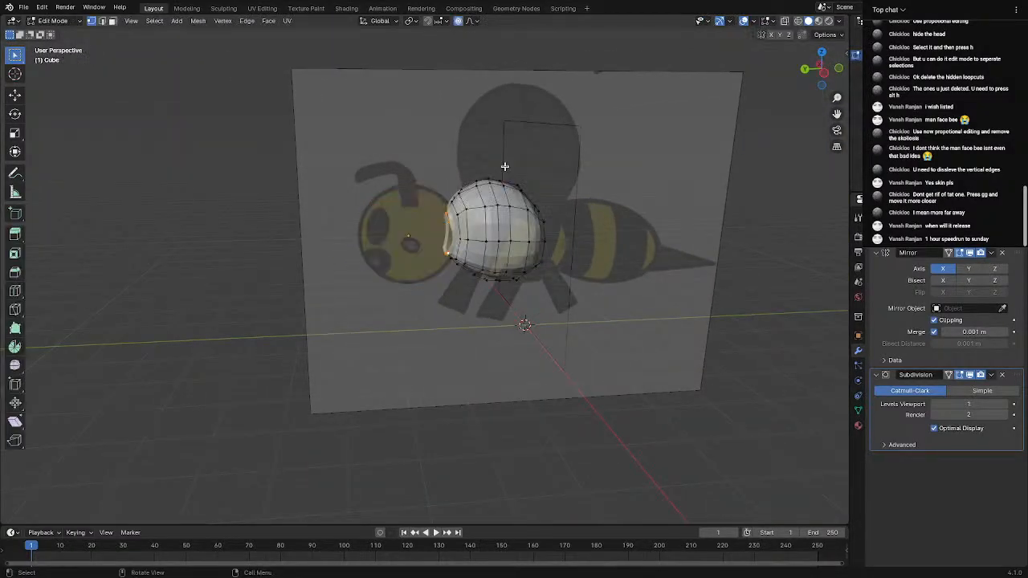
key(s)
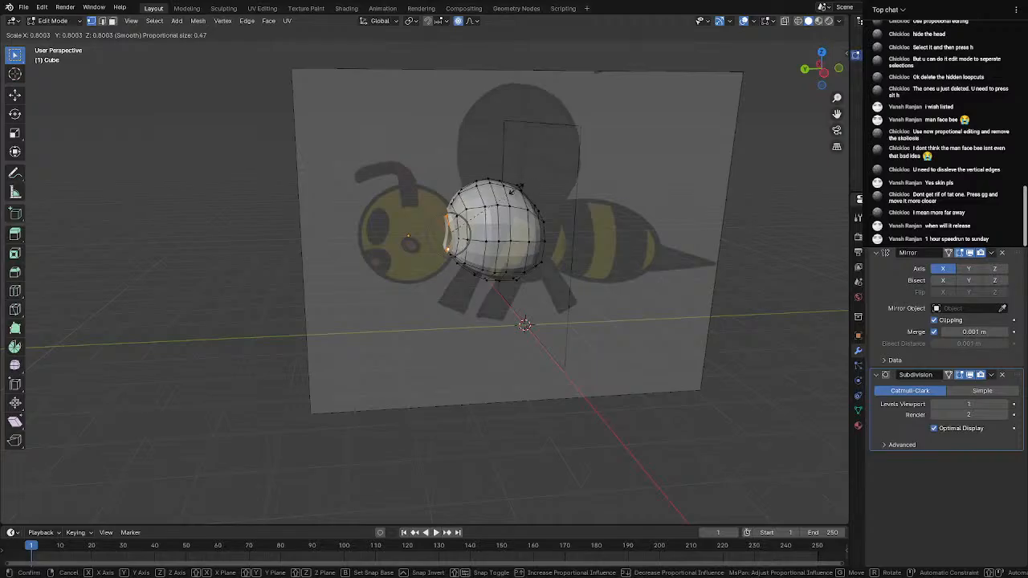
click(517, 189)
key(Tab)
scroll(518, 190, up, 4)
middle_drag(518, 191, 508, 216)
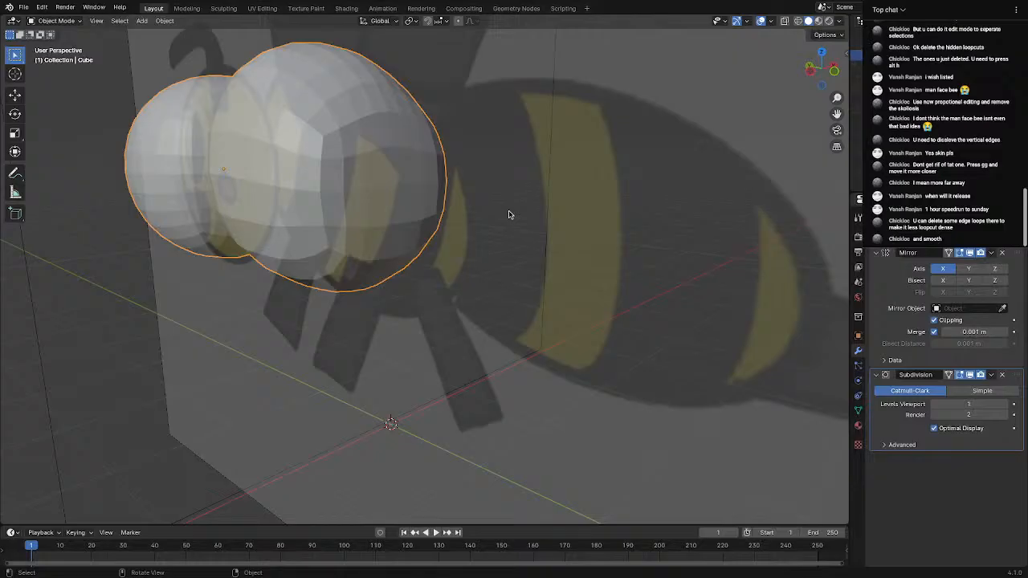
scroll(311, 190, down, 2)
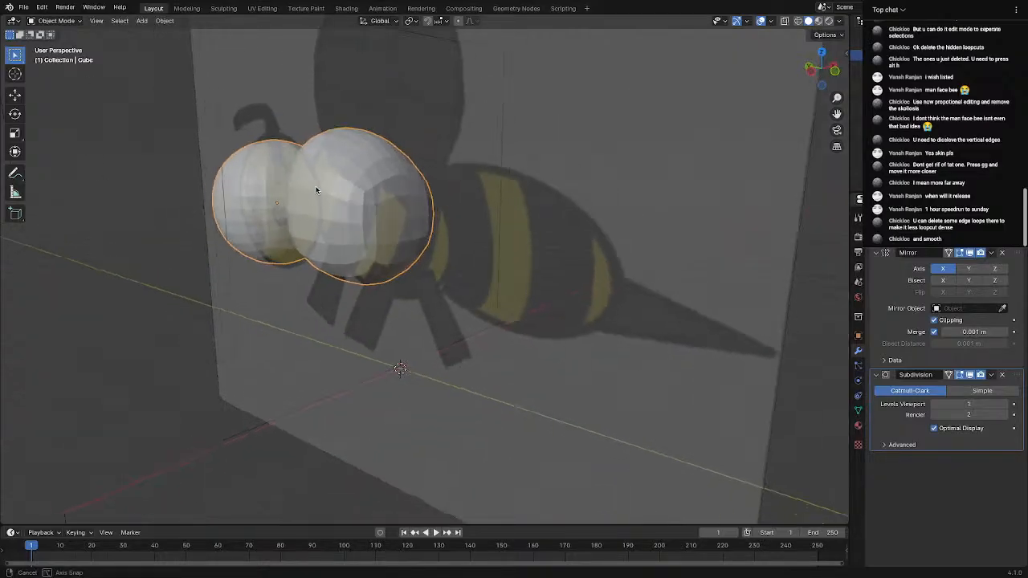
Examine the joined head and thorax, including the thorax's edge layout, from several angles for uneven spots
key(Tab)
middle_drag(316, 190, 426, 208)
middle_drag(224, 210, 394, 145)
key(Tab)
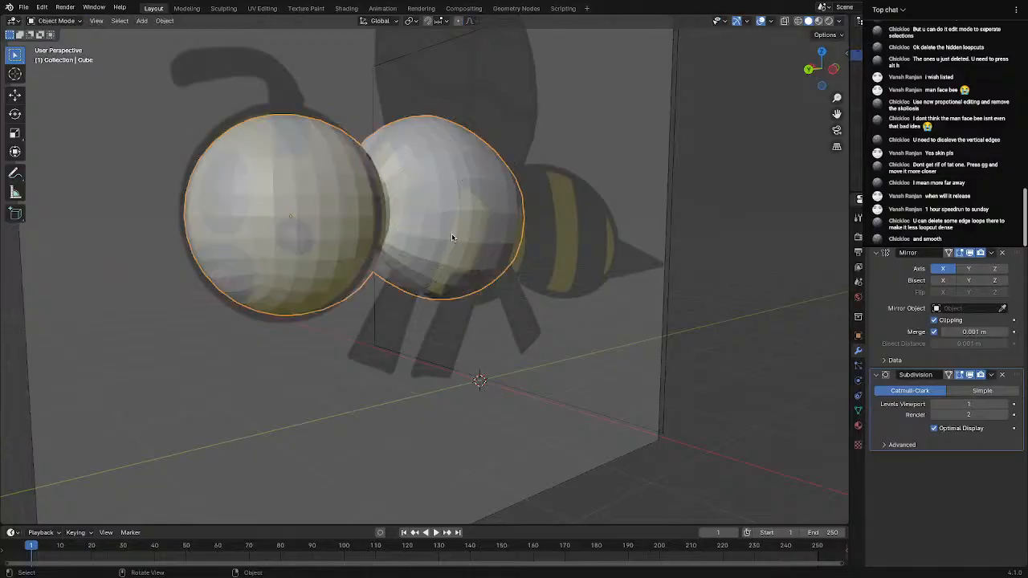
middle_drag(452, 236, 382, 231)
key(Tab)
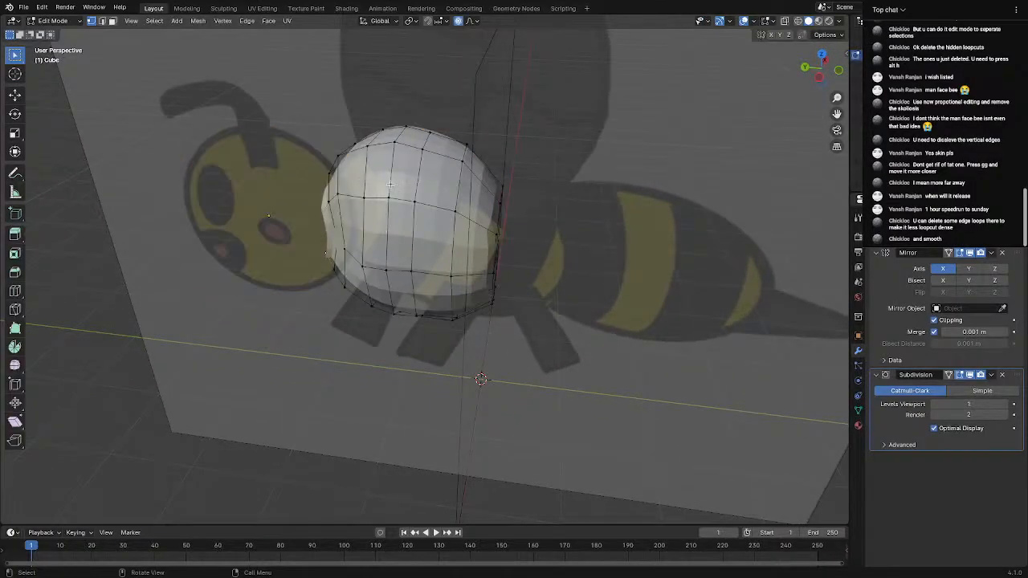
middle_drag(389, 184, 441, 132)
middle_drag(433, 181, 421, 218)
scroll(459, 207, up, 3)
middle_drag(417, 255, 346, 271)
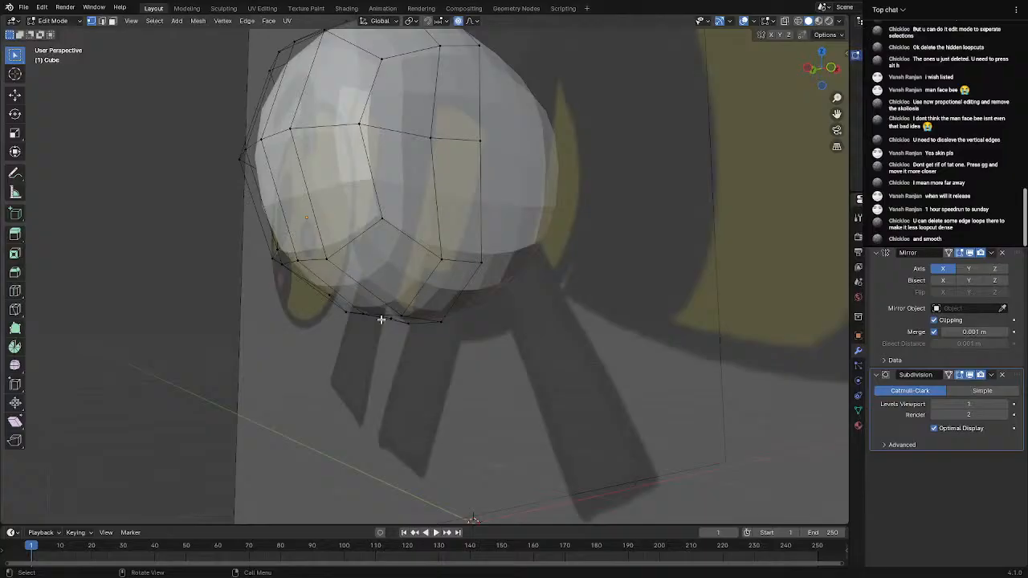
Preview the thorax at viewport subdivision levels 3 and 0, and return the level to 1
click(1005, 405)
click(1005, 405)
middle_drag(406, 309, 545, 330)
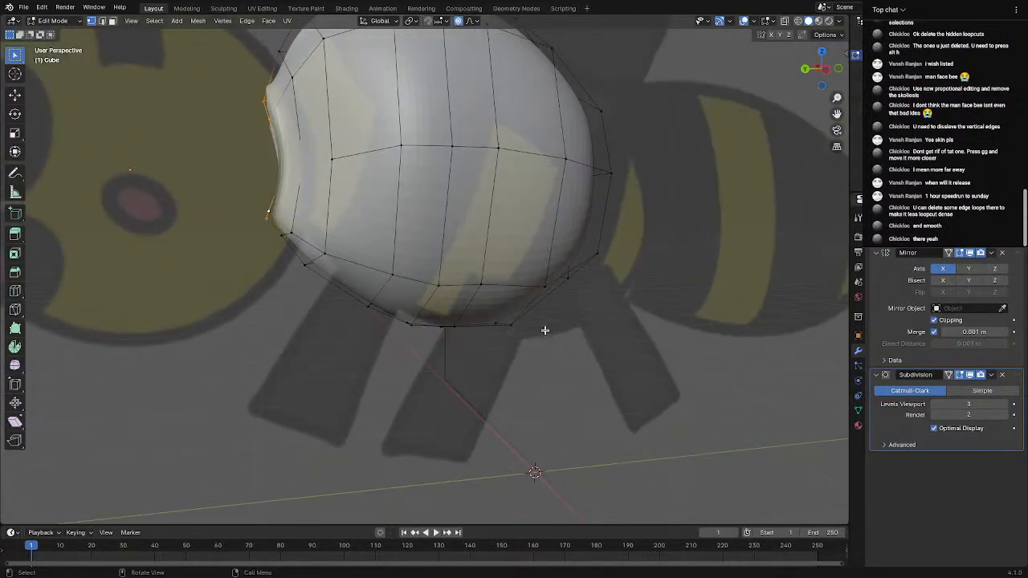
click(934, 406)
click(933, 405)
click(934, 406)
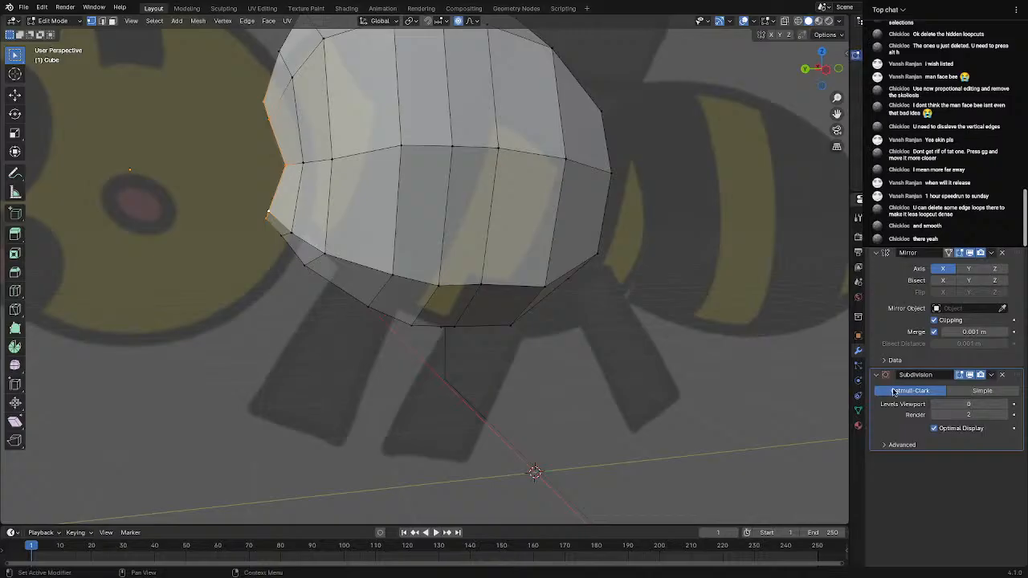
click(1008, 406)
scroll(619, 294, down, 4)
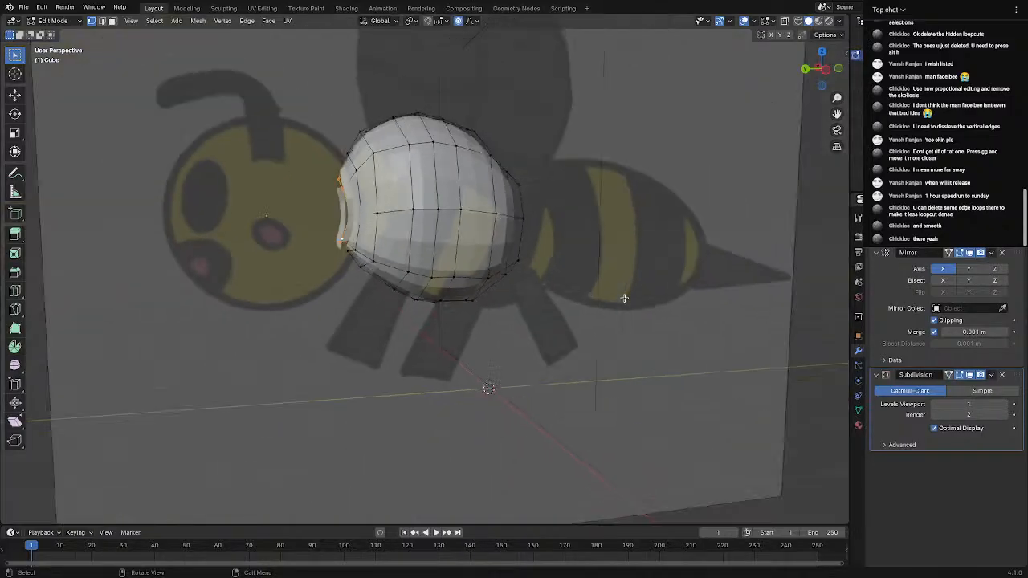
Try dissolving the vertical edge loop just behind the thorax's middle, and undo it
middle_drag(619, 294, 565, 277)
scroll(528, 278, up, 3)
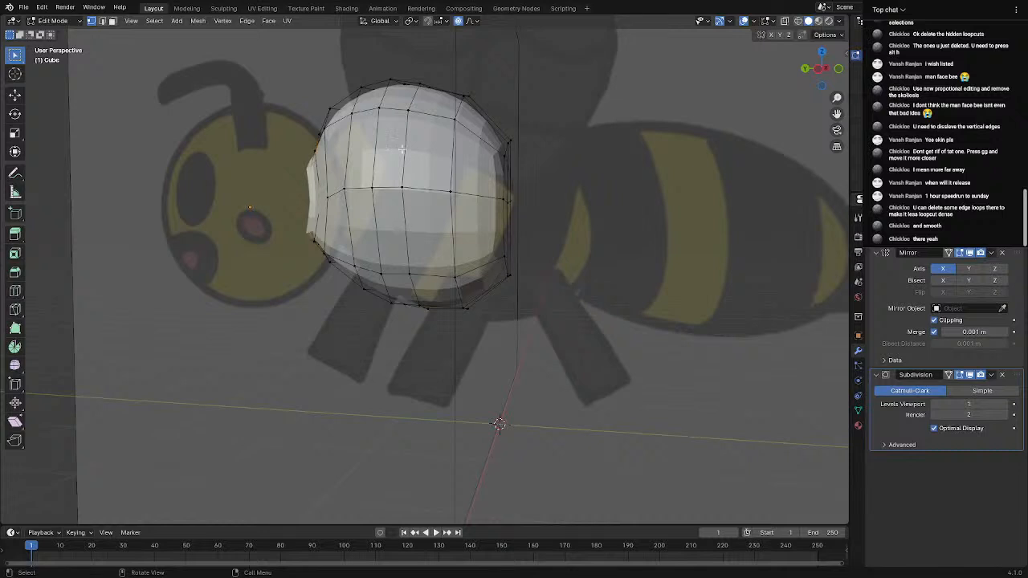
middle_drag(399, 72, 430, 127)
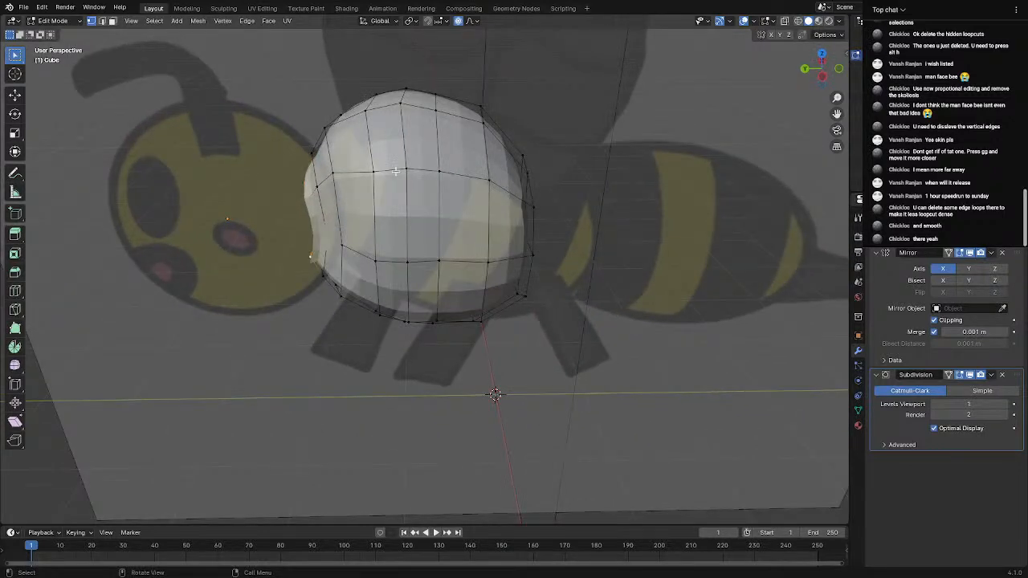
middle_drag(395, 172, 412, 17)
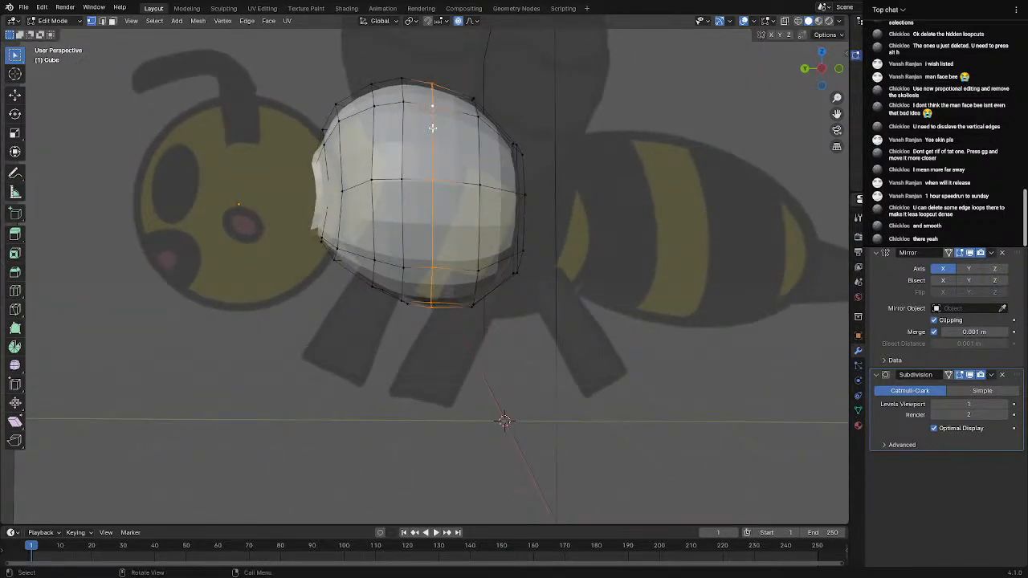
key(x)
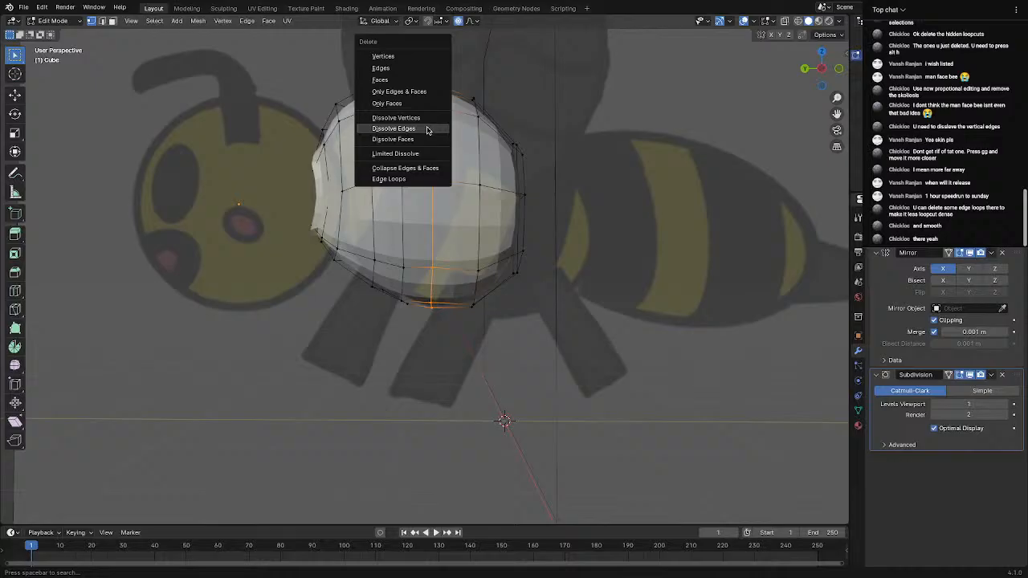
click(428, 130)
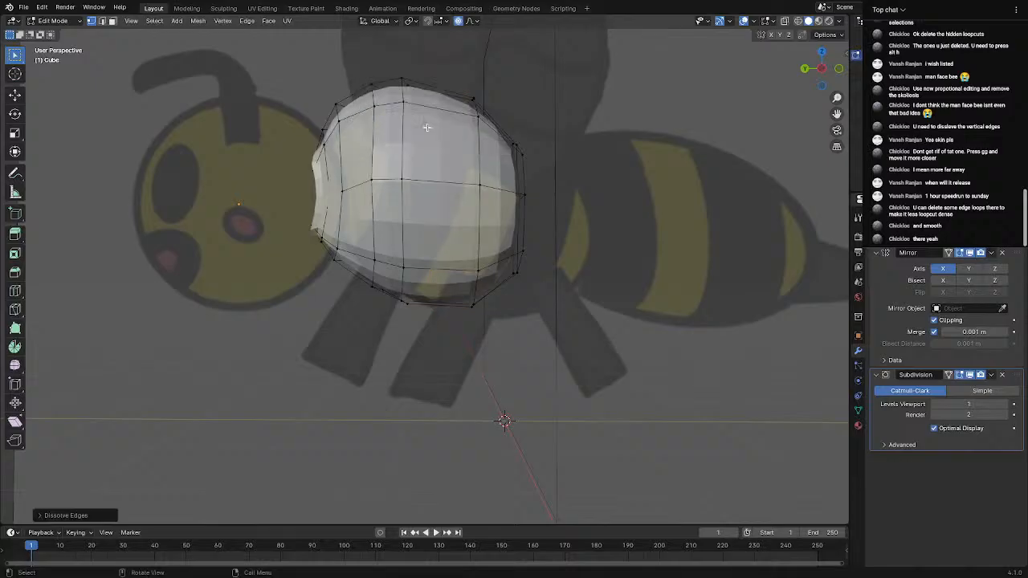
scroll(501, 142, up, 5)
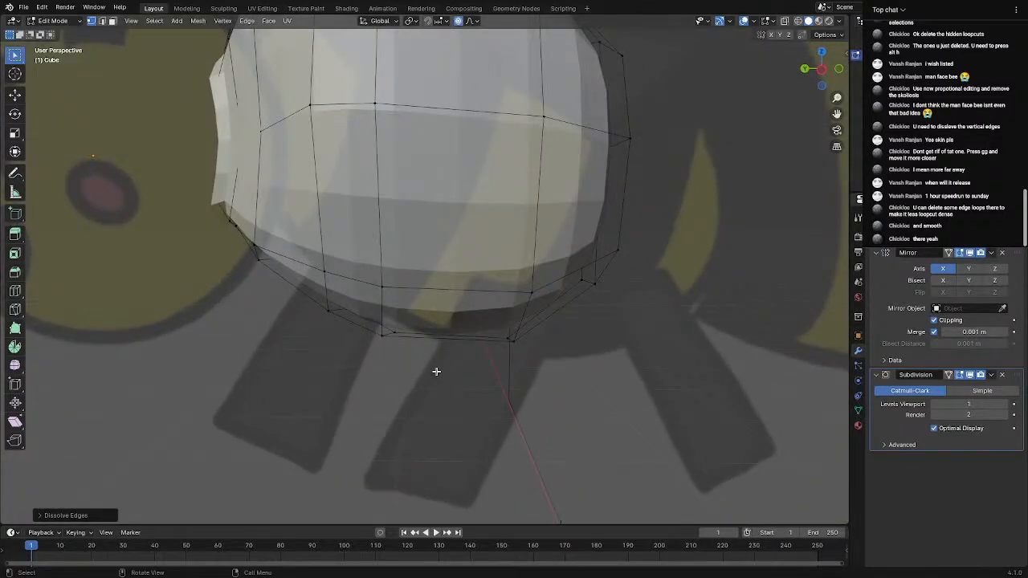
scroll(439, 385, down, 2)
shift+middle_drag(455, 306, 425, 393)
scroll(432, 152, up, 1)
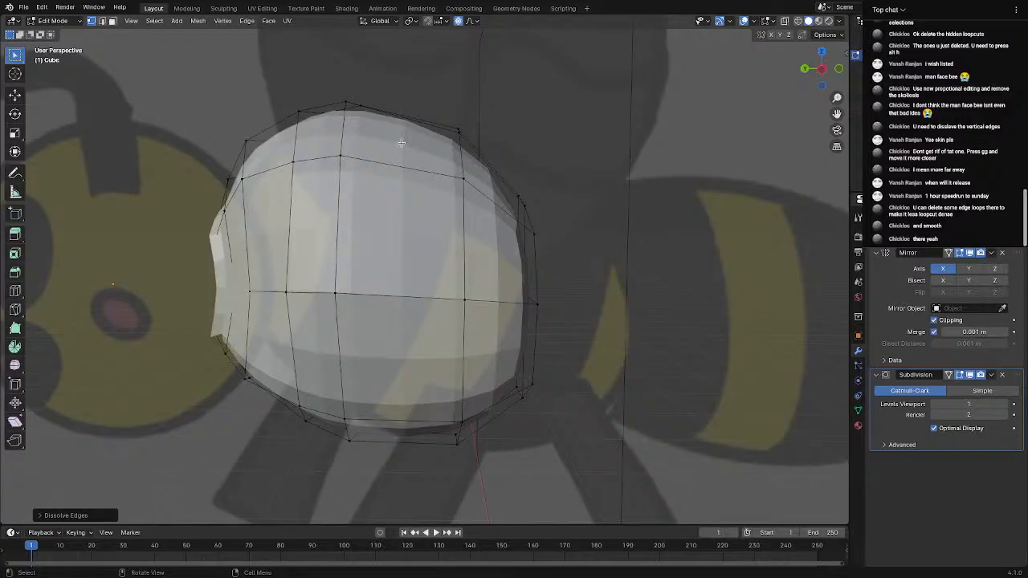
alt+click(451, 122)
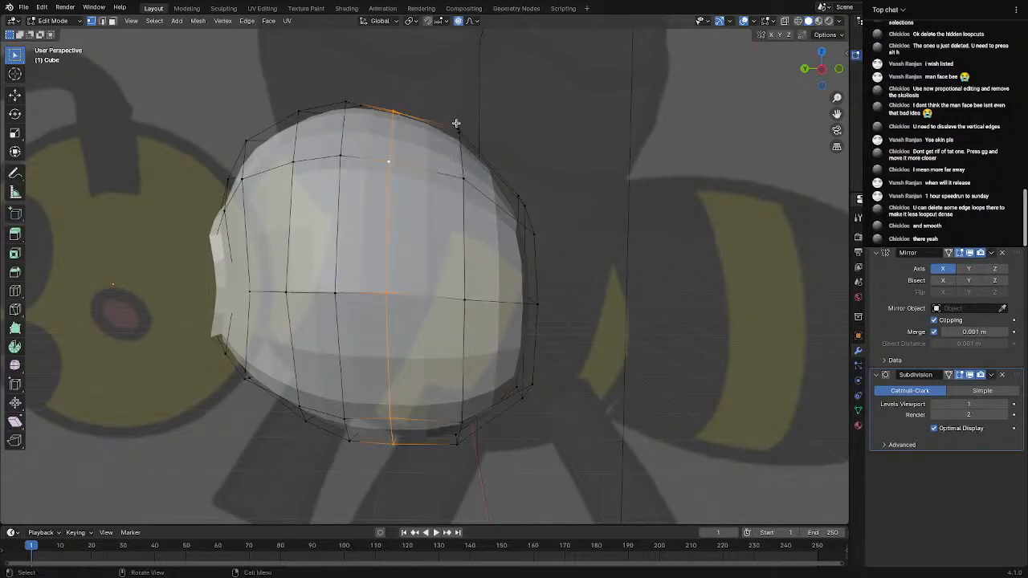
Examine the thorax's open neck and reveal the hidden head geometry
middle_drag(394, 102, 426, 92)
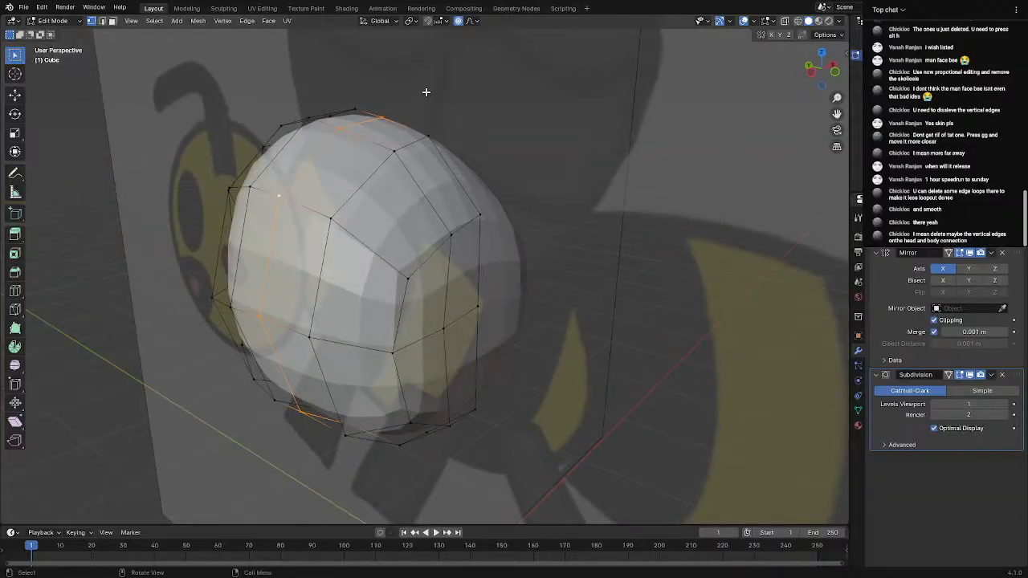
scroll(539, 197, down, 3)
scroll(540, 197, up, 3)
middle_drag(477, 197, 447, 214)
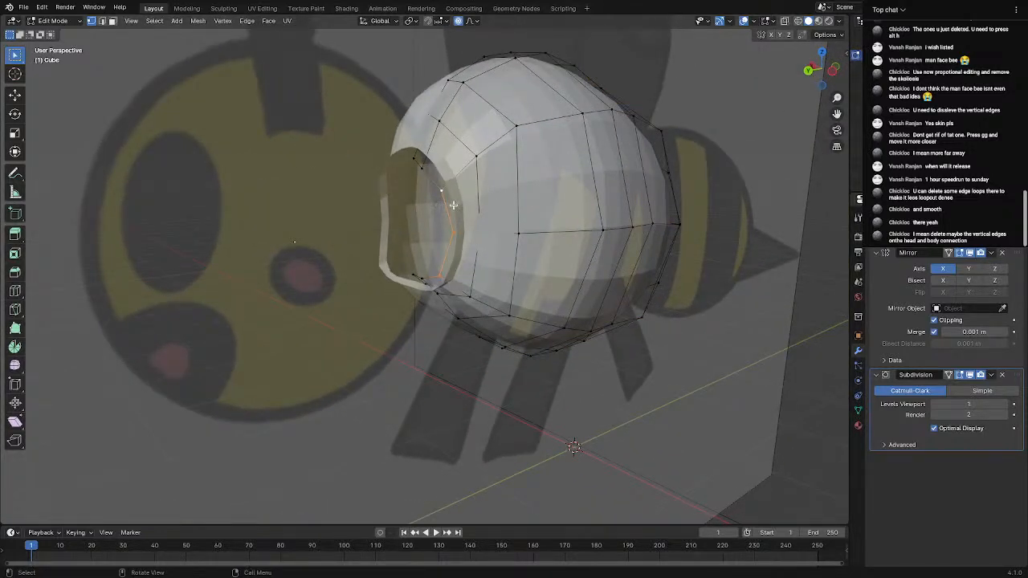
key(alt+h)
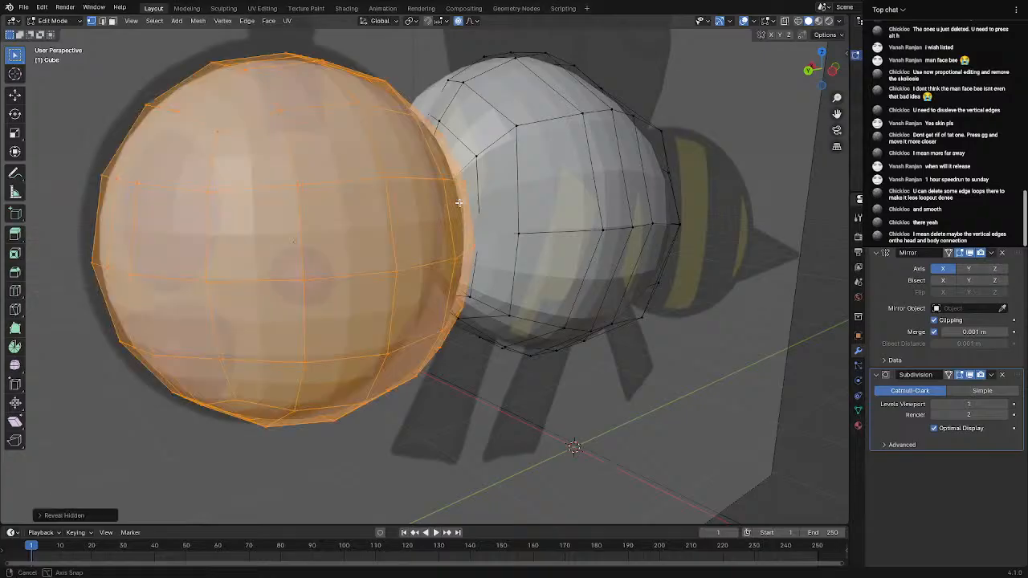
Set the subdivision viewport level to 0 and inspect the base mesh where head and thorax meet
scroll(426, 202, up, 5)
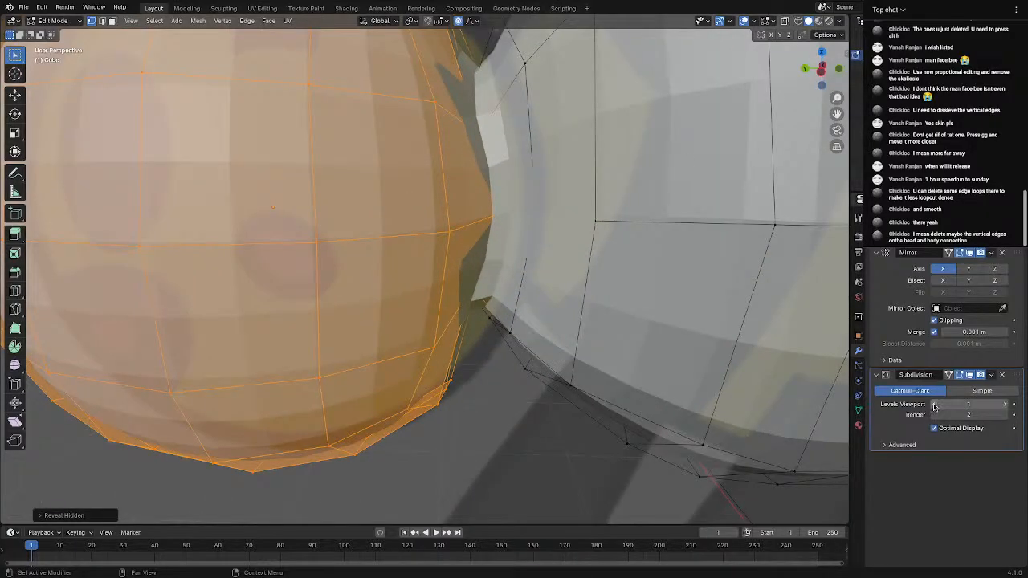
click(933, 406)
scroll(475, 230, down, 3)
middle_drag(474, 229, 501, 222)
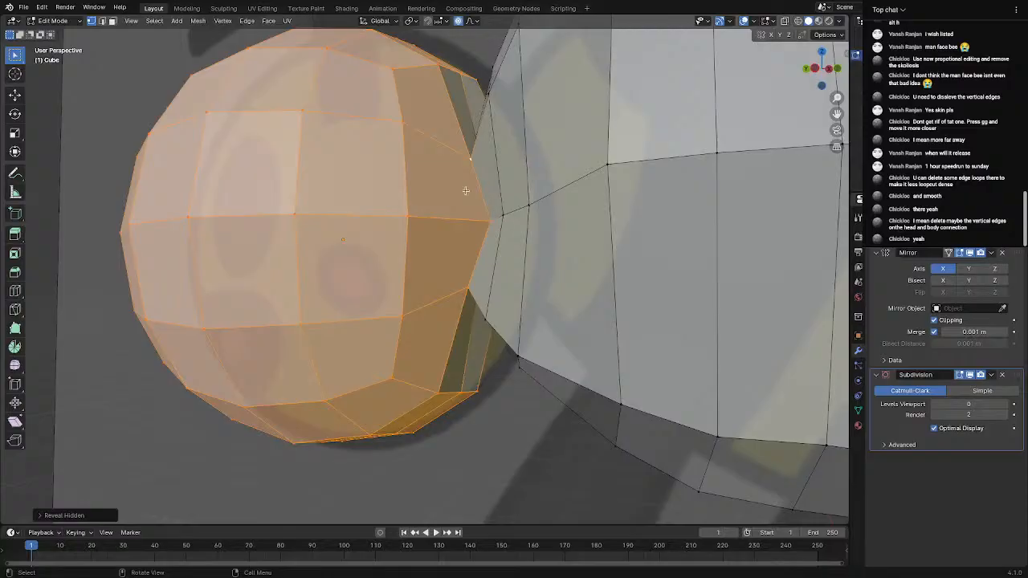
middle_drag(466, 191, 420, 261)
scroll(436, 192, down, 4)
scroll(420, 265, up, 4)
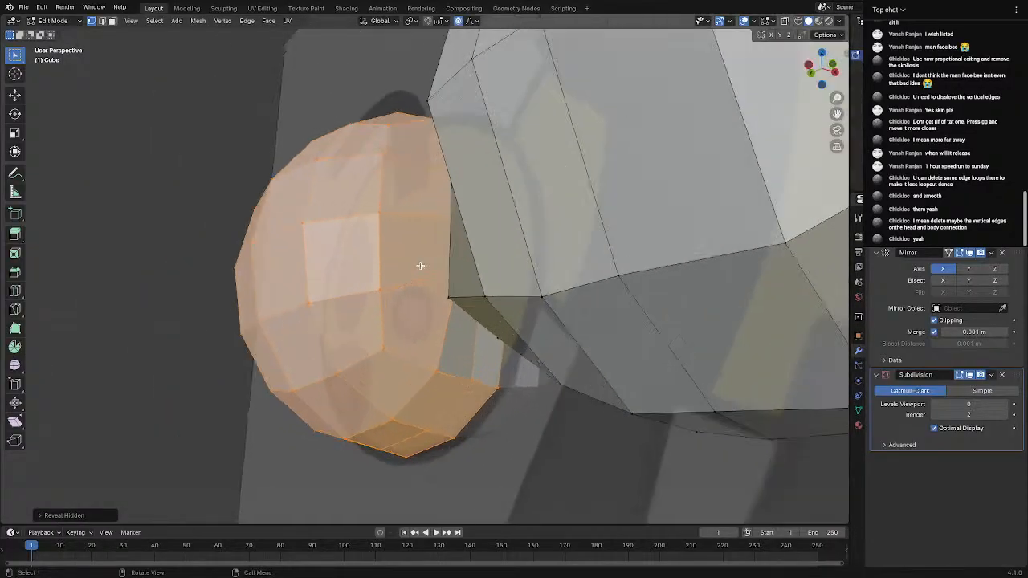
Add a loop cut around the neck between head and thorax and scale it up slightly with proportional editing
key(ctrl+r)
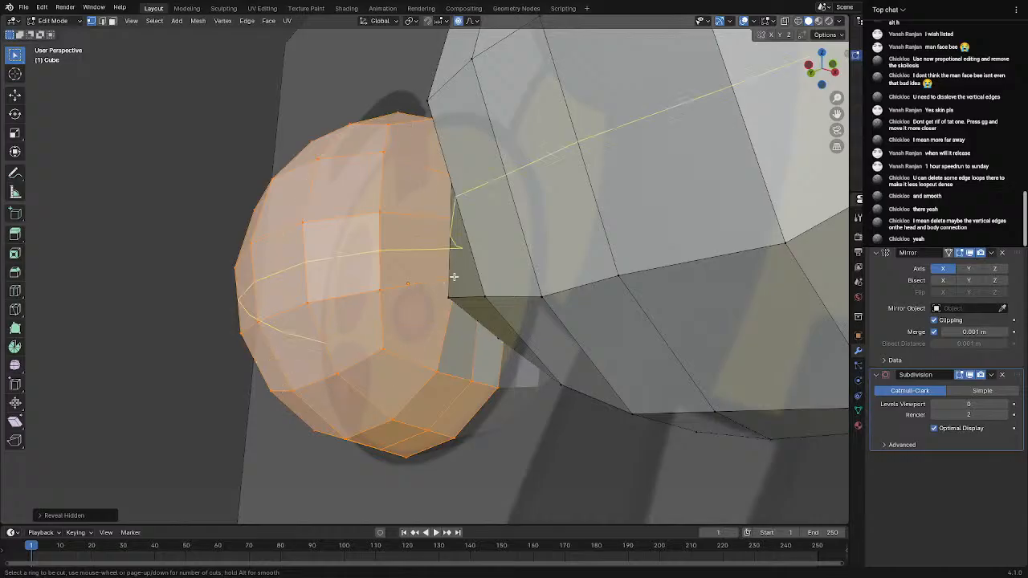
click(496, 273)
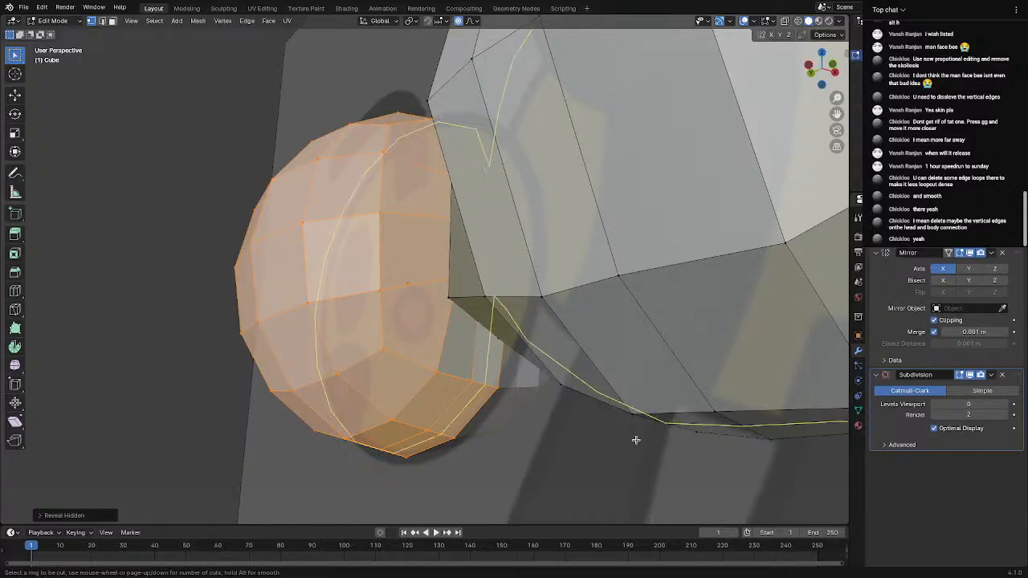
click(613, 474)
middle_drag(613, 474, 535, 329)
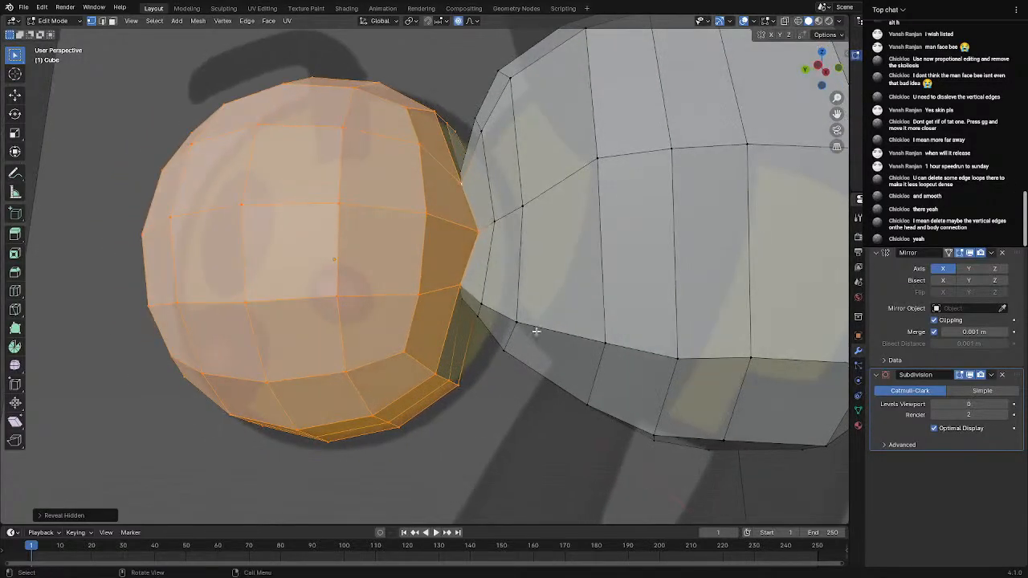
click(485, 221)
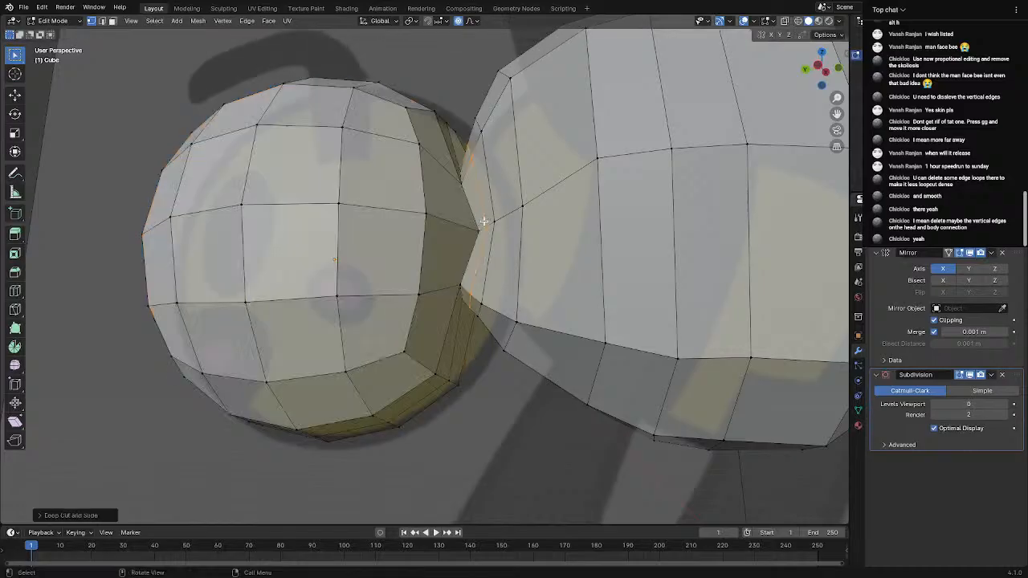
middle_drag(484, 221, 505, 265)
key(s)
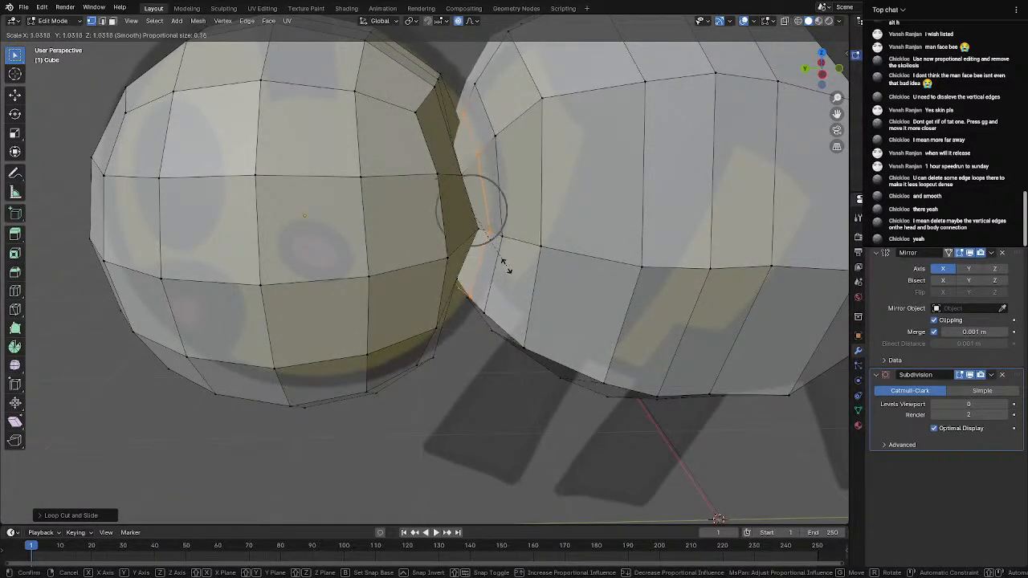
click(513, 274)
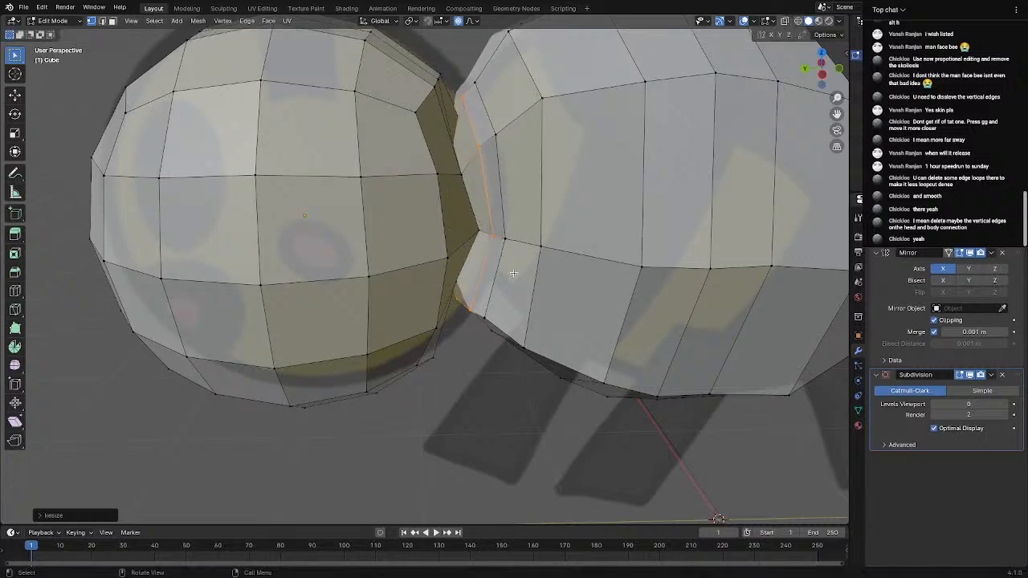
In the right orthographic view, move a vertex at the thorax's upper front near the neck with proportional editing
middle_drag(491, 255, 533, 207)
scroll(507, 265, down, 2)
scroll(365, 293, up, 2)
click(401, 264)
scroll(533, 207, up, 1)
click(830, 80)
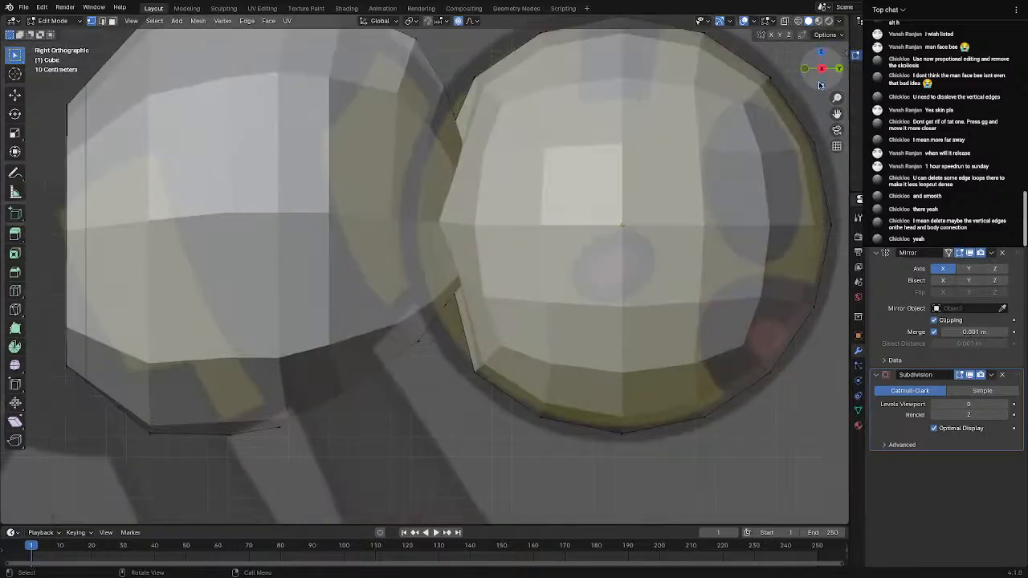
shift+middle_drag(423, 67, 413, 199)
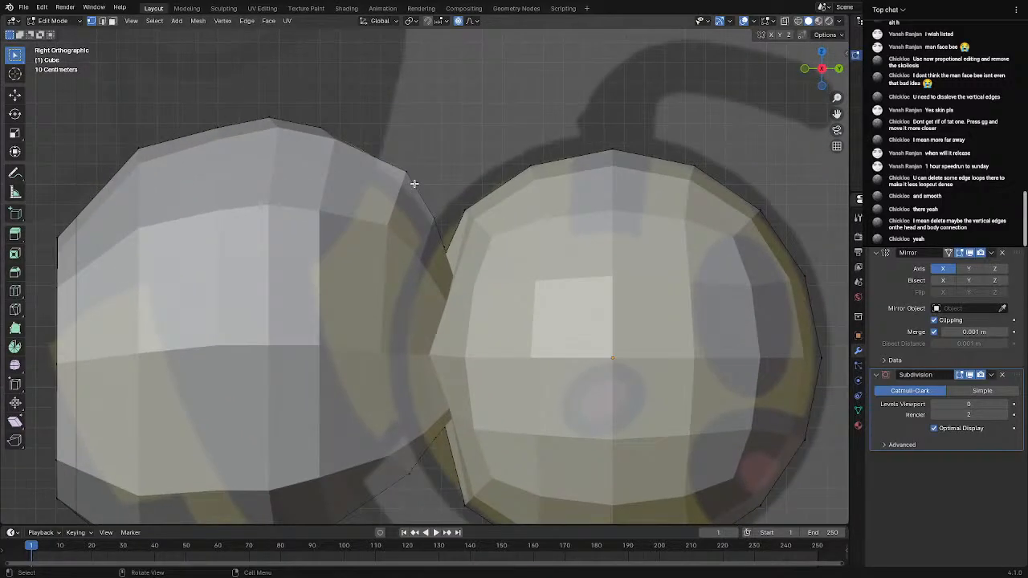
key(g)
Move the thorax's upper front vertex about 0.08 m toward the head and 0.06 m down to meet its outline
middle_drag(420, 177, 430, 197)
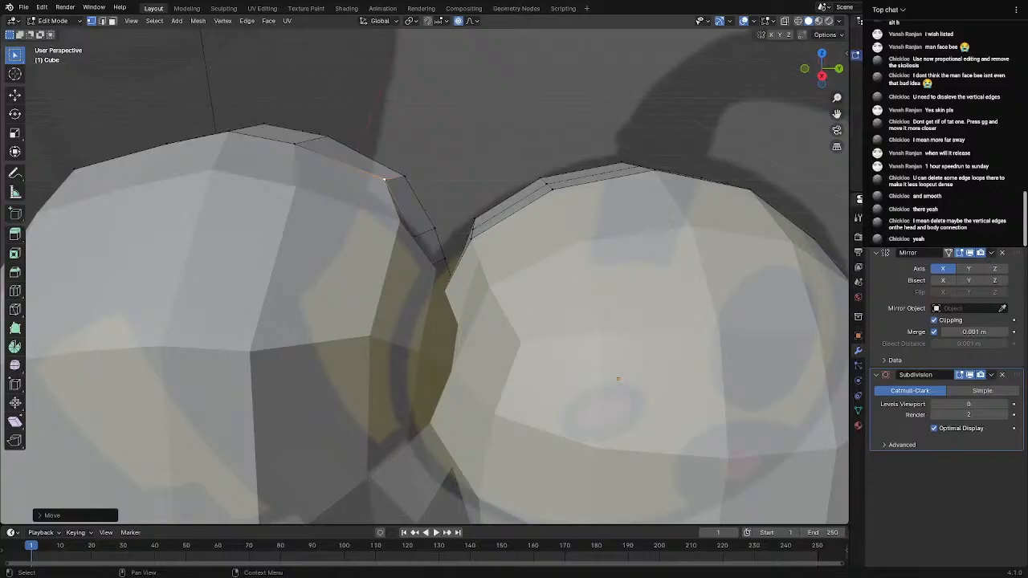
click(822, 76)
key(g)
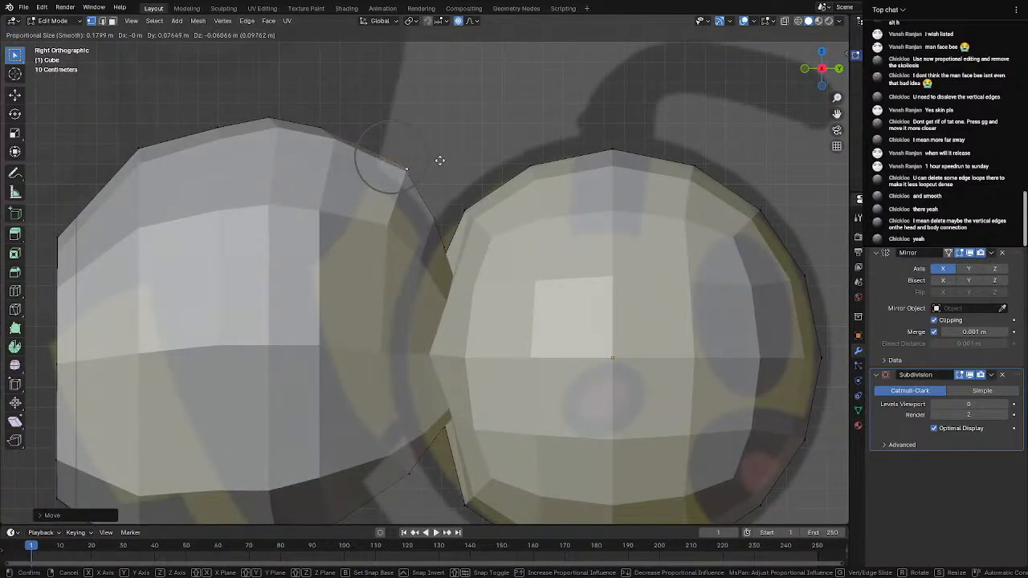
click(439, 160)
Move the next lower thorax vertex beside the neck about 0.10 m toward the head and 0.05 m down
middle_drag(439, 160, 419, 230)
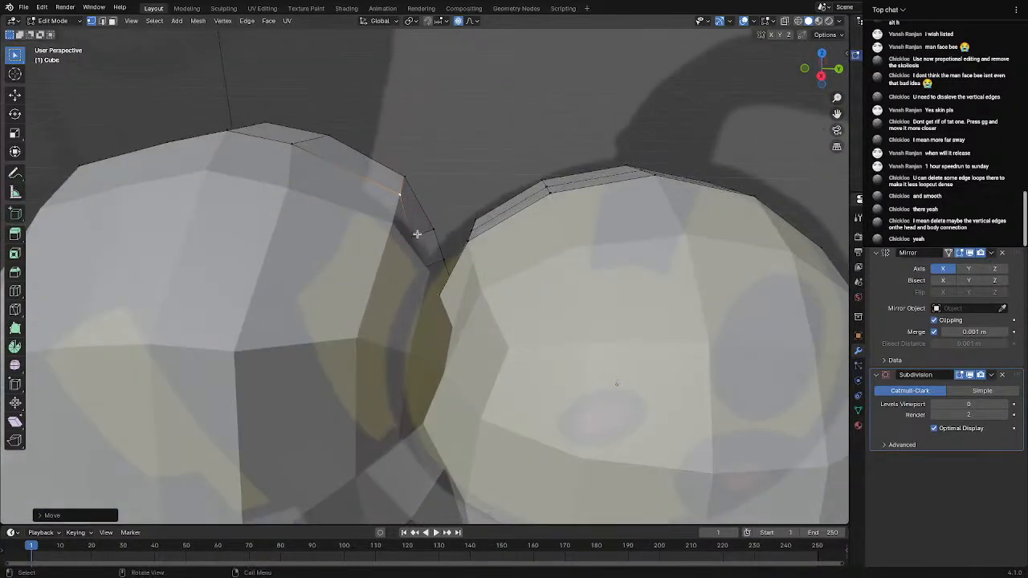
click(821, 75)
key(g)
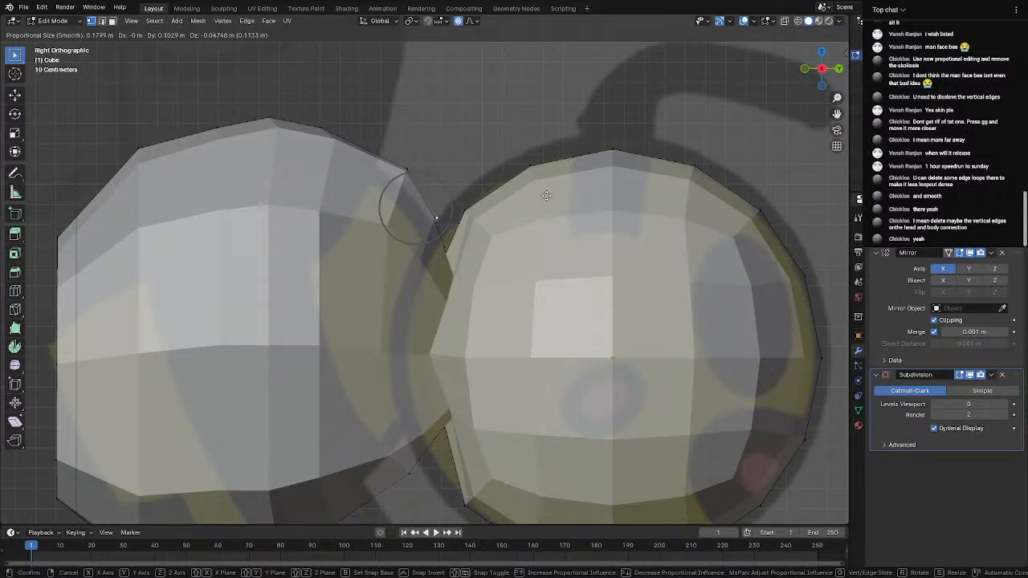
click(546, 195)
Move the neck vertex just below it about 0.06 m toward the head, using a smaller proportional editing radius
middle_drag(546, 195, 775, 57)
click(804, 75)
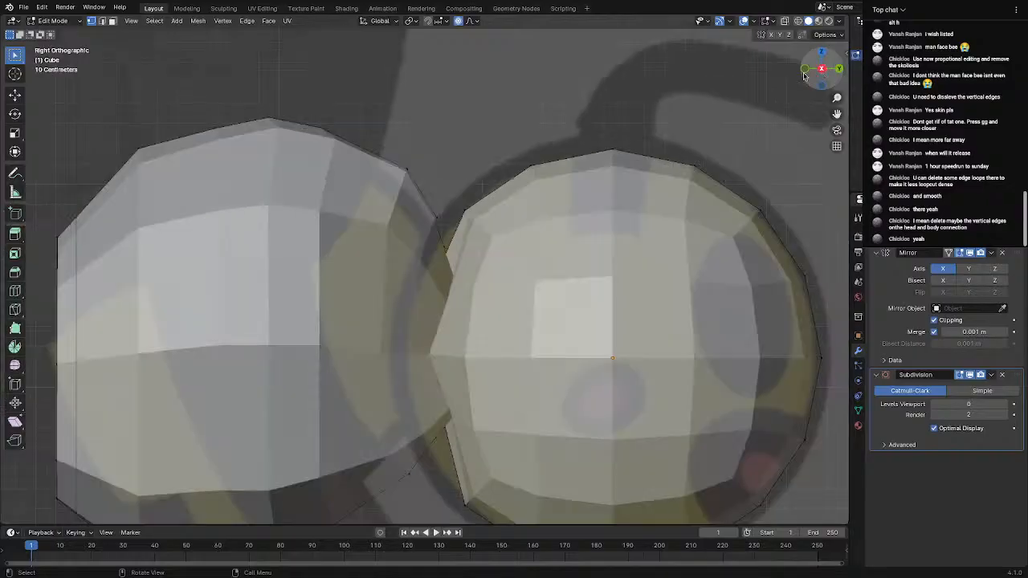
key(g)
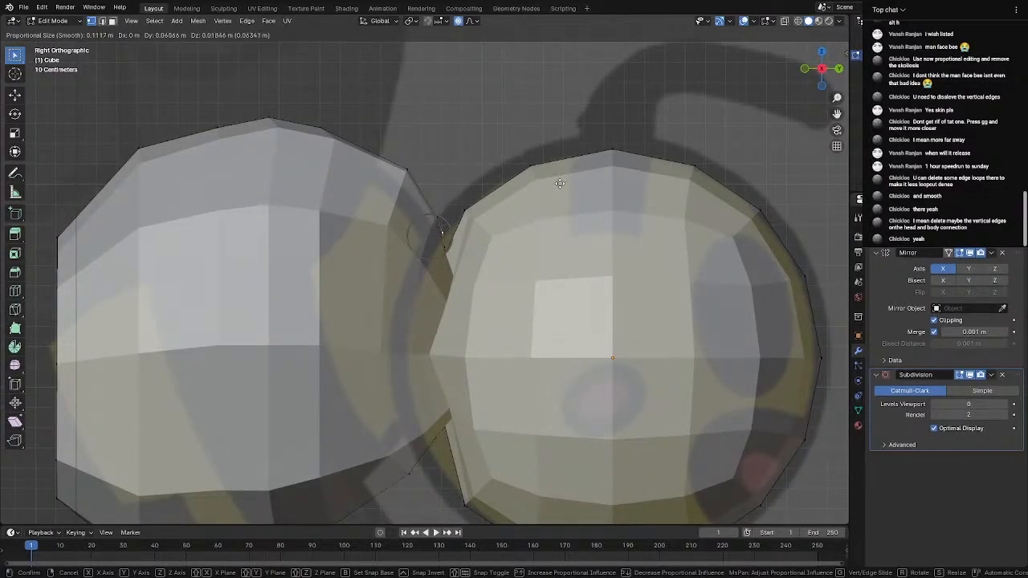
click(562, 193)
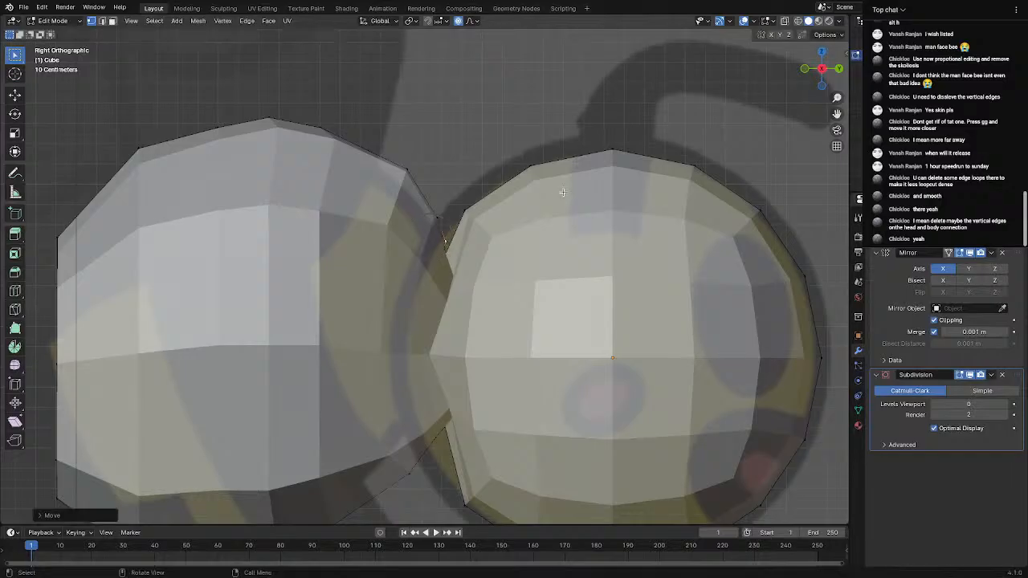
Move the selected neck vertex along Y away from the head, toward the thorax
key(Tab)
middle_drag(514, 147, 496, 213)
key(Tab)
key(Tab)
key(Tab)
scroll(499, 235, up, 3)
key(g)
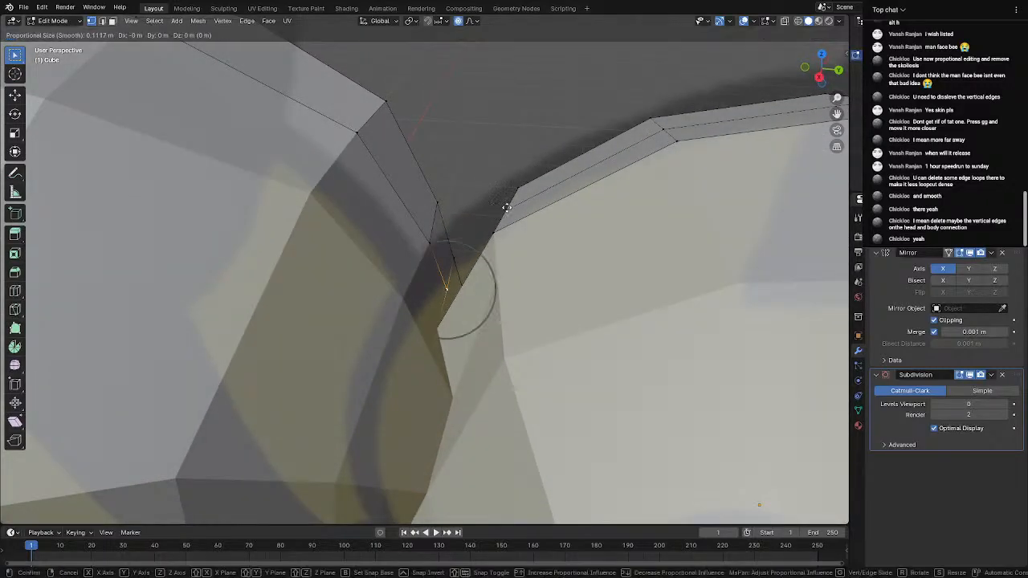
key(y)
click(493, 206)
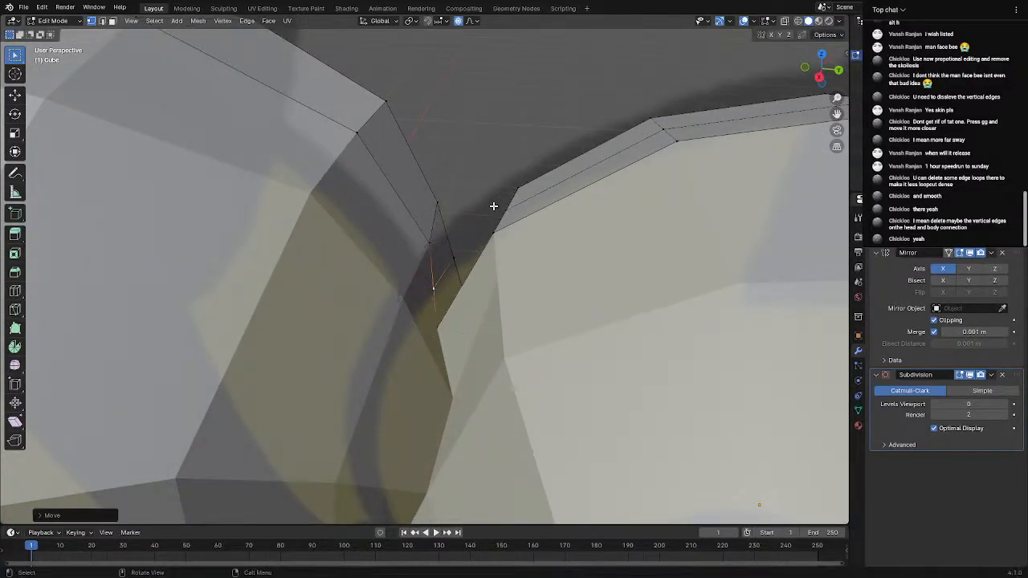
In the right orthographic view, move the next lower neck vertex about 0.07 m toward the head and 0.11 m up
click(438, 327)
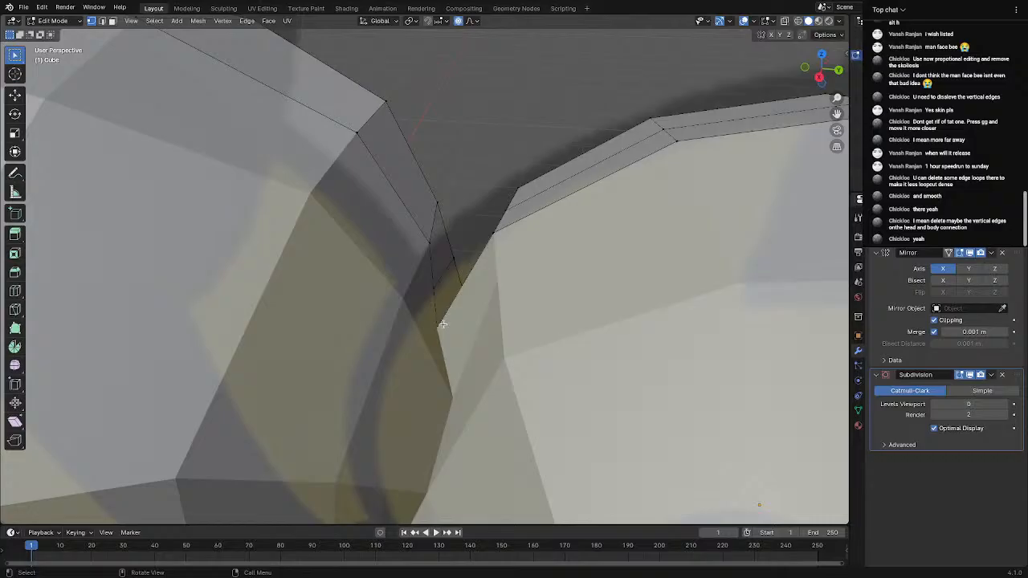
key(h)
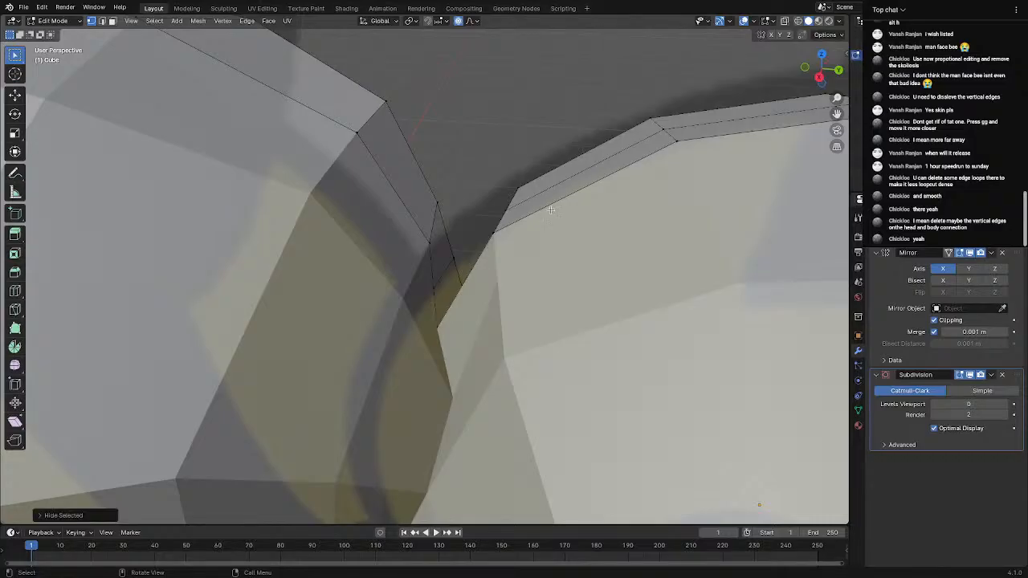
middle_drag(437, 336, 776, 84)
click(824, 73)
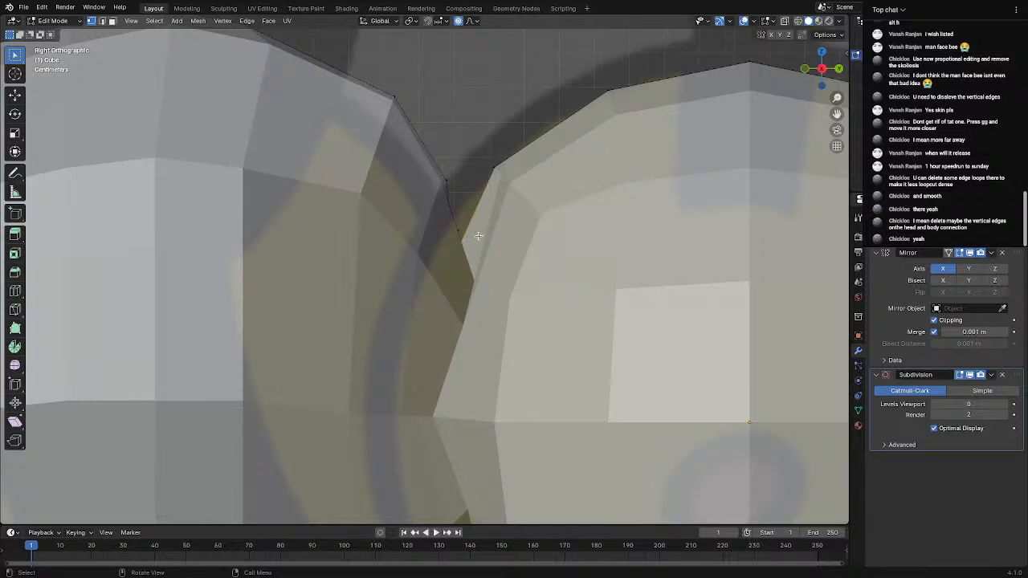
key(g)
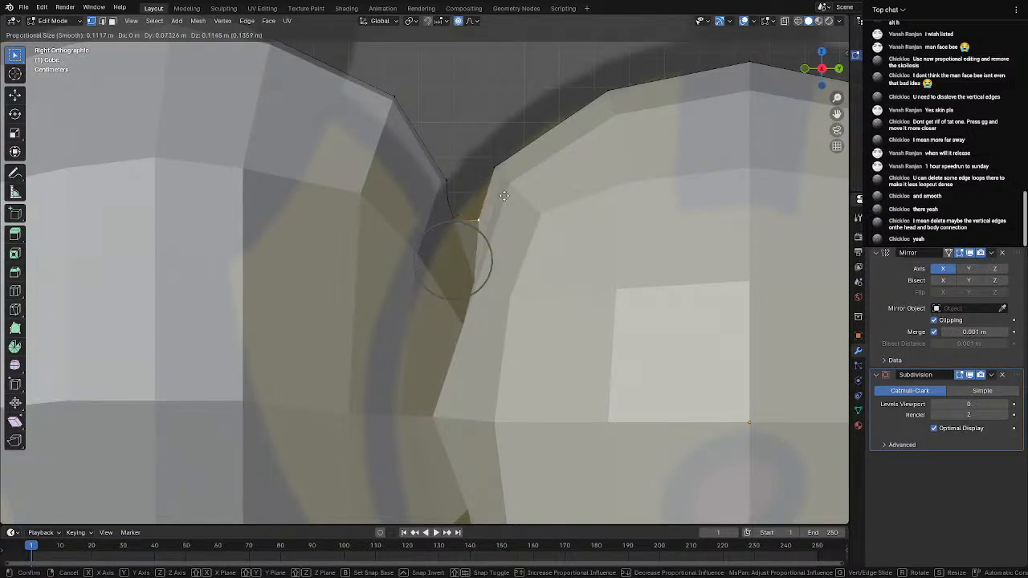
click(500, 194)
Move the neighbouring vertex on the thorax side of the neck about 0.04 m toward the head and 0.07 m up
middle_drag(482, 201, 454, 266)
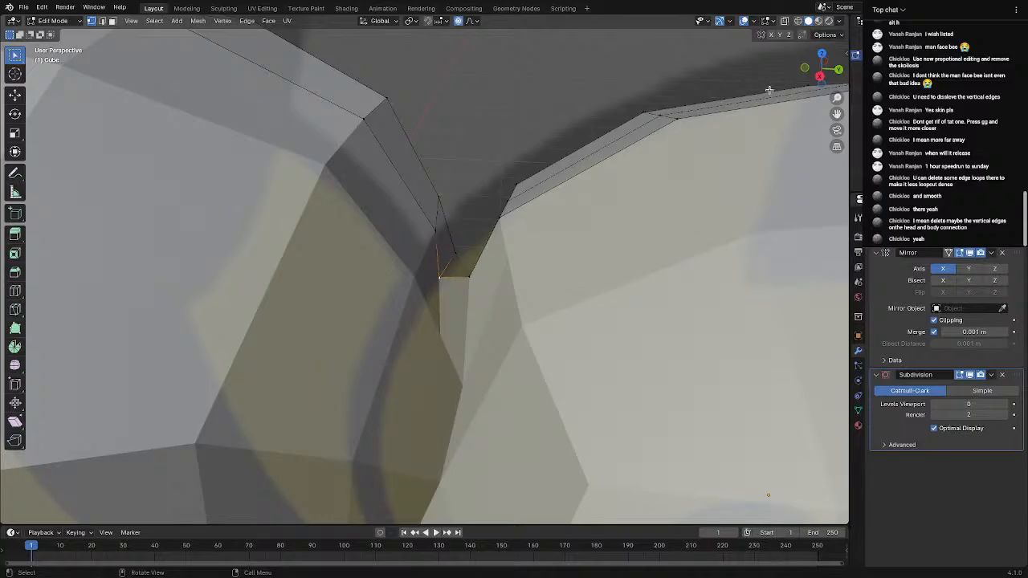
click(819, 76)
key(g)
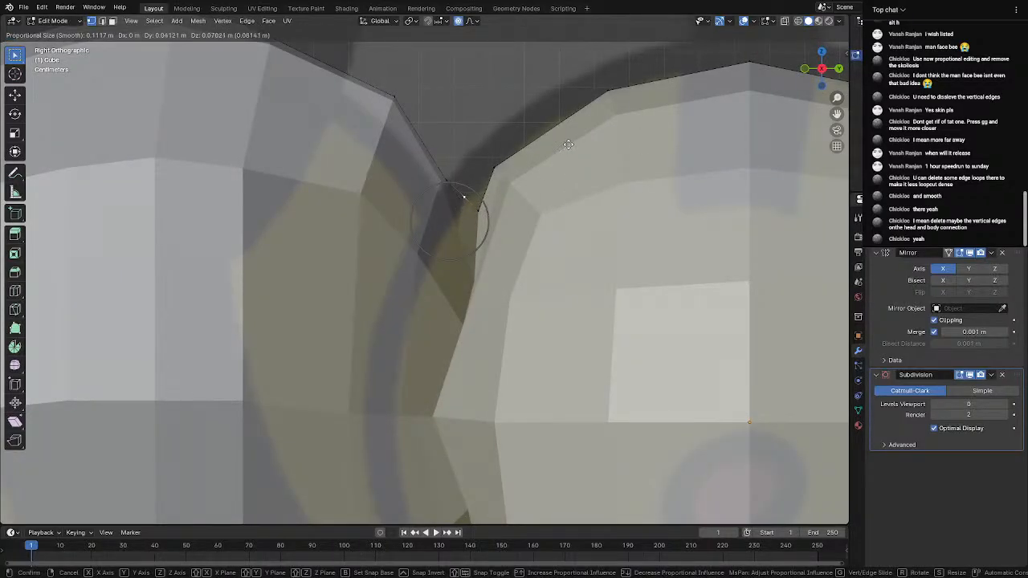
click(567, 143)
Inspect the head-thorax joint in object mode with the subdivision viewport level set to 2 and to 1
key(Tab)
scroll(516, 101, down, 4)
middle_drag(516, 101, 279, 192)
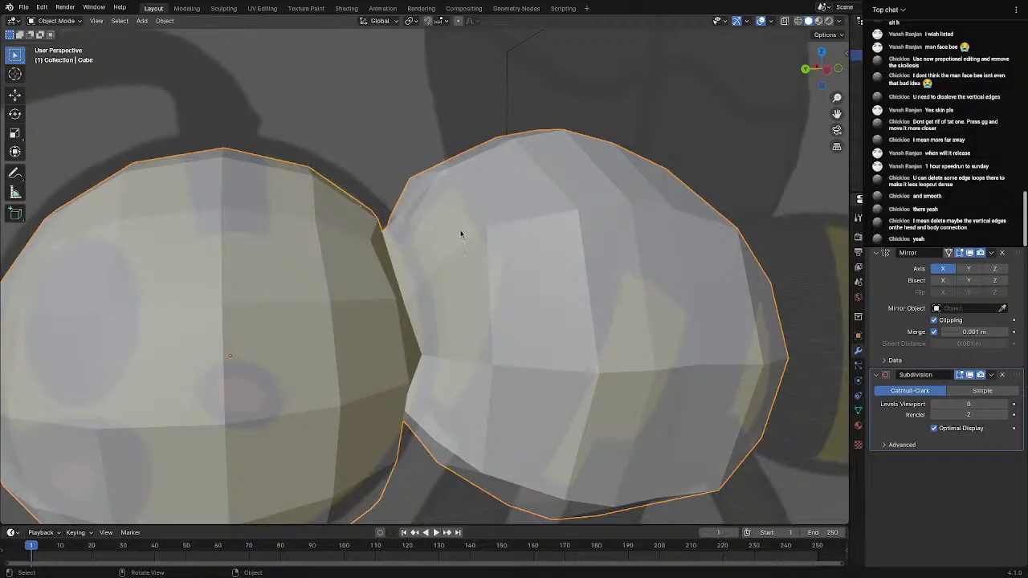
scroll(461, 235, down, 4)
mouse_move(431, 258)
middle_down()
mouse_move(431, 316)
mouse_move(446, 269)
middle_up()
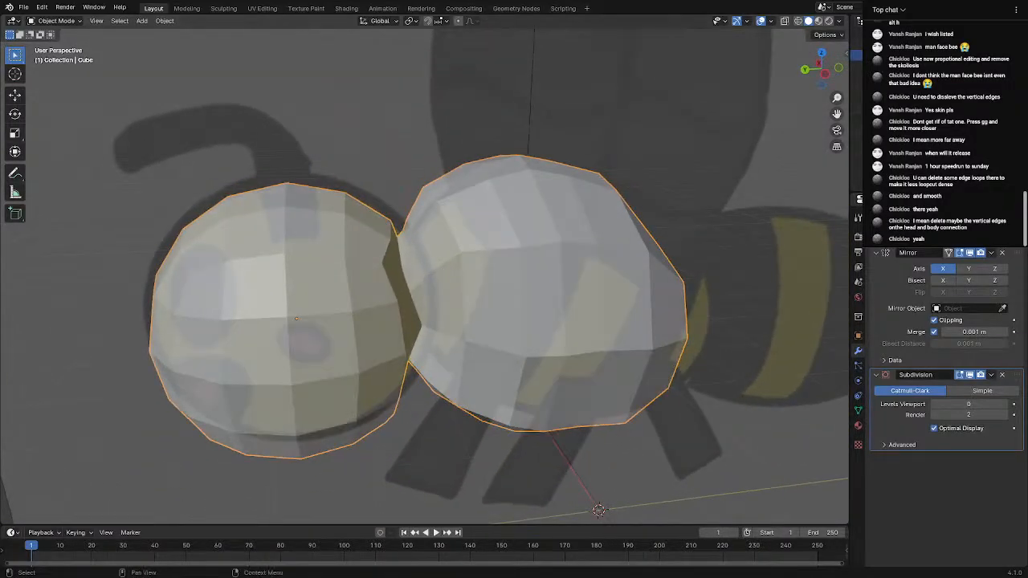
click(1007, 406)
click(1006, 405)
middle_drag(575, 359, 530, 368)
scroll(530, 368, down, 2)
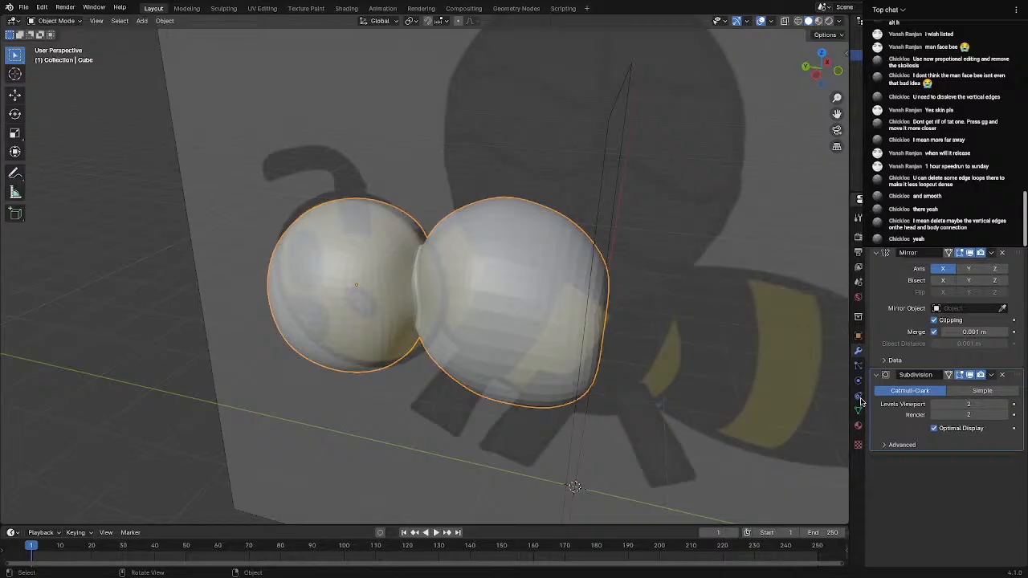
click(935, 404)
middle_drag(480, 345, 407, 230)
scroll(516, 321, up, 3)
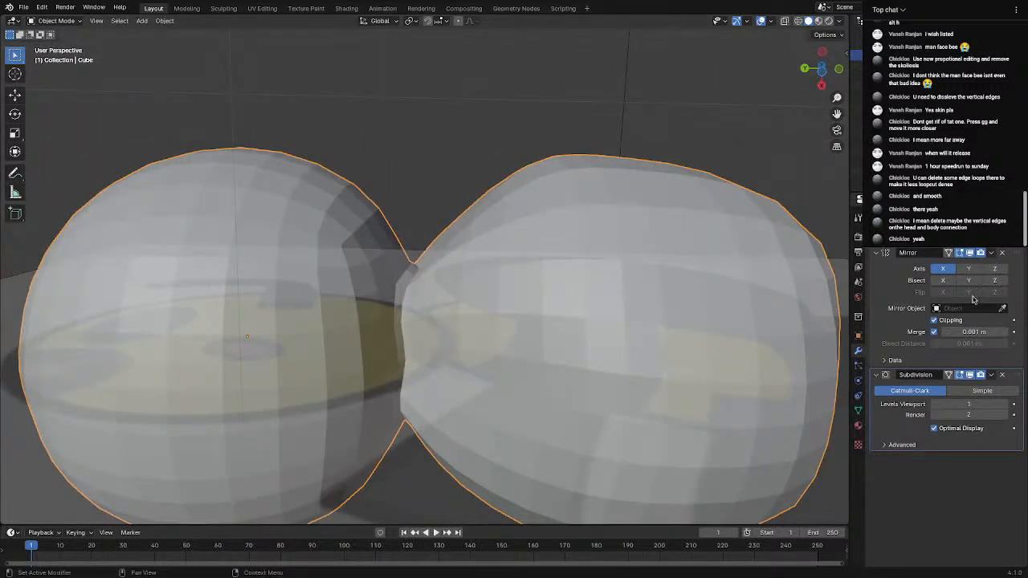
Set the subdivision viewport level to 0 and slide the lower neck vertex along its edge toward the head's underside
click(935, 407)
key(Tab)
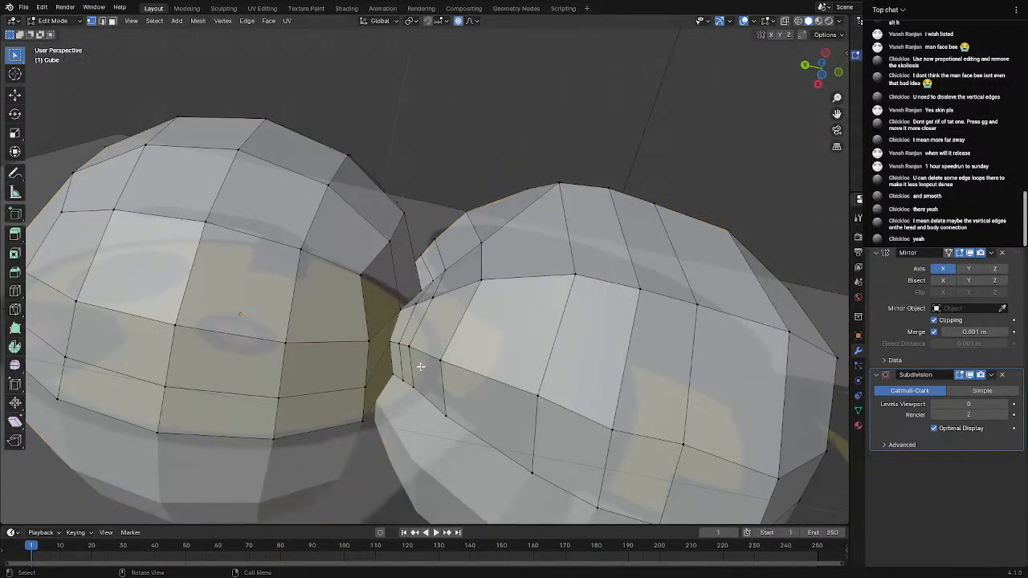
middle_drag(450, 417, 445, 257)
scroll(446, 257, up, 2)
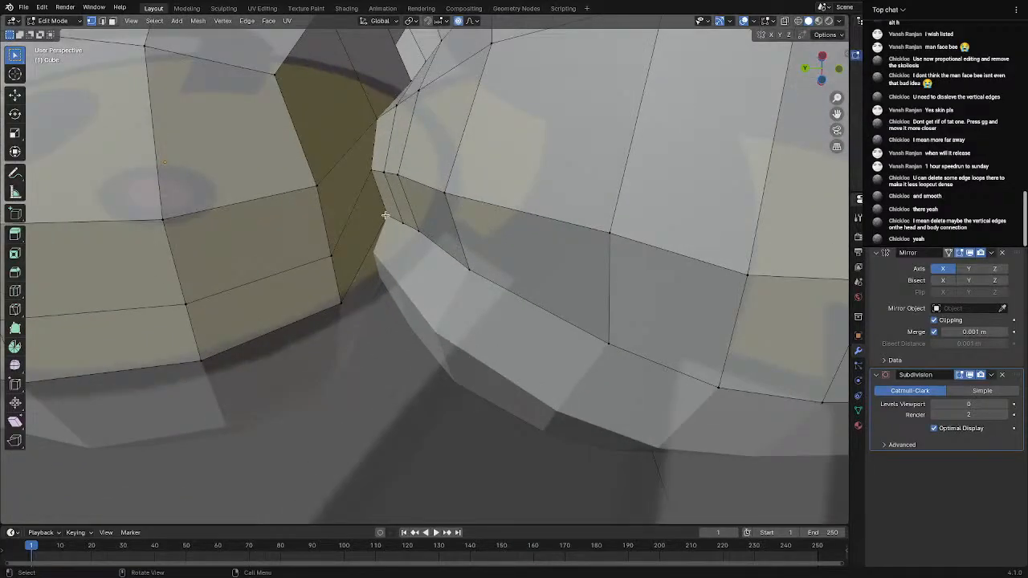
key(g)
key(g)
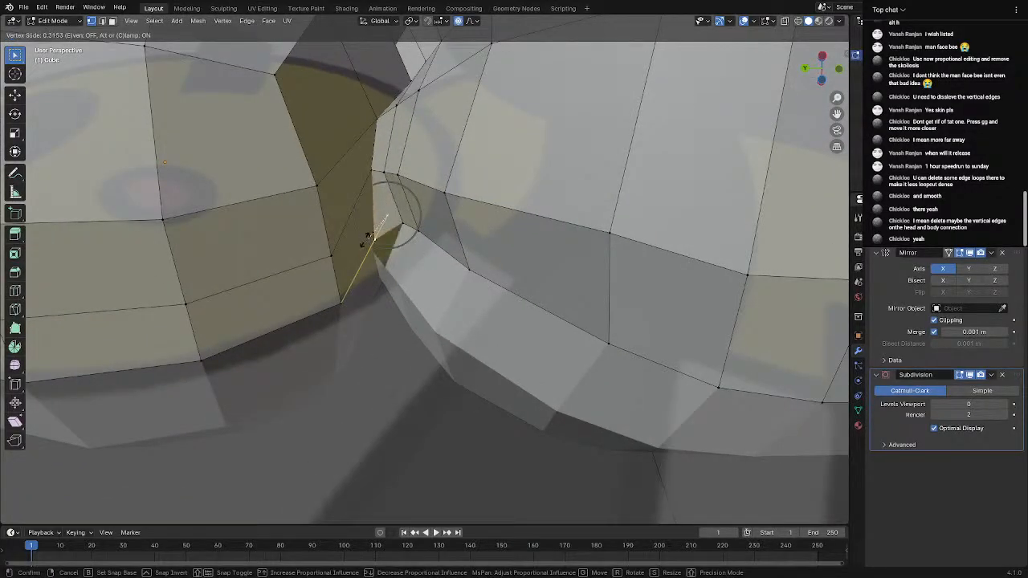
click(397, 228)
Lower the next two vertices under the neck along Z, the first by about 0.07 m
click(398, 224)
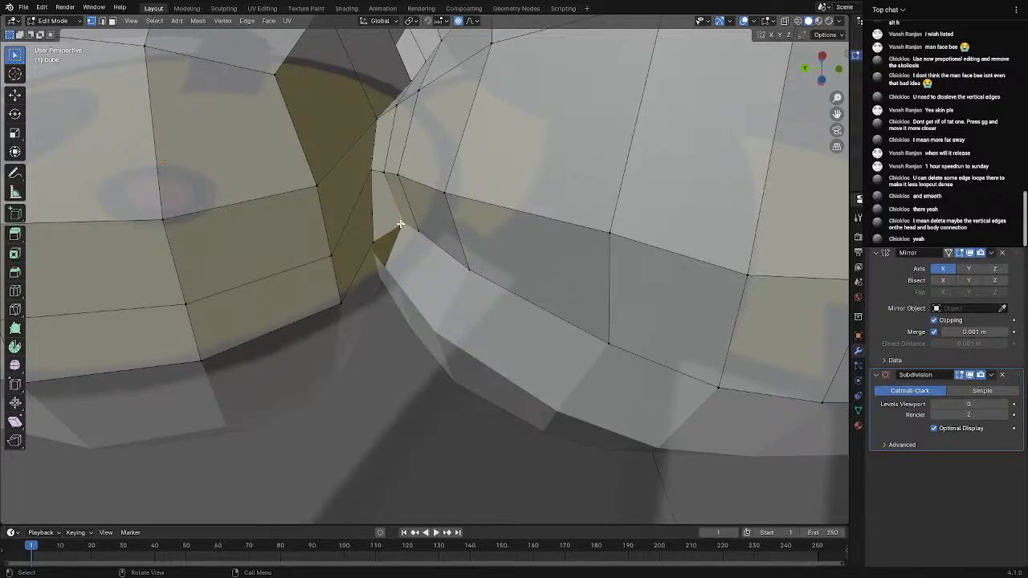
key(g)
key(z)
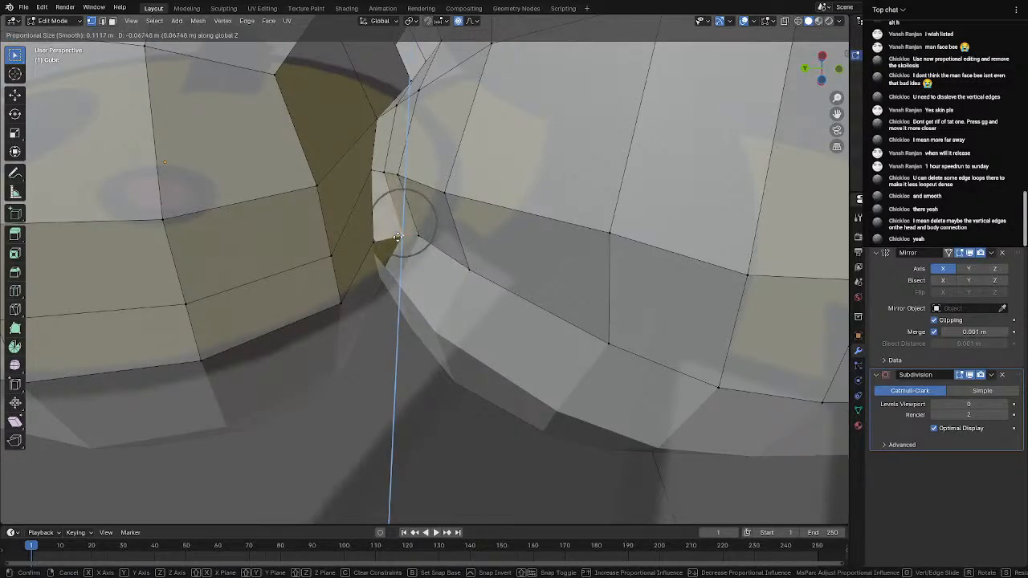
click(399, 238)
key(g)
key(z)
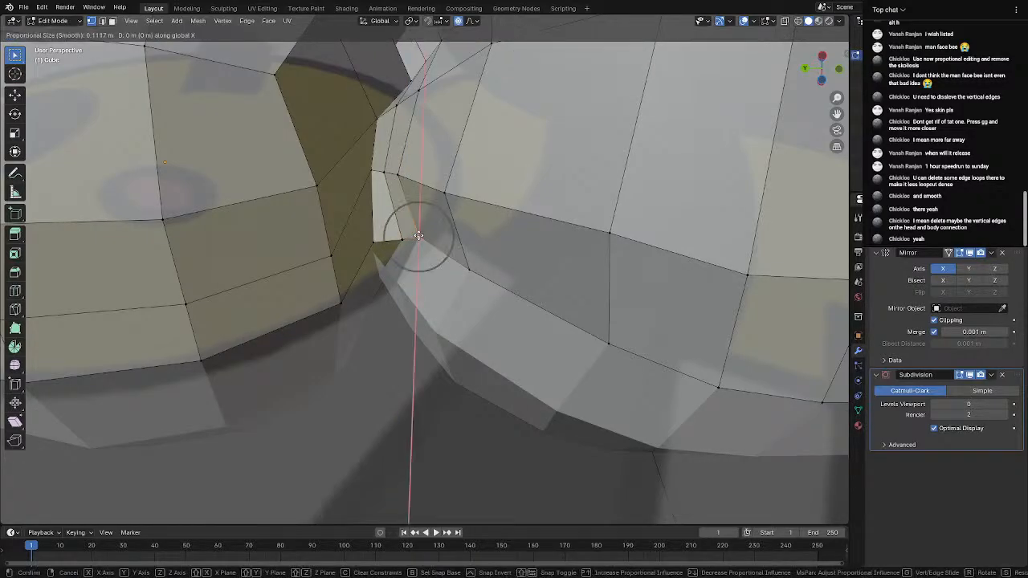
click(415, 255)
Lower the next vertex on the thorax's underside, just behind the neck, about 0.08 m along Z
middle_drag(416, 255, 429, 314)
key(g)
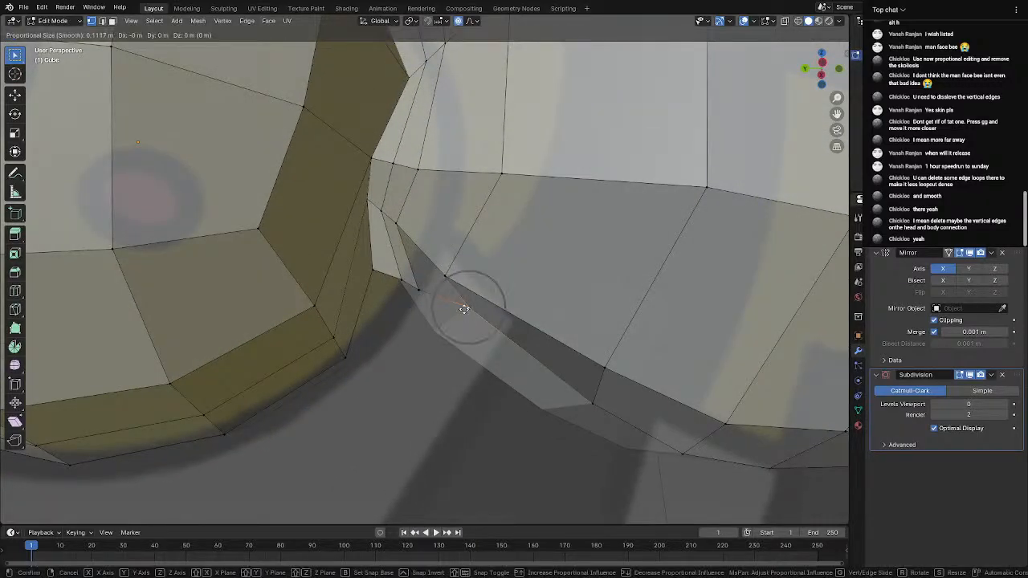
key(z)
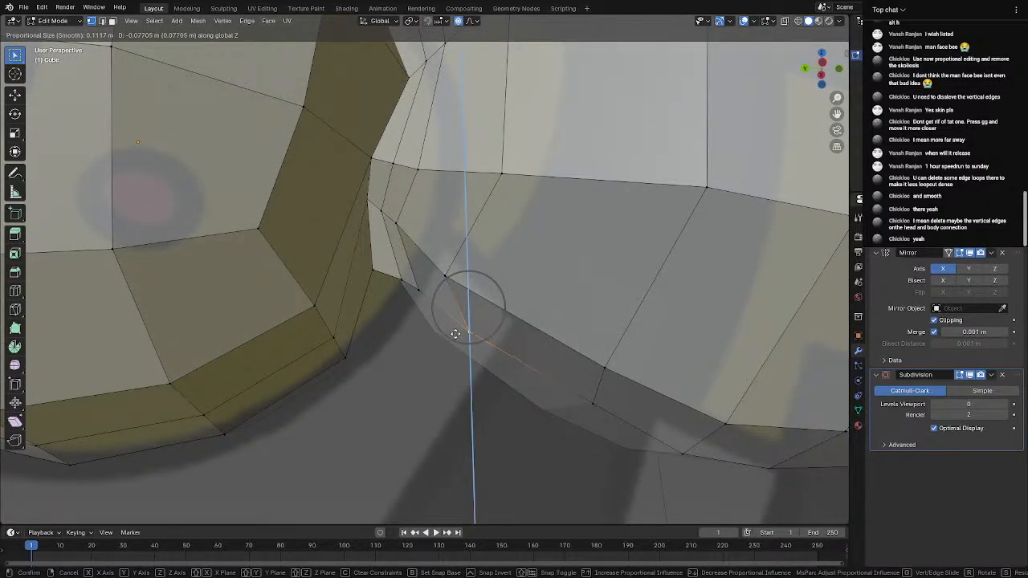
click(455, 333)
Lower the following vertex farther back along the thorax's underside slightly along Z
click(594, 409)
key(g)
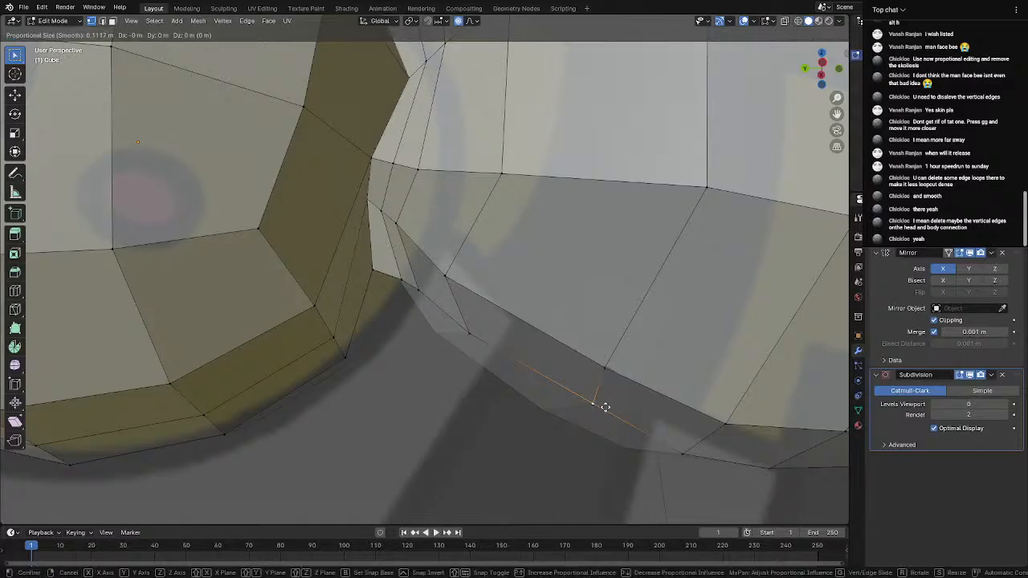
key(z)
click(603, 416)
Examine the thorax's underside and the neck joint with the mesh smoothed at subdivision viewport level 1
middle_drag(603, 417, 503, 404)
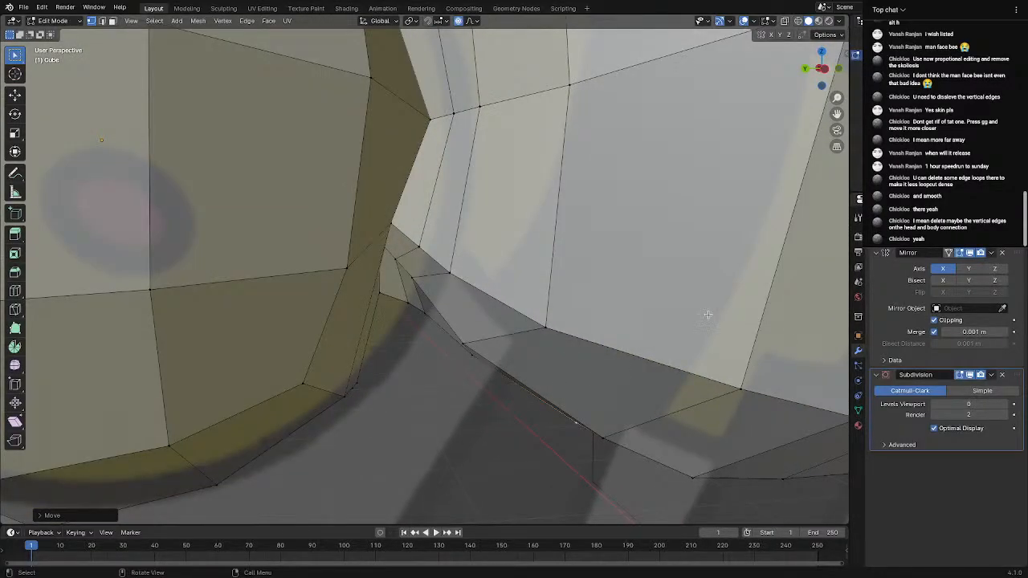
middle_drag(707, 314, 507, 345)
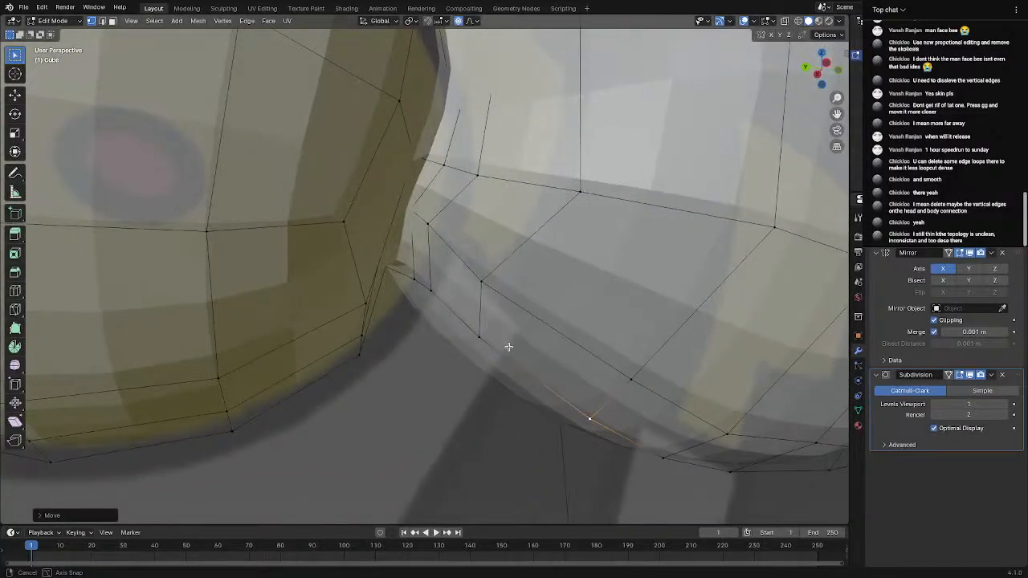
scroll(508, 346, down, 4)
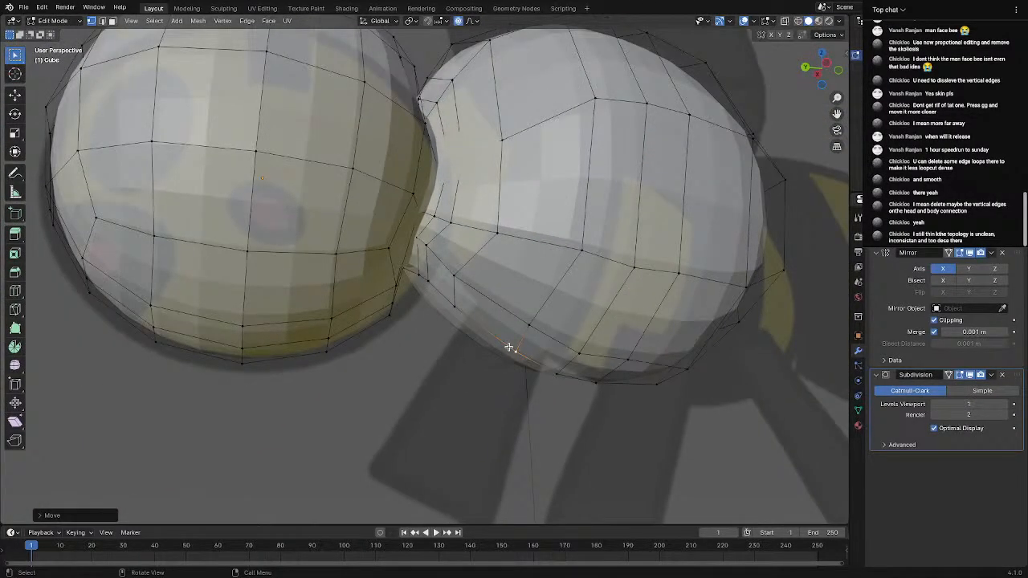
scroll(508, 346, up, 1)
scroll(509, 347, down, 1)
middle_drag(506, 216, 483, 244)
scroll(493, 262, up, 3)
scroll(483, 245, down, 8)
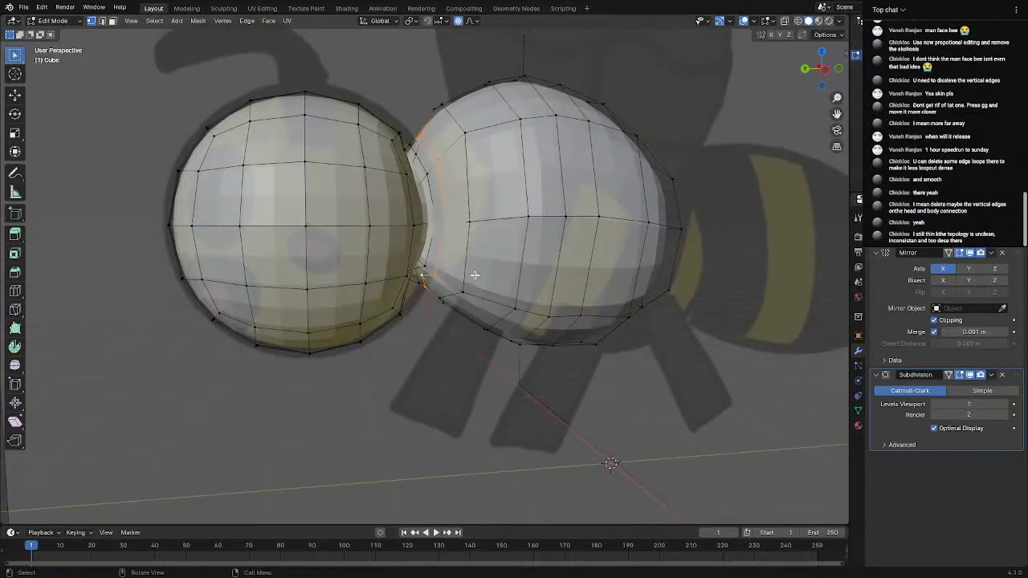
Dissolve the edges of the vertical loop on the thorax beside the neck
key(x)
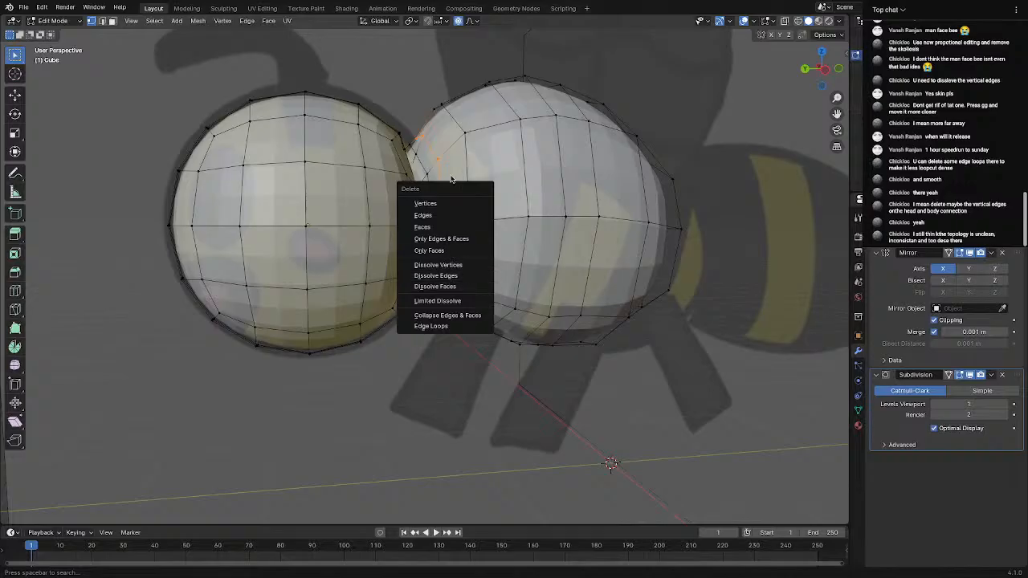
click(474, 276)
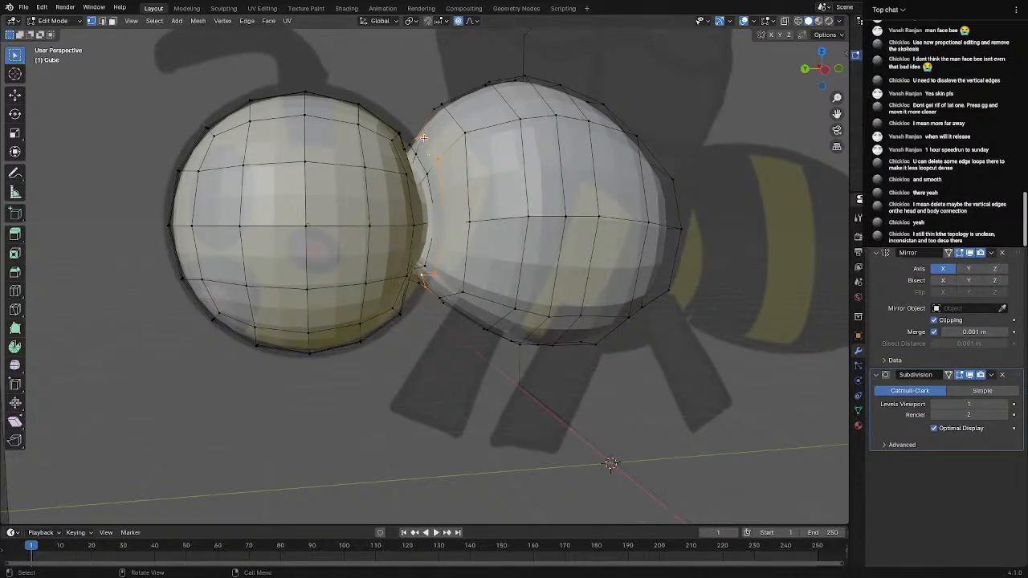
shift+middle_drag(415, 102, 418, 161)
scroll(420, 164, up, 7)
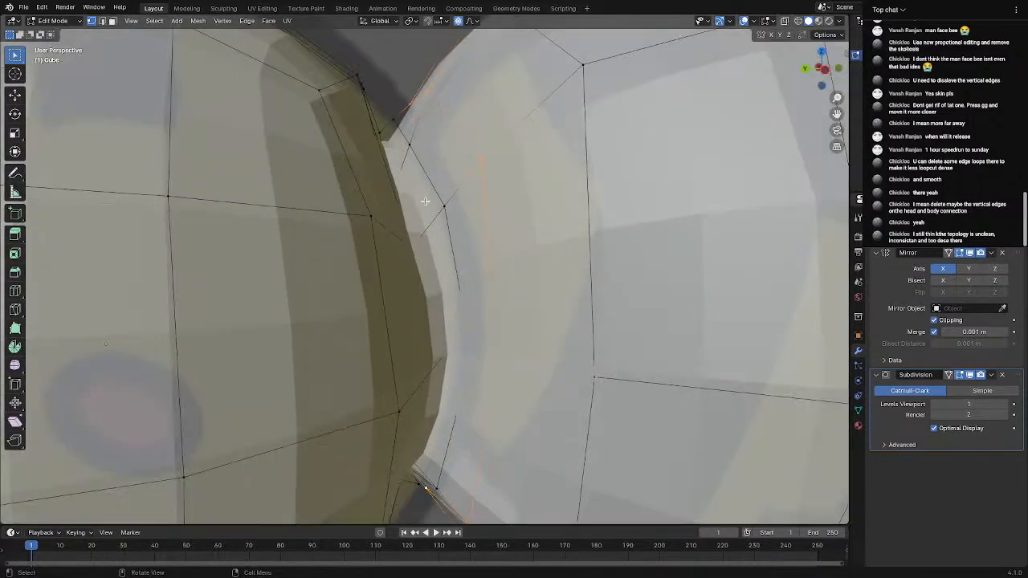
shift+middle_drag(425, 202, 367, 384)
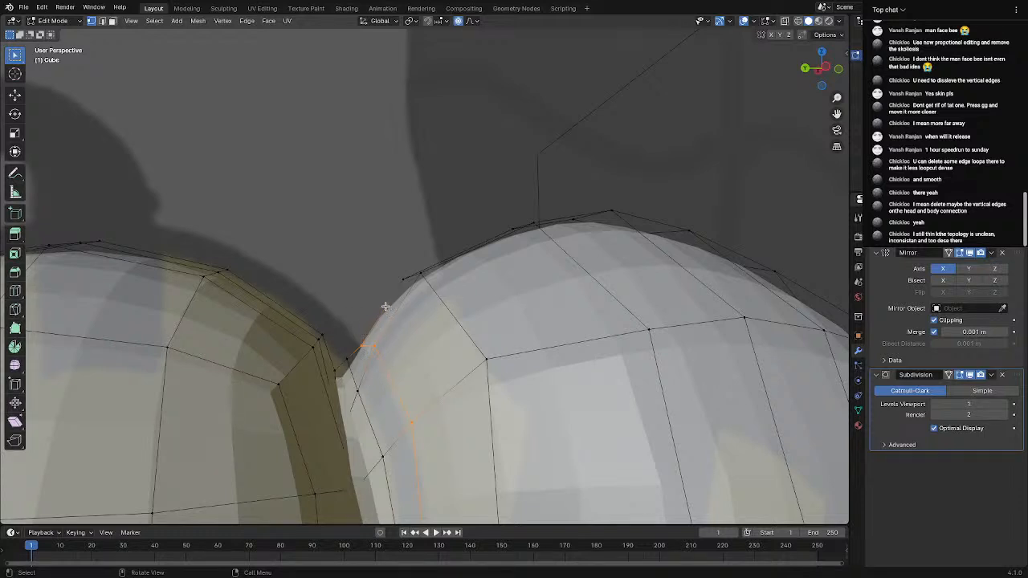
key(x)
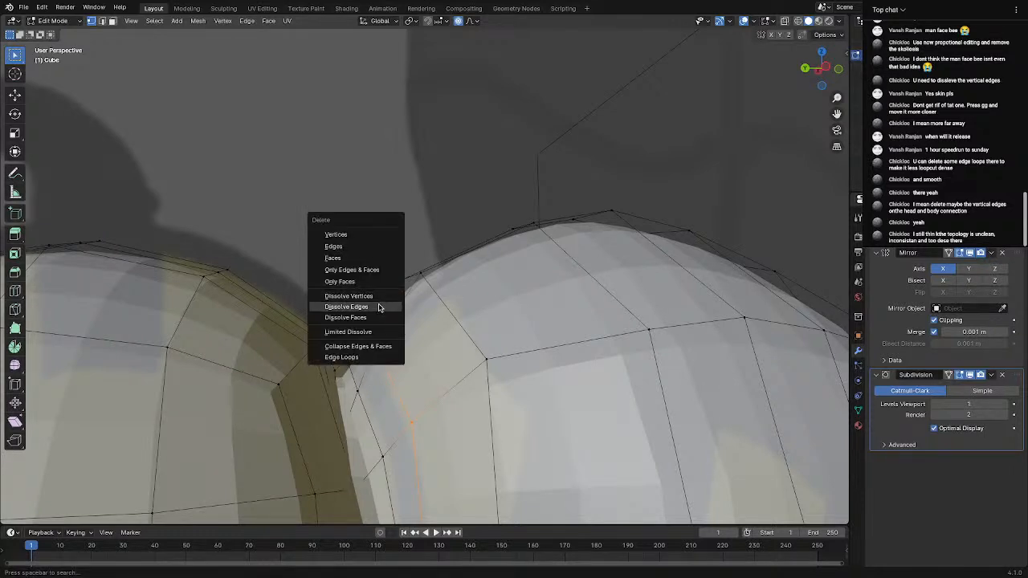
click(385, 309)
middle_drag(407, 316, 441, 245)
key(Tab)
key(Tab)
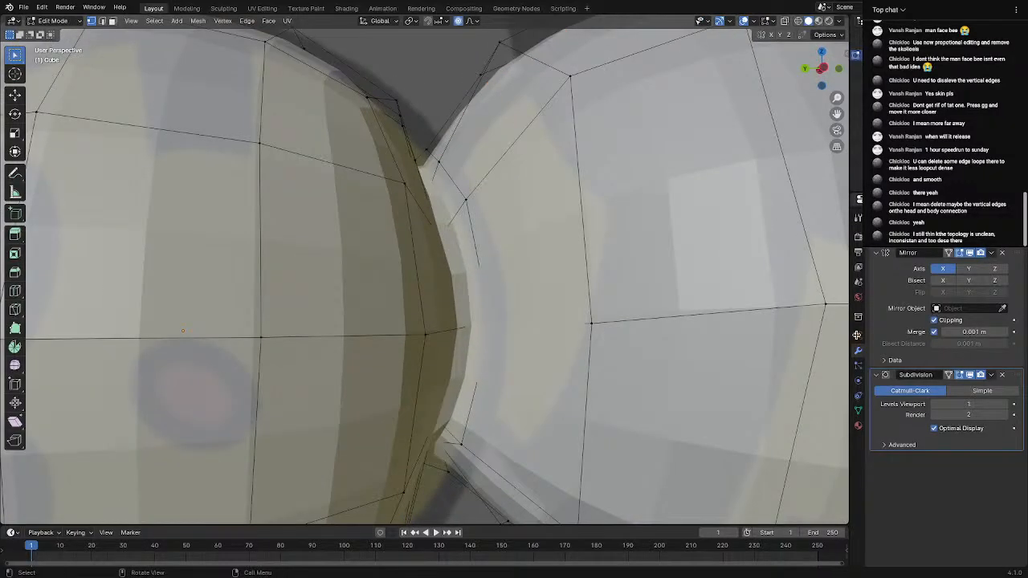
Set the subdivision viewport level to 0 and slide the head's mid-height vertex at the neck along its edge into the head
click(934, 405)
middle_drag(482, 337, 503, 354)
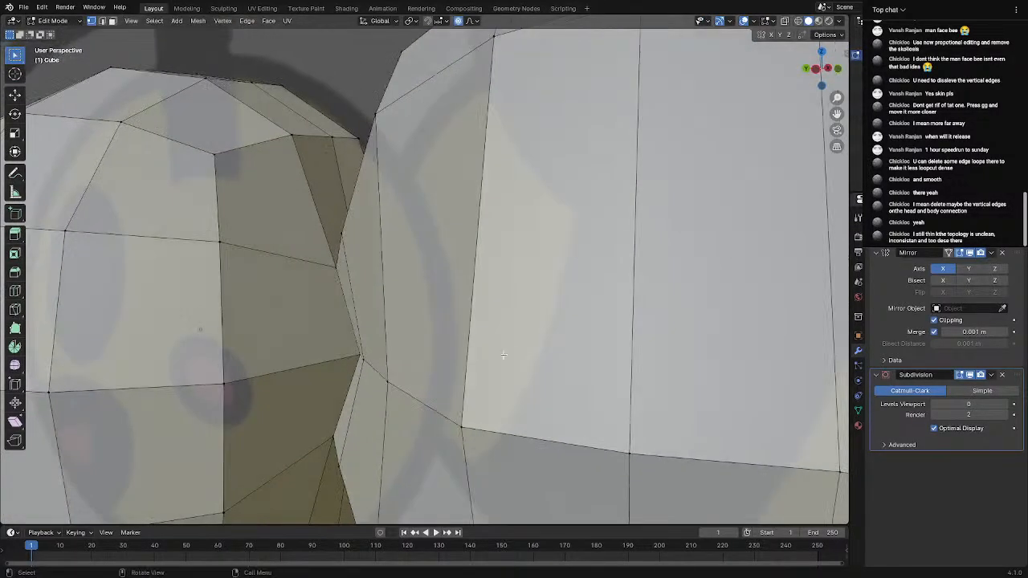
key(g)
key(g)
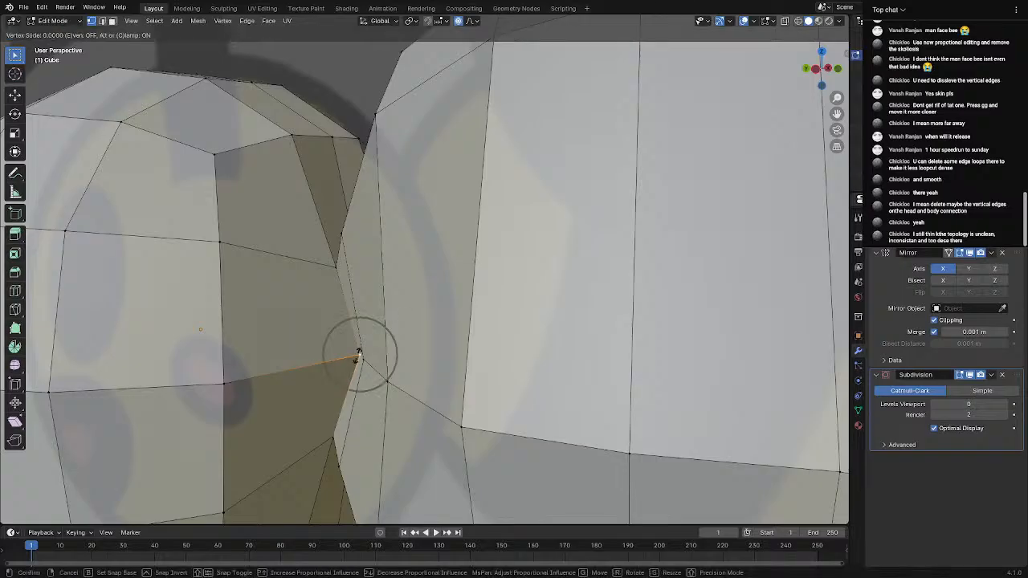
click(317, 359)
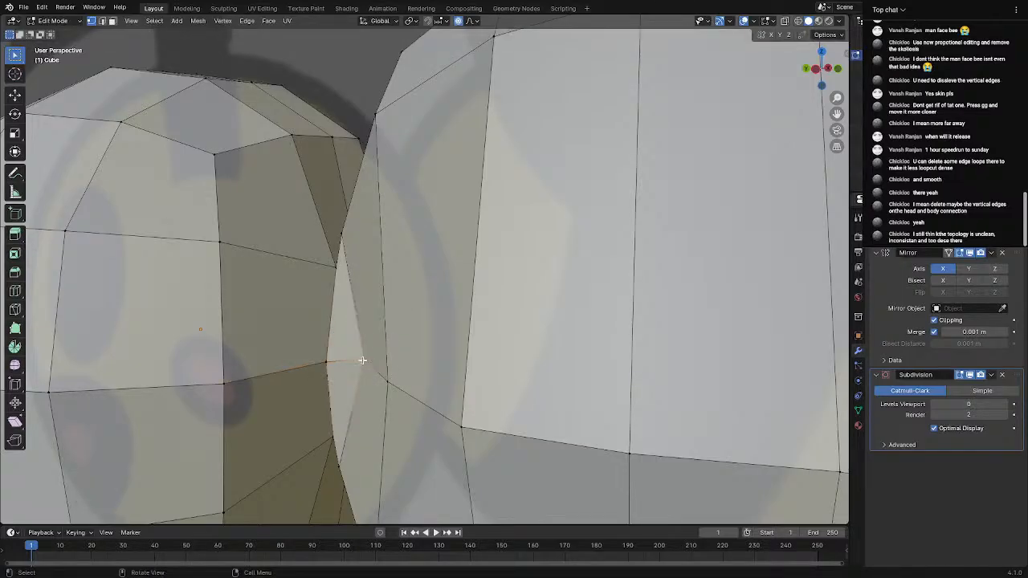
Move the mid-height neck vertex on the thorax side along Y toward the head and adjust it along X
key(g)
key(y)
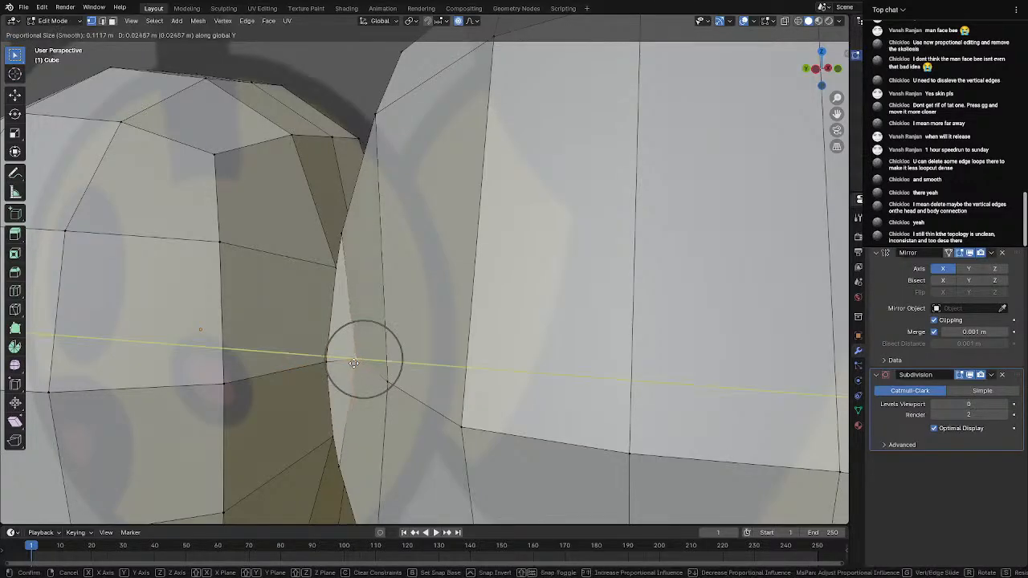
click(342, 365)
middle_drag(346, 363, 516, 378)
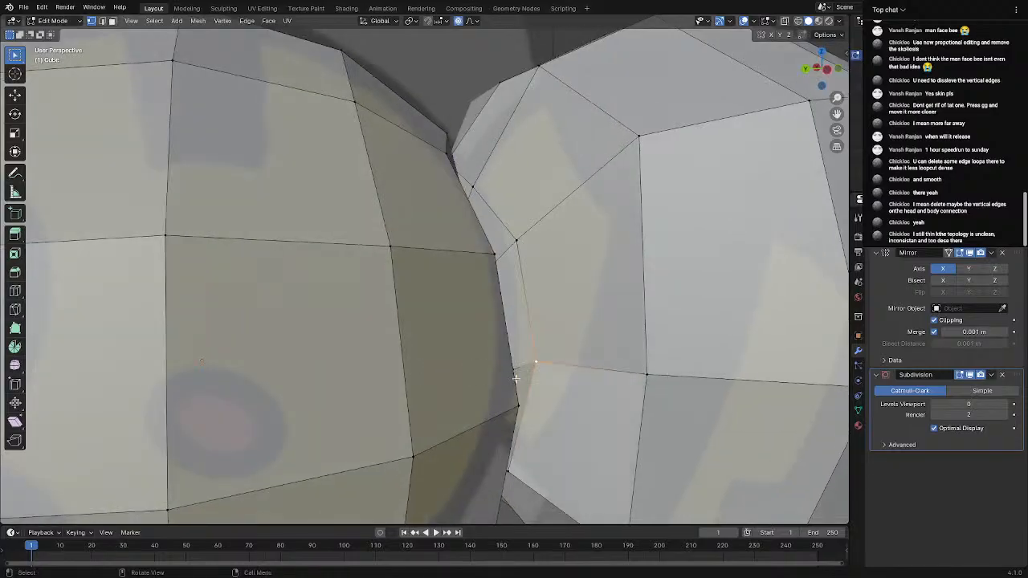
key(g)
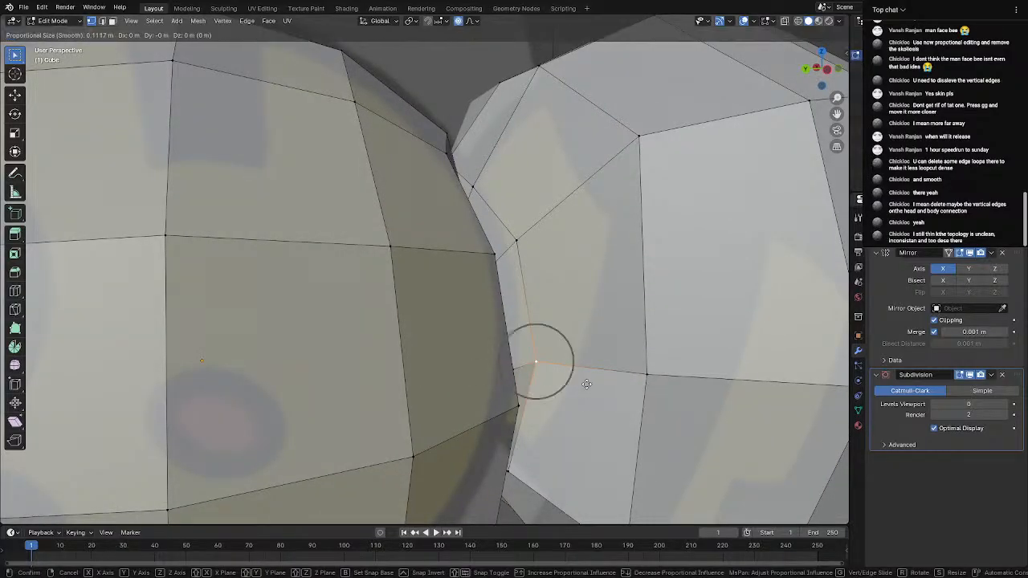
key(x)
click(605, 386)
Reposition the same mid-height neck vertex once more along X, in the negative direction, with proportional editing
scroll(615, 386, down, 5)
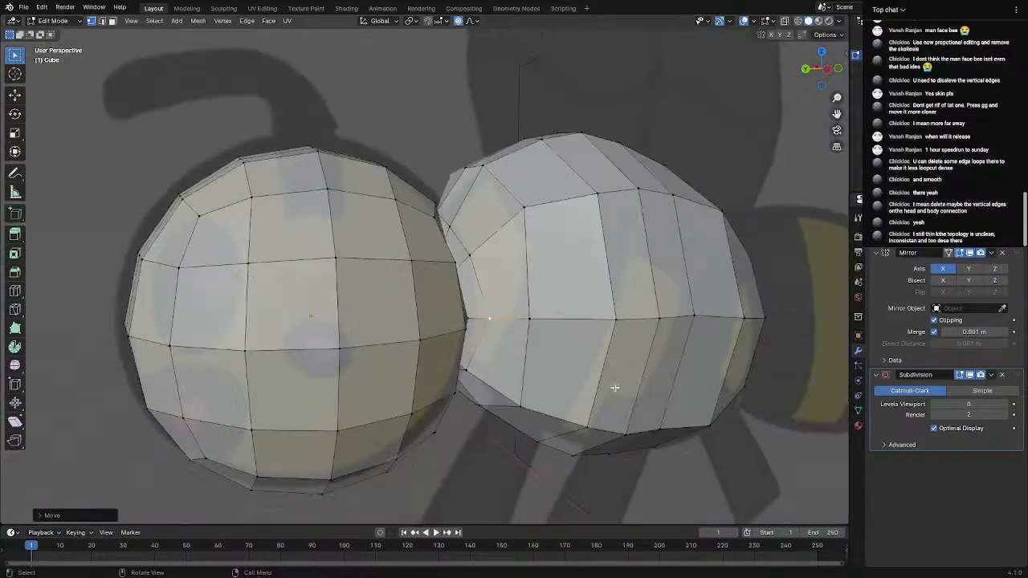
middle_drag(615, 386, 550, 391)
middle_drag(383, 339, 391, 336)
key(g)
key(x)
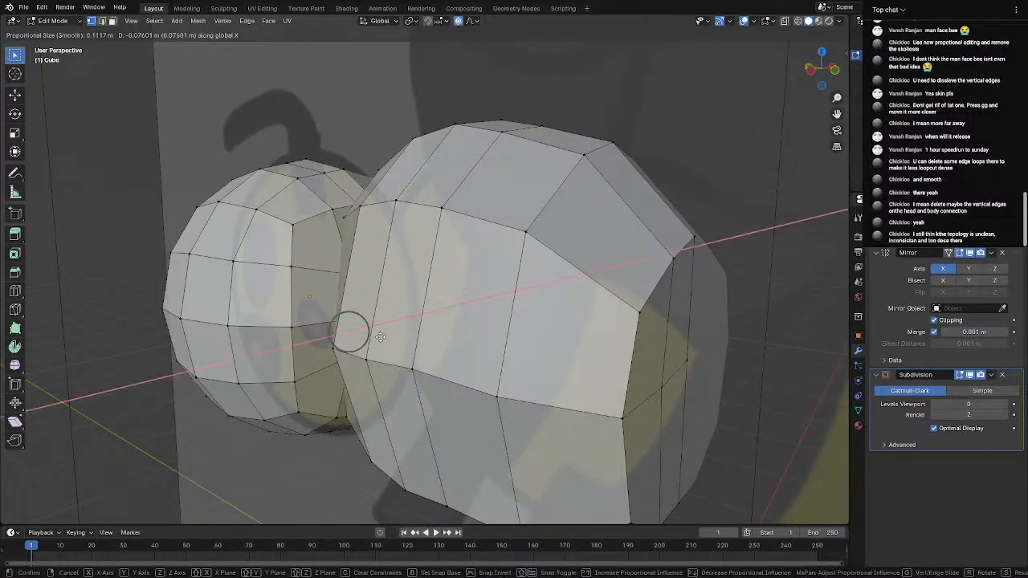
click(365, 336)
Set the subdivision viewport level to 1 and examine the smoothed neck joint from the side
middle_drag(365, 337, 514, 313)
scroll(514, 313, down, 4)
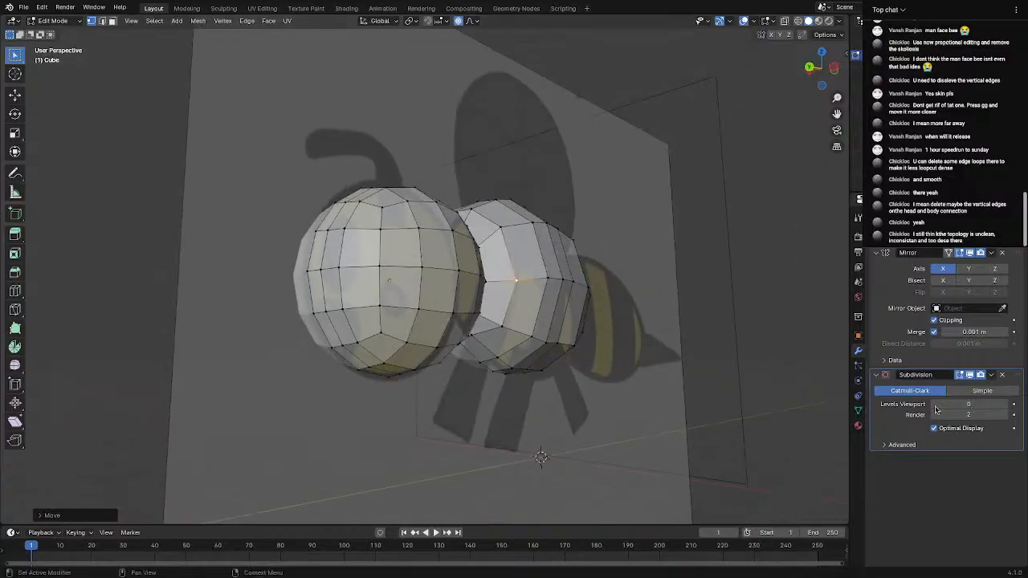
click(1010, 405)
key(Tab)
middle_drag(681, 323, 556, 342)
scroll(556, 344, up, 2)
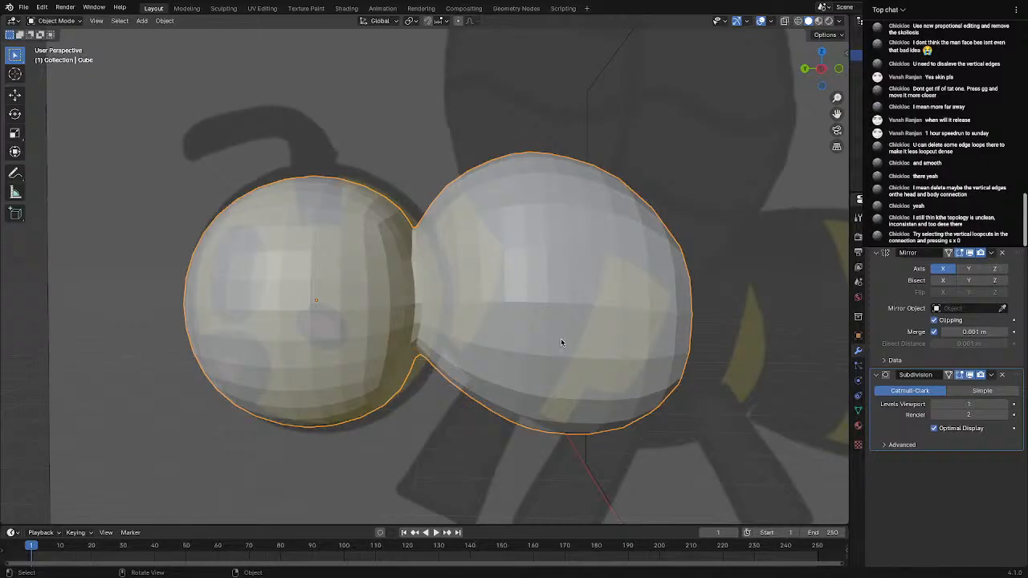
key(Tab)
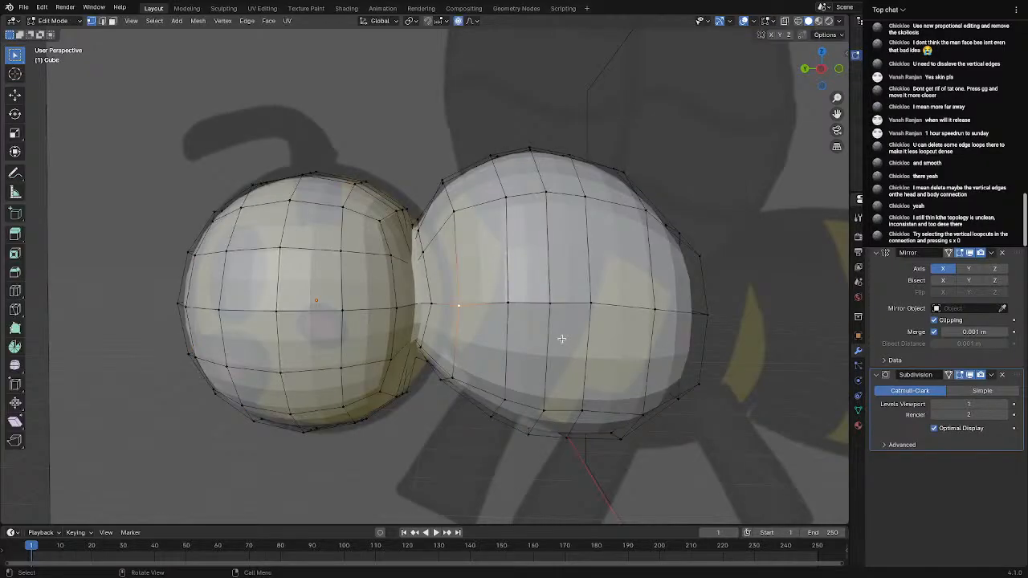
scroll(561, 339, up, 6)
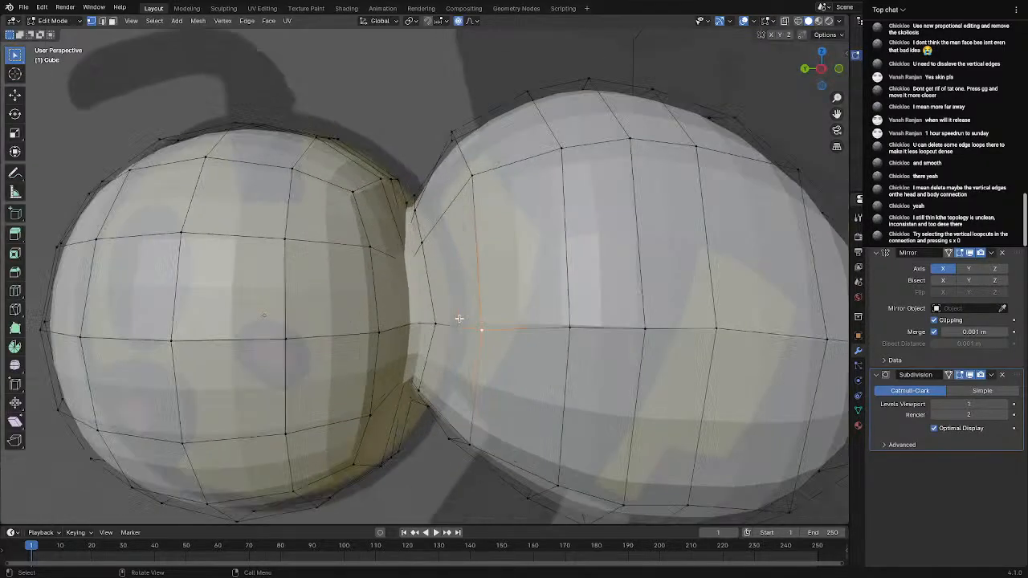
Try flattening the vertical edge loop at the neck by scaling it to 0 along X at subdivision viewport level 0
click(933, 404)
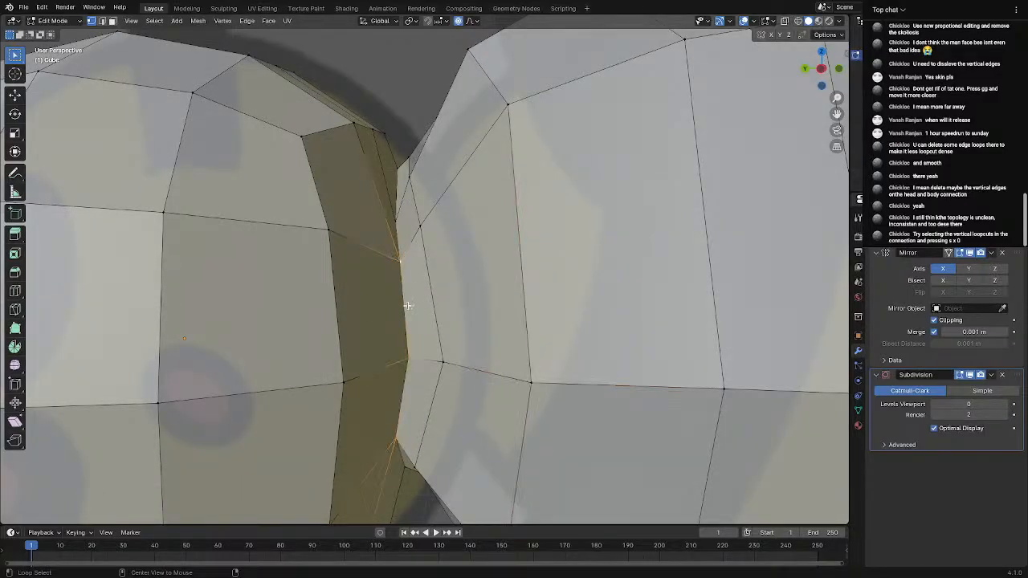
scroll(407, 305, down, 3)
scroll(412, 305, up, 2)
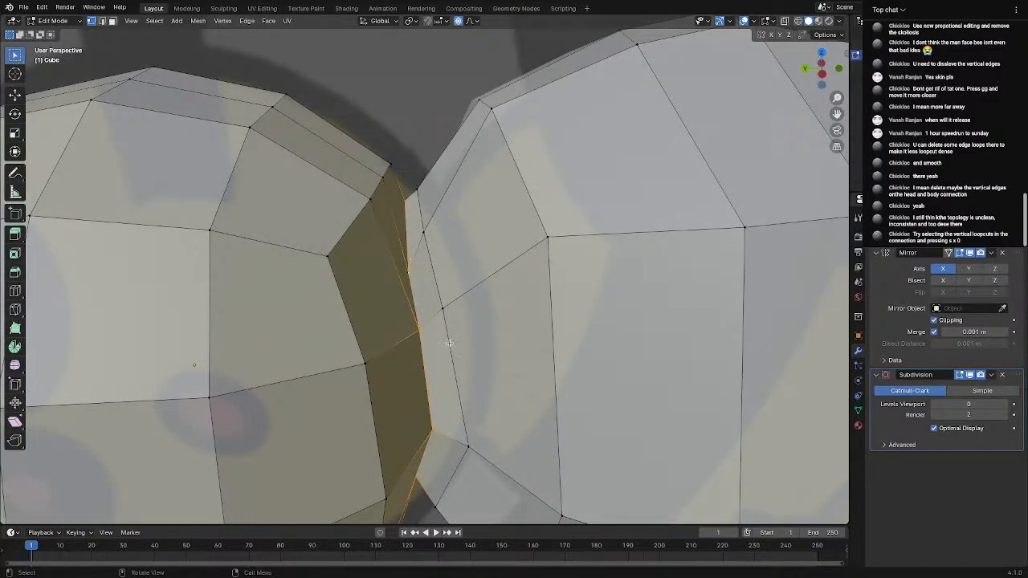
middle_drag(448, 343, 458, 183)
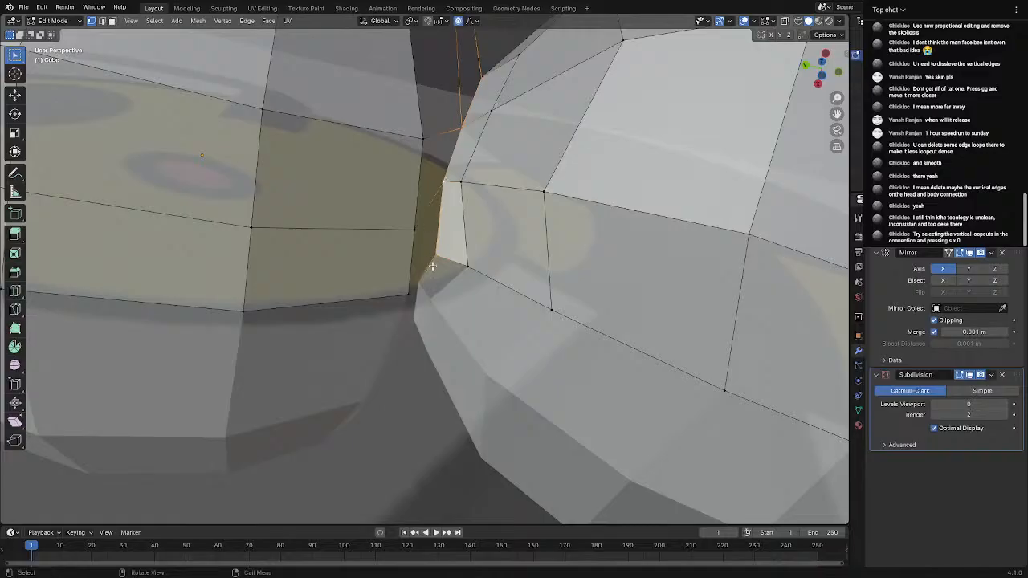
middle_drag(432, 266, 427, 350)
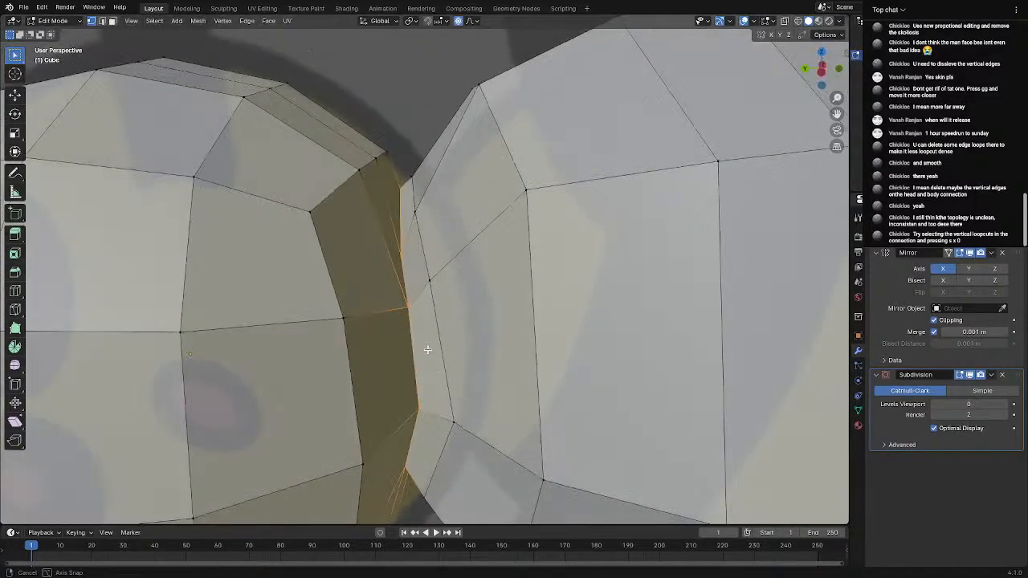
key(s)
key(x)
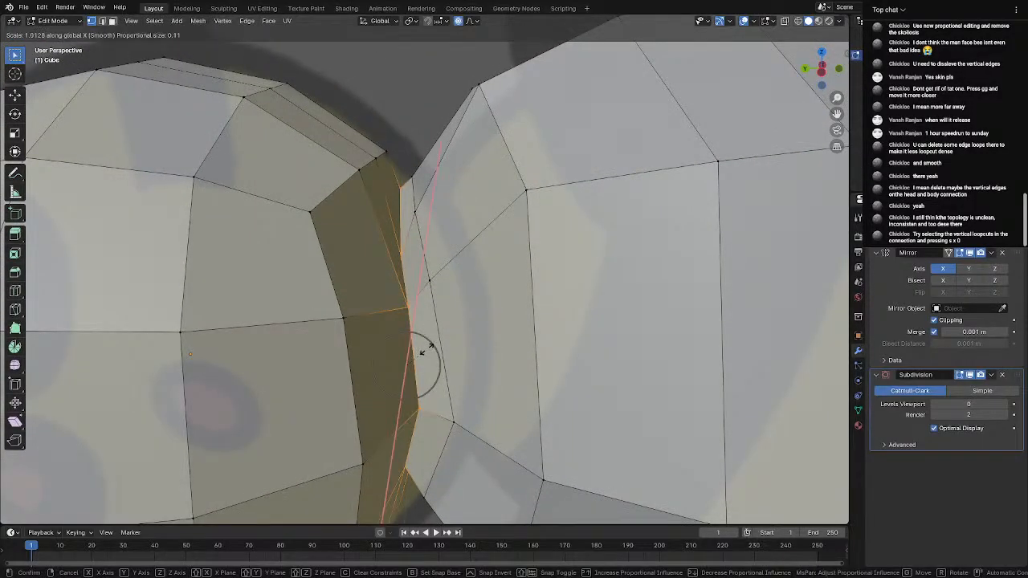
key(0)
click(423, 349)
Examine the neck joint in Object Mode and Edit Mode, raising the subdivision viewport level to 1
scroll(448, 346, down, 4)
middle_drag(460, 350, 405, 286)
scroll(509, 378, down, 1)
key(Tab)
scroll(461, 364, down, 1)
scroll(506, 321, up, 2)
key(Tab)
scroll(506, 323, up, 1)
middle_drag(446, 297, 428, 301)
key(Tab)
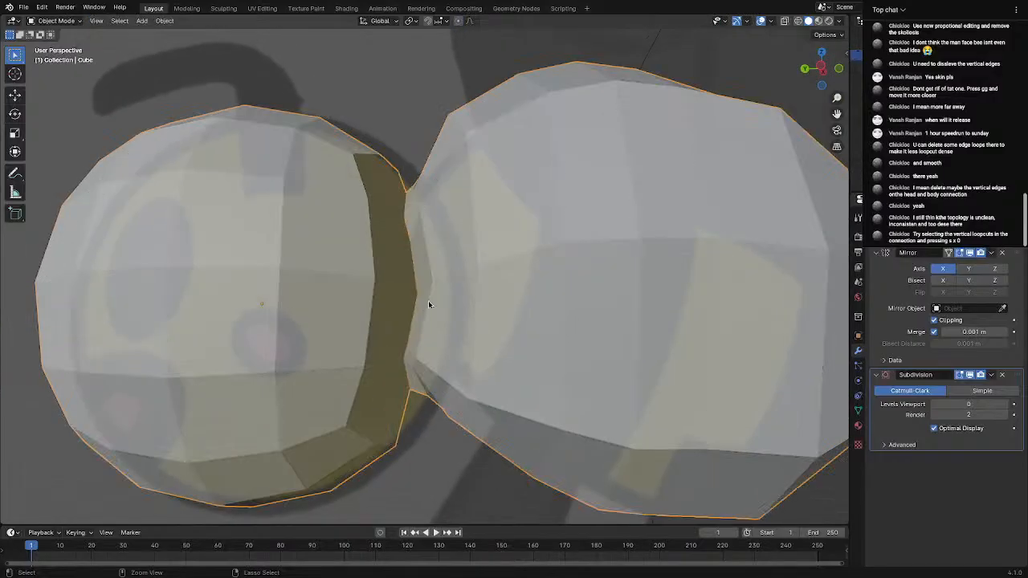
key(ctrl+1)
key(Tab)
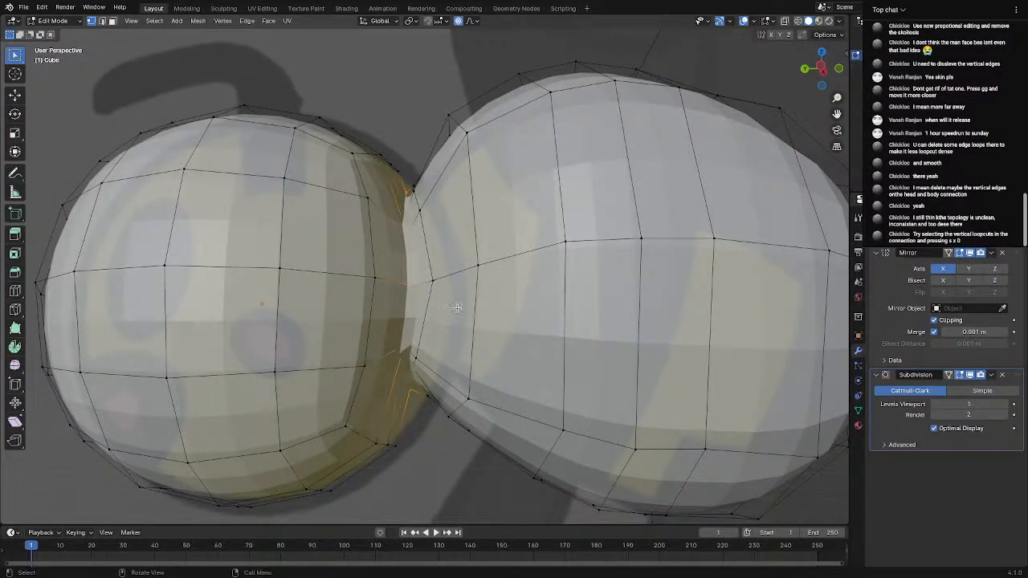
Set the subdivision viewport level to 0 and scale the neck's edge loop to 0 along X with proportional editing off
click(932, 404)
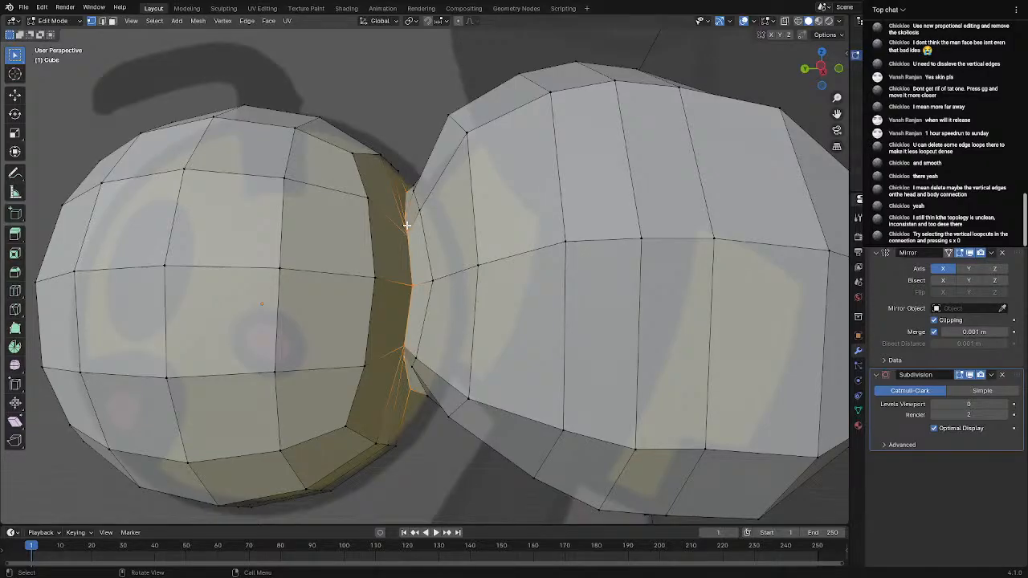
key(s)
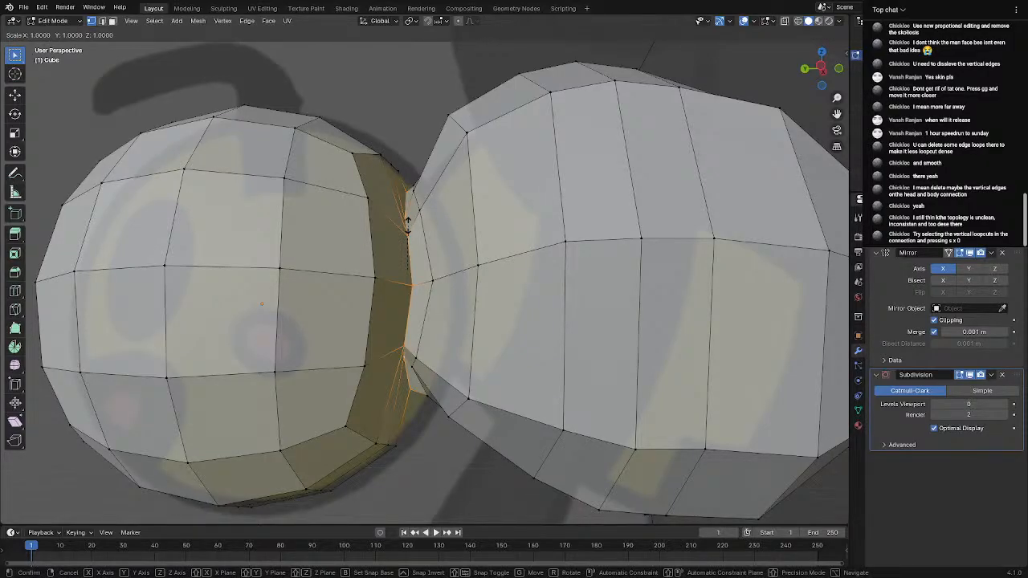
key(Return)
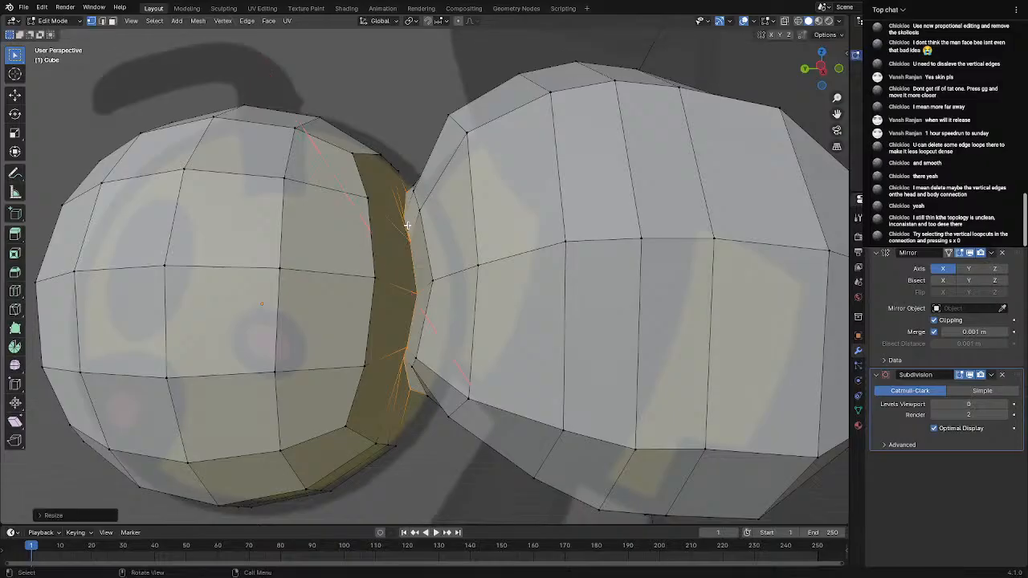
Set the subdivision viewport level to 1 and inspect the head-to-thorax connection from above and the side, with and without the mesh cage
key(Tab)
middle_drag(426, 223, 467, 291)
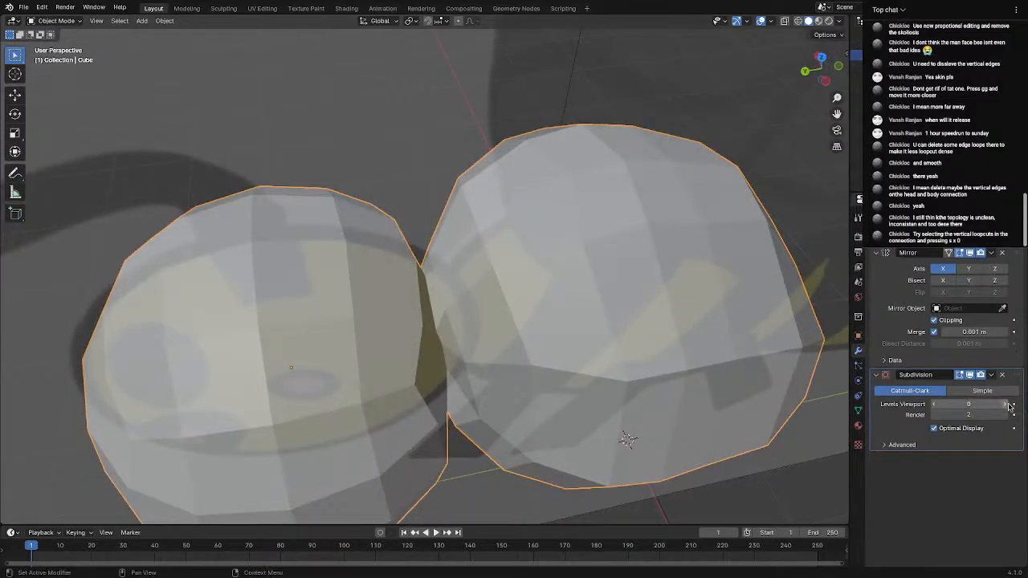
key(ctrl+1)
middle_drag(627, 439, 435, 242)
scroll(639, 249, down, 6)
key(Tab)
scroll(615, 250, up, 5)
scroll(566, 243, down, 5)
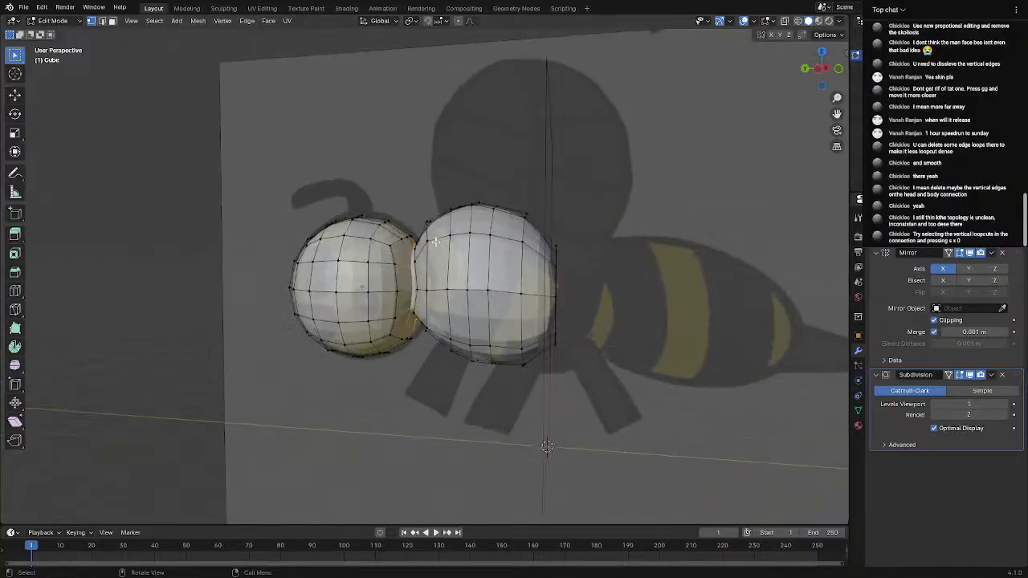
scroll(435, 242, up, 8)
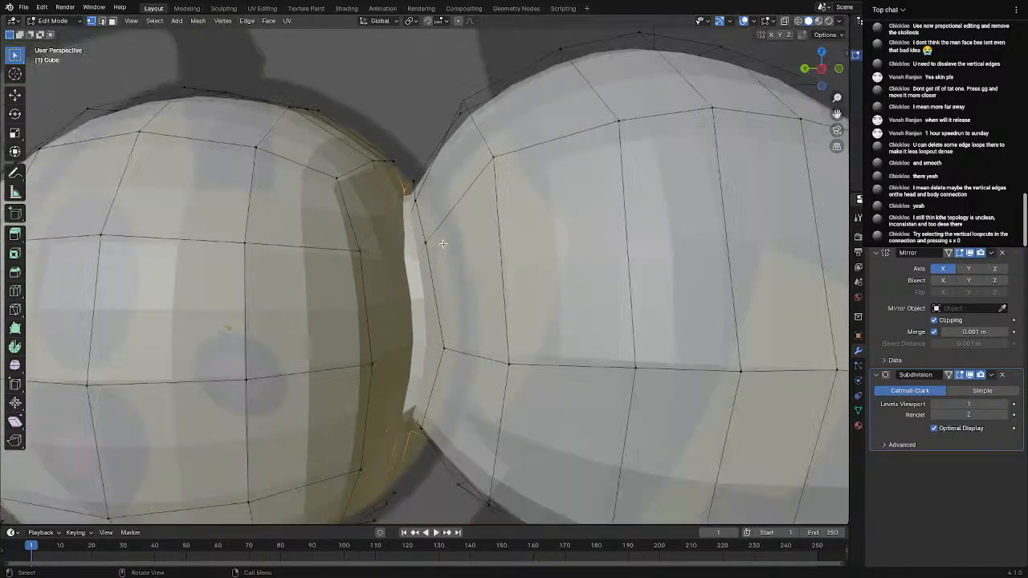
scroll(442, 242, down, 6)
key(Tab)
middle_drag(442, 242, 443, 285)
scroll(442, 285, up, 4)
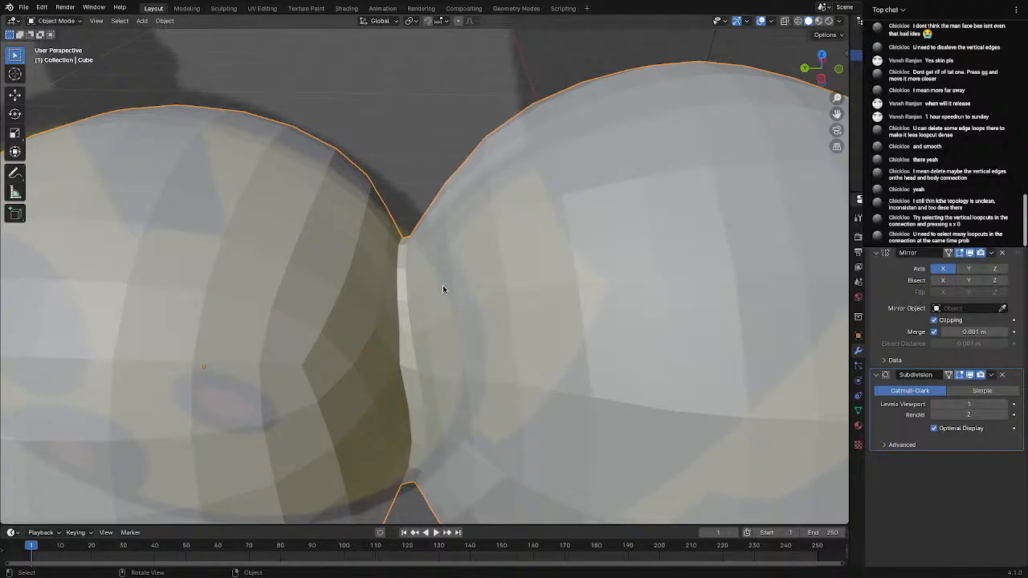
scroll(443, 285, down, 5)
scroll(443, 285, up, 5)
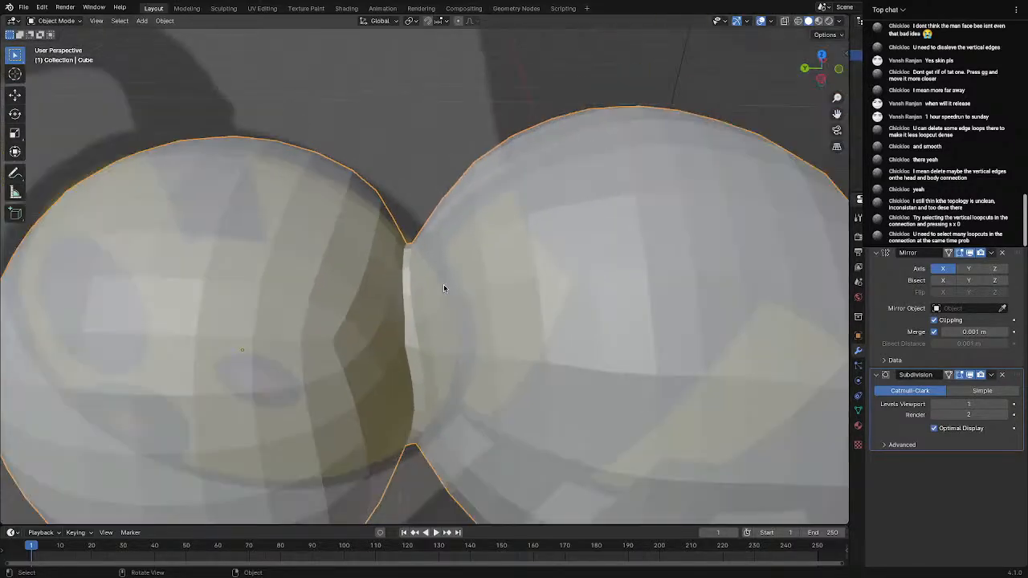
scroll(444, 284, down, 5)
Try scaling several vertical loops at the neck and the thorax's front together to 0 along X
key(Tab)
scroll(455, 249, up, 6)
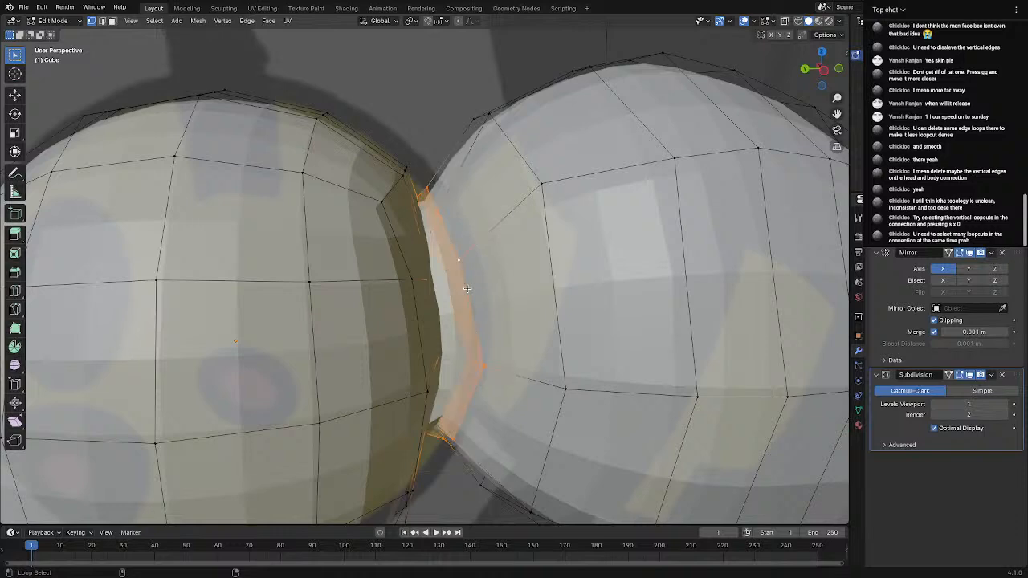
scroll(540, 253, down, 3)
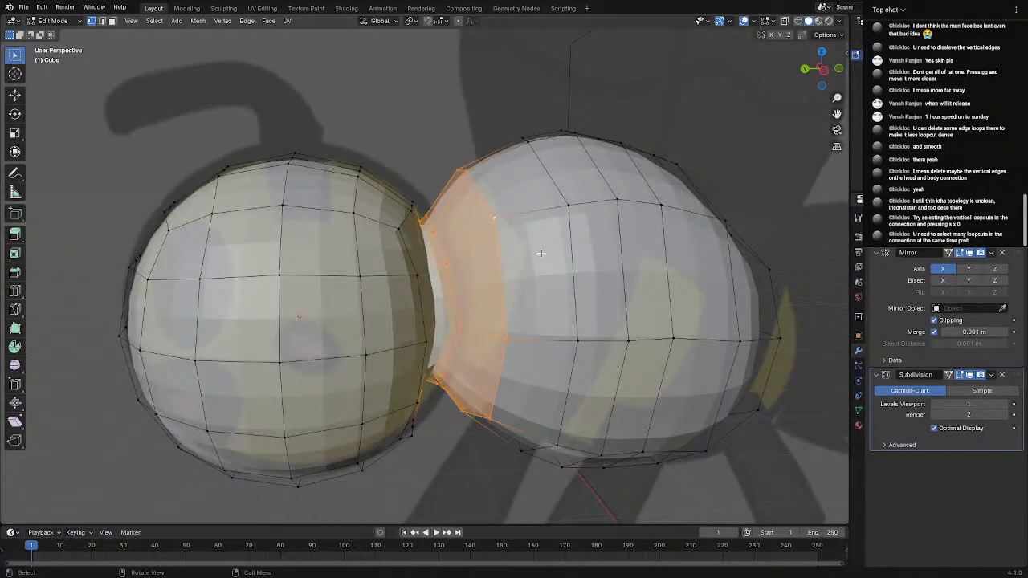
key(s)
key(0)
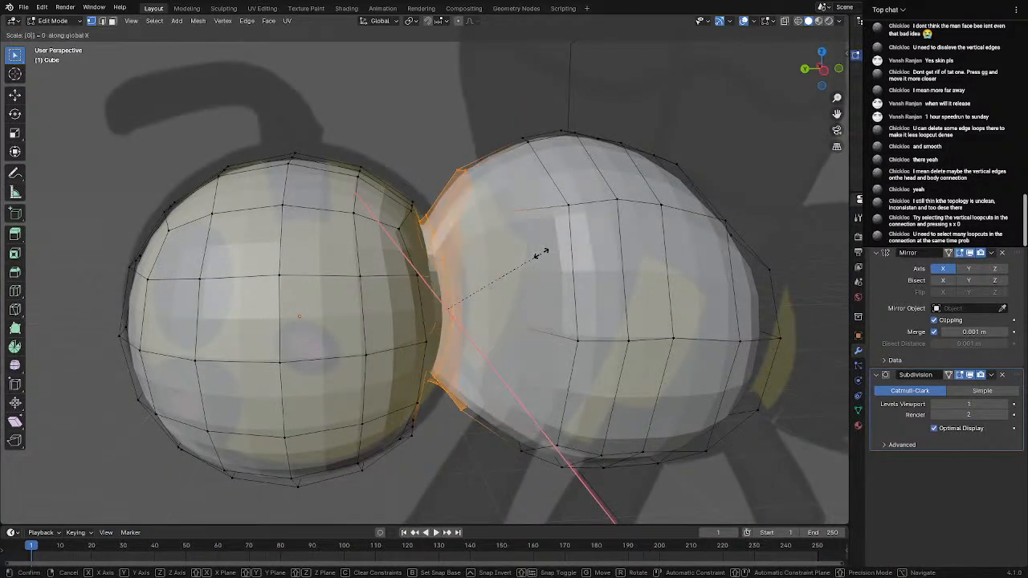
key(Return)
Examine the selected band of faces at the neck up close and the overall smoothed shape against the reference
key(Tab)
middle_drag(526, 271, 446, 135)
key(Tab)
scroll(536, 184, up, 2)
scroll(442, 128, up, 4)
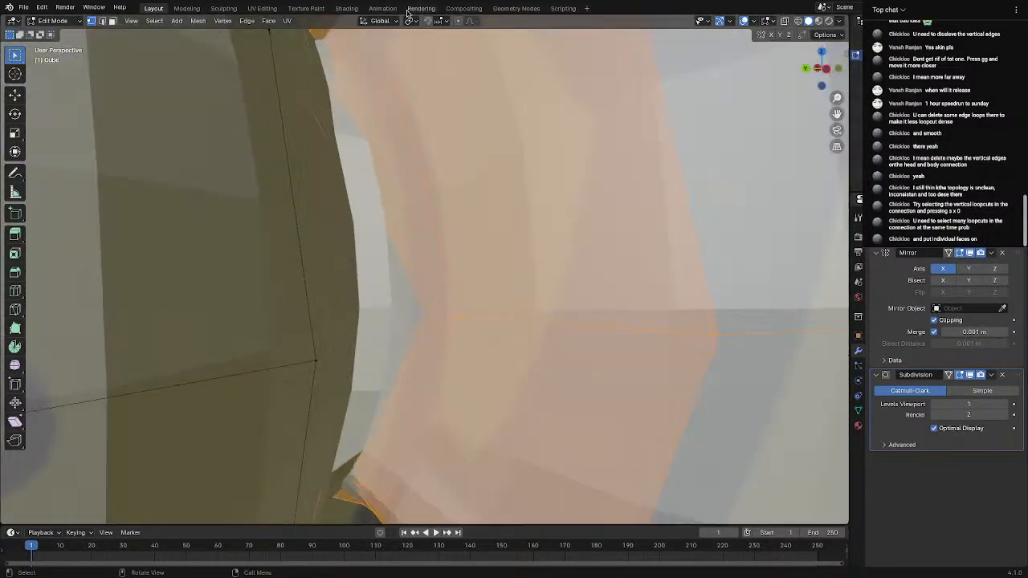
scroll(489, 156, down, 3)
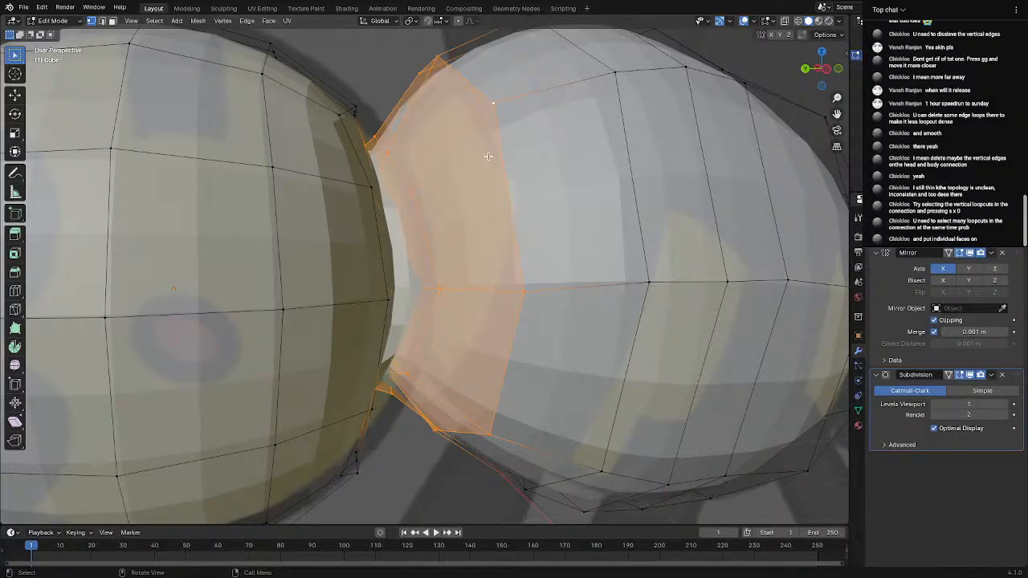
middle_drag(484, 126, 466, 133)
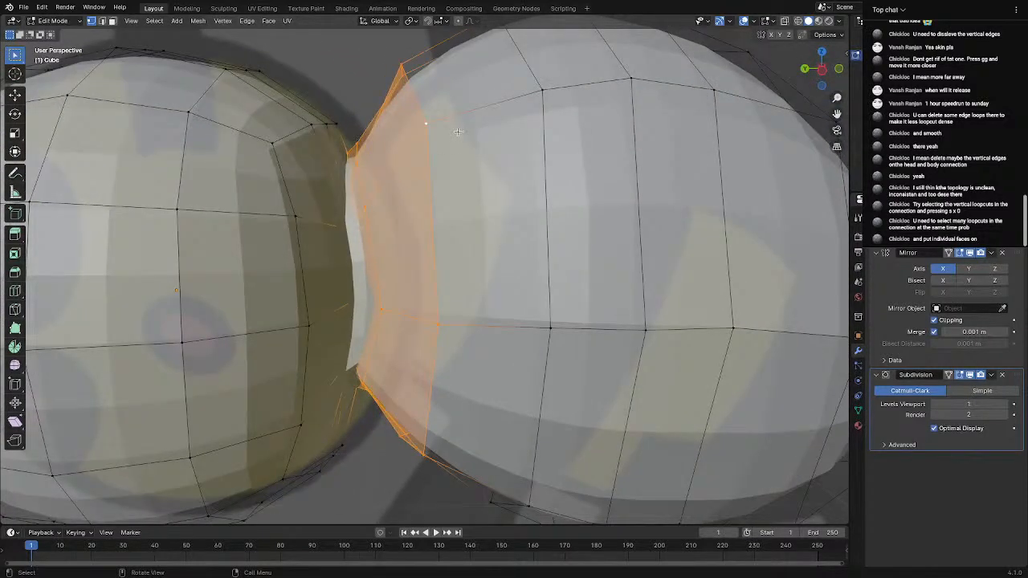
scroll(454, 140, down, 8)
key(Tab)
middle_drag(436, 165, 446, 141)
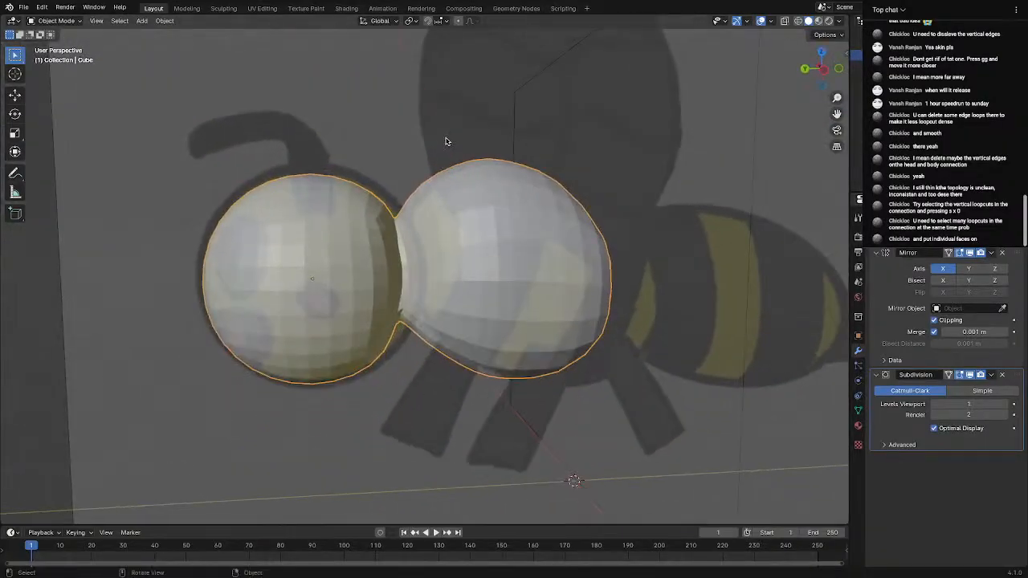
key(Tab)
key(KP_Decimal)
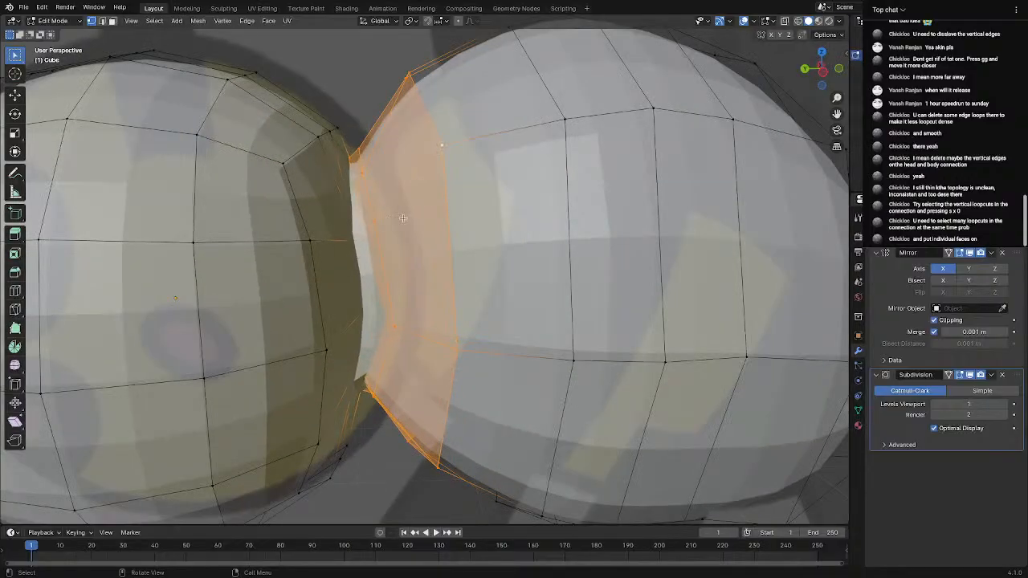
key(Tab)
key(Tab)
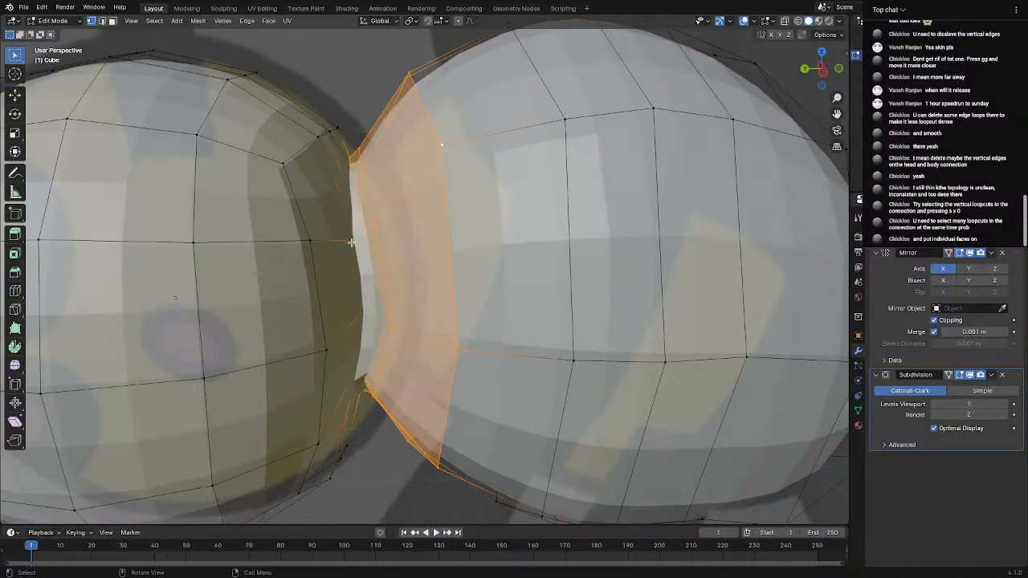
Set the subdivision viewport level to 0 and slide the neck vertex next to the mirror plane along its edge
click(935, 405)
middle_drag(353, 309, 529, 391)
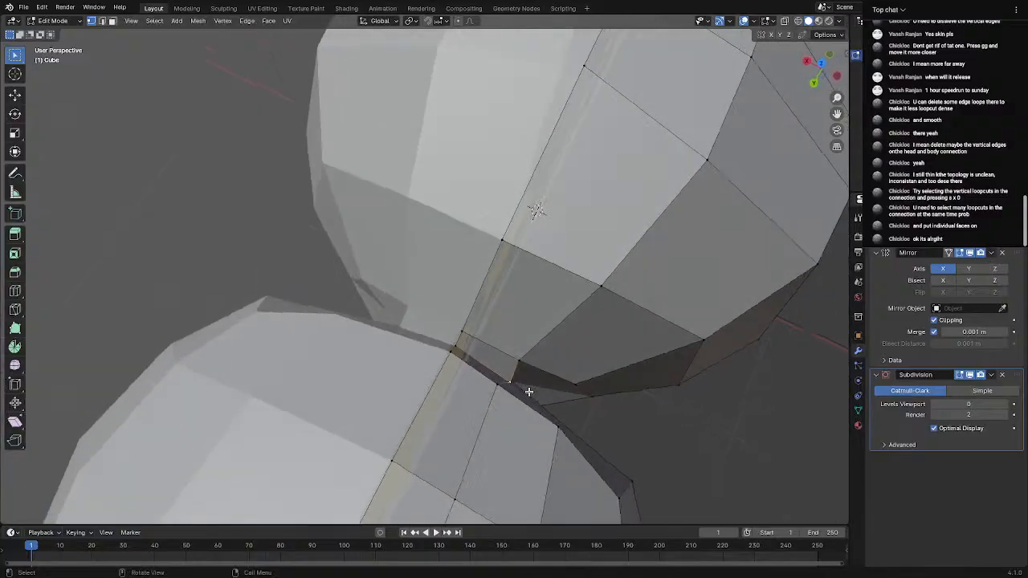
key(g)
key(g)
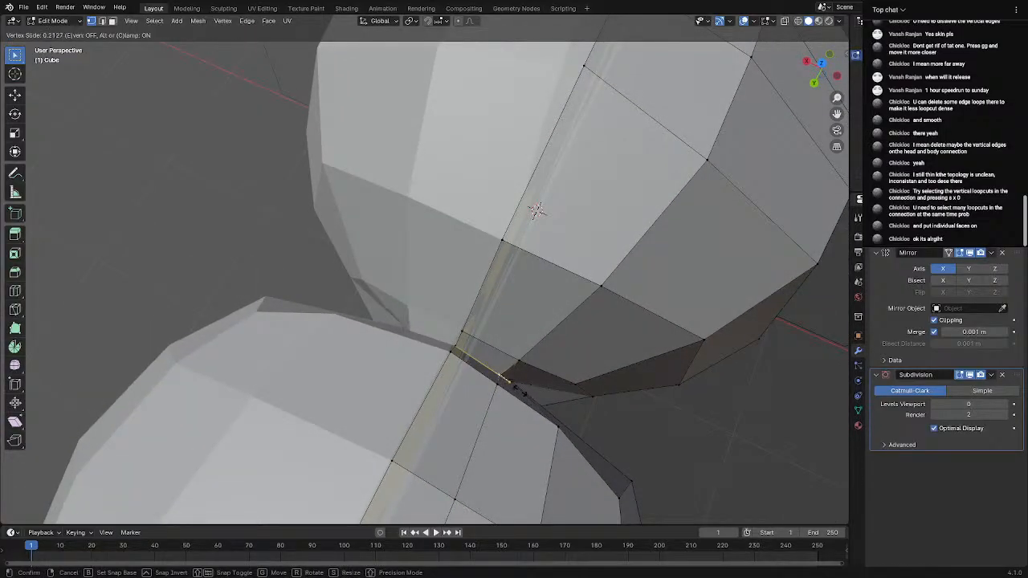
click(537, 210)
middle_drag(542, 216, 500, 333)
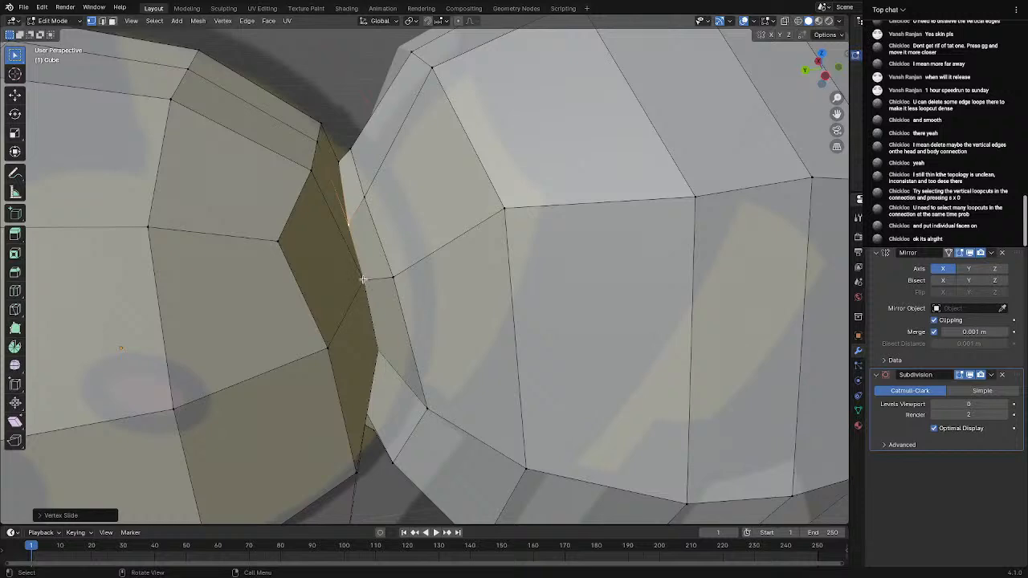
Slide the upper and middle side vertices of the neck's head-side loop along their edges towards the head
key(g)
key(g)
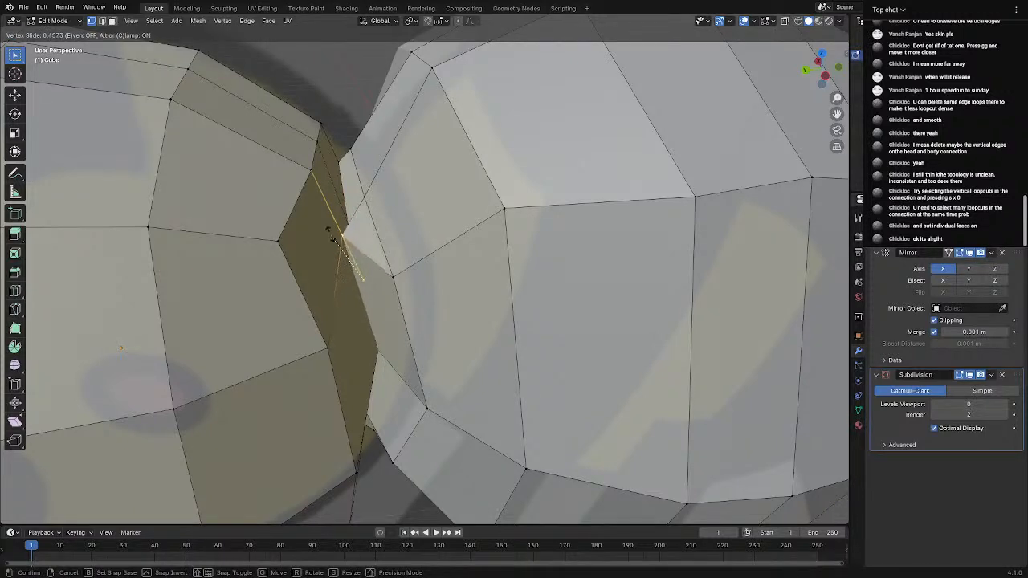
click(332, 239)
scroll(334, 241, down, 6)
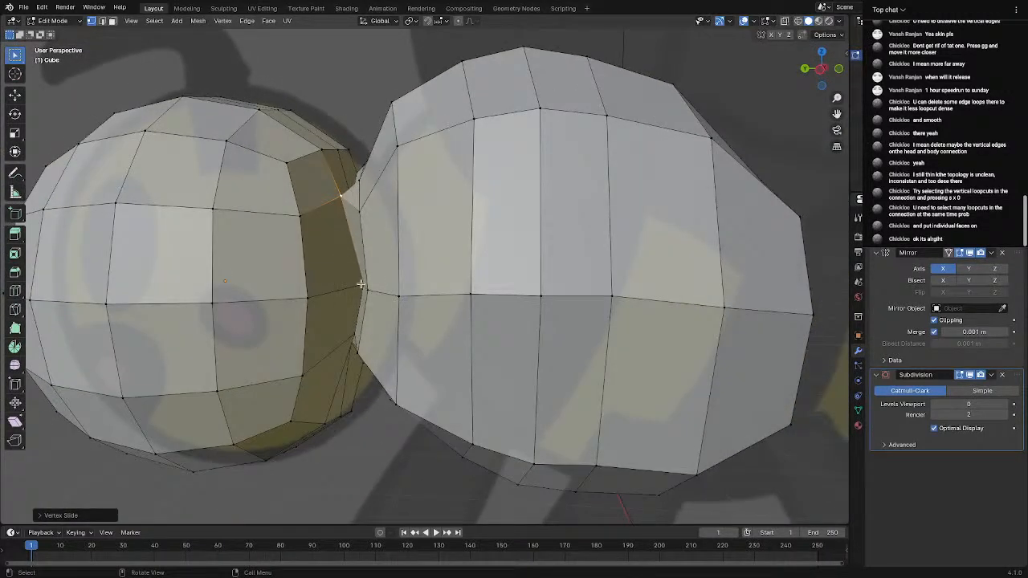
click(361, 285)
key(g)
key(g)
click(329, 288)
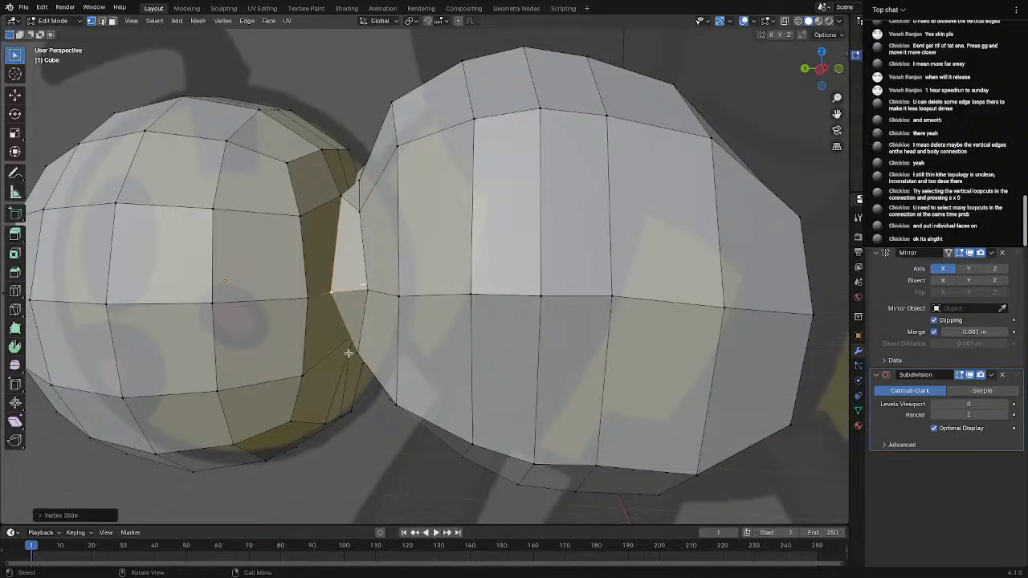
Slide the next lower vertex of the neck's head-side loop along its edge, working from below
middle_drag(350, 353, 343, 273)
click(342, 261)
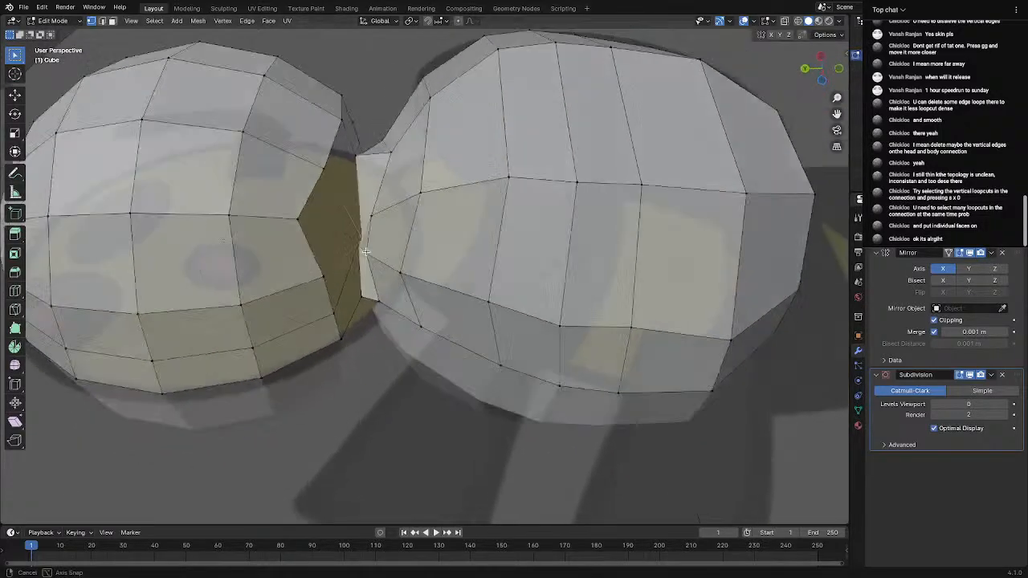
scroll(394, 273, up, 10)
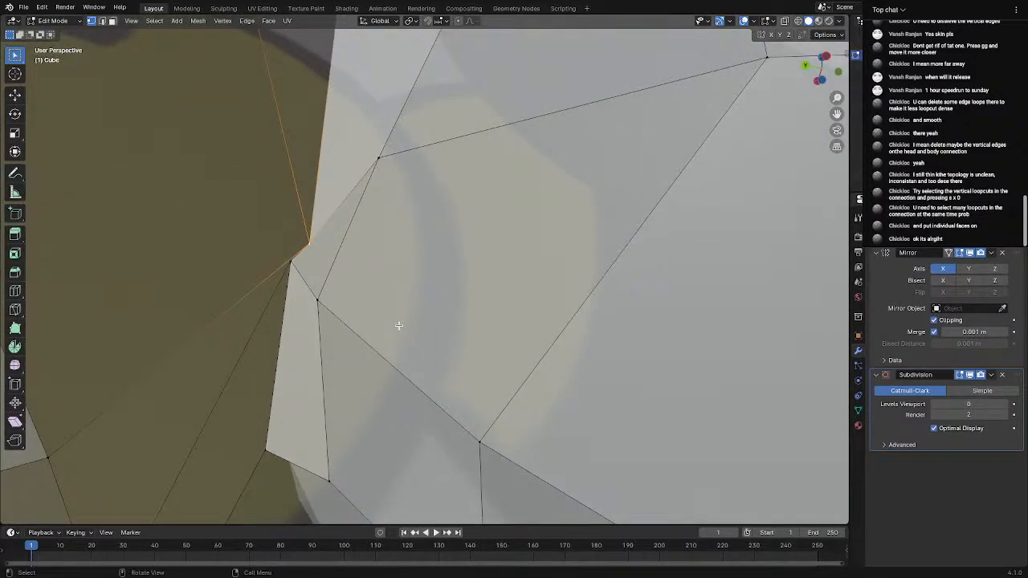
key(g)
key(g)
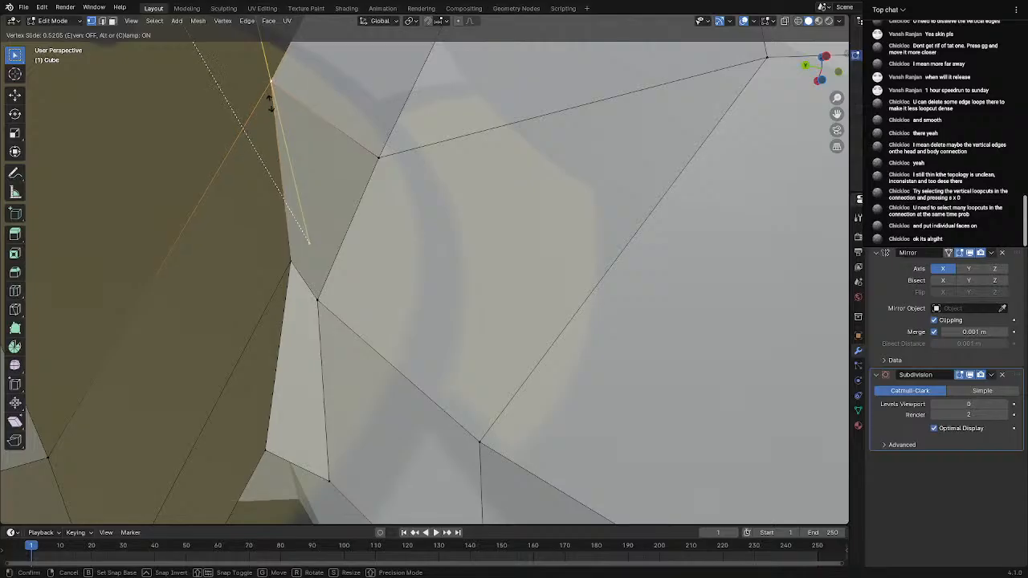
click(270, 100)
scroll(296, 209, down, 8)
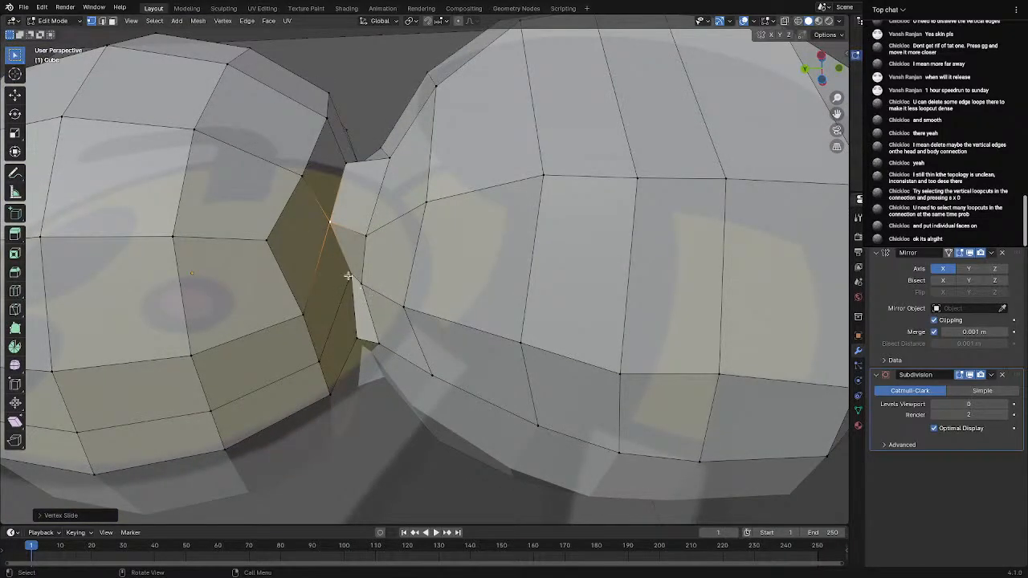
Slide the two remaining lower vertices of the neck's head-side loop along their edges towards the head
click(347, 276)
key(g)
key(g)
click(327, 313)
click(357, 338)
key(g)
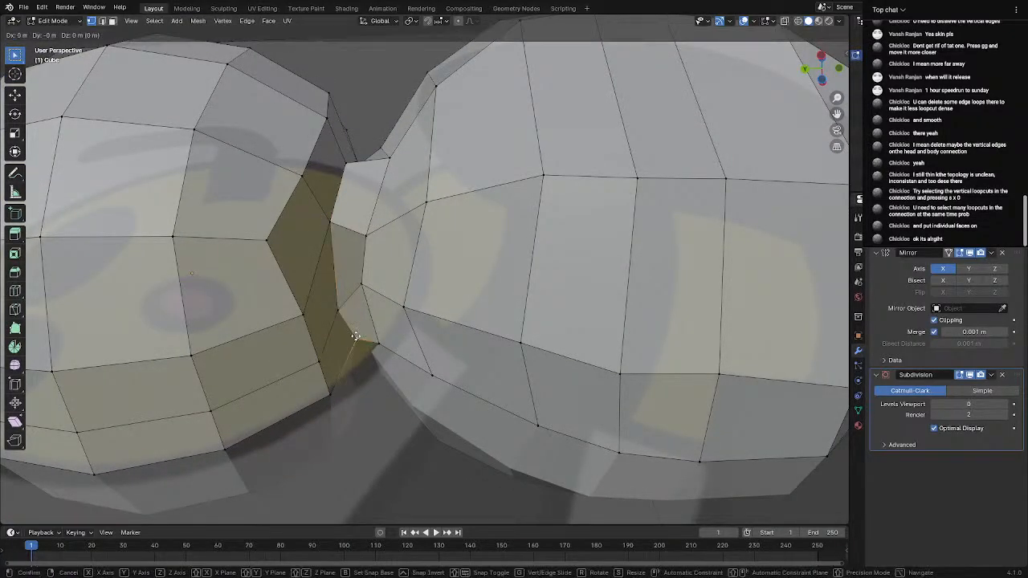
key(g)
click(348, 351)
Readjust the lower neck vertices by sliding them along their edges, bringing the protruding one back towards the thorax
middle_drag(348, 351, 427, 327)
click(351, 346)
key(g)
key(g)
click(341, 357)
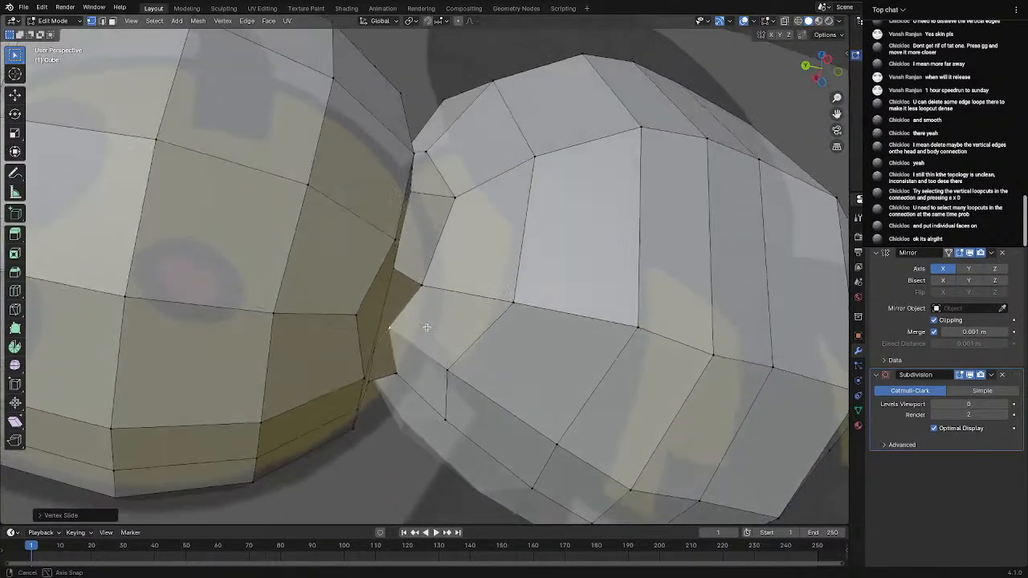
key(g)
key(g)
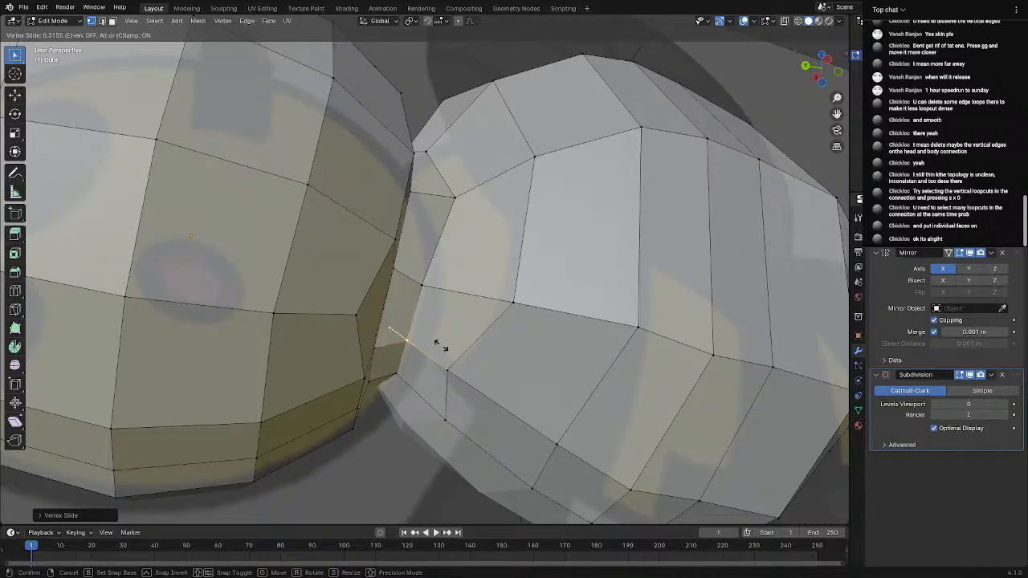
middle_drag(441, 346, 395, 312)
Slide the upper side vertices of both neck loops along their edges to even out the band between head and thorax
click(431, 261)
key(g)
key(g)
click(361, 251)
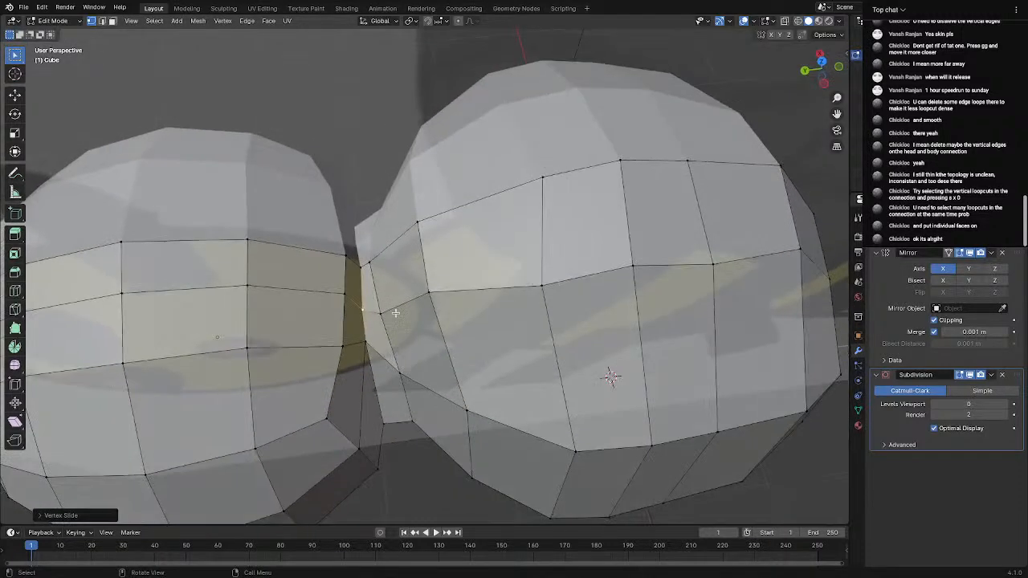
key(g)
key(g)
click(386, 308)
click(370, 263)
key(g)
key(g)
click(377, 259)
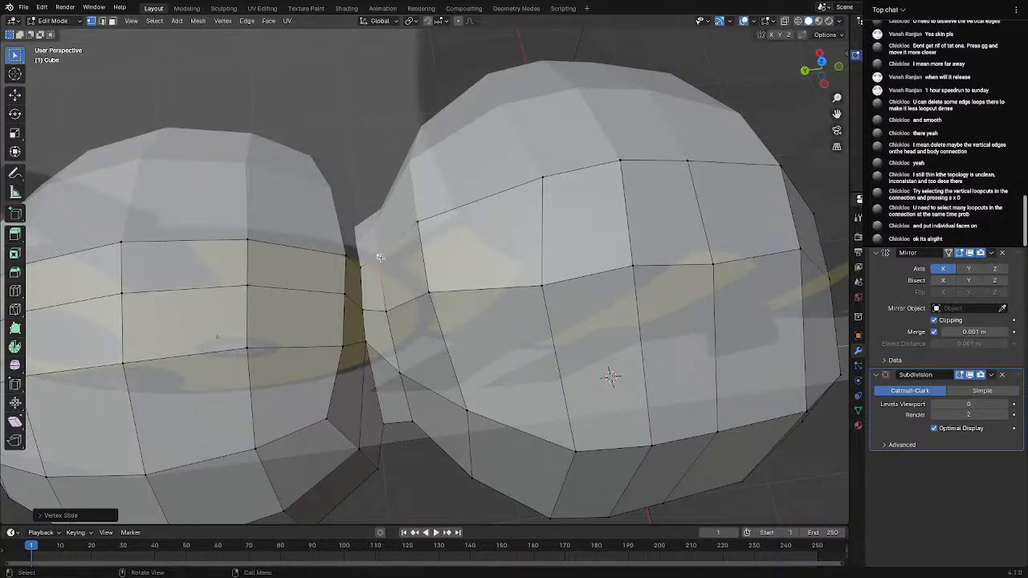
Slide the paired side vertices of the two neck loops upward along their edges to level the edge between them
middle_drag(431, 319, 416, 279)
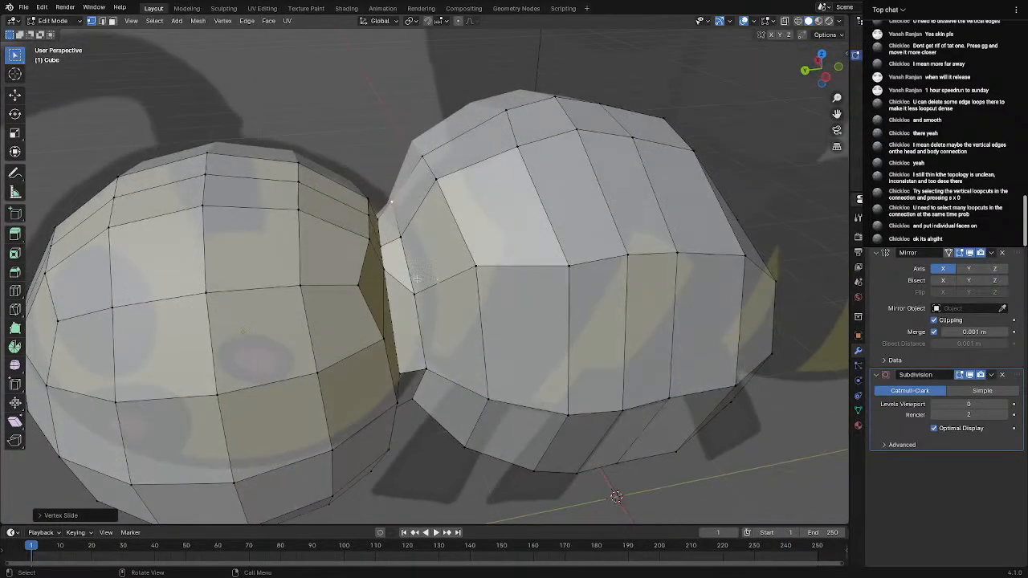
key(g)
key(g)
click(383, 281)
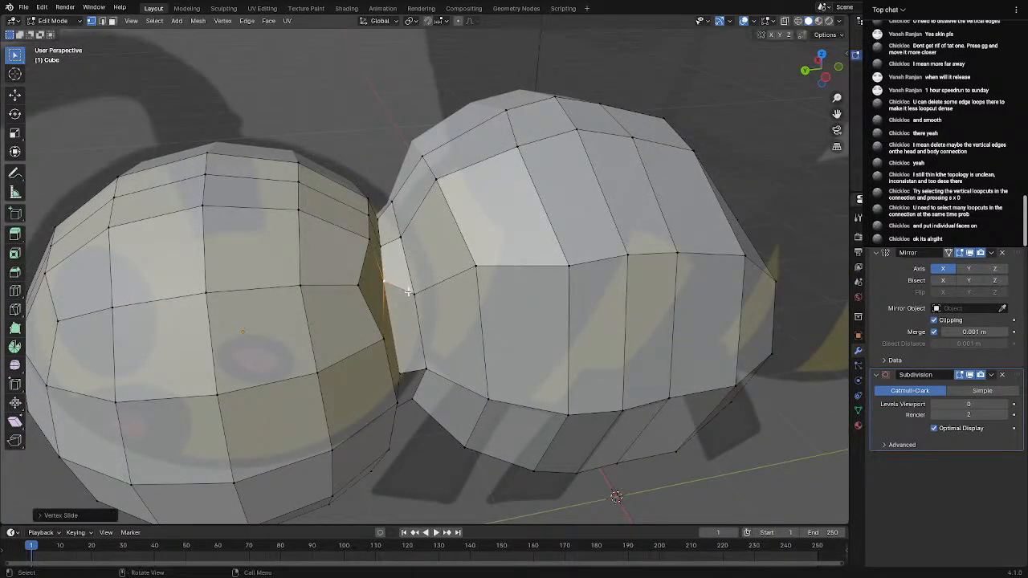
key(g)
key(g)
click(412, 285)
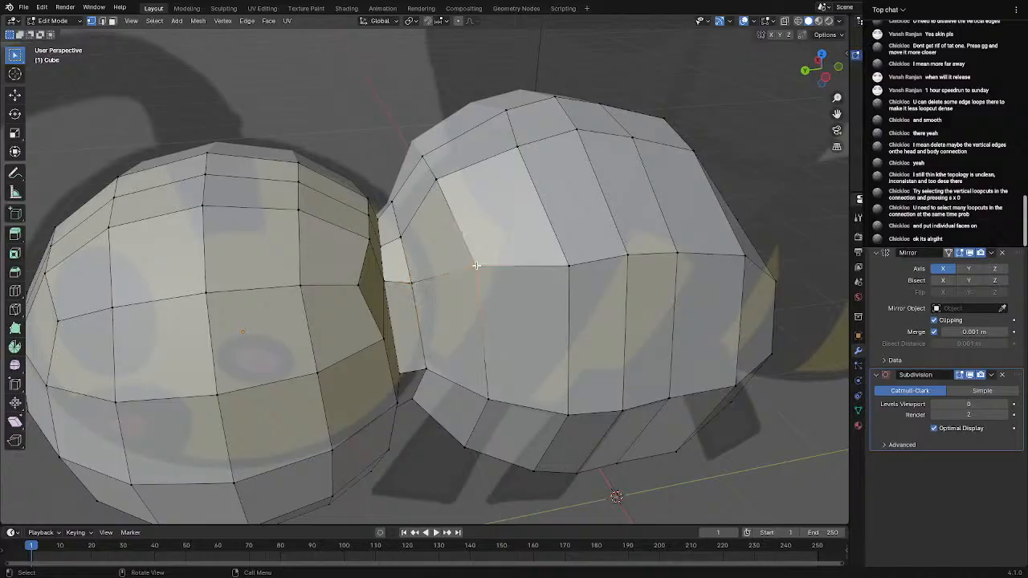
Slide the five side vertices along the thorax's horizontal edge loop slightly upward, one after another from front to back
key(g)
key(g)
click(474, 259)
click(567, 266)
key(g)
key(g)
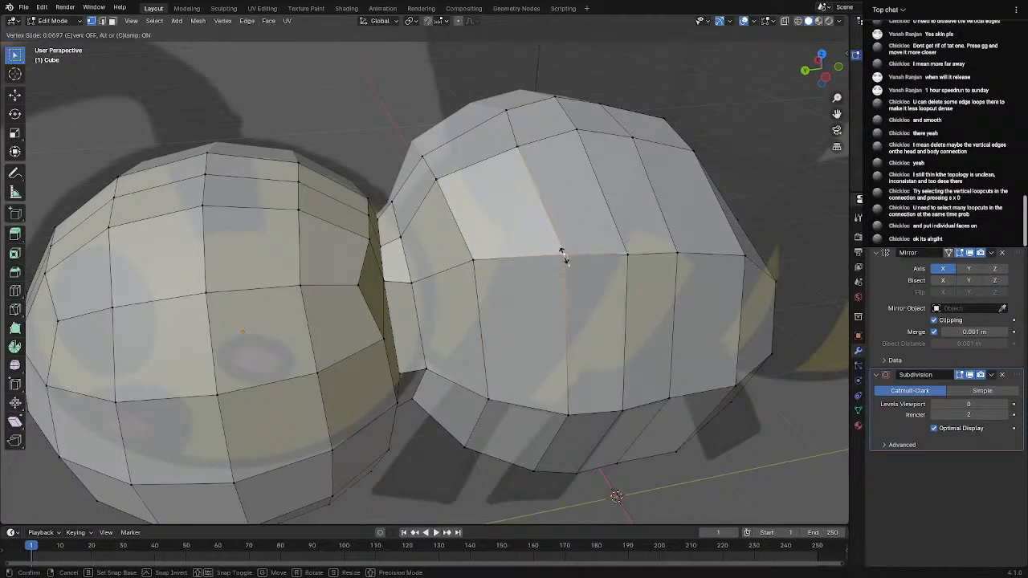
click(563, 254)
key(g)
key(g)
click(676, 242)
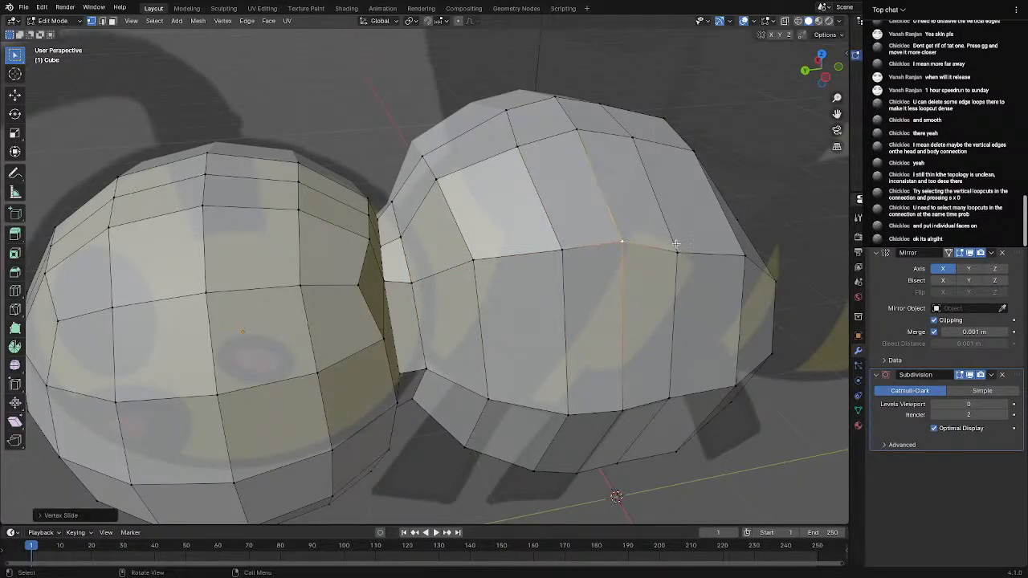
key(g)
key(g)
click(672, 237)
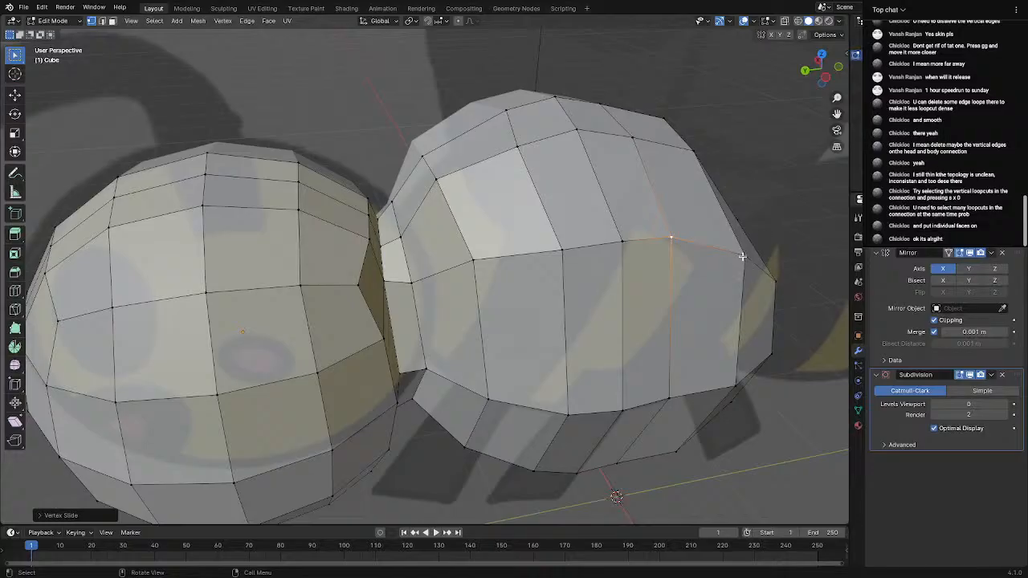
click(742, 255)
key(g)
key(g)
click(739, 245)
Slide the side vertex of the neck's head-side loop slightly down along its edge
middle_drag(546, 351, 454, 300)
key(g)
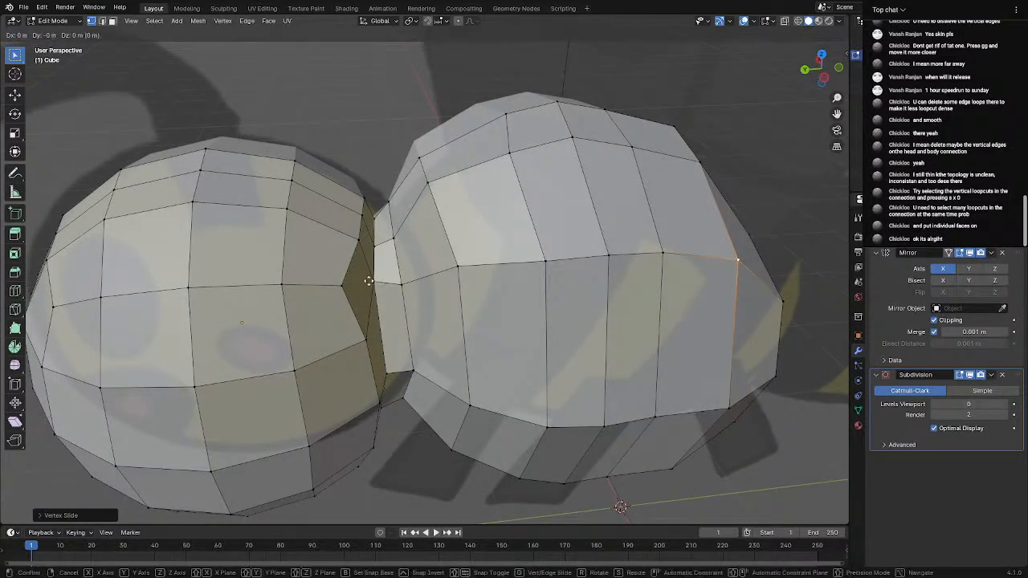
click(370, 281)
key(g)
key(g)
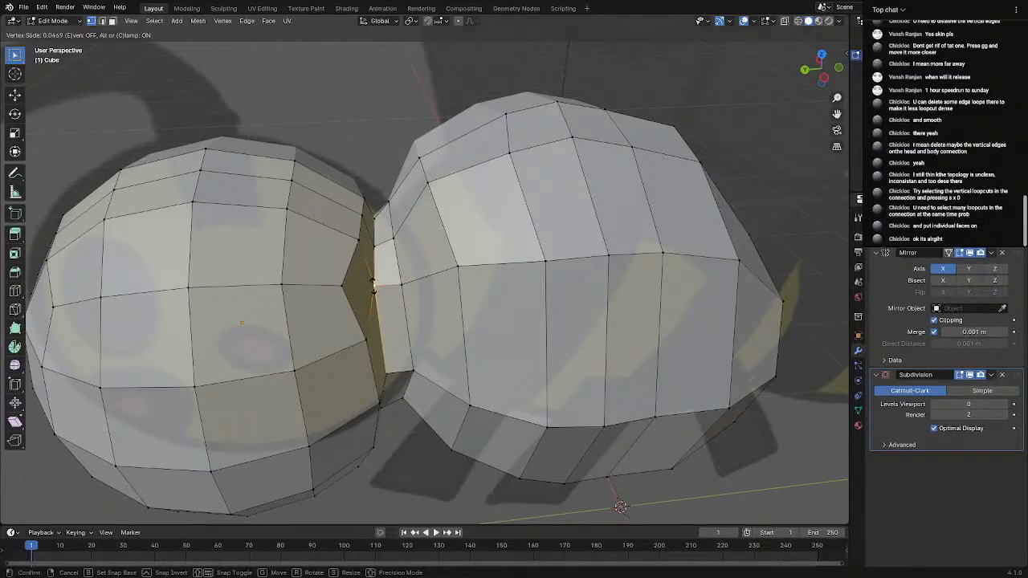
click(374, 291)
mouse_move(374, 291)
middle_down()
mouse_move(394, 307)
mouse_move(402, 416)
mouse_move(362, 401)
mouse_move(294, 315)
mouse_move(369, 292)
middle_up()
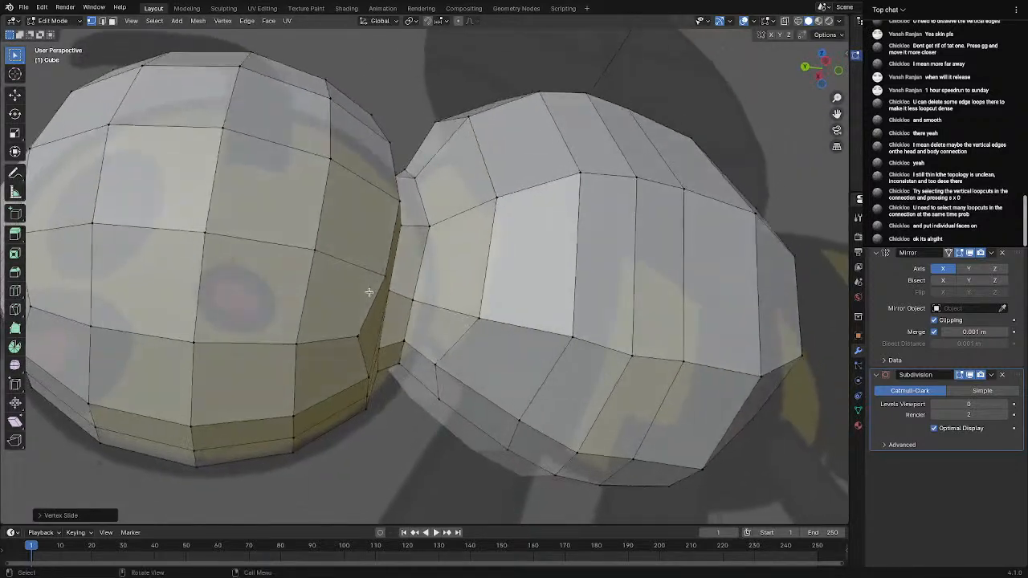
Set the subdivision viewport level to 1 and inspect the smoothed neck joint in Object Mode against the bee reference
click(1006, 405)
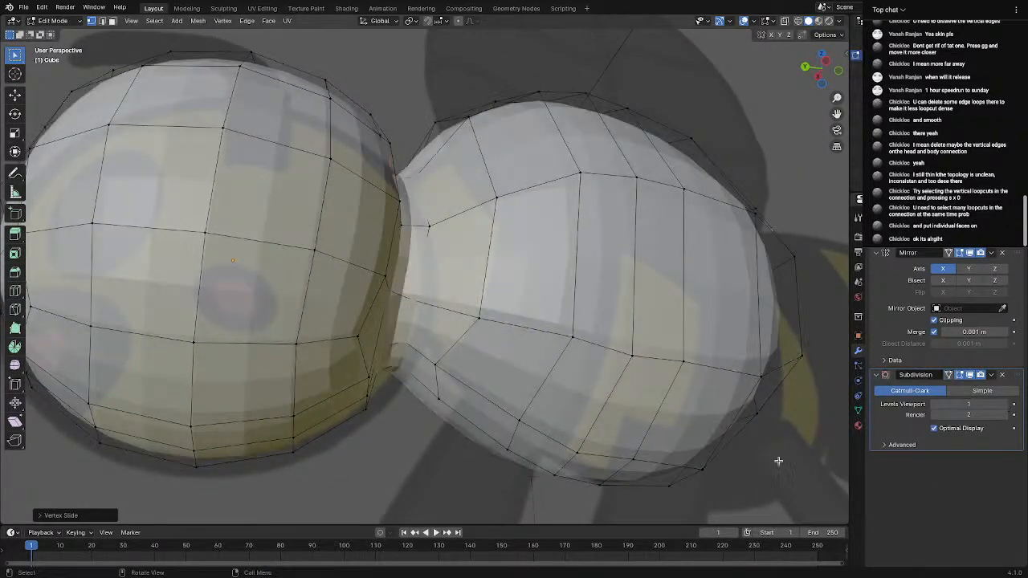
key(Tab)
middle_drag(573, 376, 550, 437)
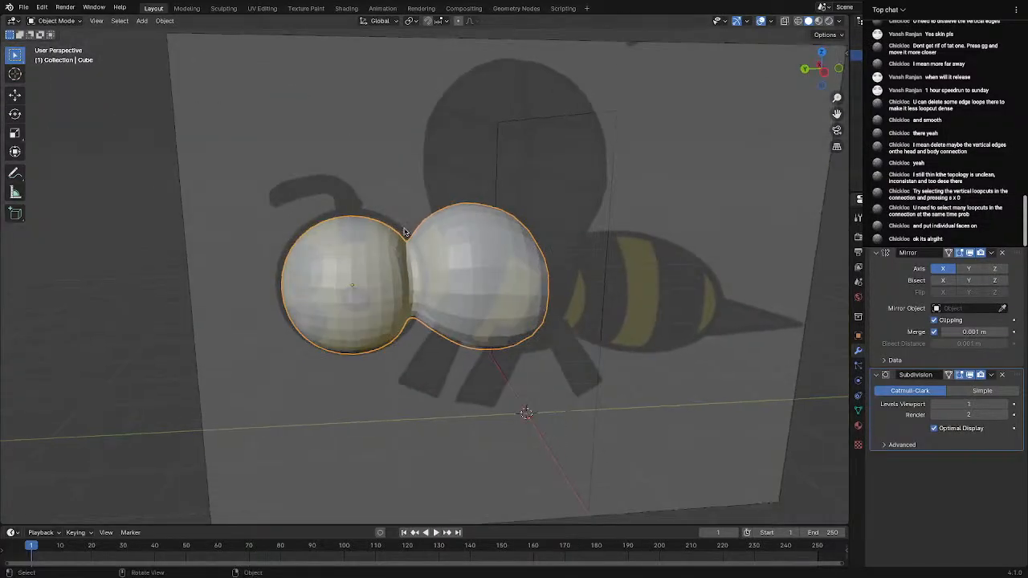
middle_drag(407, 287, 408, 255)
key(Tab)
scroll(408, 255, up, 4)
scroll(408, 254, up, 4)
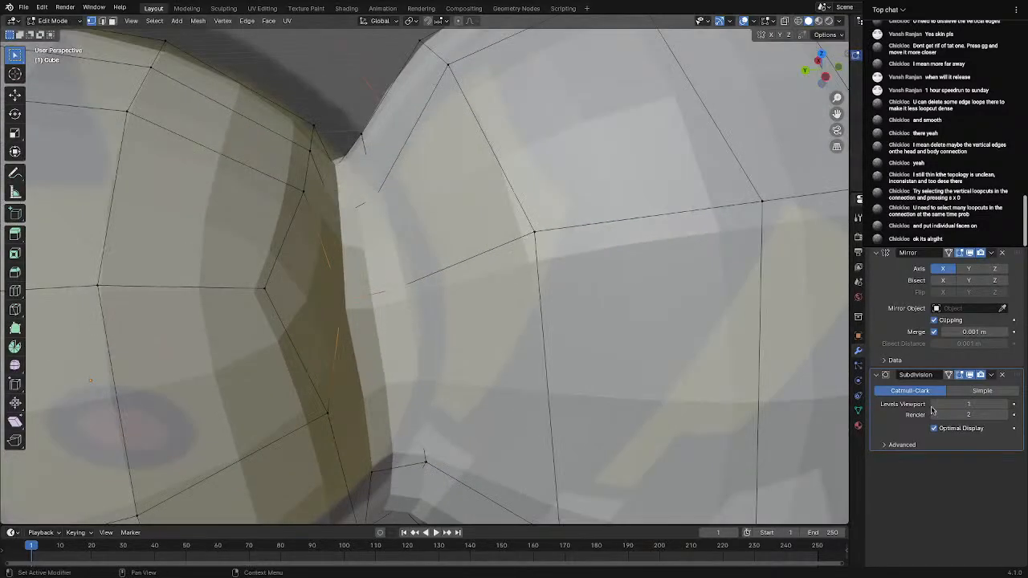
Set the subdivision viewport level to 0 and lower two vertices at the top of the neck's thorax-side loop along Z
click(935, 406)
middle_drag(509, 300, 500, 275)
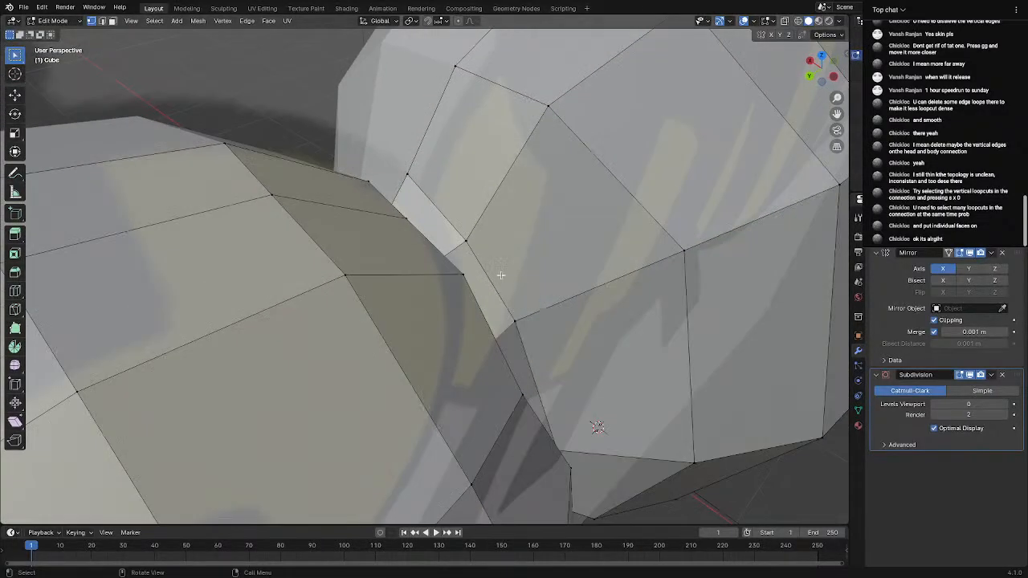
middle_drag(412, 180, 403, 153)
scroll(401, 148, down, 3)
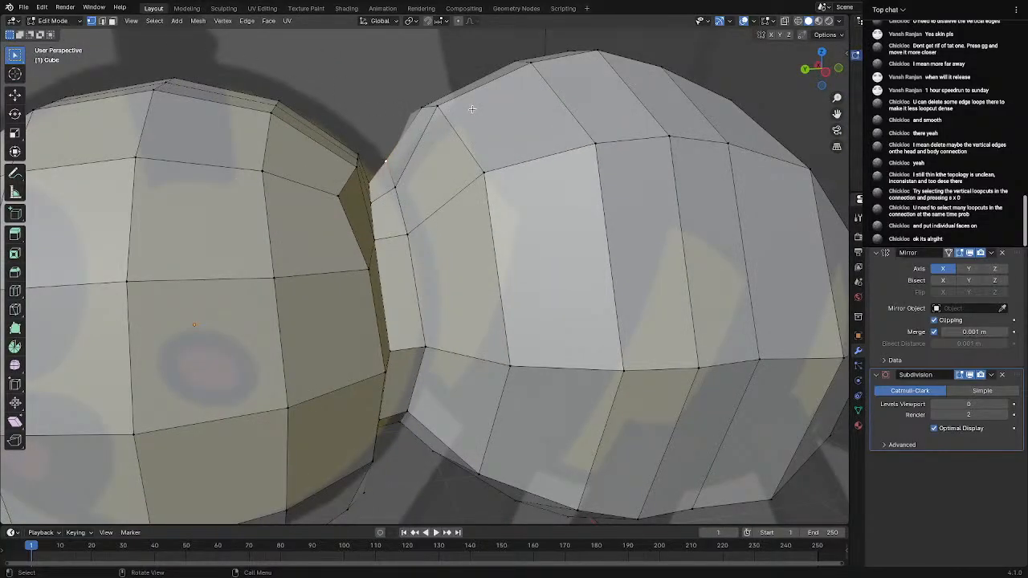
key(g)
key(z)
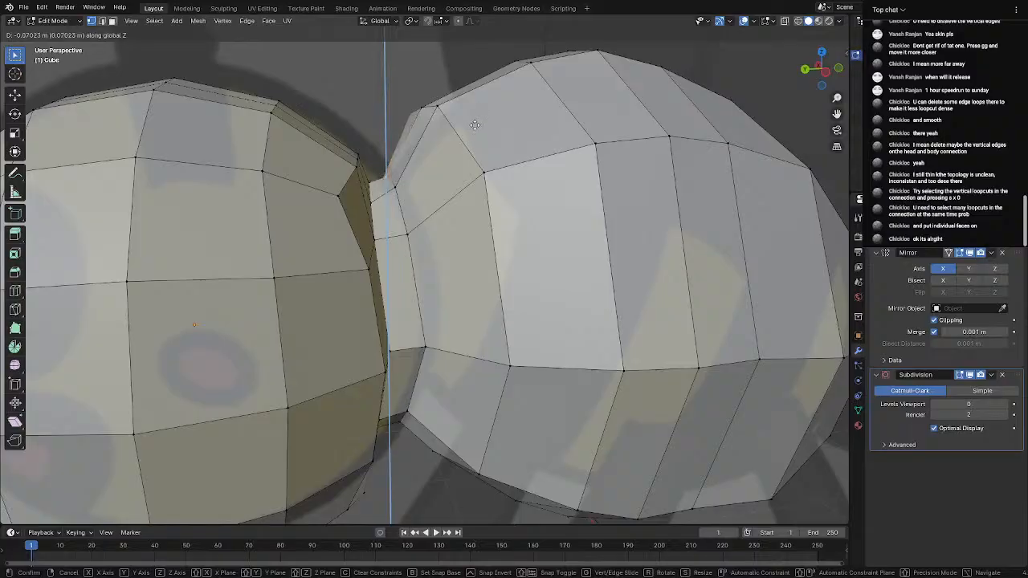
click(400, 183)
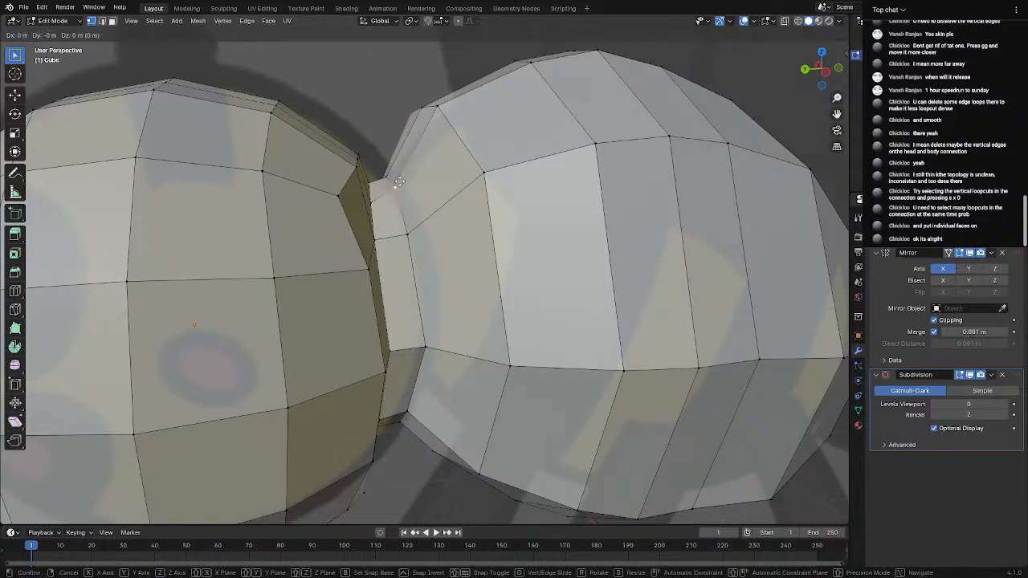
key(g)
key(z)
click(399, 187)
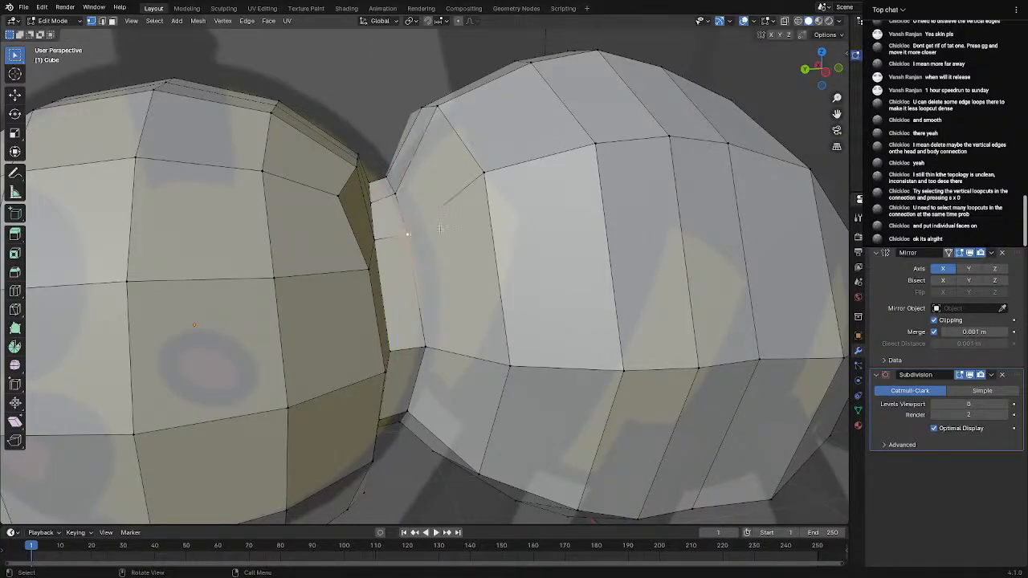
Fine-tune the upper side vertex of the neck's thorax-side loop along Z and check the joint from below
middle_drag(440, 229, 439, 206)
middle_drag(434, 183, 368, 184)
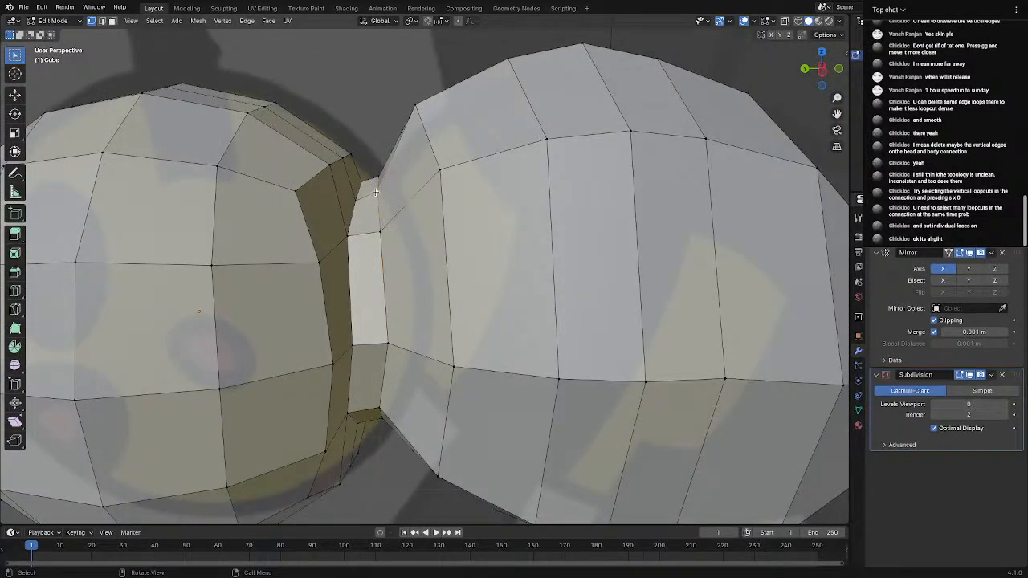
click(374, 193)
key(g)
key(z)
click(382, 215)
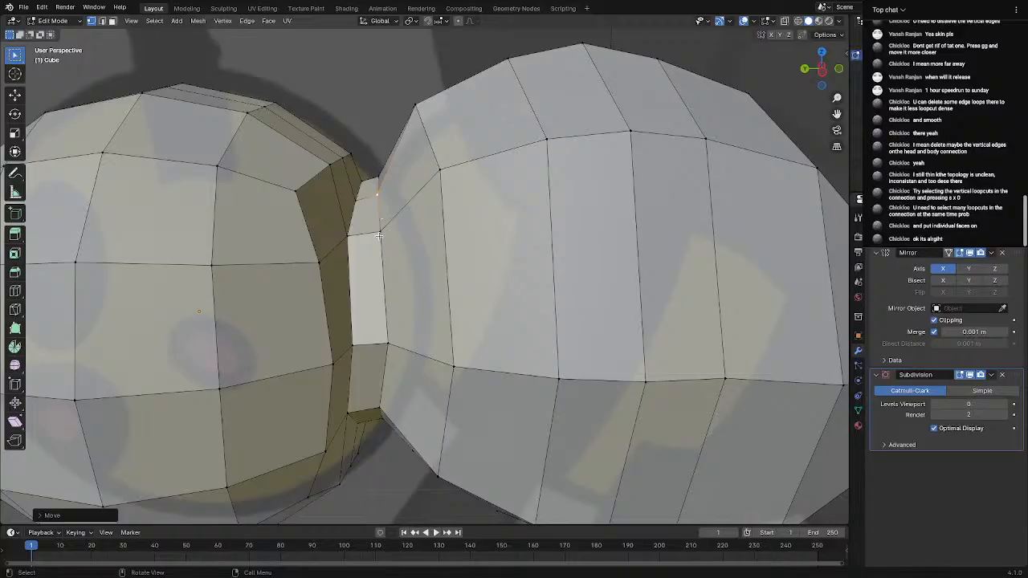
middle_drag(387, 341, 404, 322)
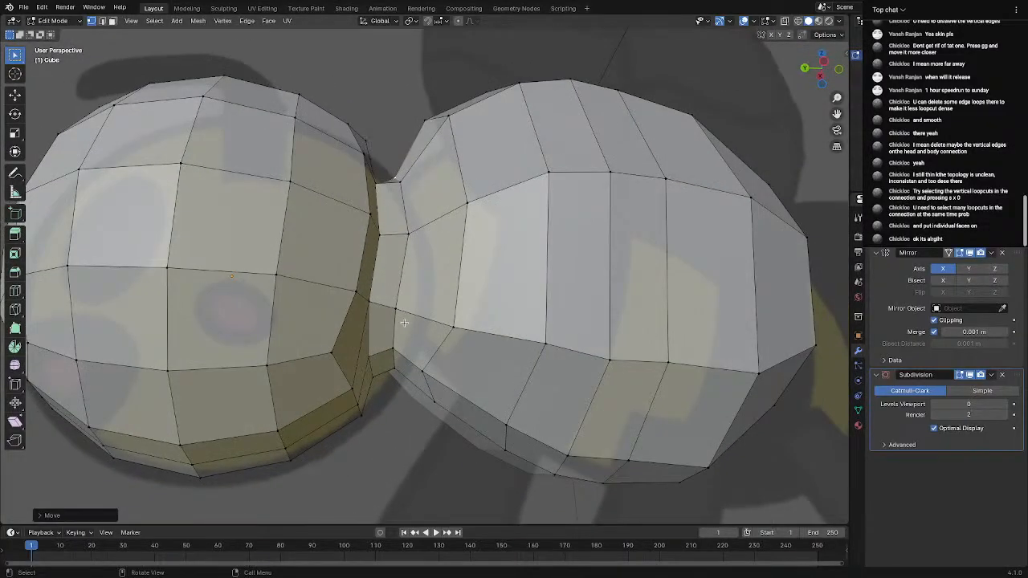
Lower the vertex at the front underside of the thorax about 0.008 m along Z
click(431, 399)
key(g)
key(z)
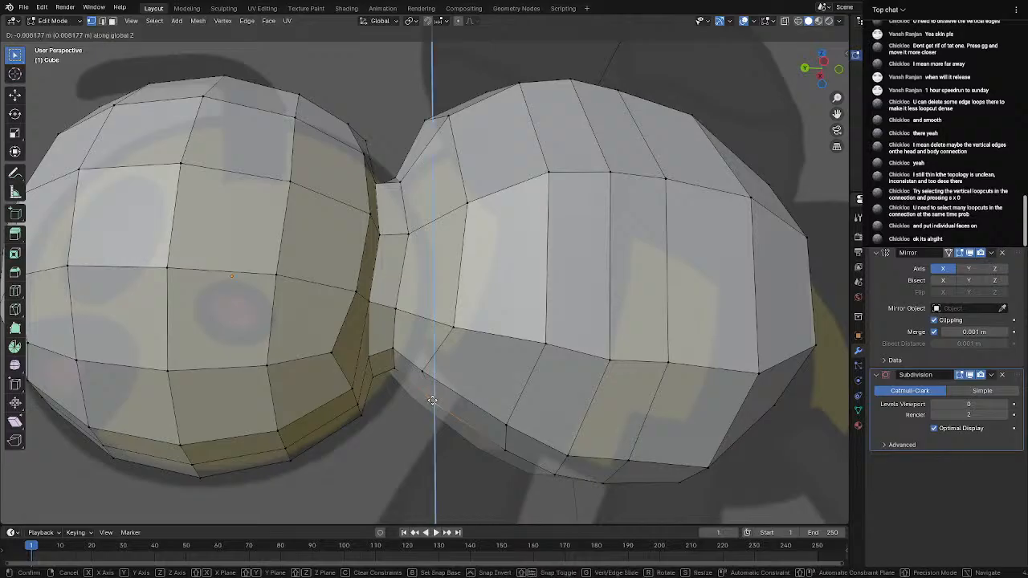
click(432, 403)
Raise the selection at the underside of the neck about 0.035 m along Z
middle_drag(428, 375, 401, 386)
click(374, 386)
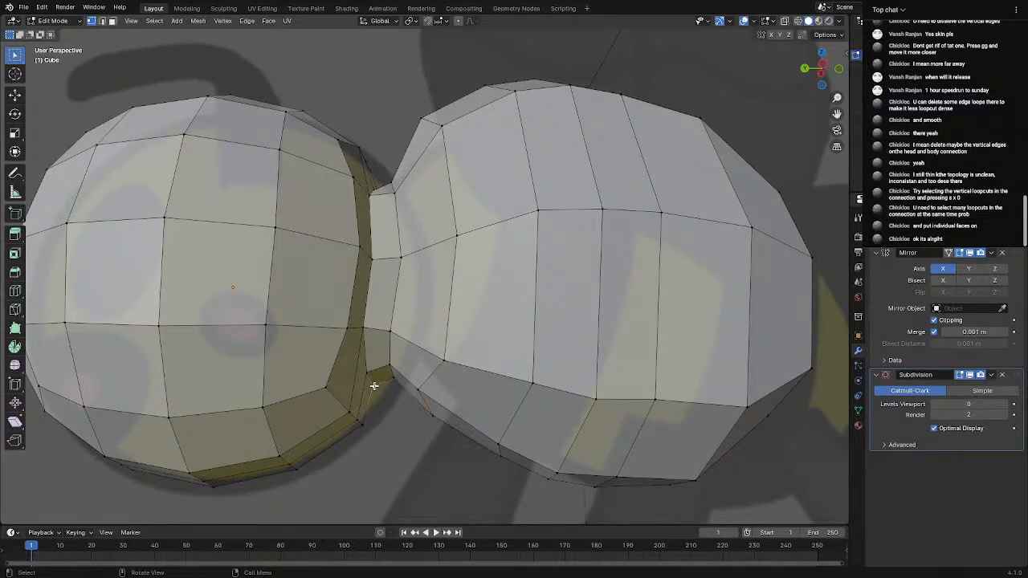
alt+click(374, 386)
key(g)
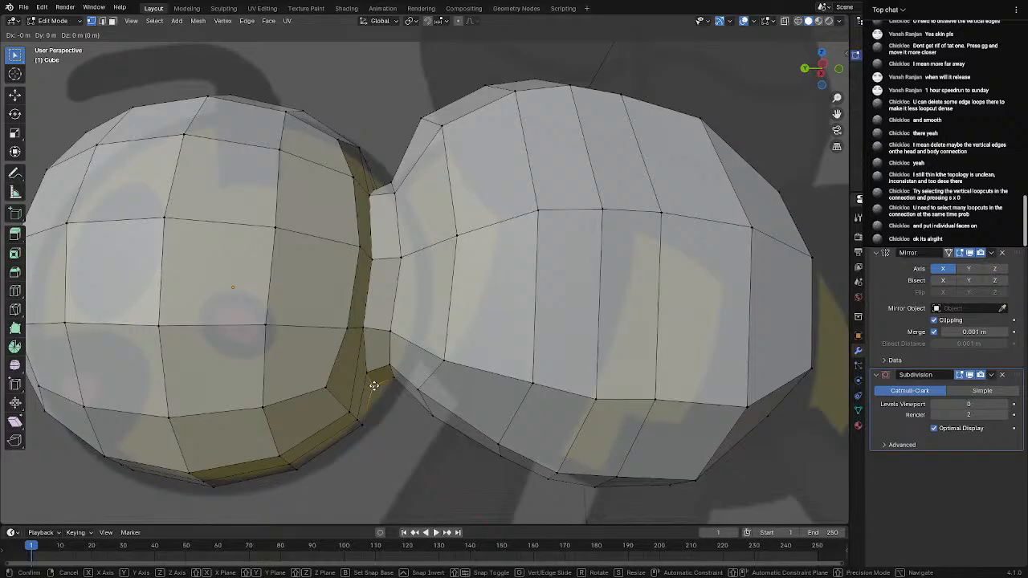
key(z)
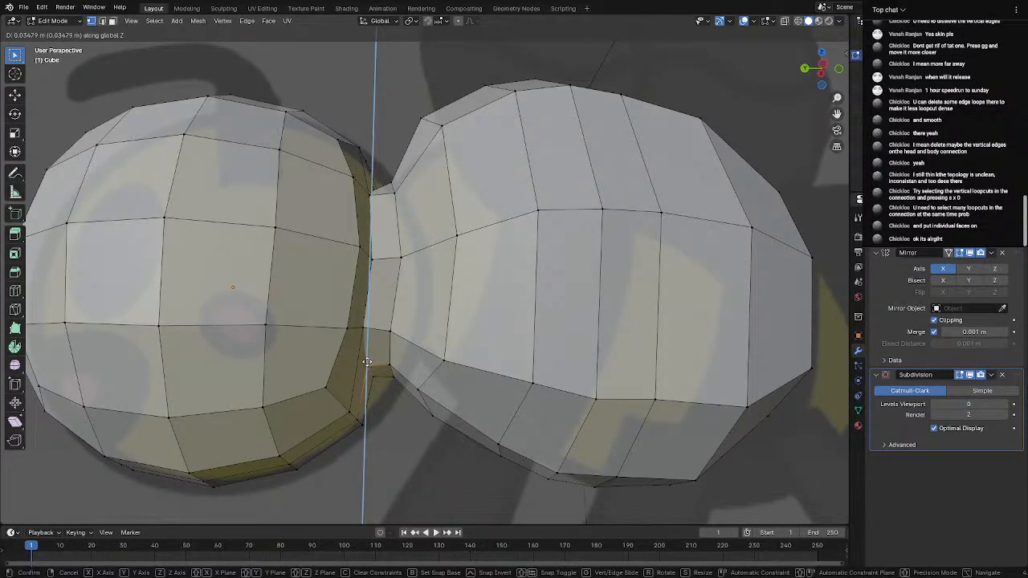
click(367, 360)
Shift the top vertex of the neck's thorax-side loop slightly along Y toward the thorax
middle_drag(392, 346, 747, 323)
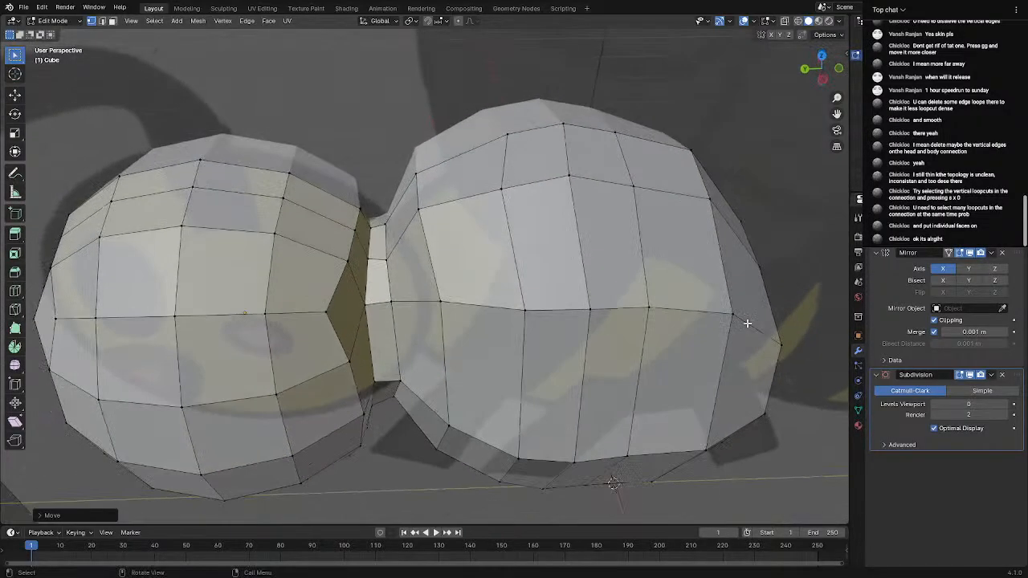
scroll(426, 216, up, 4)
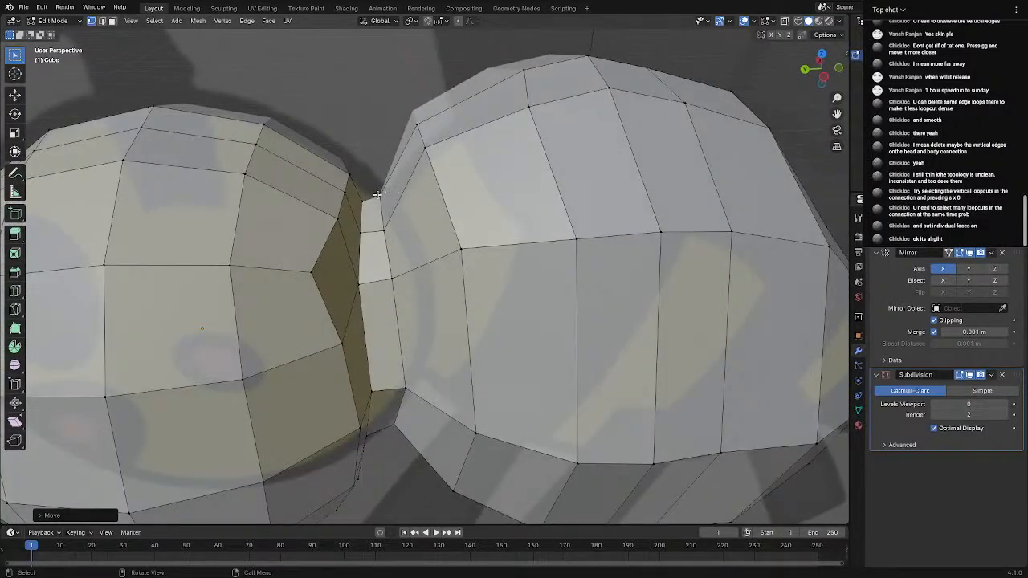
key(g)
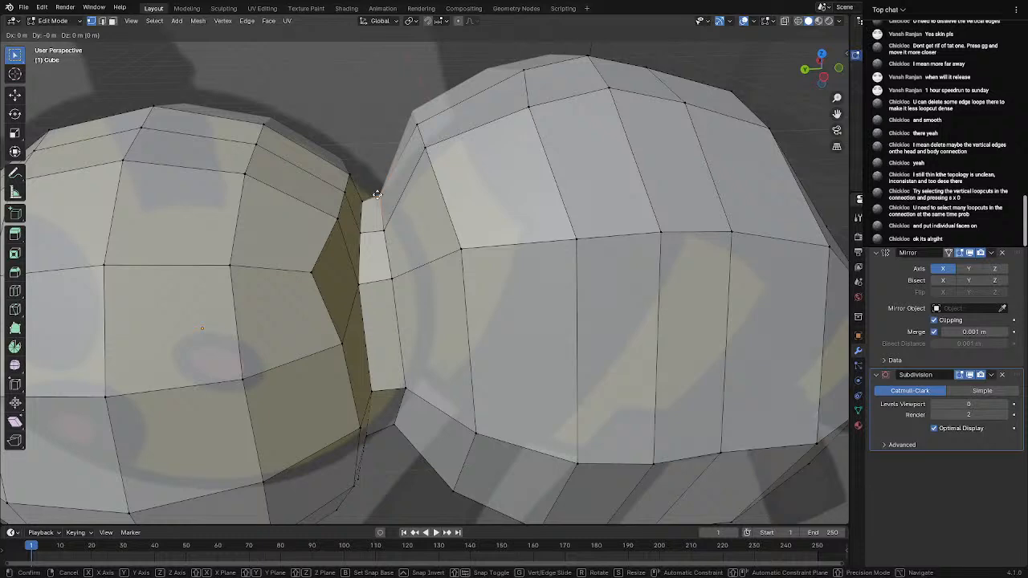
key(y)
click(380, 195)
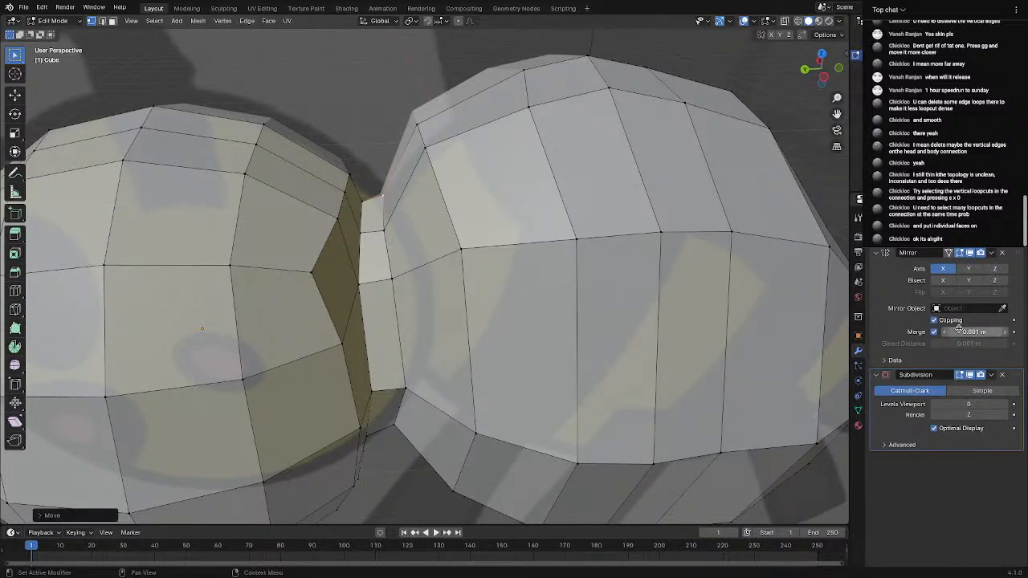
Set the subdivision viewport level to 1 and inspect the smoothed head, neck and thorax in Object Mode from several angles
click(1004, 404)
key(Tab)
scroll(572, 291, down, 2)
middle_drag(571, 291, 554, 258)
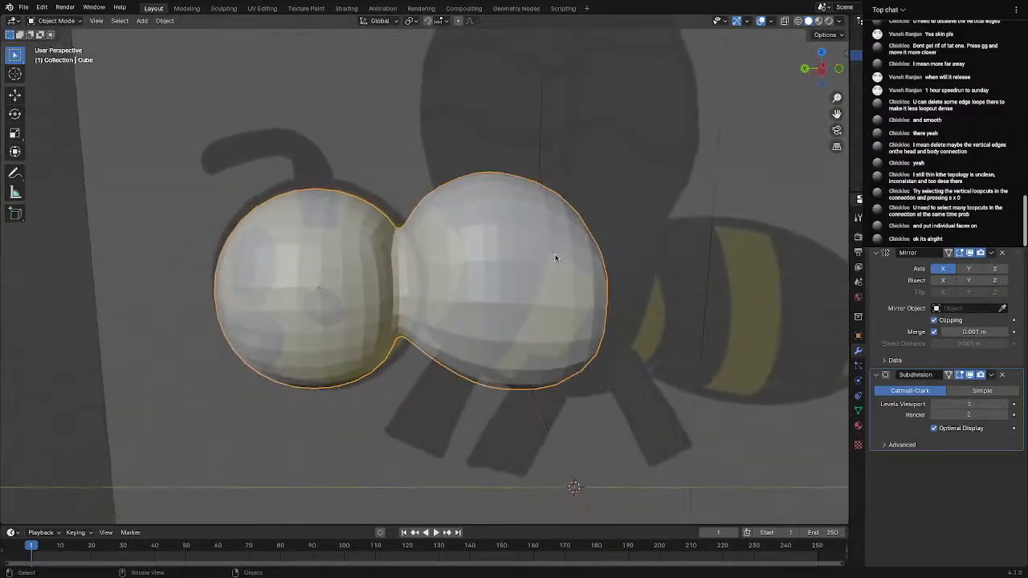
scroll(341, 283, down, 2)
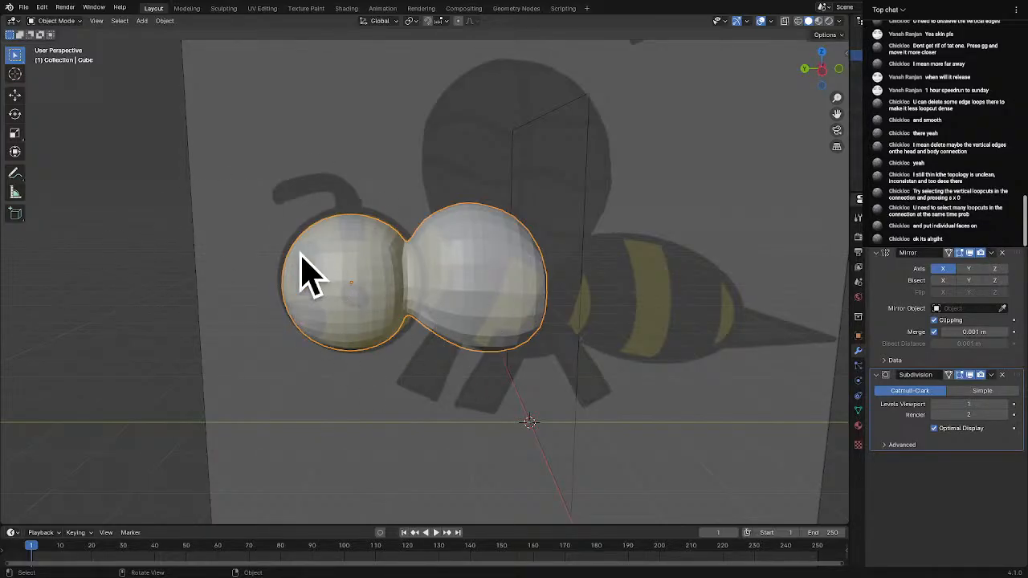
middle_drag(335, 256, 372, 257)
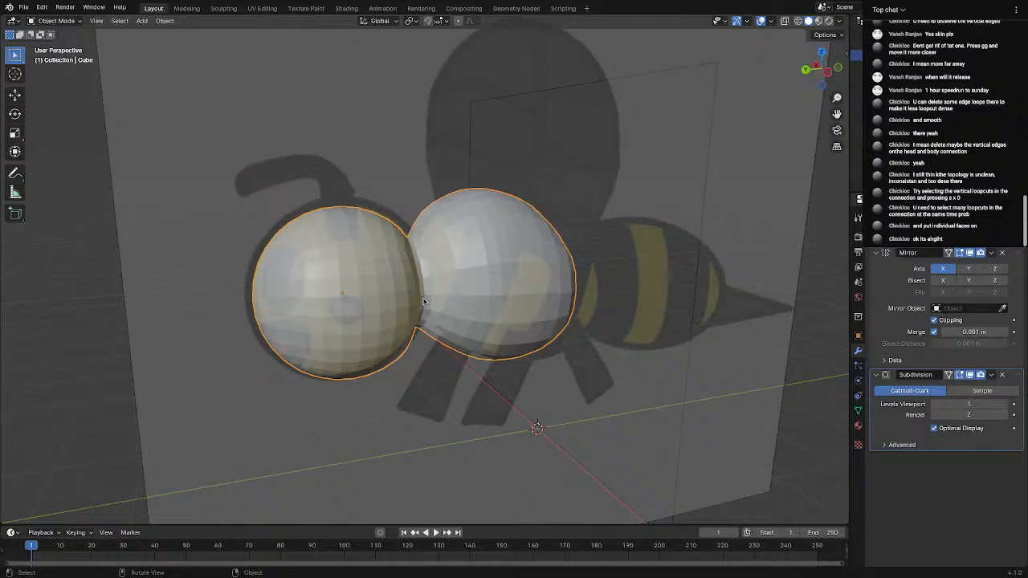
scroll(419, 267, up, 4)
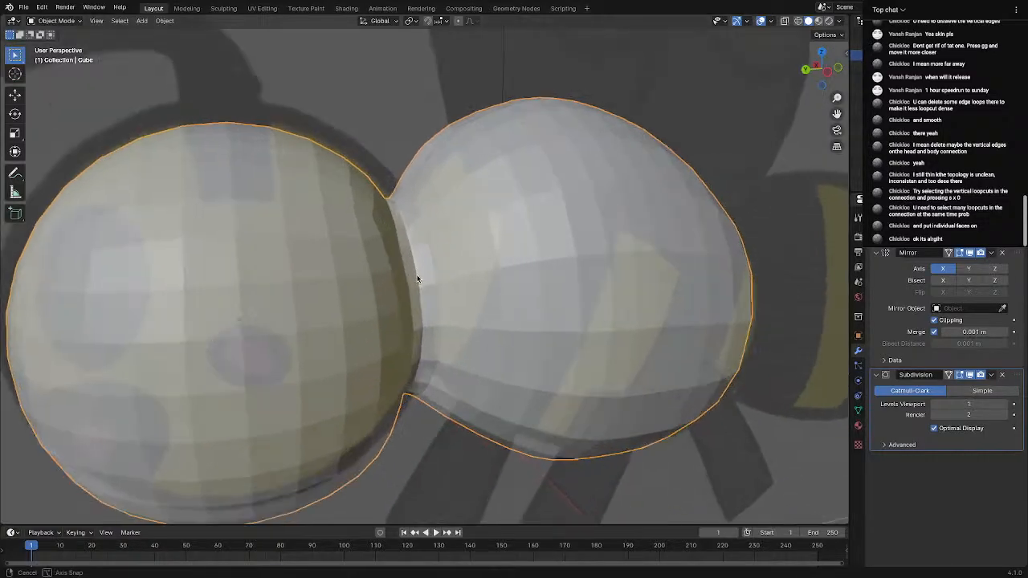
middle_drag(415, 276, 375, 252)
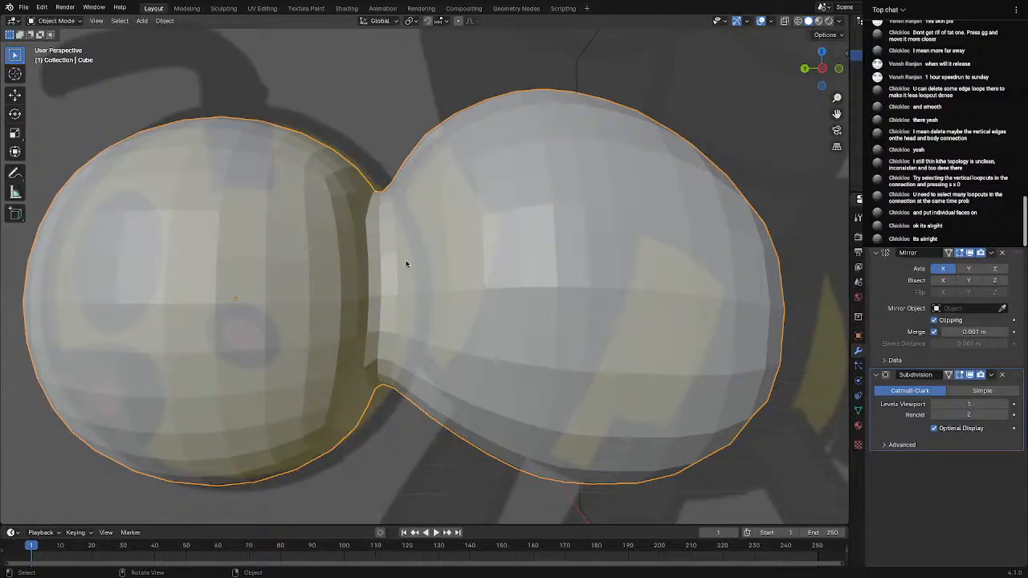
scroll(406, 264, down, 4)
middle_drag(396, 287, 520, 222)
Select the four faces at the rear end of the thorax and extrude them about 0.91 m toward the abdomen
key(Tab)
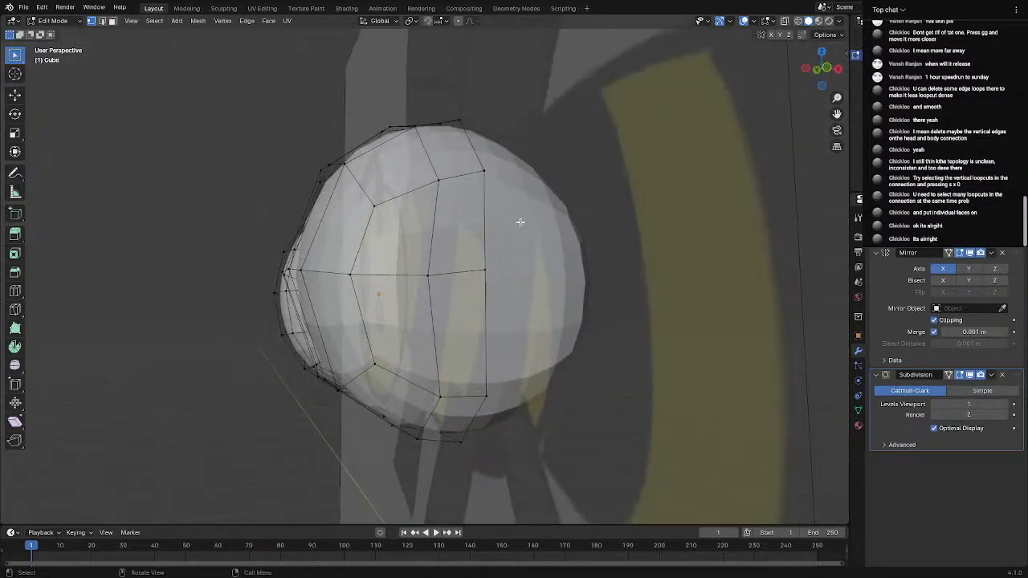
middle_drag(272, 145, 619, 266)
middle_drag(583, 304, 586, 298)
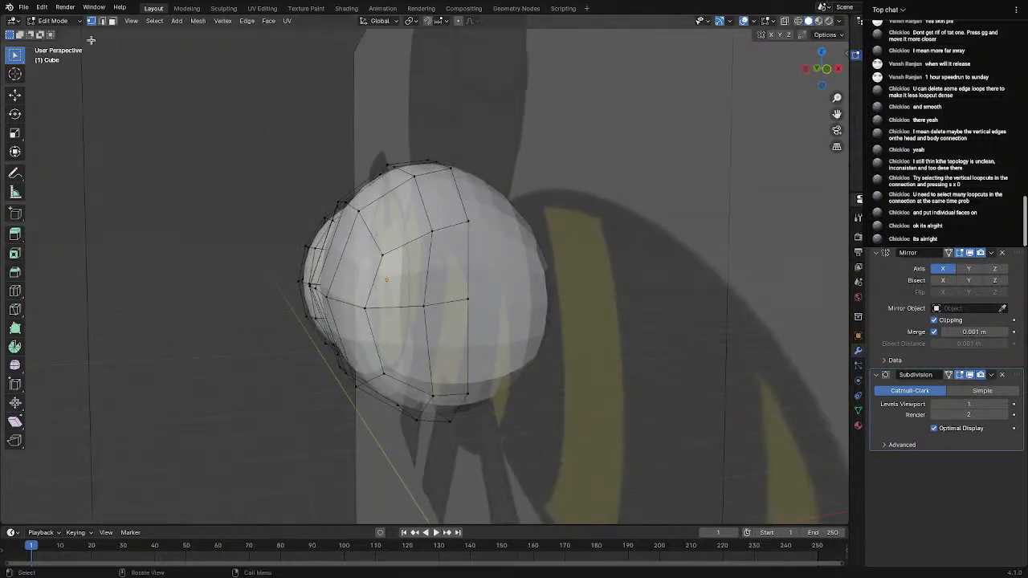
shift+click(400, 288)
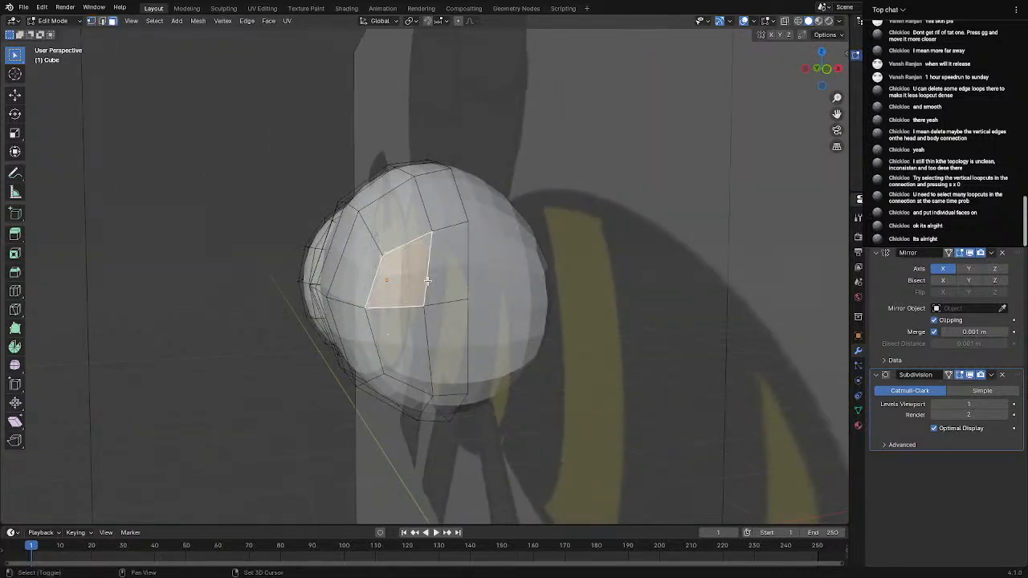
shift+click(442, 277)
shift+click(442, 339)
shift+click(409, 358)
middle_drag(411, 360, 641, 367)
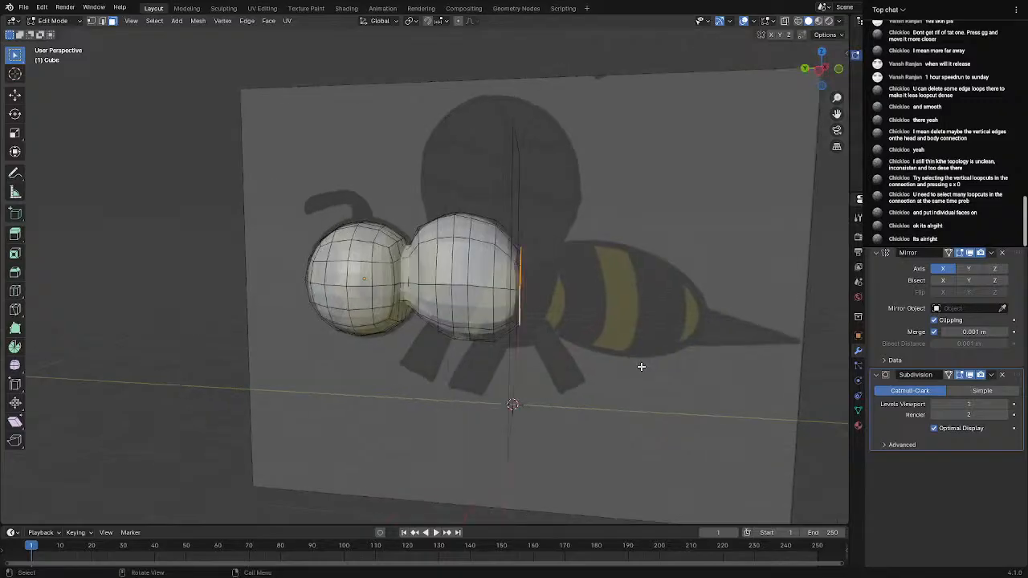
key(e)
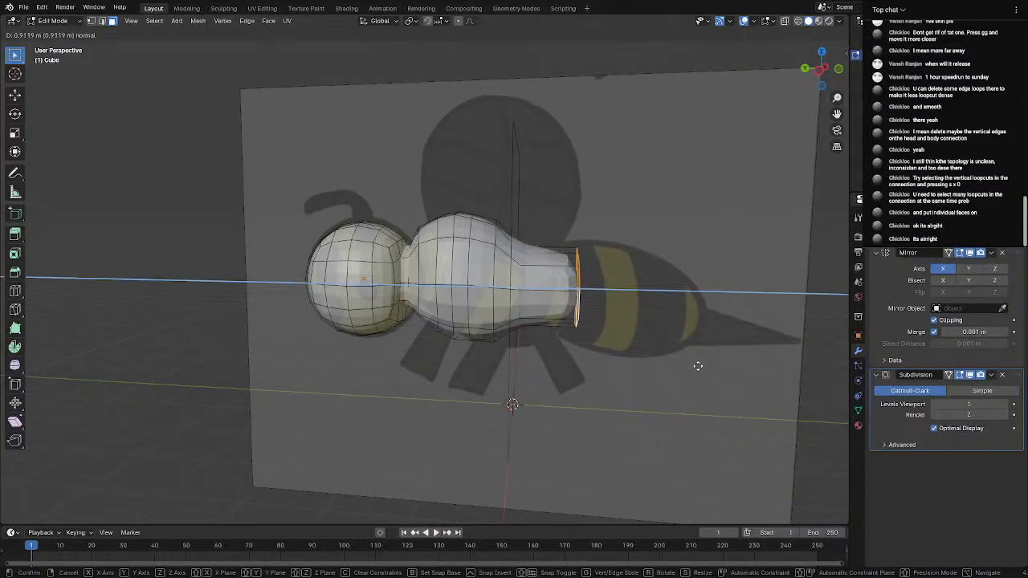
click(697, 366)
key(s)
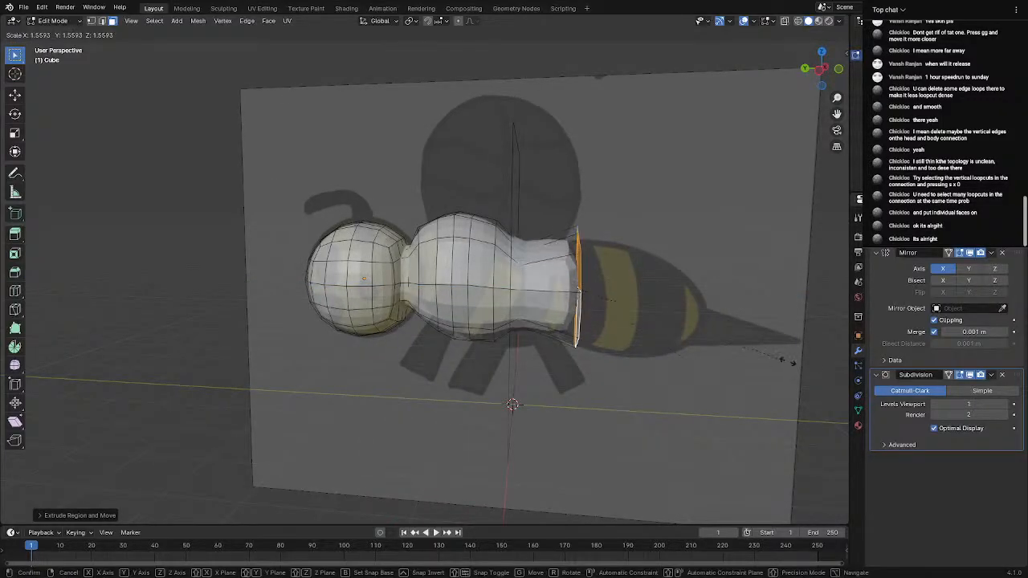
click(177, 355)
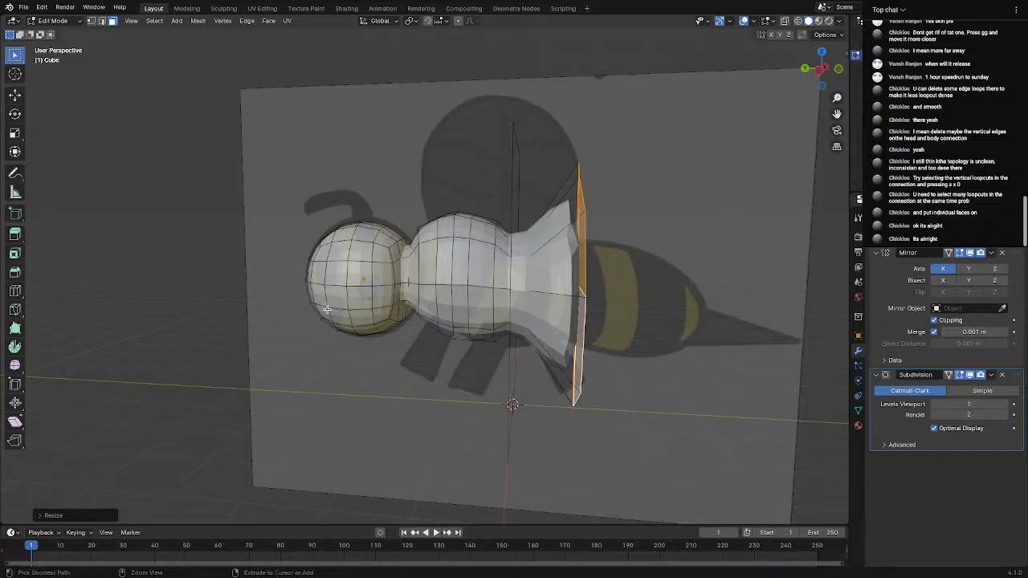
key(ctrl+r)
Enlarge the extruded end faces uniformly and stretch them along Z by about 1.3 to start the wider abdomen
middle_drag(690, 249, 426, 229)
scroll(618, 270, up, 2)
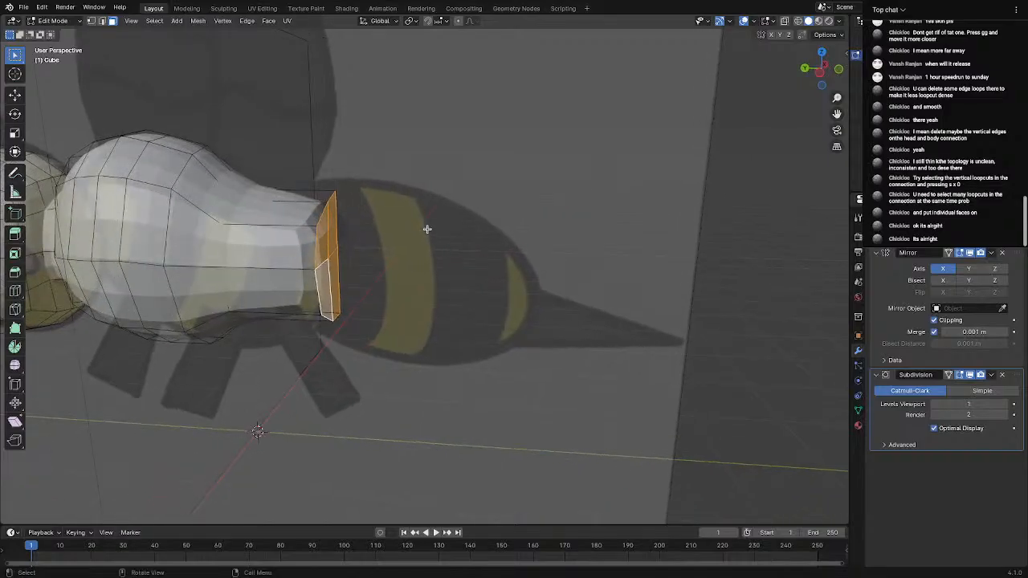
key(s)
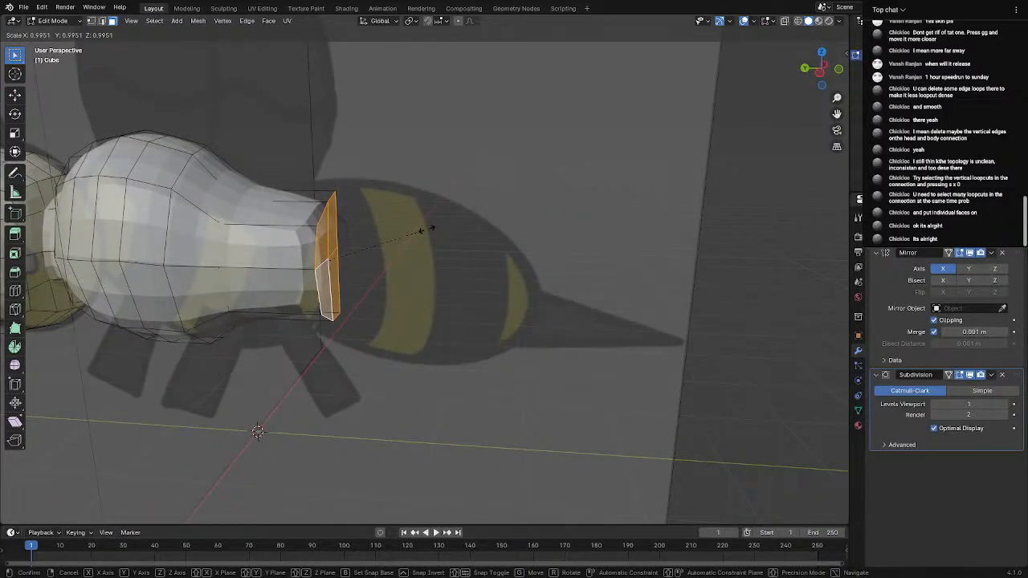
click(462, 190)
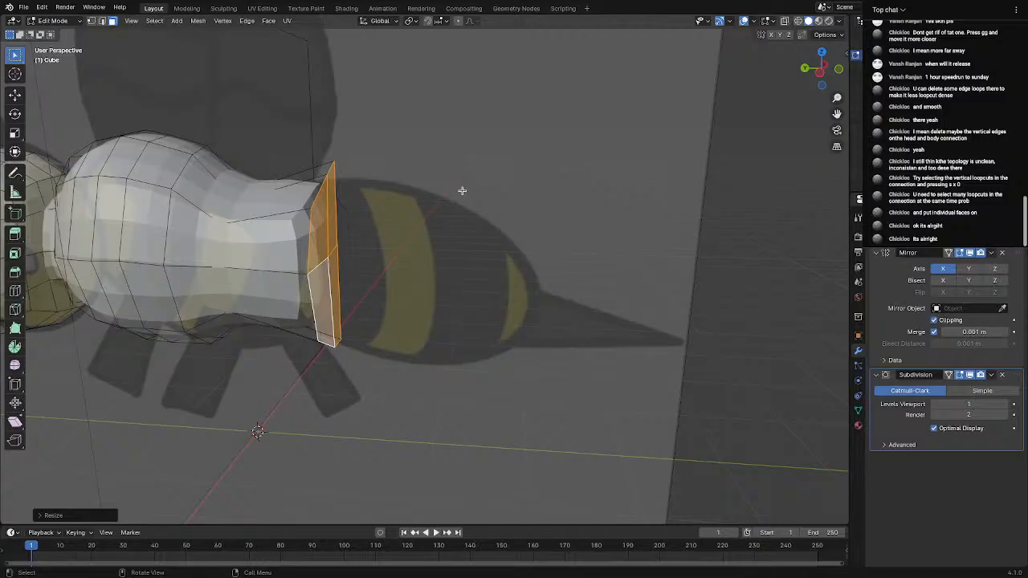
key(s)
key(z)
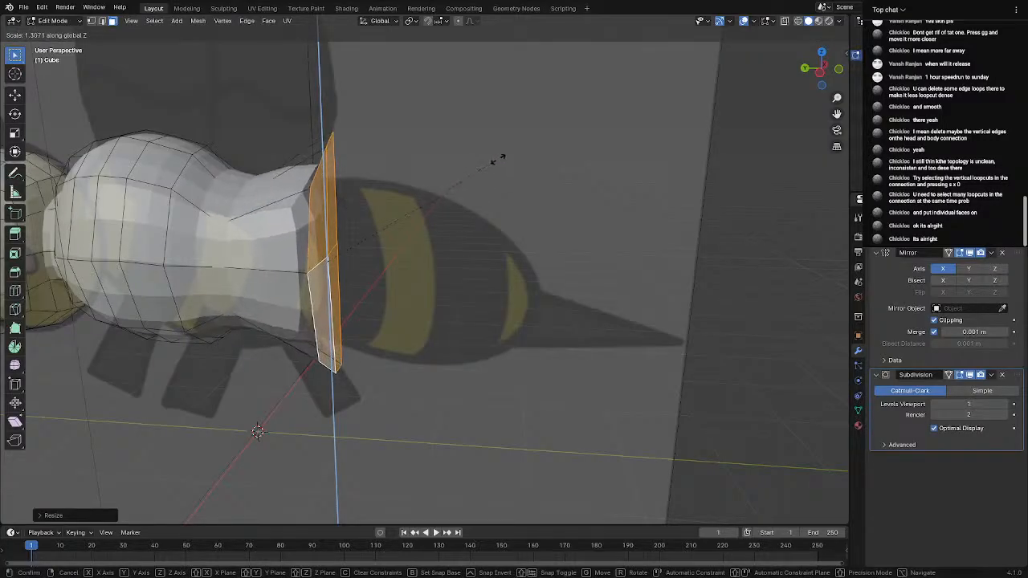
click(493, 161)
Add loop cuts around the waist between thorax and abdomen, sliding the one on the thorax side close to the waist
middle_drag(493, 161, 420, 230)
key(ctrl+r)
click(369, 229)
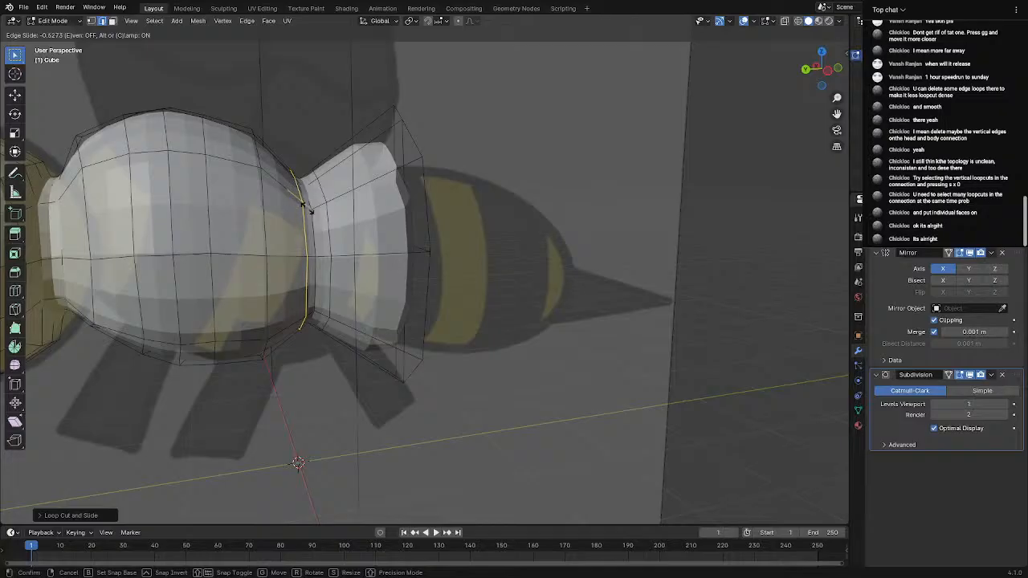
click(306, 205)
Scale the new edge loop on the thorax side of the waist down to about 0.9
key(Tab)
middle_drag(482, 360, 516, 282)
key(Tab)
scroll(518, 281, up, 2)
key(s)
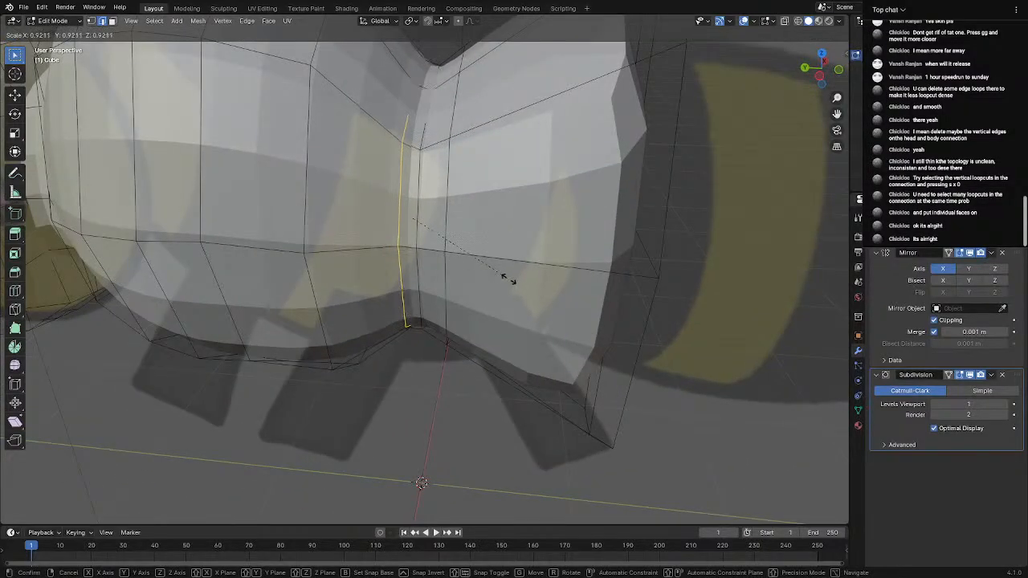
click(502, 276)
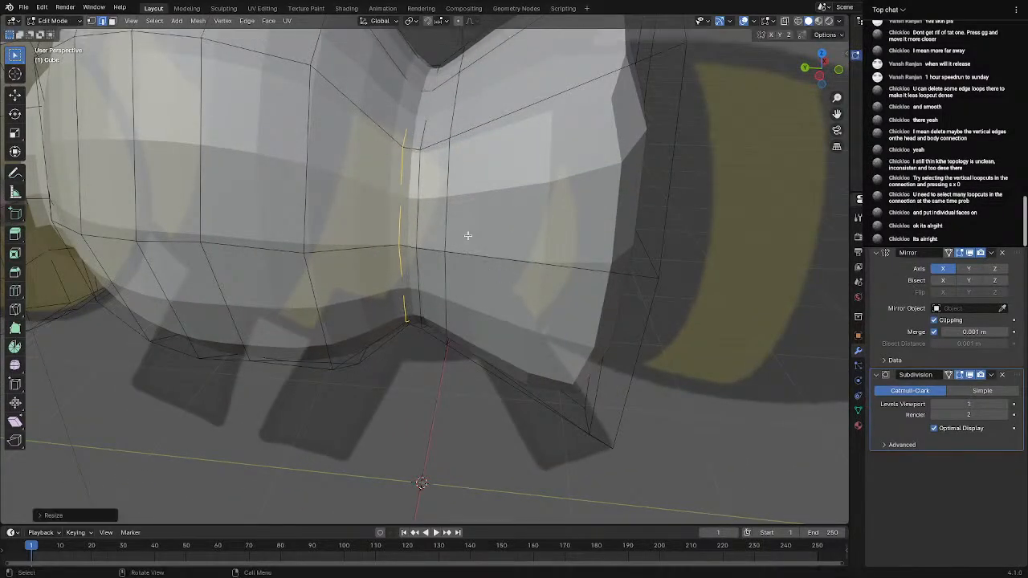
Slide the edge loop on the abdomen side toward the waist by about 0.5 and scale it to about 0.94
alt+click(447, 157)
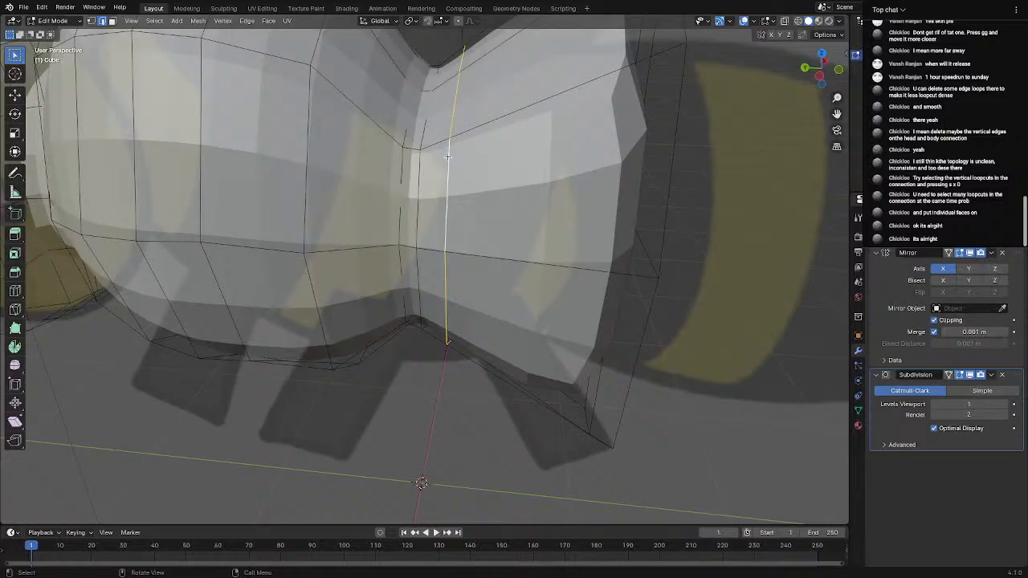
key(g)
key(g)
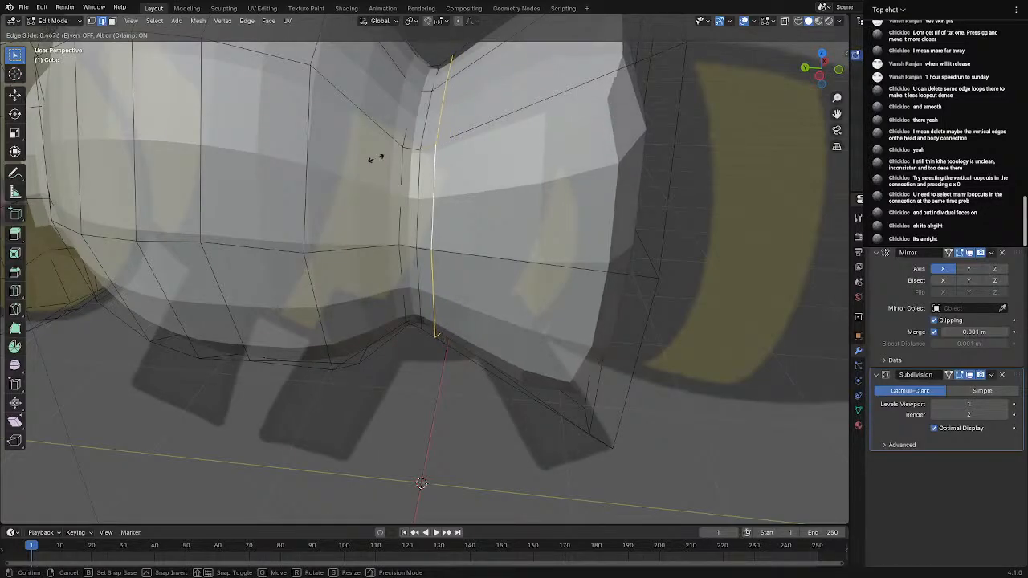
click(367, 159)
key(s)
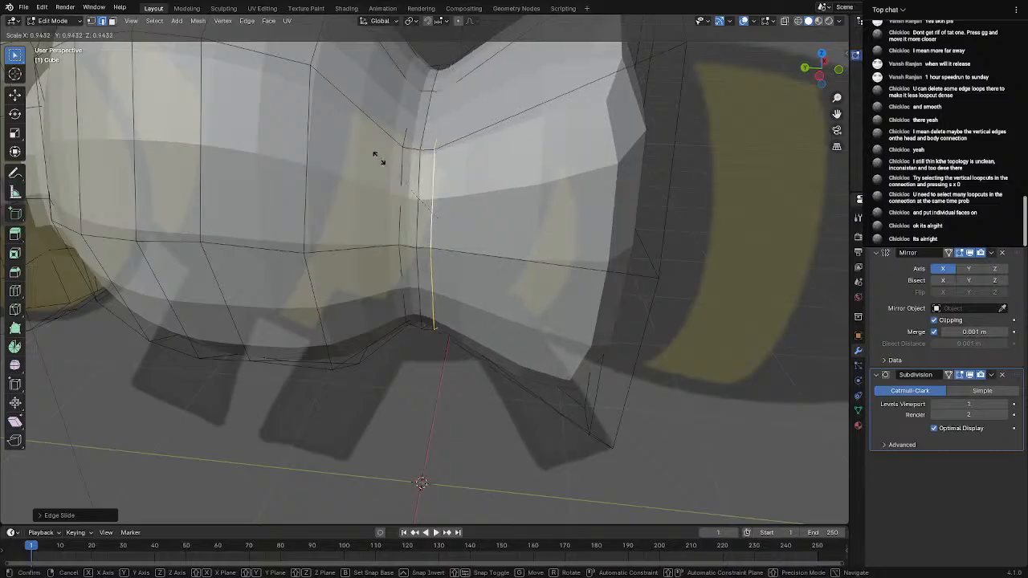
click(378, 158)
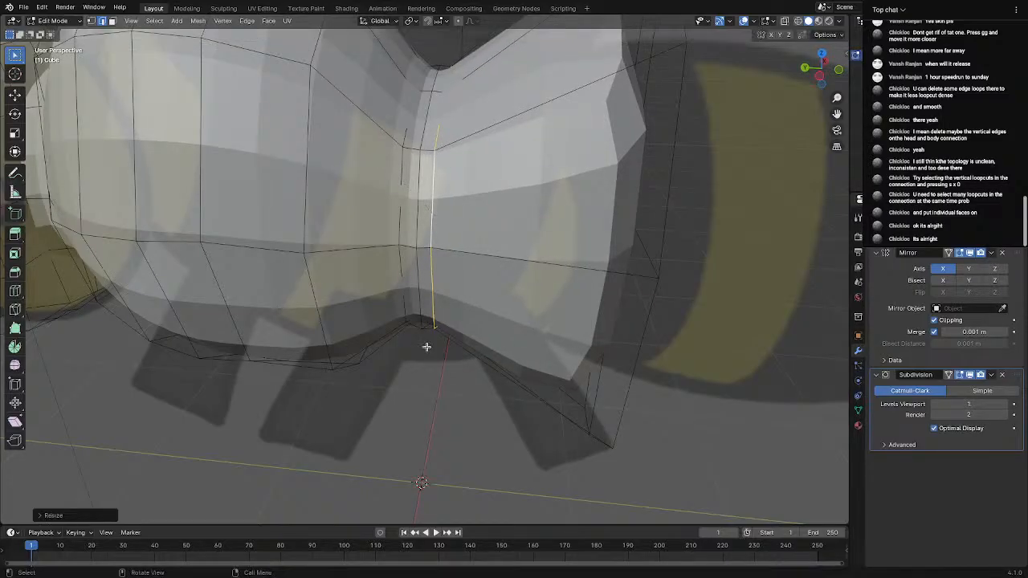
key(Tab)
scroll(432, 420, down, 5)
middle_drag(431, 420, 364, 213)
Select the four end faces of the abdomen section and extrude them further back along the reference abdomen
key(Tab)
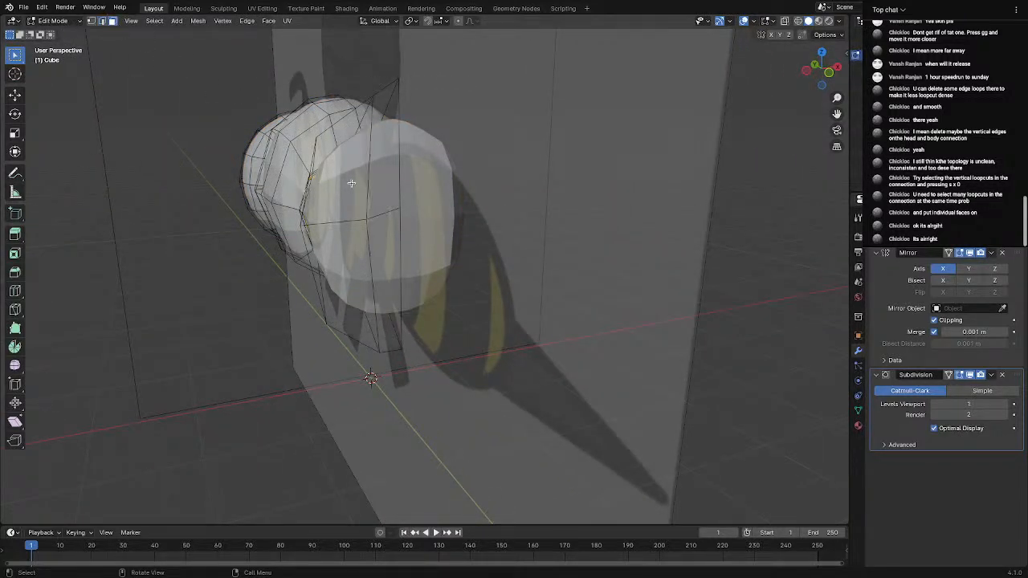
click(353, 139)
shift+click(384, 156)
shift+click(387, 269)
shift+click(336, 281)
middle_drag(465, 268, 546, 273)
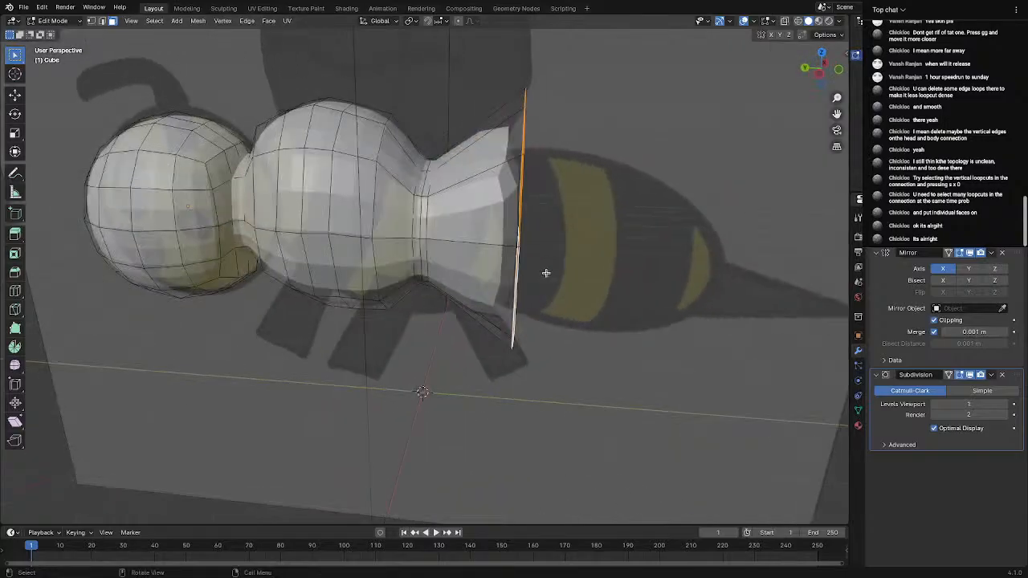
scroll(546, 273, down, 1)
scroll(546, 273, up, 1)
key(e)
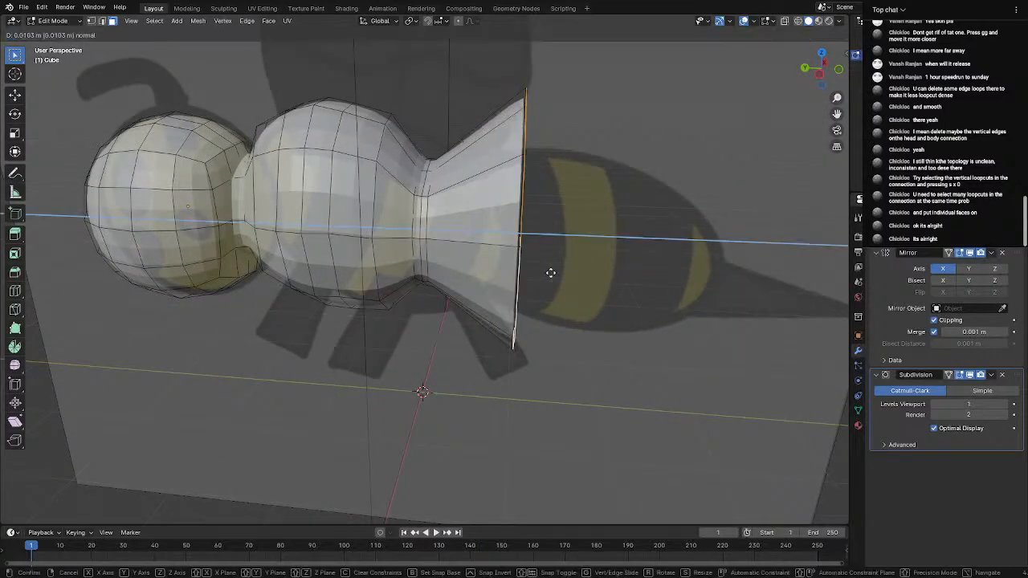
click(627, 280)
scroll(626, 280, down, 4)
middle_drag(626, 281, 627, 261)
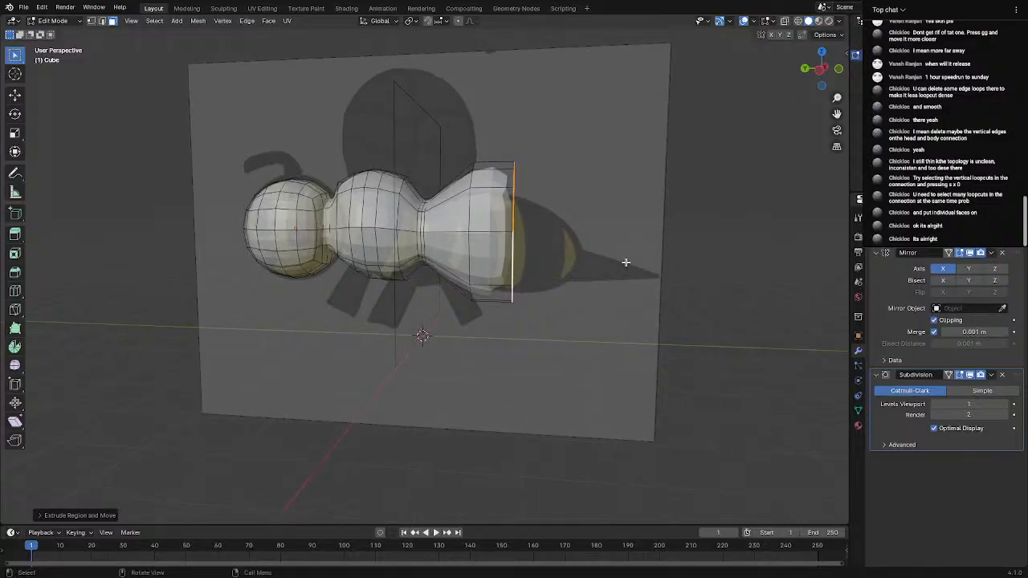
Try extending the abdomen with two extrusions tapering to the tail, the second about 0.5 m long and scaled to about 0.36
key(e)
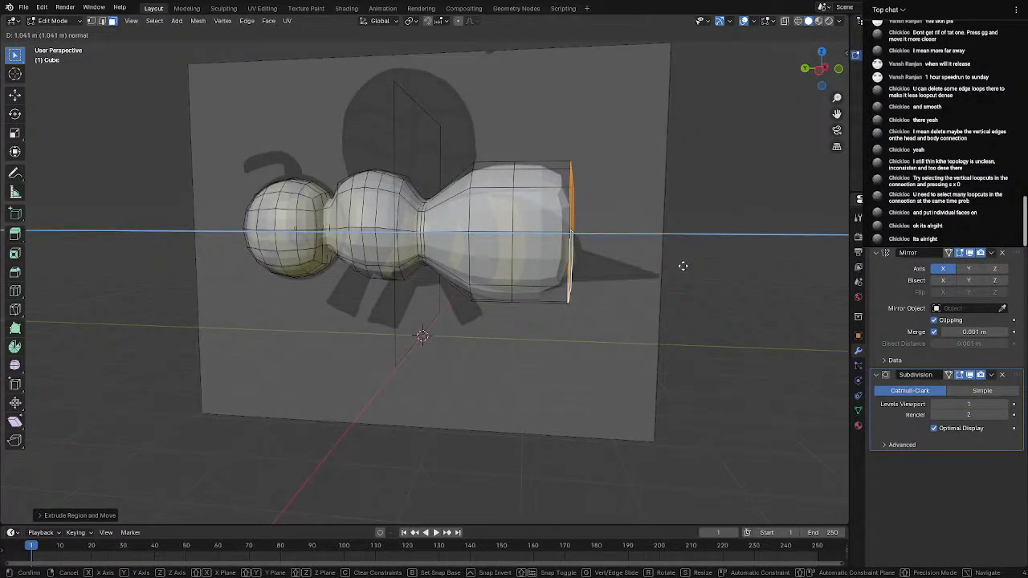
click(678, 266)
key(s)
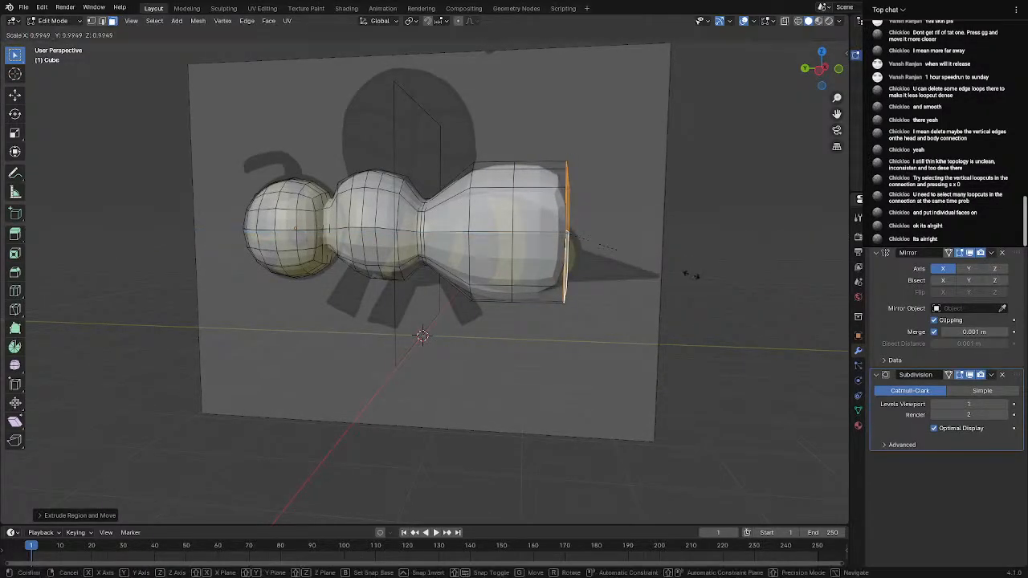
click(631, 255)
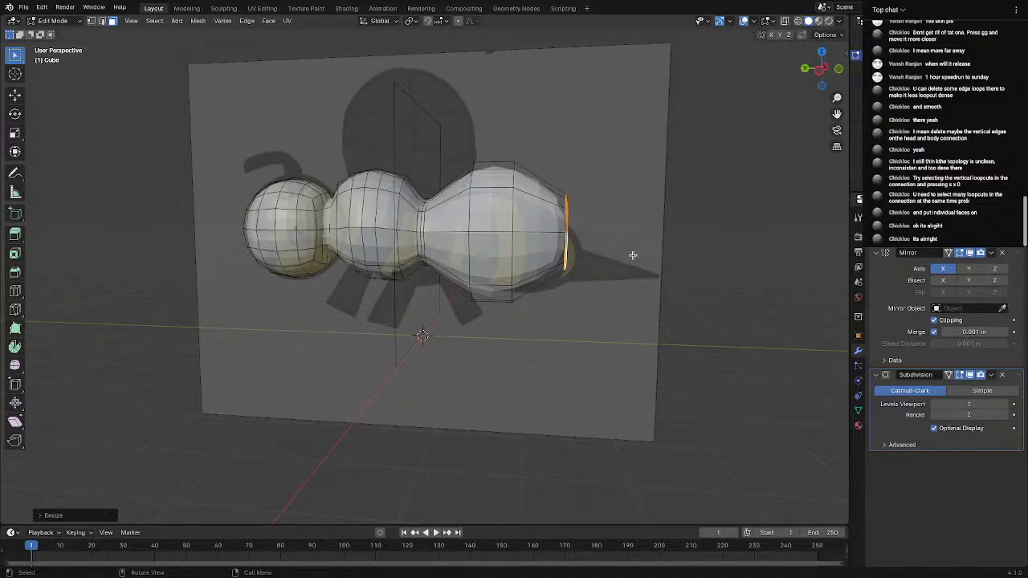
key(e)
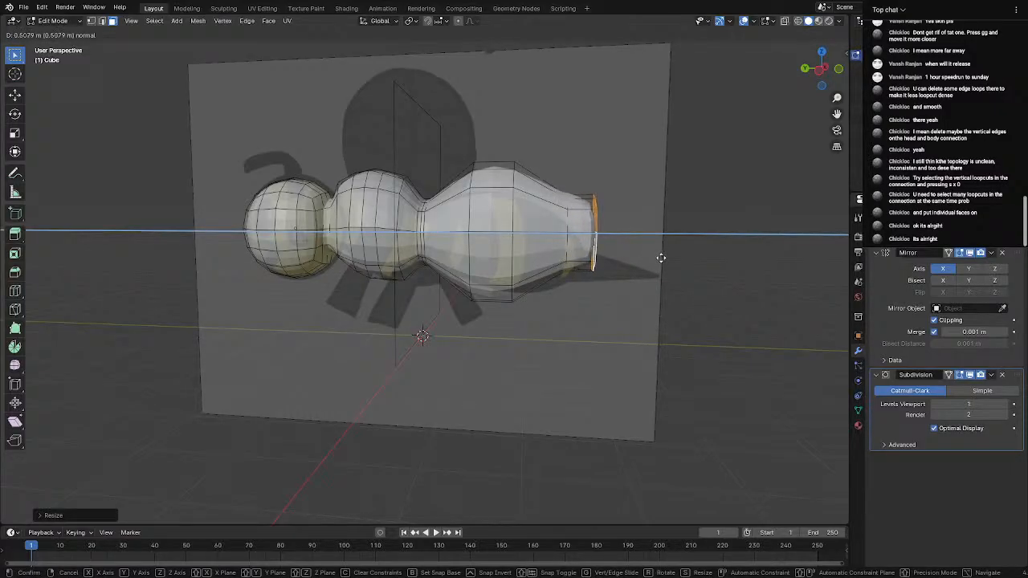
click(660, 258)
key(s)
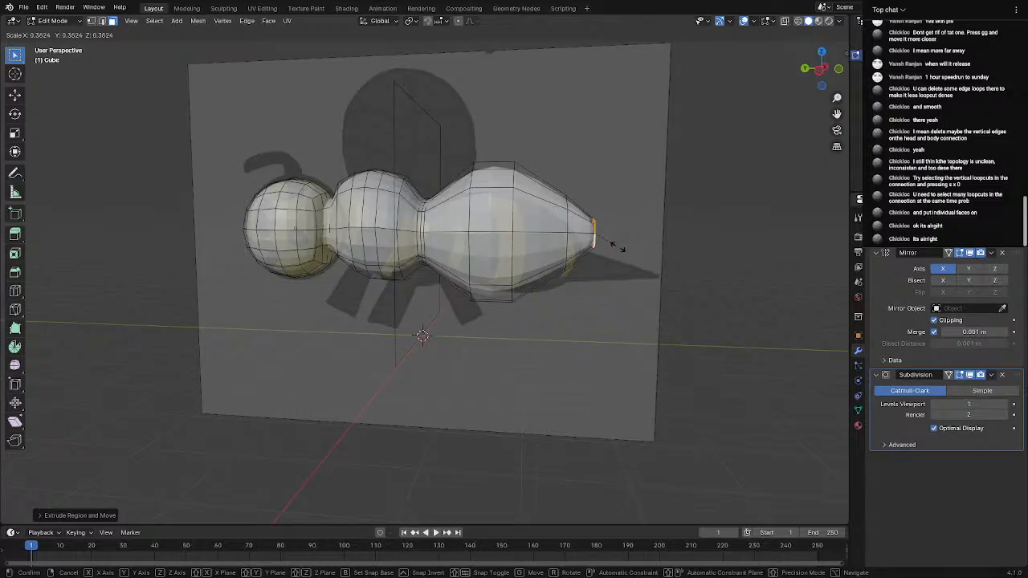
click(618, 247)
Undo the two trial tail extrusions and their scaling
mouse_move(618, 247)
middle_down()
mouse_move(388, 245)
mouse_move(632, 254)
middle_up()
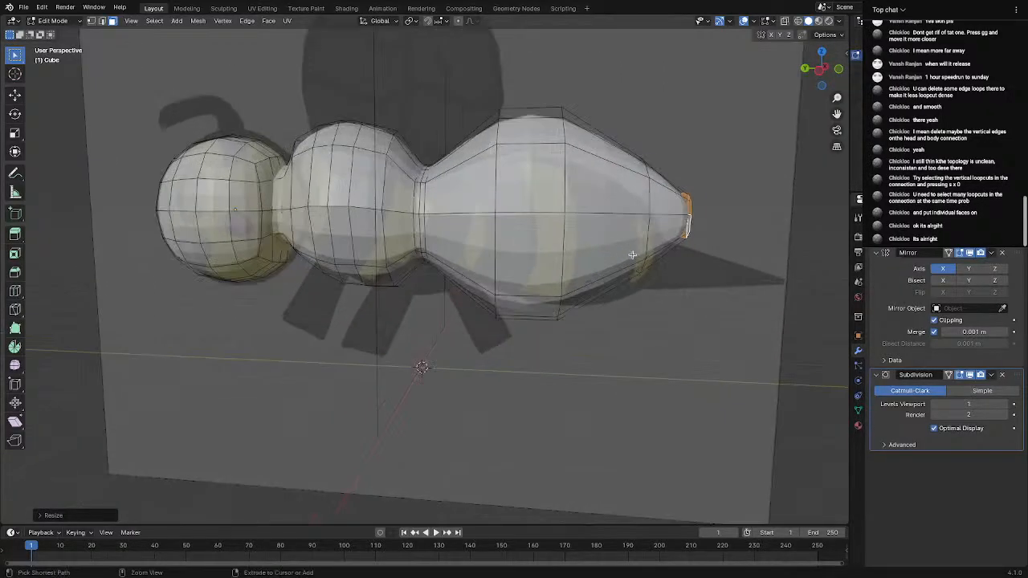
key(ctrl+z)
key(ctrl+z)
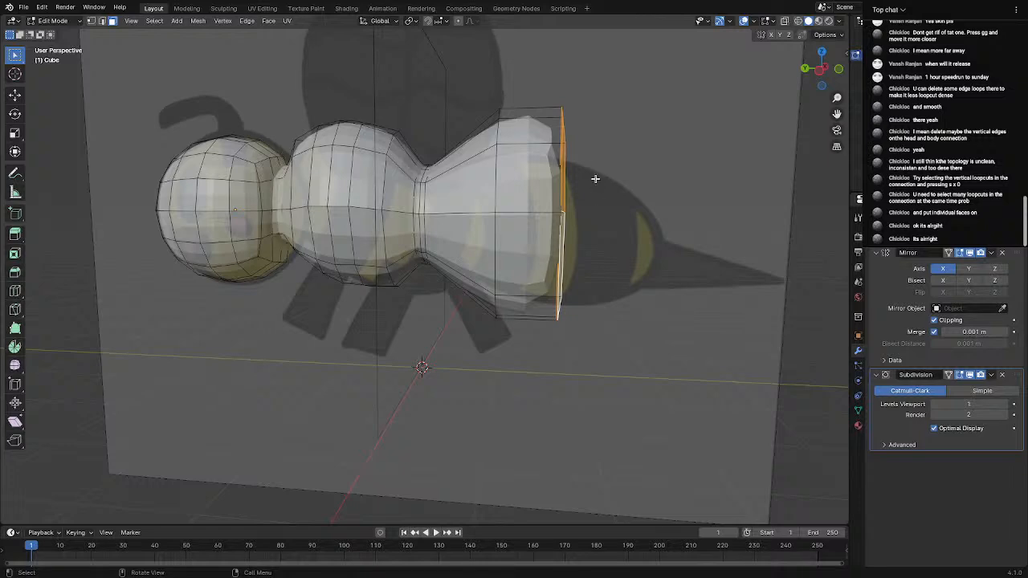
Select the top edge of the abdomen's end section beside the centre line and lower it along the Z axis
middle_drag(595, 178, 580, 266)
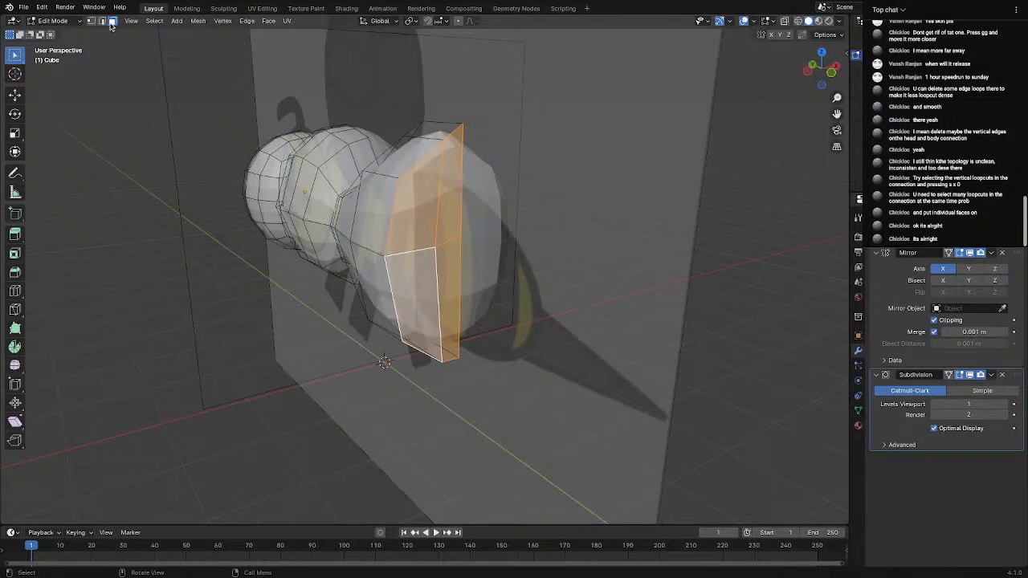
scroll(411, 190, down, 4)
scroll(411, 191, up, 4)
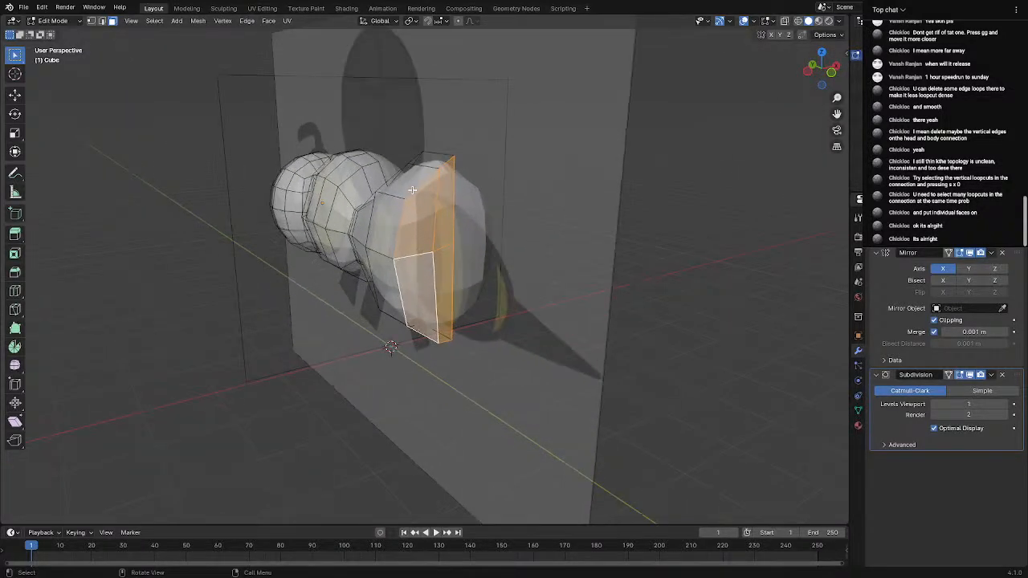
click(102, 21)
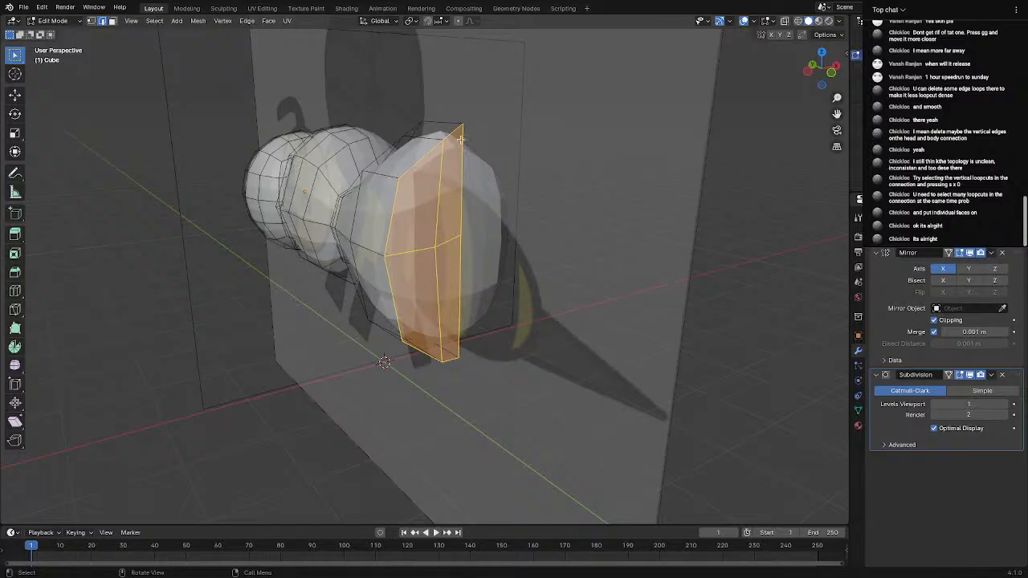
click(564, 148)
mouse_move(450, 136)
middle_down()
mouse_move(452, 160)
mouse_move(450, 152)
middle_up()
alt+click(450, 150)
key(g)
key(z)
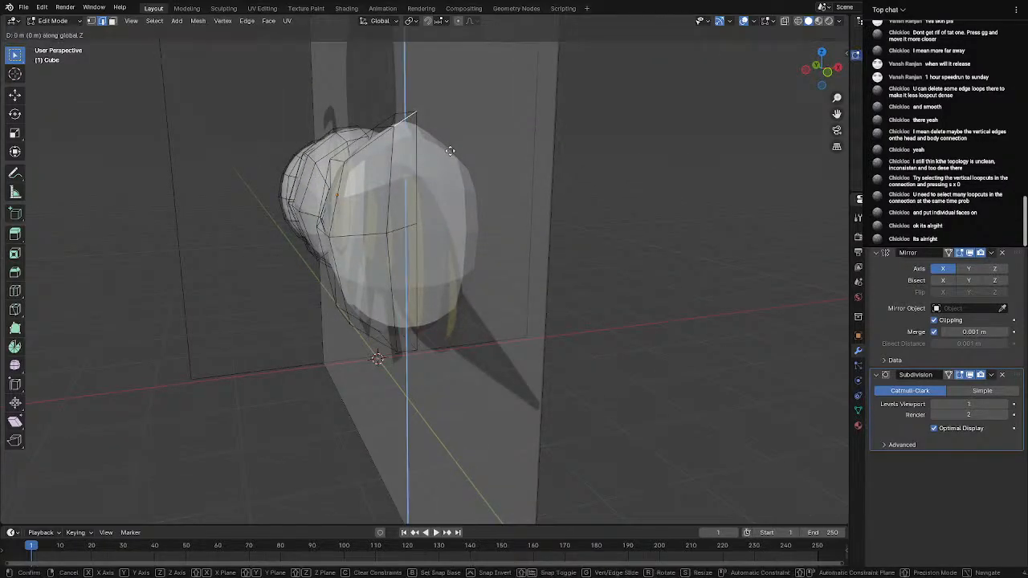
click(450, 182)
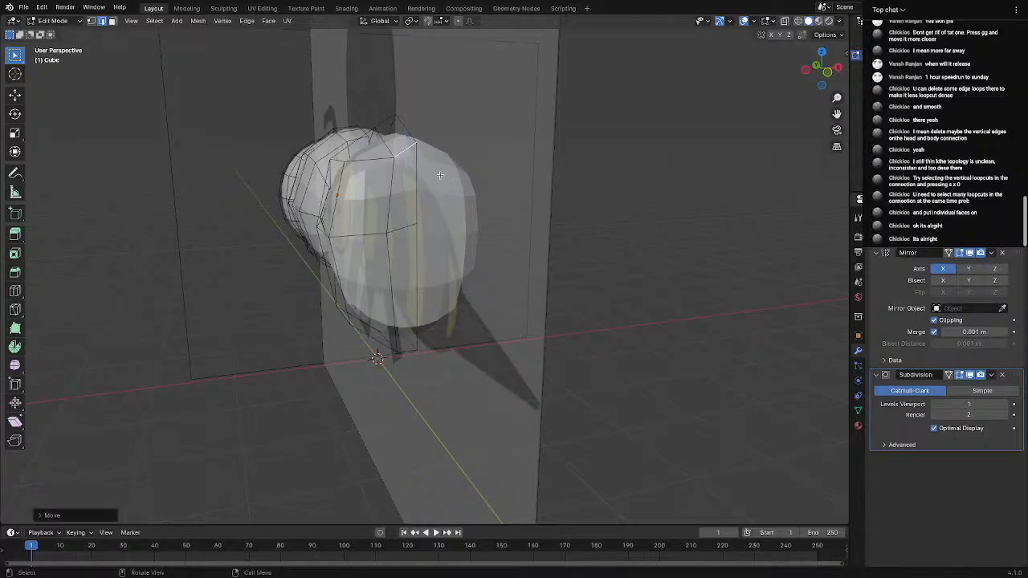
Rotate the lowered top edge around the Y axis by about 24° to level it
key(r)
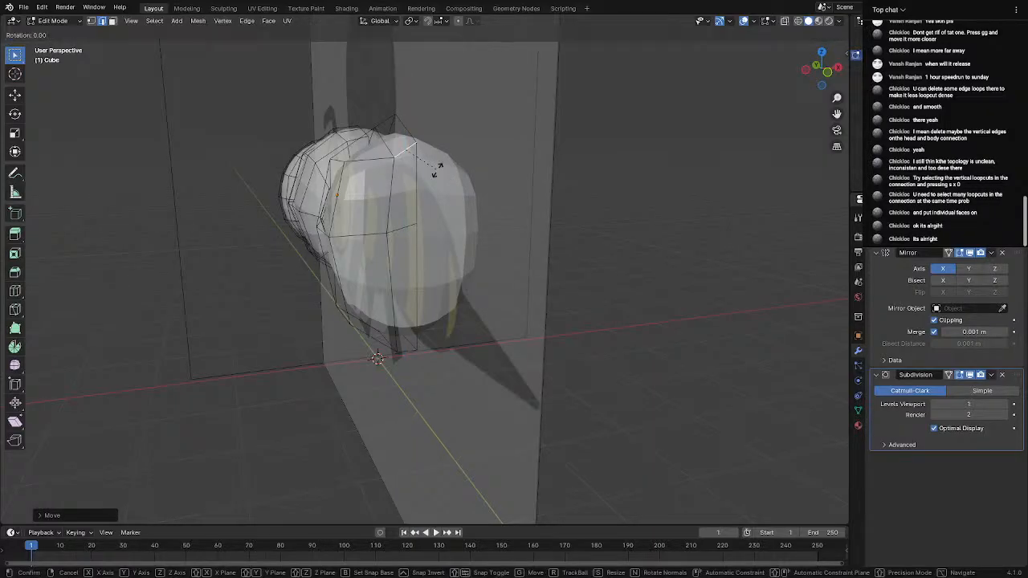
key(y)
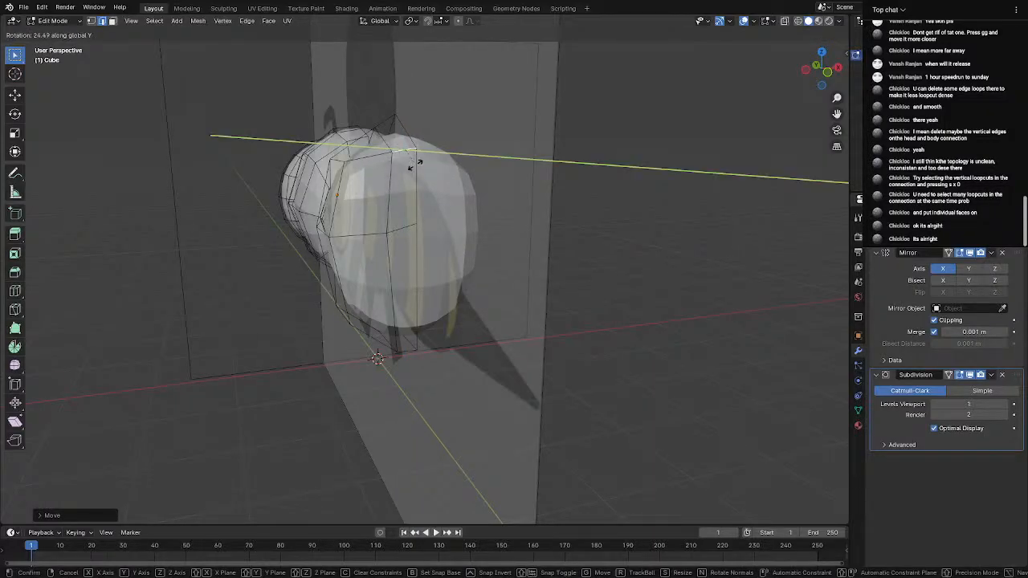
click(415, 163)
Raise the bottom edge of the abdomen's end section along the Z axis to match the reference outline
middle_drag(416, 164, 433, 148)
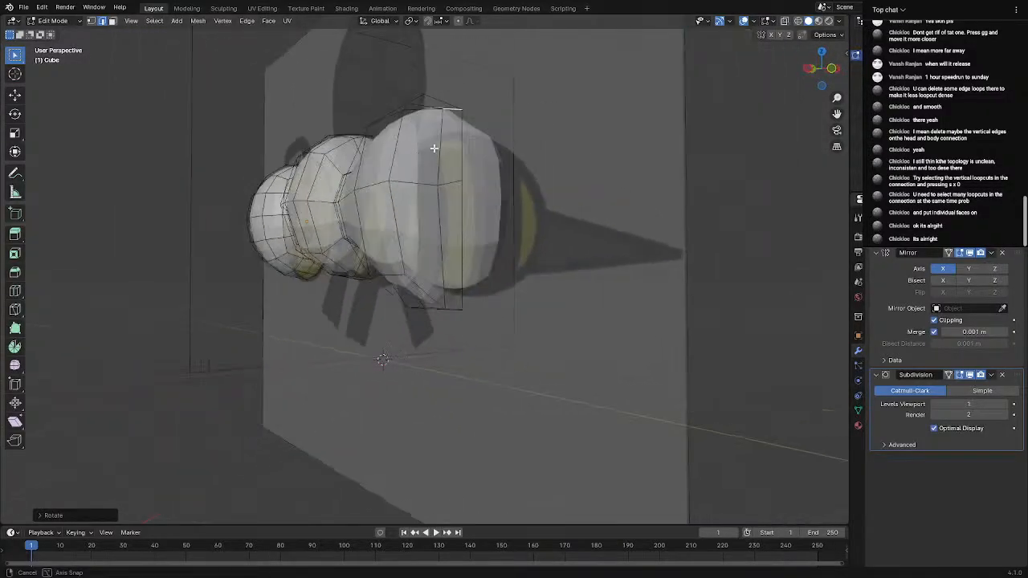
key(g)
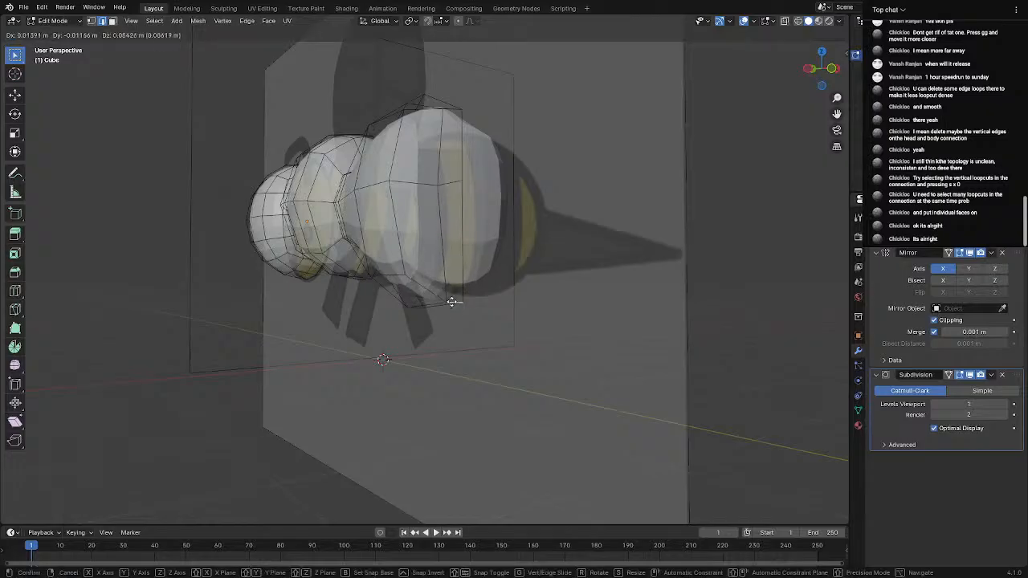
key(z)
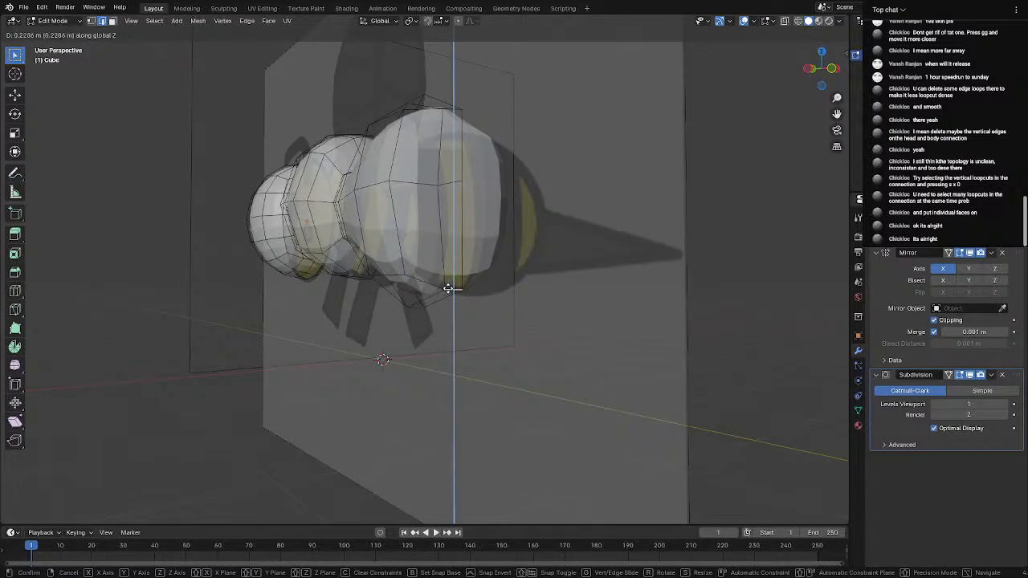
click(450, 282)
middle_drag(450, 282, 505, 266)
scroll(601, 273, up, 2)
scroll(501, 270, up, 3)
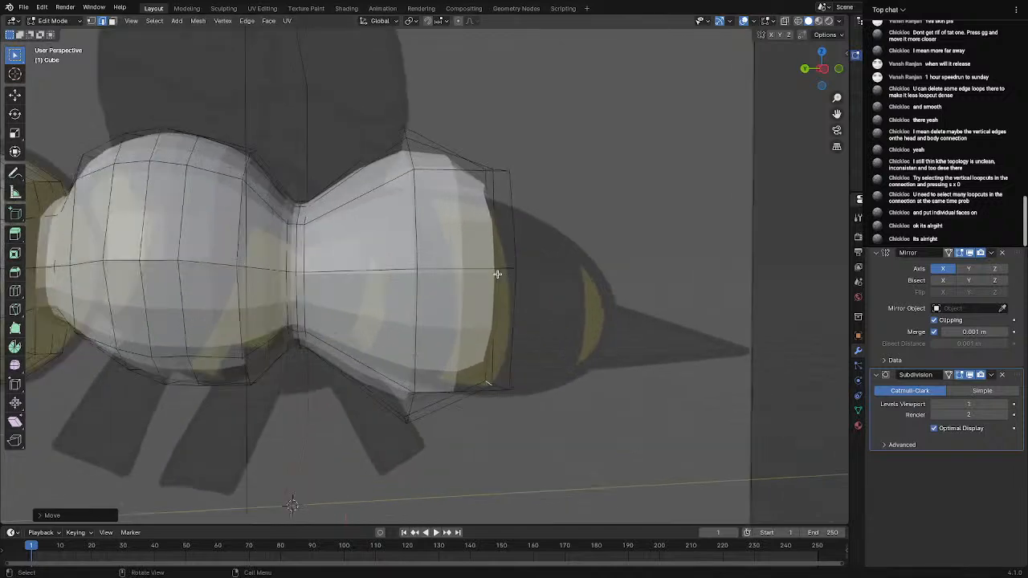
Select the four end faces of the abdomen, extrude them back toward the stinger and scale them down
middle_drag(486, 223, 398, 268)
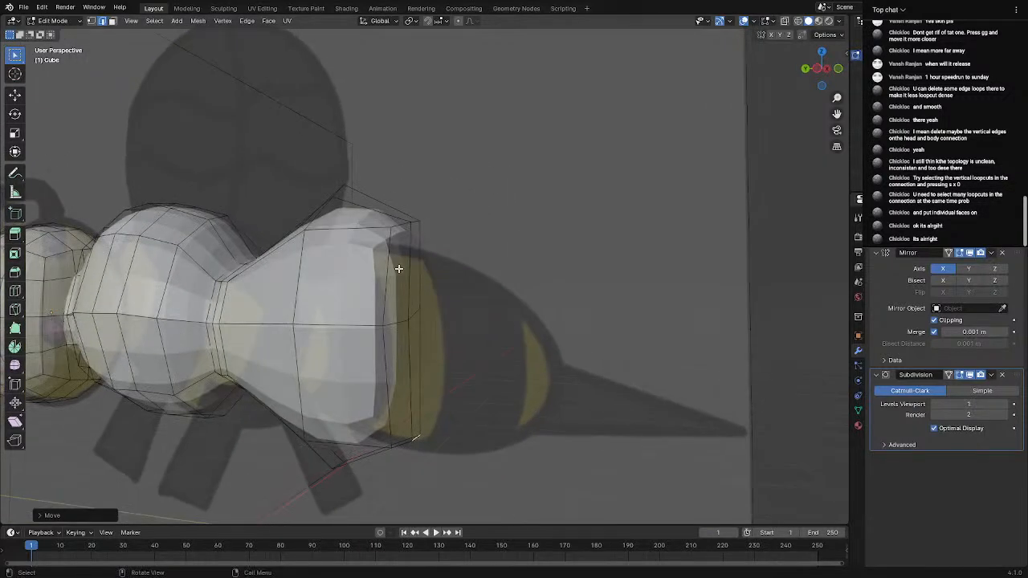
click(112, 21)
click(389, 289)
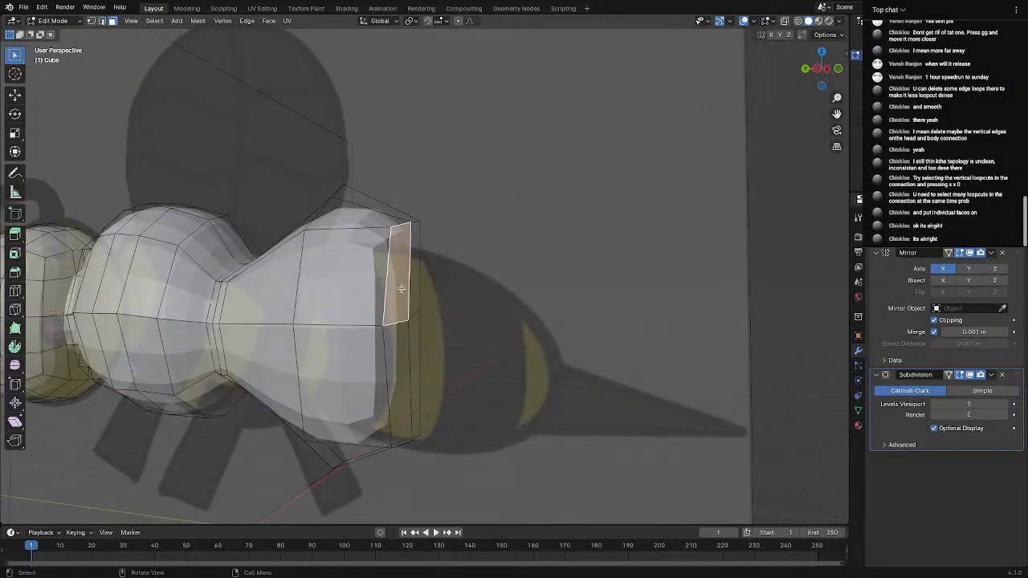
shift+click(412, 284)
shift+click(410, 365)
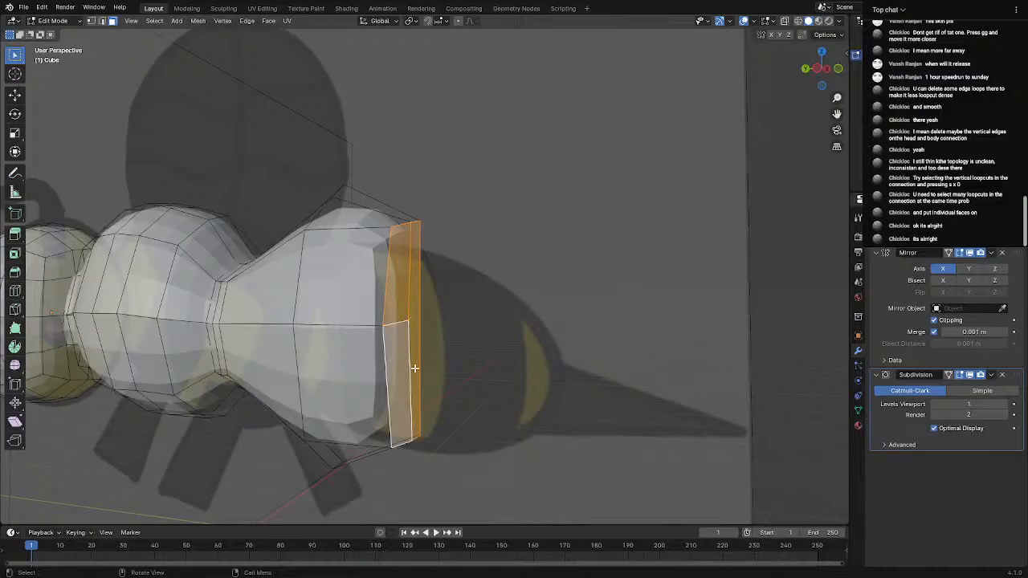
key(e)
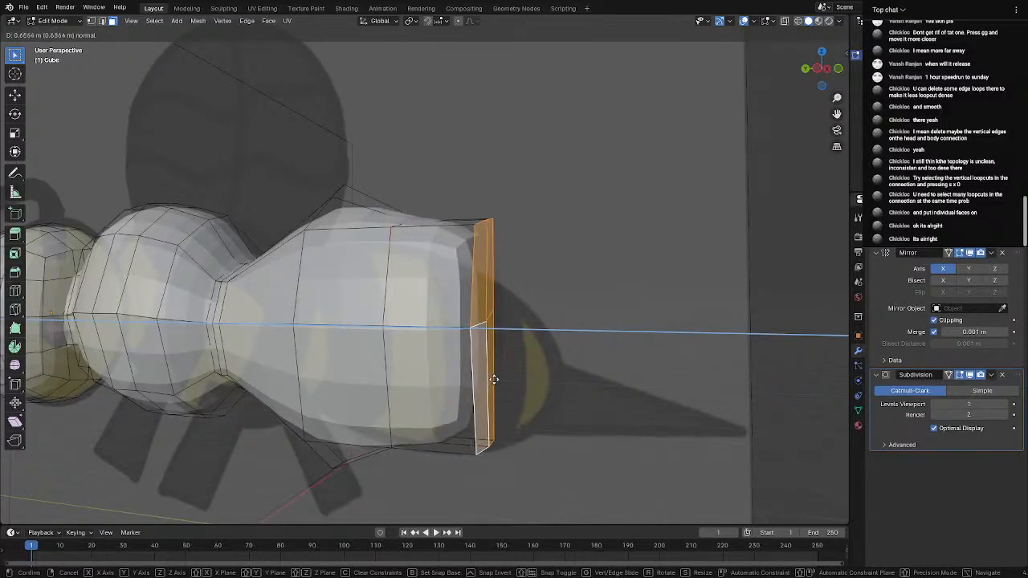
click(514, 382)
key(s)
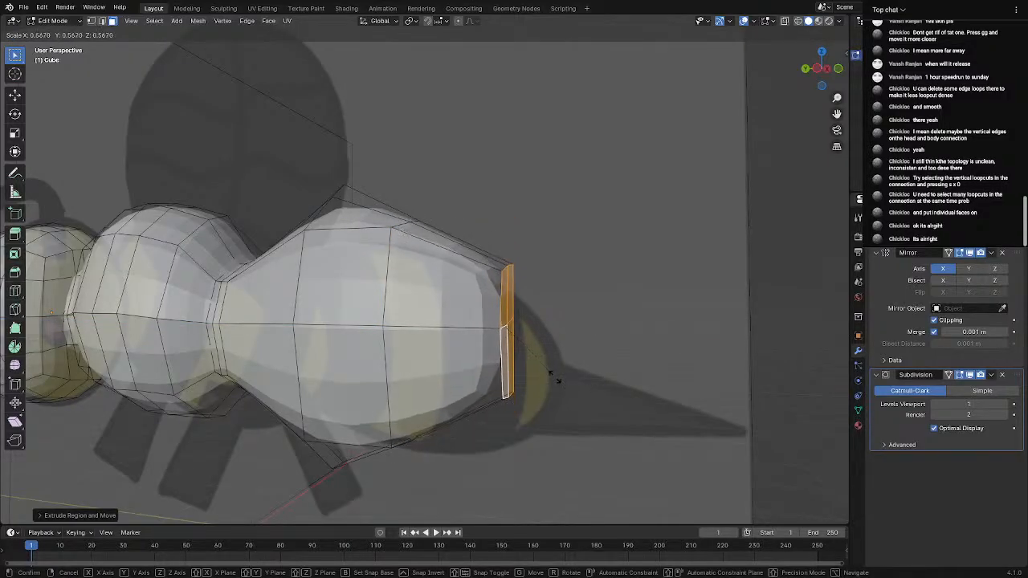
click(543, 368)
Lower the extruded end faces along Z by about 0.2 m and check the body's shape in Object Mode
key(g)
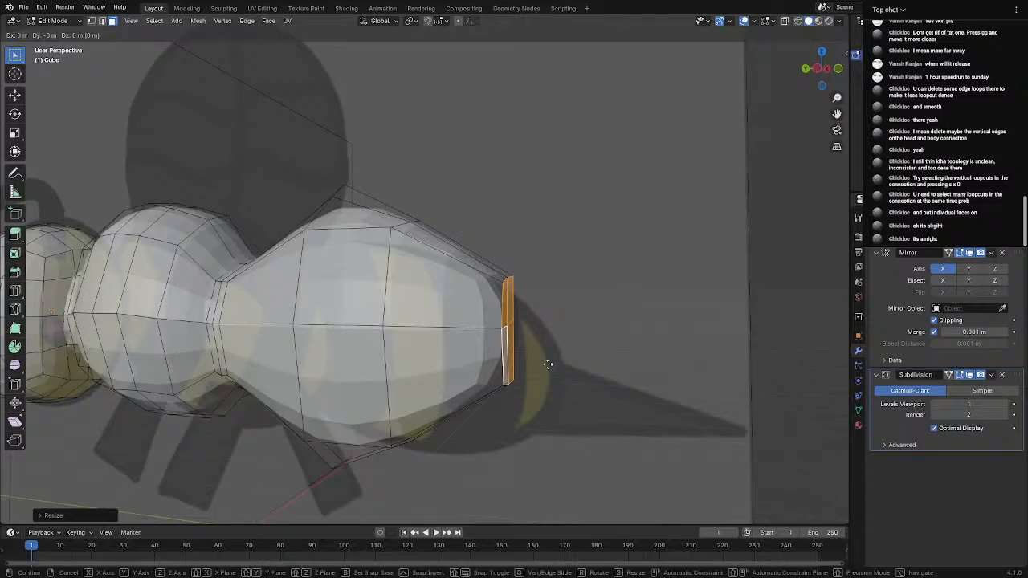
key(z)
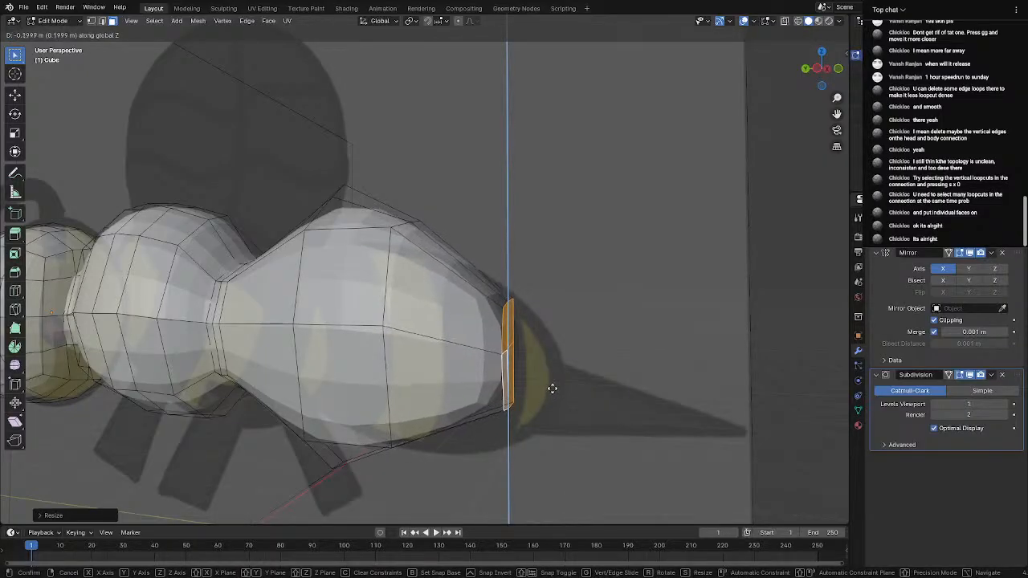
click(552, 392)
scroll(549, 384, down, 5)
key(Tab)
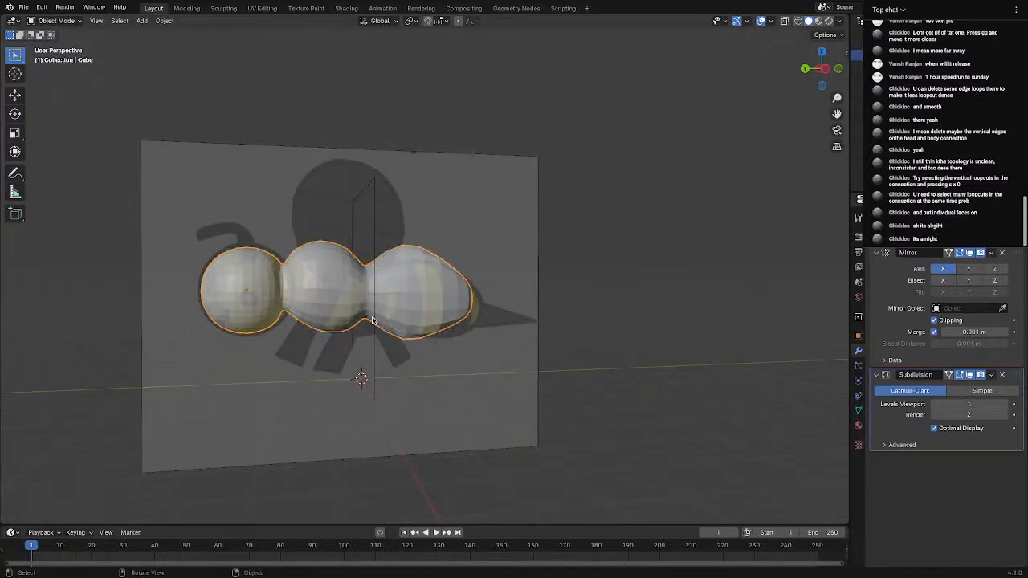
middle_drag(547, 375, 348, 316)
scroll(349, 316, up, 3)
middle_drag(473, 311, 368, 309)
Scale the abdomen's end faces to about 0.74 along Z, then uniformly to about 0.82
key(Tab)
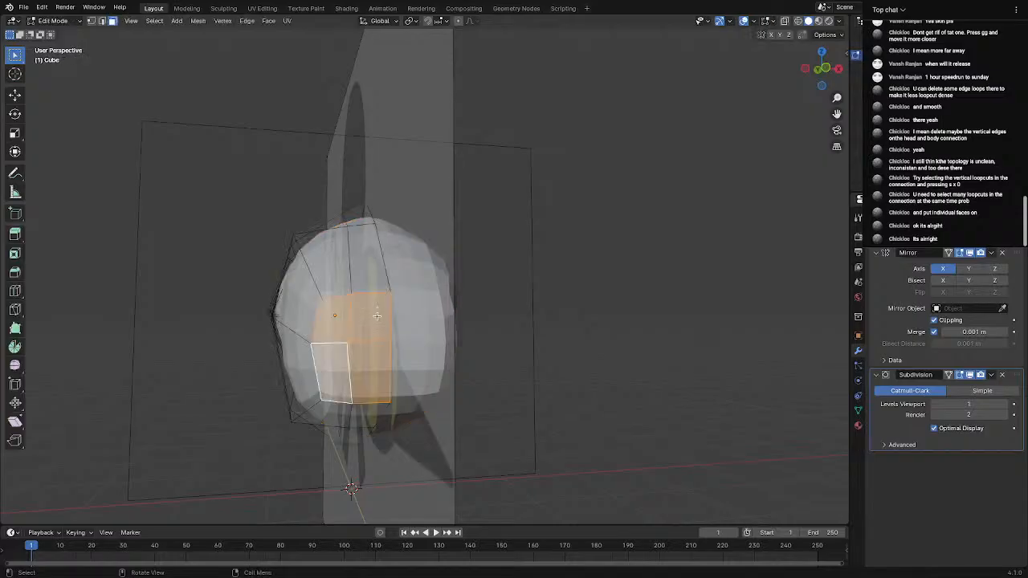
key(s)
key(x)
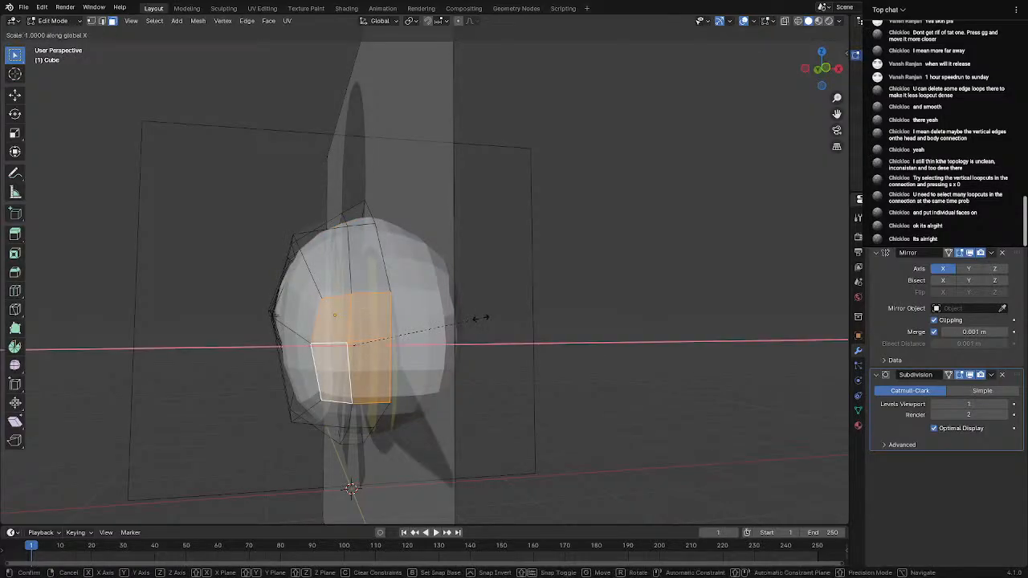
key(z)
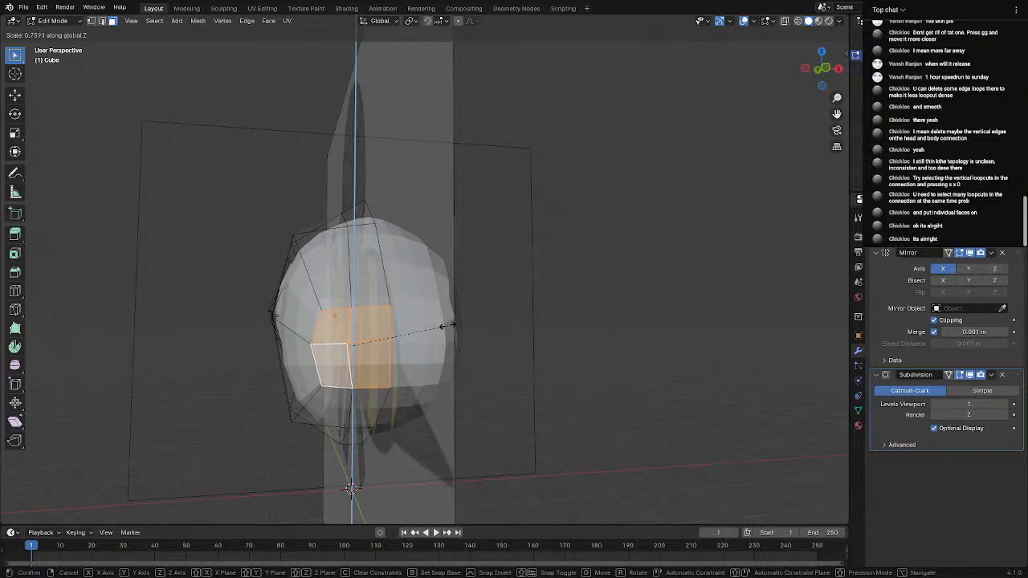
click(447, 325)
key(s)
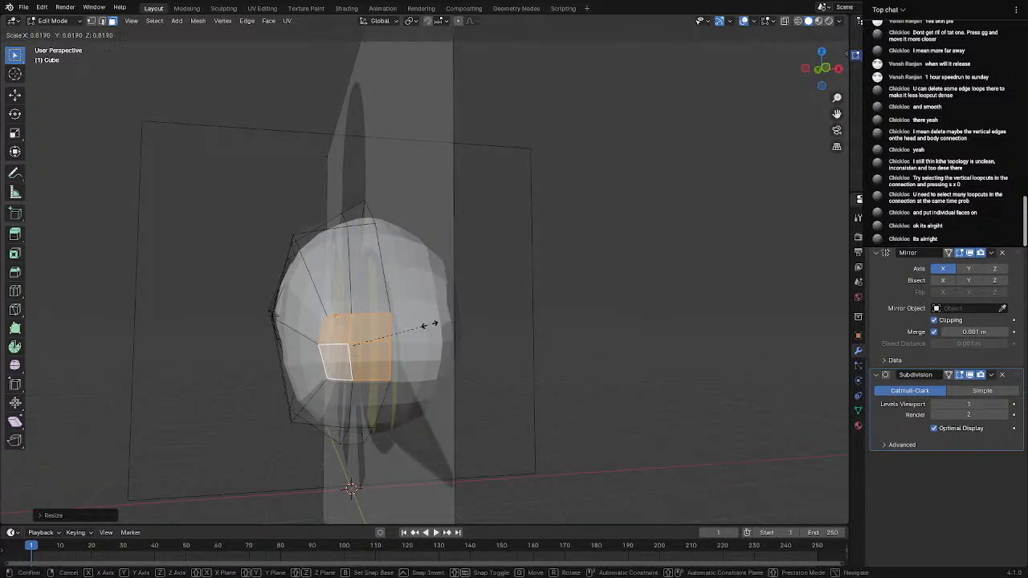
click(424, 324)
Add a centred loop cut between the abdomen's widest part and its end, and scale it up to round the outline
scroll(423, 324, down, 2)
middle_drag(424, 324, 506, 319)
key(Tab)
scroll(506, 325, down, 3)
key(Tab)
scroll(506, 318, up, 5)
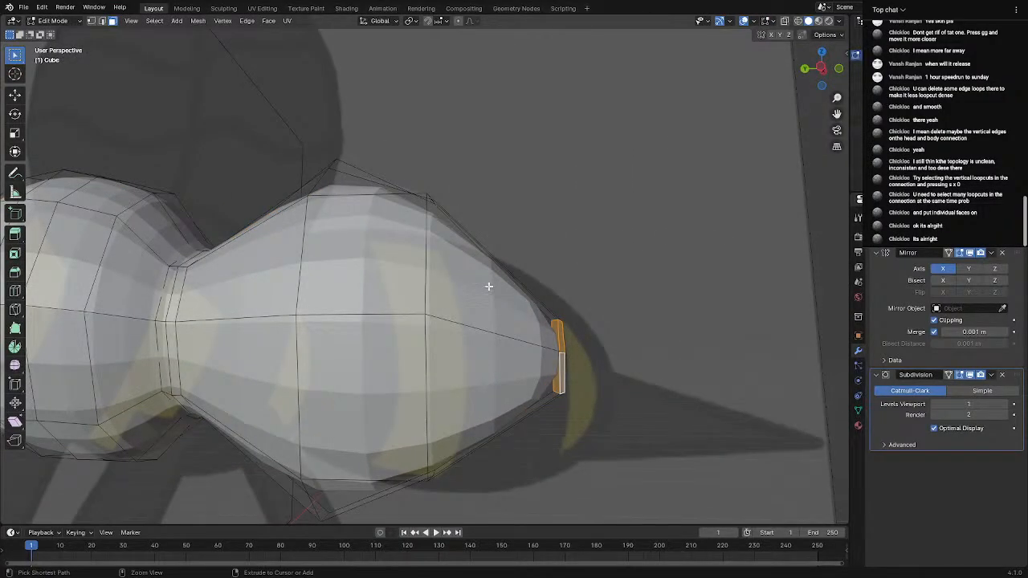
key(ctrl+r)
click(488, 286)
right_click(488, 286)
key(s)
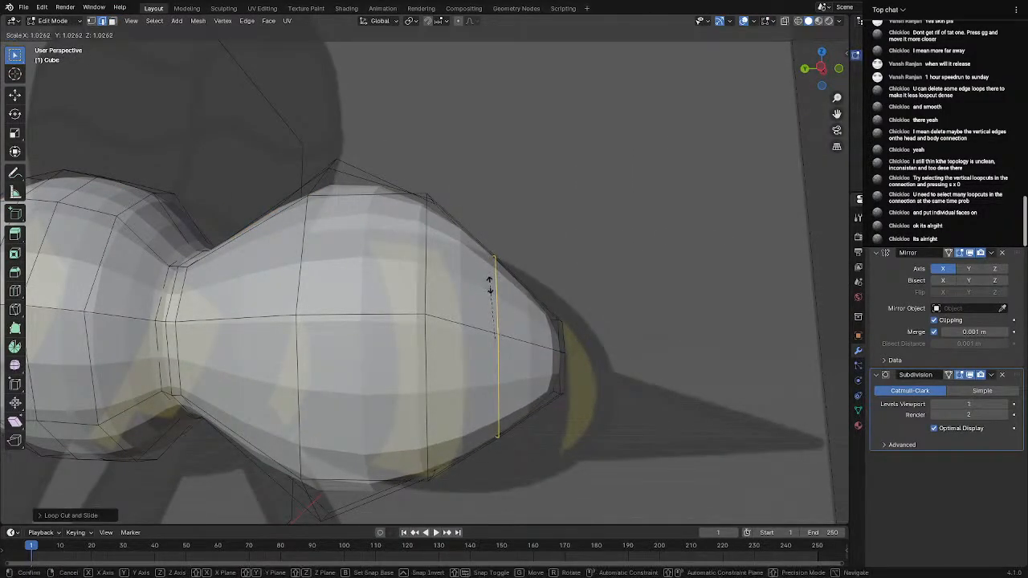
click(494, 265)
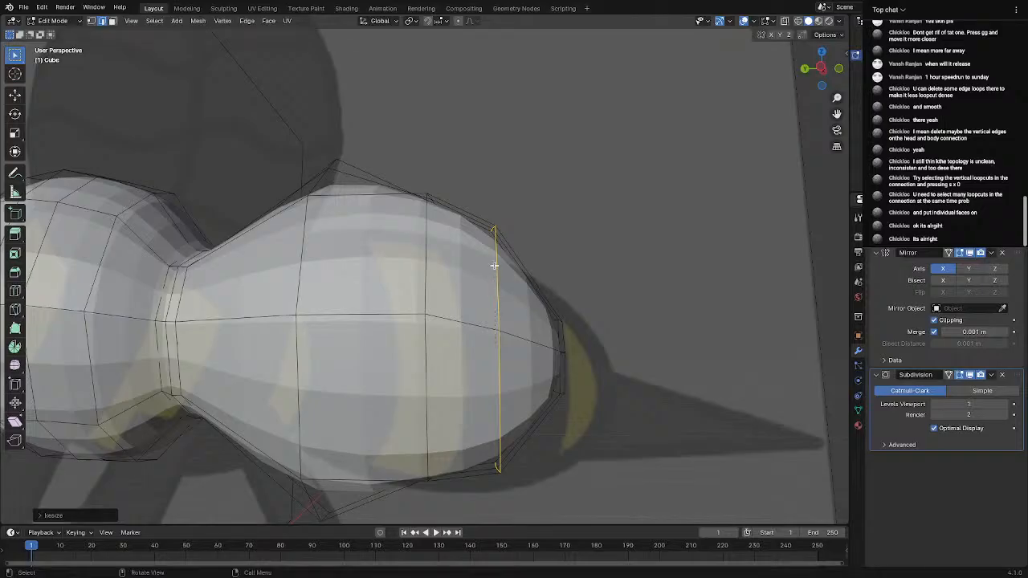
Rotate the abdomen's top edge beside the mirror line about 21° around Y to level it, and check the body in Object Mode
scroll(441, 318, down, 4)
middle_drag(441, 319, 545, 347)
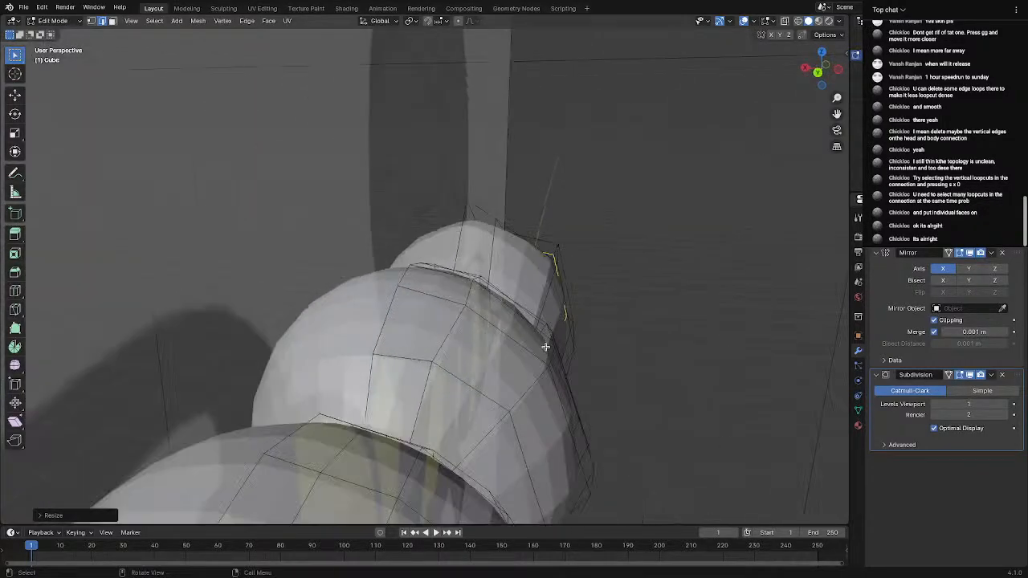
middle_drag(508, 233, 482, 287)
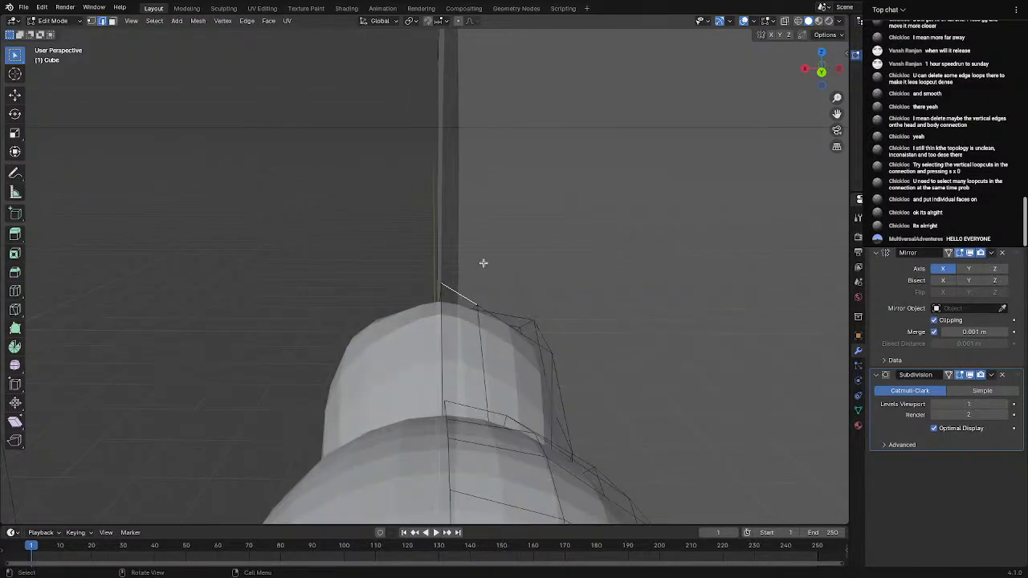
key(r)
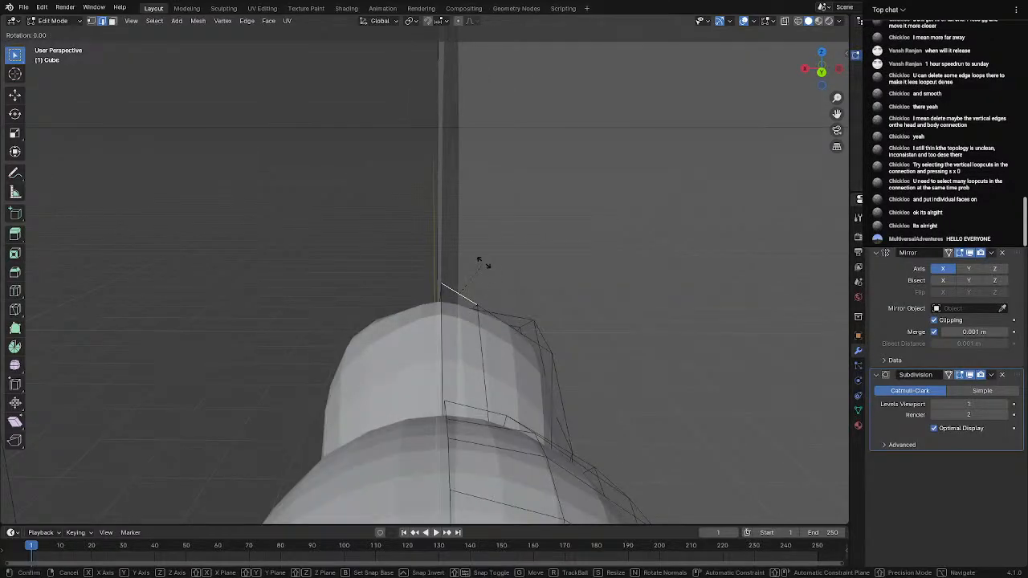
key(y)
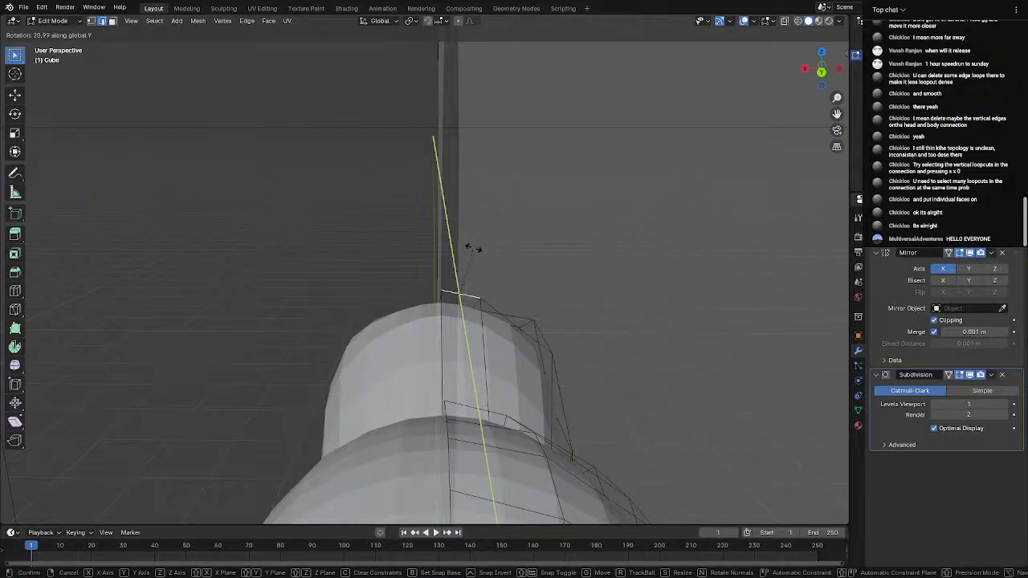
click(474, 248)
key(Tab)
middle_drag(541, 287, 360, 283)
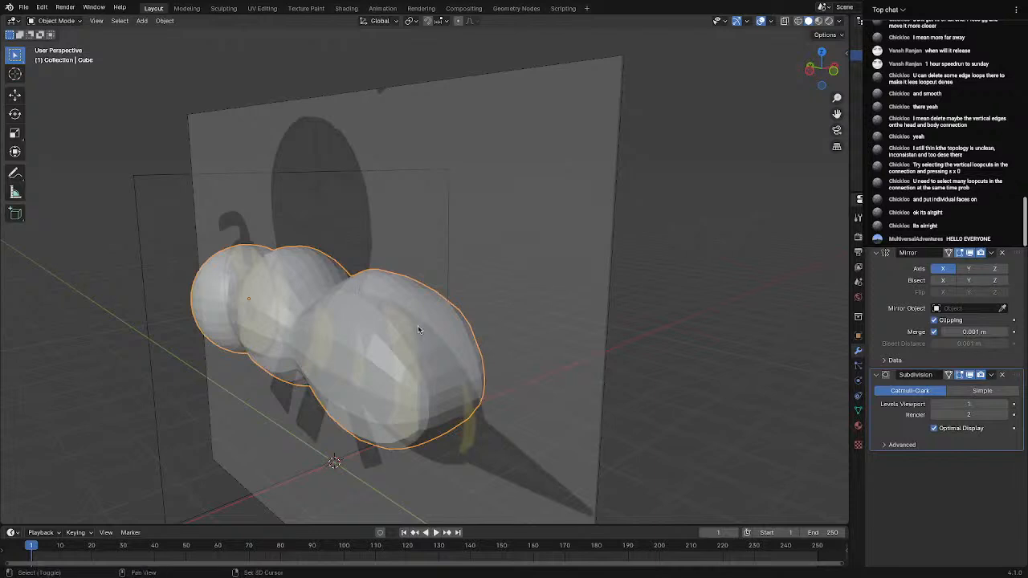
middle_drag(417, 329, 485, 277)
Add a centred loop cut between the waist and the abdomen's widest part, and scale it up to about 1.11
key(Tab)
shift+middle_drag(297, 281, 390, 279)
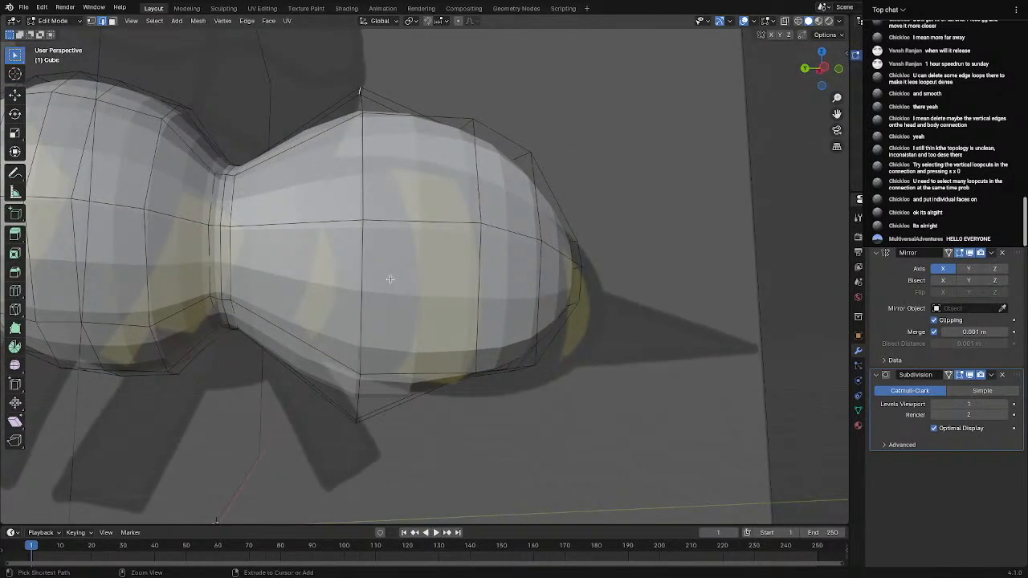
double_click(315, 231)
key(s)
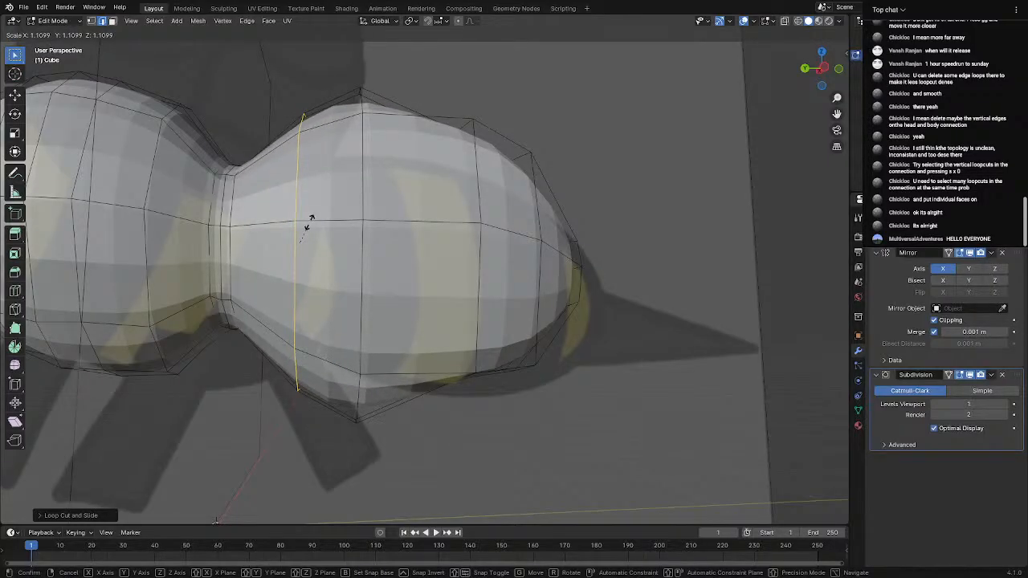
click(310, 223)
scroll(309, 223, down, 3)
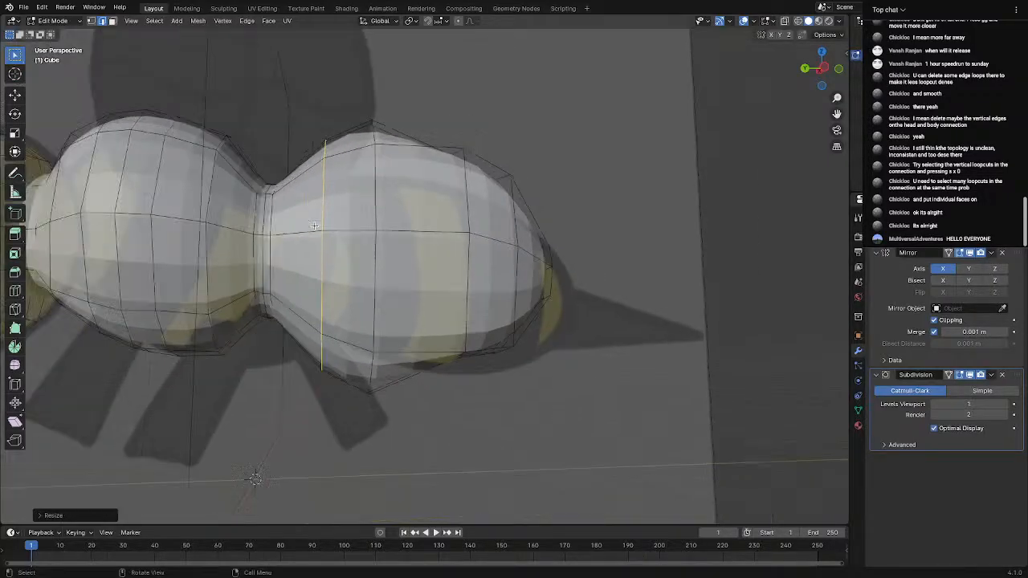
key(Tab)
middle_drag(310, 224, 534, 239)
Lower the abdomen's top edge beside the mirror line slightly along Z and check the outline in Object Mode
key(Tab)
scroll(522, 254, up, 2)
scroll(528, 202, up, 1)
middle_drag(551, 197, 538, 252)
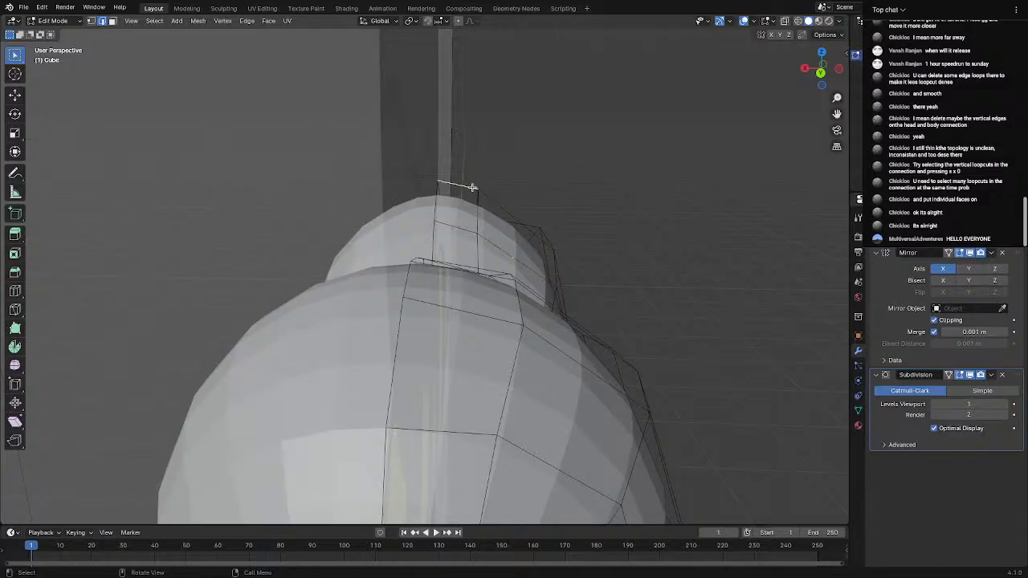
key(g)
key(z)
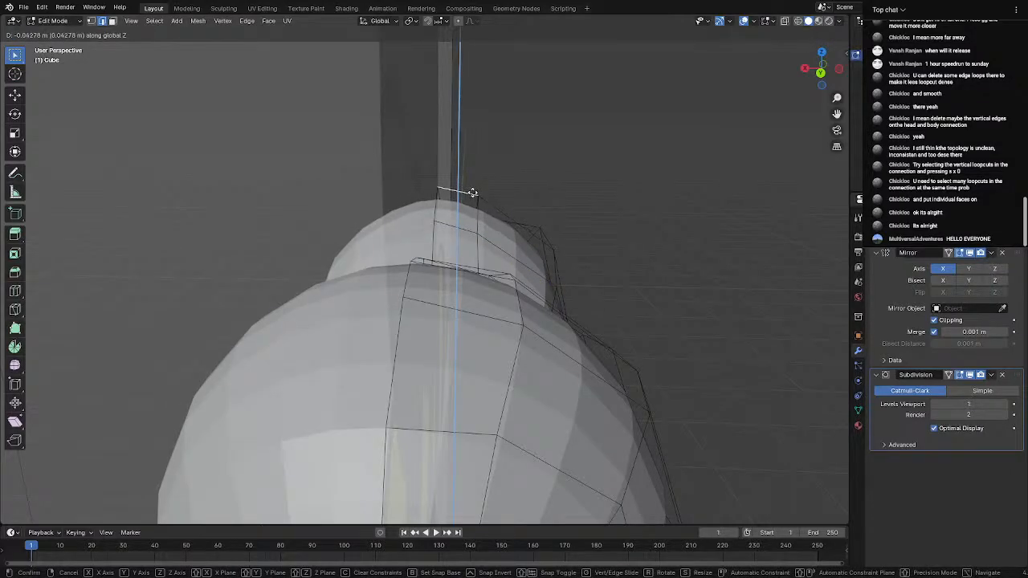
click(479, 204)
middle_drag(543, 201, 452, 189)
key(Tab)
scroll(458, 186, down, 2)
Raise the abdomen's bottom edge beside the mirror line along Z and check the underside in Object Mode
key(Tab)
middle_drag(423, 243, 542, 246)
middle_drag(451, 424, 450, 409)
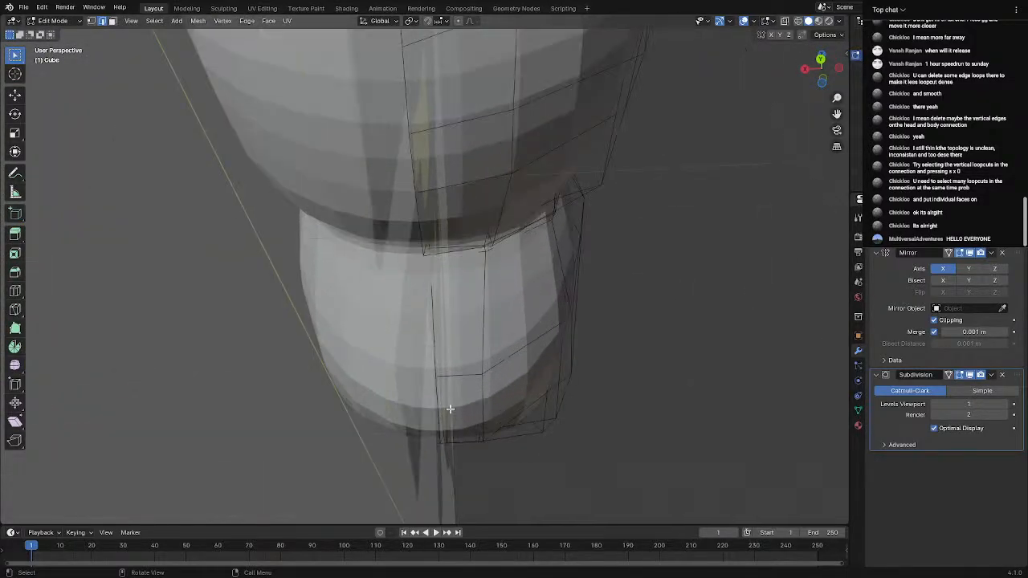
key(g)
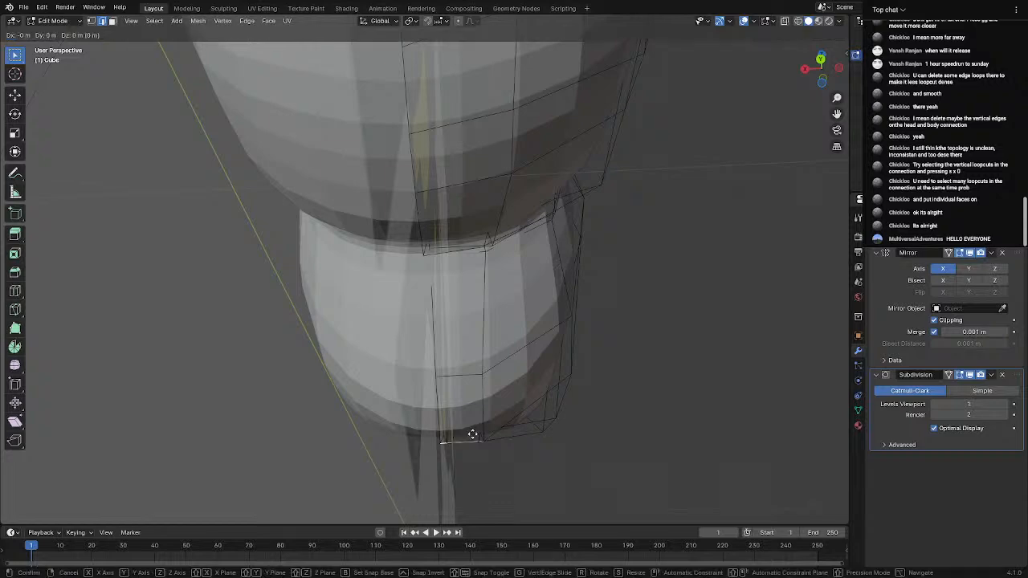
key(z)
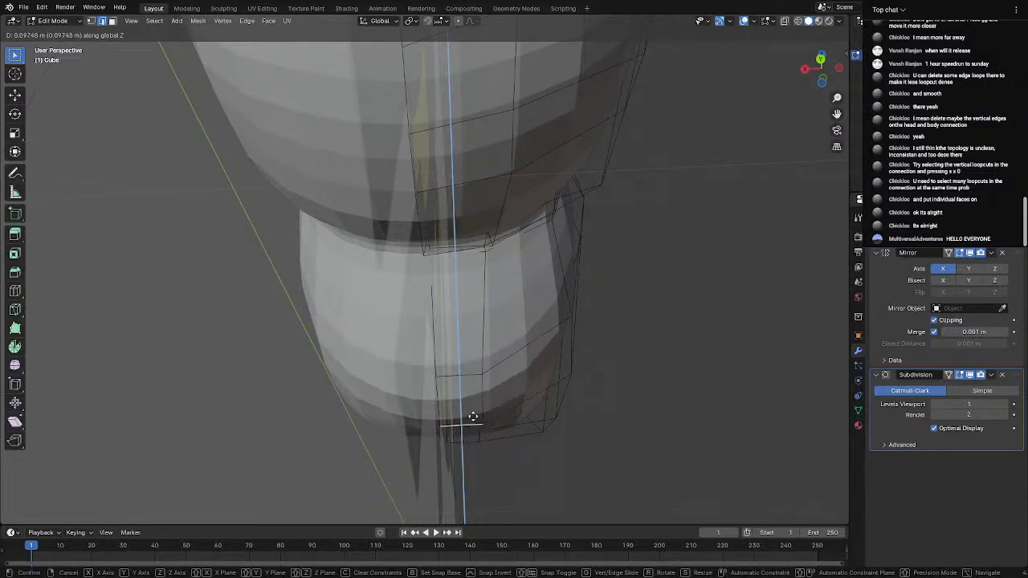
click(474, 407)
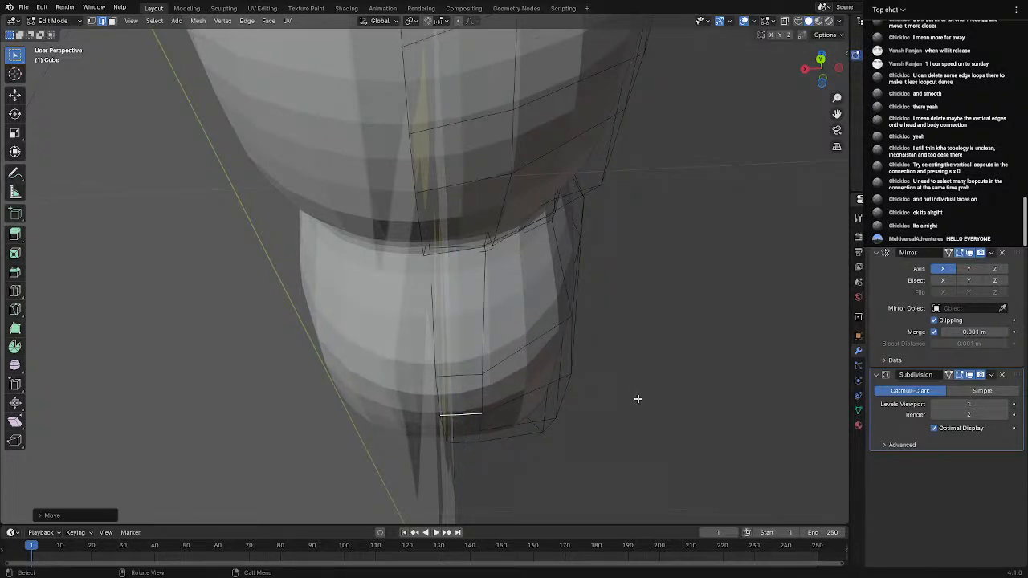
key(Tab)
middle_drag(621, 390, 480, 369)
scroll(491, 376, up, 1)
Move the selected edges of the abdomen's rear end inward along X and check the whole body in Object Mode
key(Tab)
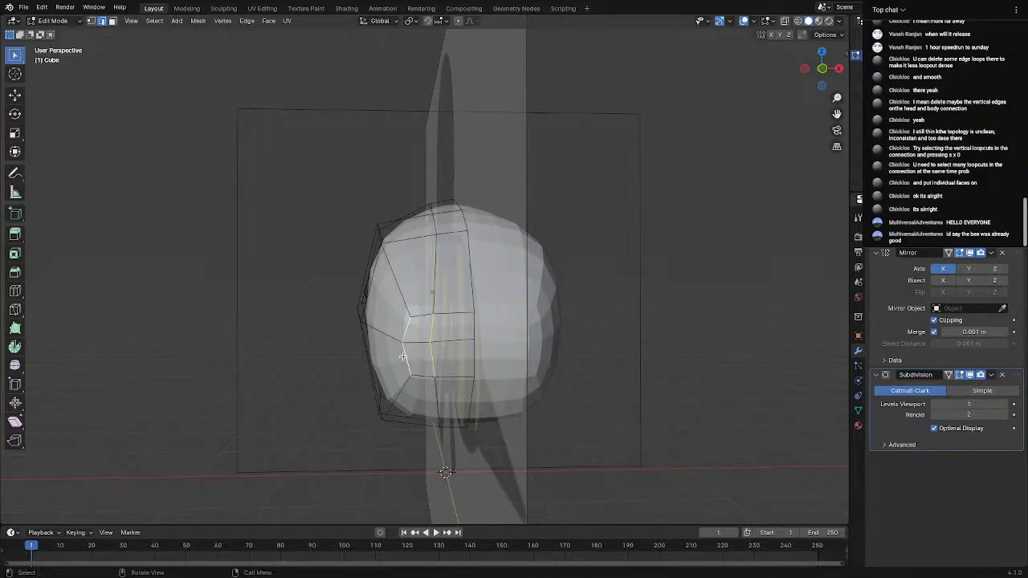
key(g)
key(x)
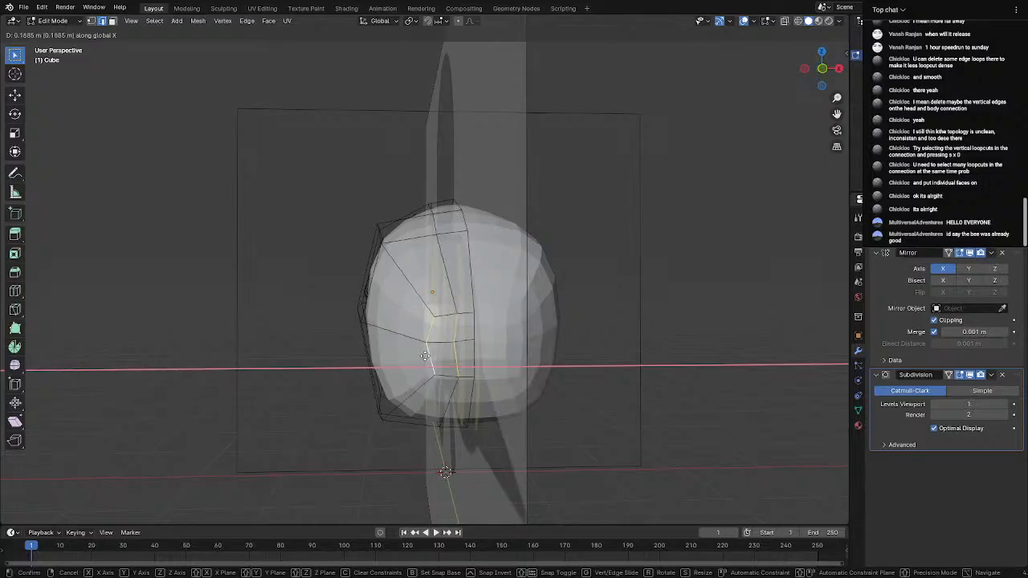
click(421, 354)
scroll(305, 355, down, 3)
middle_drag(305, 356, 507, 378)
key(Tab)
scroll(379, 371, down, 4)
scroll(507, 379, up, 4)
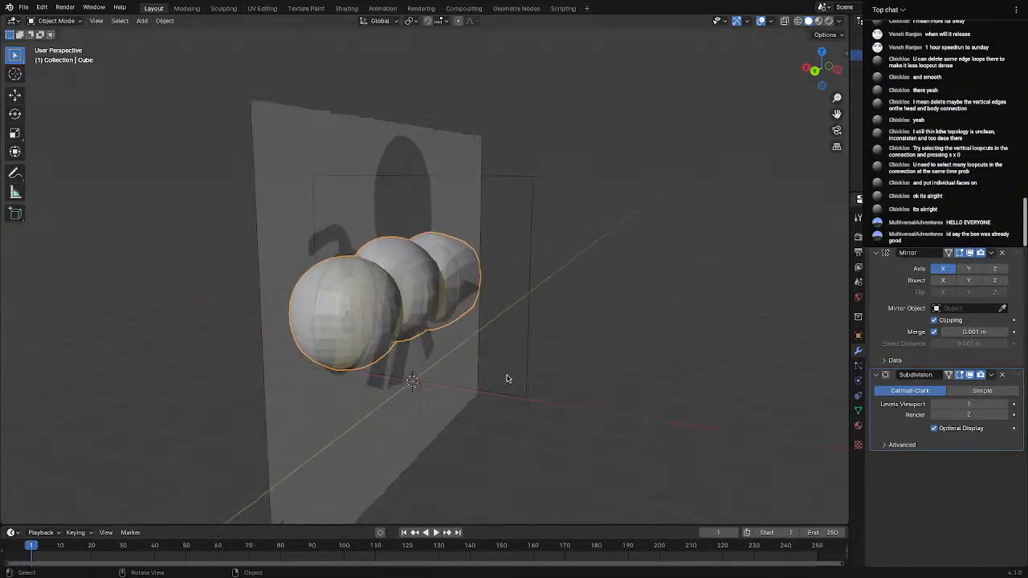
middle_drag(504, 321, 297, 327)
Move the abdomen's upper outer rear edge about 0.07 m inward along X and lower it slightly along Z
key(Tab)
scroll(384, 320, up, 5)
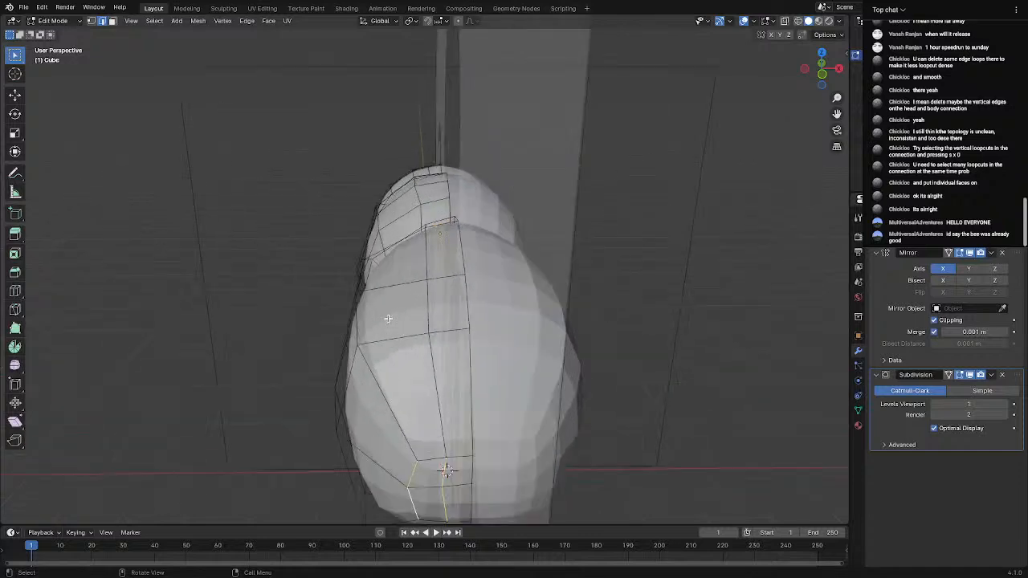
middle_drag(391, 318, 396, 306)
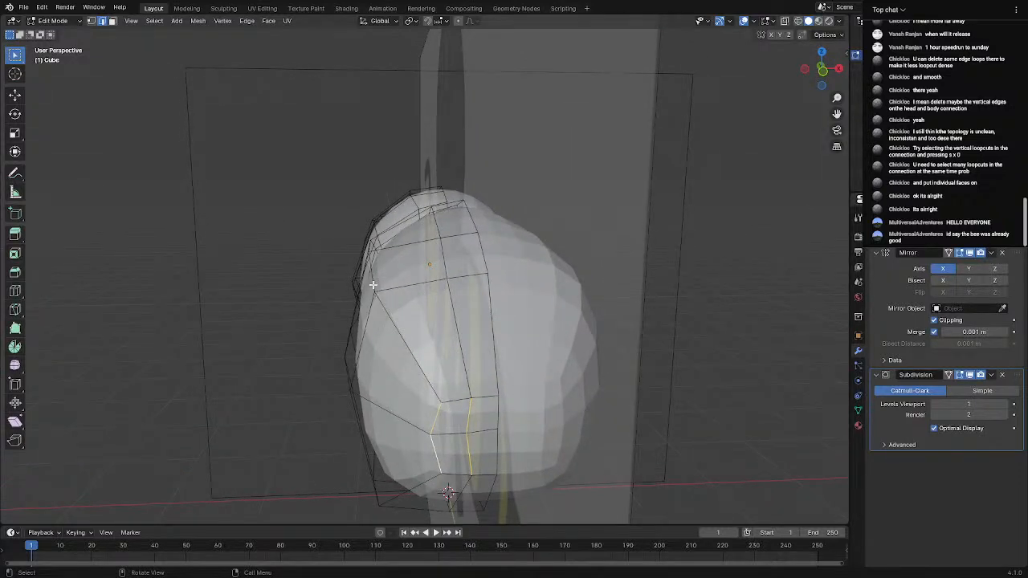
key(g)
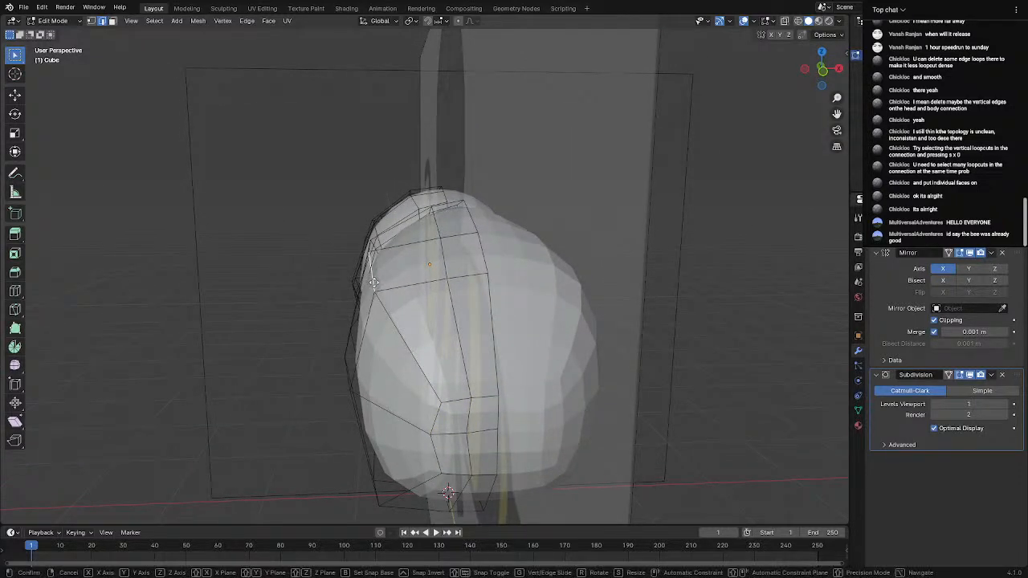
key(x)
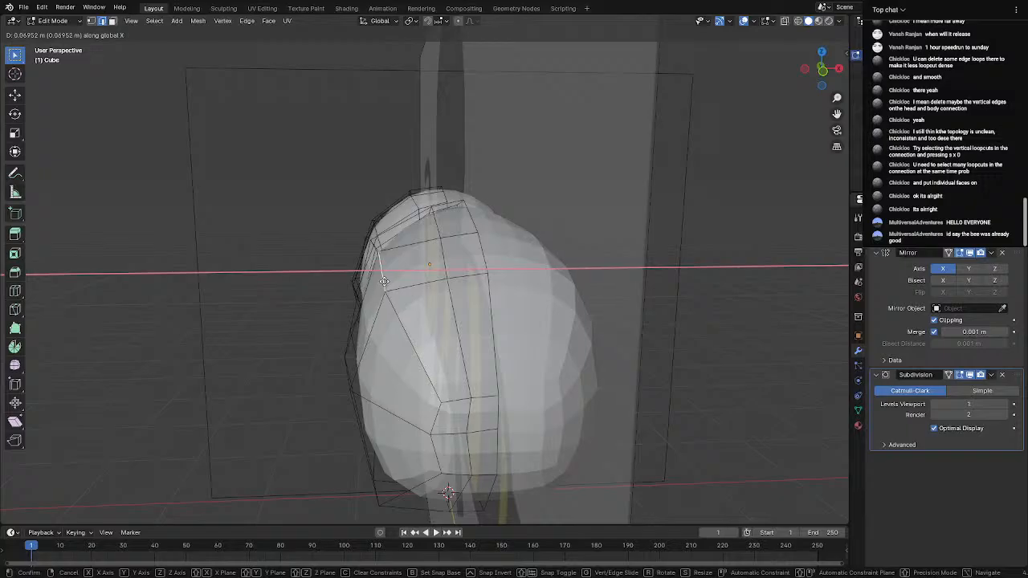
click(384, 281)
key(g)
key(z)
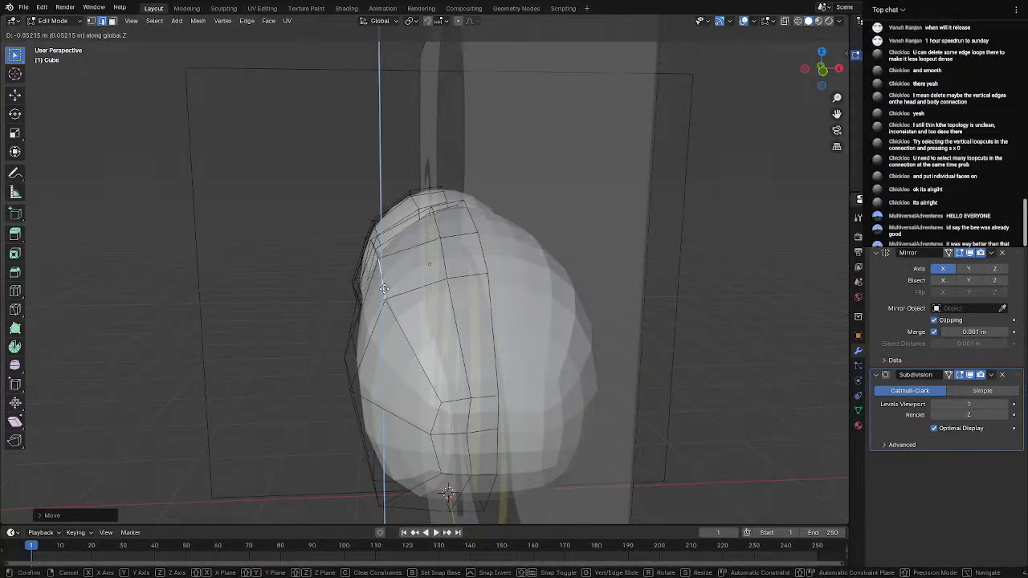
click(384, 295)
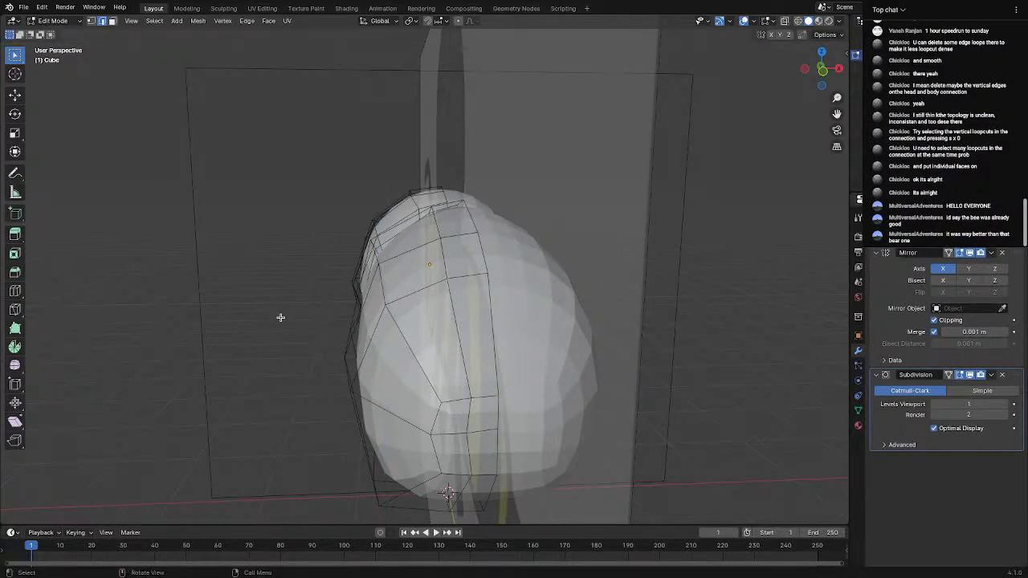
key(Tab)
middle_drag(281, 317, 476, 308)
Examine the smoothed body against the reference from the side and the abdomen's mesh from behind
key(Tab)
key(Tab)
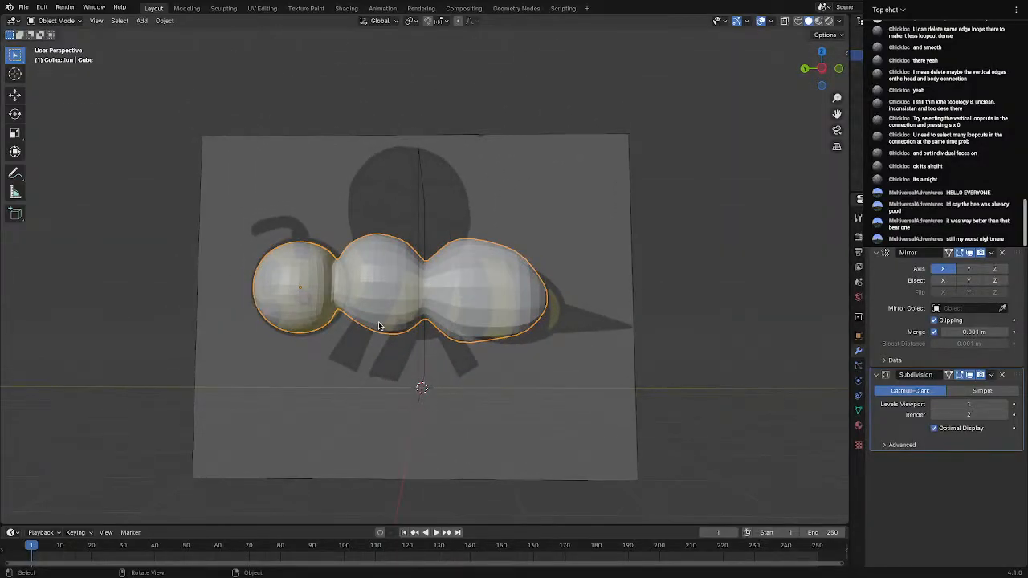
scroll(424, 308, up, 4)
scroll(453, 296, up, 1)
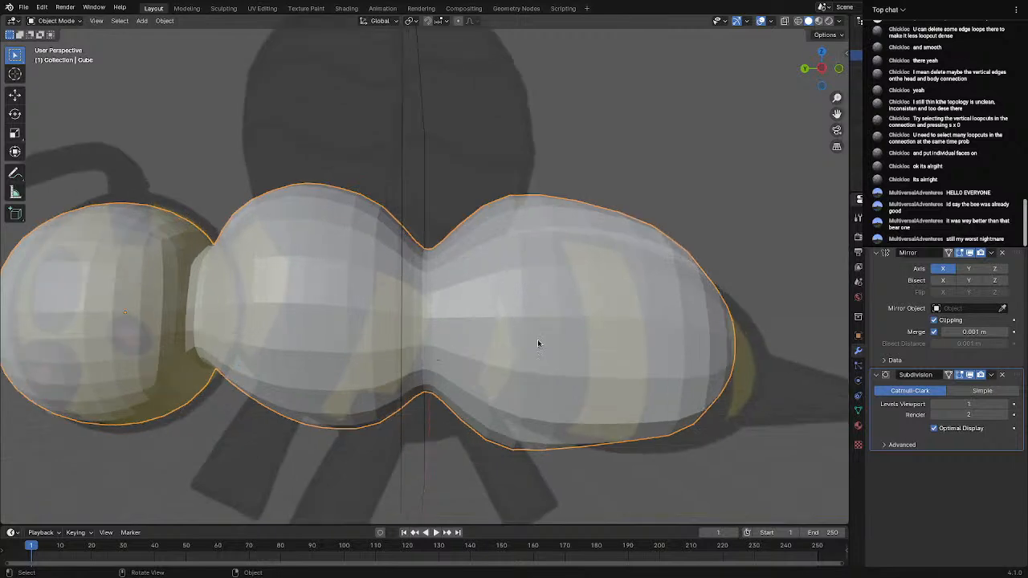
middle_drag(626, 341, 530, 337)
key(Tab)
scroll(518, 336, down, 2)
scroll(511, 335, up, 2)
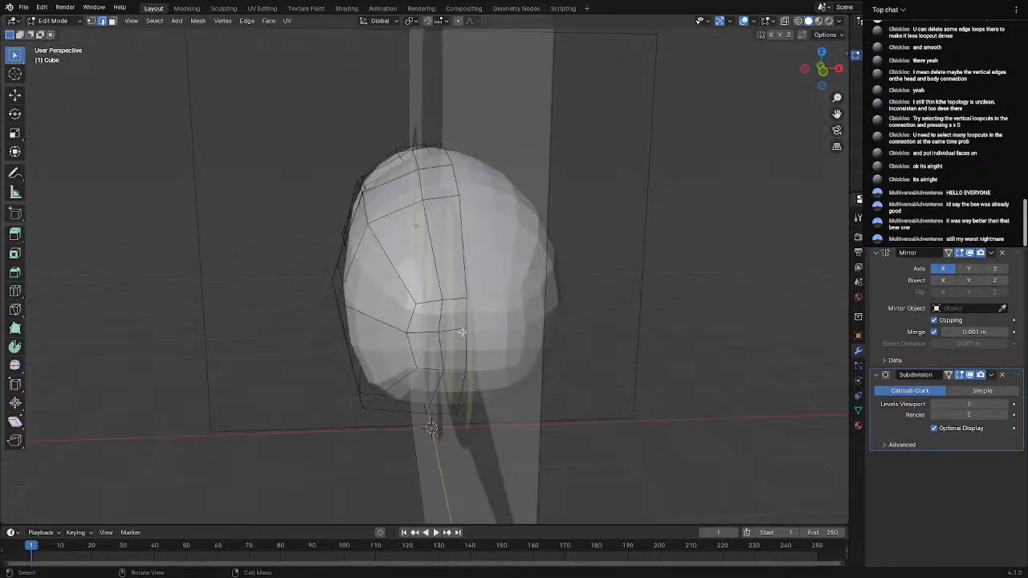
scroll(461, 331, up, 5)
middle_drag(461, 331, 458, 314)
scroll(458, 314, down, 4)
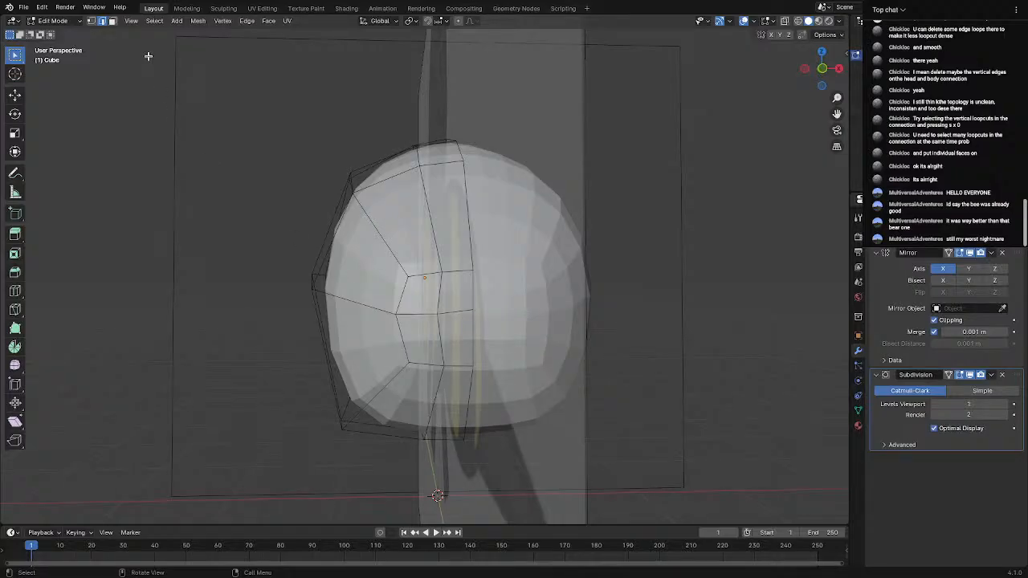
Select the four faces at the abdomen's rear end
shift+click(452, 296)
shift+click(419, 292)
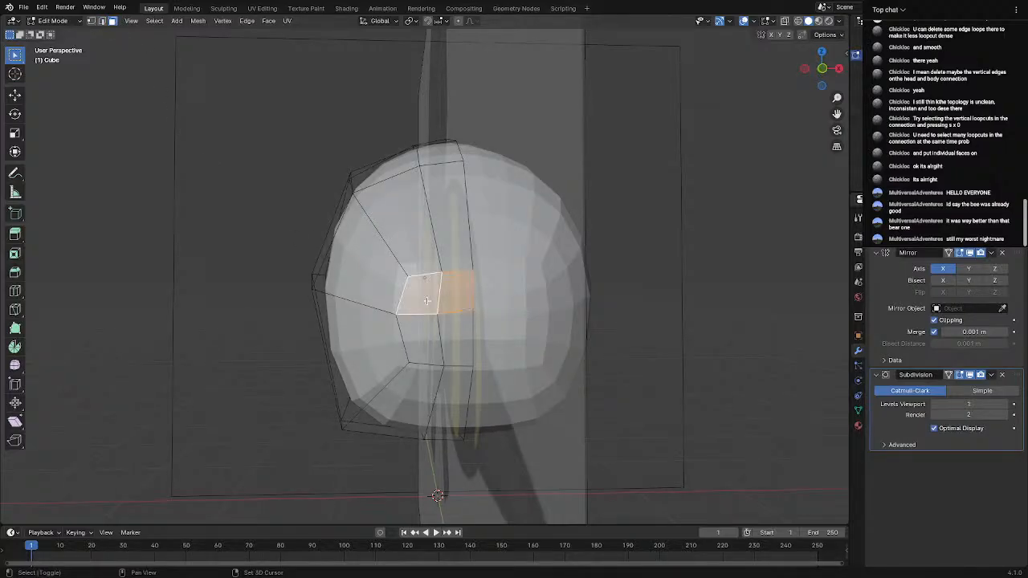
shift+click(428, 336)
shift+click(465, 341)
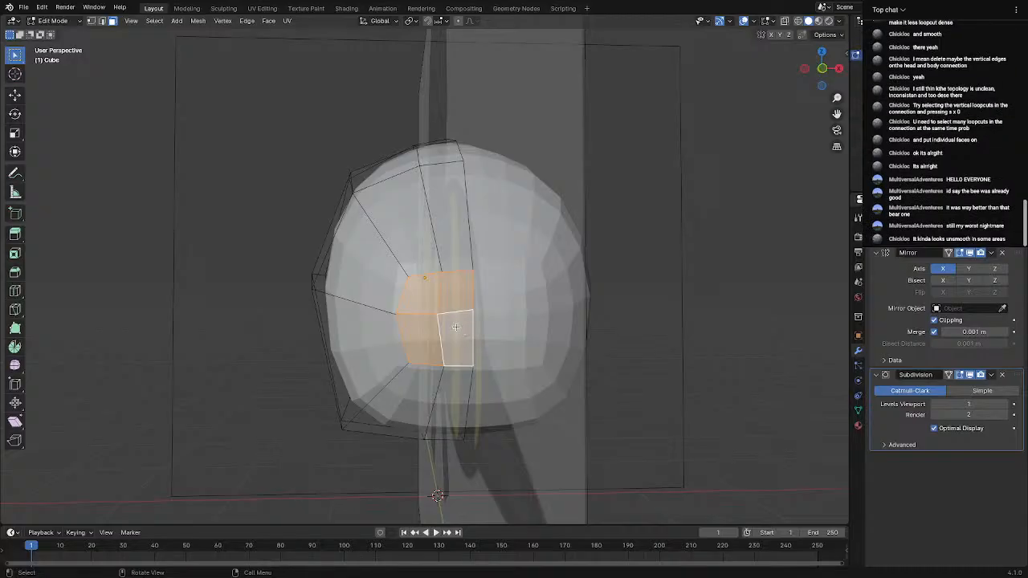
Rotate the lengthwise edge on the abdomen's underside near the waist around Z and edge-slide it by about 0.17
scroll(462, 334, down, 2)
mouse_move(462, 334)
middle_down()
mouse_move(570, 321)
mouse_move(410, 235)
middle_up()
scroll(569, 322, up, 3)
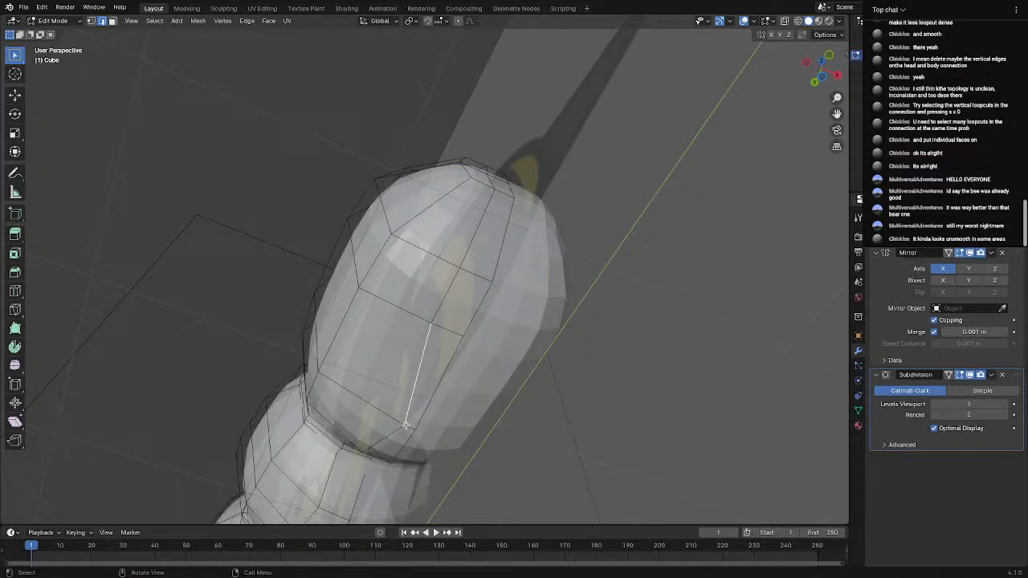
key(r)
key(z)
click(394, 423)
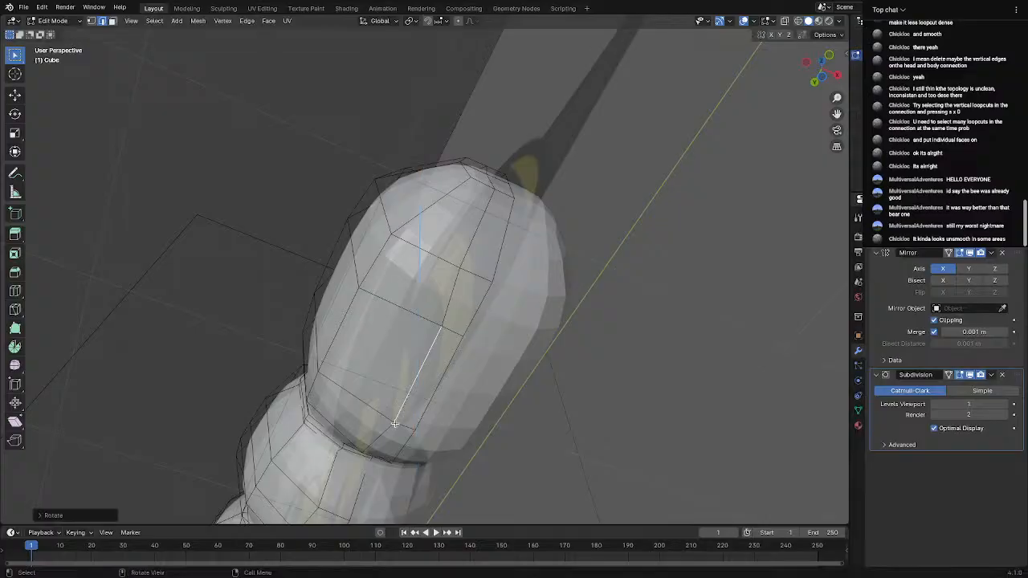
key(g)
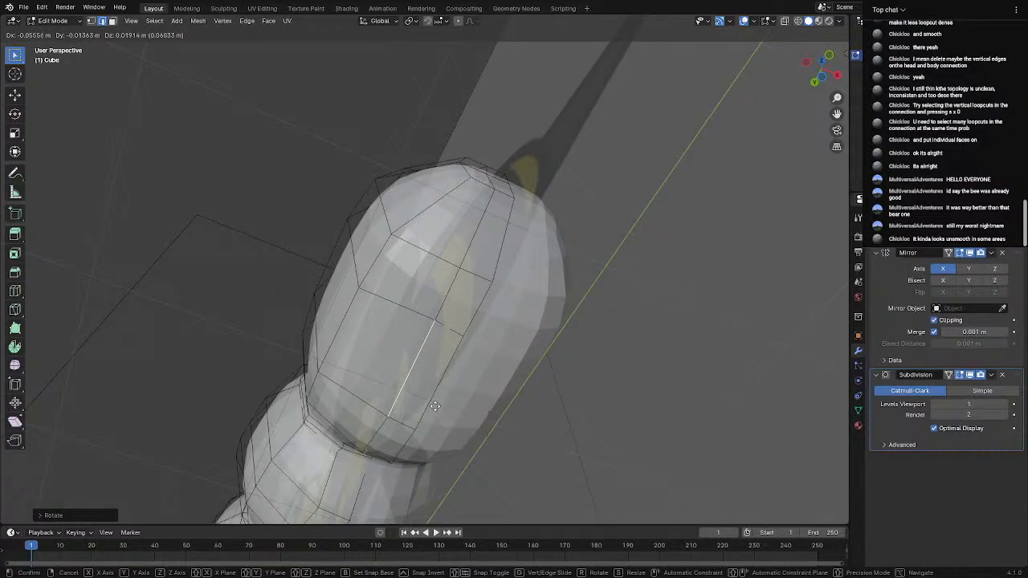
key(g)
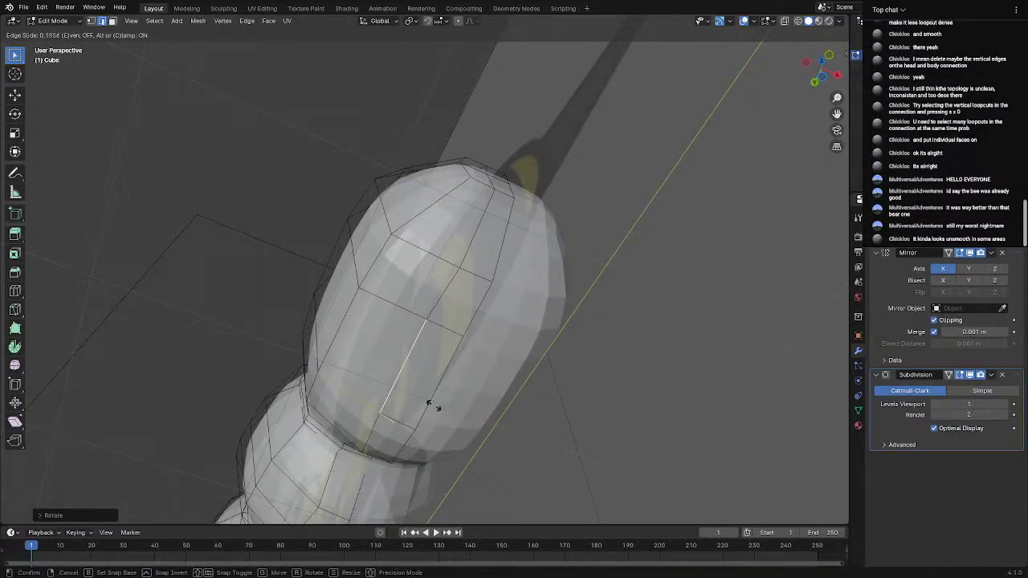
click(434, 407)
Vertex-slide the abdomen's lower front side vertex near the waist, and slide a vertex on its underside slightly sideways
middle_drag(431, 409, 462, 438)
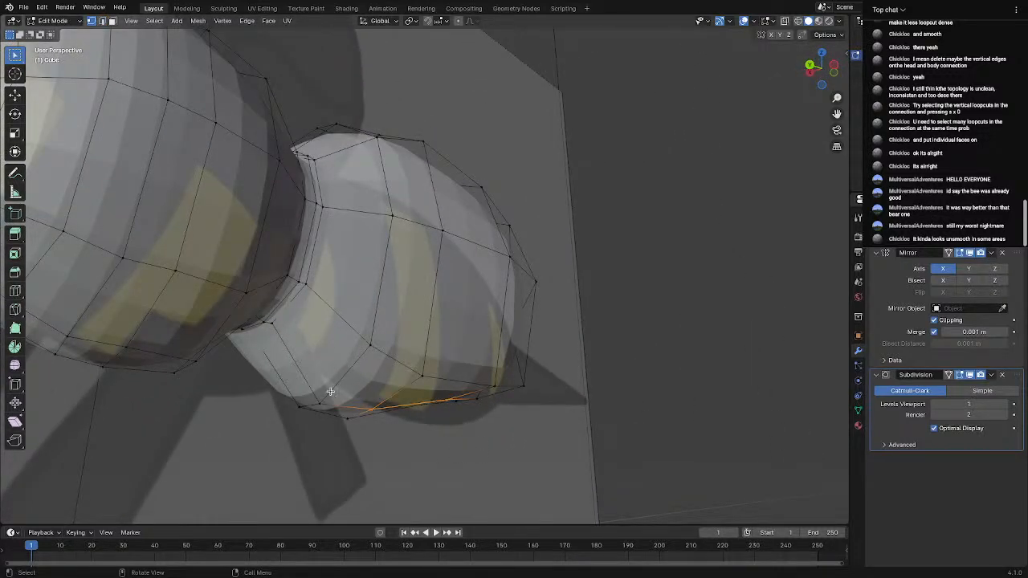
middle_drag(334, 397, 309, 408)
key(shift+v)
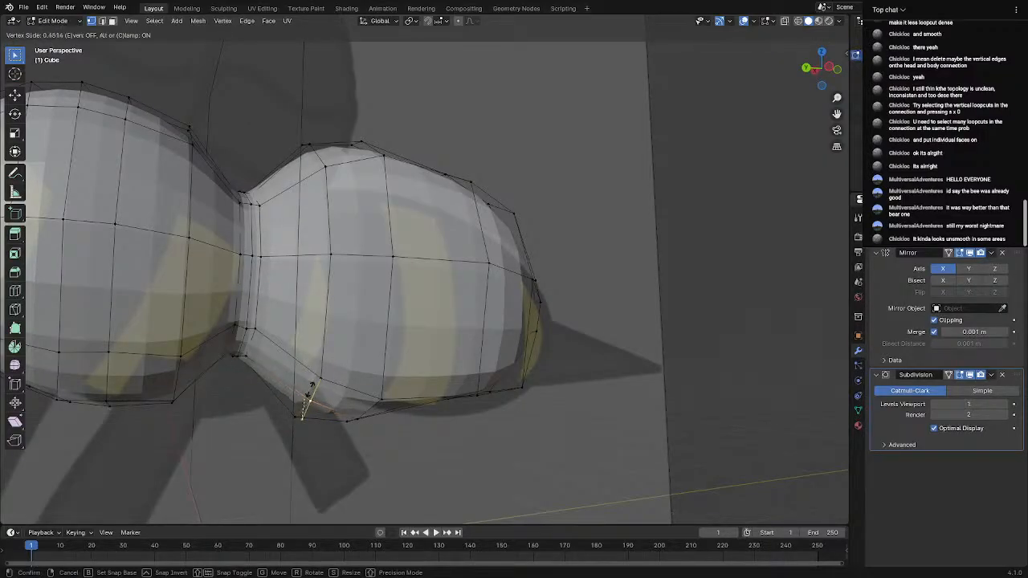
click(304, 410)
middle_drag(306, 408, 420, 375)
key(shift+v)
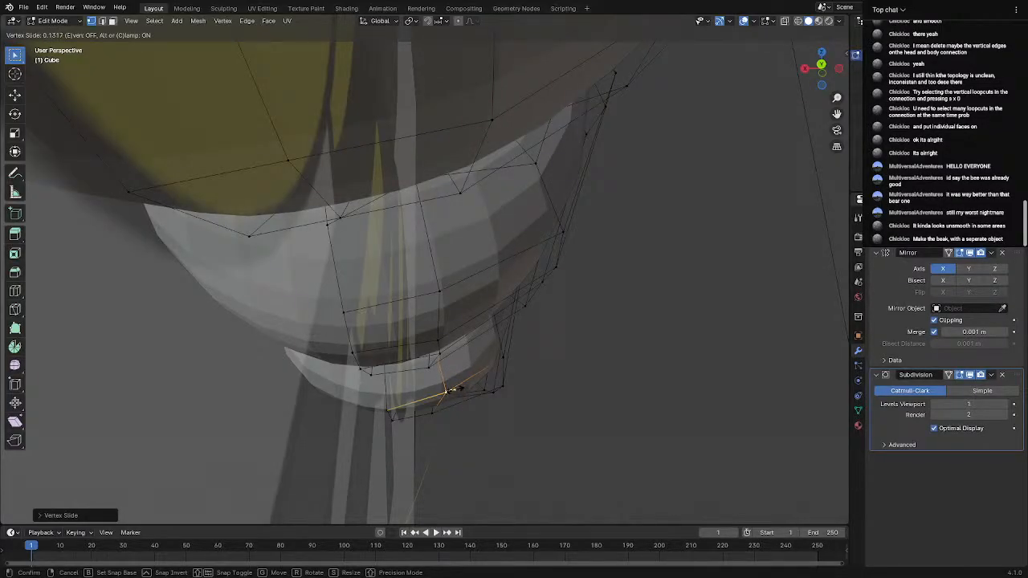
click(447, 391)
Examine the smoothed bee body against the reference in Object Mode from behind and from the side
scroll(657, 427, down, 10)
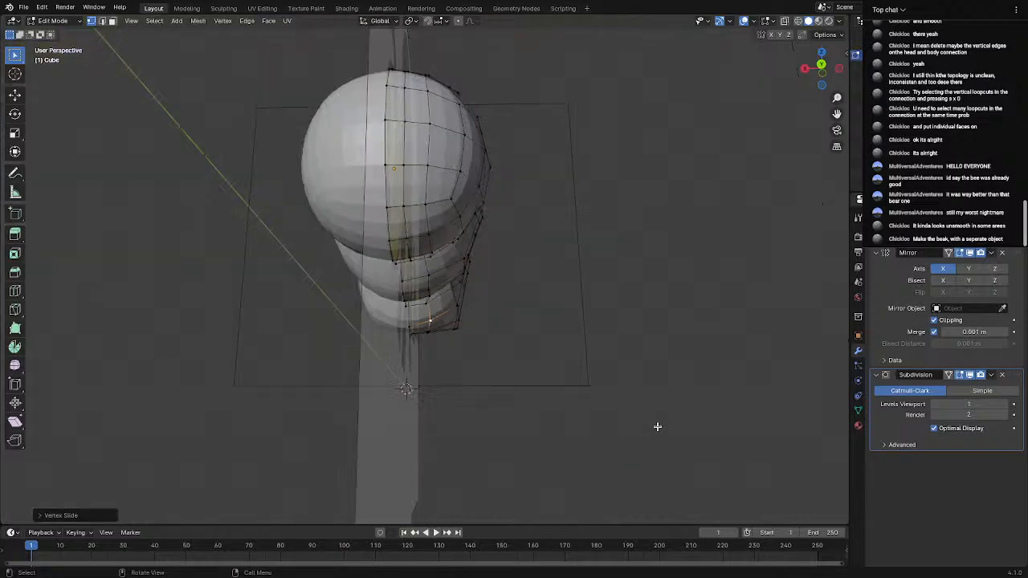
middle_drag(657, 427, 608, 446)
key(Tab)
middle_drag(550, 348, 474, 335)
scroll(411, 346, up, 1)
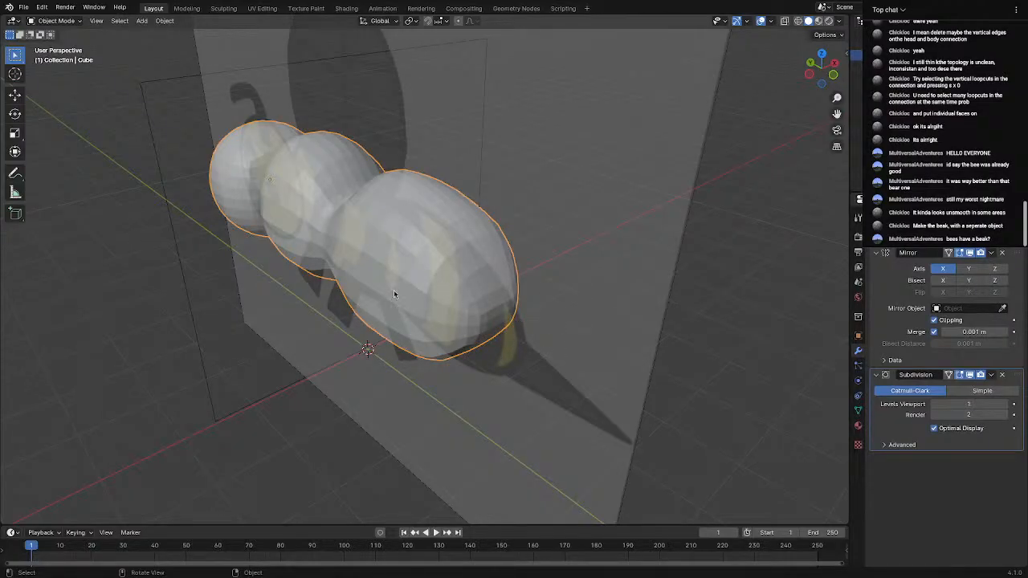
middle_drag(419, 295, 501, 276)
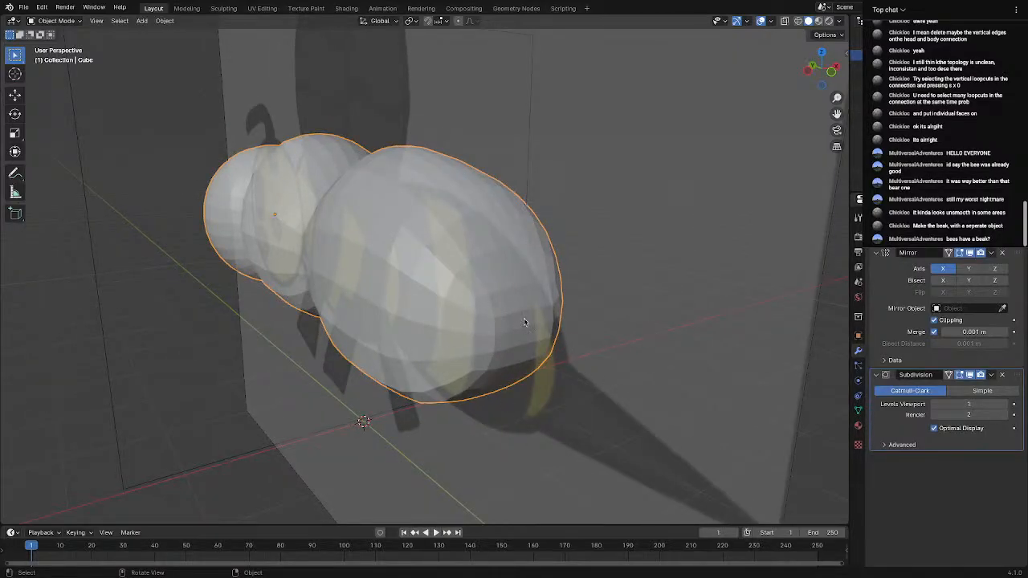
middle_drag(483, 317, 485, 329)
Move the lengthwise edge on the abdomen's outer side about 0.17 m outward along X, with a proportional radius of about 0.83 m
key(Tab)
middle_drag(518, 375, 412, 322)
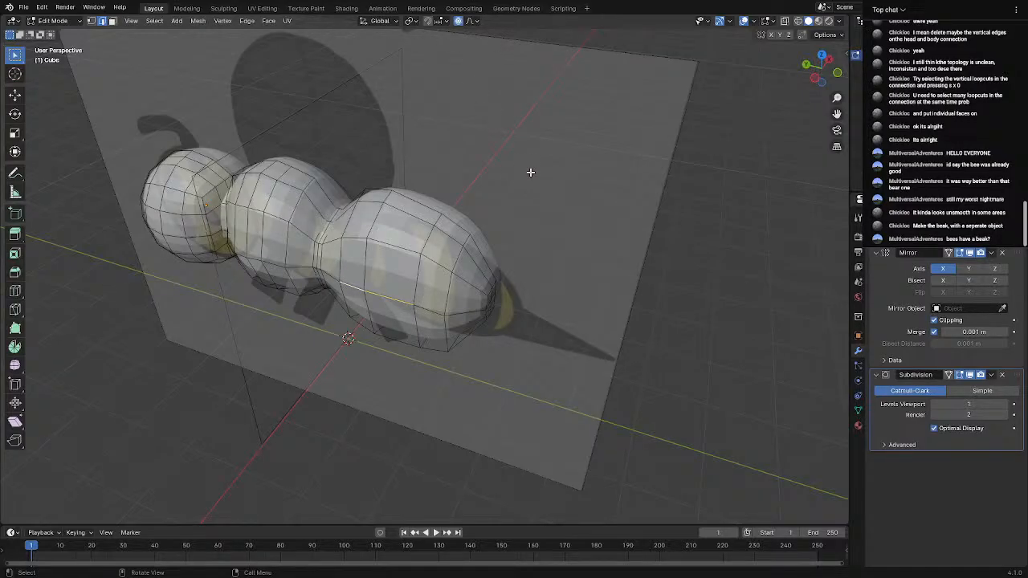
middle_drag(530, 171, 436, 166)
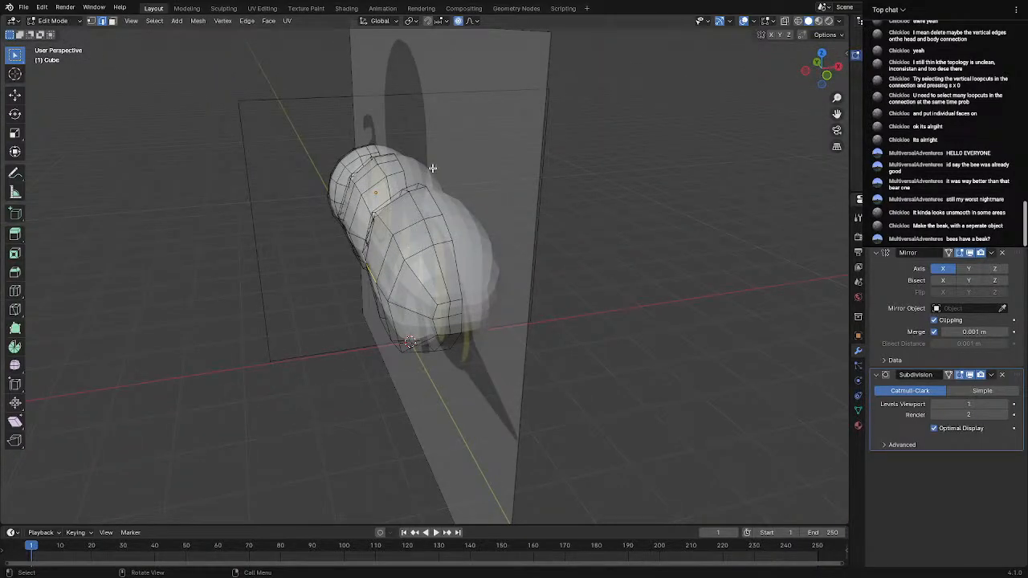
key(g)
key(x)
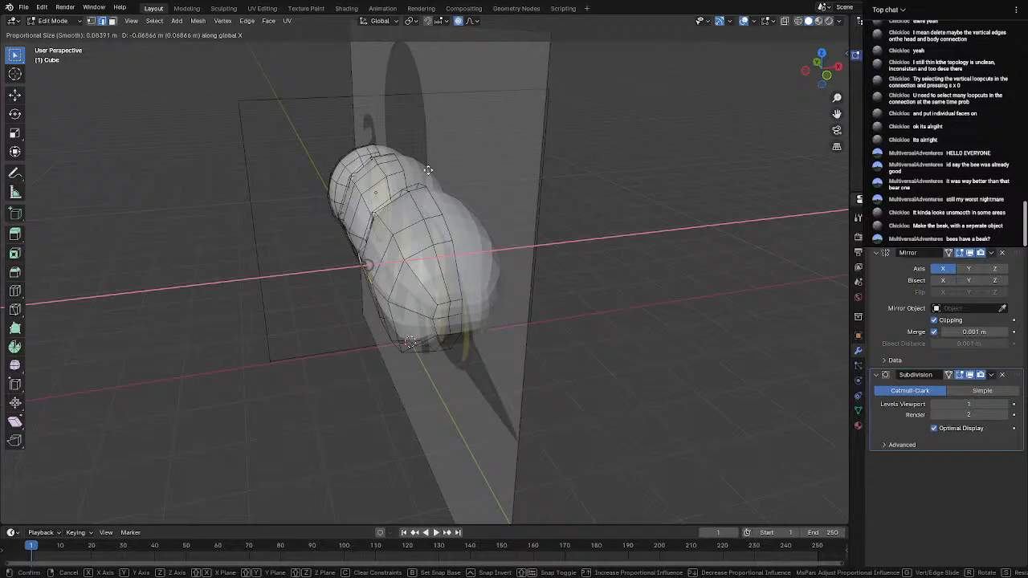
scroll(428, 170, down, 7)
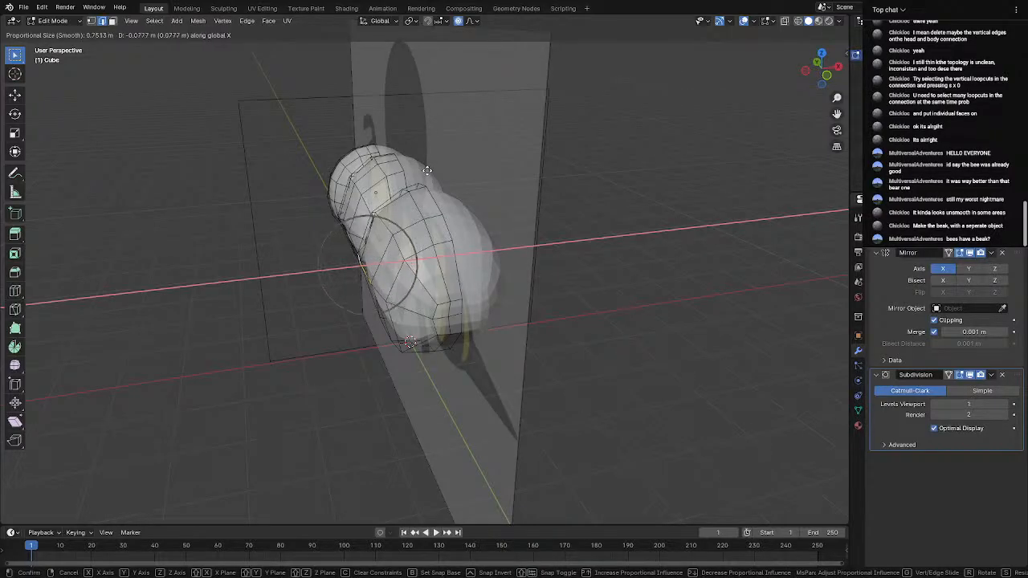
scroll(423, 170, down, 1)
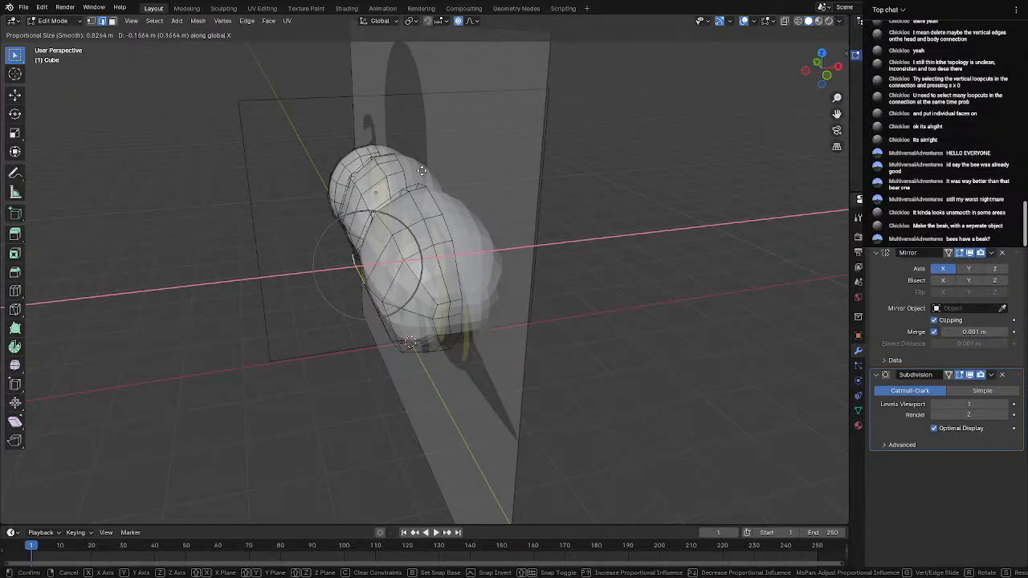
click(420, 170)
Add a centred loop cut around the middle of the abdomen
key(Tab)
middle_drag(415, 200, 537, 289)
key(Tab)
scroll(374, 184, up, 2)
scroll(429, 277, up, 6)
key(ctrl+r)
click(388, 241)
right_click(386, 238)
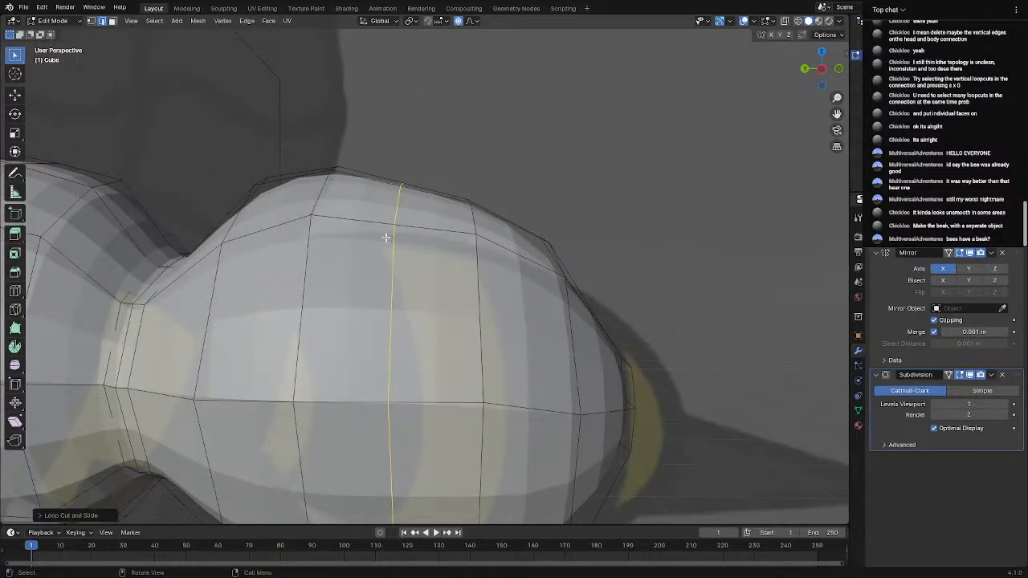
Scale the abdomen's middle loop up slightly with smooth proportional editing and a reduced influence radius
key(s)
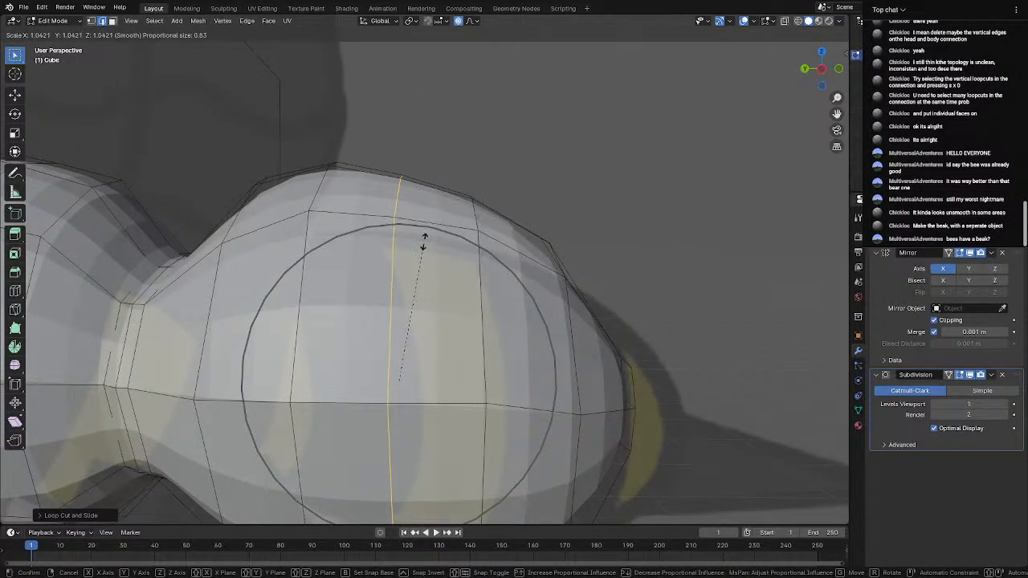
scroll(423, 242, up, 4)
click(424, 243)
key(Tab)
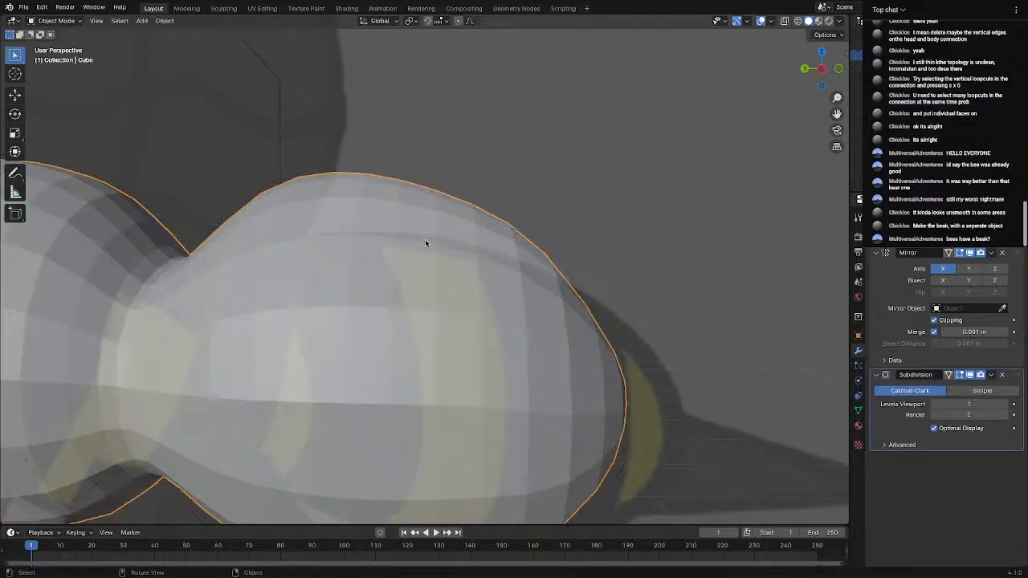
Lower the lengthwise edge on top of the abdomen near the waist by about 0.1 m along Z with proportional editing
middle_drag(498, 181, 606, 205)
key(Tab)
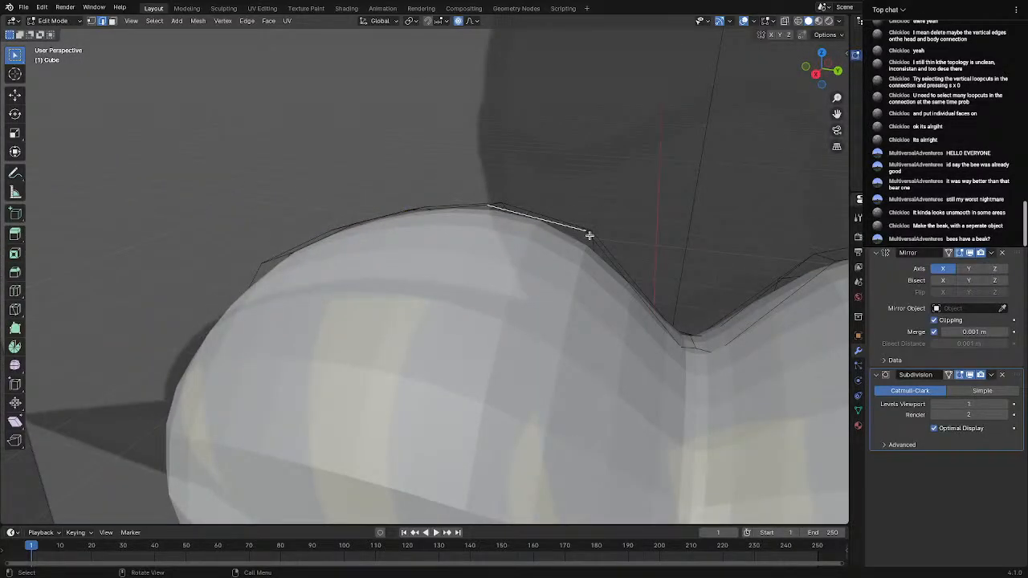
key(g)
key(x)
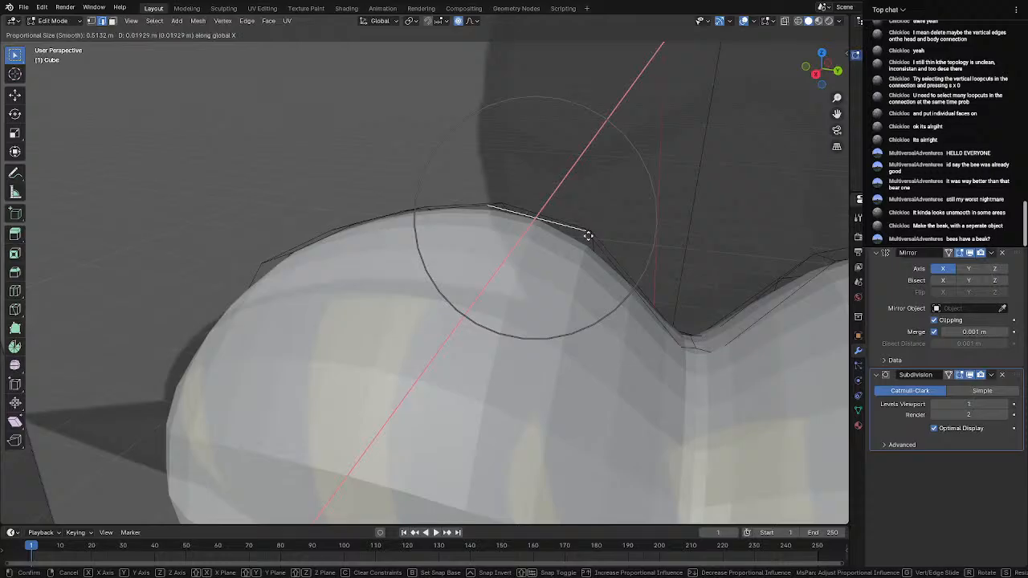
key(z)
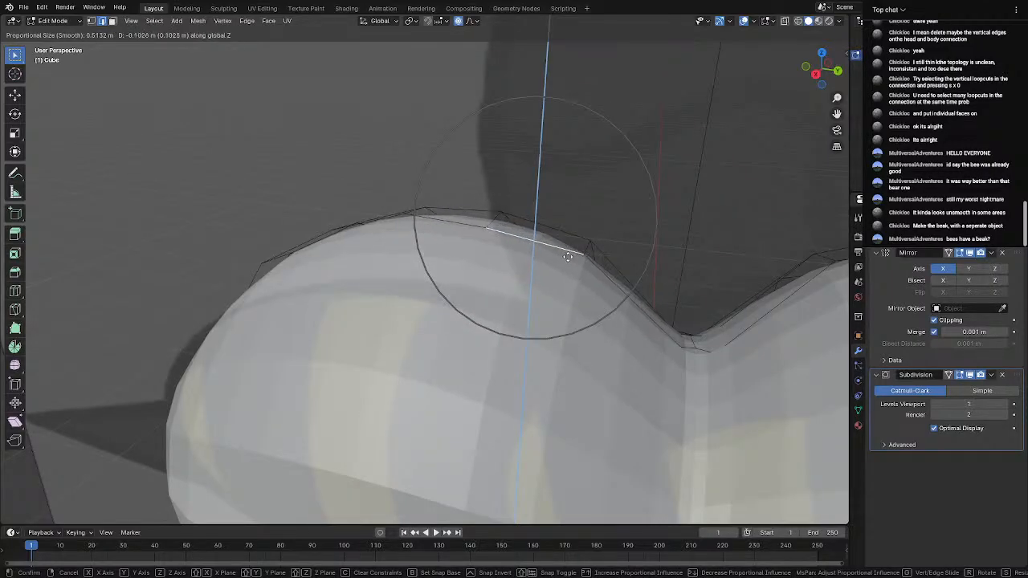
click(568, 255)
Check the smoothed abdomen, and select the four faces at its rear end in Edit Mode
key(Tab)
scroll(573, 199, down, 5)
middle_drag(573, 201, 431, 375)
middle_drag(548, 375, 420, 354)
key(Tab)
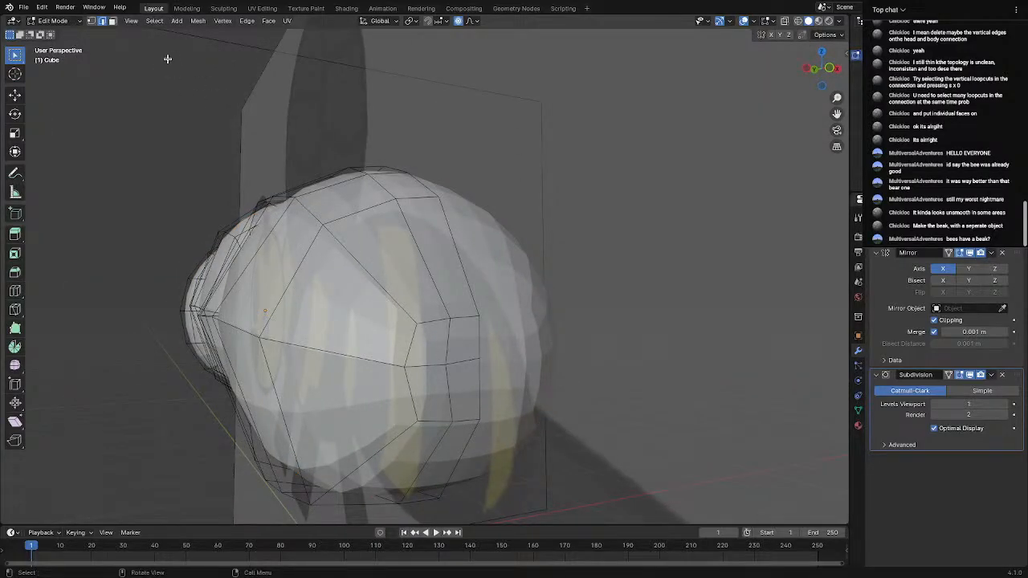
click(425, 351)
shift+click(454, 350)
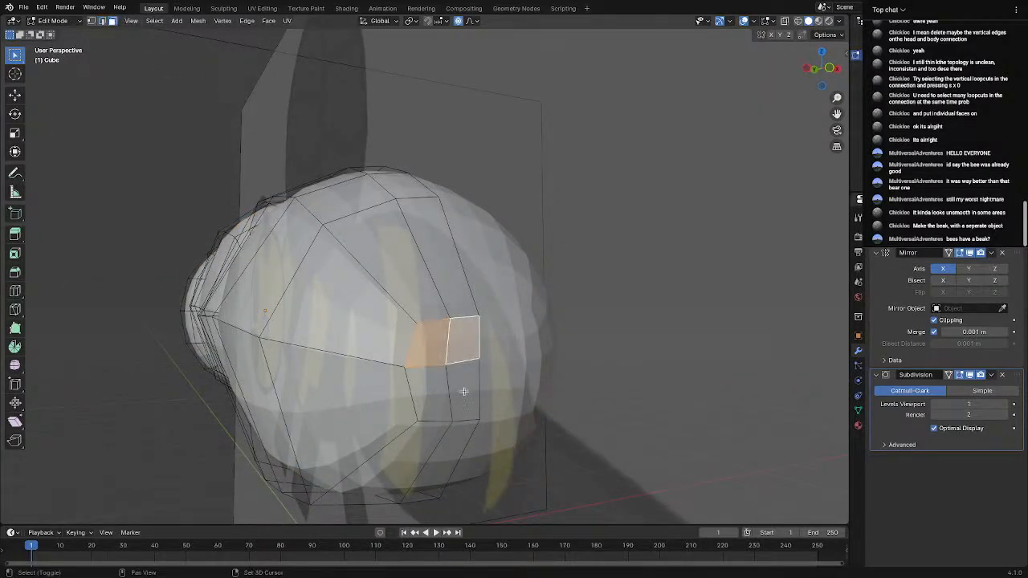
shift+click(464, 391)
shift+click(435, 389)
Try to inset the four selected faces at the abdomen's rear end
key(i)
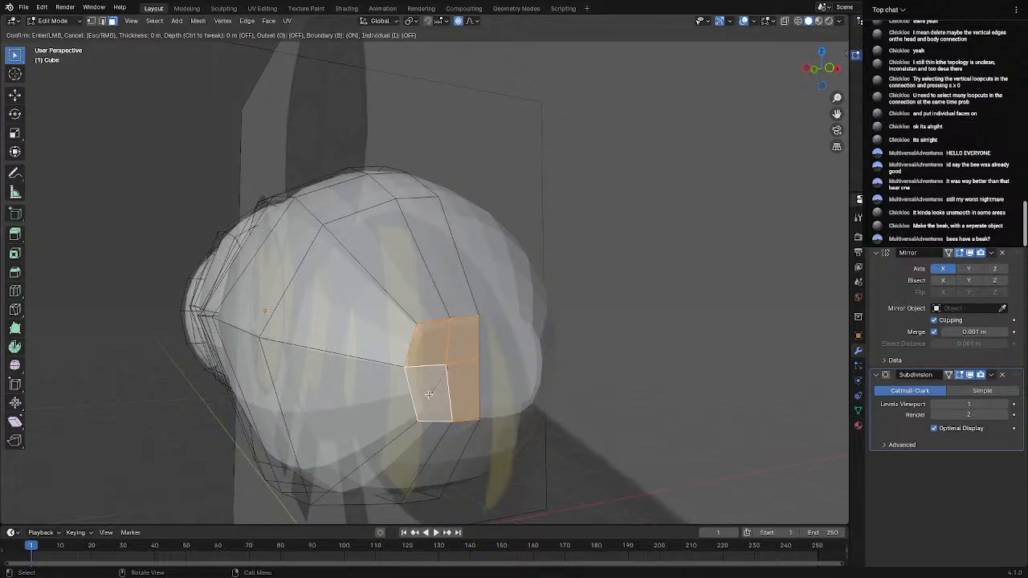
click(414, 401)
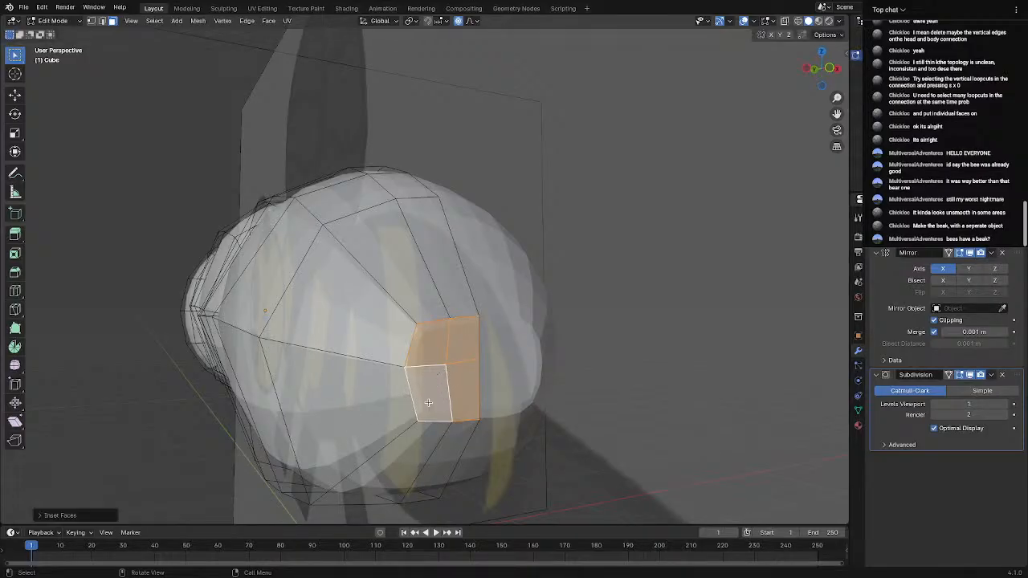
middle_drag(428, 404, 519, 382)
key(i)
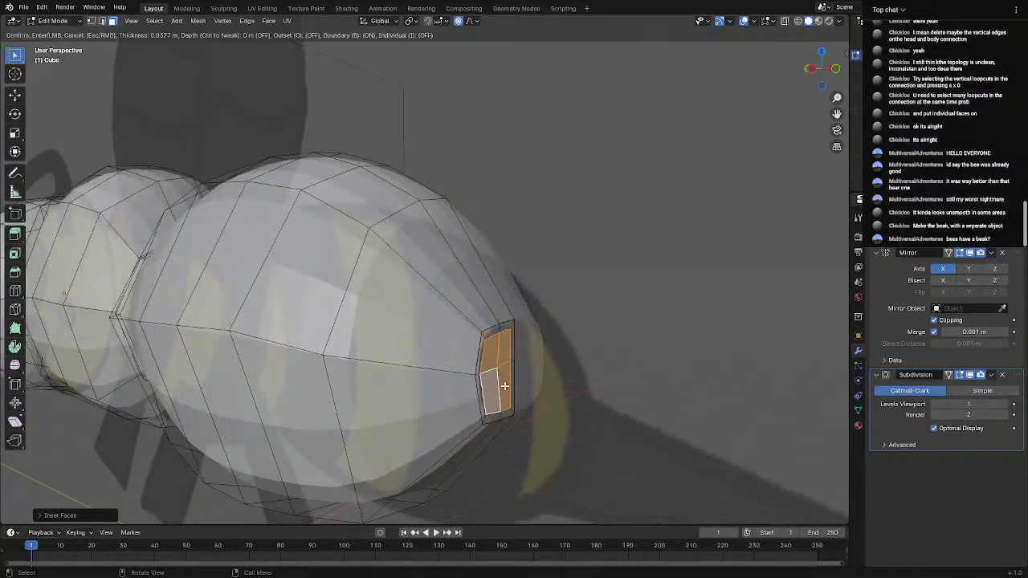
click(495, 387)
middle_drag(496, 387, 410, 384)
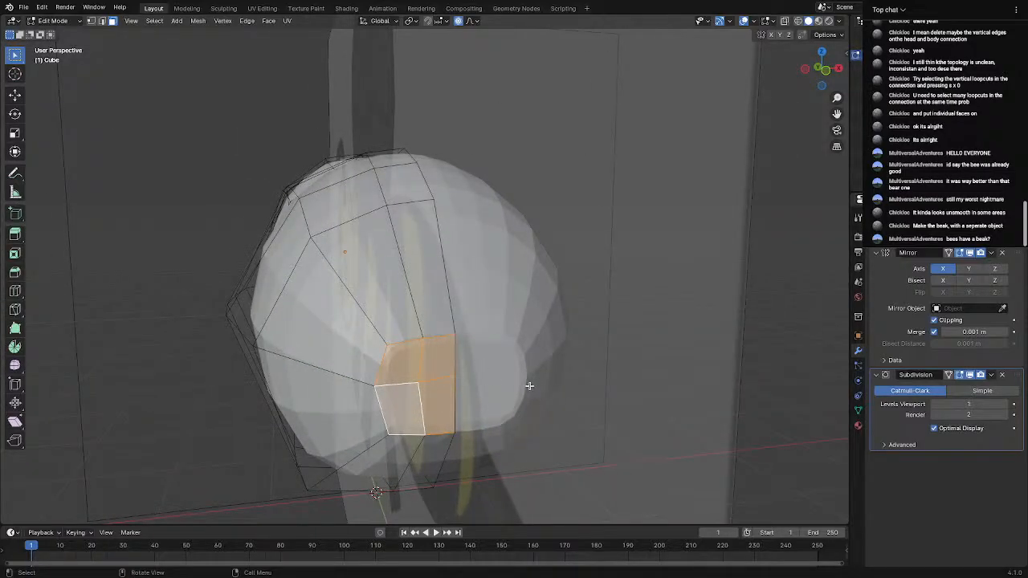
Try to extrude the four rear faces slightly and scale them down, and undo both operations
key(e)
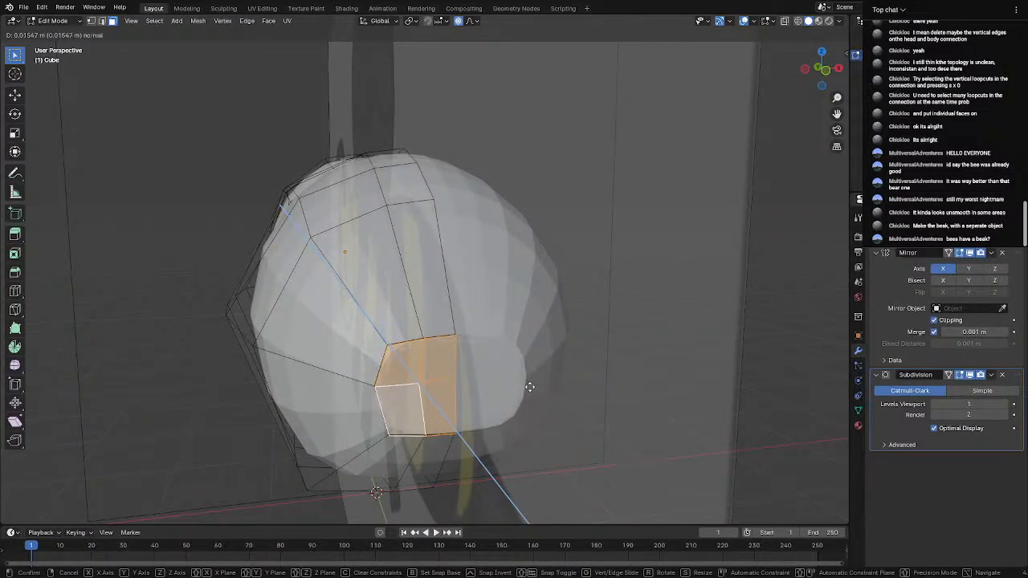
click(530, 387)
key(s)
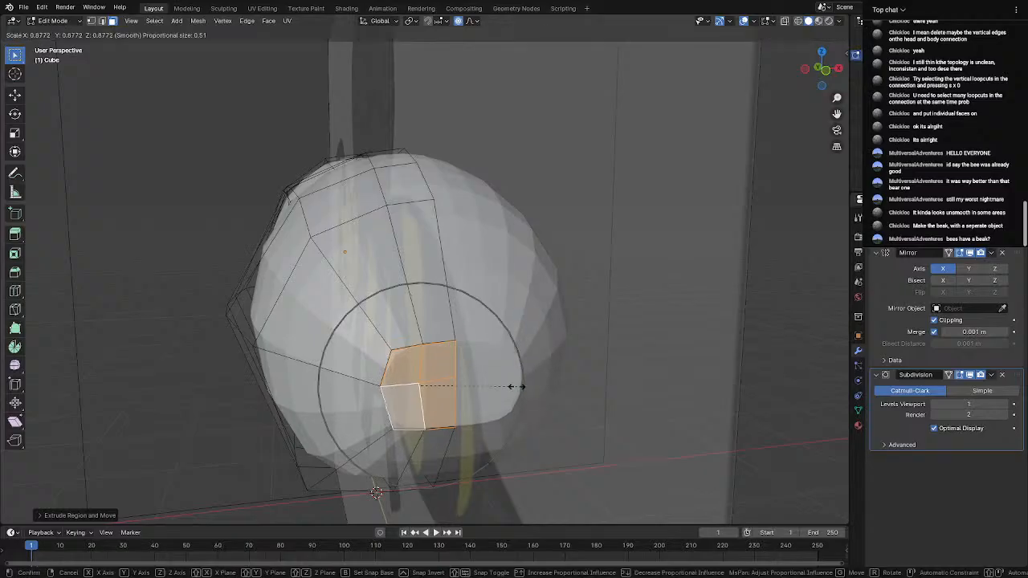
click(473, 386)
key(ctrl+z)
key(ctrl+z)
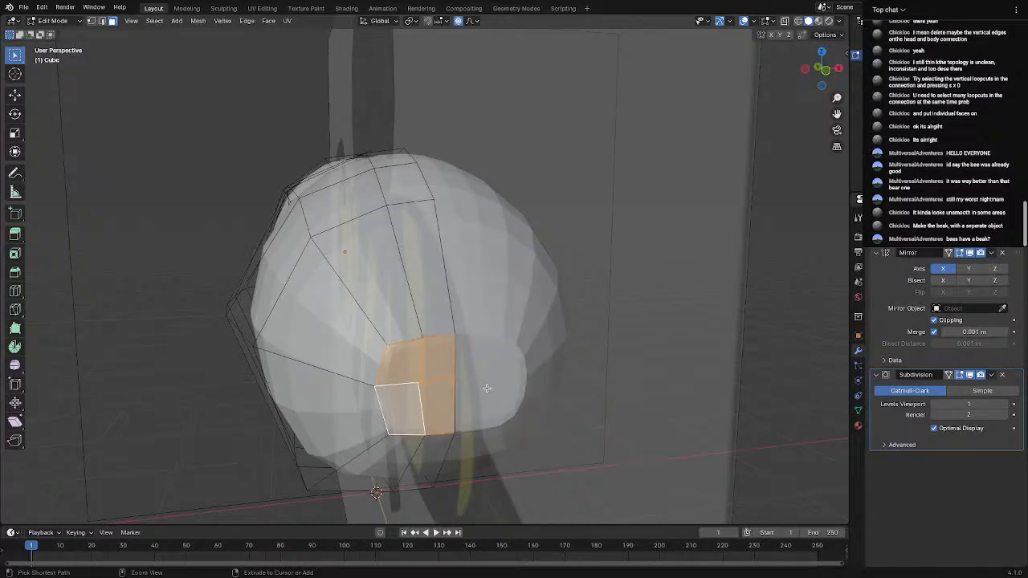
Extrude the four rear faces slightly outward and scale them down to a small patch with reduced proportional influence
key(e)
click(503, 391)
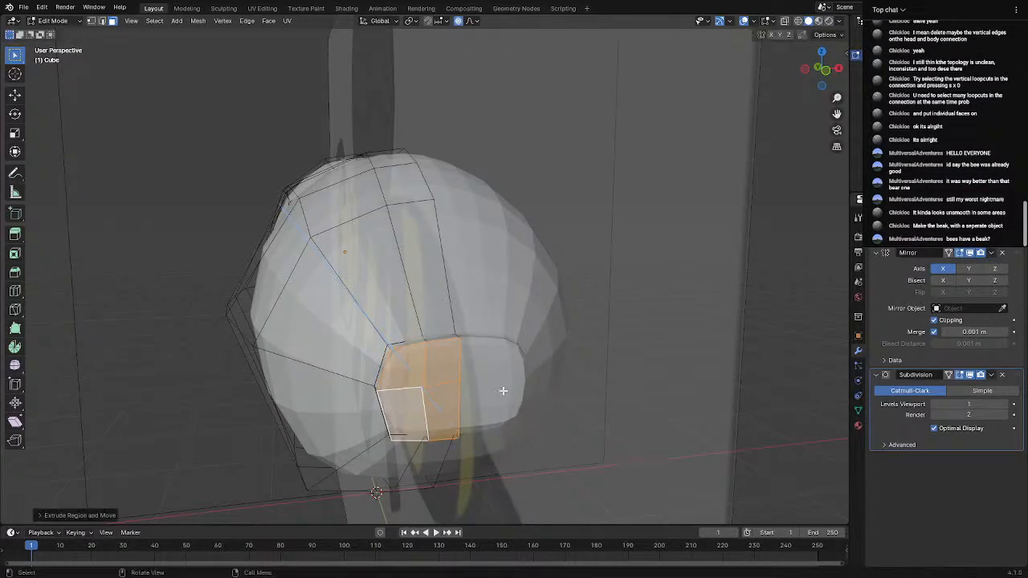
key(s)
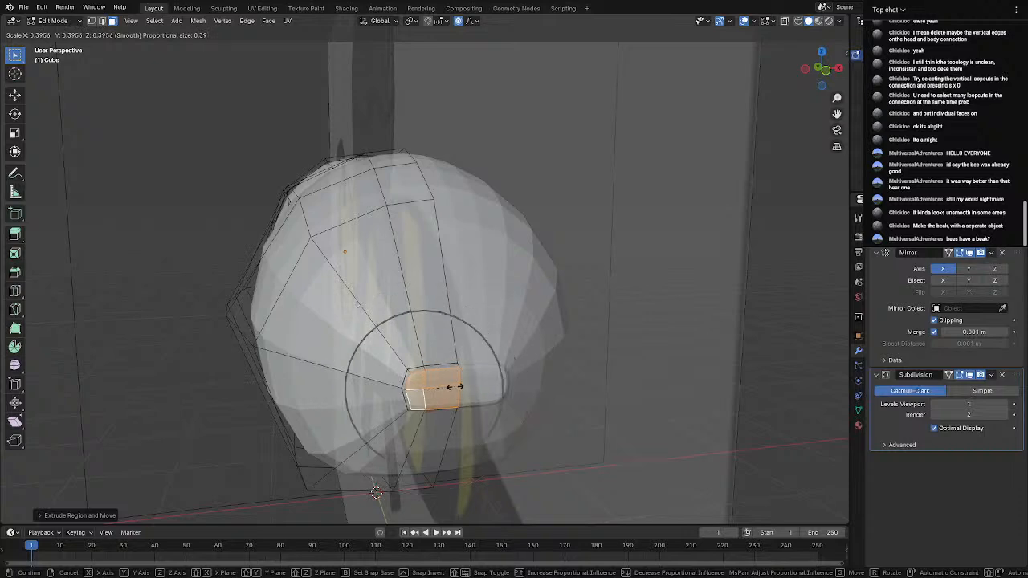
scroll(455, 386, up, 10)
click(422, 391)
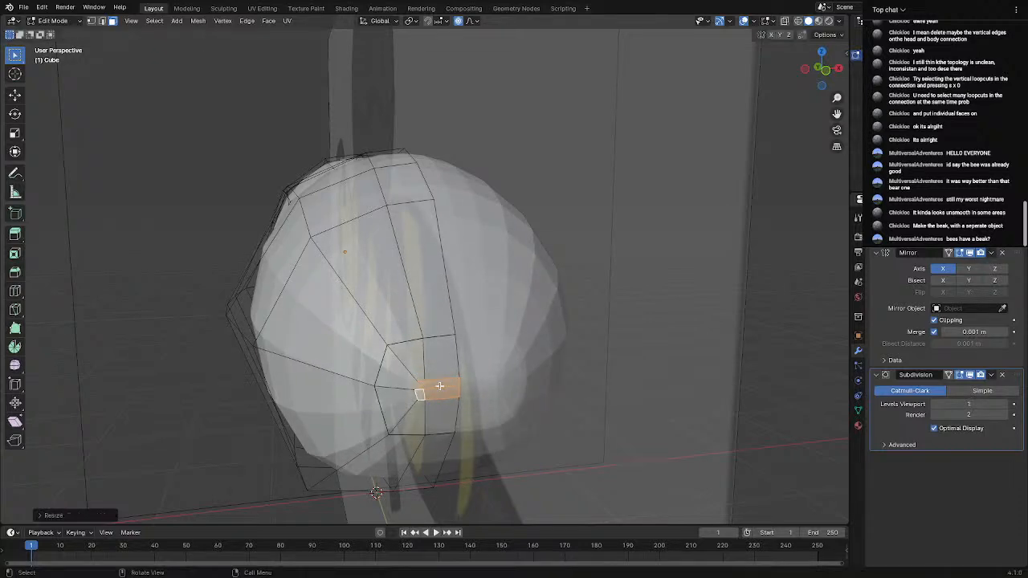
Scale the small rear patch to 0 along X with proportional editing
middle_drag(424, 390, 471, 387)
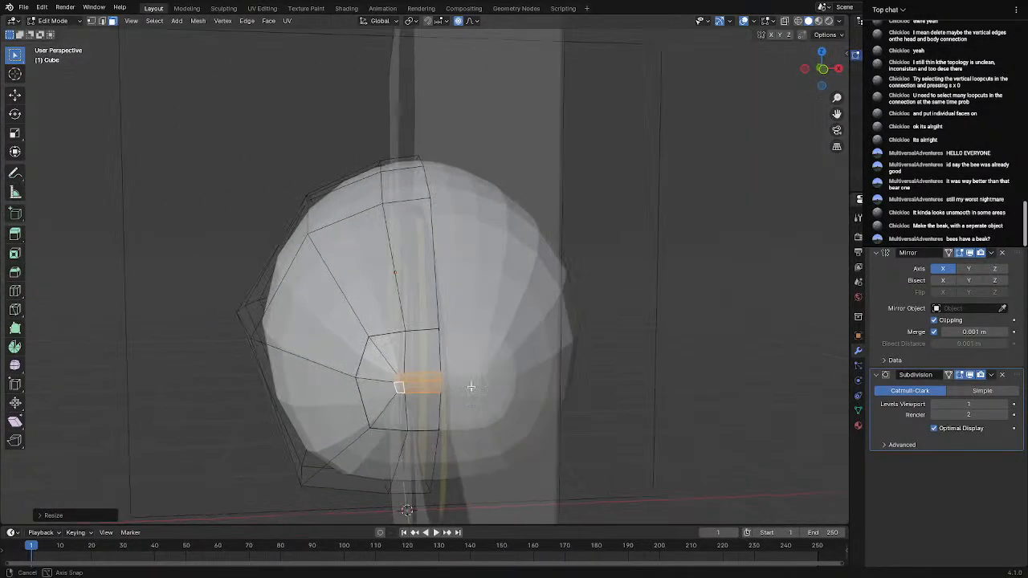
key(s)
key(x)
key(0)
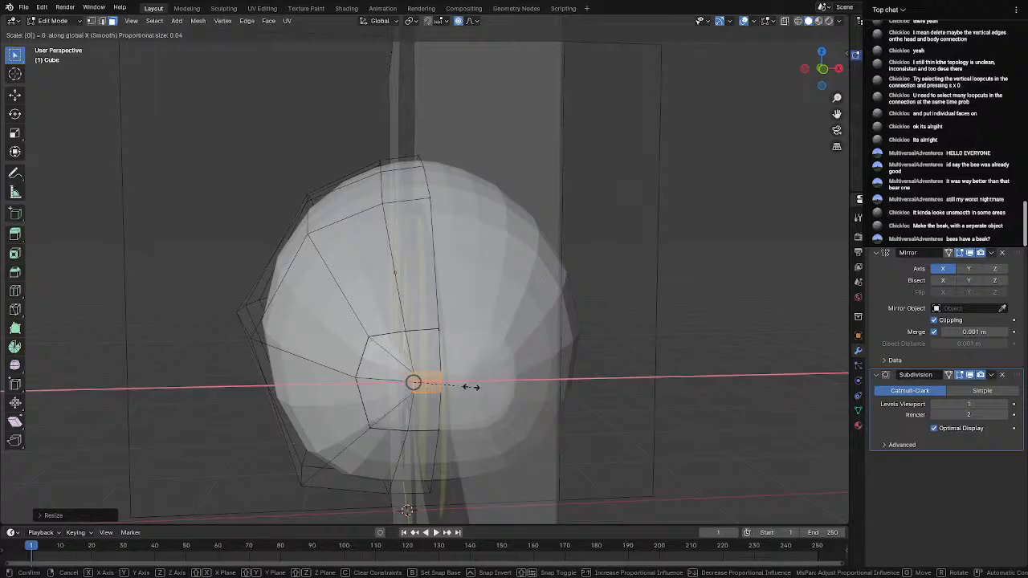
click(479, 390)
Extrude the small rear patch backward along its normal to form a long, thin stinger
scroll(485, 394, down, 2)
middle_drag(489, 397, 581, 407)
key(e)
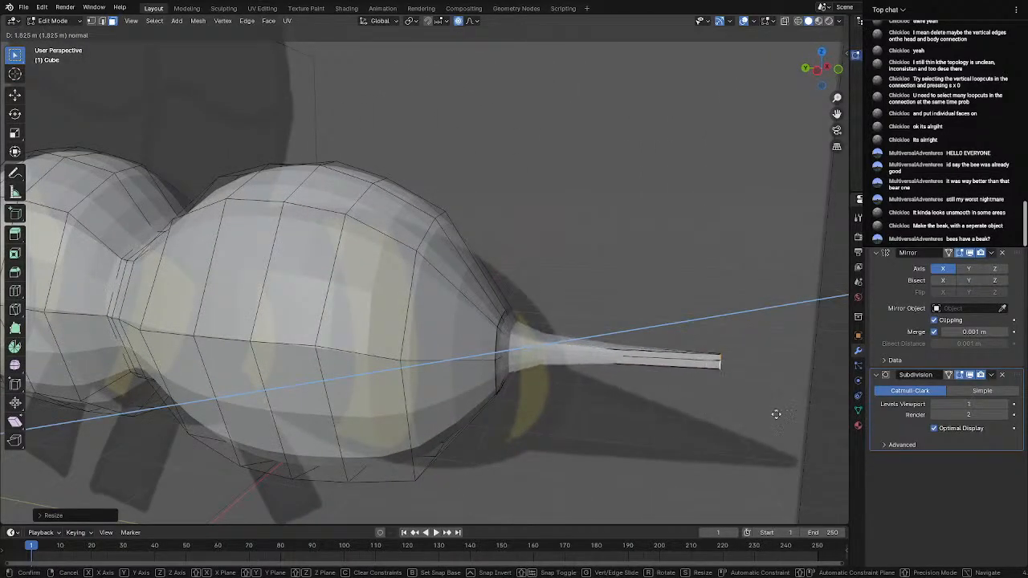
click(688, 407)
Examine the smoothed body and the stinger in Object Mode against the reference image
key(Tab)
middle_drag(687, 408, 633, 405)
scroll(632, 405, down, 3)
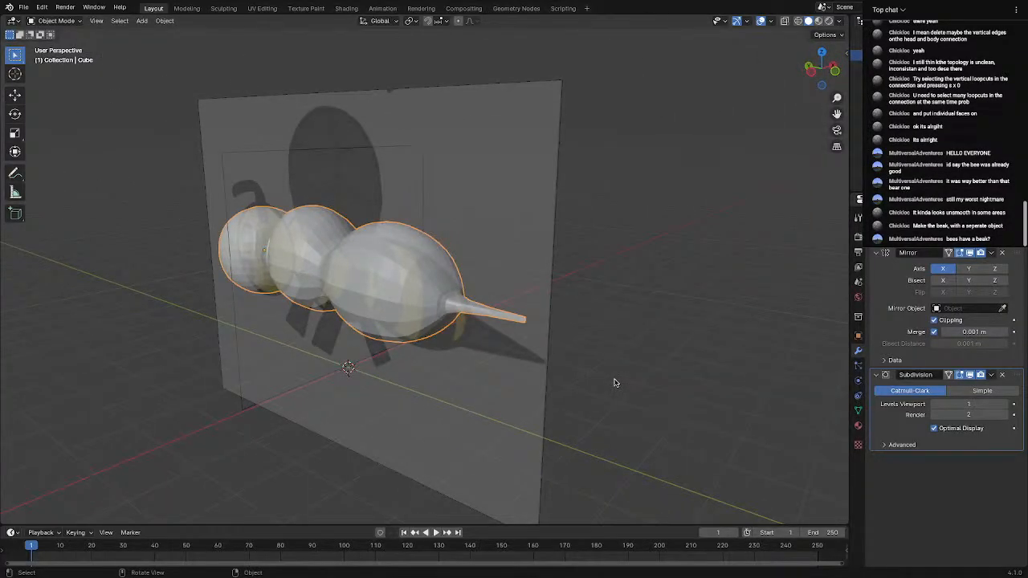
scroll(272, 224, up, 6)
scroll(339, 253, down, 3)
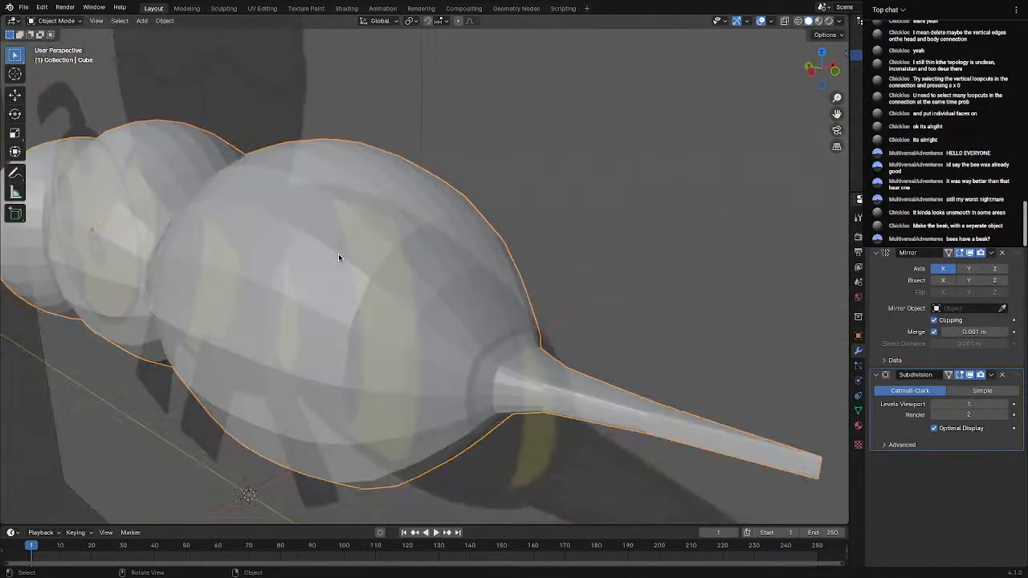
middle_drag(338, 253, 383, 288)
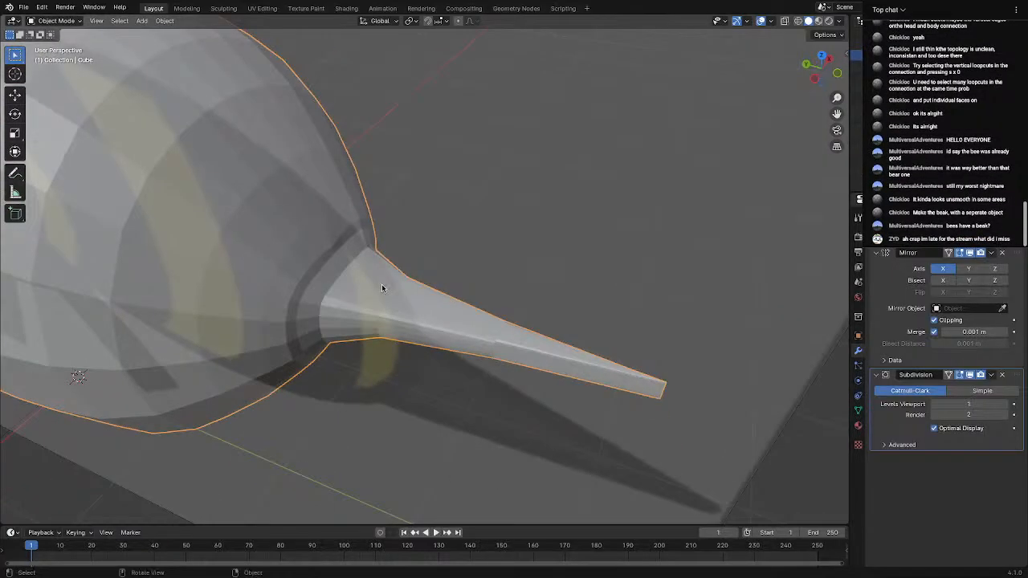
Inspect the whole body and the rear stinger from several angles against the reference image
scroll(432, 318, down, 2)
middle_drag(434, 319, 425, 263)
scroll(429, 294, down, 7)
scroll(425, 263, up, 5)
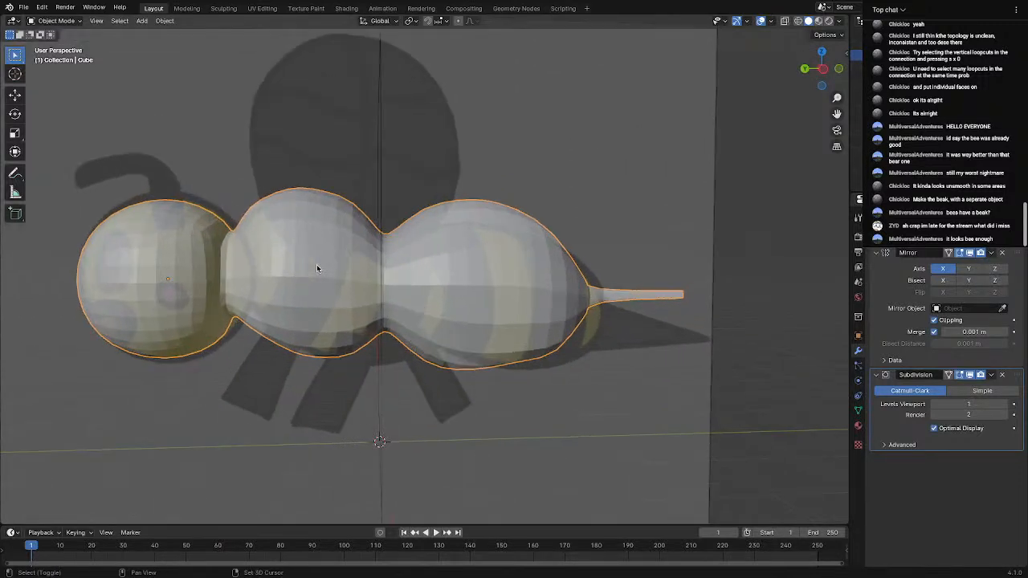
middle_drag(316, 268, 287, 287)
scroll(288, 284, down, 2)
scroll(532, 345, up, 1)
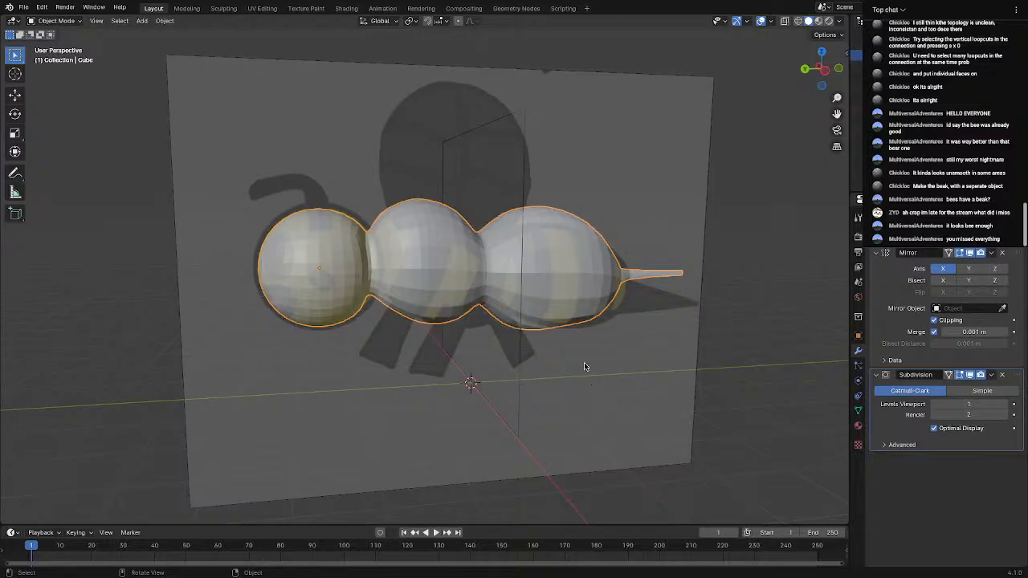
middle_drag(517, 237, 449, 157)
scroll(445, 150, up, 4)
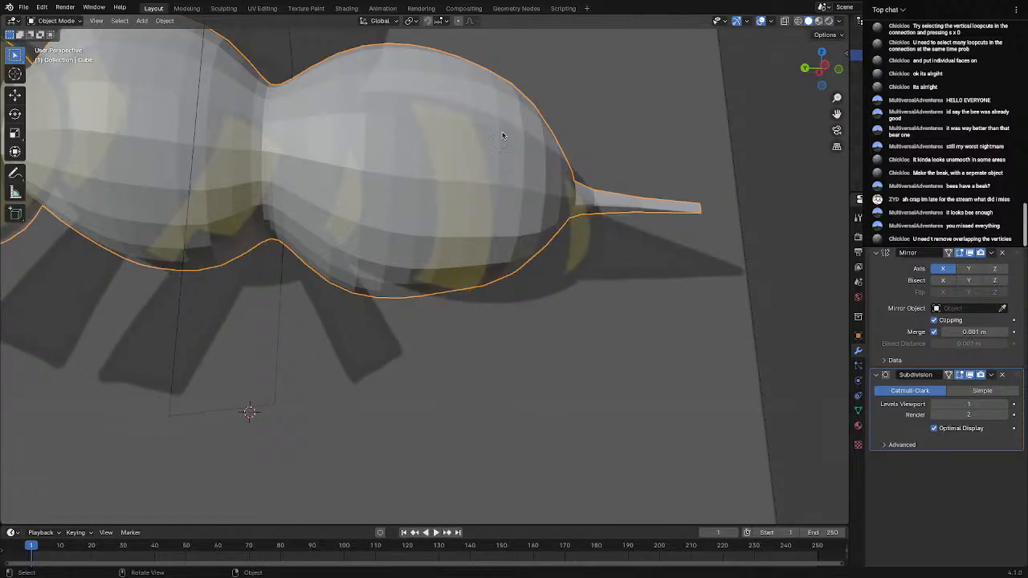
middle_drag(503, 136, 652, 192)
Return to Edit Mode and undo the stinger's extrusion and scaling back to the four rear faces
key(Tab)
click(654, 193)
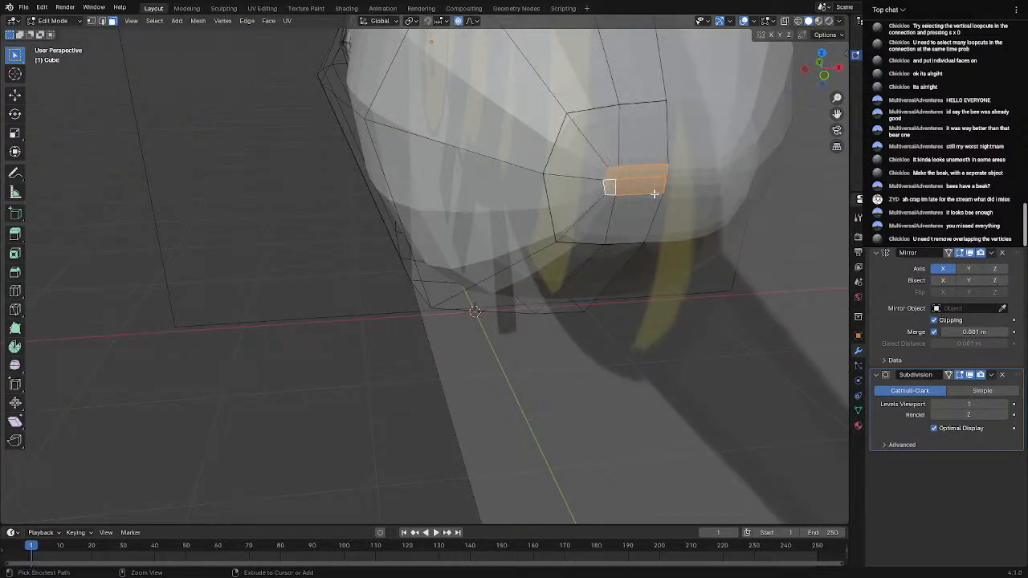
key(ctrl+z)
scroll(656, 193, down, 3)
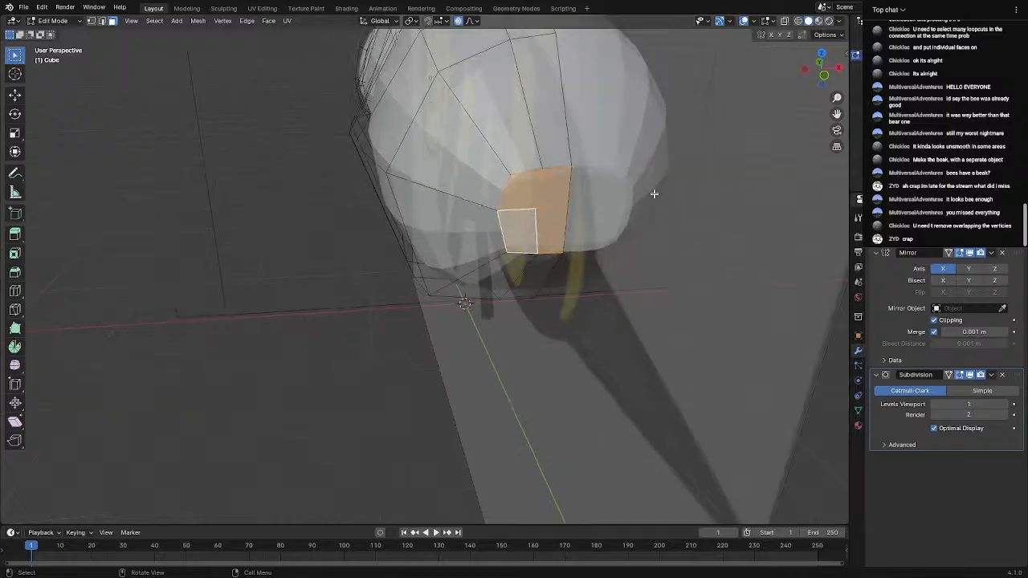
middle_drag(656, 193, 555, 188)
scroll(521, 188, up, 3)
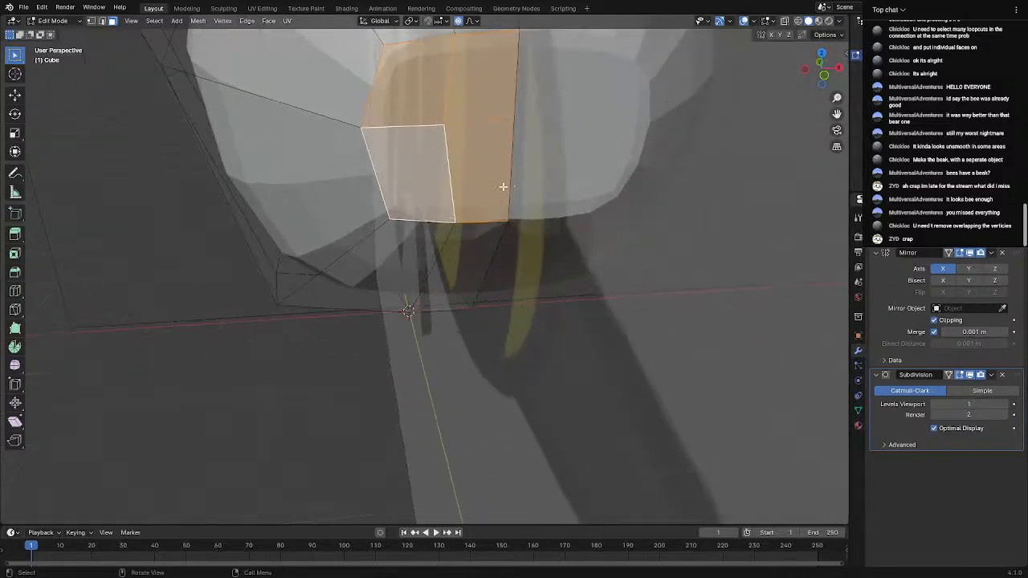
shift+middle_drag(530, 130, 338, 206)
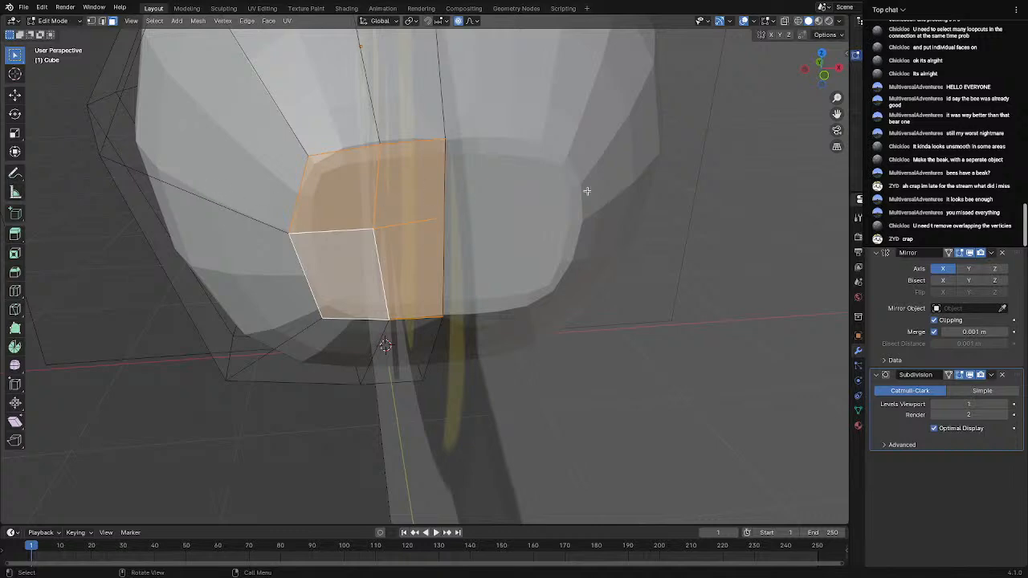
Try to inset the four rear faces and extrude them outward along their normal
key(i)
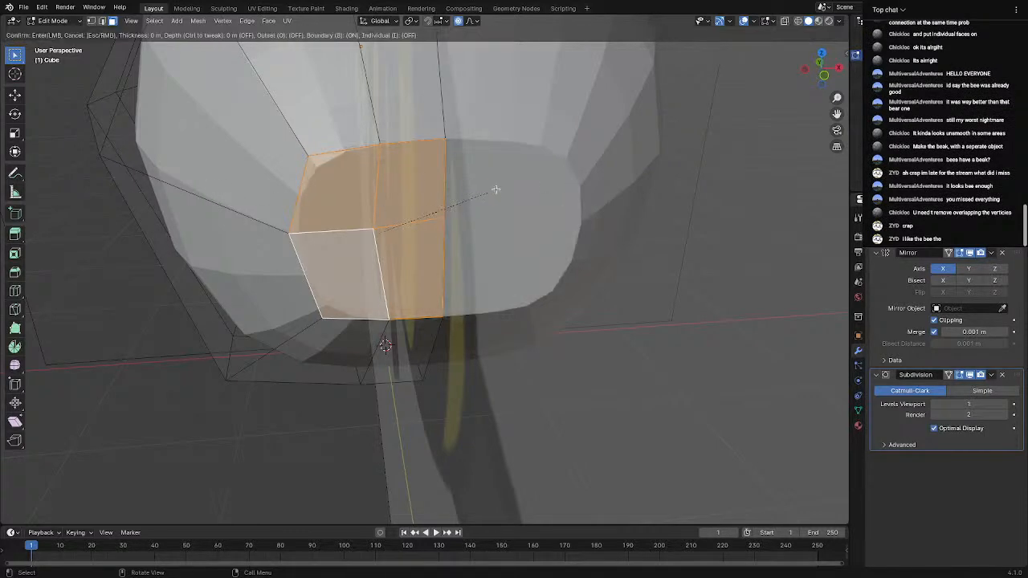
click(483, 192)
middle_drag(532, 197, 594, 217)
key(e)
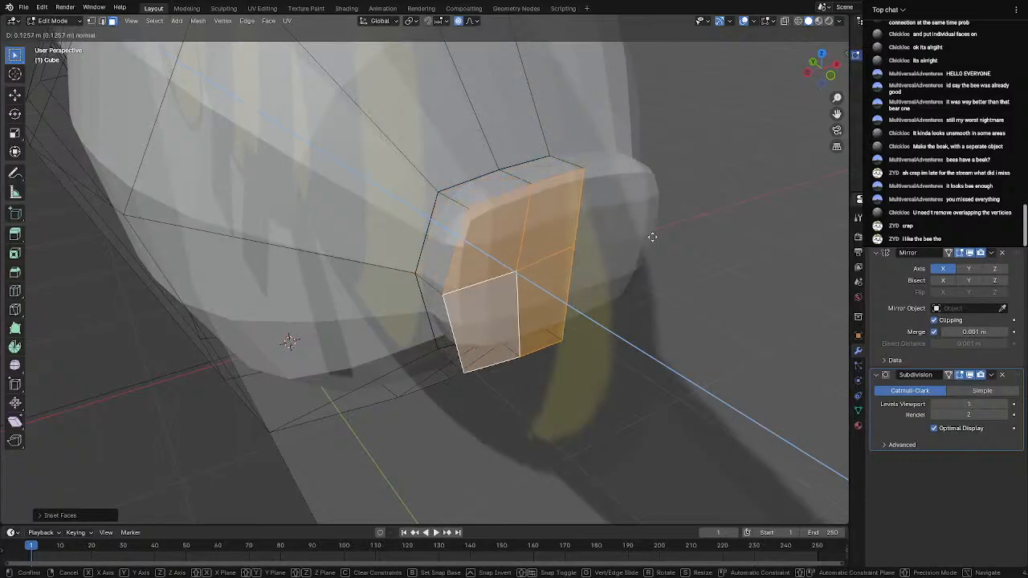
click(666, 251)
scroll(657, 241, down, 5)
middle_drag(657, 241, 494, 205)
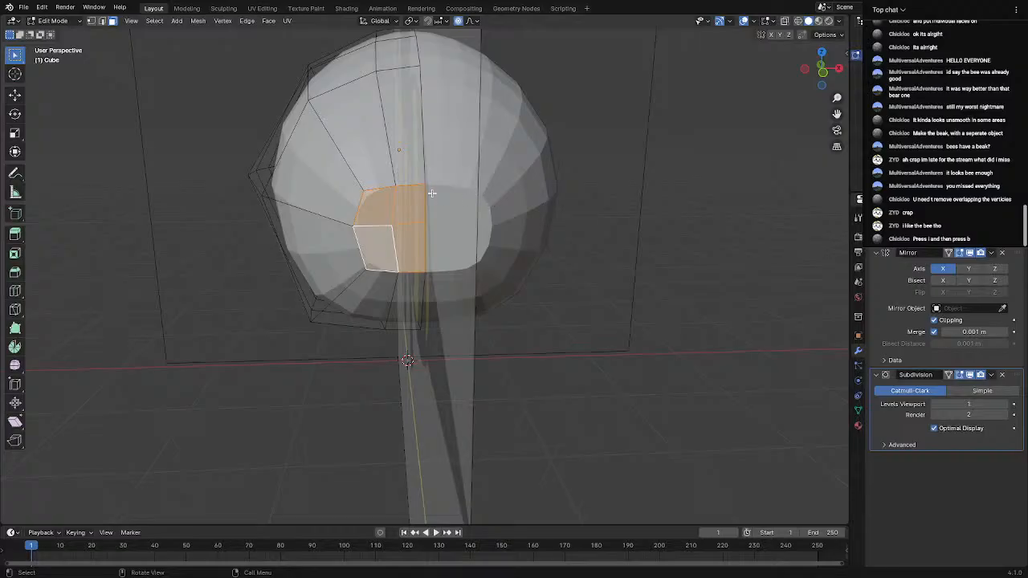
scroll(431, 193, up, 4)
scroll(430, 193, down, 3)
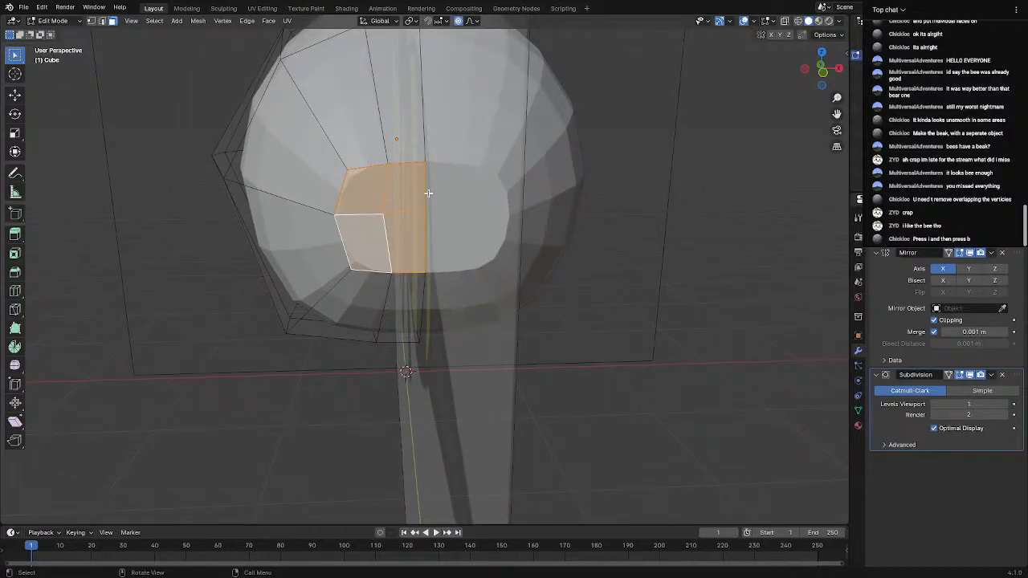
Extrude the four rear faces outward about 0.08 m and scale them to 0 along X
middle_drag(435, 198, 544, 196)
key(e)
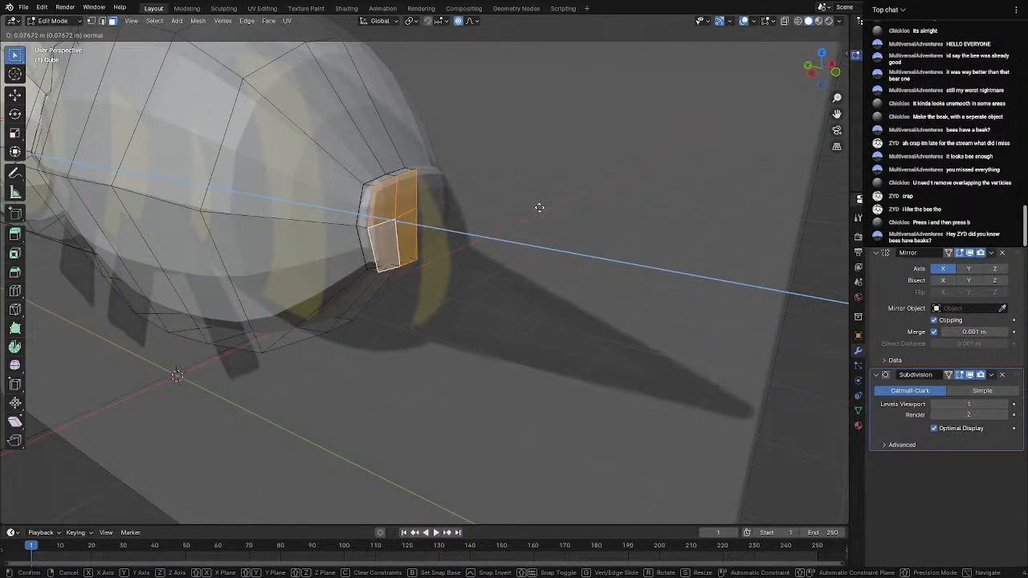
click(538, 210)
middle_drag(539, 211, 475, 211)
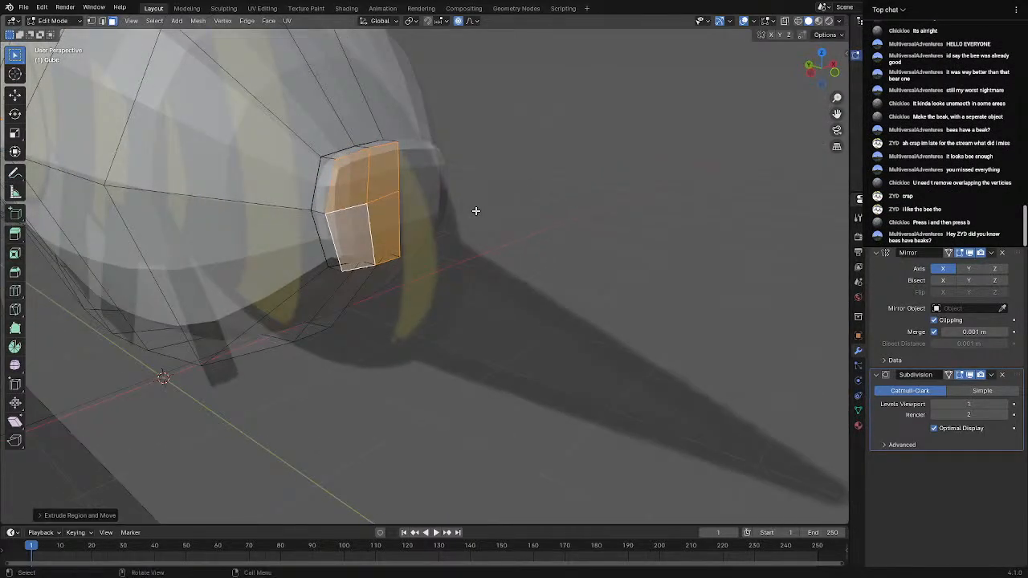
key(s)
key(x)
key(0)
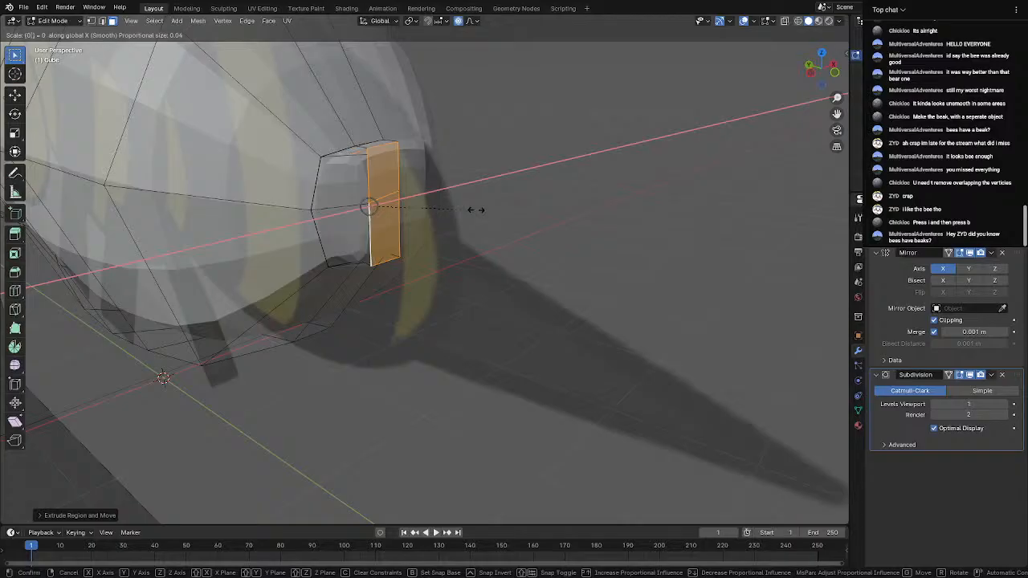
key(Return)
Try to flatten the narrowed rear faces by scaling them to 0 along Z
key(s)
key(y)
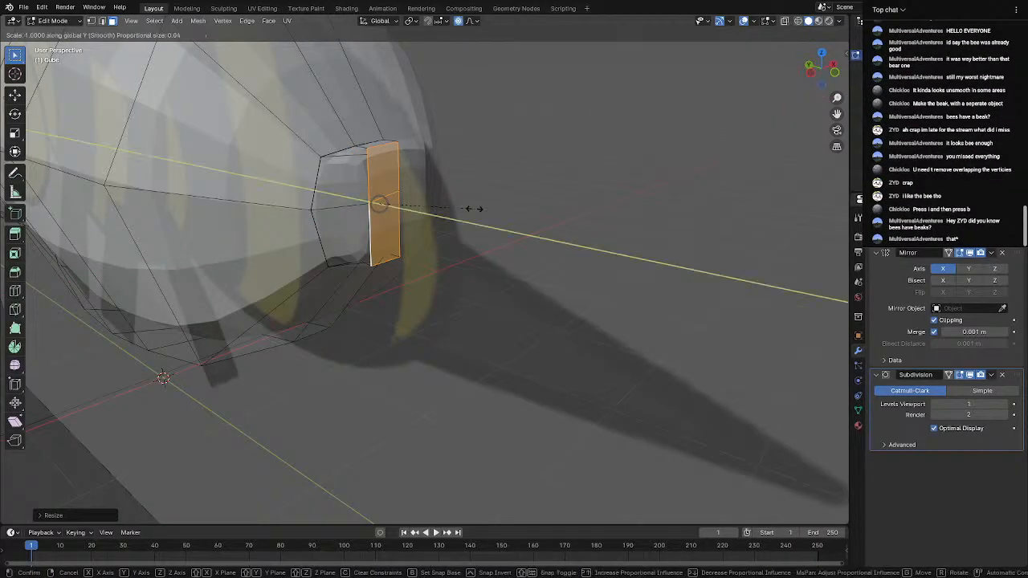
key(z)
key(0)
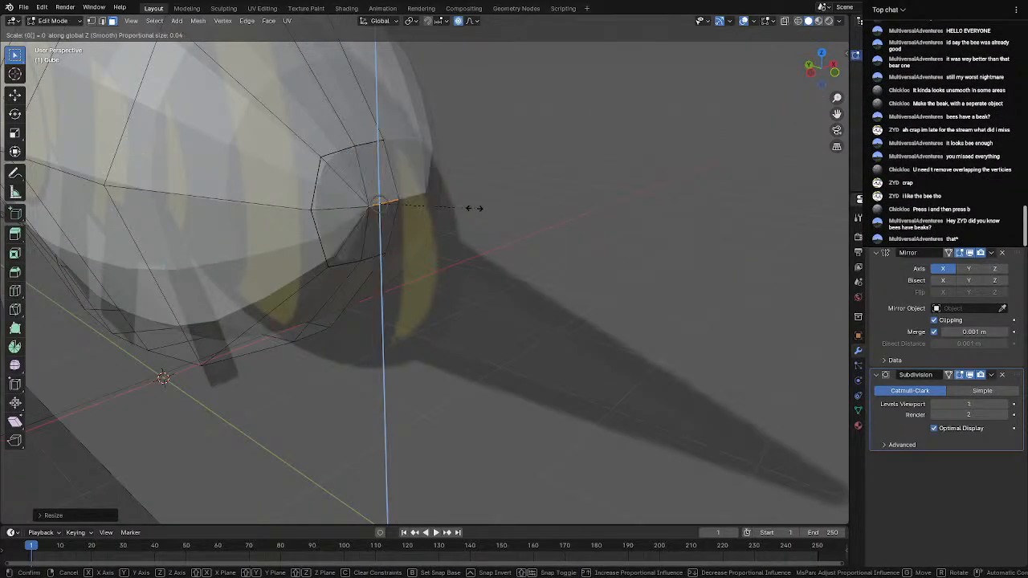
key(Return)
middle_drag(473, 208, 397, 208)
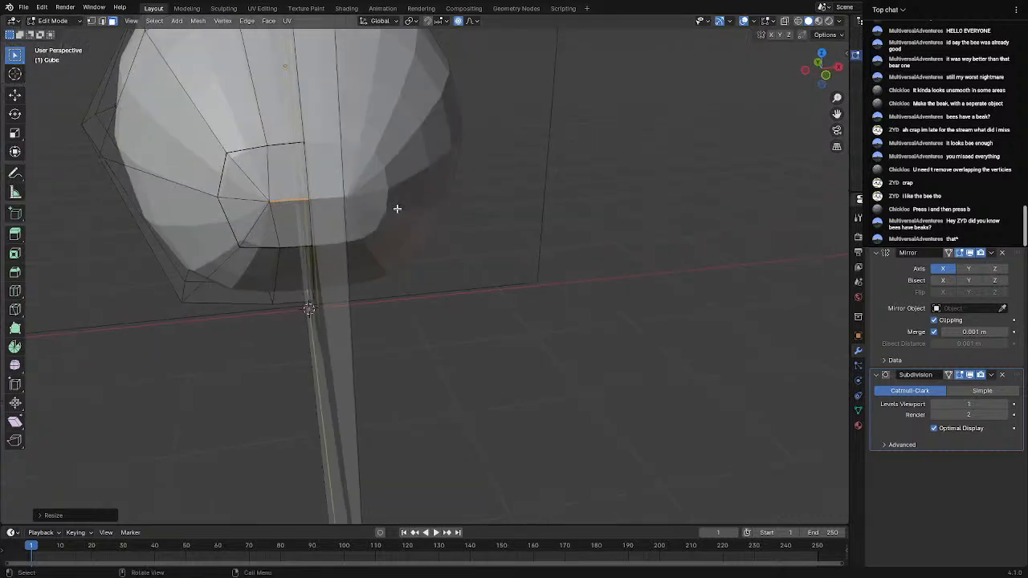
Scale the narrowed rear faces down along Z to form a small patch
scroll(397, 209, up, 4)
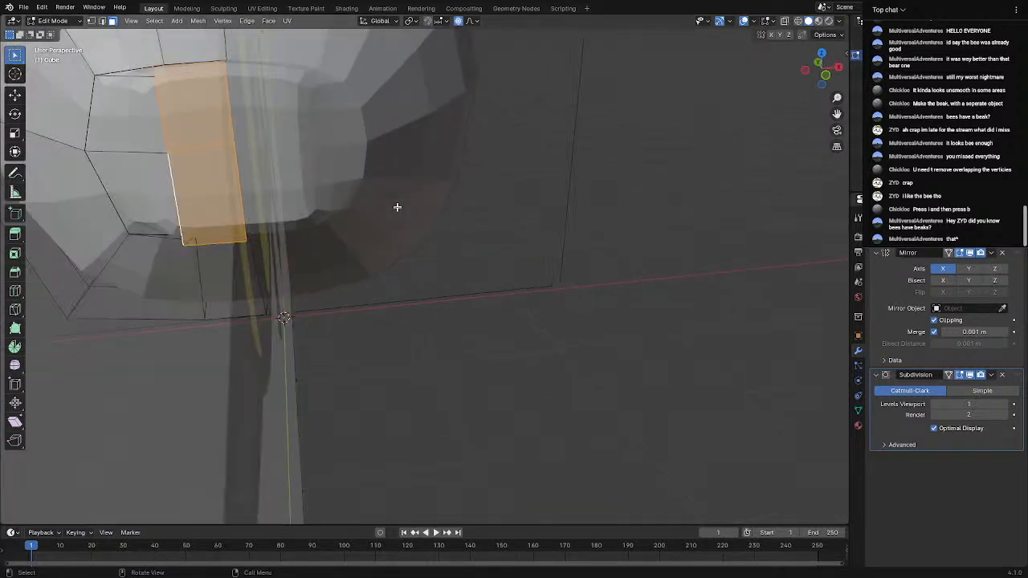
key(s)
key(z)
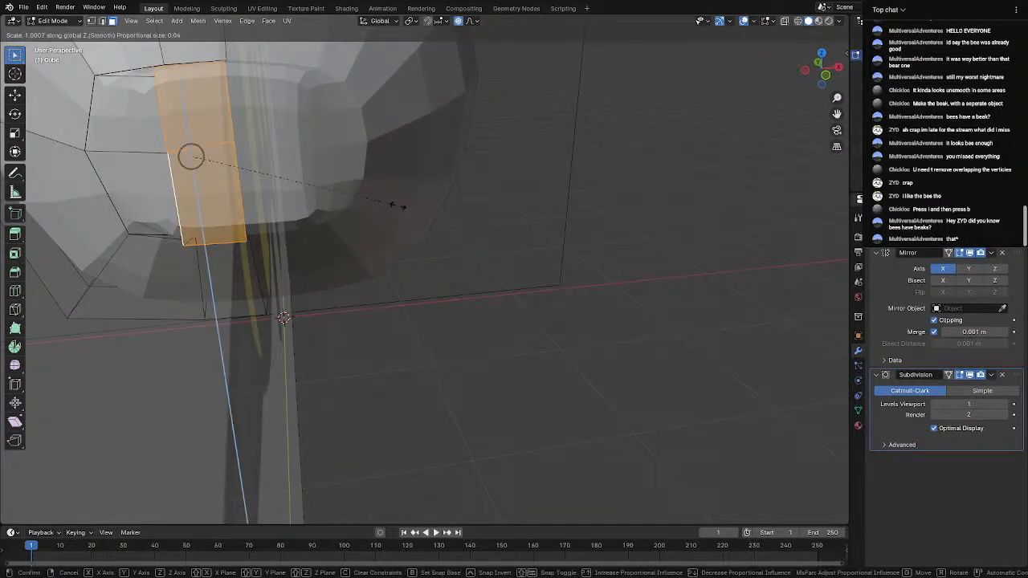
click(265, 165)
Try to extrude the small rear patch about 0.37 m along its normal
middle_drag(270, 165, 550, 193)
key(e)
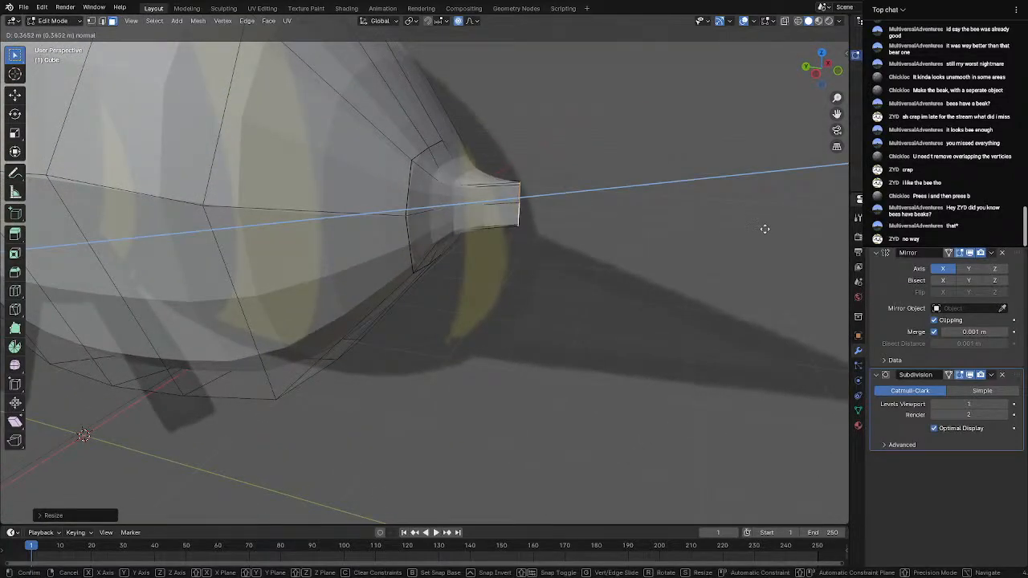
click(764, 229)
Extrude the small rear patch backward along the Y axis in two consecutive segments to form the stinger
middle_drag(764, 229, 666, 250)
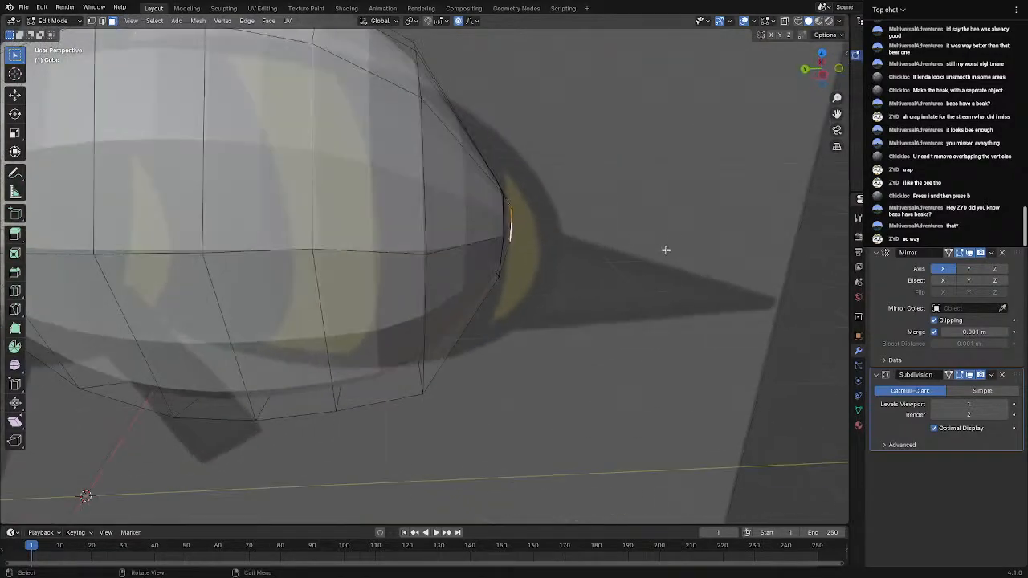
key(e)
key(y)
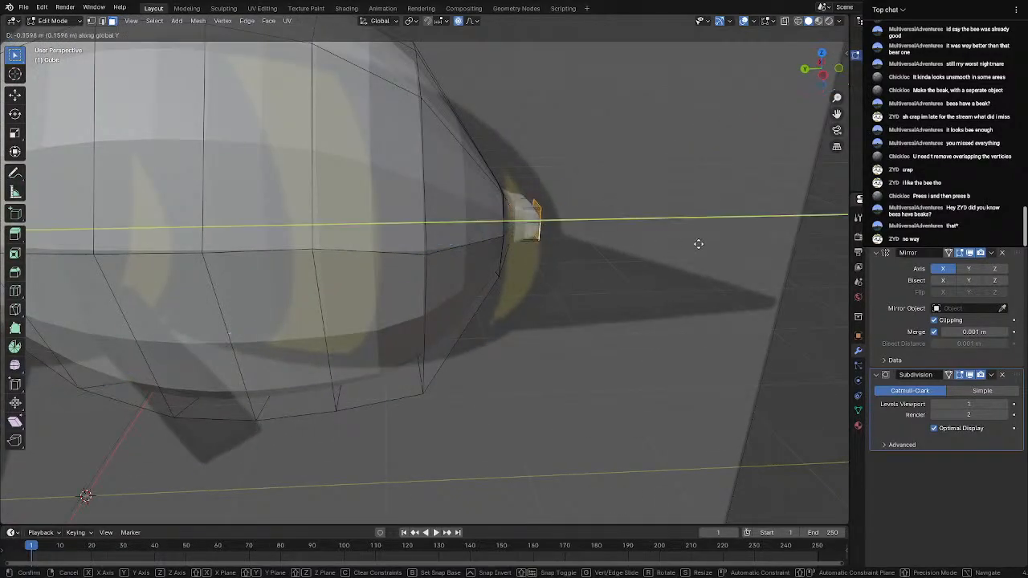
click(807, 238)
middle_drag(800, 236, 622, 219)
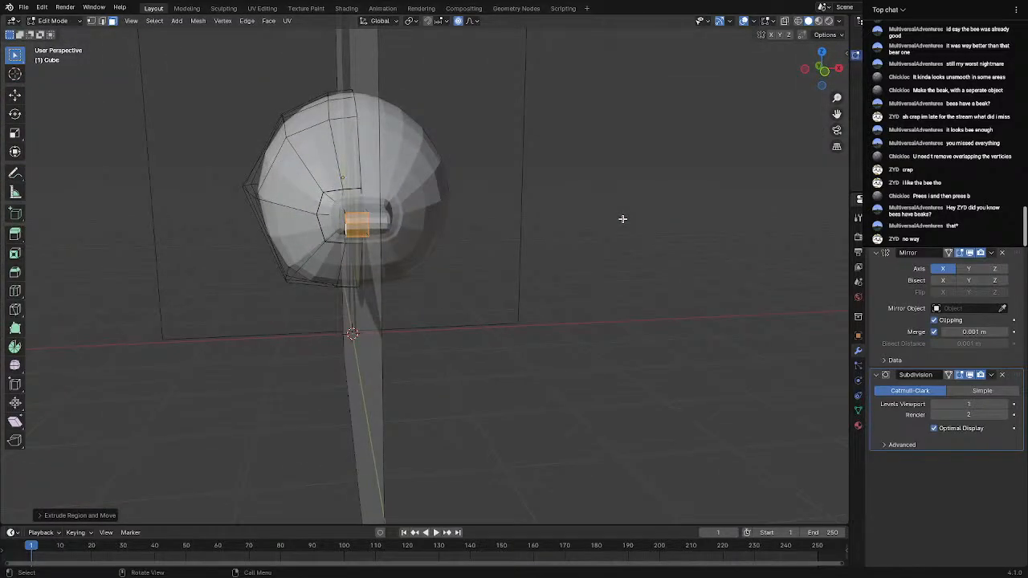
key(e)
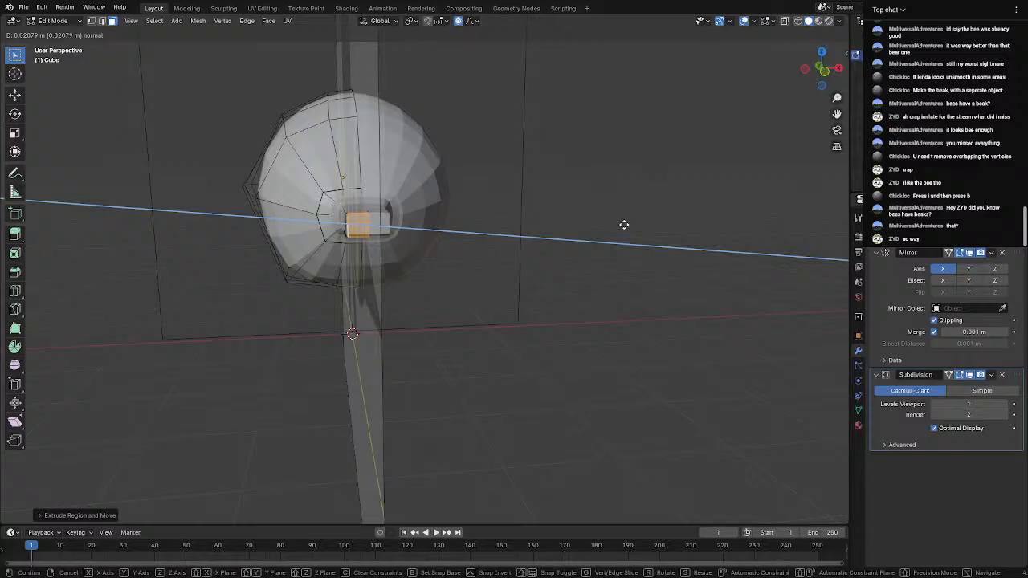
key(y)
click(650, 227)
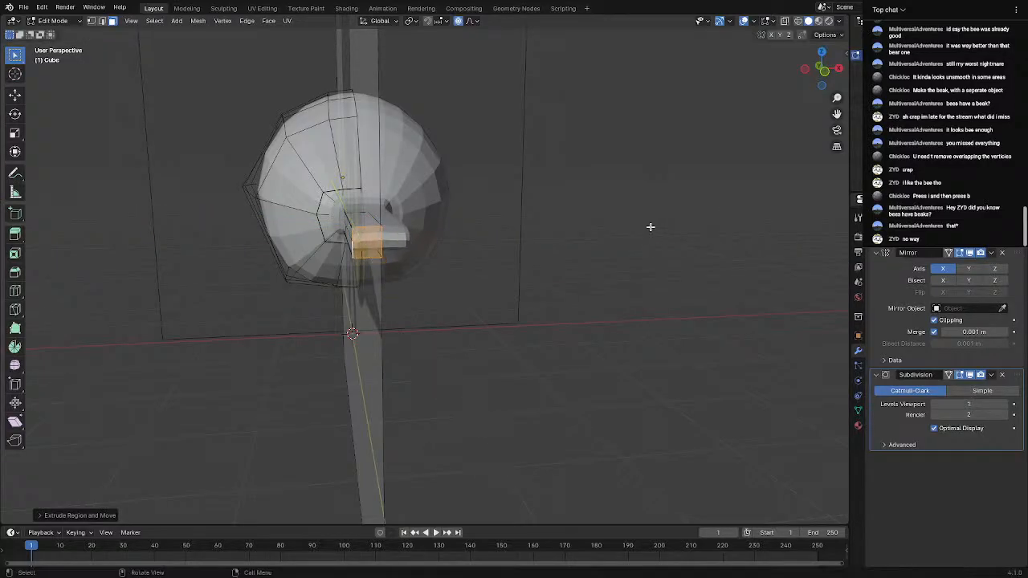
Taper the stinger by scaling its end faces about -1.29 along X and shrinking them along Z
key(s)
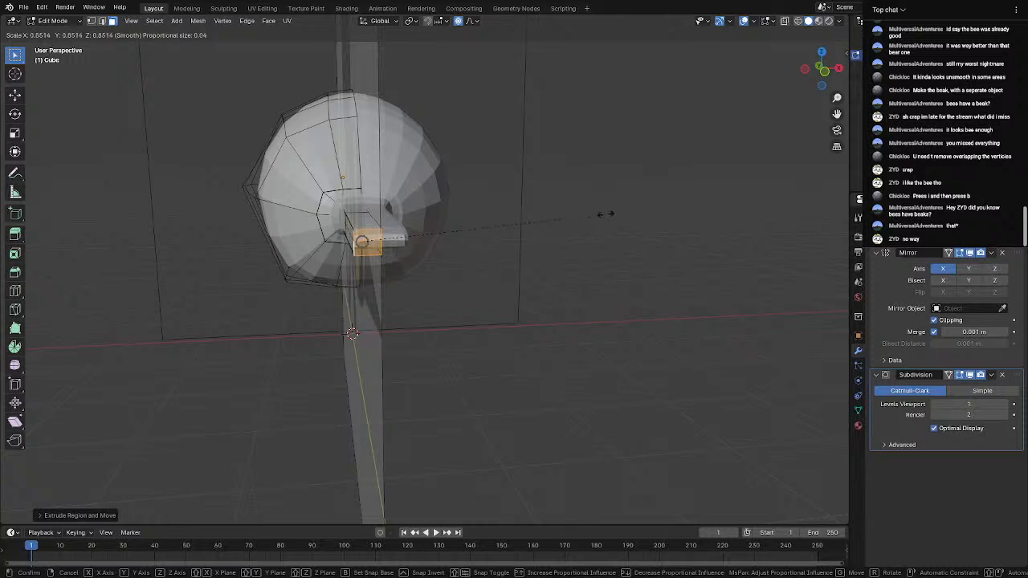
key(x)
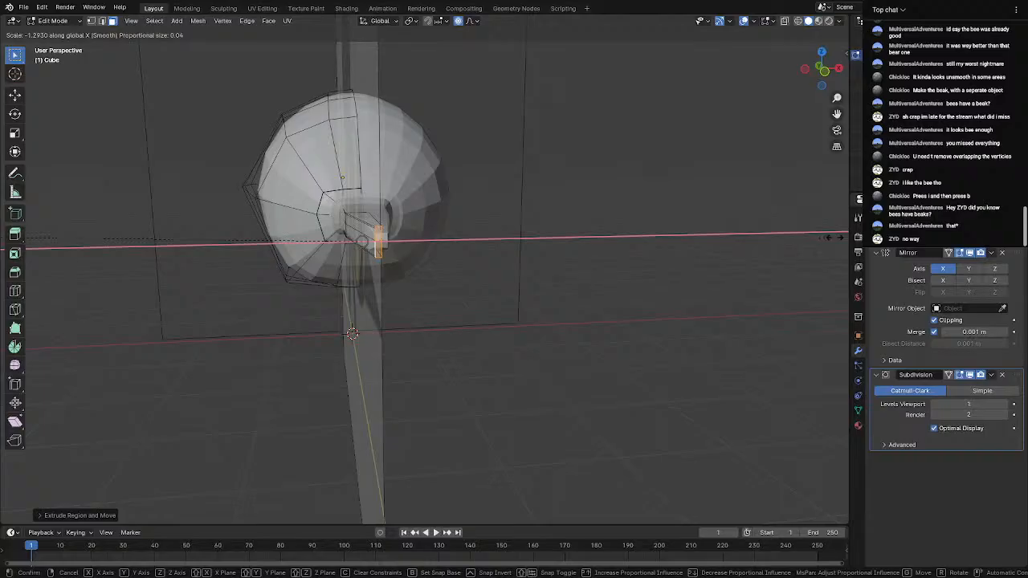
click(831, 237)
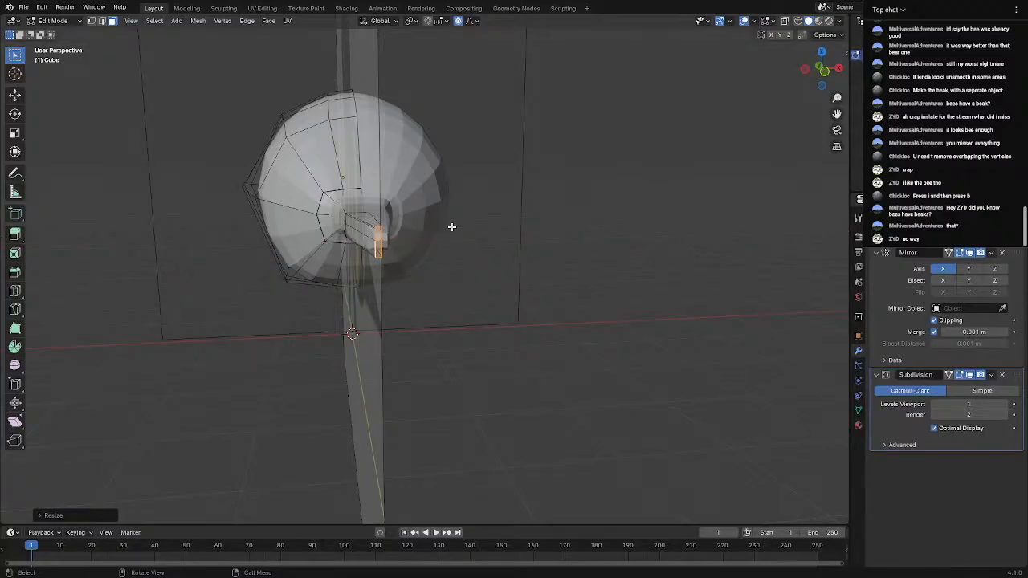
key(s)
key(z)
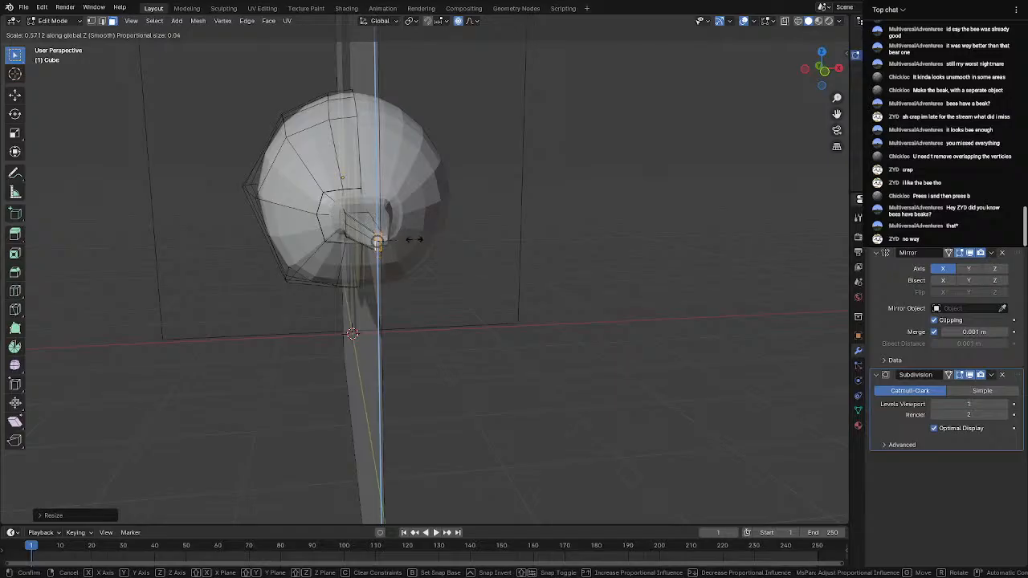
click(411, 238)
Examine the tapered stinger, its joint with the abdomen and the head, finishing in the left orthographic view
key(Tab)
middle_drag(455, 267, 482, 280)
scroll(563, 279, down, 3)
scroll(538, 278, up, 6)
key(Tab)
scroll(371, 239, down, 2)
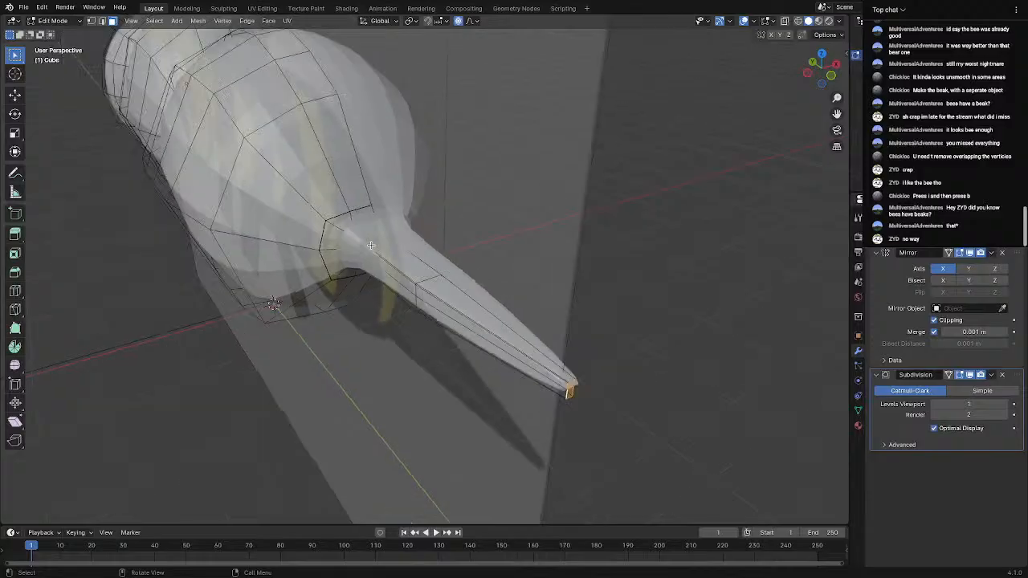
middle_drag(367, 241, 387, 246)
scroll(387, 246, up, 2)
scroll(387, 247, up, 1)
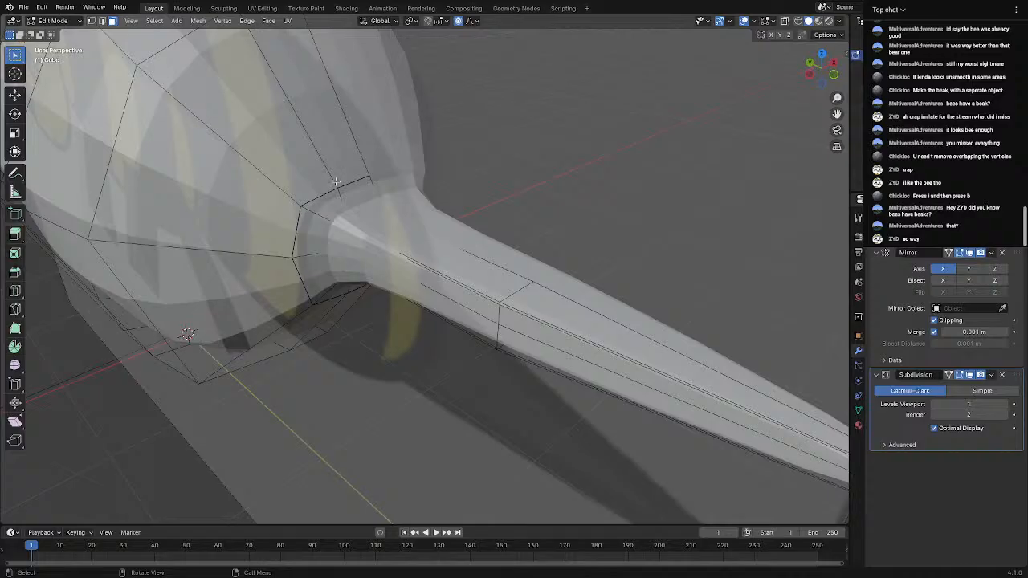
scroll(337, 181, down, 7)
middle_drag(336, 182, 390, 153)
middle_drag(198, 170, 288, 157)
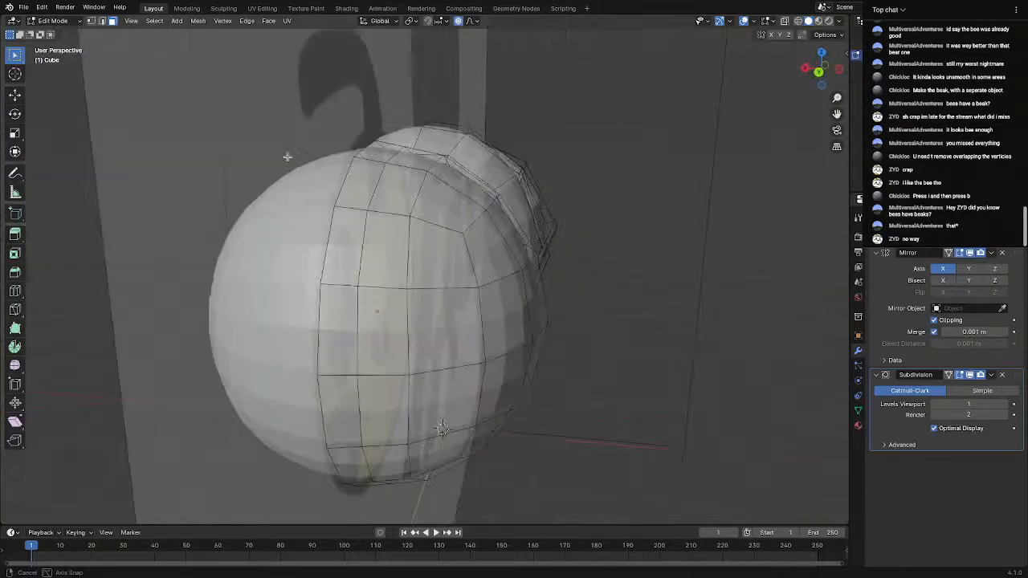
scroll(499, 434, down, 3)
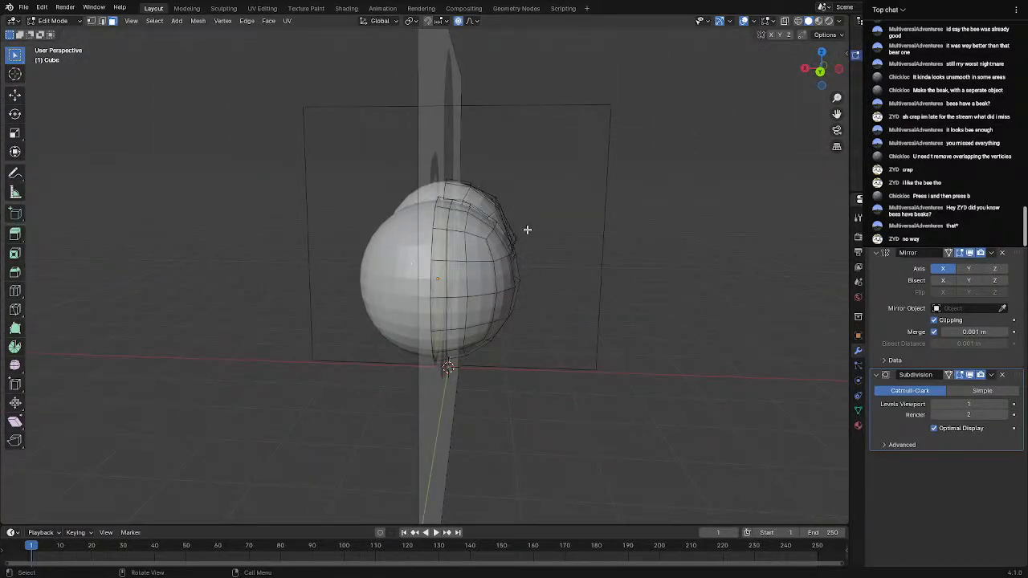
middle_drag(527, 230, 433, 236)
scroll(450, 233, up, 5)
middle_drag(521, 215, 537, 241)
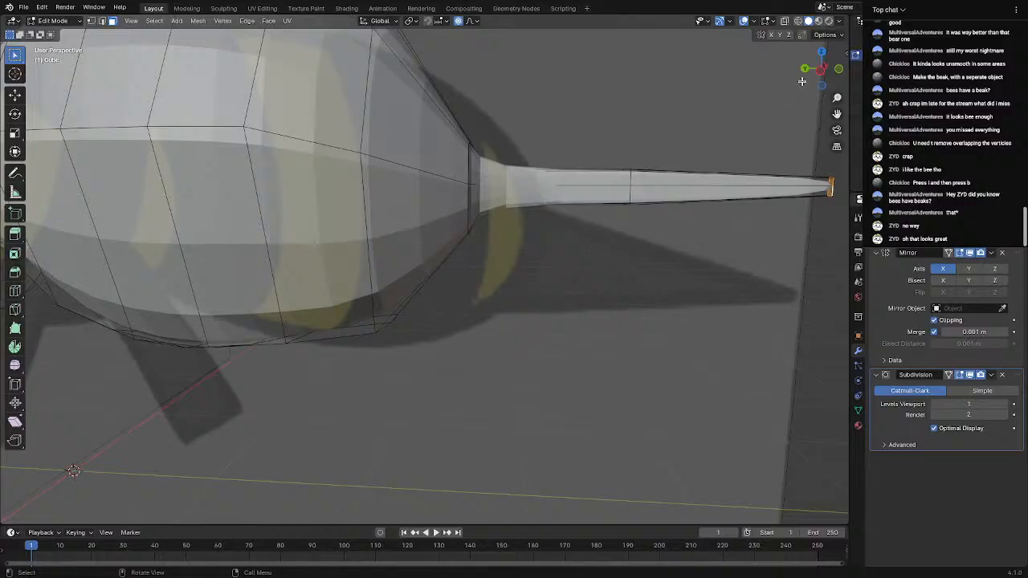
click(801, 81)
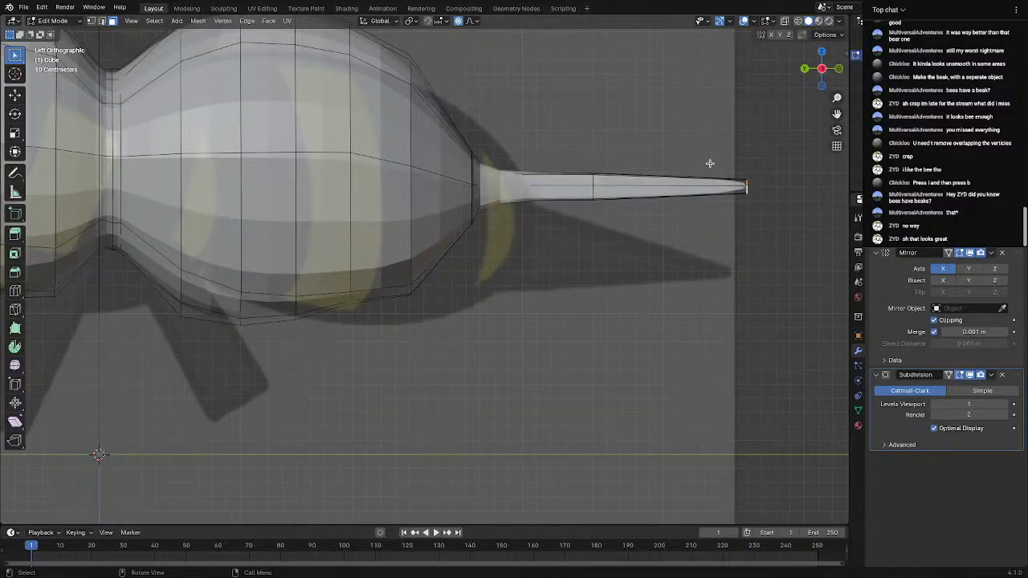
Lower the stinger's tip about 0.6 m along Z with smooth proportional falloff of about 2.36 m, bending the stinger down toward the reference
key(g)
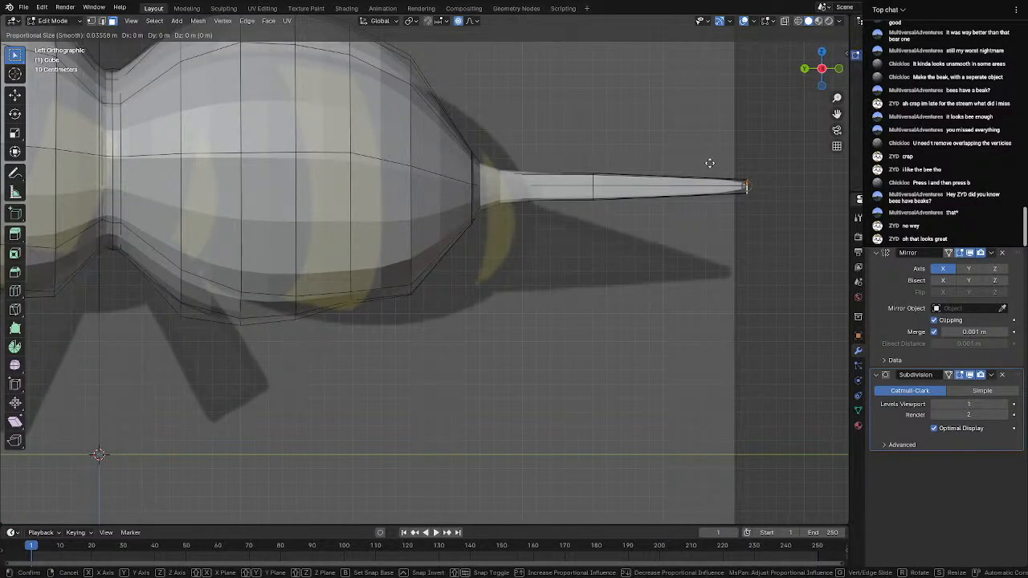
key(z)
scroll(697, 209, down, 15)
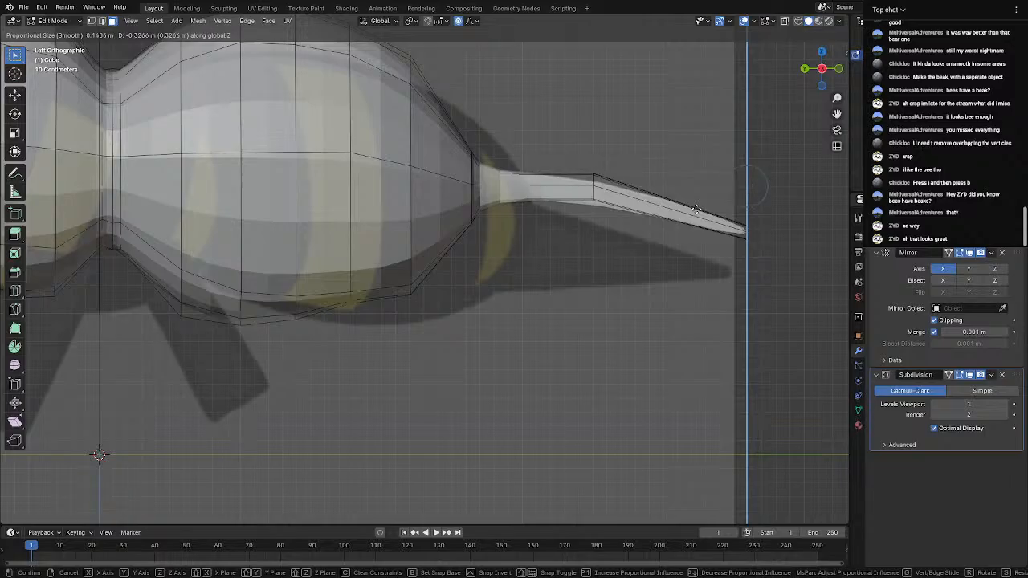
scroll(696, 209, down, 15)
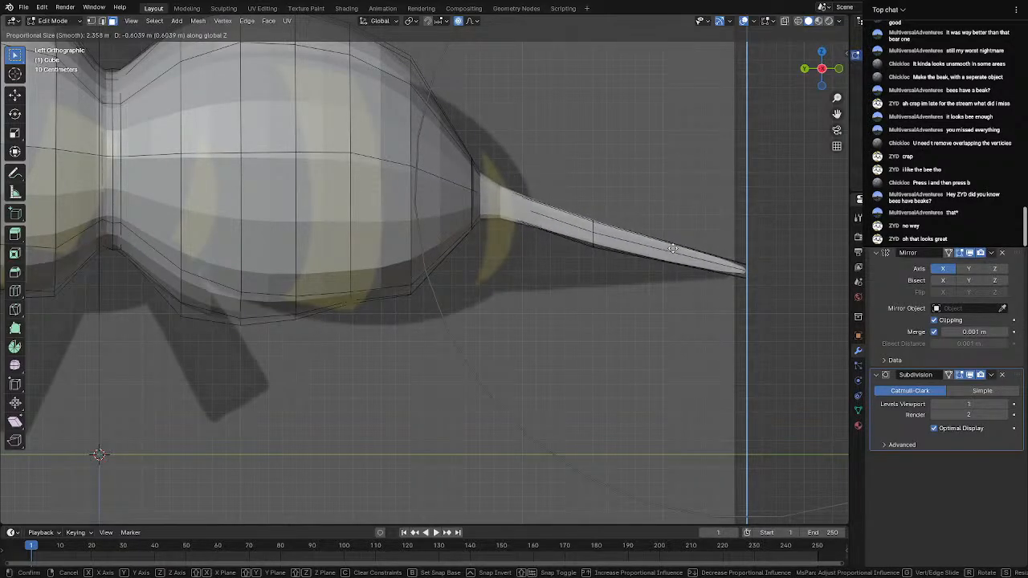
click(673, 250)
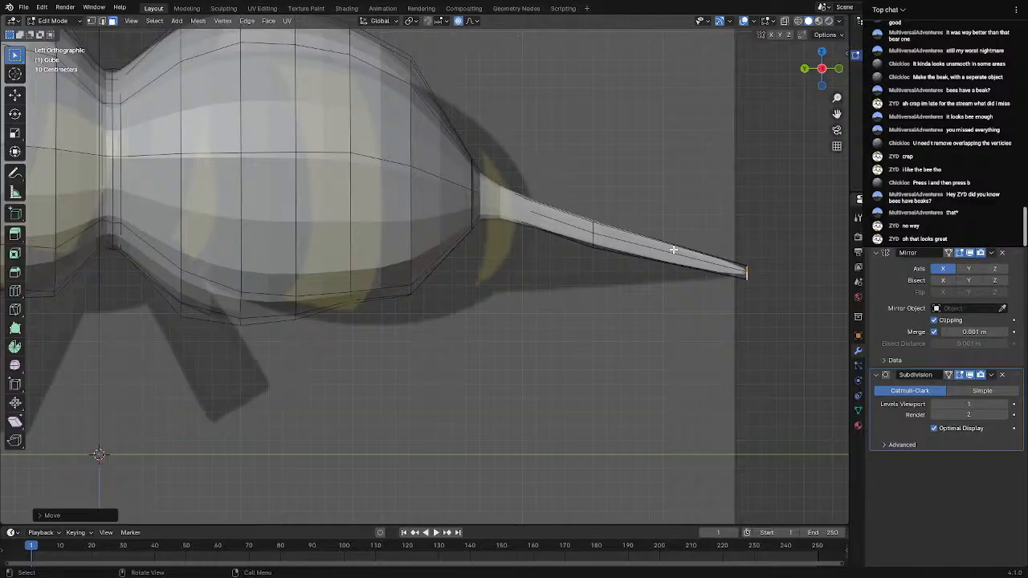
Shorten the stinger by moving its tip along Y toward the abdomen with a smaller proportional falloff
key(g)
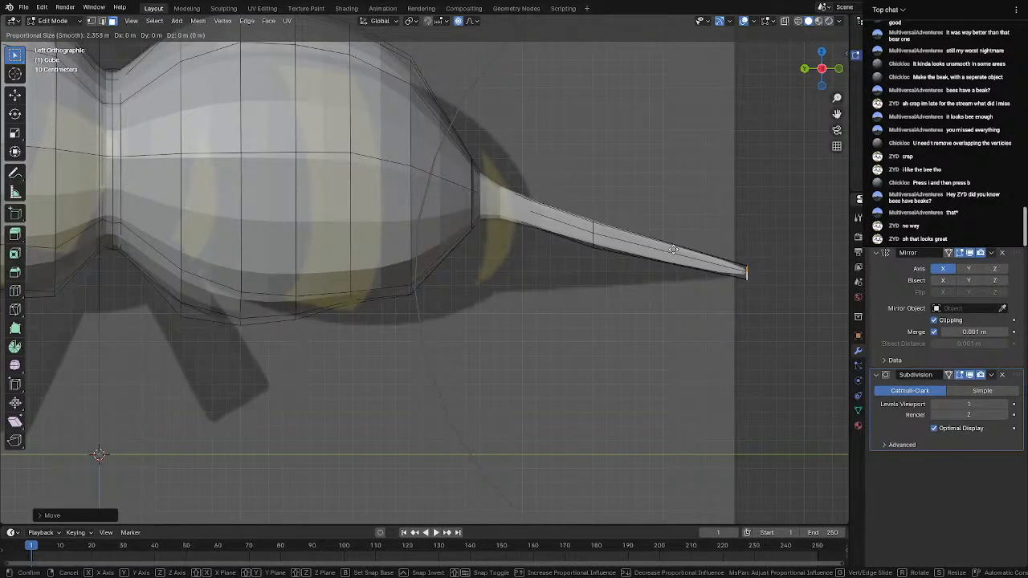
key(y)
scroll(635, 241, up, 12)
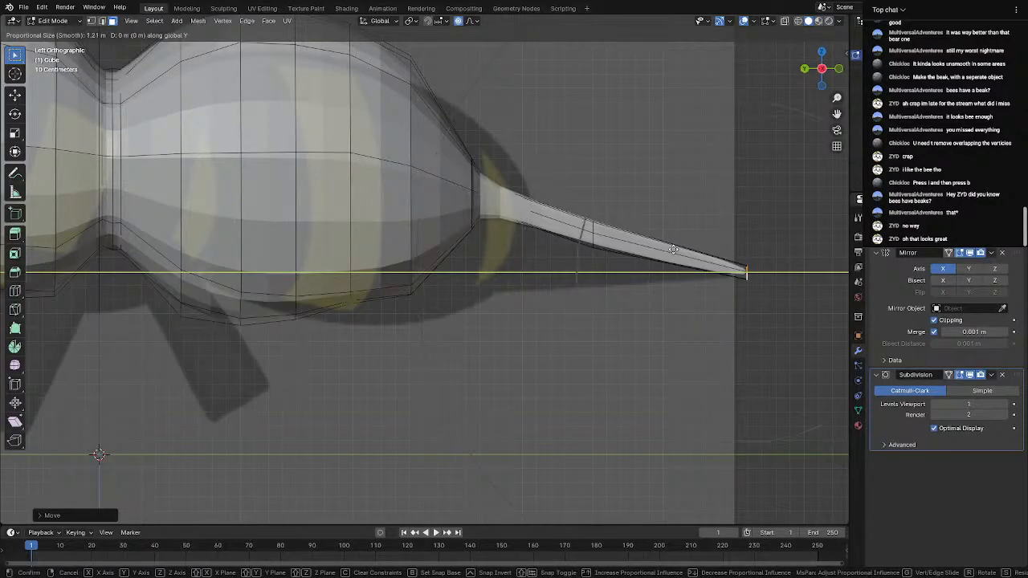
click(589, 234)
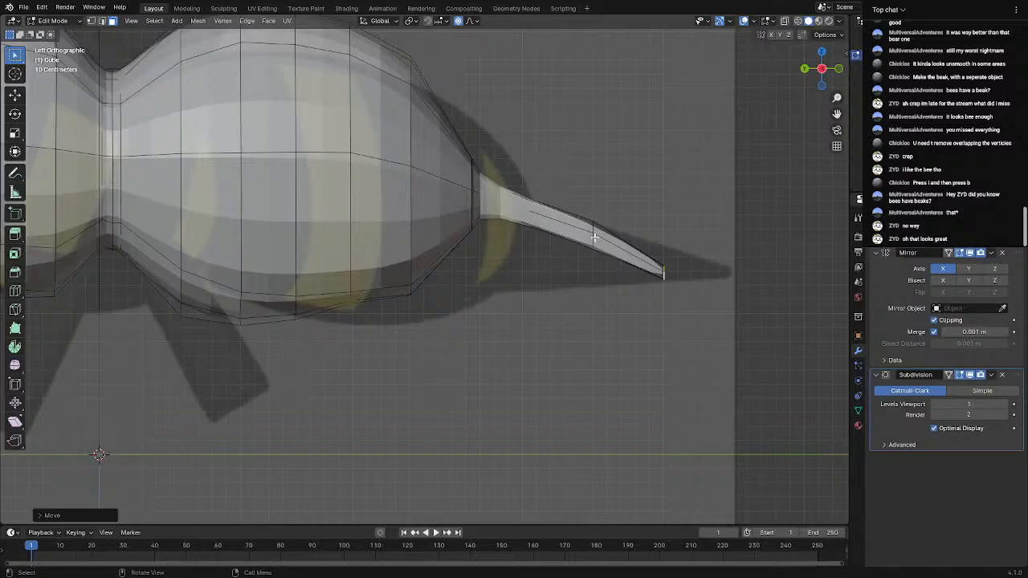
Select the face loop running lengthwise along the stinger
middle_drag(595, 239, 561, 280)
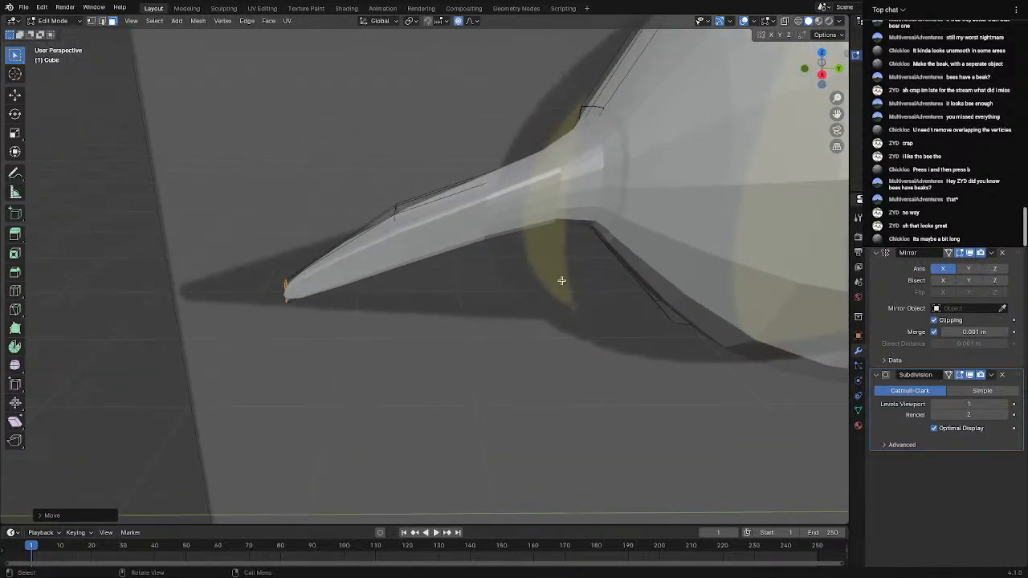
alt+click(402, 187)
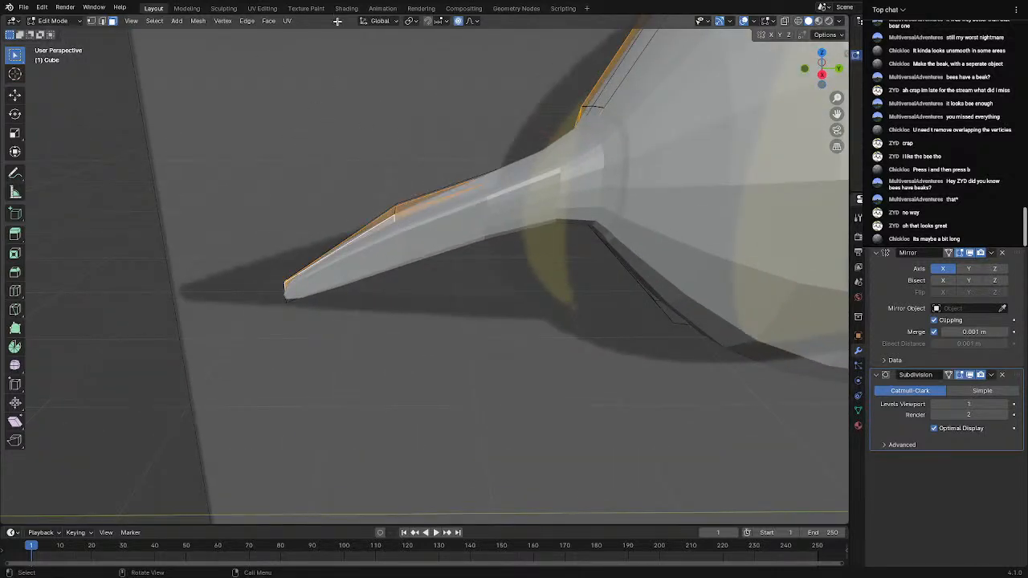
In the right view, move the stinger's middle edge loop closer to the abdomen with proportional editing
click(102, 23)
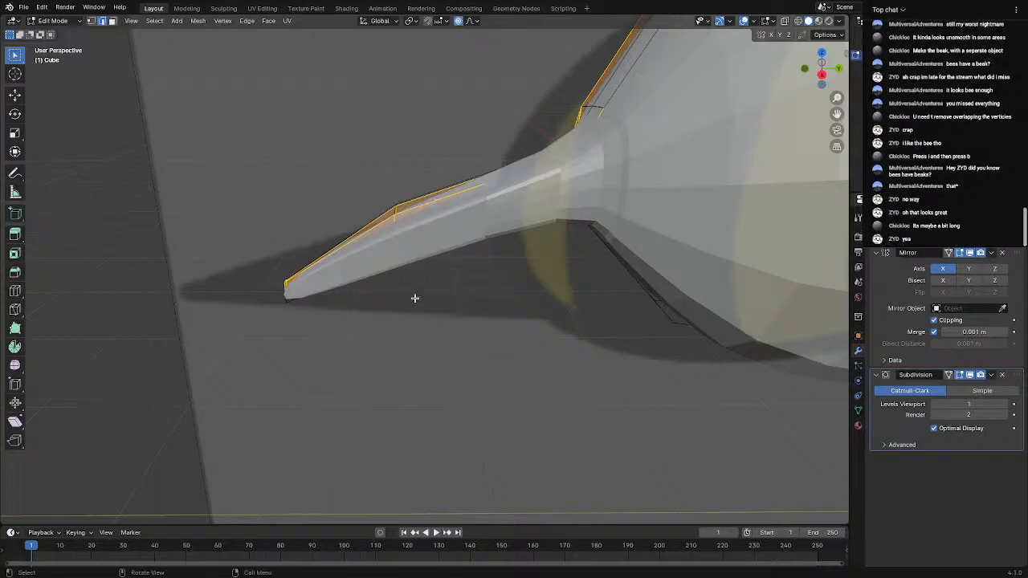
alt+click(397, 231)
alt+click(397, 217)
alt+click(395, 222)
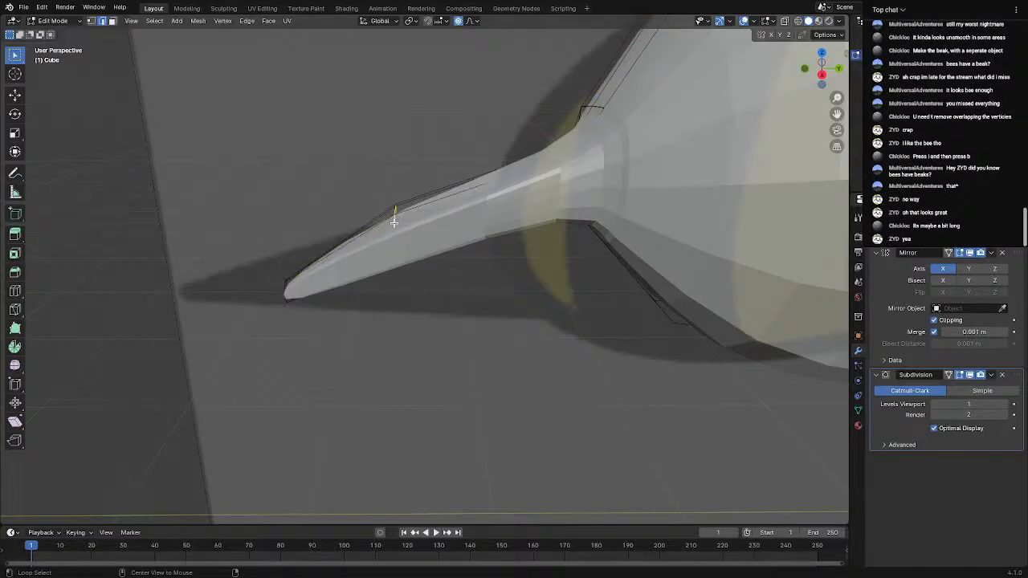
middle_drag(417, 222, 422, 197)
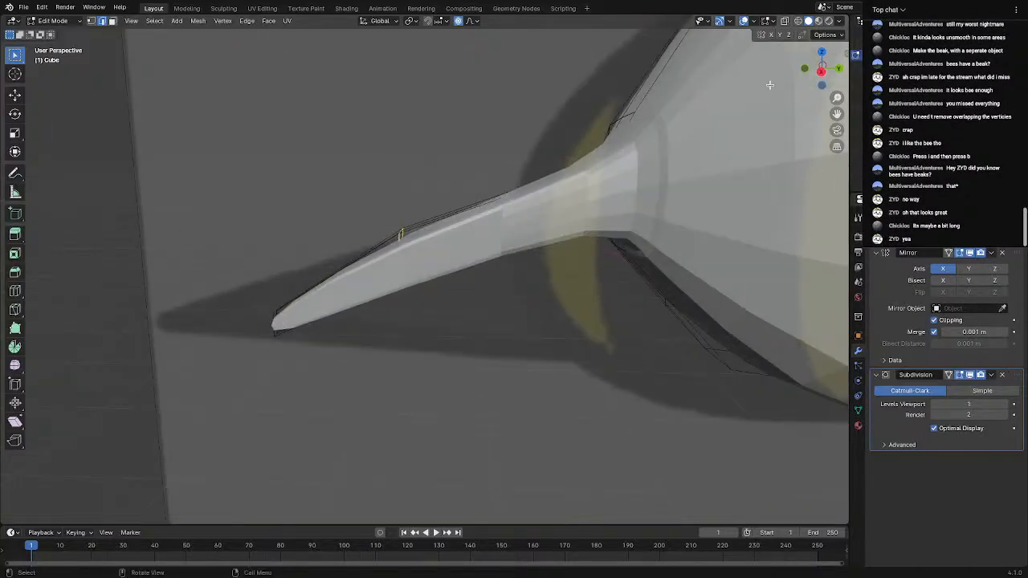
click(825, 74)
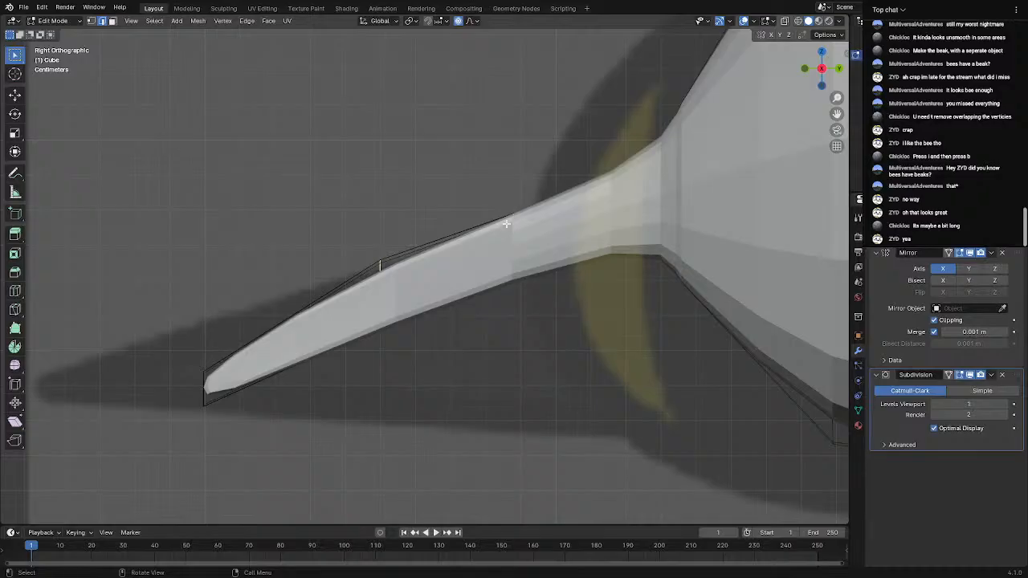
key(g)
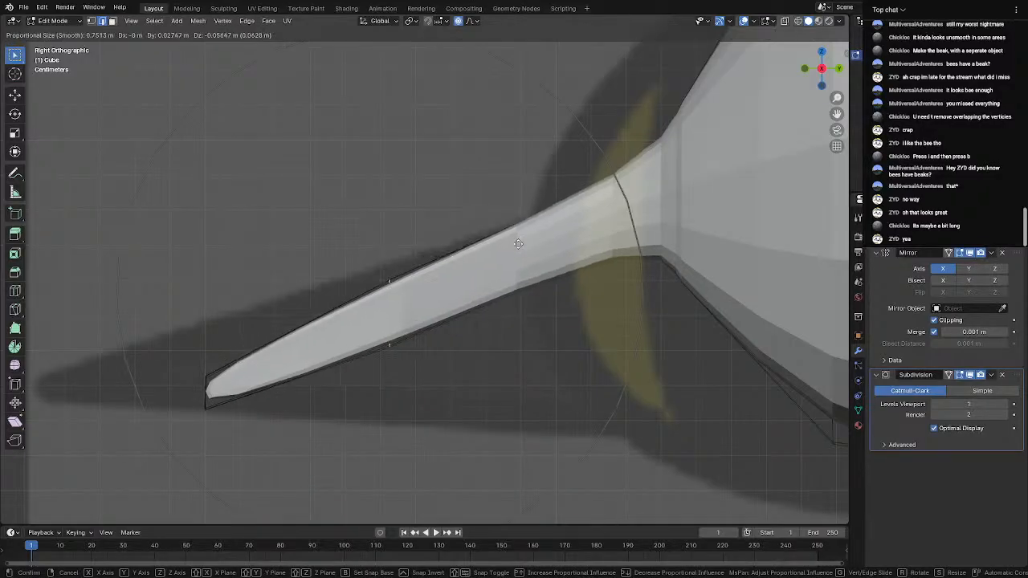
click(651, 182)
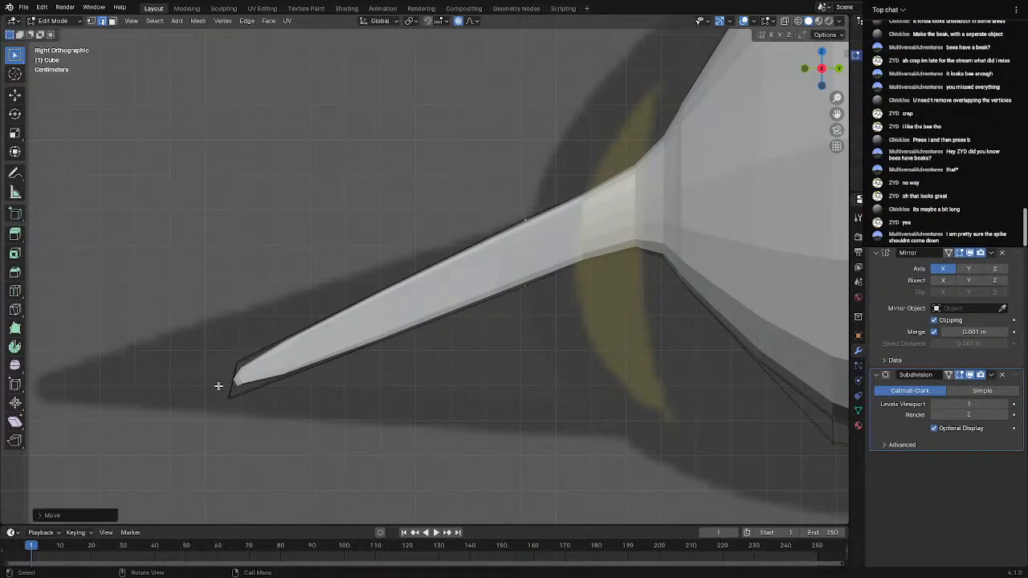
Select the stinger's tip edges and move them up toward the abdomen in the right view, shortening the stinger
alt+click(232, 380)
middle_drag(240, 384, 168, 408)
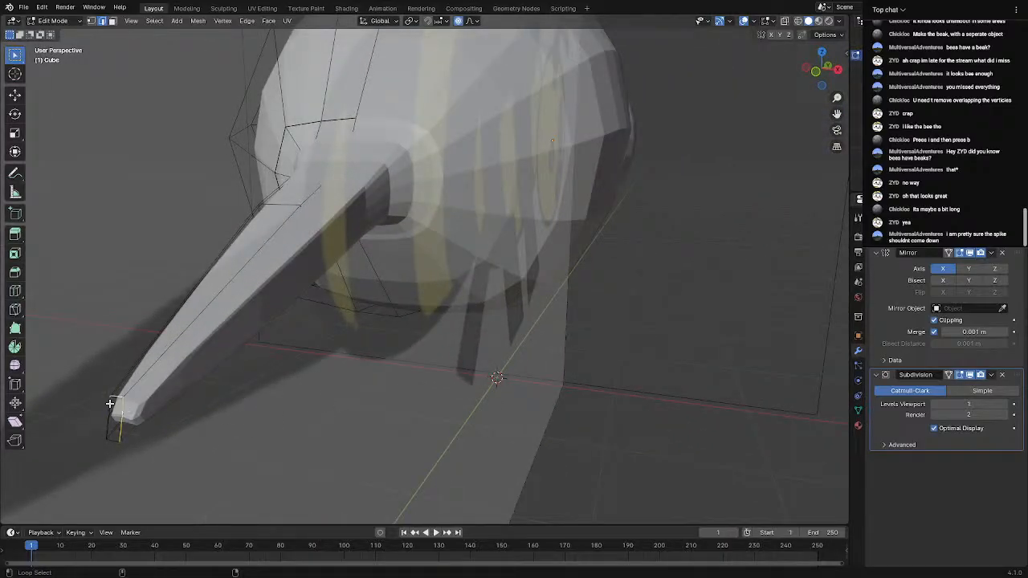
middle_drag(113, 419, 315, 404)
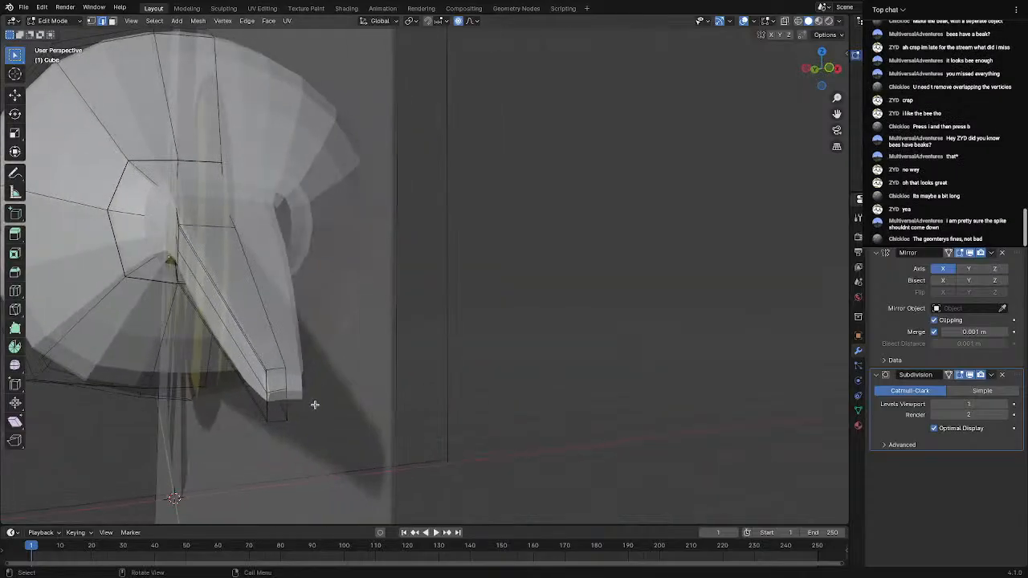
shift+click(273, 370)
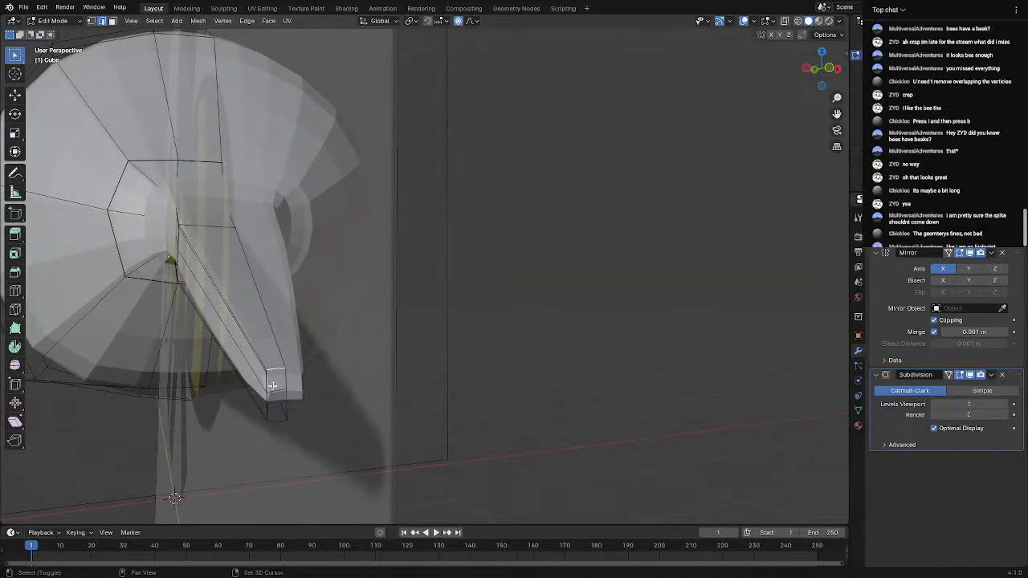
shift+click(269, 395)
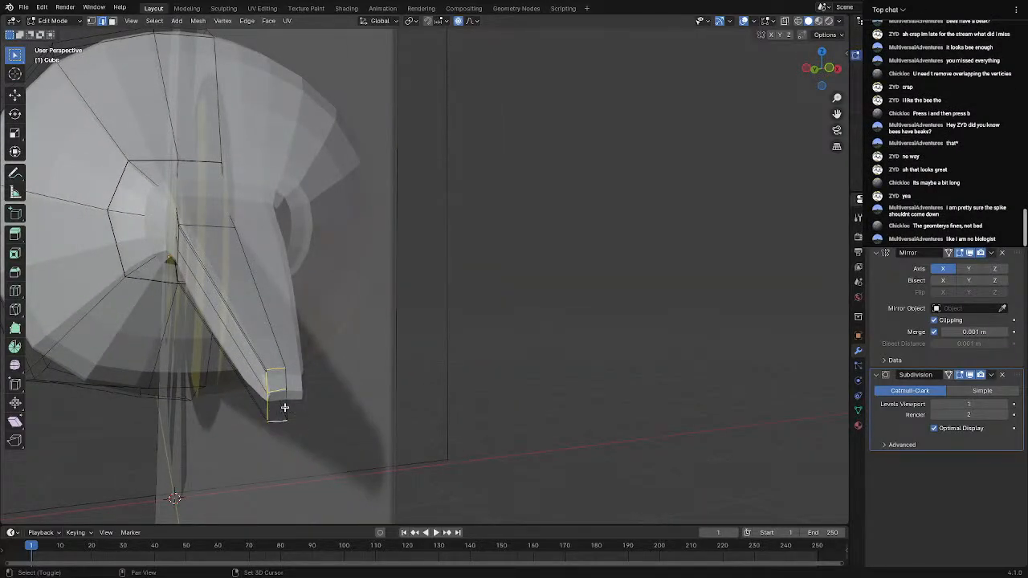
middle_drag(285, 381, 294, 378)
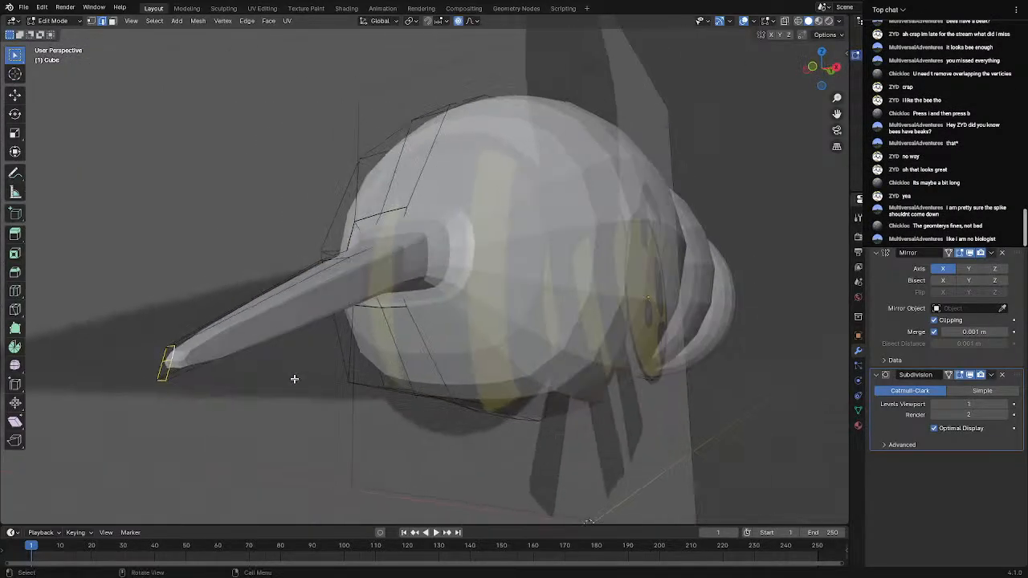
click(817, 81)
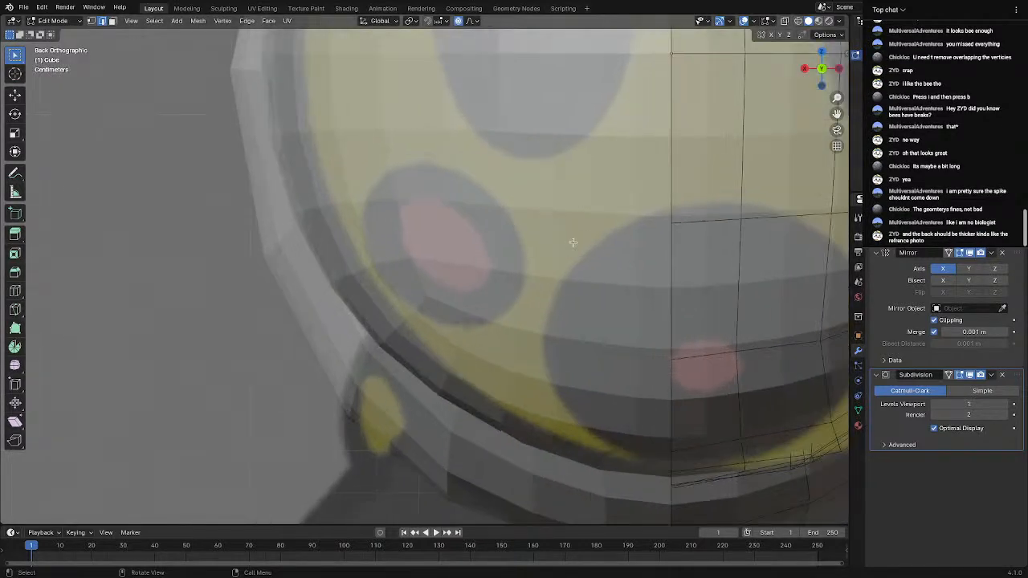
middle_drag(573, 241, 688, 240)
click(821, 70)
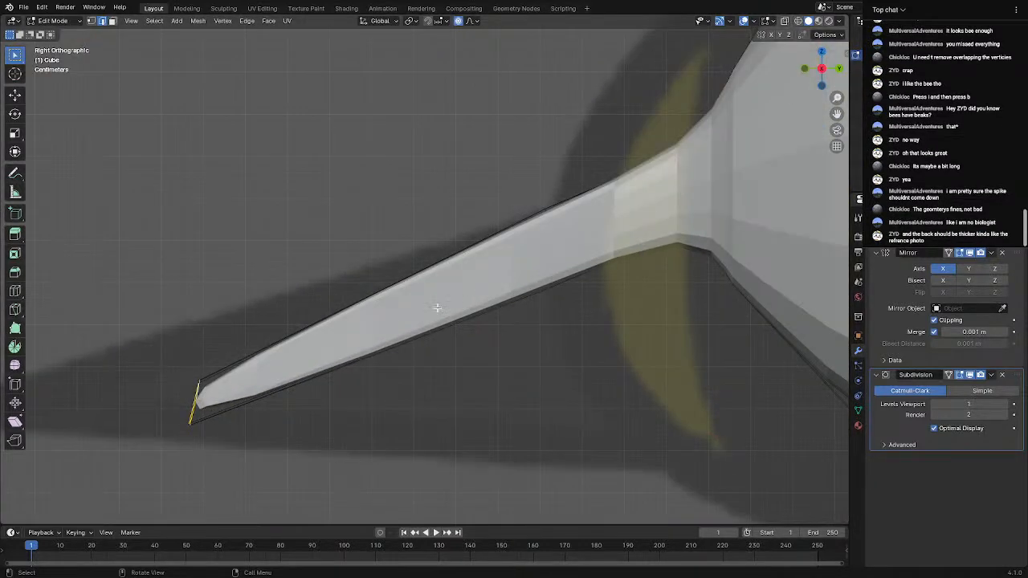
key(g)
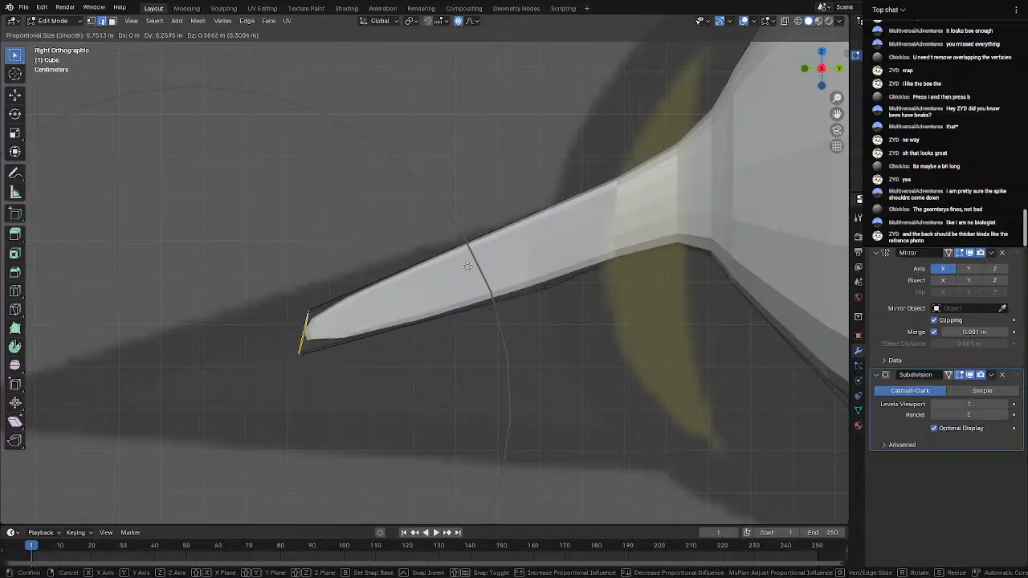
click(554, 243)
Rotate the stinger's tip edges counter-clockwise with the proportional size reduced to about 0.22
key(r)
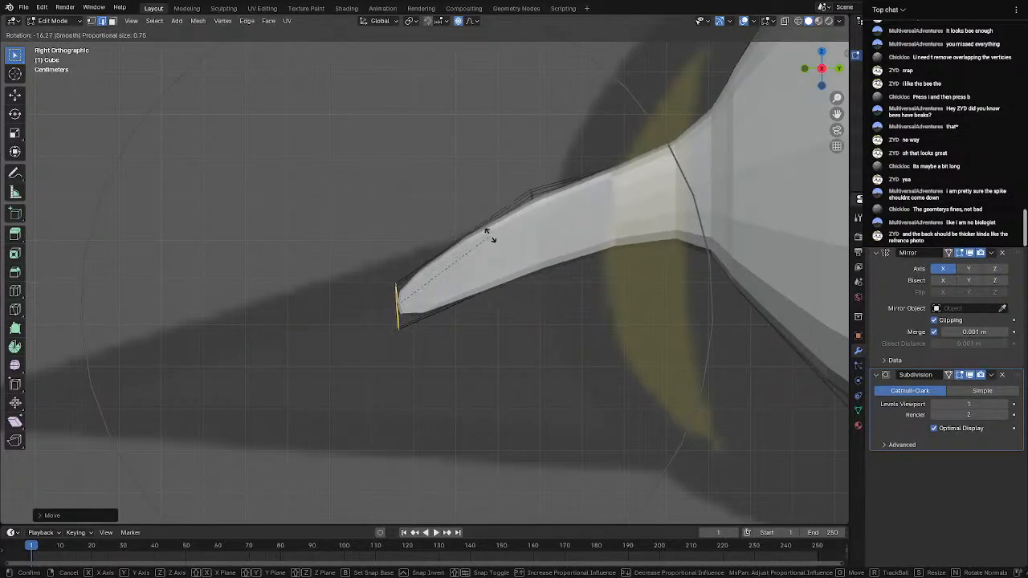
scroll(457, 225, up, 4)
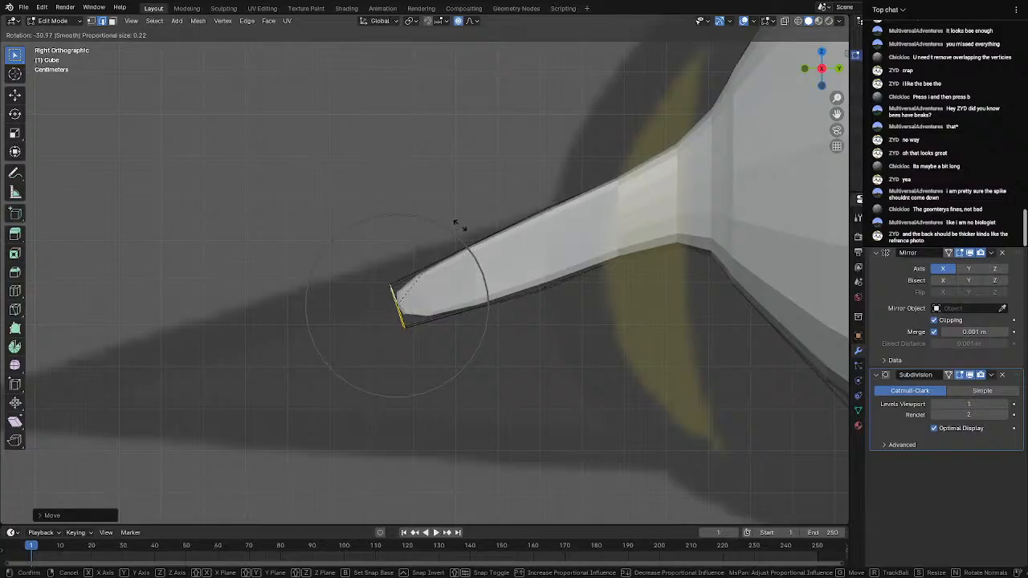
click(470, 230)
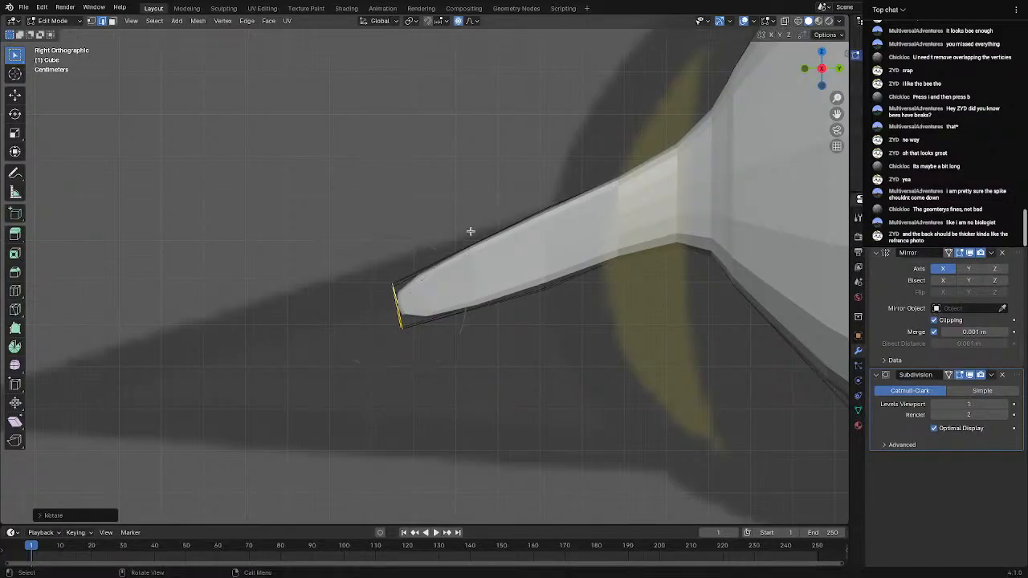
Examine the shortened stinger and the whole bee body in Object Mode against the reference image
key(Tab)
middle_drag(424, 270, 452, 304)
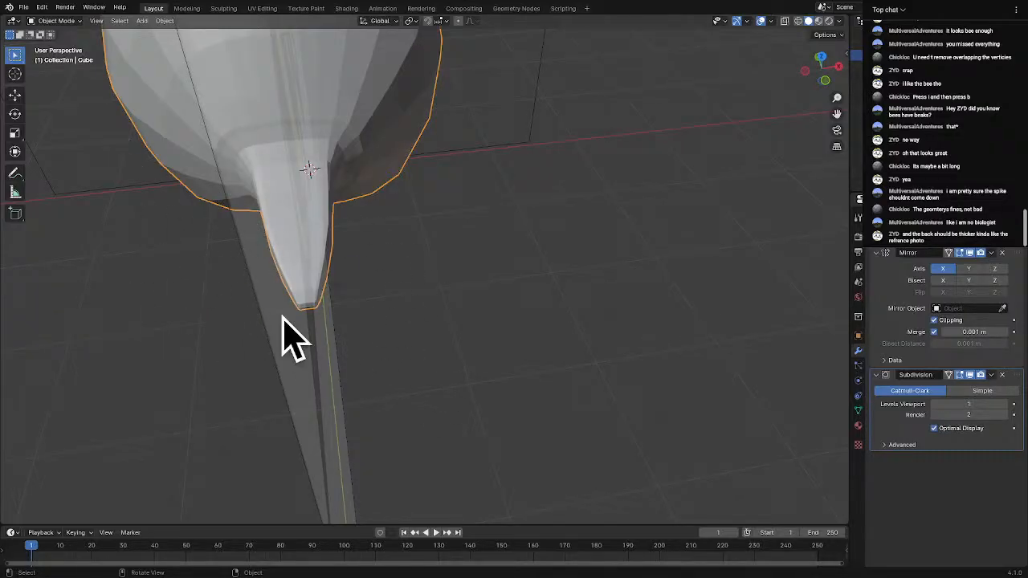
scroll(289, 306, down, 4)
middle_drag(291, 305, 425, 272)
scroll(382, 264, down, 4)
shift+middle_drag(321, 288, 461, 292)
middle_drag(461, 293, 428, 313)
scroll(421, 253, up, 3)
scroll(427, 314, down, 4)
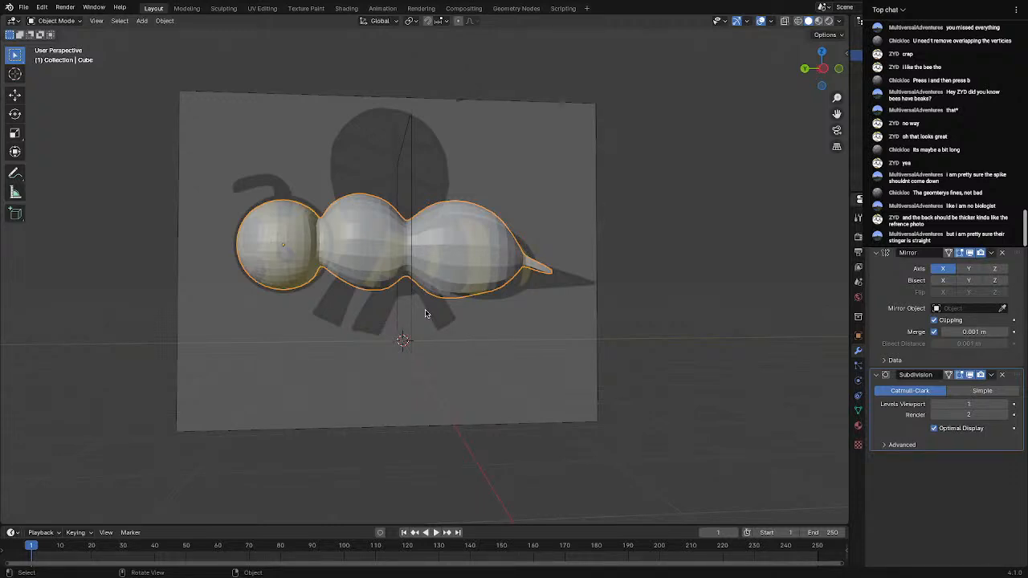
scroll(514, 285, up, 6)
shift+middle_drag(666, 277, 350, 258)
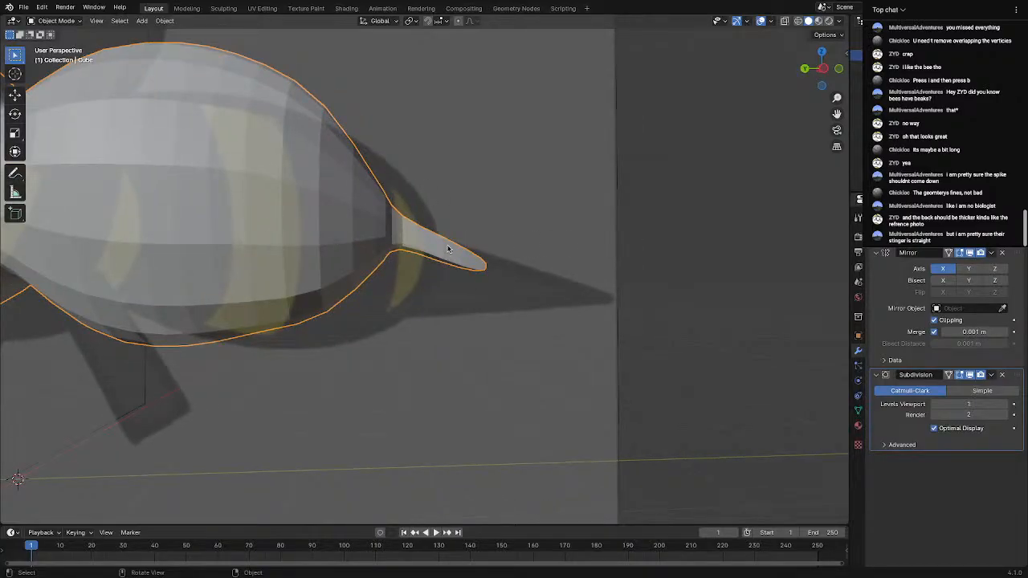
scroll(467, 261, down, 3)
middle_drag(467, 261, 225, 262)
scroll(376, 253, up, 3)
middle_drag(376, 253, 401, 215)
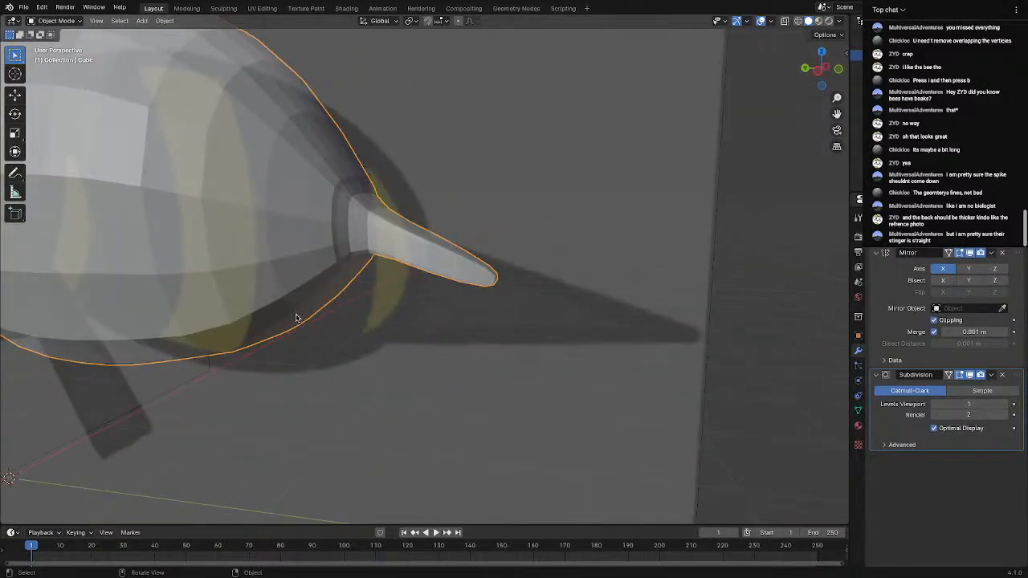
scroll(337, 259, down, 6)
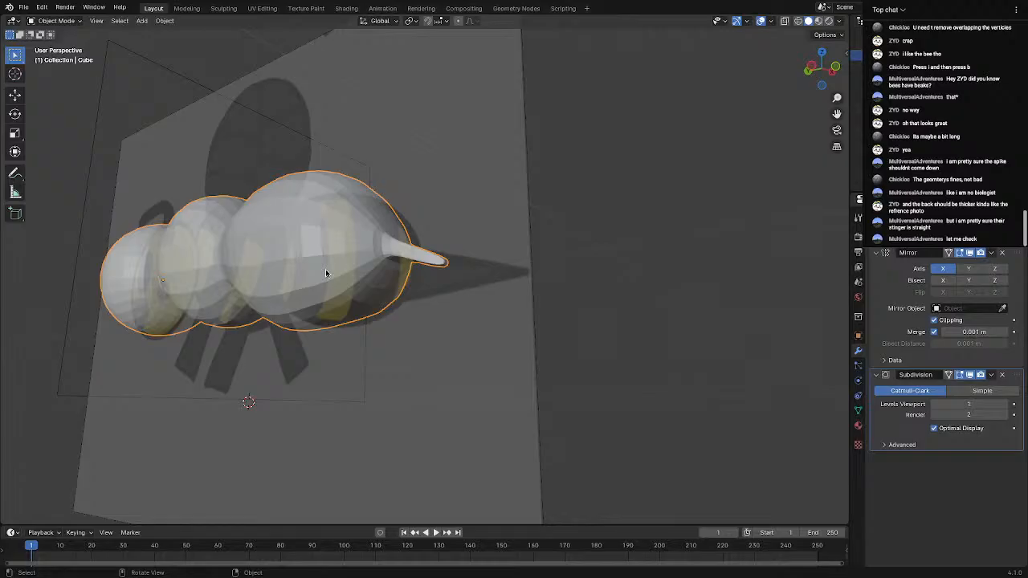
middle_drag(326, 269, 327, 287)
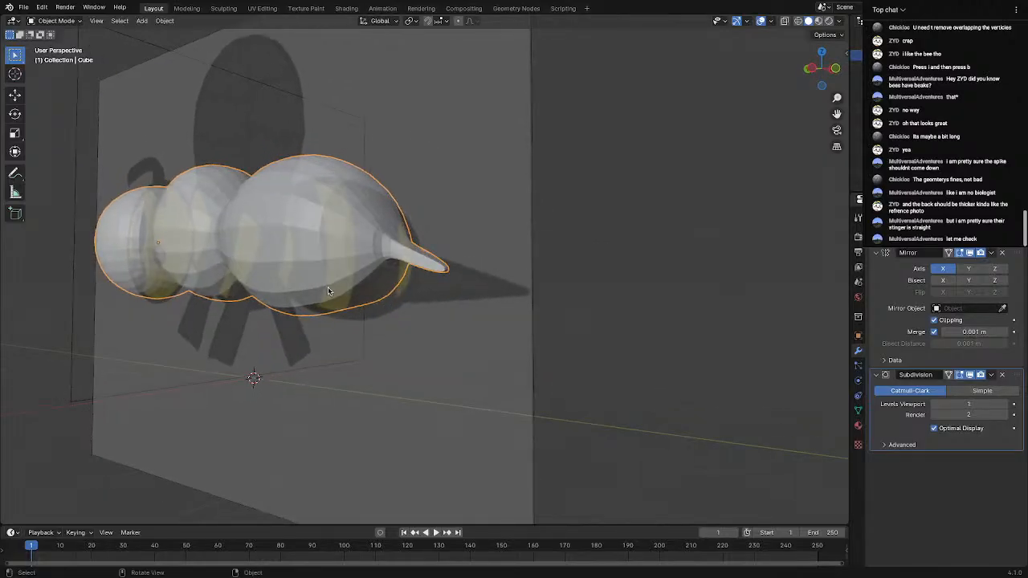
scroll(362, 249, up, 3)
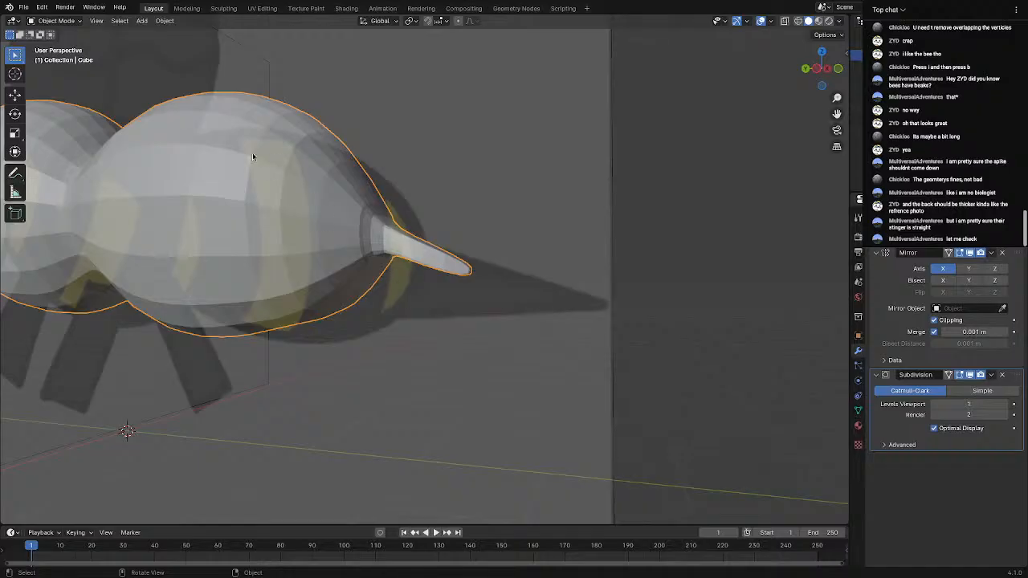
middle_drag(252, 152, 252, 176)
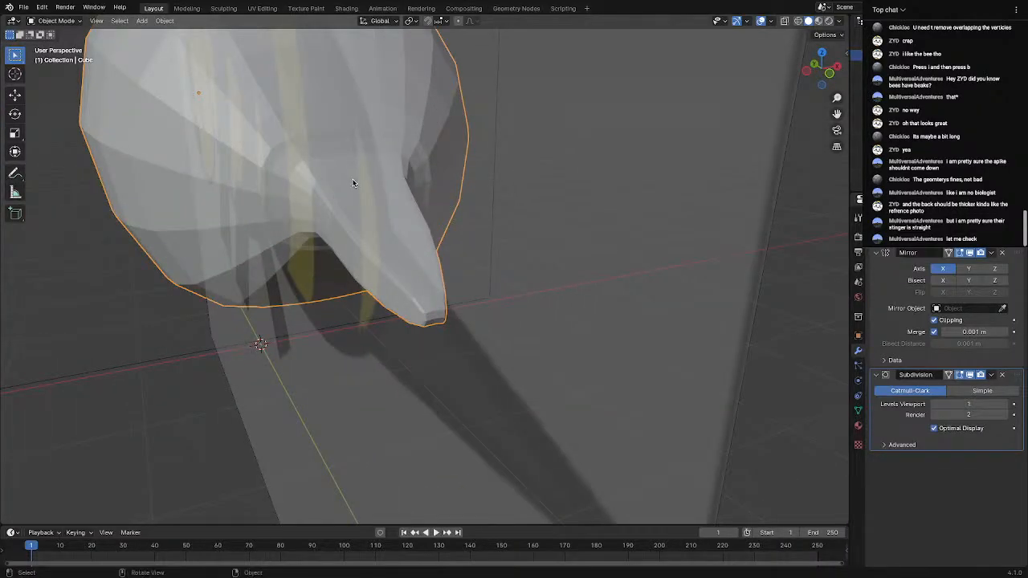
Scale up the edge loop around the stinger's base in Edit Mode and set the Subdivision viewport level to 0
key(Tab)
middle_drag(351, 181, 298, 164)
alt+click(221, 142)
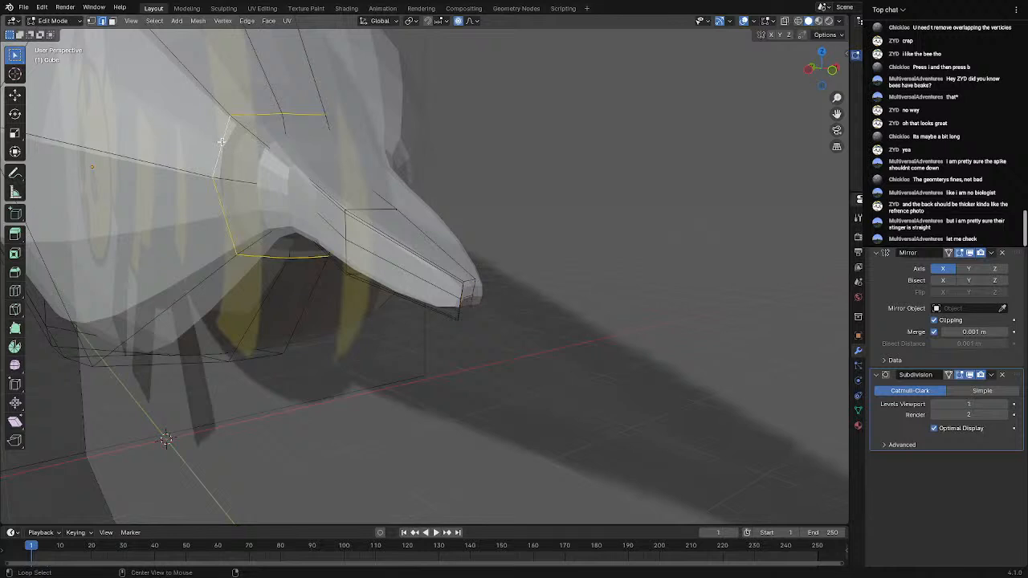
key(s)
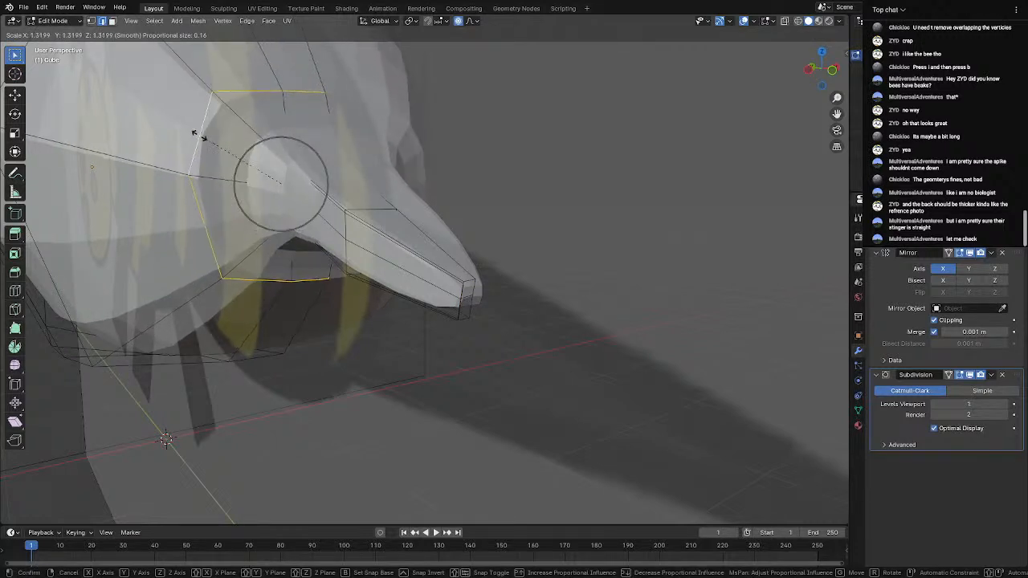
click(185, 132)
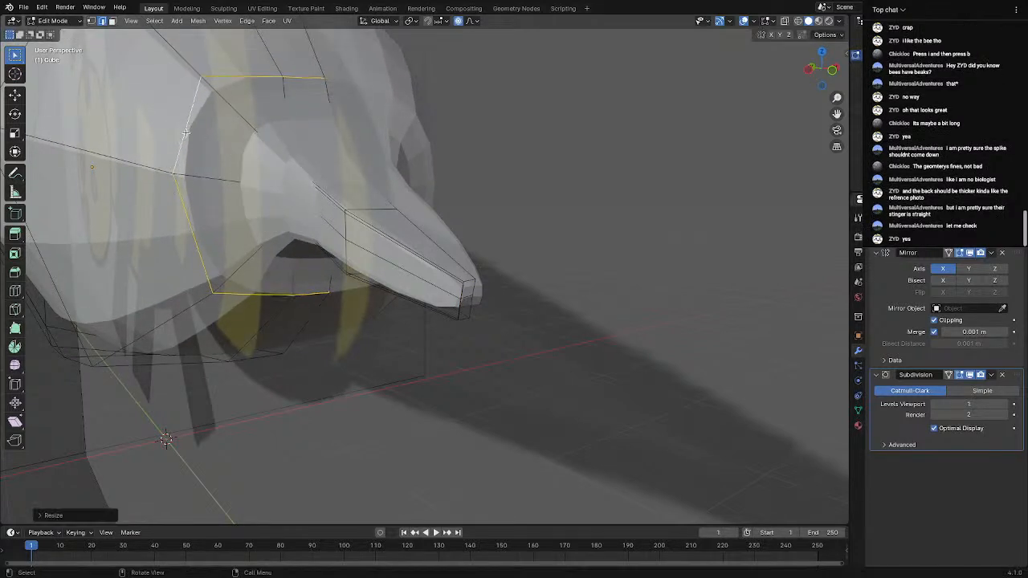
click(935, 404)
key(ctrl+z)
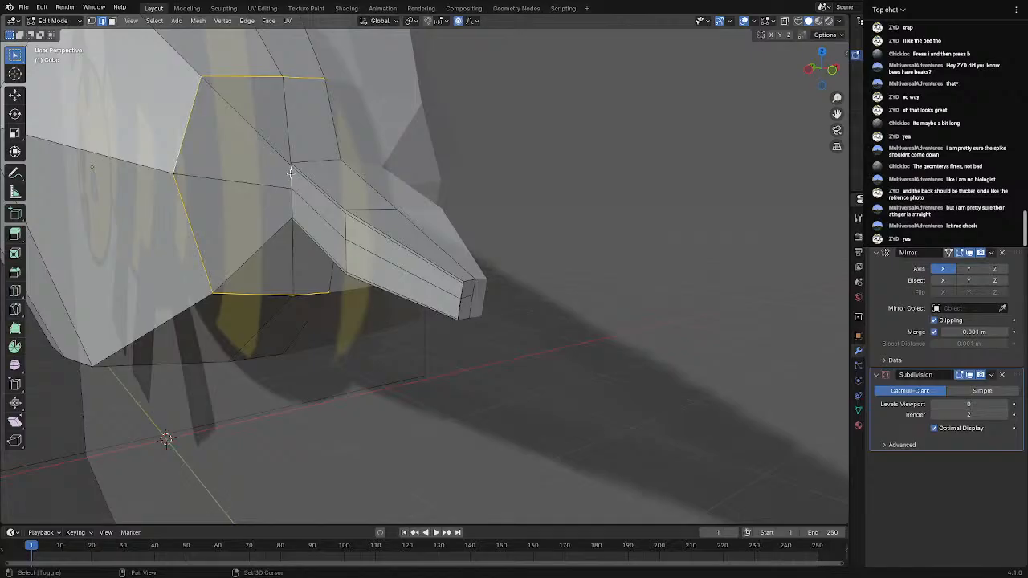
Select the edge loop running lengthwise along the stinger's upper side and edge-slide it slightly
middle_drag(289, 183, 316, 302)
scroll(370, 201, up, 4)
scroll(393, 304, down, 6)
scroll(424, 295, up, 4)
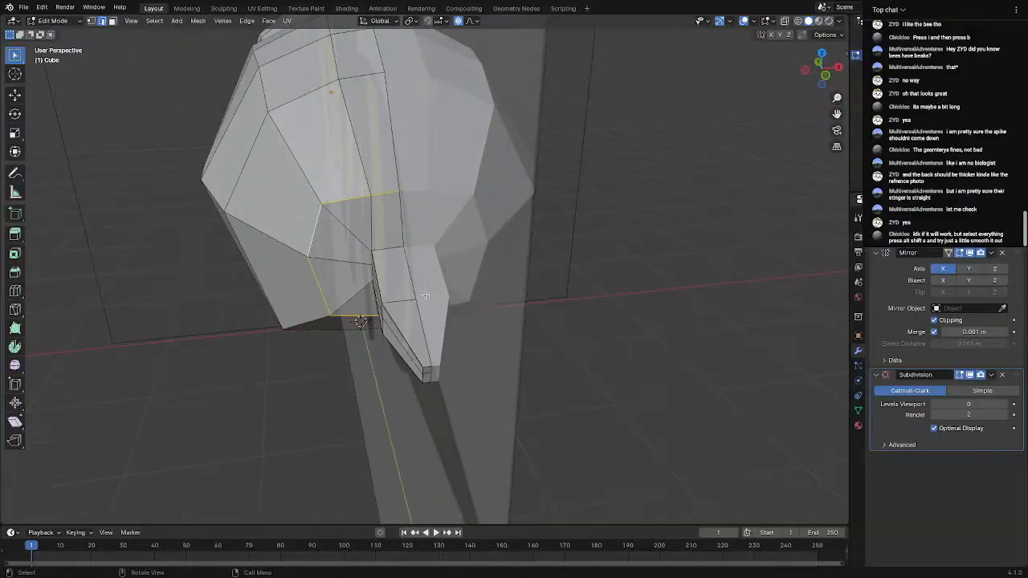
middle_drag(425, 295, 480, 308)
scroll(479, 307, up, 4)
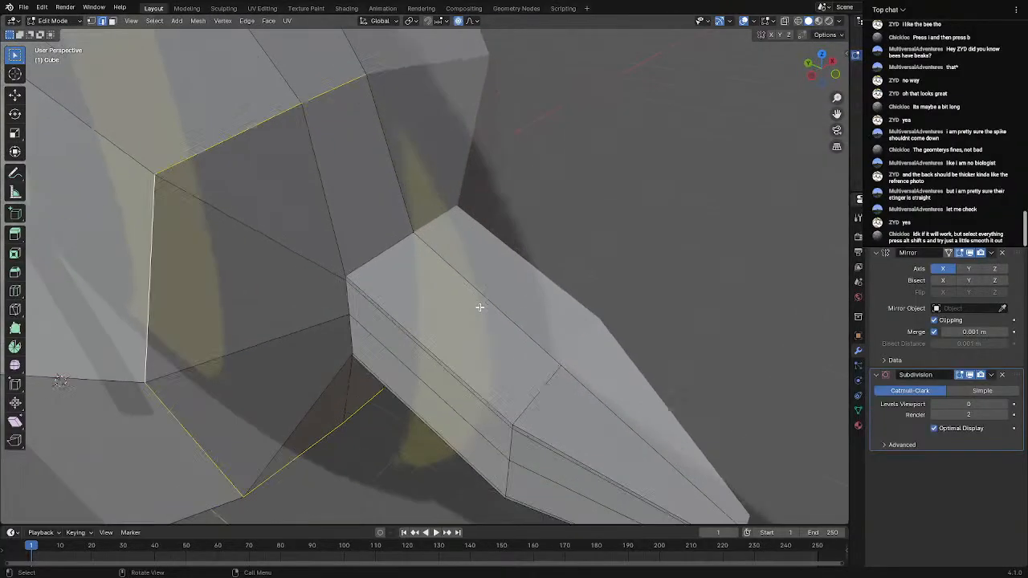
alt+click(379, 304)
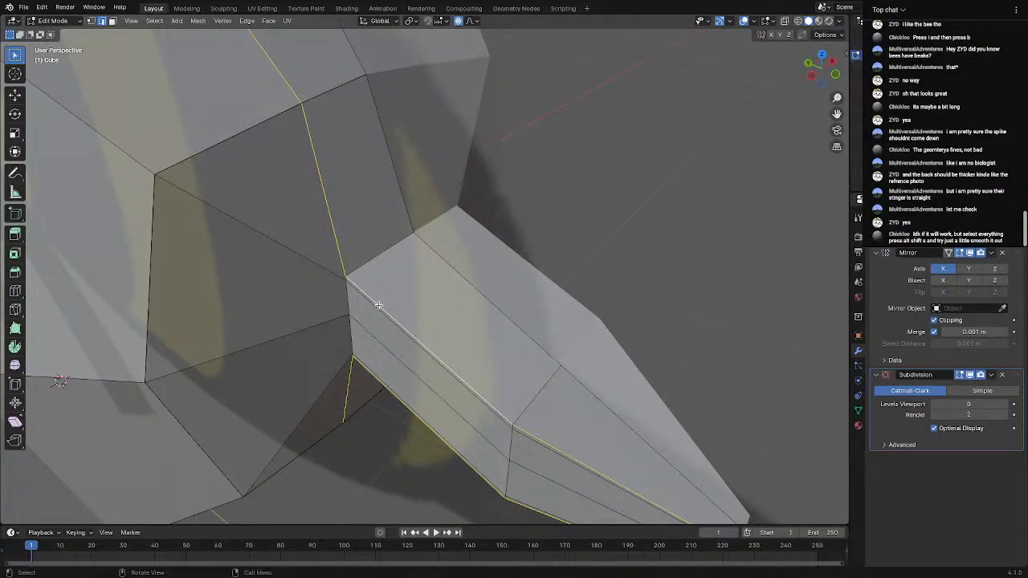
key(g)
key(g)
click(388, 300)
Examine the unsubdivided bee body and stinger in Object Mode from several angles
key(Tab)
scroll(341, 283, down, 4)
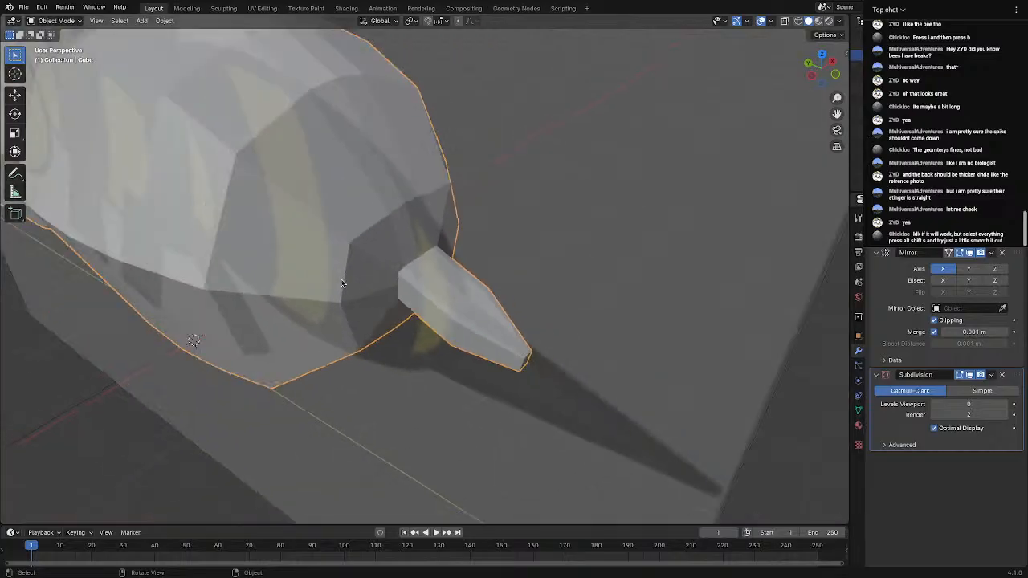
scroll(384, 278, down, 5)
middle_drag(275, 282, 441, 307)
scroll(441, 308, up, 5)
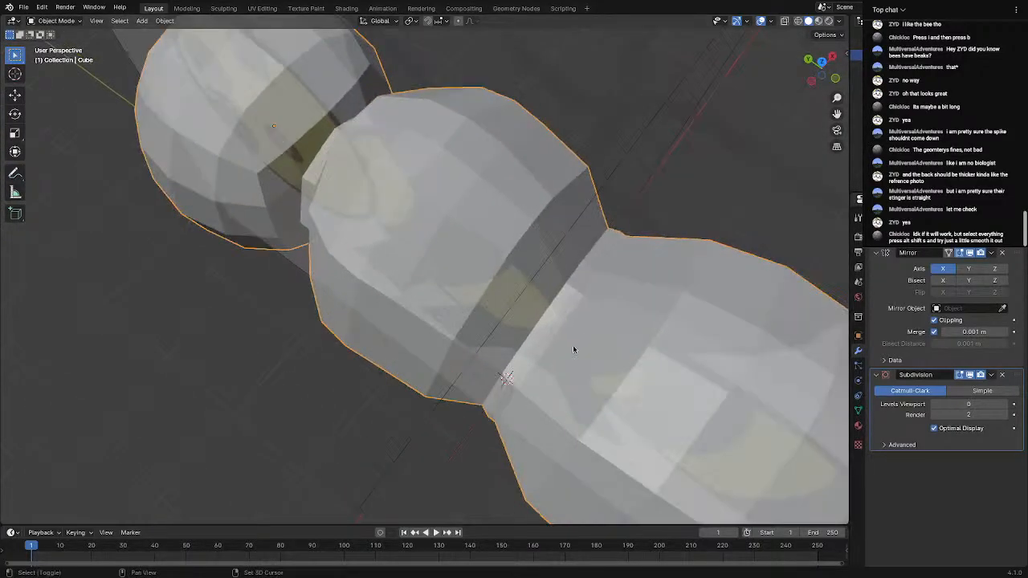
middle_drag(573, 349, 341, 215)
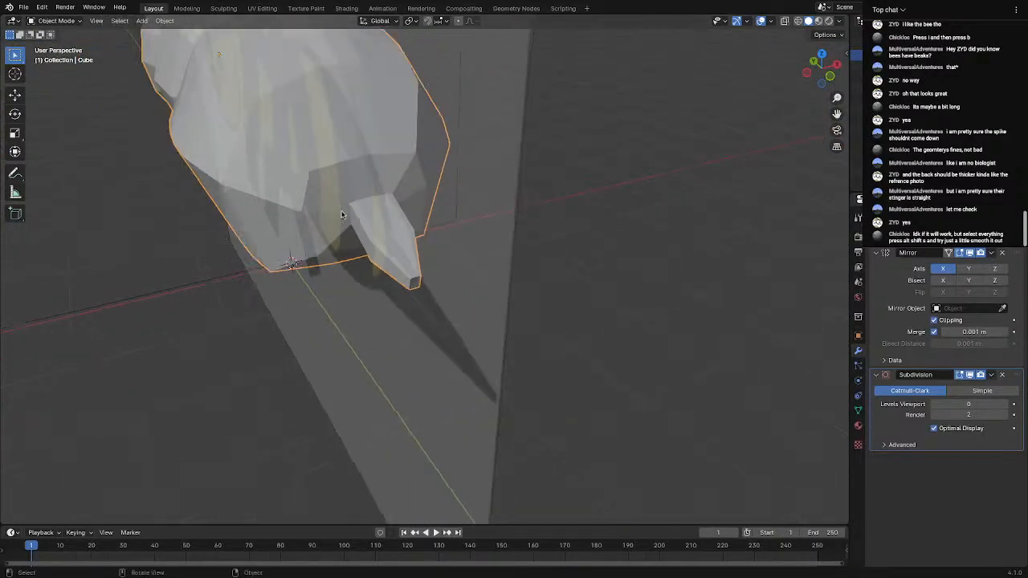
Try the To Sphere transform at full strength on the whole bee mesh in Edit Mode, and undo it
scroll(342, 214, down, 2)
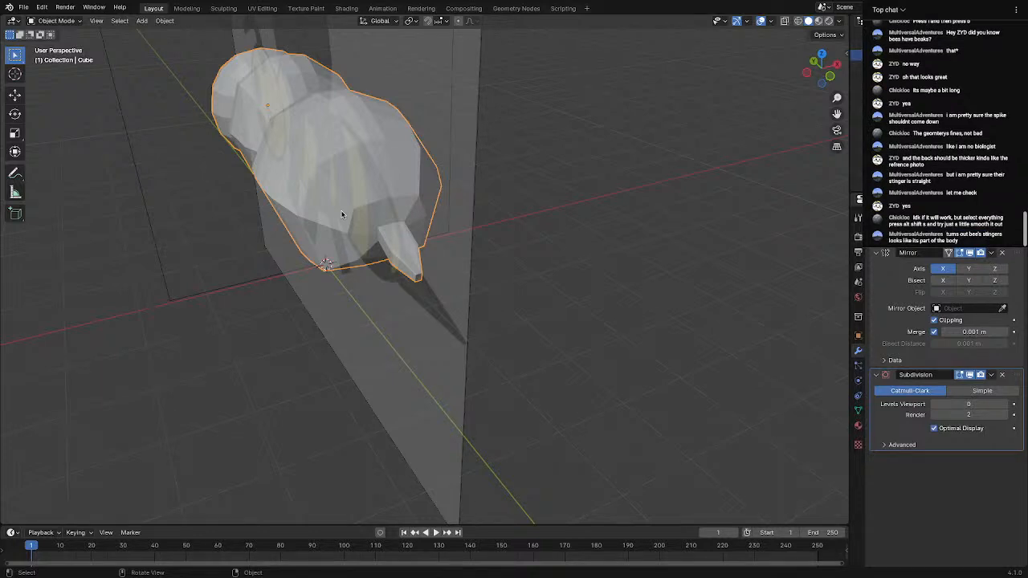
middle_drag(328, 213, 371, 235)
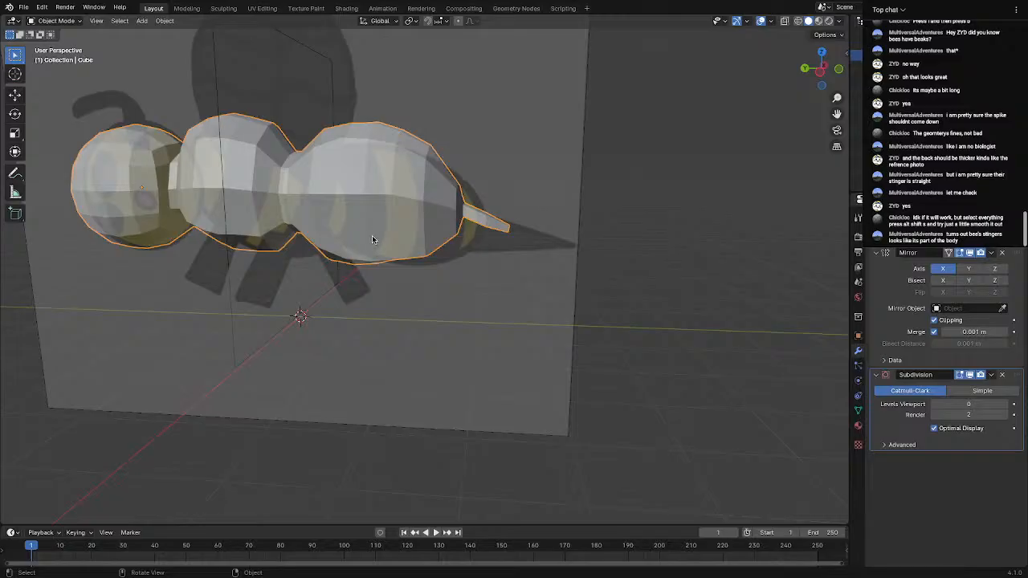
key(Tab)
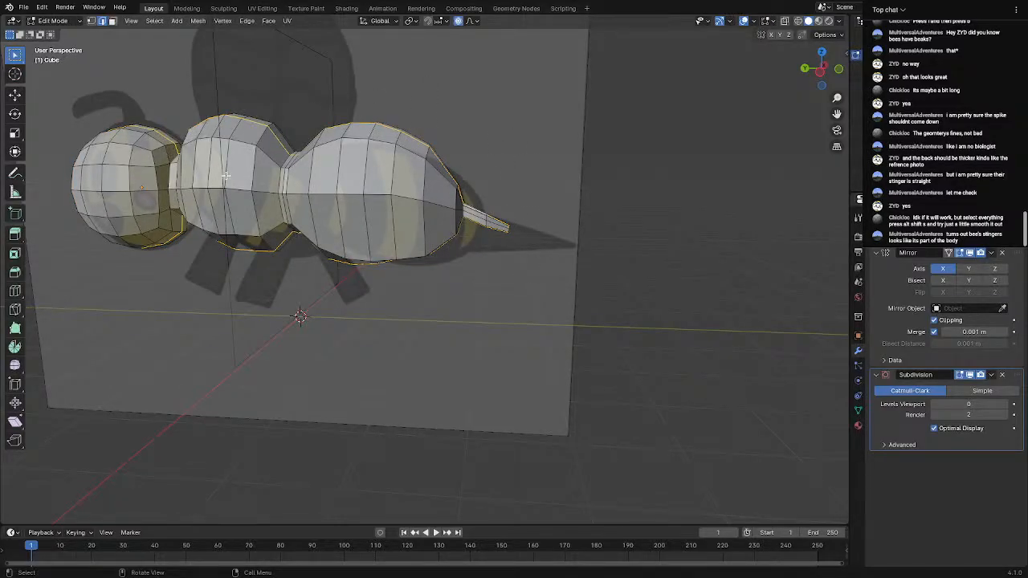
key(a)
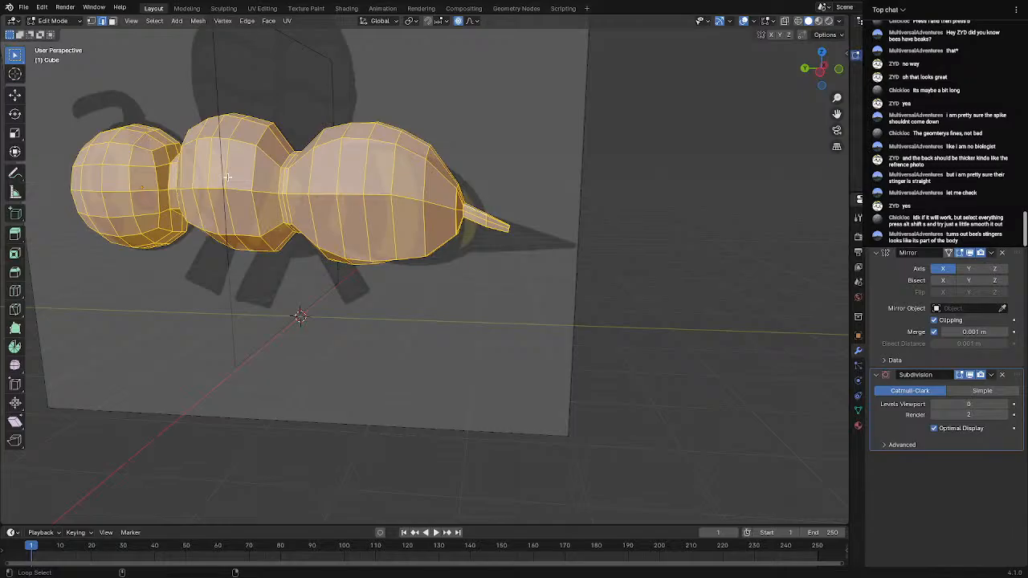
key(shift+alt+s)
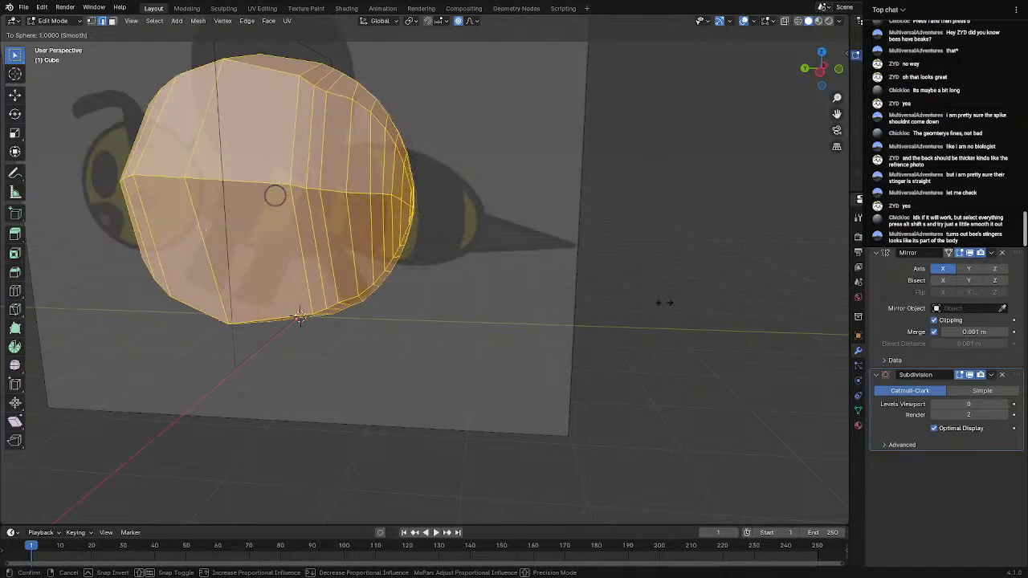
click(645, 251)
mouse_move(526, 249)
middle_down()
mouse_move(528, 236)
mouse_move(567, 239)
mouse_move(547, 252)
mouse_move(557, 248)
mouse_move(461, 245)
mouse_move(534, 243)
middle_up()
scroll(535, 243, up, 1)
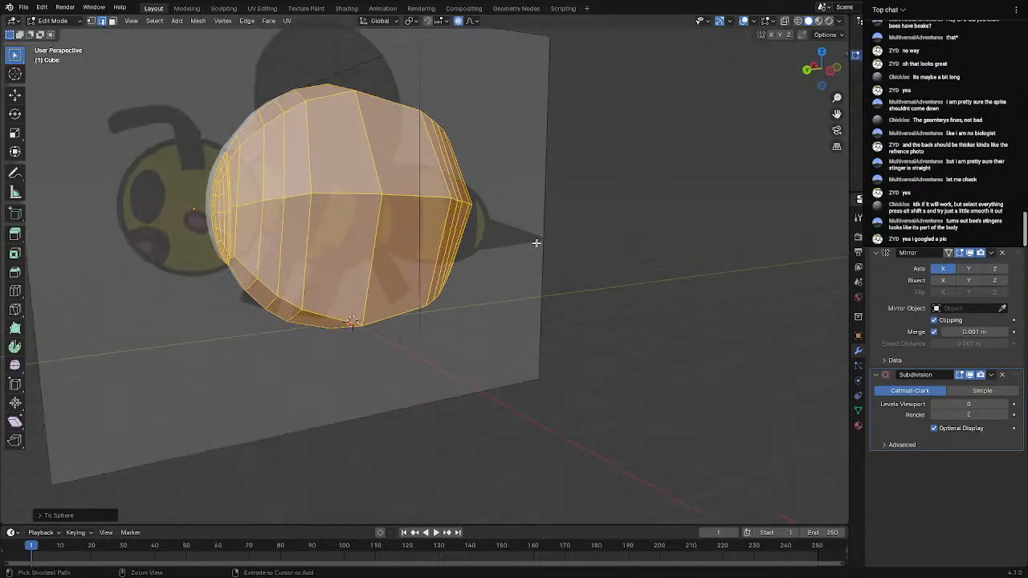
key(ctrl+z)
middle_drag(500, 260, 462, 260)
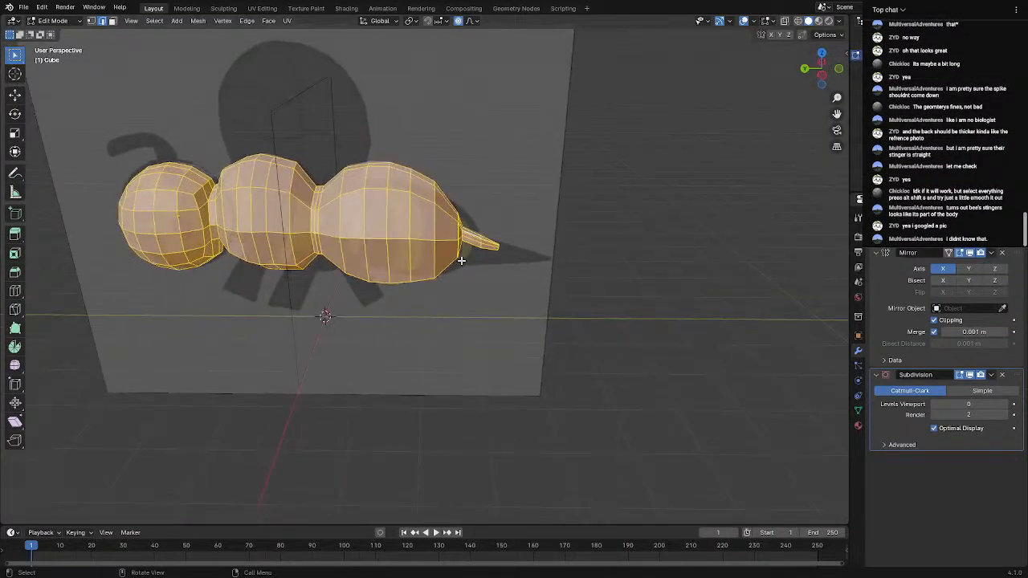
Switch to wireframe shading and face selection, and select all faces of the abdomen without the stinger
click(177, 299)
shift+middle_drag(178, 299, 405, 287)
middle_drag(533, 296, 573, 285)
middle_drag(640, 281, 549, 268)
scroll(704, 285, up, 1)
drag(387, 67, 527, 343)
key(shift+z)
click(528, 337)
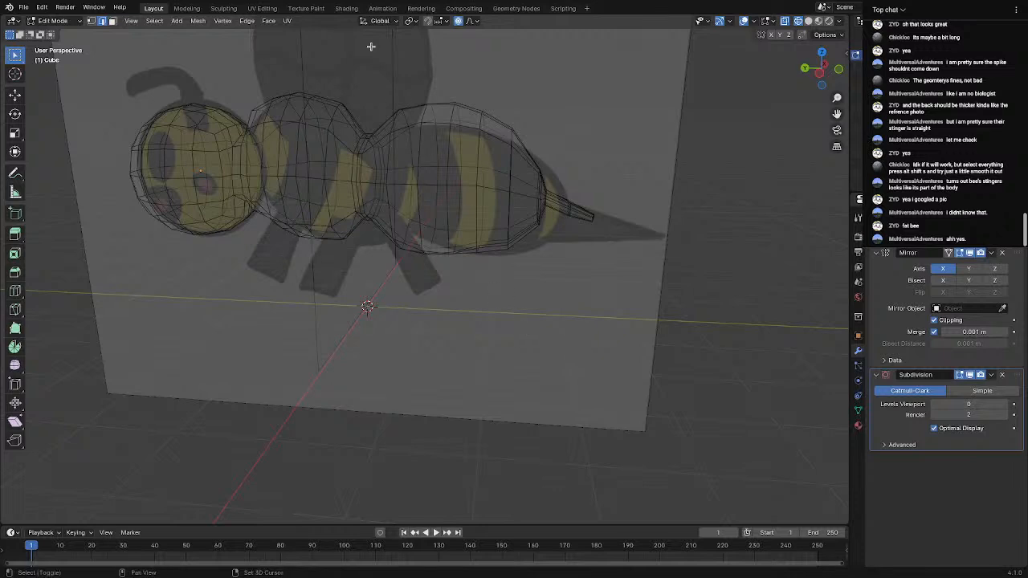
middle_drag(464, 181, 465, 158)
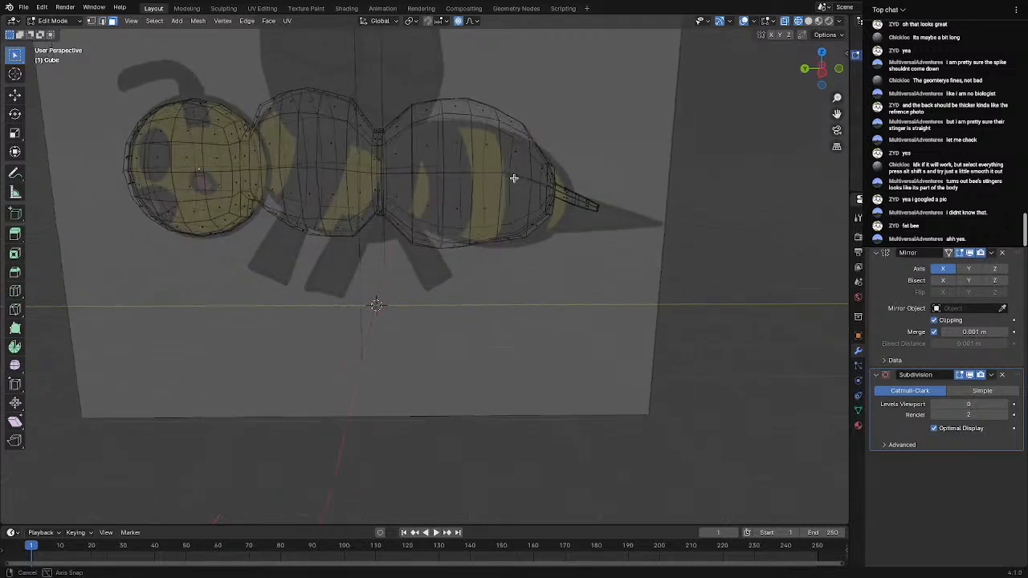
drag(379, 88, 480, 143)
drag(388, 70, 550, 275)
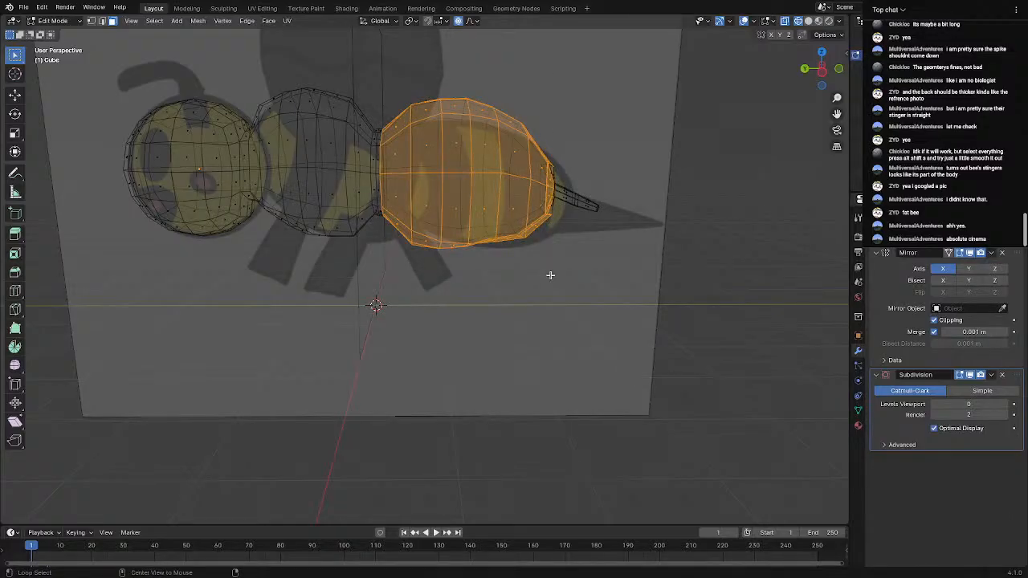
Try rounding the selected abdomen faces with a partial To Sphere transform, and undo it
key(shift+alt+s)
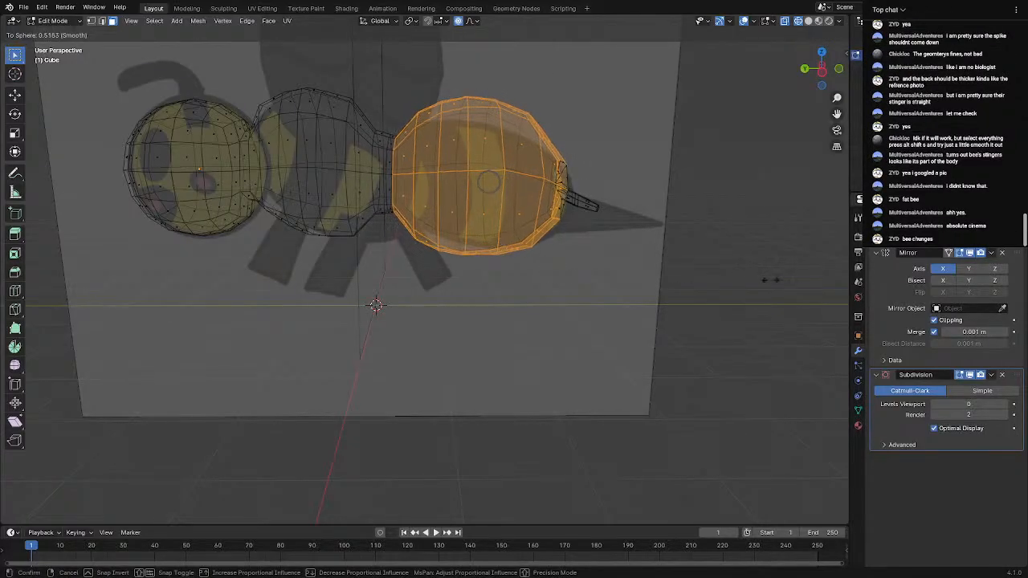
click(645, 271)
key(Tab)
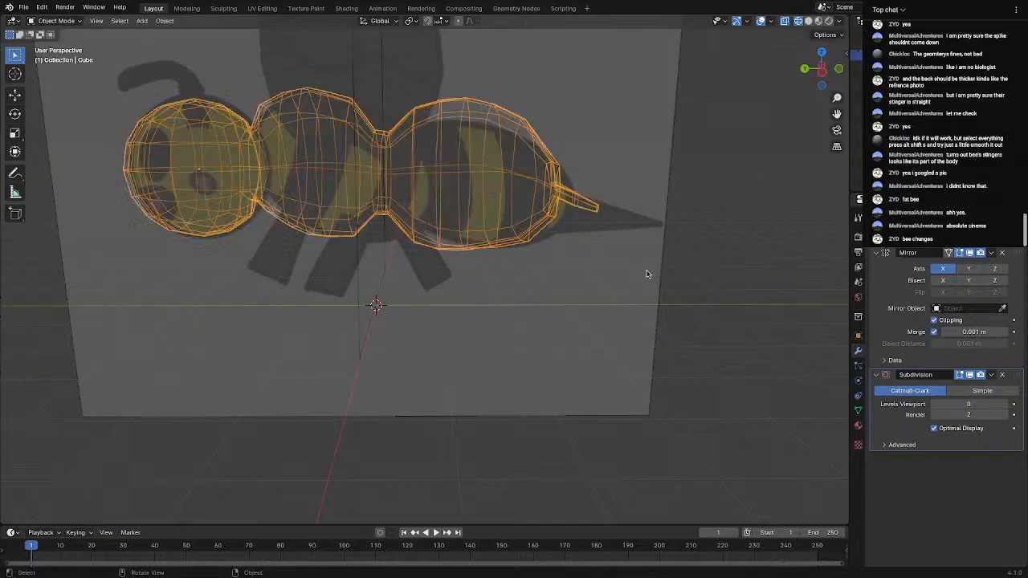
middle_drag(644, 271, 559, 298)
key(Tab)
middle_drag(549, 363, 602, 284)
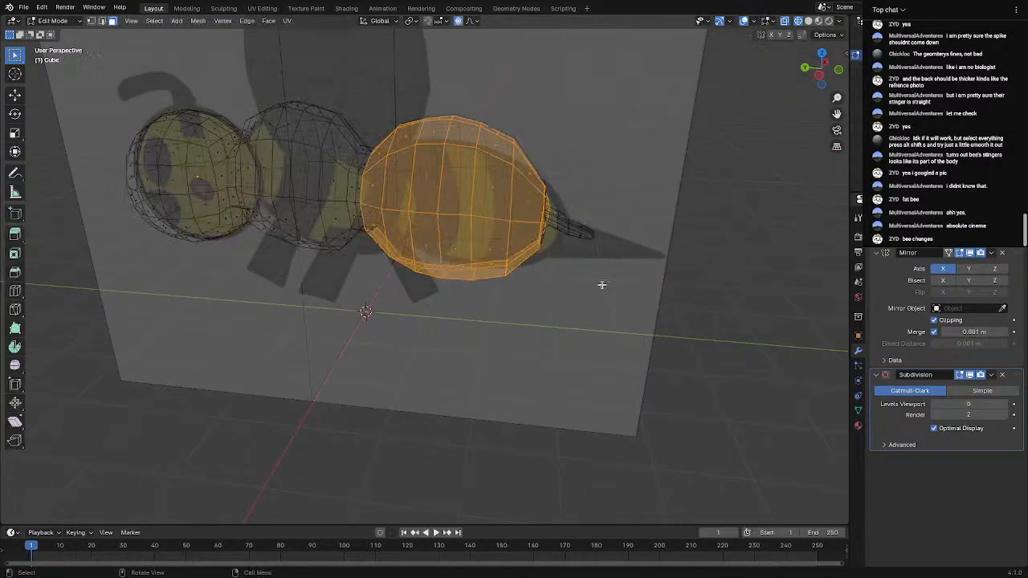
key(ctrl+z)
key(ctrl+z)
key(ctrl+z)
key(ctrl+z)
key(ctrl+z)
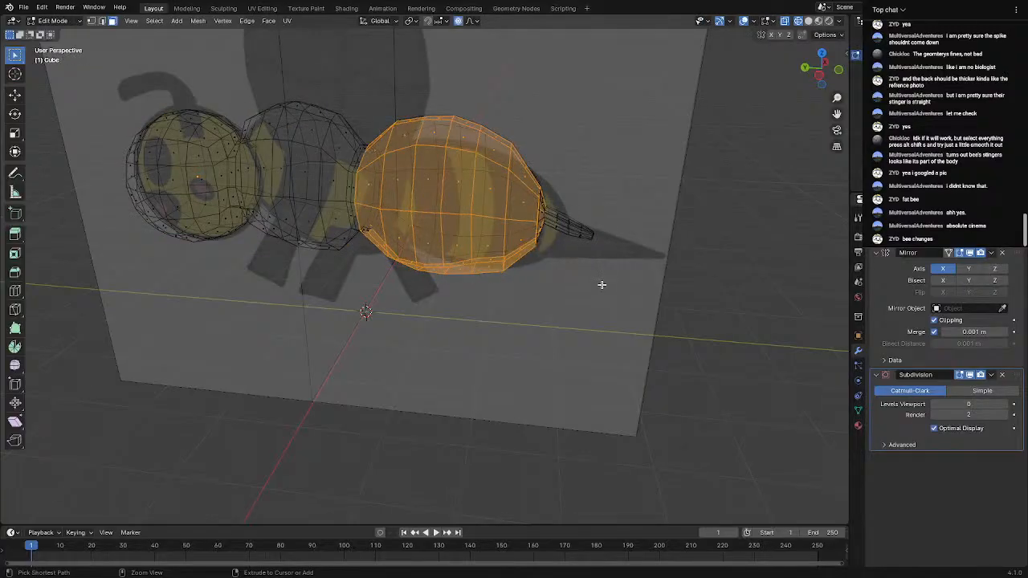
Deselect the abdomen, check the body in Object Mode, and return to Edit Mode with solid shading
click(540, 326)
scroll(539, 326, down, 4)
key(Tab)
scroll(586, 323, up, 4)
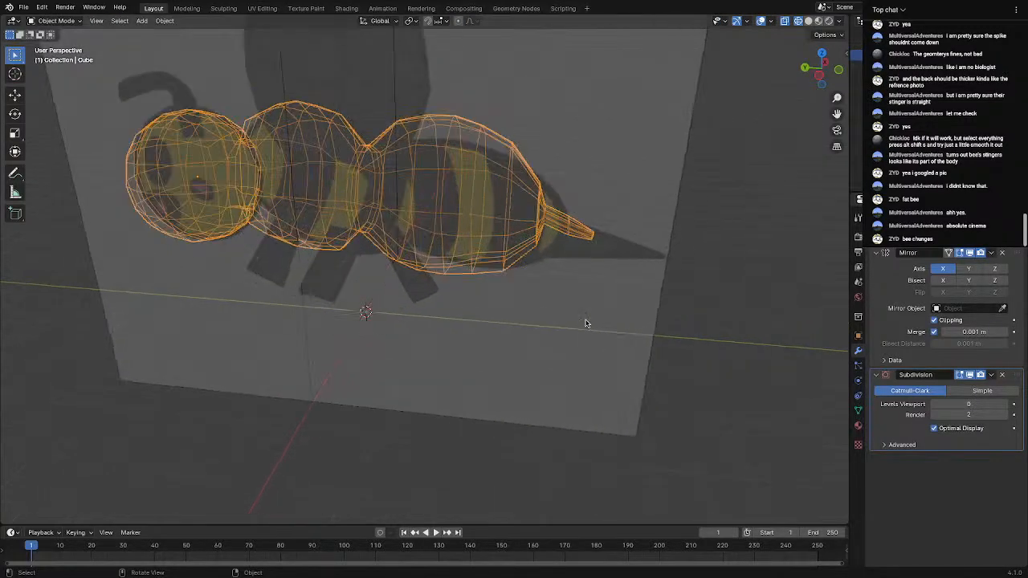
middle_drag(586, 323, 395, 342)
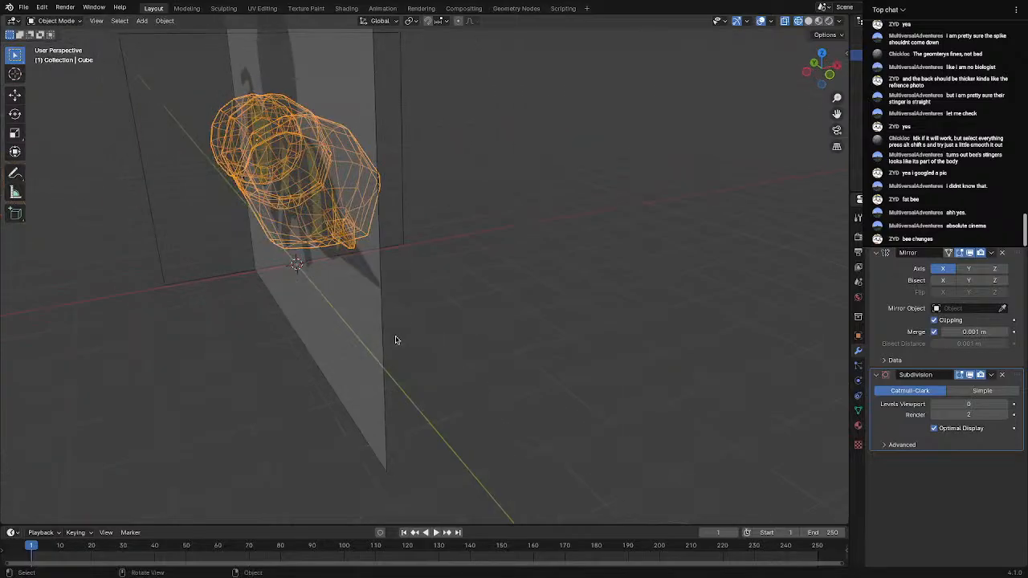
key(Tab)
scroll(363, 281, down, 1)
shift+middle_drag(363, 281, 481, 311)
scroll(482, 312, up, 2)
scroll(482, 312, up, 2)
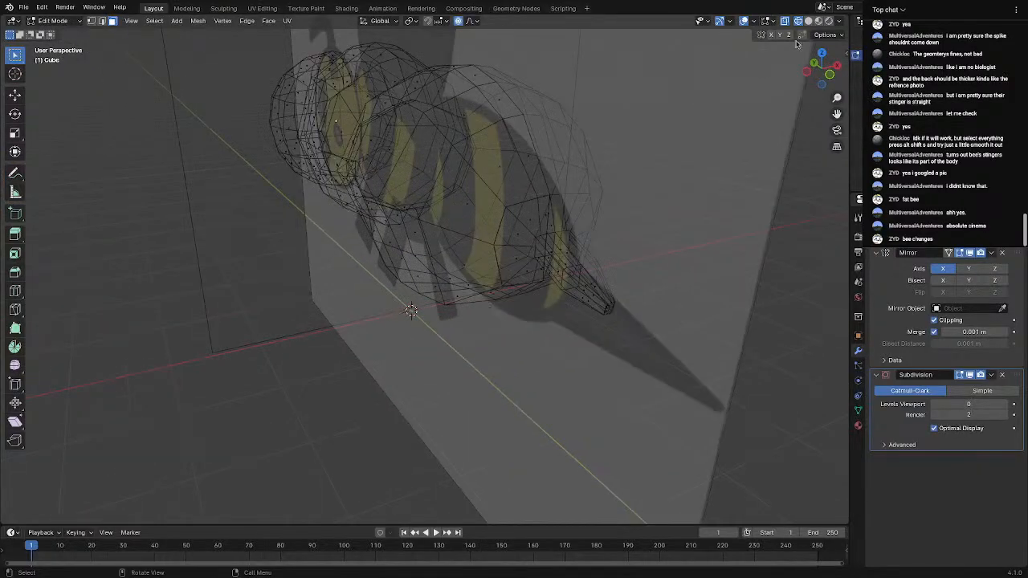
click(809, 21)
Select the edge loop around the stinger's base in edge selection and scale it up about 2.3 times
mouse_move(525, 254)
middle_down()
mouse_move(452, 273)
mouse_move(494, 276)
middle_up()
scroll(452, 273, up, 4)
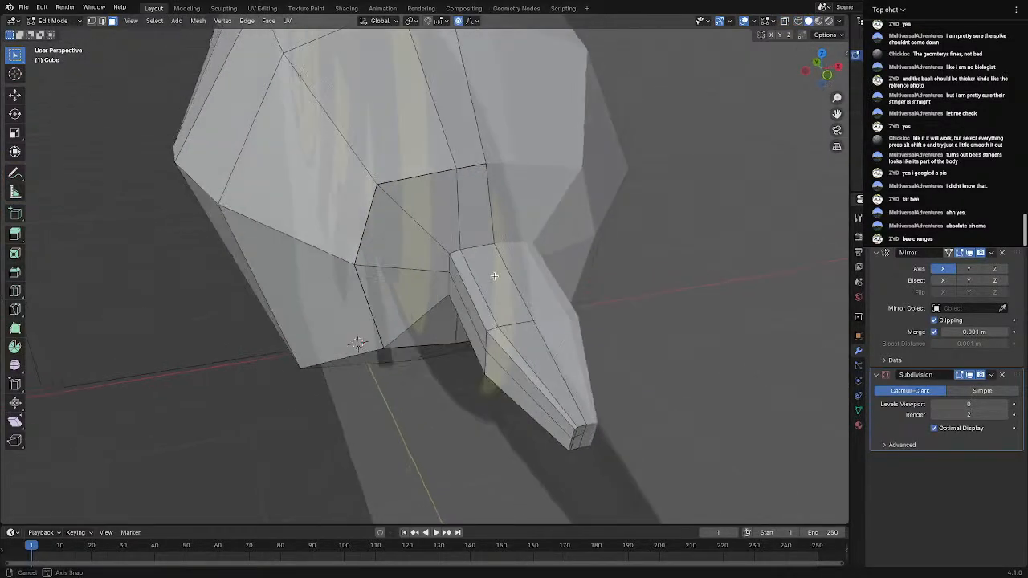
alt+click(446, 262)
alt+click(447, 265)
key(2)
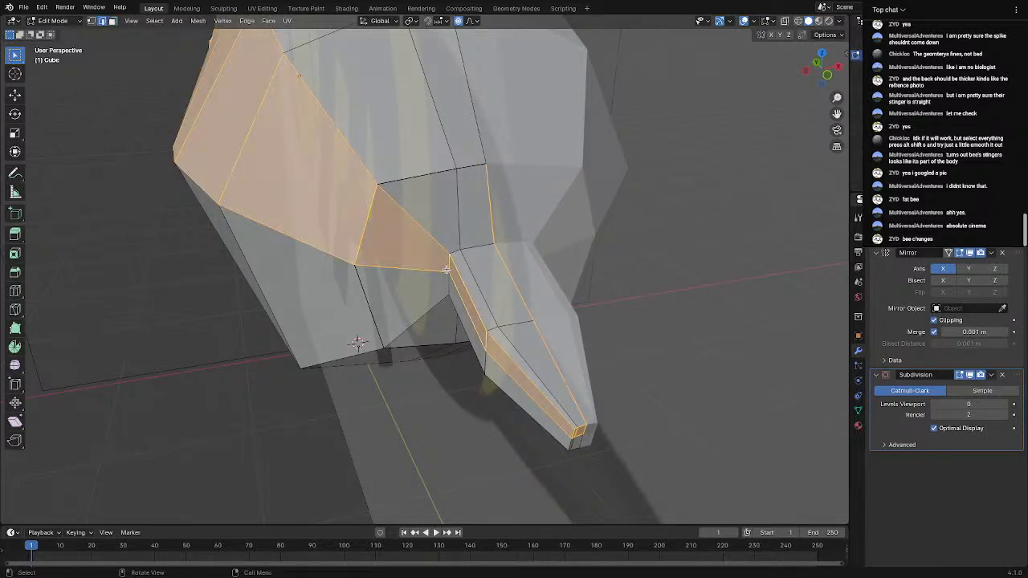
alt+click(446, 262)
middle_drag(452, 265, 491, 275)
key(s)
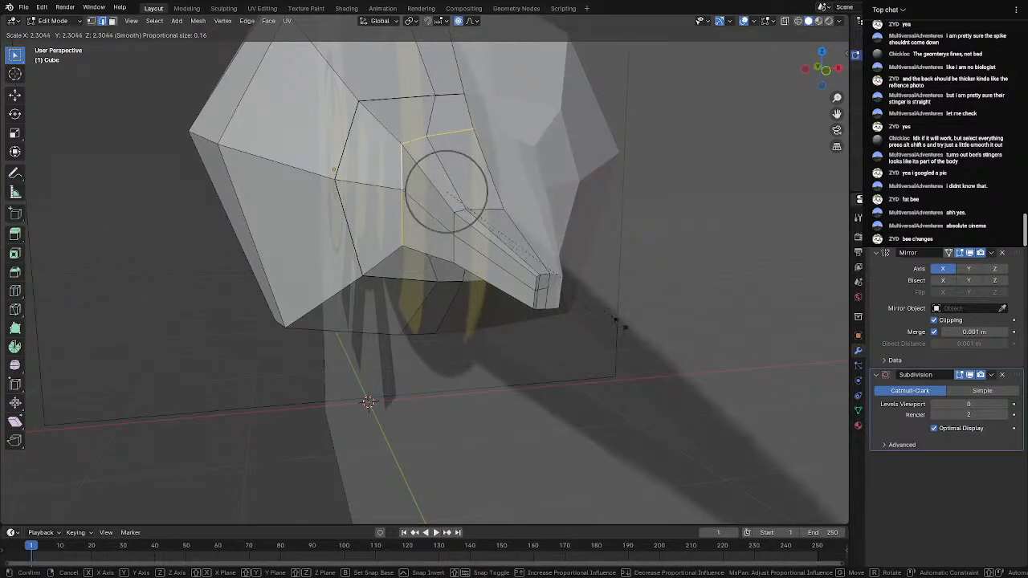
click(631, 325)
Scale up the stinger's middle edge loop about 1.85 times and its tip loop about 1.76 times
alt+click(455, 228)
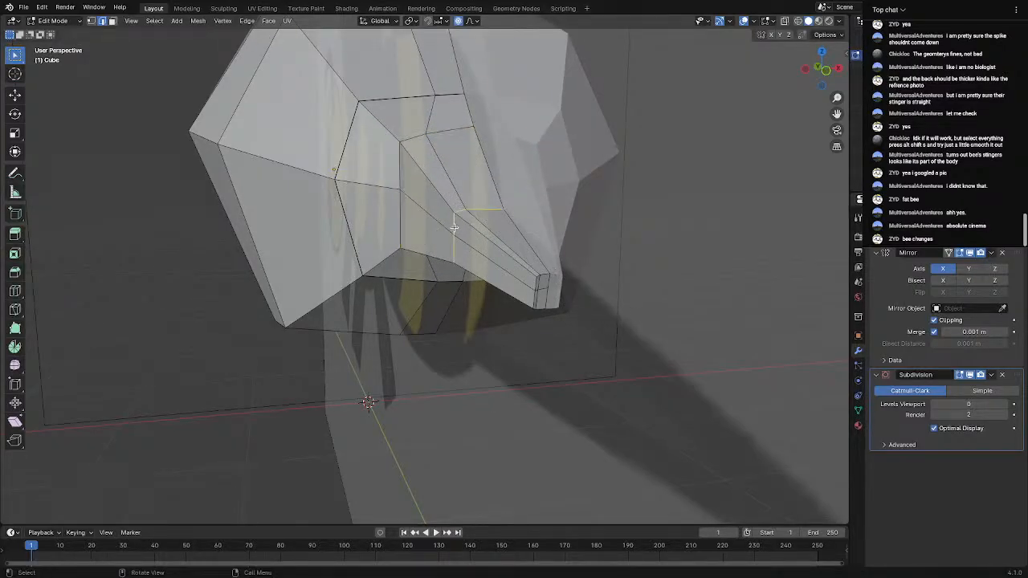
key(s)
scroll(446, 225, up, 3)
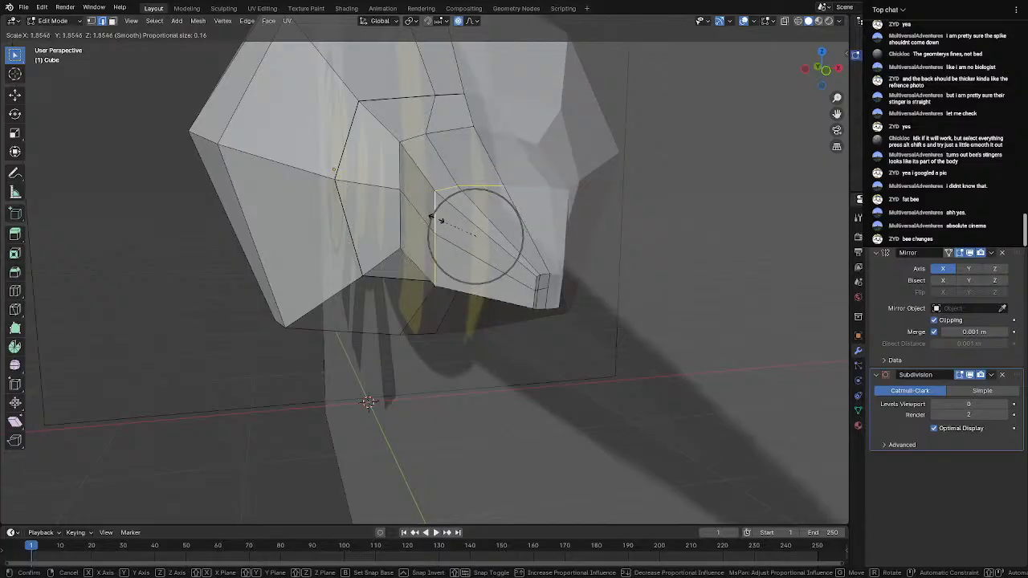
click(436, 218)
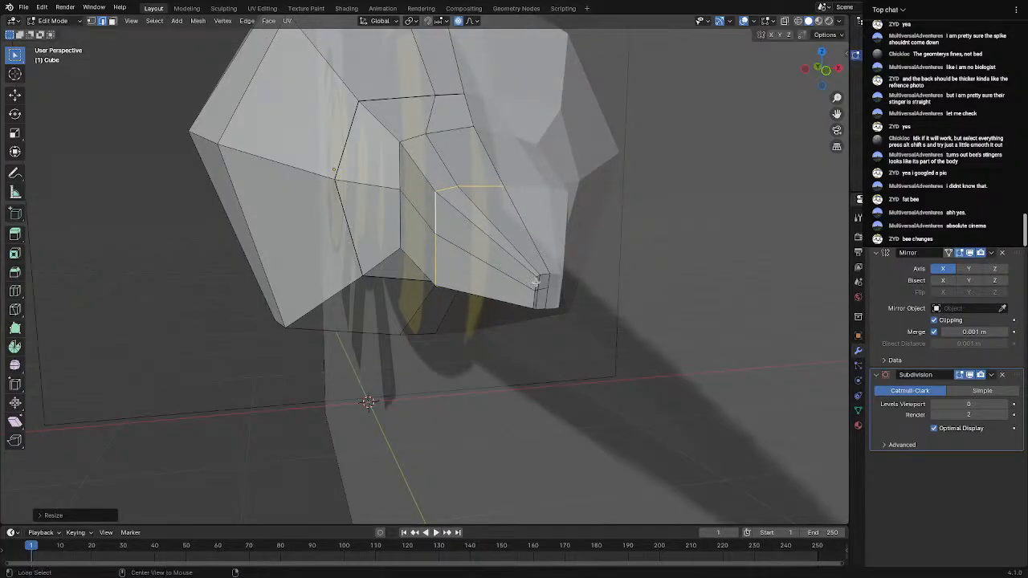
key(s)
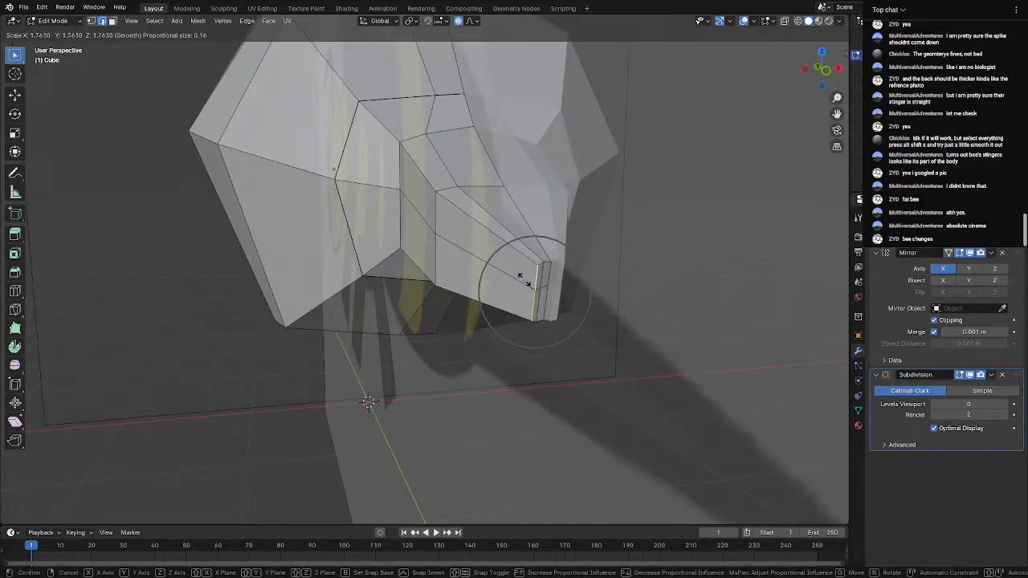
click(525, 279)
Set the Subdivision viewport level to 1 and inspect the smoothed stinger from the side
middle_drag(530, 276, 655, 264)
click(999, 405)
scroll(656, 263, up, 4)
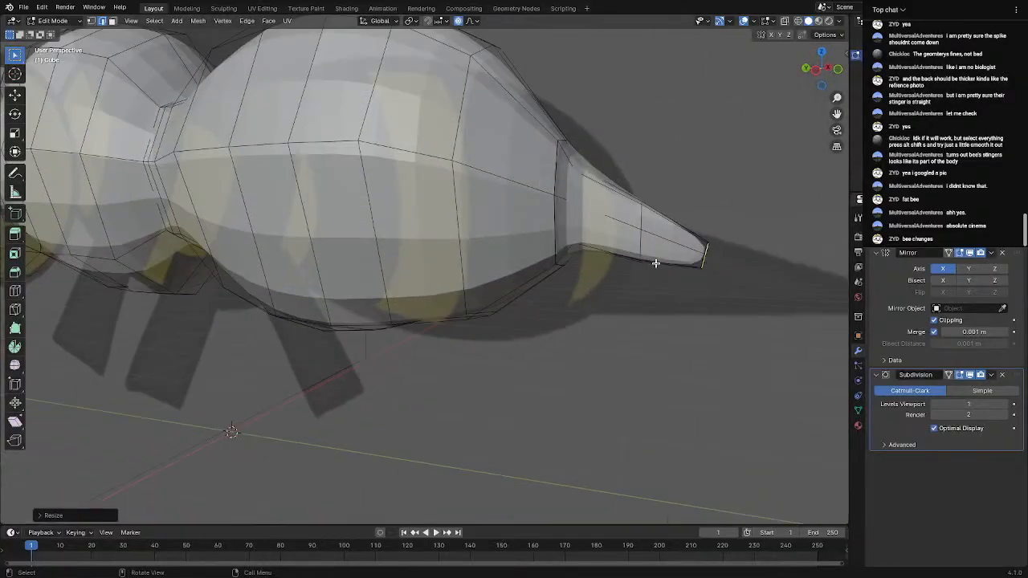
shift+middle_drag(624, 208, 485, 261)
scroll(487, 263, up, 2)
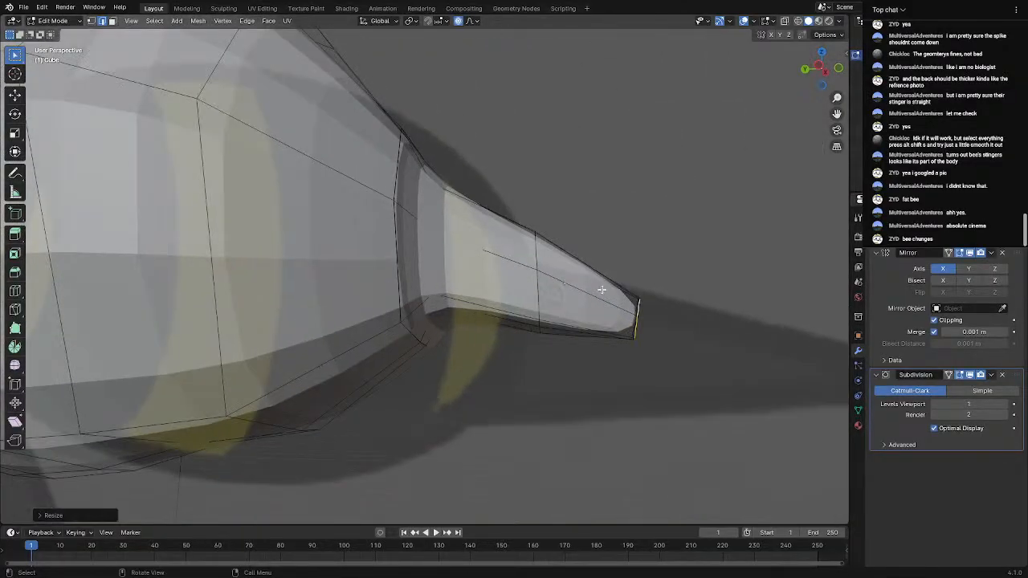
In left orthographic view, move the stinger's tip loop up about 0.22 m, rotate it upright, and raise the middle loop about 0.1 m
click(818, 64)
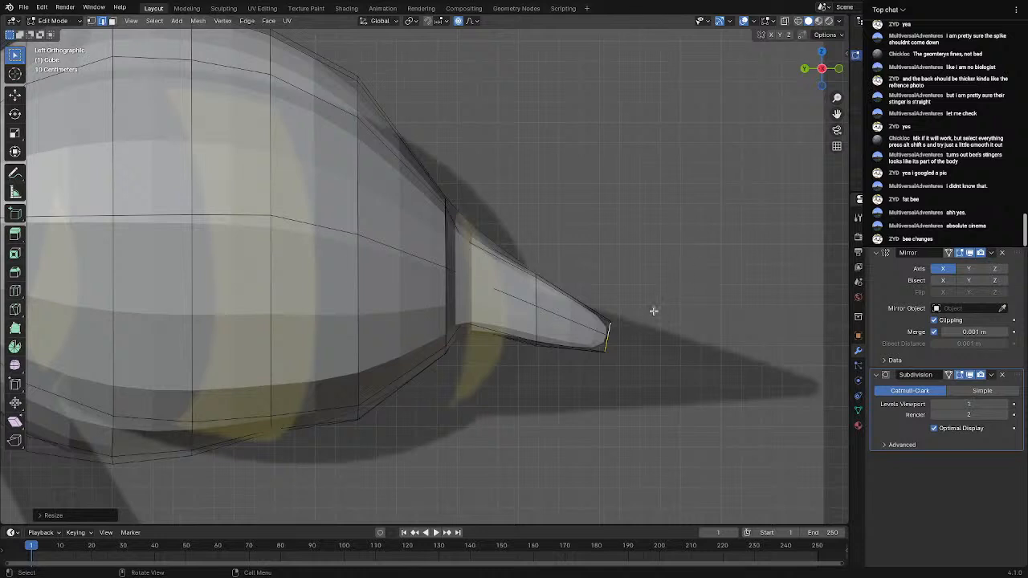
key(g)
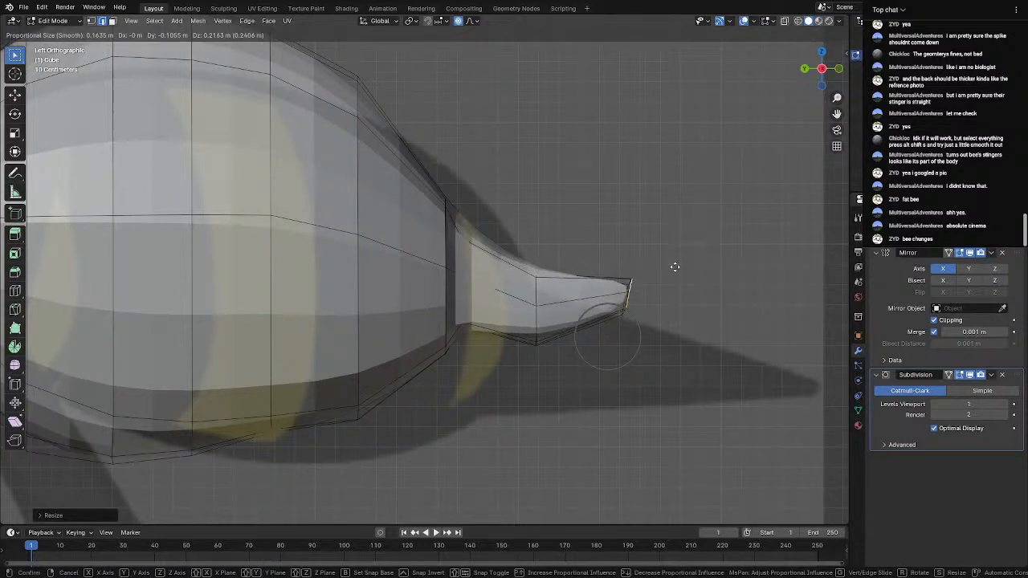
click(675, 267)
key(r)
click(656, 256)
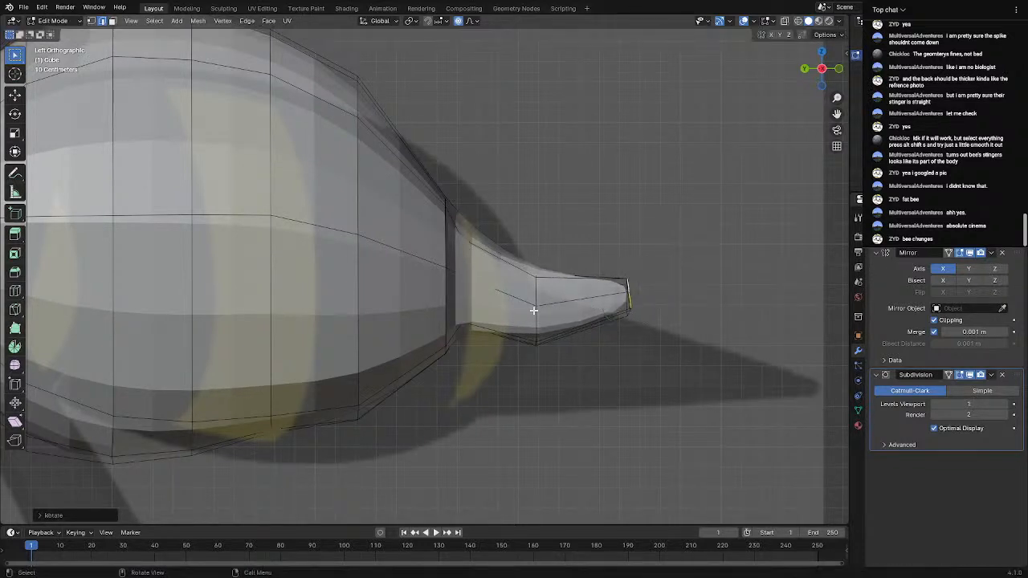
key(g)
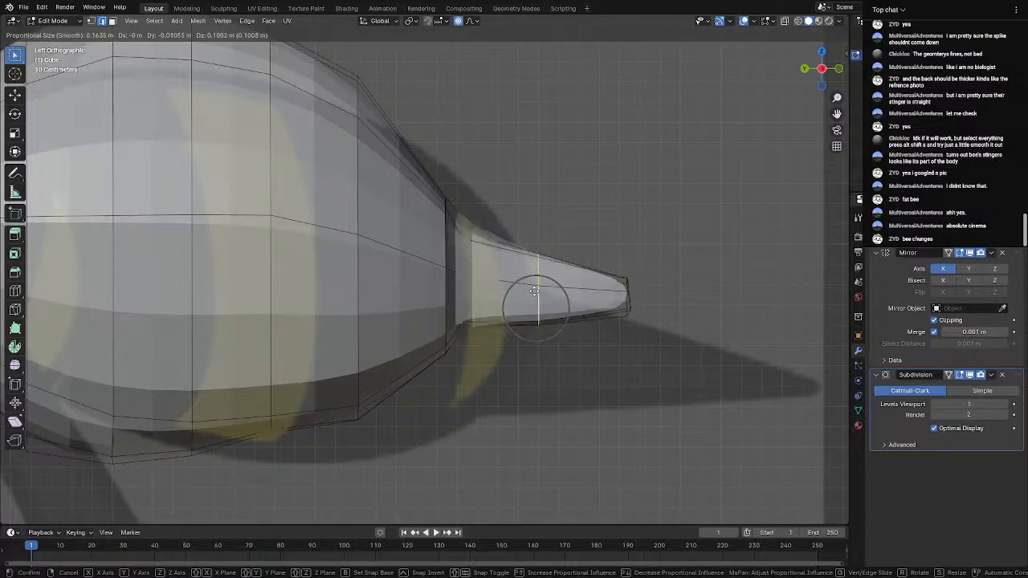
click(532, 287)
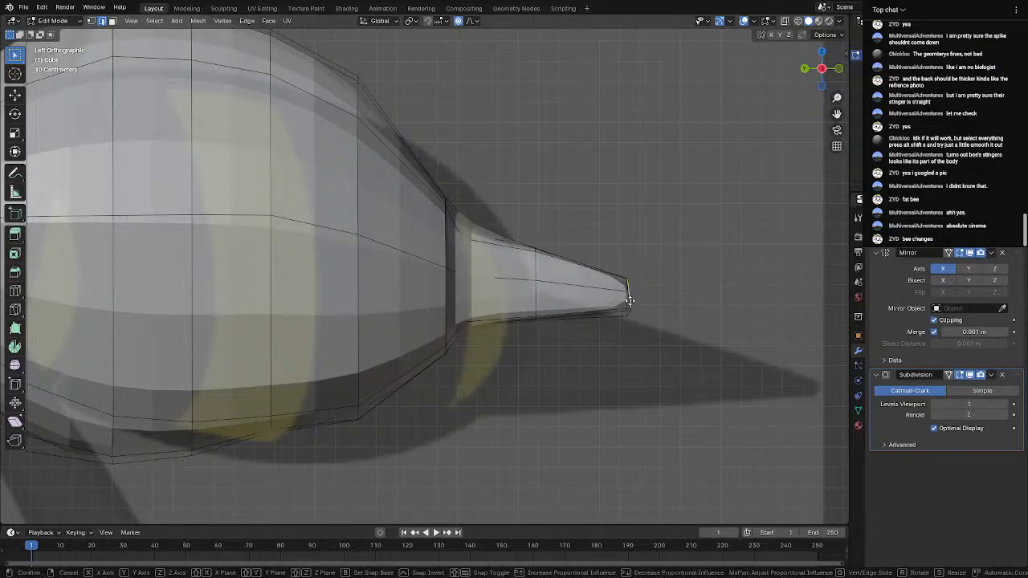
Move the stinger's tip loop farther away from the abdomen and rotate it about 7 degrees to stand vertical
key(g)
click(681, 302)
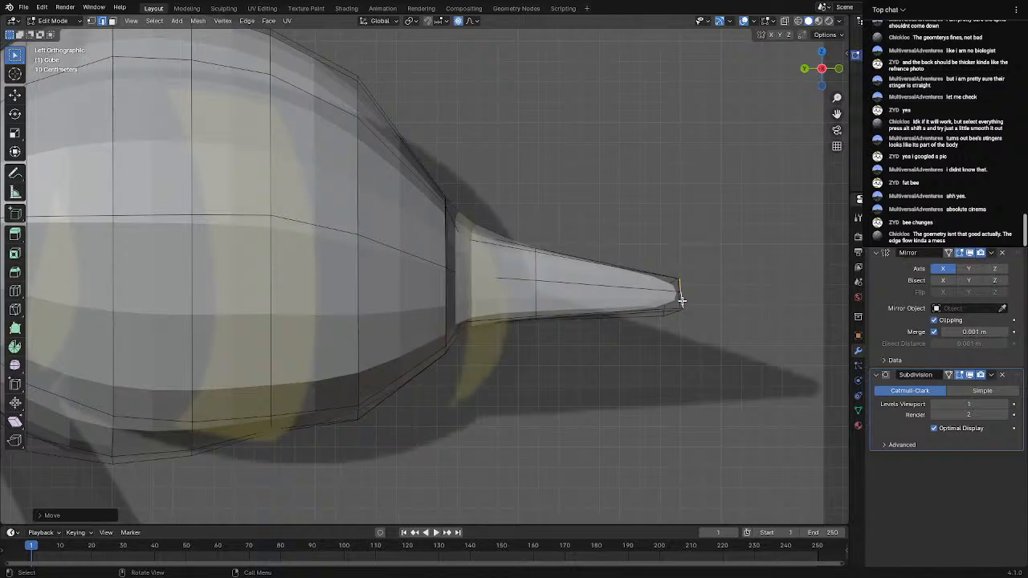
key(r)
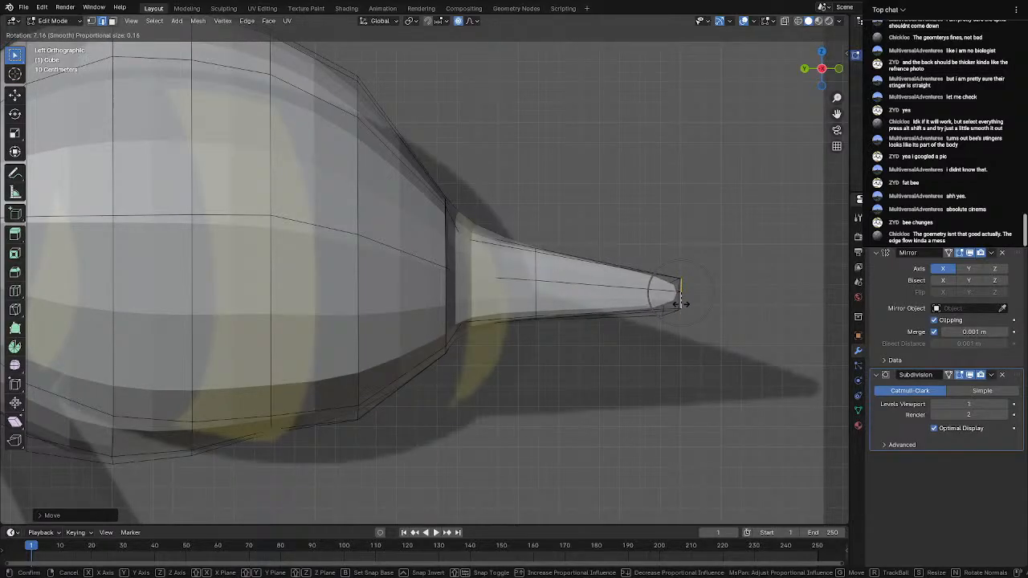
click(680, 303)
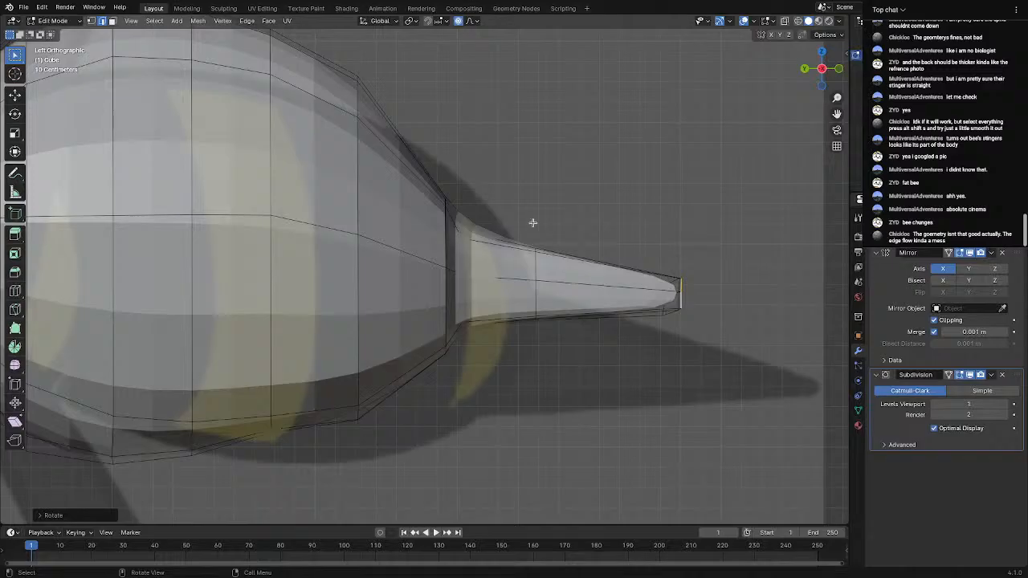
scroll(533, 222, down, 5)
key(Tab)
shift+middle_drag(266, 274, 444, 307)
key(Tab)
key(ctrl+r)
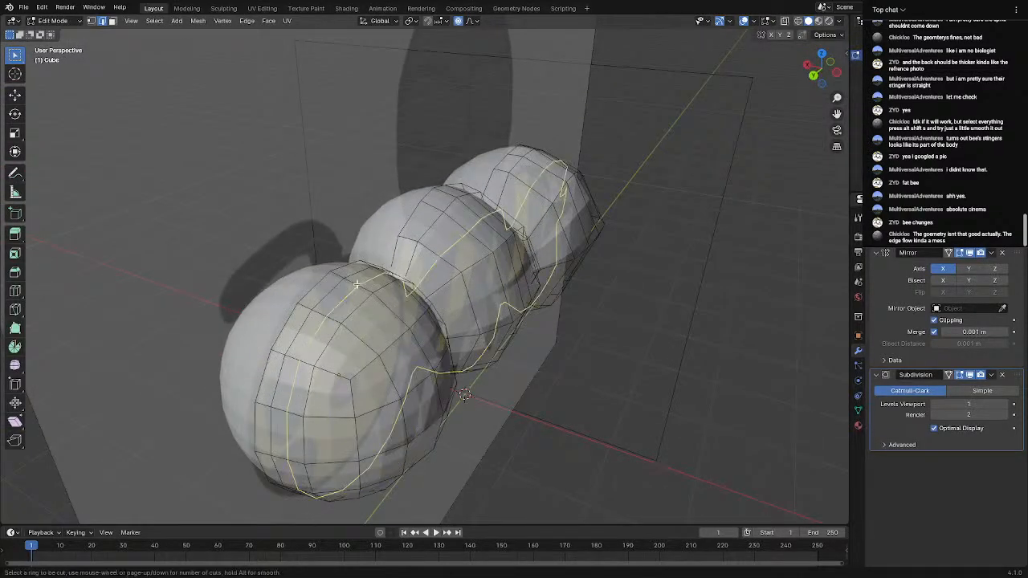
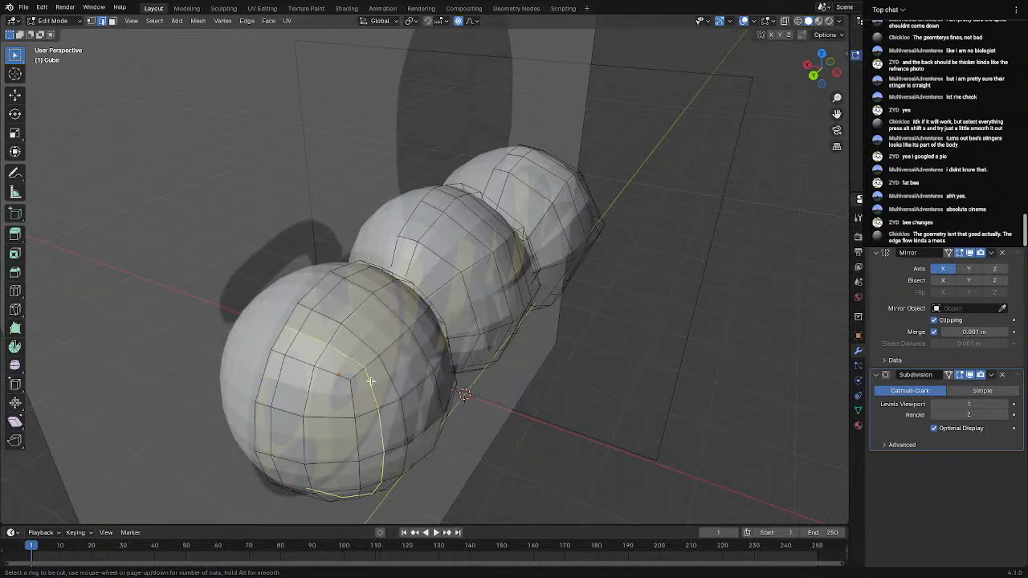
right_click(589, 414)
Examine the edge flow of the bee's head, thorax and abdomen from the side
middle_drag(589, 415, 539, 396)
scroll(538, 396, up, 4)
shift+middle_drag(258, 310, 357, 288)
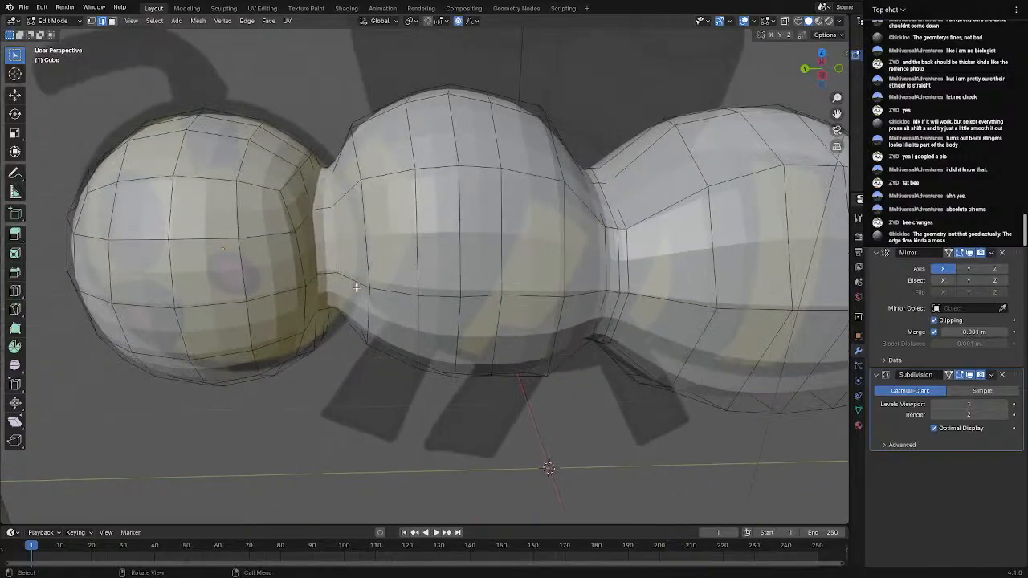
scroll(276, 191, up, 3)
scroll(265, 184, down, 5)
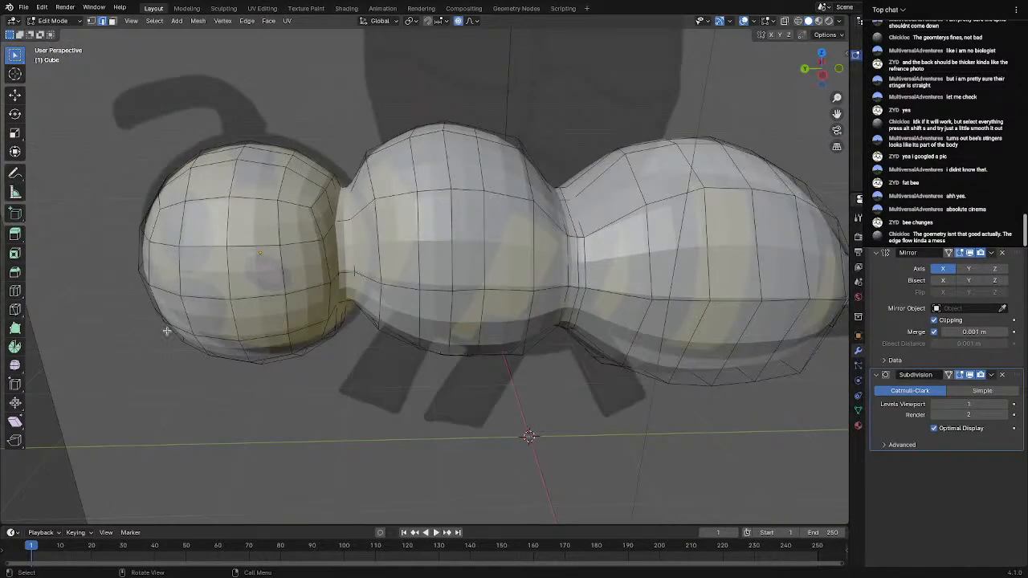
middle_drag(227, 153, 412, 208)
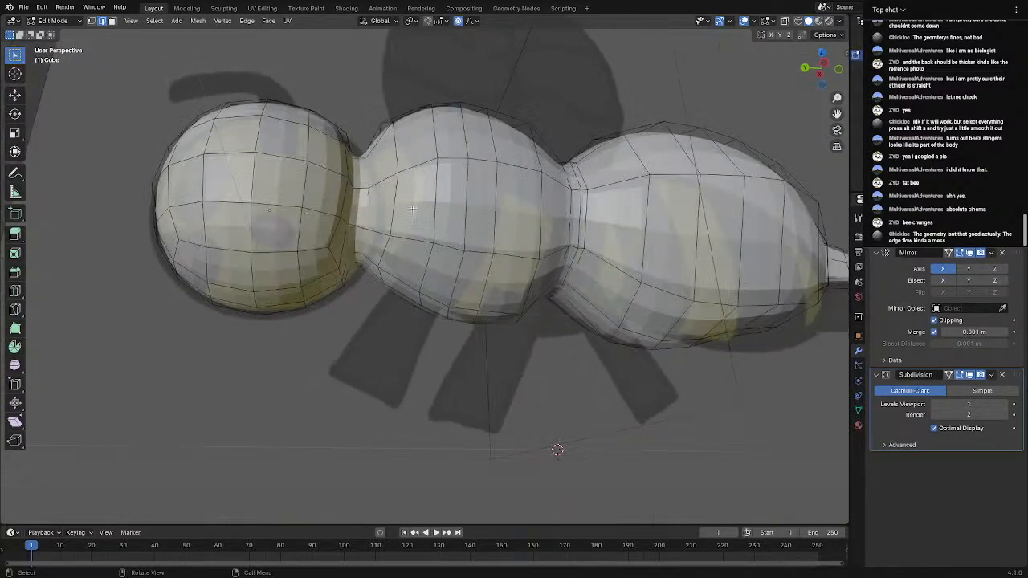
middle_drag(602, 248, 487, 232)
key(Tab)
key(Tab)
Select the vertical edges at the stinger's tip and scale them down with proportional editing
scroll(486, 232, up, 3)
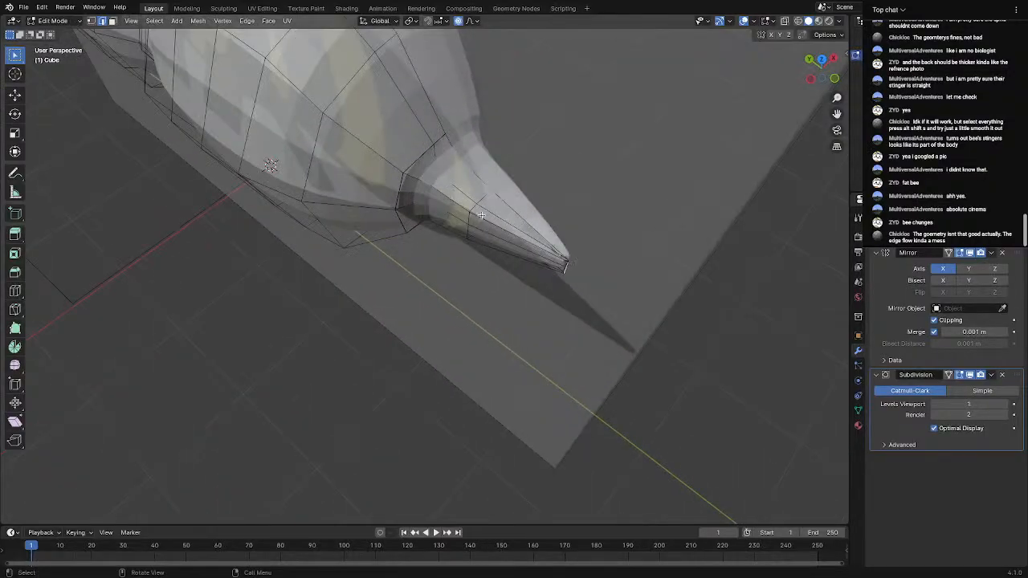
scroll(477, 198, up, 3)
shift+middle_drag(477, 197, 425, 297)
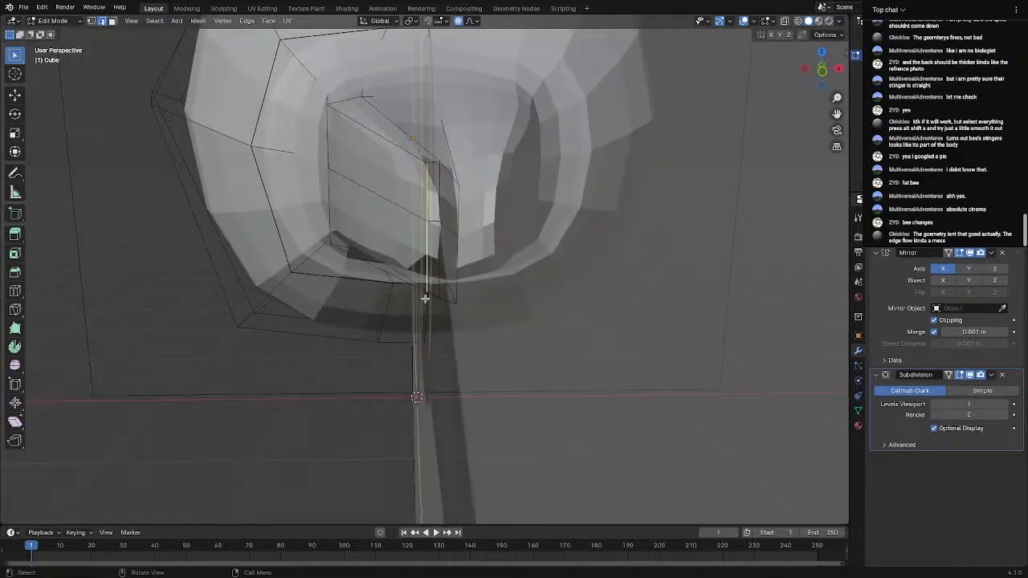
shift+click(457, 263)
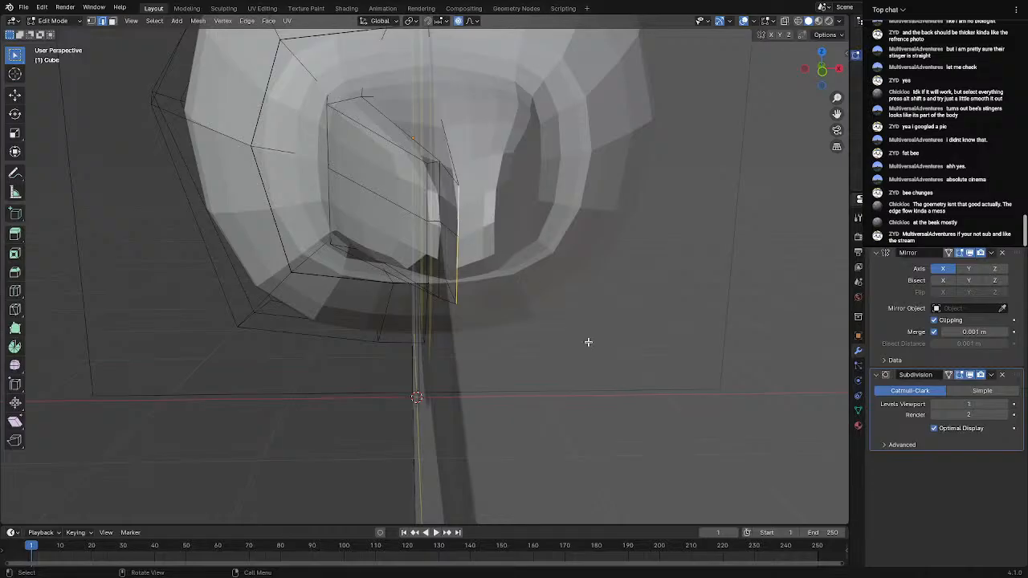
key(s)
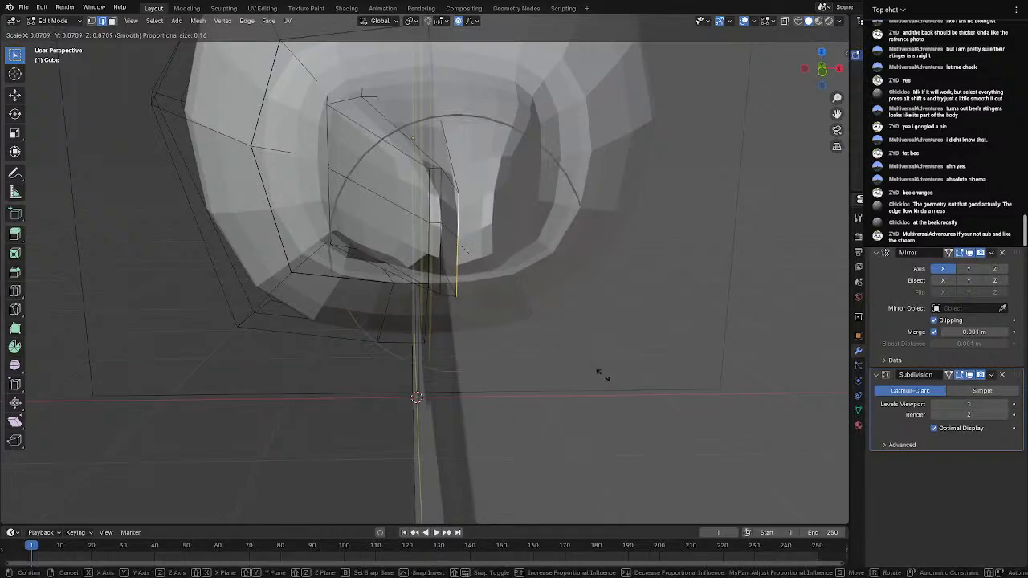
click(545, 240)
In left orthographic view, pull the stinger's tip edges about 0.12 m away from the abdomen to make a more pointed end
middle_drag(546, 241, 532, 263)
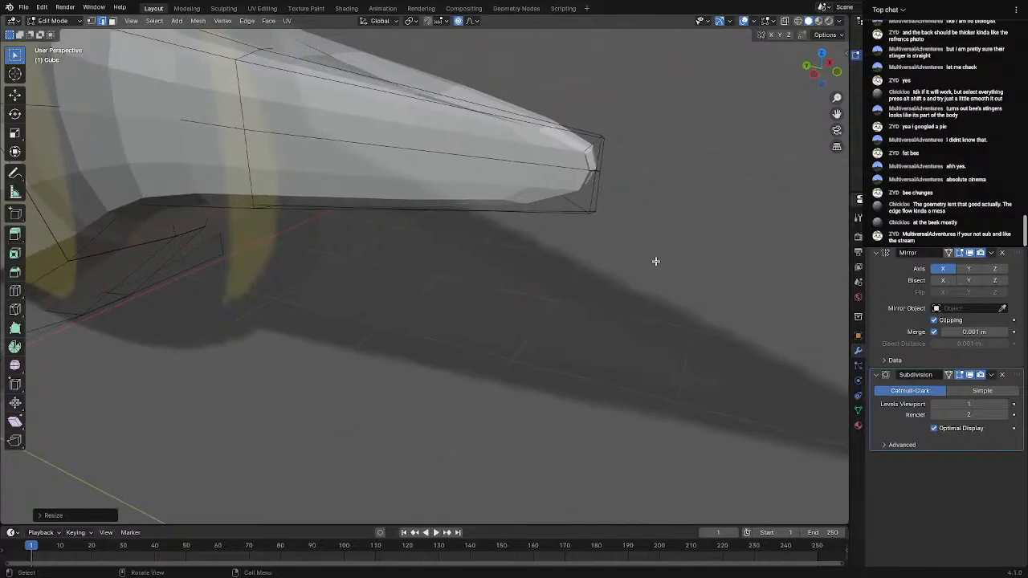
click(814, 74)
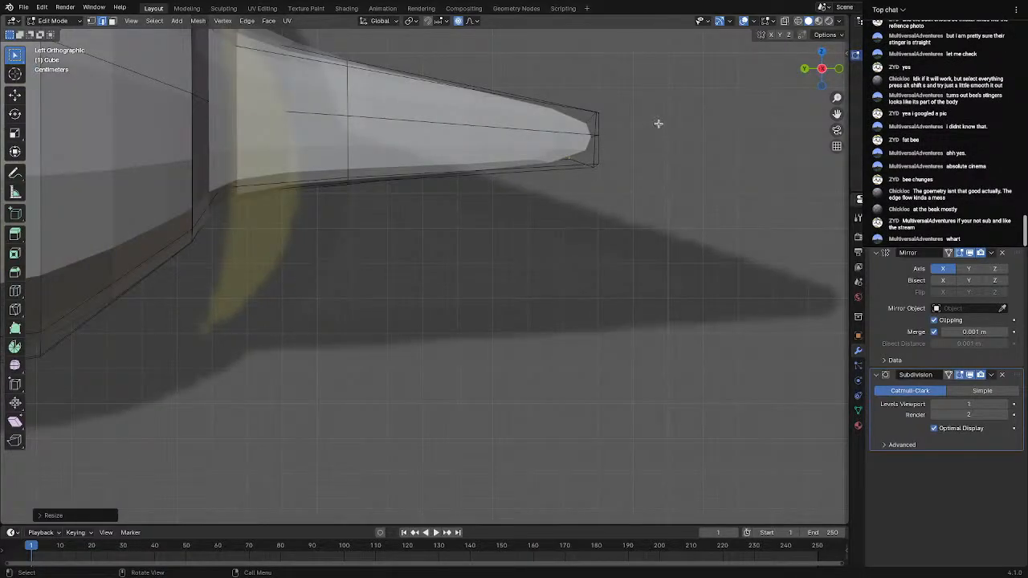
key(g)
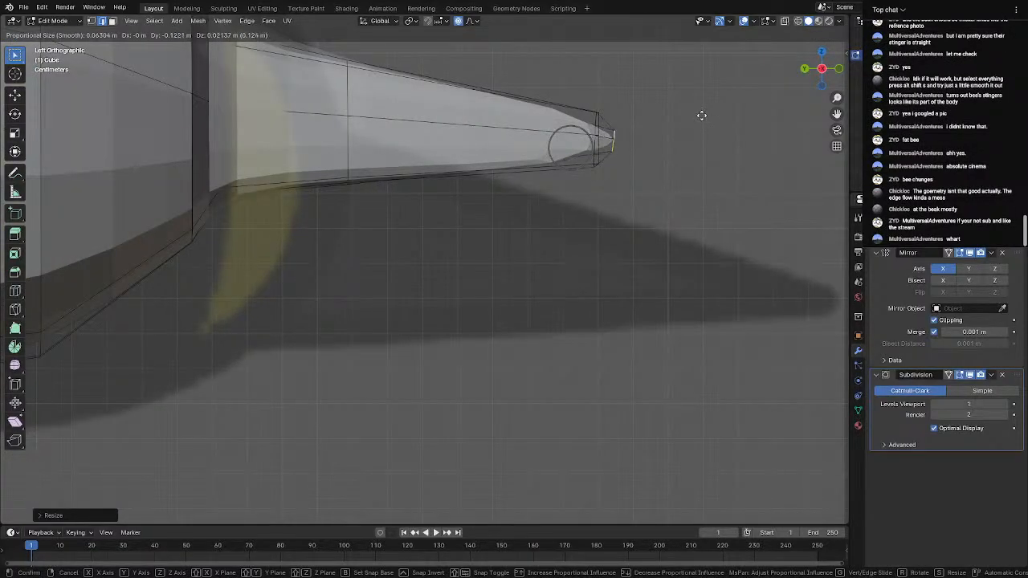
click(707, 118)
middle_drag(709, 115, 587, 177)
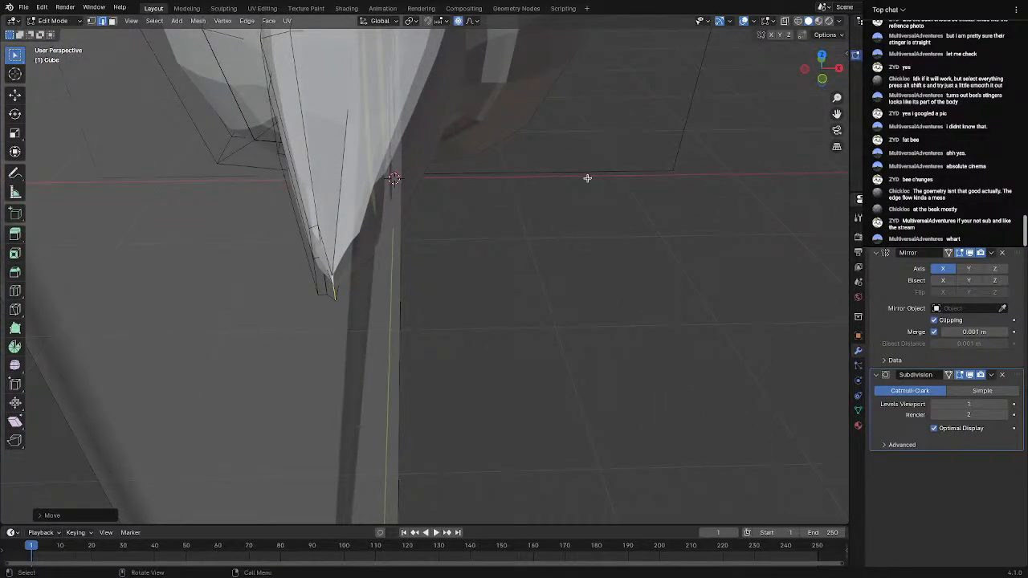
middle_drag(392, 219, 469, 196)
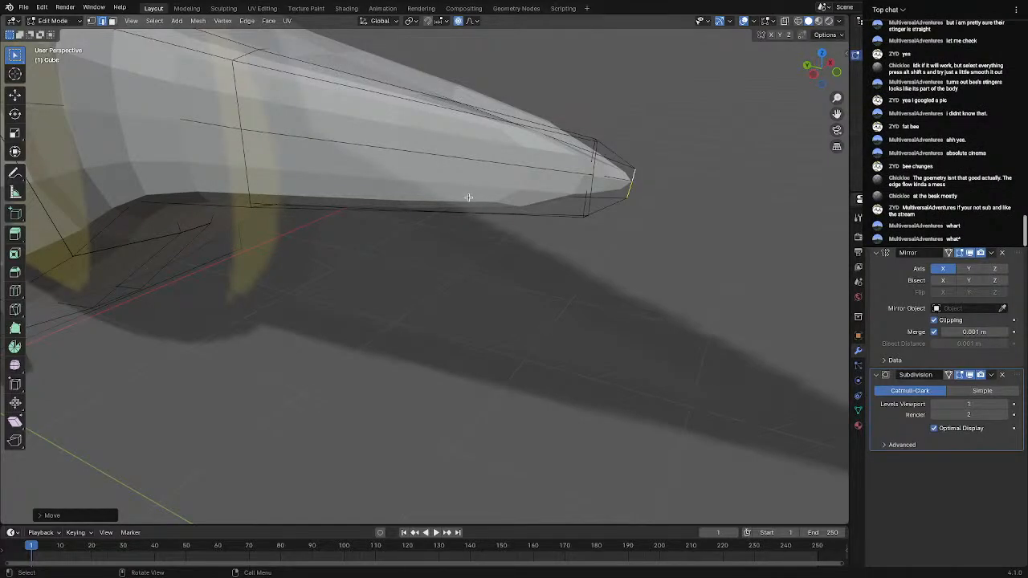
scroll(408, 210, down, 6)
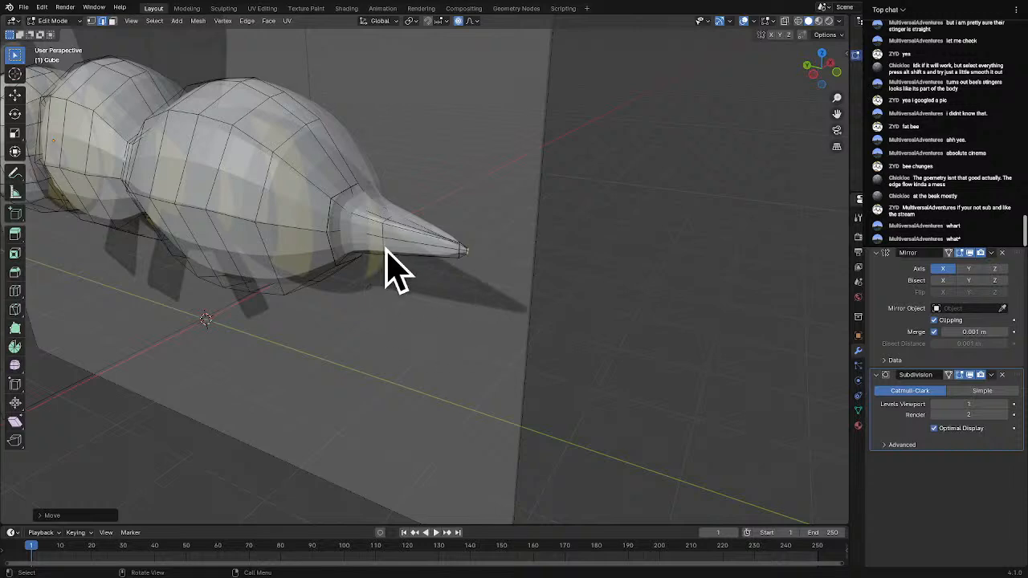
In left orthographic view, raise the stinger's top lengthwise edges about 0.066 m along Z
scroll(368, 233, up, 4)
scroll(364, 231, down, 1)
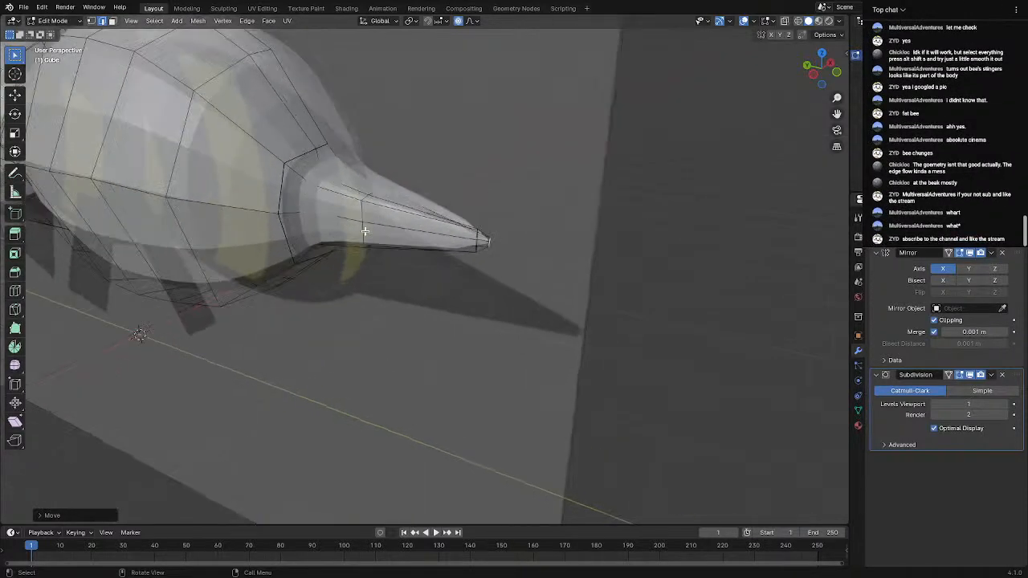
middle_drag(365, 232, 577, 314)
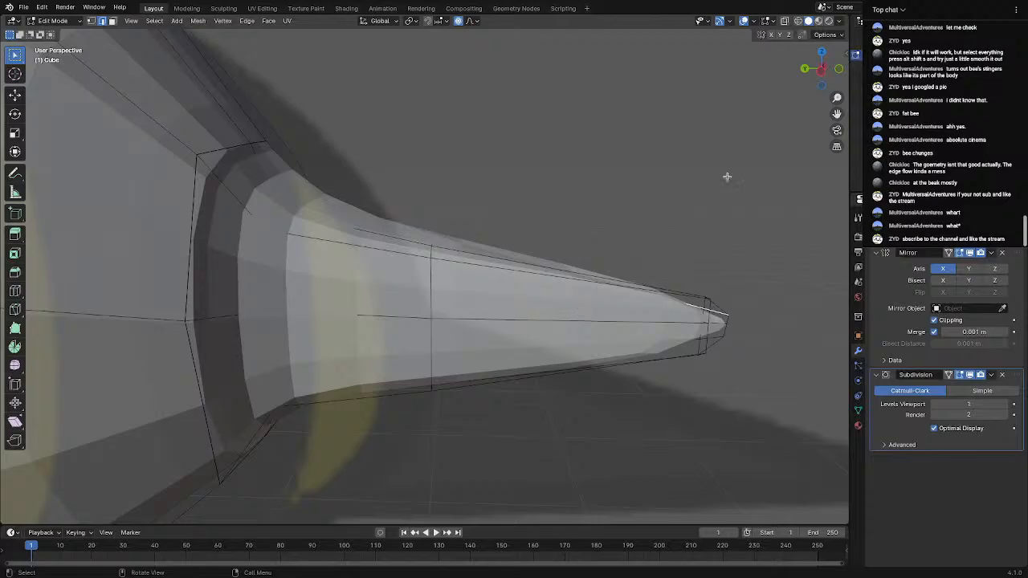
click(821, 72)
key(g)
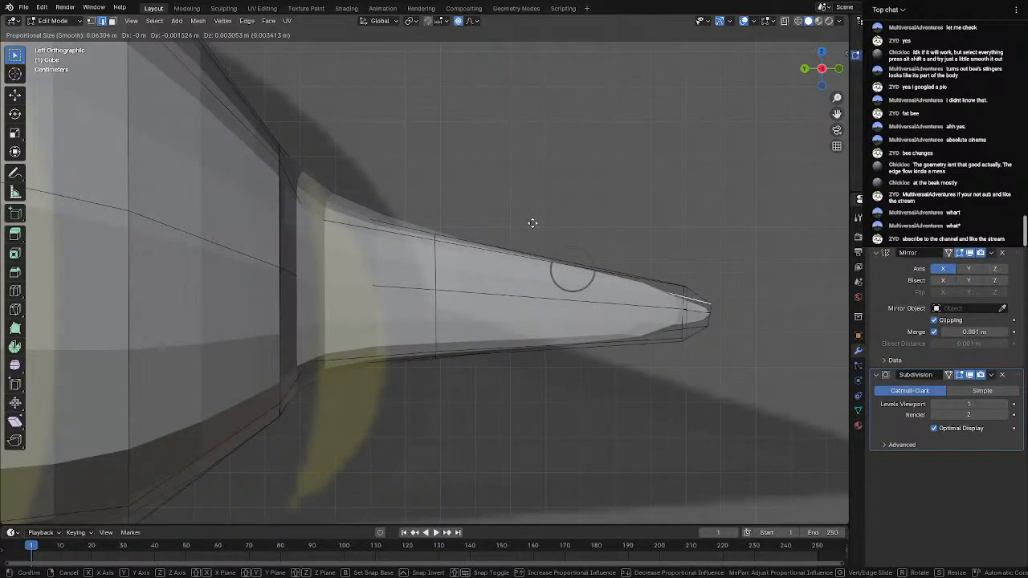
key(z)
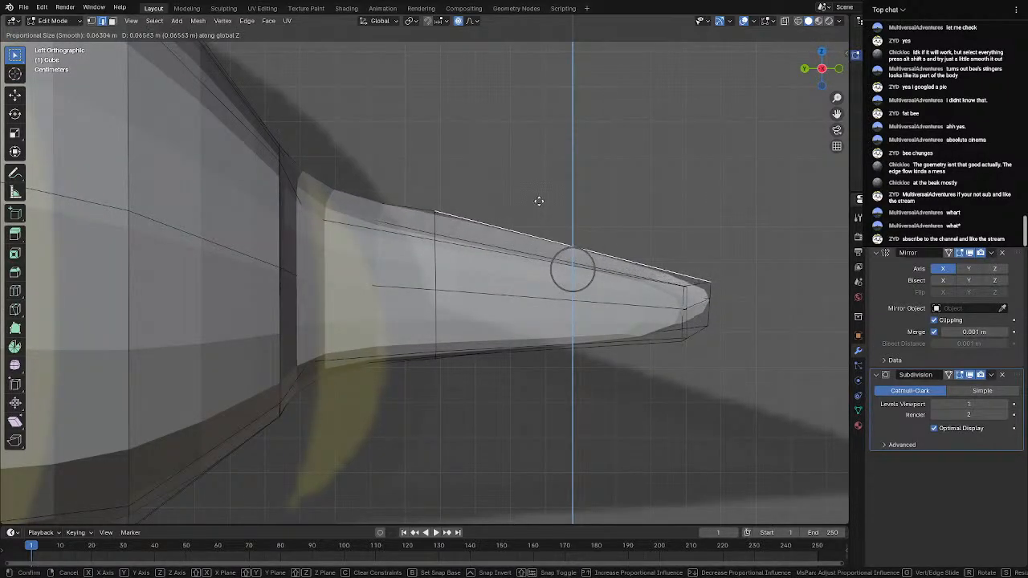
click(539, 200)
Edge-slide the edges just behind the stinger's tip back toward the abdomen
middle_drag(558, 314, 630, 388)
click(511, 327)
key(g)
key(g)
click(523, 329)
click(644, 381)
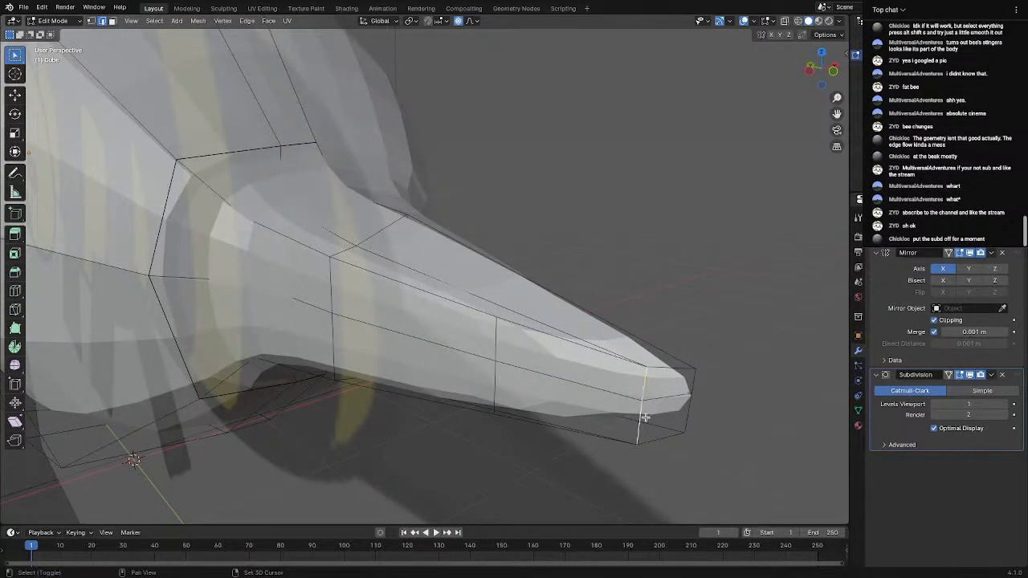
key(g)
key(g)
click(591, 411)
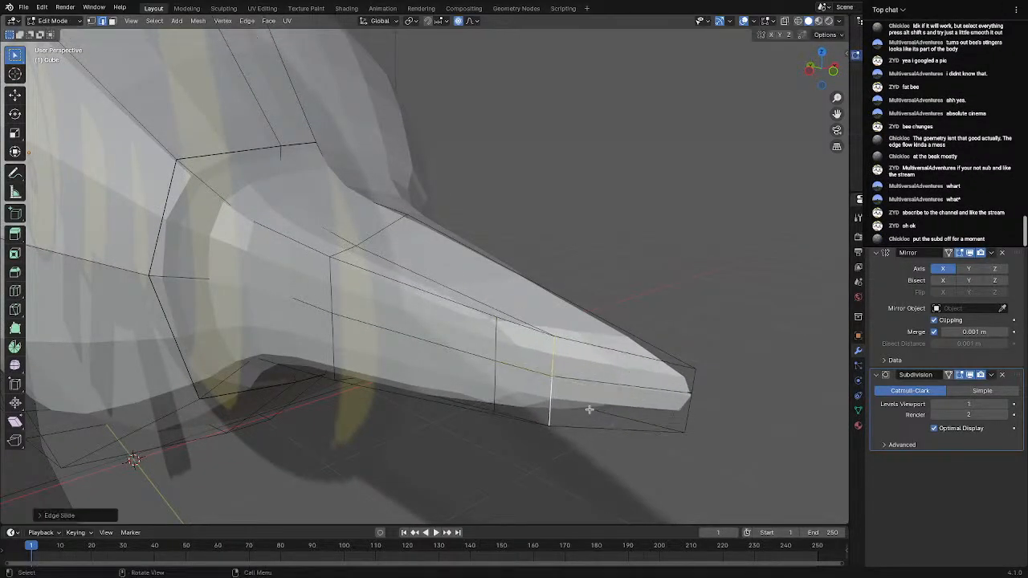
middle_drag(591, 411, 434, 345)
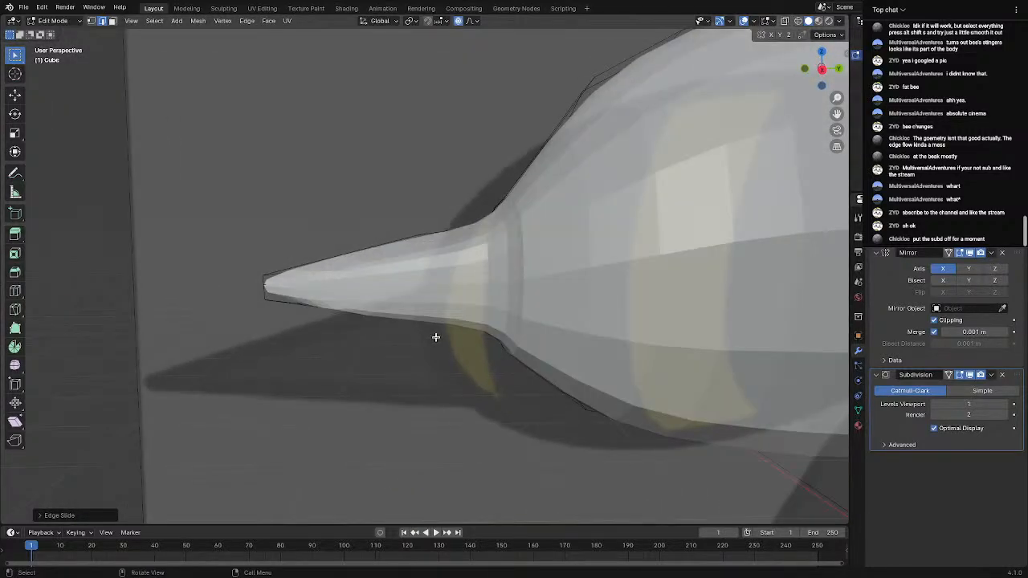
Set the Subdivision viewport level to 0 and inspect the unsmoothed stinger with the whole mesh selected
alt+click(435, 335)
click(935, 404)
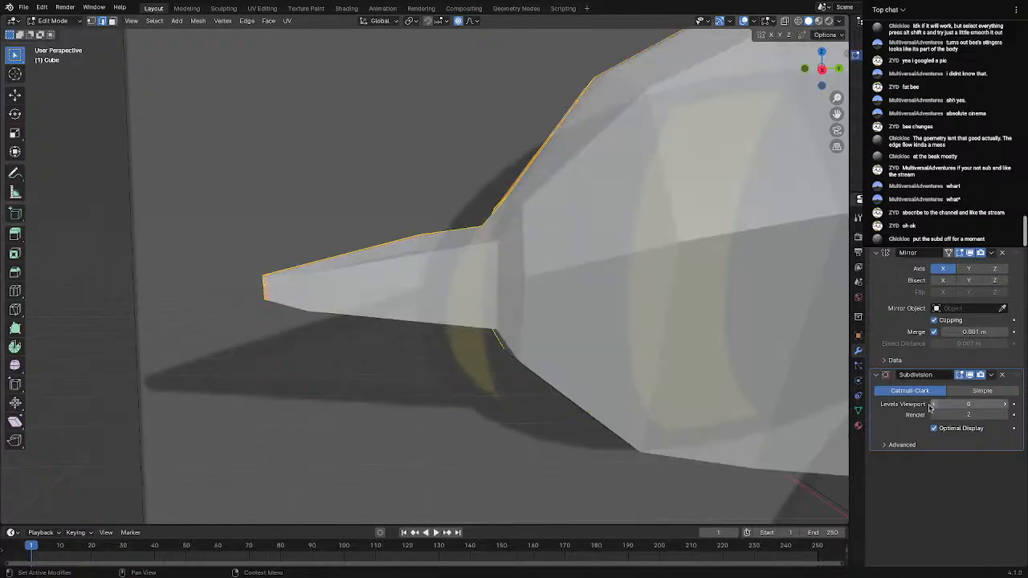
middle_drag(533, 353, 605, 386)
key(a)
middle_drag(490, 354, 634, 404)
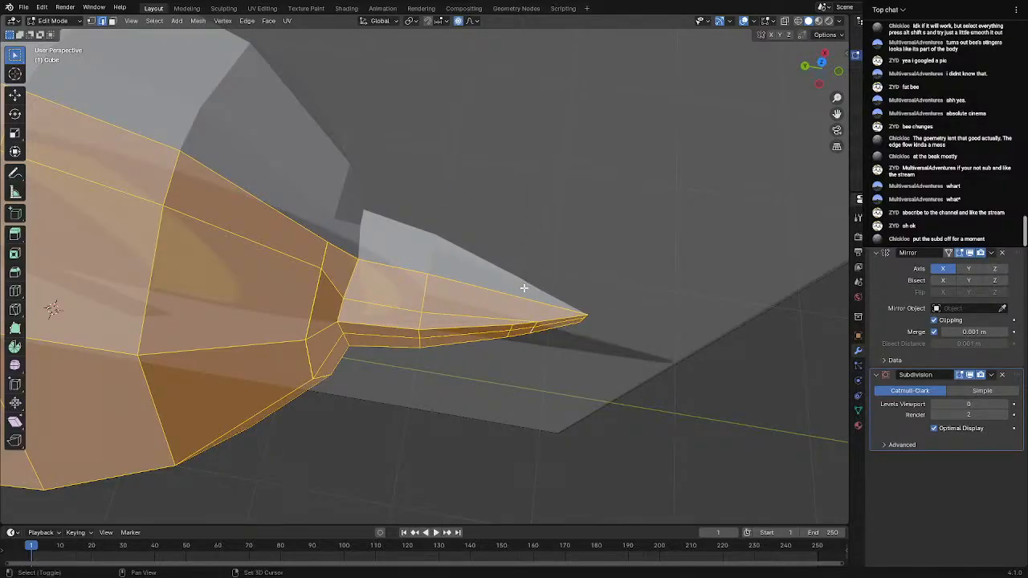
In wireframe shading and face select mode, select all the stinger's faces and delete them with Only Faces
key(shift+z)
scroll(436, 260, down, 2)
click(420, 250)
drag(393, 214, 479, 379)
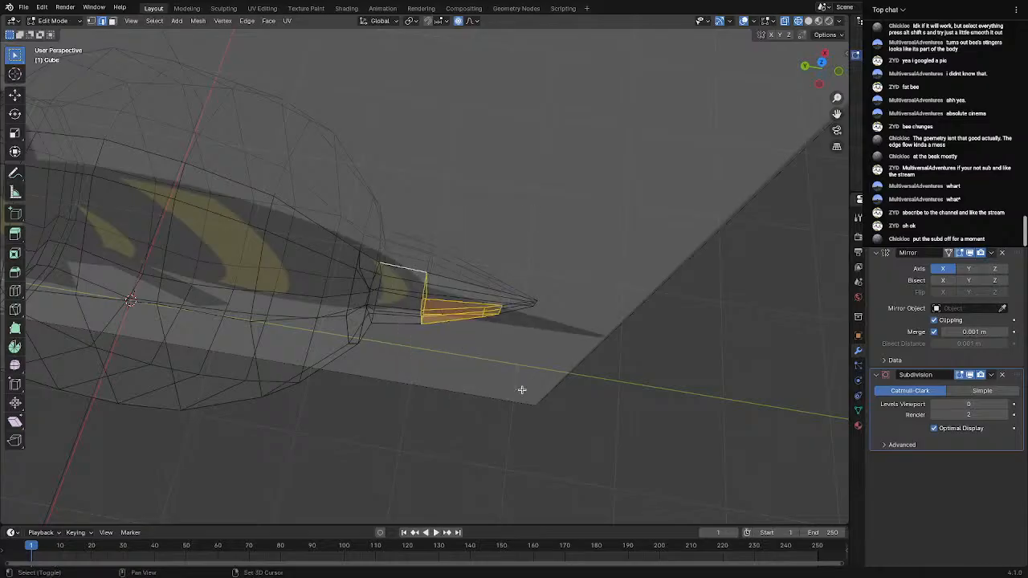
click(114, 22)
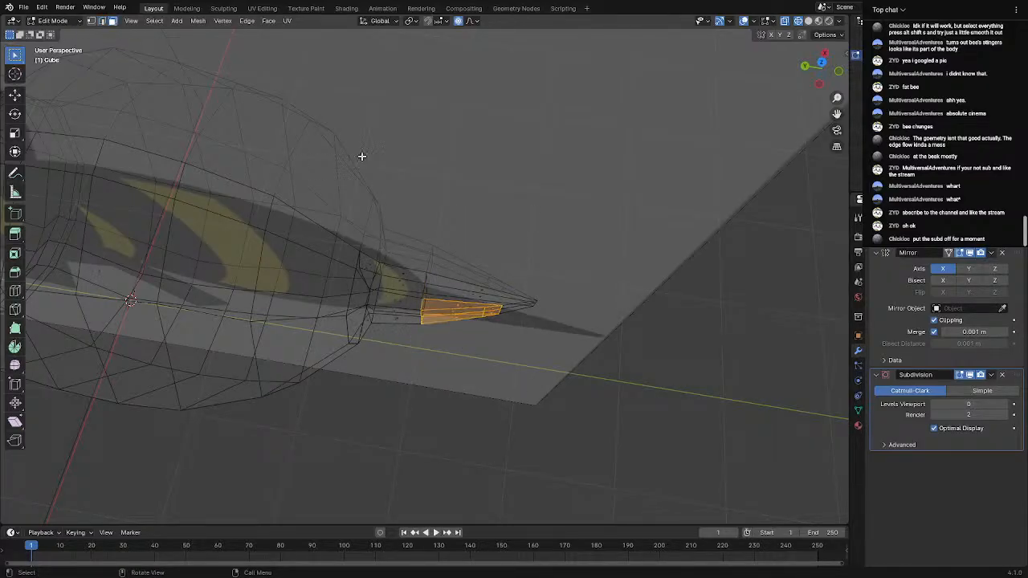
middle_drag(360, 156, 381, 214)
drag(384, 216, 519, 329)
middle_drag(517, 306, 489, 213)
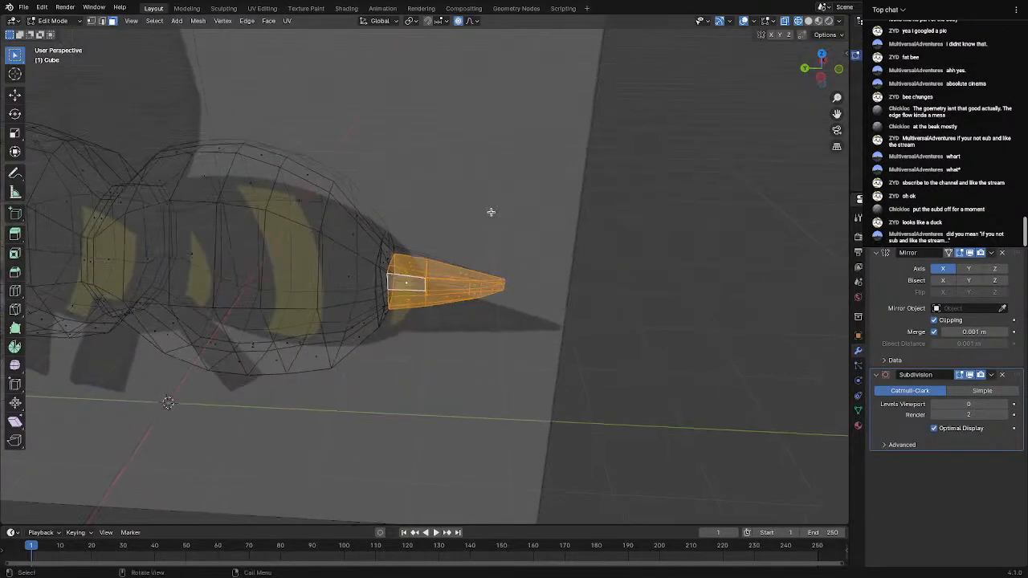
scroll(489, 214, up, 3)
key(x)
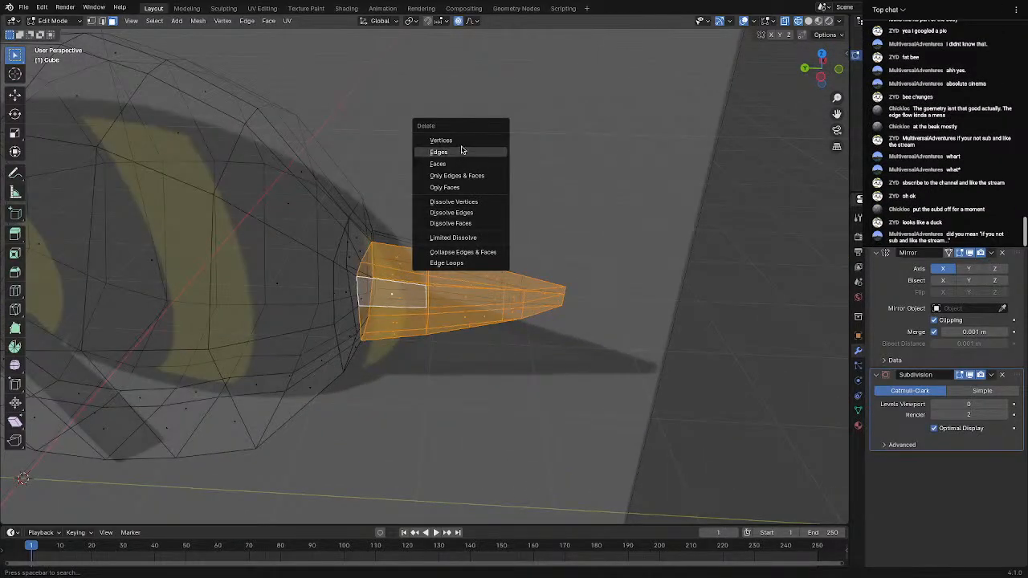
click(476, 188)
middle_drag(476, 187, 447, 220)
Undo the Only Faces deletion and remove the stinger with the Faces delete option instead
key(a)
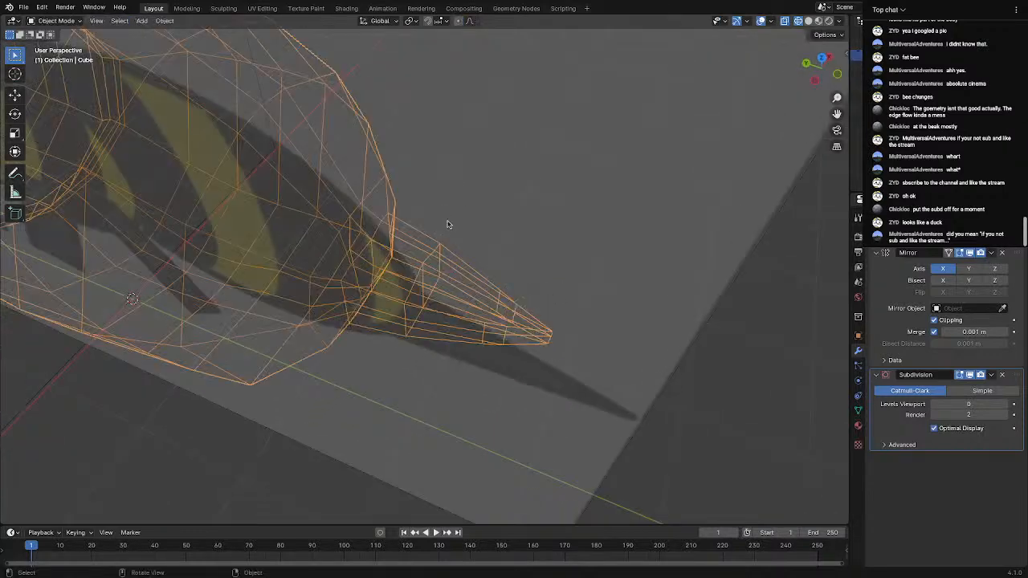
key(alt+a)
key(a)
key(alt+a)
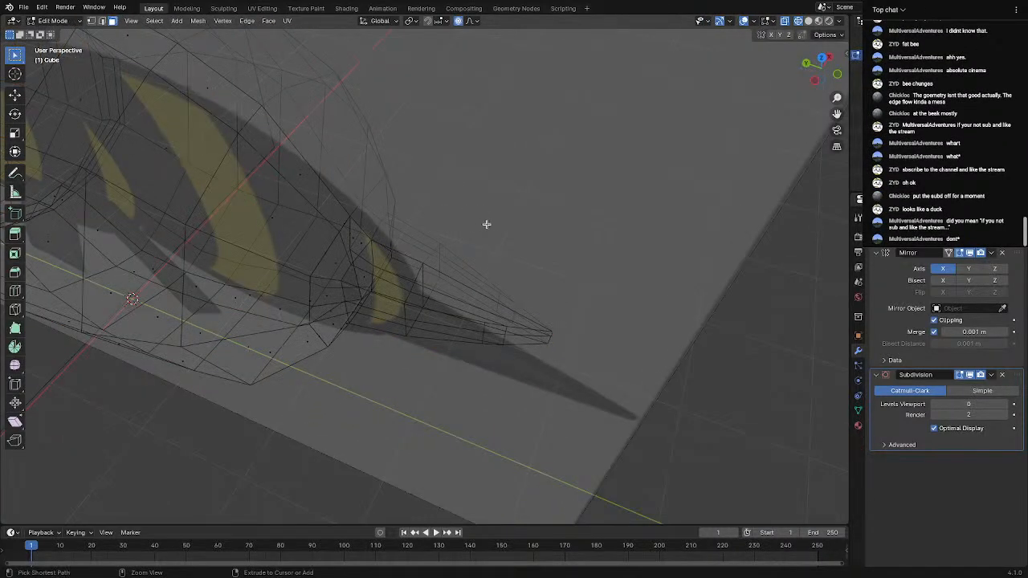
key(l)
key(x)
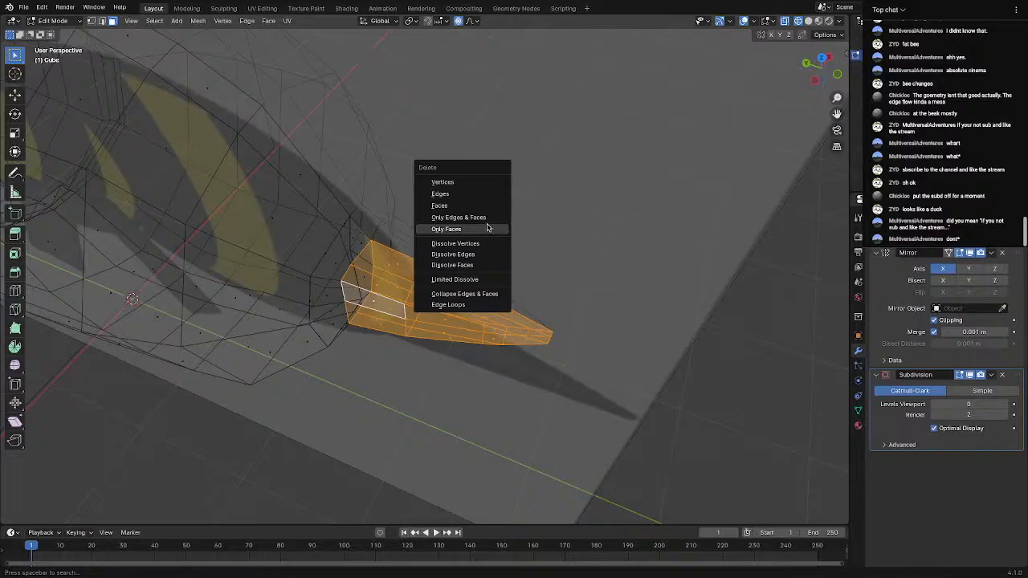
click(473, 206)
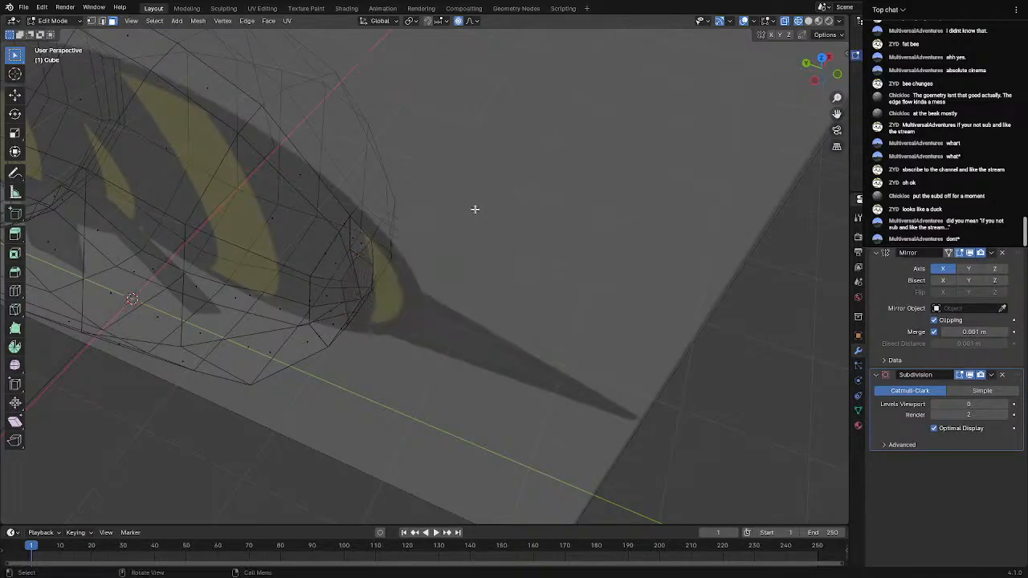
Switch the viewport to solid shading and face the open end of the abdomen where the stinger was removed
key(Tab)
middle_drag(475, 213, 376, 166)
key(Tab)
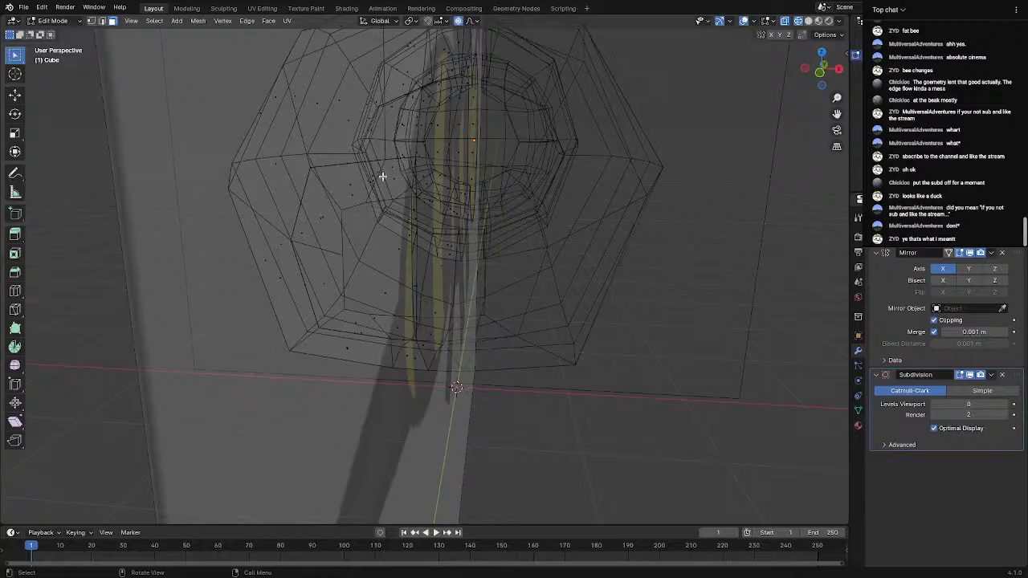
click(808, 21)
mouse_move(401, 200)
middle_down()
mouse_move(356, 208)
mouse_move(489, 126)
mouse_move(470, 175)
mouse_move(420, 232)
middle_up()
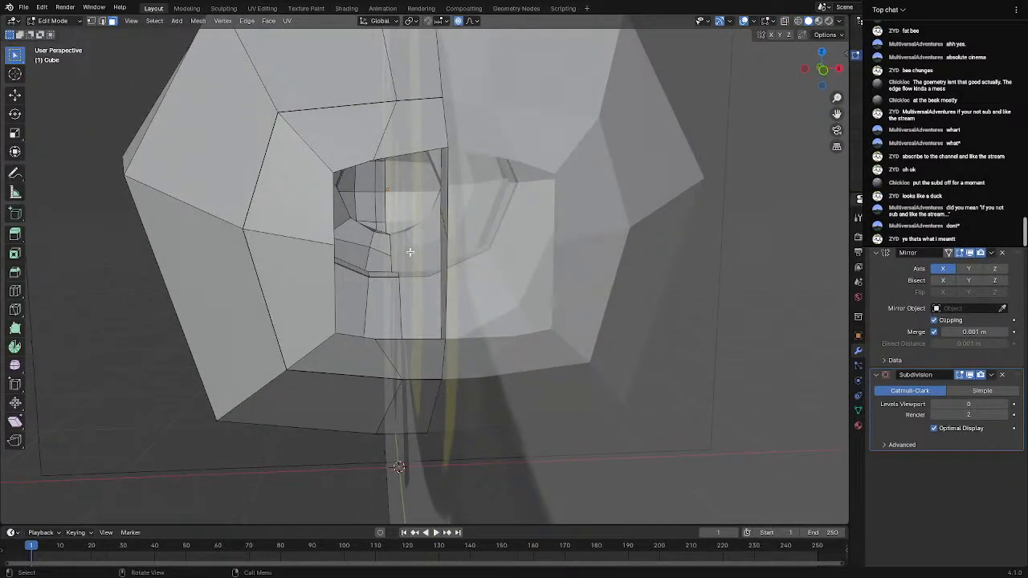
Try filling the abdomen's opening with two faces built between its upper and lower rim edges in edge select mode
key(2)
click(420, 342)
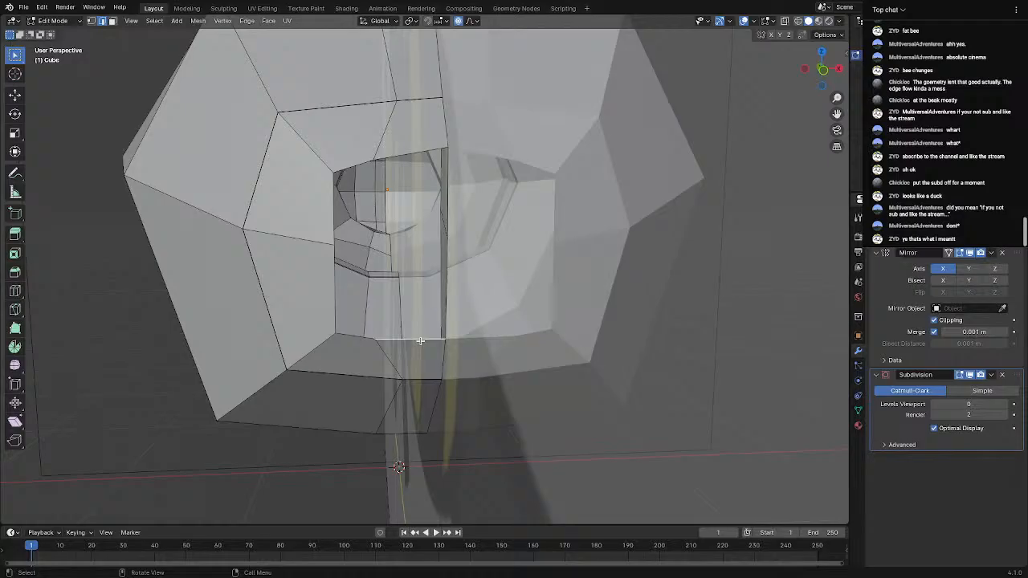
shift+click(430, 151)
key(f)
click(352, 172)
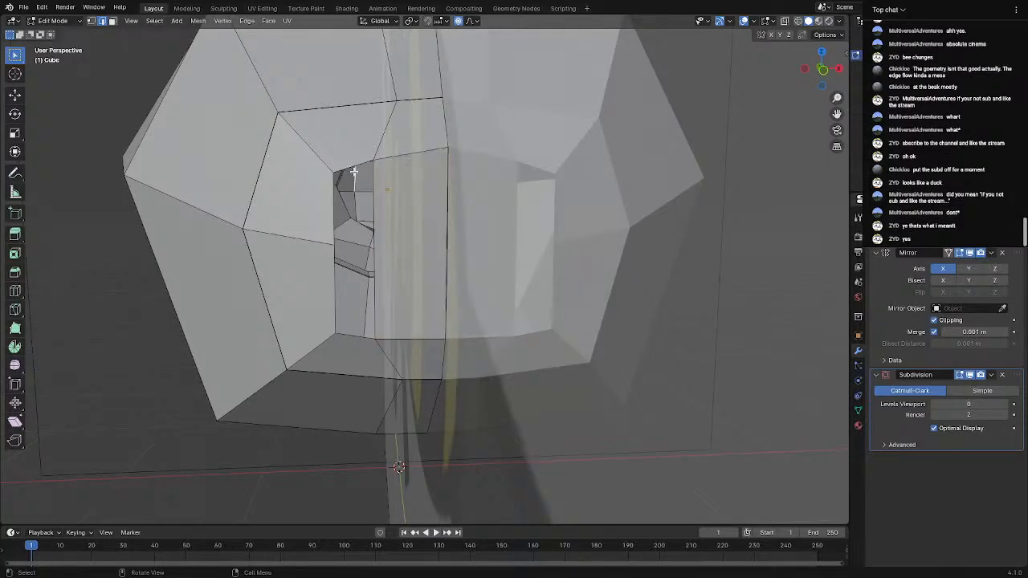
key(f)
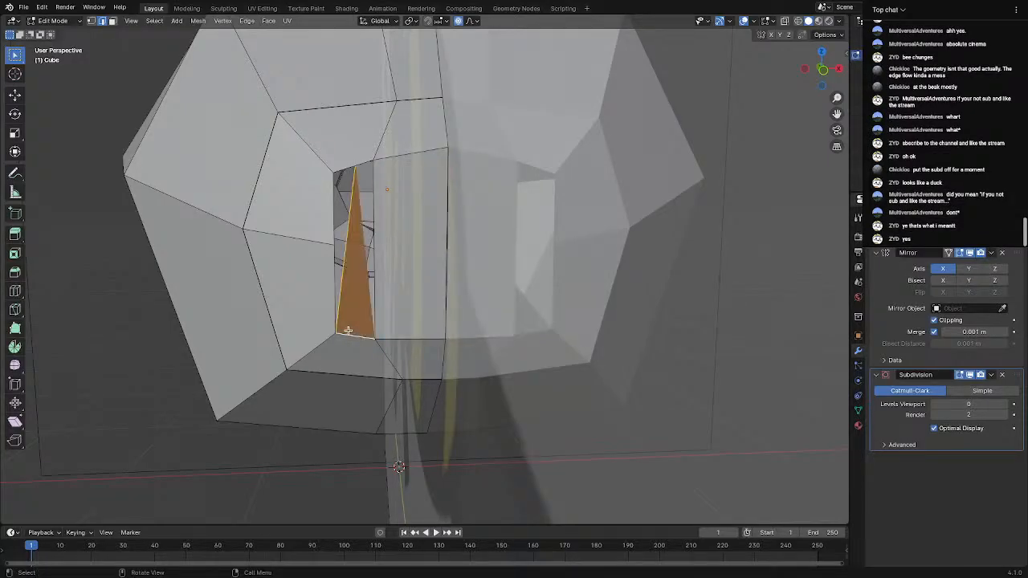
key(ctrl+z)
click(364, 166)
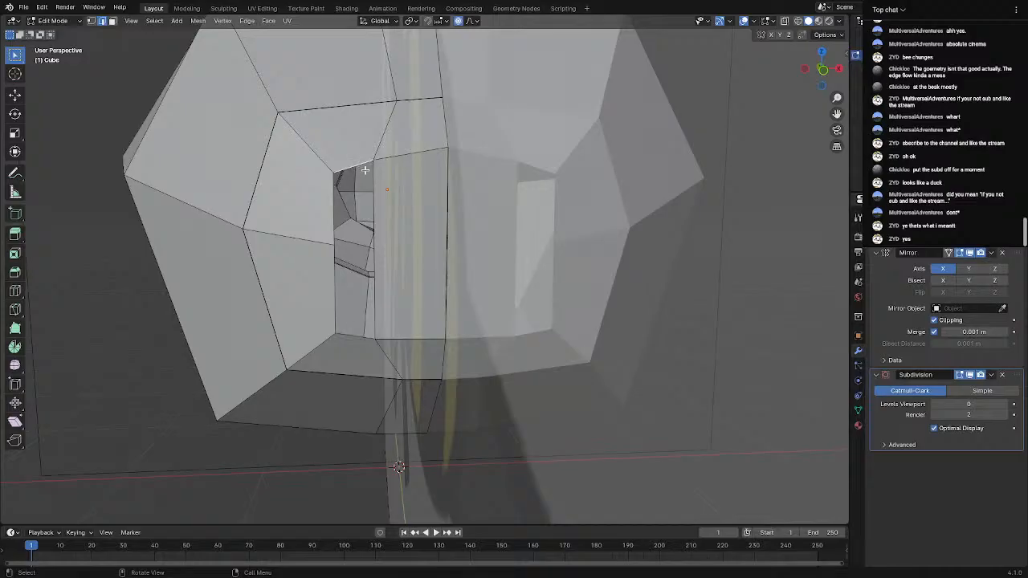
shift+click(357, 339)
key(f)
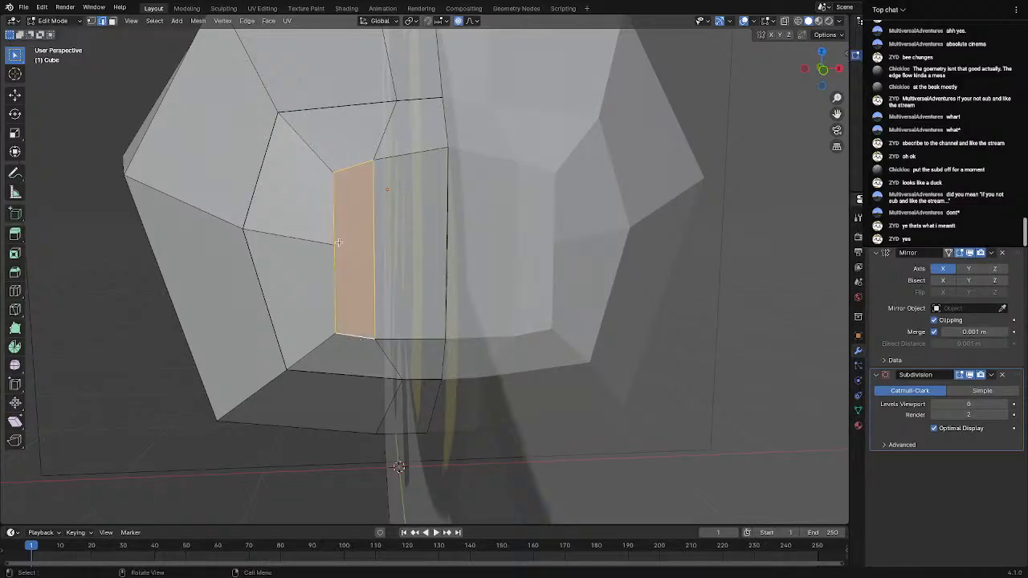
Knife-cut horizontally across the new faces from the opening's side vertex and inspect the cut from the side
key(alt+a)
key(k)
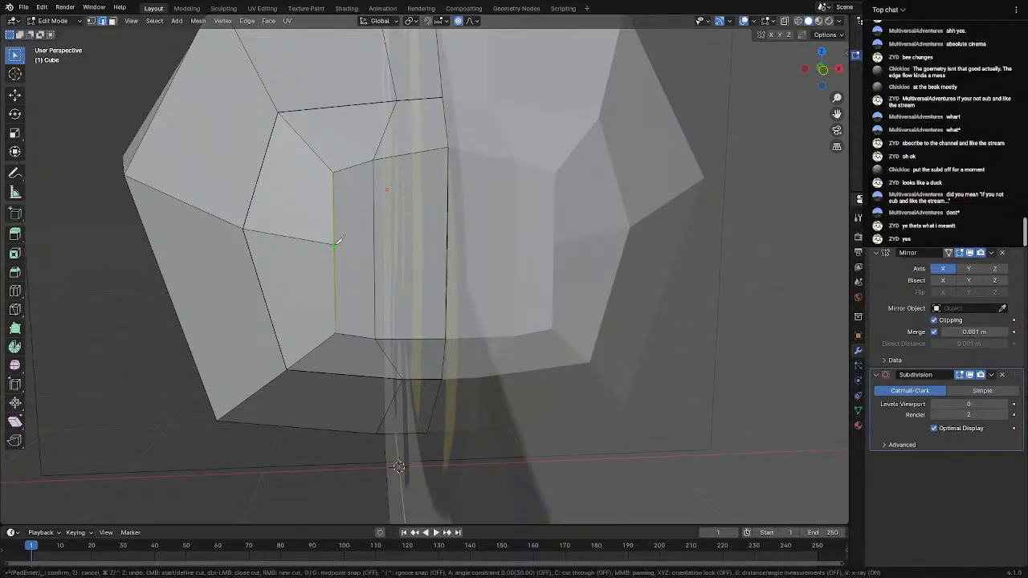
click(334, 244)
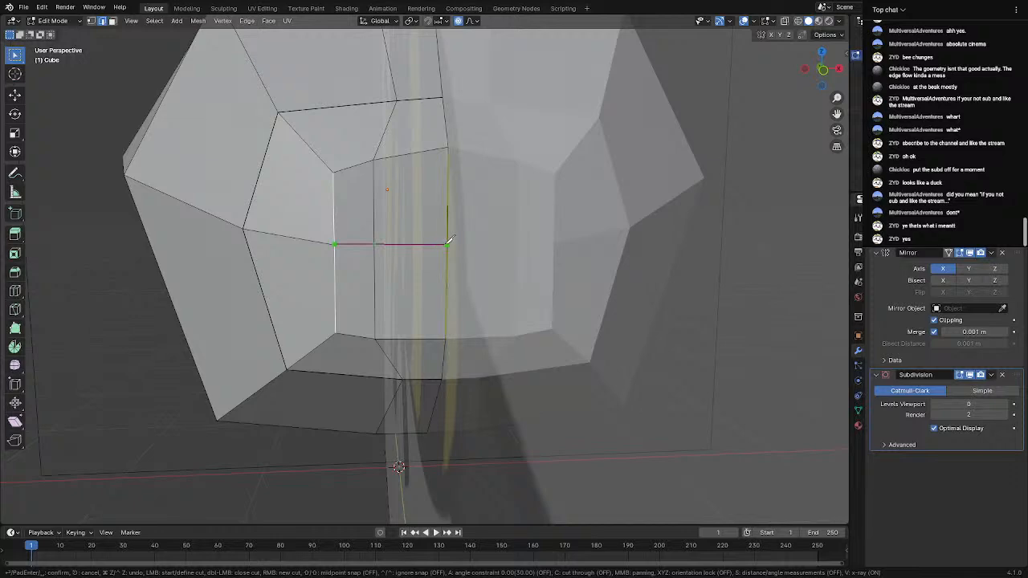
click(447, 244)
key(ctrl+z)
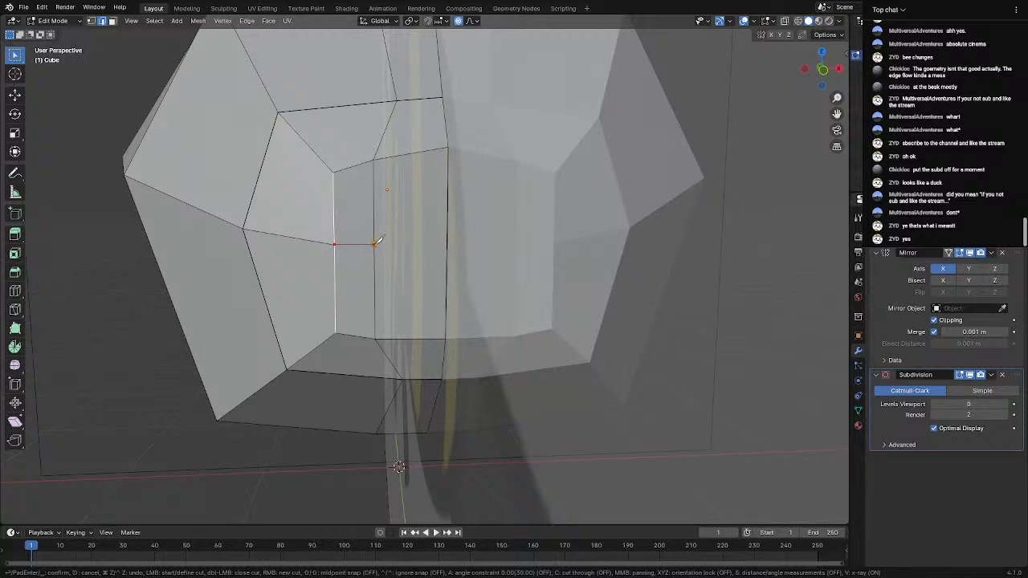
key(Return)
scroll(420, 247, up, 2)
middle_drag(420, 246, 493, 241)
middle_drag(321, 255, 354, 239)
Undo the knife cut and both faces filling the abdomen's opening
key(ctrl+z)
key(ctrl+z)
key(ctrl+z)
key(ctrl+z)
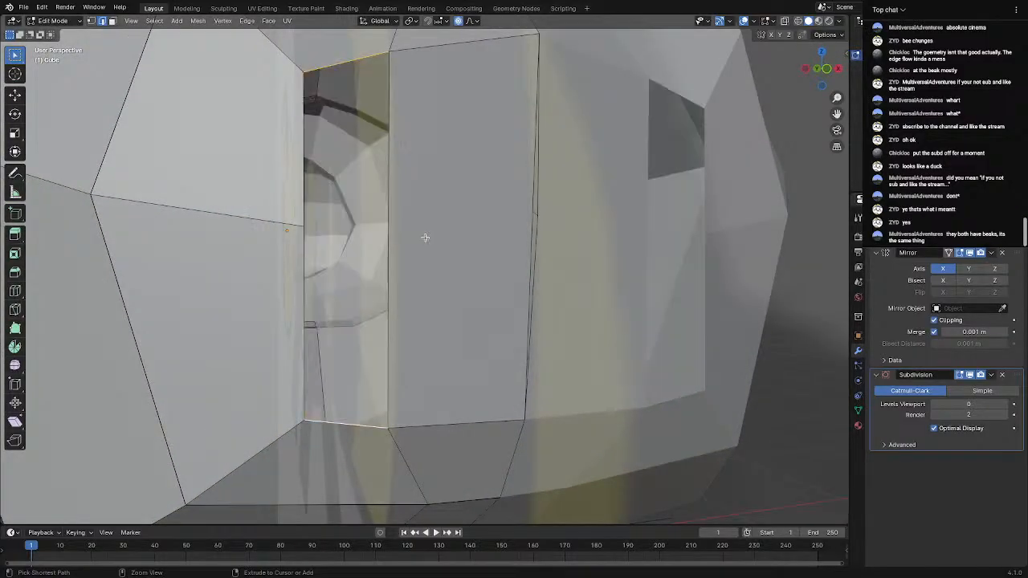
key(ctrl+z)
key(ctrl+z)
key(ctrl+z)
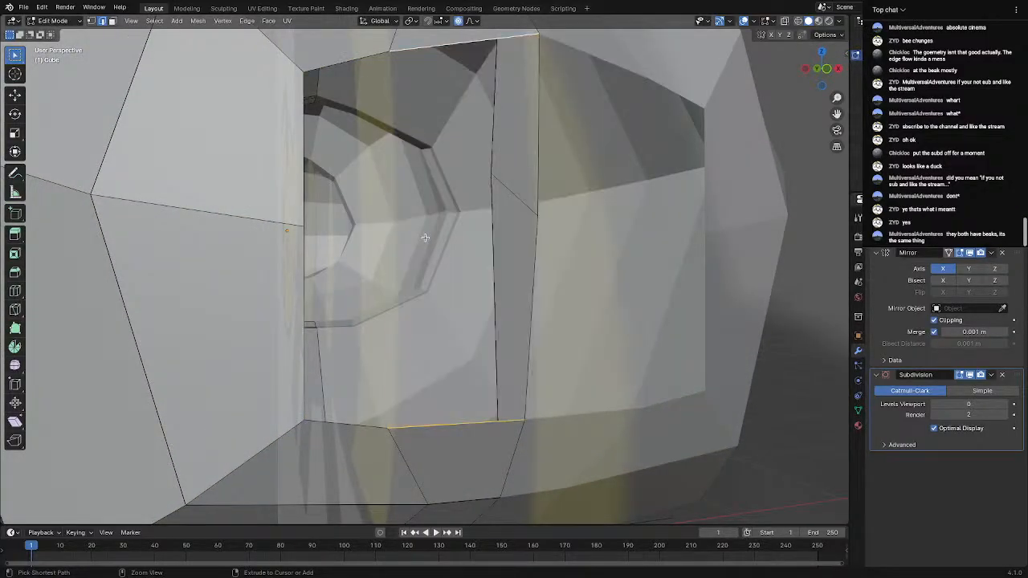
In face select mode, select the leftover inner face behind the abdomen's opening and delete it
middle_drag(424, 237, 483, 243)
click(111, 21)
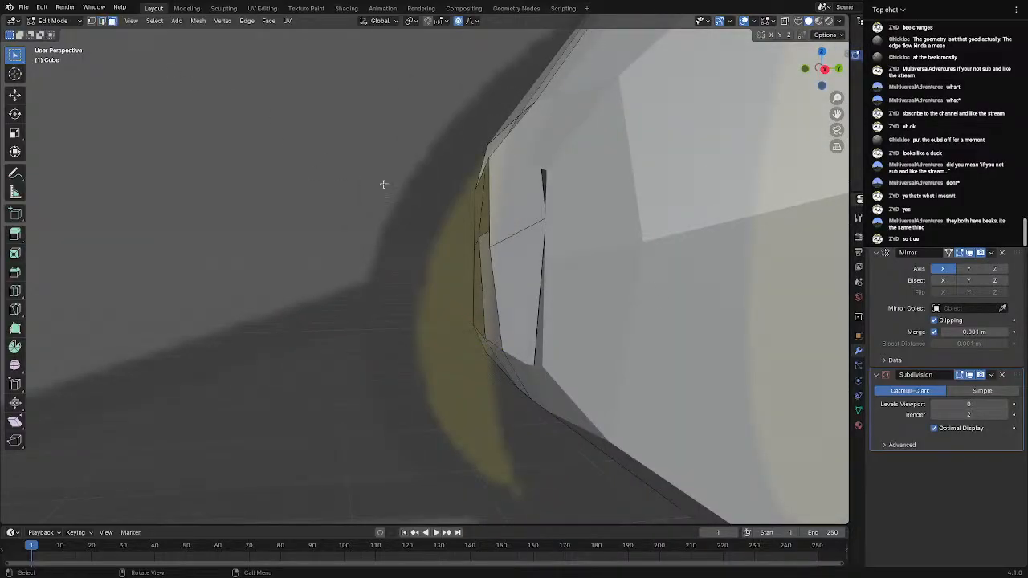
click(524, 254)
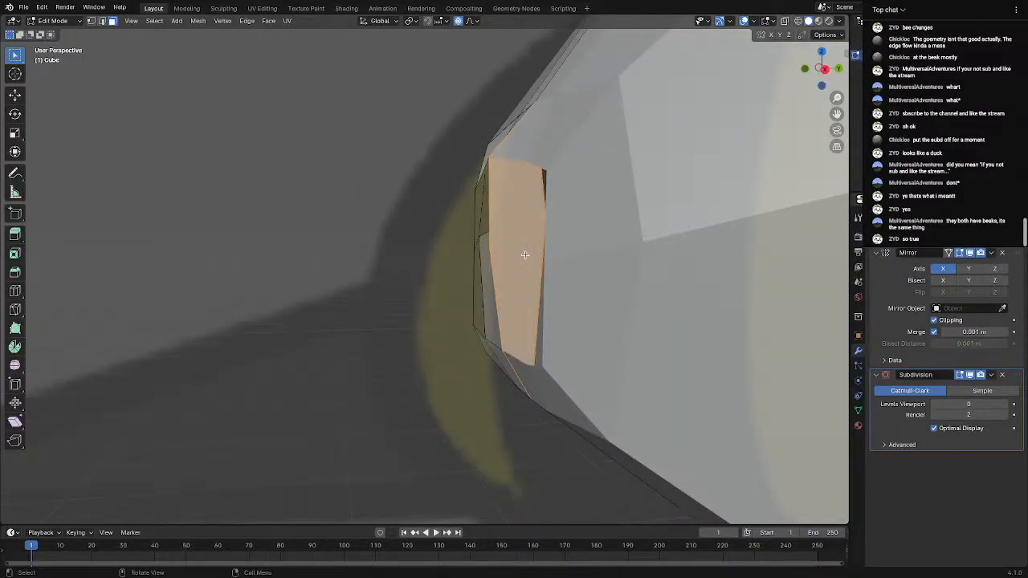
key(x)
click(524, 255)
In vertex select mode, delete the stray vertices and their attached edges in the middle of the abdomen's opening
middle_drag(463, 264, 633, 251)
key(1)
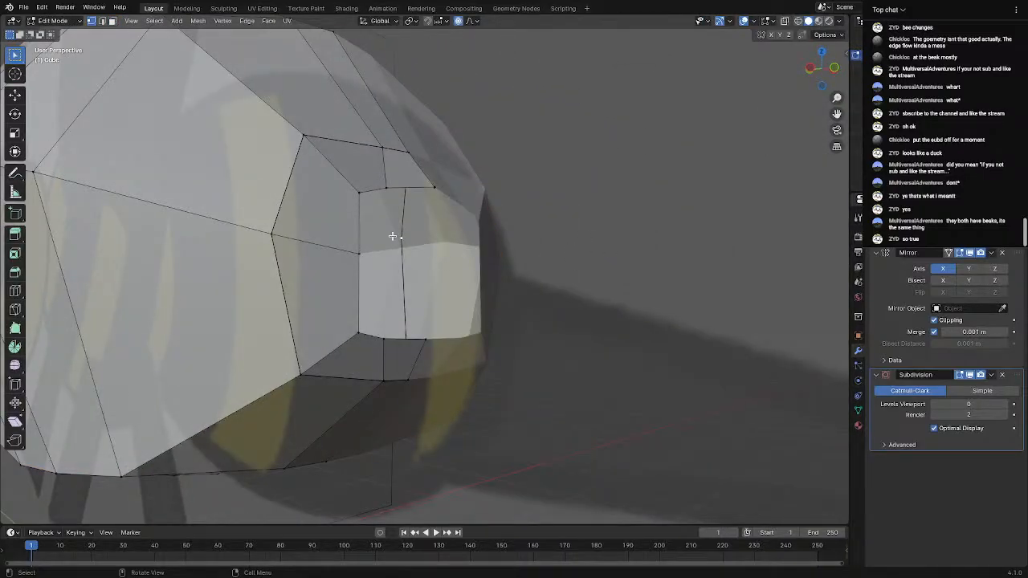
key(x)
key(Escape)
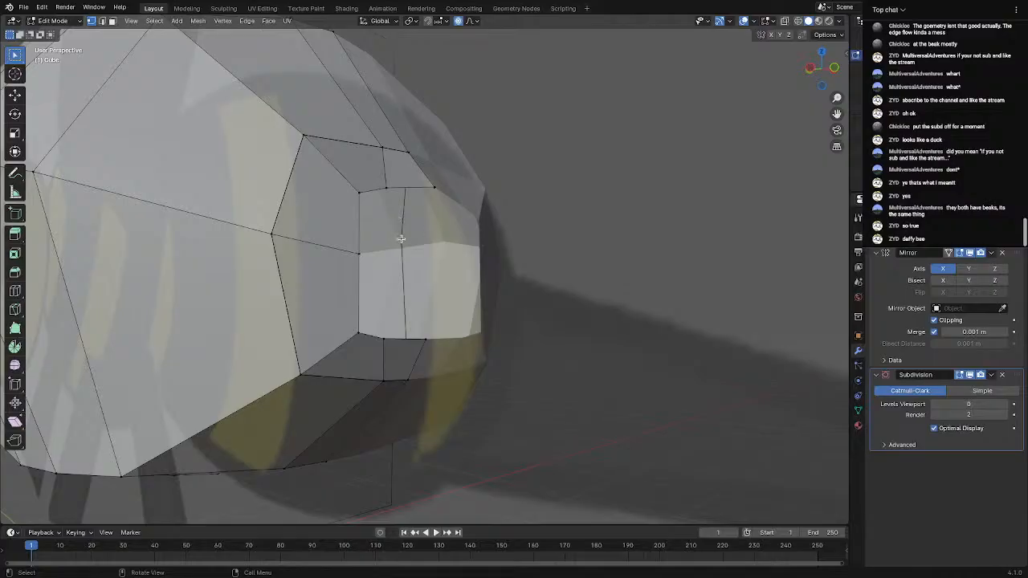
click(400, 239)
key(x)
click(403, 240)
key(x)
click(401, 239)
Vertex-slide the opening's lower rim vertex along the rim toward the mirror centerline
middle_drag(397, 236, 331, 241)
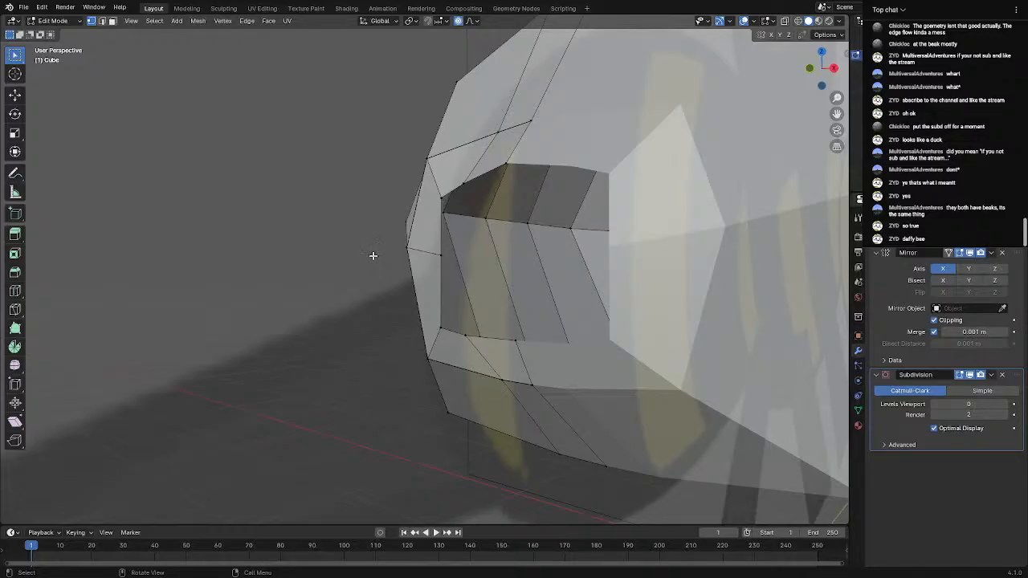
middle_drag(216, 355, 341, 356)
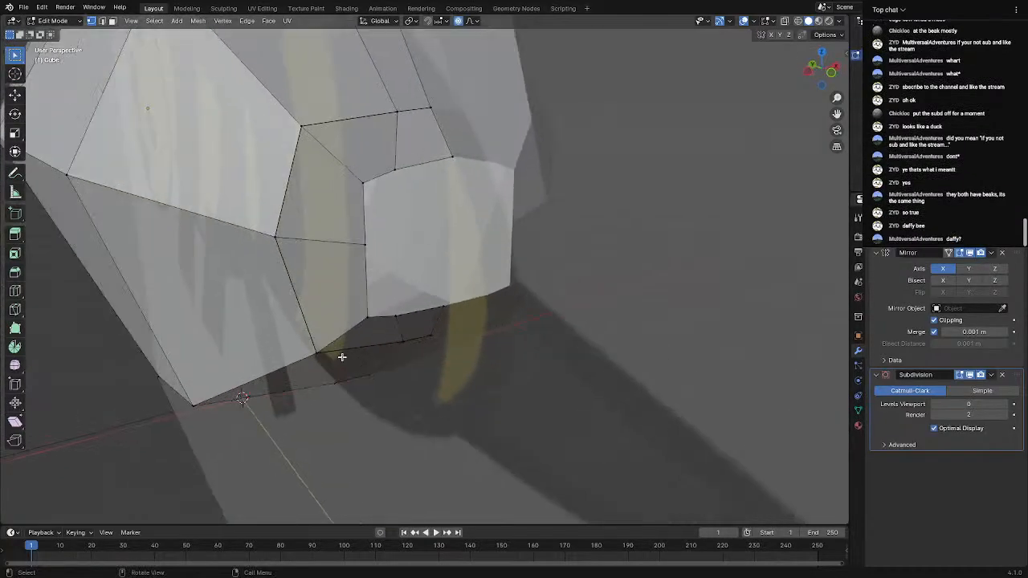
middle_drag(386, 297, 359, 293)
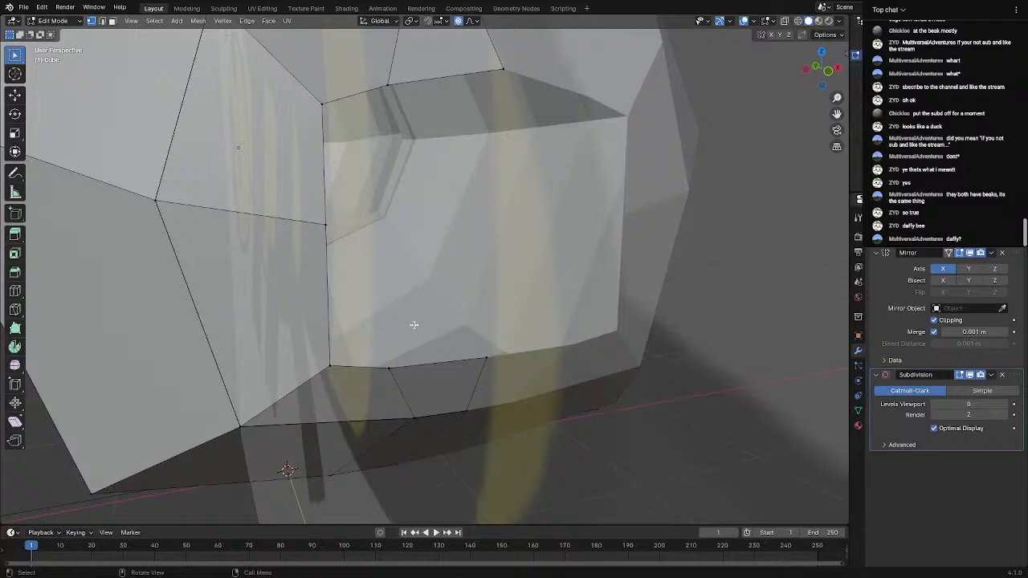
click(394, 369)
key(shift+v)
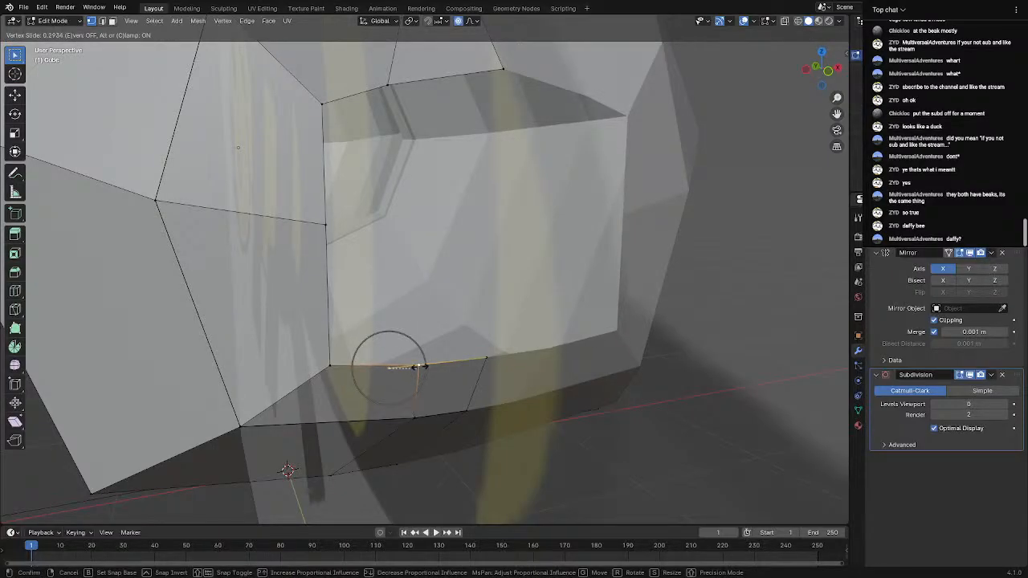
click(414, 367)
Vertex-slide the matching upper rim vertex toward the mirror centerline
middle_drag(413, 367, 429, 168)
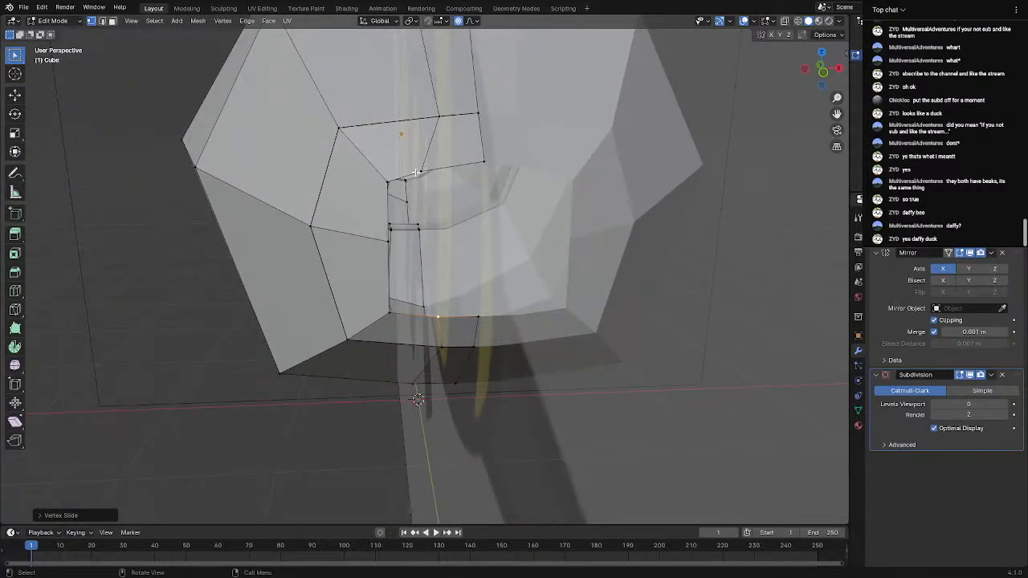
click(417, 172)
key(shift+v)
click(439, 168)
In edge select mode, fill the opening with two faces, each built between an upper rim edge and the lower one opposite
scroll(482, 200, up, 2)
middle_drag(484, 201, 451, 215)
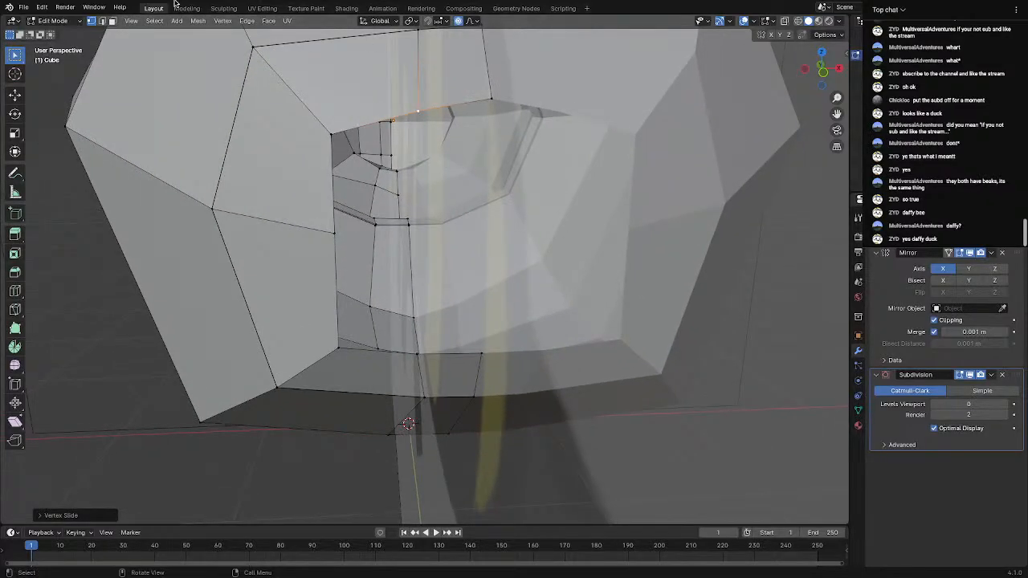
click(101, 20)
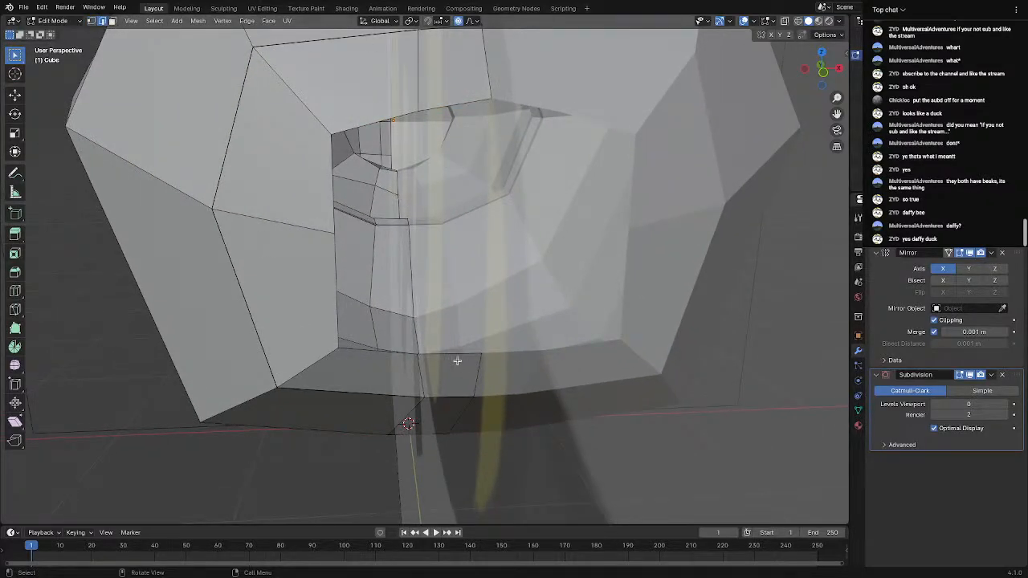
shift+click(457, 361)
shift+click(446, 105)
key(f)
middle_drag(475, 120, 456, 160)
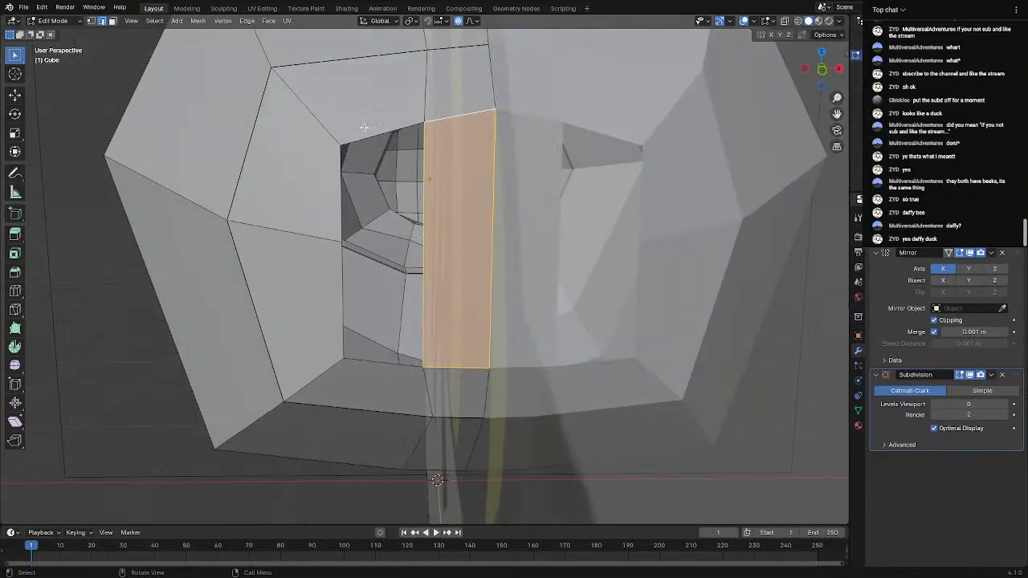
click(364, 127)
shift+click(386, 365)
key(f)
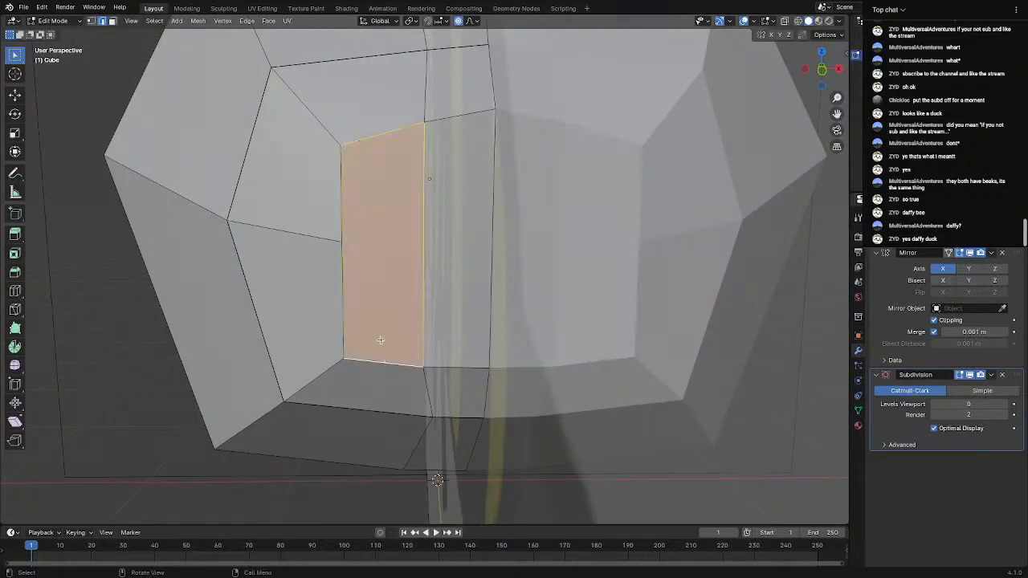
scroll(380, 340, up, 1)
key(k)
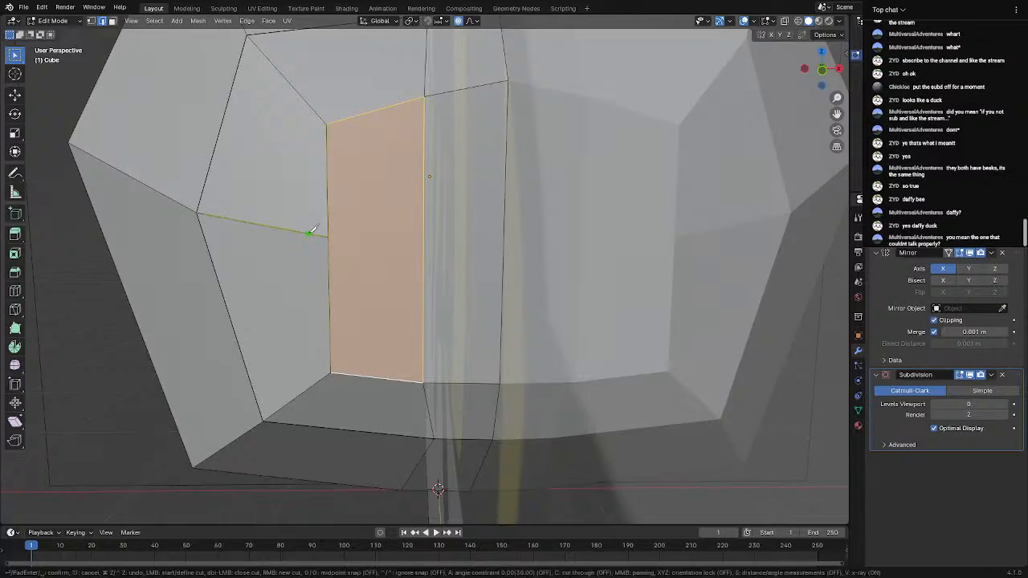
click(330, 237)
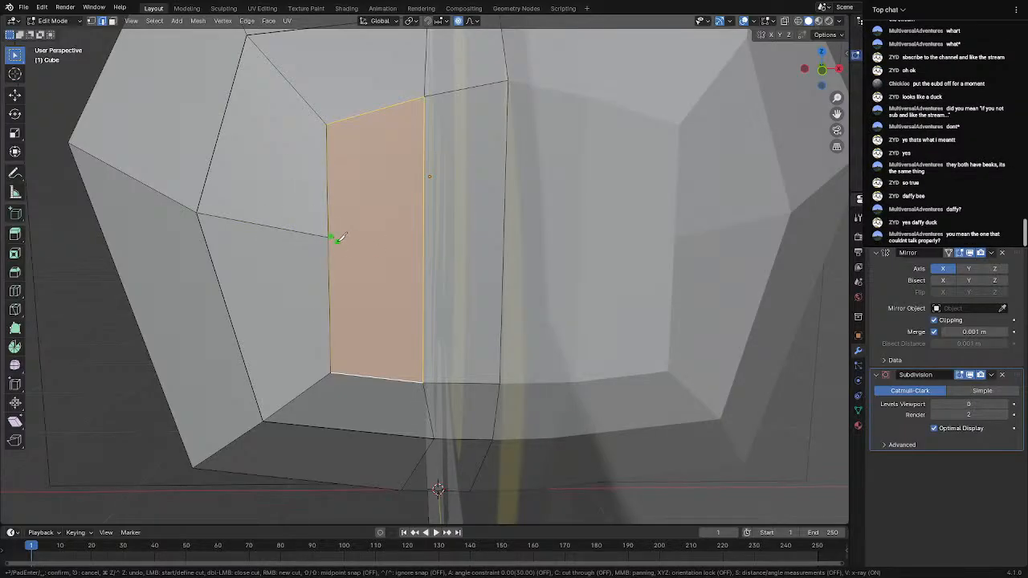
key(Escape)
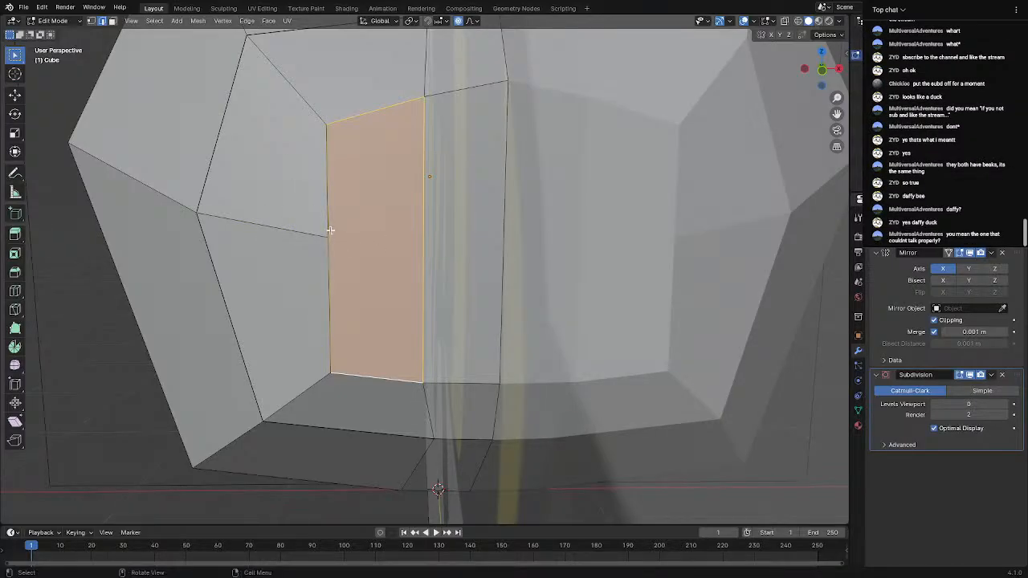
Knife-cut both fill faces horizontally from the side vertex to the mirror centerline and check the surface in Object Mode
key(k)
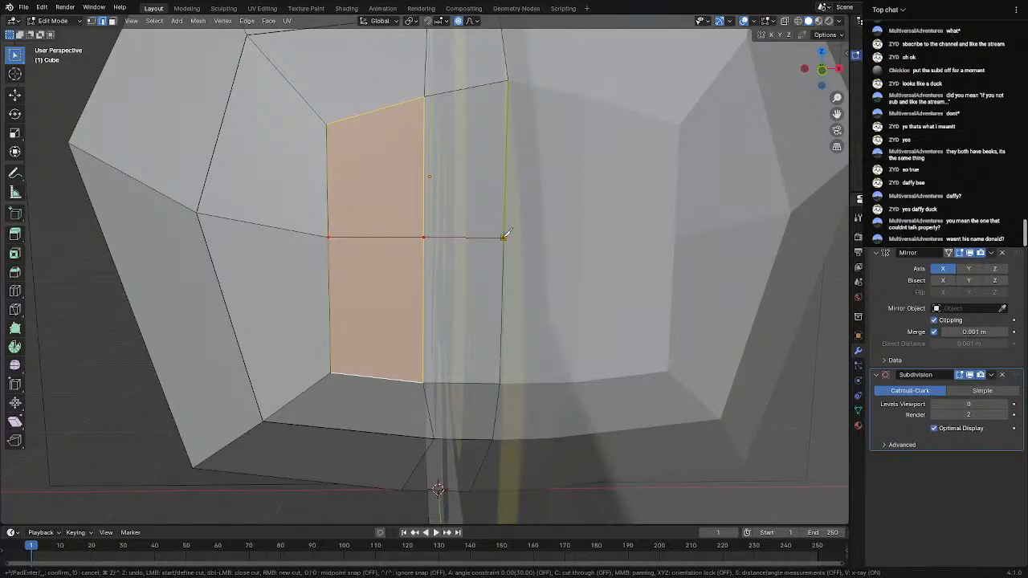
key(Escape)
key(Tab)
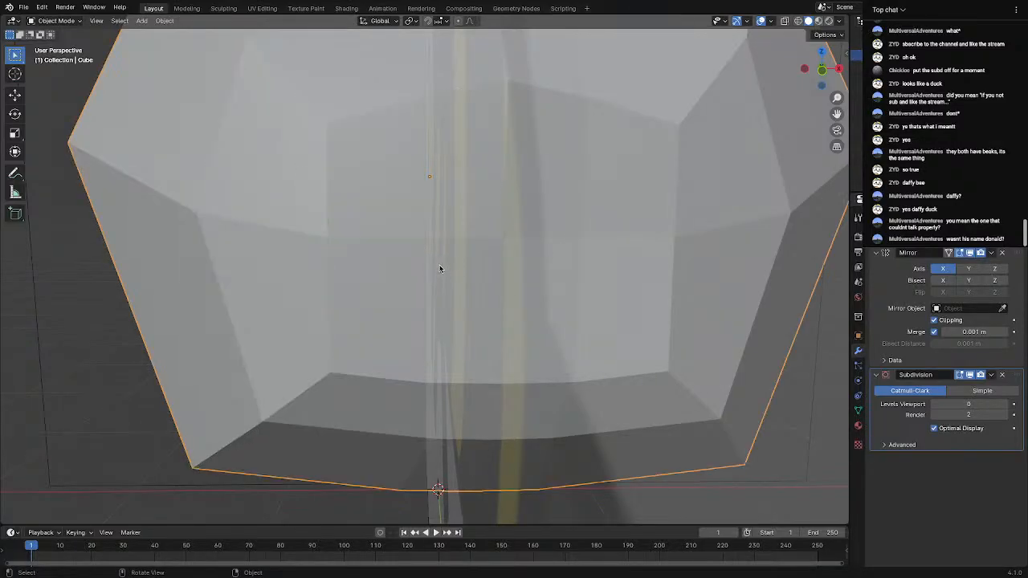
middle_drag(441, 268, 489, 407)
key(Tab)
scroll(473, 284, up, 3)
scroll(496, 399, down, 4)
scroll(496, 399, up, 1)
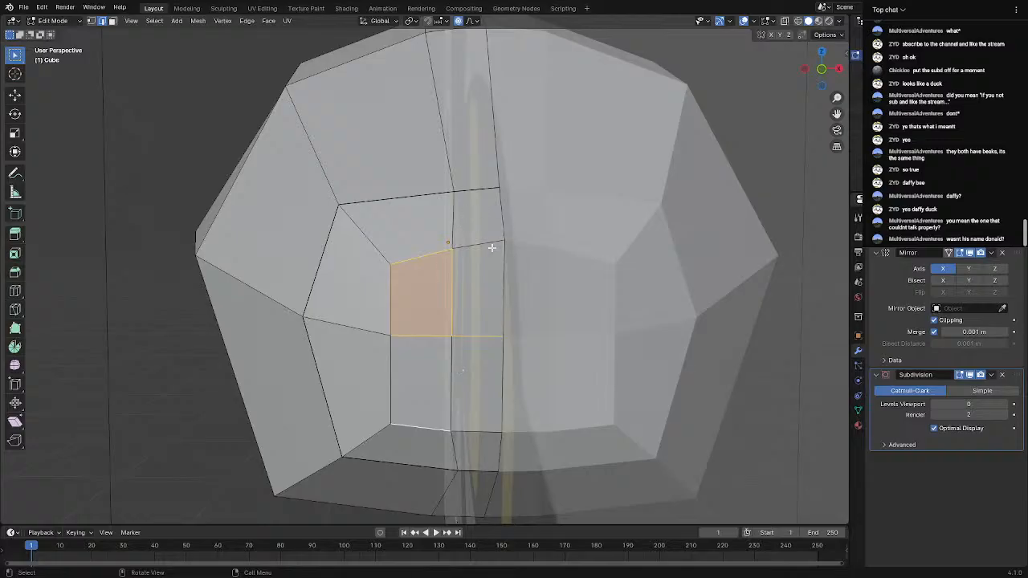
Try to flatten the fill's upper, side and lower boundary edges together by scaling them to 0 along global Z
scroll(489, 245, down, 3)
mouse_move(487, 259)
middle_down()
mouse_move(546, 268)
mouse_move(484, 256)
mouse_move(498, 279)
mouse_move(492, 266)
middle_up()
middle_drag(494, 346, 489, 413)
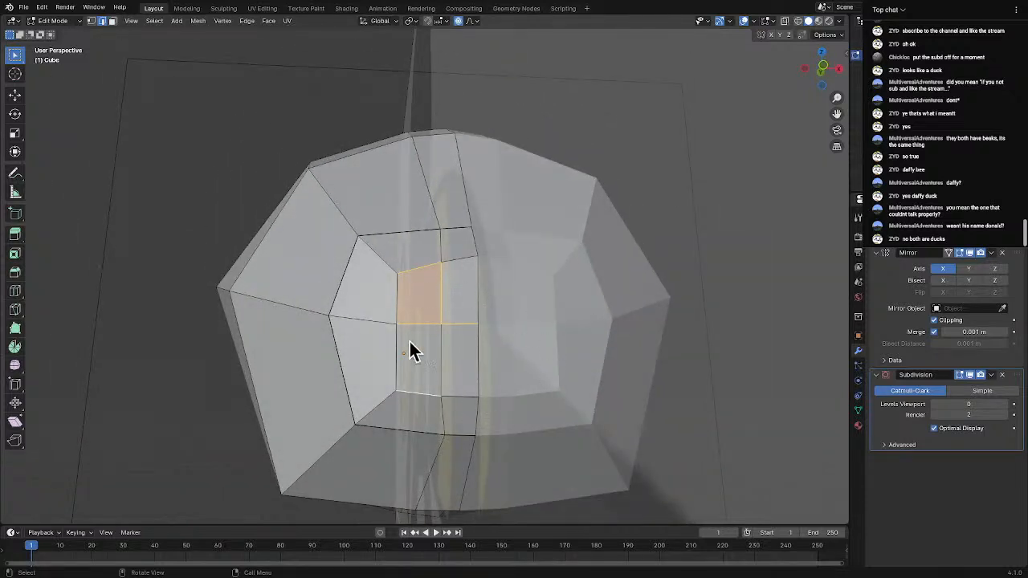
click(458, 260)
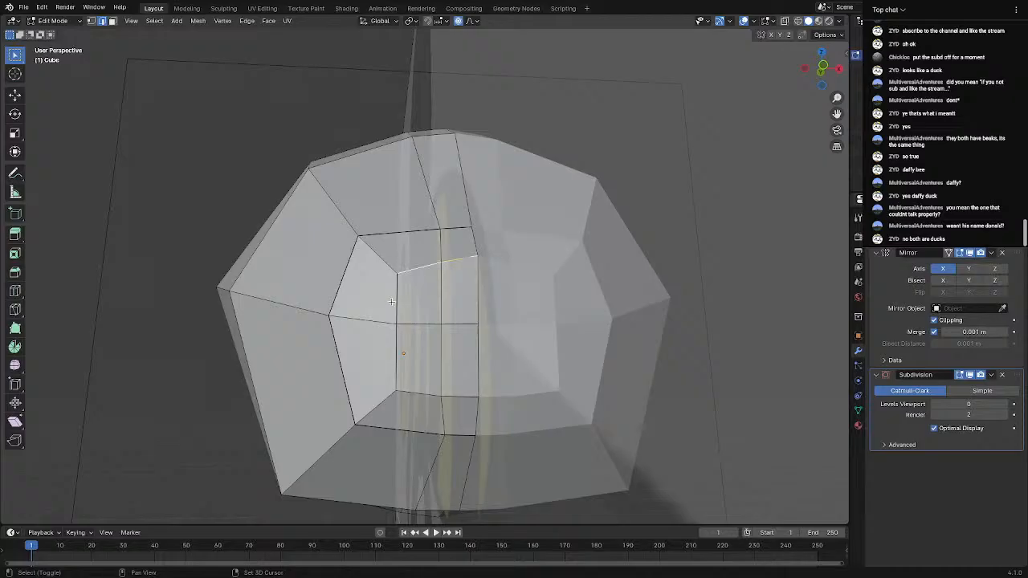
shift+click(392, 302)
shift+click(399, 367)
shift+click(423, 404)
shift+click(459, 397)
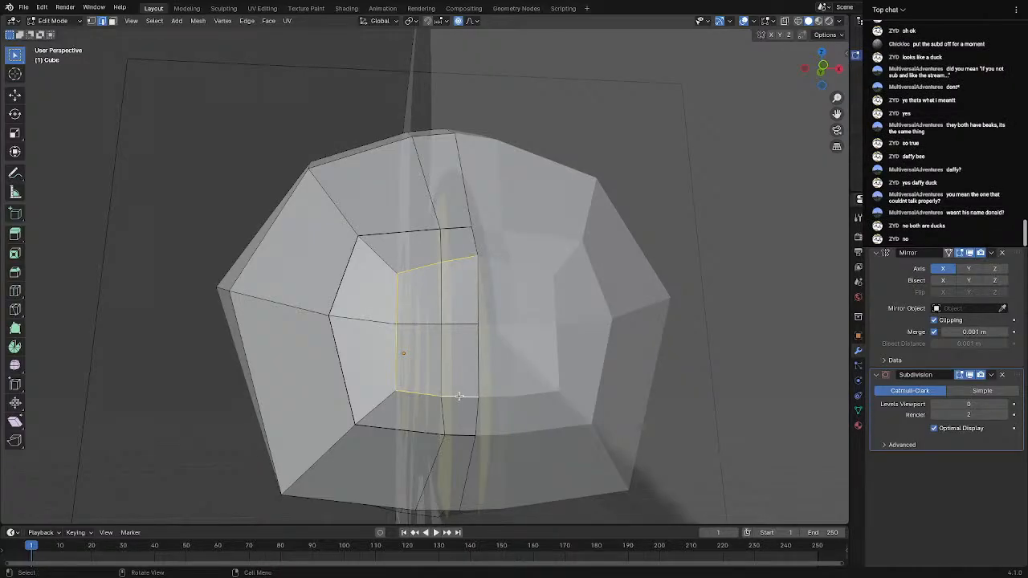
key(s)
key(z)
key(0)
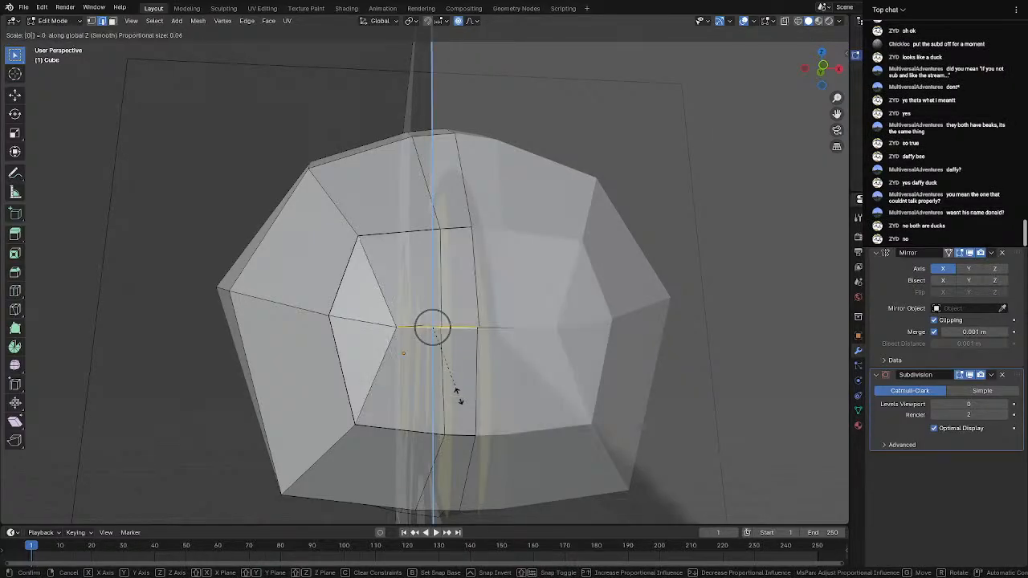
key(Return)
key(ctrl+z)
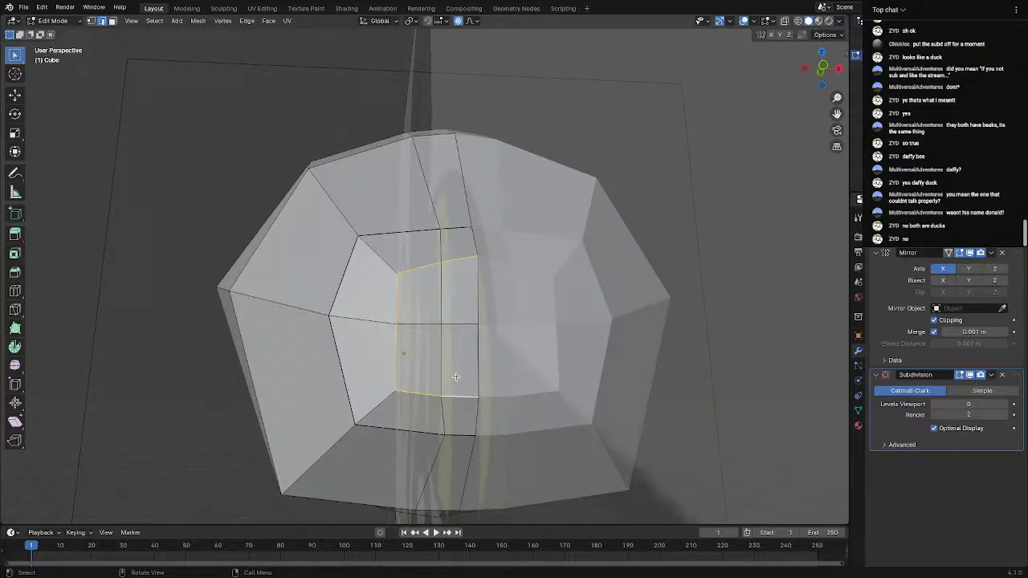
Scale the selected boundary edges of the fill by about 1.02 along global Y
key(s)
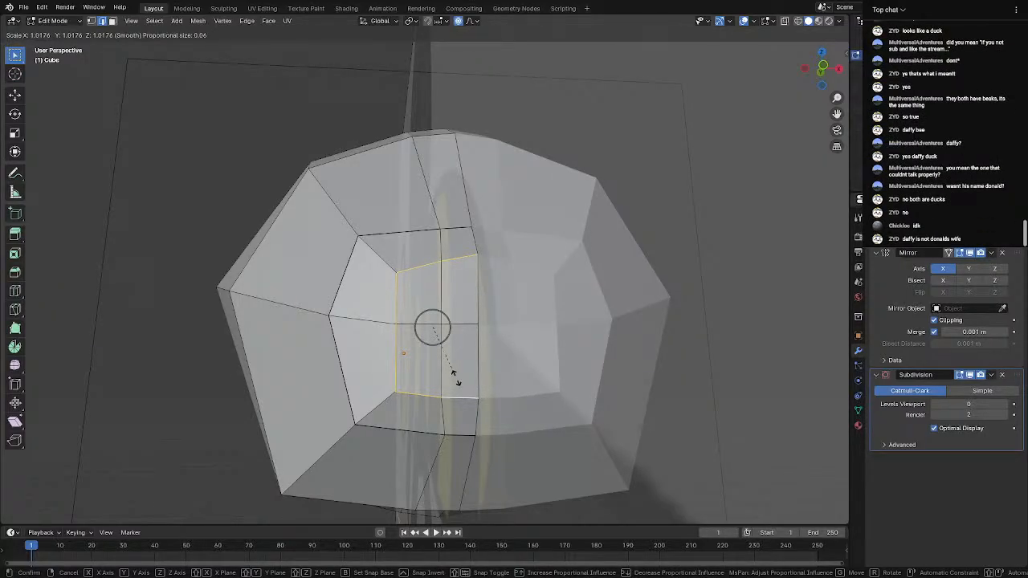
key(y)
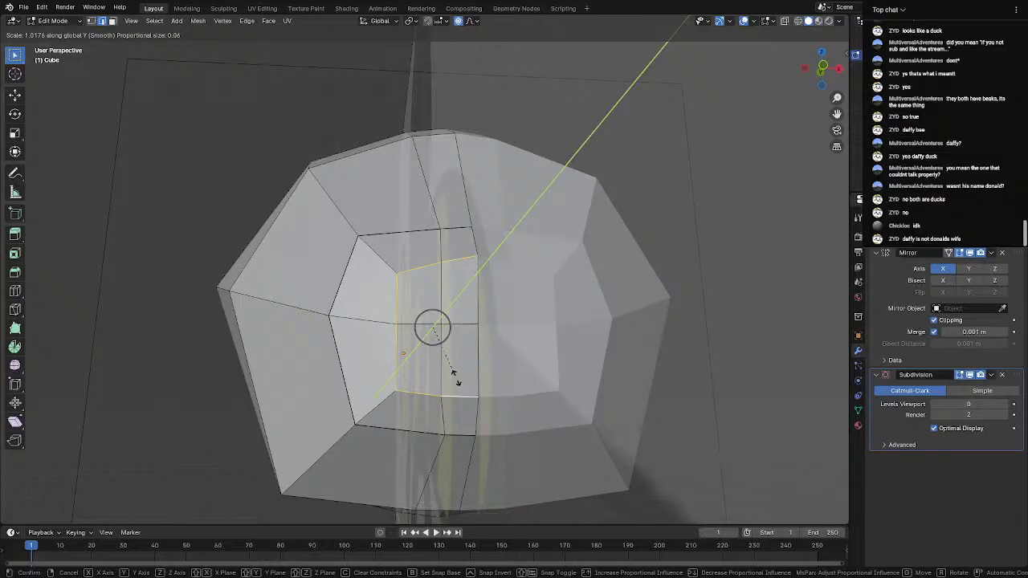
click(455, 377)
Move the fill's upper edge beside the mirror centerline down about 0.03 m
middle_drag(424, 372, 430, 400)
scroll(445, 403, up, 2)
click(478, 234)
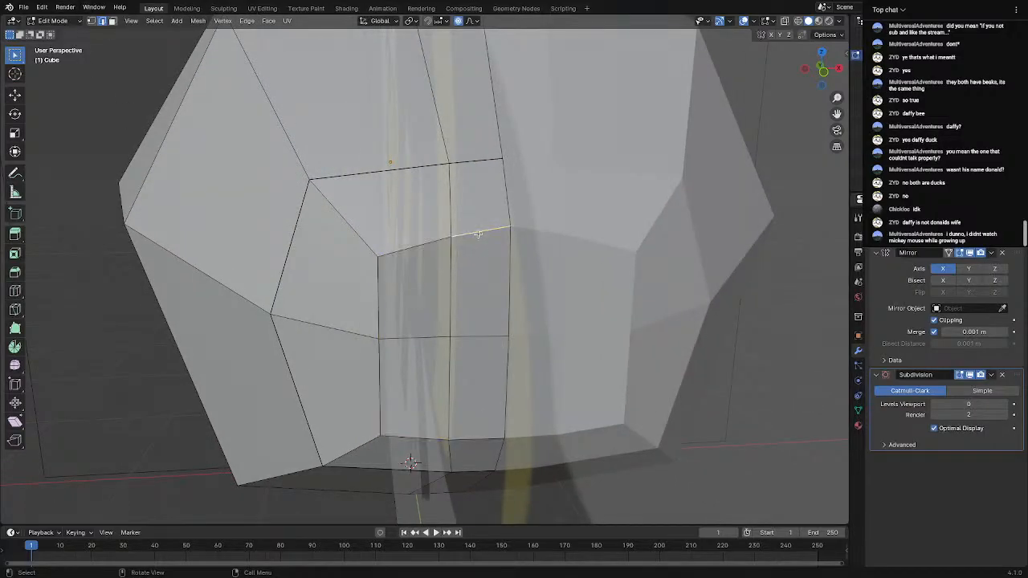
key(g)
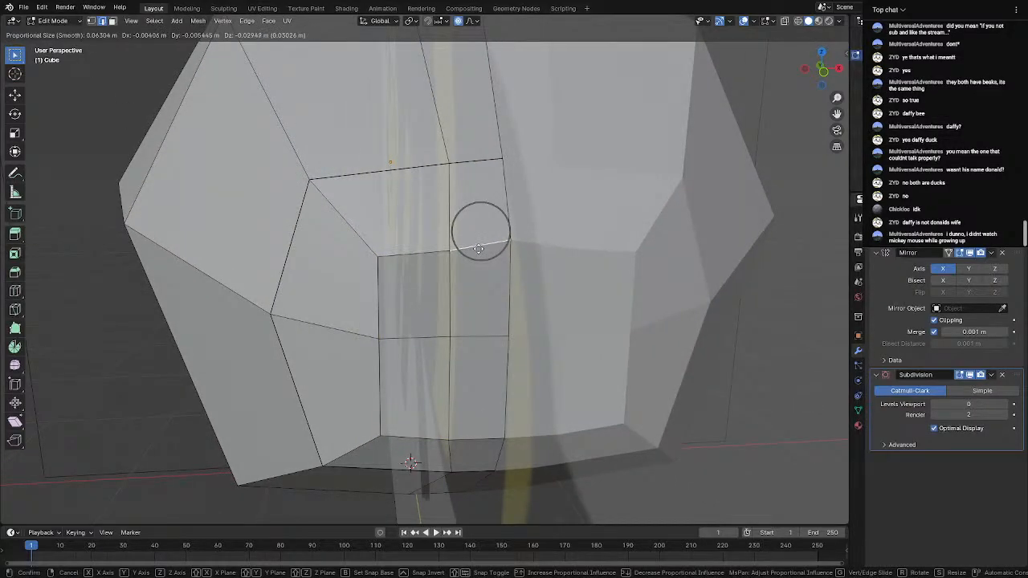
click(478, 251)
key(g)
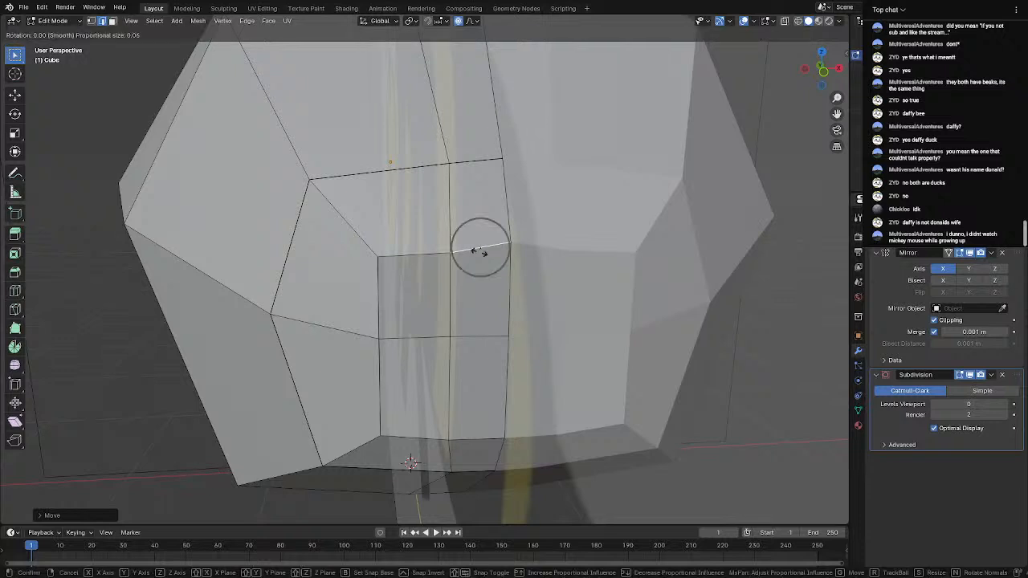
right_click(477, 249)
In front view, rotate that upper edge about 6.4° until horizontal and lower it level with the fill's upper outer corner
key(KP_1)
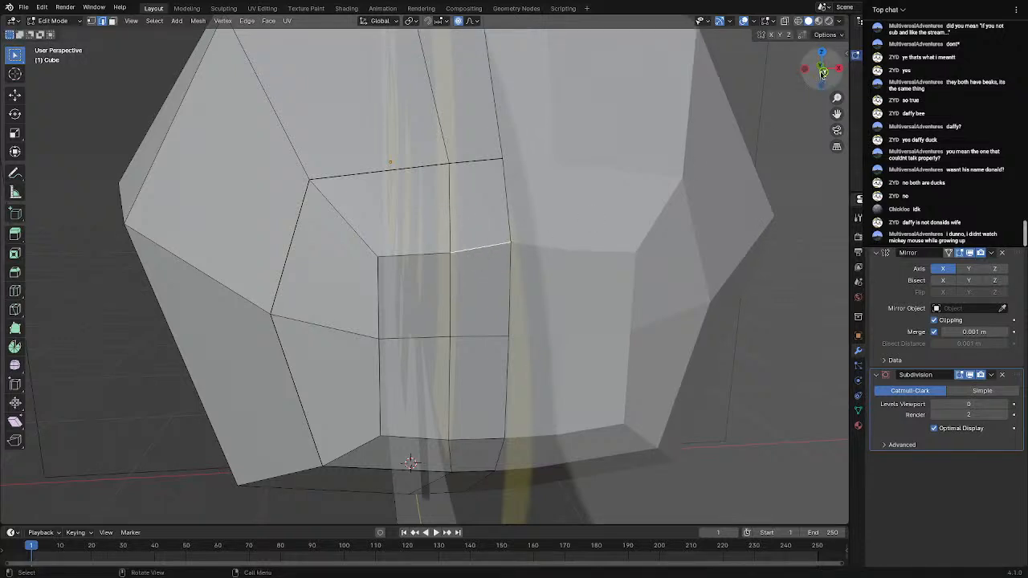
key(r)
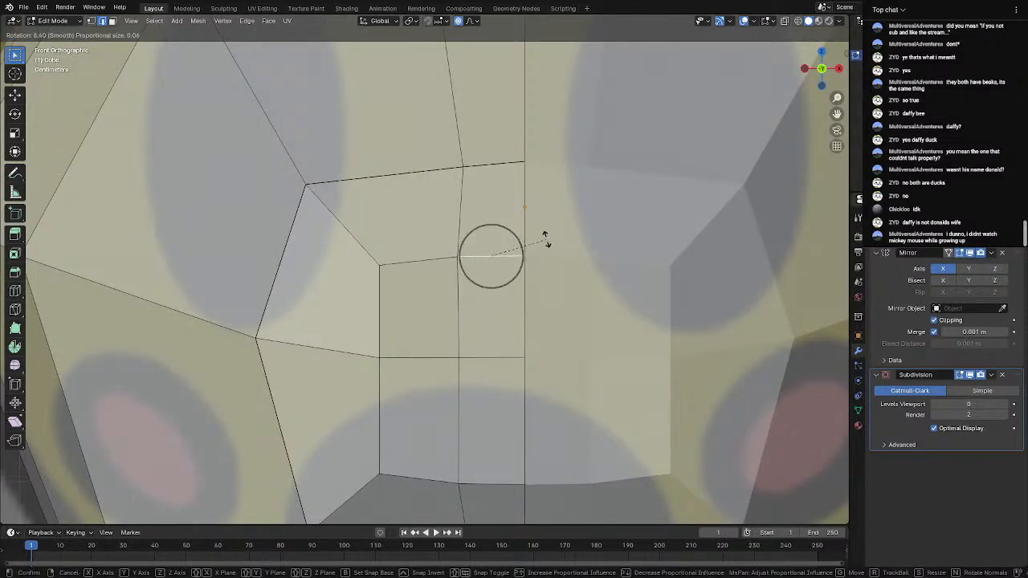
click(544, 238)
key(g)
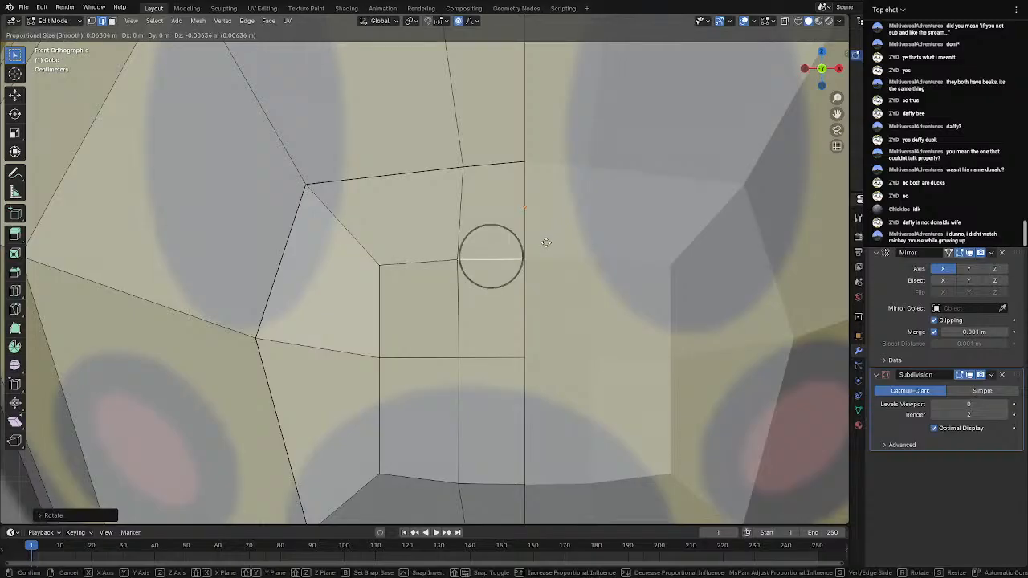
click(545, 247)
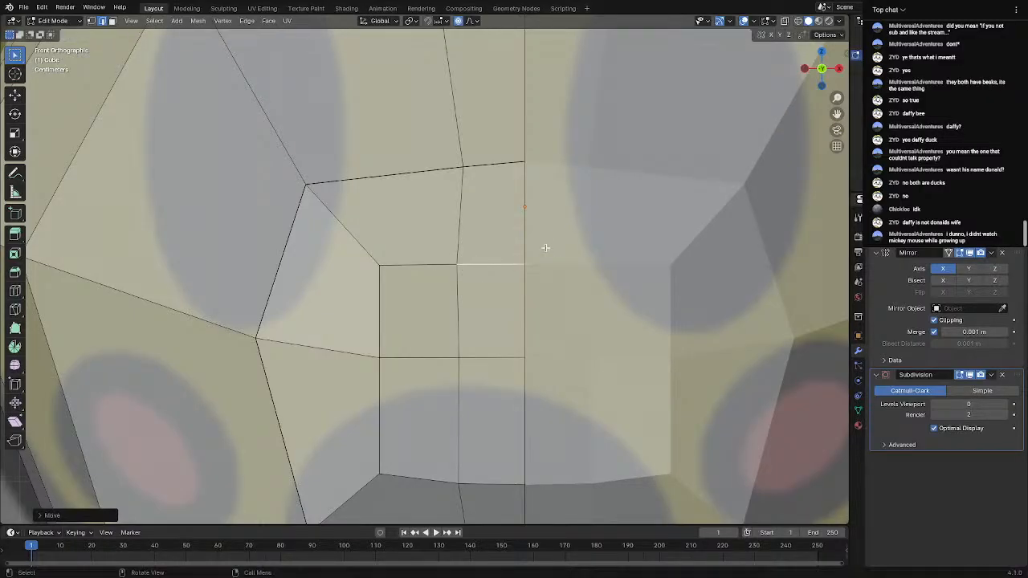
Raise the fill's lower edge beside the mirror centerline nearly level with the fill's lower outer corner
scroll(466, 338, down, 5)
scroll(459, 398, up, 4)
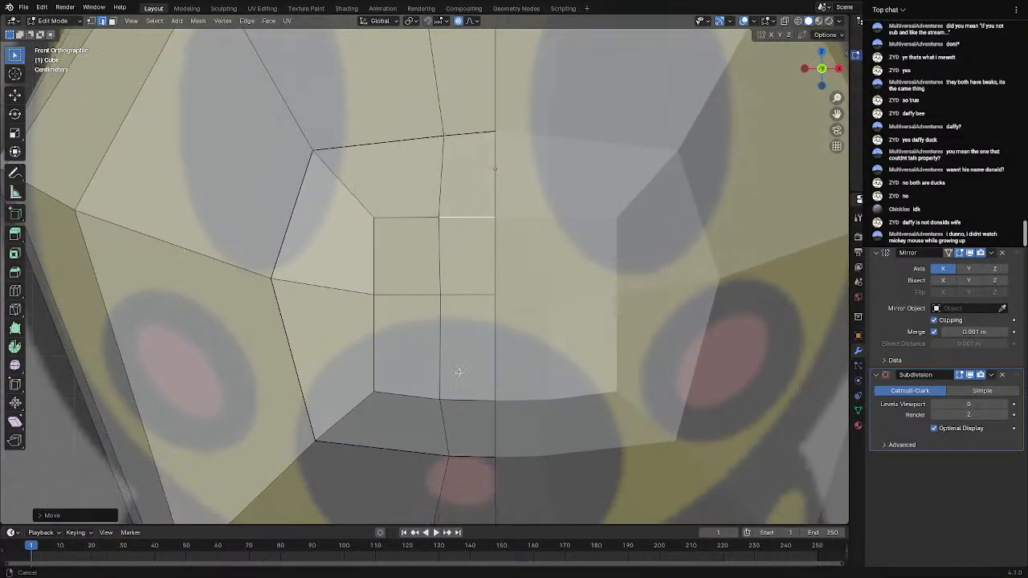
click(459, 398)
key(g)
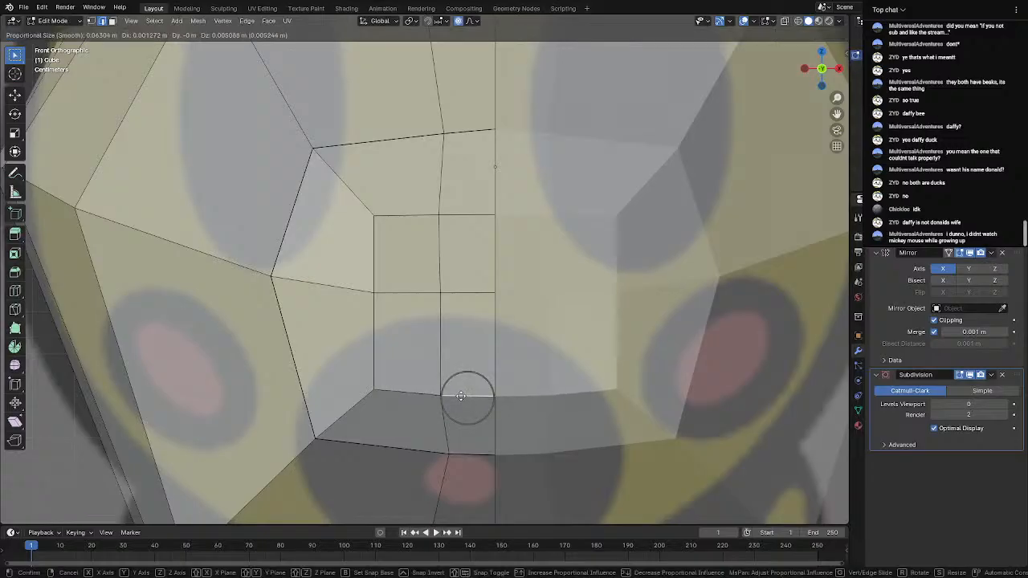
click(462, 391)
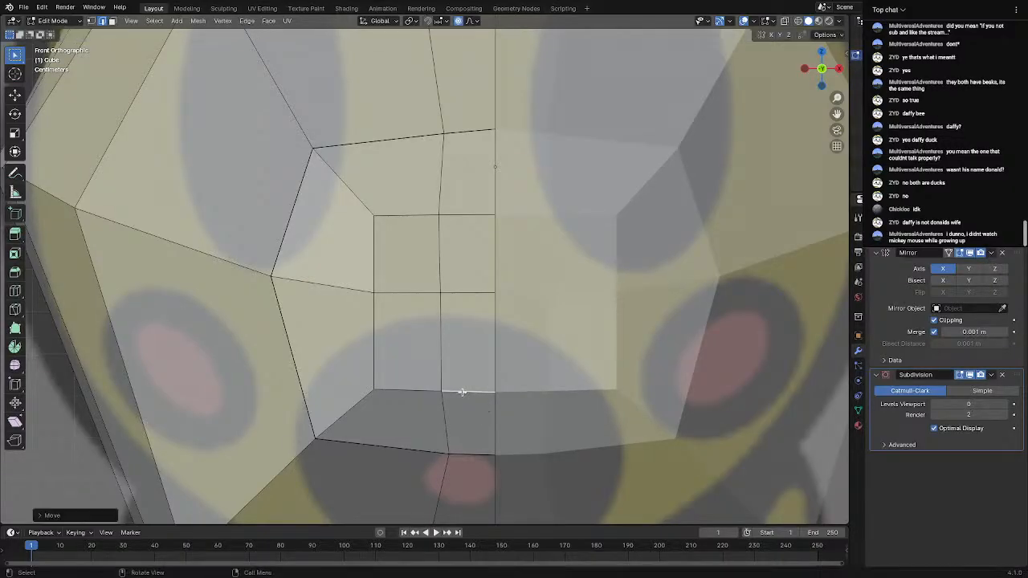
Move the fill's two outer side edges along X about 0.04 m toward the mirror centerline and check the shape in Object Mode
scroll(461, 394, down, 4)
mouse_move(461, 393)
middle_down()
mouse_move(450, 393)
mouse_move(462, 379)
mouse_move(465, 388)
middle_up()
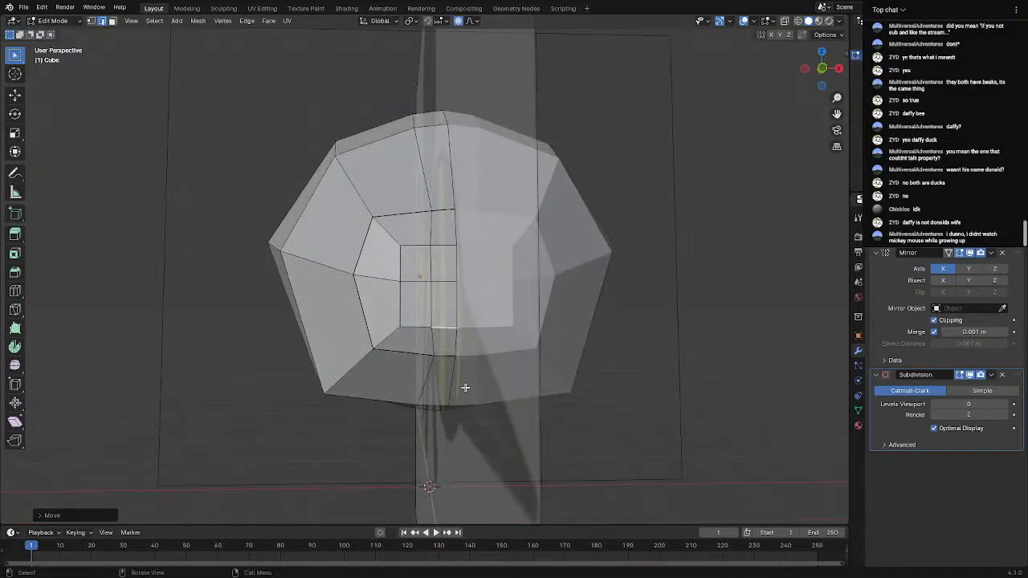
scroll(465, 388, up, 4)
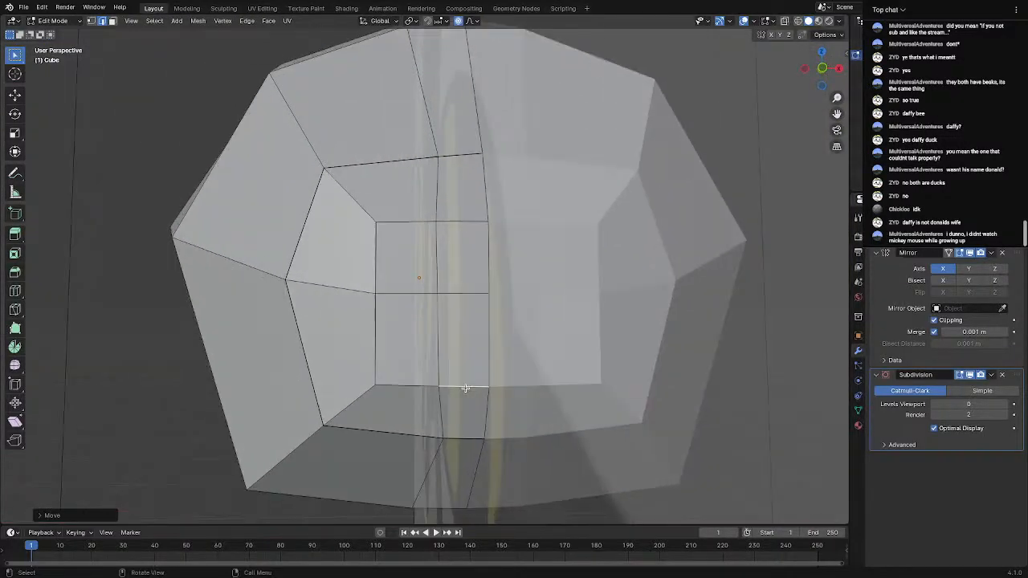
click(376, 266)
alt+click(379, 321)
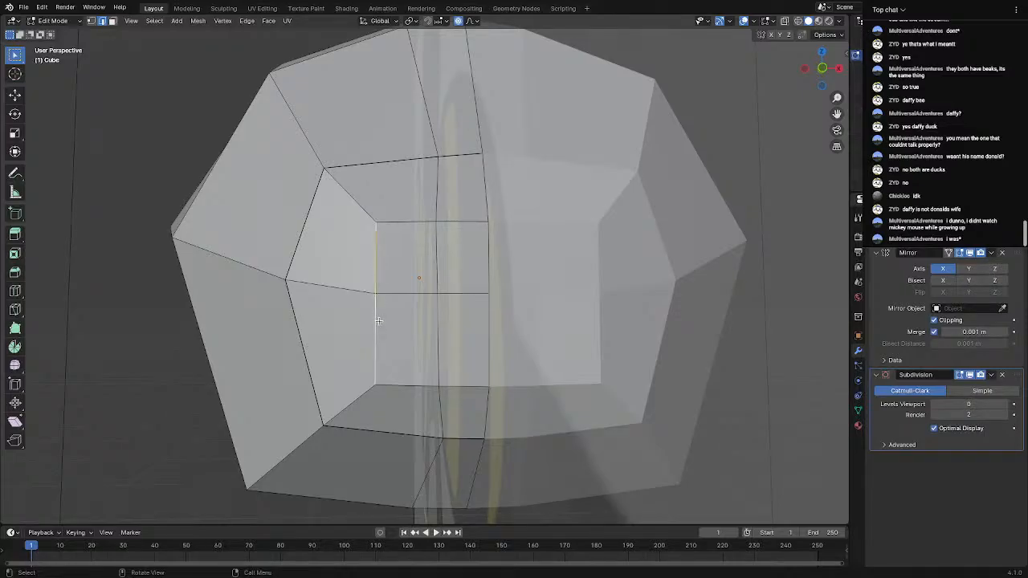
key(g)
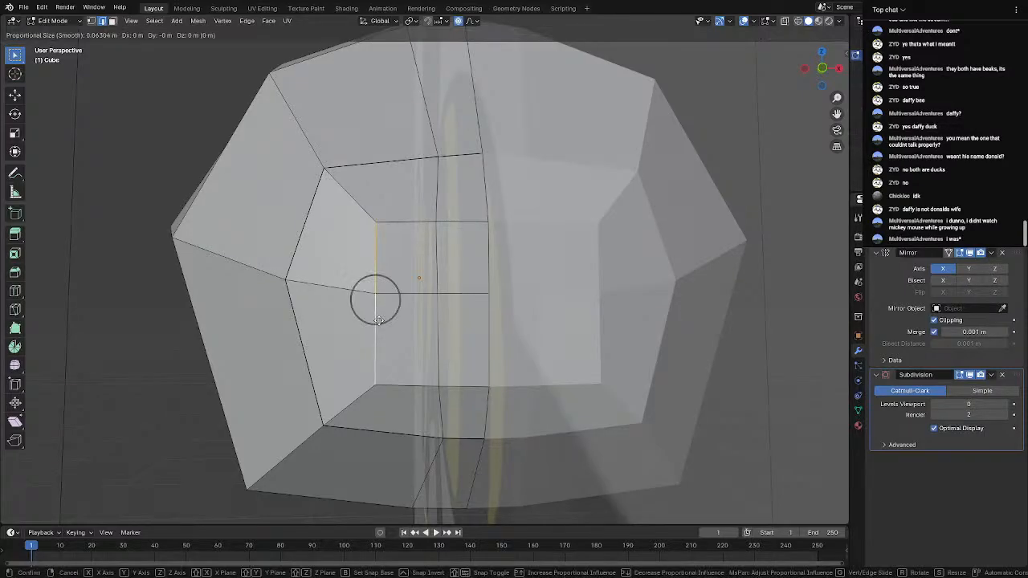
key(x)
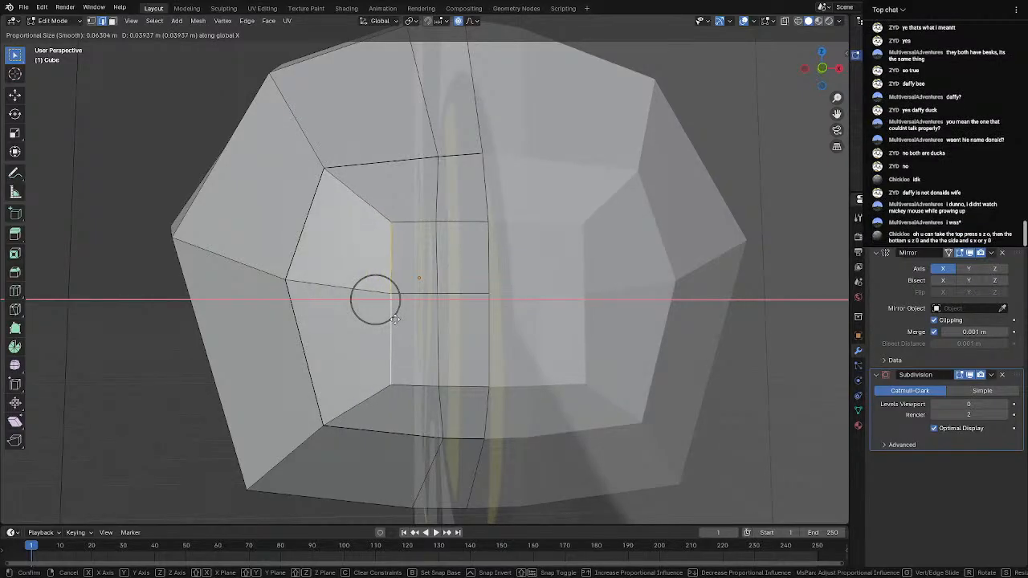
click(398, 320)
key(Tab)
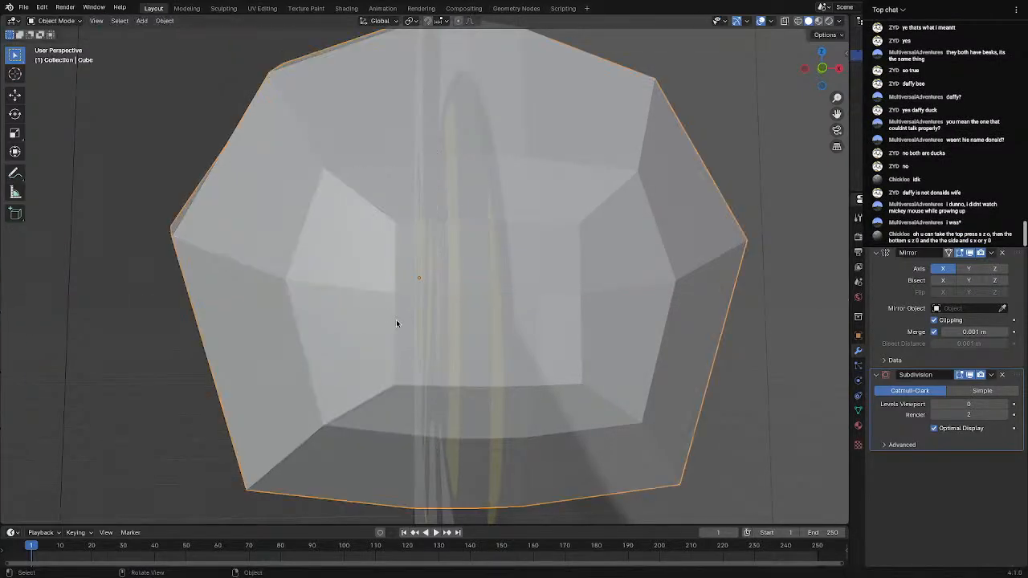
scroll(396, 321, down, 2)
mouse_move(396, 323)
middle_down()
mouse_move(503, 337)
mouse_move(399, 323)
middle_up()
key(Tab)
Scale the fill's upper edge row to straighten it, and flatten the lower edge row by scaling to 0 along Z
scroll(416, 324, up, 2)
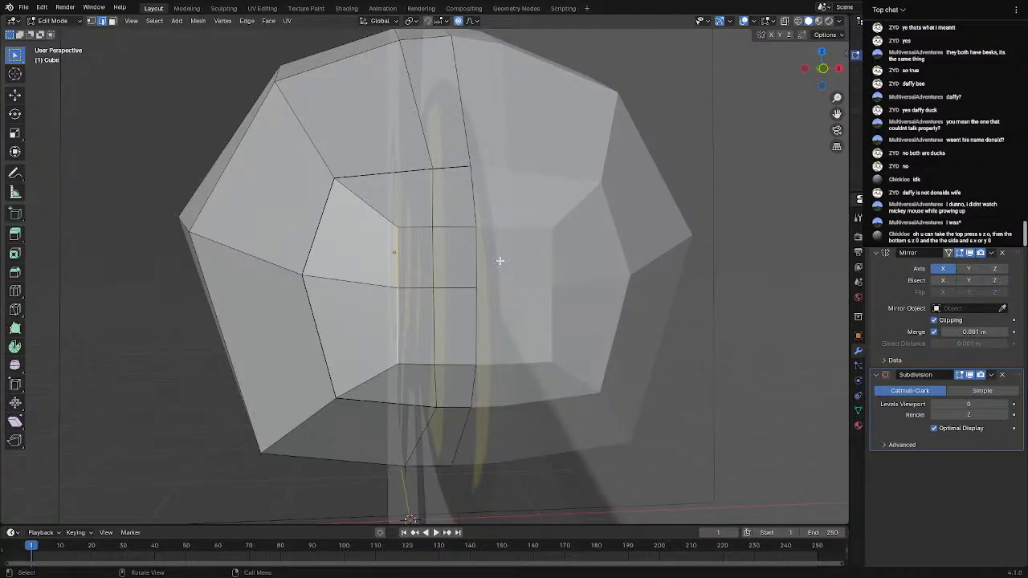
click(449, 228)
key(s)
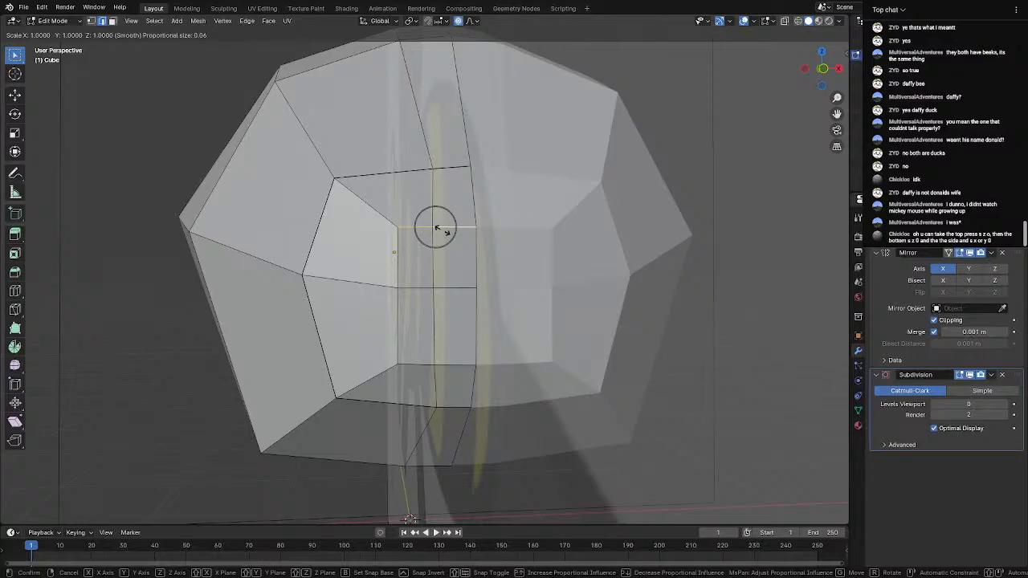
click(442, 231)
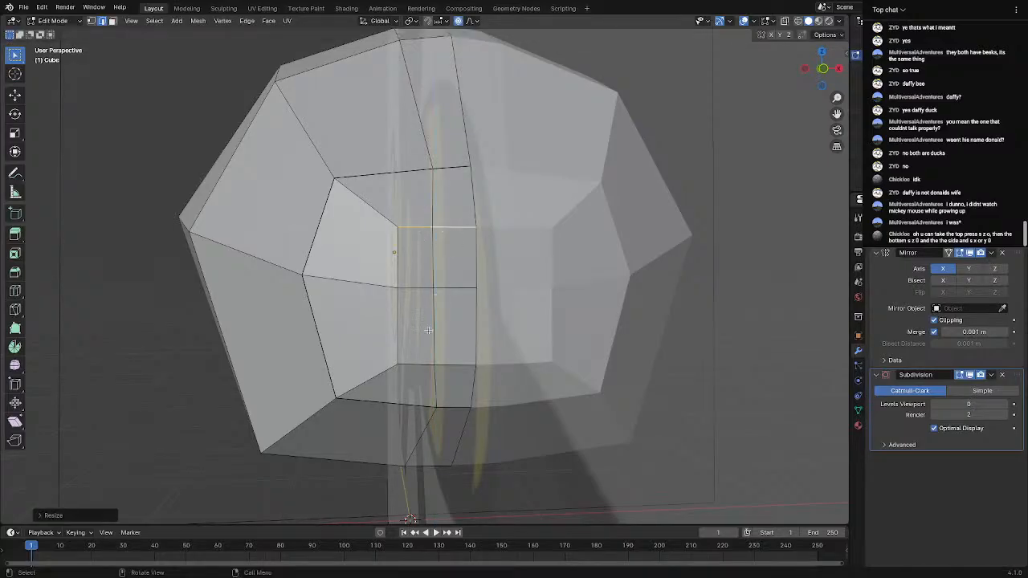
click(420, 363)
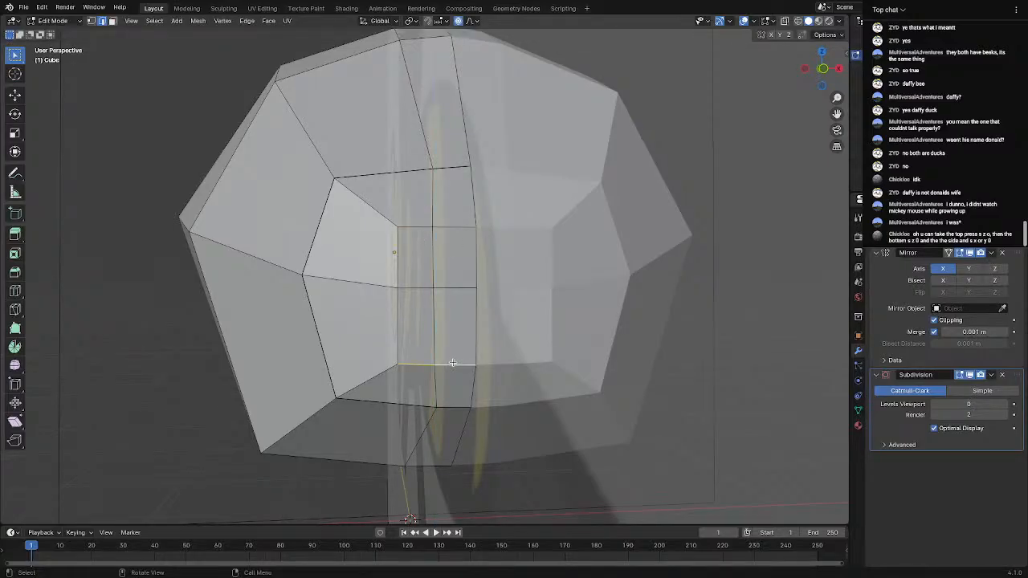
key(s)
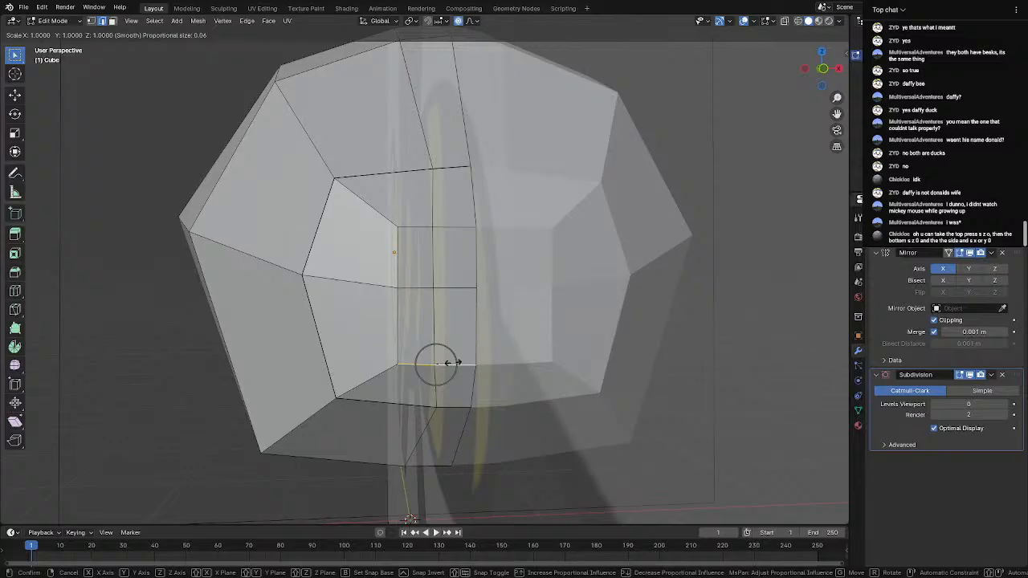
key(z)
key(0)
key(Return)
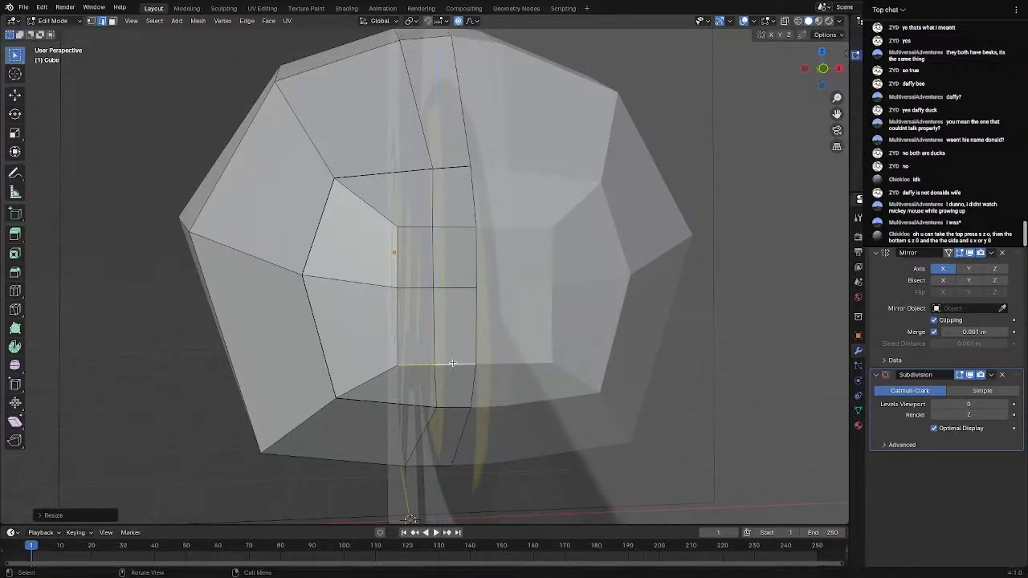
Align the fill's two outer side edges in depth by scaling them to 0 along Y
click(398, 311)
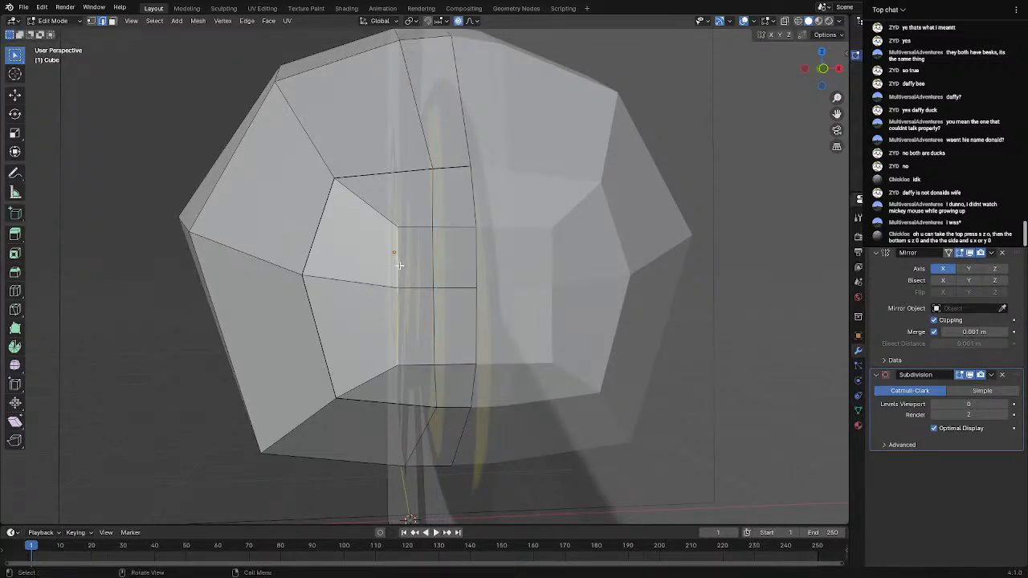
key(s)
key(y)
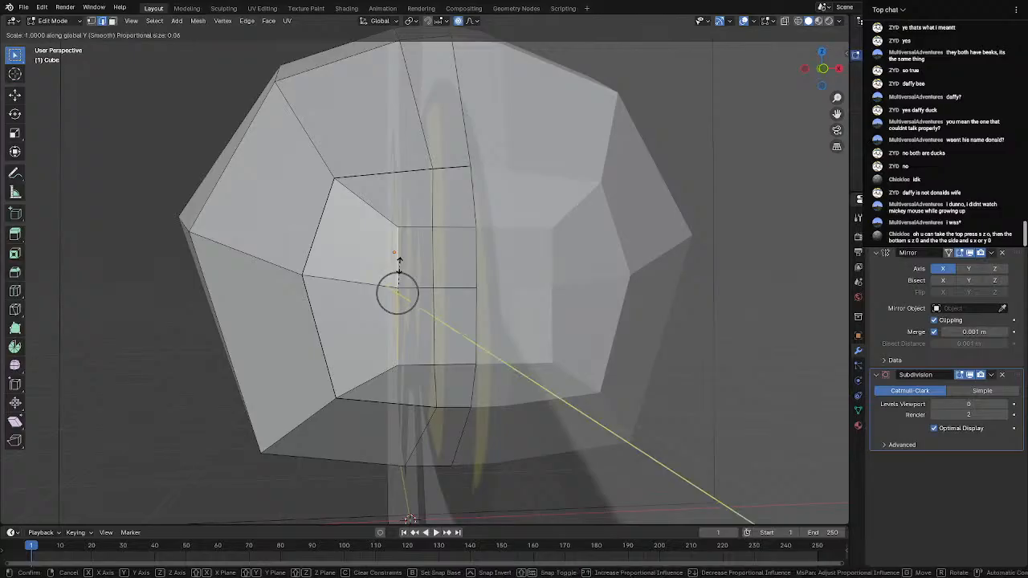
key(0)
key(Return)
Move the fill's outer side edges along X about 0.03 m closer to the mirror centerline
middle_drag(397, 252, 559, 307)
scroll(482, 308, up, 2)
middle_drag(482, 309, 417, 360)
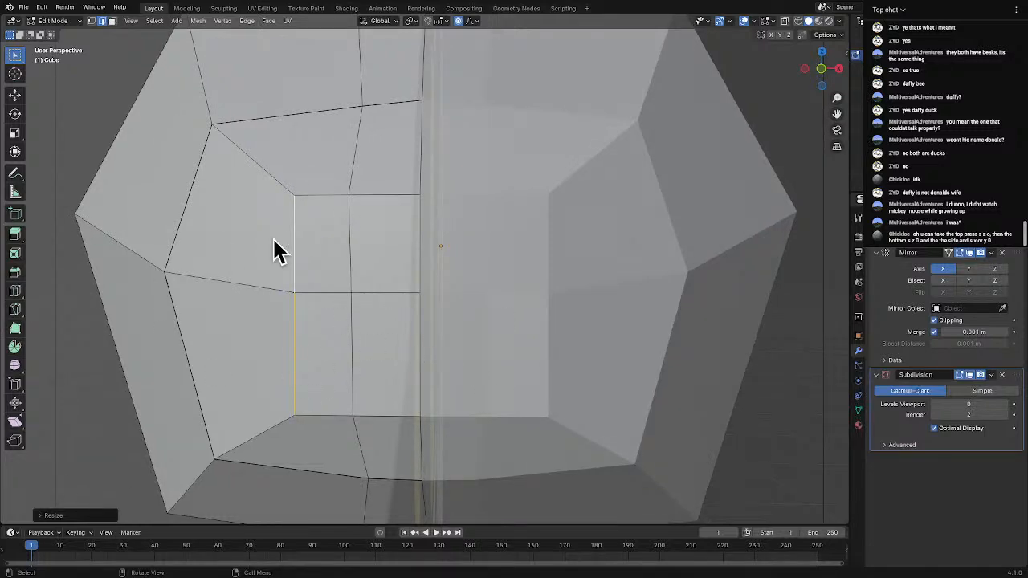
middle_drag(275, 252, 297, 302)
scroll(293, 310, up, 5)
key(g)
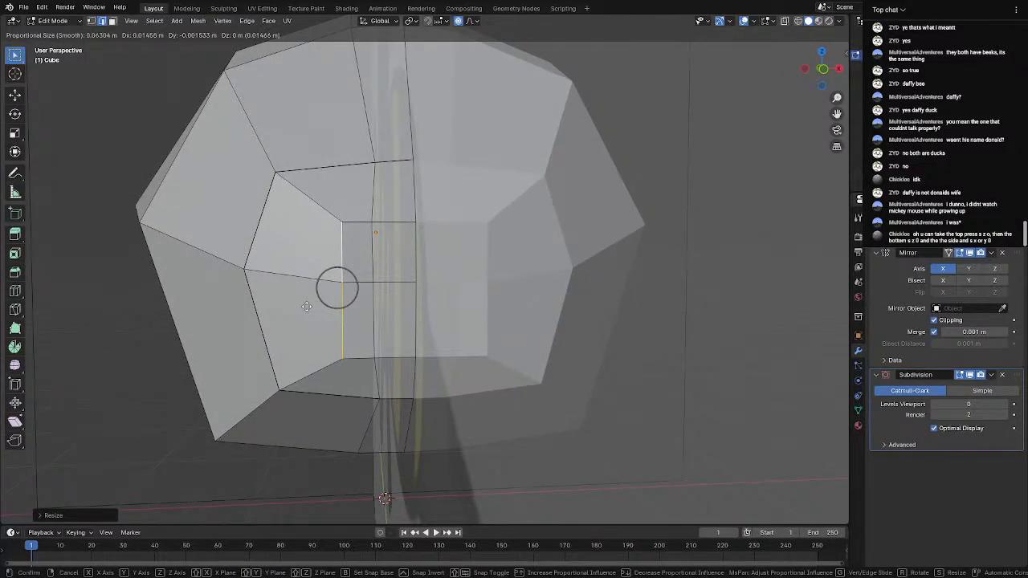
key(x)
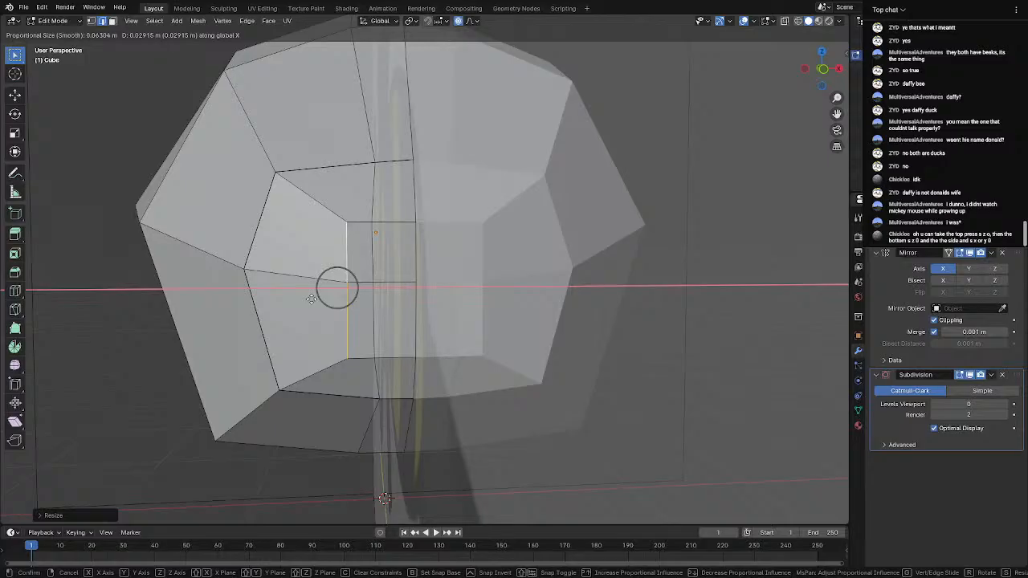
click(311, 299)
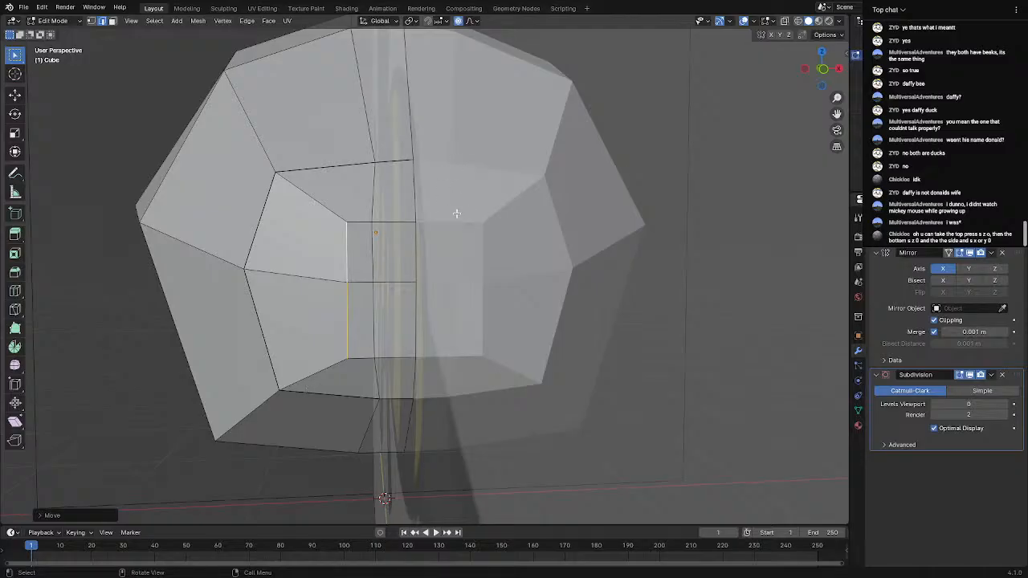
Select the four quad-fill faces at the abdomen's end and try insetting them
middle_drag(456, 214, 395, 207)
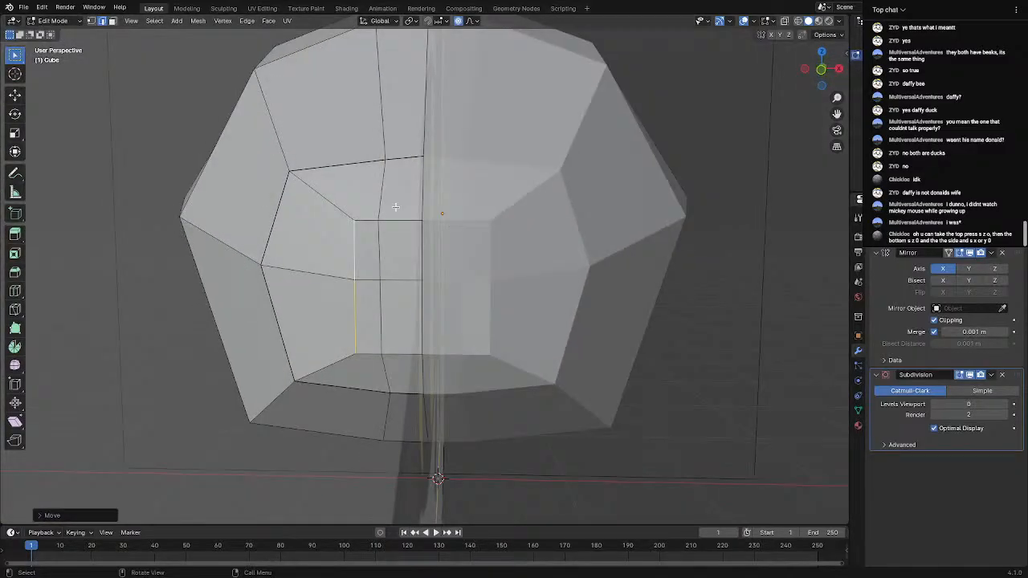
click(111, 21)
shift+click(367, 254)
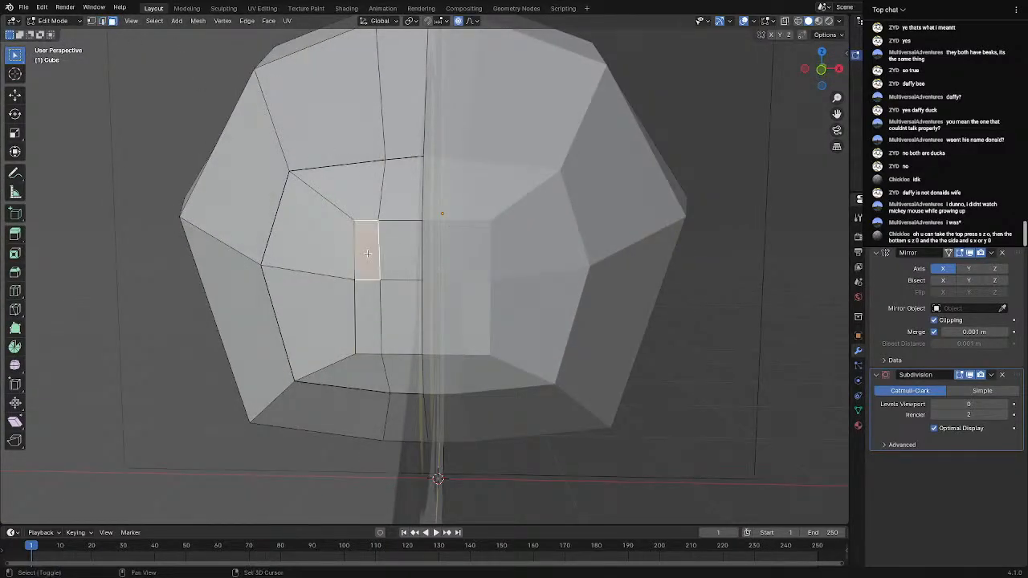
shift+click(393, 252)
shift+click(397, 317)
shift+click(365, 304)
key(i)
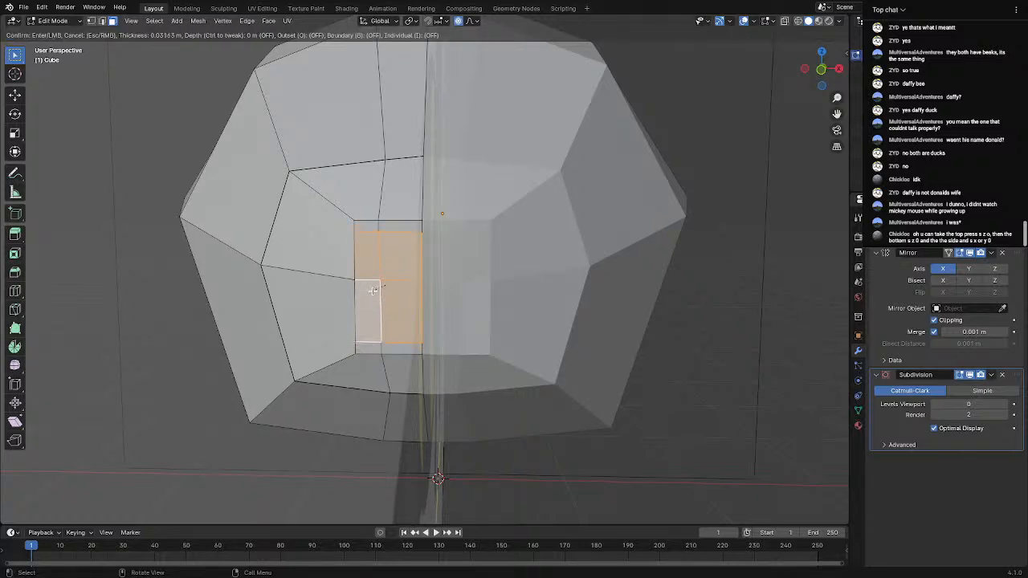
click(377, 289)
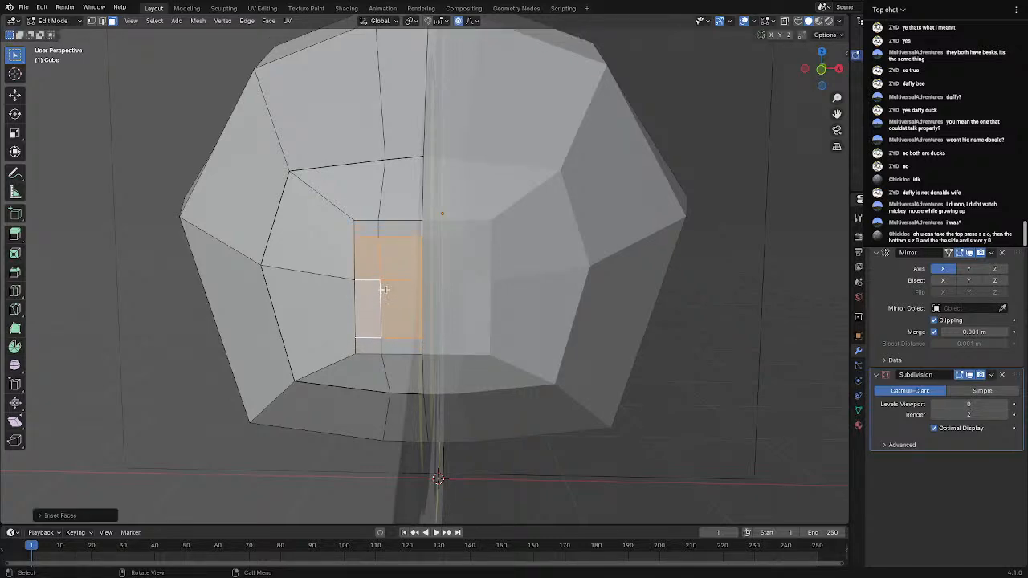
Try a second inset on the fill faces, cancel it, and undo the first inset
middle_drag(378, 289, 430, 294)
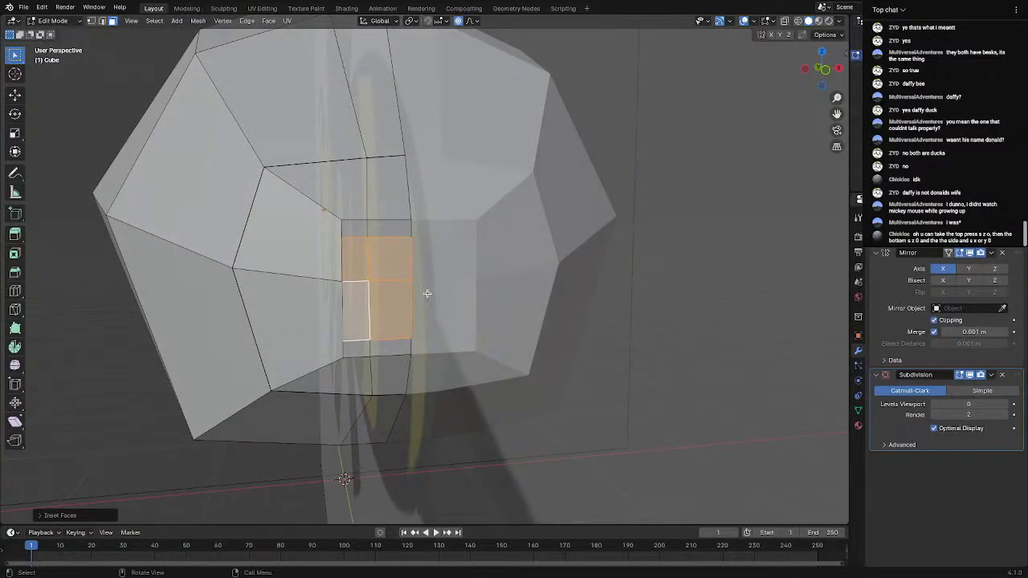
key(i)
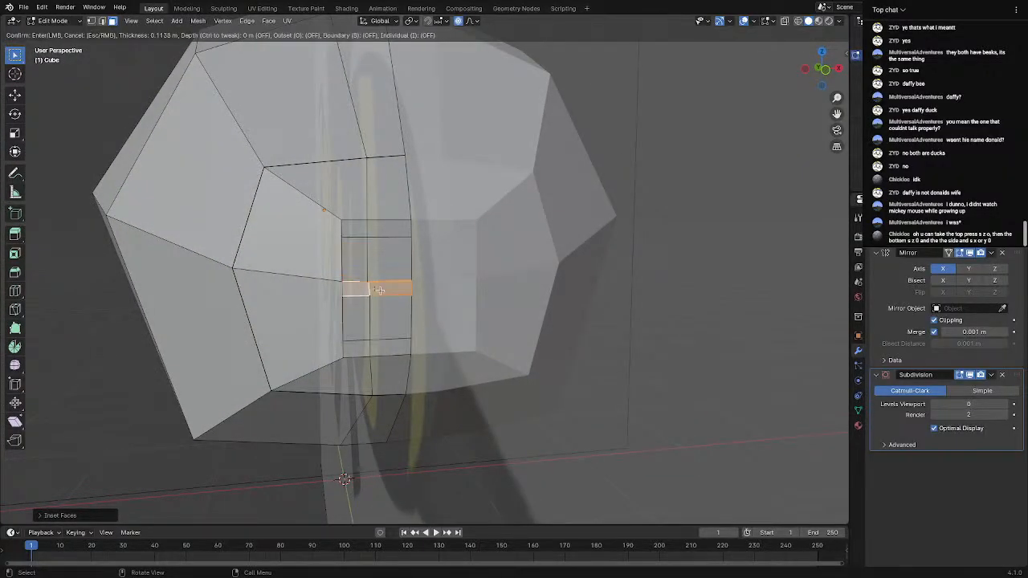
key(Escape)
key(ctrl+z)
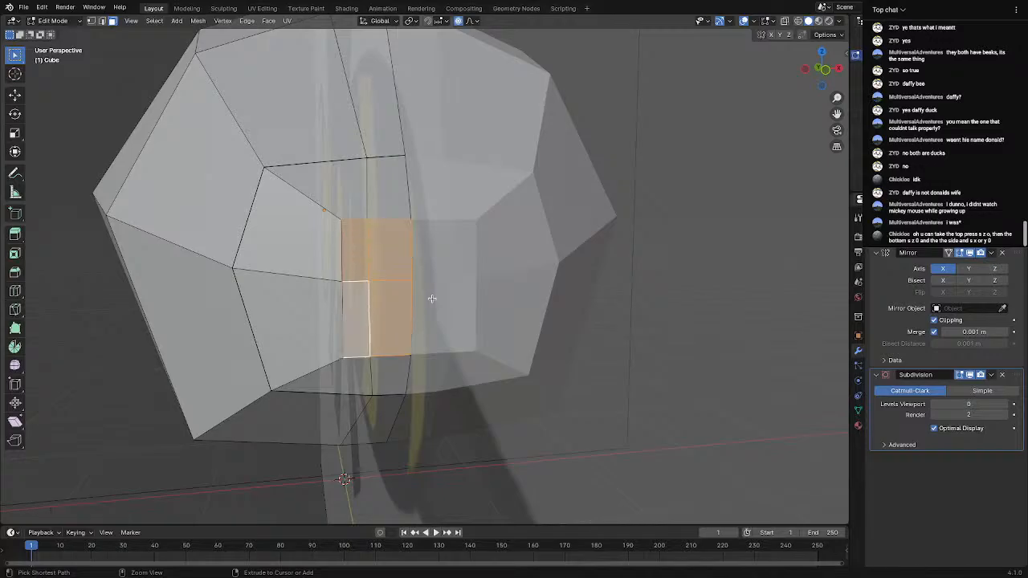
Try insetting the same four fill faces twice more by a small amount, undoing each attempt
key(i)
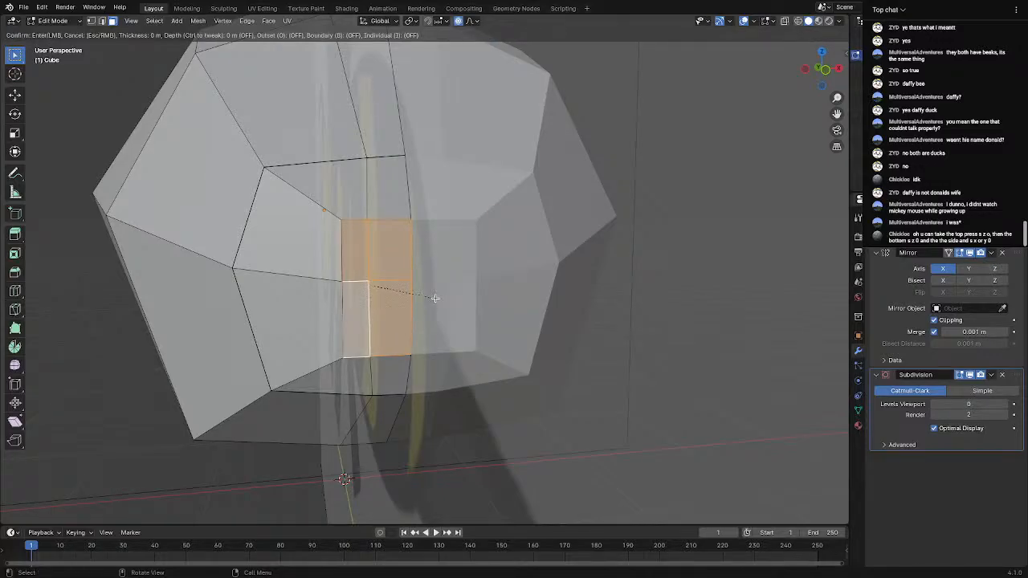
click(418, 305)
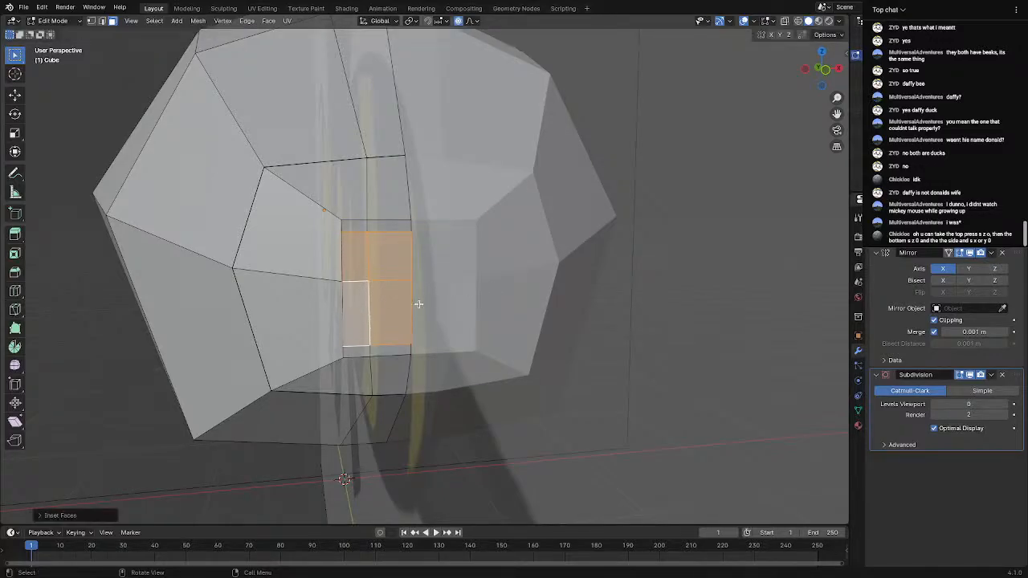
key(ctrl+z)
mouse_move(418, 305)
middle_down()
mouse_move(381, 298)
mouse_move(393, 285)
mouse_move(407, 294)
middle_up()
shift+click(400, 305)
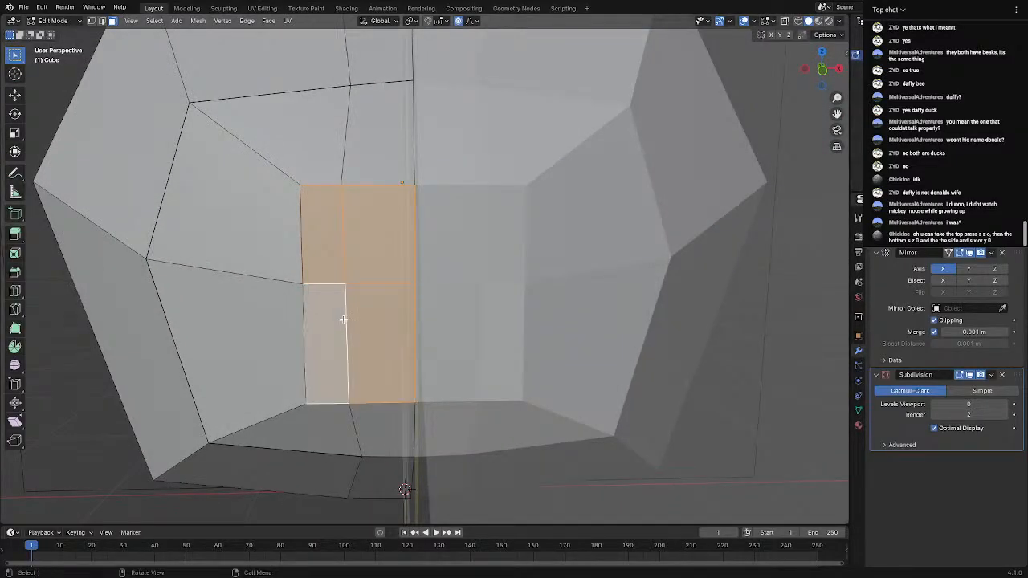
key(i)
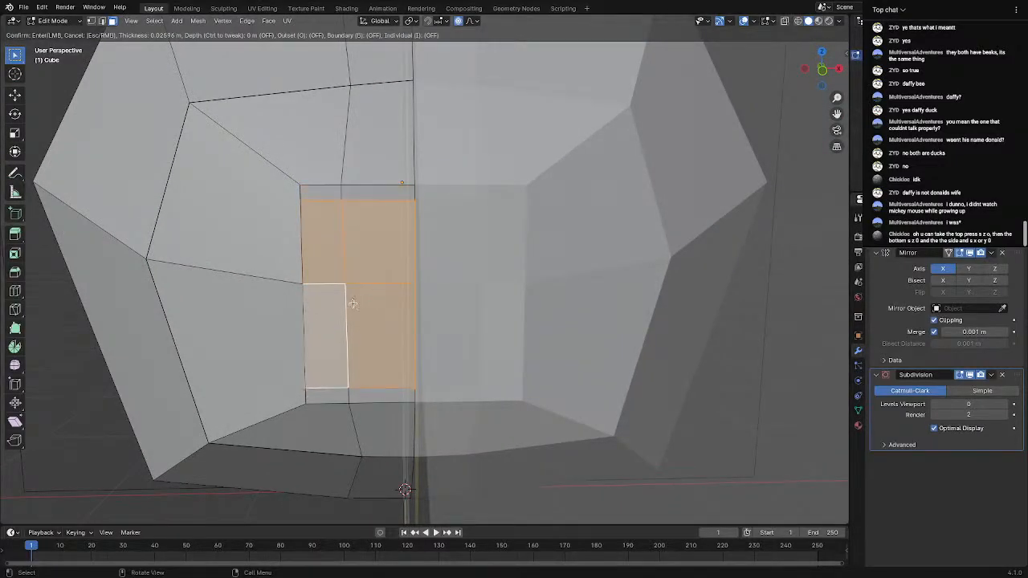
click(352, 301)
key(ctrl+z)
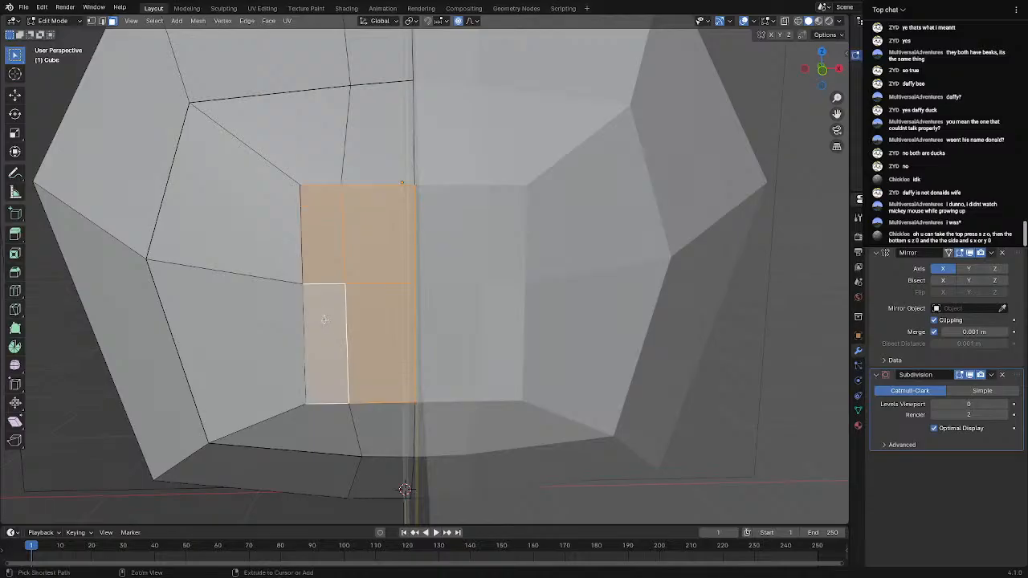
Try extruding the four fill faces outward from the abdomen and preview them with viewport subdivision level 1
scroll(327, 315, down, 2)
middle_drag(328, 316, 422, 310)
key(e)
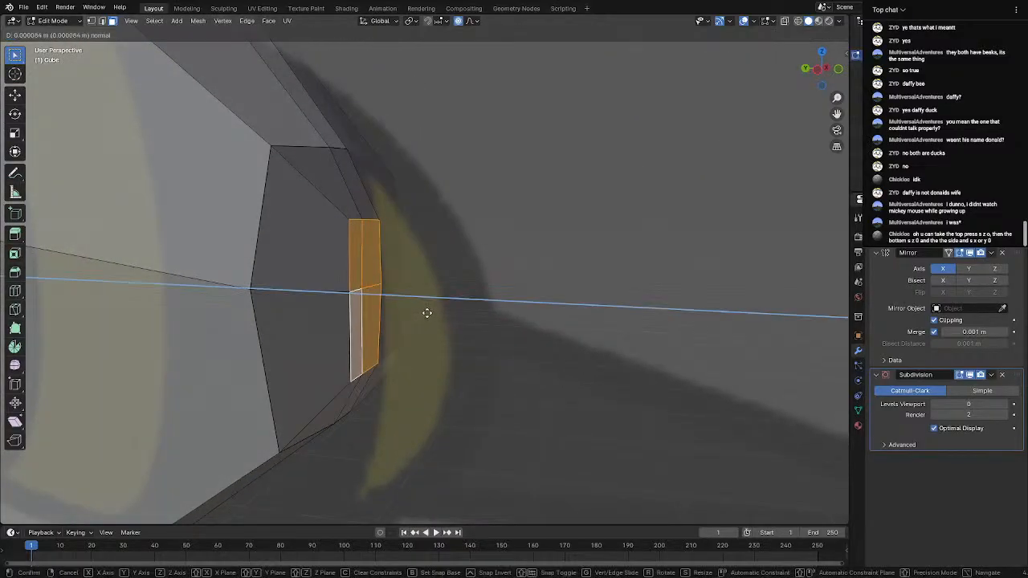
click(573, 317)
middle_drag(573, 316, 610, 317)
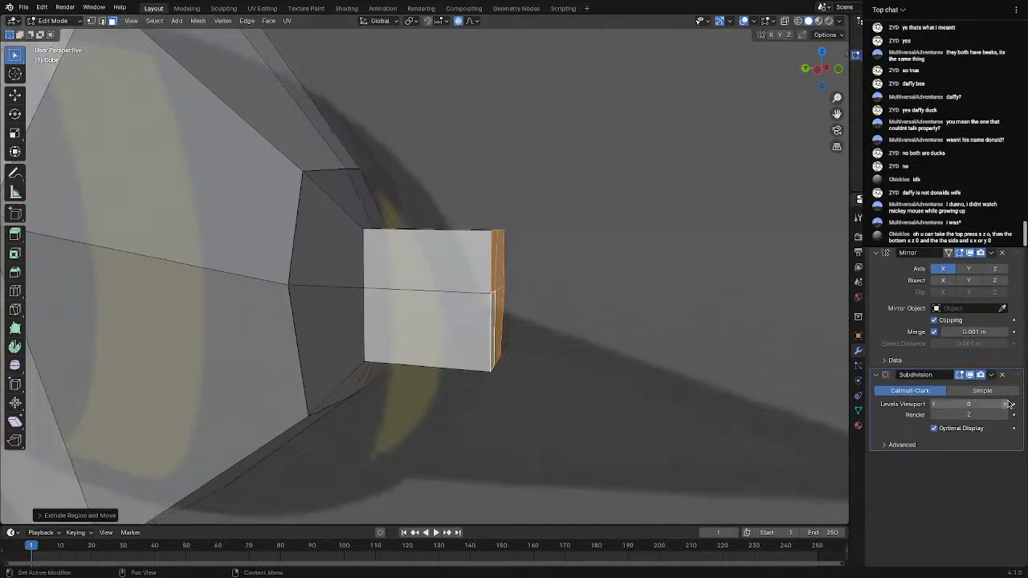
click(1000, 404)
middle_drag(658, 345, 514, 353)
scroll(515, 341, up, 3)
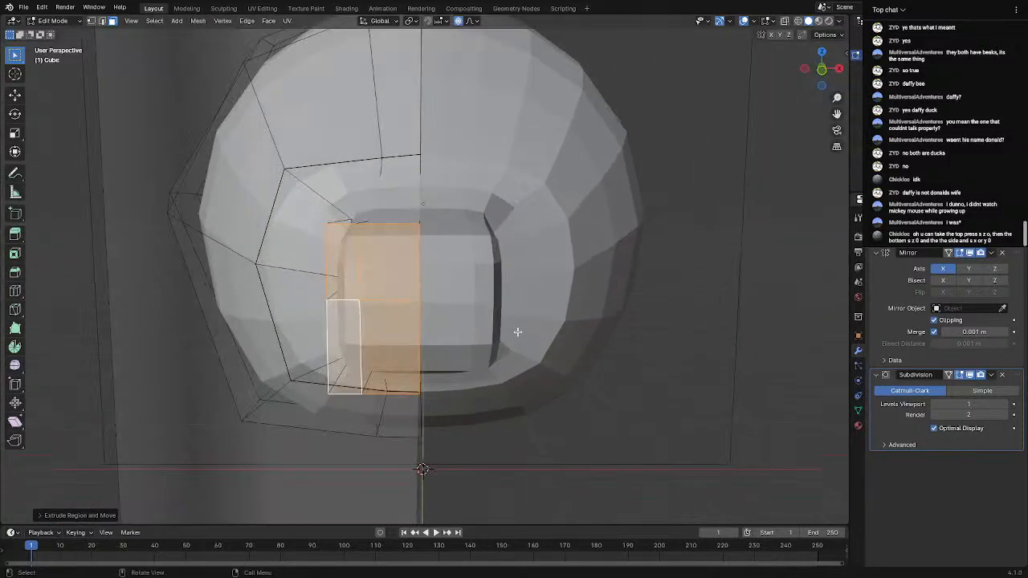
Check the subdivided extrusion in Object Mode, and undo both the viewport subdivision and the extrusion
key(Tab)
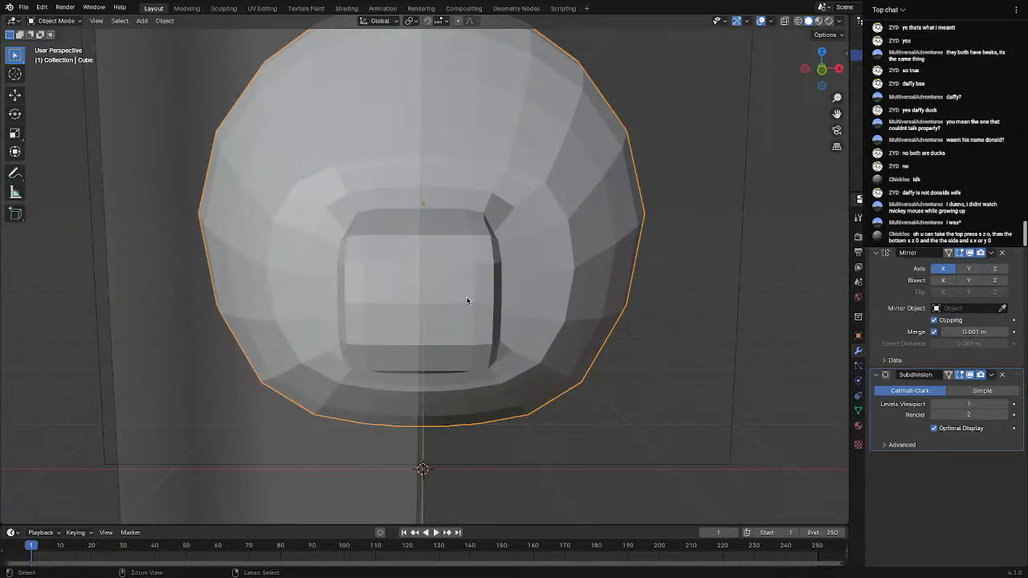
key(Tab)
key(ctrl+0)
key(ctrl+z)
mouse_move(467, 297)
middle_down()
mouse_move(472, 342)
mouse_move(465, 292)
middle_up()
scroll(408, 265, down, 3)
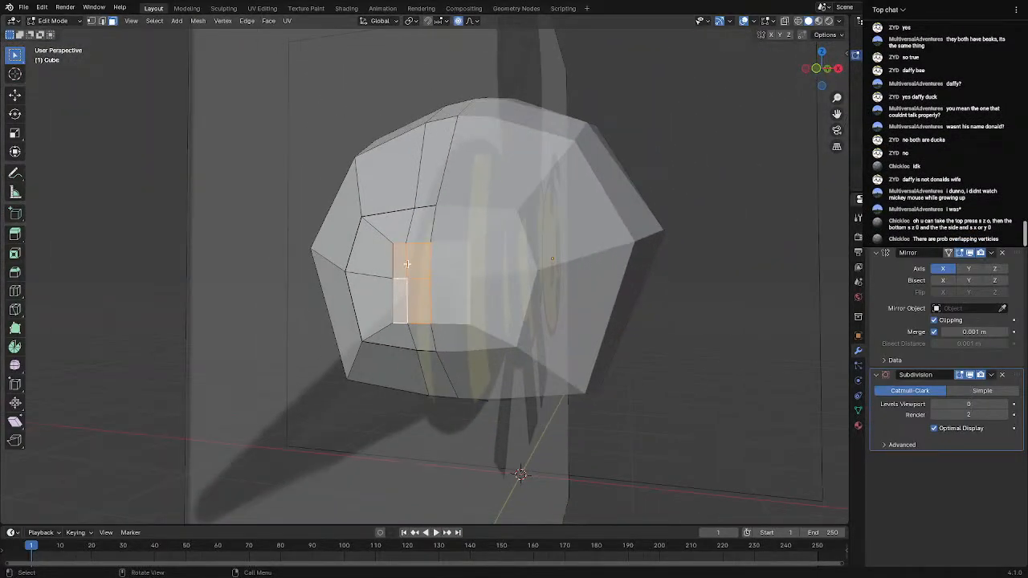
scroll(408, 265, up, 4)
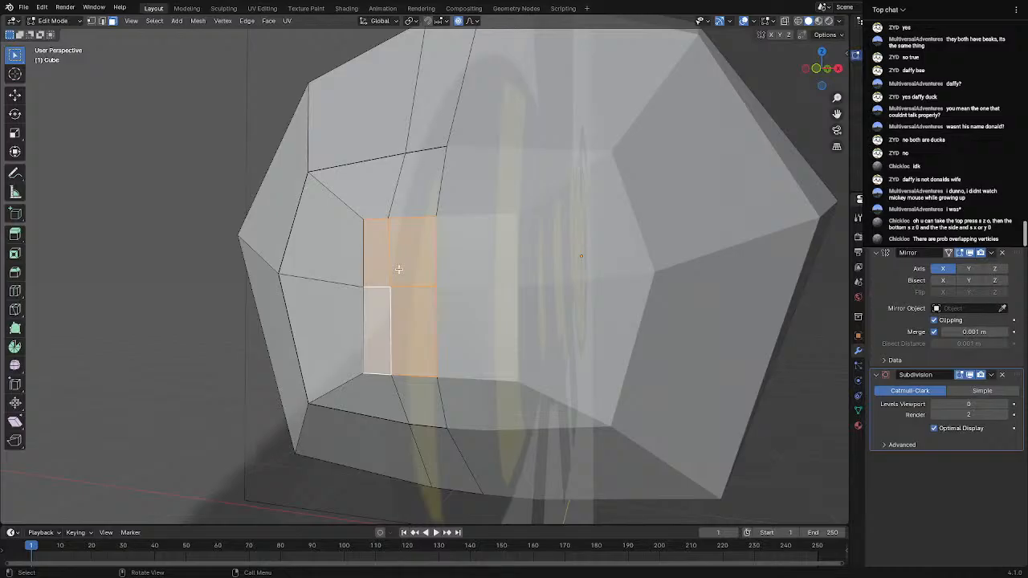
scroll(399, 270, up, 4)
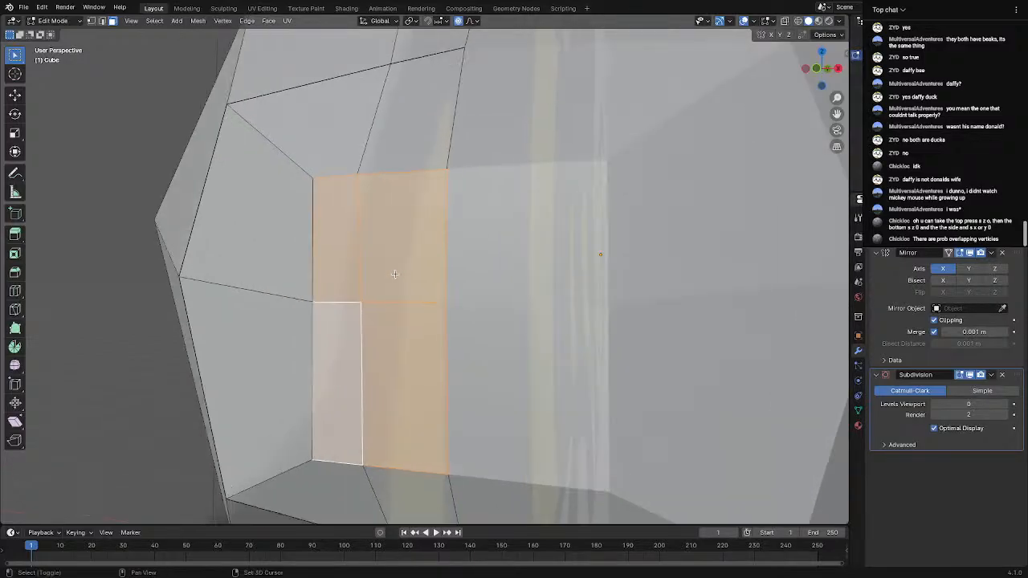
middle_drag(399, 271, 422, 275)
scroll(423, 295, down, 1)
right_click(423, 298)
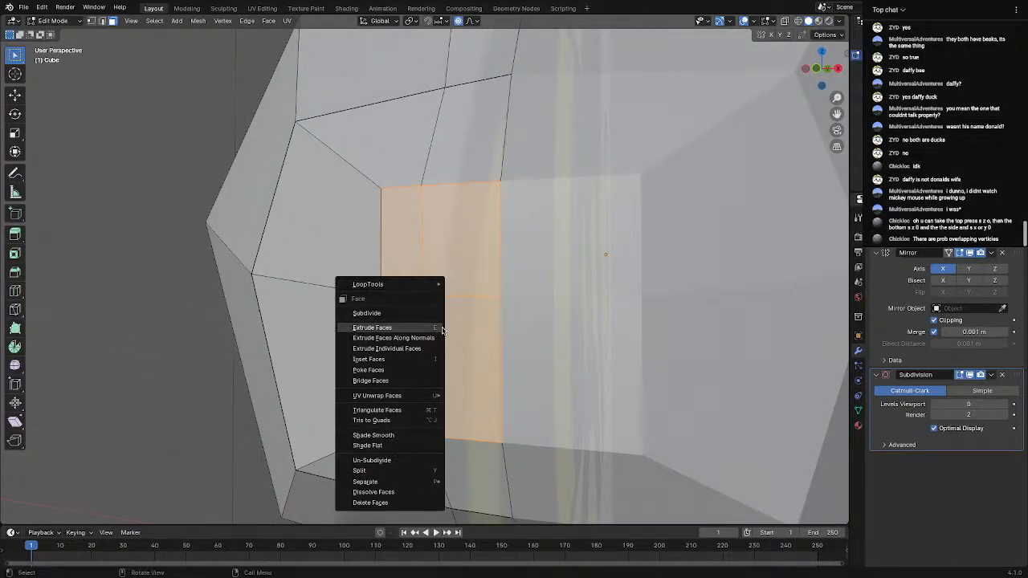
click(458, 221)
Select all vertices of the bee mesh and merge them by distance to remove overlapping ones
key(1)
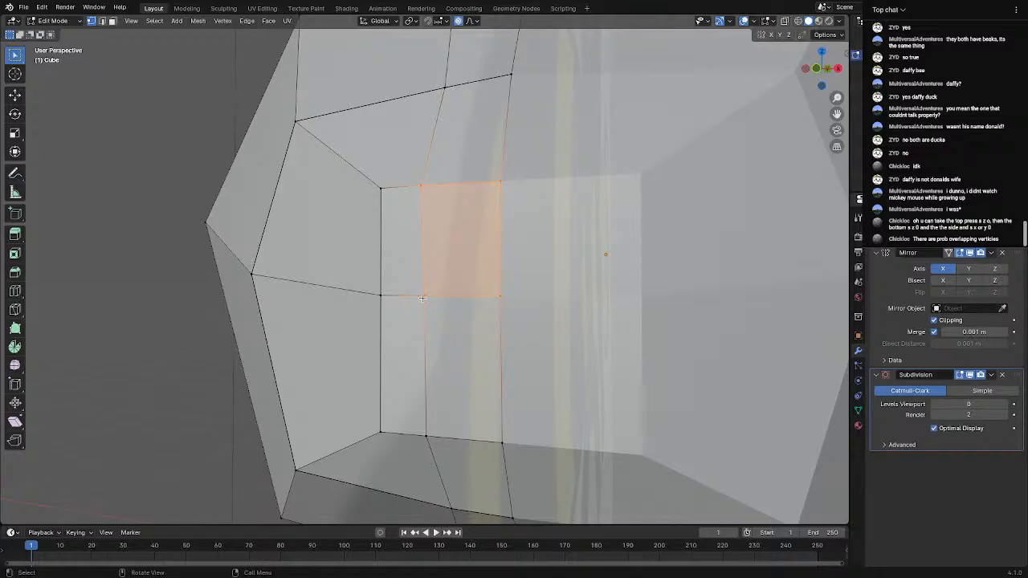
key(a)
right_click(421, 302)
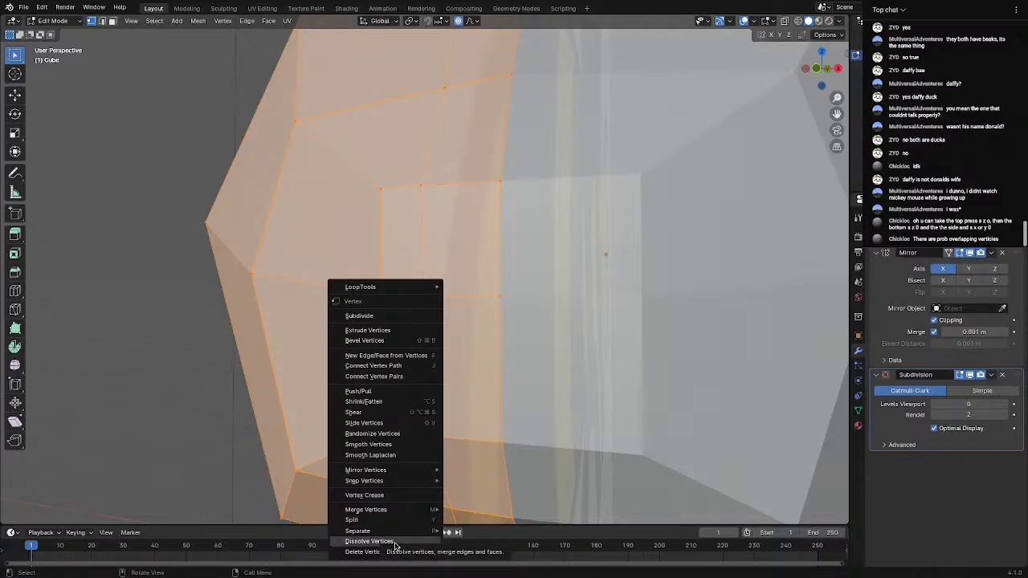
click(394, 542)
key(ctrl+z)
right_click(418, 376)
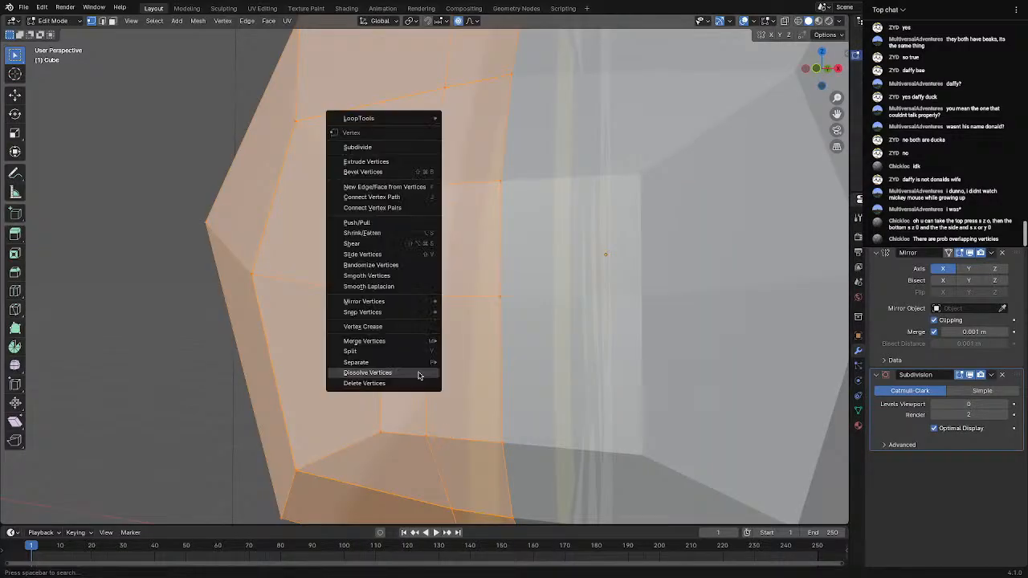
mouse_move(421, 341)
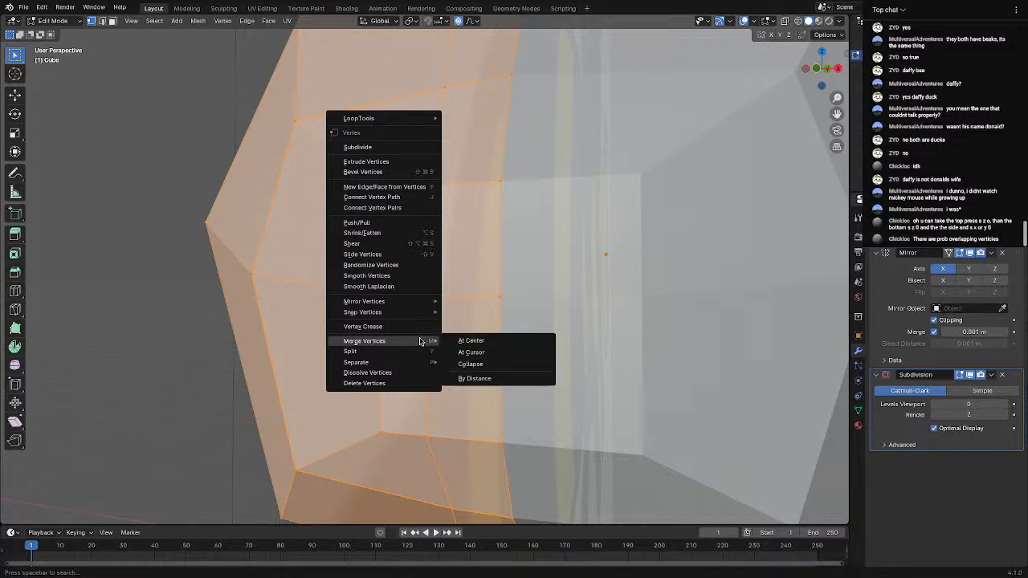
click(505, 377)
key(Tab)
key(Tab)
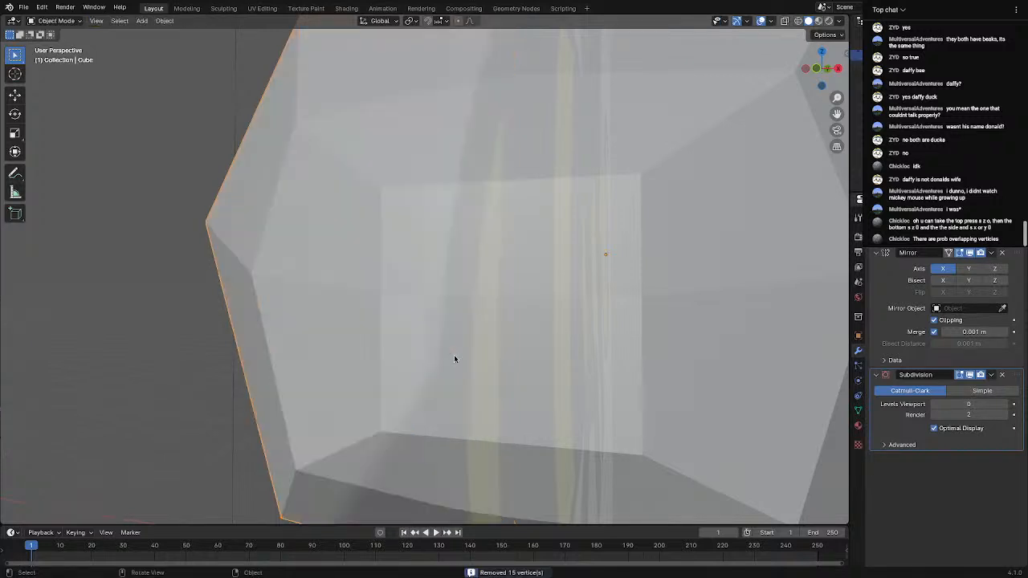
Select the four fill faces on the merged mesh, test an inset on them, and undo it
click(422, 287)
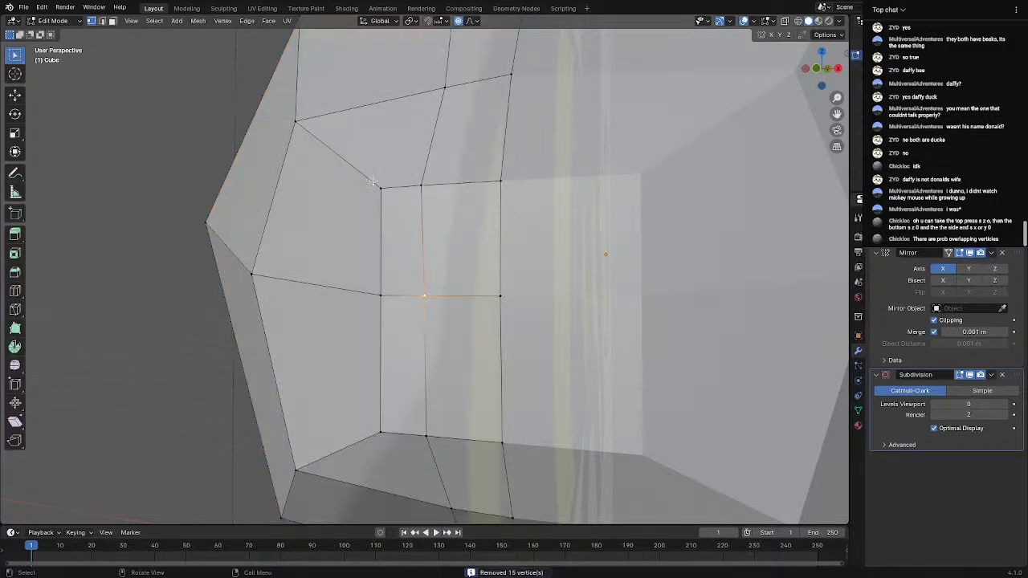
click(112, 21)
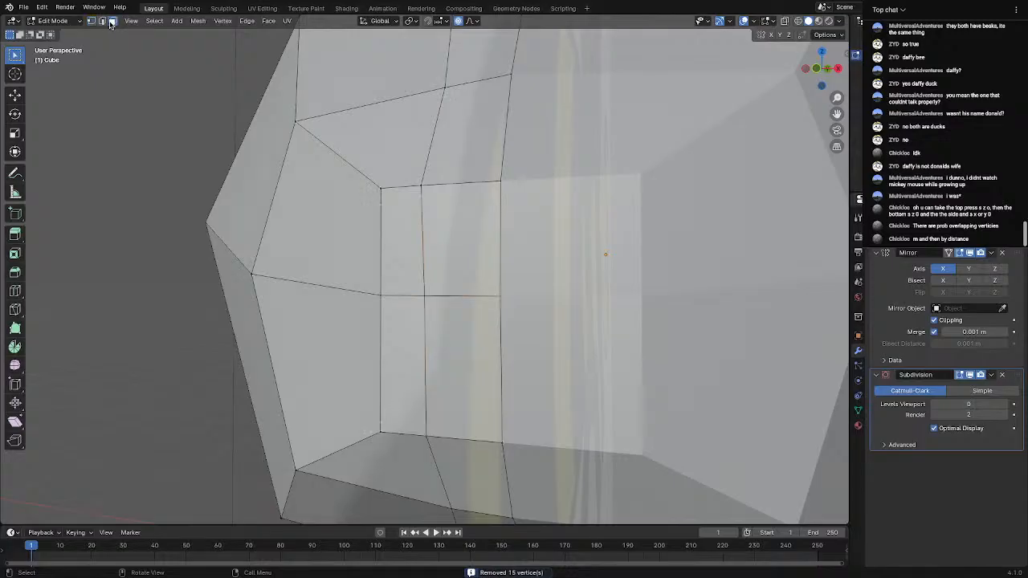
drag(407, 277, 459, 331)
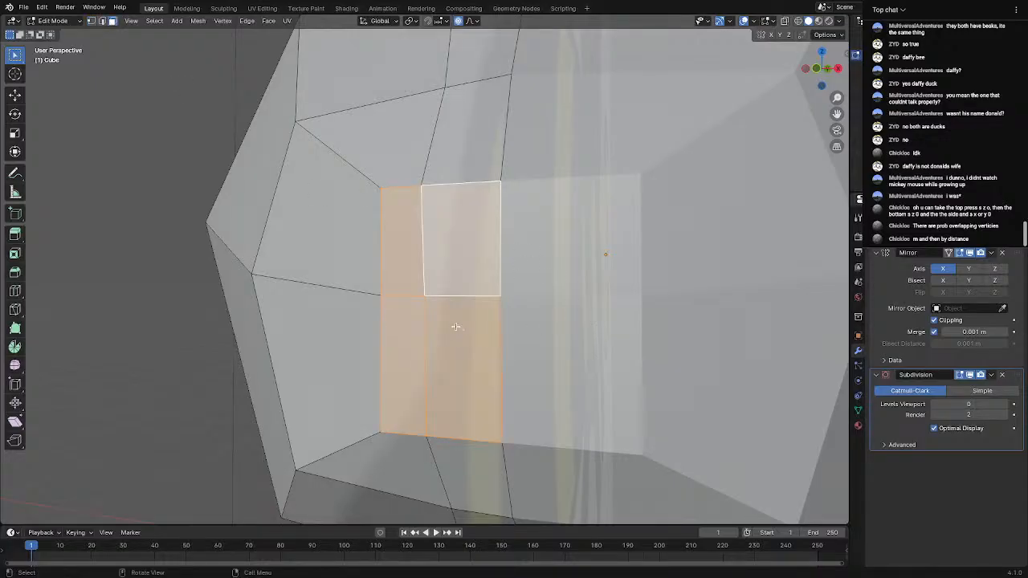
key(i)
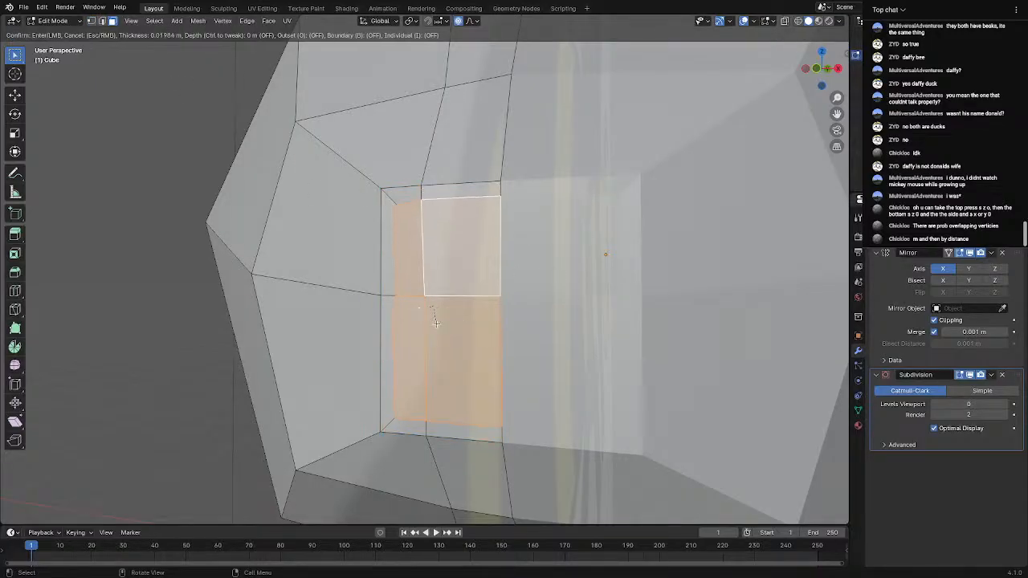
click(432, 333)
mouse_move(426, 345)
middle_down()
mouse_move(472, 359)
mouse_move(434, 335)
middle_up()
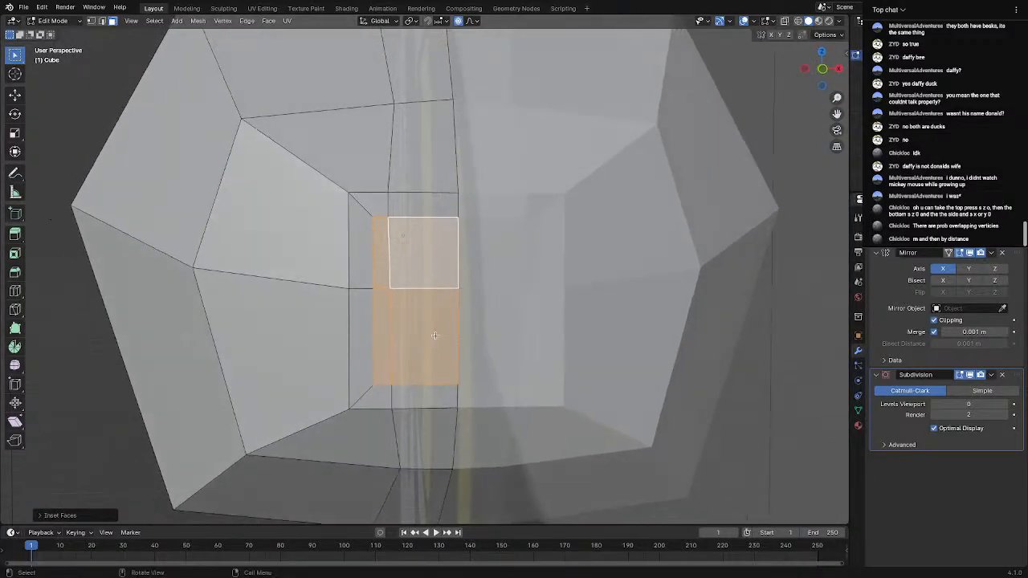
key(ctrl+KP_Add)
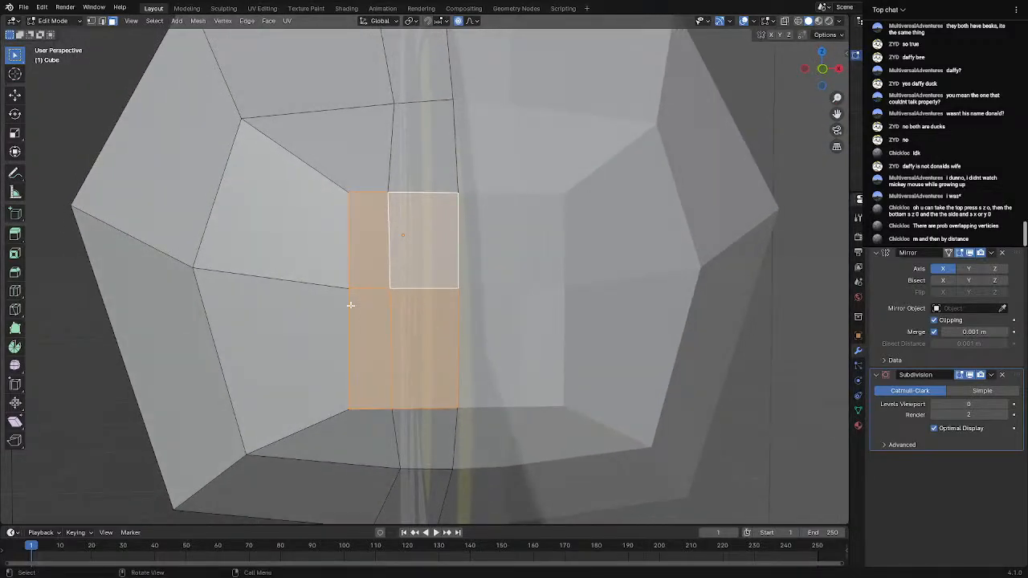
Edge-slide the fill's two outer side edges by a factor of about 0.15 toward the mirror centerline
click(350, 305)
click(102, 21)
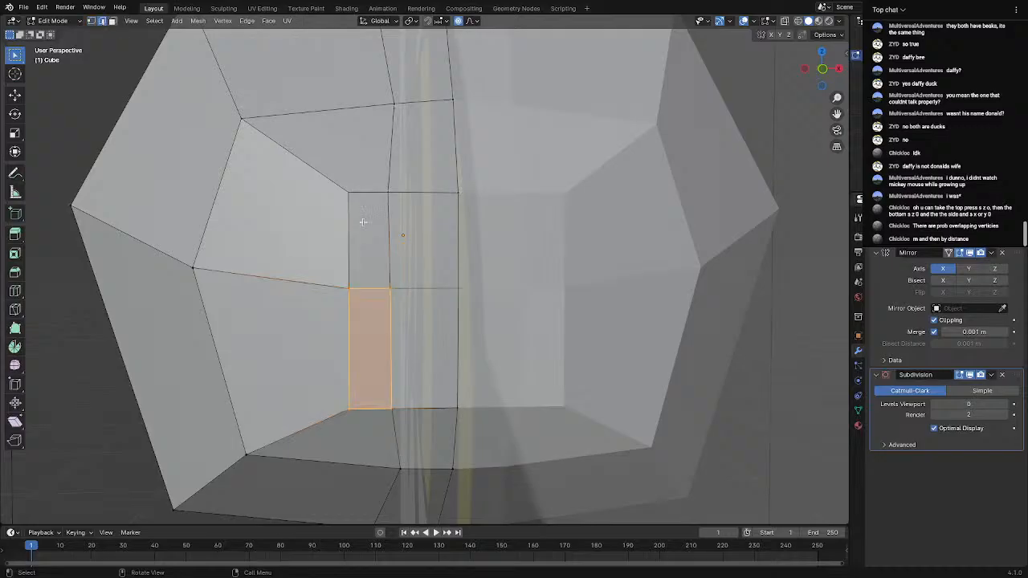
click(358, 254)
shift+click(348, 328)
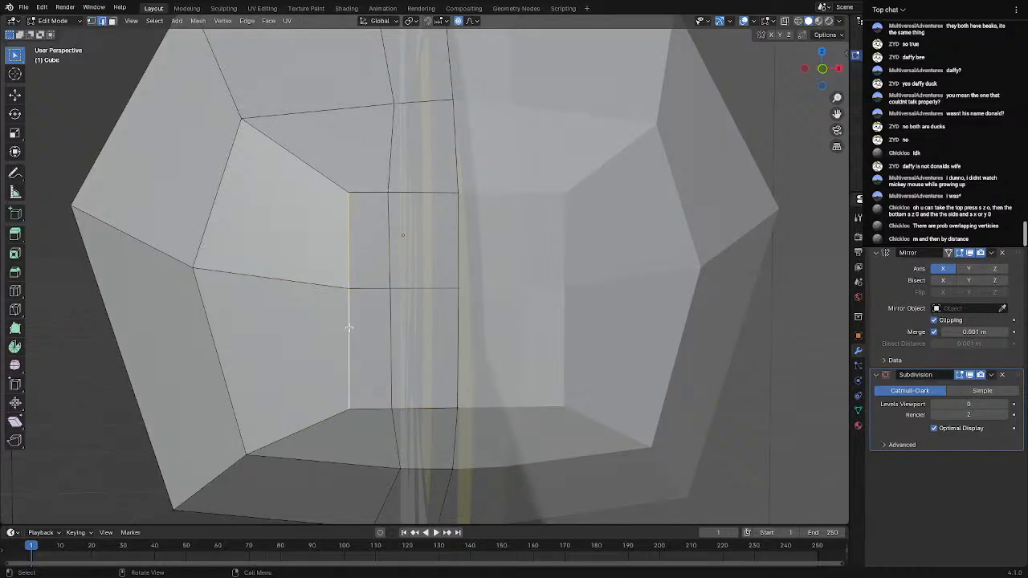
key(g)
key(g)
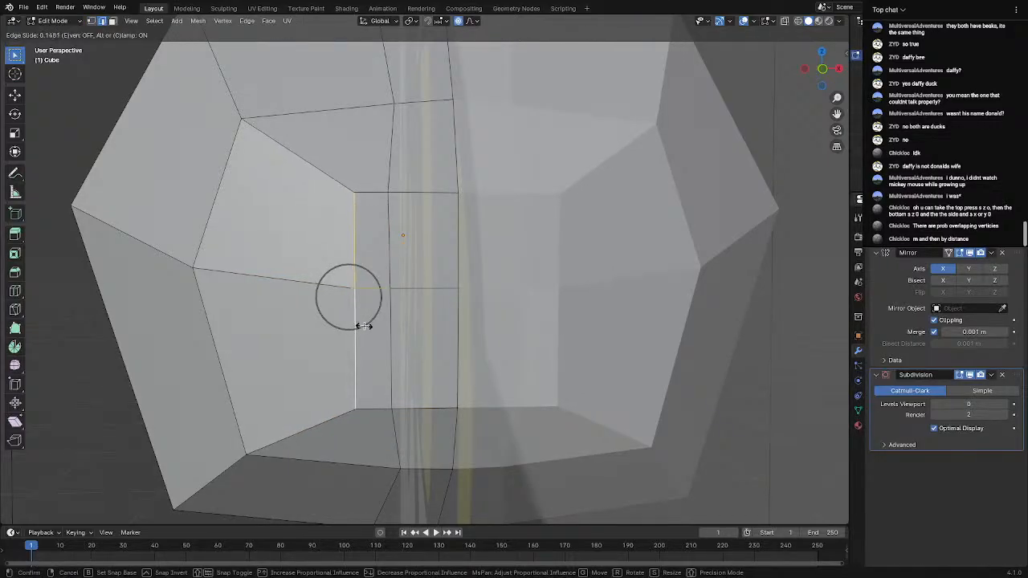
click(360, 324)
scroll(412, 314, down, 5)
mouse_move(413, 314)
middle_down()
mouse_move(330, 318)
mouse_move(416, 310)
middle_up()
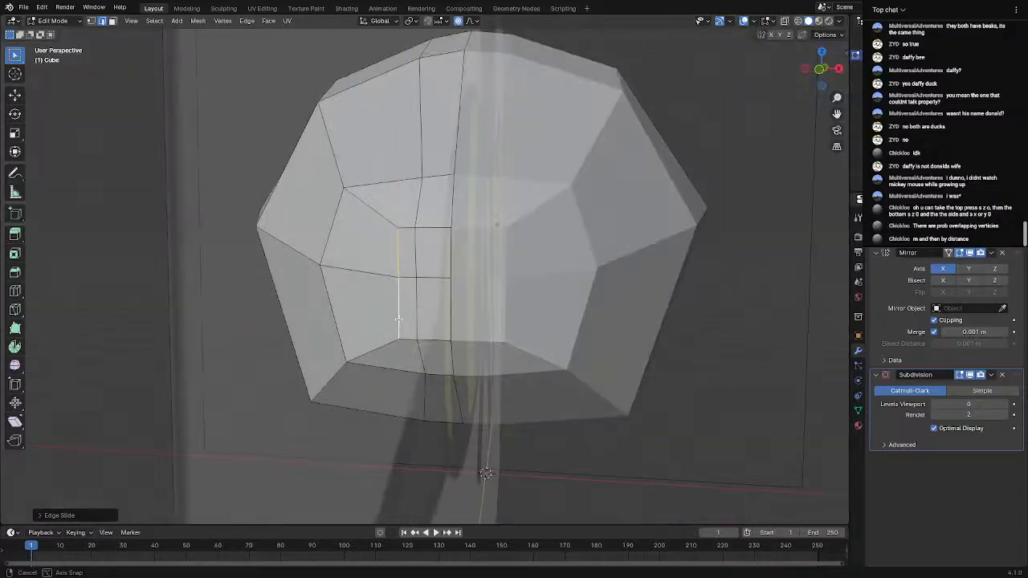
Select the four fill faces at the abdomen's end and extrude them outward to form the stinger's base
scroll(418, 309, down, 1)
shift+click(418, 306)
shift+click(421, 268)
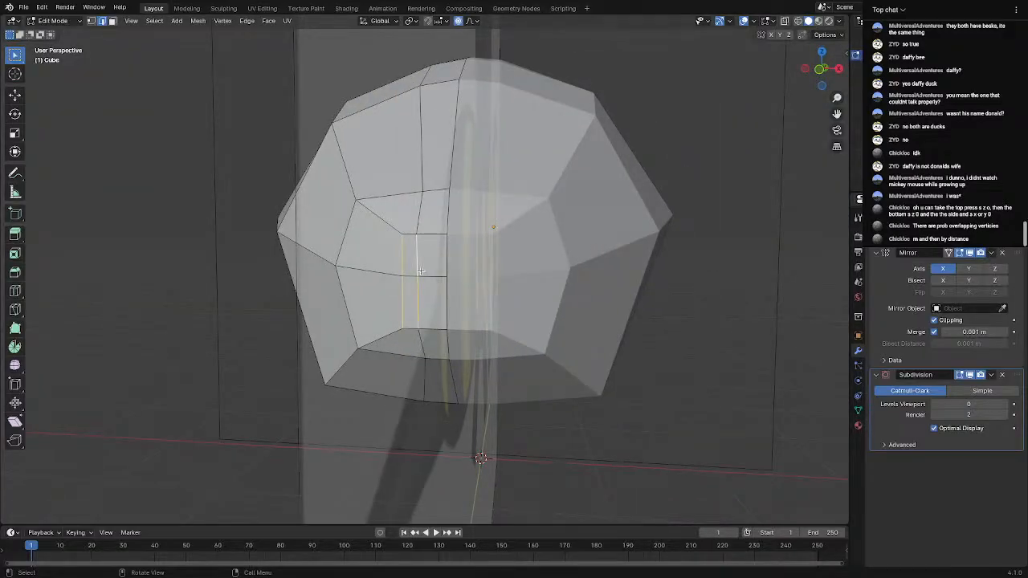
middle_drag(424, 280, 449, 282)
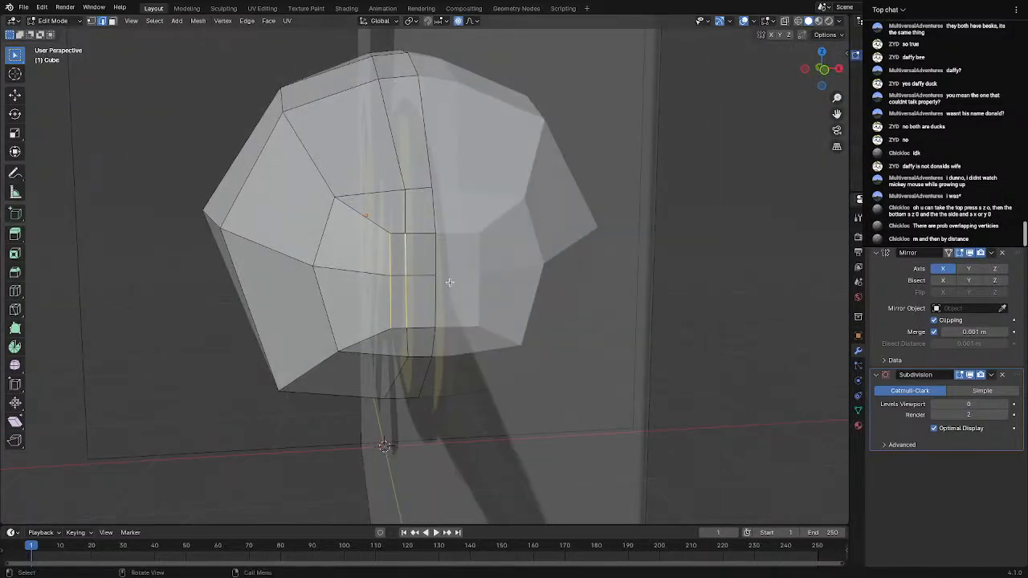
click(112, 21)
shift+click(421, 251)
shift+click(394, 262)
shift+click(401, 307)
shift+click(419, 308)
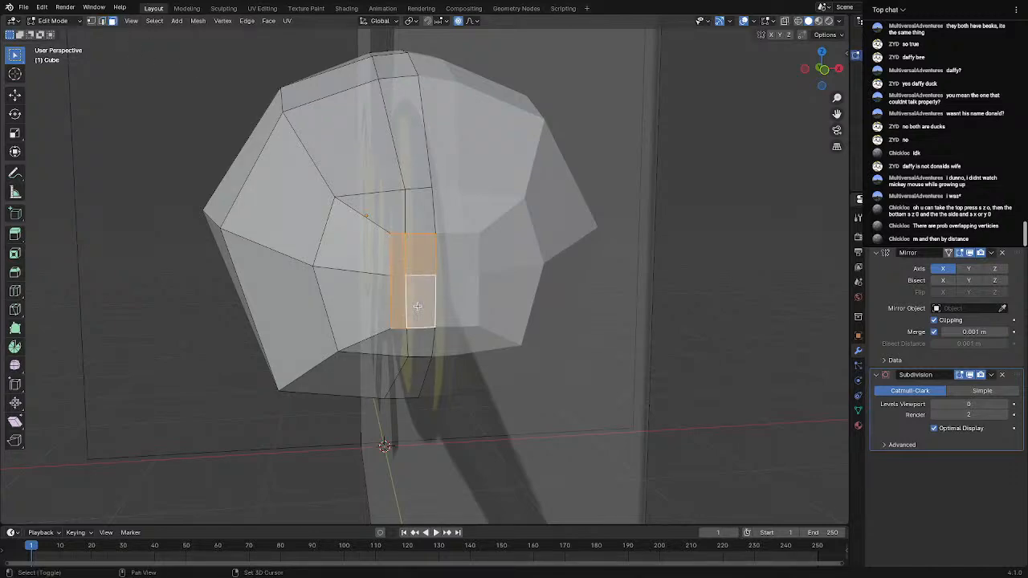
middle_drag(421, 308, 599, 309)
scroll(600, 308, up, 1)
key(e)
click(771, 306)
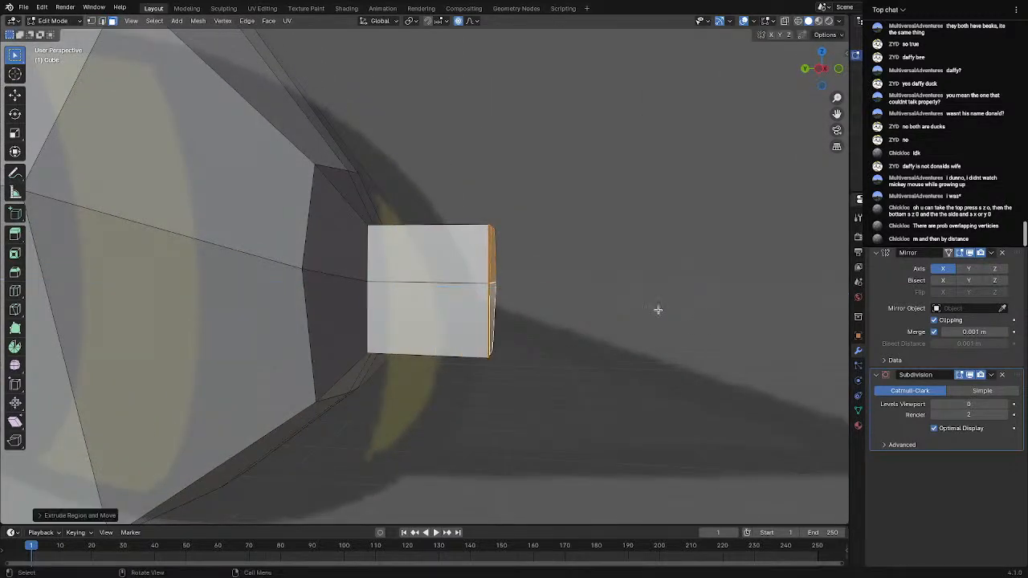
Set the Subdivision modifier's viewport level to 1 and check the smoothed stinger base from several sides
click(1005, 405)
middle_drag(641, 309, 554, 342)
middle_drag(461, 310, 388, 277)
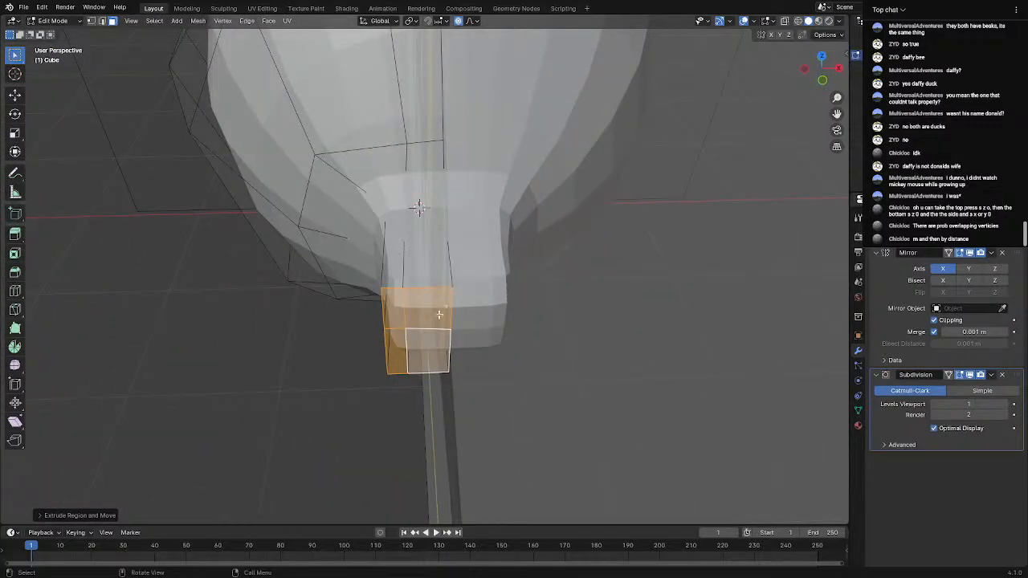
scroll(440, 359, up, 1)
middle_drag(363, 239, 584, 337)
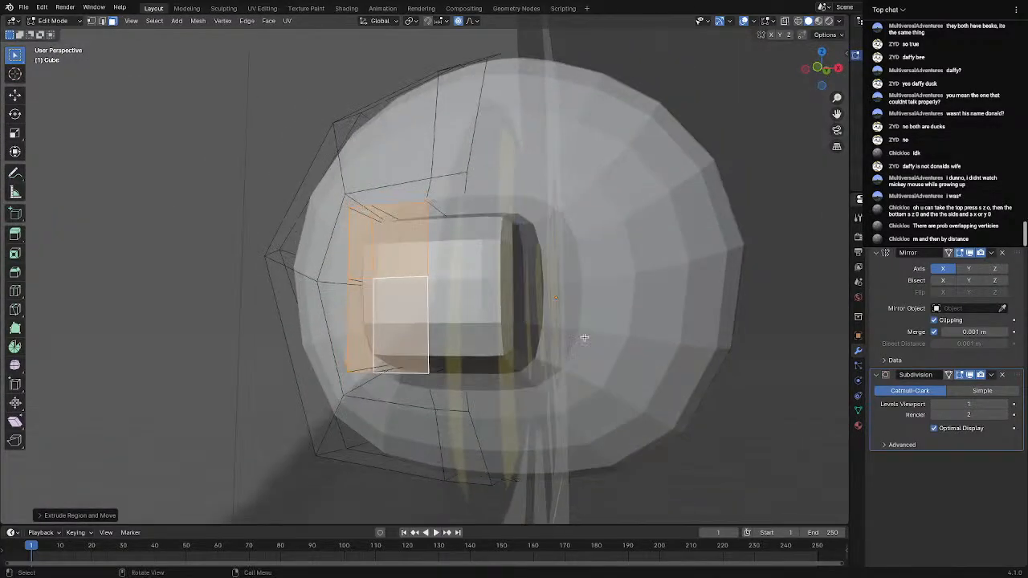
middle_drag(424, 309, 391, 332)
Dissolve the two inner vertical edges on the end of the stinger base
click(391, 331)
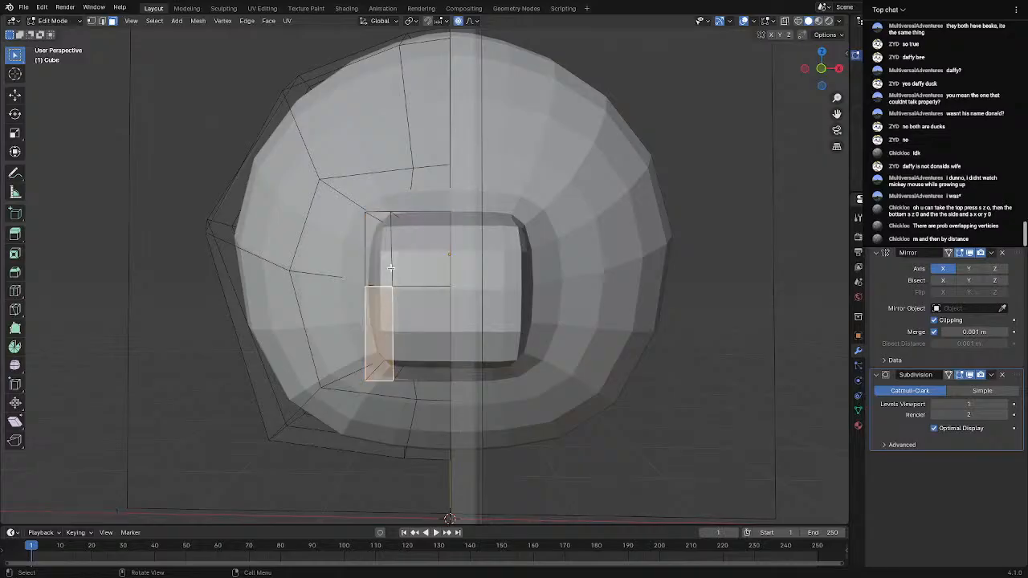
click(103, 23)
click(392, 328)
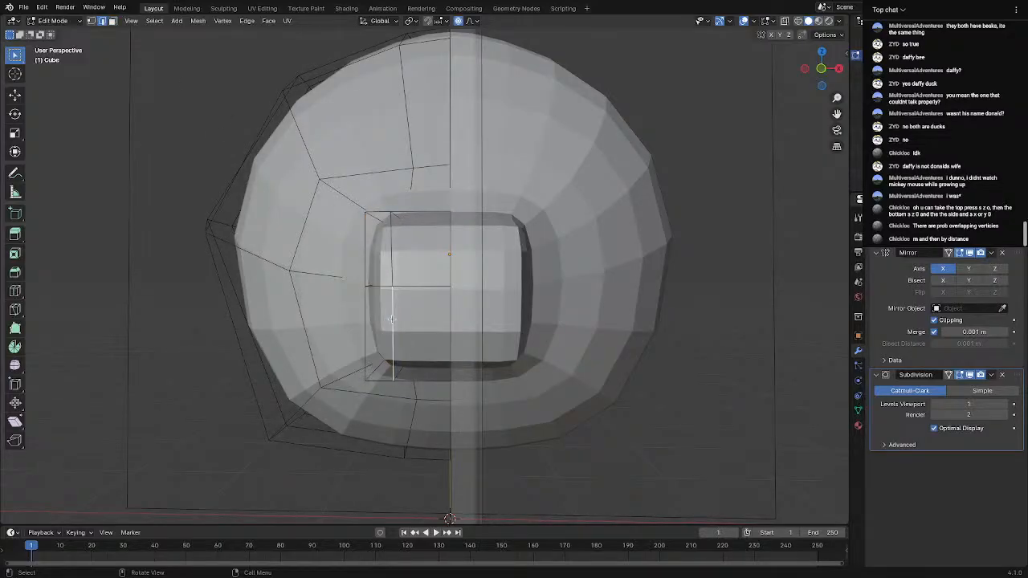
shift+click(398, 260)
middle_drag(397, 261, 433, 168)
key(x)
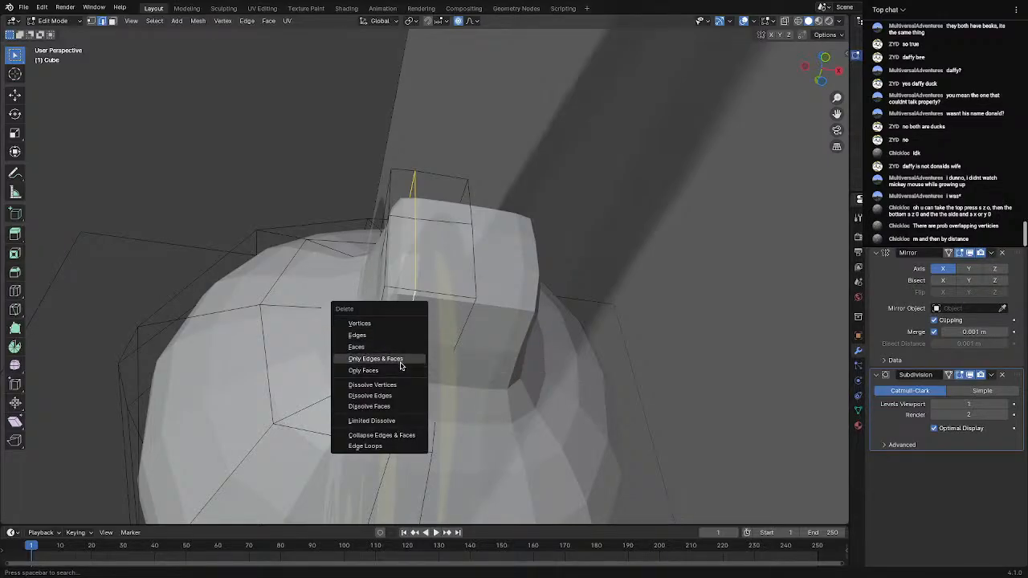
click(395, 395)
Examine the subdivided stinger base and its join to the abdomen in Edit Mode and Object Mode
middle_drag(449, 324, 432, 409)
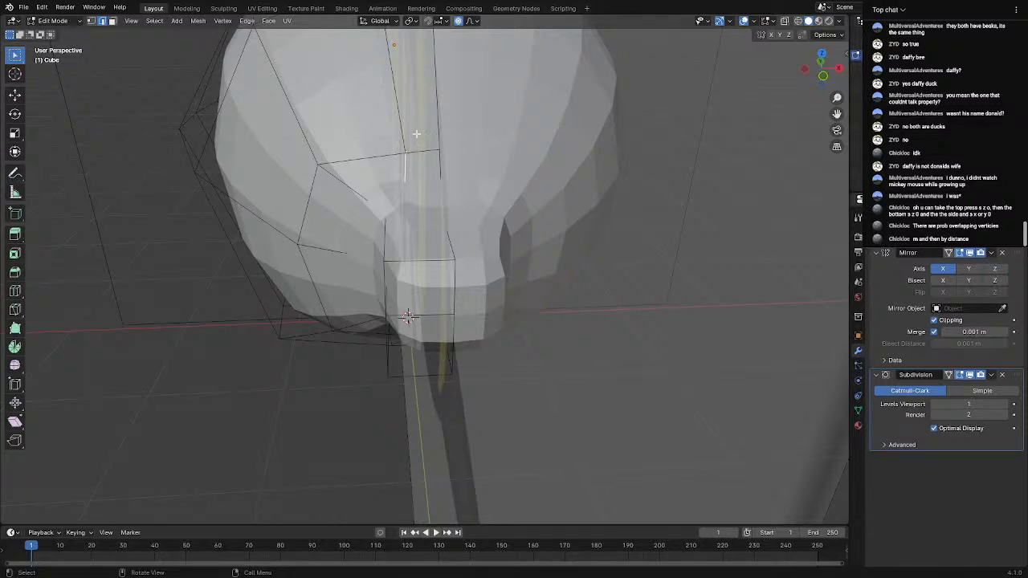
scroll(393, 174, up, 4)
middle_drag(393, 174, 474, 176)
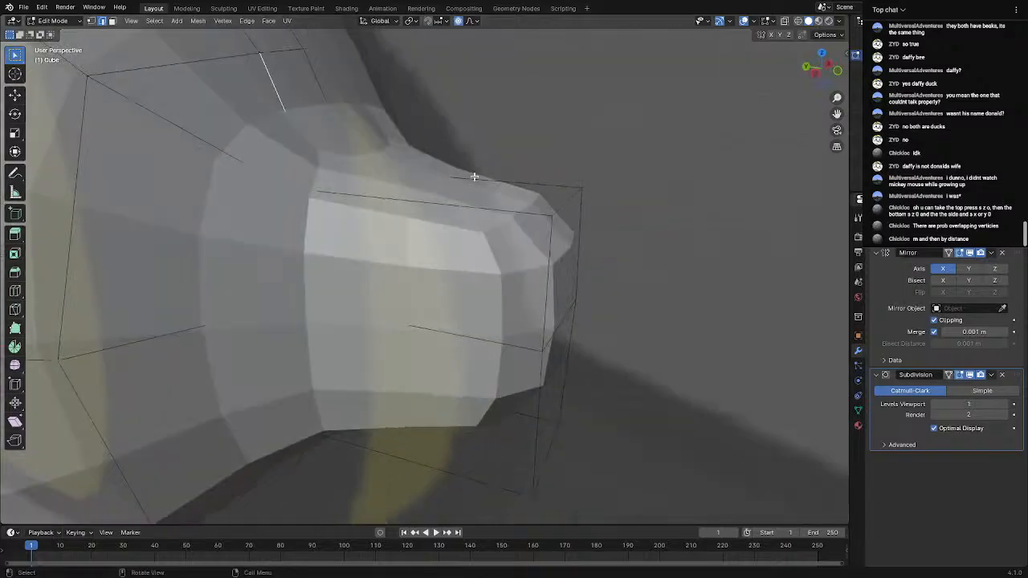
middle_drag(459, 253, 391, 166)
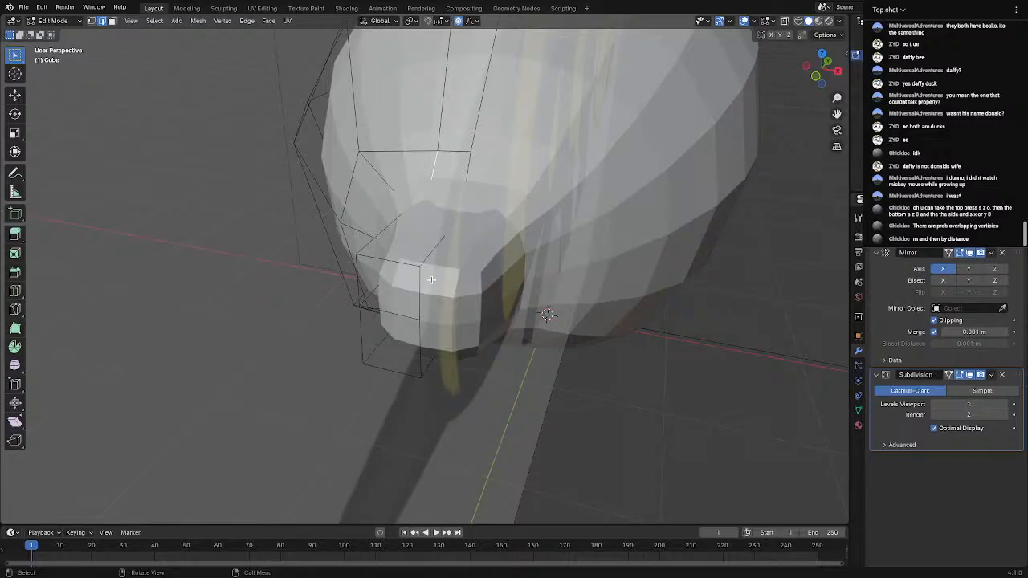
middle_drag(420, 270, 519, 267)
key(Tab)
scroll(562, 241, down, 6)
key(Tab)
scroll(498, 273, up, 6)
scroll(486, 298, up, 7)
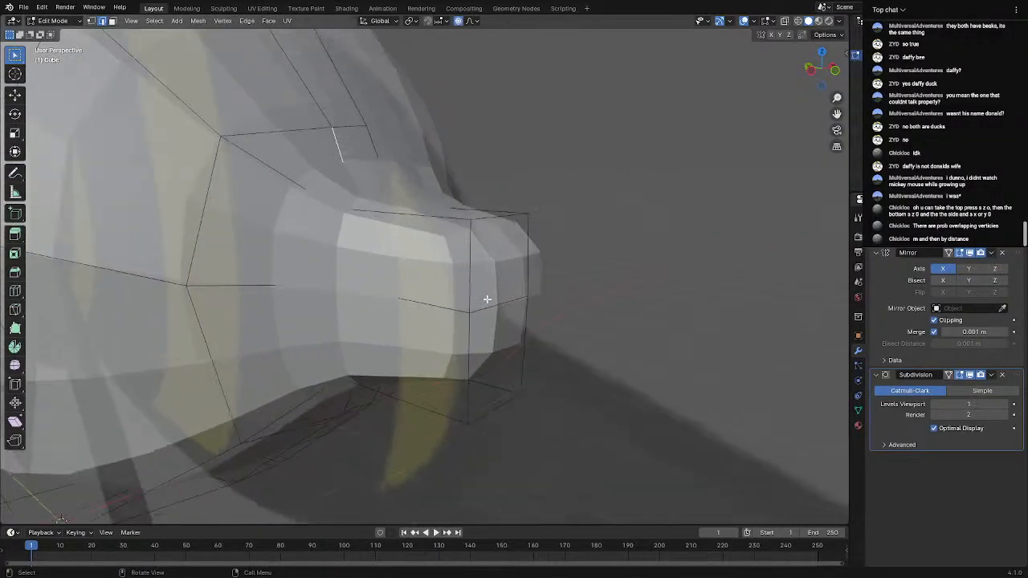
scroll(255, 129, down, 5)
scroll(257, 130, up, 1)
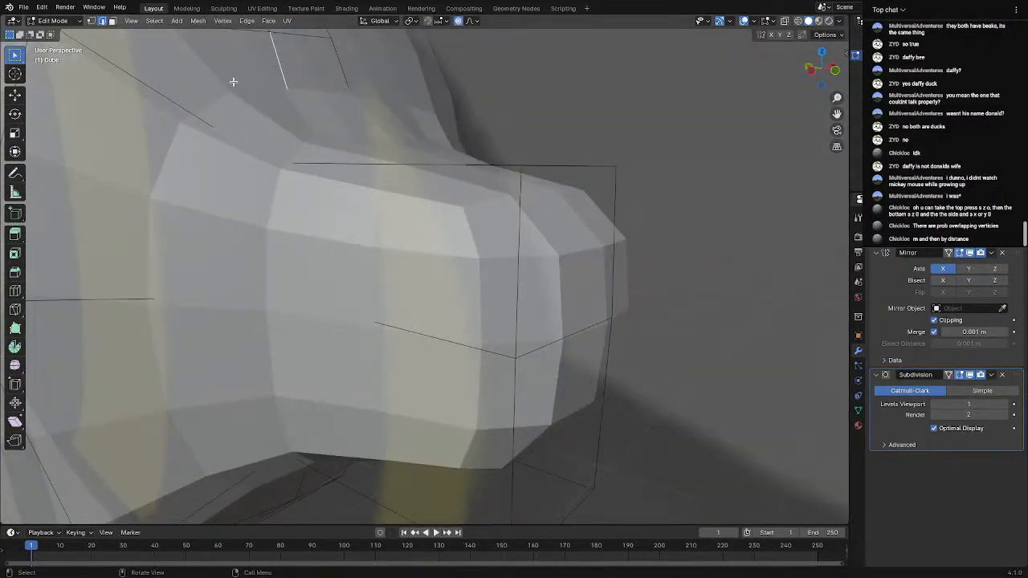
Select the two end faces of the stinger base and extrude them farther outward to lengthen the stinger
click(112, 21)
click(562, 350)
click(564, 388)
shift+click(551, 265)
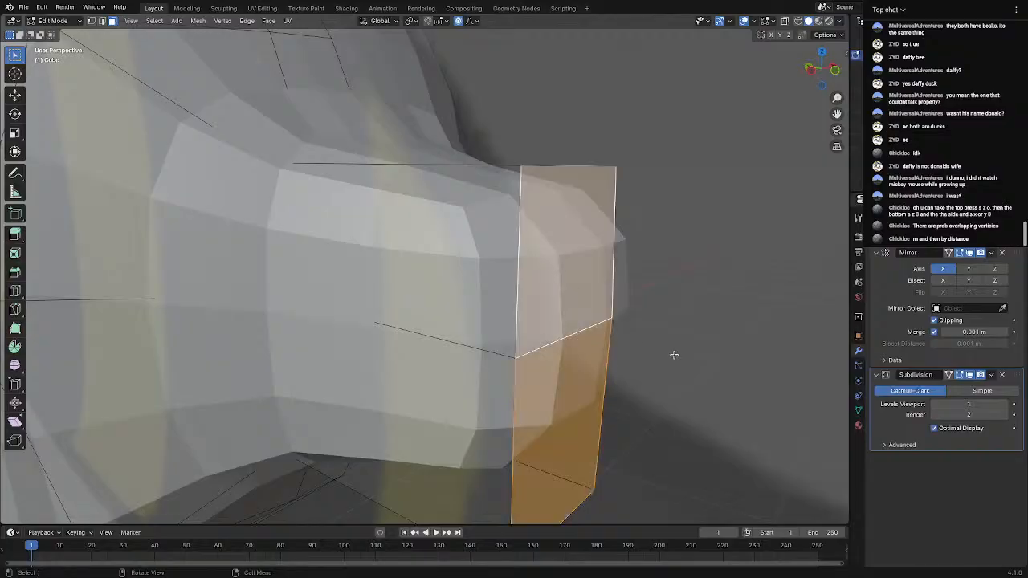
scroll(674, 354, down, 4)
key(e)
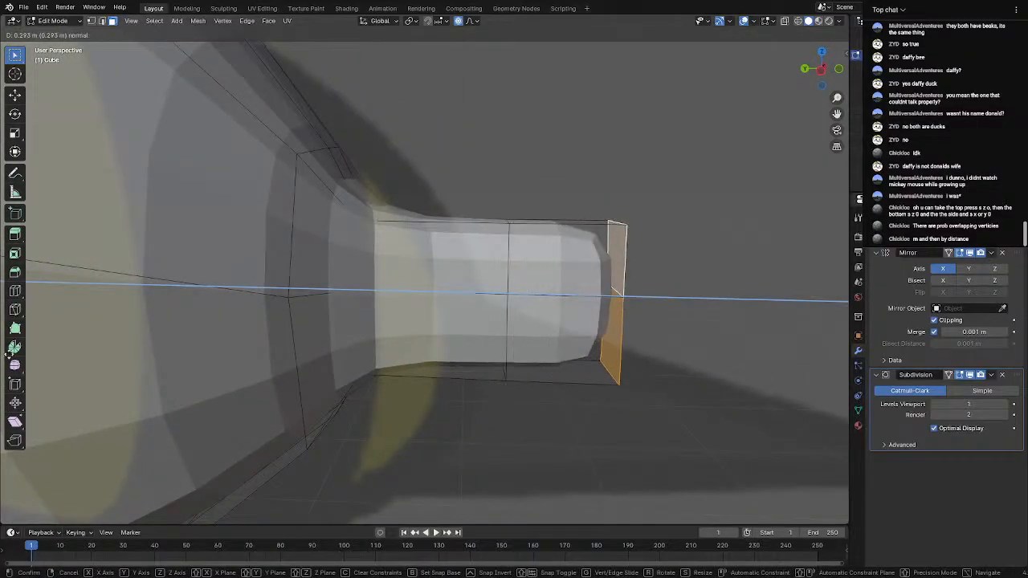
click(166, 344)
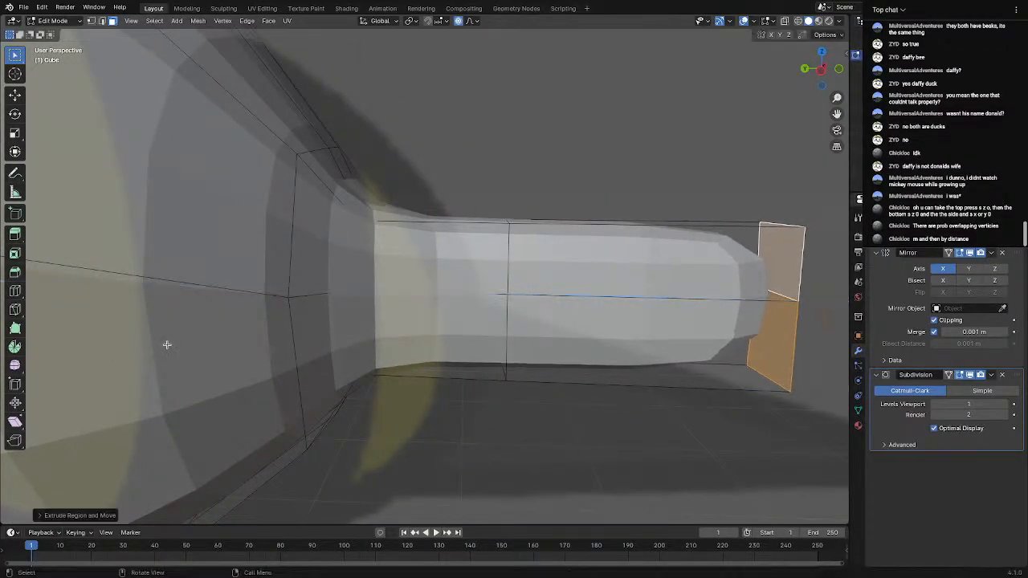
Scale the stinger's end faces down evenly for a taper, and narrow them along X by a factor of about 0.20
key(s)
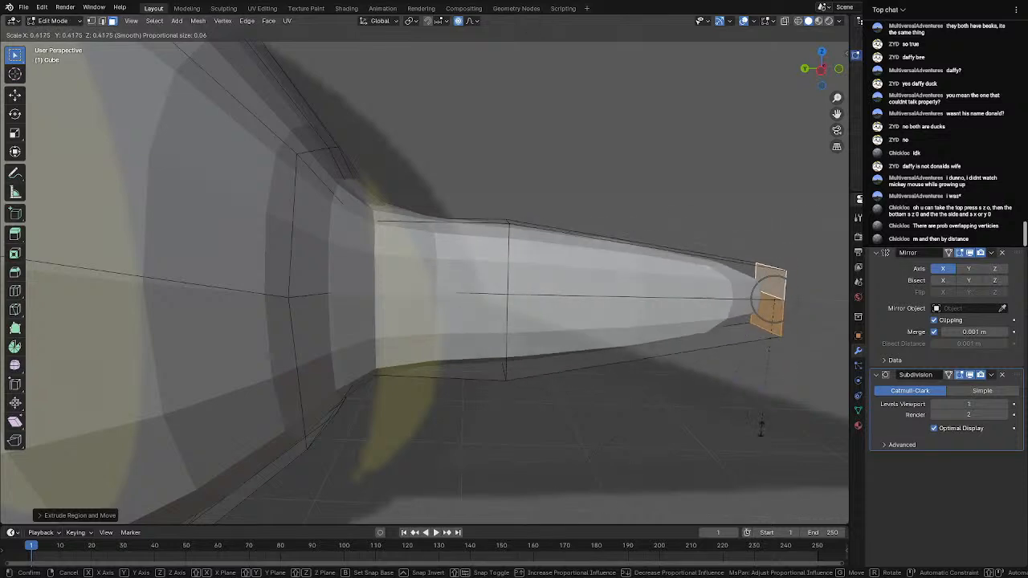
click(718, 378)
key(KP_1)
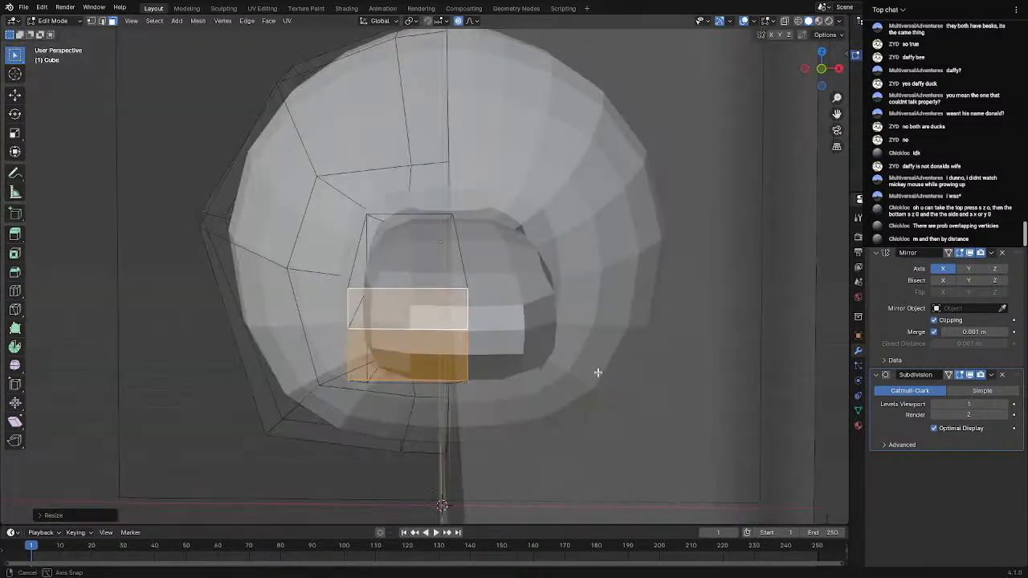
key(s)
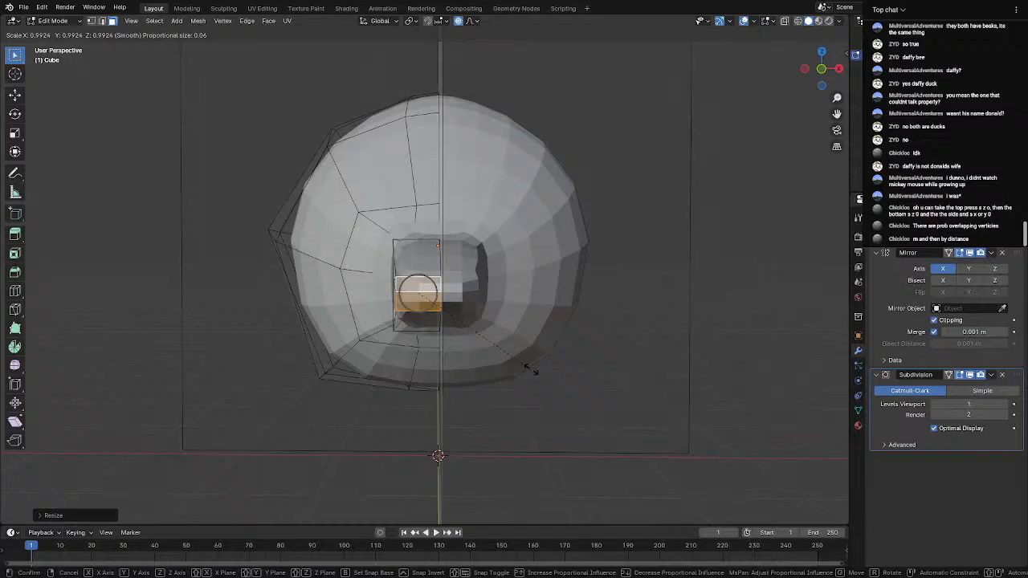
key(x)
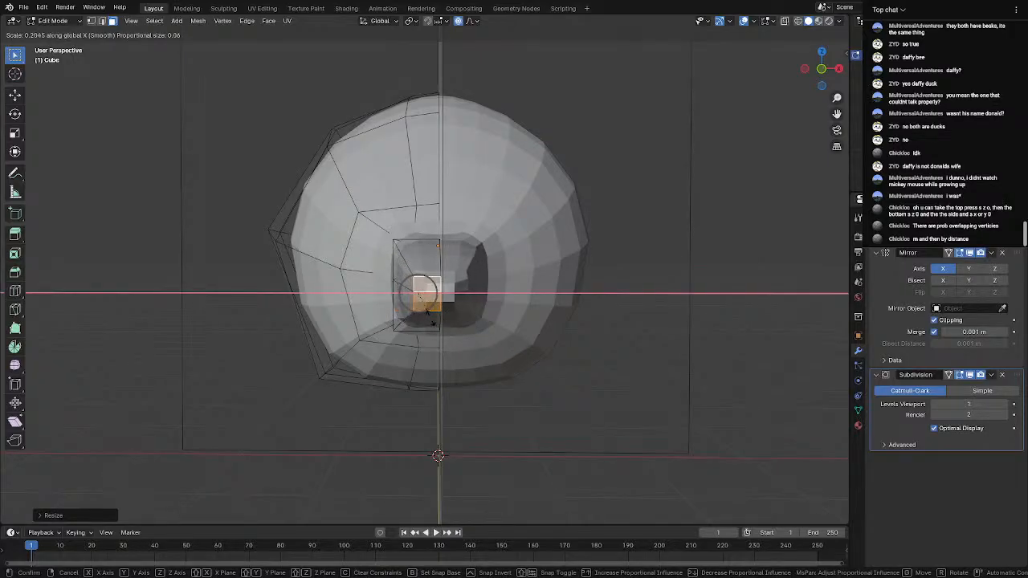
click(429, 315)
Compare the tapered stinger with the whole bee and the reference image in Object Mode, and return to its end faces in Edit Mode
key(Tab)
middle_drag(420, 395, 509, 399)
scroll(527, 406, down, 6)
scroll(510, 372, down, 4)
scroll(509, 399, down, 4)
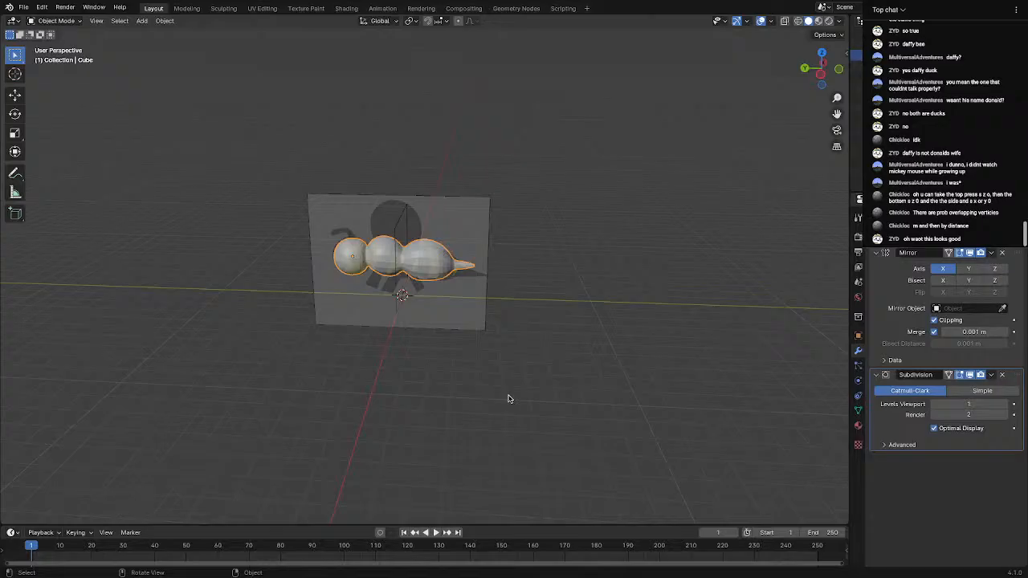
scroll(412, 257, up, 5)
middle_drag(432, 246, 525, 291)
key(Tab)
scroll(460, 299, up, 2)
scroll(459, 298, up, 3)
key(Tab)
key(Tab)
scroll(434, 241, up, 3)
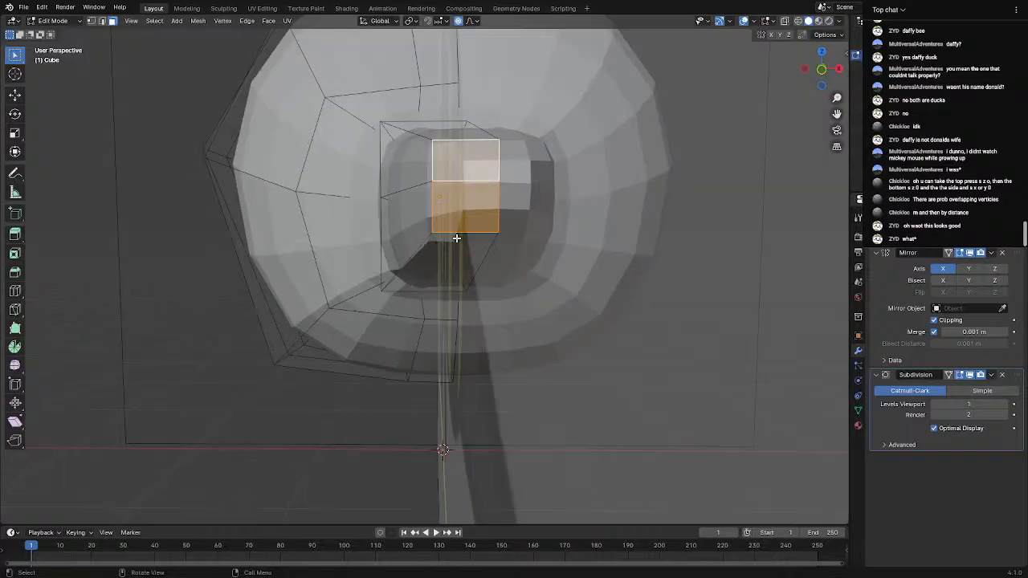
Scale the stinger's end faces down along Z and along X, using a factor of about 0.70 for X
key(s)
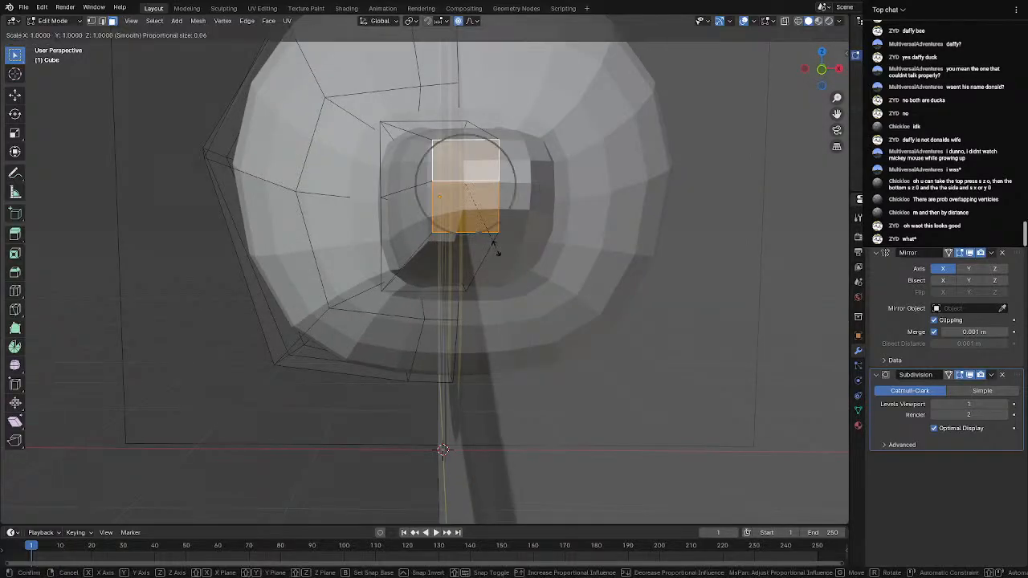
key(z)
click(489, 229)
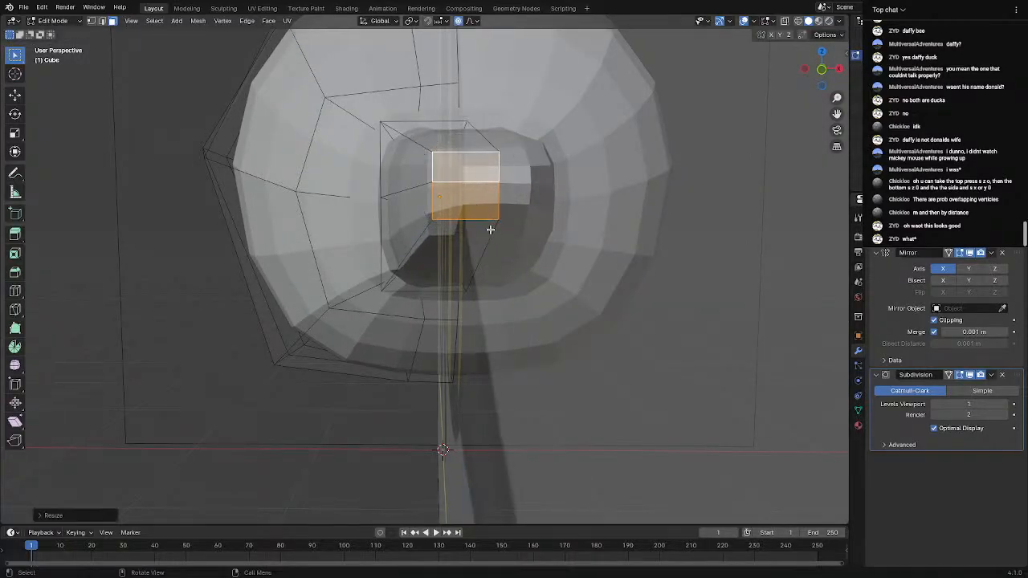
key(s)
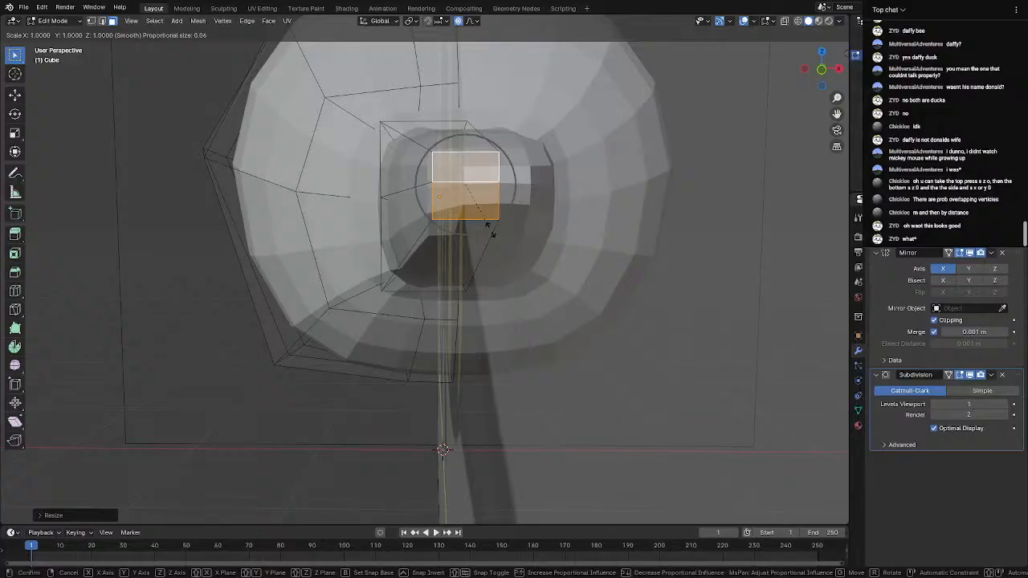
key(x)
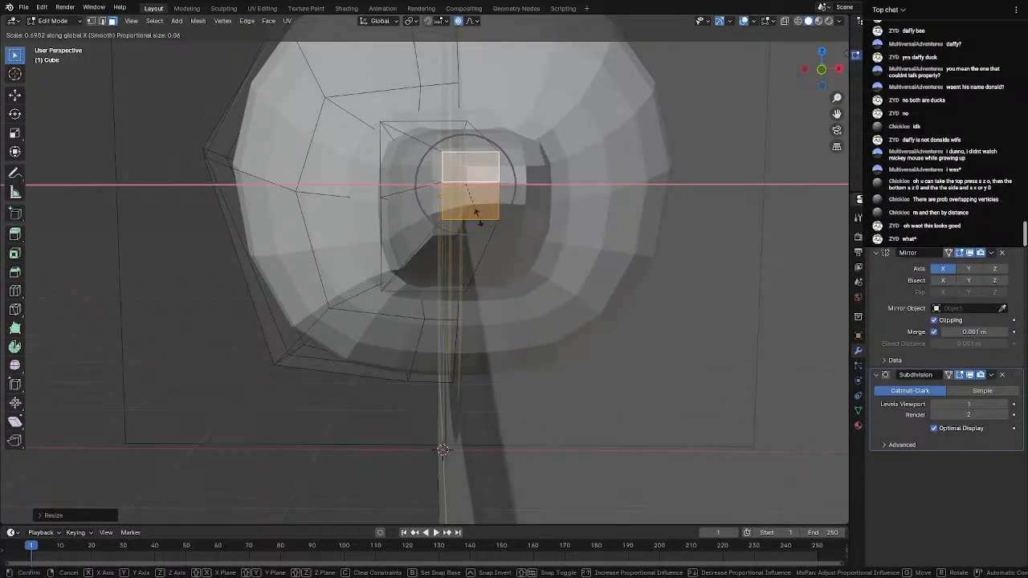
click(477, 214)
Shrink the stinger's end faces further along Z, and along X by a factor of about 0.61
key(s)
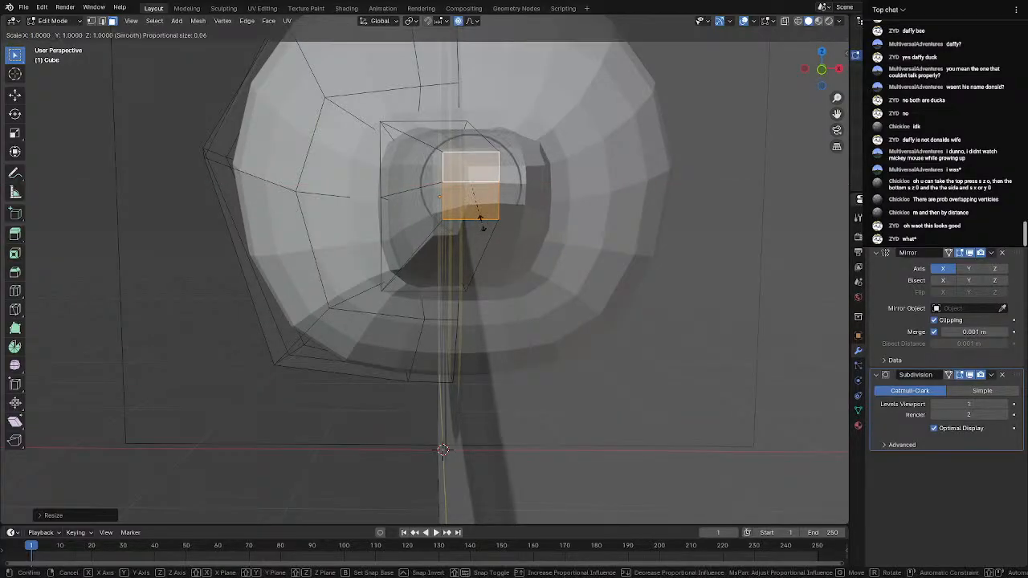
key(z)
click(481, 212)
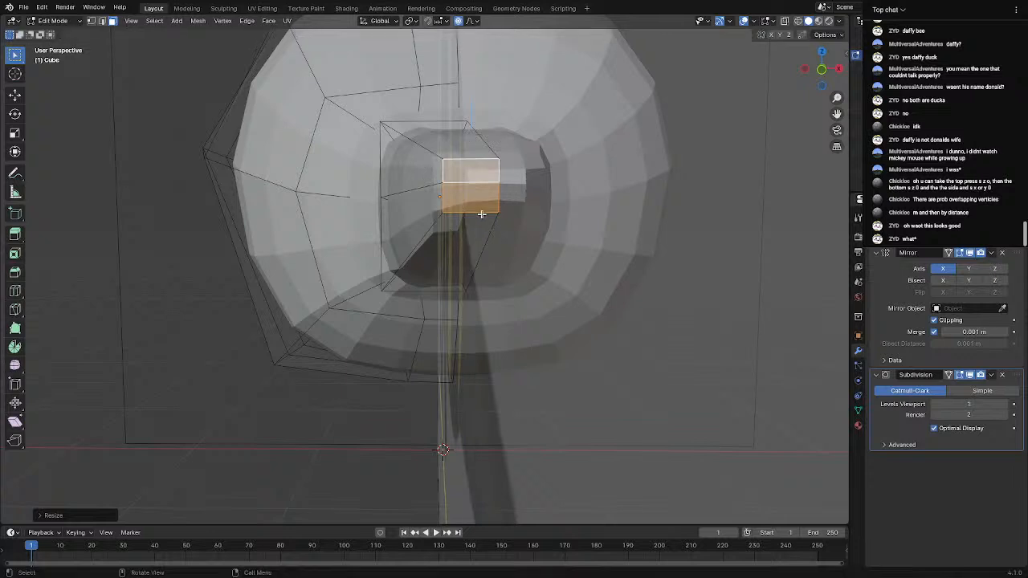
key(s)
key(y)
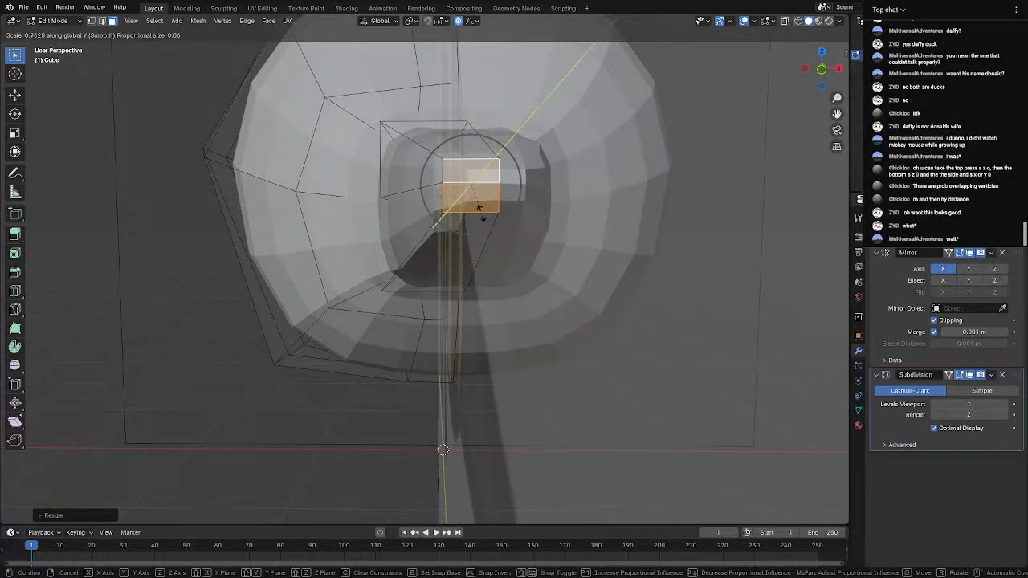
key(x)
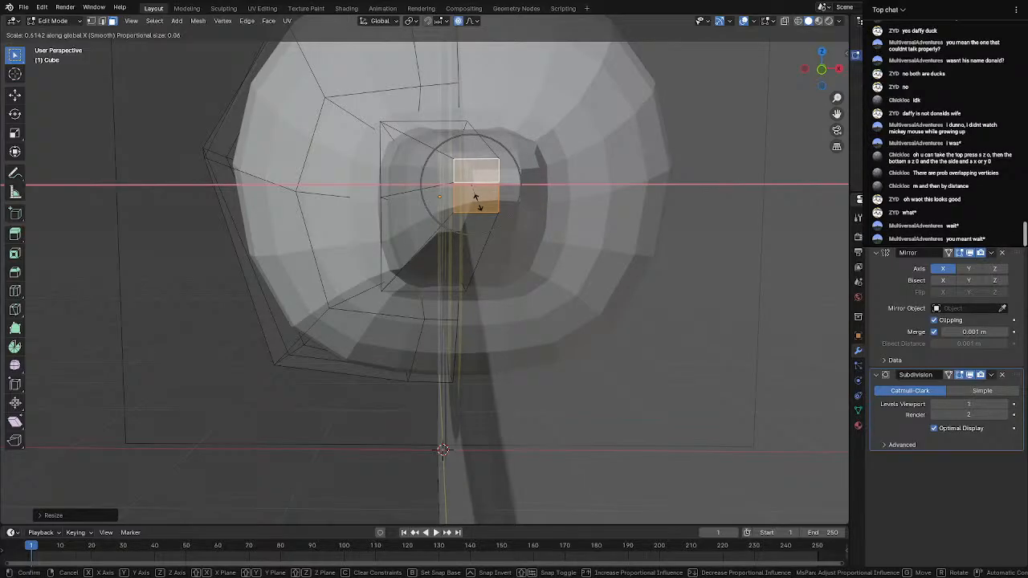
click(477, 203)
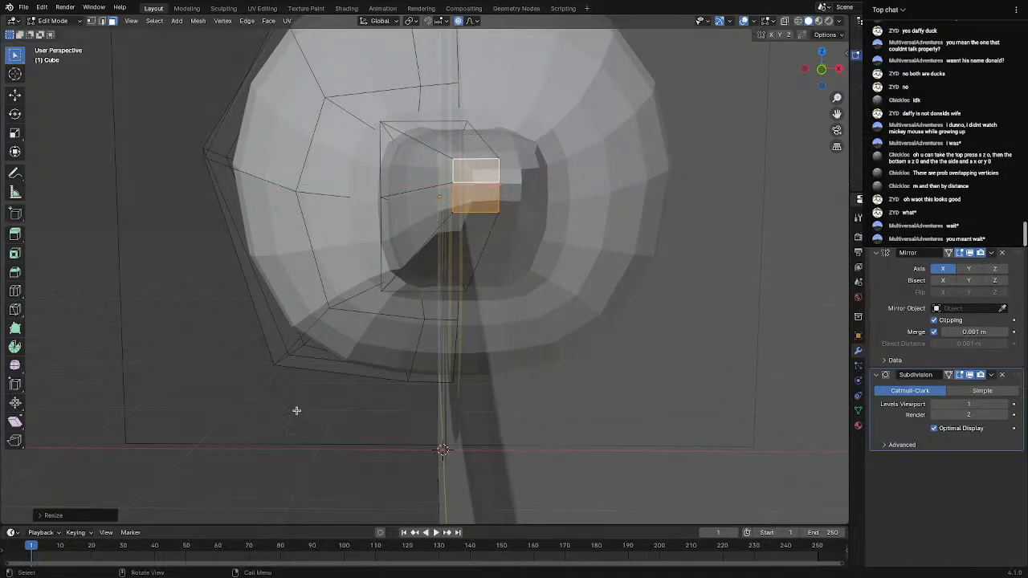
Check the pointed stinger against the reference image from the side in Object Mode
scroll(296, 411, down, 2)
middle_drag(296, 411, 469, 357)
scroll(394, 412, down, 1)
key(Tab)
scroll(480, 409, up, 2)
scroll(480, 407, down, 2)
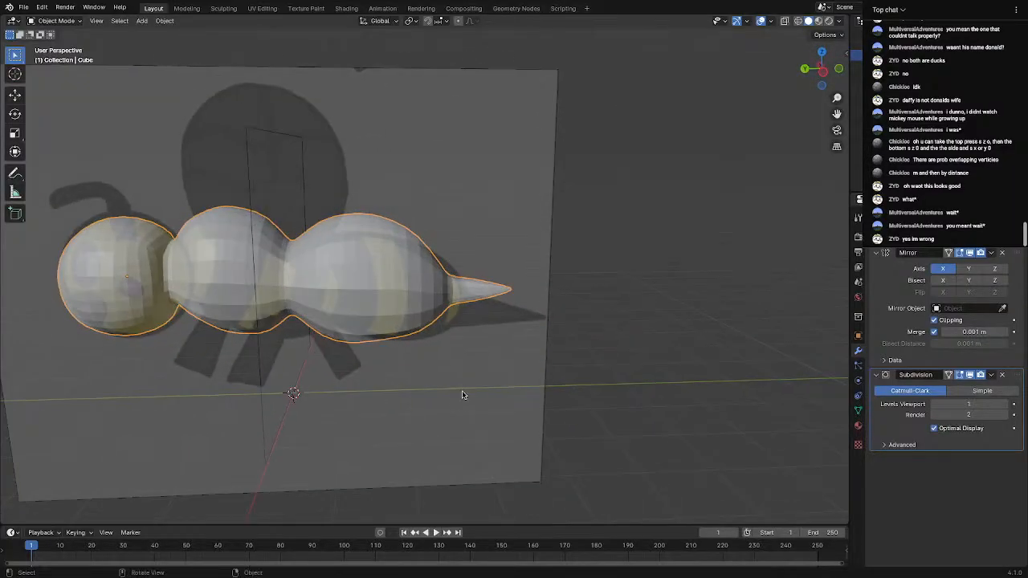
Add a centred edge loop across the rear part of the abdomen in Edit Mode and scale it up very slightly
key(Tab)
scroll(390, 318, up, 4)
scroll(390, 318, up, 2)
scroll(420, 367, up, 2)
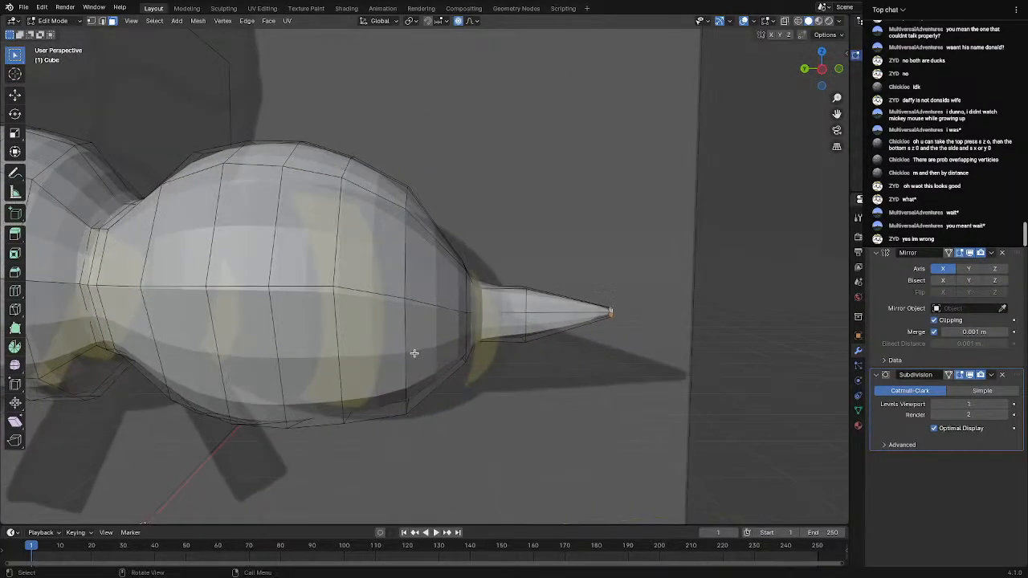
key(ctrl+r)
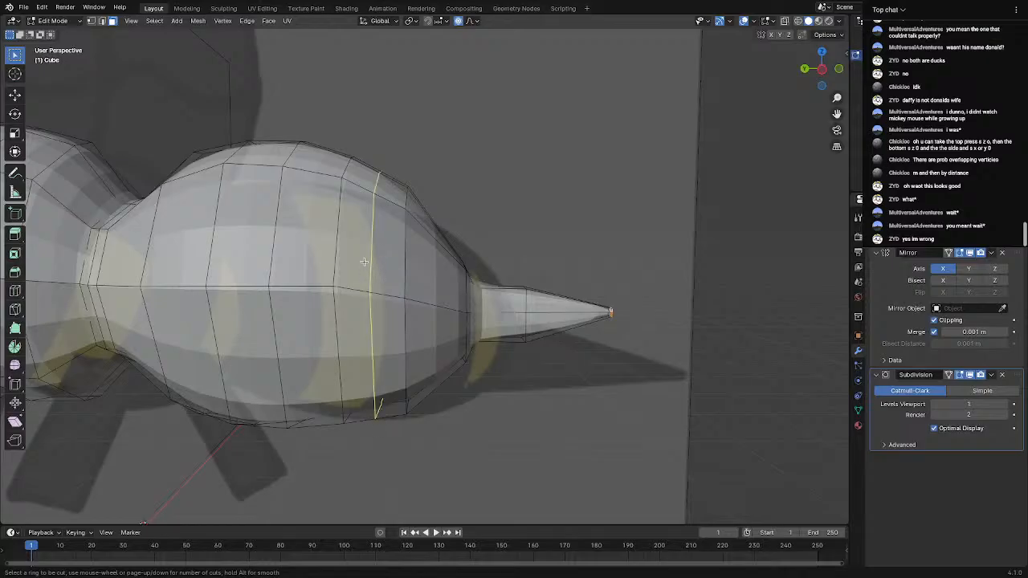
click(373, 202)
right_click(373, 202)
key(s)
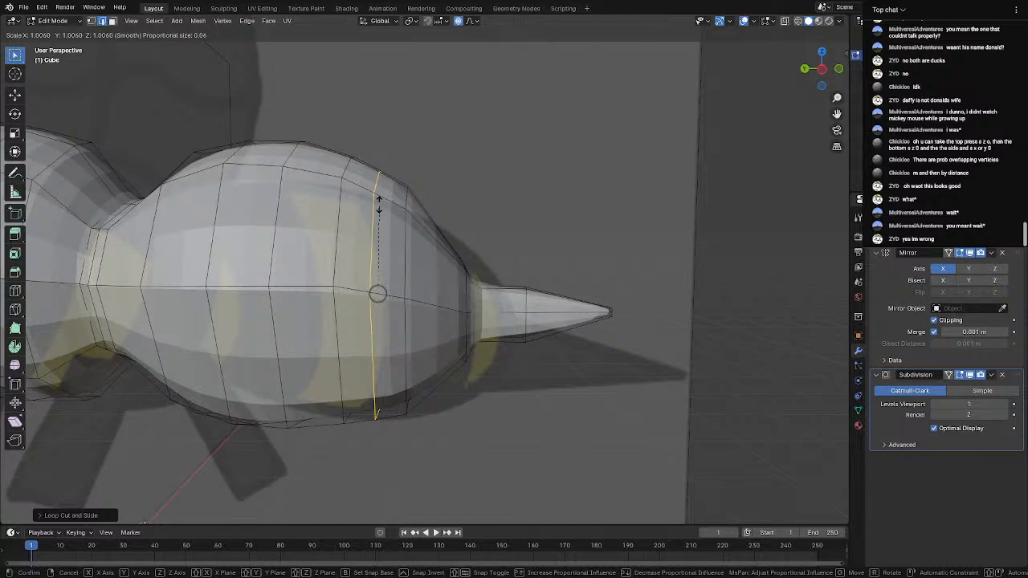
click(379, 204)
key(Tab)
key(Tab)
key(Tab)
Move the edges on the abdomen's underside near the stinger down along Z, by about 0.07 m and about 0.01 m
middle_drag(390, 427, 365, 427)
key(Tab)
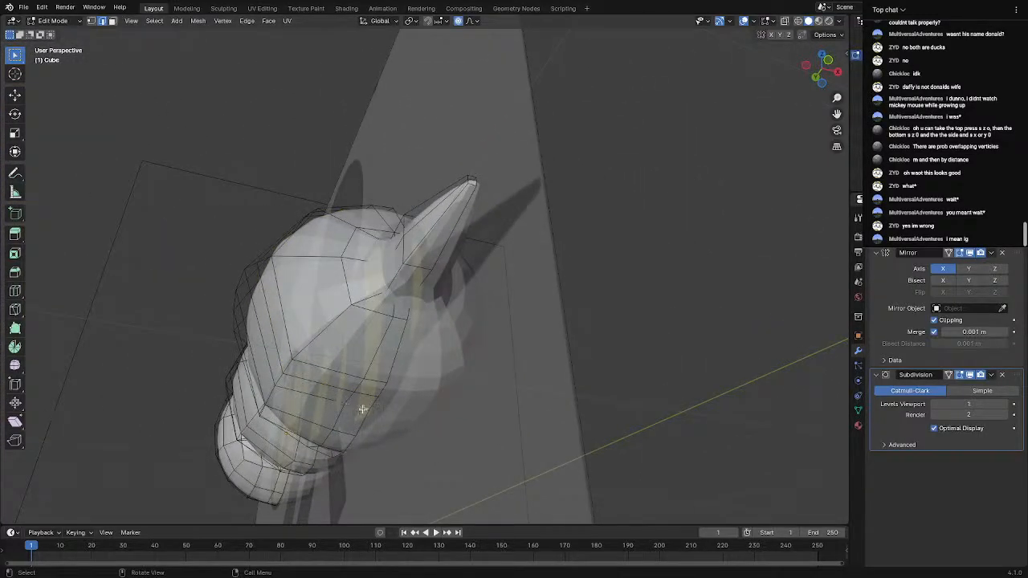
key(g)
key(z)
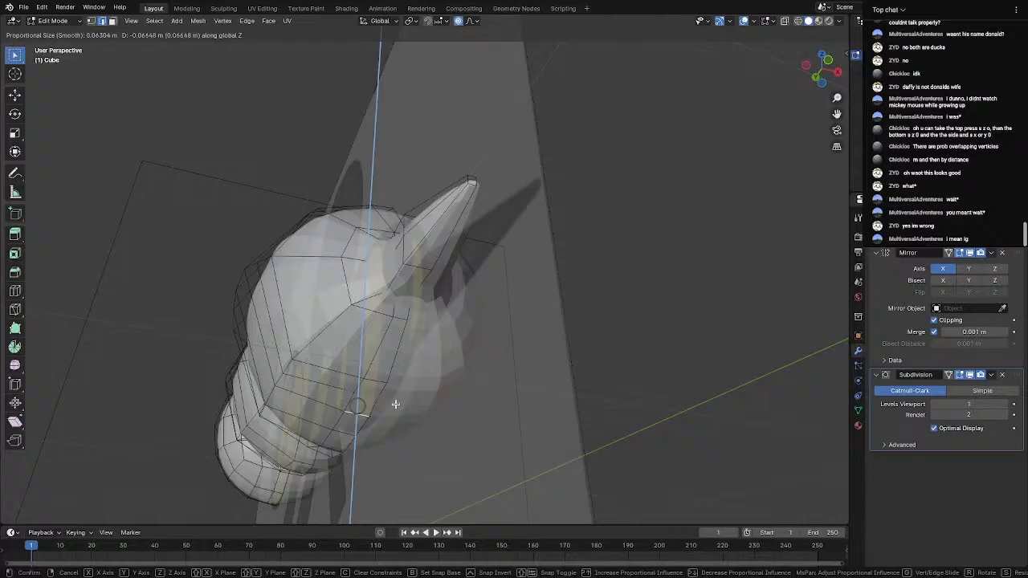
click(394, 404)
mouse_move(394, 404)
middle_down()
mouse_move(379, 424)
mouse_move(374, 404)
middle_up()
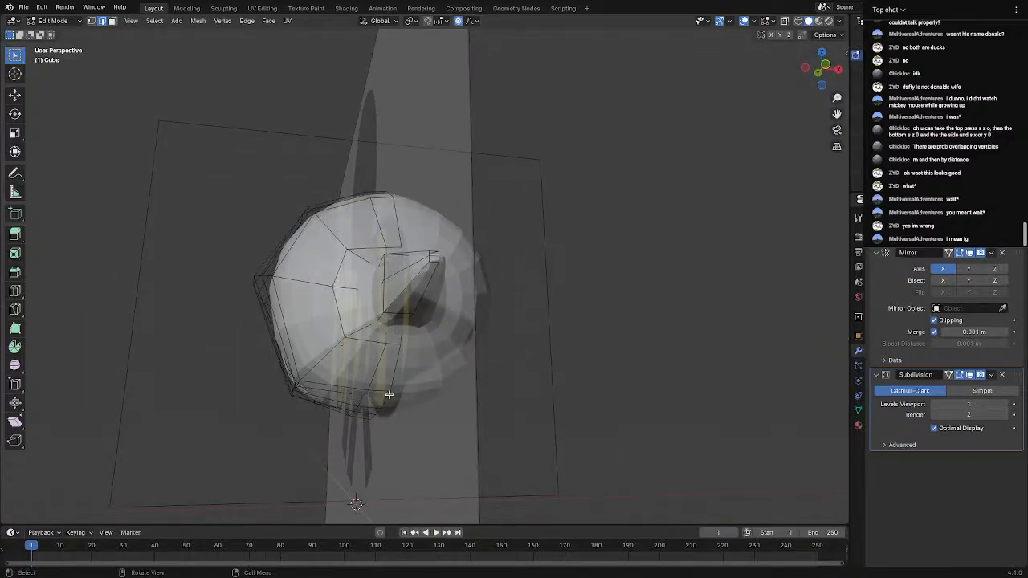
key(g)
key(z)
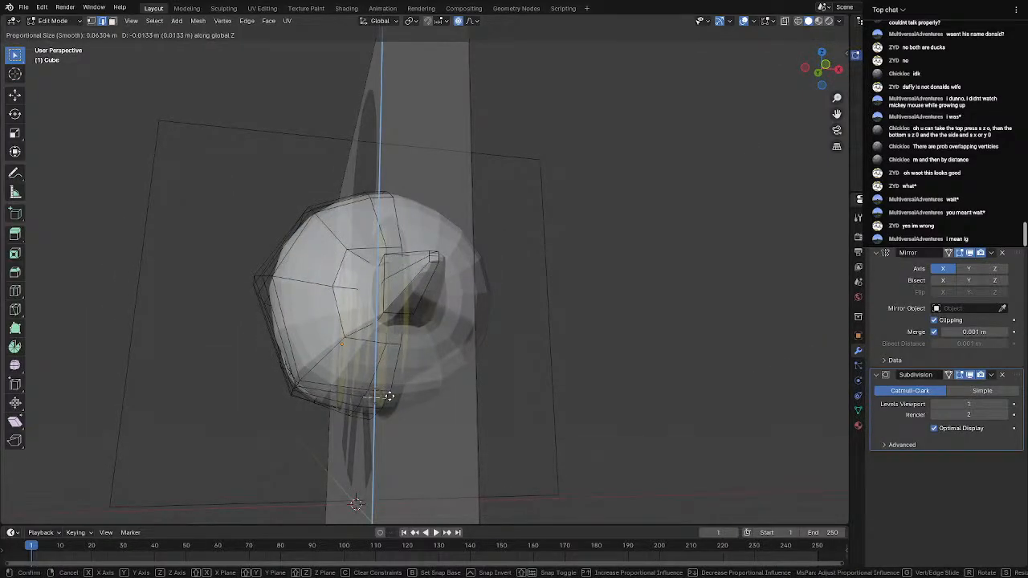
click(387, 398)
middle_drag(387, 398, 320, 418)
key(Tab)
key(Tab)
Move the lengthwise row of edges under the abdomen slightly up along Z and check the rounded shape in Object Mode
scroll(241, 416, down, 2)
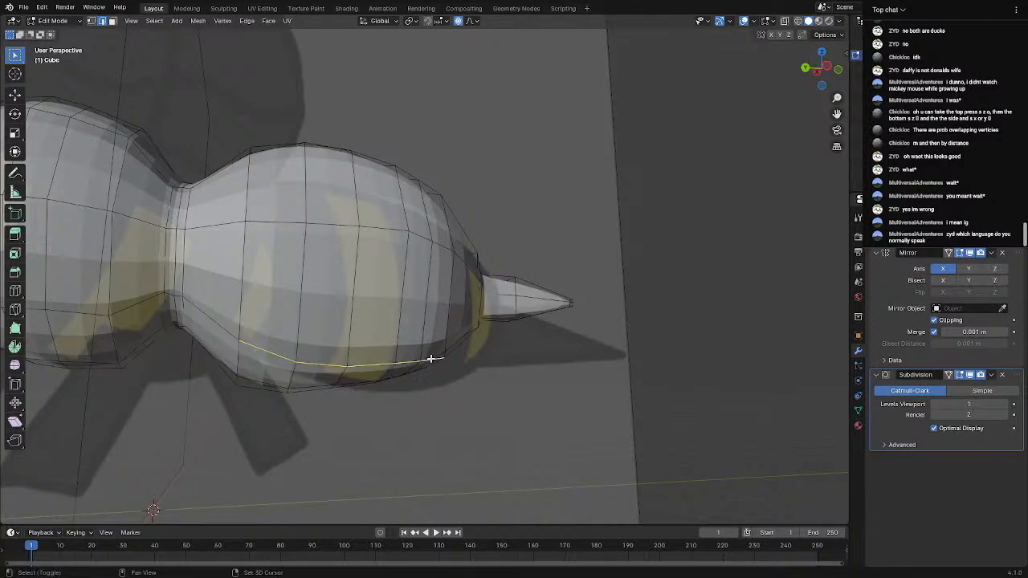
middle_drag(431, 359, 367, 371)
key(g)
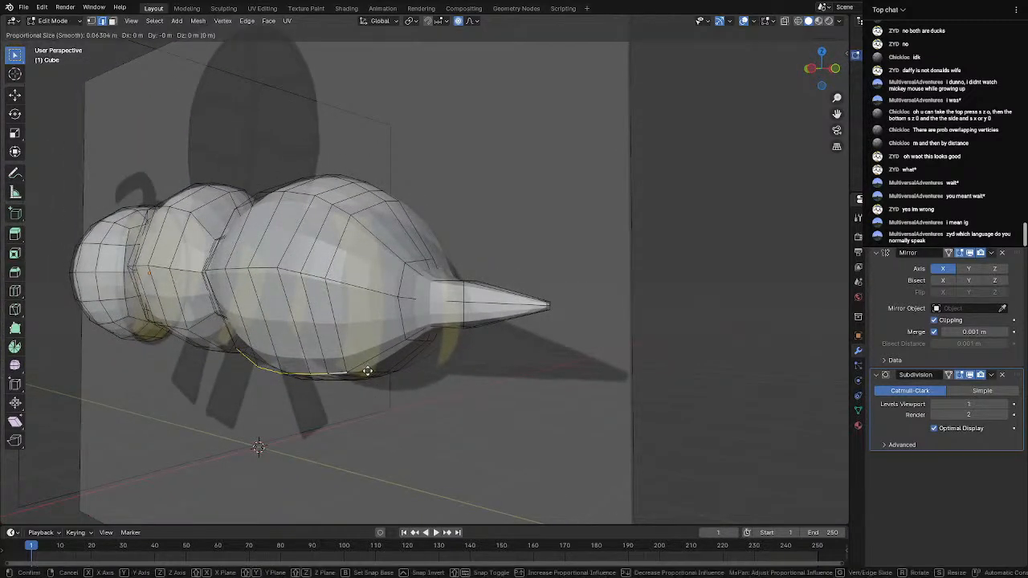
key(z)
click(367, 365)
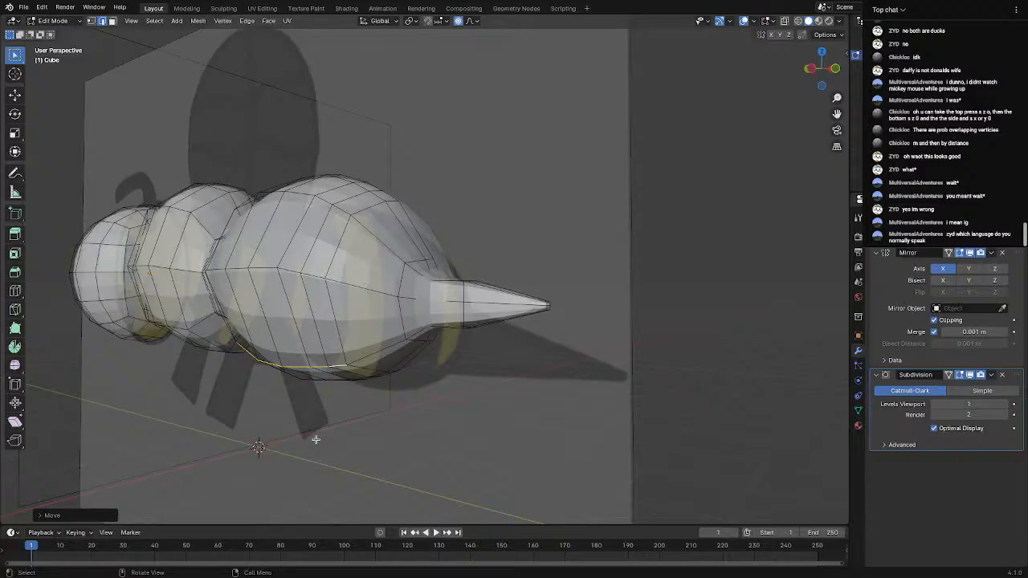
key(Tab)
middle_drag(315, 439, 437, 381)
key(Tab)
Try adding one edge loop on each side of the joint between abdomen and stinger, slid close to the joint
scroll(437, 380, up, 5)
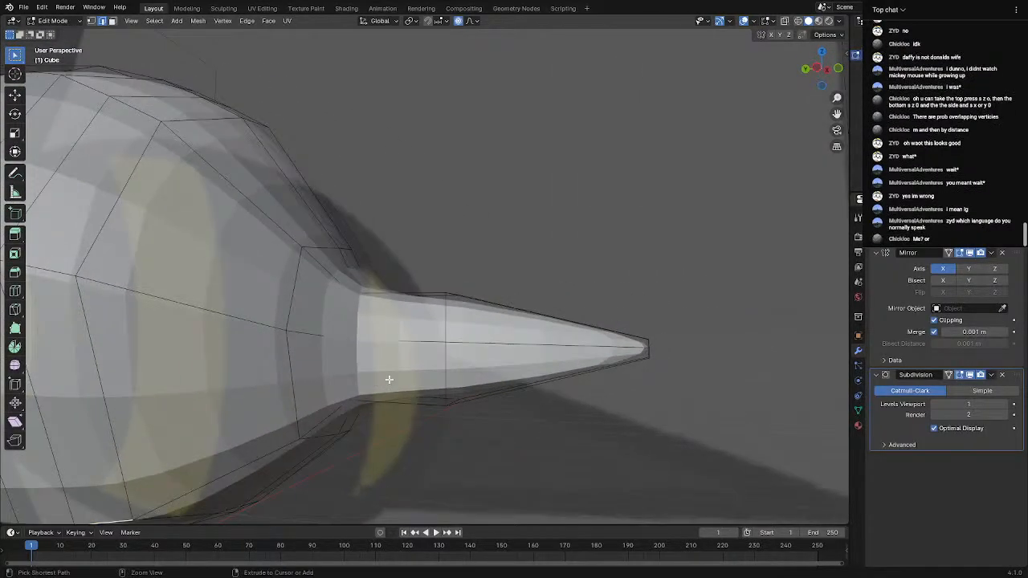
alt+click(330, 378)
key(g)
key(g)
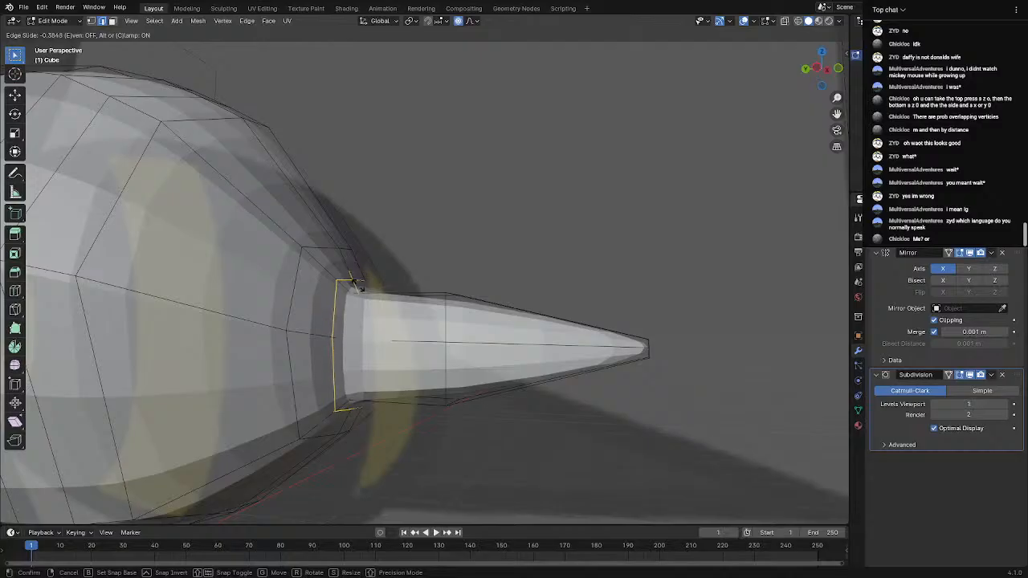
click(362, 283)
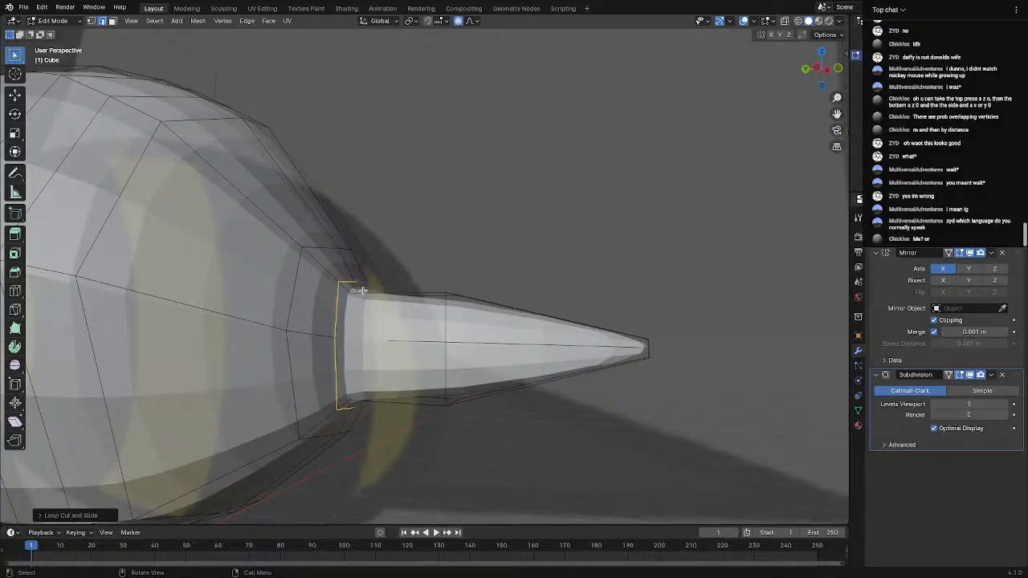
middle_drag(362, 290, 425, 376)
key(ctrl+r)
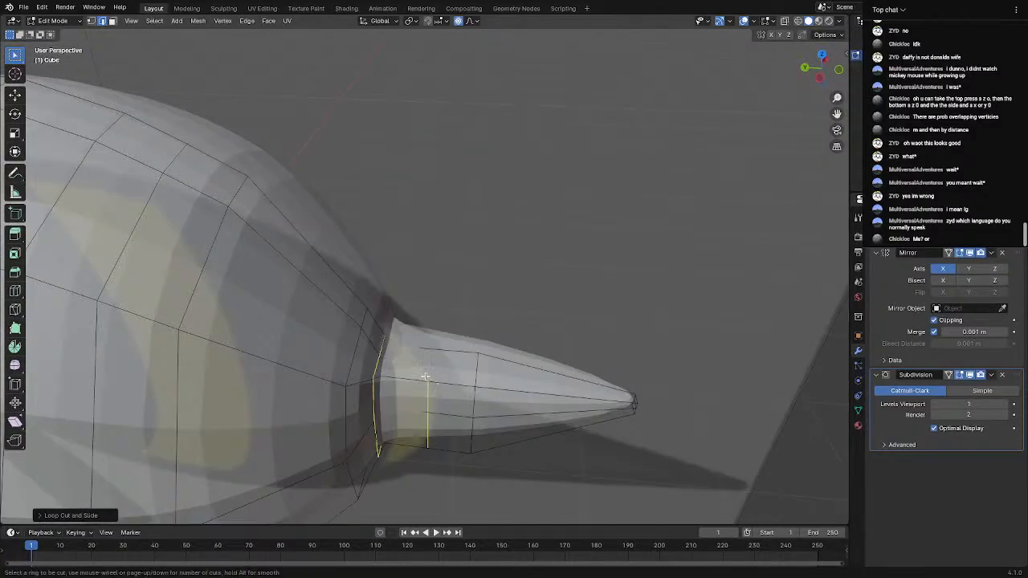
click(425, 375)
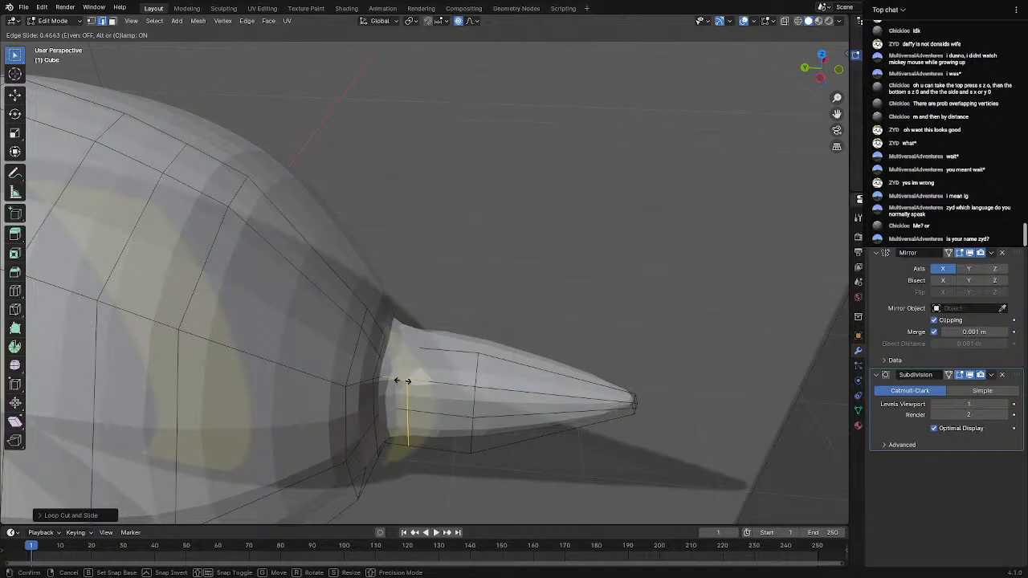
click(396, 375)
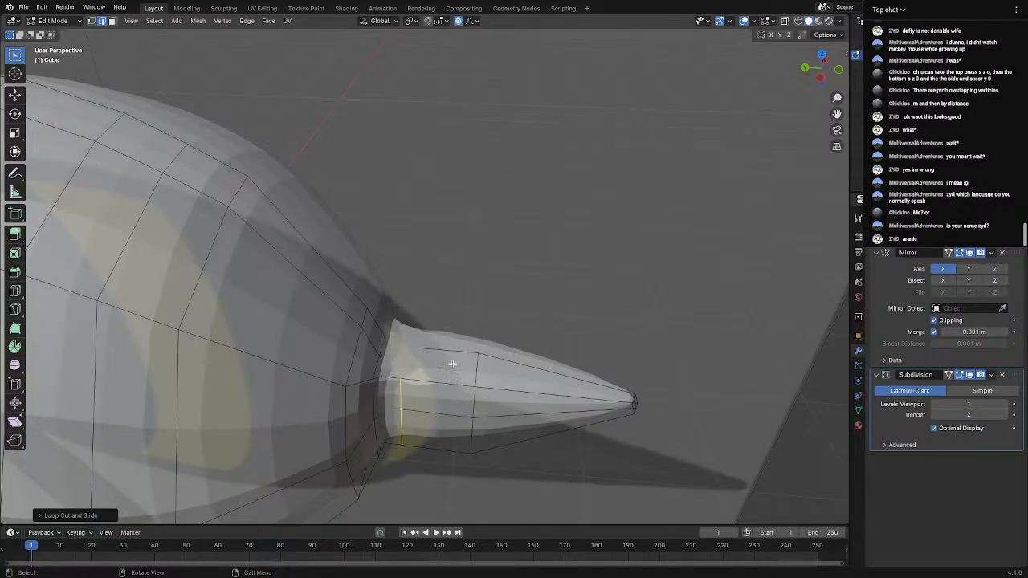
Add an edge loop on the abdomen side of the stinger joint and slide it close to the joint
middle_drag(396, 376, 433, 342)
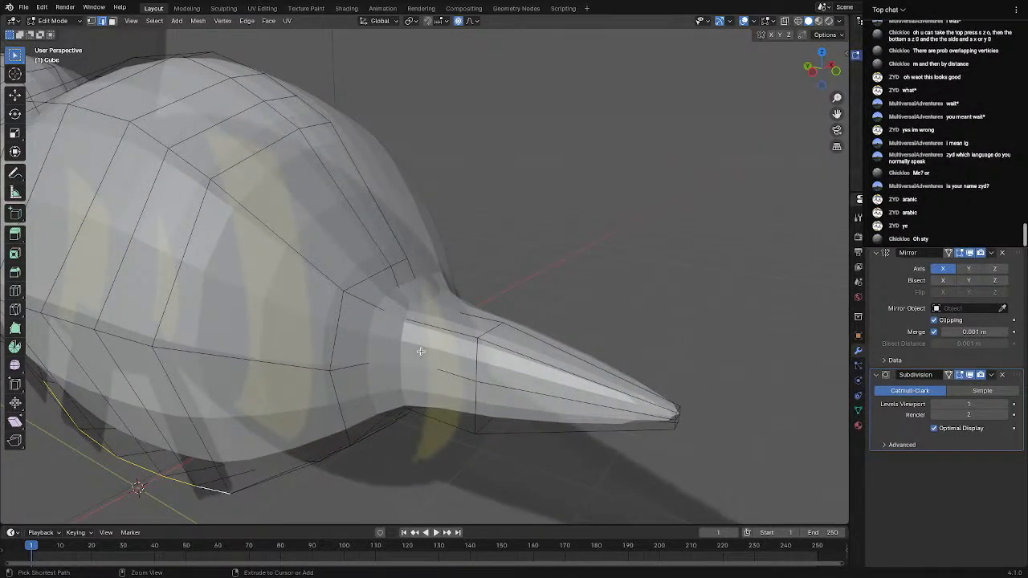
key(ctrl+r)
click(370, 342)
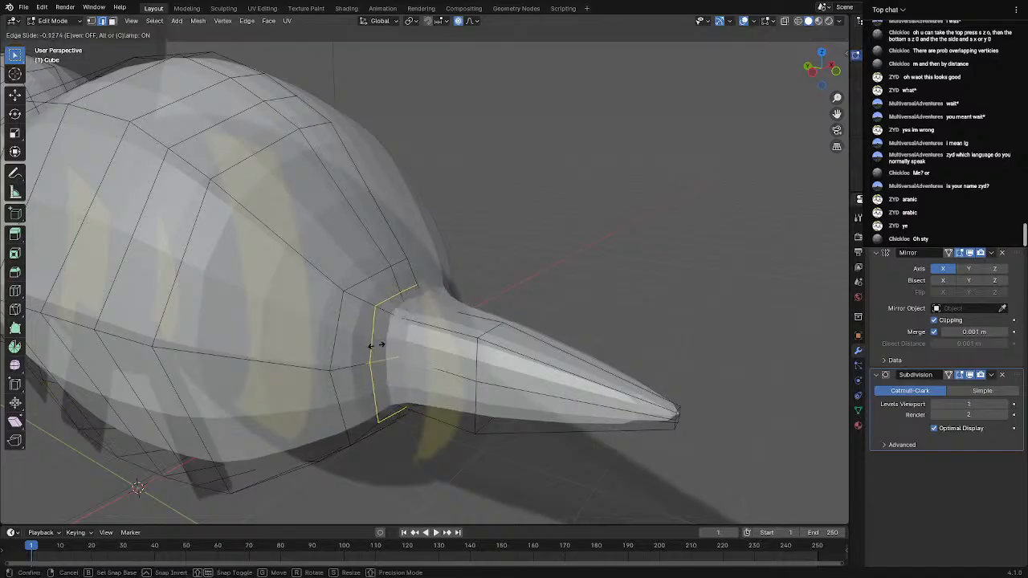
click(384, 345)
Try adding an edge loop on the stinger, slid back against its base
key(ctrl+r)
click(435, 340)
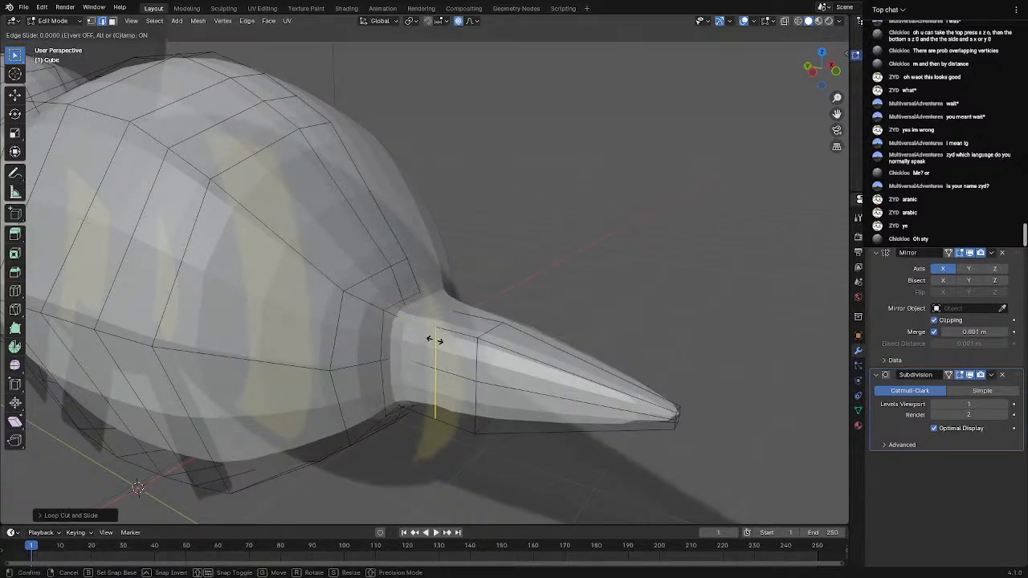
click(410, 334)
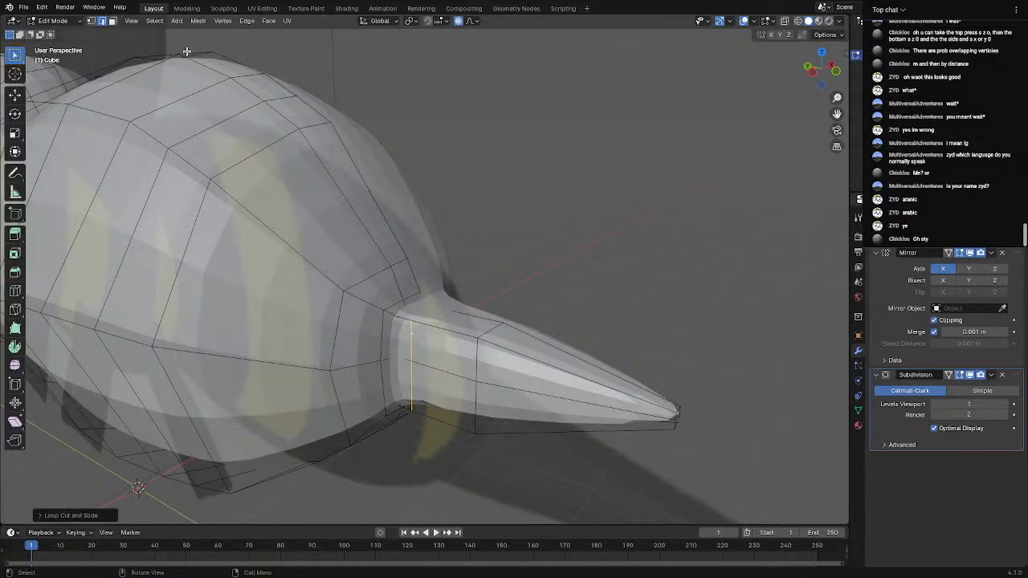
Set the Subdivision viewport level to 0 and add an edge loop on the stinger's side close to its base
middle_drag(555, 321, 584, 354)
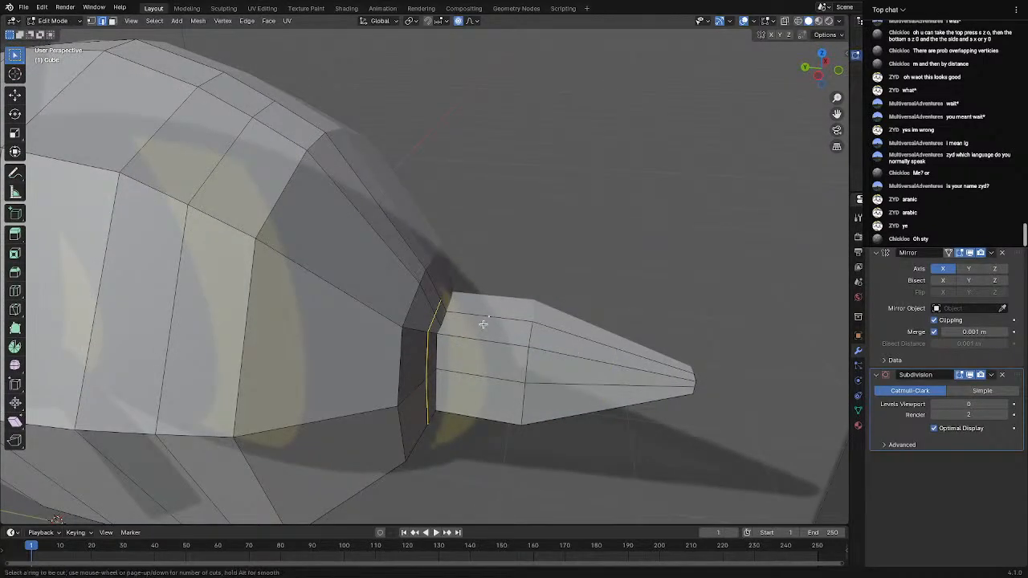
click(463, 356)
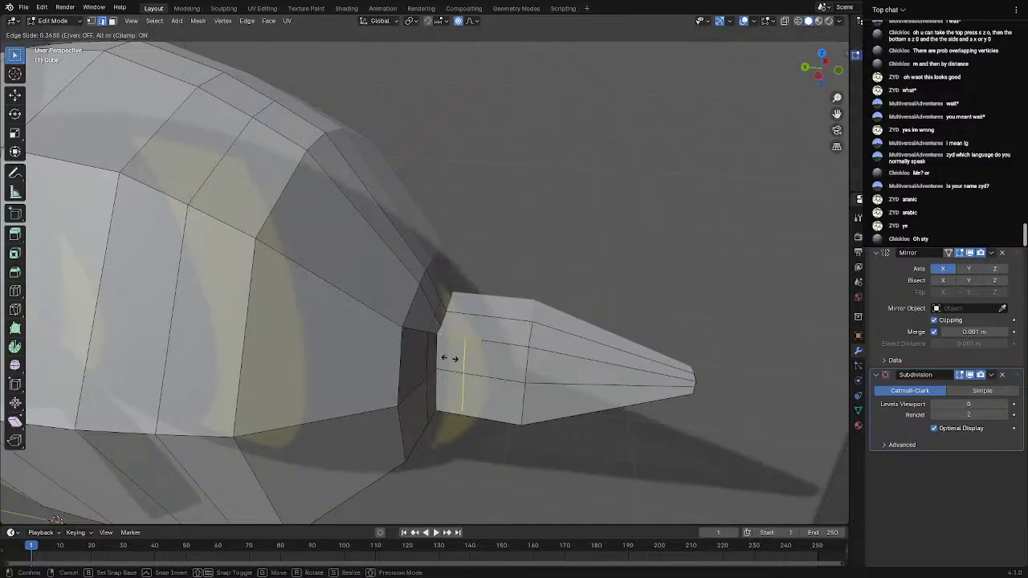
click(443, 360)
Continue the partial edge loop across the stinger's remaining faces near its base with a Knife cut
middle_drag(495, 290, 478, 320)
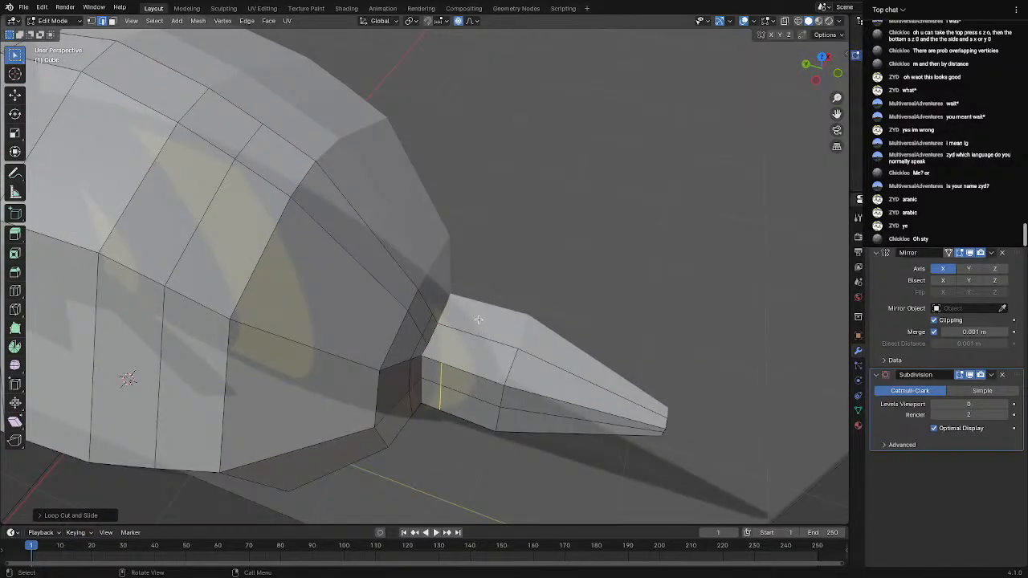
key(k)
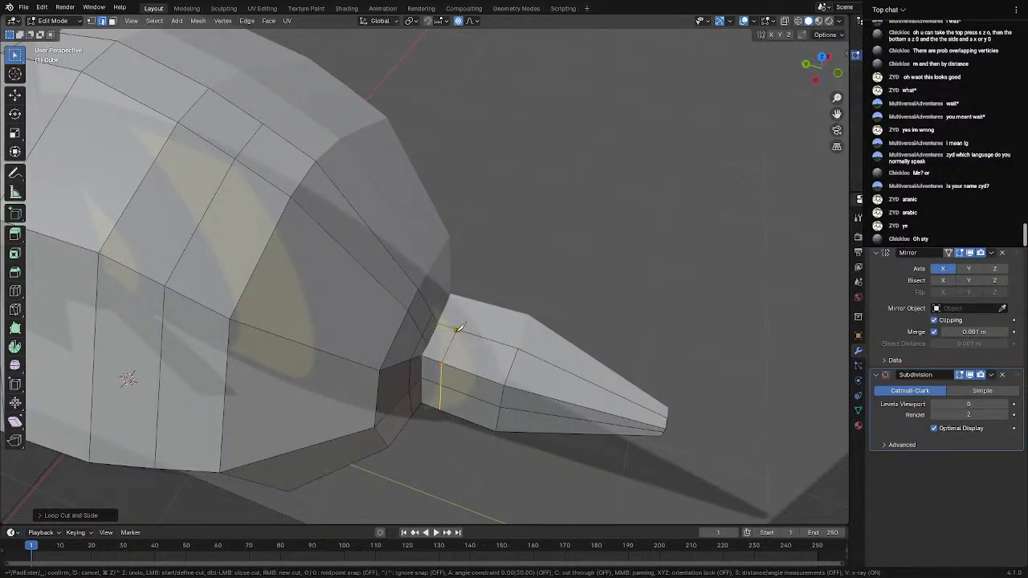
middle_drag(484, 363, 447, 195)
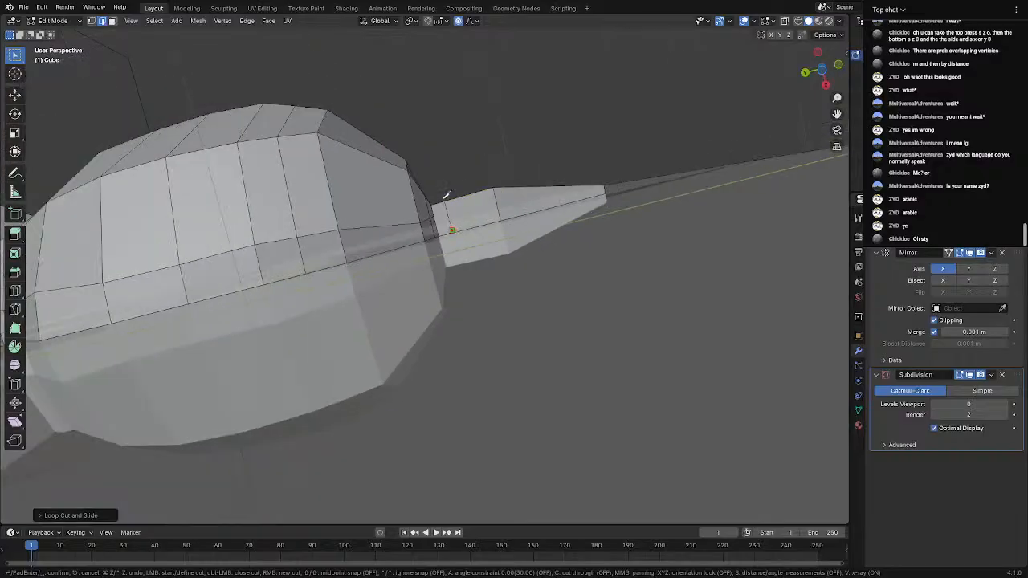
click(447, 200)
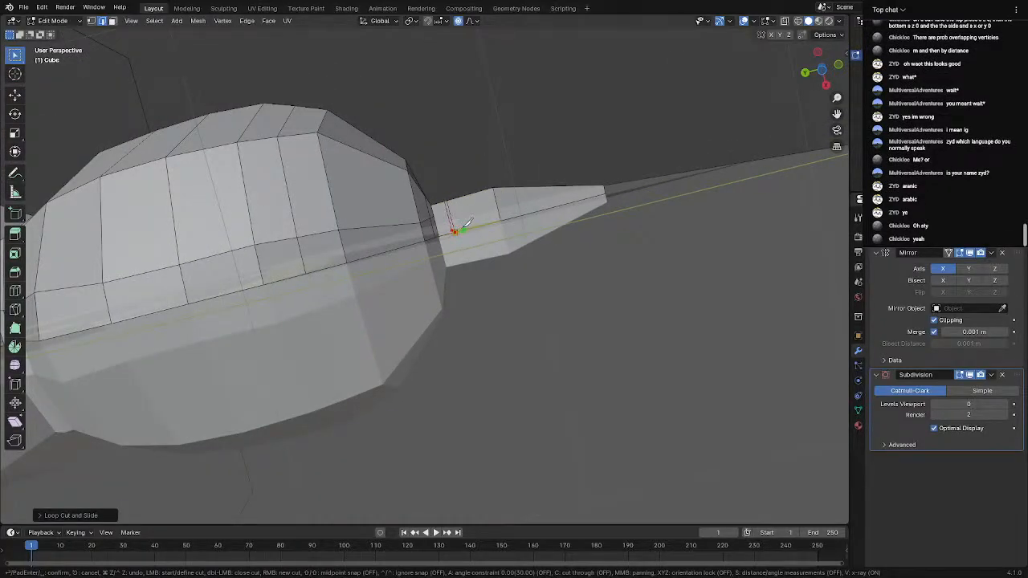
key(Return)
Set the Subdivision viewport level to 1 and check the smoothed stinger joint in Object Mode
middle_drag(471, 186, 771, 201)
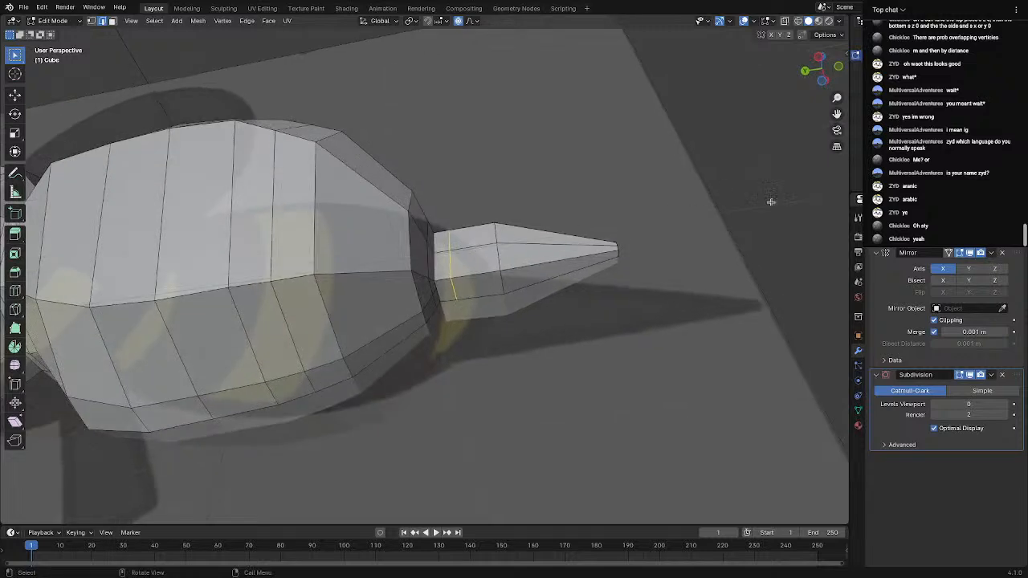
middle_drag(490, 203, 554, 208)
middle_drag(458, 258, 526, 249)
scroll(482, 305, up, 2)
shift+middle_drag(480, 308, 289, 259)
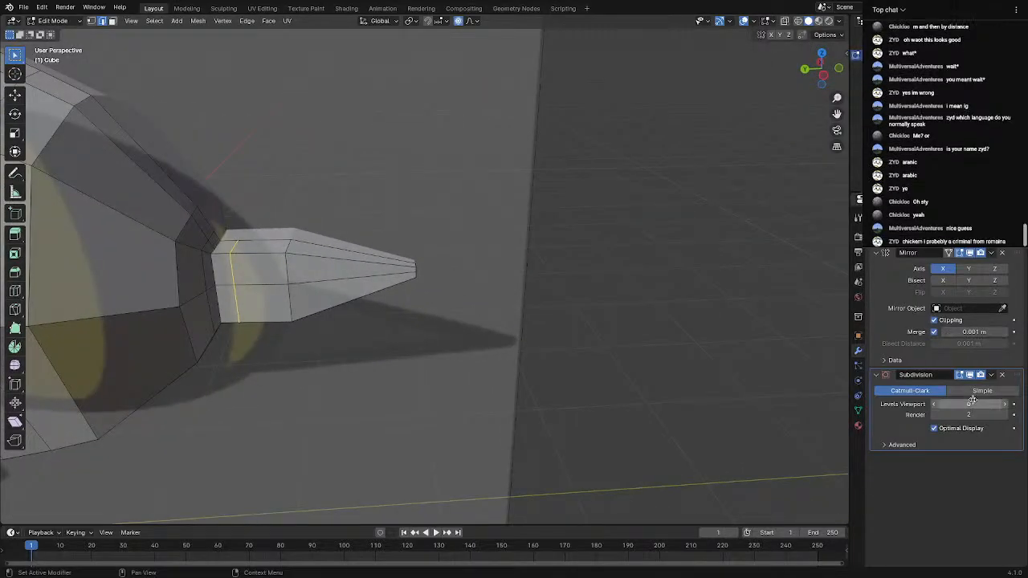
click(1003, 405)
middle_drag(435, 217, 450, 271)
key(Tab)
scroll(418, 274, up, 2)
mouse_move(449, 271)
shift+middle_down()
mouse_move(493, 264)
mouse_move(482, 252)
mouse_move(433, 279)
mouse_move(585, 276)
mouse_move(585, 241)
mouse_move(466, 267)
shift+middle_up()
Extrude the stinger's two end faces outward in Edit Mode and scale the new faces down to a small tip
key(Tab)
key(3)
click(586, 241)
shift+click(586, 270)
key(e)
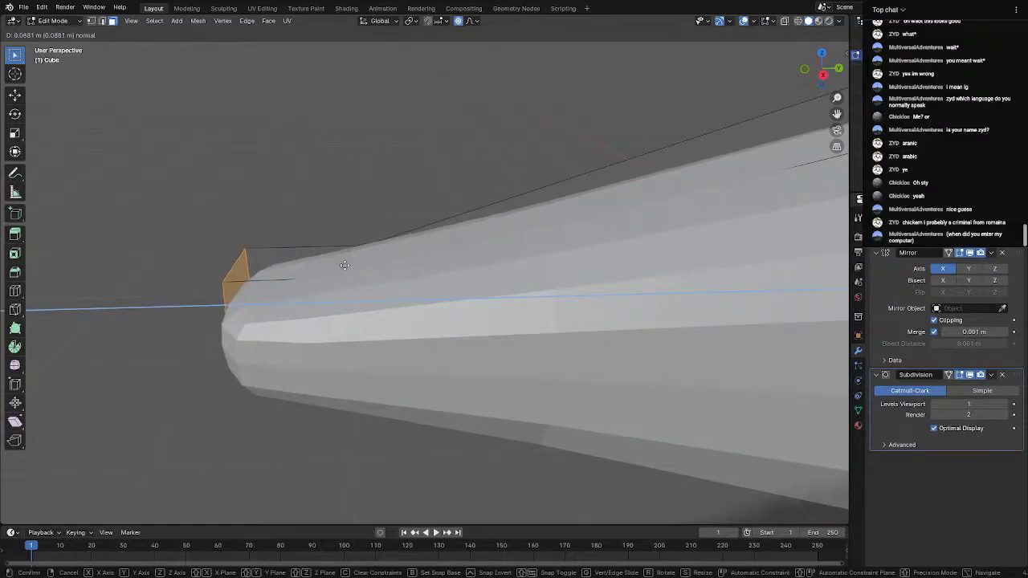
click(343, 265)
key(s)
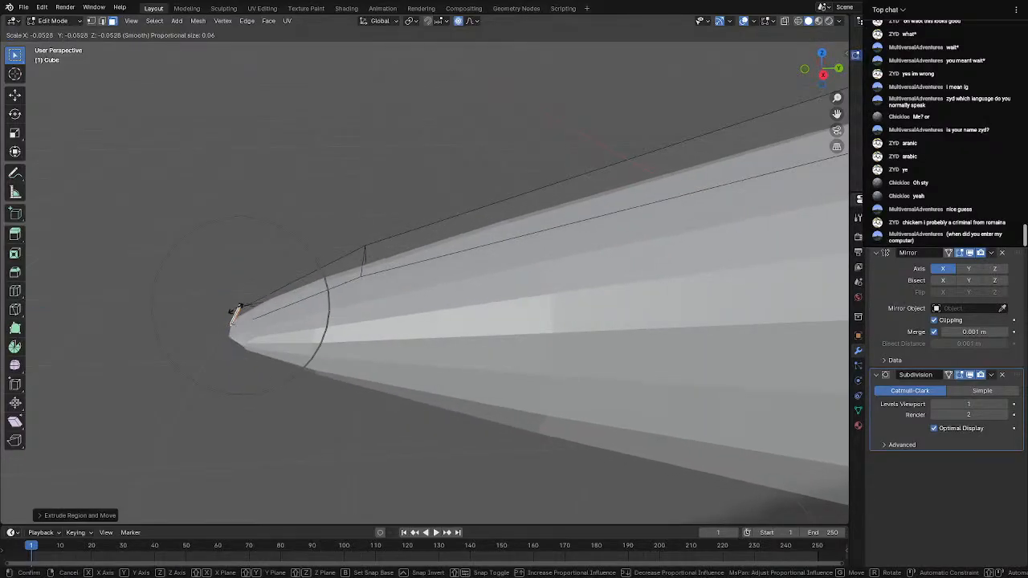
click(255, 305)
Scale the stinger's tip faces along X and check the sharpened stinger from several angles in Object Mode
middle_drag(255, 305, 587, 267)
key(s)
key(x)
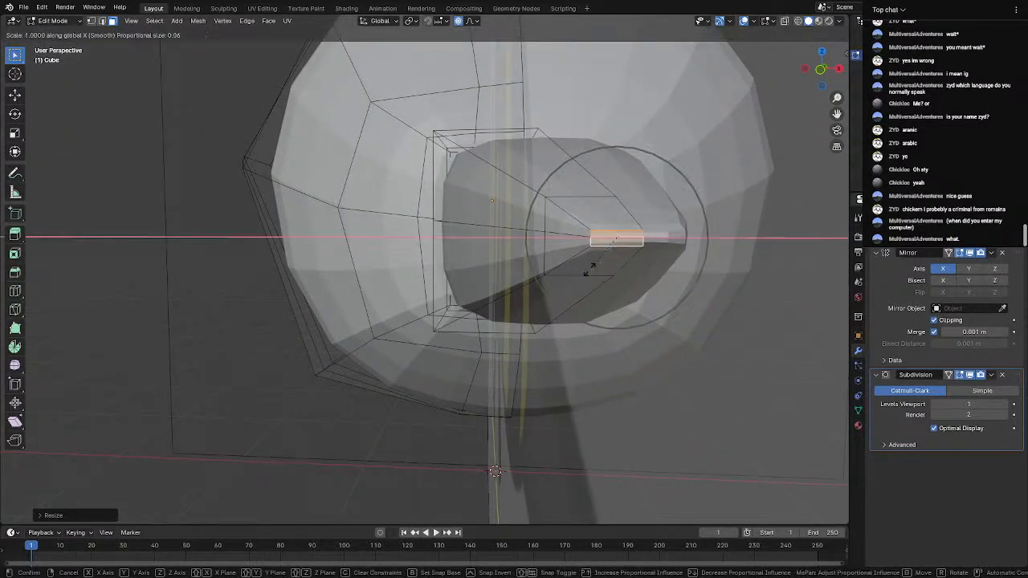
click(638, 244)
key(Tab)
middle_drag(525, 298, 600, 304)
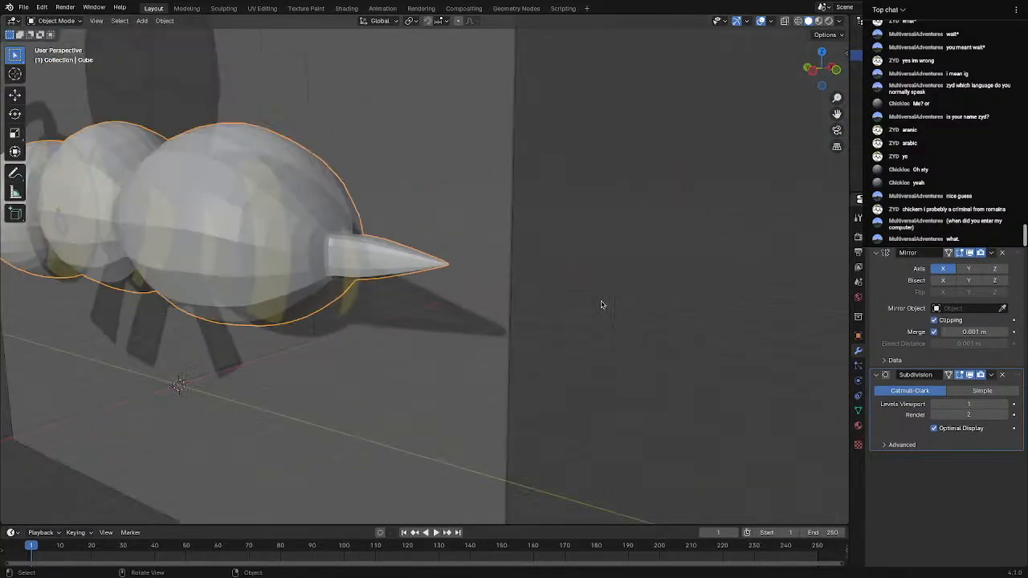
middle_drag(444, 301, 335, 259)
Select the stinger's side vertices near its base in Edit Mode and scale them up by about 1.33 with proportional editing
key(Tab)
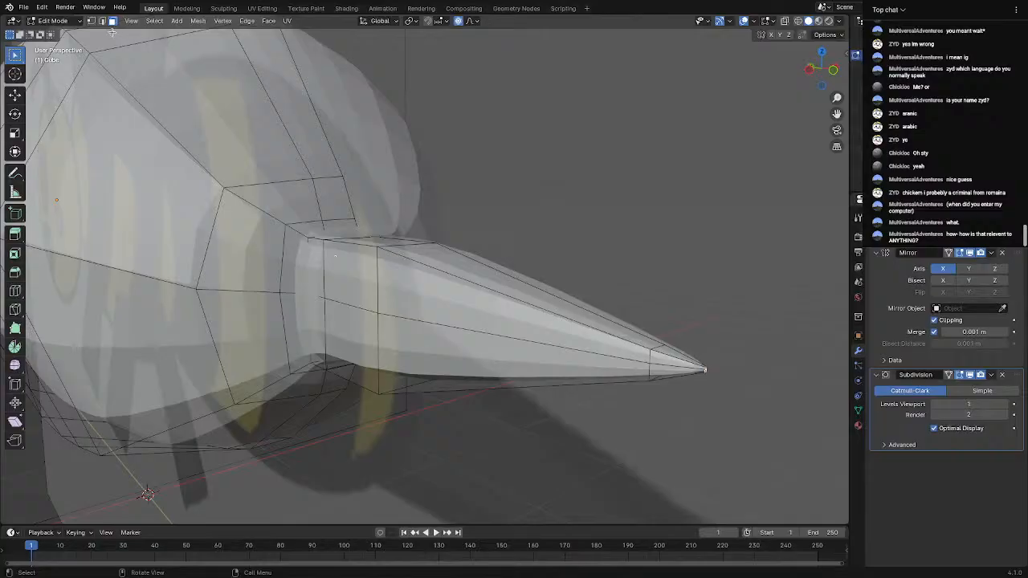
scroll(113, 32, down, 1)
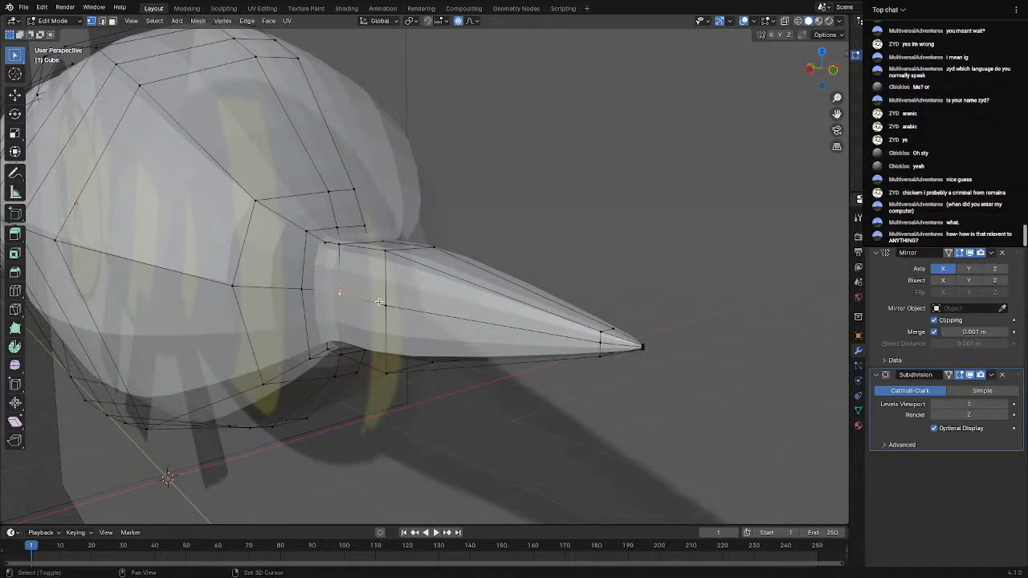
middle_drag(397, 300, 400, 255)
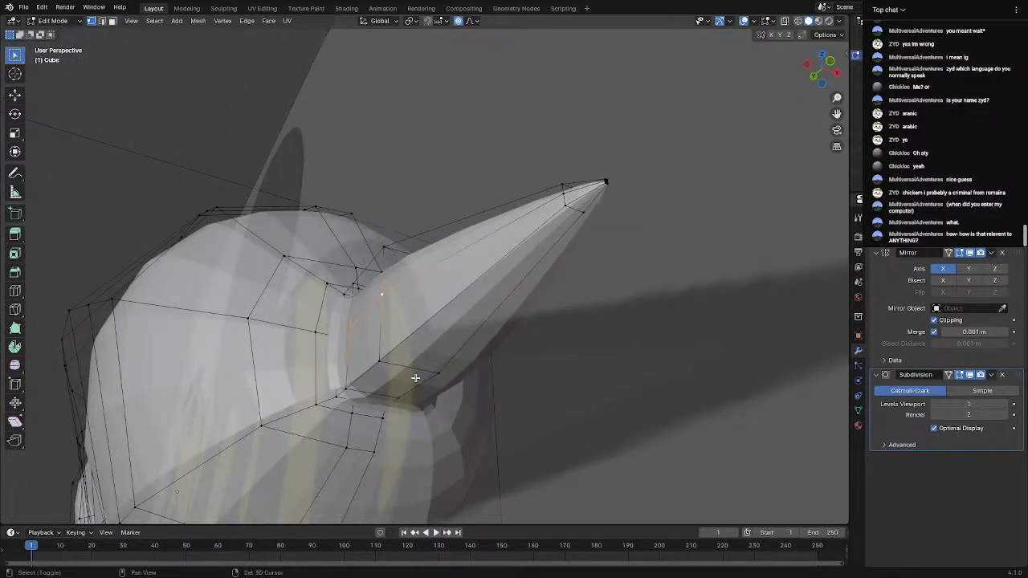
middle_drag(431, 376, 403, 199)
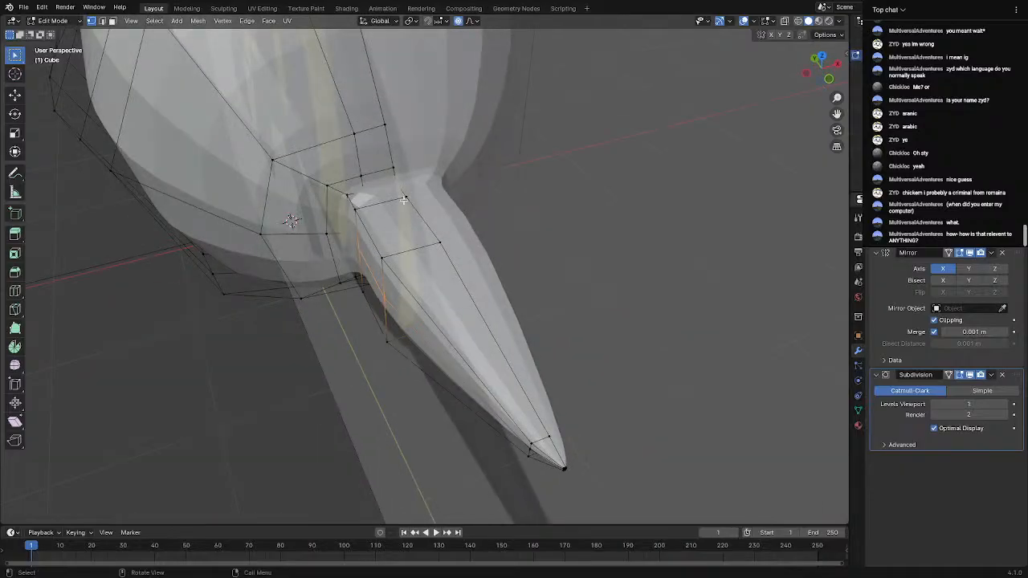
key(s)
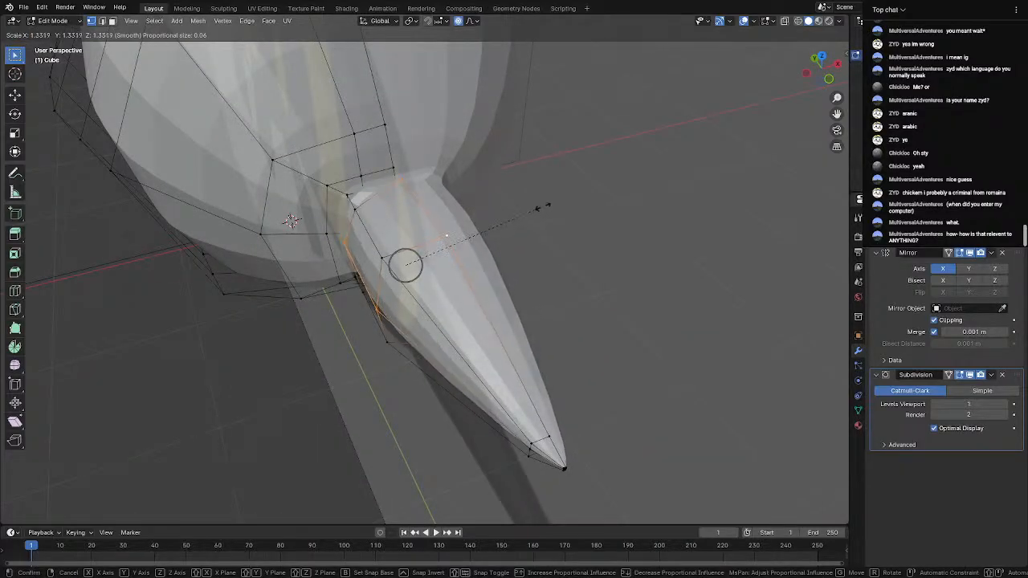
click(543, 207)
Examine the widened stinger and its joint with the abdomen from several angles in Object Mode
key(Tab)
middle_drag(352, 275, 378, 214)
scroll(432, 240, down, 5)
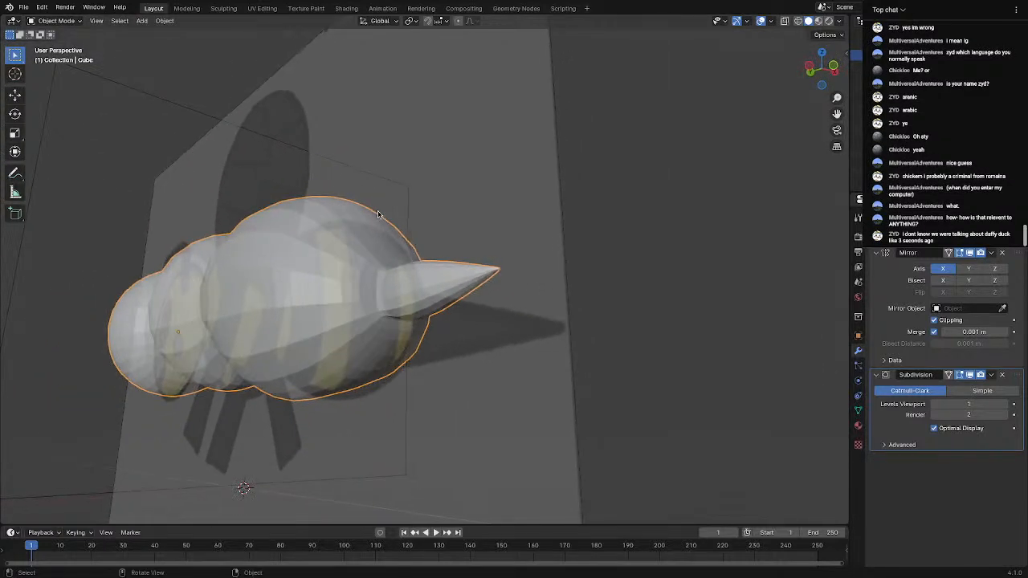
middle_drag(384, 140, 343, 163)
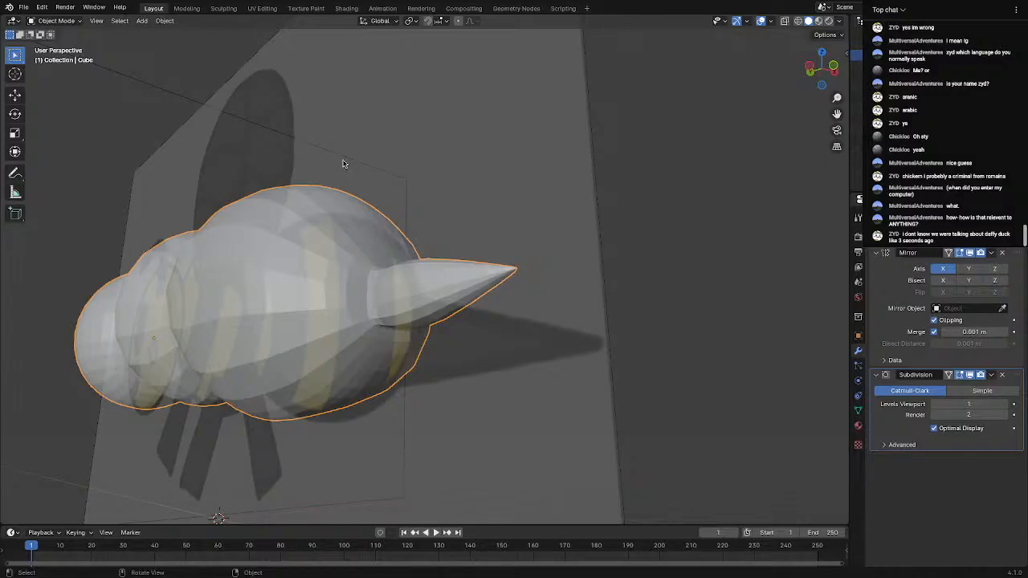
middle_drag(298, 155, 344, 151)
scroll(314, 184, down, 2)
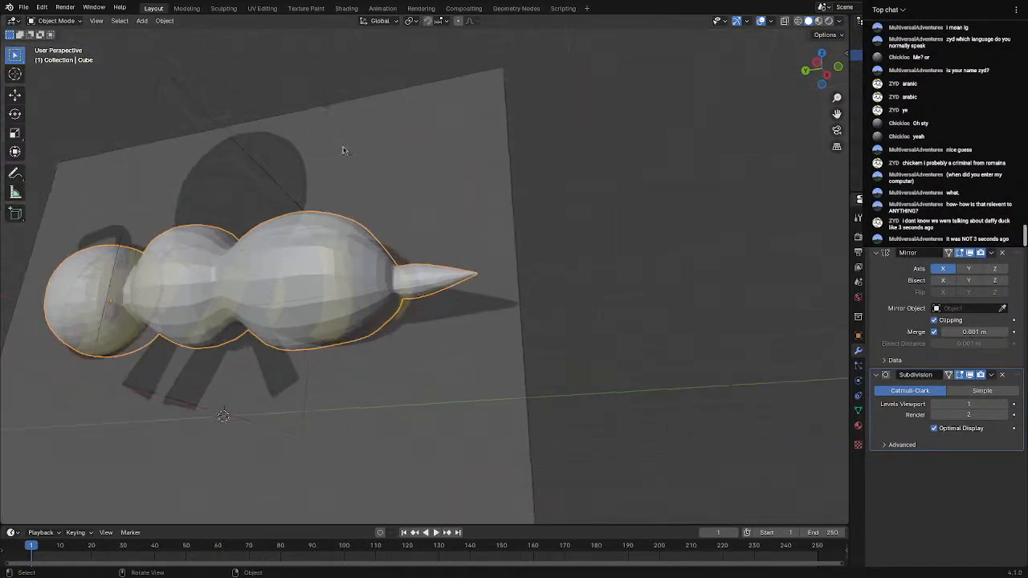
scroll(344, 151, up, 3)
middle_drag(464, 235, 513, 280)
Slide a side vertex and an upper vertex of the stinger's base loop toward the tip in Edit Mode
key(Tab)
scroll(494, 254, up, 3)
scroll(514, 280, down, 6)
scroll(345, 322, up, 4)
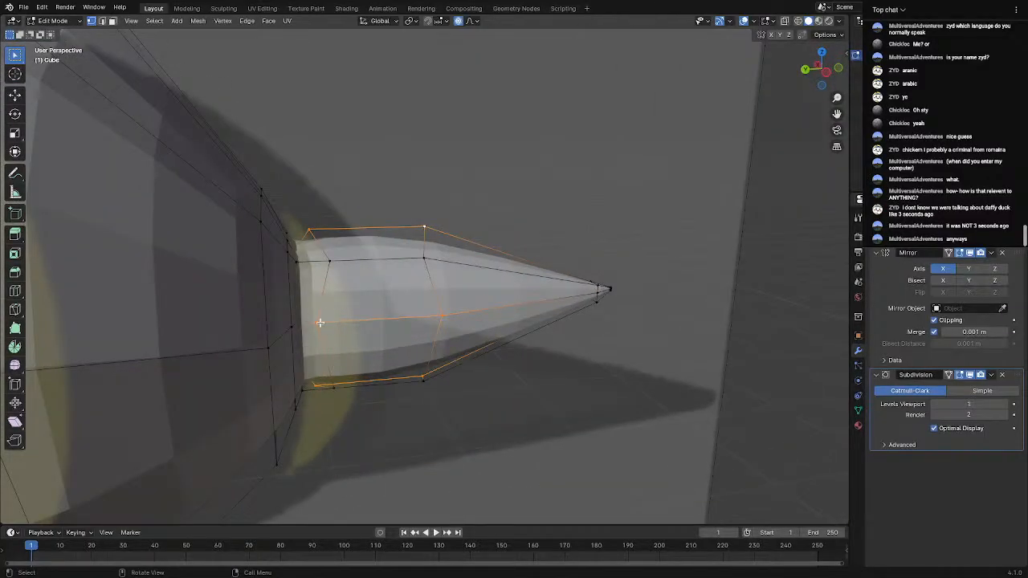
key(shift+v)
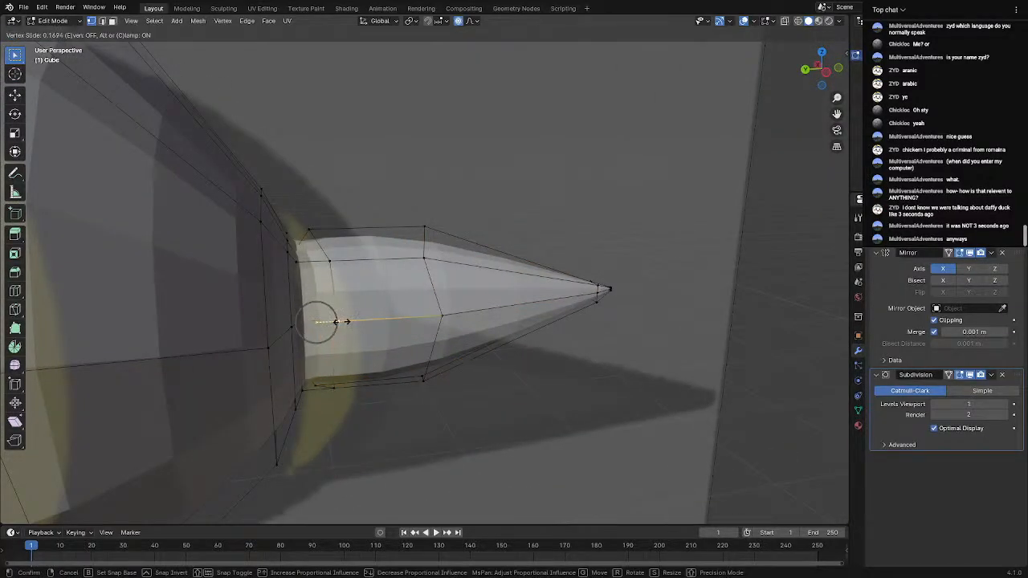
click(342, 322)
middle_drag(357, 299, 315, 242)
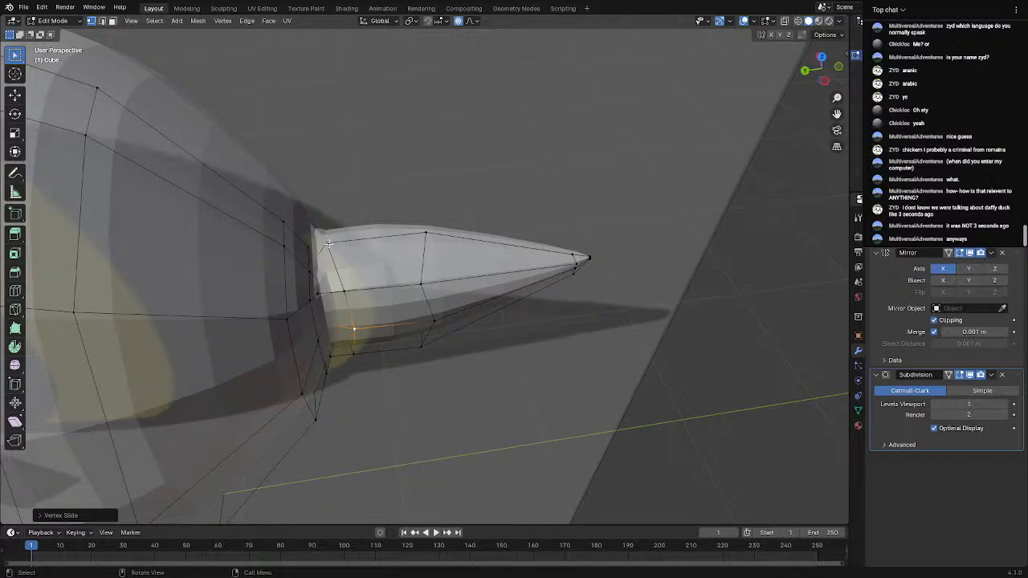
click(328, 242)
key(shift+v)
click(345, 241)
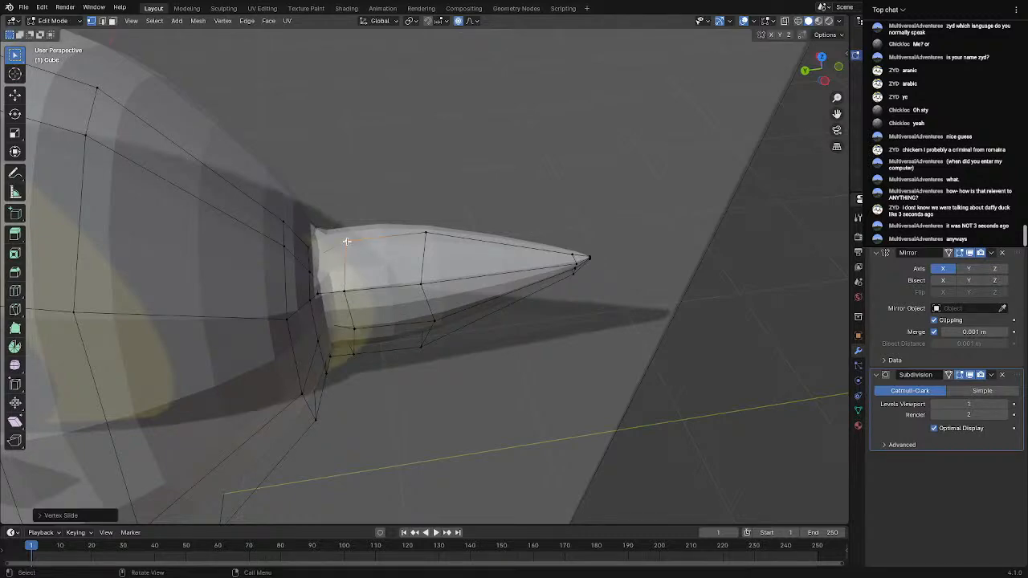
Slide the remaining side and underside vertices of the stinger's base loop toward the tip to even out the loop
click(344, 296)
key(g)
key(g)
click(353, 290)
middle_drag(354, 290, 344, 236)
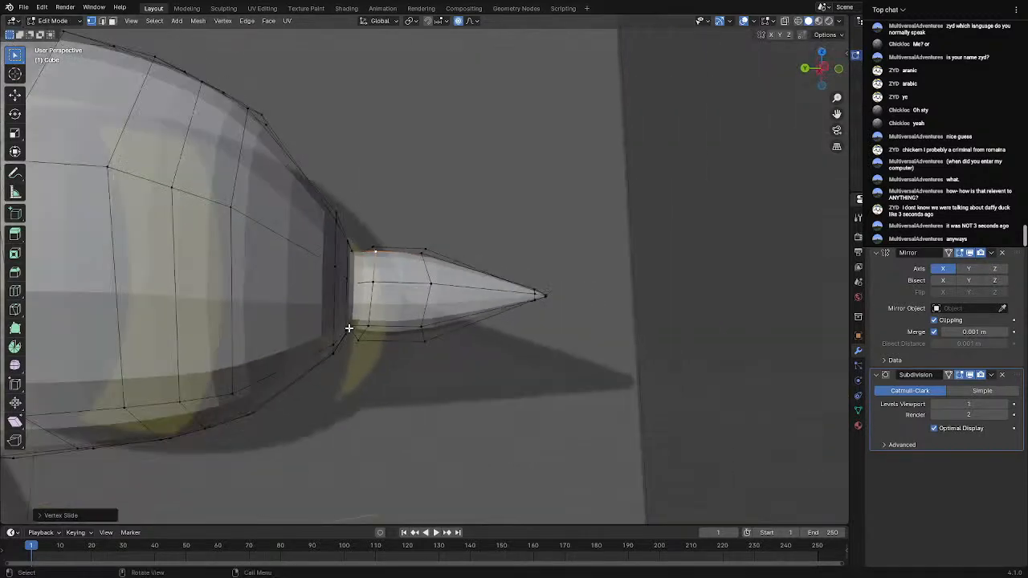
scroll(348, 328, up, 4)
key(g)
key(g)
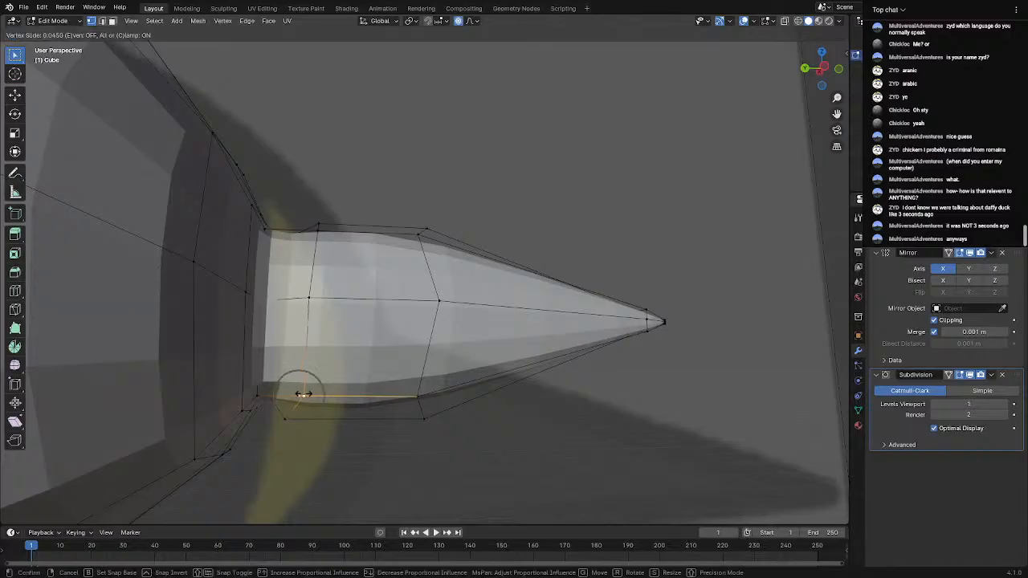
click(294, 410)
key(g)
key(g)
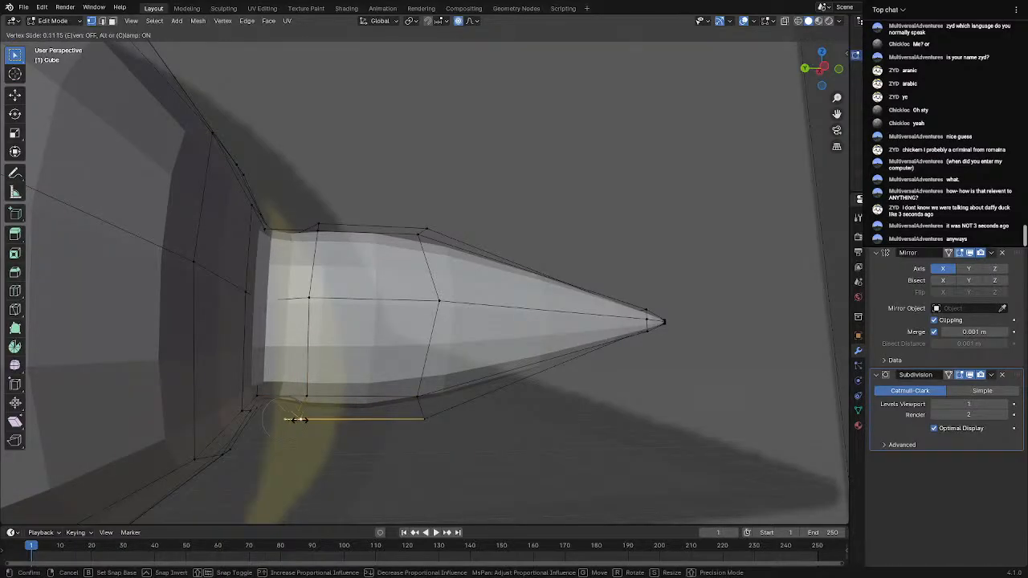
click(310, 419)
Slide the two abdomen vertices above the stinger upward along their edges, away from the joint
middle_drag(422, 165, 439, 113)
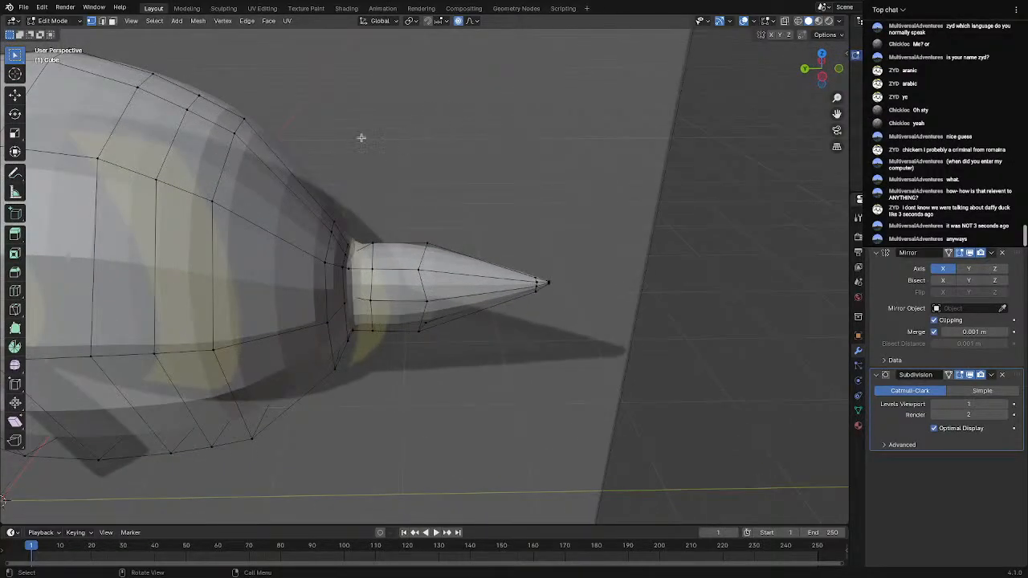
scroll(362, 137, down, 6)
middle_drag(340, 135, 398, 105)
scroll(592, 158, up, 6)
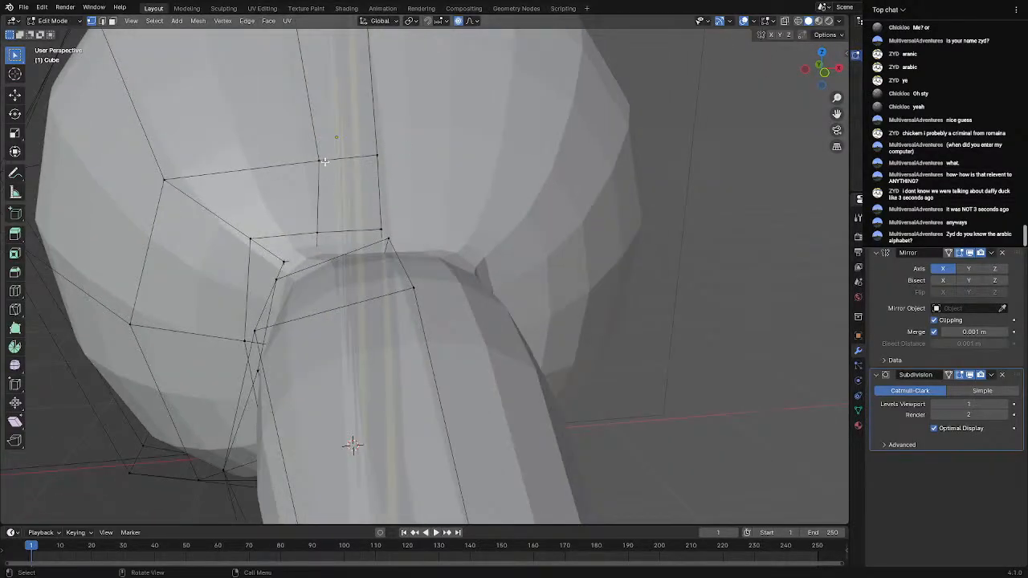
key(shift+v)
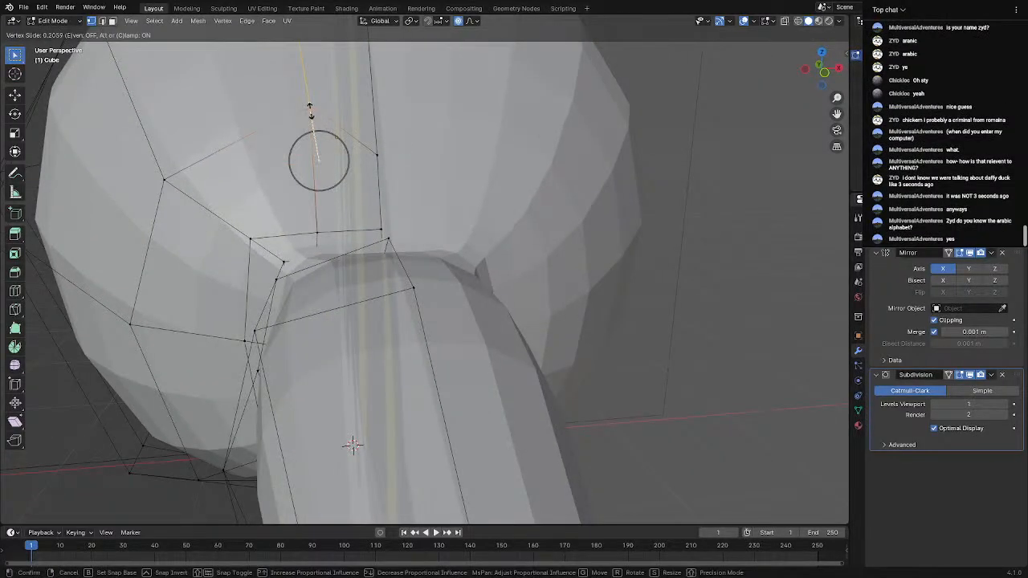
click(308, 96)
key(shift+v)
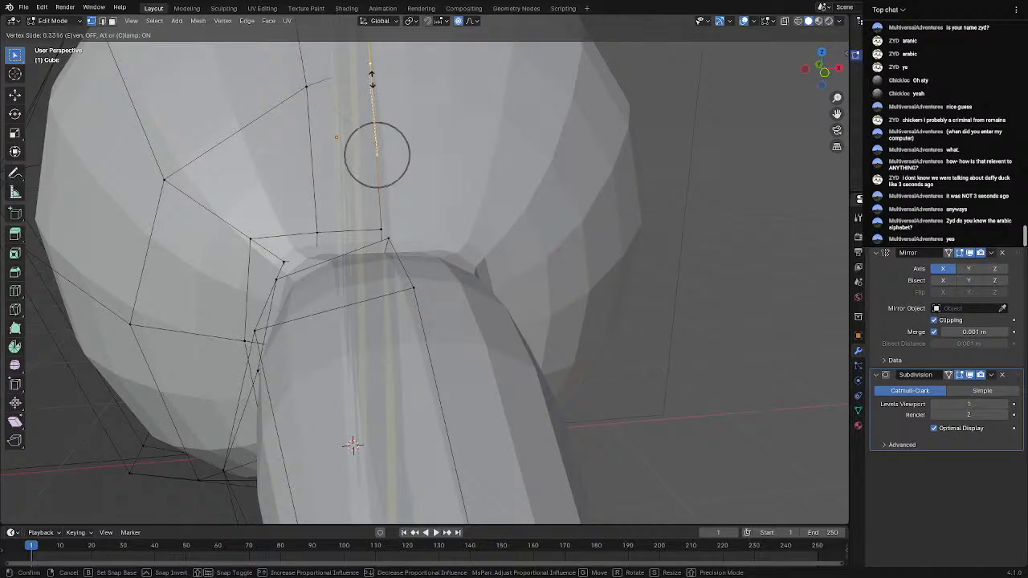
click(371, 76)
Slide the centre vertex on the abdomen's underside down along its edge, away from the stinger joint
middle_drag(360, 103, 336, 152)
key(shift+v)
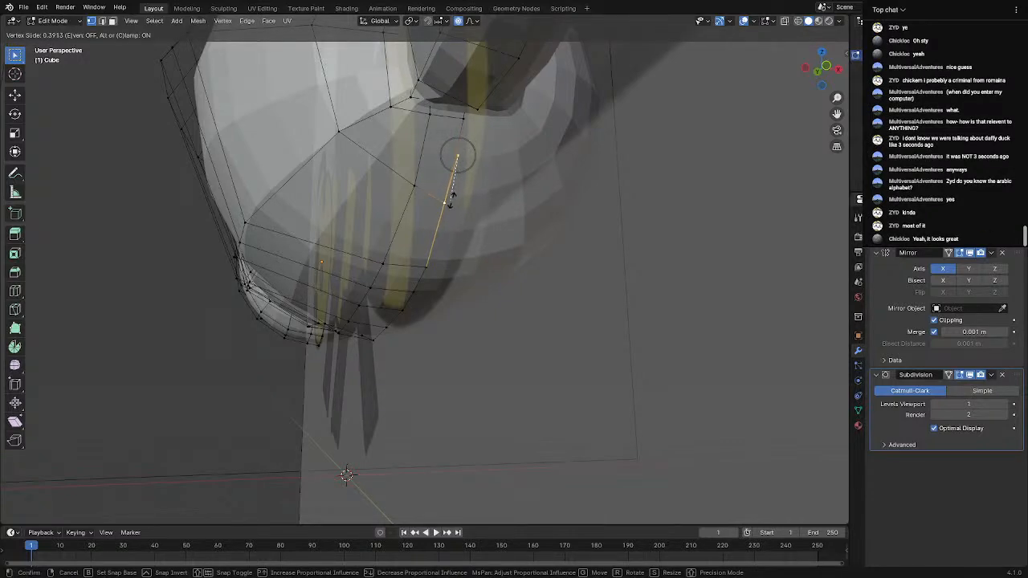
click(454, 193)
Examine the whole bee body against the reference image from the side and rear, including the stinger joint
middle_drag(416, 171, 471, 206)
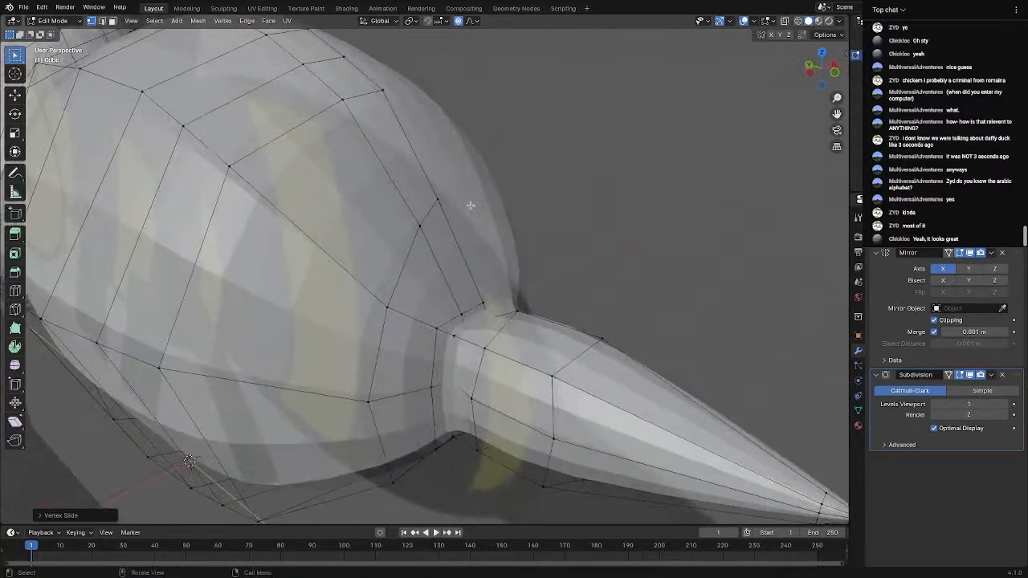
scroll(325, 208, down, 5)
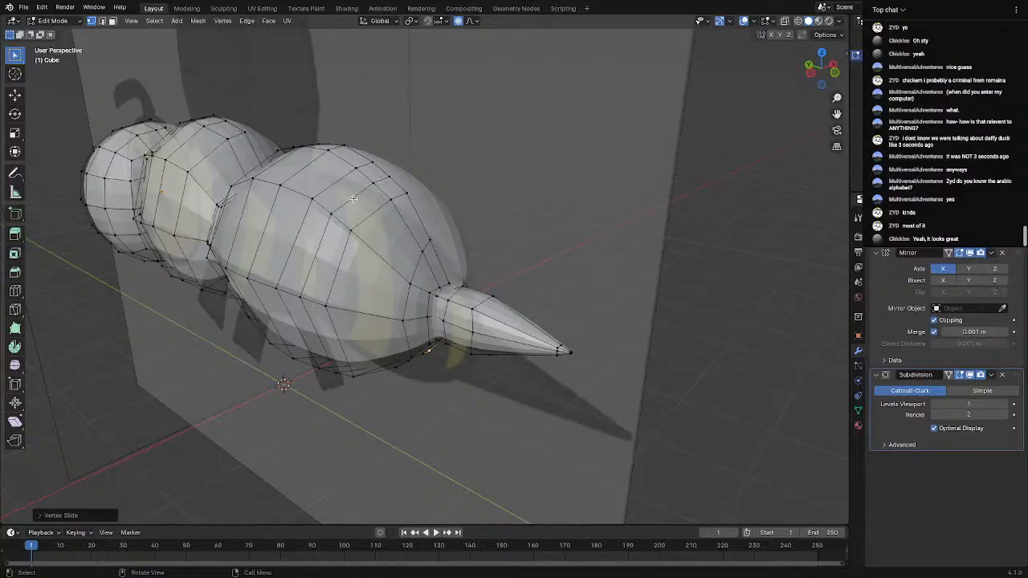
middle_drag(353, 198, 397, 182)
scroll(381, 193, up, 1)
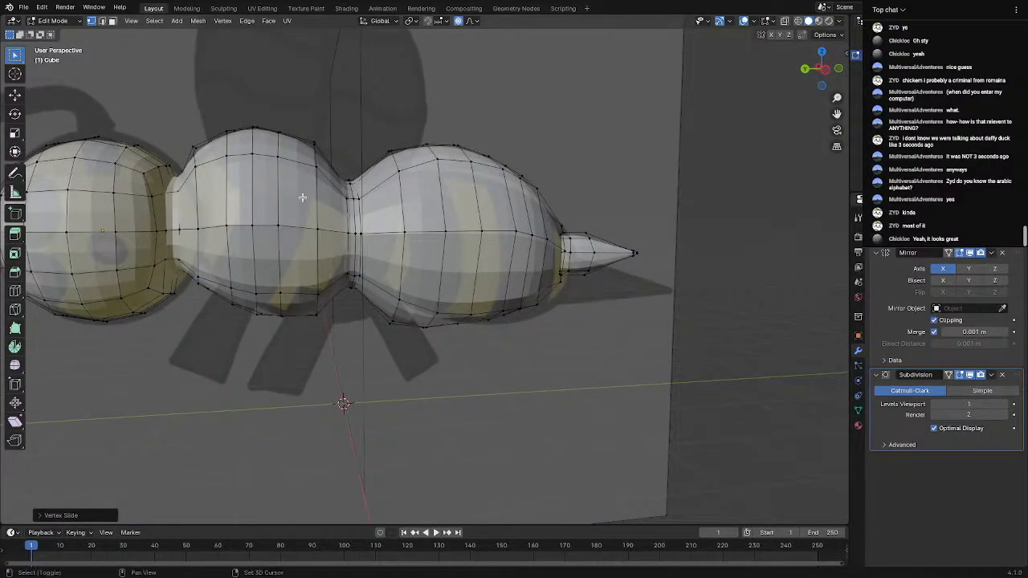
middle_drag(302, 197, 434, 199)
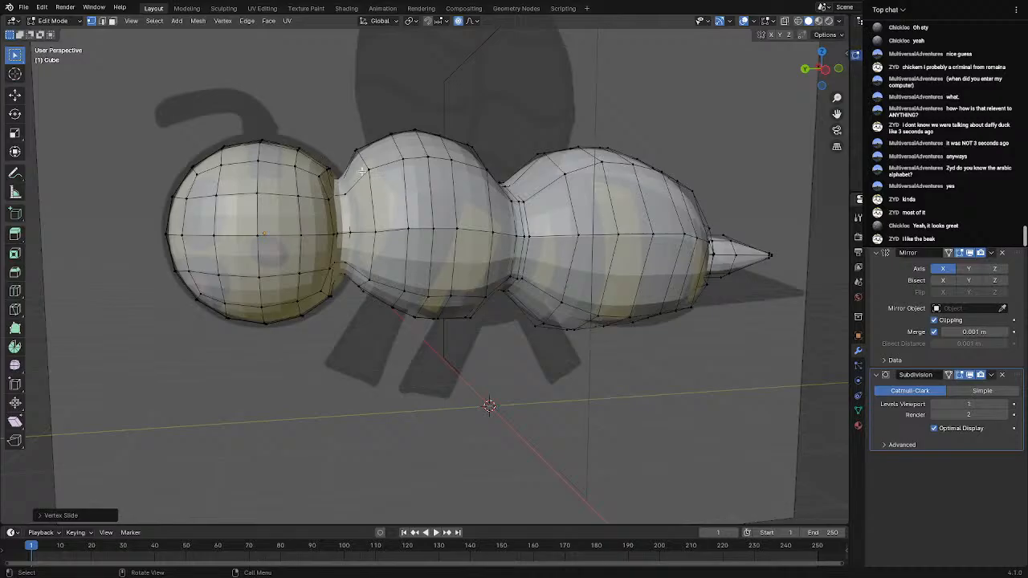
middle_drag(363, 170, 277, 173)
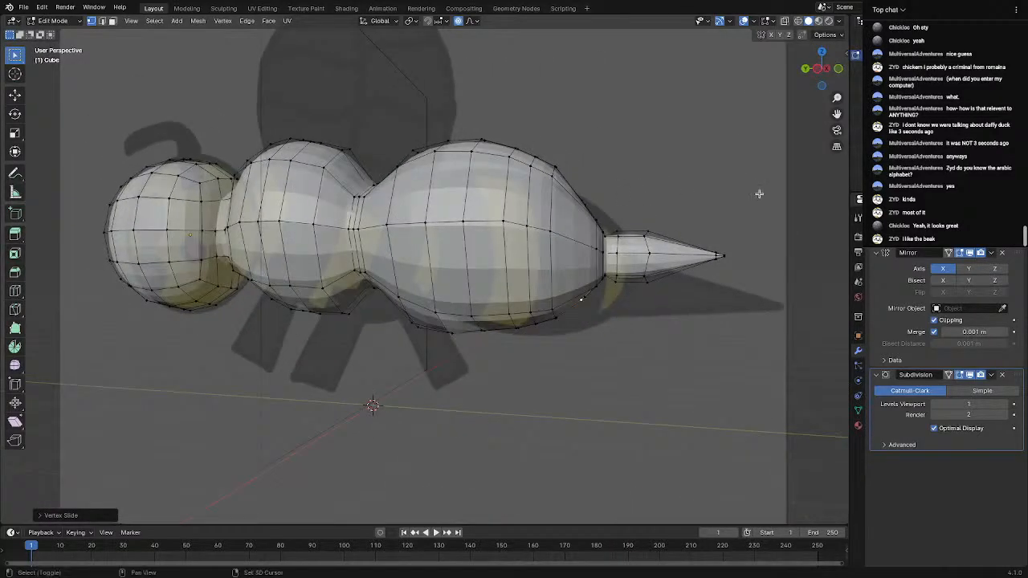
middle_drag(759, 194, 608, 170)
key(Tab)
key(Tab)
scroll(621, 175, up, 3)
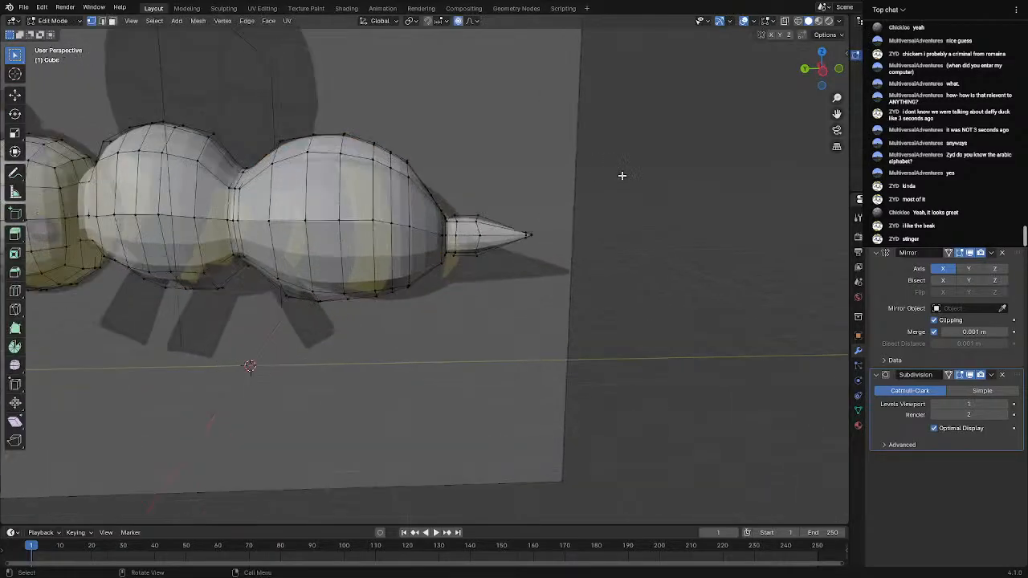
scroll(620, 174, up, 2)
scroll(493, 172, up, 3)
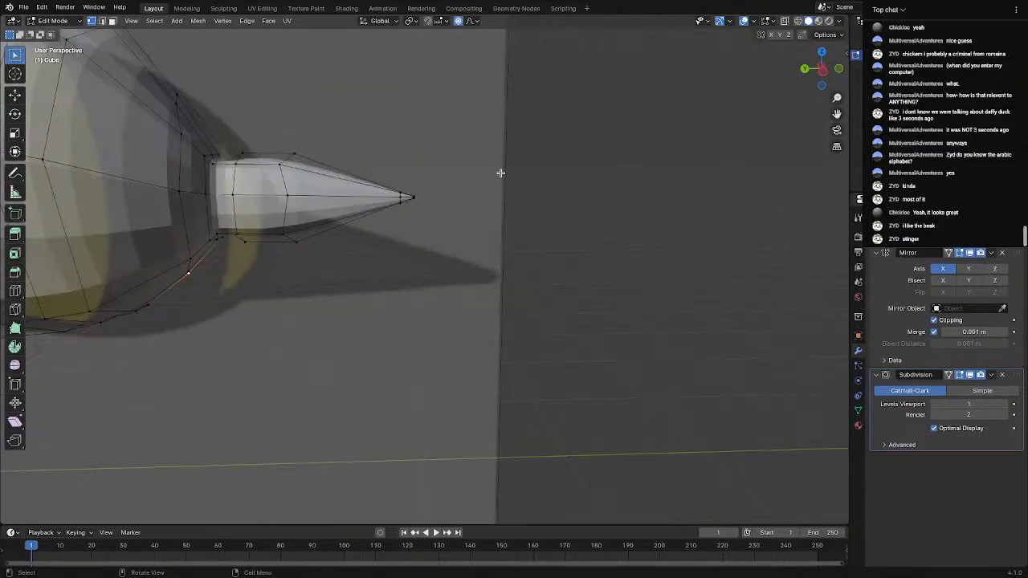
Select the abdomen's edge loop around the stinger joint and scale it up by about 1.21 with proportional editing
shift+middle_drag(500, 172, 353, 160)
scroll(526, 167, down, 3)
shift+middle_drag(353, 160, 423, 150)
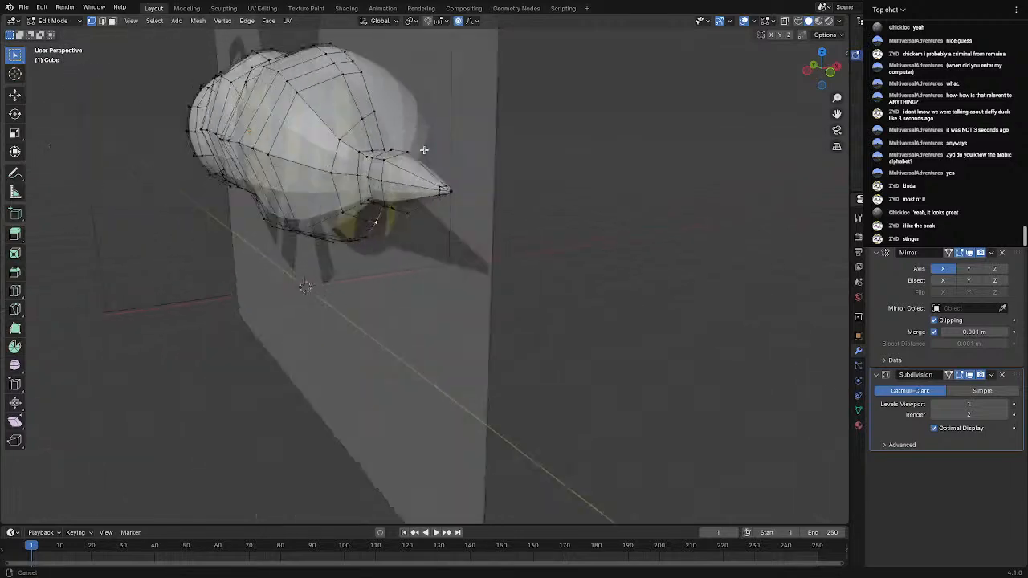
scroll(424, 150, up, 5)
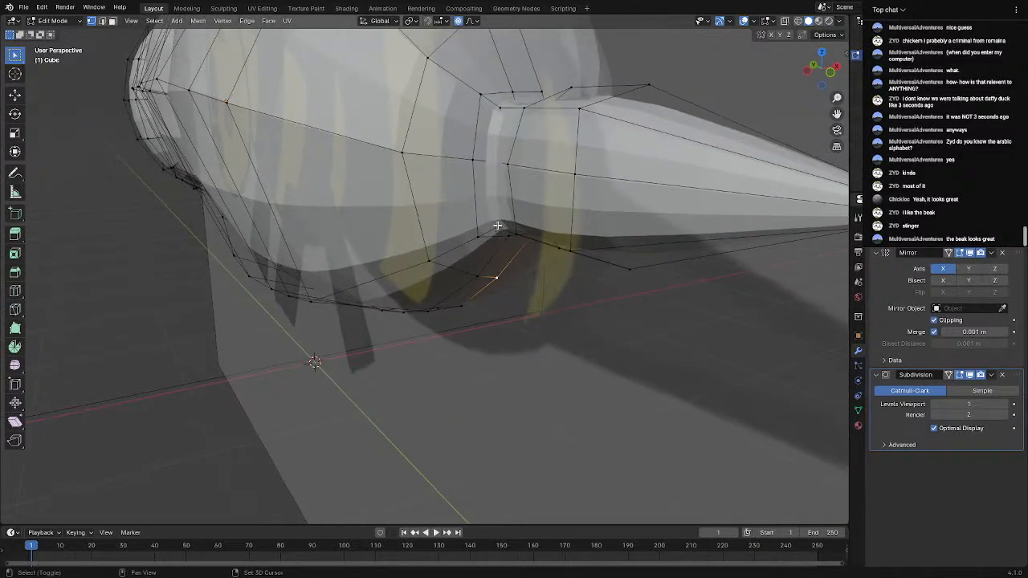
middle_drag(497, 226, 473, 186)
key(g)
key(s)
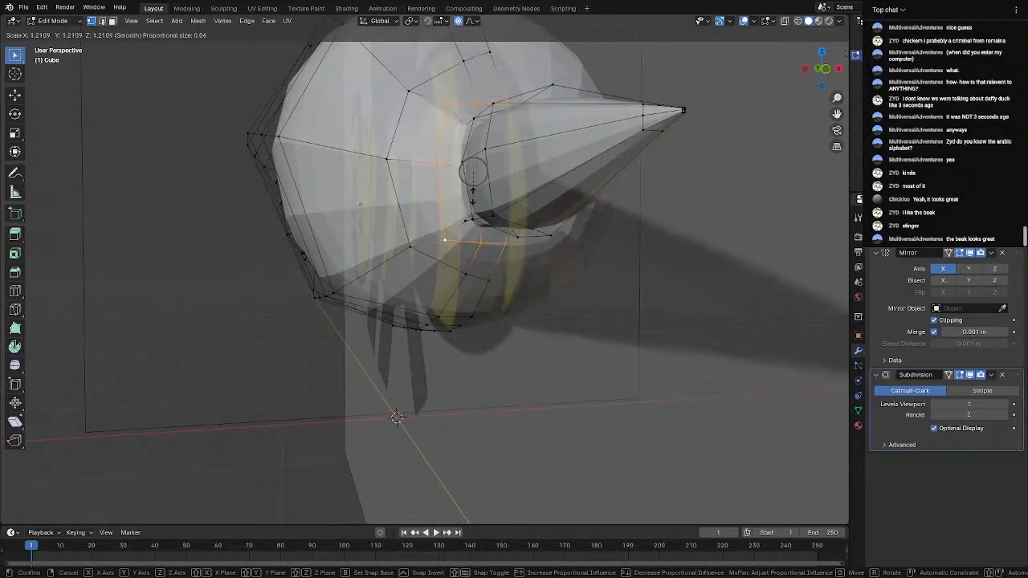
click(473, 196)
Try to move the joint vertex beneath the stinger's base down and outward, and undo the move
scroll(473, 208, up, 3)
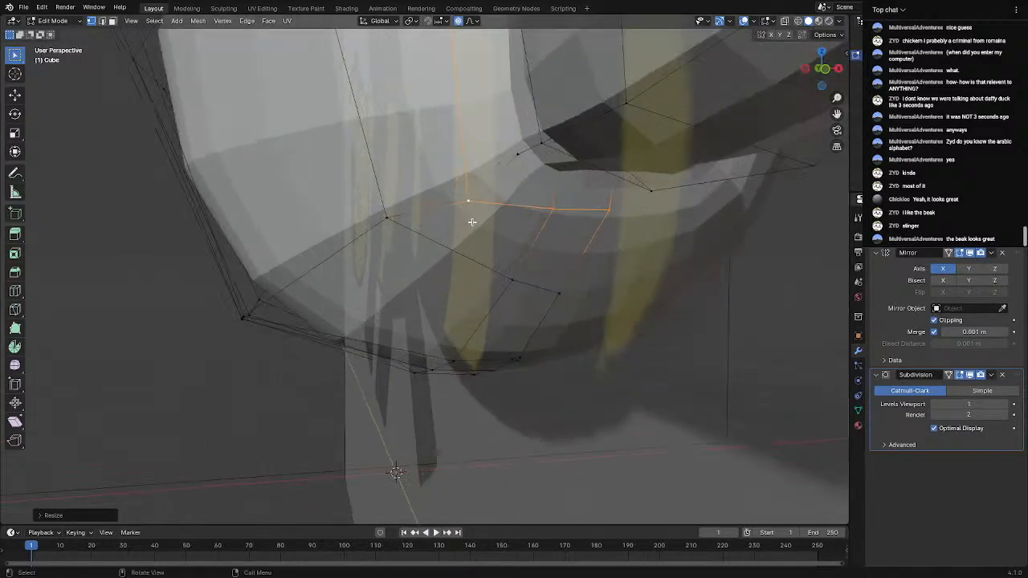
alt+click(518, 154)
alt+click(528, 158)
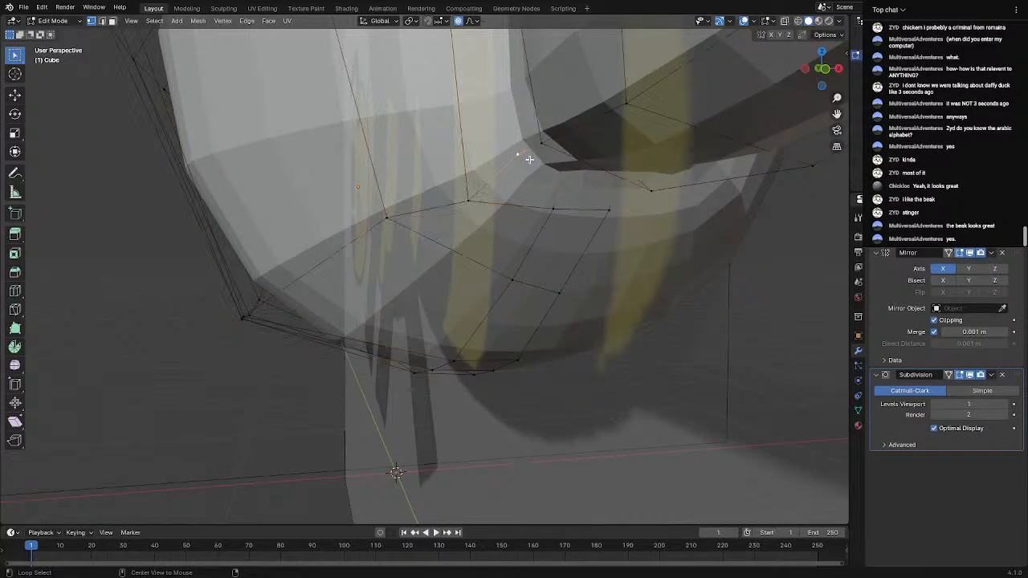
key(g)
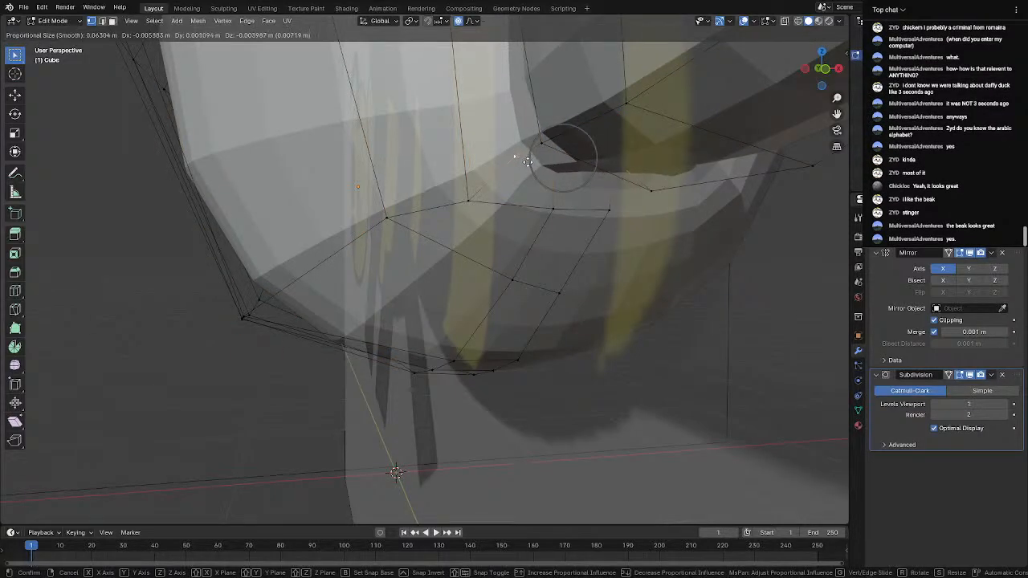
click(526, 184)
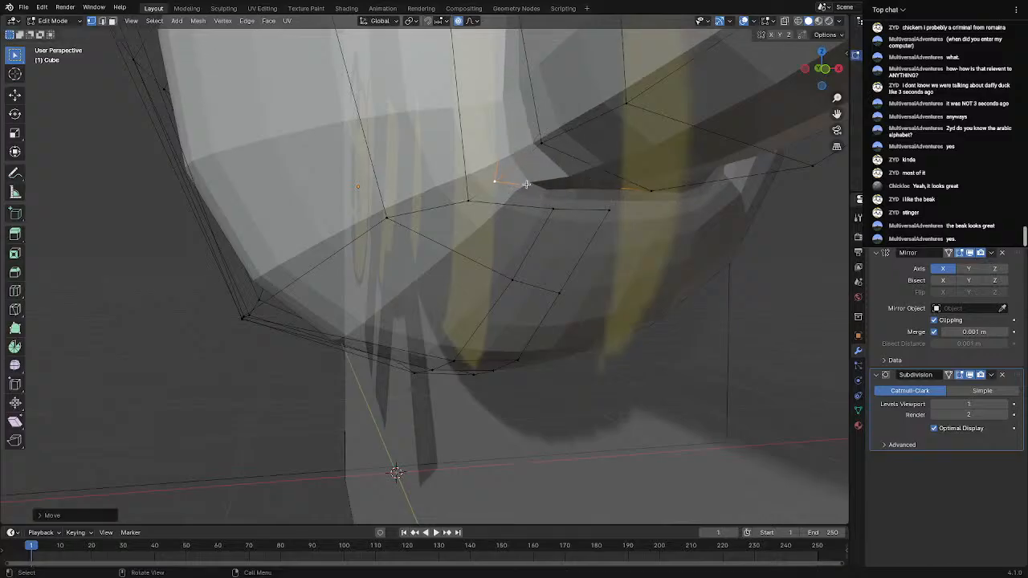
scroll(525, 184, down, 4)
middle_drag(532, 182, 579, 206)
key(ctrl+z)
scroll(572, 201, up, 4)
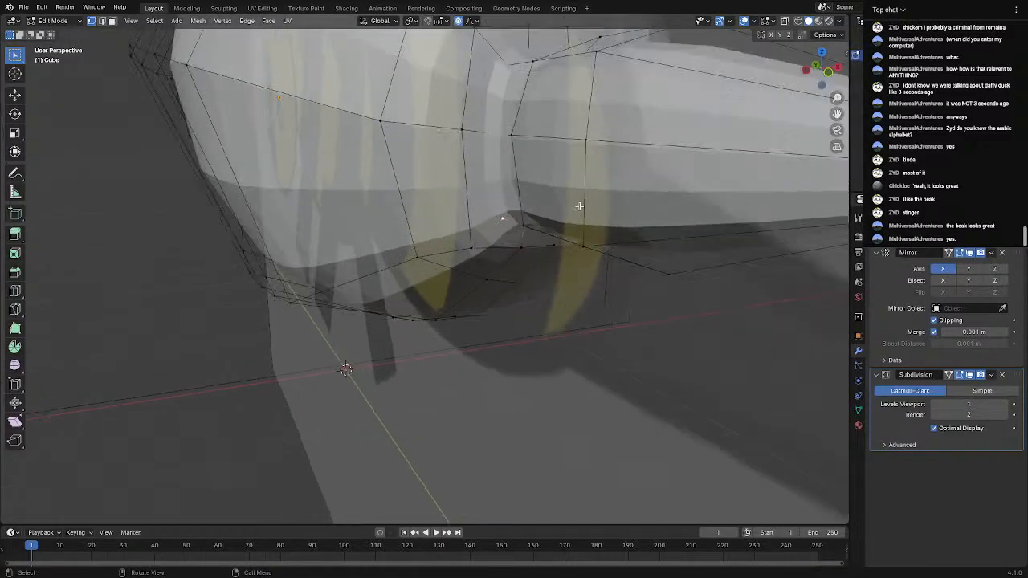
Set the viewport subdivision level to 0 and slide the stinger joint's edge loop about halfway toward the abdomen
click(934, 404)
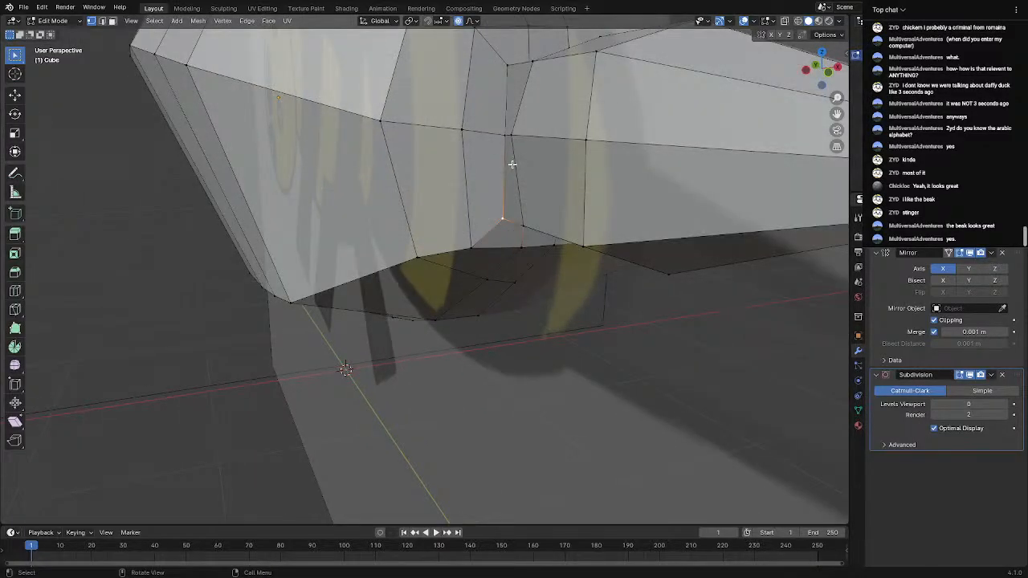
middle_drag(503, 153, 540, 133)
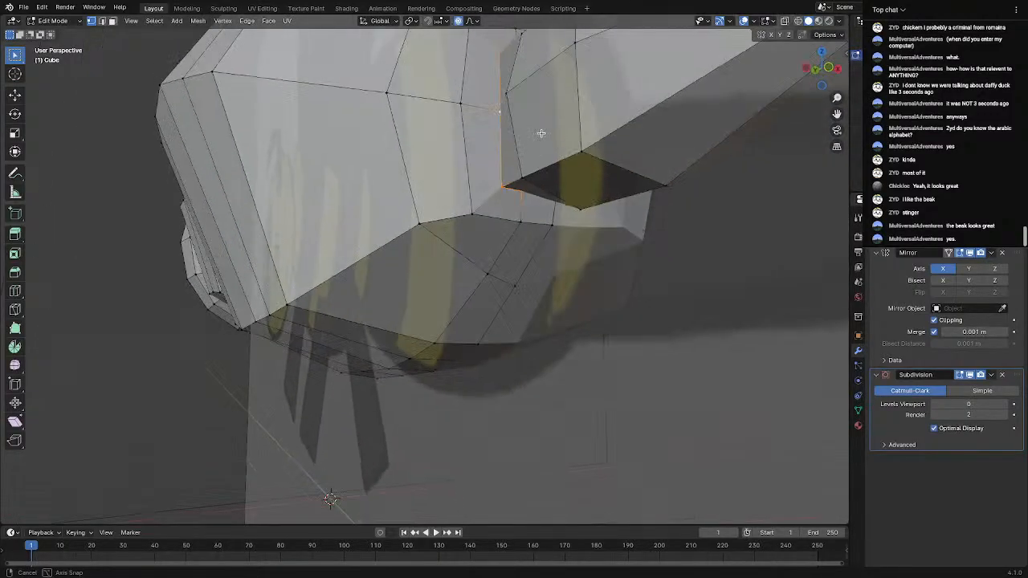
key(g)
key(g)
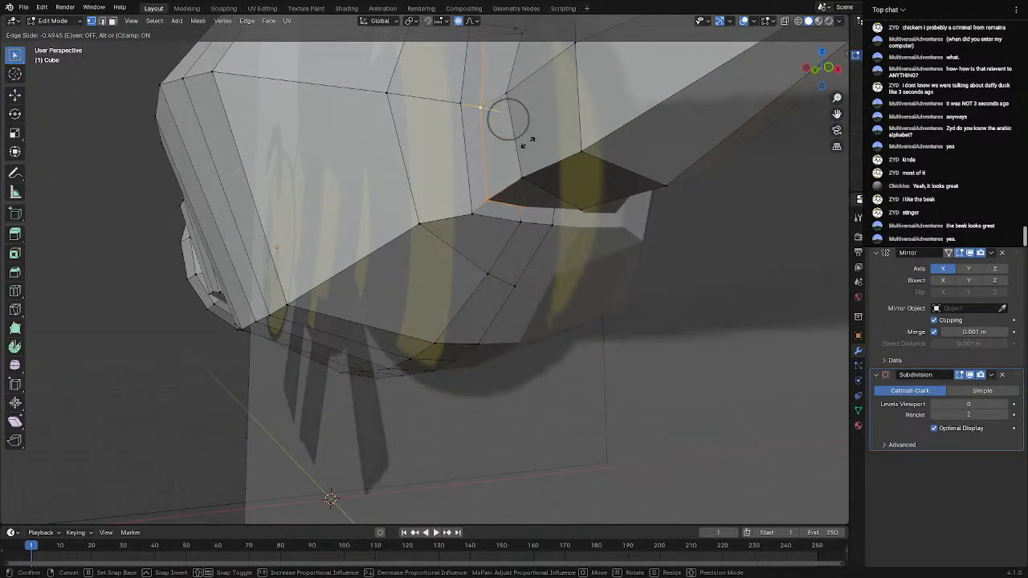
click(526, 142)
middle_drag(525, 142, 571, 233)
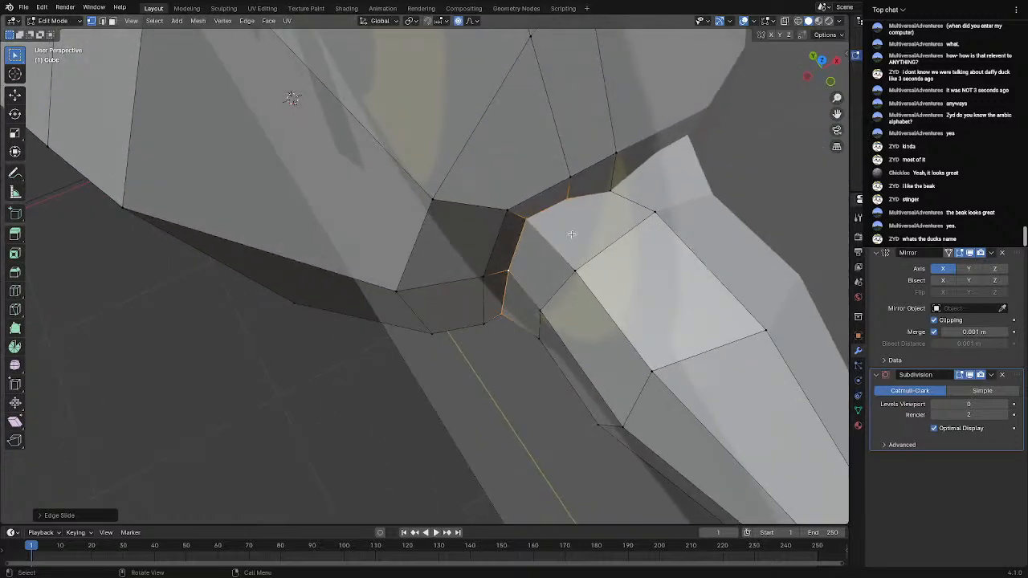
Slide the joint vertex on top of the stinger's base along its edge
click(619, 172)
middle_drag(619, 172, 784, 159)
scroll(717, 126, down, 4)
middle_drag(687, 172, 554, 224)
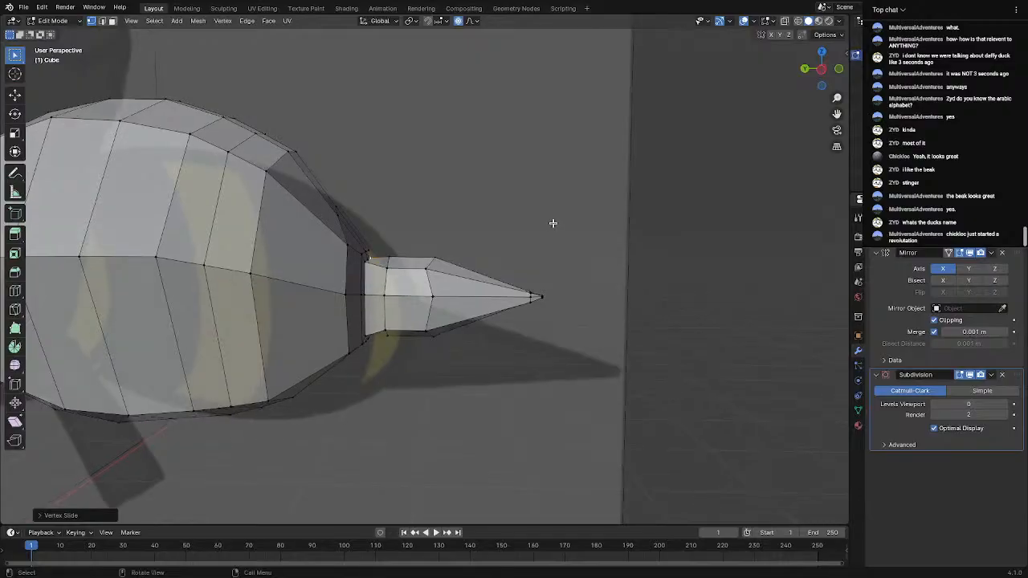
Select all the stinger's faces in wireframe view and scale them up by about 1.15
key(alt+z)
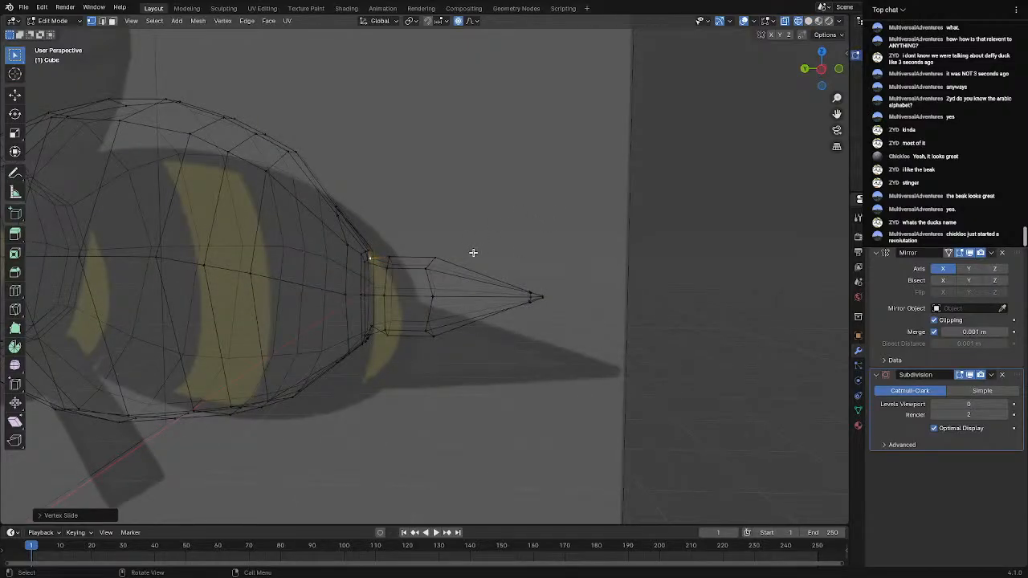
scroll(473, 252, up, 3)
scroll(356, 152, up, 1)
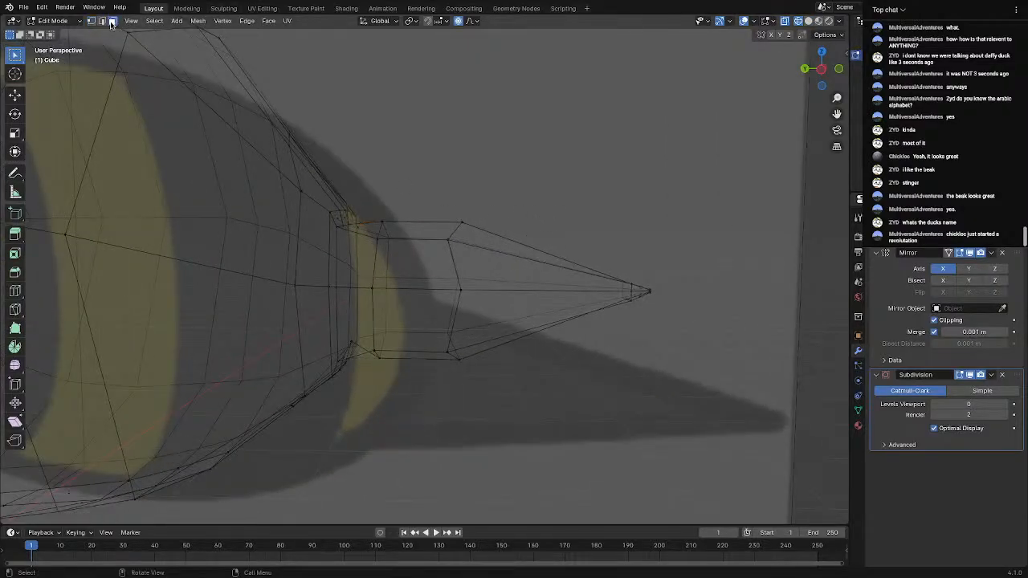
drag(390, 174, 555, 395)
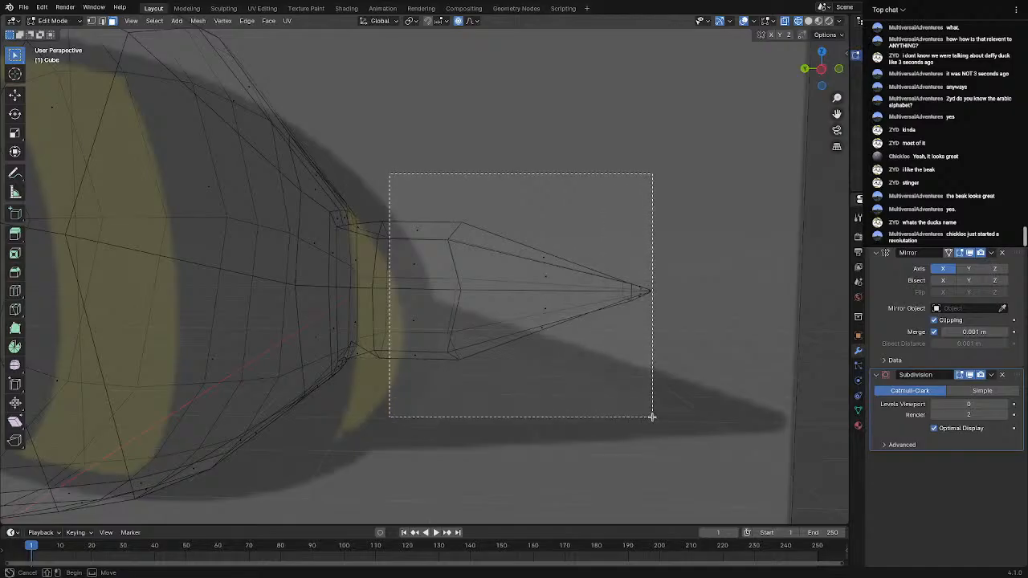
drag(651, 417, 653, 417)
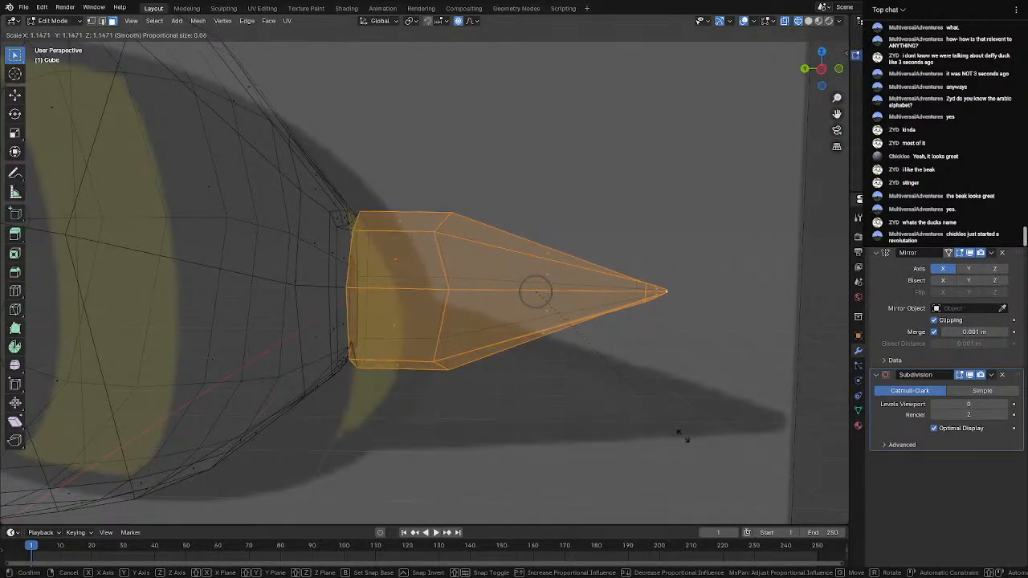
click(681, 434)
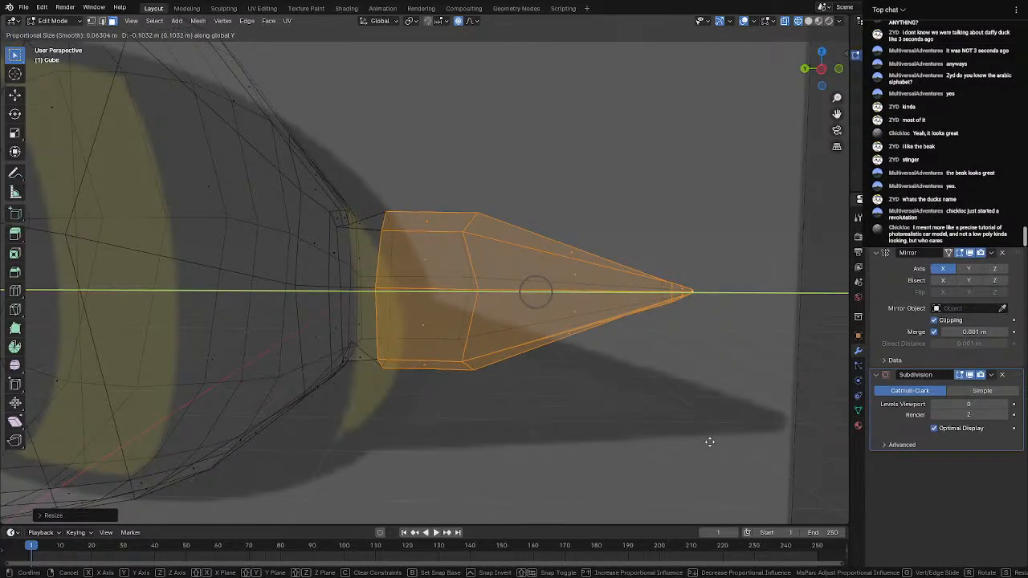
Move the selected stinger faces away from the abdomen along the Y axis by about 0.1 m, plus a smaller further shift
click(710, 442)
mouse_move(675, 404)
middle_down()
mouse_move(696, 298)
mouse_move(679, 341)
mouse_move(675, 431)
mouse_move(676, 325)
mouse_move(663, 410)
mouse_move(667, 389)
middle_up()
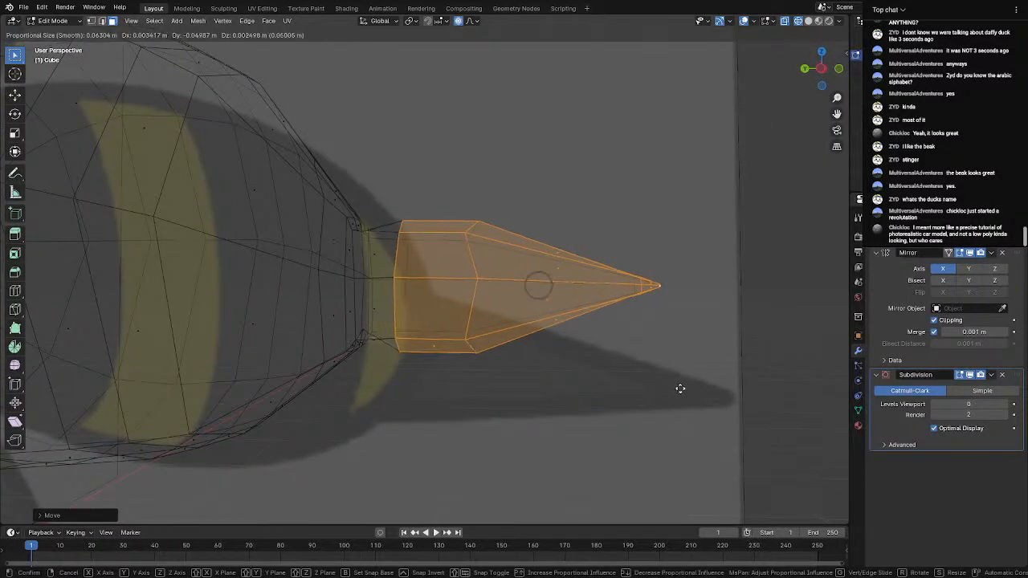
click(682, 389)
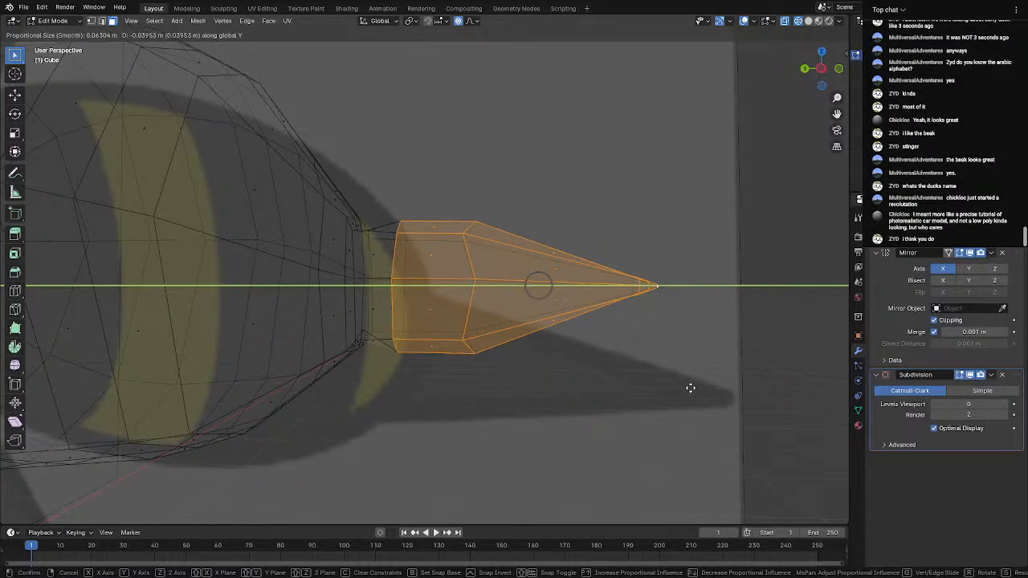
click(694, 387)
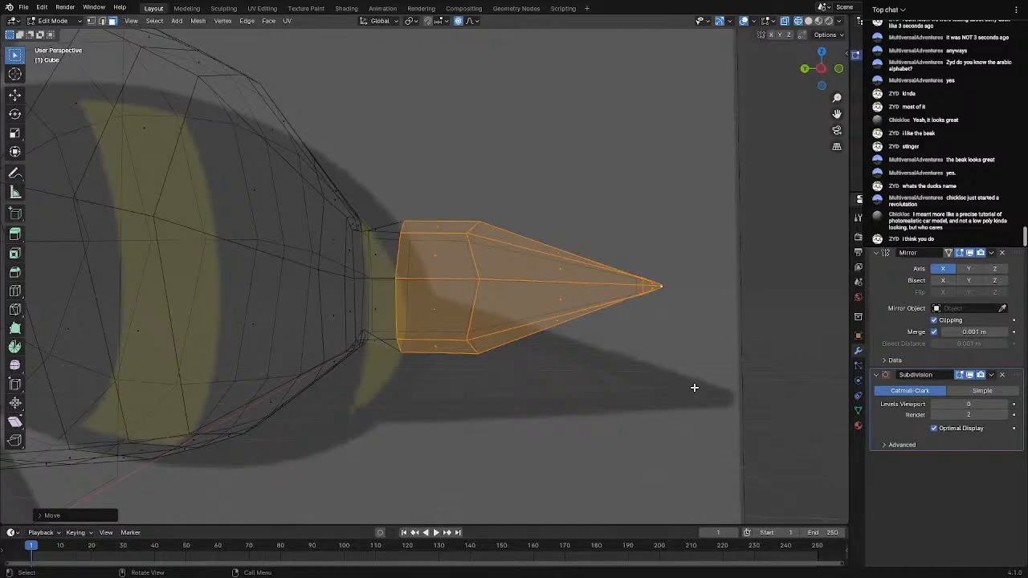
Scale the stinger faces up again by about 1.08 and check the outline in Object Mode
scroll(682, 373, down, 3)
middle_drag(682, 373, 609, 353)
scroll(680, 368, up, 5)
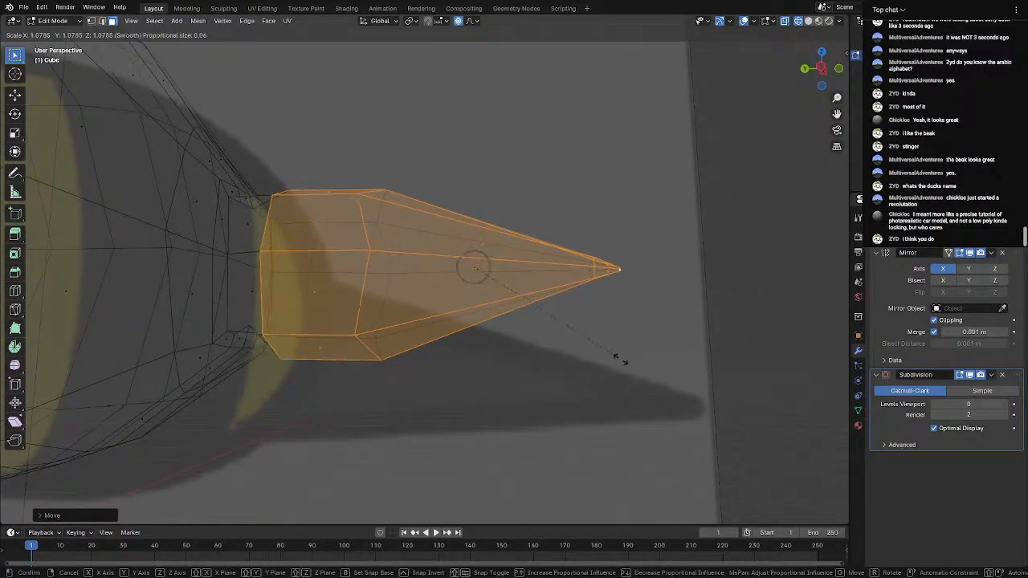
click(624, 359)
key(Tab)
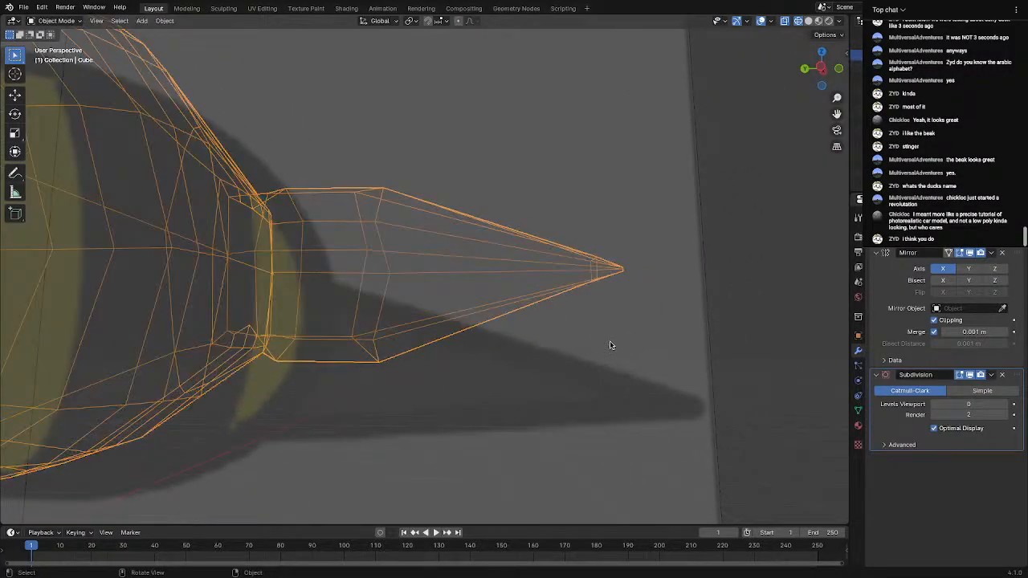
key(Tab)
Switch the viewport back to solid shading to show the enlarged stinger with the abdomen
middle_drag(610, 345, 546, 174)
scroll(676, 158, down, 2)
mouse_move(676, 158)
middle_down()
mouse_move(613, 184)
mouse_move(672, 173)
middle_up()
scroll(613, 184, down, 2)
mouse_move(401, 200)
shift+middle_down()
mouse_move(683, 207)
mouse_move(566, 205)
mouse_move(588, 198)
mouse_move(574, 199)
mouse_move(605, 225)
mouse_move(572, 225)
shift+middle_up()
click(808, 21)
Set the Subdivision modifier's viewport level to 1 and examine the smoothed stinger joint from the side
key(KP_3)
key(grave)
click(606, 205)
scroll(598, 220, down, 5)
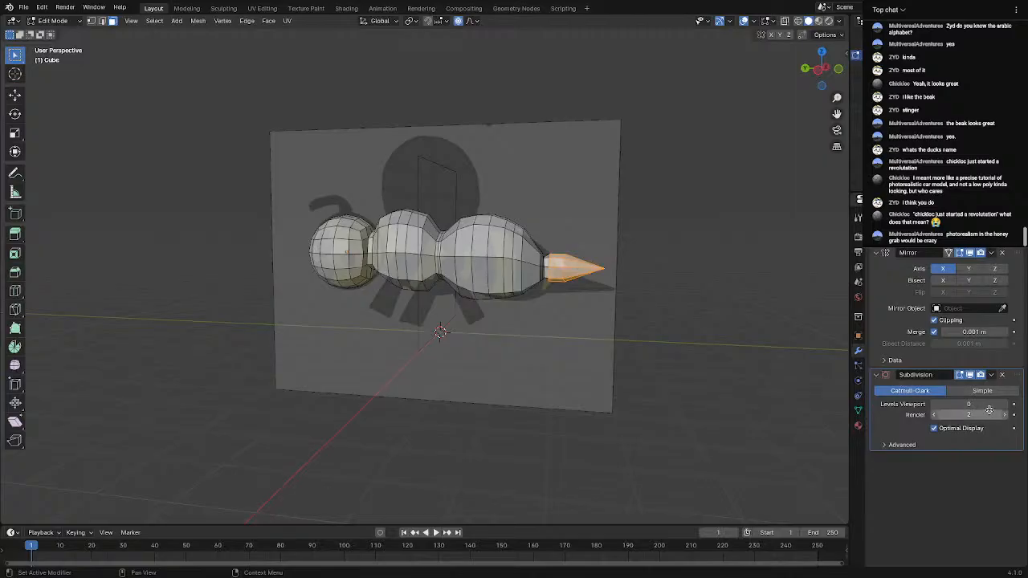
middle_drag(673, 275, 498, 255)
scroll(538, 249, up, 3)
scroll(494, 258, up, 3)
scroll(338, 274, up, 1)
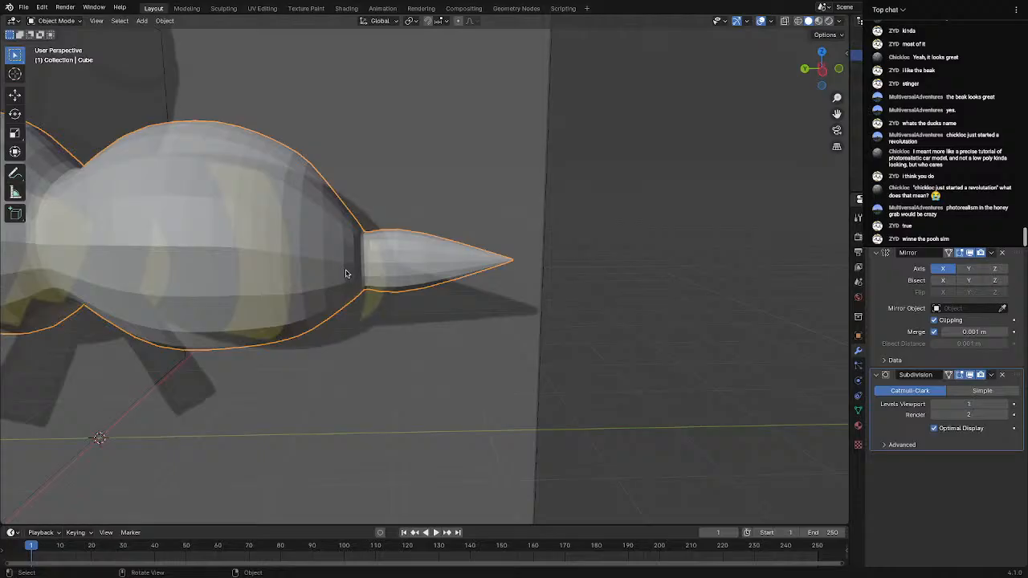
middle_drag(345, 274, 518, 337)
Try a loop cut around the abdomen and undo it
key(Tab)
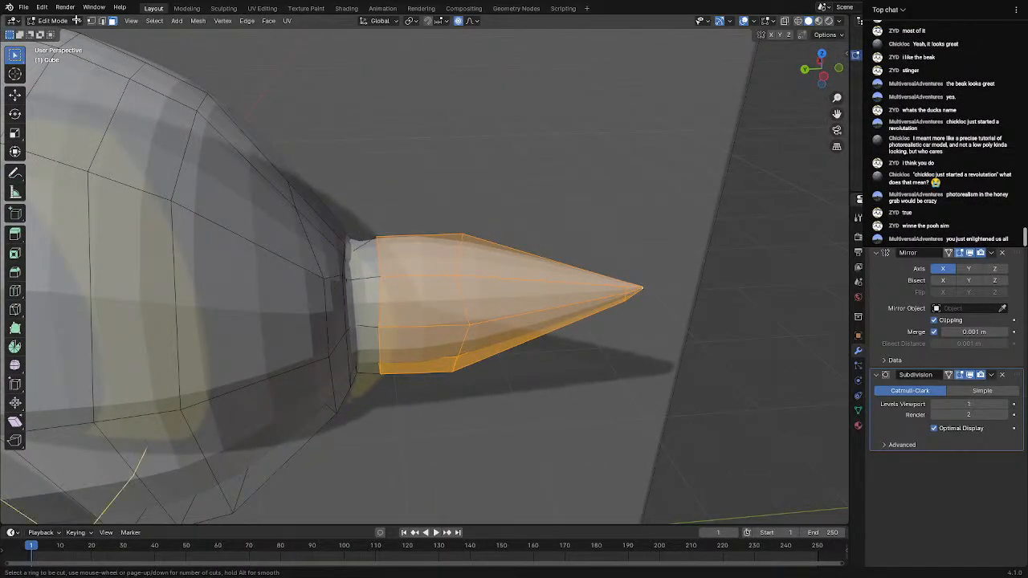
click(218, 110)
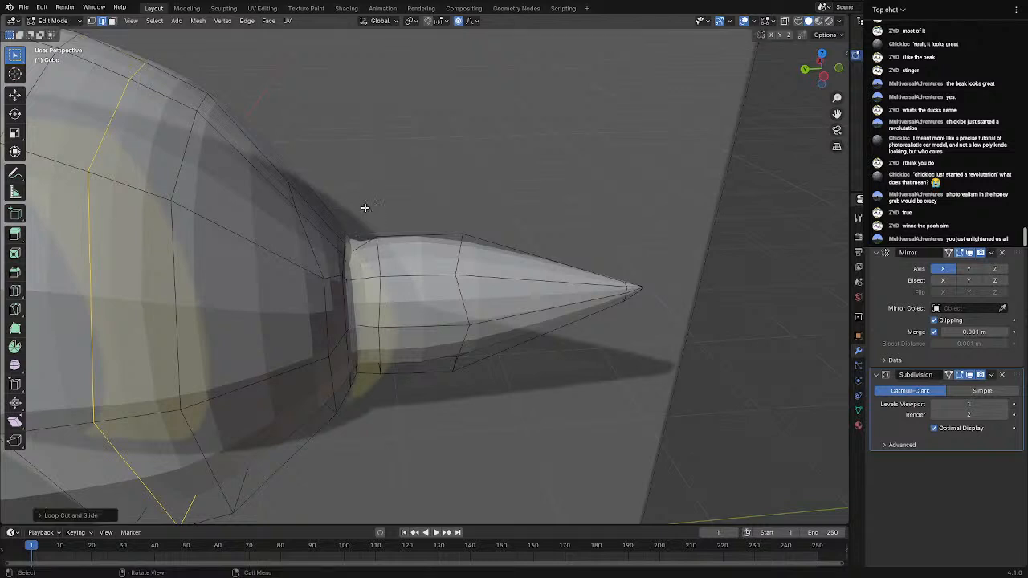
key(ctrl+z)
key(ctrl+z)
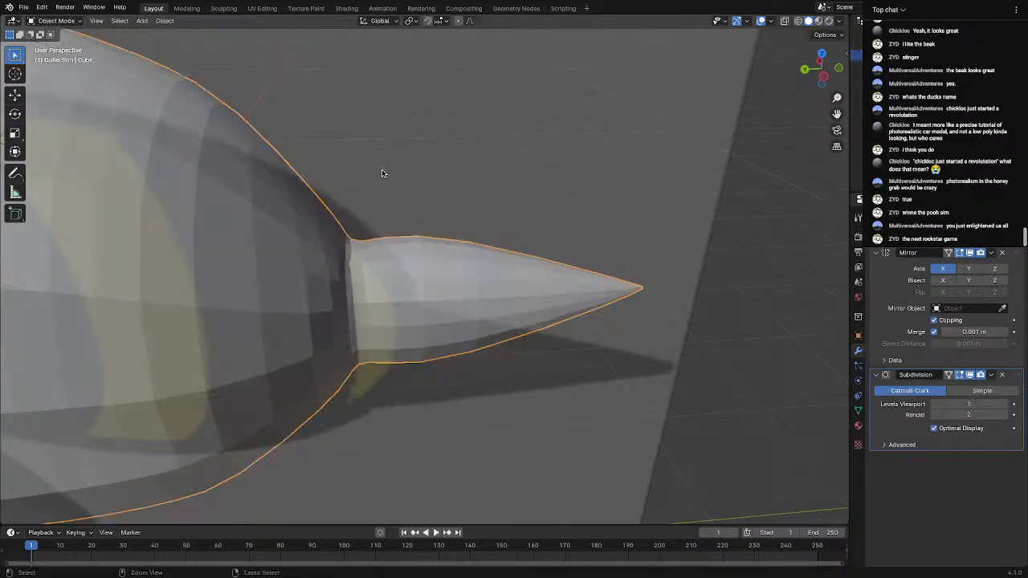
Try to add a loop cut around the stinger's base beside the abdomen joint
key(Tab)
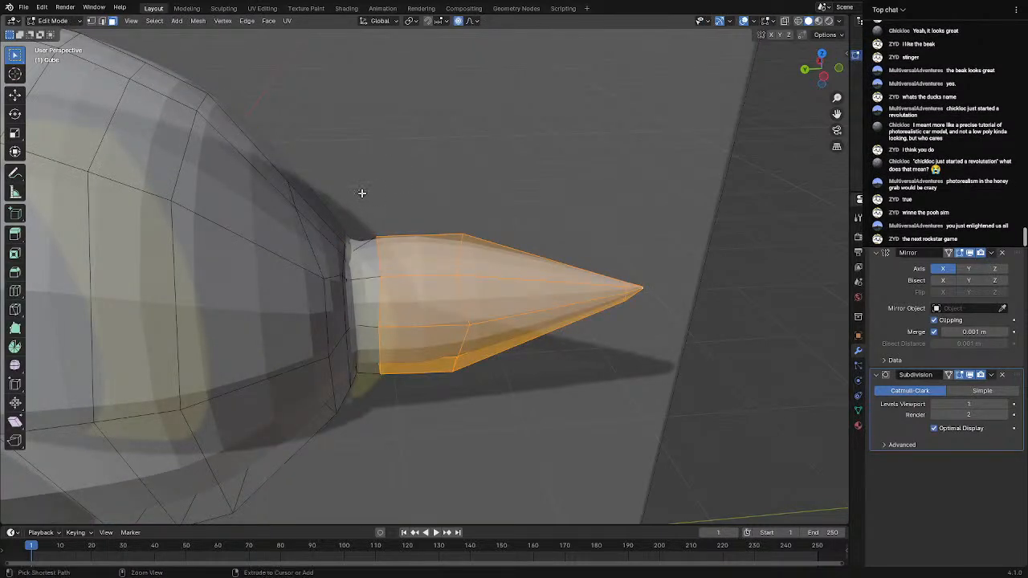
click(365, 286)
click(365, 286)
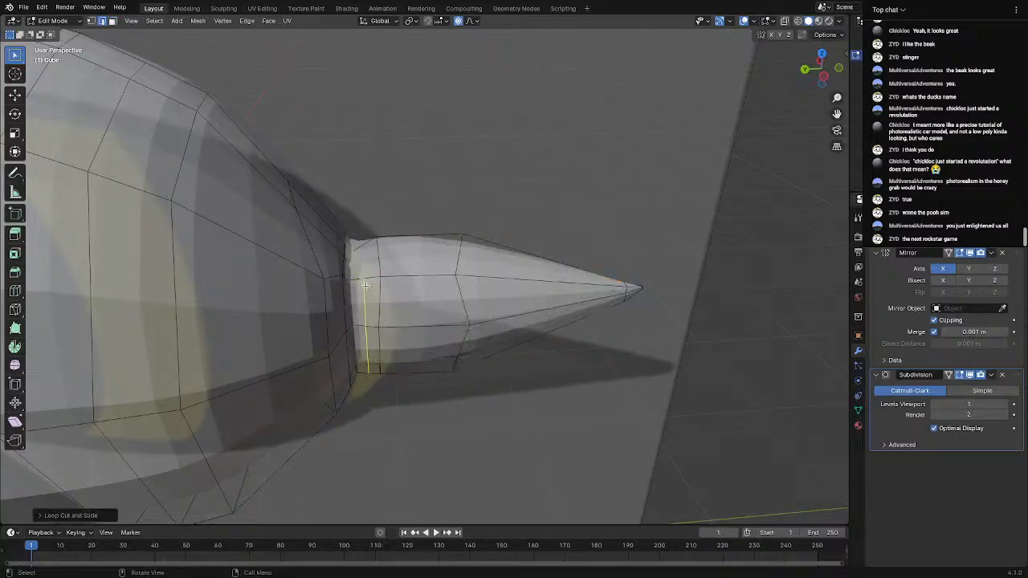
key(Tab)
middle_drag(406, 303, 268, 277)
key(Tab)
scroll(201, 294, down, 6)
Slide the edge loops on both sides of the waist between thorax and abdomen closer to the crease
key(Tab)
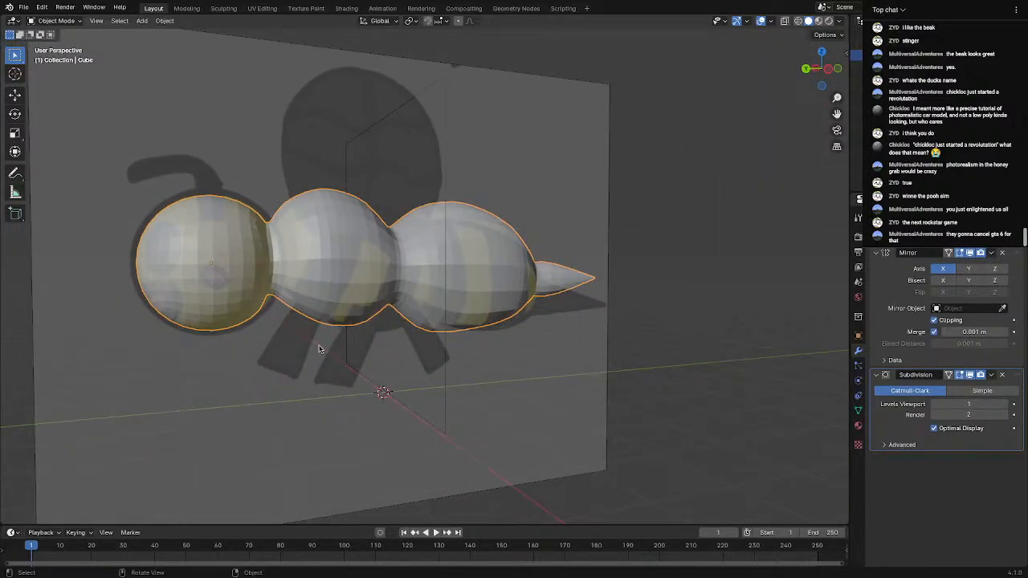
middle_drag(359, 301, 363, 345)
key(Tab)
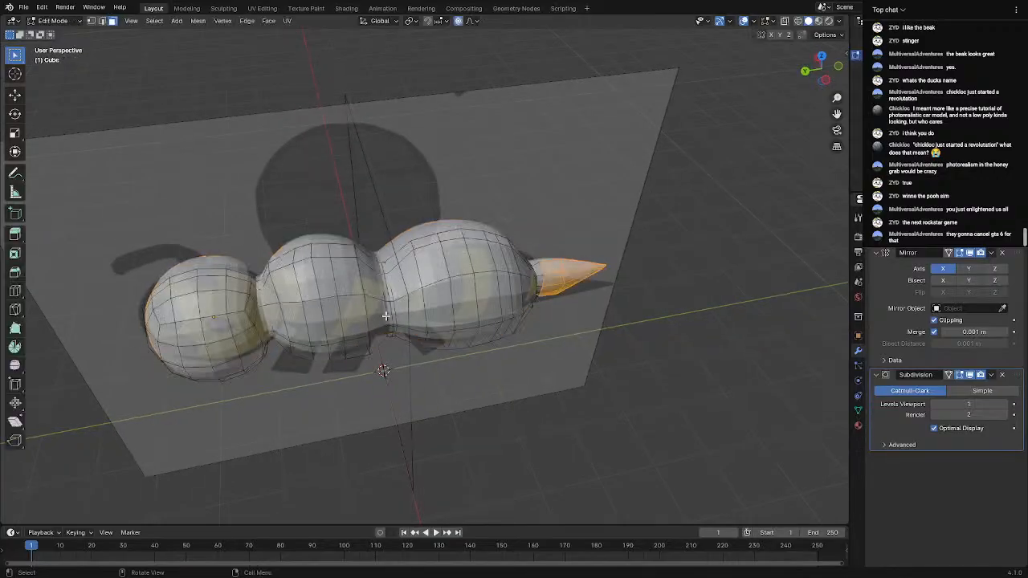
scroll(399, 291, up, 5)
middle_drag(399, 291, 319, 259)
scroll(350, 270, up, 3)
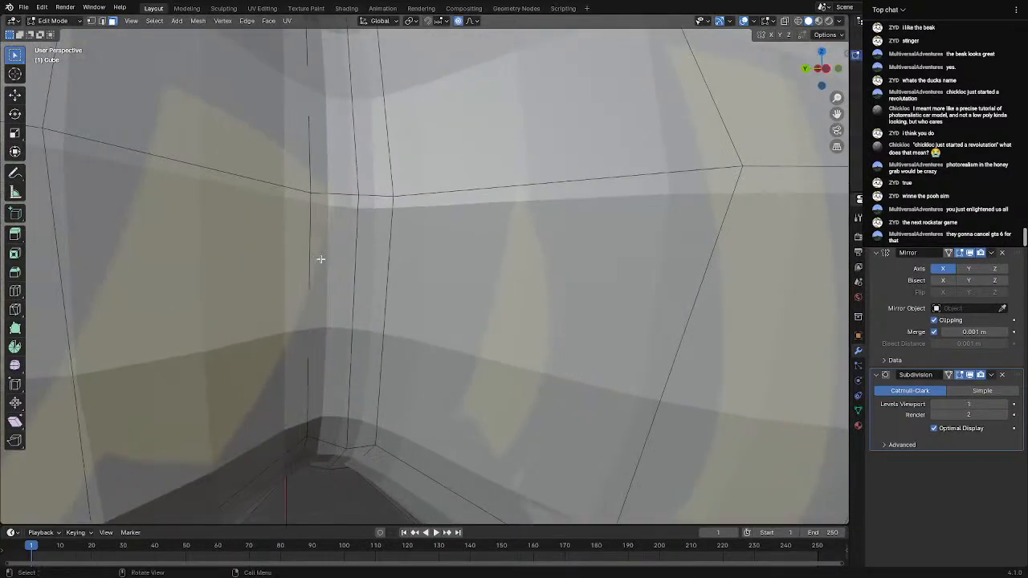
scroll(365, 255, down, 1)
alt+click(397, 253)
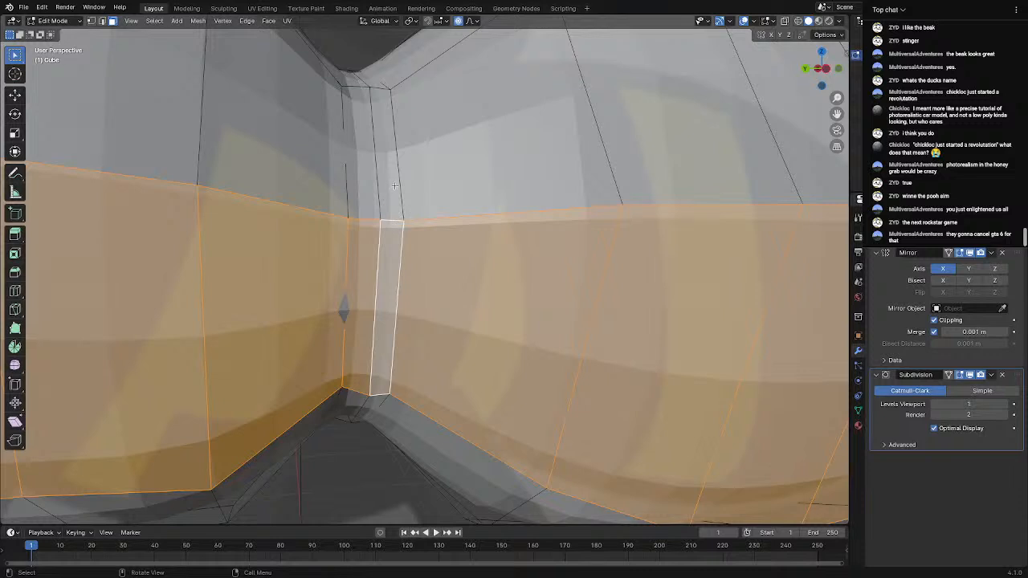
alt+click(391, 258)
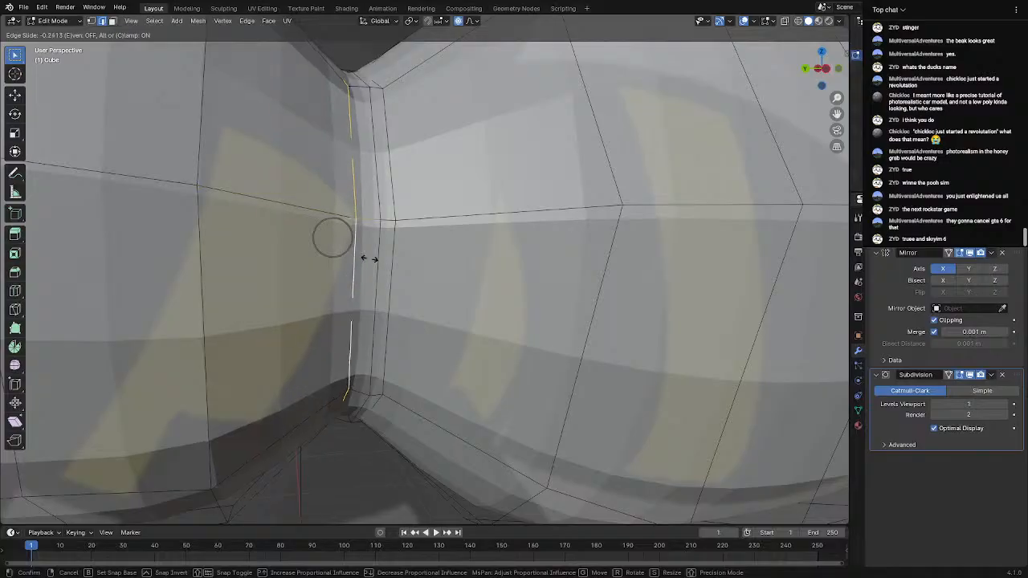
key(Tab)
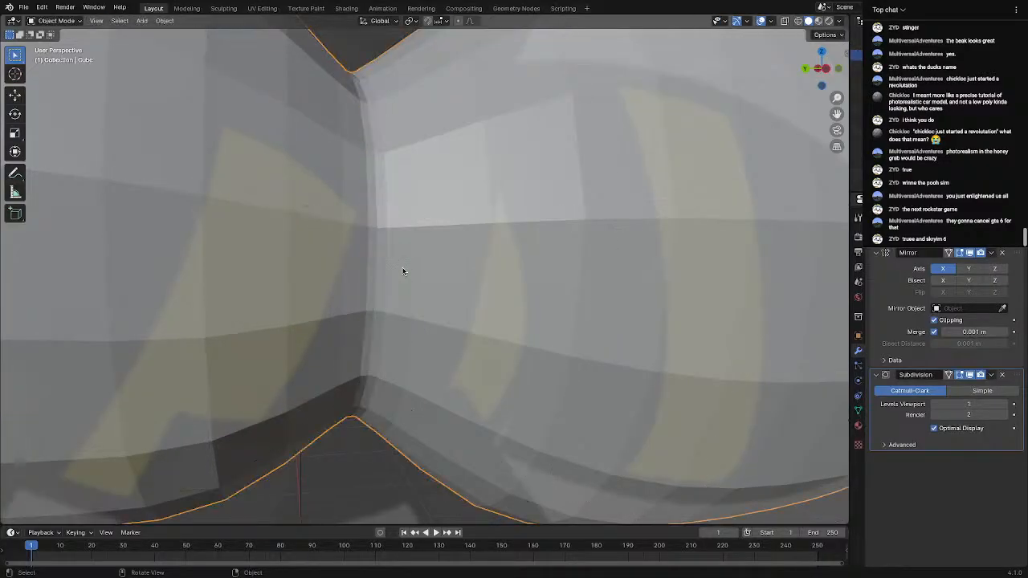
Examine the whole bee body against the reference image, checking the waist crease and the joints between segments
scroll(361, 260, down, 8)
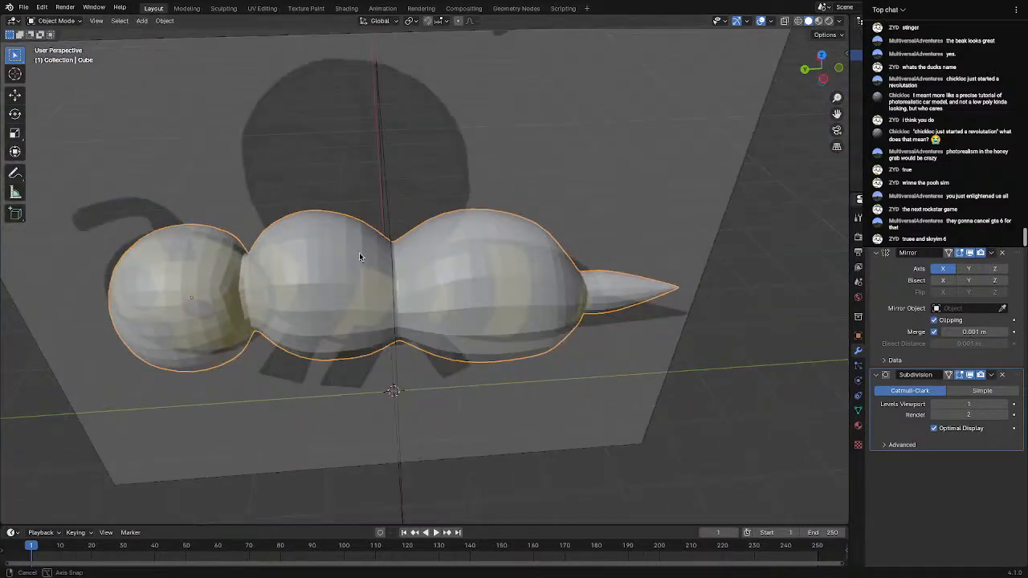
middle_drag(359, 252, 466, 256)
scroll(235, 237, down, 2)
scroll(337, 235, up, 1)
key(Tab)
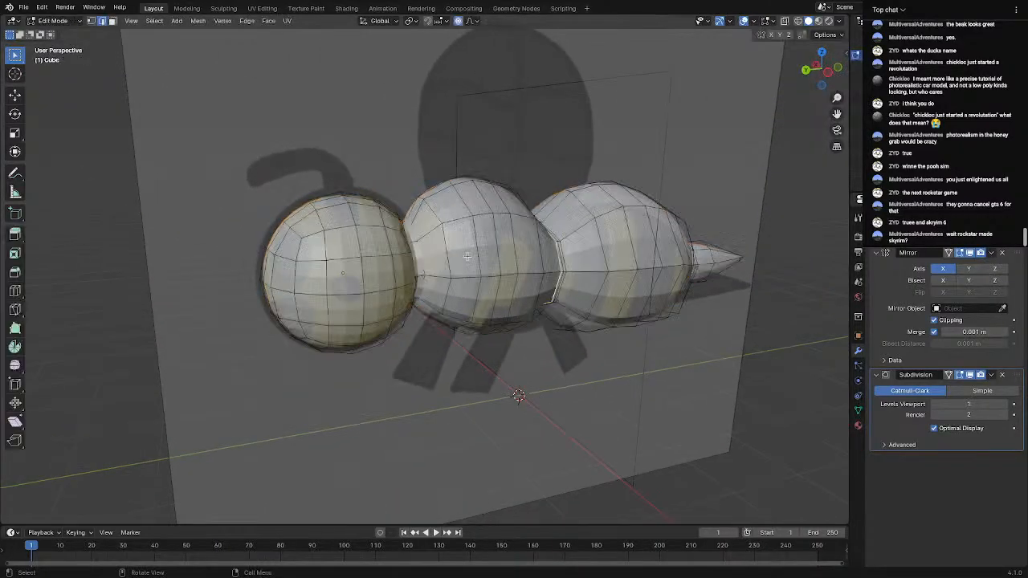
shift+middle_drag(590, 265, 506, 251)
scroll(392, 250, up, 3)
key(Tab)
scroll(319, 247, down, 5)
Apply Shade Smooth to the bee body, and replace it with Shade Smooth by Angle at 60.2°
right_click(511, 248)
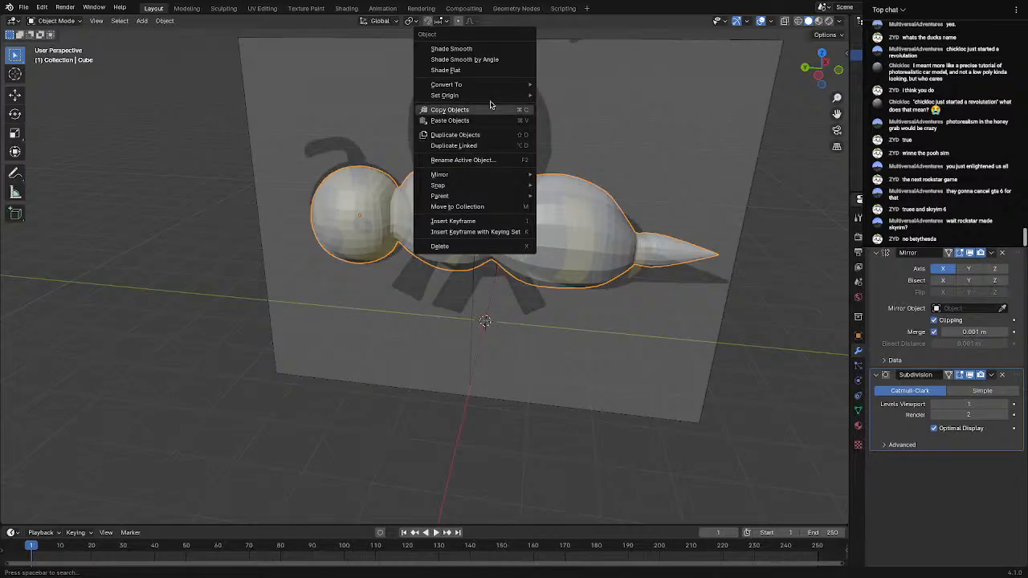
click(451, 49)
middle_drag(505, 119, 442, 230)
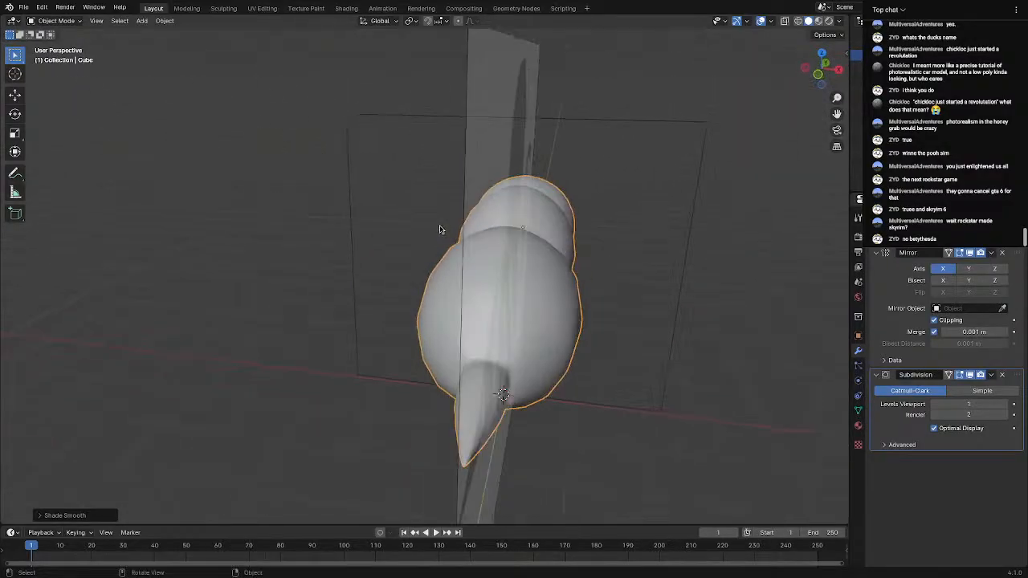
right_click(481, 256)
click(467, 271)
middle_drag(469, 270, 200, 491)
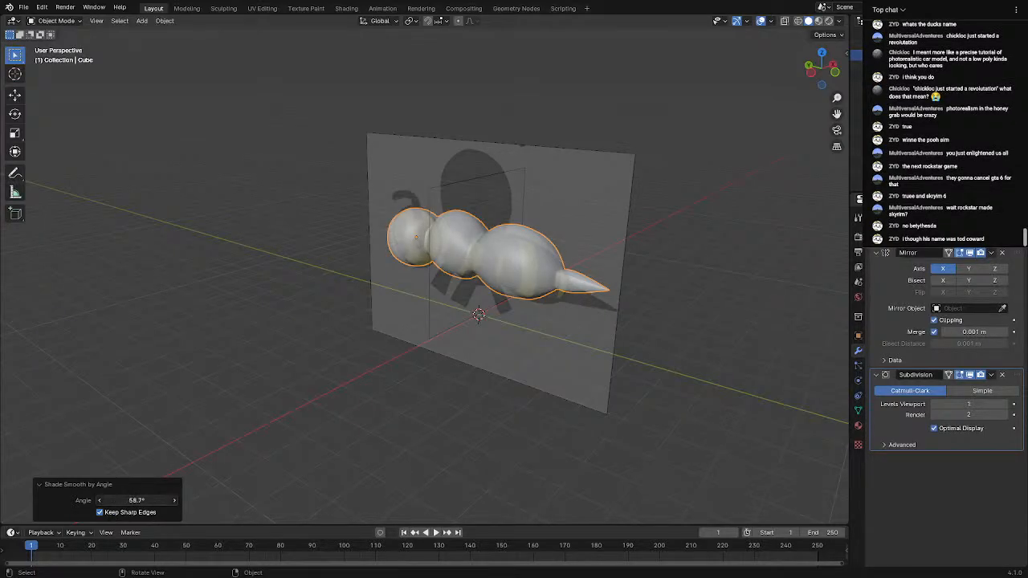
scroll(444, 324, up, 5)
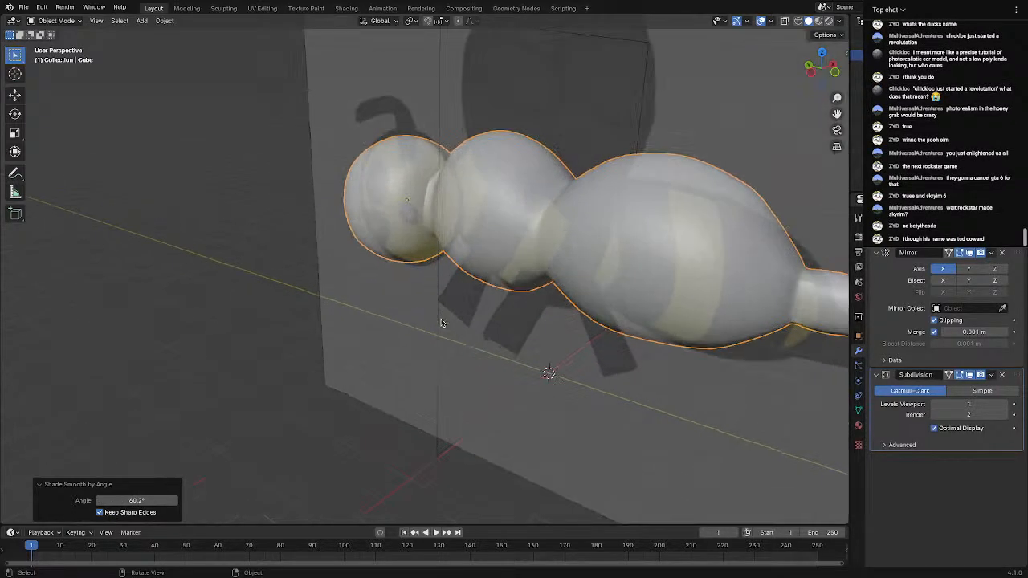
Slide the selected lengthwise edge loop running over the head, thorax and abdomen along the body surface
mouse_move(444, 324)
middle_down()
mouse_move(565, 309)
mouse_move(246, 294)
mouse_move(332, 300)
mouse_move(317, 325)
mouse_move(209, 356)
mouse_move(197, 309)
mouse_move(300, 238)
mouse_move(308, 263)
mouse_move(384, 274)
mouse_move(297, 236)
mouse_move(377, 256)
mouse_move(304, 243)
mouse_move(459, 298)
mouse_move(458, 313)
middle_up()
key(Tab)
key(ctrl+e)
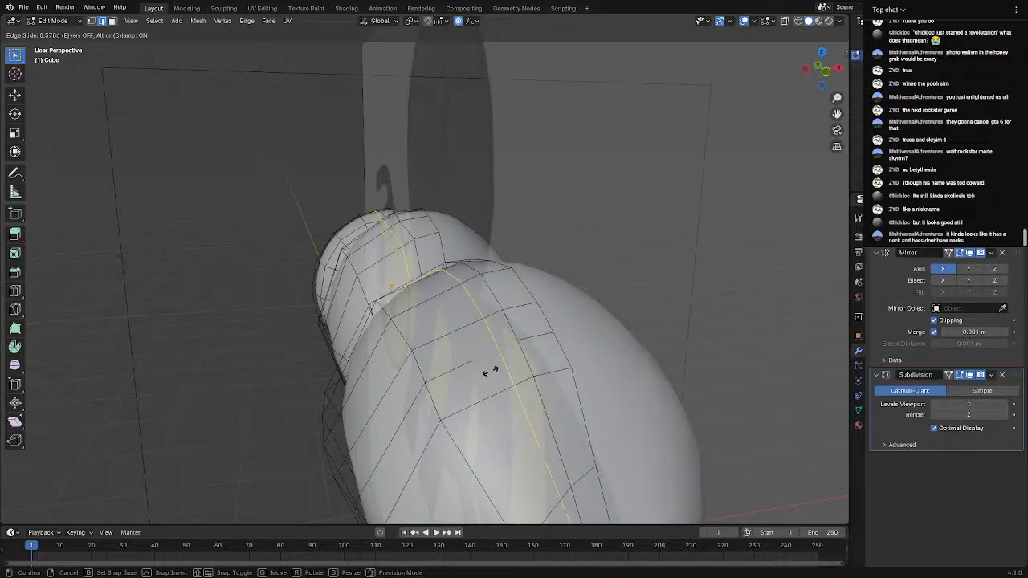
click(461, 380)
key(Tab)
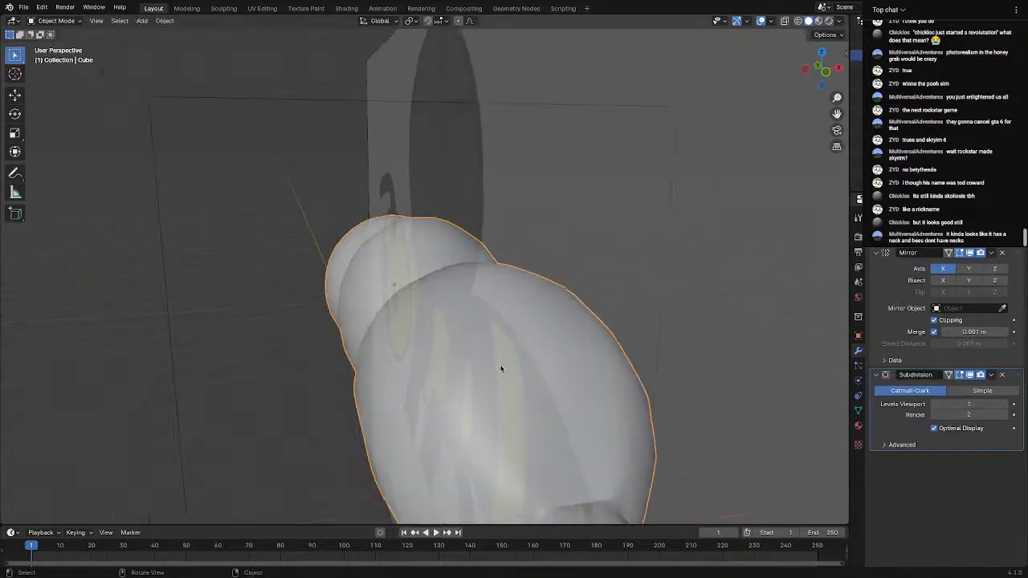
Examine the body's side profile against the reference image, including the mesh around the neck between head and thorax
middle_drag(502, 434, 583, 329)
scroll(490, 351, down, 3)
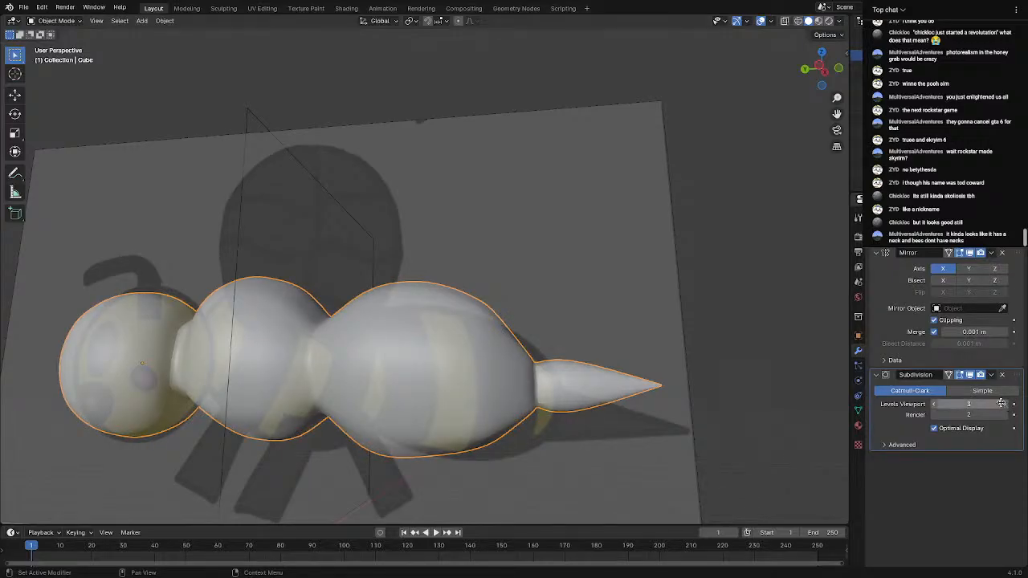
middle_drag(651, 351, 551, 266)
scroll(568, 289, up, 4)
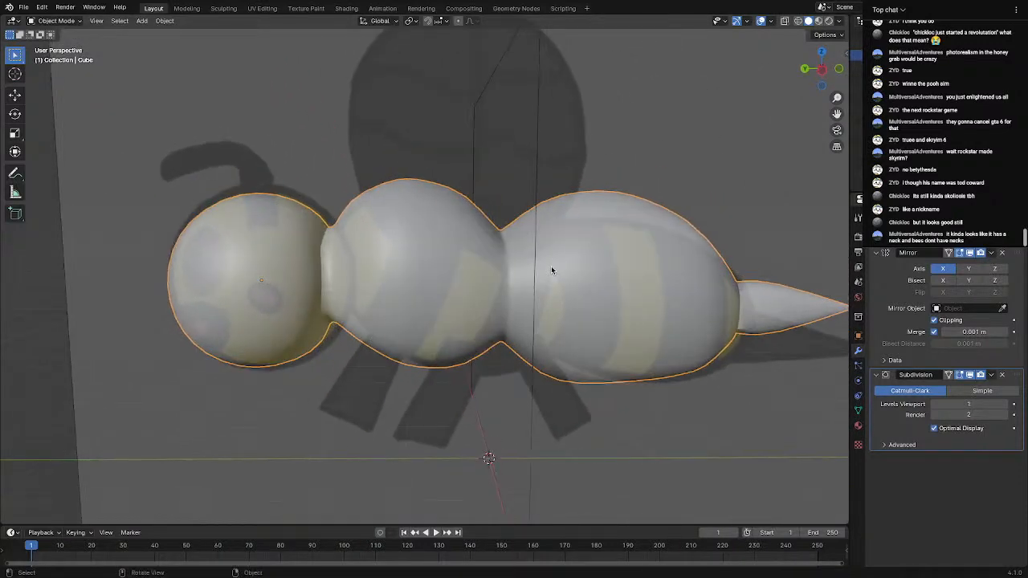
scroll(512, 343, down, 5)
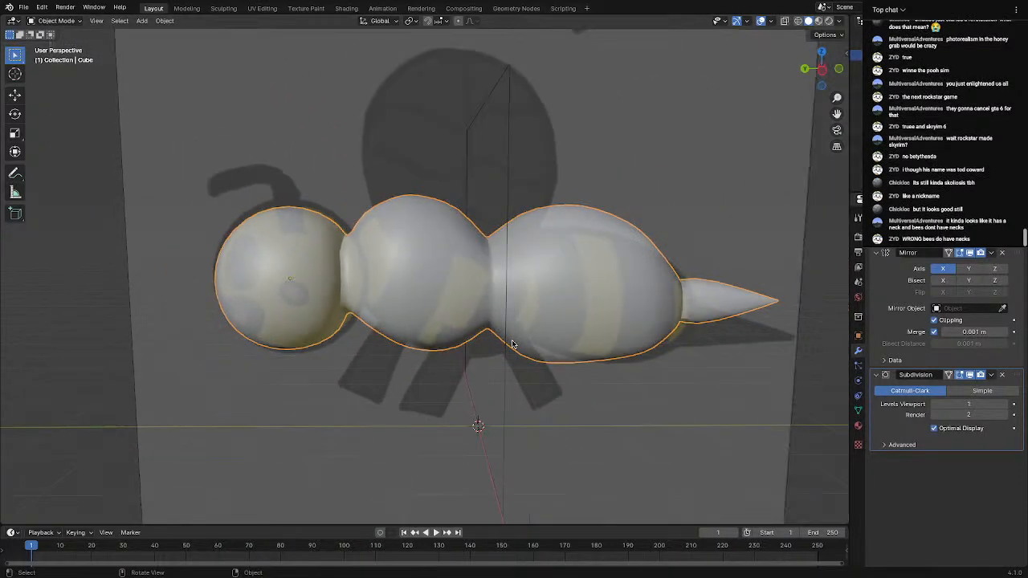
scroll(512, 344, up, 4)
key(Tab)
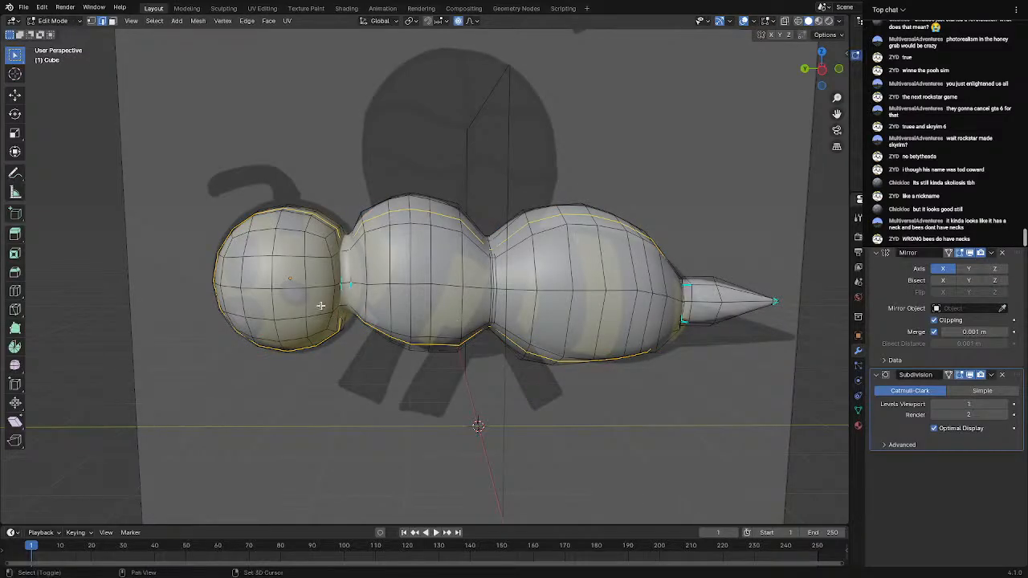
scroll(320, 305, up, 3)
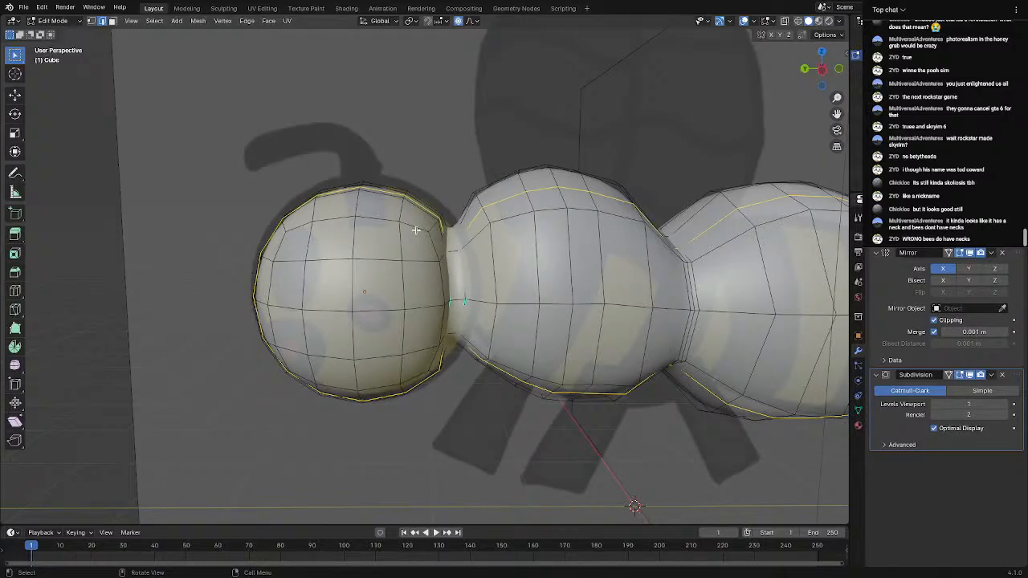
mouse_move(417, 225)
middle_down()
mouse_move(437, 318)
mouse_move(416, 232)
middle_up()
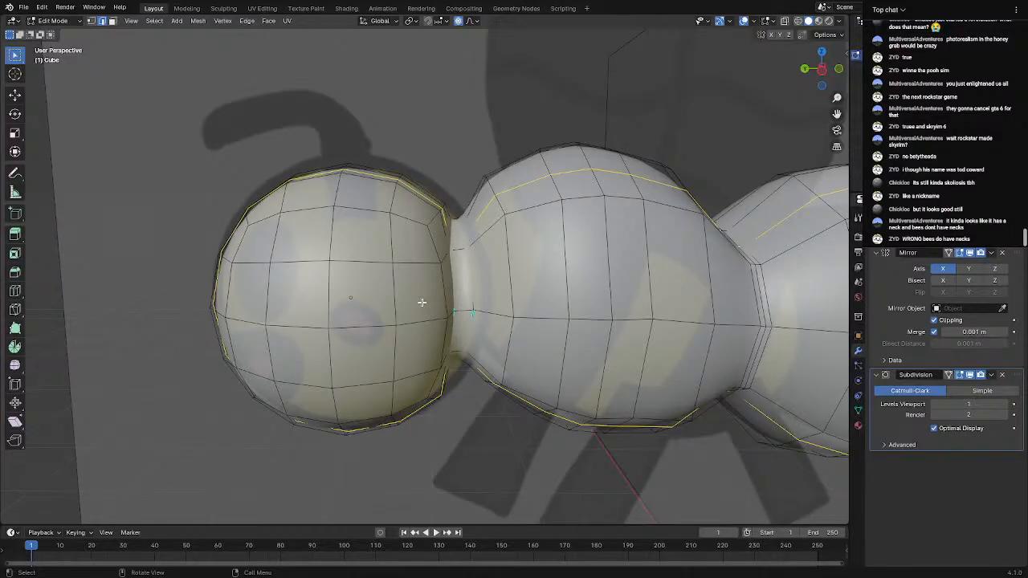
shift+middle_drag(438, 326, 360, 264)
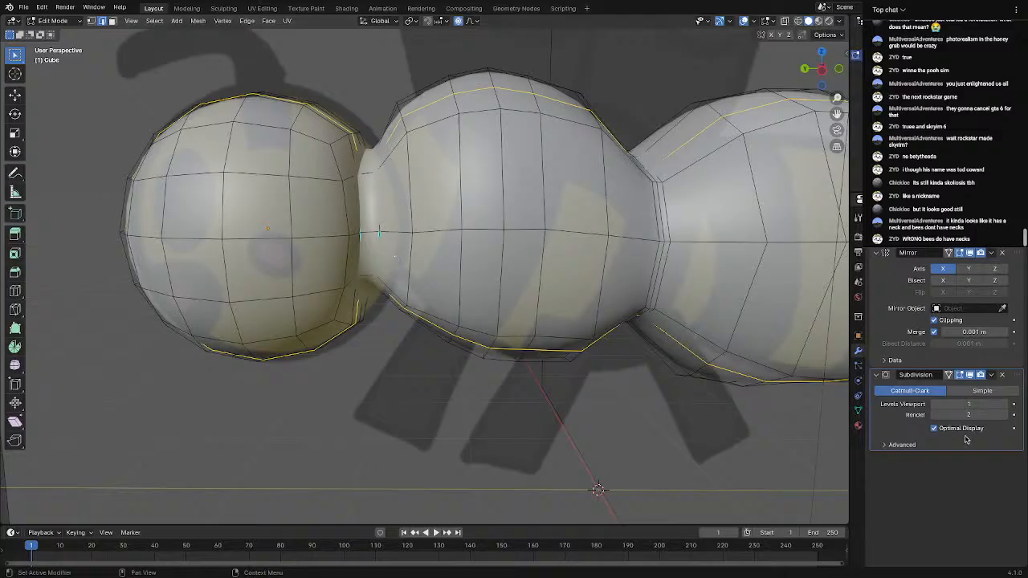
Set the Subdivision modifier's viewport level to 0 and apply Shade Flat to the bee body
click(934, 405)
right_click(482, 309)
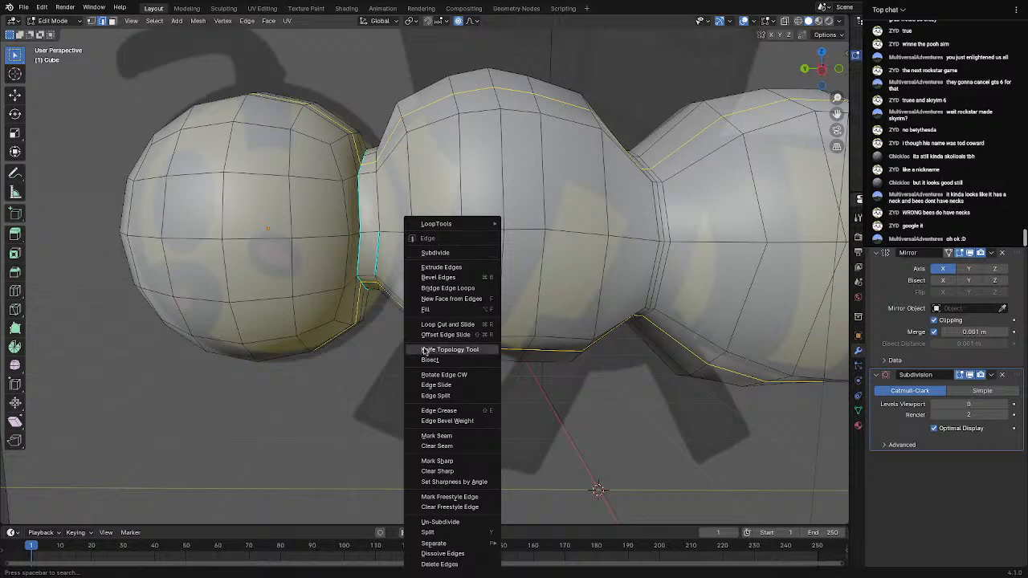
right_click(484, 256)
click(374, 233)
key(Tab)
right_click(431, 246)
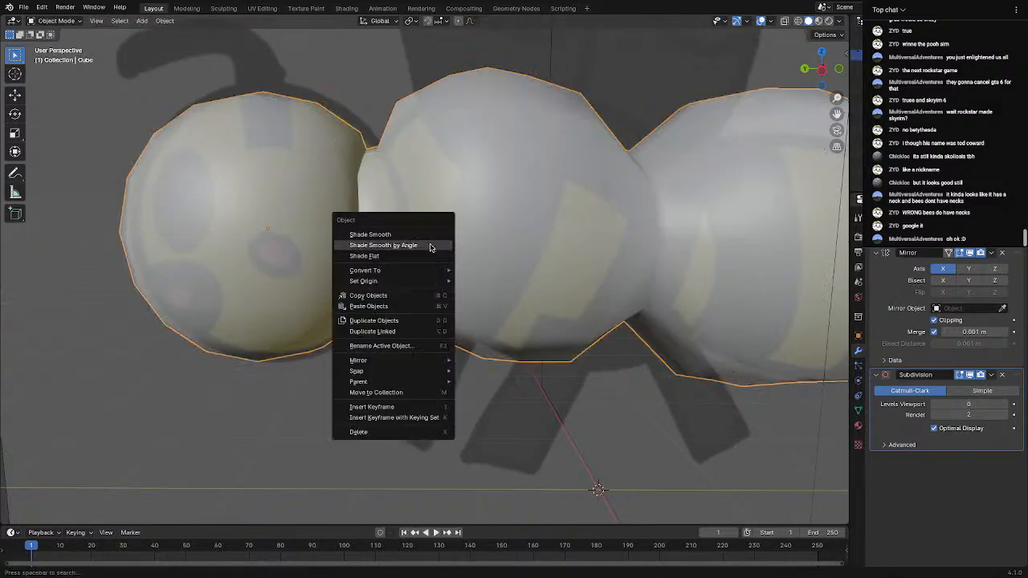
click(416, 258)
key(Tab)
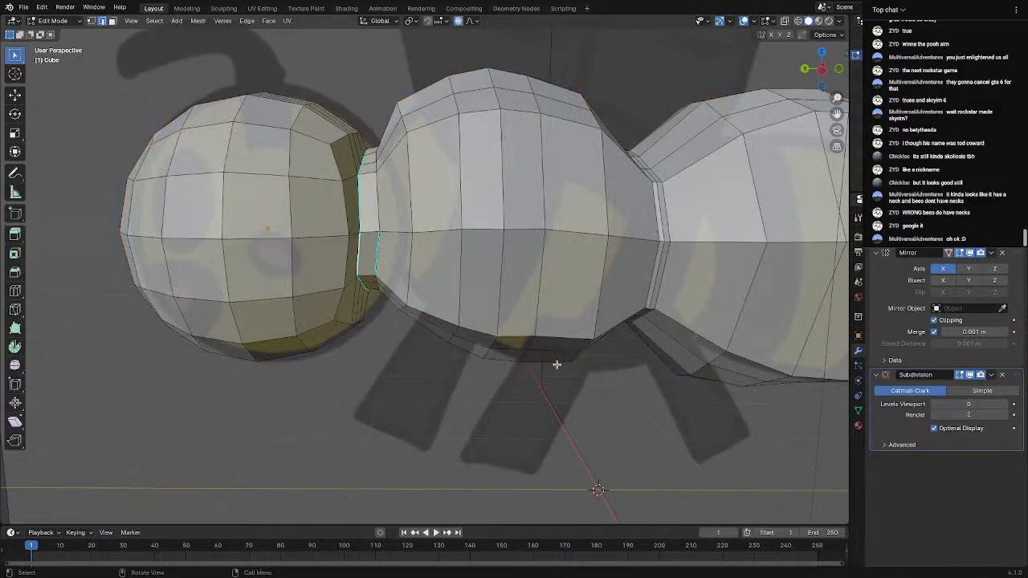
Inspect the faceted thorax and abdomen from the side and below, around the leg positions in the reference
middle_drag(553, 360, 592, 422)
scroll(576, 334, up, 3)
scroll(564, 425, down, 3)
scroll(413, 305, up, 6)
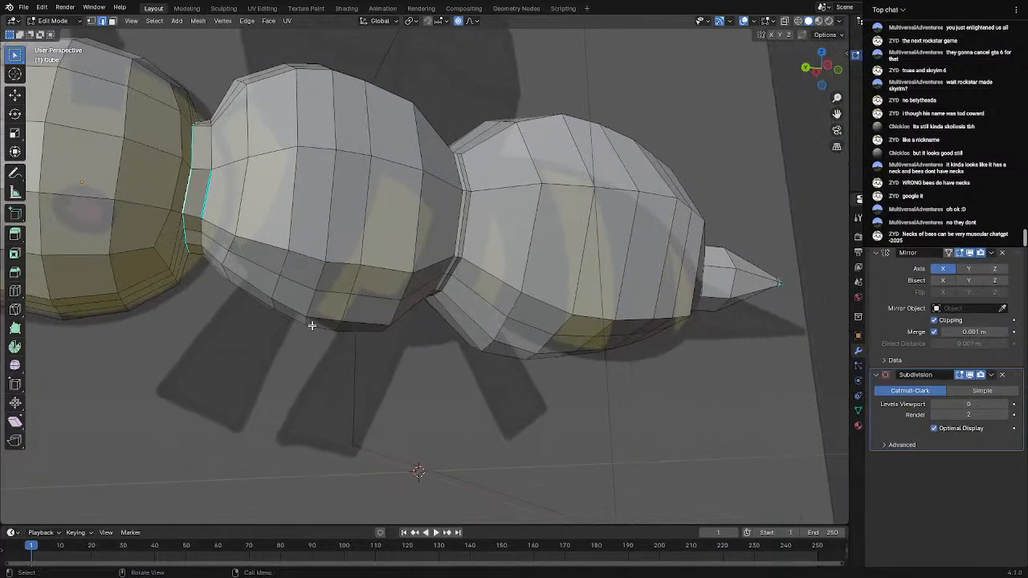
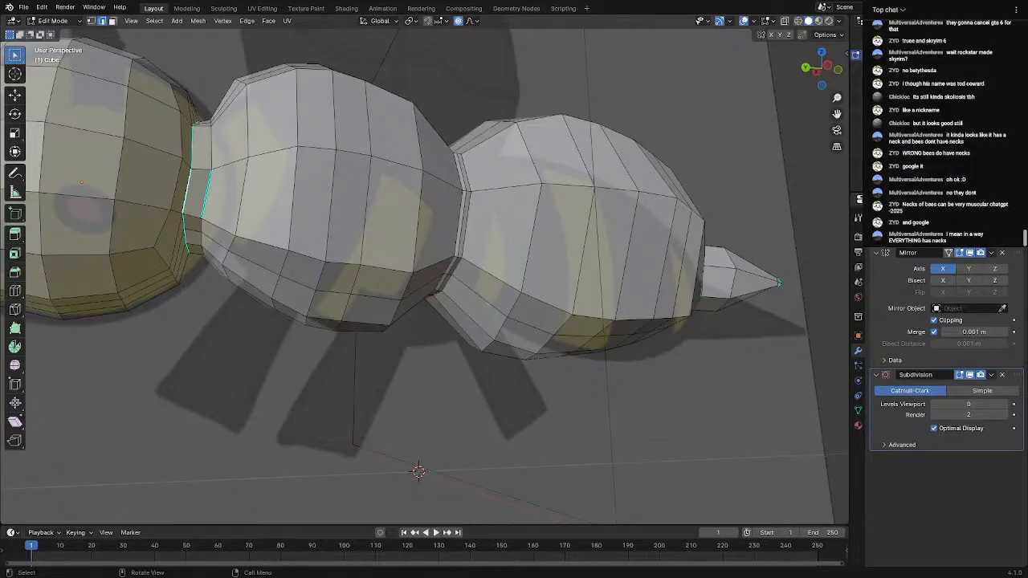
middle_drag(465, 263, 414, 260)
scroll(314, 286, up, 4)
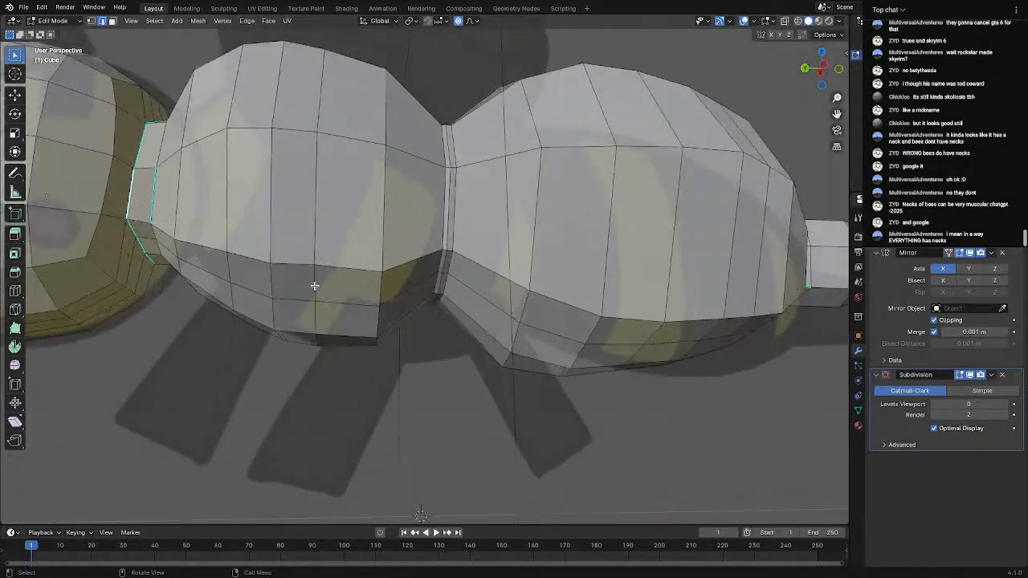
Switch to face selection and select the lower front face of the bee's middle body segment, above the front leg silhouette
middle_drag(314, 286, 320, 308)
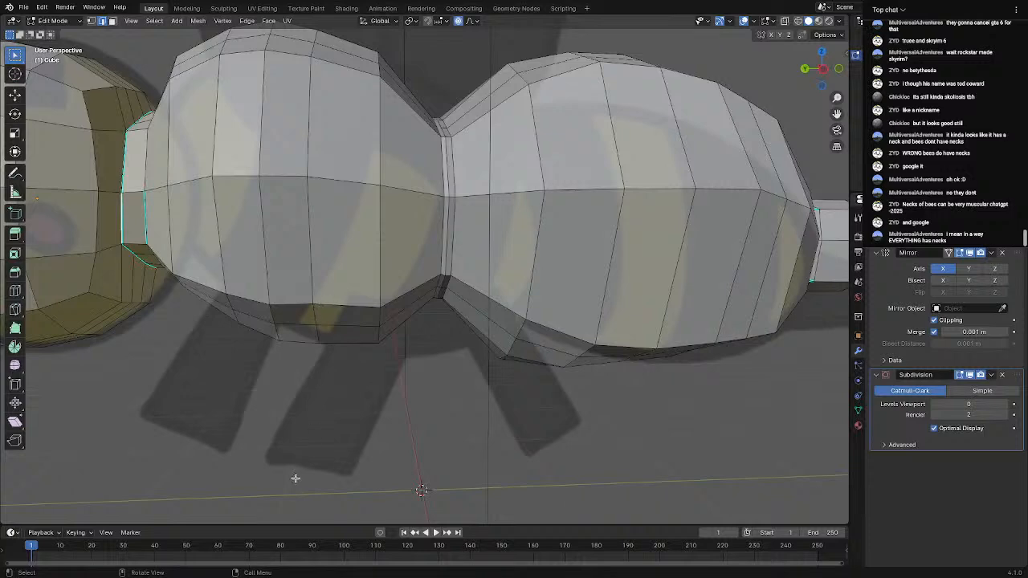
middle_drag(296, 479, 385, 334)
click(387, 267)
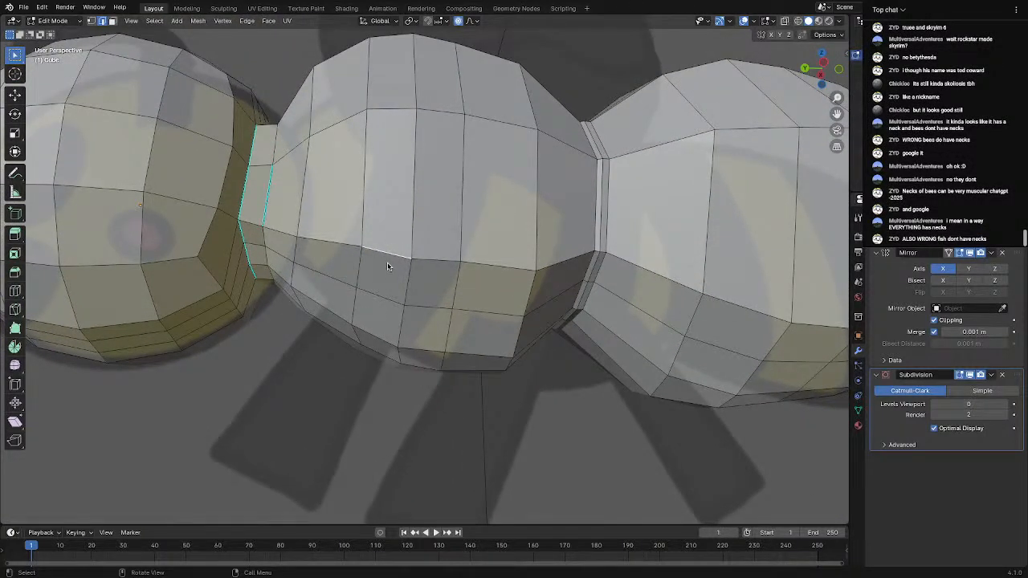
key(3)
click(375, 281)
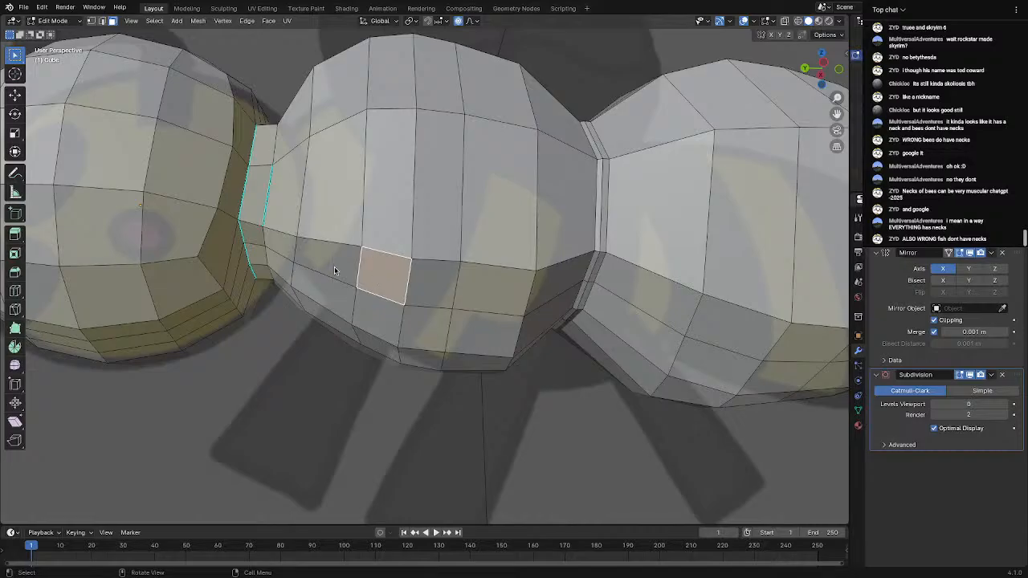
Extrude the selected face about 0.93 m down along the front leg silhouette of the reference image
middle_drag(334, 270, 372, 311)
key(g)
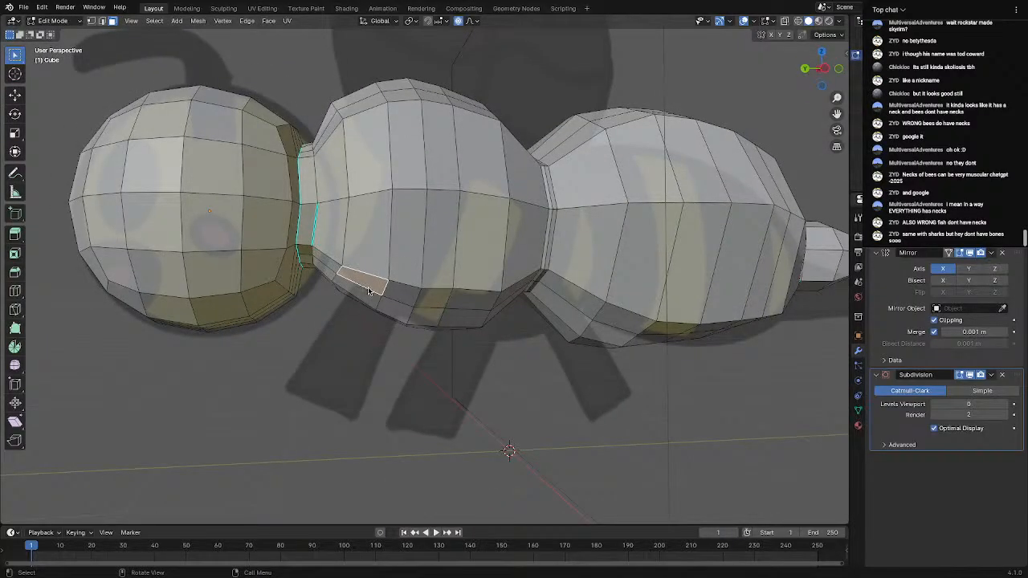
key(z)
click(310, 378)
middle_drag(309, 379, 377, 388)
scroll(377, 389, up, 8)
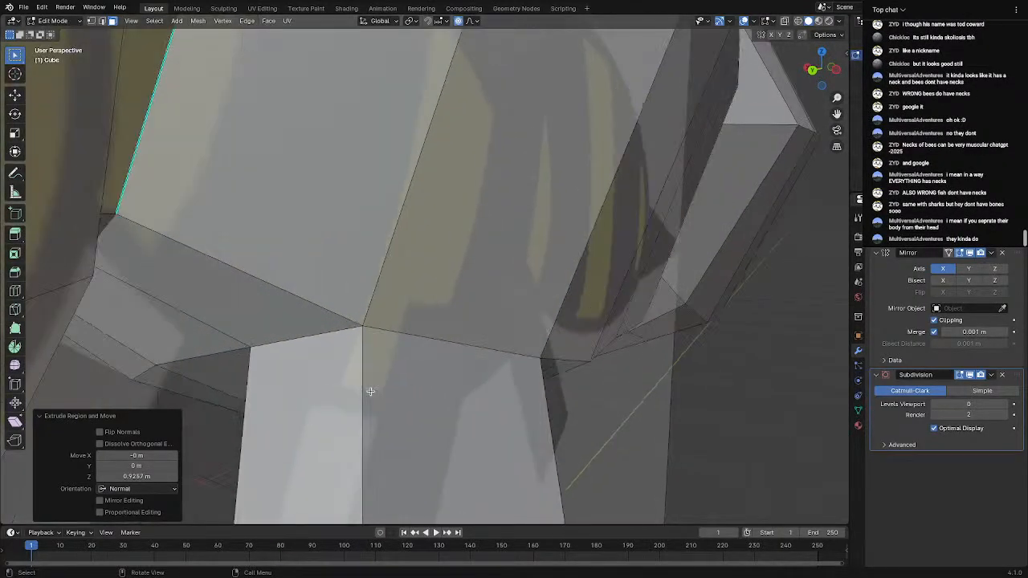
scroll(328, 321, down, 8)
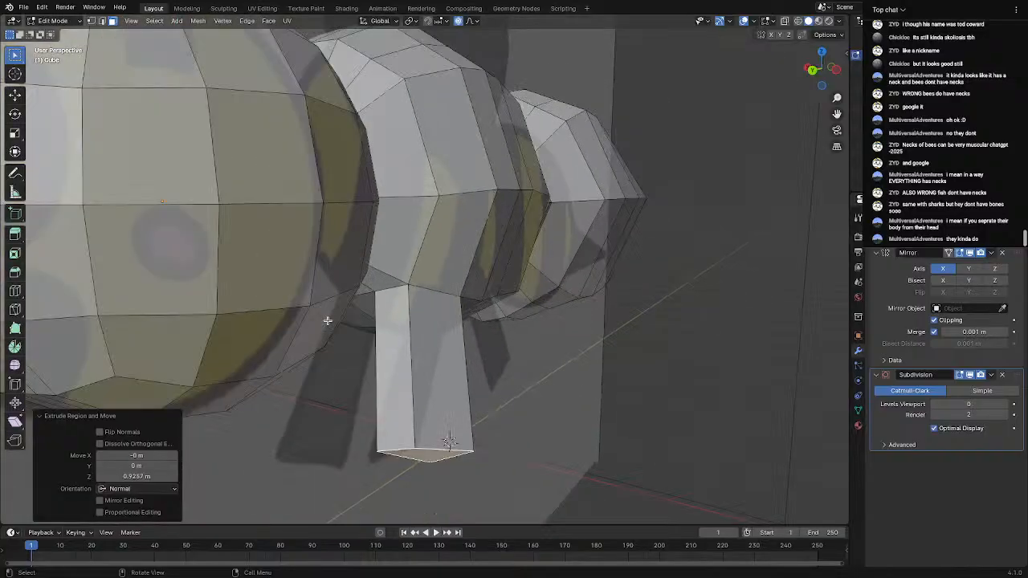
scroll(269, 325, up, 1)
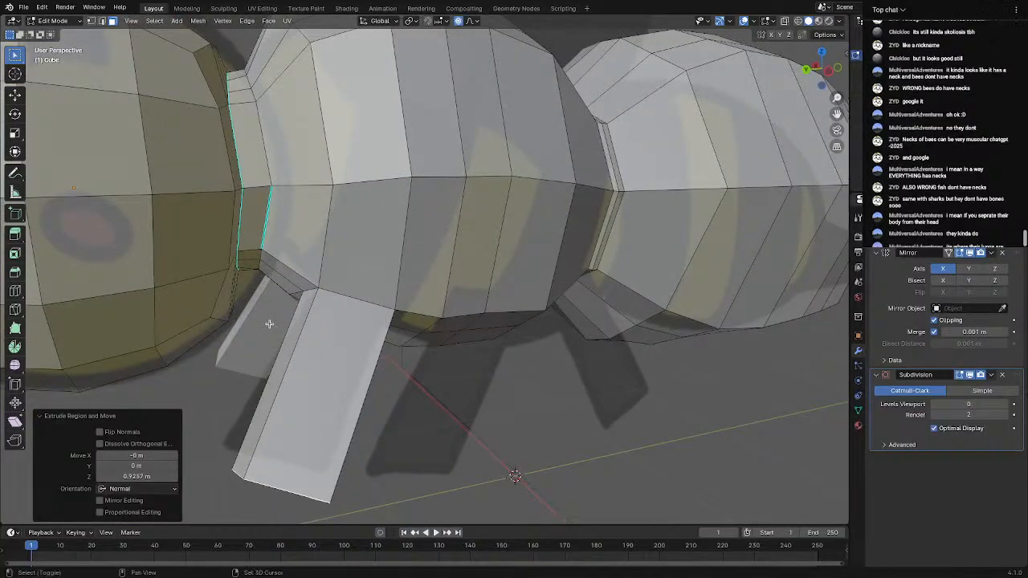
Inset the selected lower face of the middle body segment by about 0.035 m
middle_drag(361, 340, 471, 248)
scroll(470, 241, up, 4)
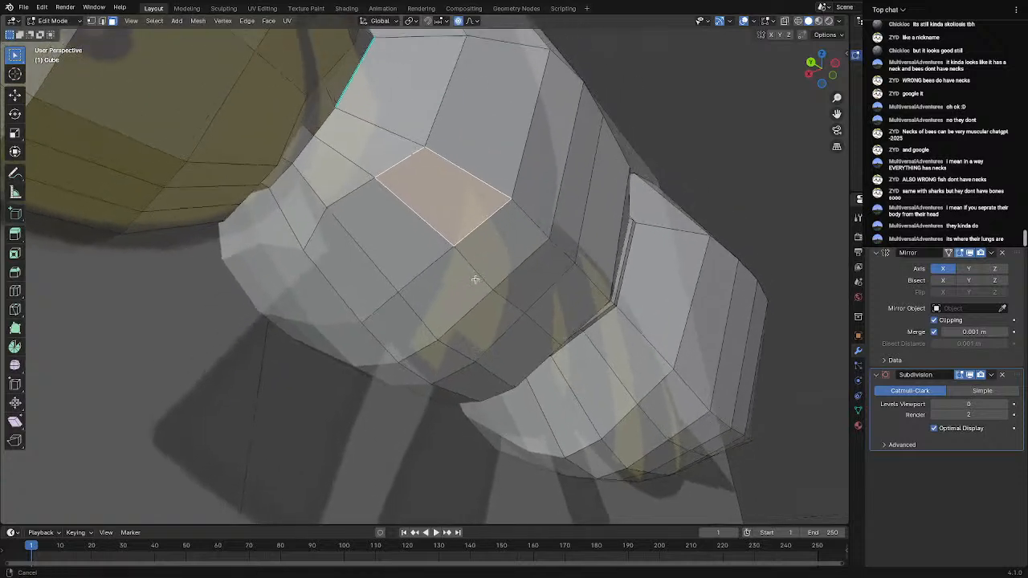
middle_drag(452, 314, 489, 313)
key(i)
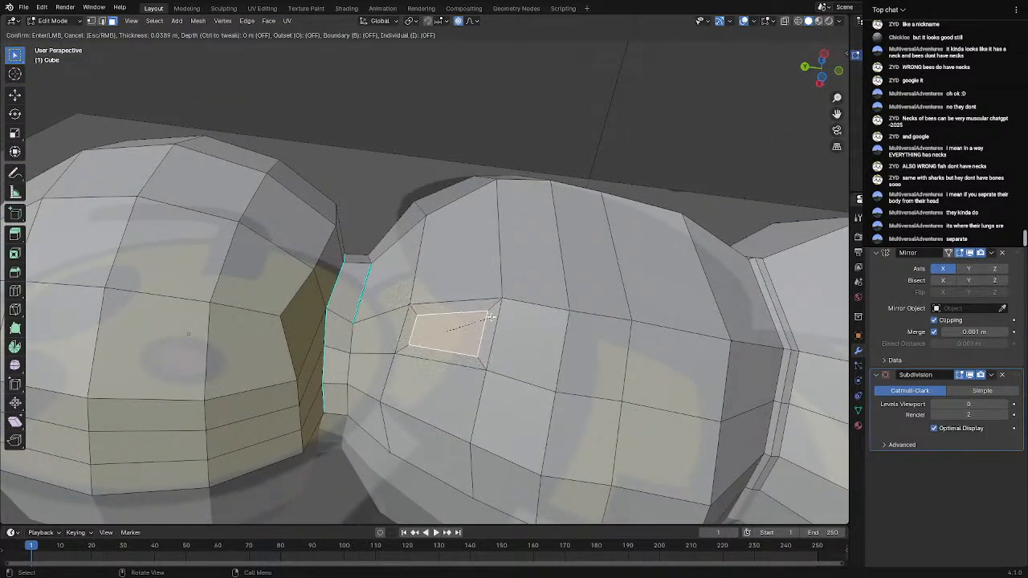
click(492, 317)
Try rounding the inset face with the LoopTools Circle operation, and undo both the circle and the inset
right_click(438, 311)
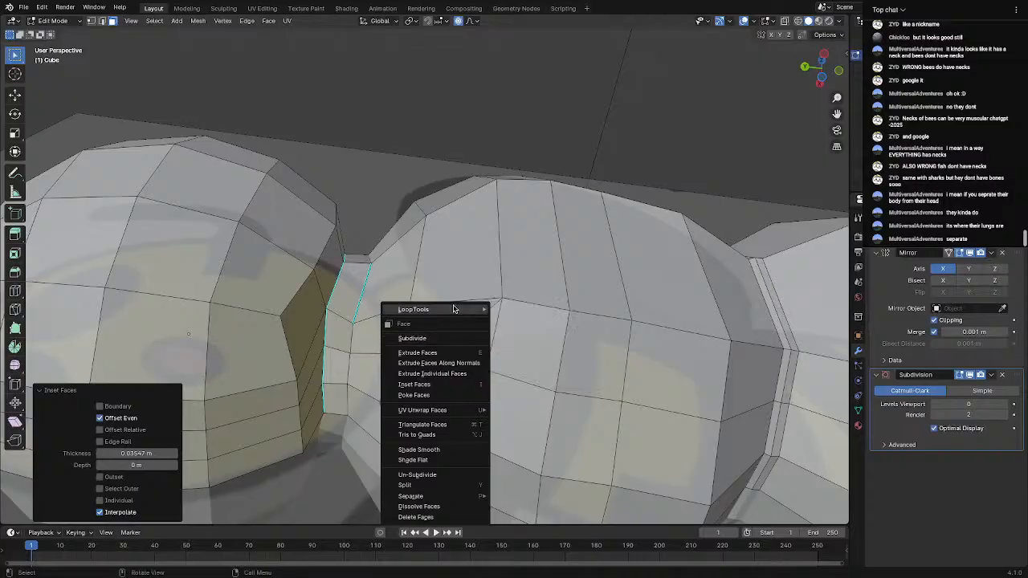
mouse_move(466, 310)
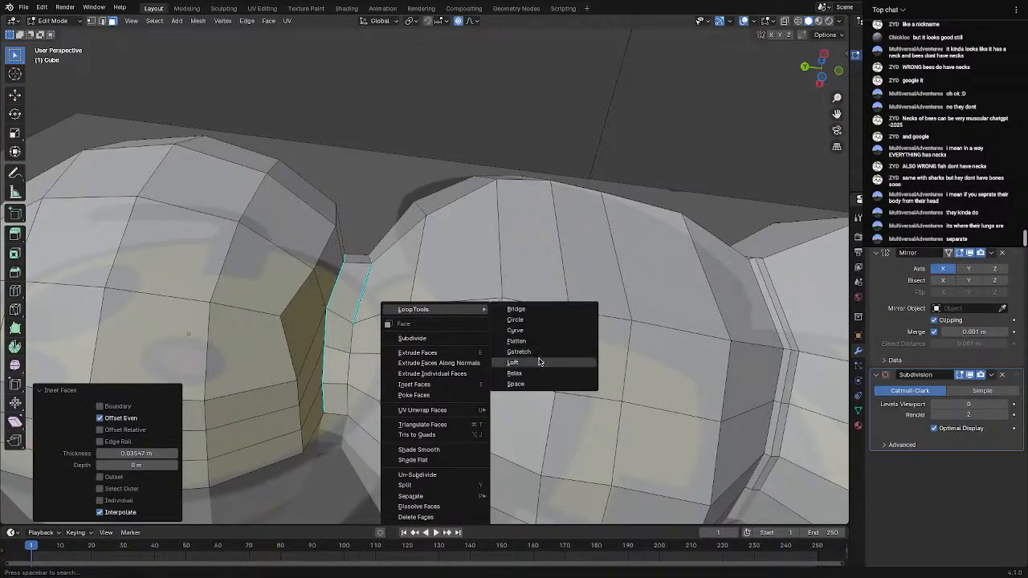
click(515, 319)
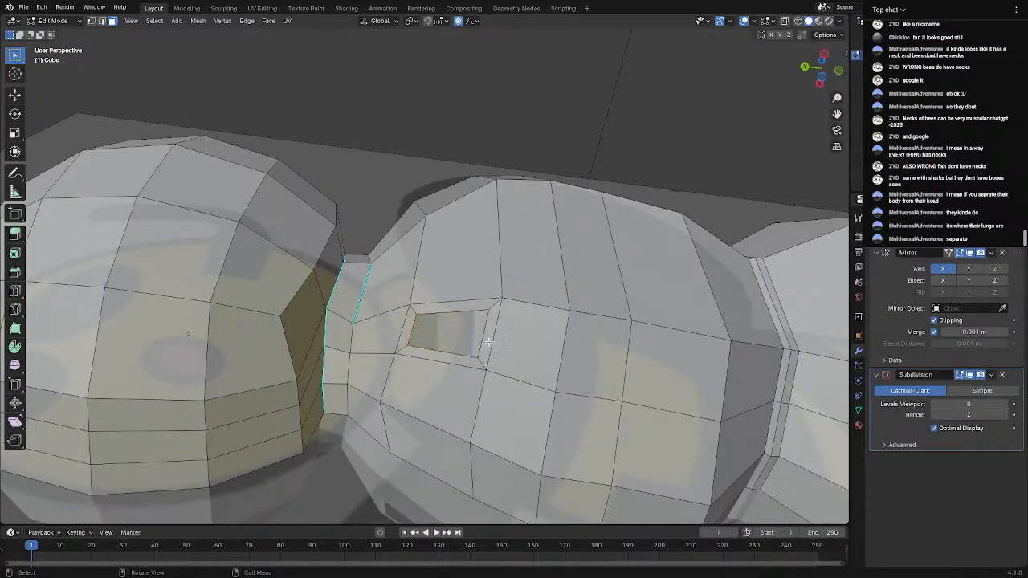
middle_drag(498, 341, 503, 365)
key(ctrl+z)
key(ctrl+z)
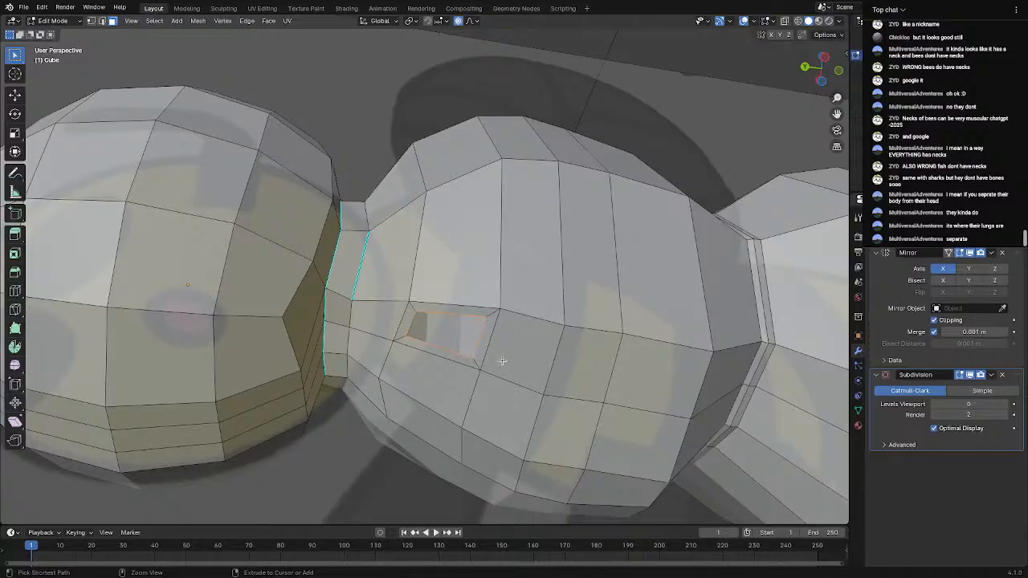
Try LoopTools Flatten on the leg base face with the plane set to Normal, and undo the flattening
right_click(464, 341)
mouse_move(447, 344)
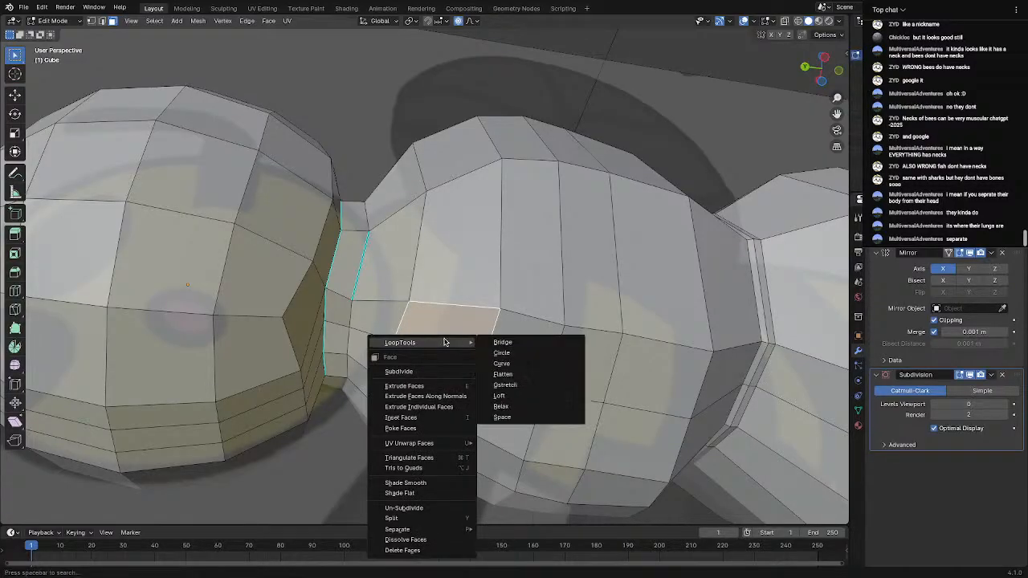
click(536, 376)
middle_drag(515, 367, 533, 394)
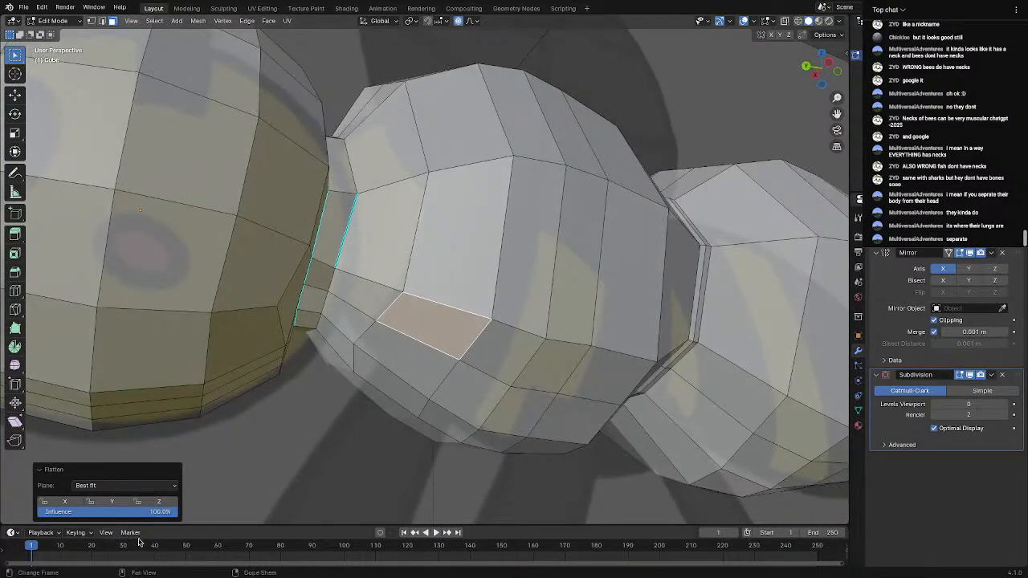
click(156, 486)
click(140, 510)
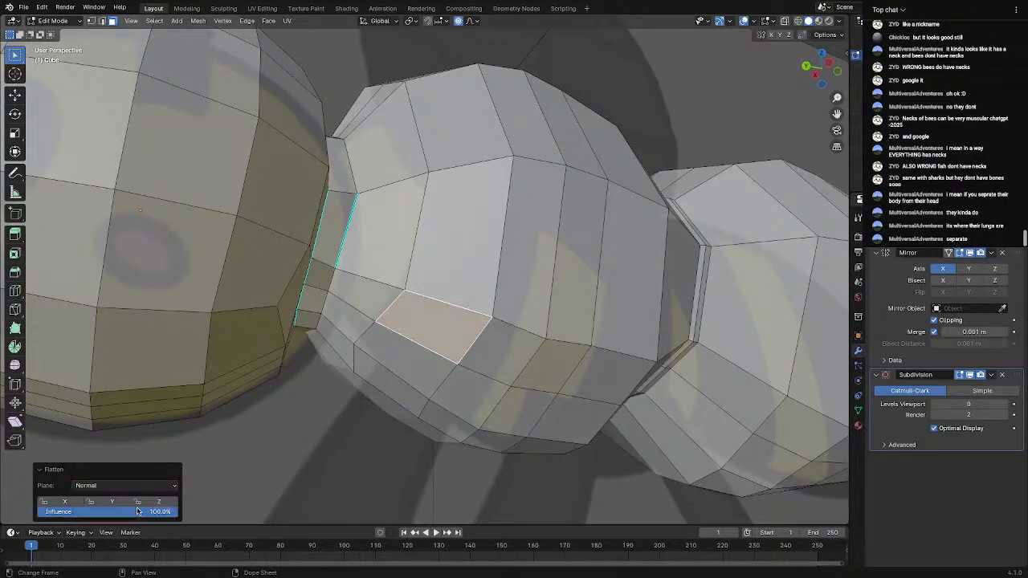
click(295, 446)
key(super+z)
key(super+z)
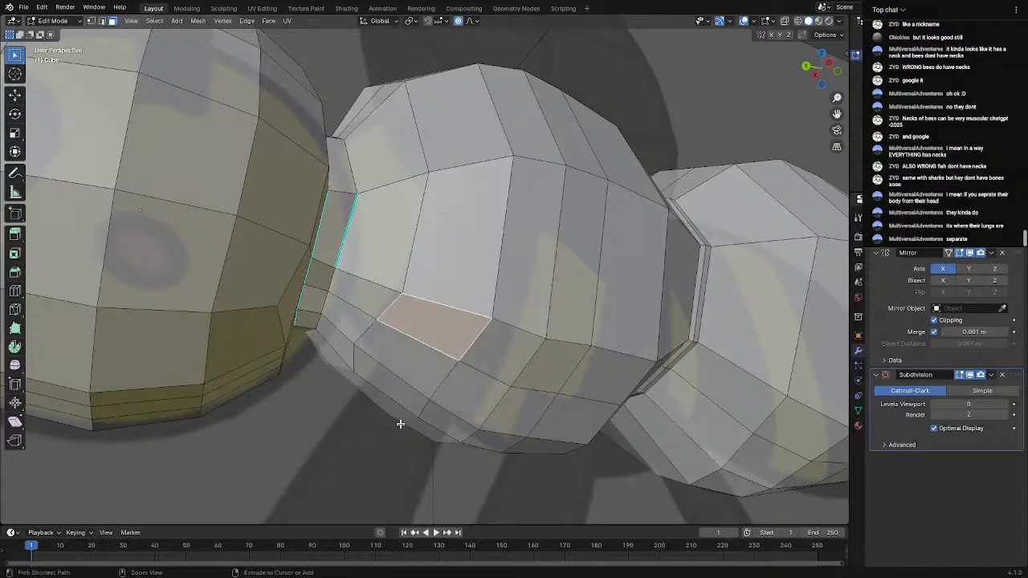
right_click(438, 332)
mouse_move(386, 316)
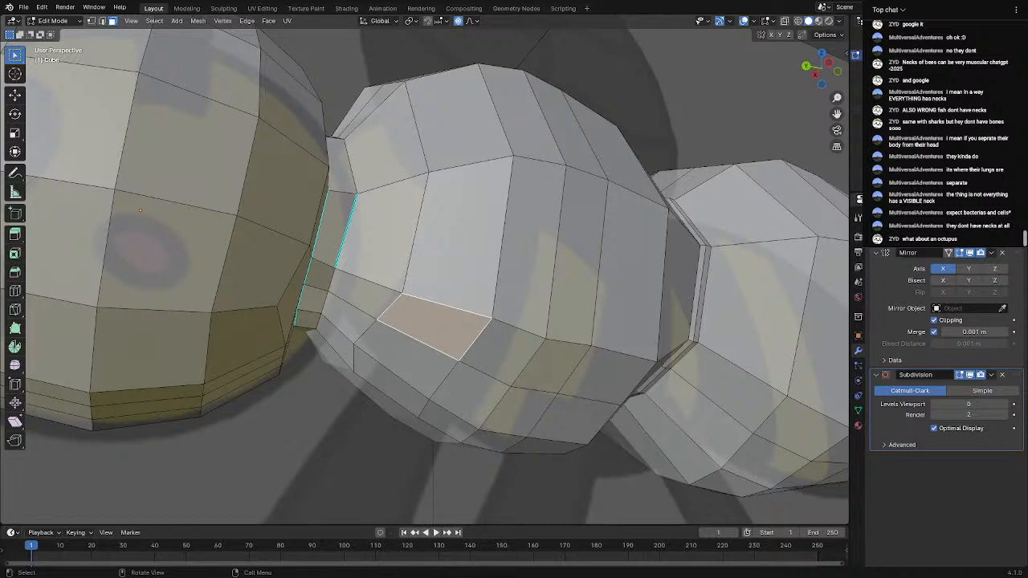
Try flattening the leg base face by scaling it to 0 along global Y, and undo the scaling
middle_drag(358, 229, 369, 275)
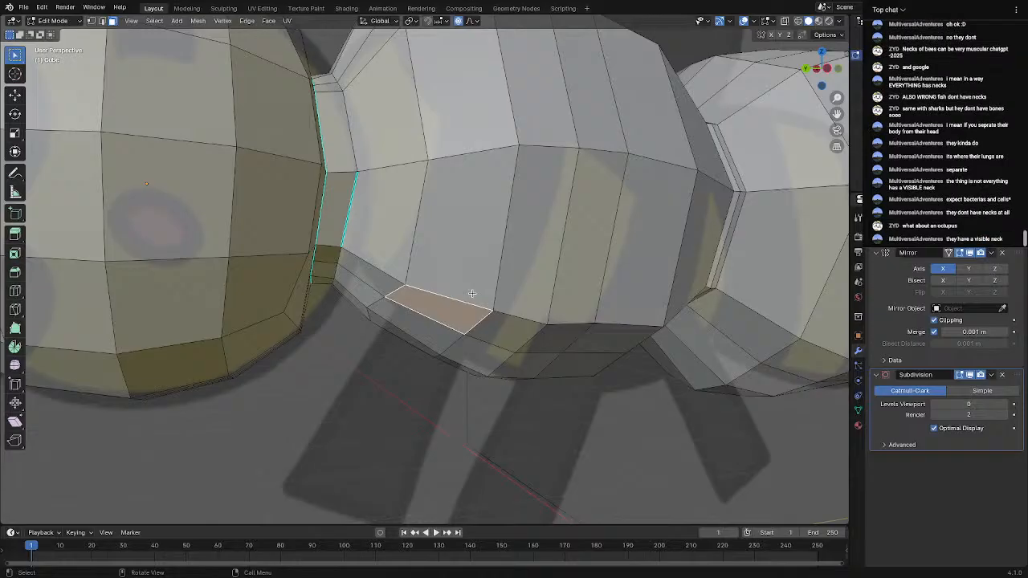
key(s)
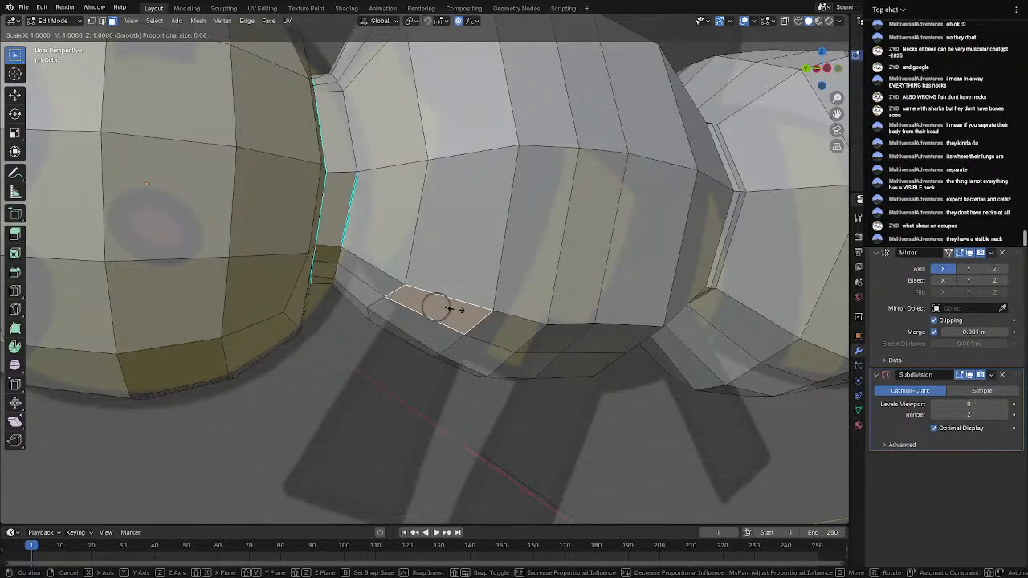
key(y)
key(0)
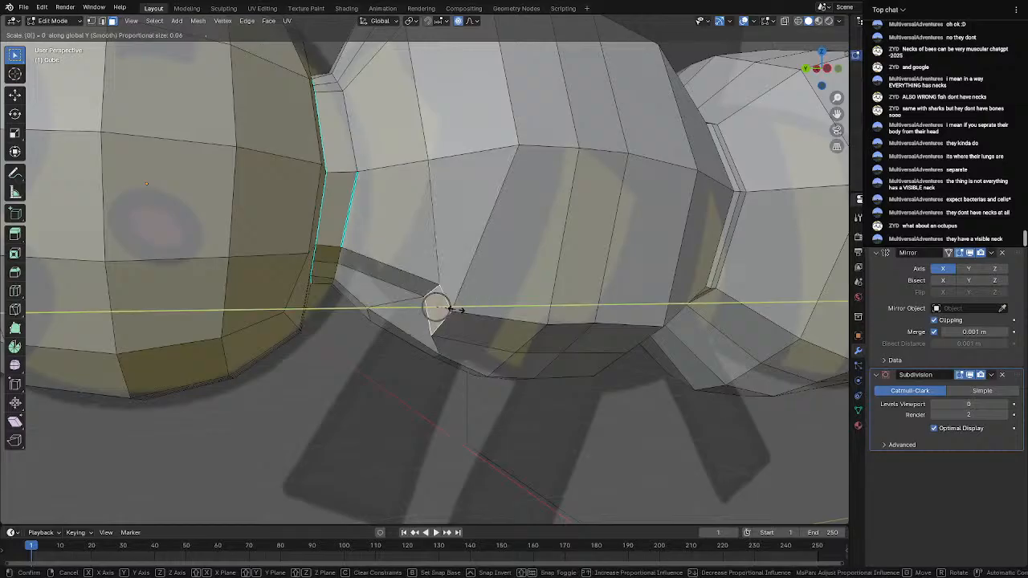
key(Return)
key(ctrl+z)
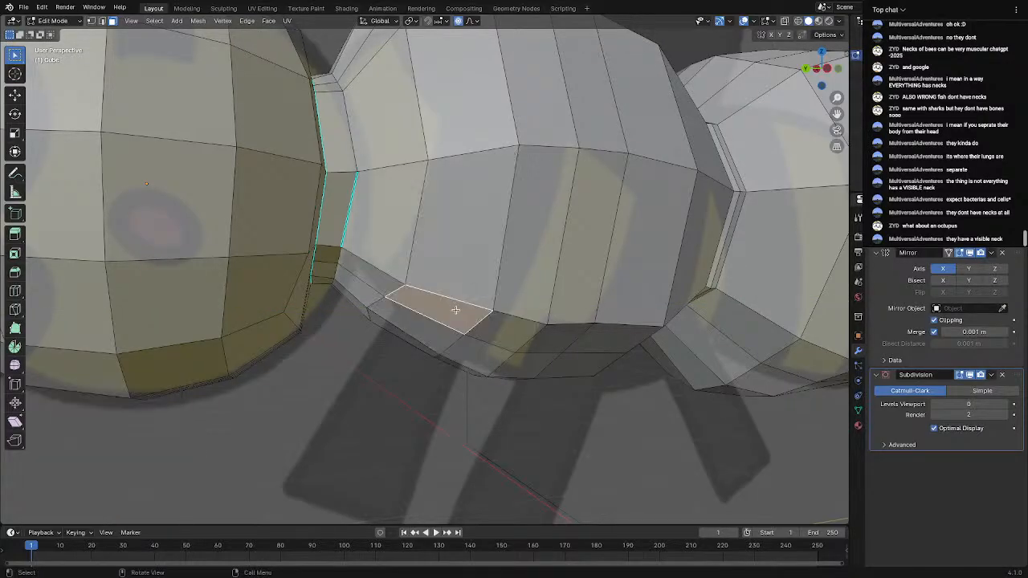
Try scaling the leg base face to 0 along the global X axis
key(s)
key(x)
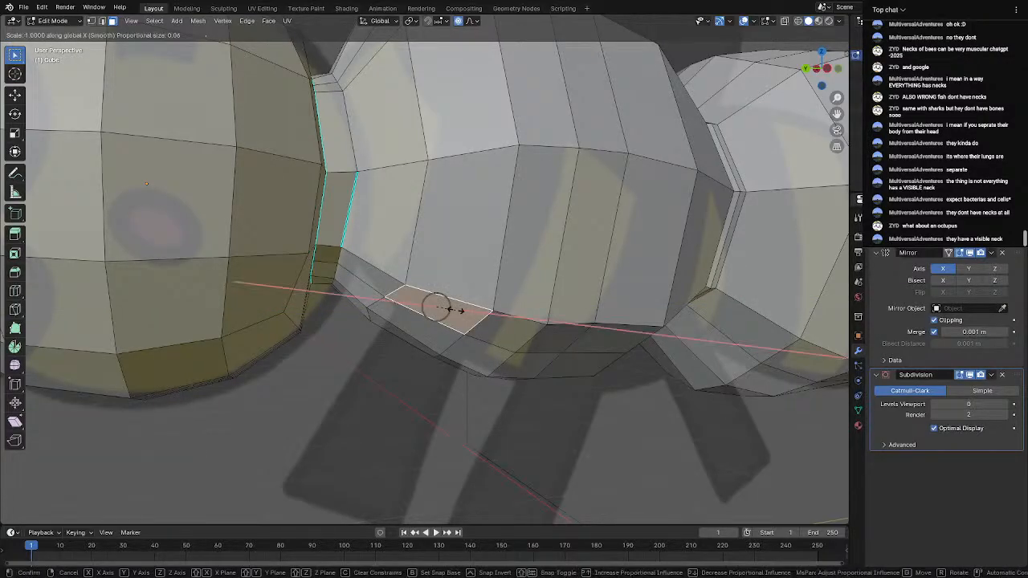
key(0)
key(Return)
Flatten the leg base face by scaling it to 0 along the Z axis
middle_drag(455, 310, 516, 287)
key(s)
key(o)
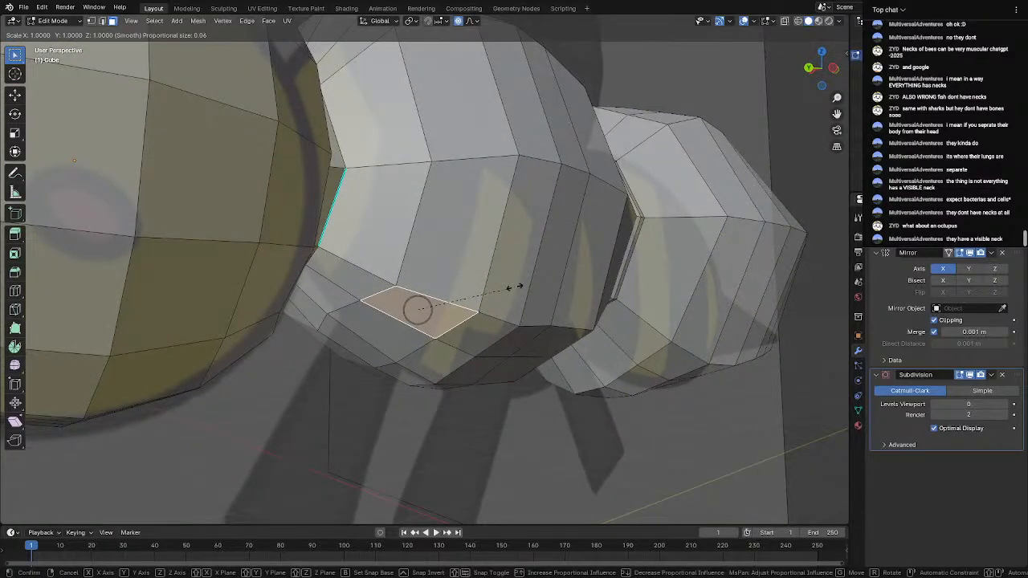
key(z)
key(0)
key(Return)
In edge selection, slide the rear edge of the leg base face toward the neck by a factor of about 0.345
mouse_move(514, 284)
middle_down()
mouse_move(460, 278)
mouse_move(490, 301)
mouse_move(448, 259)
mouse_move(511, 346)
mouse_move(502, 262)
mouse_move(506, 293)
middle_up()
scroll(512, 346, down, 2)
scroll(476, 323, up, 5)
scroll(497, 271, down, 2)
scroll(506, 293, up, 2)
click(471, 272)
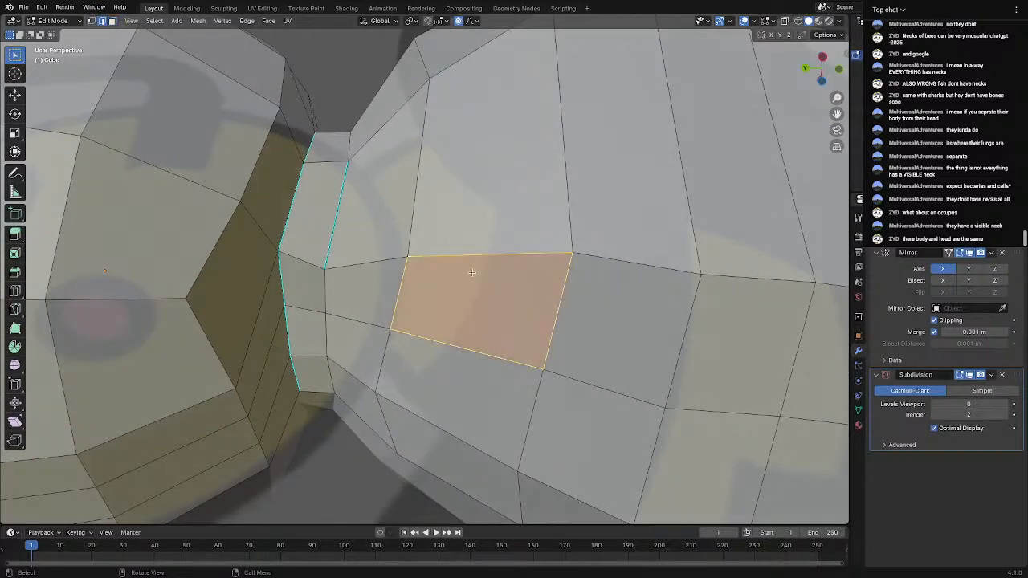
click(555, 314)
key(g)
key(g)
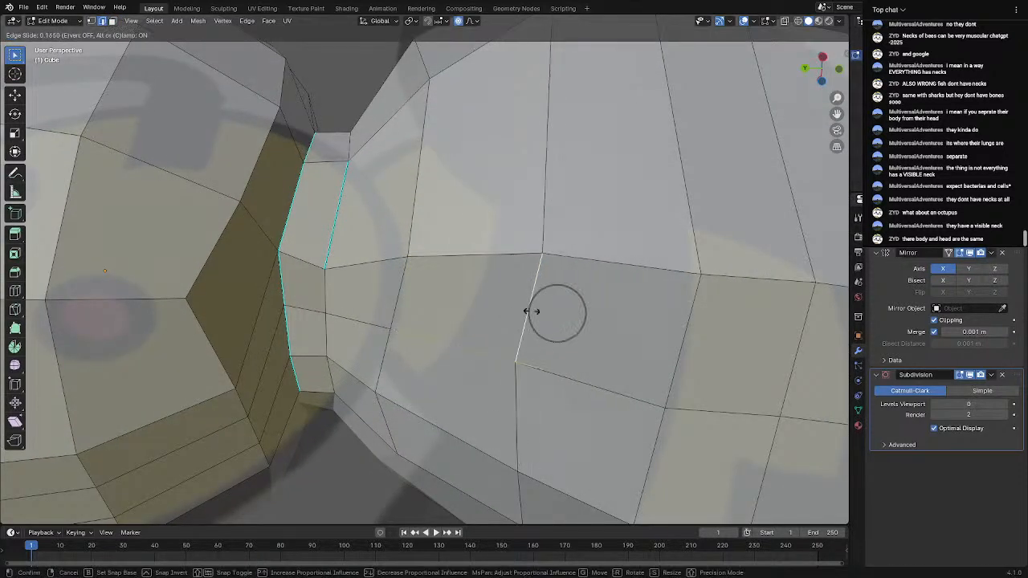
click(505, 306)
Rotate the outer edge of the leg base face by about 12° in the view and slide it slightly along its neighbouring edges
middle_drag(505, 306, 490, 265)
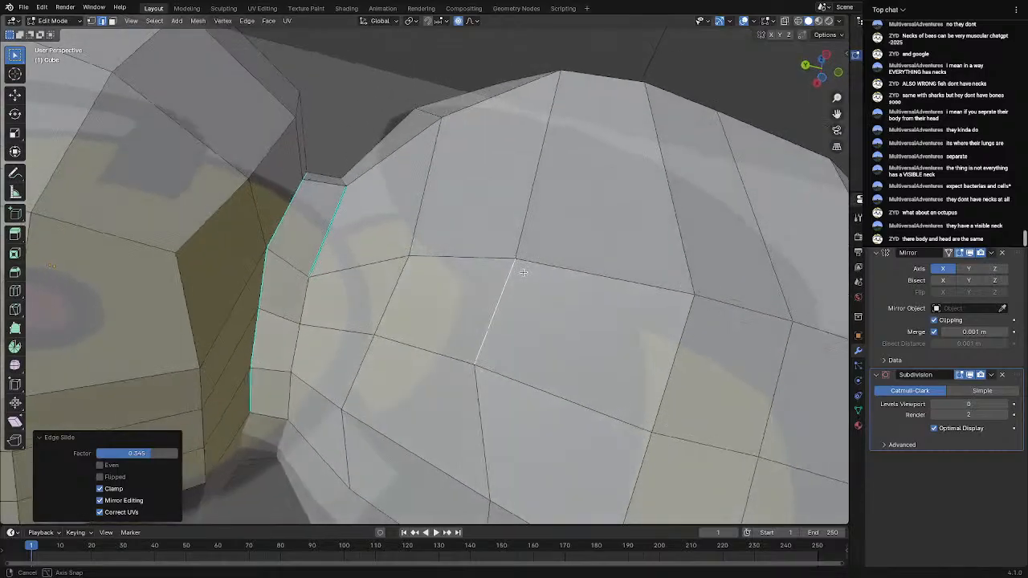
click(480, 256)
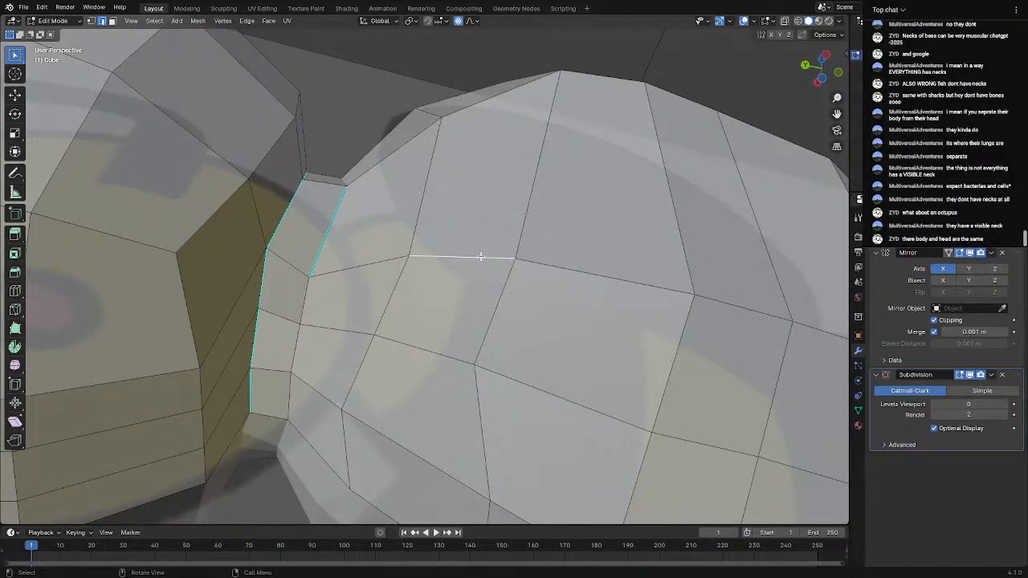
key(r)
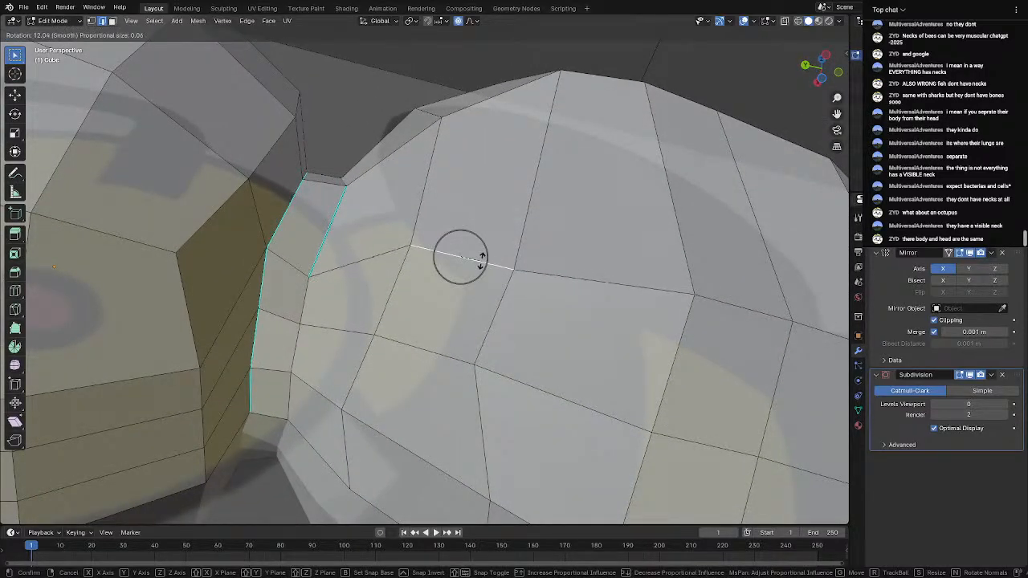
click(480, 259)
middle_drag(480, 258, 446, 251)
key(g)
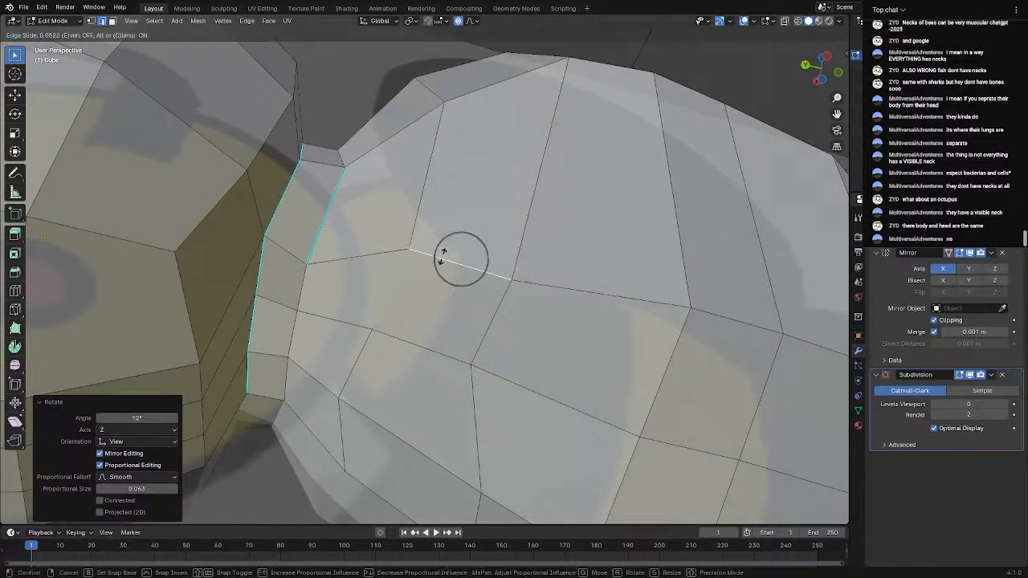
click(438, 257)
Straighten the rear edge of the leg base face by scaling it to 0 along global Y
click(500, 298)
middle_drag(500, 298, 487, 269)
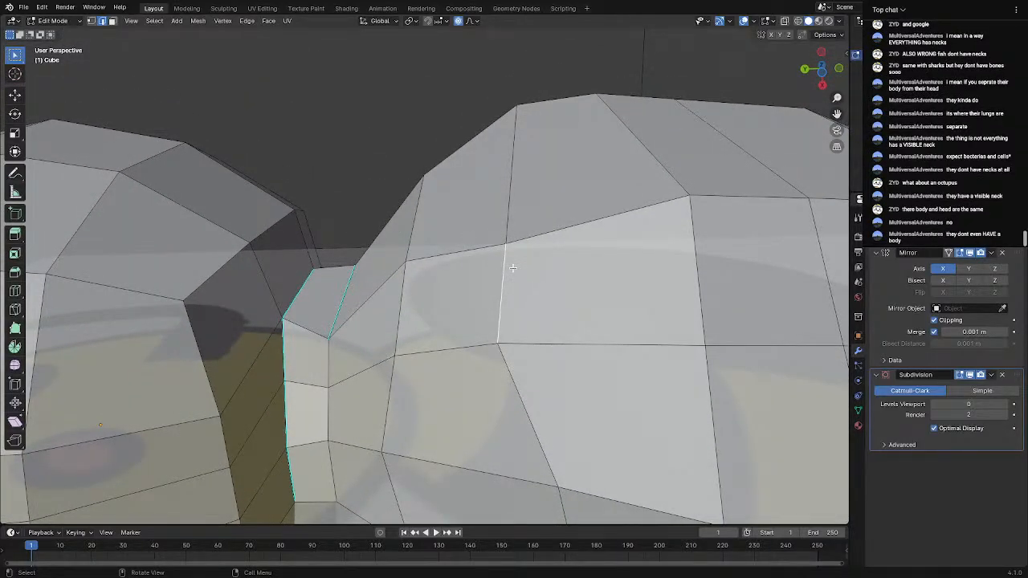
key(s)
key(y)
key(0)
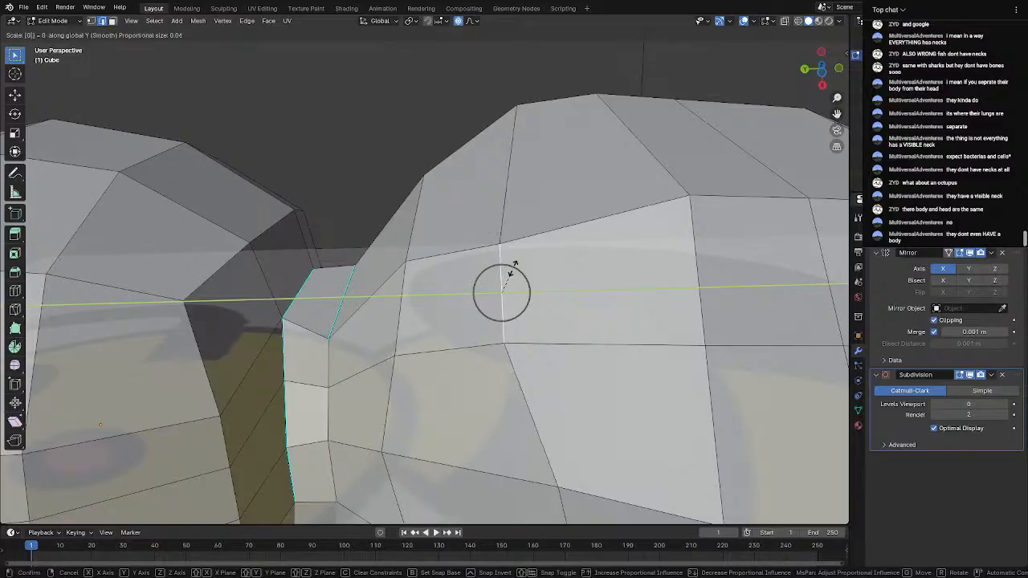
key(Return)
Straighten the front edge of the leg base face by scaling it to 0 along Y, and select the face's inner edge
shift+click(403, 312)
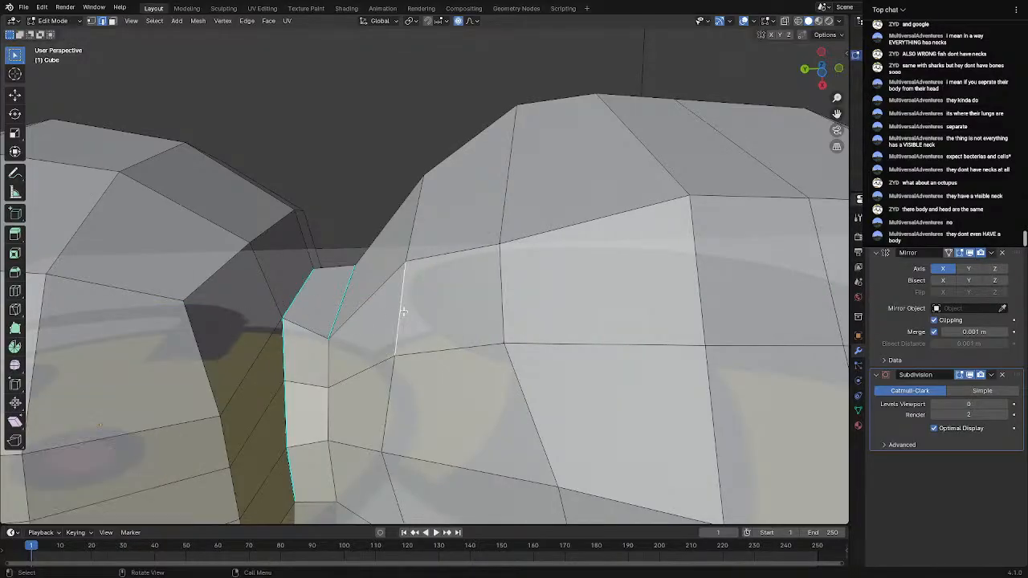
key(s)
key(y)
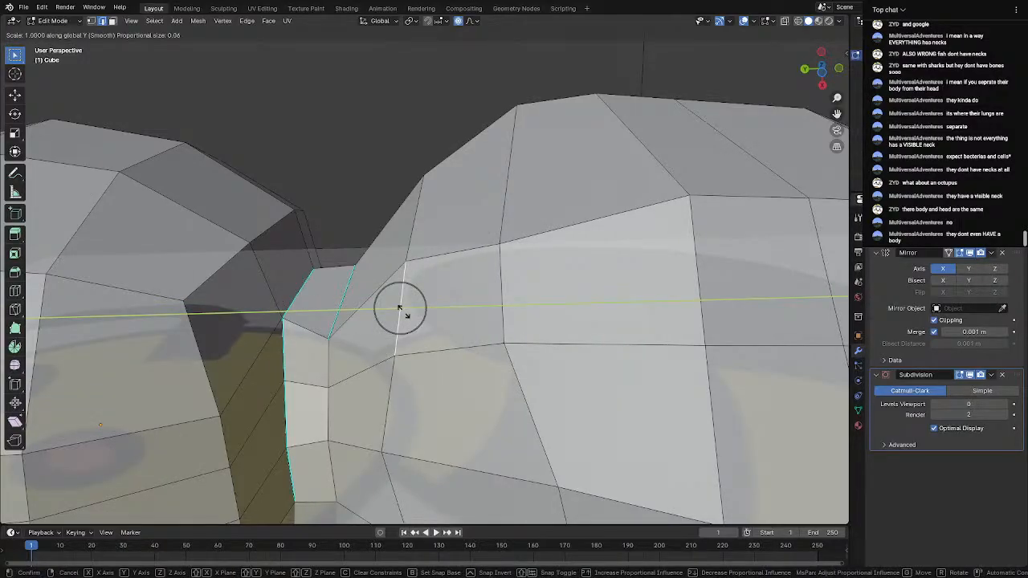
key(y)
key(0)
click(450, 350)
click(448, 349)
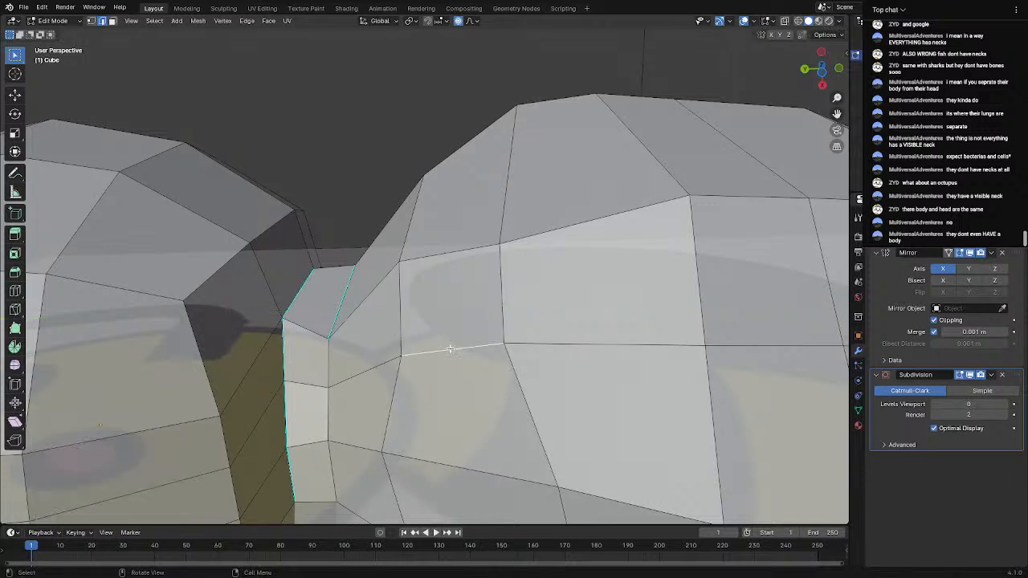
Straighten the inner edge of the leg base face by scaling it to 0 along global X
key(s)
key(x)
key(0)
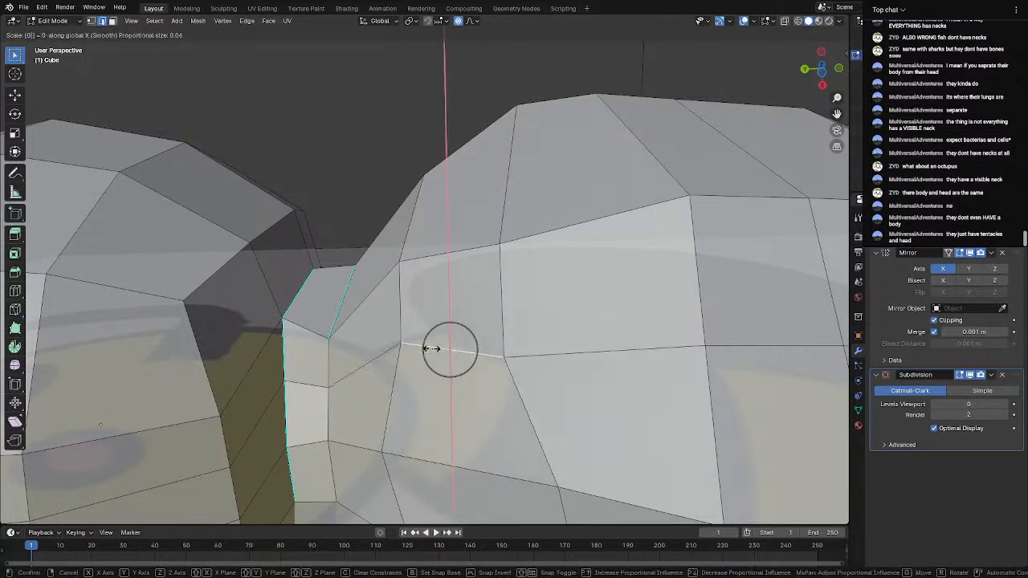
click(449, 326)
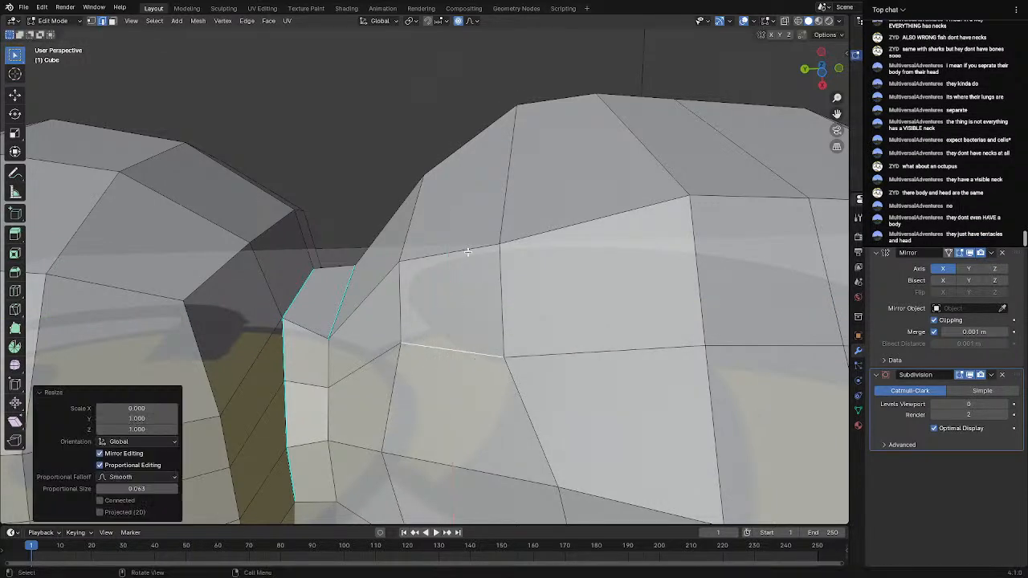
Straighten the outer edge of the leg base face by scaling it to 0 along global X
click(449, 253)
key(s)
key(x)
key(0)
click(465, 249)
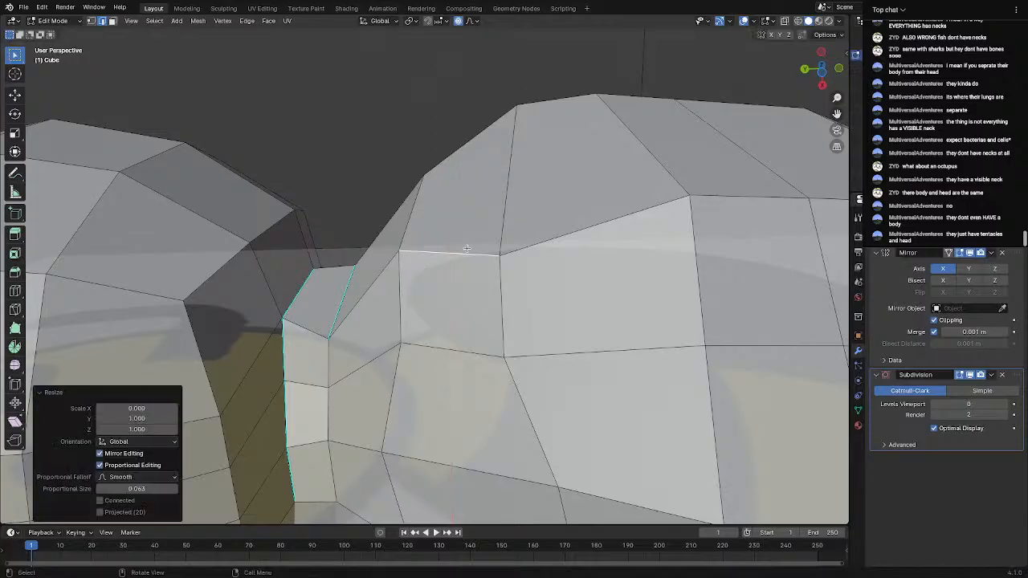
Move the rear edge of the leg base face slightly toward the neck, about 0.016 m along Y
middle_drag(466, 249, 455, 295)
scroll(455, 295, up, 3)
click(520, 333)
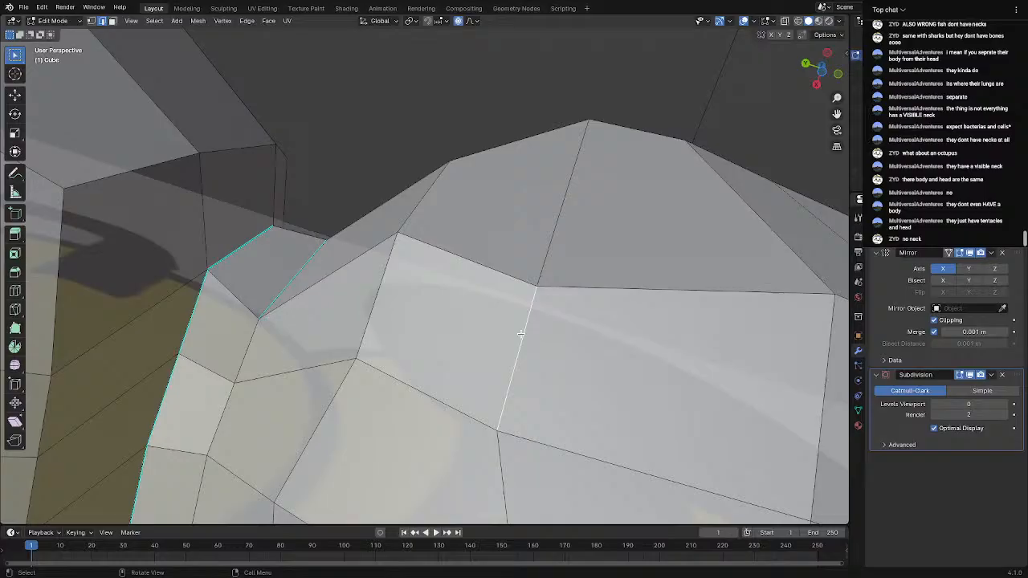
key(g)
click(510, 329)
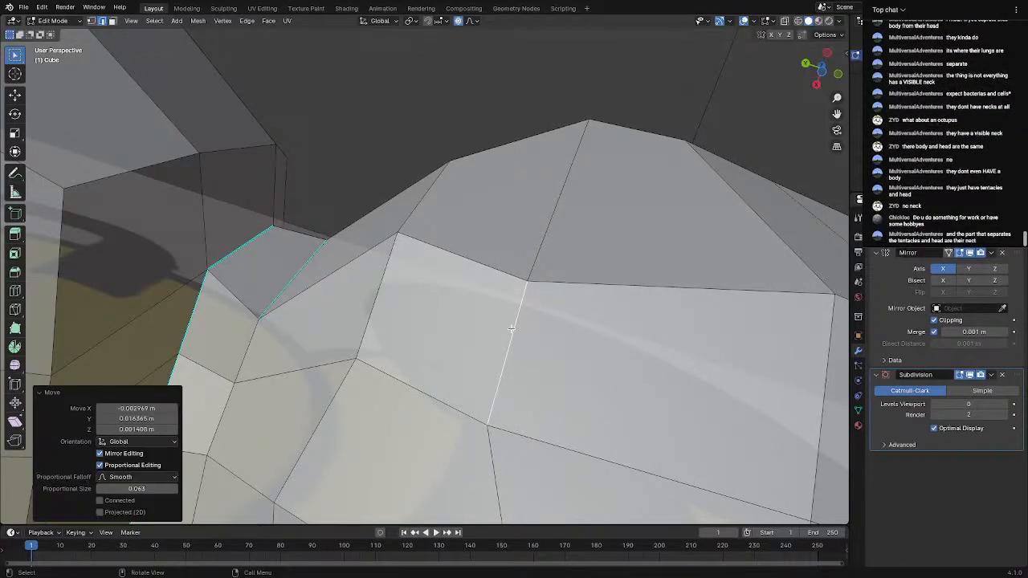
In face selection, extrude the leg base face about 0.628 m along its normal to form the front leg
scroll(511, 328, down, 4)
middle_drag(511, 328, 484, 484)
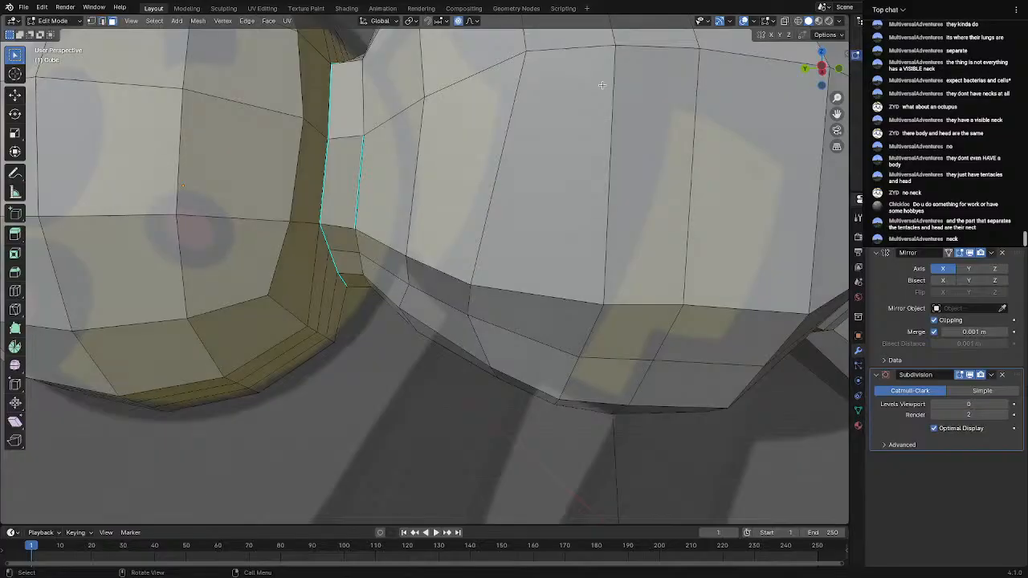
middle_drag(517, 363, 526, 338)
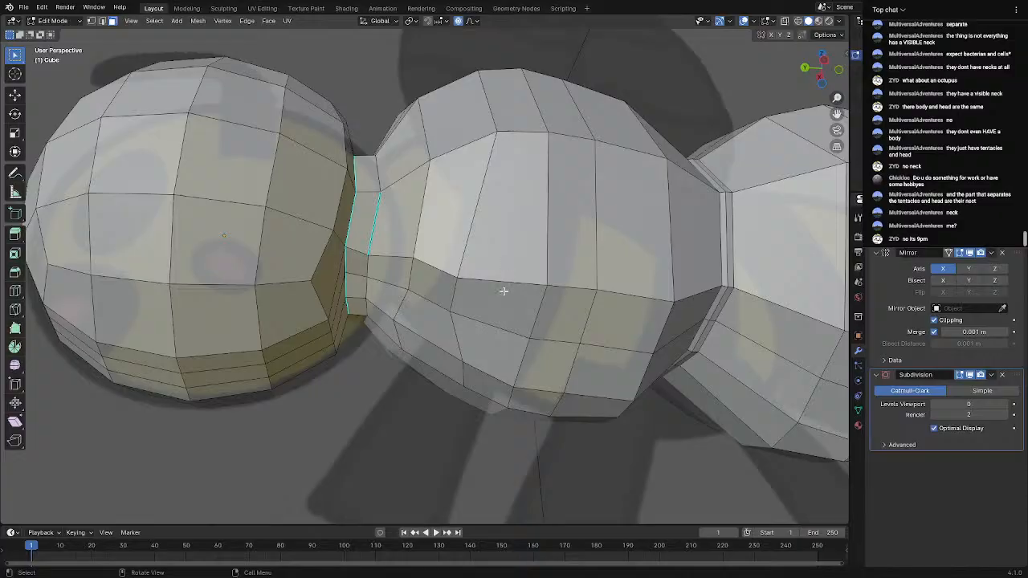
middle_drag(503, 291, 413, 439)
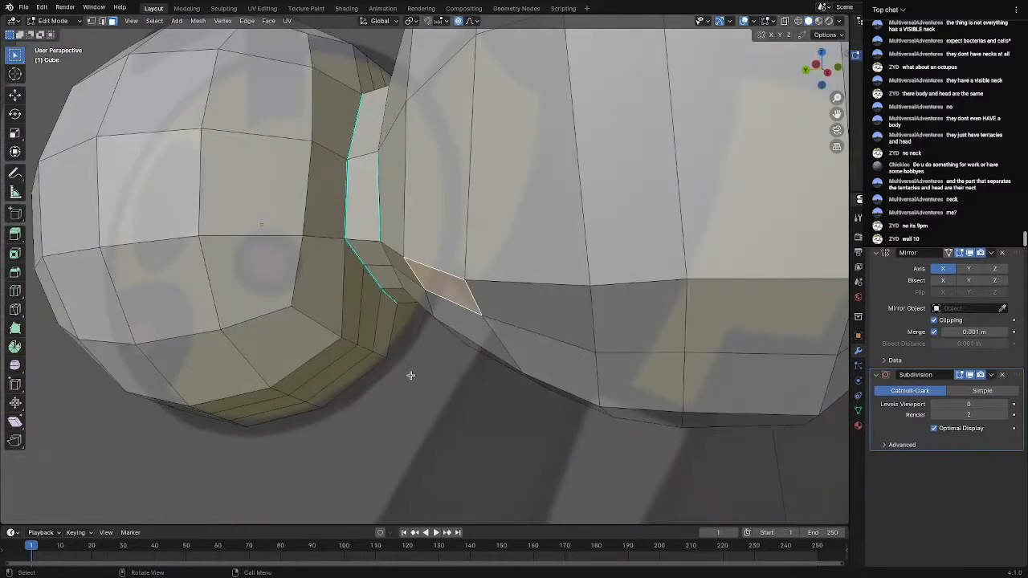
key(e)
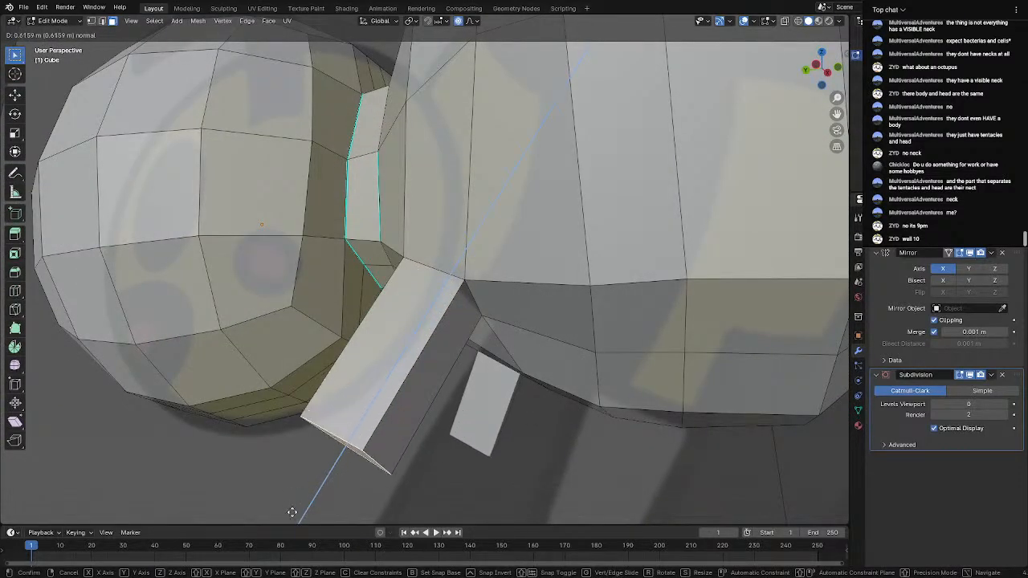
click(287, 505)
Move the front leg's end face about 0.158 m forward along Y and 0.292 m down to lengthen the leg
middle_drag(286, 505, 377, 476)
scroll(363, 457, down, 5)
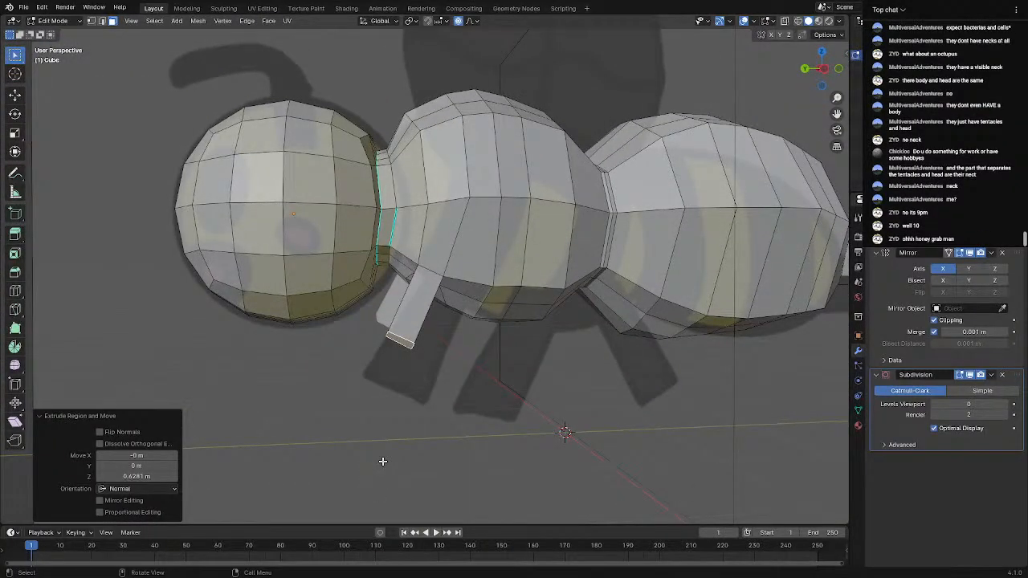
key(g)
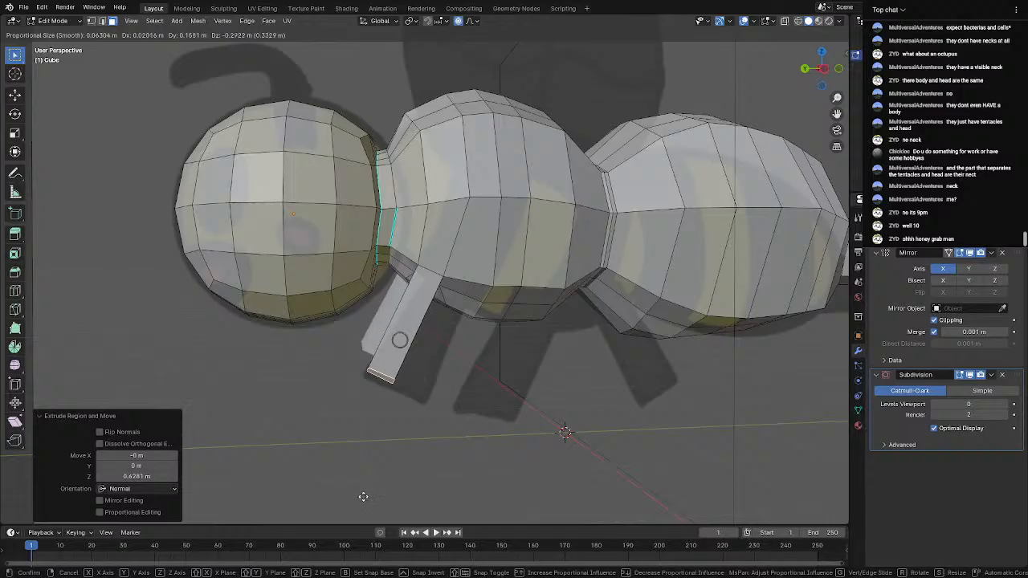
click(363, 495)
From a front view, move the front leg's end face outward about 0.093 m along X and 0.010 m down
scroll(411, 458, down, 4)
middle_drag(412, 484, 52, 420)
scroll(440, 385, up, 6)
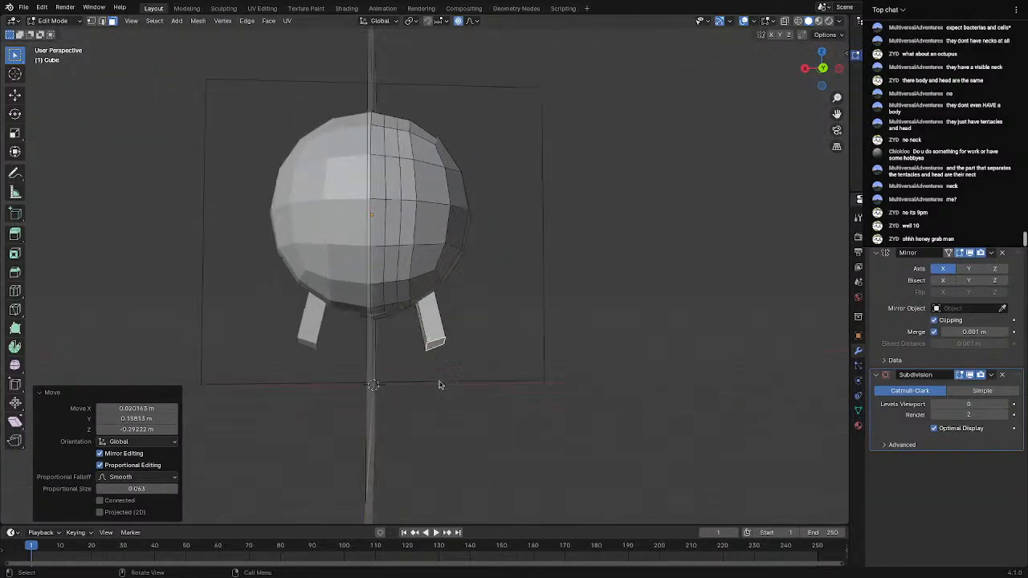
shift+middle_drag(506, 414, 469, 325)
scroll(479, 294, up, 2)
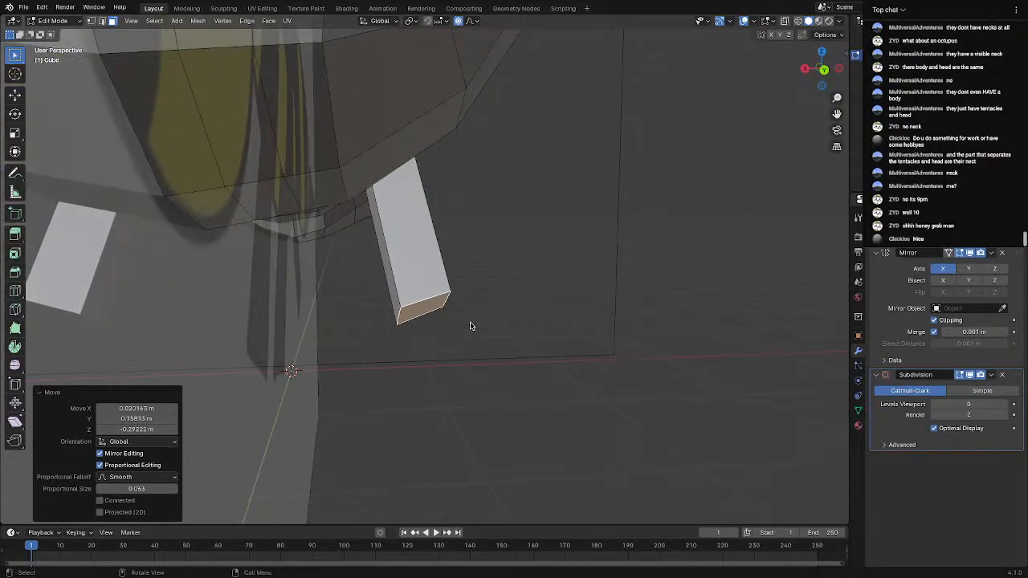
key(KP_5)
key(KP_5)
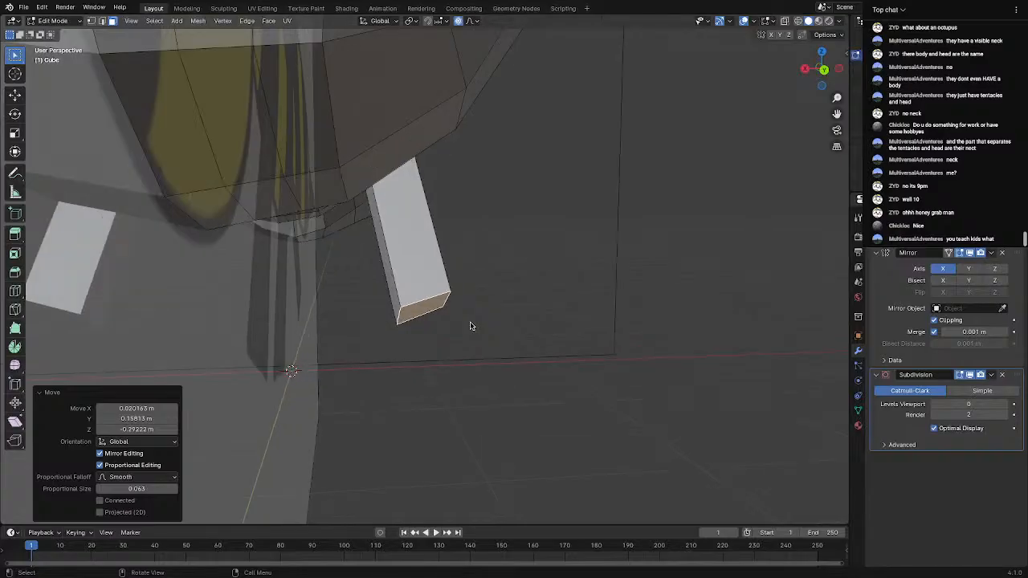
mouse_move(493, 318)
middle_down()
mouse_move(386, 317)
mouse_move(493, 309)
middle_up()
key(g)
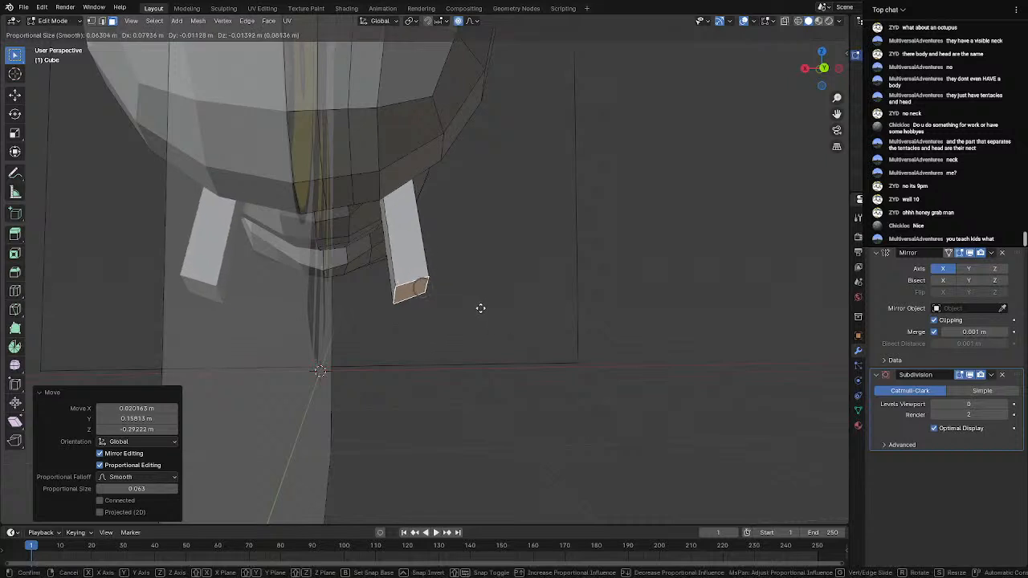
click(479, 311)
key(r)
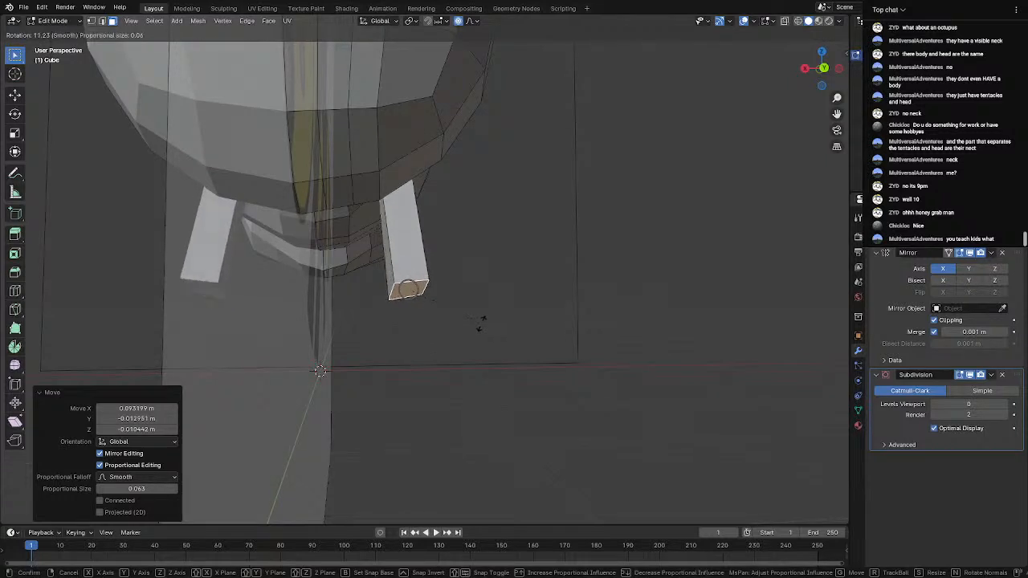
click(482, 326)
key(ctrl+z)
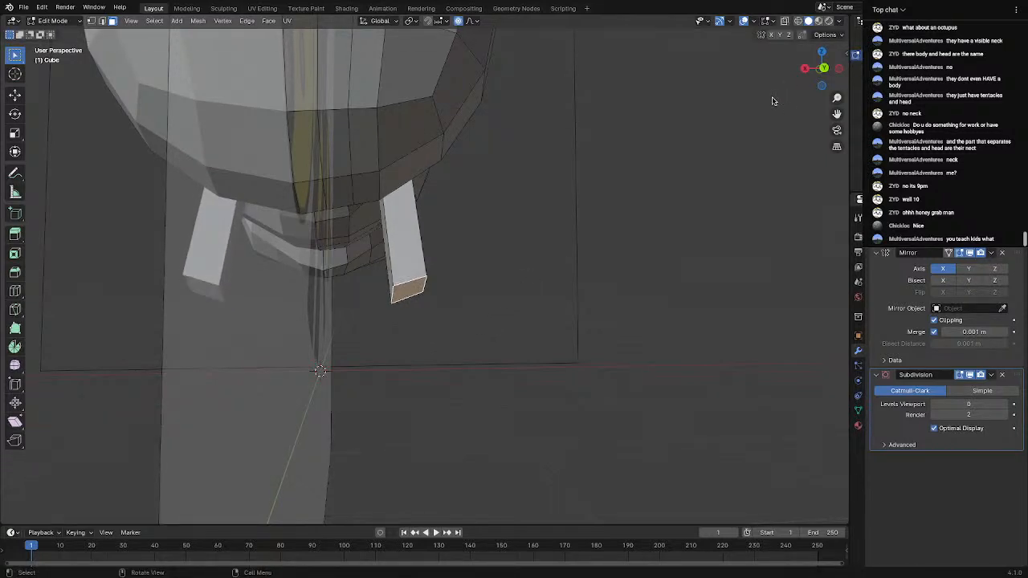
Rotate the front leg's end face by about -12.3° around the global Y axis
key(r)
key(y)
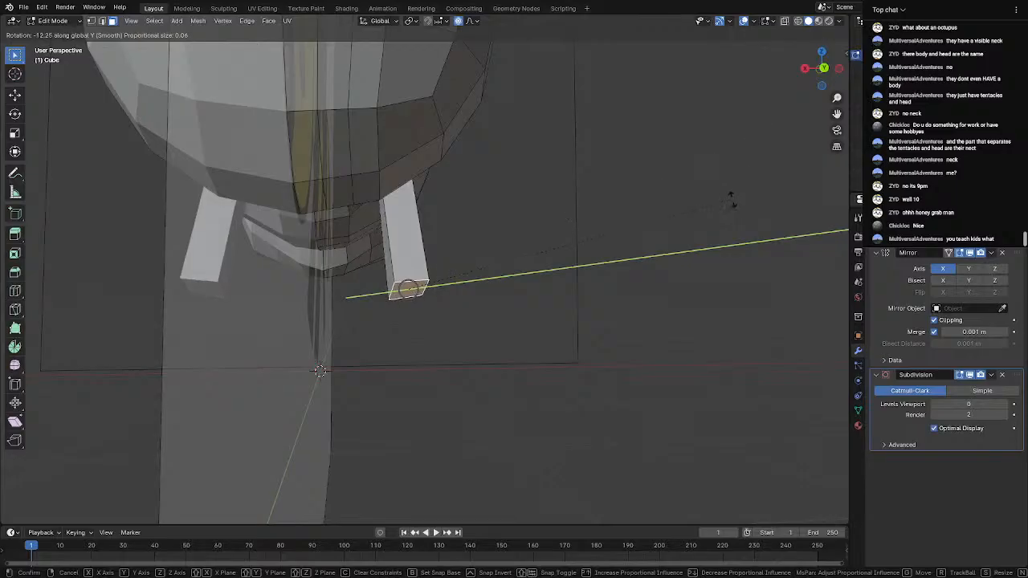
click(730, 203)
In the right orthographic view, move the front leg's end face about 0.118 m forward along Y and 0.256 m down
middle_drag(727, 205, 831, 204)
scroll(490, 225, up, 3)
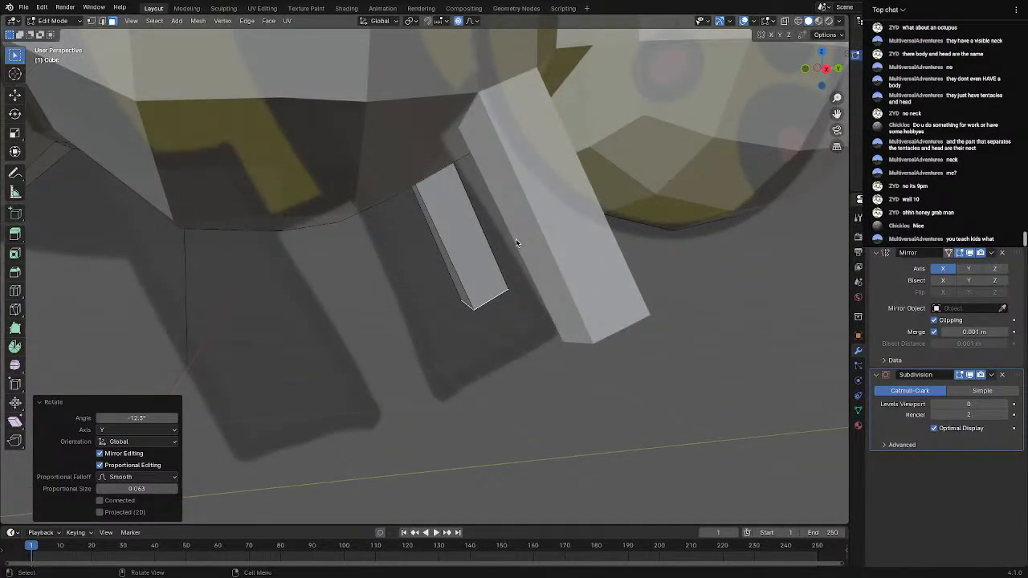
scroll(515, 239, down, 3)
middle_drag(530, 232, 517, 232)
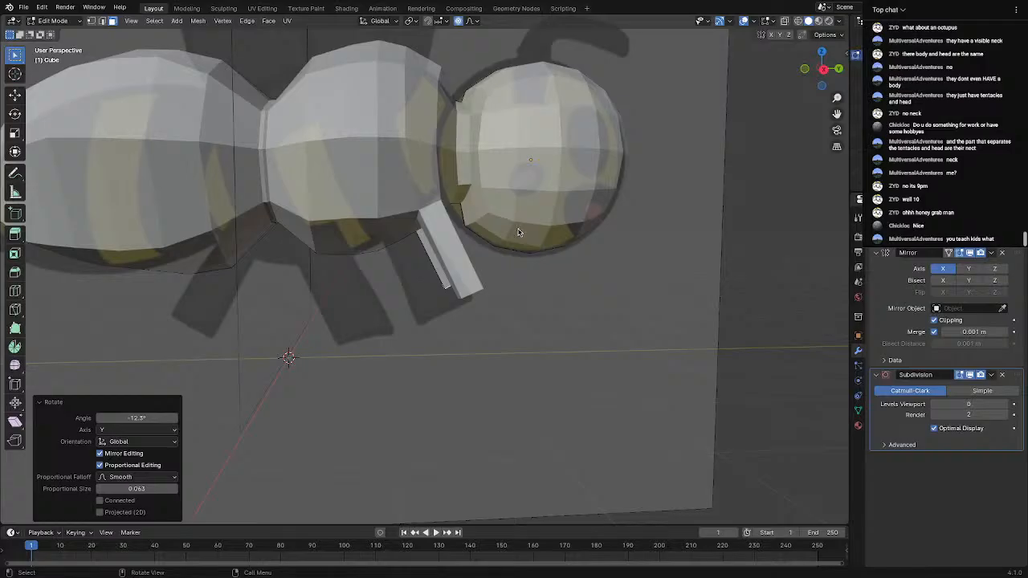
click(822, 69)
key(g)
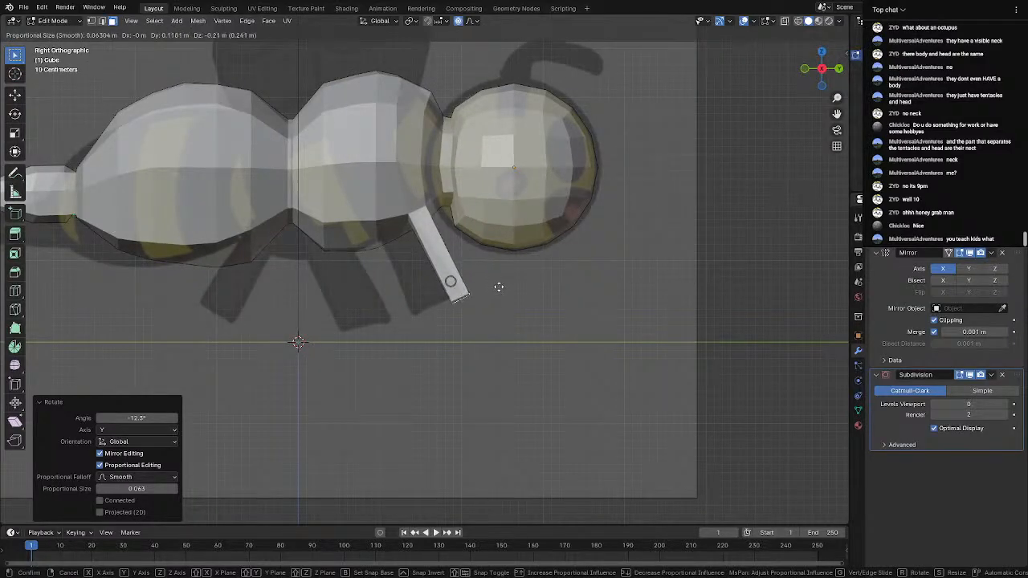
click(498, 289)
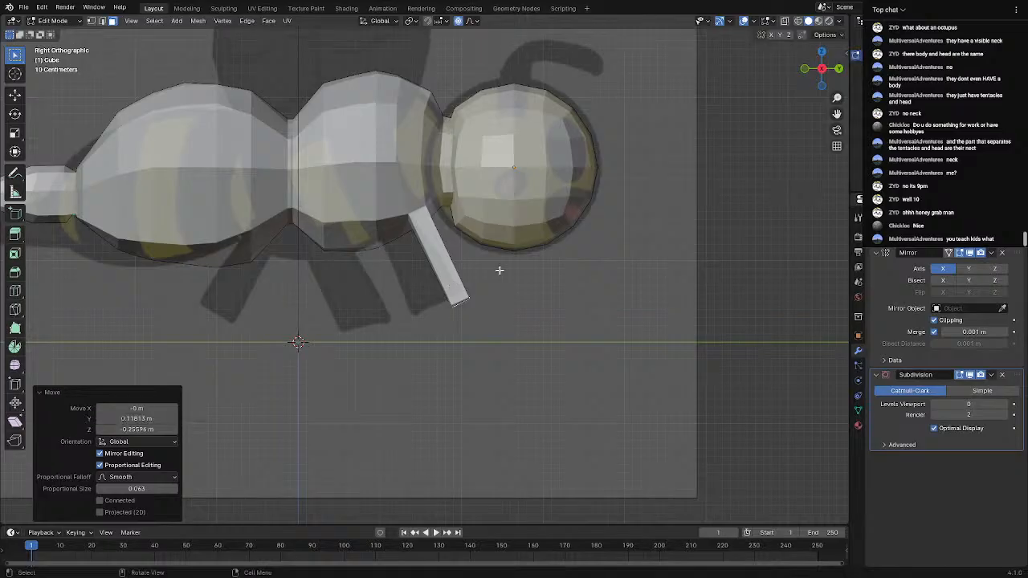
Examine the extruded front legs from several sides, comparing their length and placement with the body and the reference image
scroll(484, 282, up, 5)
middle_drag(484, 282, 227, 278)
scroll(468, 244, up, 1)
scroll(468, 243, down, 1)
middle_drag(468, 243, 584, 242)
middle_drag(467, 247, 526, 235)
middle_drag(466, 222, 492, 227)
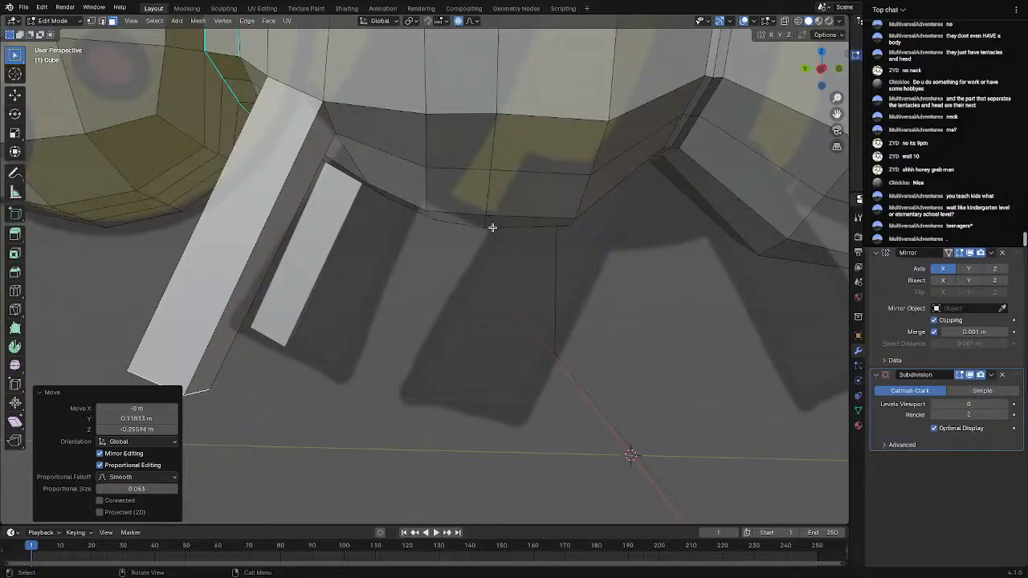
click(420, 144)
middle_drag(418, 137, 443, 191)
scroll(489, 192, down, 4)
scroll(428, 195, up, 4)
middle_drag(277, 257, 322, 238)
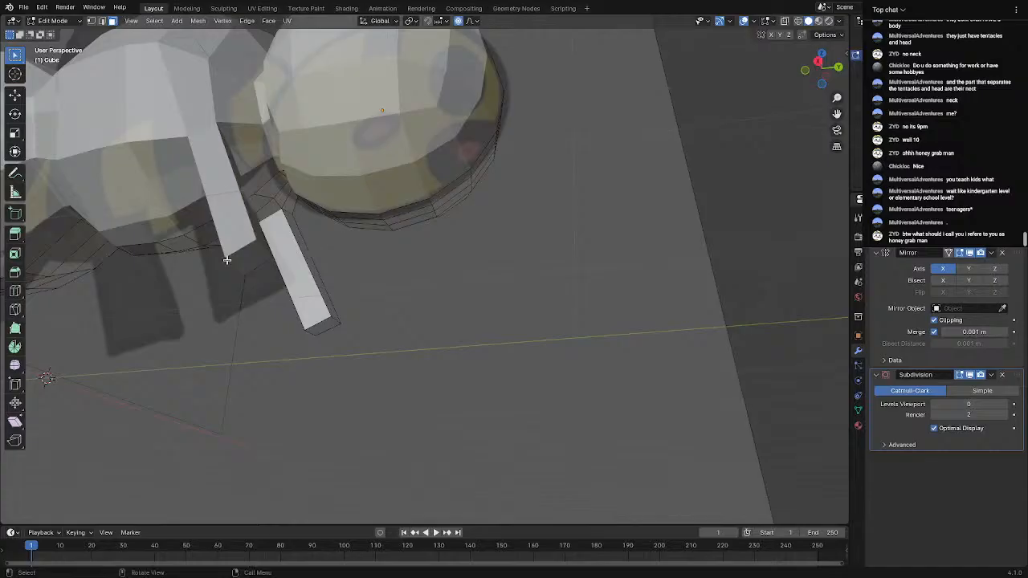
key(Tab)
key(Tab)
middle_drag(265, 249, 410, 306)
middle_drag(482, 338, 531, 280)
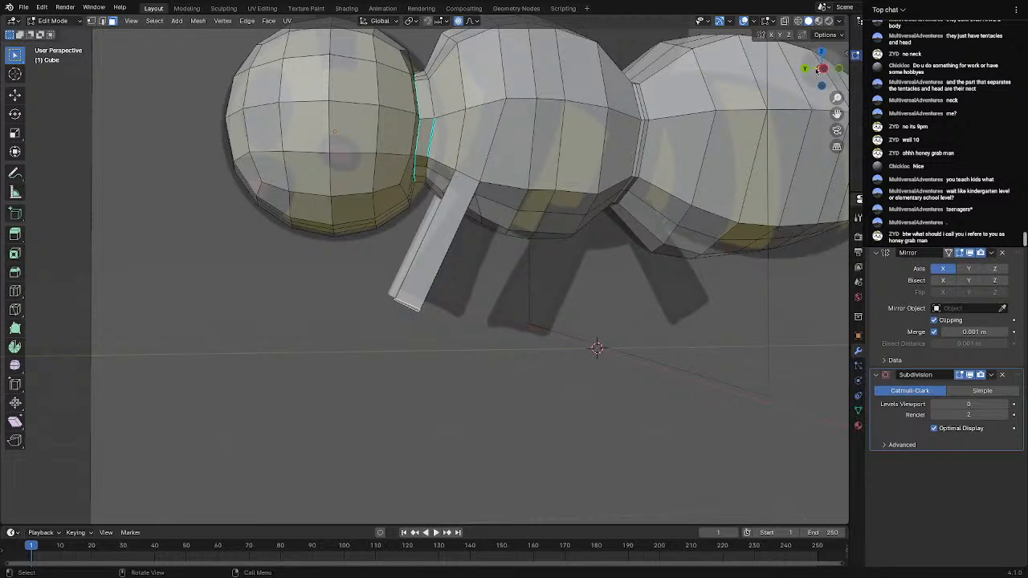
In the left orthographic view, move the leg's end face about 0.077 m along Y and 0.160 m down, and rotate it about -8.6°
click(821, 69)
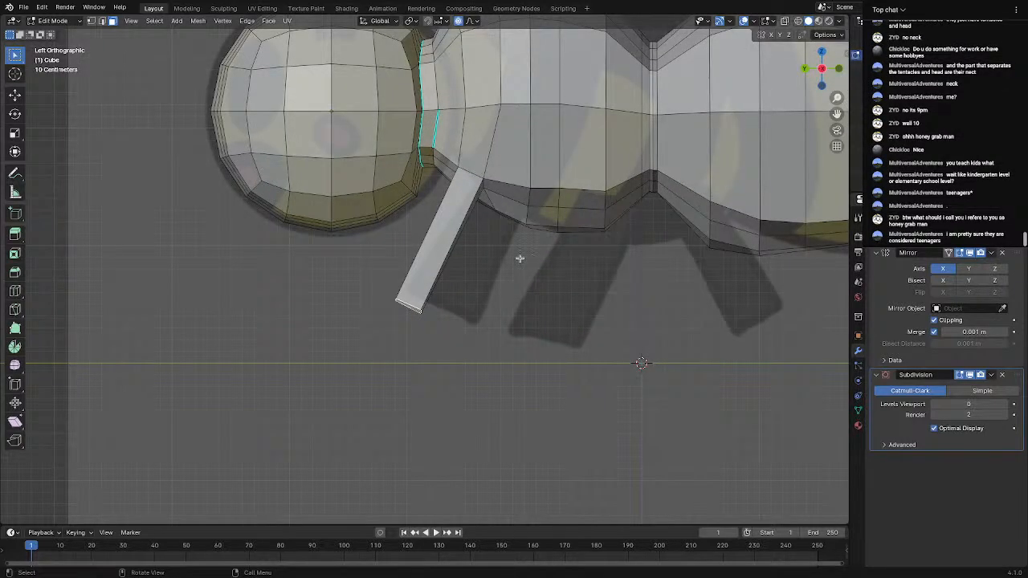
key(g)
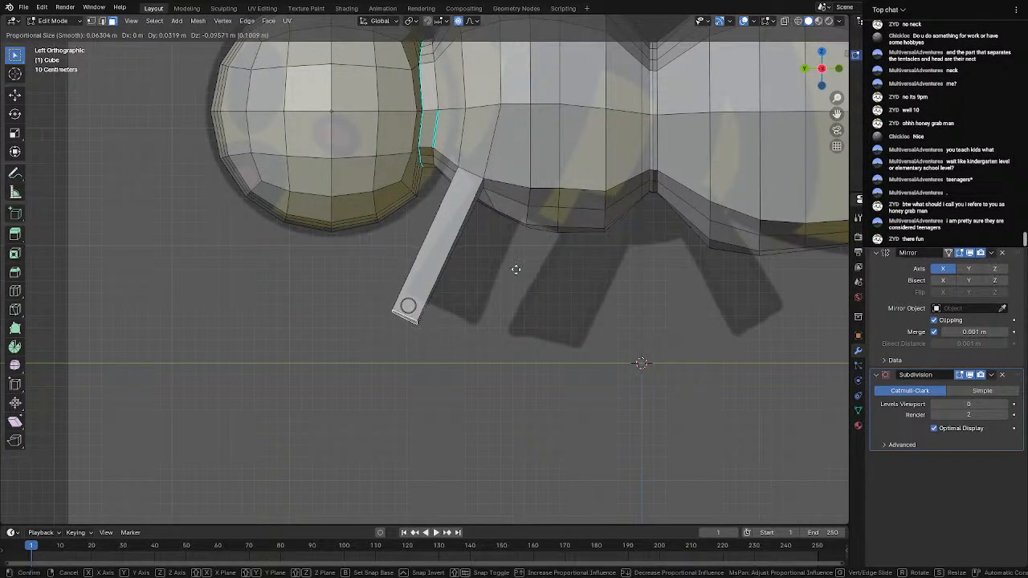
click(513, 275)
key(r)
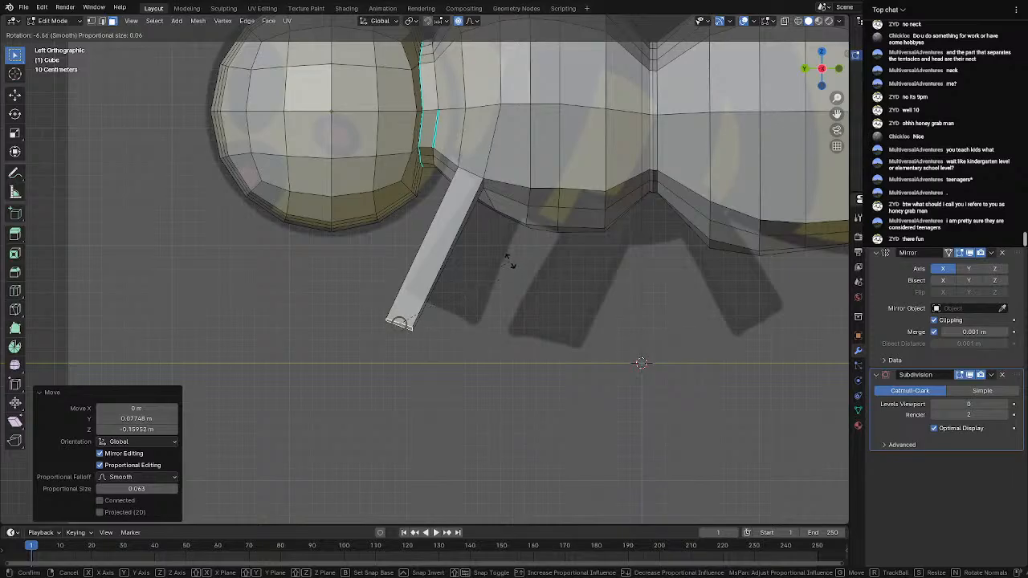
click(508, 257)
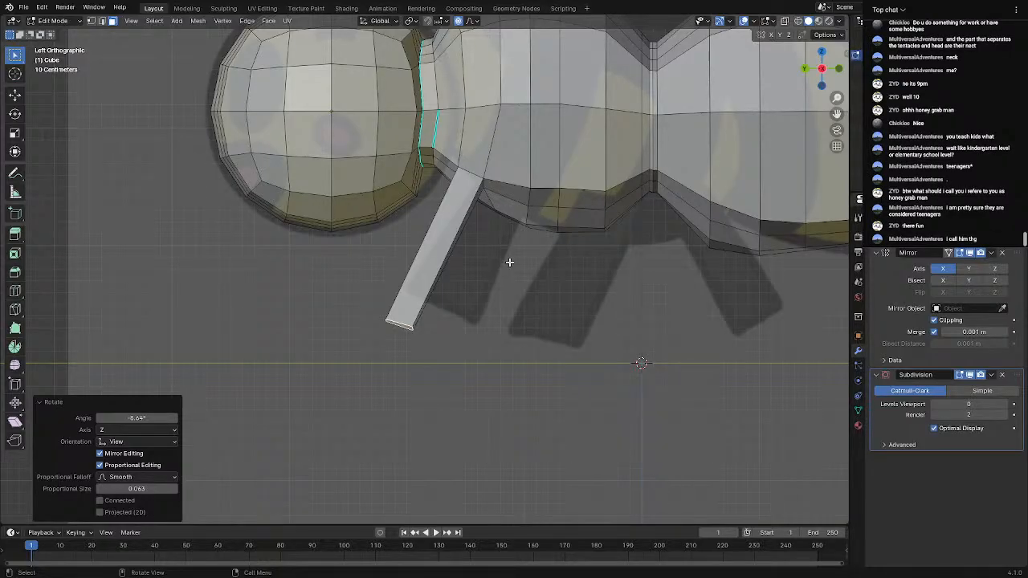
Rotate the front leg's end face by a further -11.4° or so in the left orthographic view
mouse_move(355, 262)
middle_down()
mouse_move(329, 262)
mouse_move(591, 260)
mouse_move(342, 260)
middle_up()
shift+middle_drag(521, 267, 345, 216)
scroll(410, 272, up, 3)
click(822, 74)
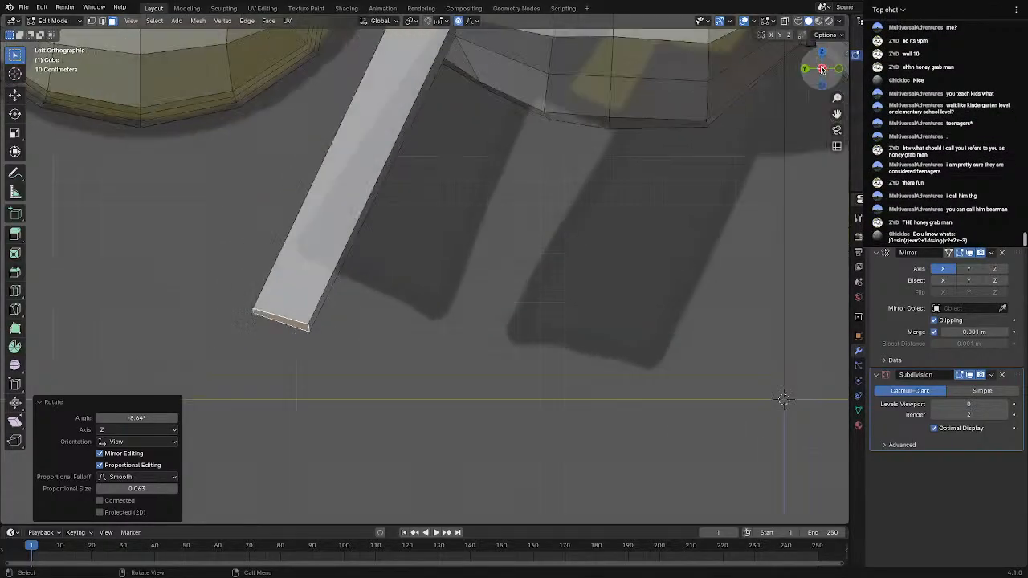
key(r)
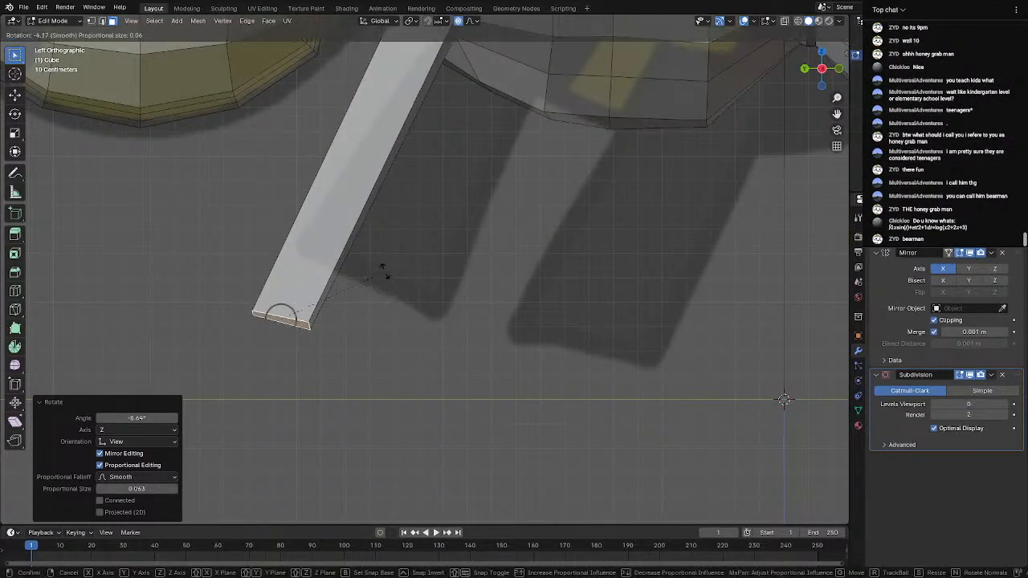
click(383, 273)
In the front orthographic view, rotate the bottom front edge of the leg's end by about 8.7° to level it
middle_drag(383, 273, 247, 269)
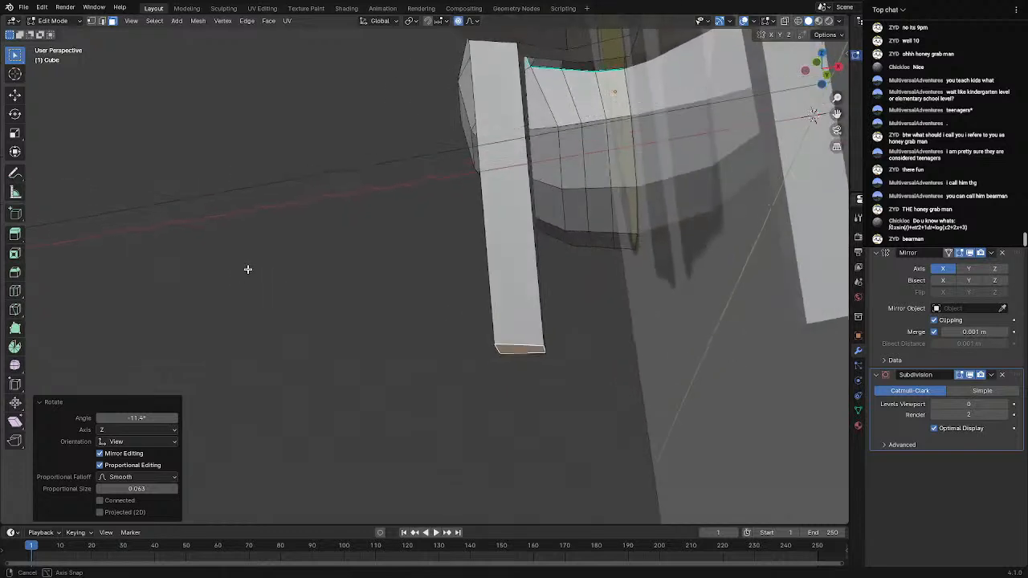
middle_drag(527, 346, 550, 348)
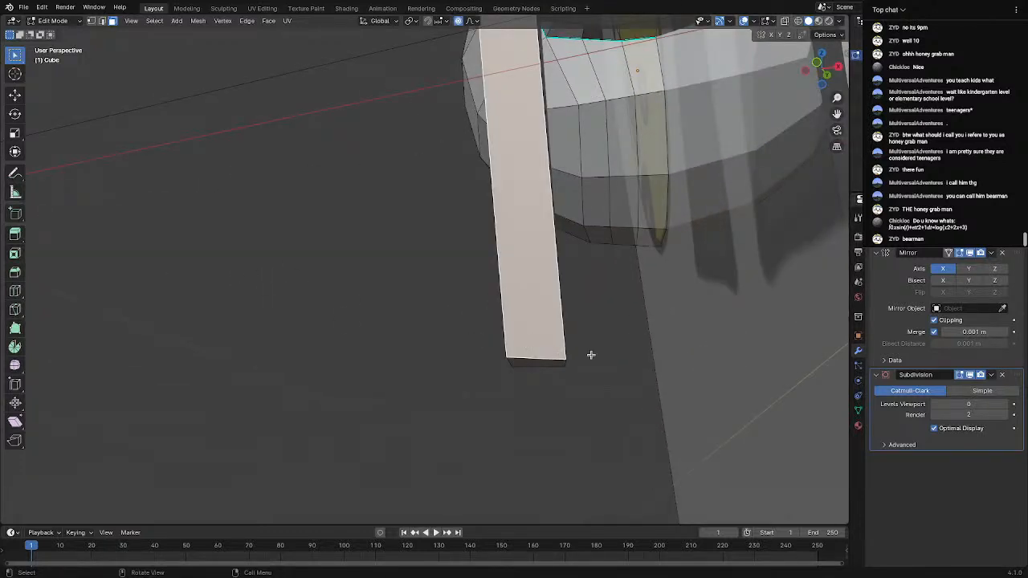
click(103, 22)
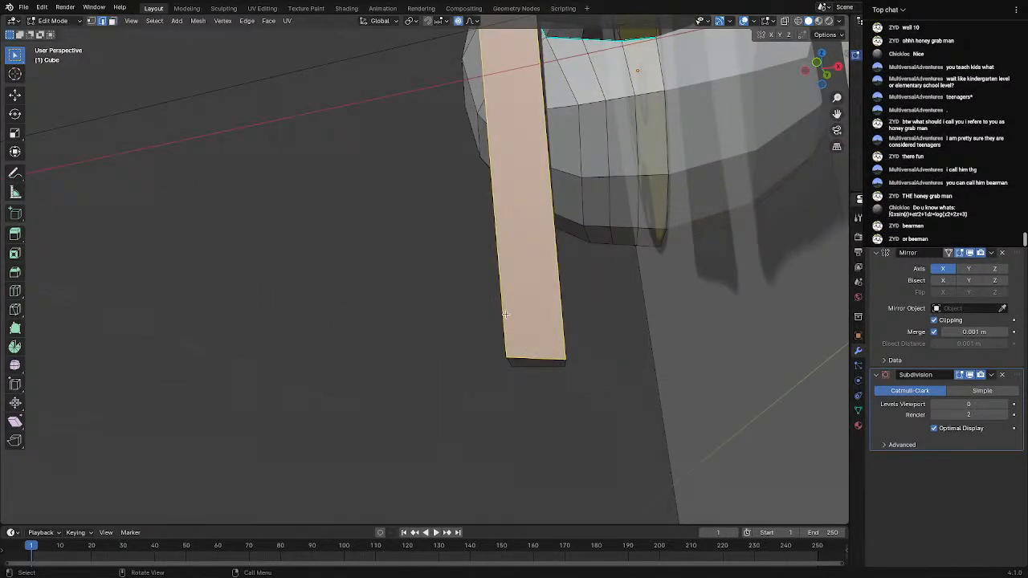
click(546, 358)
middle_drag(631, 349, 546, 342)
scroll(787, 220, down, 1)
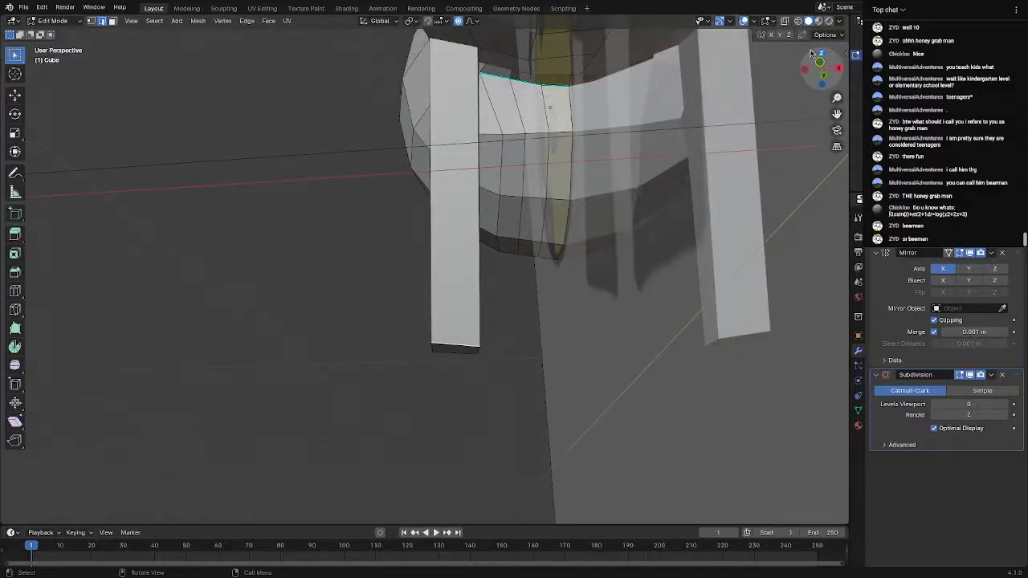
click(820, 64)
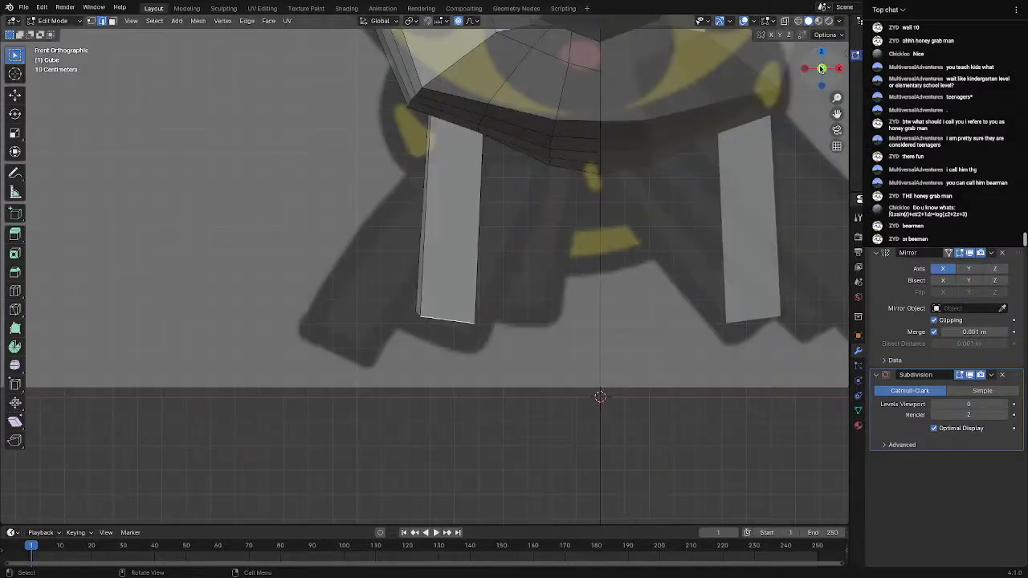
key(r)
click(511, 311)
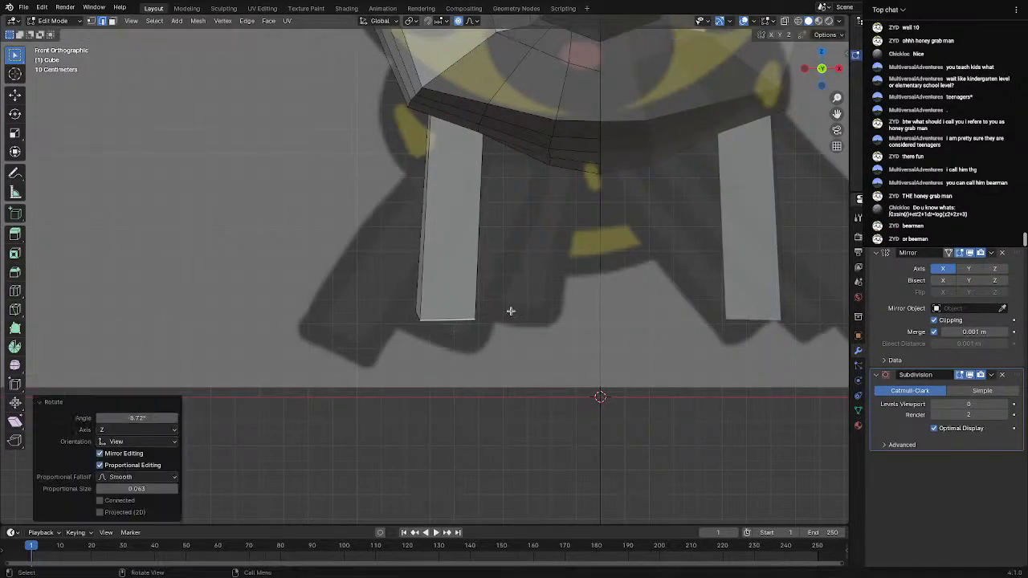
Try to rotate the front leg's end edge in the right orthographic view
middle_drag(509, 310, 789, 107)
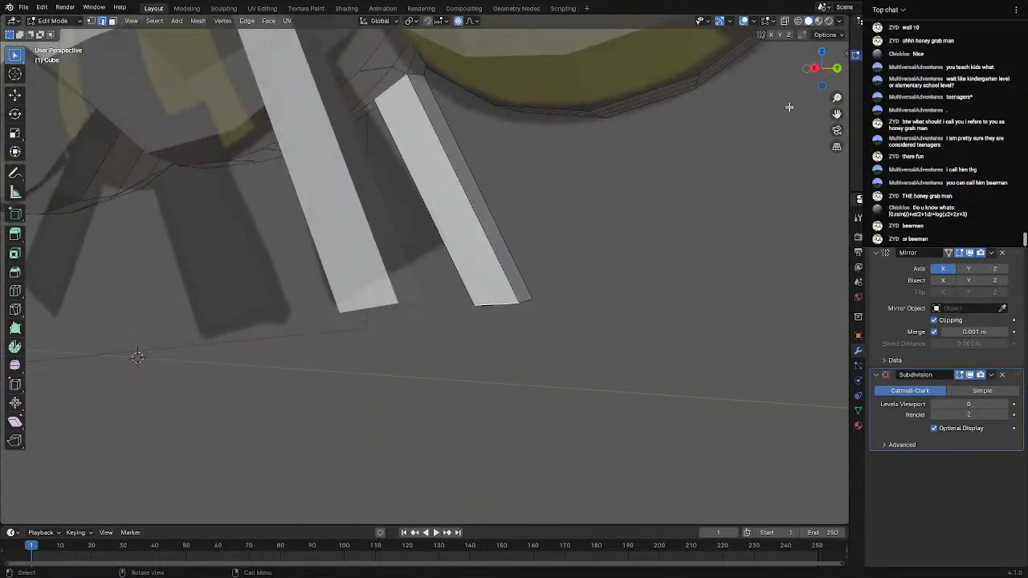
click(815, 68)
scroll(571, 291, up, 1)
key(r)
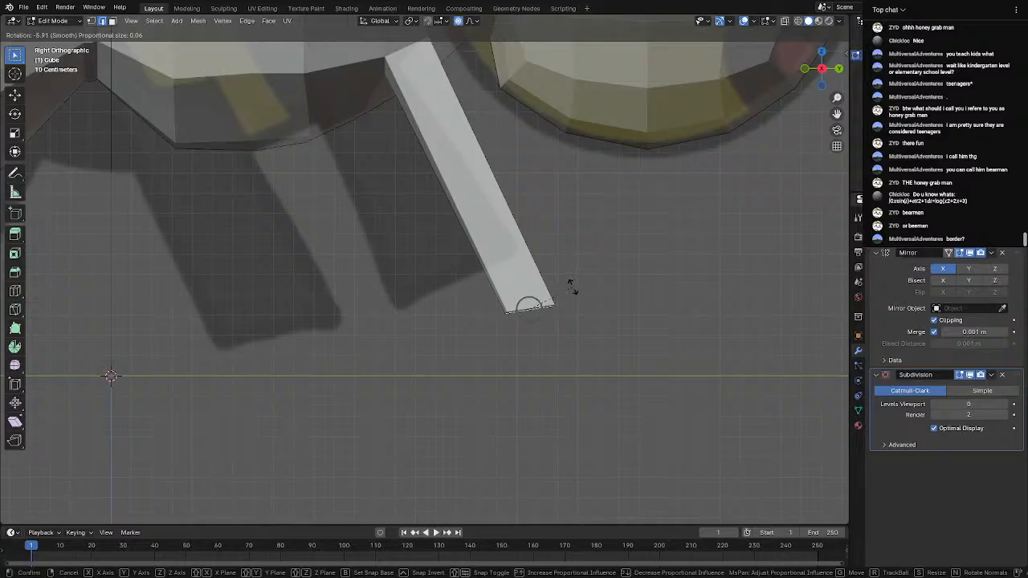
click(573, 288)
key(ctrl+z)
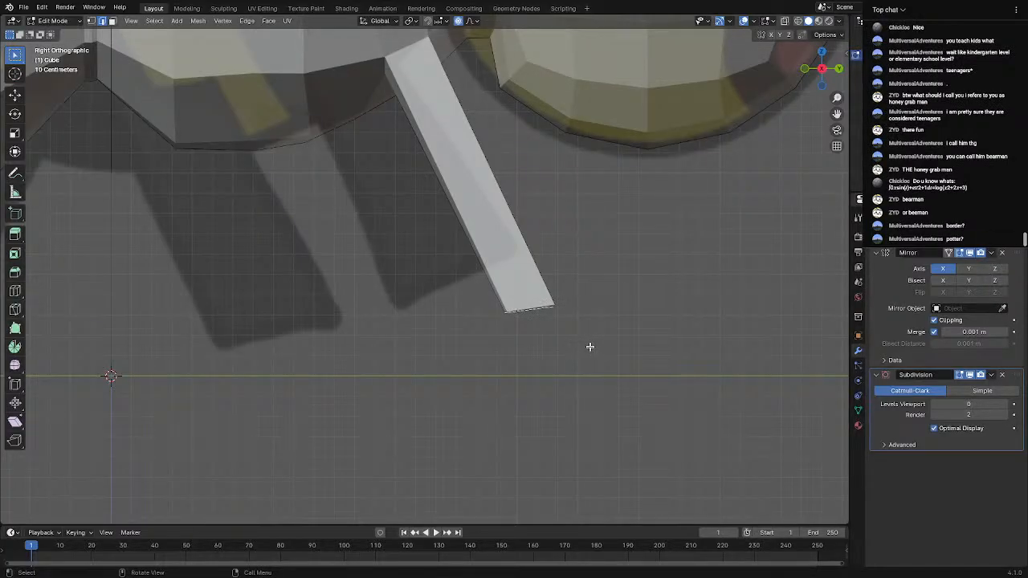
Examine the underside of the middle body segment and the reference to locate where the second pair of legs attaches
middle_drag(590, 346, 434, 330)
shift+middle_drag(535, 317, 460, 419)
scroll(422, 326, up, 3)
scroll(516, 356, up, 2)
scroll(481, 394, down, 5)
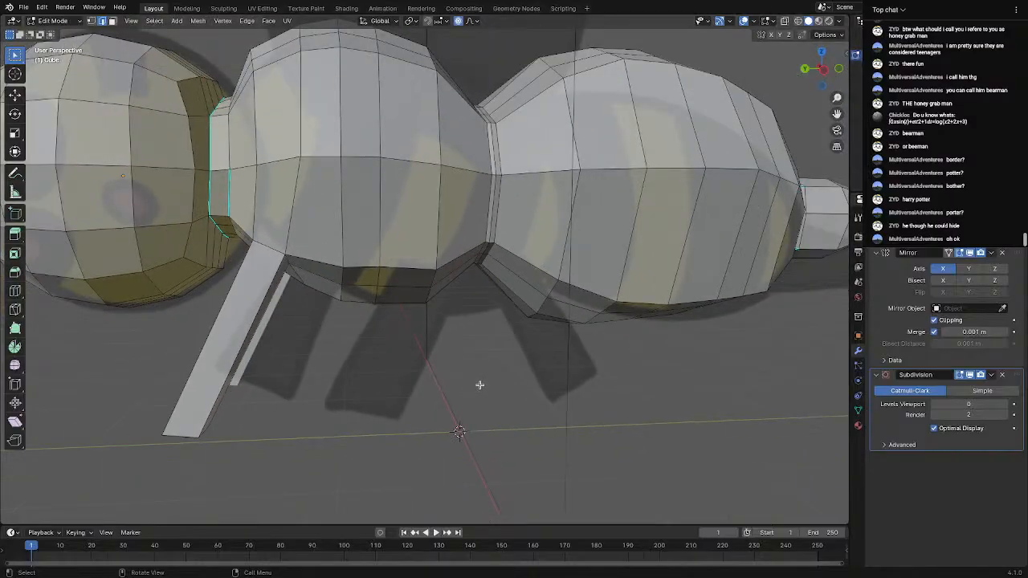
middle_drag(479, 383, 450, 413)
scroll(450, 413, up, 1)
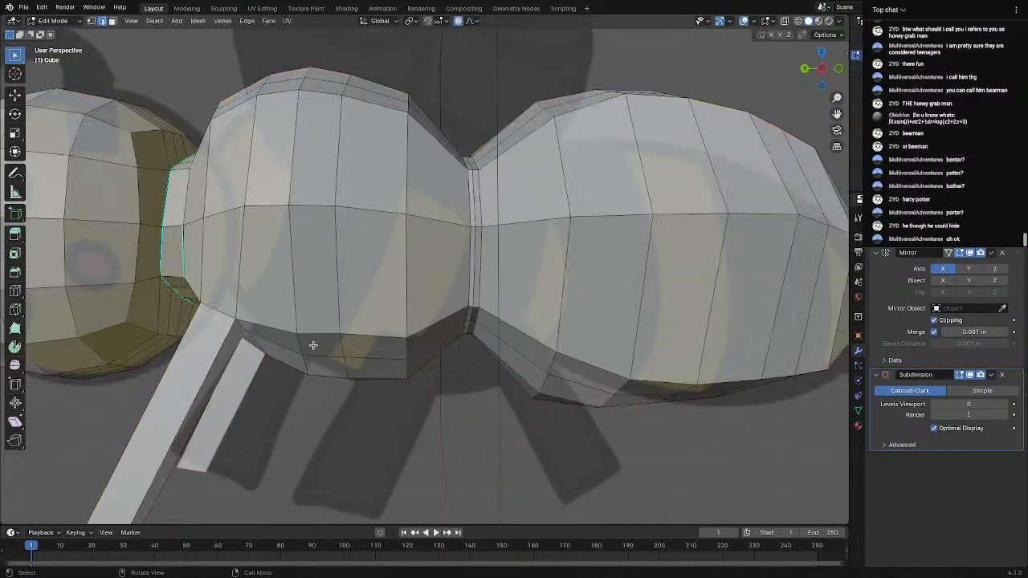
click(354, 343)
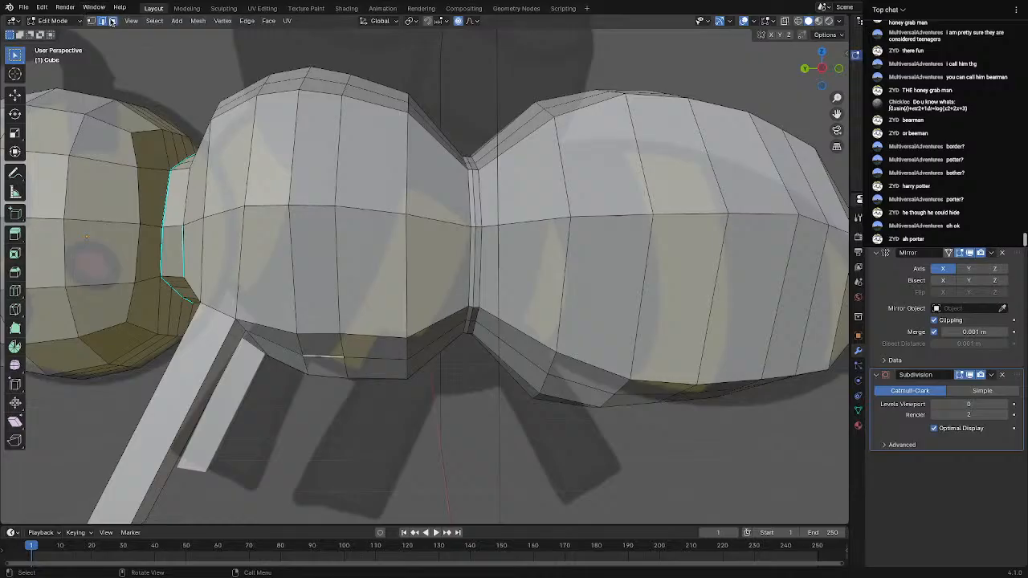
middle_drag(398, 474, 230, 85)
Straighten the outer edge of the underside face chosen for the second leg by scaling it to 0 along X
click(299, 384)
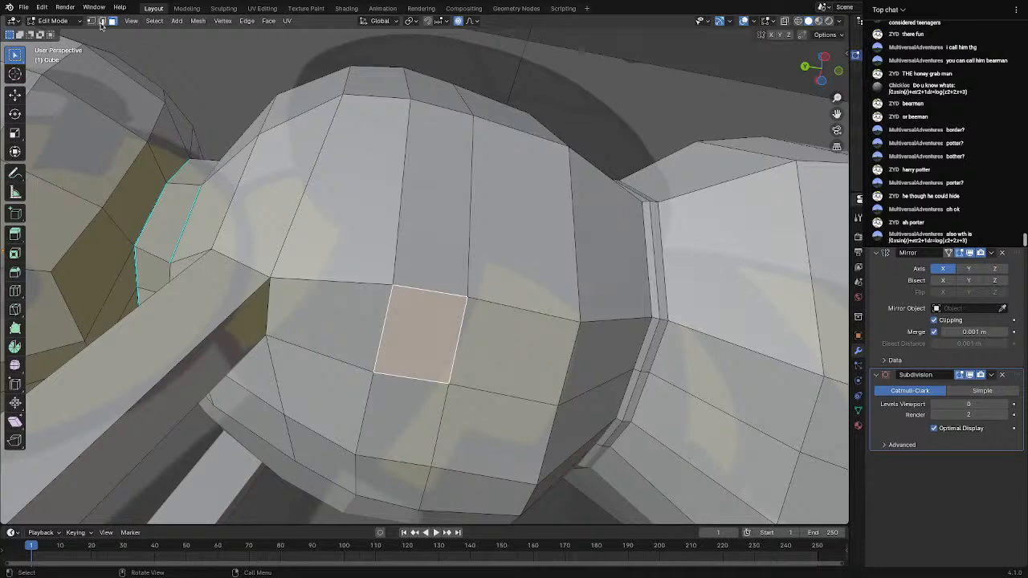
click(412, 286)
key(2)
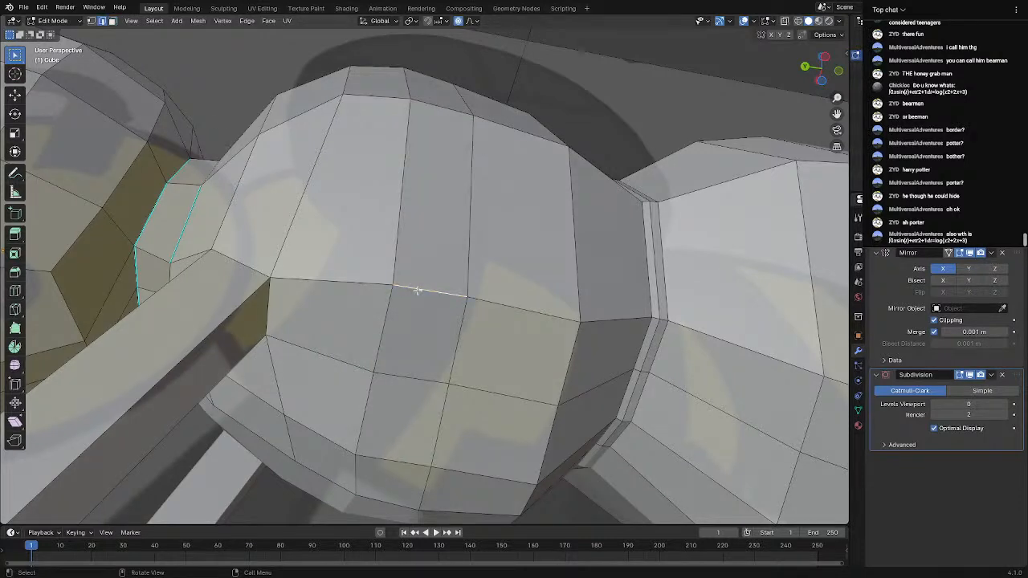
key(s)
key(y)
key(0)
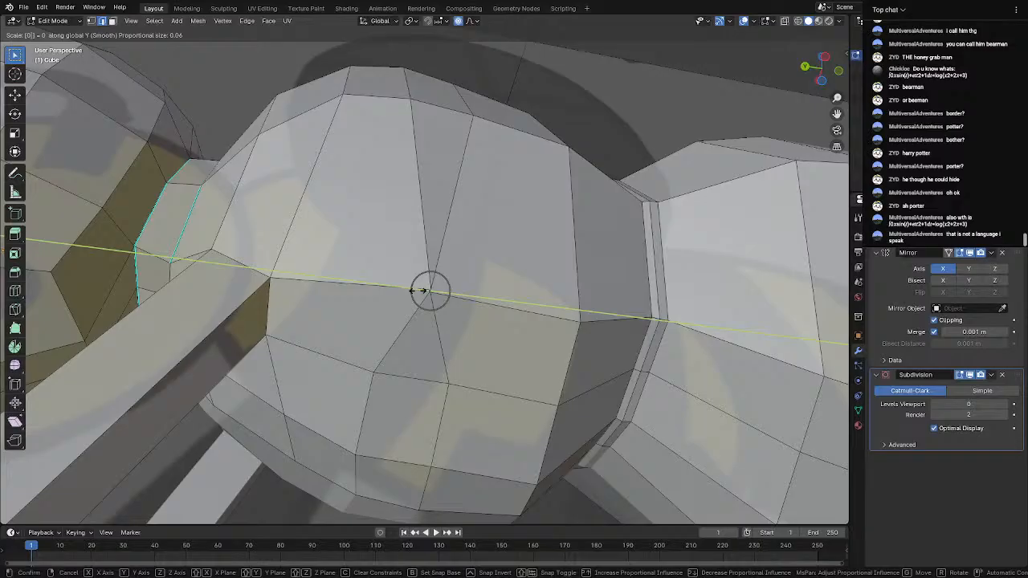
key(x)
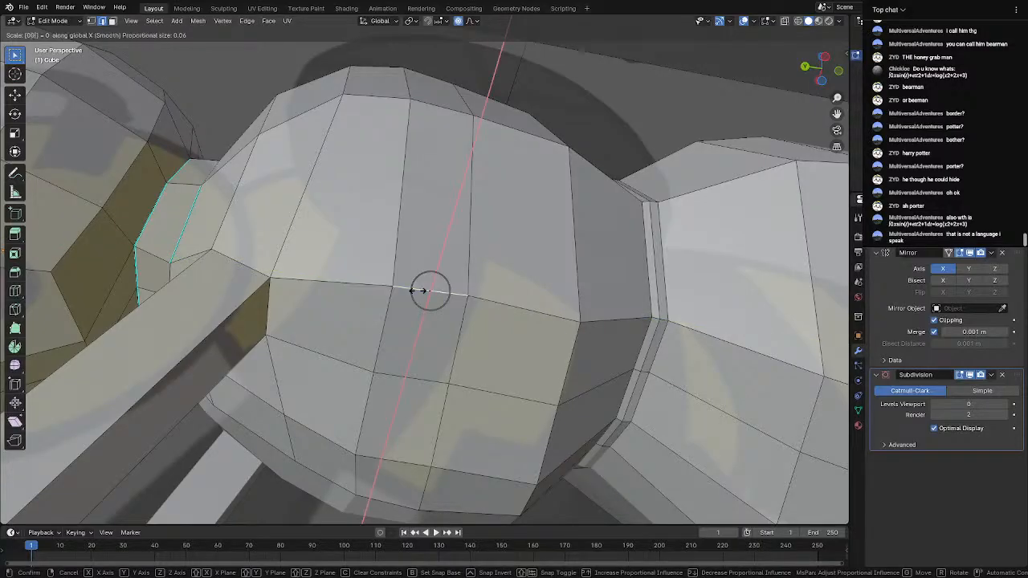
key(Return)
Scale the inner edge of the same underside face to 0 along X
scroll(413, 292, up, 1)
click(391, 394)
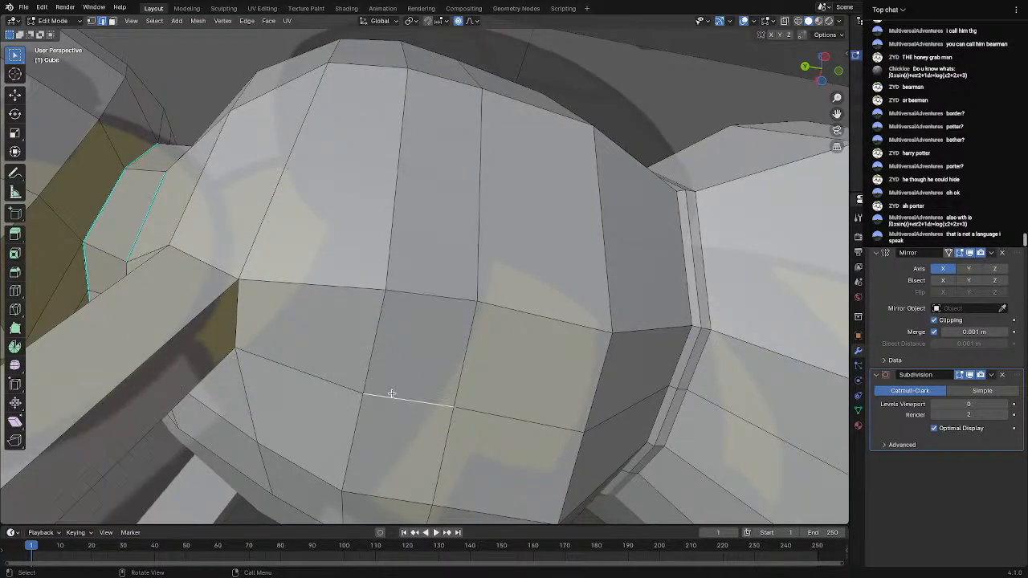
key(s)
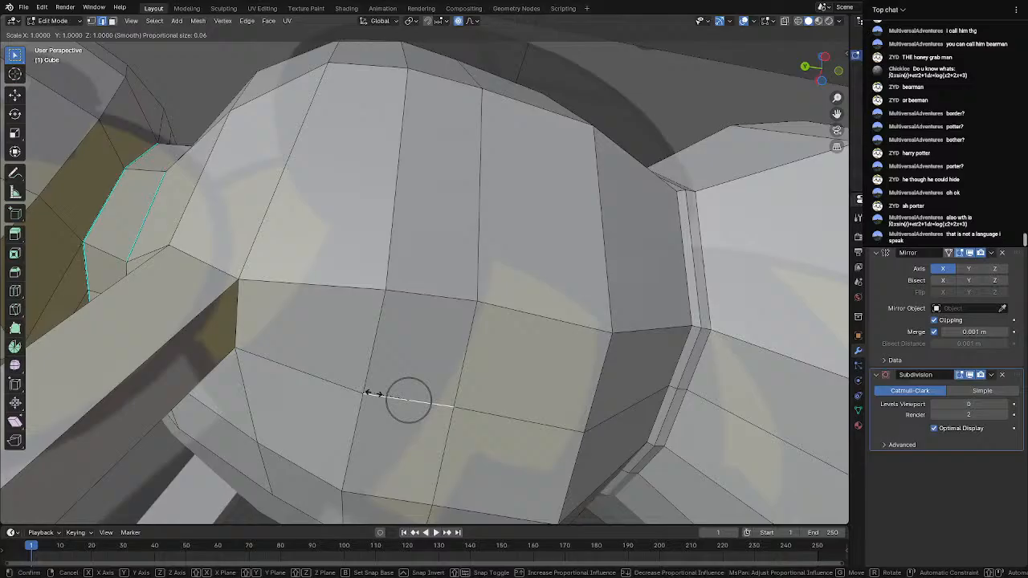
key(x)
key(0)
key(Return)
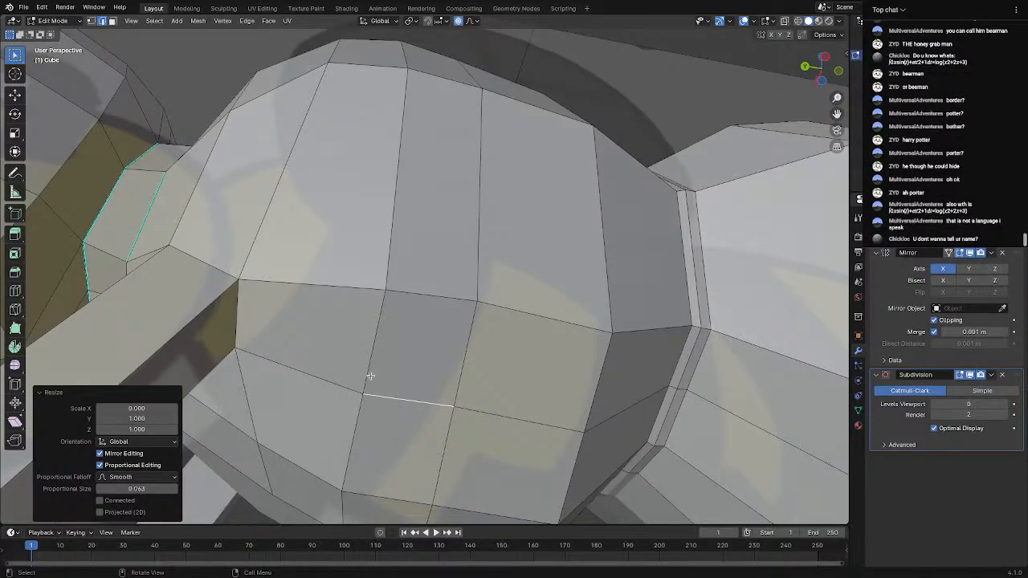
Straighten the front and rear edges of the second leg's base face by scaling each to 0 along Y
click(368, 379)
key(s)
key(y)
key(0)
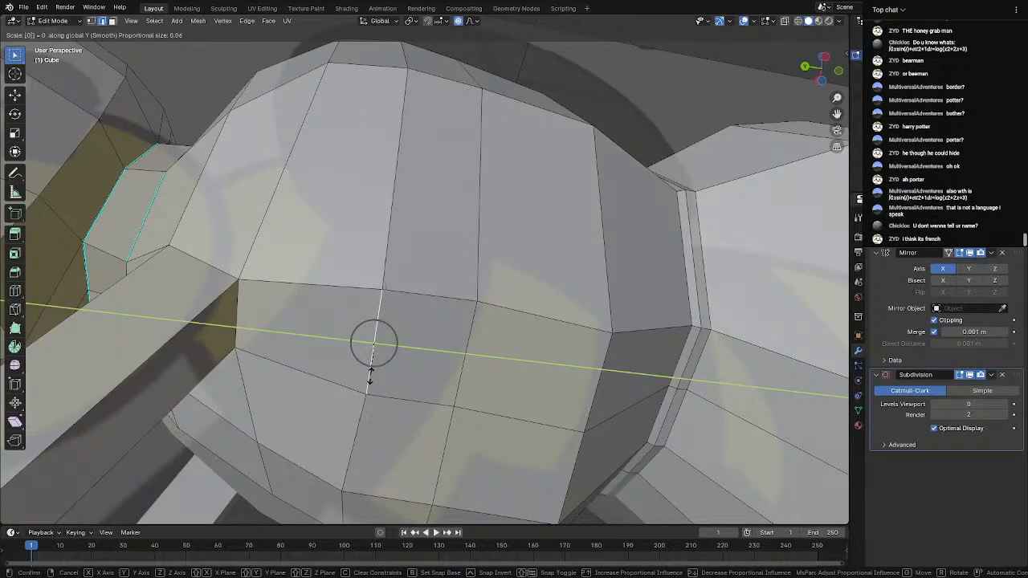
key(Return)
click(461, 367)
key(s)
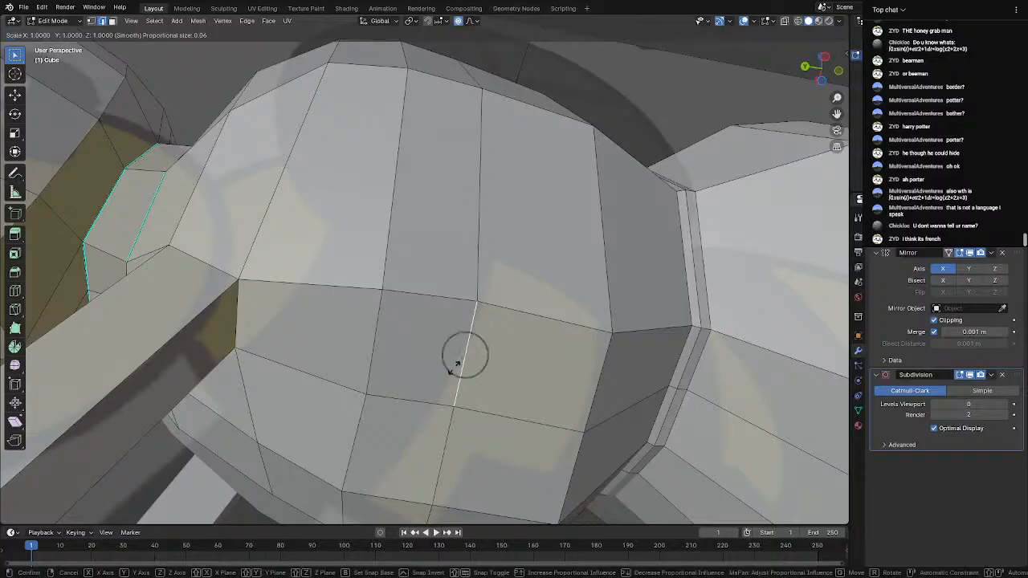
key(y)
key(Return)
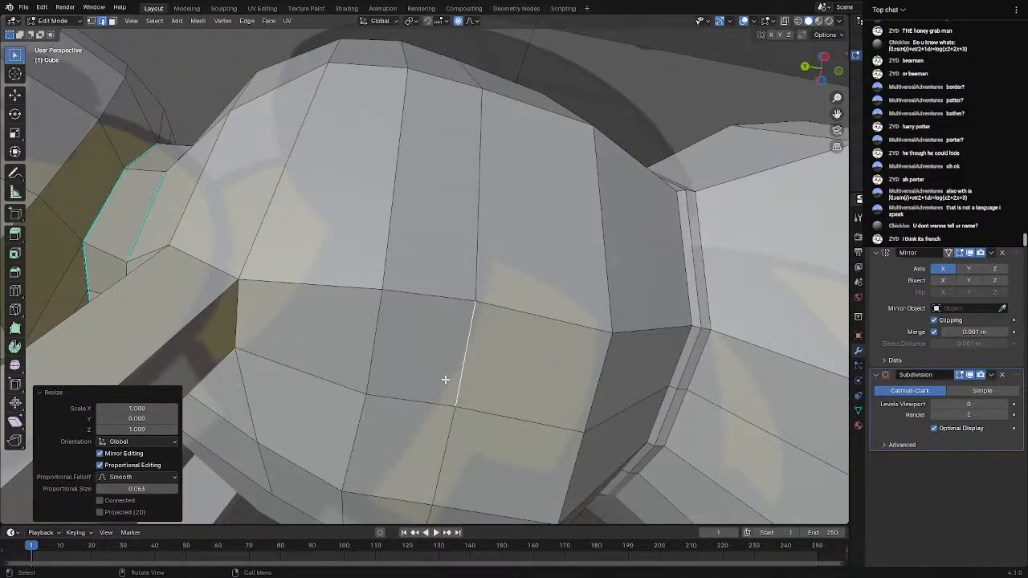
Examine the second leg's base face from the side and below, comparing its position with the reference legs
scroll(330, 350, down, 3)
middle_drag(327, 354, 354, 401)
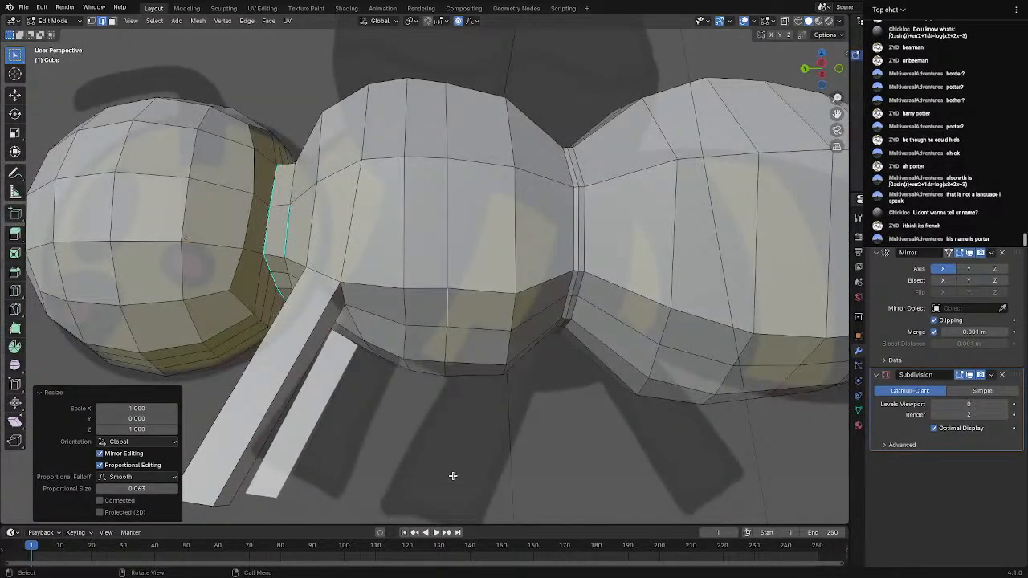
click(453, 476)
shift+middle_drag(439, 459, 346, 357)
scroll(349, 376, up, 3)
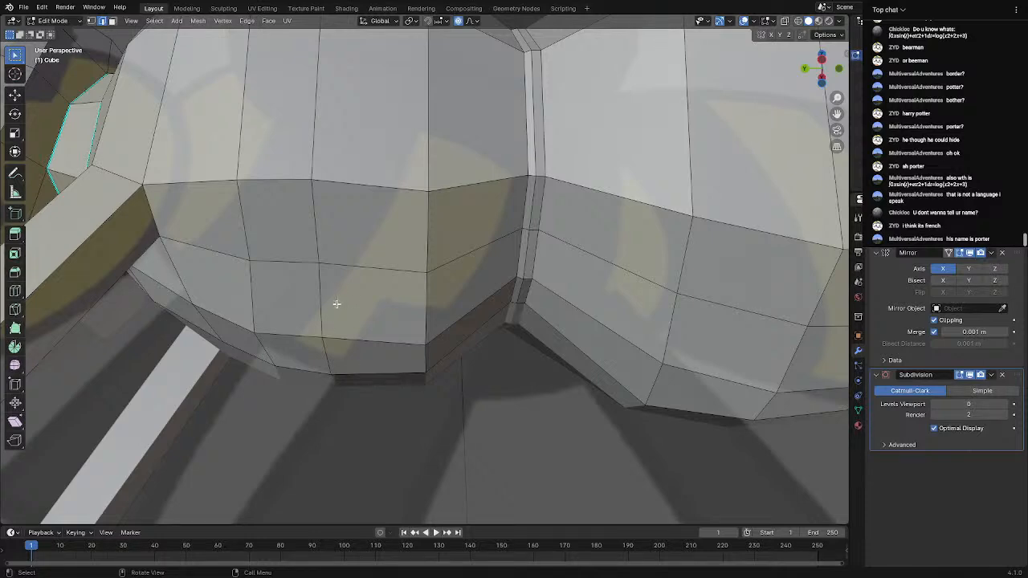
middle_drag(336, 303, 346, 351)
scroll(347, 351, down, 1)
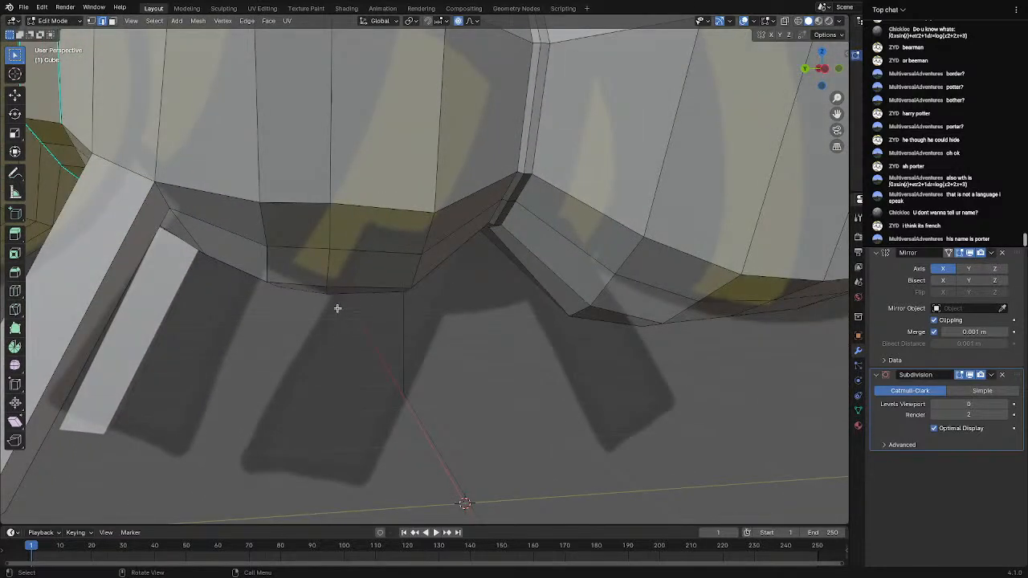
scroll(335, 298, down, 2)
middle_drag(335, 297, 337, 275)
scroll(336, 275, up, 5)
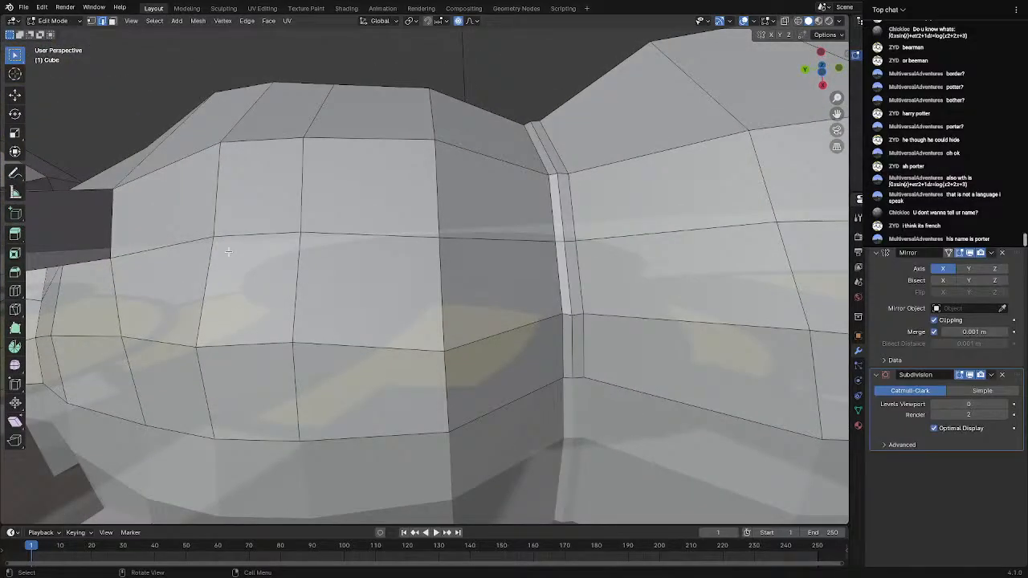
shift+middle_drag(228, 252, 290, 225)
shift+middle_drag(255, 320, 309, 317)
scroll(414, 399, down, 1)
Slide the base face's outer edge toward the body's centre line by a factor of about 0.18
middle_drag(370, 392, 399, 375)
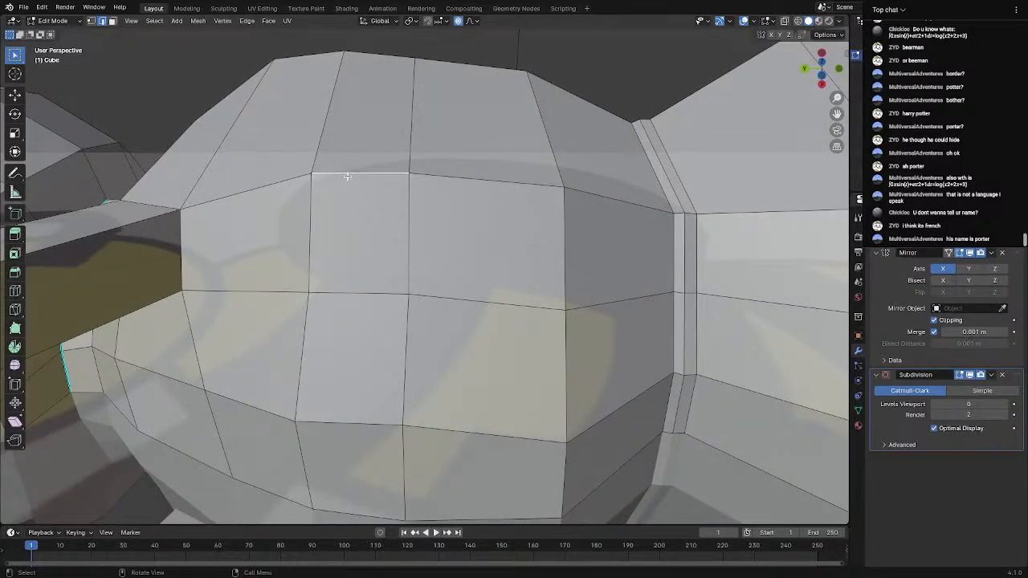
key(g)
key(g)
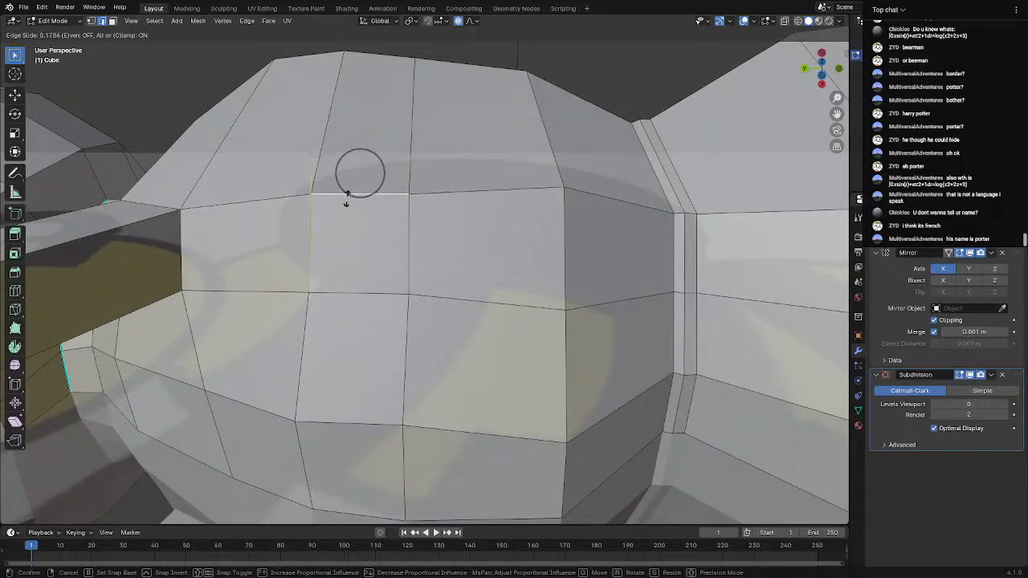
click(345, 196)
Move the base face's front edge up about 0.053 m along Z
middle_drag(345, 199, 365, 232)
key(g)
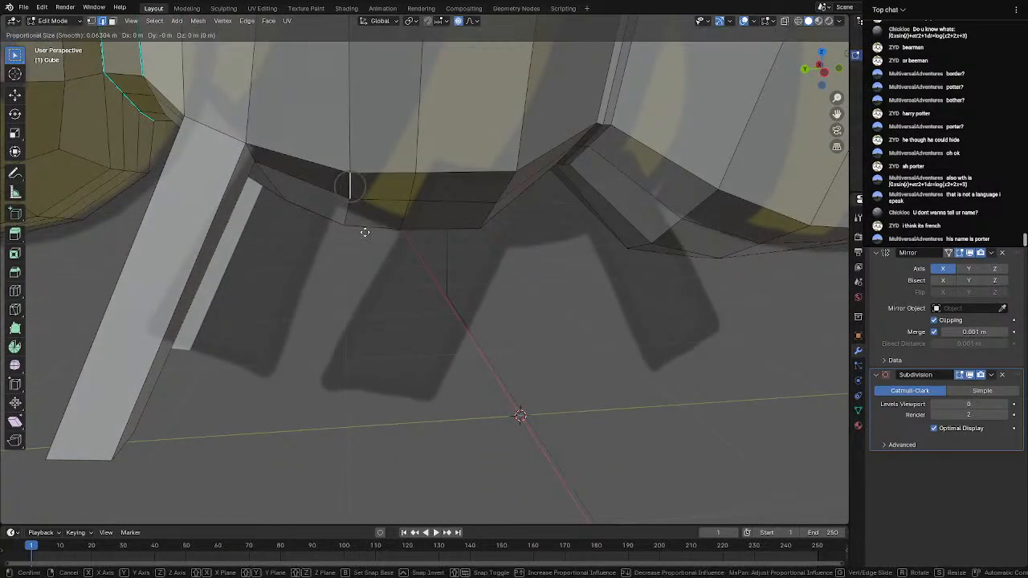
key(z)
click(361, 219)
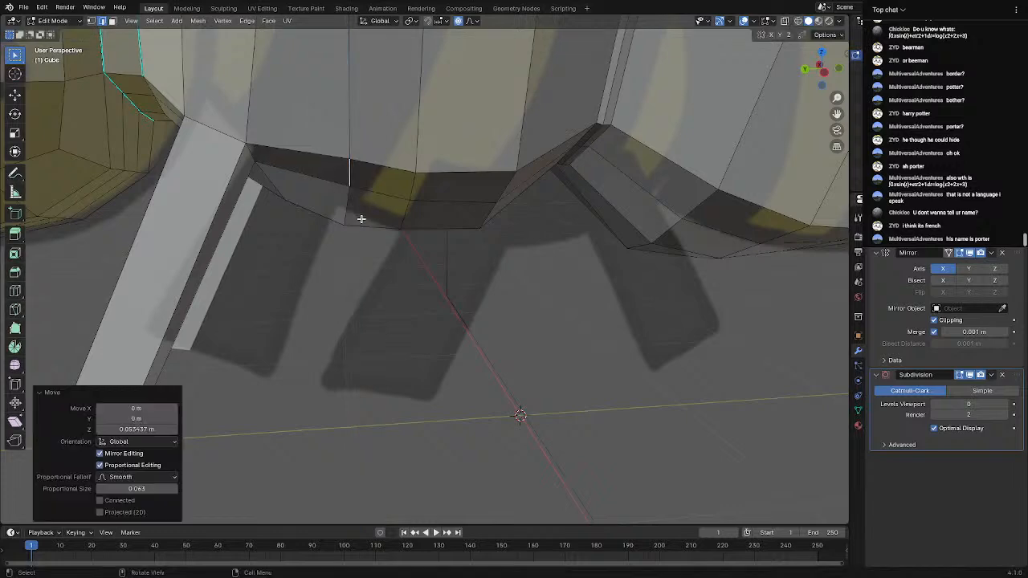
Extrude the second leg's base face about 1.329 m along its normal to form the mirrored middle legs
middle_drag(374, 216, 376, 186)
scroll(361, 226, down, 3)
scroll(376, 185, up, 3)
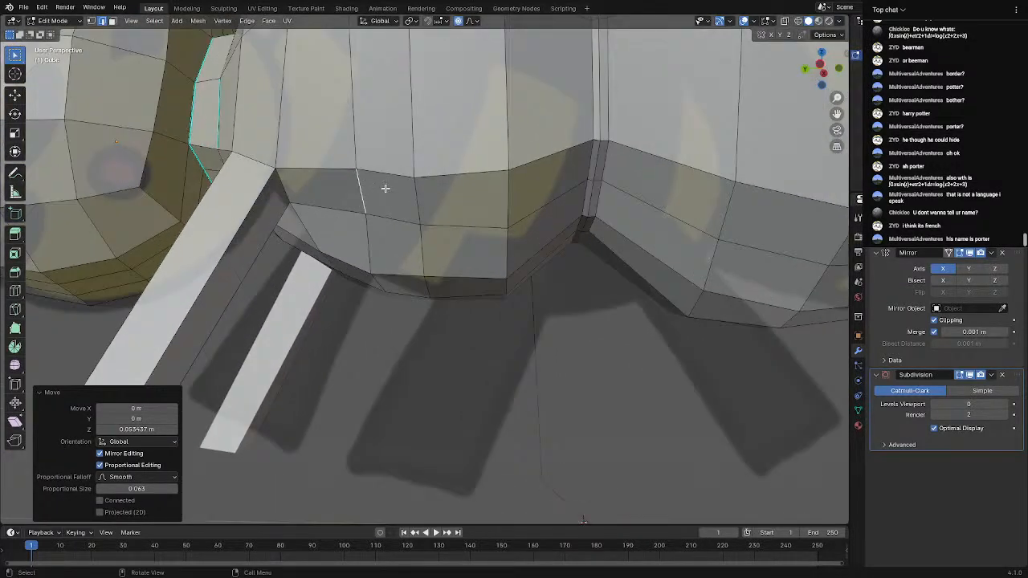
click(386, 188)
key(3)
click(386, 189)
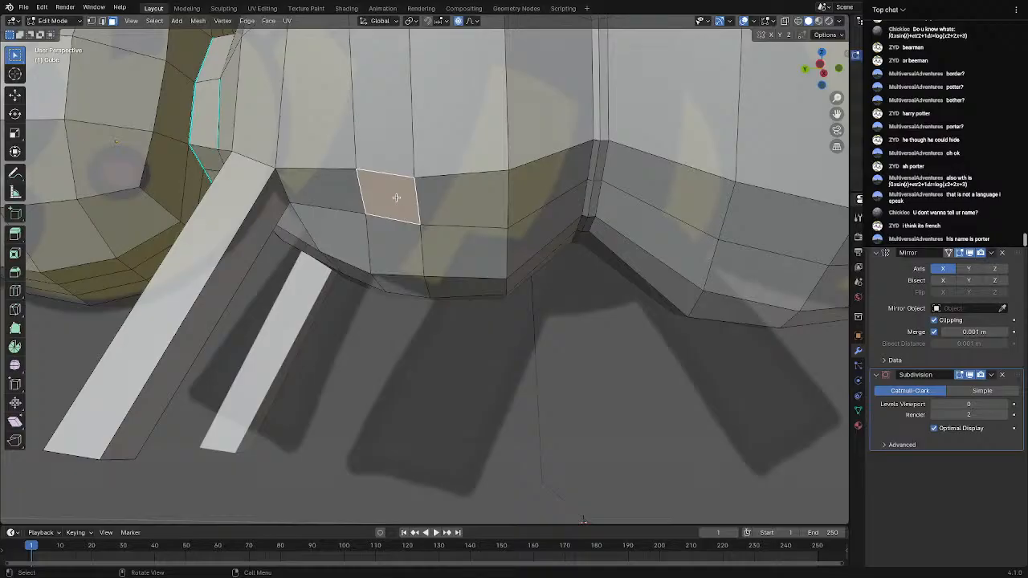
key(e)
click(255, 472)
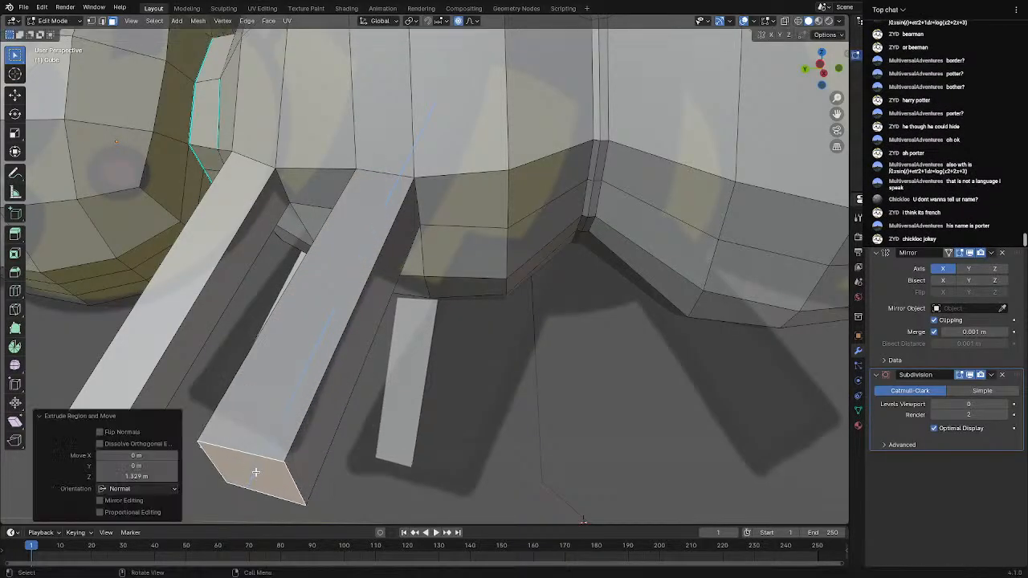
In the back view, move the middle leg's end face about 0.667 m along X and 0.109 m along Z
middle_drag(292, 306, 415, 302)
middle_drag(529, 310, 458, 306)
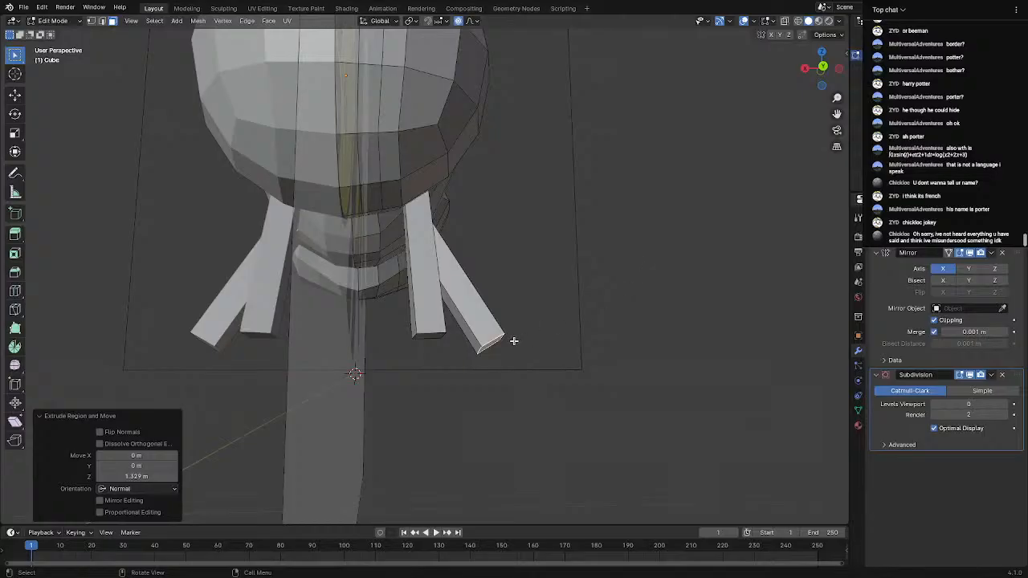
click(822, 67)
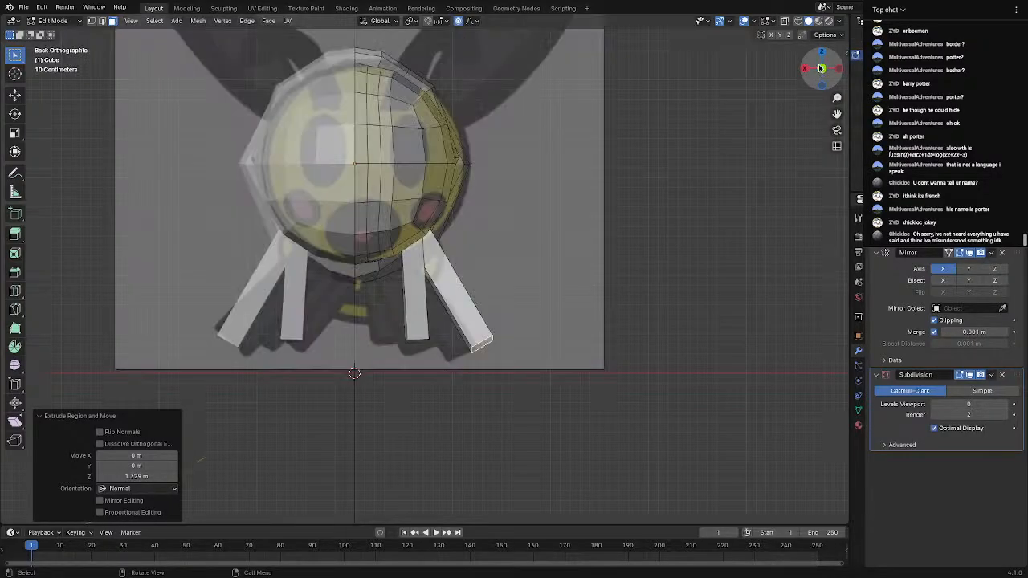
key(g)
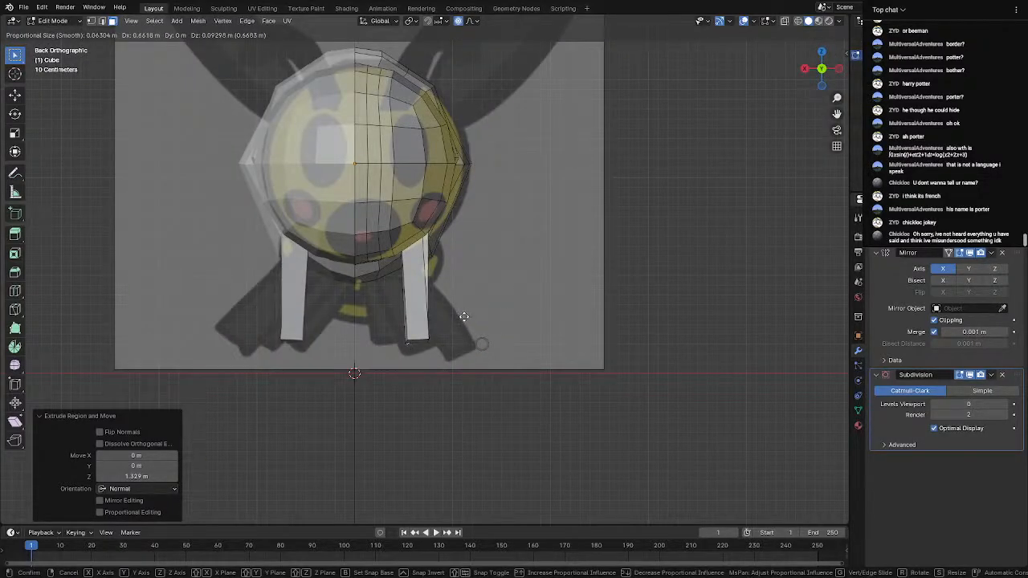
click(464, 316)
Rotate the middle leg's end face about 30.6° in the back view and lower it about 0.12 m
key(r)
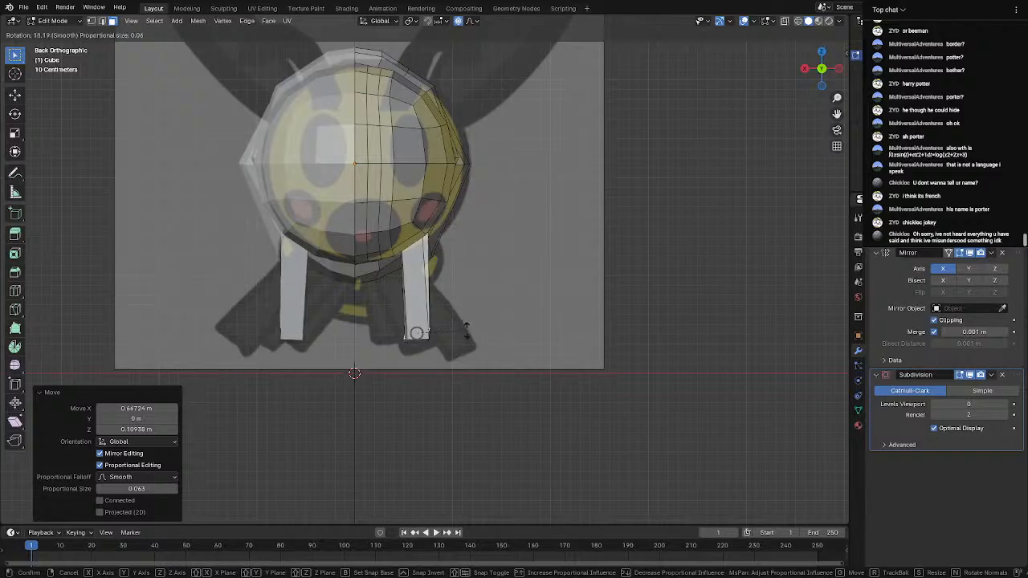
click(465, 340)
key(g)
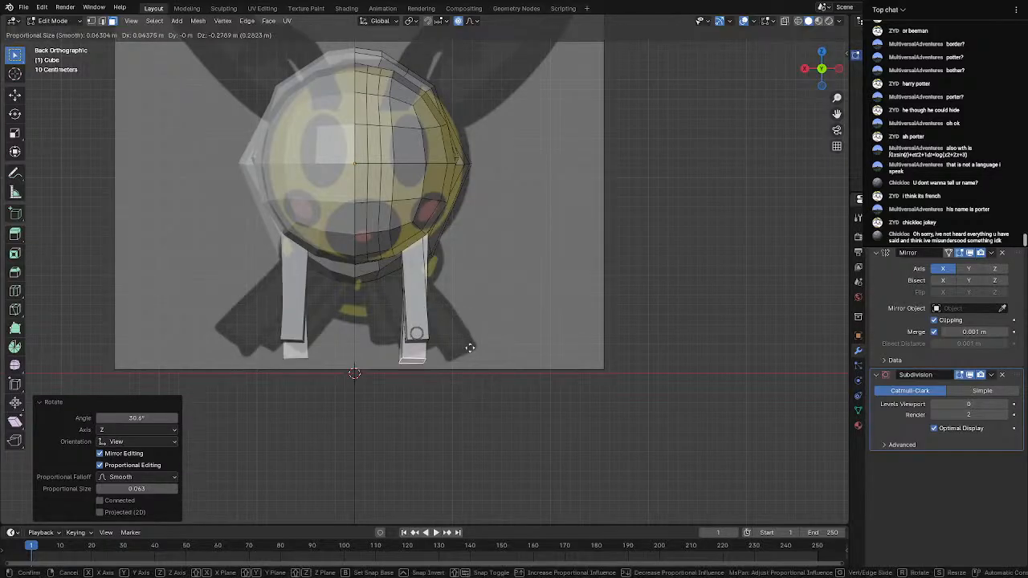
click(476, 327)
middle_drag(476, 328, 375, 322)
scroll(375, 322, up, 2)
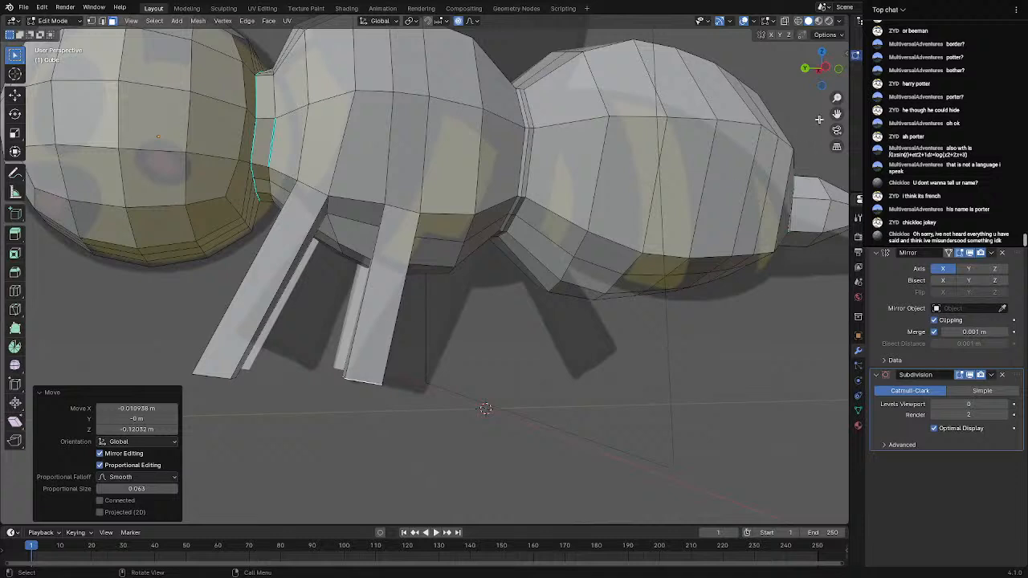
In the left view, move the middle leg's end face about 0.103 m along Y and -0.095 m along Z, and rotate it about -13.3°
click(823, 68)
key(g)
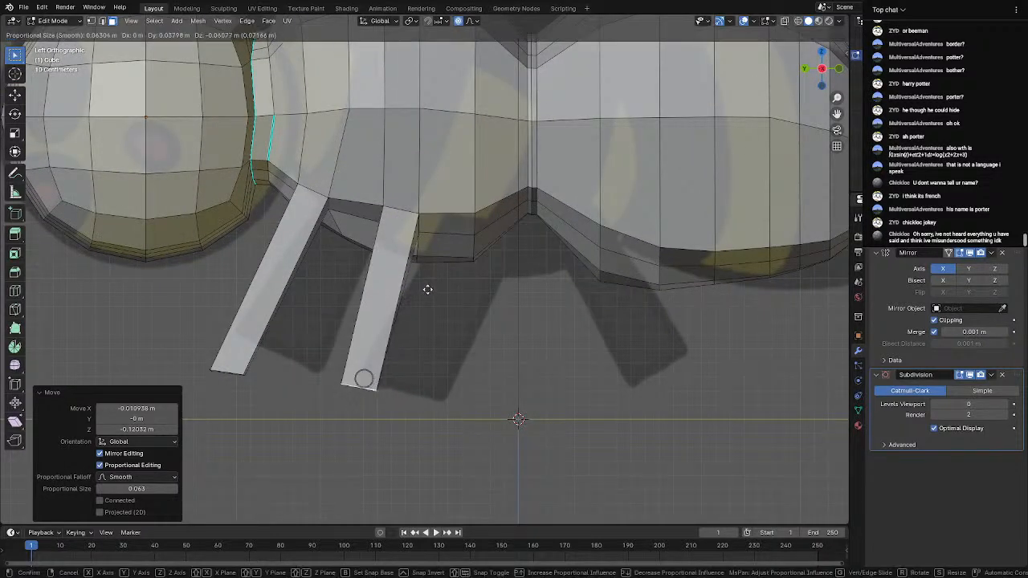
click(421, 291)
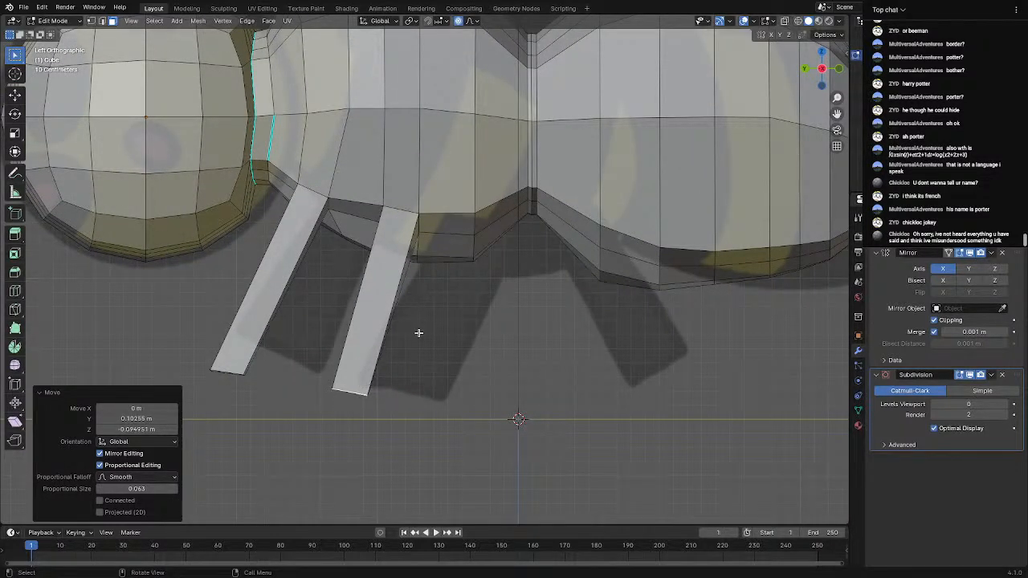
key(r)
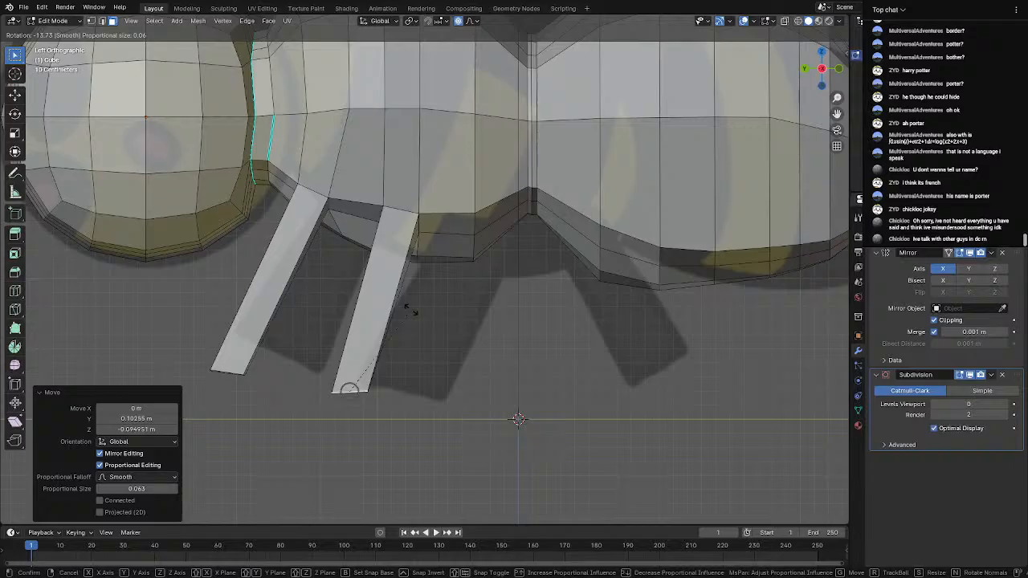
click(411, 311)
Fine-tune the rotation of the middle leg's end face in the left side view
mouse_move(248, 370)
middle_down()
mouse_move(241, 394)
mouse_move(255, 366)
middle_up()
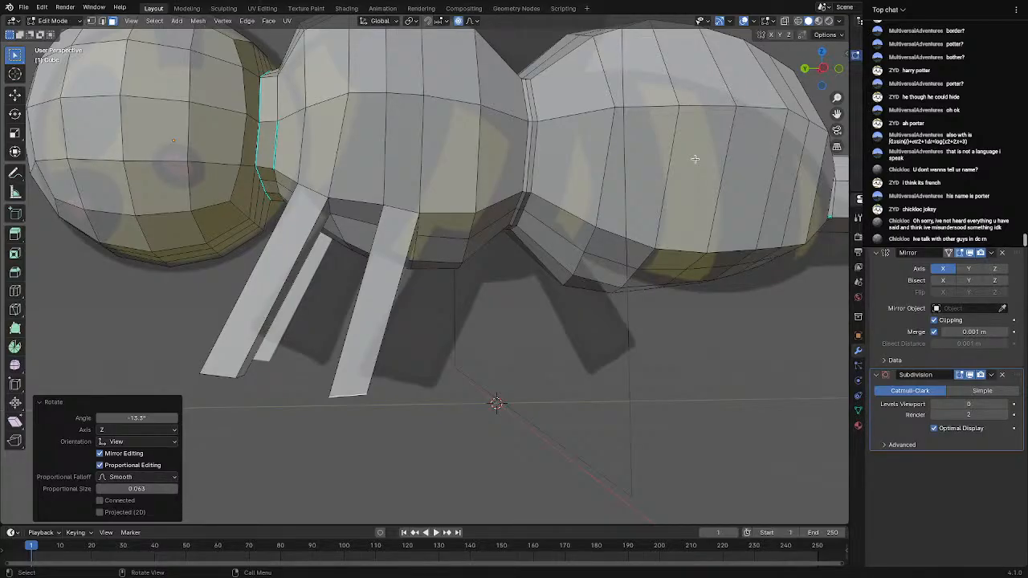
click(823, 67)
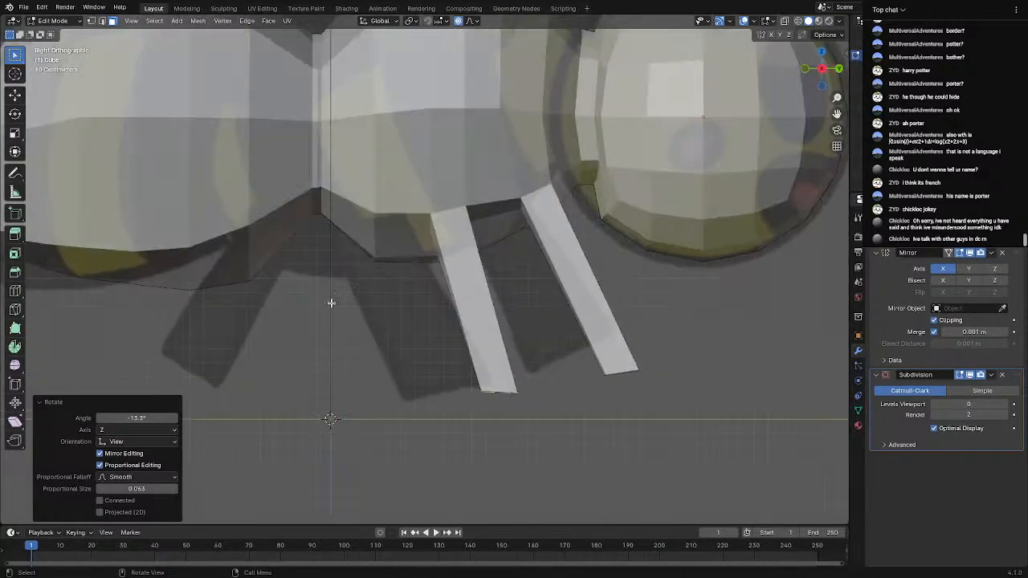
click(821, 68)
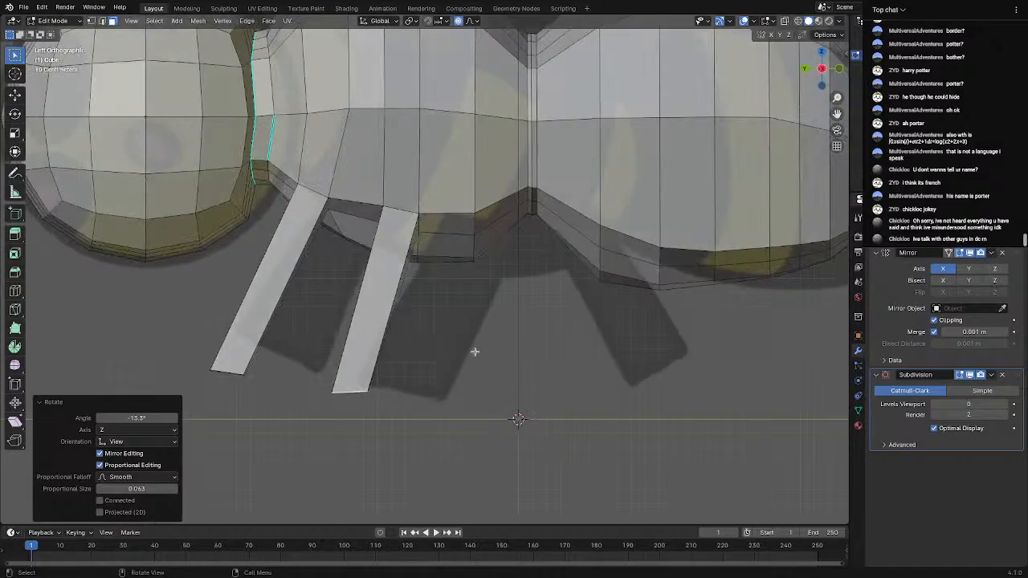
key(r)
click(492, 331)
middle_drag(450, 339, 466, 304)
Move the front leg's end face about -0.015 m along Y and -0.106 m along Z in the left view
click(215, 354)
middle_drag(327, 313, 345, 350)
click(827, 70)
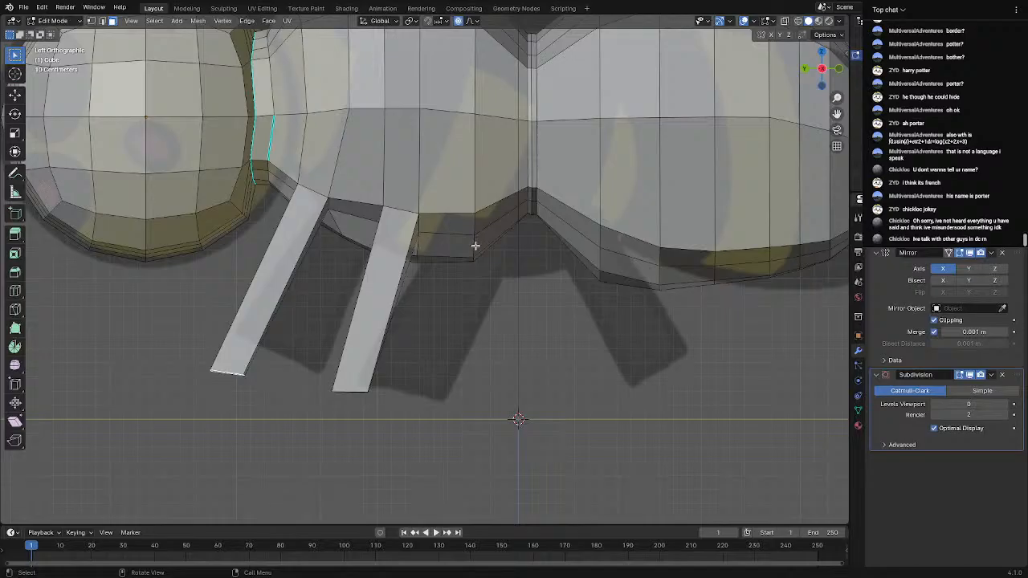
key(g)
click(476, 261)
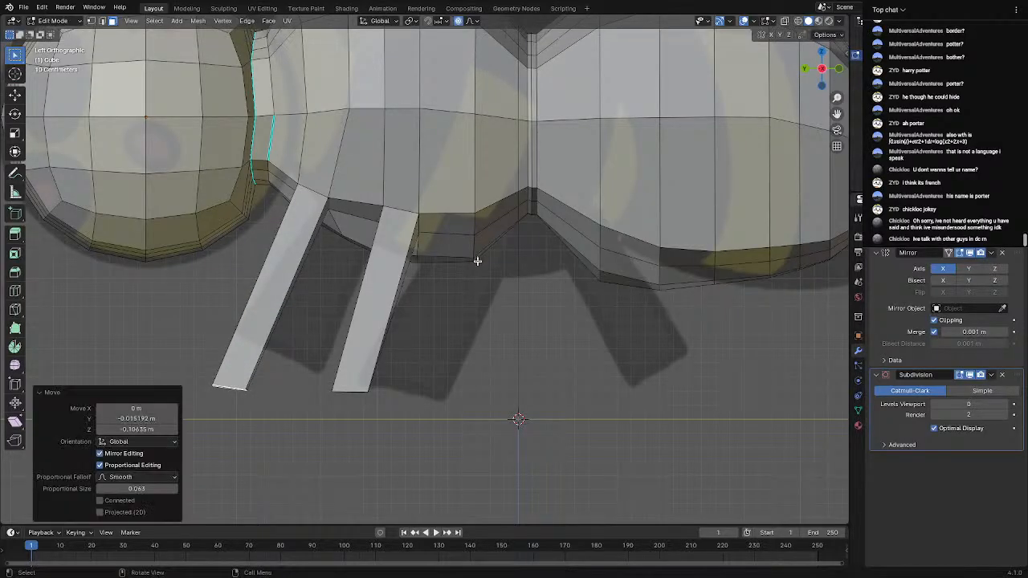
Rotate the front leg's end face about -7.2° and lower it about 0.023 m, level with the middle leg
key(r)
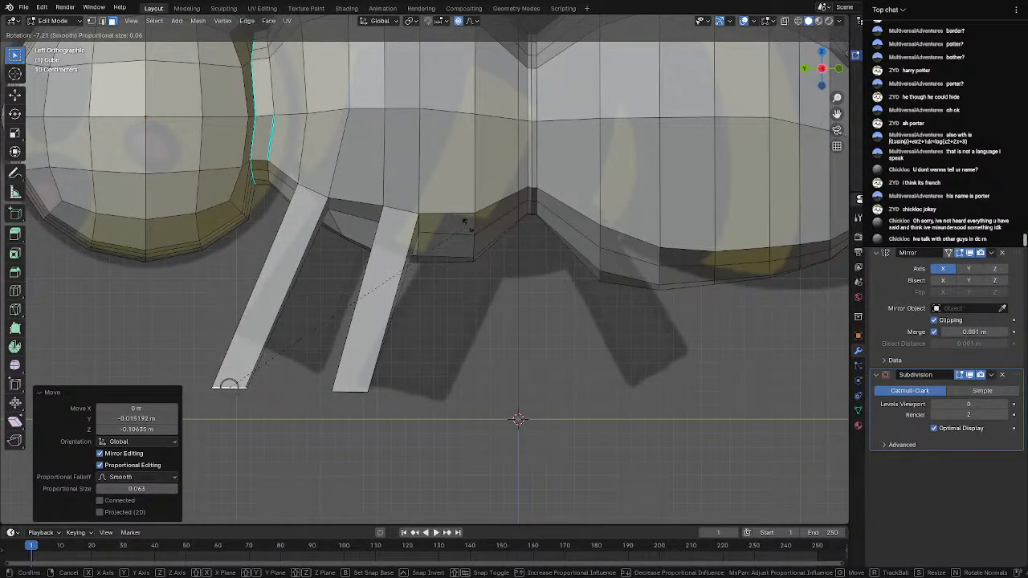
click(466, 225)
key(g)
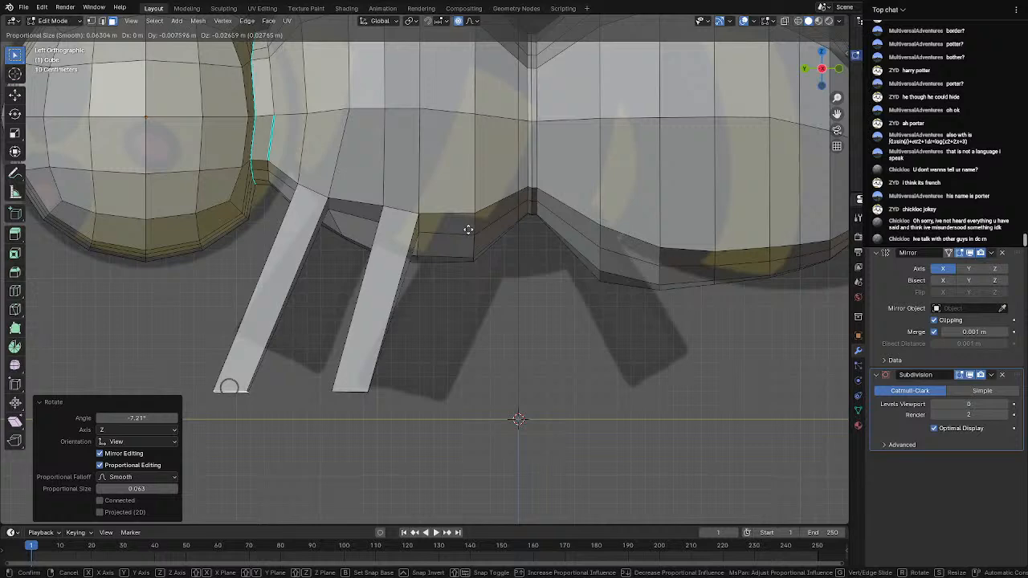
click(467, 229)
In the back view, shift the front leg's end face about 0.072 m along X and 0.004 m along Z
scroll(469, 233, down, 5)
middle_drag(470, 233, 500, 283)
scroll(500, 283, up, 1)
mouse_move(477, 323)
middle_down()
mouse_move(457, 343)
mouse_move(467, 331)
middle_up()
scroll(467, 331, down, 12)
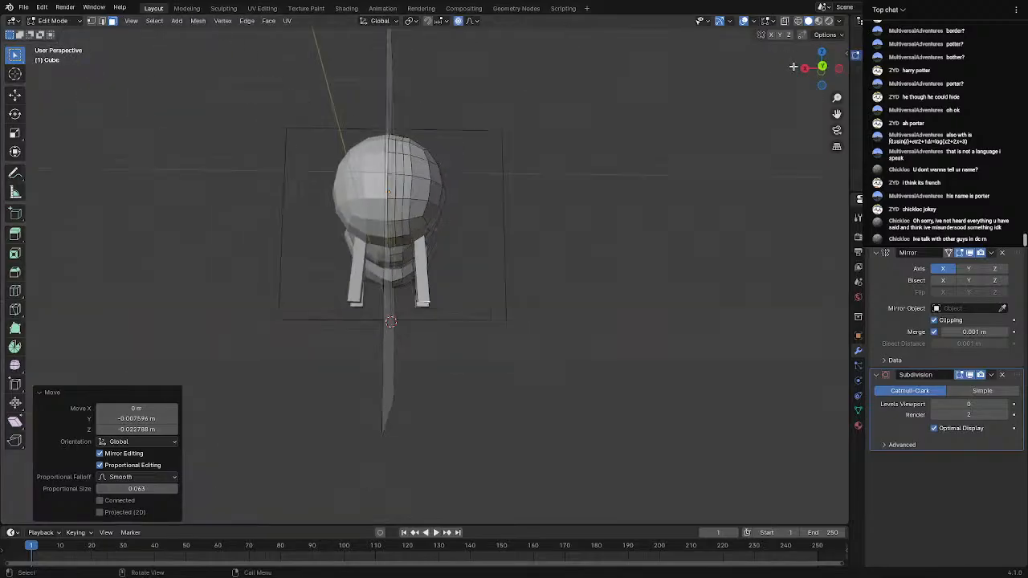
click(822, 72)
scroll(455, 214, up, 12)
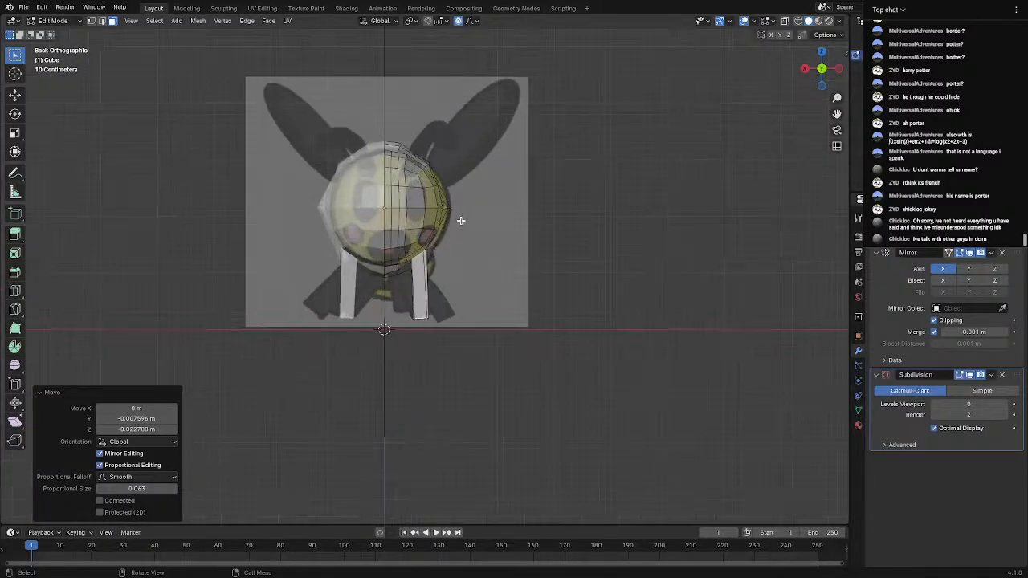
key(g)
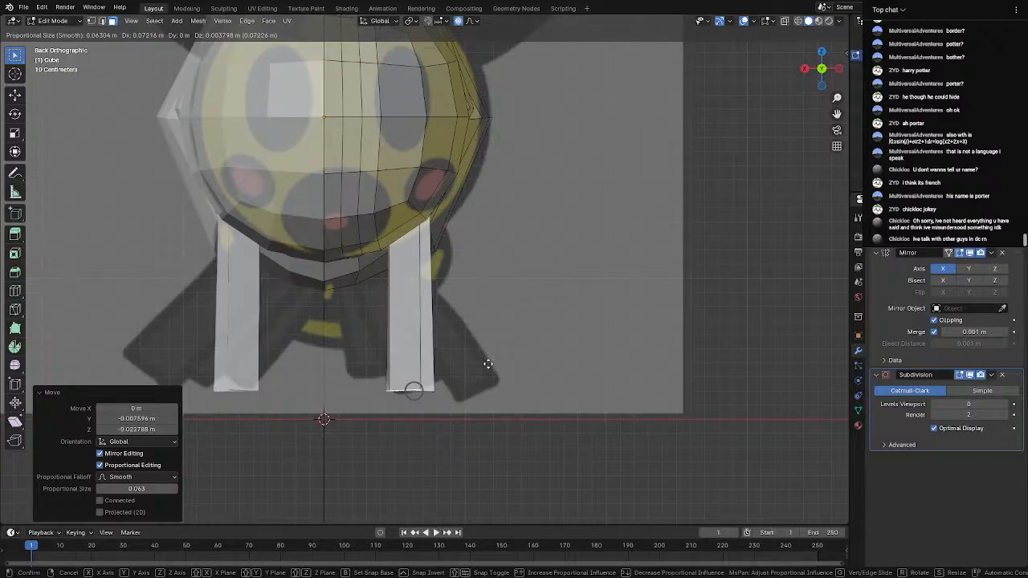
click(487, 366)
Inset the rear lower side face of the middle body segment by about 0.043 m as the third leg's base
middle_drag(503, 354, 462, 284)
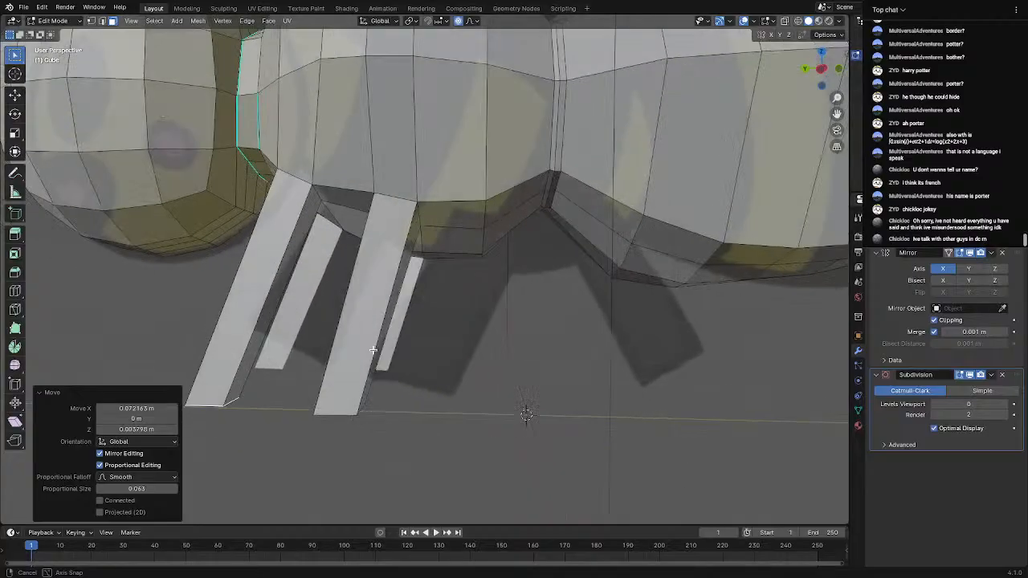
click(530, 193)
shift+middle_drag(608, 209, 431, 208)
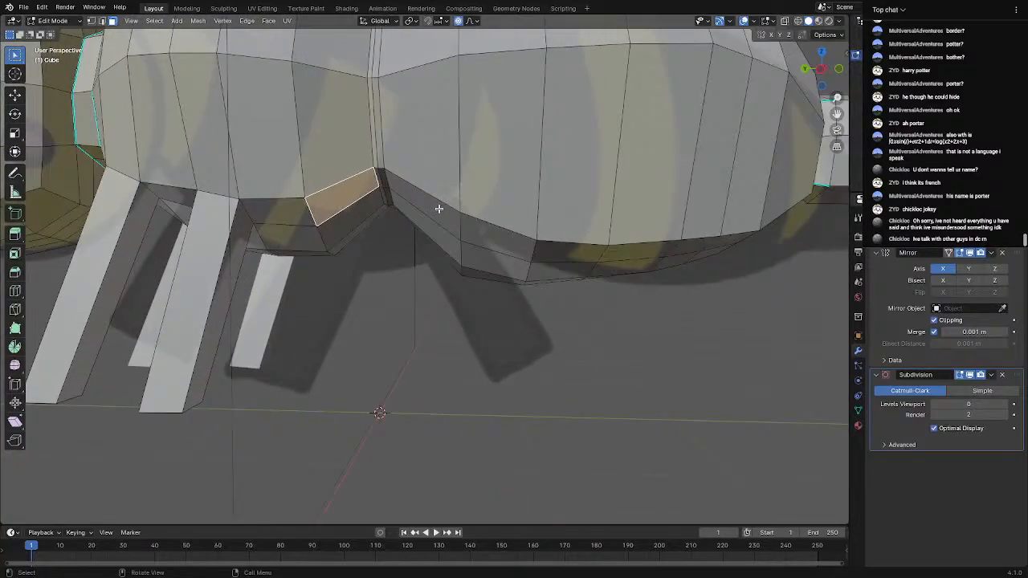
scroll(439, 209, down, 3)
key(i)
click(391, 201)
scroll(390, 196, up, 3)
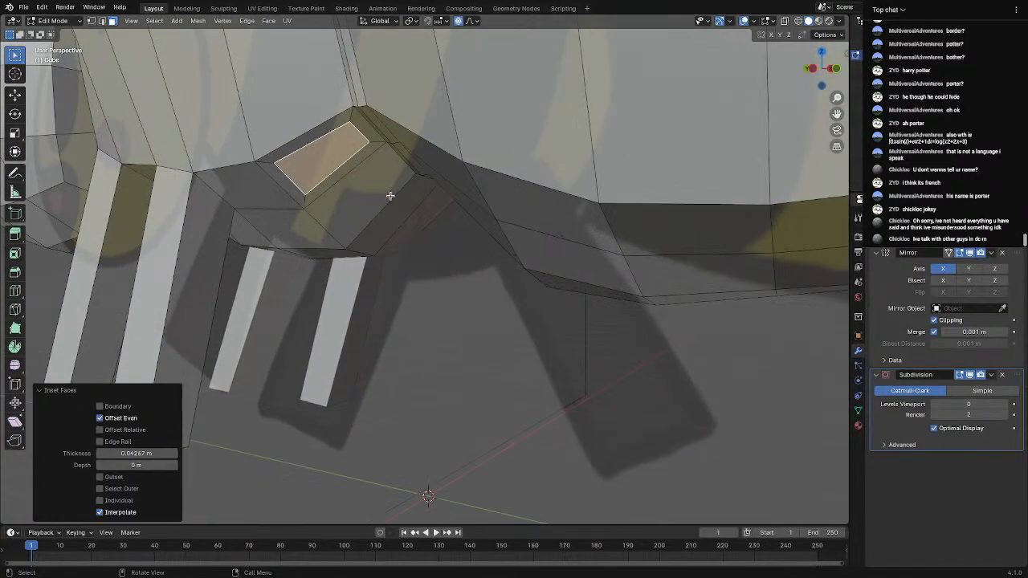
middle_drag(391, 196, 488, 118)
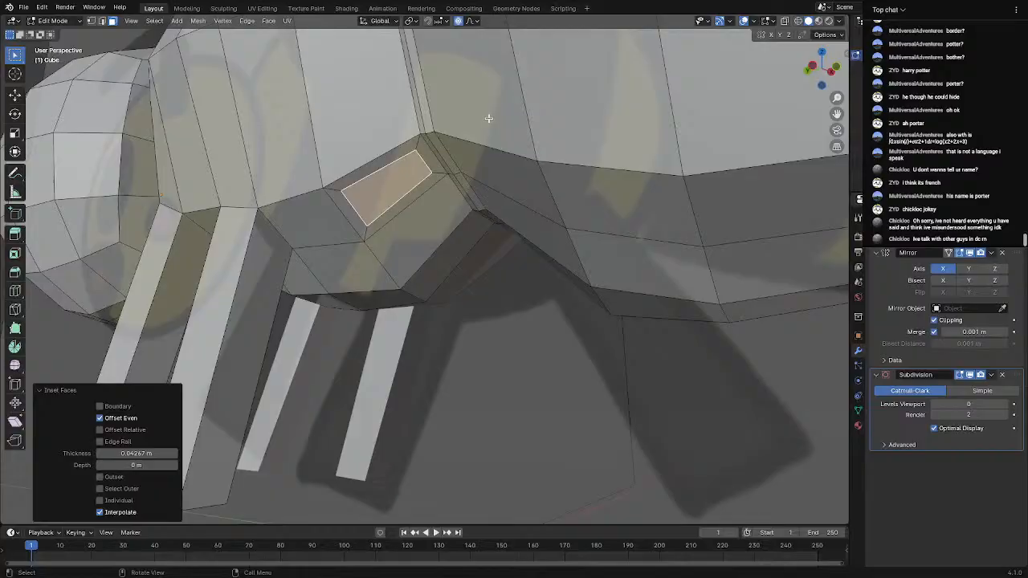
Straighten the inset face's rear short edge by scaling it to 0 along Y
click(421, 160)
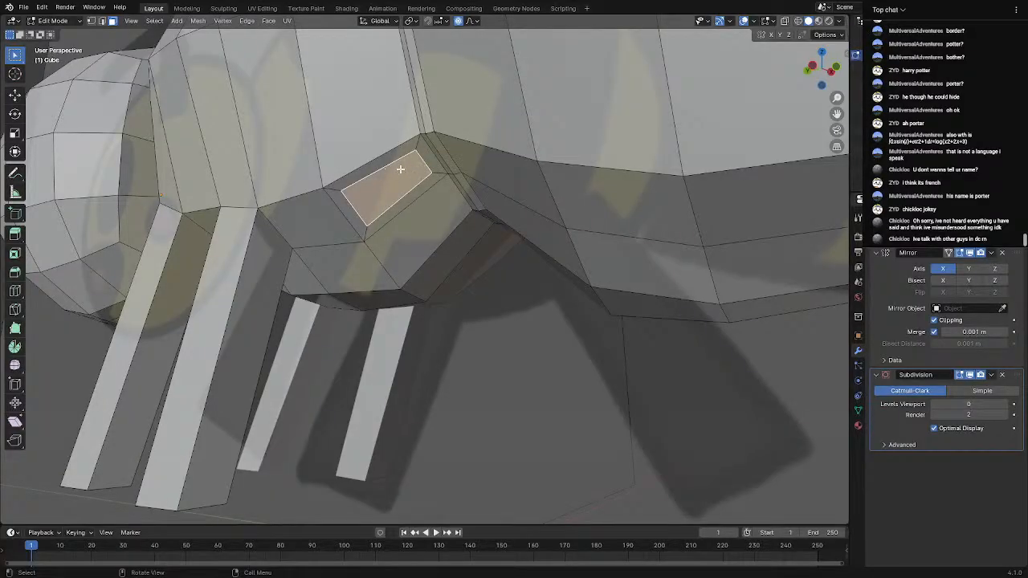
key(2)
click(421, 165)
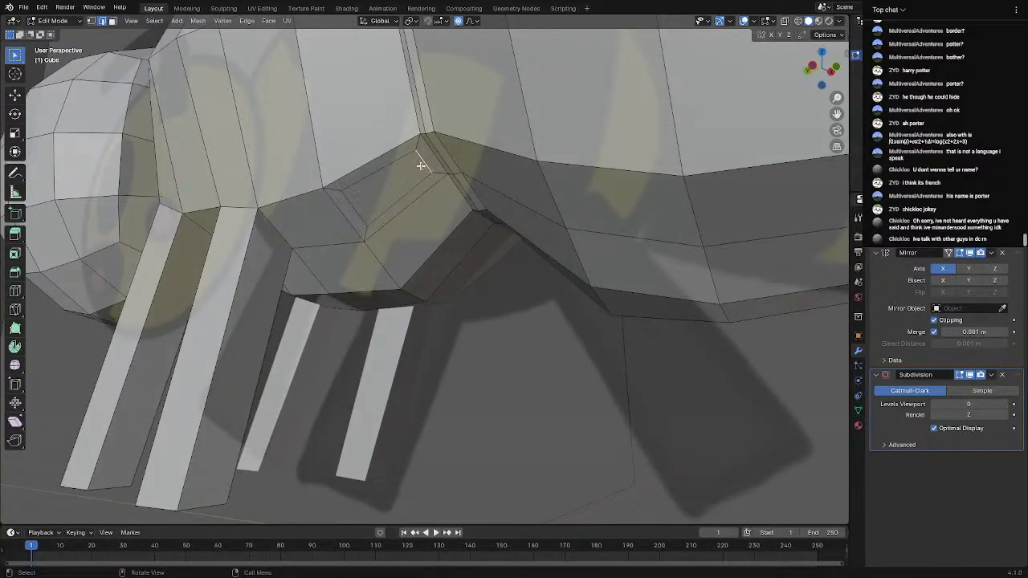
text(s)
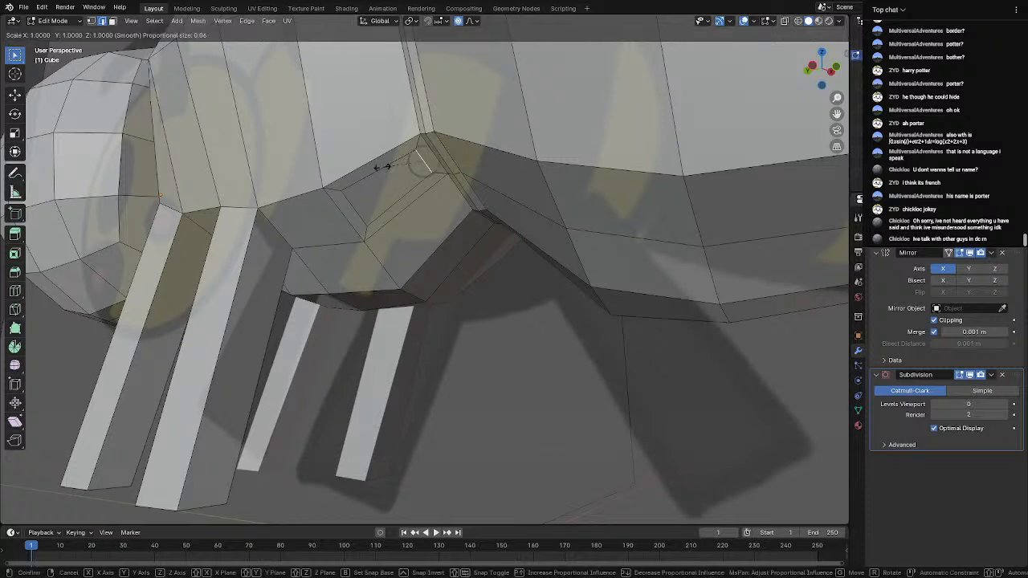
text(y0)
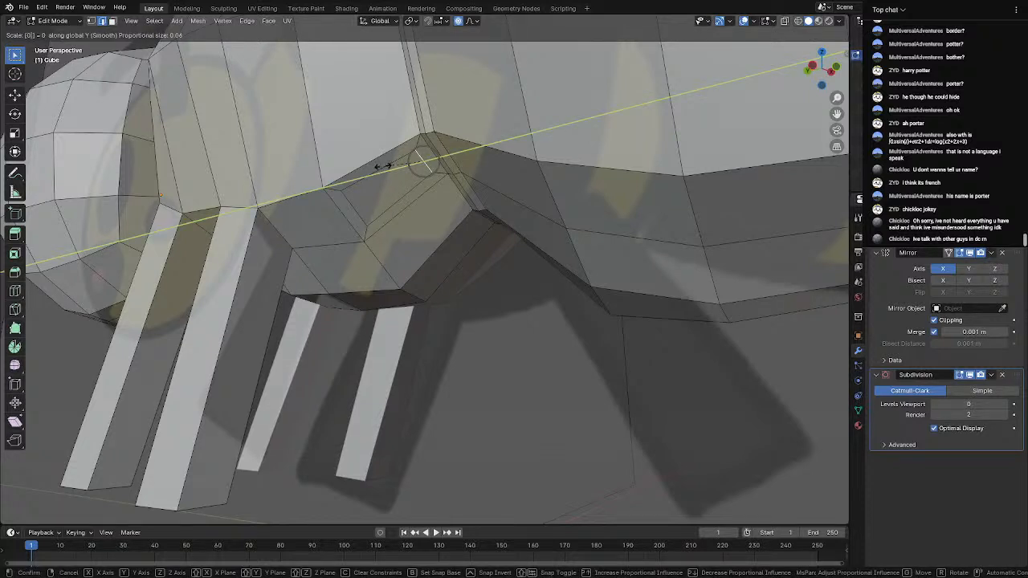
key(Return)
Straighten the inset face's front short edge by scaling it to 0 along Y
click(356, 211)
text(s)
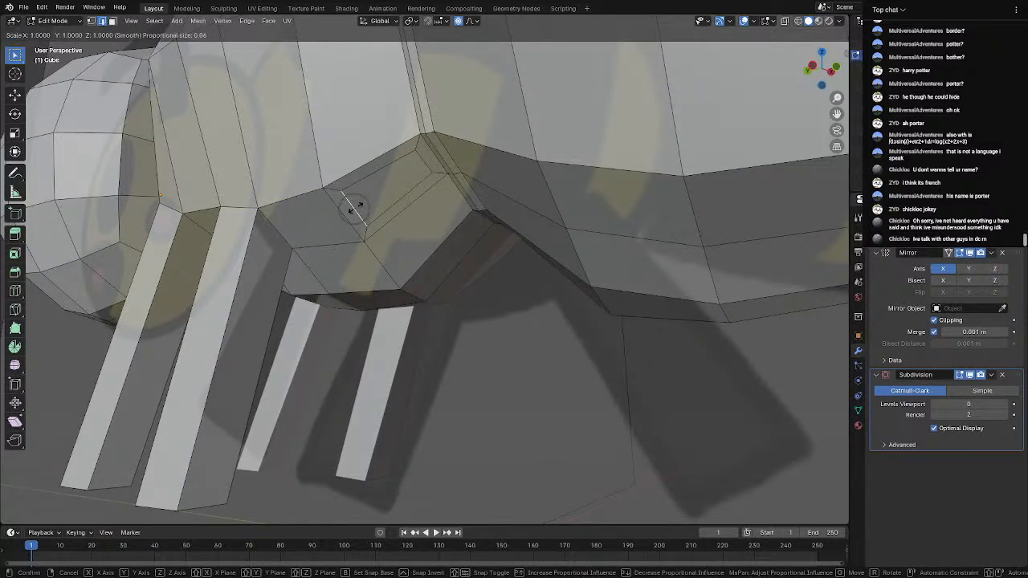
text(y0)
key(Return)
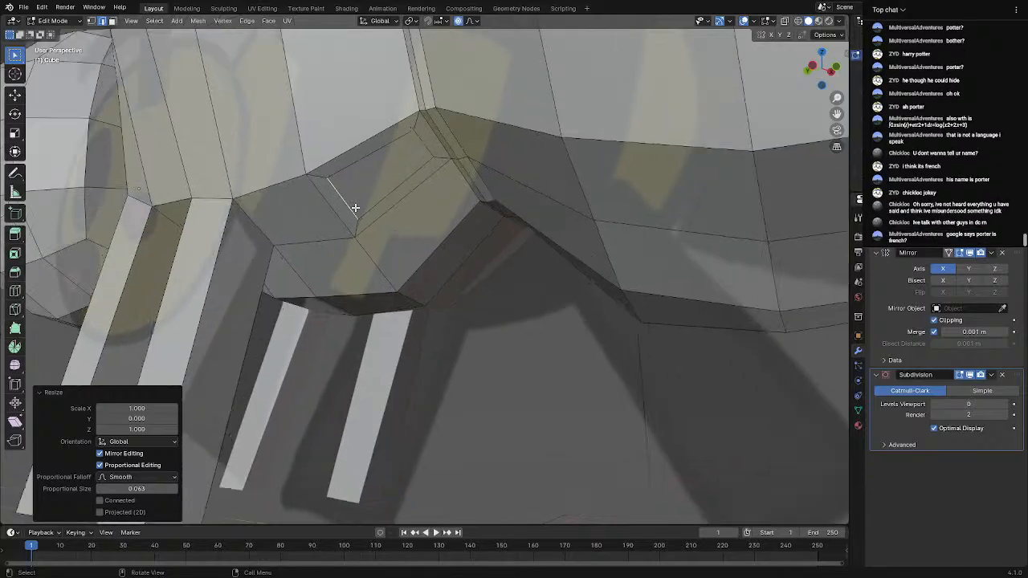
Try to flatten the inset face's two long edges together by scaling them to 0 along Z
click(350, 163)
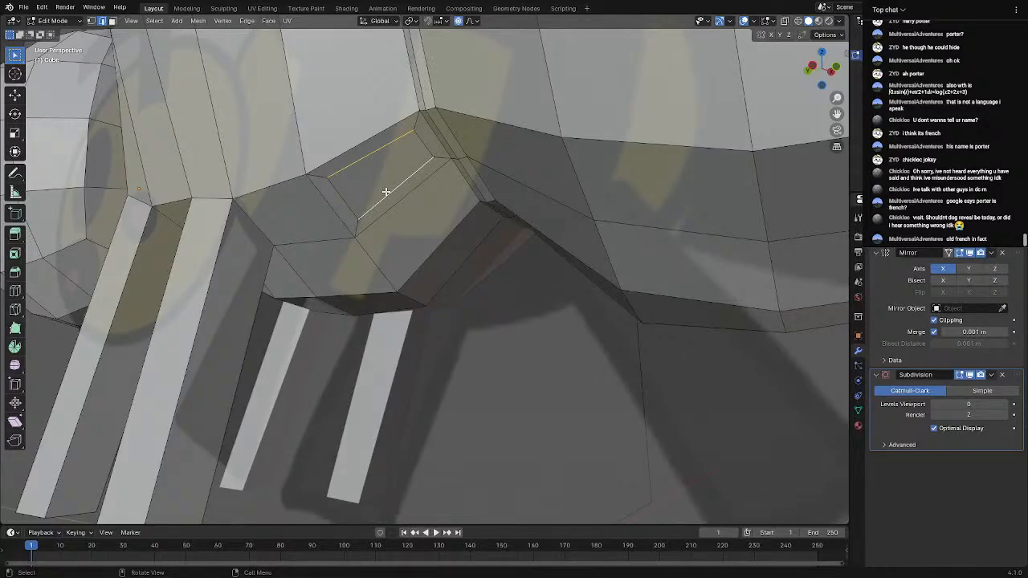
key(s)
key(x)
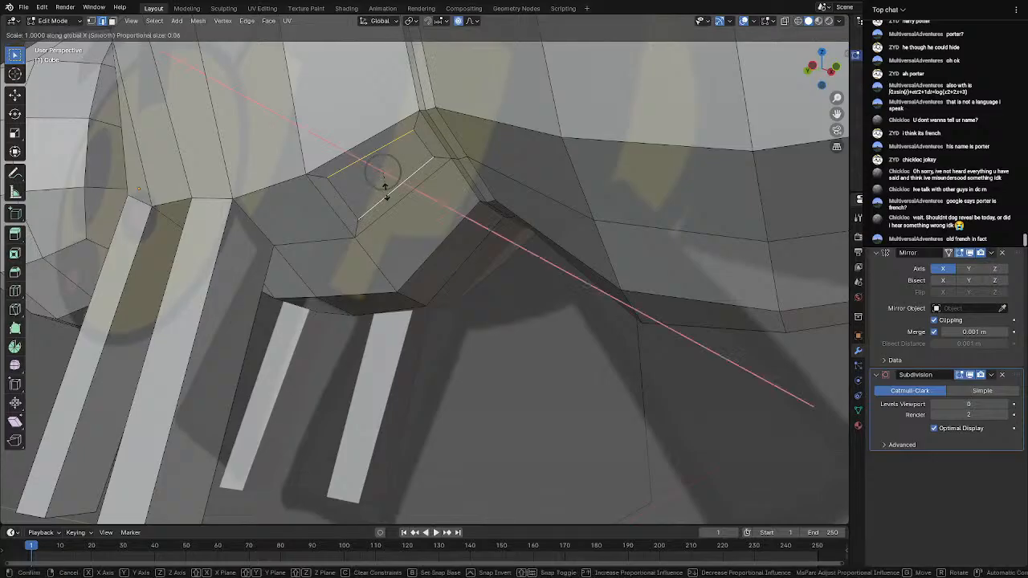
key(0)
key(BackSpace)
key(1)
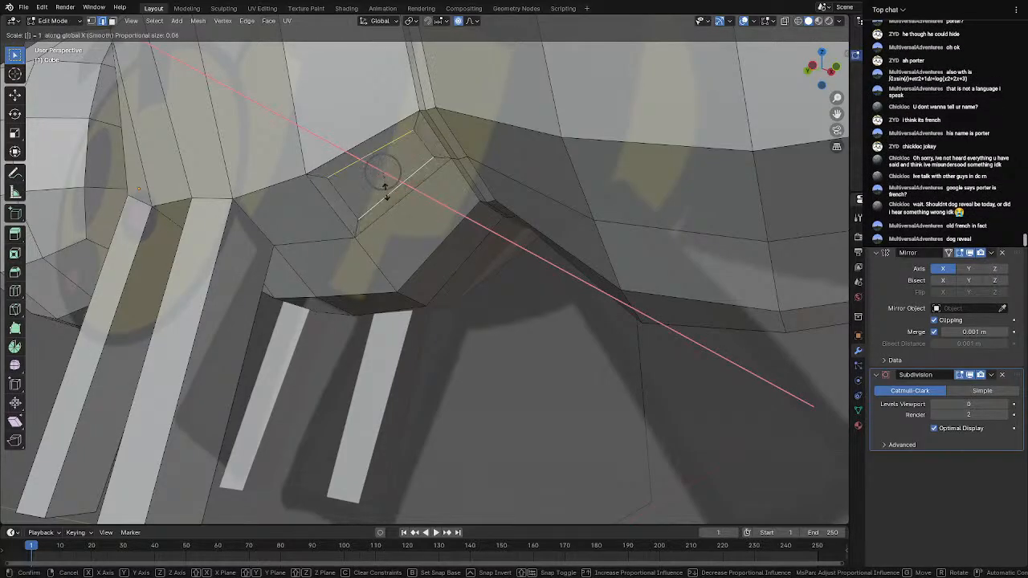
key(z)
key(BackSpace)
key(0)
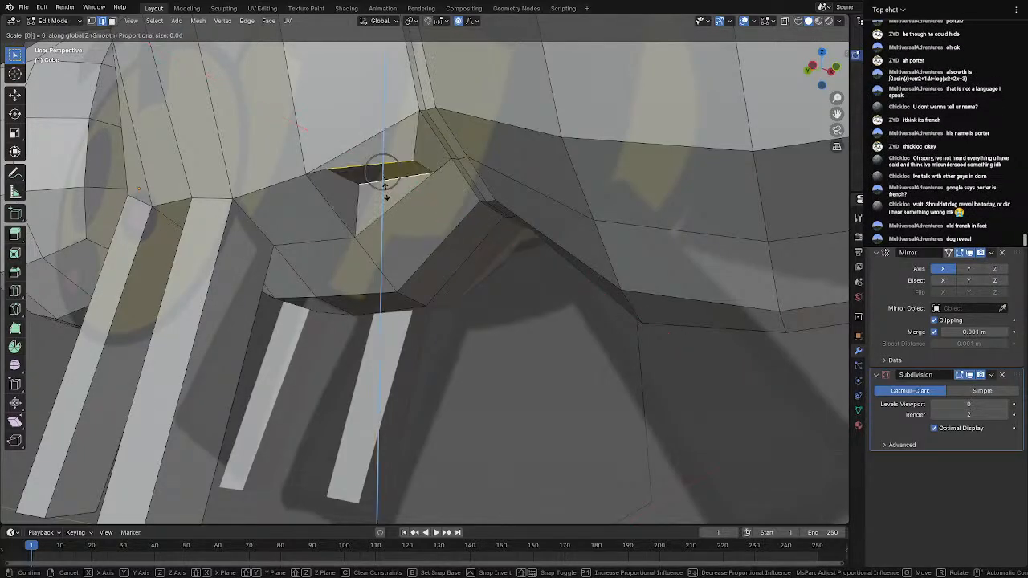
click(387, 193)
middle_drag(386, 193, 409, 218)
key(ctrl+z)
Slide the inset face's rear short edge forward by a factor of about 0.4 to shorten the third leg's base
click(409, 226)
scroll(413, 226, up, 2)
scroll(372, 233, up, 1)
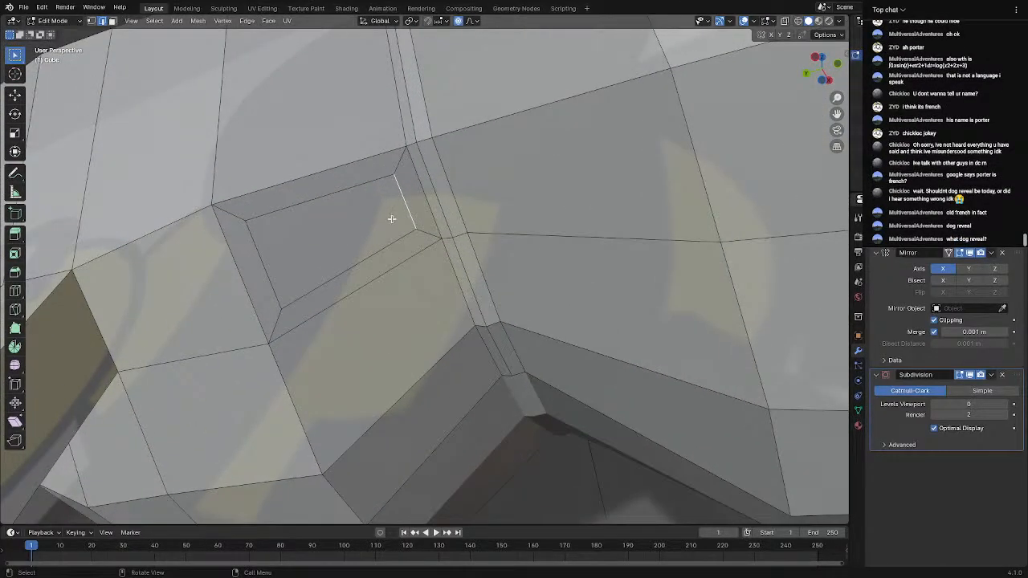
key(g)
key(g)
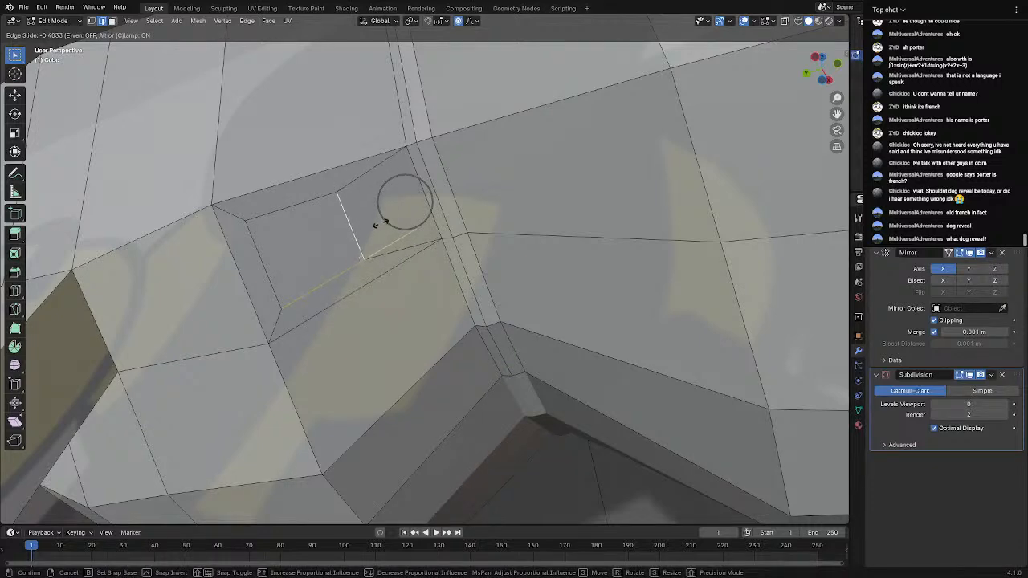
click(374, 223)
Rotate the inset face's upper long edge by -4.62° and turn its lower long edge slightly to square up the leg base
mouse_move(340, 230)
middle_down()
mouse_move(313, 234)
mouse_move(341, 232)
middle_up()
click(347, 233)
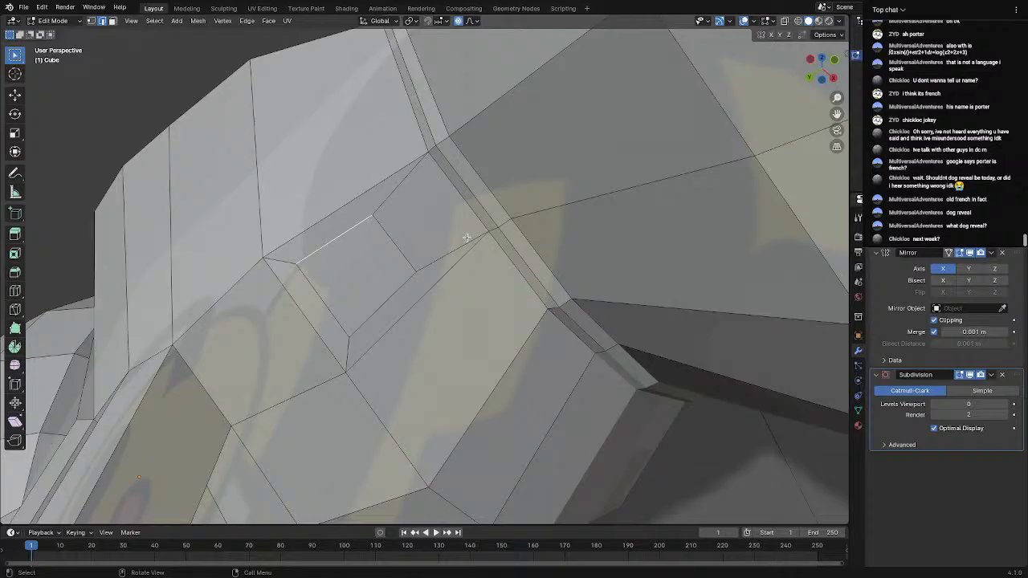
key(r)
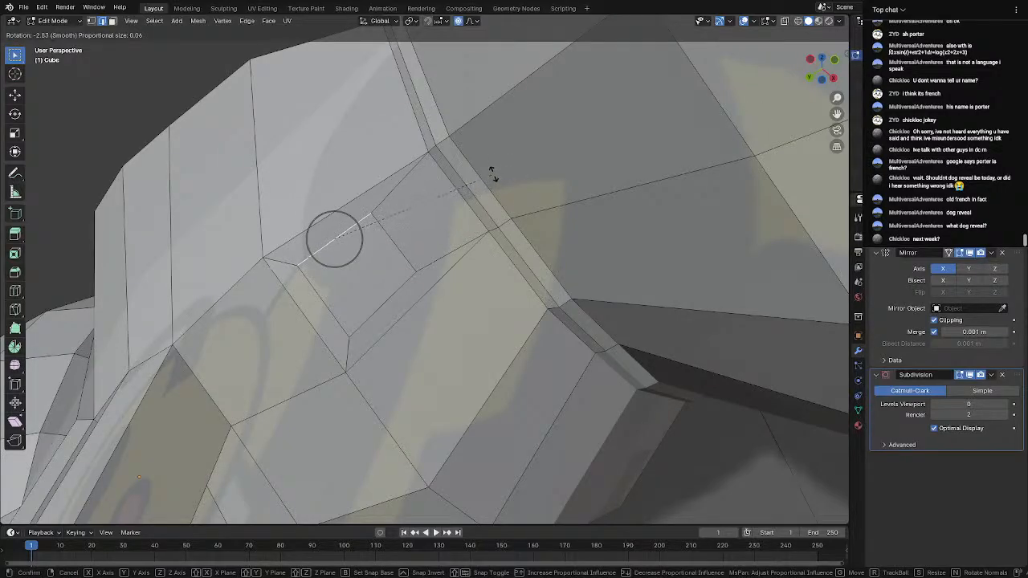
click(491, 169)
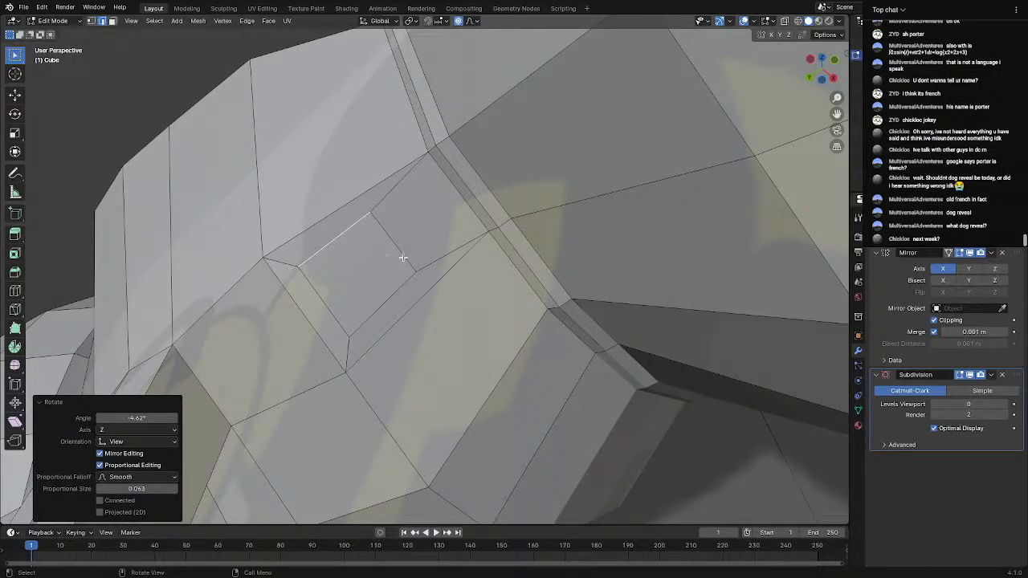
click(401, 285)
key(r)
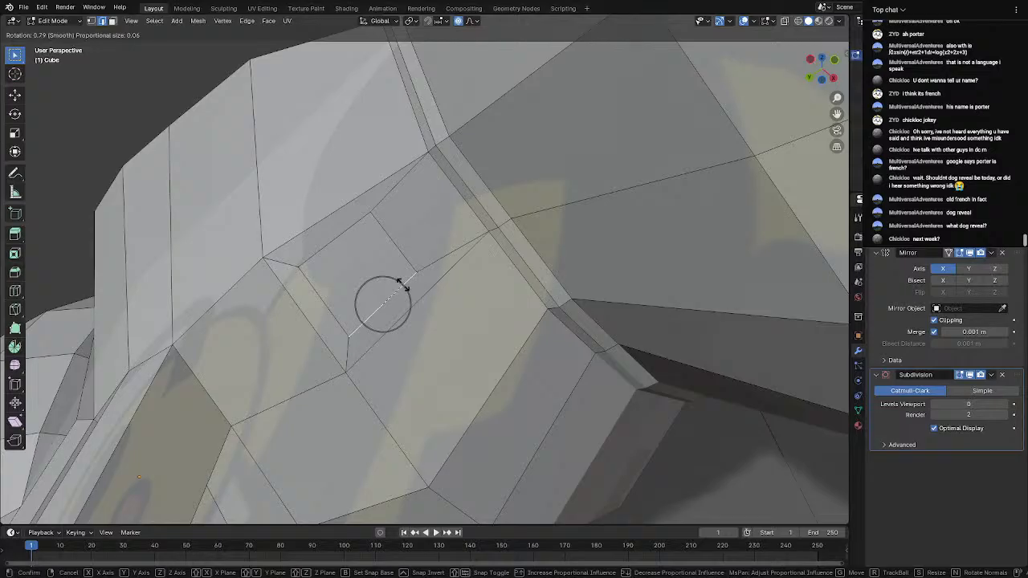
click(401, 285)
Slide the inset face's rear short edge by a factor of 0.167, and move it about -0.016 m in Y and 0.013 m in Z
click(397, 245)
key(g)
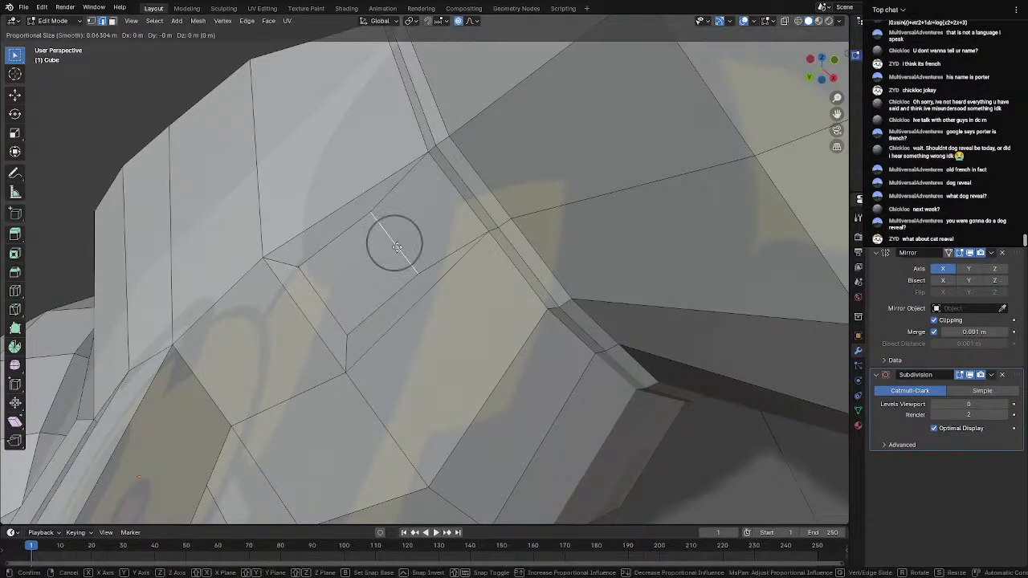
key(g)
click(387, 252)
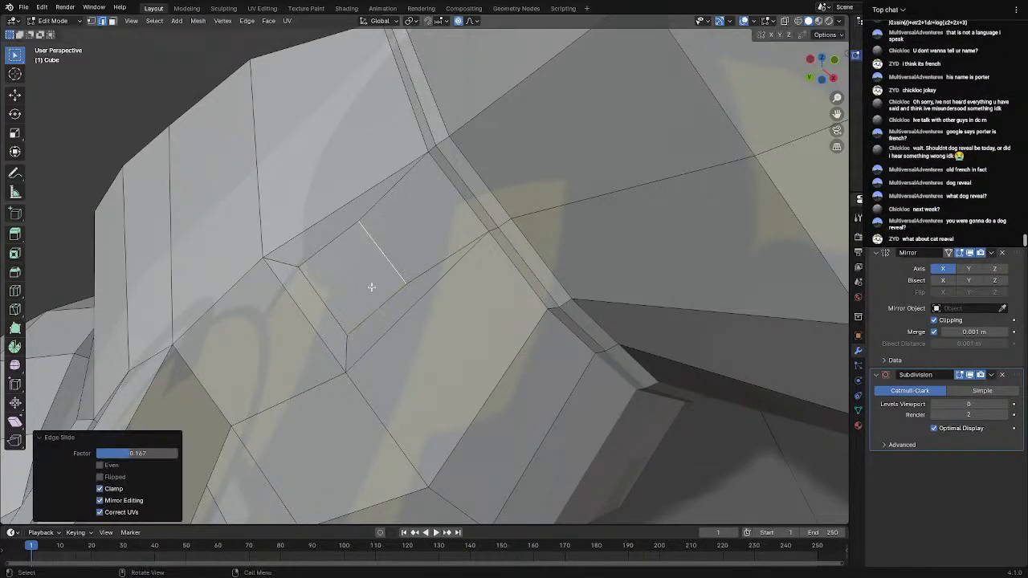
mouse_move(352, 280)
middle_down()
mouse_move(368, 305)
mouse_move(355, 316)
mouse_move(429, 321)
mouse_move(480, 339)
mouse_move(438, 335)
mouse_move(368, 283)
middle_up()
scroll(369, 283, up, 3)
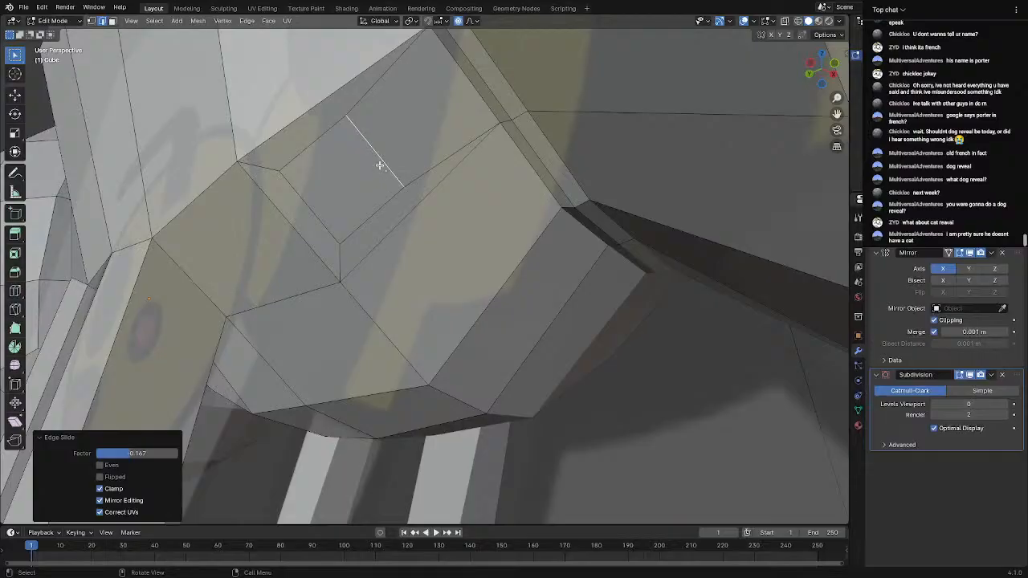
key(g)
click(387, 158)
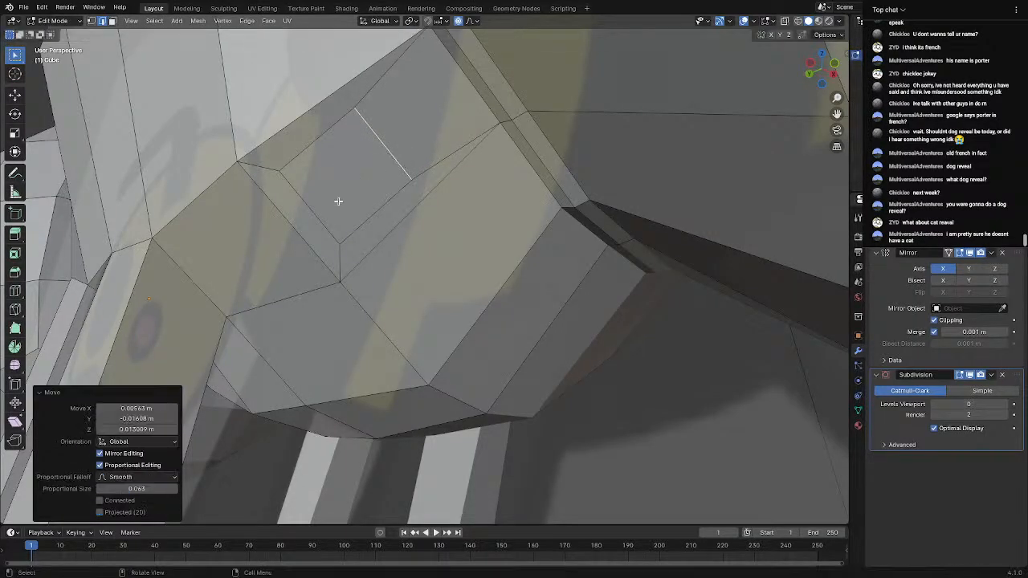
Extrude the inset face about 1.29 m along its normal to form the rear leg
middle_drag(338, 202, 449, 339)
scroll(449, 339, up, 1)
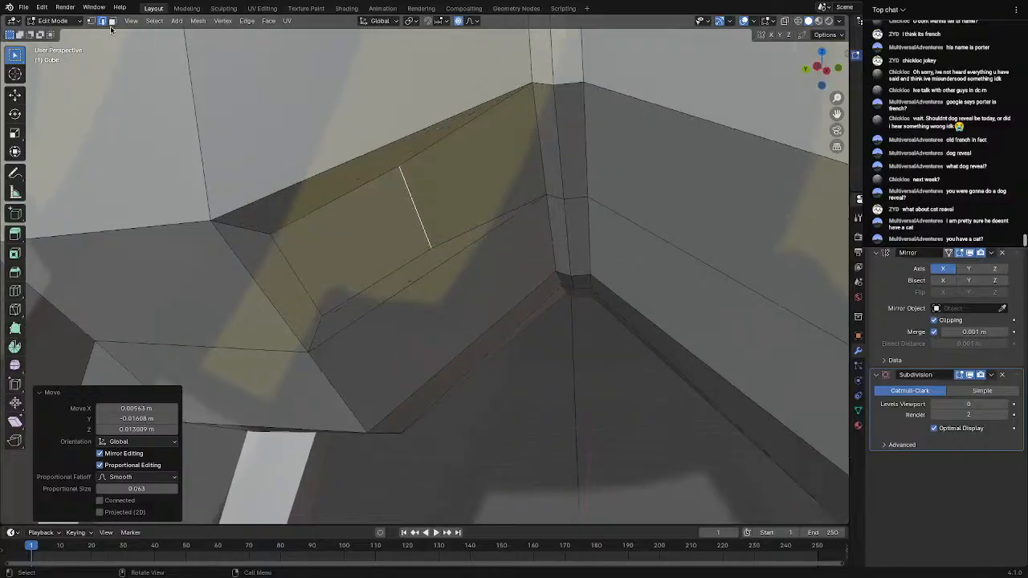
click(112, 21)
scroll(394, 271, down, 10)
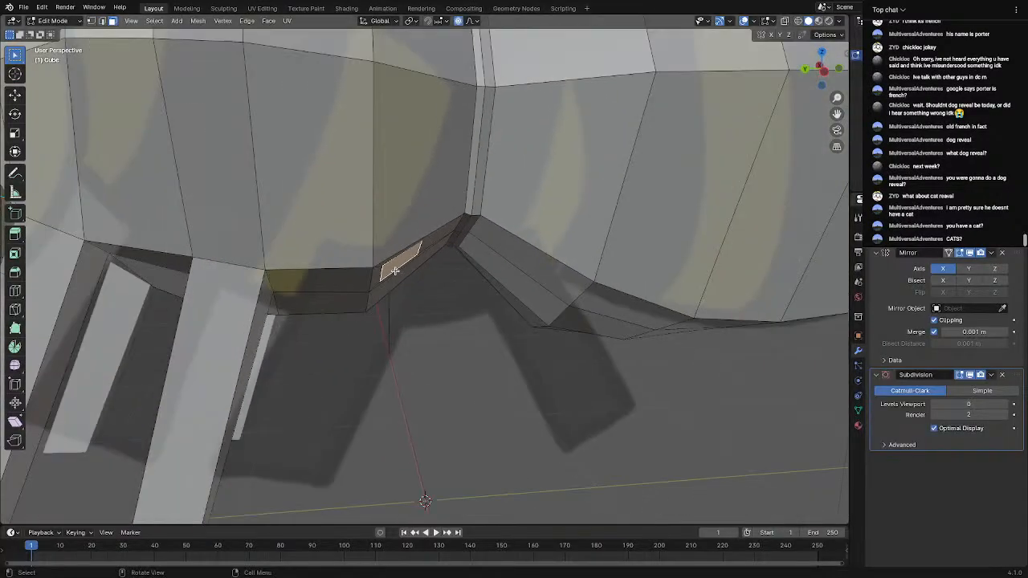
key(e)
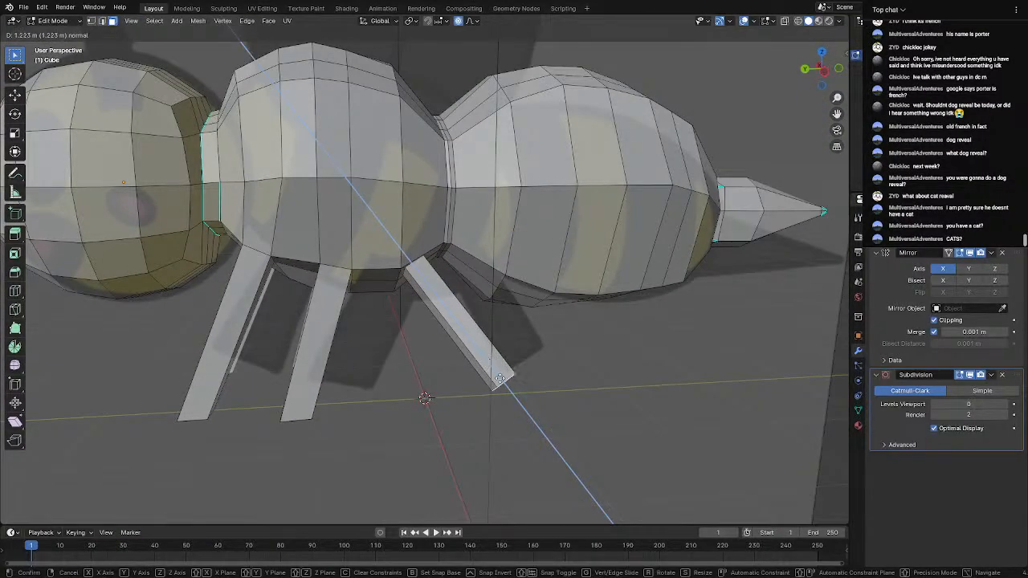
click(502, 387)
In the left side view, move the rear leg's end face about 0.294 m in Y and -0.247 m in Z, and rotate it 34.7°
middle_drag(502, 386, 493, 363)
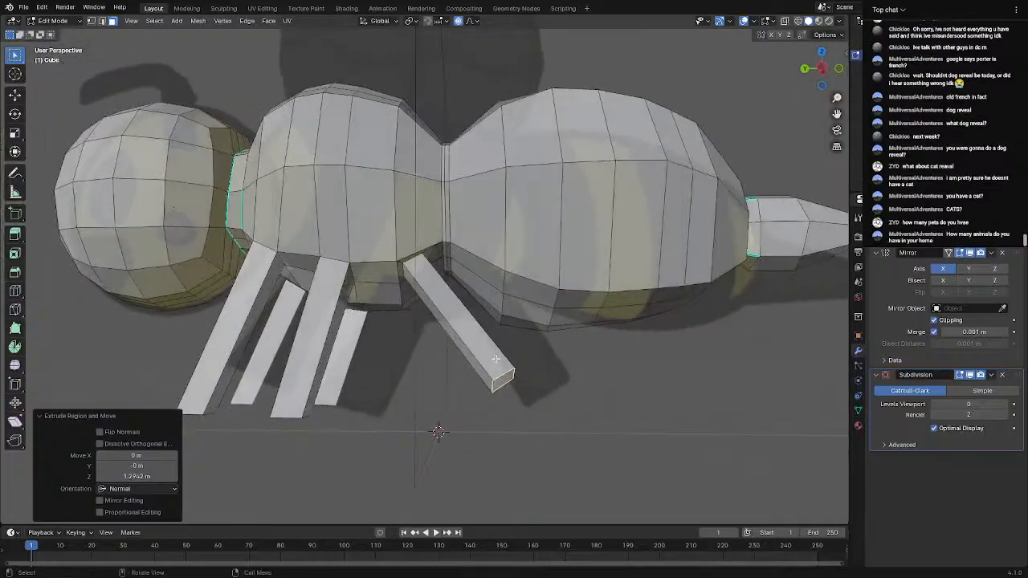
scroll(432, 101, up, 2)
click(821, 68)
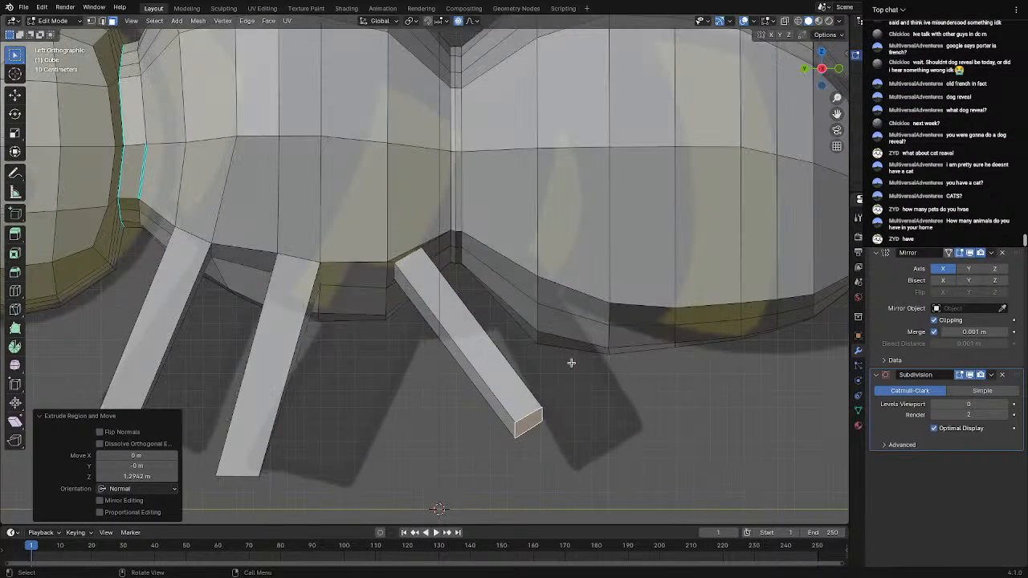
key(g)
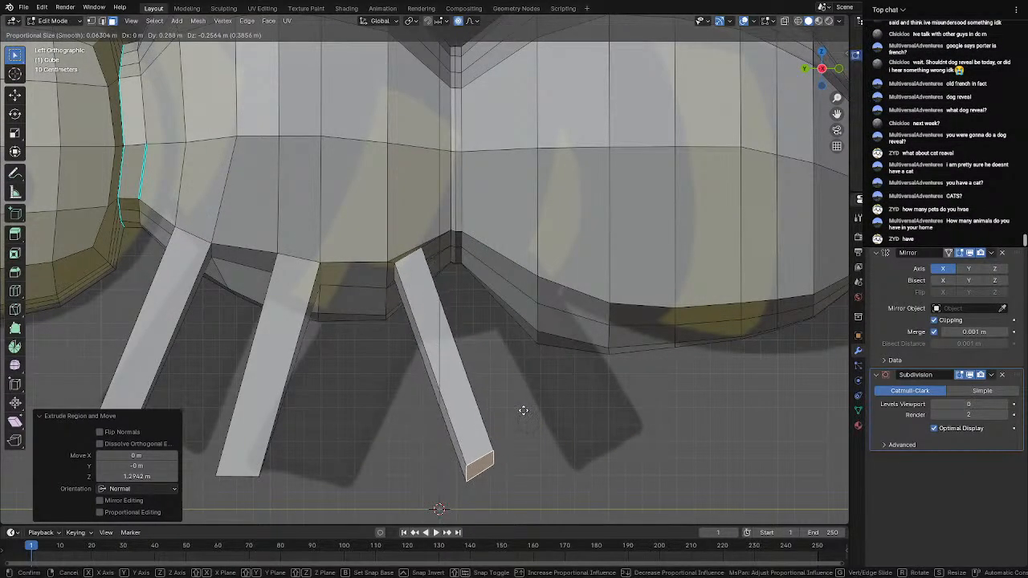
click(522, 409)
key(r)
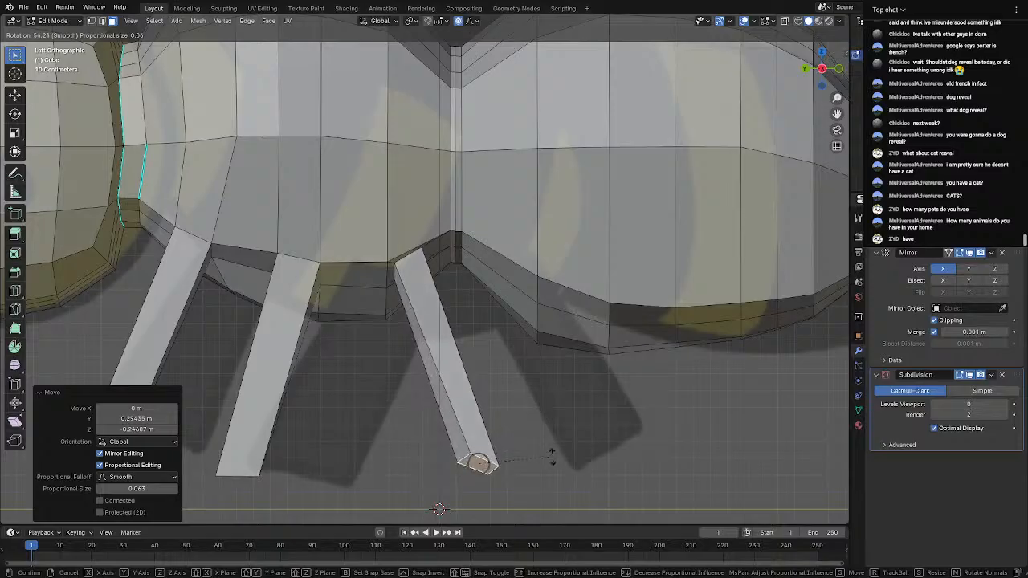
click(544, 432)
Rotate the rear leg's end face by -22.2° to level it, and shift it about 0.5 m inward along X in front view to match the other legs
middle_drag(543, 431, 423, 411)
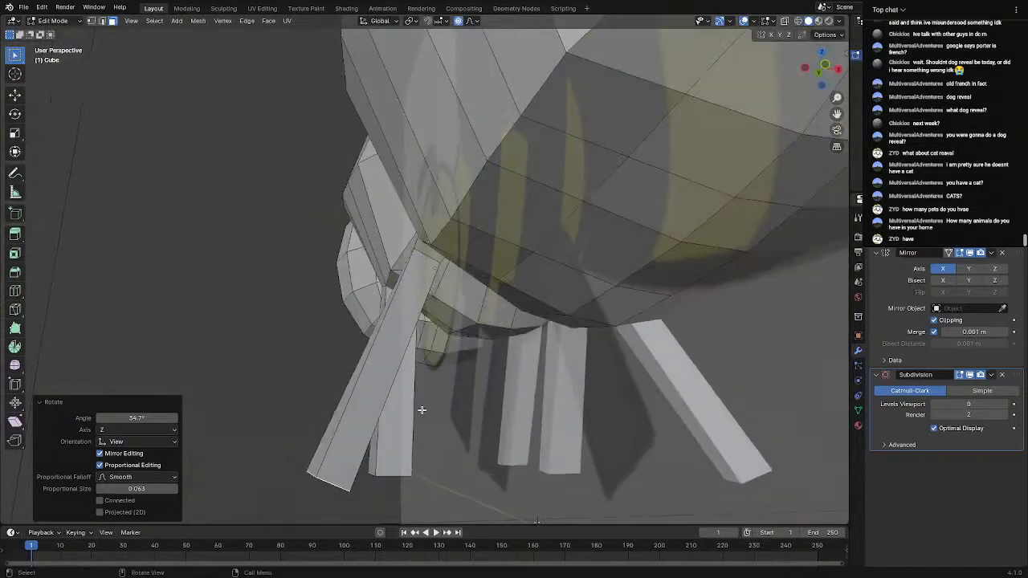
key(r)
click(368, 404)
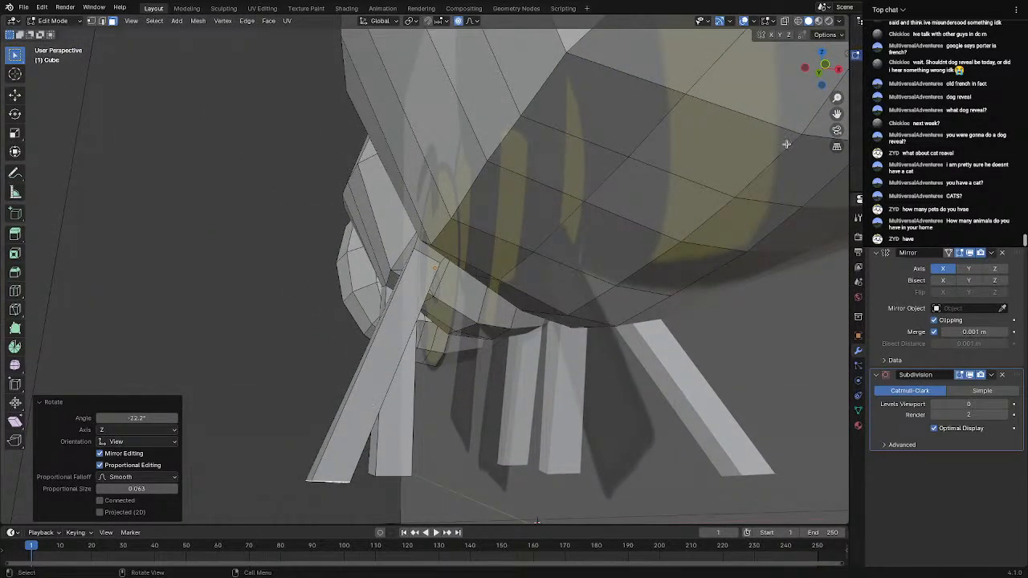
click(825, 64)
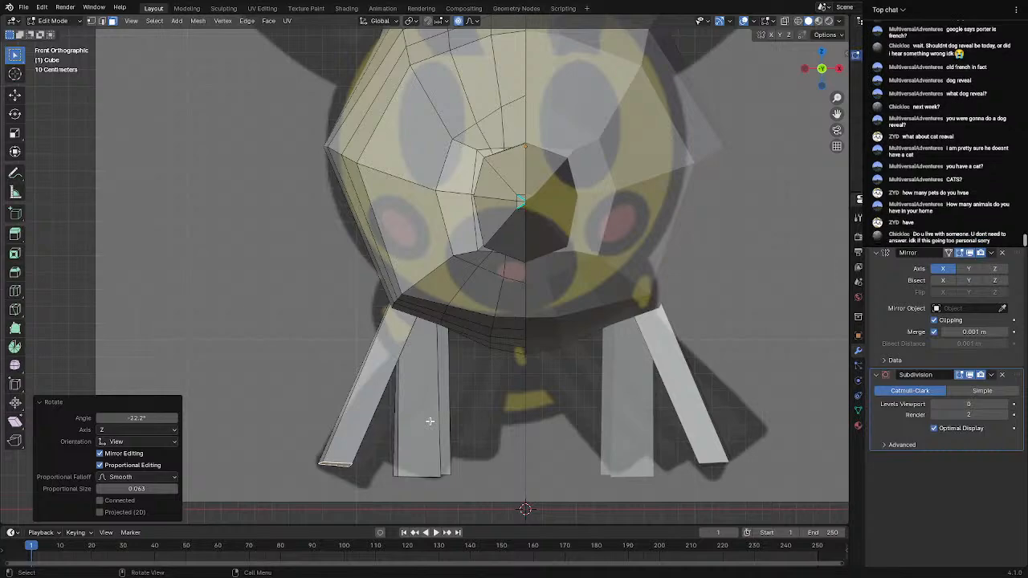
key(g)
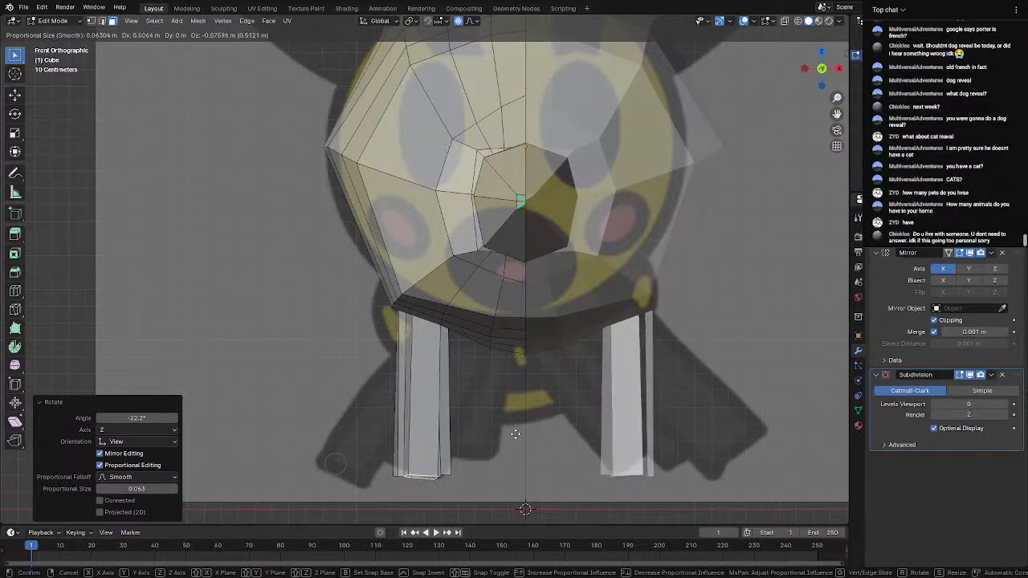
click(512, 431)
key(Tab)
middle_drag(416, 441, 562, 425)
key(Tab)
scroll(416, 401, up, 3)
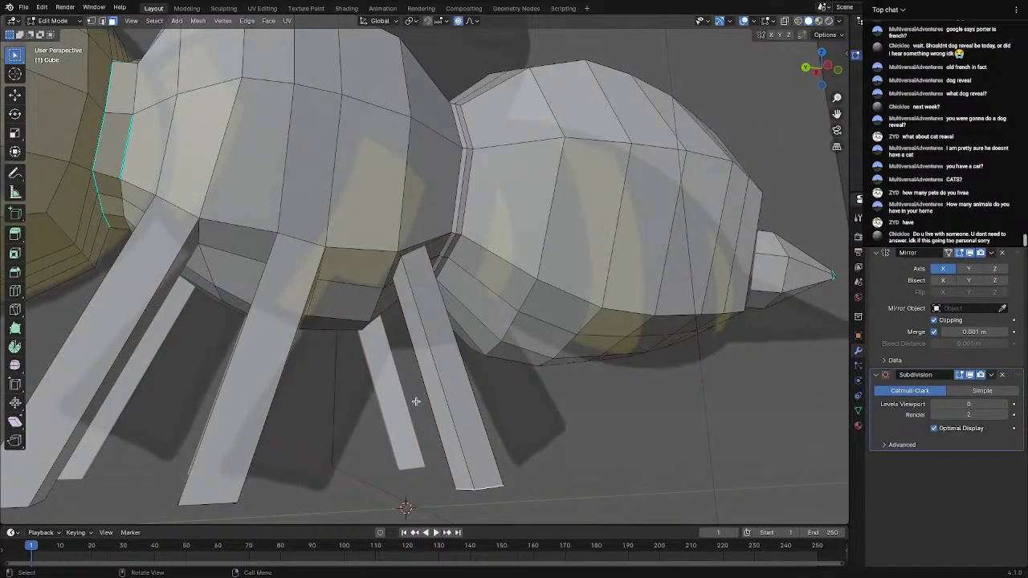
Select the edges around the base of the front leg and scale them up slightly
middle_drag(102, 205, 297, 245)
scroll(301, 247, up, 4)
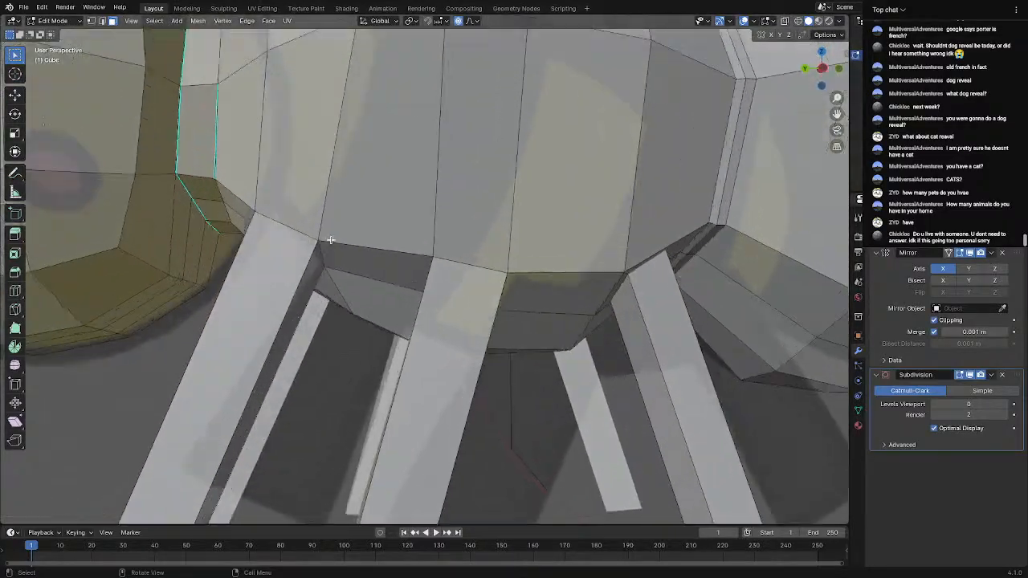
alt+click(301, 254)
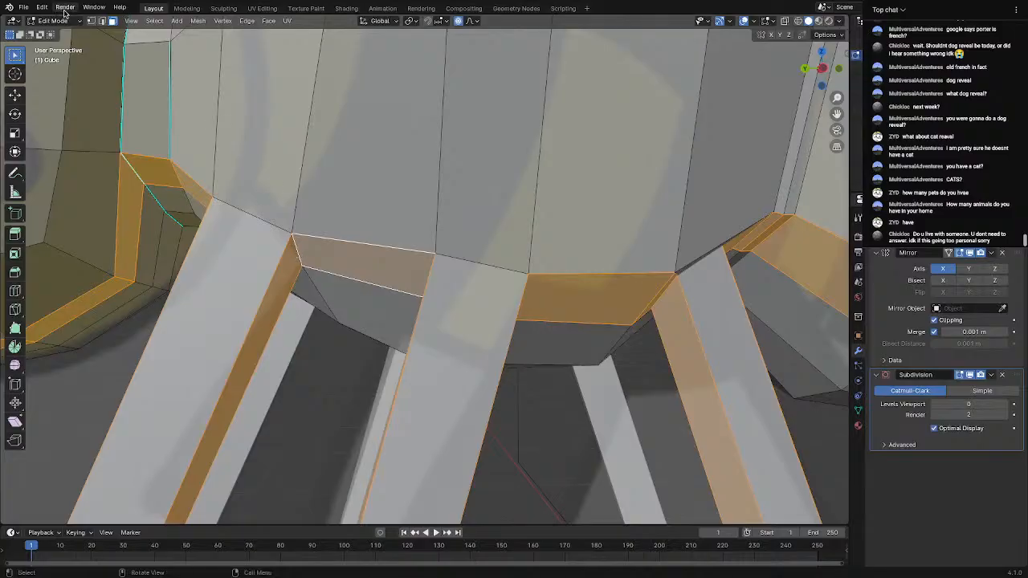
click(101, 21)
click(265, 222)
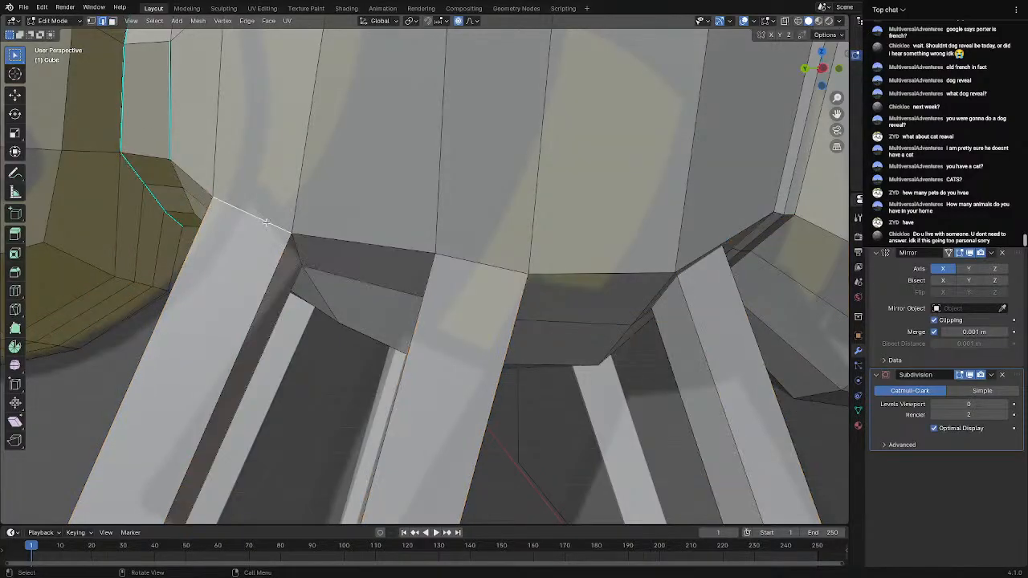
middle_drag(289, 246, 353, 233)
middle_drag(421, 225, 535, 193)
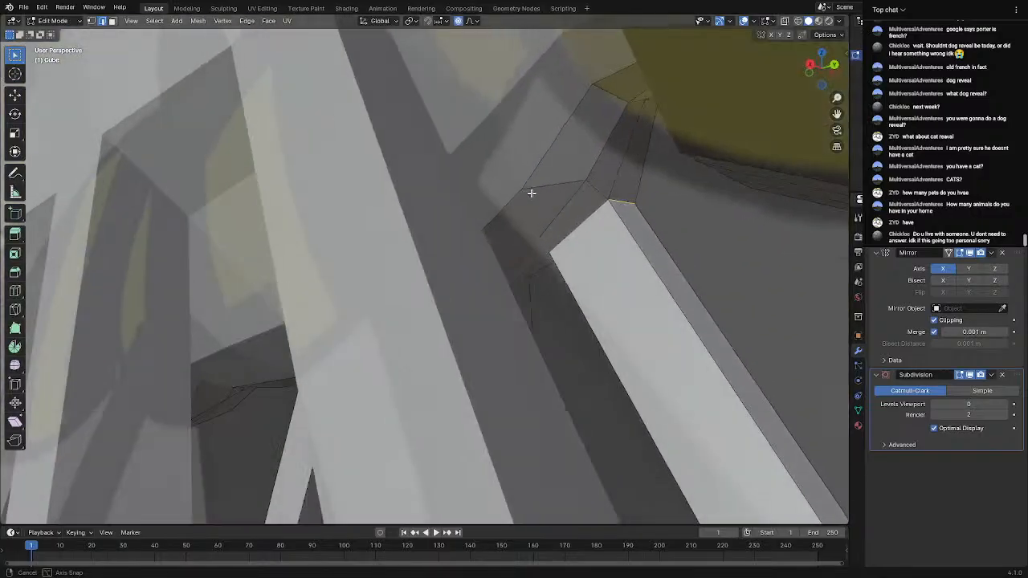
middle_drag(594, 225, 384, 226)
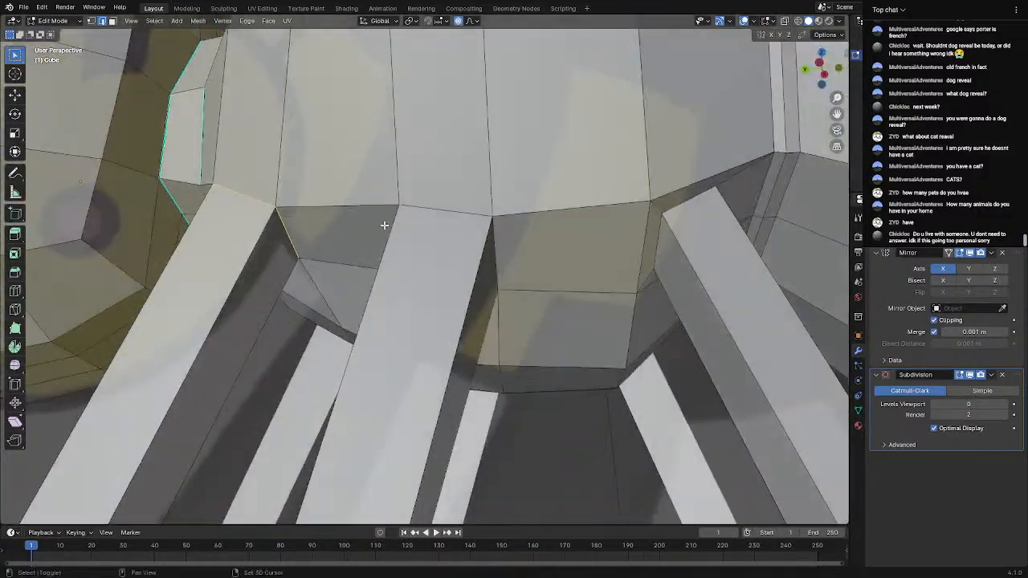
scroll(311, 249, down, 2)
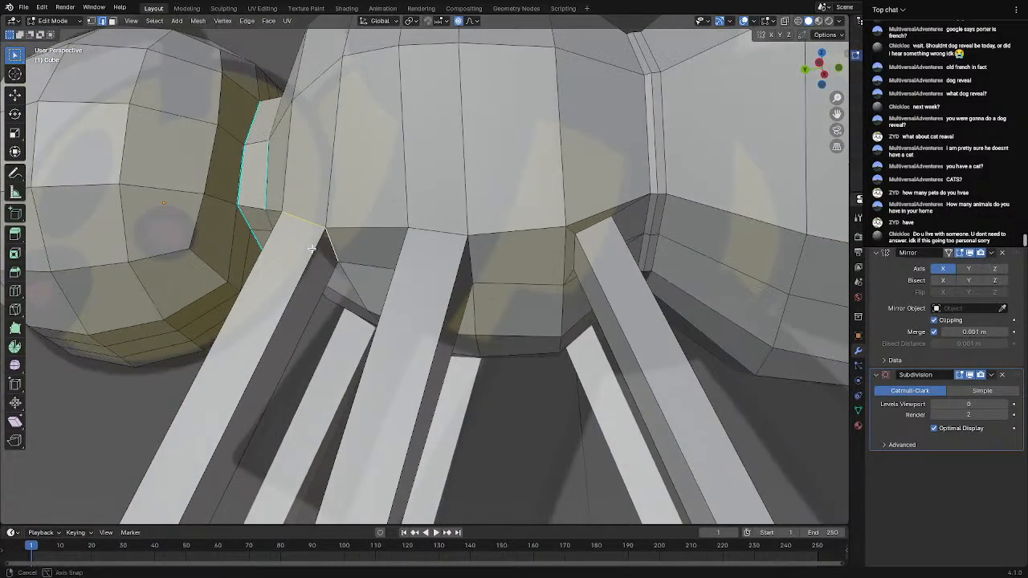
middle_drag(311, 249, 322, 264)
key(s)
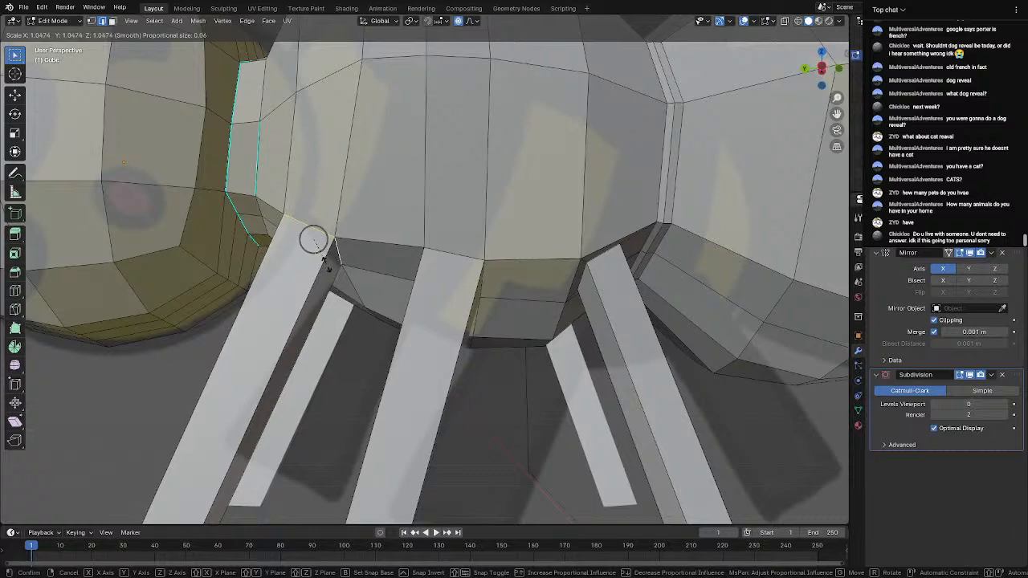
click(329, 267)
Inspect where all the legs join the body from several angles, with and without the edit wireframe
key(Tab)
scroll(329, 276, down, 4)
middle_drag(333, 282, 370, 297)
scroll(442, 297, up, 4)
key(Tab)
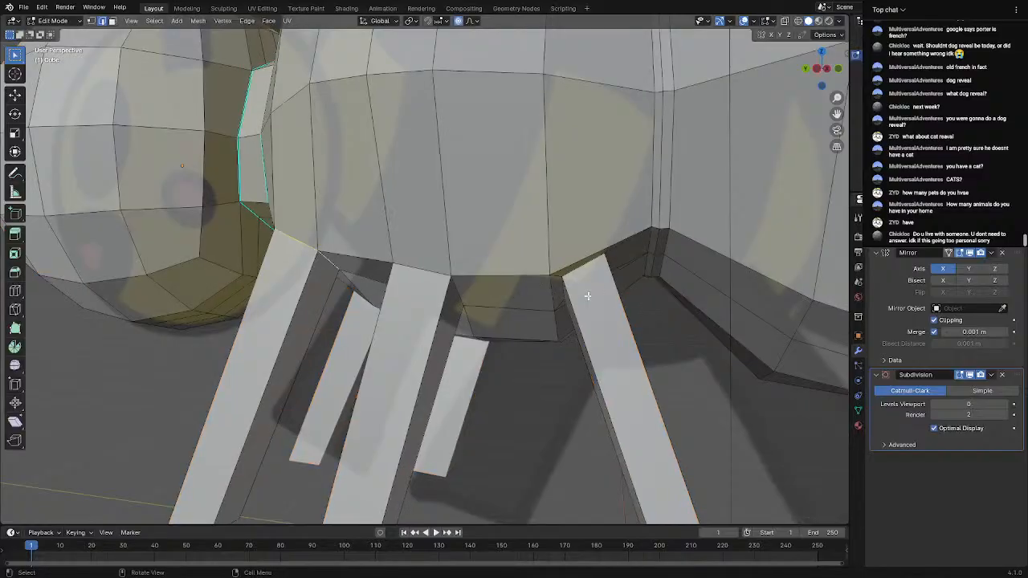
shift+middle_drag(592, 294, 426, 276)
scroll(420, 281, up, 4)
scroll(425, 276, down, 6)
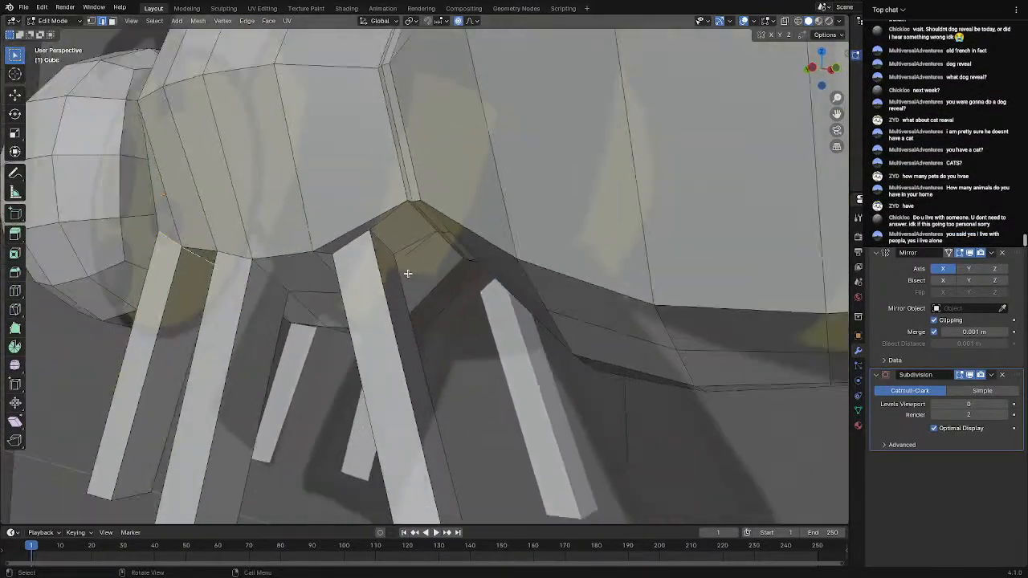
key(Tab)
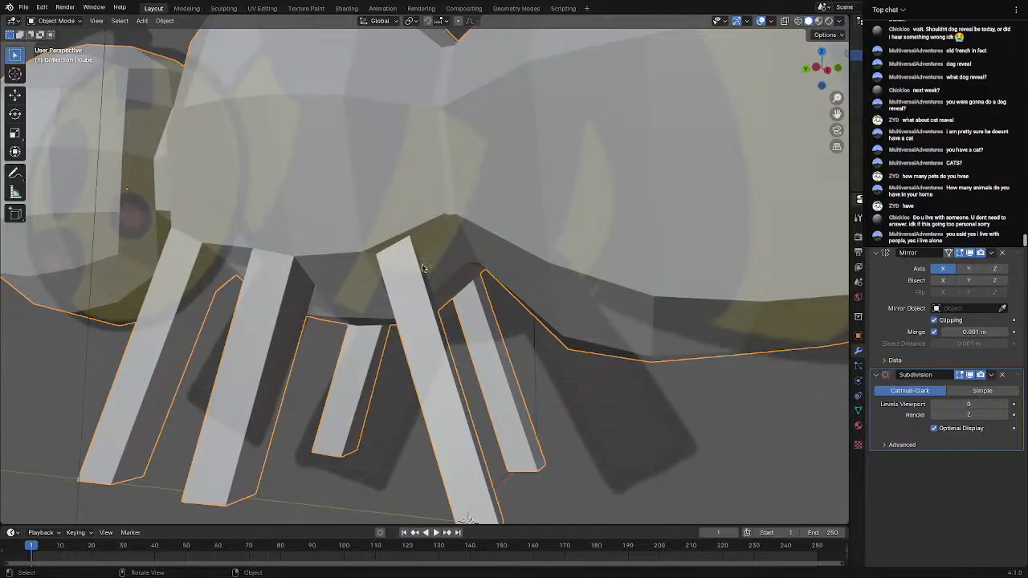
scroll(422, 267, down, 4)
middle_drag(436, 265, 485, 272)
scroll(387, 267, up, 4)
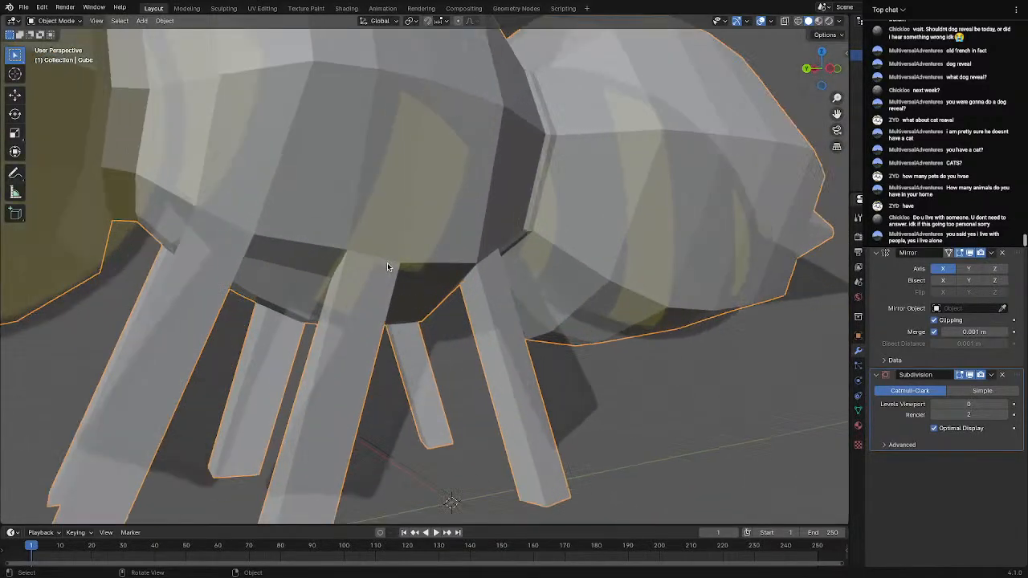
middle_drag(387, 266, 310, 281)
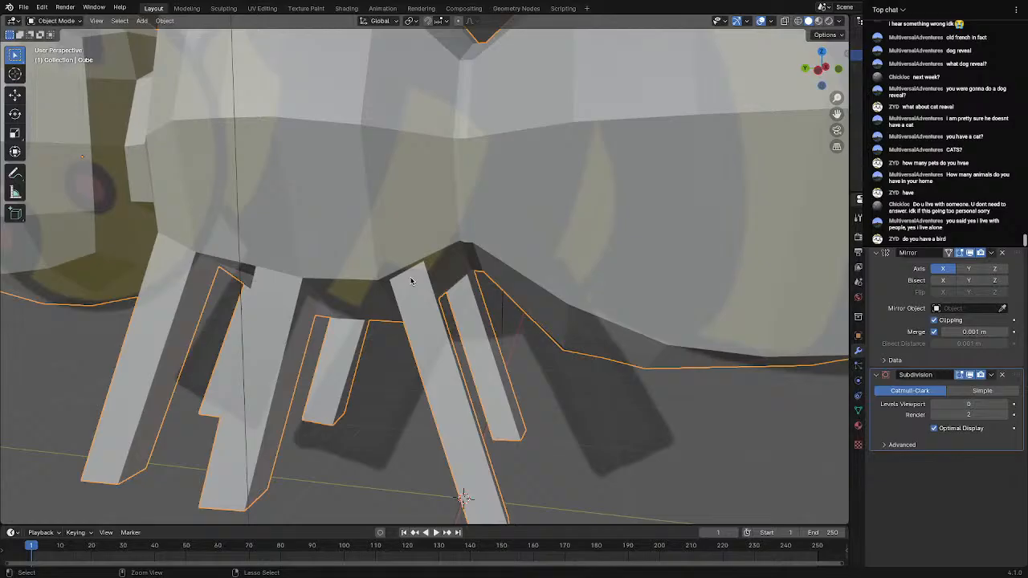
key(Tab)
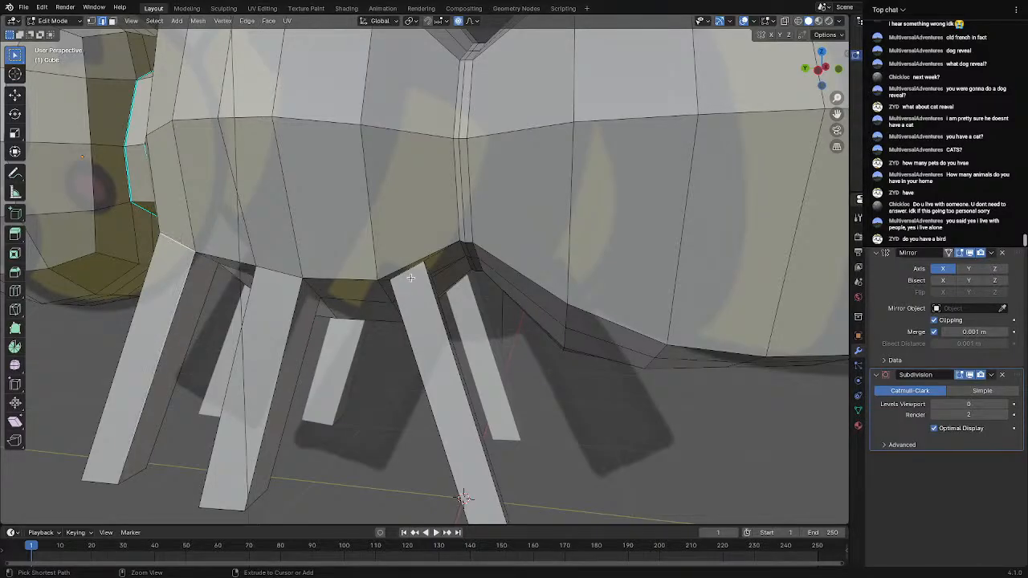
Undo the recent edits back to before the rear leg was extruded, and switch to edge selection
key(Tab)
key(ctrl+z)
key(ctrl+z)
key(ctrl+z)
key(ctrl+z)
key(ctrl+z)
key(ctrl+z)
key(ctrl+z)
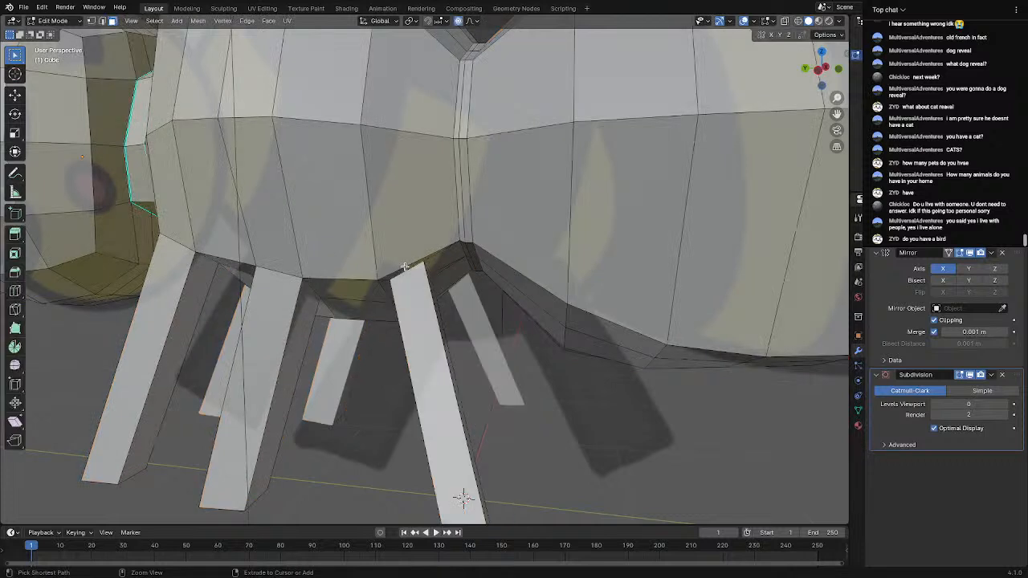
key(2)
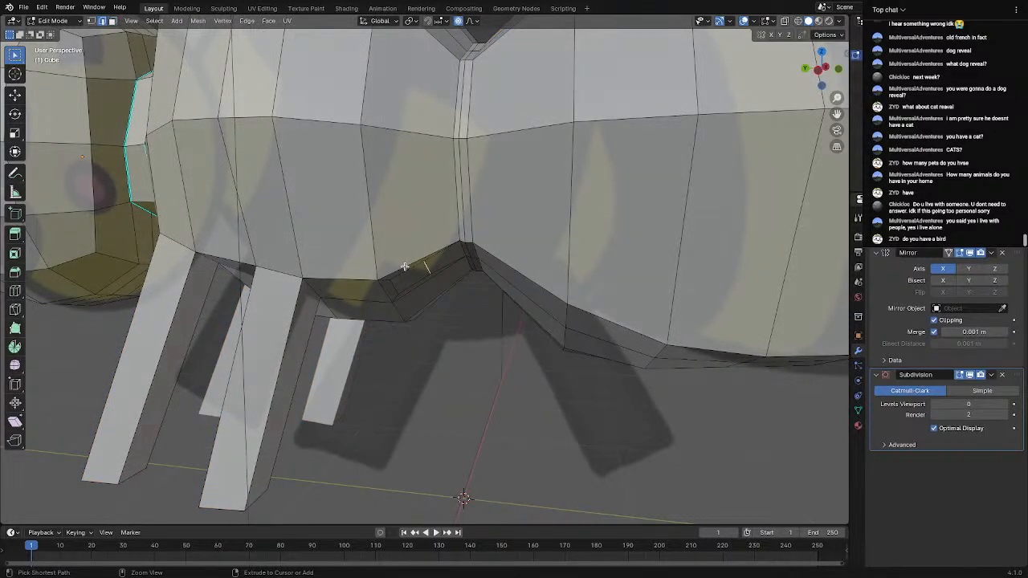
Delete the inset edges left at the rear leg's base and fill the opening with a single face
ctrl+click(404, 267)
ctrl+click(405, 267)
scroll(419, 280, up, 4)
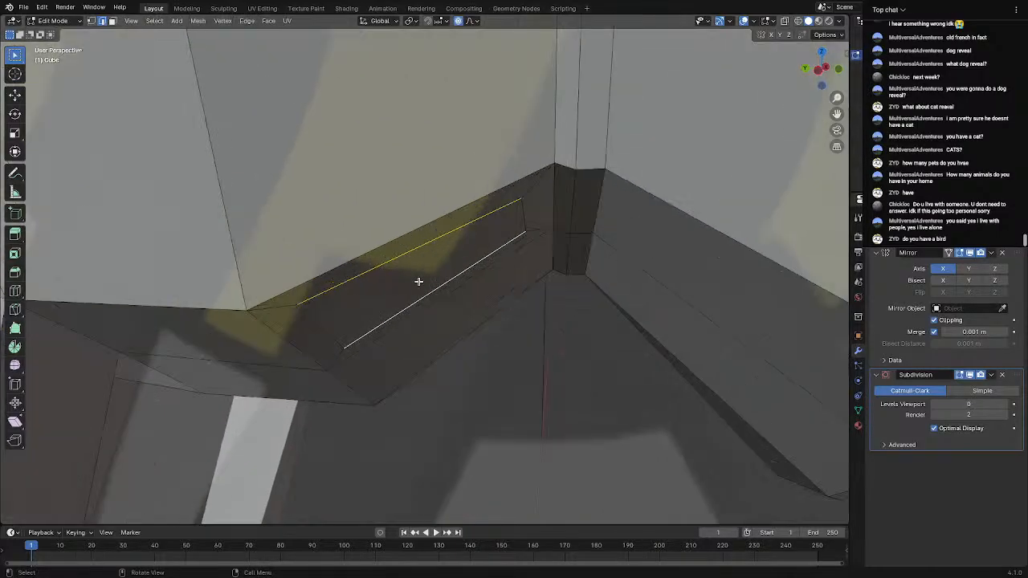
middle_drag(418, 282, 404, 266)
key(x)
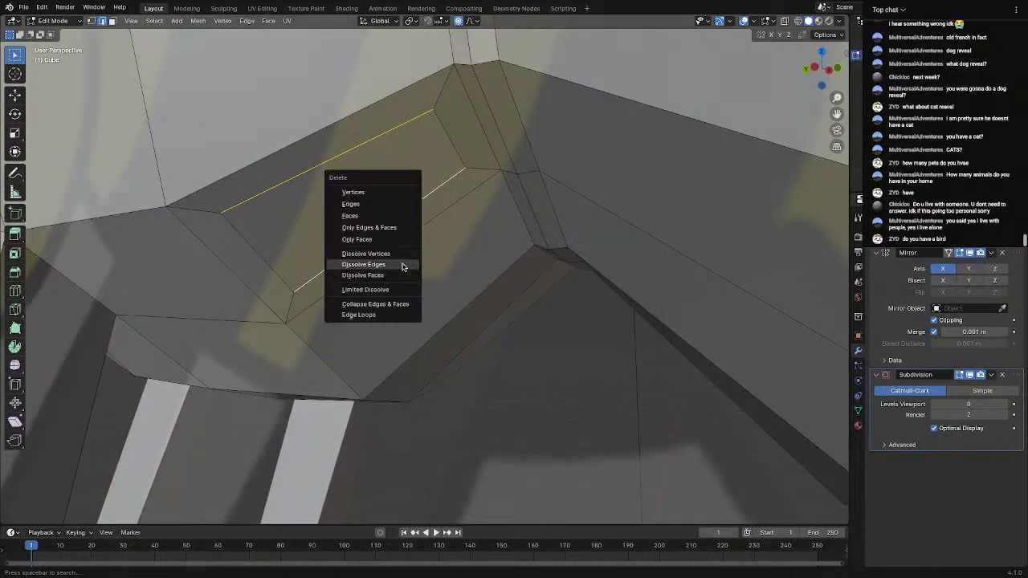
click(367, 203)
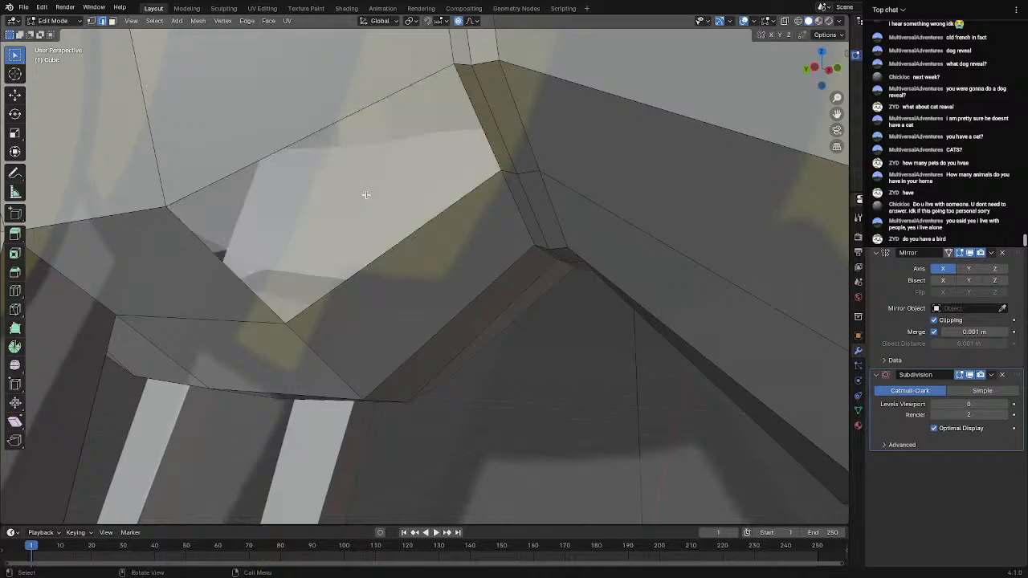
click(472, 115)
click(378, 231)
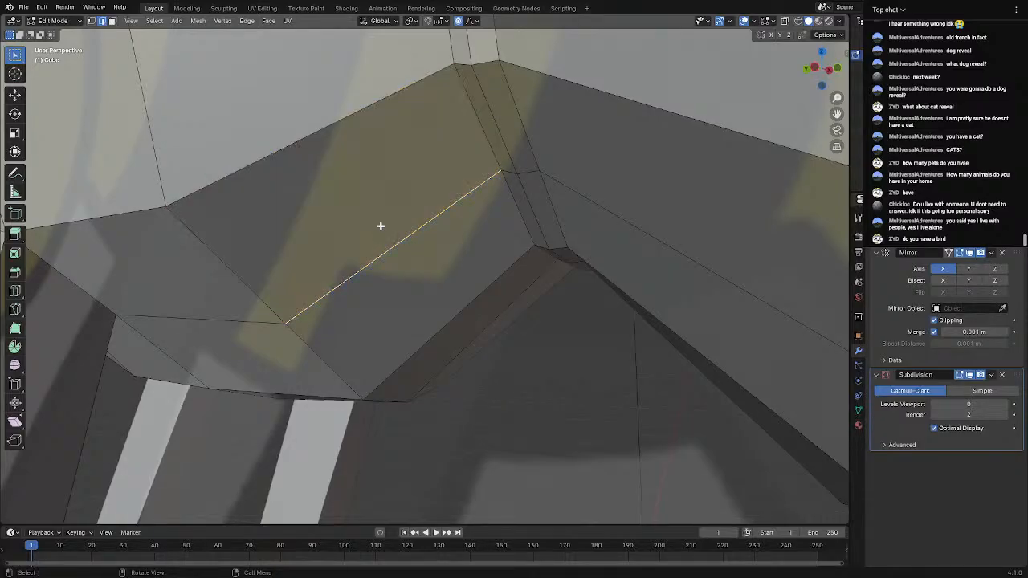
Add one loop cut through the thorax just ahead of the waist, slid by a factor of about 0.091
middle_drag(378, 225, 339, 154)
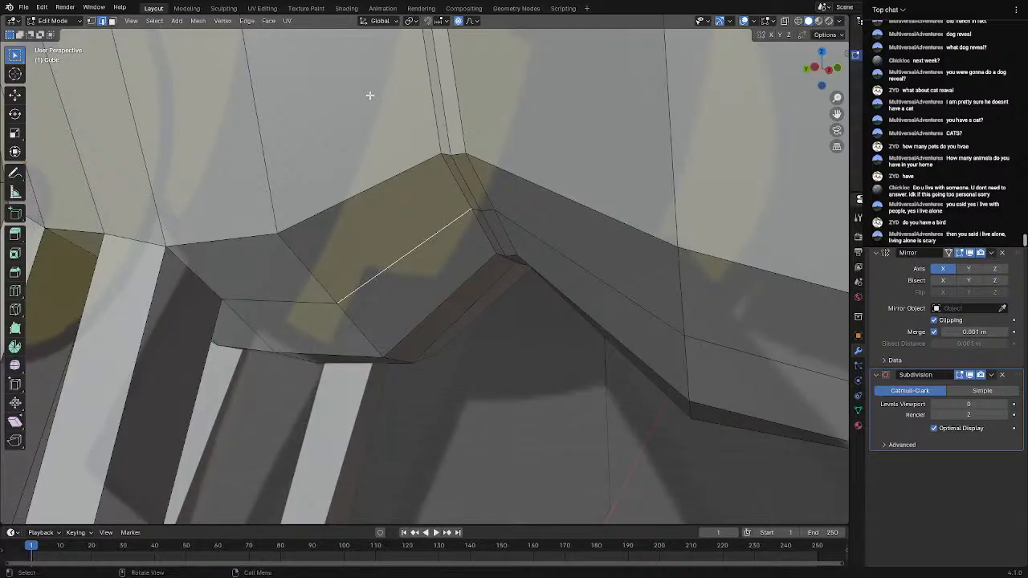
middle_drag(367, 96, 414, 65)
key(ctrl+r)
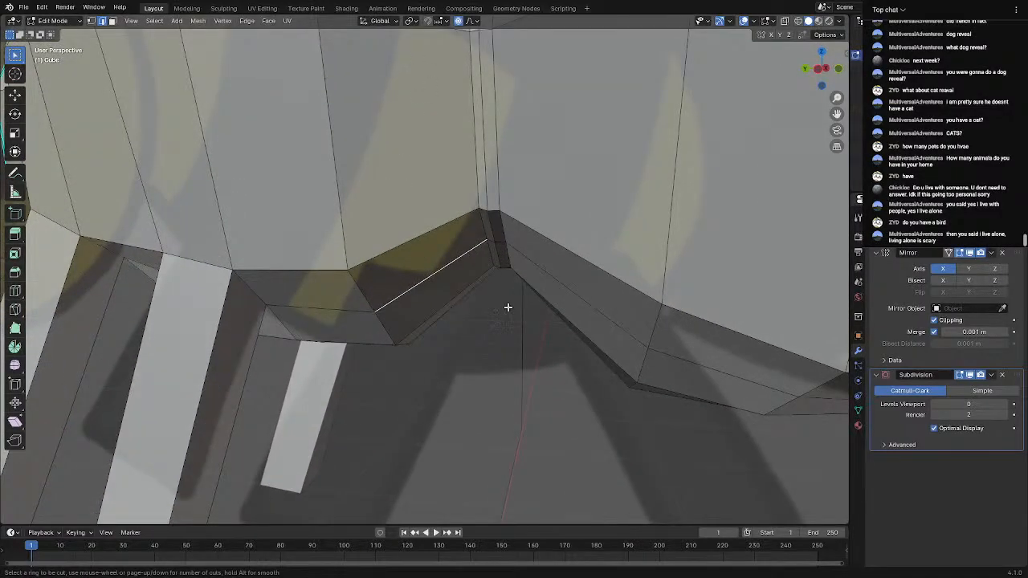
key(Escape)
click(370, 258)
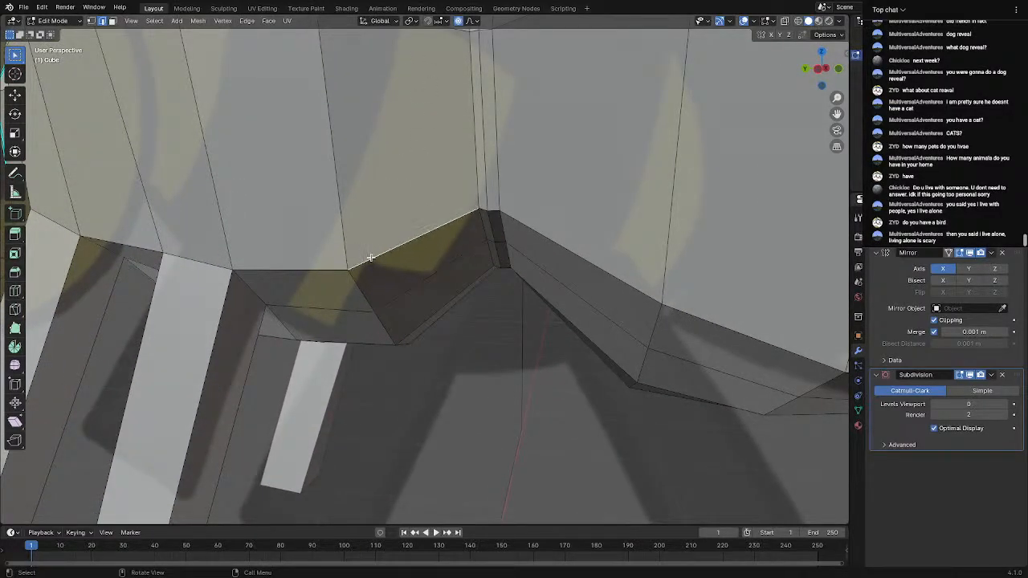
key(ctrl+r)
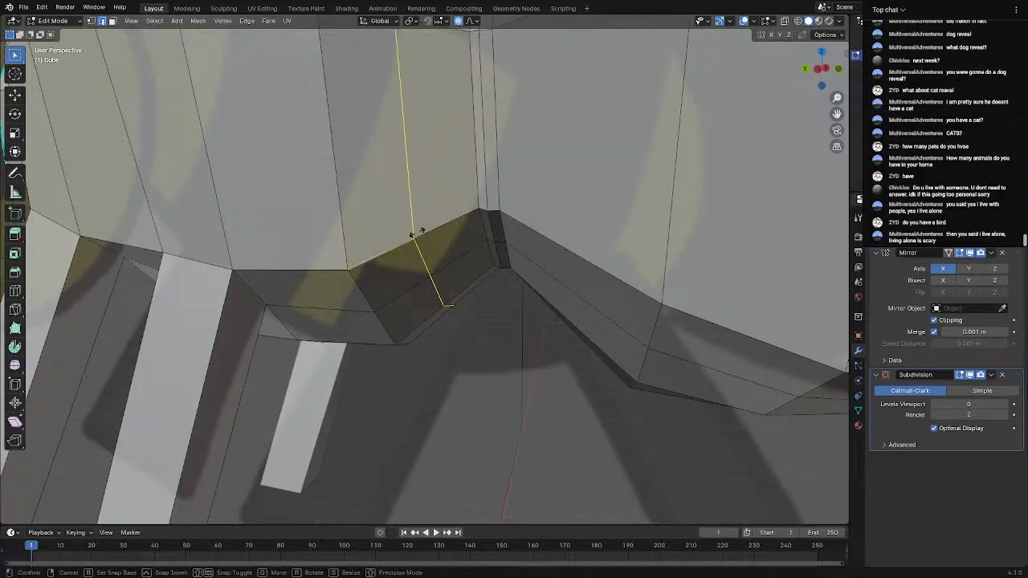
click(417, 232)
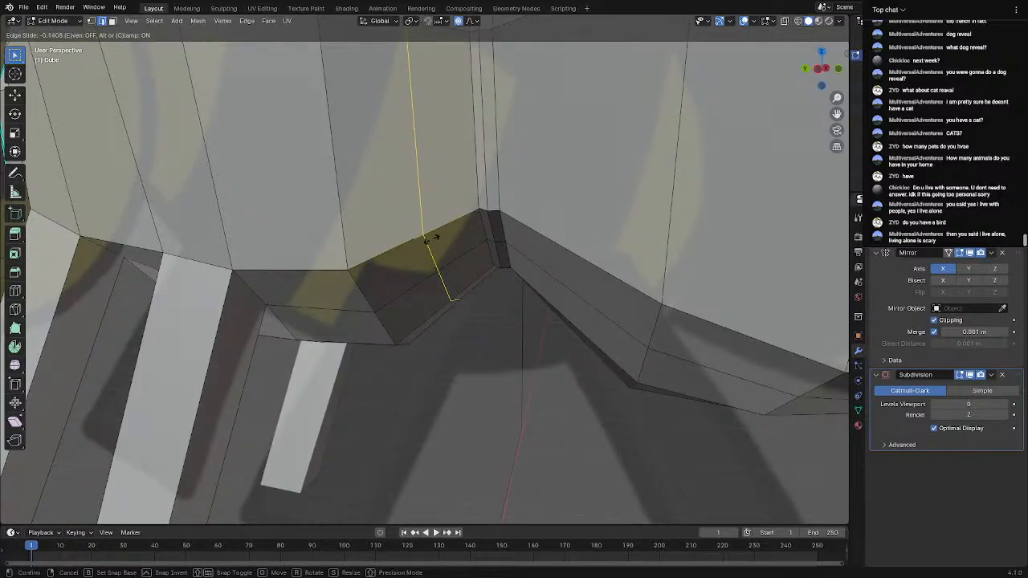
click(428, 238)
middle_drag(428, 238, 393, 220)
scroll(483, 252, up, 4)
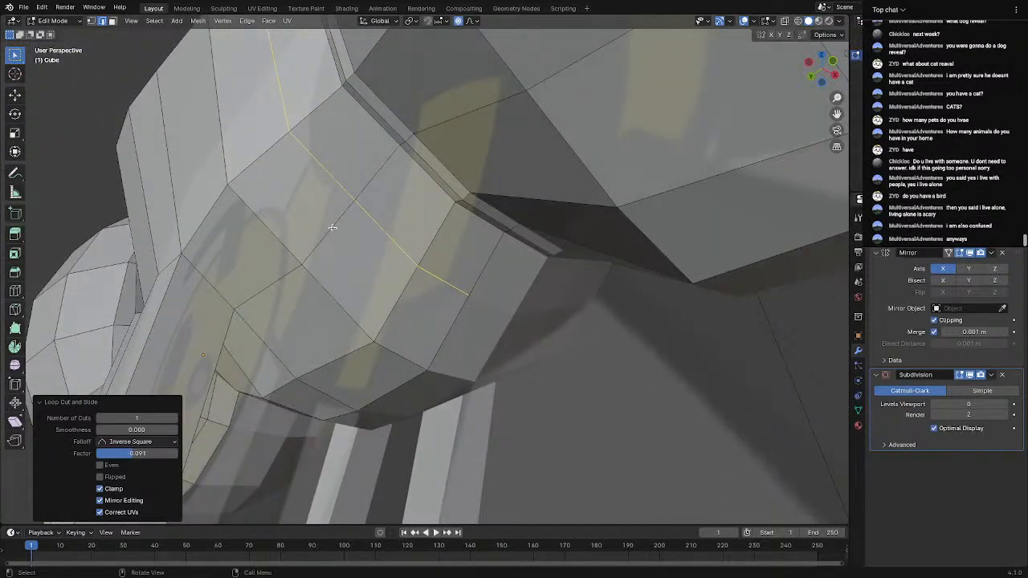
Rotate the crossing edge on the thorax underside by 10.6°, slide it by 0.146, and fine-tune its rotation by -2.48° and 1.93°
click(331, 228)
key(r)
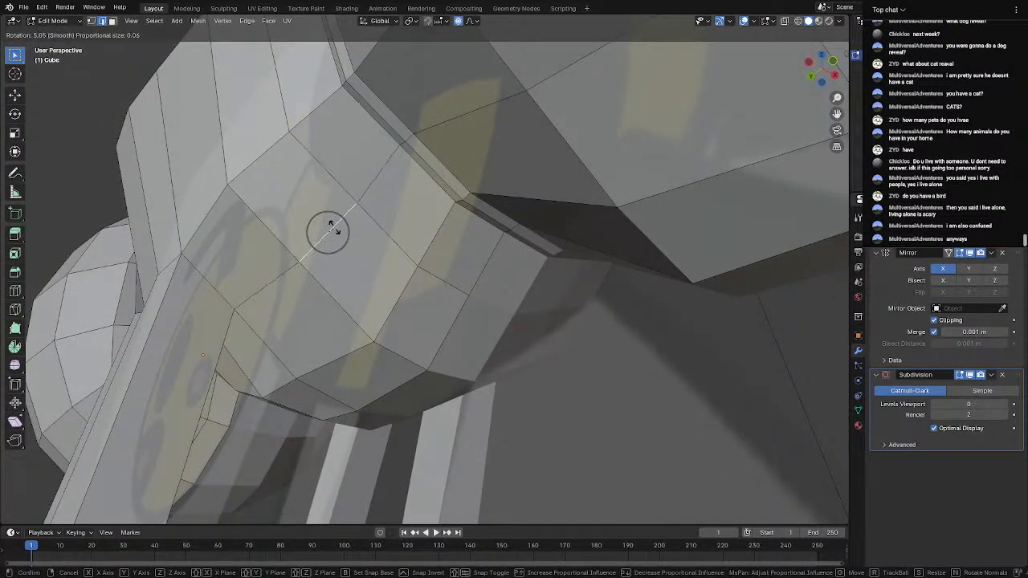
click(334, 228)
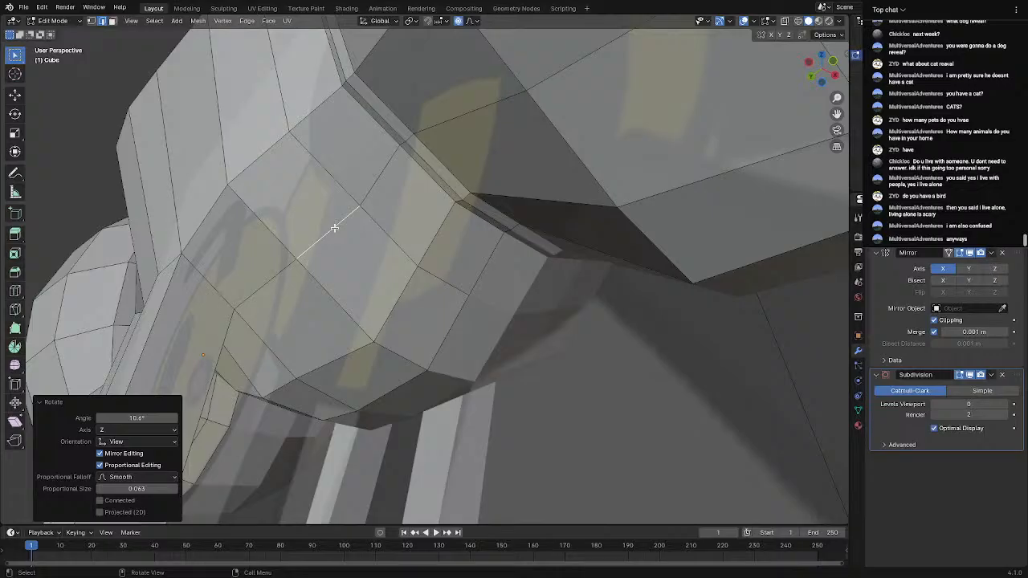
key(g)
key(g)
click(326, 218)
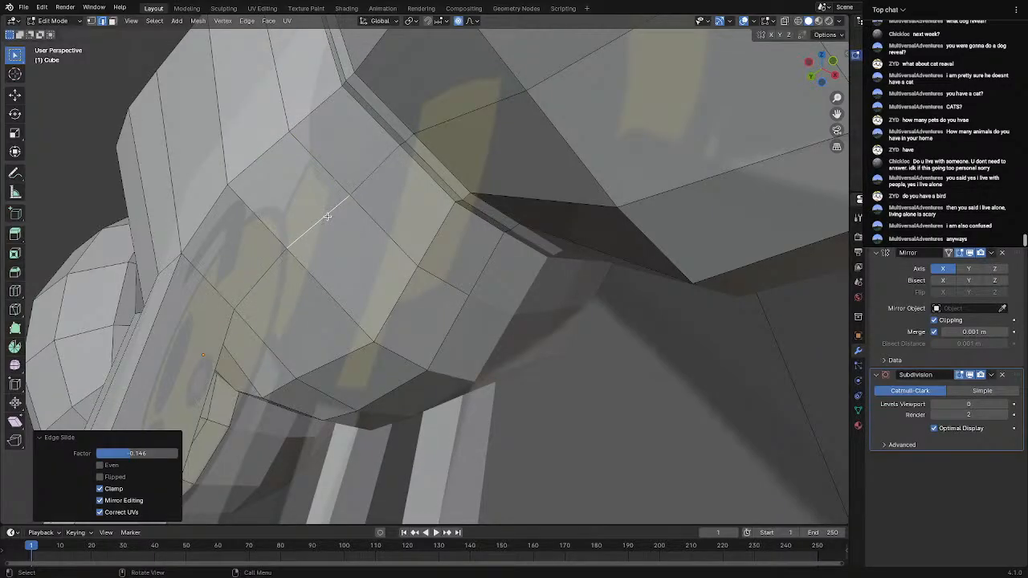
key(r)
click(325, 217)
middle_drag(326, 218, 360, 198)
key(r)
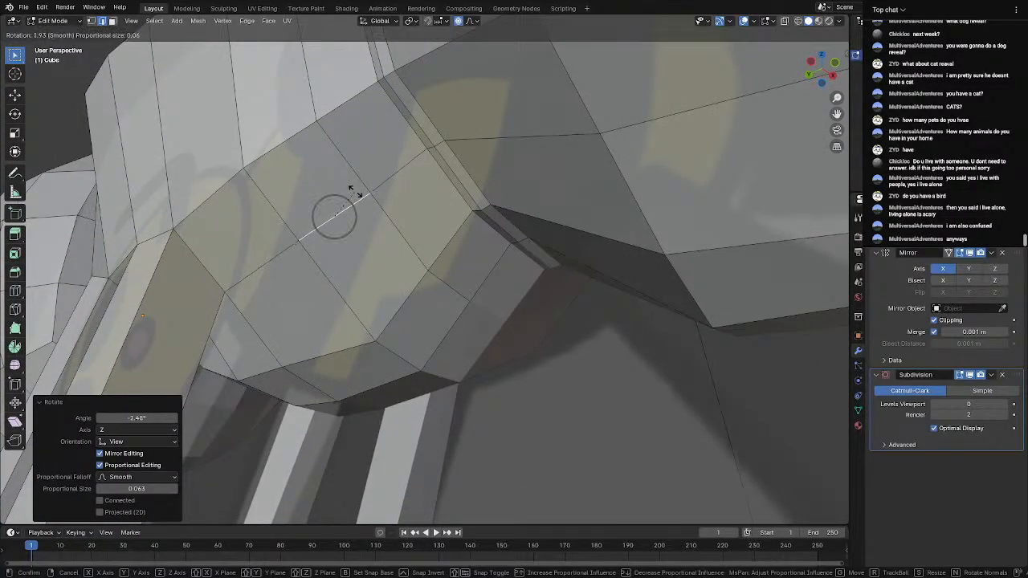
click(354, 191)
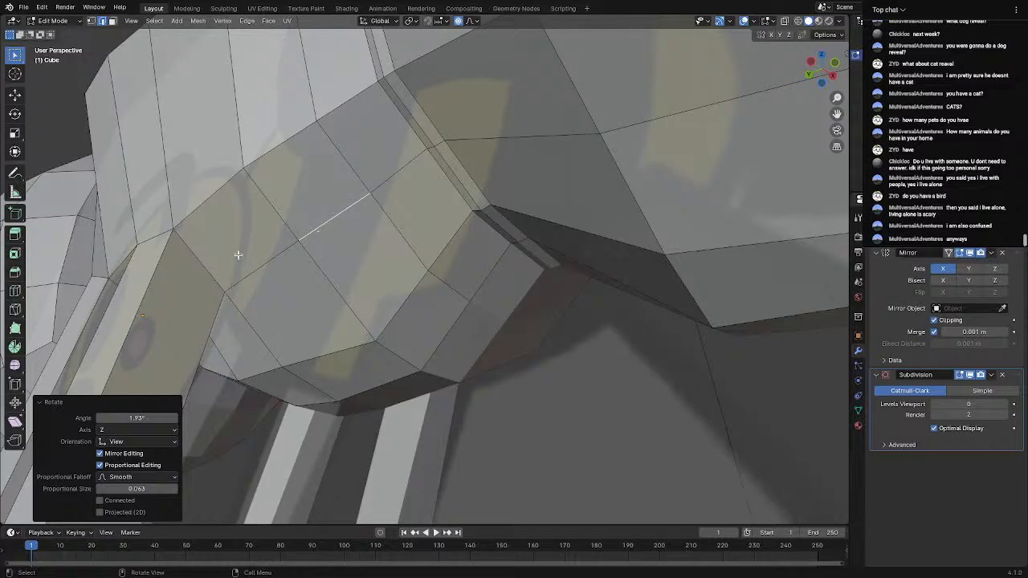
Try rotating the same underside edge by another -1.08°, and undo the last two changes
scroll(238, 255, down, 3)
middle_drag(239, 254, 466, 248)
scroll(445, 267, up, 2)
scroll(480, 252, up, 1)
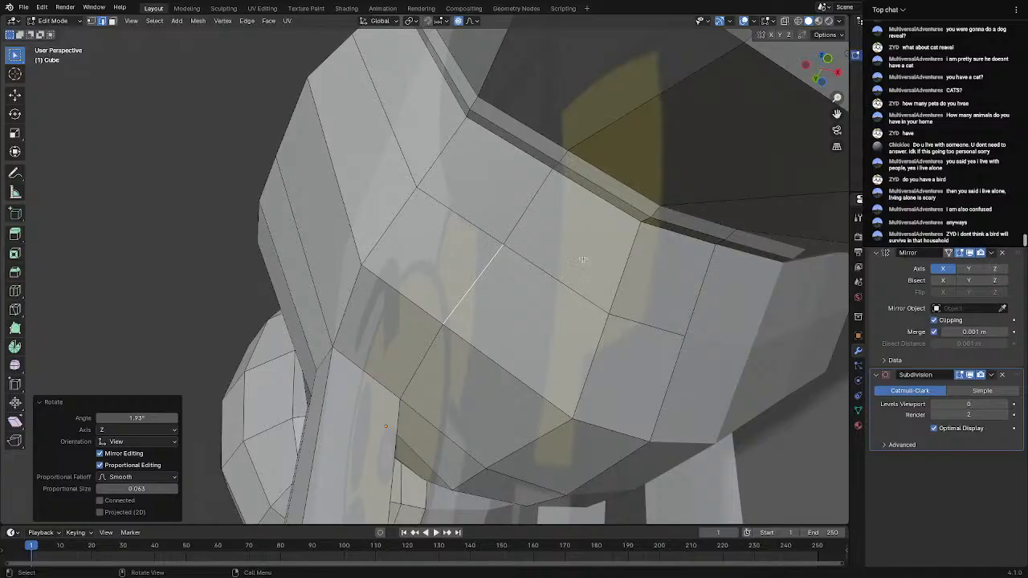
key(r)
click(542, 254)
scroll(523, 318, down, 1)
middle_drag(526, 319, 570, 337)
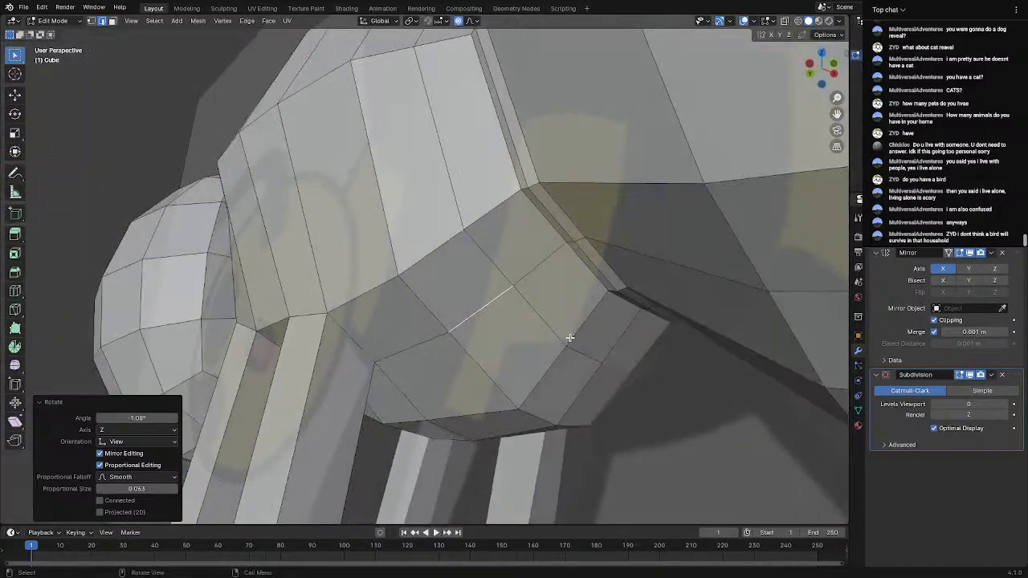
scroll(570, 337, down, 1)
key(ctrl+z)
key(ctrl+z)
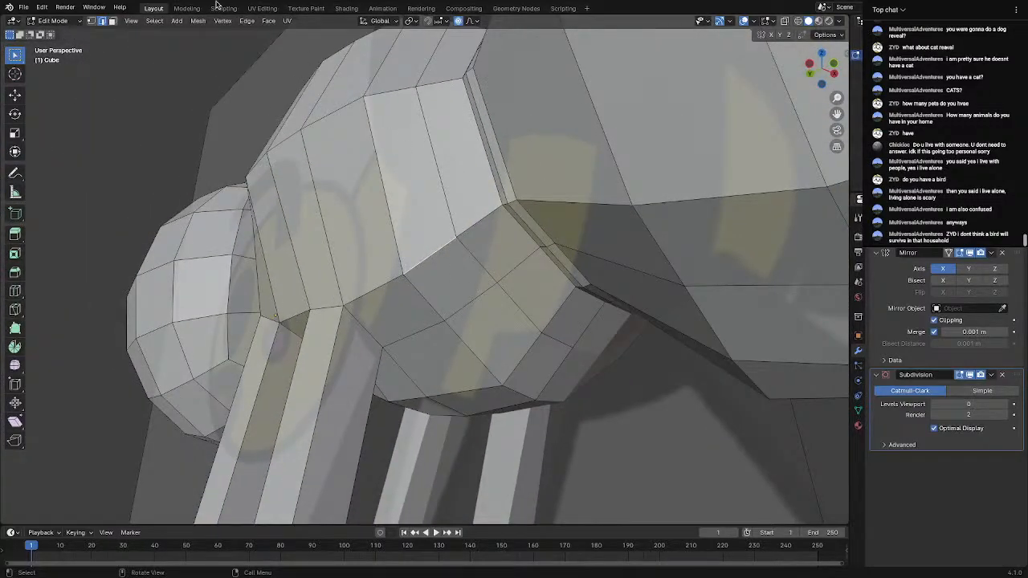
Extrude the underside face near the waist about 0.777 m as a rear leg, and move its end about 0.06, -0.133, -0.616 m in X, Y, Z
click(113, 22)
click(473, 293)
middle_drag(474, 293, 573, 329)
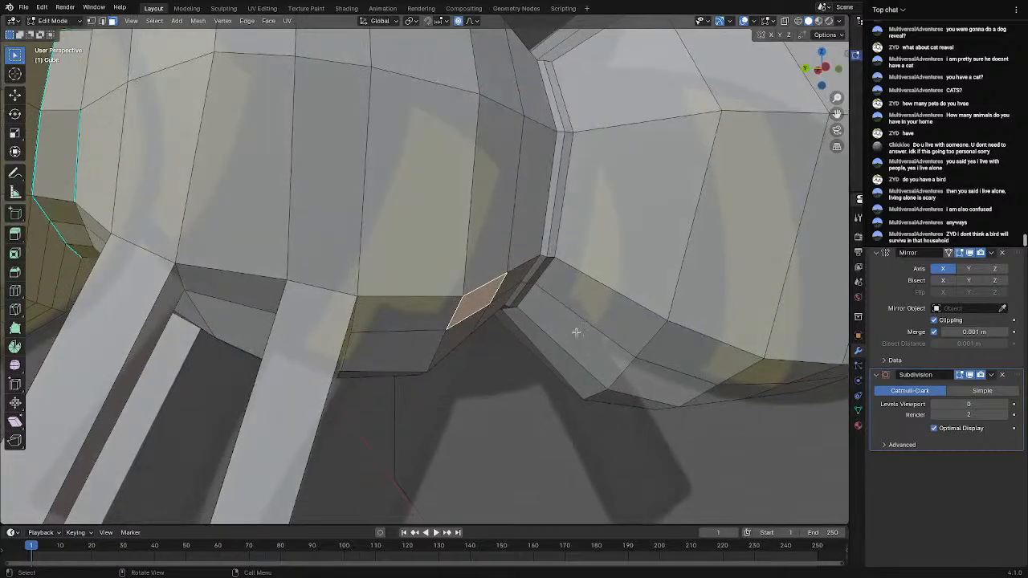
key(e)
click(674, 486)
scroll(628, 408, down, 5)
middle_drag(628, 408, 590, 415)
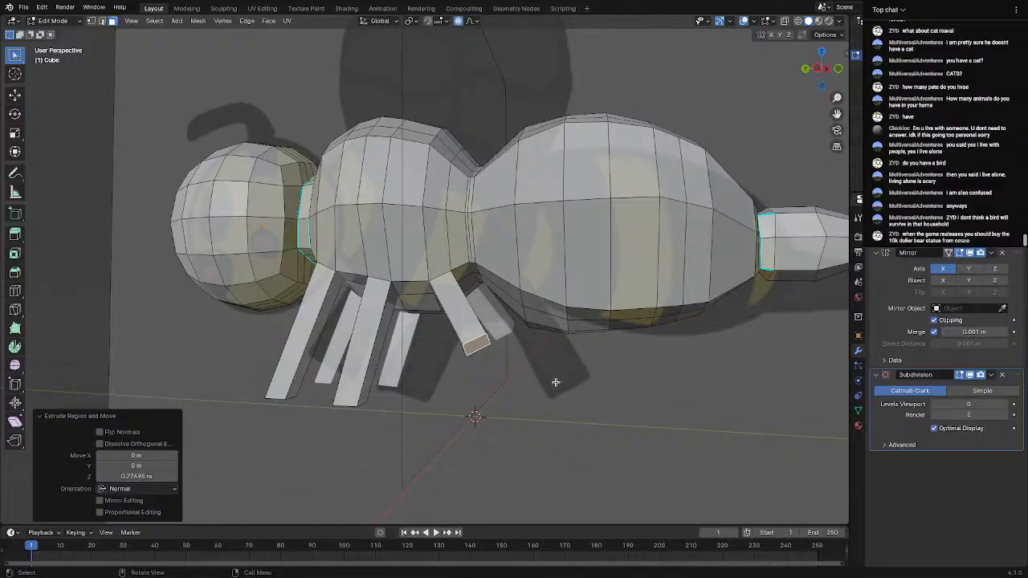
key(g)
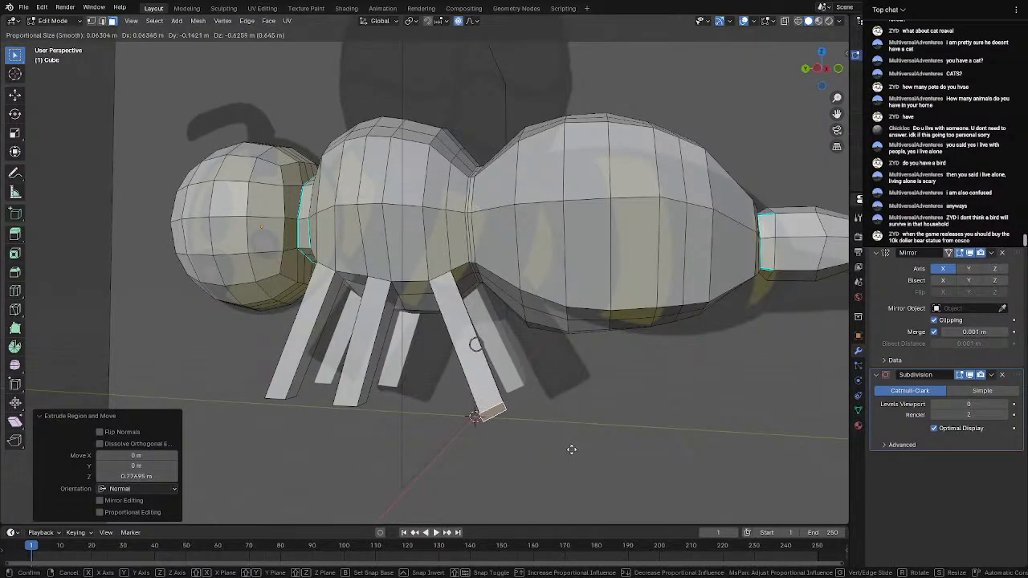
click(571, 448)
middle_drag(570, 448, 482, 394)
In front view, move the rear leg's end face about 0.263 m in X and 0.044 m in Z, and rotate it -28.4°
click(820, 68)
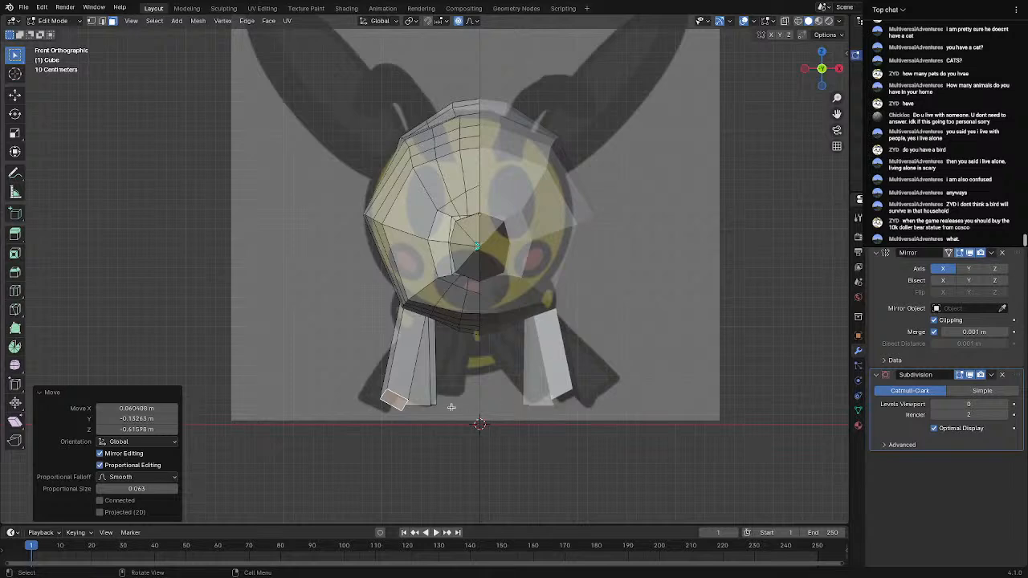
key(g)
click(491, 397)
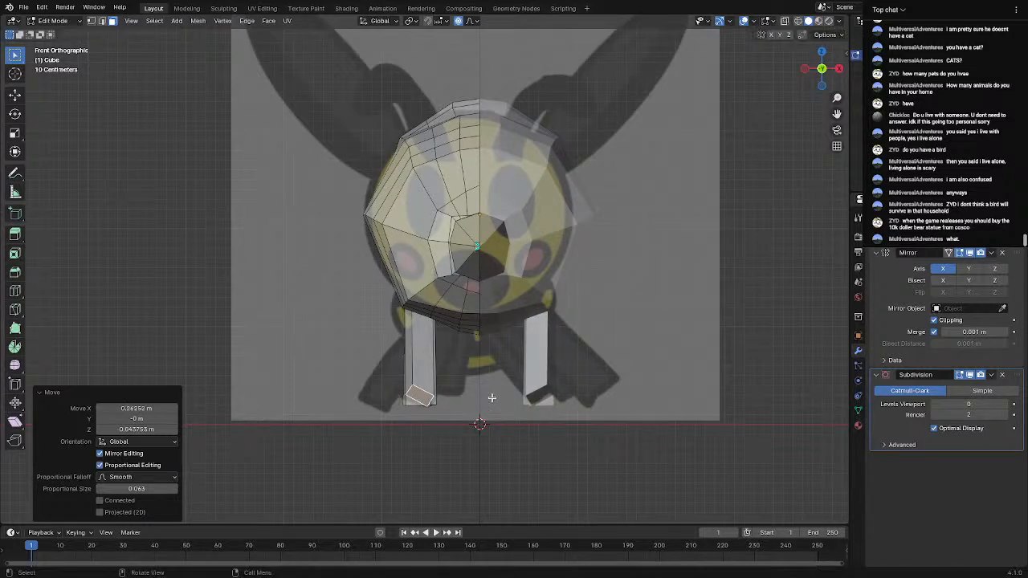
key(r)
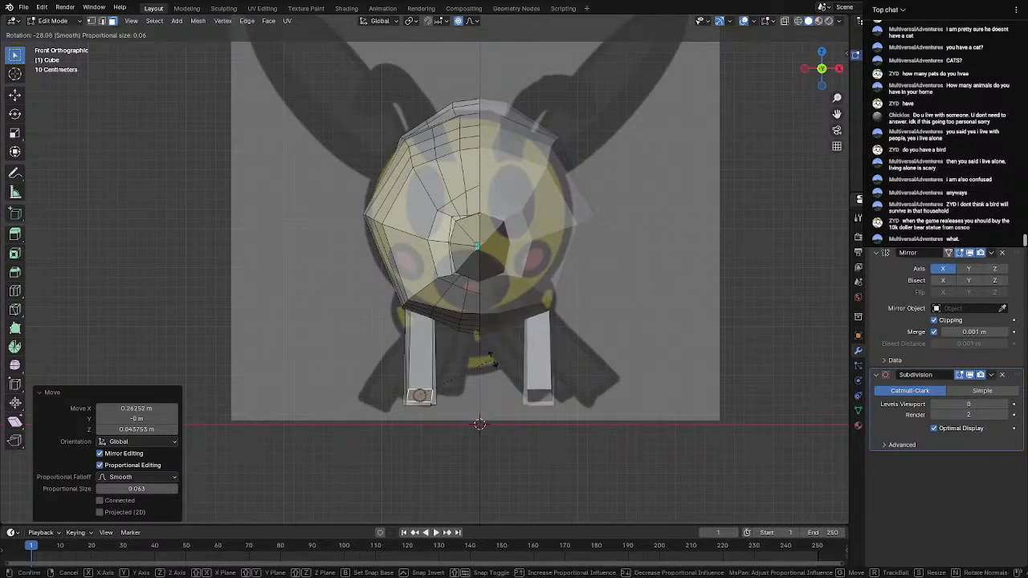
click(491, 359)
middle_drag(414, 430, 516, 424)
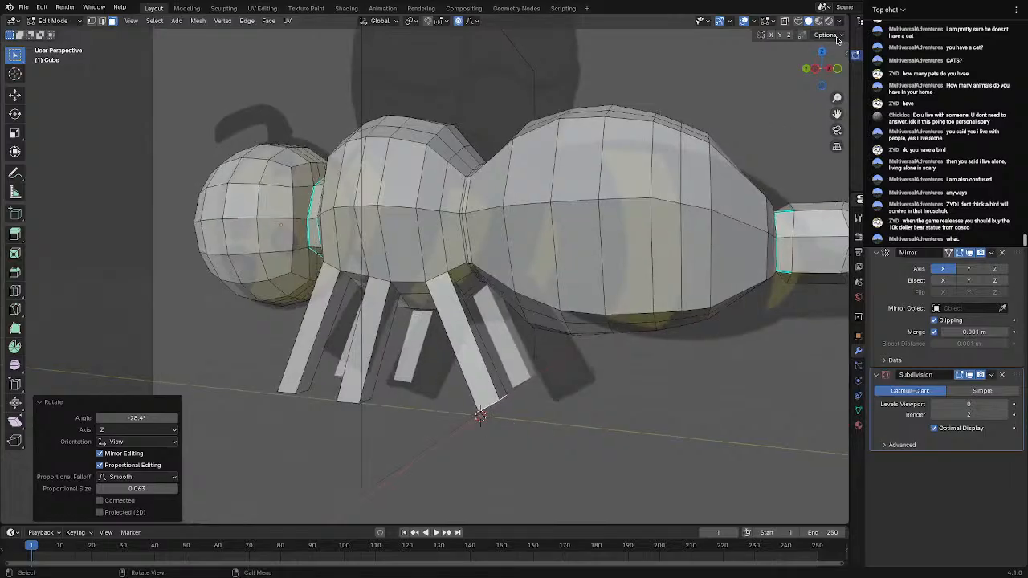
In the left side view, rotate the rear leg's end face by 23.7° to level it
click(816, 69)
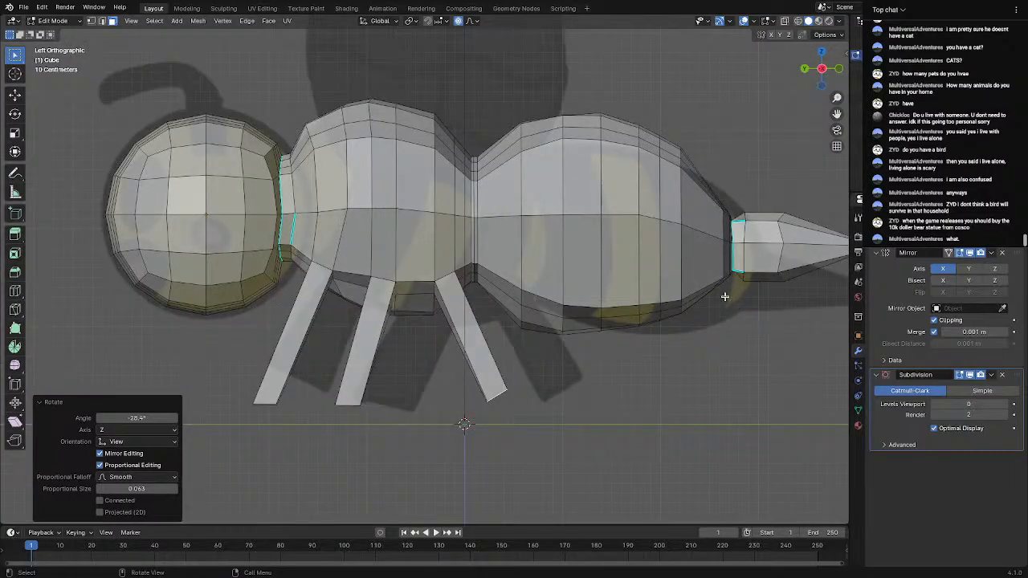
key(r)
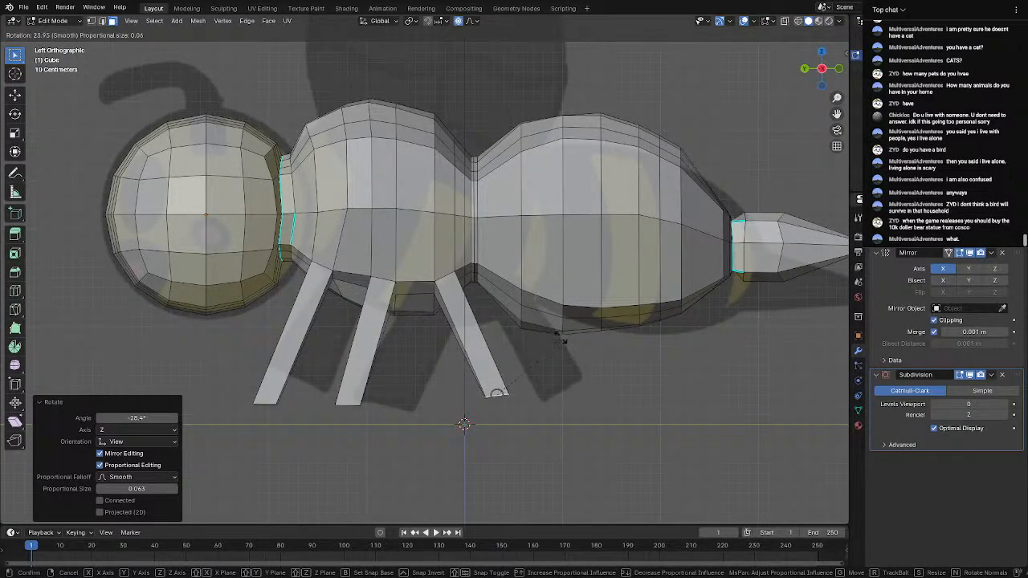
click(563, 342)
middle_drag(563, 343, 461, 322)
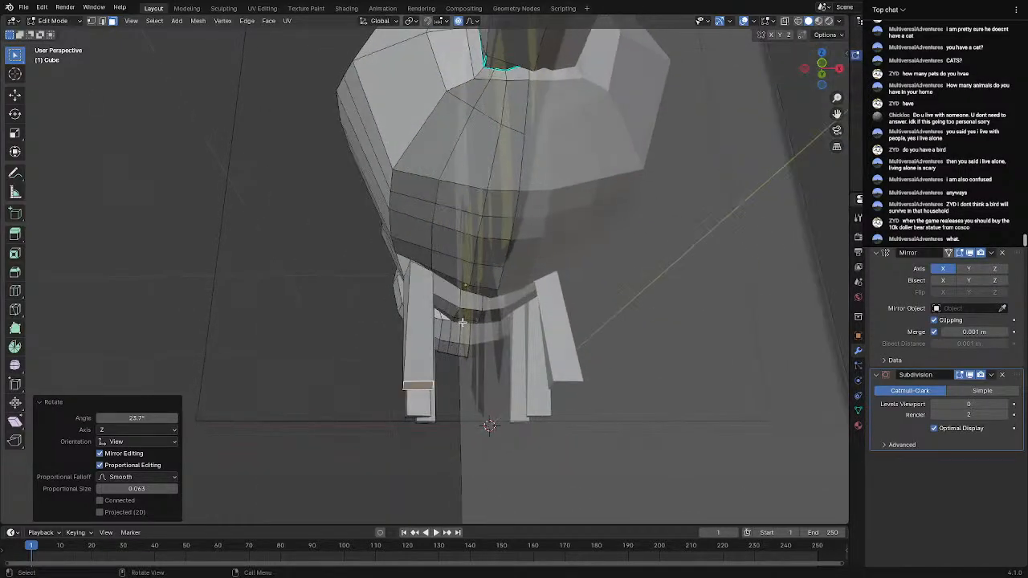
In front view, lower the rear leg's end face about 0.088 m and nudge it about 0.027 m in X to align with the other legs
click(823, 71)
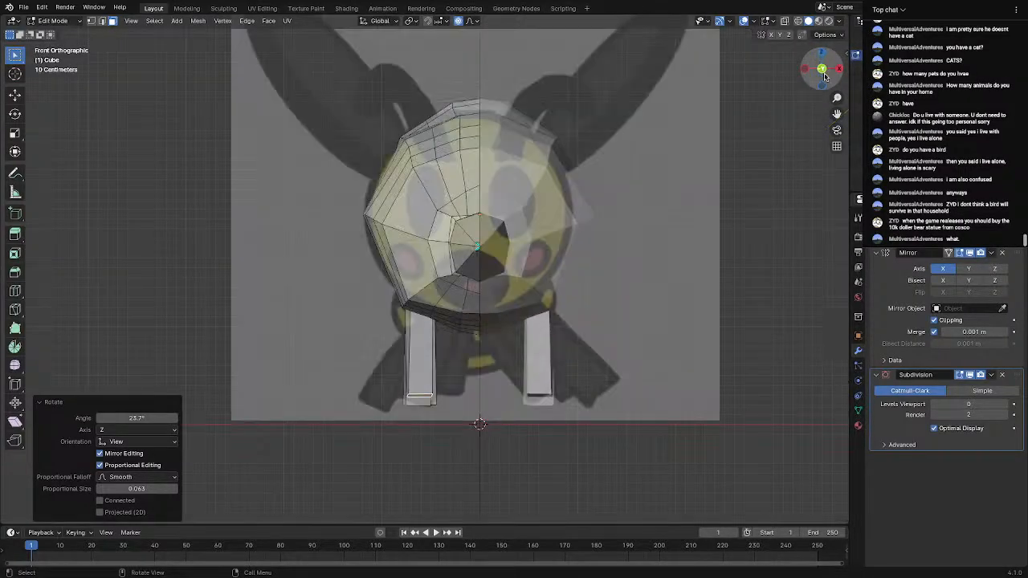
key(g)
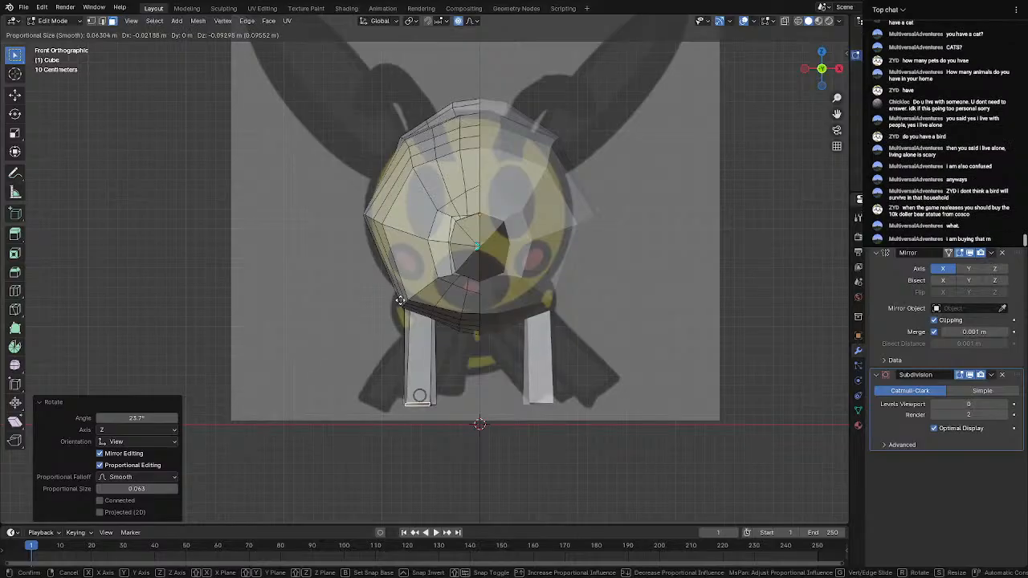
click(400, 300)
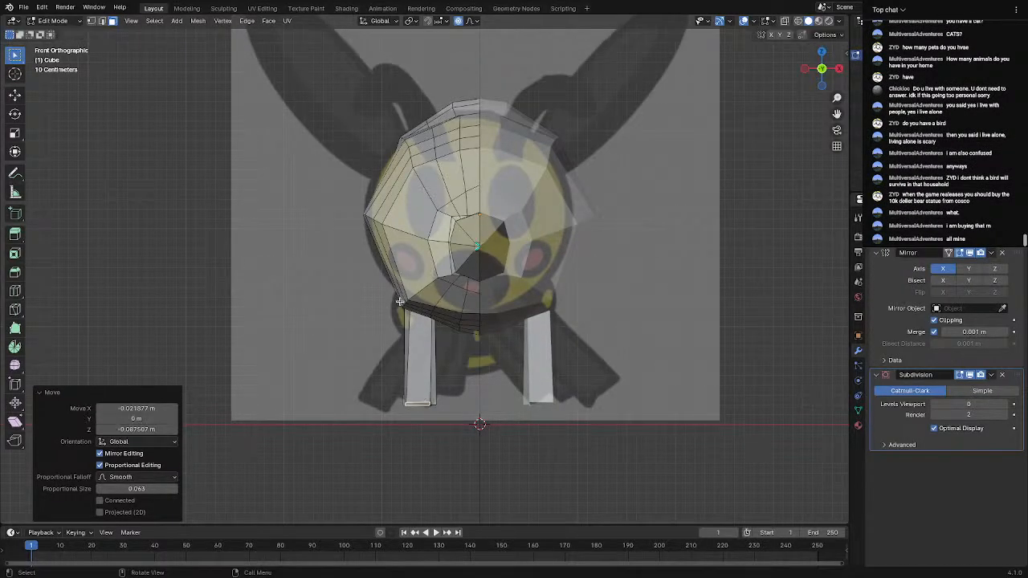
key(g)
click(464, 385)
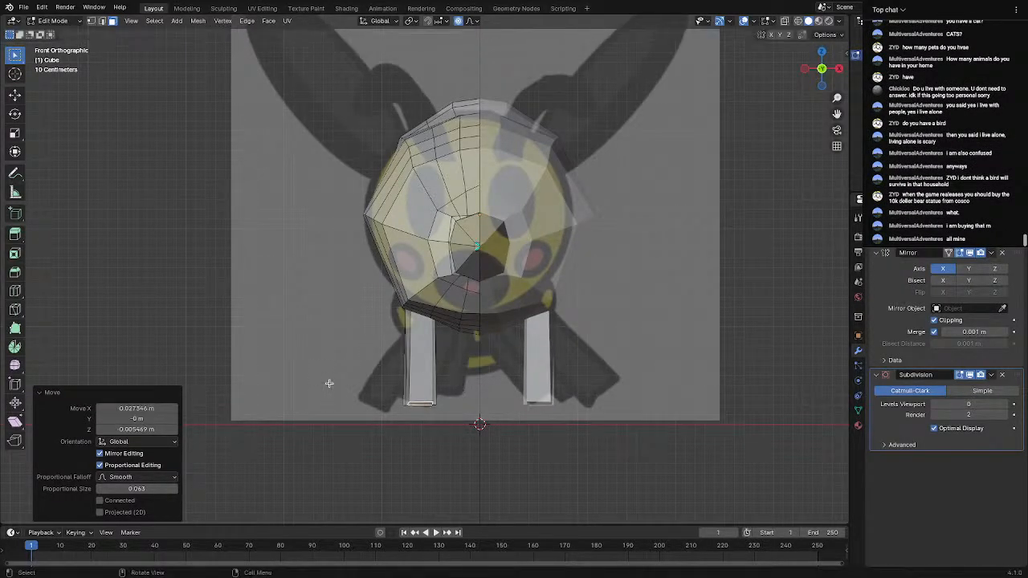
middle_drag(329, 383, 574, 380)
scroll(574, 380, down, 1)
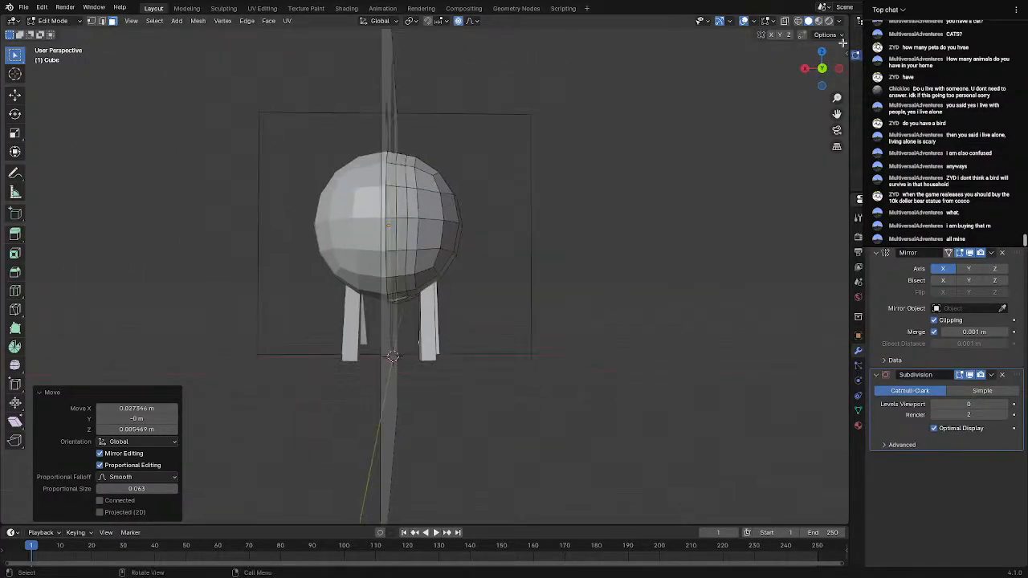
In back view, move the front leg's end face about -0.071 m in X to align the legs
scroll(413, 322, up, 2)
middle_drag(413, 322, 424, 246)
click(382, 166)
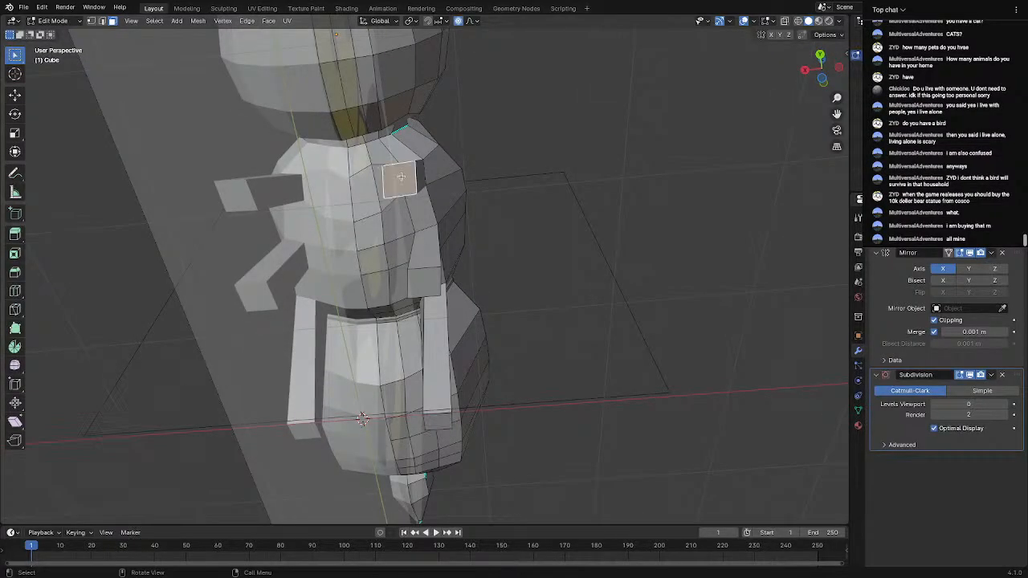
click(818, 63)
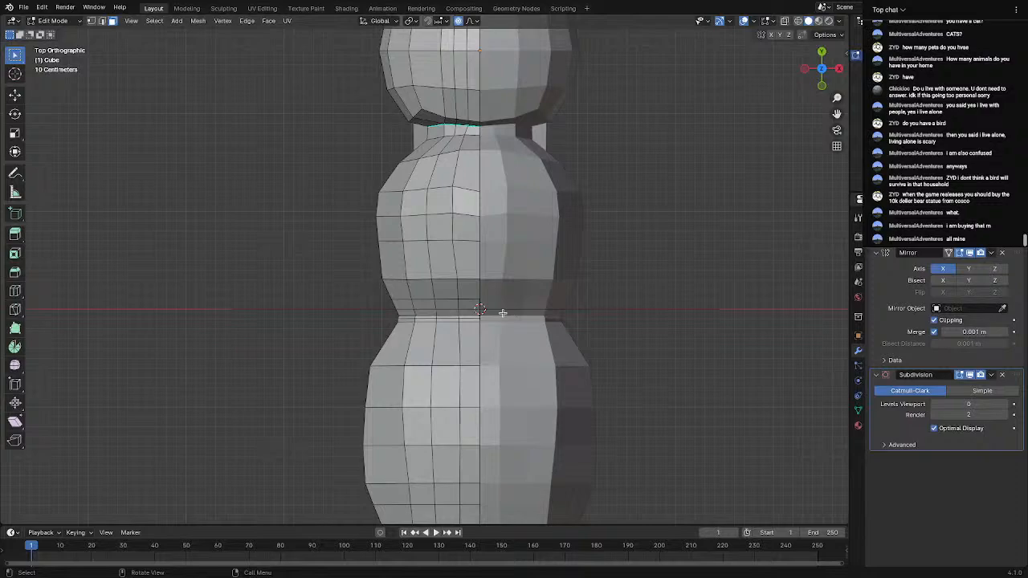
click(821, 52)
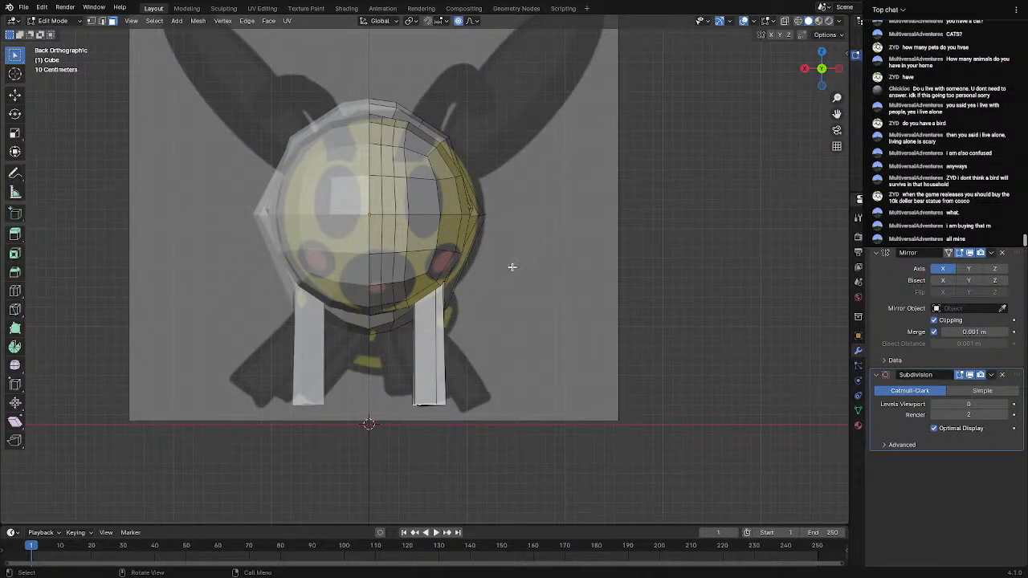
key(g)
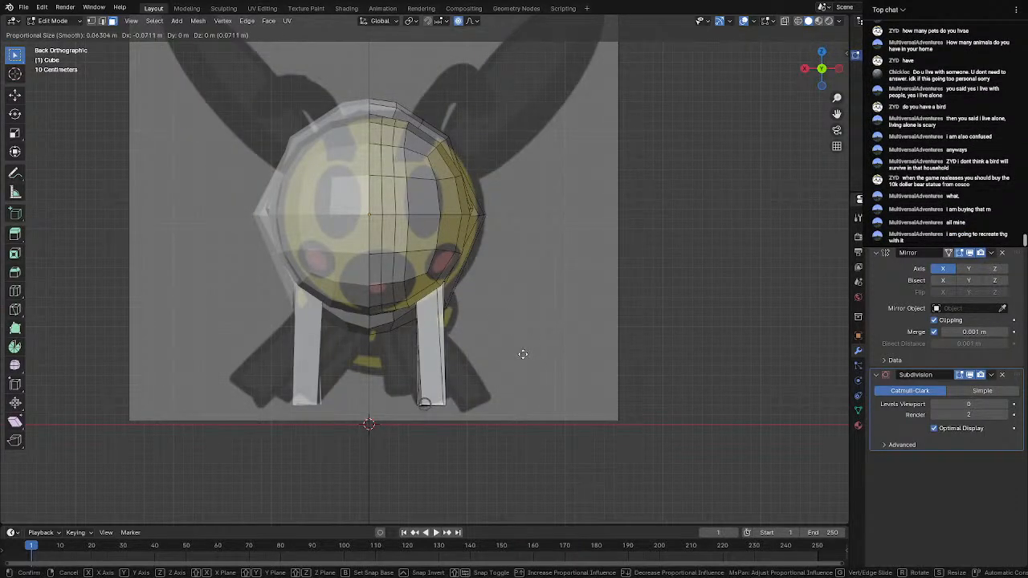
click(523, 354)
Examine the alignment of the mirrored legs from the side and the front
middle_drag(523, 354, 455, 256)
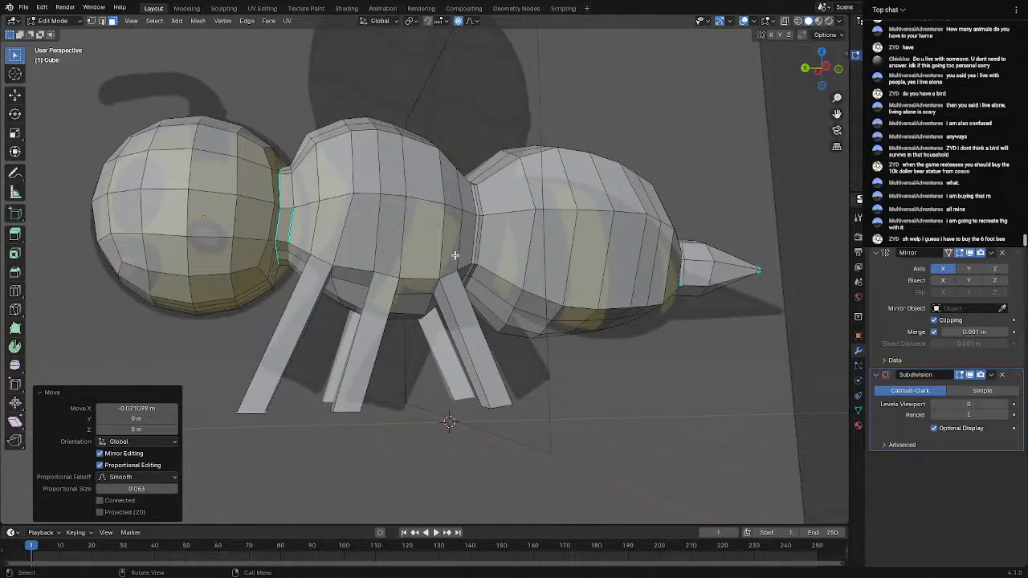
scroll(420, 173, down, 5)
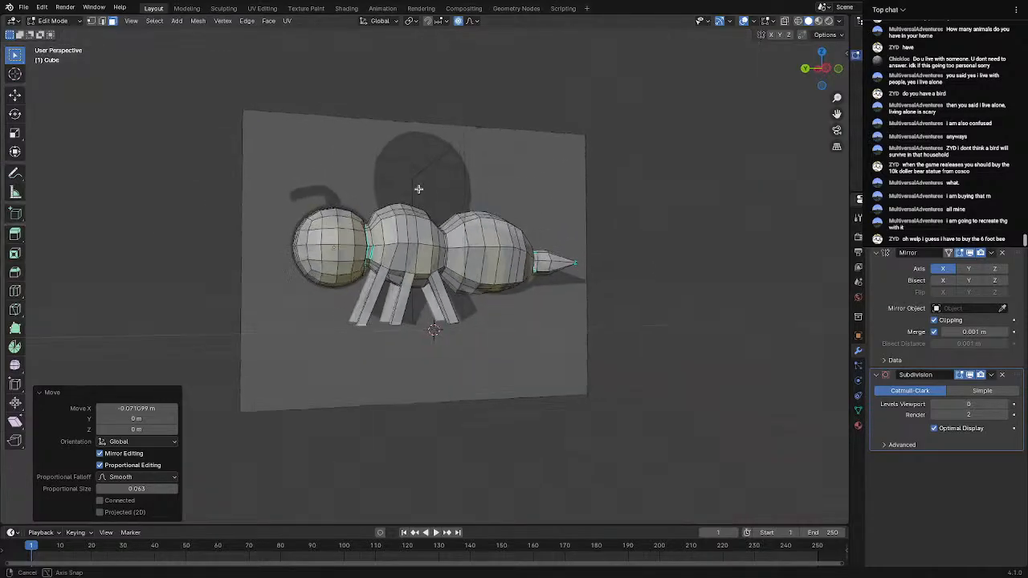
key(Tab)
middle_drag(417, 188, 409, 243)
scroll(365, 216, up, 6)
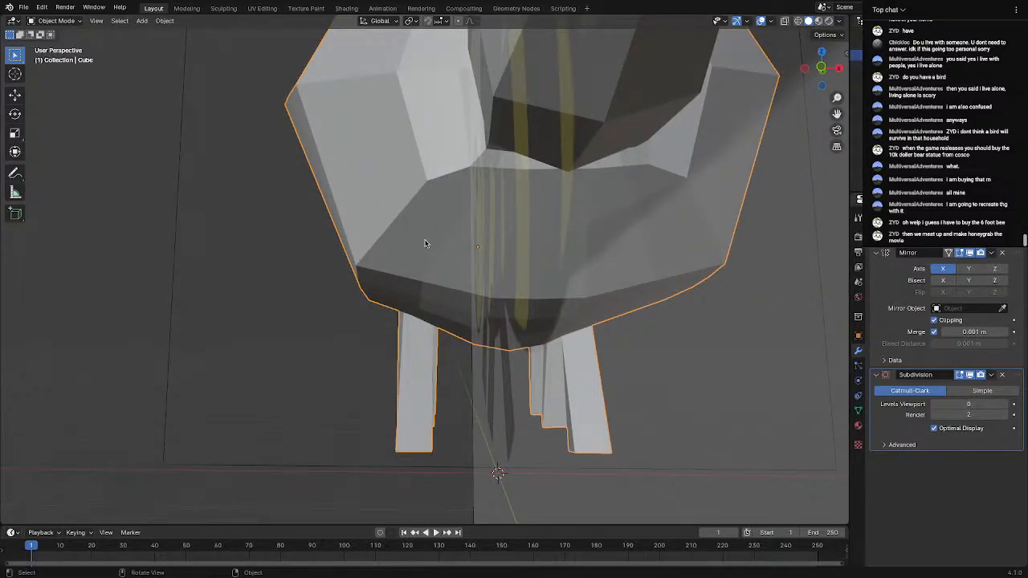
scroll(426, 244, down, 2)
key(Tab)
shift+middle_drag(500, 301, 399, 295)
scroll(507, 214, up, 3)
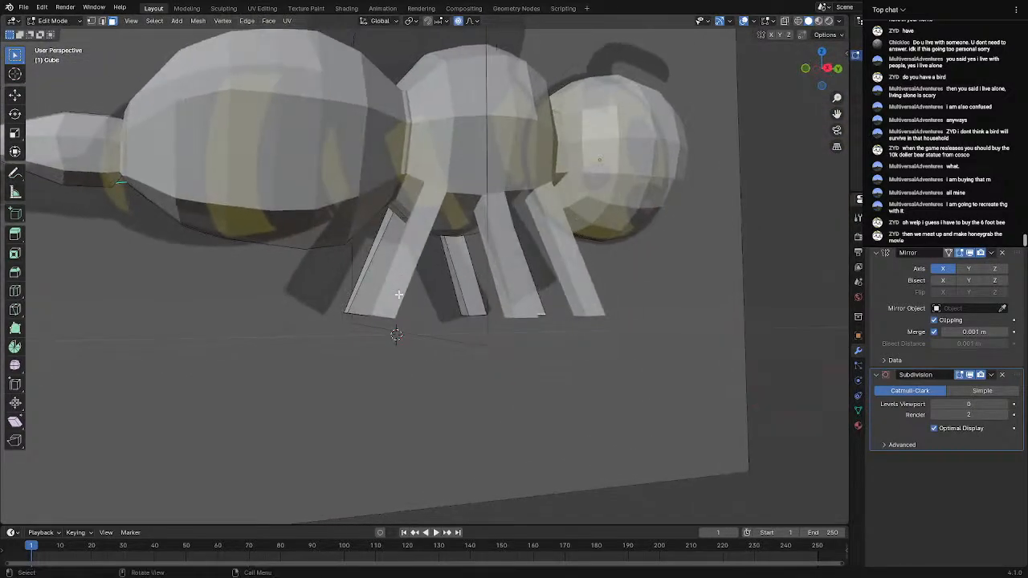
Raise the Subdivision modifier's viewport level to 2 to check the smoothed legs, and reduce it to 1
click(1004, 404)
click(1004, 404)
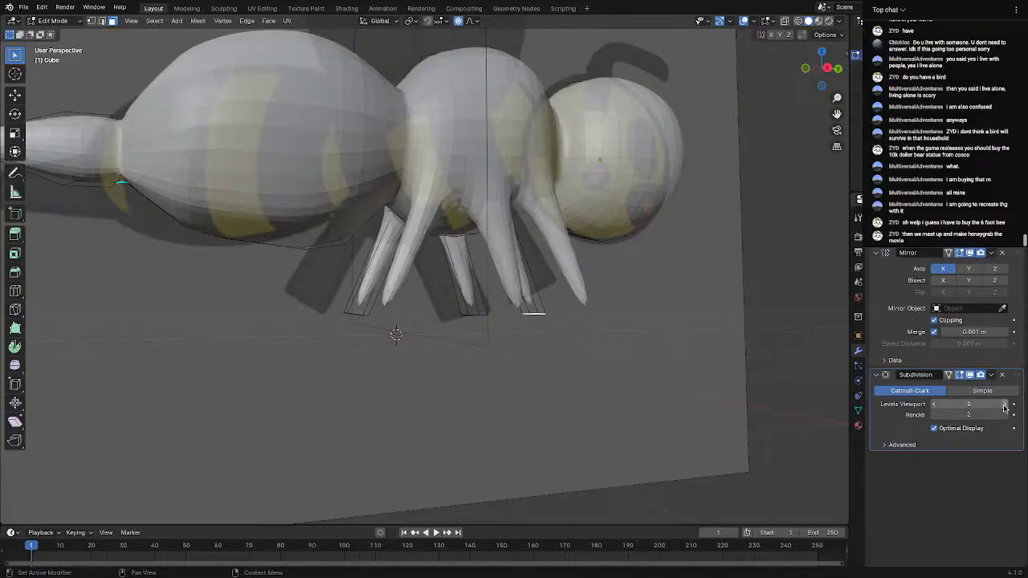
middle_drag(552, 292, 514, 320)
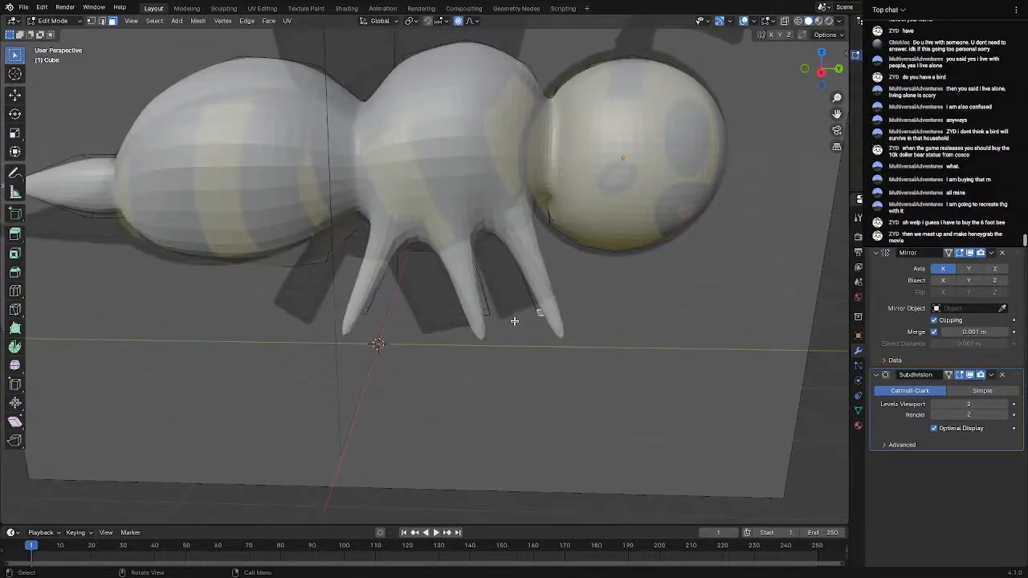
click(934, 404)
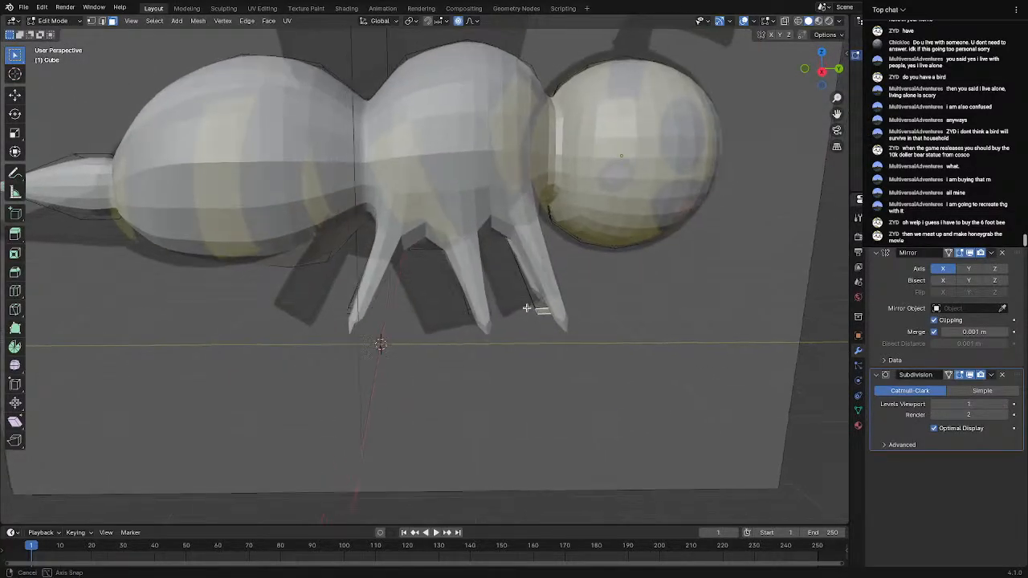
Add one loop cut near the rear leg's foot and another near its top, sliding the upper one to factor 0.860
scroll(538, 309, up, 3)
scroll(539, 318, down, 5)
middle_drag(540, 318, 613, 308)
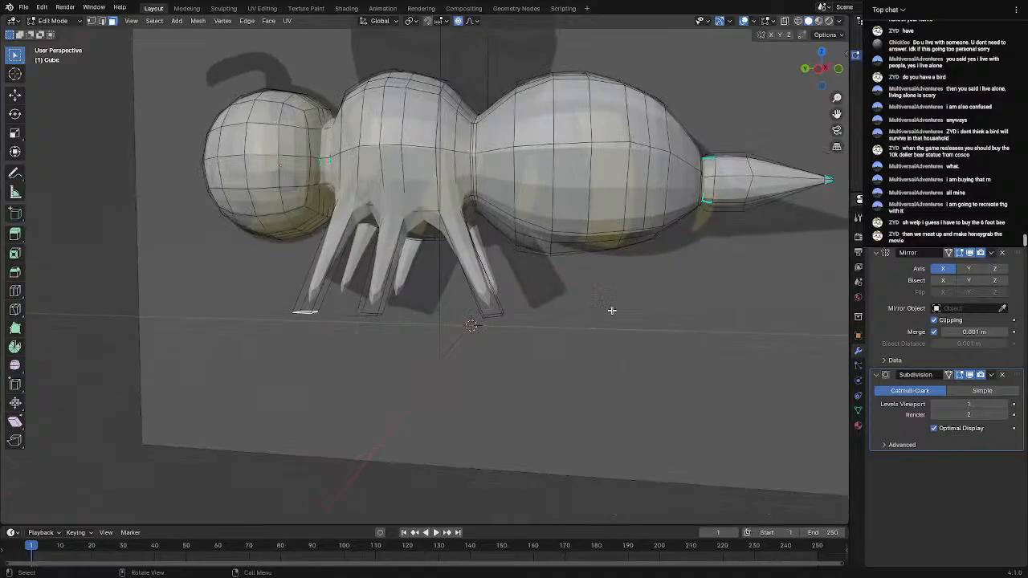
key(ctrl+r)
click(483, 272)
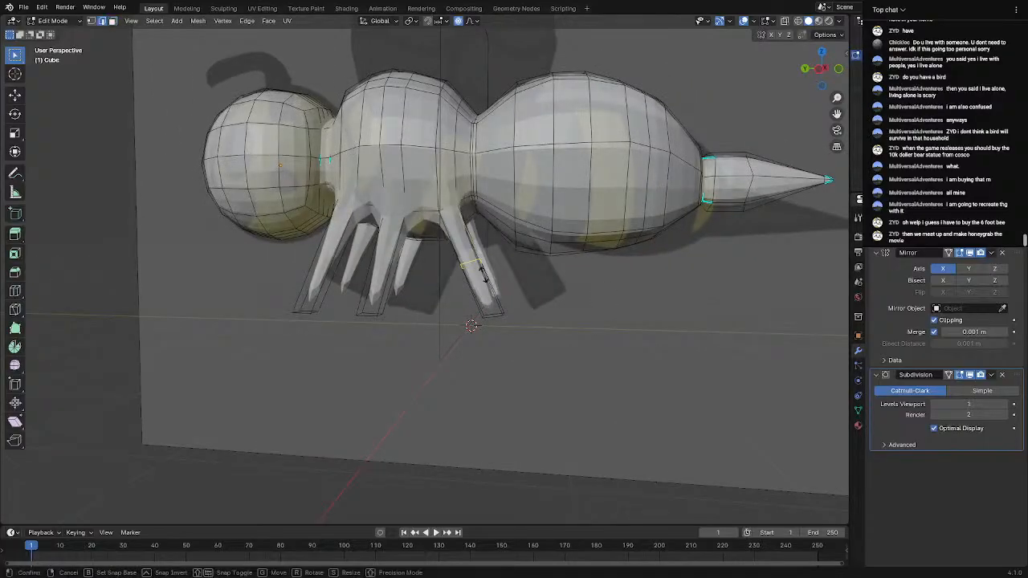
click(497, 322)
key(ctrl+r)
click(442, 219)
Add loop cuts near the middle leg's foot and top, sliding them to about -0.894 and 0.85
click(384, 283)
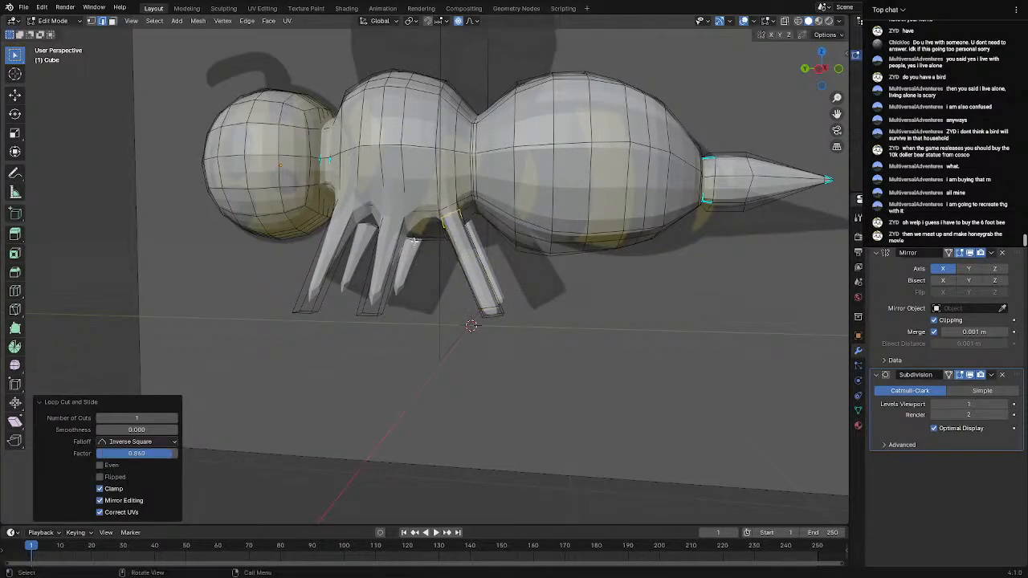
key(ctrl+r)
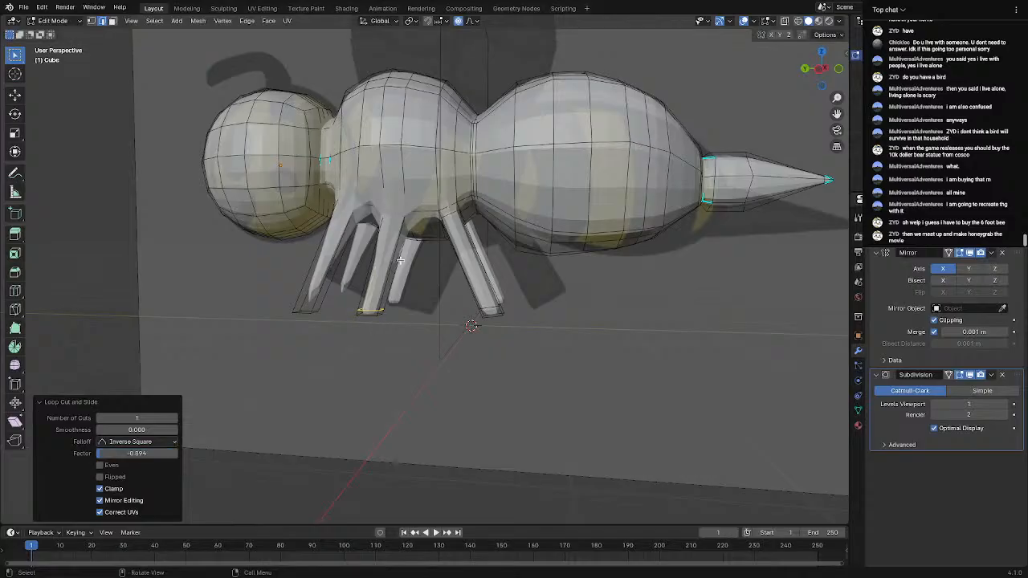
click(395, 259)
click(402, 220)
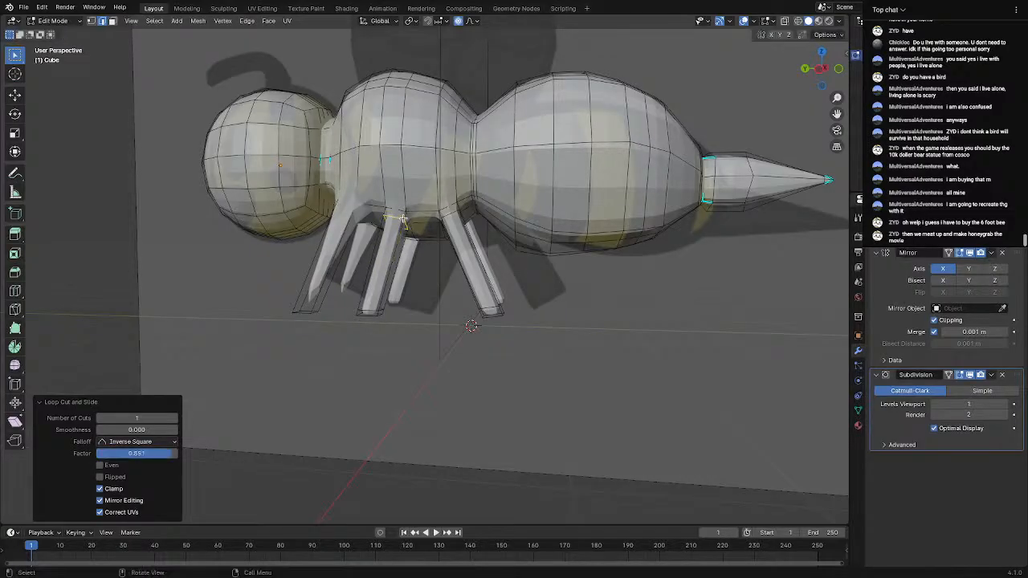
Add loop cuts near the front leg's foot and top, sliding them to about -0.877 and 0.835
middle_drag(402, 220, 540, 263)
scroll(532, 260, up, 3)
key(ctrl+r)
click(509, 334)
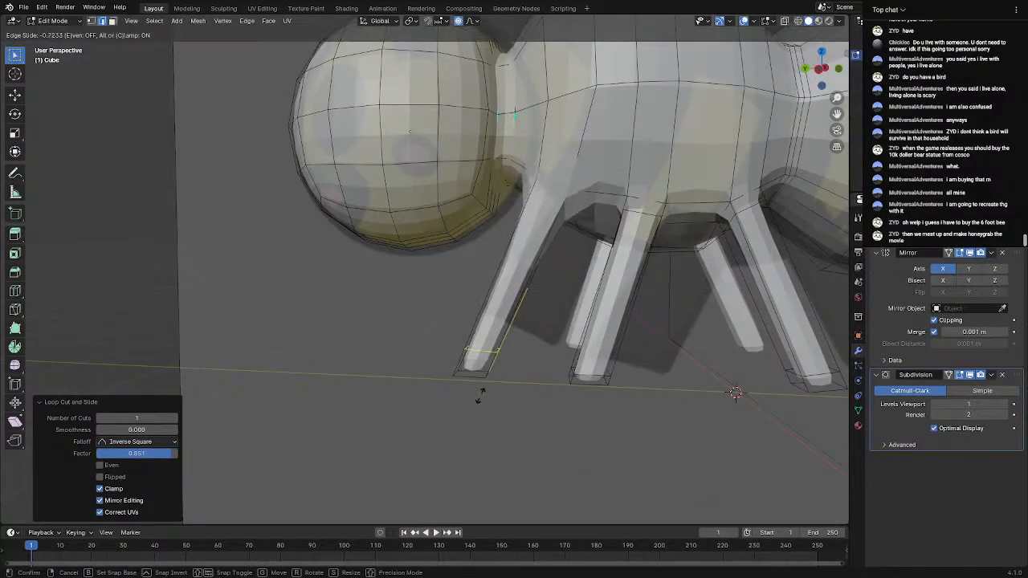
click(473, 407)
key(ctrl+r)
click(530, 265)
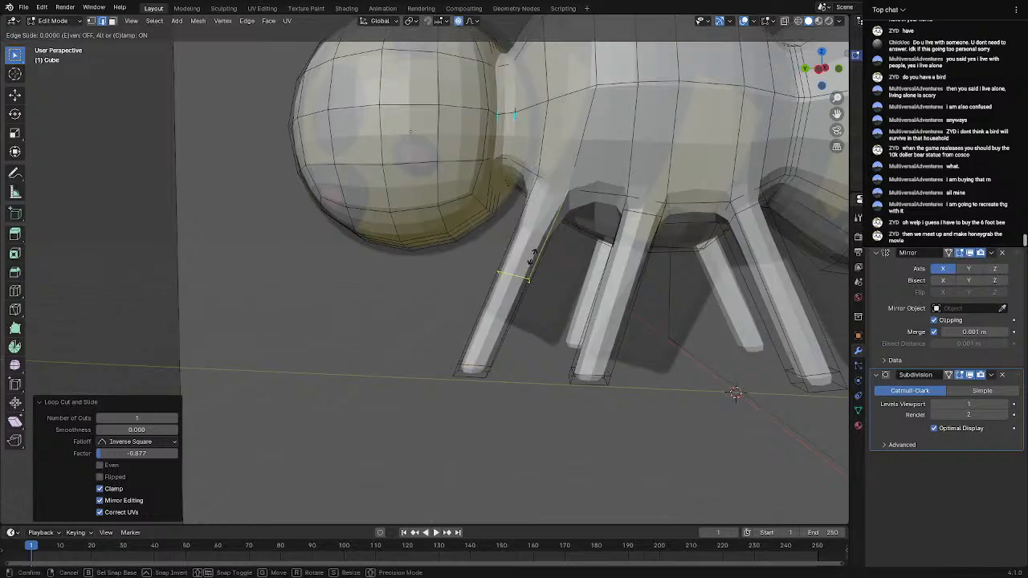
click(554, 180)
Add three closely spaced loop cuts around the middle of the front leg, and three matching ones on the middle leg
key(ctrl+r)
click(530, 256)
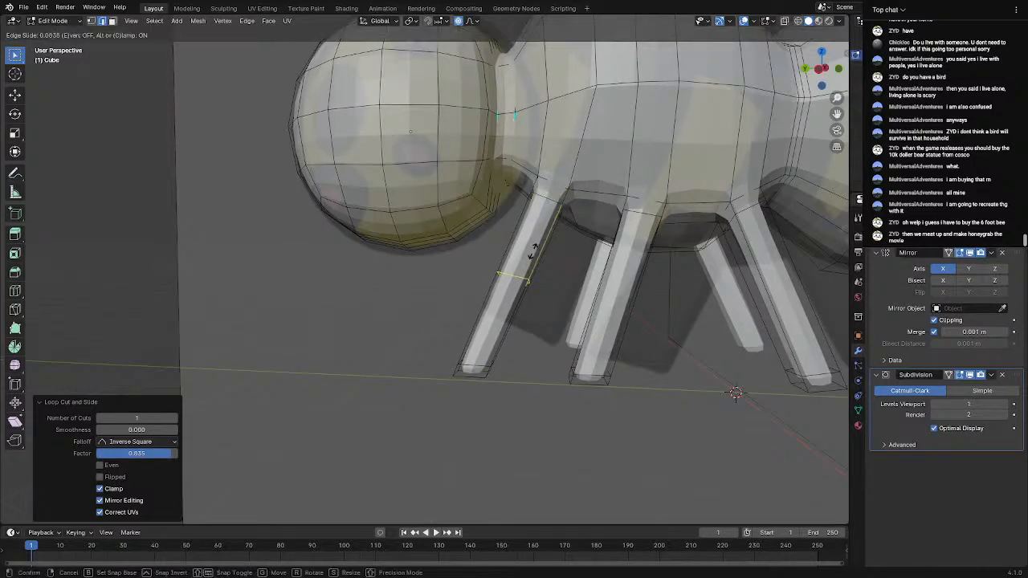
click(530, 254)
key(ctrl+r)
click(532, 259)
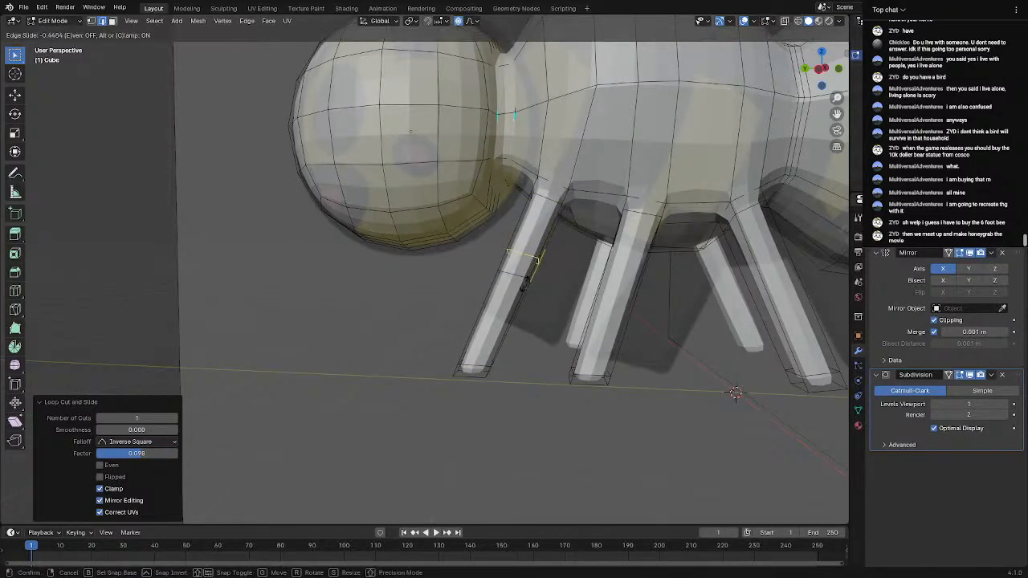
click(523, 291)
key(ctrl+r)
click(523, 291)
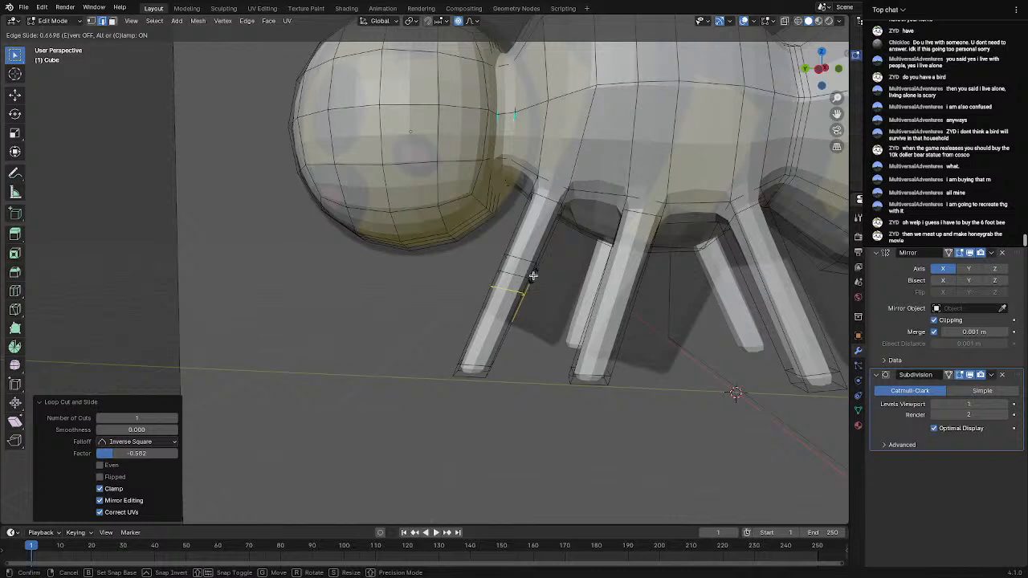
click(533, 275)
key(ctrl+r)
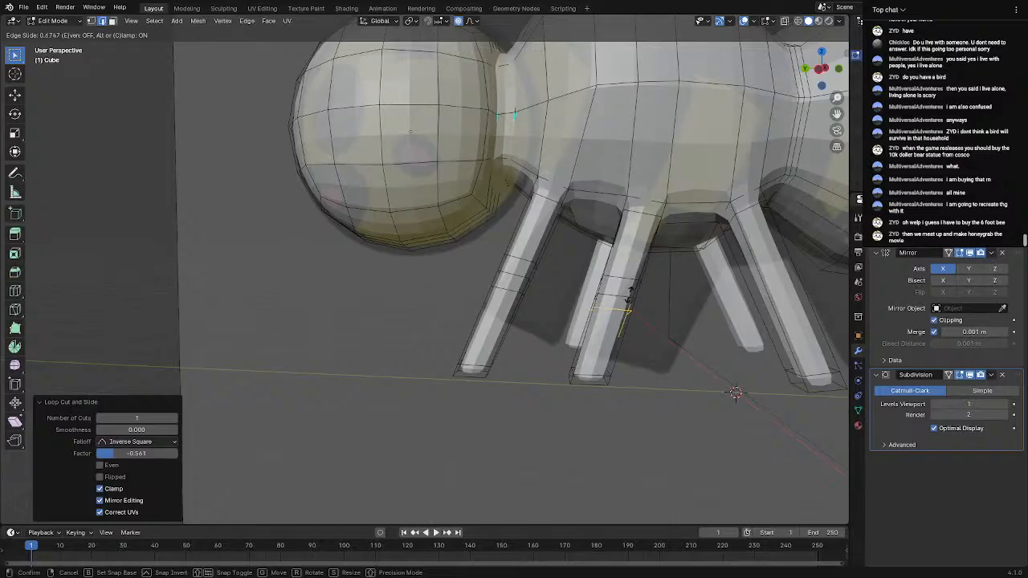
Add three closely spaced loop cuts around the middle of the rear leg, undoing a stray lengthwise cut
scroll(695, 311, down, 3)
shift+middle_drag(701, 311, 536, 272)
scroll(537, 272, up, 4)
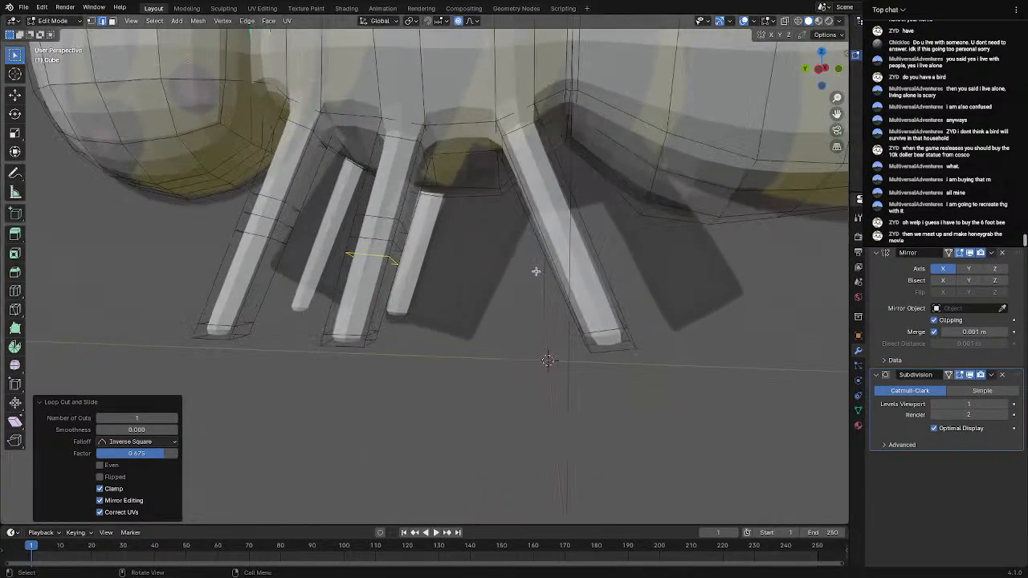
click(552, 237)
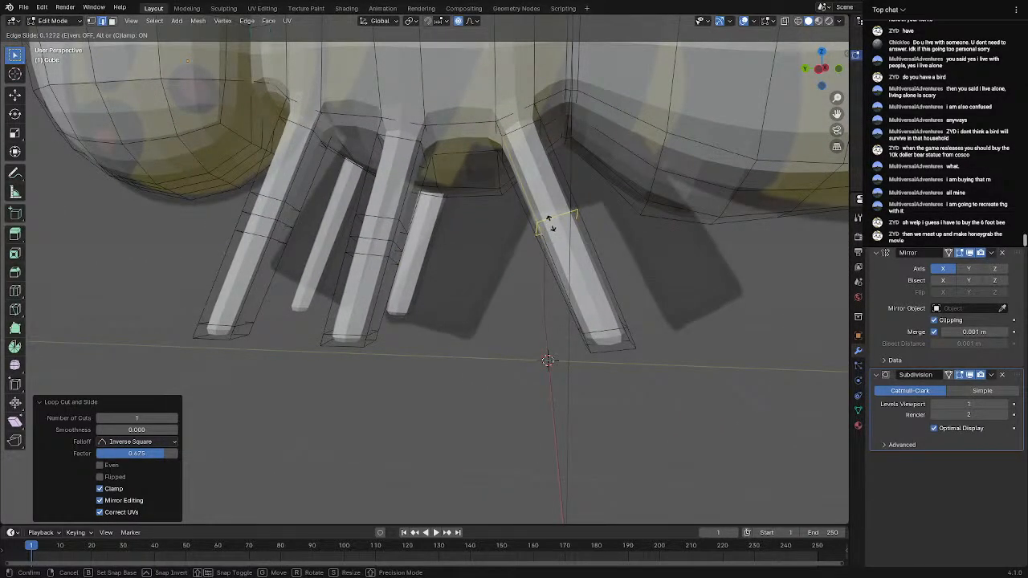
click(551, 224)
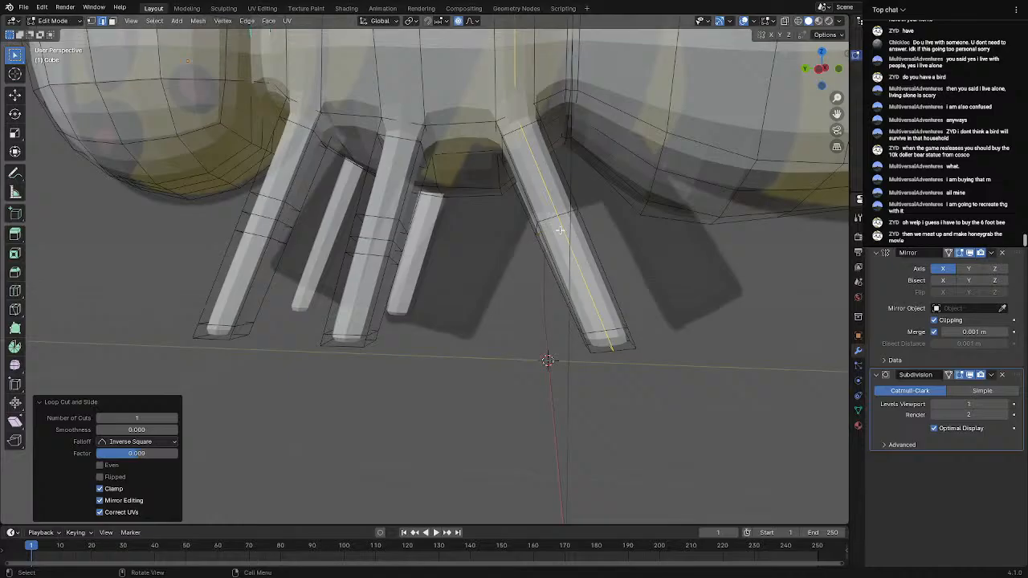
key(ctrl+z)
click(544, 238)
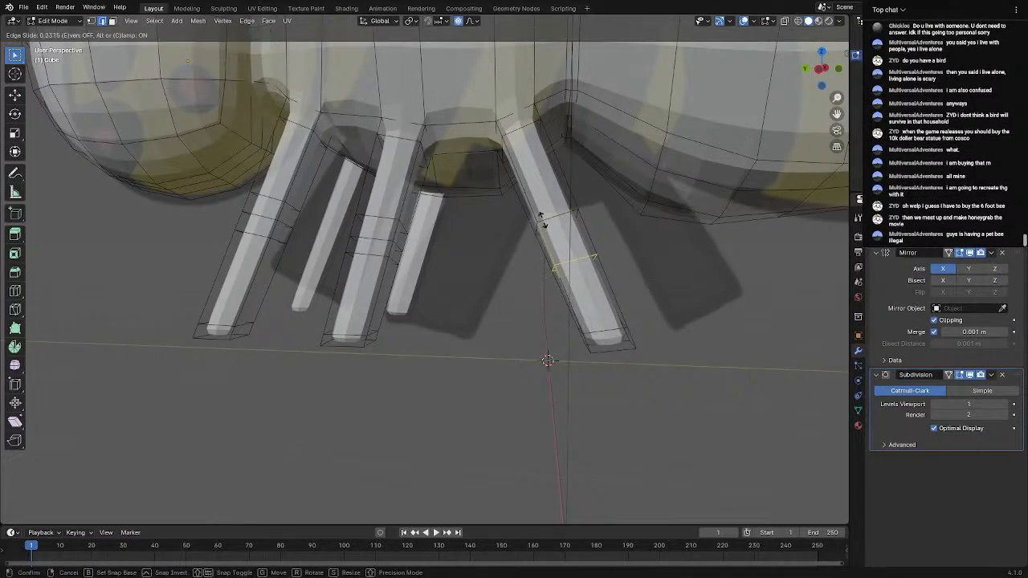
click(540, 200)
click(571, 270)
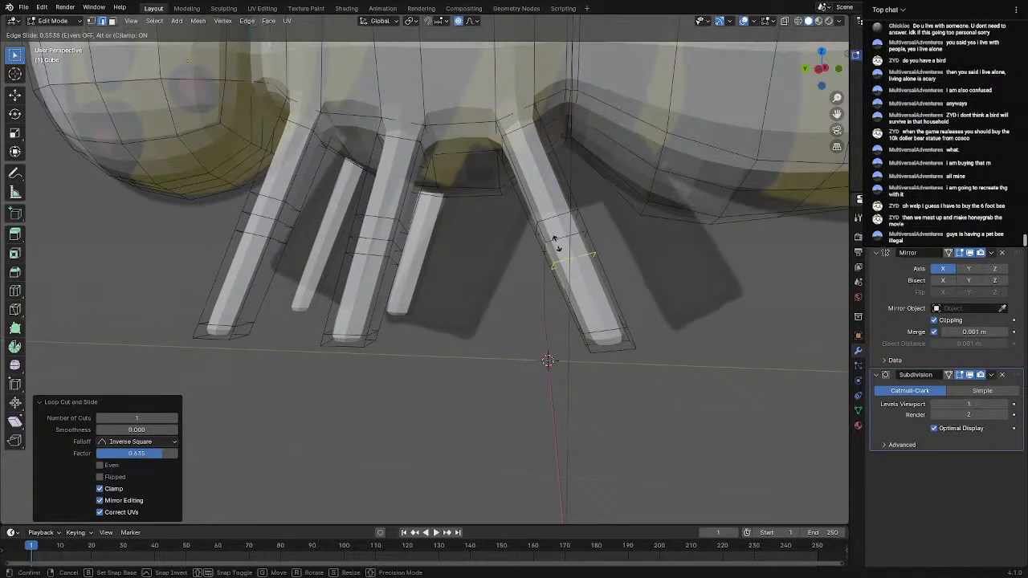
click(554, 241)
Add loop cuts where the legs meet the body, sliding the one at the rear leg to about 0.196
key(Tab)
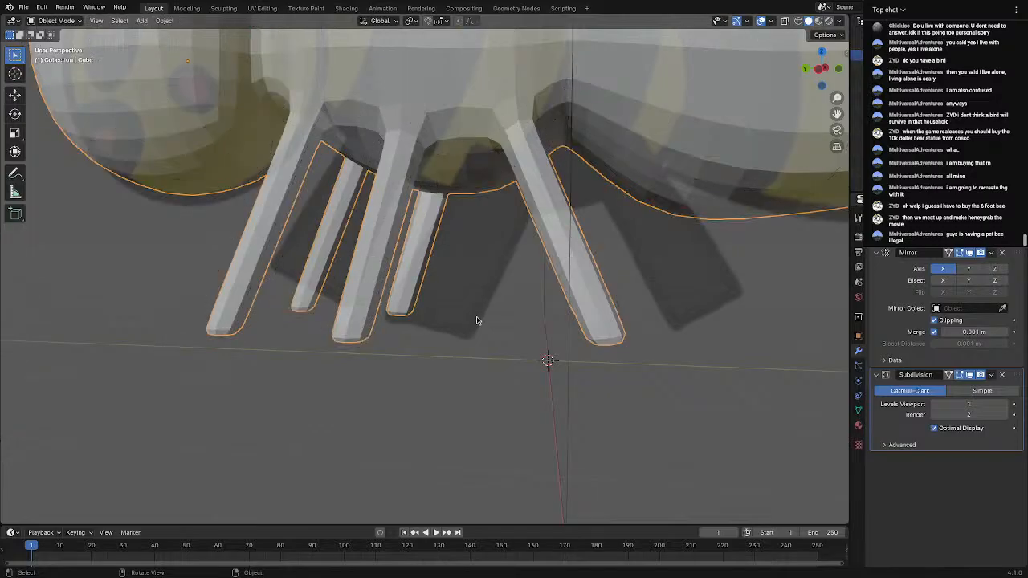
scroll(474, 316, down, 1)
mouse_move(474, 316)
middle_down()
mouse_move(362, 314)
mouse_move(543, 324)
mouse_move(525, 289)
mouse_move(445, 339)
mouse_move(403, 287)
mouse_move(488, 310)
middle_up()
scroll(488, 310, up, 1)
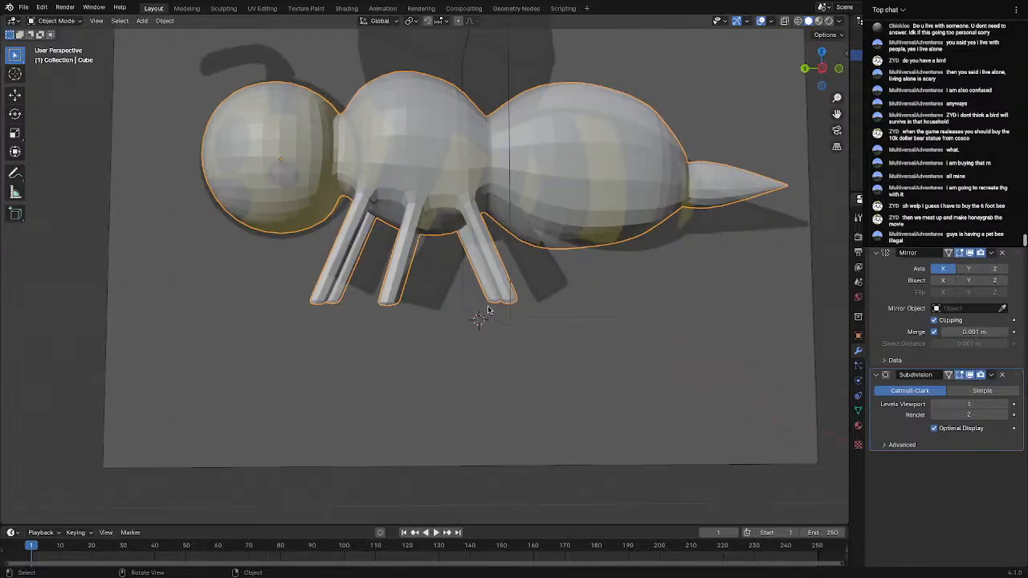
mouse_move(455, 263)
middle_down()
mouse_move(636, 326)
mouse_move(556, 322)
mouse_move(498, 288)
mouse_move(510, 326)
mouse_move(429, 237)
mouse_move(530, 213)
mouse_move(607, 226)
mouse_move(453, 247)
middle_up()
key(Tab)
scroll(453, 247, up, 4)
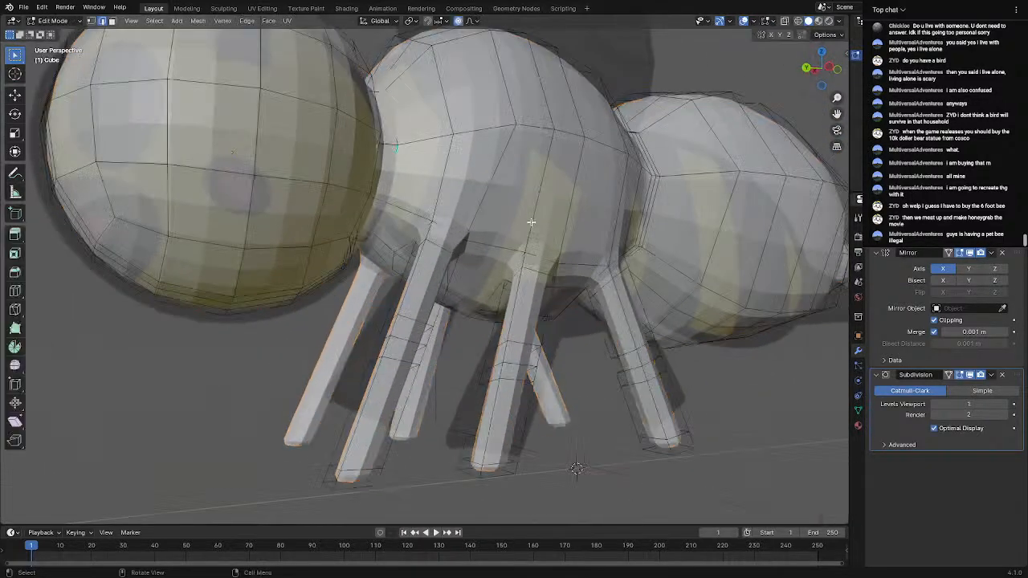
click(435, 229)
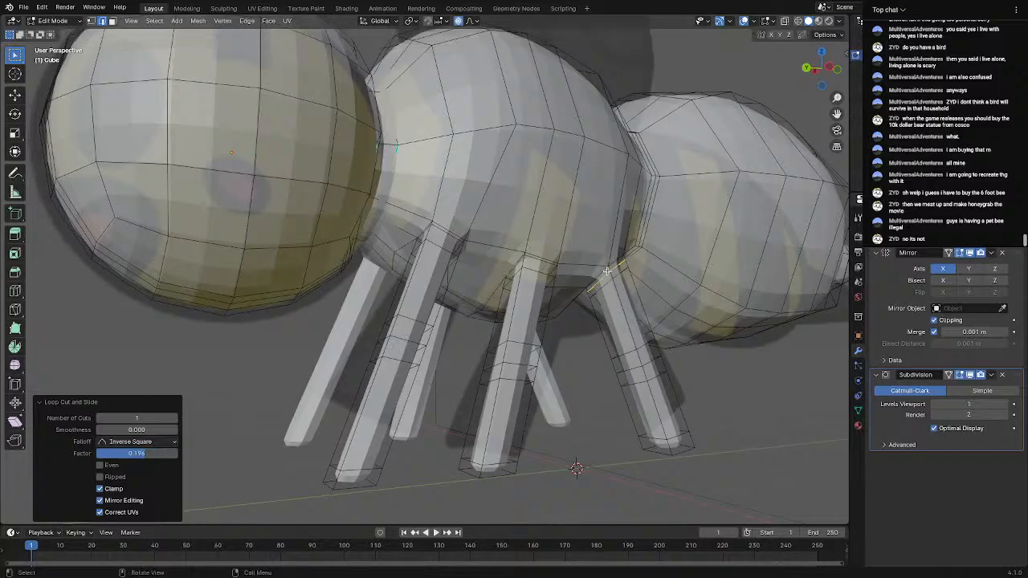
click(592, 334)
key(Tab)
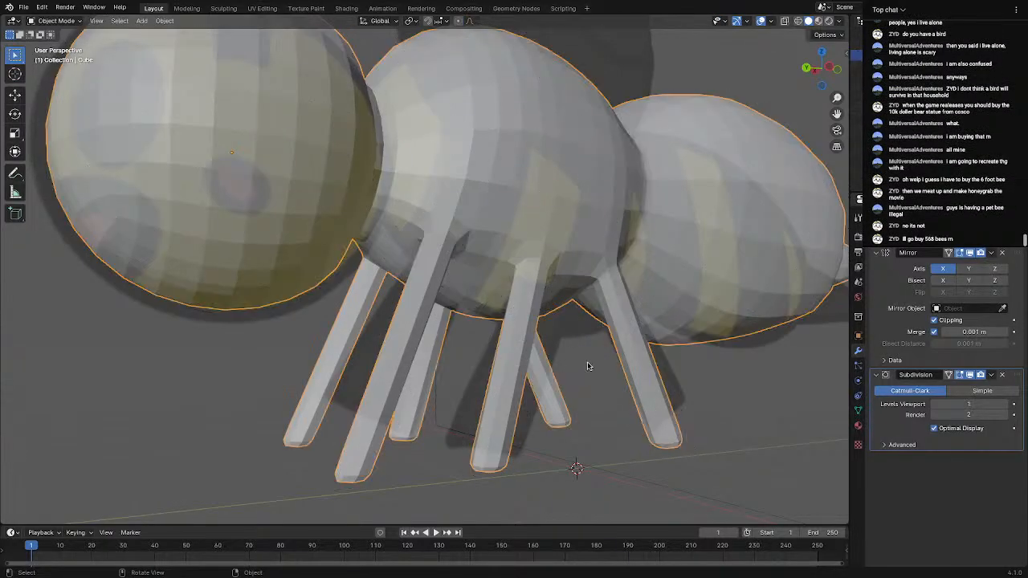
Extrude the upper side faces of the thorax outward to form the root of the wing
middle_drag(590, 365, 533, 313)
scroll(546, 317, down, 4)
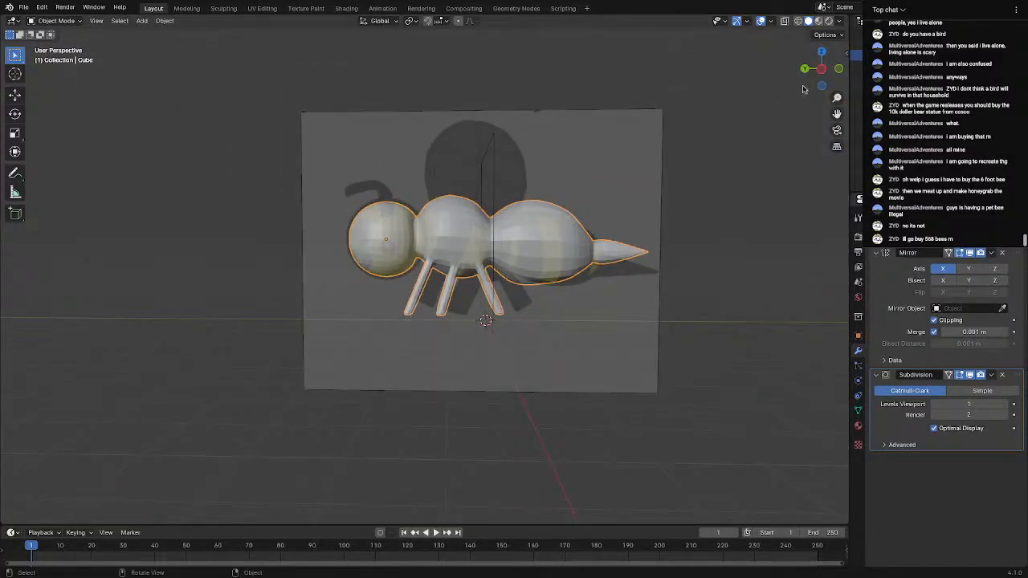
click(821, 69)
middle_drag(492, 347, 259, 349)
scroll(253, 346, up, 3)
mouse_move(403, 363)
middle_down()
mouse_move(358, 363)
mouse_move(631, 358)
mouse_move(438, 348)
mouse_move(409, 362)
mouse_move(396, 392)
mouse_move(409, 371)
middle_up()
key(Tab)
shift+middle_drag(461, 289, 473, 472)
scroll(460, 415, up, 4)
key(Tab)
middle_drag(518, 401, 534, 353)
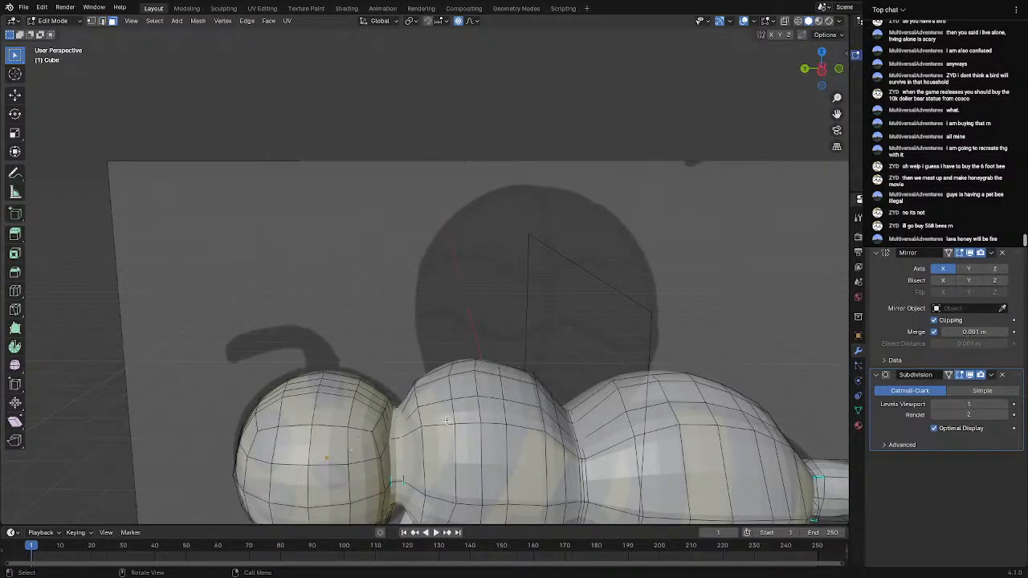
middle_drag(518, 389, 411, 364)
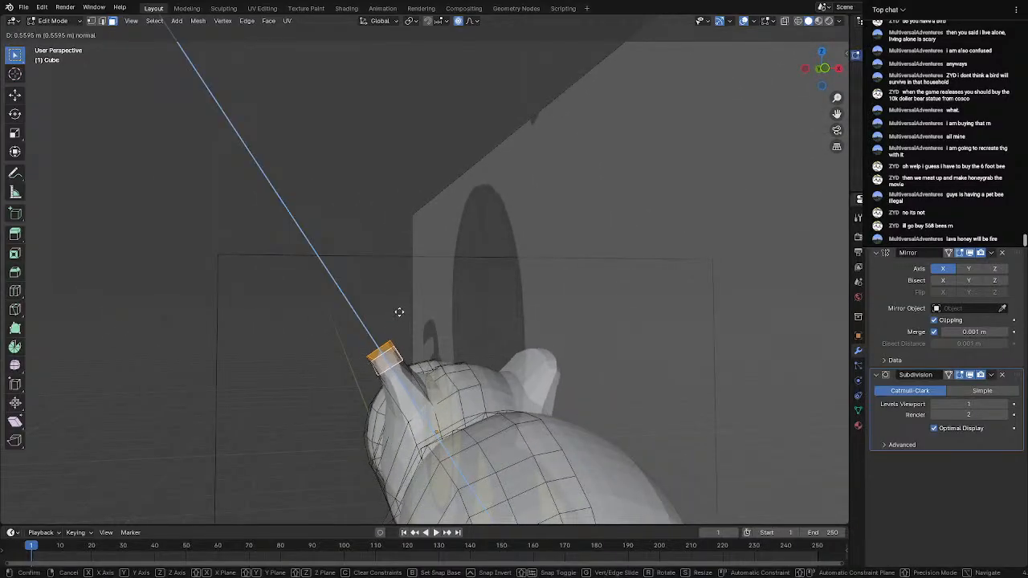
Try to extend the wing root by about 0.853 m, enlarge its end by 3.061, and extrude the widened end further
click(404, 284)
middle_drag(404, 285, 504, 287)
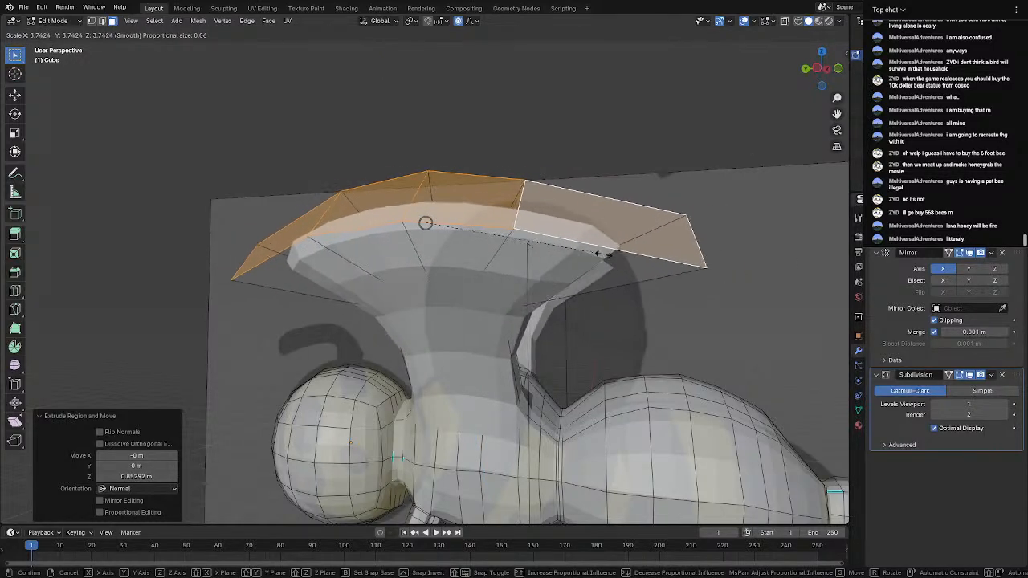
click(575, 251)
middle_drag(708, 350, 524, 372)
scroll(524, 371, down, 1)
key(e)
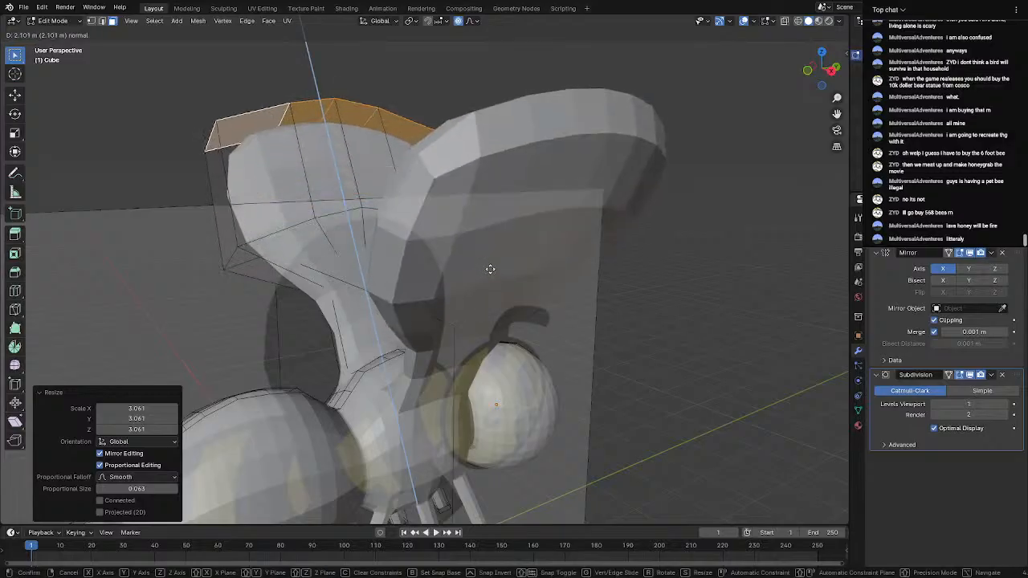
click(467, 197)
Undo the oversized wing extrusions and scaling back to the wing root
scroll(444, 354, down, 5)
middle_drag(444, 355, 560, 356)
key(Tab)
scroll(520, 340, up, 3)
key(ctrl+z)
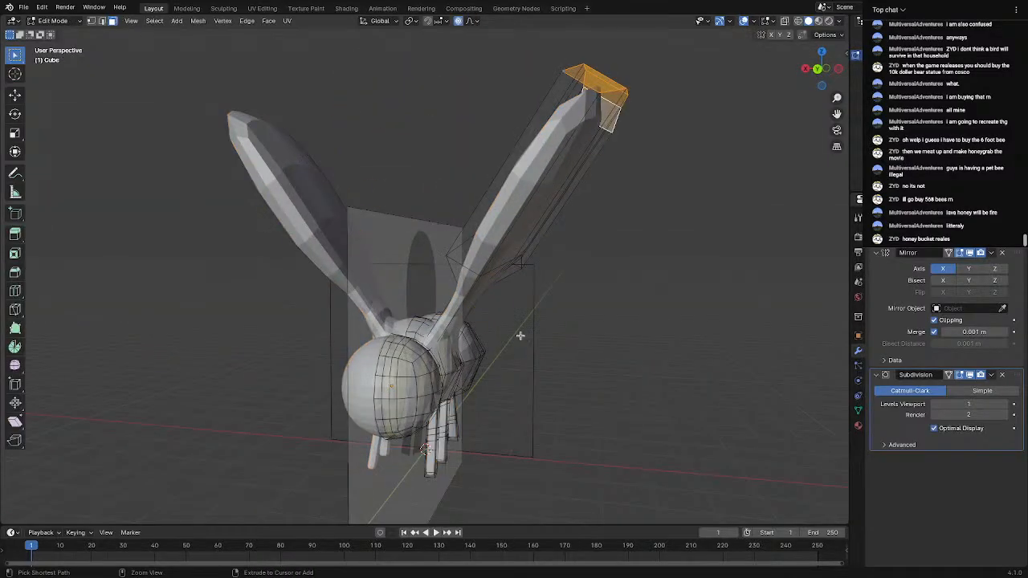
key(ctrl+z)
scroll(520, 340, up, 2)
middle_drag(519, 321, 432, 296)
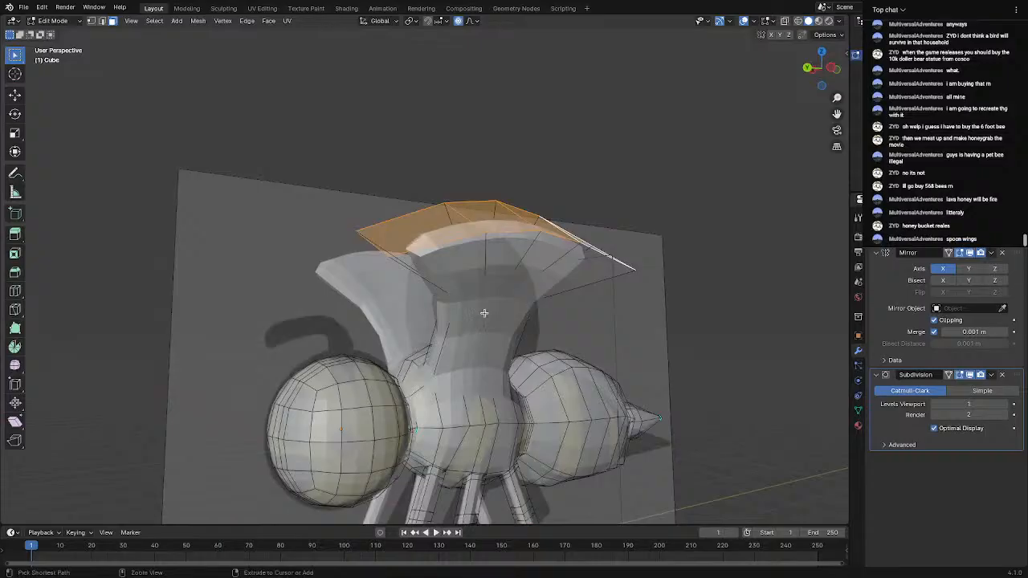
middle_drag(525, 309, 492, 298)
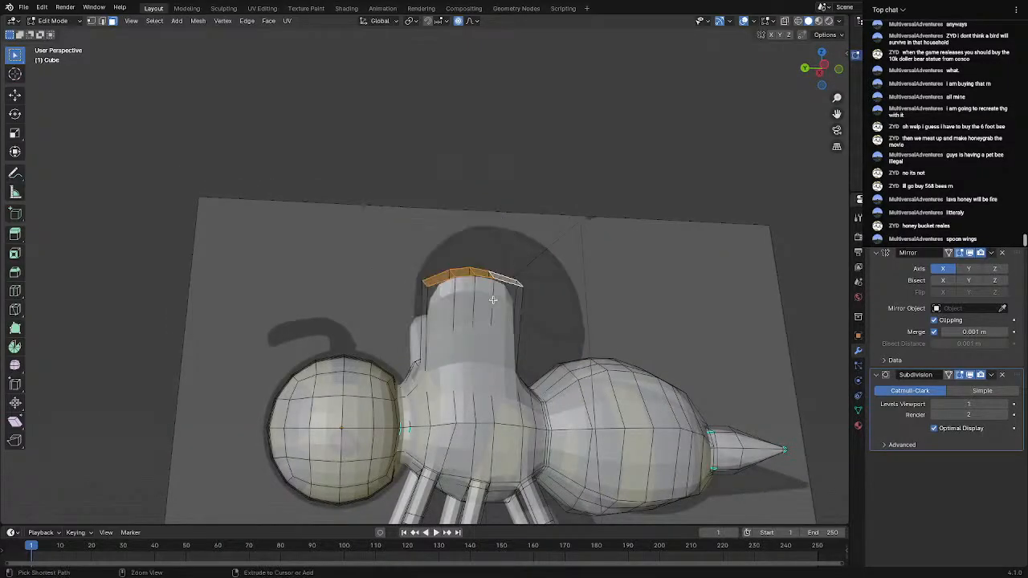
key(ctrl+z)
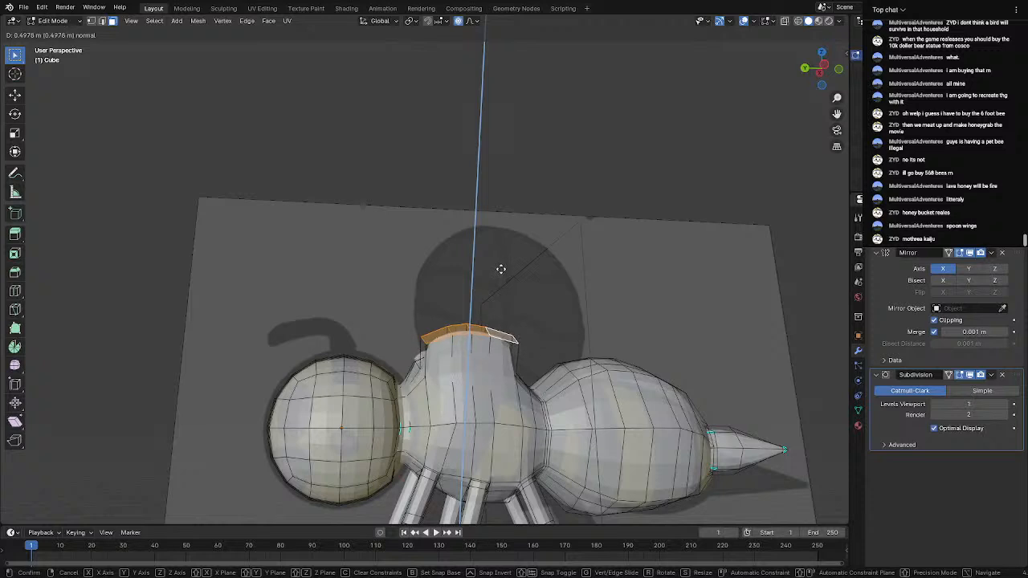
Extrude the wing in three sections of about 0.498, 0.809 and 1.4 m, scaling the first two ends by 1.718 and 1.308
click(500, 269)
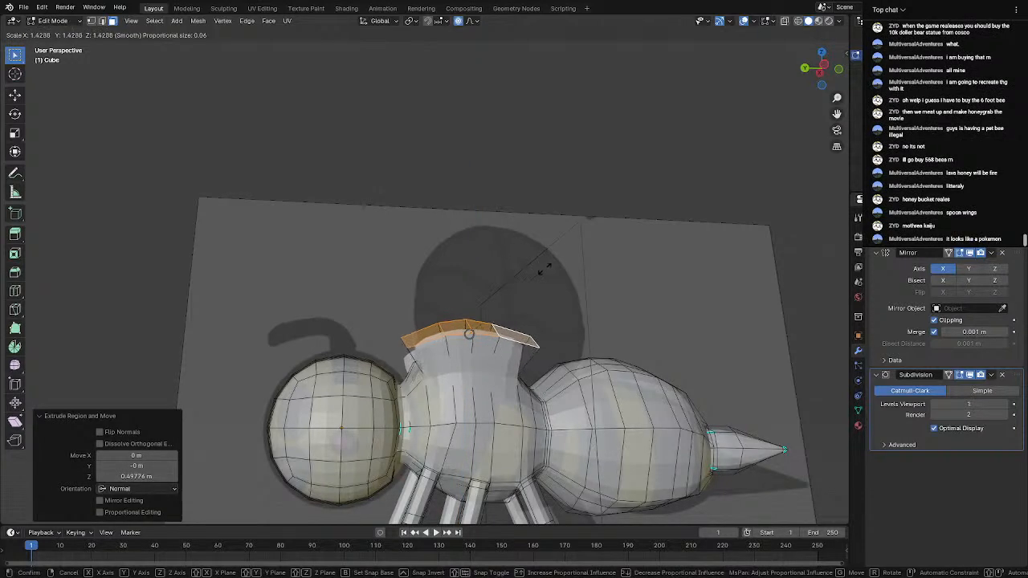
click(567, 269)
key(e)
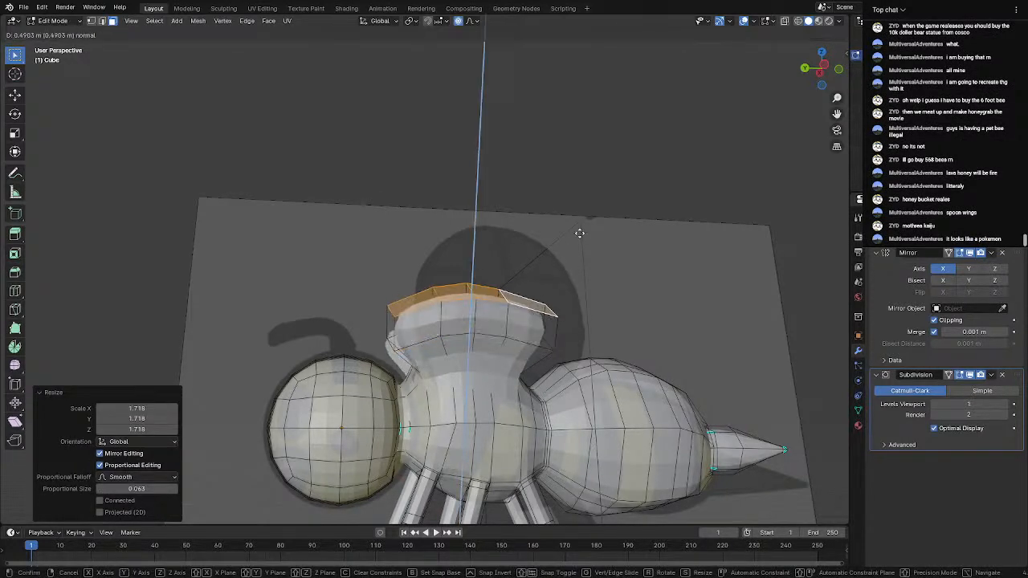
click(584, 213)
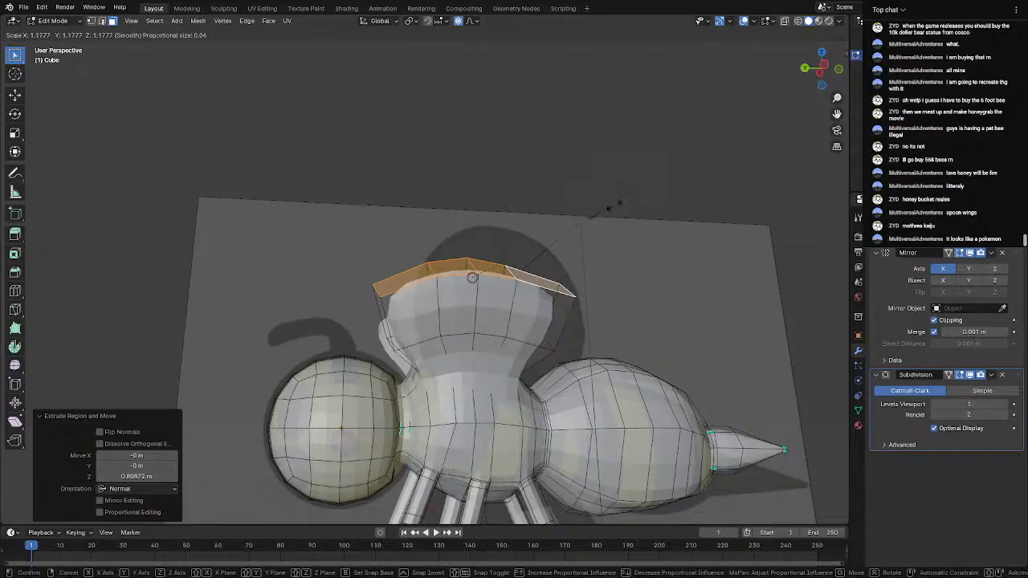
click(634, 205)
key(e)
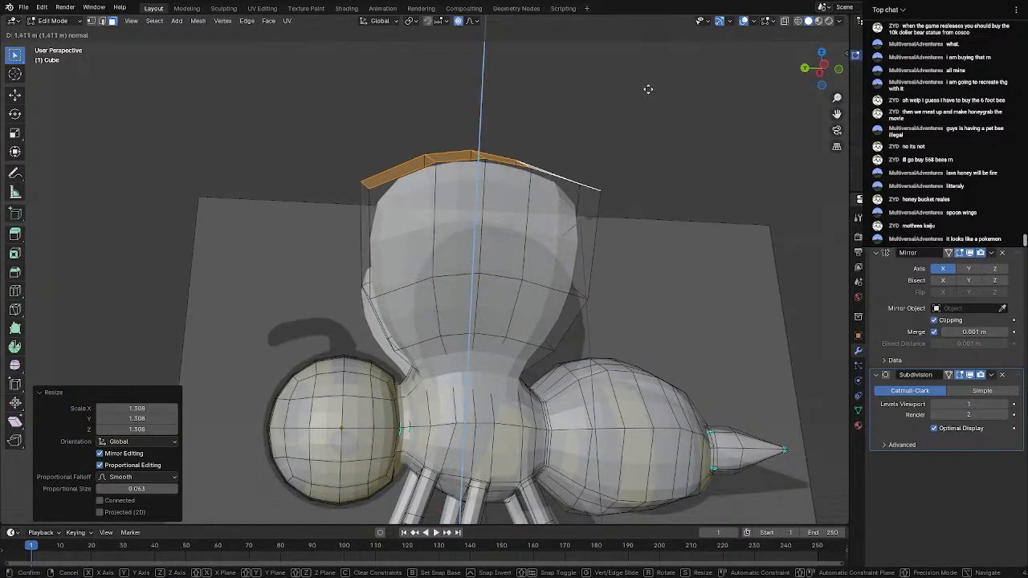
click(636, 88)
Examine the wing shape against the reference image from several angles in Object Mode
key(Tab)
middle_drag(372, 138, 454, 148)
scroll(610, 163, down, 4)
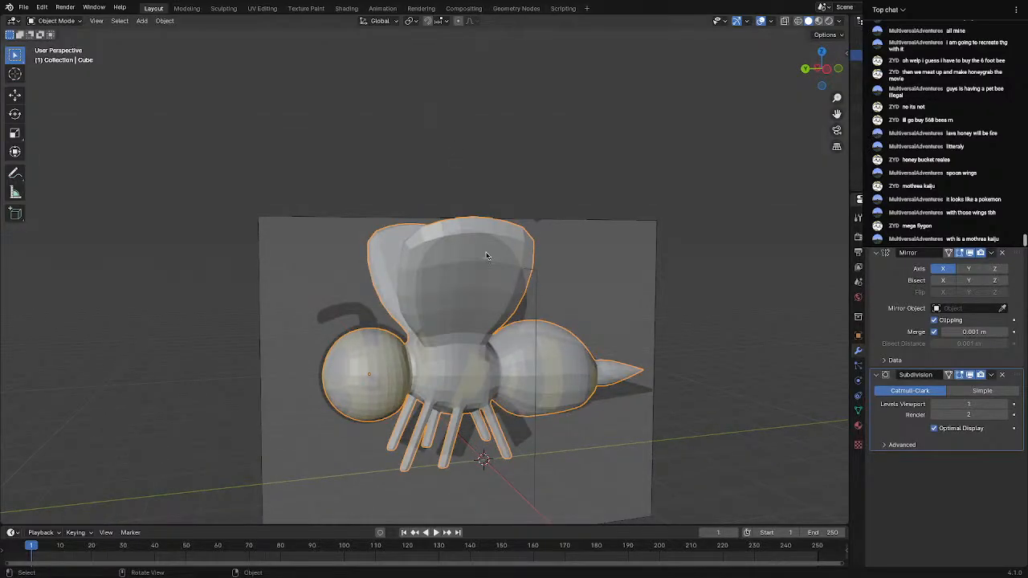
middle_drag(485, 255, 447, 265)
key(Tab)
key(Tab)
key(Tab)
scroll(562, 248, down, 3)
key(Tab)
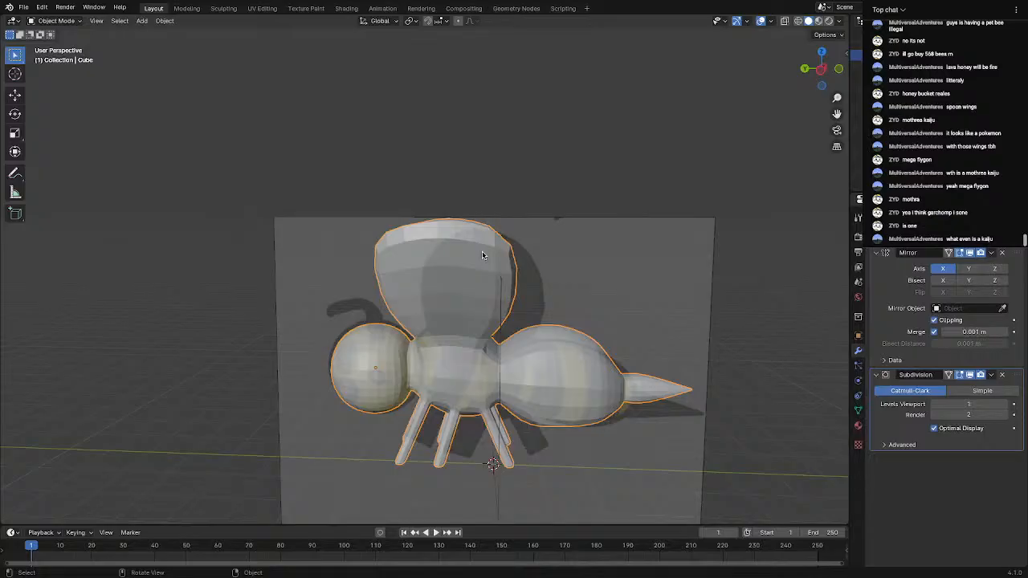
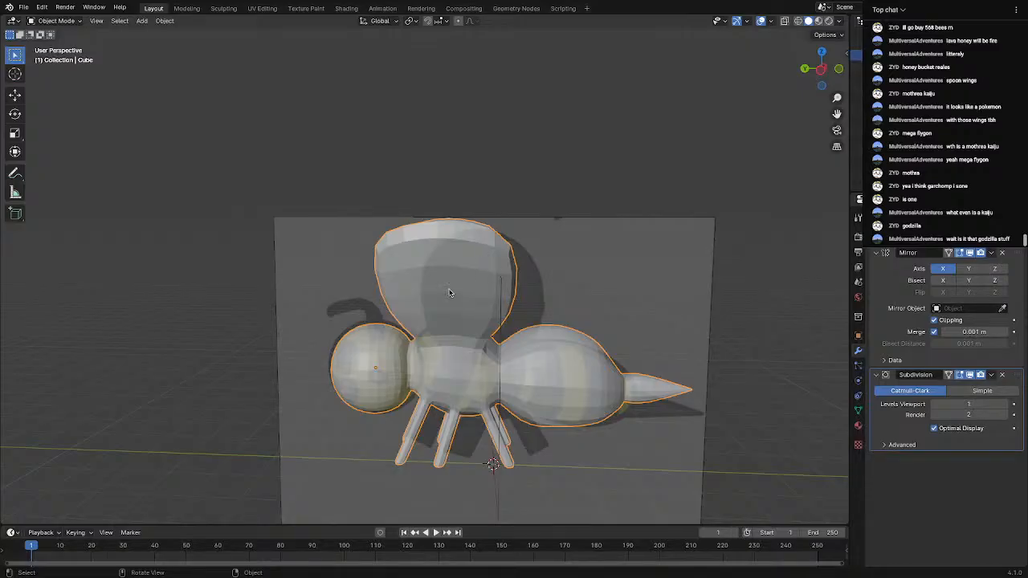
middle_drag(449, 292, 514, 244)
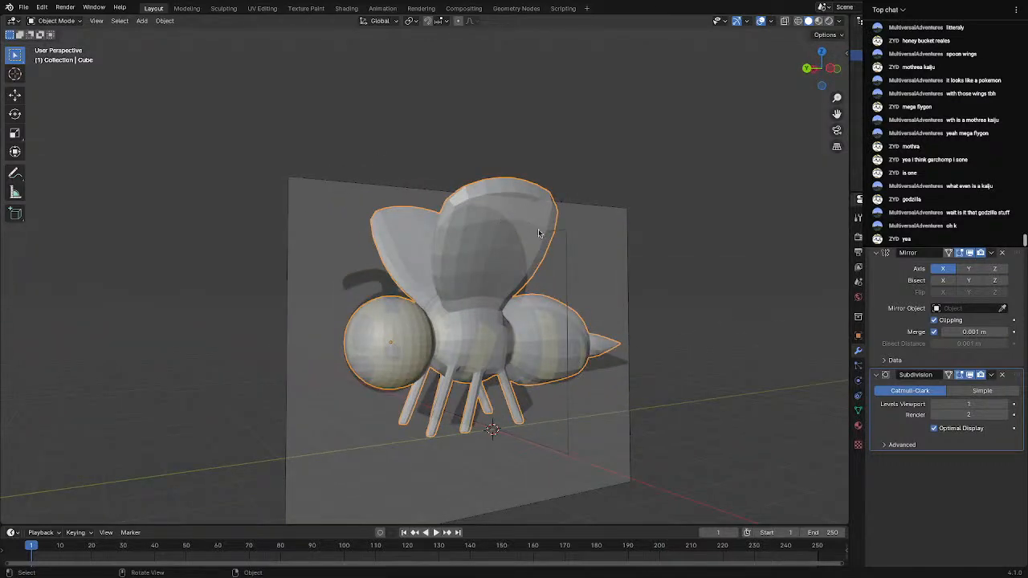
Add three loop cuts across the wing's outer, lower and tip sections, scaling the lower one by 1.057
key(Tab)
scroll(535, 226, up, 4)
scroll(536, 226, down, 1)
key(ctrl+r)
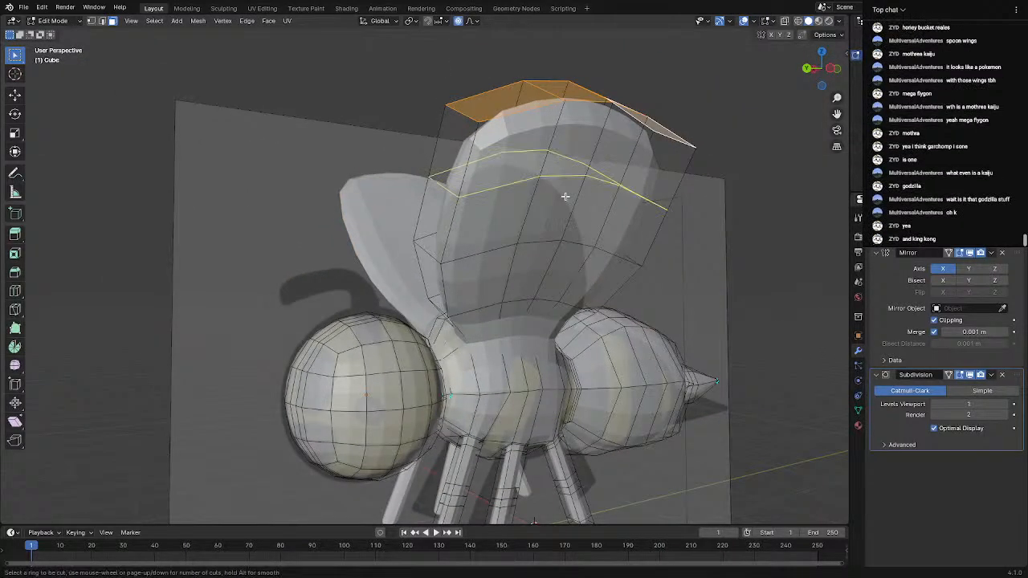
click(566, 196)
click(567, 181)
middle_drag(634, 257, 561, 241)
key(ctrl+r)
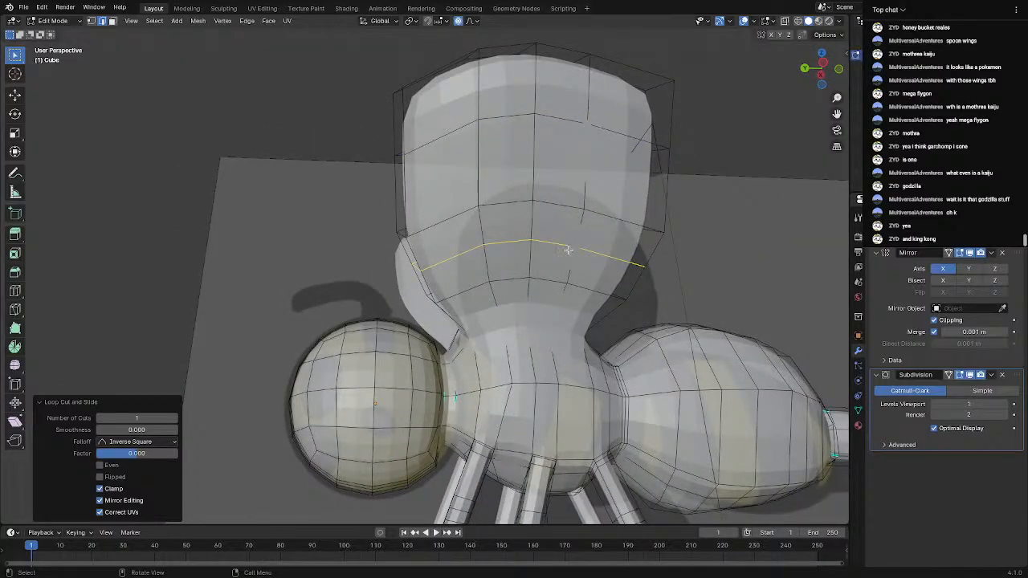
click(568, 248)
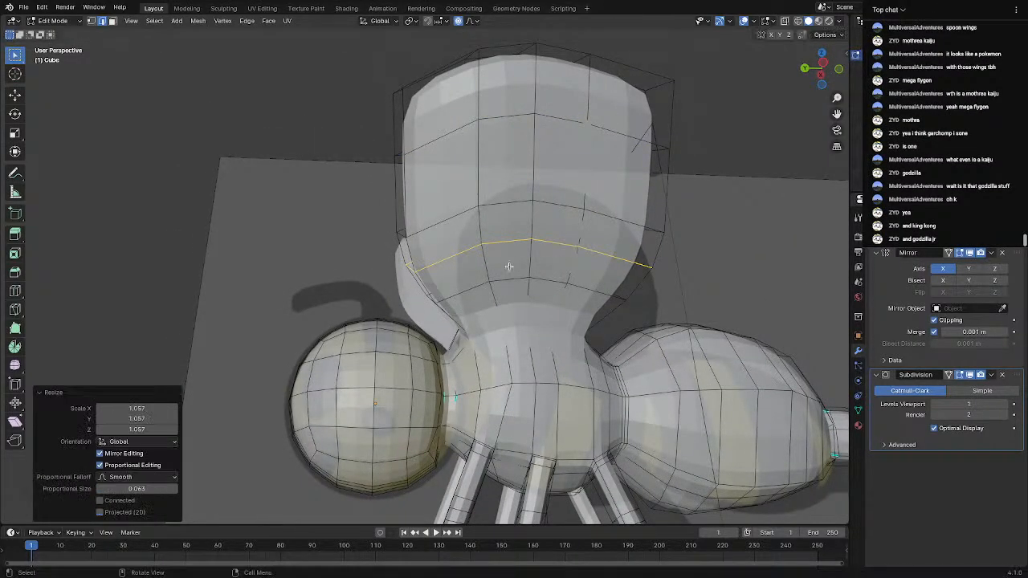
middle_drag(568, 248, 462, 113)
scroll(494, 289, down, 3)
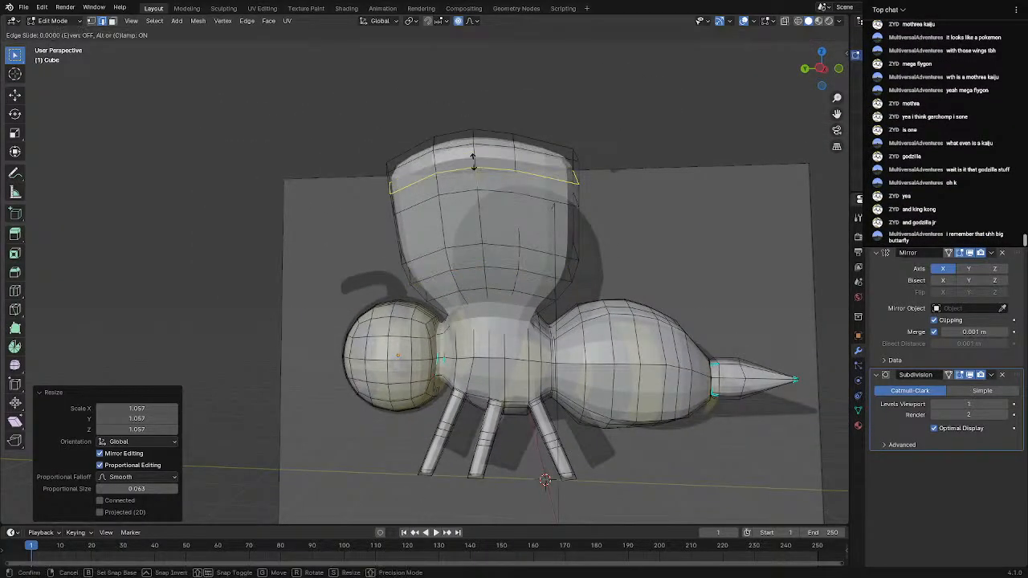
click(473, 160)
Try scaling the wing's end section to 0.941, and undo it
alt+click(415, 156)
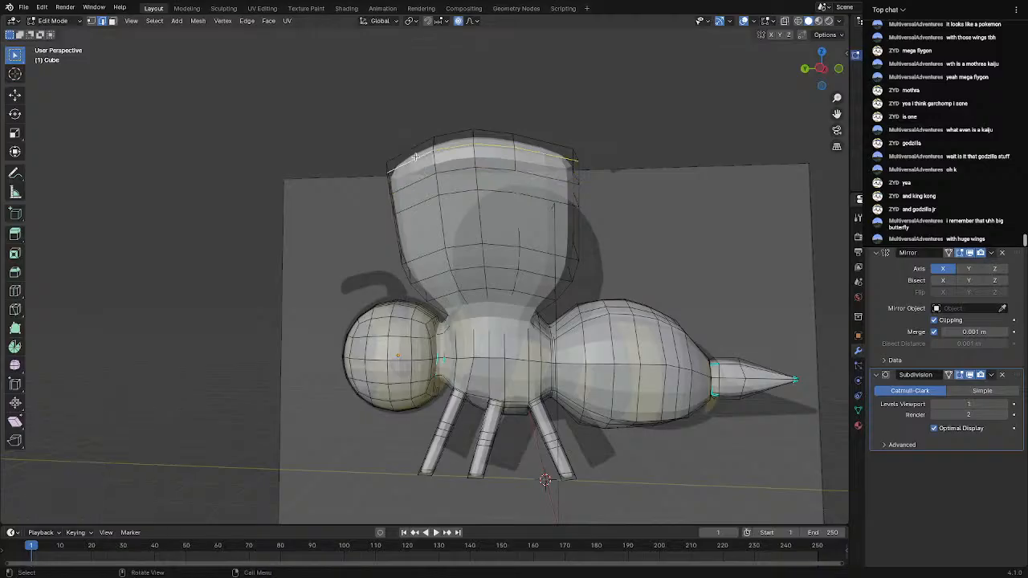
middle_drag(399, 161, 413, 231)
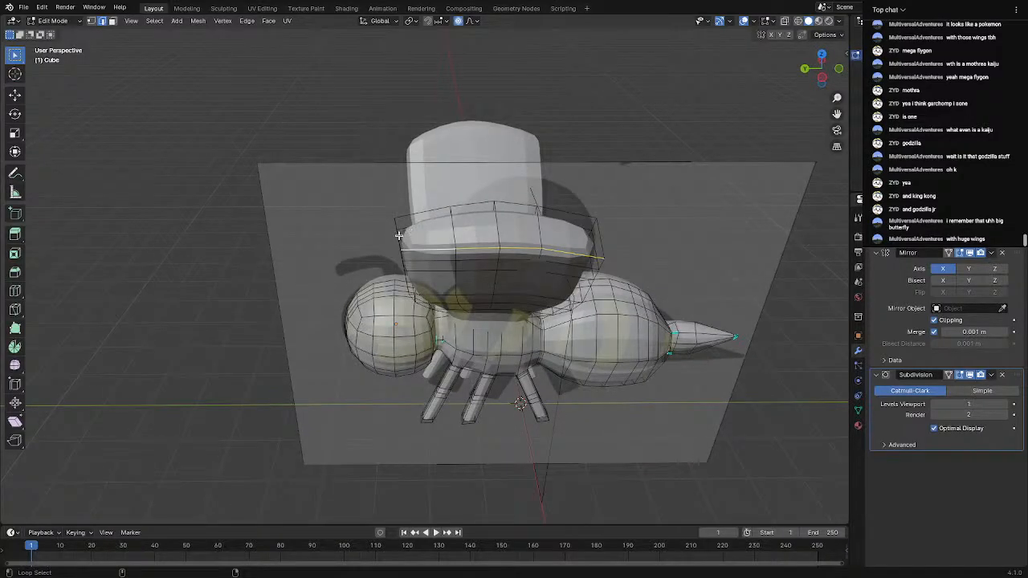
middle_drag(510, 219, 632, 239)
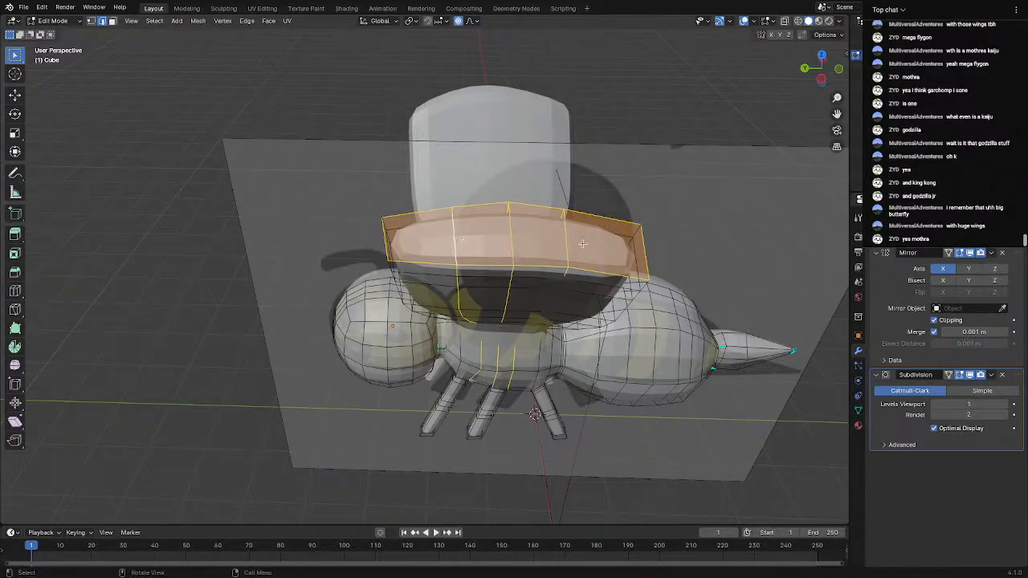
key(s)
click(660, 252)
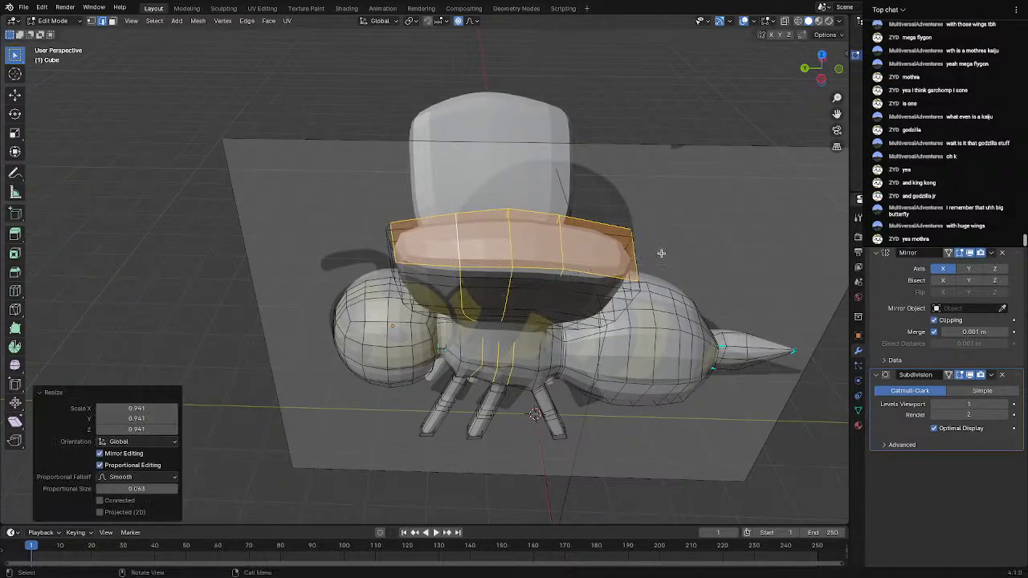
key(ctrl+z)
Scale the faces at the wing's end to 0.466 and move them outward to round the tip
click(664, 479)
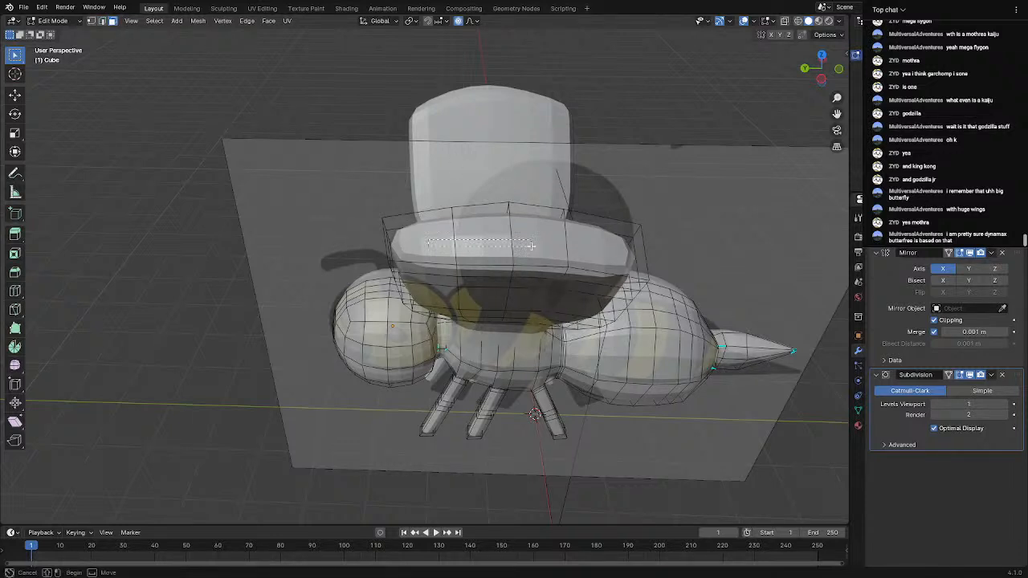
drag(530, 245, 531, 246)
key(s)
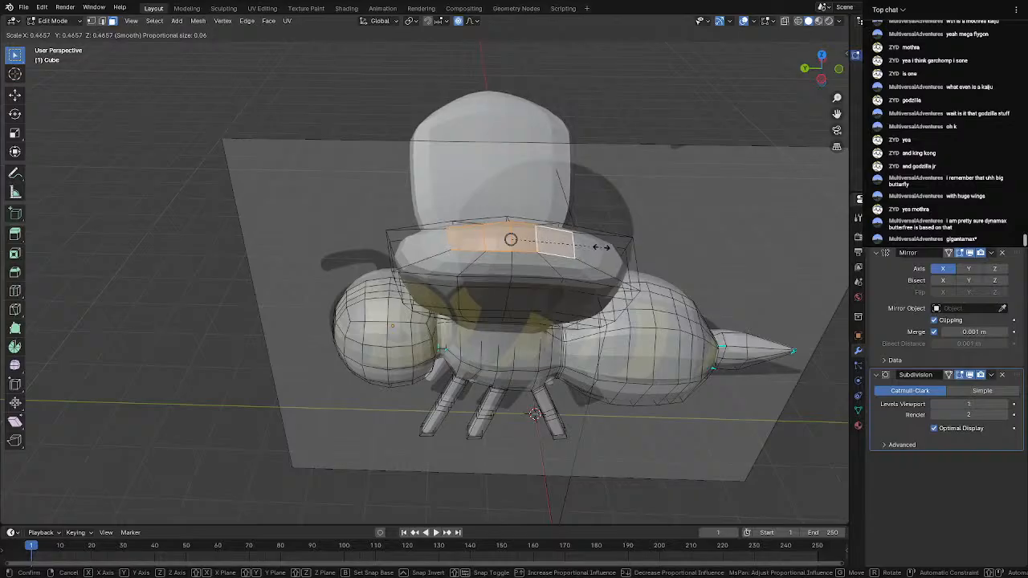
click(600, 246)
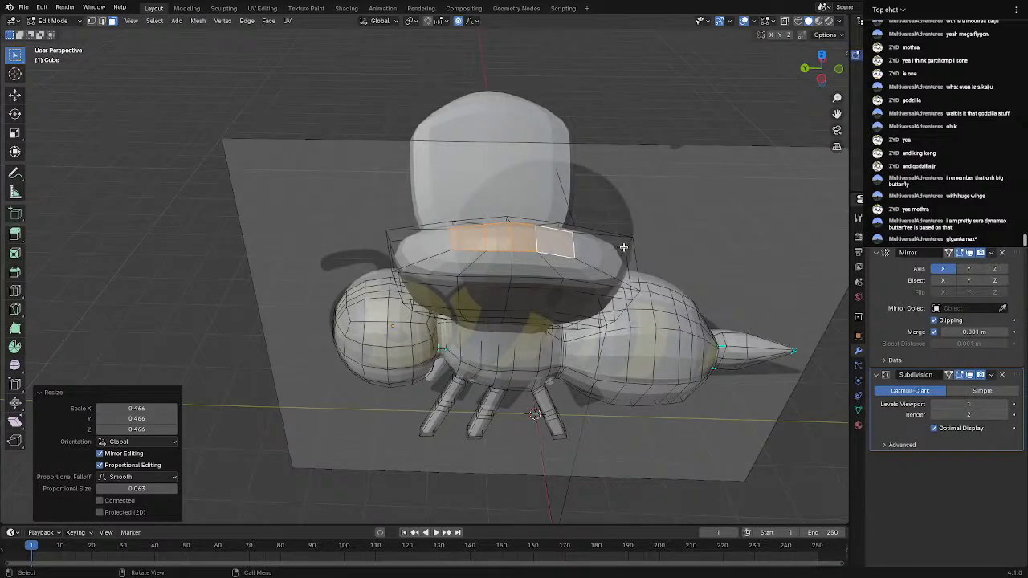
middle_drag(623, 246, 635, 190)
key(g)
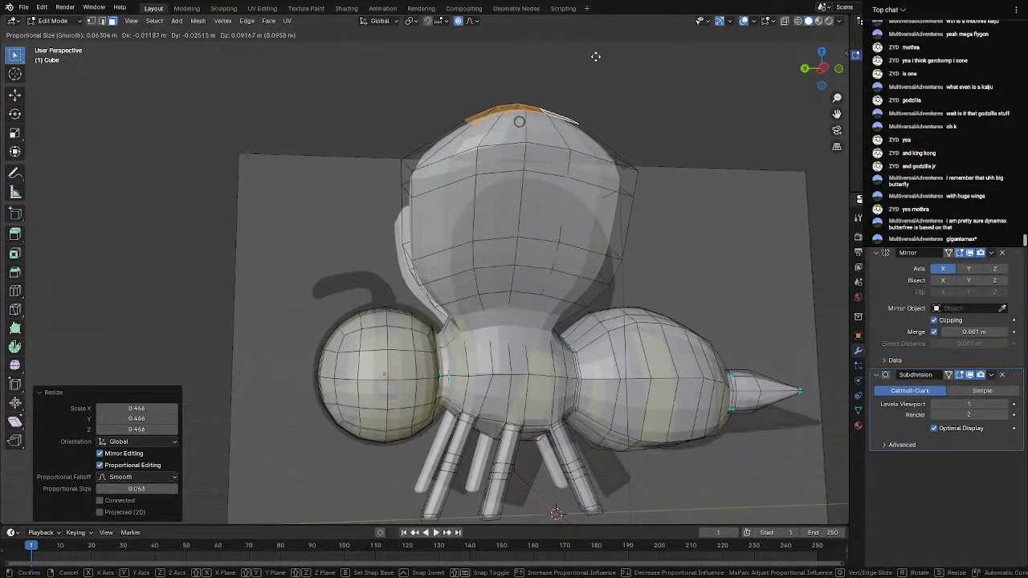
key(Escape)
key(Tab)
middle_drag(562, 184, 616, 261)
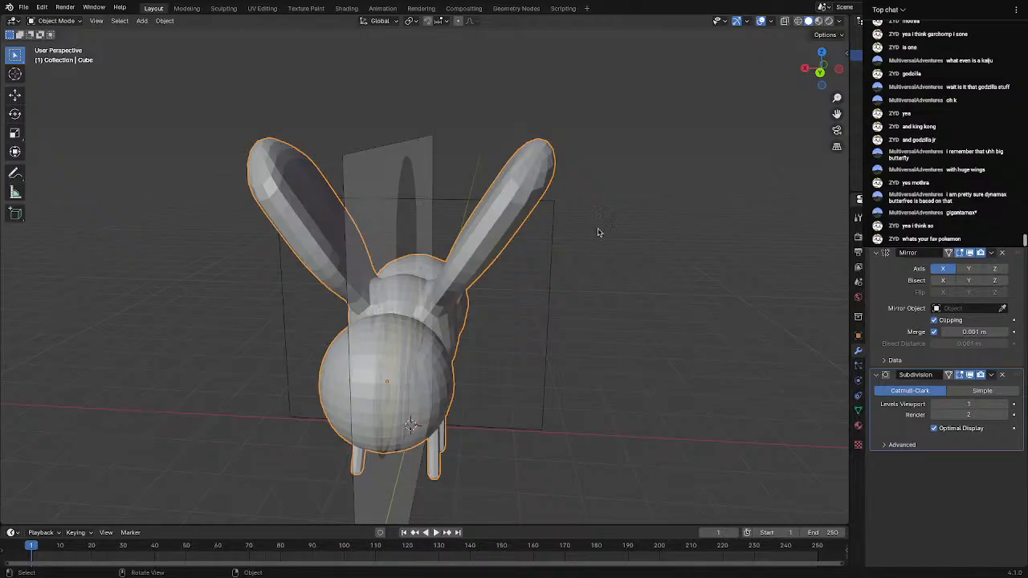
Scale the edge loop just below the wing's tip to 0.819 for a rounder outline
middle_drag(597, 232, 559, 153)
key(Tab)
alt+click(560, 152)
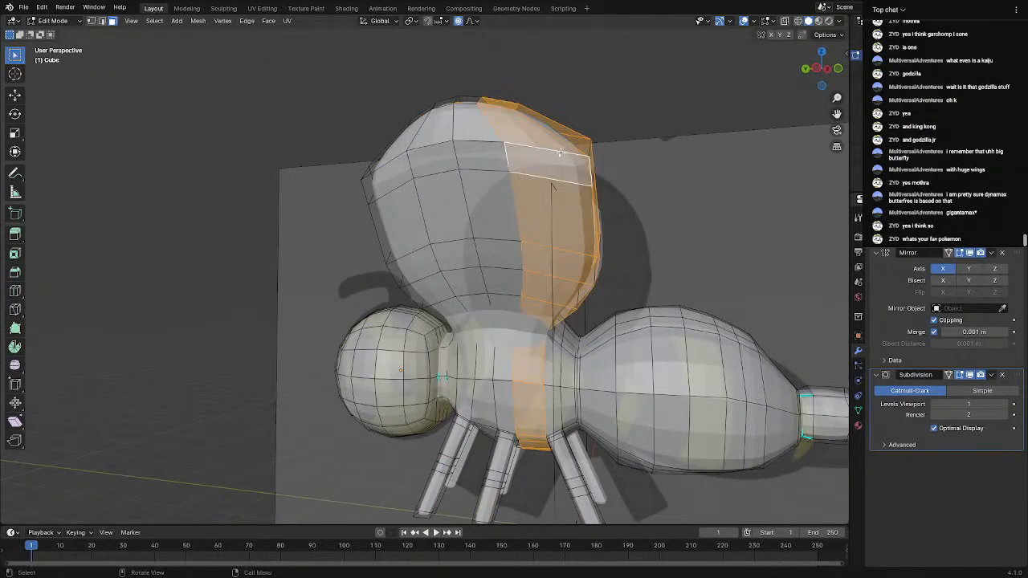
click(101, 21)
alt+click(476, 138)
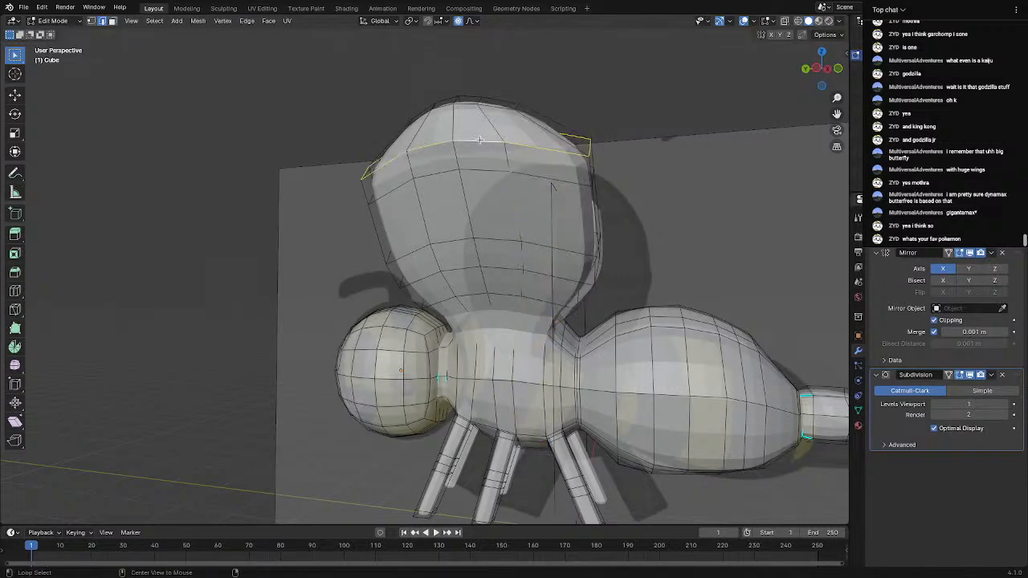
middle_drag(590, 149, 609, 158)
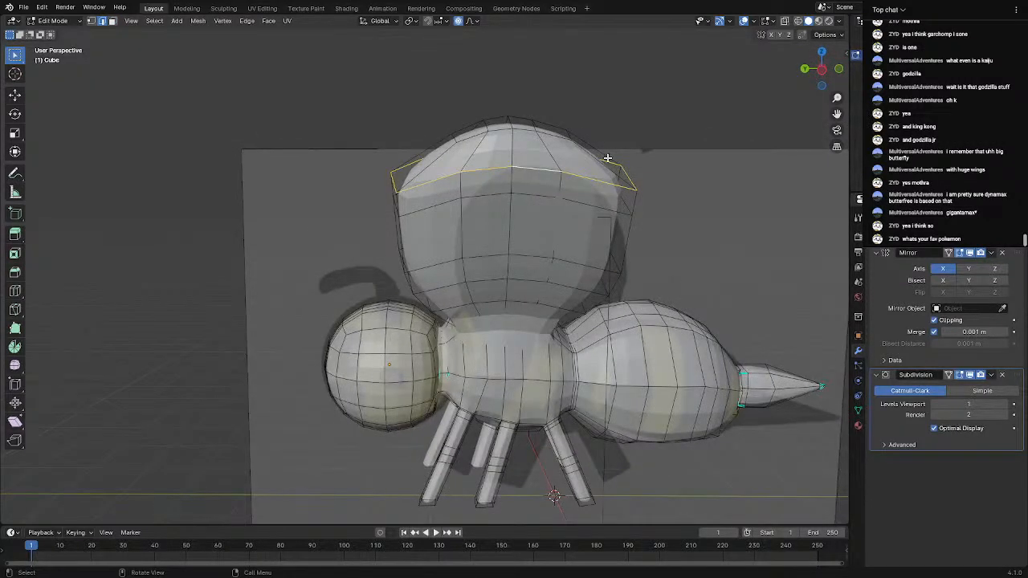
key(s)
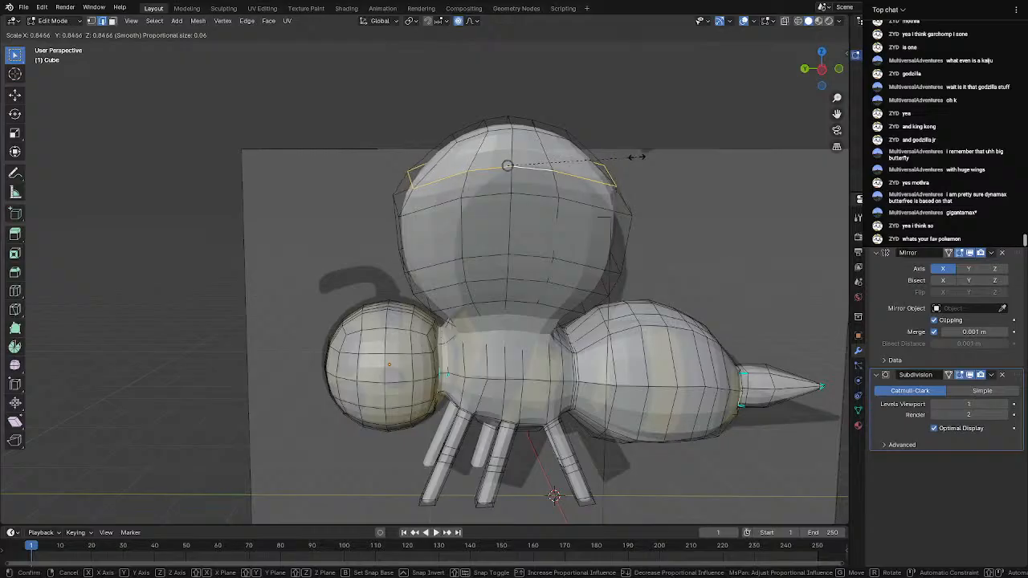
click(632, 156)
middle_drag(653, 156, 631, 165)
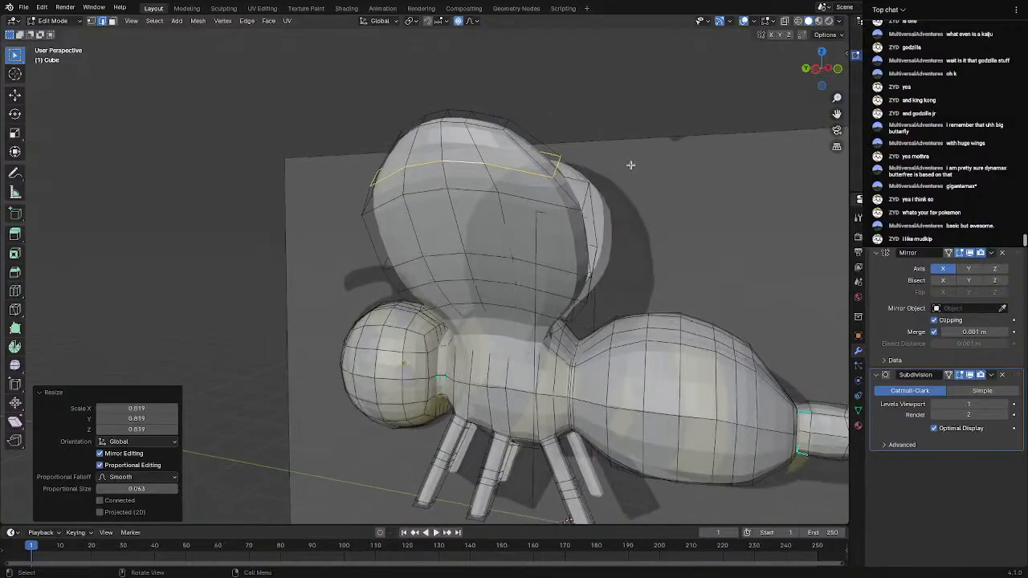
Inspect the smoothed wings in Object Mode and the top of the head in Edit Mode
scroll(631, 165, up, 4)
key(Tab)
middle_drag(643, 118, 695, 126)
middle_drag(594, 193, 550, 238)
key(Tab)
scroll(361, 310, up, 3)
middle_drag(344, 308, 439, 250)
scroll(610, 281, up, 3)
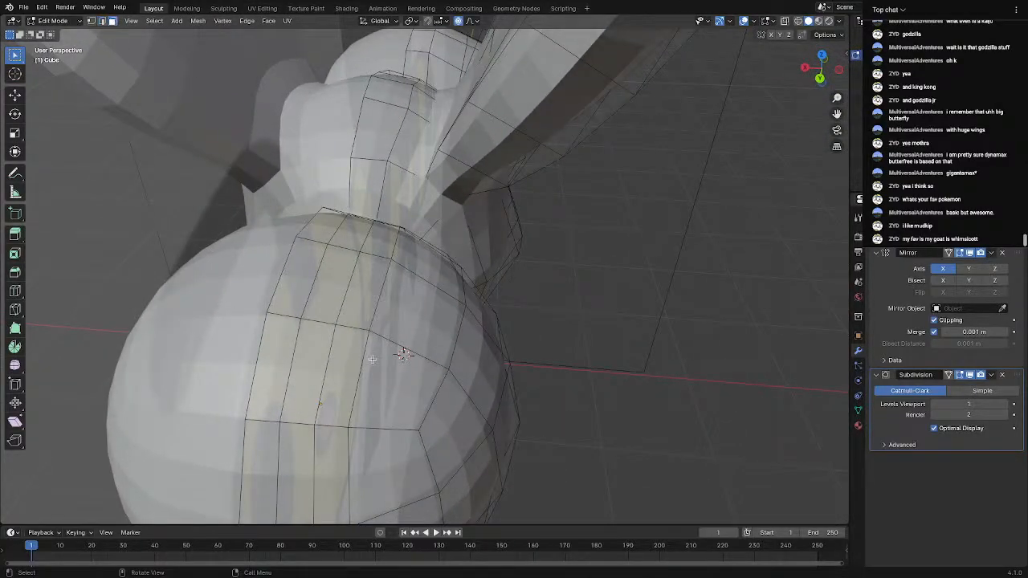
Try to extrude a face on the upper side of the head for an antenna
click(374, 299)
middle_drag(514, 269, 383, 294)
mouse_move(579, 301)
middle_down()
mouse_move(544, 276)
mouse_move(440, 244)
mouse_move(464, 280)
mouse_move(465, 244)
middle_up()
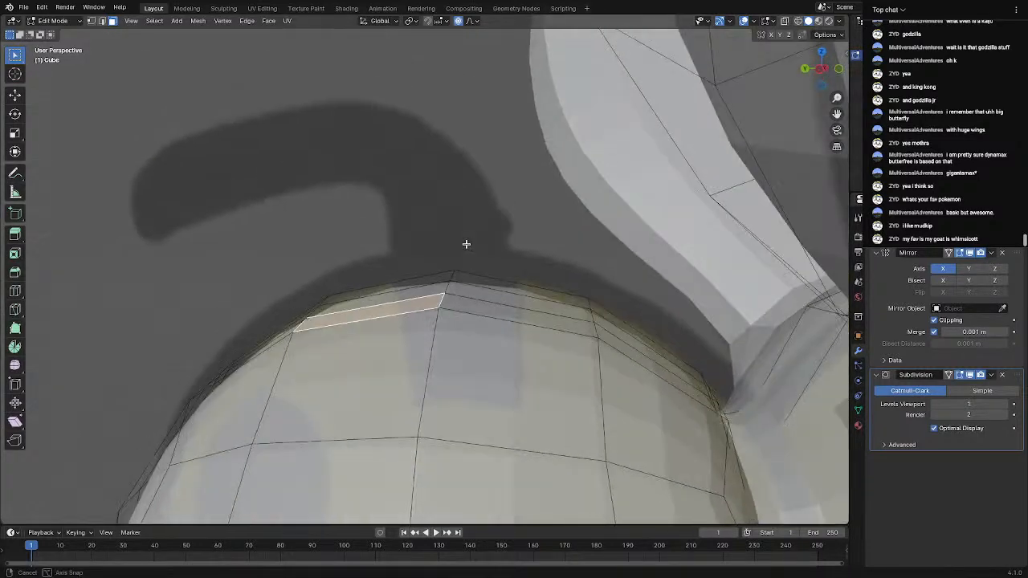
middle_drag(407, 339, 450, 327)
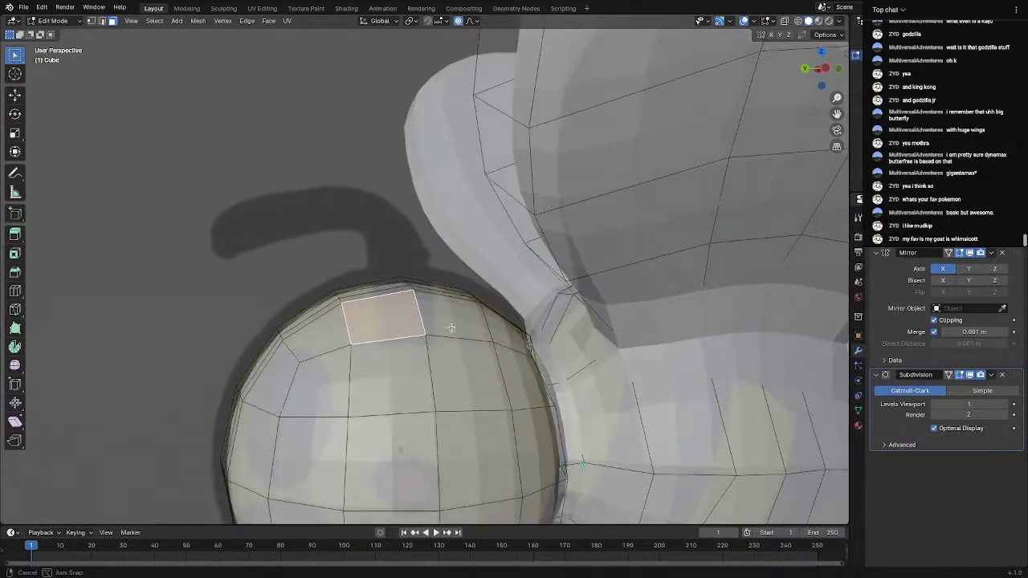
key(e)
click(438, 236)
middle_drag(437, 236, 426, 297)
scroll(426, 297, up, 3)
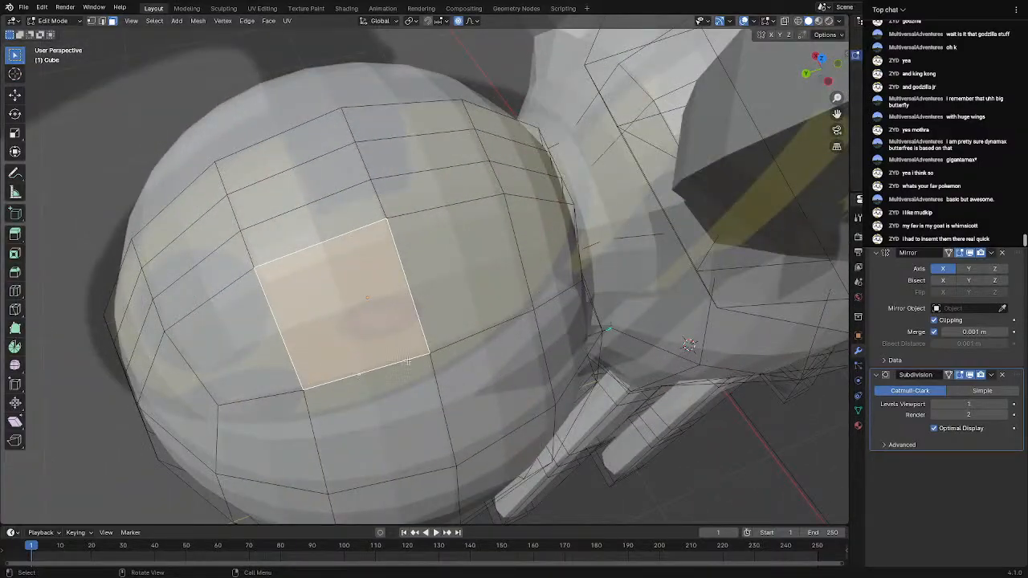
Rotate the front side edge of the antenna base face on the head by about 6°
click(416, 309)
click(103, 22)
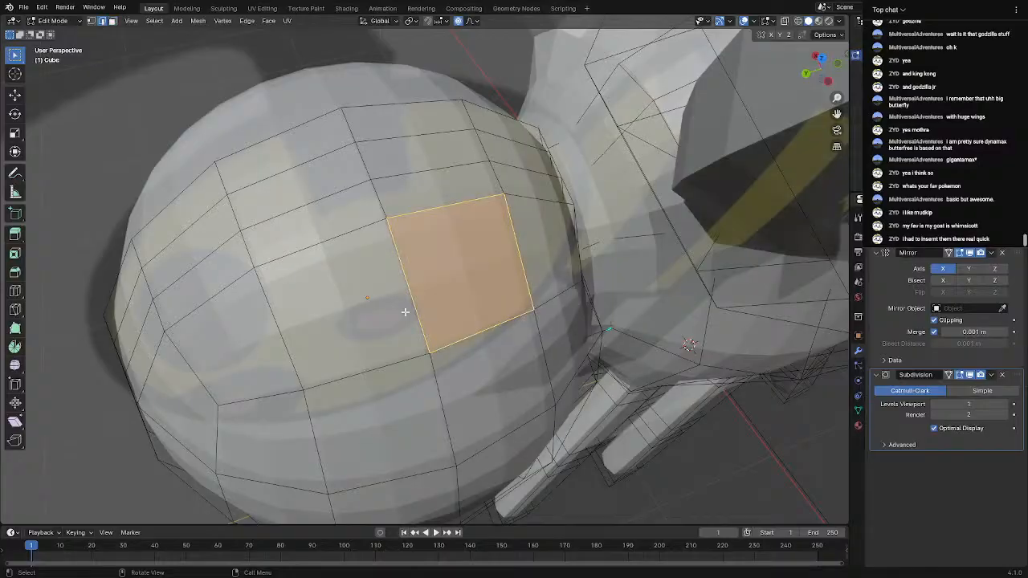
middle_drag(412, 304, 390, 257)
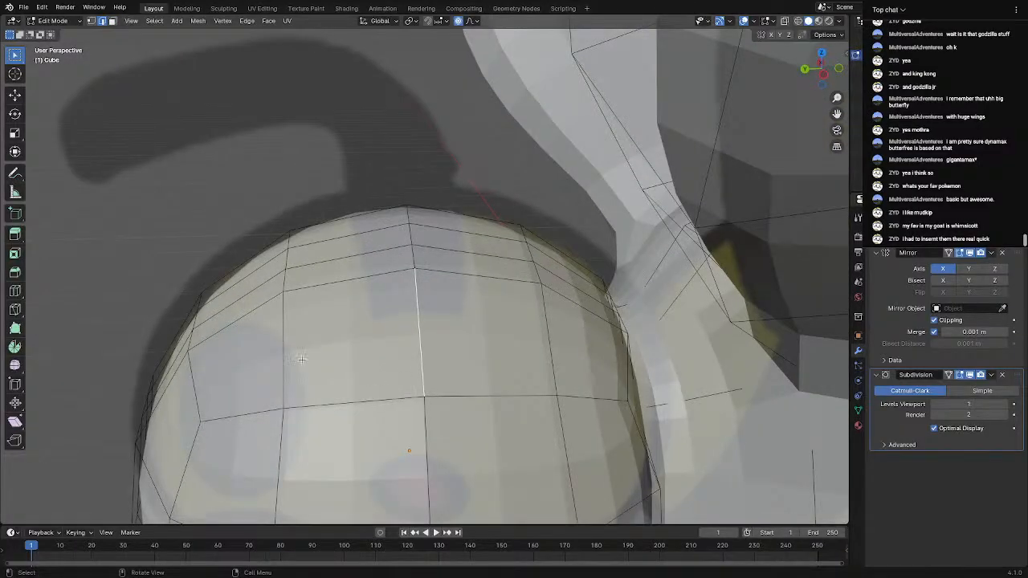
key(r)
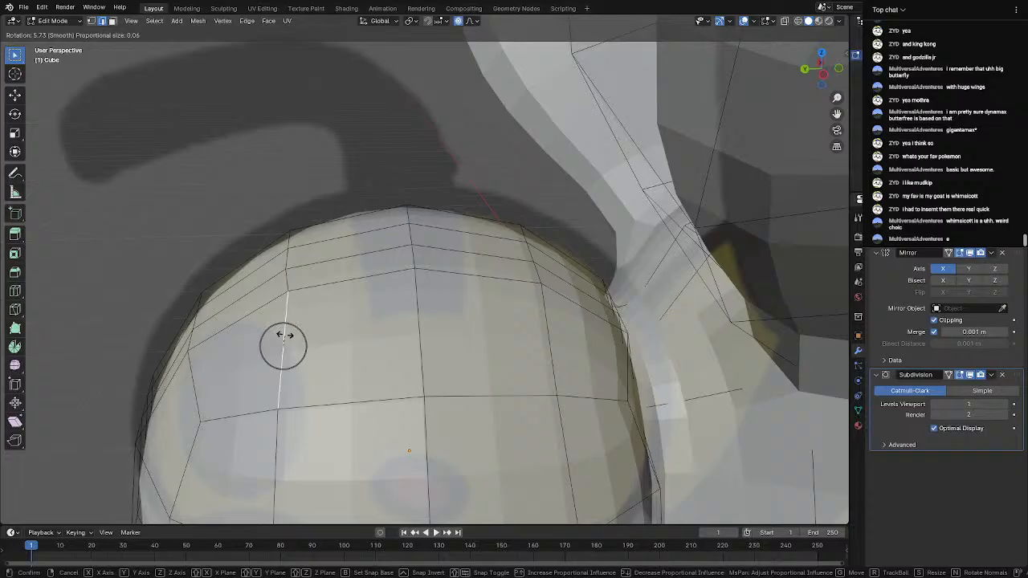
click(283, 335)
Rotate the upper edge of the antenna base face by 2.69° and select that face
middle_drag(384, 292, 401, 306)
click(387, 257)
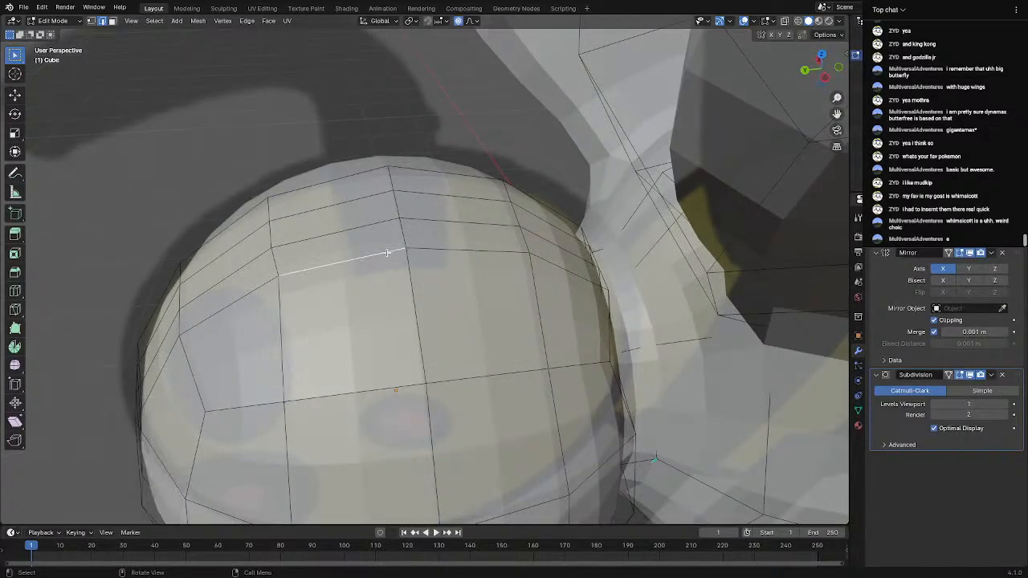
key(r)
click(387, 255)
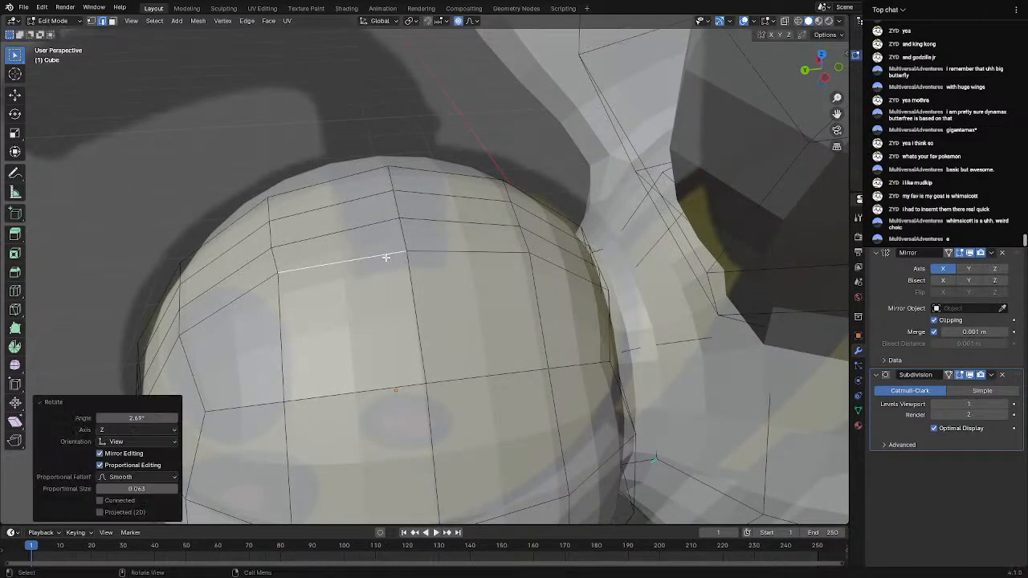
mouse_move(380, 374)
middle_down()
mouse_move(391, 298)
mouse_move(372, 281)
mouse_move(388, 383)
mouse_move(375, 372)
middle_up()
scroll(407, 269, up, 1)
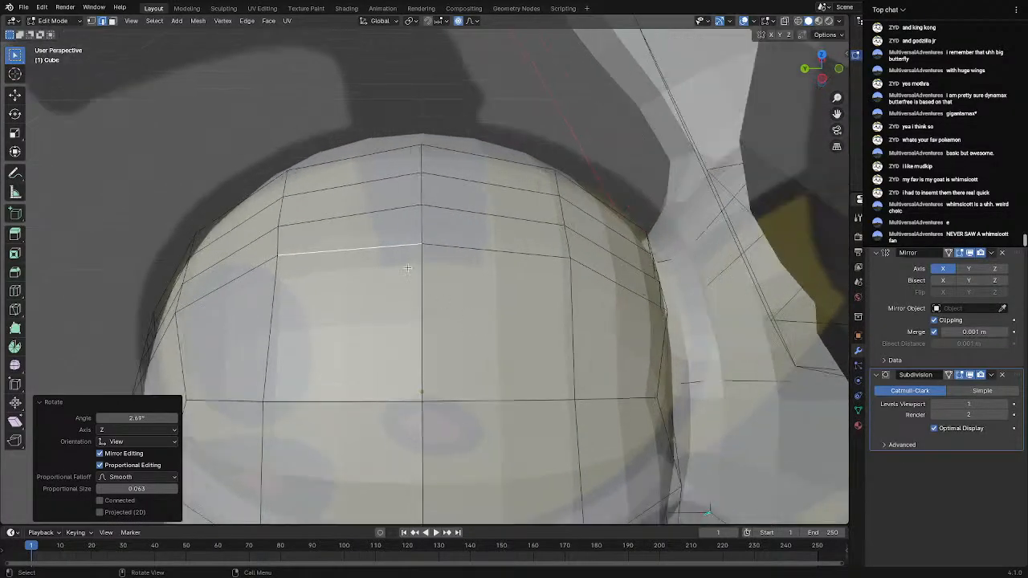
click(113, 22)
click(333, 310)
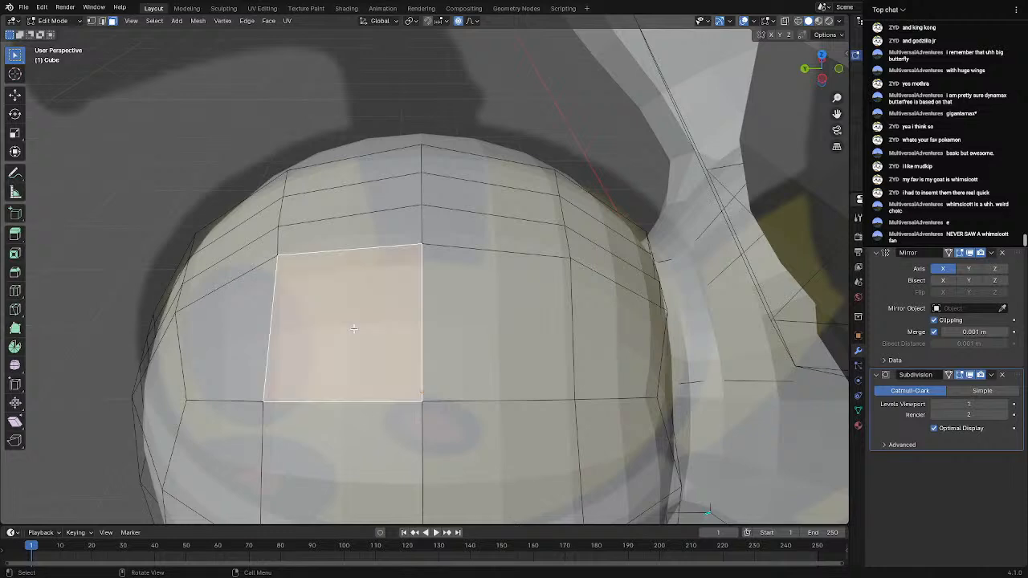
middle_drag(333, 309, 362, 281)
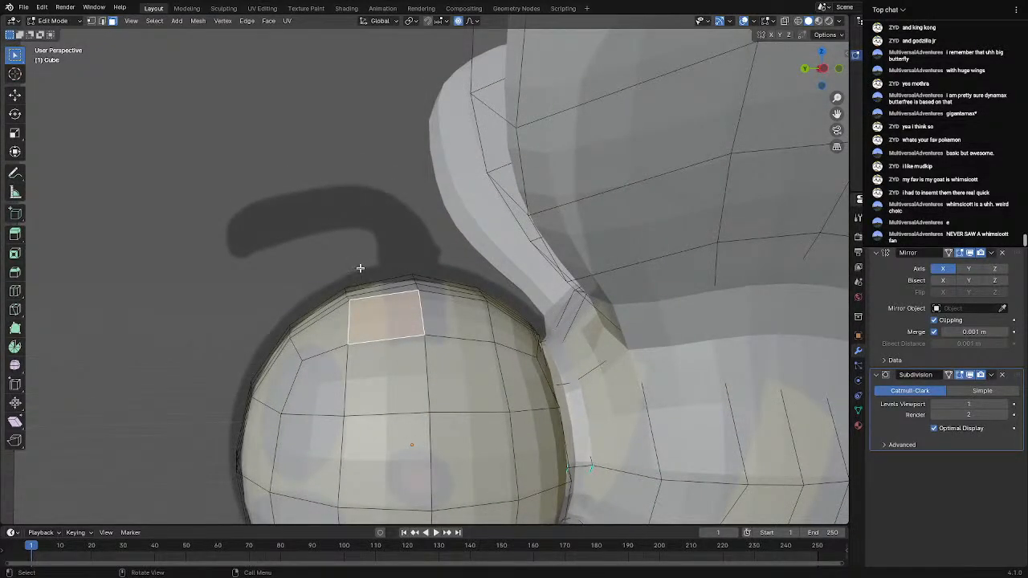
Extrude the head face by about 0.955 m and again by about 0.865 m, moving the end forward and down to bend the antenna
key(e)
click(314, 87)
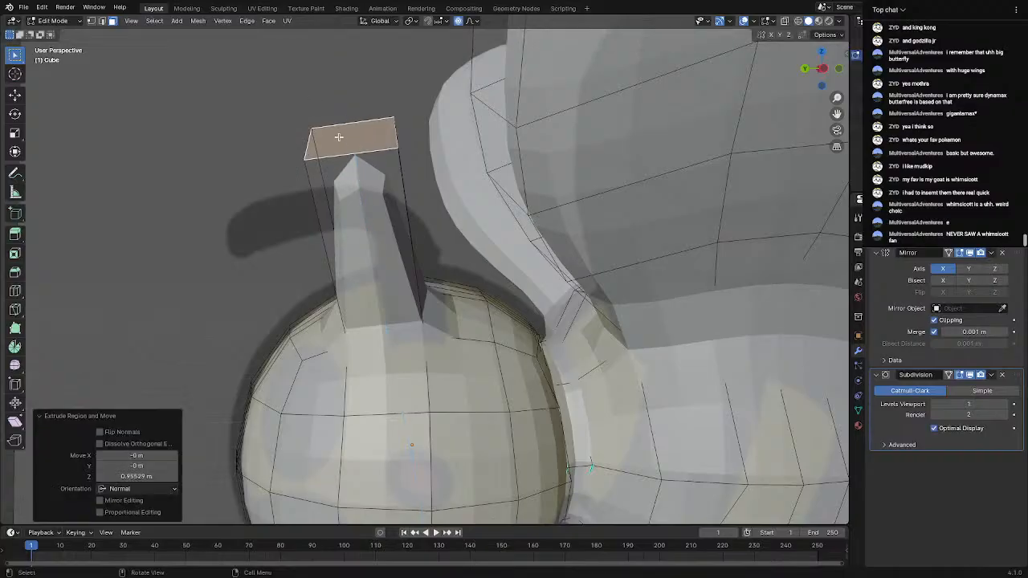
scroll(358, 244, down, 4)
middle_drag(357, 243, 377, 267)
scroll(381, 269, up, 4)
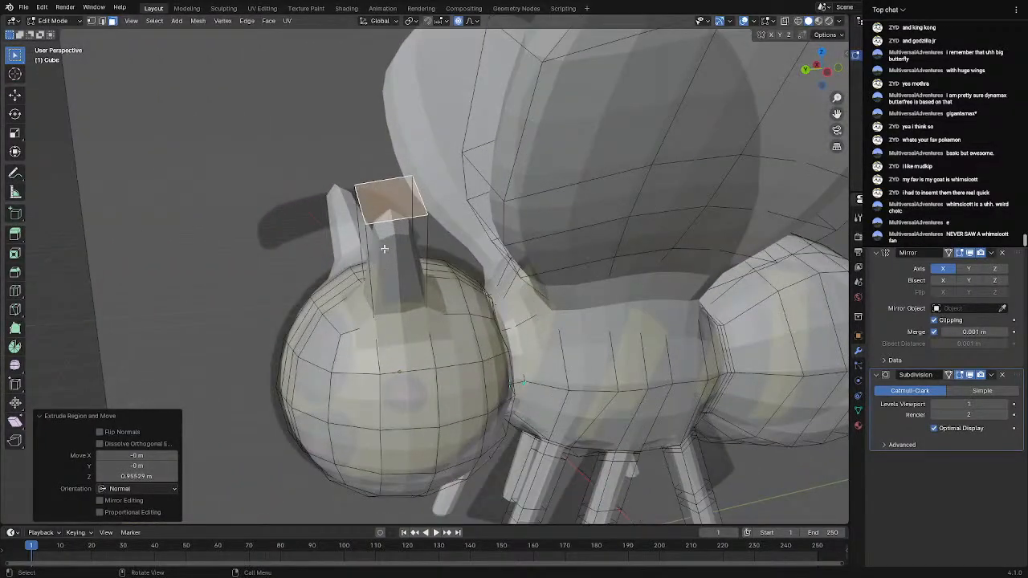
key(e)
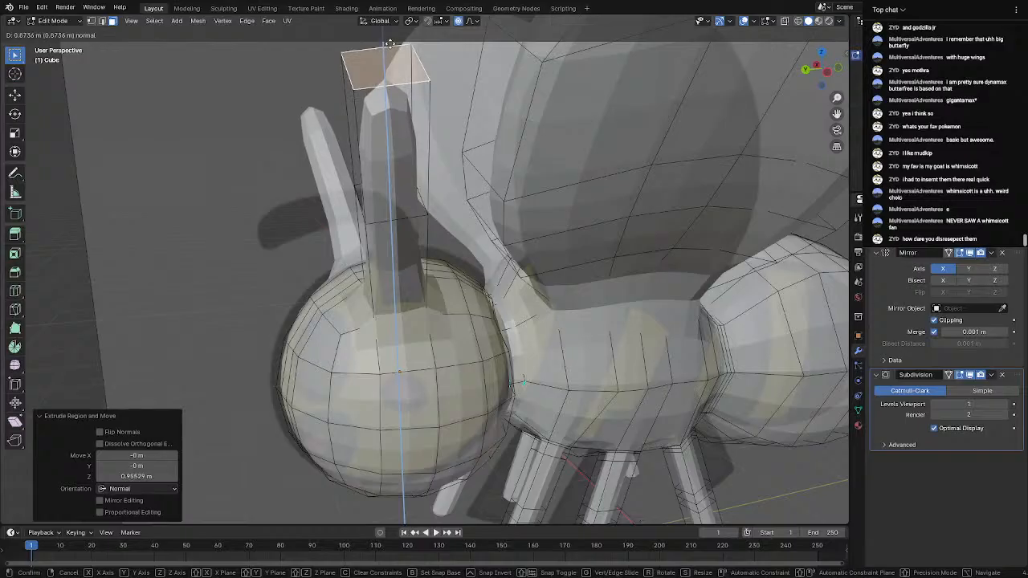
click(393, 41)
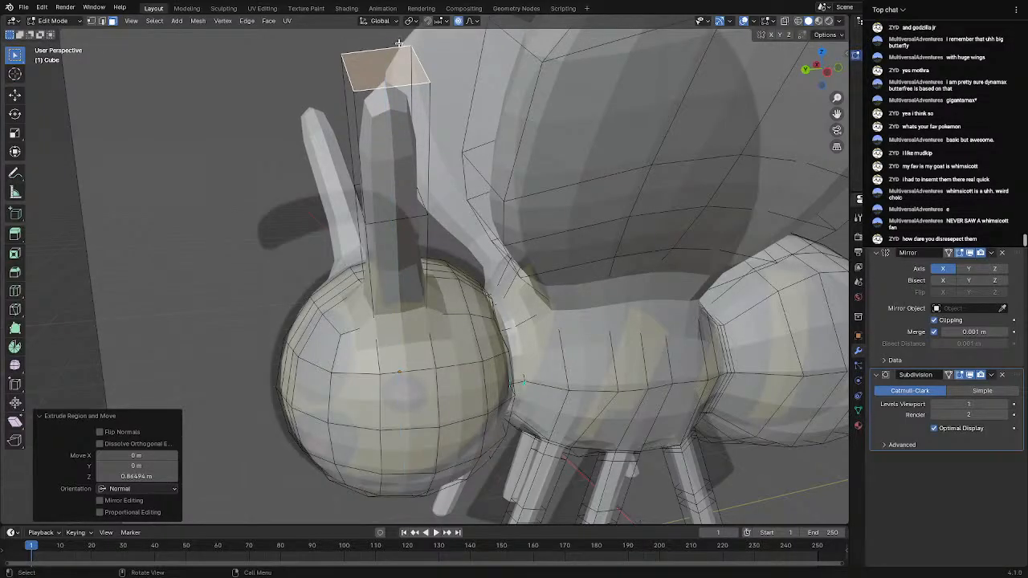
key(g)
click(256, 144)
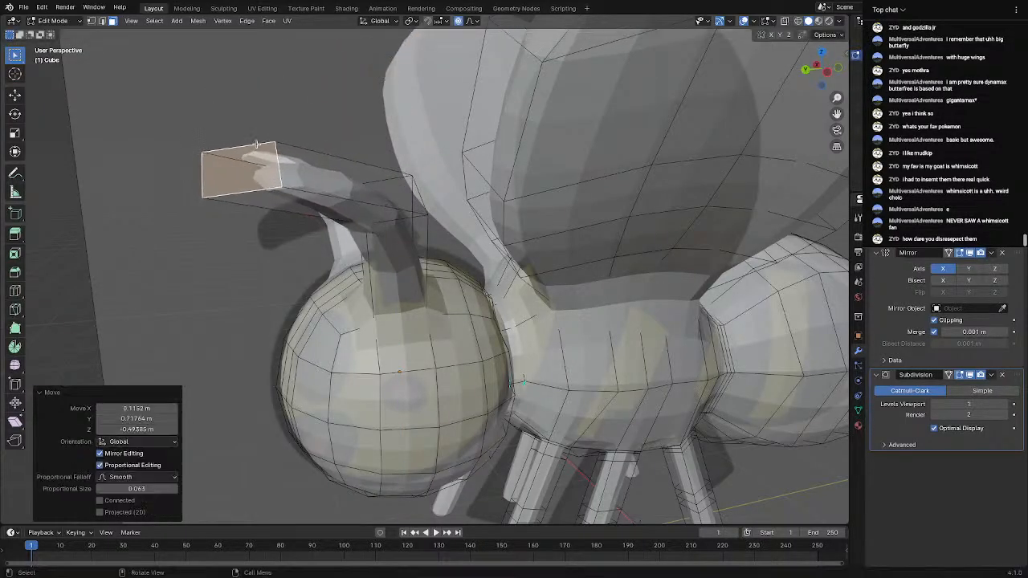
Rotate the antenna's end face by -48.2° in the left orthographic view to follow the bend
scroll(256, 145, down, 4)
middle_drag(256, 145, 223, 131)
scroll(222, 128, up, 3)
scroll(227, 131, up, 5)
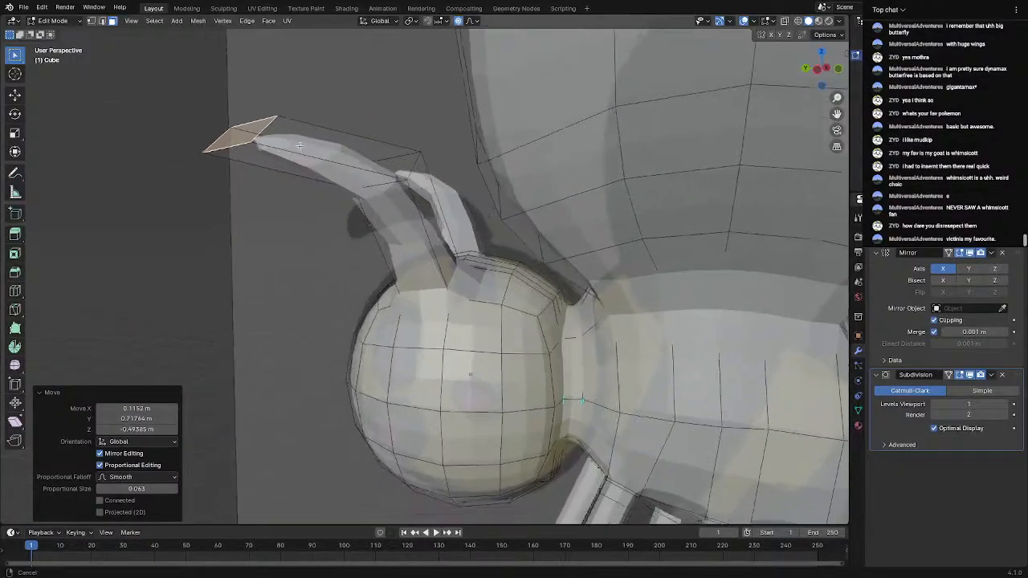
middle_drag(299, 145, 455, 106)
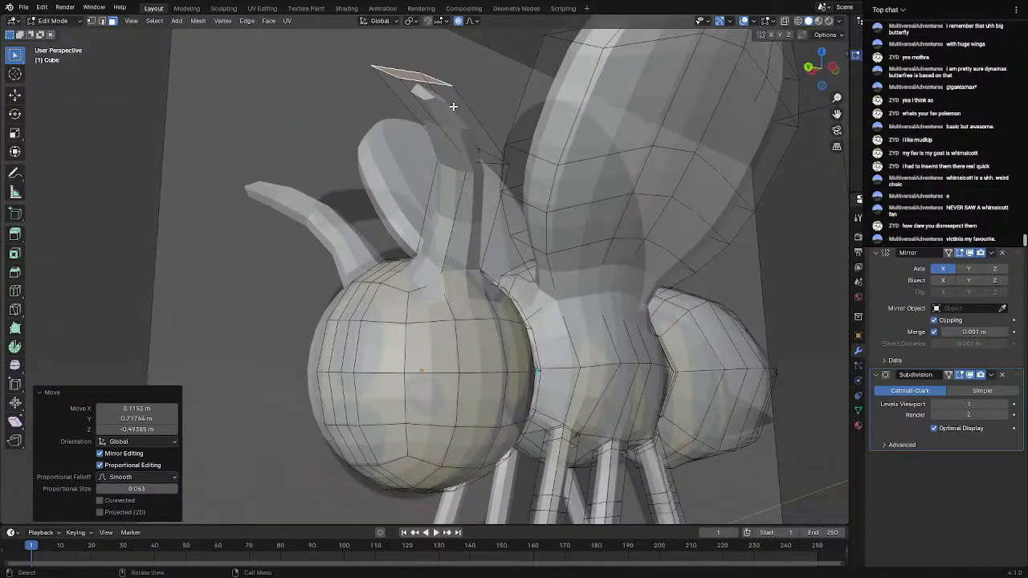
key(r)
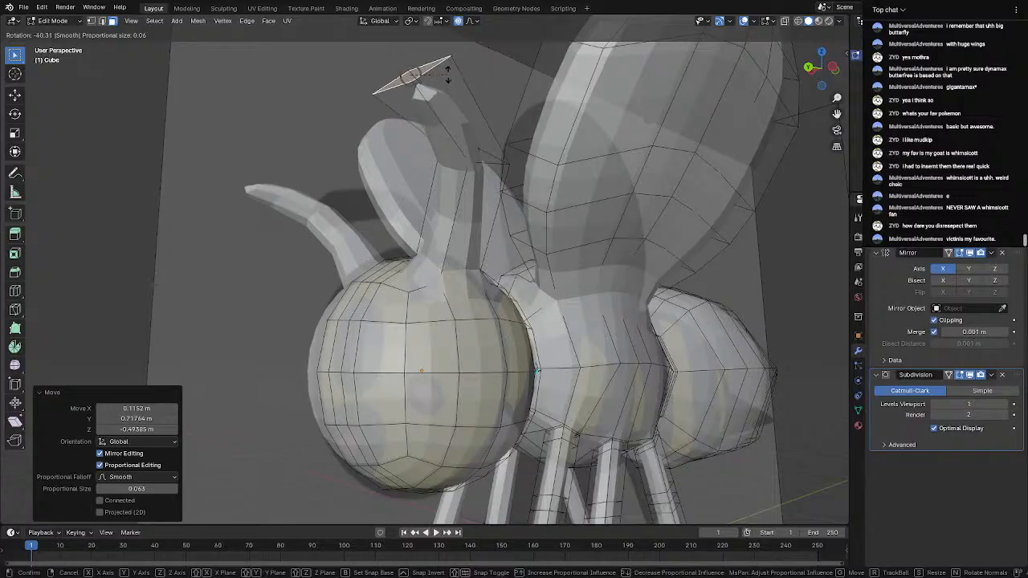
click(578, 93)
click(831, 70)
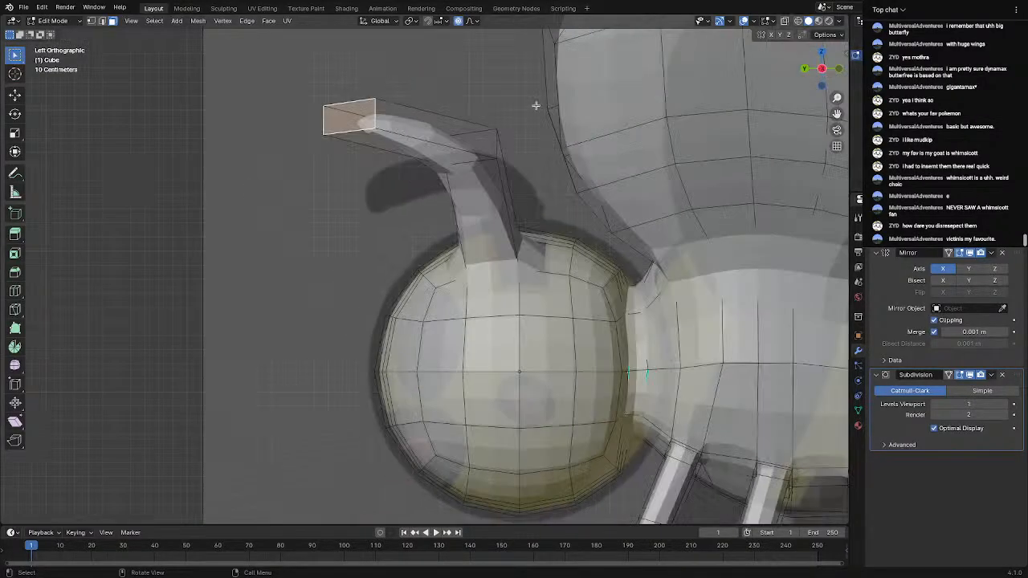
key(r)
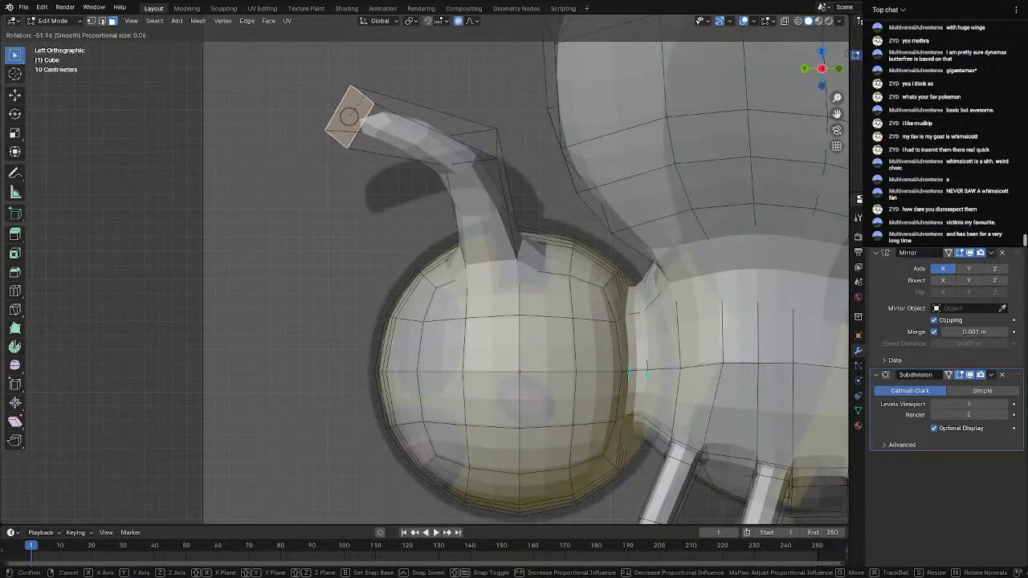
click(402, 51)
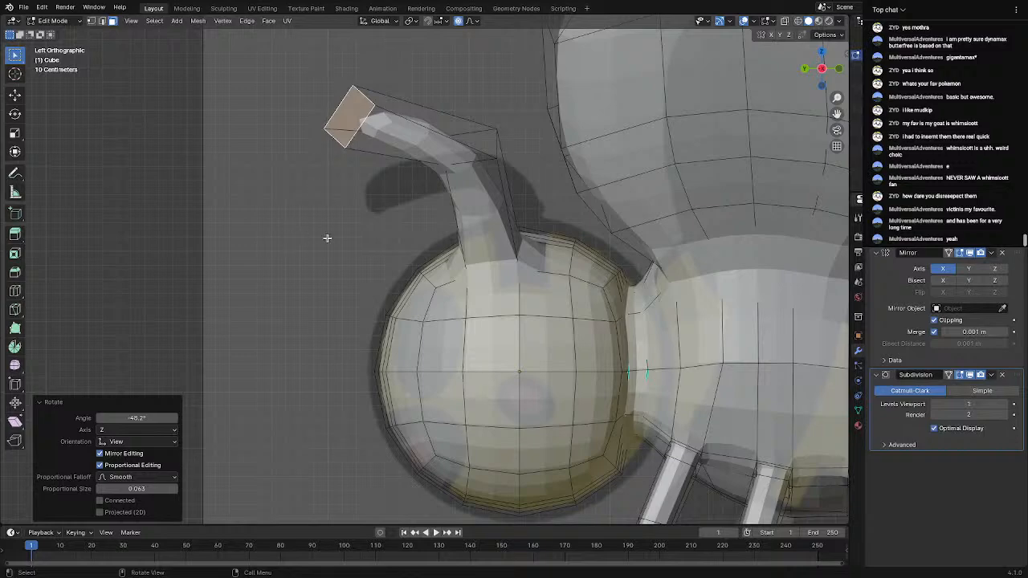
Extrude the antenna's end face by about 0.354 m in the left view, rotate it and move it slightly down
middle_drag(327, 238, 631, 62)
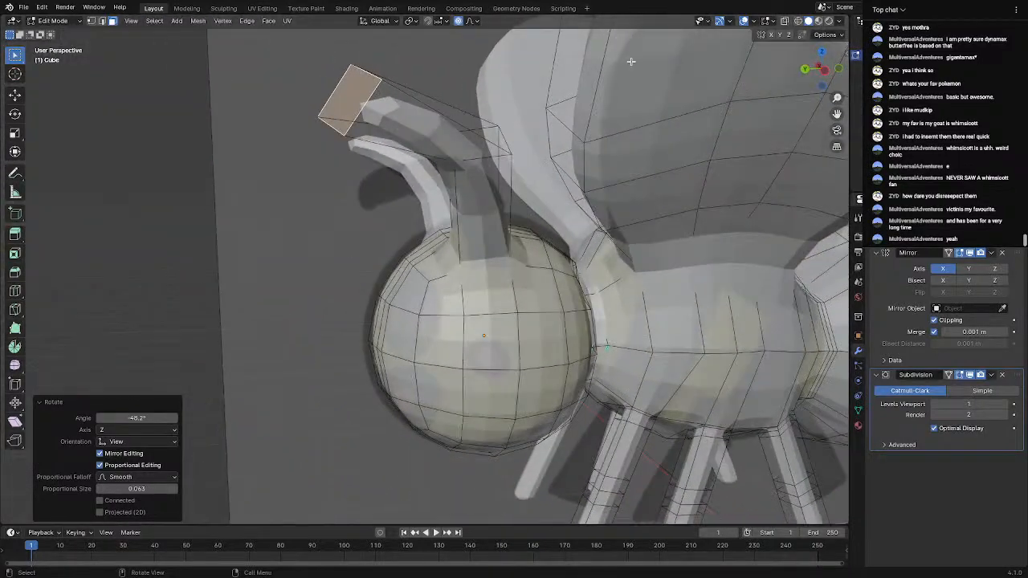
click(825, 71)
key(e)
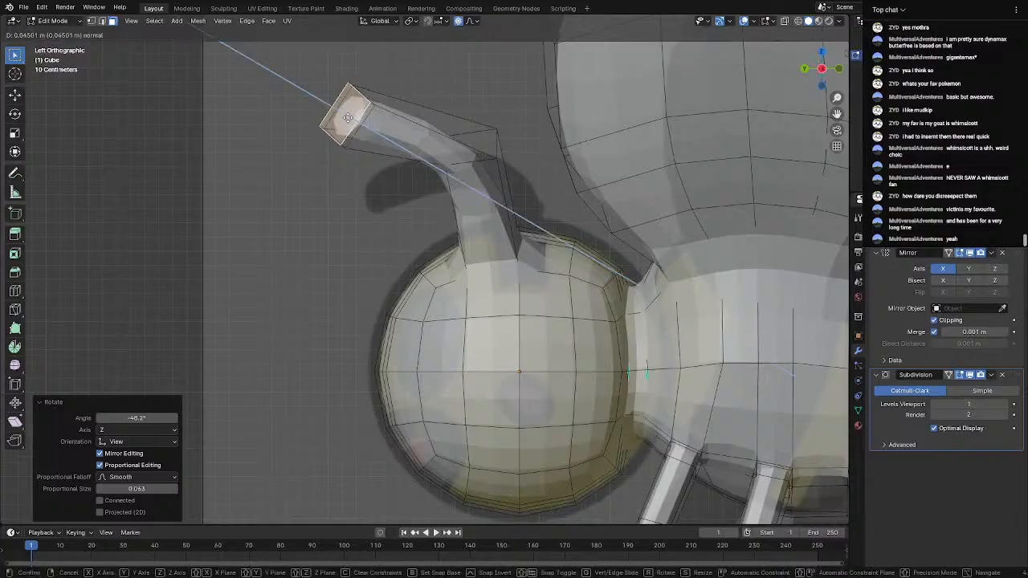
click(313, 107)
key(r)
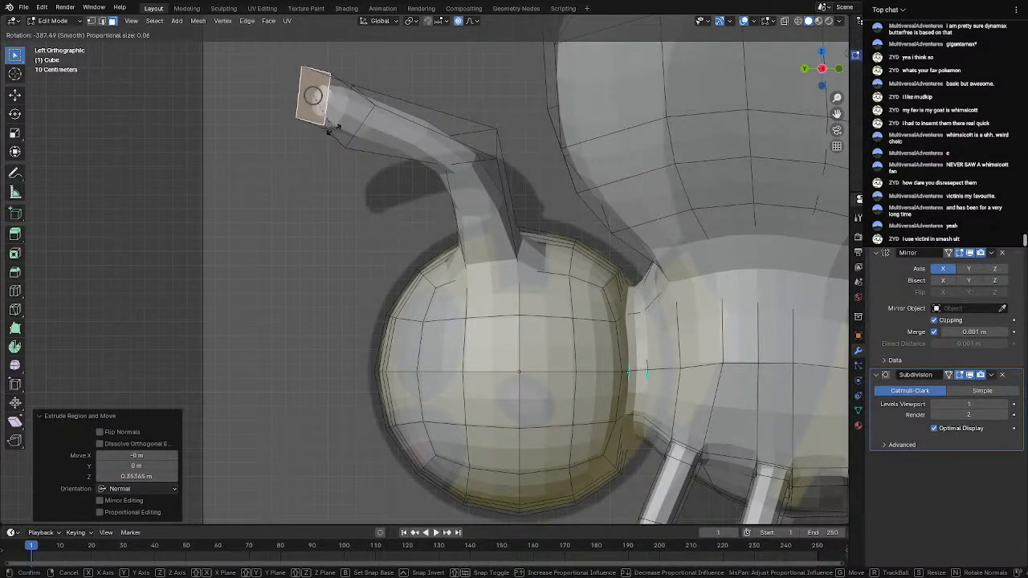
click(330, 130)
key(g)
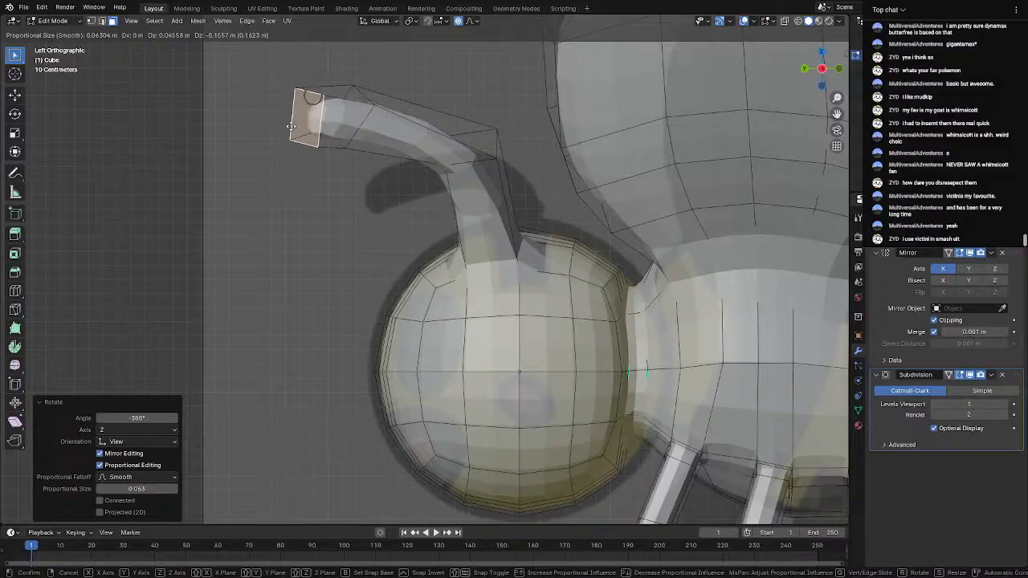
click(287, 123)
Check the antennae in Object Mode, and rotate and move the antenna's end face as seen from the front
middle_drag(287, 123, 392, 242)
scroll(320, 138, down, 3)
key(Tab)
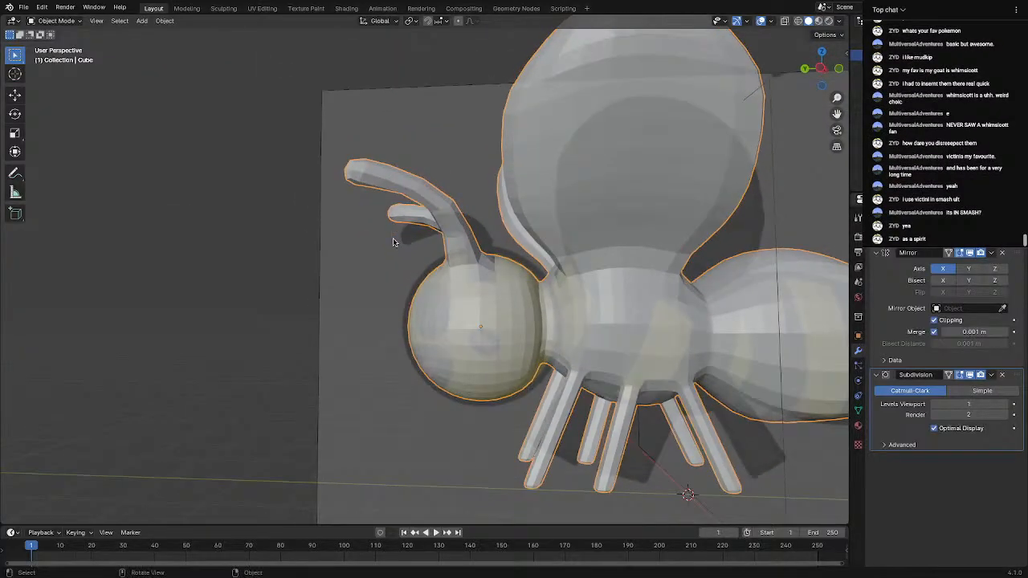
scroll(393, 241, down, 5)
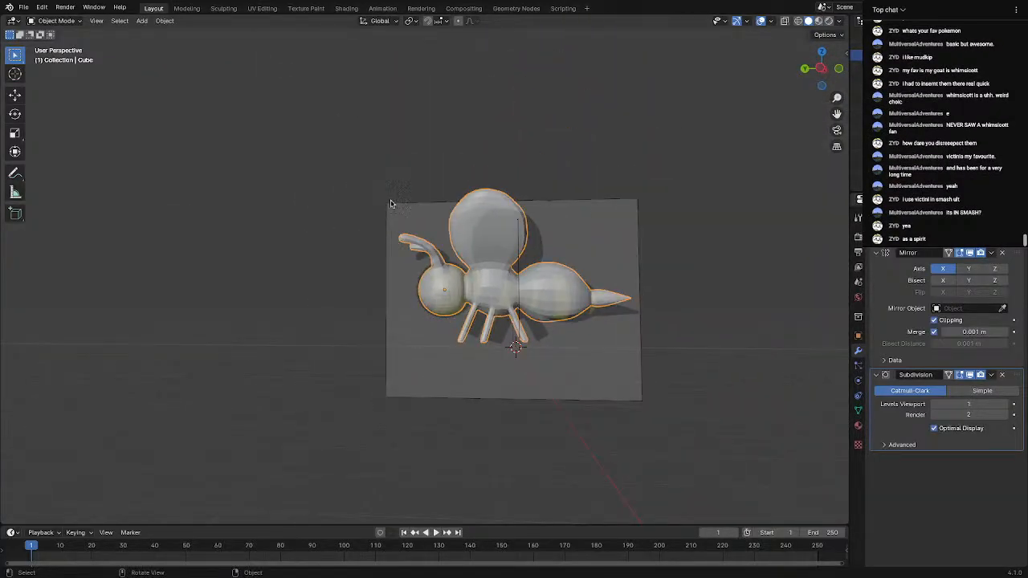
scroll(413, 218, up, 5)
middle_drag(413, 218, 605, 186)
key(Tab)
key(r)
click(547, 205)
key(g)
click(555, 243)
key(g)
click(564, 220)
key(Tab)
key(Tab)
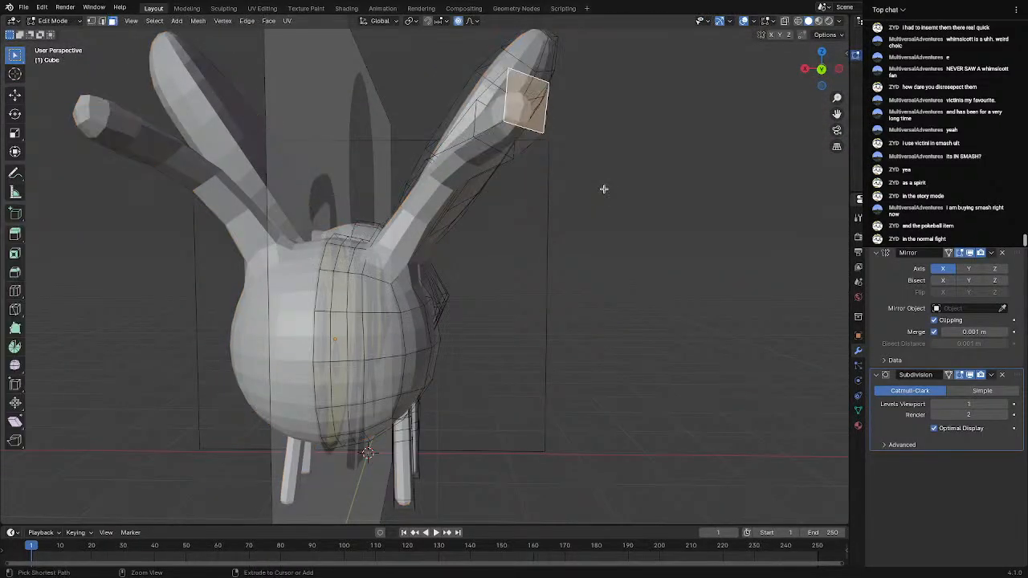
Undo the antenna extrusions and adjustments back to the selected base face on the head
key(ctrl+z)
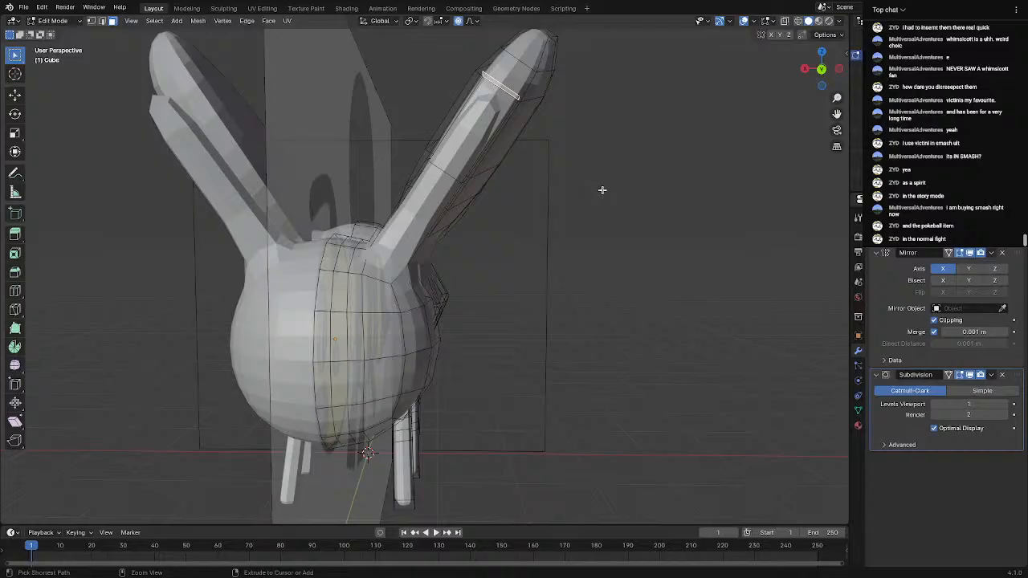
key(ctrl+z)
middle_drag(602, 190, 581, 225)
key(ctrl+z)
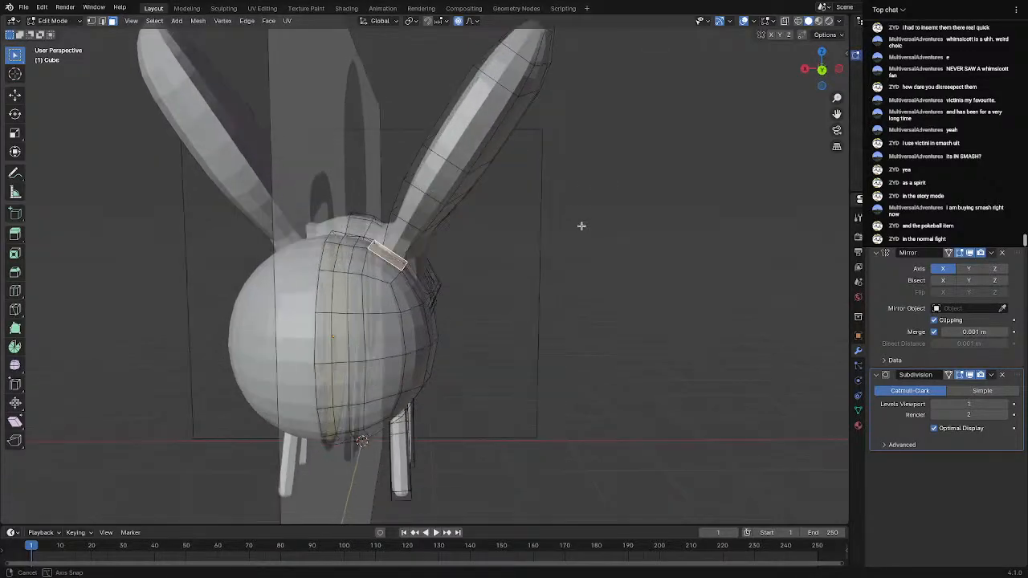
Extrude the antenna's base face on the head about 0.767 m along its normal
key(e)
click(629, 160)
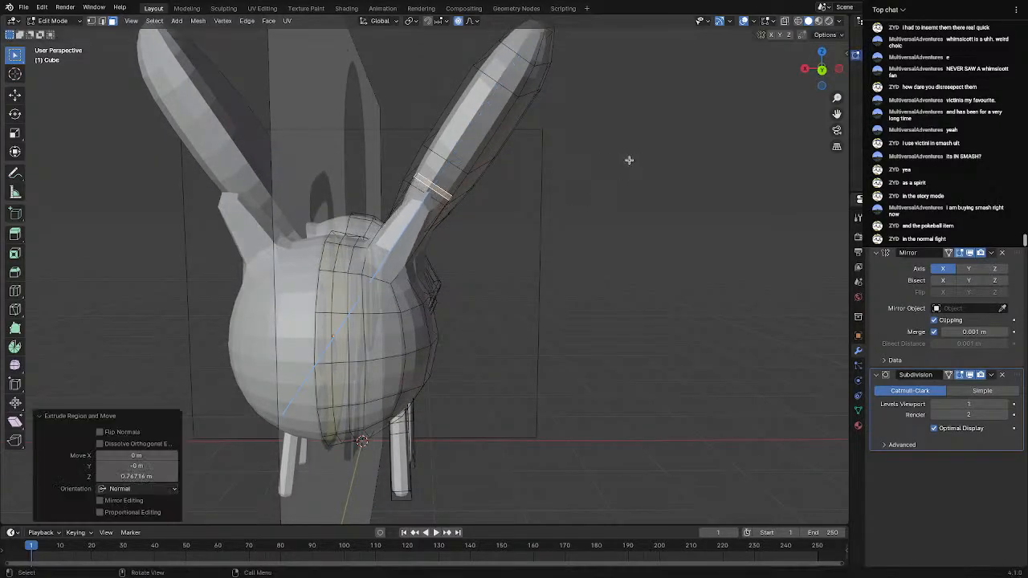
Try extending the antenna with three more extrusions along its normal, and undo them
key(e)
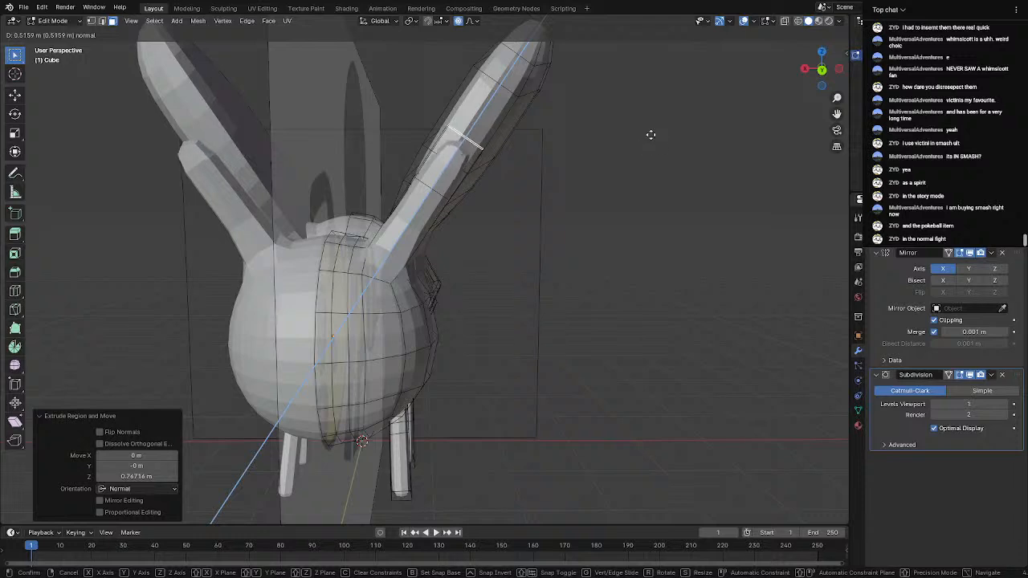
click(649, 136)
key(e)
click(681, 110)
key(e)
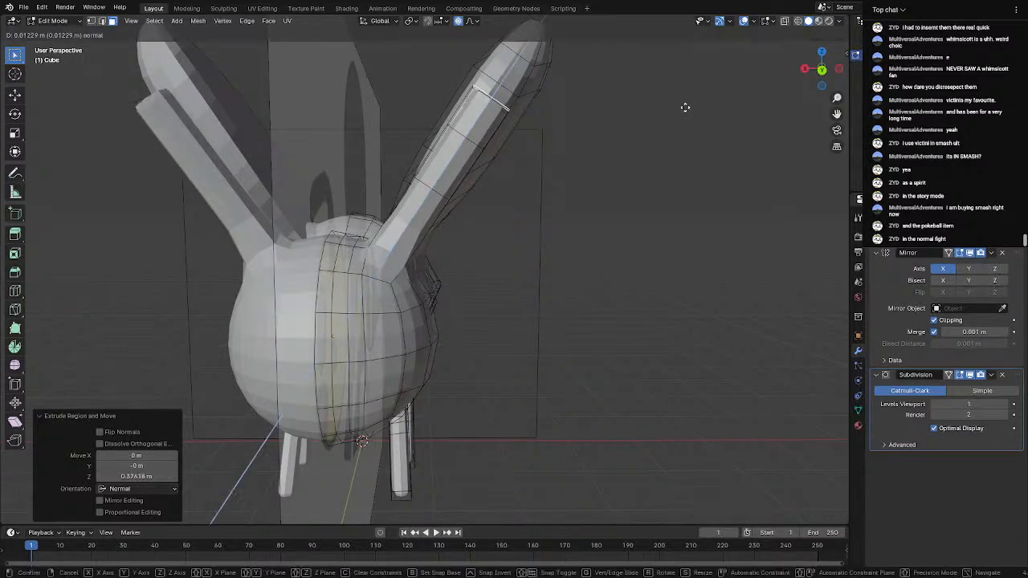
click(702, 85)
middle_drag(612, 173, 500, 196)
key(ctrl+z)
key(ctrl+z)
key(ctrl+z)
Extrude the antenna's end face along its normal in two shorter segments of about 0.287 m and 0.148 m
middle_drag(477, 256, 561, 277)
key(e)
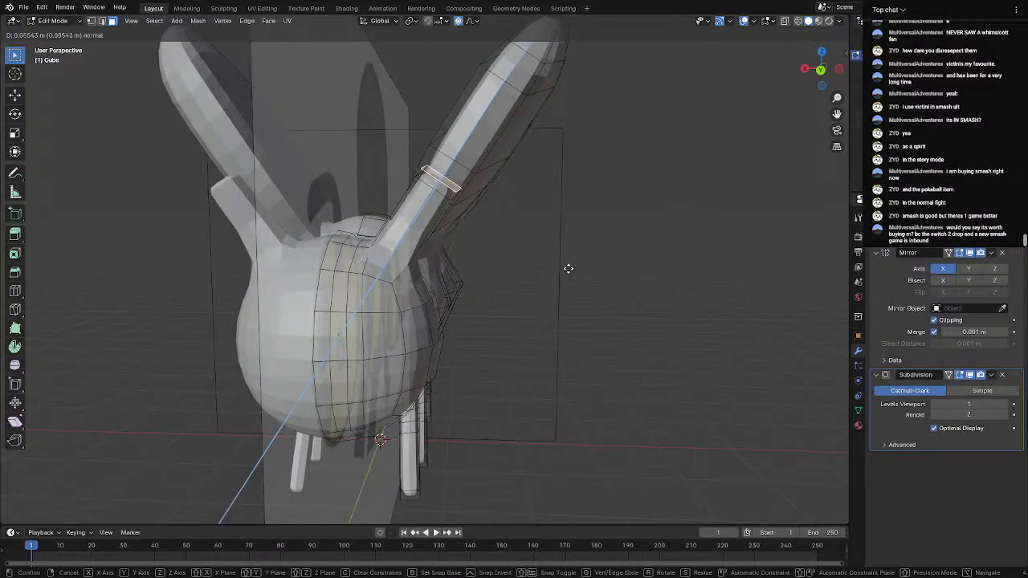
click(569, 265)
key(e)
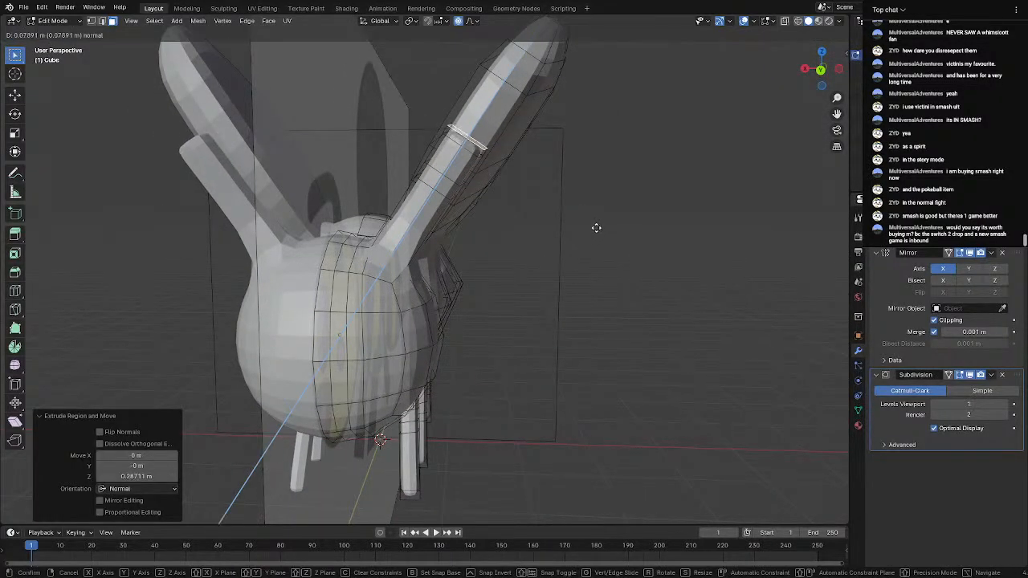
In the left orthographic view, move the antenna's end face forward about 0.67 m and slightly down with proportional editing at about 0.51 m size
middle_drag(620, 214, 412, 329)
scroll(412, 329, up, 3)
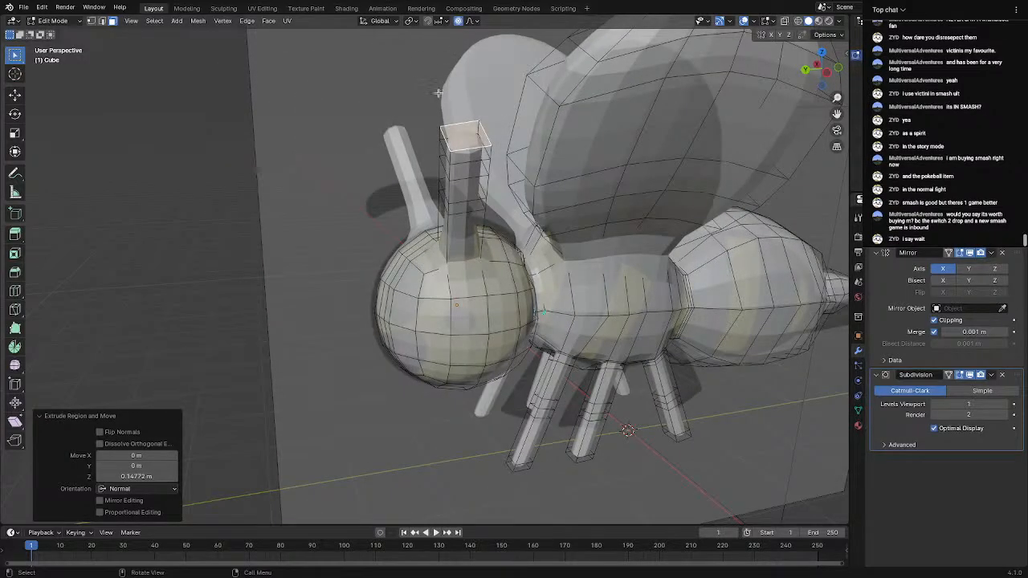
click(827, 72)
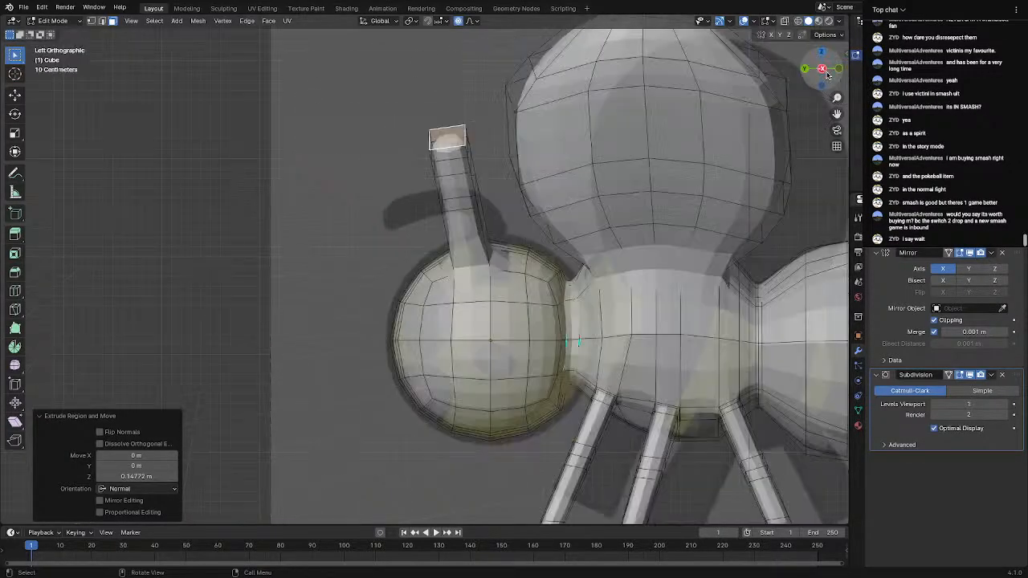
key(g)
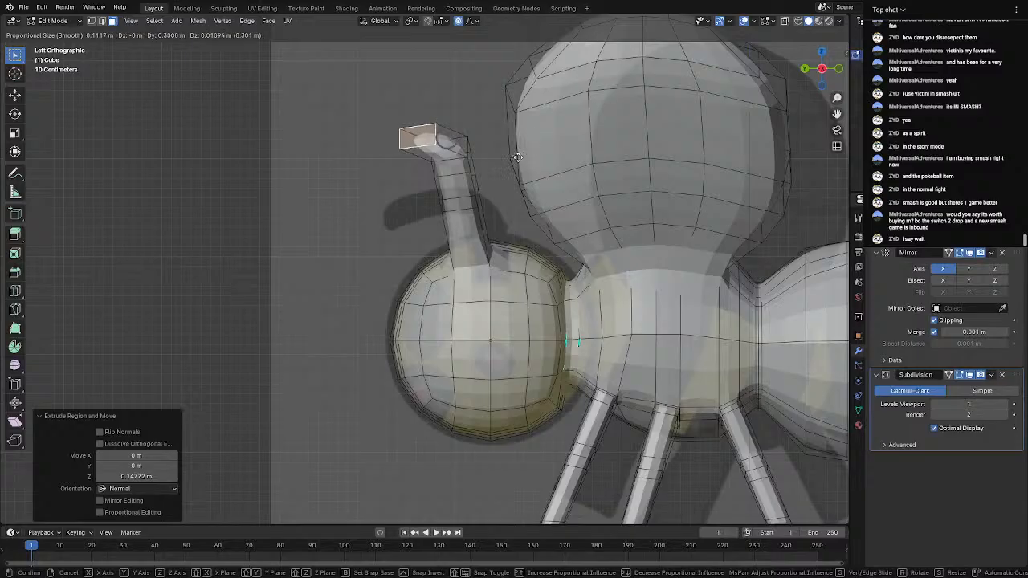
scroll(518, 157, down, 20)
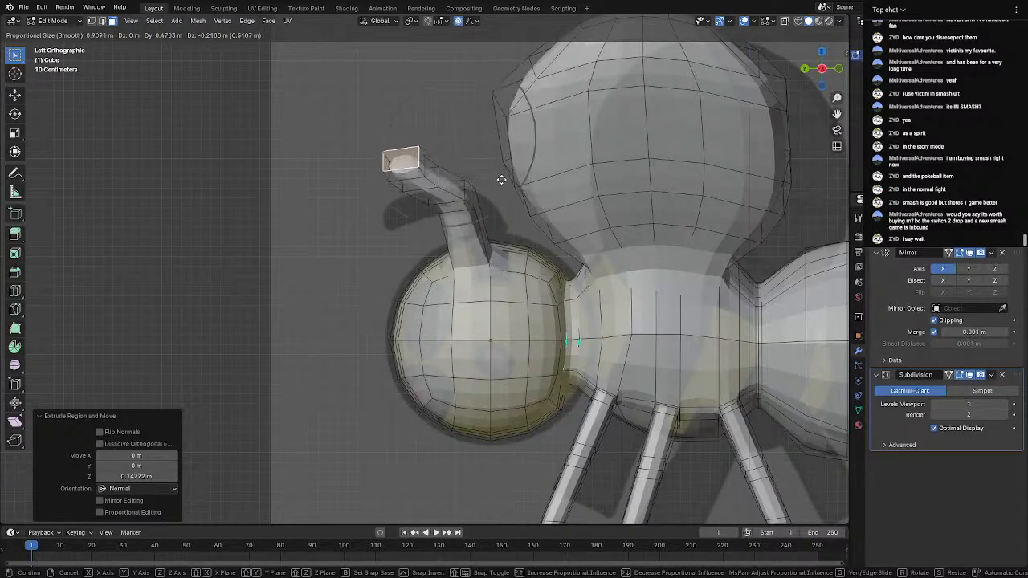
scroll(506, 193, up, 5)
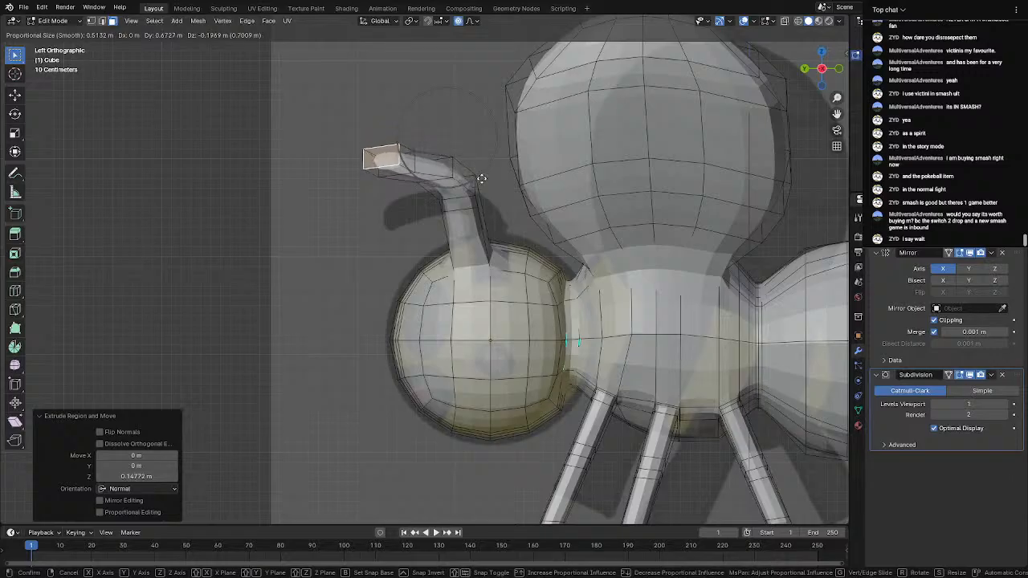
click(482, 185)
Compare the bent antennae in Object Mode and Edit Mode, and undo the bend
middle_drag(481, 185, 484, 260)
key(Tab)
key(Tab)
key(Tab)
key(Tab)
key(Tab)
key(Tab)
key(Tab)
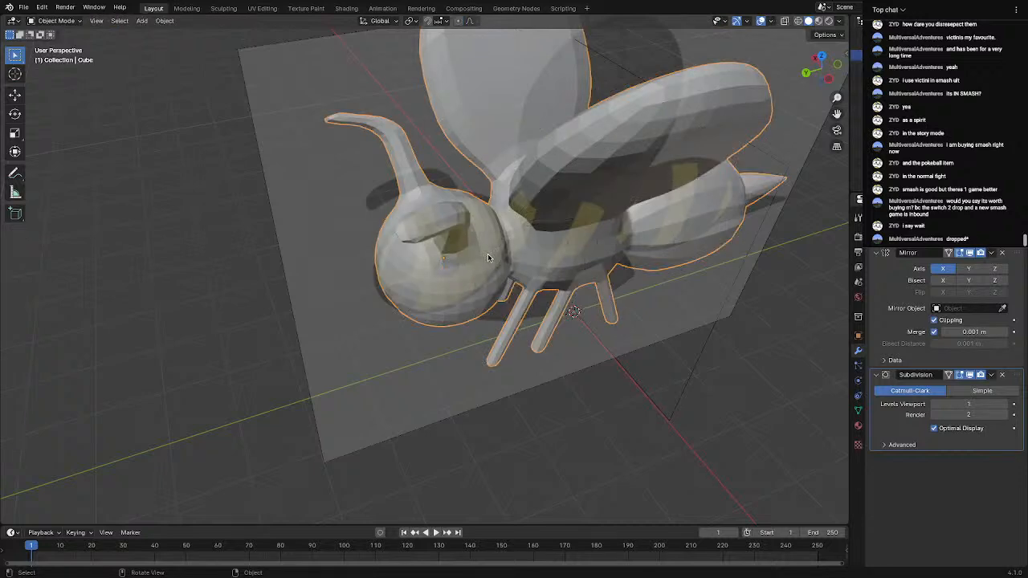
key(Tab)
key(Tab)
key(Tab)
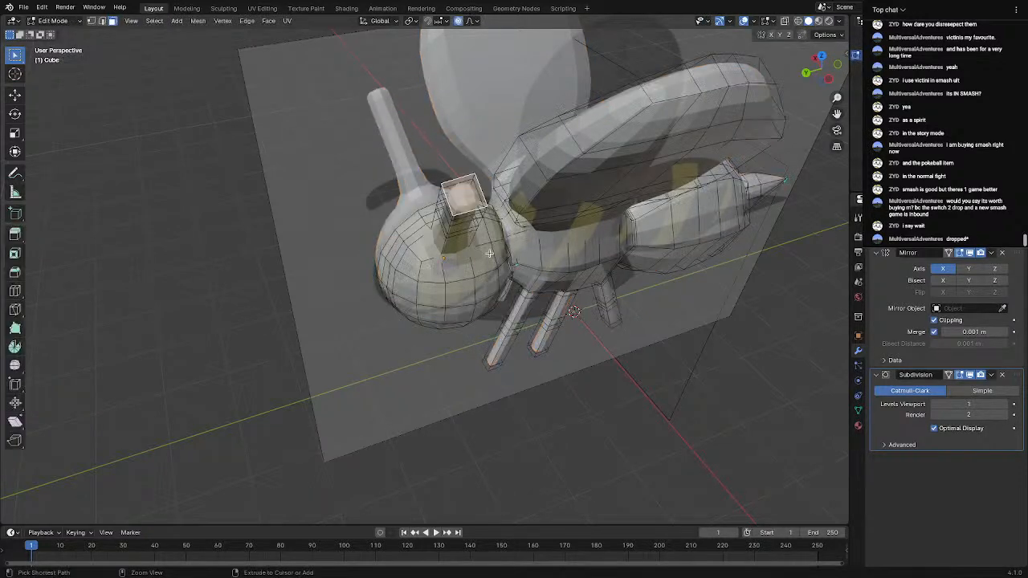
Move the antenna's end face about 0.217 m in X, 0.58 m in Y and -0.07 m in Z with proportional size 0.218
middle_drag(488, 257, 484, 176)
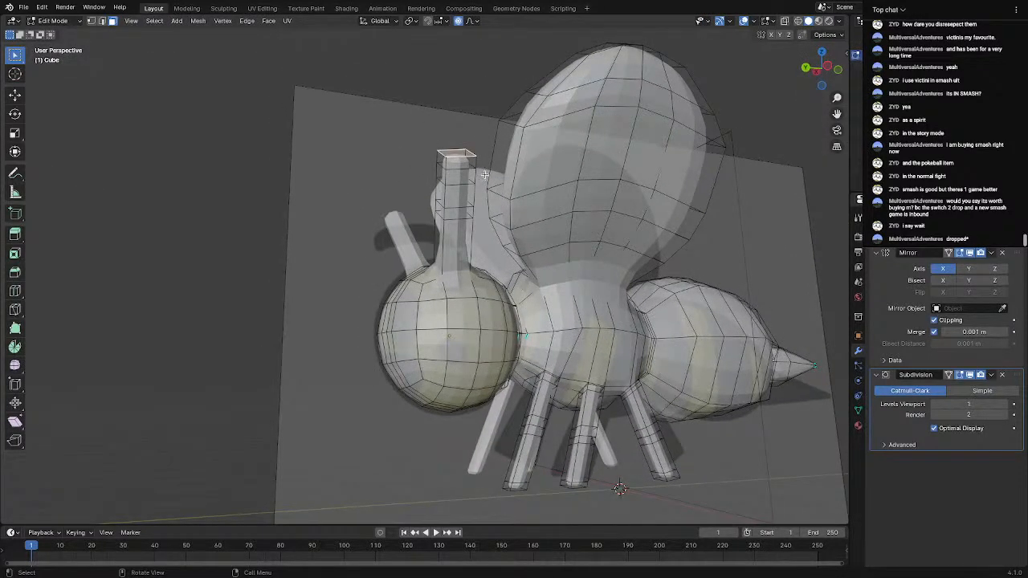
key(g)
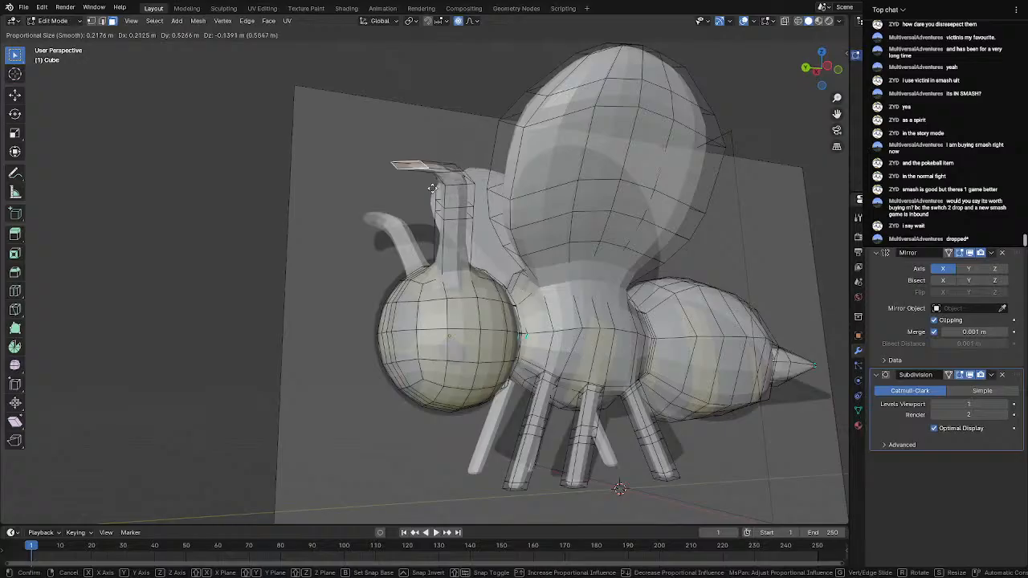
click(430, 179)
middle_drag(430, 179, 477, 194)
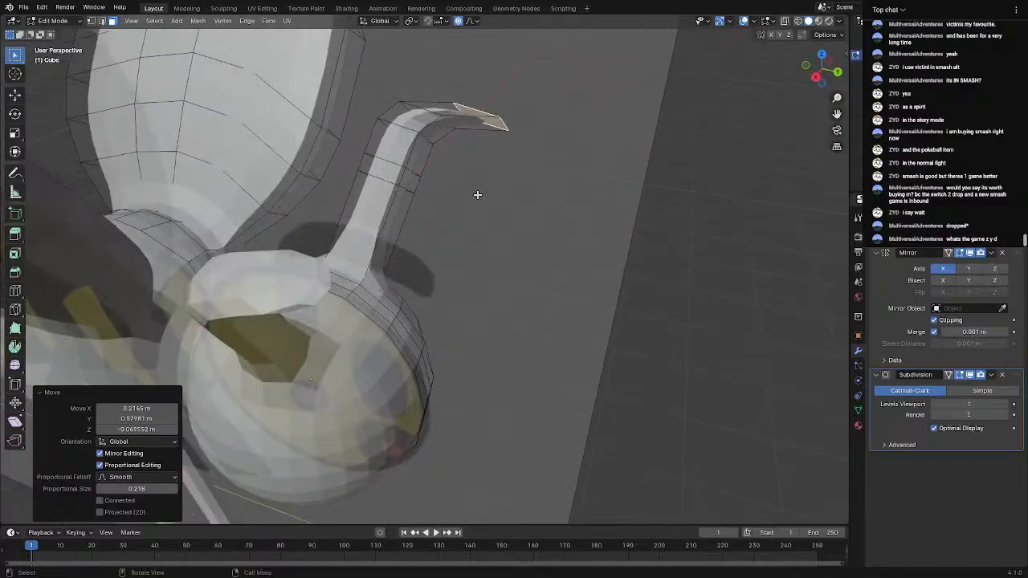
Switch to edge selection and move the edge loop behind the antenna's tip about 0.14 m in Y and -0.1 m in Z
alt+click(429, 115)
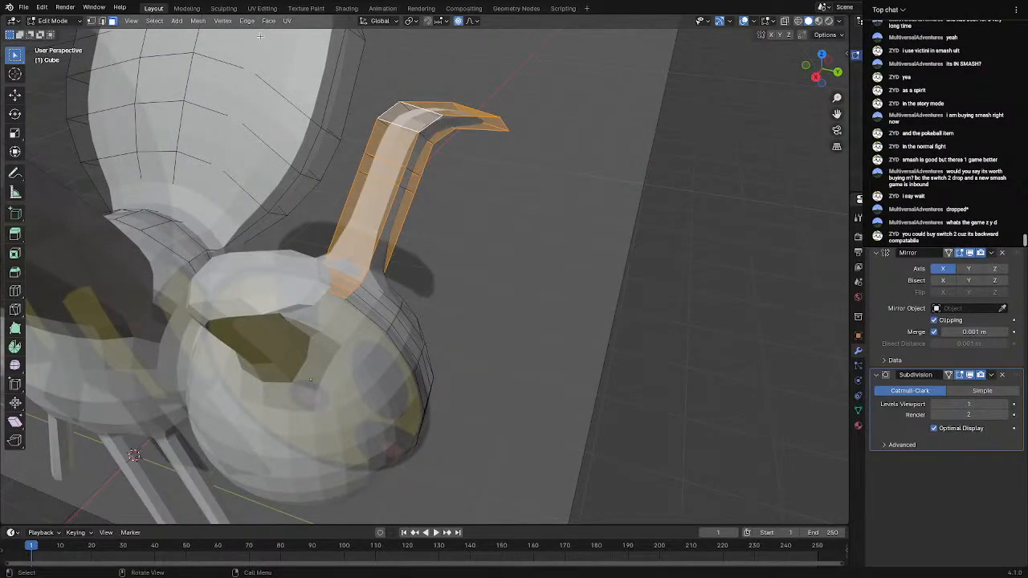
click(102, 21)
key(alt+a)
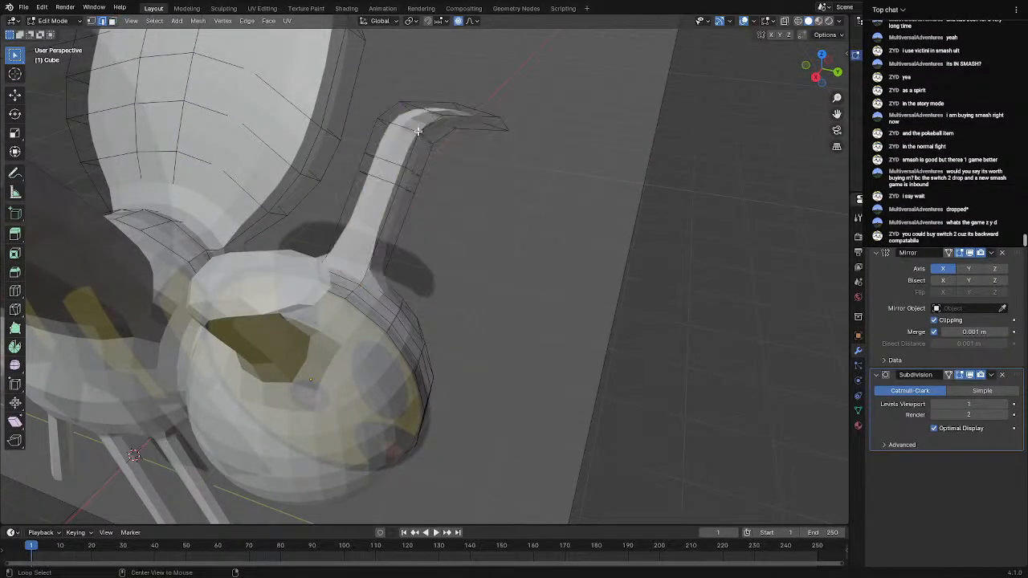
key(g)
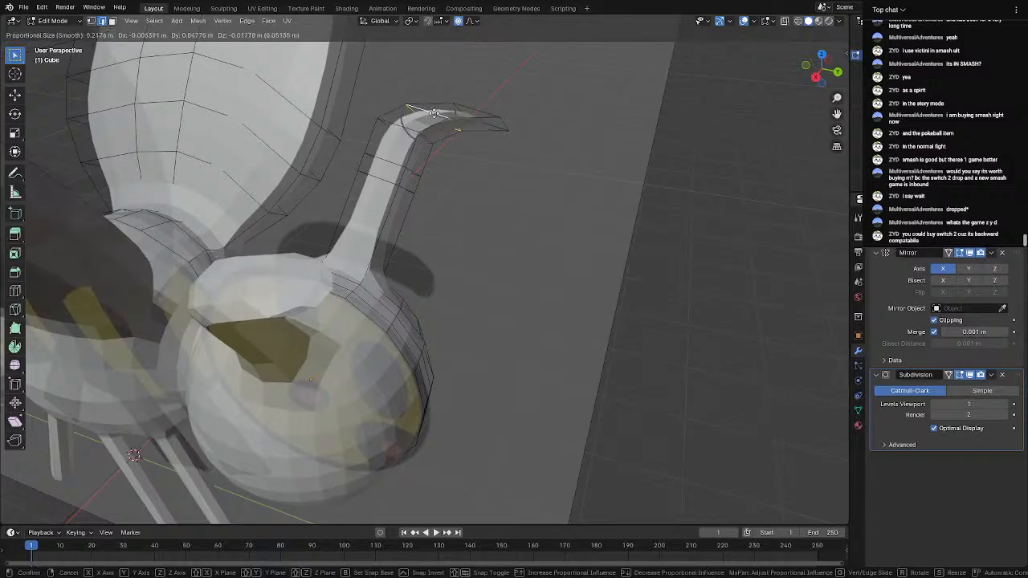
click(426, 126)
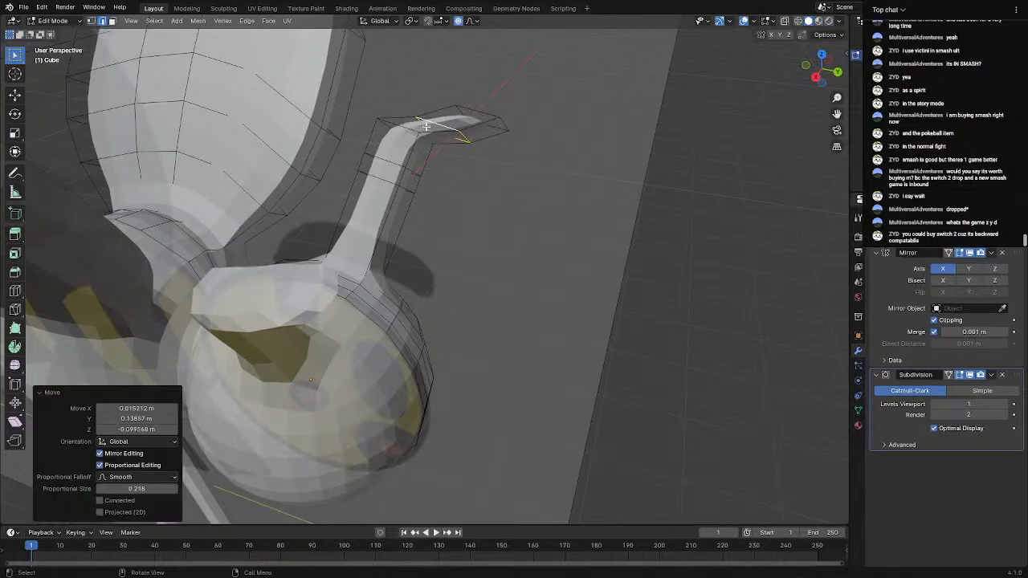
Move the next antenna edge loop about 0.18 m in Y and -0.09 m in Z, and check the antennae in Object Mode
alt+click(410, 129)
key(g)
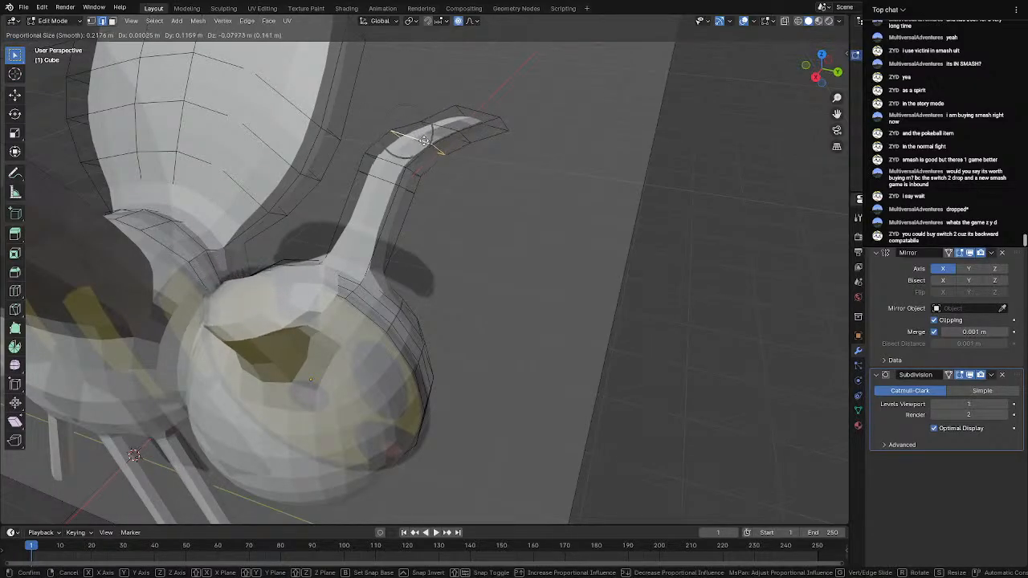
click(433, 144)
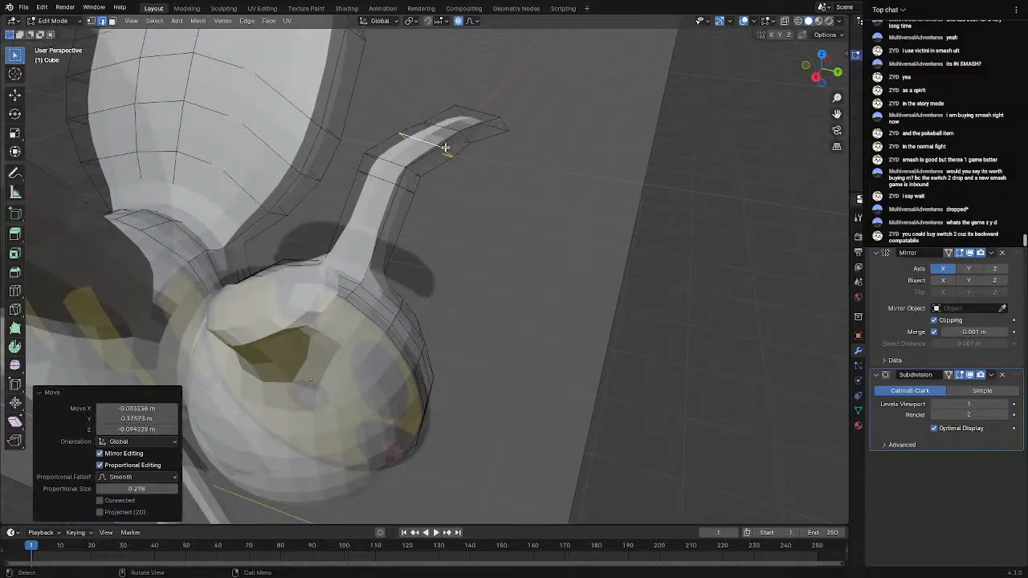
key(Tab)
middle_drag(443, 147, 379, 140)
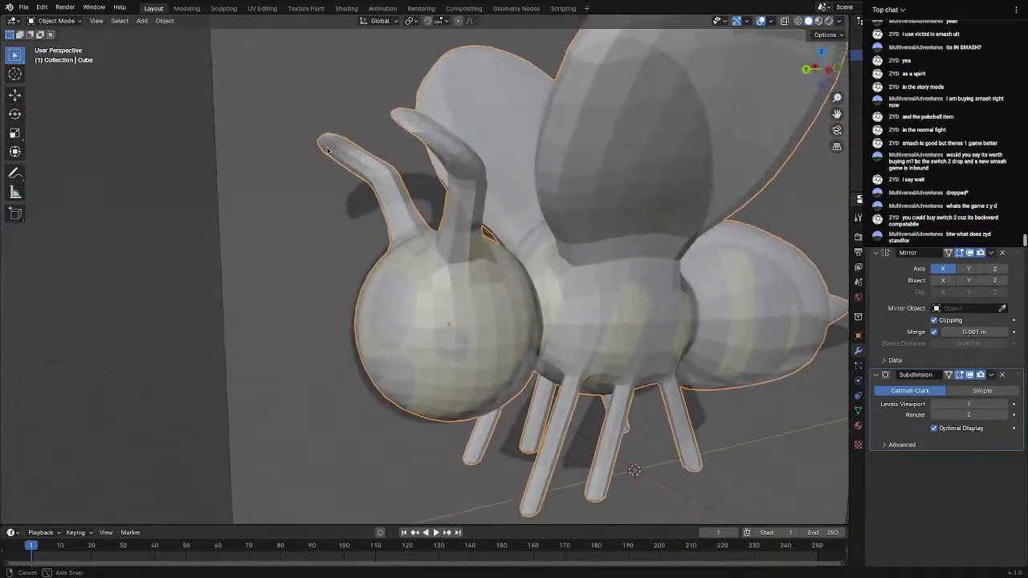
Try moving the antenna's end loop slightly forward and down with proportional editing, check it in Object Mode and undo the move
key(Tab)
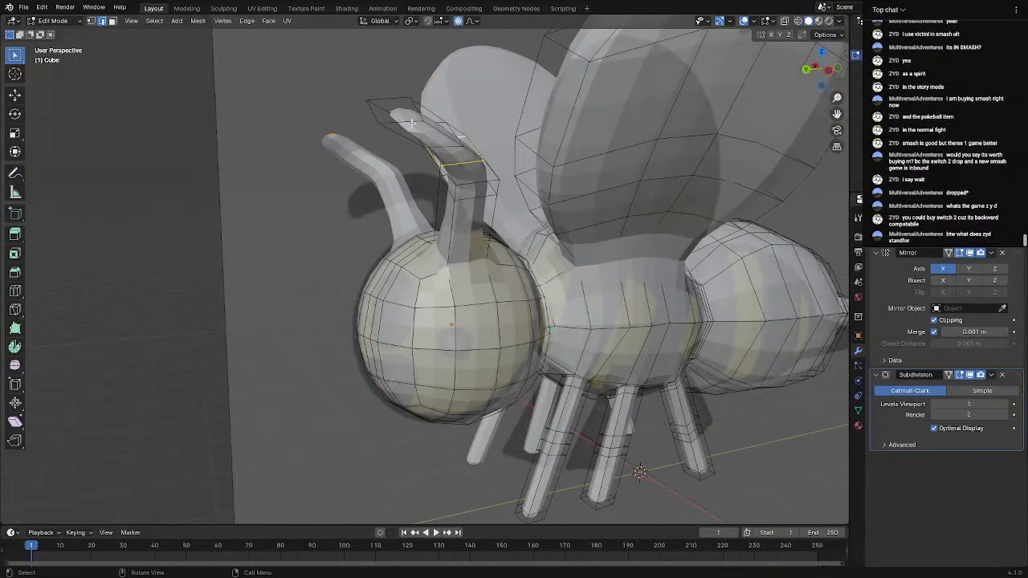
alt+click(373, 111)
alt+click(395, 120)
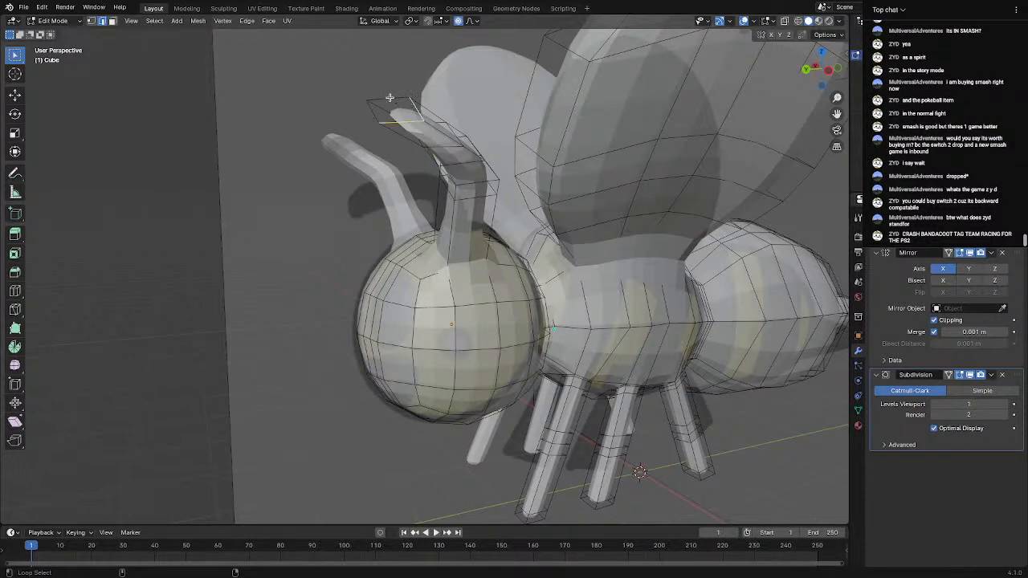
key(g)
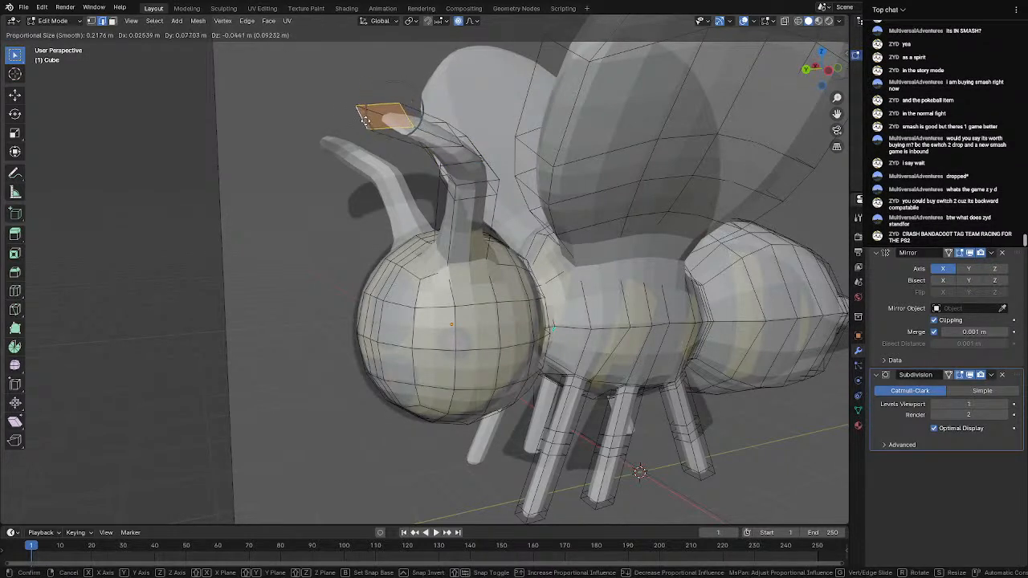
click(361, 141)
middle_drag(360, 142, 415, 99)
key(Tab)
key(Tab)
key(ctrl+z)
key(Tab)
Rotate the antenna's end loop with proportional editing, and inspect the antenna from above the head
key(r)
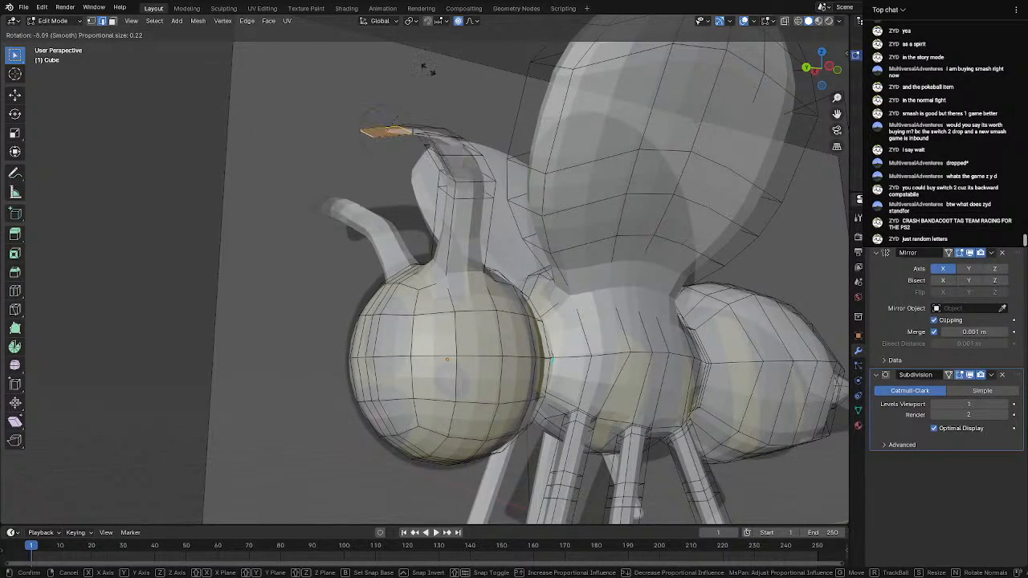
click(353, 98)
middle_drag(418, 105, 533, 162)
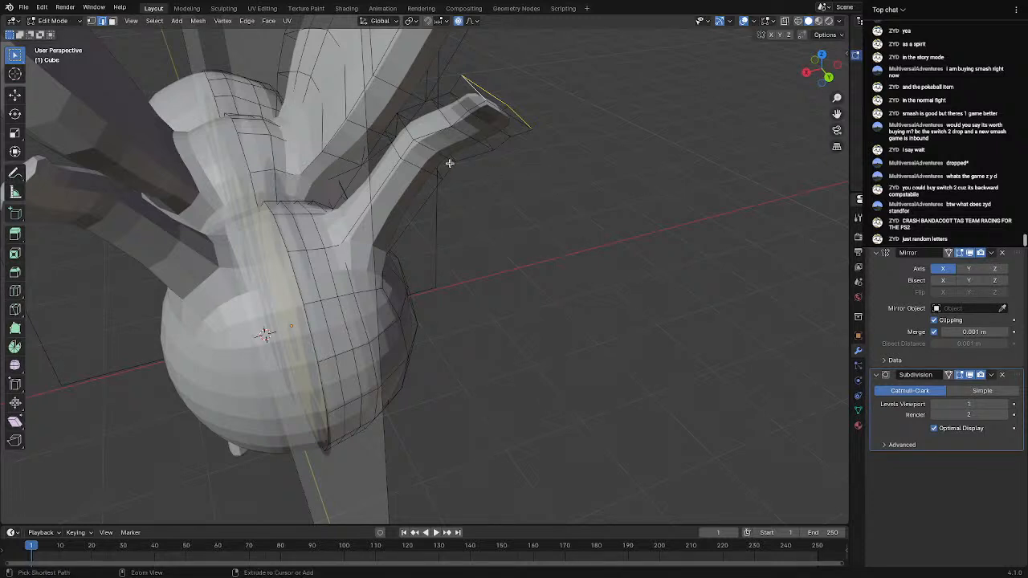
Check the antennae in Object Mode and undo all the bending adjustments back to the straight antenna with its end face selected
key(Tab)
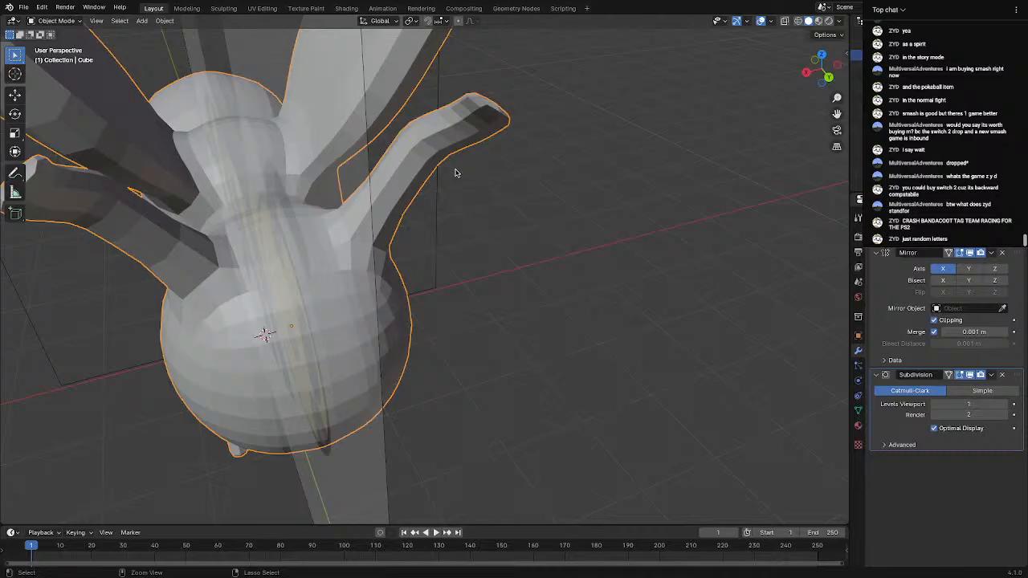
key(Tab)
key(ctrl+z)
key(ctrl+z)
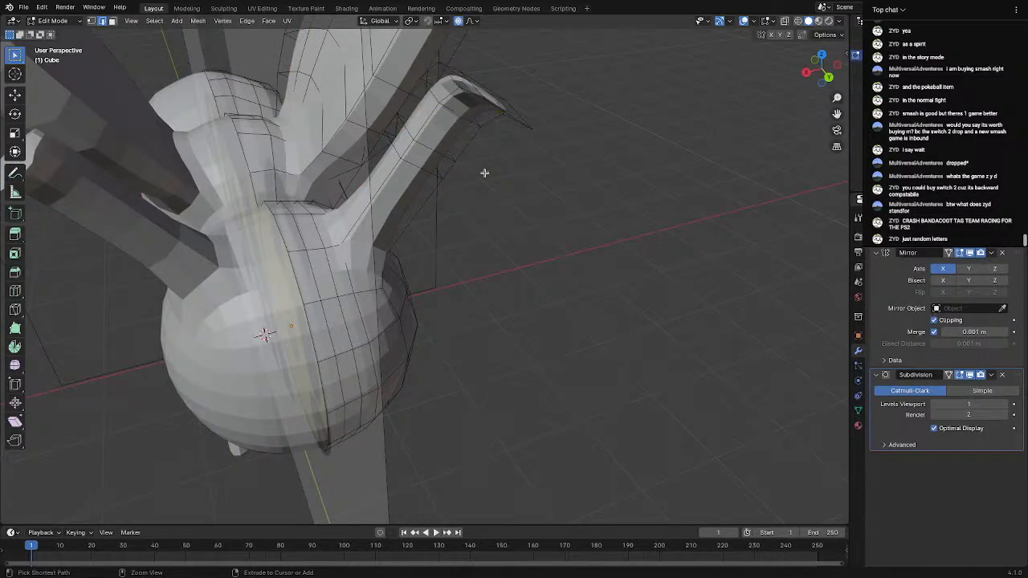
key(ctrl+z)
key(ctrl+z)
key(ctrl+z)
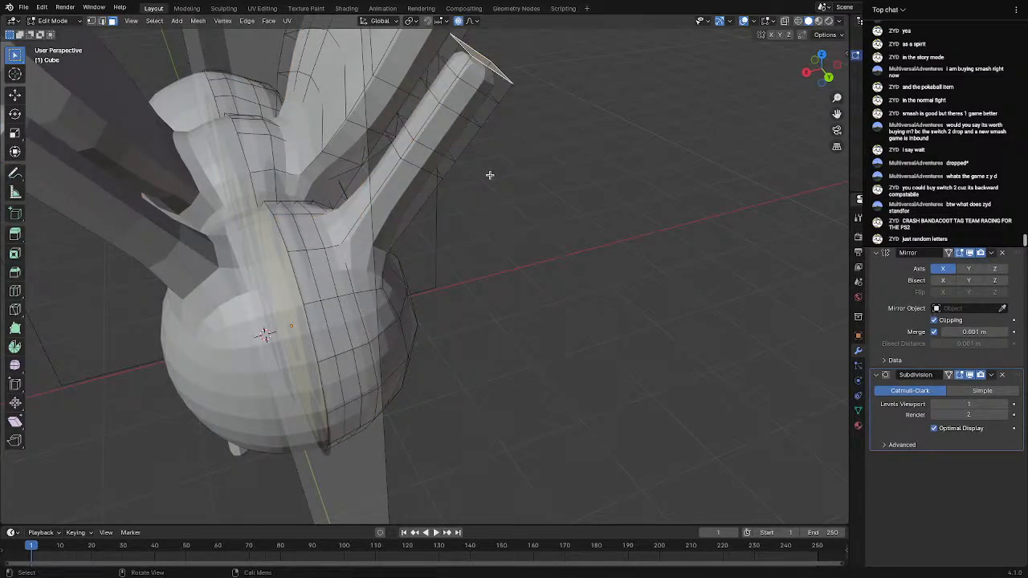
Bend the antenna by moving its end face forward and down along the reference, using proportional editing at about 0.198 m size
middle_drag(489, 175, 330, 126)
scroll(400, 129, down, 2)
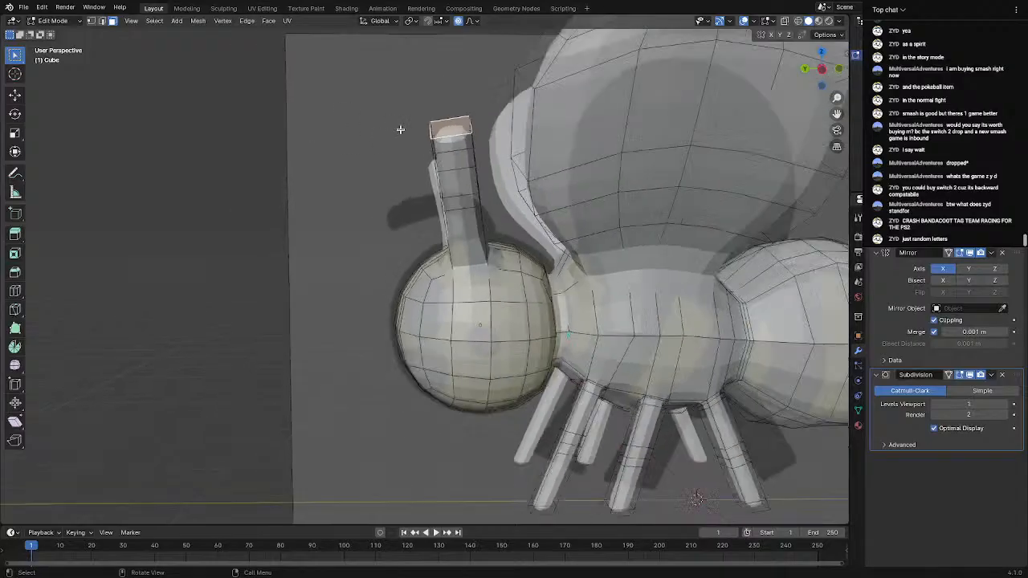
scroll(400, 129, down, 1)
middle_drag(401, 130, 367, 166)
scroll(413, 135, up, 4)
scroll(348, 140, down, 6)
scroll(450, 154, up, 3)
scroll(334, 164, up, 2)
scroll(334, 164, down, 1)
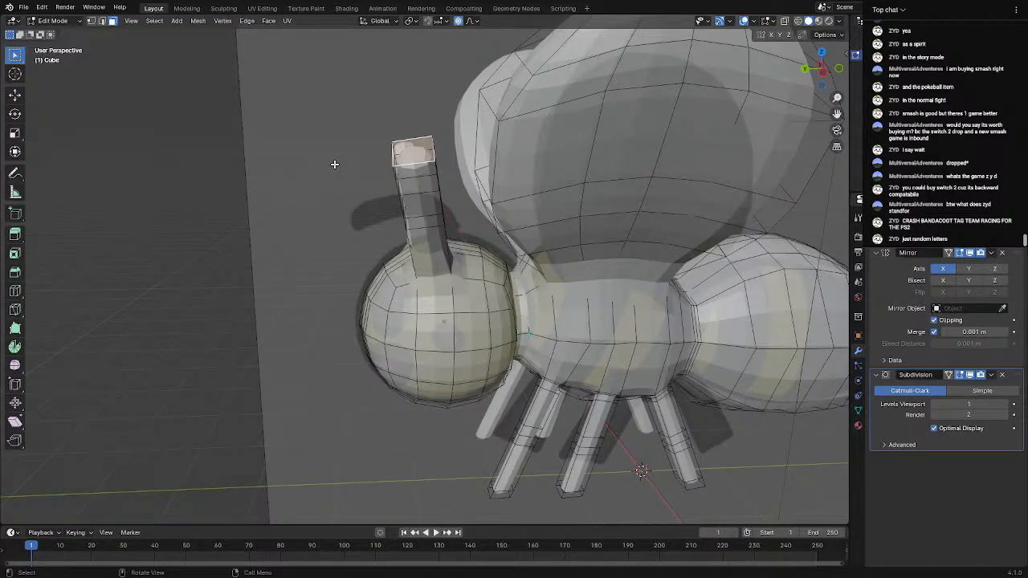
middle_drag(478, 138, 497, 131)
scroll(497, 131, up, 1)
key(g)
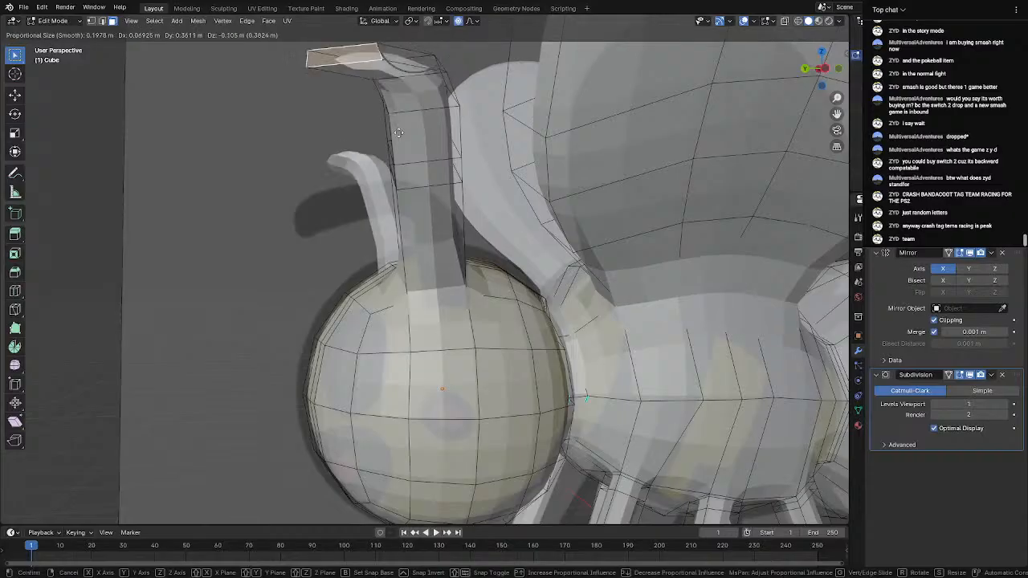
click(393, 105)
Check the forward-bent antennae in Object Mode from a slightly different angle, and return to Edit Mode
scroll(393, 106, down, 2)
middle_drag(394, 105, 408, 155)
key(Tab)
key(Tab)
scroll(463, 148, up, 3)
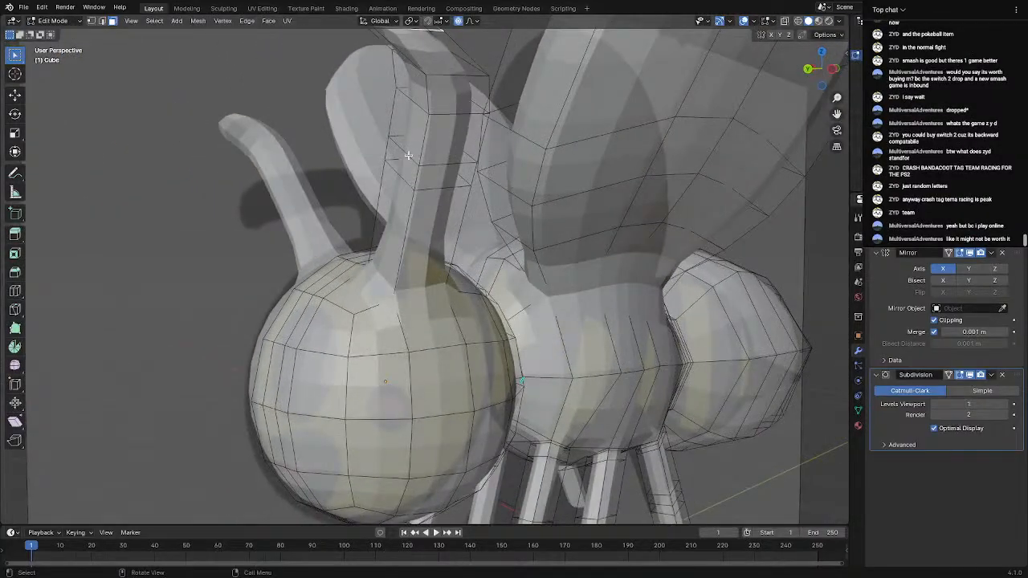
Select all faces of the antenna's bent upper section, using see-through wireframe display to include the hidden ones
shift+click(453, 149)
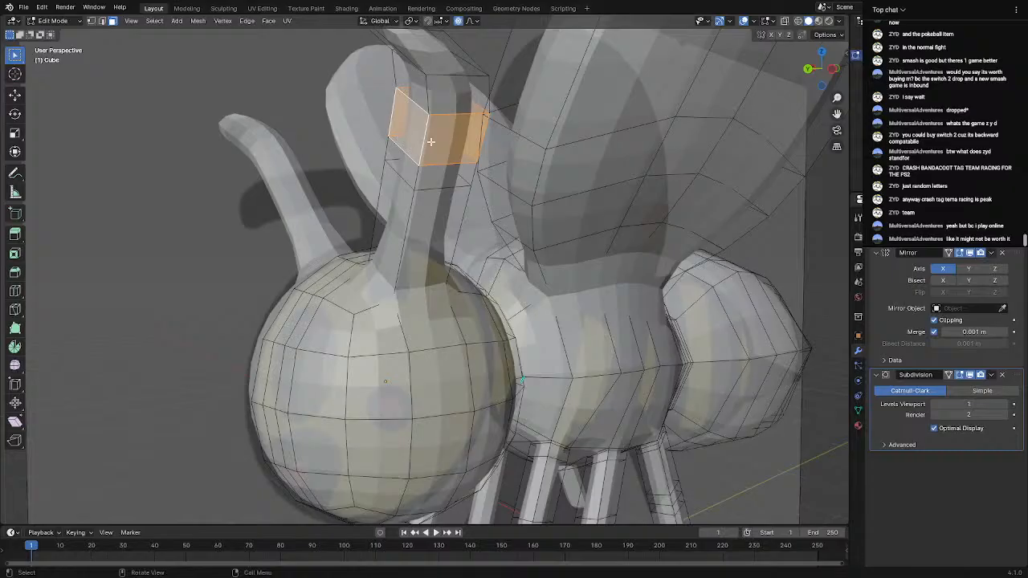
key(r)
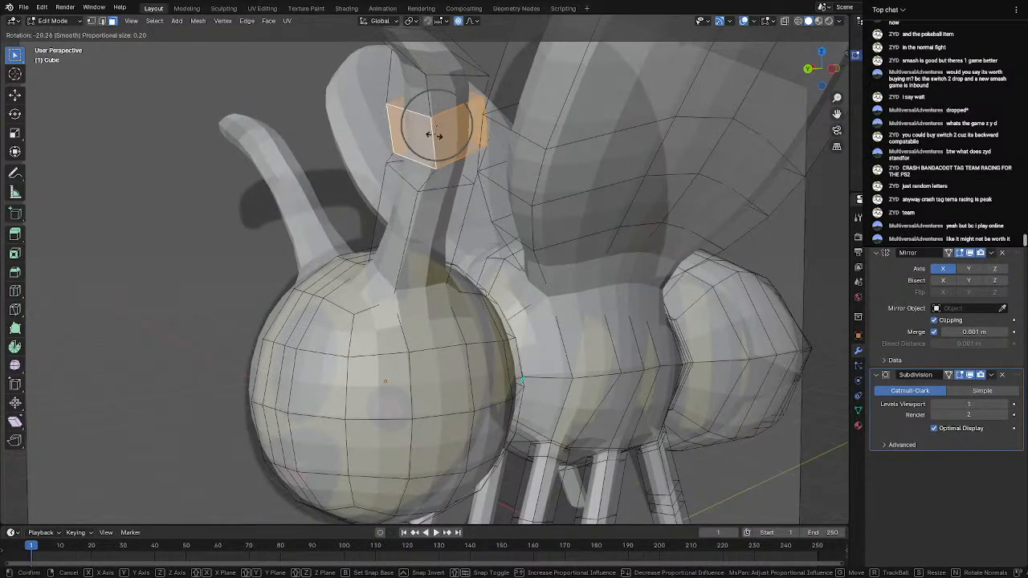
click(421, 134)
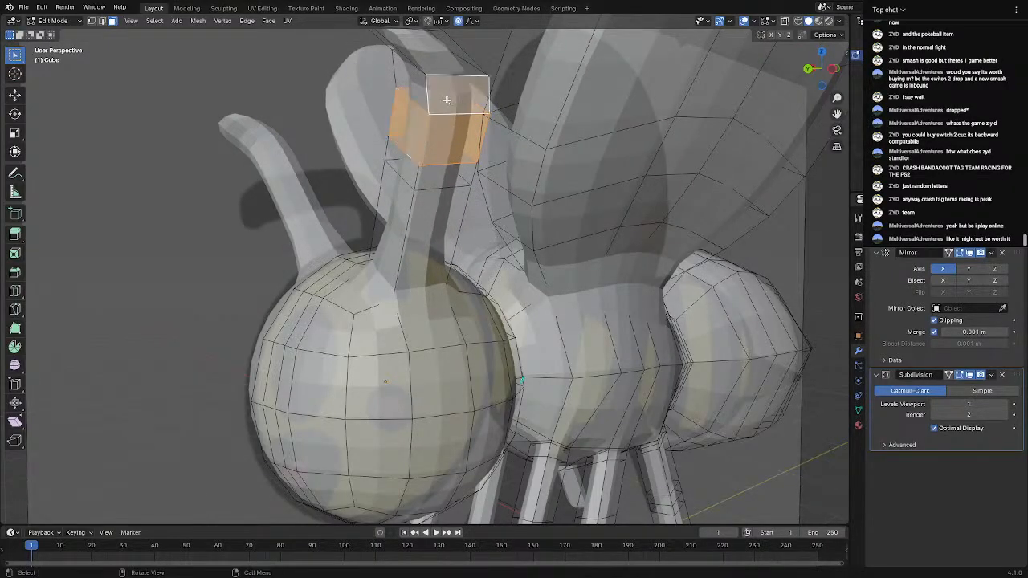
scroll(403, 69, down, 5)
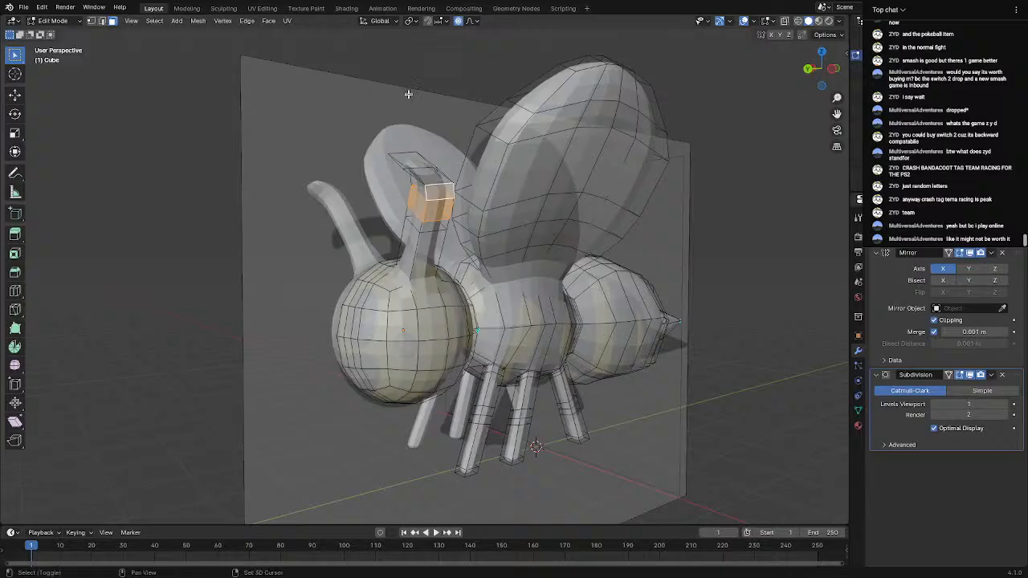
key(alt+z)
middle_drag(408, 94, 363, 78)
drag(405, 174, 441, 191)
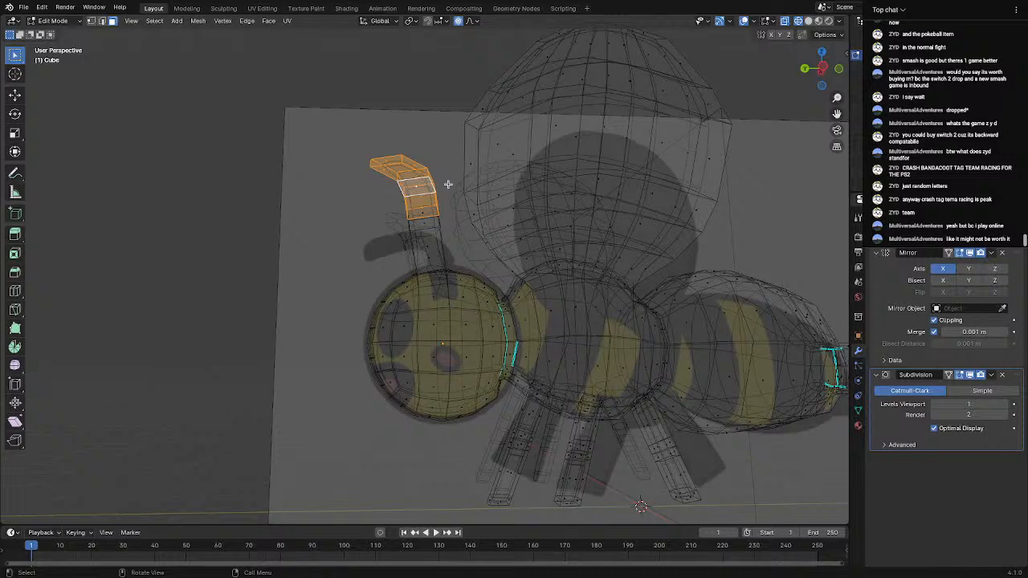
Rotate the antenna's upper section about -30.5° and move it about 0.18 m forward along Y with proportional editing
scroll(448, 185, up, 2)
middle_drag(445, 182, 455, 210)
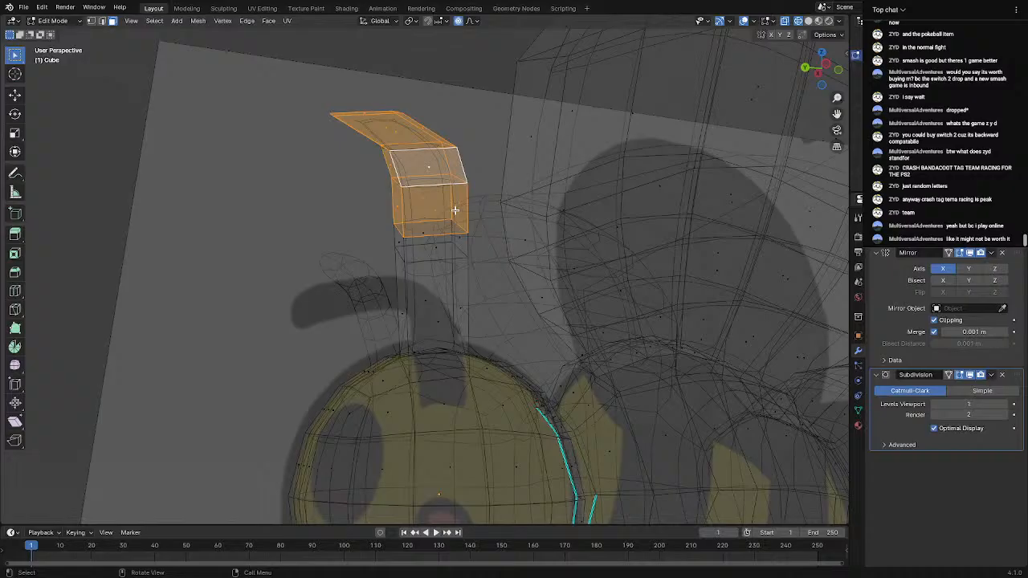
key(r)
click(455, 178)
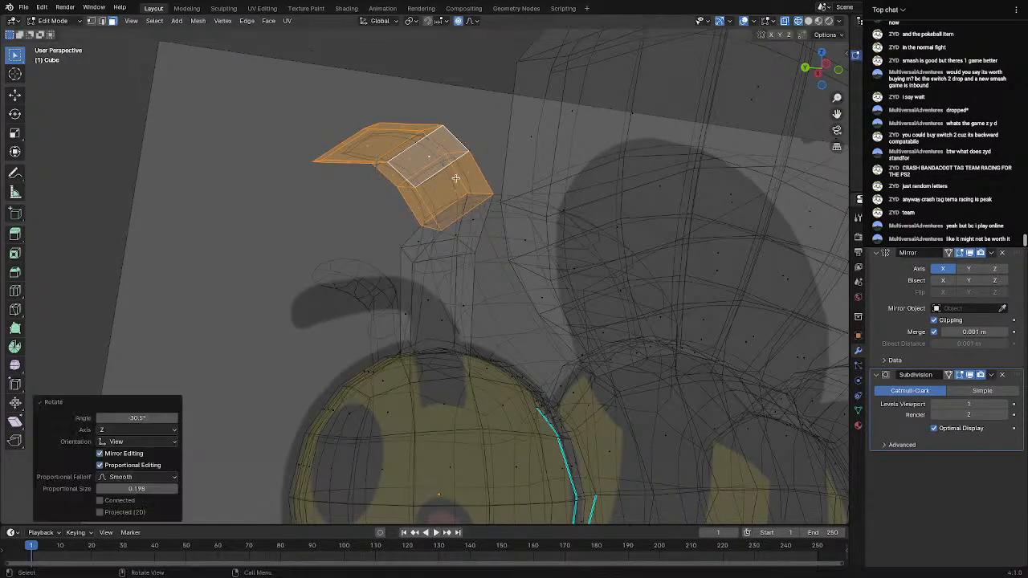
key(g)
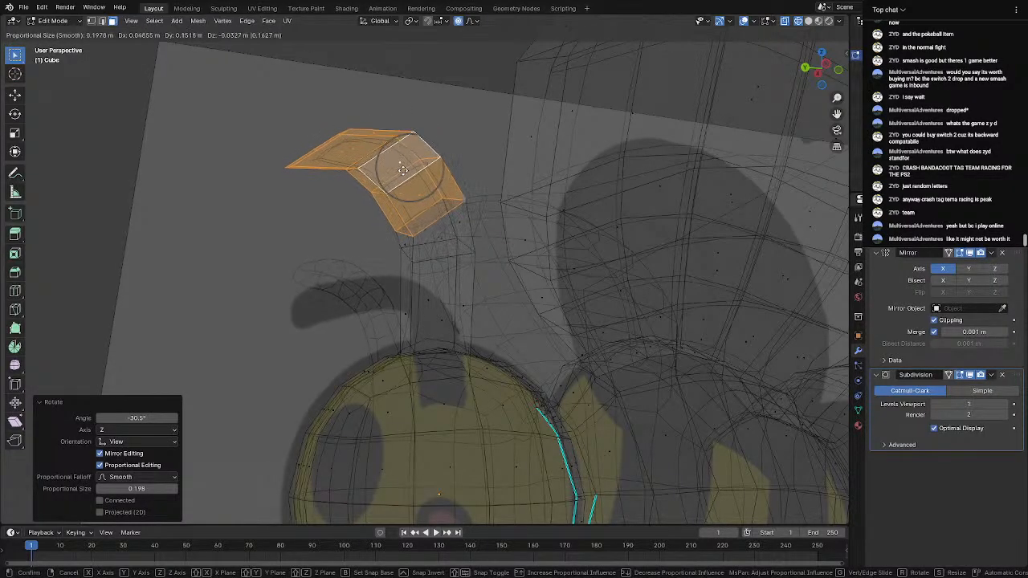
click(397, 170)
middle_drag(437, 175, 442, 192)
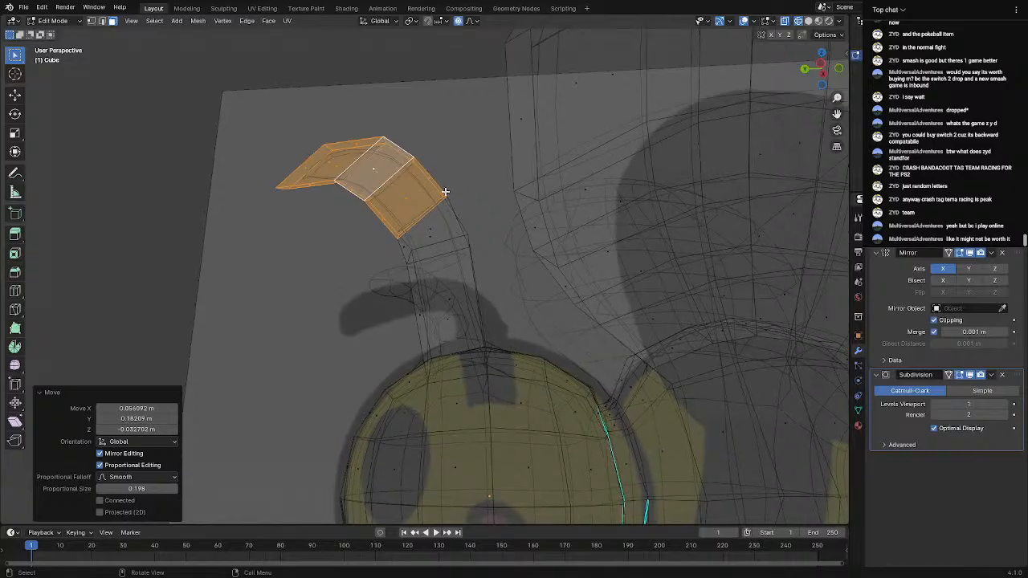
Rotate the antenna's upper section about another -10° and adjust its position slightly with proportional editing
key(r)
click(452, 180)
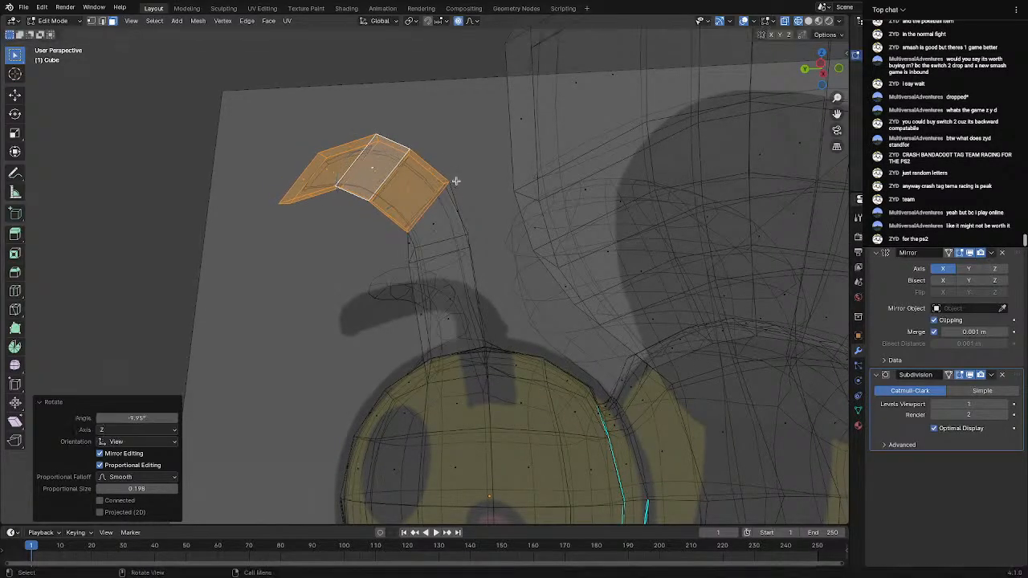
key(g)
click(444, 187)
Inspect the reshaped antennae in Object Mode with solid shading from the front of the bee
key(Tab)
mouse_move(443, 190)
middle_down()
mouse_move(415, 282)
mouse_move(397, 289)
mouse_move(468, 295)
mouse_move(450, 185)
middle_up()
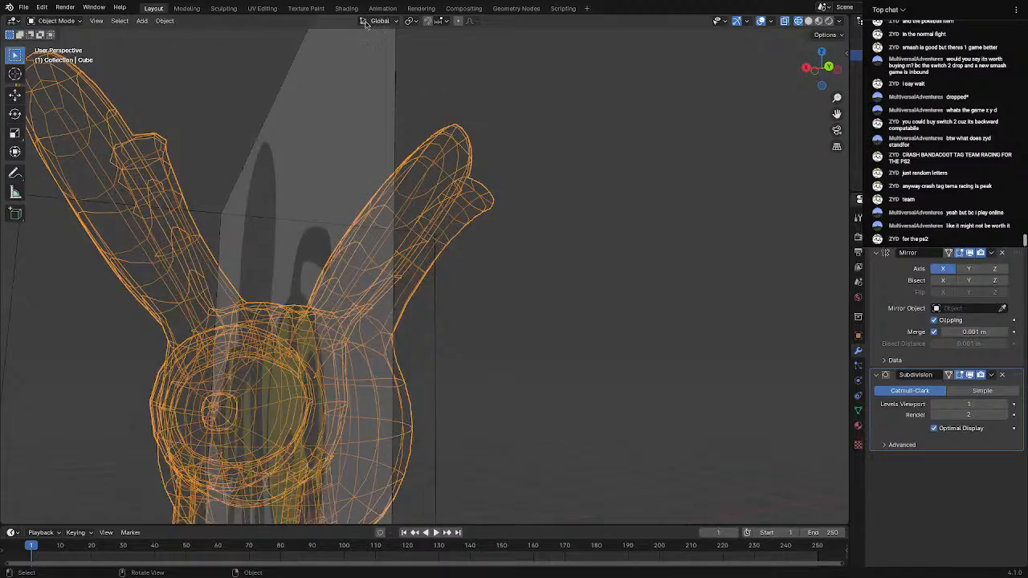
click(808, 20)
mouse_move(644, 155)
middle_down()
mouse_move(367, 275)
mouse_move(590, 296)
mouse_move(358, 282)
mouse_move(337, 266)
mouse_move(520, 289)
mouse_move(479, 294)
mouse_move(494, 243)
middle_up()
scroll(590, 296, down, 6)
Add the four faces beside the centre line on the upper front of the head to the selection for an eye
key(Tab)
scroll(520, 285, up, 4)
middle_drag(452, 328, 431, 270)
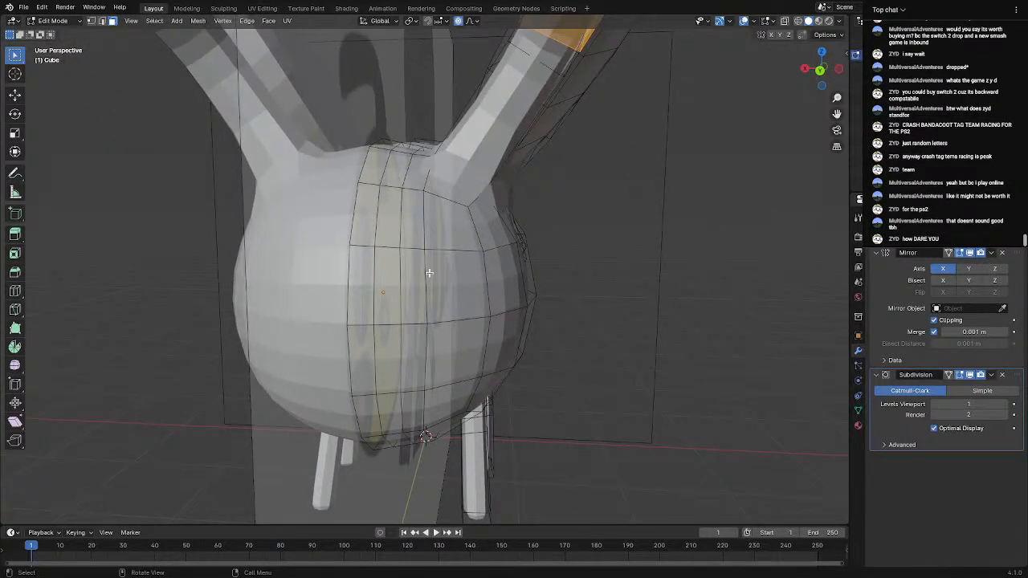
mouse_move(428, 273)
middle_down()
mouse_move(549, 280)
mouse_move(551, 271)
mouse_move(631, 294)
mouse_move(415, 278)
mouse_move(447, 291)
mouse_move(433, 285)
middle_up()
scroll(433, 285, up, 1)
scroll(433, 285, down, 1)
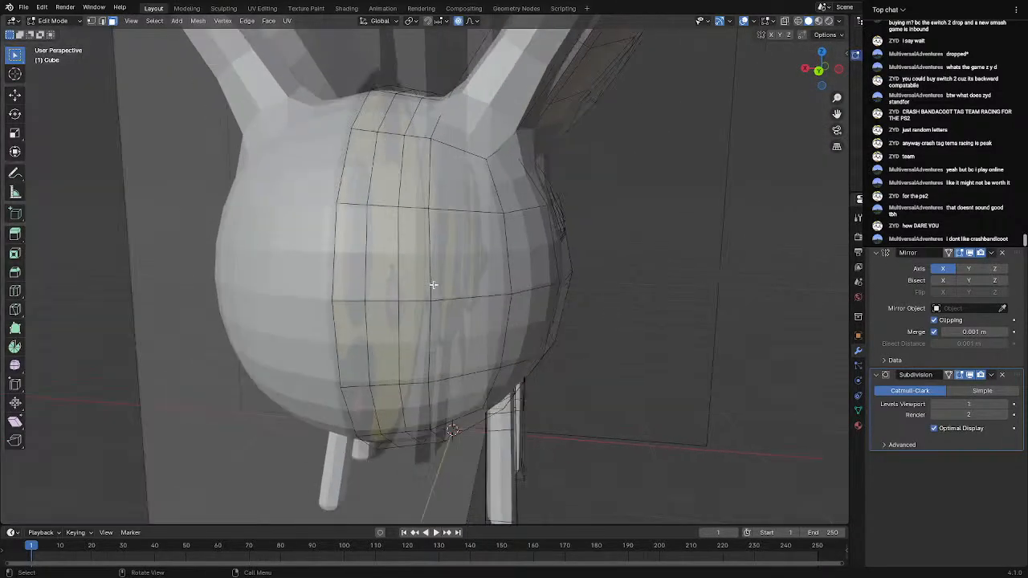
drag(417, 241, 423, 299)
middle_drag(424, 299, 510, 321)
Try extruding the selected eye faces on the head, check the mirrored eyes in Object Mode and undo the extrusion
key(e)
click(353, 263)
key(Tab)
scroll(571, 293, down, 3)
scroll(479, 316, up, 2)
scroll(469, 310, up, 2)
scroll(471, 289, down, 3)
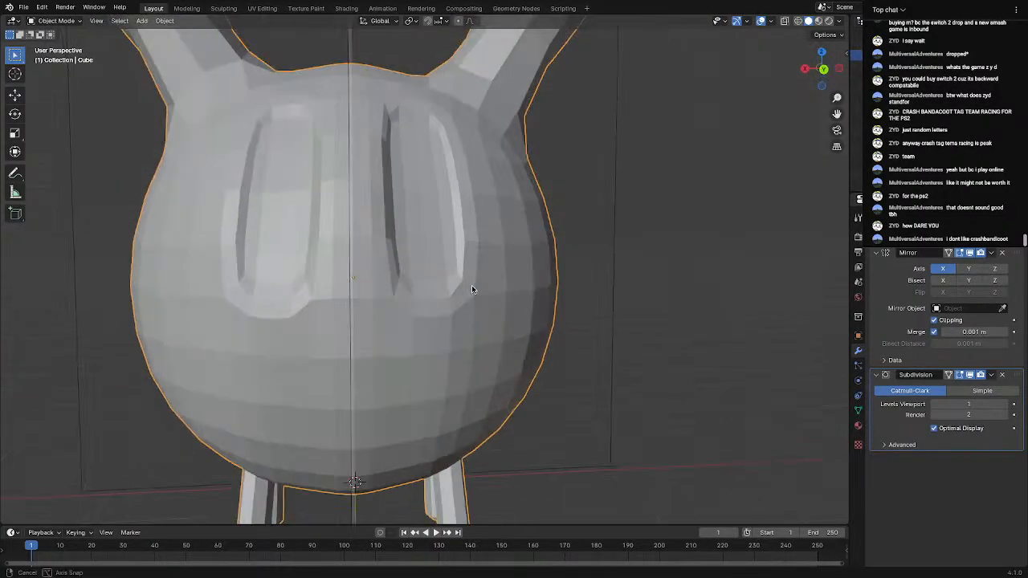
key(Tab)
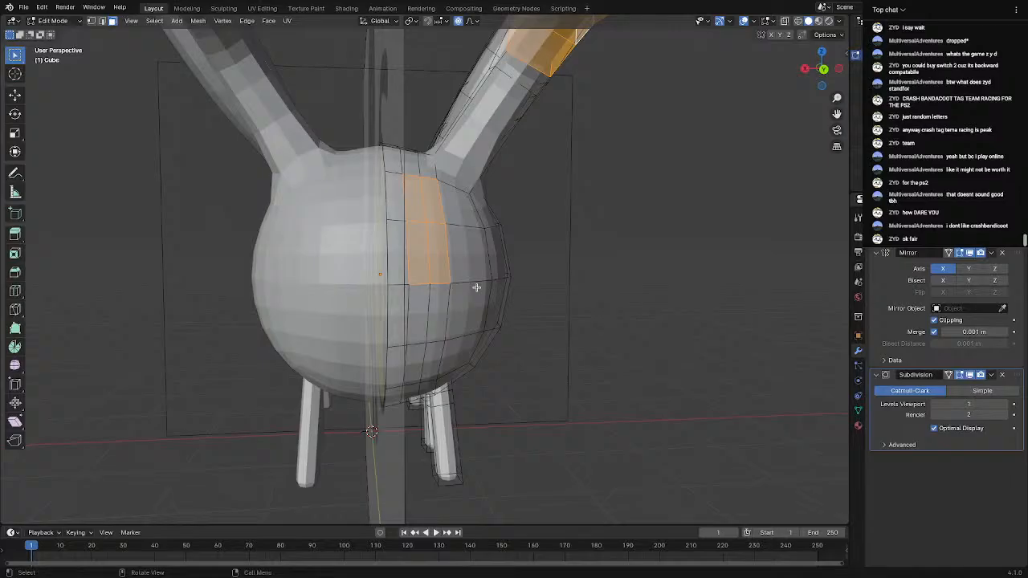
scroll(476, 286, down, 4)
scroll(444, 252, up, 5)
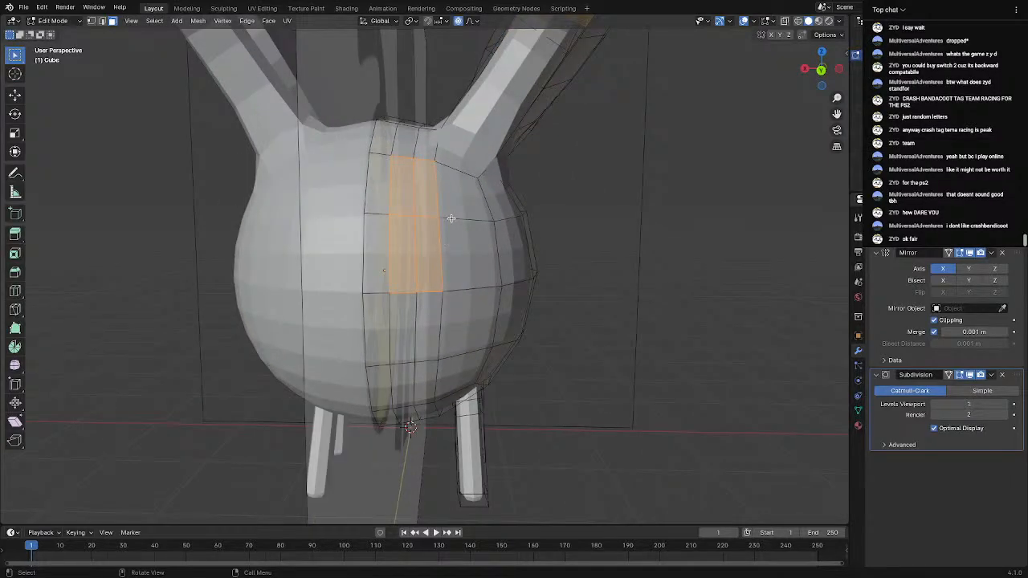
Add a loop cut around the base of the antenna, sliding it close to the head with a factor of about 0.81
click(454, 229)
shift+click(481, 214)
key(ctrl+r)
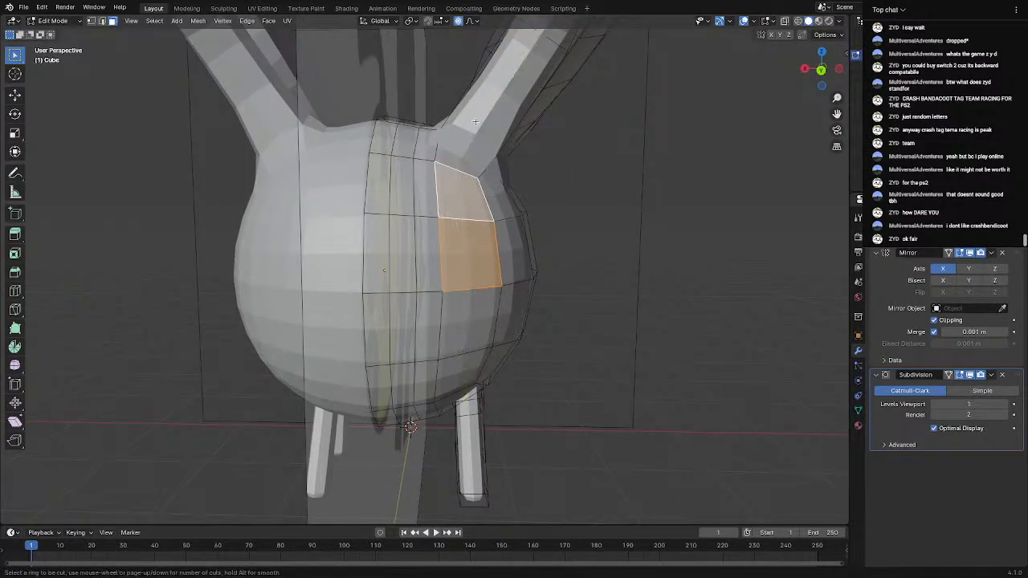
click(461, 119)
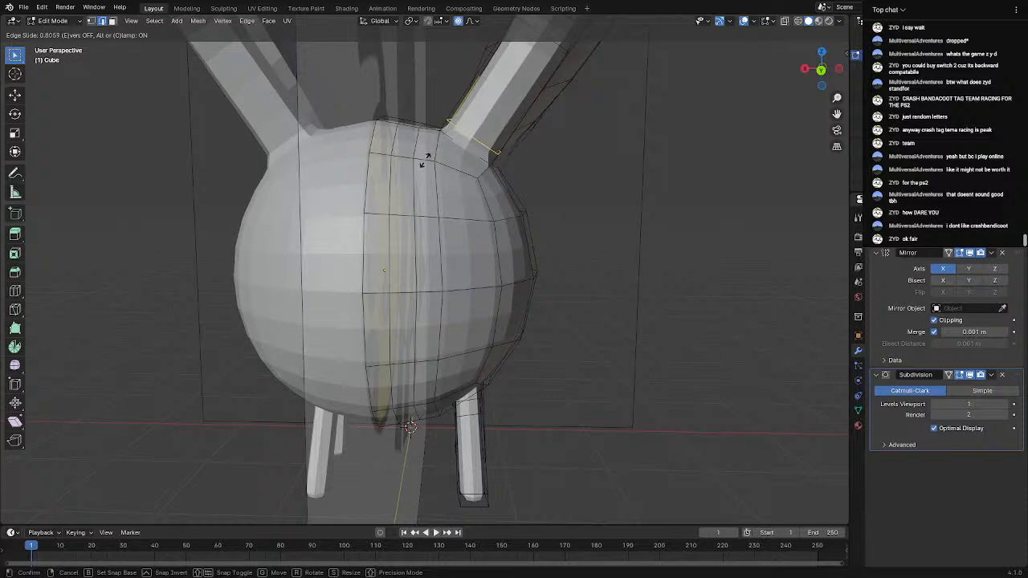
click(424, 159)
key(Tab)
middle_drag(538, 350, 476, 337)
key(Tab)
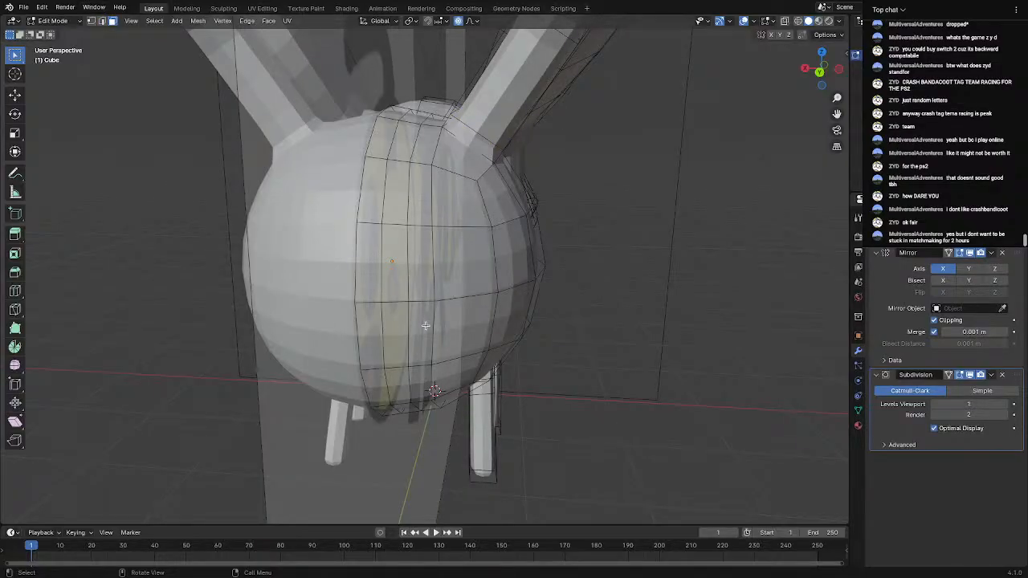
Try to recess the two stacked faces below the antenna about 0.11 m inward along their normal as an eye socket
scroll(428, 330, up, 2)
mouse_move(463, 365)
middle_down()
mouse_move(417, 349)
mouse_move(468, 353)
middle_up()
scroll(450, 346, up, 1)
scroll(468, 353, down, 6)
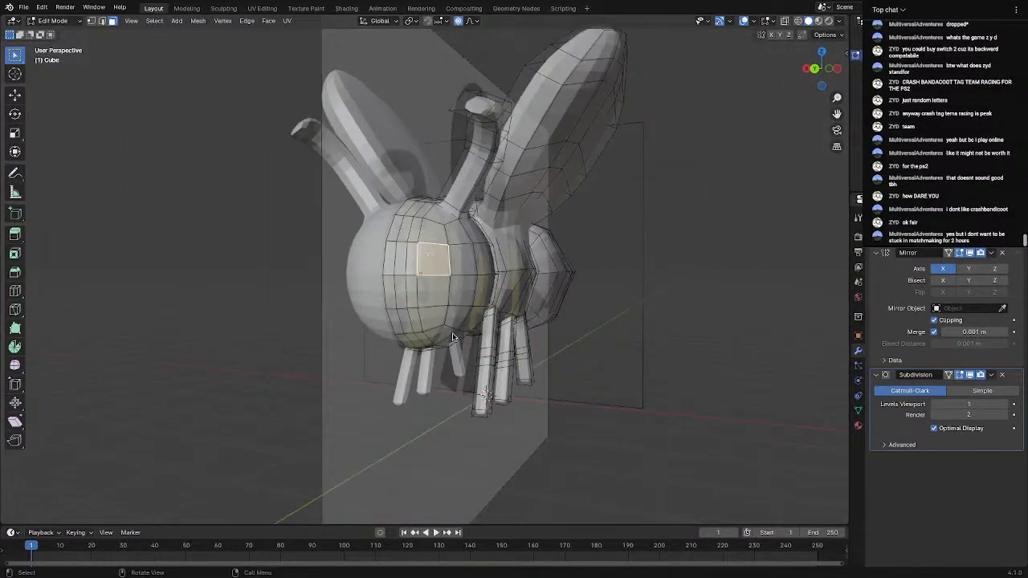
scroll(453, 337, up, 3)
shift+click(430, 210)
middle_drag(482, 310, 409, 310)
key(g)
key(z)
key(z)
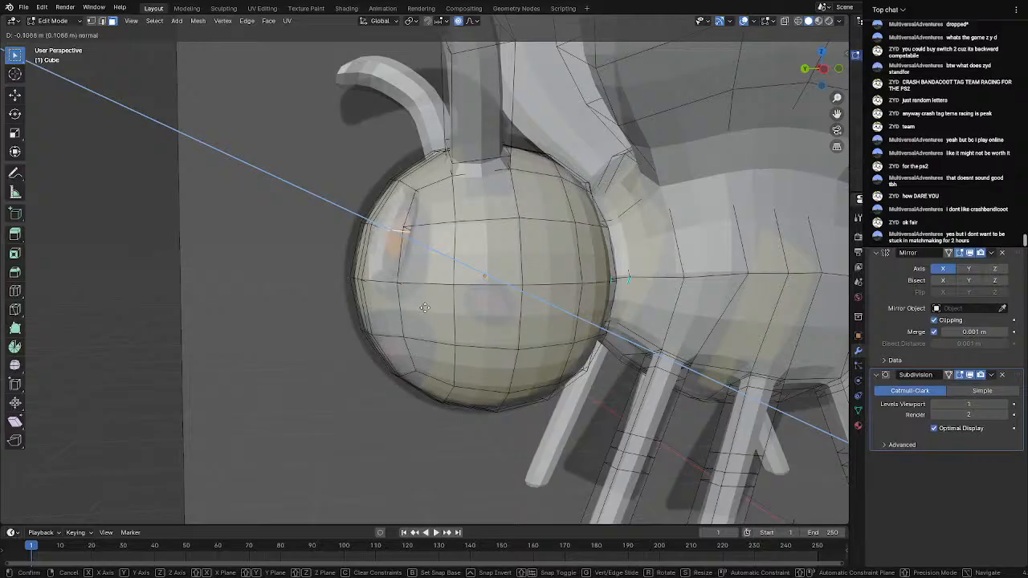
click(425, 308)
key(Tab)
scroll(351, 361, down, 4)
middle_drag(375, 428, 478, 377)
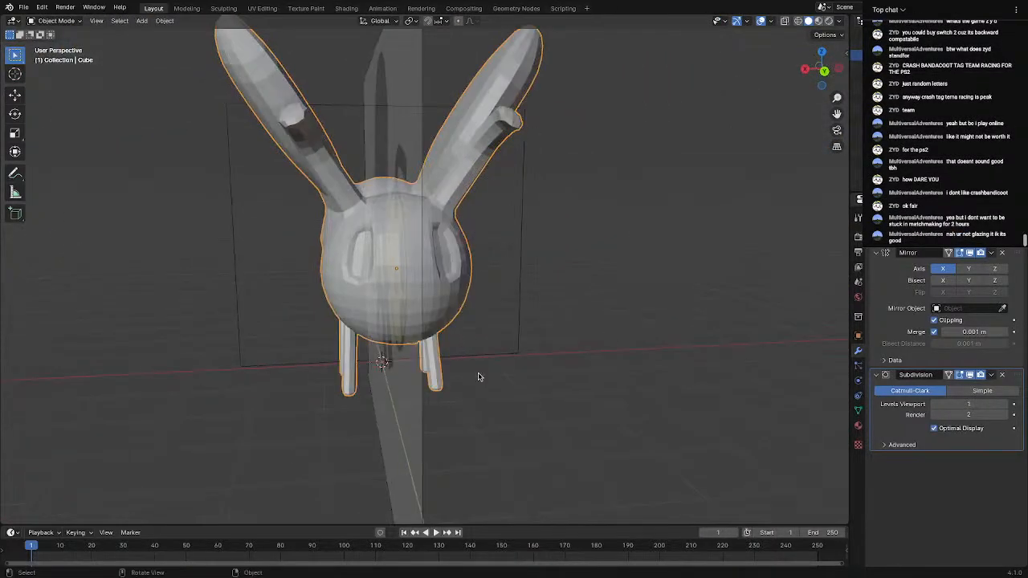
scroll(478, 376, up, 2)
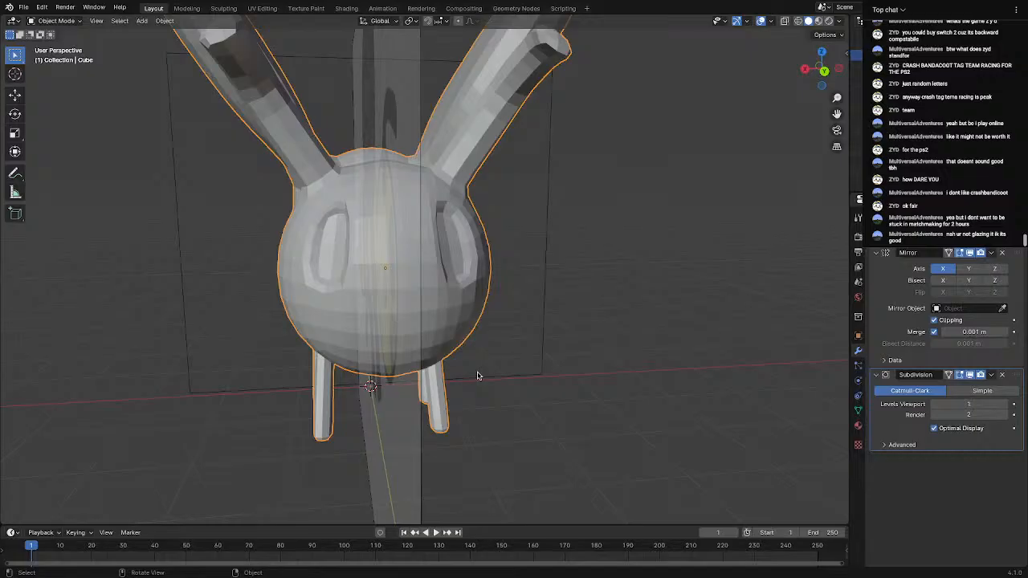
scroll(479, 375, up, 2)
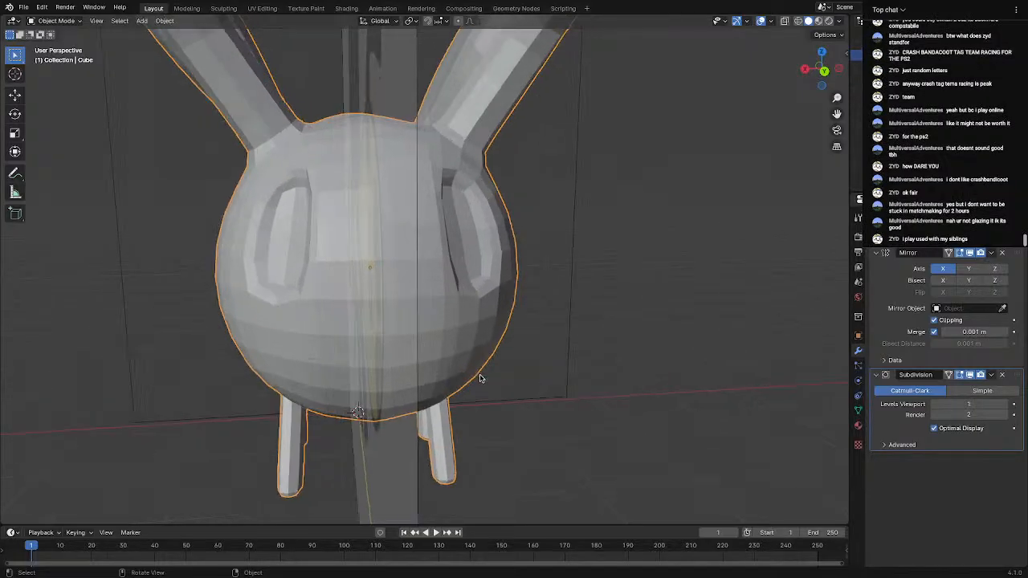
Try to form a mouth by insetting the four lower front faces of the head without boundary and extruding them inward
middle_drag(479, 374, 388, 396)
key(Tab)
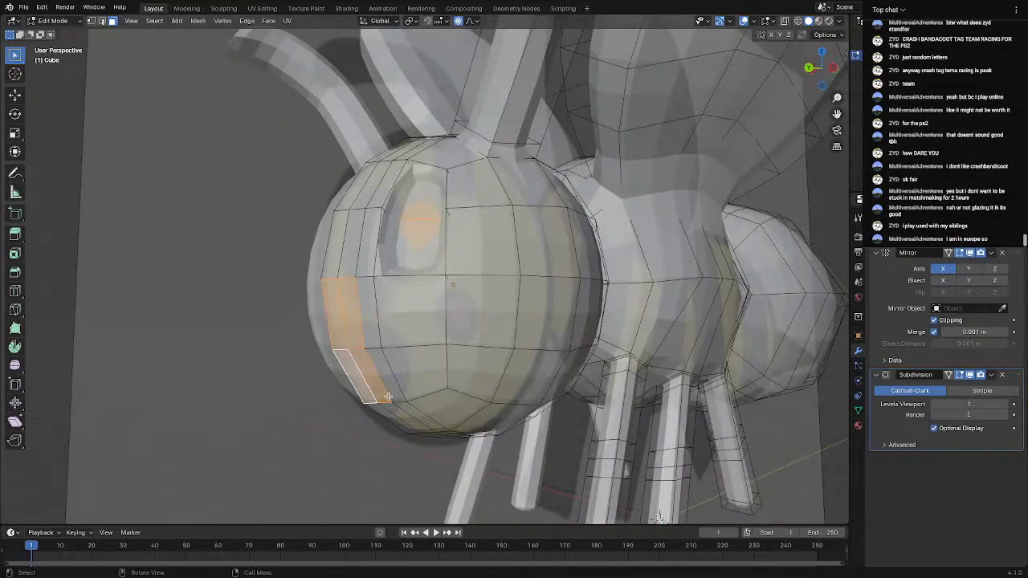
key(i)
click(429, 389)
key(ctrl+z)
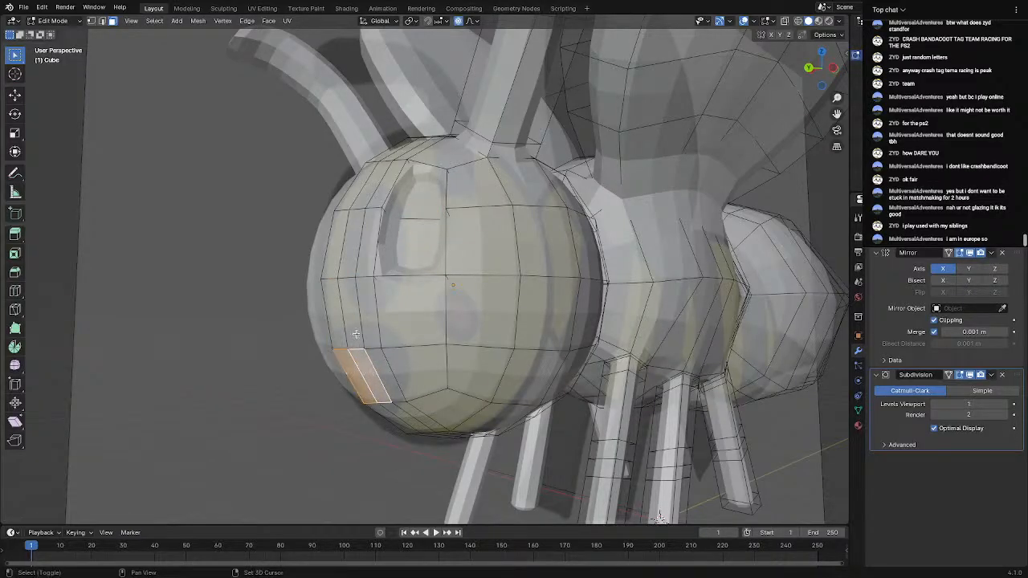
click(468, 394)
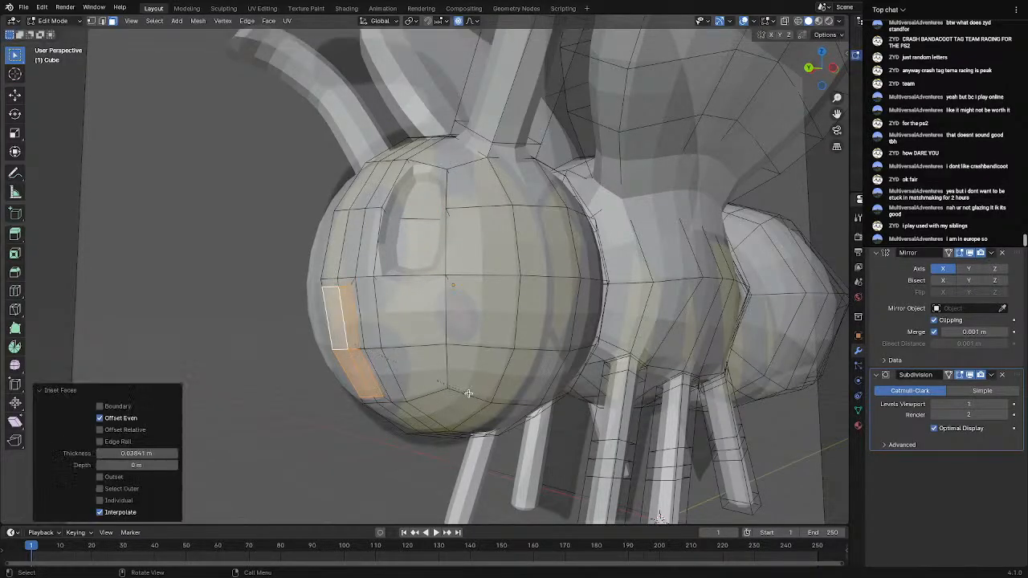
key(e)
click(315, 396)
scroll(439, 400, down, 2)
middle_drag(438, 400, 556, 400)
key(Tab)
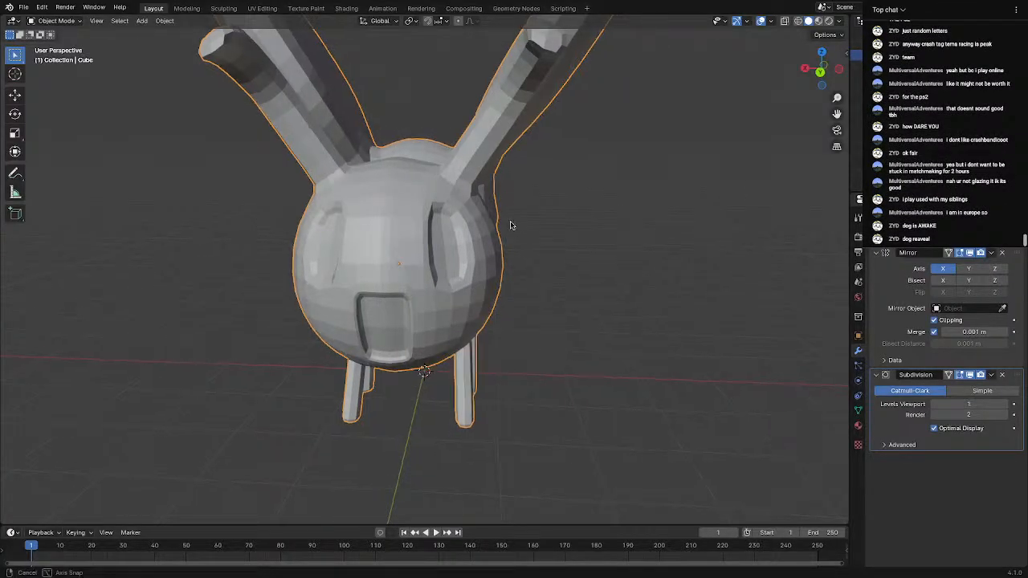
Undo the mouth recess and the narrow eye recess on the head
middle_drag(511, 225, 528, 307)
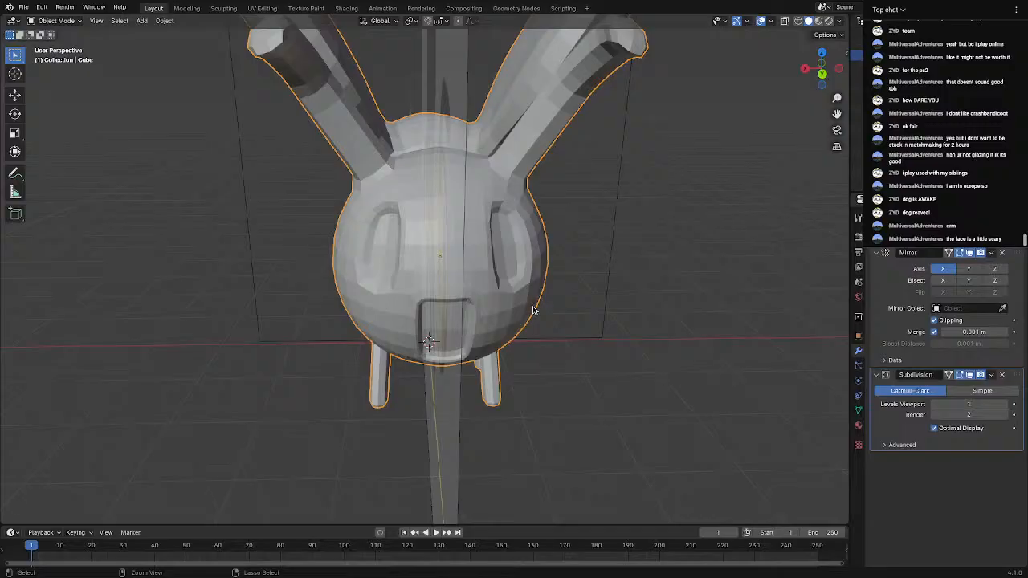
key(Tab)
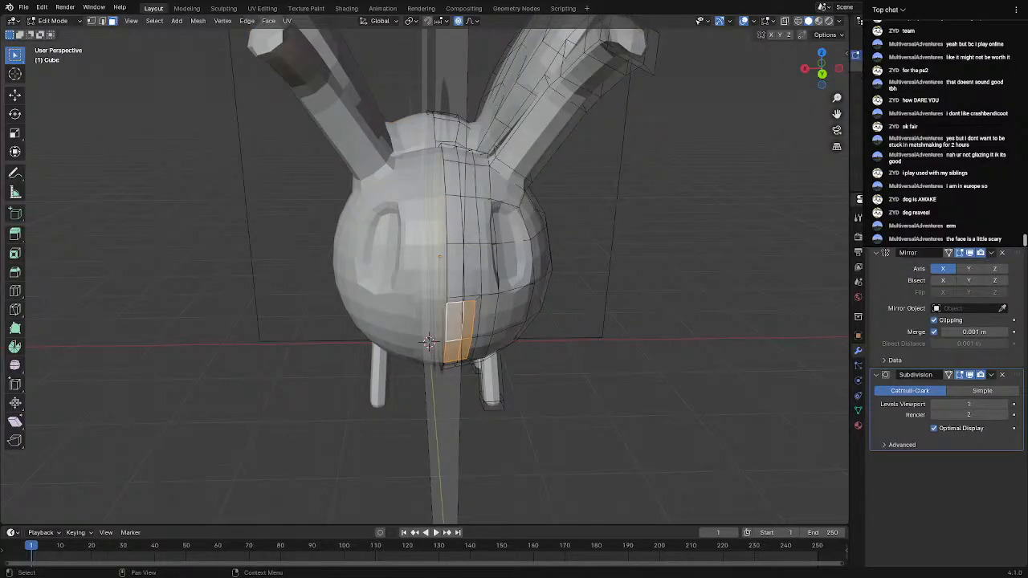
key(ctrl+z)
middle_drag(529, 320, 459, 300)
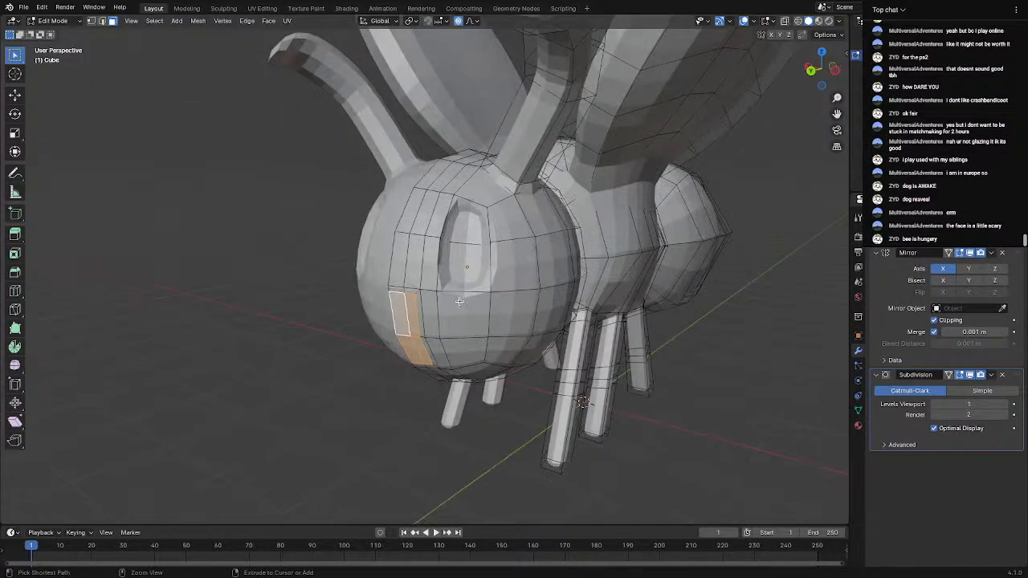
ctrl+click(464, 290)
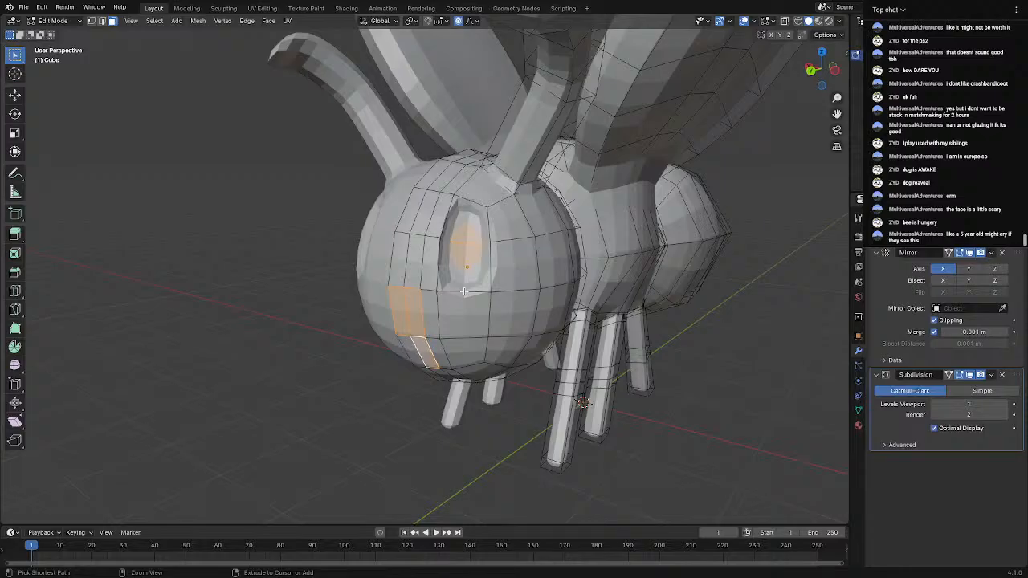
key(alt+z)
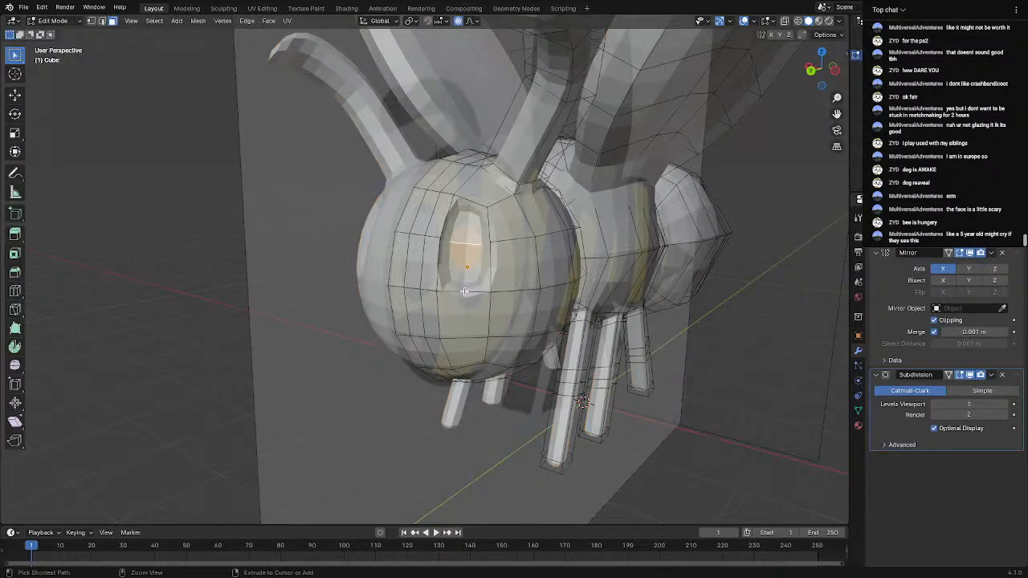
key(alt+z)
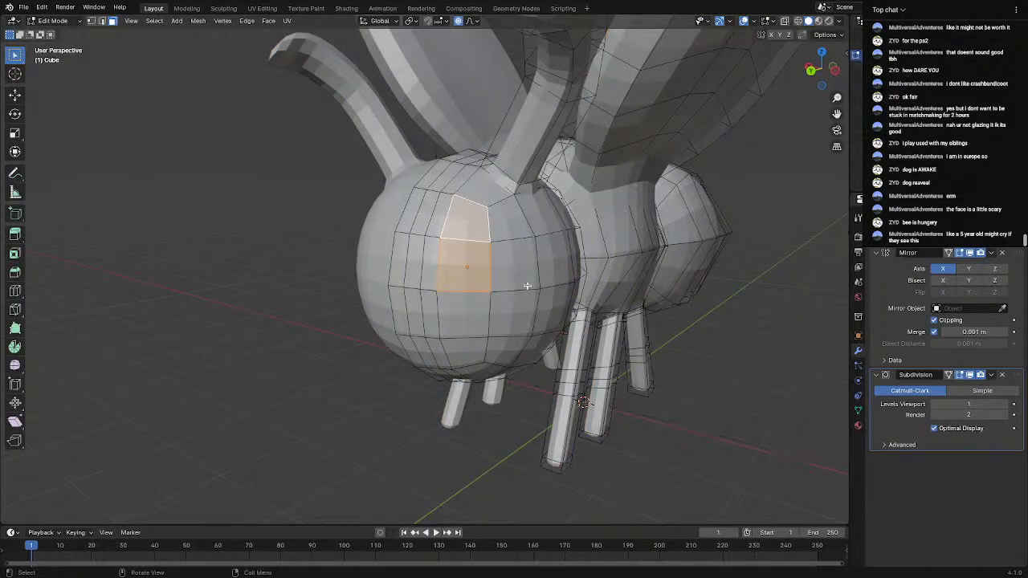
Select the four faces of a wider eye area, including the adjacent narrow column, and extrude them inward into the head
middle_drag(527, 286, 444, 302)
scroll(582, 280, up, 2)
click(395, 269)
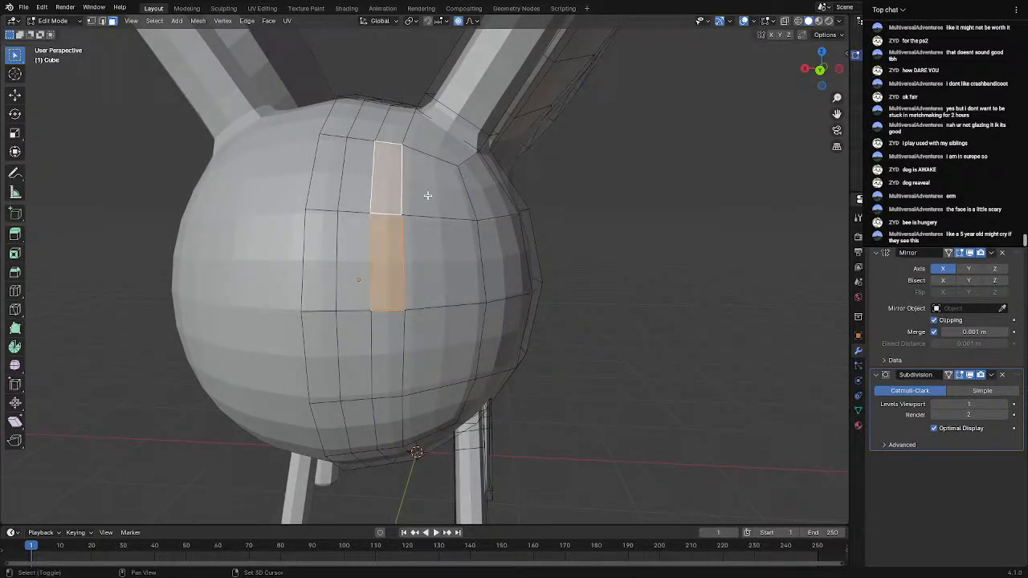
scroll(437, 266, down, 3)
key(e)
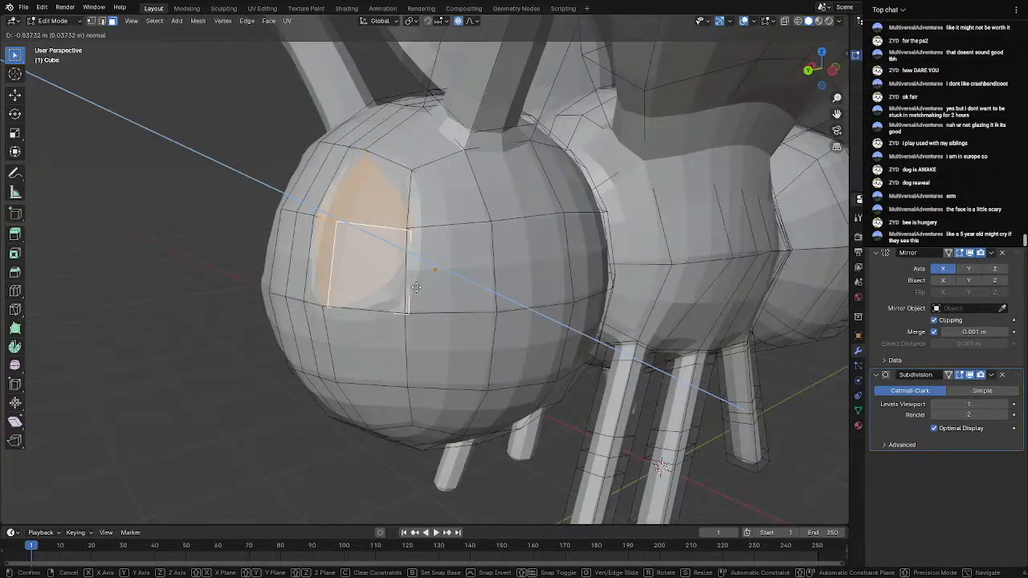
click(438, 273)
middle_drag(438, 273, 495, 282)
key(Tab)
key(Tab)
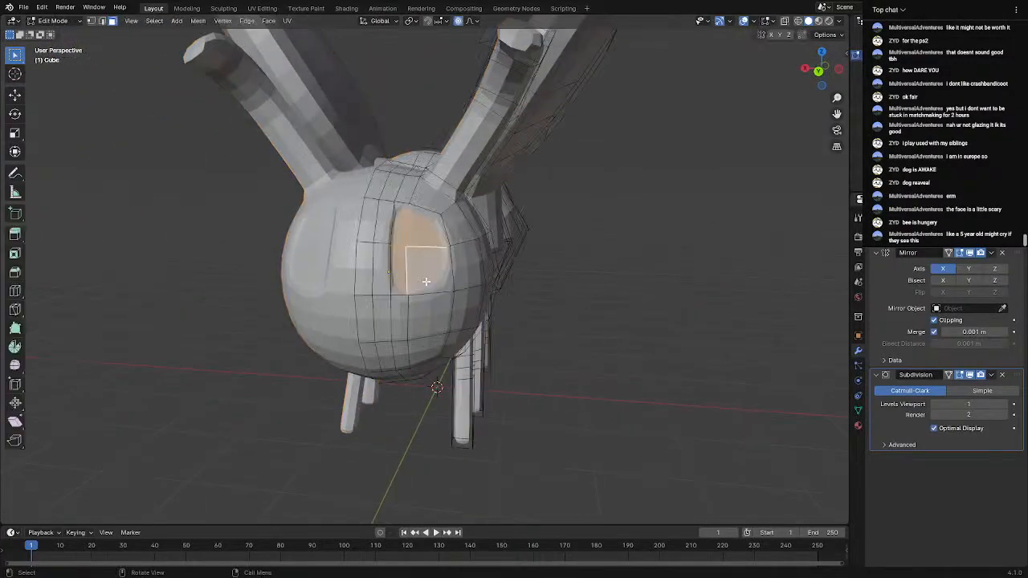
Add a loop cut around the side wall of the eye recess to sharpen its rim
scroll(428, 273, up, 3)
scroll(428, 206, up, 4)
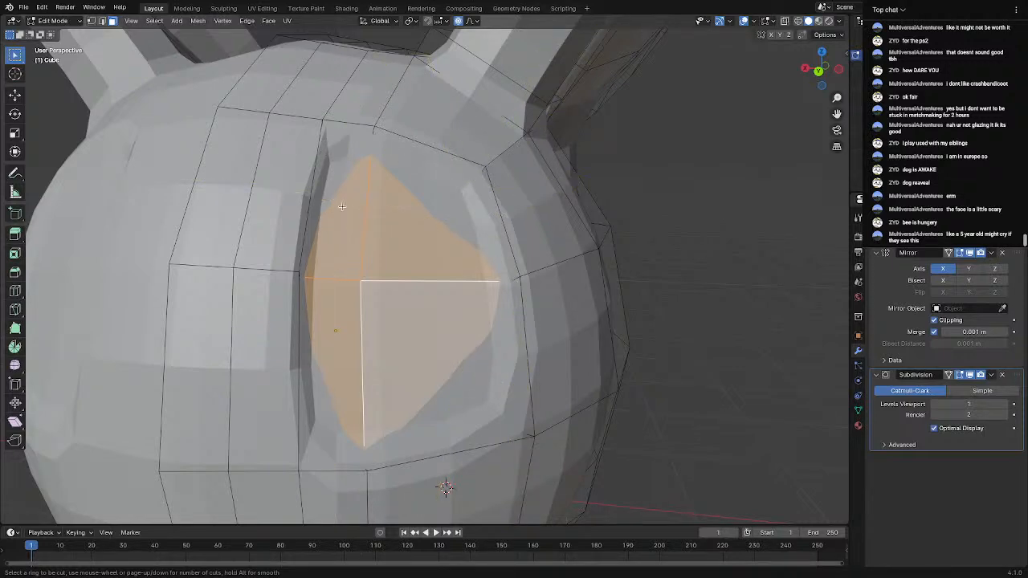
key(Tab)
scroll(397, 254, down, 4)
middle_drag(397, 255, 271, 397)
key(Tab)
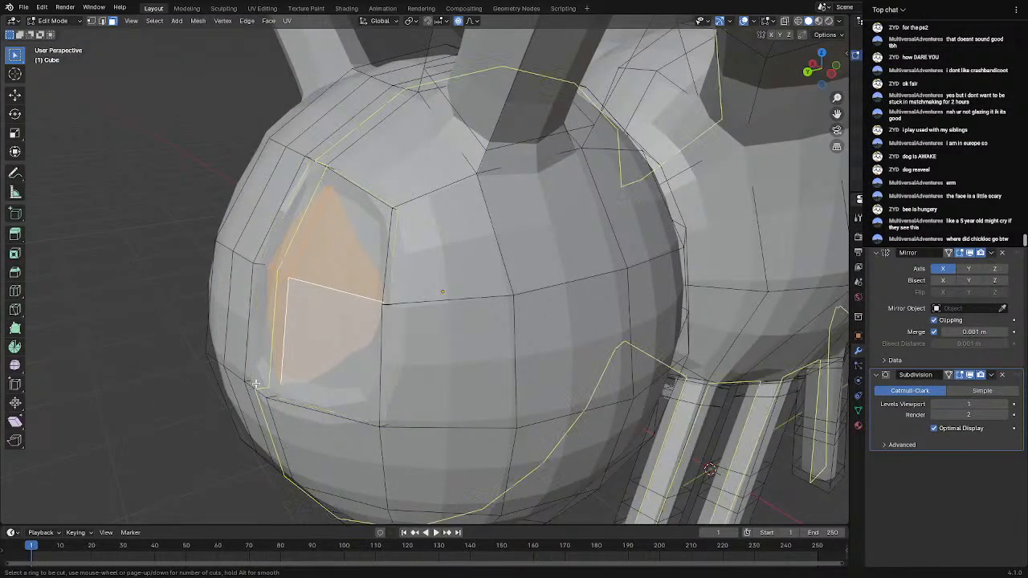
click(253, 377)
click(253, 377)
key(Tab)
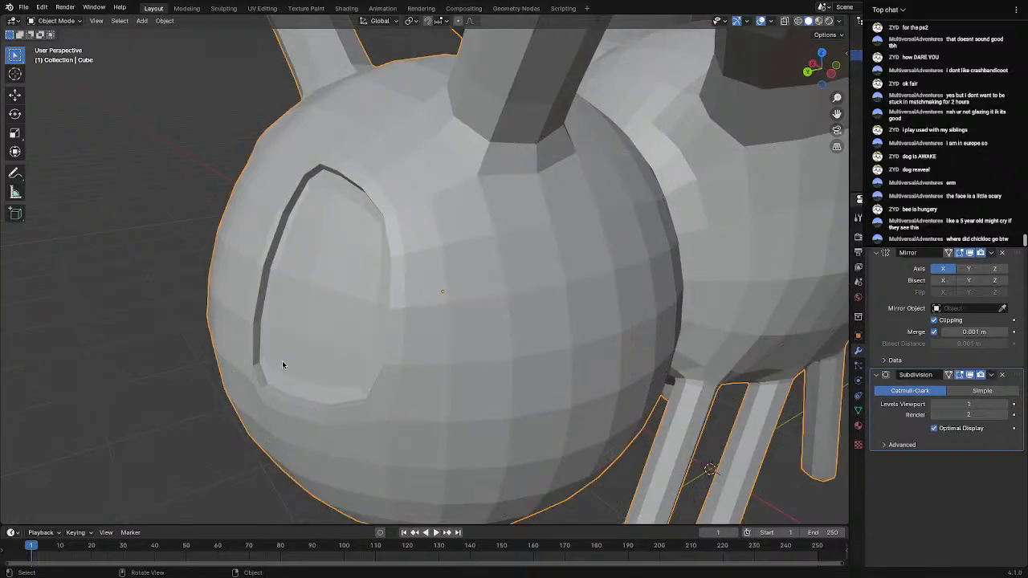
Move the vertices midway along the eye's inner edge about 0.13 m along X toward the face centre, using proportional editing
middle_drag(282, 363, 396, 344)
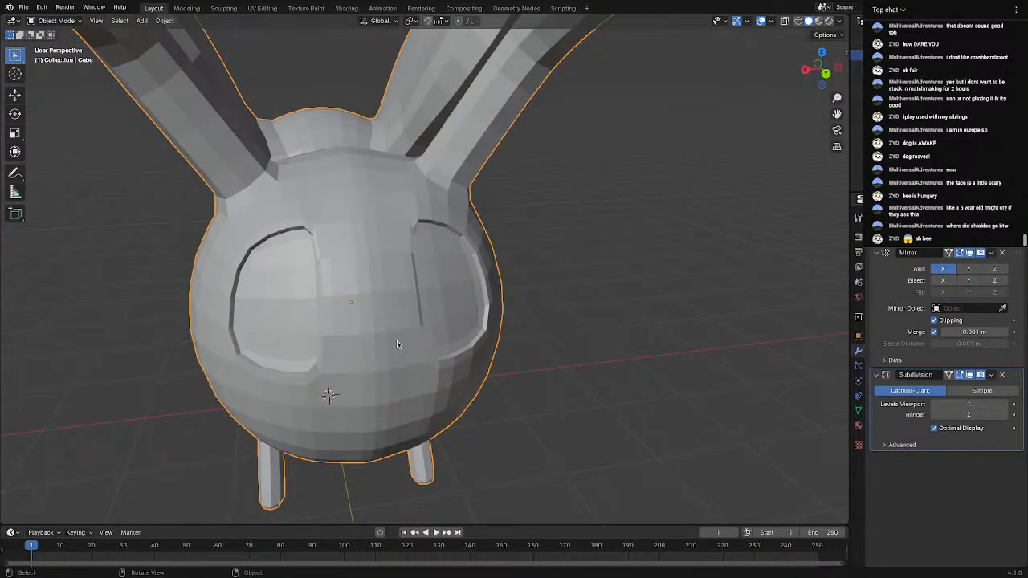
middle_drag(397, 344, 389, 323)
scroll(389, 323, up, 2)
scroll(394, 323, up, 3)
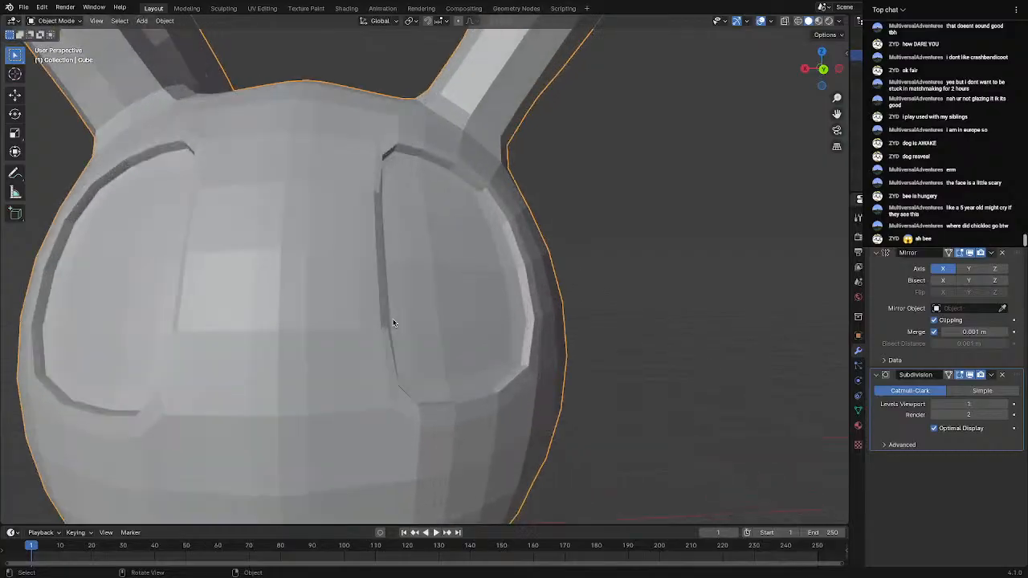
key(Tab)
middle_drag(391, 255, 327, 270)
scroll(318, 259, down, 2)
scroll(327, 270, up, 3)
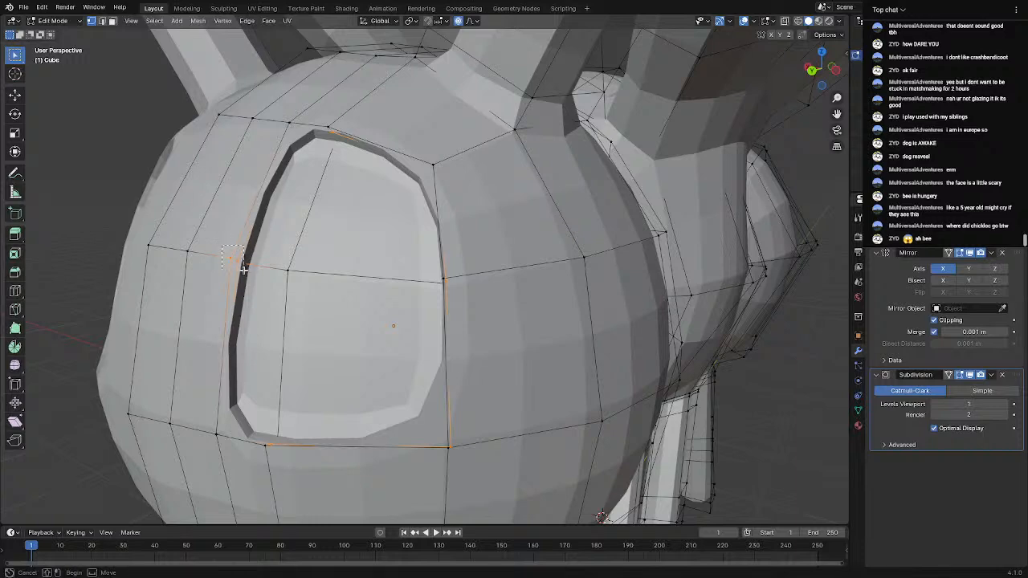
middle_drag(273, 281, 316, 303)
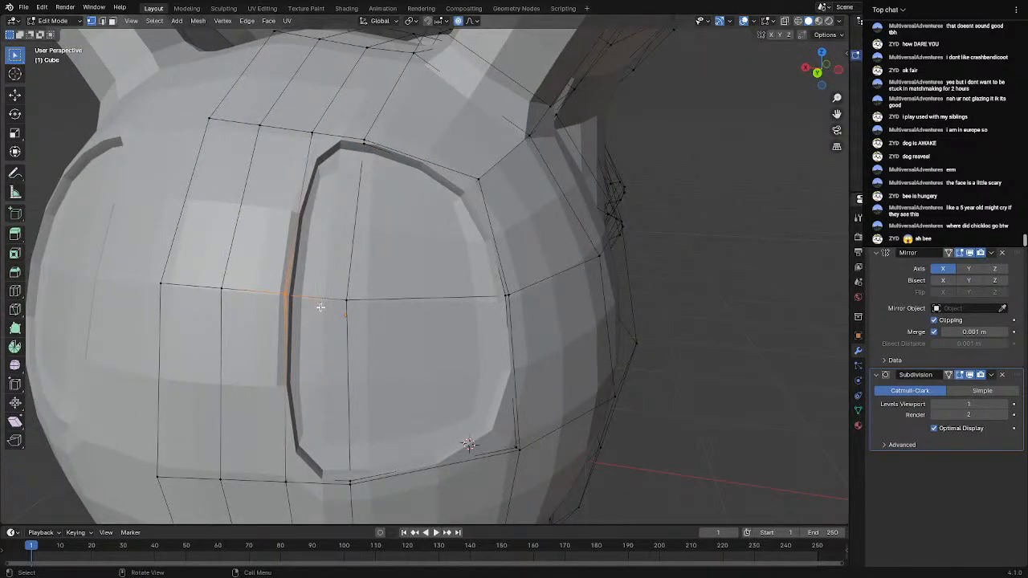
key(g)
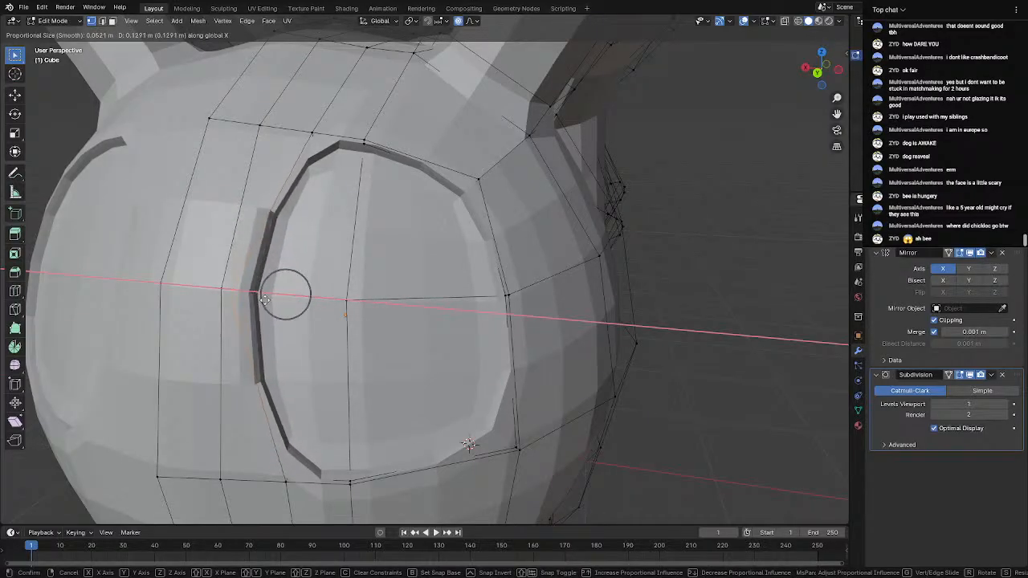
click(264, 301)
Examine the rounded eye shape and the whole bee model in Object Mode from the front, side and close up
key(Tab)
scroll(277, 322, down, 5)
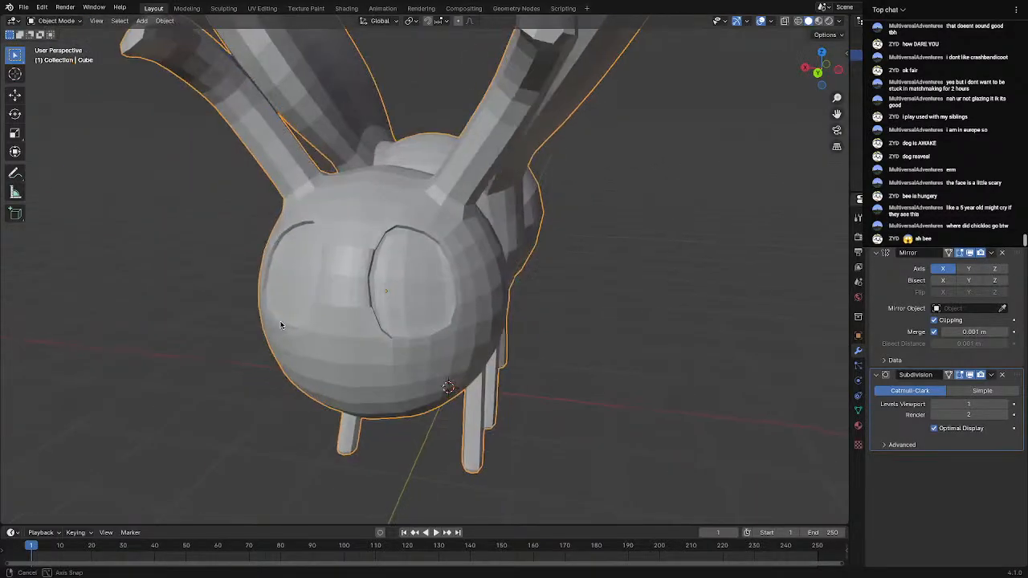
middle_drag(281, 324, 298, 301)
scroll(318, 311, down, 3)
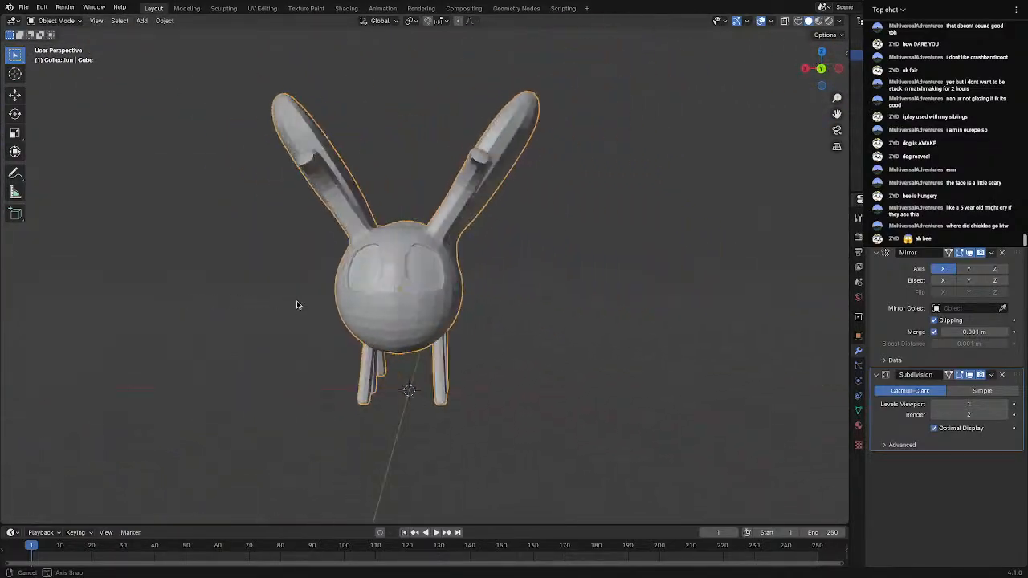
scroll(325, 306, up, 4)
shift+middle_drag(379, 367, 242, 295)
scroll(242, 295, down, 2)
middle_drag(546, 308, 511, 306)
shift+middle_drag(615, 308, 520, 283)
scroll(445, 297, down, 3)
scroll(491, 284, up, 3)
shift+middle_drag(354, 281, 504, 384)
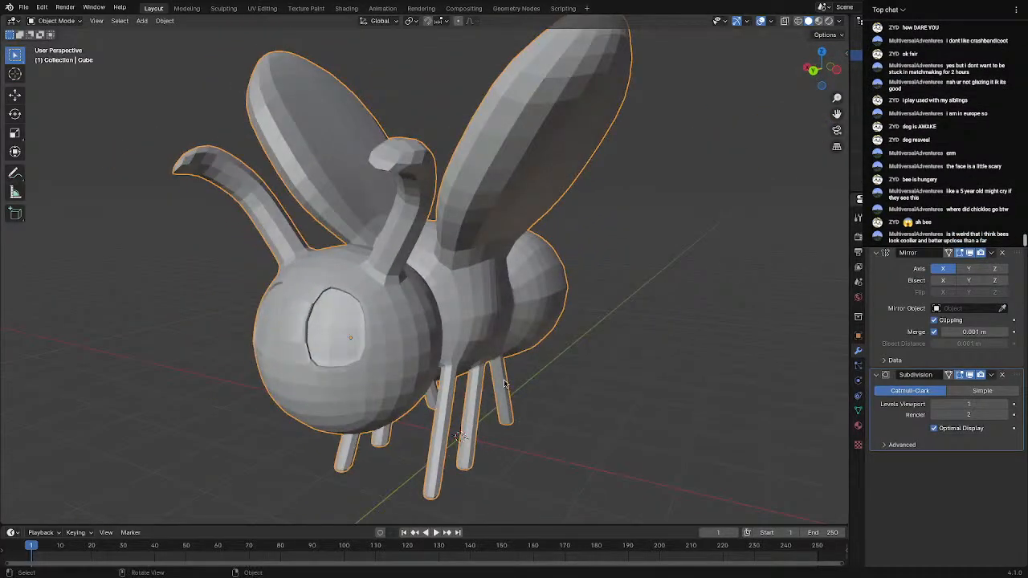
scroll(504, 384, down, 3)
scroll(504, 383, up, 3)
middle_drag(459, 376, 402, 348)
middle_drag(403, 348, 428, 353)
scroll(427, 353, up, 3)
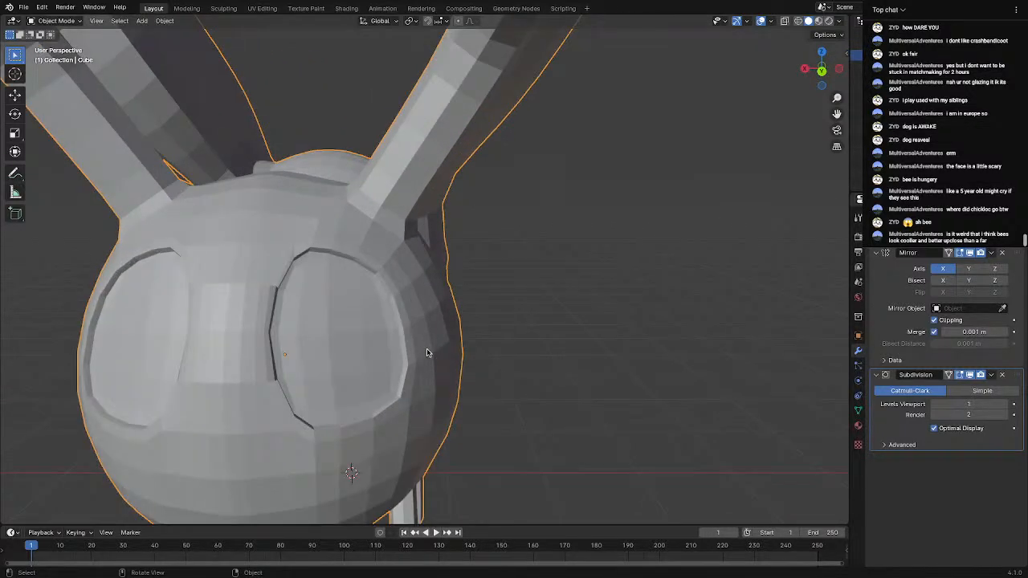
scroll(345, 356, down, 4)
middle_drag(370, 319, 341, 373)
scroll(426, 336, up, 3)
Extrude the lower front faces beside the head's centre line inward about 0.06 m to form a mouth recess
key(Tab)
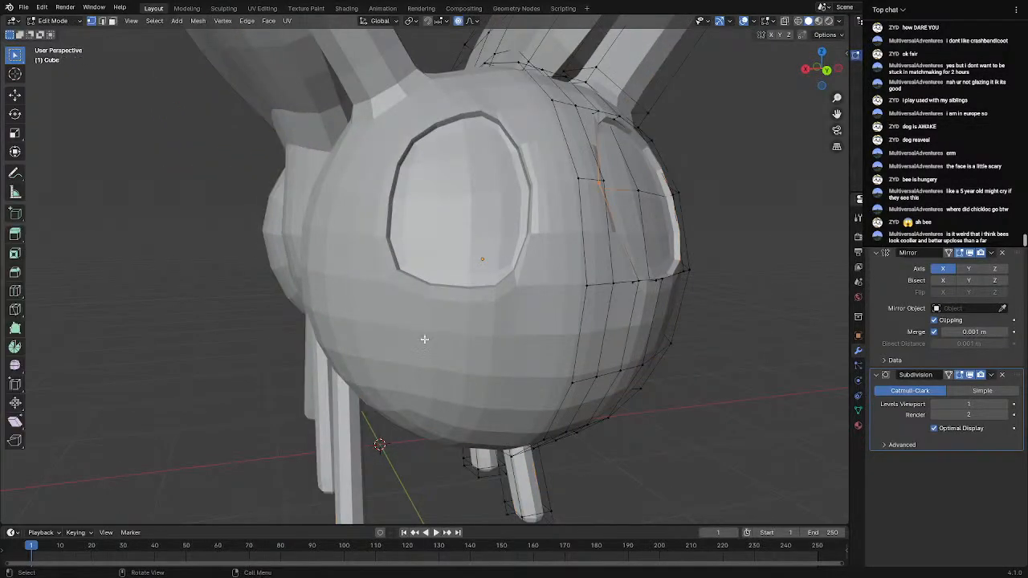
middle_drag(426, 337, 516, 348)
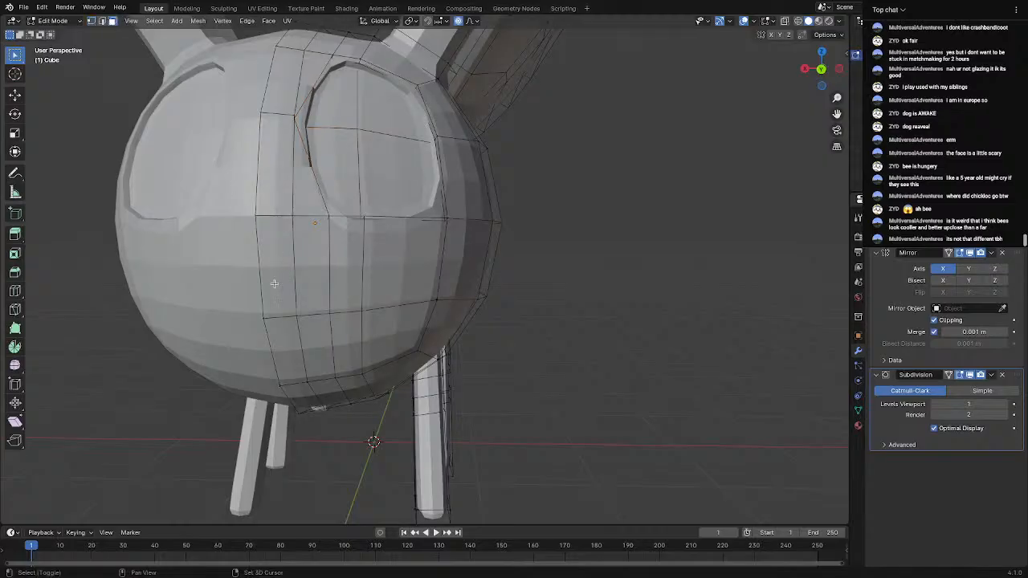
middle_drag(305, 348, 339, 331)
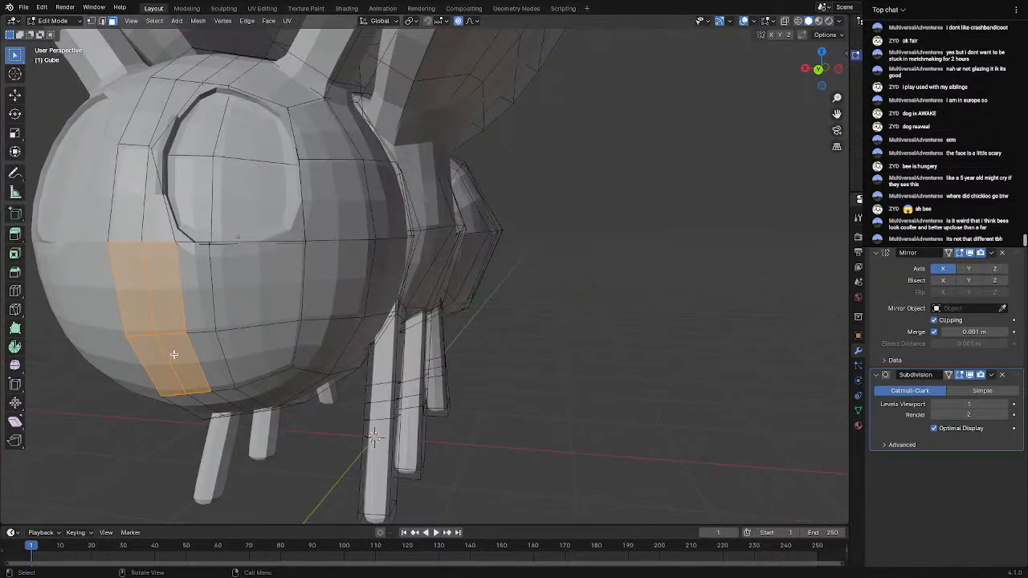
key(e)
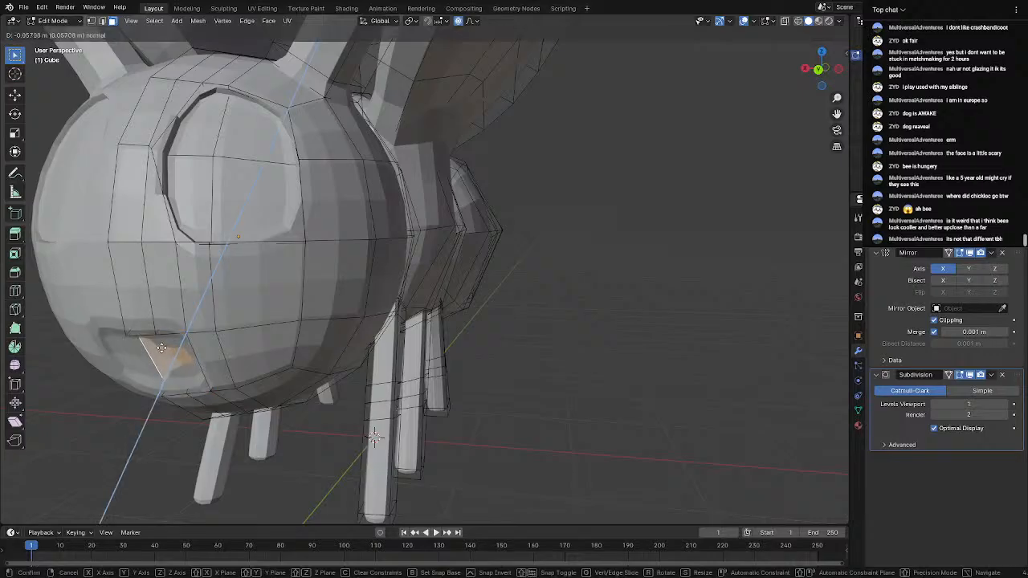
click(164, 349)
scroll(164, 348, down, 5)
middle_drag(164, 348, 340, 331)
key(Tab)
scroll(280, 340, up, 5)
scroll(280, 340, down, 3)
scroll(277, 331, down, 4)
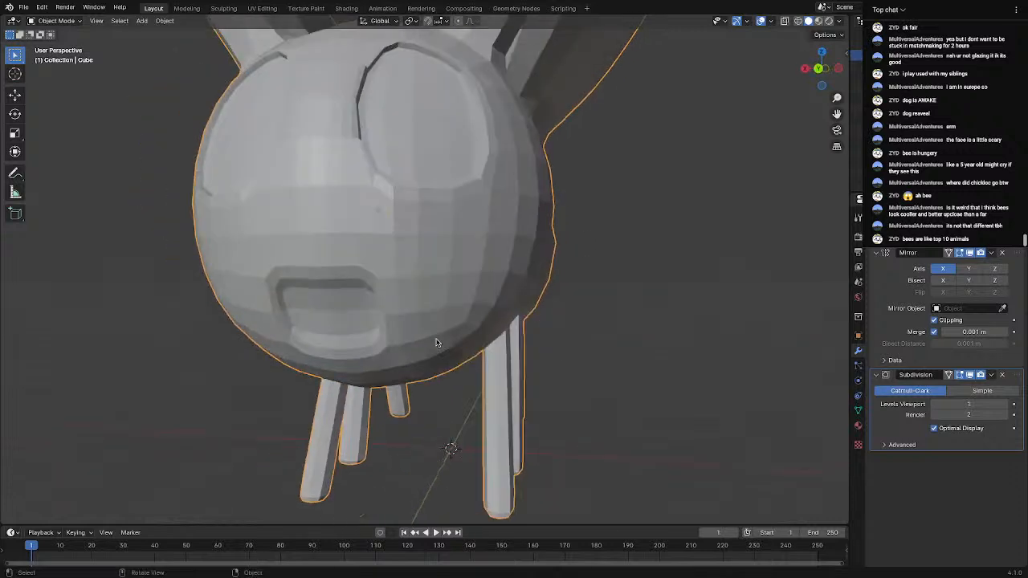
Add a loop cut around the side wall of the mouth recess to sharpen its rim, and check it in Object Mode
key(Tab)
scroll(340, 331, up, 3)
middle_drag(273, 308, 282, 289)
middle_drag(395, 290, 401, 310)
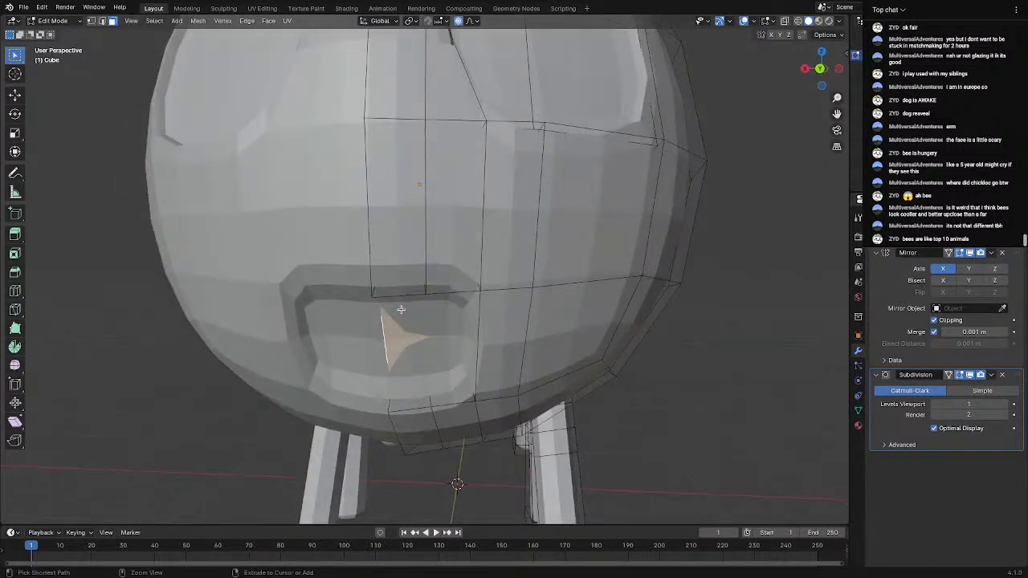
click(392, 404)
key(Tab)
scroll(392, 404, down, 5)
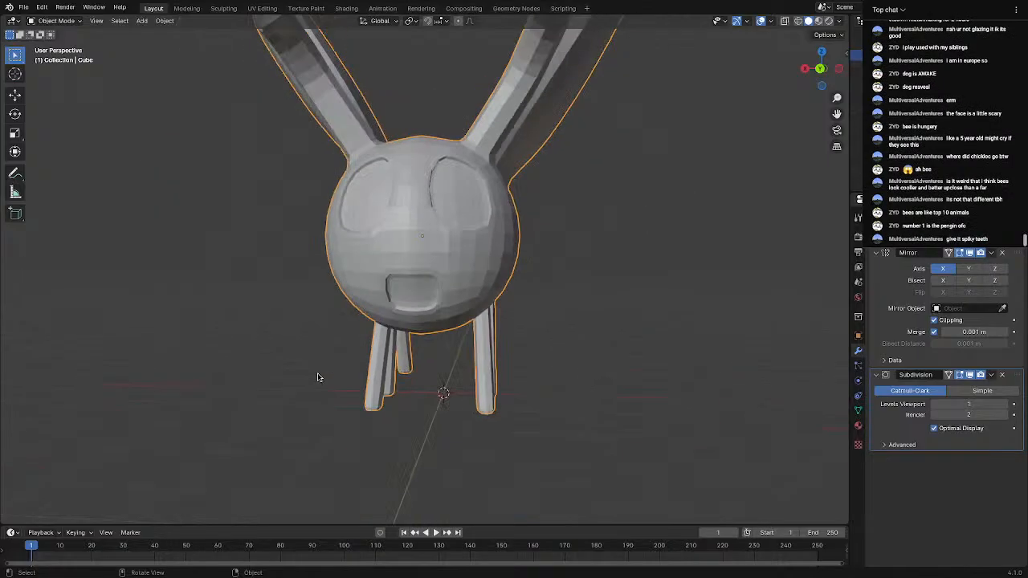
middle_drag(392, 404, 319, 389)
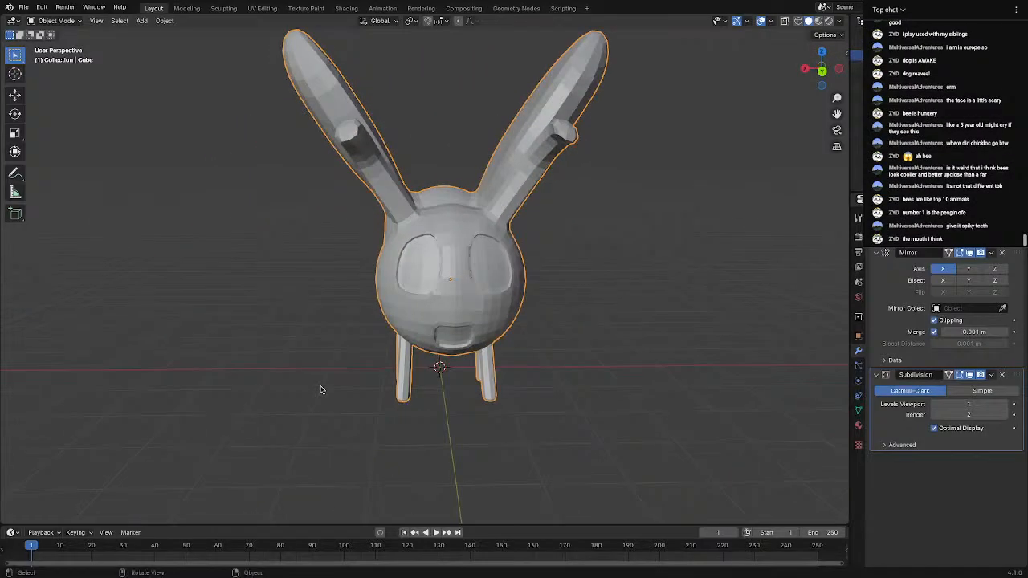
scroll(321, 386, down, 3)
middle_drag(517, 405, 487, 422)
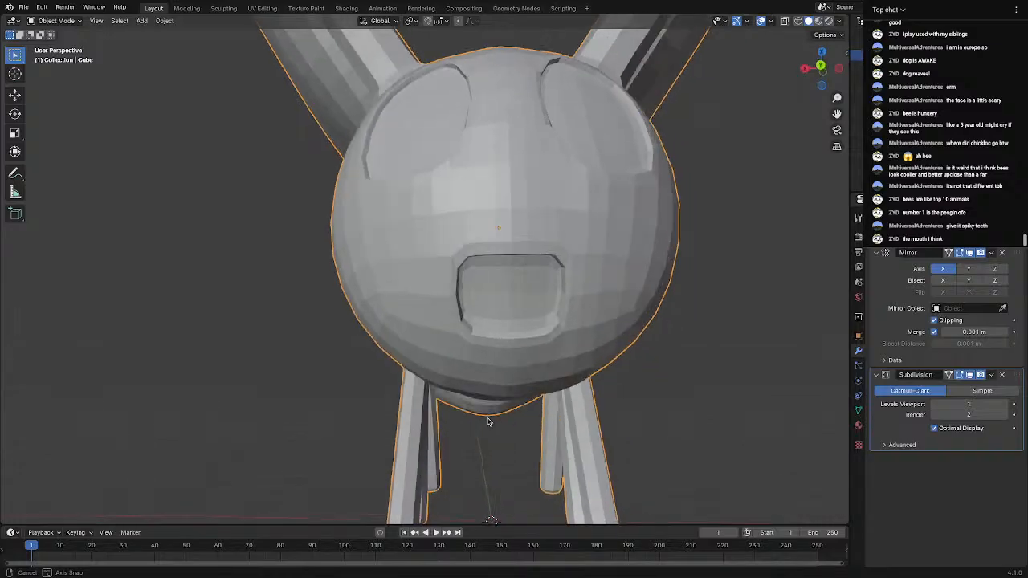
Set the Subdivision modifier's viewport level to 0 in Edit Mode and clear the edge selection around the mouth
key(Tab)
scroll(530, 250, up, 5)
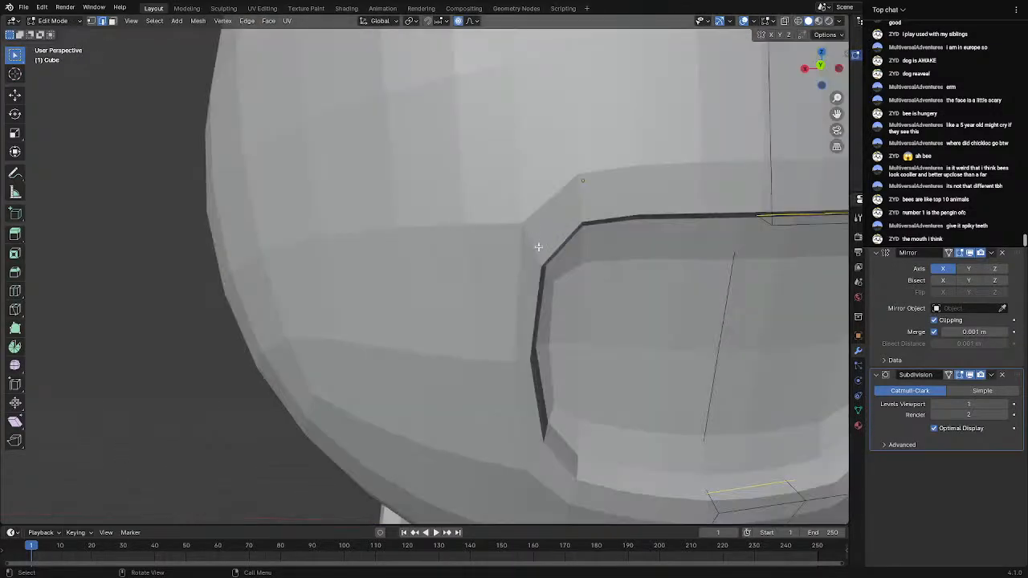
middle_drag(539, 247, 538, 337)
middle_drag(540, 363, 522, 337)
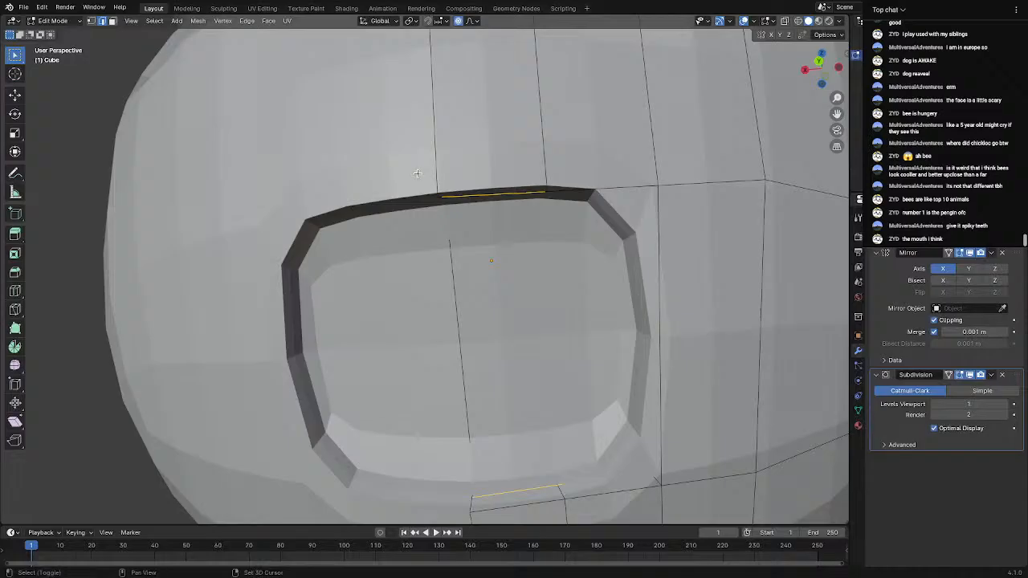
alt+shift+click(451, 219)
click(92, 21)
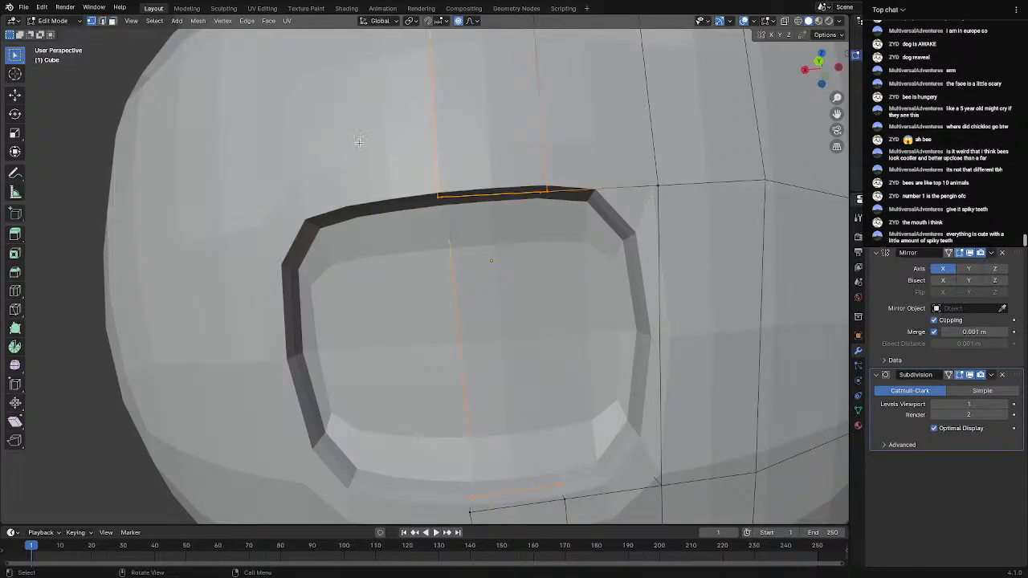
click(935, 405)
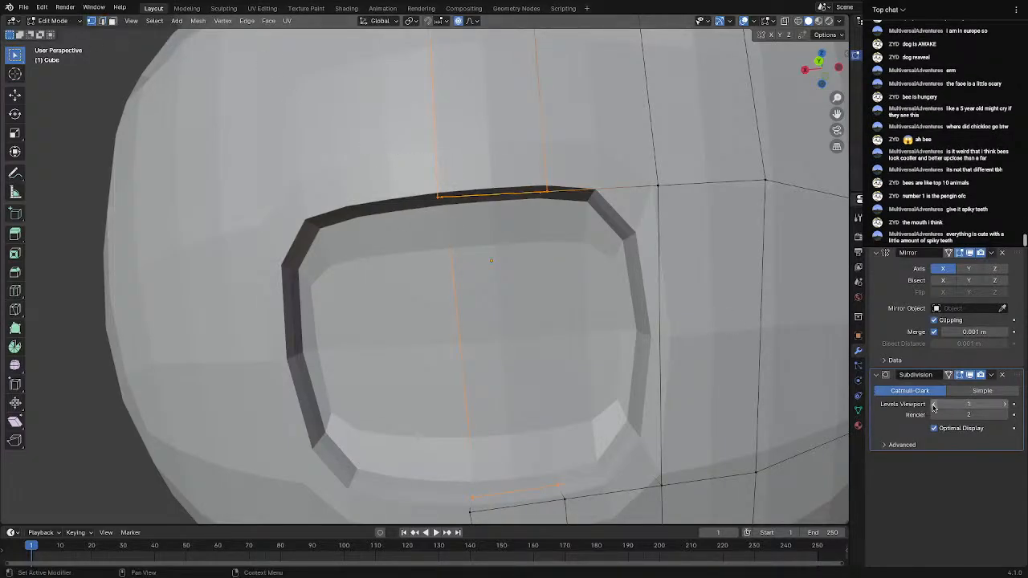
scroll(623, 266, down, 5)
key(alt+a)
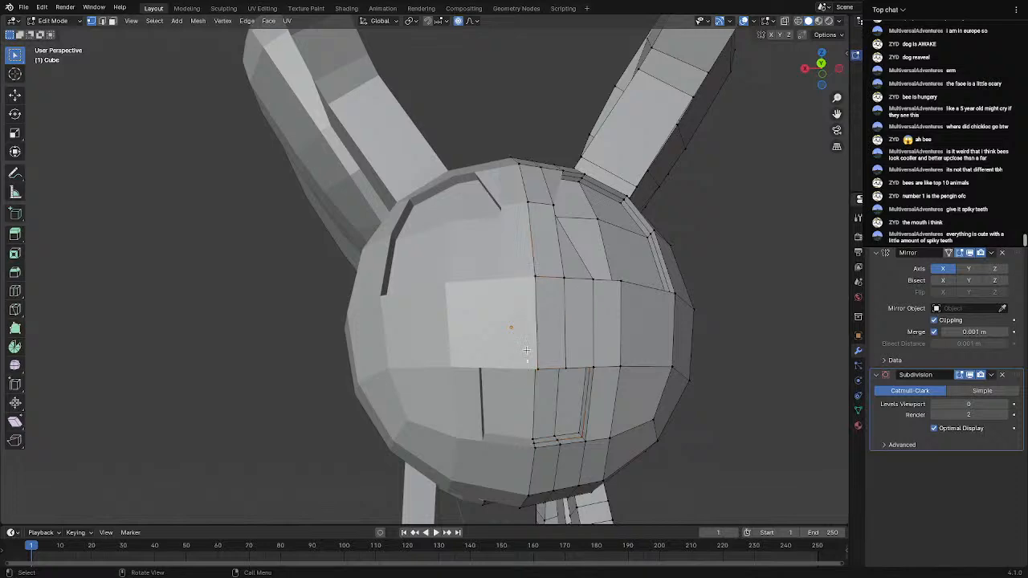
Move the mouth's upper centre vertices up about 0.13 m along Z, using proportional editing with a size of about 0.29 m
middle_drag(526, 350, 509, 303)
shift+click(472, 194)
middle_drag(473, 194, 487, 244)
scroll(488, 244, down, 2)
click(820, 64)
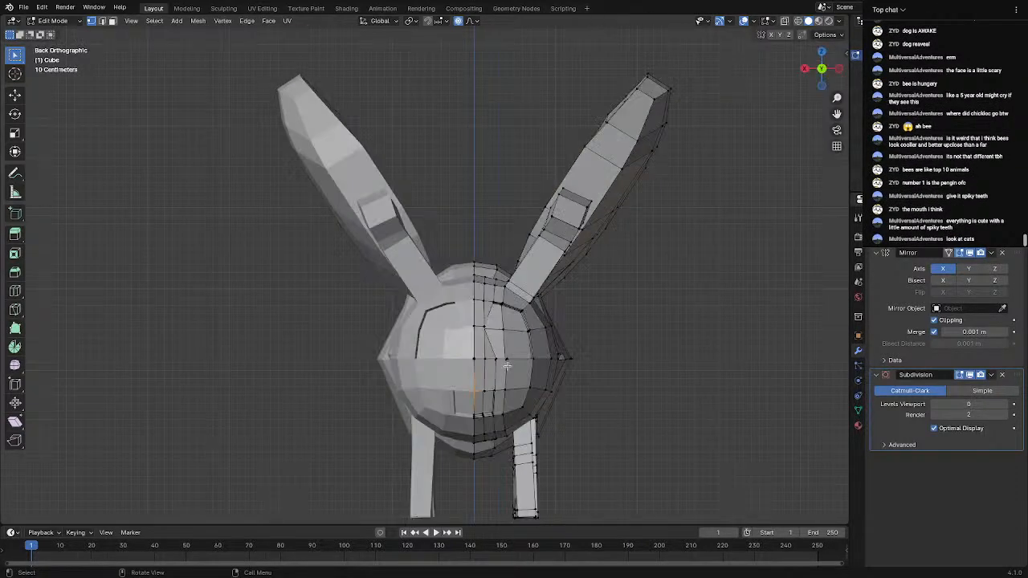
key(g)
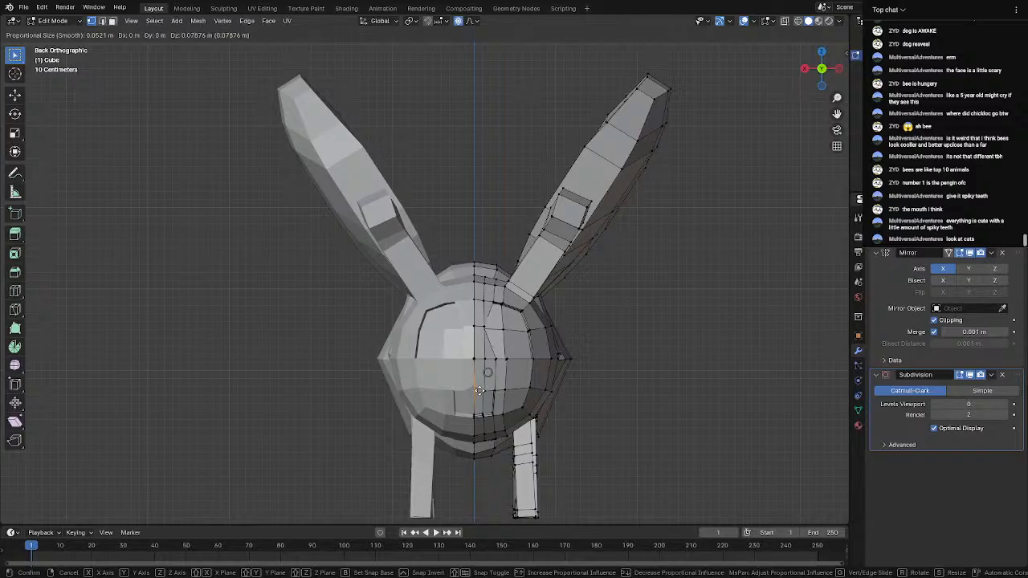
scroll(480, 390, down, 15)
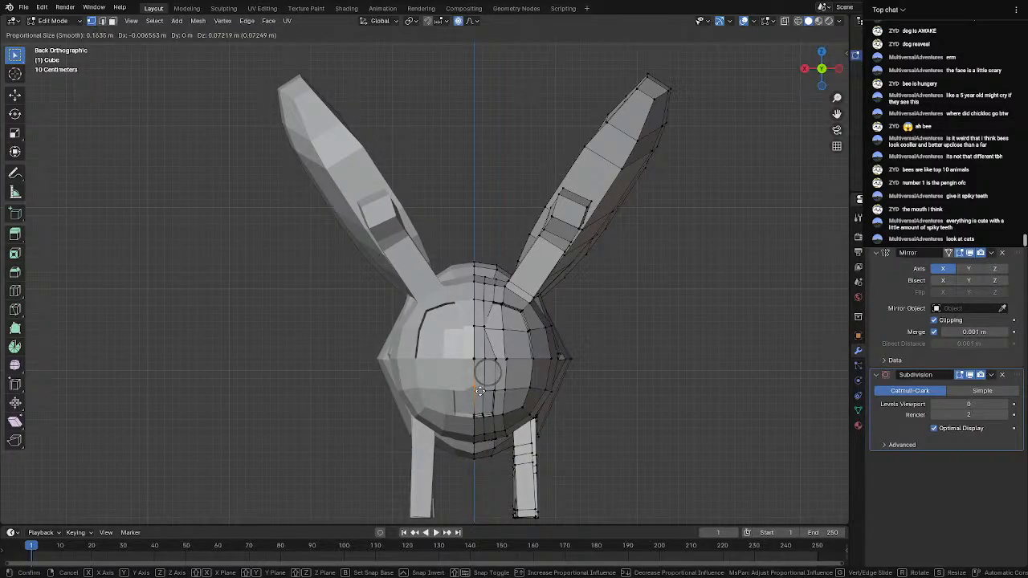
scroll(479, 390, down, 2)
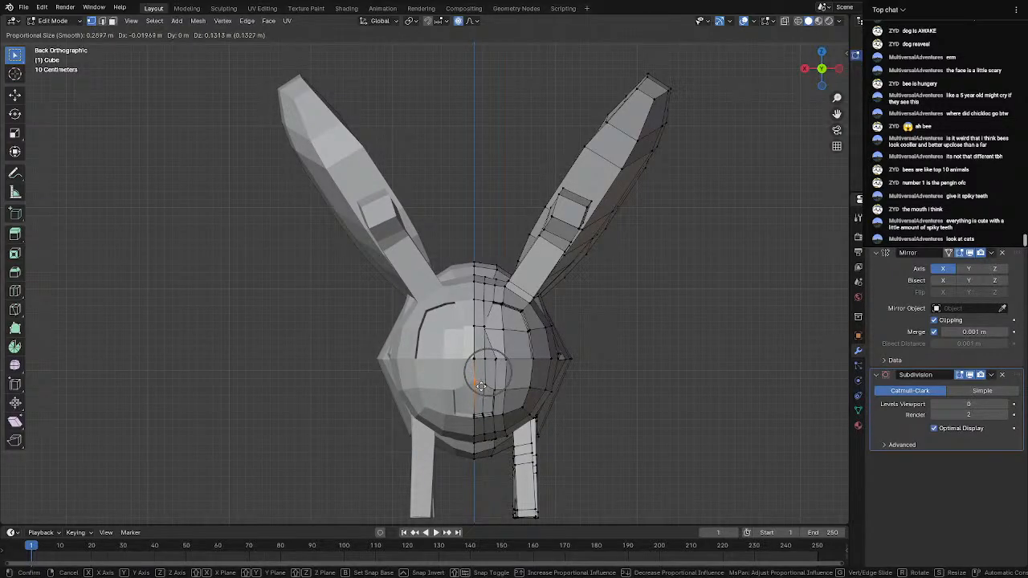
click(479, 387)
scroll(548, 427, up, 5)
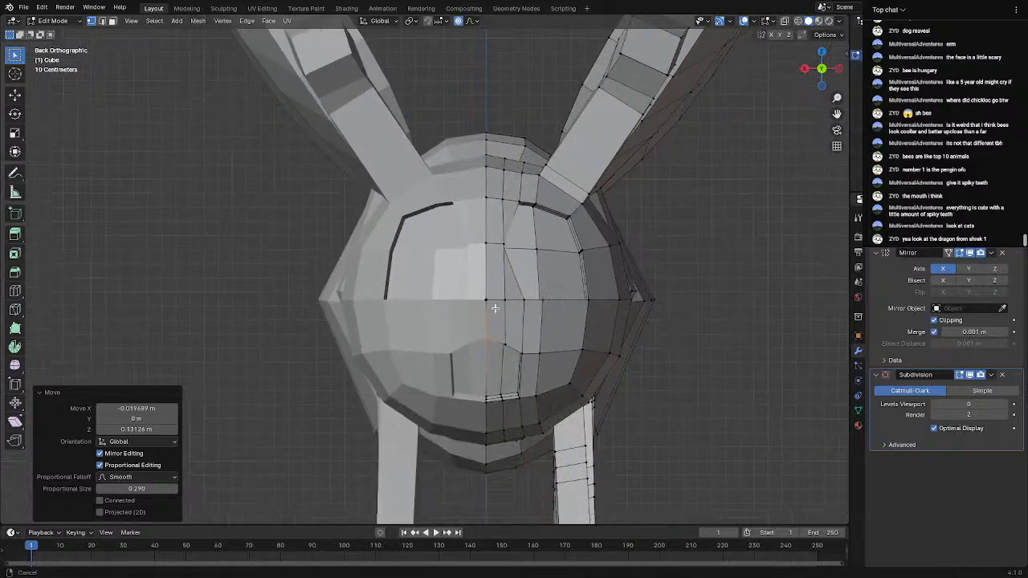
Try to move the mouth's lower centre vertices down about 0.04 m along Z with proportional editing
mouse_move(549, 426)
middle_down()
mouse_move(565, 482)
mouse_move(555, 425)
middle_up()
scroll(562, 426, down, 5)
scroll(562, 426, up, 2)
shift+drag(519, 353, 541, 387)
click(821, 68)
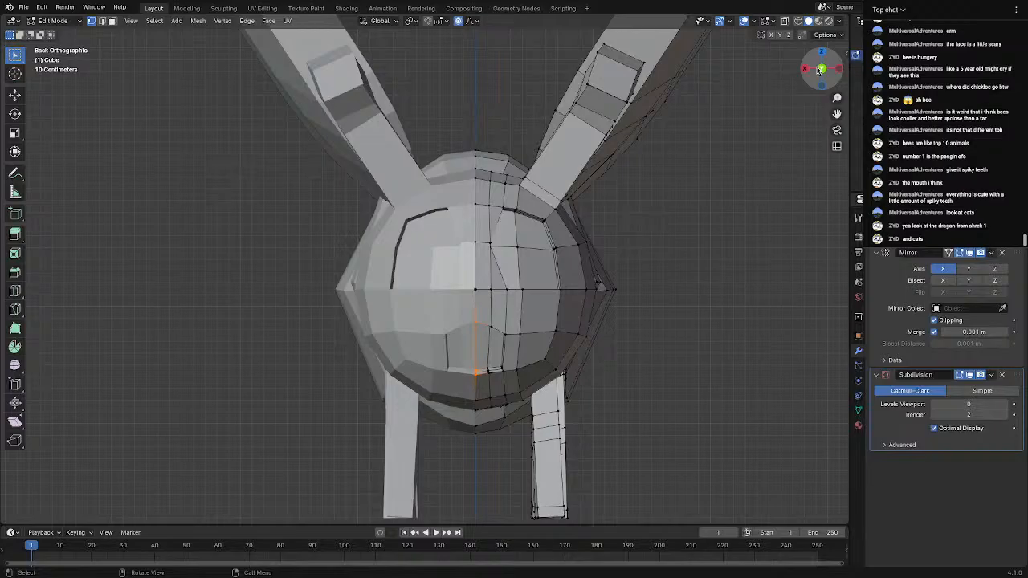
key(g)
click(504, 368)
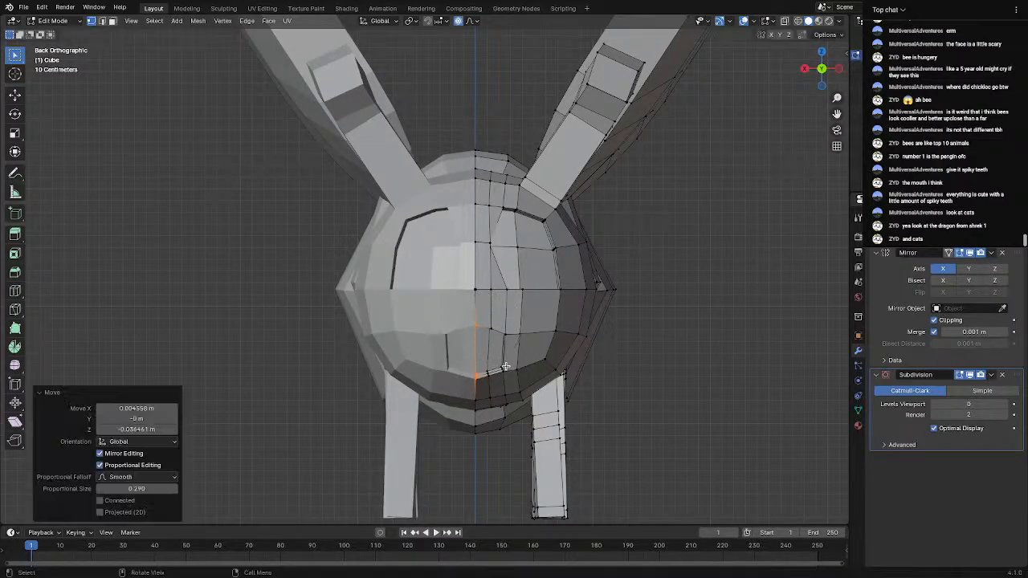
key(ctrl+z)
Select only the mouth's lower centre vertices and move them down about 0.07 m along Z with proportional editing
click(632, 393)
scroll(488, 393, up, 4)
middle_drag(484, 395, 484, 377)
middle_drag(535, 438, 550, 466)
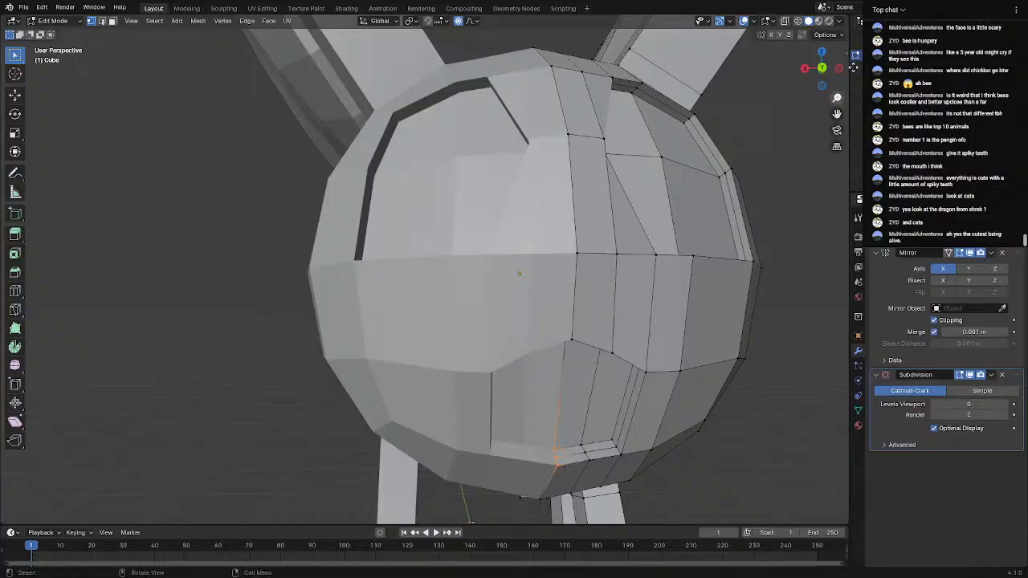
click(819, 87)
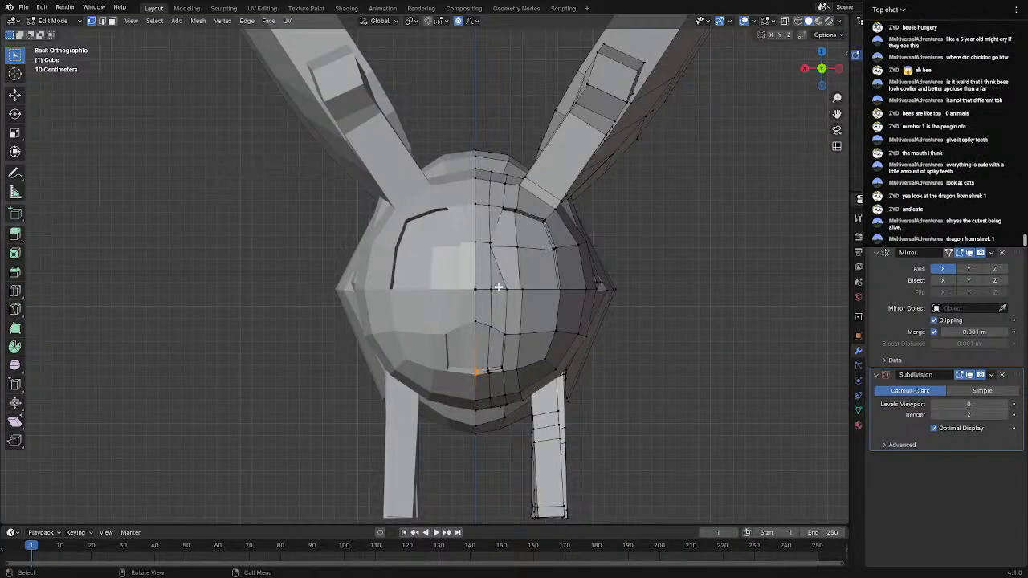
key(g)
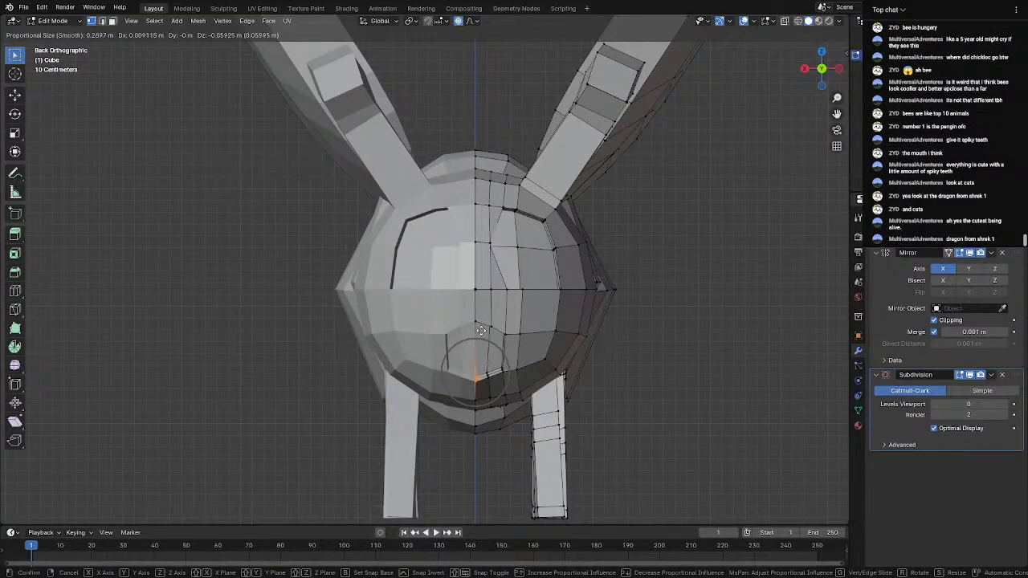
click(481, 332)
scroll(505, 347, up, 3)
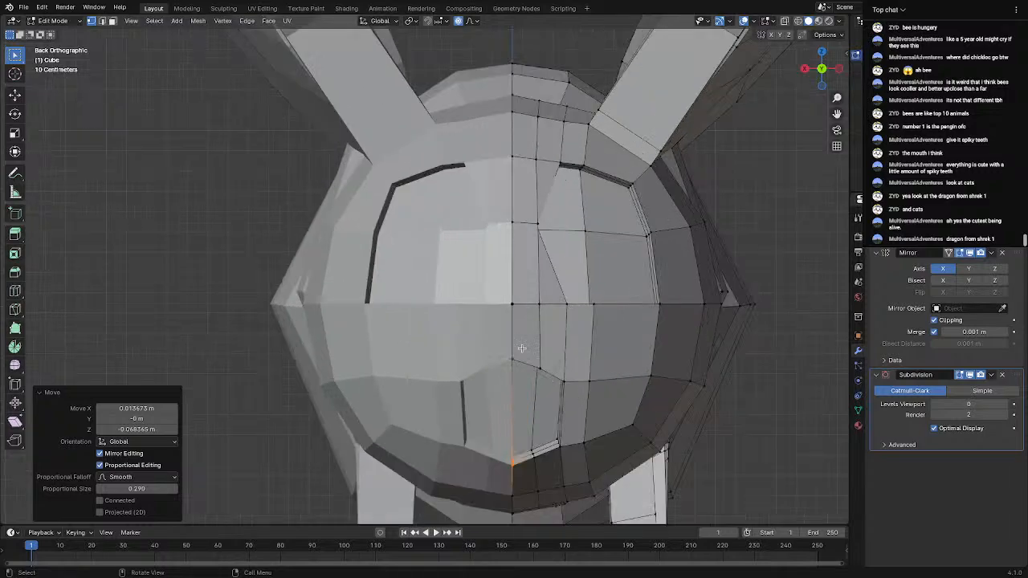
Return to Object Mode and set the Subdivision modifier's viewport level to 1
middle_drag(584, 368, 770, 377)
scroll(577, 365, down, 6)
key(Tab)
click(1003, 404)
middle_drag(438, 351, 500, 348)
key(Tab)
key(Tab)
Examine the reshaped mouth and the whole bee from both sides and from a distance
middle_drag(647, 356, 539, 358)
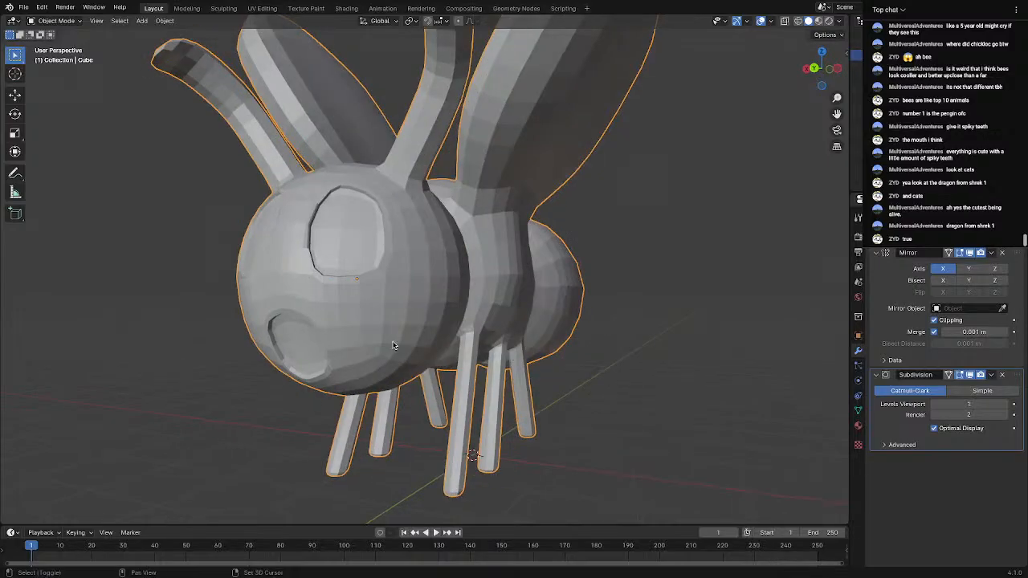
shift+middle_drag(450, 346, 594, 325)
scroll(528, 314, up, 4)
scroll(528, 314, down, 2)
middle_drag(482, 314, 431, 294)
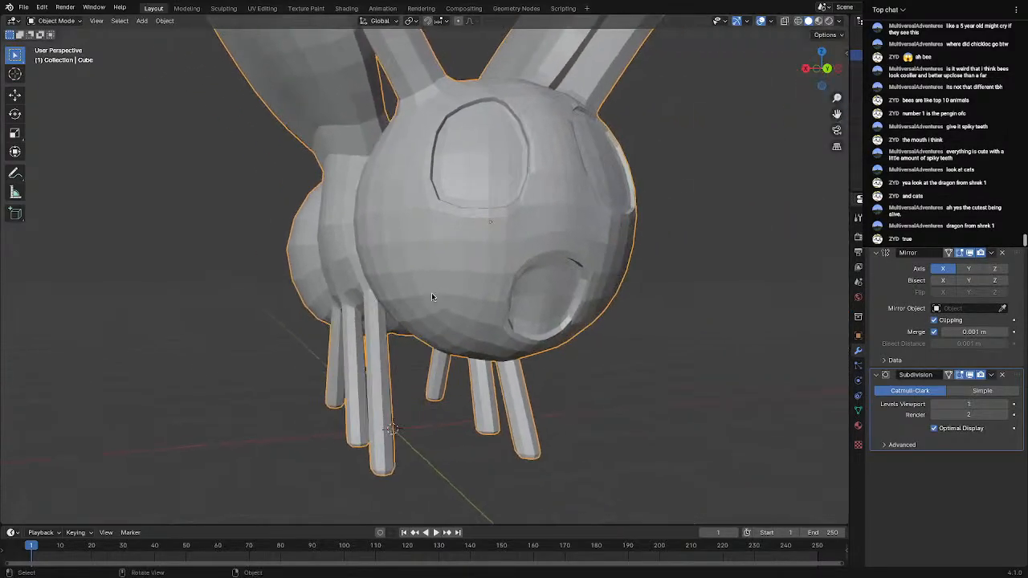
middle_drag(556, 300, 552, 326)
scroll(509, 319, down, 4)
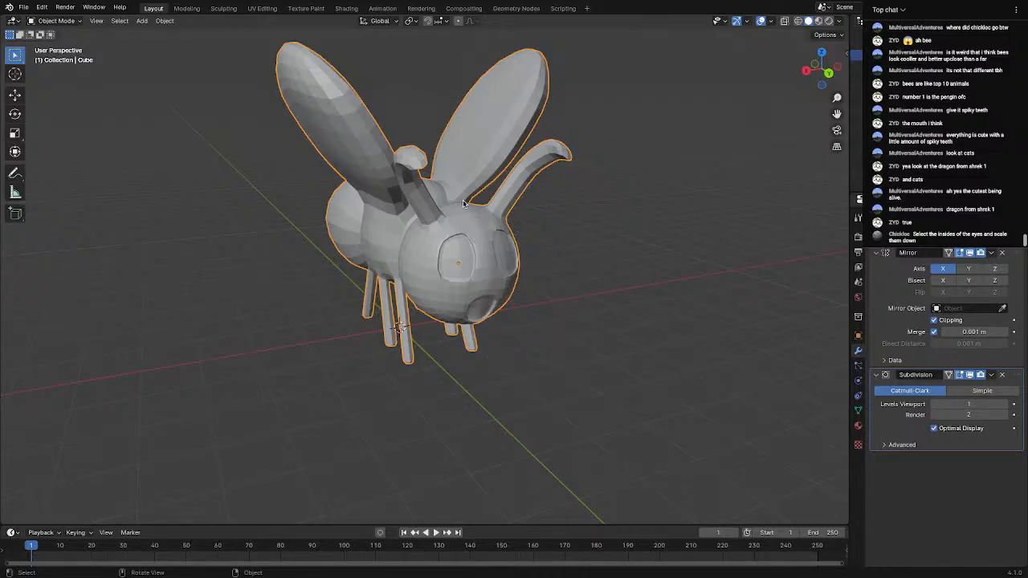
Enter Edit Mode close to the eye recess and set the Subdivision modifier's viewport level to 0
scroll(463, 204, up, 6)
key(Tab)
middle_drag(670, 276, 603, 275)
scroll(434, 268, up, 2)
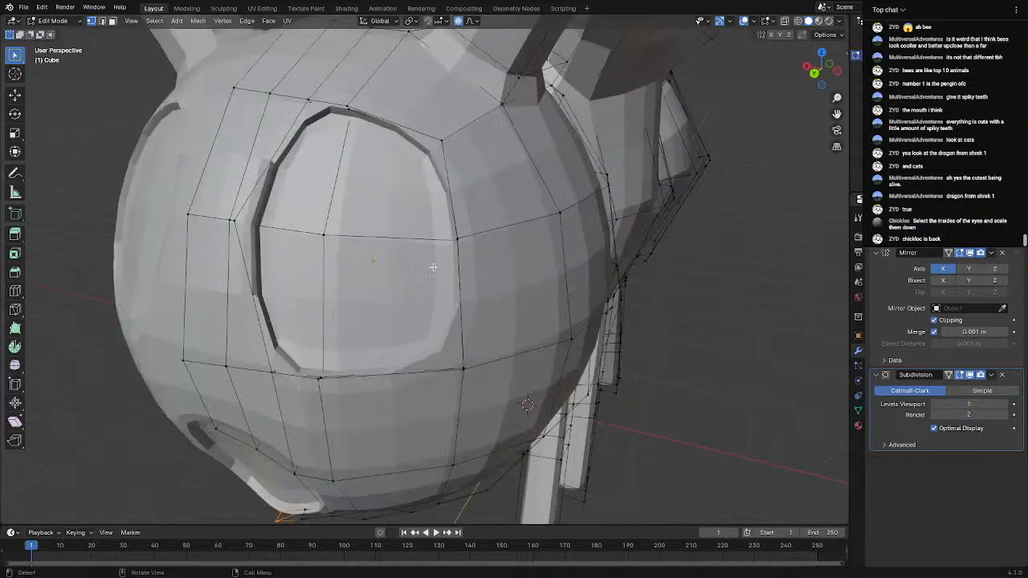
alt+click(263, 227)
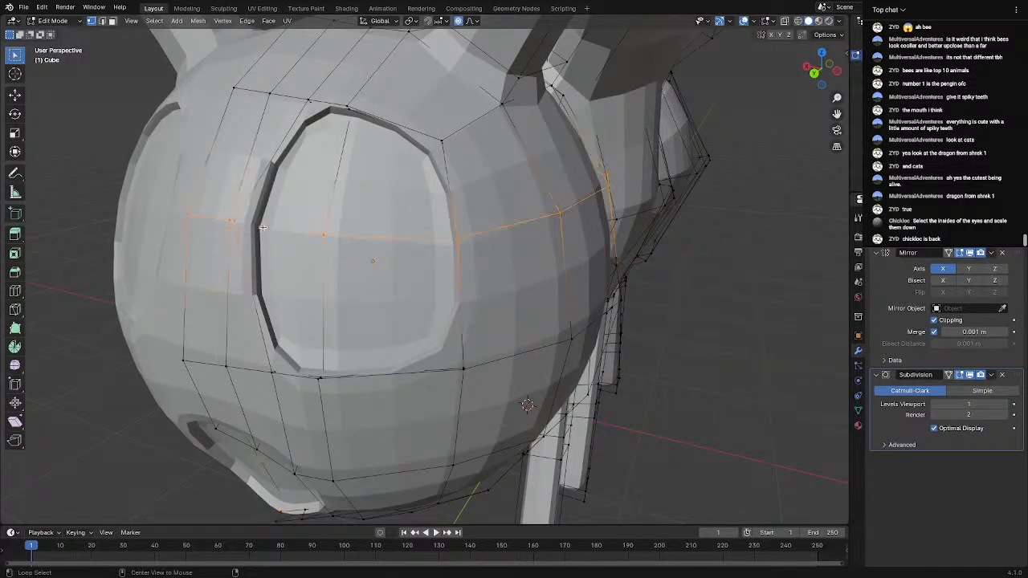
alt+click(269, 205)
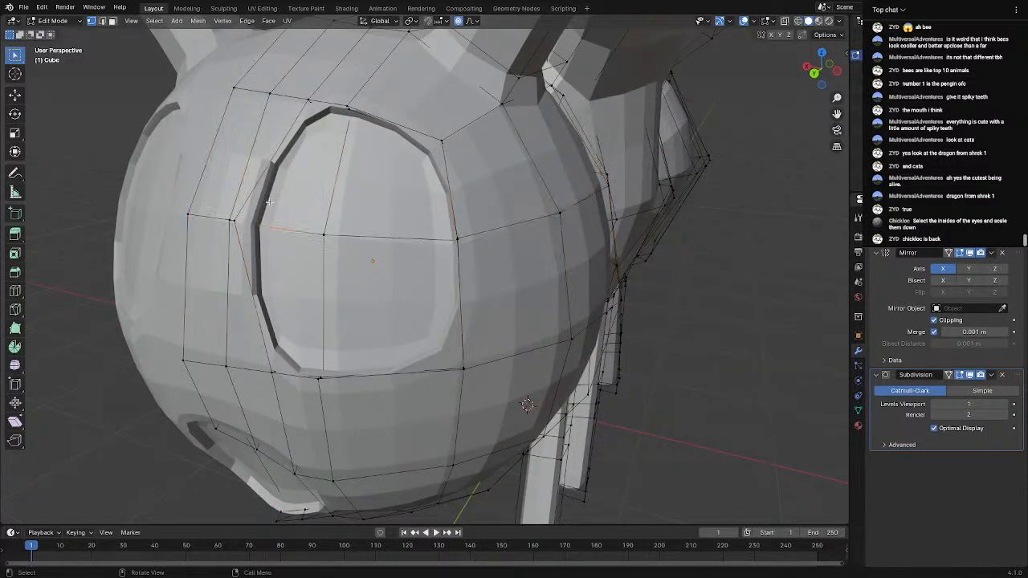
scroll(281, 178, up, 2)
drag(993, 416, 955, 415)
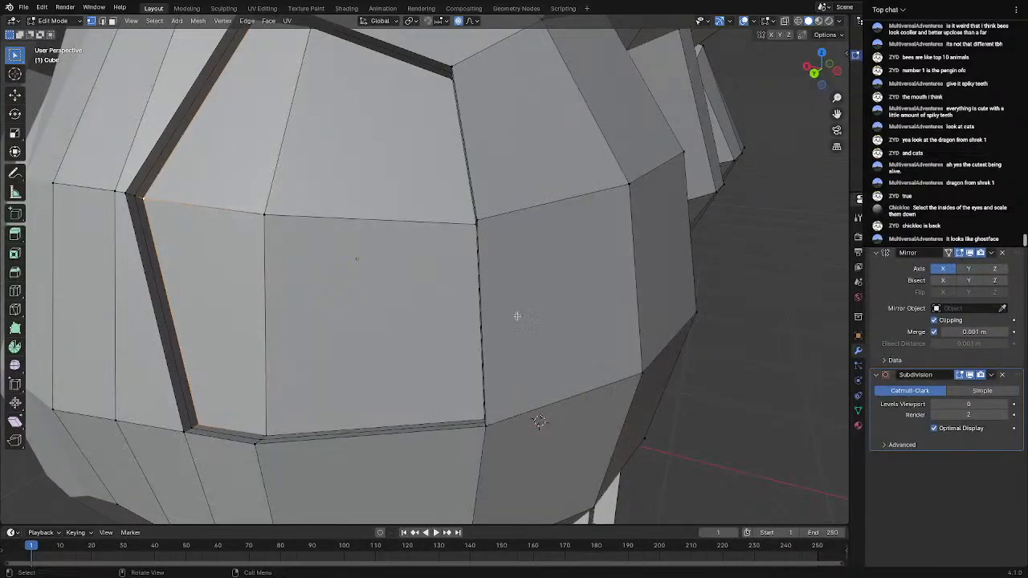
Select the full inner edge loop of the eye recess and scale it to about 0.742 with proportional editing at about 0.1 m
alt+click(179, 157)
key(2)
alt+click(168, 153)
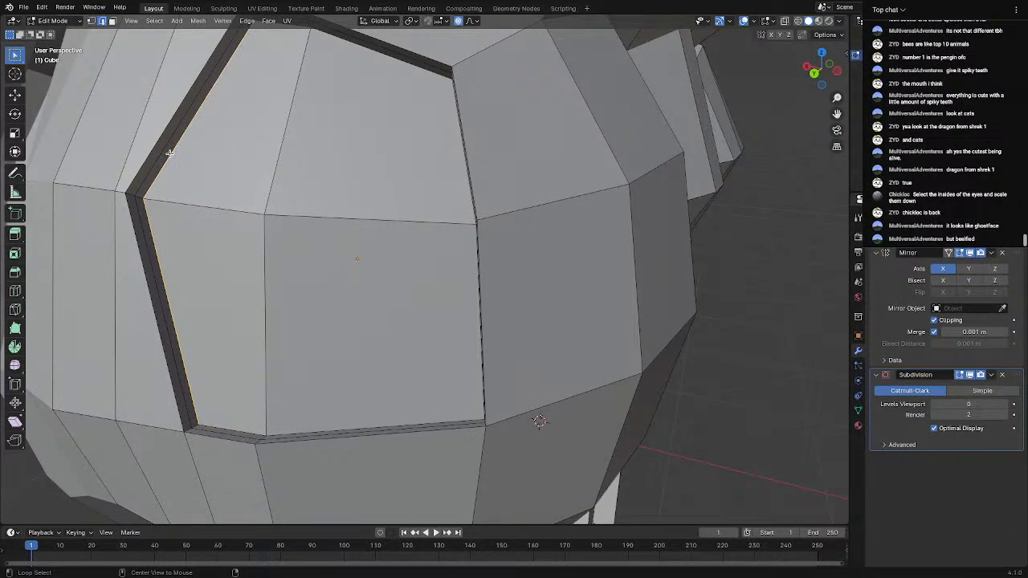
alt+shift+click(238, 431)
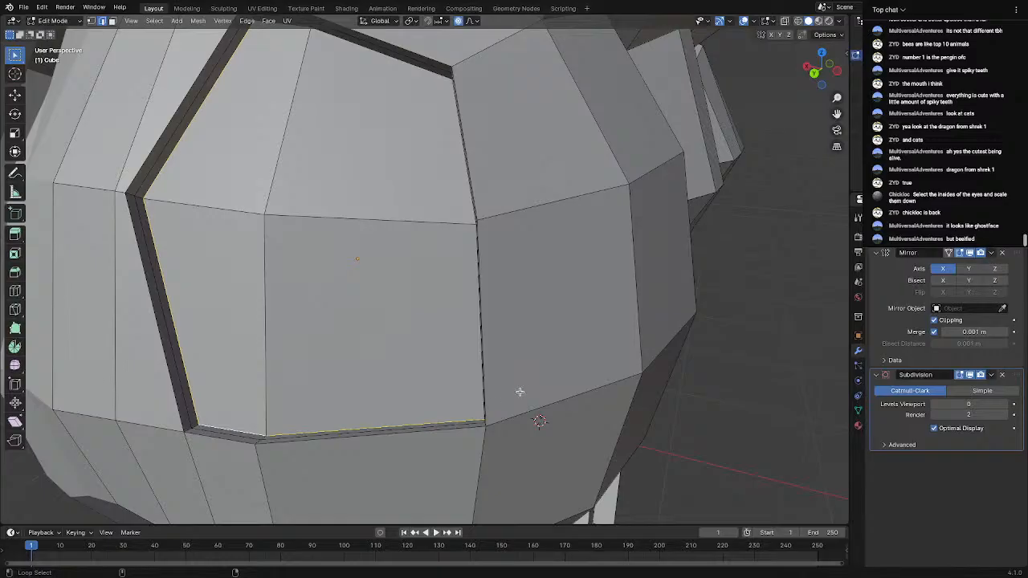
middle_drag(520, 391, 535, 374)
middle_drag(750, 260, 718, 120)
alt+shift+click(682, 141)
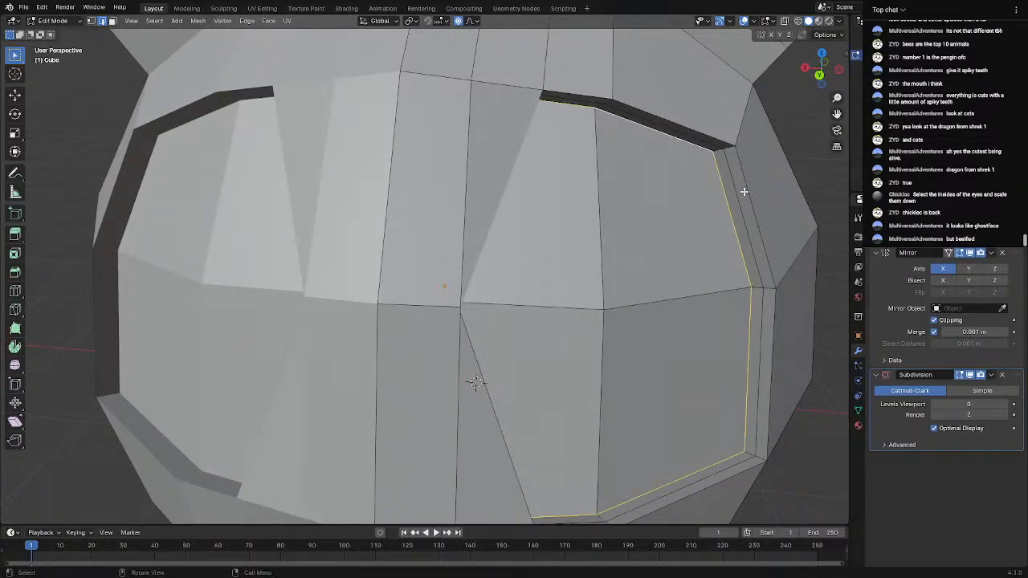
key(s)
scroll(755, 237, down, 4)
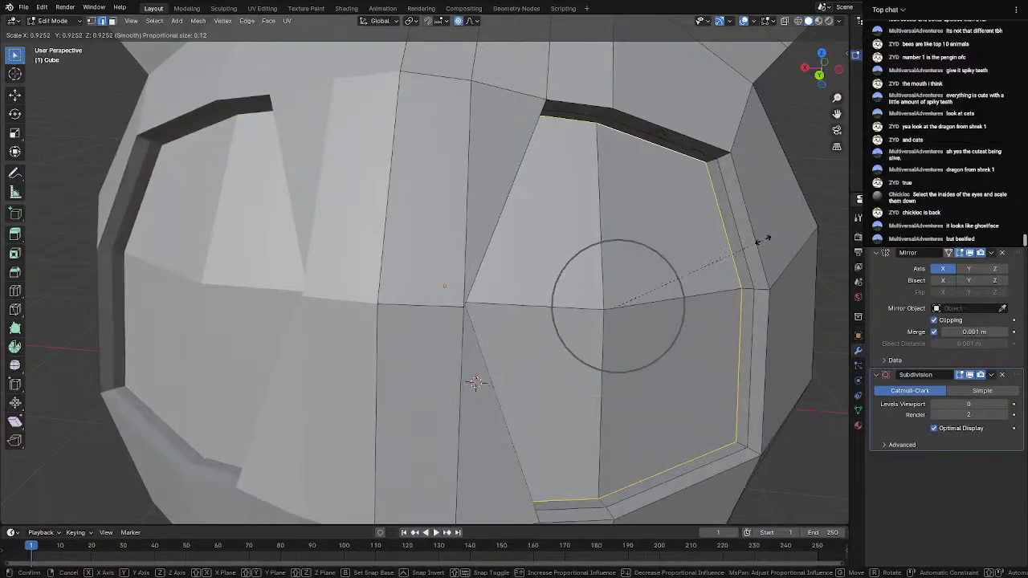
scroll(739, 233, up, 2)
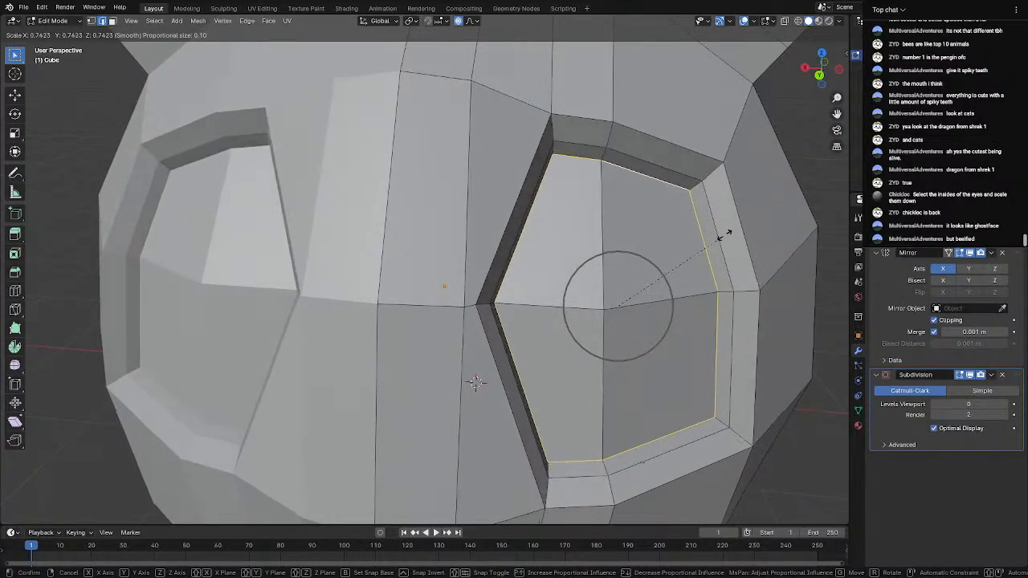
click(725, 234)
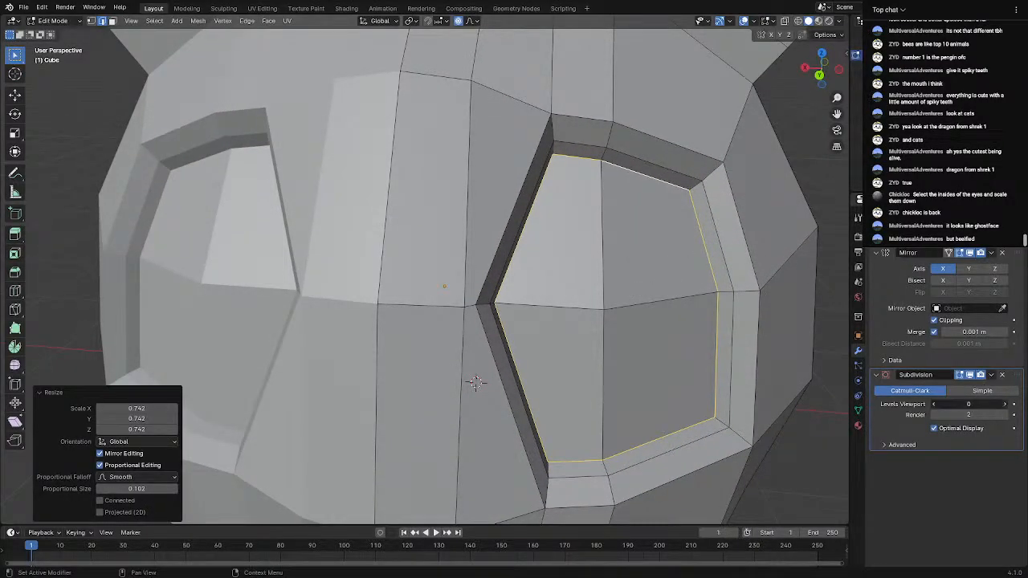
Set the Subdivision modifier's viewport level to 1, check the head in Object Mode, and re-enter Edit Mode near the mouth
click(1004, 404)
scroll(640, 348, down, 5)
key(Tab)
middle_drag(569, 342, 519, 308)
scroll(554, 320, up, 3)
key(Tab)
scroll(537, 302, up, 3)
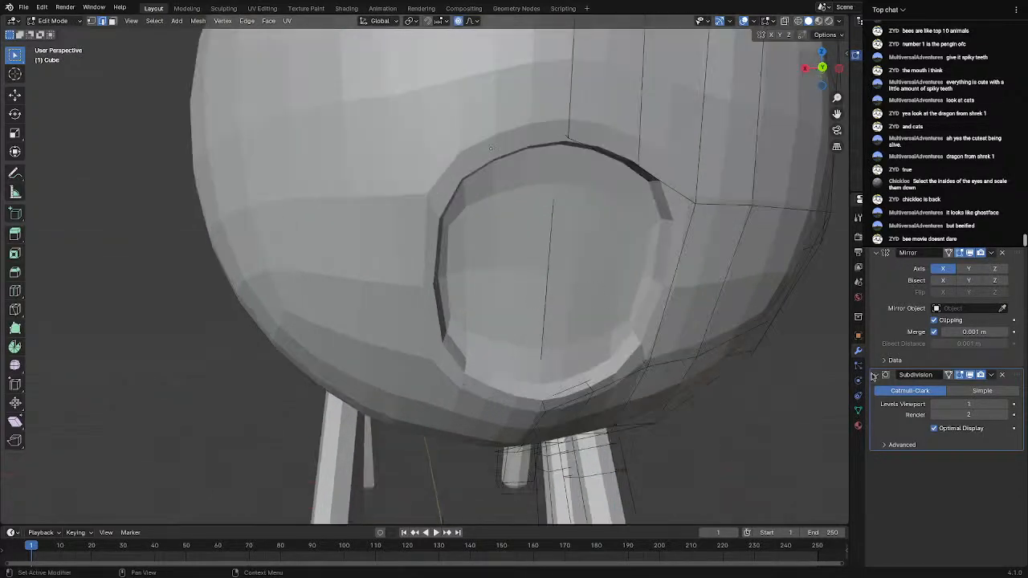
Set the Subdivision viewport level to 0 and add a centred horizontal loop cut across the mouth
click(944, 405)
shift+middle_drag(706, 359, 661, 316)
key(ctrl+r)
click(552, 273)
right_click(552, 273)
scroll(659, 316, up, 1)
key(Tab)
key(Tab)
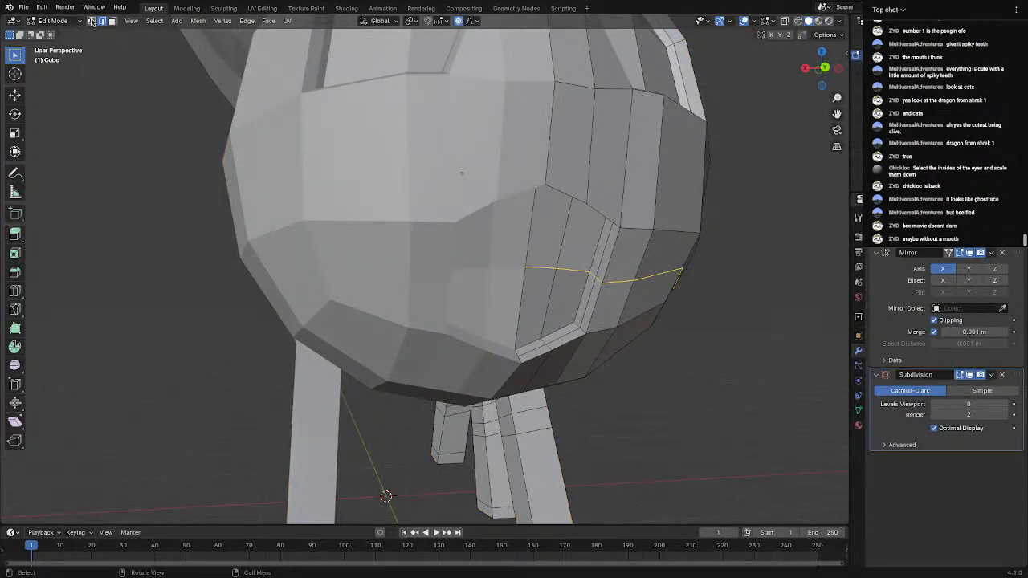
Select only the mouth rim's side vertices on the new loop and move them outward about 0.057 m with proportional editing
key(1)
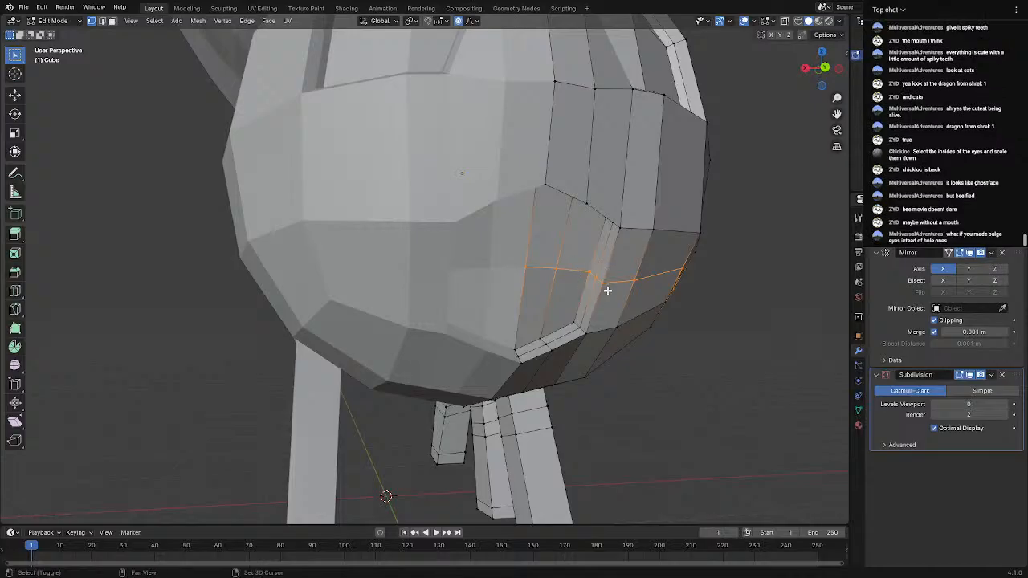
drag(580, 258, 610, 289)
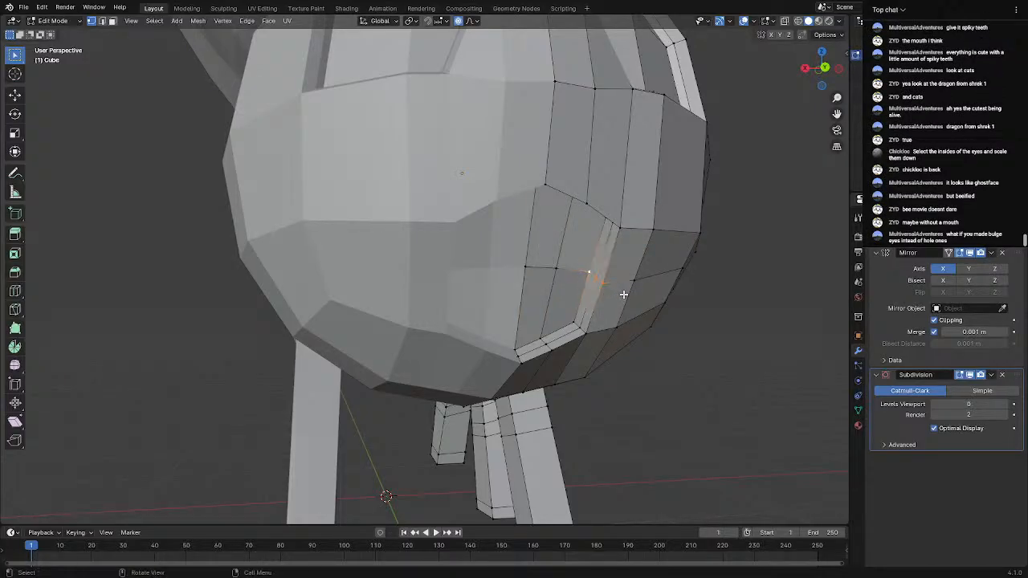
middle_drag(610, 289, 461, 268)
key(g)
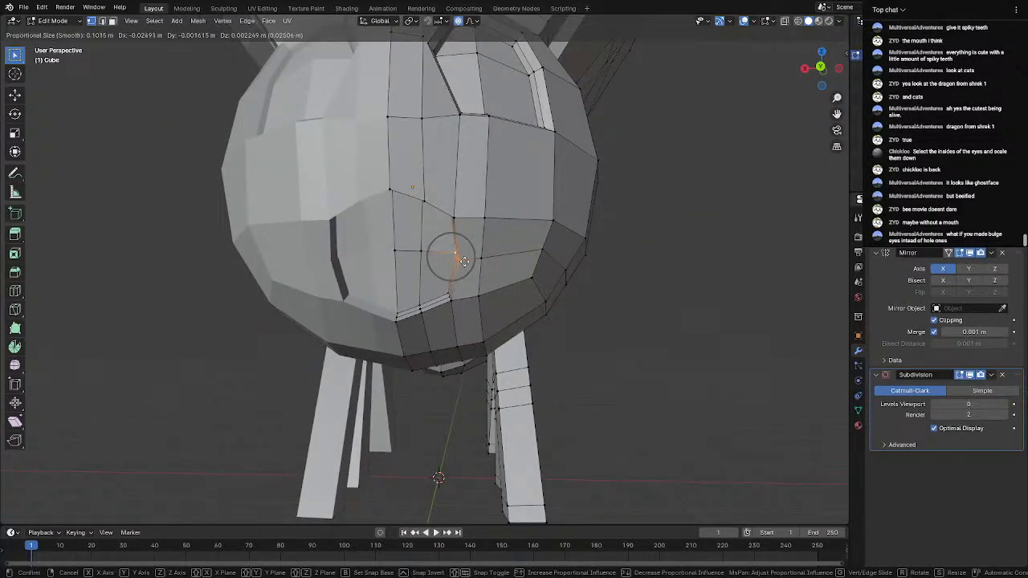
click(471, 259)
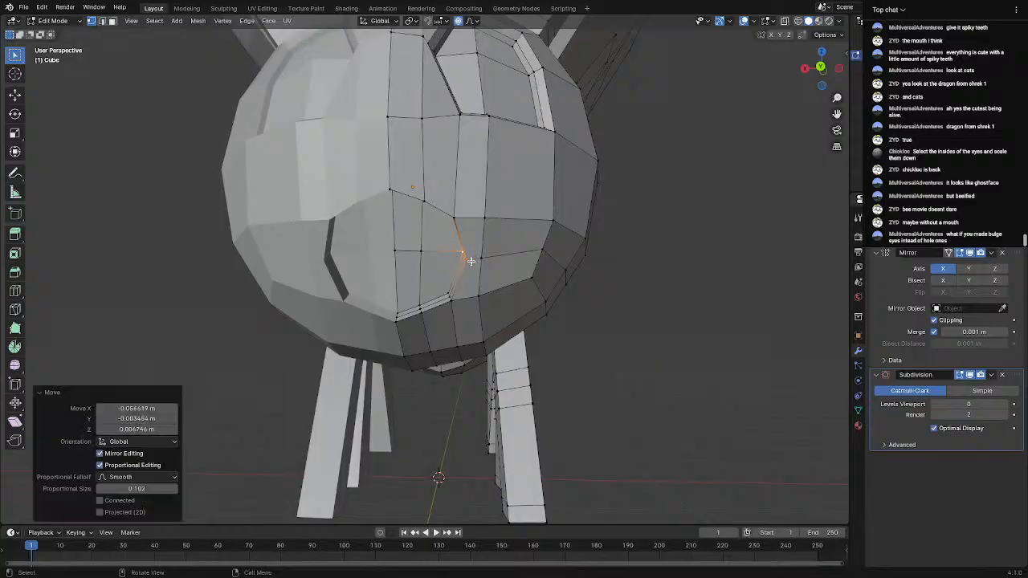
Return to Object Mode and set the Subdivision viewport level to 1 to check the rounder mouth
key(Tab)
scroll(462, 249, down, 3)
middle_drag(462, 248, 512, 317)
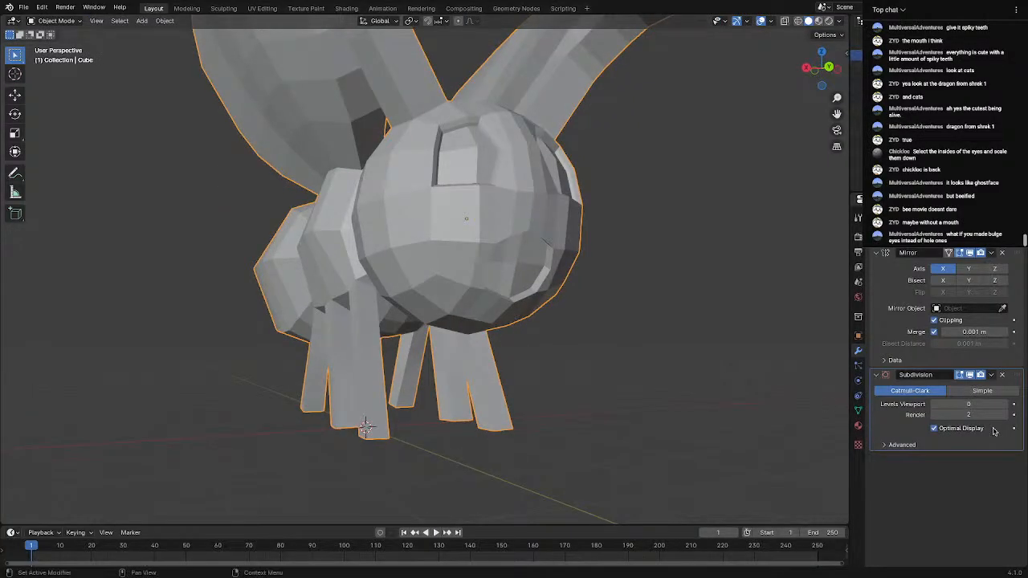
click(1004, 404)
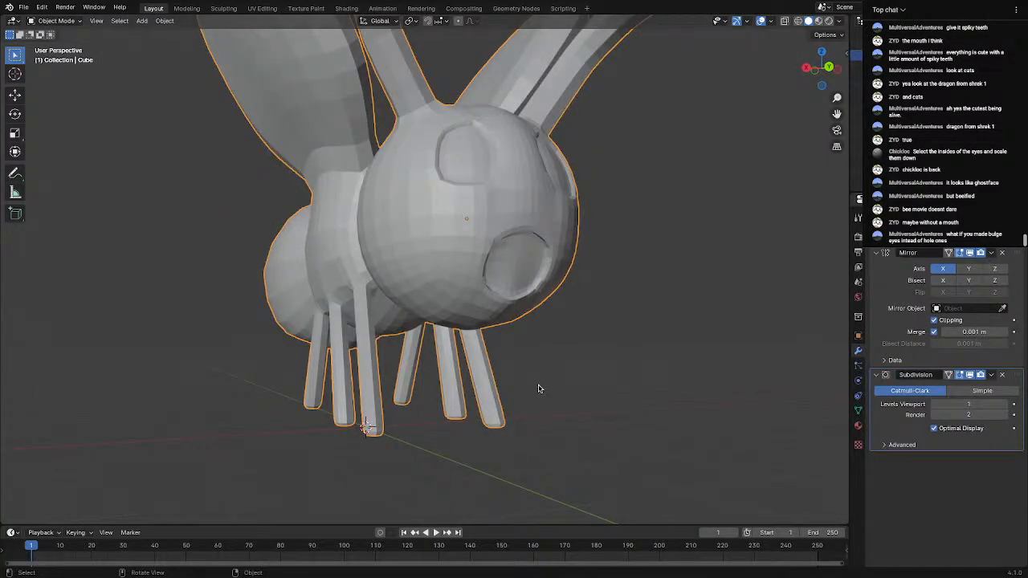
scroll(538, 387, down, 6)
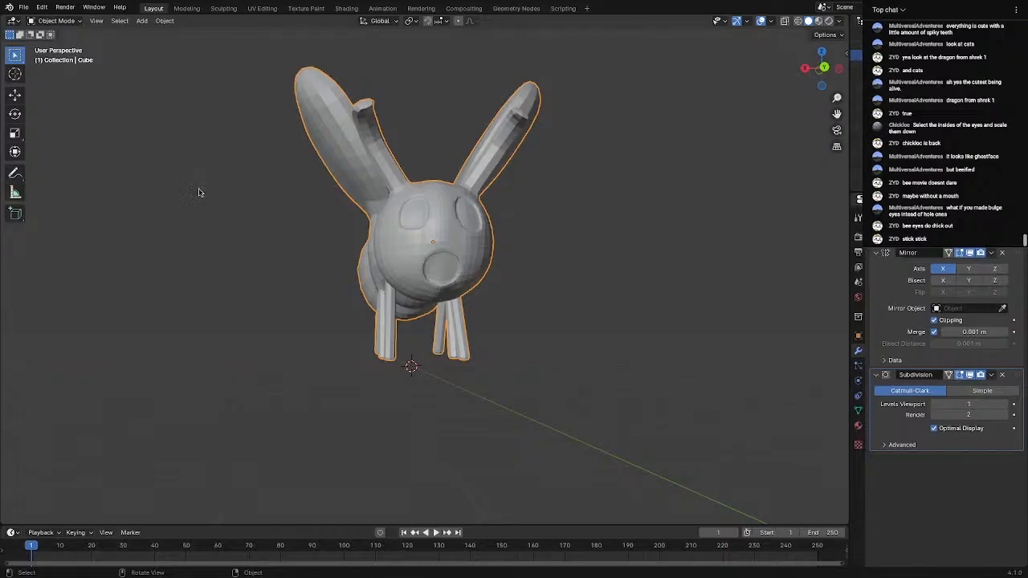
In Edit Mode with Subdivision viewport level 0, select the eye's inner faces and extrude them outward about 0.095 m along their normals
scroll(376, 177, up, 6)
key(Tab)
middle_drag(507, 202, 498, 203)
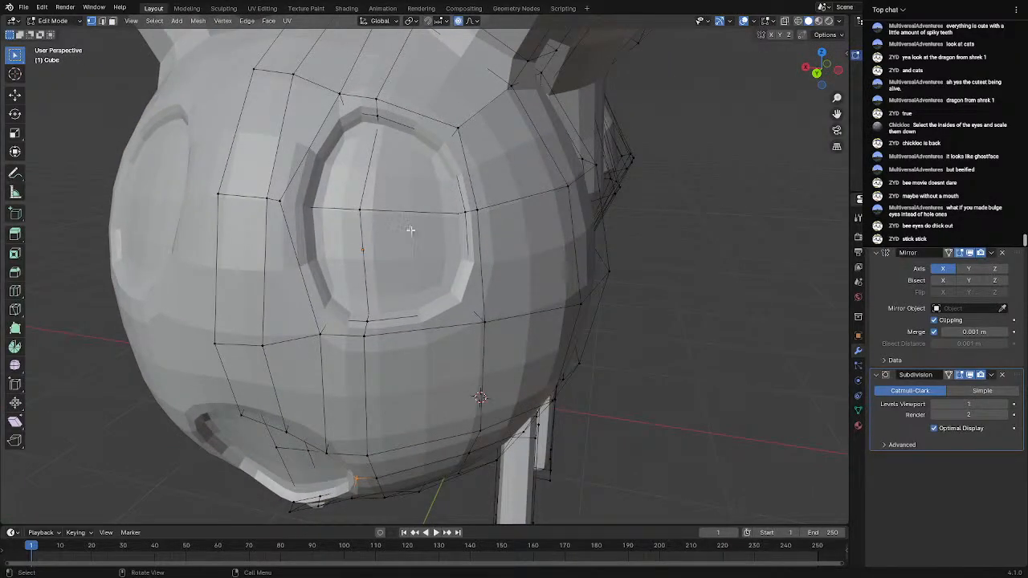
key(ctrl+0)
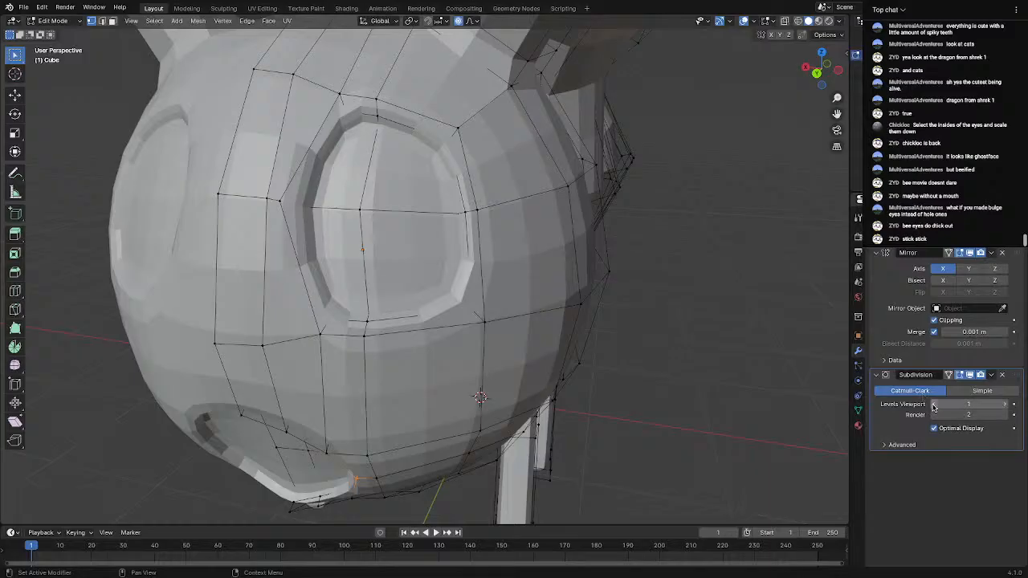
middle_drag(356, 223, 323, 242)
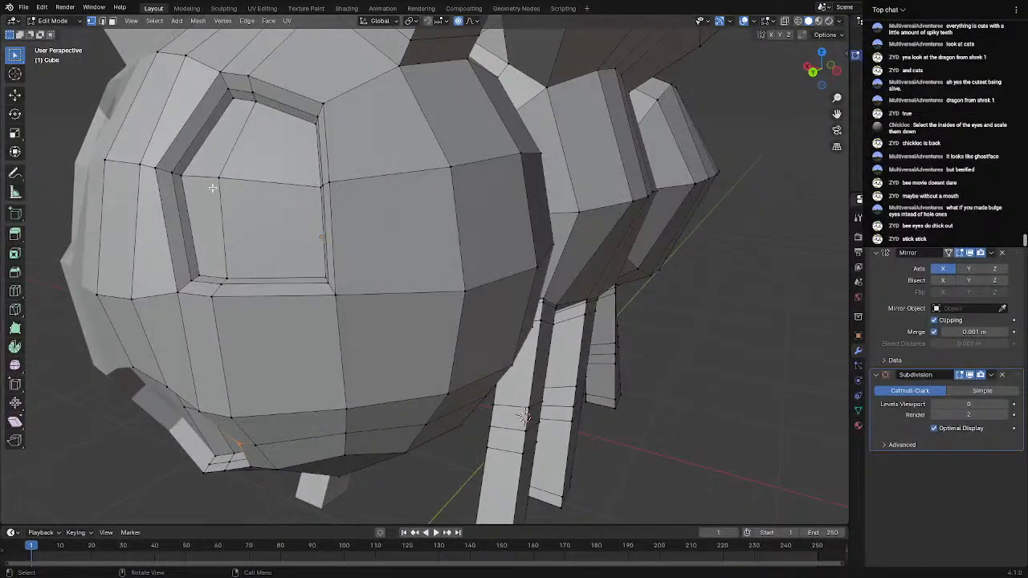
key(3)
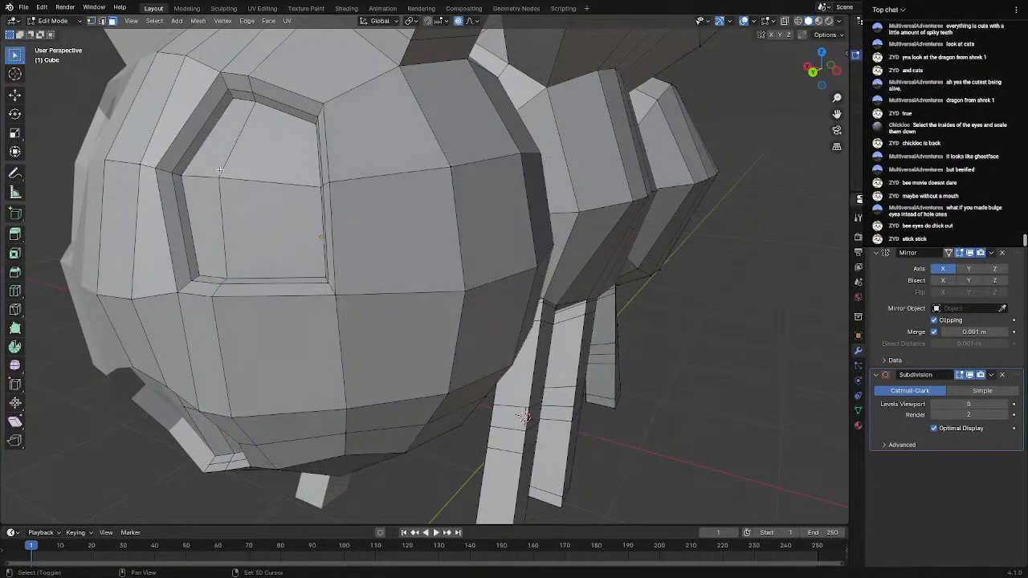
click(266, 169)
shift+click(278, 245)
scroll(205, 236, down, 4)
middle_drag(265, 233, 316, 240)
key(e)
click(262, 235)
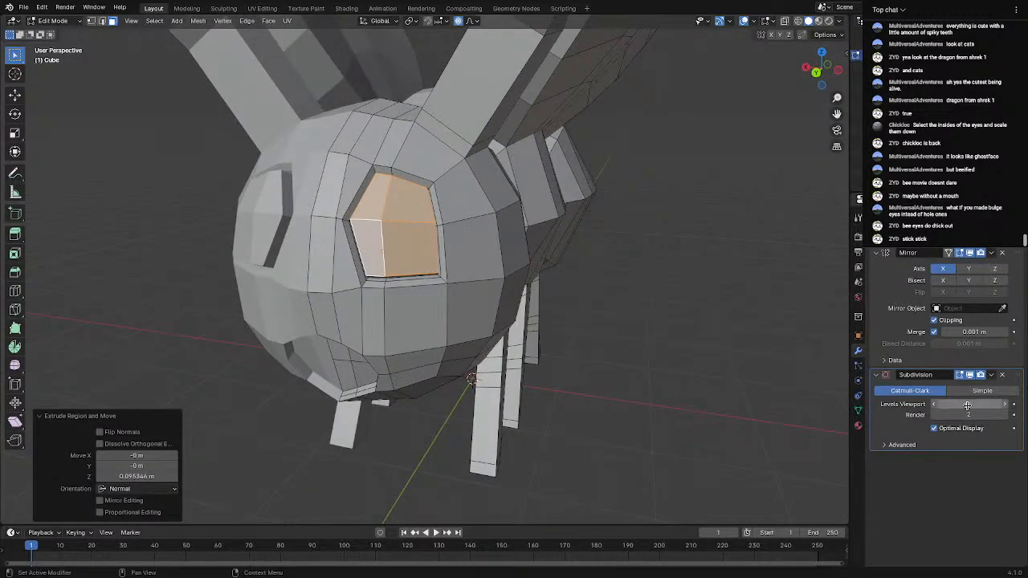
Set the Subdivision viewport level back to 1 and view the bulging eyes in Object Mode
click(1005, 406)
key(Tab)
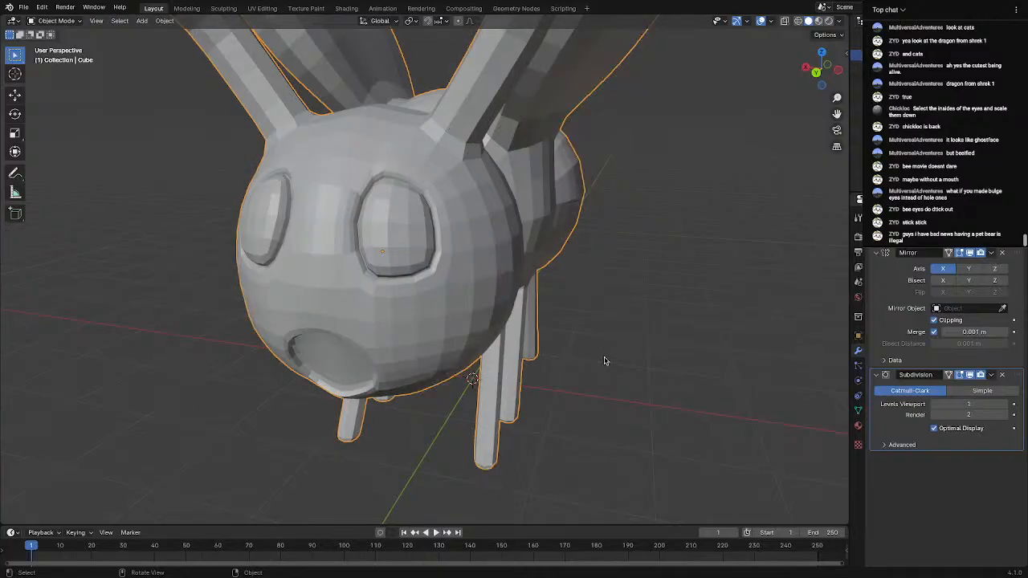
middle_drag(672, 367, 638, 327)
middle_drag(601, 325, 538, 325)
mouse_move(580, 358)
middle_down()
mouse_move(554, 358)
mouse_move(590, 353)
middle_up()
Examine the extruded eye's profile close up from the side in Edit Mode, and the head in Object Mode
scroll(566, 264, up, 6)
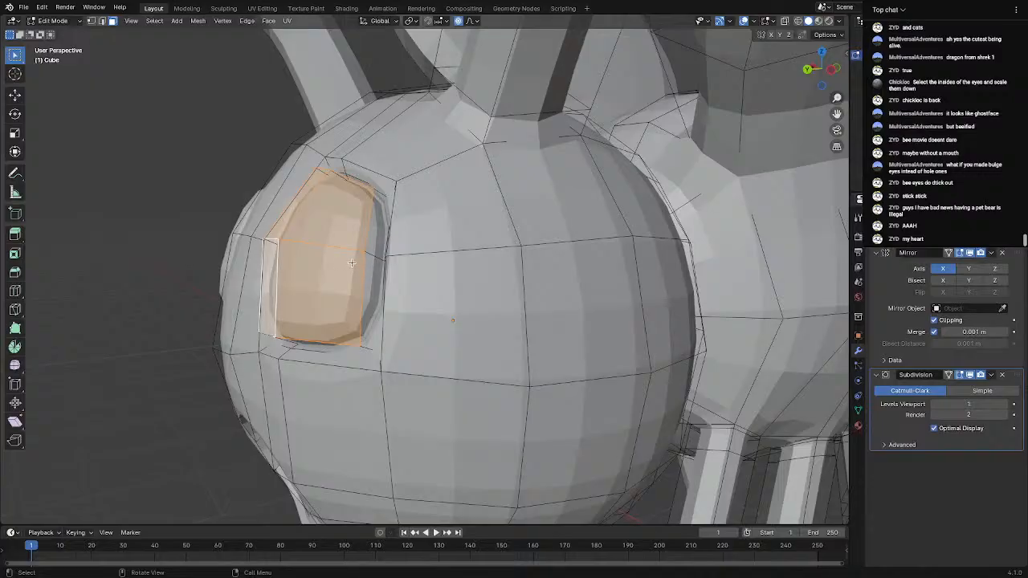
middle_drag(352, 263, 438, 273)
key(Tab)
middle_drag(534, 277, 357, 279)
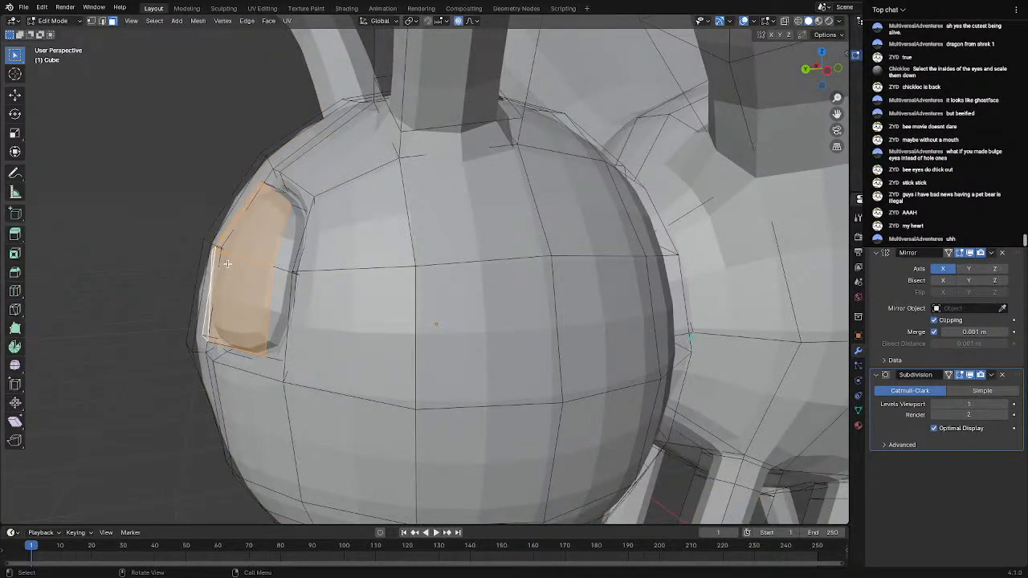
middle_drag(227, 264, 327, 277)
key(Tab)
scroll(327, 277, down, 3)
scroll(501, 306, down, 1)
middle_drag(502, 306, 543, 299)
mouse_move(656, 321)
middle_down()
mouse_move(566, 314)
mouse_move(644, 316)
middle_up()
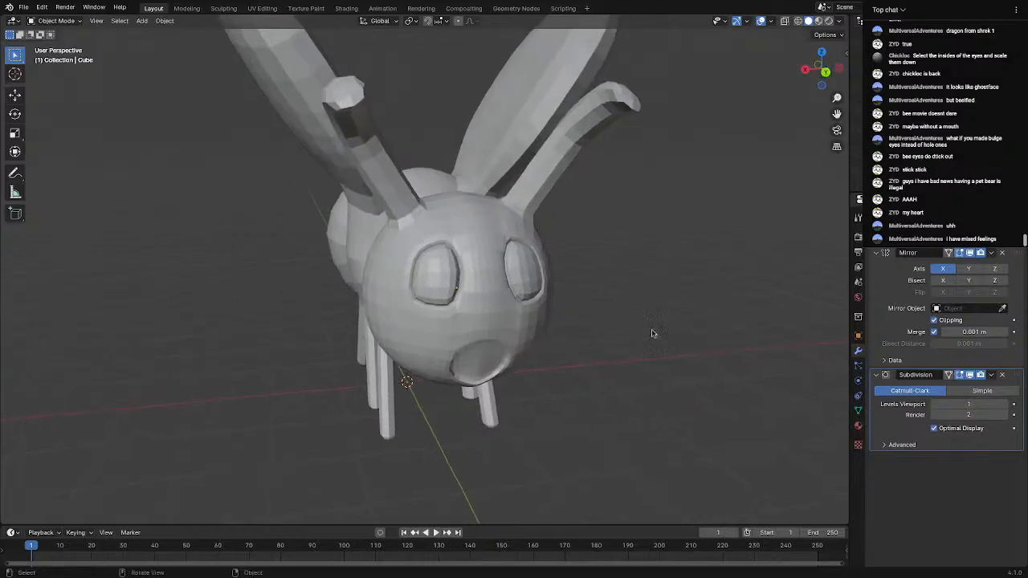
Examine the bee's face from the front and at an angle, both close up and from a distance
scroll(647, 328, up, 3)
middle_drag(642, 321, 431, 306)
scroll(437, 345, up, 3)
scroll(474, 330, down, 3)
scroll(473, 330, down, 3)
scroll(504, 298, down, 2)
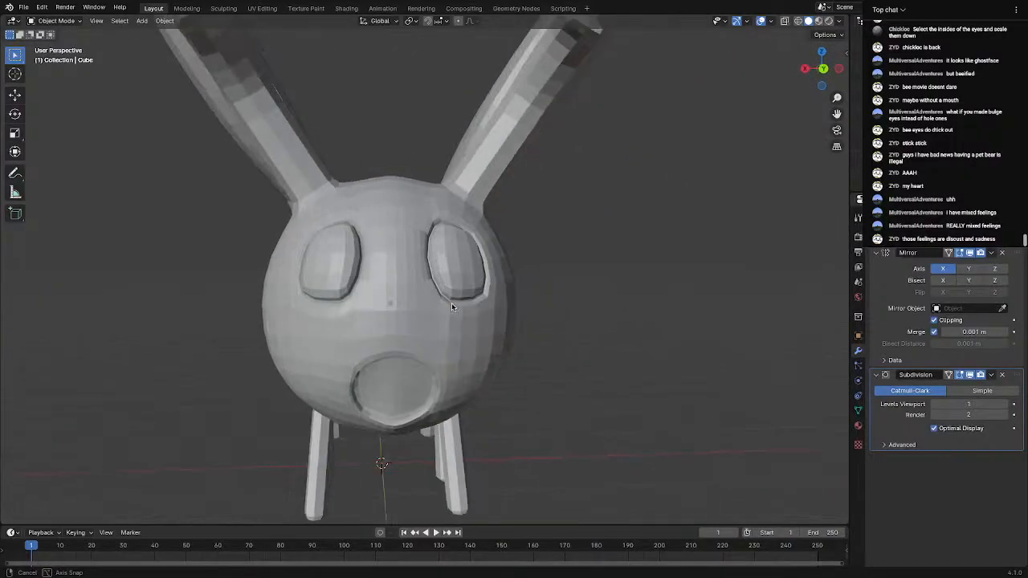
scroll(452, 303, down, 3)
scroll(450, 293, up, 2)
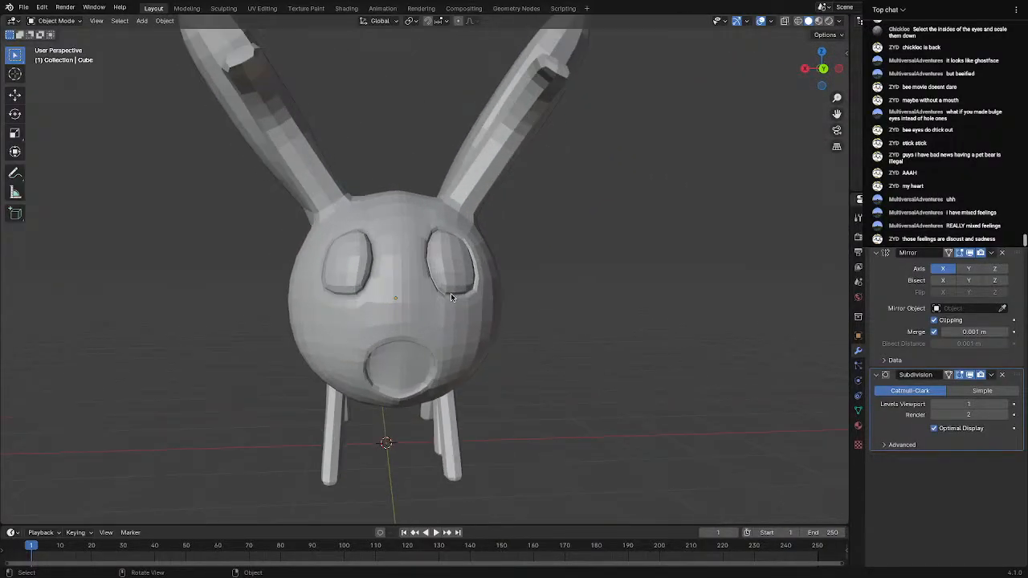
middle_drag(451, 293, 578, 333)
key(Tab)
key(Tab)
scroll(433, 298, down, 4)
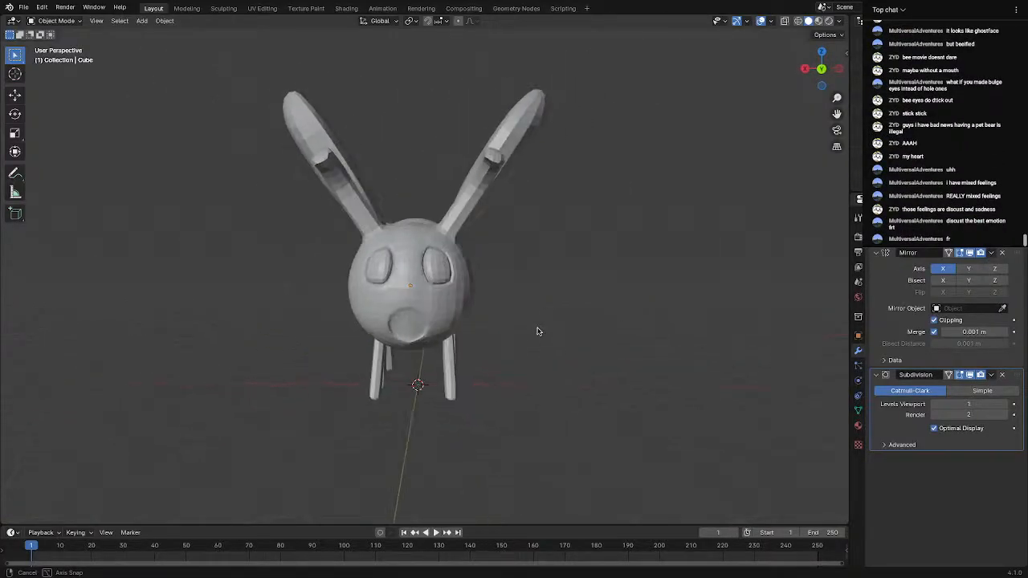
scroll(537, 326, up, 5)
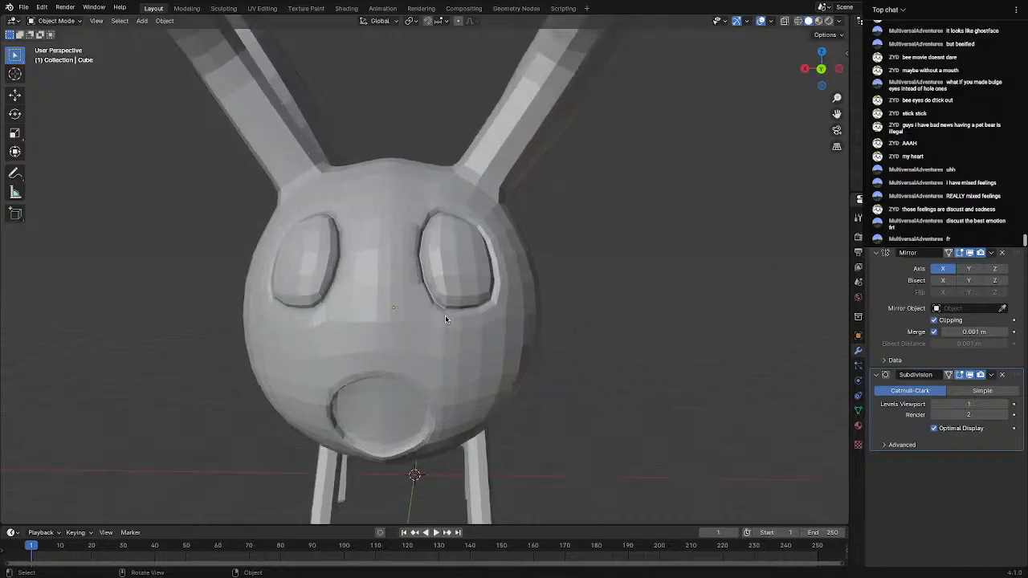
Move the extruded eye faces back toward the head by about 0.038 m in X, -0.055 m in Y and -0.010 m in Z
middle_drag(538, 326, 514, 337)
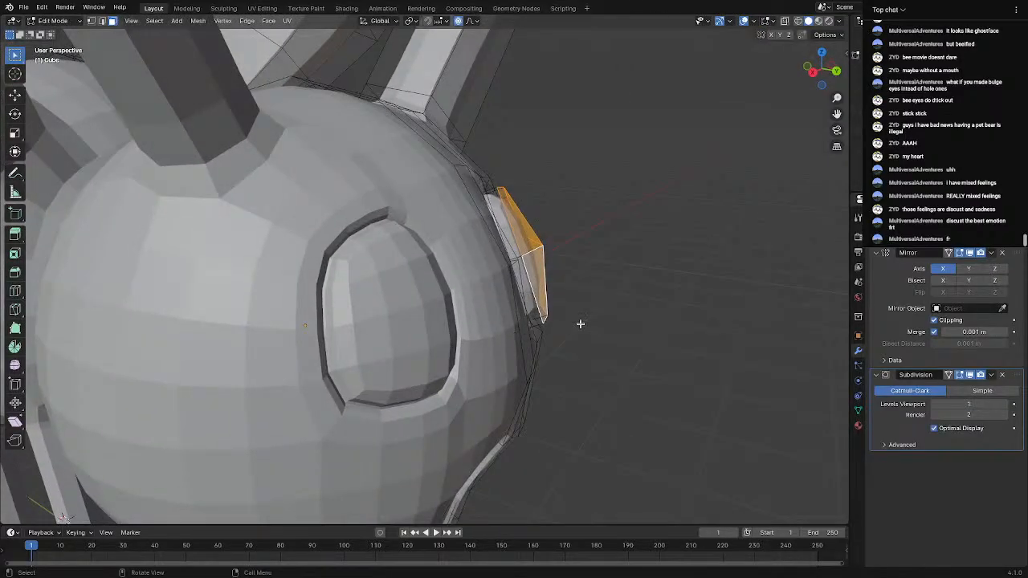
click(575, 274)
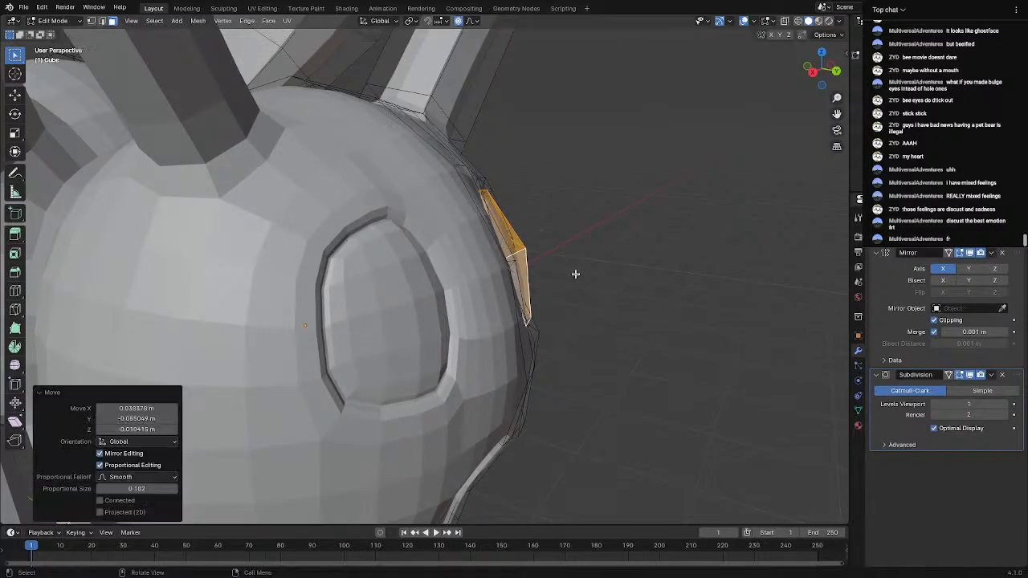
key(Tab)
Examine the flatter eyes and the whole bee from the front and both sides at several distances
middle_drag(622, 300, 515, 293)
scroll(515, 293, down, 7)
middle_drag(380, 320, 509, 326)
scroll(354, 325, up, 4)
scroll(321, 328, down, 3)
scroll(426, 328, up, 1)
scroll(429, 327, down, 1)
middle_drag(298, 327, 520, 320)
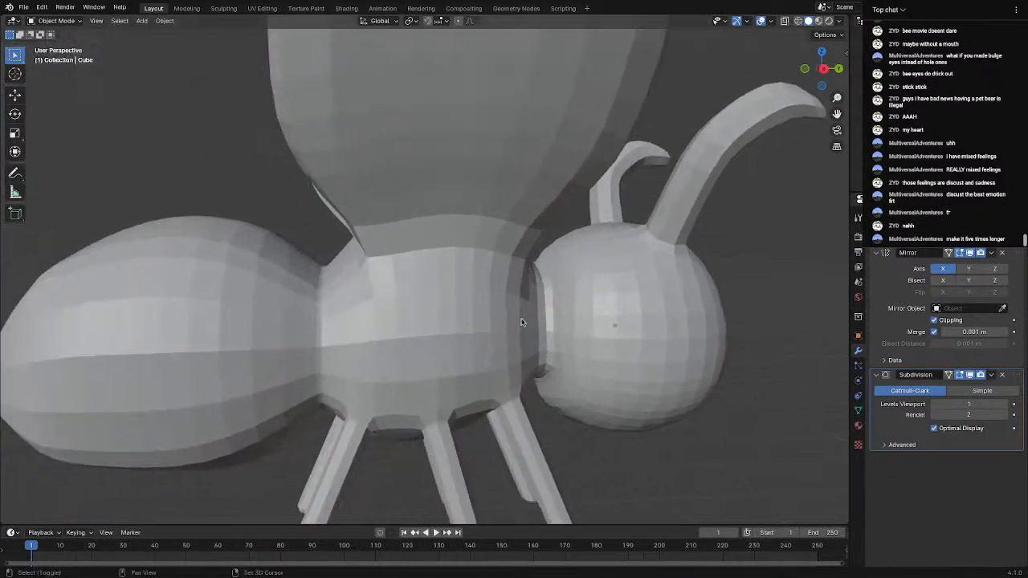
middle_drag(375, 326, 327, 326)
middle_drag(453, 319, 544, 326)
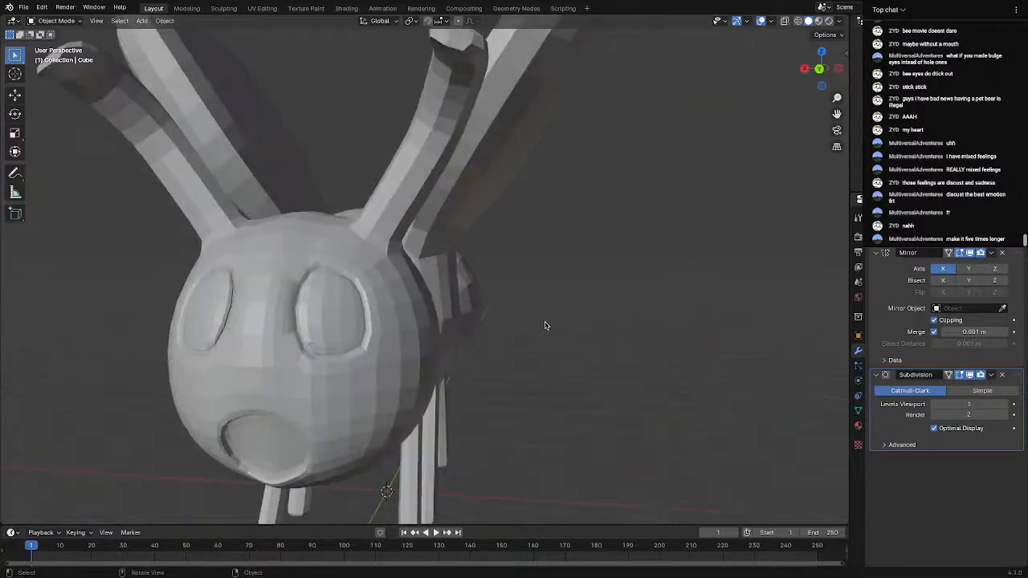
Try to pull the eye faces much farther out from the head and view the face from the front
middle_drag(370, 317, 366, 307)
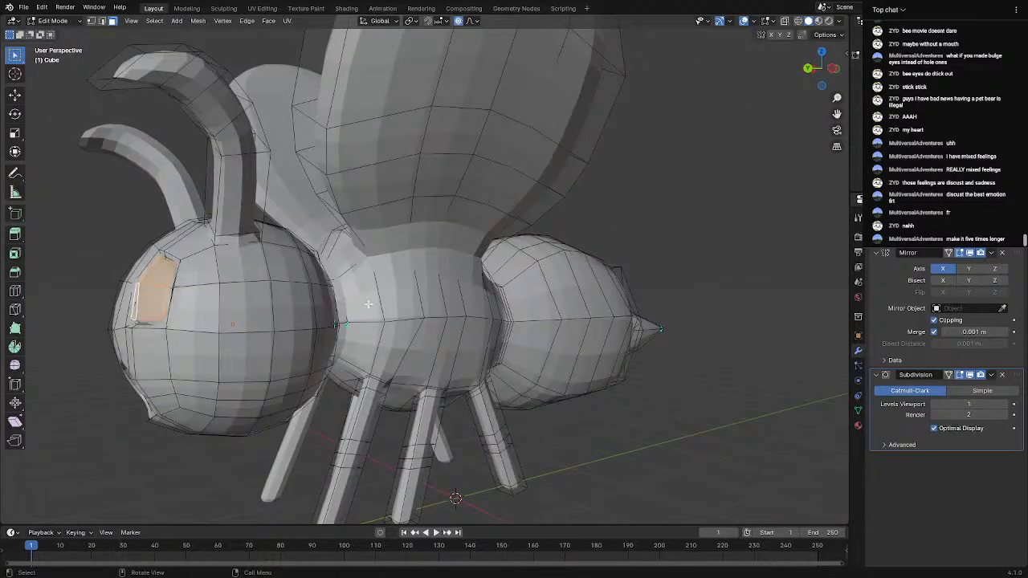
click(339, 304)
key(Tab)
middle_drag(224, 322, 320, 318)
scroll(318, 326, down, 5)
scroll(305, 326, up, 5)
scroll(320, 317, down, 2)
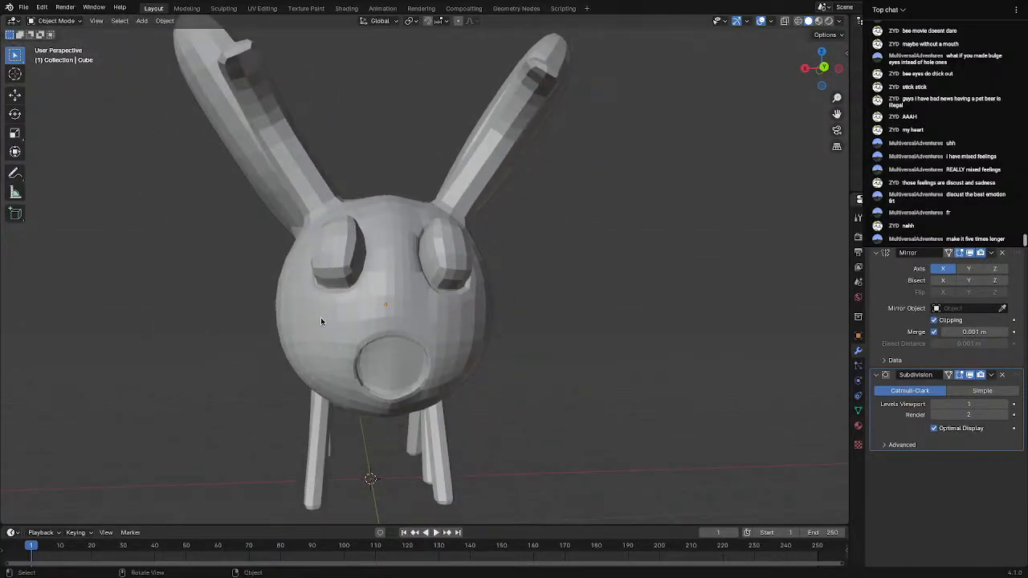
key(Tab)
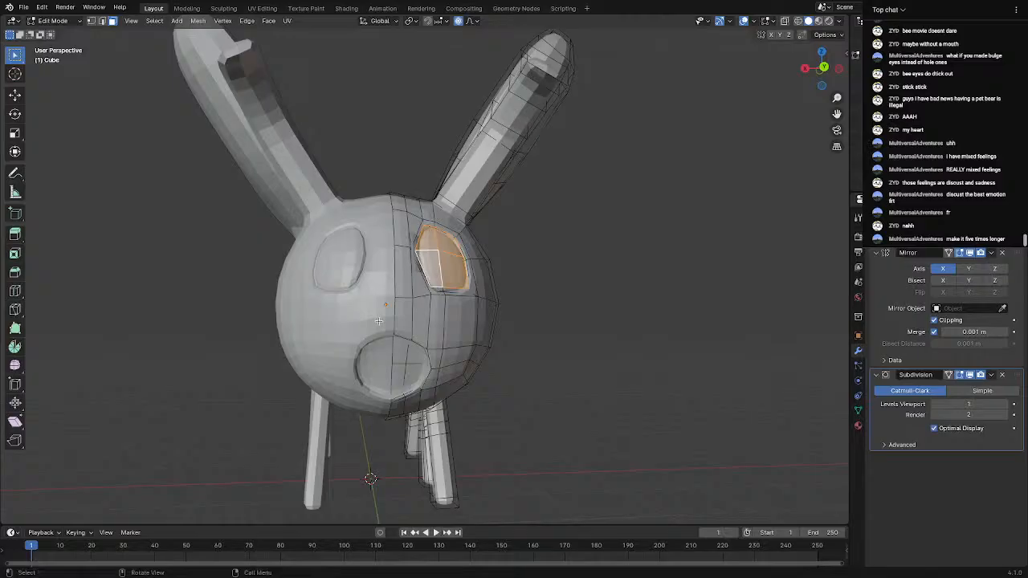
Examine the bee's eyes and overall shape from an angle, close up and from farther away
middle_drag(378, 321, 309, 371)
scroll(314, 321, up, 5)
scroll(278, 327, up, 4)
key(Tab)
scroll(345, 374, down, 5)
scroll(292, 368, up, 4)
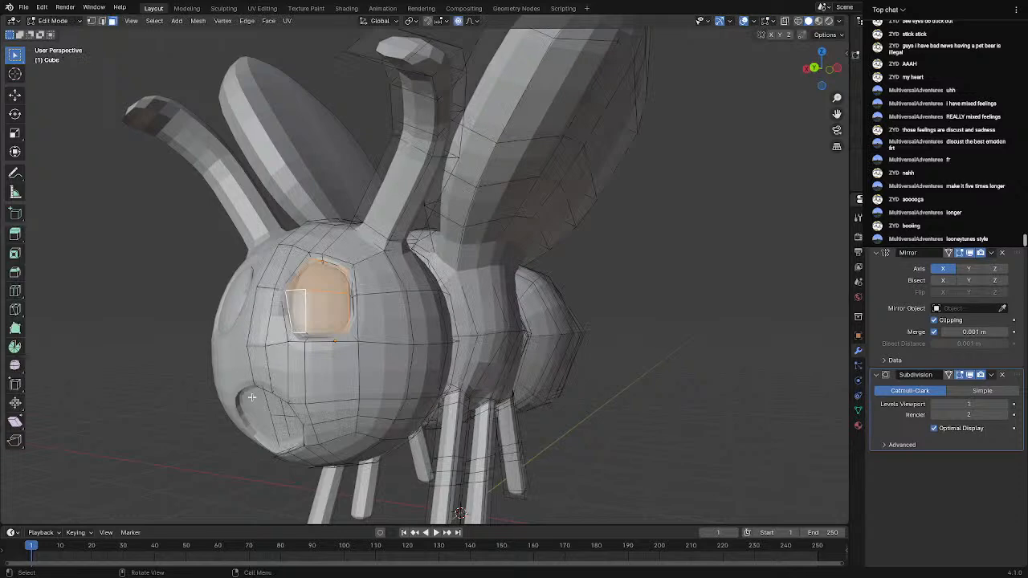
Set viewport subdivision to 0, scale down the mouth's inner edge loop to 0.639 with proportional editing, and return viewport subdivision to 1
shift+middle_drag(252, 397, 320, 313)
scroll(321, 329, up, 5)
middle_drag(336, 377, 369, 322)
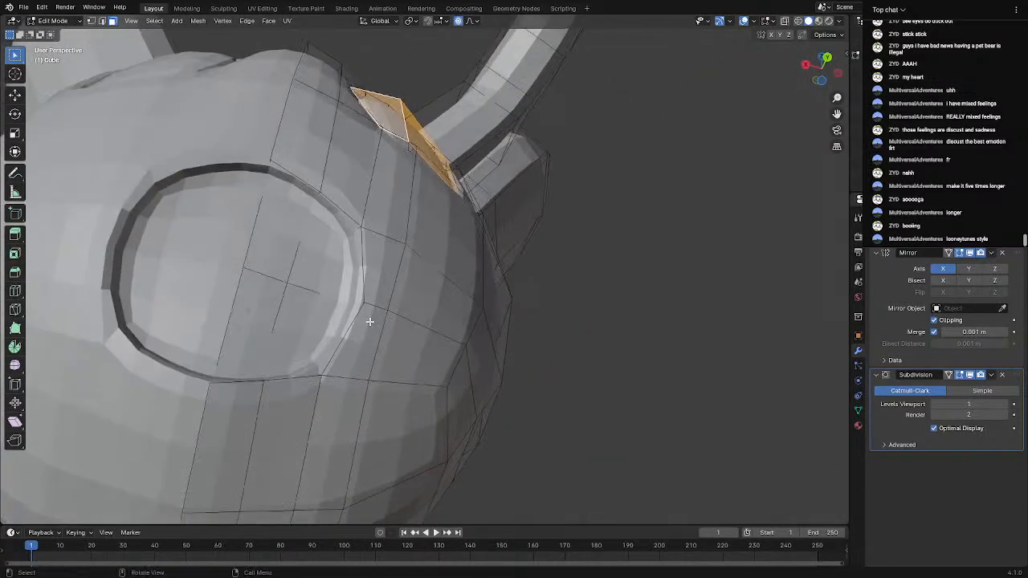
drag(937, 405, 934, 406)
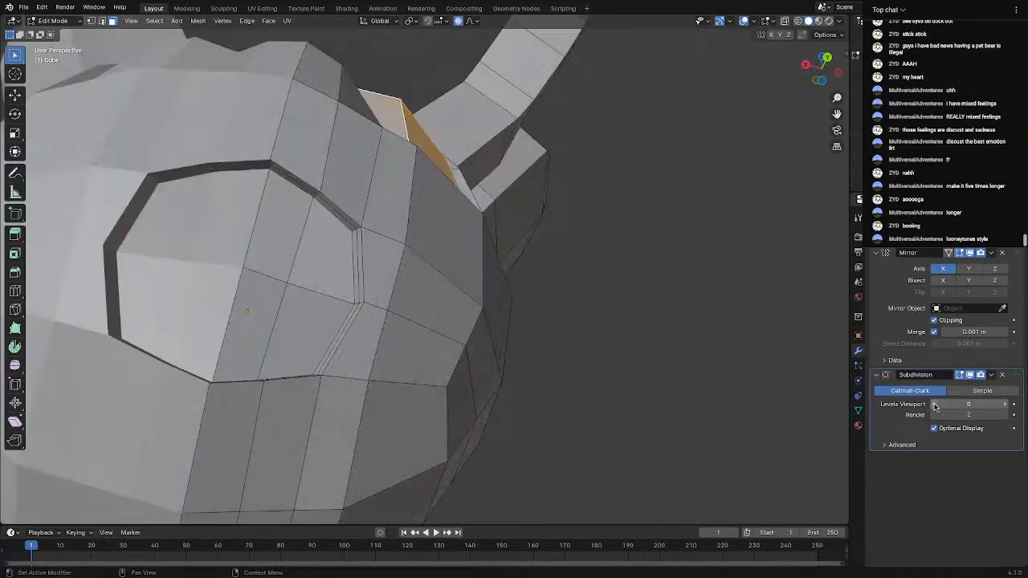
alt+click(305, 189)
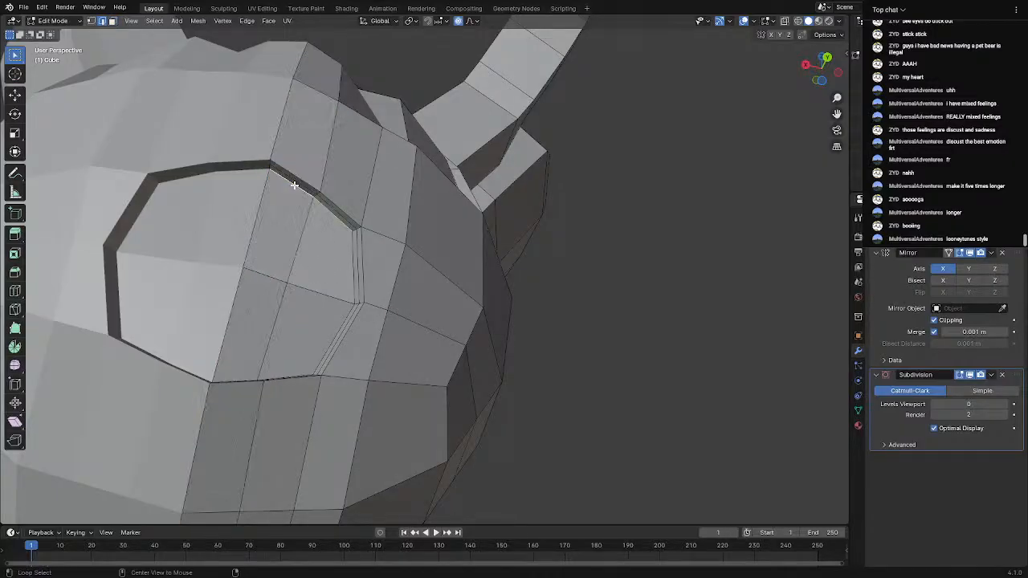
middle_drag(356, 278, 296, 433)
key(Right)
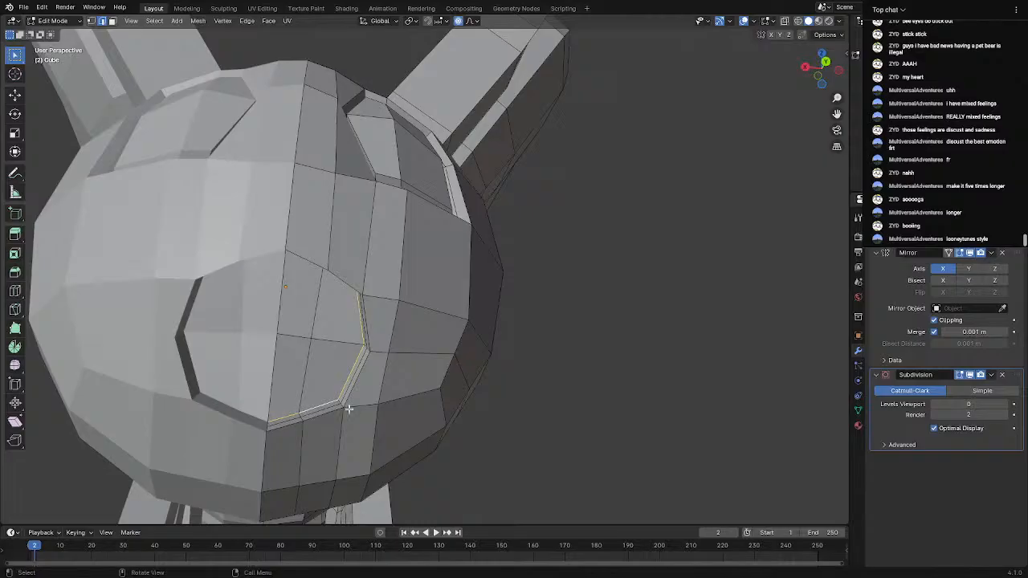
click(419, 403)
middle_drag(419, 403, 378, 386)
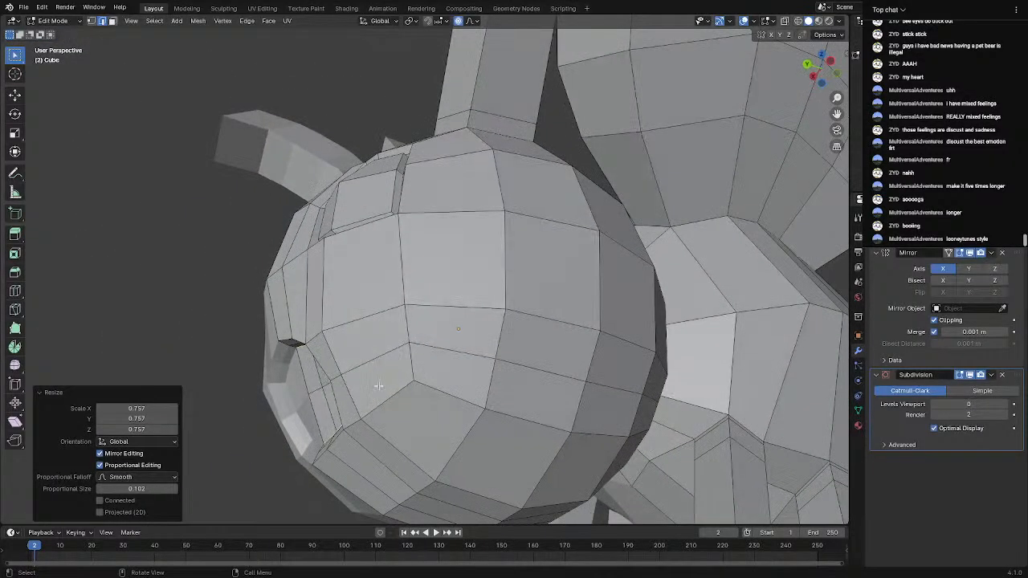
click(1004, 404)
middle_drag(482, 361, 432, 403)
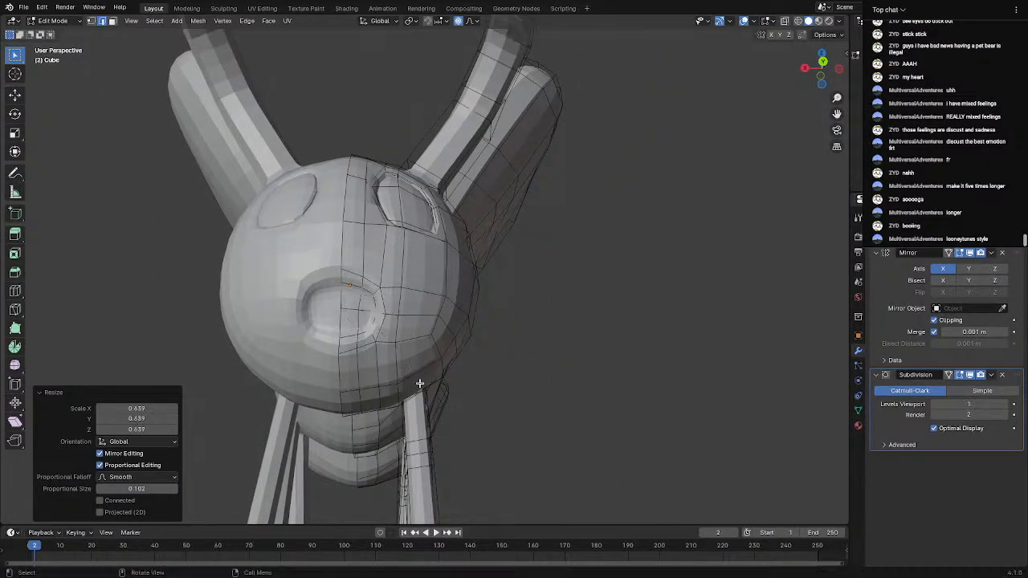
Select the faces inside the eye recess and move them outward about 0.028 m in Y and 0.011 m in Z with proportional editing
key(Tab)
middle_drag(419, 384, 461, 426)
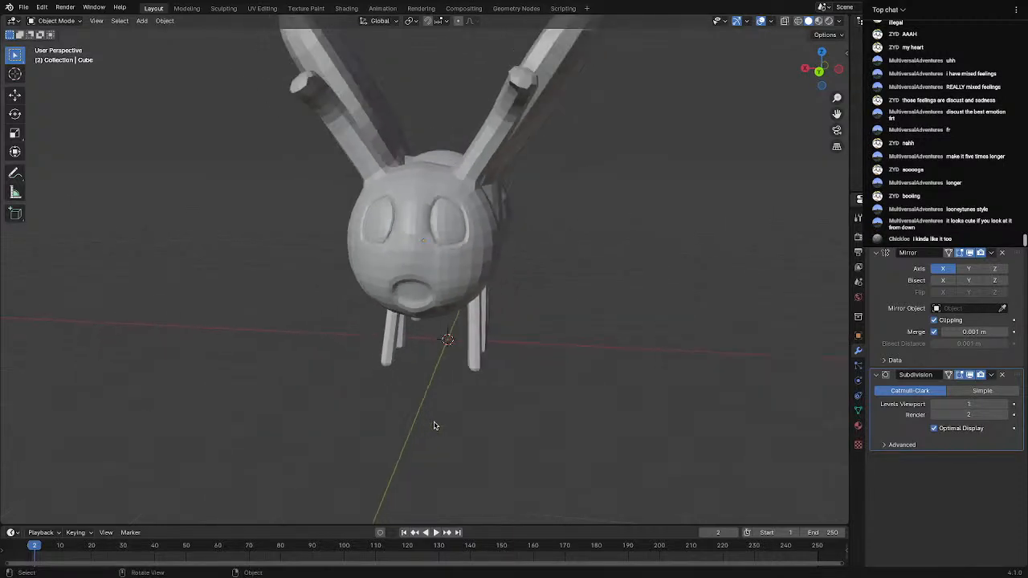
middle_drag(440, 359, 356, 350)
key(Tab)
scroll(401, 194, up, 2)
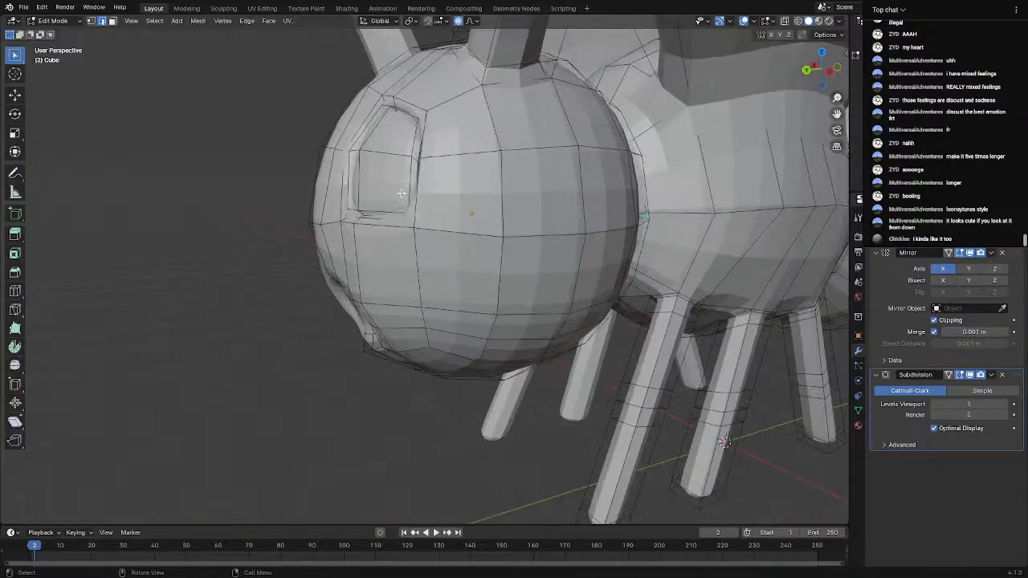
middle_drag(401, 193, 492, 238)
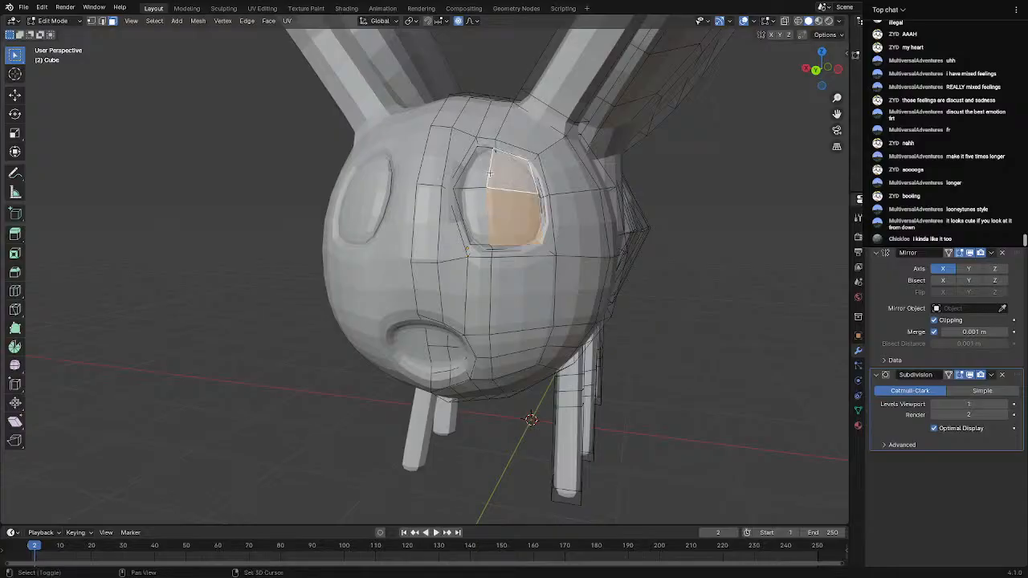
middle_drag(480, 210, 380, 230)
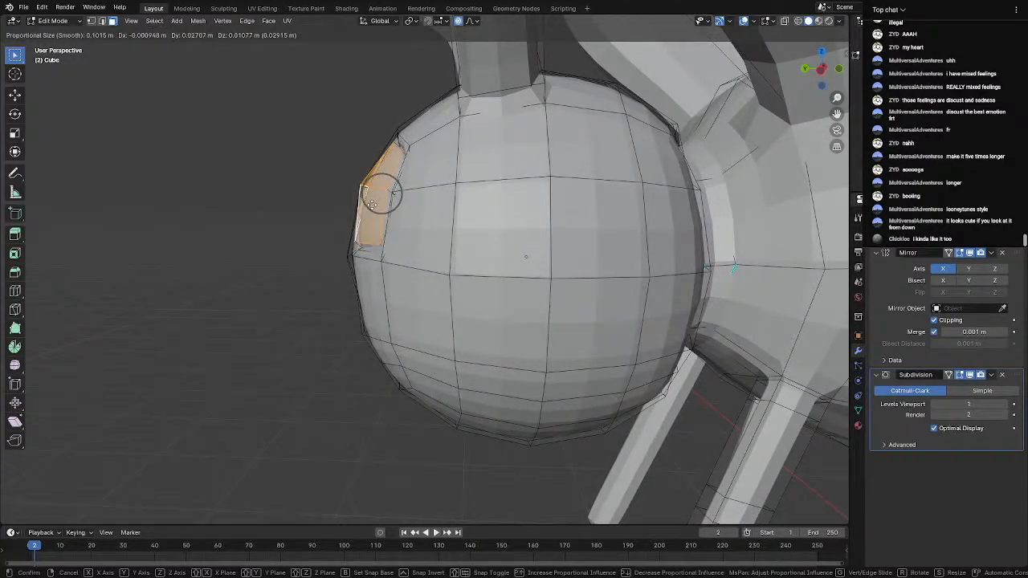
click(372, 204)
Examine the eyes and mouth from the front and the whole bee from the side
key(Tab)
middle_drag(372, 204, 319, 362)
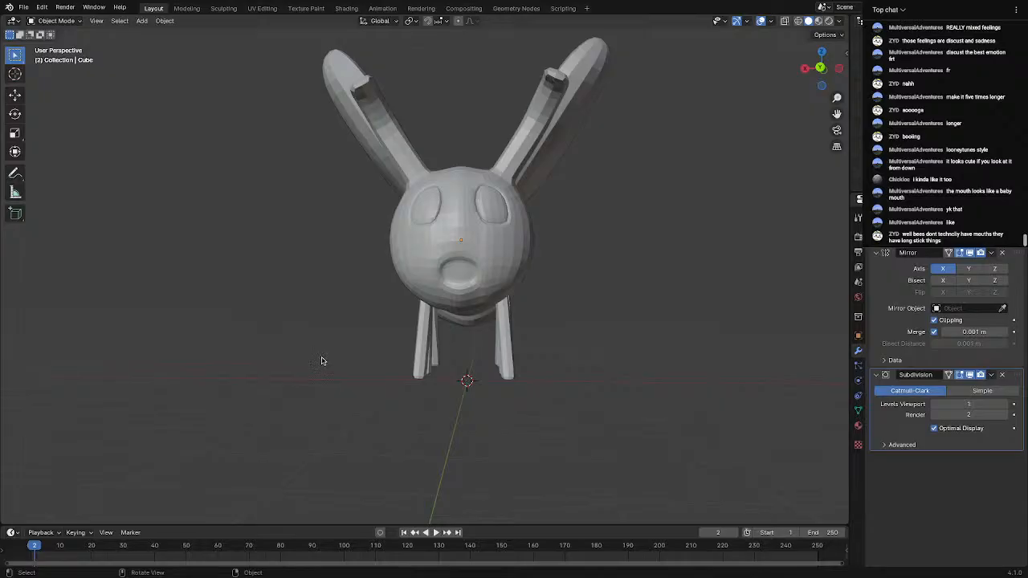
middle_drag(479, 336, 286, 344)
scroll(396, 339, up, 3)
scroll(406, 337, down, 3)
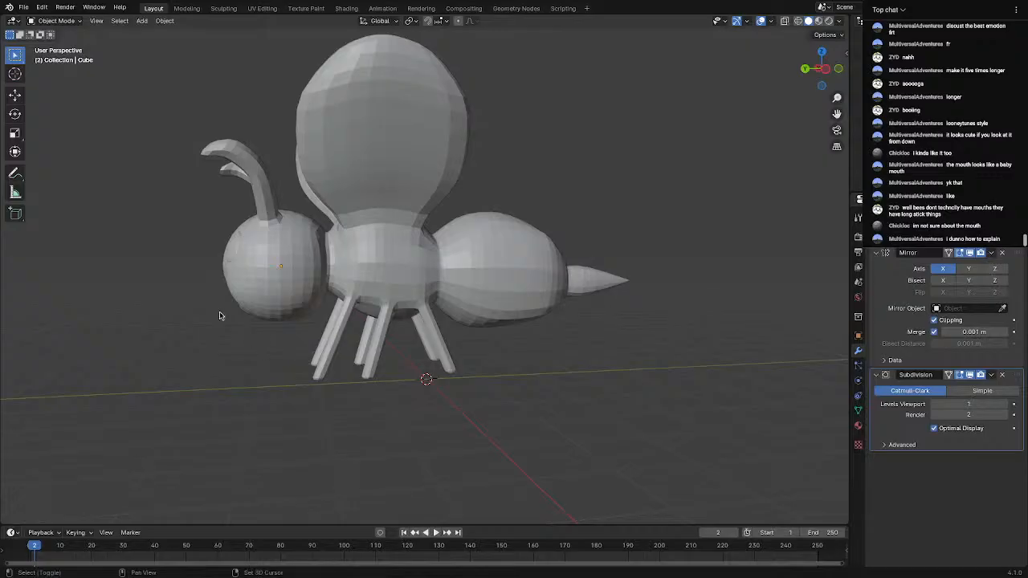
middle_drag(219, 316, 404, 313)
scroll(370, 321, down, 2)
Select the two inner mouth faces and rescale them with proportional editing
scroll(370, 327, up, 5)
scroll(367, 329, up, 3)
scroll(380, 326, up, 3)
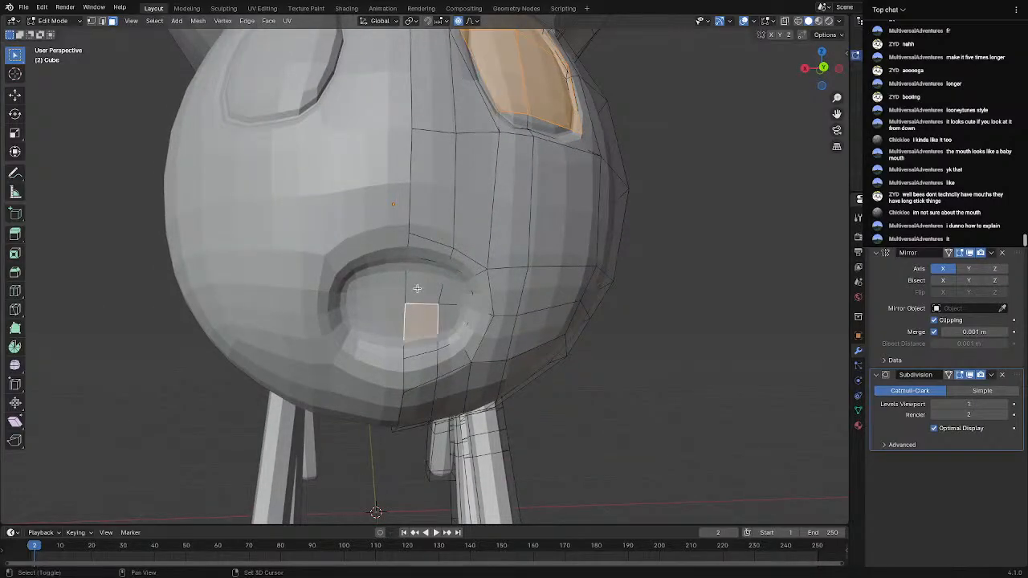
click(482, 335)
key(ctrl+z)
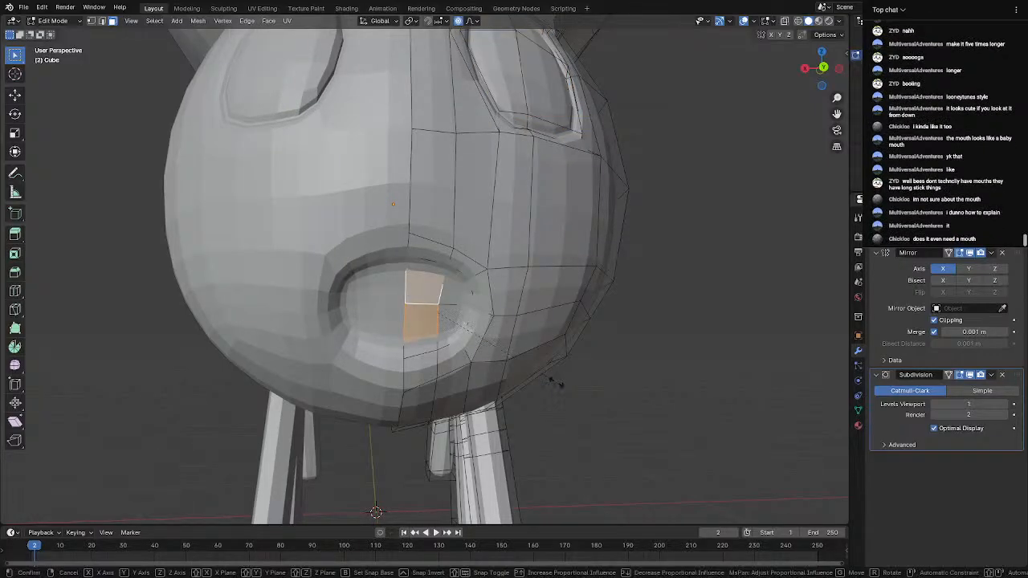
click(502, 354)
key(Tab)
middle_drag(516, 372, 503, 409)
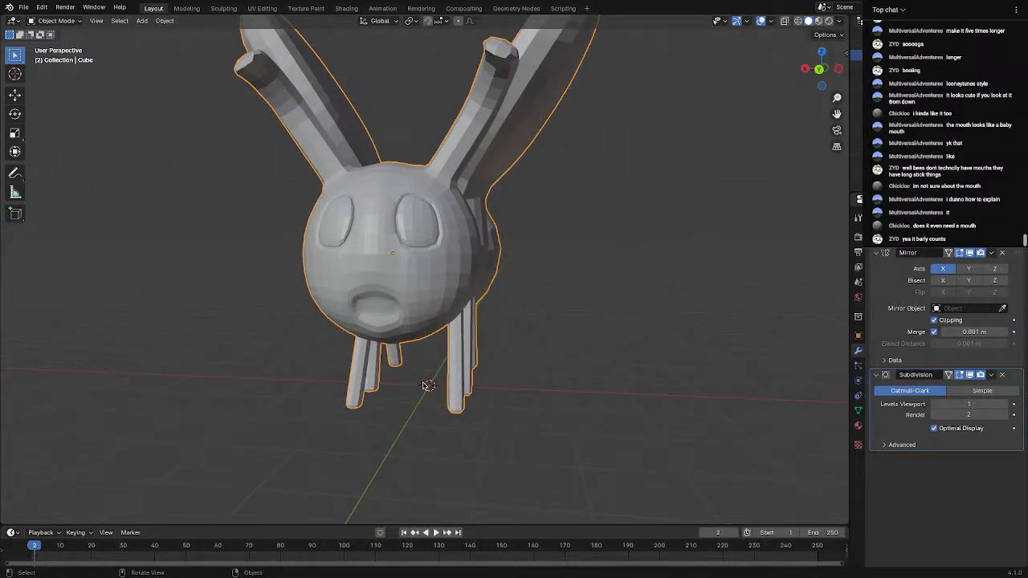
Examine the face and the whole bee from the front, the side and at an angle
middle_drag(428, 386, 500, 290)
scroll(403, 372, down, 3)
key(Tab)
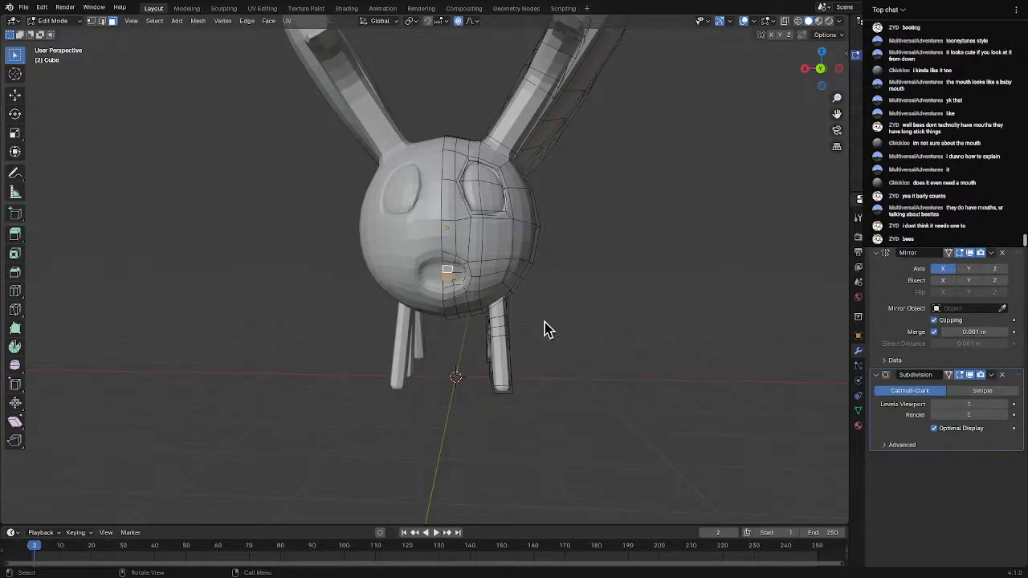
middle_drag(383, 356, 373, 376)
scroll(303, 374, down, 3)
middle_drag(550, 350, 456, 327)
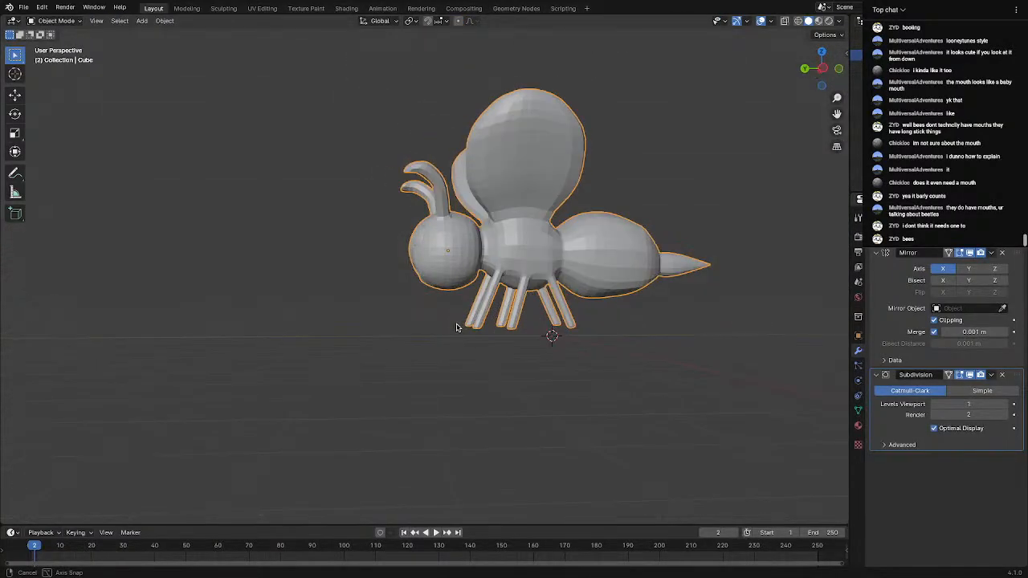
middle_drag(519, 331, 365, 328)
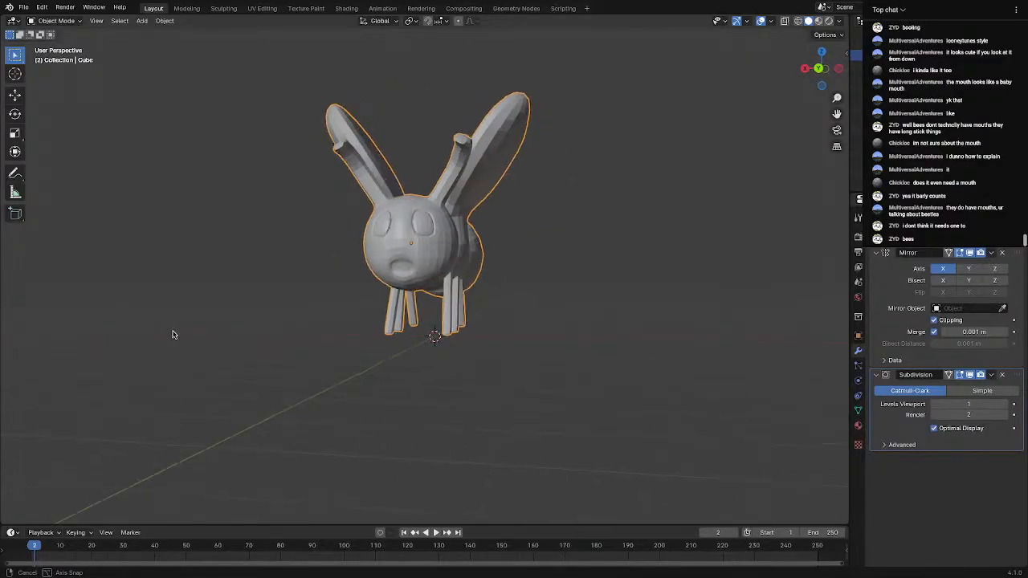
middle_drag(172, 335, 183, 332)
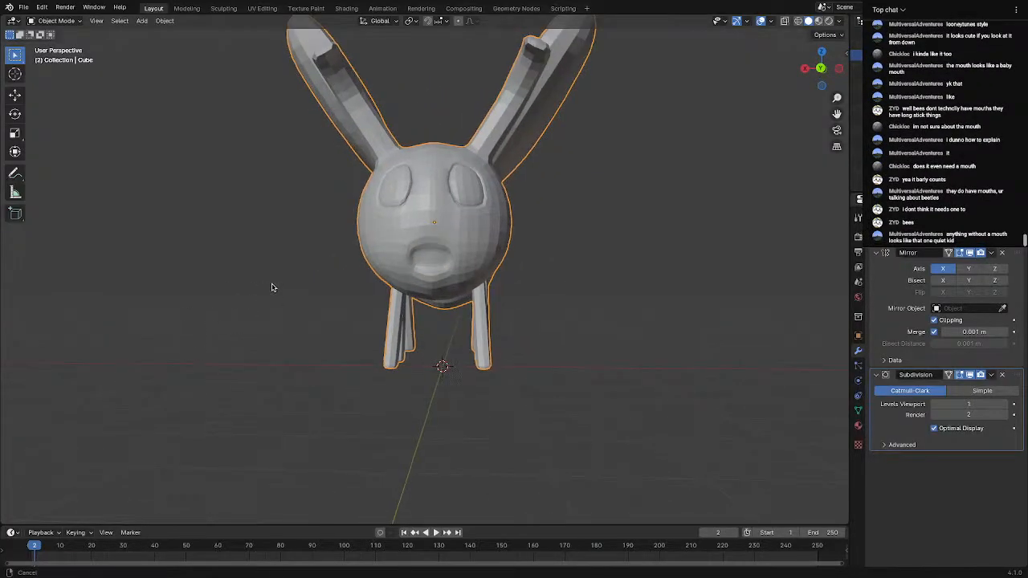
middle_drag(272, 287, 484, 328)
Scale the mouth's inner faces again with a proportional editing size of 0.06
scroll(489, 363, up, 4)
scroll(483, 328, up, 2)
middle_drag(550, 339, 490, 342)
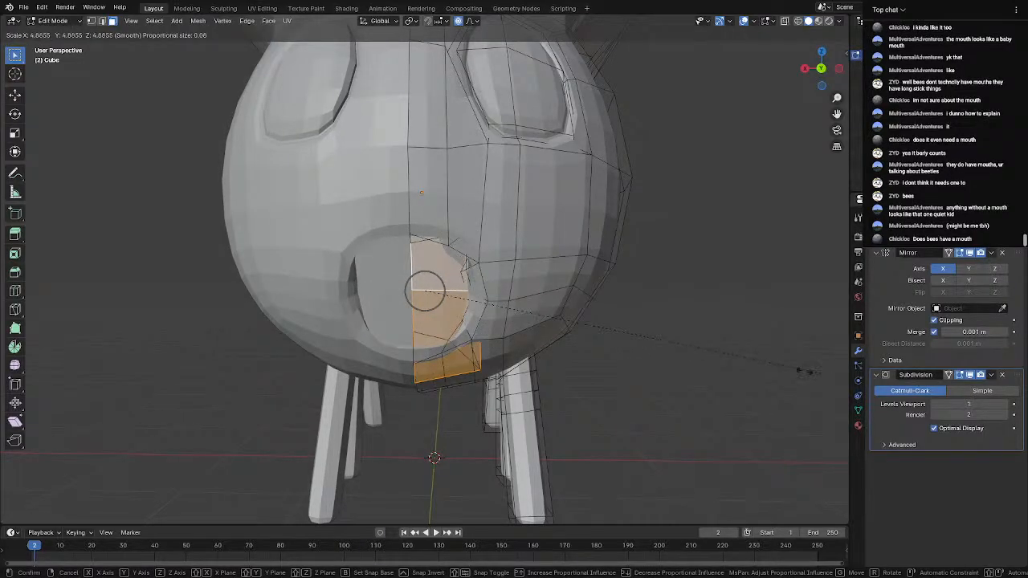
click(566, 343)
key(Tab)
scroll(603, 475, down, 5)
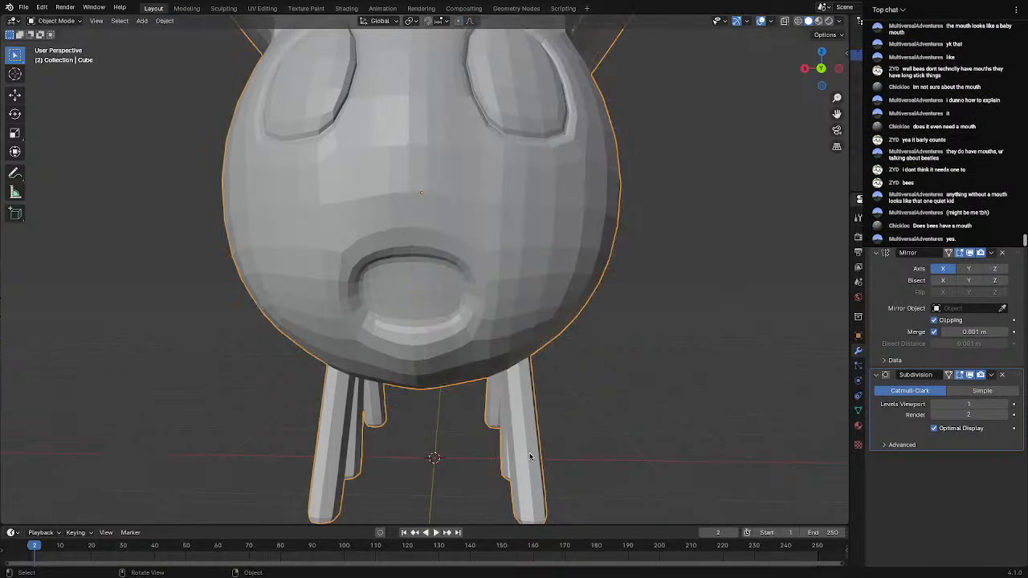
Examine the bee's wings, abdomen and stinger from the rear and both sides
middle_drag(498, 377, 525, 367)
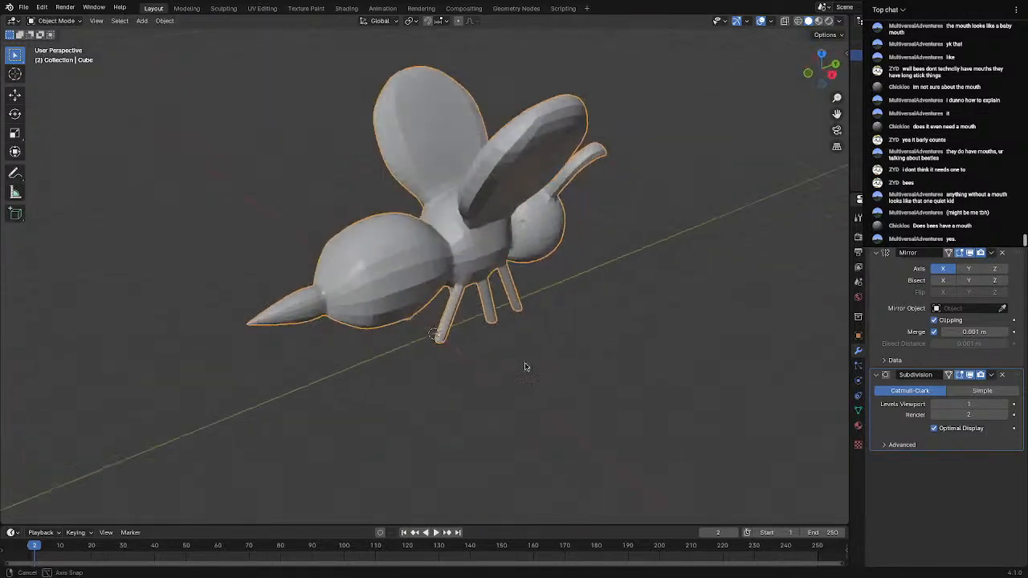
middle_drag(640, 334, 671, 336)
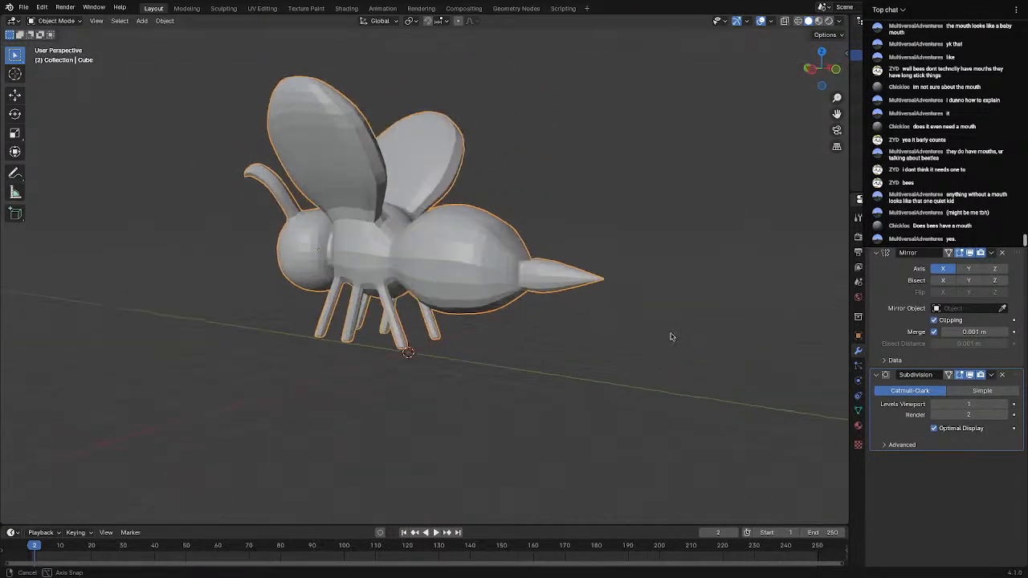
middle_drag(561, 348, 713, 341)
scroll(468, 344, up, 3)
scroll(497, 334, up, 4)
scroll(506, 339, down, 3)
scroll(647, 338, down, 1)
middle_drag(646, 338, 504, 321)
Add an edge loop around the base of the wing and slide it by about 0.645 toward the body
scroll(510, 215, up, 3)
middle_drag(509, 216, 452, 340)
key(ctrl+r)
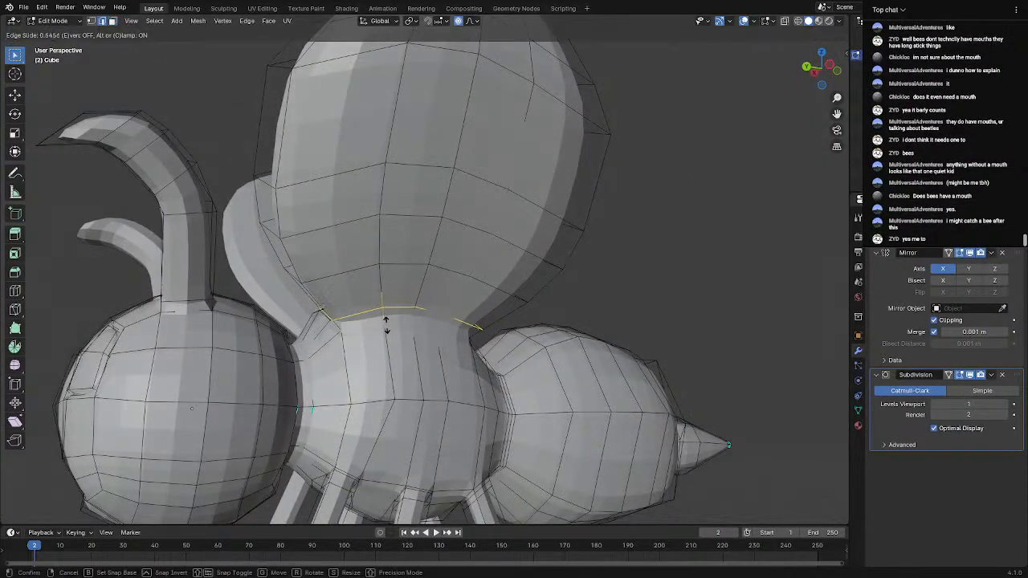
click(387, 325)
key(Tab)
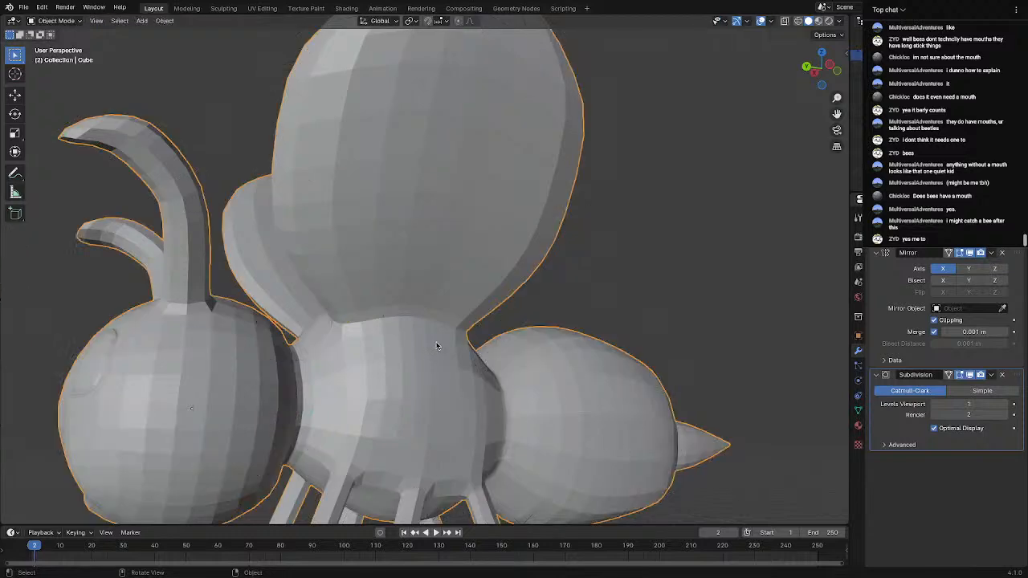
Try adding a lengthwise edge loop beside the centreline along the bee's head and body
middle_drag(438, 341, 508, 379)
key(Tab)
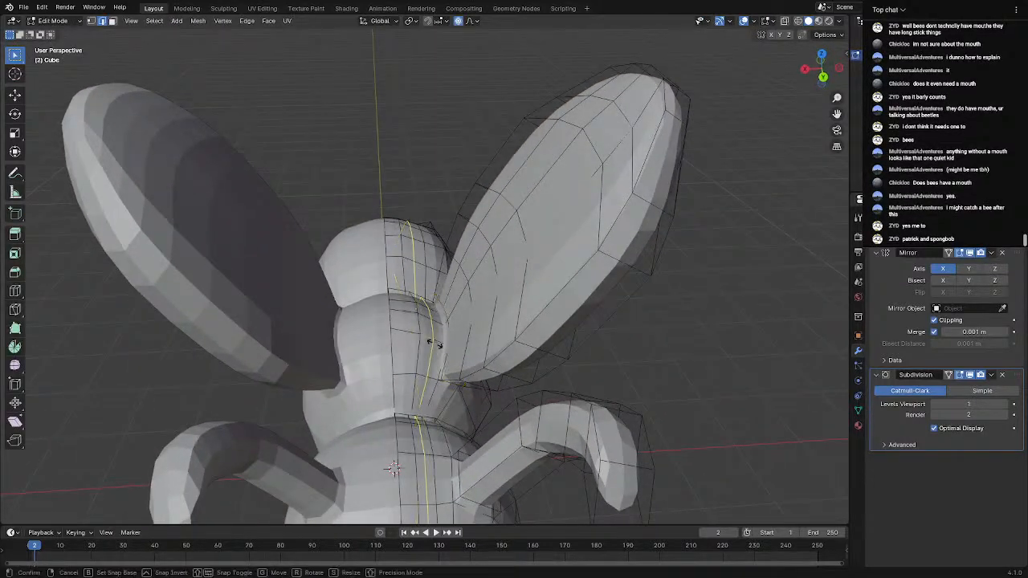
click(438, 343)
middle_drag(439, 343, 447, 374)
key(ctrl+z)
key(Tab)
Examine the wing base and the whole bee from the side and from behind
shift+middle_drag(452, 300, 457, 405)
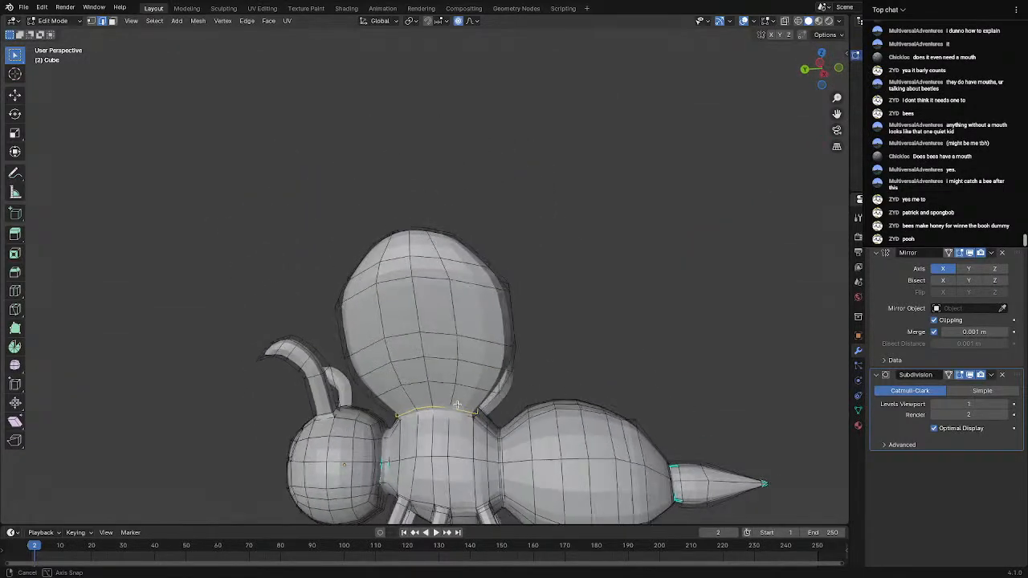
scroll(450, 395, up, 2)
middle_drag(551, 389, 408, 438)
scroll(475, 445, down, 2)
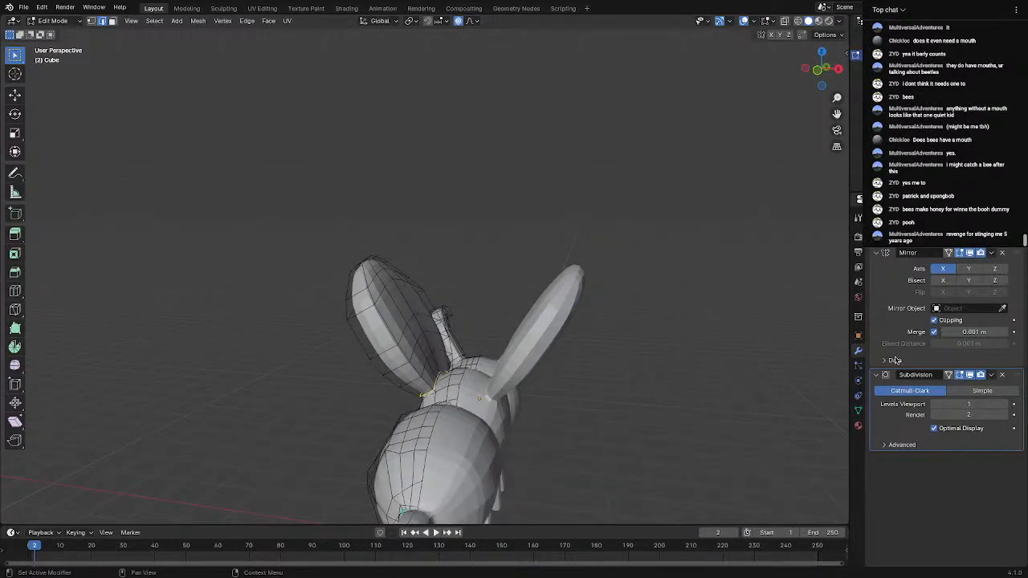
middle_drag(531, 457, 370, 369)
middle_drag(370, 370, 340, 327)
scroll(393, 366, up, 3)
scroll(387, 299, down, 5)
key(Tab)
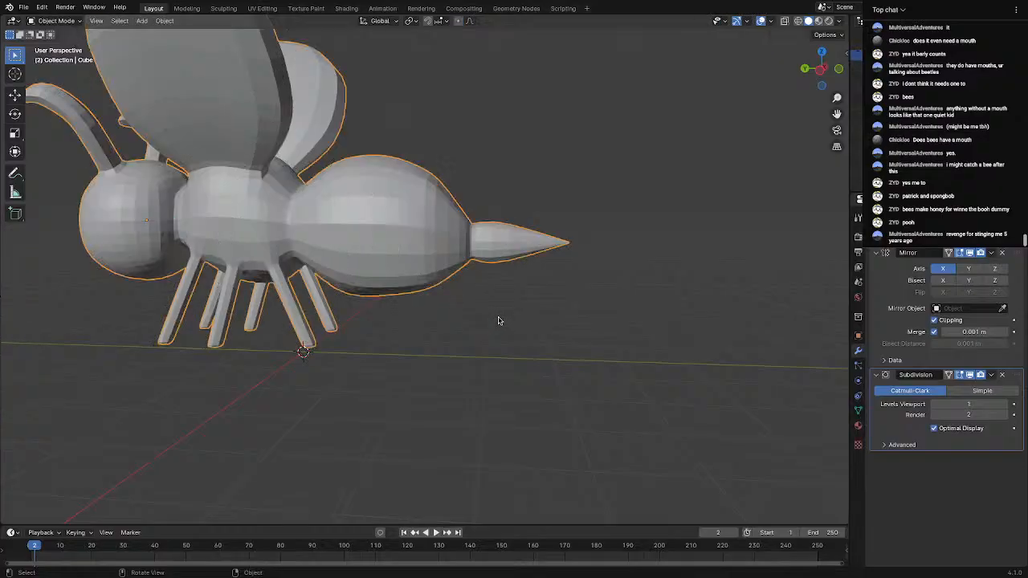
Examine the mesh where the stinger joins the abdomen up close, and view the whole bee from the side
key(Tab)
scroll(498, 319, up, 4)
middle_drag(498, 319, 472, 333)
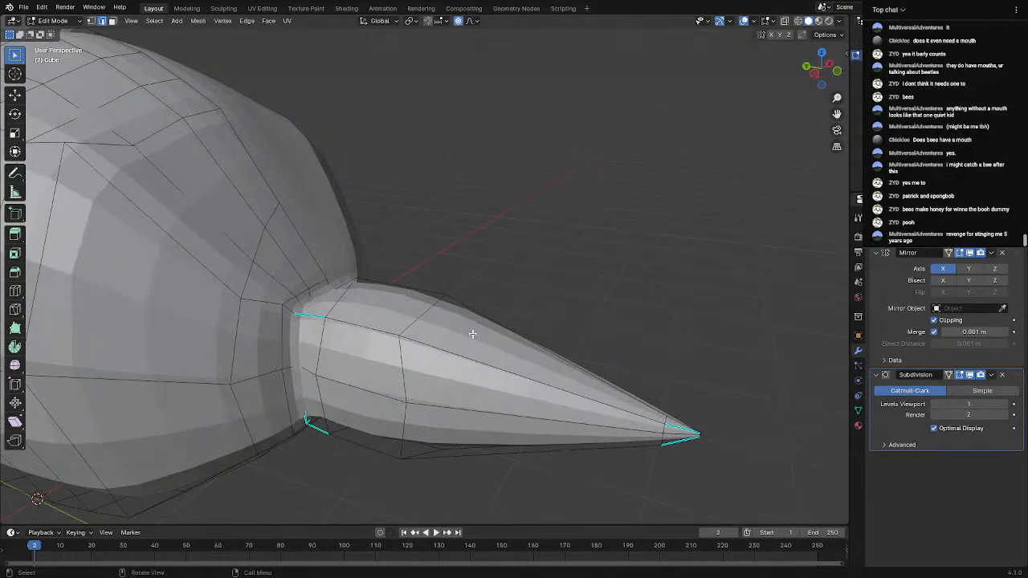
scroll(311, 319, up, 6)
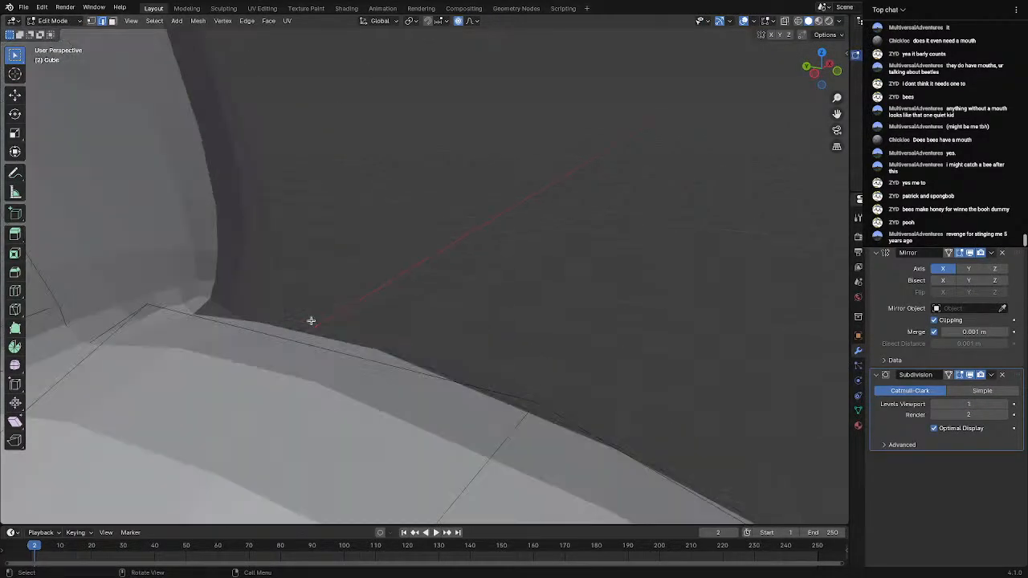
scroll(310, 321, down, 6)
middle_drag(308, 321, 323, 326)
scroll(358, 327, up, 4)
scroll(358, 327, up, 4)
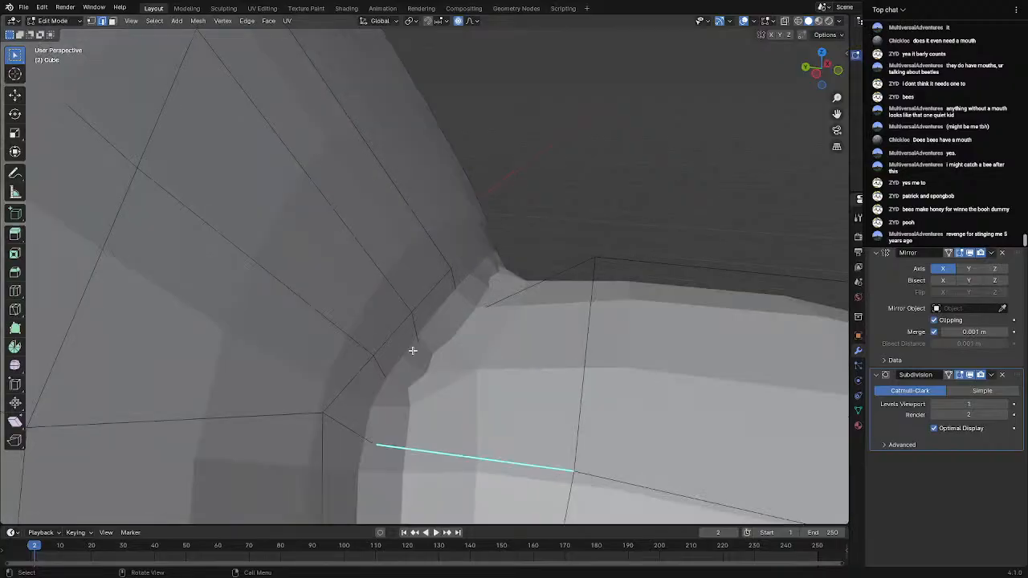
scroll(425, 436, down, 8)
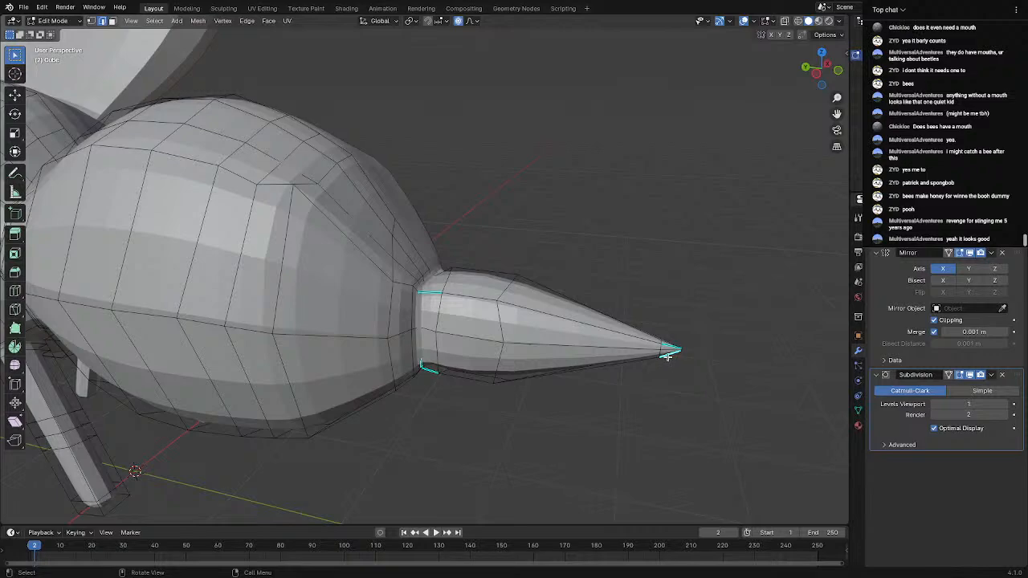
scroll(236, 326, down, 5)
middle_drag(117, 317, 179, 308)
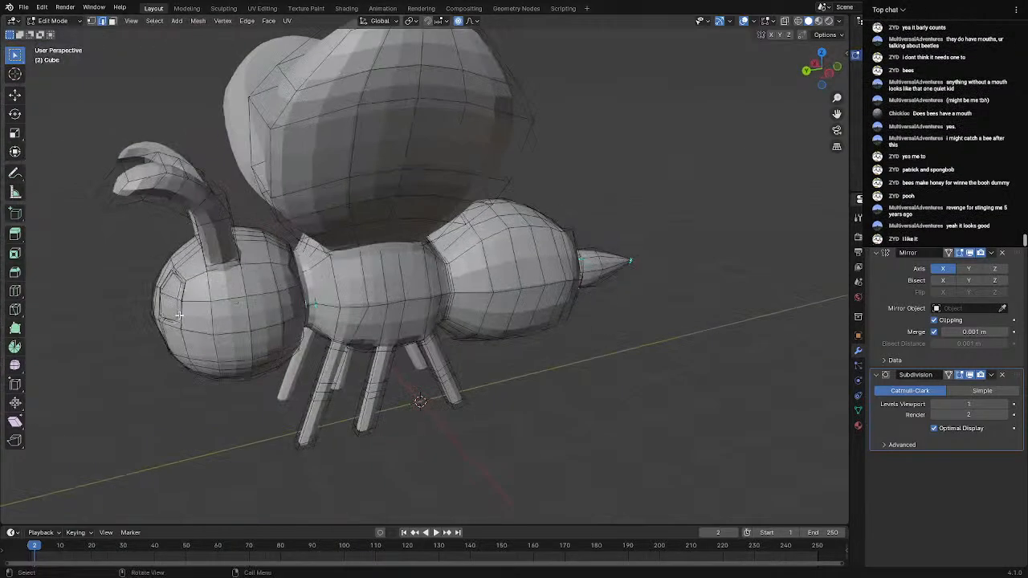
Examine the bee's legs, face, eyes and mouth from several angles around the head
scroll(180, 312, up, 3)
shift+middle_drag(194, 354, 229, 334)
scroll(284, 310, down, 7)
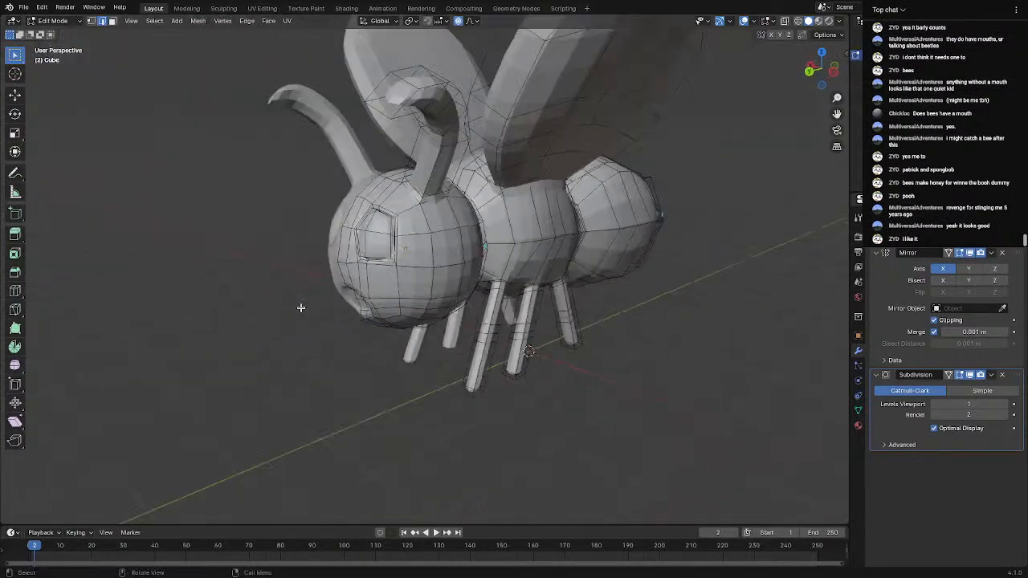
middle_drag(300, 305, 300, 313)
scroll(476, 299, up, 3)
shift+middle_drag(479, 298, 278, 362)
middle_drag(273, 363, 328, 358)
middle_drag(488, 336, 380, 361)
middle_drag(238, 323, 480, 340)
scroll(433, 371, up, 4)
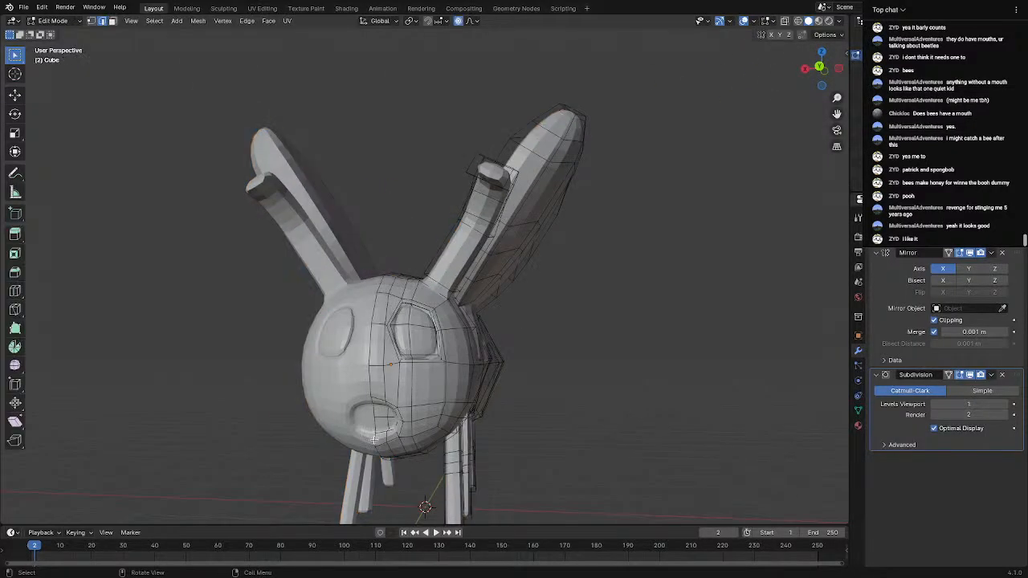
scroll(374, 440, up, 4)
shift+middle_drag(374, 440, 408, 297)
middle_drag(369, 365, 394, 387)
scroll(422, 321, down, 4)
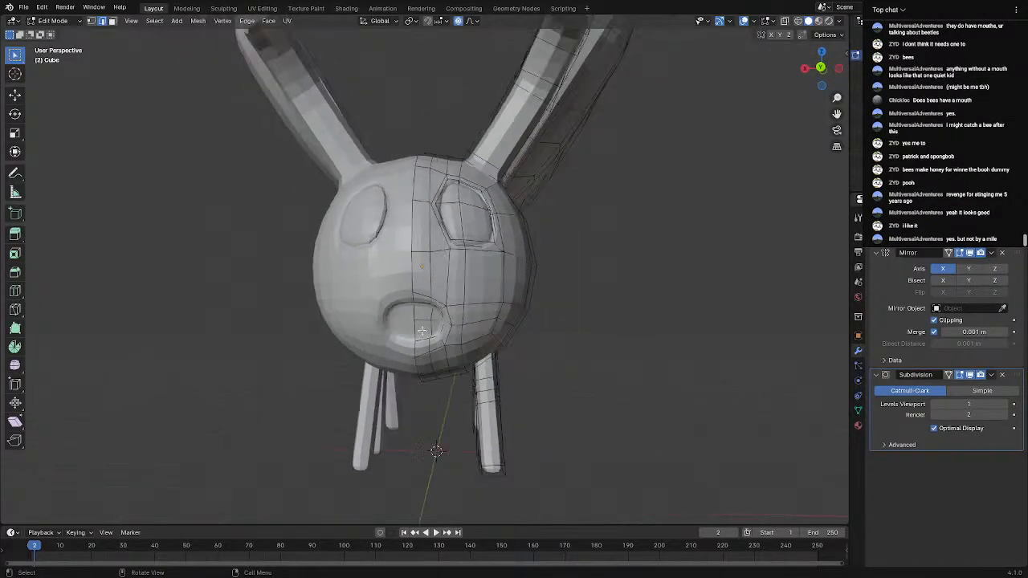
Lower the mouth's top inner edge by about 0.037 m with proportional editing and rotate it slightly
scroll(421, 331, up, 4)
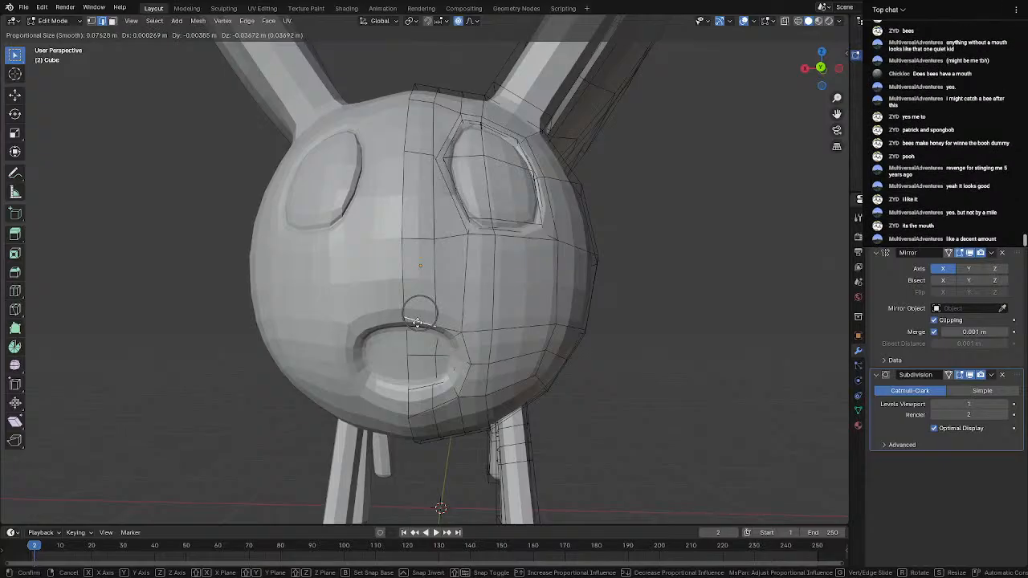
click(417, 322)
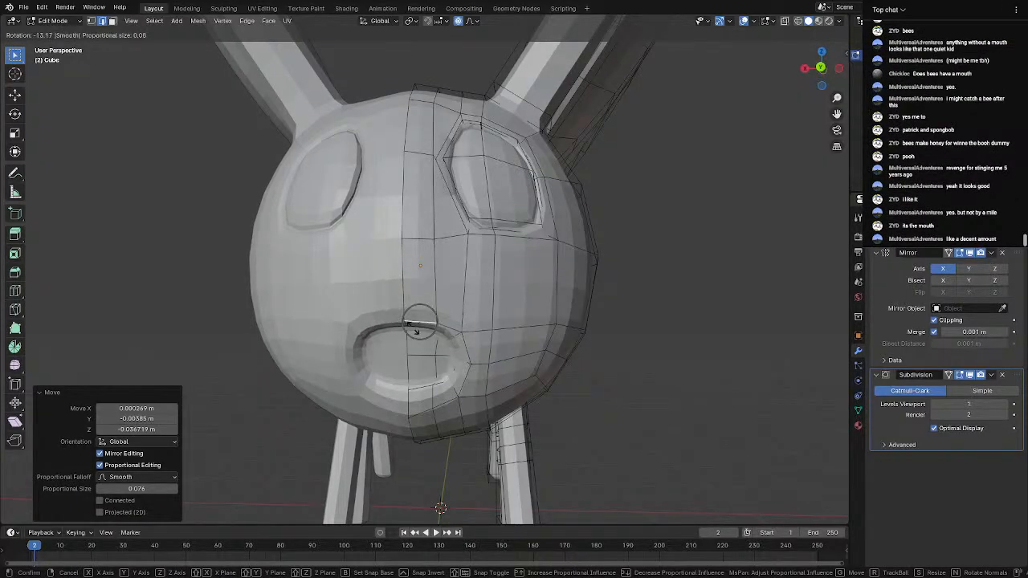
scroll(413, 329, down, 3)
mouse_move(413, 329)
middle_down()
mouse_move(332, 344)
mouse_move(301, 369)
mouse_move(502, 378)
mouse_move(208, 369)
mouse_move(515, 369)
mouse_move(410, 363)
mouse_move(381, 350)
mouse_move(432, 322)
middle_up()
key(Tab)
key(Tab)
Raise the faces along the mouth's upper rim by about 0.1 m with proportional editing for a taller, squarer mouth
scroll(413, 336, up, 5)
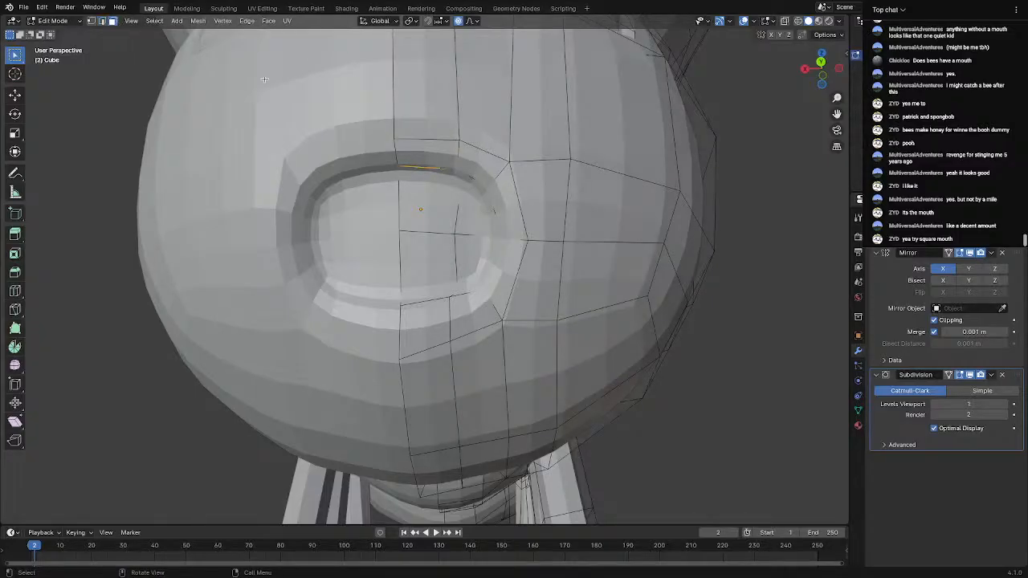
scroll(475, 190, down, 3)
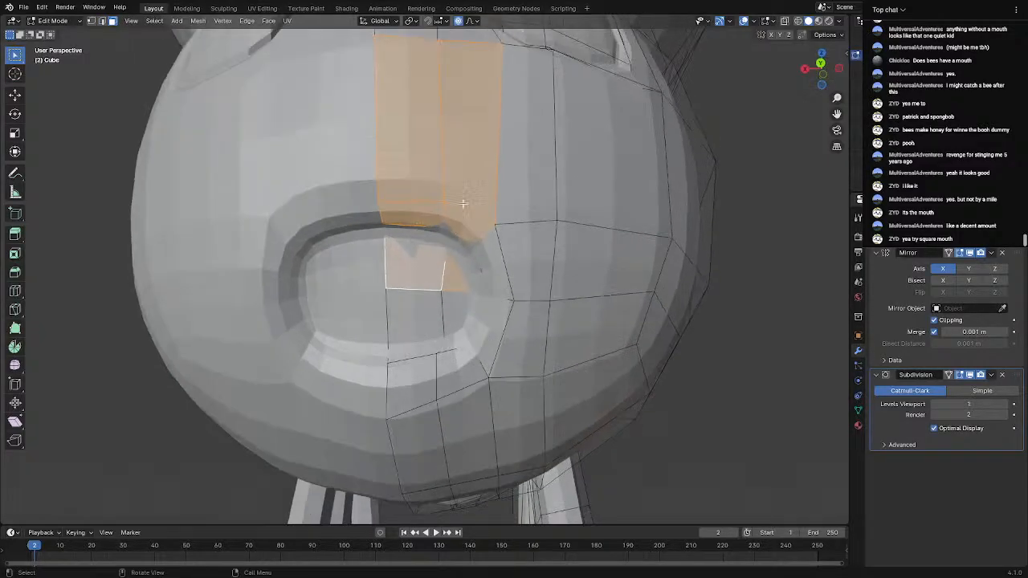
middle_drag(474, 193, 422, 235)
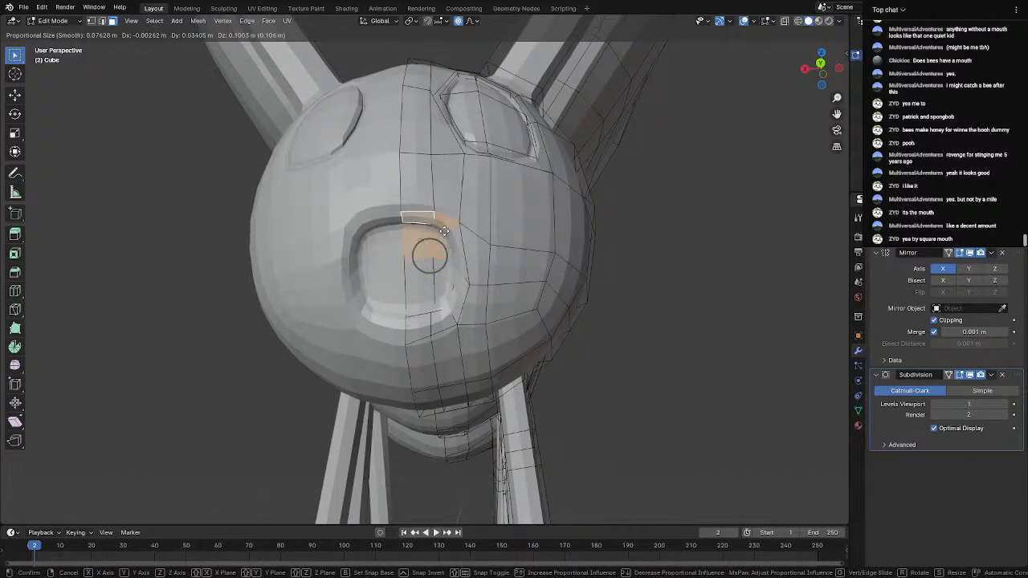
click(443, 233)
key(Tab)
middle_drag(401, 278, 440, 308)
scroll(334, 310, down, 4)
scroll(441, 307, up, 2)
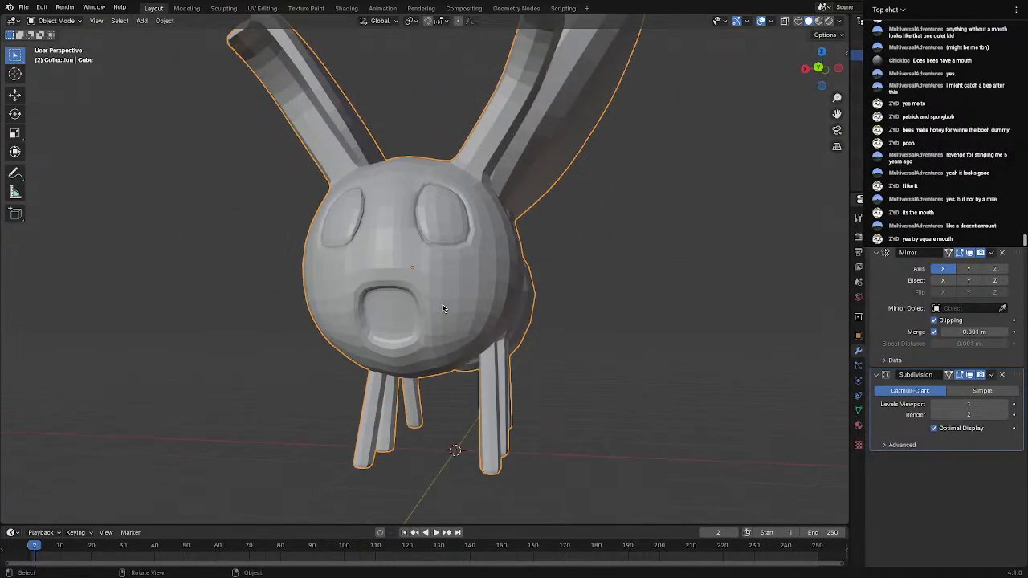
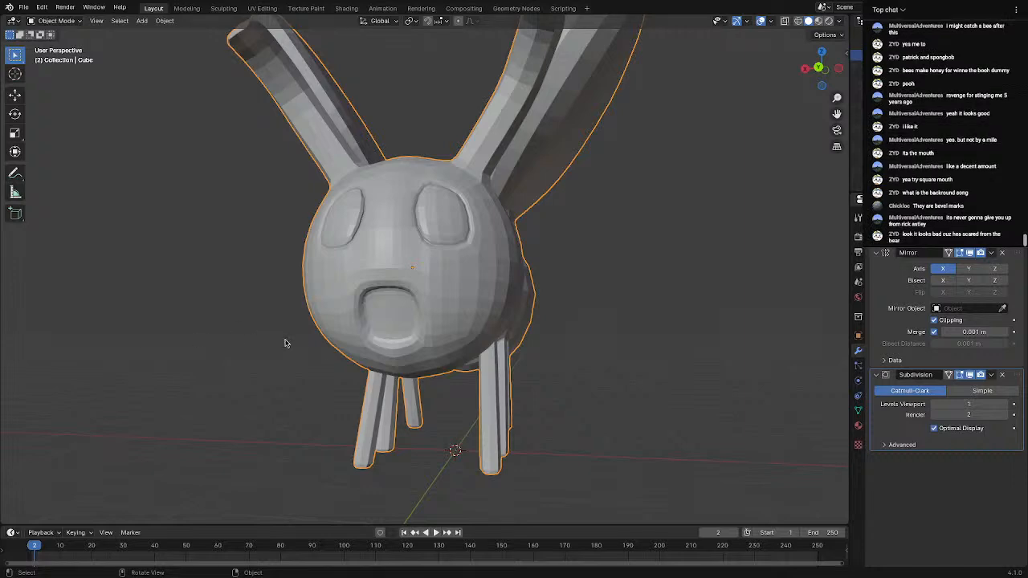
Examine the bee from the side, the joint between thorax and abdomen up close, and the face from the front
middle_drag(287, 344, 424, 369)
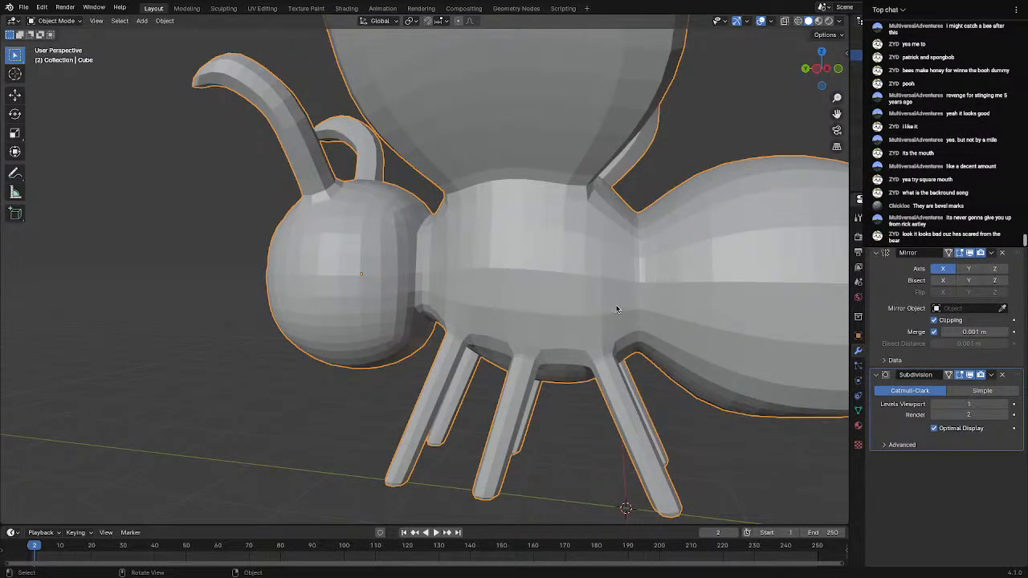
key(Tab)
scroll(500, 307, up, 6)
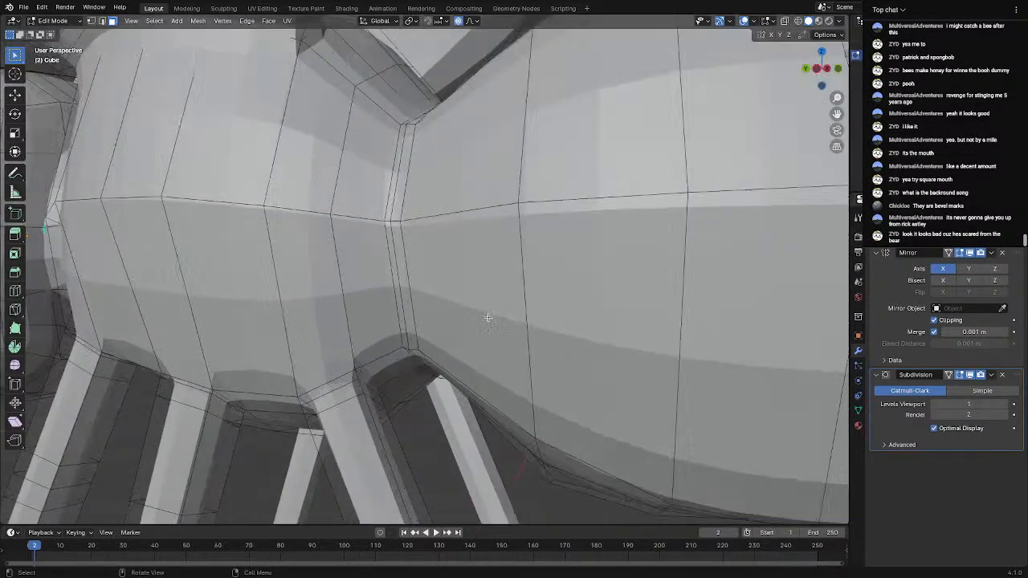
middle_drag(487, 318, 363, 370)
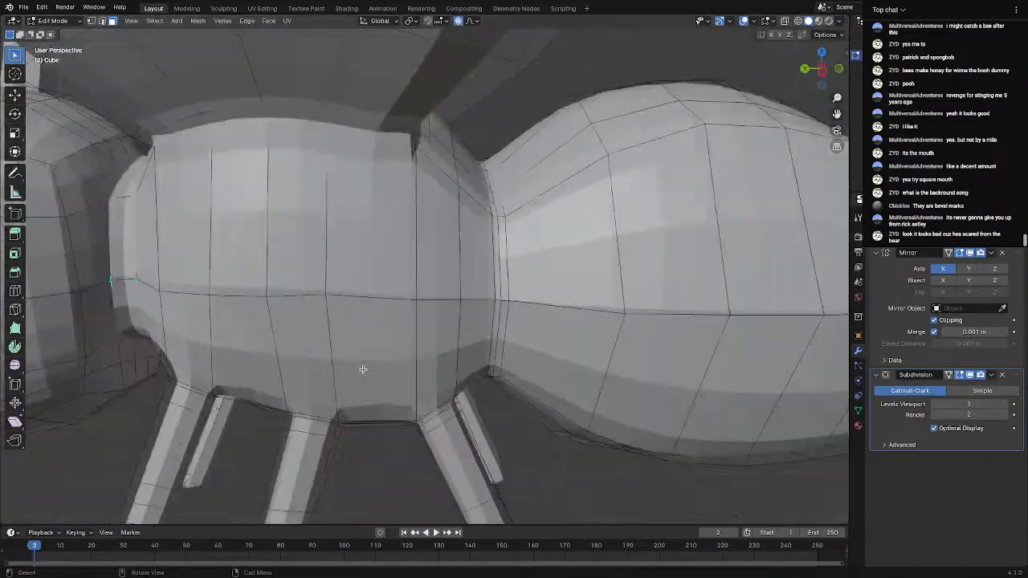
scroll(363, 369, down, 8)
middle_drag(298, 348, 392, 269)
key(Tab)
scroll(381, 343, up, 2)
scroll(391, 265, up, 4)
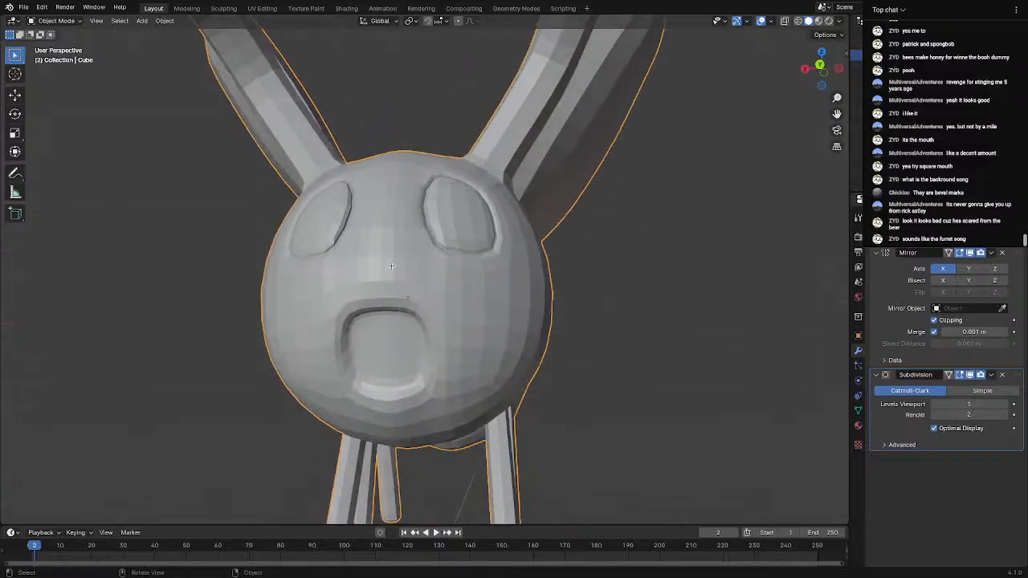
Clear the face selection and reposition the geometry at the mouth's lower rim
key(Tab)
middle_drag(391, 377, 413, 404)
scroll(409, 410, up, 3)
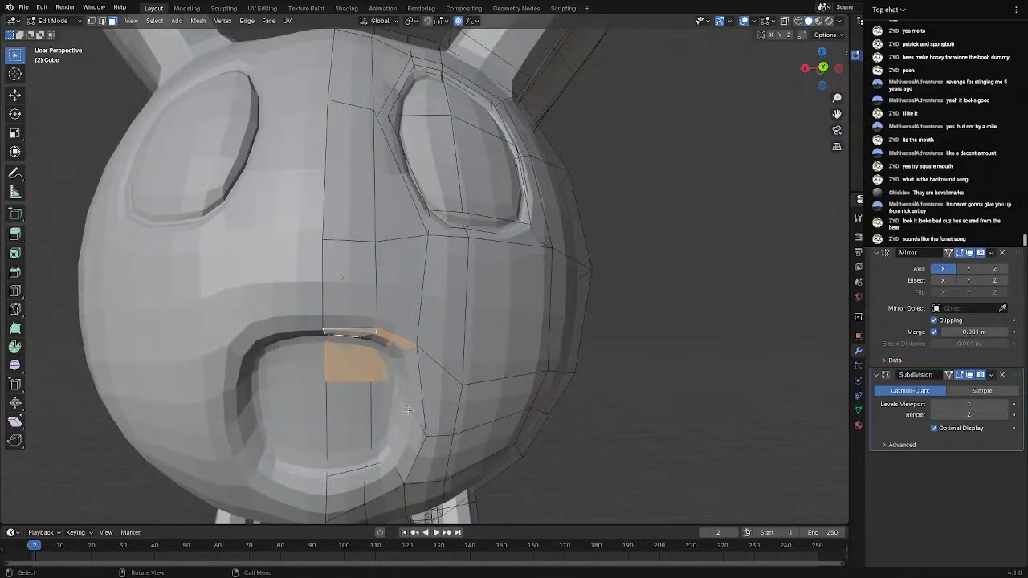
key(alt+a)
middle_drag(337, 471, 213, 482)
key(g)
click(348, 463)
scroll(348, 464, down, 3)
key(Tab)
Create a new material for the bee, name it "yellow" and set its base color to bright yellow
scroll(339, 454, down, 1)
scroll(339, 454, down, 4)
middle_drag(399, 422, 240, 384)
scroll(279, 377, down, 3)
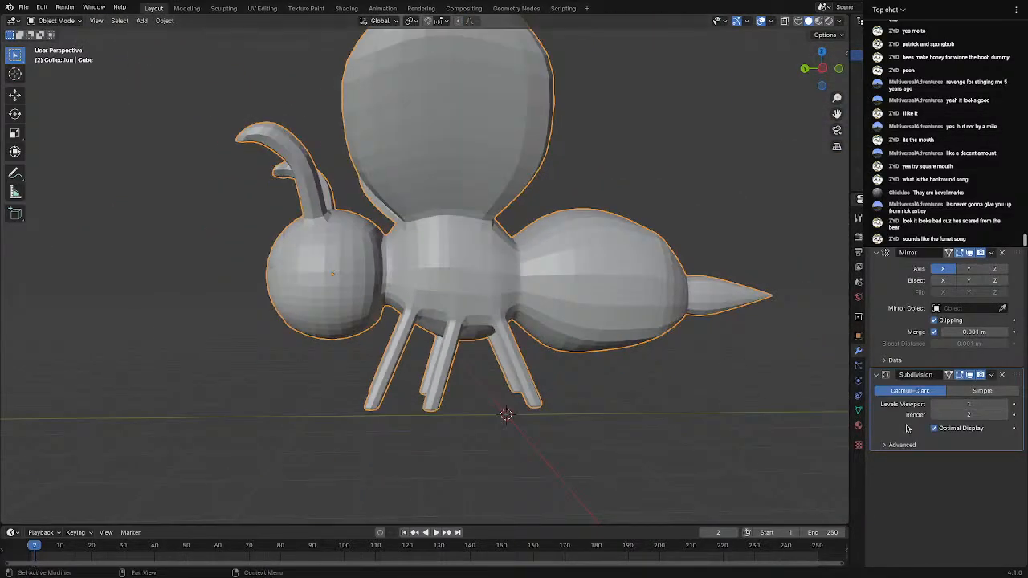
click(858, 426)
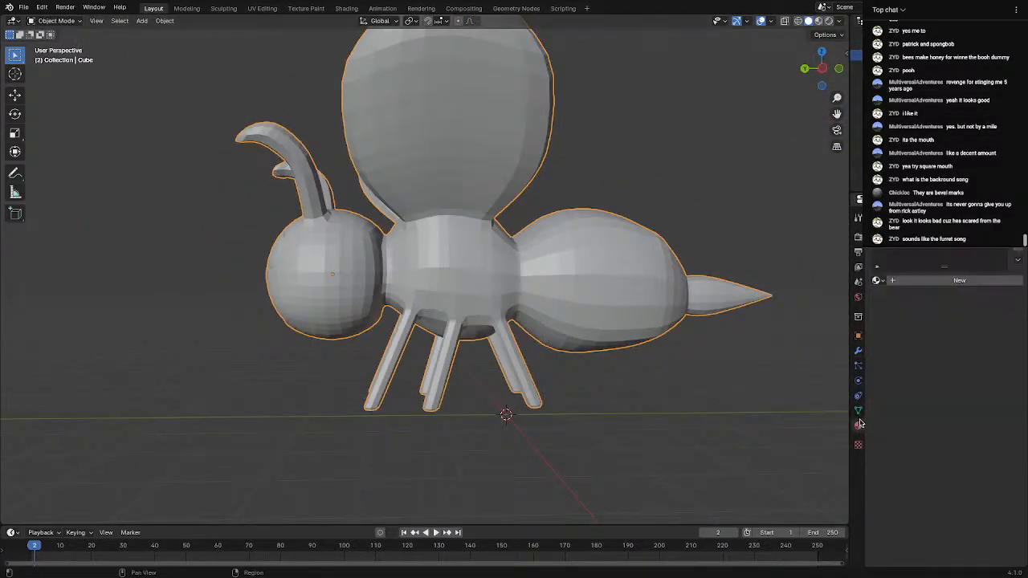
click(907, 281)
click(877, 280)
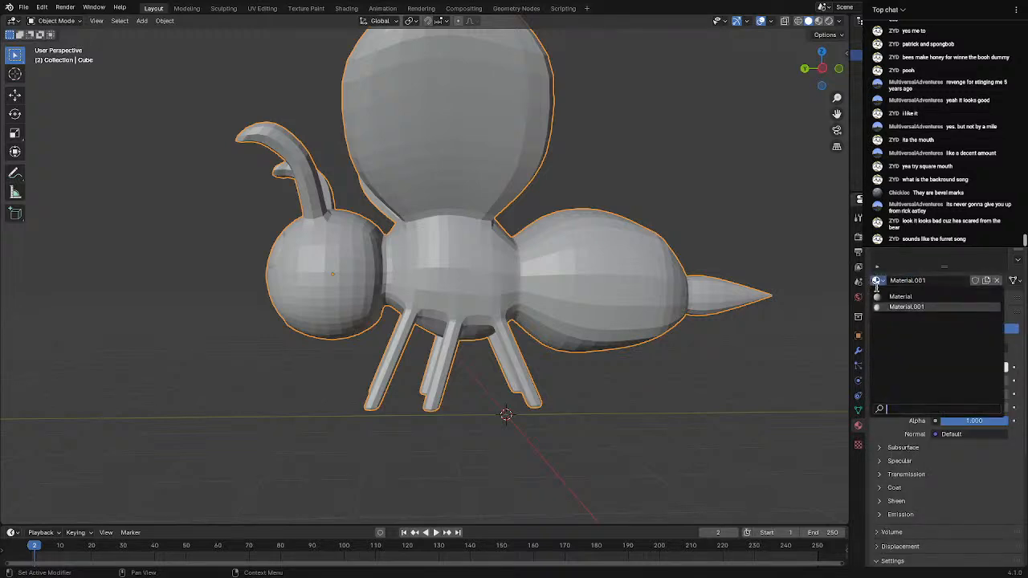
click(892, 281)
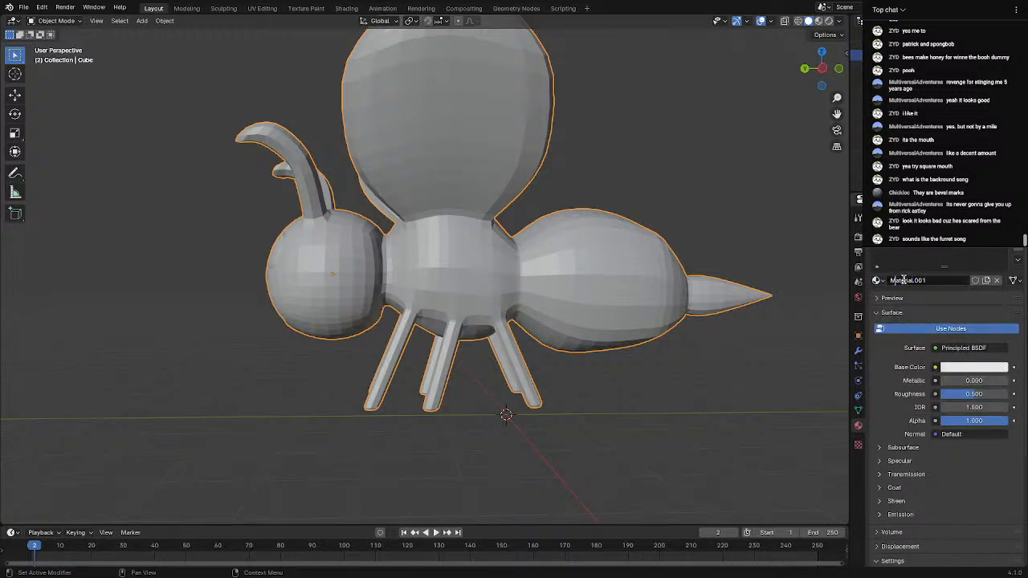
click(903, 280)
text(yellow)
click(973, 371)
drag(938, 273, 900, 267)
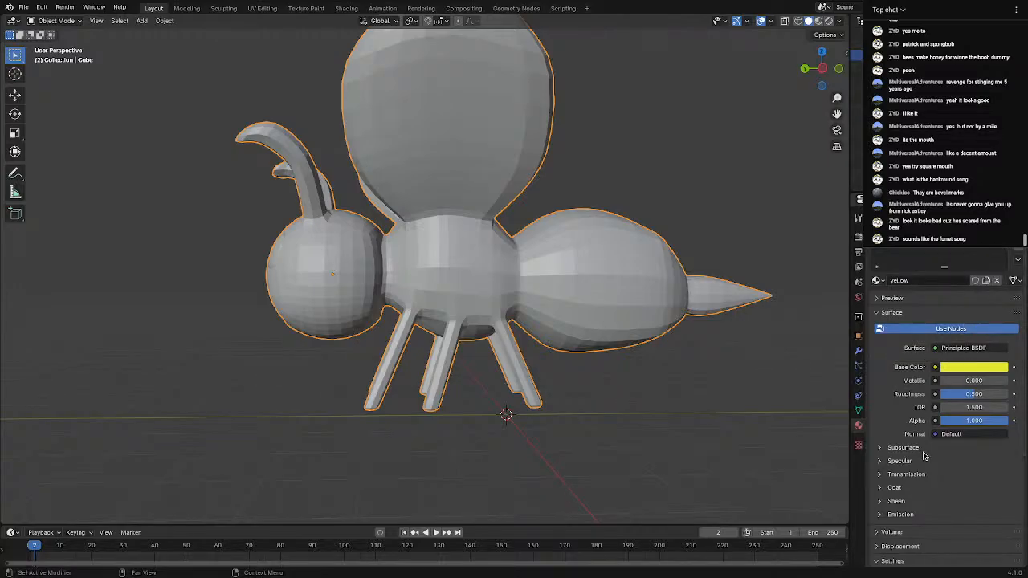
Select the bee's whole mesh and switch the viewport to Material Preview shading to check the yellow on the body
key(Tab)
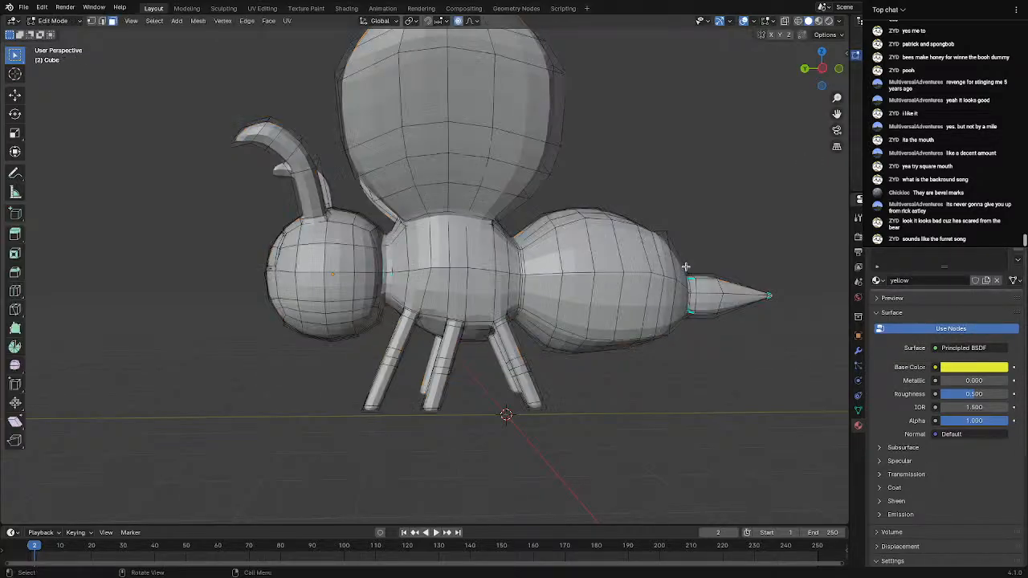
click(455, 285)
key(a)
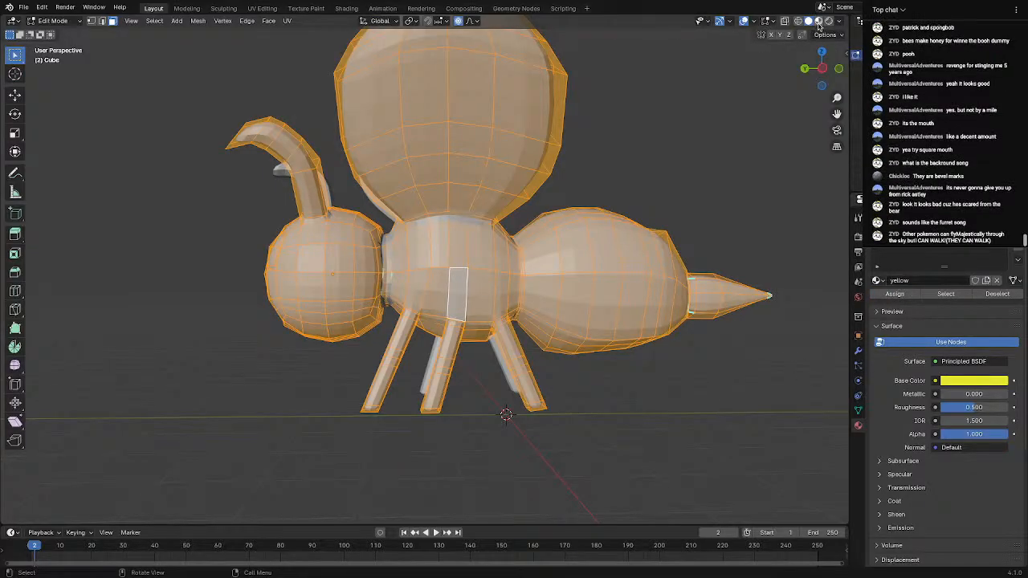
click(818, 21)
scroll(365, 425, up, 5)
key(Tab)
middle_drag(369, 426, 462, 391)
scroll(452, 427, up, 1)
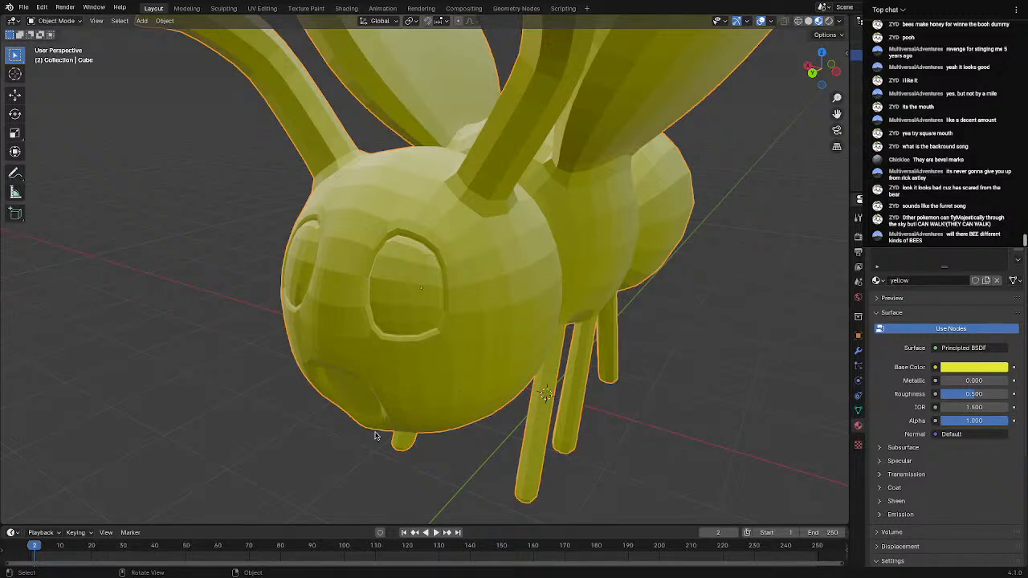
scroll(360, 400, down, 2)
middle_drag(360, 400, 427, 344)
scroll(364, 396, up, 2)
Replace the full mesh selection with the bulging eye's front and surrounding rim faces
key(Tab)
scroll(368, 257, up, 5)
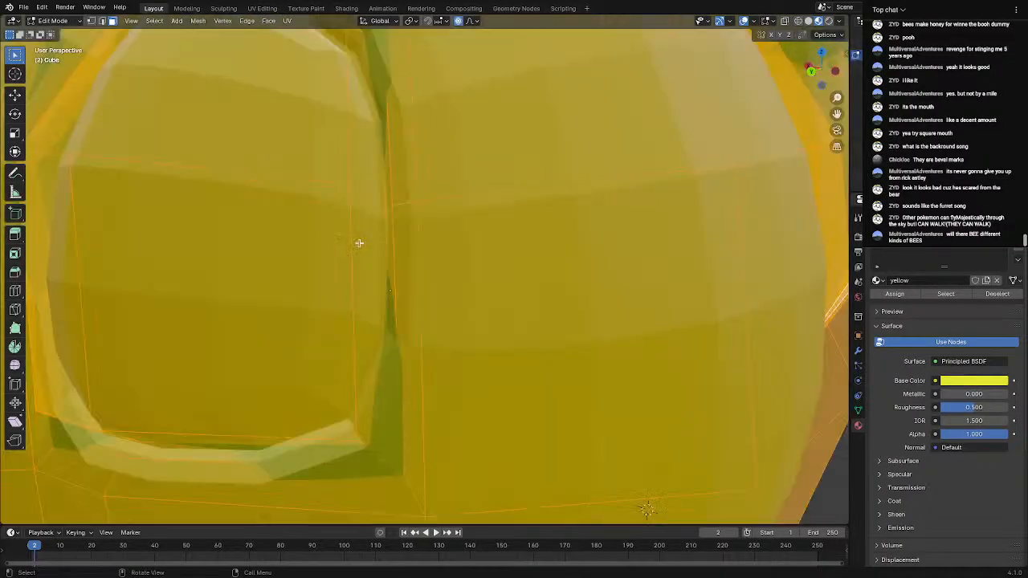
middle_drag(358, 241, 389, 269)
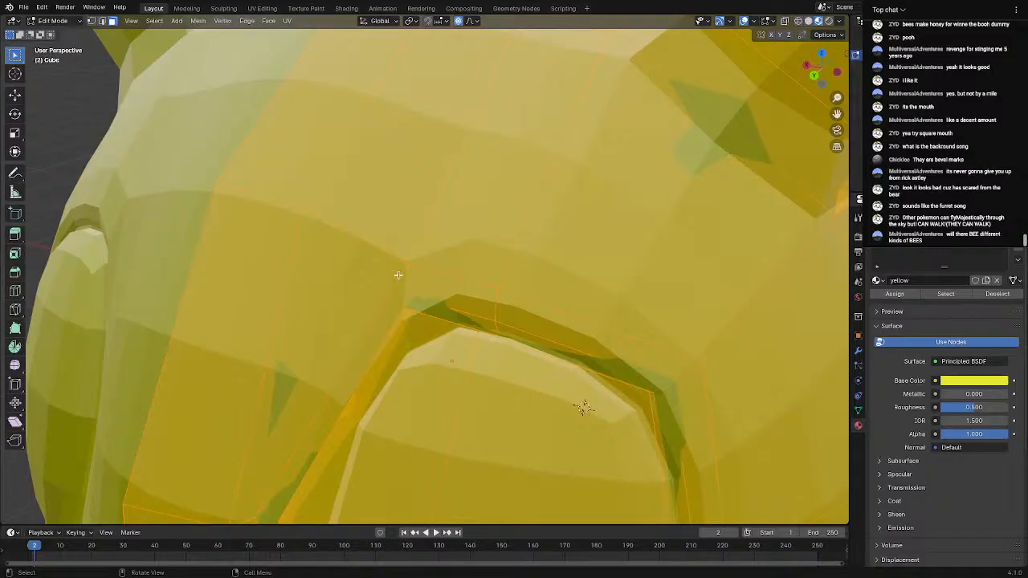
shift+click(447, 391)
middle_drag(508, 394, 464, 379)
click(129, 359)
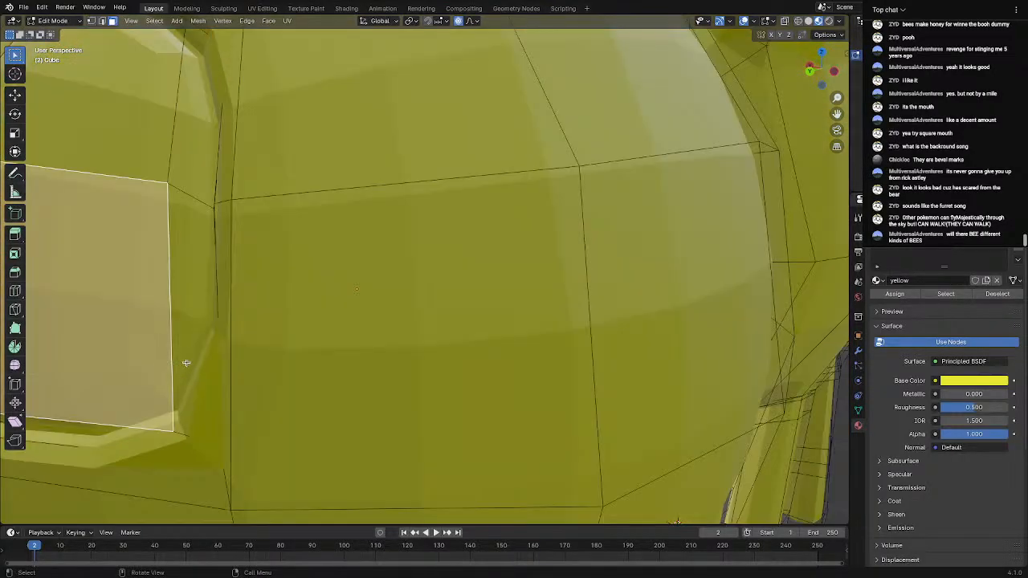
shift+click(191, 204)
shift+click(190, 203)
shift+click(178, 158)
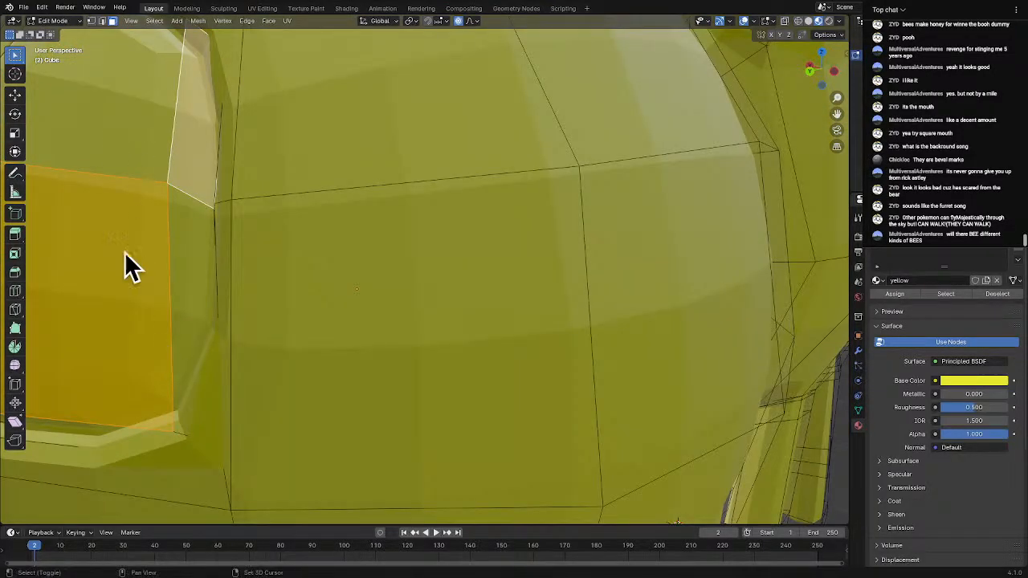
shift+click(103, 151)
shift+click(176, 368)
shift+click(112, 447)
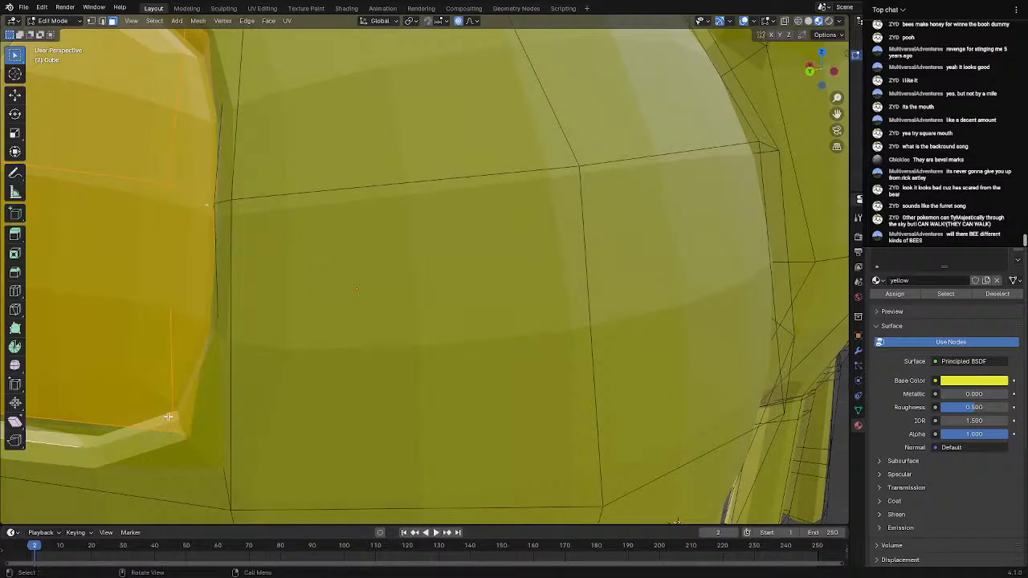
shift+click(131, 436)
shift+click(134, 439)
Set the Subdivision modifier's viewport level to 0 and add the eye's lower edge and inner-side faces to the selection
click(857, 351)
click(934, 404)
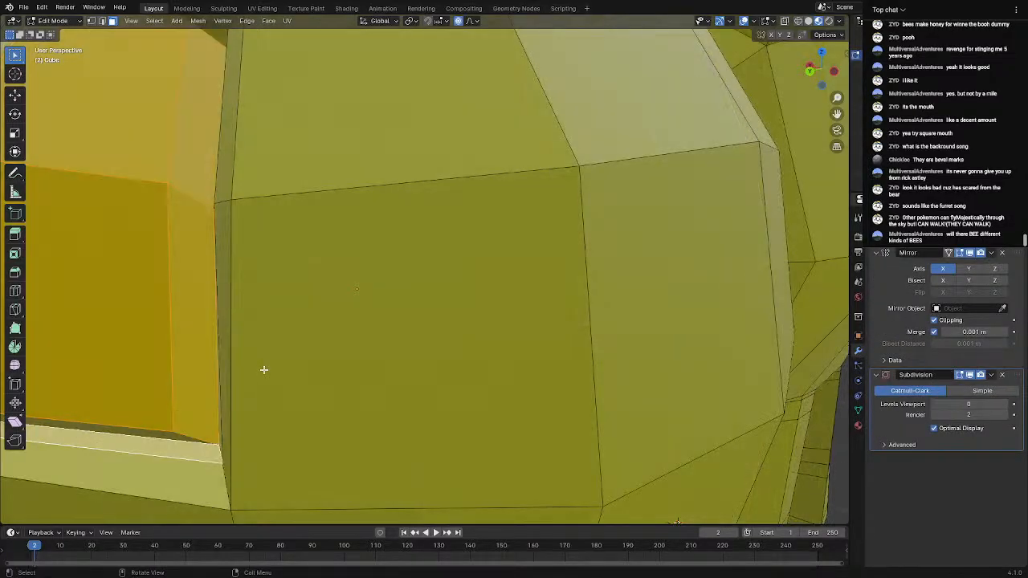
middle_drag(264, 369, 288, 365)
shift+click(510, 354)
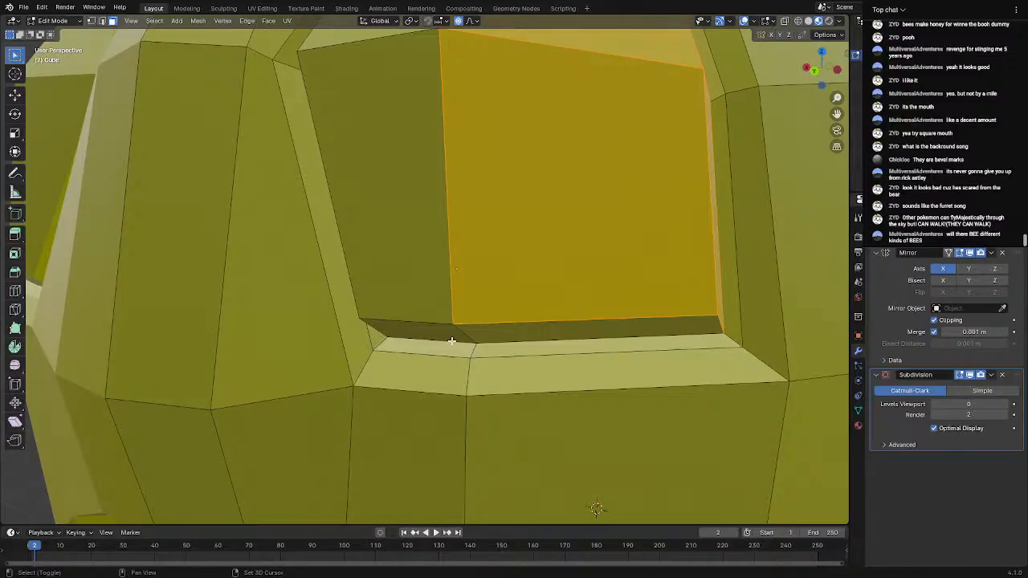
shift+click(437, 336)
shift+click(503, 330)
shift+click(377, 265)
Extend the eye selection with its remaining upper and inner-side faces
middle_drag(378, 265, 612, 290)
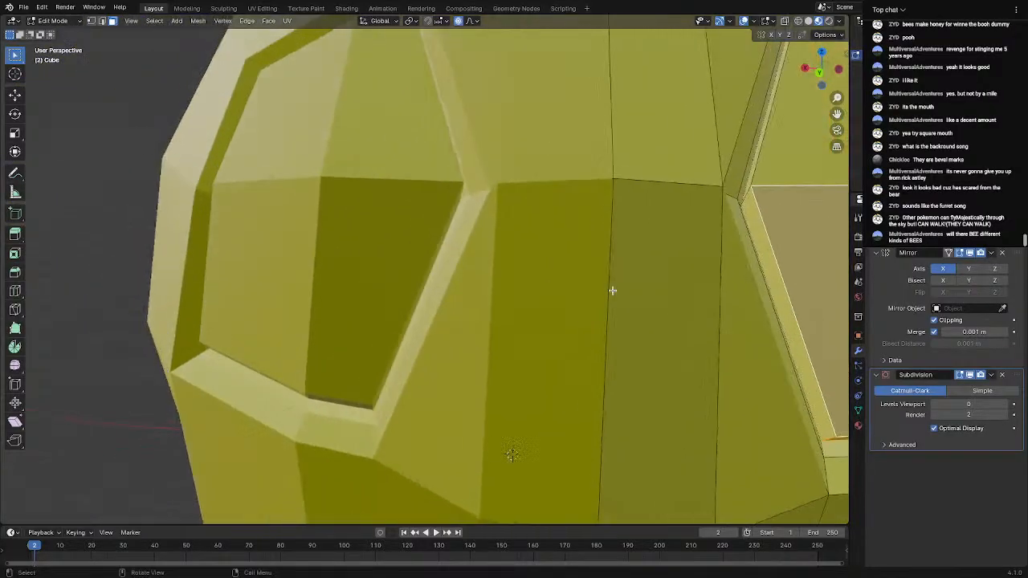
shift+click(762, 175)
middle_drag(755, 165, 734, 207)
shift+click(727, 233)
middle_drag(631, 262, 530, 335)
shift+click(313, 480)
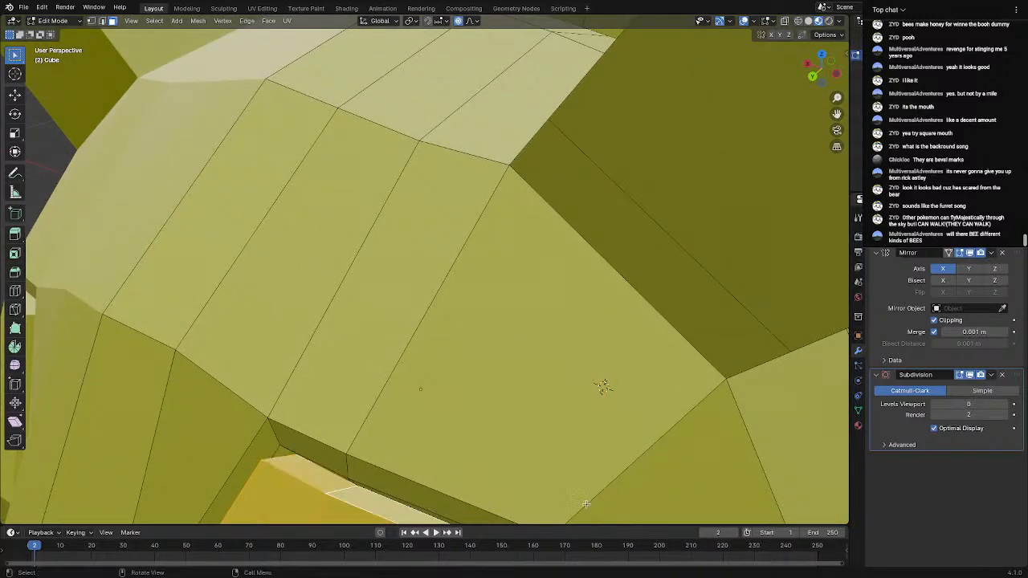
middle_drag(372, 500, 592, 470)
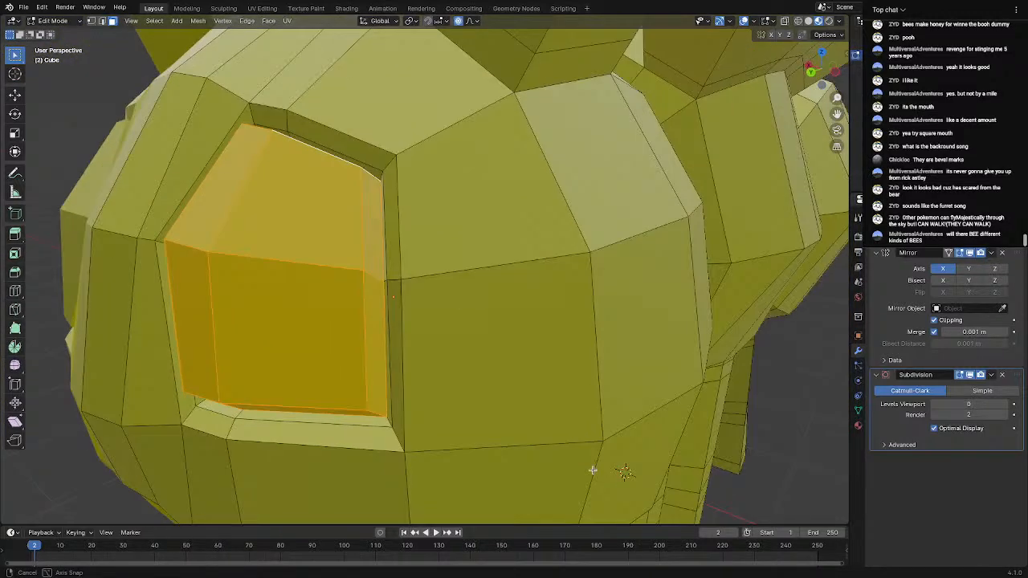
Add a second material slot with a new material and name it black
click(858, 426)
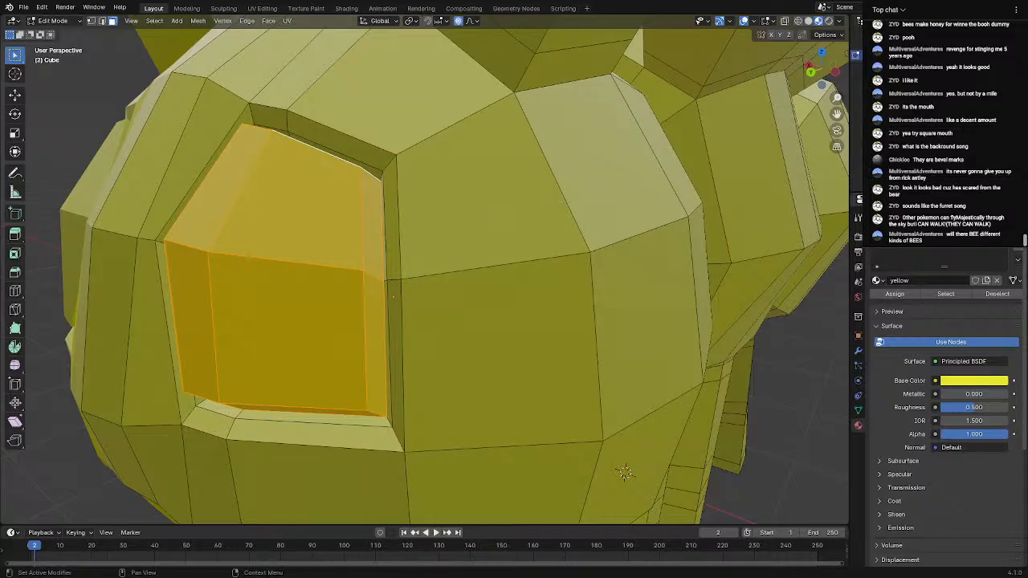
click(1018, 237)
click(931, 304)
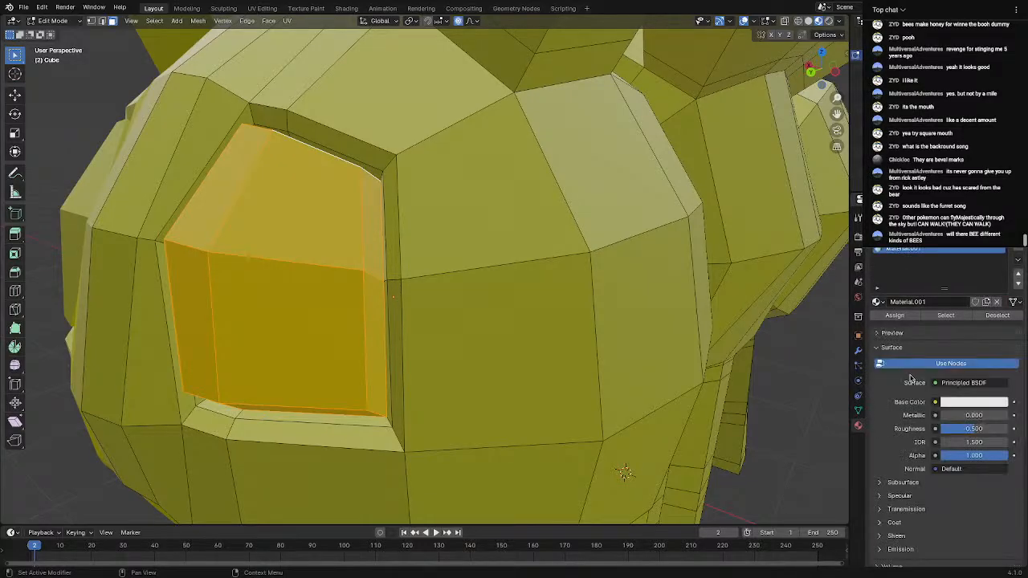
click(926, 302)
text(bri)
key(Return)
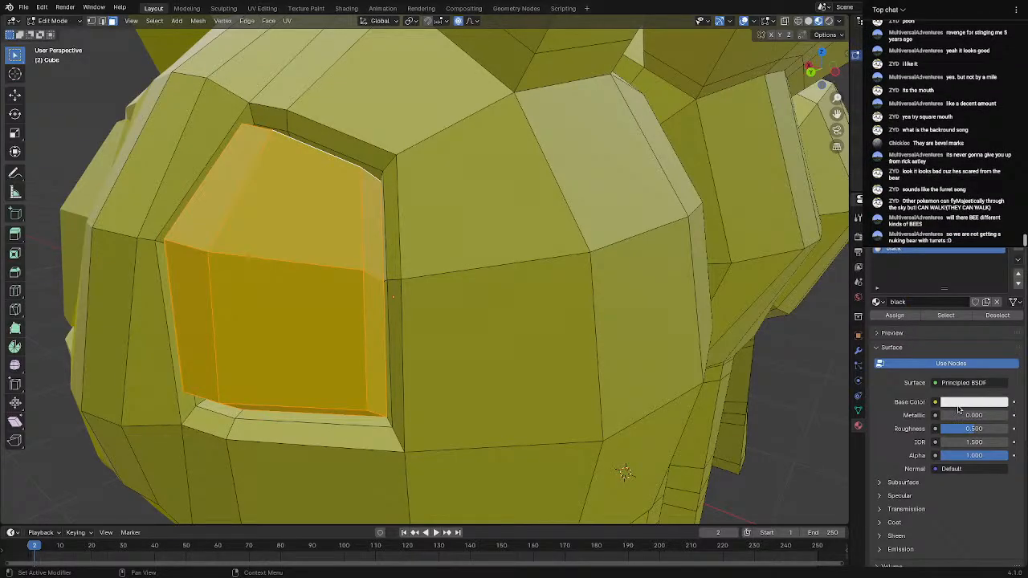
Set the black material's base color to black and assign it to the selected eye faces
click(955, 403)
drag(998, 289, 998, 328)
click(895, 315)
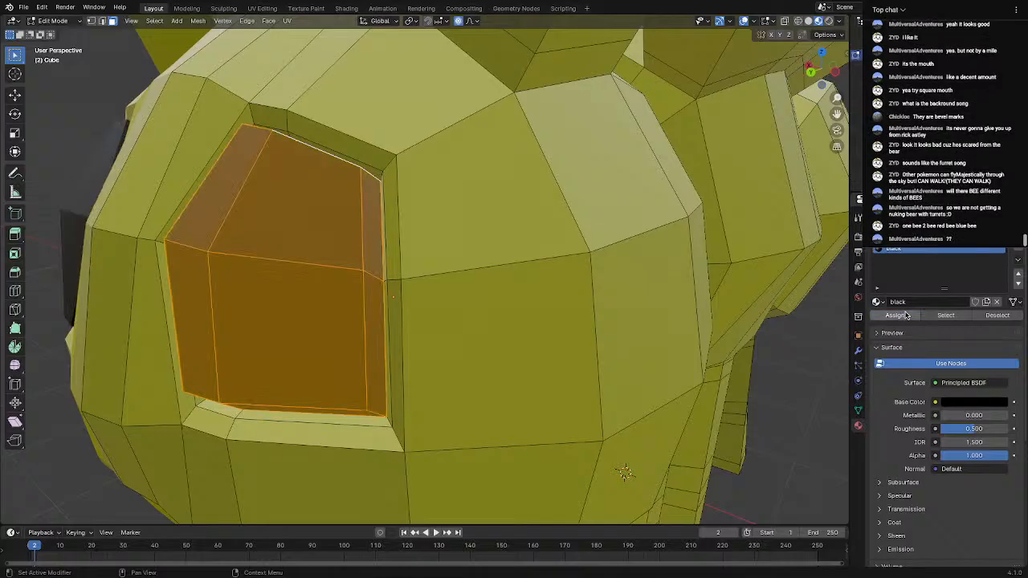
Add the recessed back faces of the bee's mouth to the selection
scroll(265, 418, down, 5)
middle_drag(265, 417, 292, 401)
scroll(291, 402, up, 2)
middle_drag(382, 455, 397, 409)
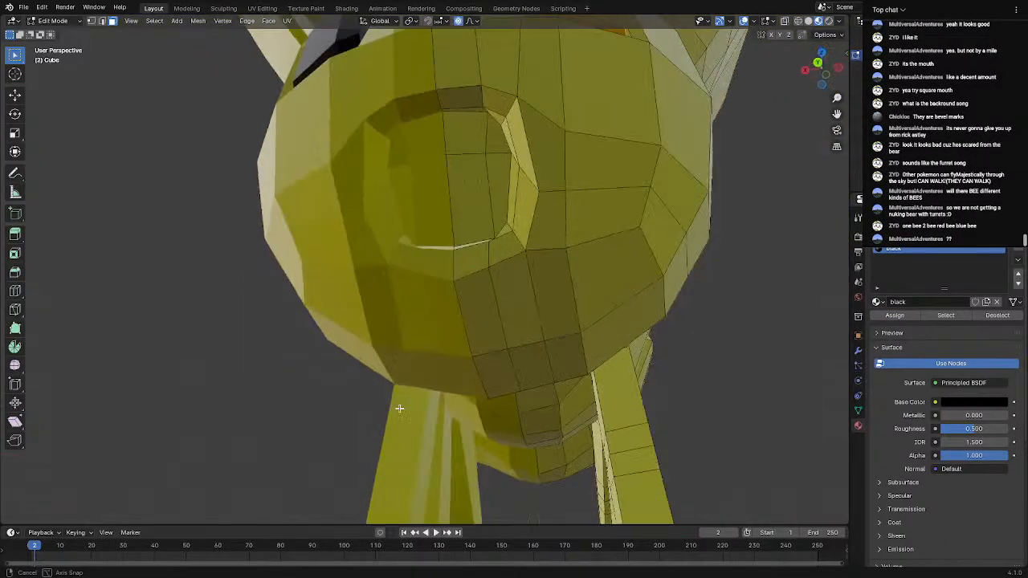
shift+drag(449, 132, 498, 194)
scroll(514, 225, up, 2)
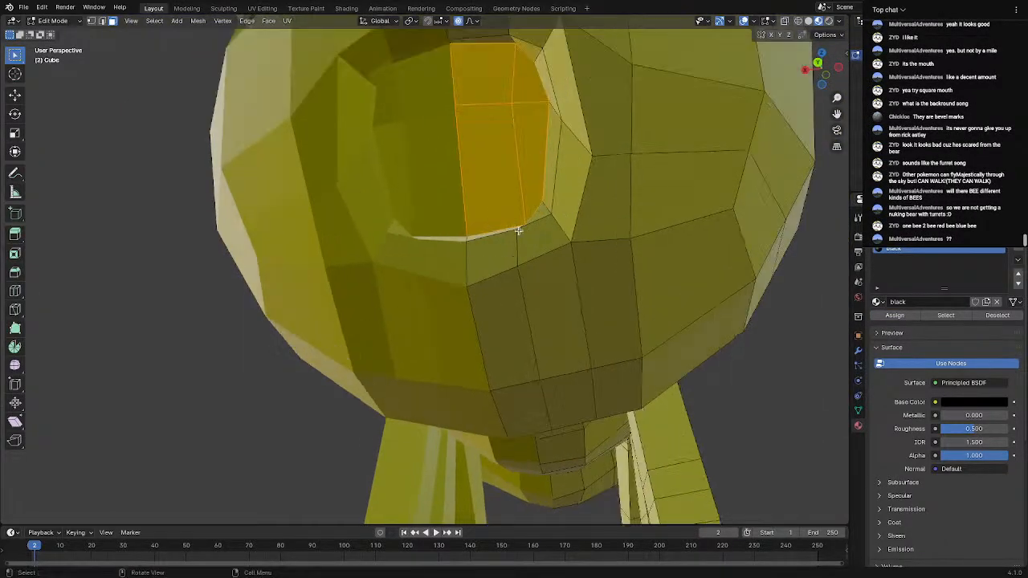
Extend the mouth selection with its lower lip and inner side faces
middle_drag(518, 229, 525, 263)
shift+click(539, 390)
shift+click(500, 405)
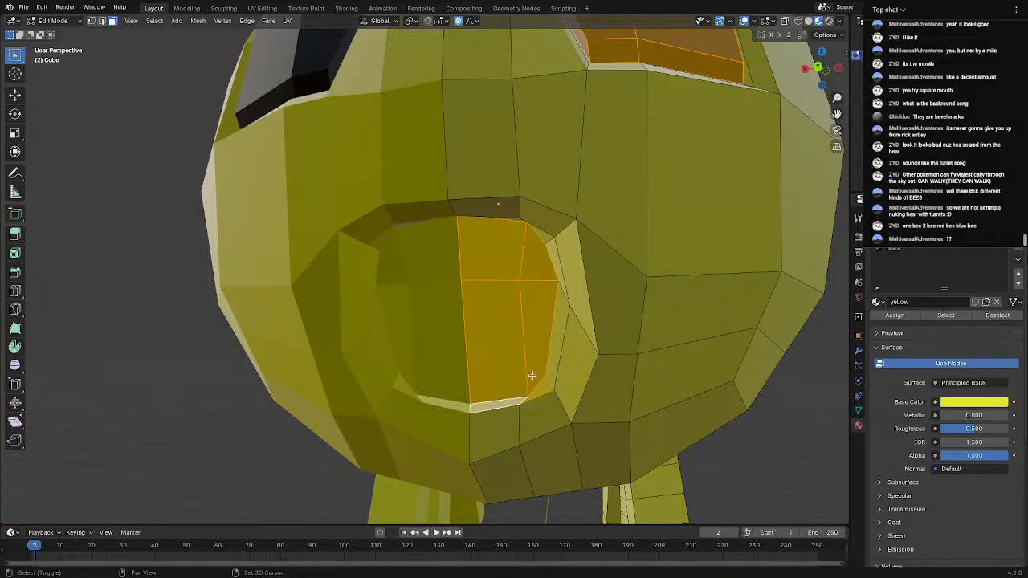
shift+click(557, 347)
middle_drag(566, 342, 603, 322)
shift+click(576, 217)
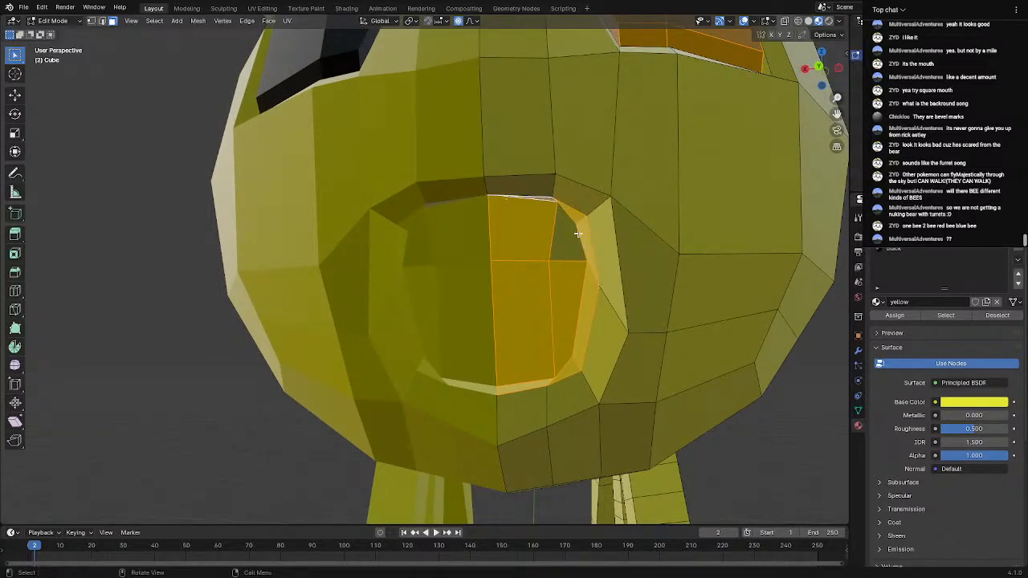
shift+click(572, 250)
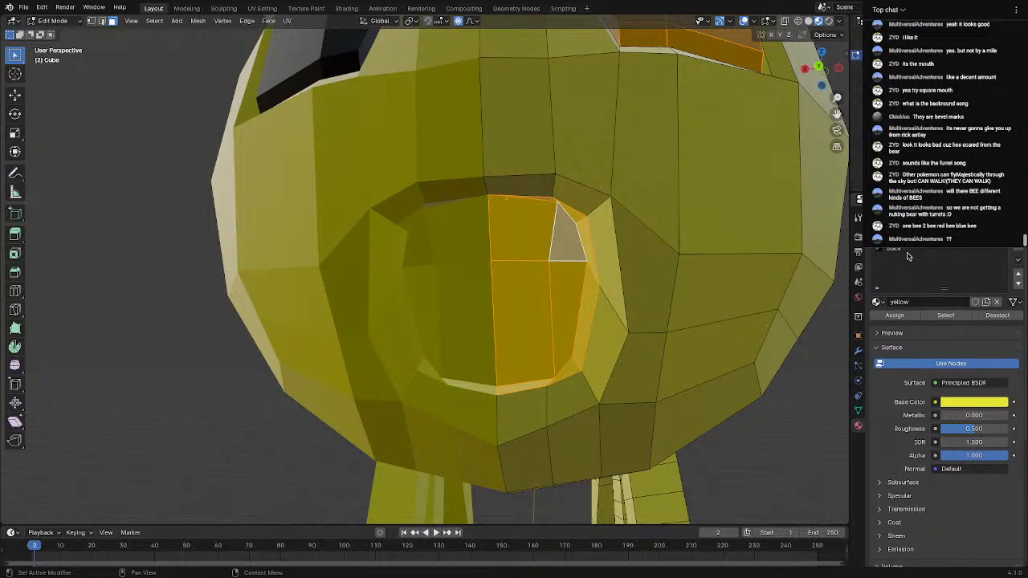
Assign the black material to the mouth faces and check the coloring in Object Mode
click(907, 251)
click(895, 314)
scroll(613, 408, down, 4)
middle_drag(613, 409, 578, 411)
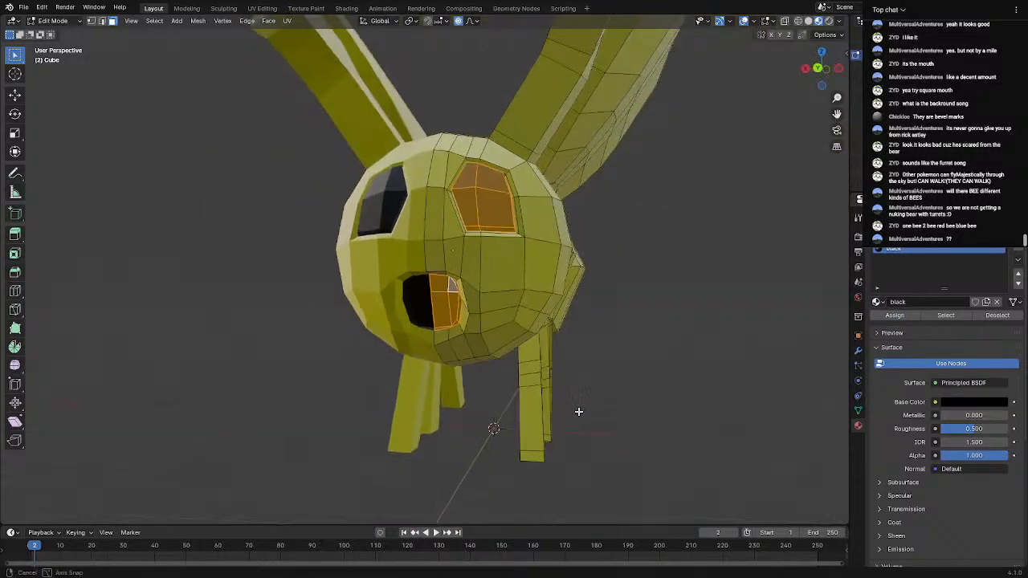
key(Tab)
middle_drag(492, 346, 444, 435)
scroll(471, 381, up, 4)
scroll(400, 391, up, 2)
scroll(447, 391, down, 1)
scroll(431, 384, down, 4)
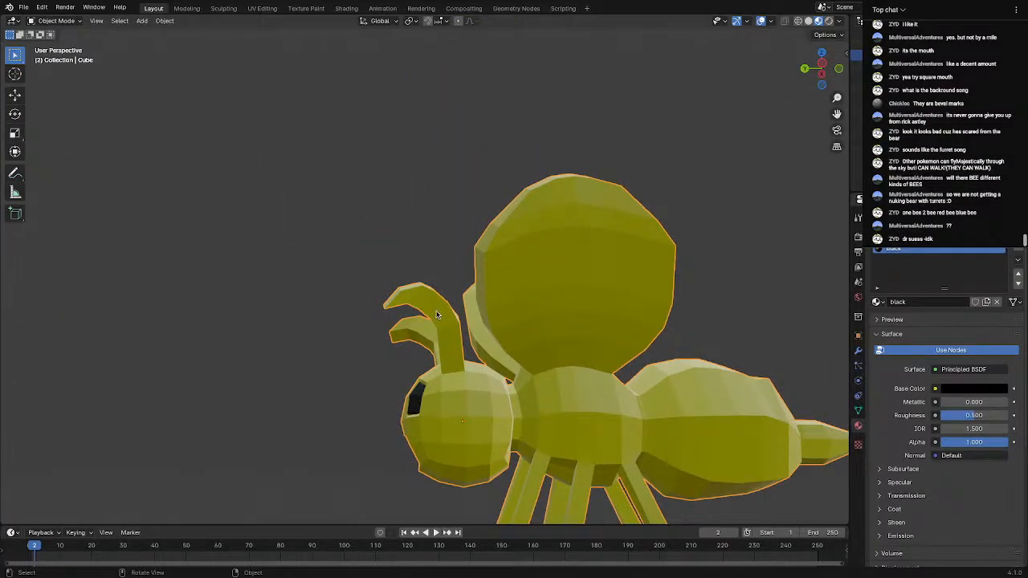
Return to Edit Mode and select the antenna's faces in wireframe shading
key(Tab)
scroll(437, 323, up, 3)
click(386, 304)
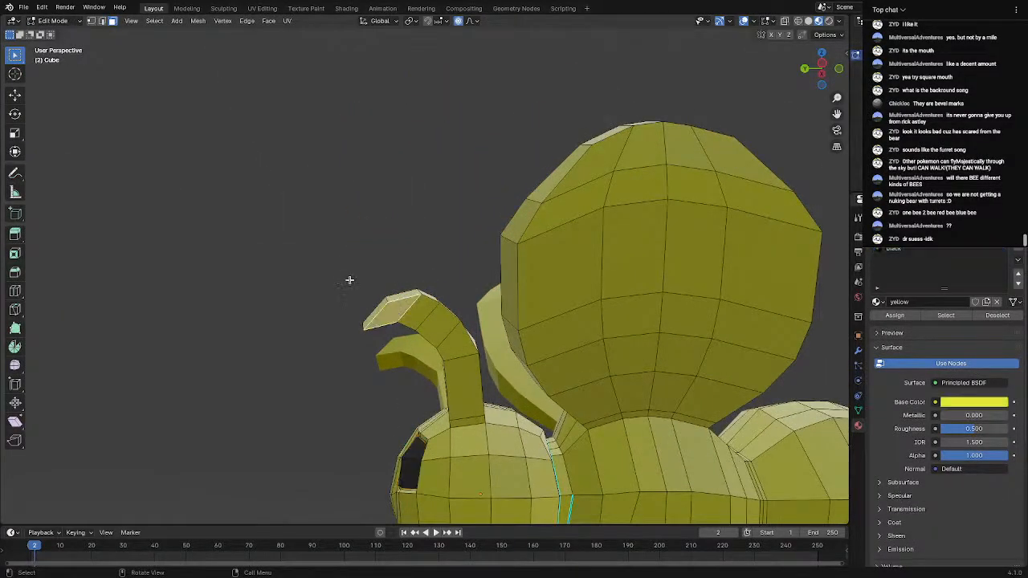
key(alt+z)
drag(344, 258, 480, 399)
middle_drag(480, 398, 863, 447)
middle_drag(543, 394, 710, 411)
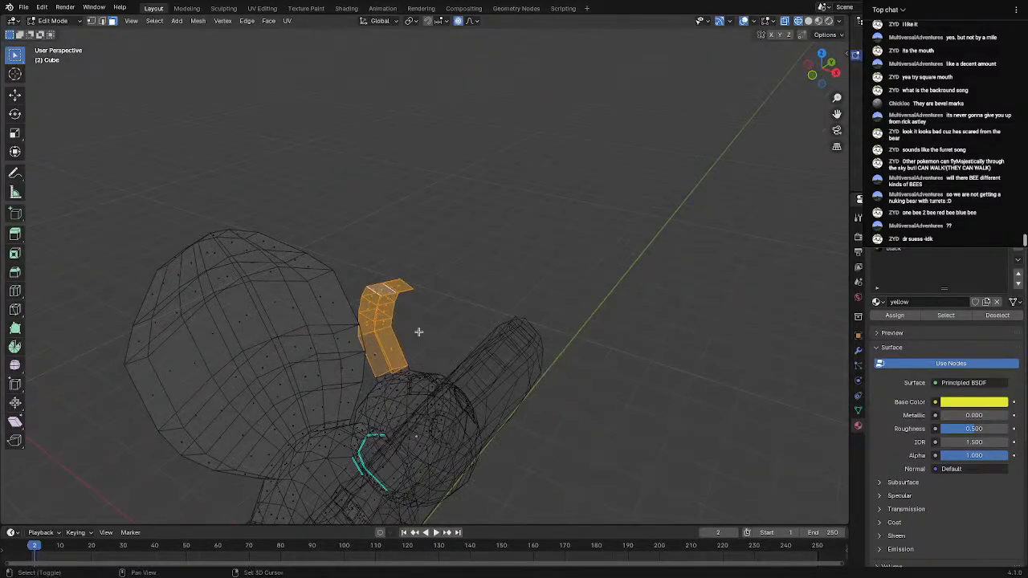
Add the faces at the antenna's base and deselect the stray face picked up behind the head
shift+click(380, 364)
scroll(421, 394, up, 3)
middle_drag(422, 394, 419, 422)
shift+click(385, 426)
shift+click(357, 436)
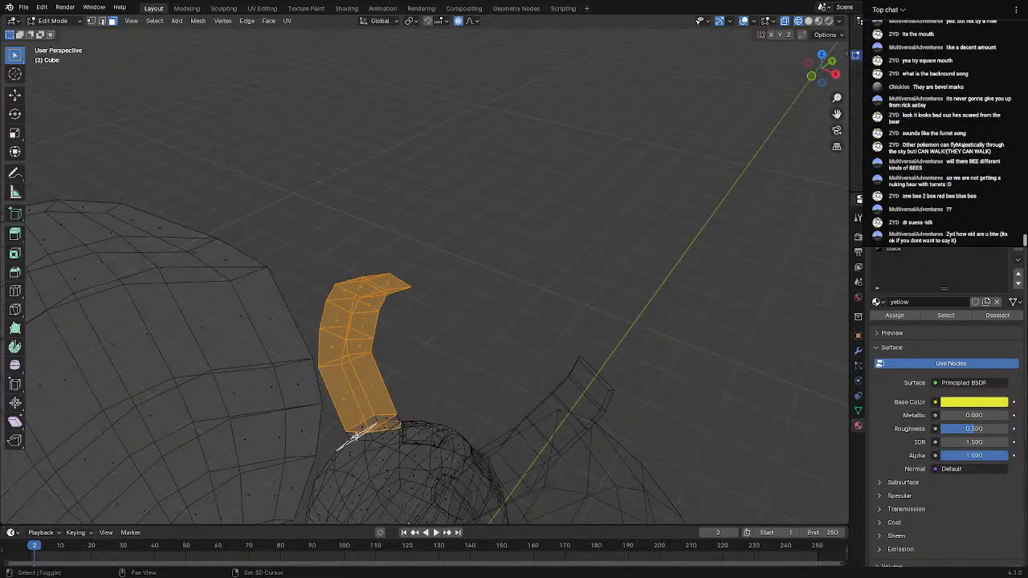
middle_drag(356, 430, 338, 418)
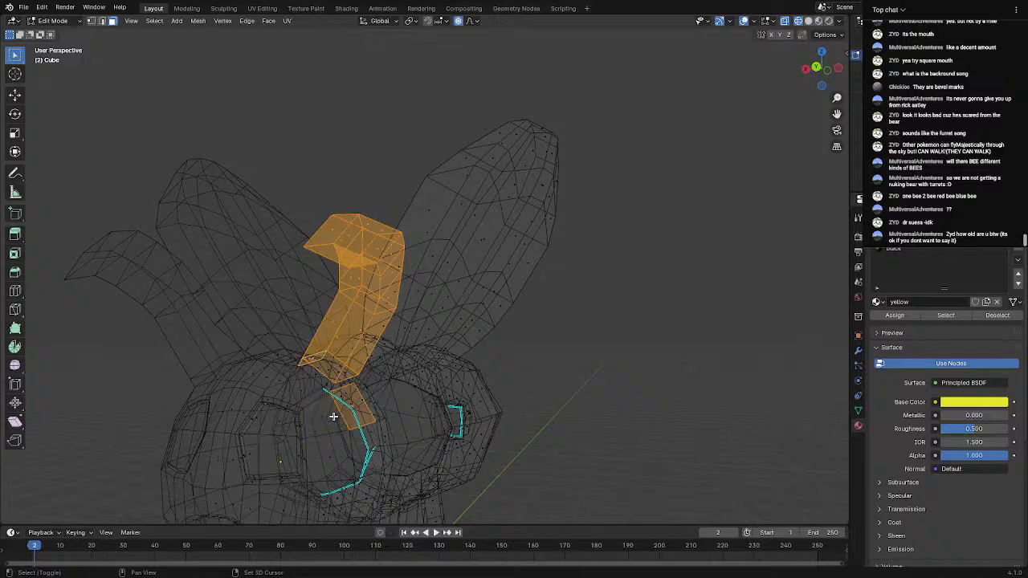
shift+click(330, 386)
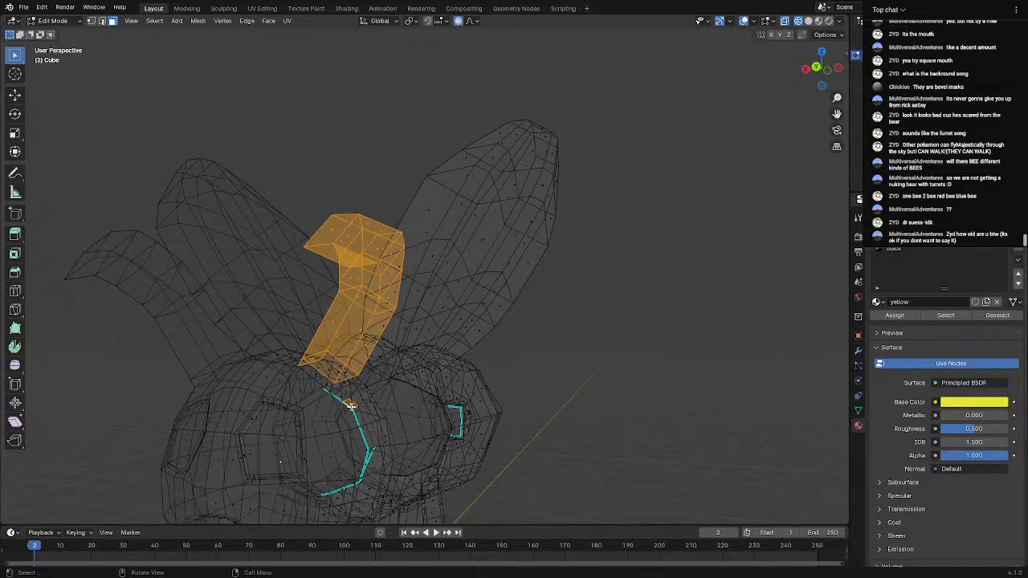
Switch back to Material Preview shading and complete the selection around the antenna's base
key(shift+z)
scroll(388, 425, up, 6)
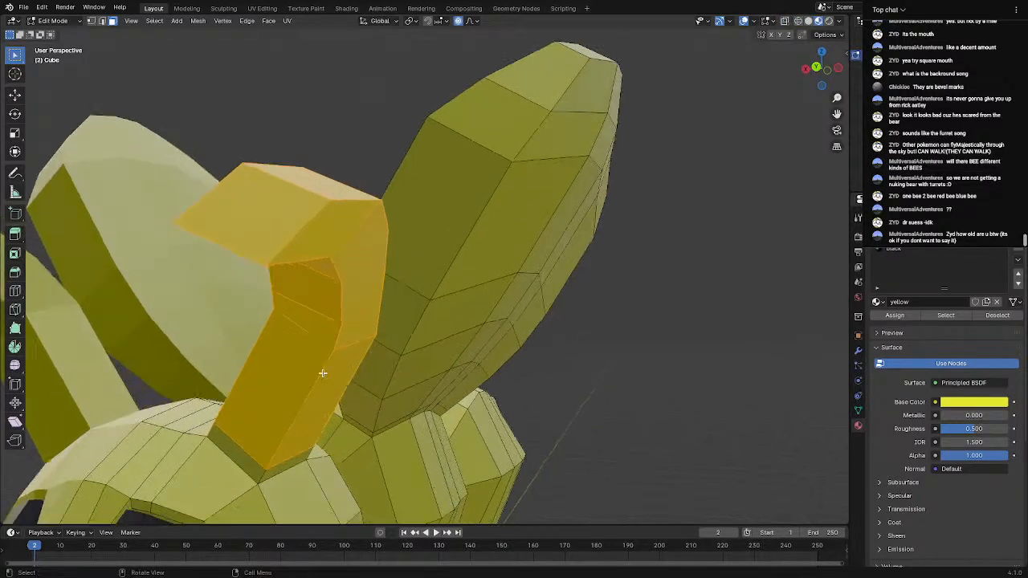
shift+click(257, 463)
shift+click(286, 472)
middle_drag(286, 472, 257, 459)
middle_drag(514, 443, 707, 450)
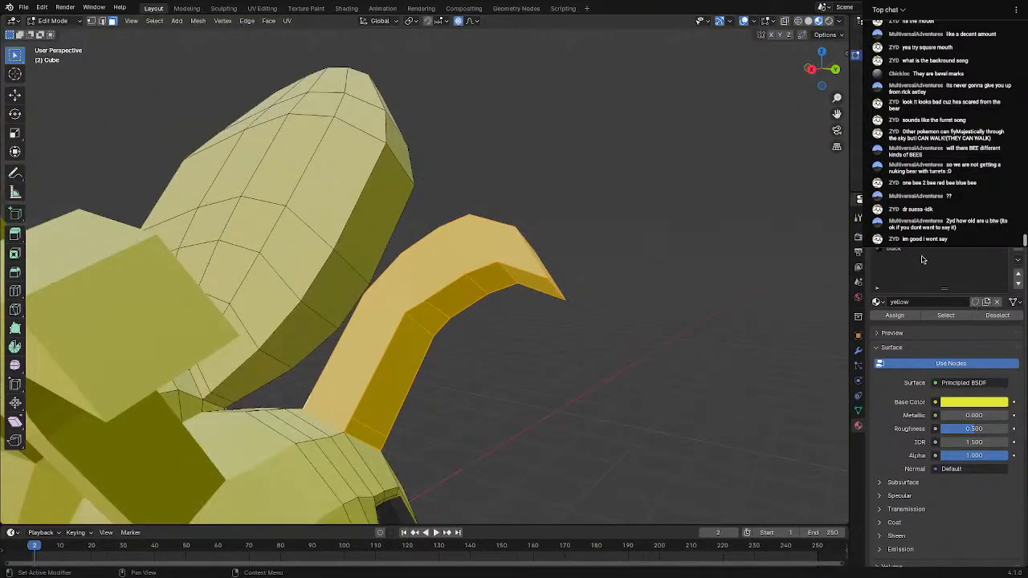
Assign the black material to the antenna and check it in Object Mode
click(895, 249)
click(893, 316)
key(Tab)
scroll(621, 393, down, 4)
middle_drag(620, 393, 444, 396)
middle_drag(504, 318, 367, 298)
Return to Edit Mode and select the front leg's uppermost faces in wireframe shading
key(Tab)
middle_drag(461, 377, 607, 422)
scroll(377, 227, up, 4)
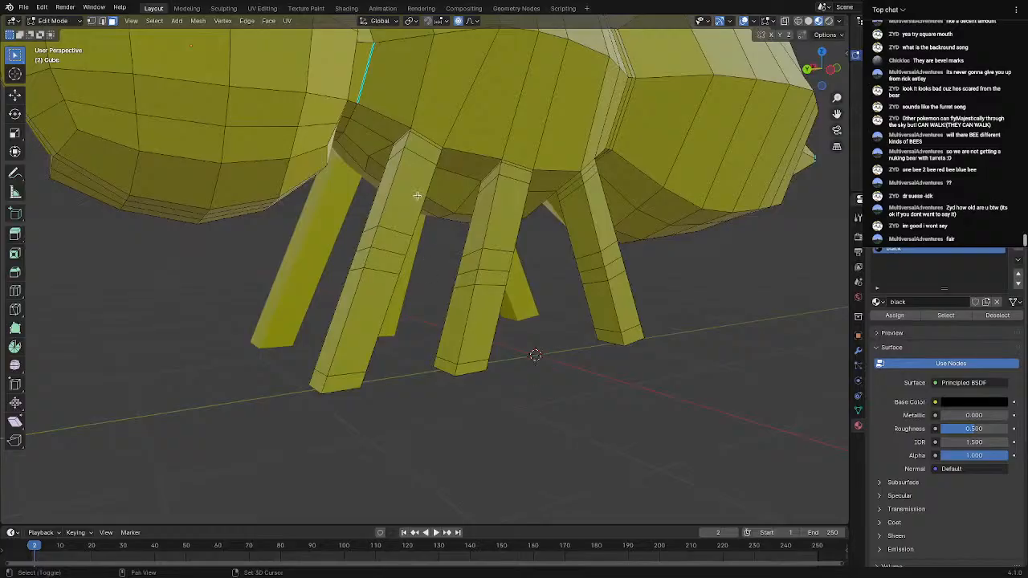
middle_drag(415, 158, 209, 419)
key(shift+z)
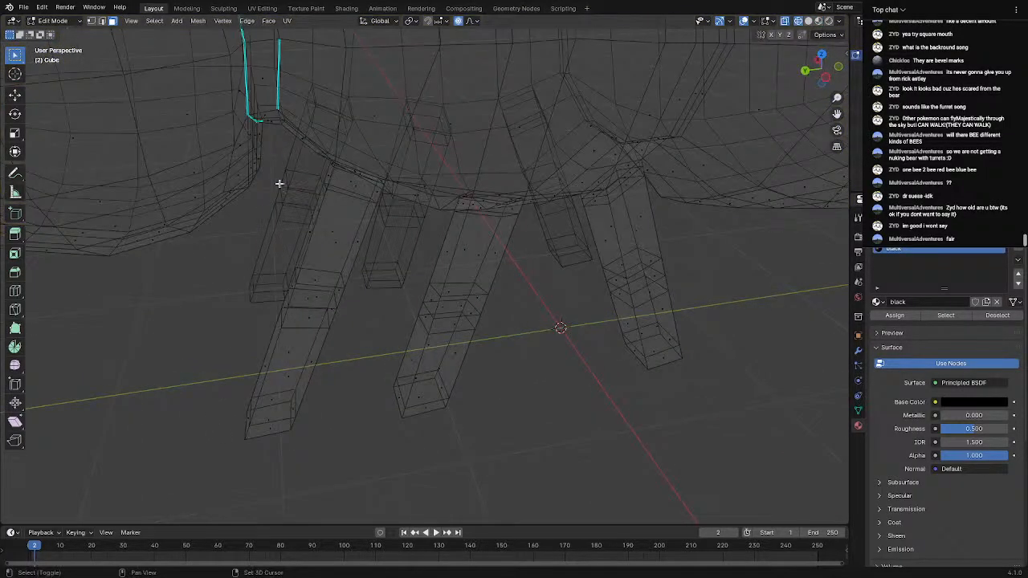
drag(297, 176, 360, 207)
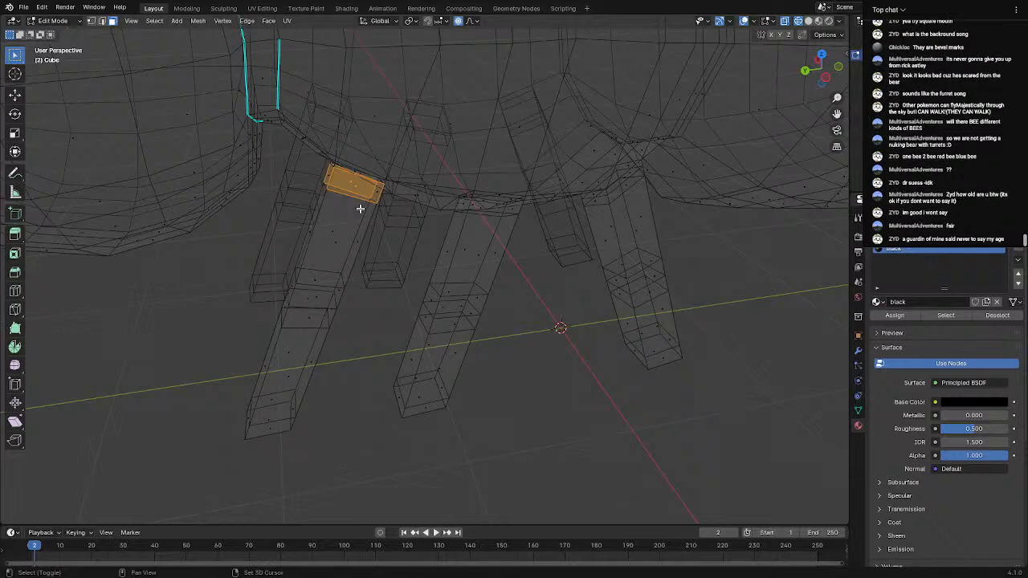
middle_drag(361, 208, 185, 247)
shift+click(195, 279)
shift+click(581, 321)
middle_drag(580, 321, 710, 436)
Extend the selection over the rest of the front leg, the middle leg and the rear leg's lower part
shift+drag(282, 247, 560, 464)
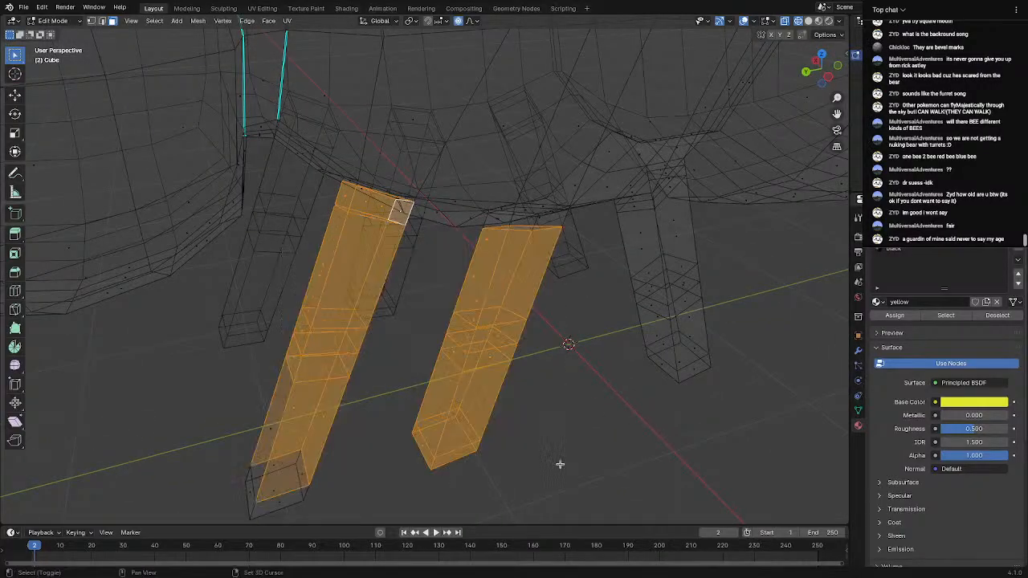
shift+drag(239, 453, 313, 518)
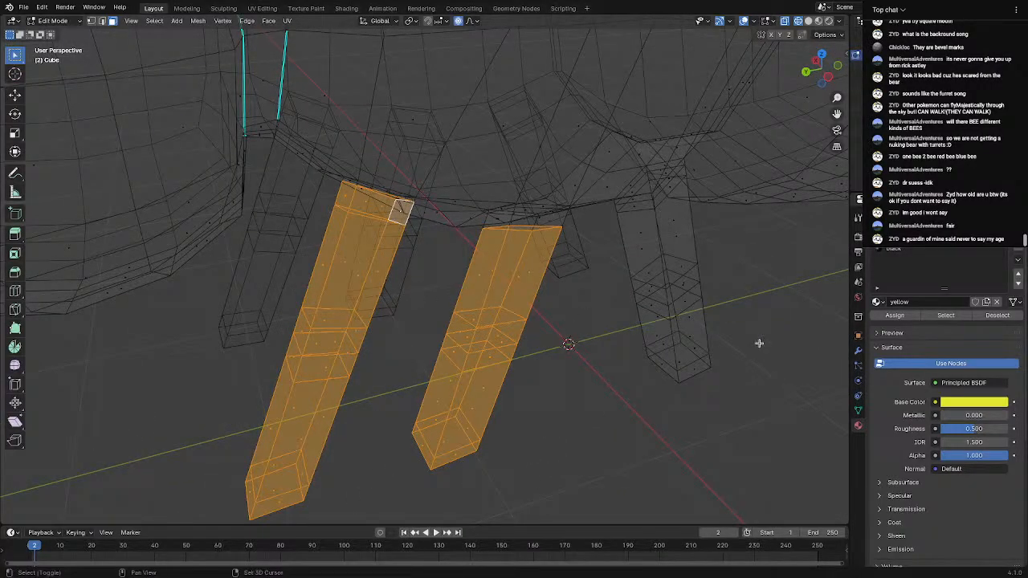
shift+middle_drag(758, 343, 394, 345)
shift+drag(424, 271, 631, 433)
middle_drag(642, 371, 574, 345)
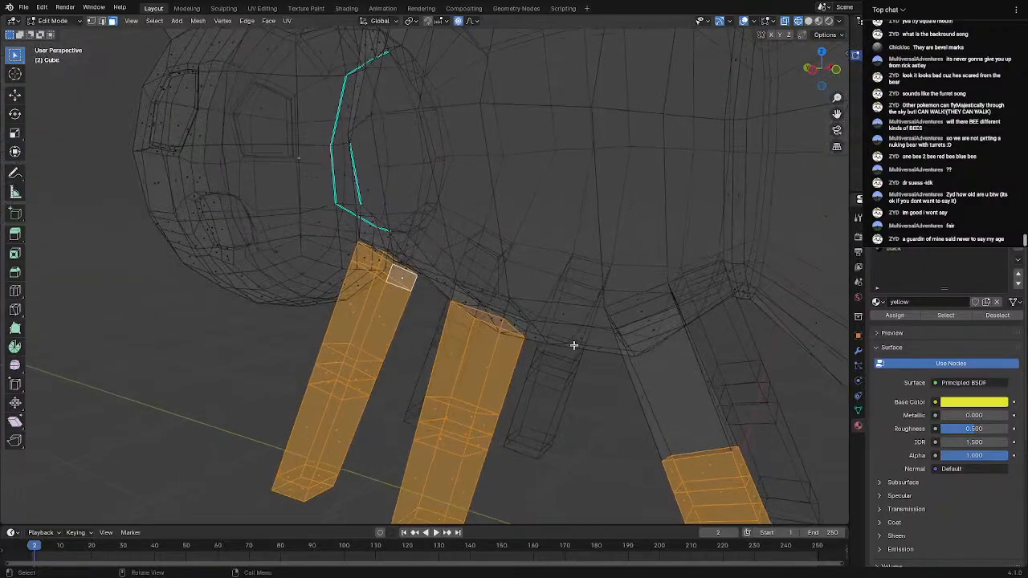
shift+middle_drag(673, 391, 599, 383)
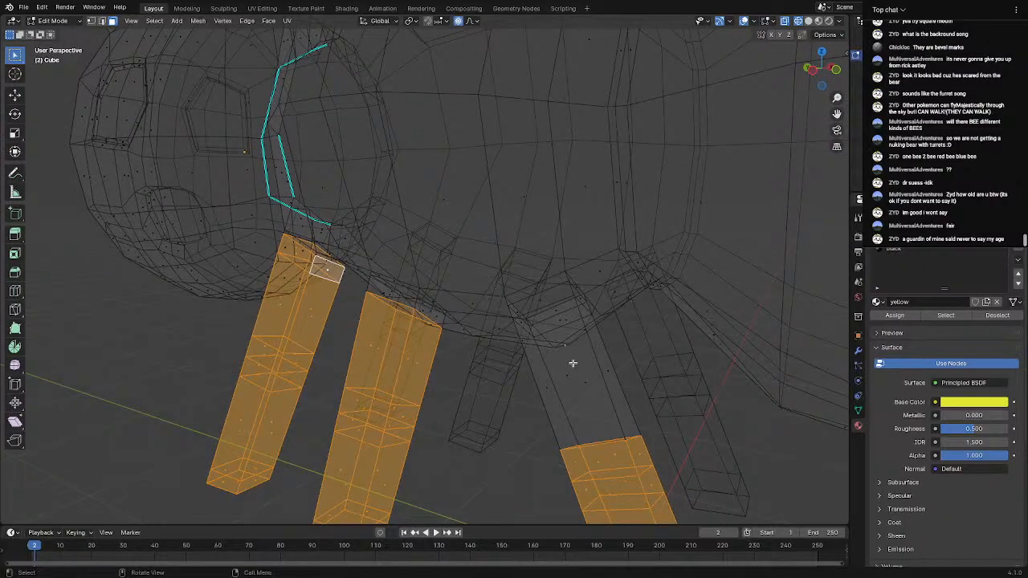
Switch to Material Preview shading and add the rear leg's upper outer faces to the selection
key(shift+z)
mouse_move(535, 294)
shift+mouse_down()
mouse_move(611, 471)
mouse_move(627, 434)
shift+mouse_up()
shift+click(615, 273)
shift+click(612, 293)
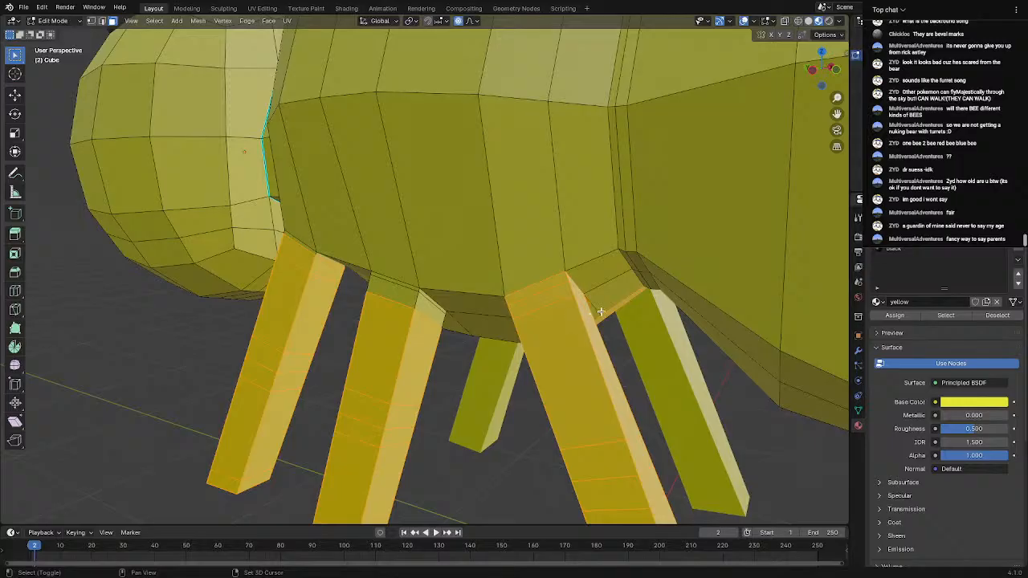
Add the missing upper faces on the rear leg's inner side to the selection
middle_drag(634, 319, 470, 261)
middle_drag(771, 326, 775, 261)
scroll(731, 330, down, 1)
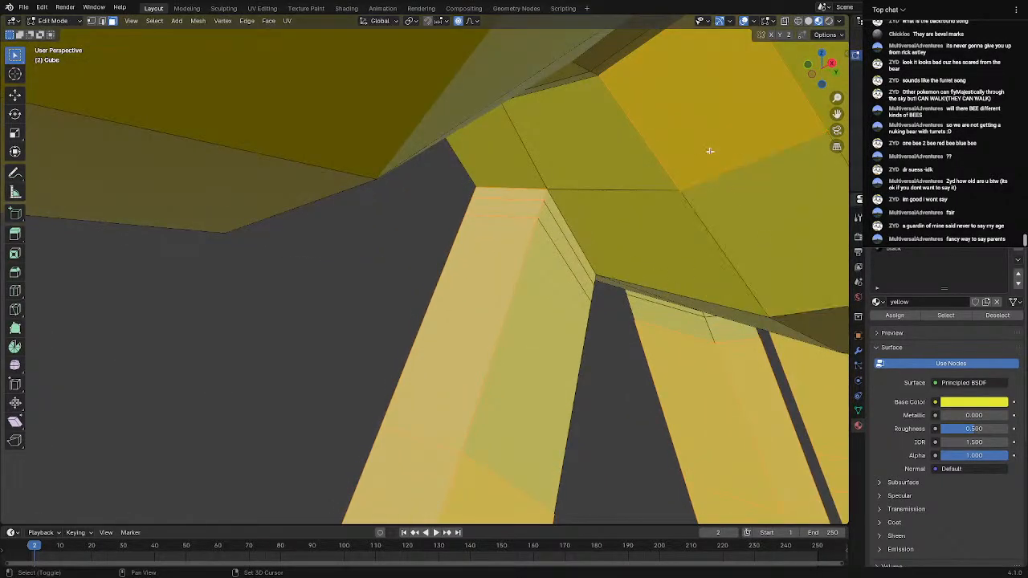
middle_drag(709, 151, 753, 283)
scroll(772, 297, down, 1)
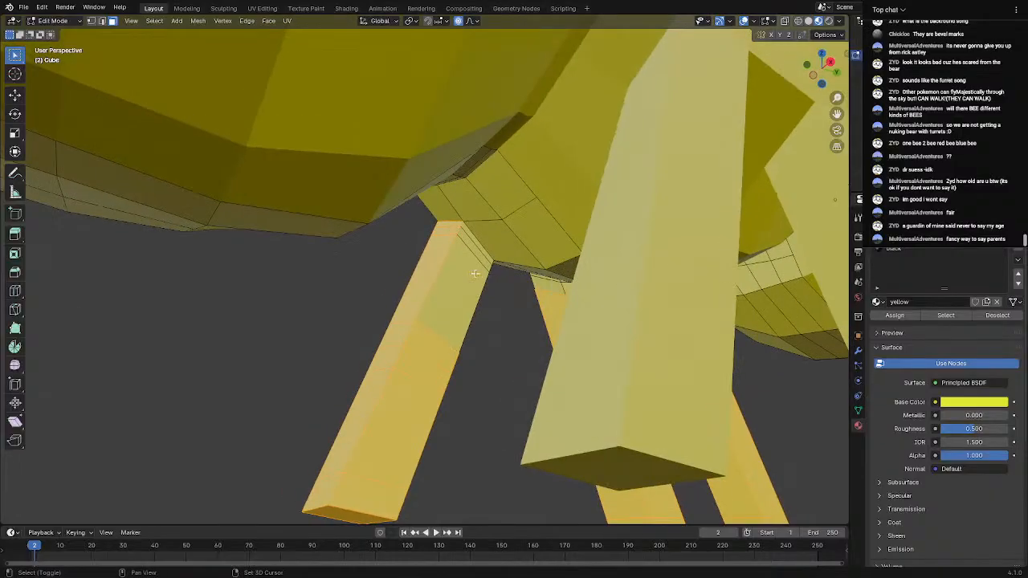
shift+click(461, 260)
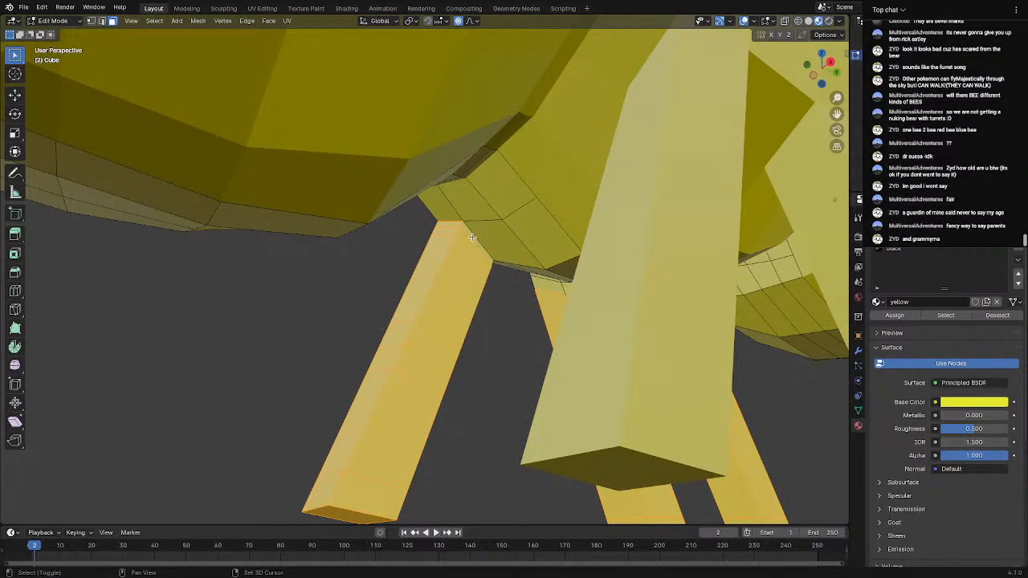
Add the remaining unselected faces at the tops of the other legs
middle_drag(531, 293, 353, 230)
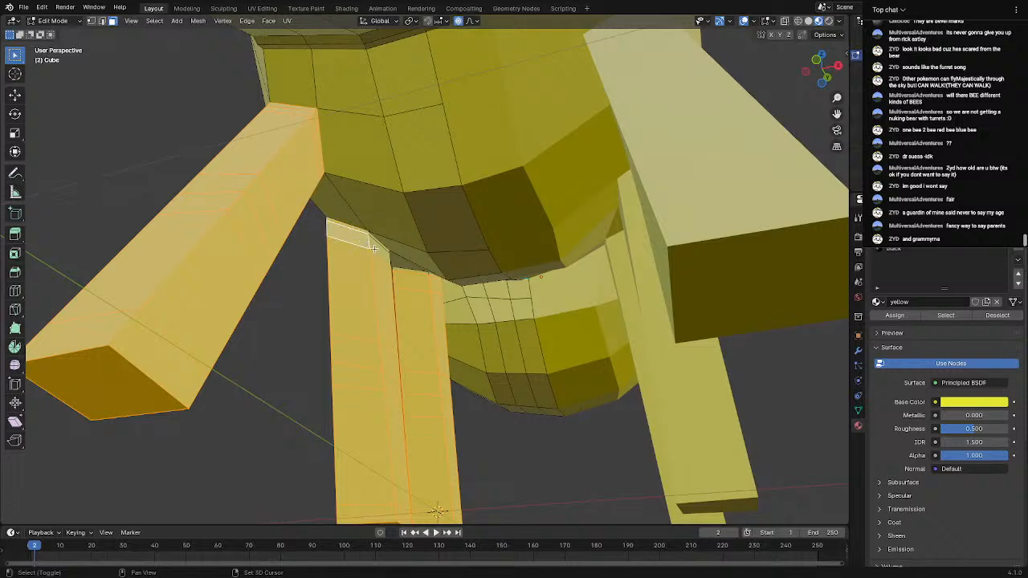
shift+click(373, 239)
middle_drag(375, 241, 610, 333)
shift+click(444, 275)
middle_drag(444, 275, 452, 318)
middle_drag(441, 277, 442, 395)
Assign the black material to the selected leg faces and check them in Object Mode
click(908, 251)
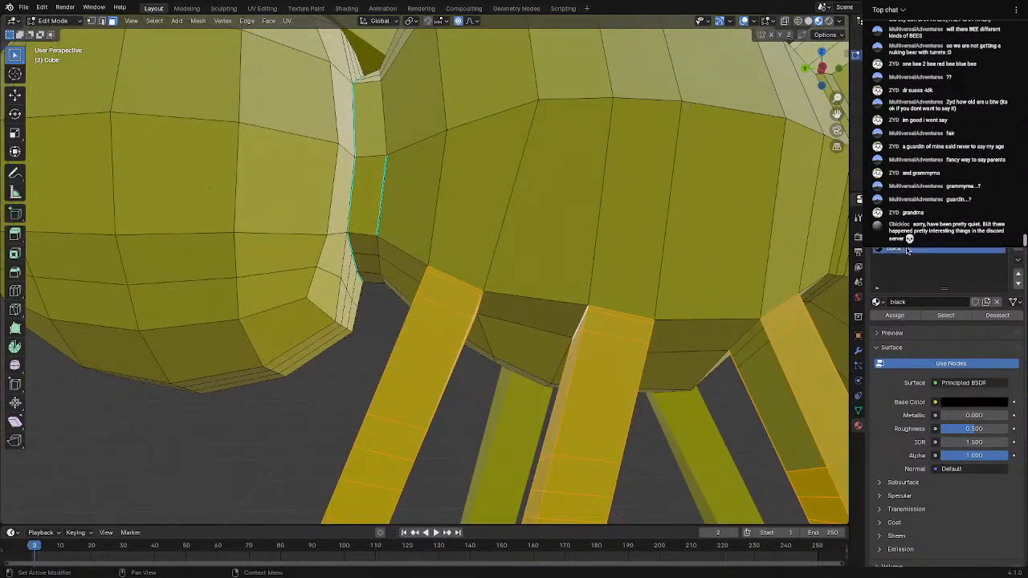
click(888, 318)
key(Tab)
scroll(729, 387, down, 4)
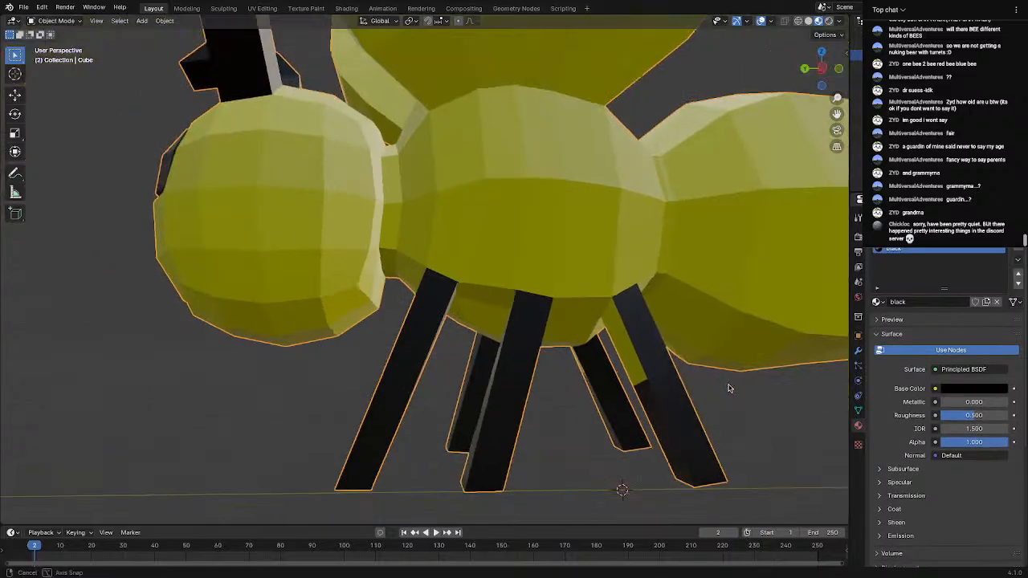
Add the rear leg's still-yellow upper side faces to the selection and assign the black material to them
middle_drag(730, 388, 744, 383)
key(Tab)
shift+click(586, 331)
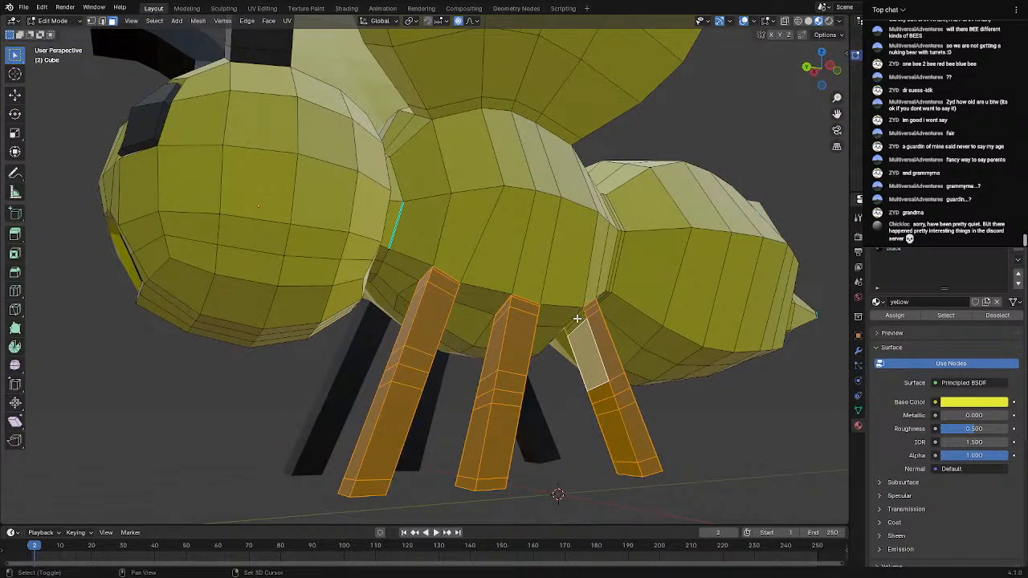
click(898, 251)
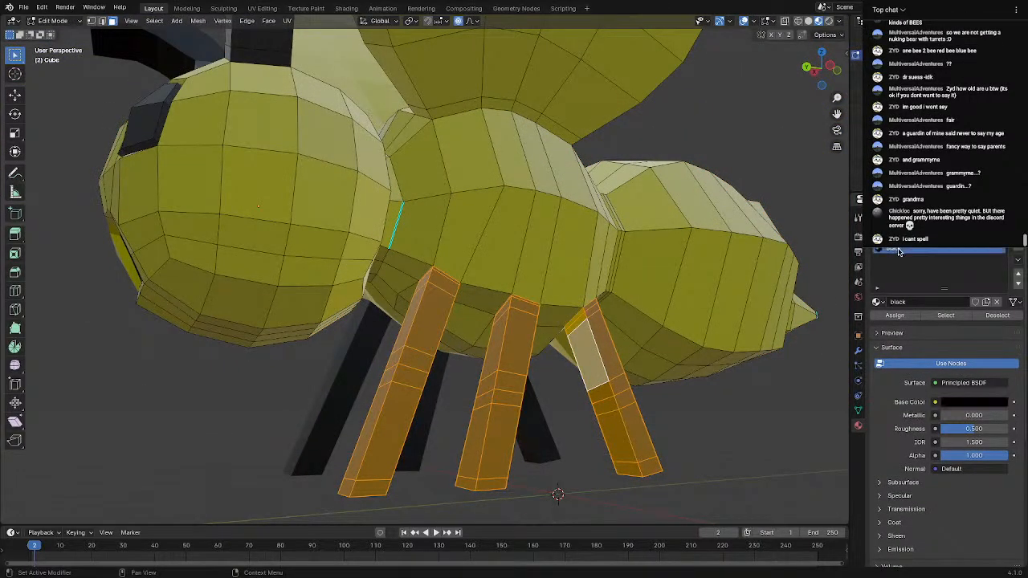
click(896, 316)
key(Tab)
middle_drag(631, 455, 542, 473)
scroll(542, 474, up, 2)
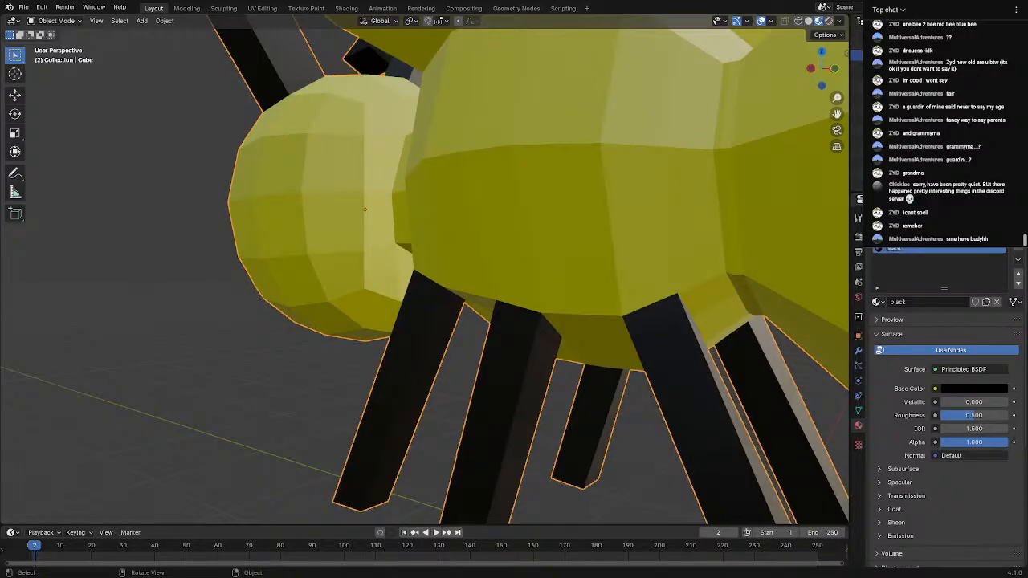
Return to Edit Mode and add the stinger's side faces to the current leg selection
scroll(345, 413, up, 1)
scroll(344, 413, down, 1)
scroll(413, 397, down, 5)
middle_drag(415, 397, 459, 417)
scroll(424, 390, up, 5)
key(Tab)
scroll(451, 293, down, 3)
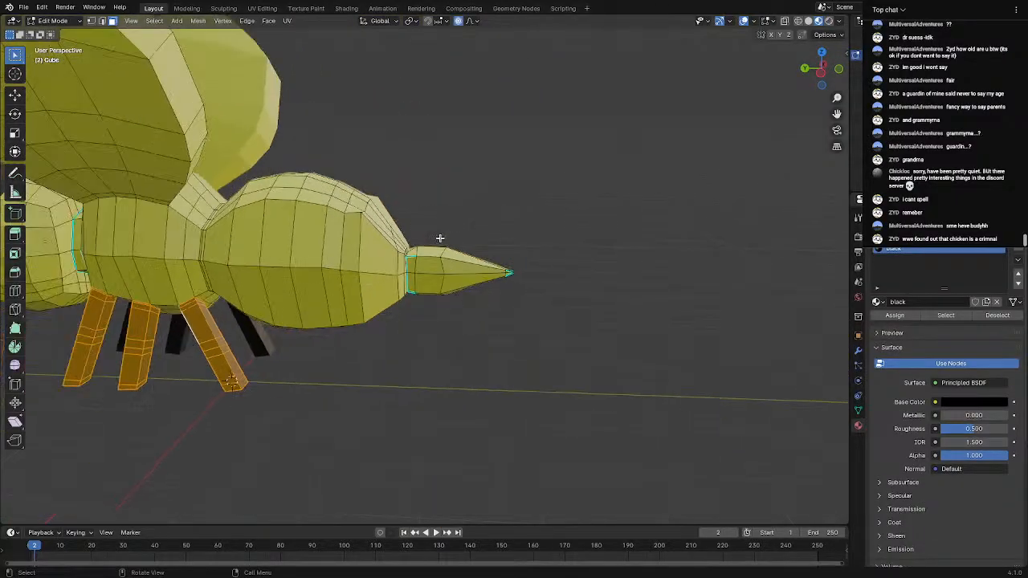
scroll(446, 248, up, 5)
scroll(450, 256, up, 1)
middle_drag(450, 257, 457, 246)
shift+drag(356, 195, 638, 452)
Add the remaining unselected faces at the stinger's base and tip to the selection
middle_drag(640, 452, 639, 480)
middle_drag(525, 214, 524, 16)
scroll(400, 339, down, 1)
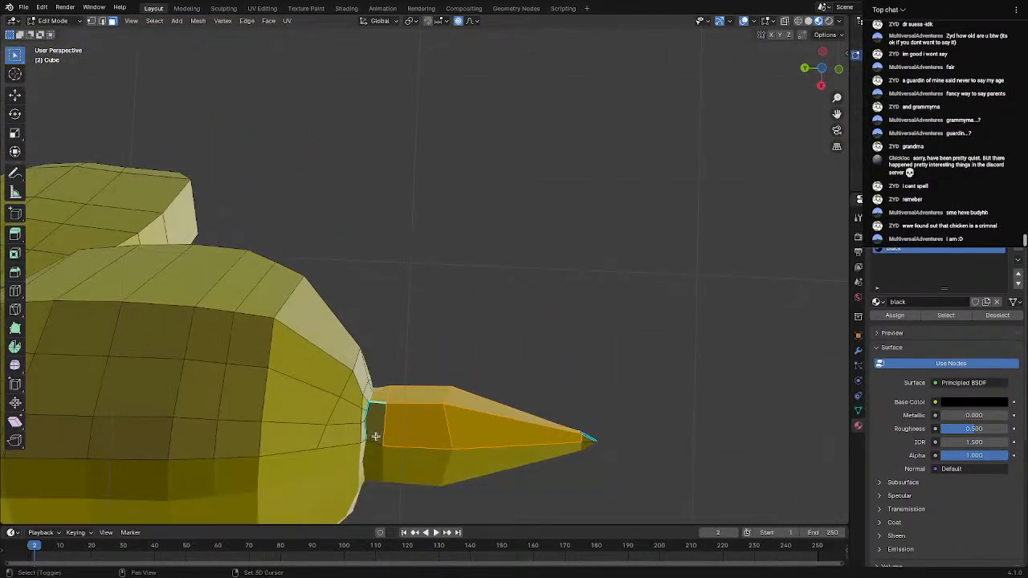
shift+click(377, 435)
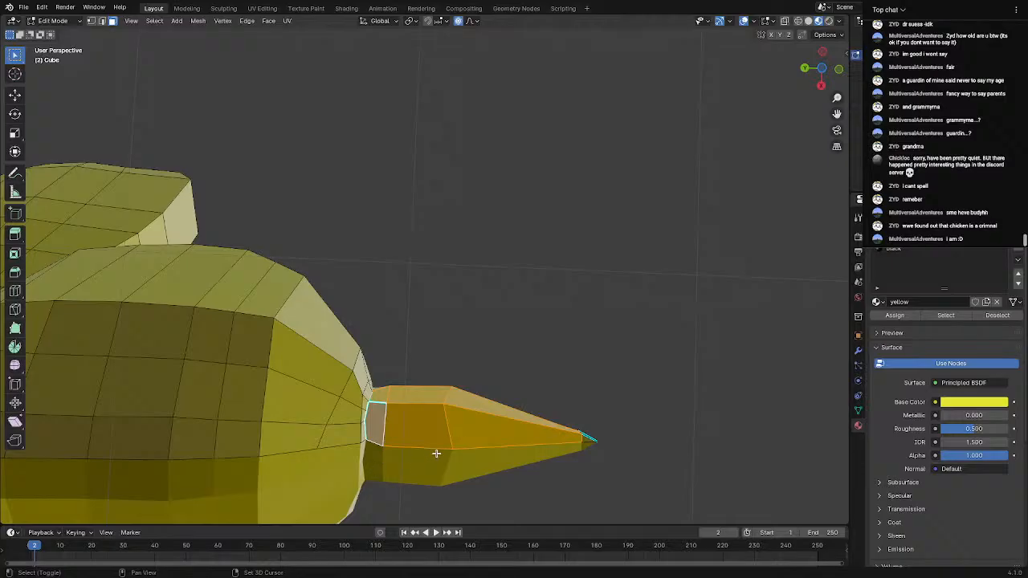
shift+click(587, 441)
Assign the black material to the selected stinger faces and check the bee in Object Mode
middle_drag(587, 440, 656, 339)
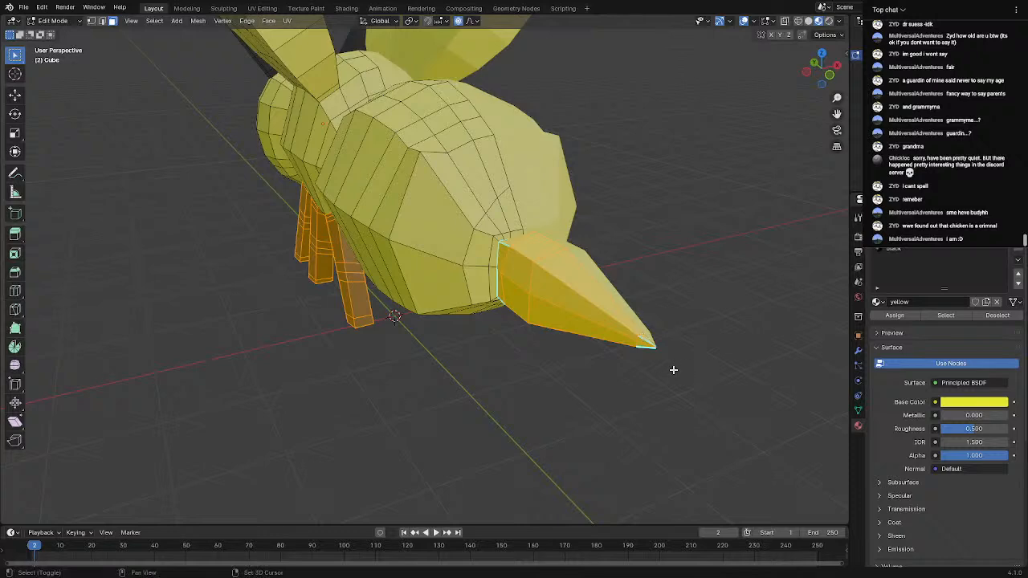
click(891, 250)
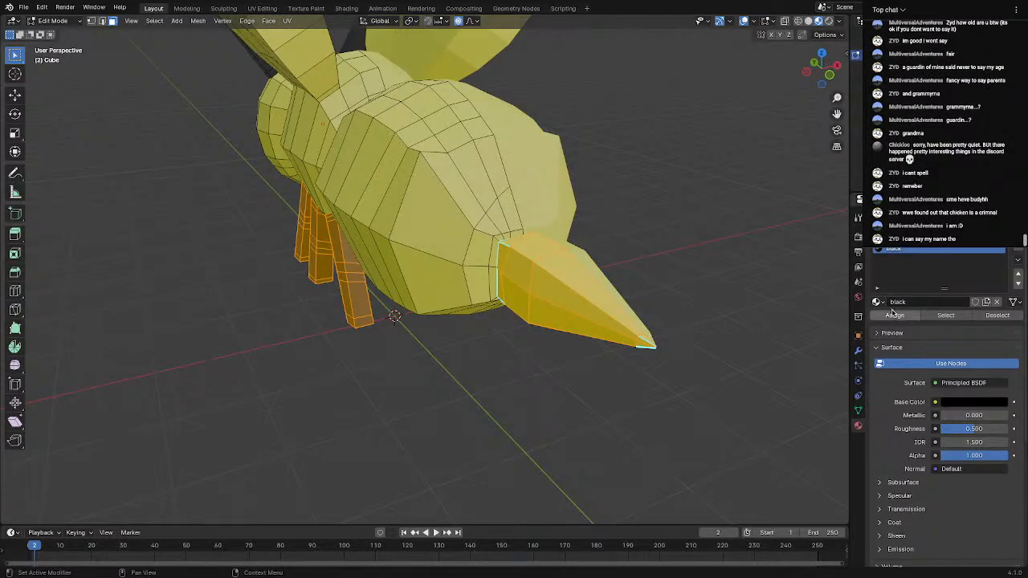
click(893, 314)
key(Tab)
middle_drag(452, 360, 562, 257)
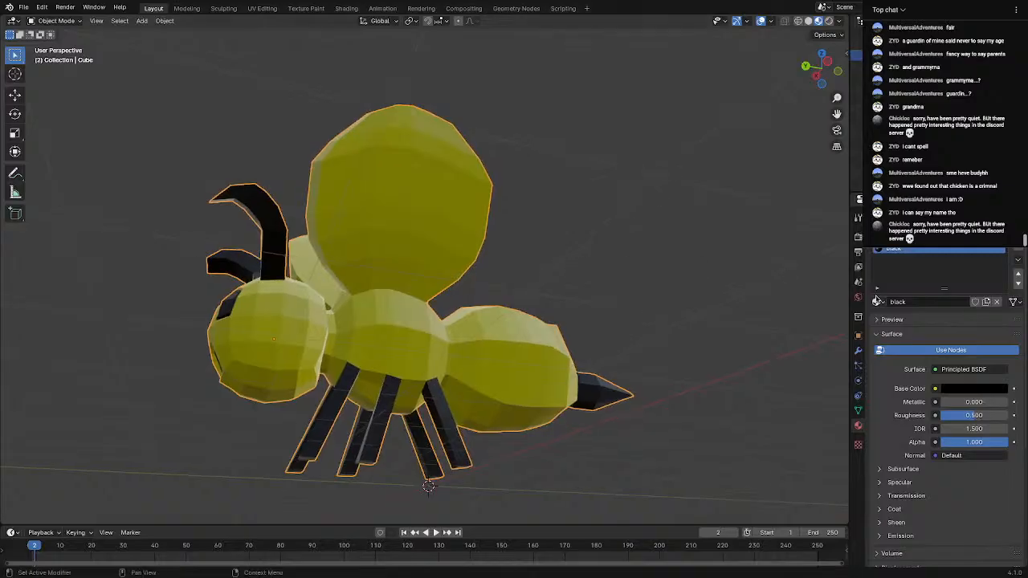
Add a new material slot and link the existing white material named Material to it
click(1017, 236)
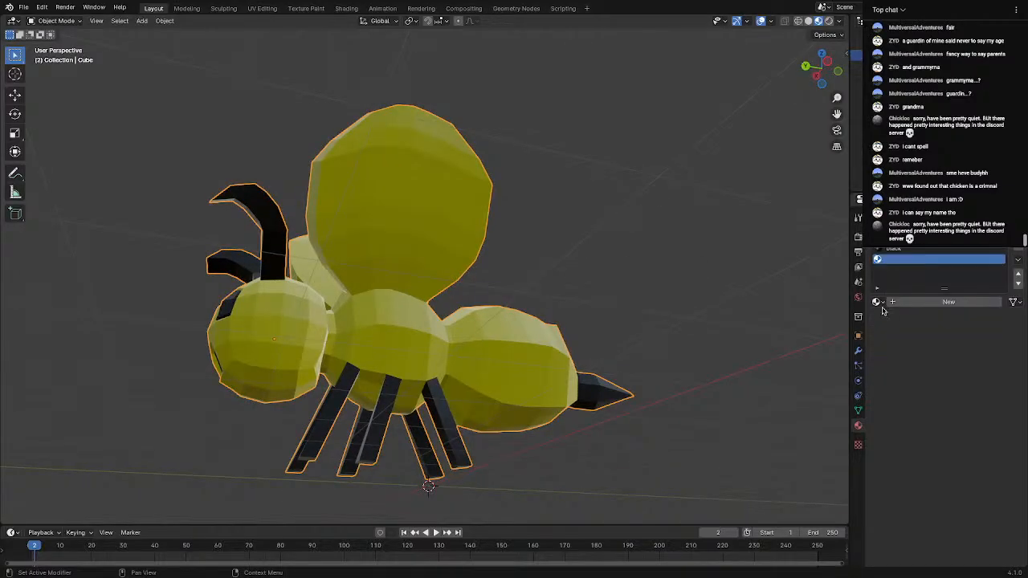
click(879, 302)
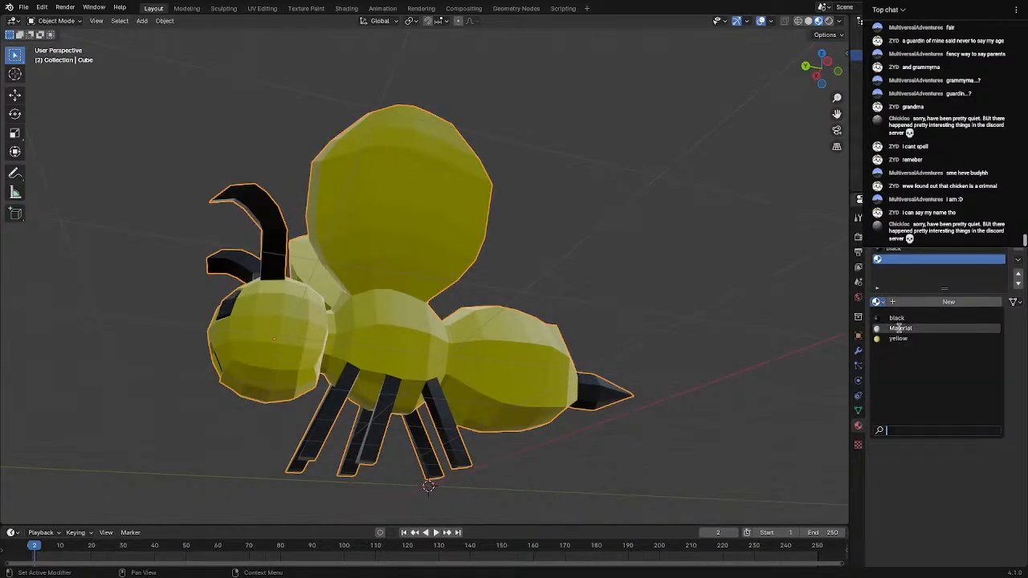
click(899, 329)
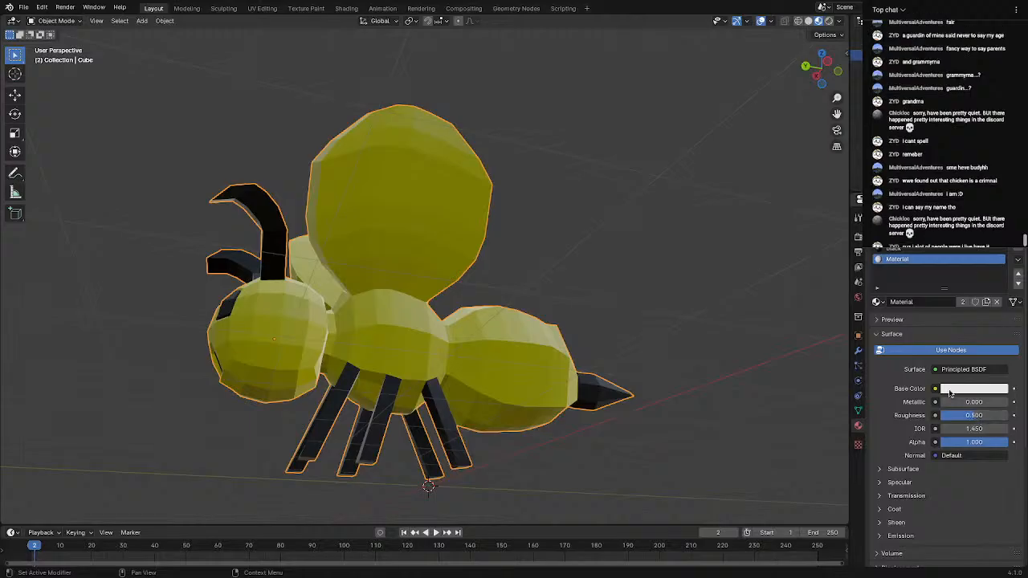
Enter Edit Mode and add the wing's faces to the selection, using X-ray to reach both sides
key(Tab)
middle_drag(416, 136, 351, 101)
drag(349, 100, 555, 198)
middle_drag(482, 179, 540, 163)
shift+drag(326, 222, 432, 290)
key(alt+z)
shift+drag(316, 118, 517, 306)
middle_drag(343, 191, 326, 166)
shift+drag(326, 166, 382, 251)
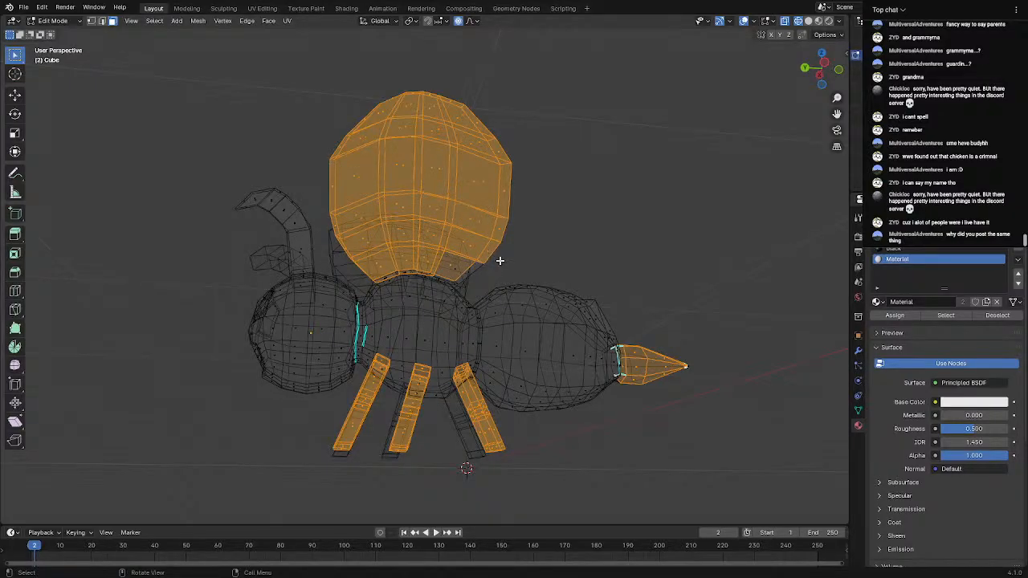
Return to solid display and add the remaining faces along the wing's base to the selection
middle_drag(497, 262, 421, 261)
shift+drag(592, 153, 649, 189)
key(shift+z)
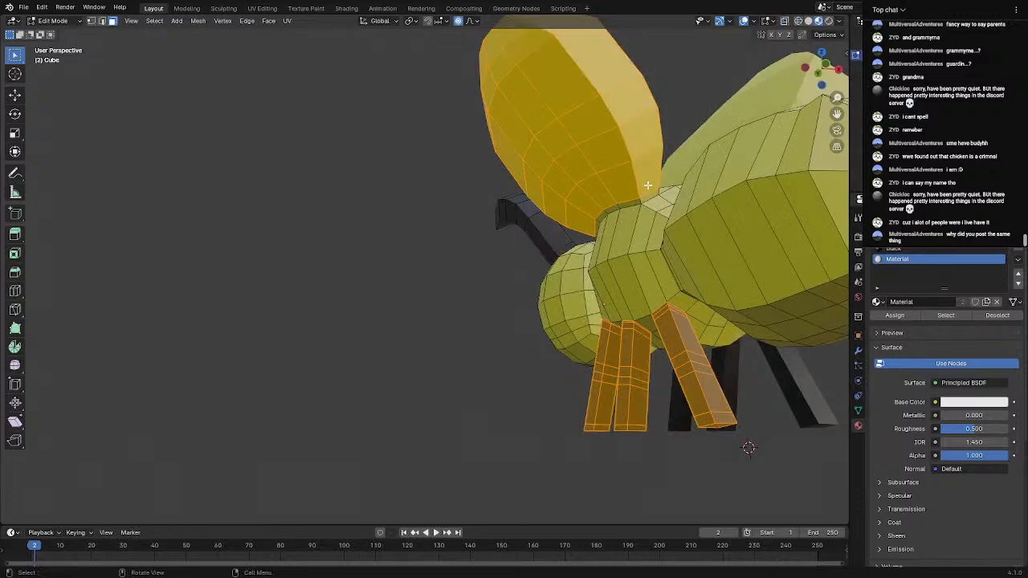
scroll(649, 186, up, 2)
mouse_move(681, 179)
middle_down()
mouse_move(721, 201)
mouse_move(581, 266)
middle_up()
shift+click(605, 246)
shift+click(617, 237)
shift+click(646, 228)
shift+click(666, 226)
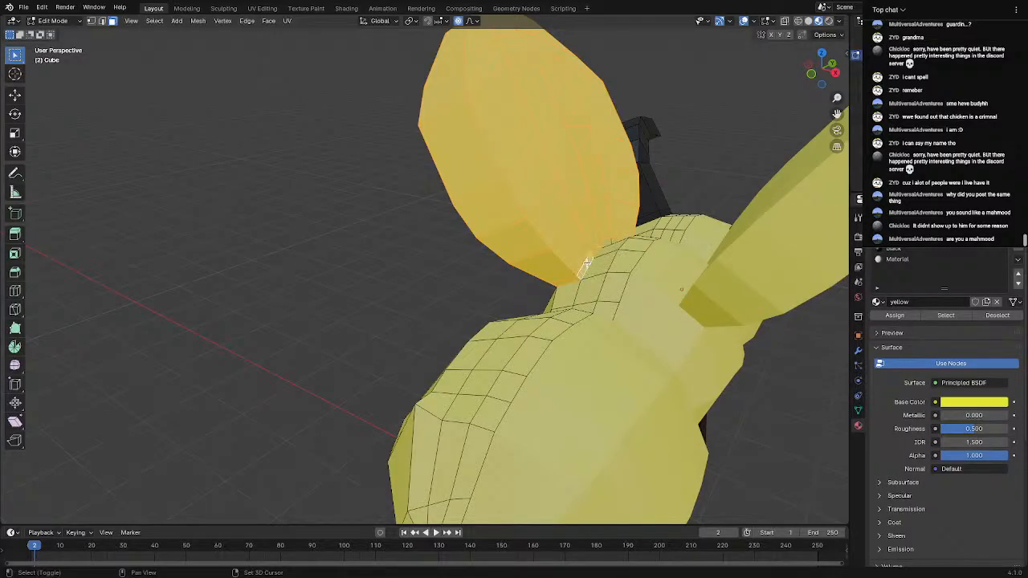
Check the wing selection from all sides, assign the white Material to the selected faces, and return to Object Mode
middle_drag(631, 207, 523, 201)
scroll(482, 219, down, 2)
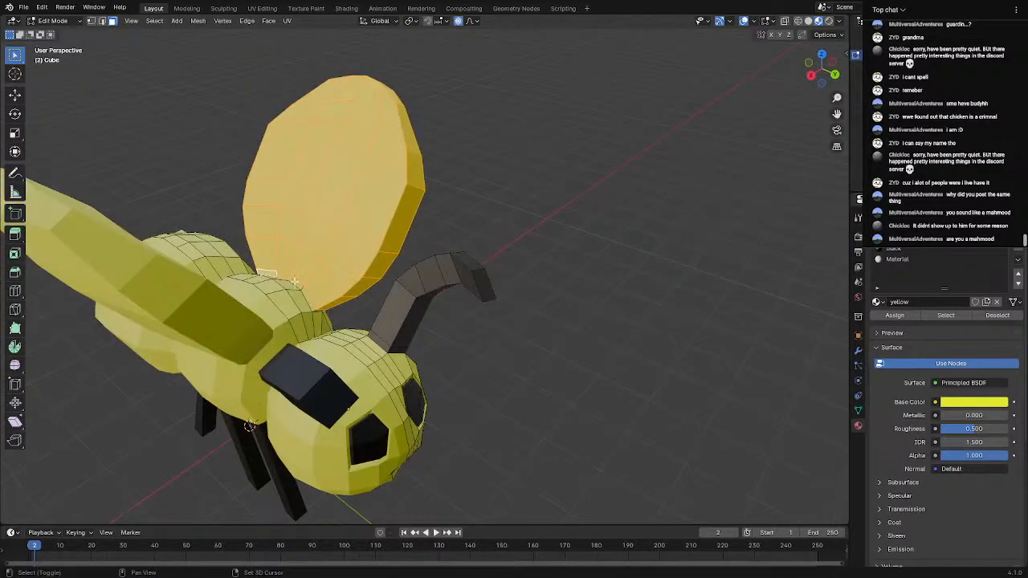
middle_drag(329, 319, 179, 228)
scroll(241, 249, up, 4)
middle_drag(298, 268, 498, 311)
scroll(401, 236, down, 2)
middle_drag(413, 236, 461, 240)
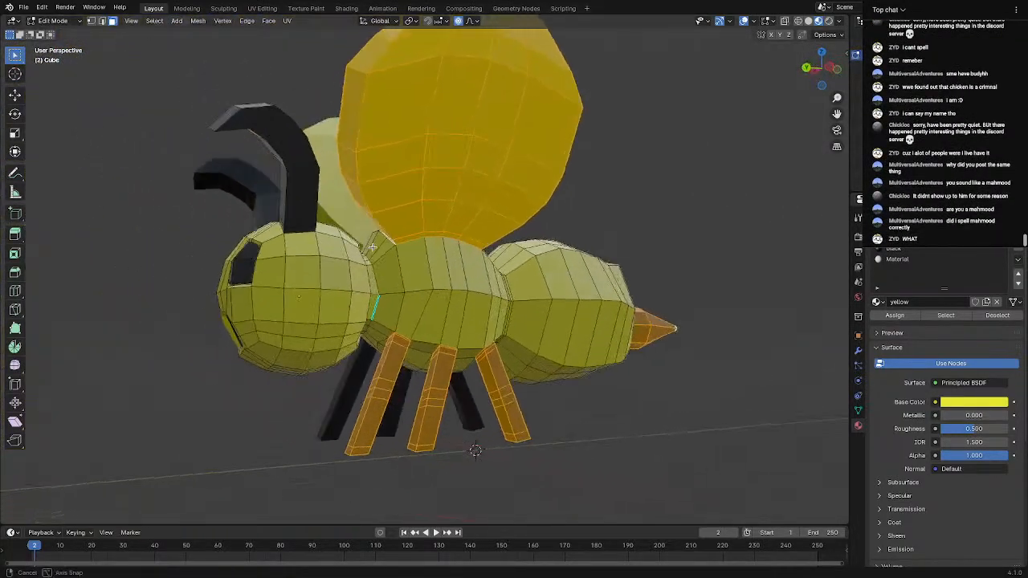
scroll(754, 325, down, 1)
click(897, 250)
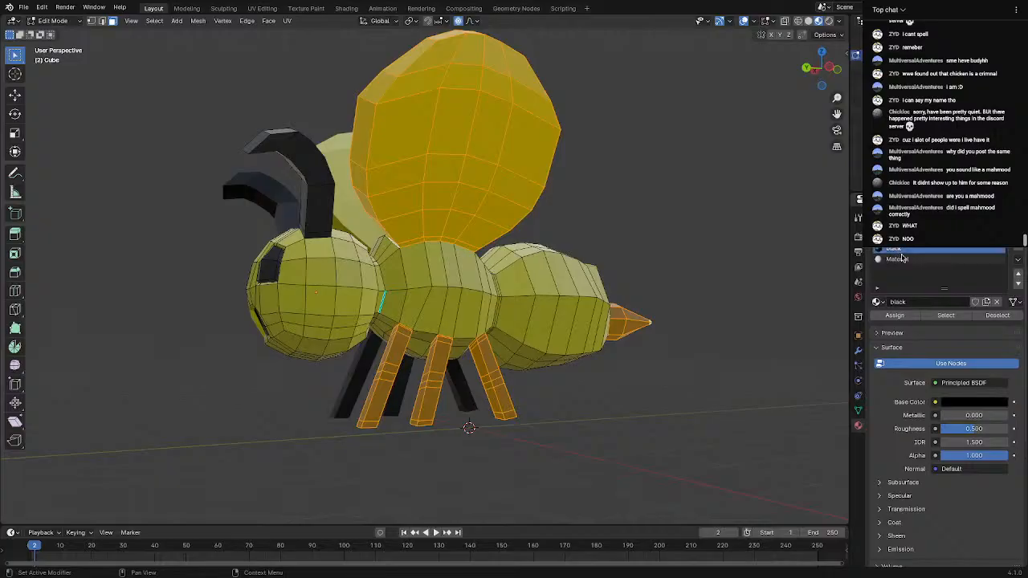
click(896, 258)
click(903, 319)
key(Tab)
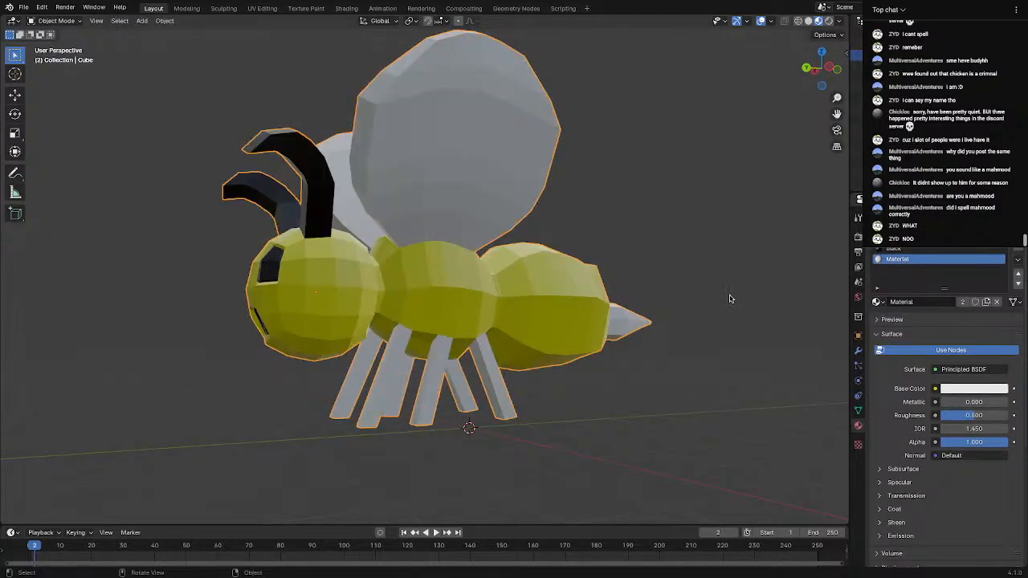
Clear the face selection in Edit Mode and select the faces on the wing's outer side
key(Tab)
key(alt+a)
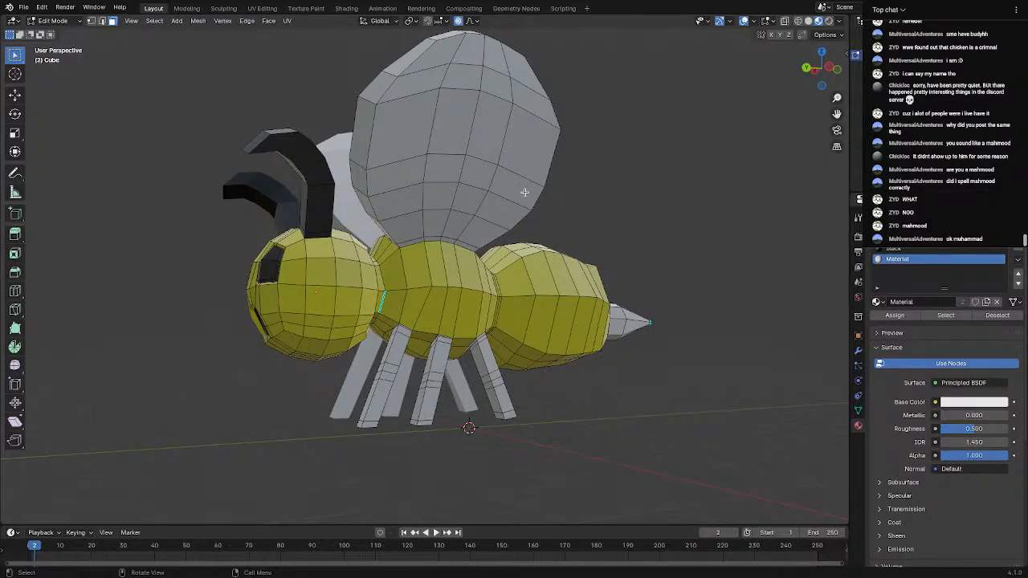
scroll(532, 199, up, 1)
shift+middle_drag(533, 200, 532, 312)
drag(315, 74, 747, 190)
drag(347, 20, 489, 86)
shift+drag(338, 198, 566, 315)
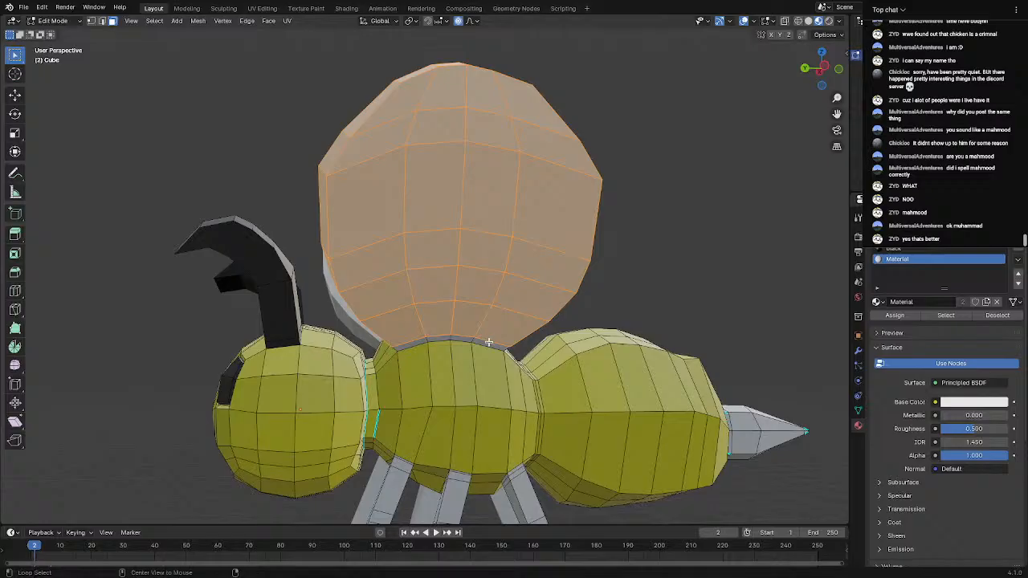
Add the face loops across the wing's inner side, from its base up to the tip
middle_drag(633, 243, 494, 253)
scroll(514, 265, up, 3)
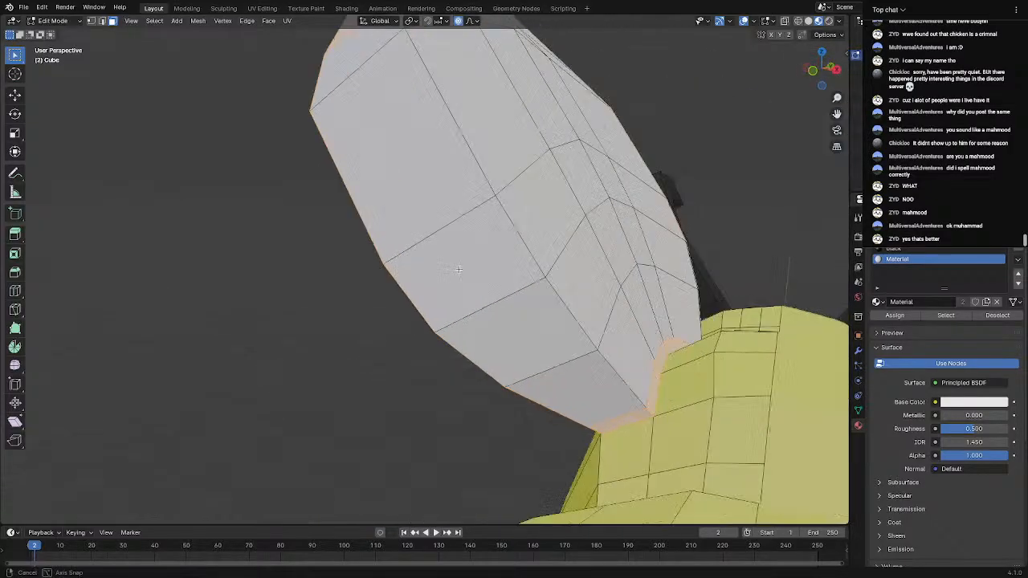
alt+shift+click(611, 365)
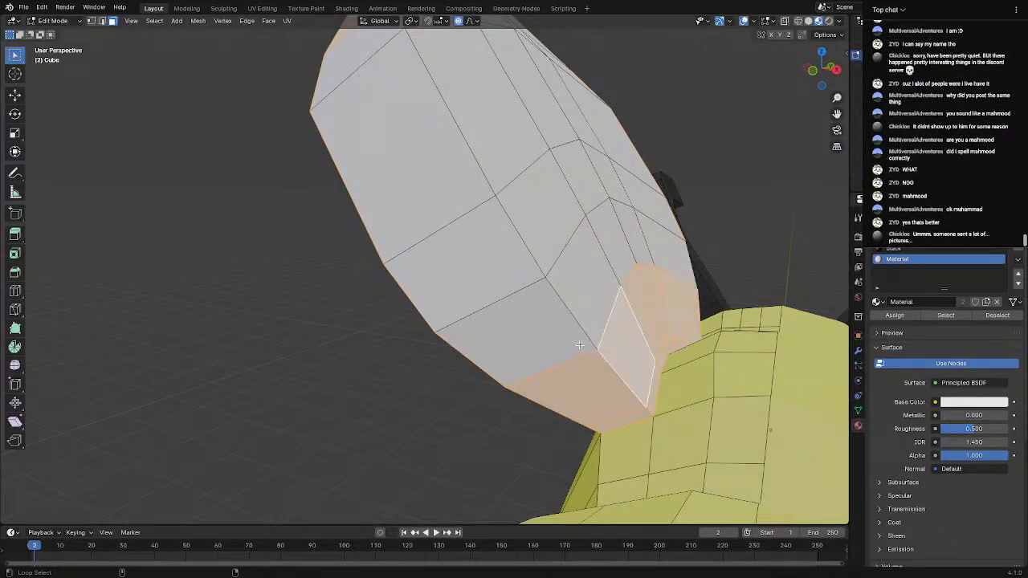
alt+shift+click(538, 253)
alt+shift+click(519, 237)
alt+shift+click(478, 169)
scroll(479, 170, down, 5)
middle_drag(478, 170, 499, 201)
alt+shift+click(449, 220)
alt+shift+click(444, 168)
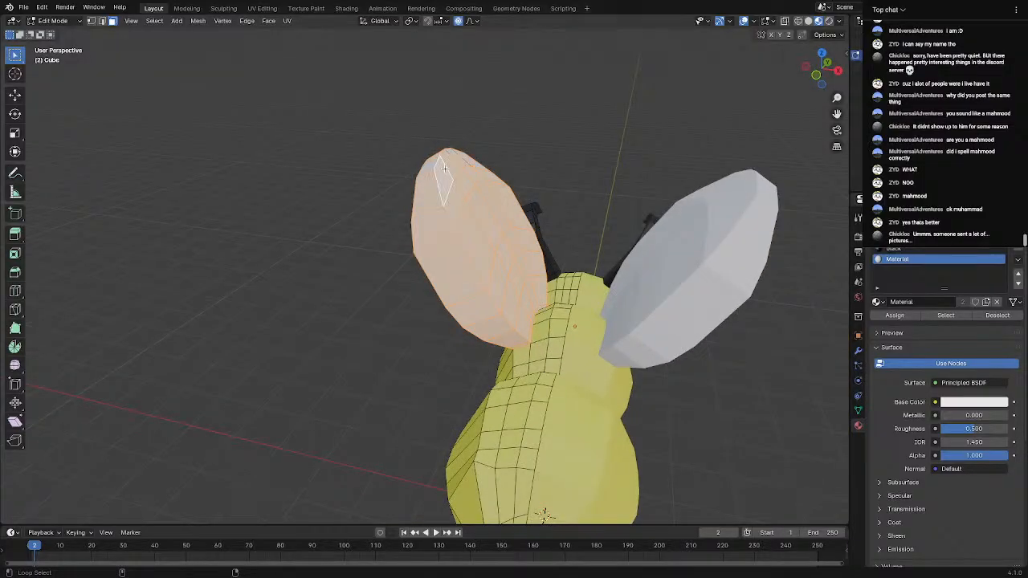
Toggle the face loops along the wing's rim and exclude the body faces from the selection
alt+shift+click(437, 163)
alt+shift+click(437, 162)
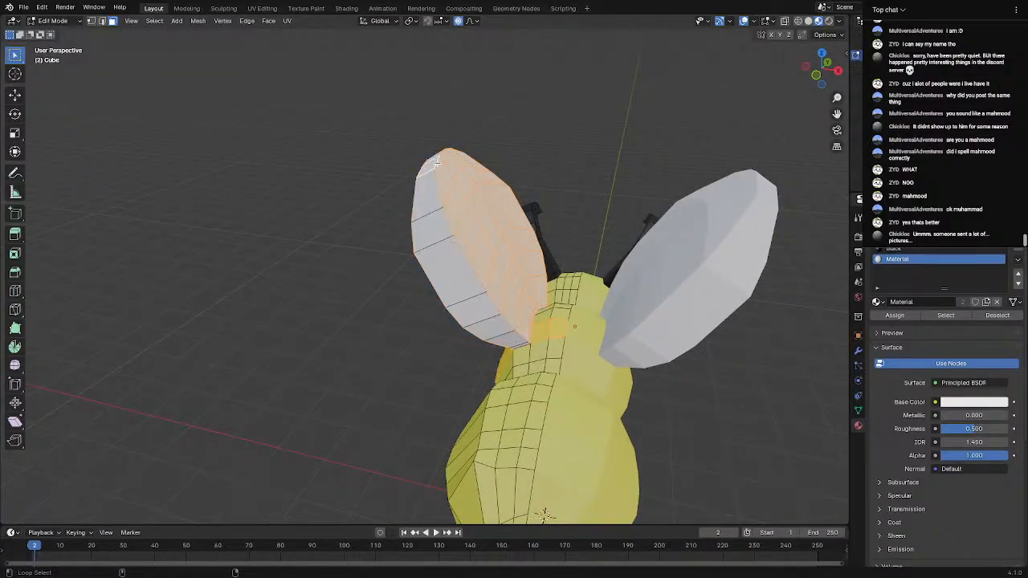
middle_drag(446, 194, 558, 253)
alt+shift+click(529, 197)
alt+shift+click(531, 196)
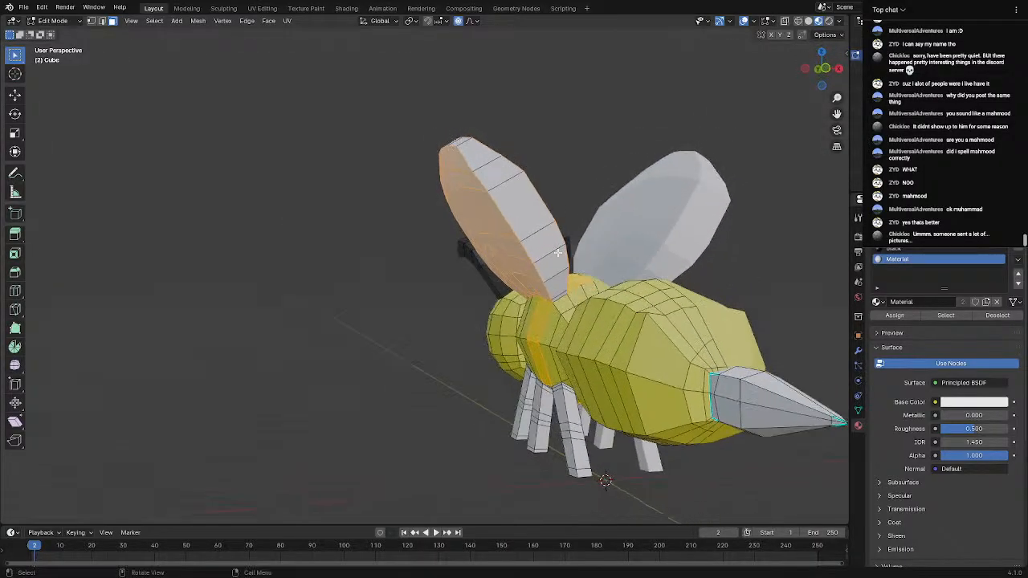
alt+shift+click(580, 287)
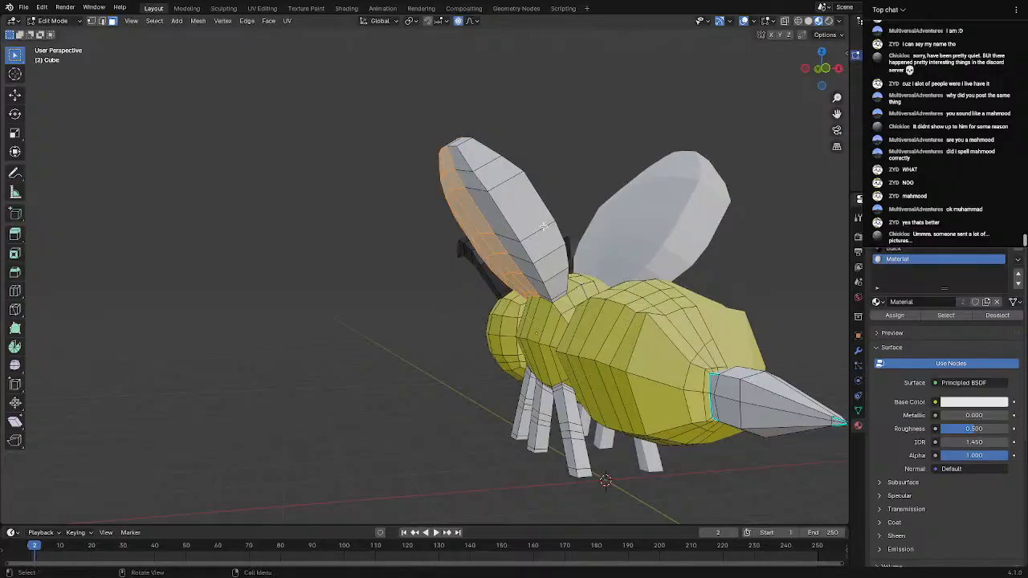
Add the unselected face on the wing's rim and assign the white Material to the selection
middle_drag(543, 227, 621, 265)
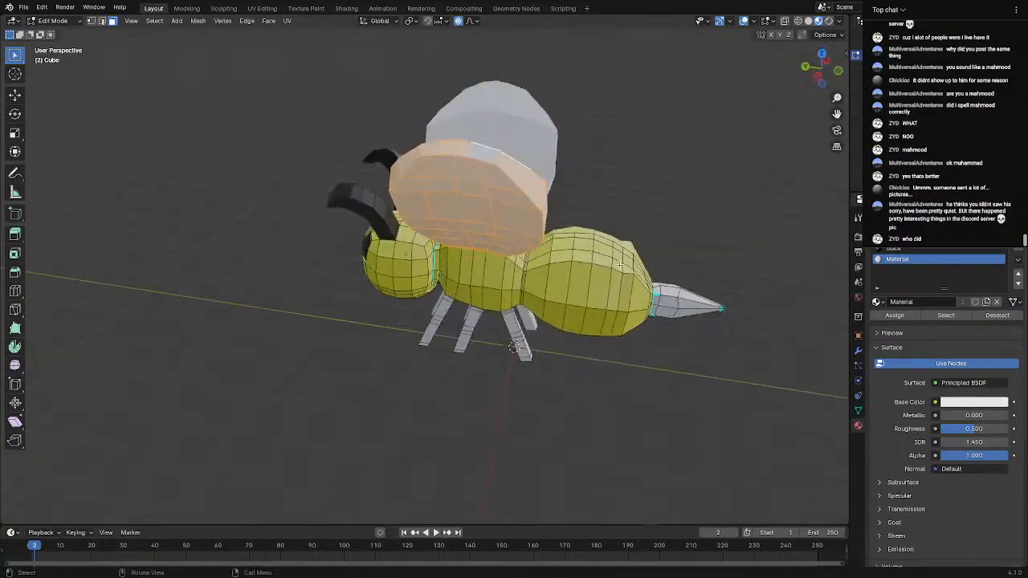
shift+click(484, 153)
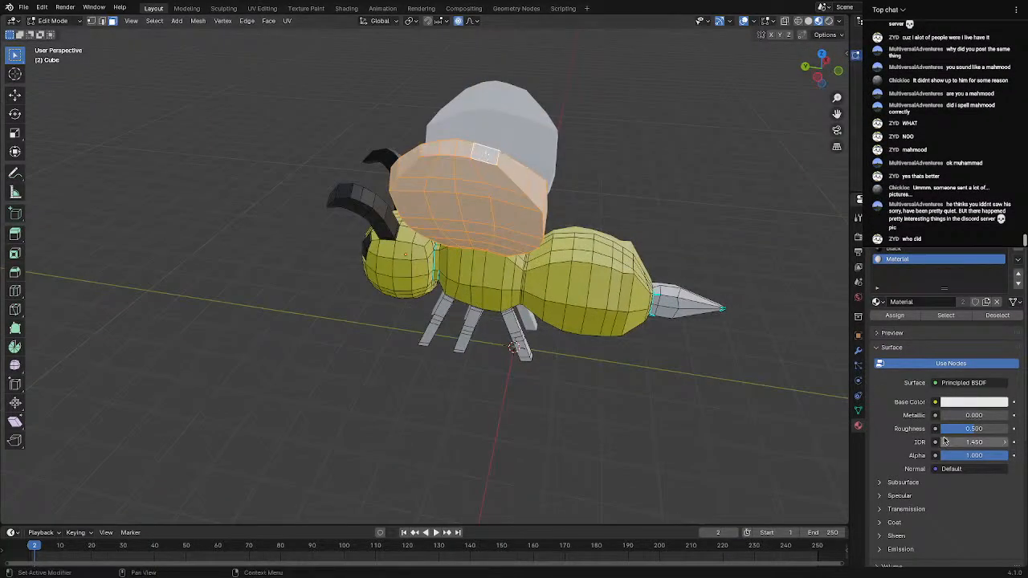
click(895, 316)
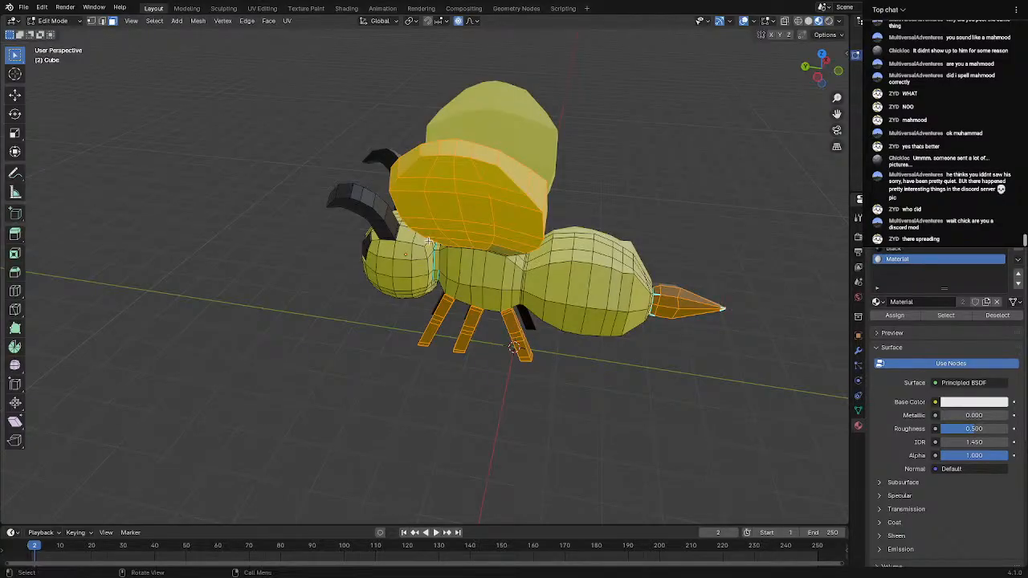
Clear the wing, leg and stinger selection and select only the wing's outer faces
middle_drag(453, 236, 393, 177)
scroll(571, 202, up, 1)
click(571, 201)
drag(334, 176, 571, 247)
shift+drag(395, 304, 513, 348)
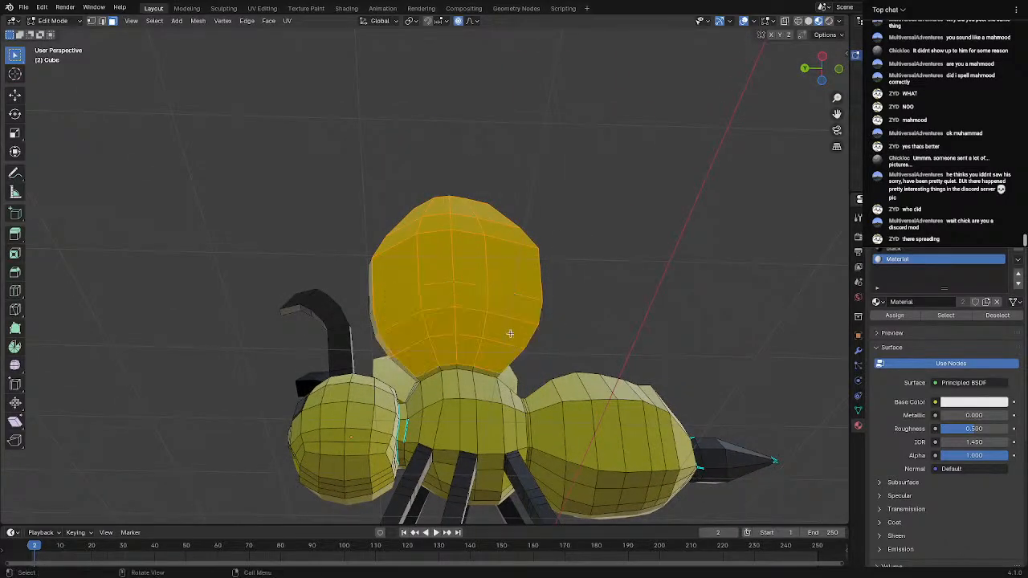
Try to select the whole wing by combining the face loops running around it
alt+click(480, 294)
alt+shift+click(489, 277)
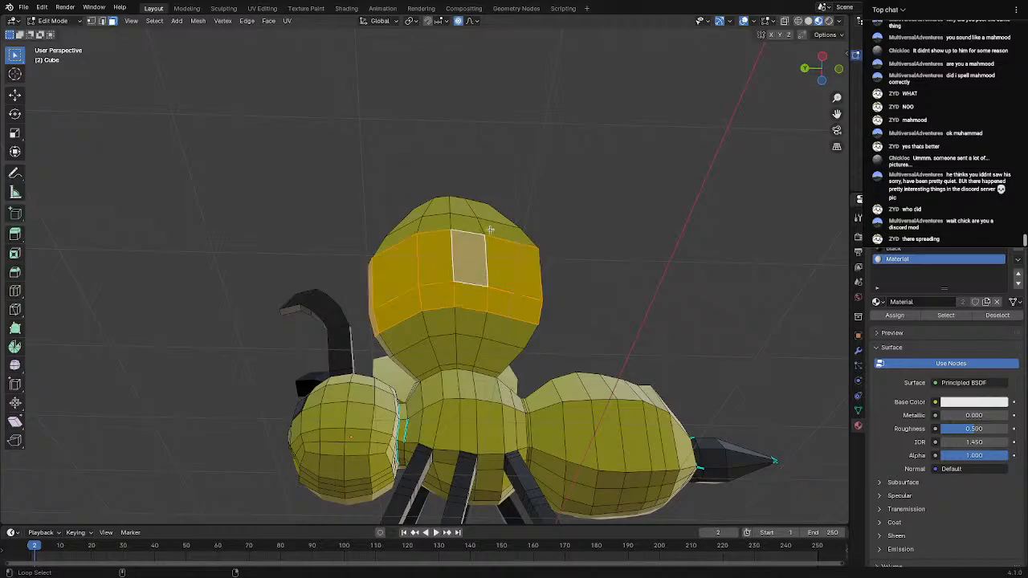
alt+shift+click(480, 227)
alt+shift+click(475, 214)
alt+shift+click(486, 316)
alt+shift+click(477, 356)
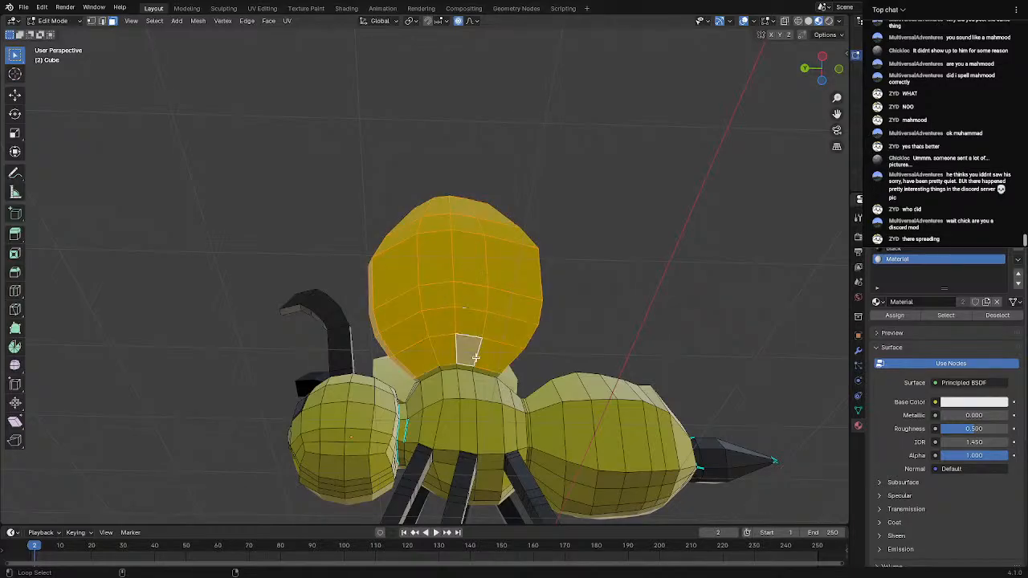
alt+shift+click(473, 368)
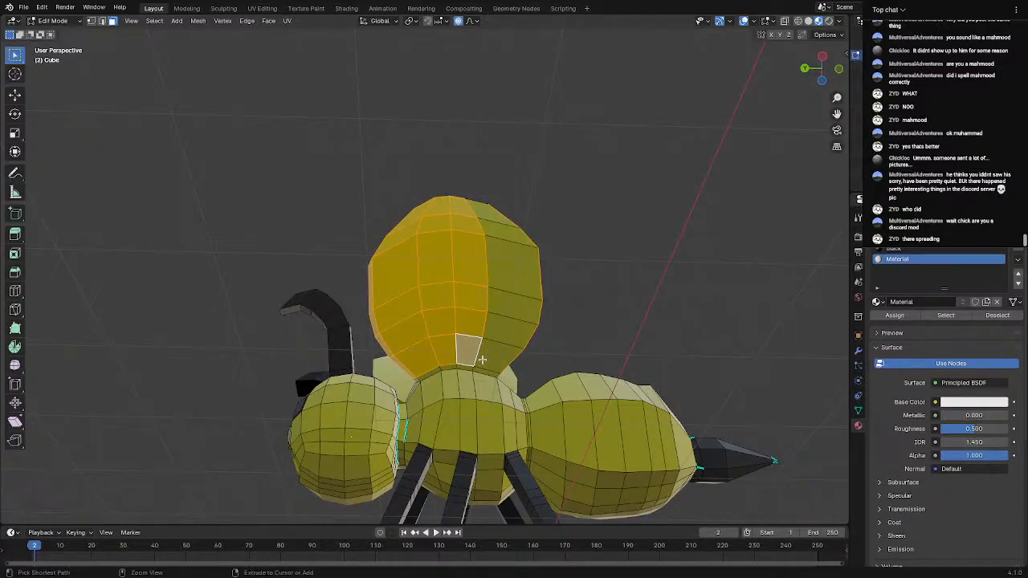
Restart the selection and combine the horizontal face loops around the wing, from its base to near the tip
click(646, 303)
alt+shift+click(484, 323)
alt+shift+click(487, 298)
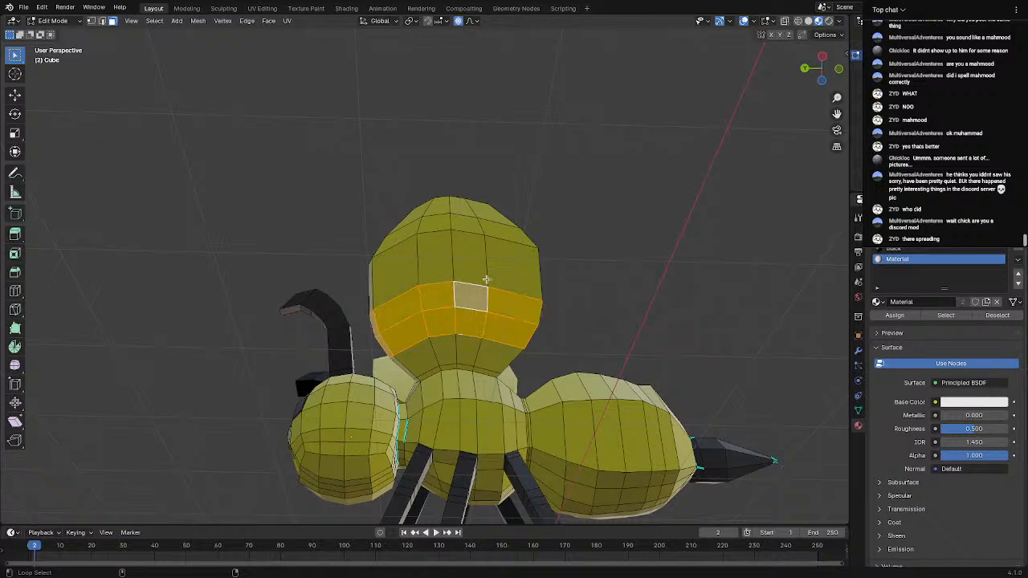
alt+shift+click(487, 270)
alt+shift+click(482, 228)
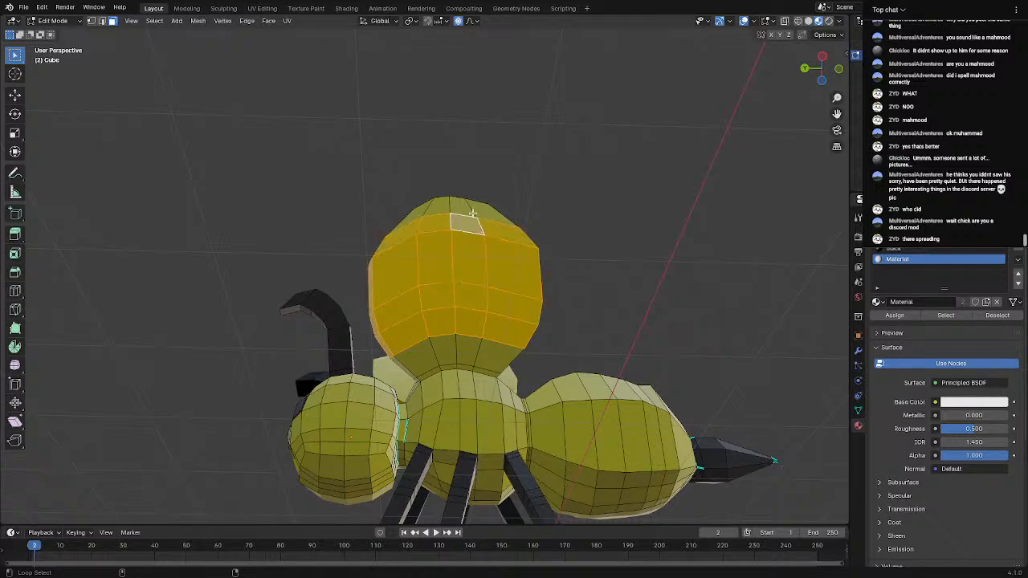
alt+shift+click(476, 355)
Add the remaining unselected faces on the wing's rim and assign the white Material to the whole wing
middle_drag(567, 317, 434, 446)
shift+click(445, 193)
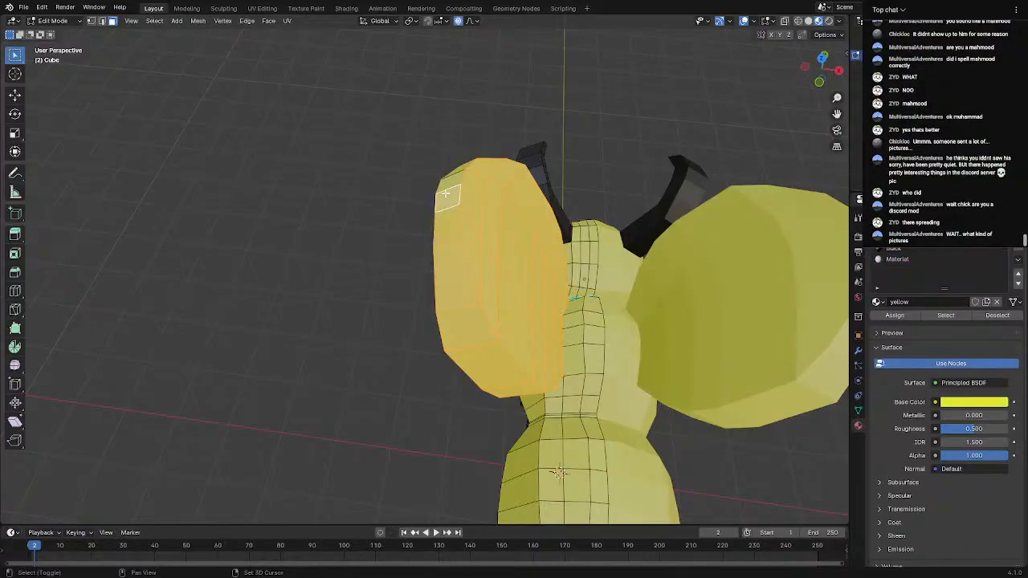
middle_drag(450, 175, 569, 219)
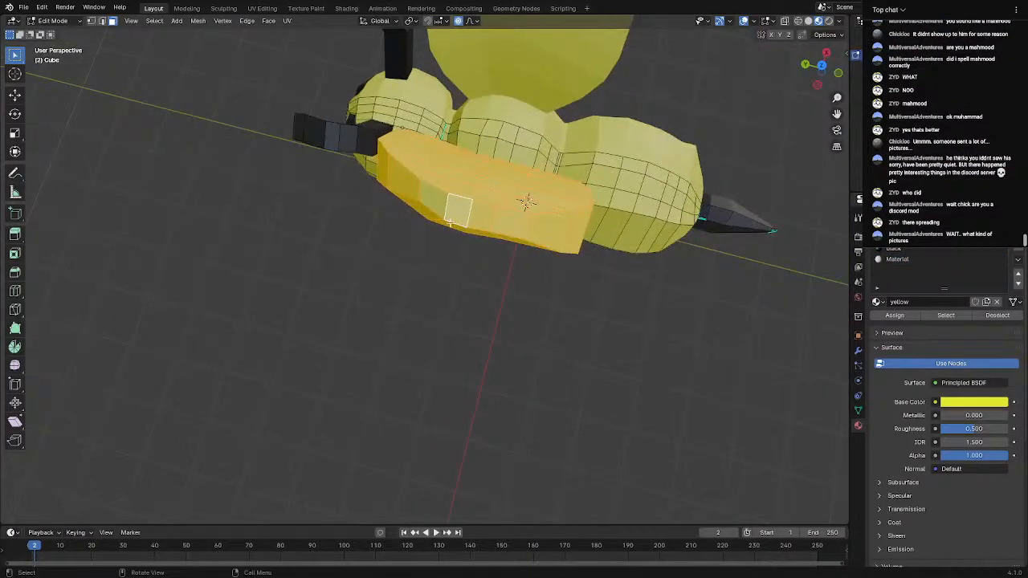
shift+click(442, 204)
click(901, 249)
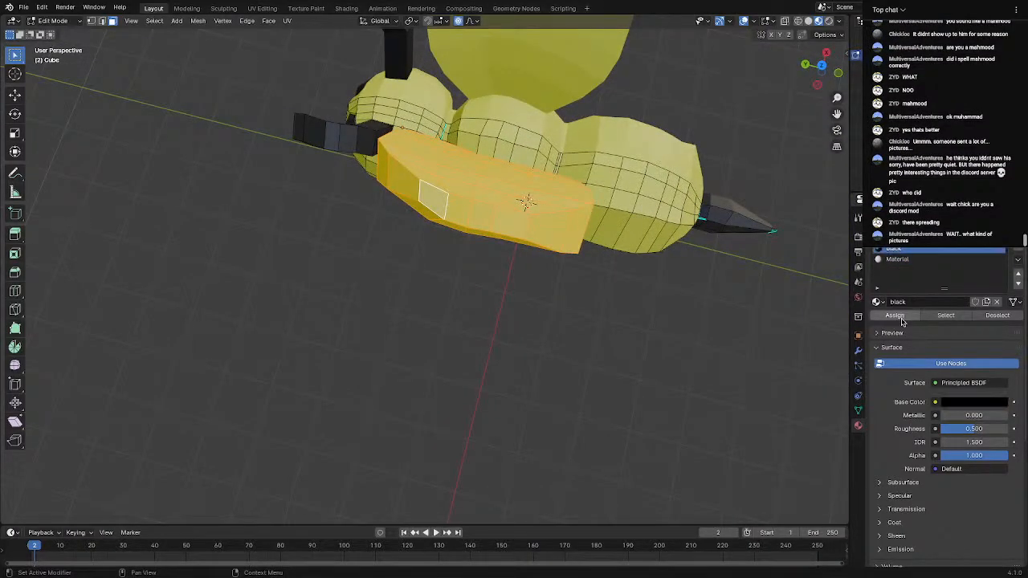
click(903, 317)
click(894, 259)
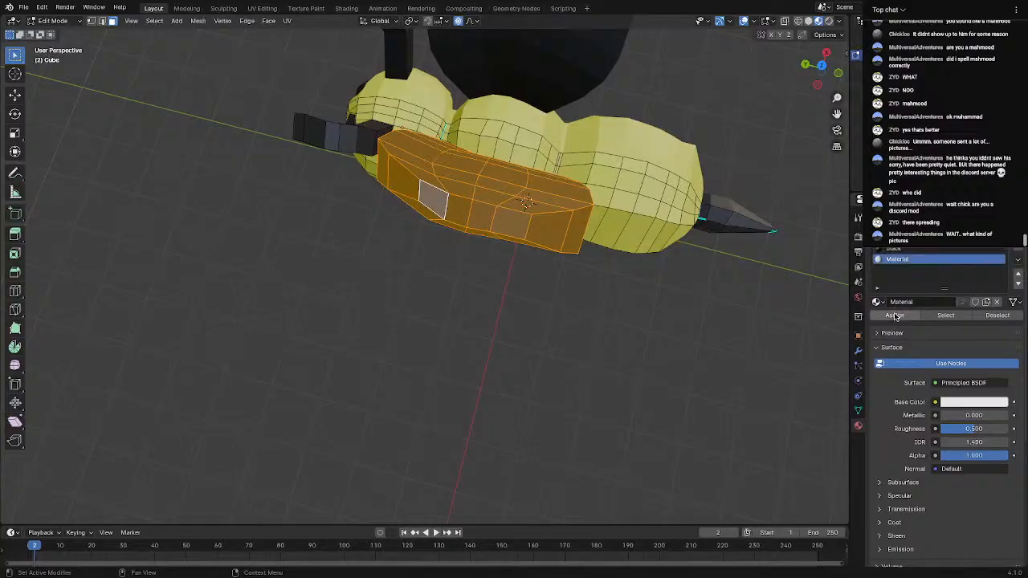
click(895, 315)
scroll(595, 386, down, 5)
middle_drag(595, 385, 547, 354)
key(Tab)
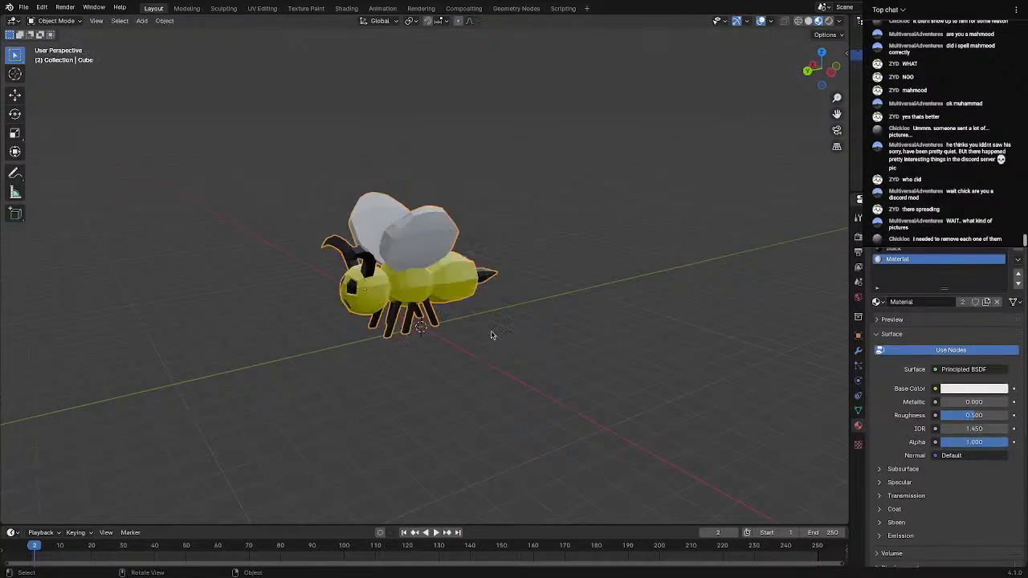
Try the bee's Subdivision modifier at viewport level 2 and return it to 0
scroll(482, 322, up, 4)
middle_drag(469, 306, 665, 332)
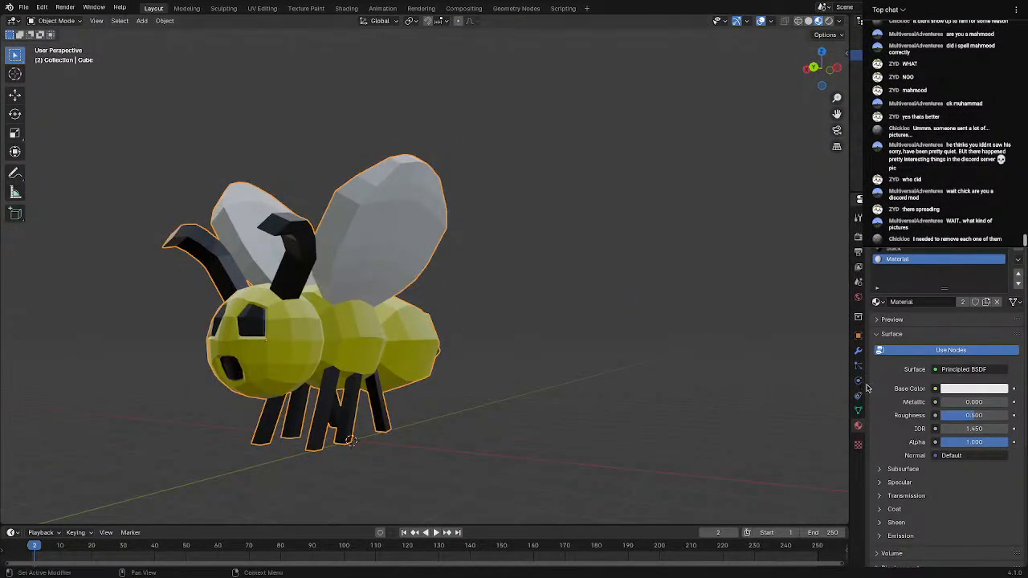
click(858, 351)
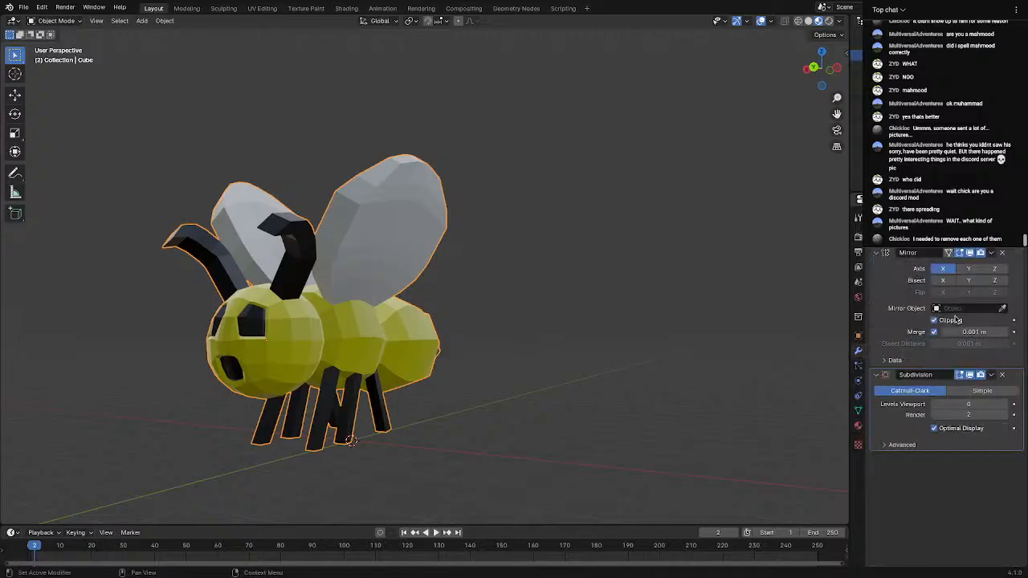
click(1002, 406)
click(1002, 404)
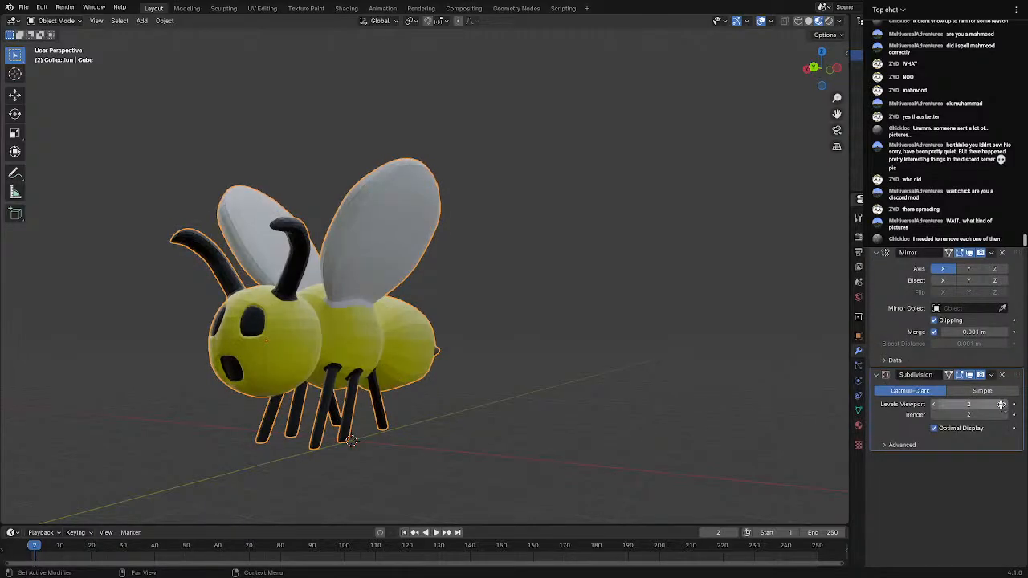
click(936, 405)
click(936, 406)
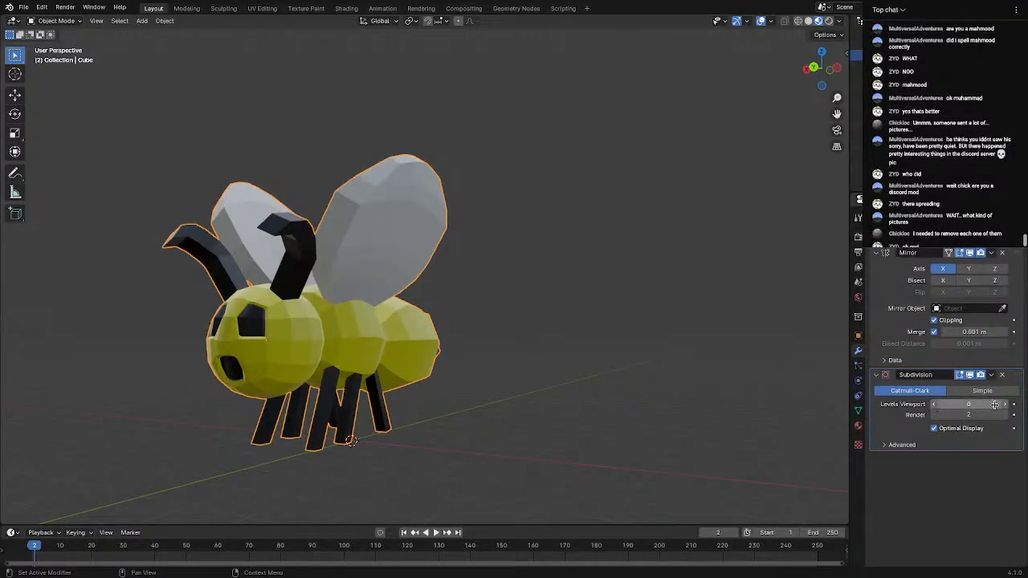
Set the bee's Subdivision viewport level to 1 and enter Edit Mode
middle_drag(572, 377, 712, 391)
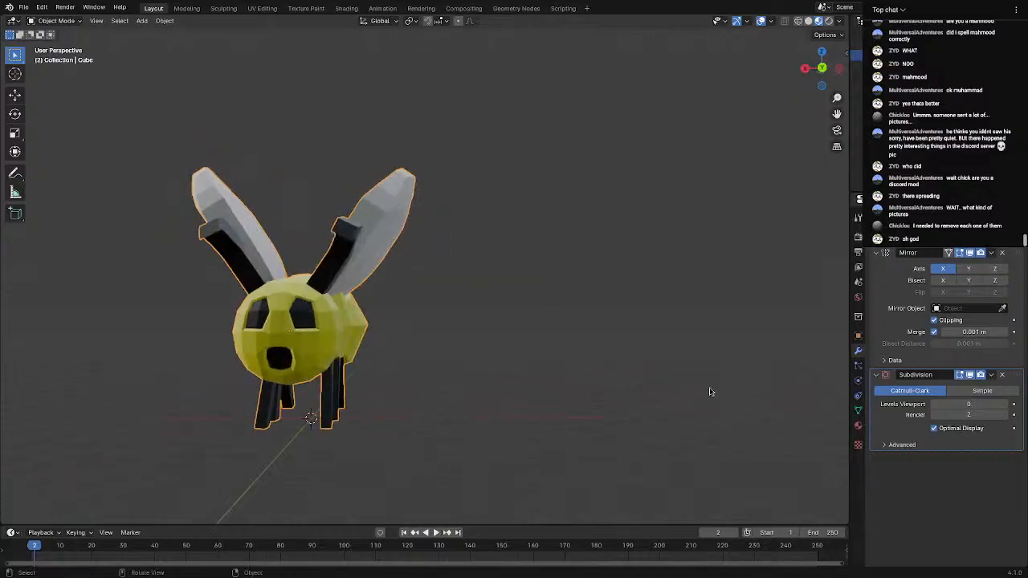
click(1001, 404)
key(Tab)
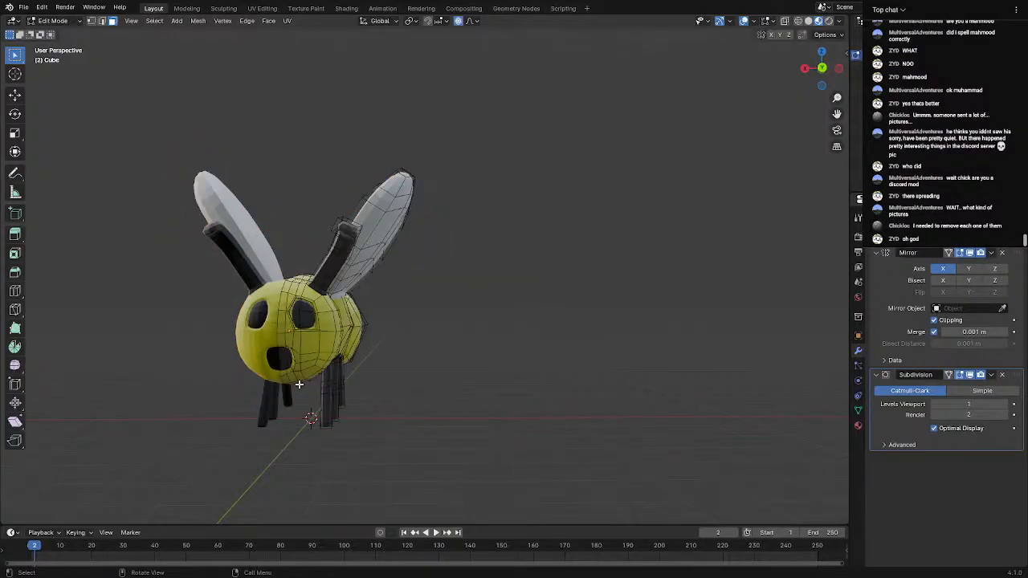
Examine the smoothed bee from the front and sides, comparing the eyes and mouth with and without the mesh wireframe
middle_drag(298, 385, 357, 388)
shift+middle_drag(357, 388, 498, 396)
scroll(499, 398, up, 7)
shift+middle_drag(567, 406, 442, 325)
middle_drag(441, 325, 390, 298)
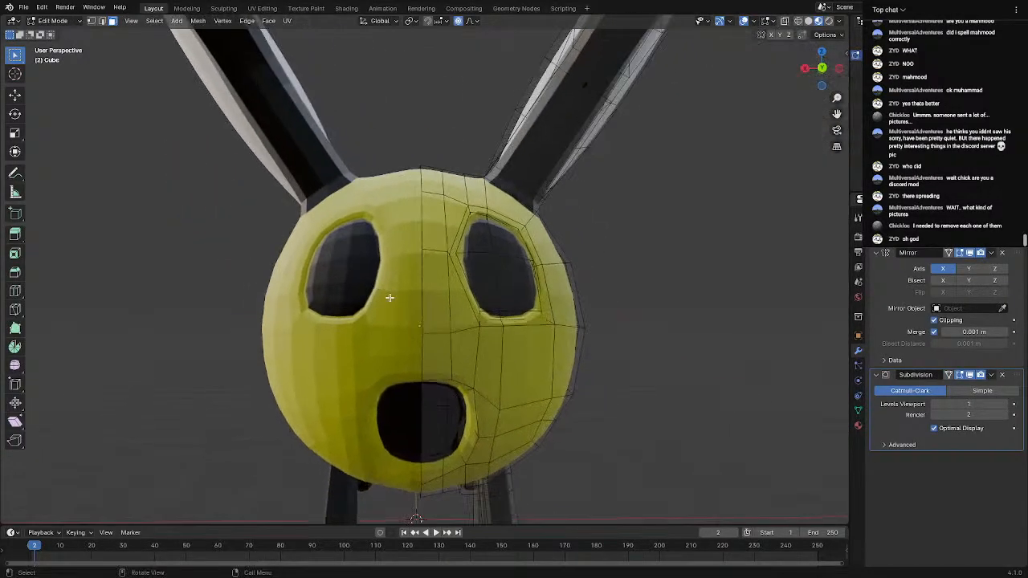
middle_drag(489, 373, 511, 372)
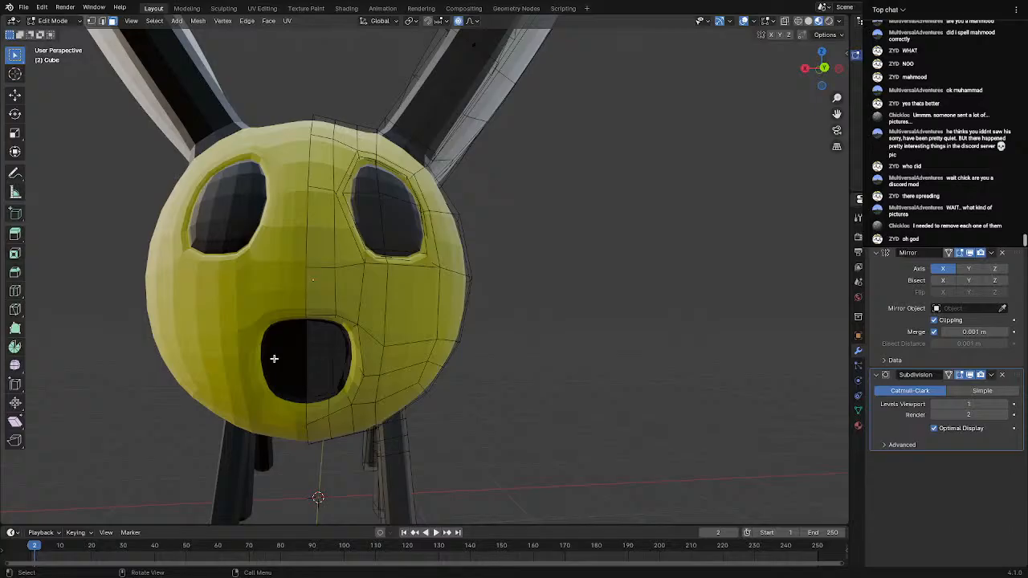
middle_drag(274, 359, 318, 364)
scroll(318, 364, down, 3)
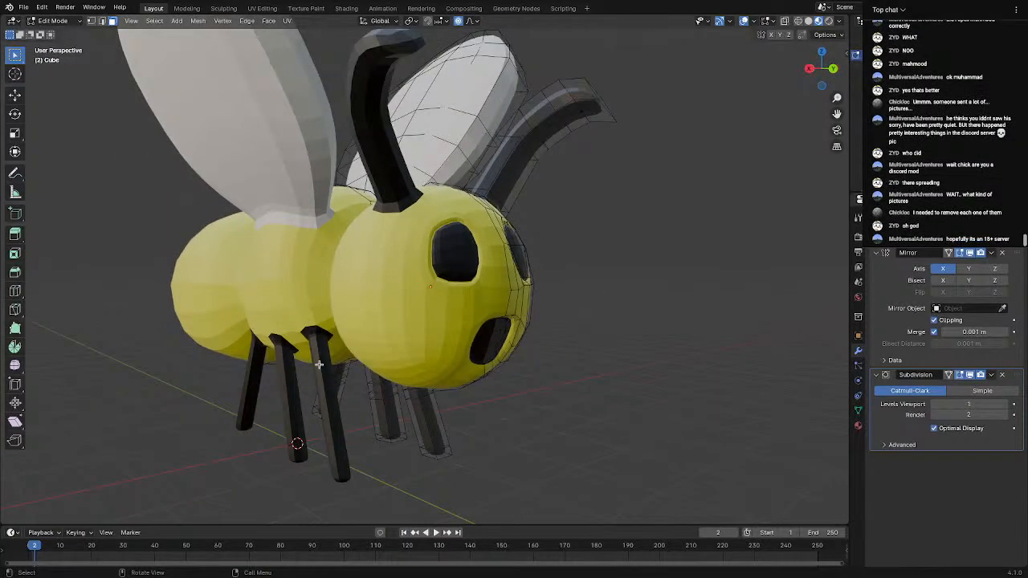
middle_drag(535, 380, 372, 392)
key(Tab)
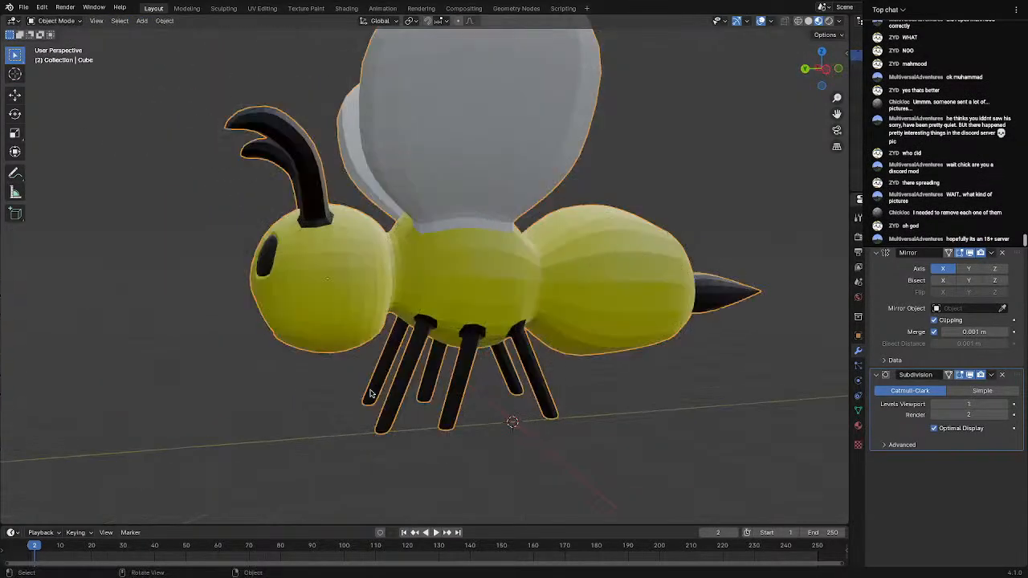
middle_drag(310, 397, 450, 396)
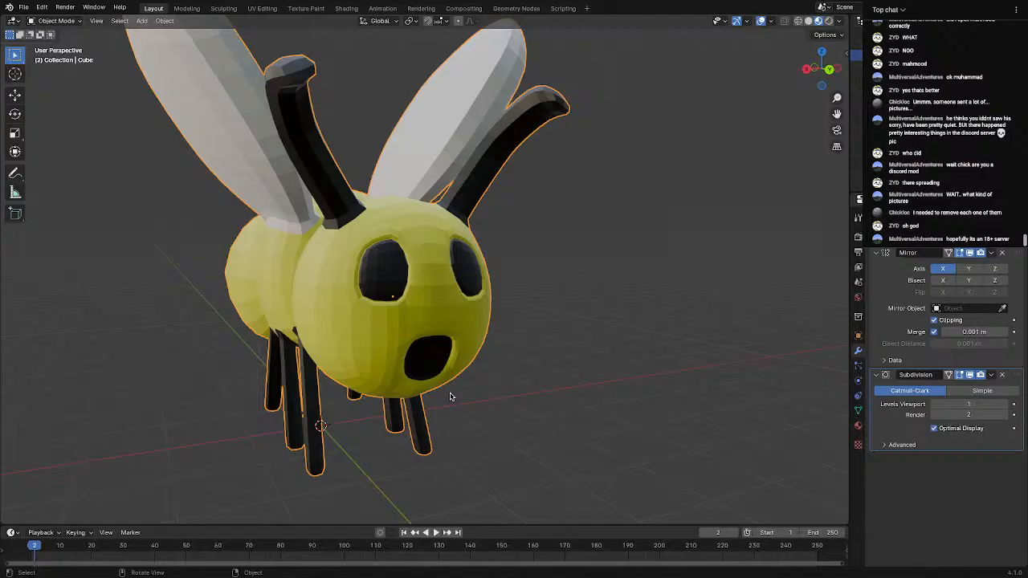
middle_drag(454, 275, 433, 243)
scroll(432, 243, up, 3)
key(Tab)
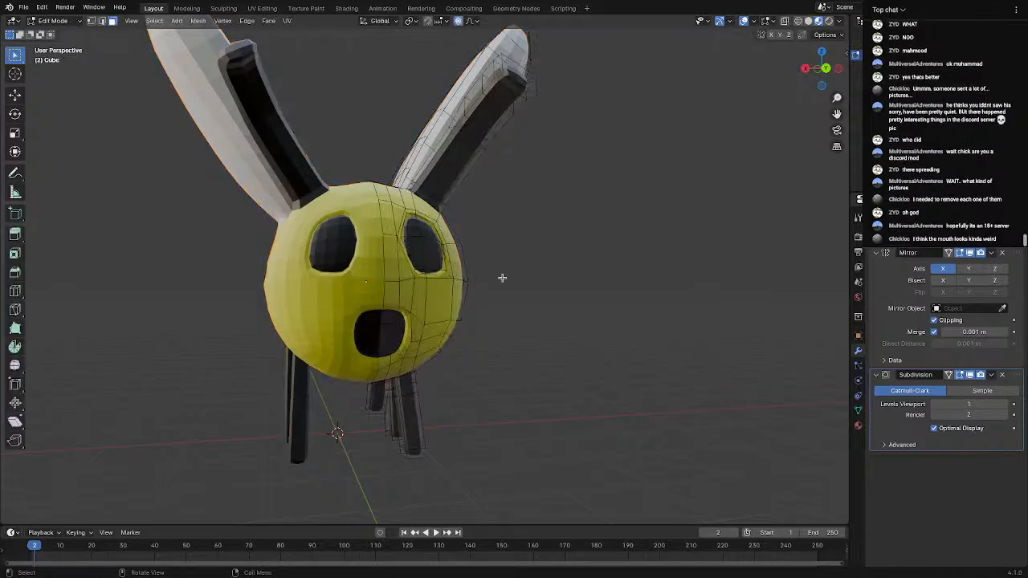
middle_drag(500, 277, 405, 329)
key(Tab)
scroll(482, 294, up, 2)
key(Tab)
scroll(523, 311, up, 3)
Select only the faces along the eye's lower rim and move them down about 0.12 m to lengthen the eye
drag(328, 291, 428, 327)
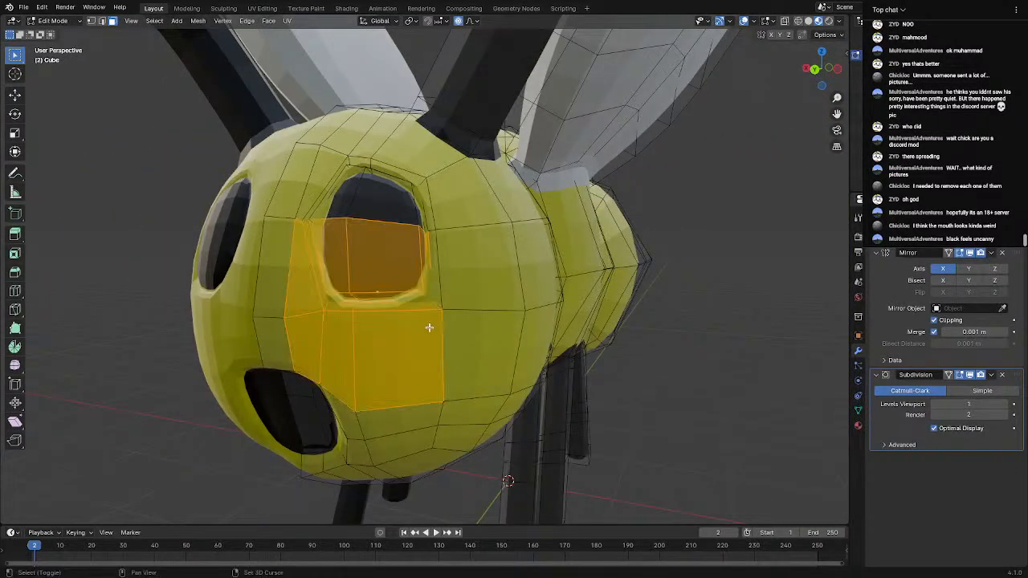
click(411, 318)
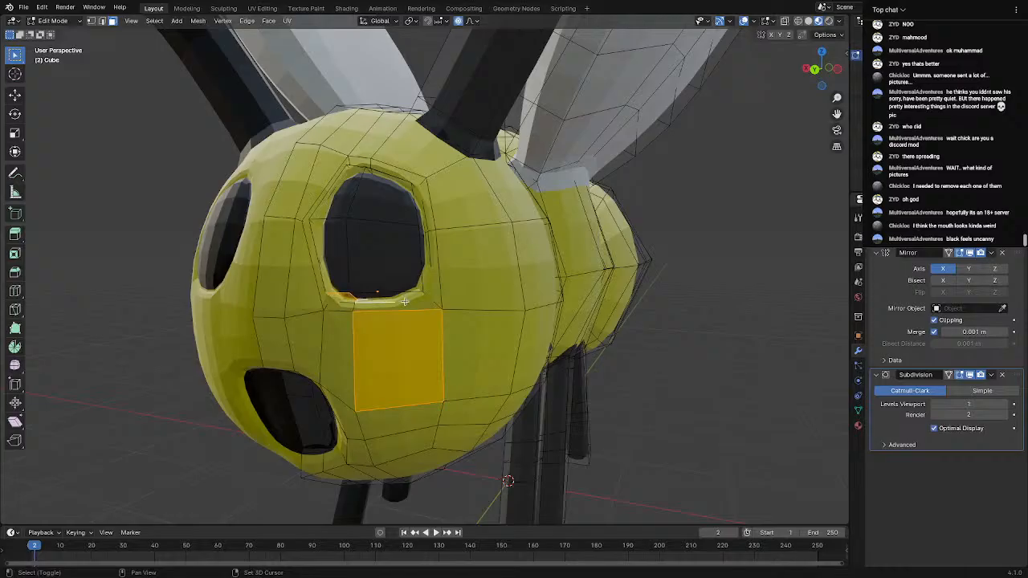
shift+click(346, 323)
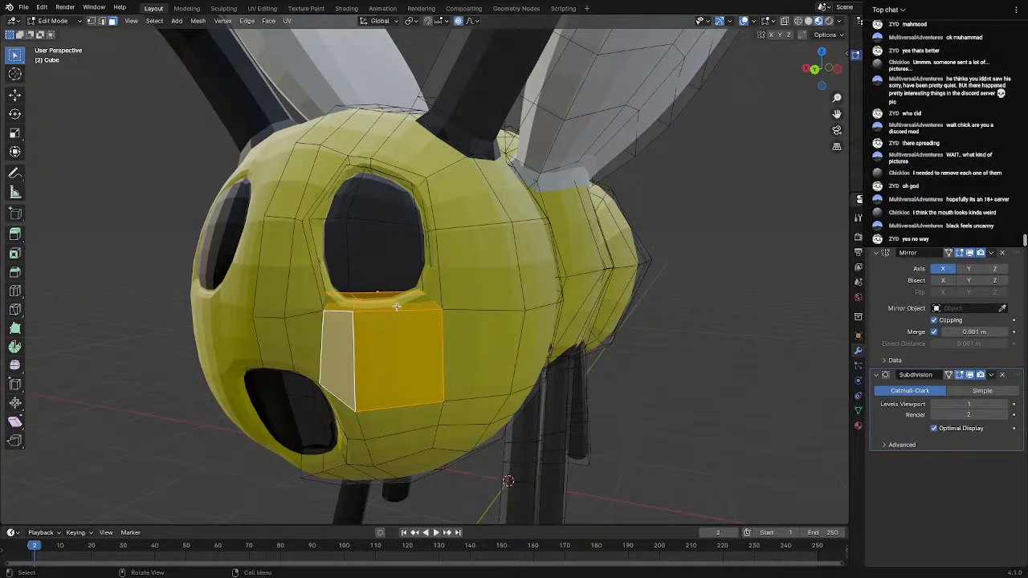
shift+click(378, 352)
shift+click(355, 349)
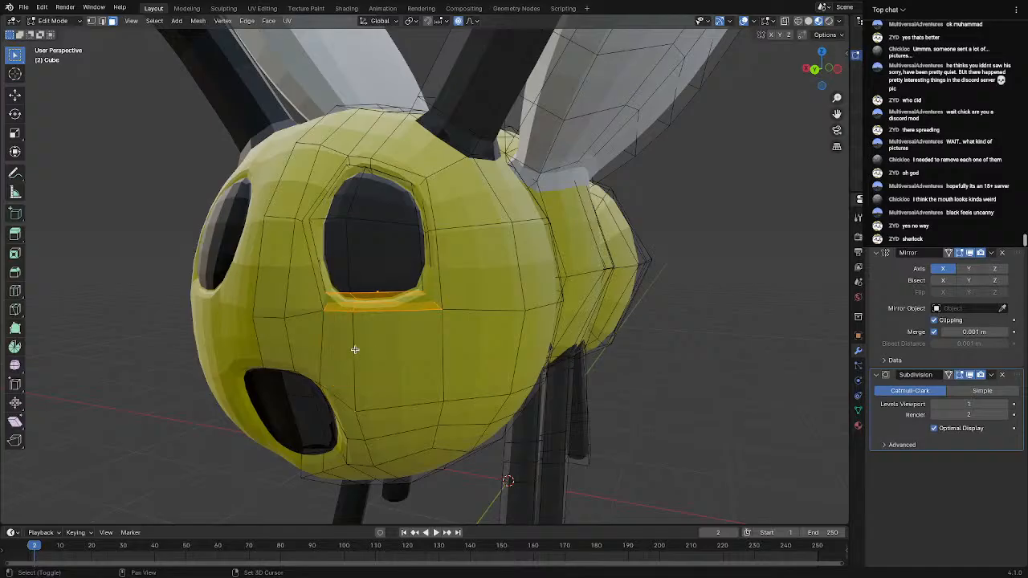
key(g)
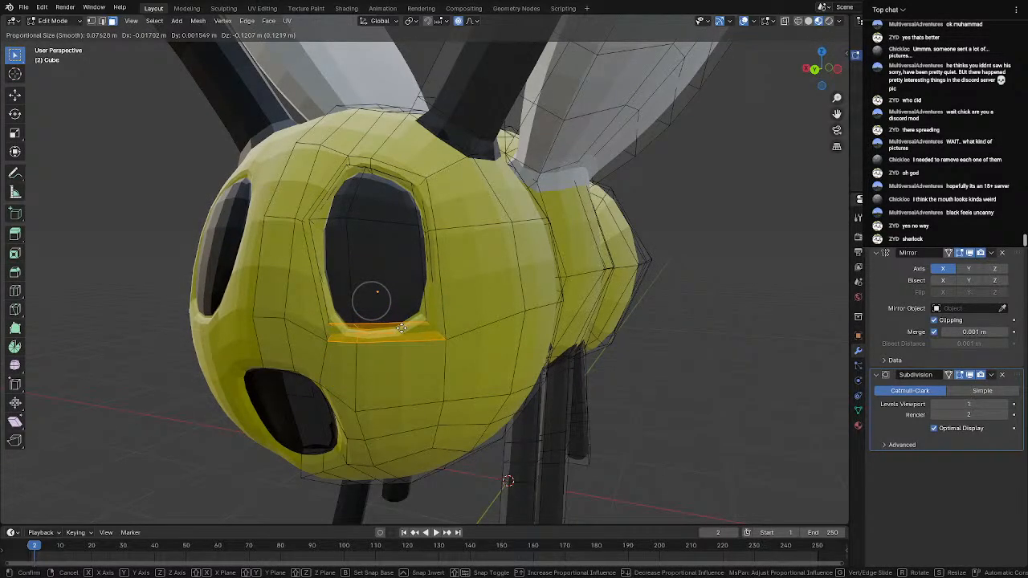
click(402, 329)
key(Tab)
middle_drag(407, 328, 468, 330)
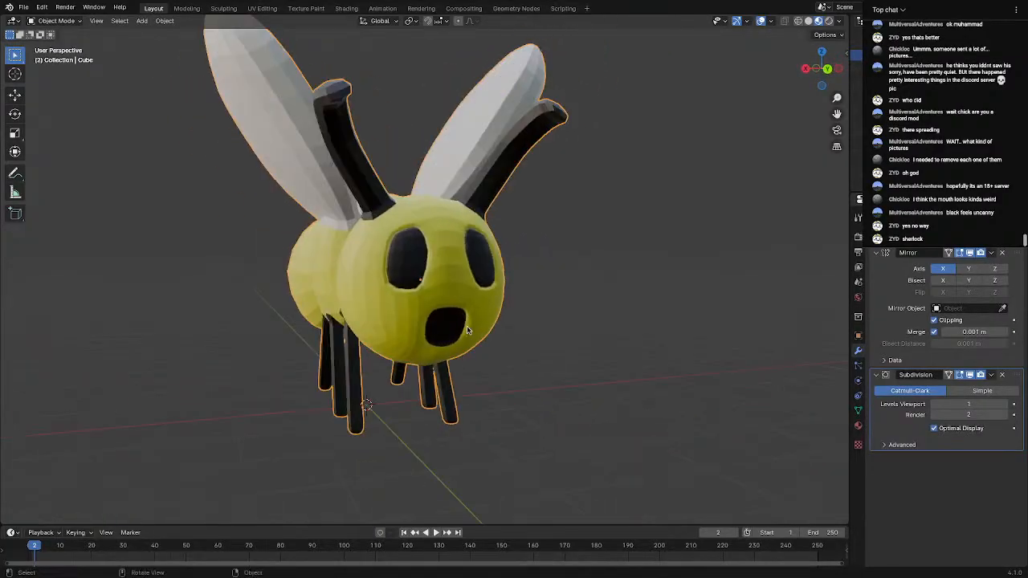
Lower the selected faces of the eye's bottom rim a little further and check the whole bee
key(Tab)
key(KP_Decimal)
key(g)
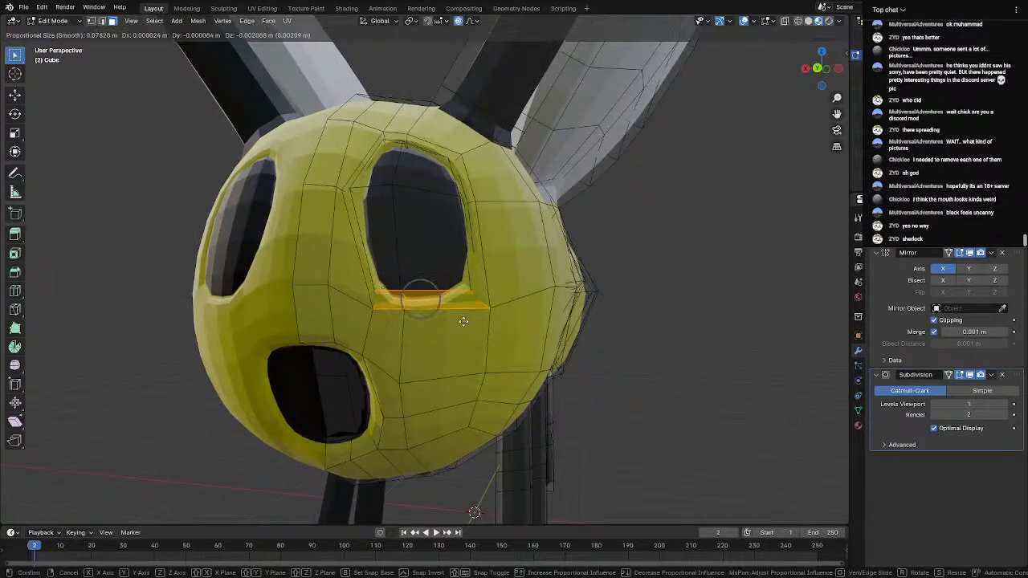
click(461, 328)
key(Tab)
scroll(462, 327, down, 5)
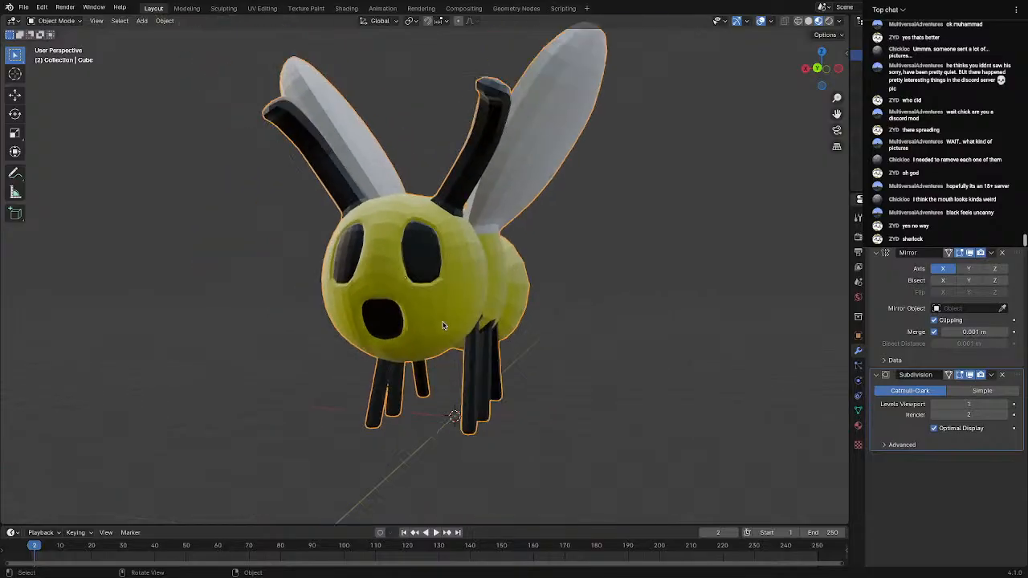
Select the faces along the eye's outer side, leaving out the surrounding cheek faces, and move them outward about 0.06 m
mouse_move(443, 325)
middle_down()
mouse_move(500, 329)
mouse_move(436, 338)
middle_up()
key(Tab)
key(KP_Decimal)
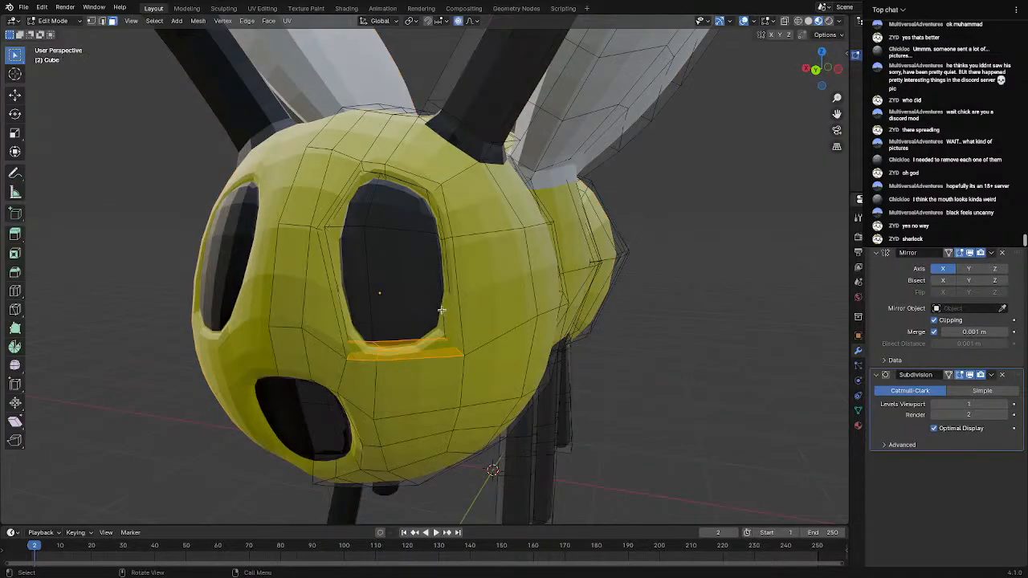
scroll(443, 307, up, 5)
middle_drag(452, 290, 474, 289)
shift+drag(495, 268, 554, 351)
click(521, 268)
click(841, 435)
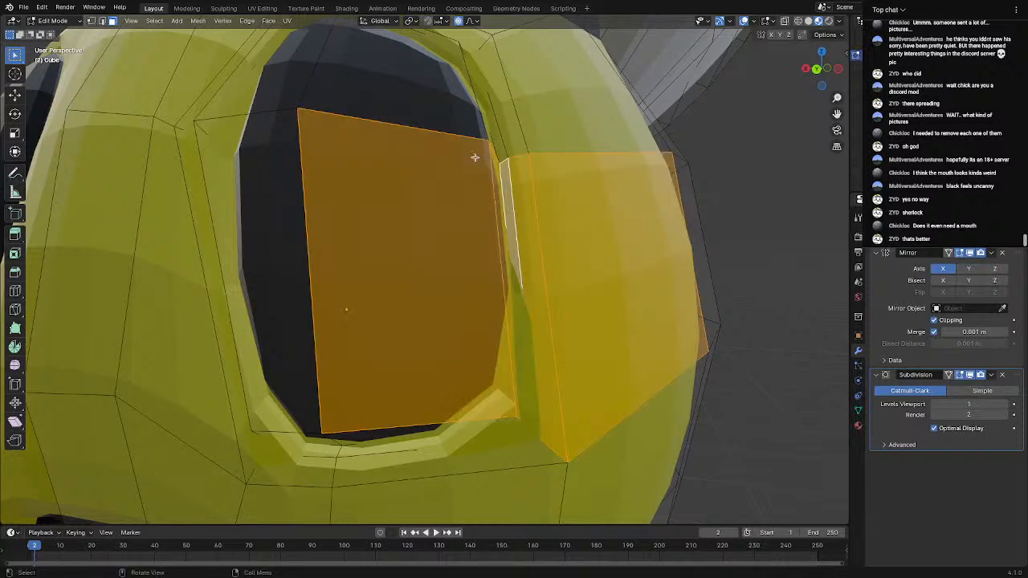
shift+drag(472, 108, 522, 137)
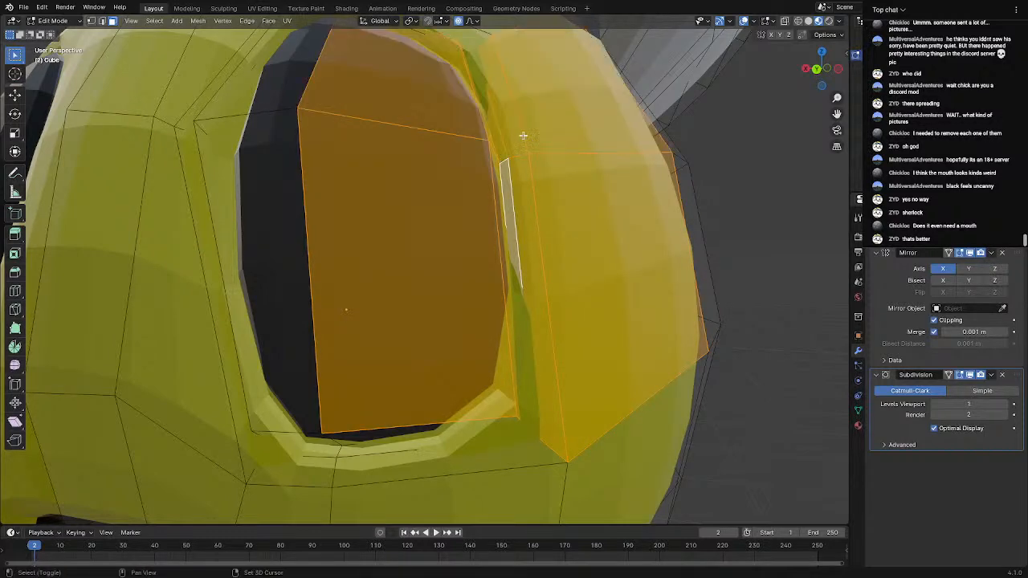
scroll(525, 145, down, 5)
middle_drag(526, 151, 535, 166)
shift+click(476, 201)
shift+click(477, 220)
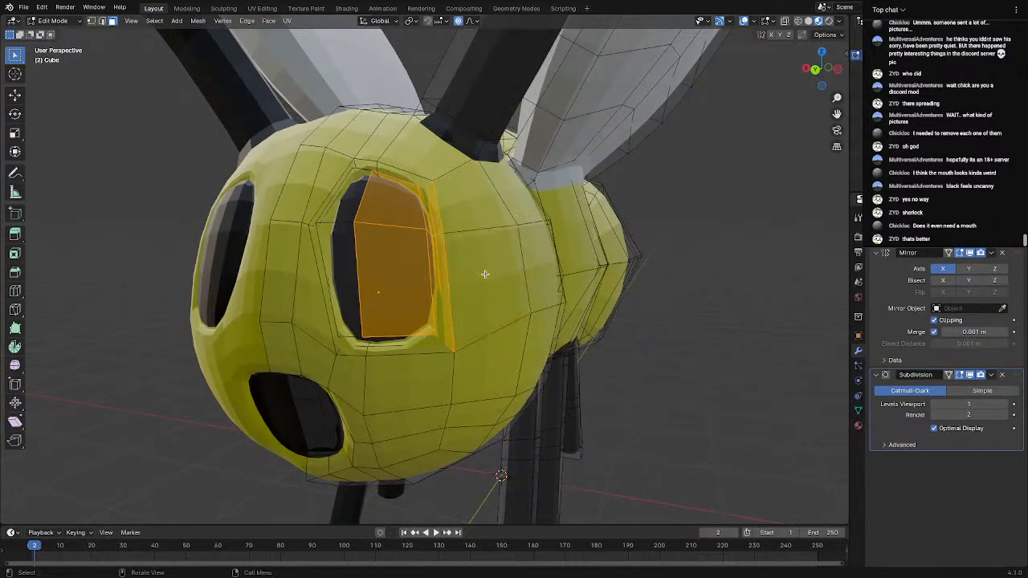
key(g)
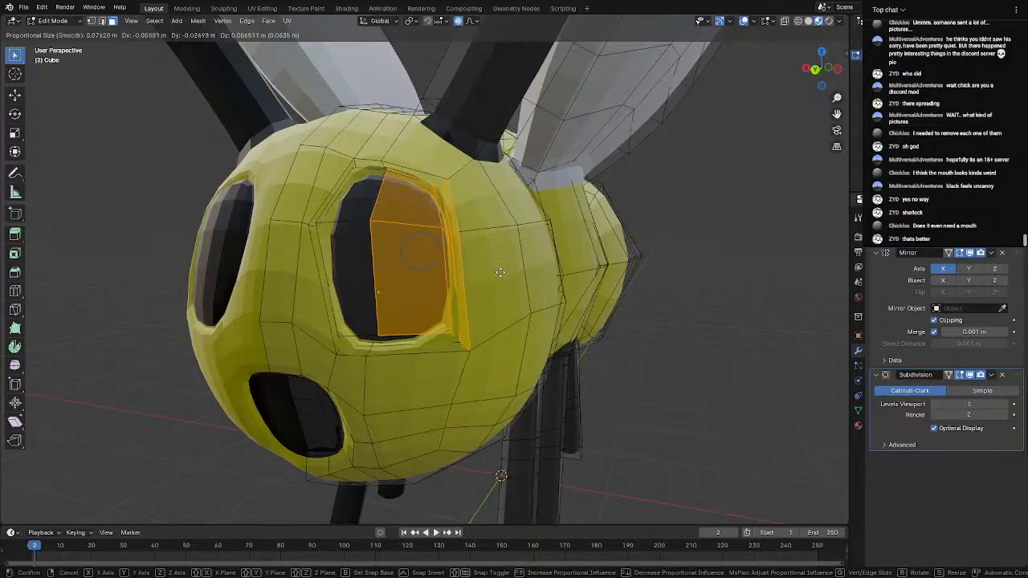
click(501, 272)
Examine the bee's reshaped eyes and mouth from the front at close and far distance
key(Tab)
scroll(439, 312, down, 4)
middle_drag(443, 312, 452, 235)
scroll(448, 316, up, 2)
scroll(447, 311, up, 2)
scroll(464, 242, down, 4)
scroll(464, 242, down, 3)
scroll(452, 236, up, 4)
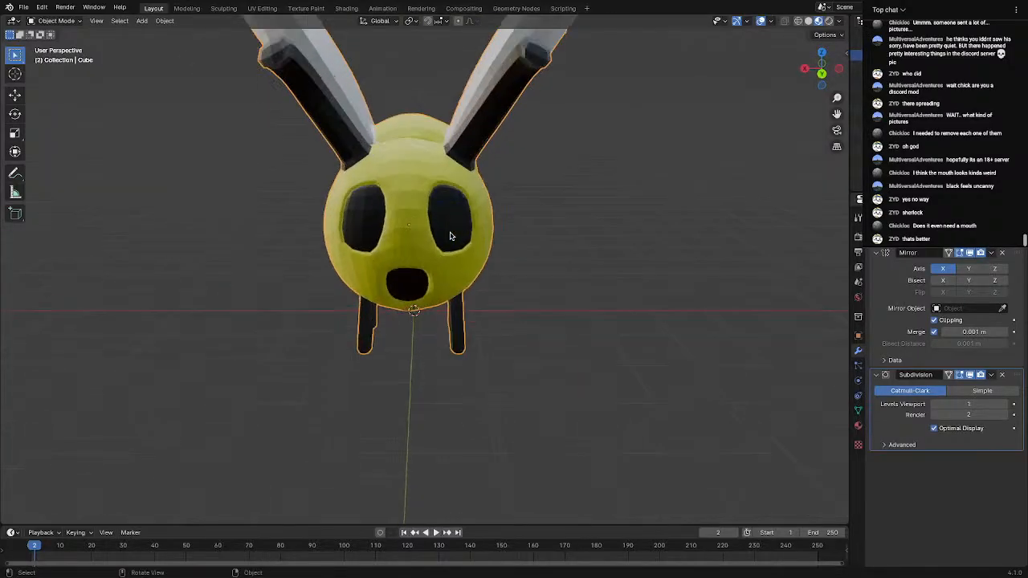
scroll(430, 320, up, 4)
key(Tab)
middle_drag(420, 362, 417, 292)
scroll(374, 259, up, 1)
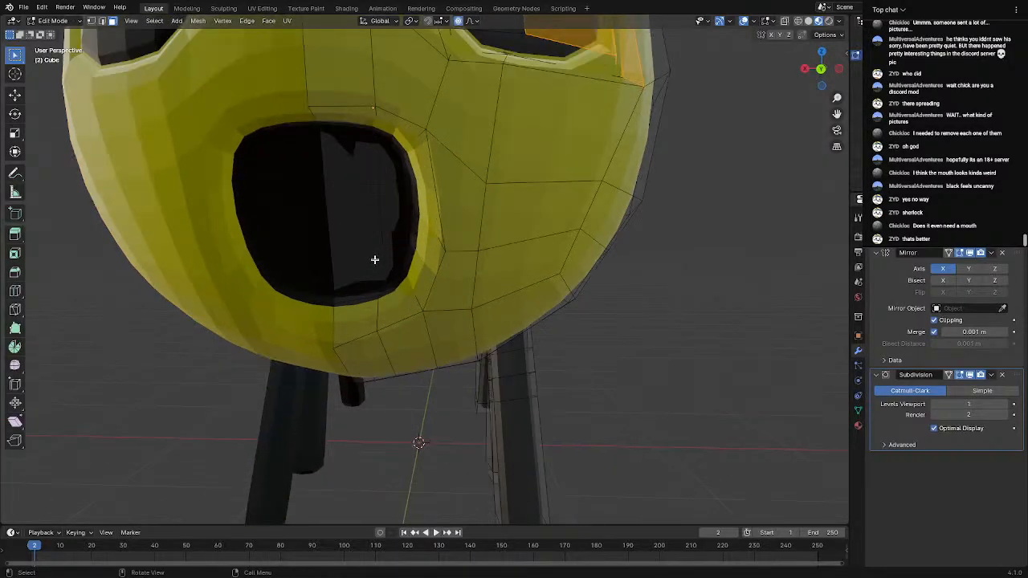
shift+click(393, 296)
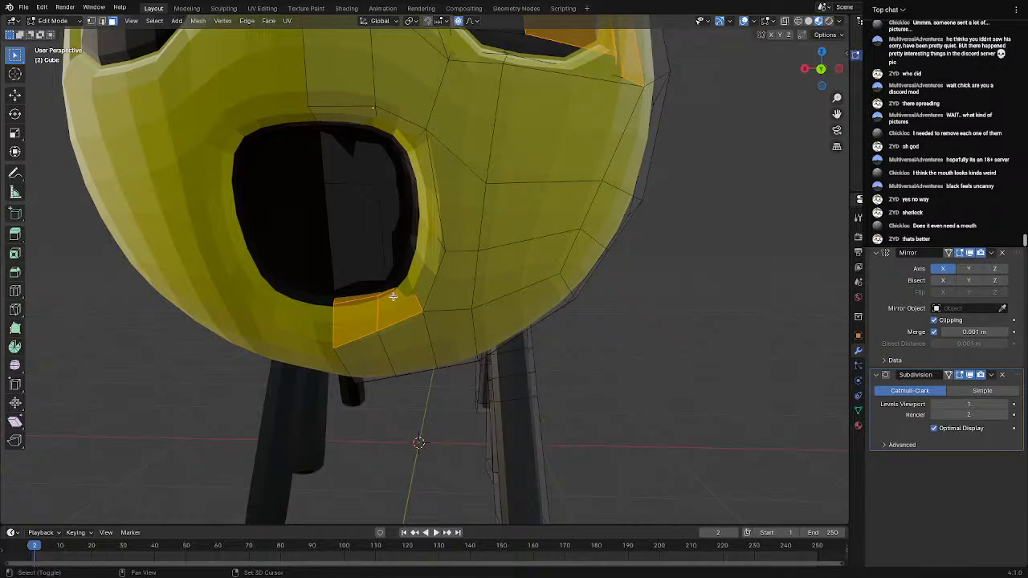
shift+drag(367, 279, 403, 288)
shift+click(364, 268)
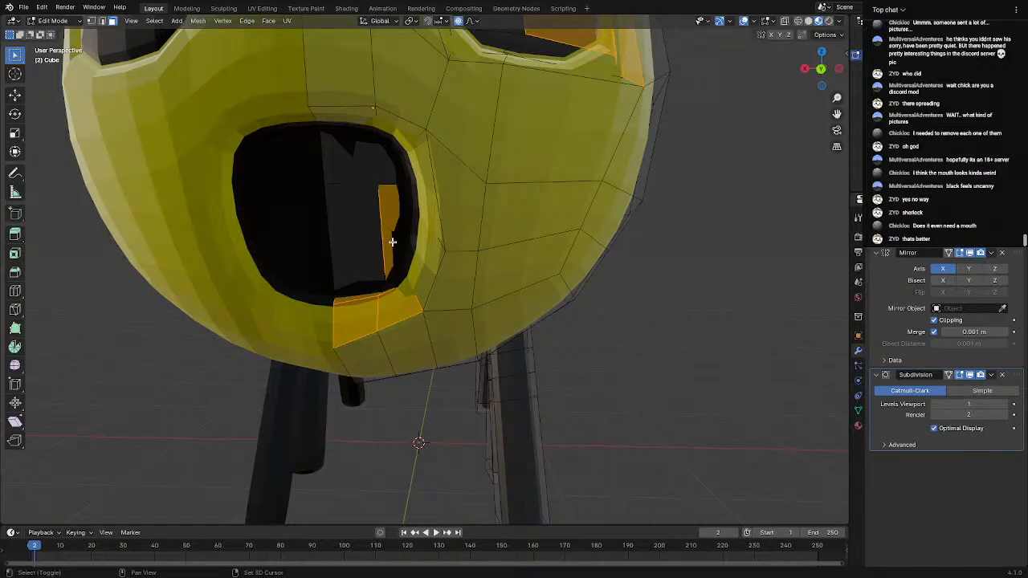
shift+click(392, 241)
key(g)
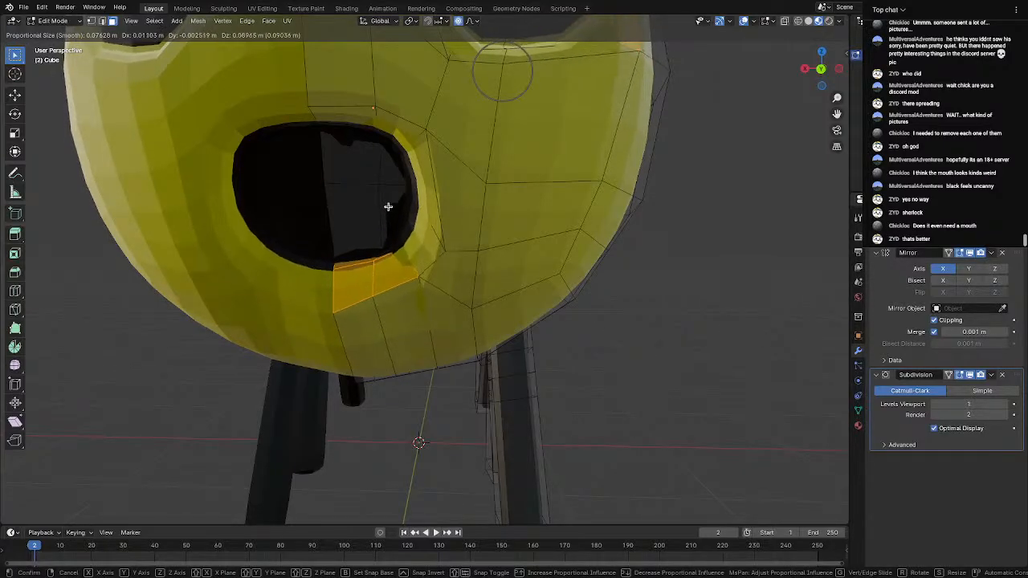
right_click(388, 207)
Try selecting only the faces along the mouth's lower rim and raising them about 0.12 m, checking the face from the front
click(547, 407)
shift+drag(350, 295, 398, 313)
key(g)
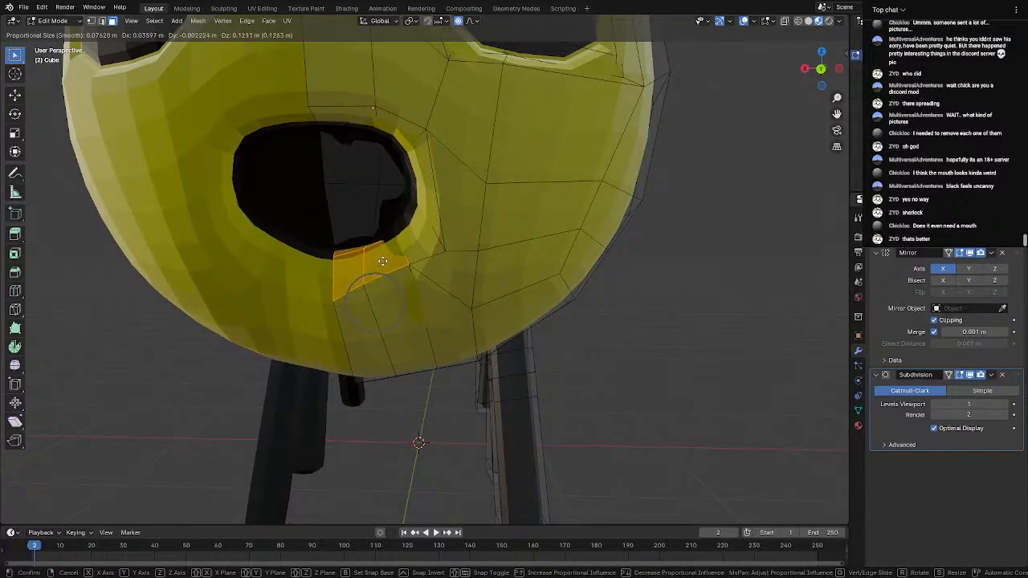
click(386, 259)
key(Tab)
scroll(448, 437, down, 6)
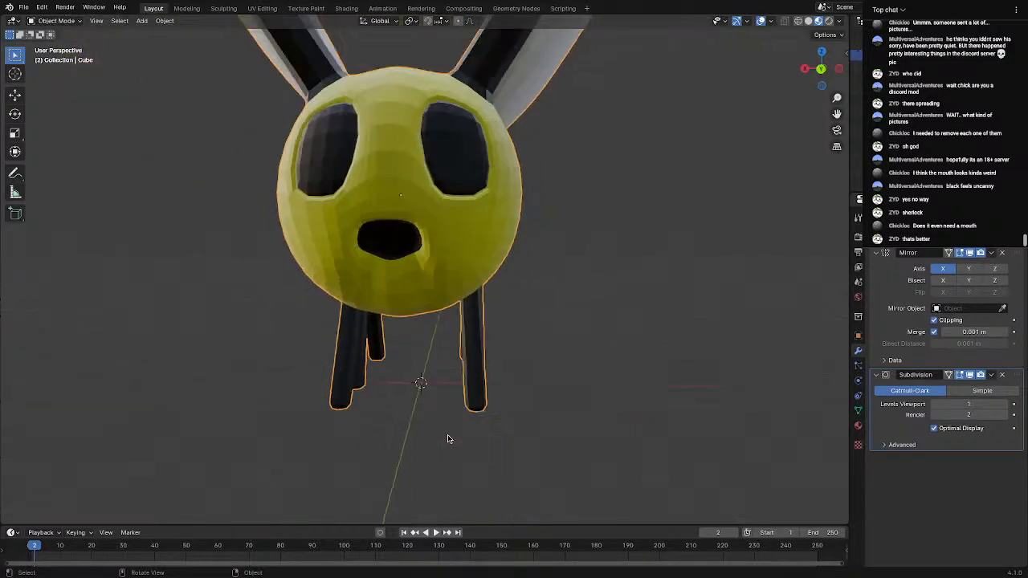
mouse_move(448, 436)
middle_down()
mouse_move(419, 455)
mouse_move(426, 434)
mouse_move(458, 440)
middle_up()
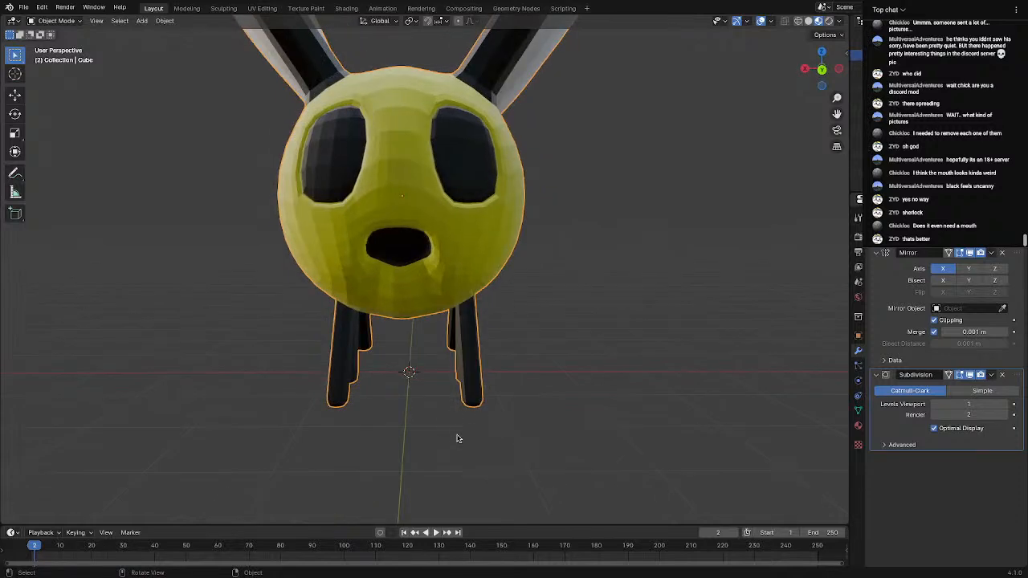
Put the mouth's lower-rim faces back and raise them about 0.15 m in the orthographic back view, checking the head from the side
key(Tab)
scroll(419, 290, up, 6)
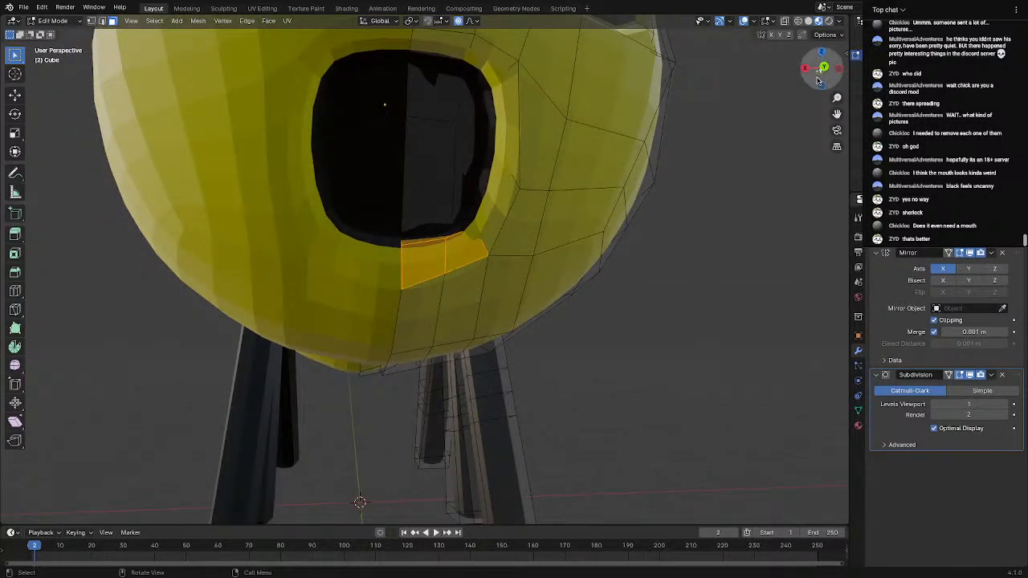
click(824, 68)
key(g)
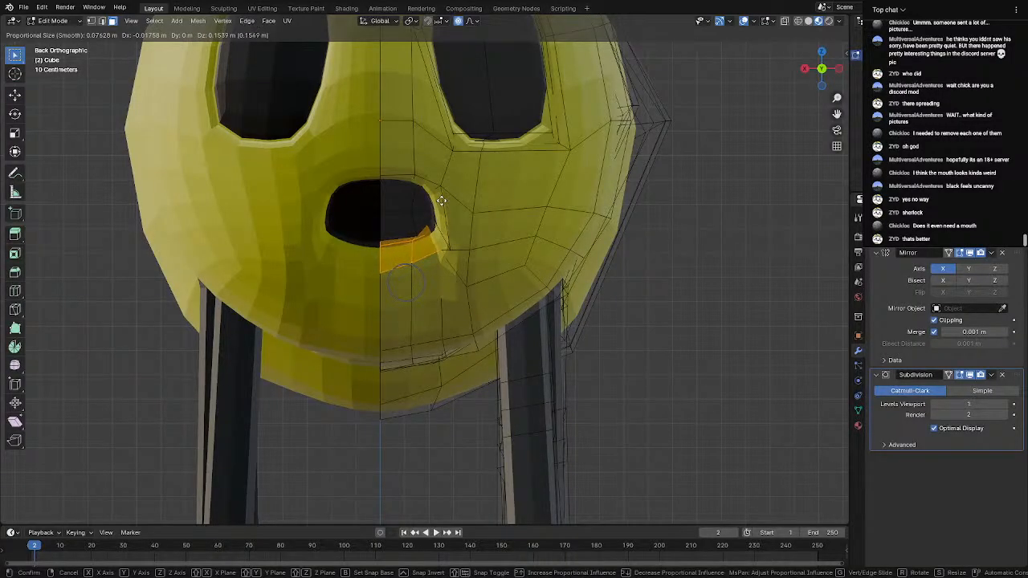
click(442, 200)
key(Tab)
middle_drag(511, 322, 426, 332)
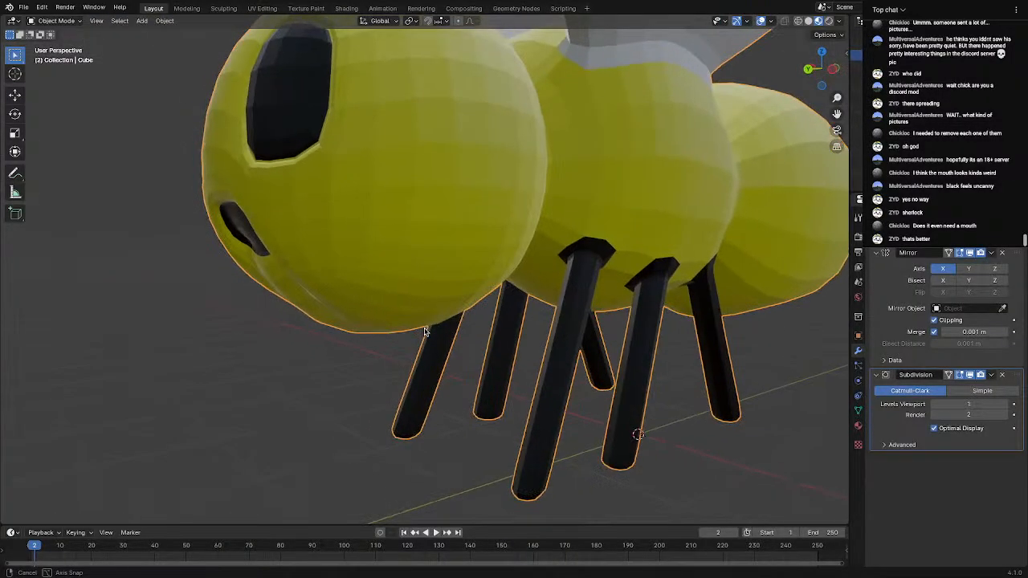
Try shifting the mouth's lower-rim faces from a side view, and undo the recent moves of these faces
key(Tab)
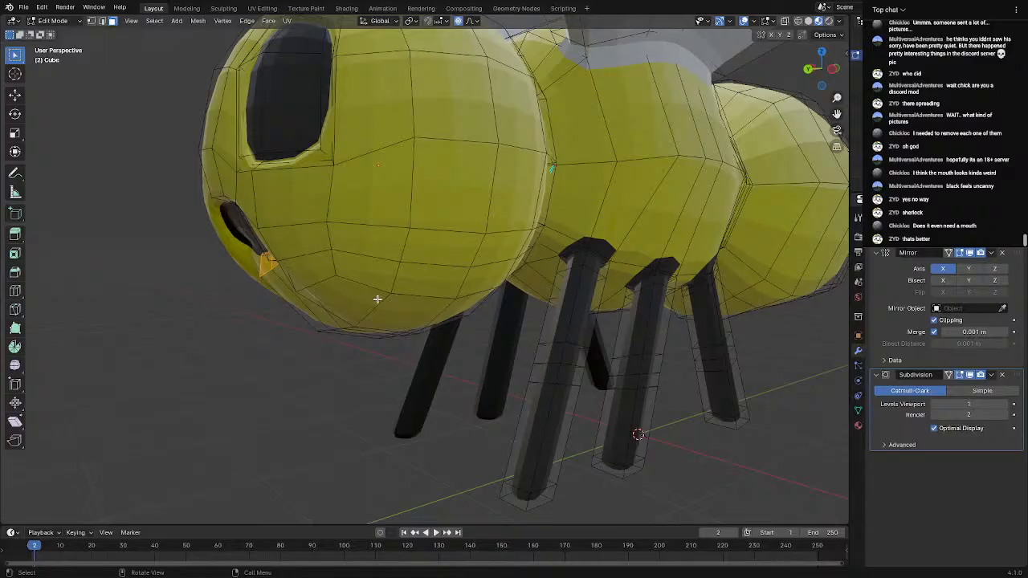
key(g)
click(355, 300)
middle_drag(356, 300, 479, 338)
key(ctrl+z)
key(ctrl+z)
Try raising the small inner faces of the mouth's lower rim one at a time, and undo the moves
scroll(487, 337, up, 5)
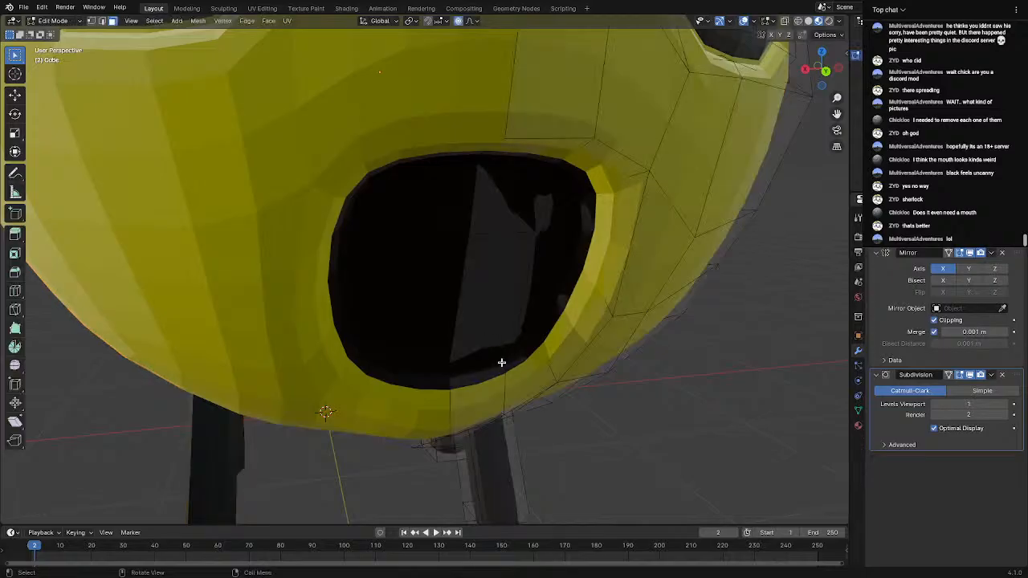
key(g)
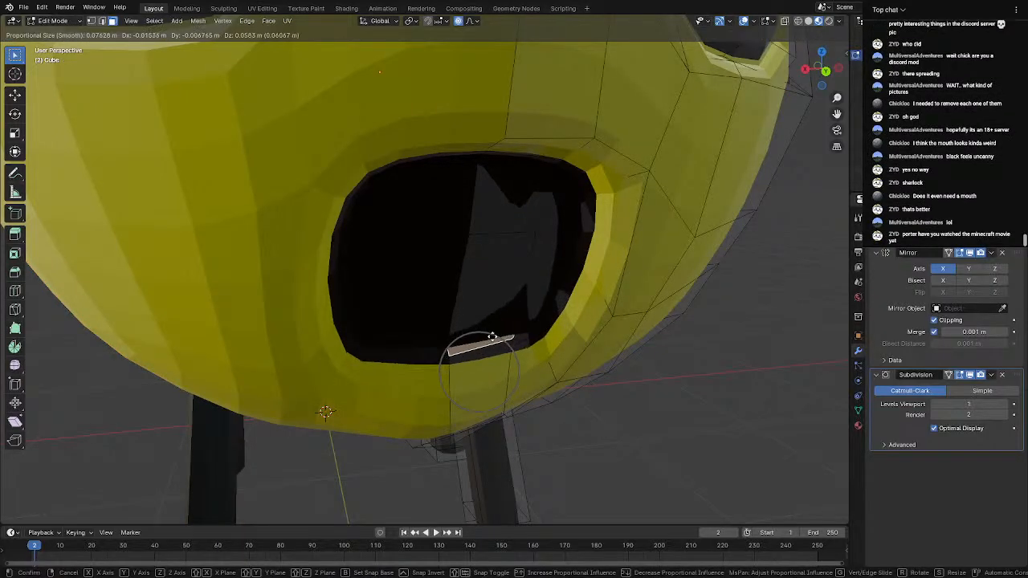
click(494, 325)
key(ctrl+z)
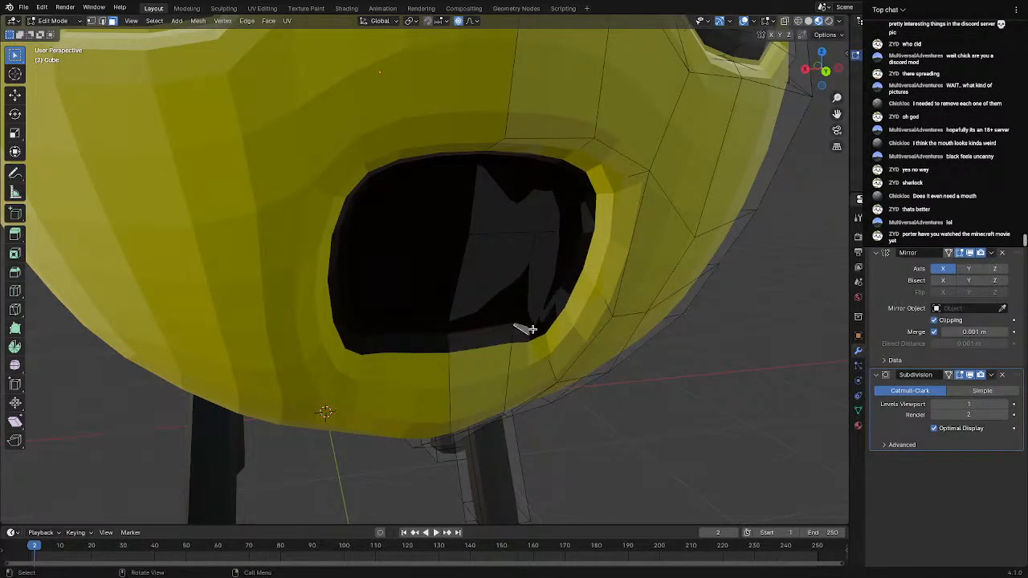
key(g)
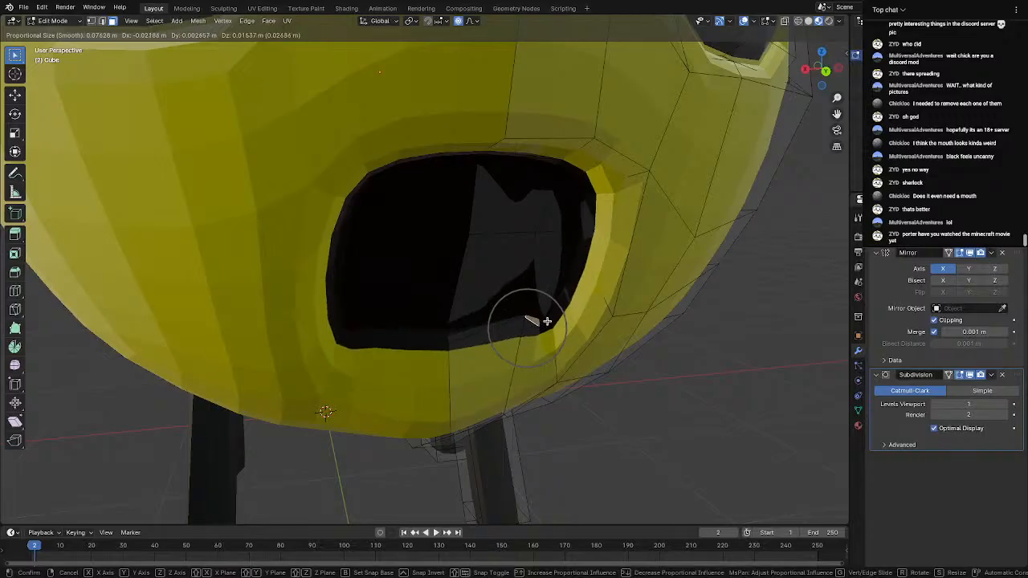
right_click(544, 325)
key(ctrl+z)
key(ctrl+z)
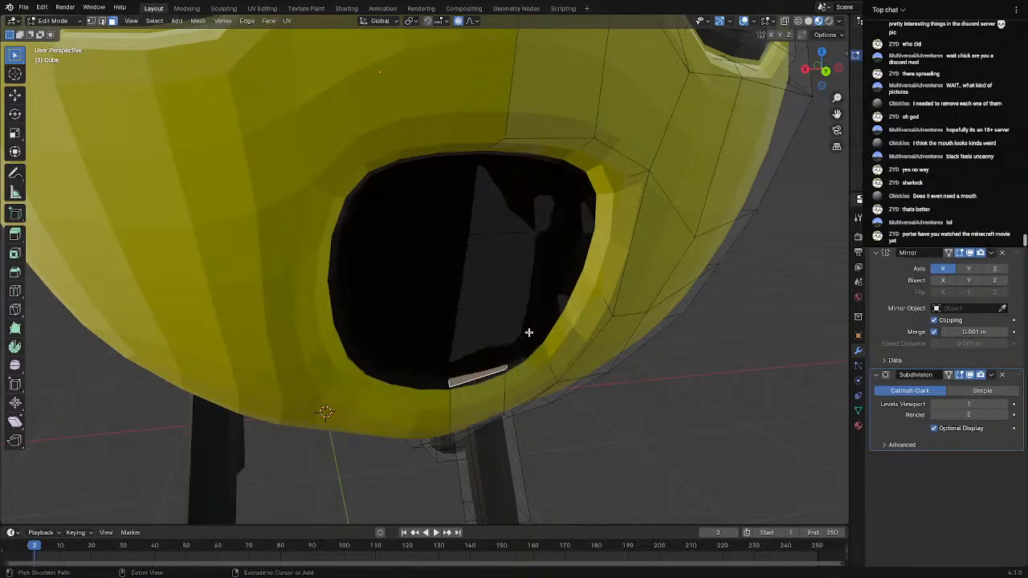
Move the two inner faces of the mouth's lower rim up about 0.10 m, then forward about 0.10 m and up 0.05 m
key(g)
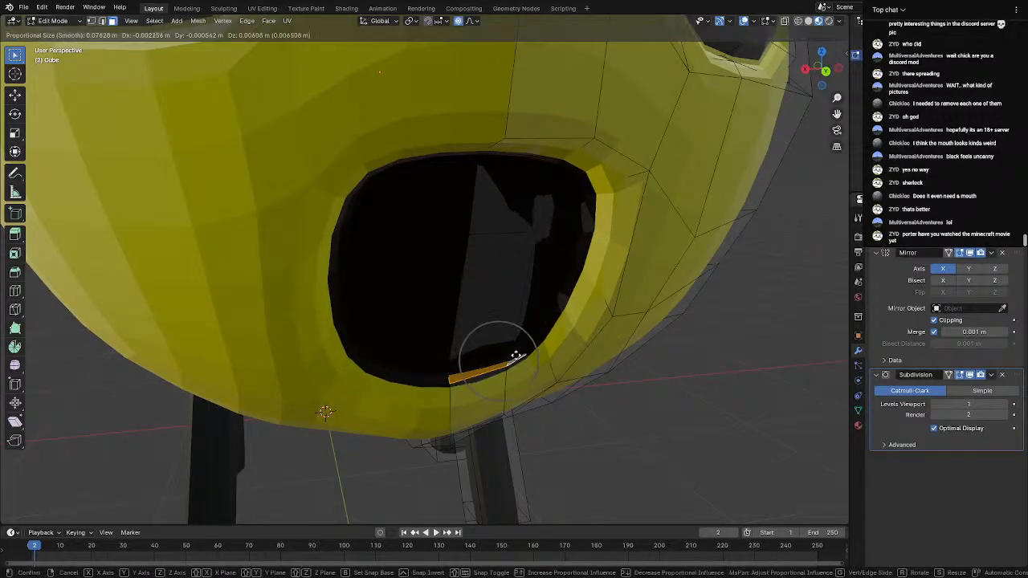
click(527, 306)
middle_drag(528, 306, 649, 273)
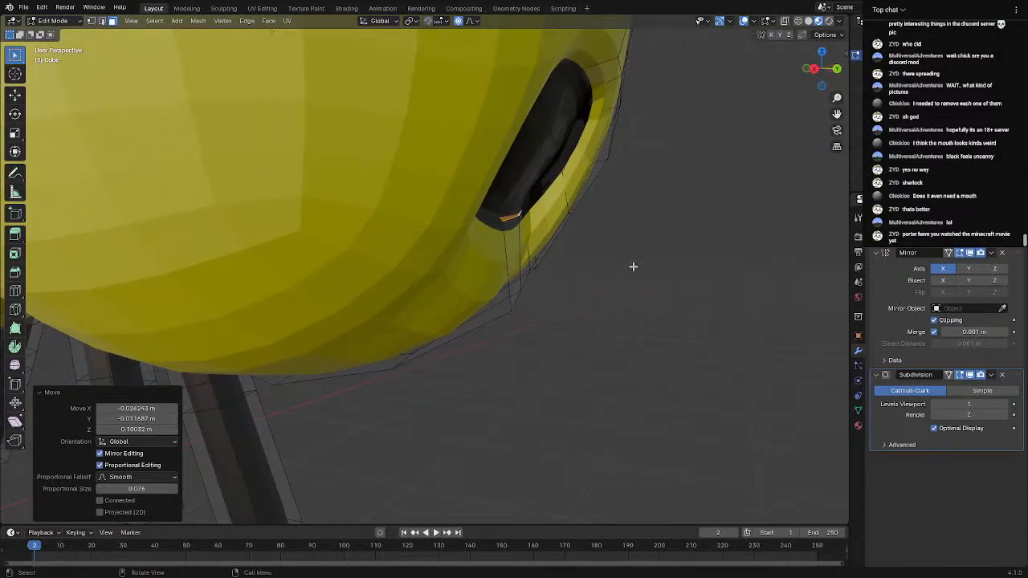
key(g)
click(688, 226)
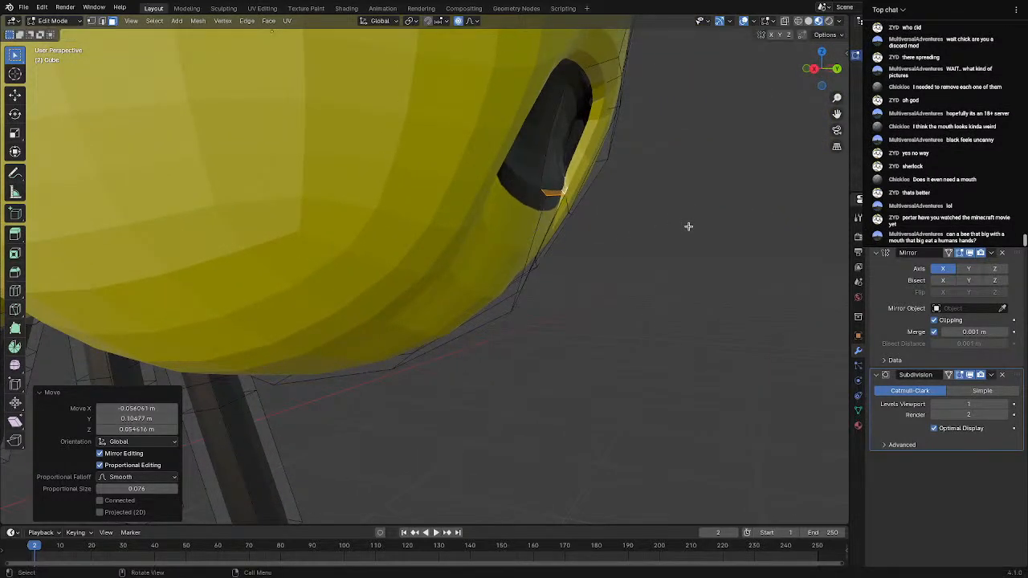
key(Tab)
scroll(686, 245, down, 5)
mouse_move(684, 264)
middle_down()
mouse_move(493, 276)
mouse_move(598, 242)
mouse_move(607, 277)
mouse_move(688, 281)
mouse_move(688, 266)
mouse_move(668, 270)
middle_up()
scroll(669, 270, down, 2)
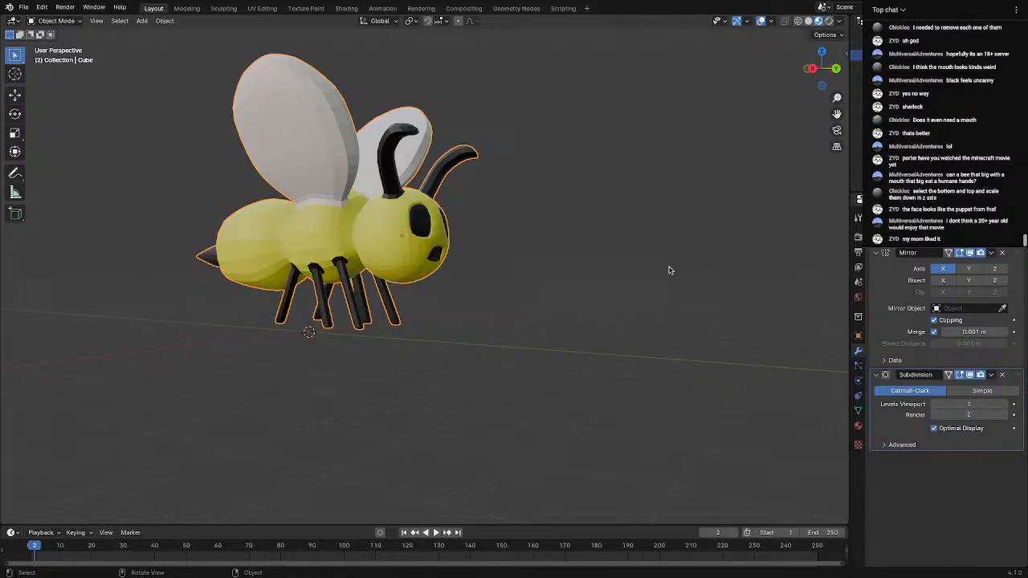
Select the ring of faces where the wing meets the body and assign the black material to it
middle_drag(453, 331, 294, 318)
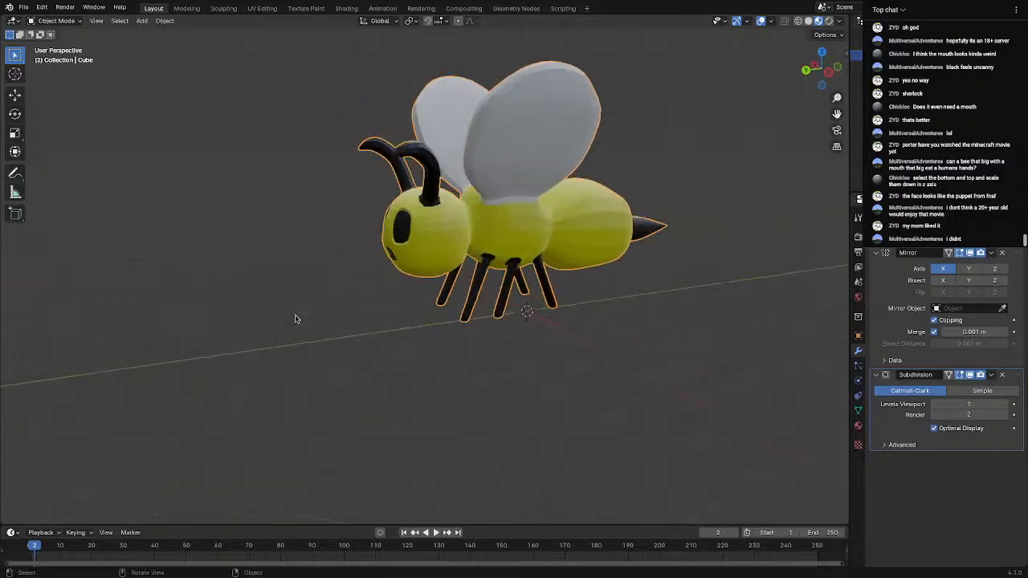
scroll(557, 131, up, 5)
key(Tab)
scroll(273, 285, up, 5)
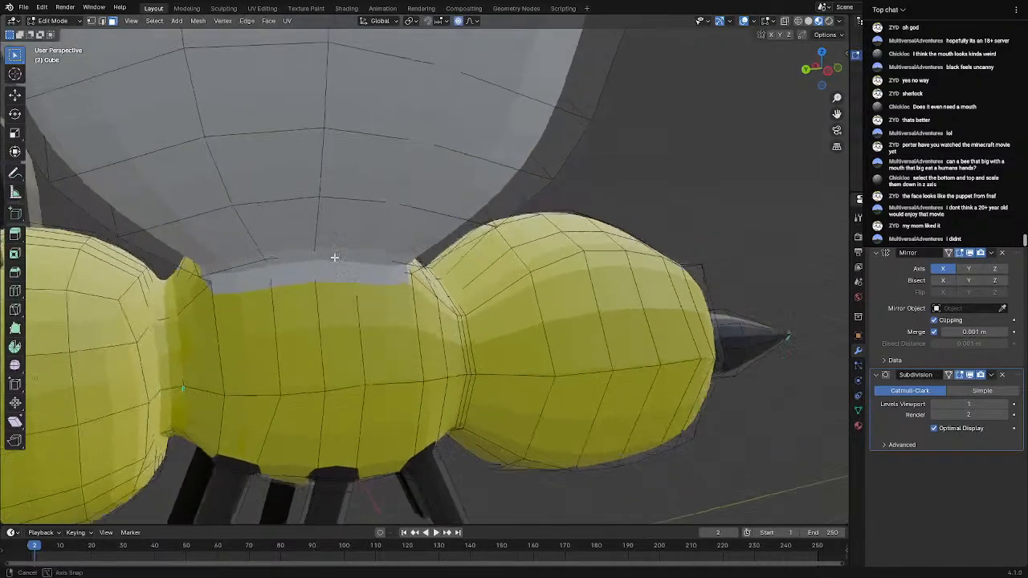
click(257, 281)
click(249, 273)
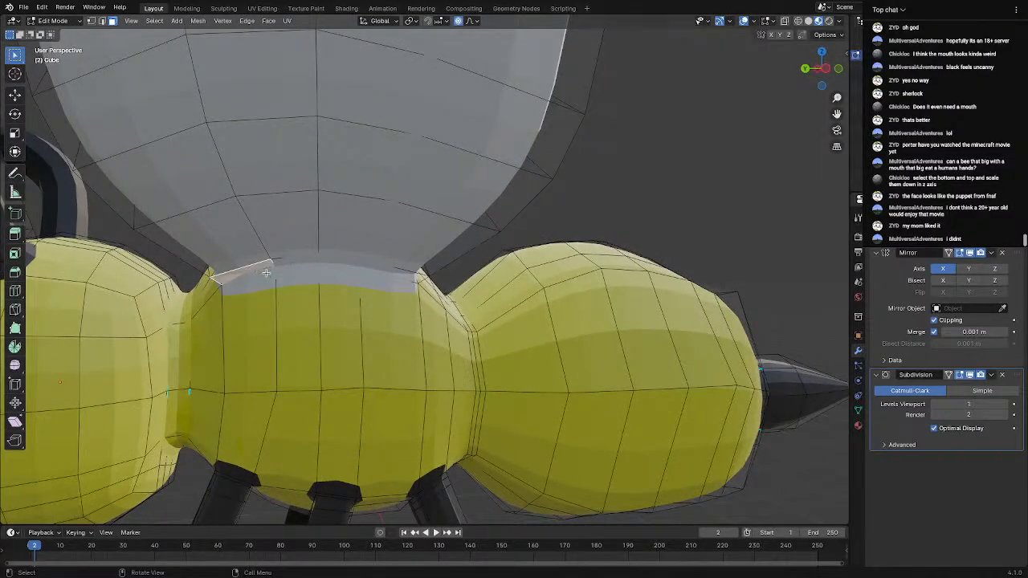
middle_drag(359, 265, 424, 277)
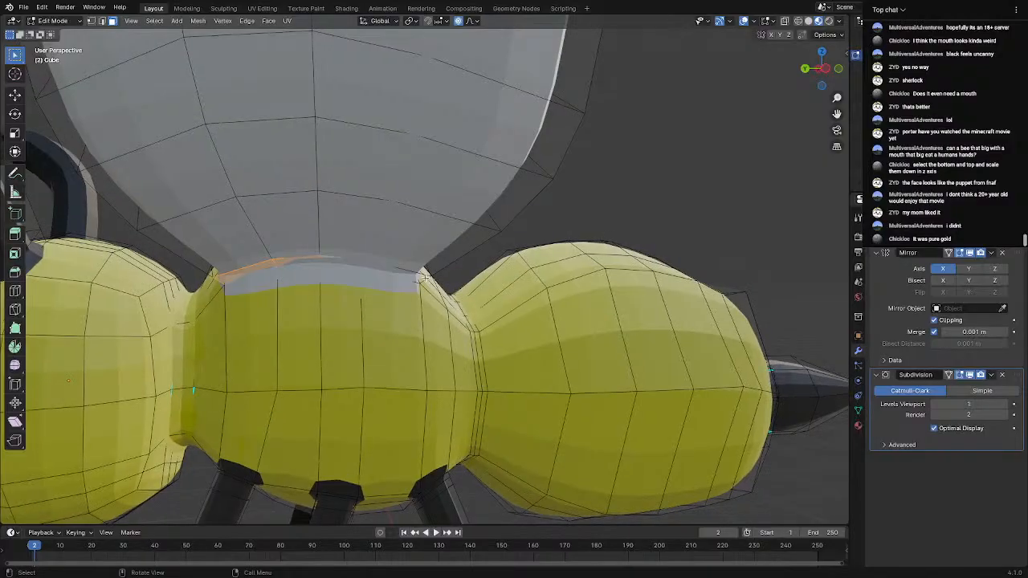
alt+click(358, 265)
alt+click(367, 267)
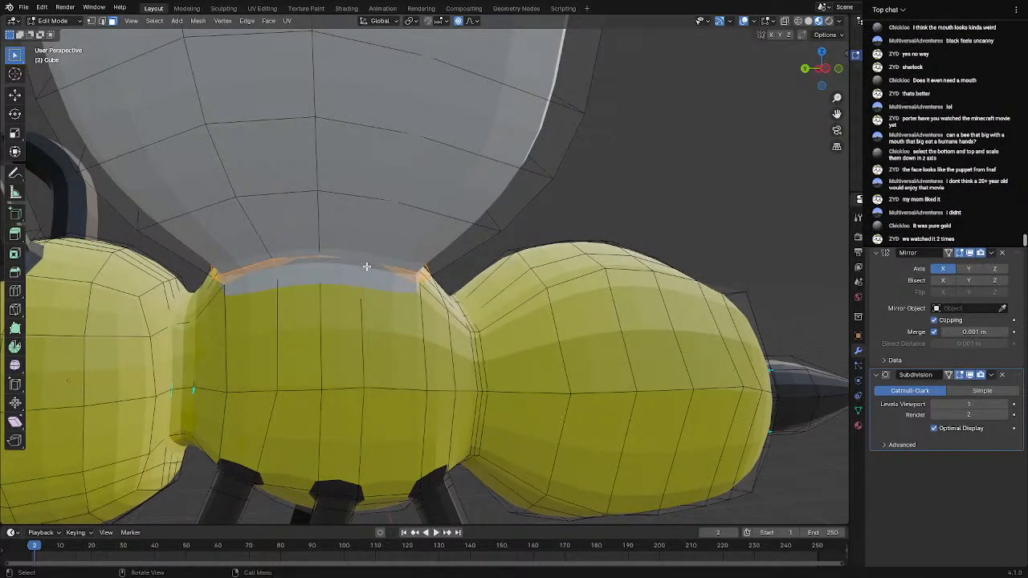
click(858, 424)
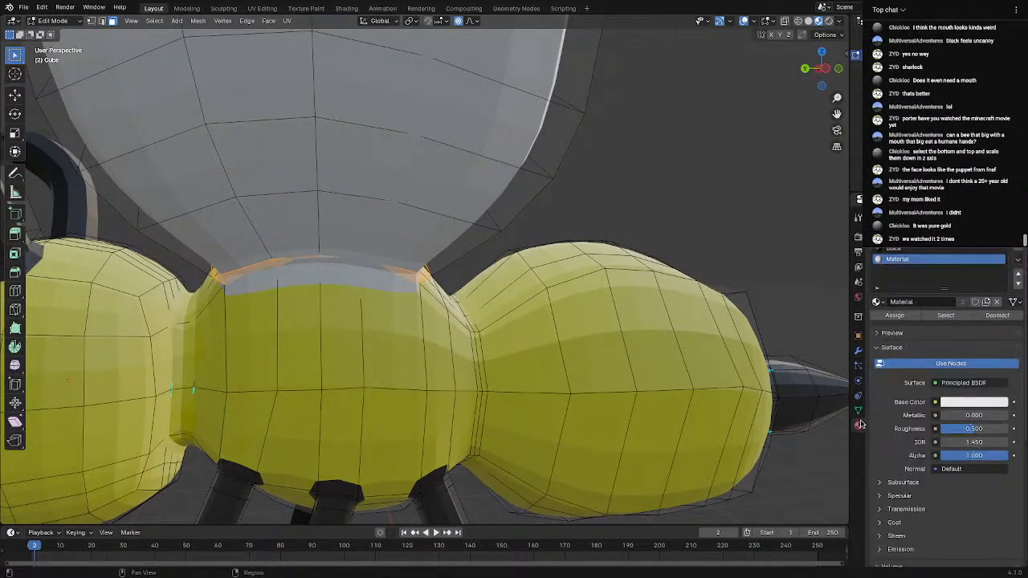
click(908, 251)
click(896, 315)
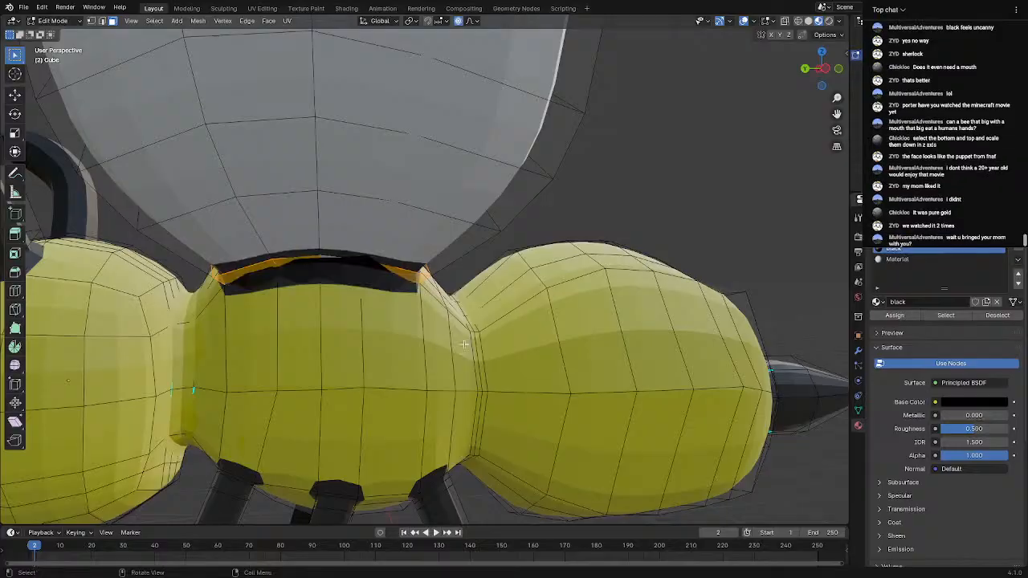
Examine the bee's face and the reshaped mouth from the front at different distances
key(Tab)
mouse_move(424, 343)
middle_down()
mouse_move(640, 367)
mouse_move(716, 346)
mouse_move(773, 381)
mouse_move(711, 378)
mouse_move(624, 333)
mouse_move(409, 352)
mouse_move(645, 358)
mouse_move(426, 357)
middle_up()
scroll(409, 351, down, 3)
scroll(426, 357, up, 3)
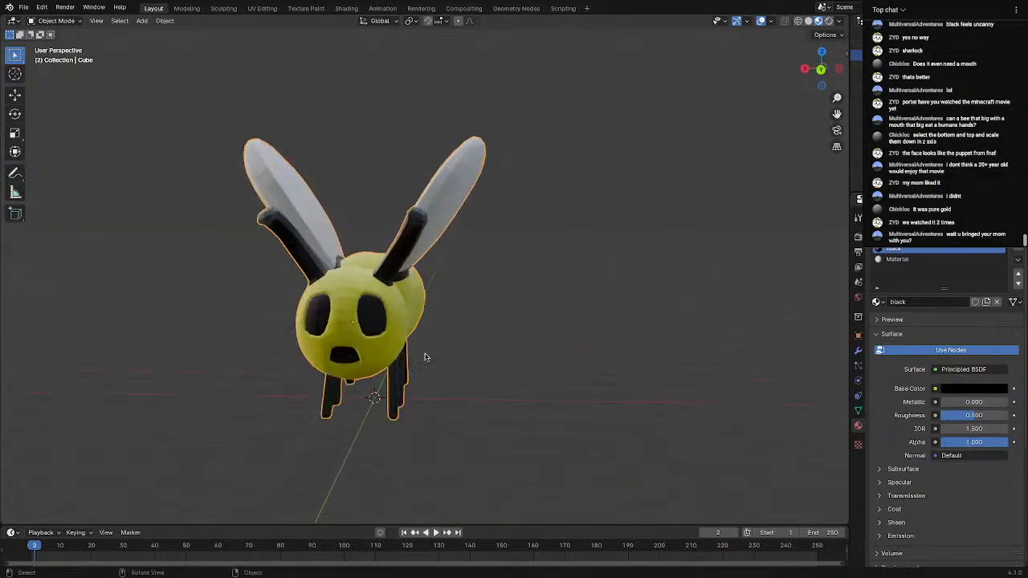
scroll(365, 362, up, 5)
middle_drag(430, 395, 494, 416)
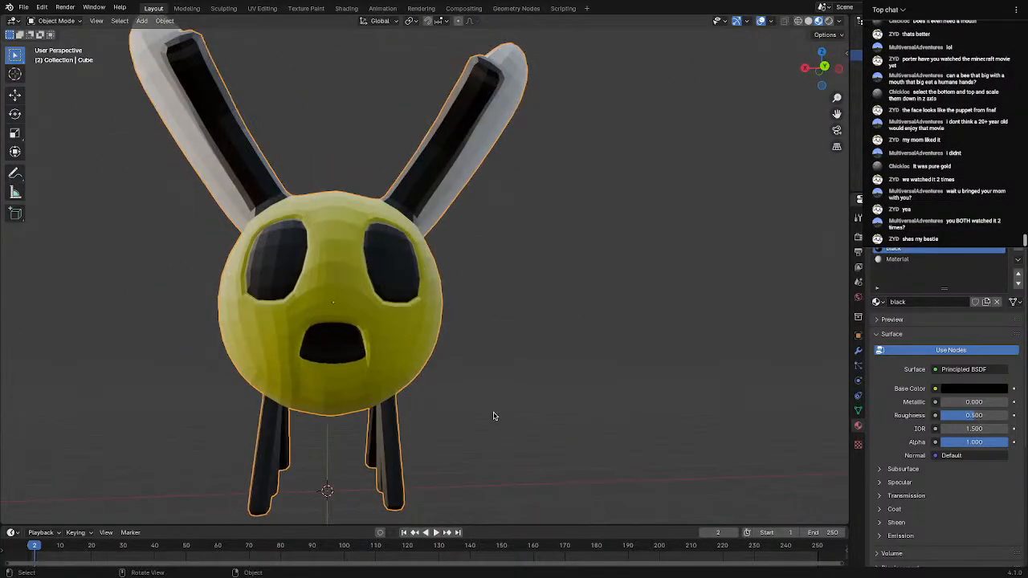
key(Tab)
click(348, 352)
scroll(351, 361, up, 6)
scroll(350, 361, down, 6)
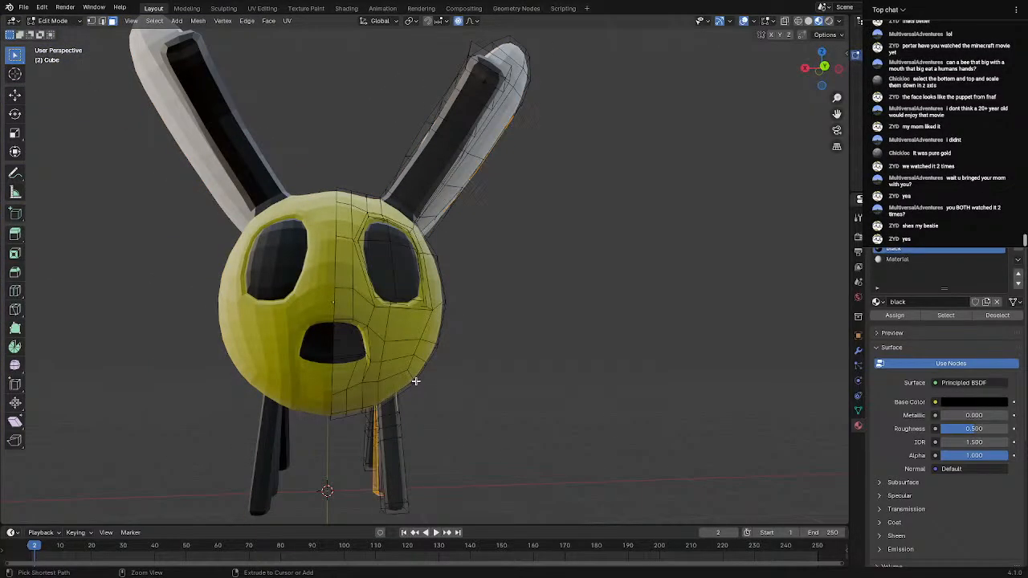
Undo the black wing base and the moves of the mouth's lower-rim faces, restoring the earlier mouth shape
key(ctrl+z)
key(ctrl+z)
key(ctrl+z)
key(ctrl+z)
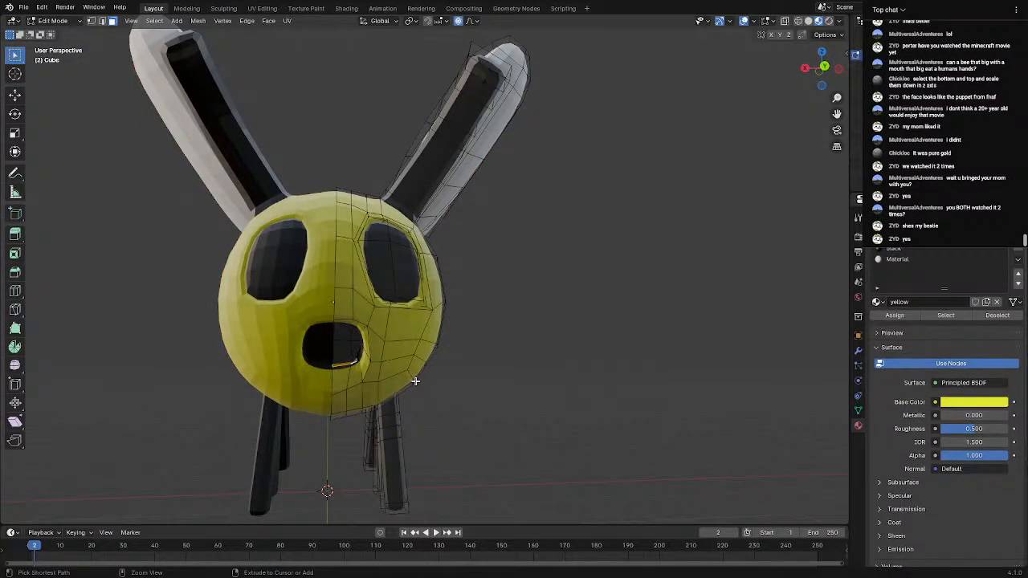
scroll(361, 394, up, 4)
shift+middle_drag(362, 394, 539, 271)
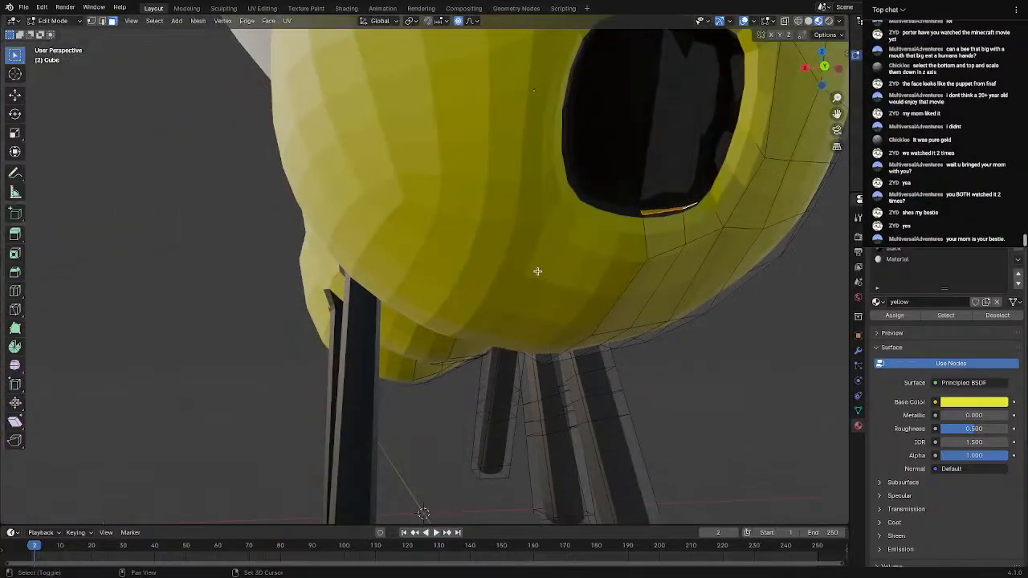
middle_drag(652, 273, 594, 293)
Lower the Subdivision modifier to viewport level 0 and render level 1, and inspect the mouth's unsmoothed rim up close
click(858, 350)
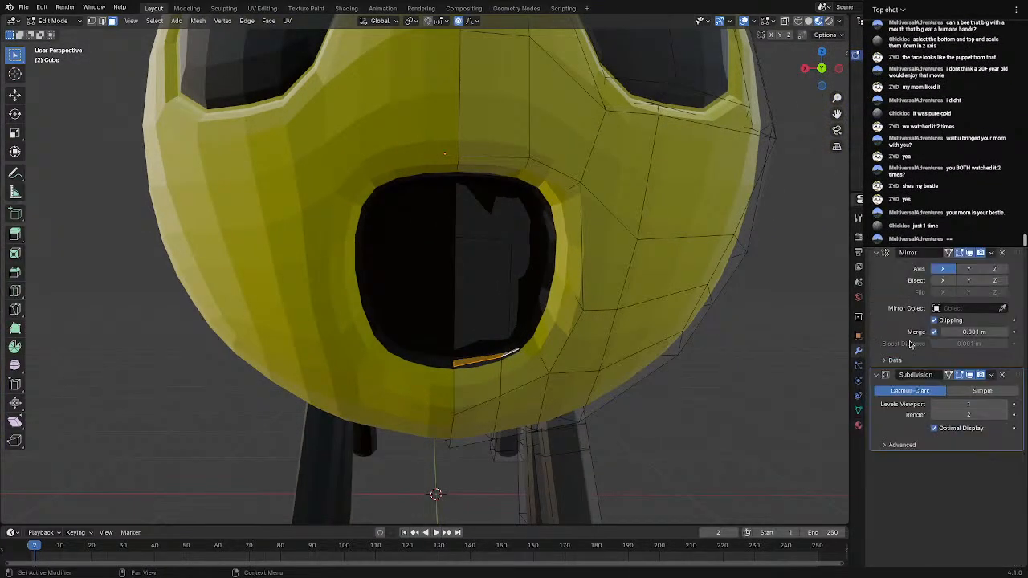
click(936, 415)
click(935, 405)
middle_drag(526, 343, 557, 359)
middle_drag(715, 400, 594, 369)
scroll(595, 369, up, 4)
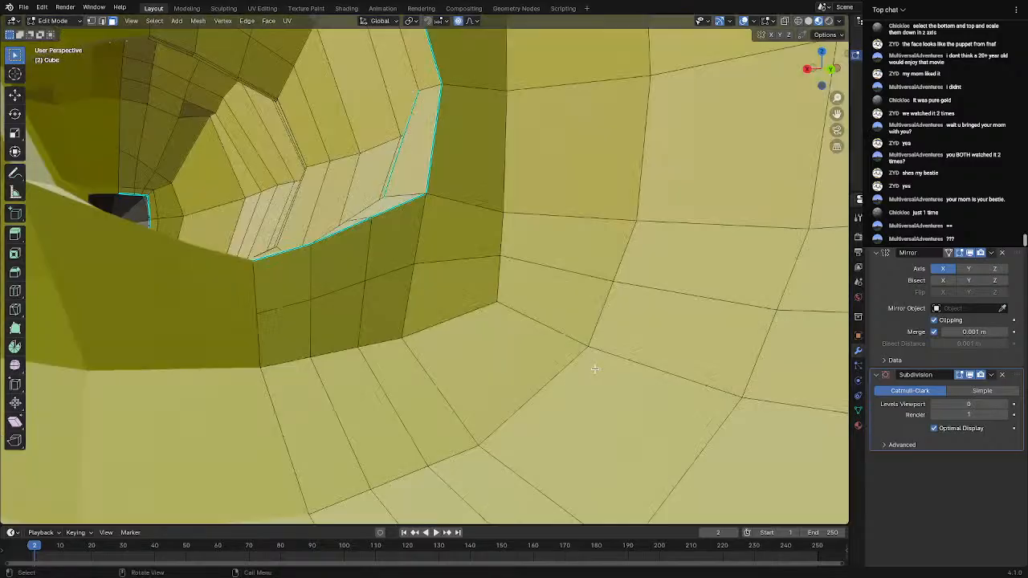
scroll(627, 363, down, 6)
scroll(627, 363, up, 6)
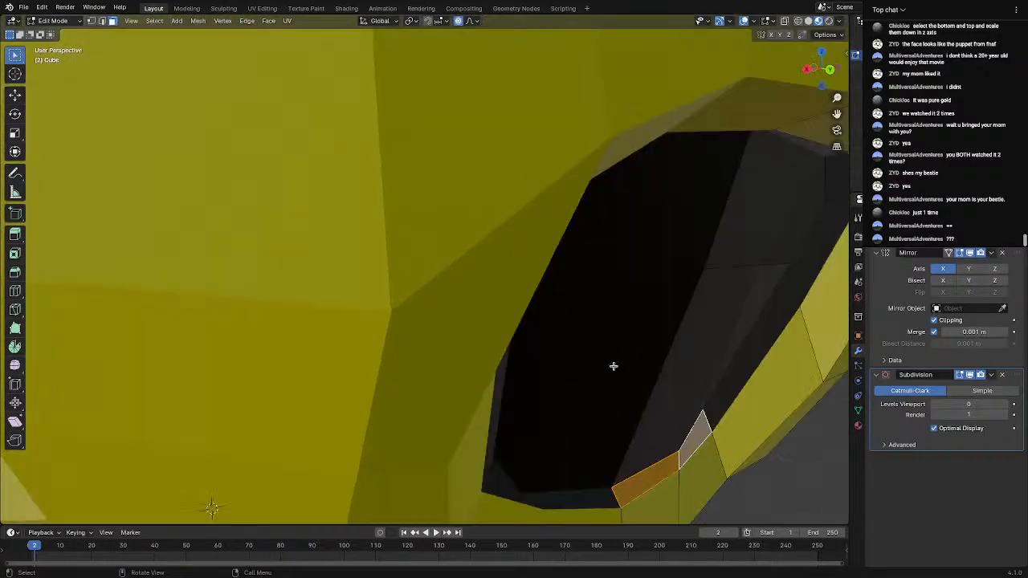
Extend the face selection along the mouth's side and upper rim to cover the whole modelled half of the inner rim
shift+click(738, 378)
shift+click(810, 240)
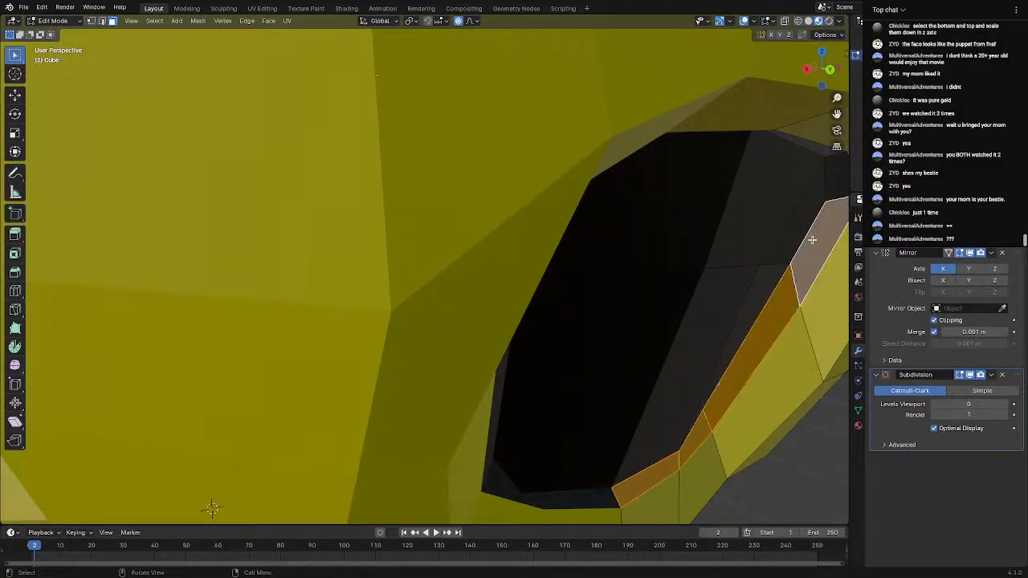
middle_drag(810, 239, 803, 239)
shift+click(672, 178)
shift+click(648, 154)
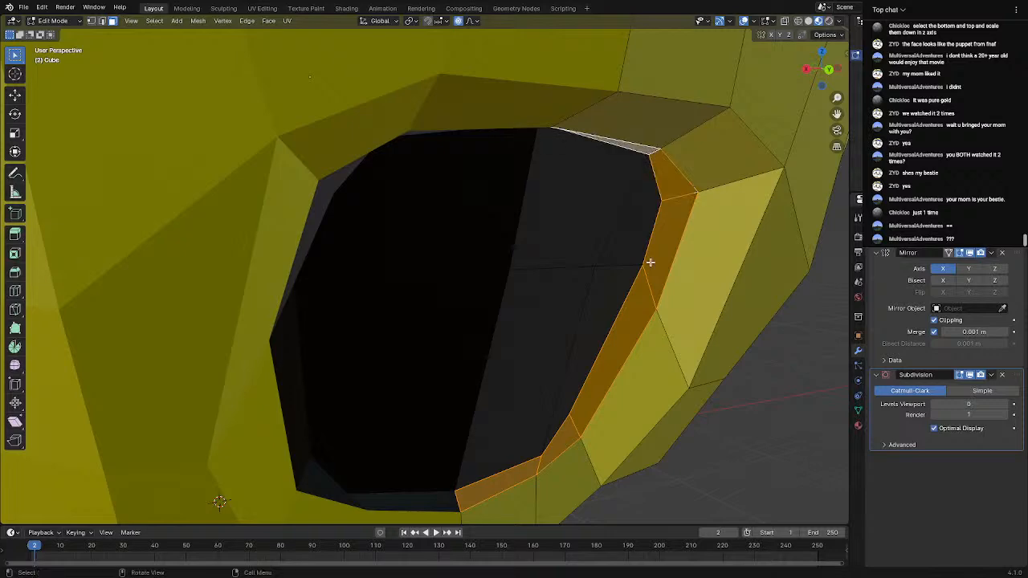
middle_drag(649, 267, 644, 262)
Try scaling the selected mouth rim to 0.379 along Z and moving it forward, and undo both changes
scroll(639, 271, down, 2)
middle_drag(490, 189, 464, 169)
key(s)
key(z)
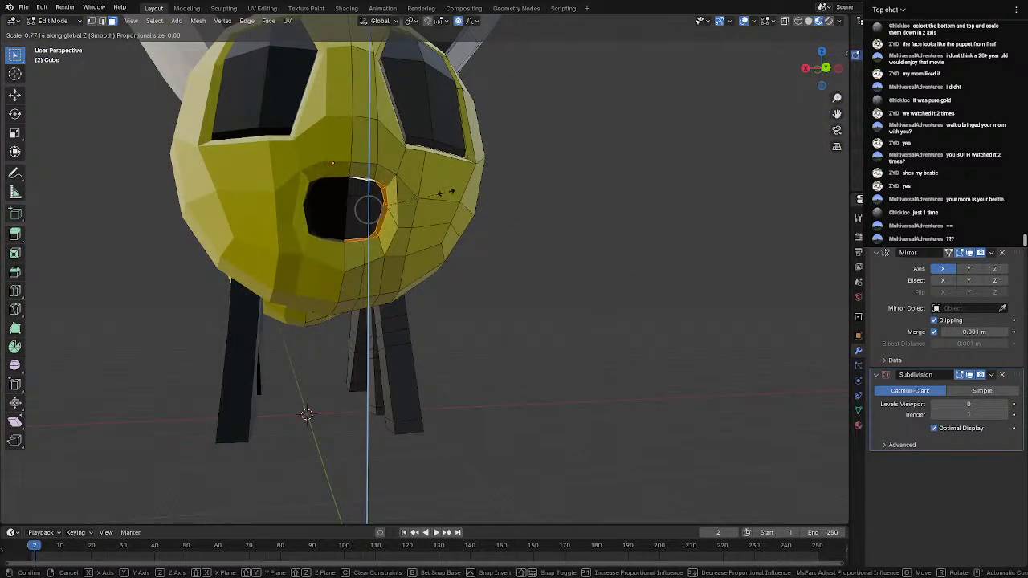
click(408, 201)
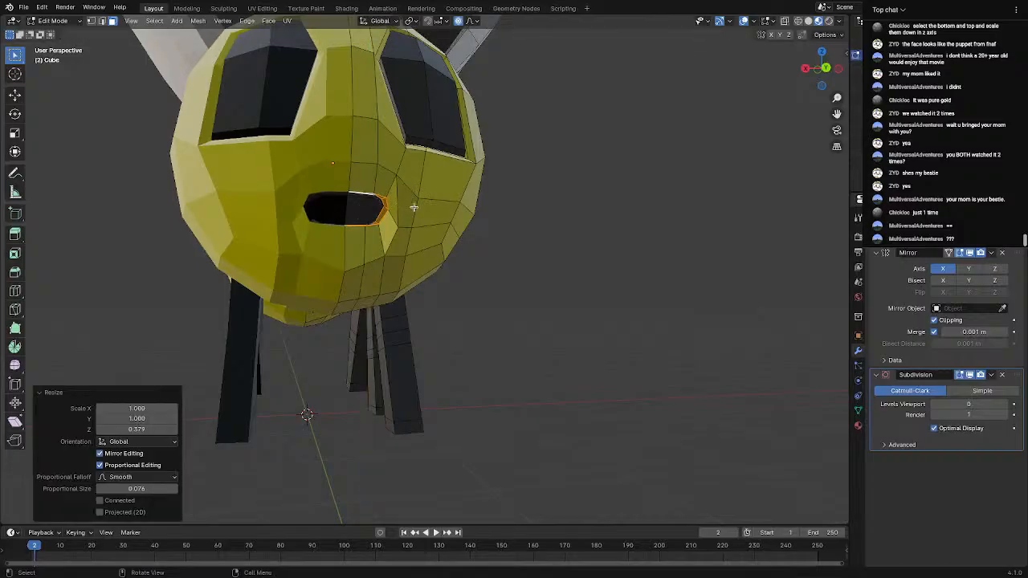
middle_drag(413, 207, 477, 214)
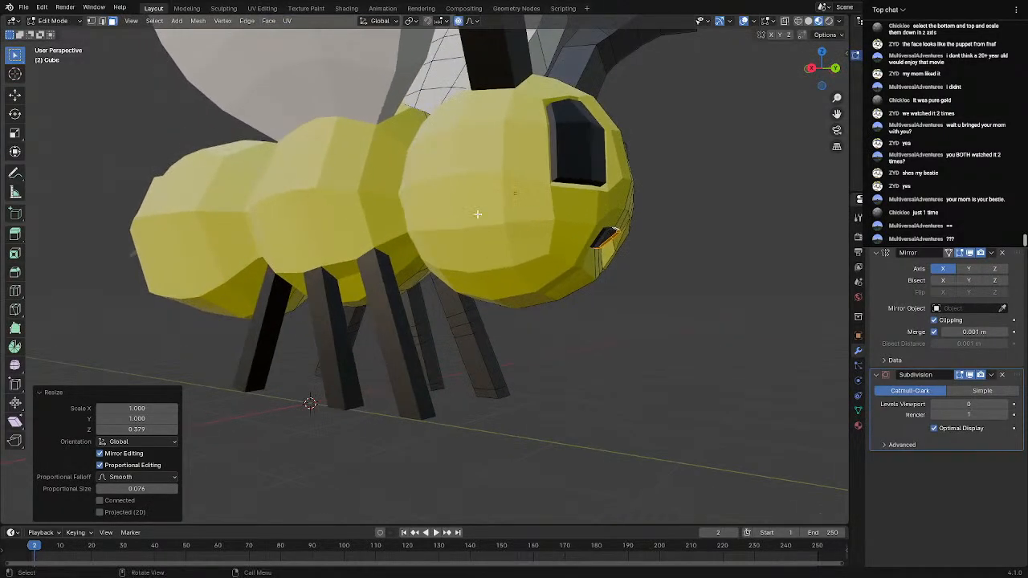
key(g)
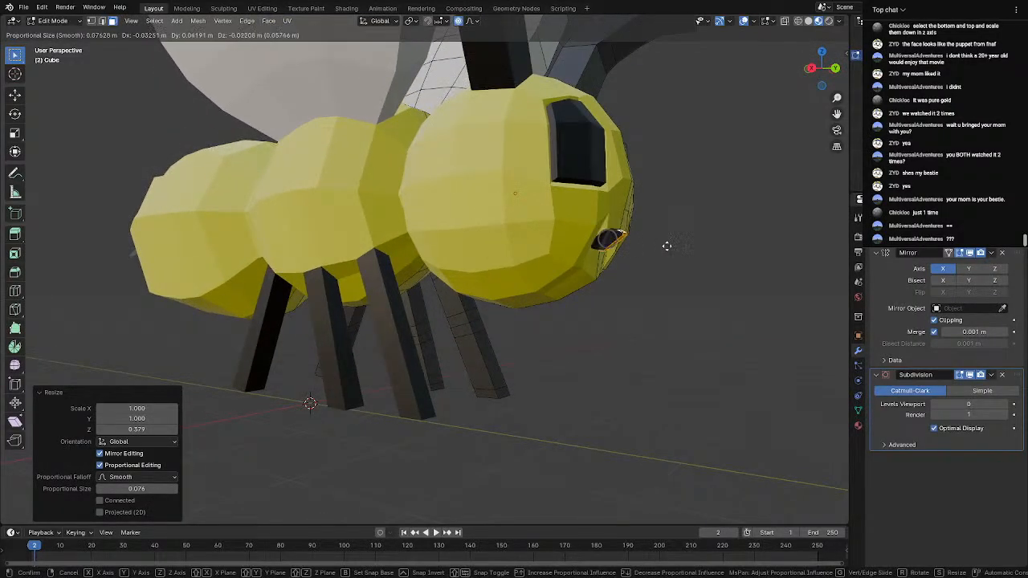
click(669, 247)
key(ctrl+z)
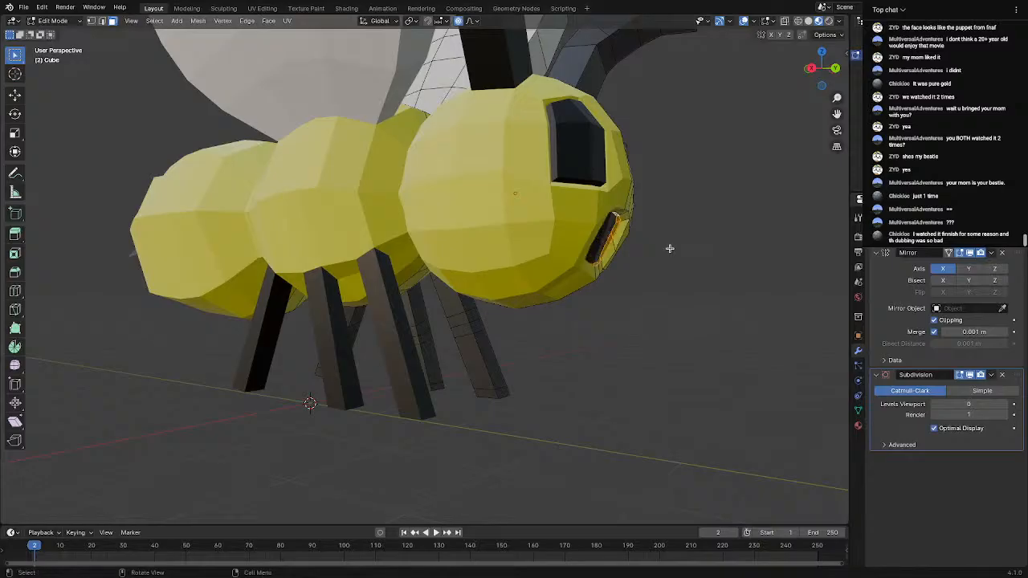
Scale the selected mouth rim uniformly to about 0.553 and move it forward and down with proportional editing
middle_drag(669, 248, 641, 252)
scroll(622, 249, up, 5)
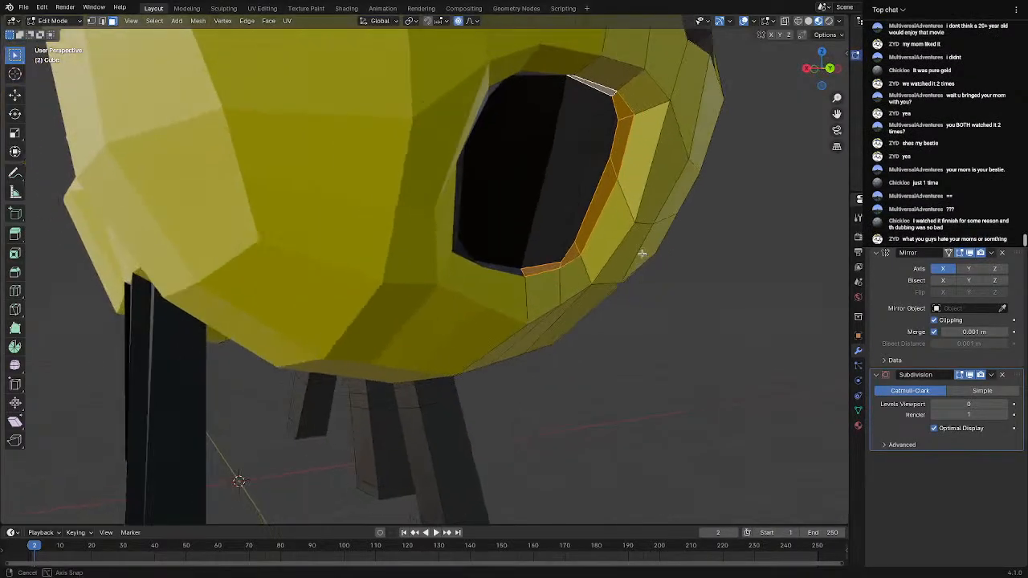
key(s)
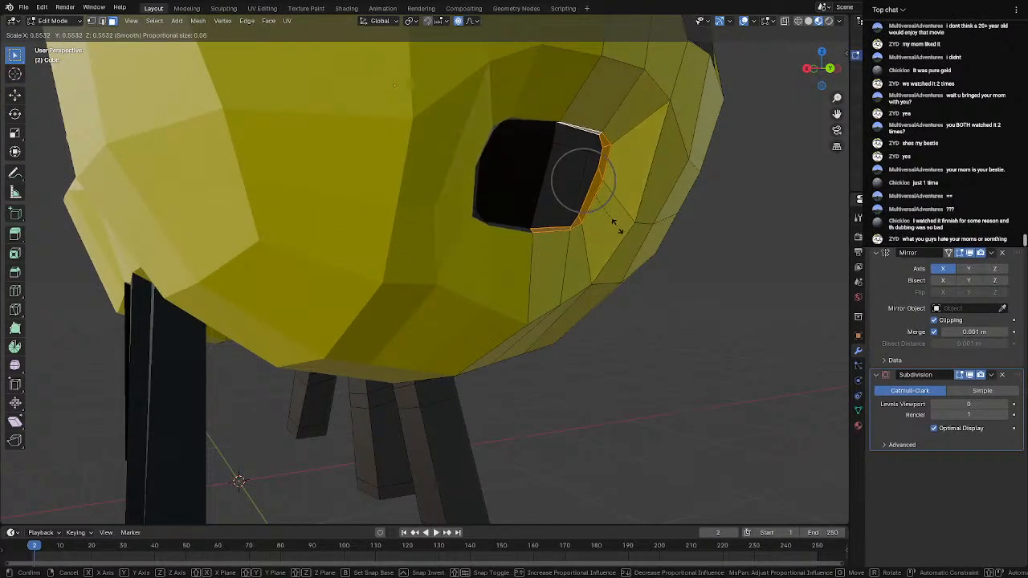
click(622, 183)
middle_drag(622, 184, 648, 231)
key(g)
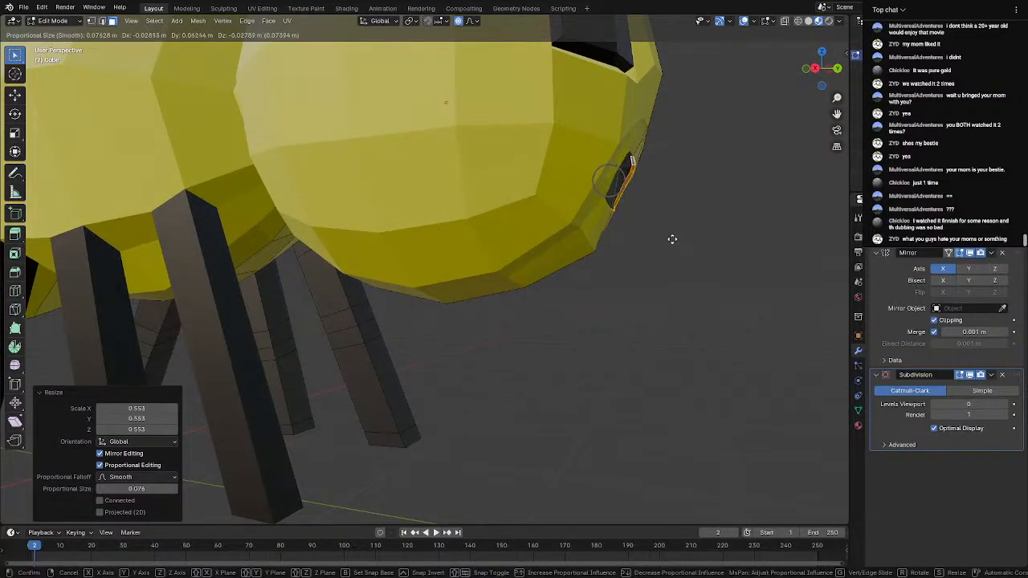
click(676, 242)
middle_drag(675, 241, 322, 310)
scroll(350, 241, up, 3)
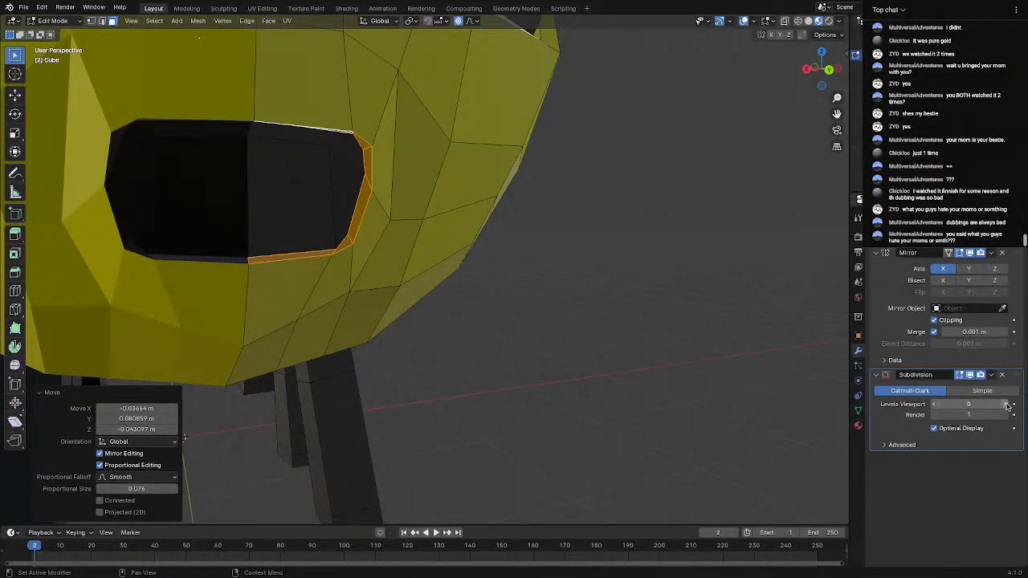
Set the Subdivision viewport level to 1 and inspect the smoothed mouth in Object Mode
click(1006, 405)
key(Tab)
middle_drag(475, 344, 470, 300)
Return to Edit Mode with vertex selection, set the Subdivision viewport level to 0, and show the model in solid shading
key(Tab)
scroll(429, 313, up, 6)
click(371, 204)
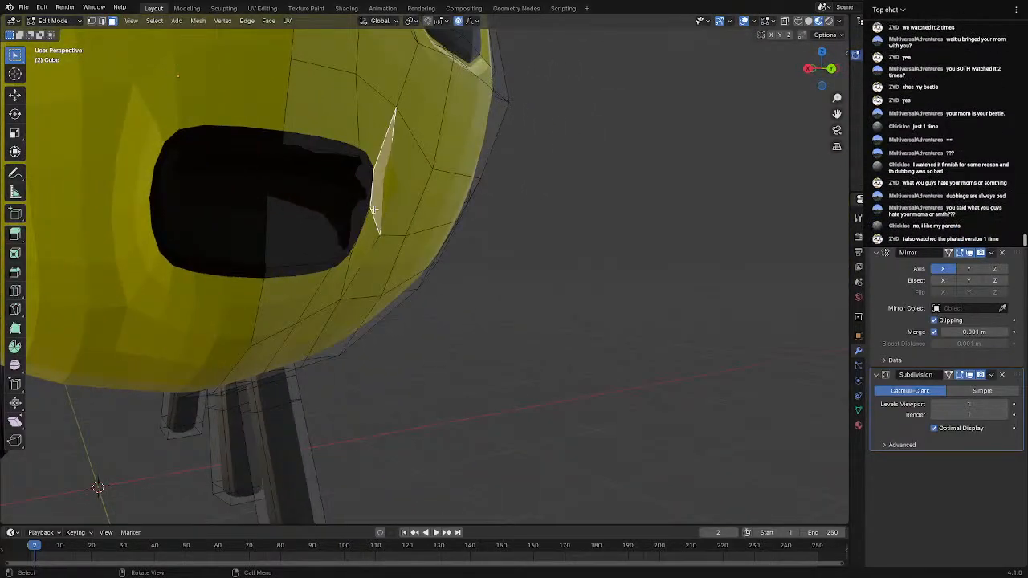
click(91, 21)
scroll(353, 231, up, 5)
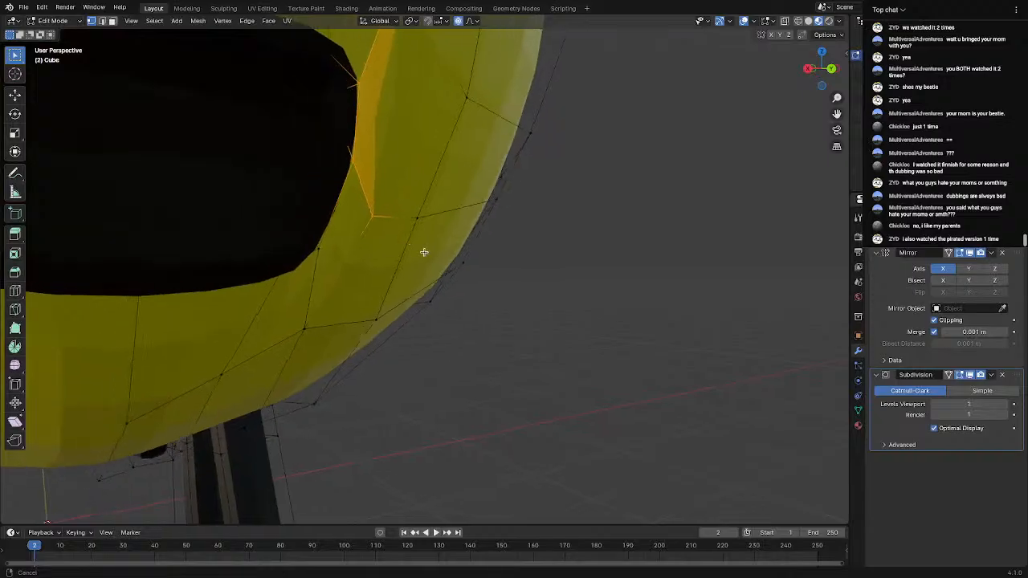
click(641, 359)
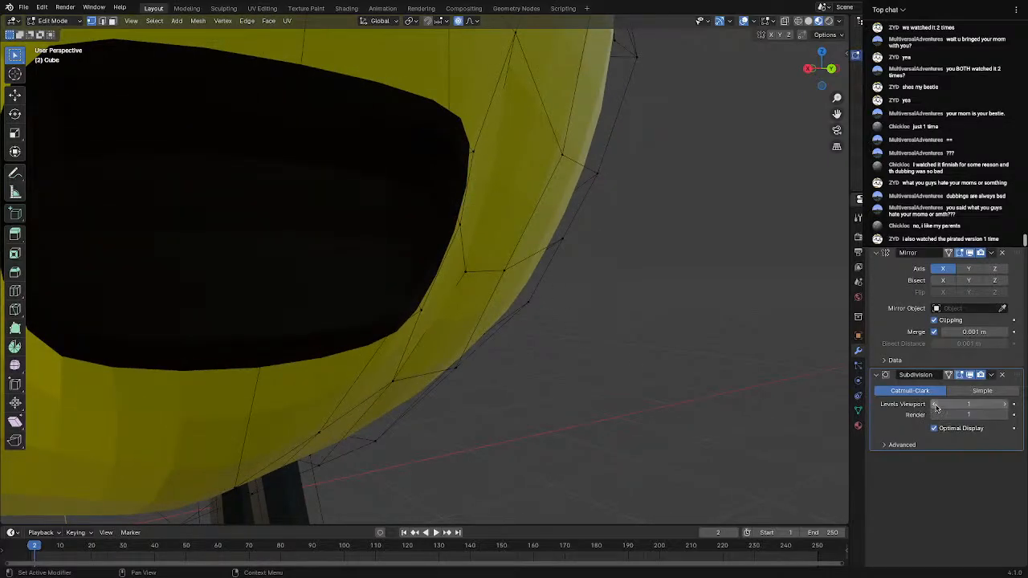
click(934, 404)
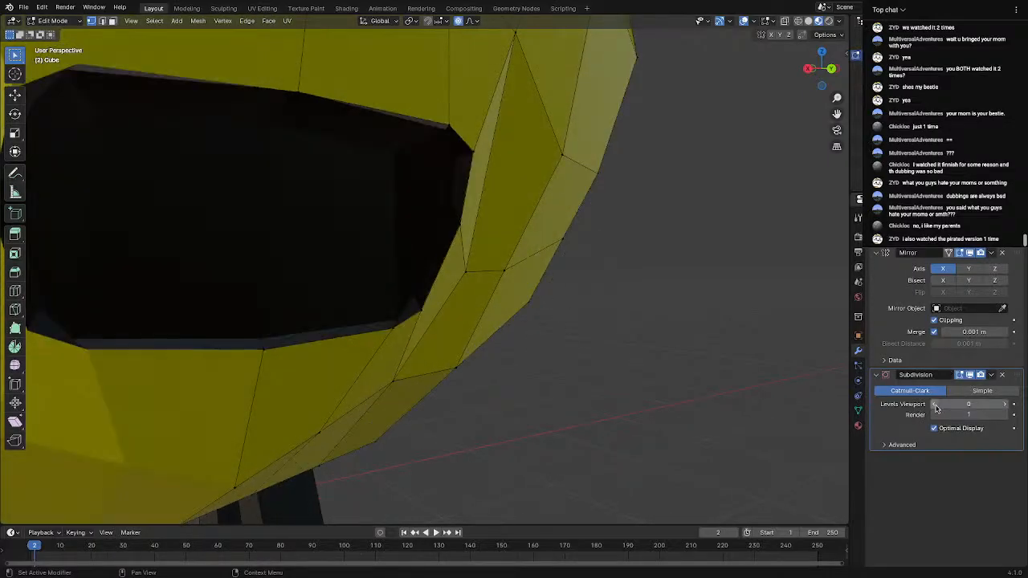
click(809, 22)
Slide the three inner-edge vertices at the mouth's upper corner along their edges toward the inside of the mouth
middle_drag(467, 201, 514, 211)
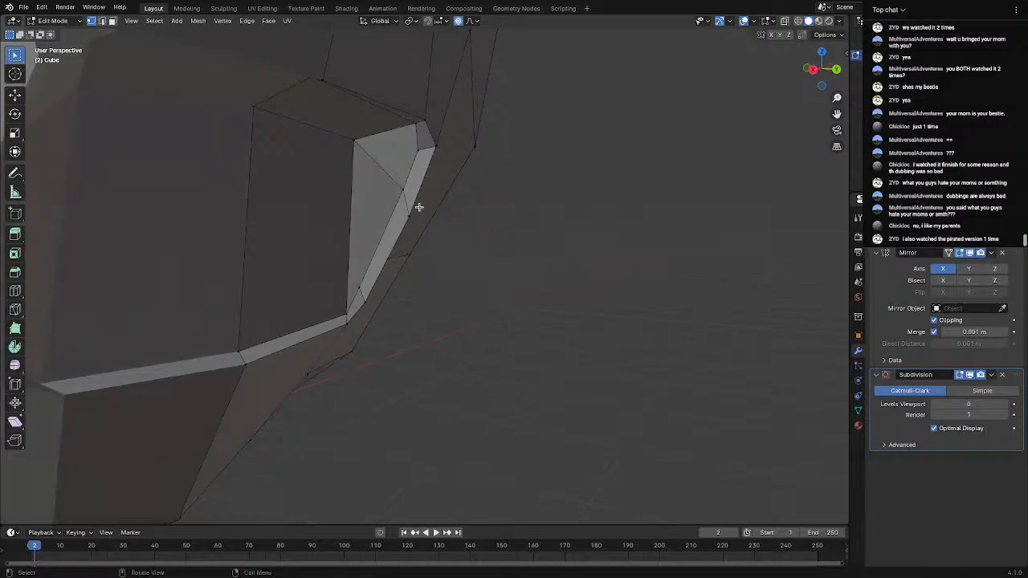
key(g)
key(g)
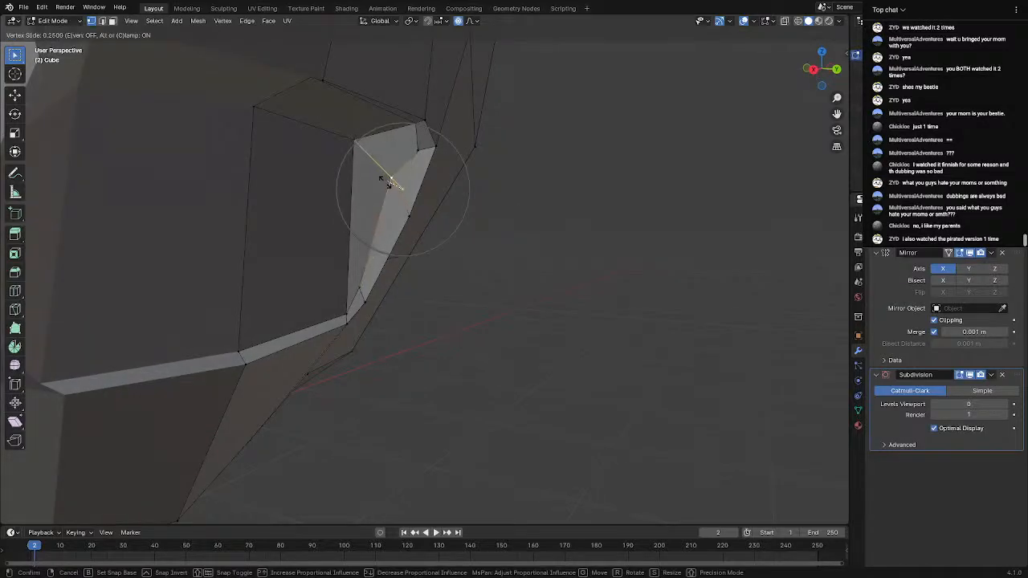
click(383, 182)
key(g)
key(g)
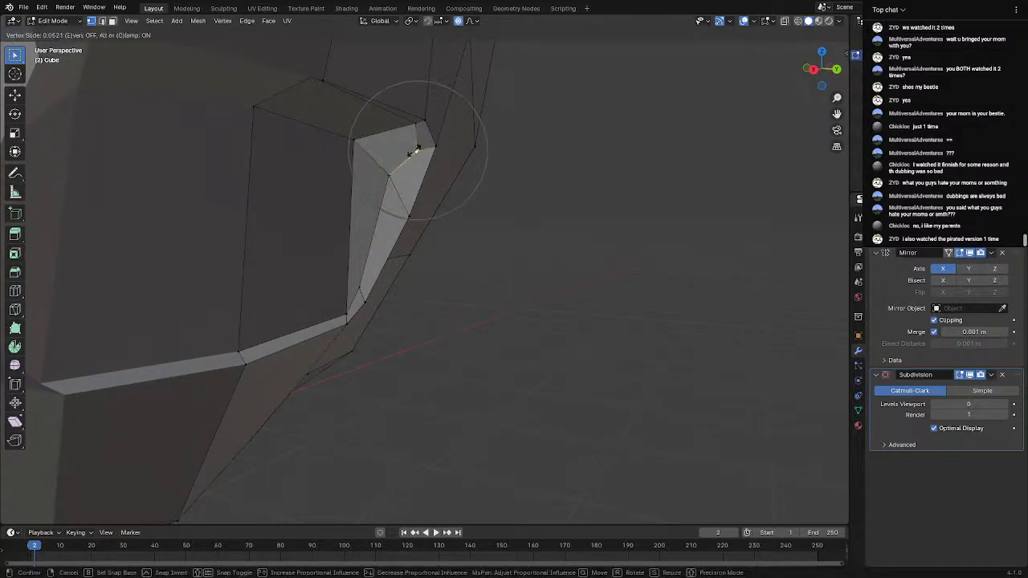
click(404, 118)
key(g)
key(g)
click(384, 121)
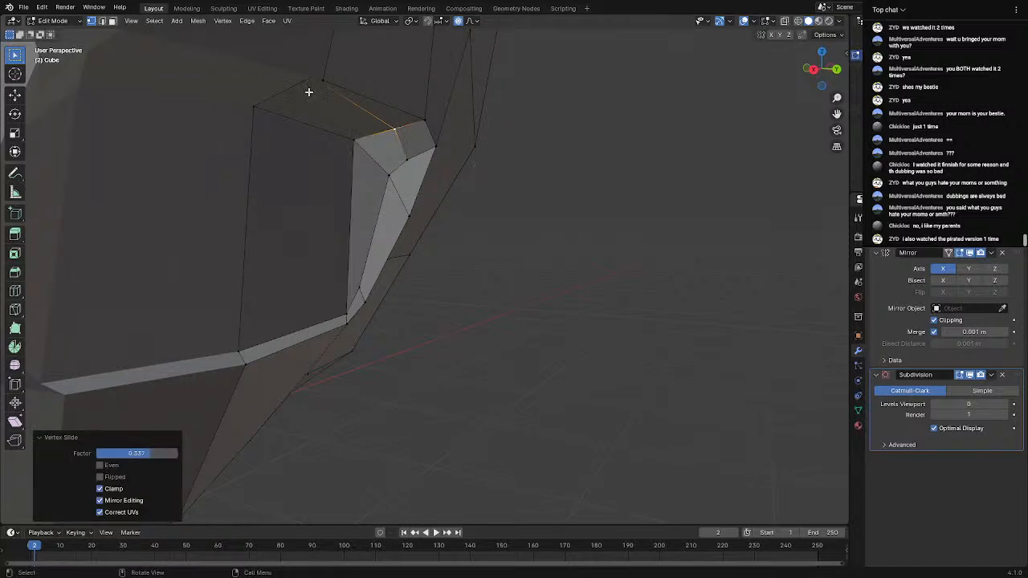
Move the middle vertex of the mouth's upper rim down and slide it inward, finishing with a slide factor of about 0.444
scroll(308, 92, up, 3)
key(g)
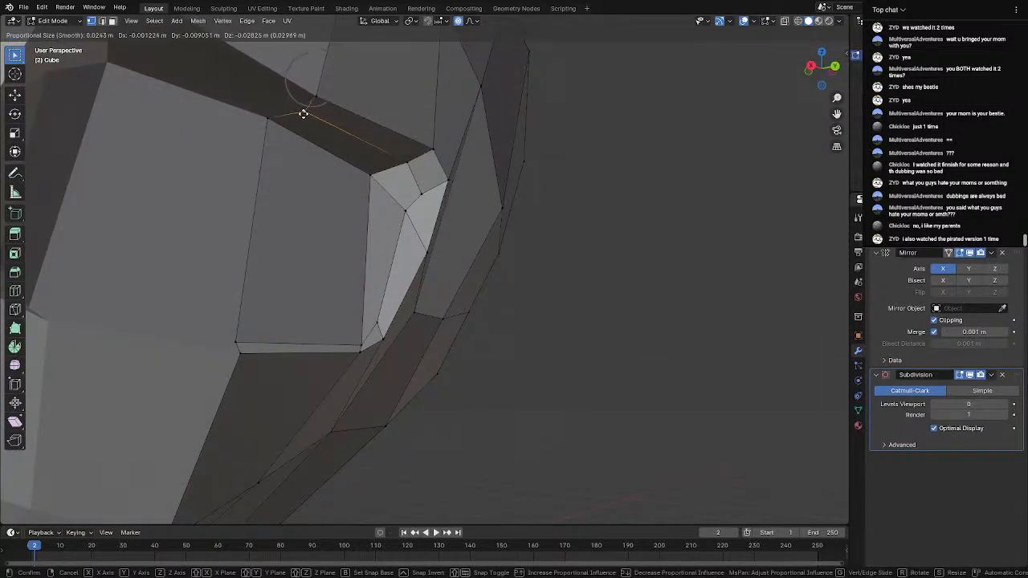
click(302, 113)
middle_drag(348, 135, 223, 140)
key(g)
key(g)
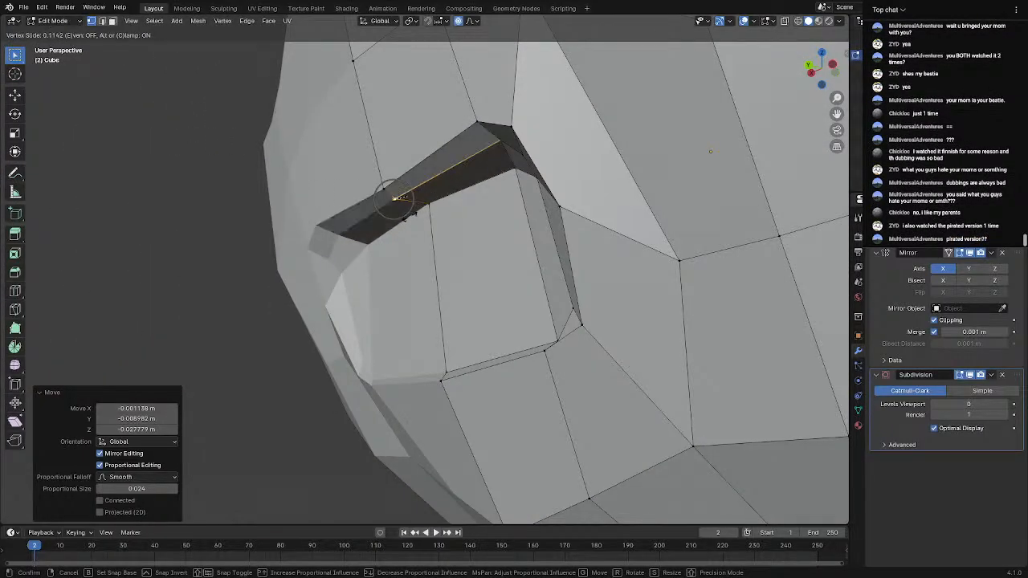
click(404, 211)
key(g)
key(g)
click(411, 206)
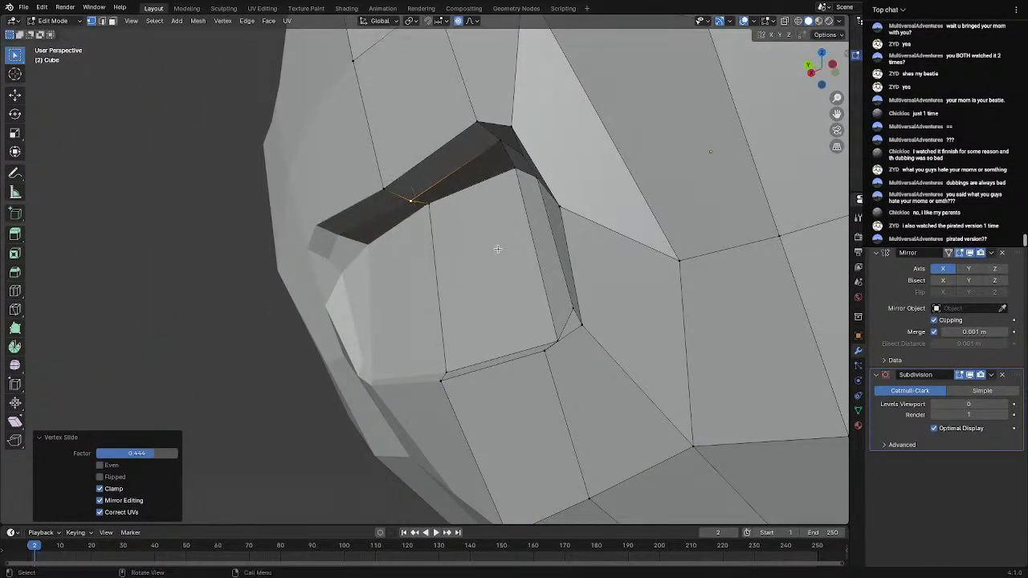
Move the two inner vertices at the mouth's lower corner inward and the inner side vertex outward and down
middle_drag(493, 246, 505, 292)
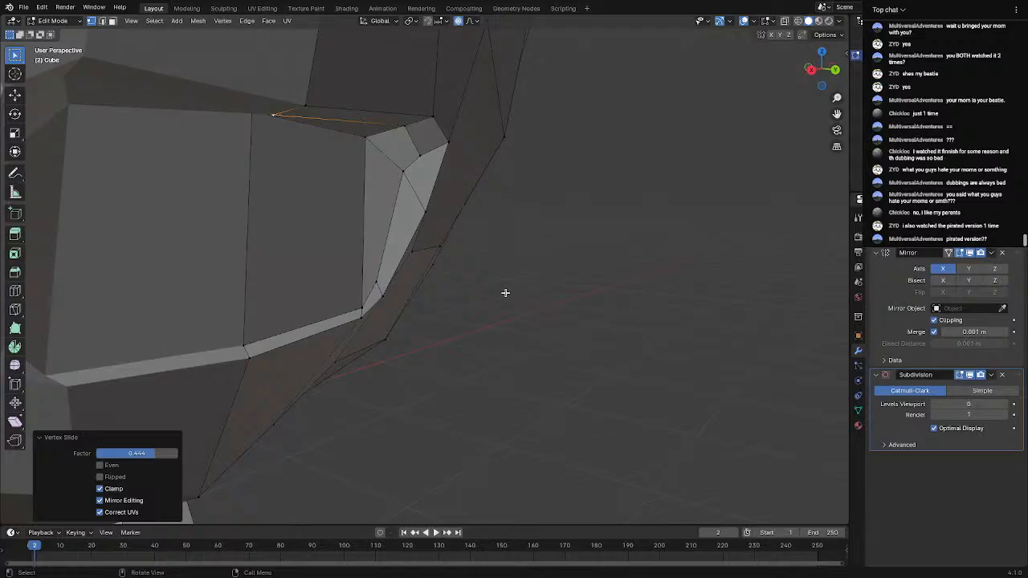
click(356, 307)
key(g)
click(350, 301)
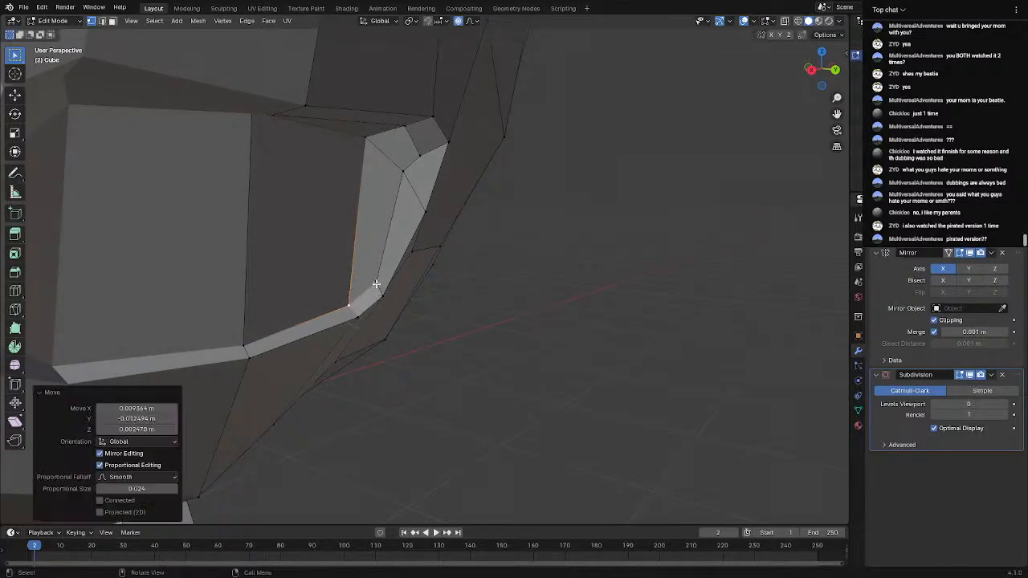
key(g)
click(371, 282)
click(406, 173)
key(g)
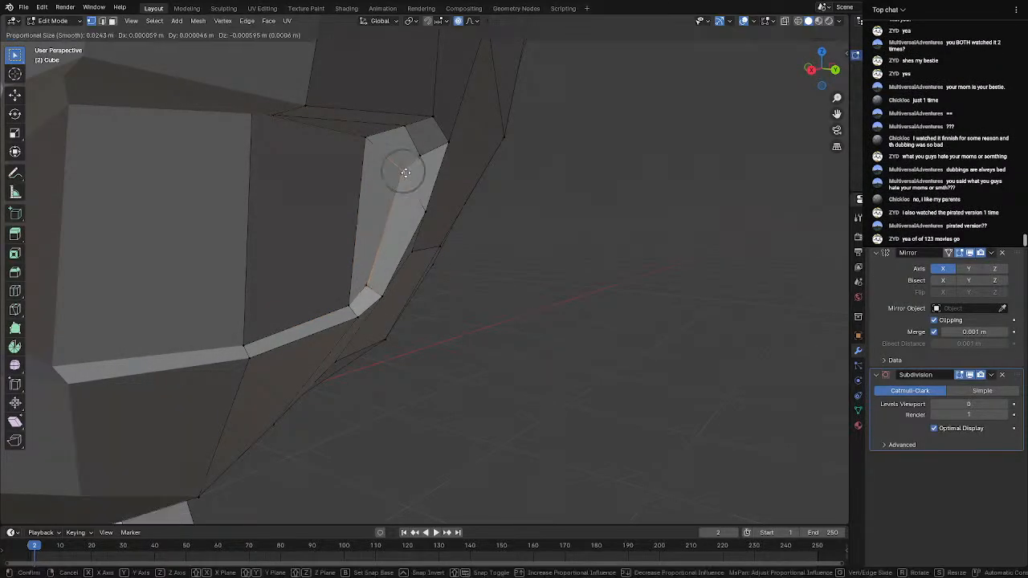
click(415, 180)
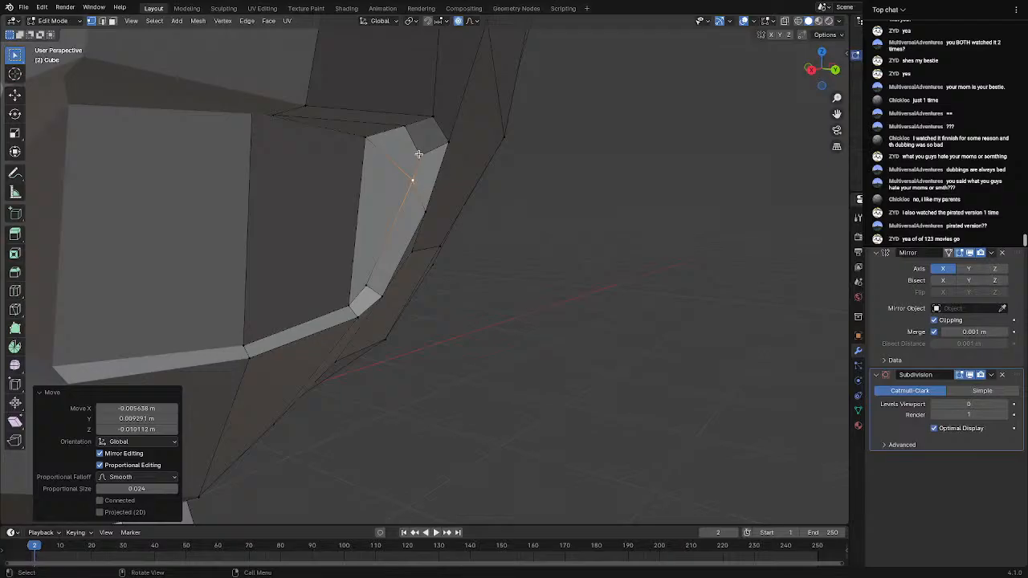
Adjust the inner and outer vertices at the mouth's upper corner to even out the rim
middle_drag(421, 155, 352, 143)
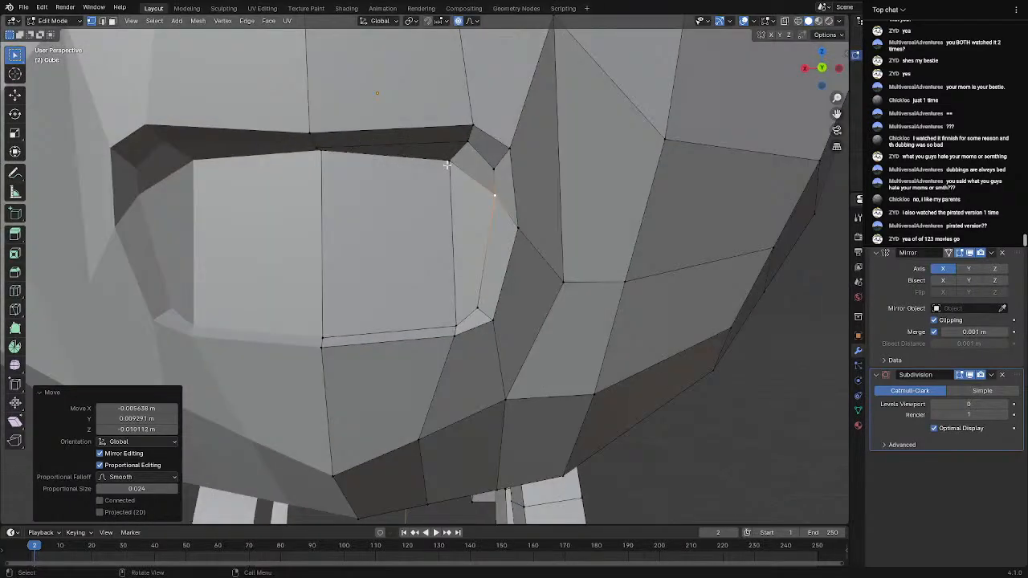
click(447, 164)
key(g)
click(453, 163)
middle_drag(452, 163, 459, 156)
click(491, 168)
key(g)
click(498, 163)
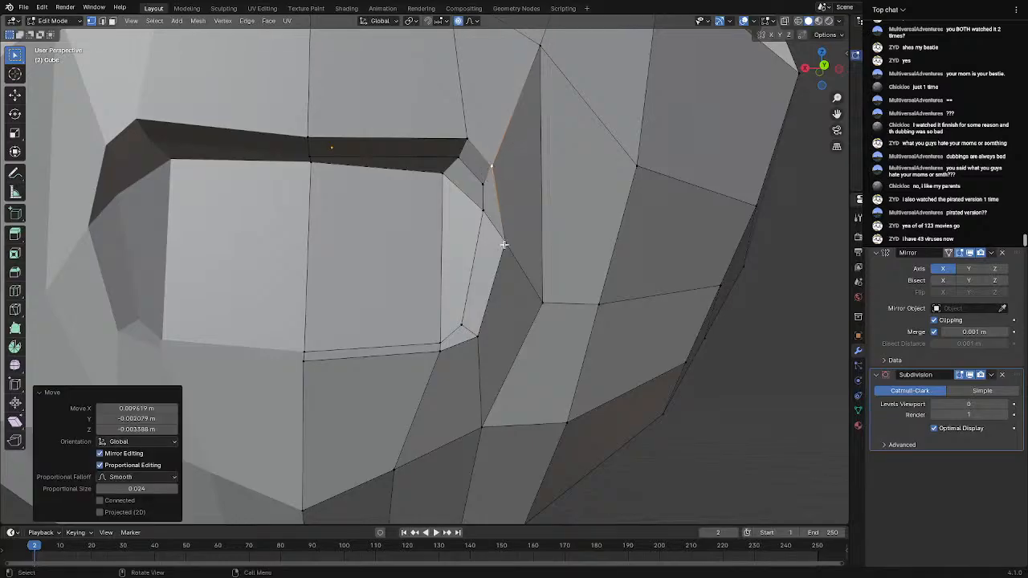
Move the mouth's outer side vertex inward and up, and raise the outer vertex at the lower corner
key(g)
click(493, 219)
click(472, 337)
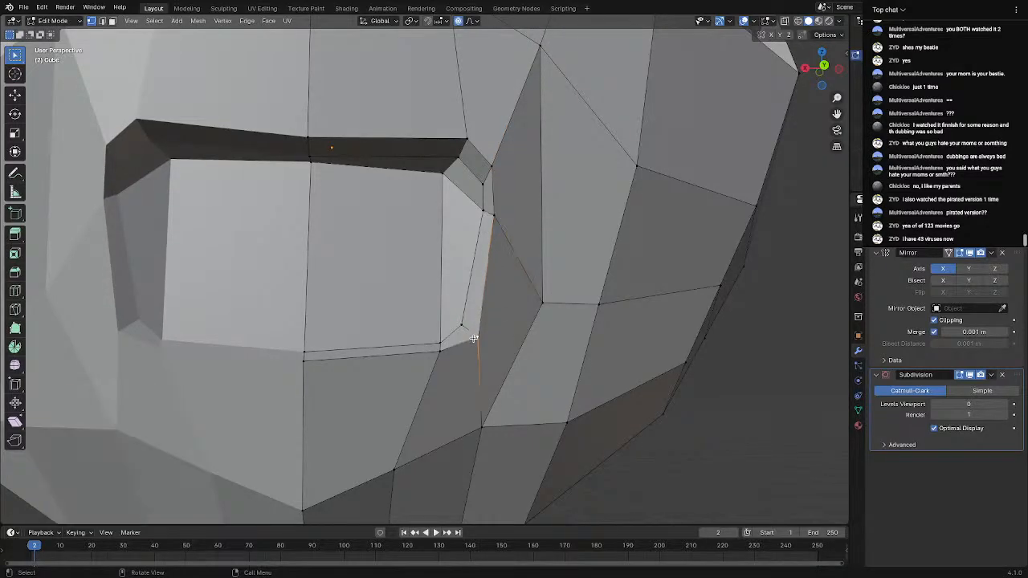
key(g)
click(476, 324)
scroll(440, 362, down, 4)
middle_drag(456, 364, 446, 364)
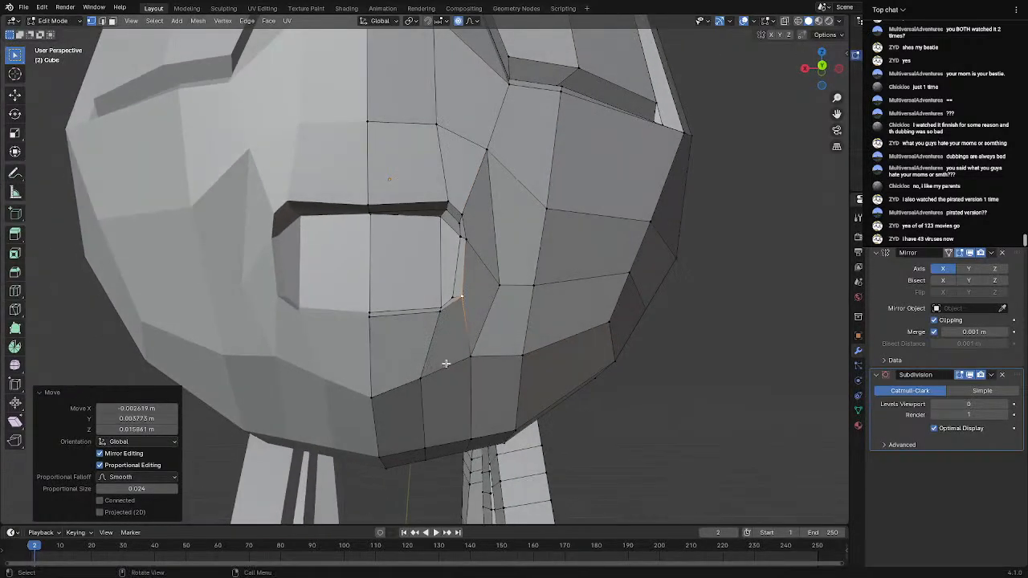
Set the Subdivision viewport level to 1 and check the smoothed mouth in Object Mode with material preview shading
click(1003, 404)
key(Tab)
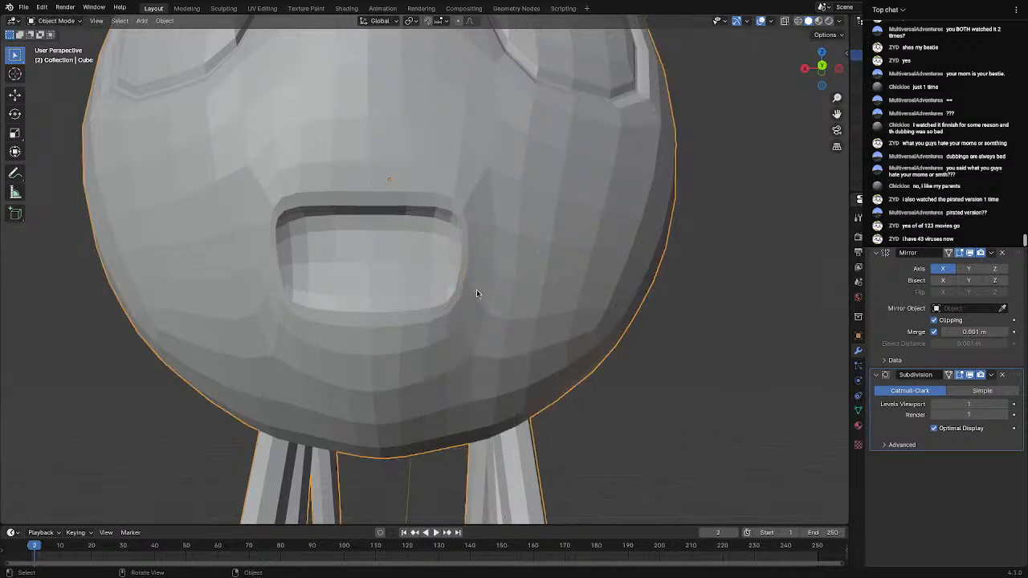
middle_drag(476, 290, 549, 304)
click(818, 20)
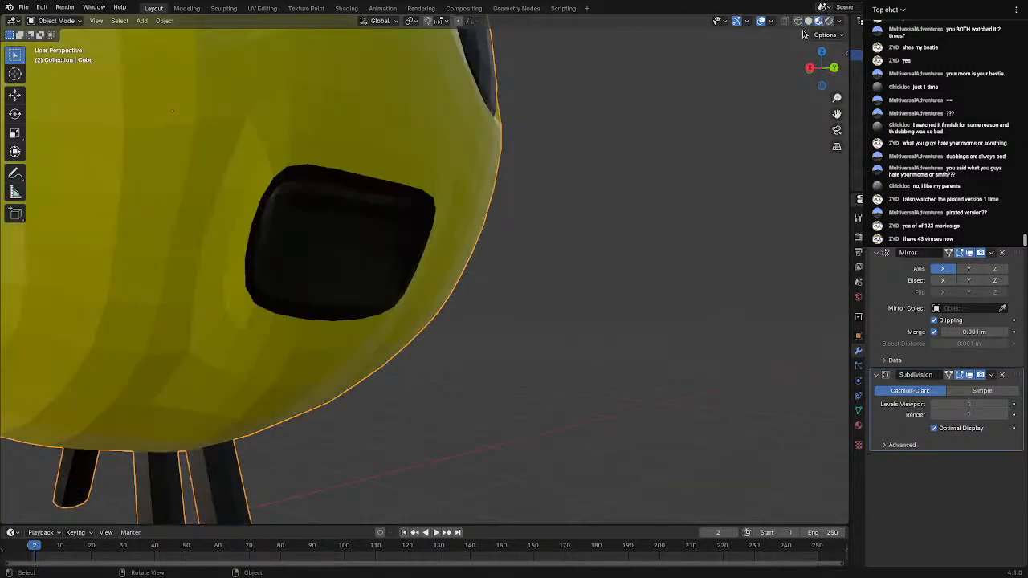
mouse_move(503, 224)
middle_down()
mouse_move(406, 236)
mouse_move(329, 205)
mouse_move(521, 220)
mouse_move(465, 241)
middle_up()
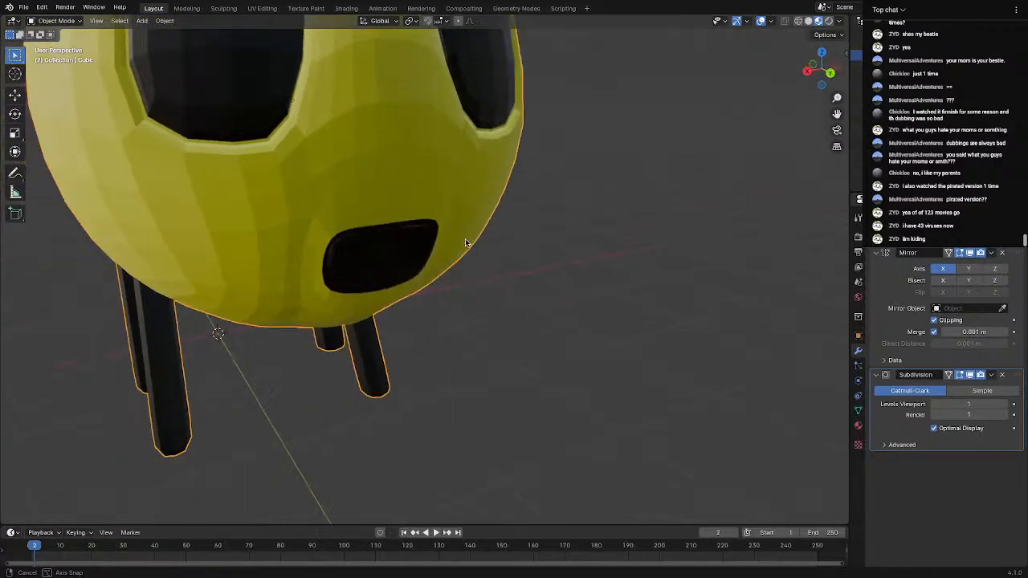
Switch to solid shading in Edit Mode and nudge the vertex on the mouth's outer side rim slightly upward
key(Tab)
scroll(442, 238, up, 4)
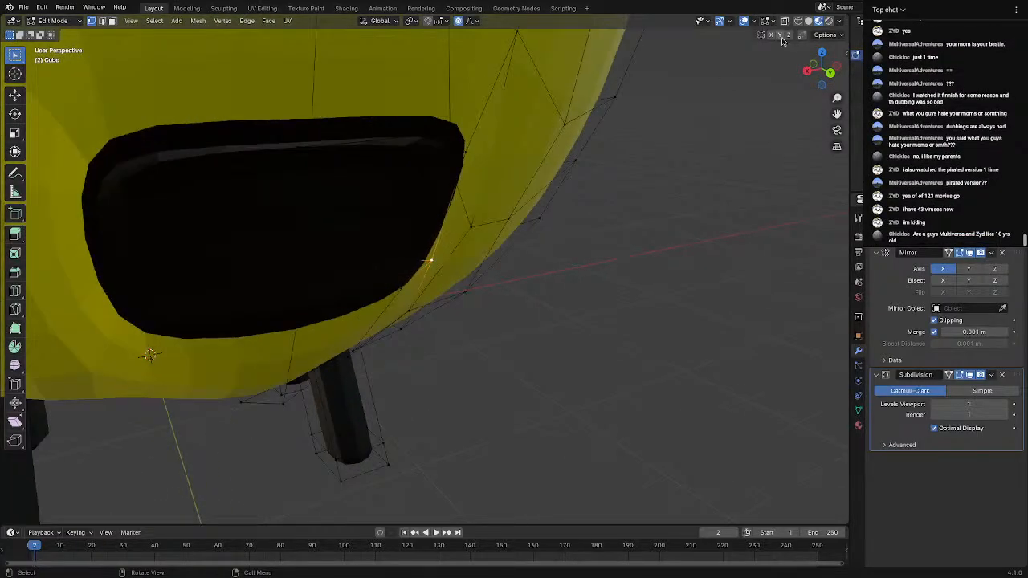
click(809, 21)
mouse_move(442, 182)
middle_down()
mouse_move(455, 176)
mouse_move(375, 158)
middle_up()
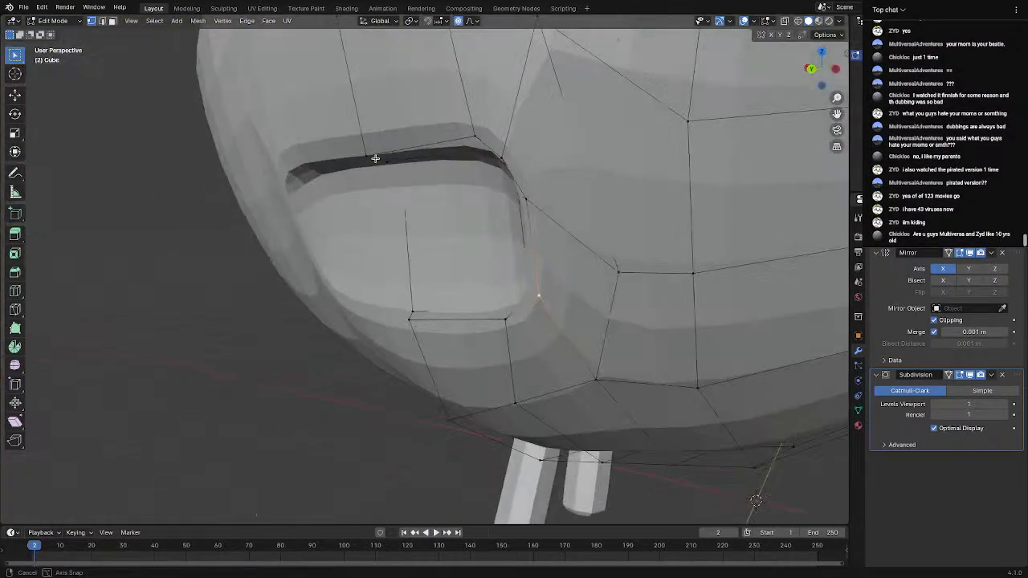
key(g)
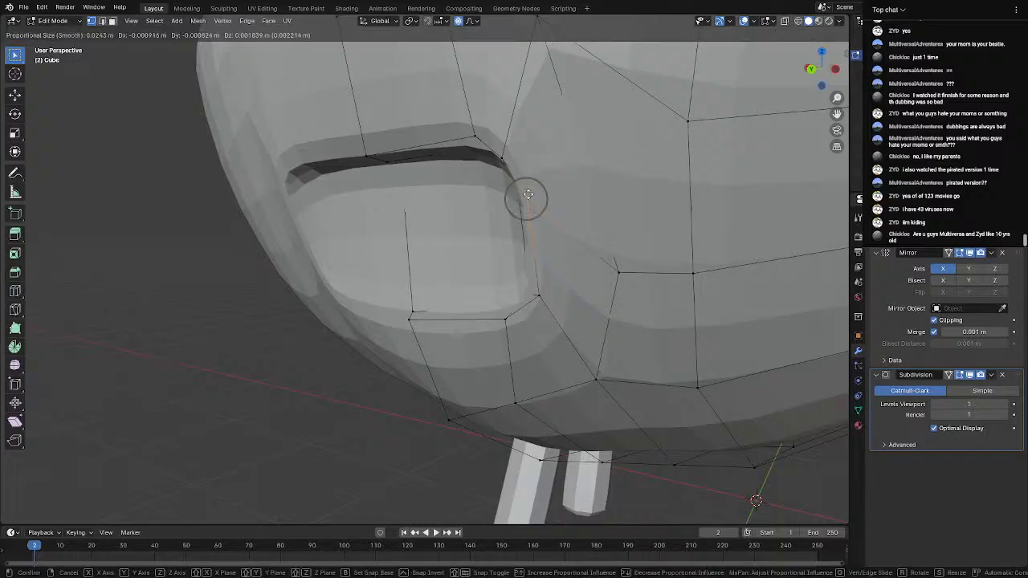
click(526, 196)
Move the face vertex beside the mouth's outer side toward the rim, about 0.071 m in Y and 0.073 m in Z
middle_drag(676, 273, 606, 267)
click(613, 281)
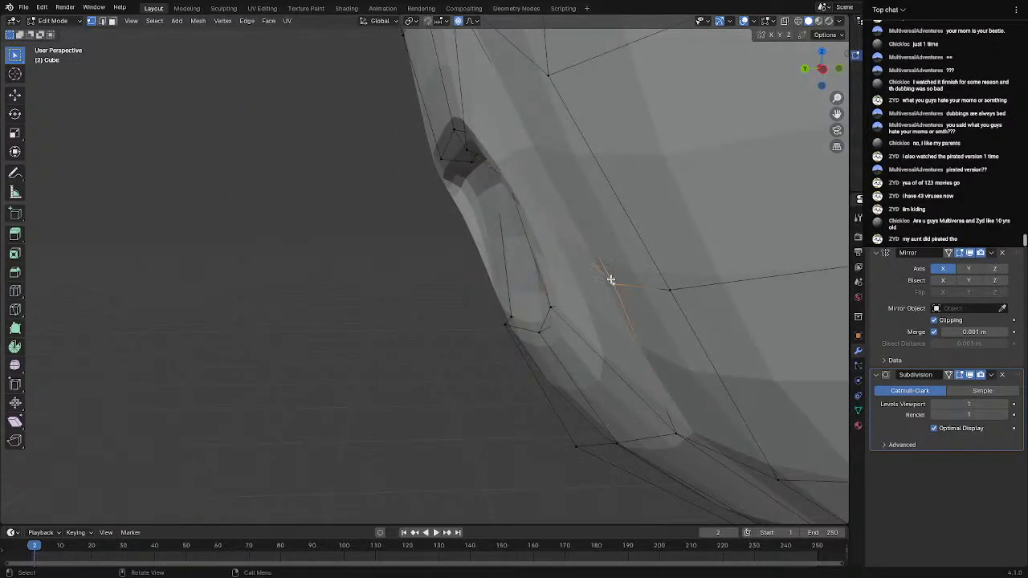
key(g)
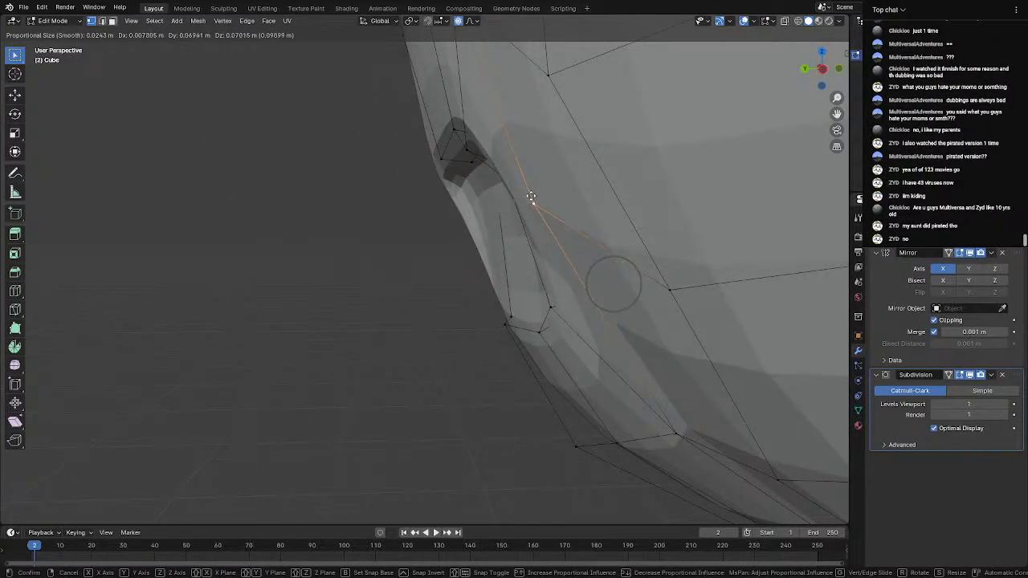
click(530, 196)
Pull the face vertex beside the mouth's lower outer corner forward and up toward the rim, fine-tuning its position
middle_drag(544, 212, 575, 343)
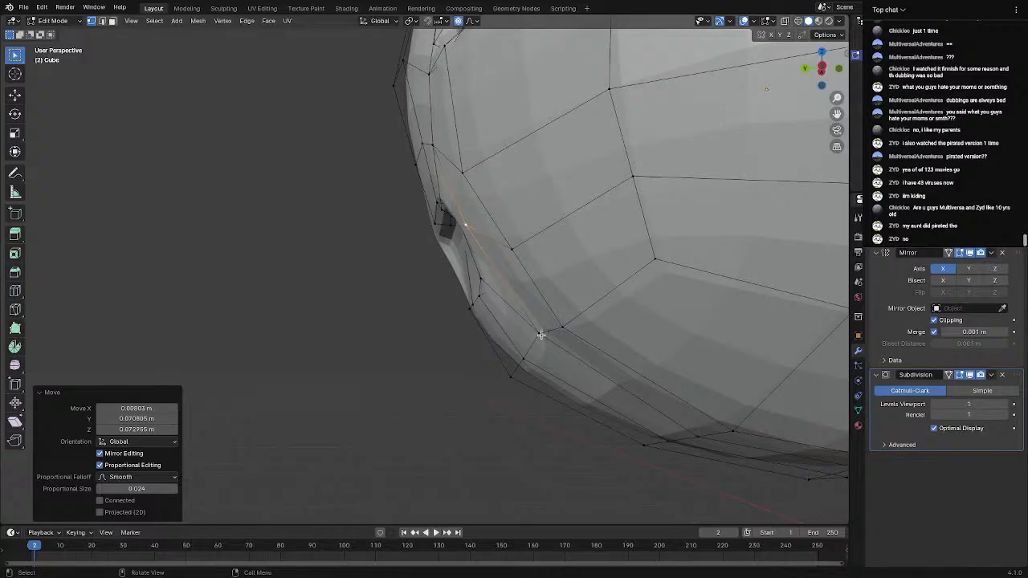
click(540, 335)
key(g)
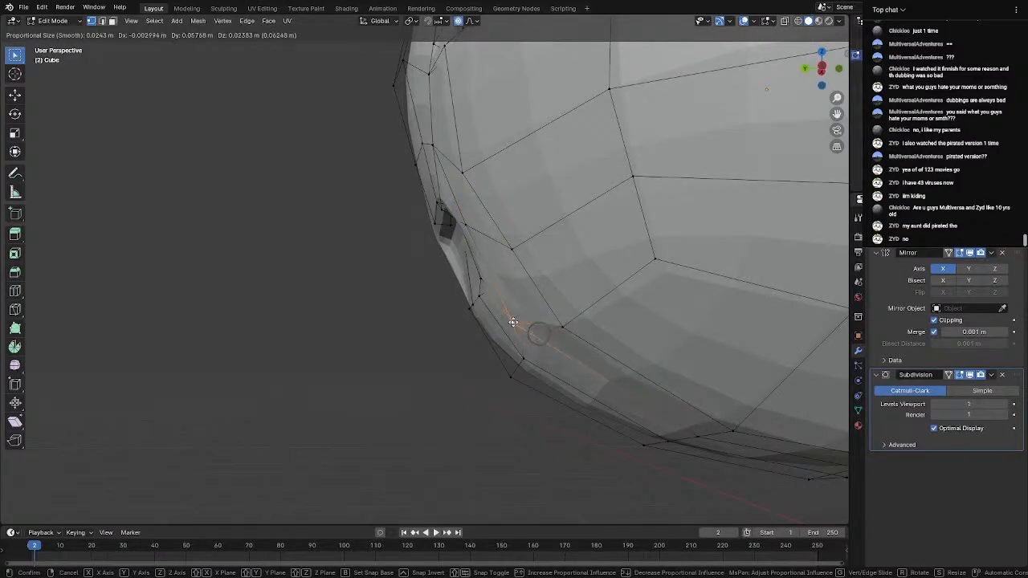
click(511, 315)
middle_drag(546, 319, 635, 329)
scroll(693, 333, up, 4)
key(g)
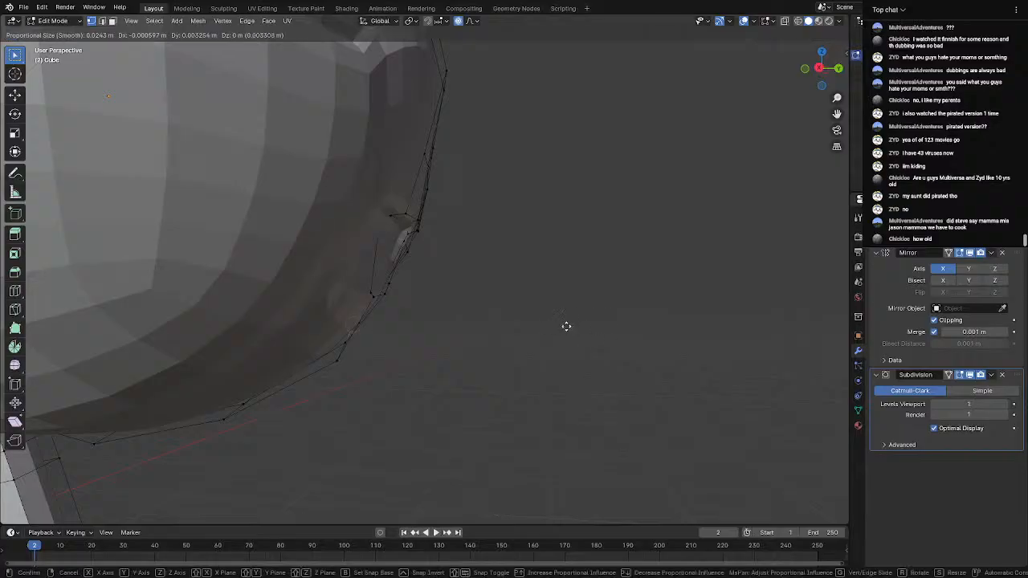
click(577, 326)
Check the reshaped mouth and the whole face in Object Mode with material preview shading
key(Tab)
scroll(579, 331, down, 3)
middle_drag(579, 332, 818, 38)
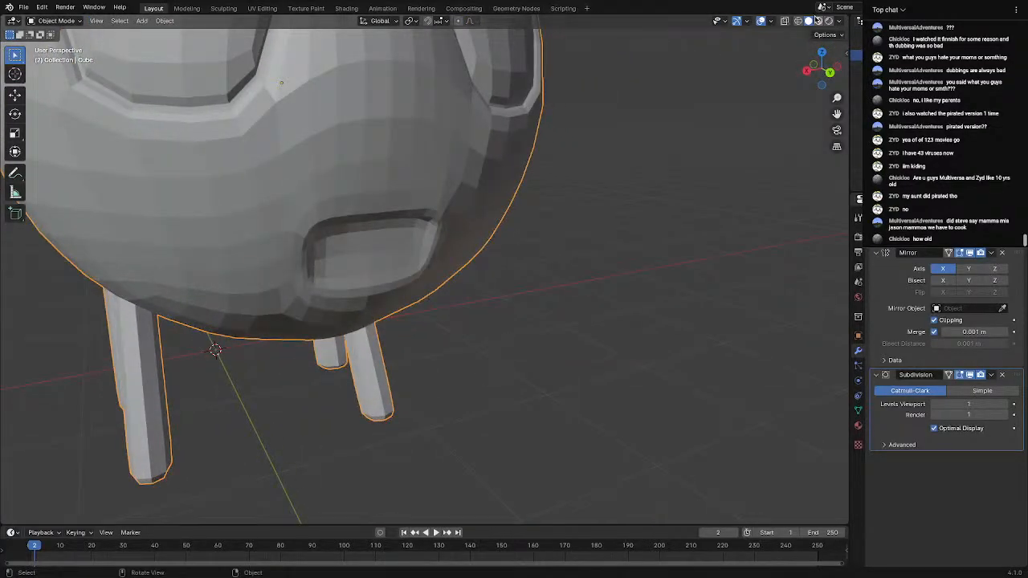
click(818, 21)
mouse_move(563, 211)
middle_down()
mouse_move(394, 202)
mouse_move(440, 197)
mouse_move(545, 224)
mouse_move(472, 226)
middle_up()
scroll(467, 202, down, 2)
scroll(544, 224, down, 3)
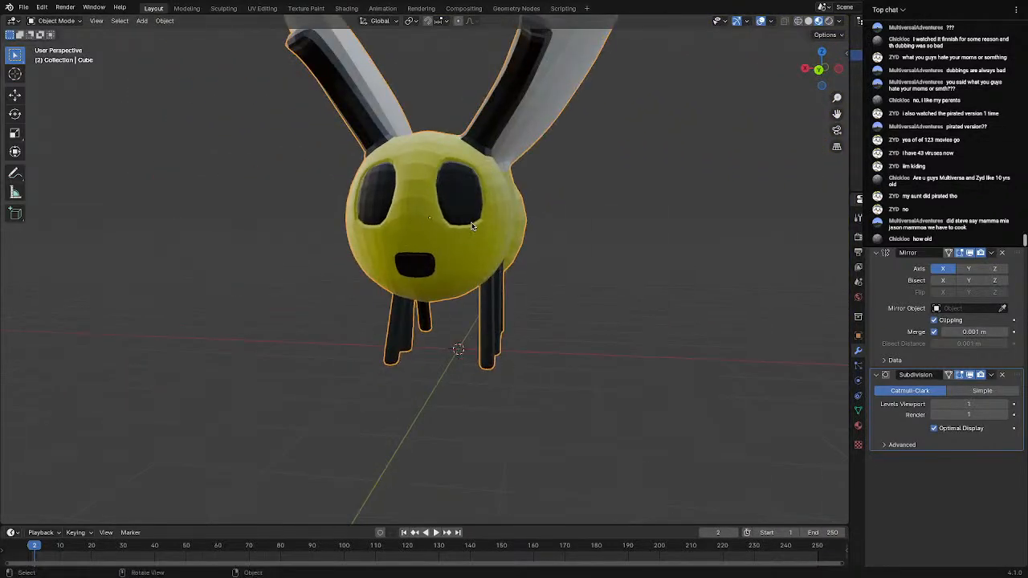
scroll(472, 225, up, 1)
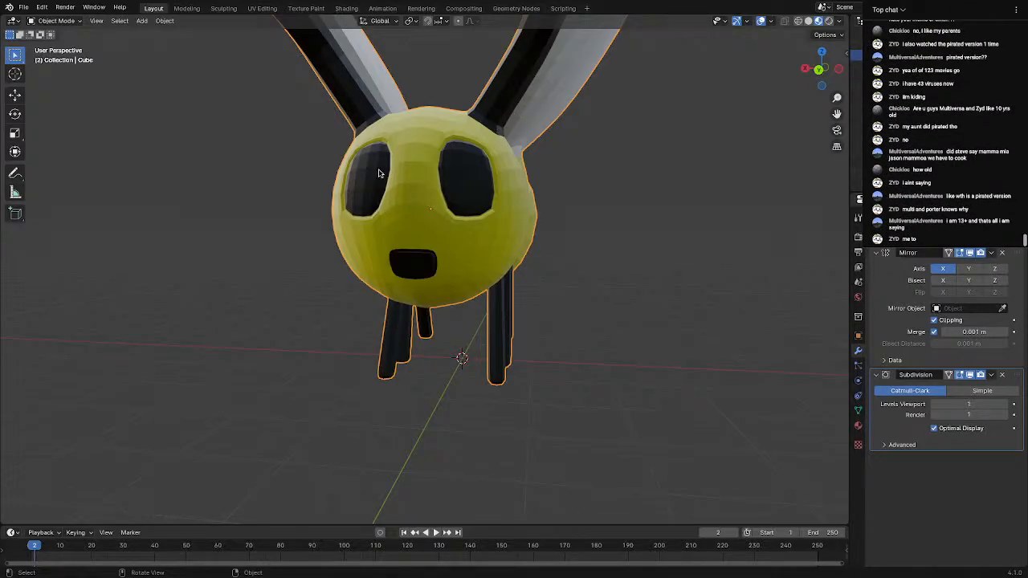
In Edit Mode, move the vertex at the eye rim's lower inner corner about 0.029 m toward the eye along X
middle_drag(522, 239, 493, 235)
key(Tab)
scroll(516, 249, up, 3)
scroll(333, 205, up, 2)
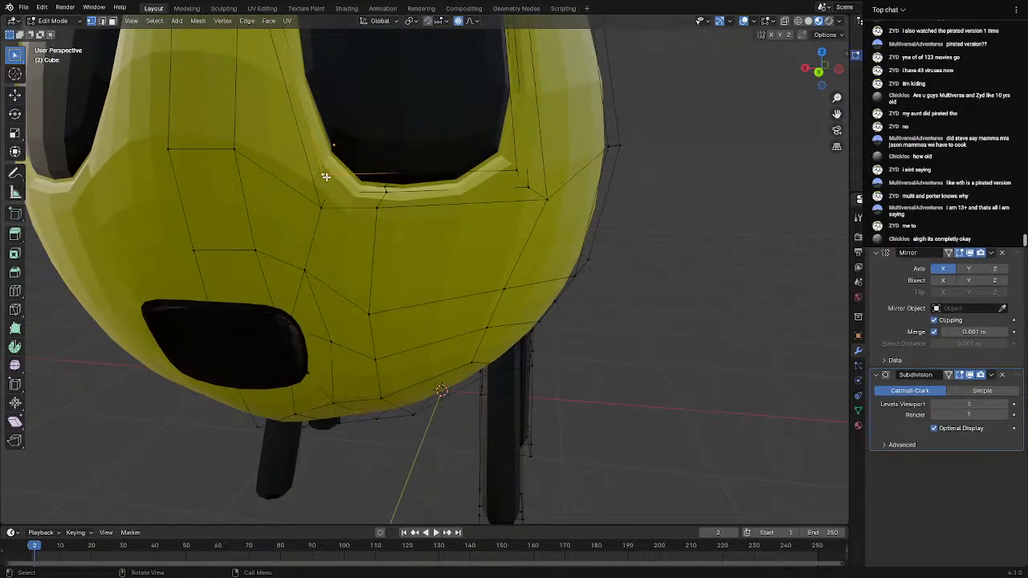
key(g)
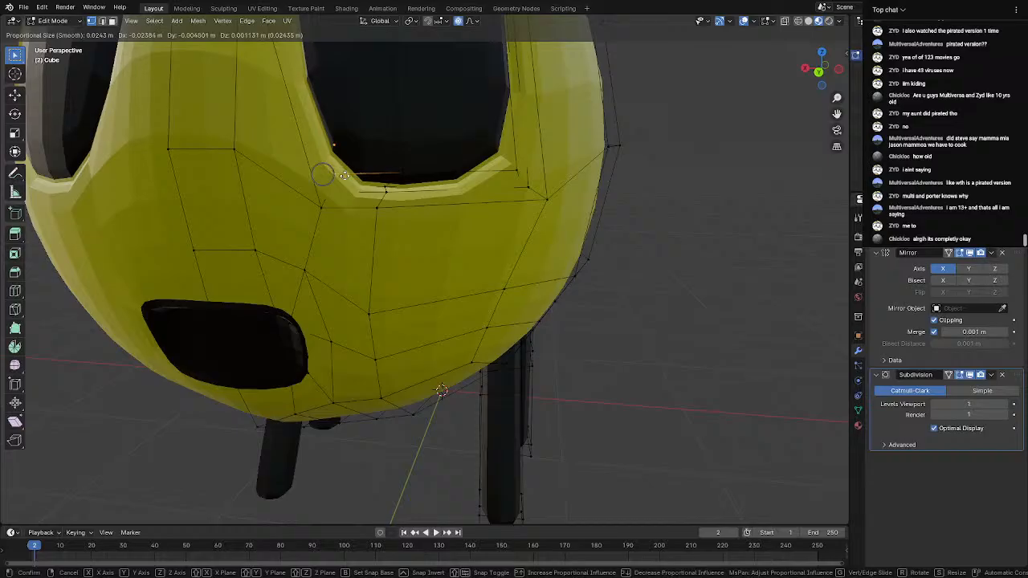
click(344, 175)
middle_drag(344, 175, 342, 184)
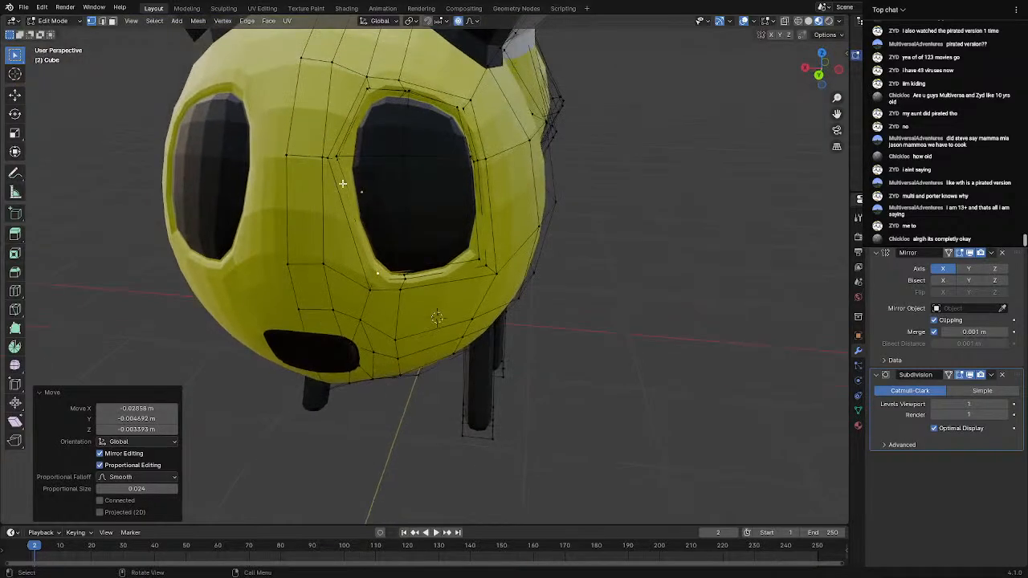
Move the vertex on the eye rim's inner side about 0.036 m toward the eye along X
key(g)
click(346, 156)
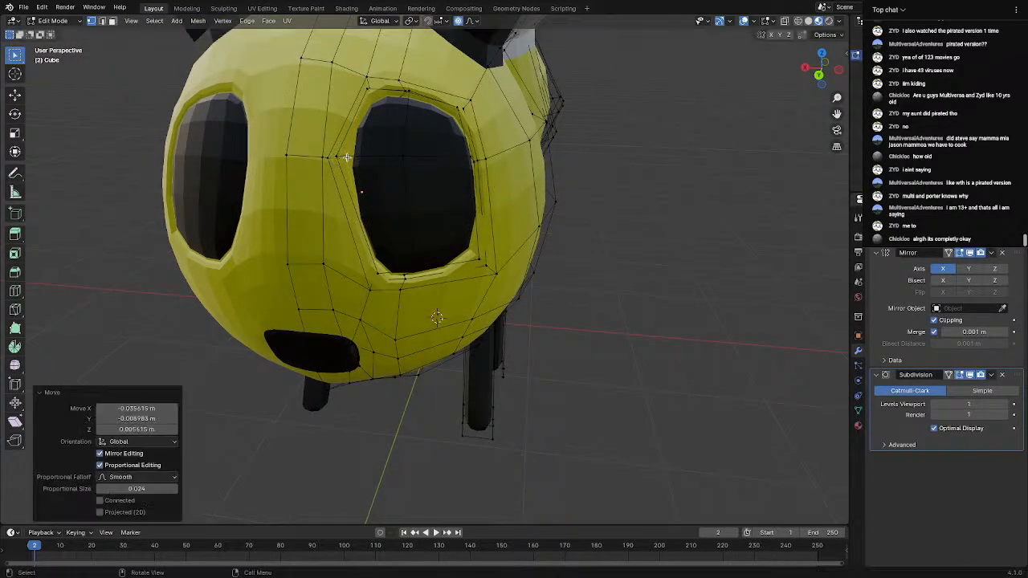
scroll(346, 156, up, 4)
scroll(347, 159, down, 3)
scroll(351, 160, up, 4)
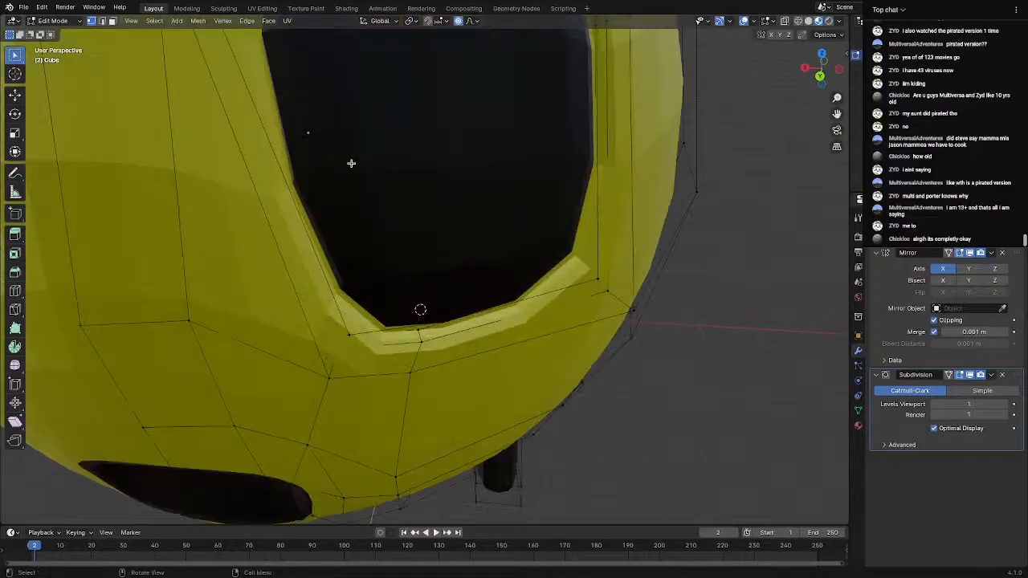
Move the black eye surface's vertex beside the middle of the face inward, by about -0.015 m along X
scroll(362, 167, down, 3)
scroll(376, 184, up, 4)
click(334, 122)
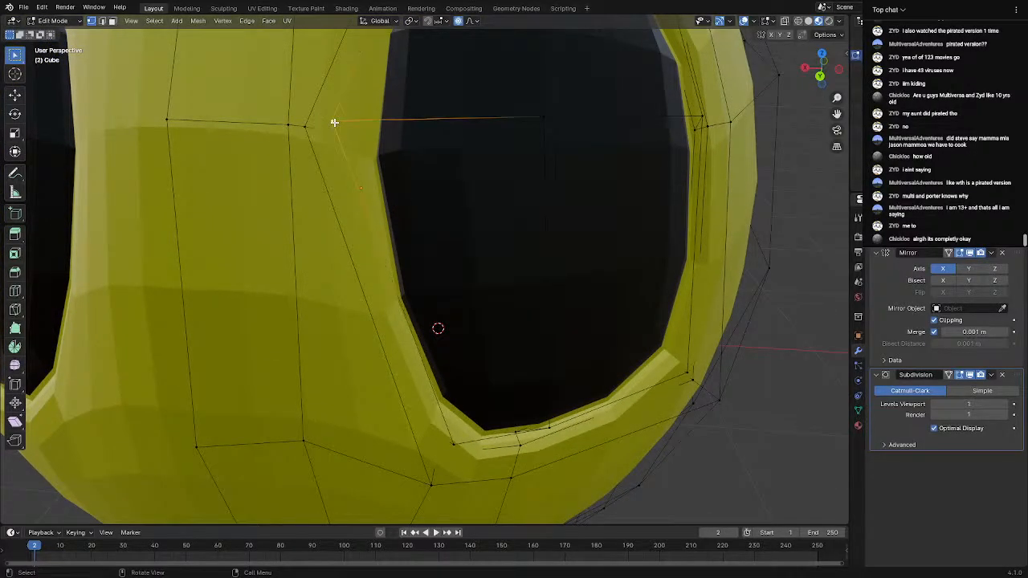
key(g)
click(394, 111)
scroll(397, 152, down, 6)
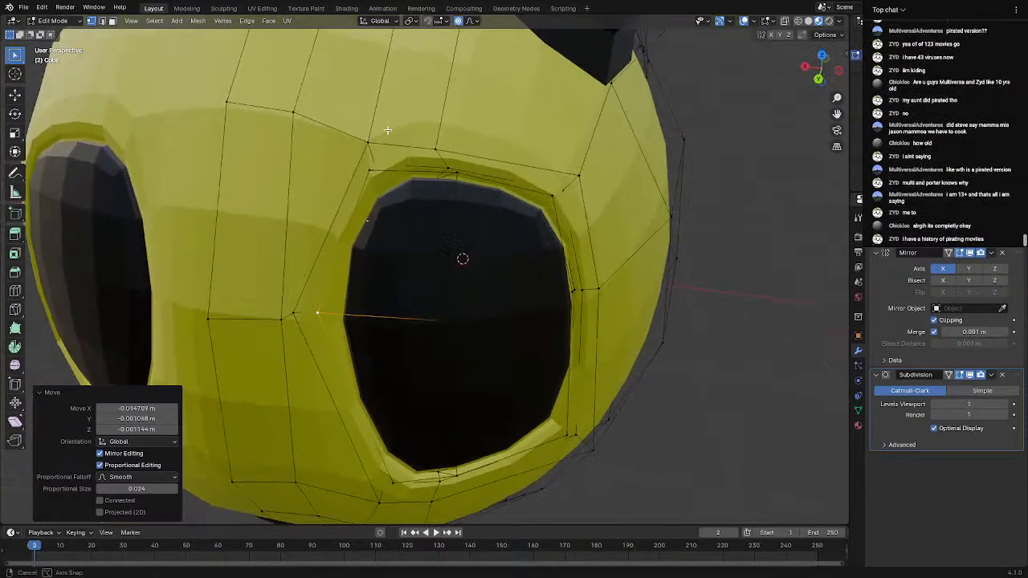
Move the black eye surface's upper inner corner vertex and top middle vertex slightly in toward the eye's centre
scroll(401, 194, up, 5)
scroll(400, 194, down, 4)
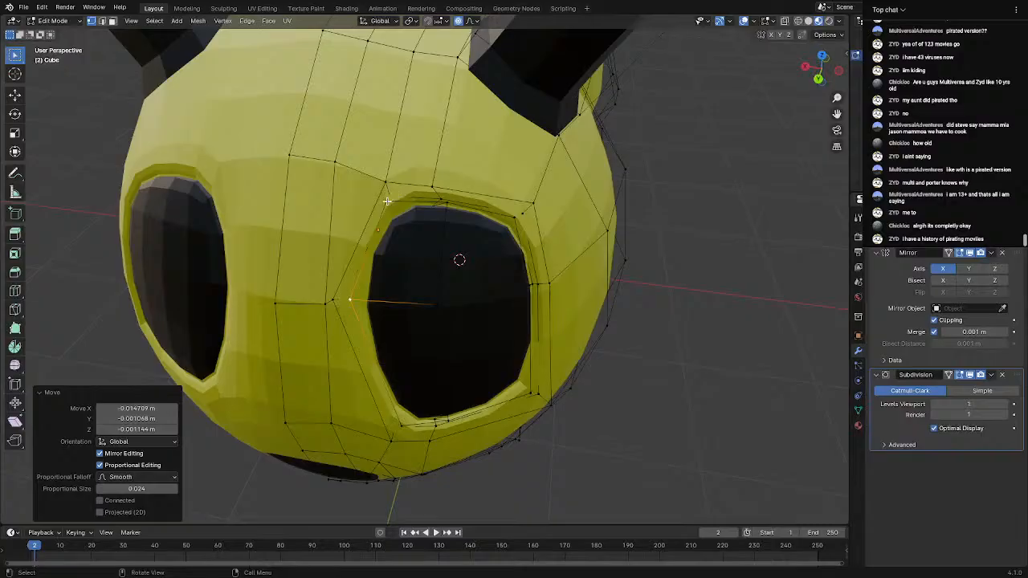
click(387, 201)
key(g)
click(394, 207)
click(445, 205)
key(g)
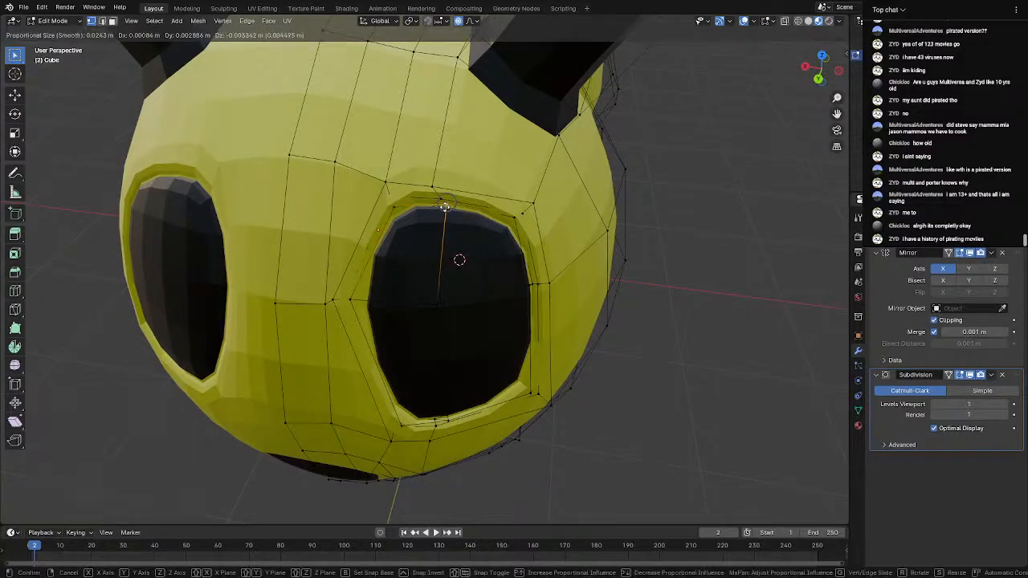
click(445, 208)
Move the black eye surface's upper outer corner, outer side and lower outer corner vertices slightly in toward the eye's centre
click(512, 217)
key(g)
click(515, 224)
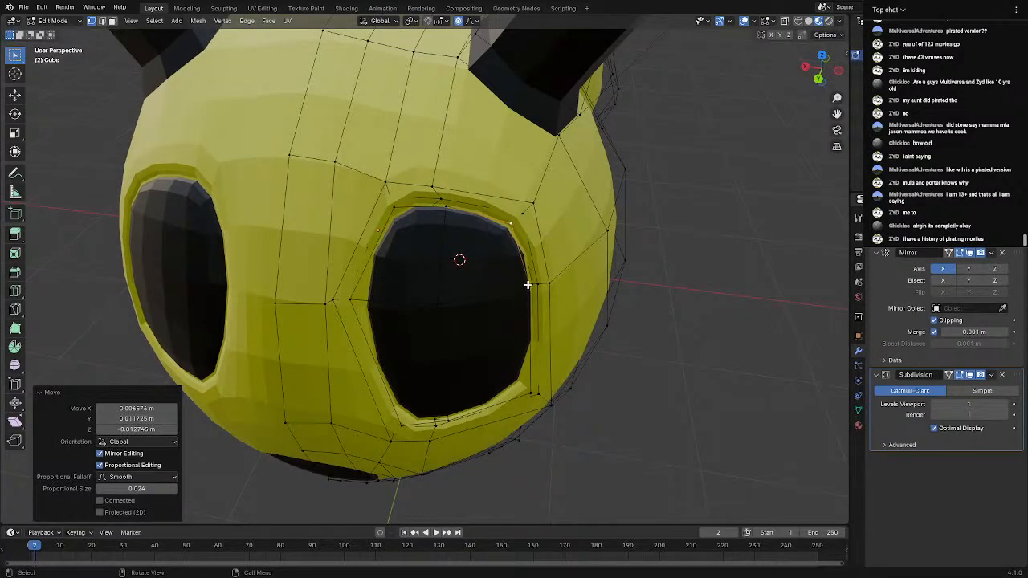
click(528, 285)
key(g)
click(525, 286)
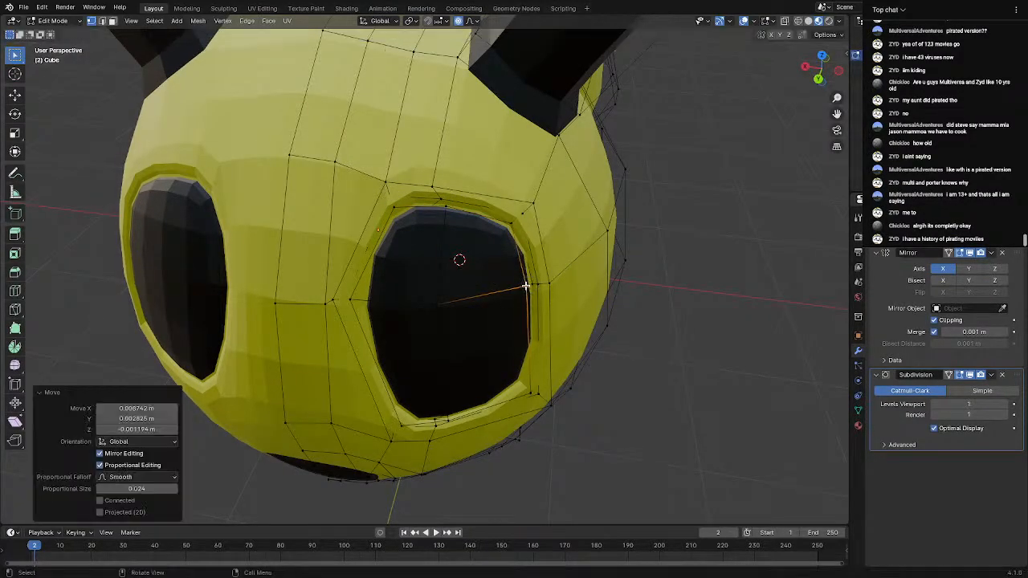
click(528, 393)
key(g)
click(523, 388)
scroll(528, 386, up, 3)
middle_drag(528, 385, 510, 363)
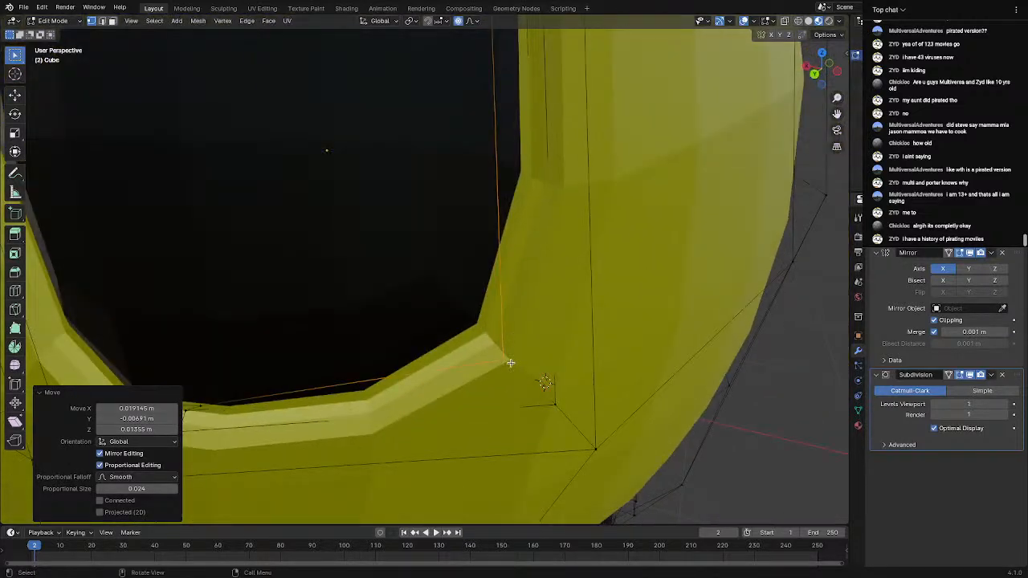
Set the Subdivision viewport level to 0 and raise the black eye surface's top middle and upper outer corner vertices toward the rim
click(936, 404)
middle_drag(603, 393, 584, 387)
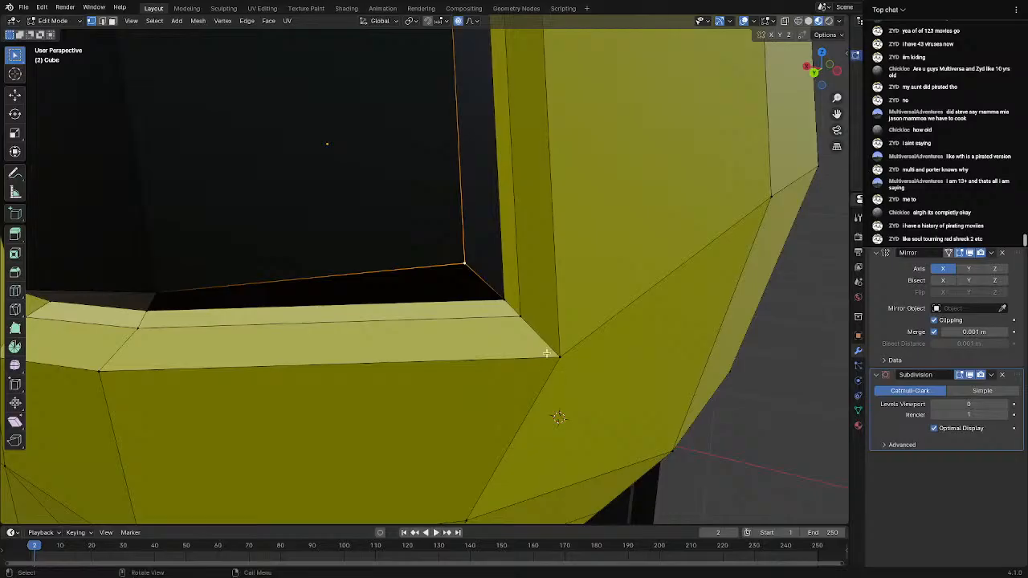
middle_drag(547, 353, 518, 341)
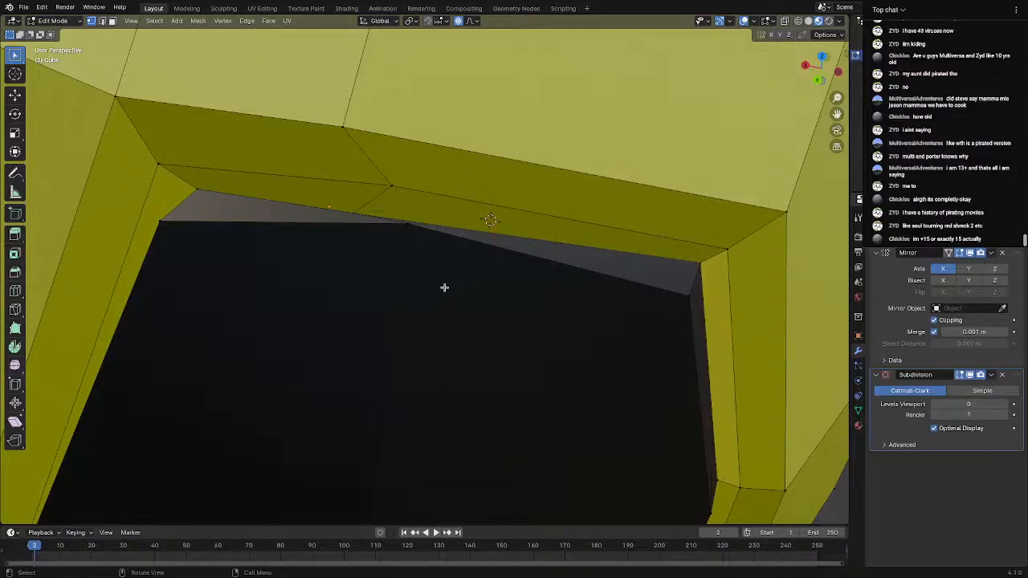
drag(408, 229, 412, 229)
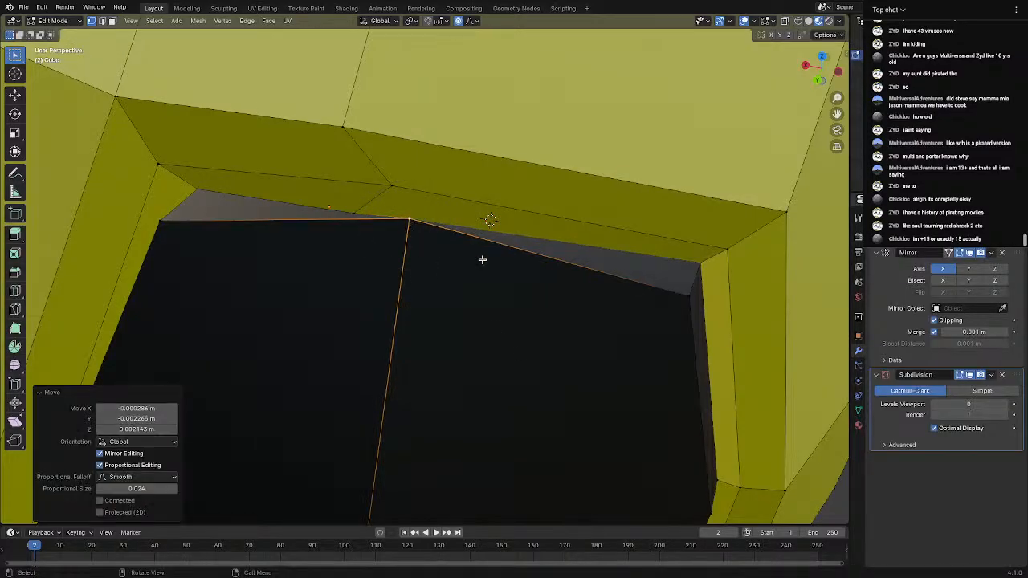
click(688, 296)
key(g)
click(689, 287)
scroll(696, 295, down, 9)
middle_drag(700, 301, 704, 283)
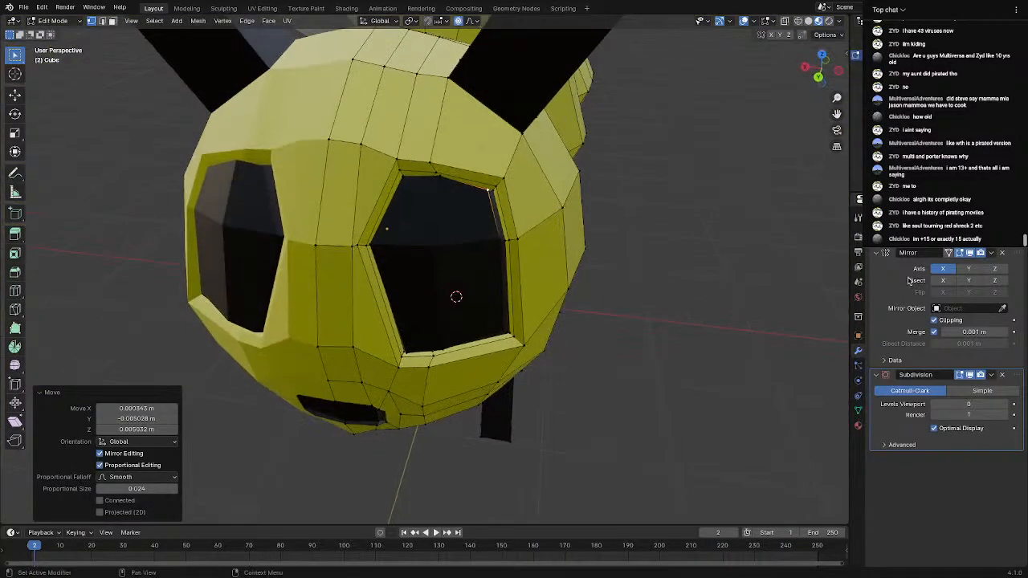
Set the Subdivision viewport level to 1 and check the bee from the side, where the legs meet the body
click(1003, 404)
scroll(556, 407, down, 5)
middle_drag(556, 408, 279, 347)
key(Tab)
scroll(522, 353, up, 5)
middle_drag(281, 307, 216, 304)
shift+middle_drag(303, 330, 395, 338)
key(Tab)
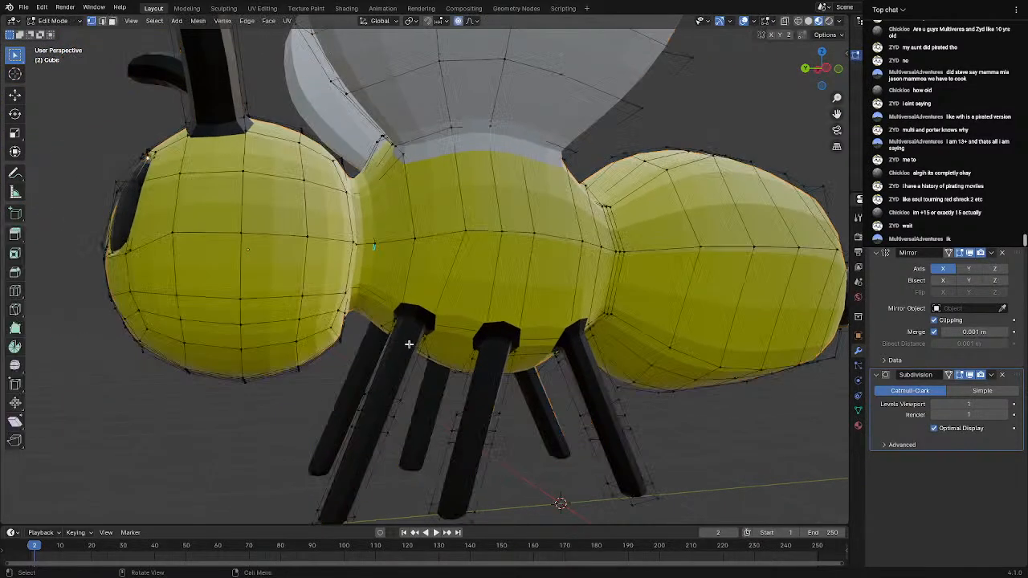
scroll(410, 342, up, 2)
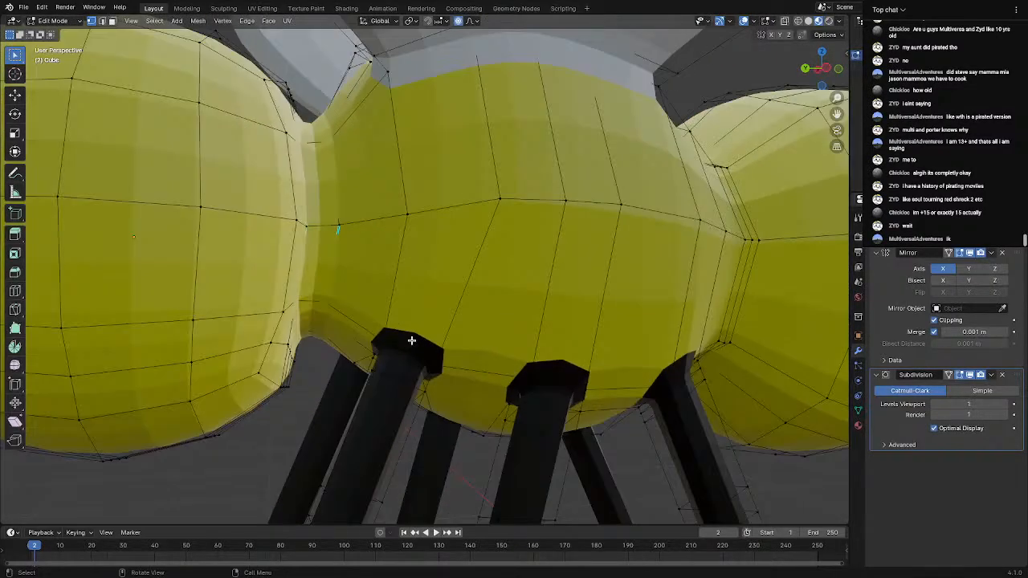
With the Subdivision viewport level at 0, assign the yellow material to the narrow face loop at the top of the front leg
click(935, 404)
scroll(353, 393, up, 2)
shift+middle_drag(386, 397, 496, 316)
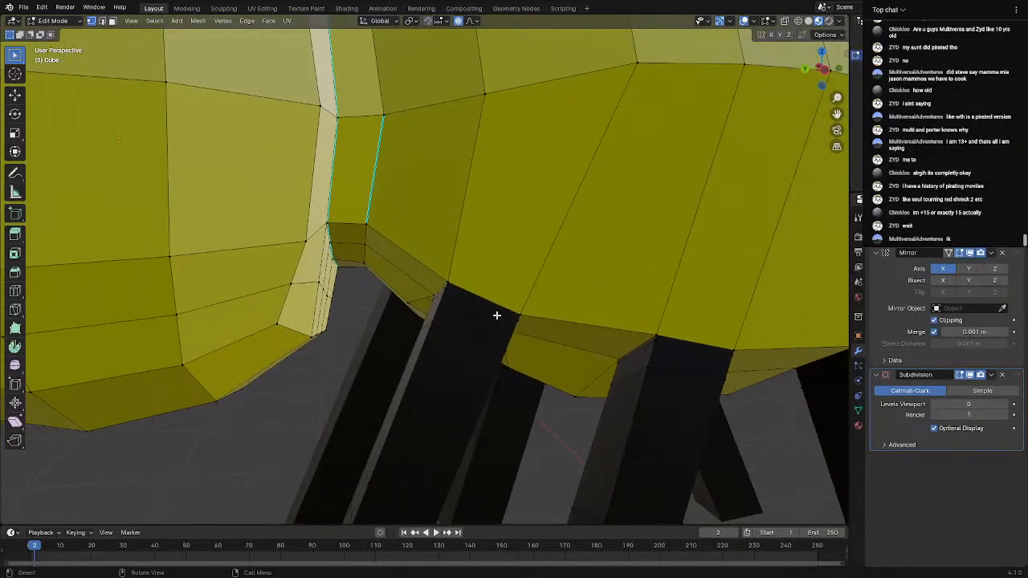
alt+click(495, 306)
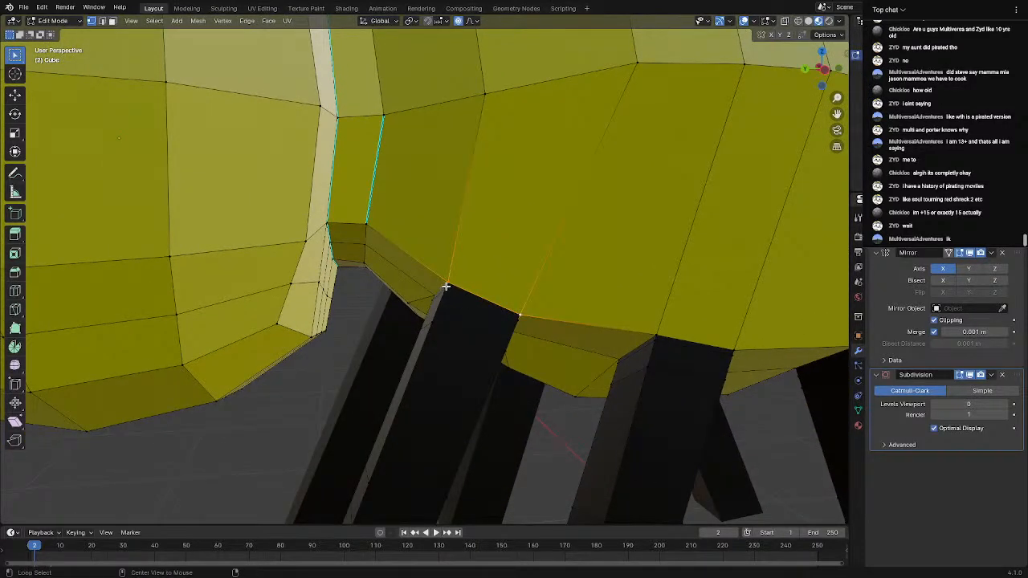
alt+click(453, 291)
click(102, 20)
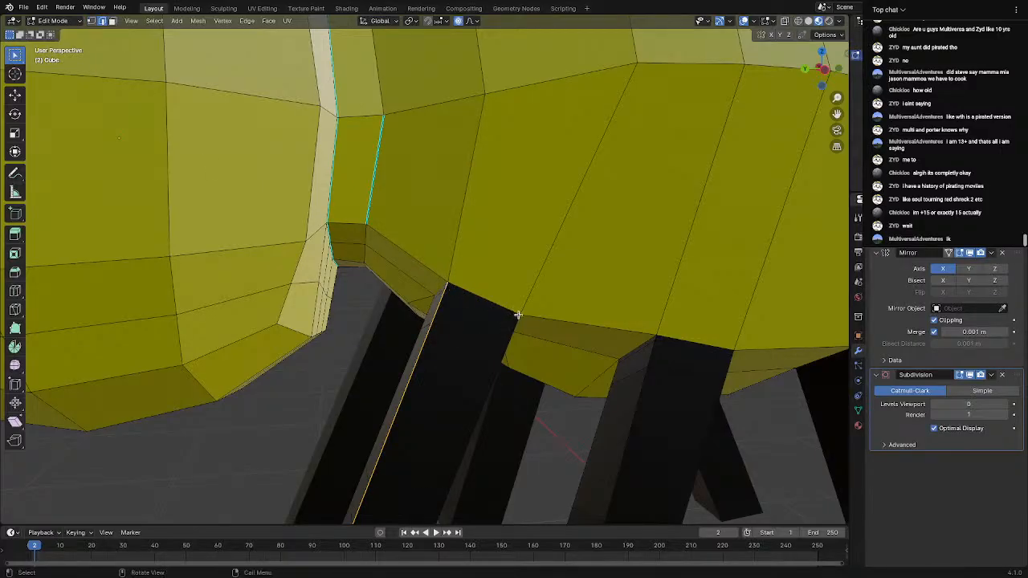
alt+click(518, 316)
alt+click(446, 289)
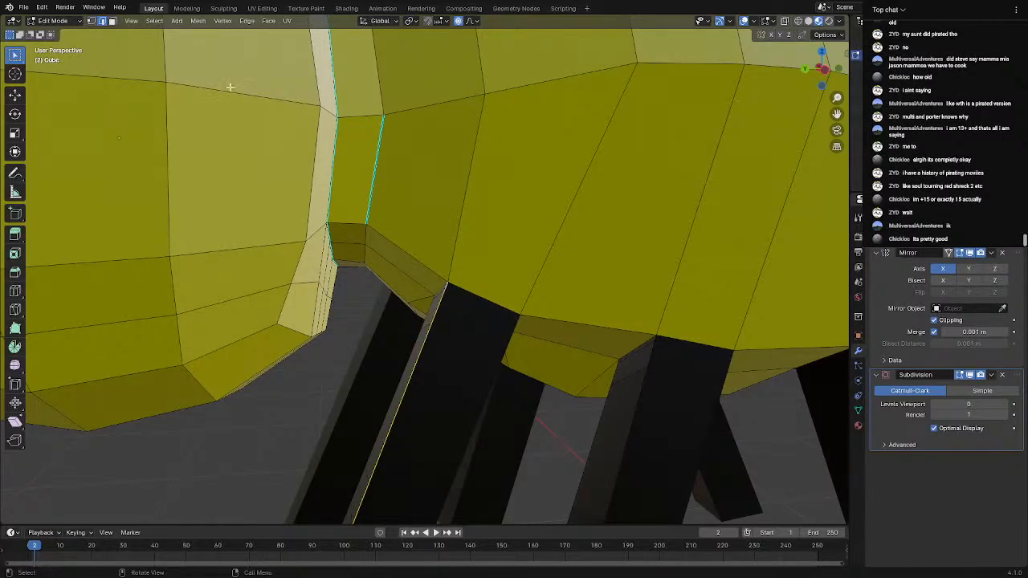
click(112, 24)
alt+click(446, 289)
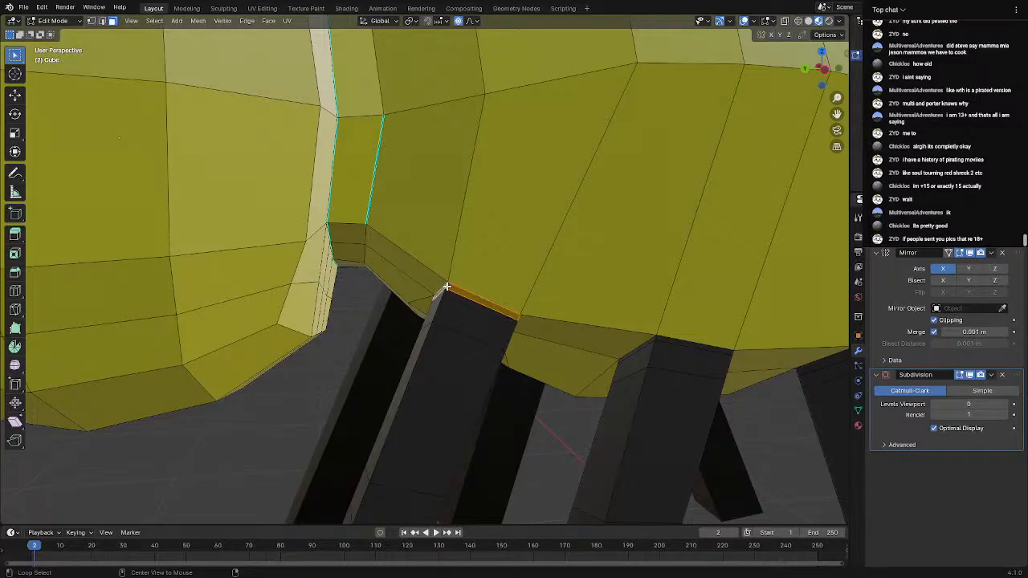
click(858, 426)
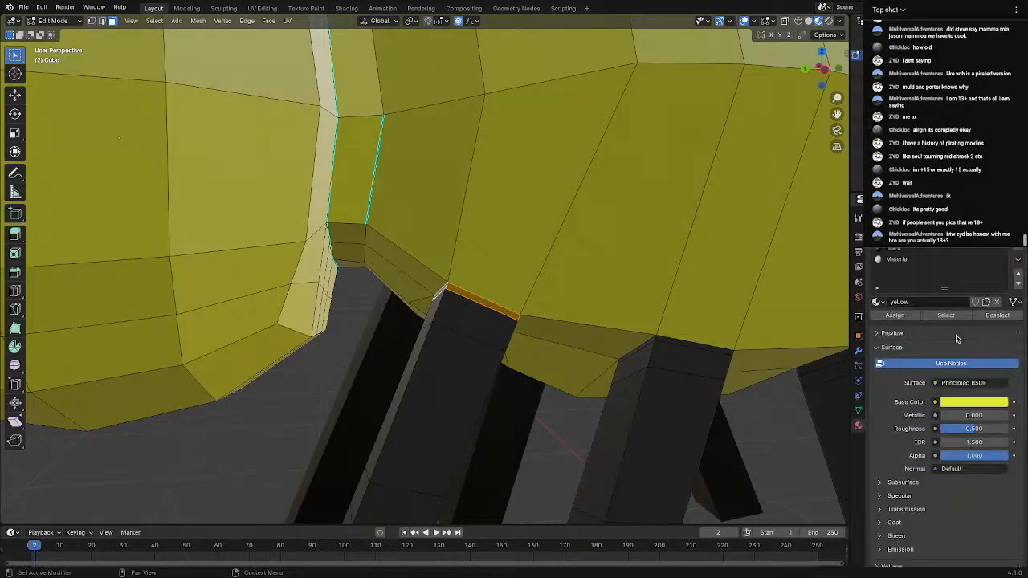
click(908, 316)
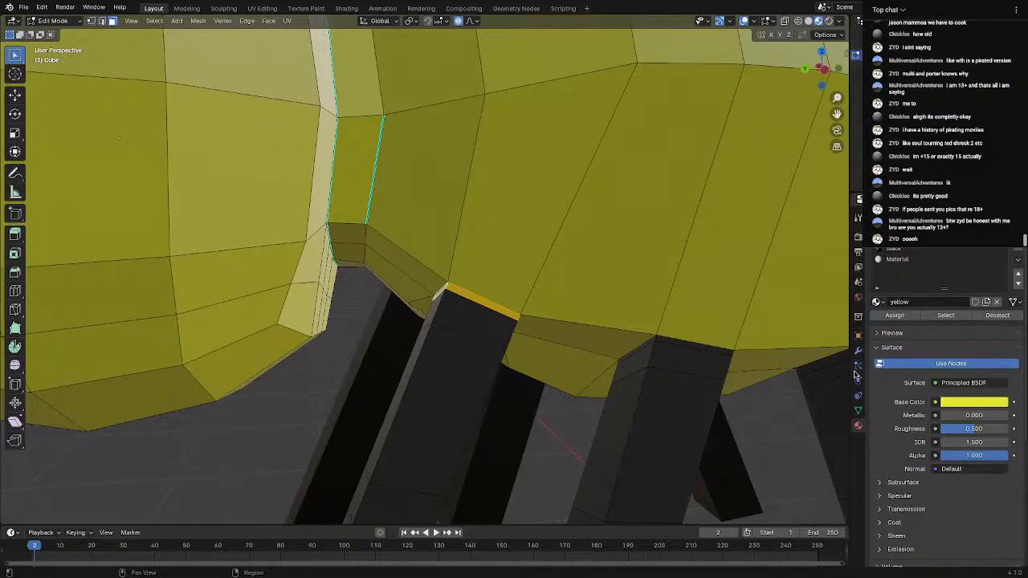
Set the Subdivision viewport level to 1 and check the leg joints in Object Mode
click(858, 350)
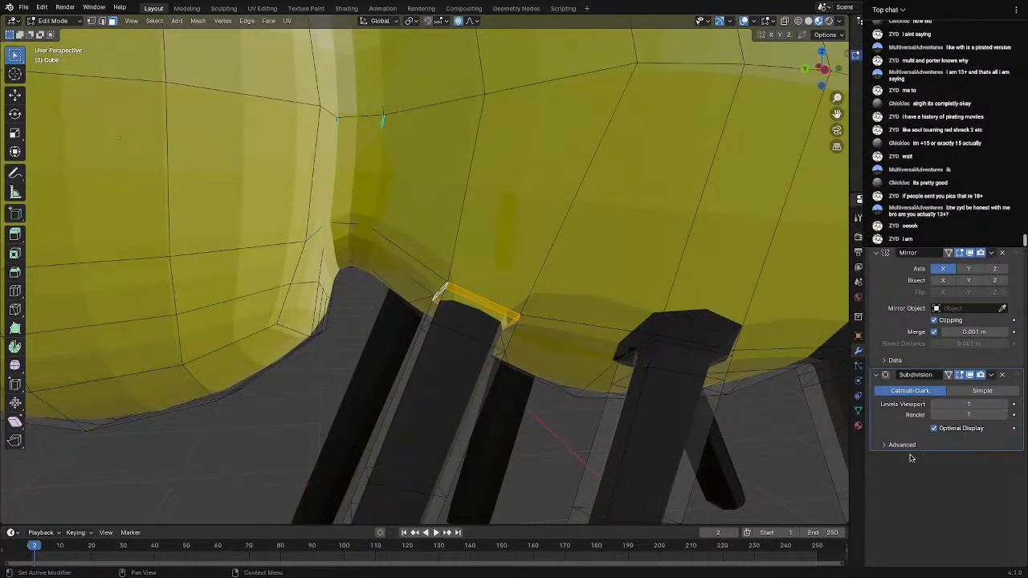
key(Tab)
mouse_move(611, 446)
middle_down()
mouse_move(501, 452)
mouse_move(595, 451)
middle_up()
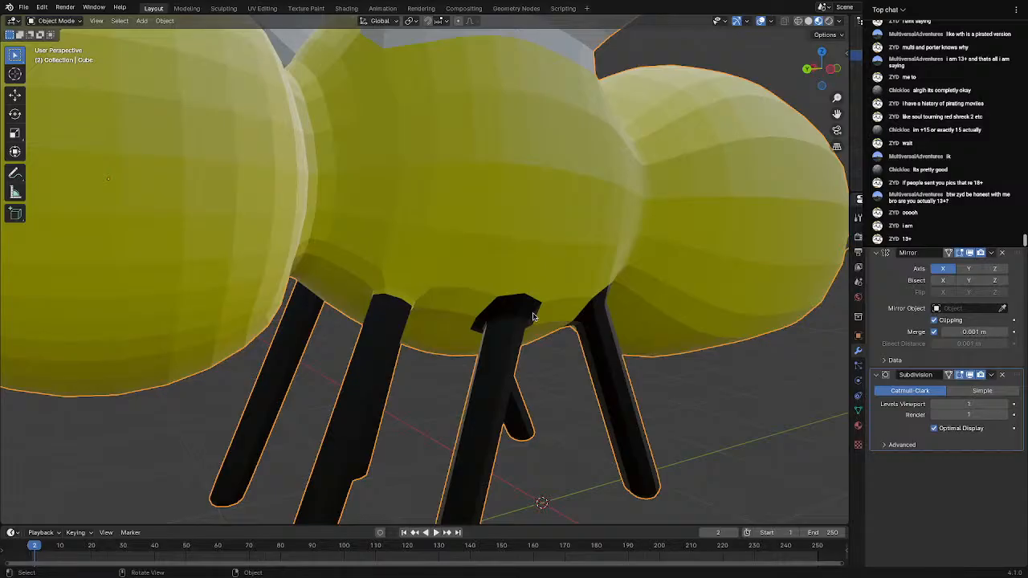
middle_drag(532, 315, 573, 273)
scroll(573, 275, up, 3)
Assign the yellow material to the narrow face loops at the tops of the middle and rear legs
key(Tab)
middle_drag(572, 333, 352, 362)
scroll(374, 335, down, 2)
scroll(375, 336, up, 3)
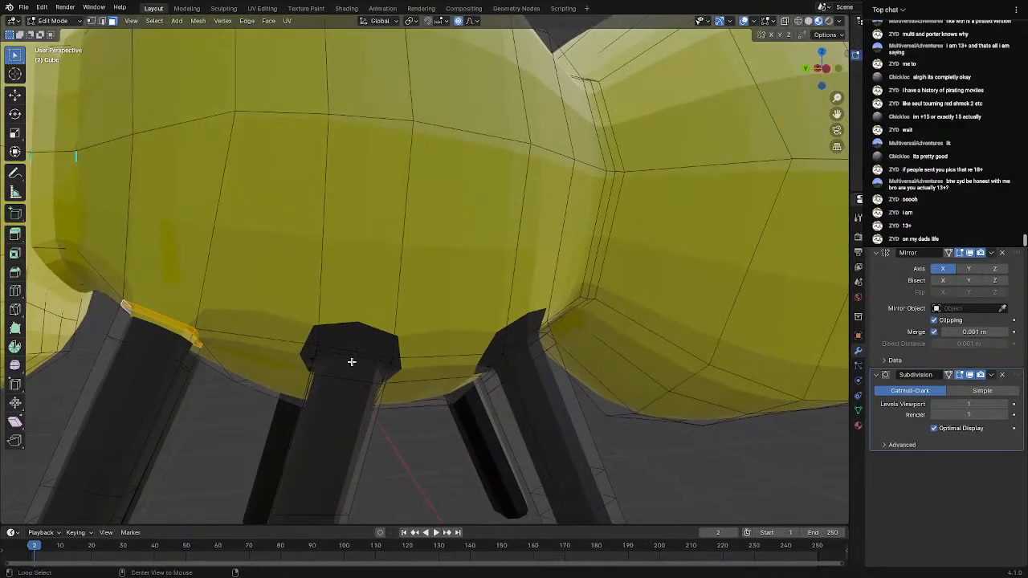
alt+click(323, 353)
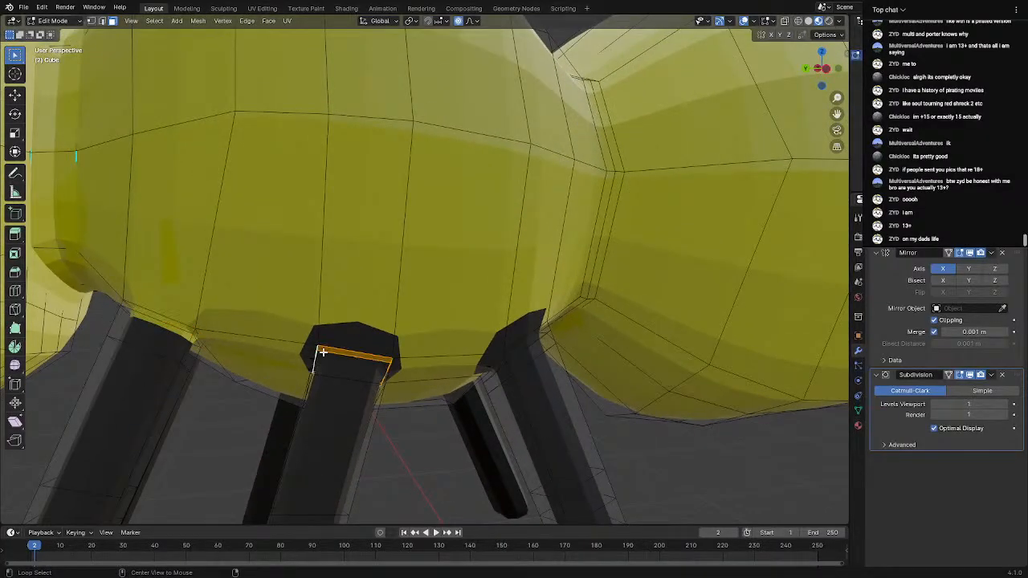
alt+shift+click(505, 357)
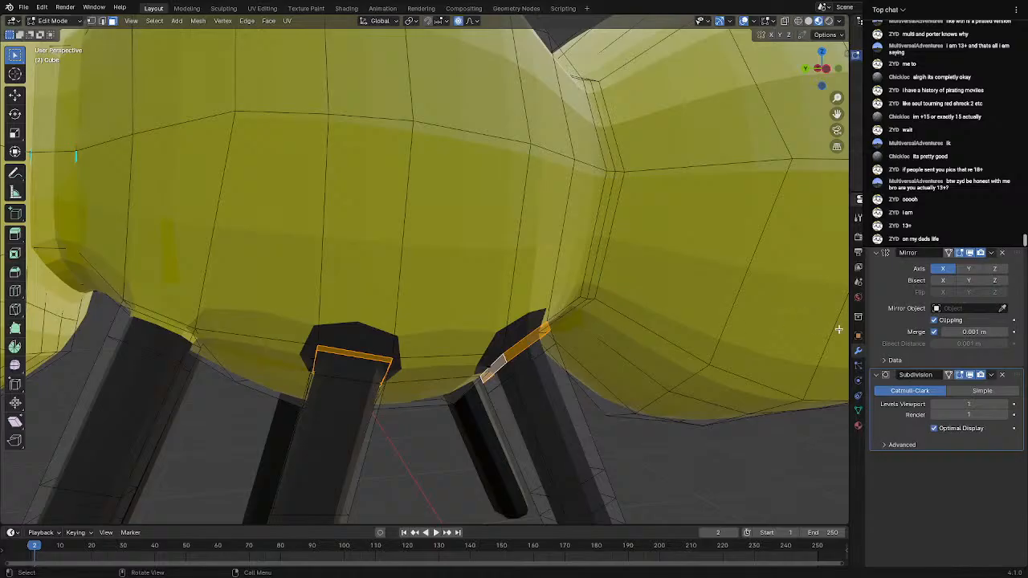
click(858, 426)
click(904, 250)
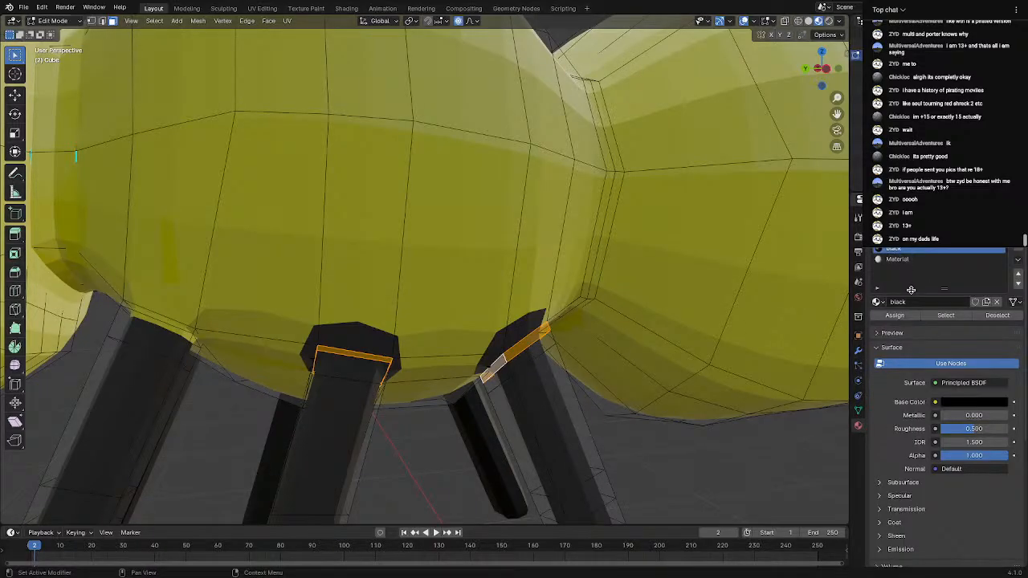
click(904, 238)
click(894, 315)
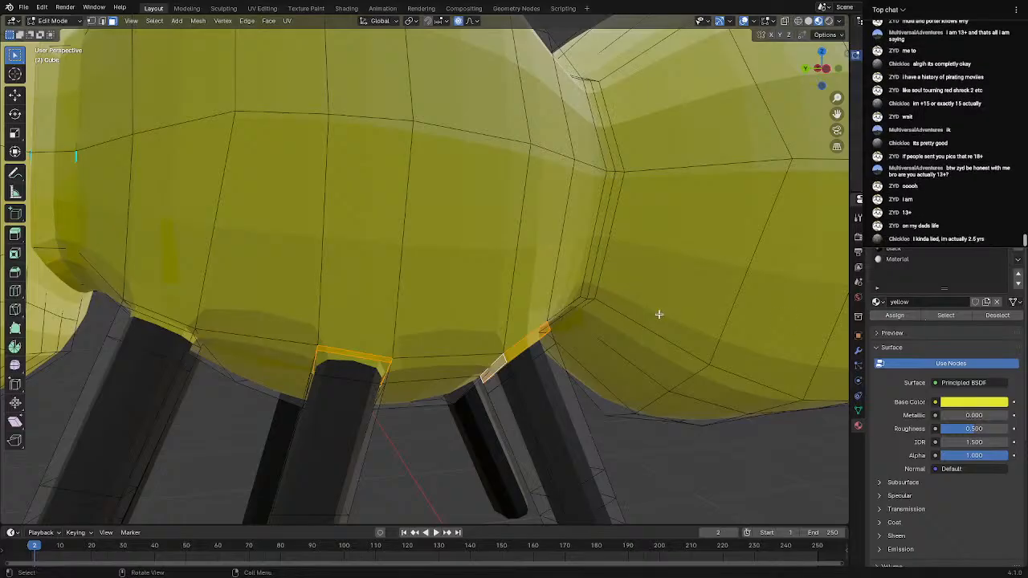
key(Tab)
scroll(646, 319, down, 2)
mouse_move(645, 319)
middle_down()
mouse_move(580, 339)
mouse_move(640, 326)
mouse_move(632, 323)
middle_up()
scroll(581, 339, down, 3)
scroll(632, 323, up, 4)
Assign the black material to the face loop around the front of the thorax, just behind the head
key(Tab)
shift+middle_drag(445, 288, 679, 274)
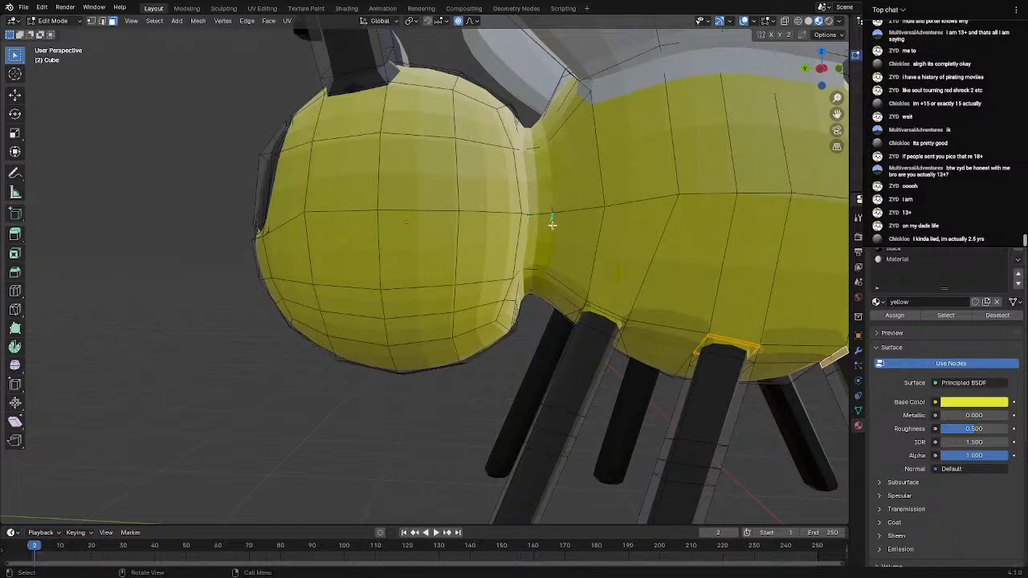
alt+click(567, 218)
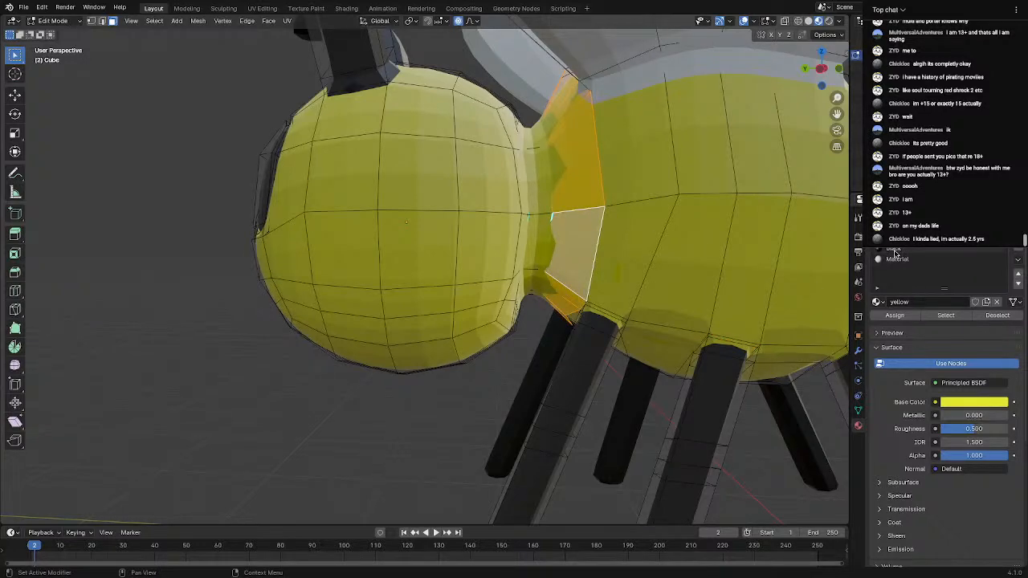
click(895, 252)
click(894, 315)
key(Tab)
scroll(663, 303, down, 4)
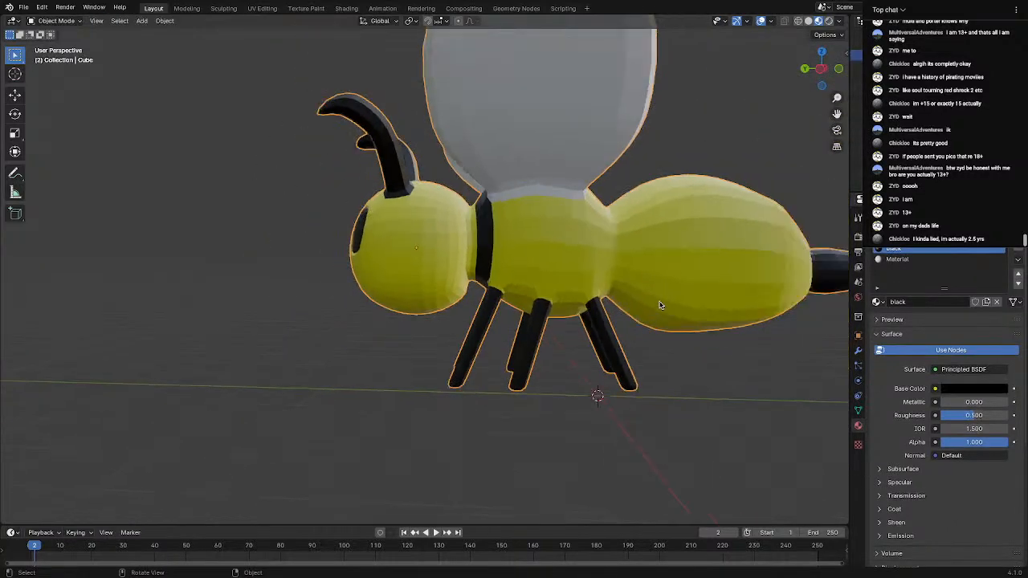
Select the vertical thorax face loop just ahead of the middle leg and deselect its faces on the wing's outer side
scroll(660, 303, up, 4)
key(Tab)
alt+click(631, 255)
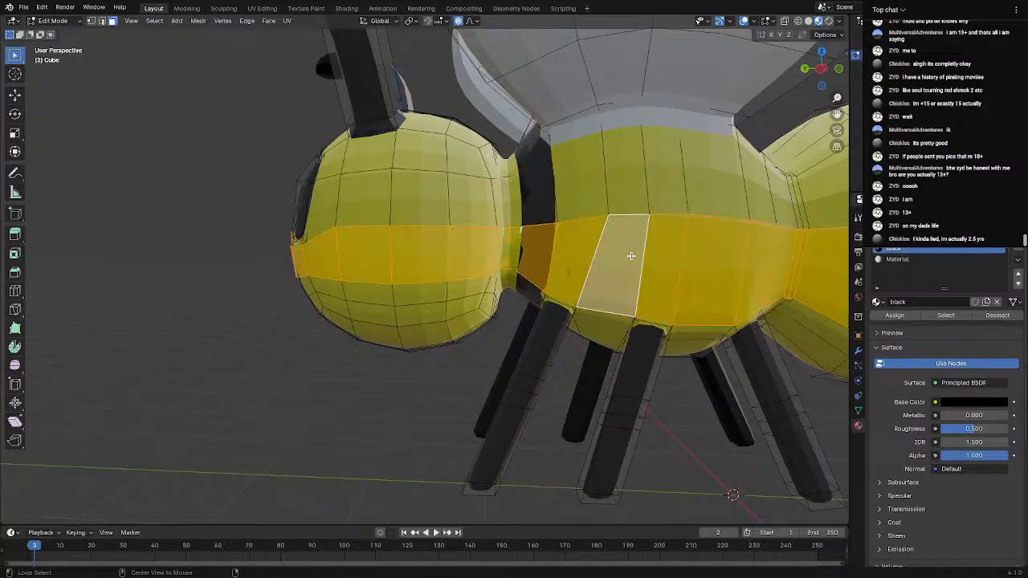
alt+click(633, 211)
scroll(633, 211, down, 2)
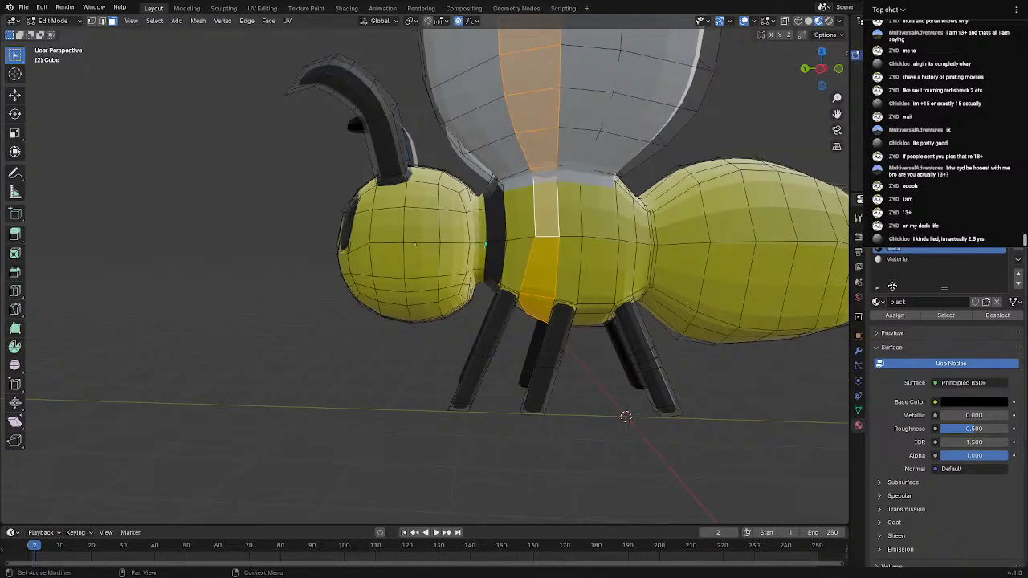
shift+click(546, 169)
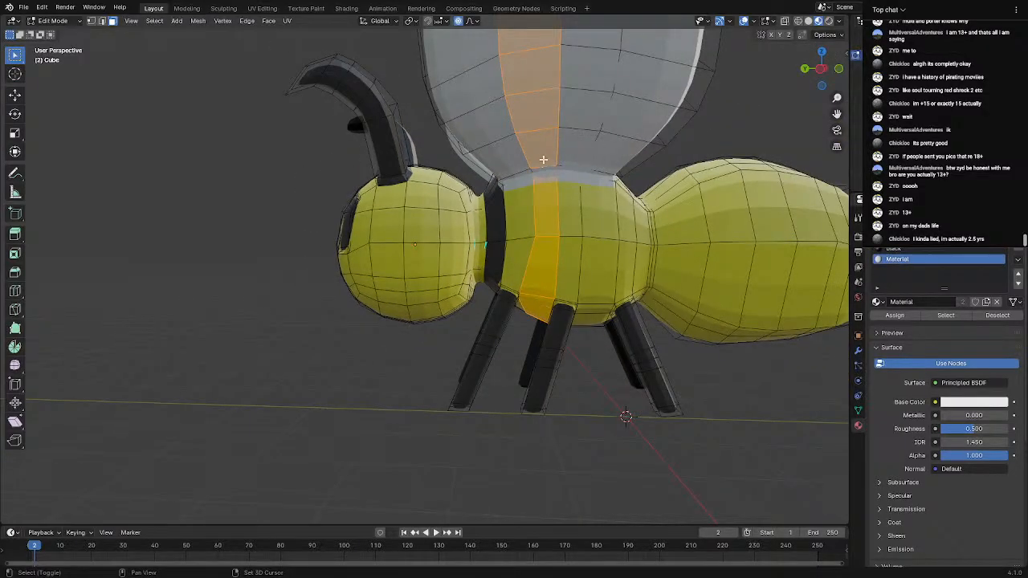
shift+click(543, 160)
shift+click(536, 111)
shift+click(538, 72)
middle_drag(537, 73, 448, 146)
Deselect the loop's faces running down the wing's upper side to its base, keeping the thorax faces selected
shift+click(410, 106)
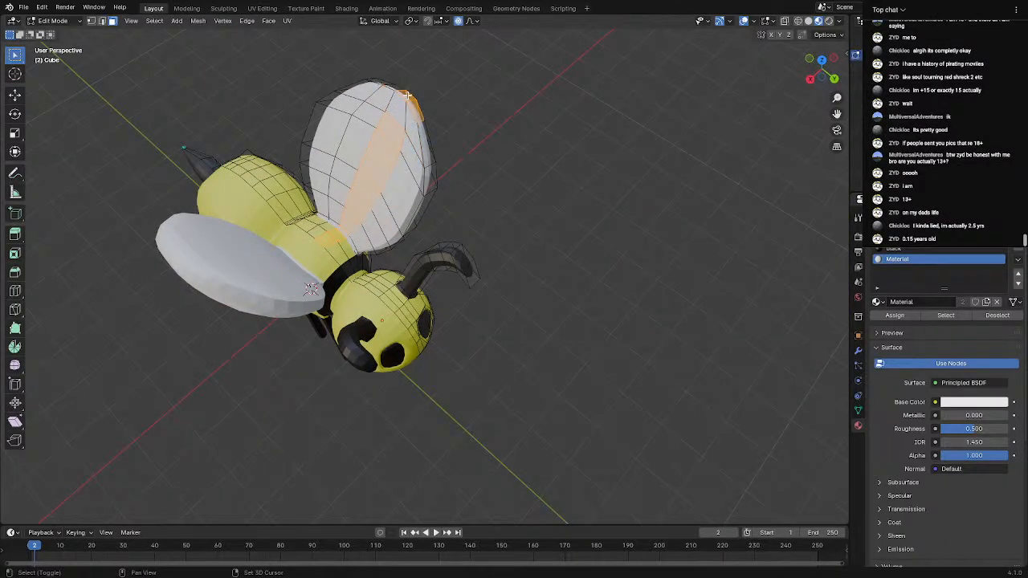
shift+click(395, 124)
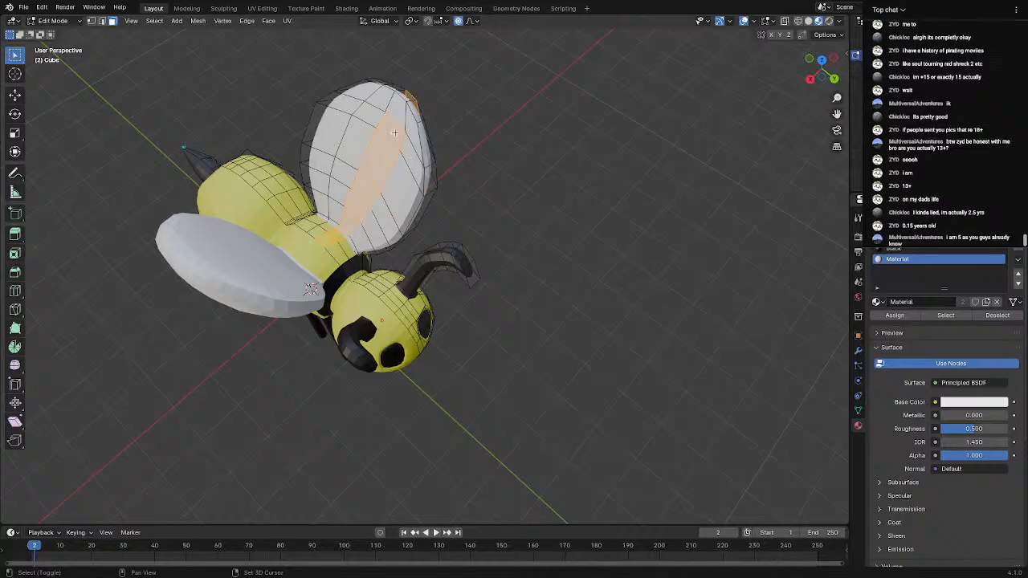
shift+click(383, 155)
shift+click(378, 166)
shift+click(367, 183)
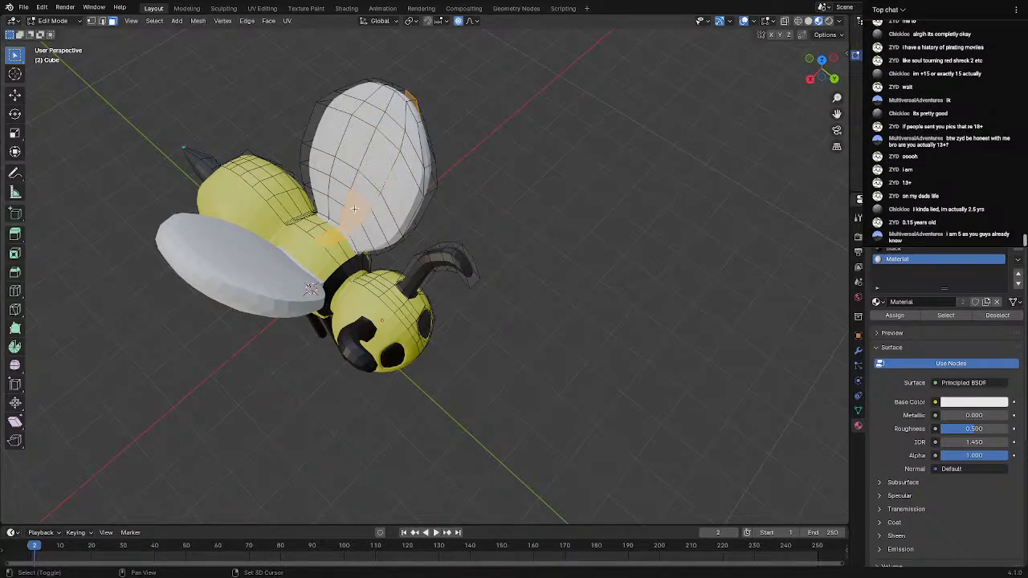
shift+click(341, 234)
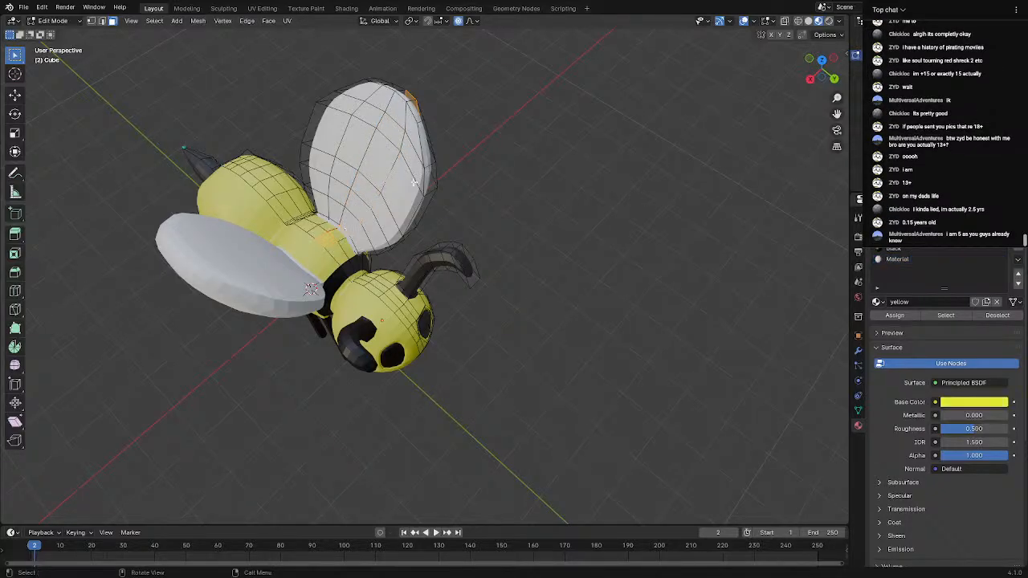
shift+click(342, 232)
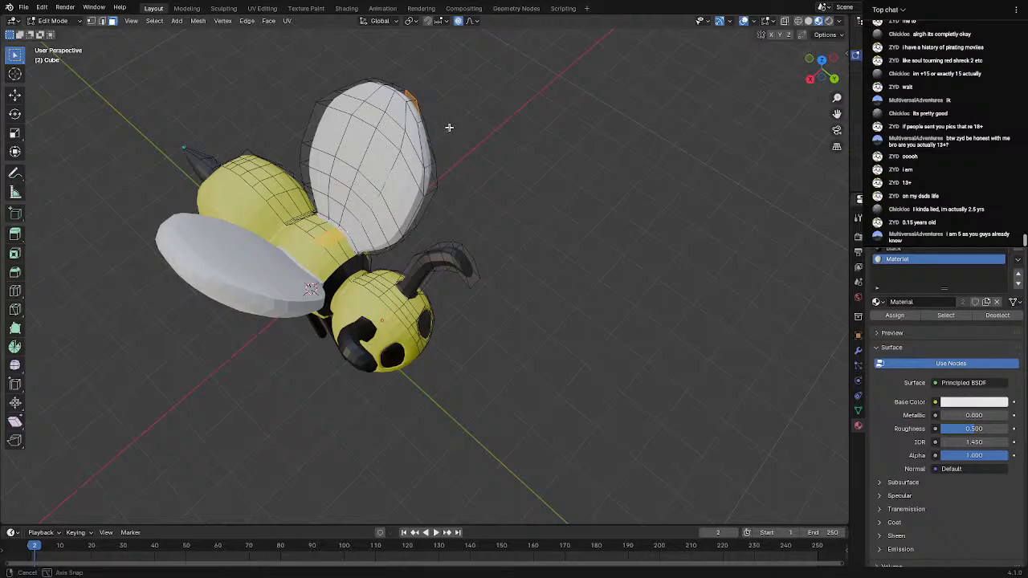
Deselect the loop's remaining faces on the outer side of the wing near its tip
middle_drag(447, 126, 254, 68)
shift+click(485, 144)
shift+click(479, 120)
shift+click(478, 99)
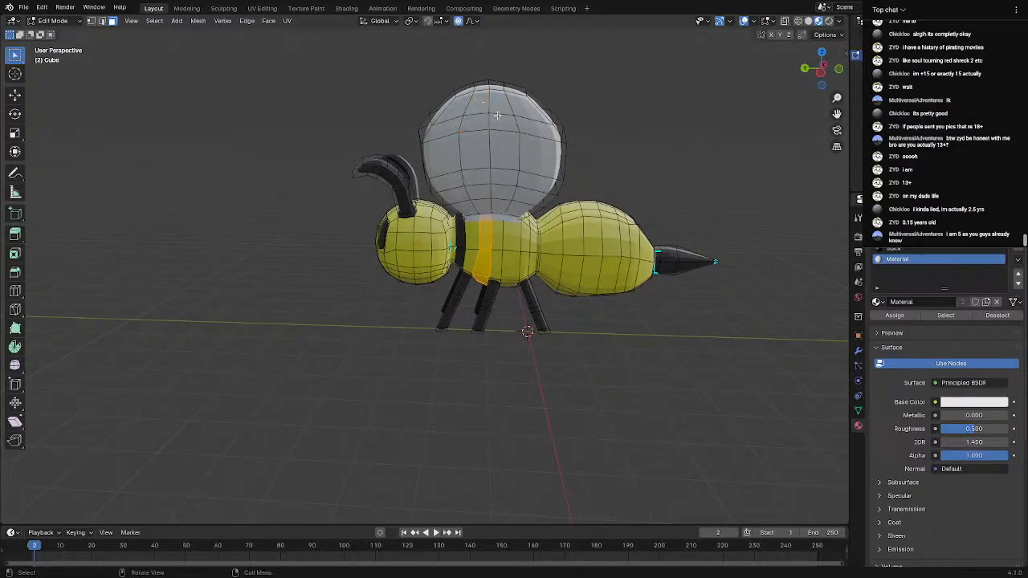
middle_drag(503, 136, 519, 92)
scroll(498, 202, up, 5)
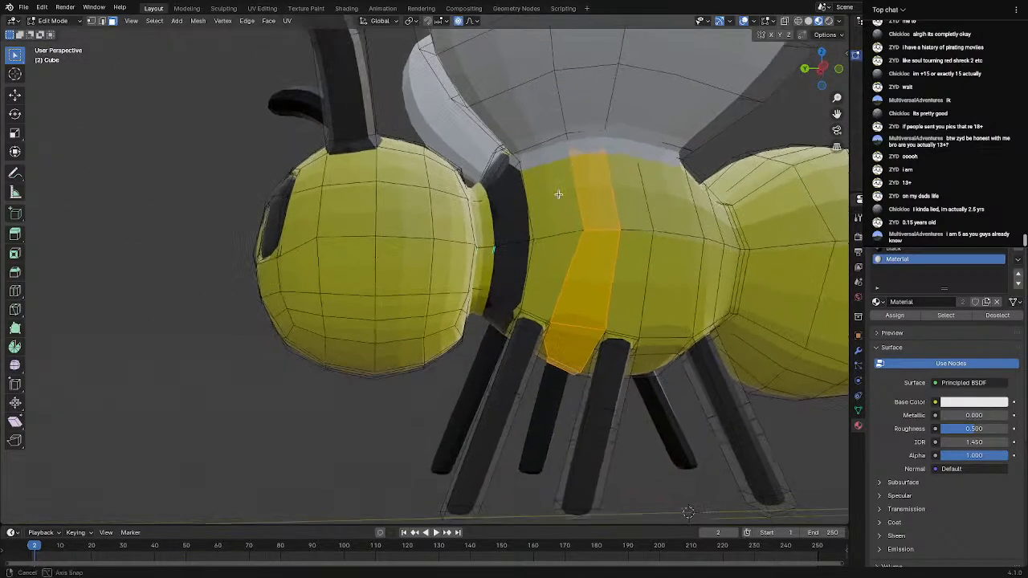
Remove the wing-base face from the selection, assign the black material to the thorax stripe and check it in Object Mode
shift+click(587, 142)
click(923, 249)
click(895, 316)
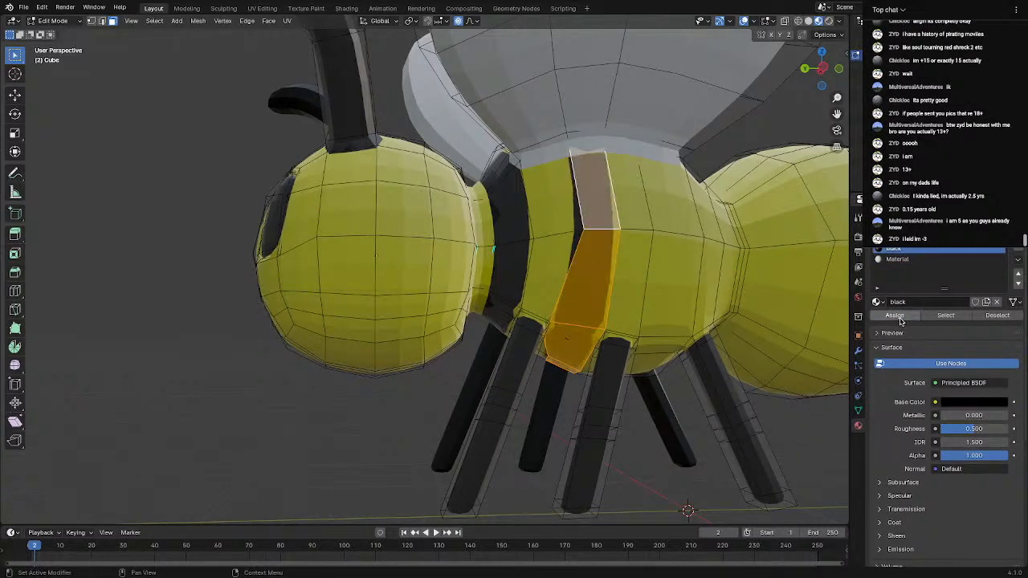
key(Tab)
scroll(562, 281, down, 3)
middle_drag(552, 278, 514, 287)
scroll(578, 284, up, 2)
middle_drag(582, 284, 490, 257)
Select the vertical thorax face loop between the middle and rear legs and start deselecting its faces at the wing base
key(Tab)
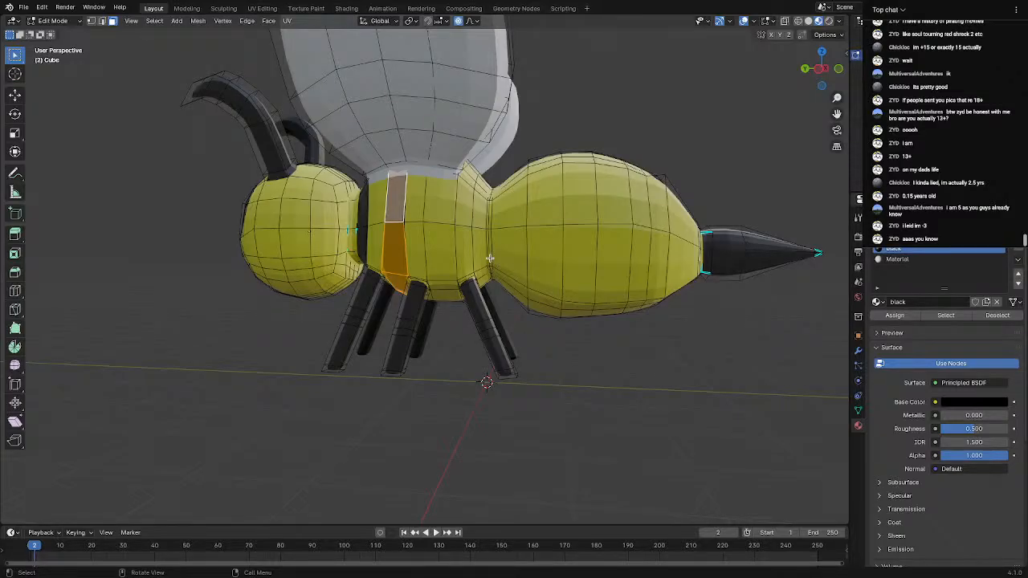
middle_drag(447, 272, 398, 275)
scroll(399, 275, up, 2)
scroll(359, 269, up, 1)
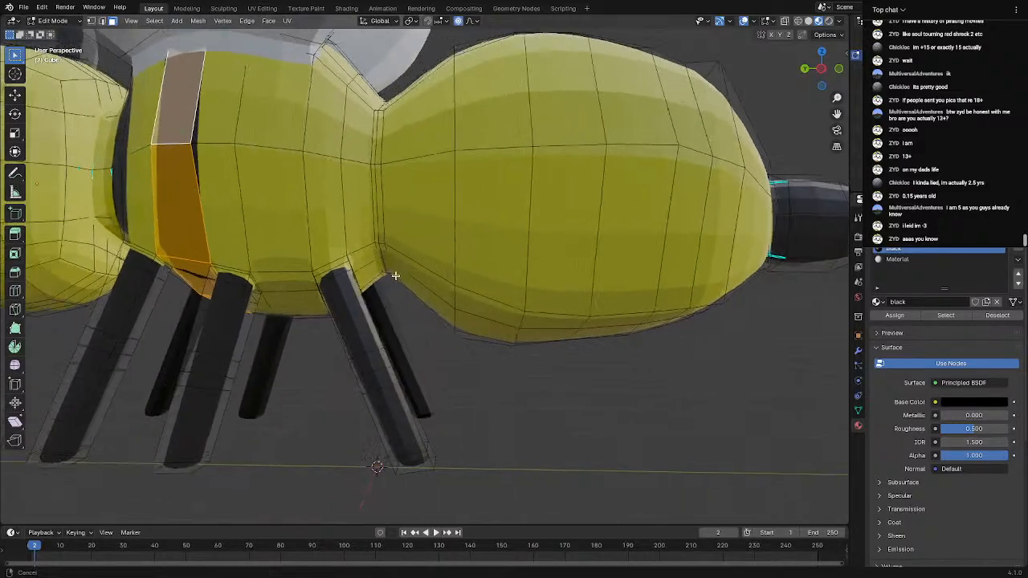
scroll(378, 257, down, 3)
scroll(350, 204, up, 2)
alt+click(310, 171)
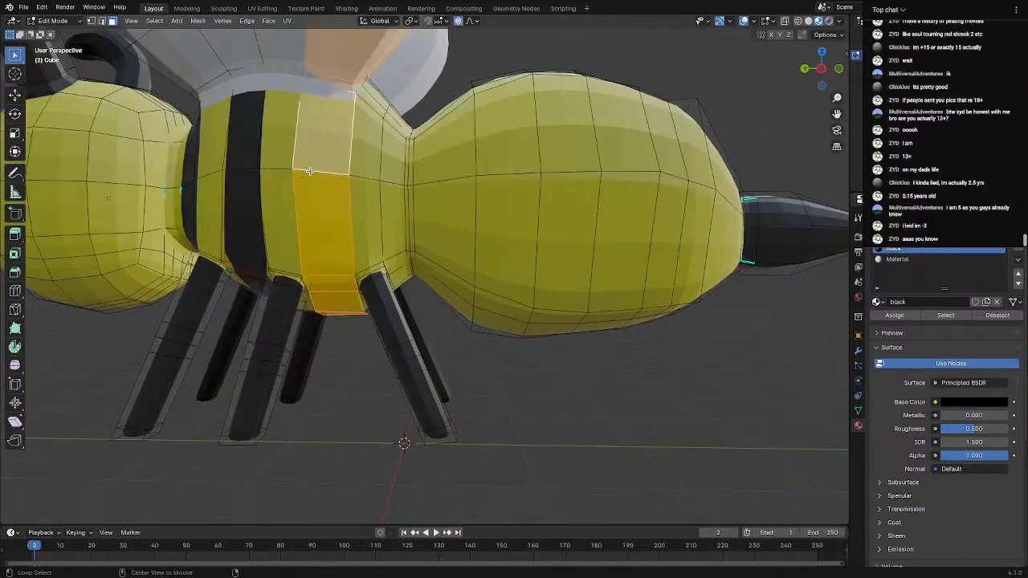
key(alt+a)
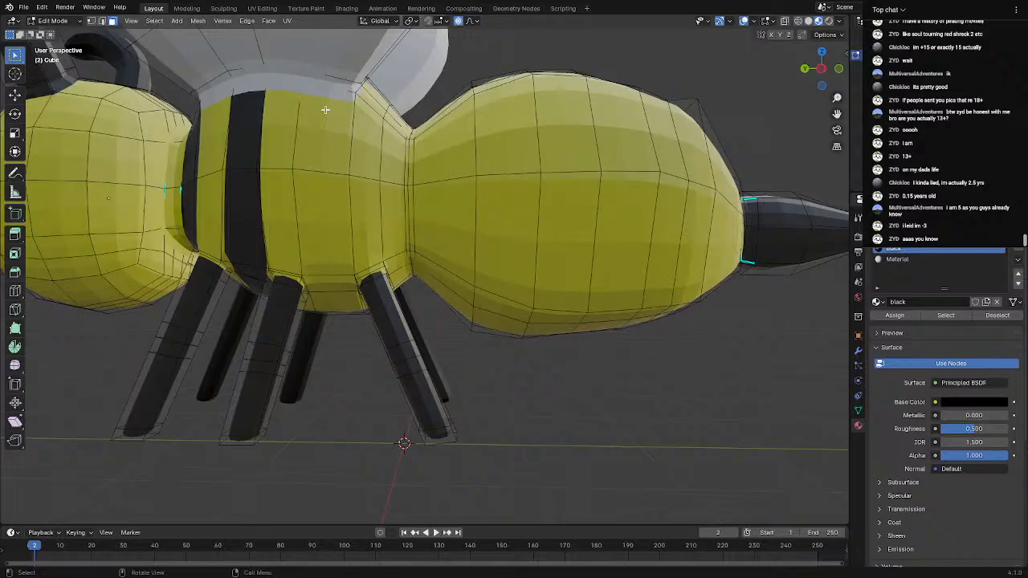
alt+click(319, 172)
shift+click(341, 79)
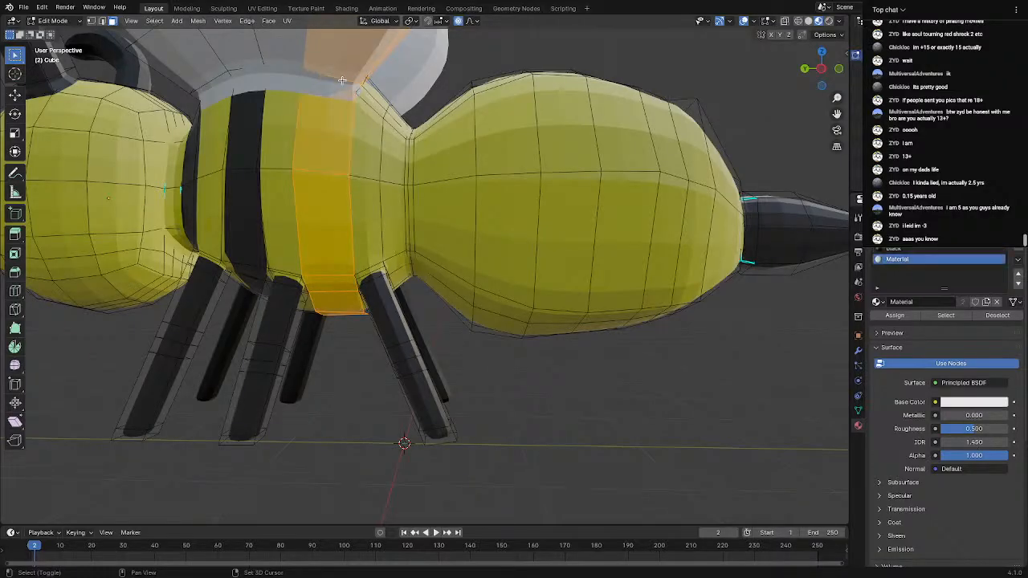
shift+click(347, 73)
scroll(348, 73, down, 5)
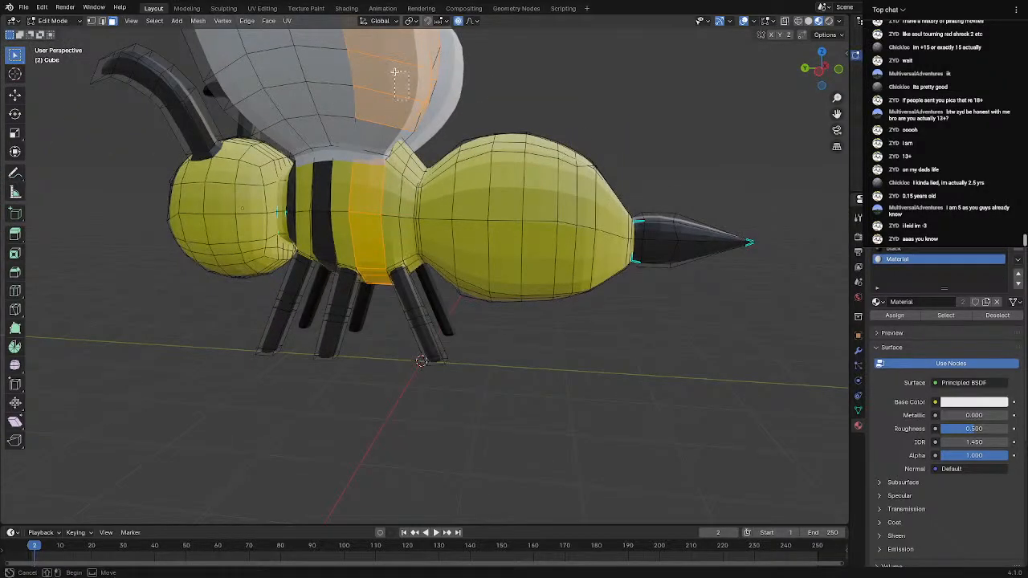
Deselect the rest of the loop's wing faces so only the thorax band between the middle and rear legs is selected
middle_drag(394, 97, 332, 224)
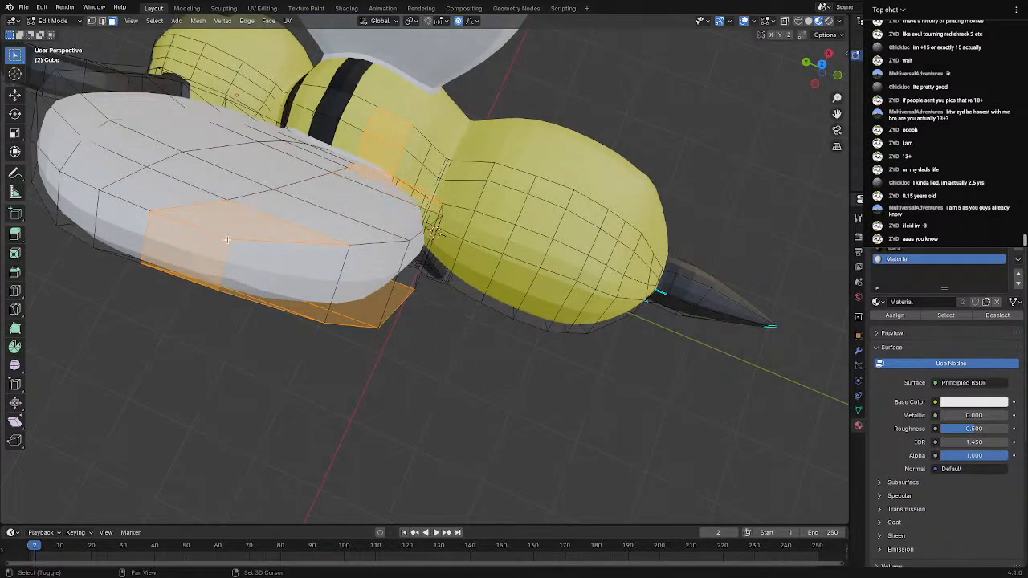
shift+click(200, 243)
middle_drag(200, 243, 203, 200)
scroll(257, 152, down, 2)
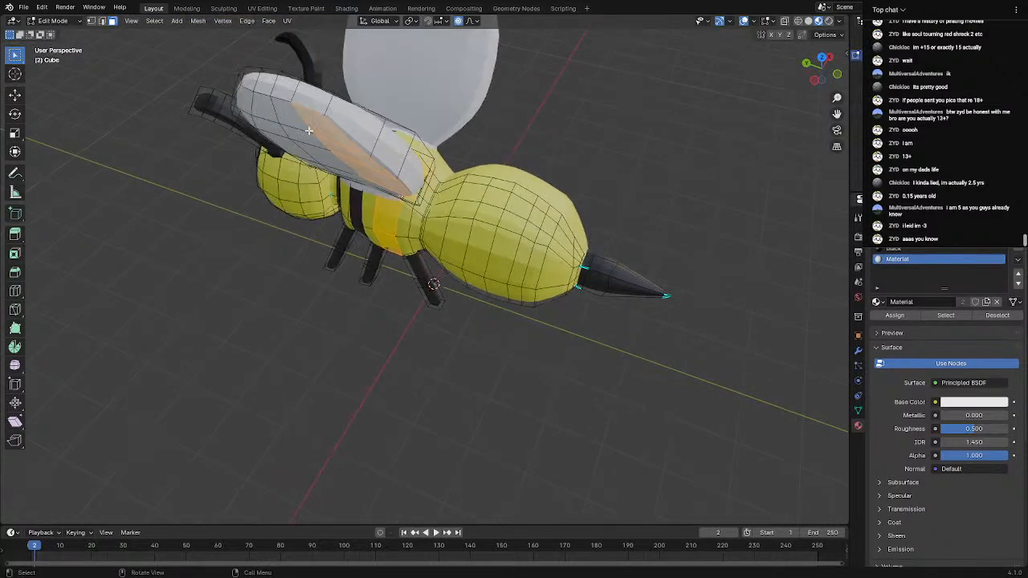
shift+click(333, 137)
shift+click(333, 137)
shift+click(338, 134)
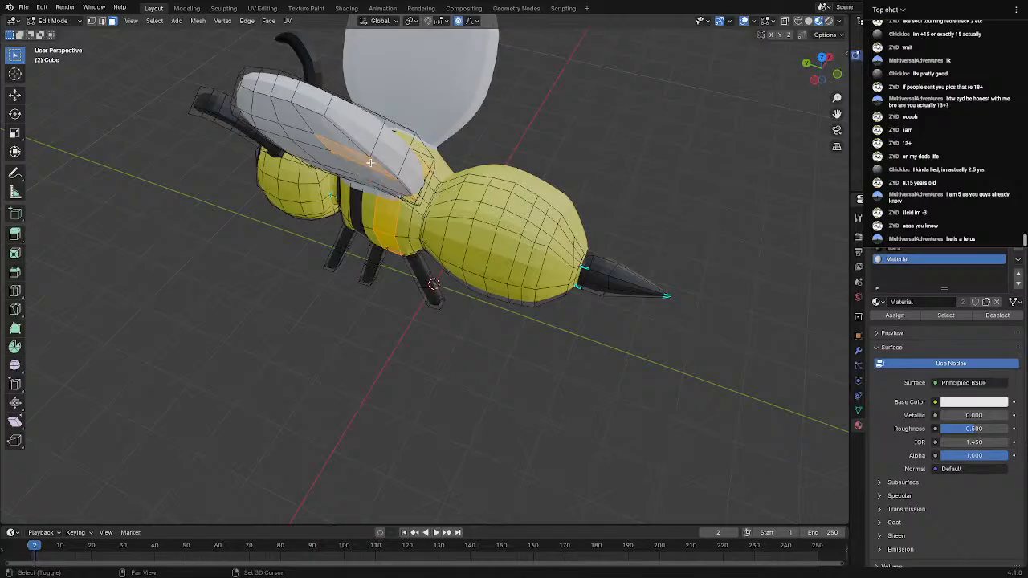
middle_drag(370, 163, 634, 100)
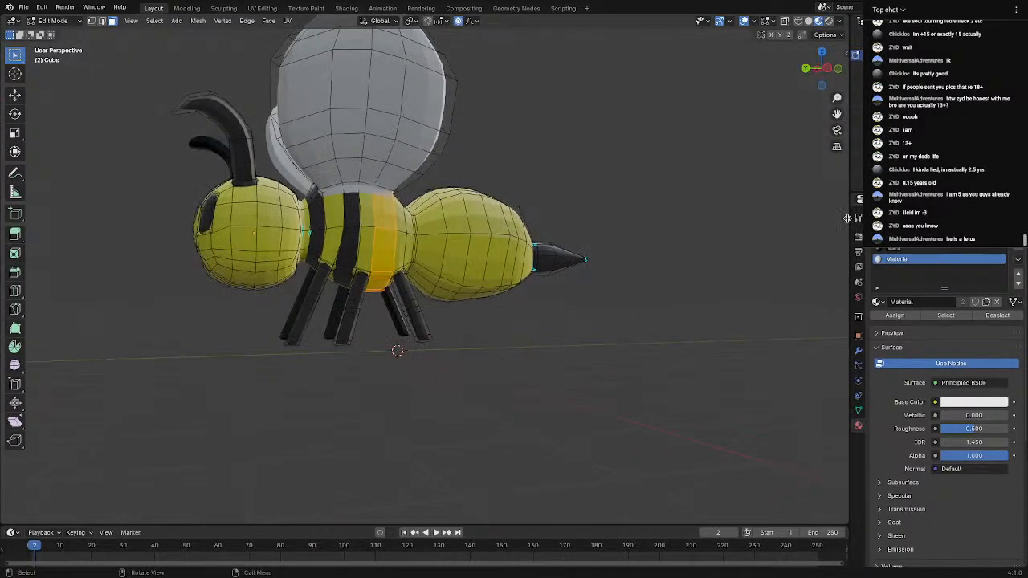
Assign the black material to the selected thorax band and check the stripes in Object Mode
click(910, 249)
click(894, 314)
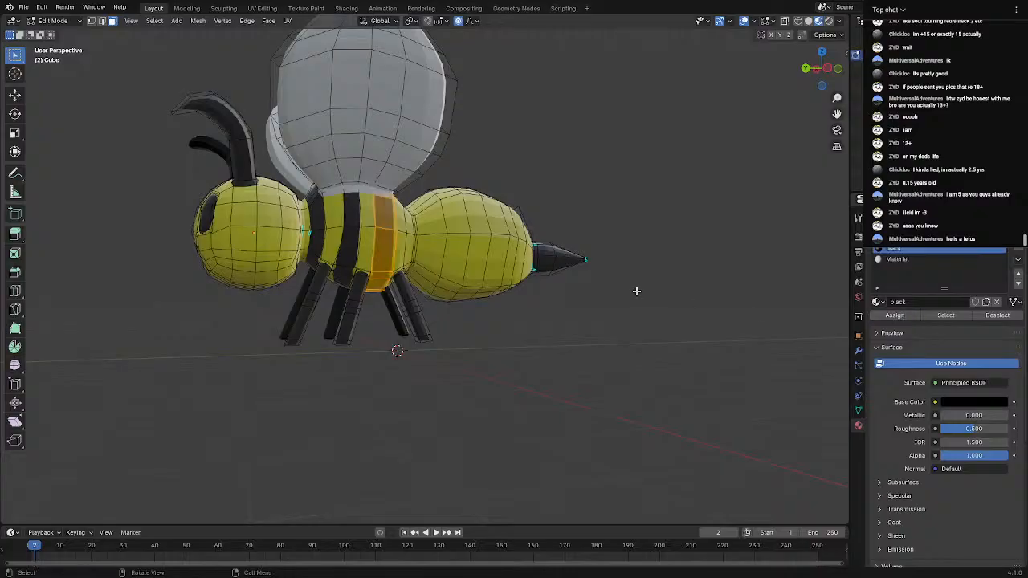
key(Tab)
middle_drag(533, 156, 241, 160)
scroll(243, 160, up, 4)
middle_drag(386, 228, 687, 249)
scroll(412, 266, down, 3)
Assign the black material to the narrow face loop at the rear of the thorax, where it meets the abdomen
key(Tab)
scroll(686, 248, up, 3)
alt+click(397, 218)
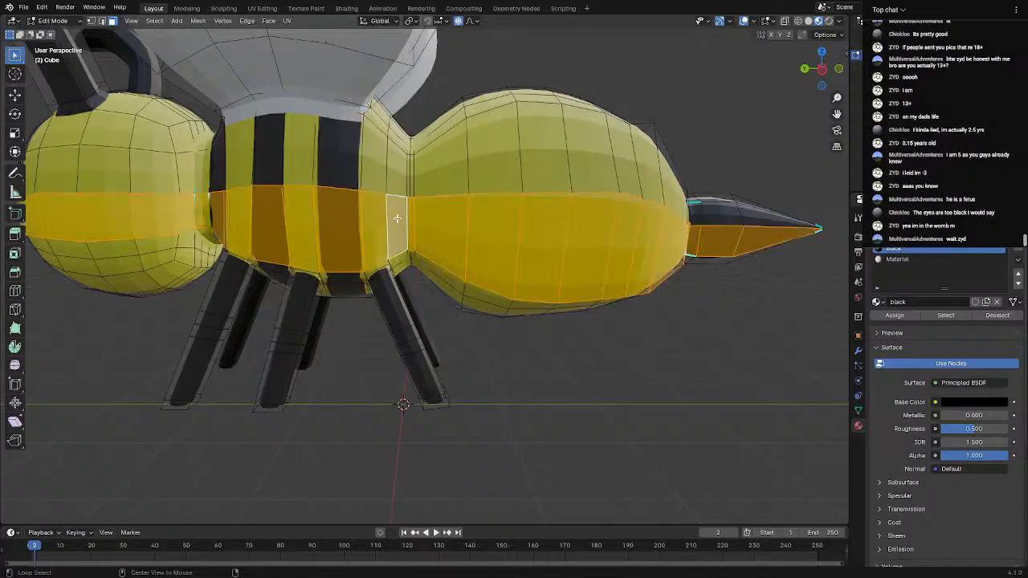
alt+click(394, 197)
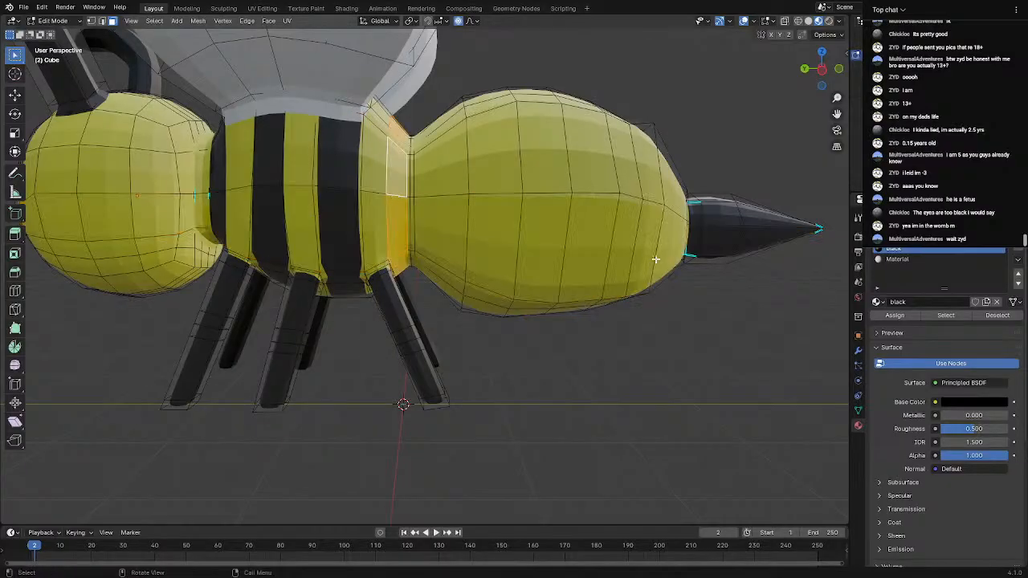
click(894, 315)
key(Tab)
key(Tab)
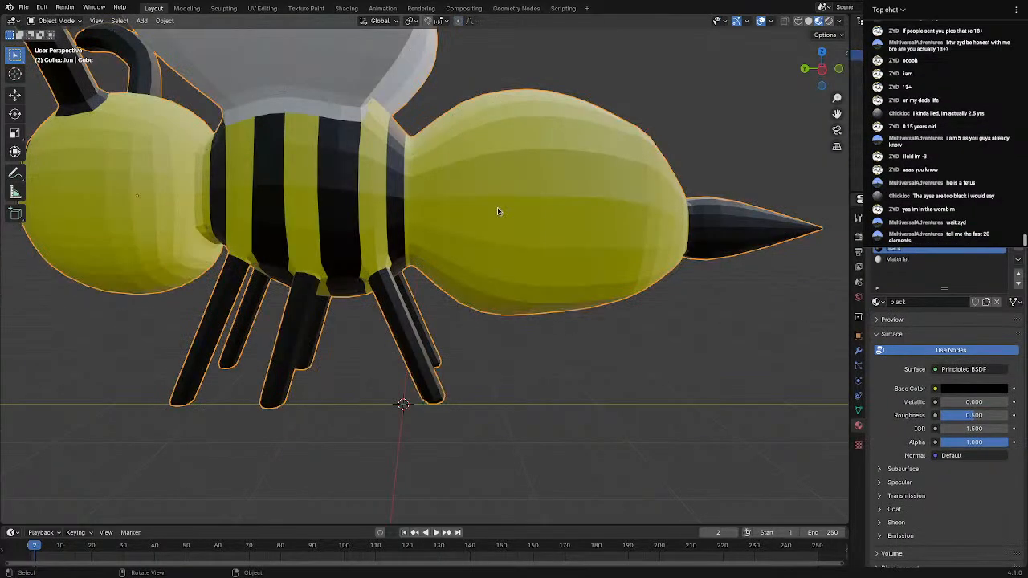
Assign the black material to three alternating face loops around the abdomen, ending near the stinger, and return to Object Mode
alt+click(493, 198)
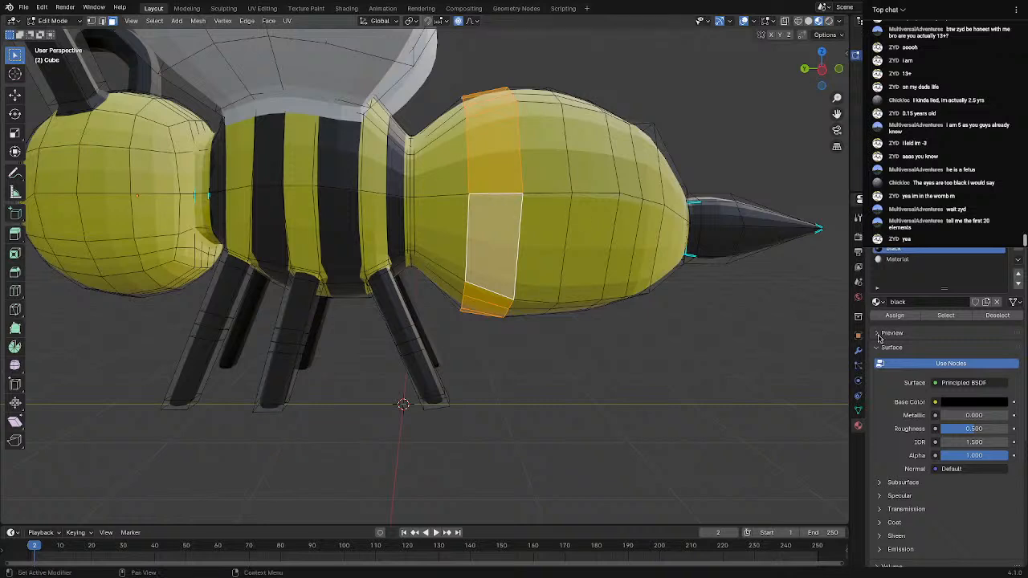
click(891, 316)
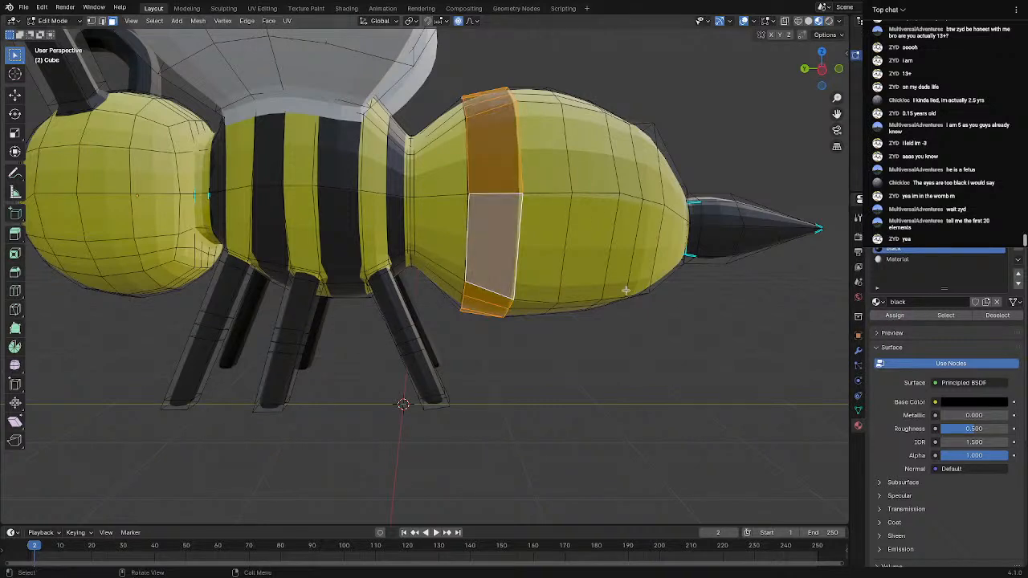
alt+click(598, 194)
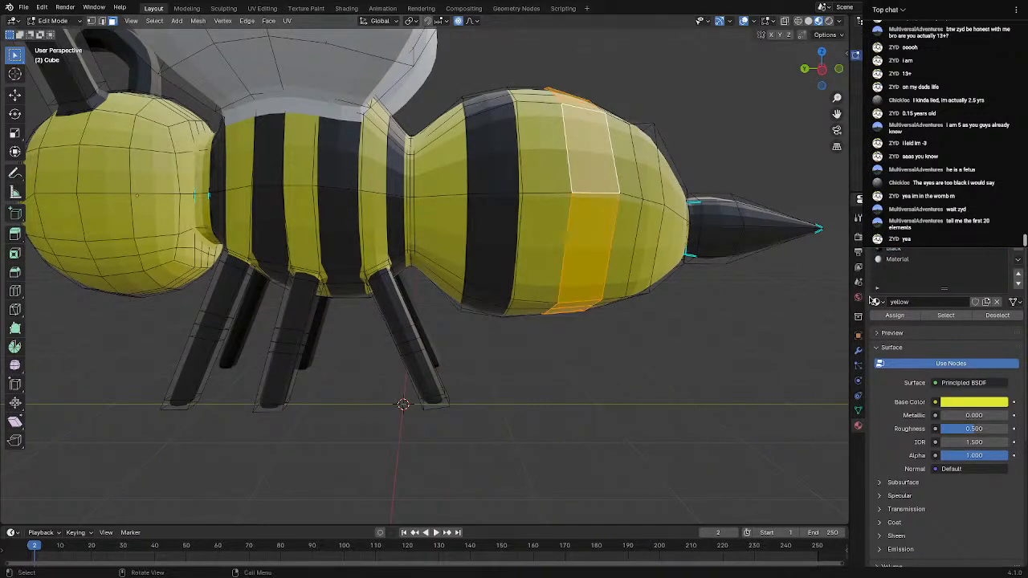
click(899, 251)
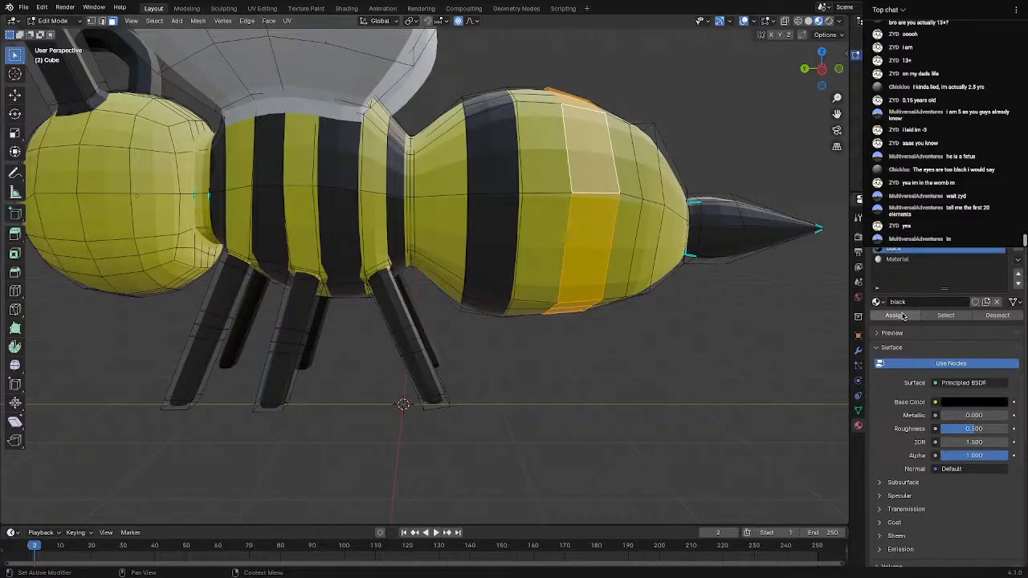
click(895, 316)
shift+middle_drag(580, 261, 467, 274)
alt+click(514, 219)
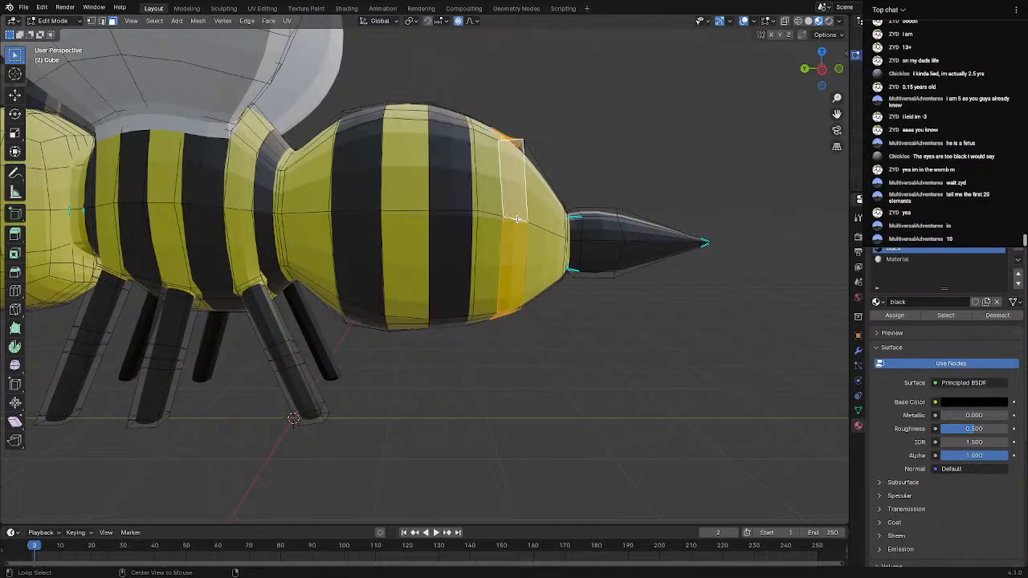
click(895, 315)
scroll(514, 441, down, 6)
key(Tab)
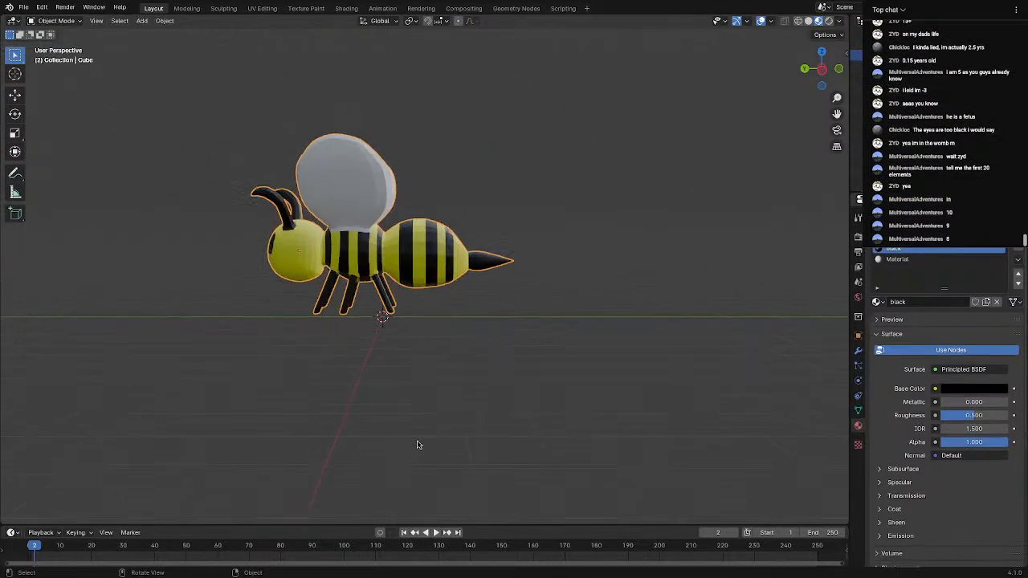
Inspect the bee's face from the front and add an empty material slot to the bee
middle_drag(418, 442, 475, 359)
scroll(473, 357, up, 6)
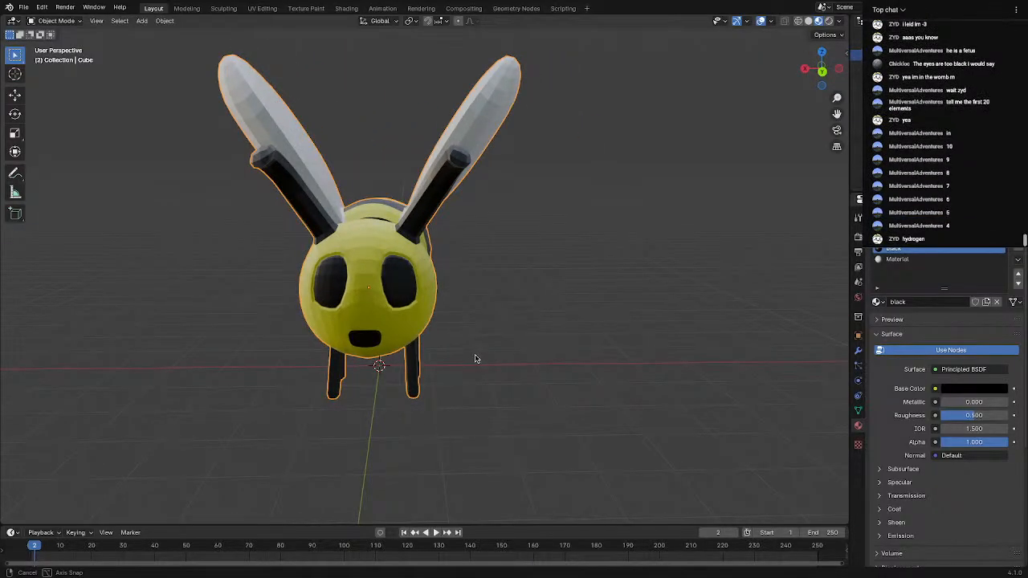
middle_drag(475, 358, 471, 365)
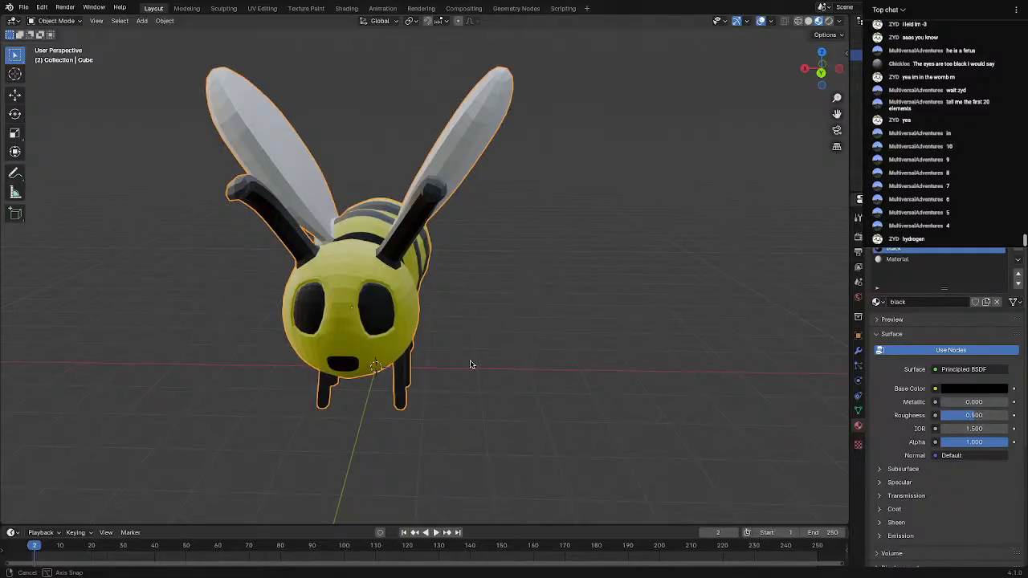
middle_drag(471, 365, 487, 351)
scroll(938, 281, down, 1)
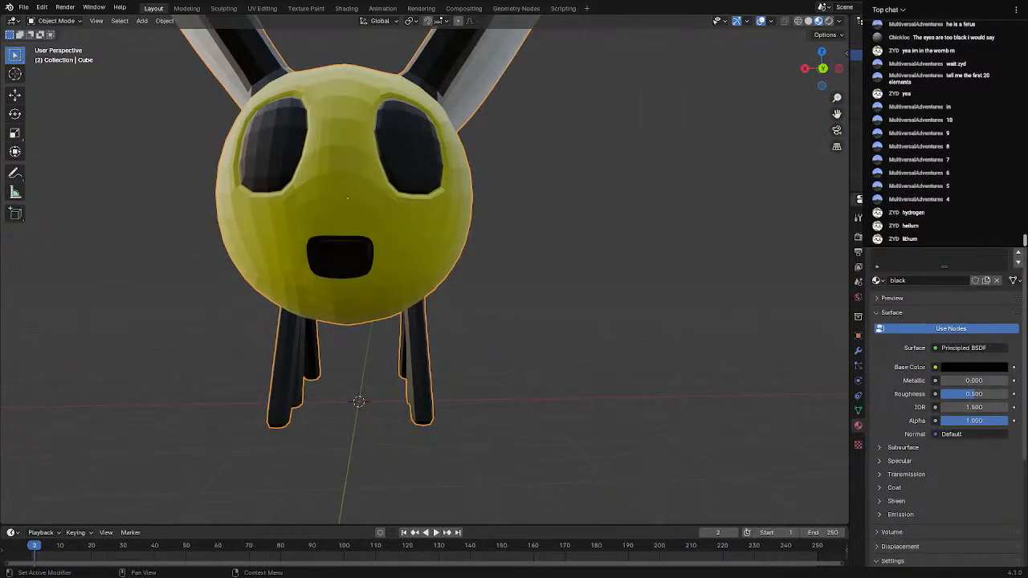
click(1017, 216)
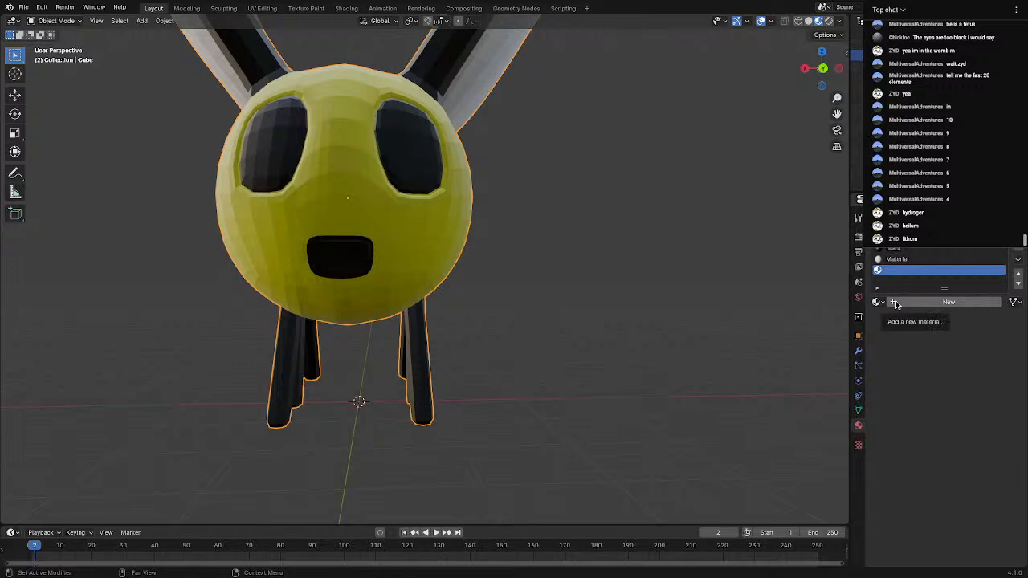
Create a new material in the empty slot and darken its base colour to a dark grey with a value of about 0.095
click(896, 303)
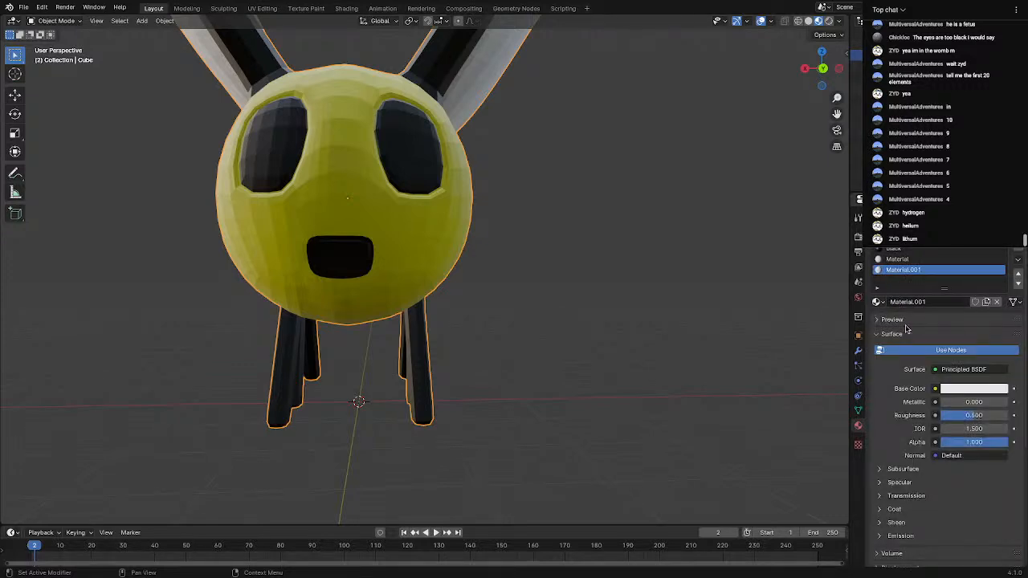
click(970, 388)
drag(994, 256, 998, 282)
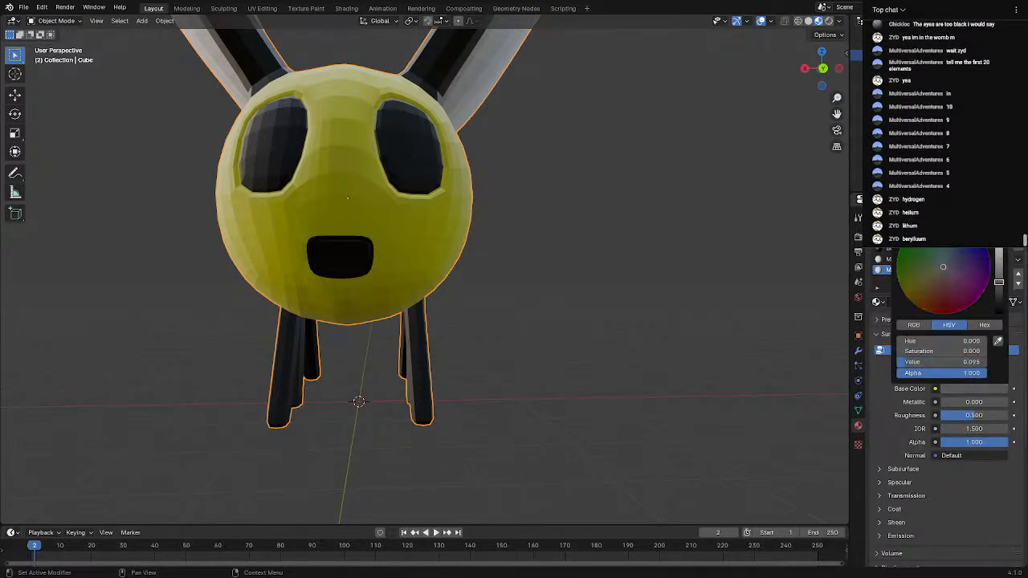
Select the front faces of one of the bee's eyes in Edit Mode
key(Tab)
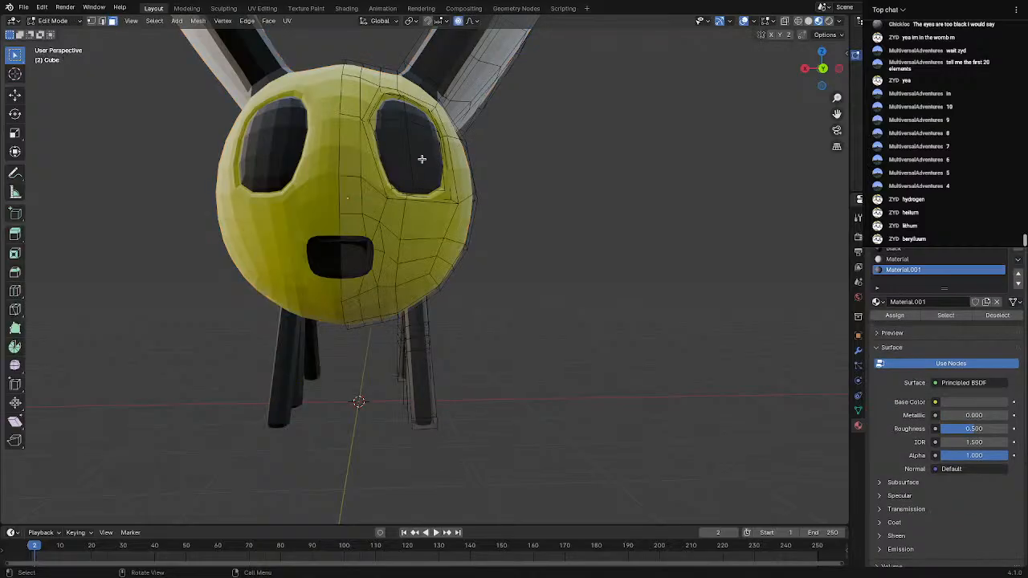
scroll(421, 165, up, 8)
middle_drag(423, 172, 418, 177)
scroll(416, 176, down, 7)
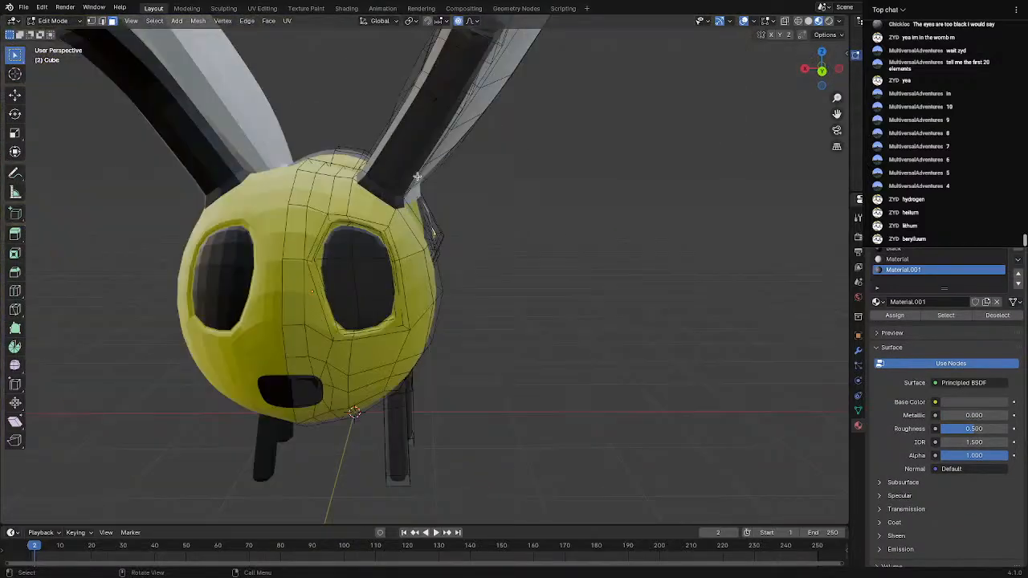
shift+click(344, 240)
shift+click(369, 244)
shift+click(369, 277)
shift+click(348, 294)
middle_drag(419, 312, 573, 286)
scroll(441, 273, up, 5)
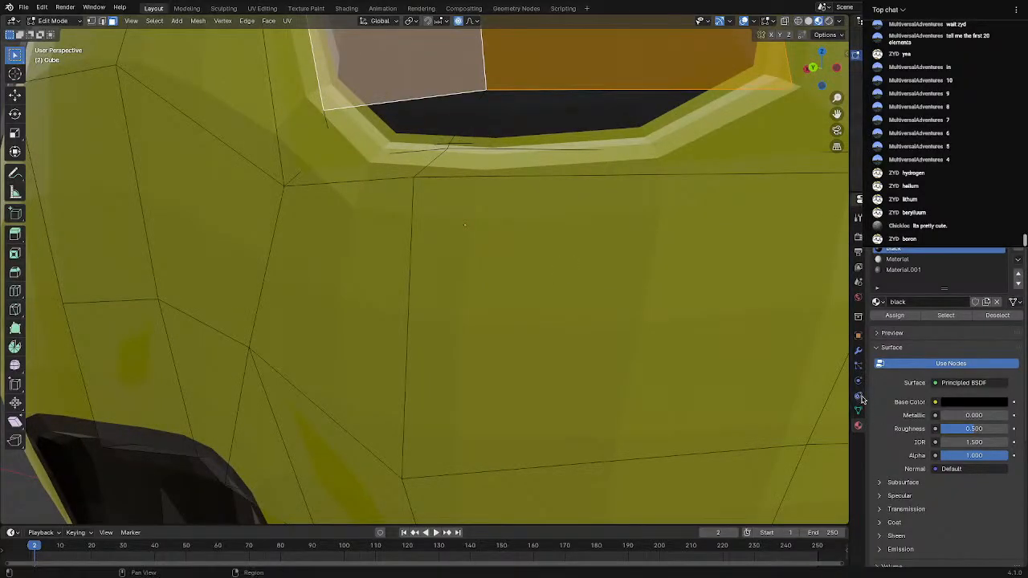
Set the Subdivision viewport level to 0 and select the eye's recessed side loop together with its front faces
click(858, 352)
click(935, 404)
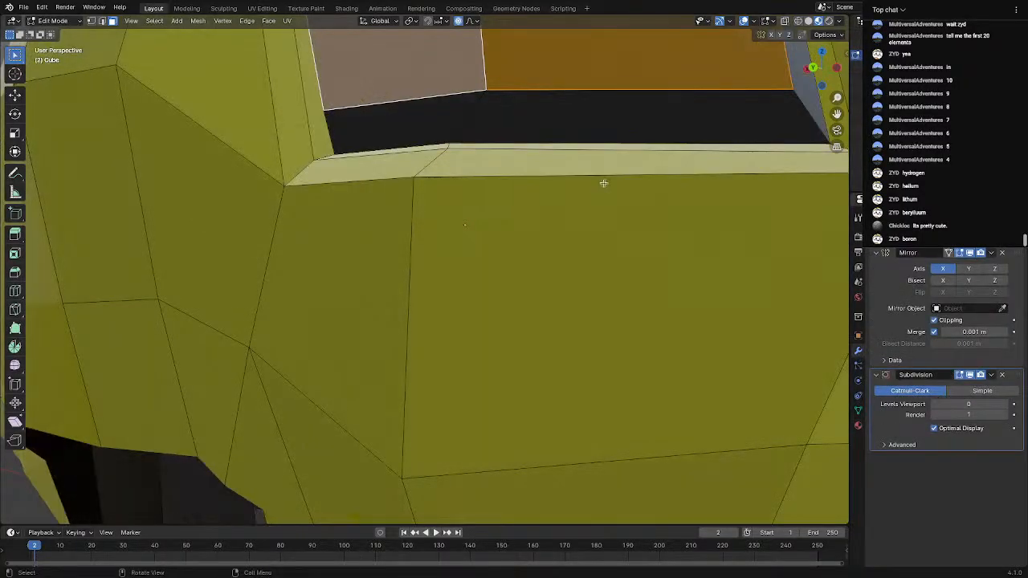
alt+click(430, 114)
alt+click(480, 102)
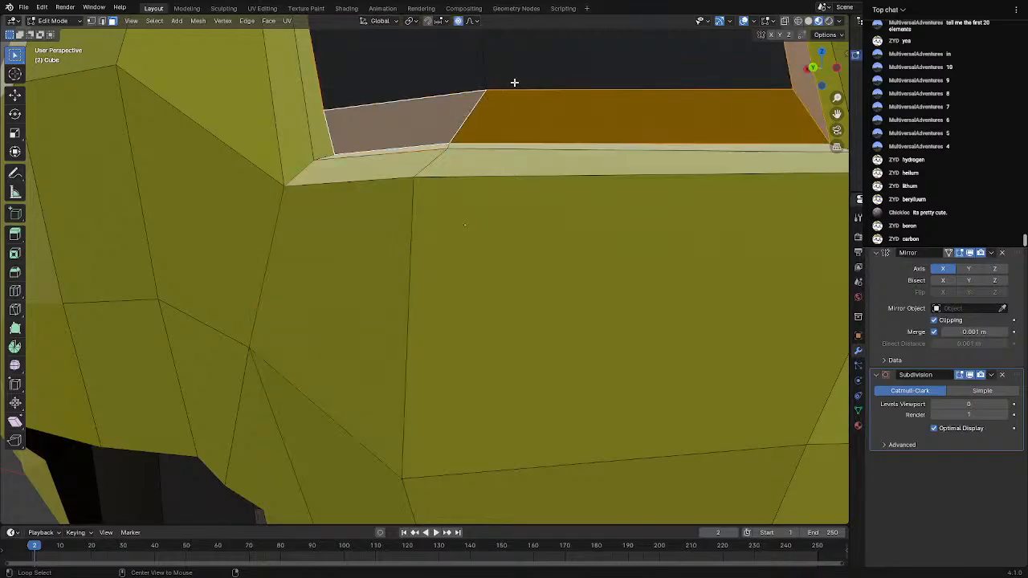
middle_drag(521, 85, 519, 98)
shift+drag(227, 315, 326, 431)
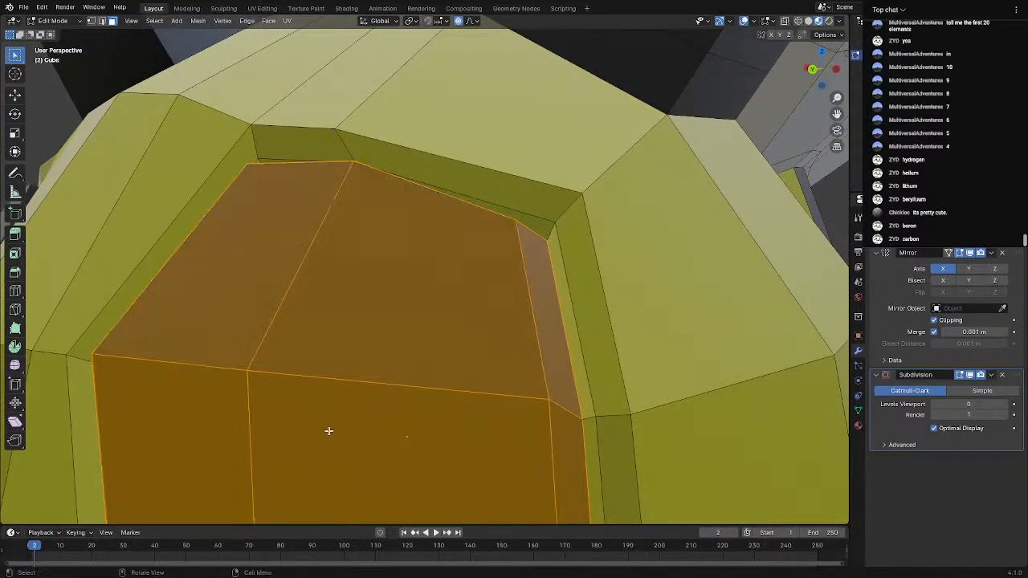
Assign Material.001 to the selected eye faces, return to Object Mode and set the Subdivision viewport level to 1
scroll(693, 424, down, 8)
click(857, 425)
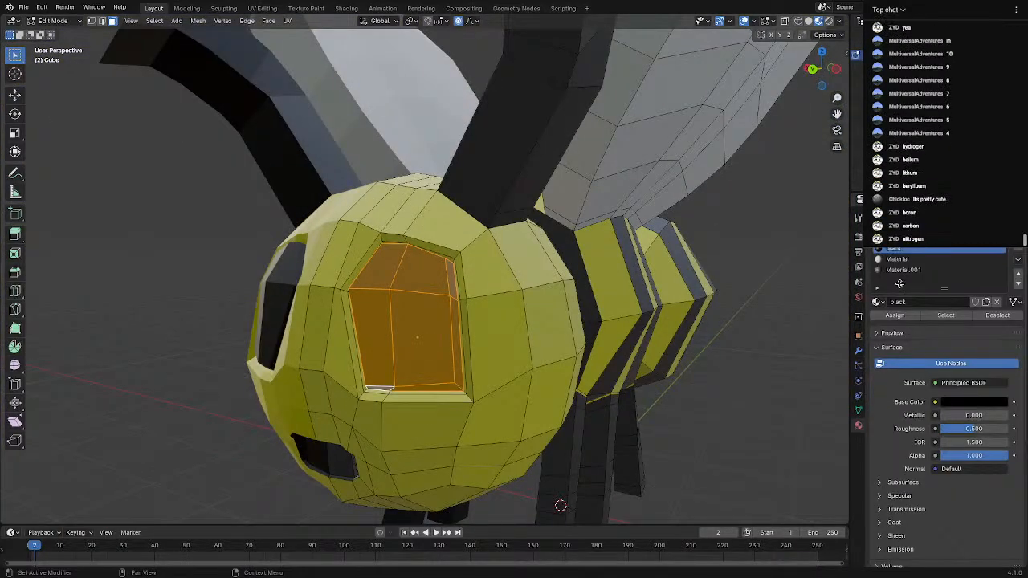
click(894, 315)
key(Tab)
scroll(535, 421, down, 5)
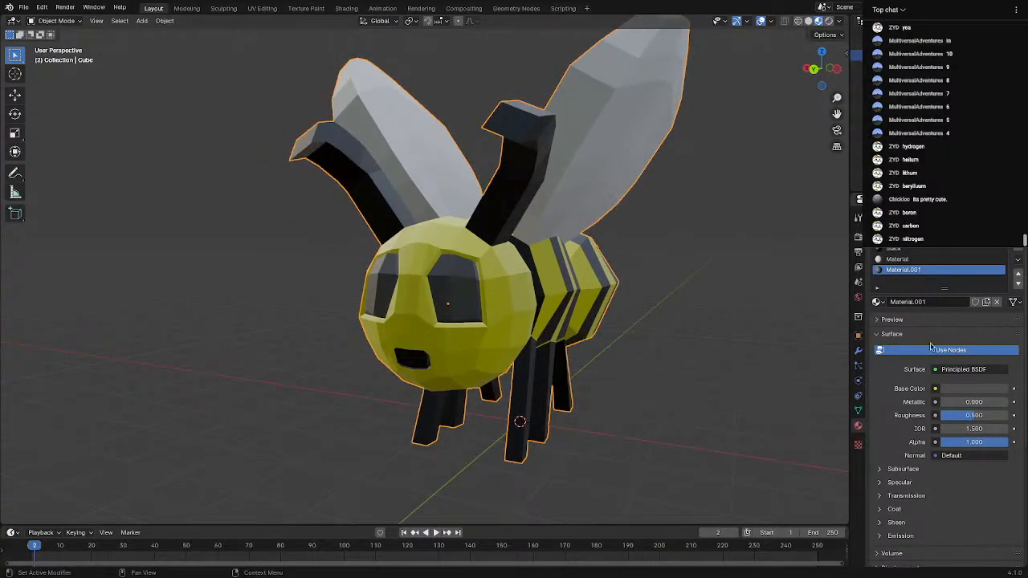
click(858, 351)
click(1004, 404)
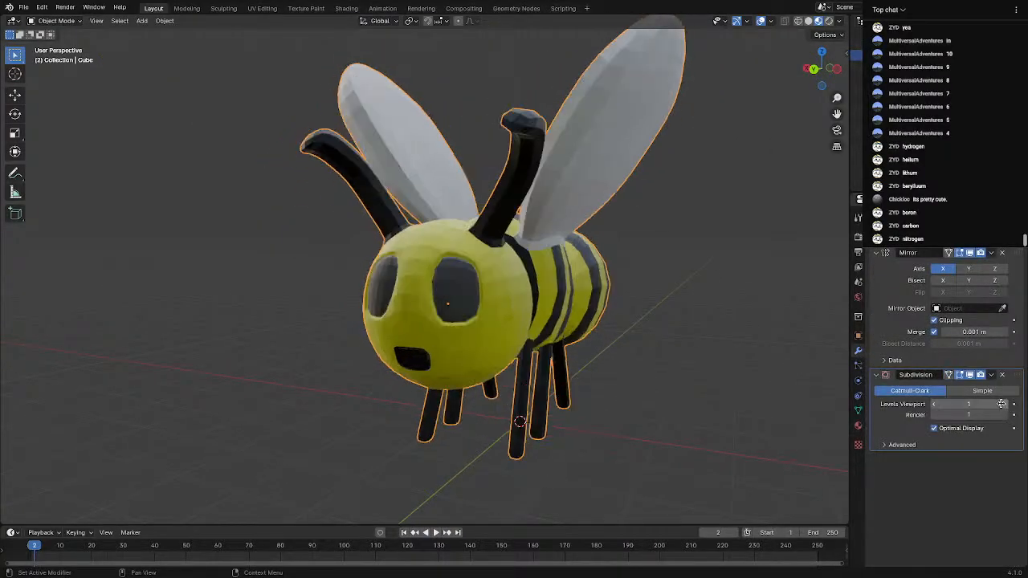
Examine the recoloured eyes and the striped body from the front and side in Object Mode and Edit Mode
key(Tab)
scroll(508, 451, down, 2)
middle_drag(521, 449, 541, 448)
key(Tab)
middle_drag(520, 361, 486, 354)
scroll(440, 337, up, 4)
scroll(486, 354, down, 3)
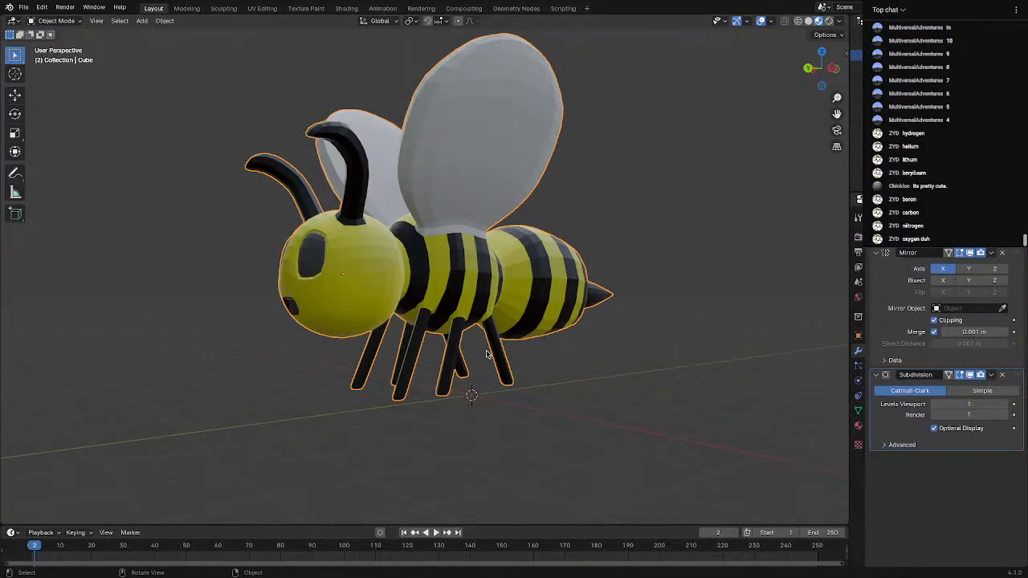
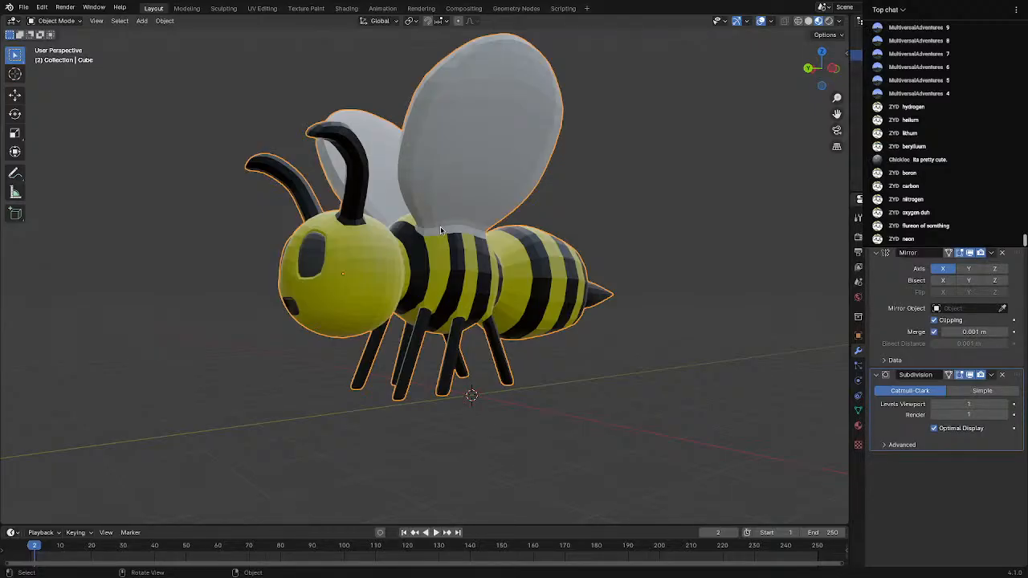
middle_drag(440, 231, 362, 317)
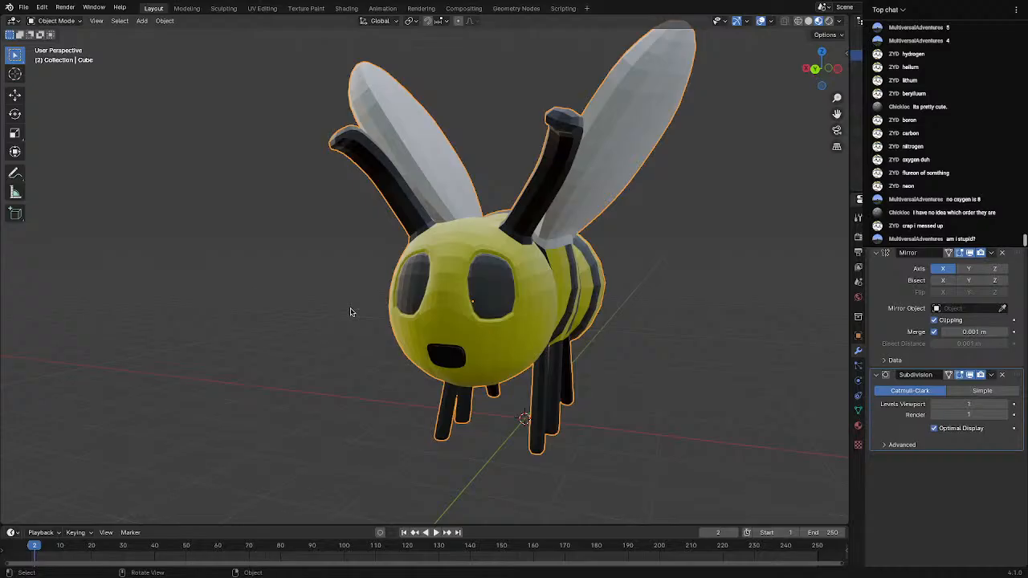
middle_drag(397, 299, 614, 305)
key(Tab)
shift+middle_drag(614, 305, 636, 301)
scroll(596, 305, up, 3)
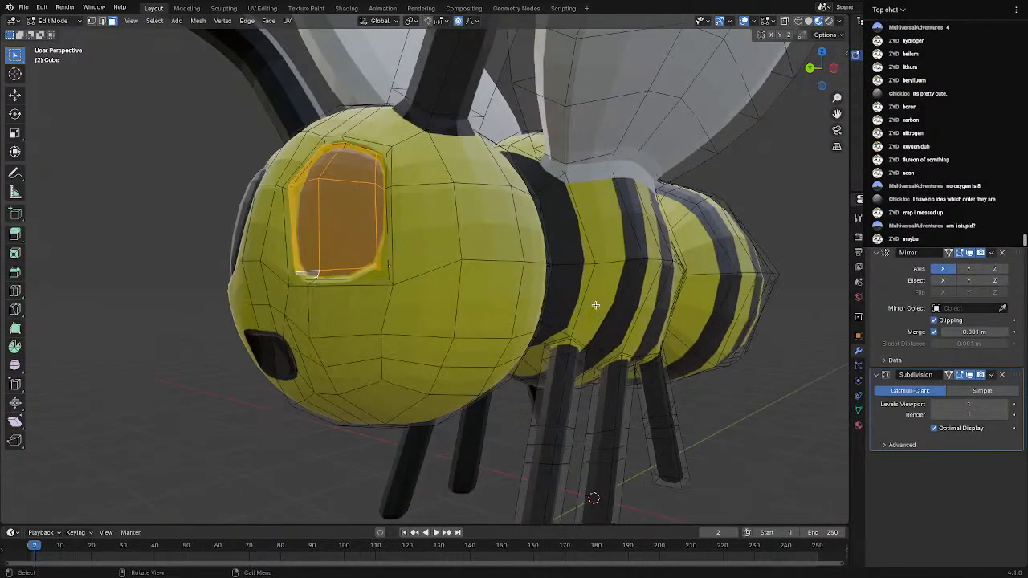
middle_drag(454, 304, 498, 303)
shift+middle_drag(498, 303, 299, 289)
scroll(436, 314, up, 1)
key(Tab)
scroll(494, 326, down, 8)
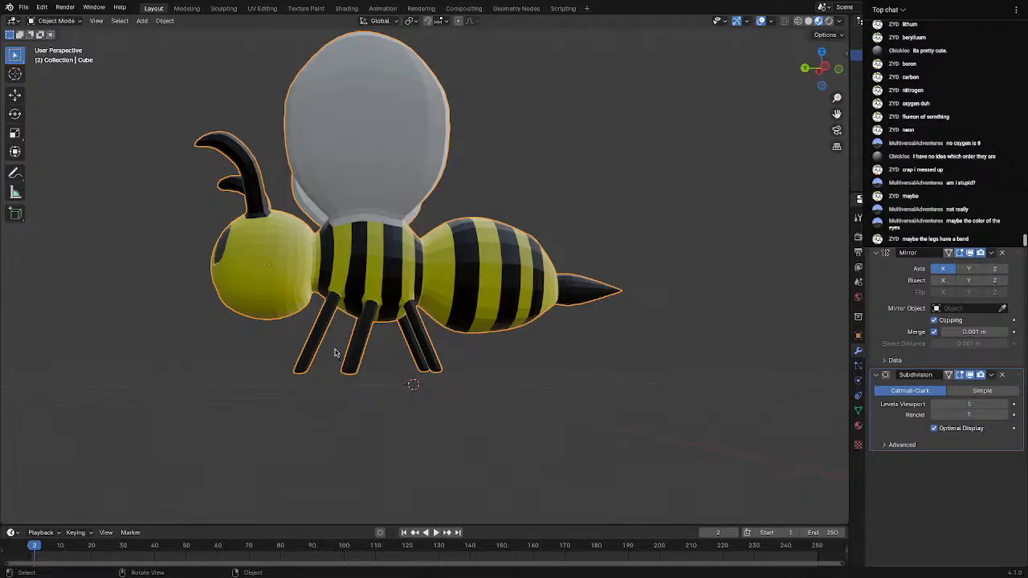
Examine the stripe edges around the leg joints under the thorax in Edit Mode with edge selection
scroll(347, 318, up, 5)
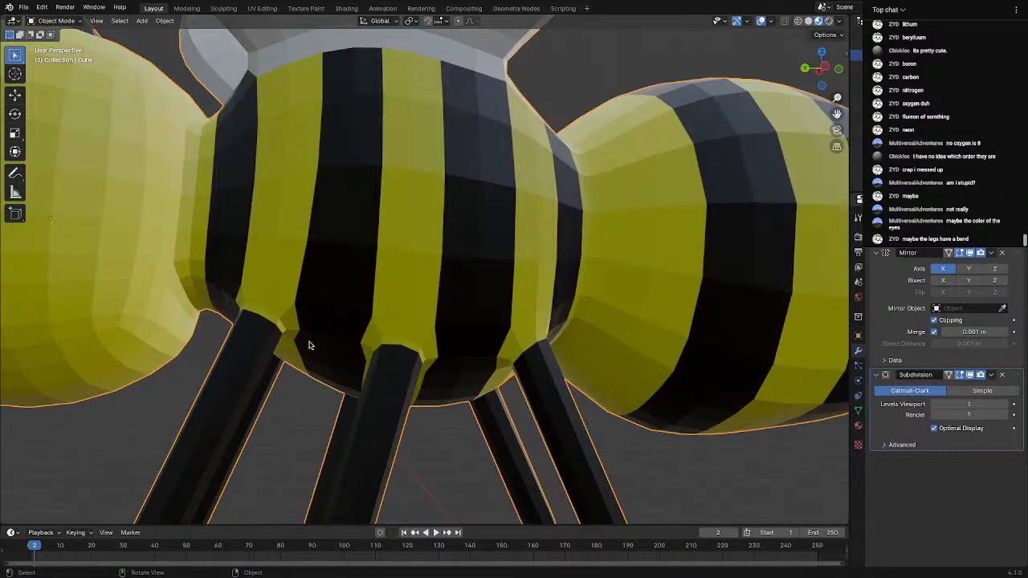
middle_drag(309, 345, 334, 323)
key(Tab)
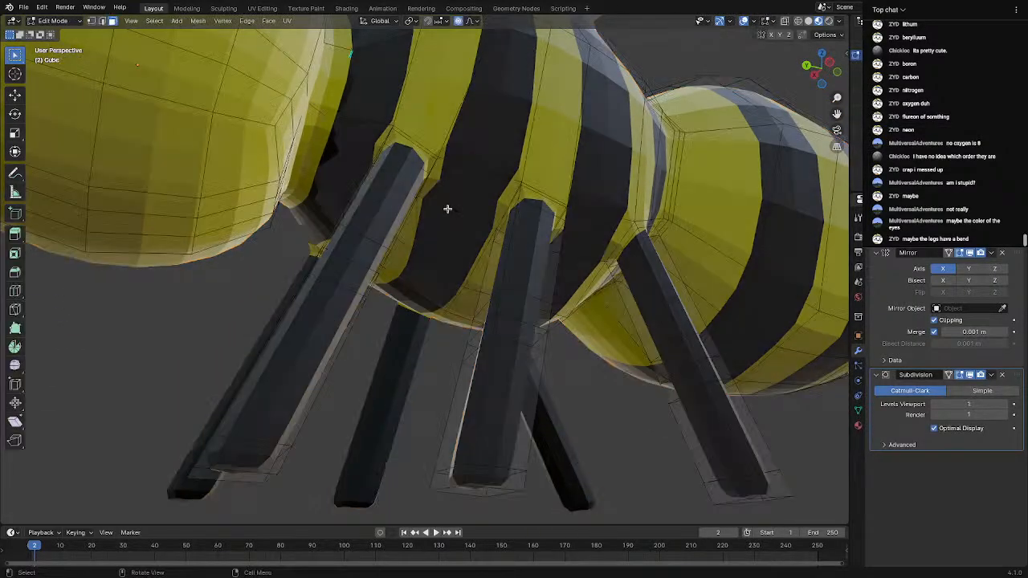
scroll(433, 201, up, 5)
click(399, 121)
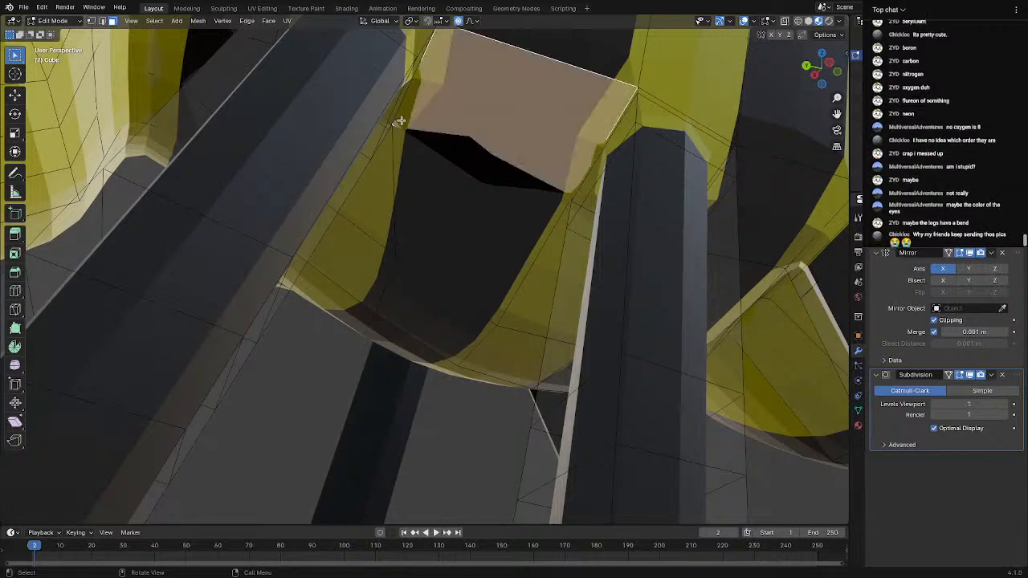
middle_drag(399, 121, 420, 121)
scroll(418, 122, down, 2)
scroll(209, 94, down, 8)
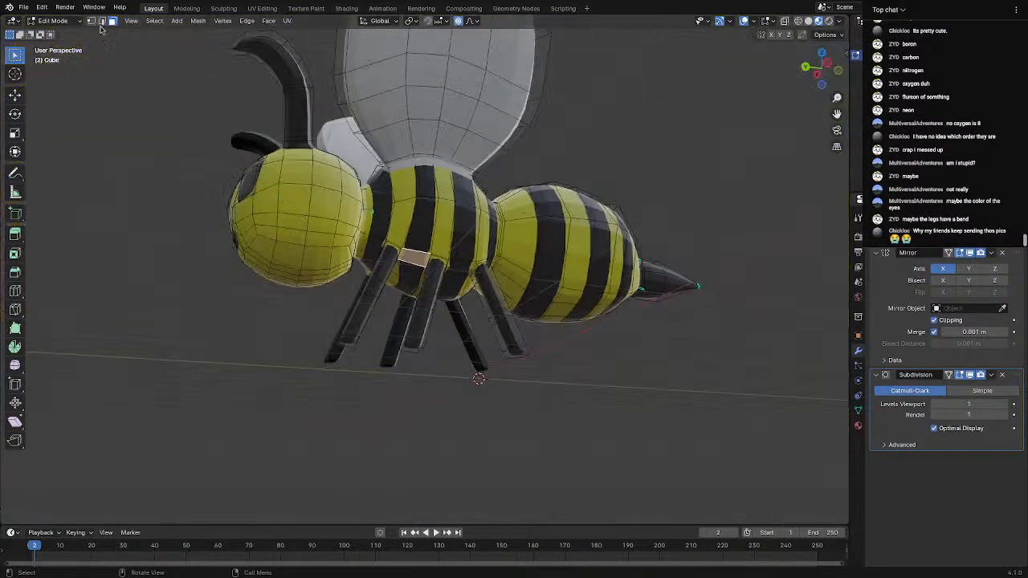
click(103, 21)
scroll(374, 267, up, 10)
scroll(374, 267, down, 3)
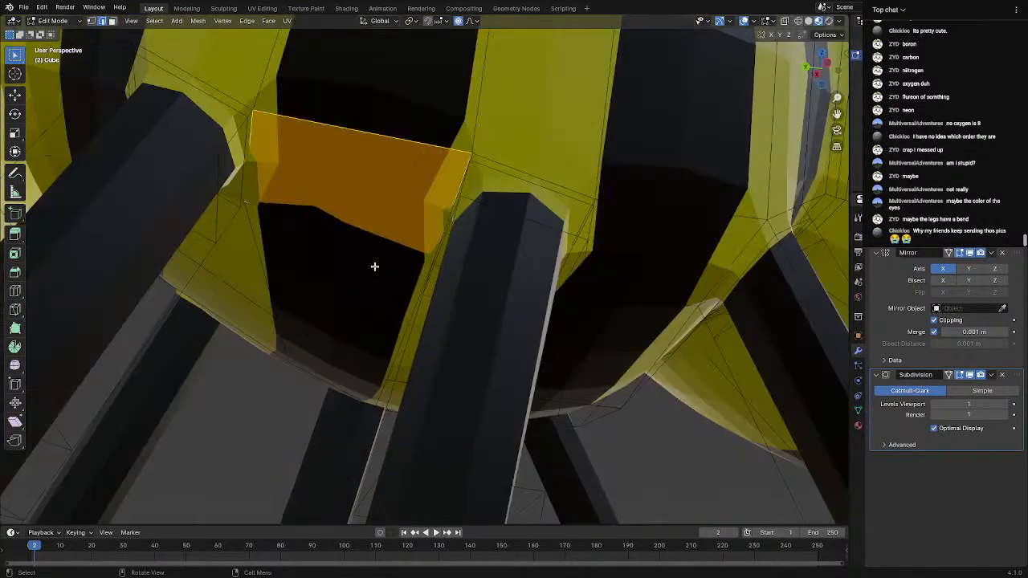
scroll(418, 210, down, 6)
scroll(370, 213, up, 5)
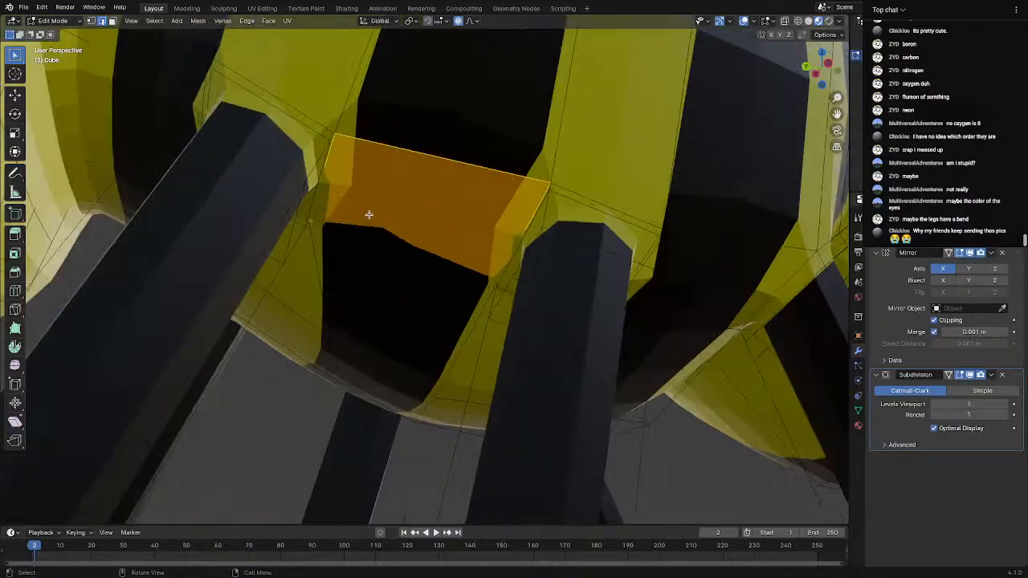
scroll(320, 233, down, 2)
Try rotating two stripe edges beside a front leg's base, the lower by about 18° and the upper by about 10°
click(358, 255)
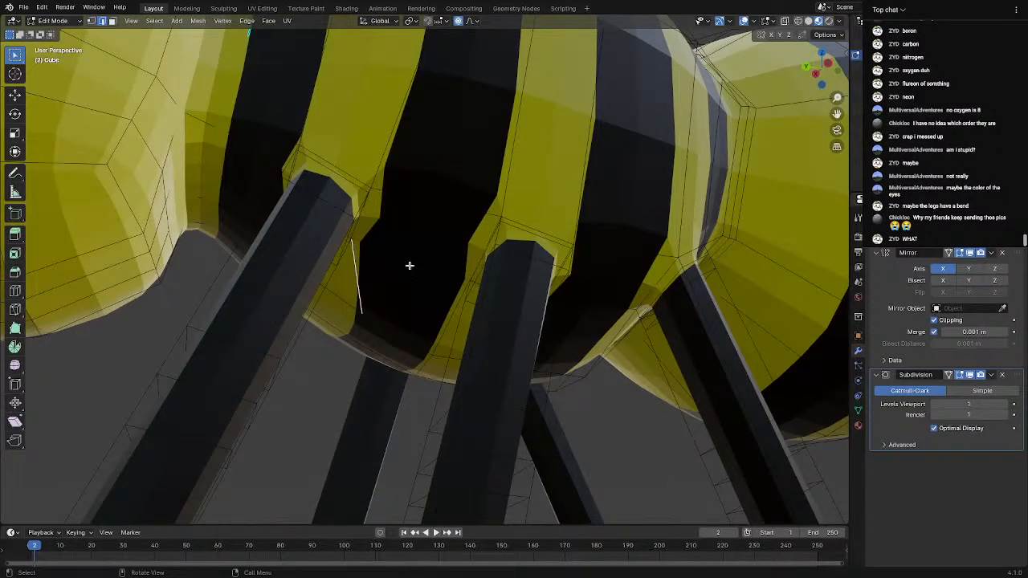
key(r)
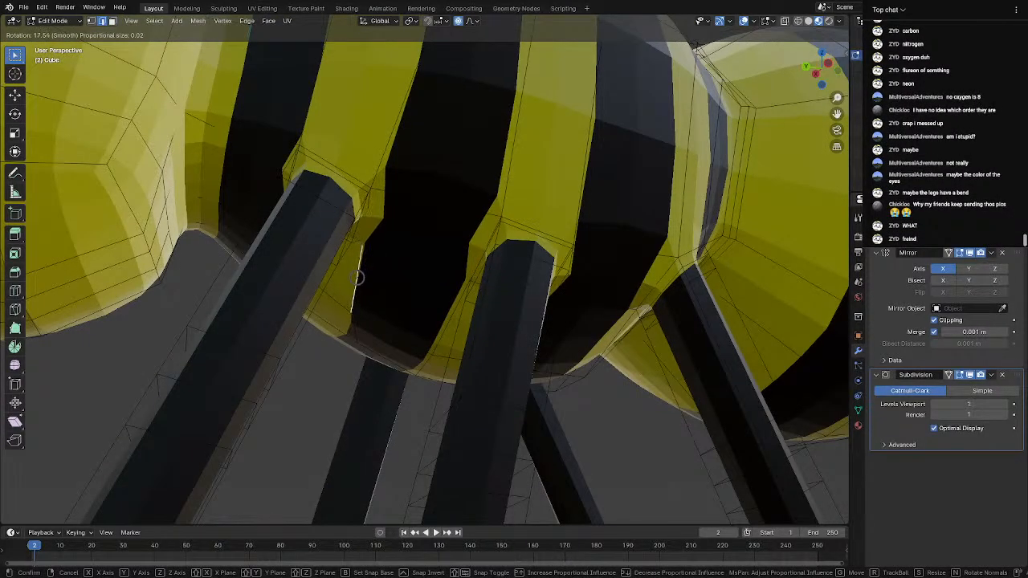
click(359, 278)
click(363, 218)
key(r)
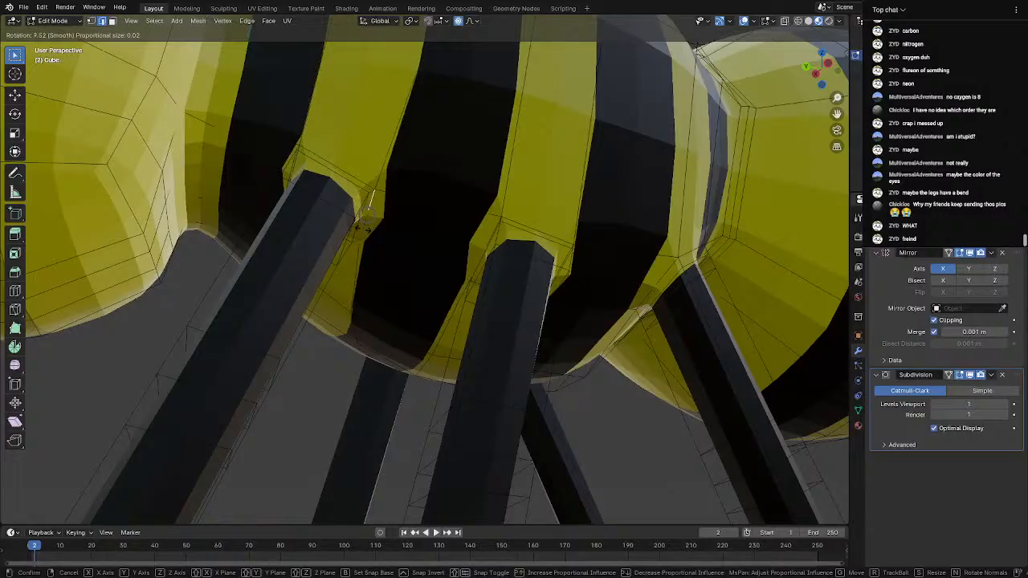
click(363, 228)
scroll(368, 225, up, 2)
scroll(368, 226, up, 1)
scroll(368, 226, down, 1)
scroll(369, 226, down, 2)
Undo both edge rotations beside the front leg and return to Object Mode
key(ctrl+z)
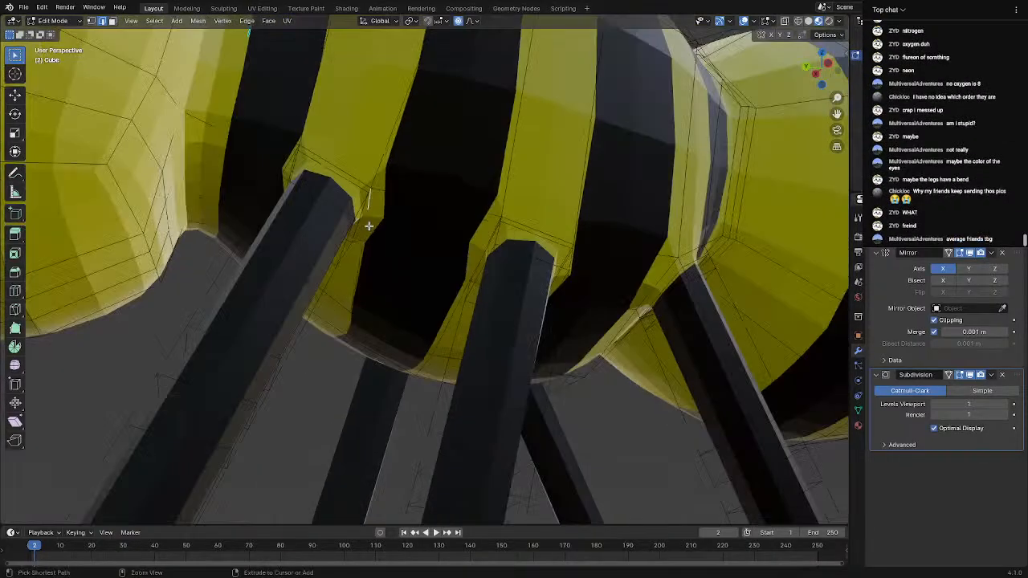
key(ctrl+z)
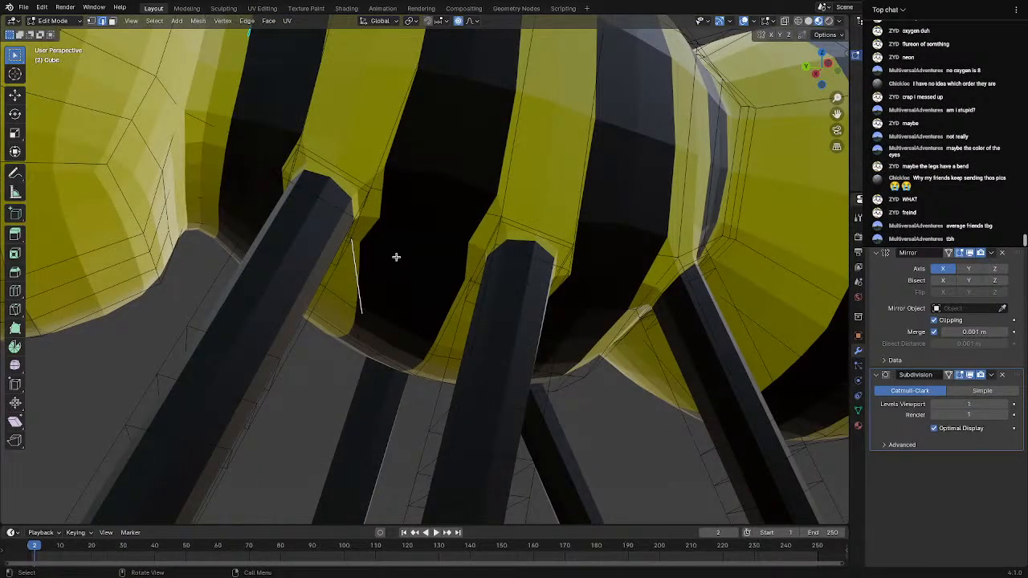
key(ctrl+z)
scroll(397, 258, down, 6)
key(Tab)
Examine the whole bee from the side, comparing its mesh in Edit Mode with its look in Object Mode
middle_drag(484, 270, 428, 294)
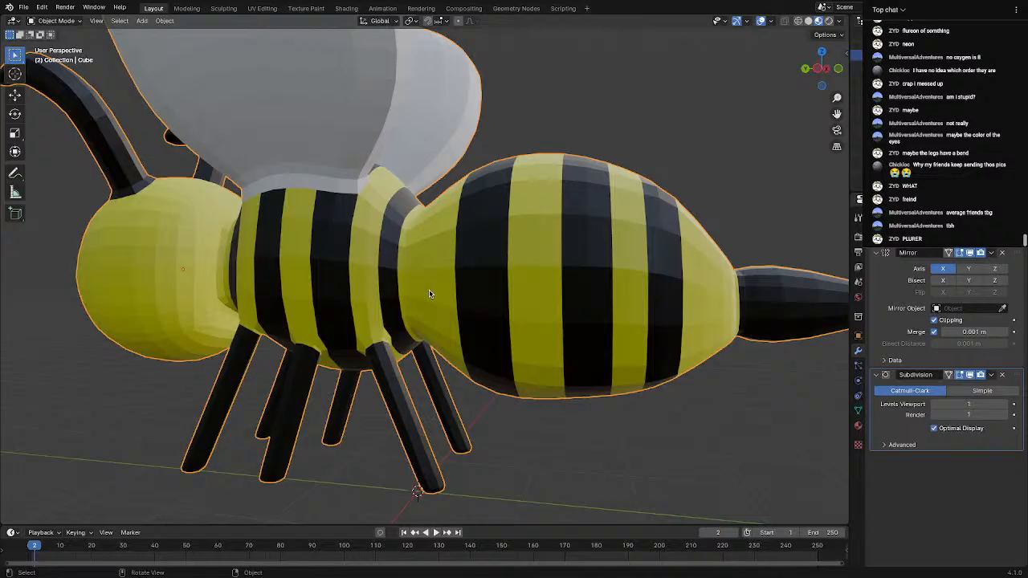
scroll(429, 294, down, 3)
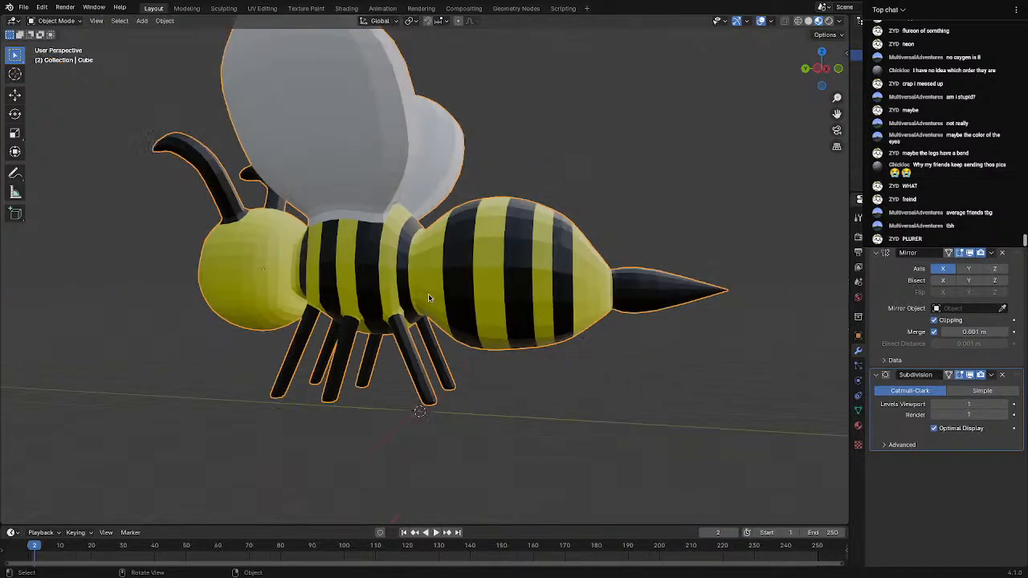
middle_drag(274, 325, 330, 313)
key(Tab)
scroll(344, 327, down, 4)
scroll(562, 326, up, 3)
key(Tab)
key(Tab)
scroll(330, 313, up, 2)
key(Tab)
scroll(252, 340, down, 4)
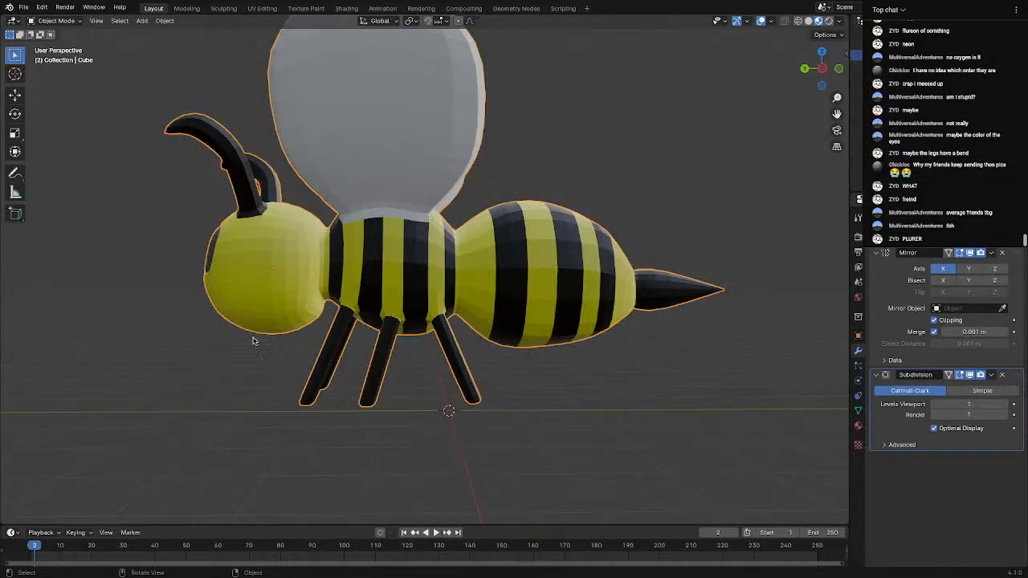
scroll(246, 344, up, 4)
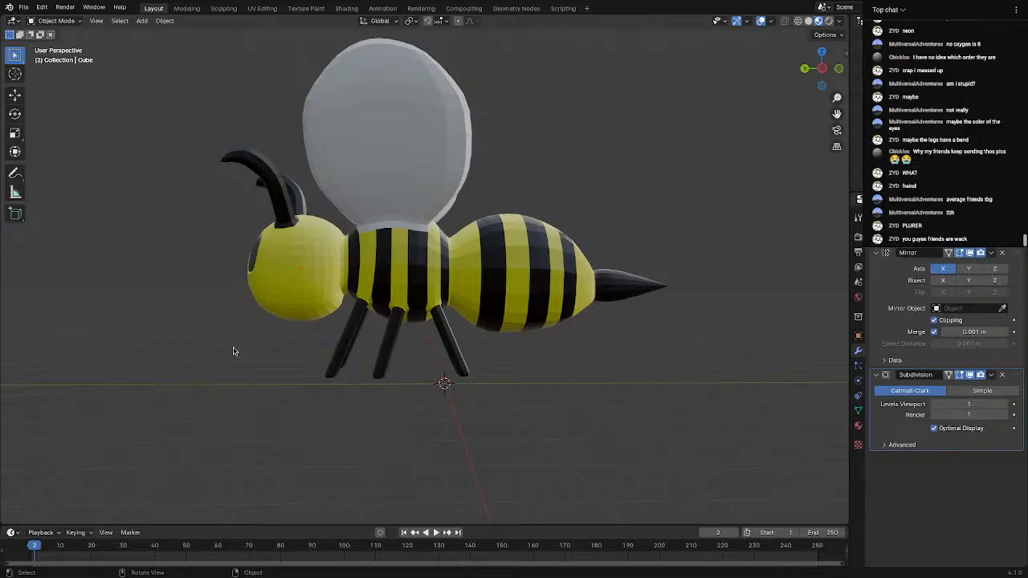
Add a single-bone armature at the world origin
key(shift+a)
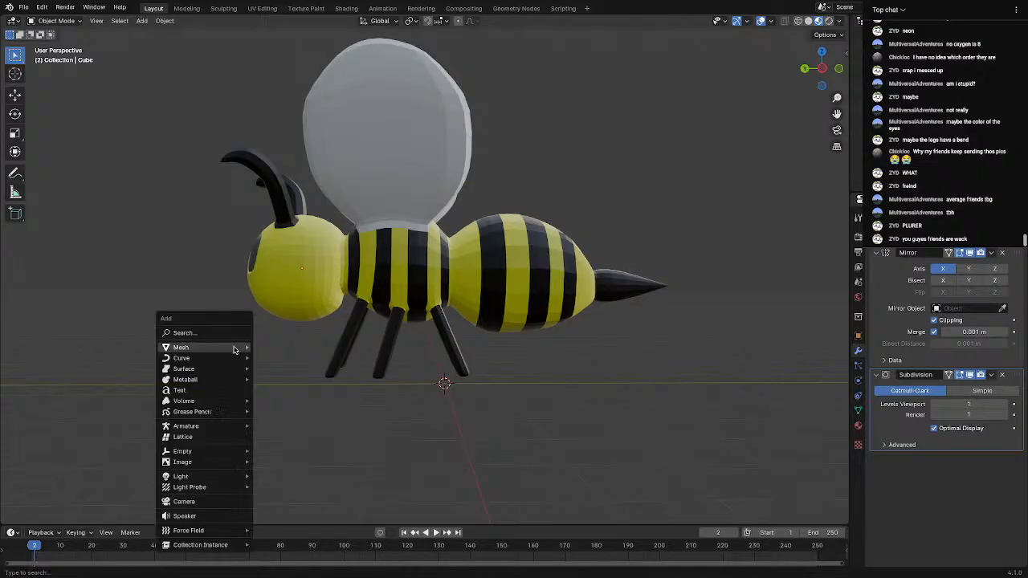
mouse_move(244, 354)
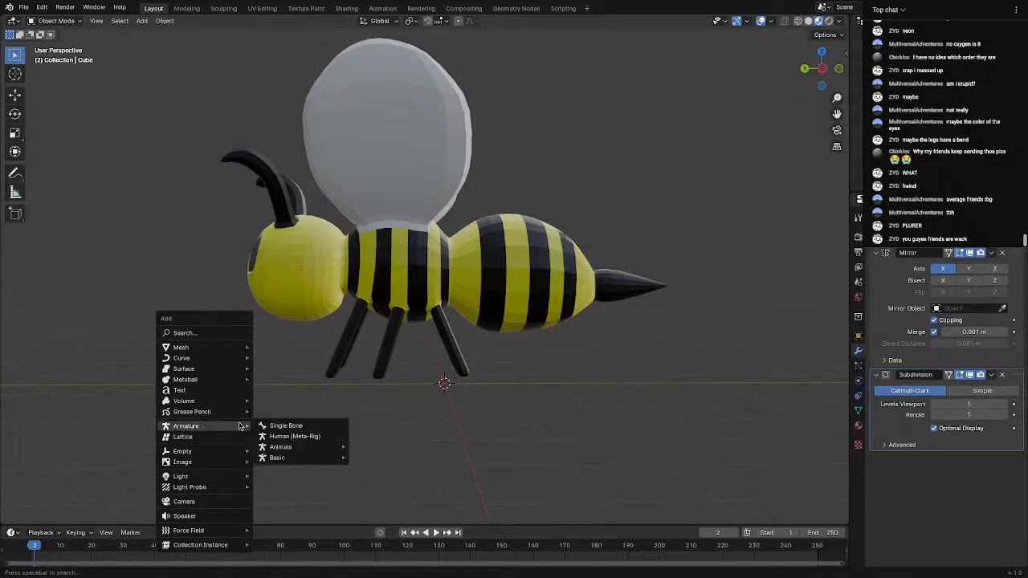
click(269, 425)
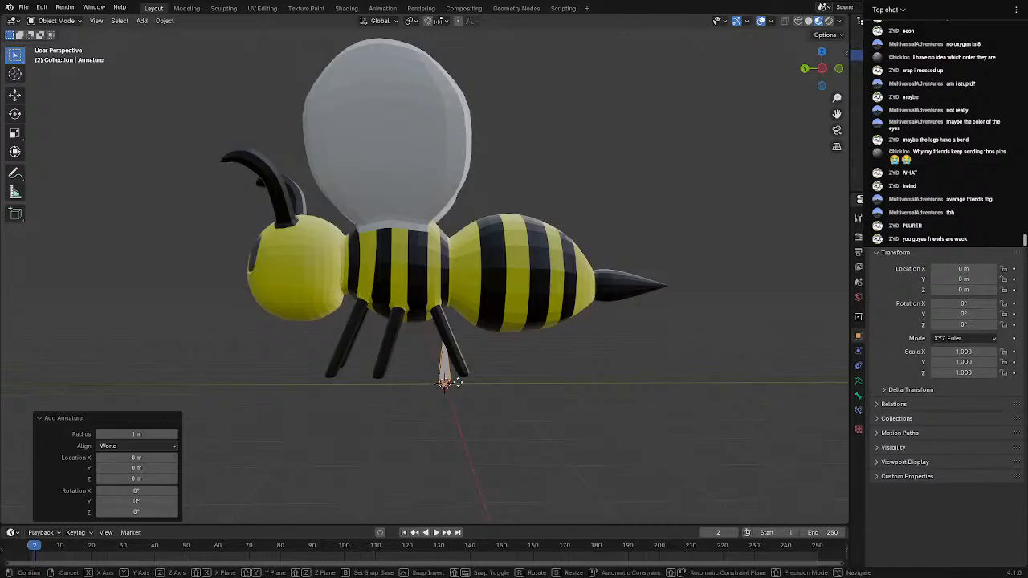
Try moving the armature up about 2 m to the bee's waist, and undo the move
key(g)
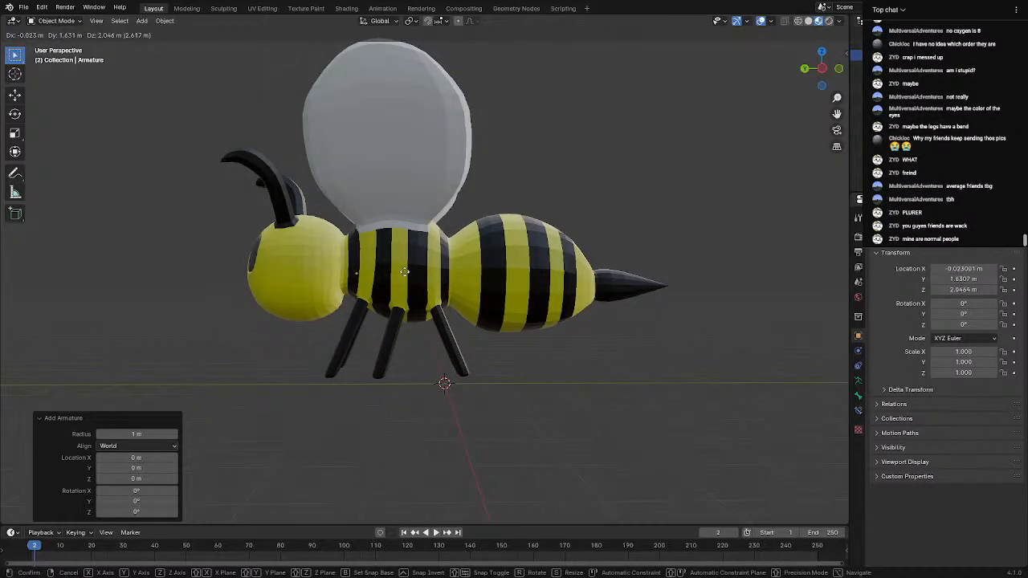
click(458, 272)
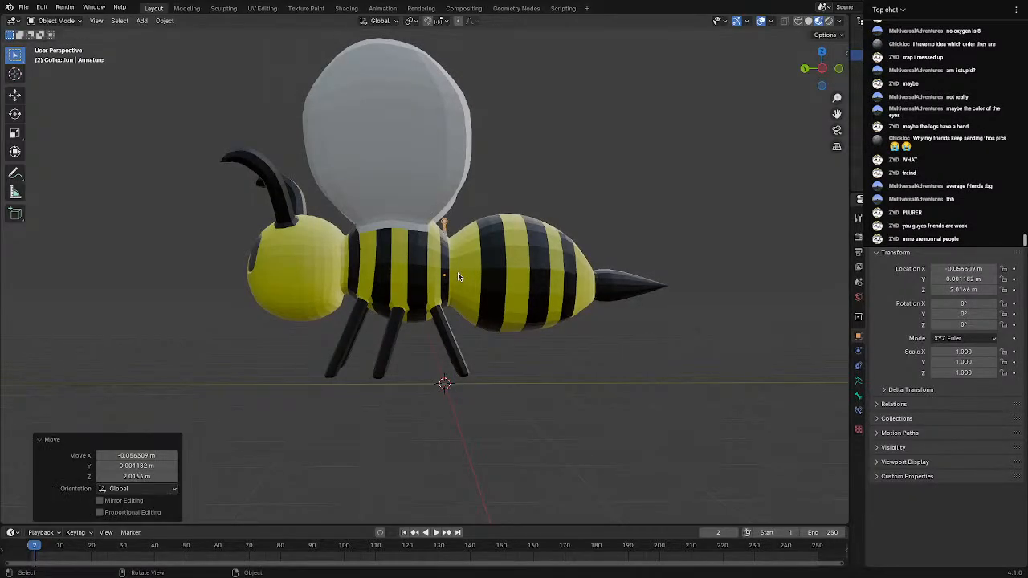
click(858, 395)
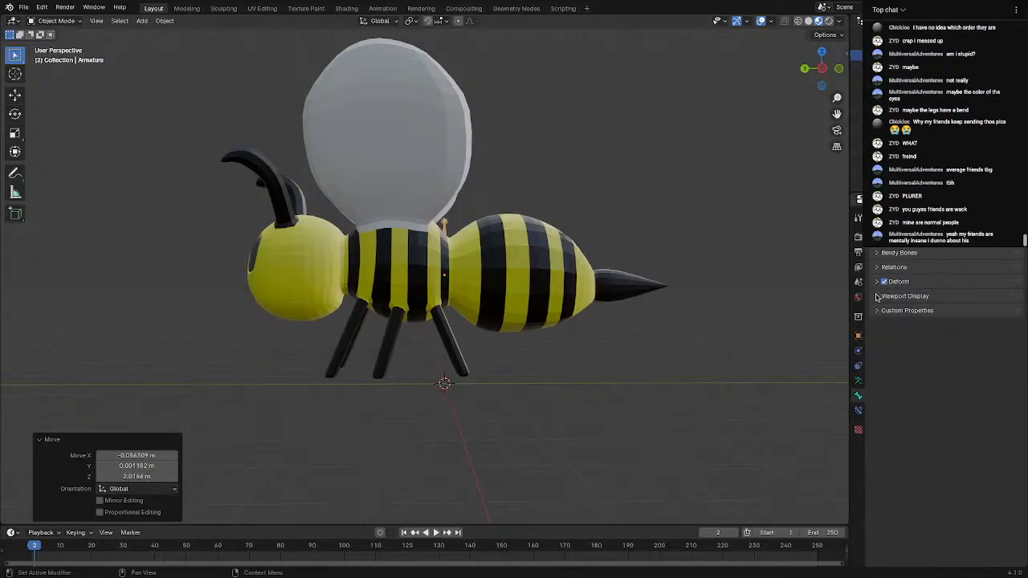
key(ctrl+z)
In the left orthographic view, set the armature to display In Front of the bee mesh
click(821, 69)
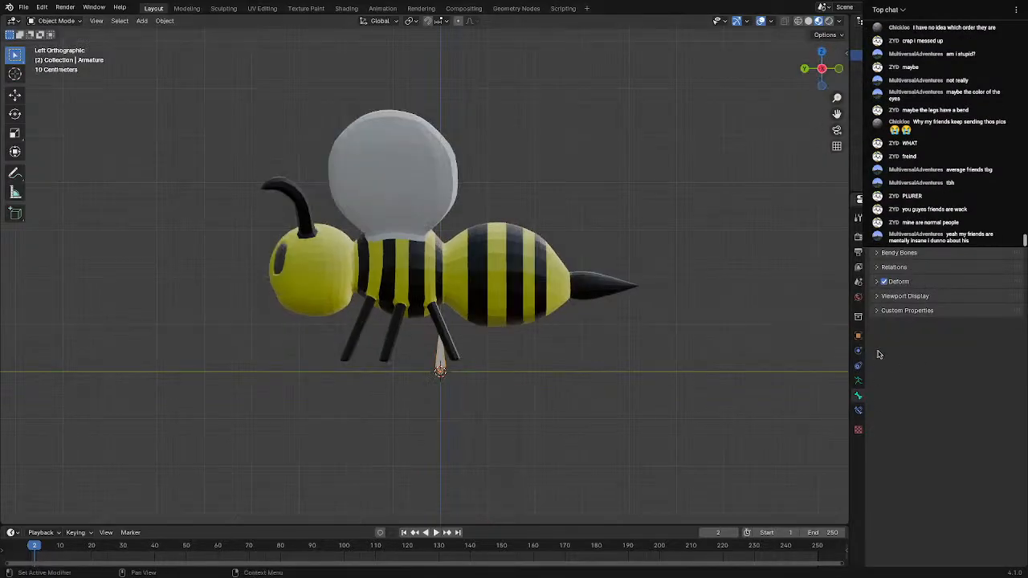
click(857, 379)
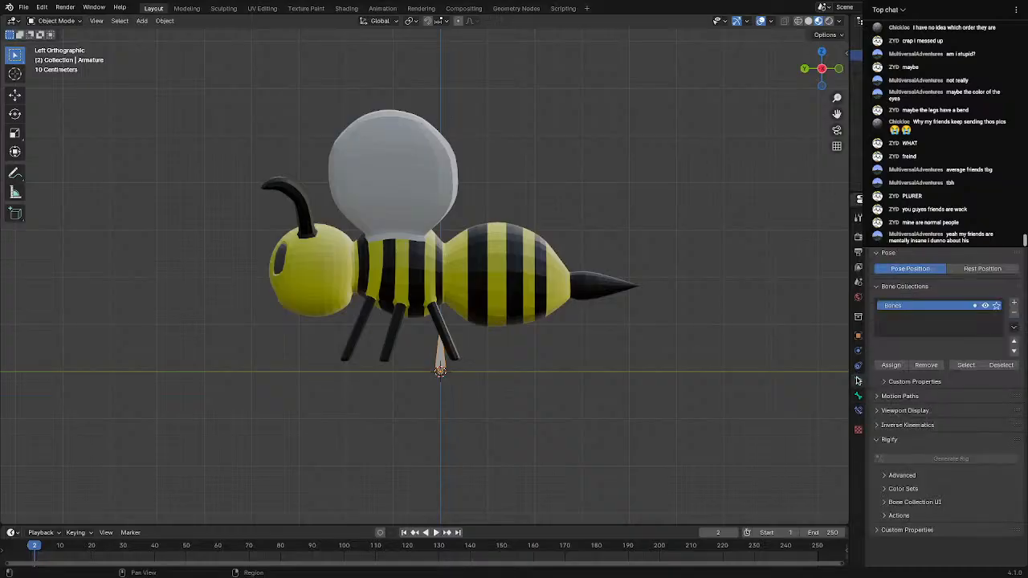
click(875, 426)
click(875, 411)
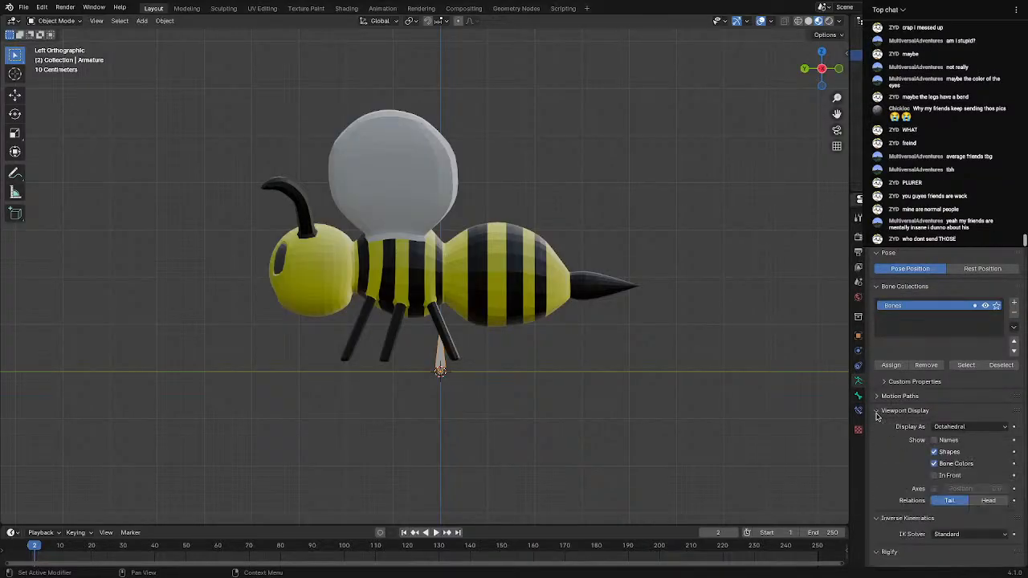
Move the armature straight up about 1.93 m so the bone's base sits at the bee's waist
scroll(504, 389, up, 4)
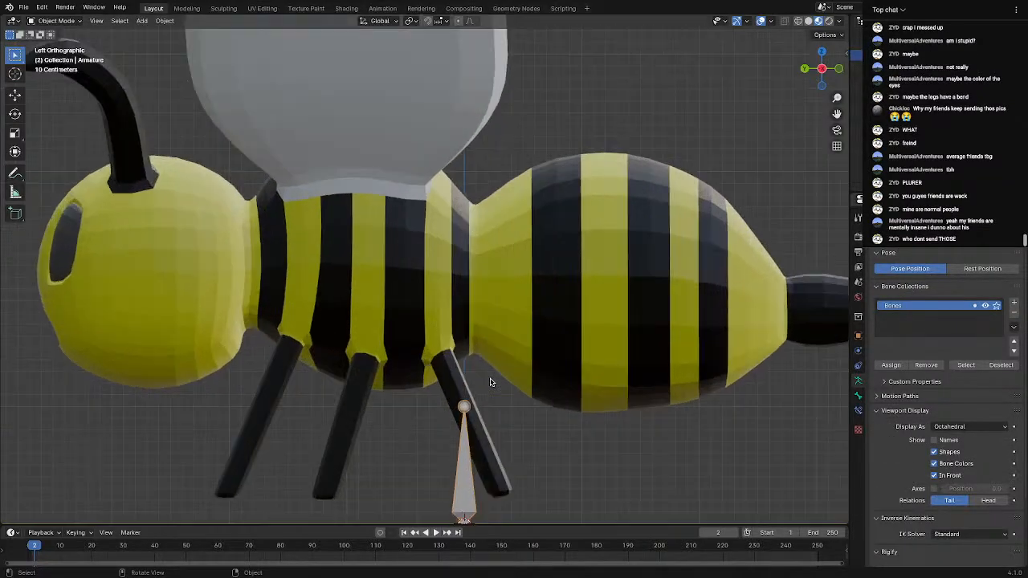
shift+middle_drag(496, 388, 490, 329)
key(g)
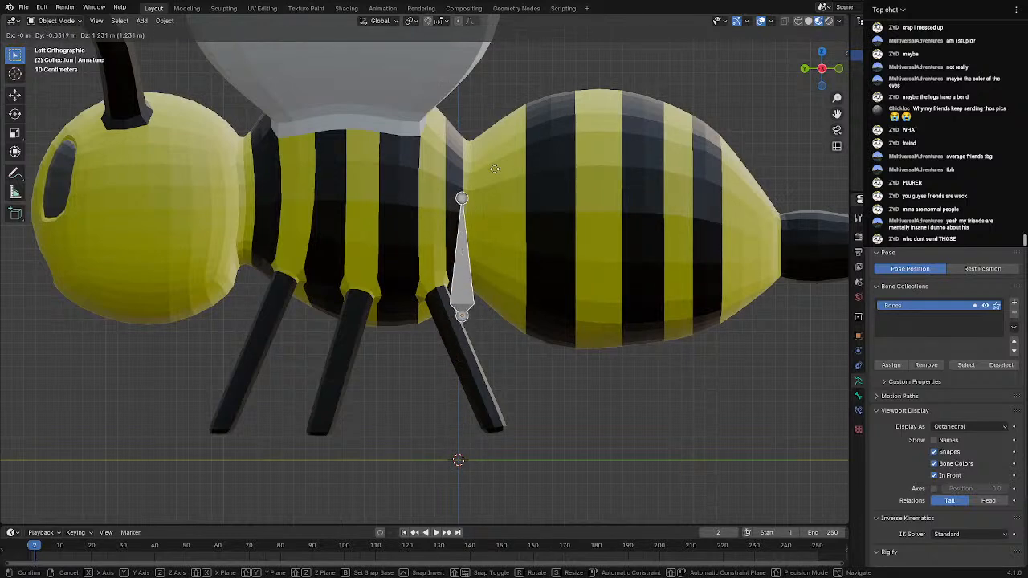
click(514, 116)
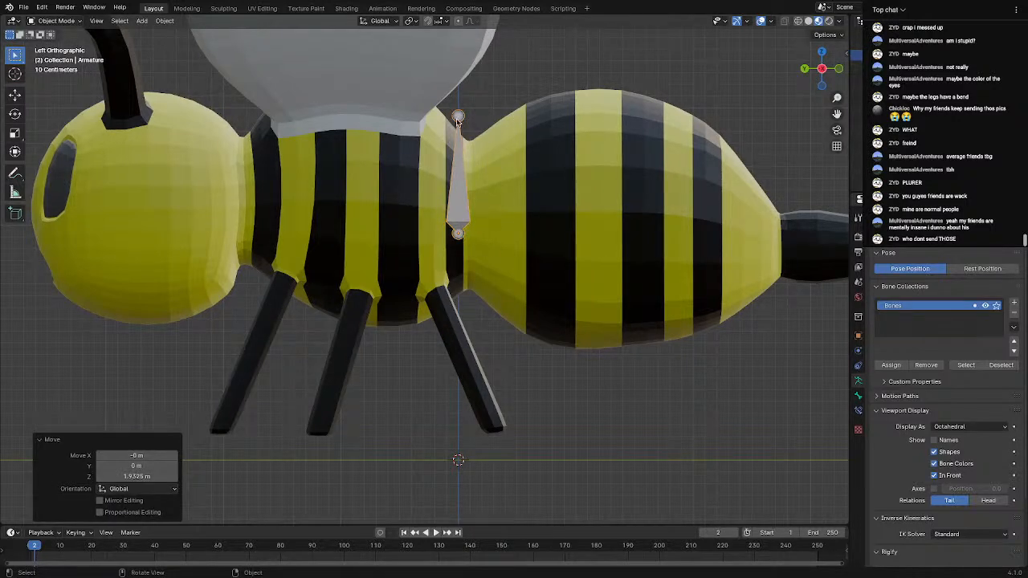
In Edit Mode, move the bone's tip to the neck and extrude a head bone about 1.74 m long to the front of the face
click(53, 20)
click(50, 44)
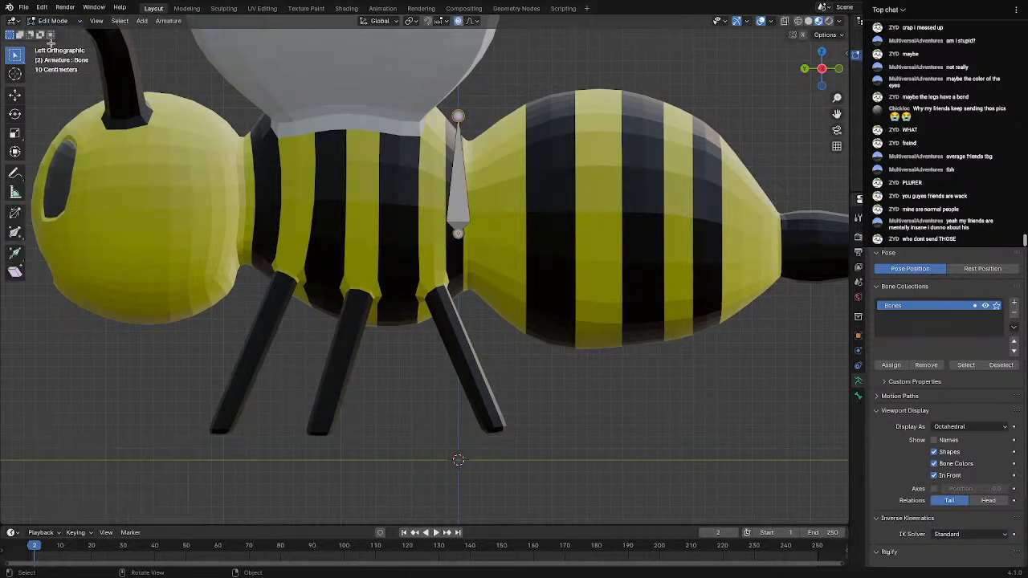
key(g)
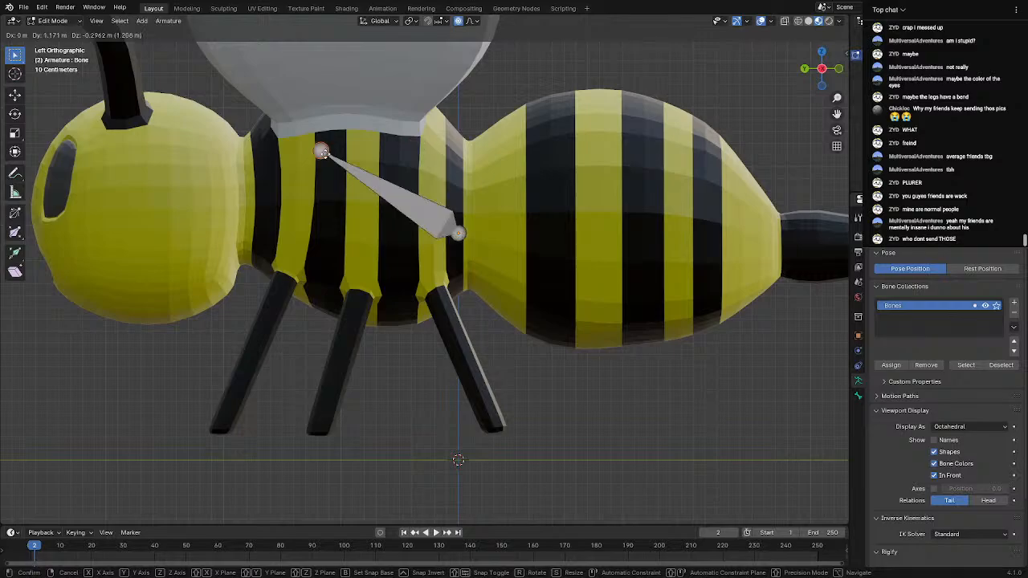
click(255, 206)
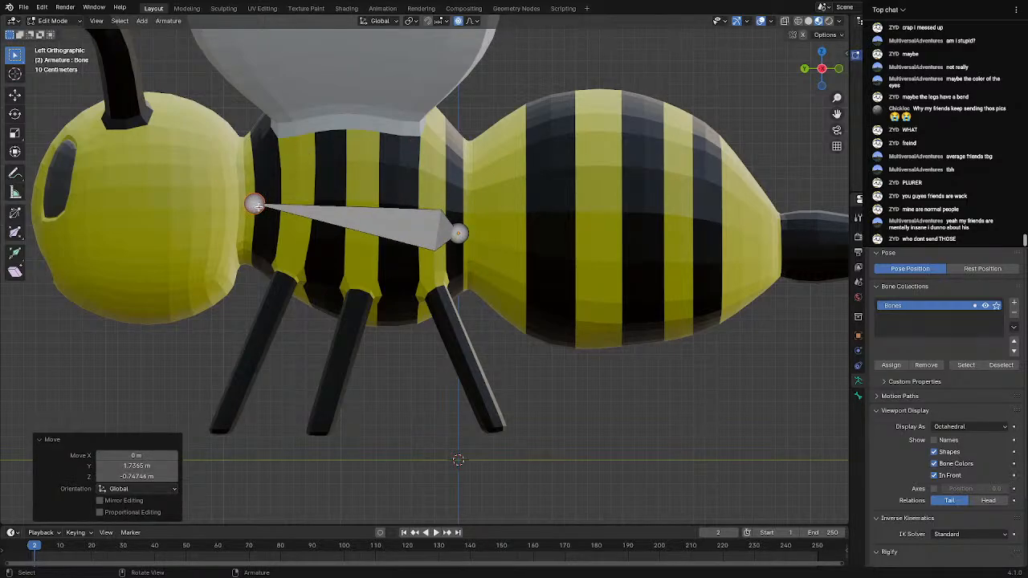
key(e)
click(51, 215)
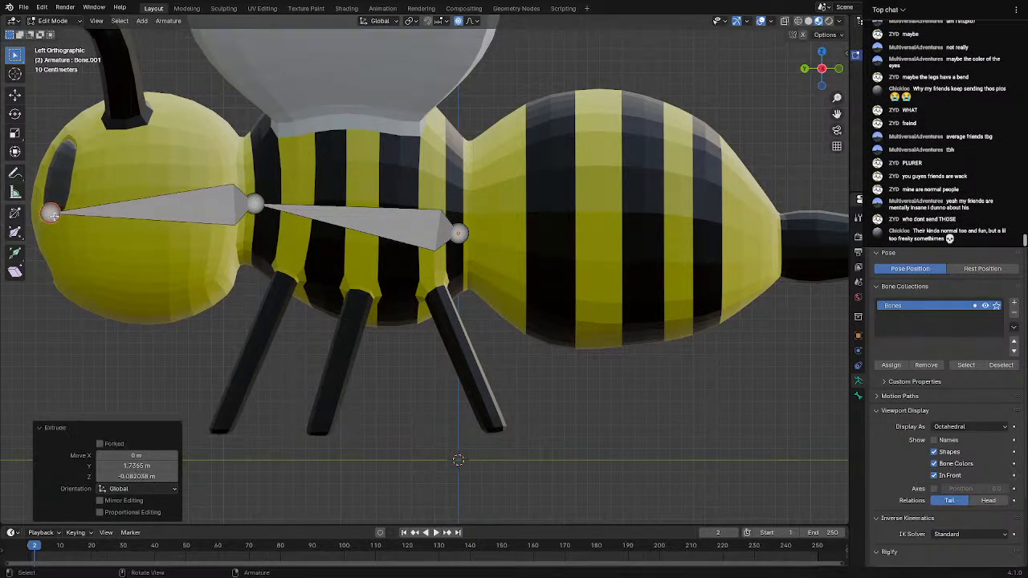
From the head bone's tip, extrude a bone to the antenna's base and two more along the antenna to its end
click(248, 201)
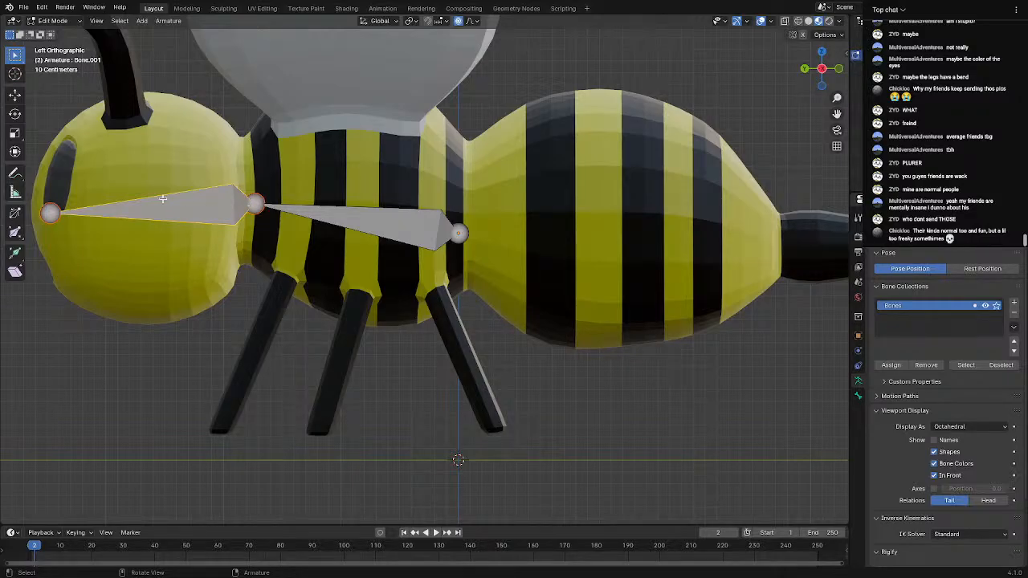
click(53, 212)
key(e)
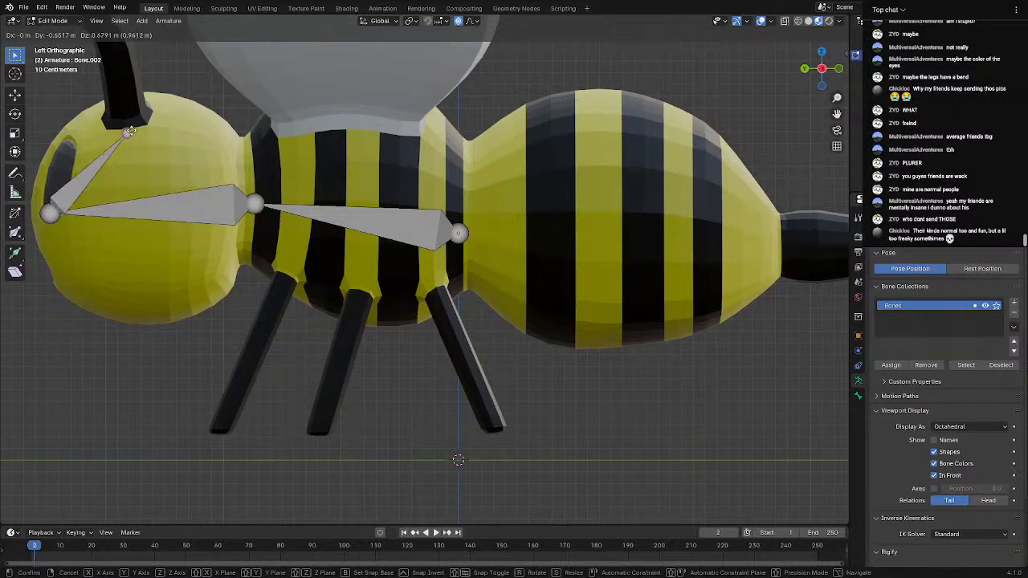
click(129, 131)
key(e)
click(111, 41)
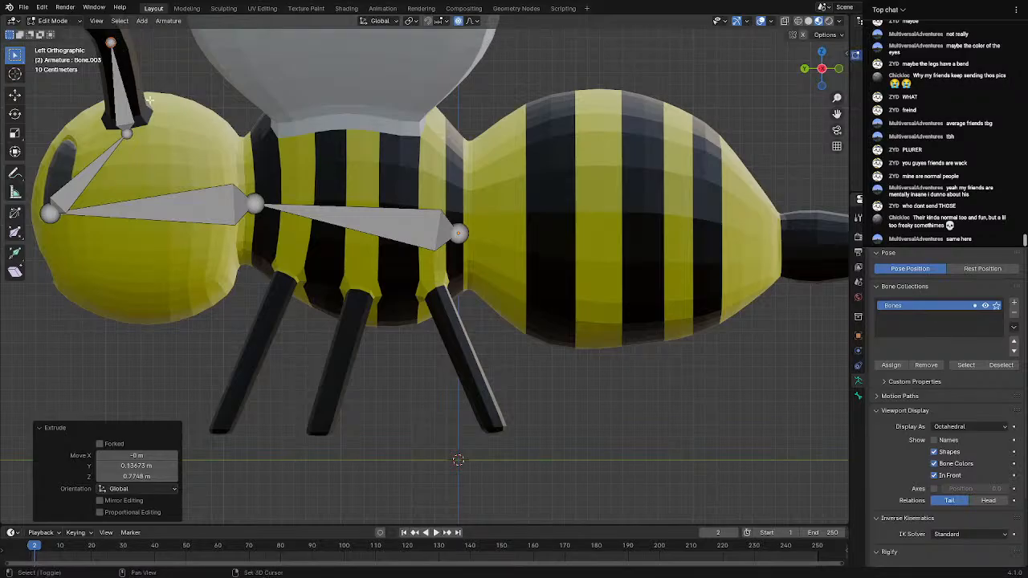
shift+middle_drag(156, 104, 280, 248)
key(e)
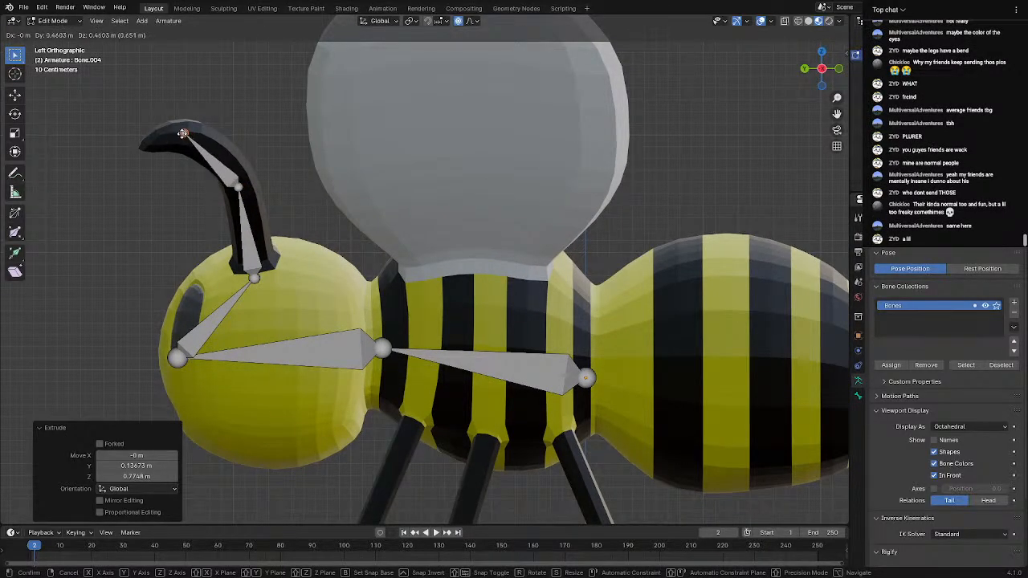
click(164, 138)
Move the joint between the two antenna bones up to the antenna's bend
click(241, 188)
key(g)
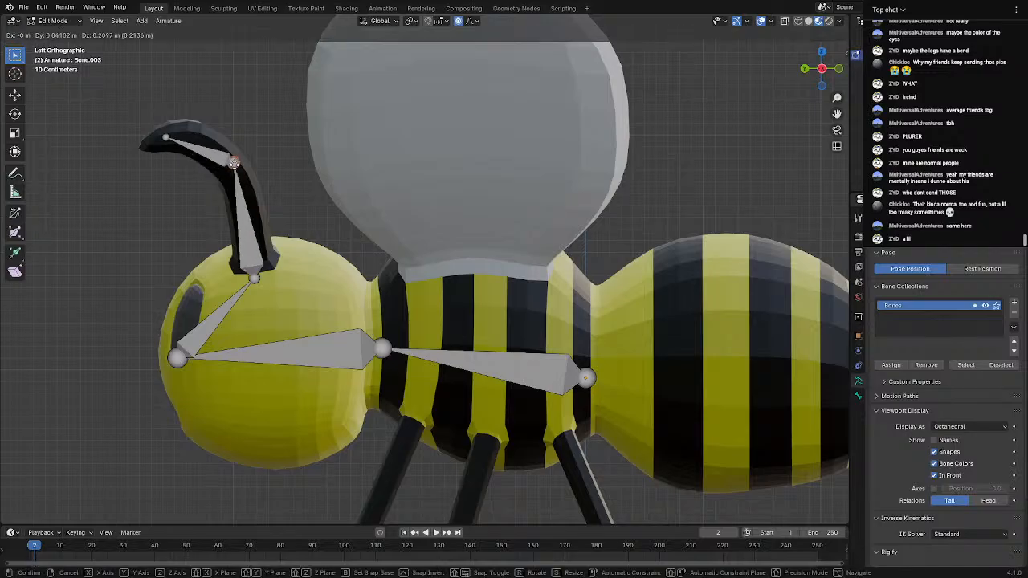
click(243, 195)
Delete the bone connecting the head bone's tip to the antenna's base
click(180, 356)
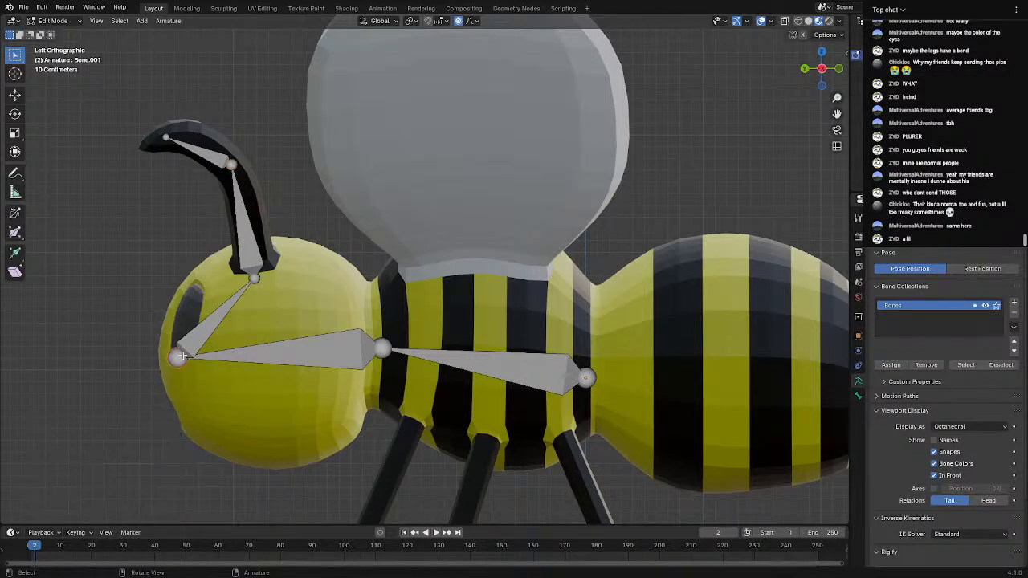
key(x)
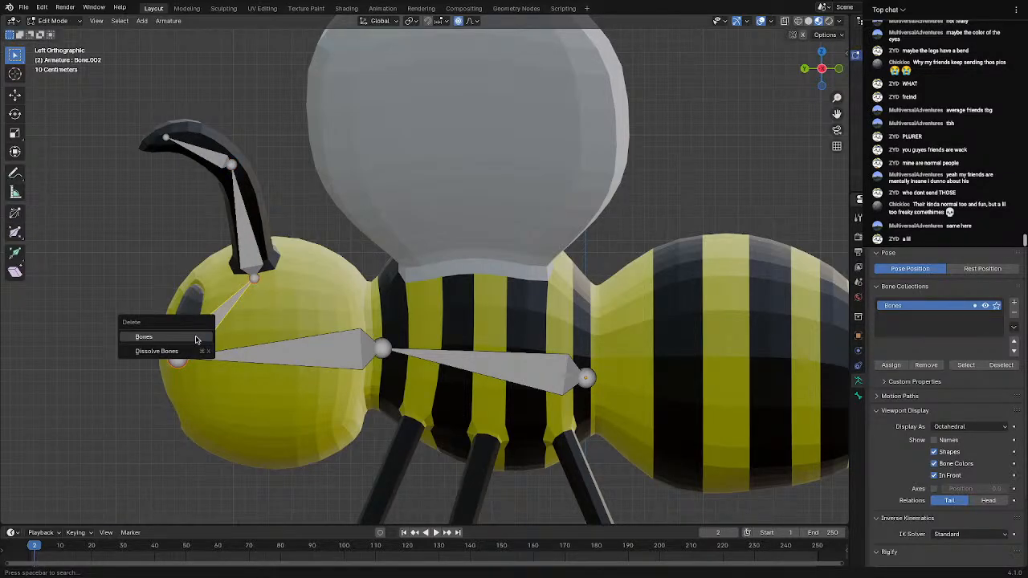
click(196, 338)
From the neck joint, extrude a connecting bone to the front leg's base and two bones down the leg to its foot
scroll(387, 417, down, 1)
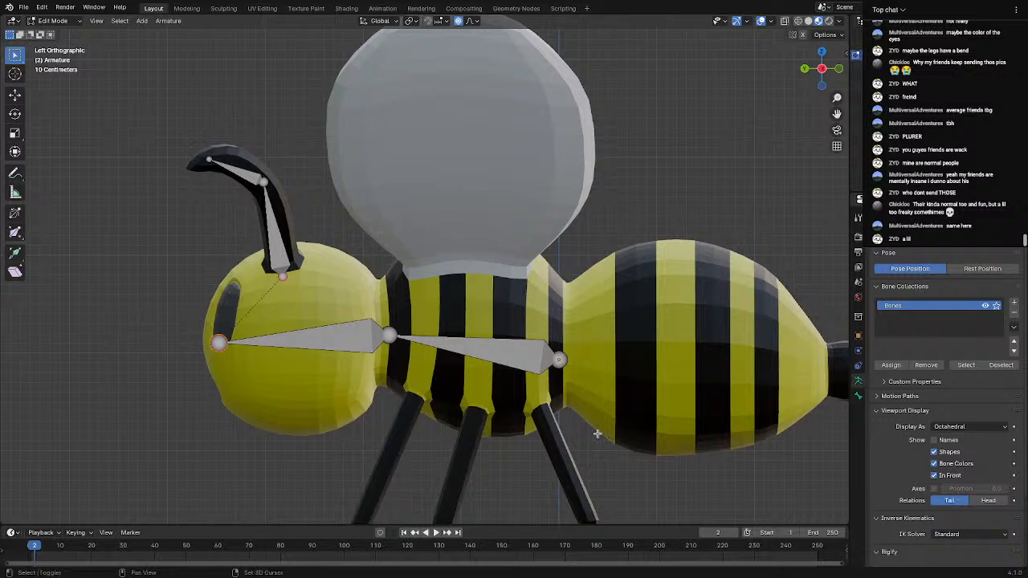
shift+middle_drag(597, 433, 502, 340)
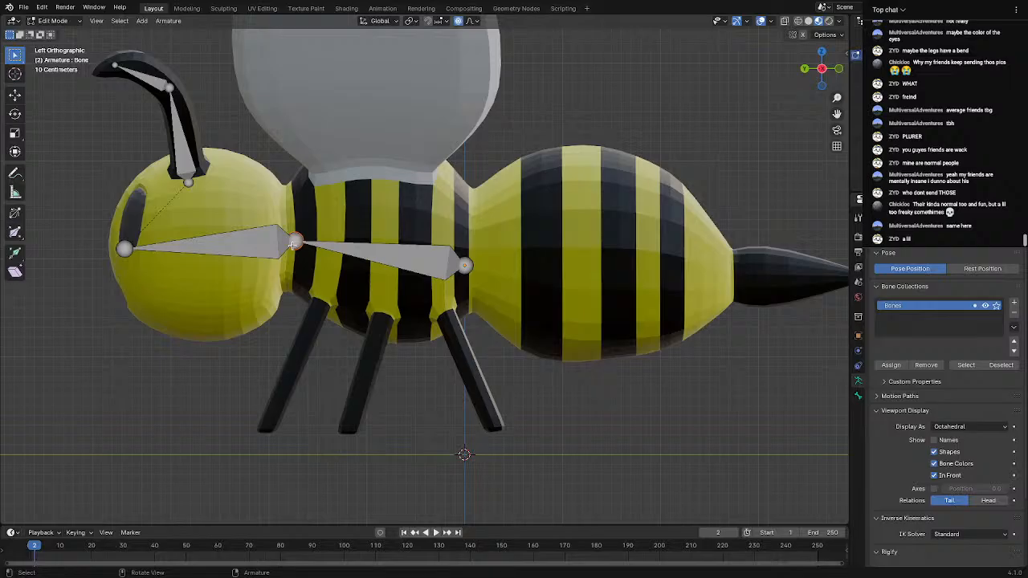
key(e)
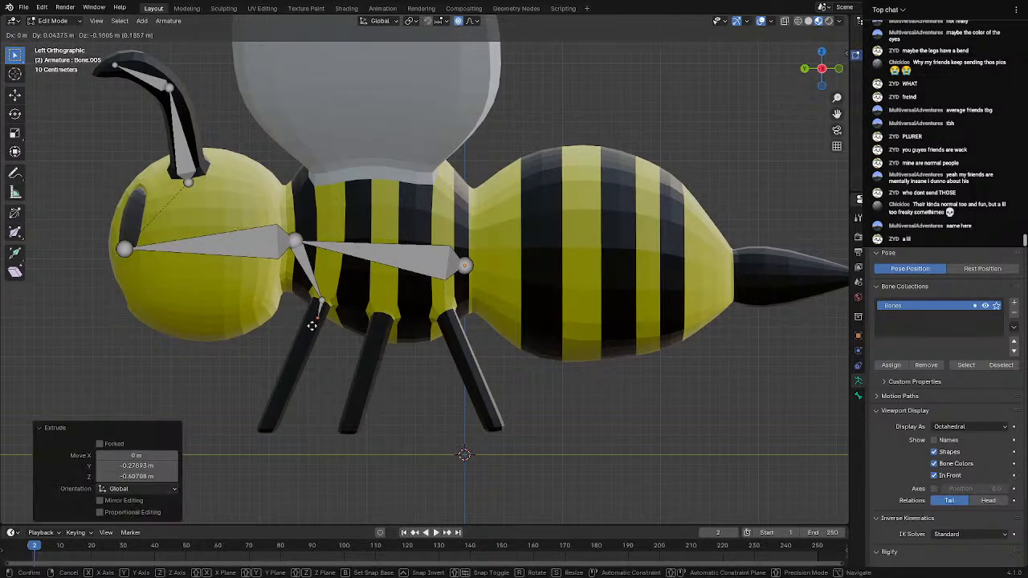
click(283, 389)
key(e)
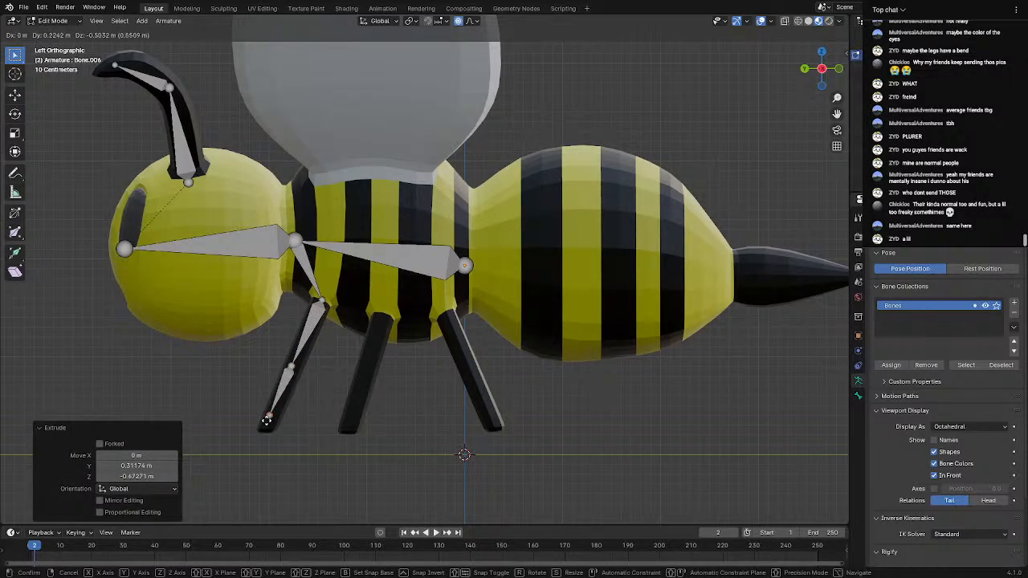
click(267, 425)
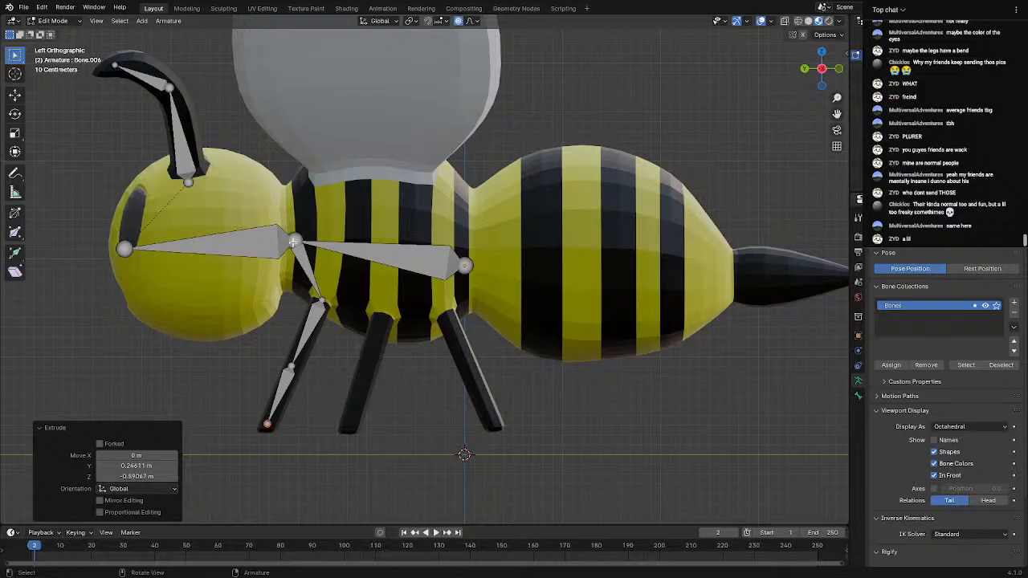
From the neck joint, extrude a connecting bone to the middle leg's base and two bones down that leg
click(293, 241)
key(e)
click(379, 298)
key(e)
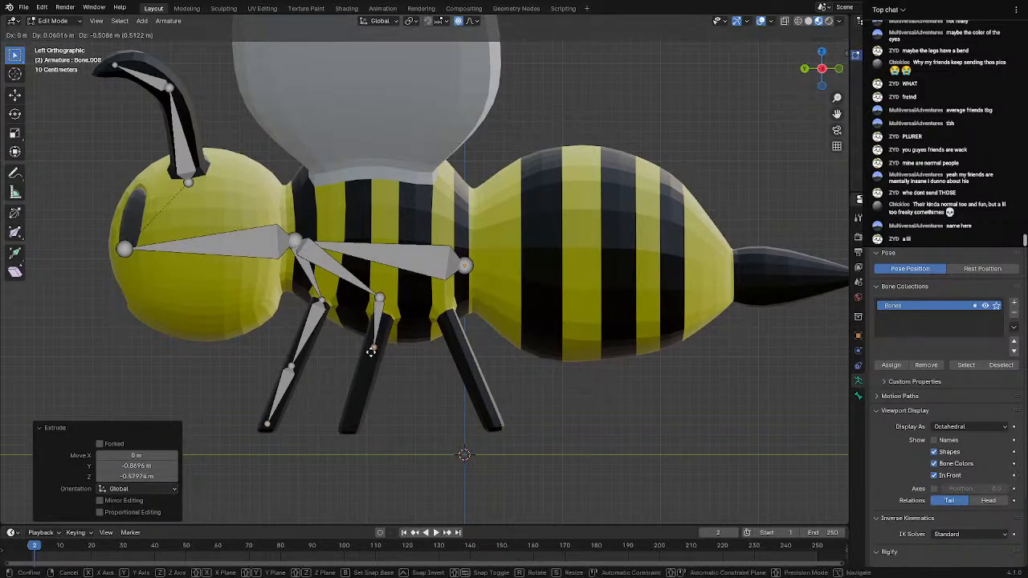
click(364, 363)
key(e)
click(346, 425)
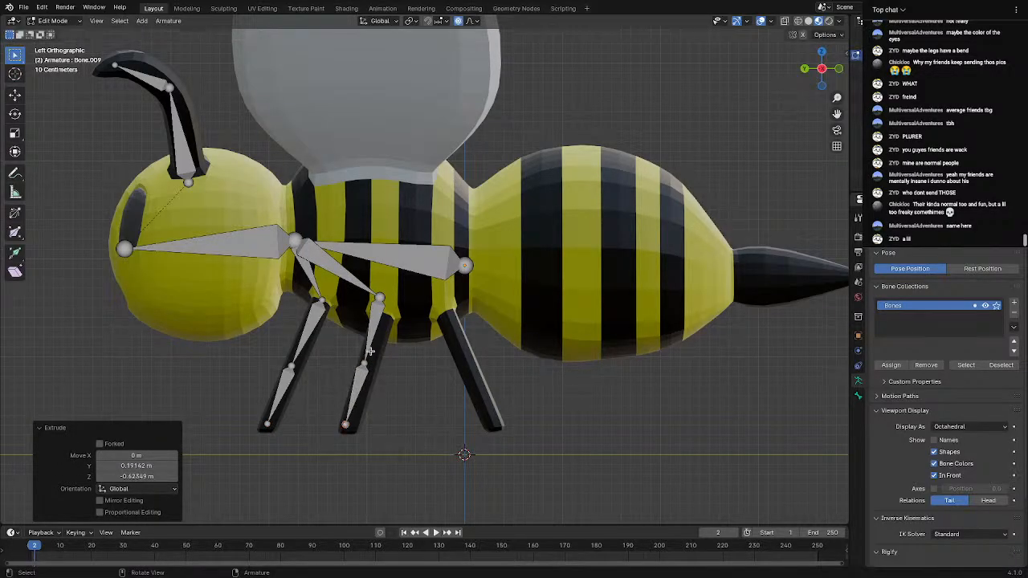
From the neck joint, extrude a connecting bone to the rear leg's base and two bones down that leg
click(296, 241)
key(e)
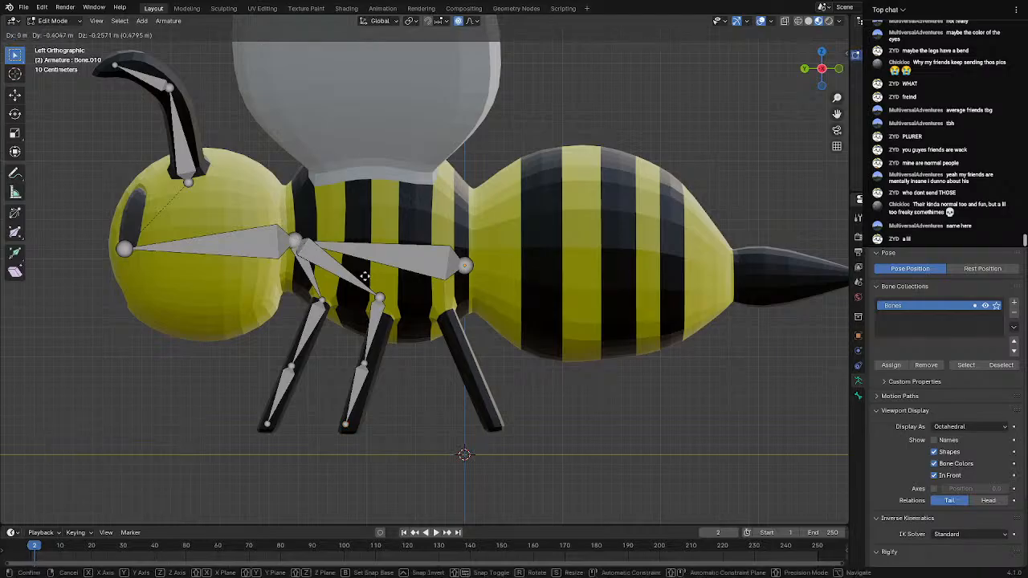
click(443, 309)
key(e)
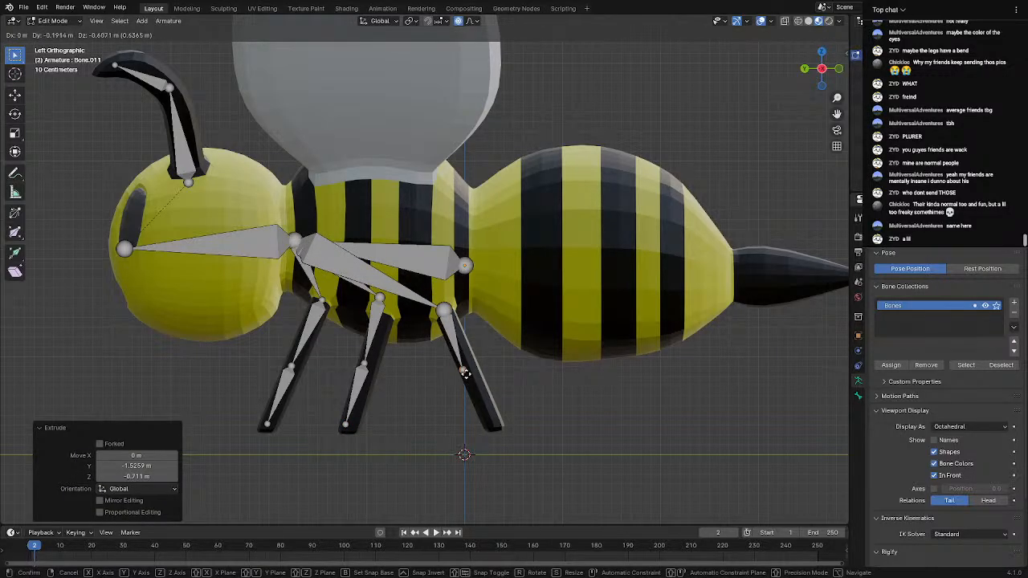
click(515, 457)
Delete the three bones connecting the neck joint to the bases of the rear, middle and front legs
click(333, 265)
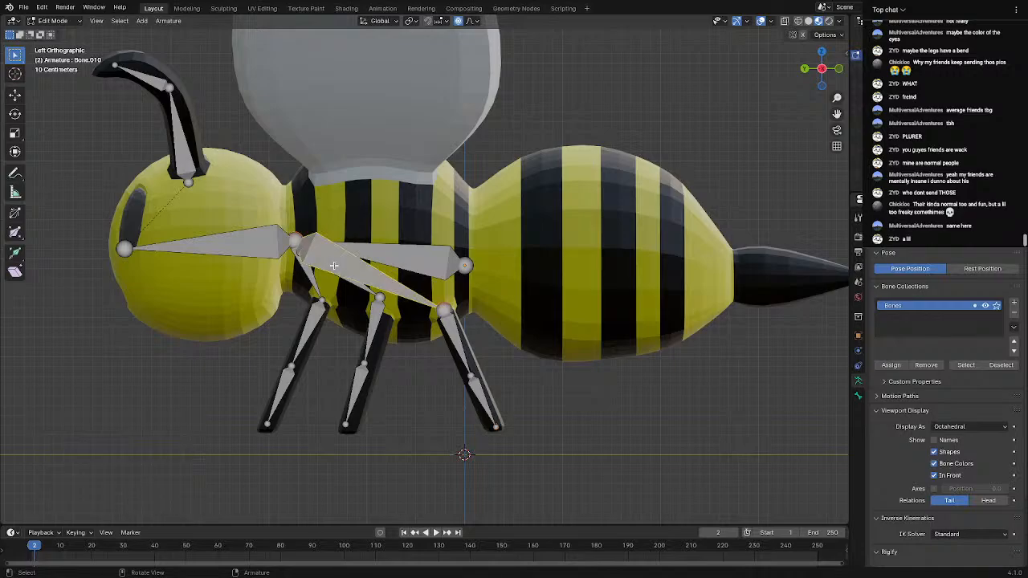
key(x)
click(336, 268)
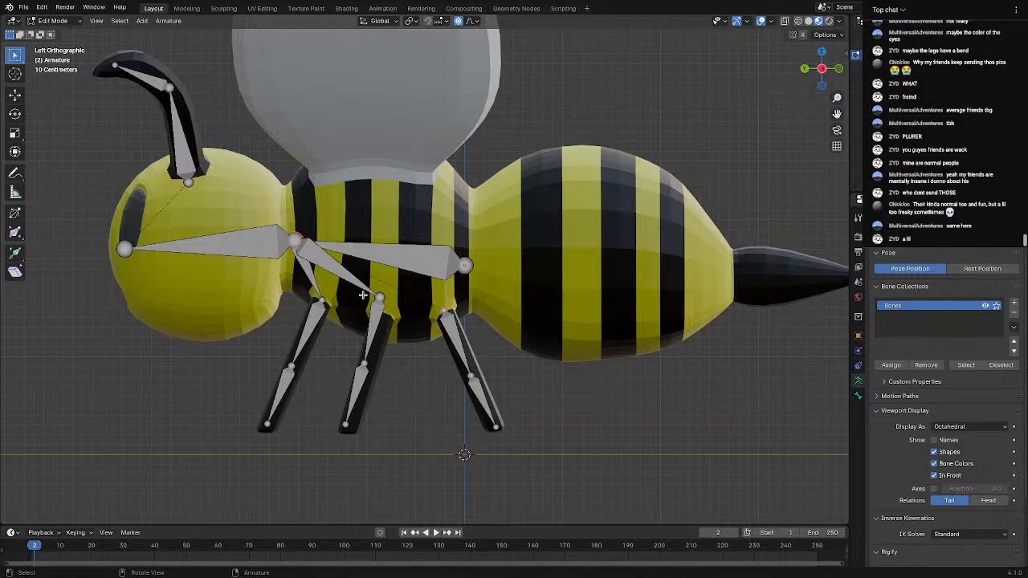
click(307, 288)
key(x)
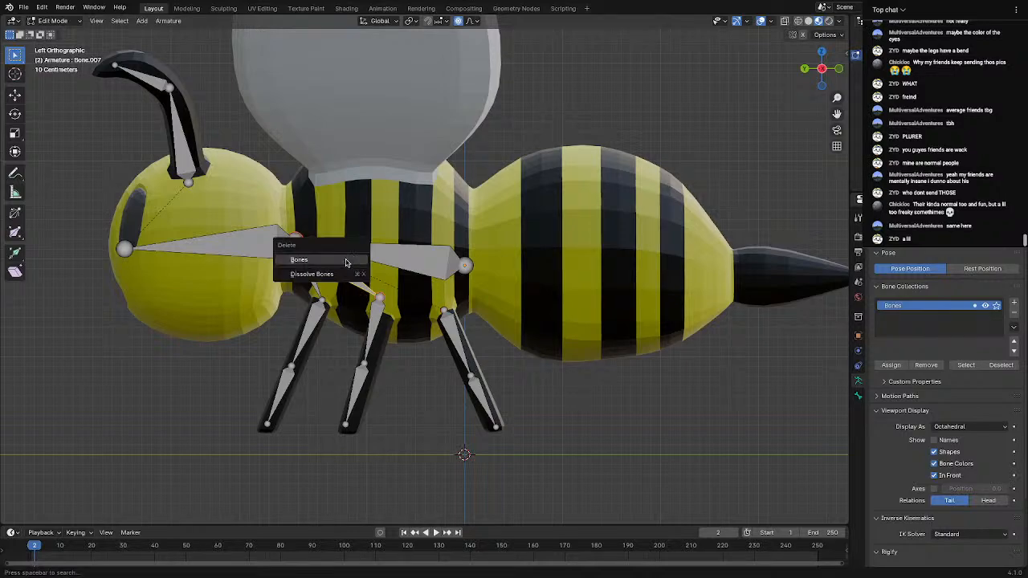
key(Escape)
key(x)
click(263, 280)
mouse_move(365, 301)
middle_down()
mouse_move(284, 286)
mouse_move(433, 296)
mouse_move(356, 301)
middle_up()
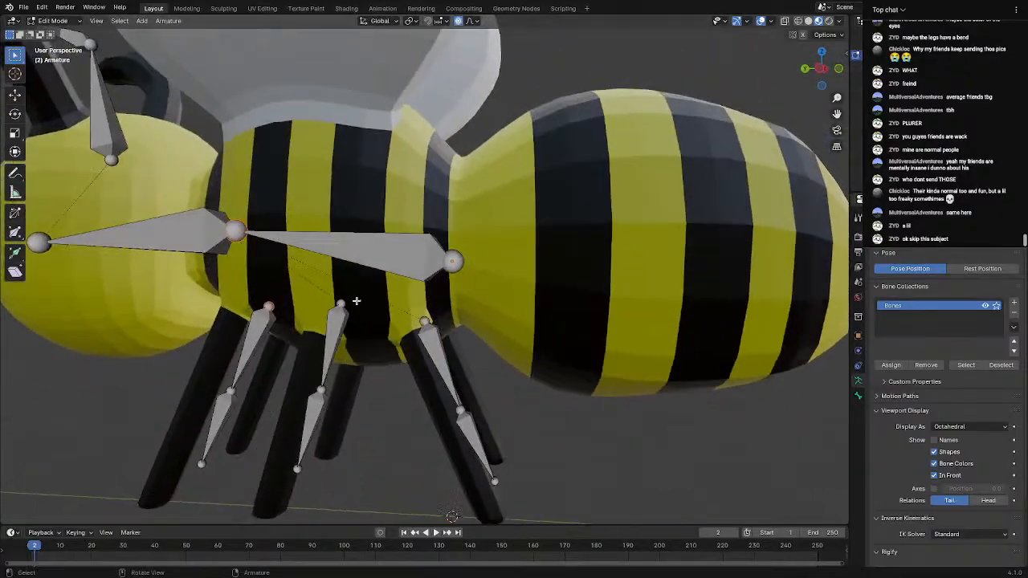
From the waist joint, extrude a bone through the abdomen and a second bone into the stinger
click(822, 69)
click(822, 69)
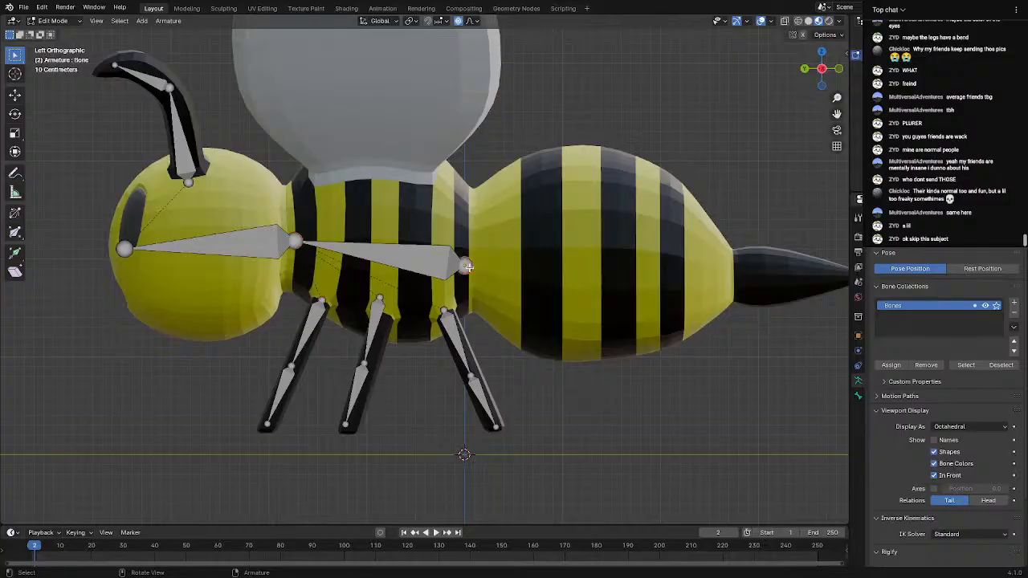
click(465, 266)
key(e)
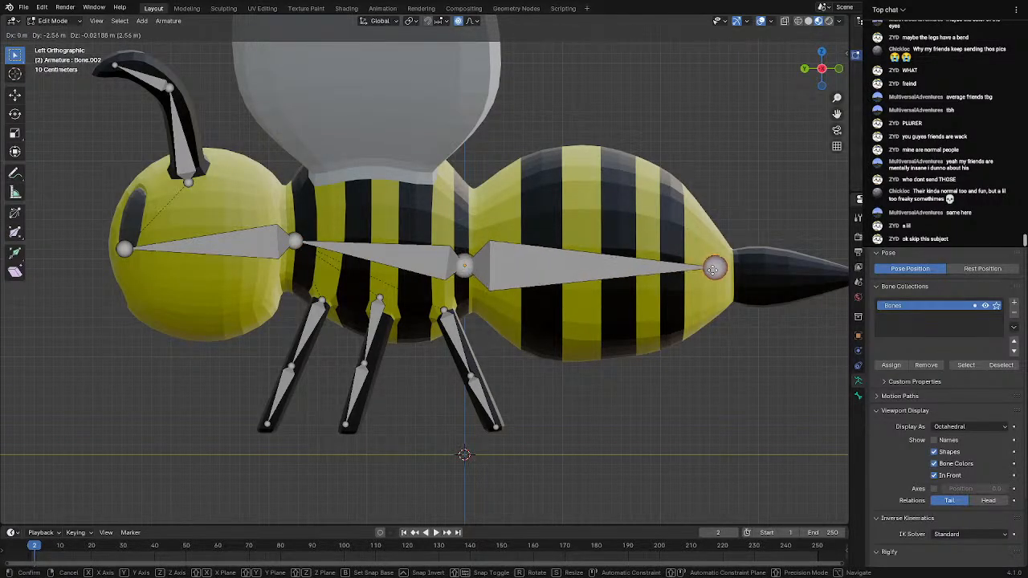
click(721, 274)
scroll(715, 282, down, 2)
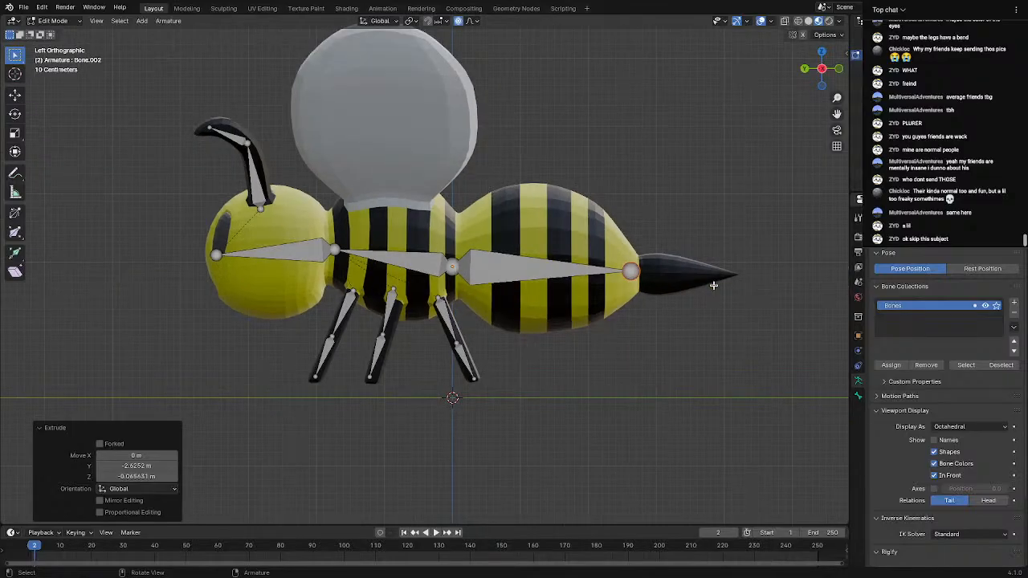
key(e)
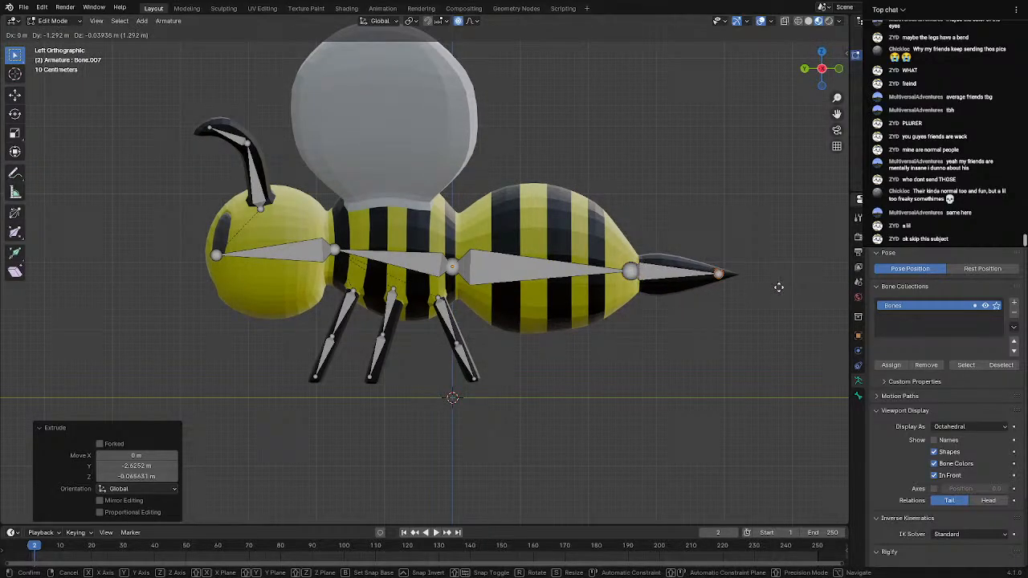
click(778, 287)
middle_drag(457, 252, 417, 288)
scroll(450, 258, up, 2)
scroll(451, 259, up, 2)
click(480, 305)
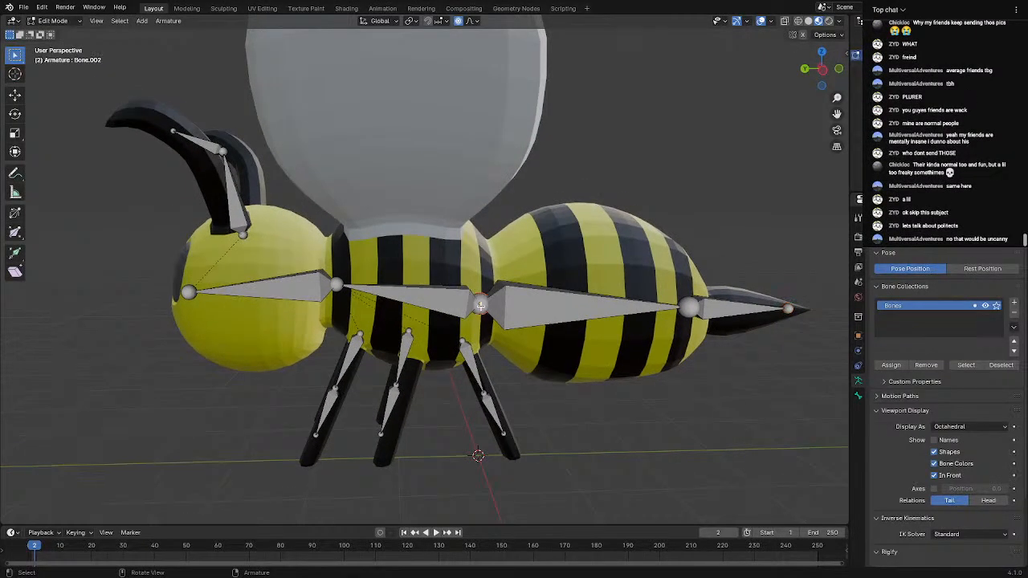
key(e)
click(436, 244)
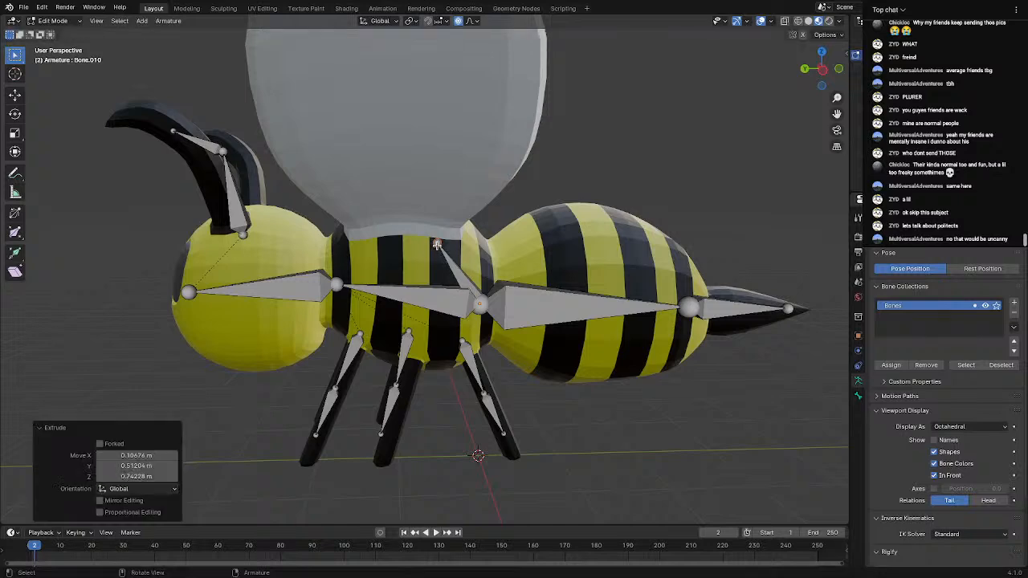
key(ctrl+z)
In the side view, extrude a connecting bone from the waist joint to the wing's base and two bones up to the wing's tip
click(822, 71)
mouse_move(585, 239)
middle_down()
mouse_move(492, 279)
mouse_move(589, 248)
middle_up()
scroll(610, 229, down, 5)
click(817, 70)
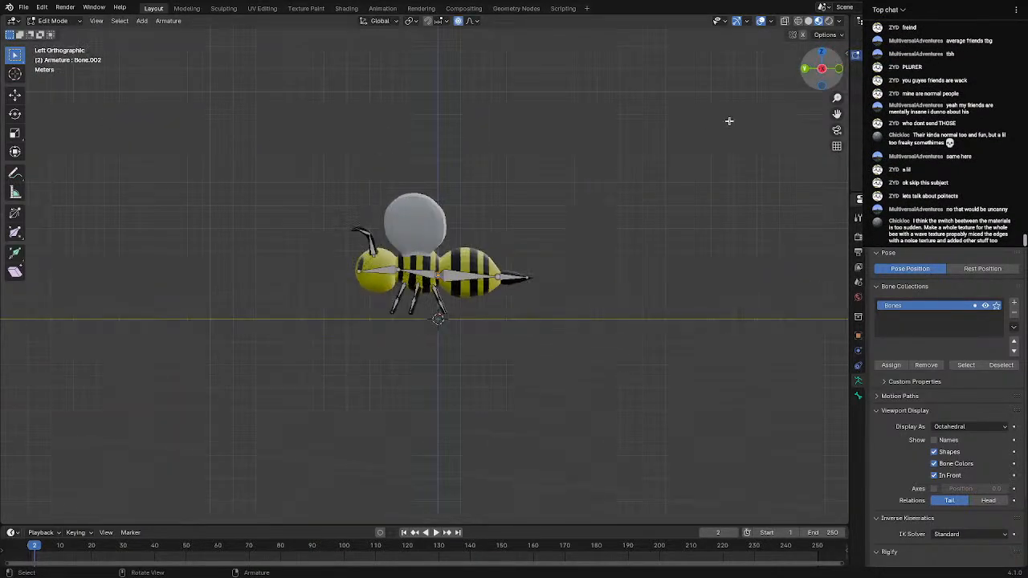
scroll(471, 265, up, 5)
scroll(469, 266, up, 6)
key(e)
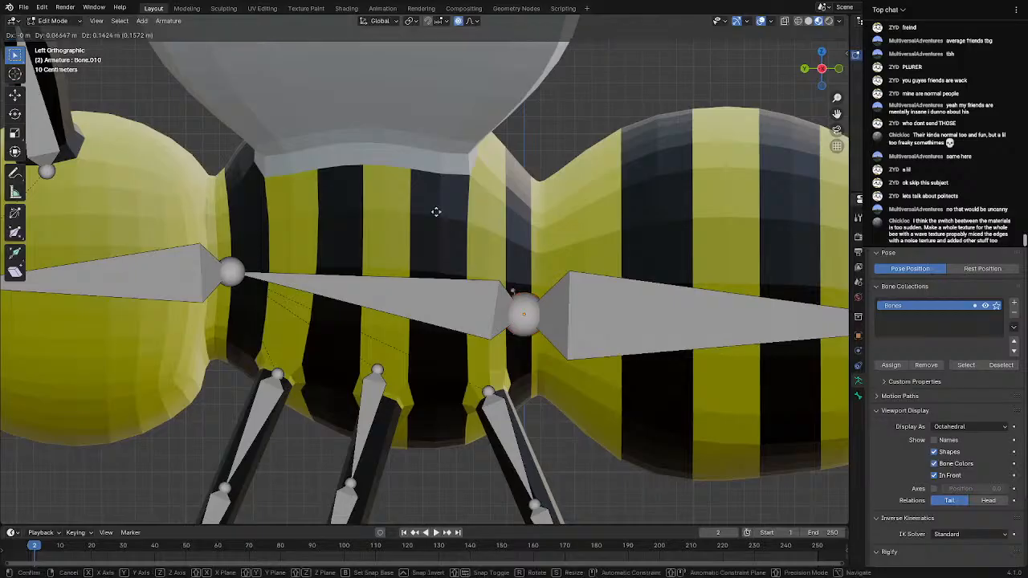
click(306, 103)
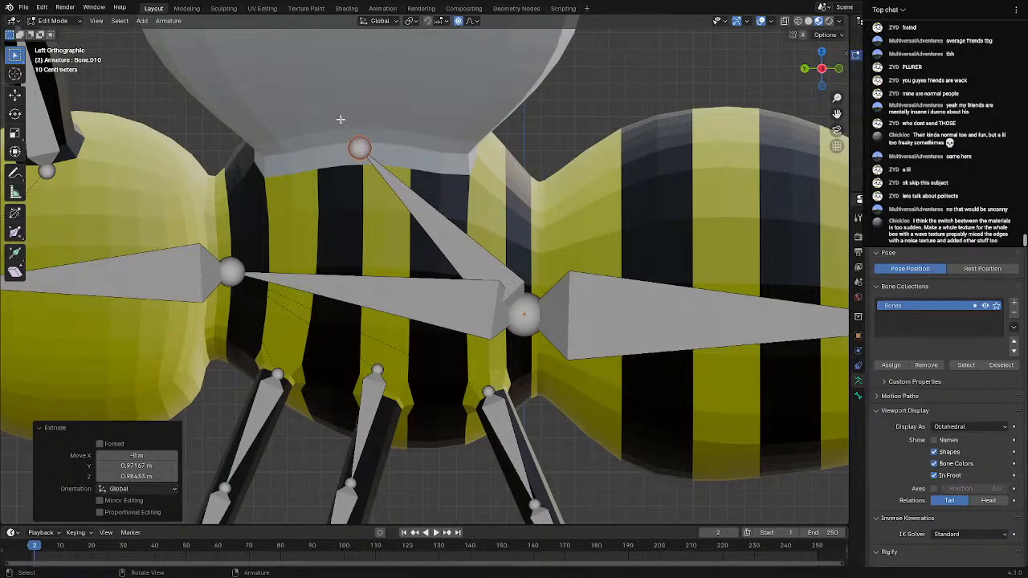
key(e)
click(350, 498)
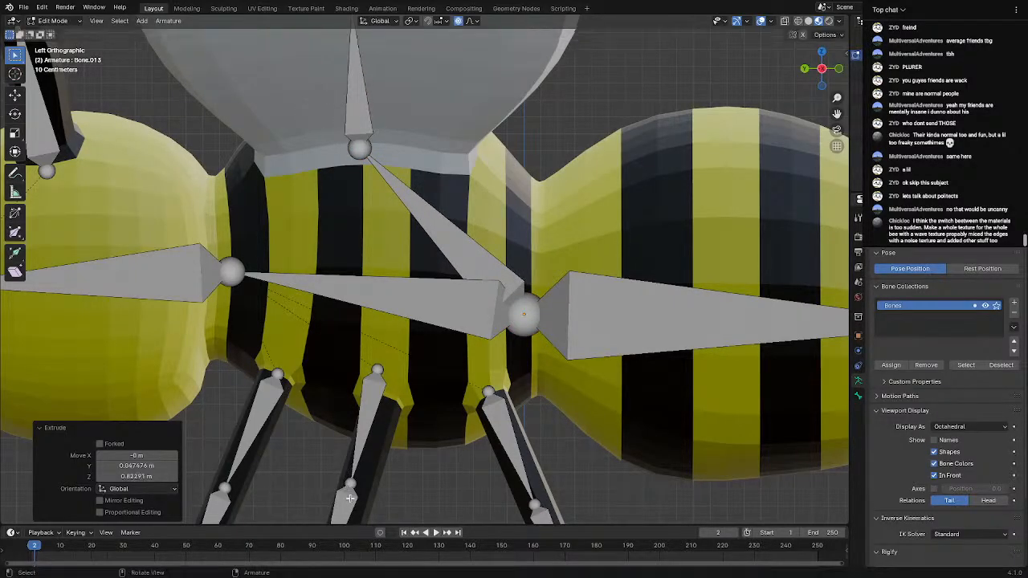
scroll(350, 498, down, 6)
key(e)
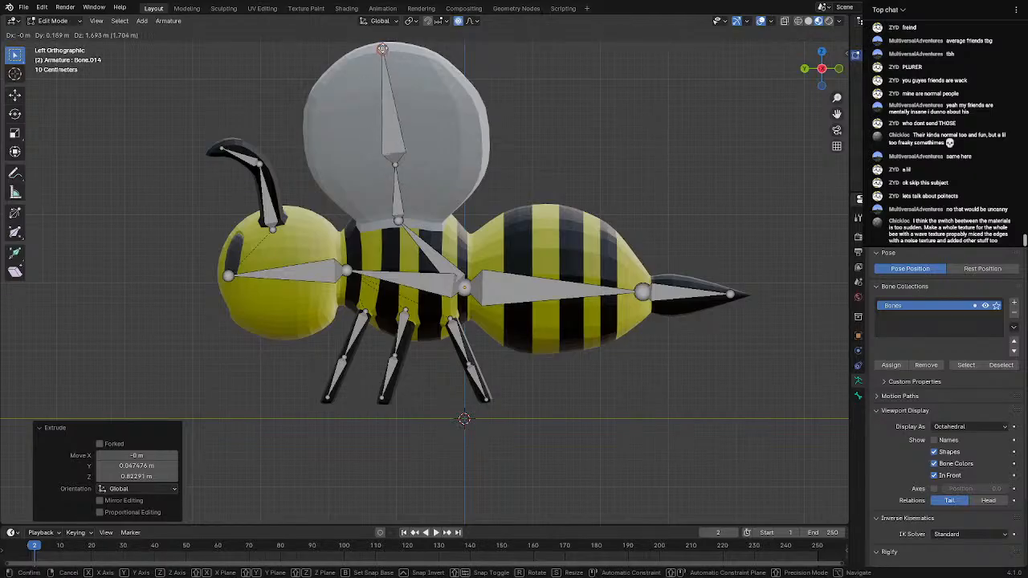
click(411, 160)
Move the wing bones' middle joint up towards the wing's centre and shift the tip joint slightly towards the head
click(396, 167)
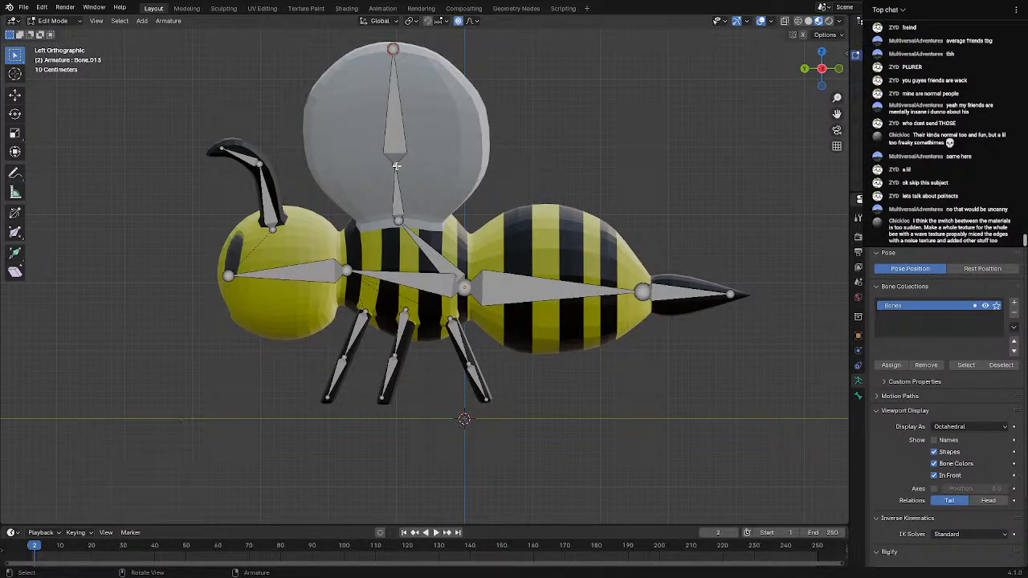
key(g)
click(388, 81)
click(392, 50)
key(g)
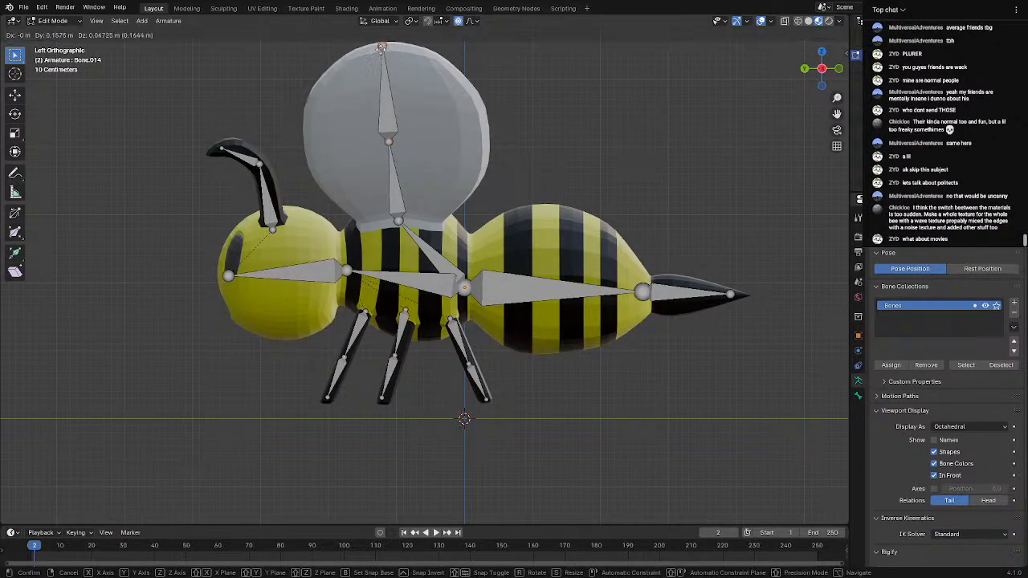
click(380, 50)
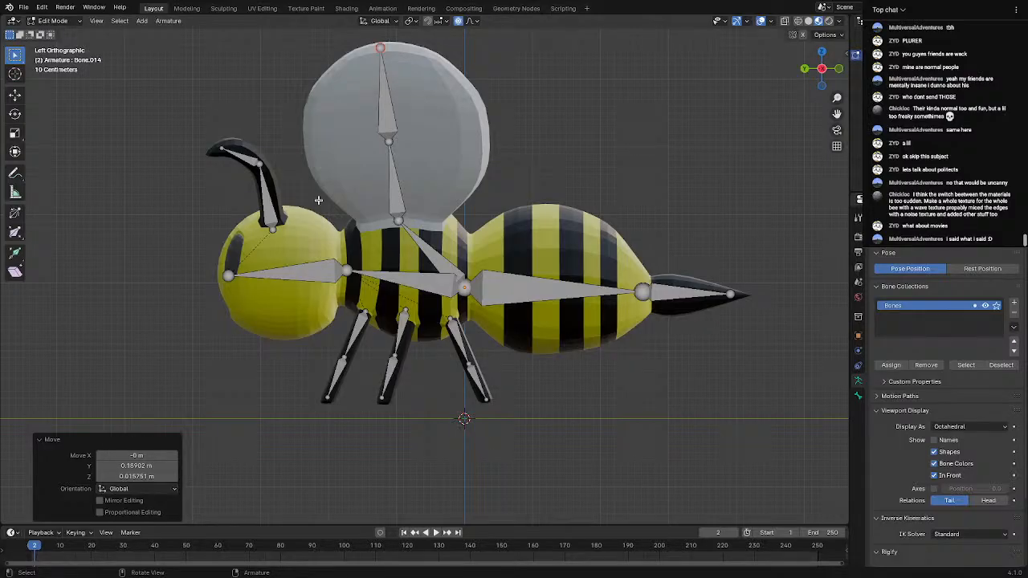
Delete the bone connecting the waist joint to the wing's base
scroll(389, 263, up, 5)
middle_drag(389, 264, 444, 261)
scroll(444, 261, up, 3)
click(444, 261)
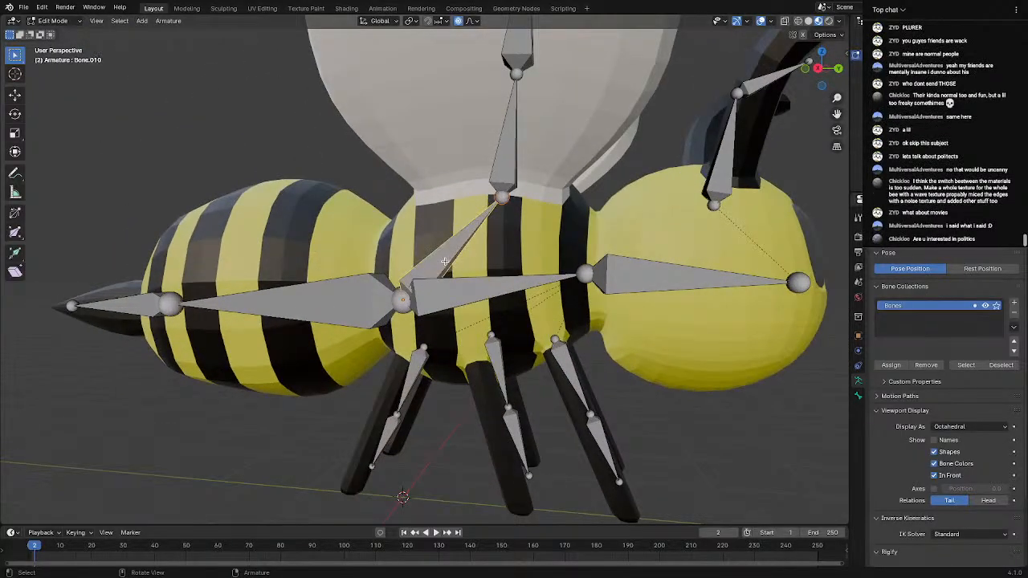
key(x)
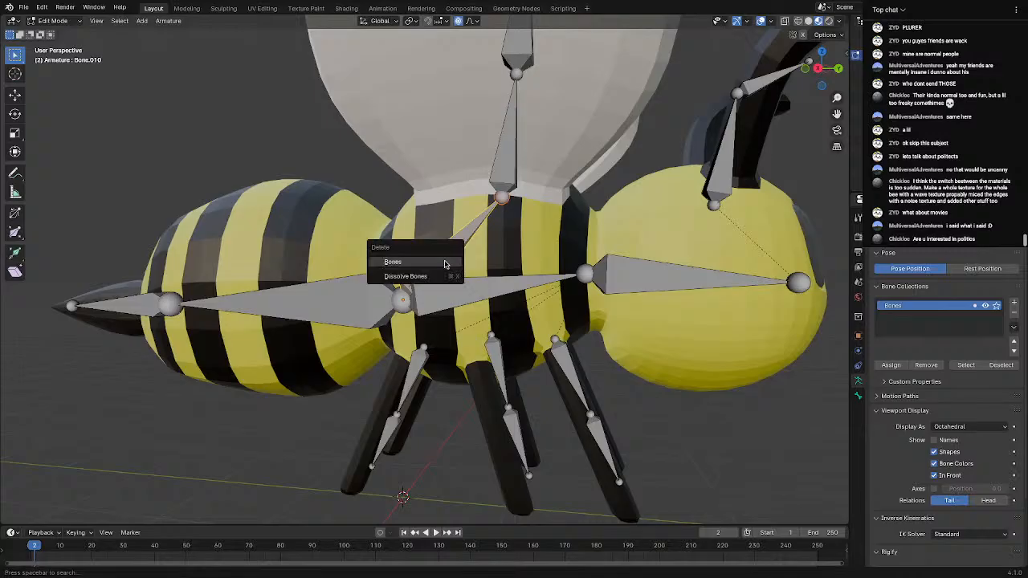
click(444, 263)
Facing the bee's head, move the antenna bones' base, middle joint and tip from the centre line over to one antenna
mouse_move(444, 261)
middle_down()
mouse_move(484, 253)
mouse_move(432, 259)
middle_up()
scroll(433, 259, down, 1)
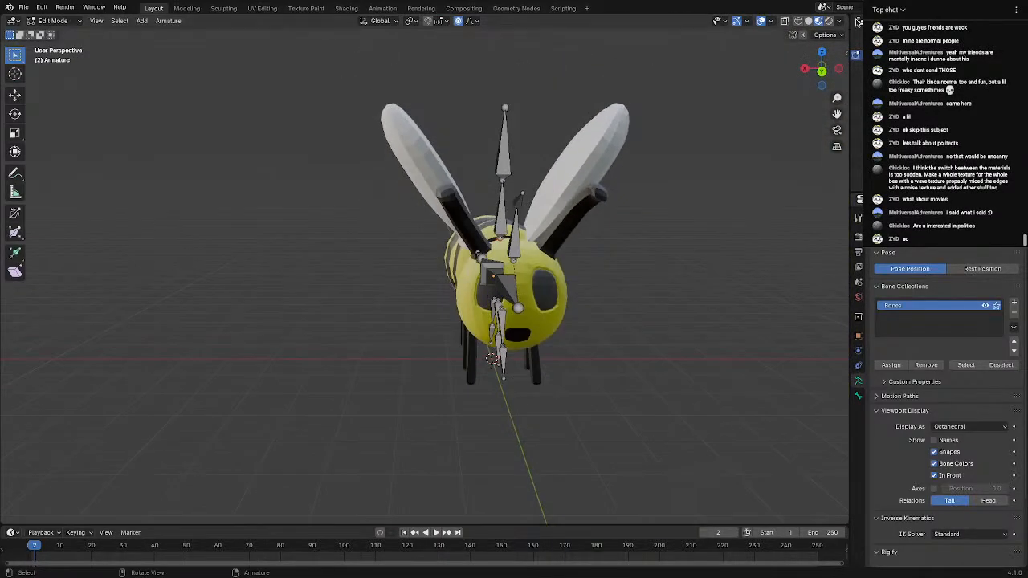
click(823, 72)
scroll(592, 169, up, 3)
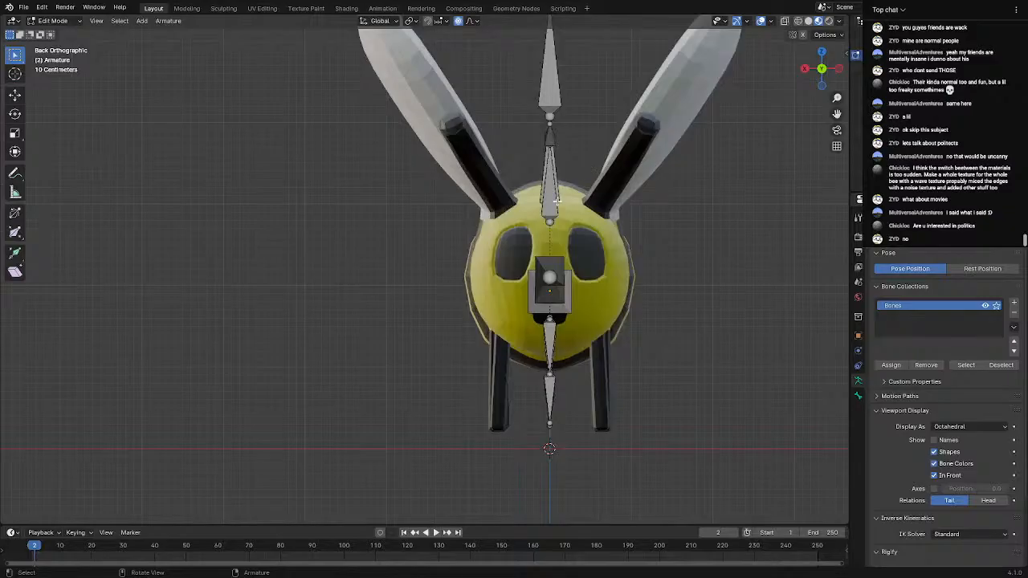
key(g)
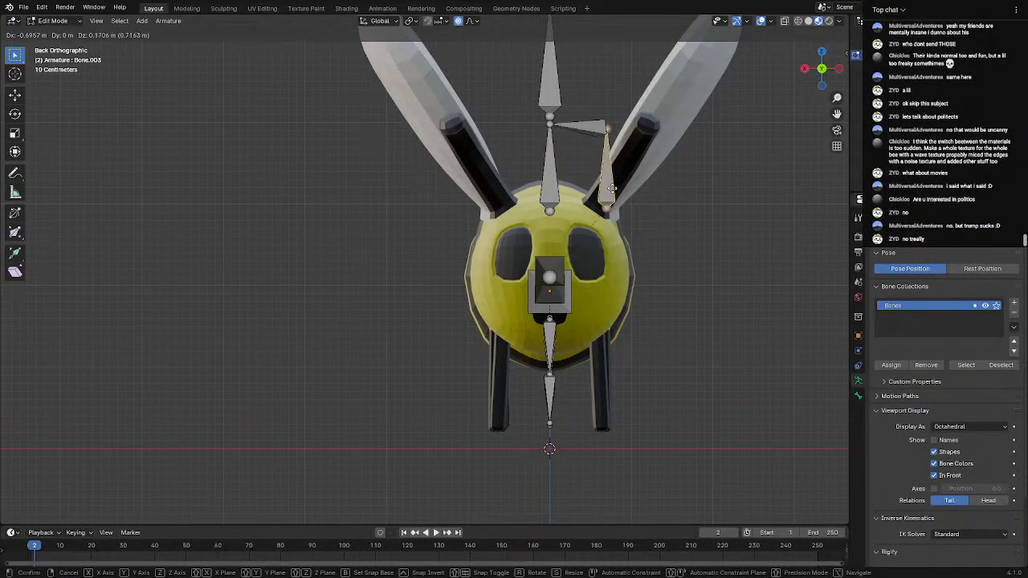
click(605, 191)
key(e)
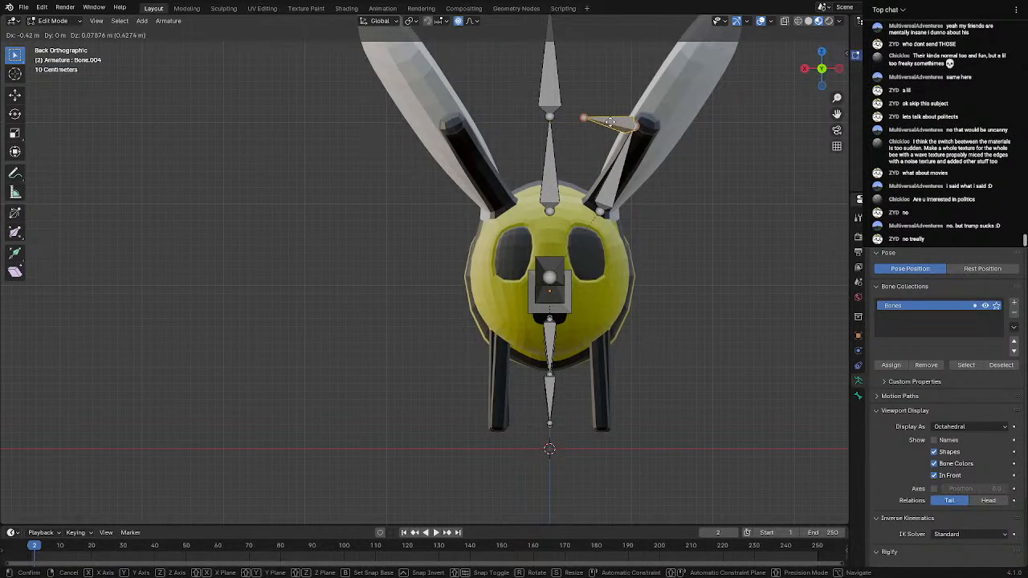
click(615, 125)
key(g)
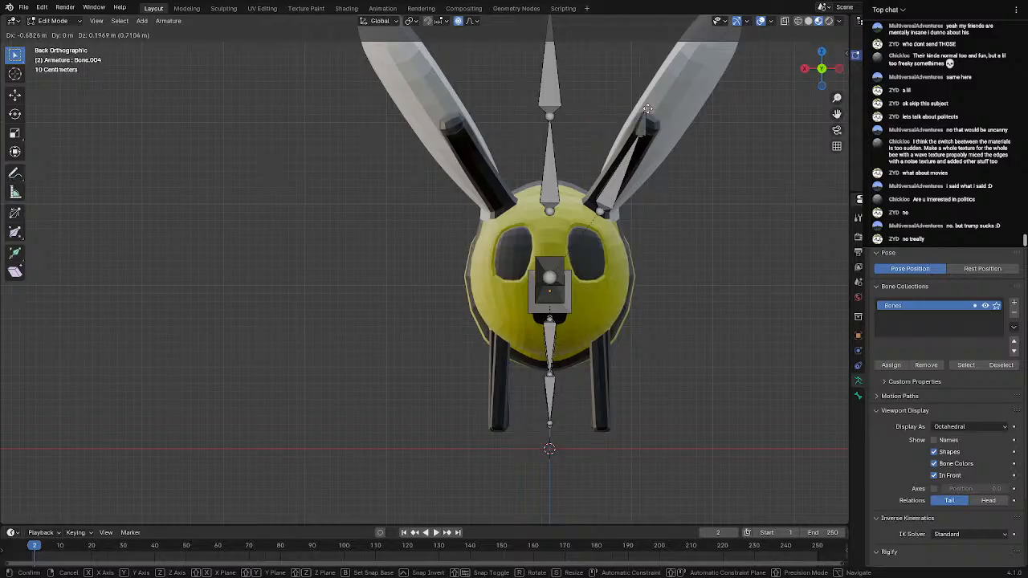
click(662, 103)
Lower the antenna bones' middle joint halfway along the antenna and place the tip joint at the antenna's end
click(642, 133)
key(g)
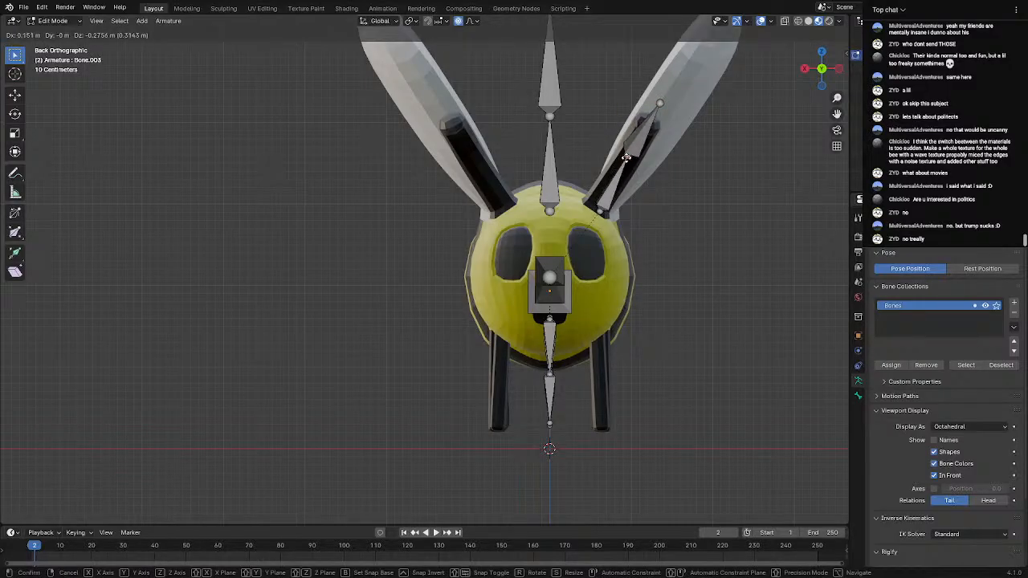
click(621, 169)
click(660, 105)
key(g)
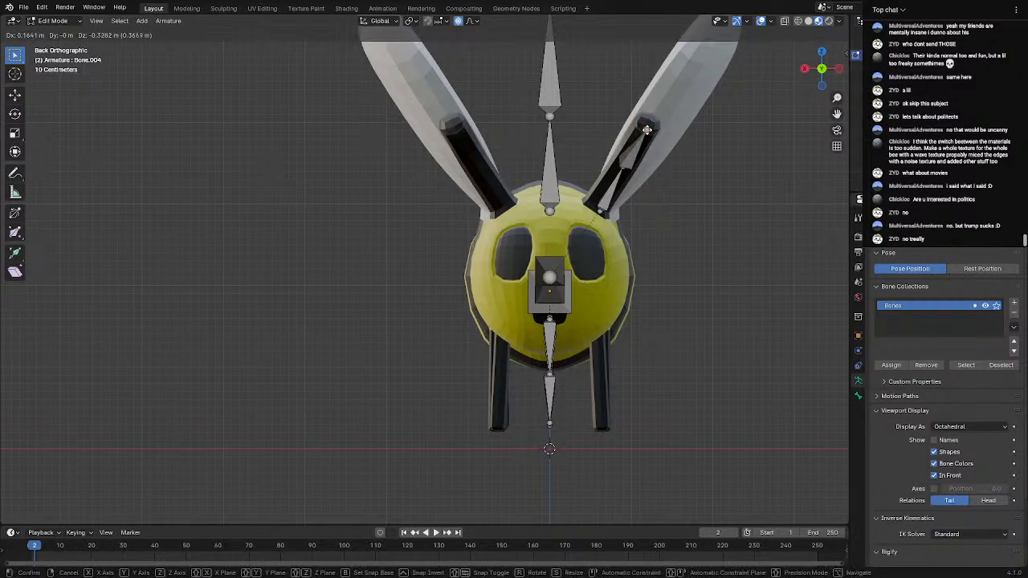
click(650, 124)
In the side view, move the antenna bones' middle joint up to the antenna's bend
middle_drag(650, 125, 592, 152)
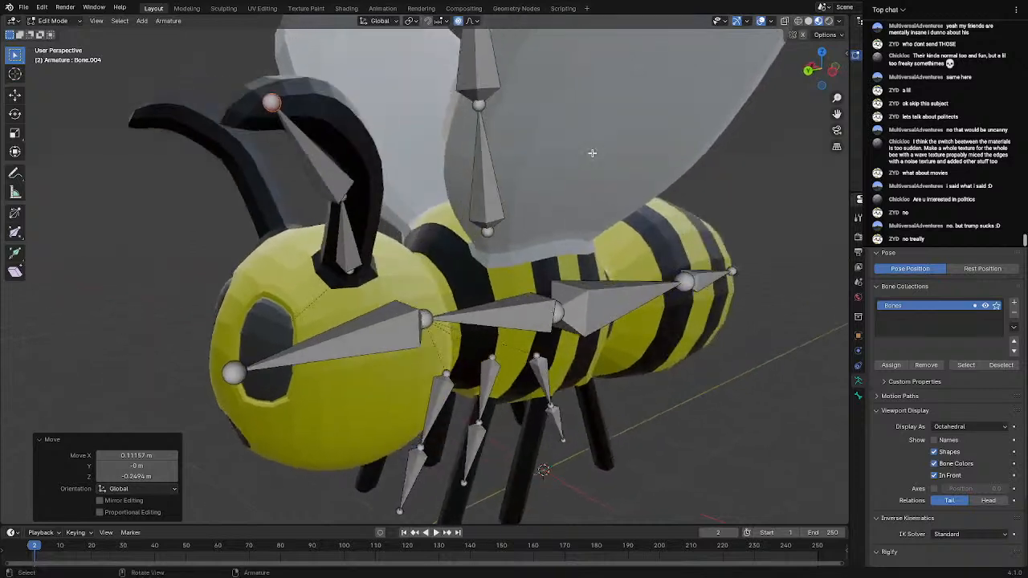
click(810, 67)
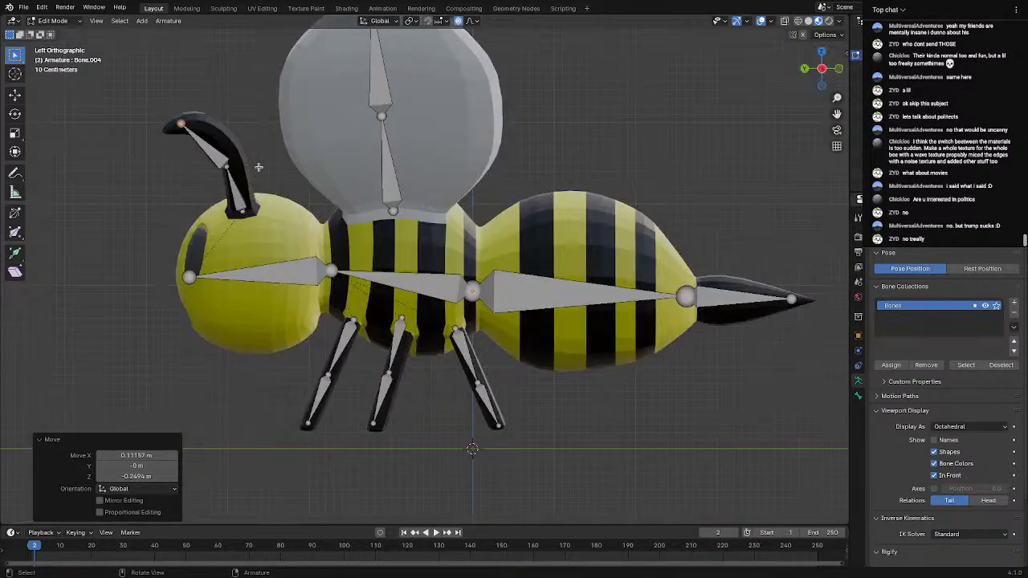
click(230, 166)
key(g)
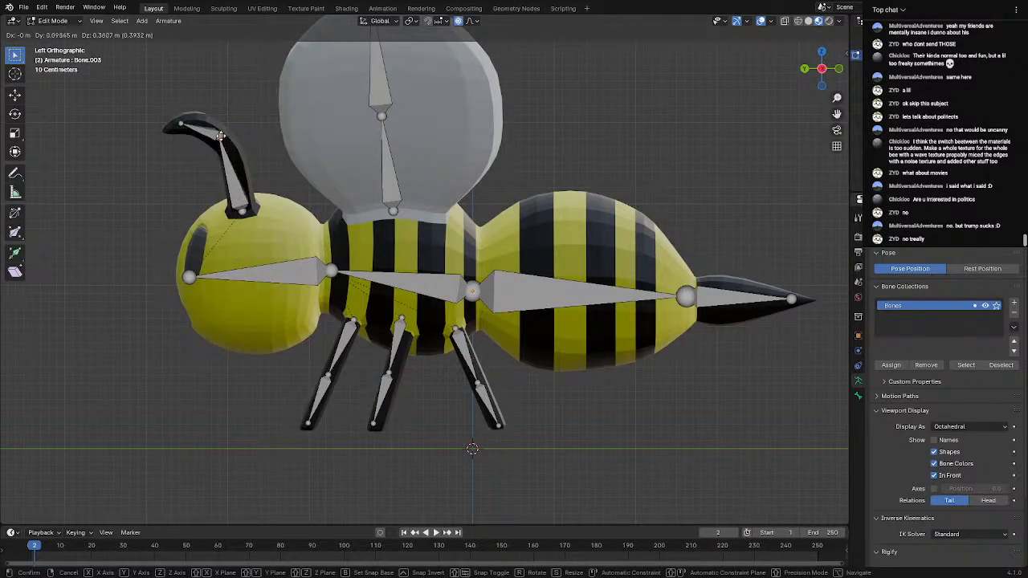
click(230, 135)
Facing the bee's head, realign the antenna bones' middle joint and base with the antenna's centre
middle_drag(231, 134, 742, 246)
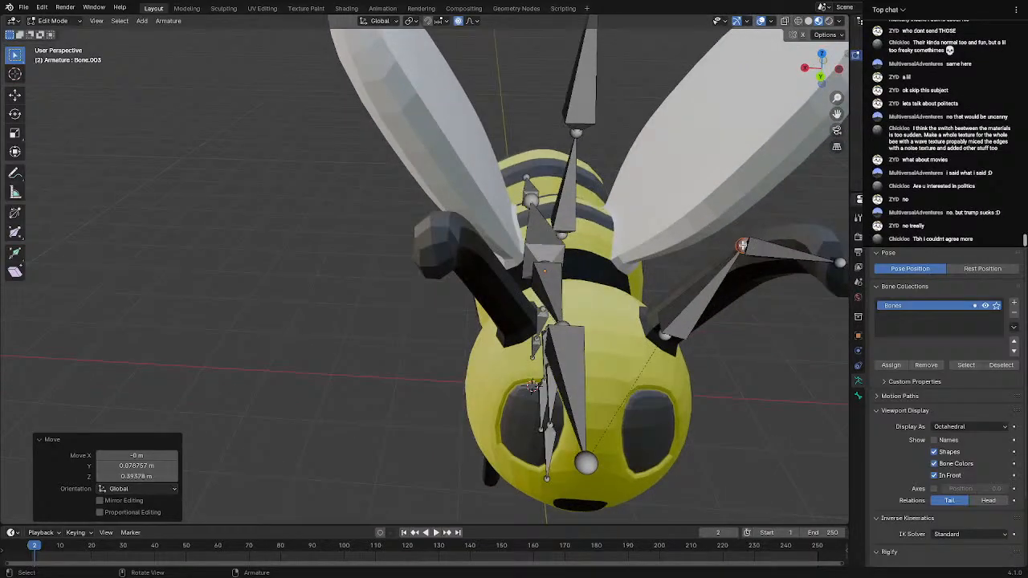
click(820, 78)
key(g)
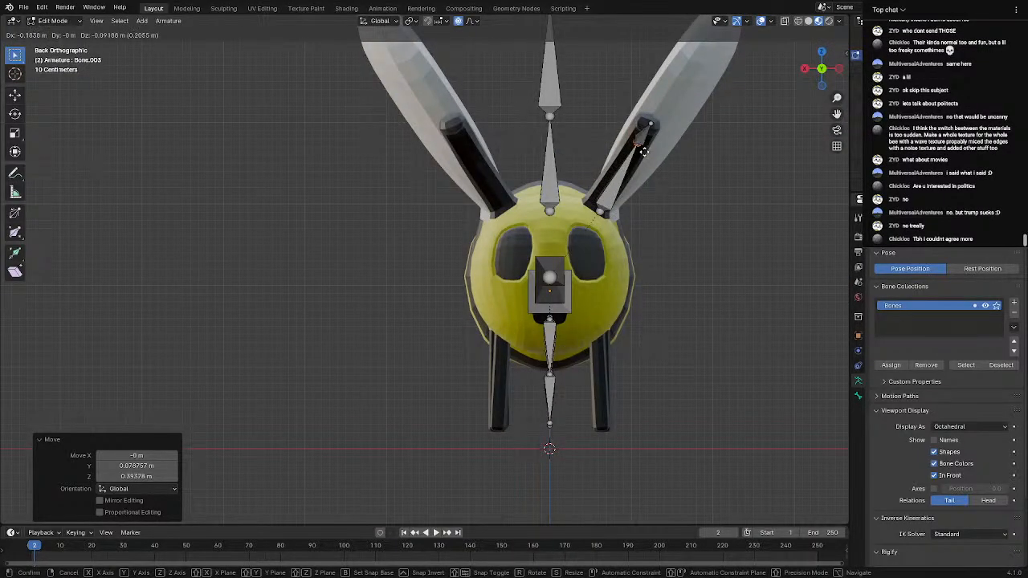
click(659, 180)
click(598, 210)
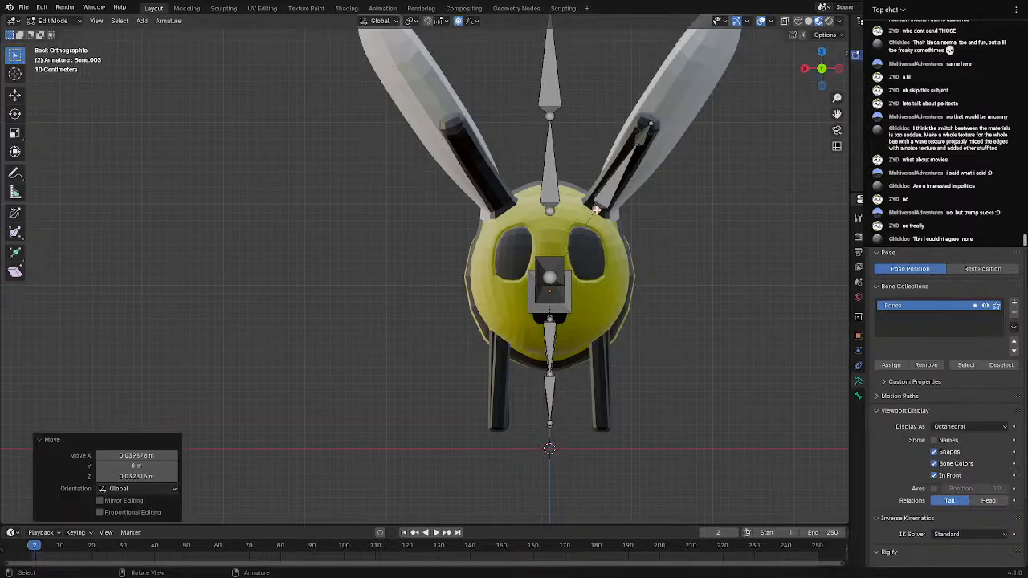
Facing the bee's head, move the wing bones' base, middle joint and tip from the centre line onto the wing beside the rigged antenna
mouse_move(657, 106)
middle_down()
mouse_move(617, 114)
mouse_move(648, 111)
middle_up()
click(819, 71)
click(555, 210)
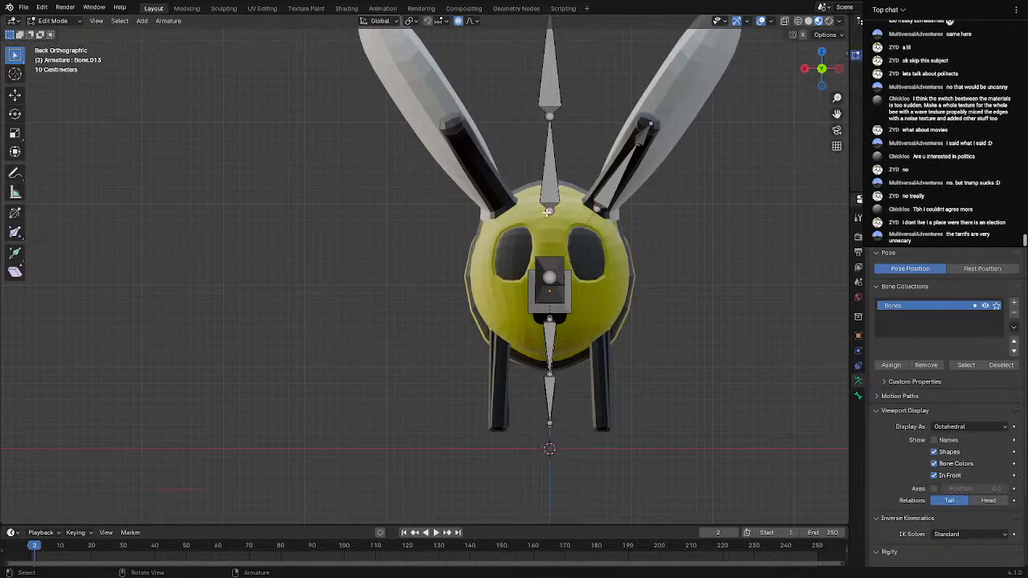
key(g)
click(603, 204)
click(550, 115)
key(g)
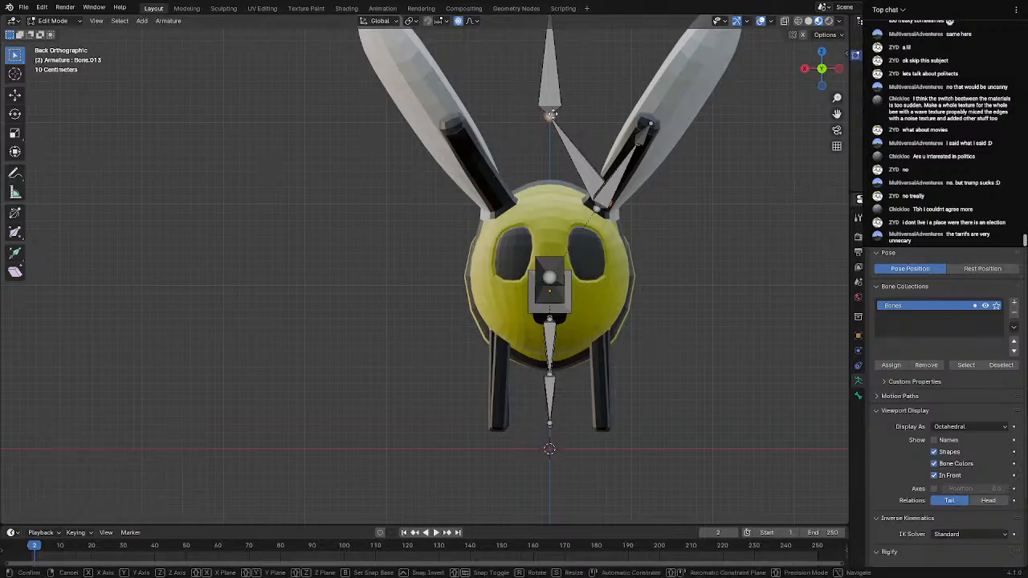
click(650, 123)
scroll(622, 74, down, 2)
click(512, 85)
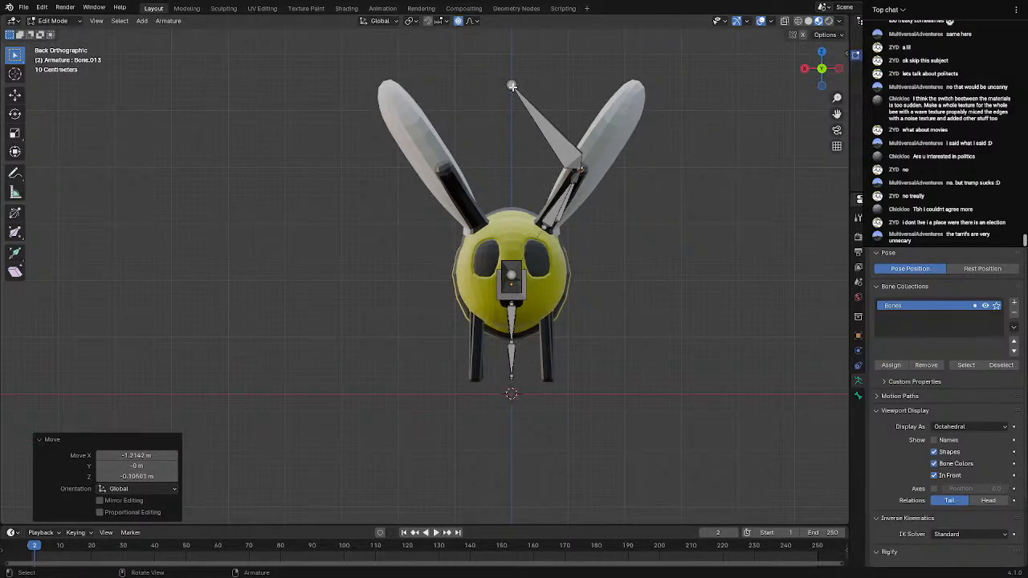
key(g)
click(631, 93)
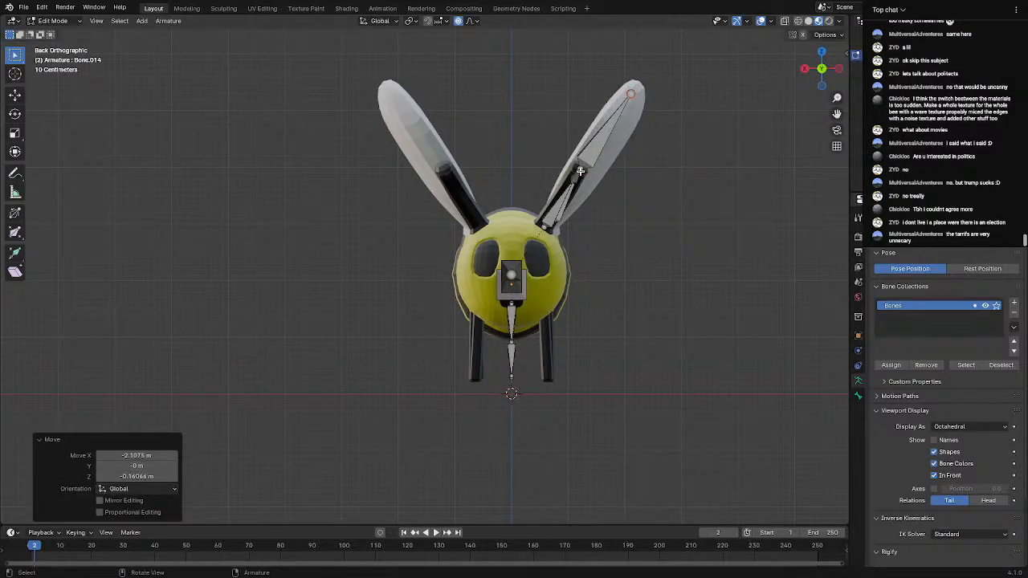
Separate the wing bones' middle joint from the antenna joint and reposition it and the tip along the wing
click(580, 171)
middle_drag(580, 171, 588, 163)
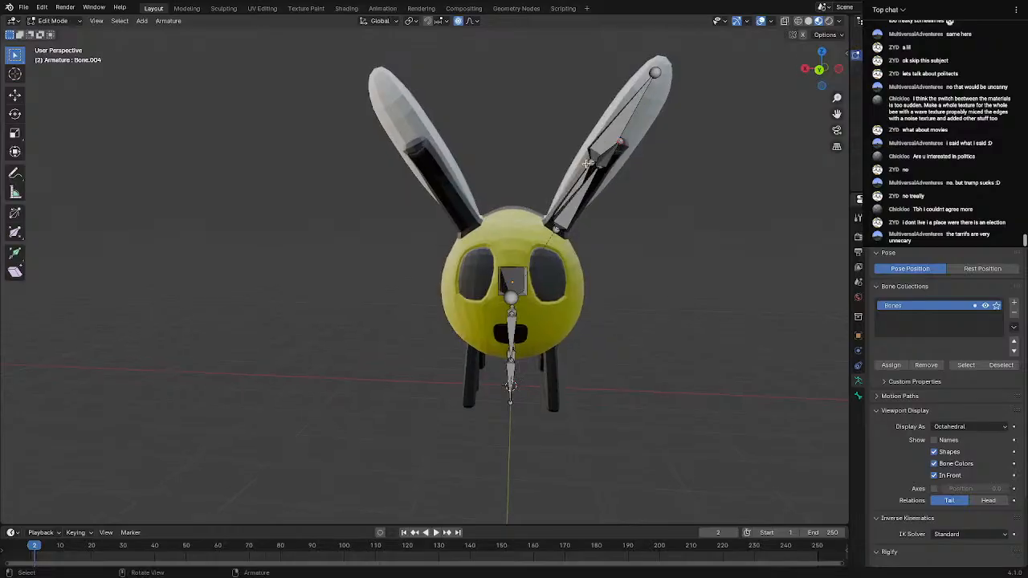
click(590, 163)
key(g)
click(601, 148)
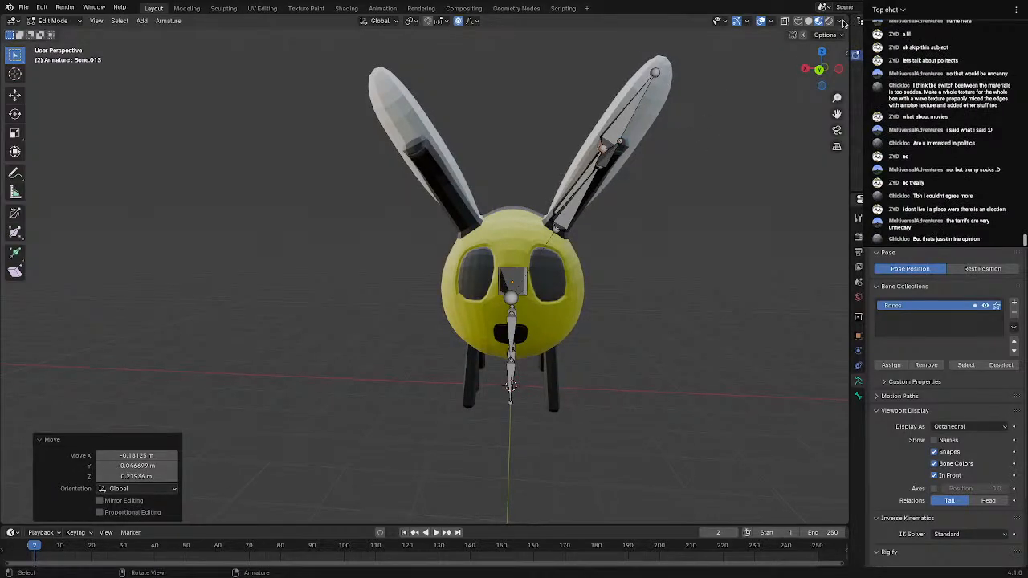
click(819, 70)
key(g)
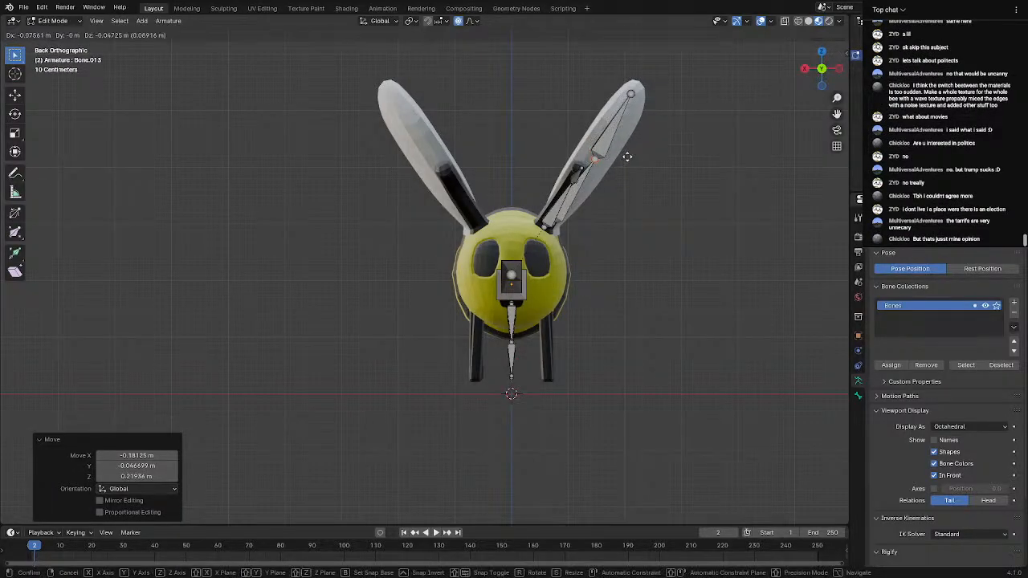
click(627, 157)
click(631, 93)
key(g)
click(640, 96)
Facing the bee's rear, realign the wing bones' middle joint and tip with the wing
middle_drag(640, 97, 434, 120)
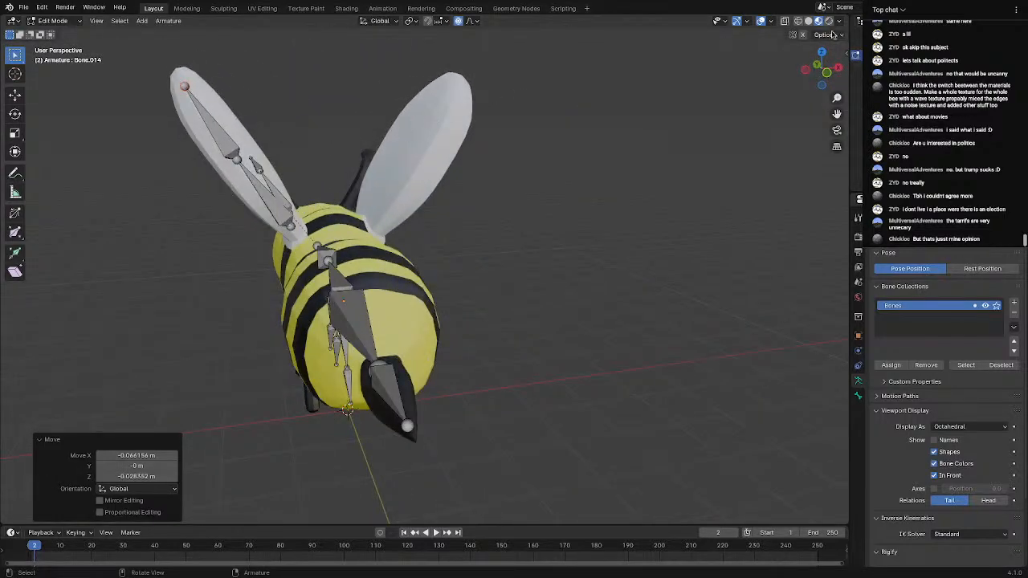
click(816, 61)
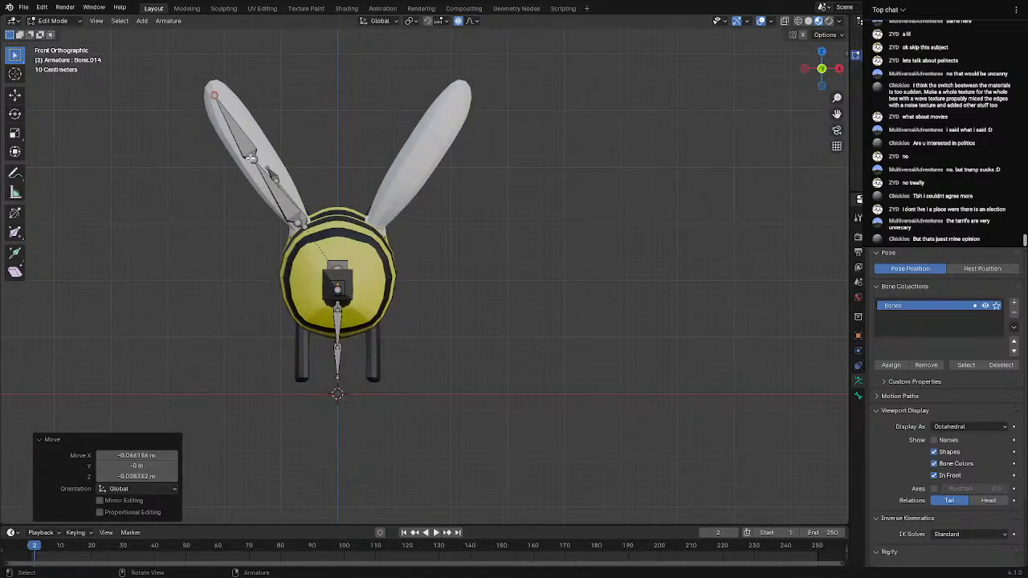
click(251, 157)
key(g)
click(257, 154)
click(215, 96)
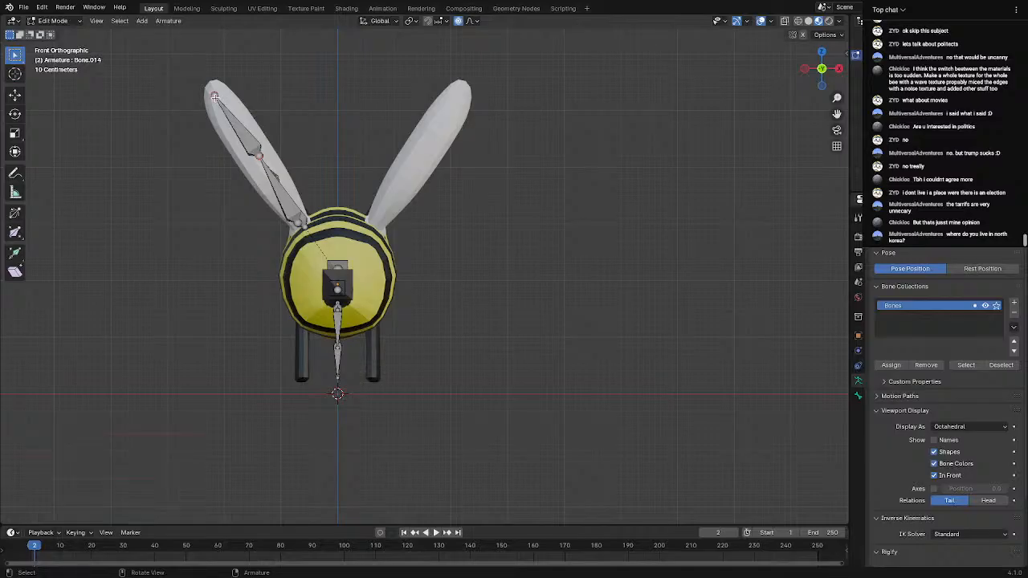
key(g)
click(224, 98)
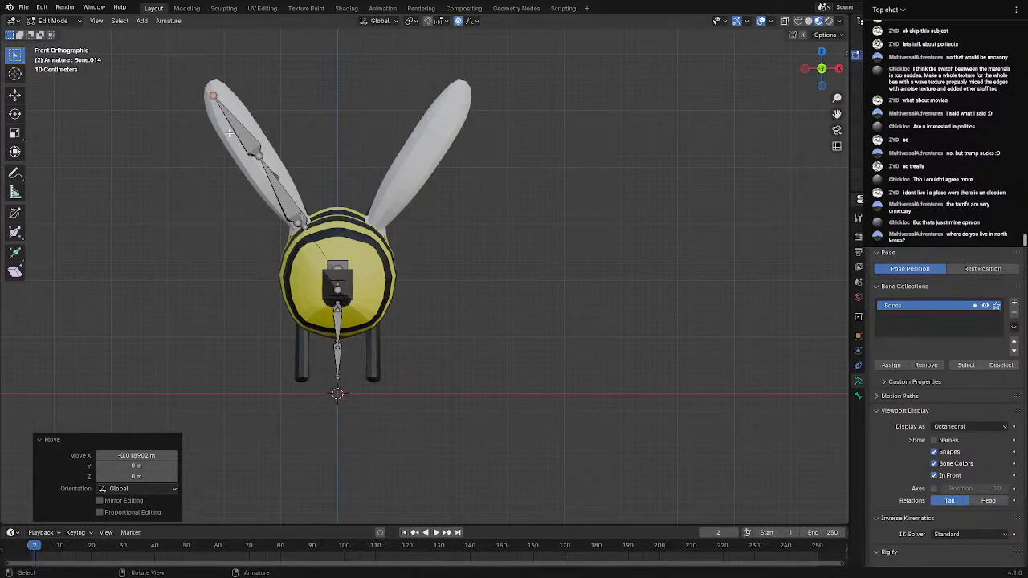
Facing the bee's head, move the front leg bones' lower joints from the centre line out to the leg
shift+middle_drag(192, 257, 266, 230)
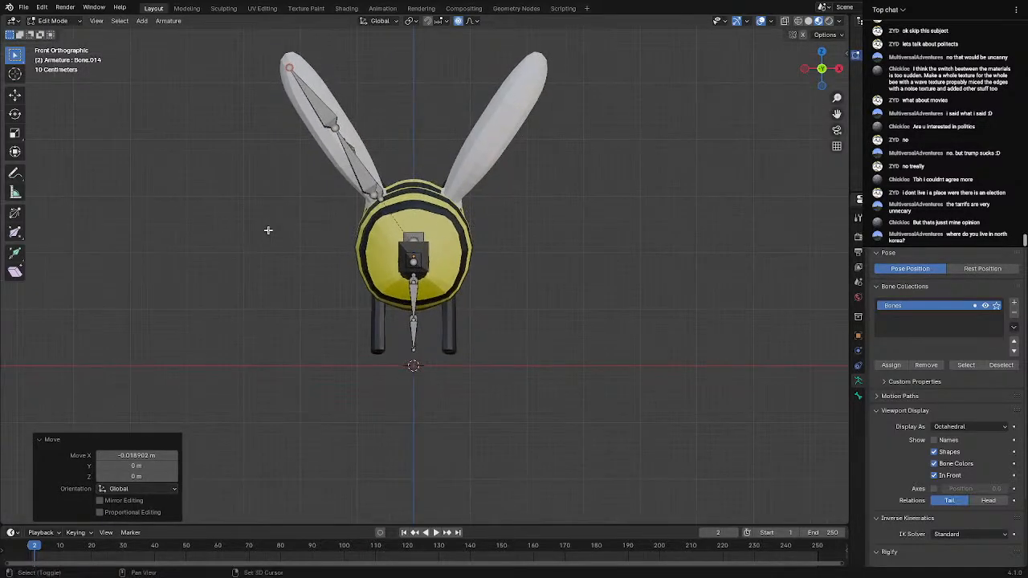
scroll(268, 231, up, 3)
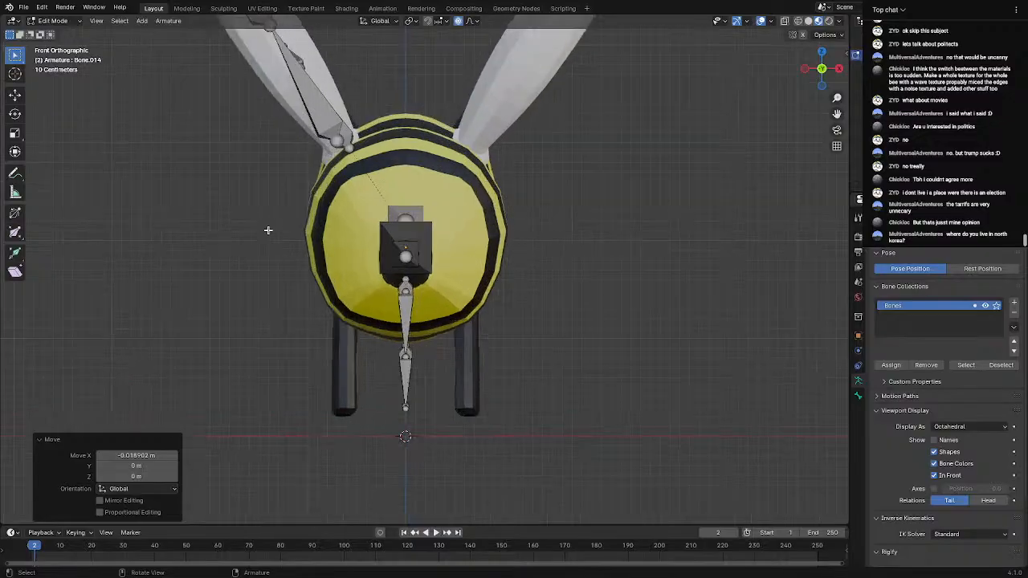
shift+middle_drag(241, 232, 340, 225)
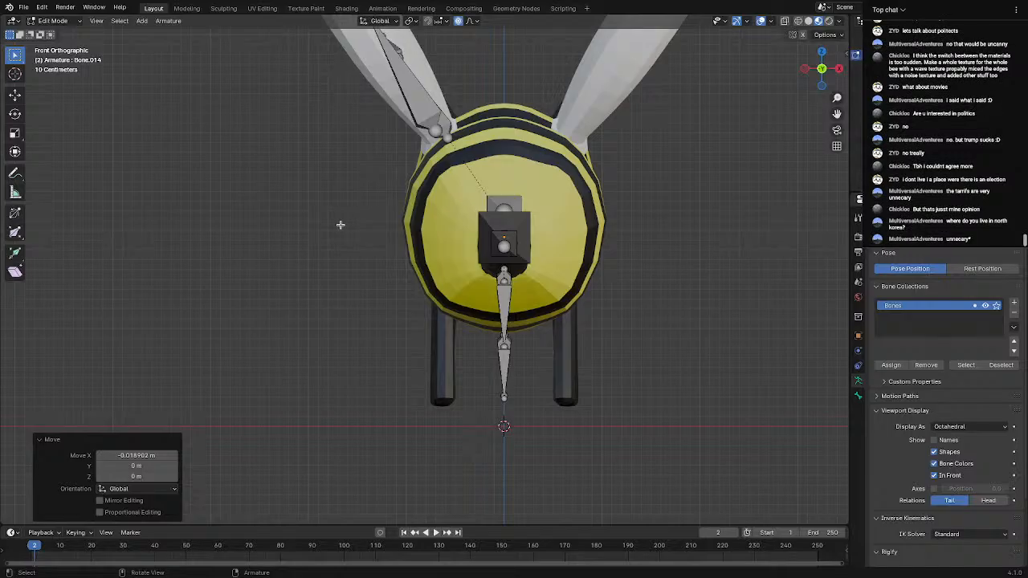
middle_drag(362, 232, 583, 204)
scroll(583, 204, down, 1)
click(819, 67)
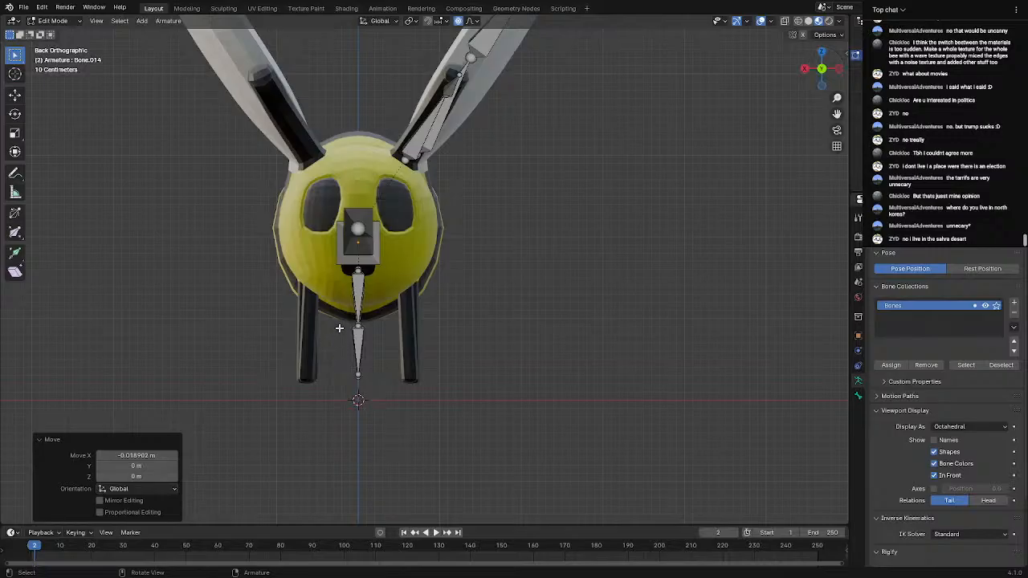
click(356, 269)
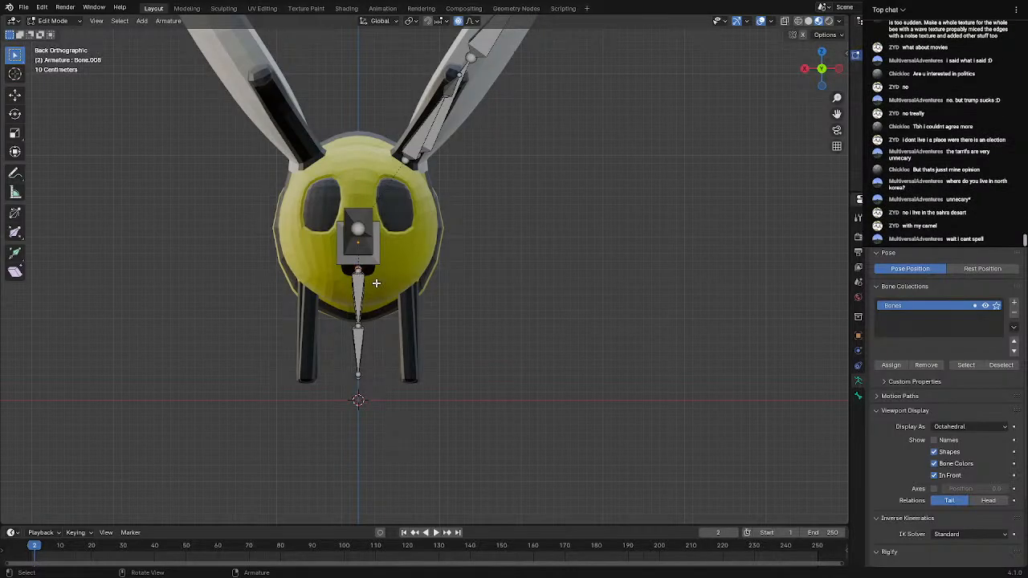
click(360, 276)
scroll(378, 282, up, 4)
click(296, 277)
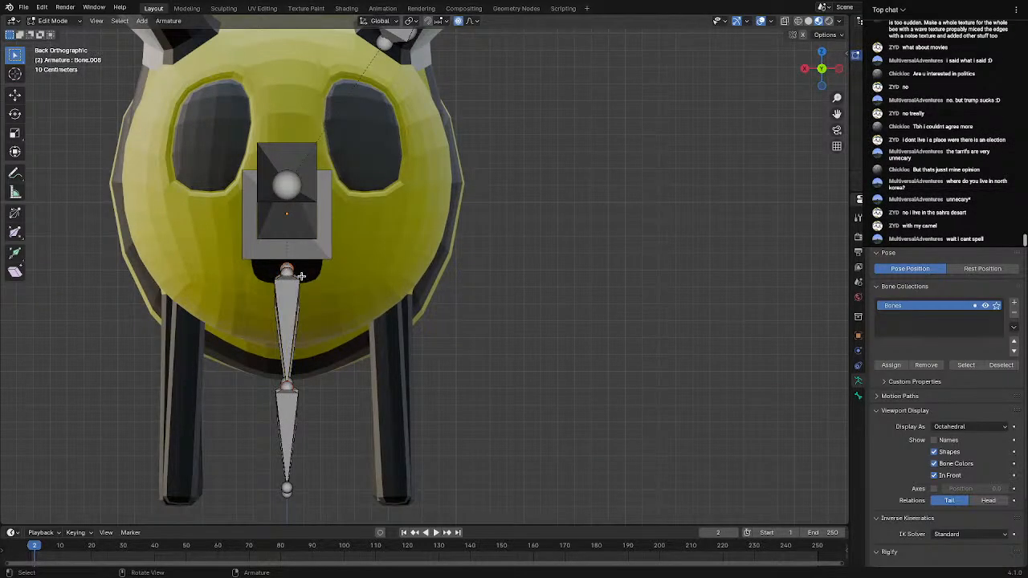
click(287, 388)
drag(286, 388, 393, 389)
Move the front leg's upper bone over to the leg and align its base and knee joints with it
click(290, 279)
key(g)
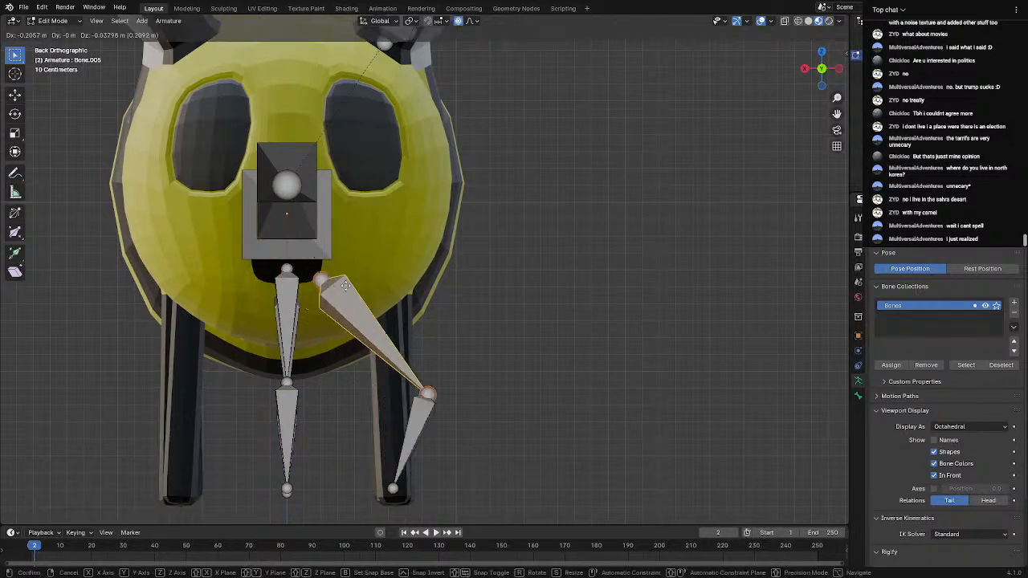
click(329, 273)
click(432, 381)
drag(432, 381, 396, 380)
drag(330, 266, 399, 281)
drag(391, 389, 385, 387)
Fine-tune the front leg bones' foot tip, knee and base so they follow the leg
click(394, 491)
key(g)
click(396, 496)
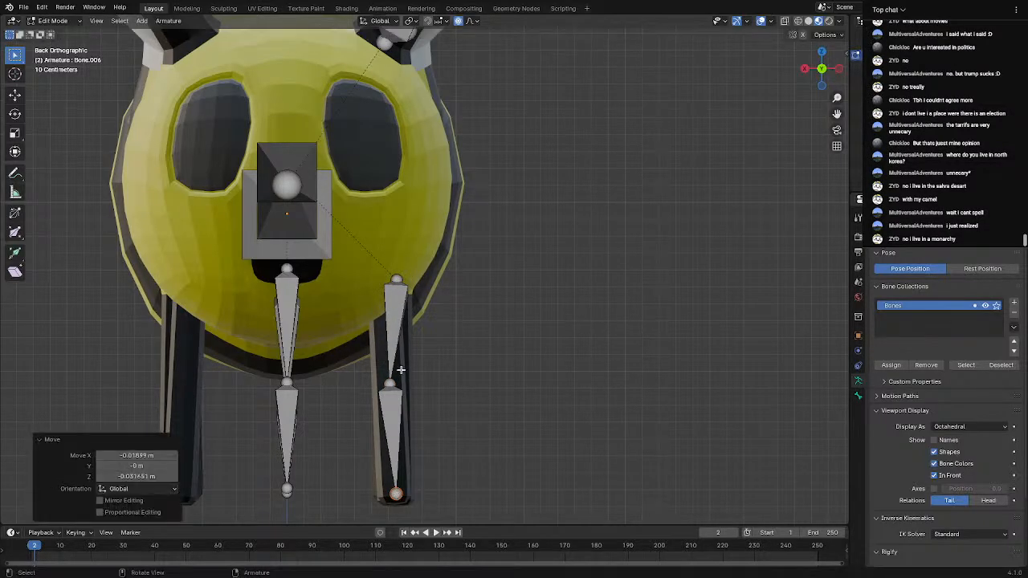
click(395, 381)
key(g)
click(395, 380)
click(397, 279)
key(g)
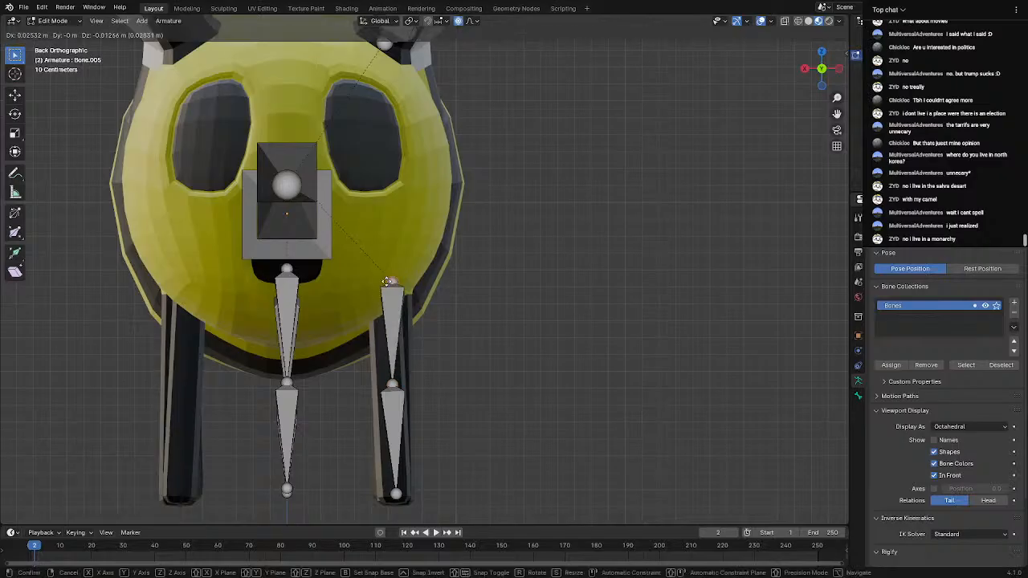
click(381, 286)
Move the middle leg bones' base, knee and foot tip from the centre line over to the same side's leg
click(289, 283)
key(e)
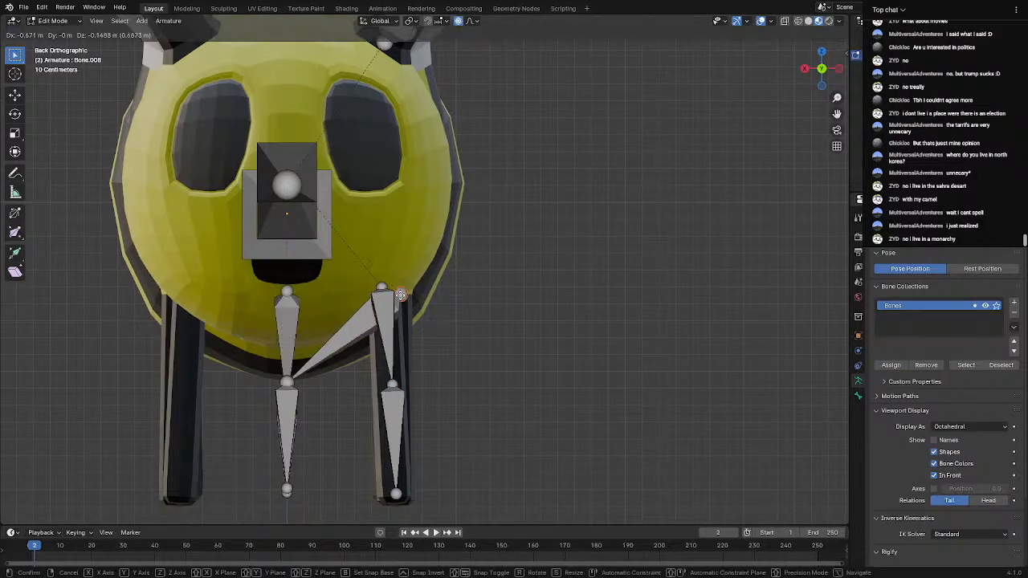
click(386, 309)
click(287, 386)
key(g)
click(404, 393)
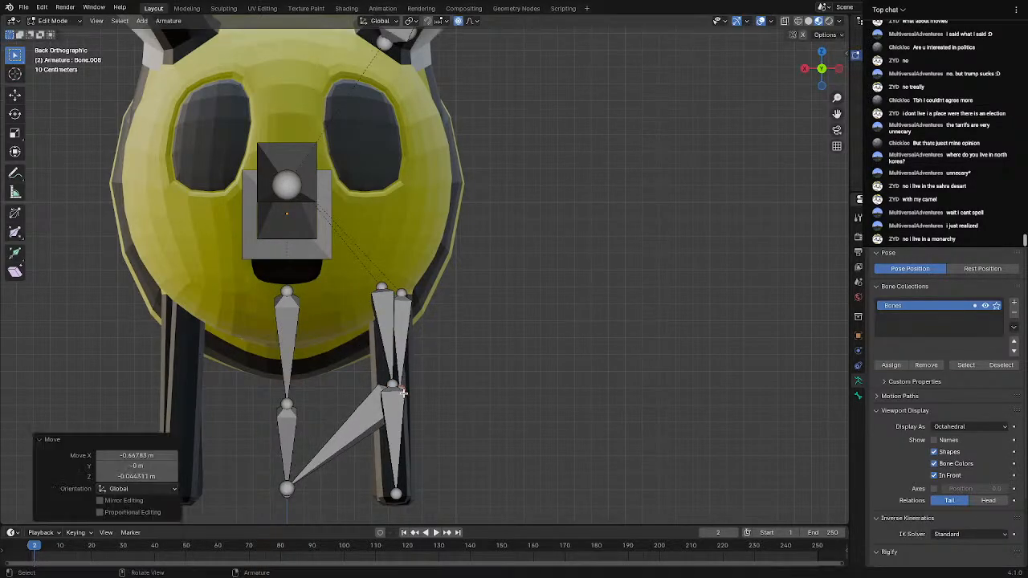
click(290, 487)
key(g)
click(313, 489)
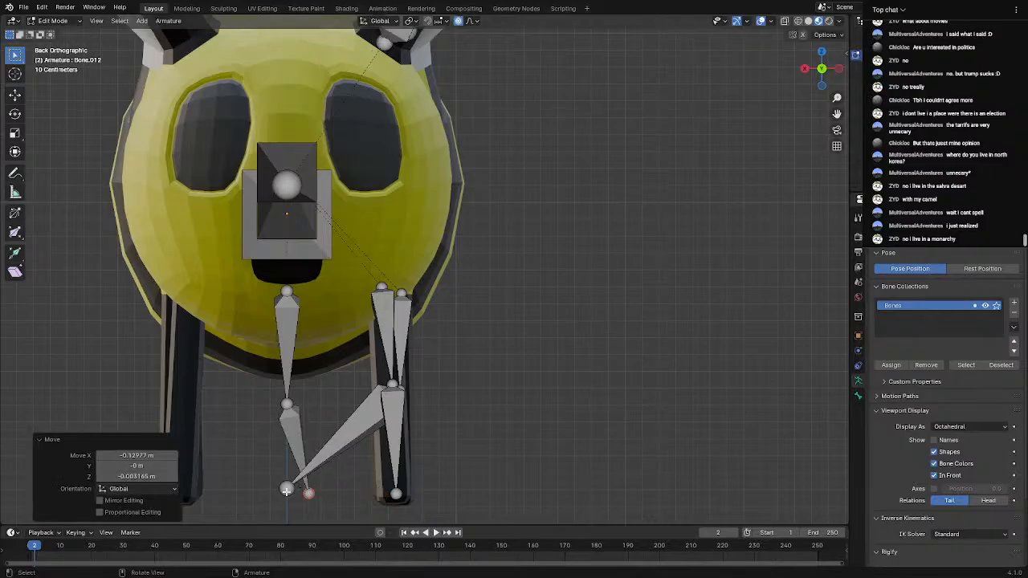
click(288, 492)
key(g)
click(396, 497)
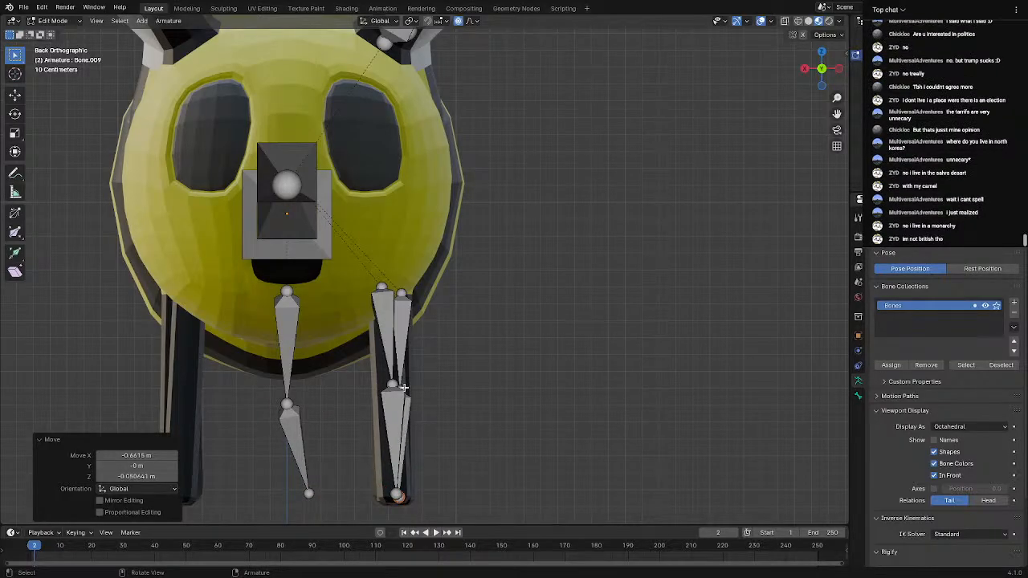
Adjust the middle leg bones' knee and base joints to line up with the front leg's bones
click(399, 386)
key(g)
click(398, 386)
click(407, 296)
key(g)
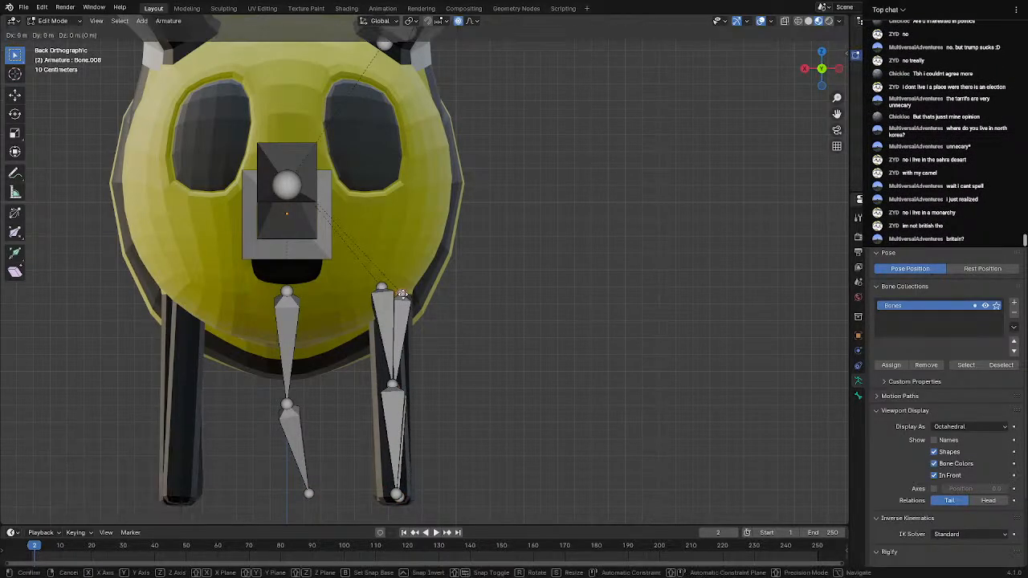
click(386, 292)
Move the rear leg's upper bone and foot tip from the centre line onto the same side's leg
click(289, 300)
key(g)
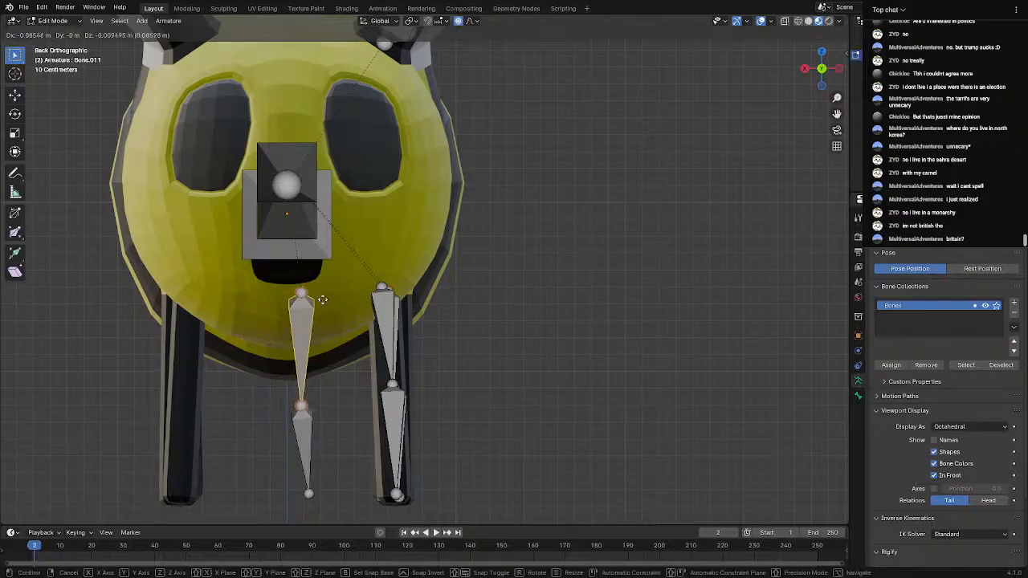
click(415, 309)
scroll(353, 450, up, 1)
scroll(338, 470, down, 3)
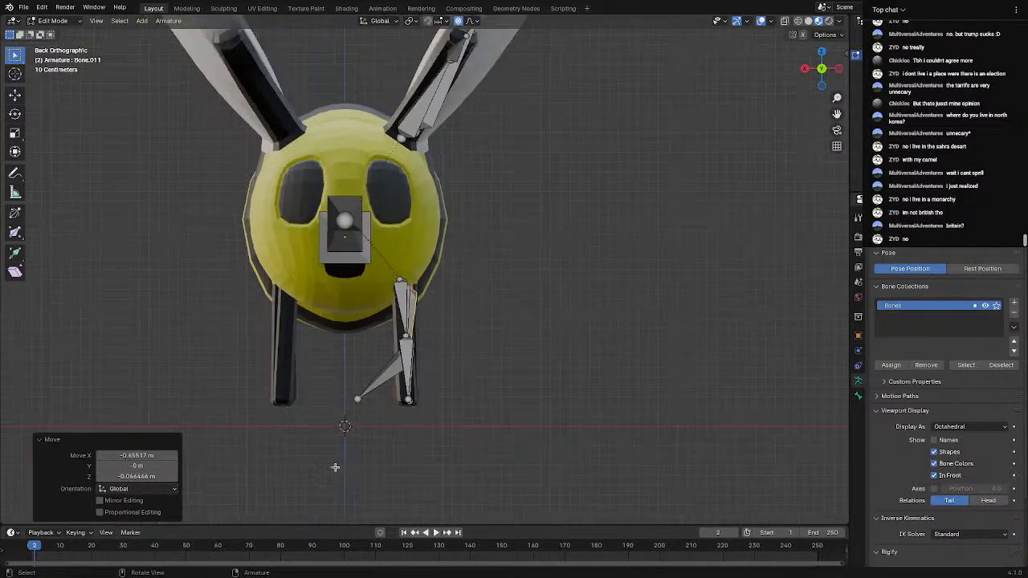
click(340, 427)
key(g)
click(404, 435)
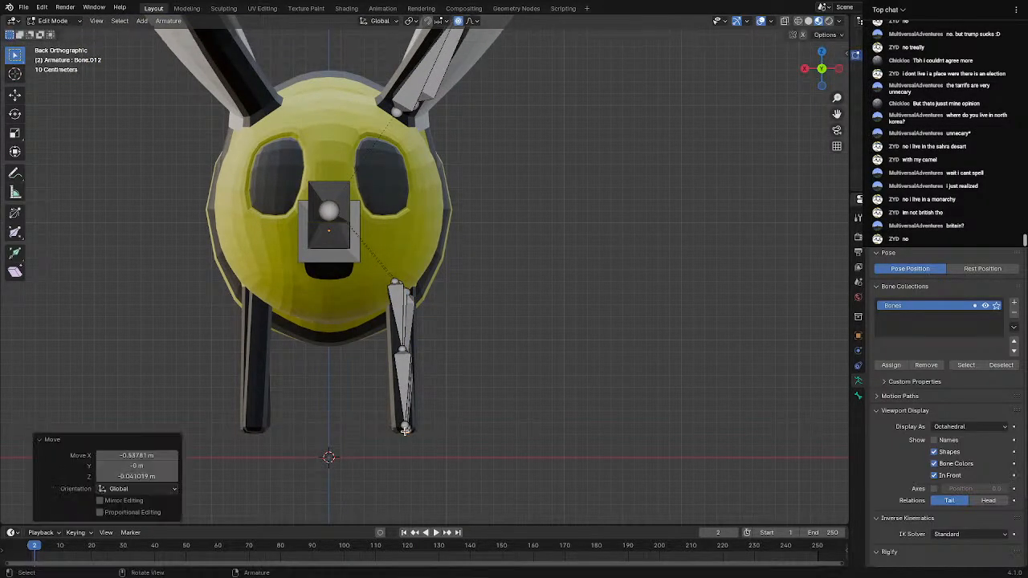
From the bee's side, align the rear leg bones' knee and foot tip with the leg mesh
middle_drag(405, 435, 326, 406)
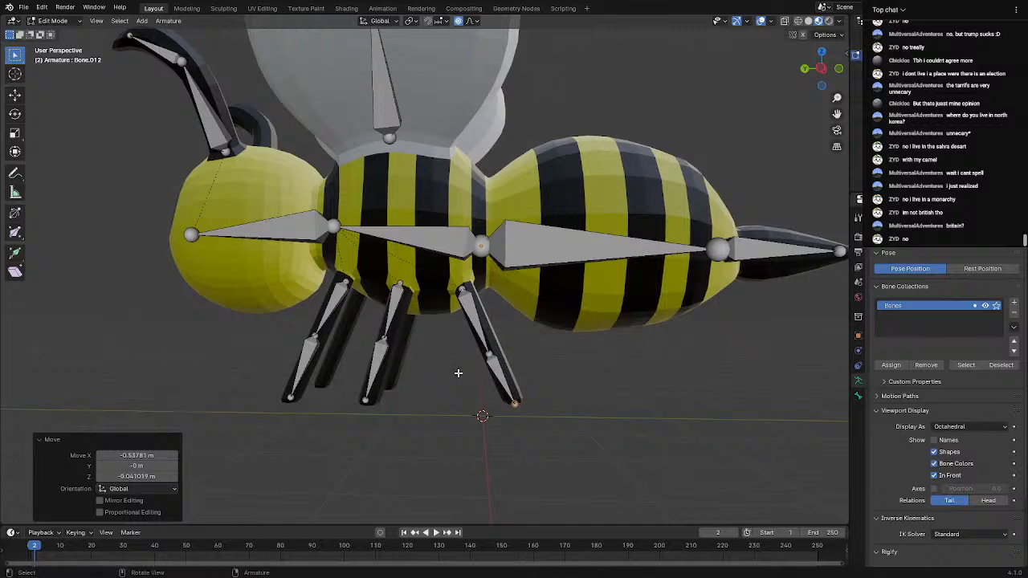
click(494, 356)
key(g)
click(495, 350)
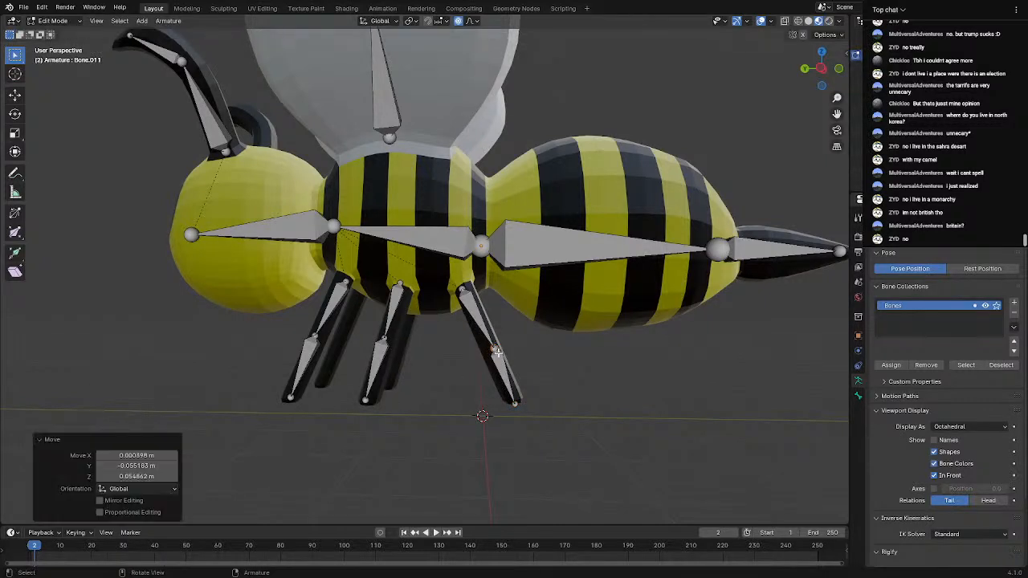
key(g)
click(513, 398)
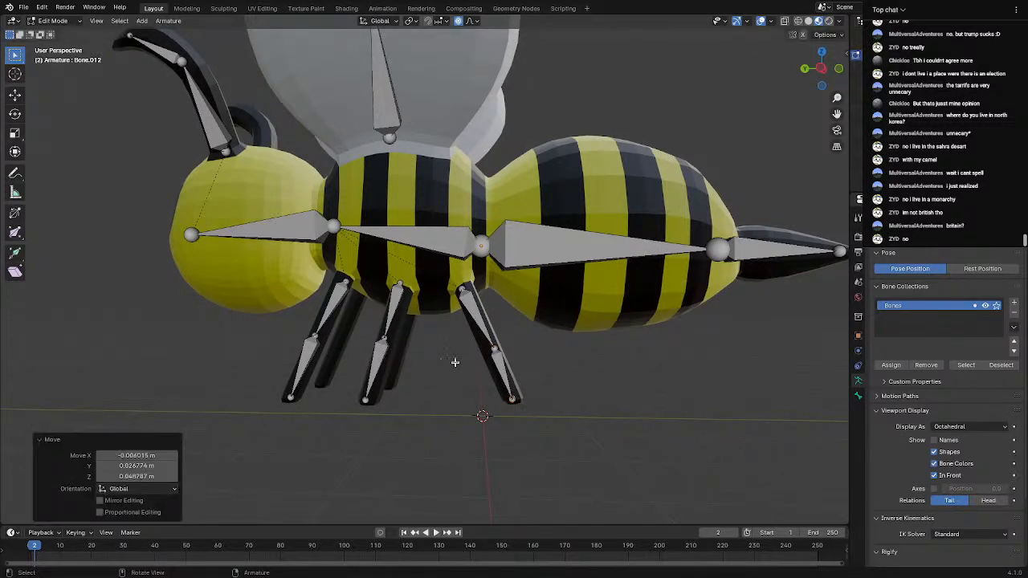
Align the middle leg bones' foot tip, knee and base with the leg as seen from the side
click(366, 399)
key(g)
click(367, 400)
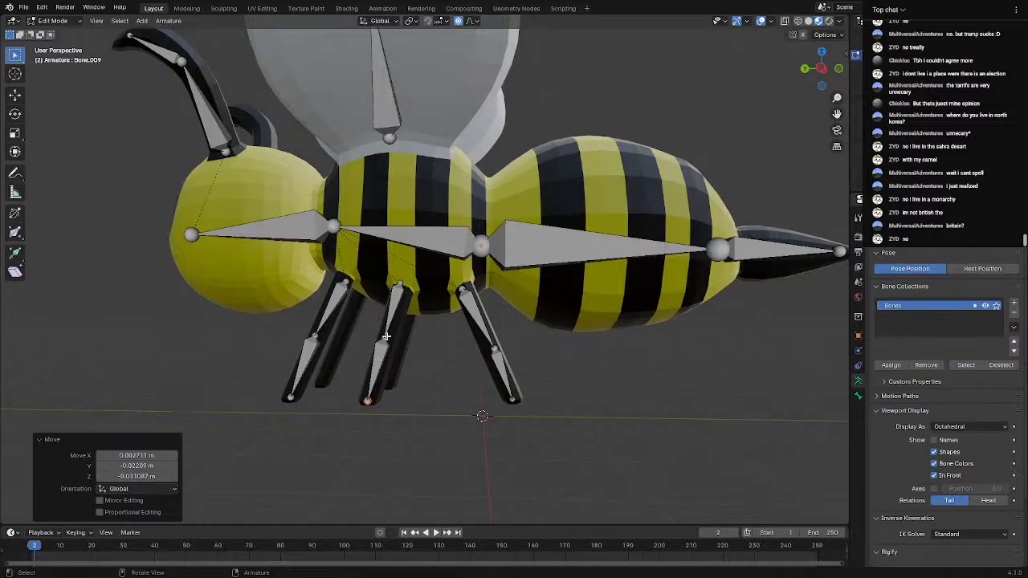
click(385, 341)
key(g)
click(383, 336)
click(397, 288)
key(g)
click(397, 296)
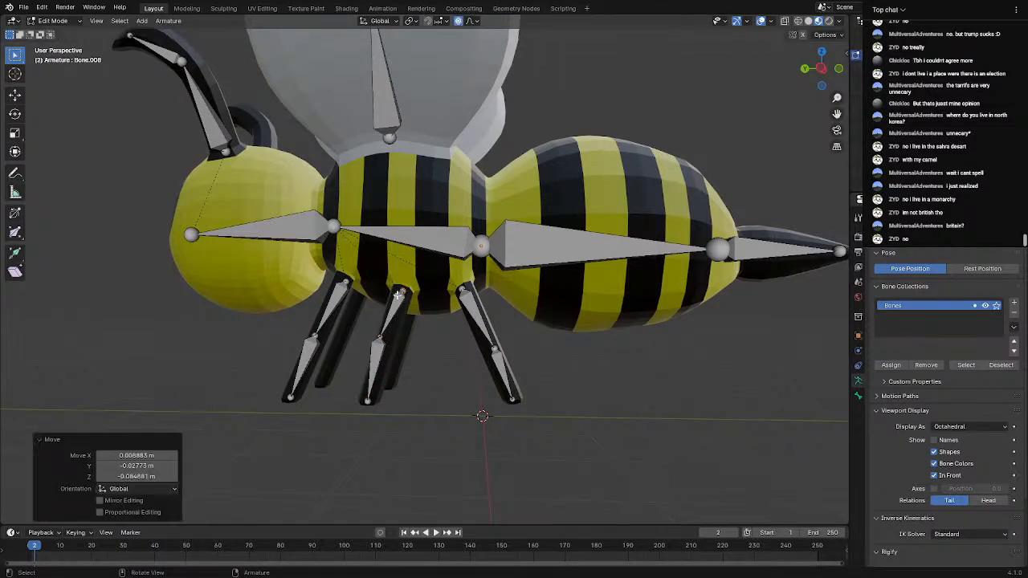
Centre the front leg bones' knee, foot tip and base inside the leg as seen from the side
click(318, 339)
key(g)
click(314, 335)
click(290, 398)
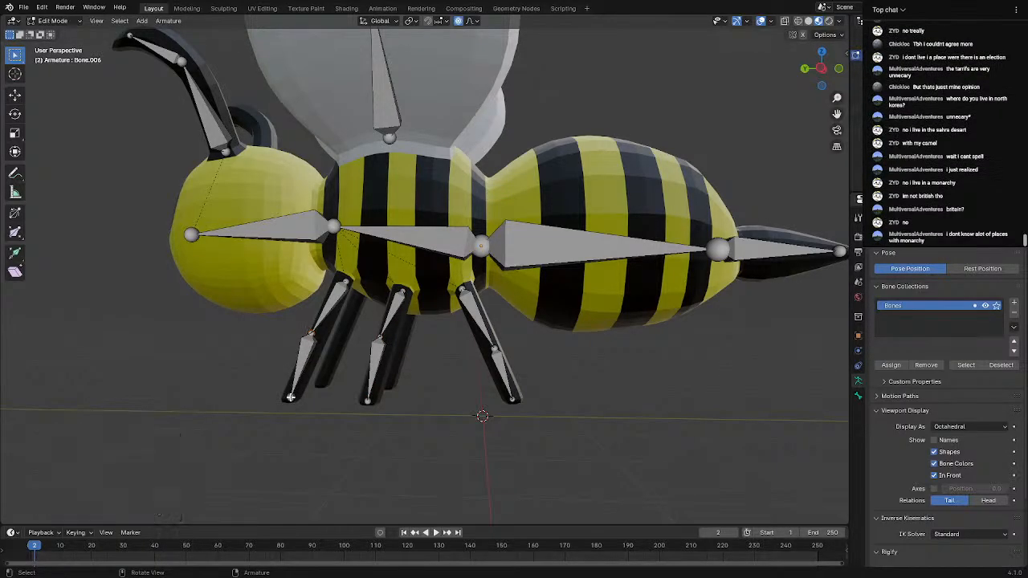
key(g)
click(292, 397)
click(345, 283)
key(g)
click(340, 280)
scroll(350, 294, up, 1)
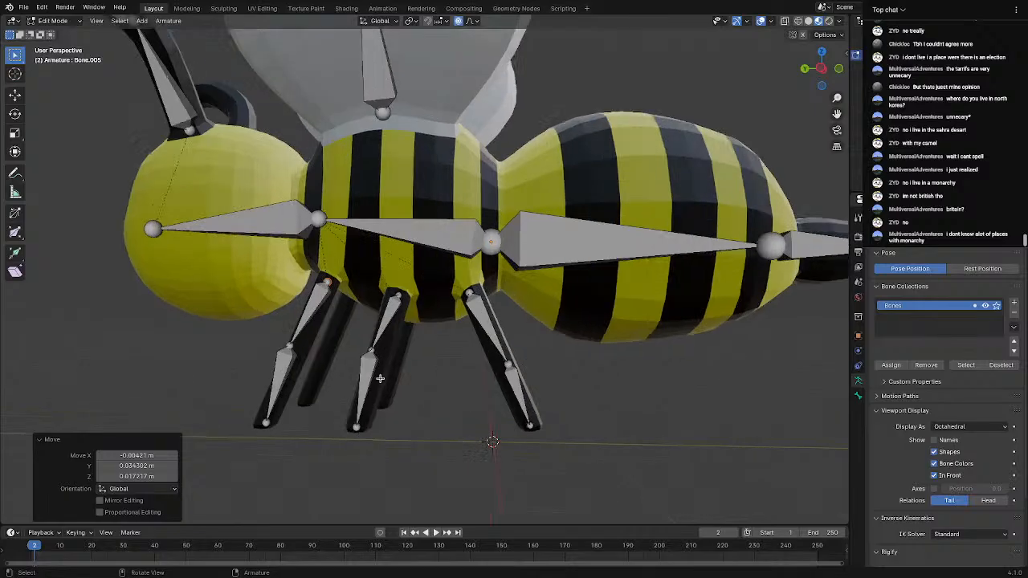
Select all bones of the armature and try to symmetrize them onto the bee's other side
scroll(381, 353, down, 2)
middle_drag(397, 373, 521, 395)
scroll(490, 401, down, 3)
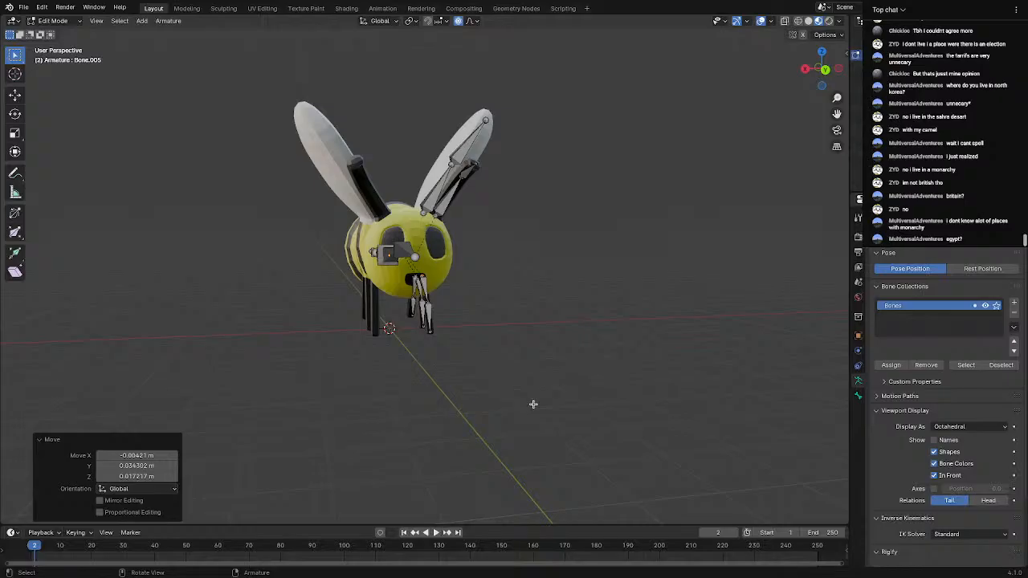
scroll(449, 338, up, 4)
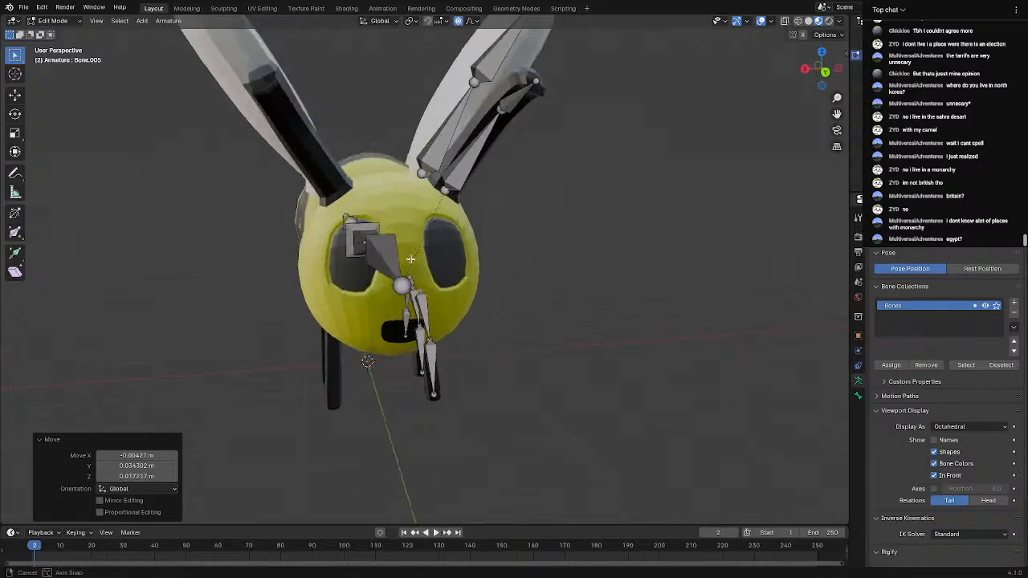
middle_drag(425, 257, 418, 231)
key(a)
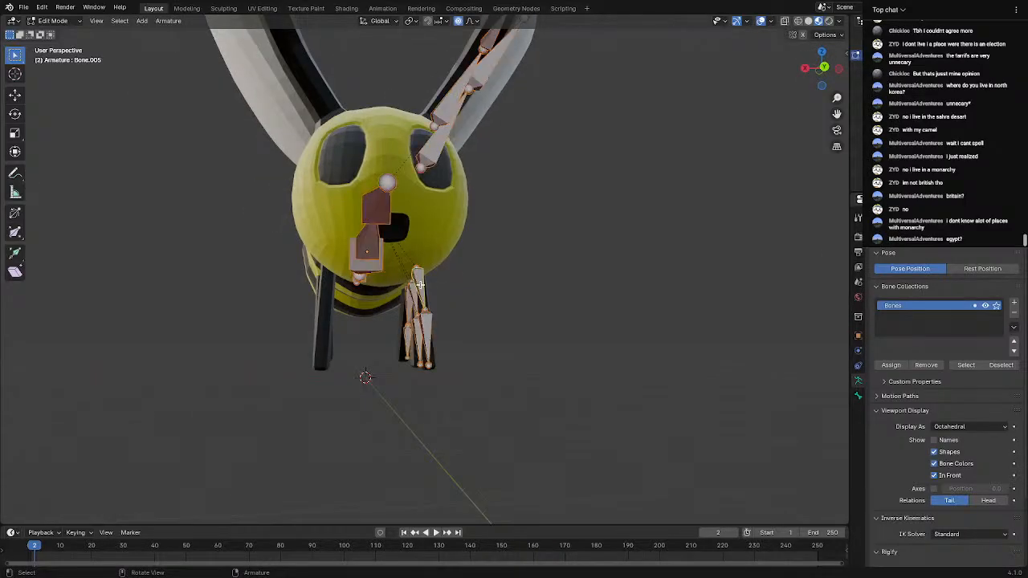
click(168, 21)
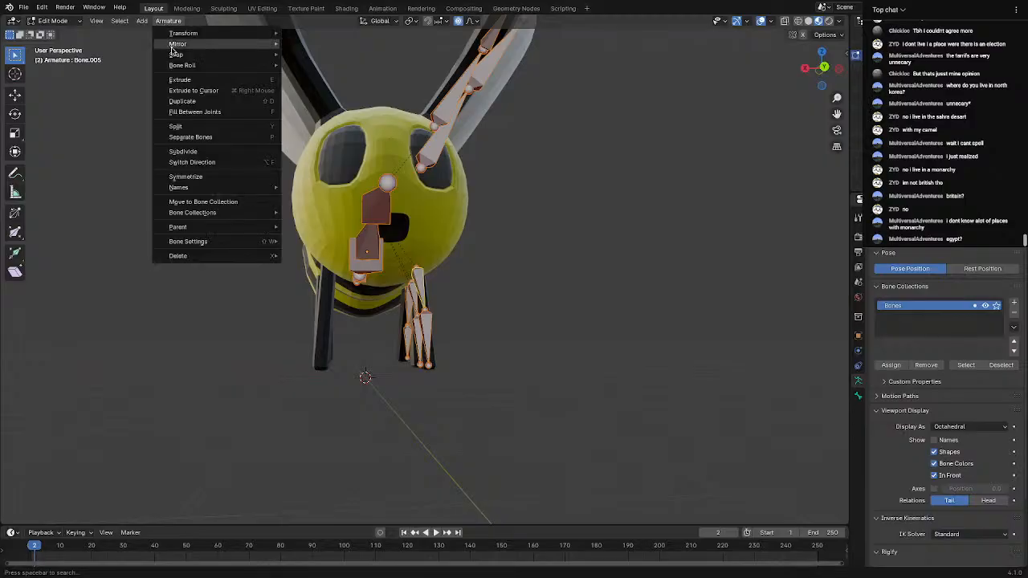
click(270, 177)
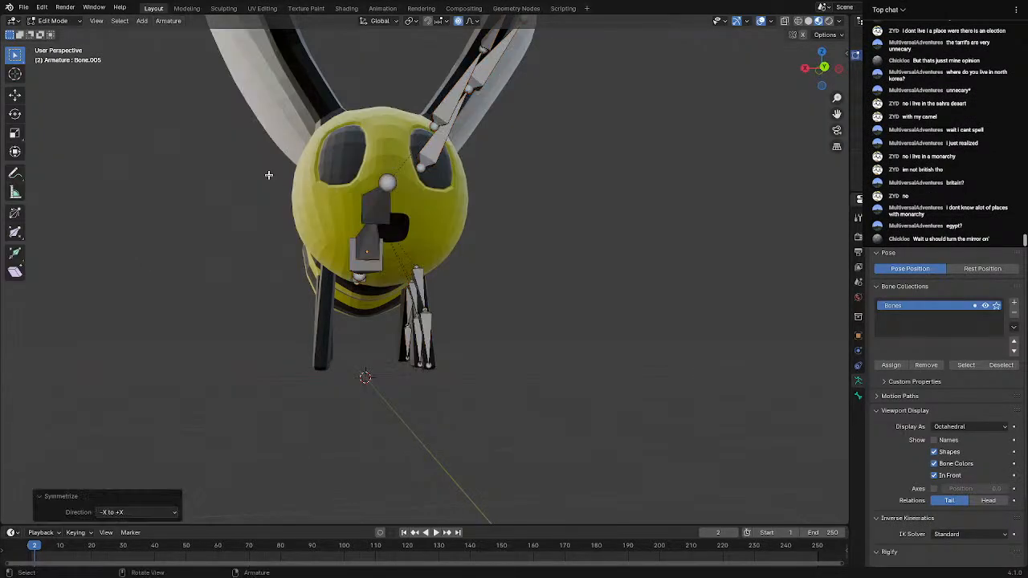
middle_drag(440, 302, 377, 295)
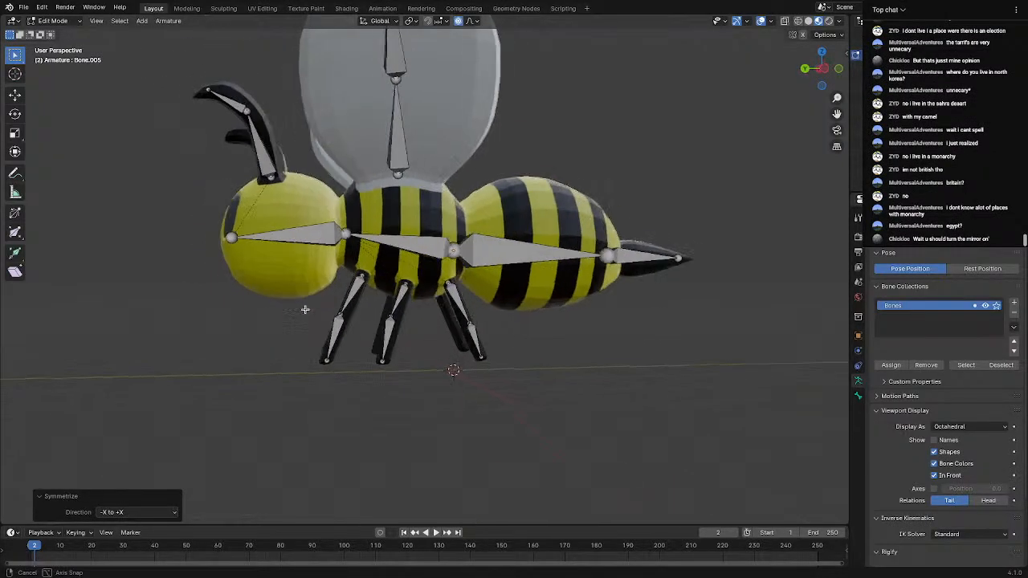
Rename the front leg's upper bone FRONTLEG.L and its lower bone FRONTFOOT.L
scroll(373, 294, up, 4)
click(373, 294)
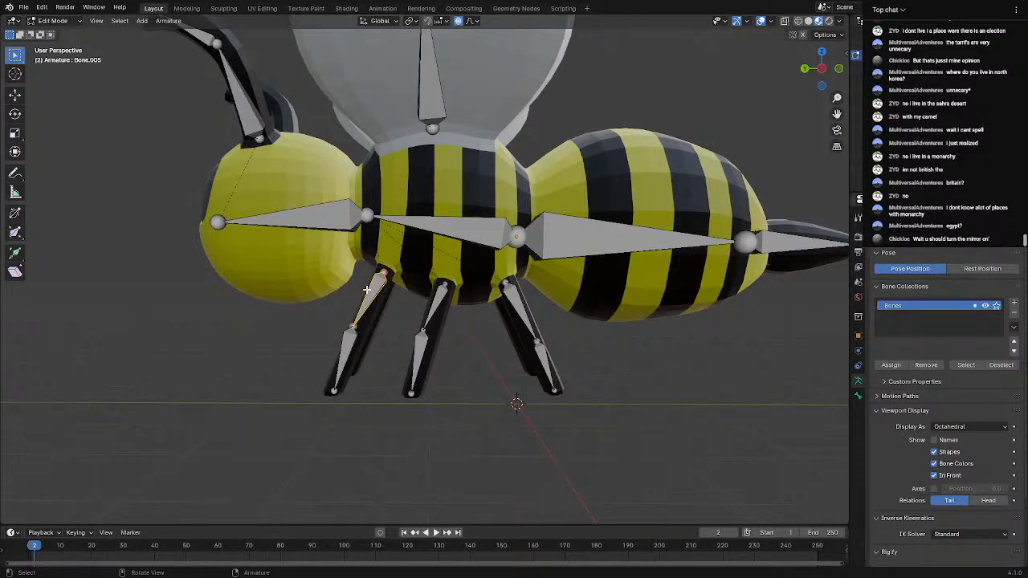
click(857, 396)
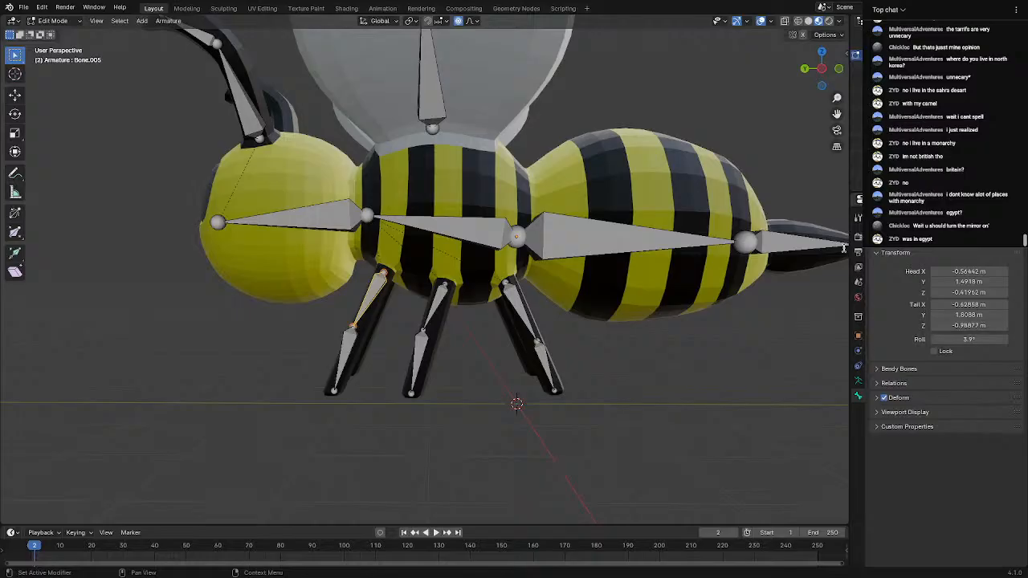
key(bracketright)
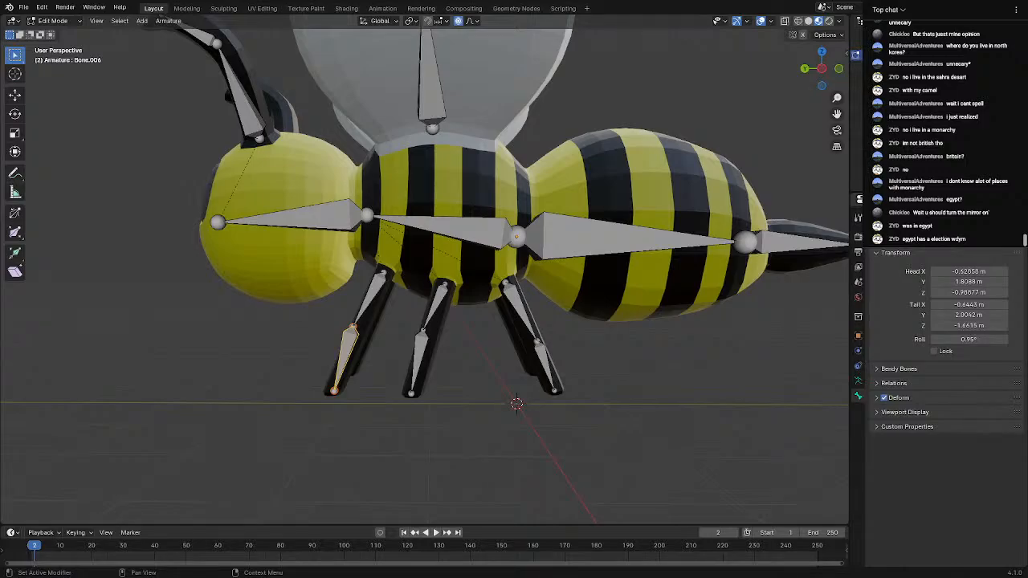
Rename the middle leg's upper bone MIDDLELEG.L and give its lower bone a left-side foot name
click(425, 297)
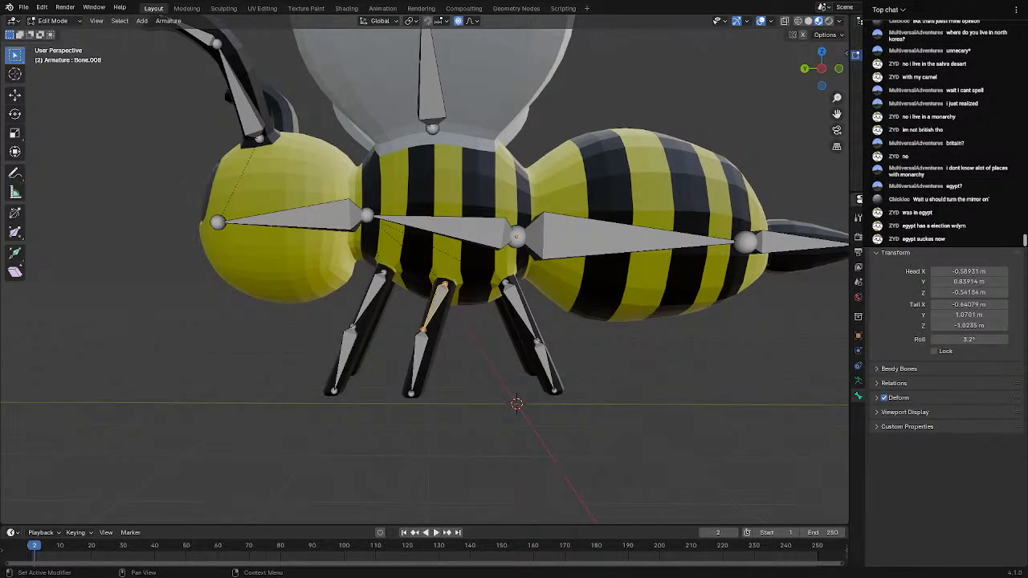
click(415, 342)
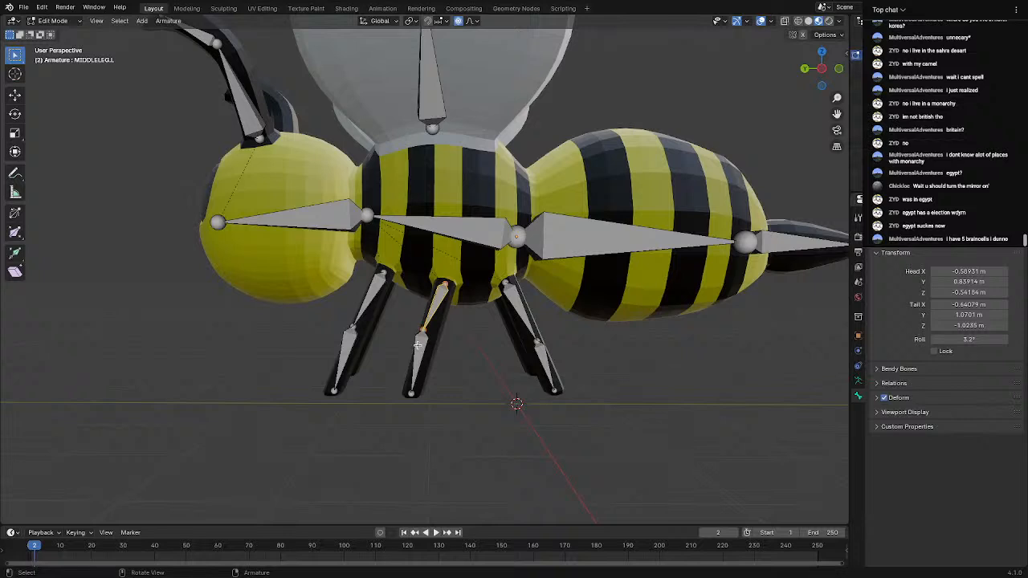
click(417, 344)
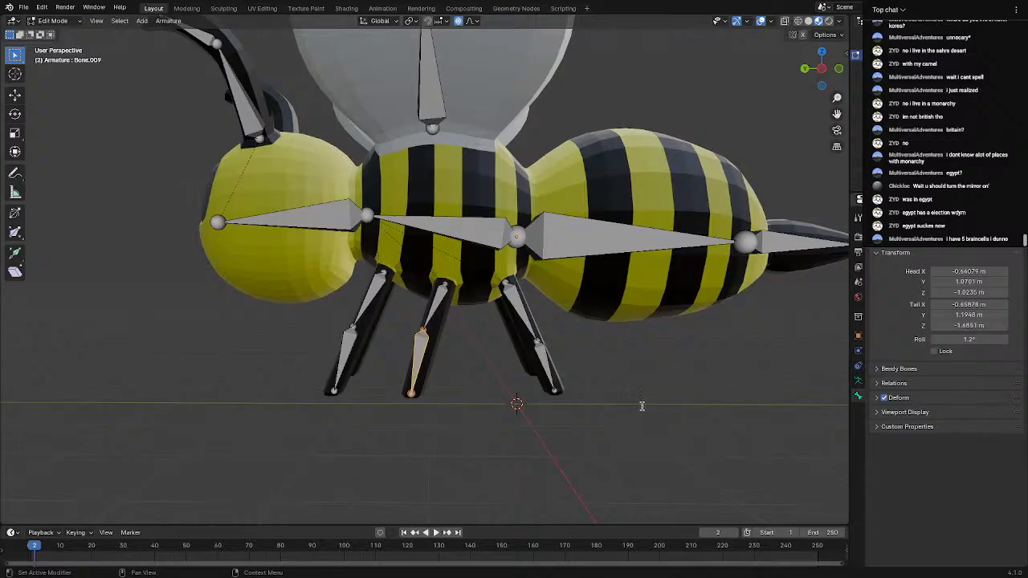
Rename the rear leg's upper bone BACKLEG.L and its lower bone BACKFOOT.L
click(541, 337)
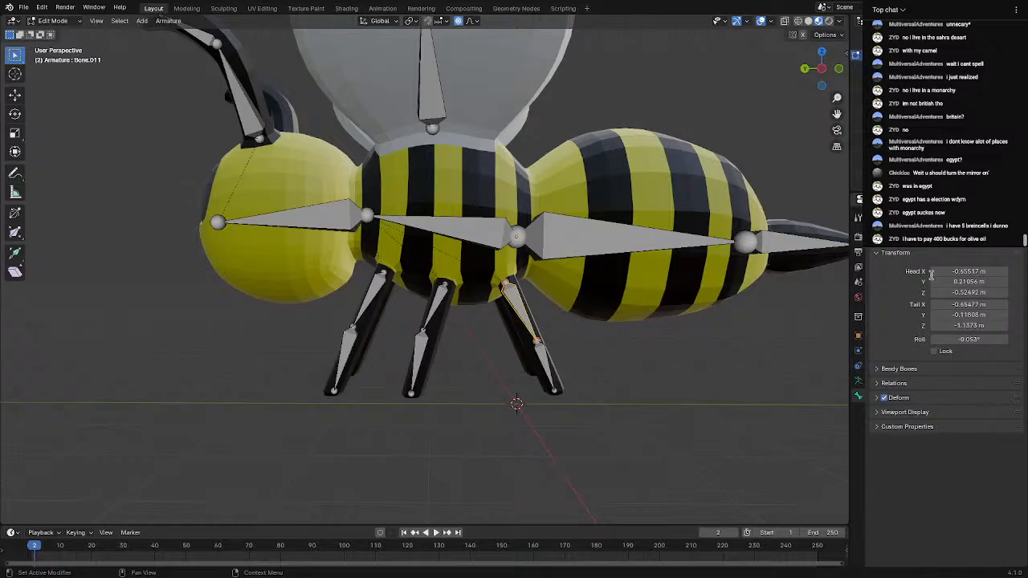
click(546, 356)
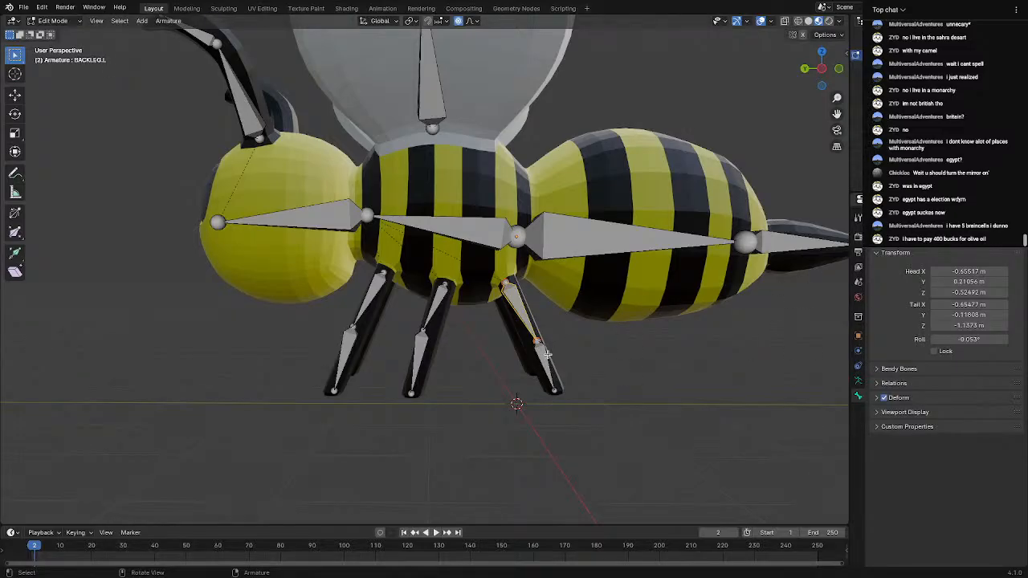
click(546, 354)
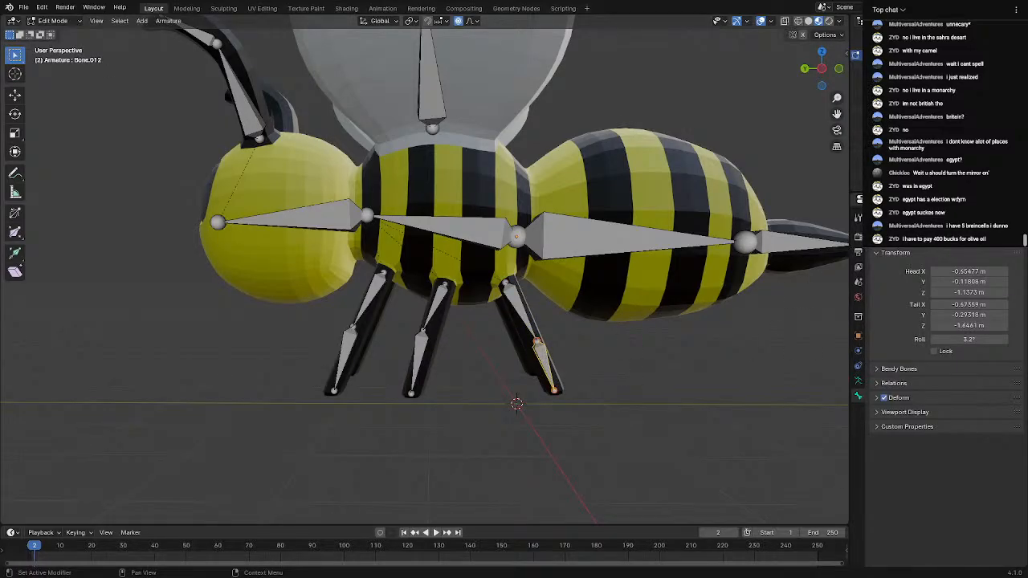
click(646, 389)
Rename the wing's base bone BASEWING.L and give its outer bone a left-side name
middle_drag(571, 344, 396, 353)
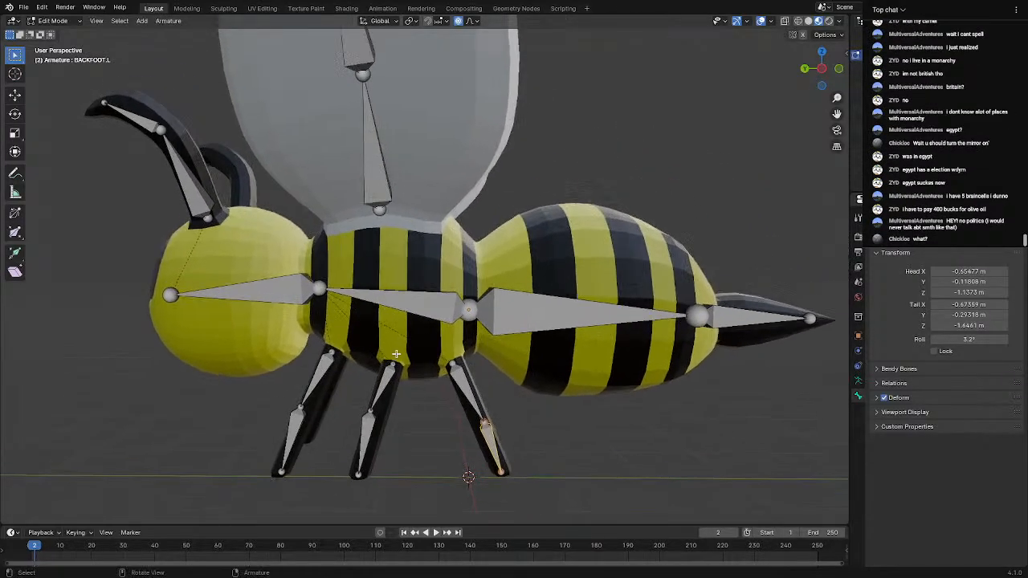
scroll(394, 352, down, 2)
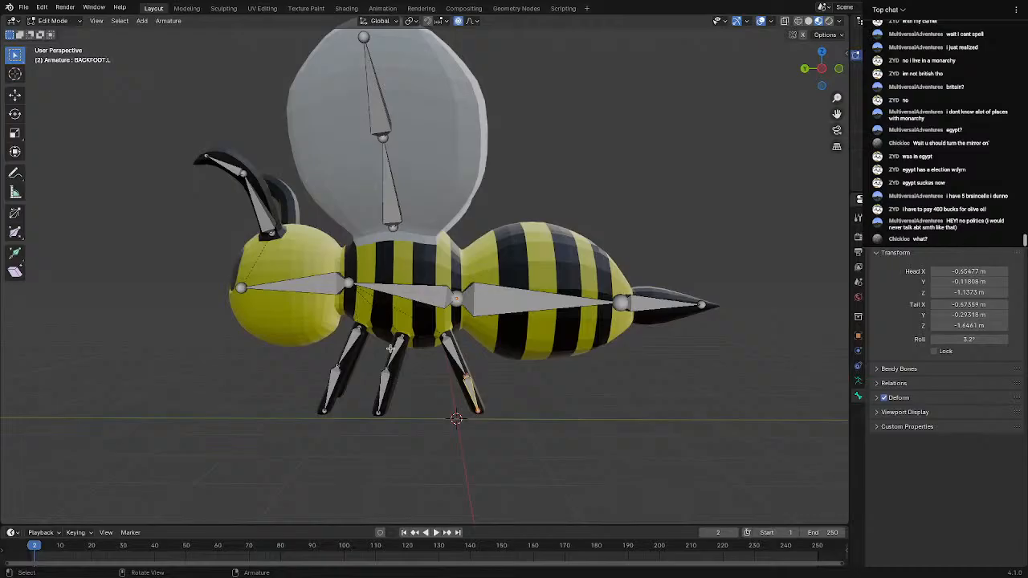
click(387, 217)
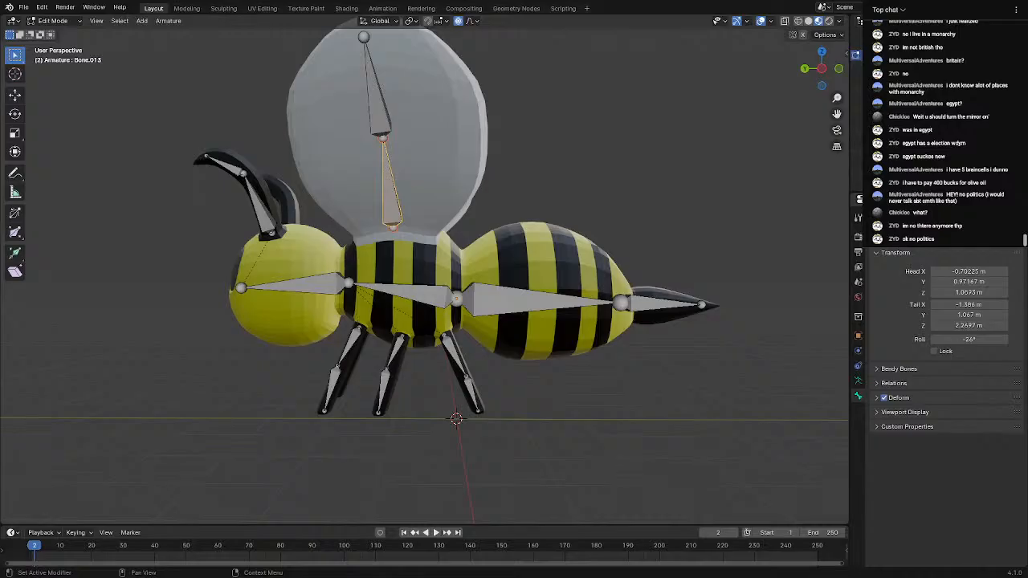
click(378, 105)
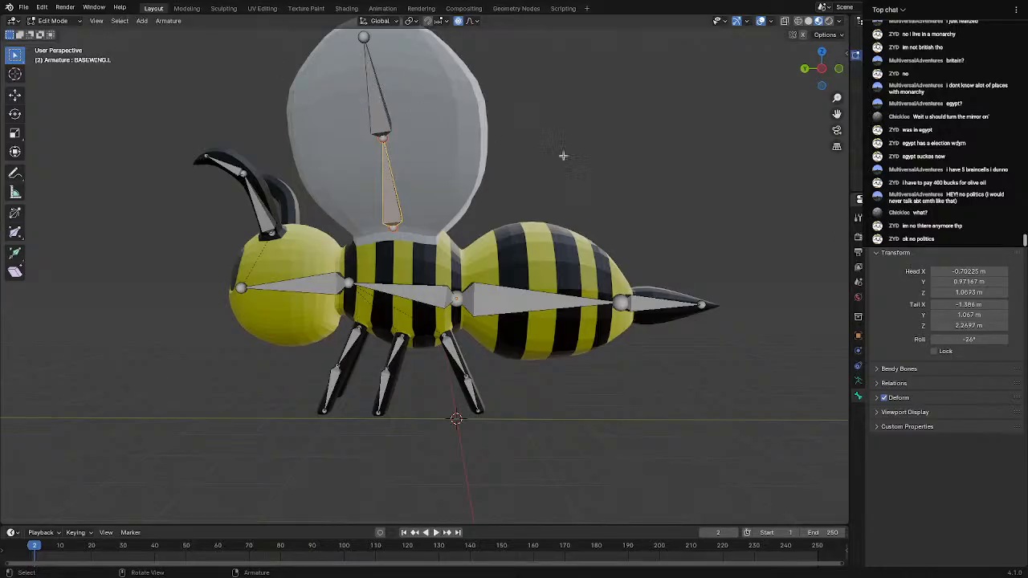
click(367, 114)
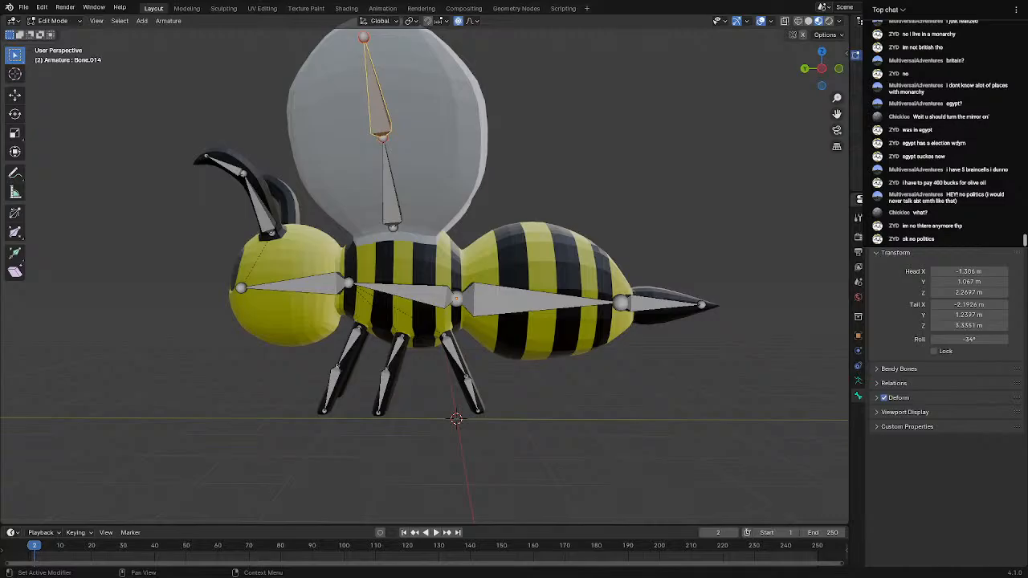
Give the antenna's base bone a left-side name and rename its tip bone ENTENATIP.L
click(256, 215)
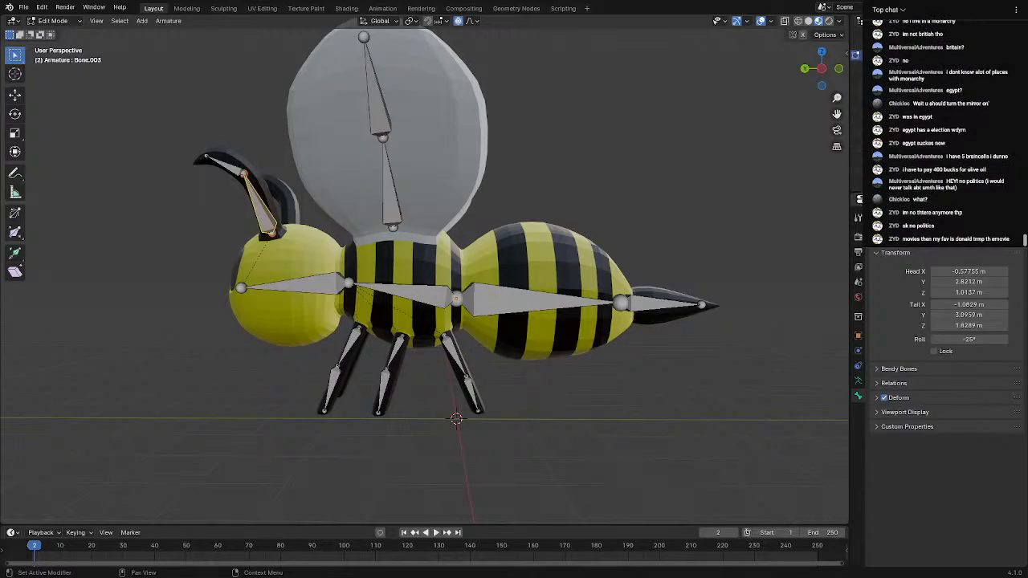
click(226, 167)
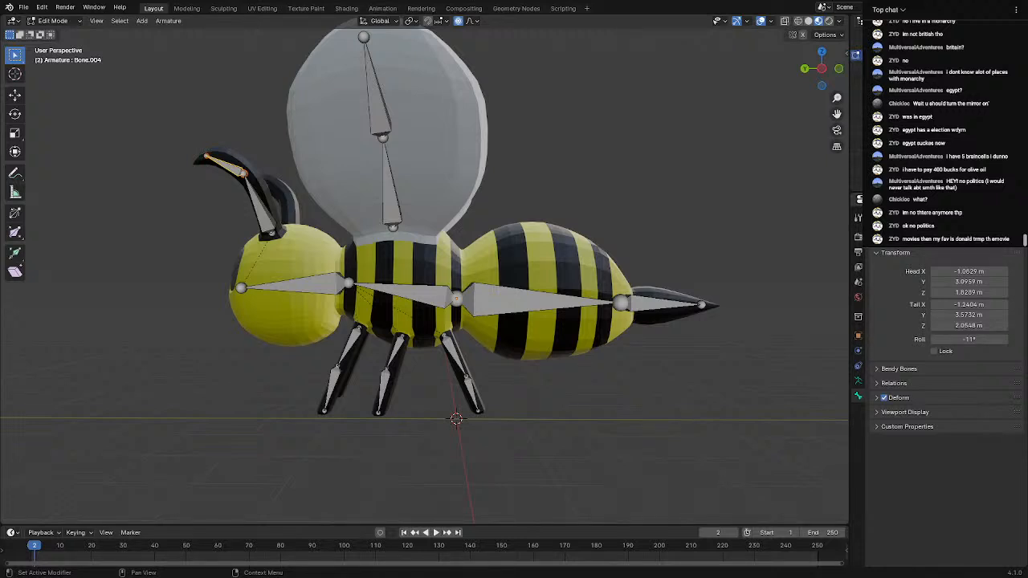
middle_drag(746, 221, 379, 316)
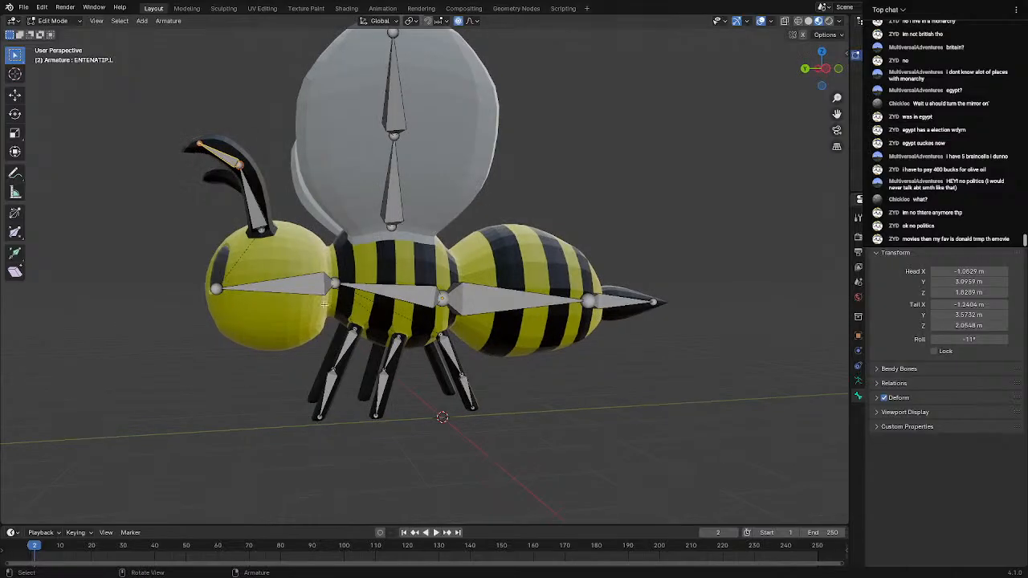
Symmetrize all bones from -X to +X and save the file
click(311, 291)
key(a)
click(172, 21)
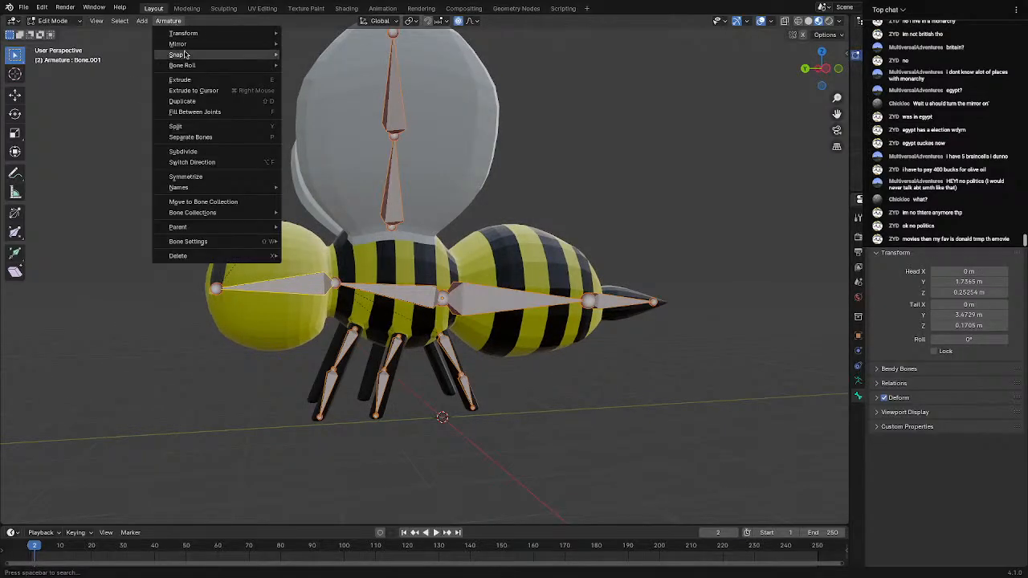
click(184, 176)
middle_drag(185, 176, 364, 241)
scroll(365, 241, up, 1)
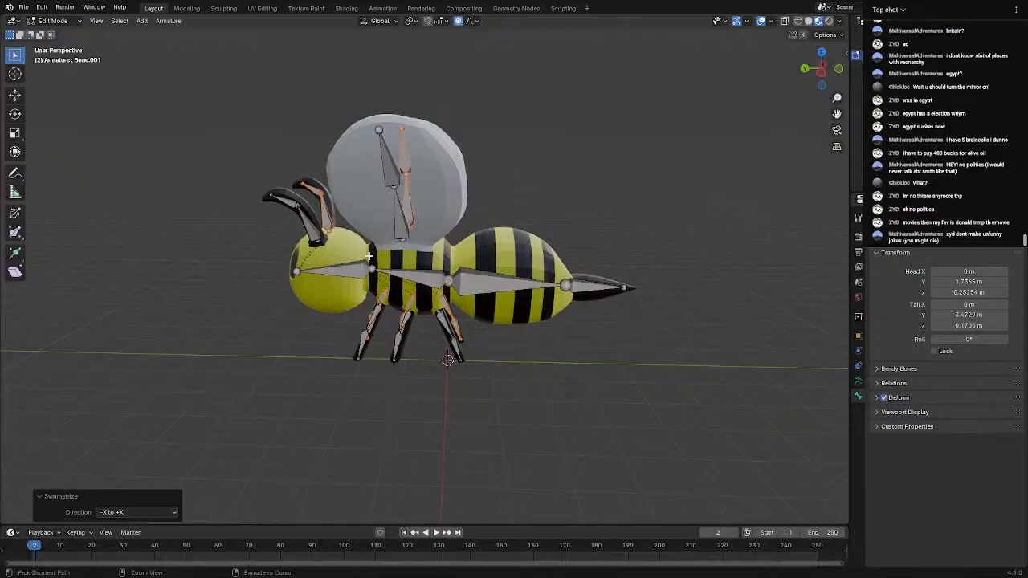
key(ctrl+s)
In Object Mode, select the bee mesh and the armature, and parent the mesh to the armature with automatic weights
shift+middle_drag(318, 270, 531, 260)
key(Tab)
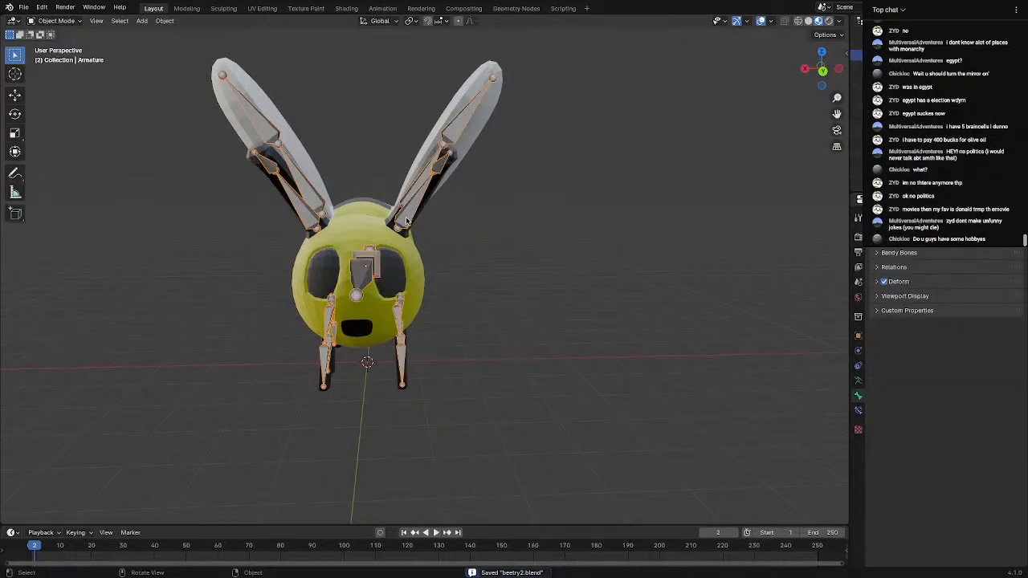
click(377, 225)
middle_drag(339, 225, 396, 232)
shift+click(315, 224)
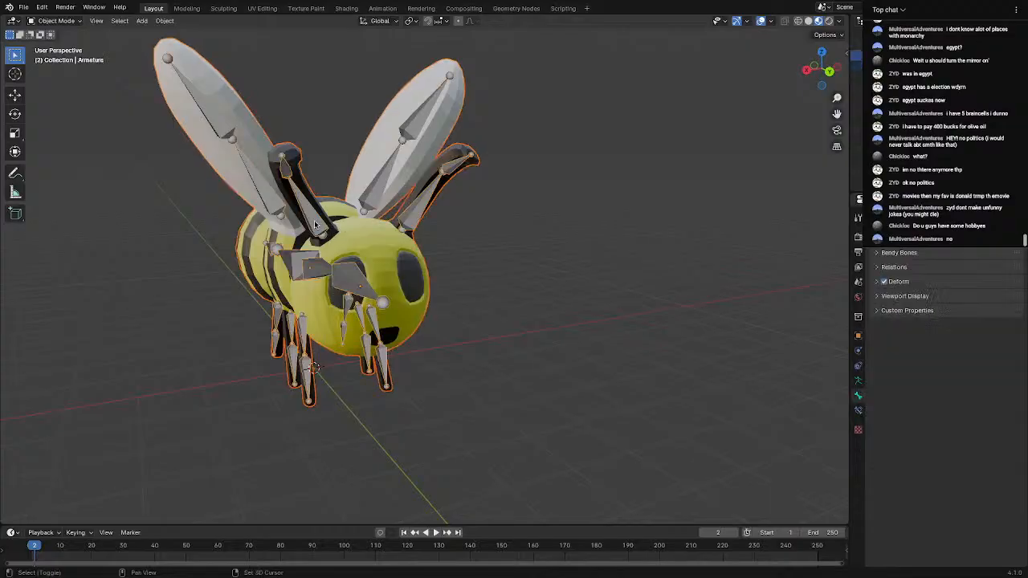
middle_drag(316, 225, 335, 235)
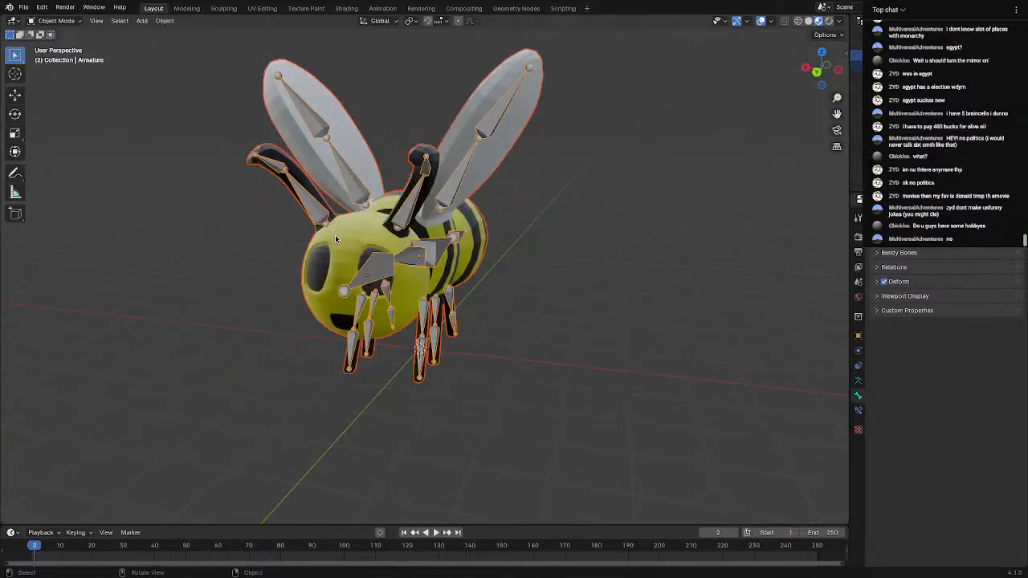
click(335, 237)
shift+click(309, 207)
key(super+p)
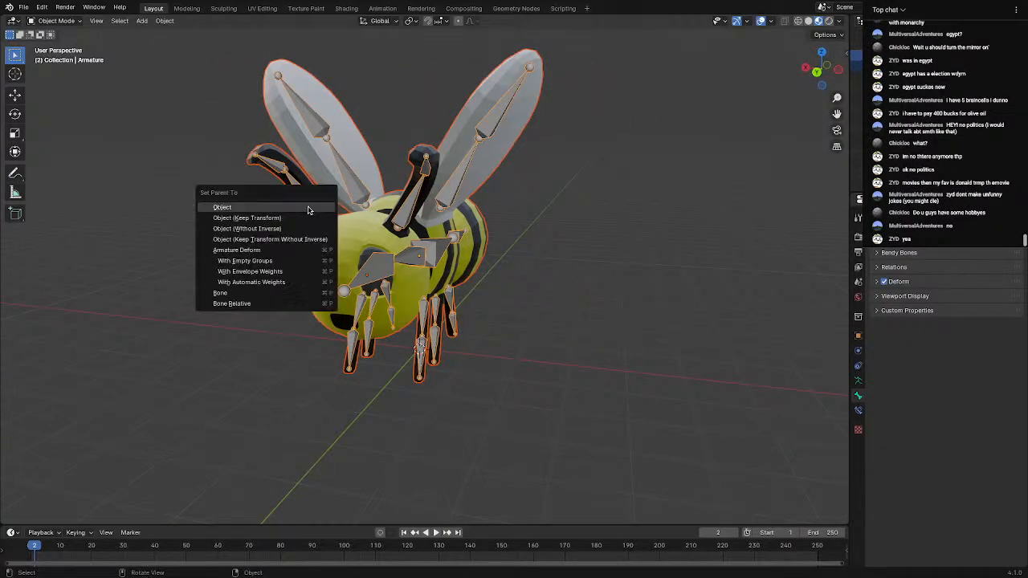
click(252, 282)
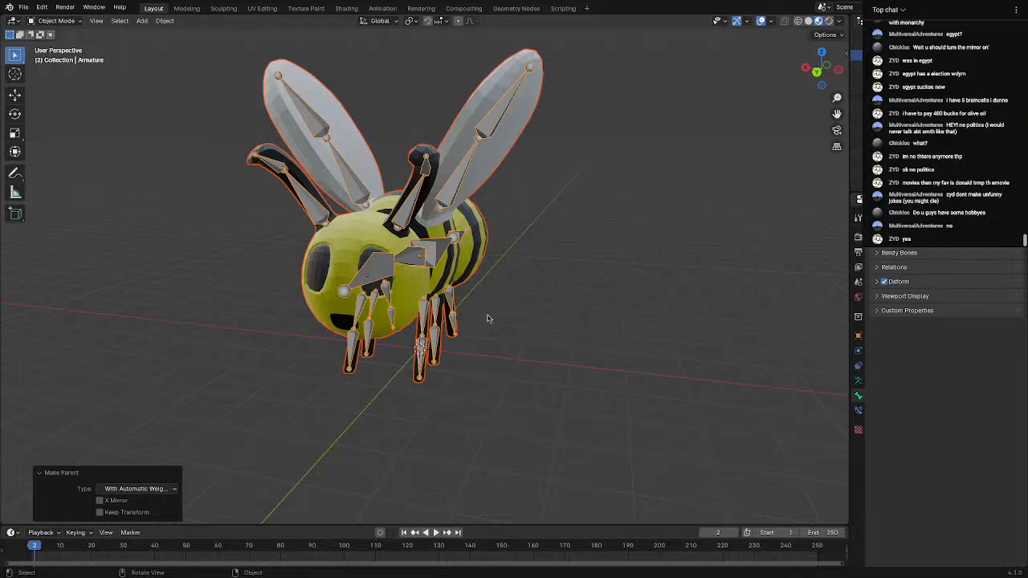
Switch the armature to Pose Mode, test-move the FRONTLEG.L bone and undo the move
middle_drag(495, 316, 408, 281)
scroll(474, 313, up, 3)
click(57, 19)
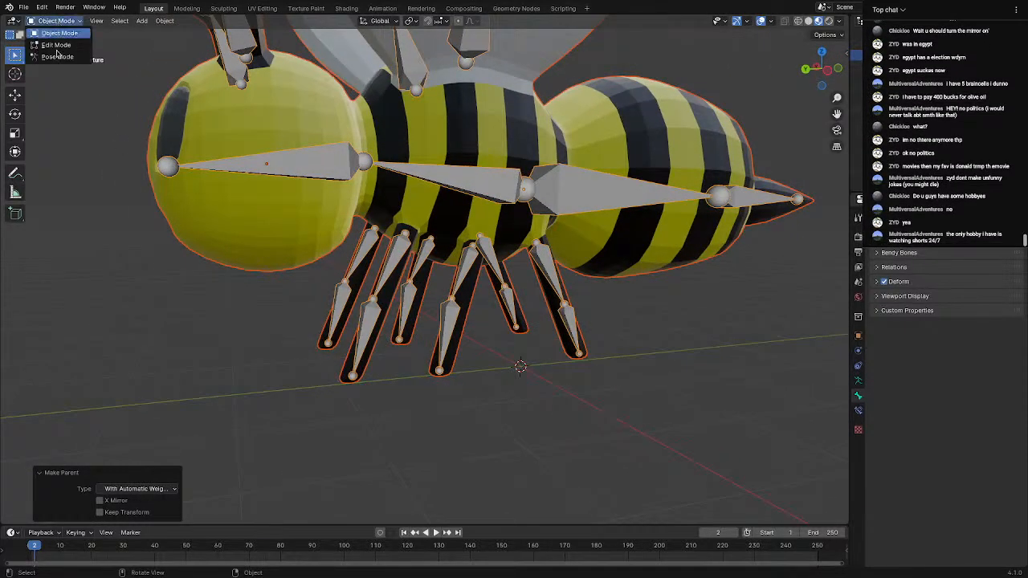
click(56, 55)
click(389, 278)
key(g)
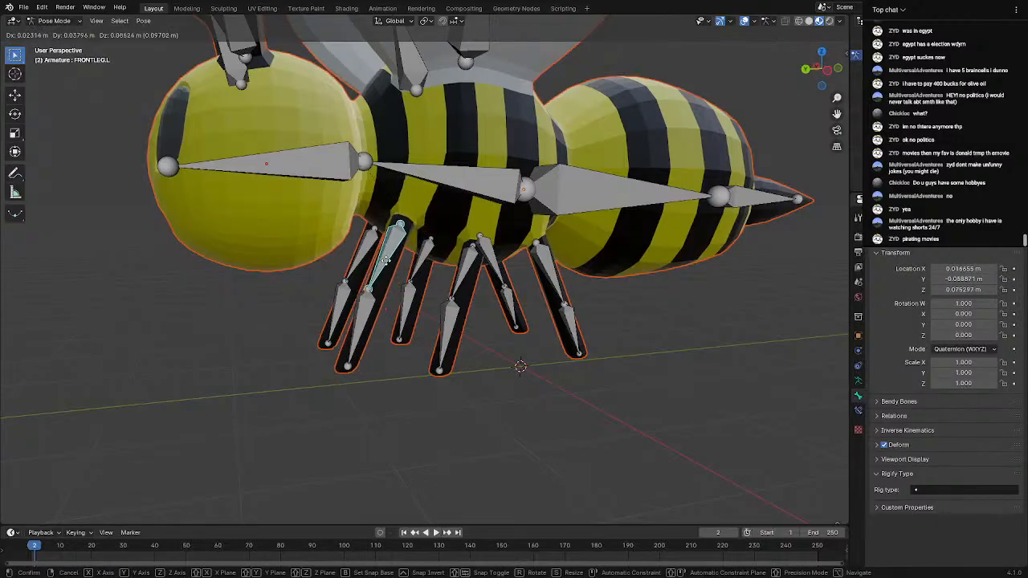
click(387, 251)
key(ctrl+z)
Select the FRONTFOOT.L bone and rotate it backward to bend the front foot at the knee
middle_drag(386, 258, 398, 276)
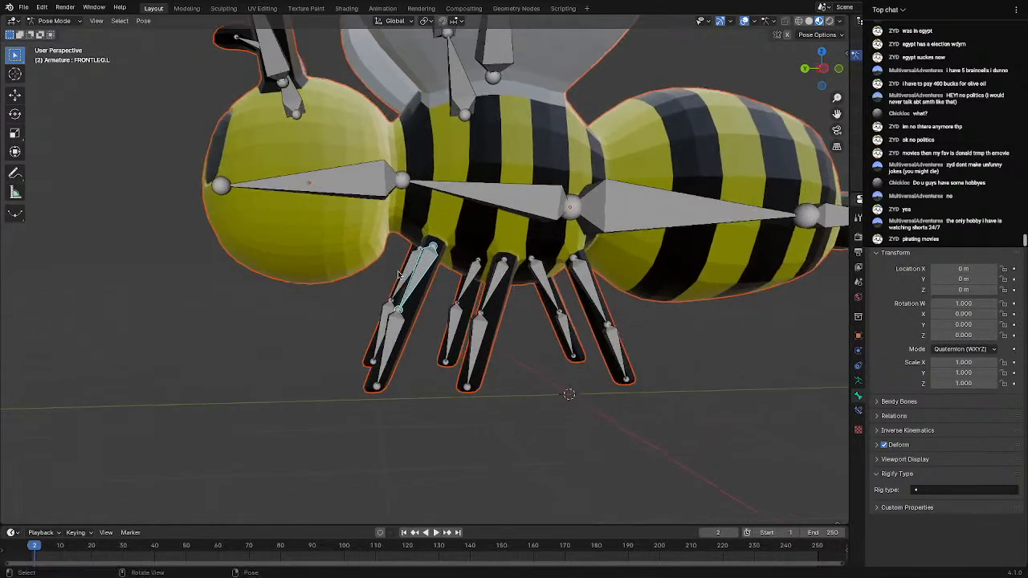
click(399, 331)
key(r)
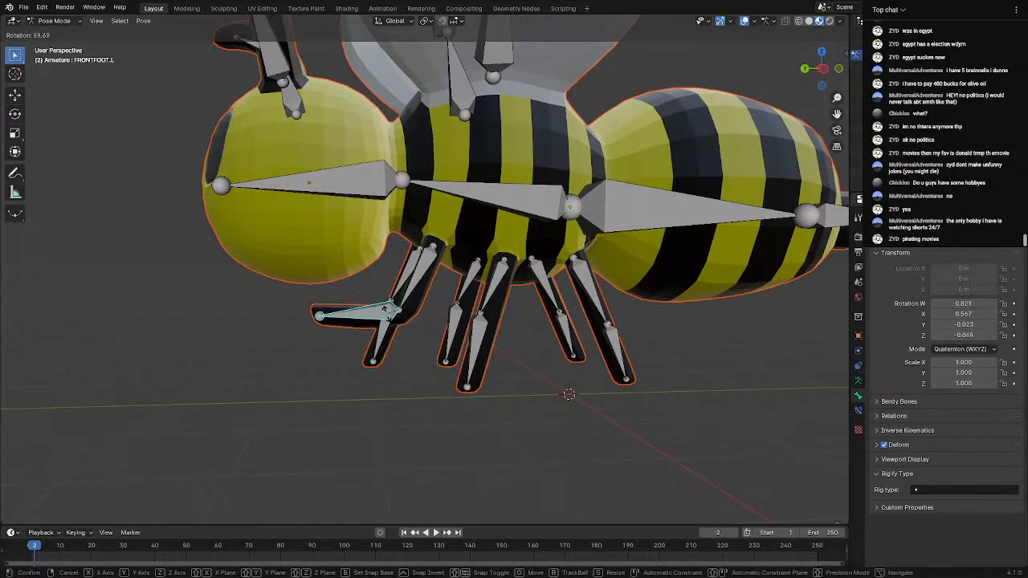
key(g)
click(408, 323)
Test-move the FRONTLEG.L bone and undo that move
click(406, 295)
key(g)
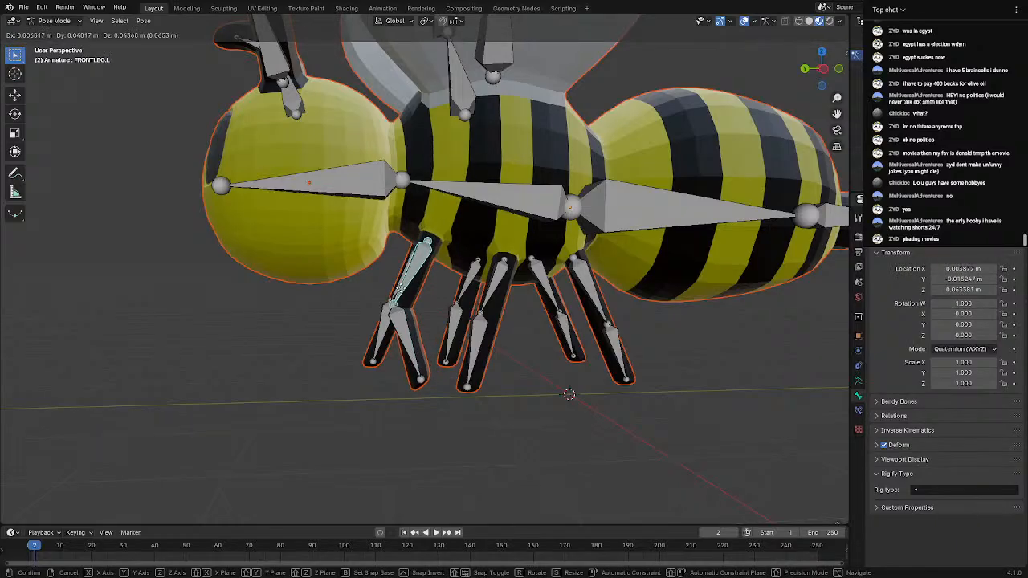
click(411, 298)
key(ctrl+z)
Rotate the FRONTLEG.L bone to swing the front leg forward toward the head
key(r)
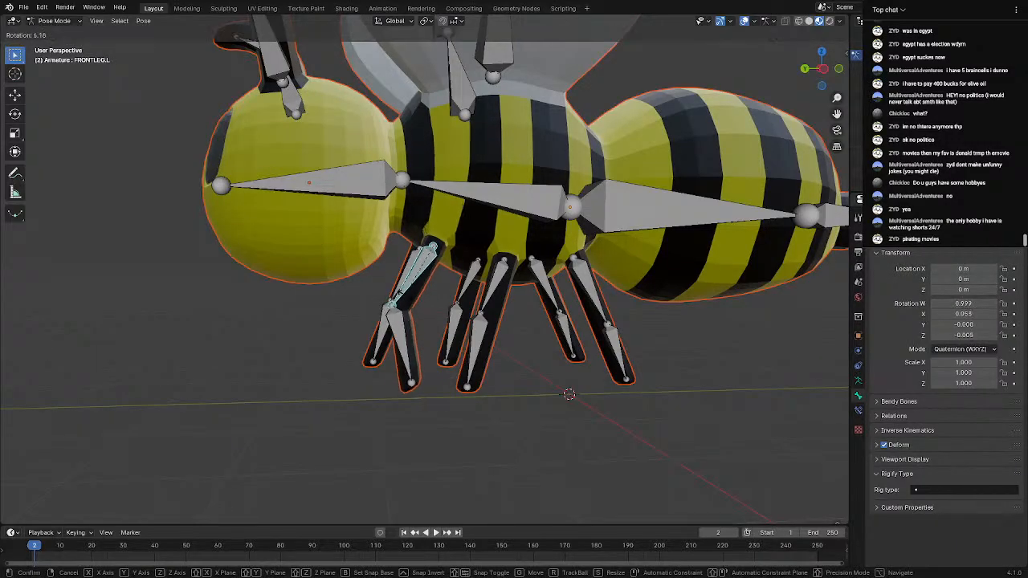
click(416, 315)
mouse_move(416, 315)
middle_down()
mouse_move(615, 303)
mouse_move(655, 311)
mouse_move(412, 312)
middle_up()
key(r)
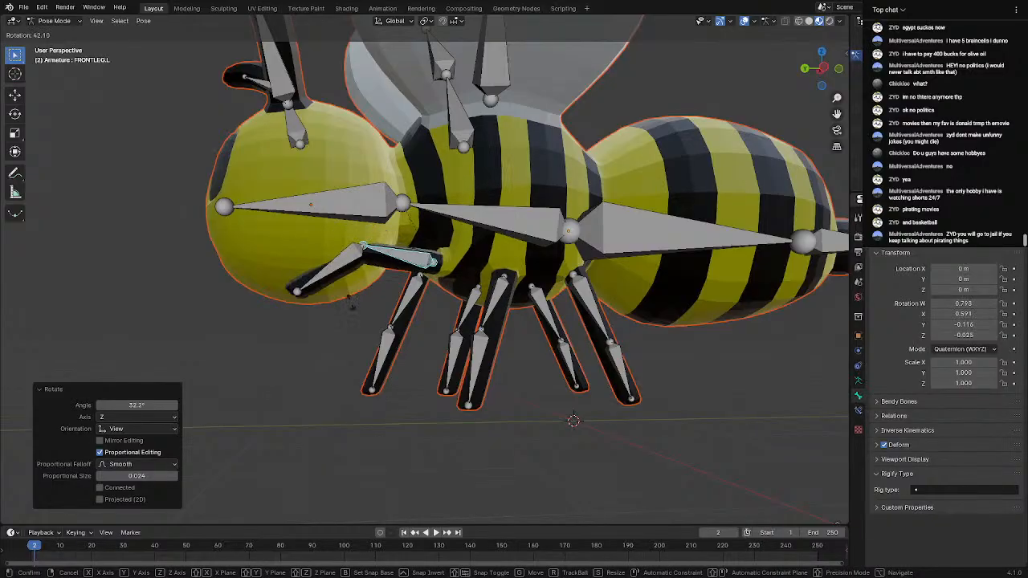
click(404, 345)
Rotate the MIDDLELEG.L bone by about -43.6° to swing the middle leg backward
click(490, 321)
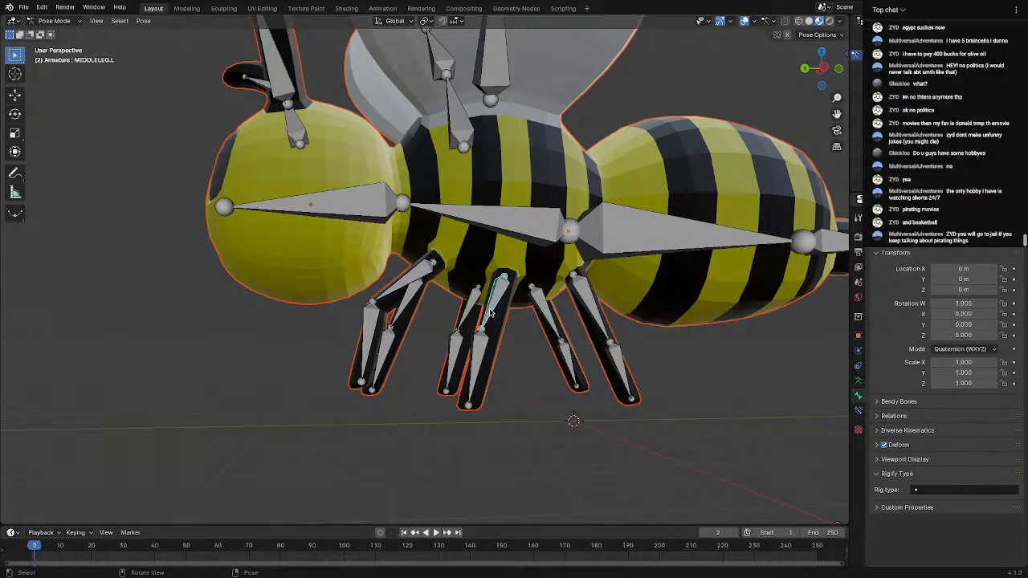
key(r)
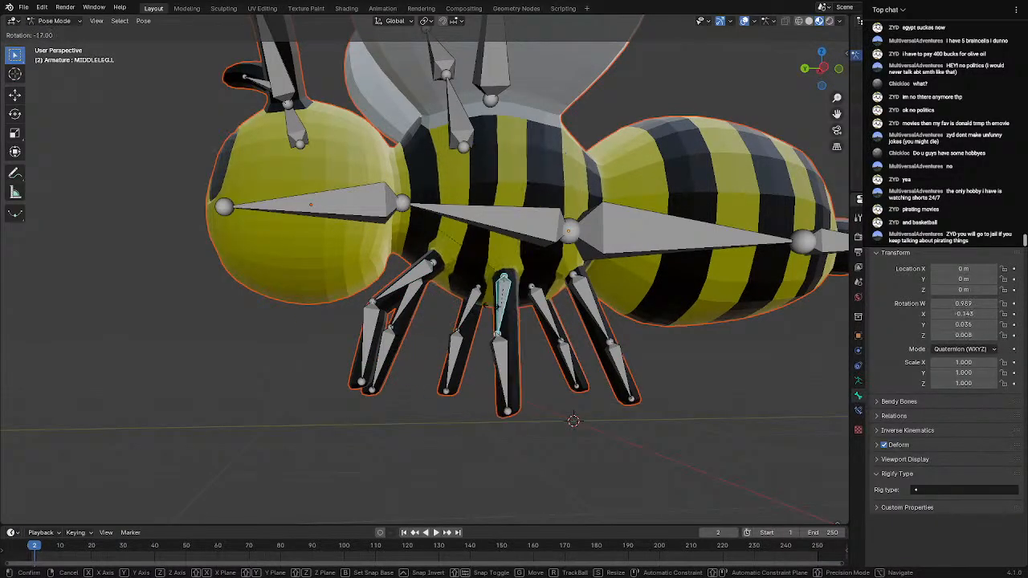
key(Return)
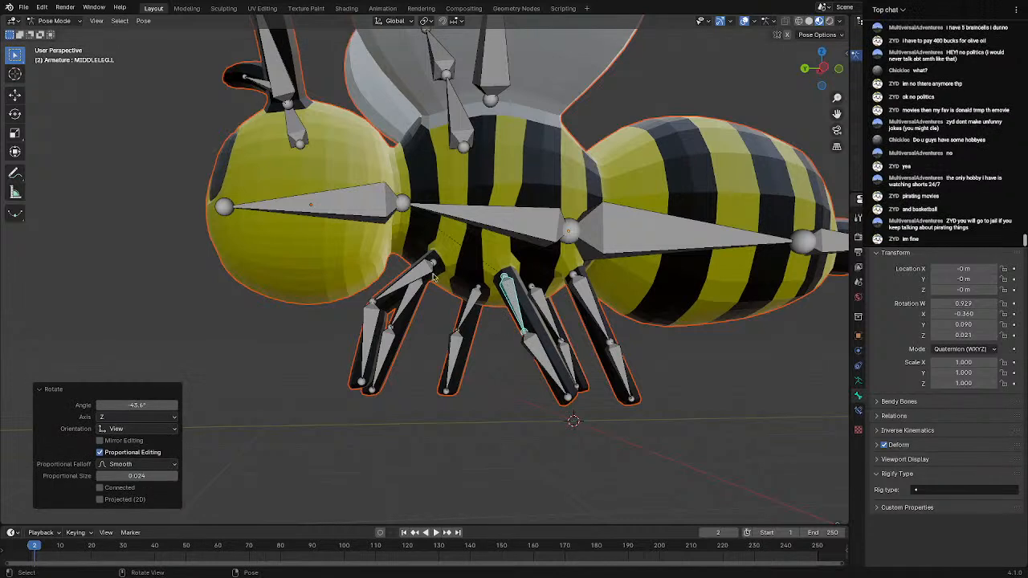
Rotate the FRONTLEG.L bone backward by roughly 30° and the MIDDLELEG.L bone forward by about 20°
click(415, 277)
text(r-30)
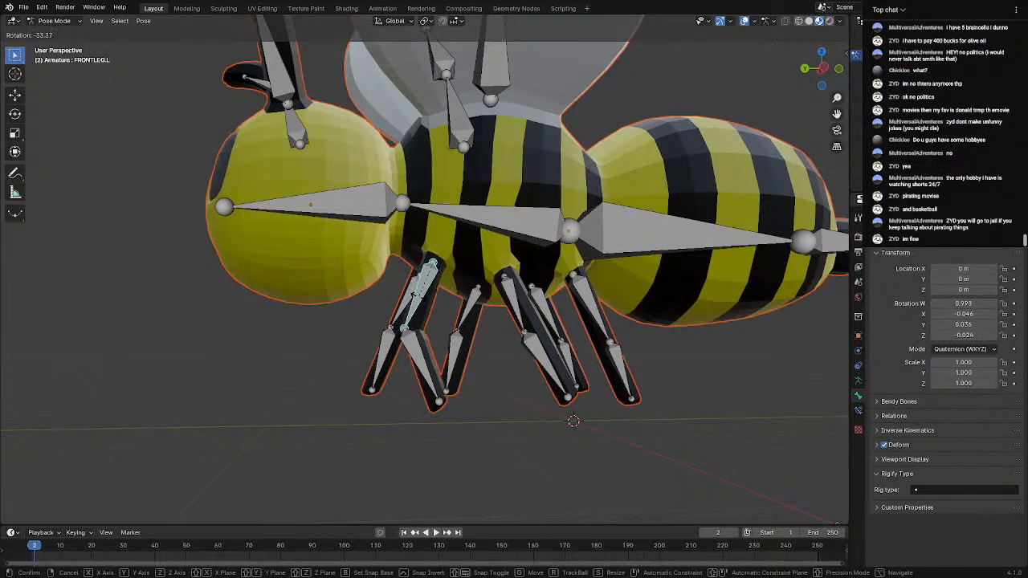
key(Return)
click(530, 311)
text(r20)
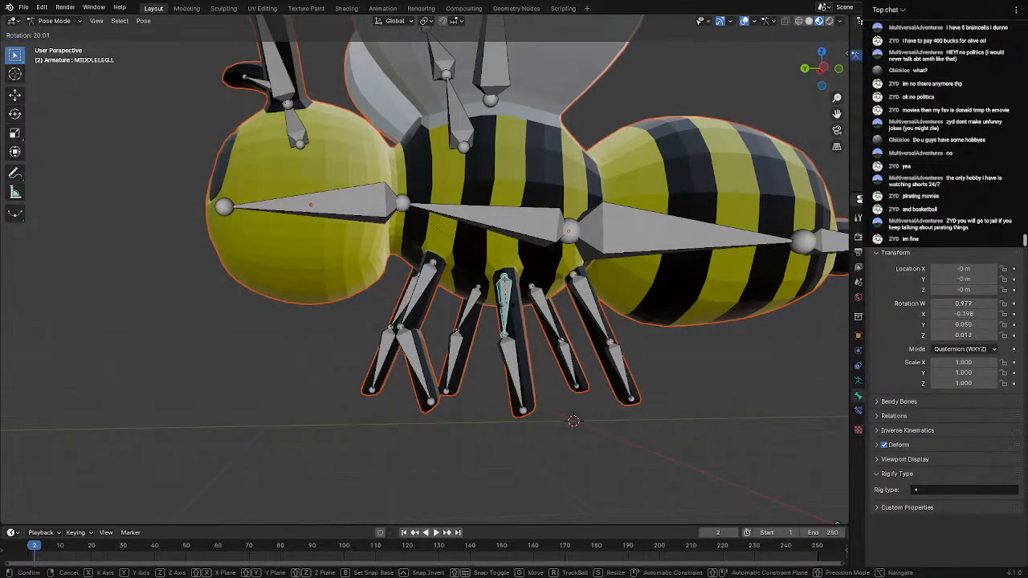
key(Return)
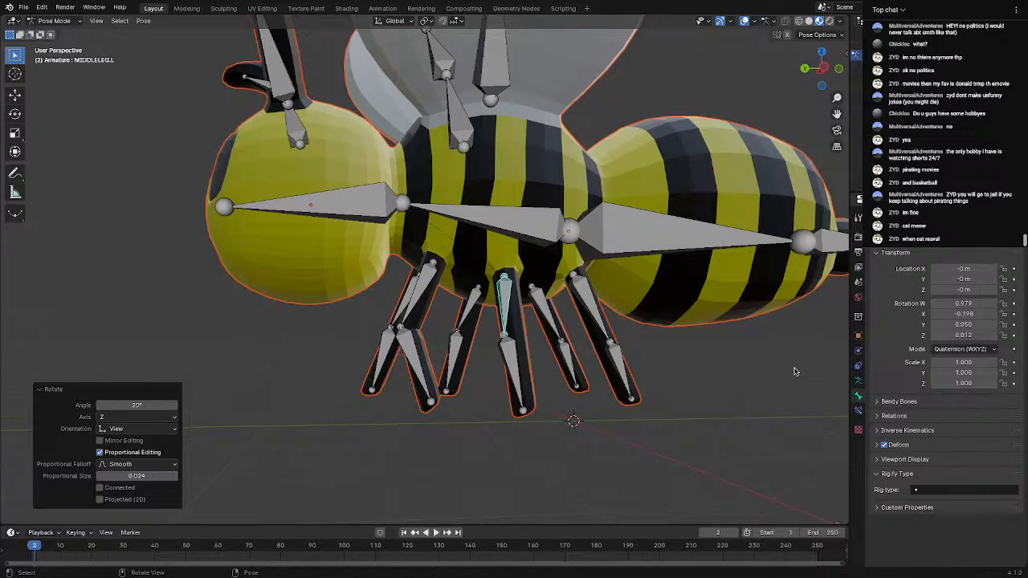
Test the abdomen bone Bone.002 by rotating it upward, and rotate it back down by about 31.1°
middle_drag(565, 315, 531, 299)
click(540, 236)
key(r)
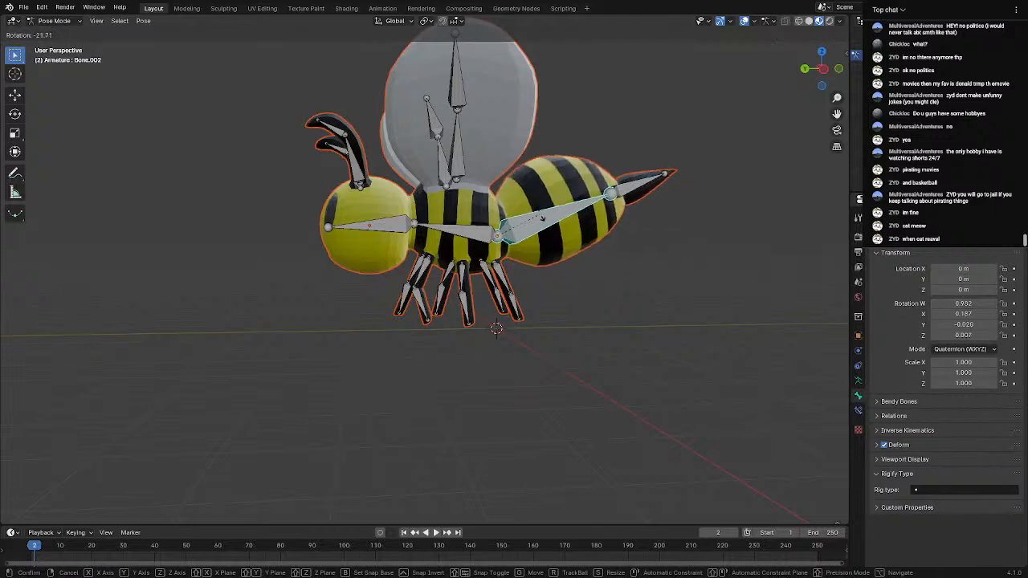
click(562, 240)
key(r)
click(569, 248)
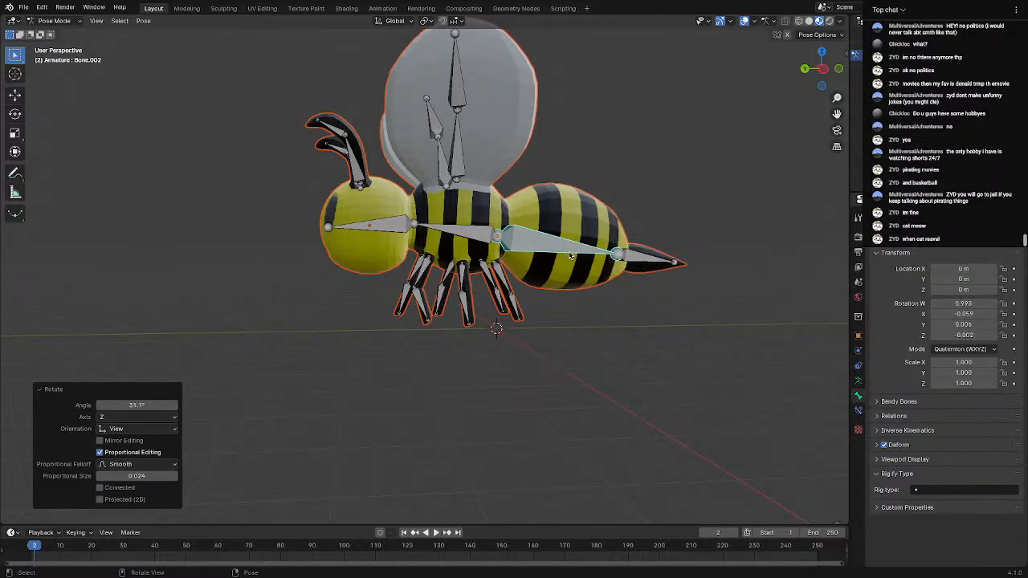
Move the FRONTLEG.L bone outward from the body and examine how the mesh stretches from the side
scroll(423, 279, up, 5)
click(430, 271)
middle_drag(430, 271, 679, 324)
key(g)
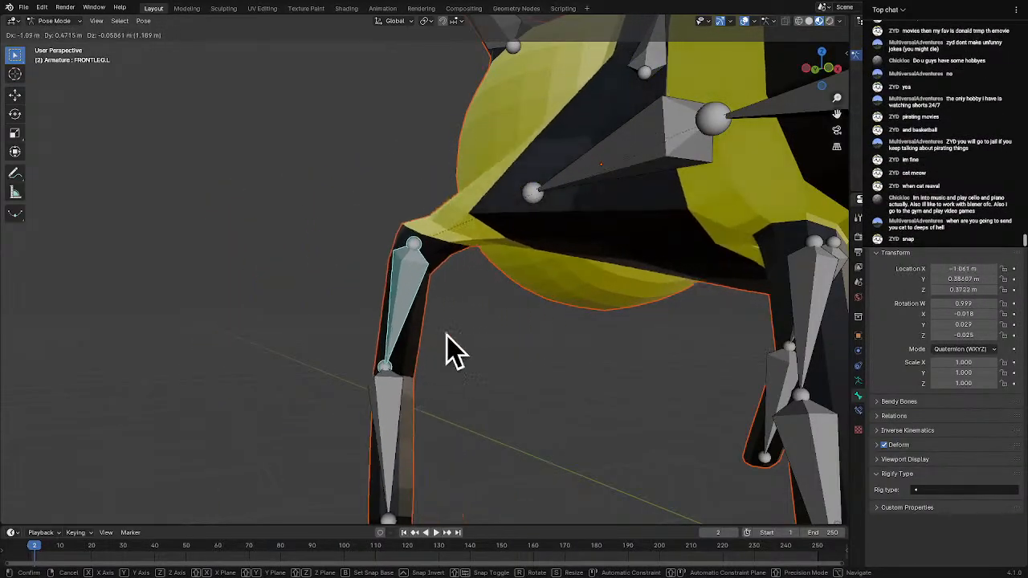
click(483, 343)
scroll(341, 298, down, 2)
middle_drag(342, 298, 471, 300)
scroll(471, 300, up, 1)
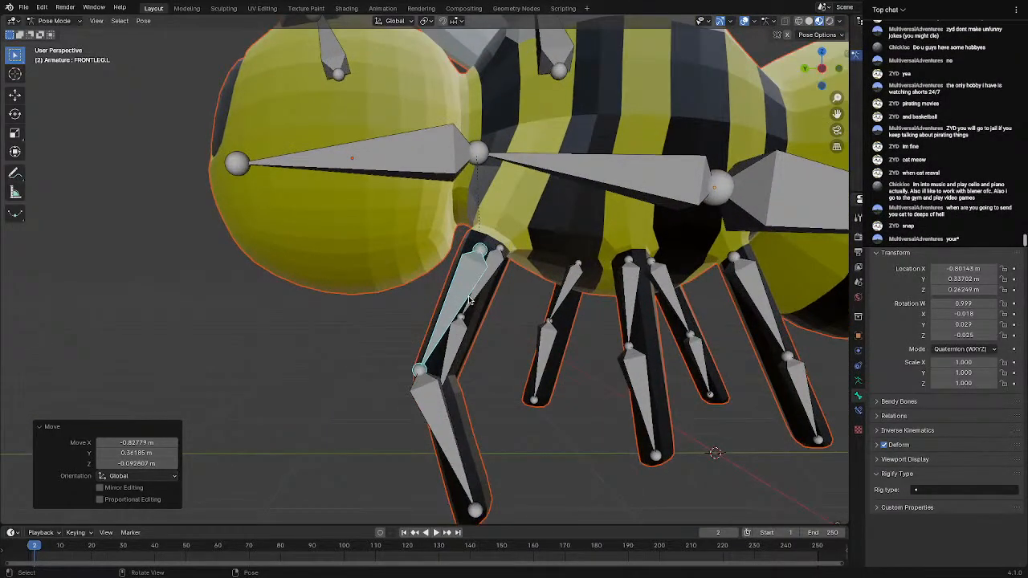
Move the FRONTLEG.L bone around several more times, and undo all of its test moves
key(g)
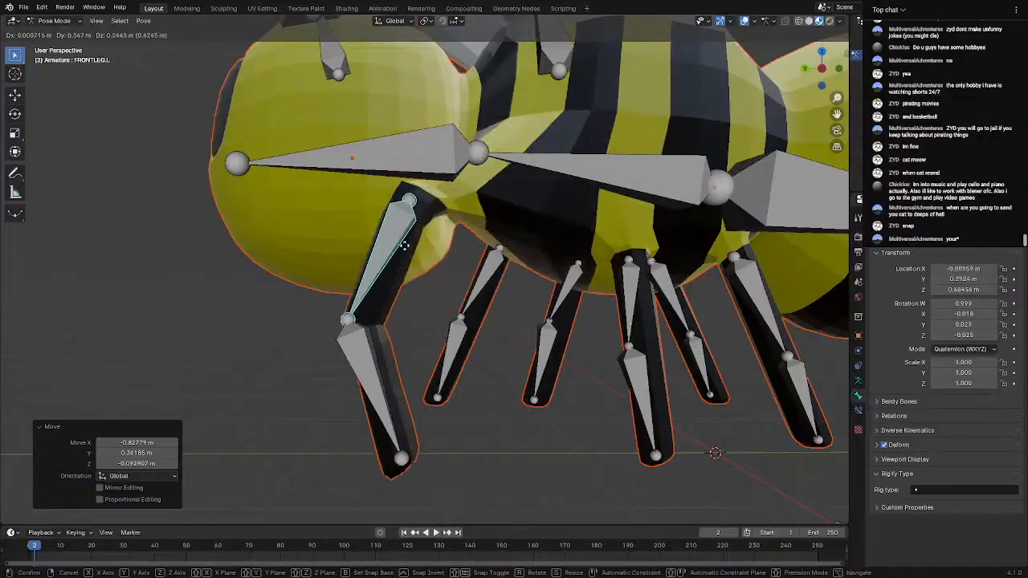
click(551, 288)
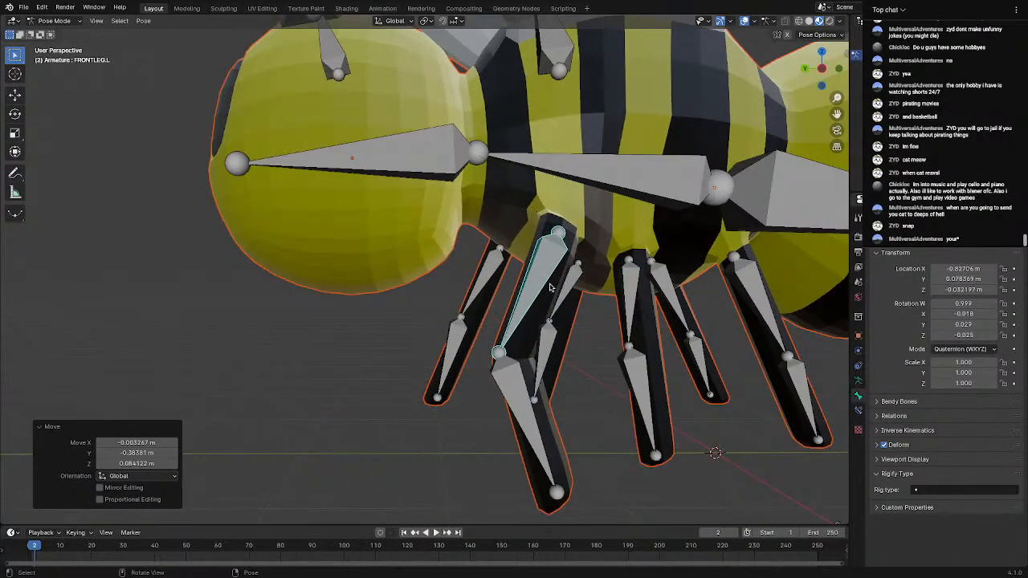
key(g)
click(530, 274)
key(g)
click(549, 278)
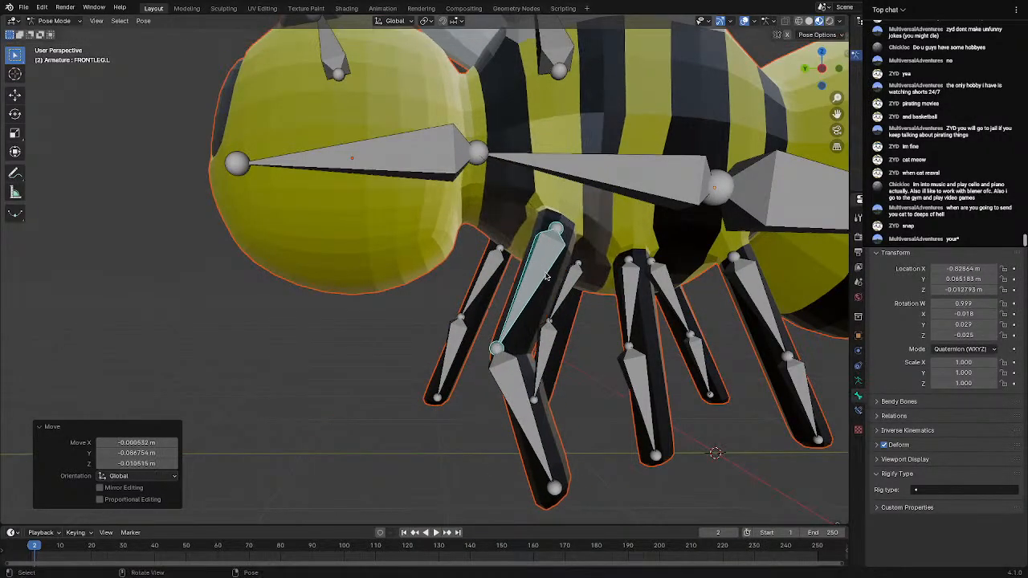
key(ctrl+z)
key(ctrl+z)
key(ctrl+z)
key(ctrl+z)
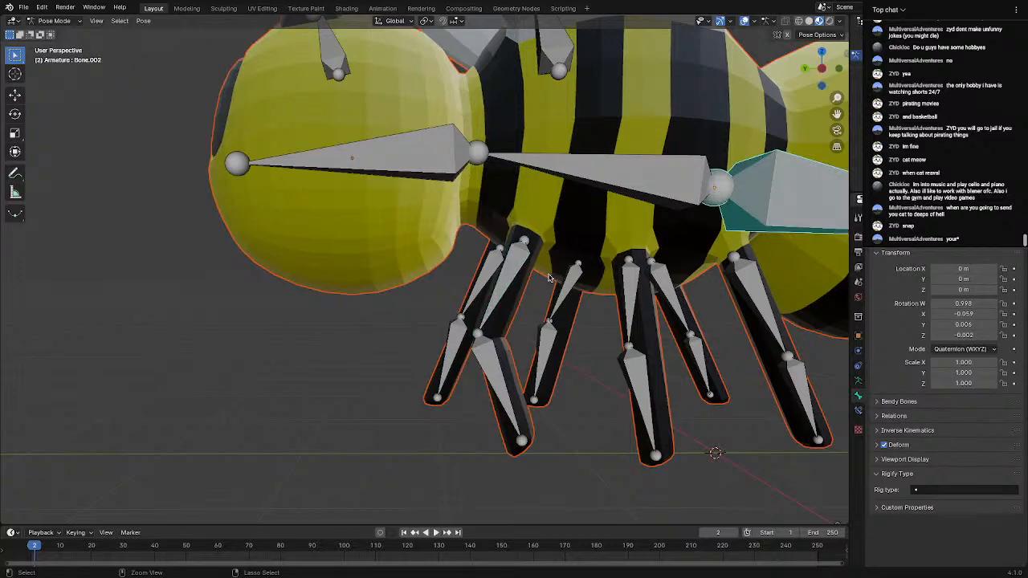
Select the FRONTLEG.L bone and move it slightly upward, about 0.034 m in Z
middle_drag(548, 278, 387, 288)
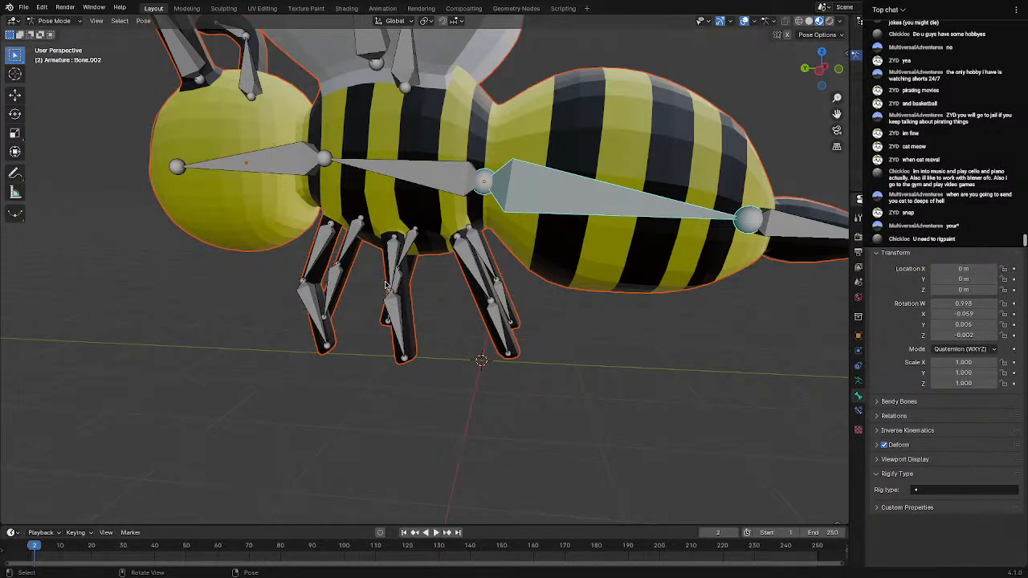
scroll(325, 229, up, 5)
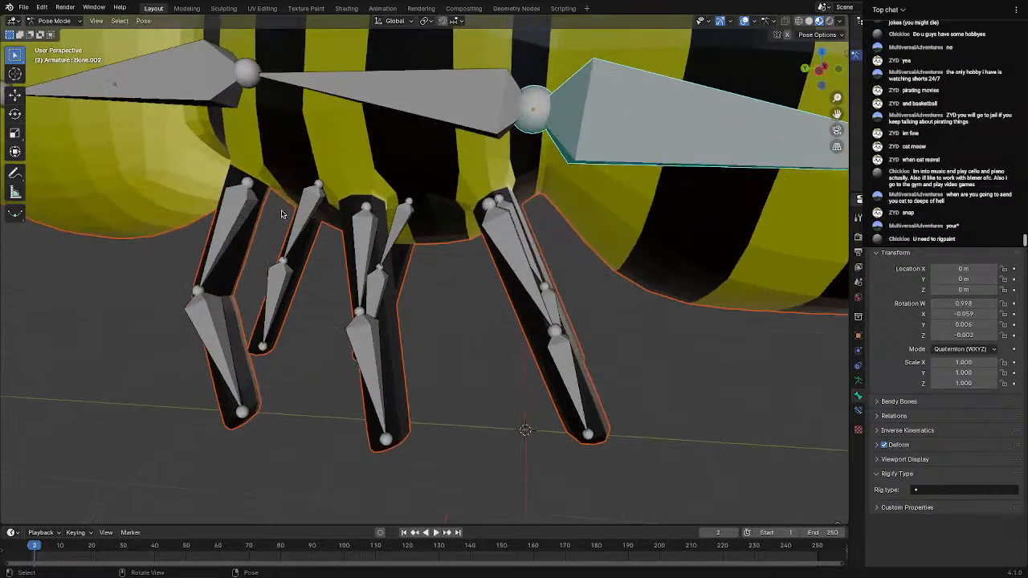
click(314, 225)
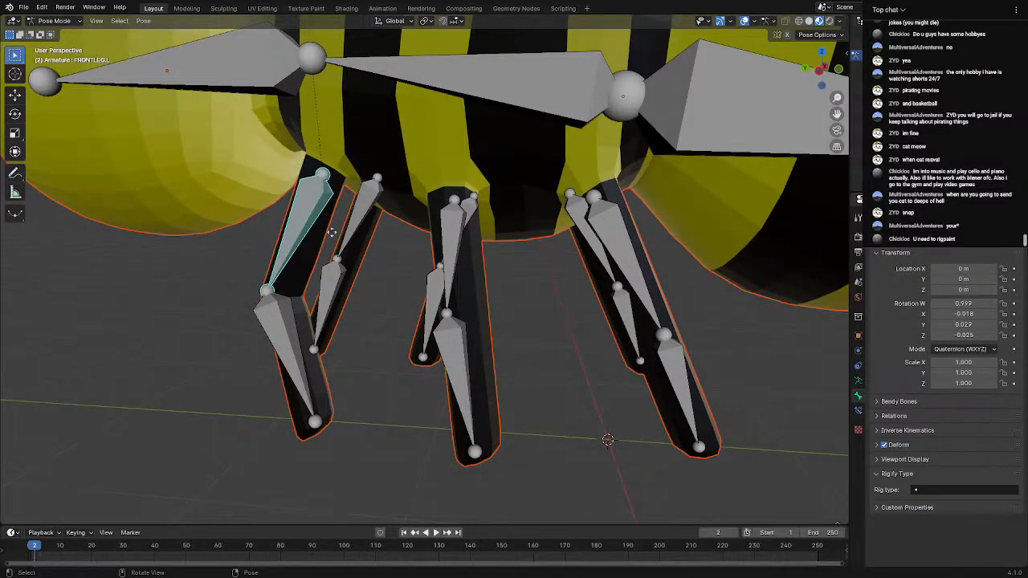
click(331, 224)
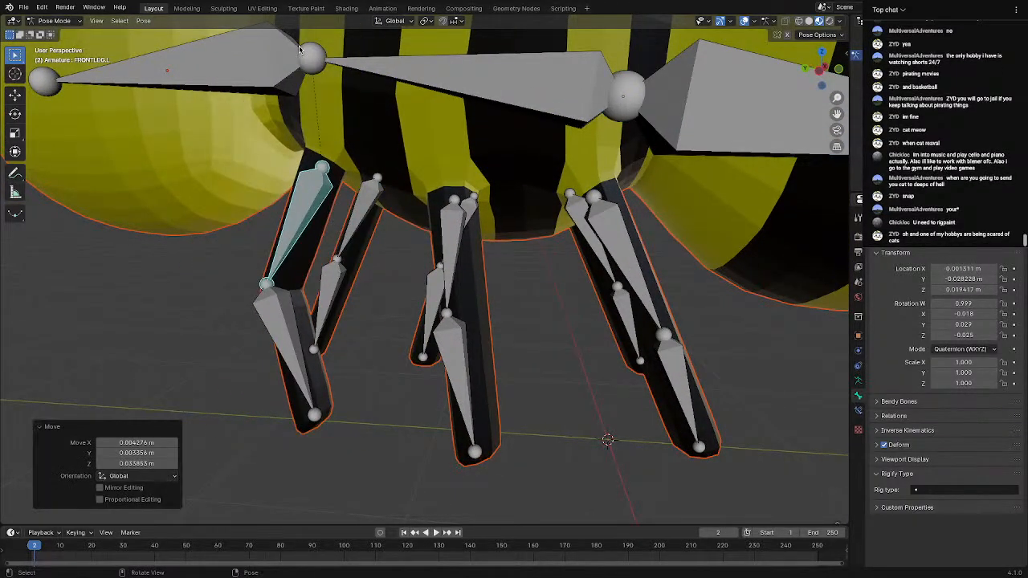
Select the thorax bone, test-move and test-rotate it, and undo both transforms
click(300, 50)
click(313, 73)
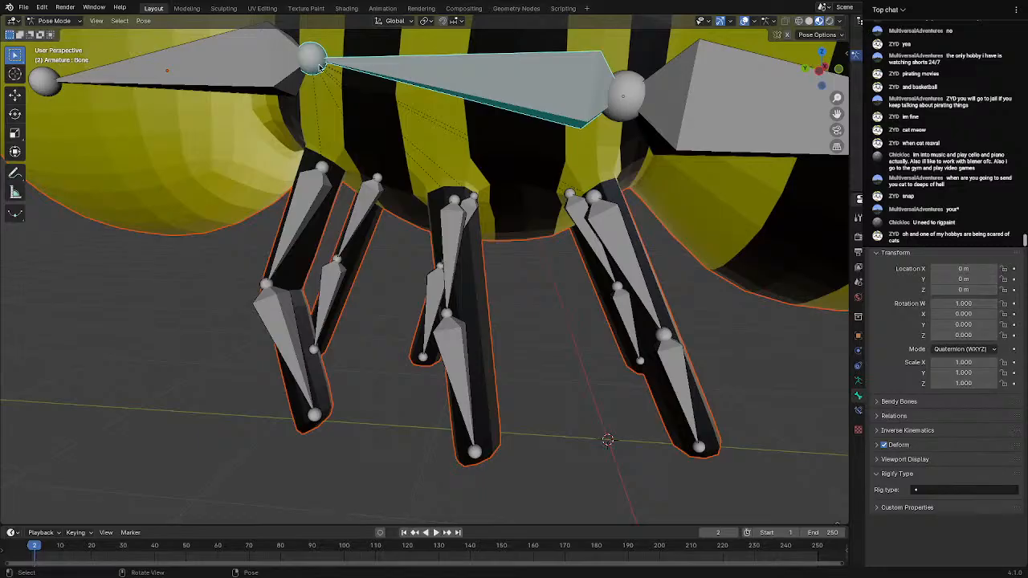
mouse_move(360, 135)
middle_down()
mouse_move(411, 138)
mouse_move(359, 129)
middle_up()
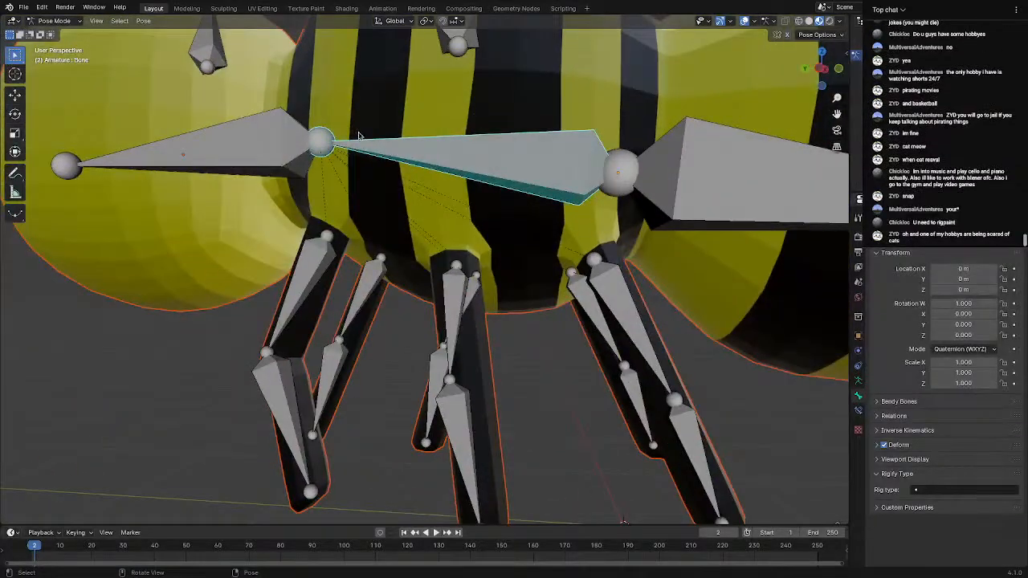
key(g)
click(345, 128)
key(ctrl+z)
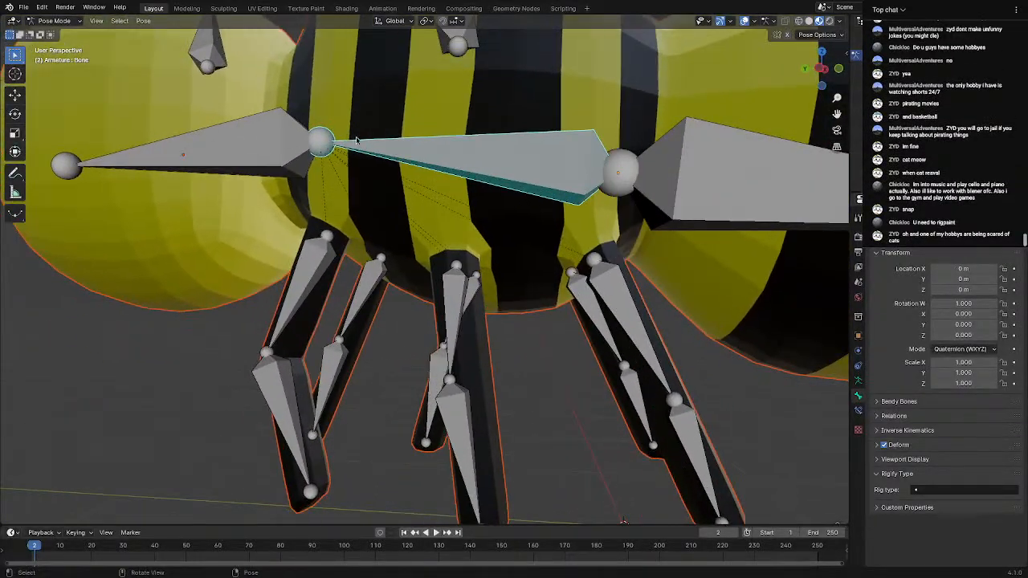
key(r)
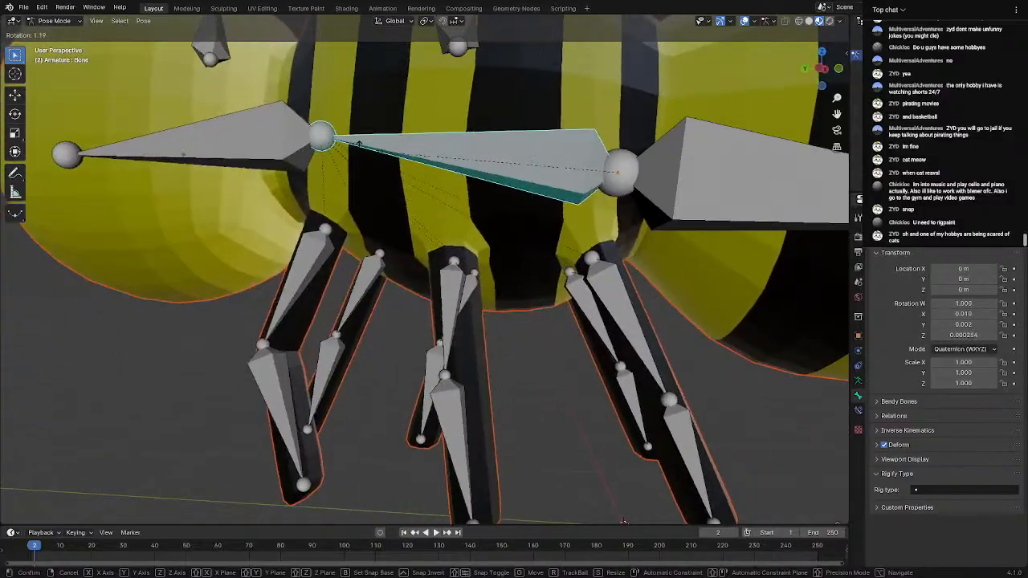
click(359, 143)
key(ctrl+z)
Test-move the FRONTLEG.L bone from two viewing angles to check the body deformation, undoing each move
click(326, 251)
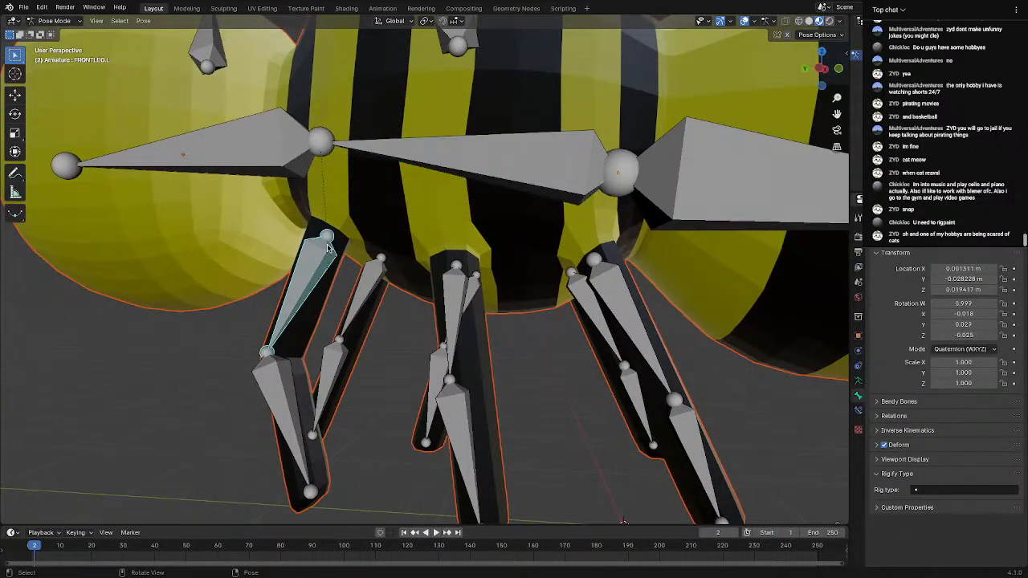
key(g)
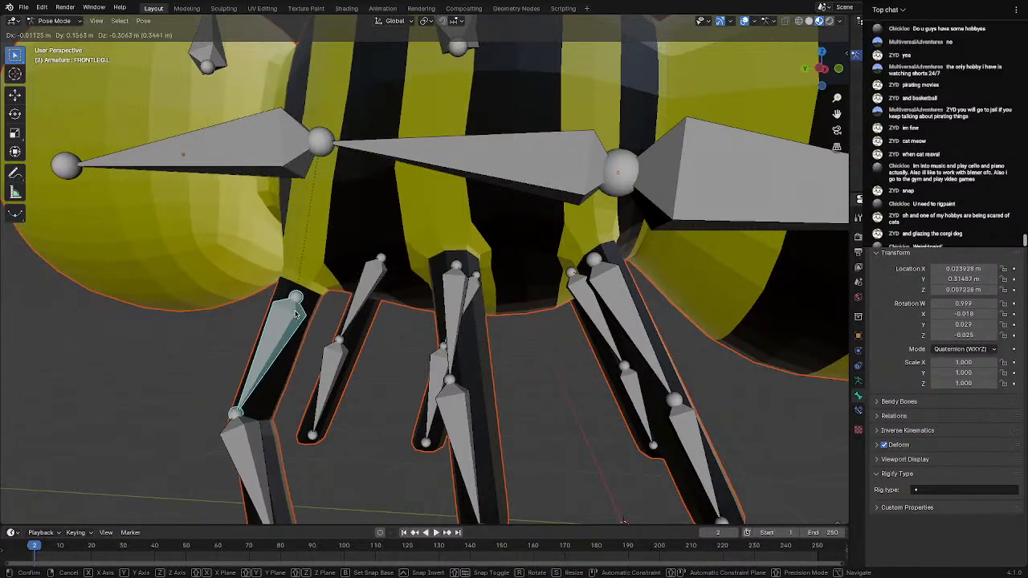
click(340, 259)
key(ctrl+z)
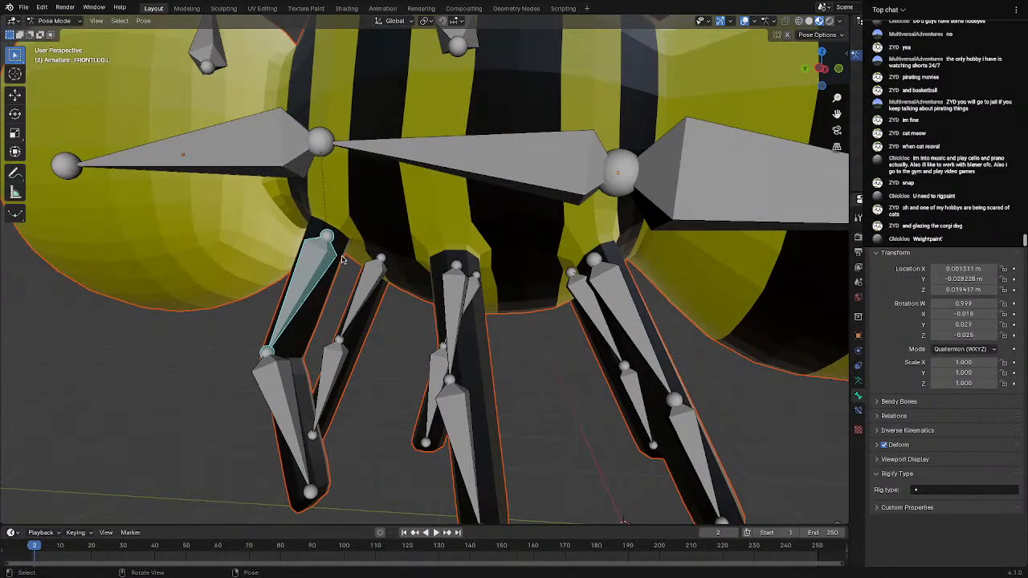
middle_drag(322, 264, 586, 286)
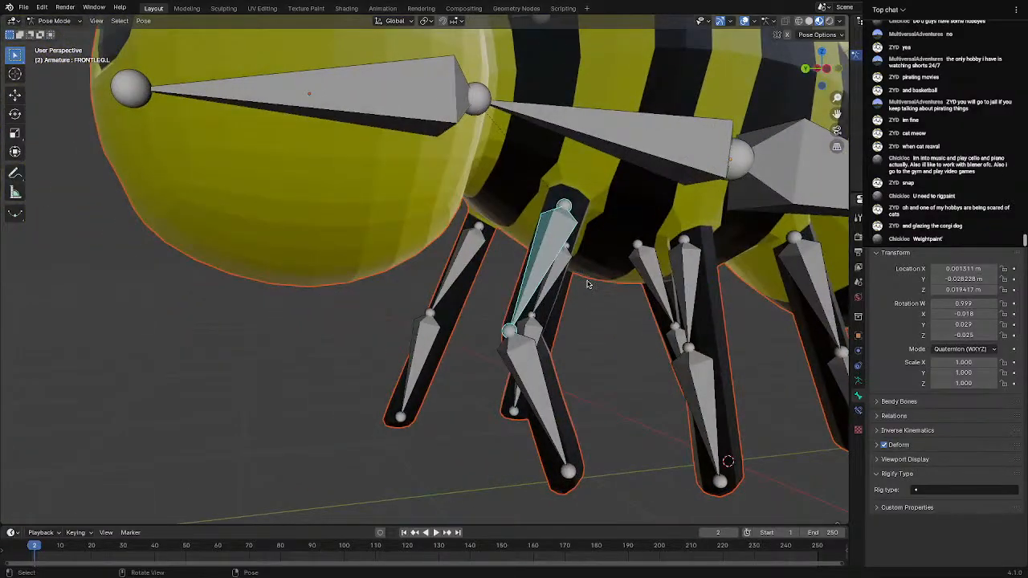
key(g)
click(474, 261)
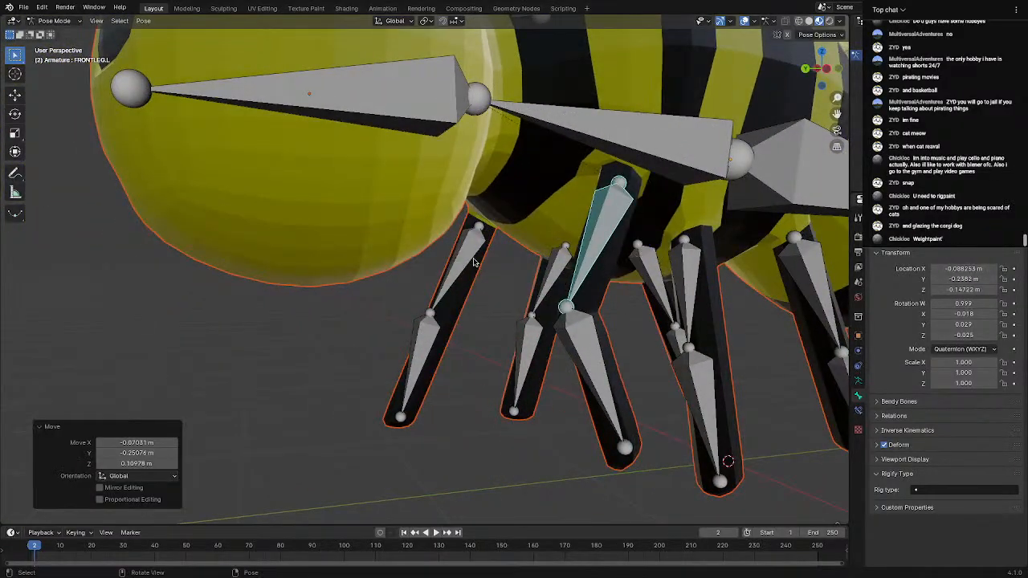
key(ctrl+z)
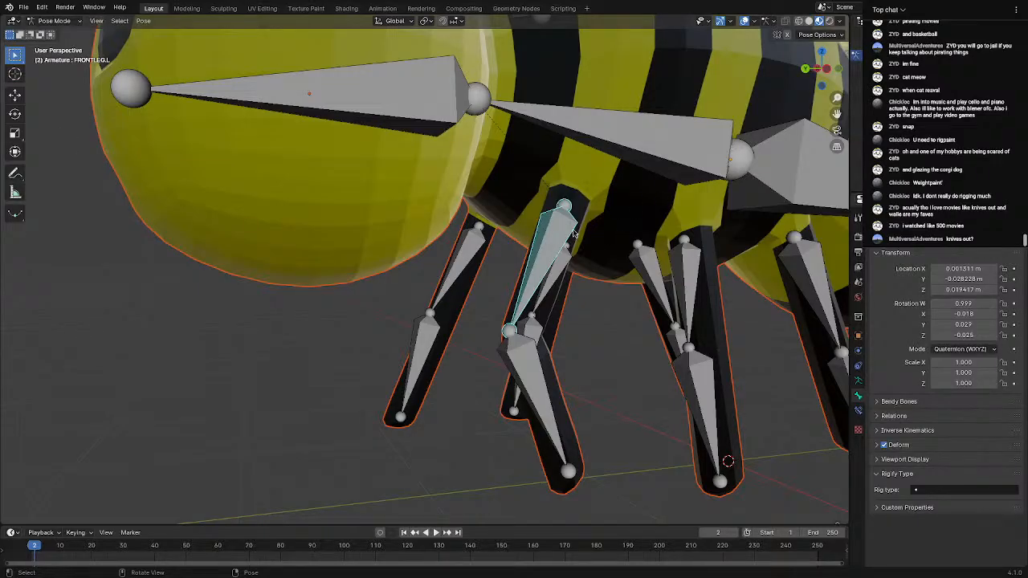
Test-rotate the FRONTLEG.L bone to check the leg deformation, and undo the rotation
middle_drag(556, 233, 571, 243)
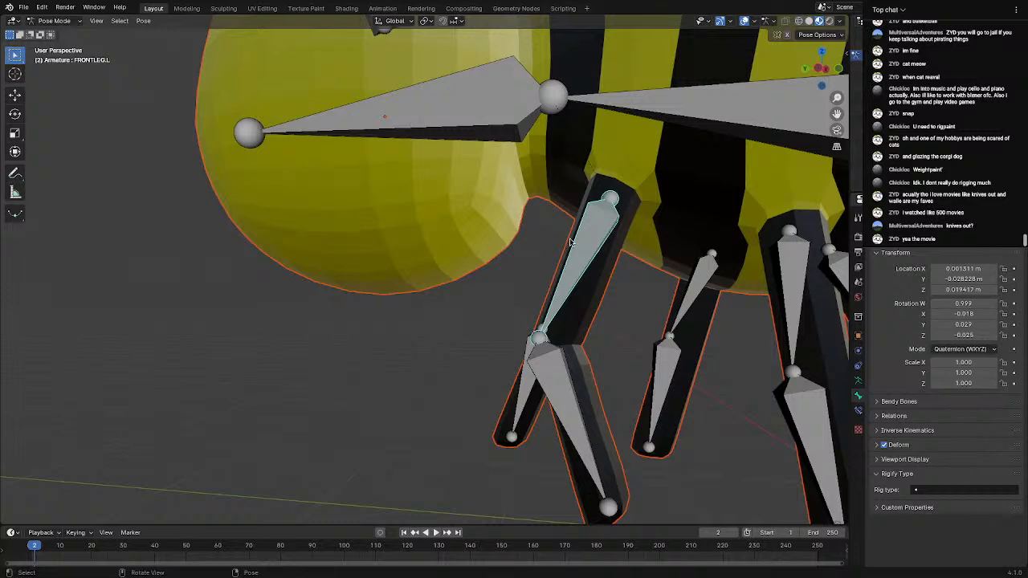
key(r)
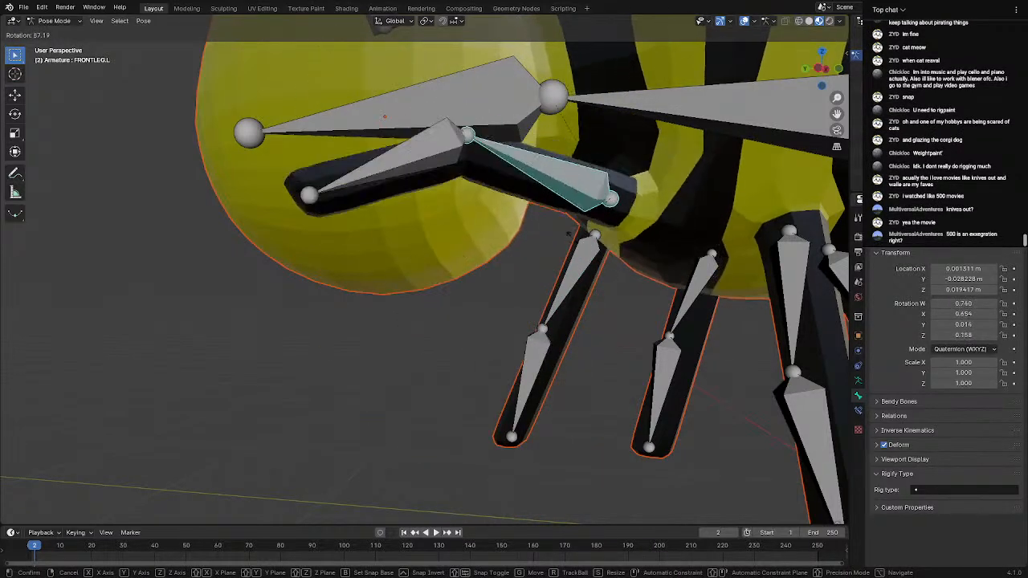
click(594, 282)
scroll(595, 284, down, 3)
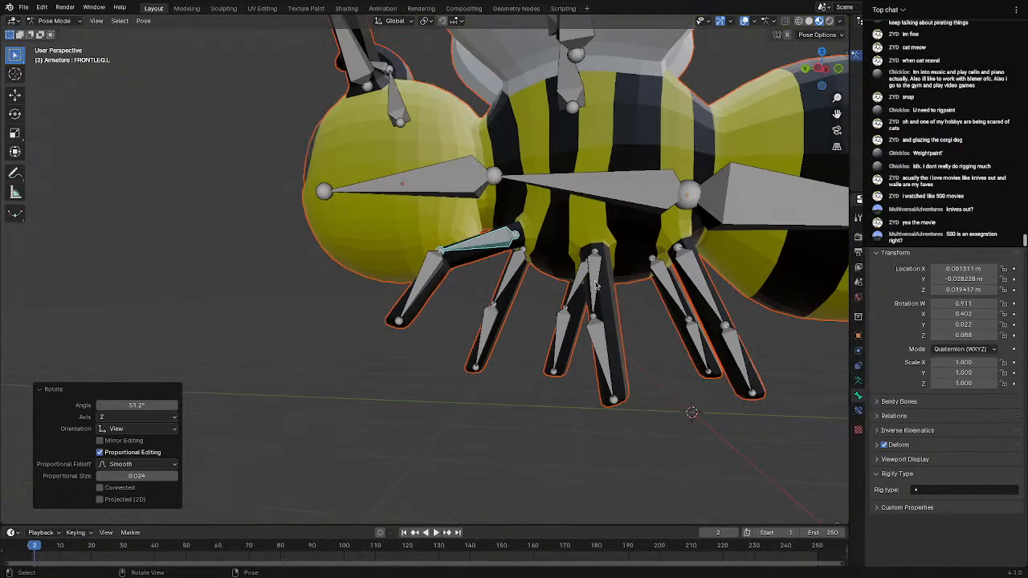
middle_drag(594, 282, 321, 209)
key(ctrl+z)
scroll(631, 296, up, 2)
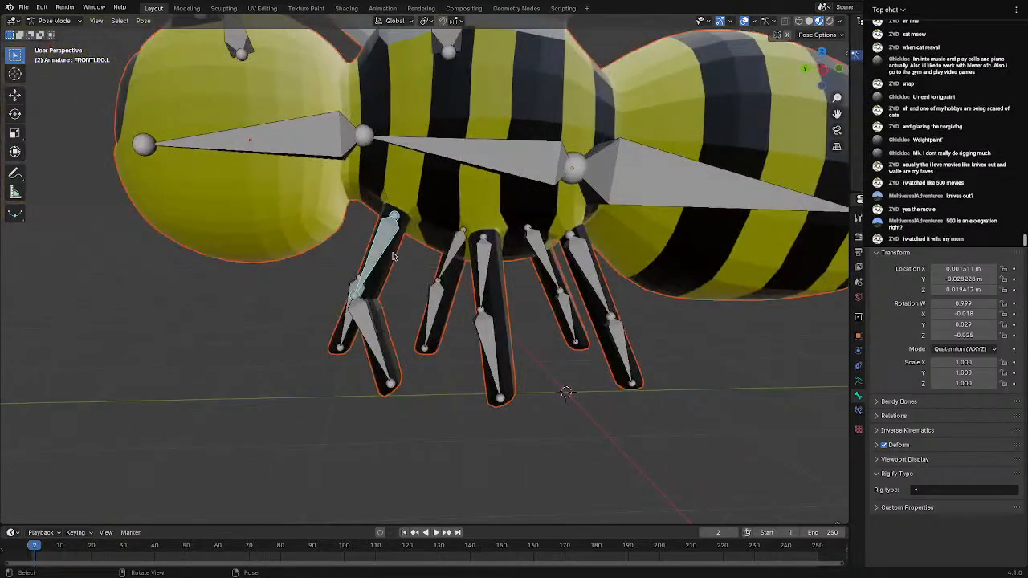
key(ctrl+Tab)
click(292, 185)
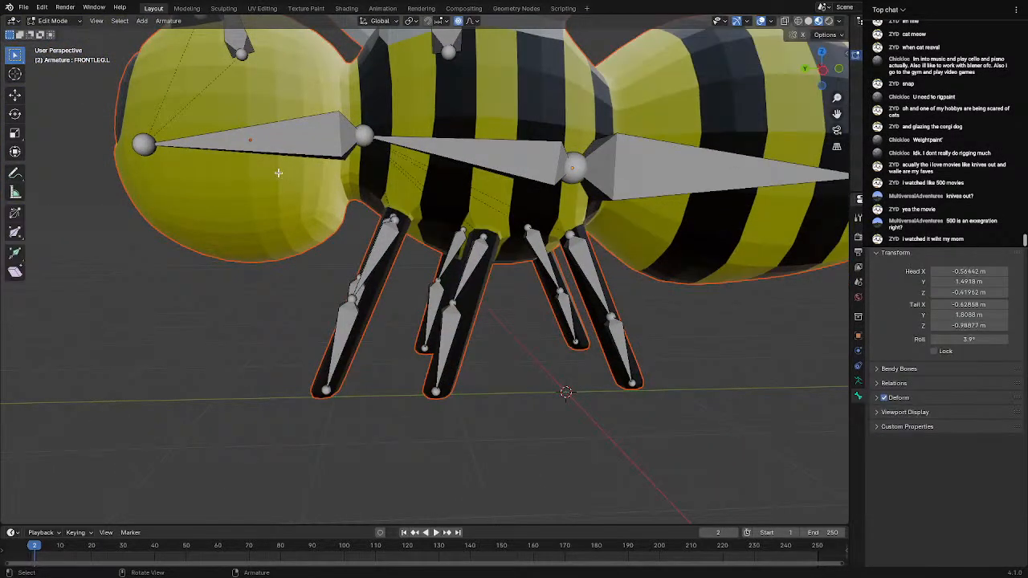
key(ctrl+Tab)
key(ctrl+Tab)
key(ctrl+Tab)
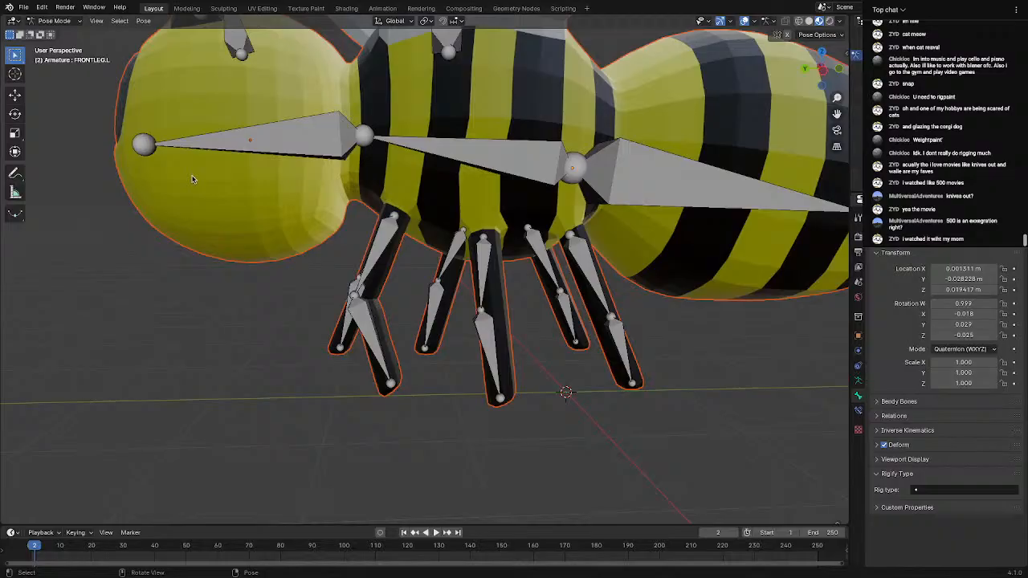
Leave Pose Mode, select the bee's body mesh and switch it to Weight Paint mode
click(40, 24)
click(48, 35)
click(250, 182)
key(Tab)
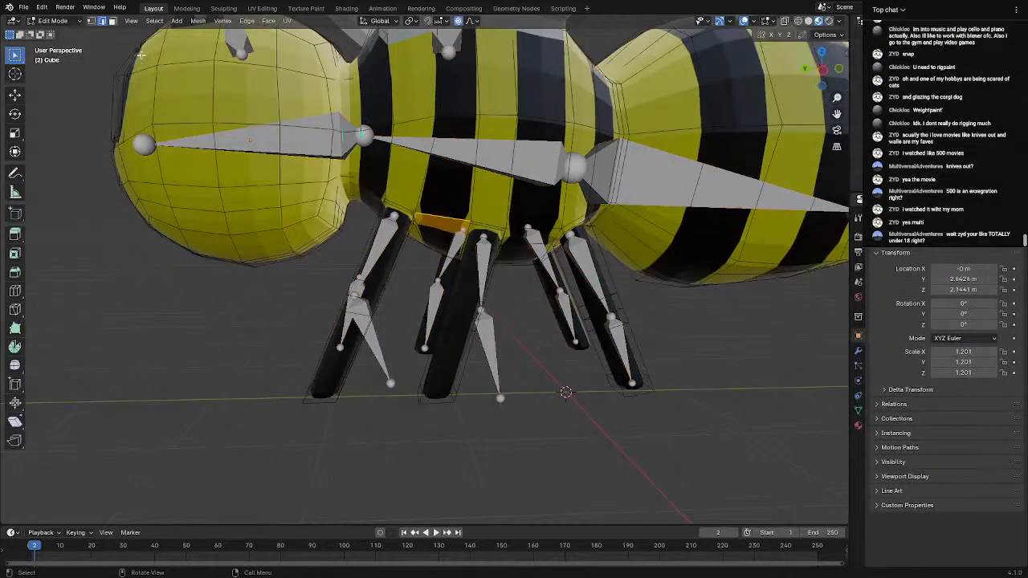
click(52, 21)
click(59, 91)
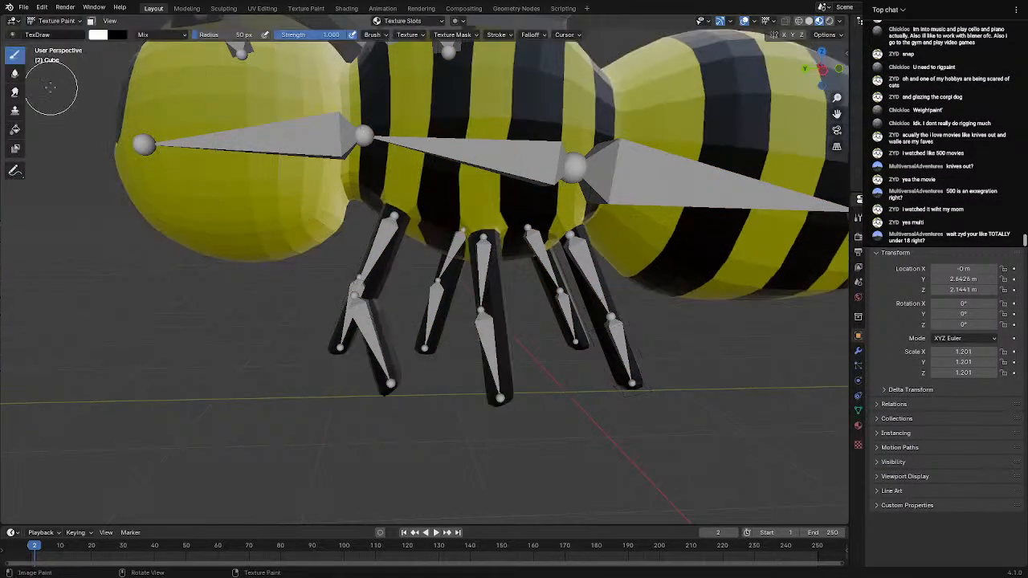
click(61, 20)
click(60, 80)
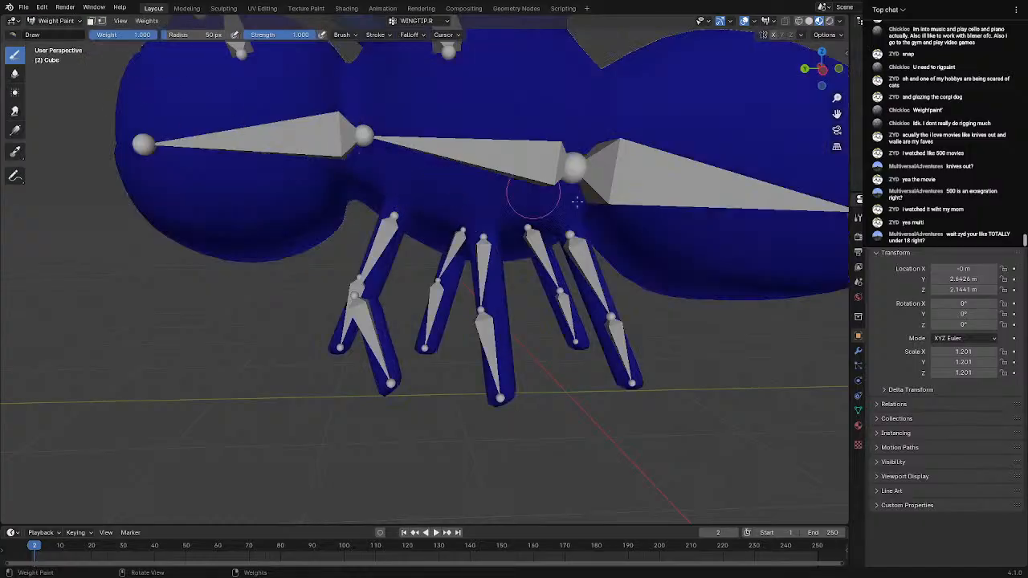
Enable X-axis mirroring and Auto Normalize for the weight painting brush
click(857, 218)
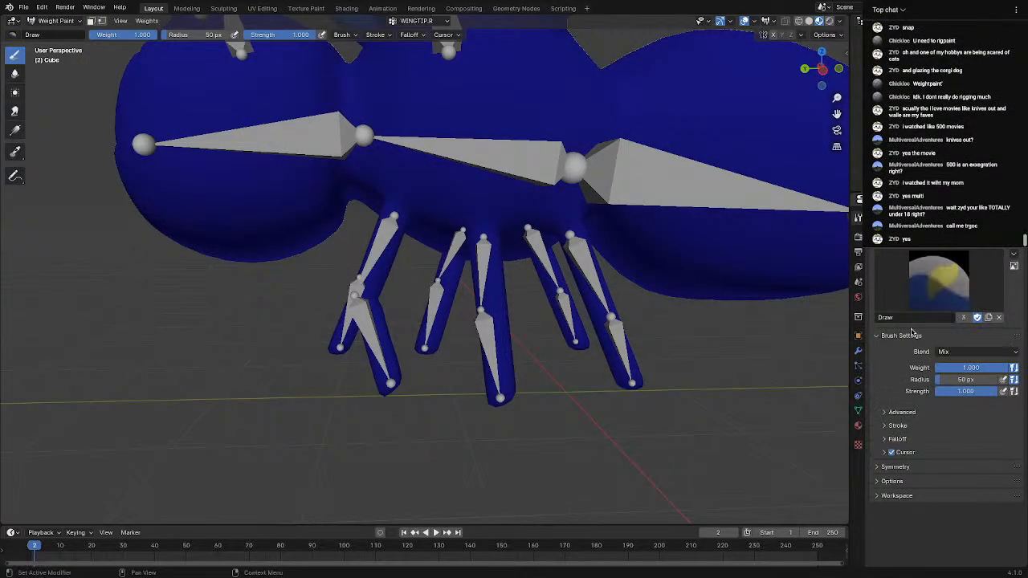
click(882, 466)
scroll(880, 554, down, 1)
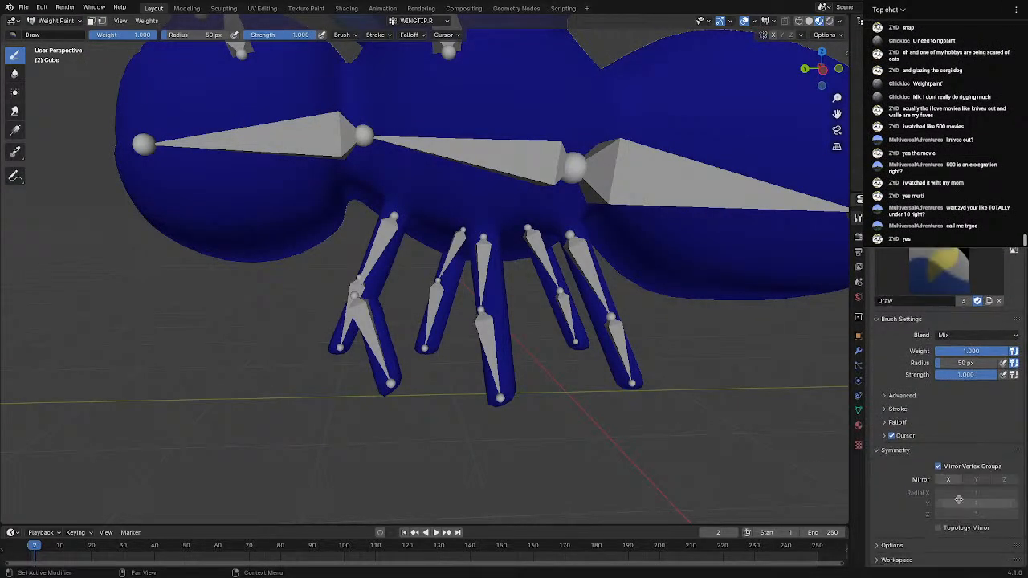
click(882, 547)
scroll(887, 534, down, 3)
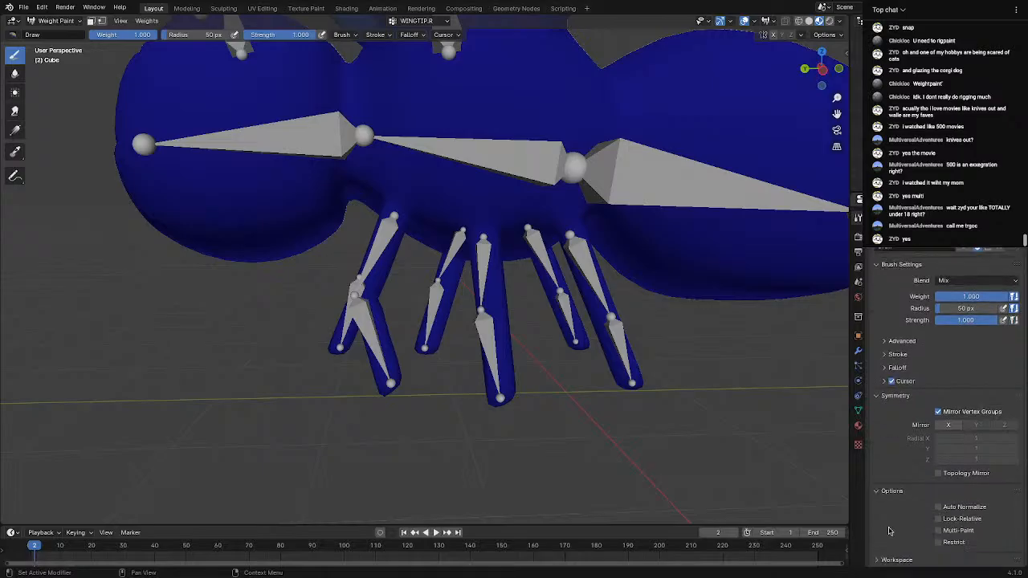
click(949, 425)
Switch the viewport to wireframe shading and inspect the WINGTIP.R weights on the wing
middle_drag(554, 338, 670, 331)
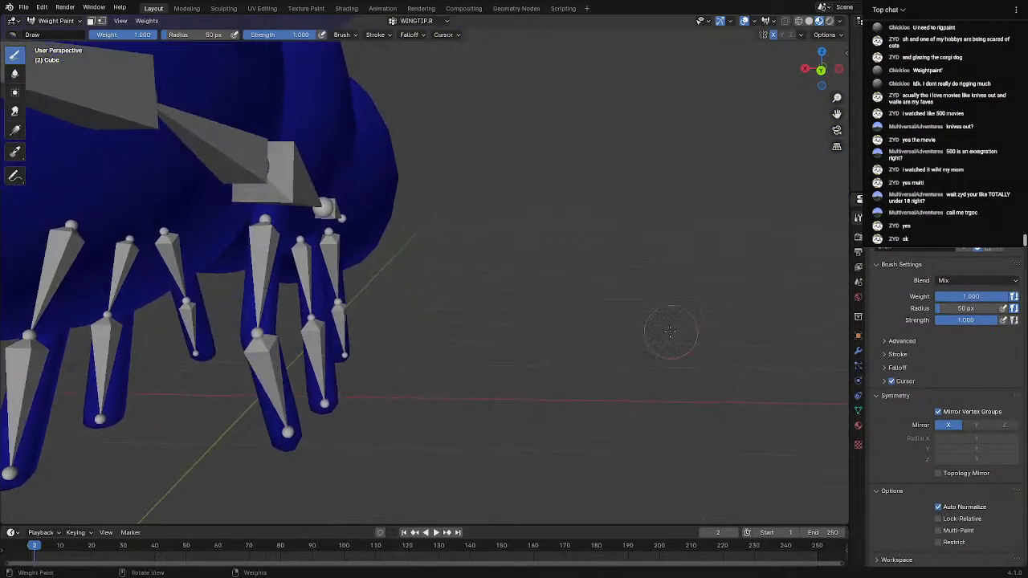
scroll(307, 98, down, 5)
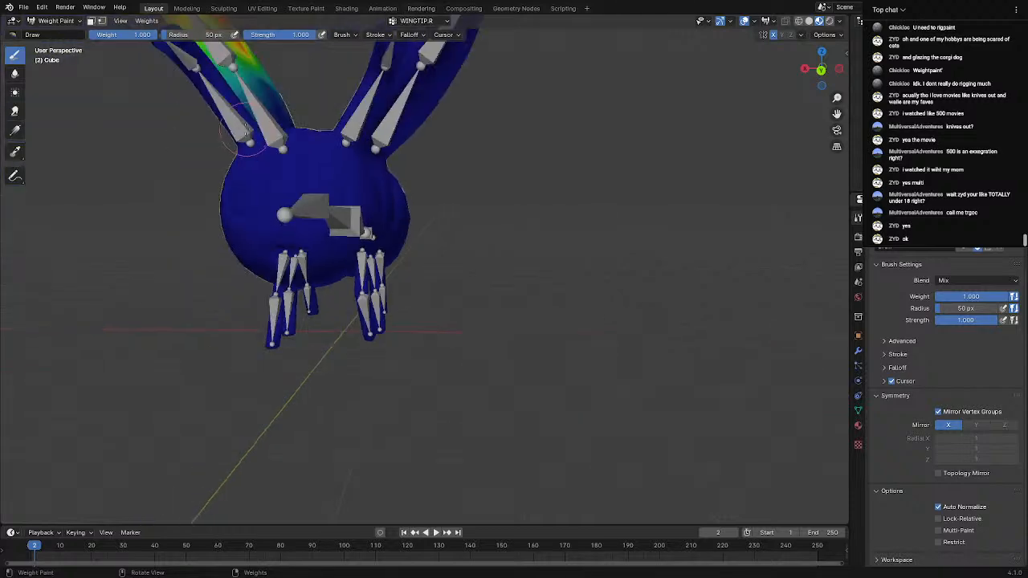
middle_drag(299, 105, 604, 167)
click(798, 22)
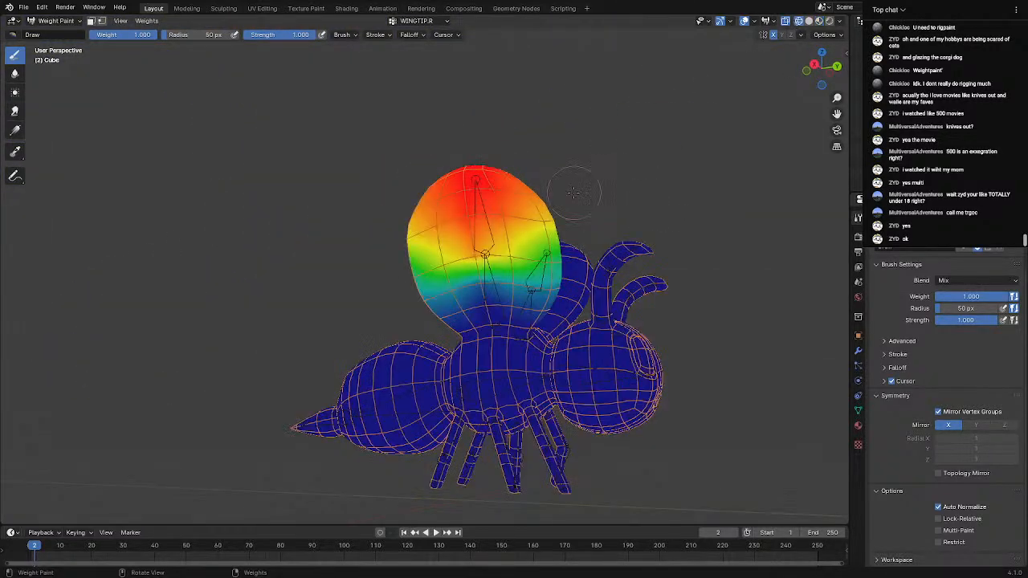
scroll(542, 203, up, 3)
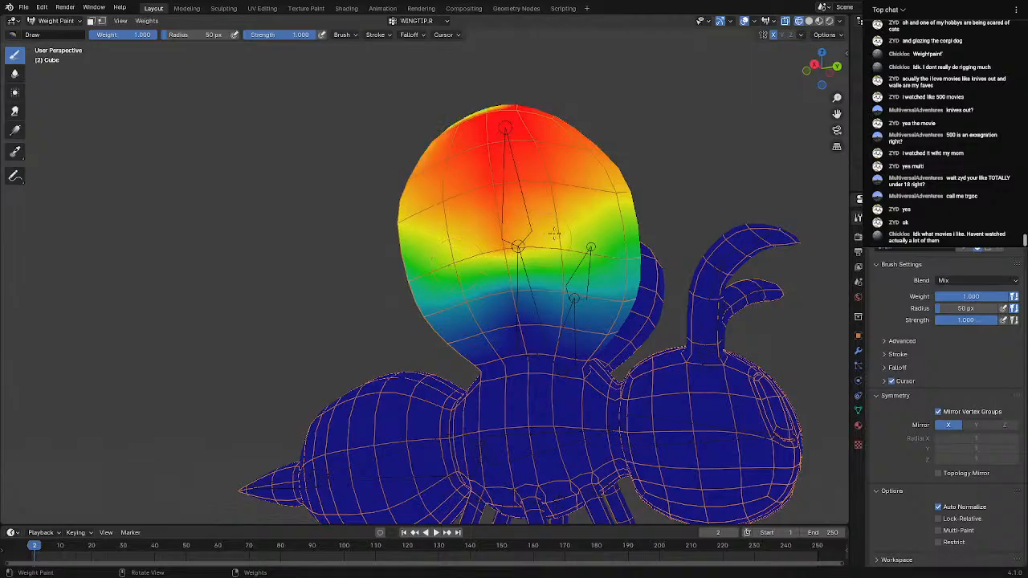
middle_drag(496, 233, 554, 269)
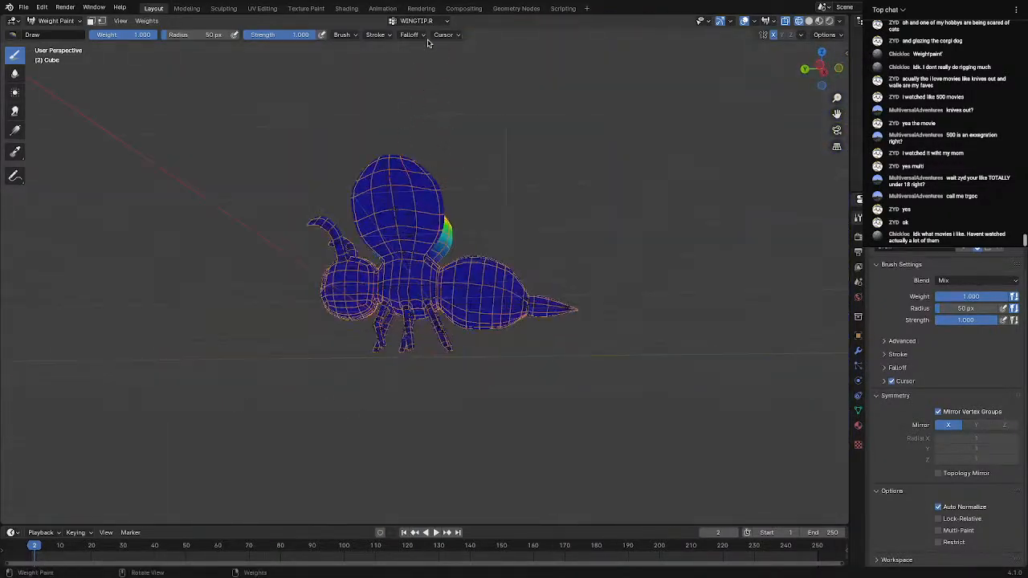
Make WINGTIP.L the active vertex group and paint weight 1.000 across the outer face of the wing's upper half
click(418, 21)
scroll(406, 76, up, 5)
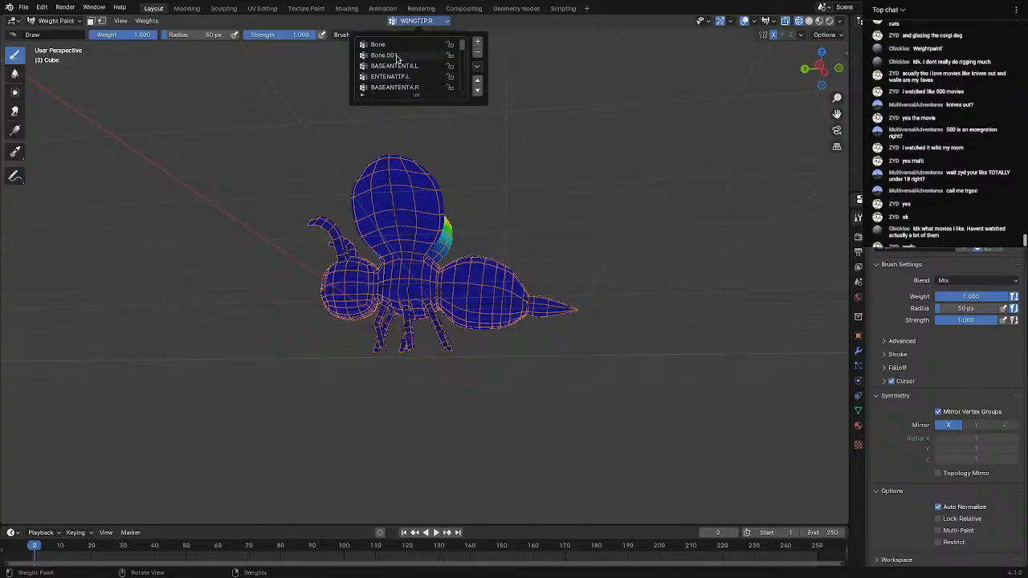
scroll(405, 78, down, 5)
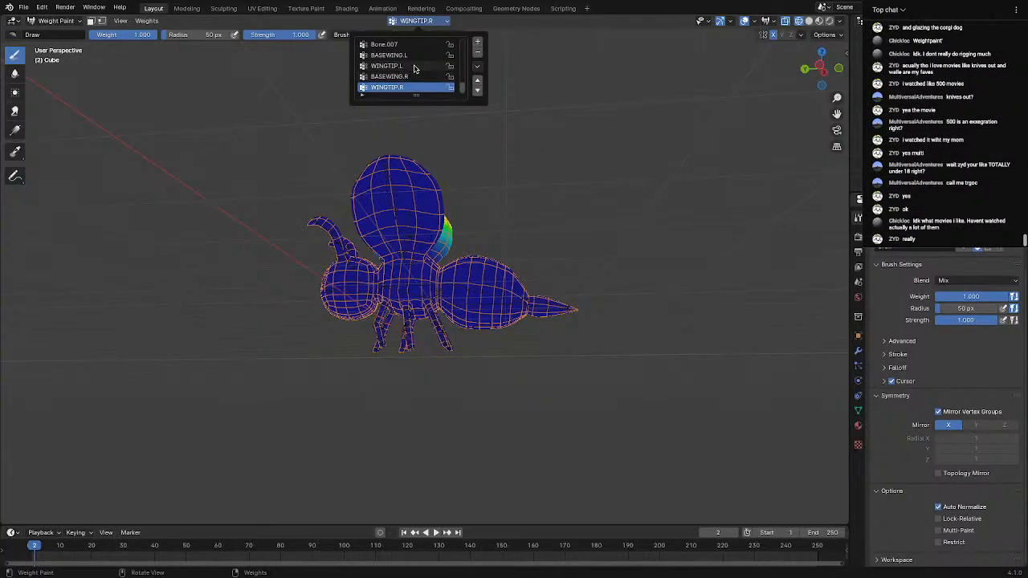
click(414, 65)
scroll(460, 190, up, 4)
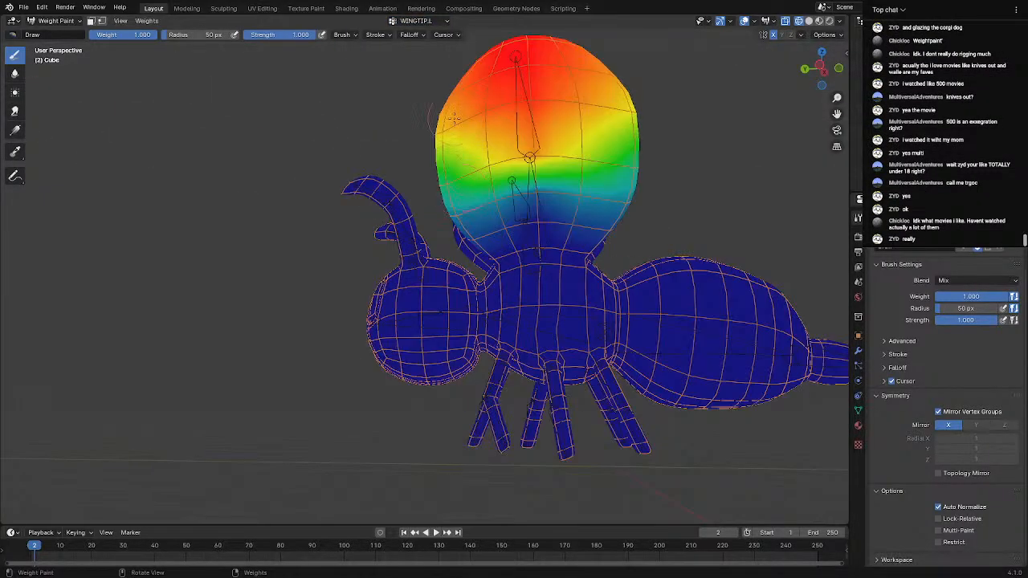
mouse_move(453, 119)
mouse_down()
mouse_move(655, 92)
mouse_move(579, 68)
mouse_move(668, 134)
mouse_up()
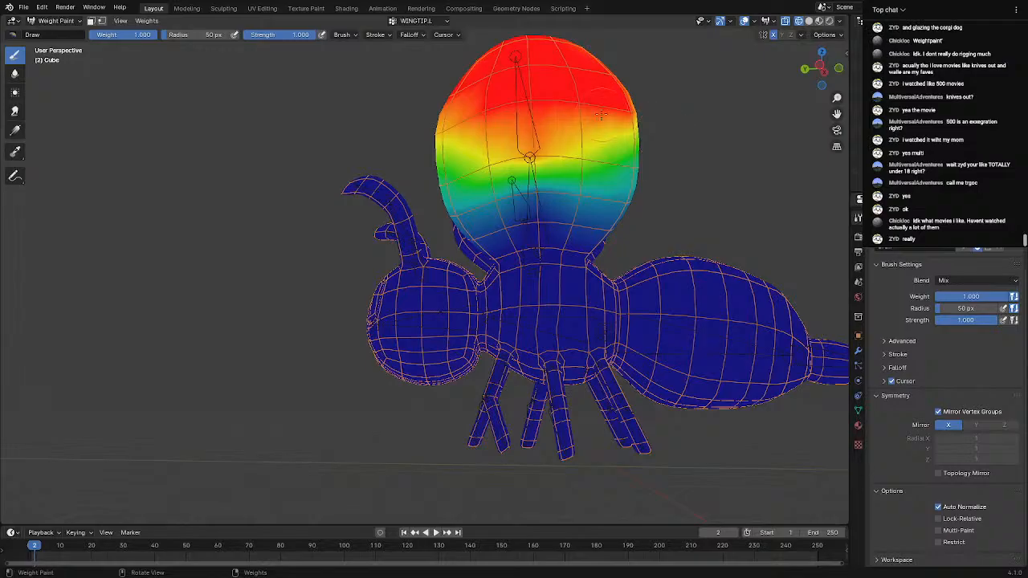
mouse_move(601, 115)
mouse_down()
mouse_move(454, 134)
mouse_move(422, 168)
mouse_move(611, 155)
mouse_up()
Paint weight 1.000 for WINGTIP.L over the inner face and front edge of the wing's upper half
middle_drag(611, 154, 418, 196)
scroll(395, 222, up, 2)
scroll(418, 197, up, 2)
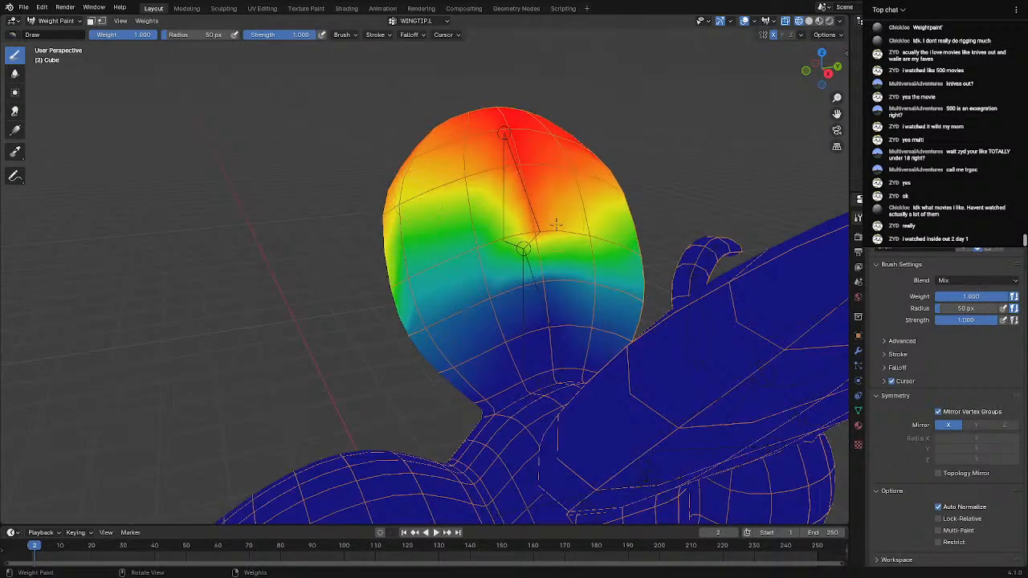
mouse_move(555, 224)
mouse_down()
mouse_move(490, 229)
mouse_move(510, 219)
mouse_up()
mouse_move(413, 255)
mouse_down()
mouse_move(401, 244)
mouse_move(408, 197)
mouse_move(398, 158)
mouse_move(431, 155)
mouse_move(384, 221)
mouse_up()
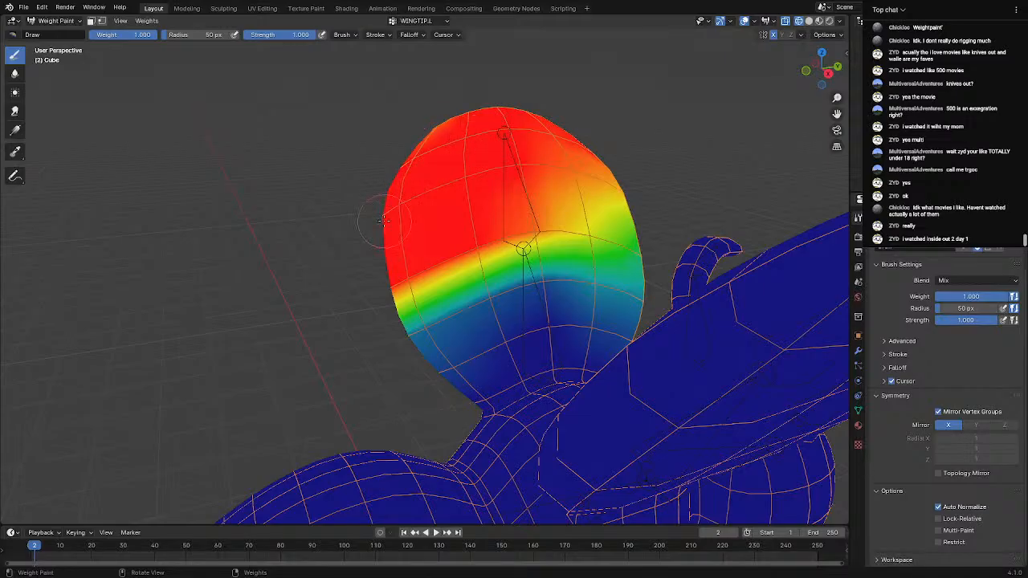
mouse_move(547, 201)
mouse_down()
mouse_move(572, 173)
mouse_move(579, 241)
mouse_move(600, 207)
mouse_up()
mouse_move(623, 233)
middle_down()
mouse_move(603, 268)
mouse_move(481, 266)
middle_up()
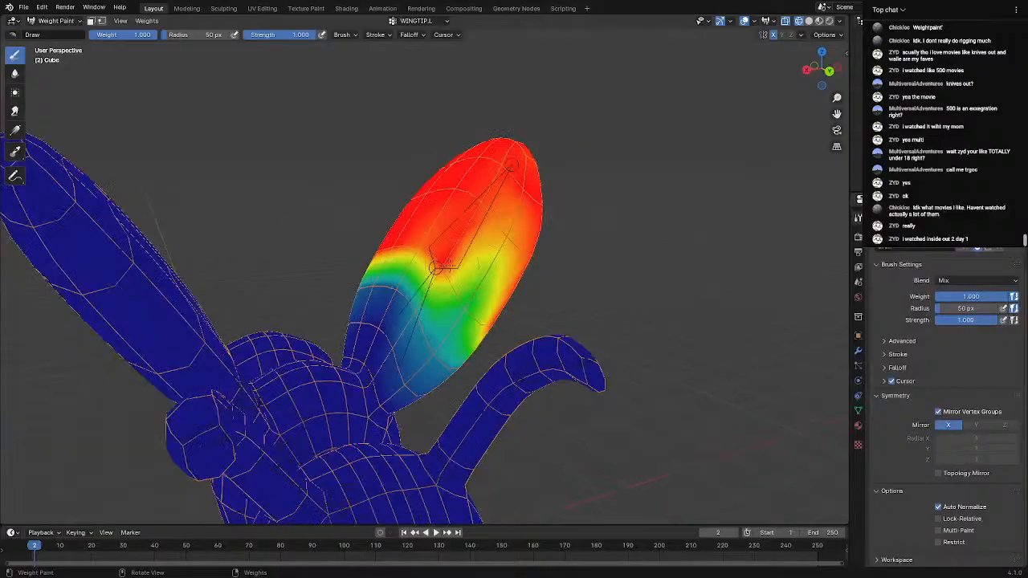
mouse_move(454, 290)
mouse_down()
mouse_move(469, 310)
mouse_move(515, 238)
mouse_up()
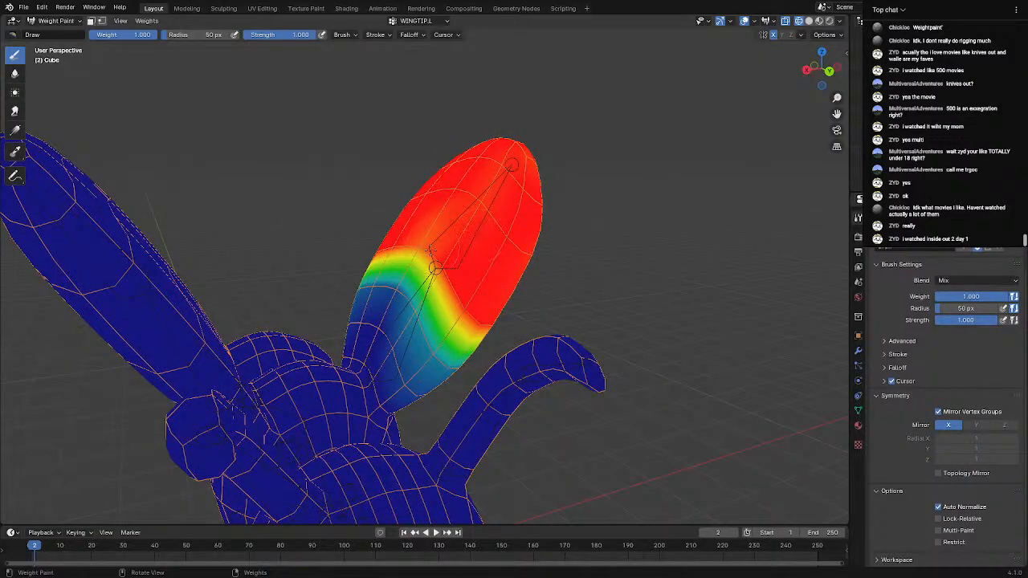
Make BASEWING.L the active vertex group and paint weight 1.000 across the outer face of the wing's lower part
mouse_move(482, 206)
middle_down()
mouse_move(322, 217)
mouse_move(349, 192)
mouse_move(311, 186)
middle_up()
click(415, 20)
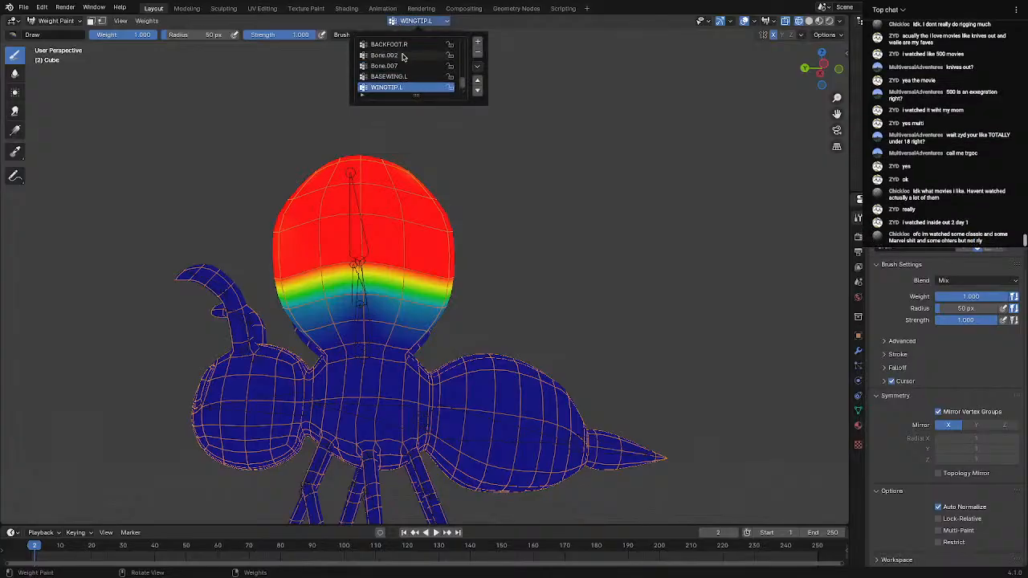
click(388, 76)
scroll(376, 186, up, 5)
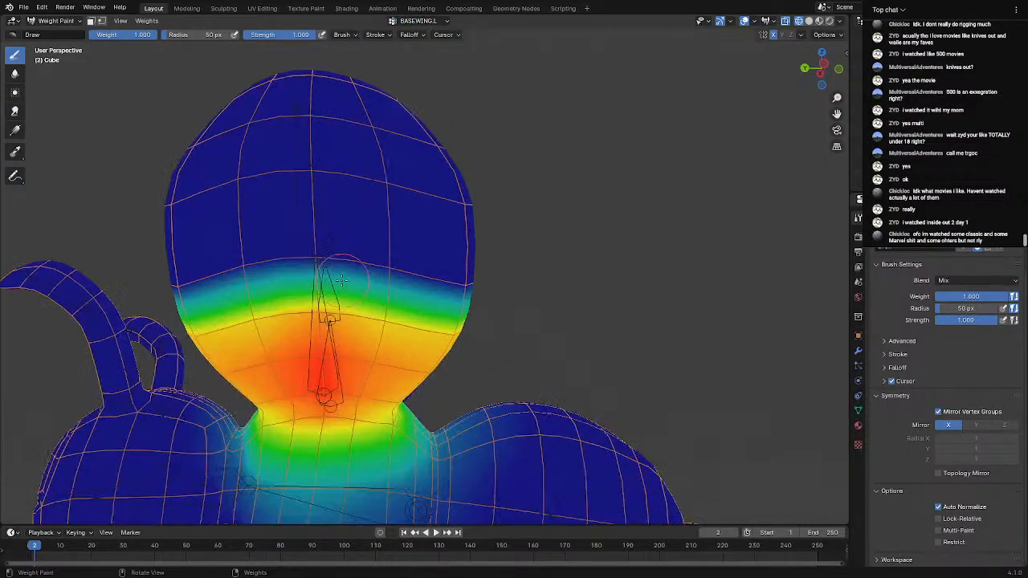
scroll(376, 187, down, 2)
mouse_move(375, 186)
mouse_down()
mouse_move(305, 225)
mouse_move(338, 257)
mouse_move(417, 257)
mouse_move(450, 232)
mouse_move(465, 260)
mouse_move(281, 289)
mouse_move(268, 250)
mouse_move(244, 239)
mouse_up()
middle_drag(504, 219, 486, 225)
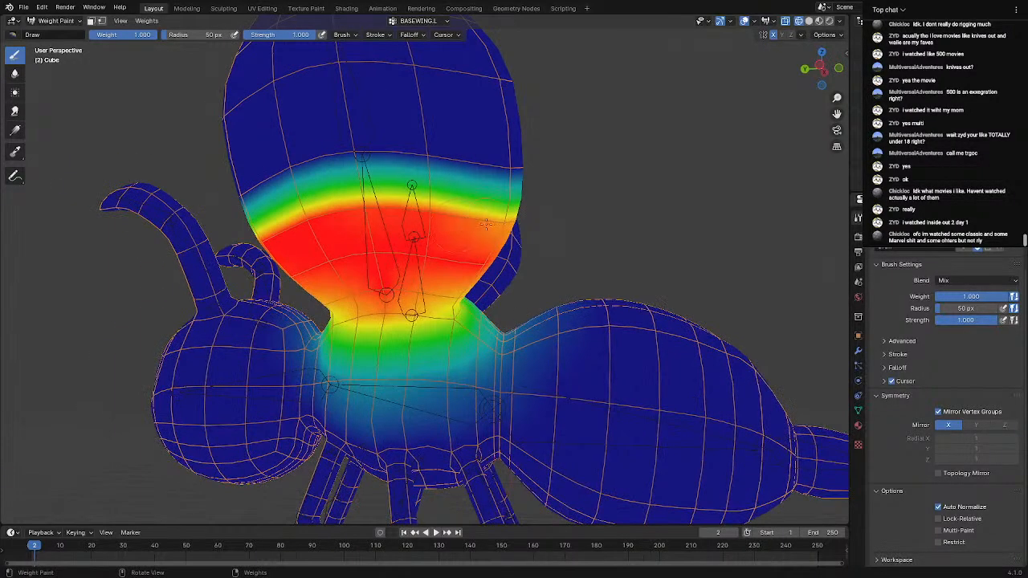
drag(483, 235, 487, 237)
mouse_move(425, 258)
mouse_down()
mouse_move(417, 296)
mouse_move(451, 290)
mouse_move(321, 297)
mouse_move(327, 290)
mouse_up()
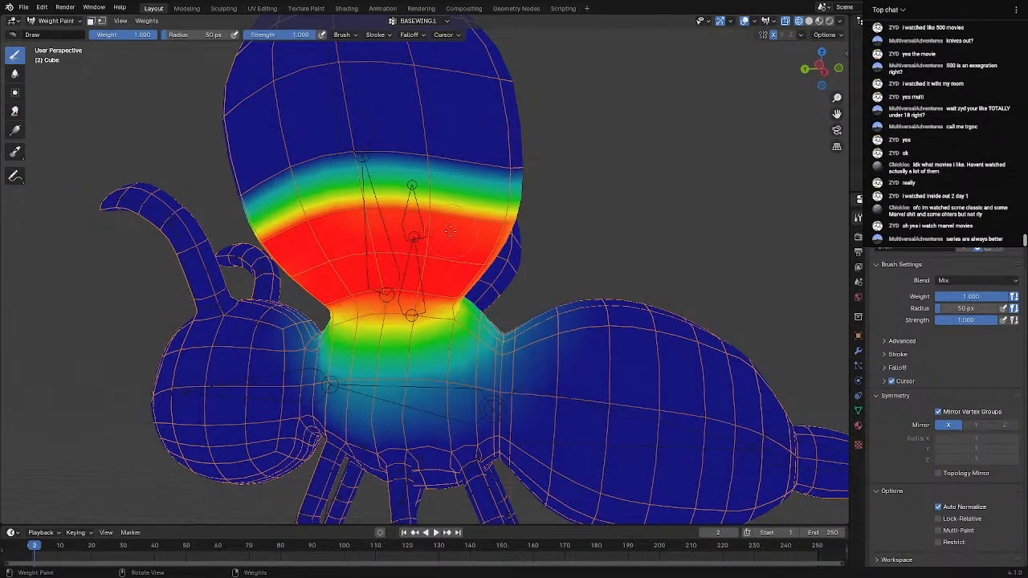
Paint weight 1.000 for BASEWING.L across the inner face of the wing's lower part
mouse_move(450, 233)
middle_down()
mouse_move(237, 304)
mouse_move(244, 314)
middle_up()
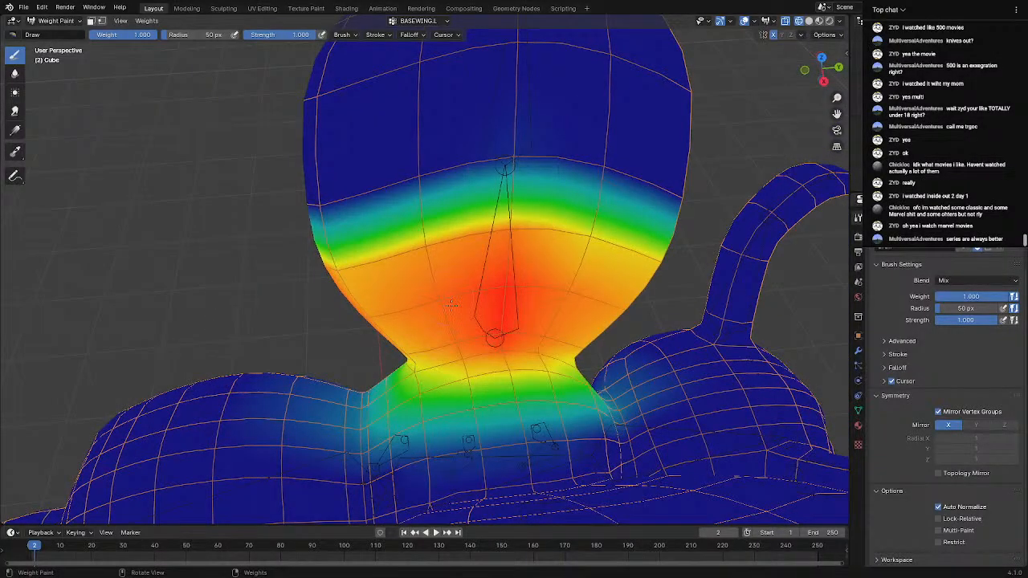
middle_drag(452, 304, 348, 300)
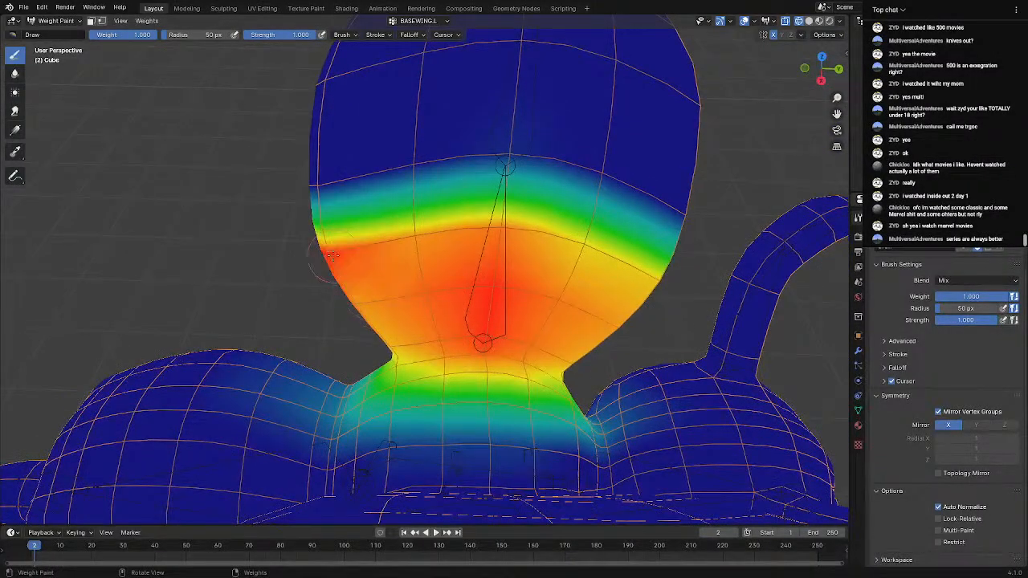
mouse_move(336, 249)
mouse_down()
mouse_move(455, 240)
mouse_move(625, 265)
mouse_move(650, 281)
mouse_up()
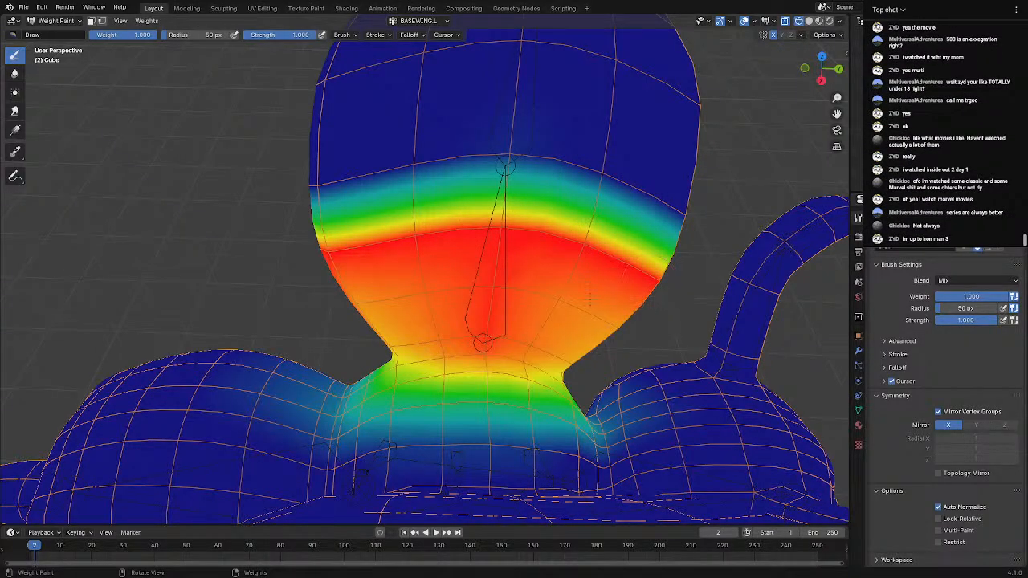
drag(601, 321, 505, 289)
drag(608, 327, 603, 323)
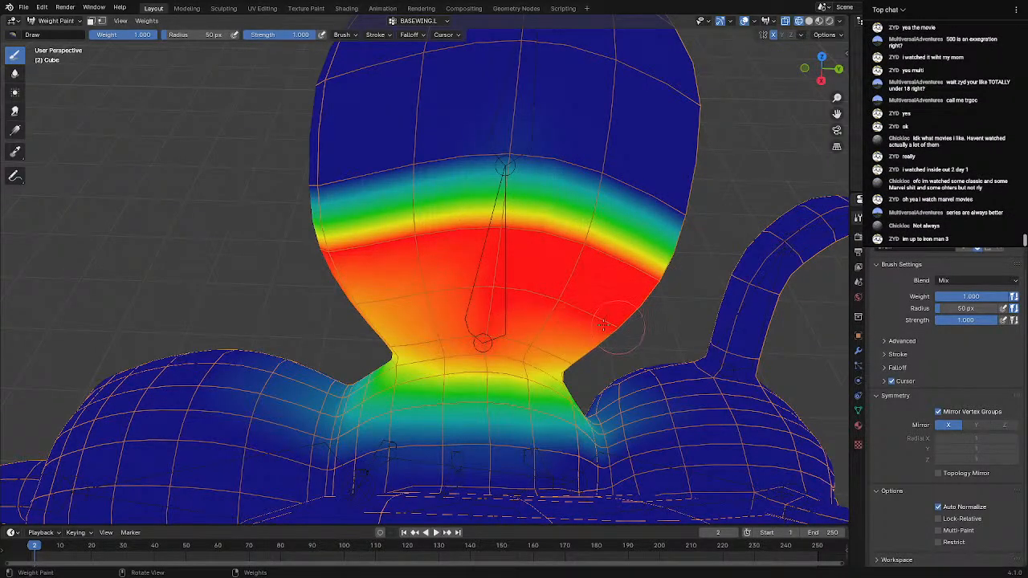
mouse_move(501, 293)
mouse_down()
mouse_move(354, 301)
mouse_move(363, 297)
mouse_move(402, 346)
mouse_move(550, 331)
mouse_move(570, 353)
mouse_move(592, 346)
mouse_up()
Make Bone.002 the active vertex group and paint weight 1.000 over the side of the bee's abdomen
mouse_move(452, 332)
middle_down()
mouse_move(562, 297)
mouse_move(683, 236)
mouse_move(657, 273)
middle_up()
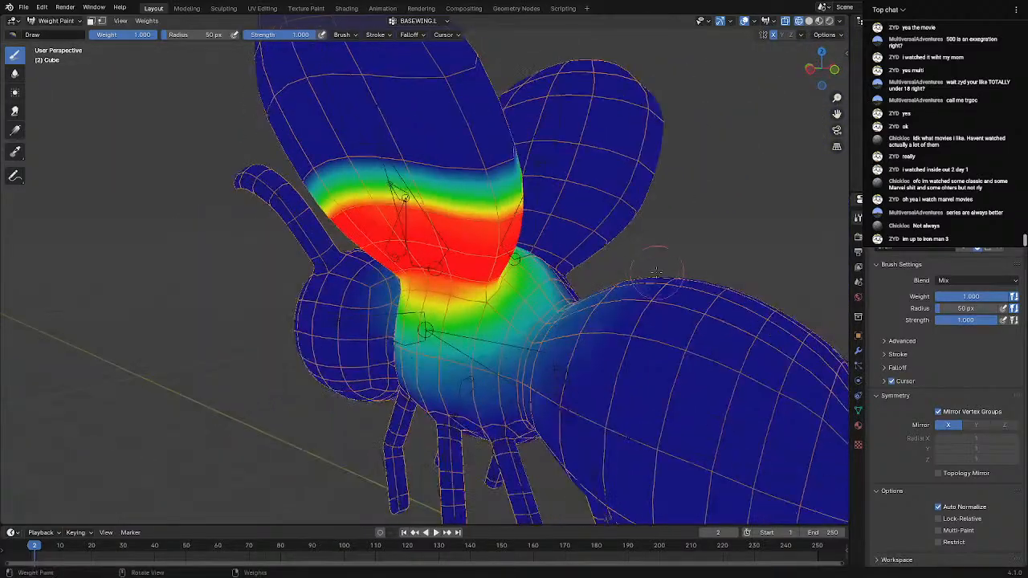
click(406, 20)
click(405, 76)
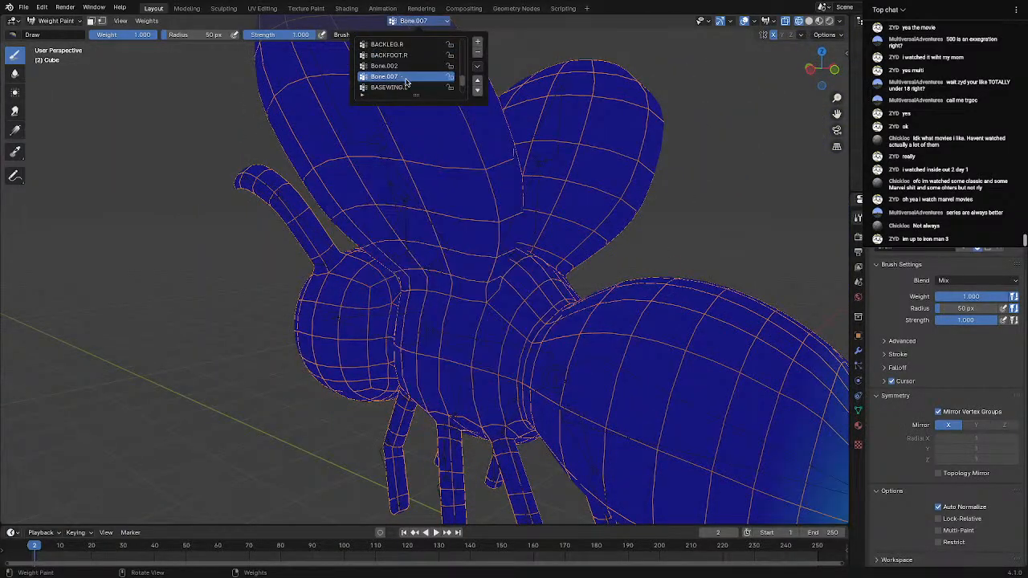
middle_drag(461, 189, 507, 197)
scroll(484, 175, up, 1)
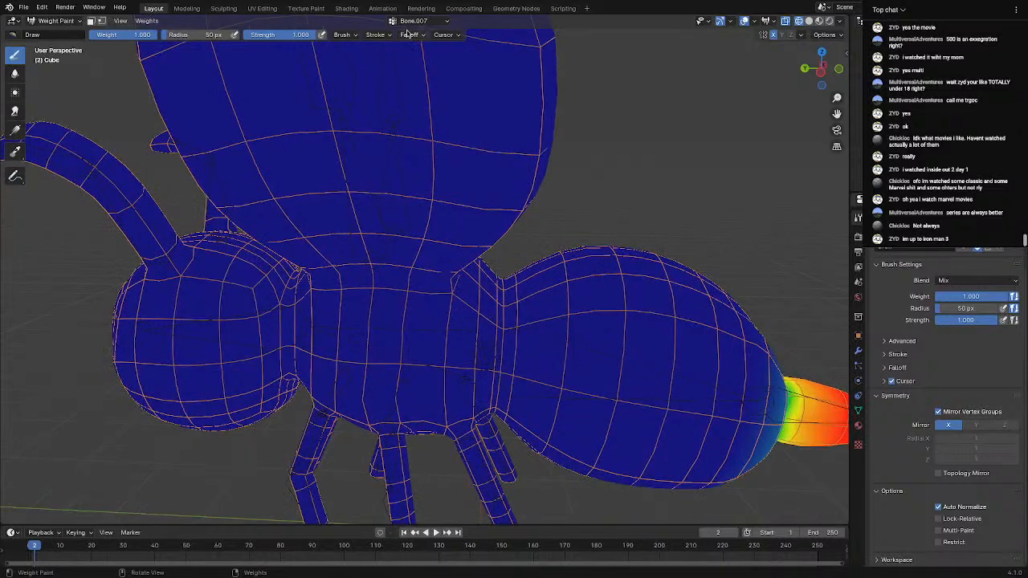
click(406, 20)
click(408, 78)
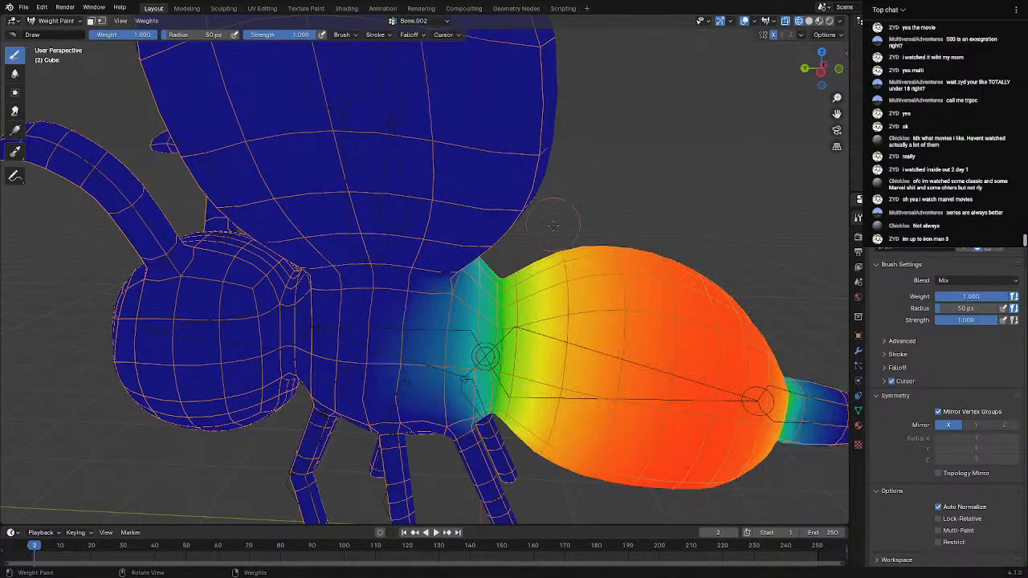
mouse_move(573, 275)
mouse_down()
mouse_move(551, 420)
mouse_move(578, 269)
mouse_move(643, 478)
mouse_move(663, 269)
mouse_up()
mouse_move(582, 332)
mouse_down()
mouse_move(526, 466)
mouse_move(530, 269)
mouse_move(514, 450)
mouse_move(534, 269)
mouse_move(603, 221)
mouse_move(627, 474)
mouse_move(586, 499)
mouse_up()
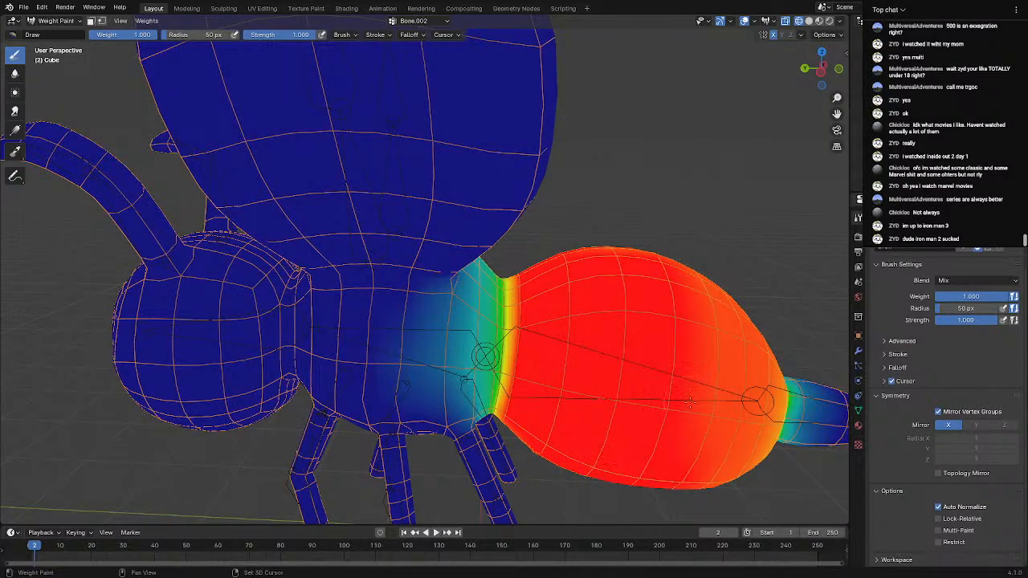
Paint weight 1.000 for Bone.002 across the underside of the abdomen, from the thorax joint towards the stinger
mouse_move(689, 401)
middle_down()
mouse_move(598, 354)
mouse_move(608, 249)
middle_up()
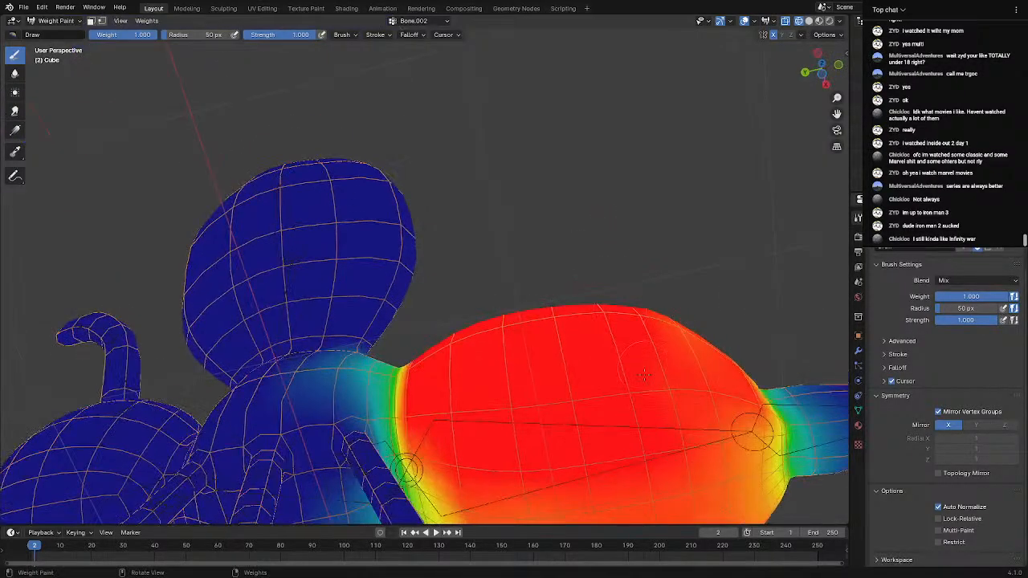
shift+middle_drag(677, 454, 543, 312)
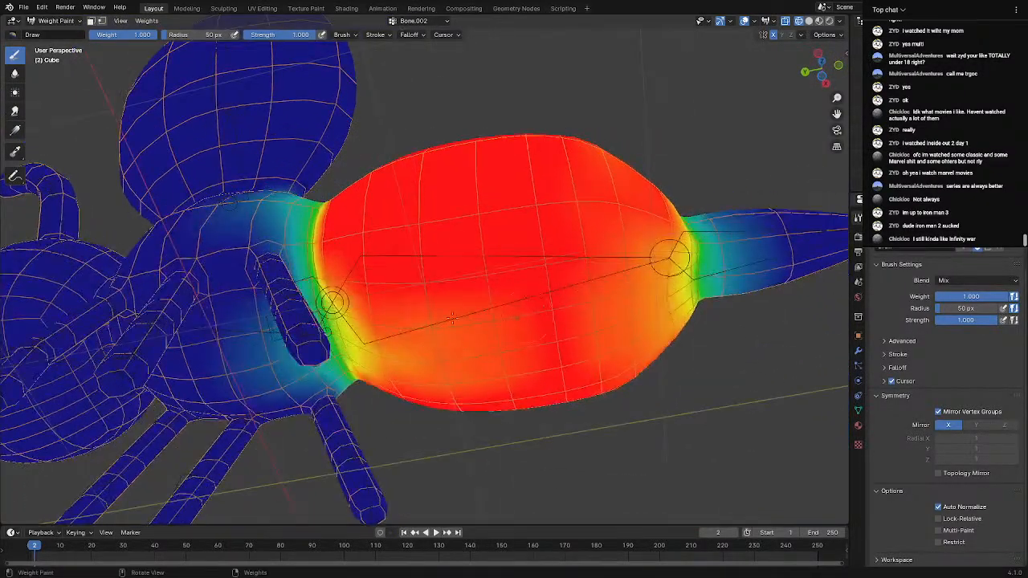
drag(331, 303, 334, 304)
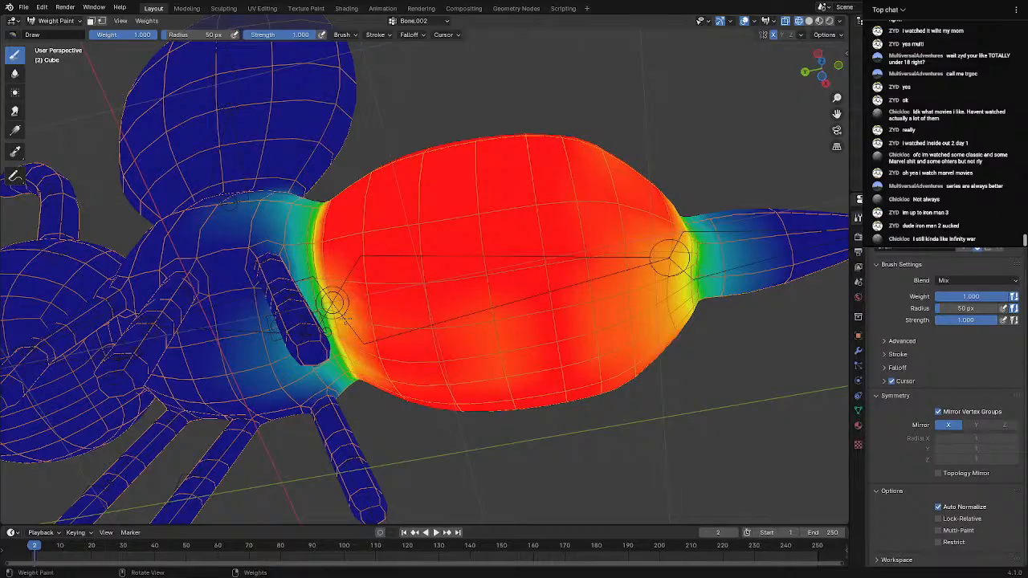
middle_drag(403, 368, 430, 376)
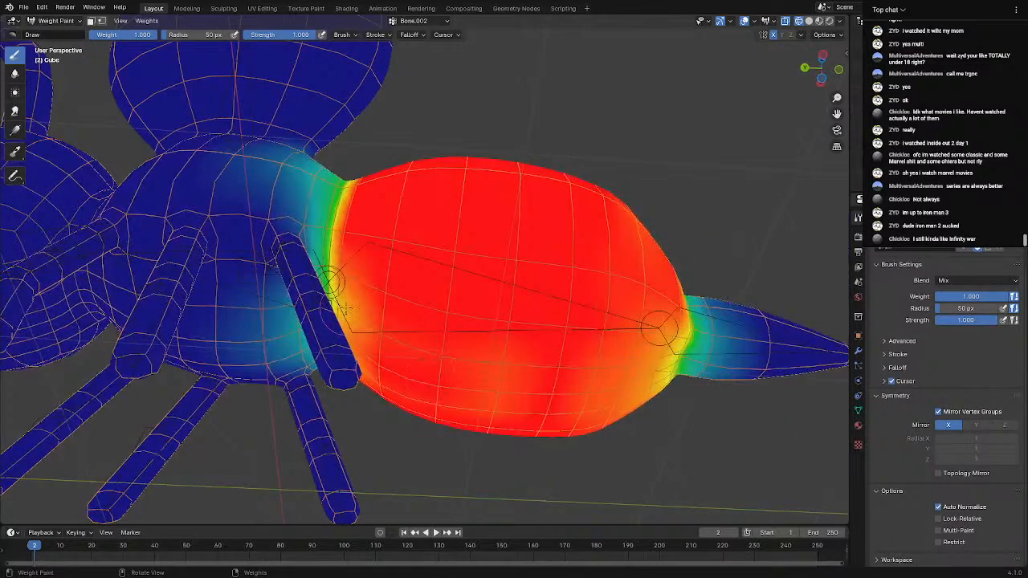
drag(346, 308, 338, 271)
middle_drag(522, 326, 635, 285)
mouse_move(549, 252)
mouse_down()
mouse_move(513, 257)
mouse_move(554, 185)
mouse_move(513, 128)
mouse_up()
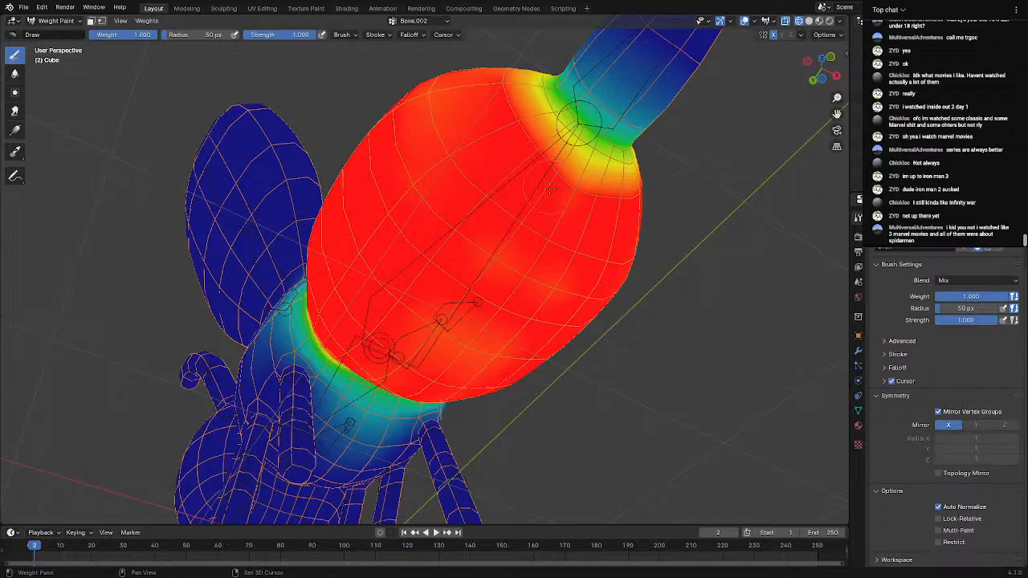
Paint weight 1.000 for Bone.002 over the abdomen's rear end, all around the base of the stinger
middle_drag(548, 189, 500, 361)
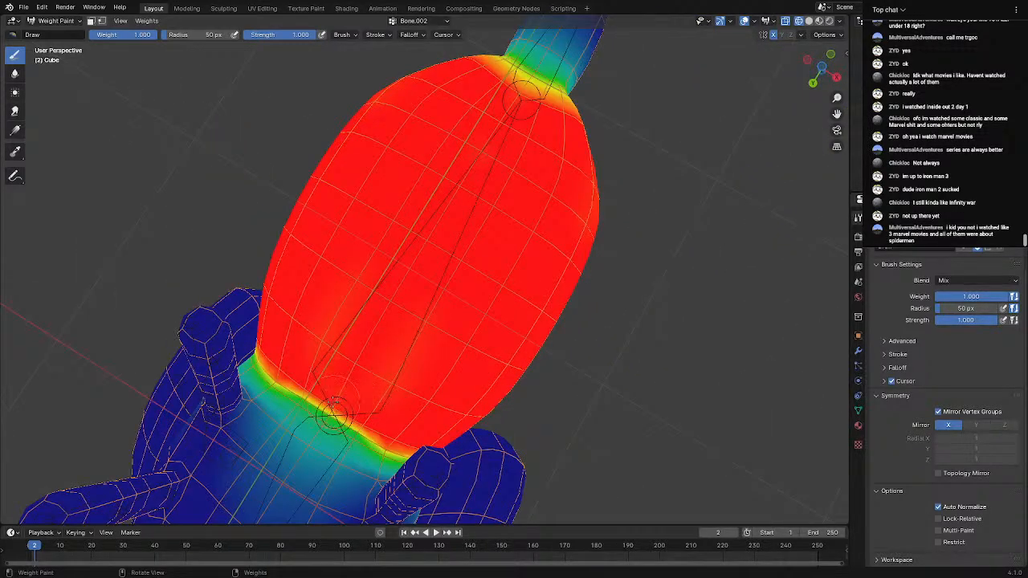
middle_drag(333, 415, 475, 341)
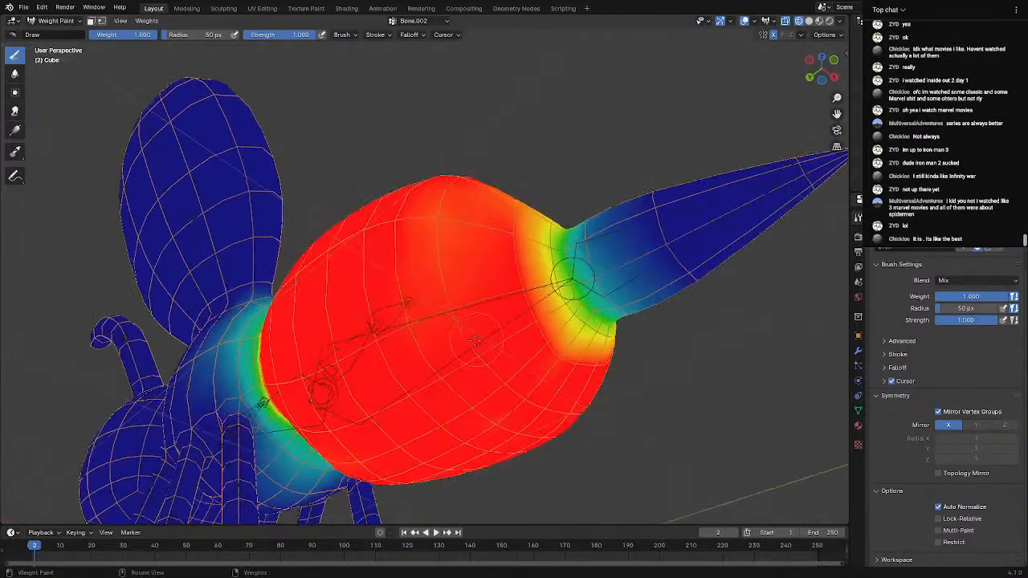
drag(548, 317, 546, 225)
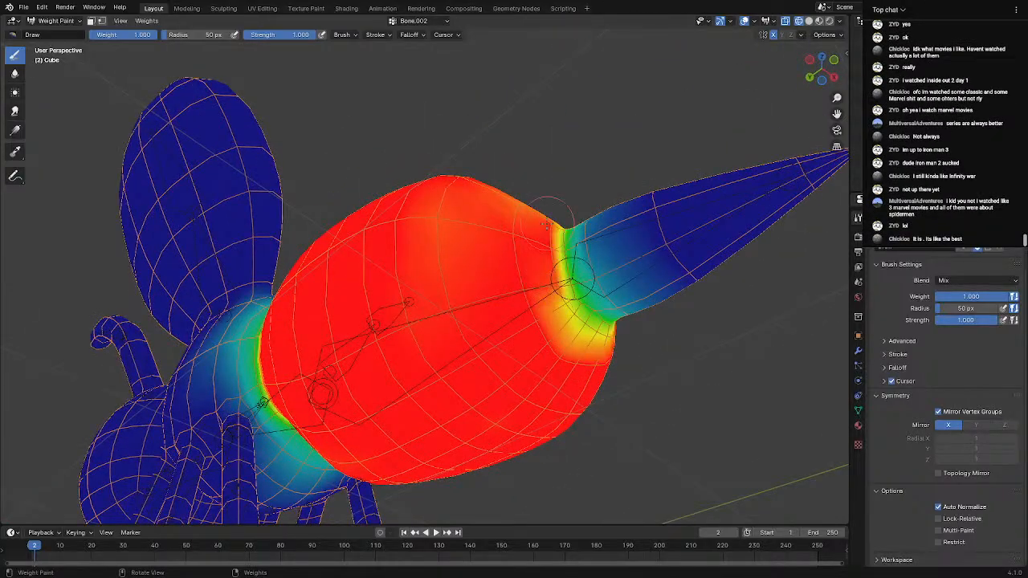
drag(576, 343, 558, 323)
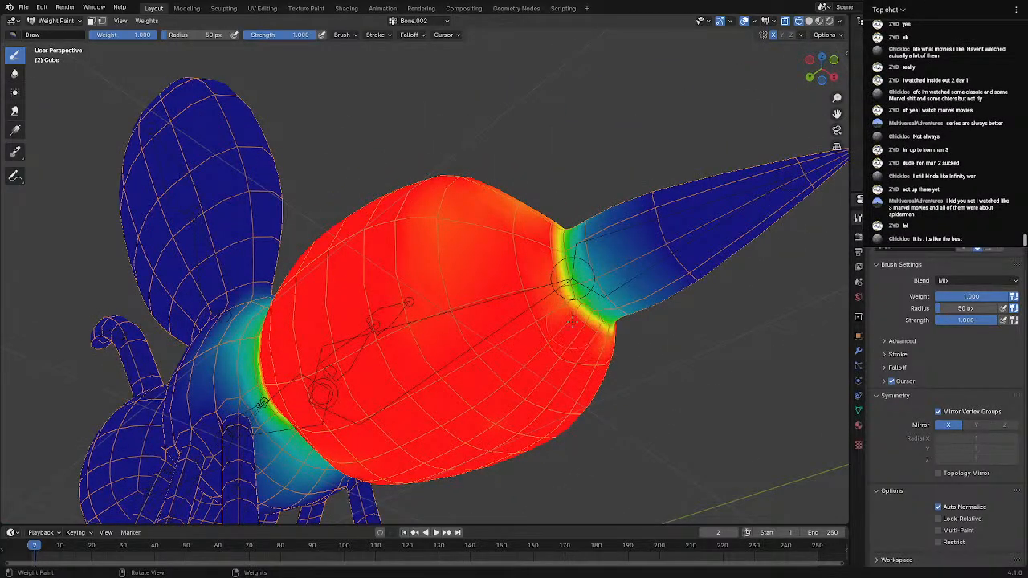
middle_drag(527, 310, 518, 339)
drag(530, 300, 531, 254)
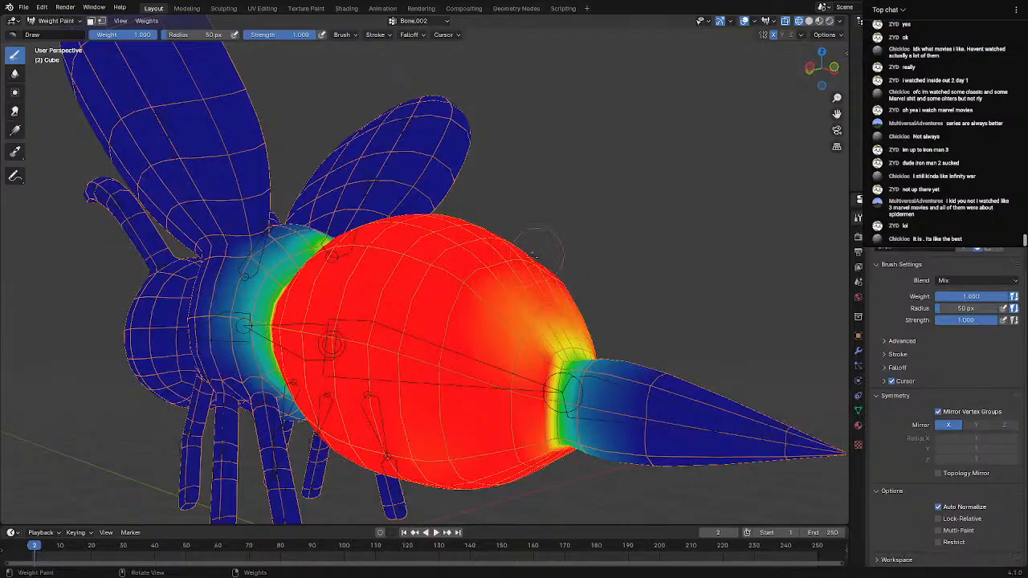
middle_drag(519, 283, 418, 366)
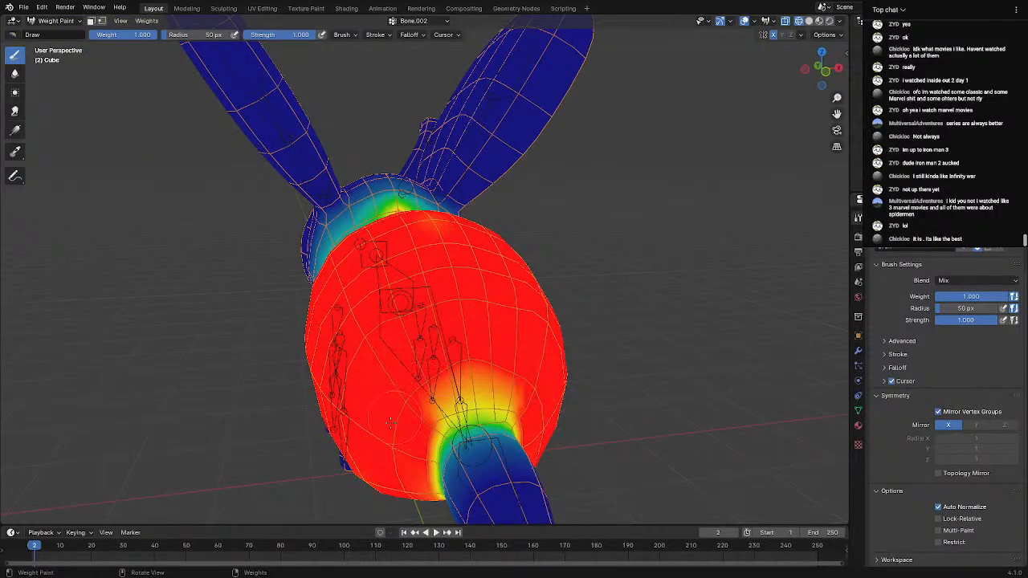
mouse_move(400, 399)
mouse_down()
mouse_move(482, 395)
mouse_move(399, 410)
mouse_up()
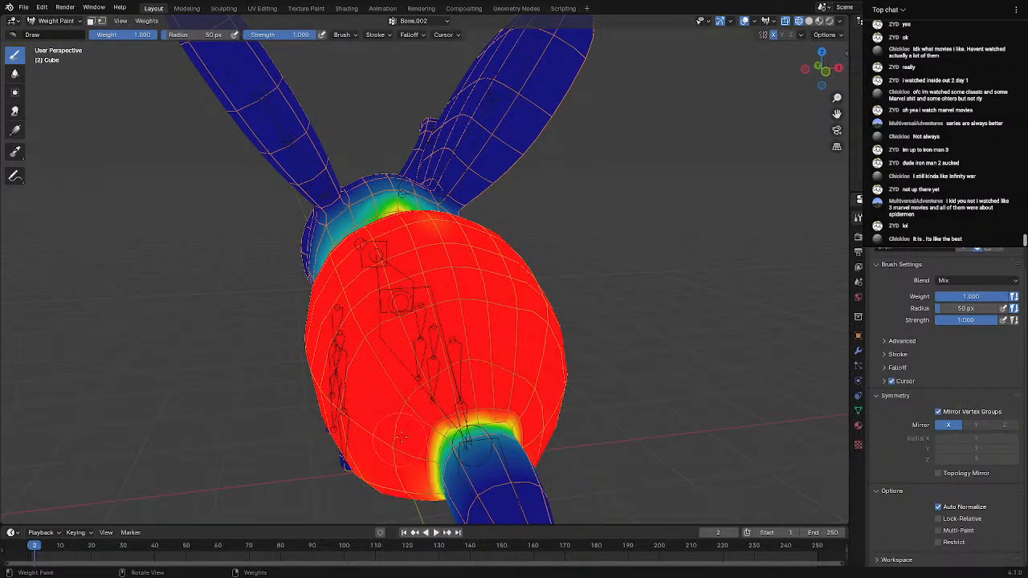
drag(419, 458, 424, 453)
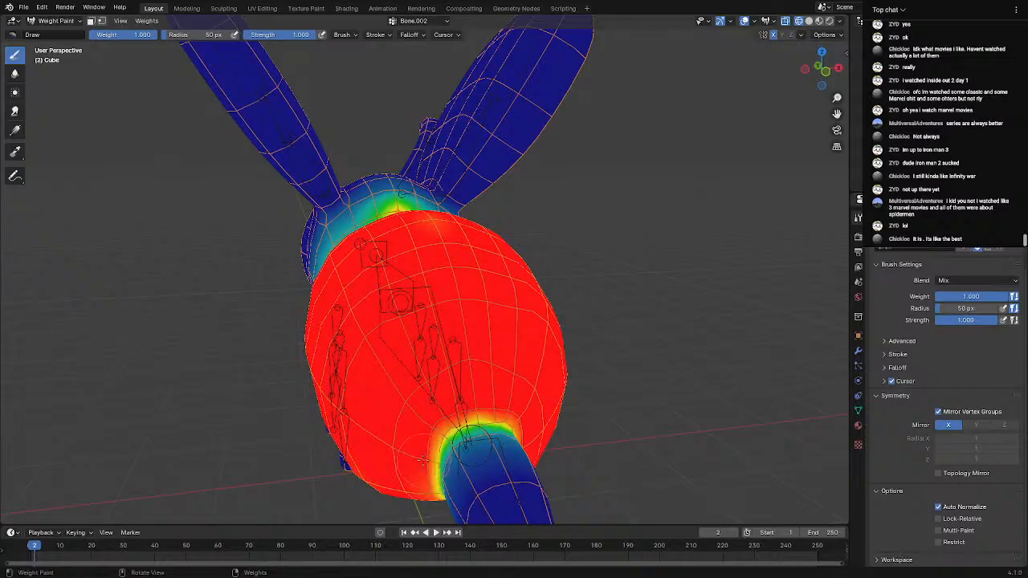
Make Bone.001 the active vertex group and paint weight 1.000 over the side of the head, up to the neck and antenna base
middle_drag(423, 460, 425, 271)
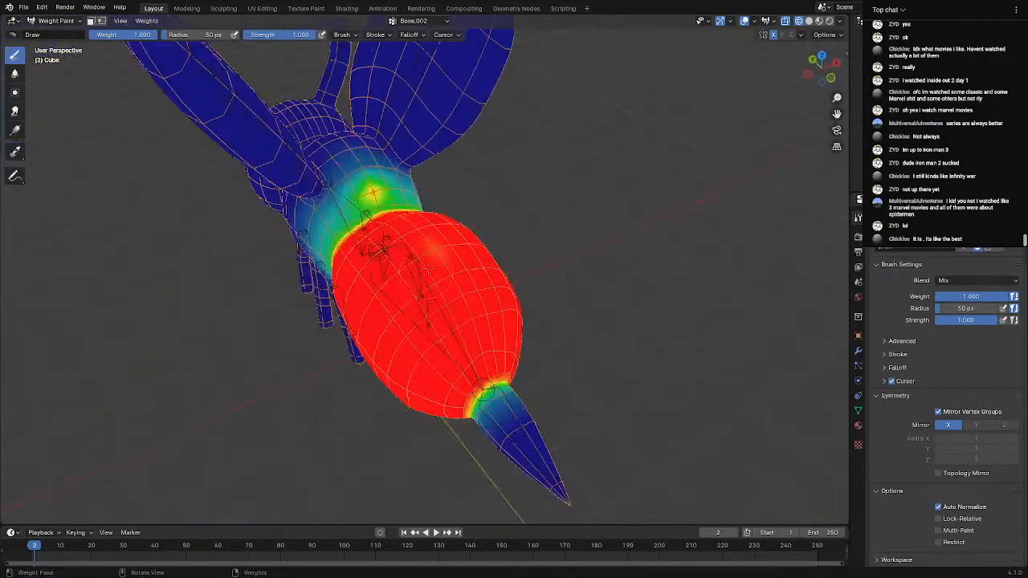
middle_drag(478, 232, 574, 240)
click(409, 20)
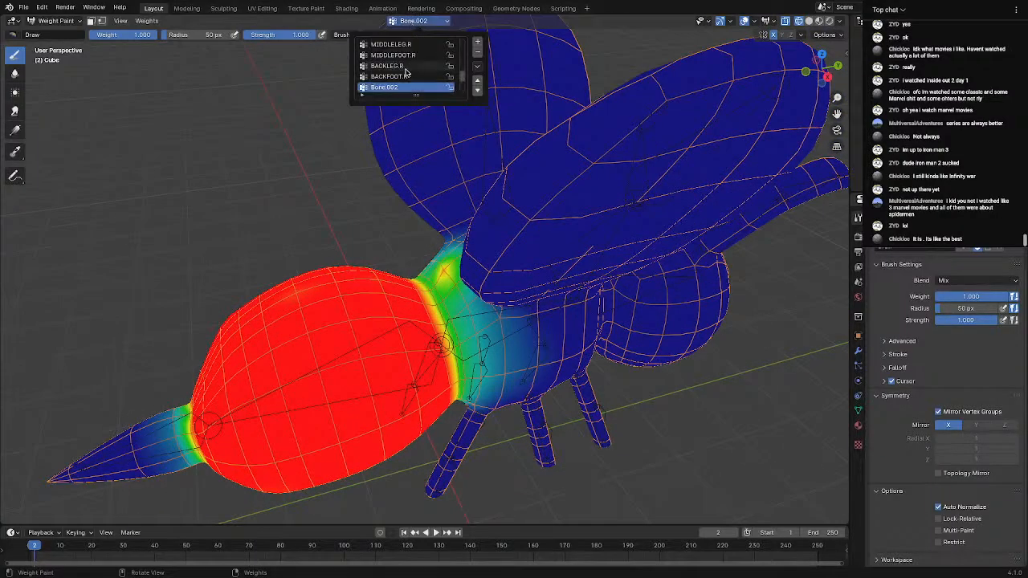
scroll(407, 86, up, 3)
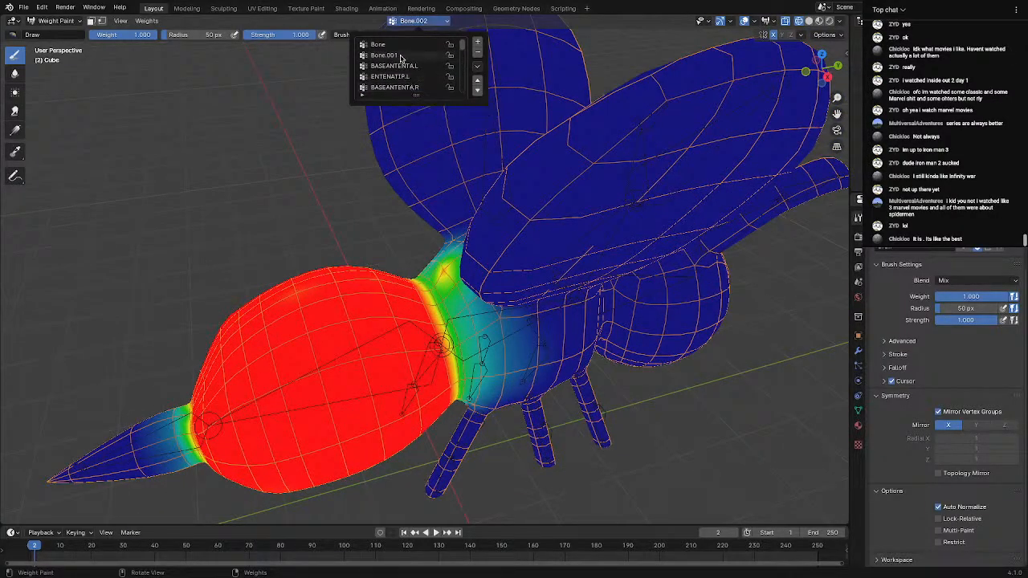
click(398, 56)
middle_drag(432, 204, 365, 249)
mouse_move(365, 249)
mouse_down()
mouse_move(281, 233)
mouse_move(240, 273)
mouse_move(193, 269)
mouse_move(212, 221)
mouse_move(233, 205)
mouse_move(263, 238)
mouse_move(258, 198)
mouse_up()
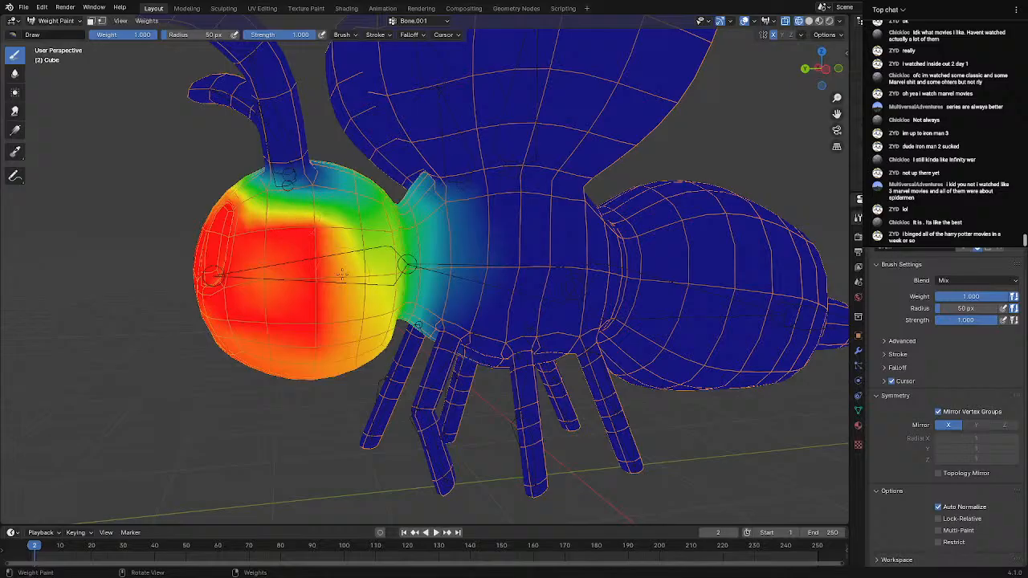
mouse_move(342, 275)
mouse_down()
mouse_move(358, 265)
mouse_move(354, 369)
mouse_move(376, 236)
mouse_up()
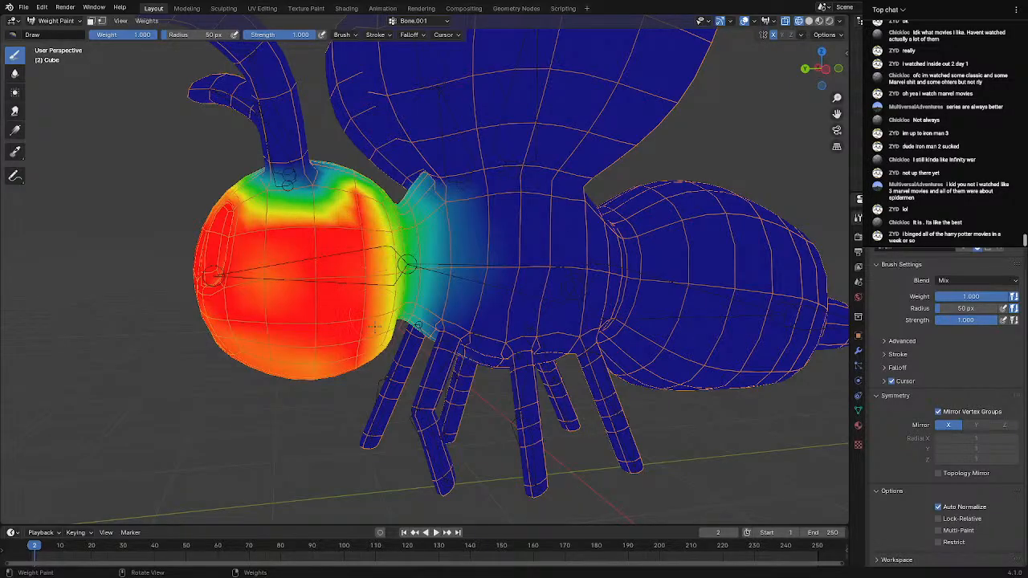
drag(376, 325, 381, 262)
drag(368, 191, 284, 199)
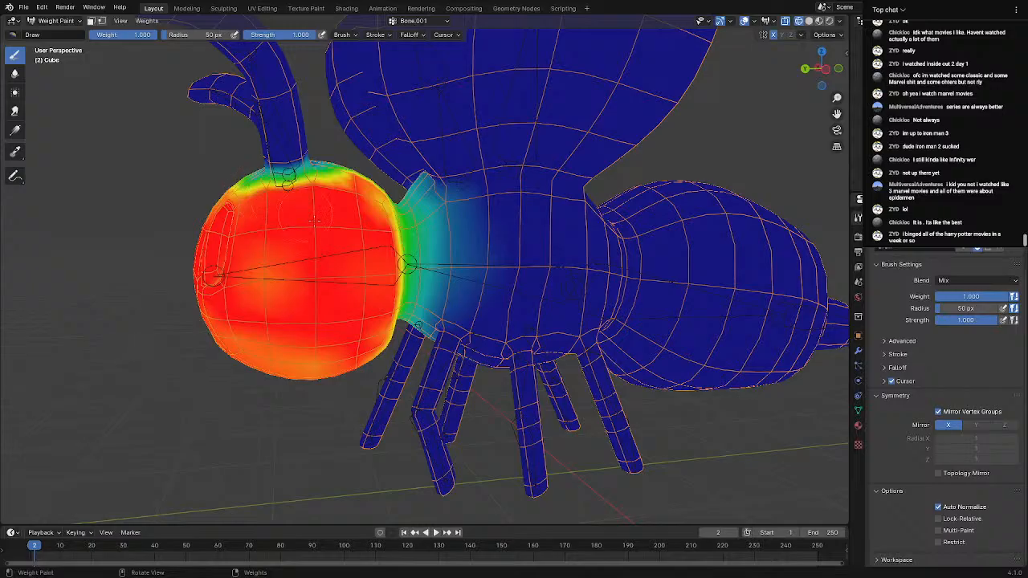
Paint weight 1.000 for Bone.001 over the top of the head around the antennae and across the face
middle_drag(249, 189, 309, 293)
drag(312, 296, 363, 228)
middle_drag(364, 231, 404, 302)
scroll(384, 285, down, 3)
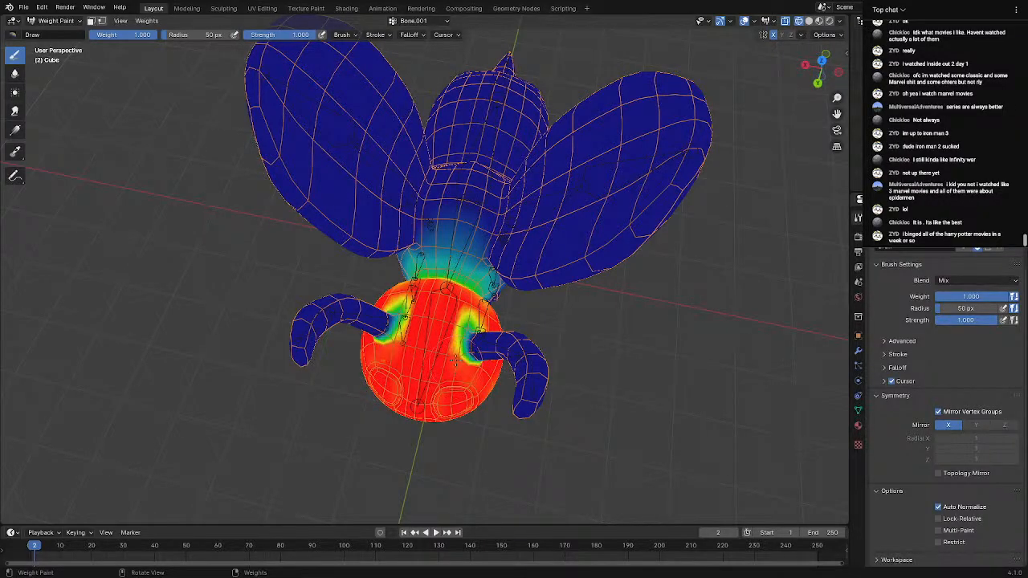
middle_drag(476, 331, 426, 318)
scroll(424, 323, up, 5)
mouse_move(395, 416)
mouse_down()
mouse_move(384, 408)
mouse_move(408, 402)
mouse_up()
scroll(408, 402, down, 5)
middle_drag(408, 402, 386, 329)
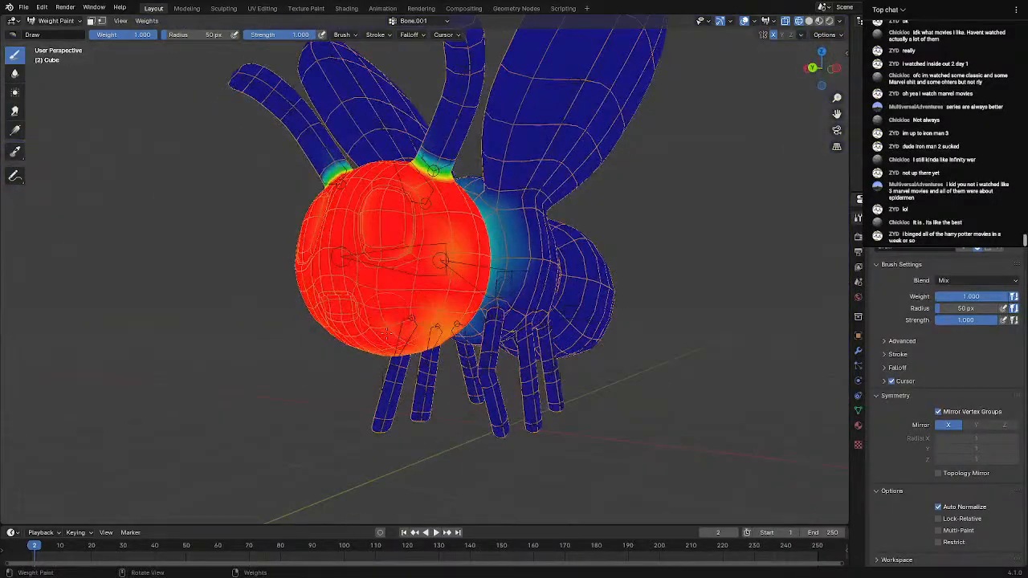
Paint weight 1.000 for Bone.001 over the lower and back parts of the head, up to the neck
middle_drag(434, 272, 369, 283)
scroll(401, 290, up, 4)
middle_drag(429, 299, 353, 345)
scroll(320, 366, up, 3)
mouse_move(320, 365)
mouse_down()
mouse_move(28, 211)
mouse_move(50, 250)
mouse_up()
scroll(343, 303, down, 5)
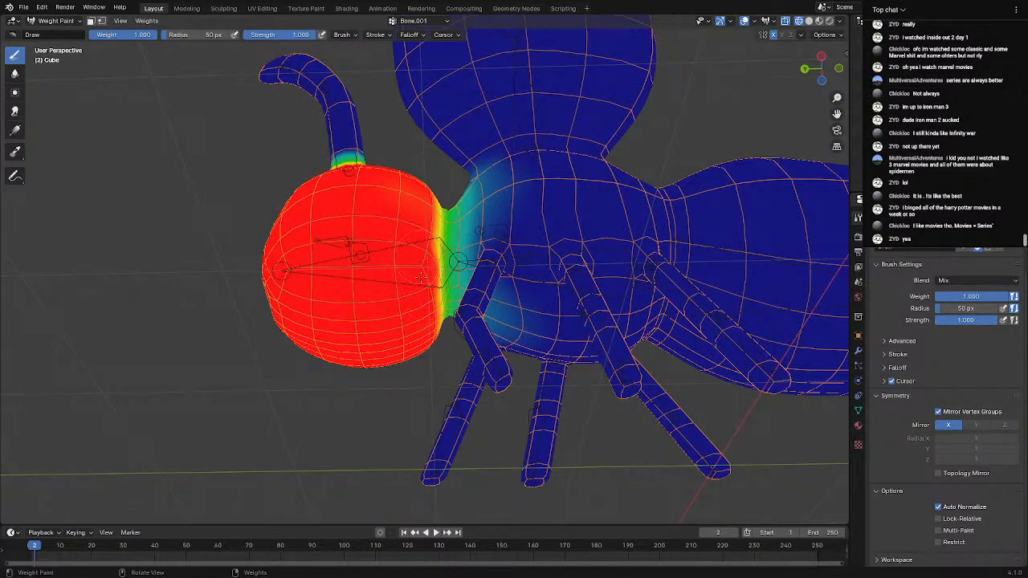
middle_drag(419, 277, 421, 321)
scroll(423, 306, up, 4)
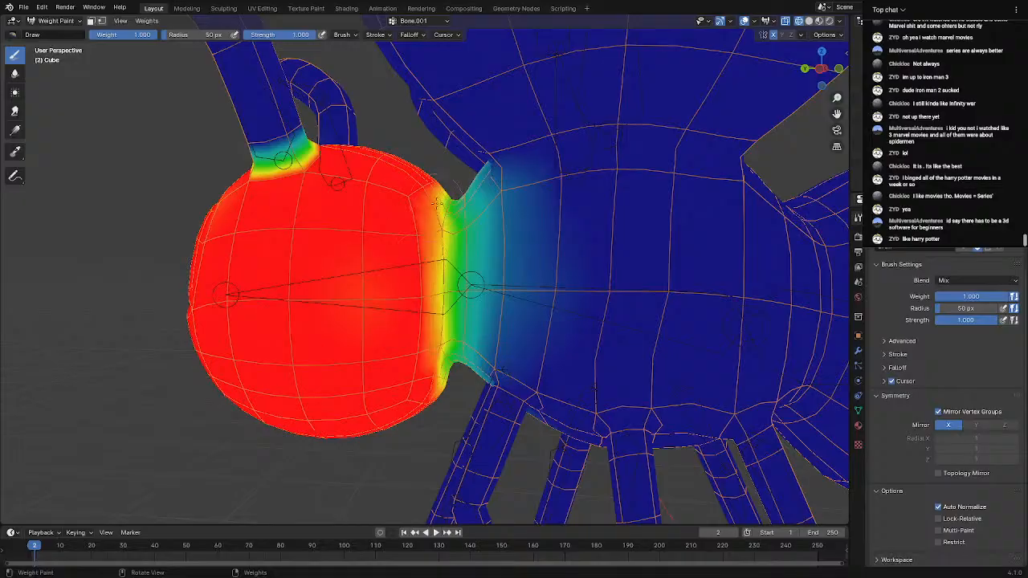
middle_drag(434, 202, 440, 238)
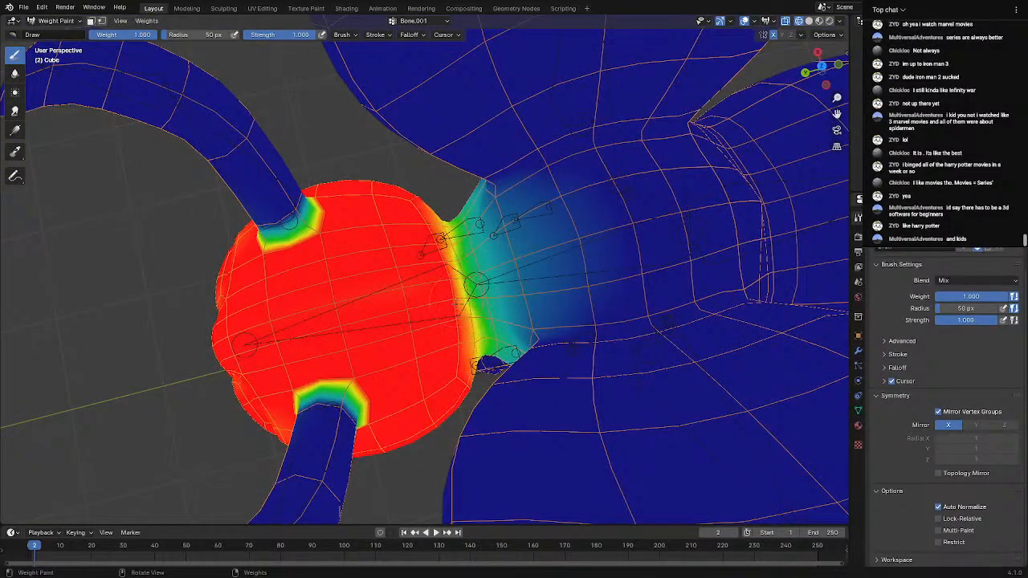
middle_drag(441, 241, 458, 280)
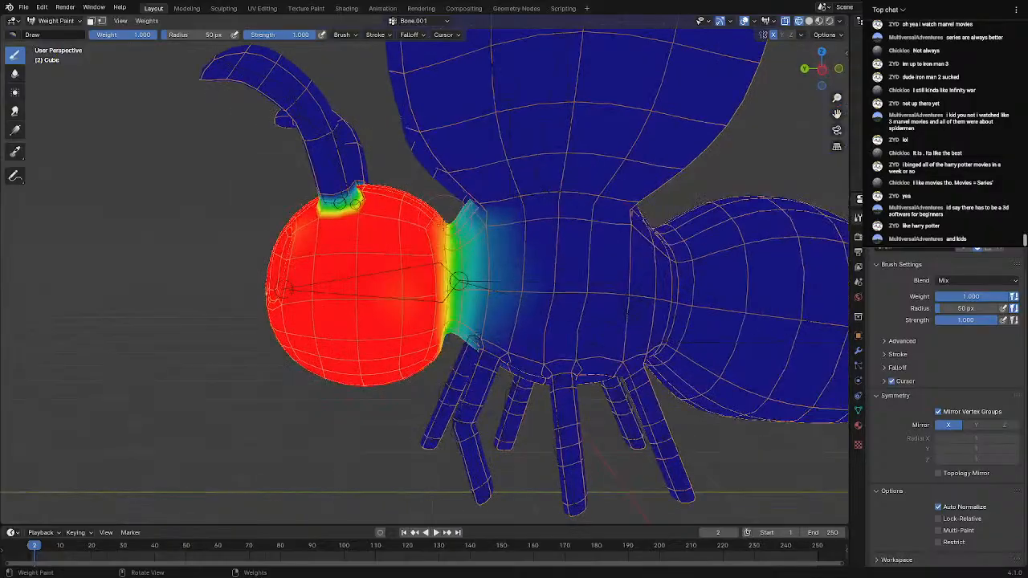
Make Bone the active vertex group and paint weight 1.000 over the front side of the thorax beside the neck
click(419, 21)
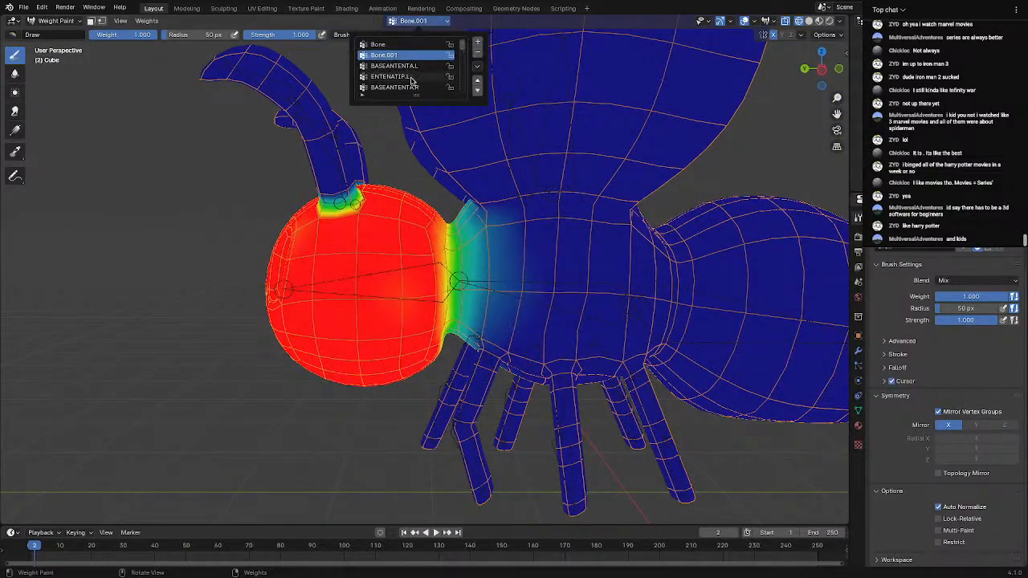
click(401, 44)
mouse_move(466, 266)
mouse_down()
mouse_move(458, 220)
mouse_move(461, 249)
mouse_up()
mouse_move(468, 320)
mouse_down()
mouse_move(461, 309)
mouse_move(493, 285)
mouse_move(481, 241)
mouse_move(491, 233)
mouse_move(530, 220)
mouse_move(505, 234)
mouse_move(582, 229)
mouse_move(522, 265)
mouse_move(514, 297)
mouse_move(586, 273)
mouse_move(634, 302)
mouse_move(670, 232)
mouse_move(623, 230)
mouse_move(601, 273)
mouse_move(550, 229)
mouse_move(515, 231)
mouse_up()
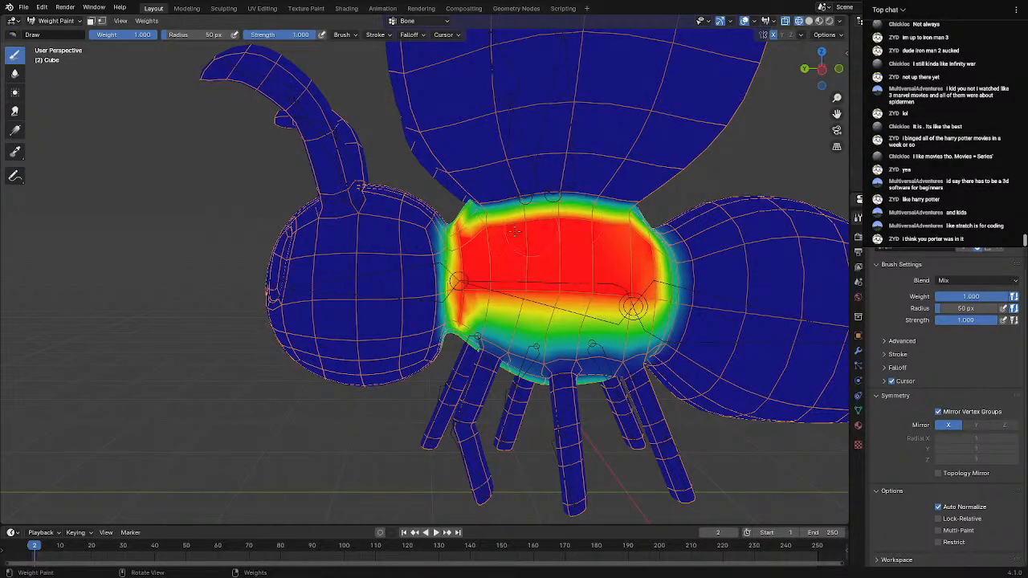
mouse_move(522, 330)
mouse_down()
mouse_move(514, 357)
mouse_move(493, 362)
mouse_move(482, 337)
mouse_move(510, 333)
mouse_up()
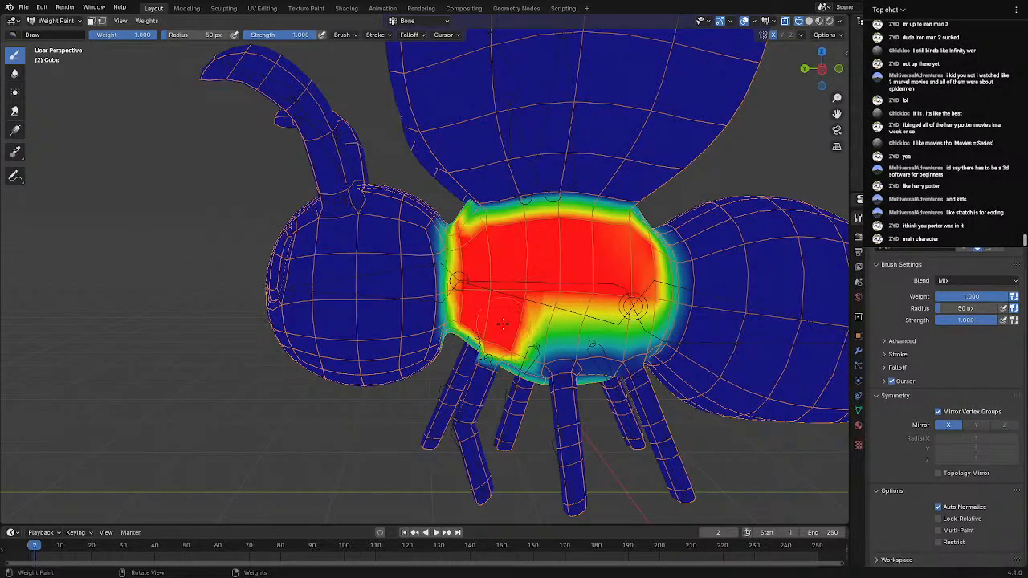
Paint weight 1.000 for Bone along the lower side of the thorax above the legs, from neck to abdomen
mouse_move(503, 324)
middle_down()
mouse_move(393, 328)
mouse_move(440, 345)
mouse_move(464, 326)
mouse_move(456, 250)
middle_up()
scroll(401, 328, up, 4)
scroll(448, 253, down, 2)
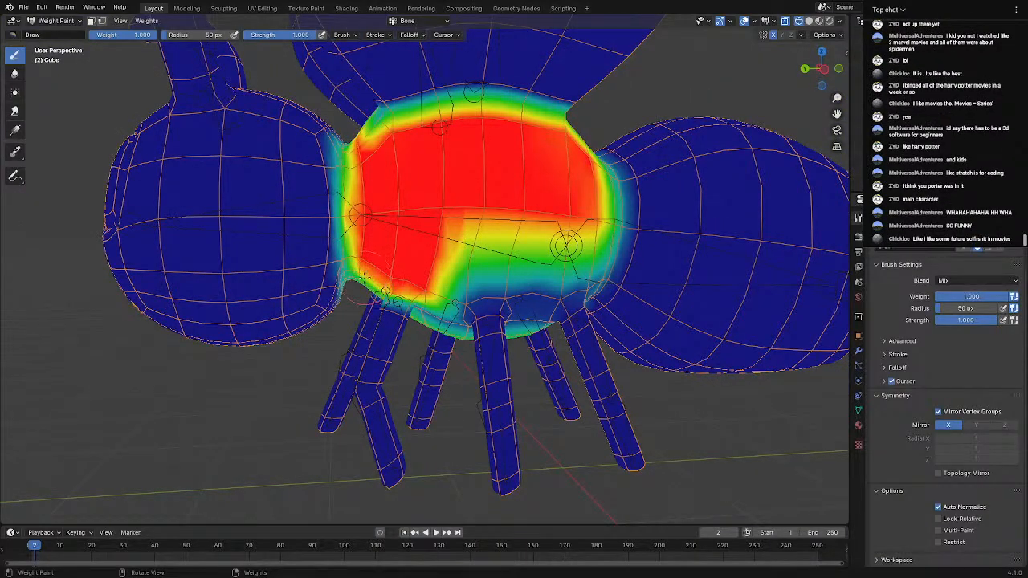
mouse_move(354, 267)
mouse_down()
mouse_move(341, 258)
mouse_move(368, 245)
mouse_up()
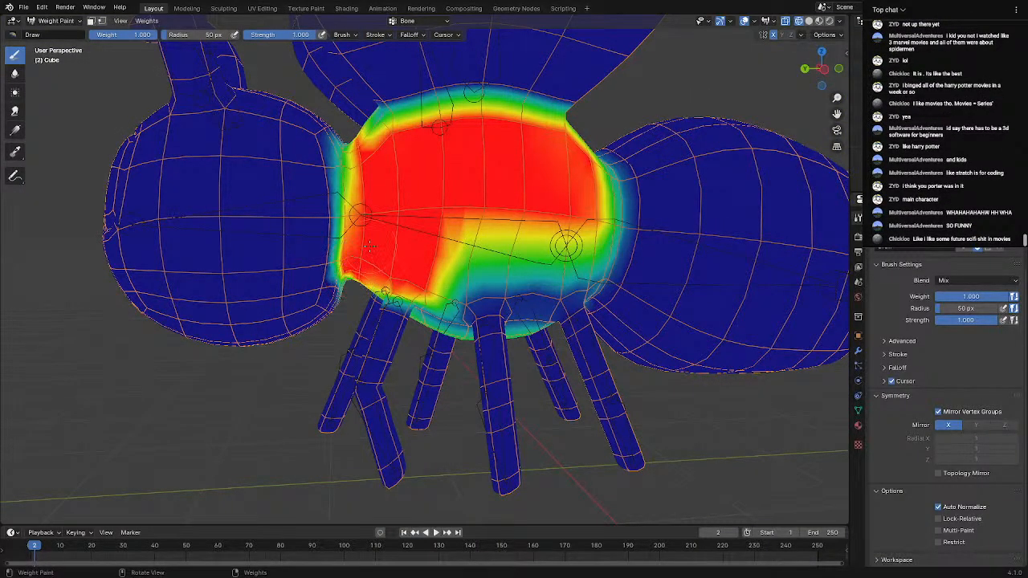
drag(462, 282, 557, 295)
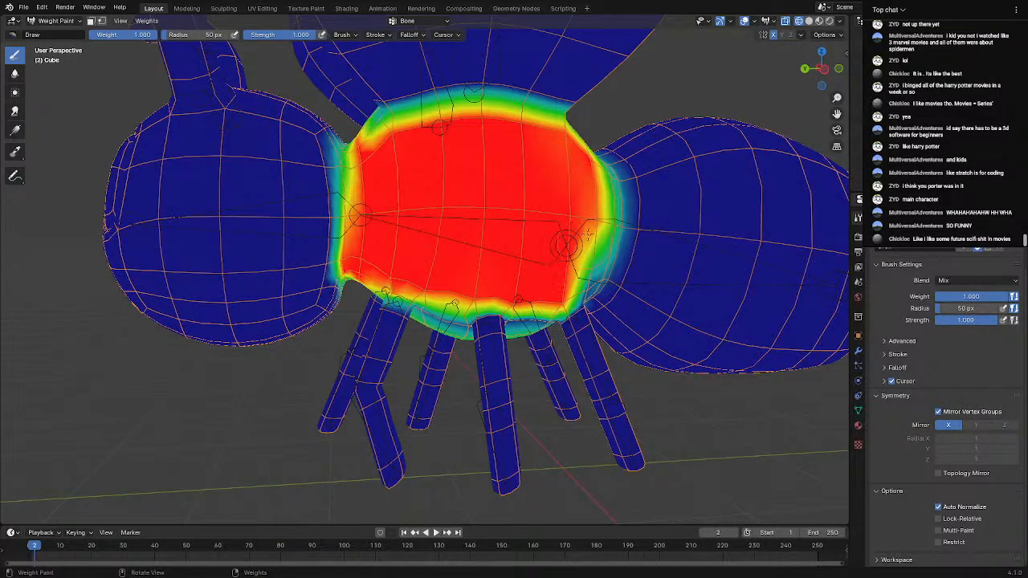
Paint weight 1.000 for Bone over the thorax's rear upper flank, between the wing base and the abdomen
middle_drag(571, 282, 546, 289)
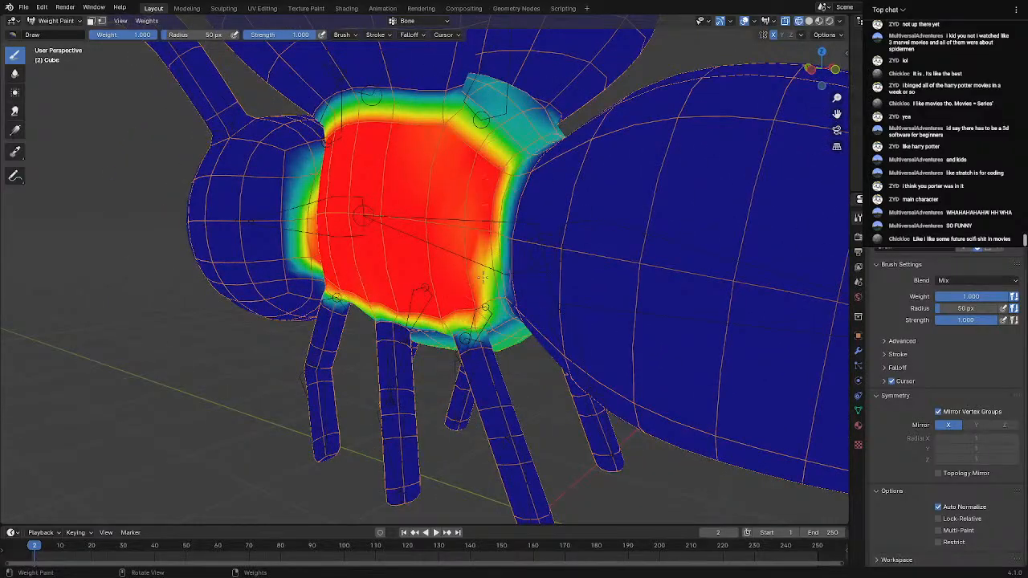
middle_drag(482, 276, 441, 240)
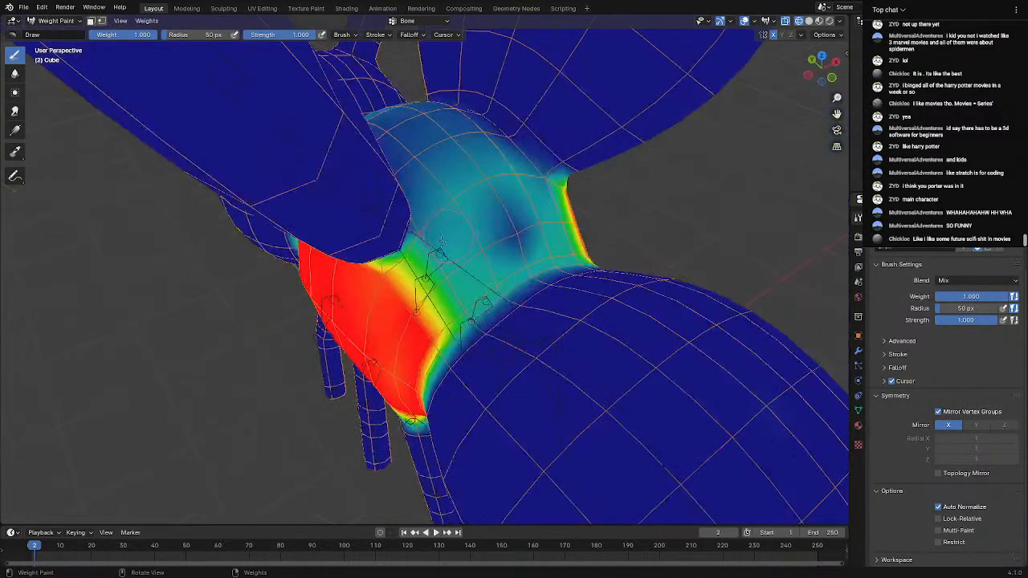
scroll(441, 241, up, 2)
mouse_move(398, 247)
mouse_down()
mouse_move(353, 296)
mouse_move(391, 271)
mouse_move(387, 279)
mouse_up()
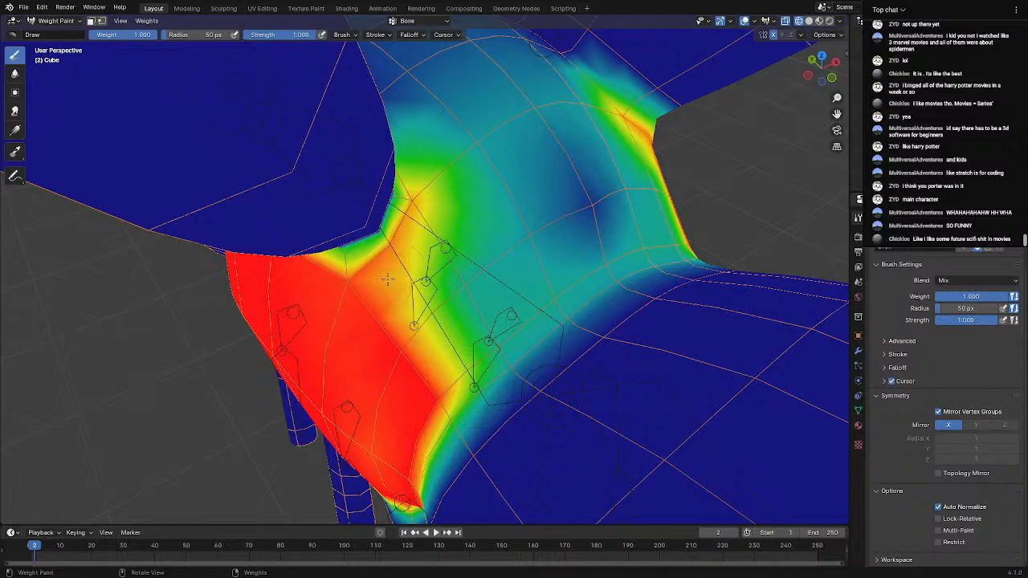
mouse_move(459, 260)
mouse_down()
mouse_move(429, 318)
mouse_move(469, 322)
mouse_move(451, 373)
mouse_move(474, 388)
mouse_move(477, 366)
mouse_move(450, 431)
mouse_move(438, 419)
mouse_up()
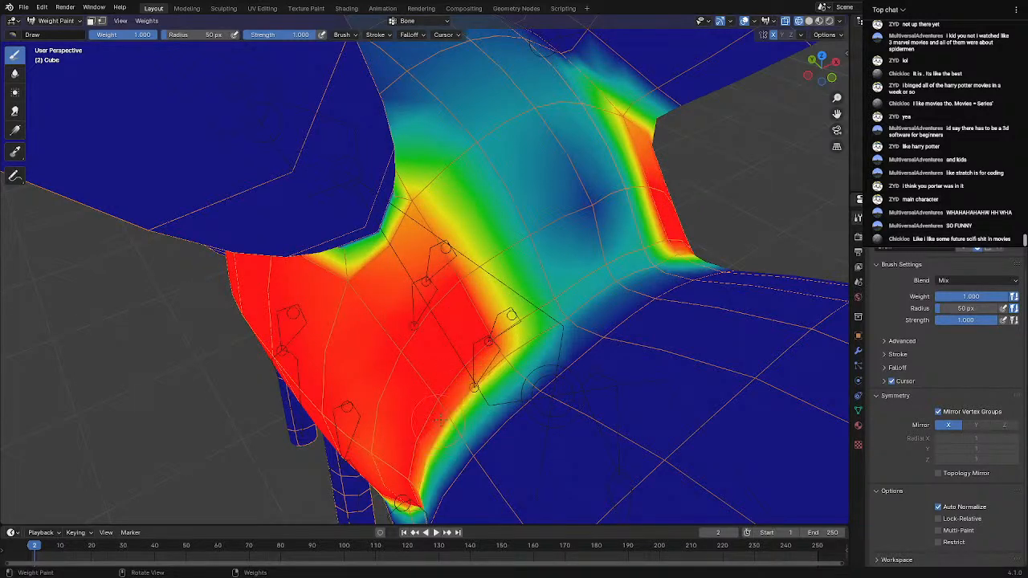
Paint weight 1.000 for Bone across the rear half of the thorax's back, from the abdomen joint to between the wings
middle_drag(560, 267, 510, 277)
scroll(407, 313, down, 6)
scroll(407, 313, up, 5)
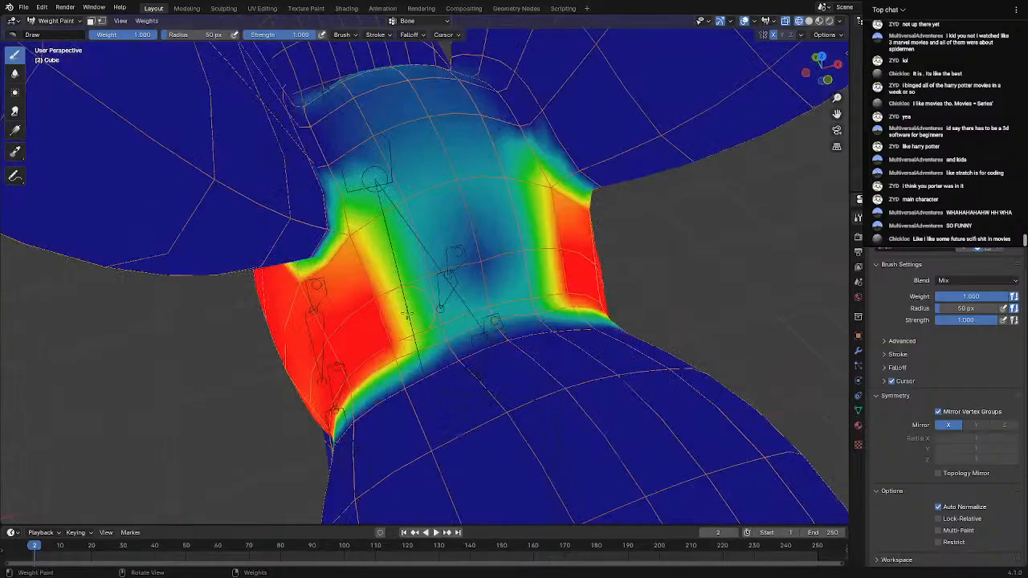
mouse_move(412, 343)
mouse_down()
mouse_move(513, 313)
mouse_move(482, 305)
mouse_move(468, 276)
mouse_move(436, 255)
mouse_move(464, 216)
mouse_move(449, 206)
mouse_up()
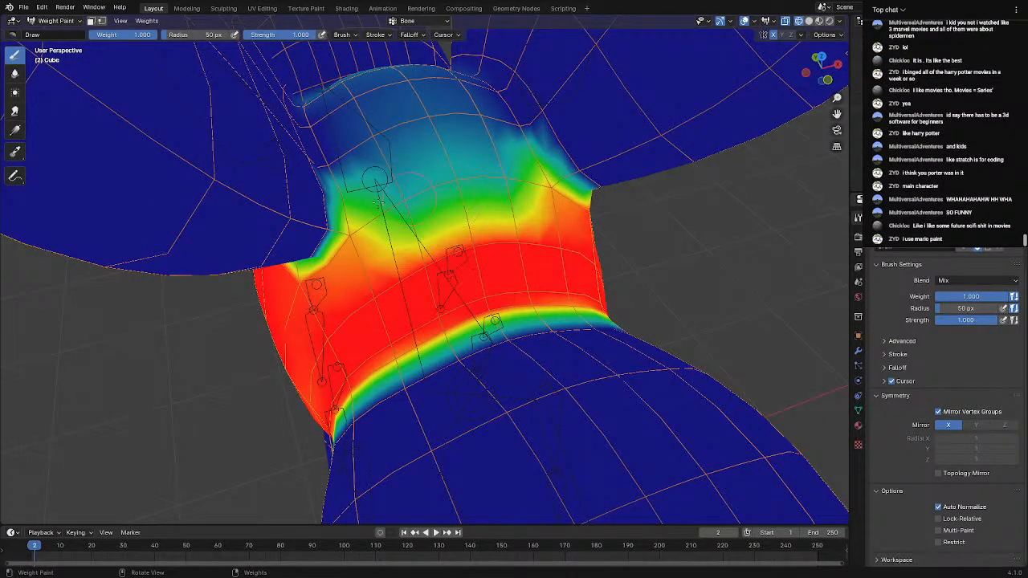
drag(380, 169, 364, 141)
drag(358, 199, 333, 162)
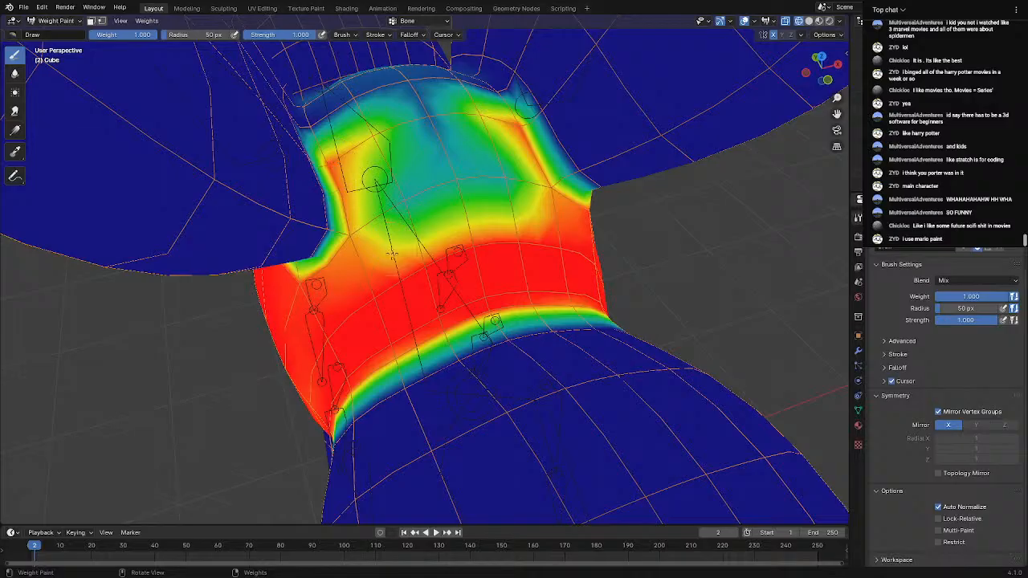
mouse_move(393, 255)
mouse_down()
mouse_move(361, 153)
mouse_move(350, 215)
mouse_up()
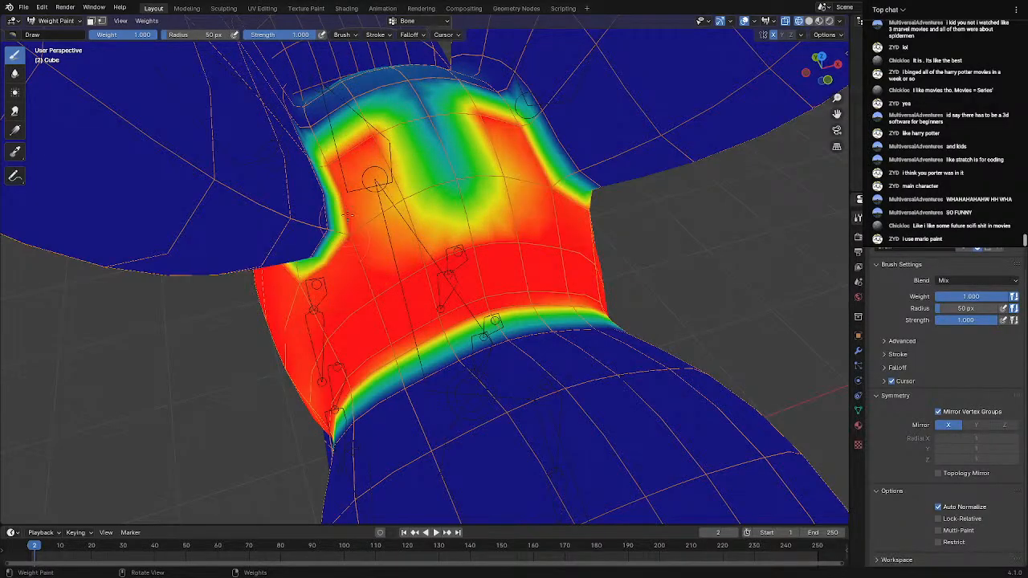
drag(387, 123, 399, 218)
mouse_move(417, 136)
mouse_down()
mouse_move(455, 200)
mouse_move(430, 146)
mouse_up()
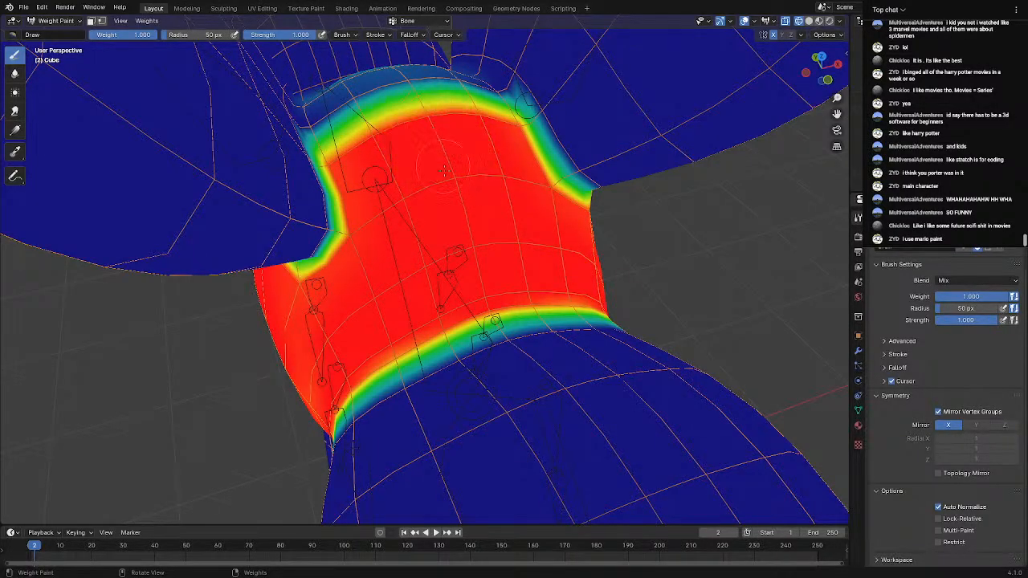
Paint weight 1.000 for Bone over the front half of the thorax's back, between the wings up to the neck
middle_drag(434, 147, 499, 197)
scroll(500, 196, down, 6)
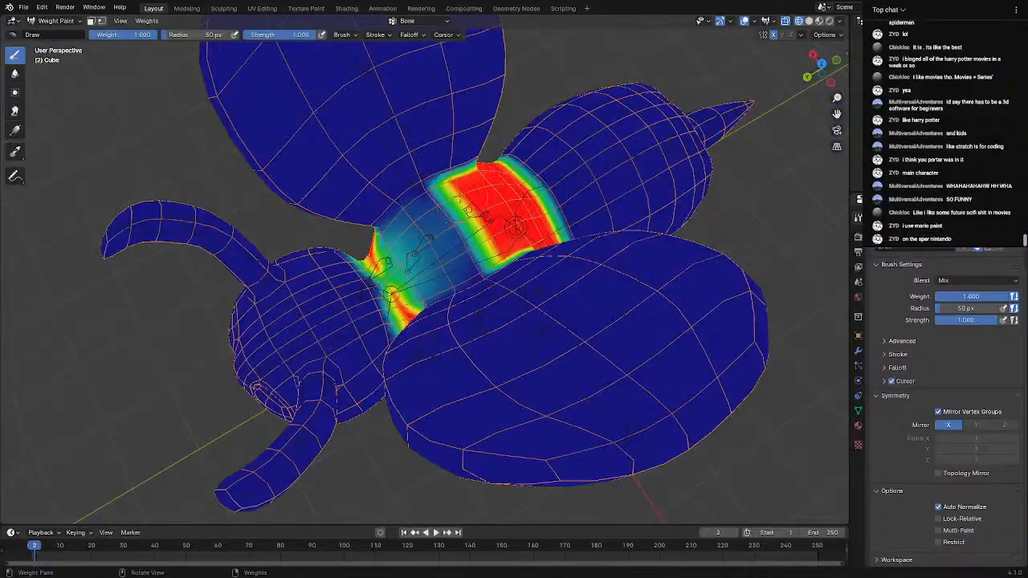
mouse_move(458, 236)
mouse_down()
mouse_move(425, 204)
mouse_move(473, 260)
mouse_up()
scroll(474, 259, up, 5)
mouse_move(363, 269)
mouse_down()
mouse_move(374, 221)
mouse_move(482, 176)
mouse_move(397, 237)
mouse_move(526, 226)
mouse_up()
mouse_move(434, 292)
mouse_down()
mouse_move(402, 161)
mouse_move(467, 308)
mouse_up()
mouse_move(544, 267)
mouse_down()
mouse_move(369, 217)
mouse_move(406, 318)
mouse_move(353, 208)
mouse_move(417, 345)
mouse_move(358, 200)
mouse_move(394, 238)
mouse_move(464, 193)
mouse_move(360, 283)
mouse_move(369, 263)
mouse_up()
scroll(456, 246, down, 5)
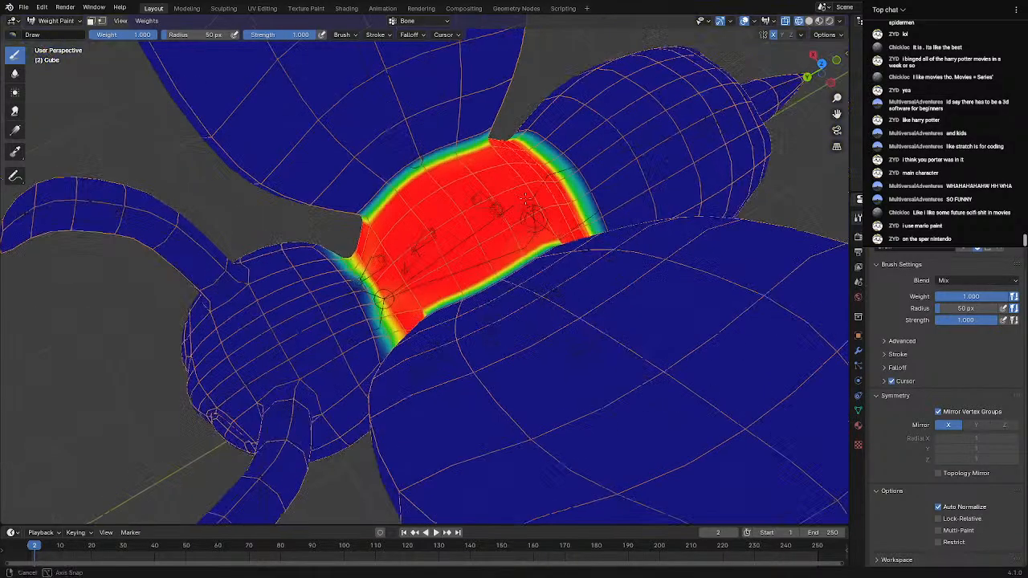
Paint weight 1.000 for Bone over the front of the thorax's underside, from the neck to the front legs
mouse_move(456, 246)
middle_down()
mouse_move(522, 137)
mouse_move(554, 148)
middle_up()
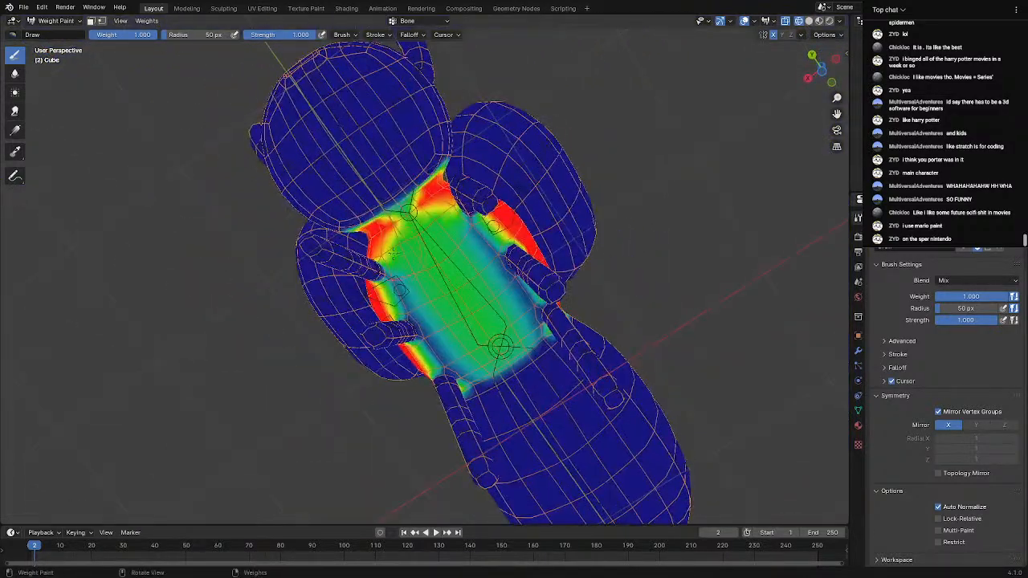
scroll(398, 239, up, 3)
mouse_move(401, 191)
mouse_down()
mouse_move(379, 174)
mouse_move(399, 187)
mouse_up()
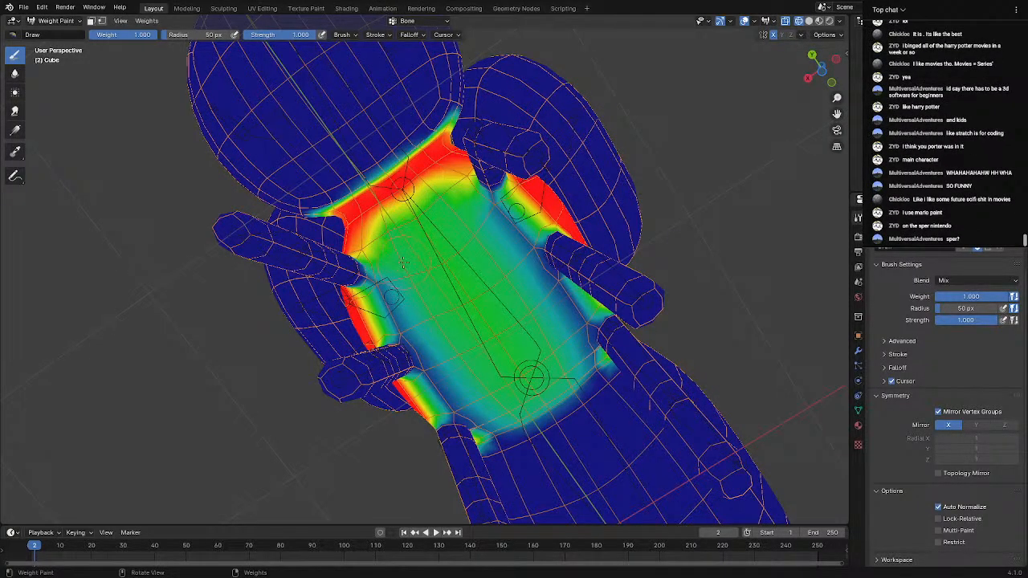
scroll(403, 263, up, 2)
shift+middle_drag(408, 263, 420, 280)
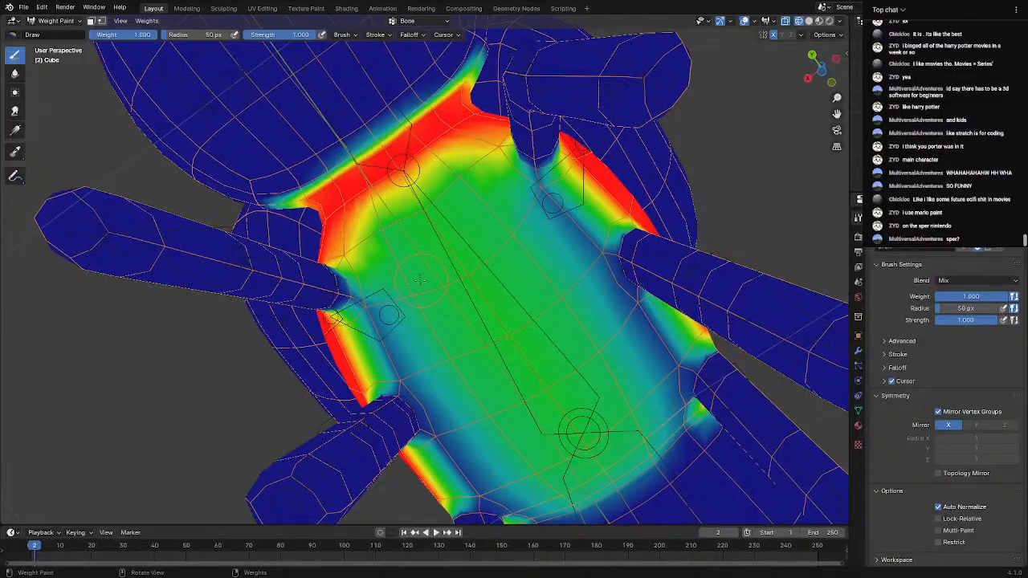
scroll(419, 280, down, 1)
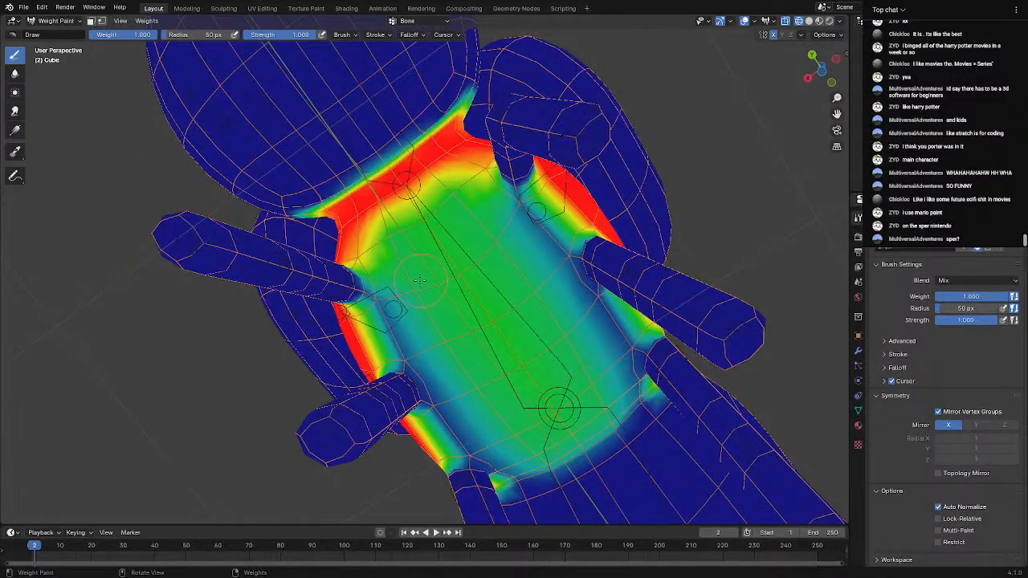
scroll(419, 279, up, 2)
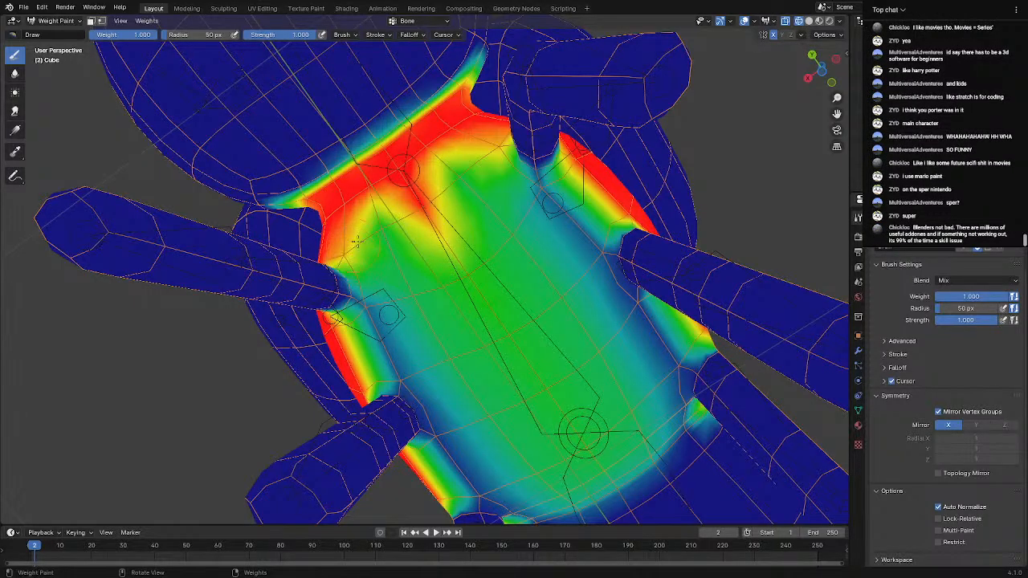
middle_drag(432, 333, 434, 350)
mouse_move(451, 212)
mouse_down()
mouse_move(453, 191)
mouse_move(501, 163)
mouse_up()
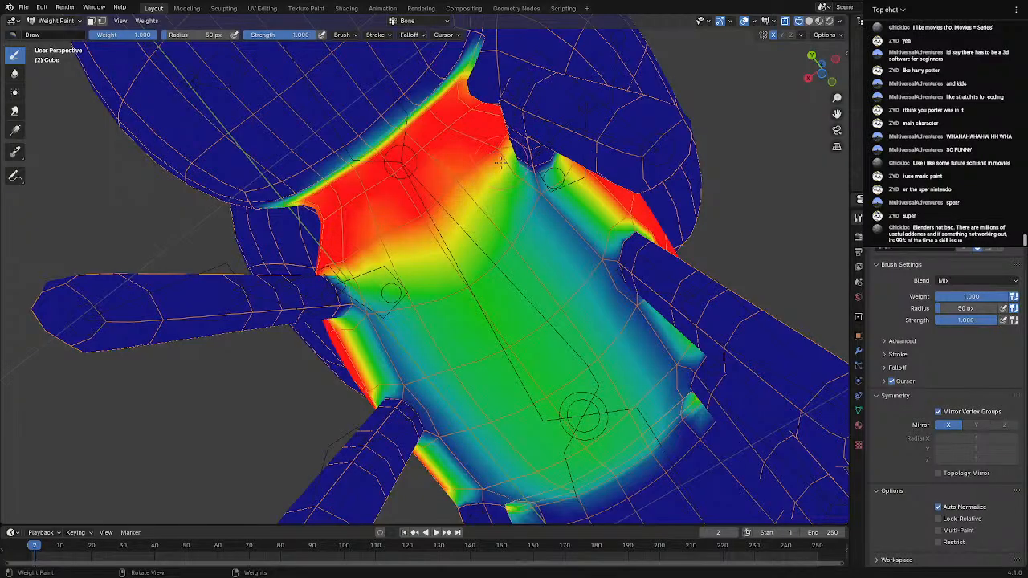
Paint weight 1.000 for Bone across the middle of the thorax's underside and around the front and middle leg bases
mouse_move(454, 189)
mouse_down()
mouse_move(443, 175)
mouse_move(500, 239)
mouse_up()
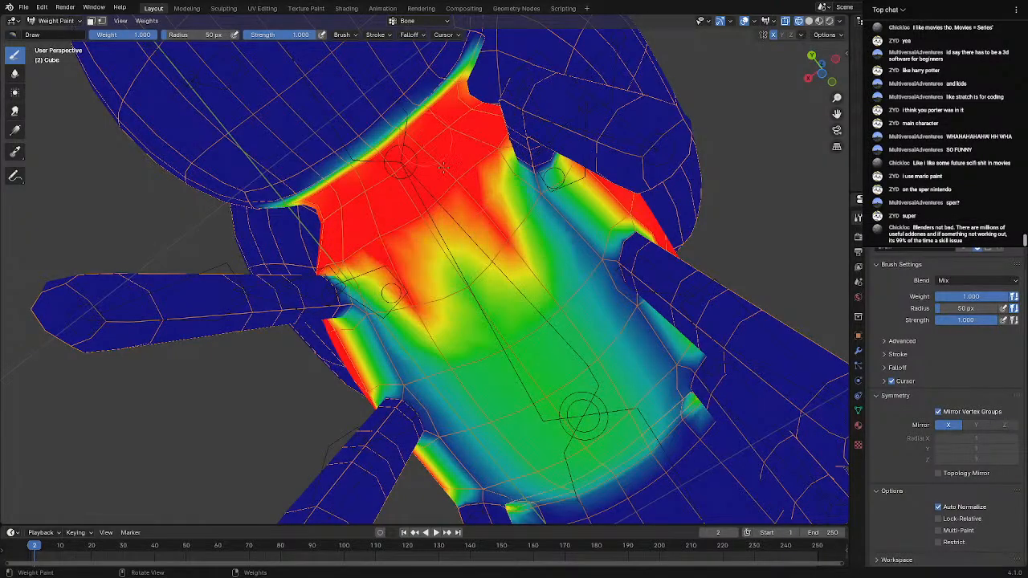
mouse_move(478, 285)
mouse_down()
mouse_move(466, 257)
mouse_move(513, 359)
mouse_move(514, 321)
mouse_move(580, 245)
mouse_up()
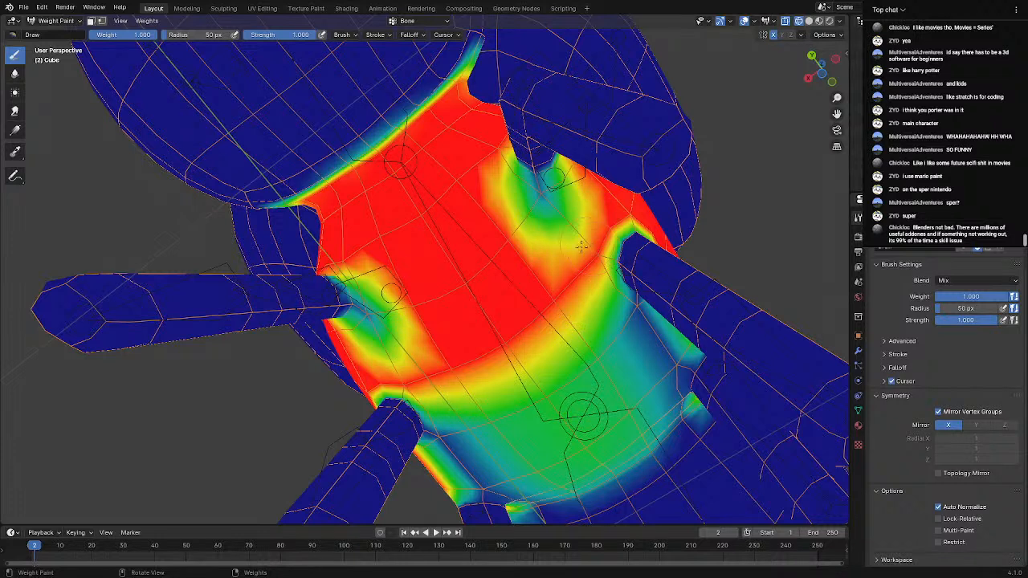
mouse_move(521, 200)
mouse_down()
mouse_move(537, 195)
mouse_move(554, 210)
mouse_up()
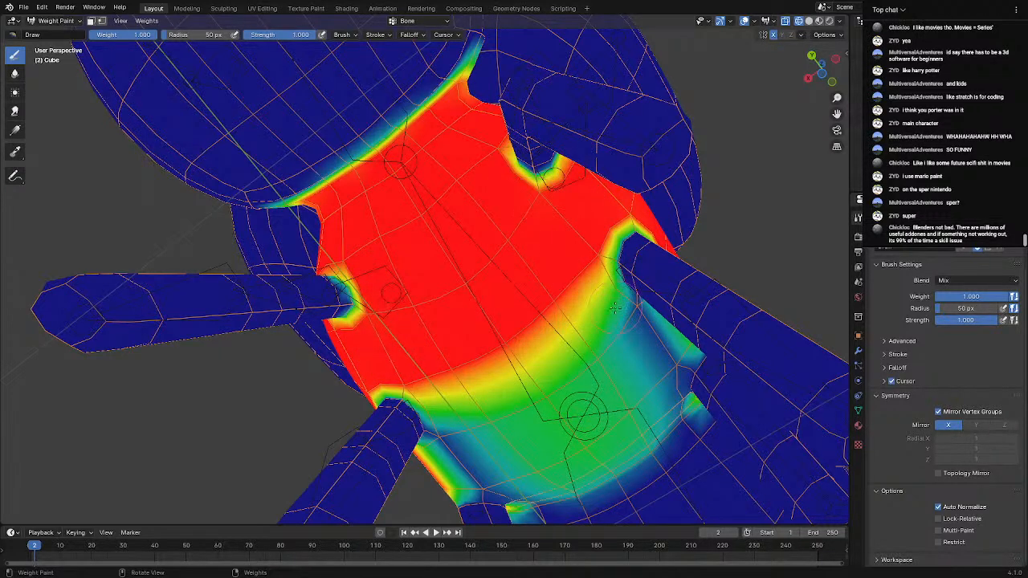
mouse_move(596, 260)
mouse_down()
mouse_move(633, 326)
mouse_move(545, 405)
mouse_up()
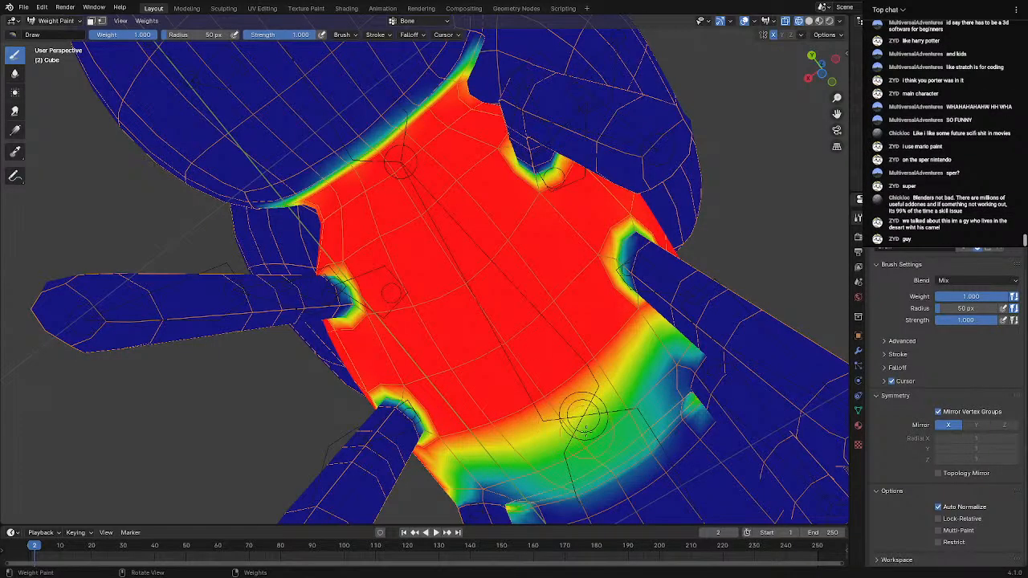
Paint weight 1.000 for Bone over the rear of the thorax's underside, between the middle and hind legs
middle_drag(583, 415, 401, 266)
mouse_move(428, 298)
mouse_down()
mouse_move(433, 347)
mouse_move(418, 333)
mouse_up()
middle_drag(449, 342, 237, 286)
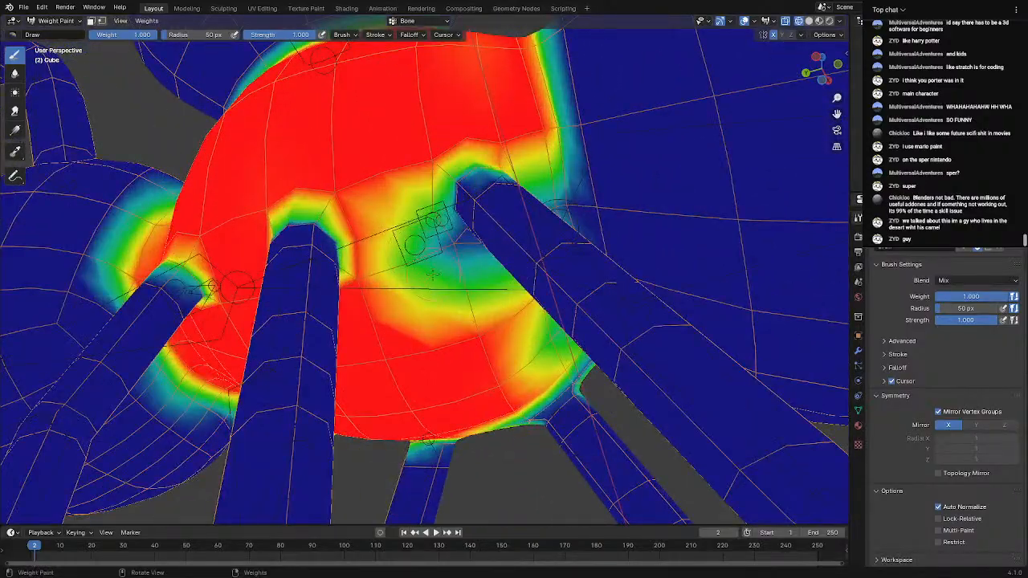
Paint the Bone vertex group at weight 1.000 over the underside and rear edge of the bee's thorax
middle_drag(484, 340, 476, 311)
drag(443, 206, 437, 191)
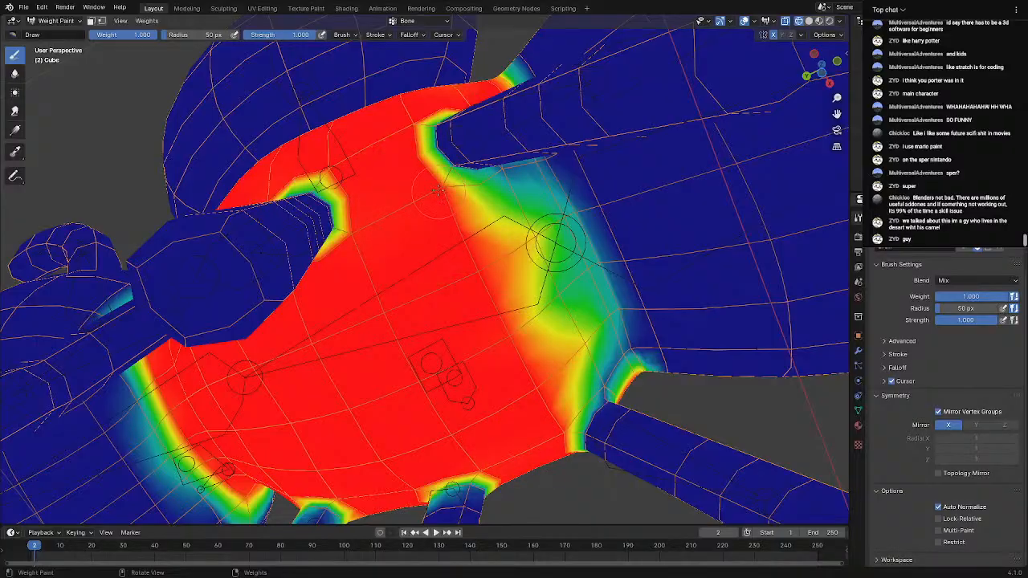
drag(528, 260, 550, 288)
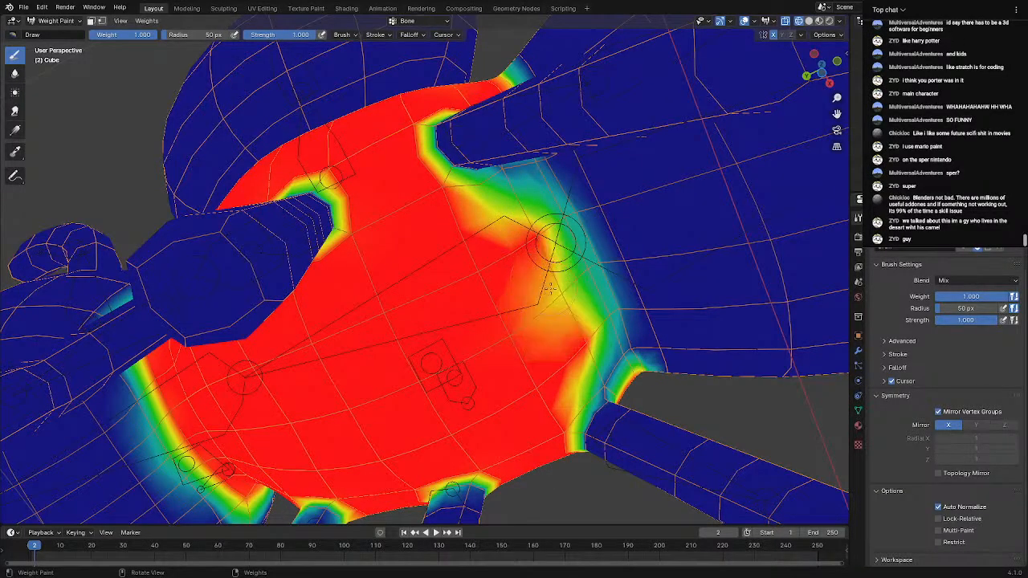
mouse_move(553, 288)
middle_down()
mouse_move(540, 248)
mouse_move(572, 213)
middle_up()
drag(540, 236, 495, 207)
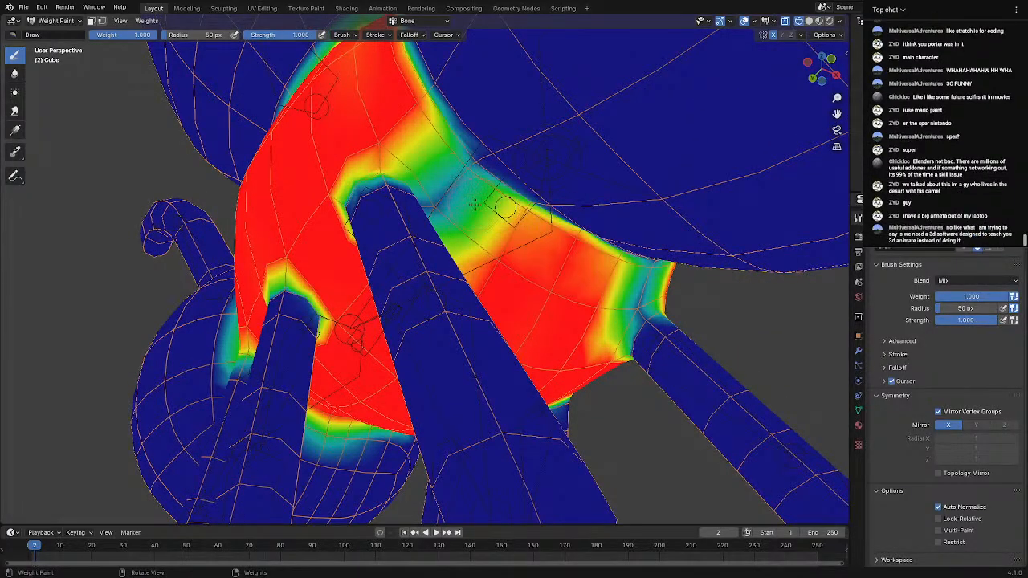
mouse_move(458, 174)
mouse_down()
mouse_move(443, 204)
mouse_move(472, 179)
mouse_up()
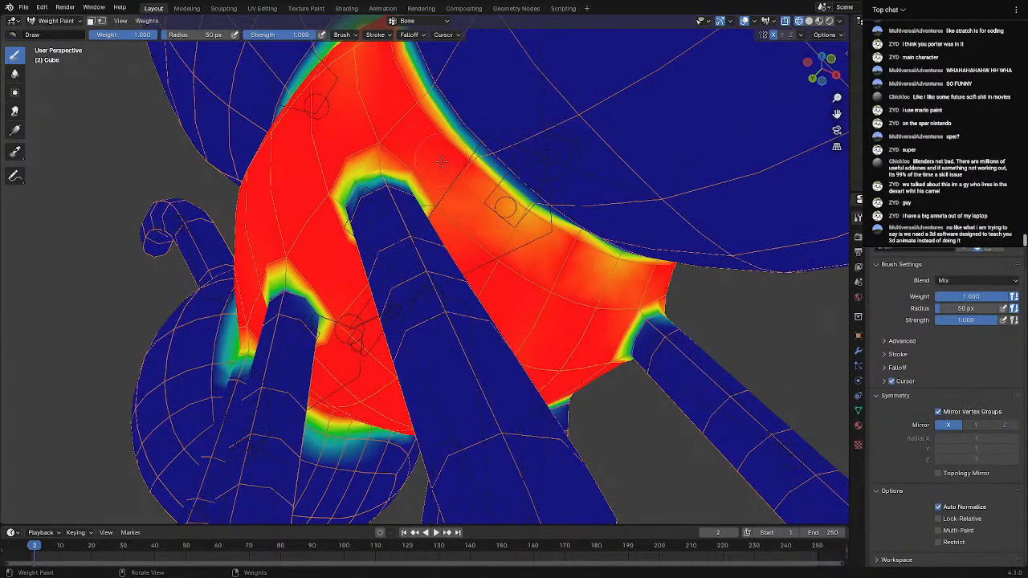
mouse_move(496, 204)
middle_down()
mouse_move(570, 229)
mouse_move(581, 248)
middle_up()
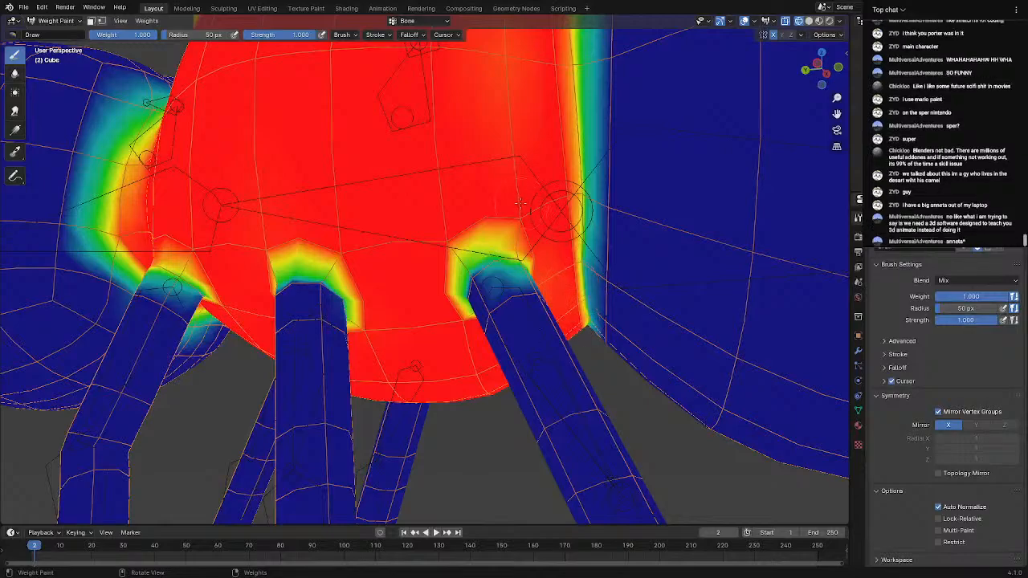
scroll(434, 273, down, 4)
mouse_move(434, 273)
middle_down()
mouse_move(450, 318)
mouse_move(482, 281)
mouse_move(466, 209)
mouse_move(434, 289)
middle_up()
Display the FRONTLEG.R vertex group and examine its weights on the bee's front leg
click(407, 22)
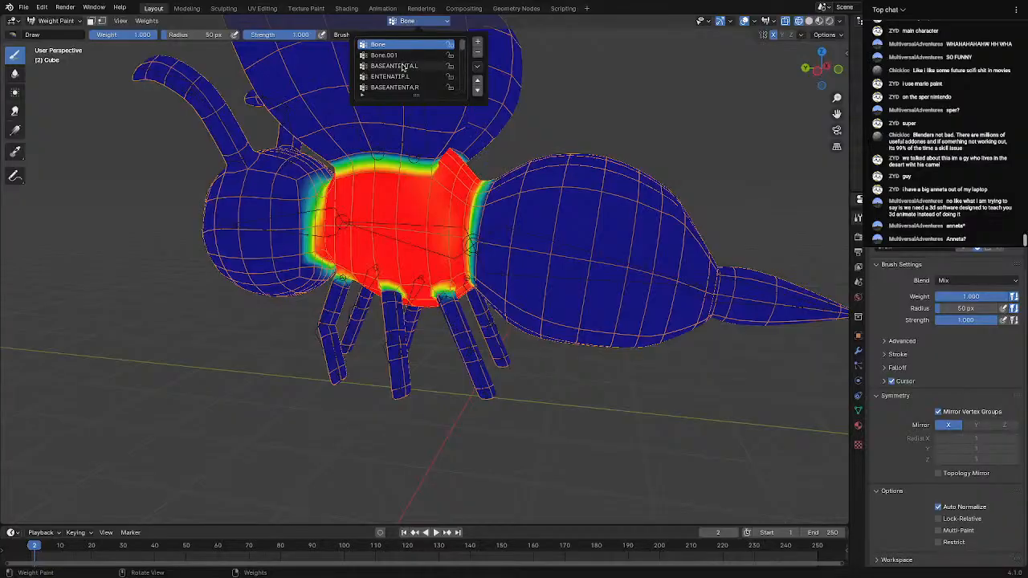
scroll(405, 74, down, 5)
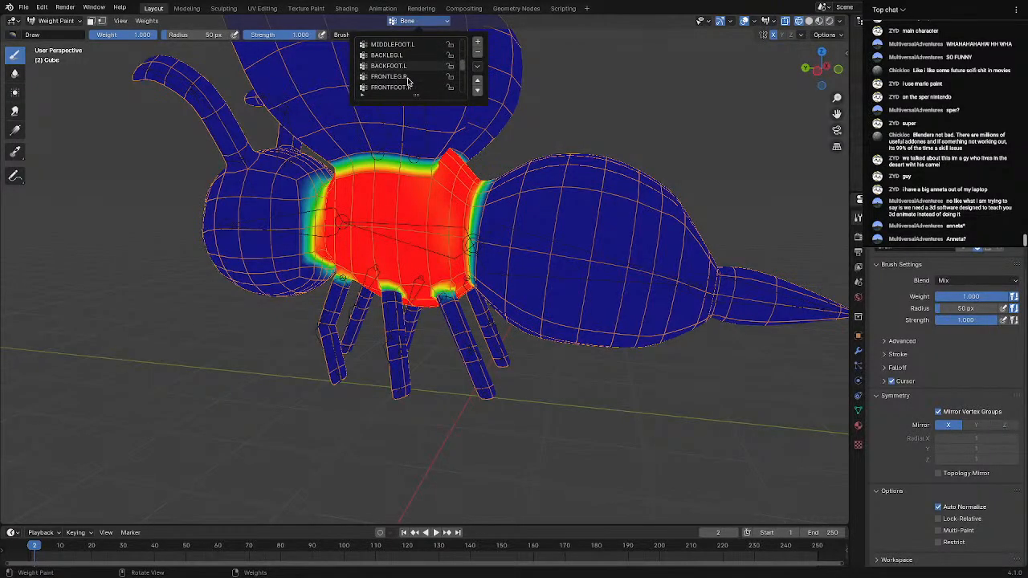
click(408, 80)
mouse_move(433, 241)
middle_down()
mouse_move(482, 305)
mouse_move(562, 379)
mouse_move(528, 382)
middle_up()
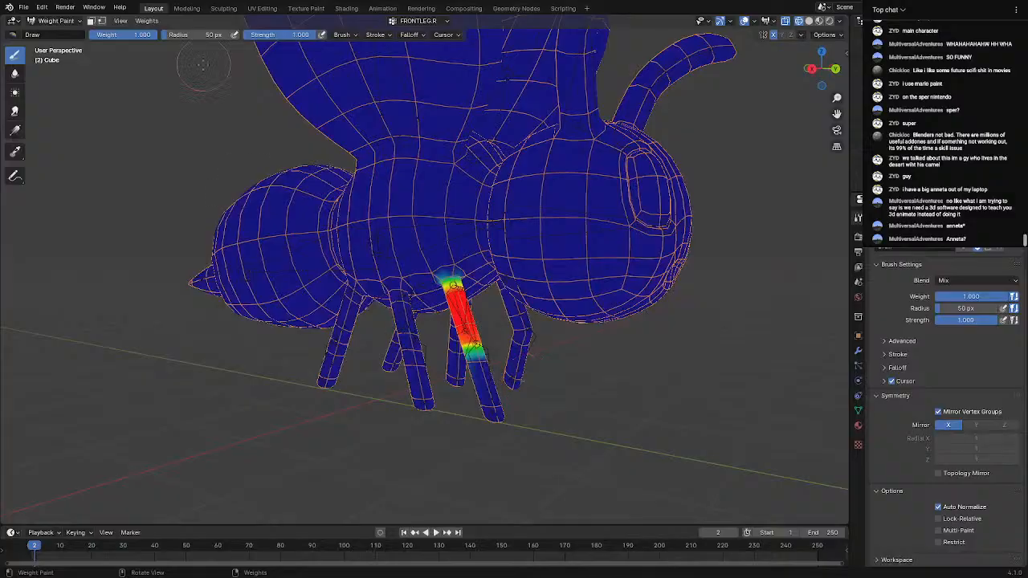
Leave Weight Paint for Object Mode with solid shading, and put the armature into Pose Mode
click(56, 21)
click(56, 36)
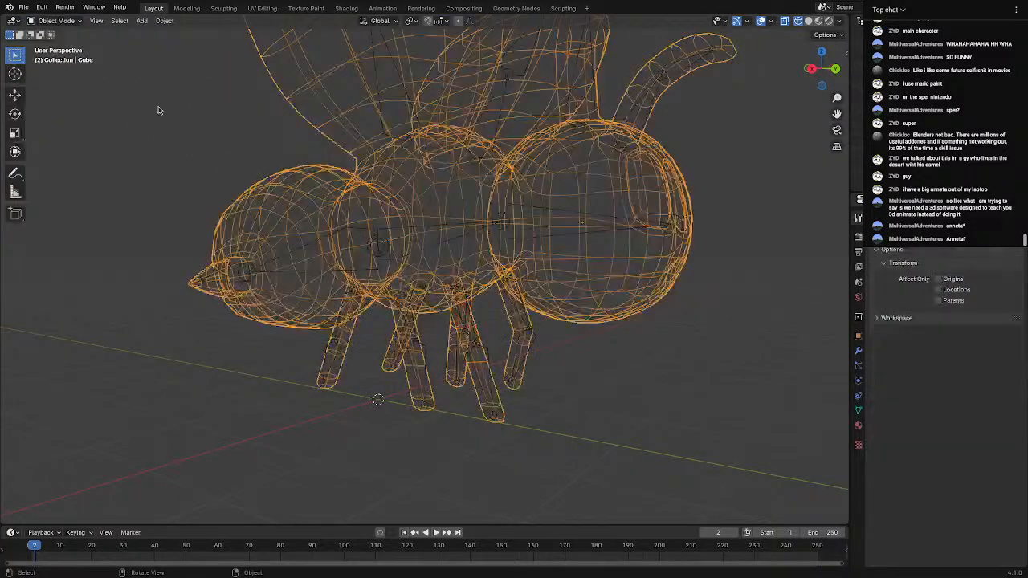
click(807, 21)
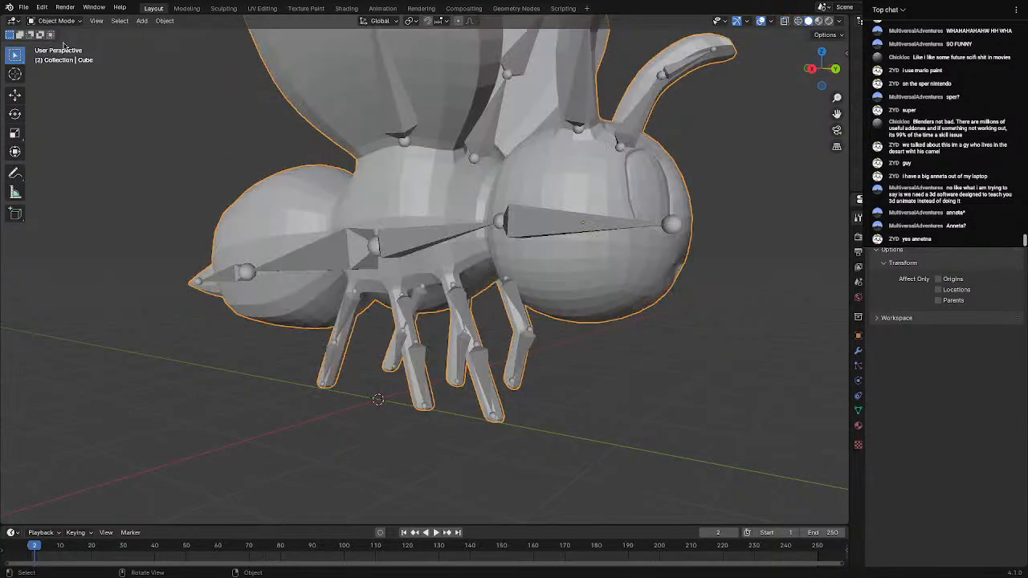
click(56, 20)
click(349, 242)
click(56, 24)
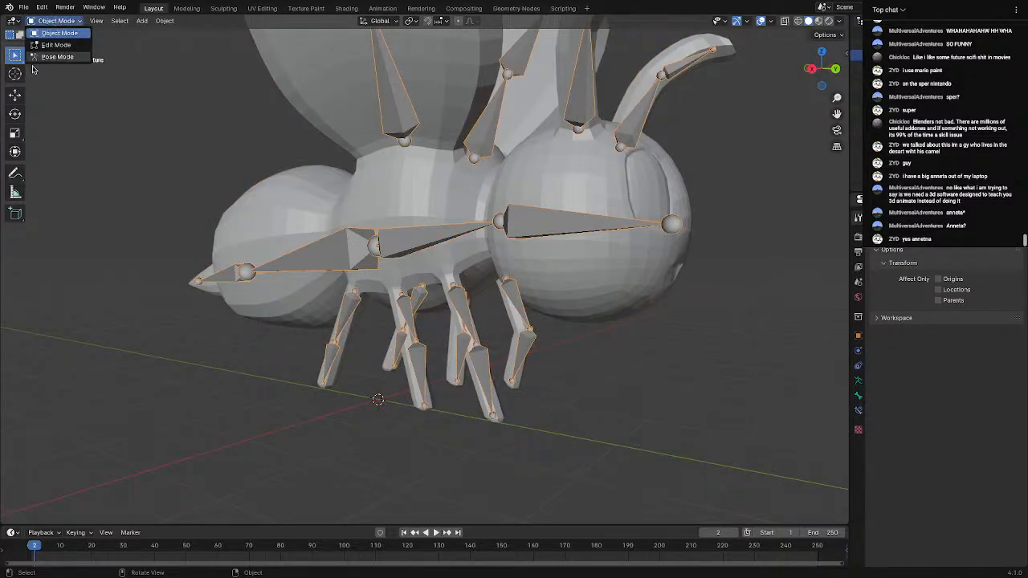
click(36, 60)
Rotate the thorax bone by about 3.3° to test how the body deforms
middle_drag(602, 215, 430, 220)
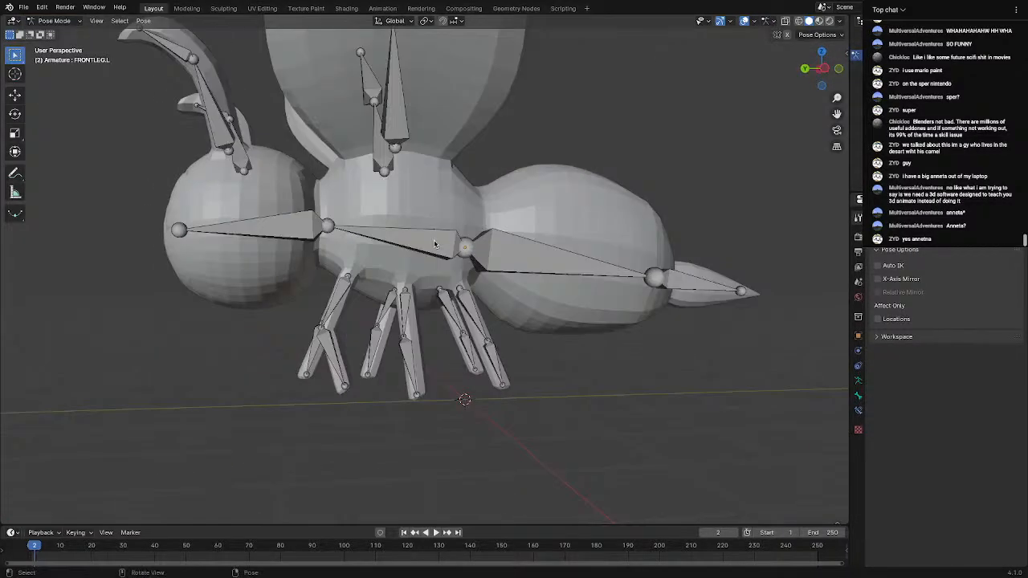
click(434, 244)
key(r)
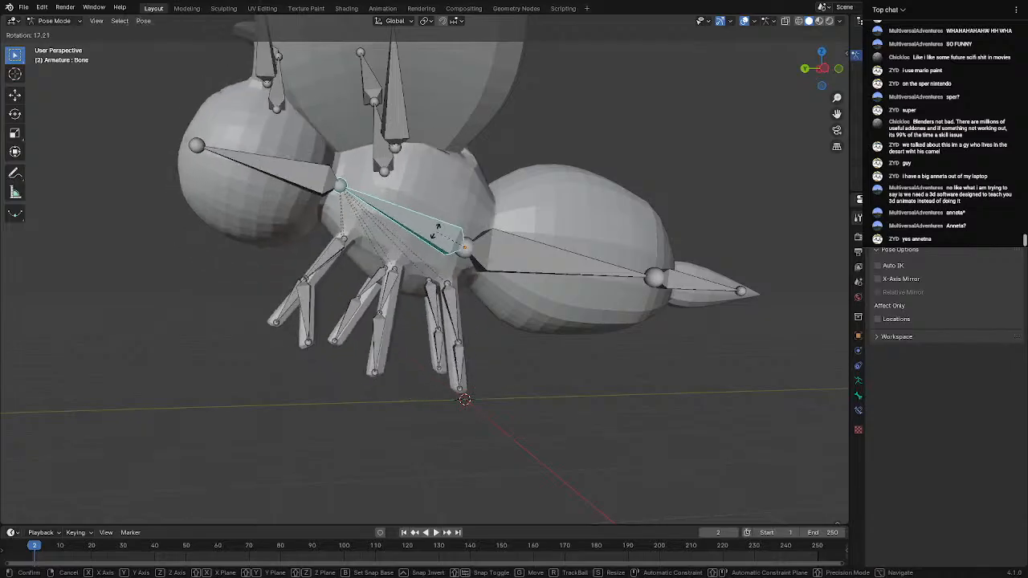
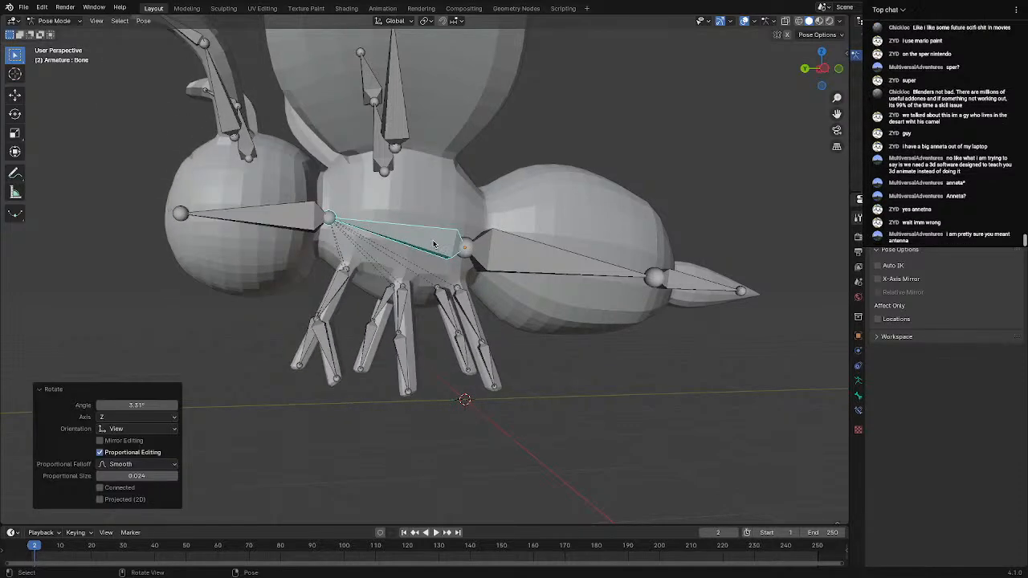
Try moving and rotating the thorax bone, undoing each test pose
key(g)
click(429, 247)
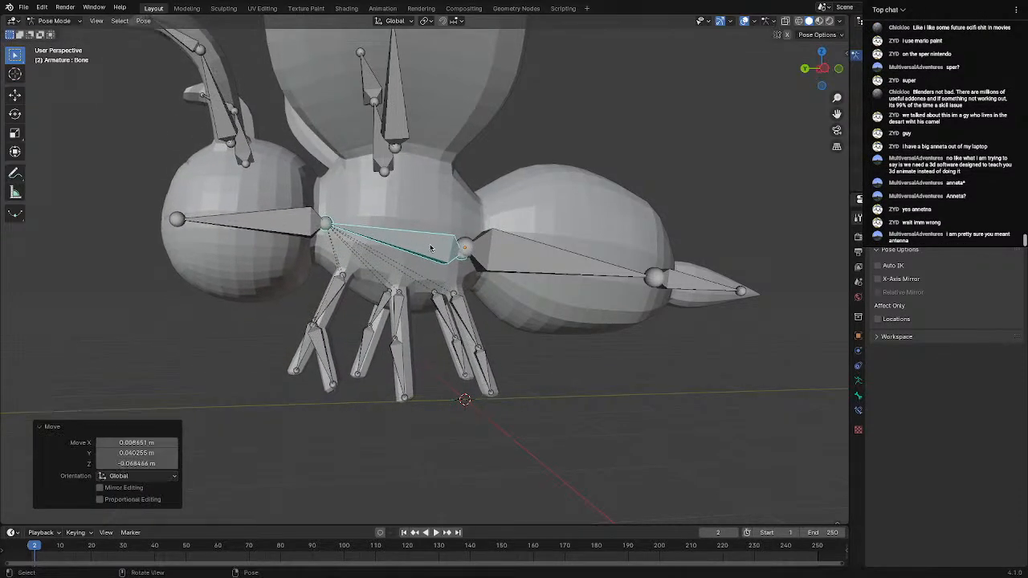
key(ctrl+z)
key(g)
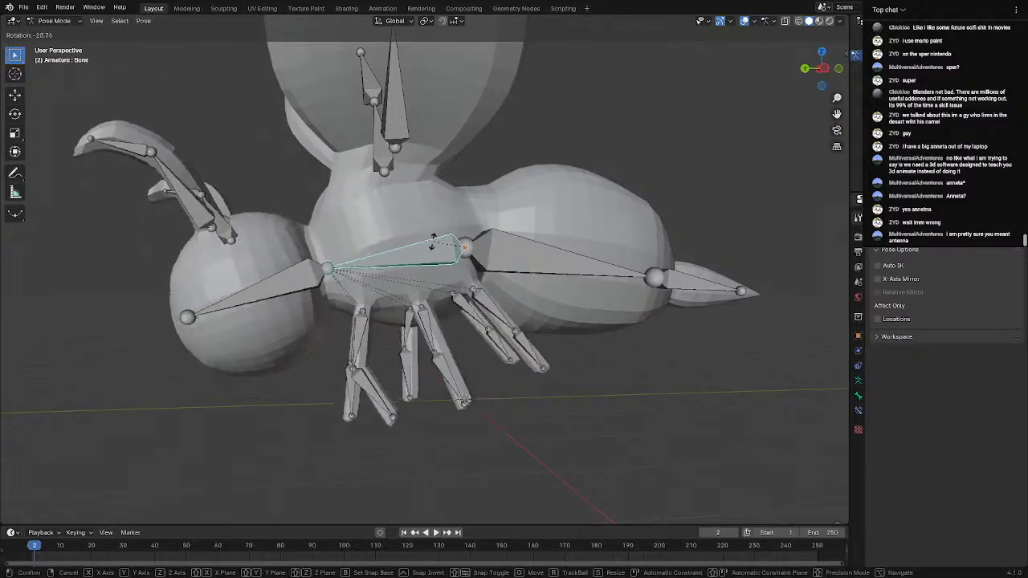
click(434, 242)
key(ctrl+z)
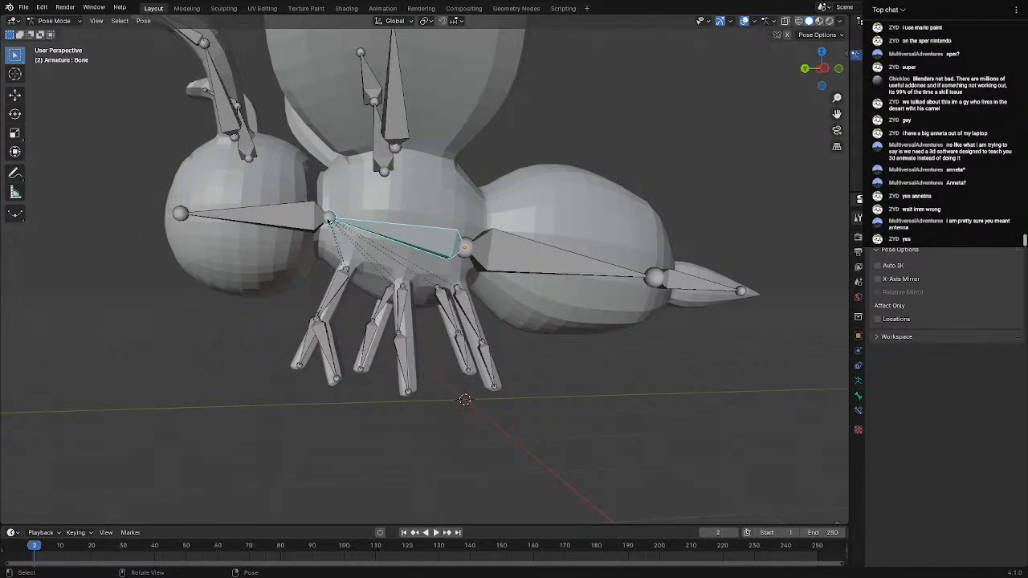
Examine the head, left wing and antenna bones from several angles, with the left wing's base bone selected
click(295, 213)
click(394, 139)
middle_drag(393, 141, 441, 209)
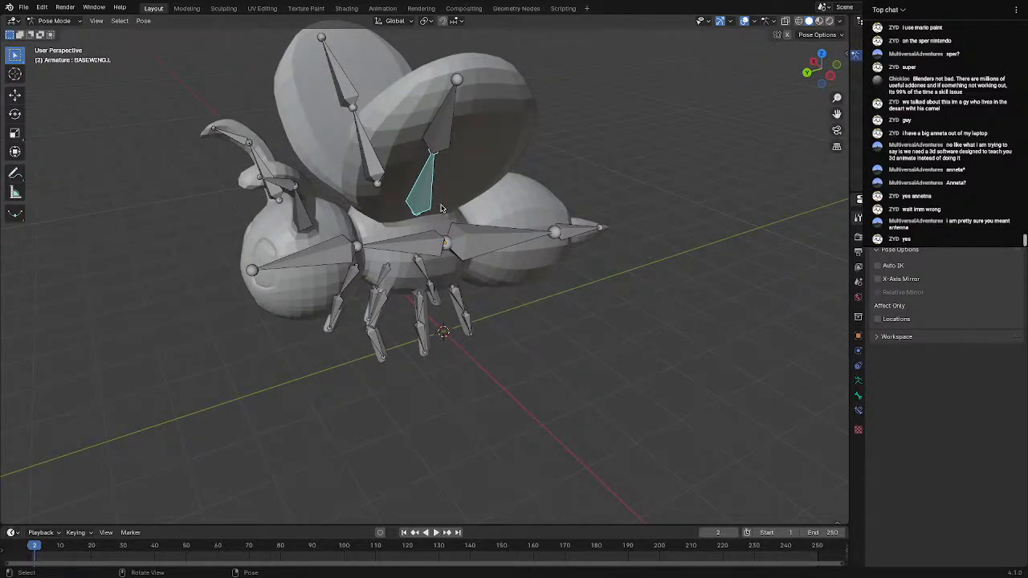
middle_drag(436, 206, 426, 206)
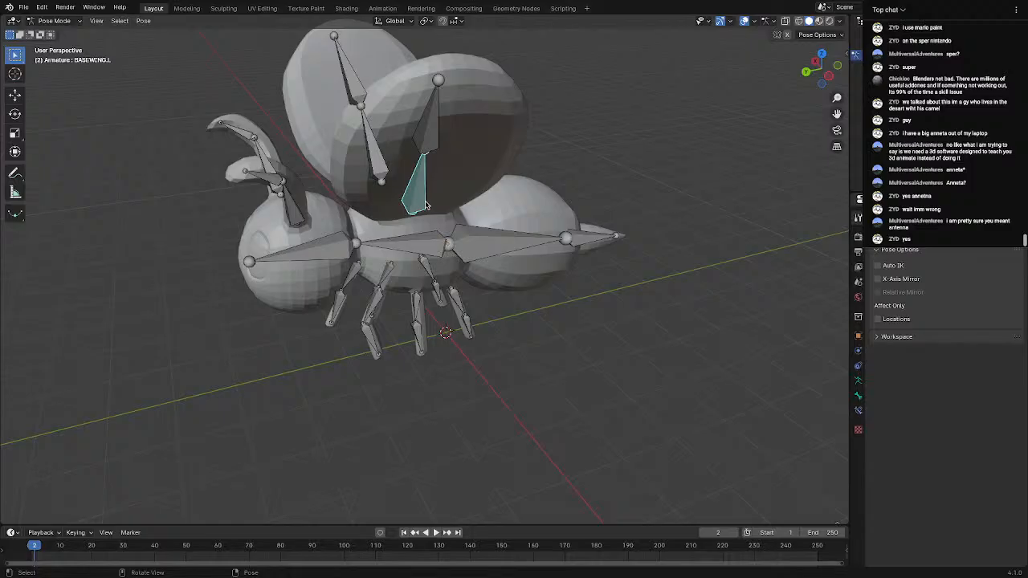
scroll(378, 187, up, 2)
shift+middle_drag(319, 183, 411, 164)
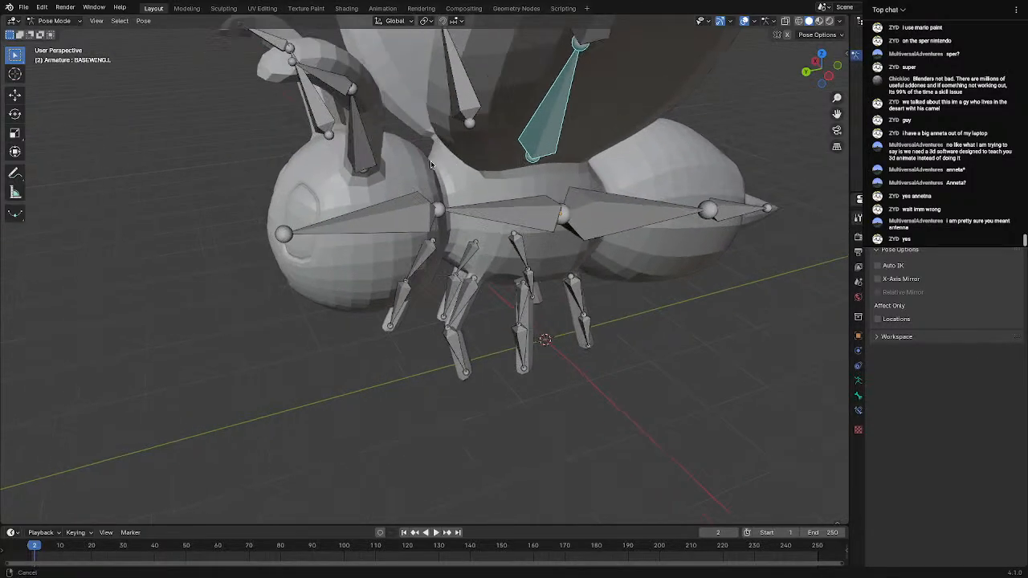
scroll(372, 133, up, 1)
scroll(343, 86, down, 4)
middle_drag(345, 87, 327, 78)
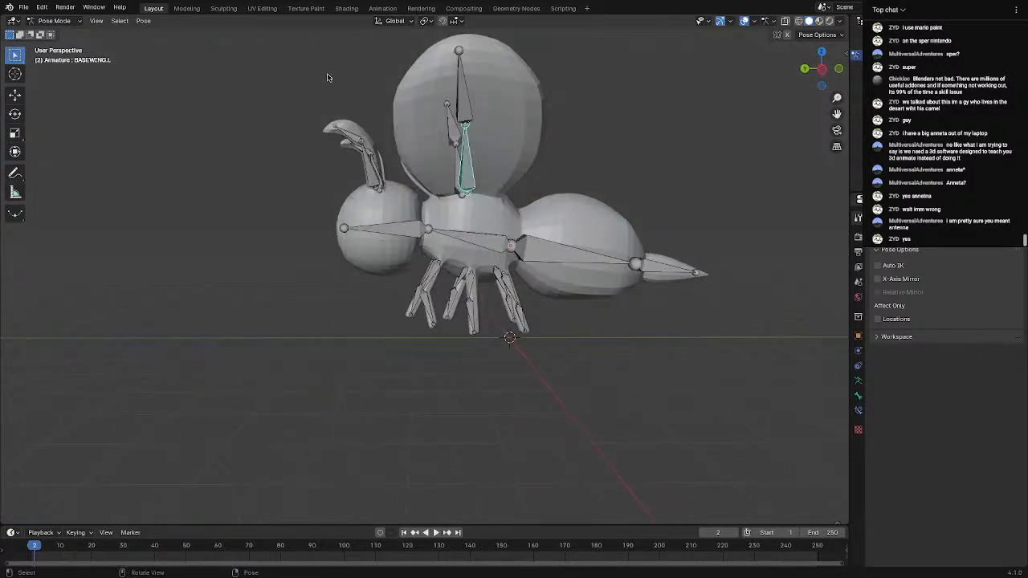
Rotate the left antenna's tip bone so that it curves forward over the head
click(347, 139)
key(r)
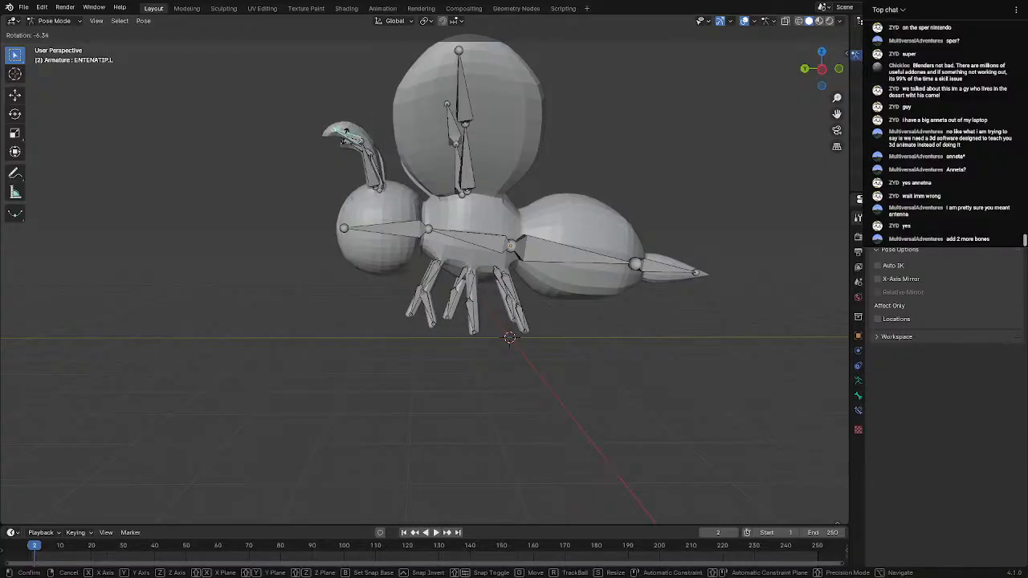
right_click(371, 122)
middle_drag(371, 122, 322, 178)
scroll(438, 143, up, 3)
scroll(322, 178, up, 3)
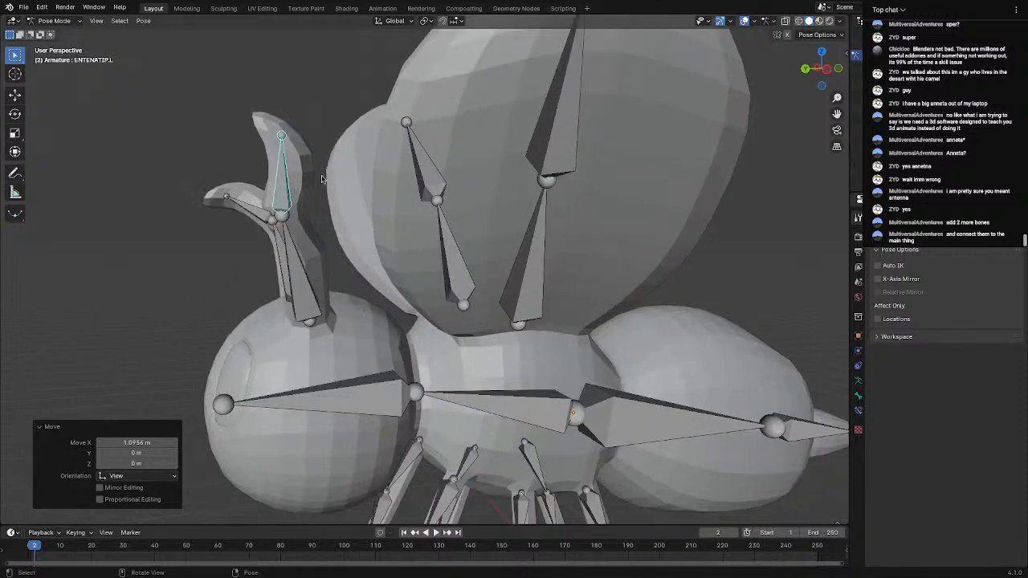
key(r)
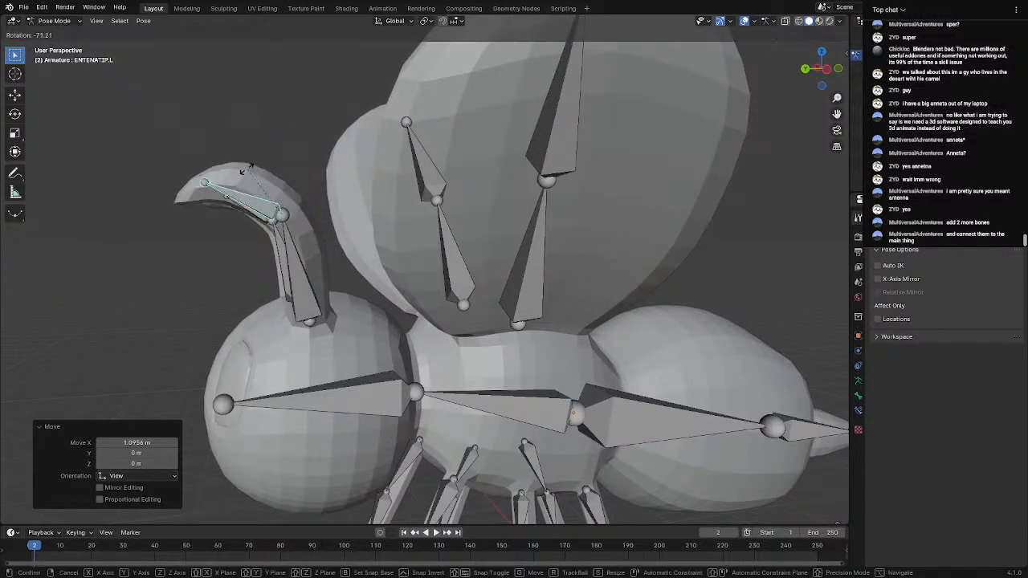
click(224, 177)
Nudge the left antenna's base bone and rotate it toward the front of the head
click(294, 279)
key(g)
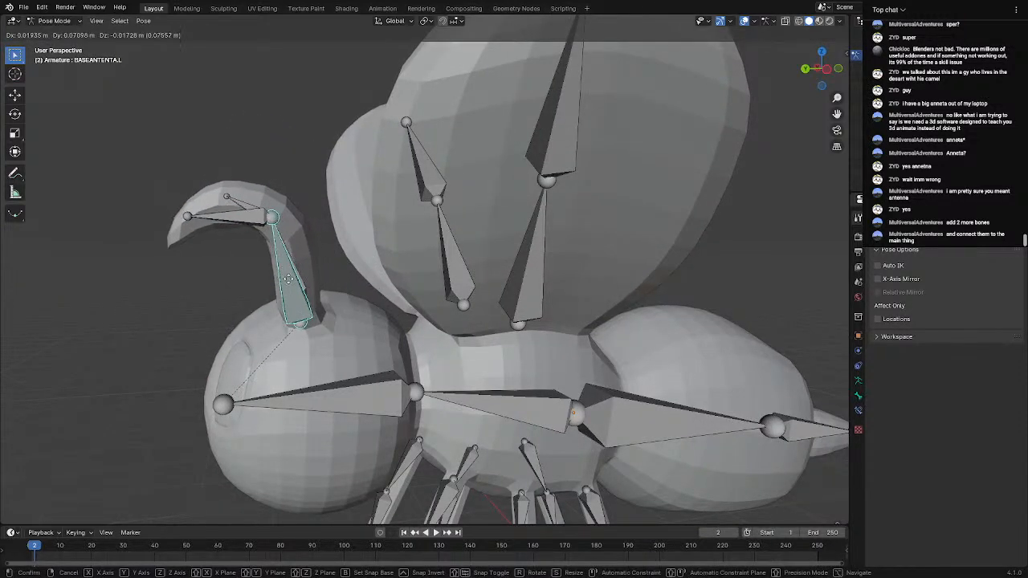
click(292, 278)
key(z)
click(303, 275)
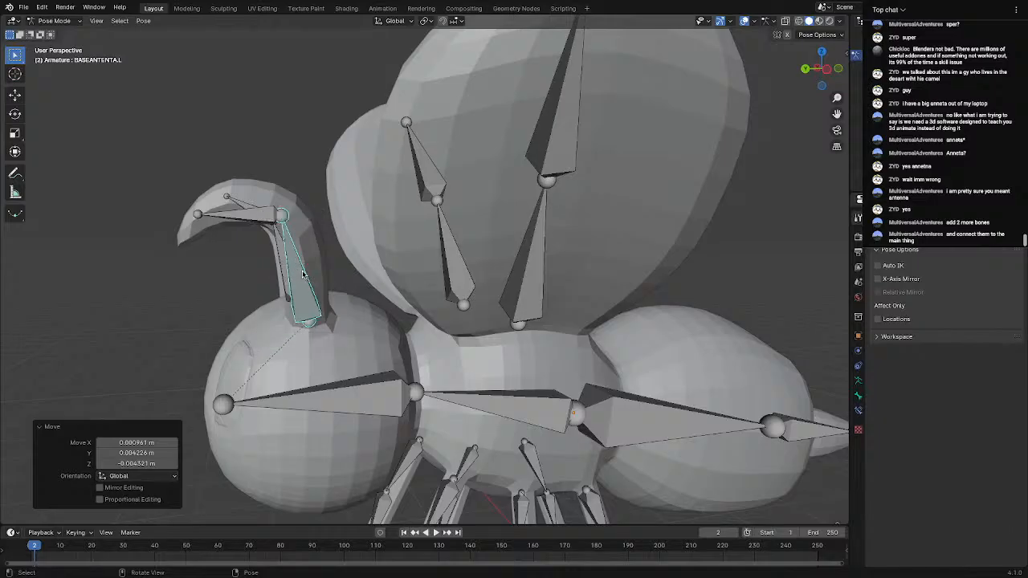
key(r)
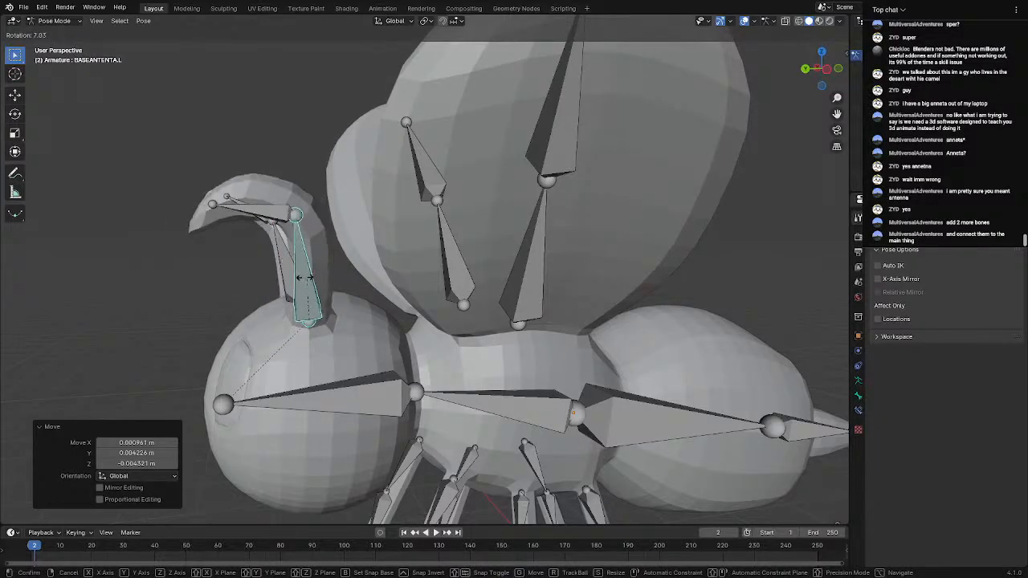
click(278, 280)
Try rotating the right antenna's base bone by about -16.5° and undo the rotation
middle_drag(292, 274, 385, 268)
click(364, 255)
key(r)
click(355, 272)
scroll(418, 266, down, 3)
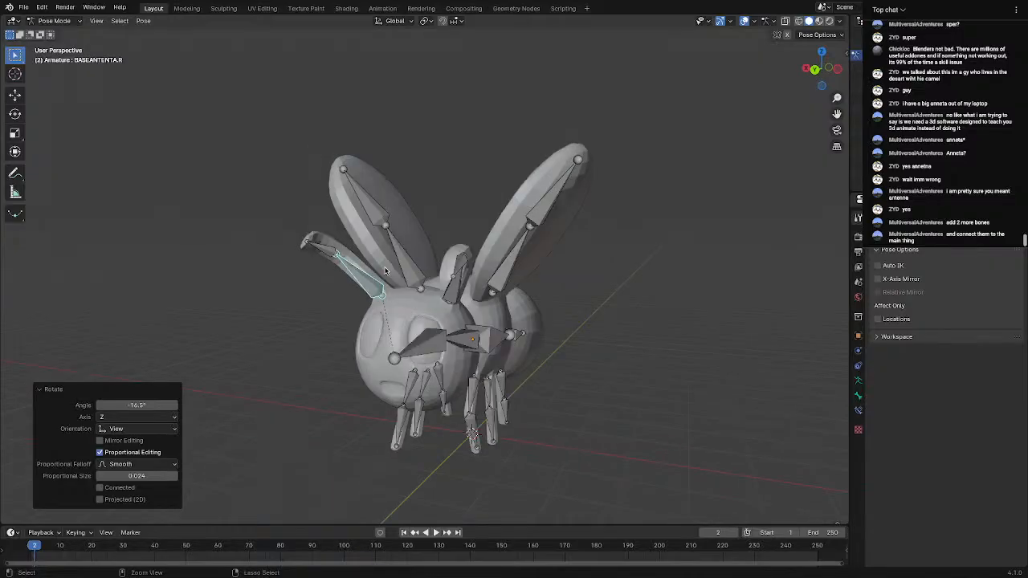
key(ctrl+z)
key(ctrl+z)
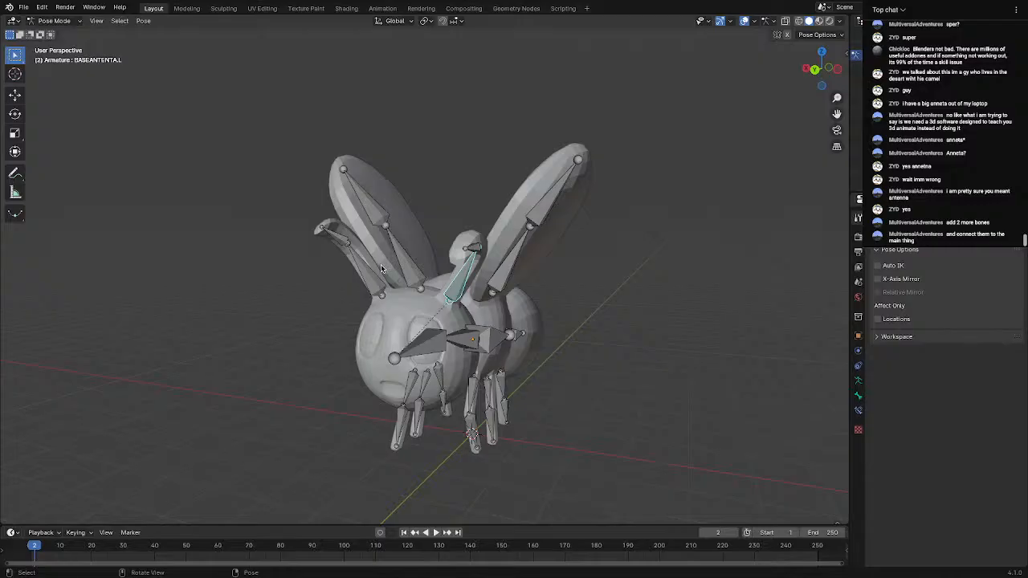
Test-rotate the left wing's tip bone several times, including by about 20°, to check the wing's deformation
mouse_move(523, 224)
middle_down()
mouse_move(543, 224)
mouse_move(506, 215)
middle_up()
click(541, 216)
key(r)
click(565, 210)
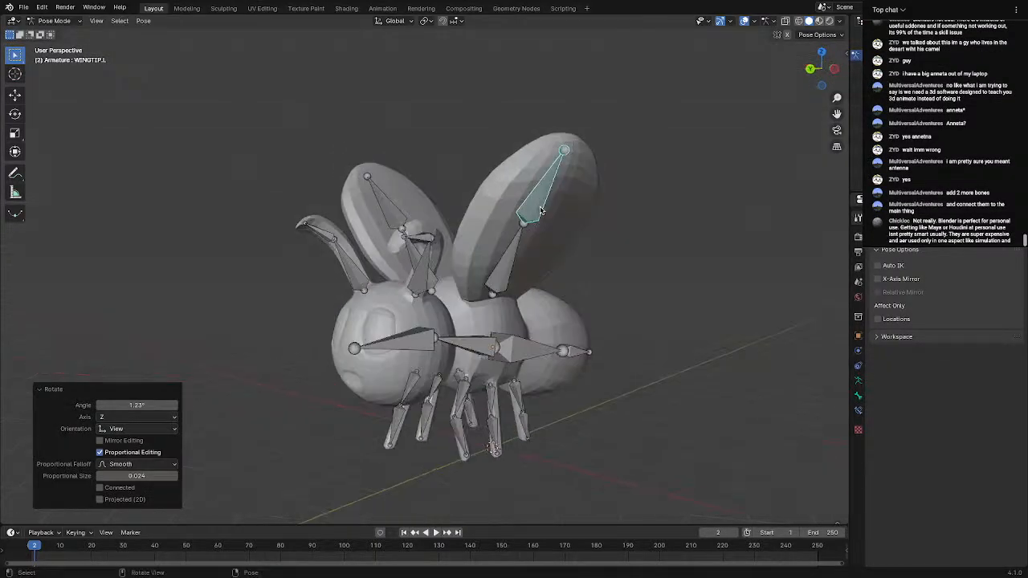
key(r)
click(602, 232)
middle_drag(598, 230, 419, 218)
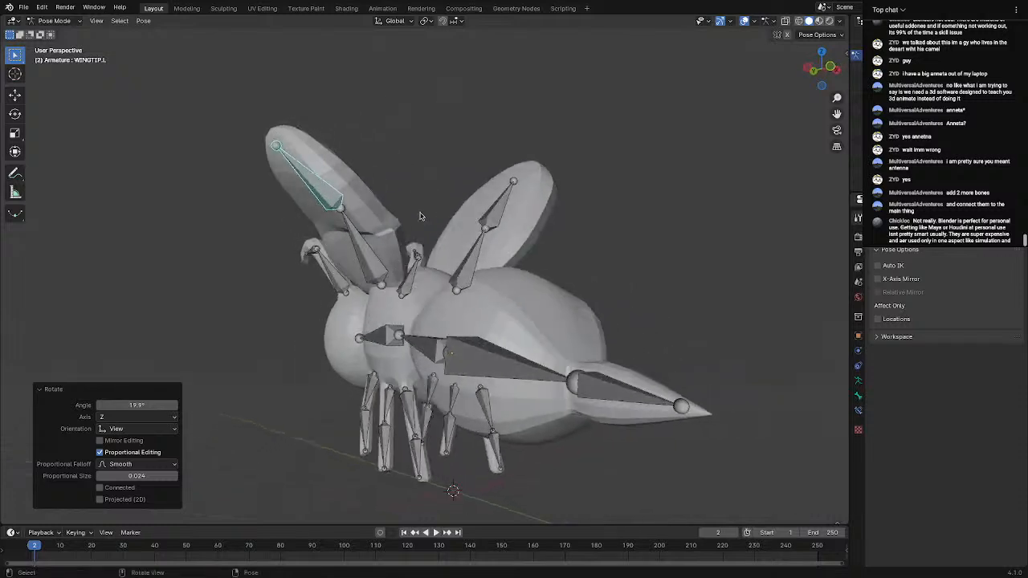
scroll(417, 217, down, 7)
key(r)
click(337, 225)
Undo the test rotations of the left wing's tip bone
middle_drag(337, 226, 450, 273)
scroll(392, 242, up, 10)
key(ctrl+z)
key(ctrl+z)
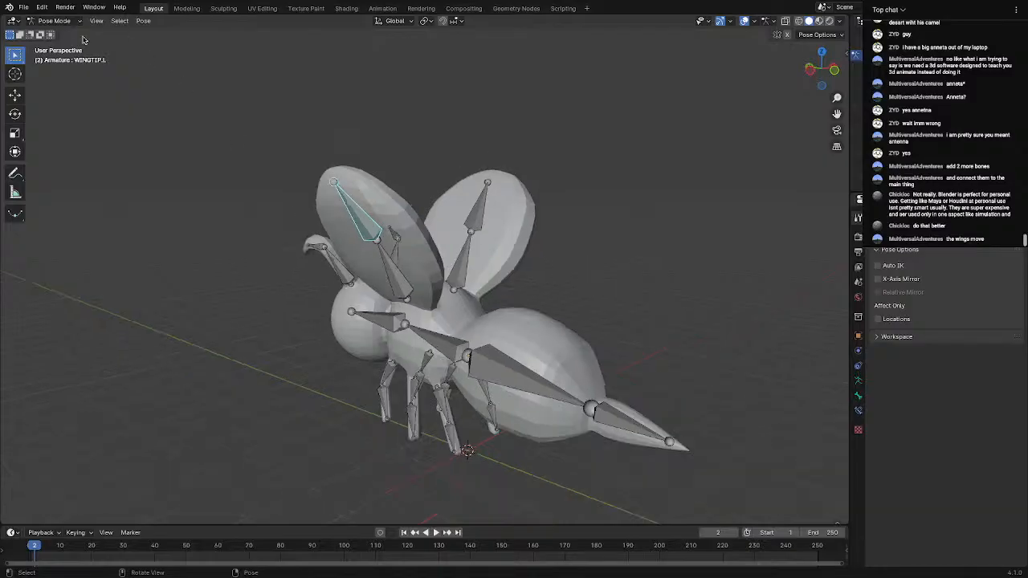
Enter Edit Mode on the armature and delete the left wing's base and tip bones
click(54, 20)
click(49, 43)
scroll(389, 280, up, 6)
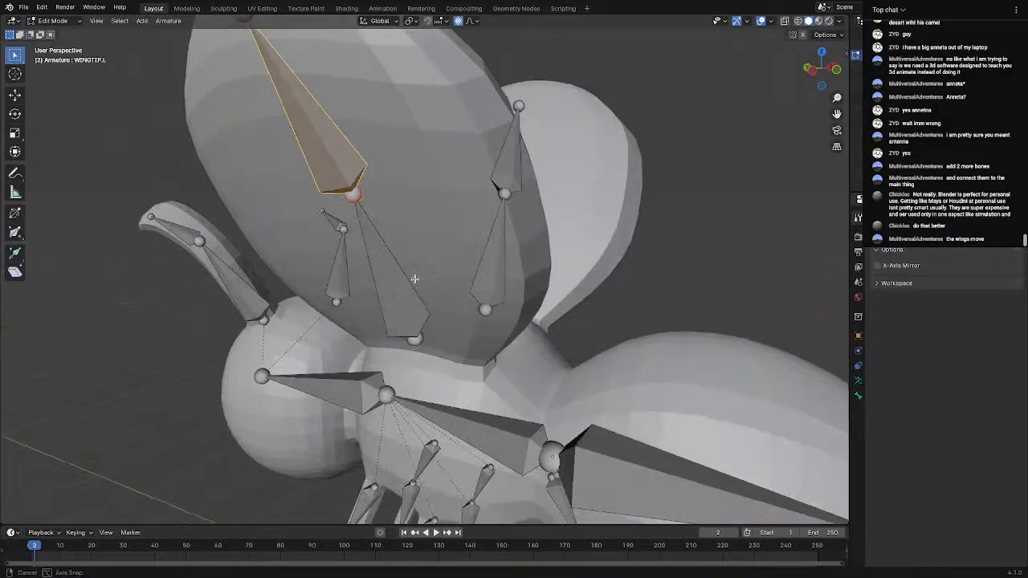
shift+click(382, 234)
shift+click(487, 244)
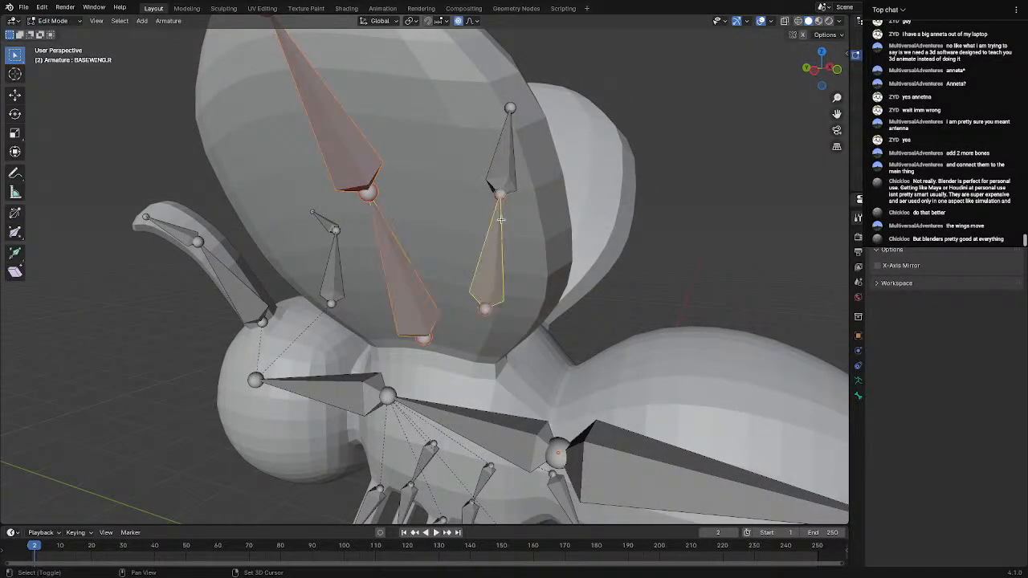
shift+click(500, 180)
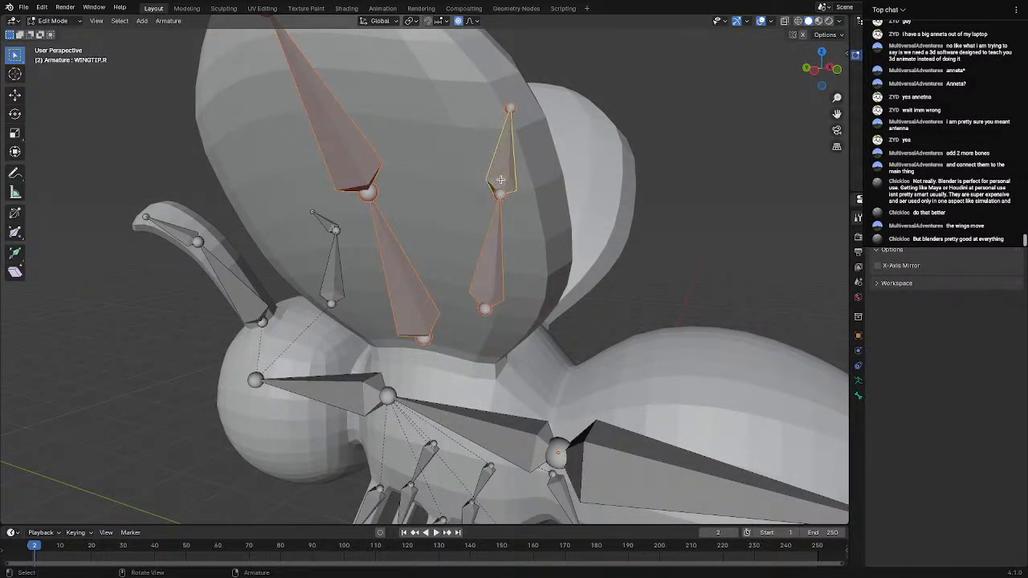
click(393, 272)
shift+click(347, 160)
key(x)
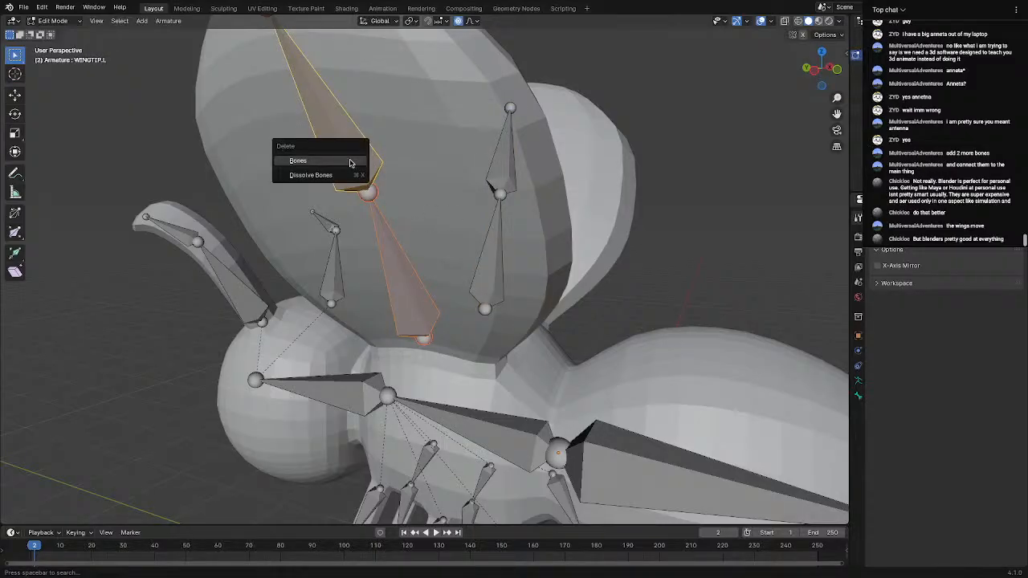
click(349, 163)
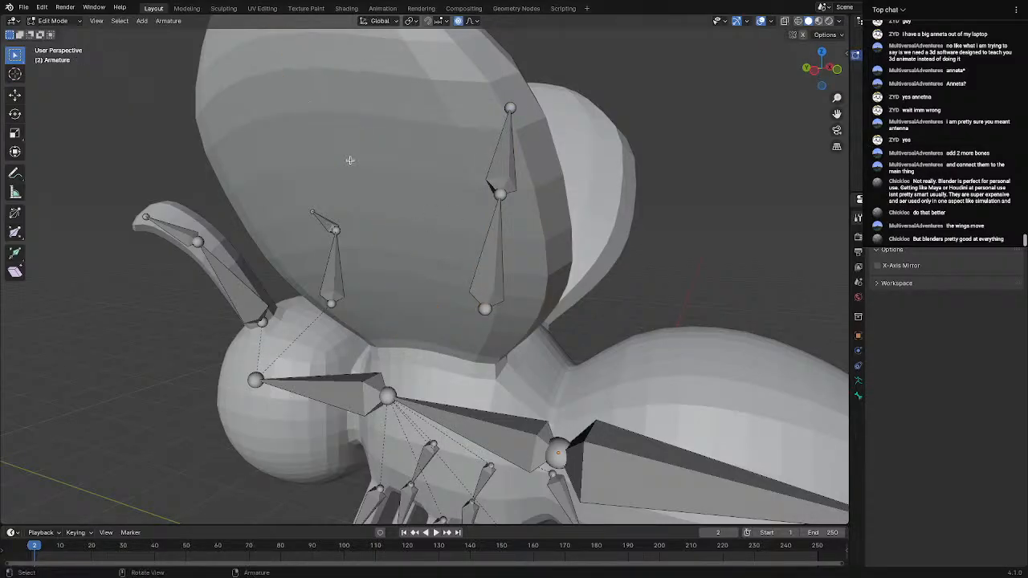
Extrude a chain of three bones from the front thorax joint to the wing root, up about 1.28 m to mid-wing, and to the tip
middle_drag(408, 420, 419, 427)
scroll(393, 398, down, 1)
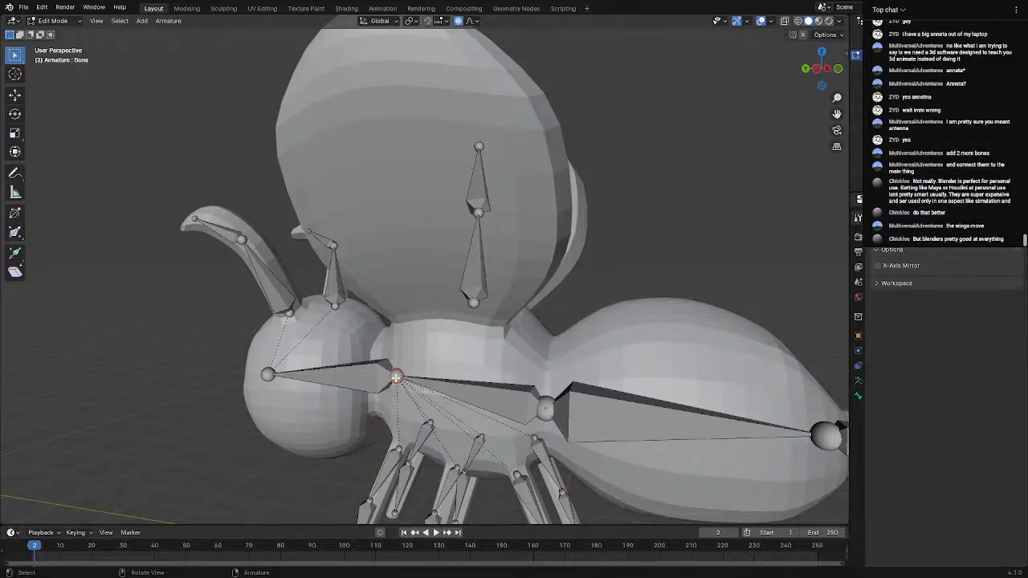
click(818, 71)
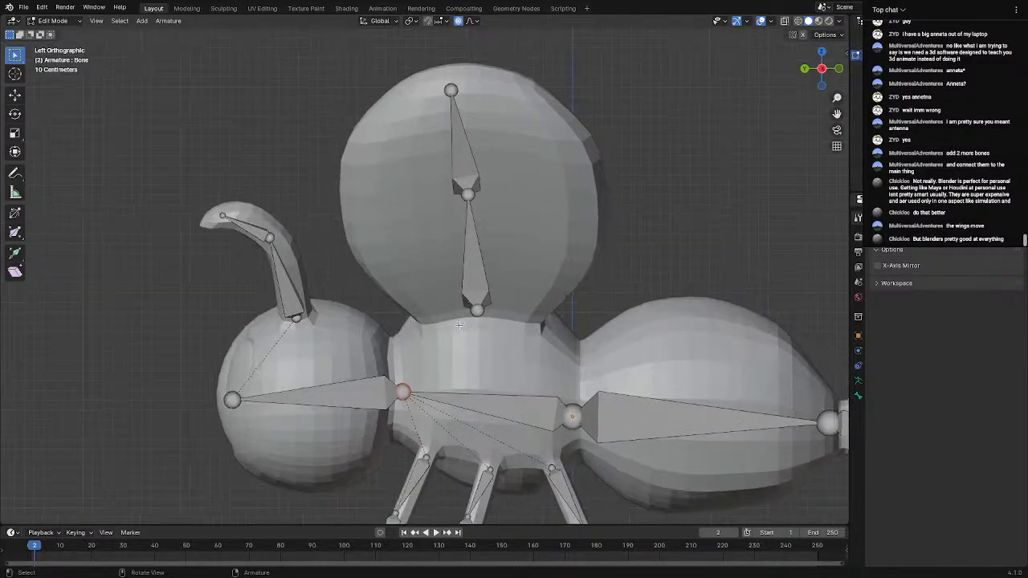
key(e)
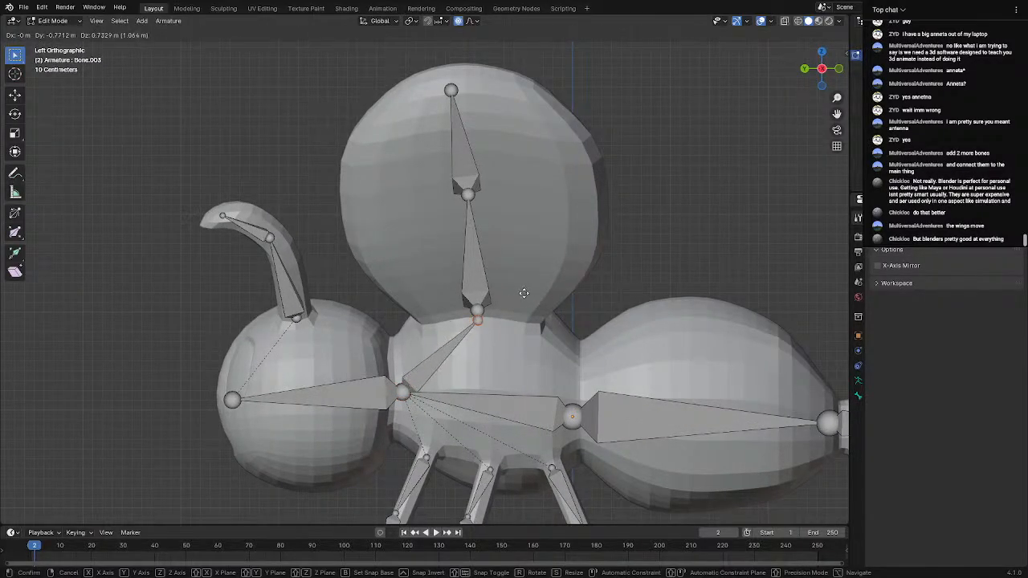
click(516, 142)
key(e)
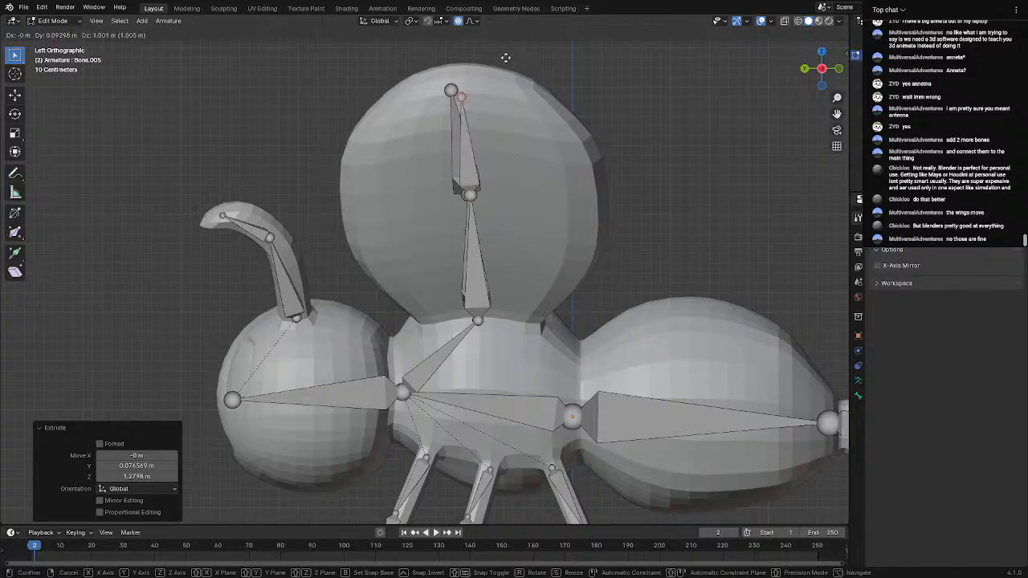
click(506, 43)
Delete the connecting bone between the thorax joint and the base of the new wing chain
click(444, 355)
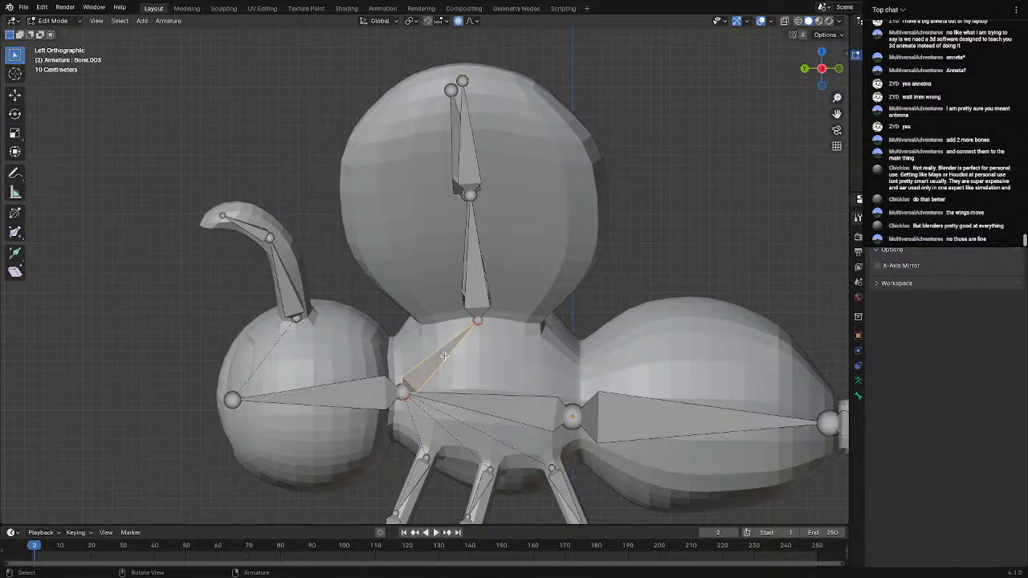
key(x)
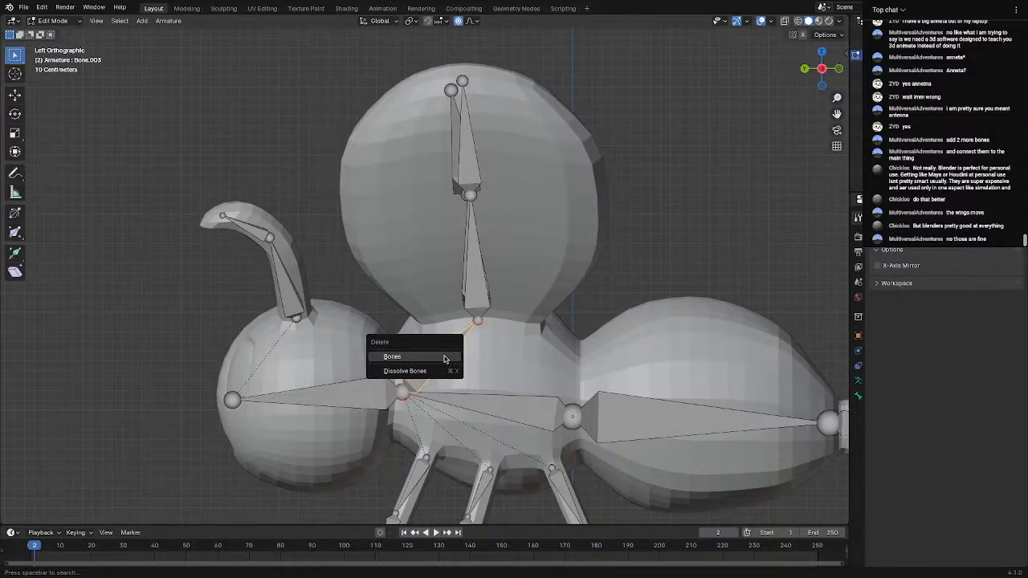
click(444, 358)
In back view, move the new chain's base, middle and tip joints about -0.6 m, -1.42 m and -2.11 m along X into the left wing
middle_drag(444, 358, 575, 362)
click(820, 70)
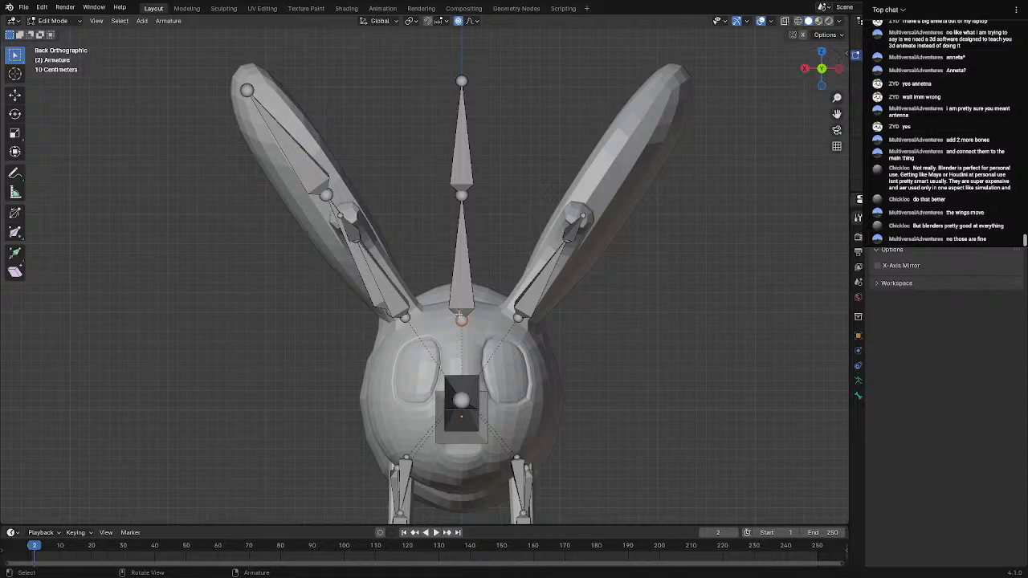
click(461, 294)
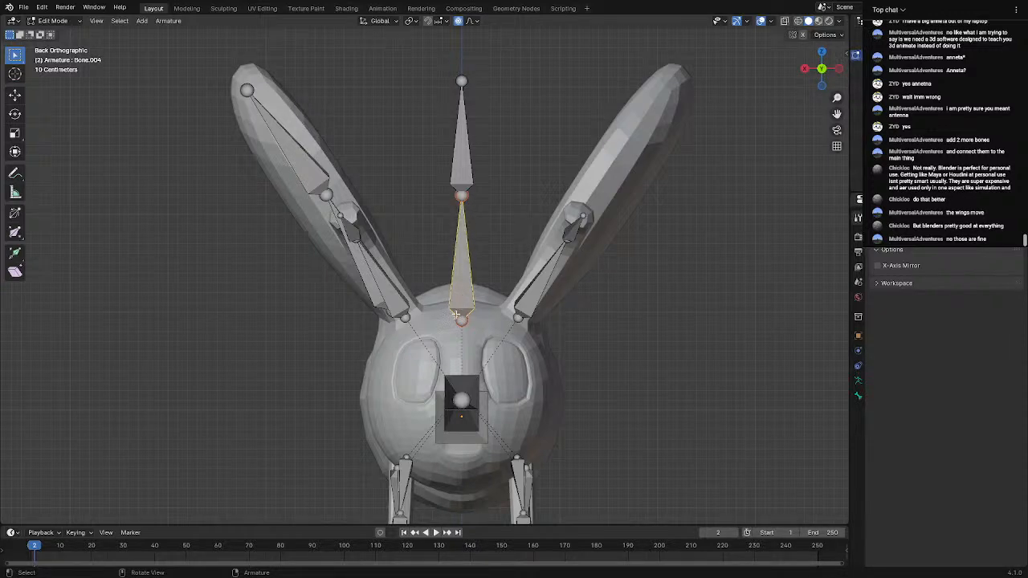
click(459, 316)
key(t)
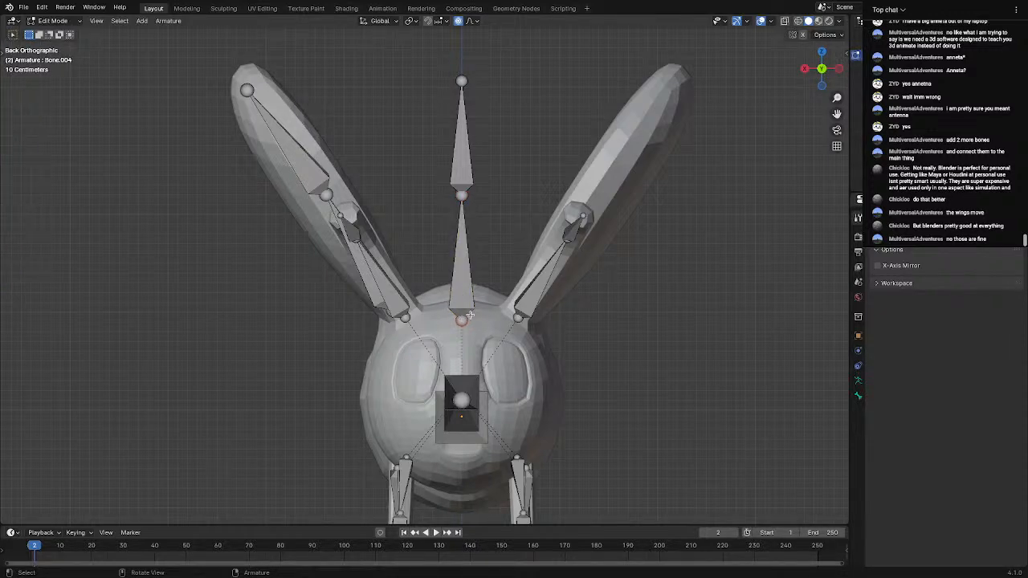
drag(462, 318, 510, 277)
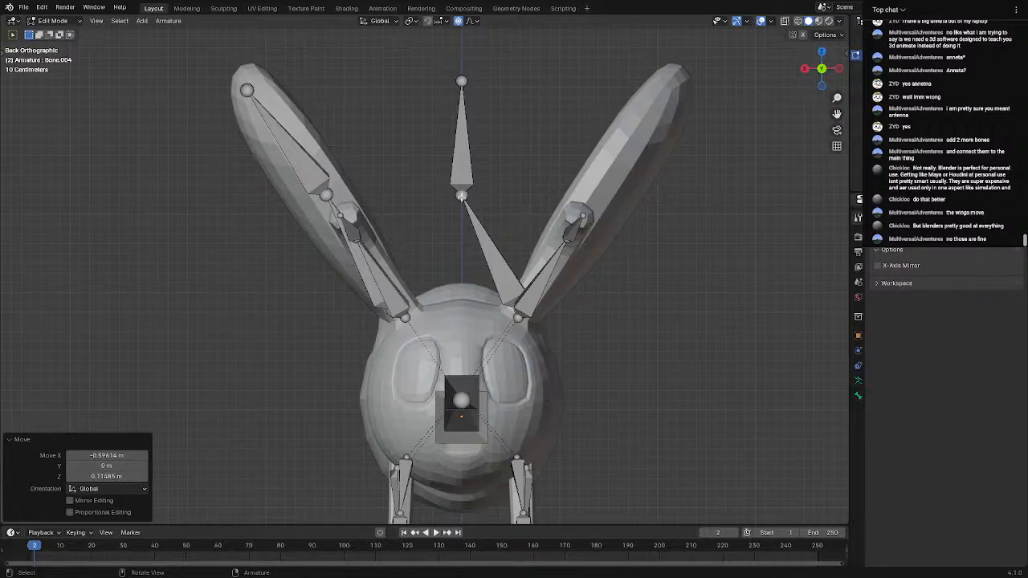
drag(461, 195, 599, 184)
drag(463, 79, 676, 85)
Delete the right wing's old base and tip bones
middle_drag(607, 205, 440, 276)
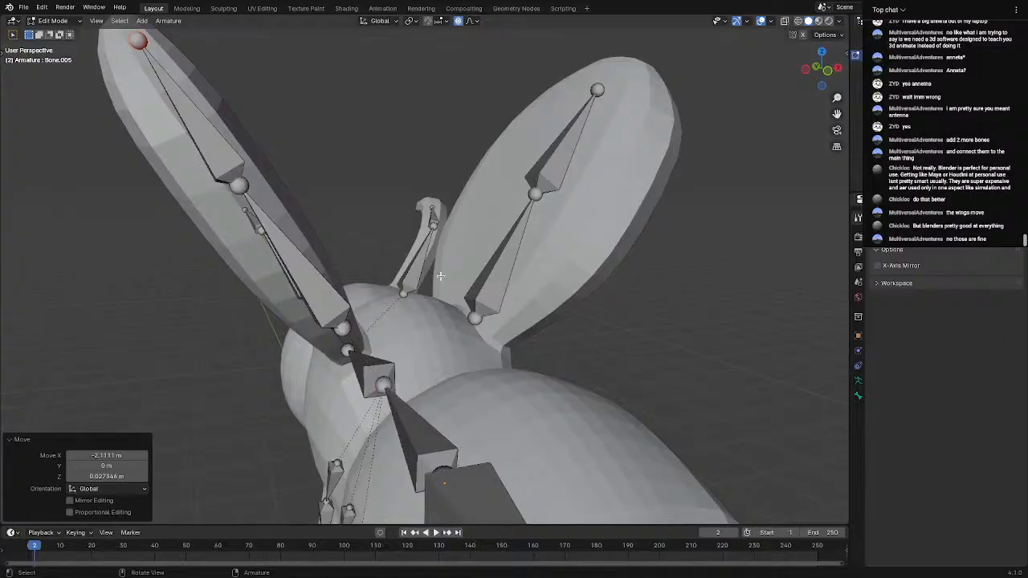
click(510, 252)
shift+click(562, 149)
key(x)
click(555, 143)
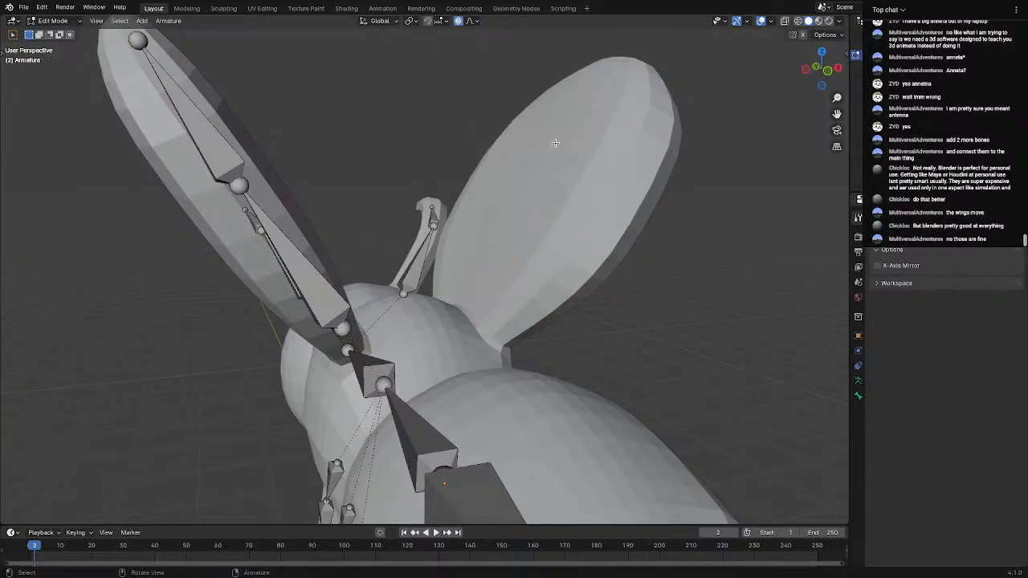
Rename the new left wing bones WINGBASE.L for the lower one and WINGTIP.L for the upper one
scroll(327, 241, down, 5)
middle_drag(305, 249, 358, 276)
click(359, 276)
shift+click(276, 192)
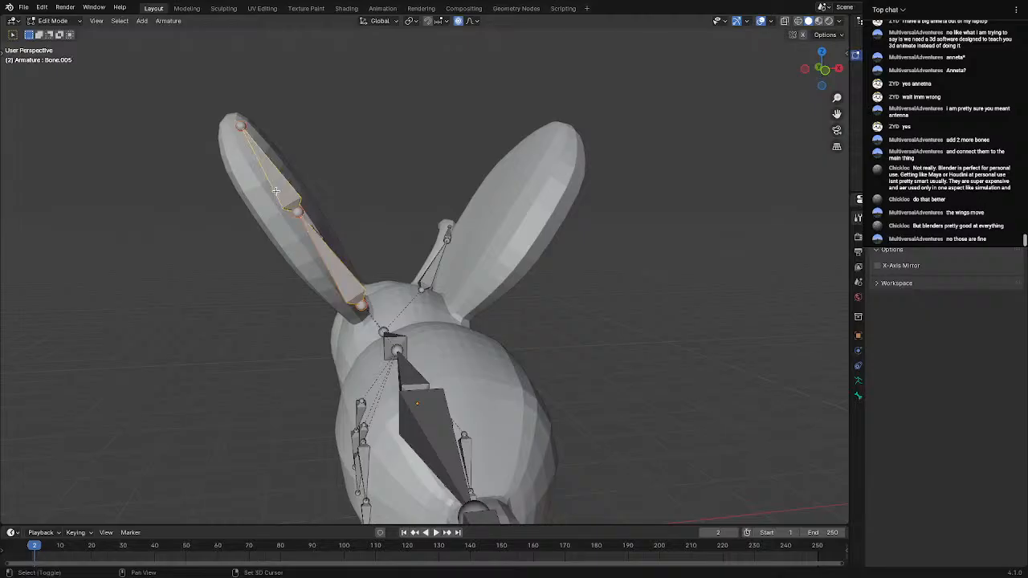
click(858, 395)
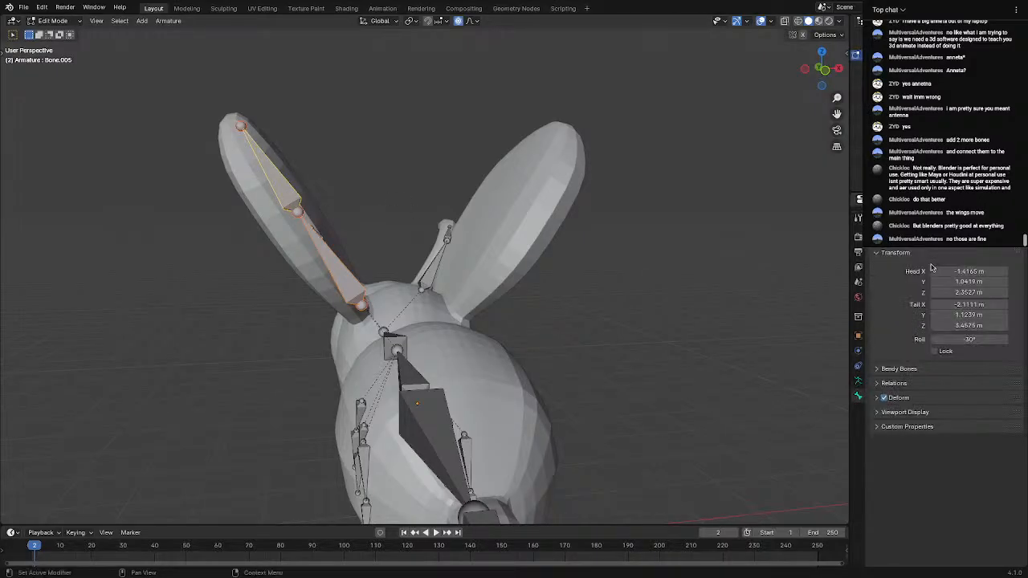
click(338, 269)
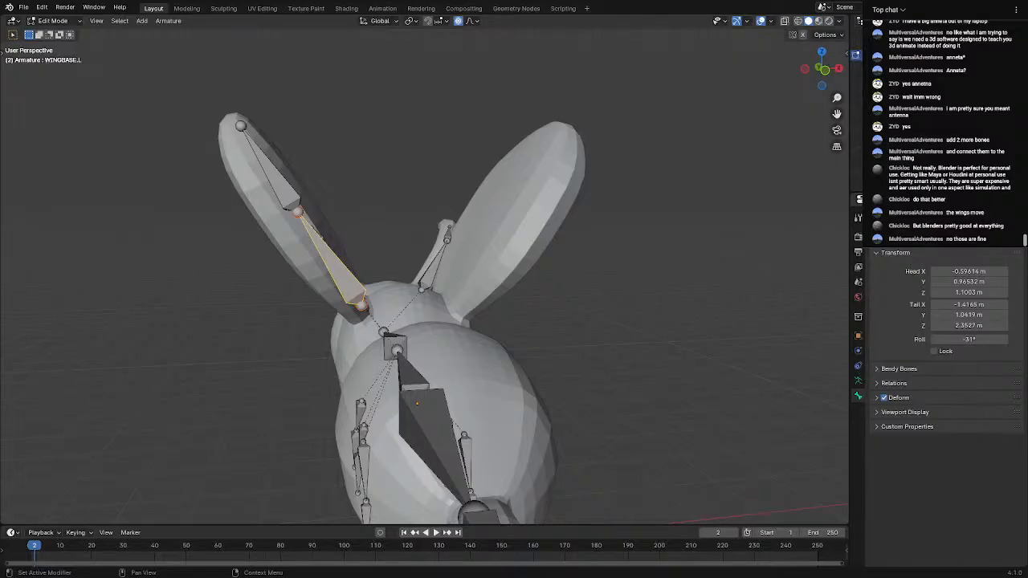
click(294, 198)
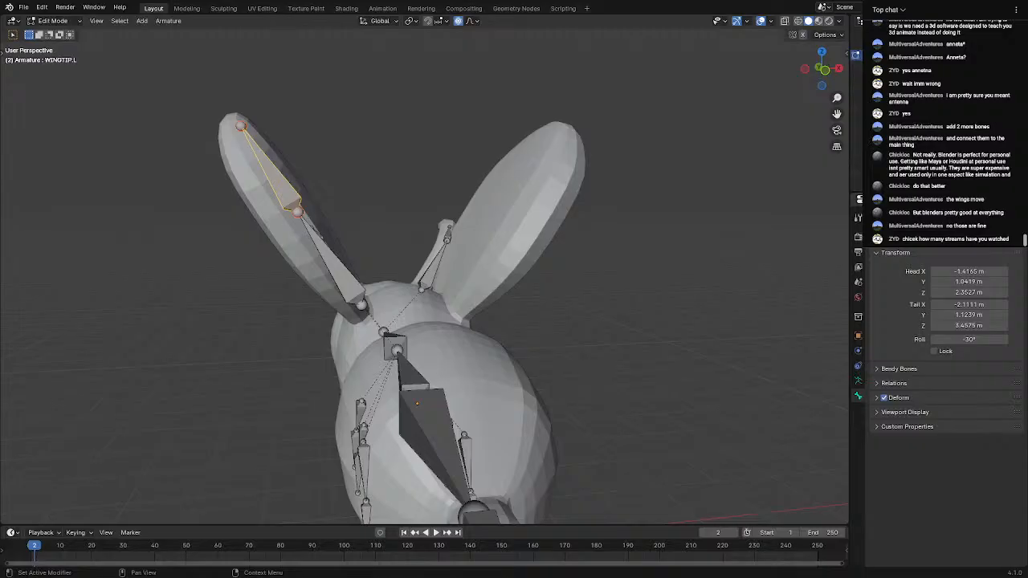
Nudge the left wing's middle joint about -0.11 m along X and adjust its tip and base joints to center the chain in the wing
middle_drag(161, 340, 297, 296)
scroll(266, 268, up, 2)
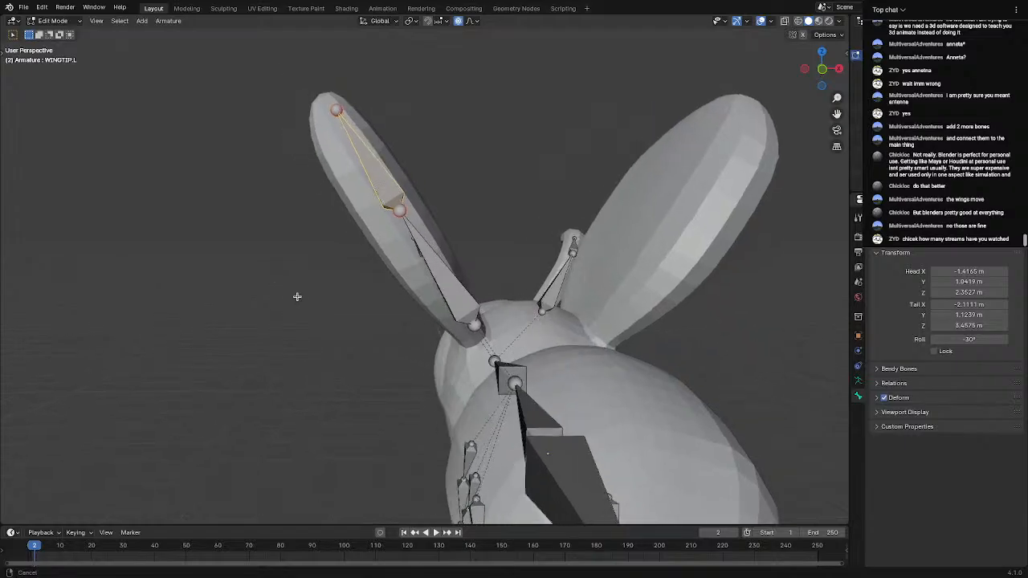
click(403, 213)
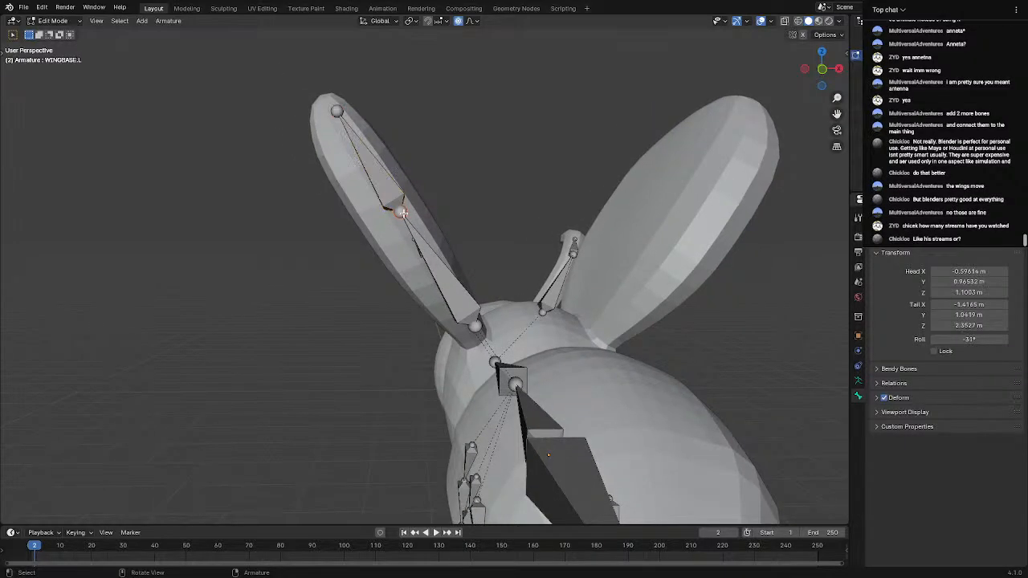
key(g)
click(394, 216)
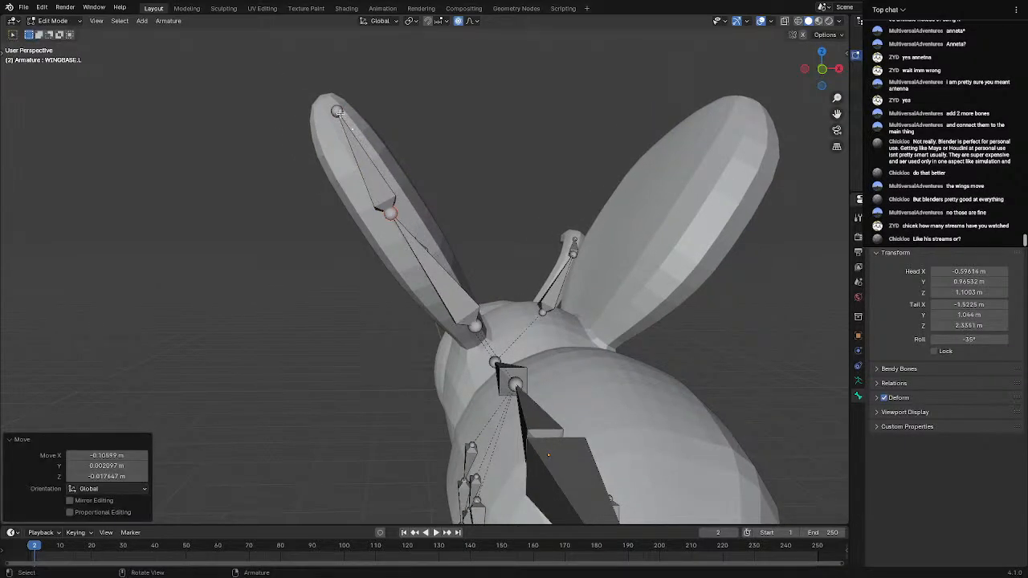
drag(338, 112, 332, 112)
click(477, 326)
key(g)
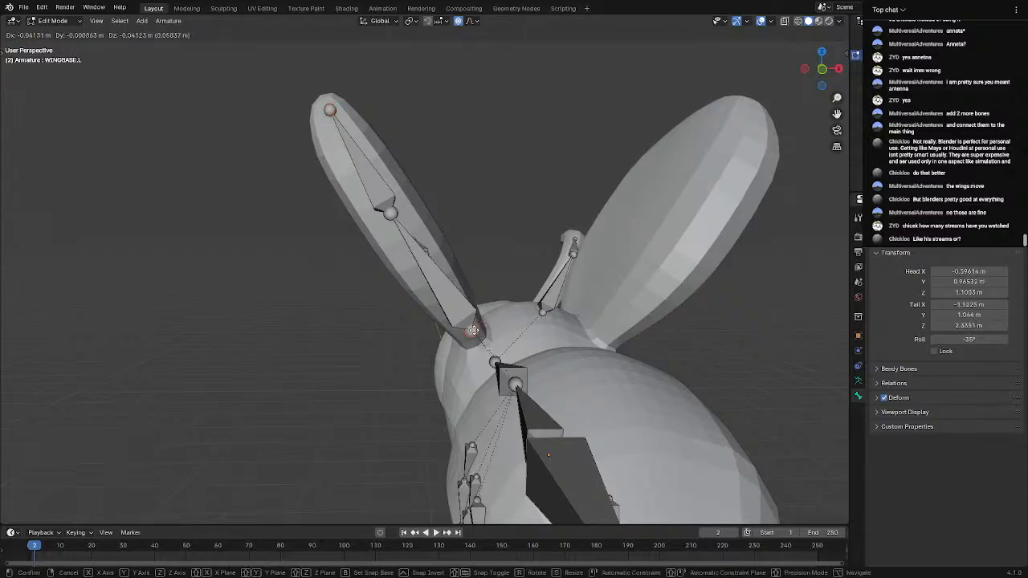
click(476, 333)
Symmetrize both left wing bones from -X to +X to create the matching right wing bones
middle_drag(488, 335, 549, 366)
scroll(433, 259, down, 3)
middle_drag(432, 259, 394, 264)
click(383, 228)
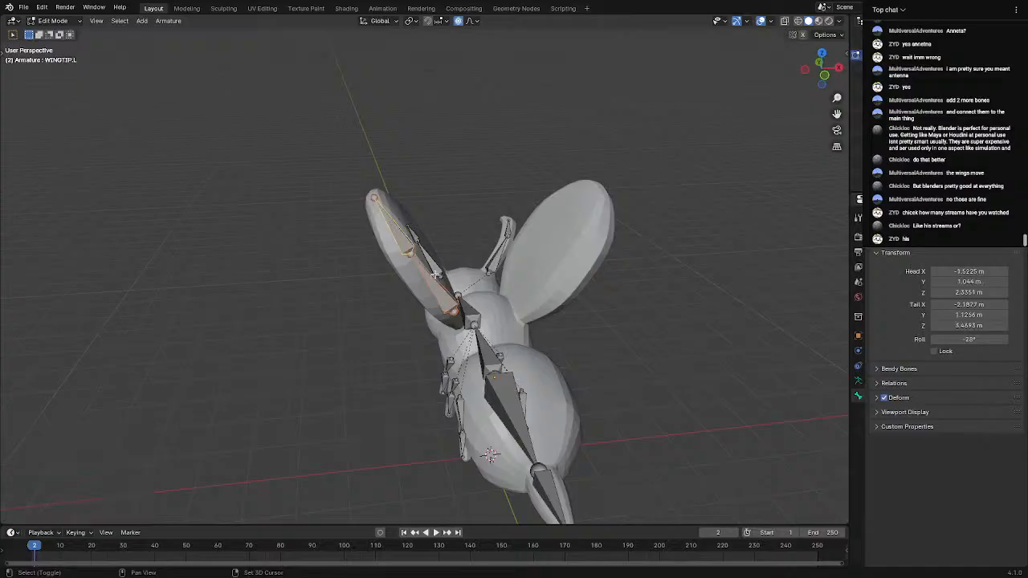
click(166, 21)
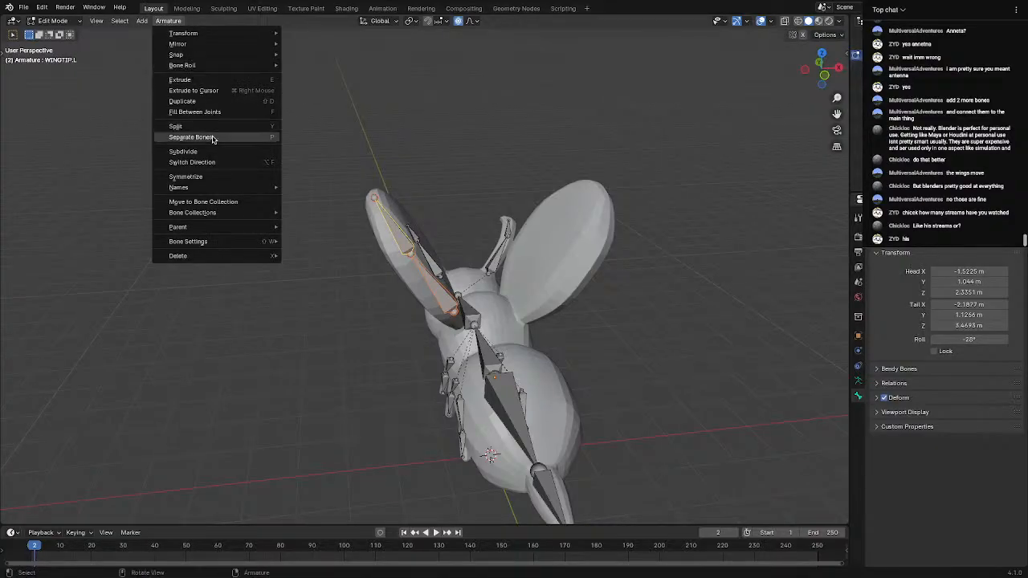
click(202, 181)
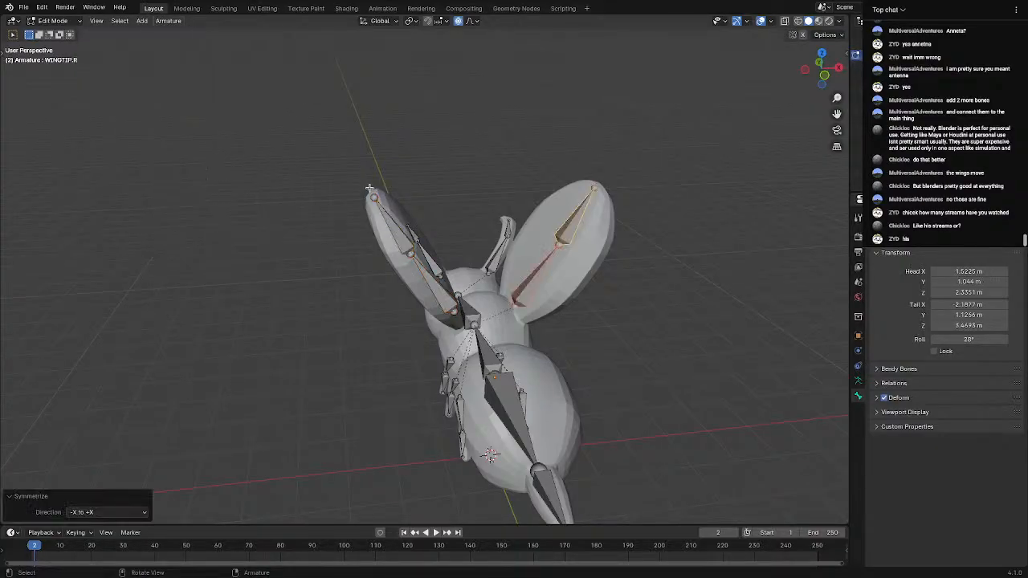
middle_drag(202, 181, 401, 176)
Return to Object Mode, select the bee mesh, and switch it to Weight Paint mode
click(52, 20)
click(60, 33)
middle_drag(144, 89, 204, 122)
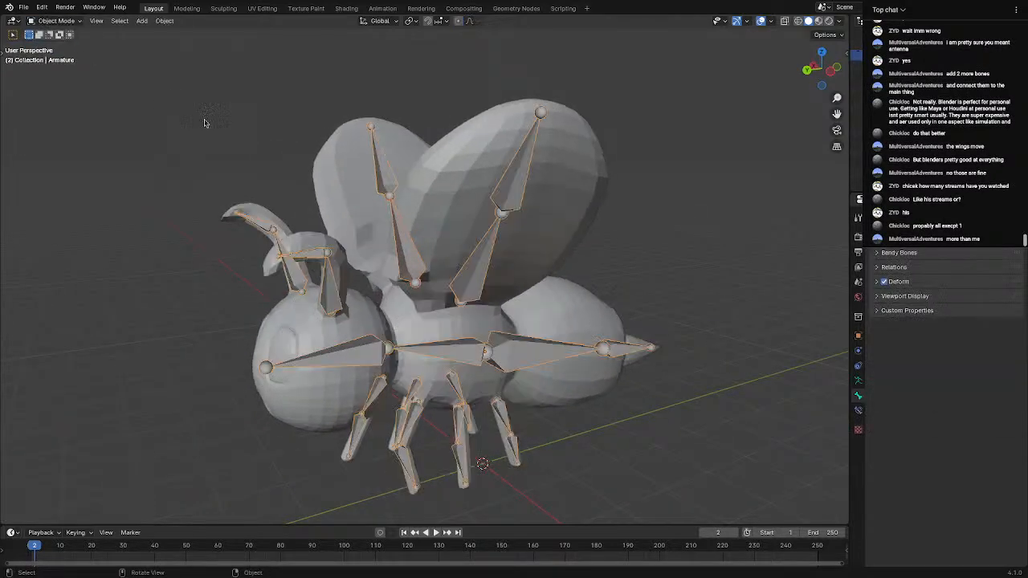
click(351, 169)
middle_drag(339, 190, 128, 91)
click(52, 20)
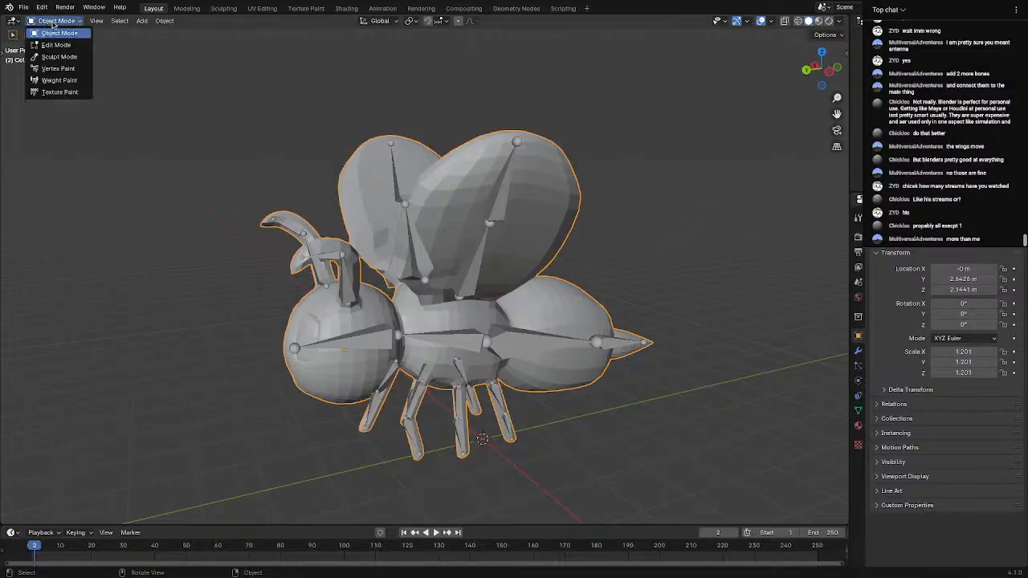
click(60, 80)
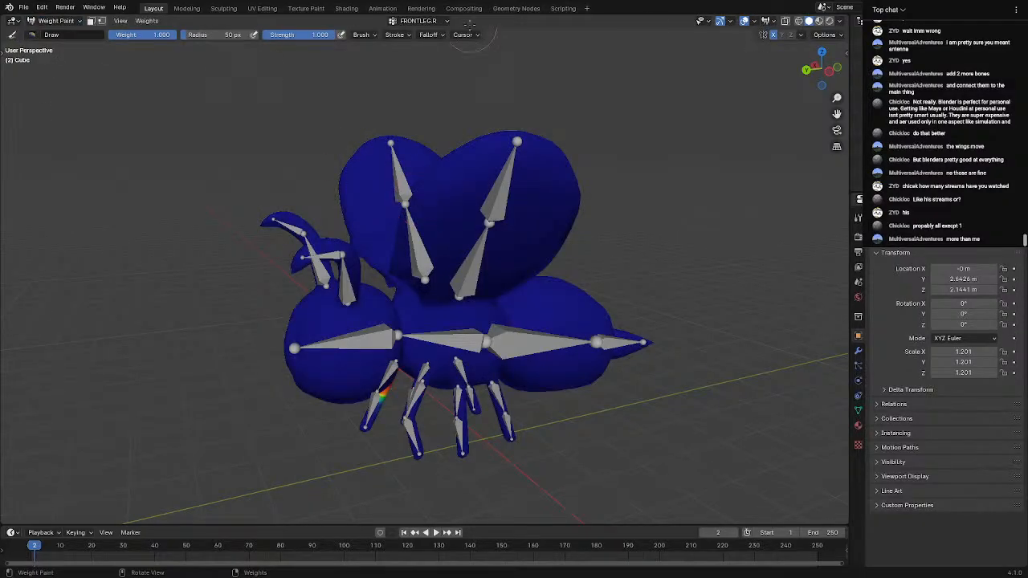
Display the mesh in wireframe, activate the BASEWING.R vertex group, and examine its weights on the right wing
click(797, 23)
click(401, 22)
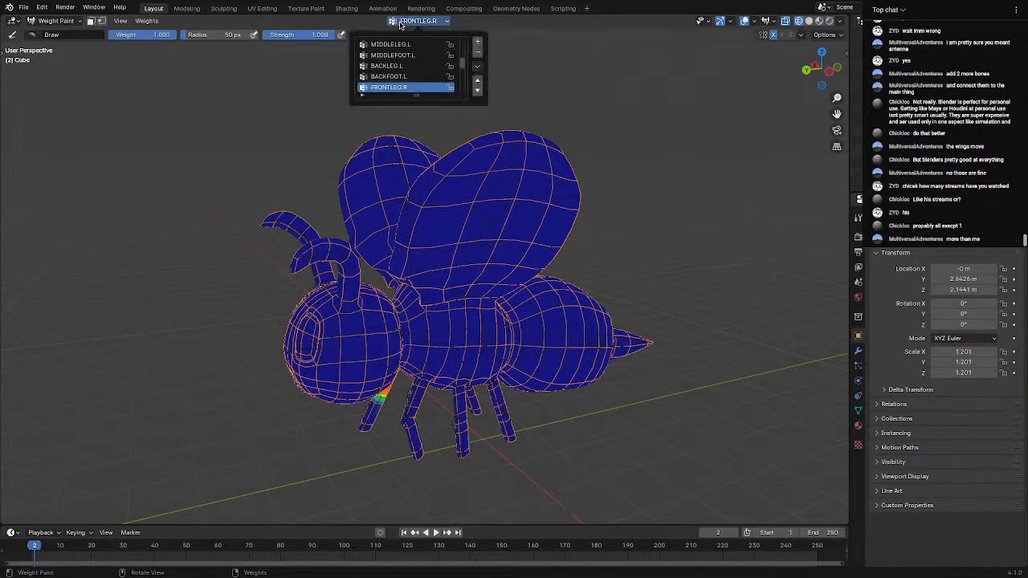
click(436, 21)
scroll(410, 72, down, 5)
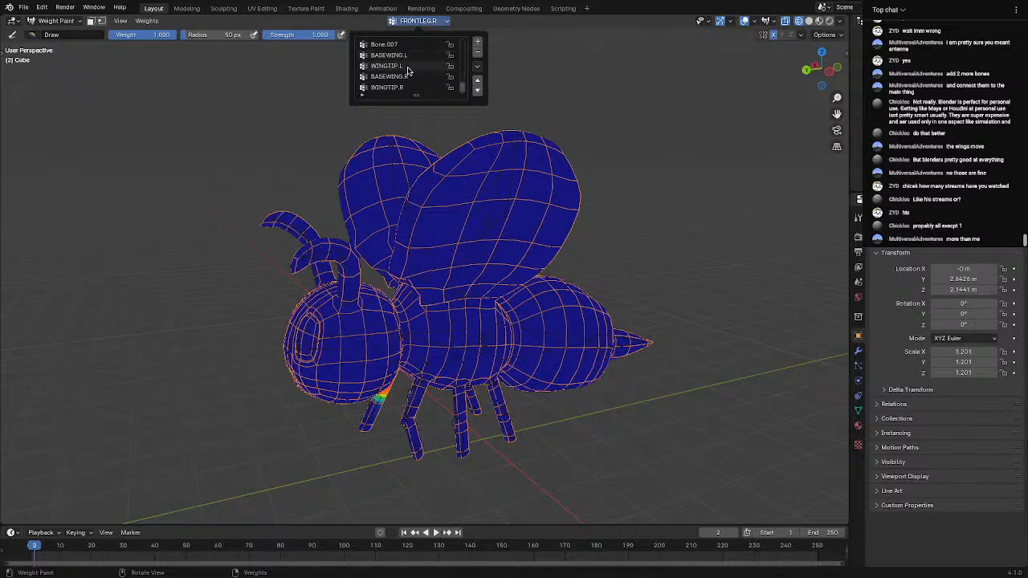
click(412, 78)
middle_drag(464, 190, 724, 211)
middle_drag(512, 233, 492, 256)
scroll(427, 62, down, 4)
scroll(427, 61, down, 2)
Activate the BASEWING.L vertex group and paint weight 1.000 above the base area on both faces of the left wing
click(422, 23)
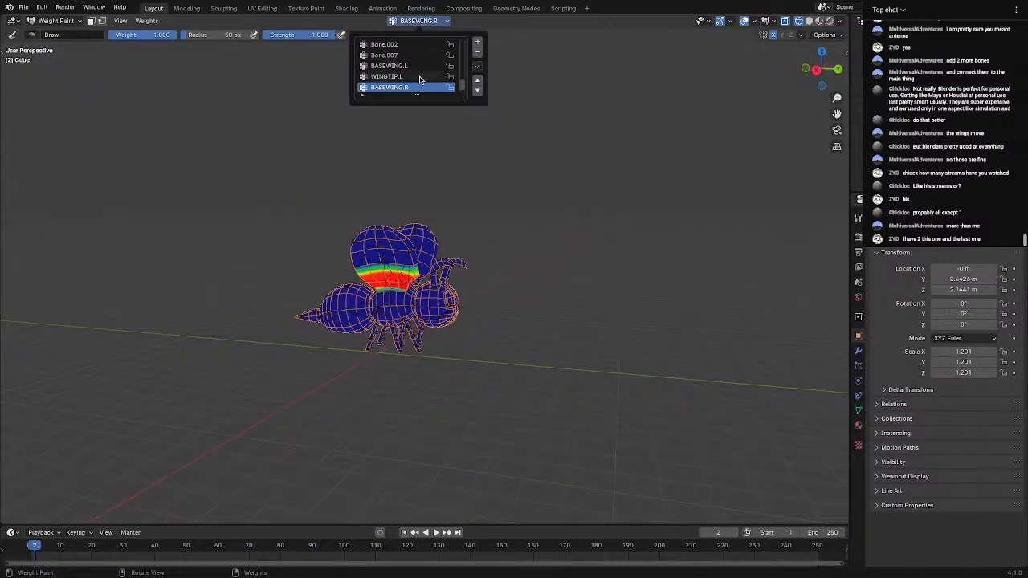
scroll(422, 80, down, 1)
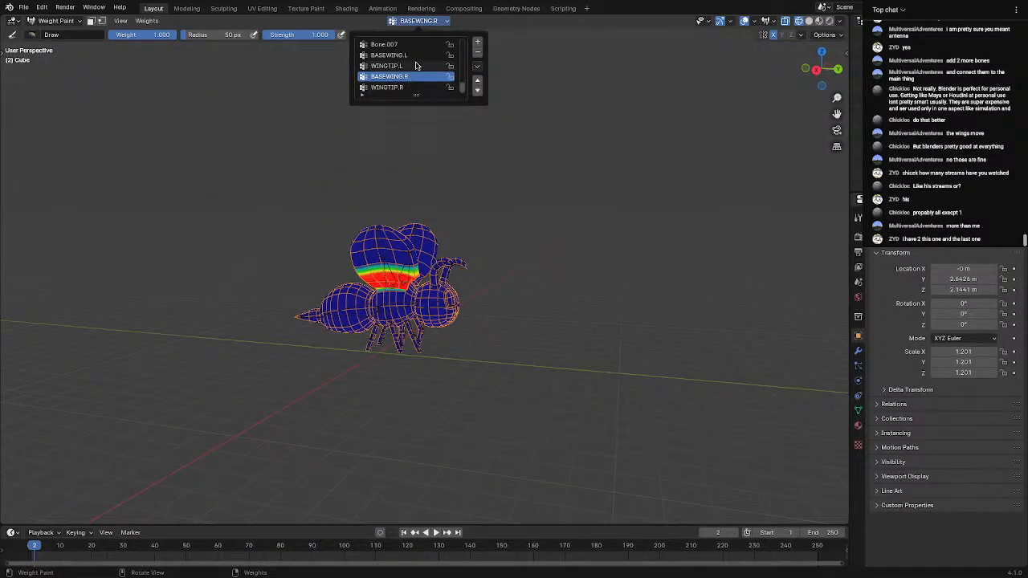
click(422, 57)
scroll(462, 222, up, 5)
middle_drag(462, 222, 408, 265)
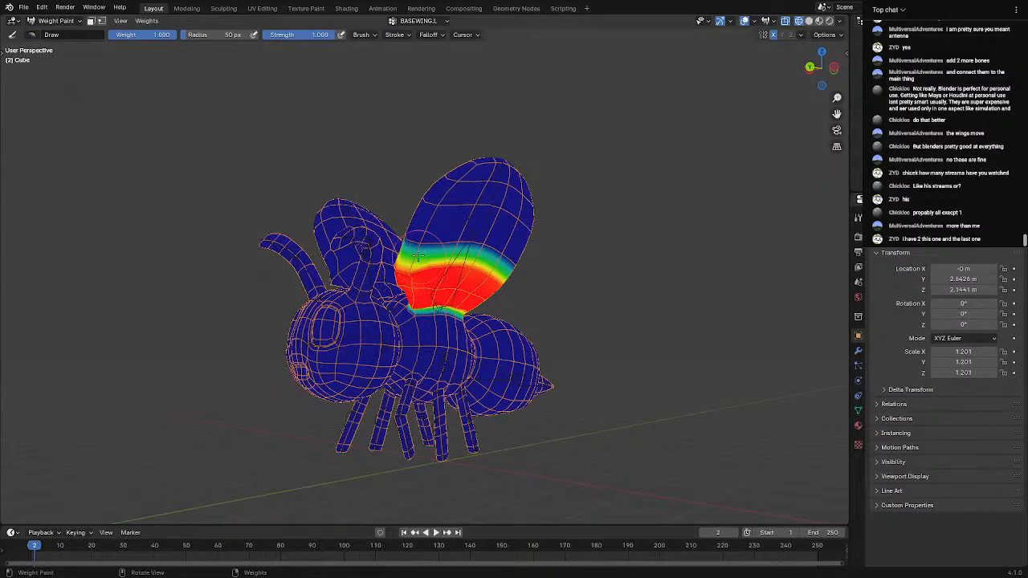
drag(415, 255, 473, 232)
middle_drag(473, 233, 455, 231)
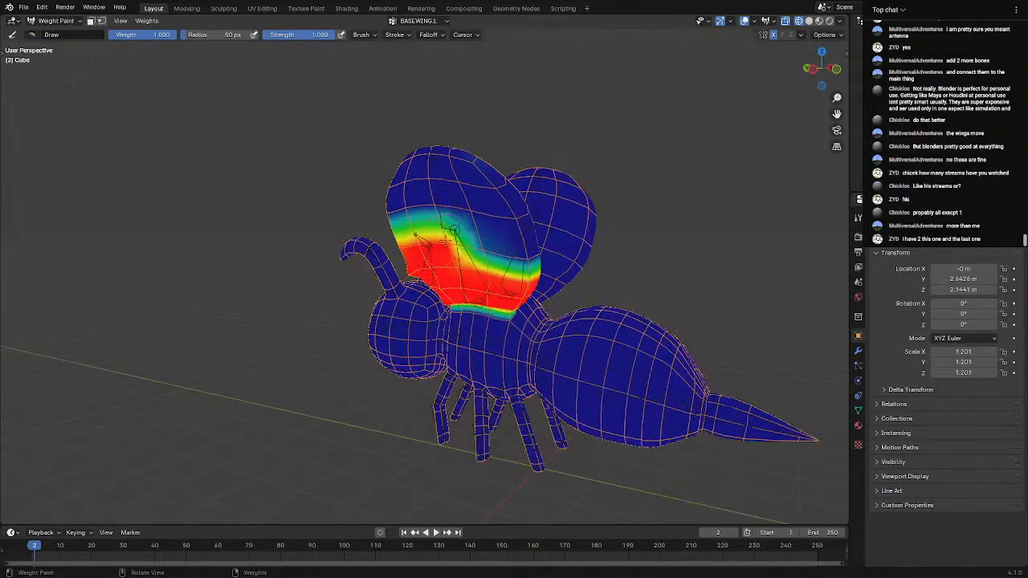
mouse_move(490, 212)
mouse_down()
mouse_move(452, 197)
mouse_move(430, 205)
mouse_up()
middle_drag(434, 221, 371, 228)
Return to Object Mode with solid shading, then switch the armature to Pose Mode and select the WINGBASE.L bone
click(54, 20)
click(53, 33)
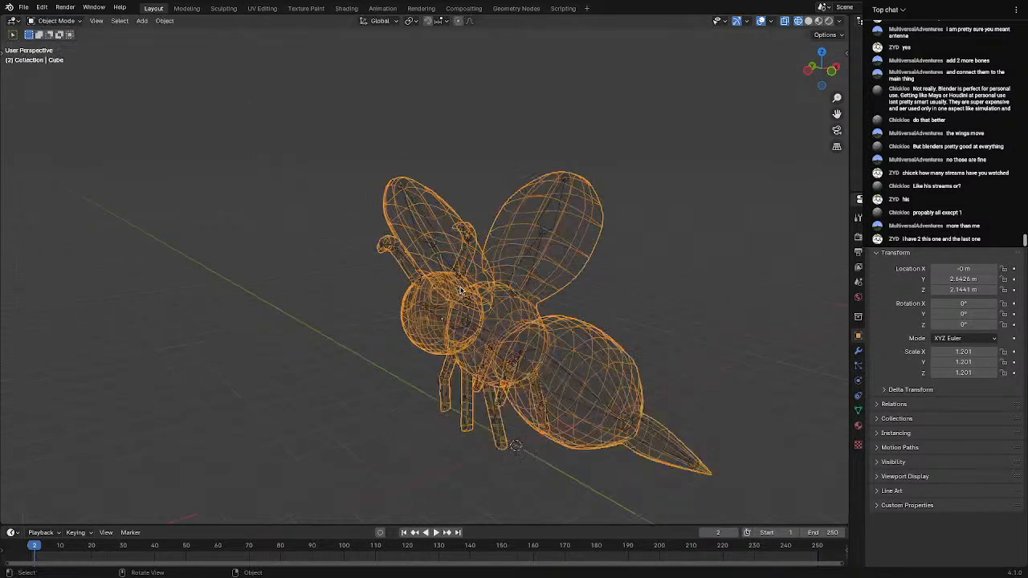
scroll(469, 273, up, 4)
click(467, 250)
click(467, 251)
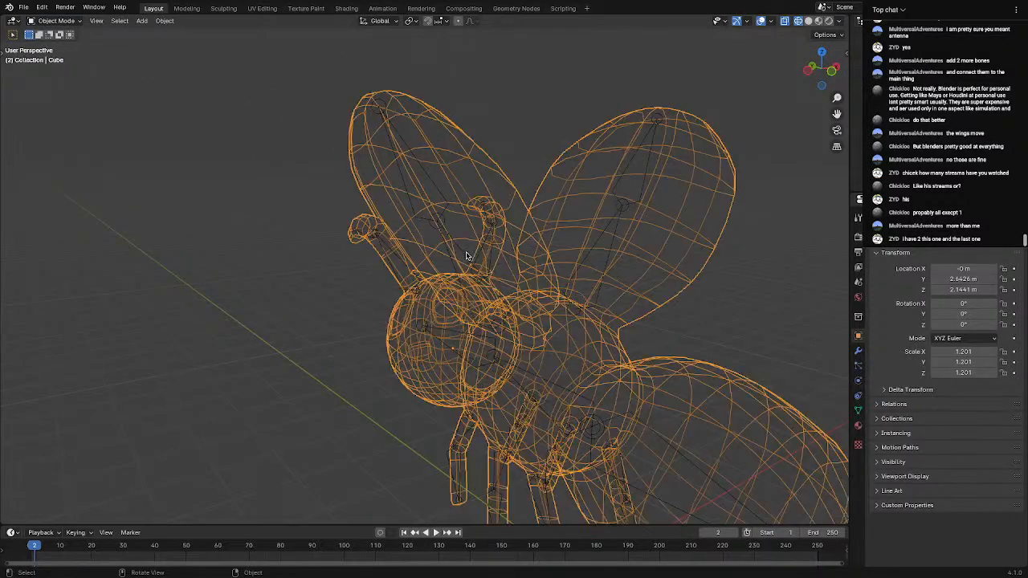
click(808, 21)
click(462, 277)
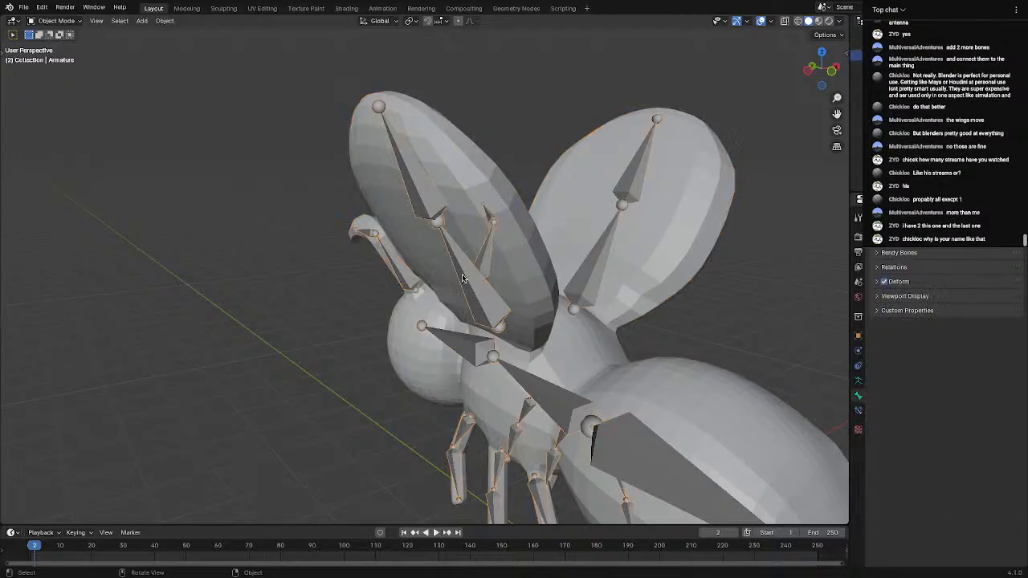
click(75, 22)
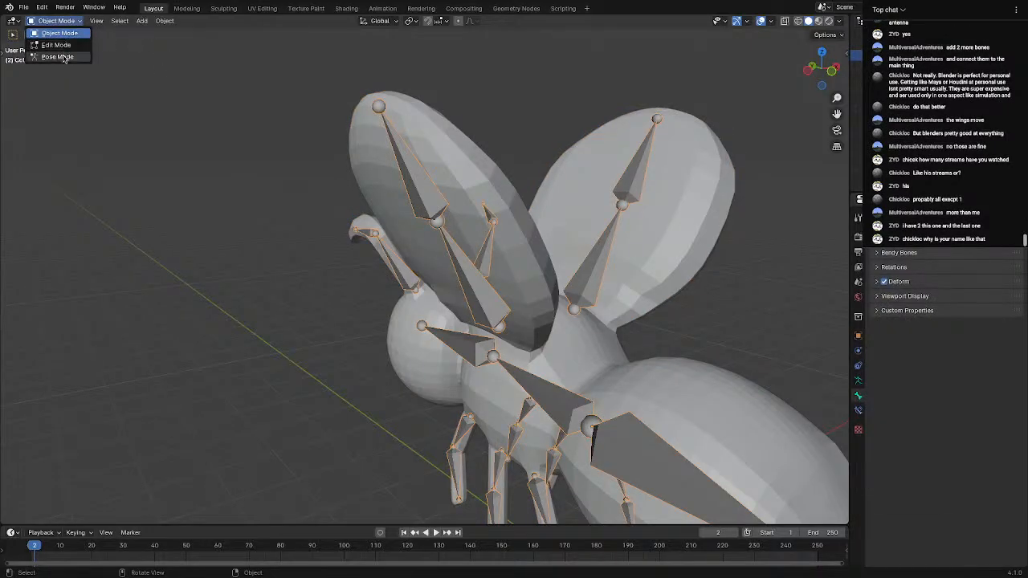
click(50, 44)
click(460, 263)
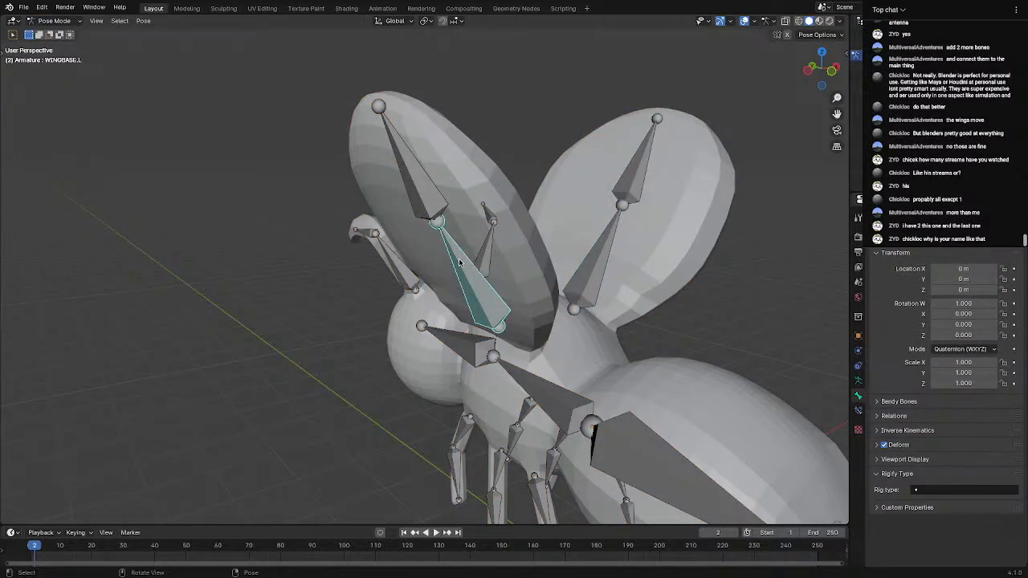
Try rotating the WINGBASE.L bone to test the left wing's deformation, and undo the rotation
key(r)
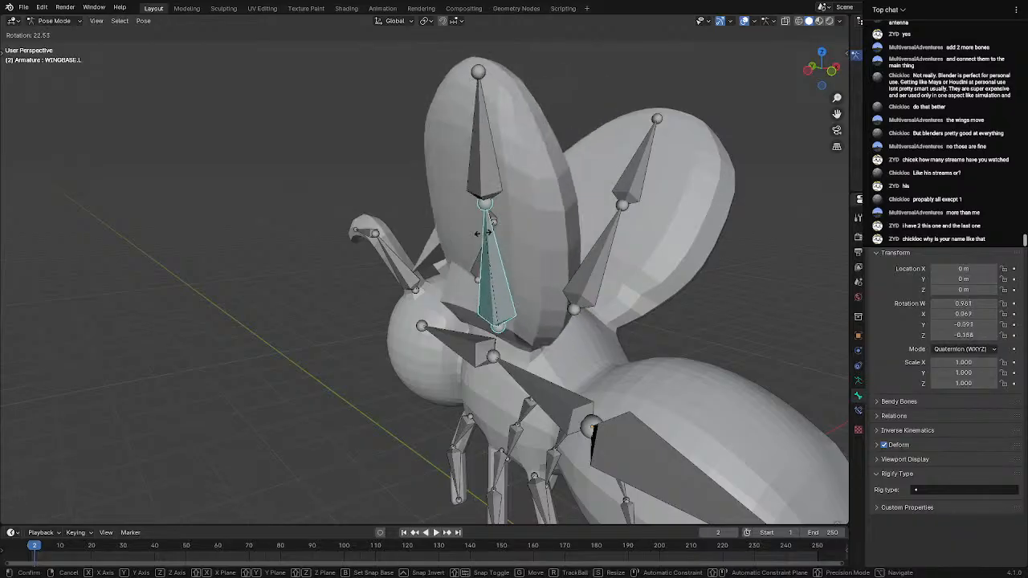
click(474, 229)
middle_drag(473, 229, 716, 240)
key(ctrl+z)
Clear the rotation of all pose bones and switch the armature to Edit Mode
key(a)
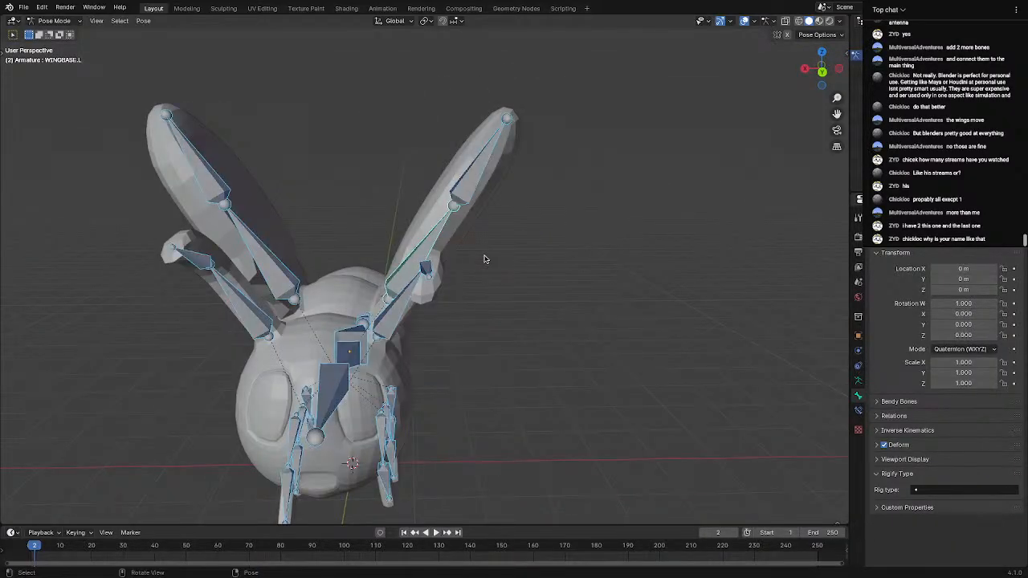
key(alt+r)
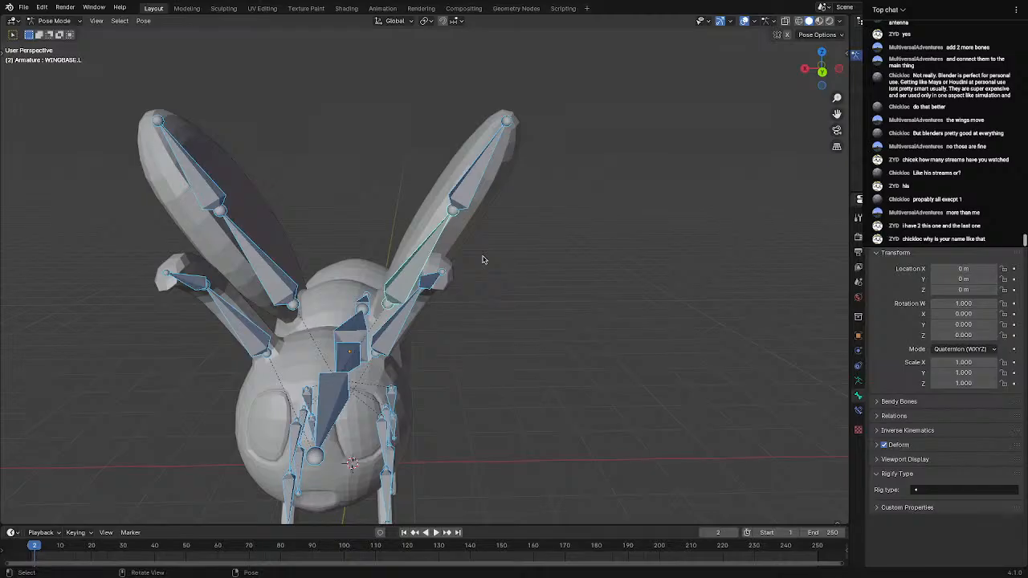
key(Tab)
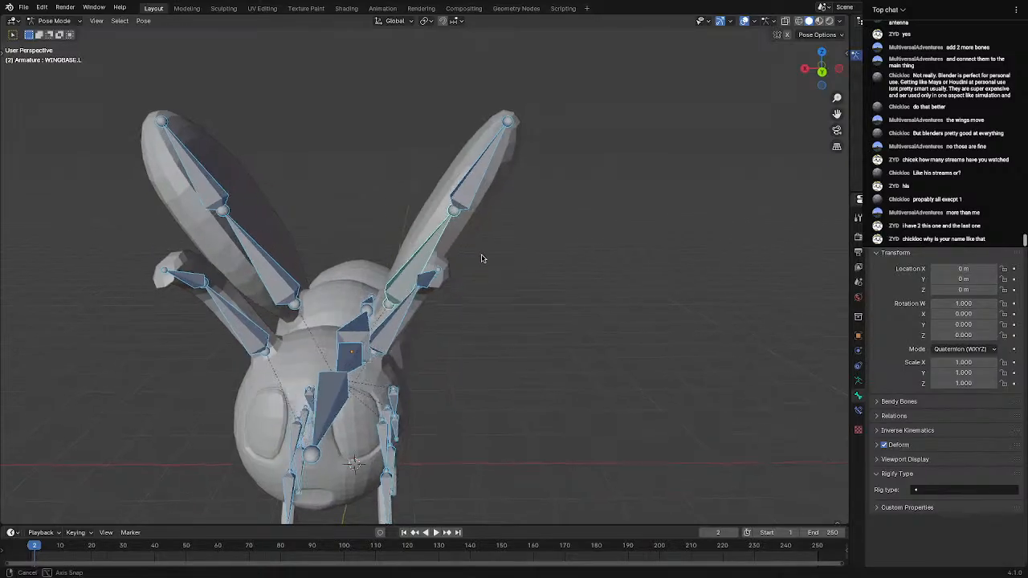
middle_drag(480, 257, 629, 310)
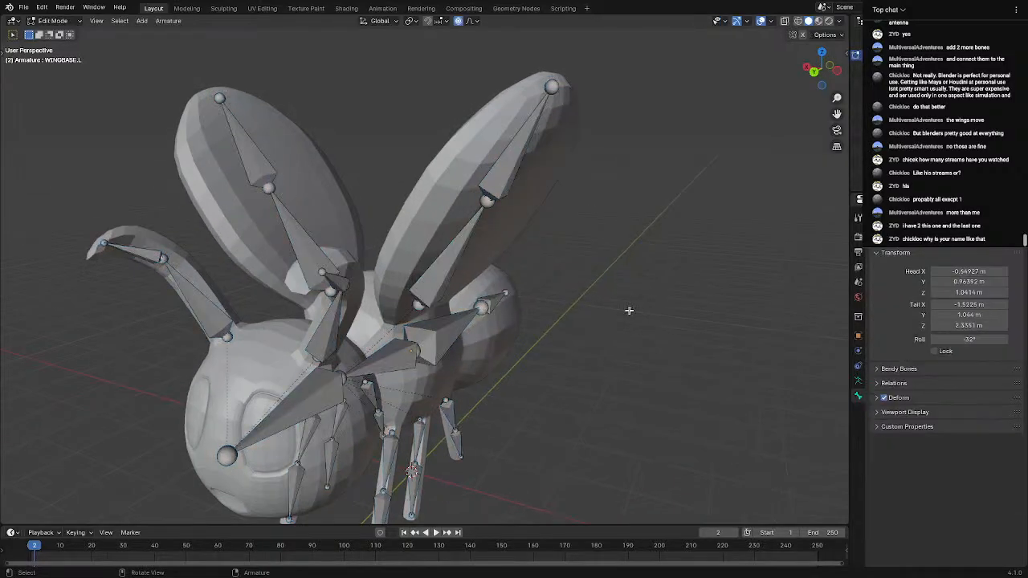
Return to Object Mode, select the bee mesh, and put it back into Weight Paint mode
click(52, 21)
click(50, 26)
click(408, 136)
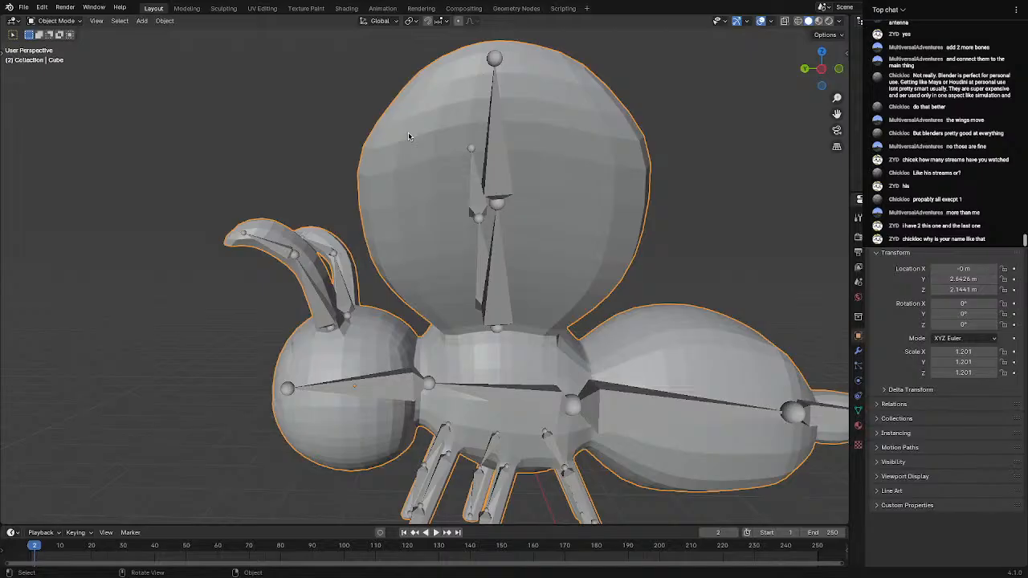
click(67, 23)
click(70, 81)
Extend the BASEWING.L weights toward the tip on both faces of the left wing with a 1.000 weight brush
mouse_move(539, 207)
middle_down()
mouse_move(482, 197)
mouse_move(426, 162)
mouse_move(729, 250)
mouse_move(542, 241)
middle_up()
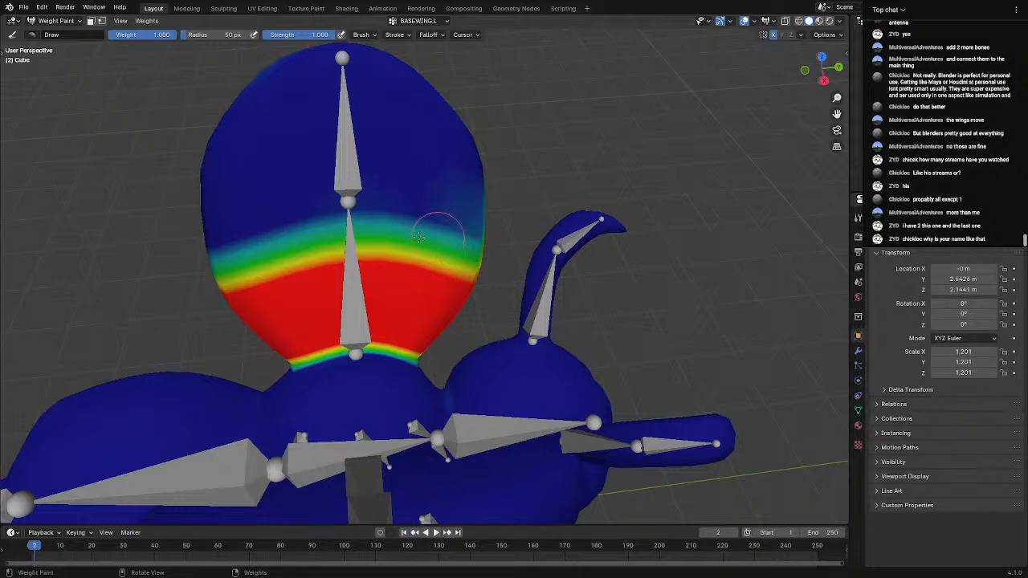
mouse_move(418, 235)
mouse_down()
mouse_move(377, 213)
mouse_move(281, 240)
mouse_move(229, 192)
mouse_up()
mouse_move(261, 254)
middle_down()
mouse_move(425, 249)
mouse_move(465, 210)
middle_up()
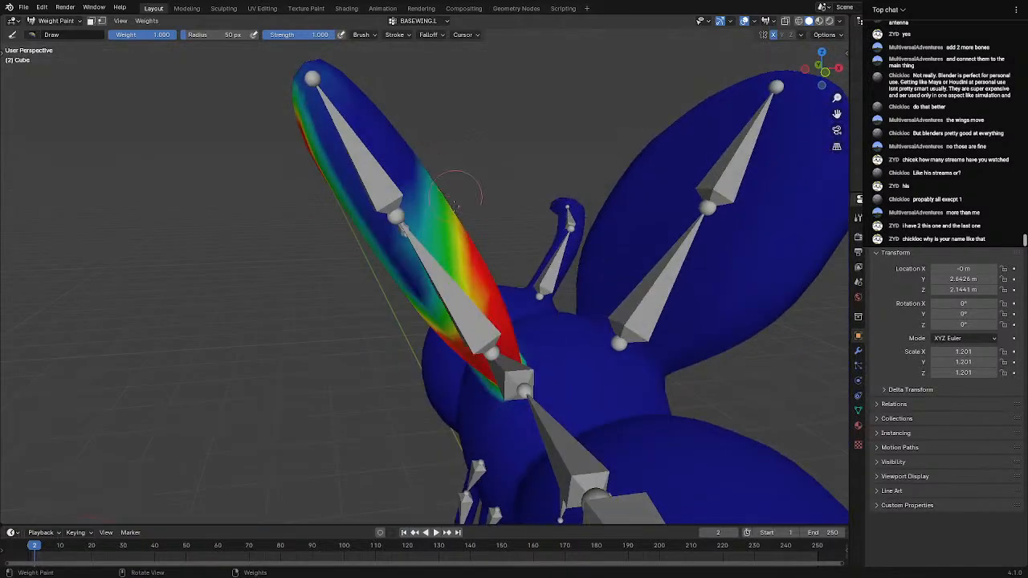
mouse_move(441, 255)
mouse_down()
mouse_move(375, 266)
mouse_move(404, 228)
mouse_move(424, 170)
mouse_up()
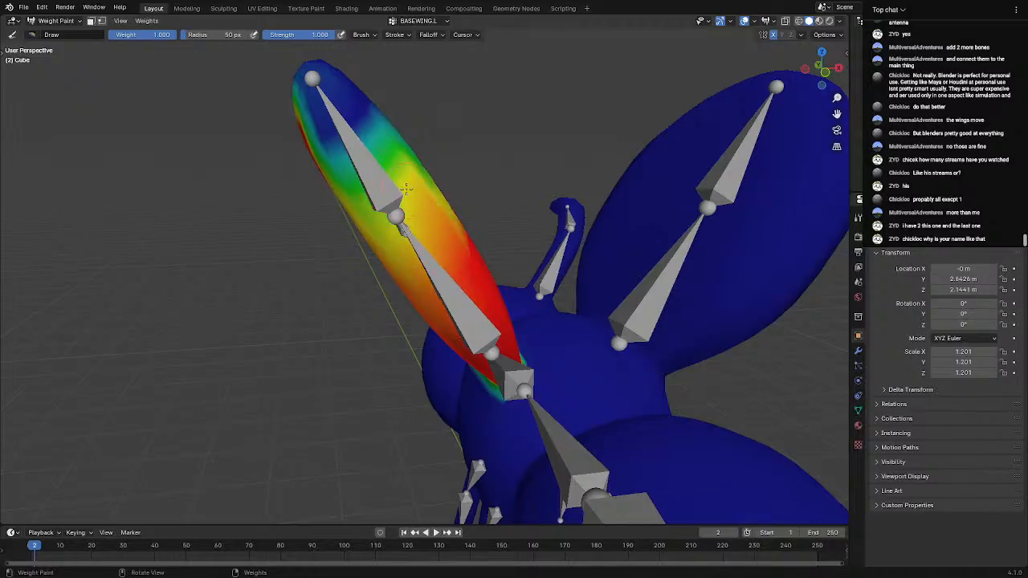
middle_drag(407, 189, 346, 202)
scroll(346, 100, up, 1)
Activate the WINGTIP.L vertex group and examine its weights on the left wing
click(418, 22)
scroll(415, 50, up, 4)
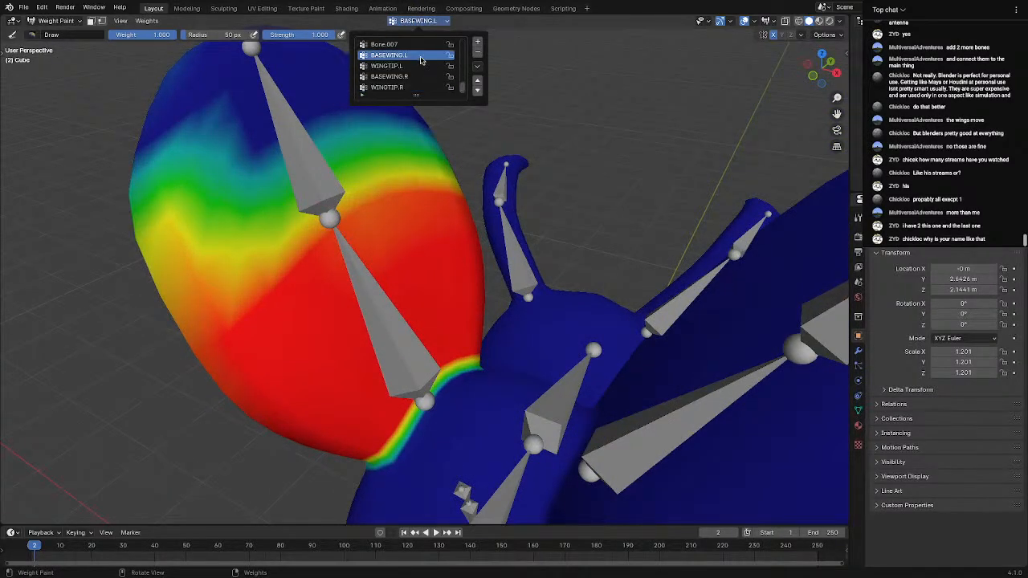
scroll(423, 72, down, 8)
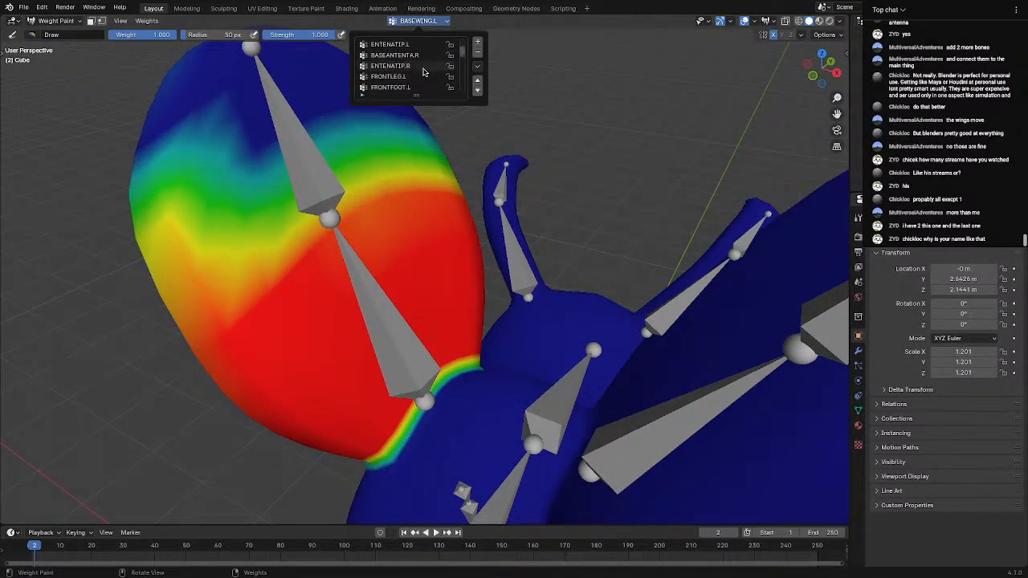
scroll(418, 76, down, 5)
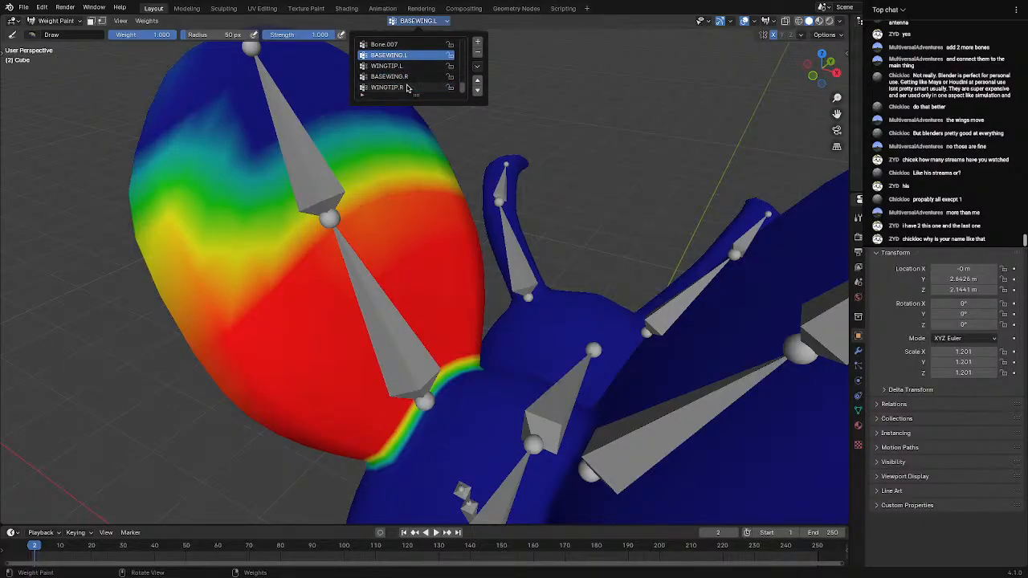
click(404, 67)
middle_drag(352, 150, 473, 102)
scroll(827, 285, down, 1)
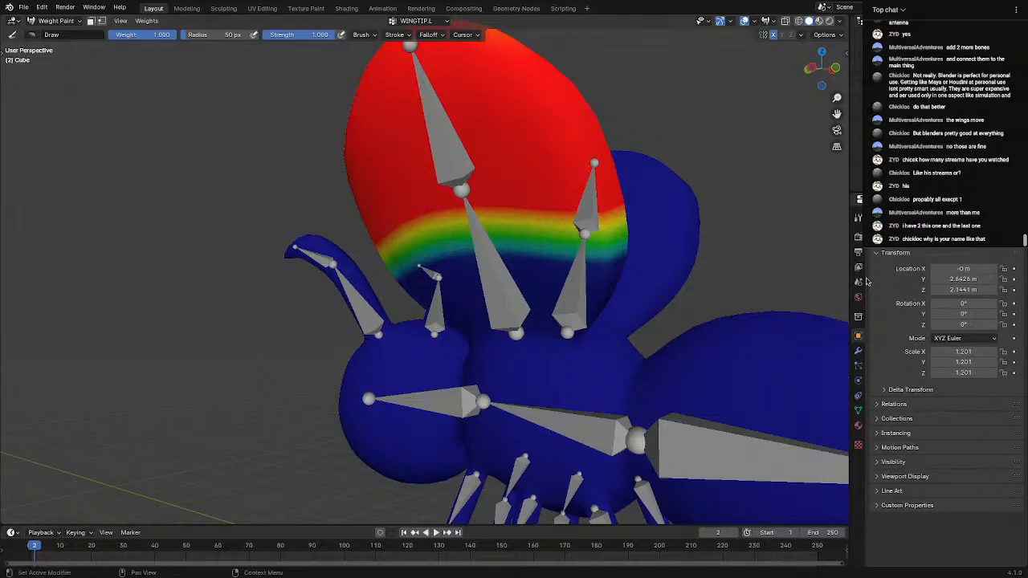
Show the weight brush's tool settings and check its symmetry and Auto Normalize options
click(859, 220)
scroll(958, 500, down, 2)
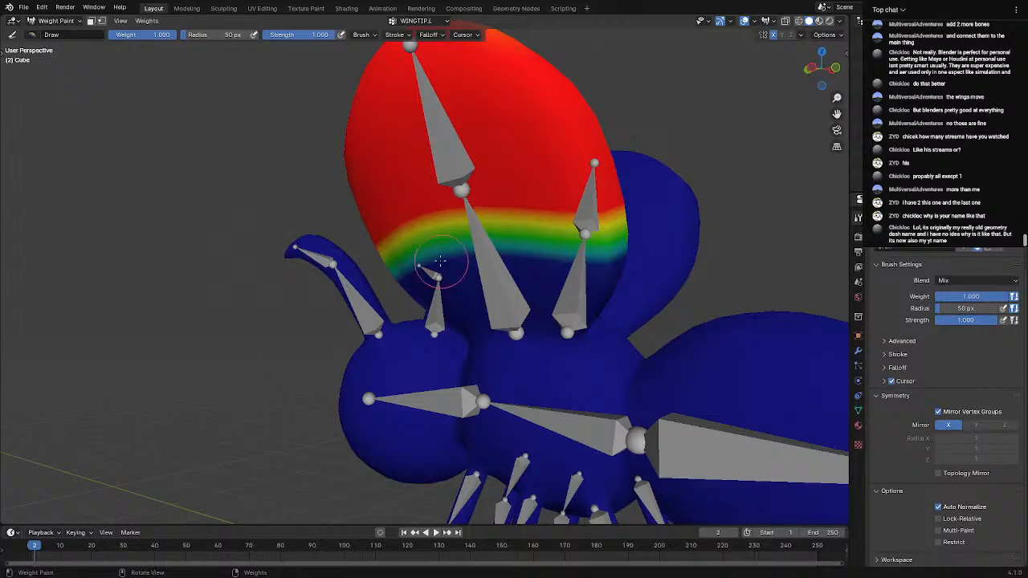
middle_drag(441, 260, 708, 287)
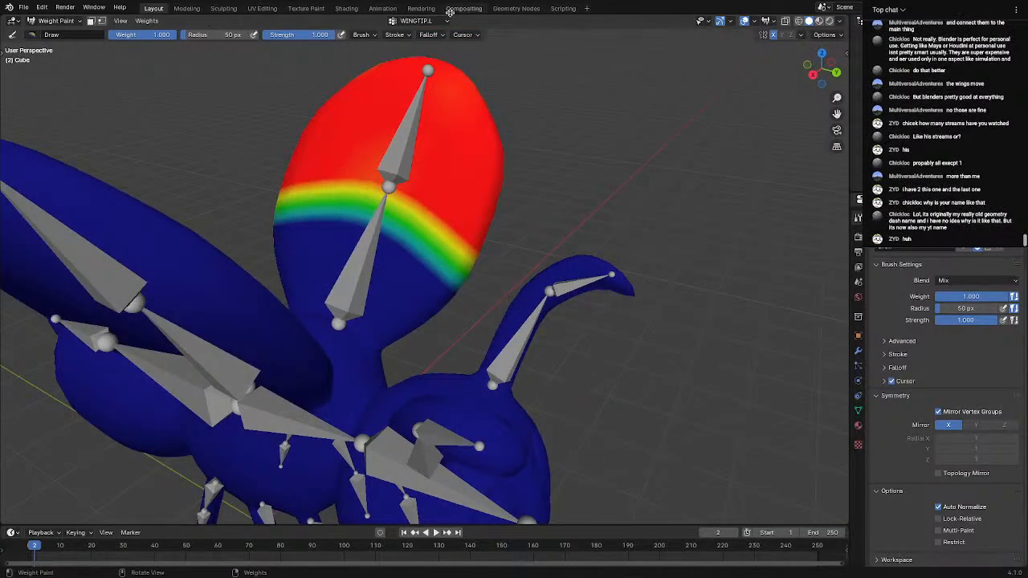
Activate BASEWING.L again and paint weight 1.000 along the upper left wing near its tip
click(416, 20)
scroll(415, 84, up, 2)
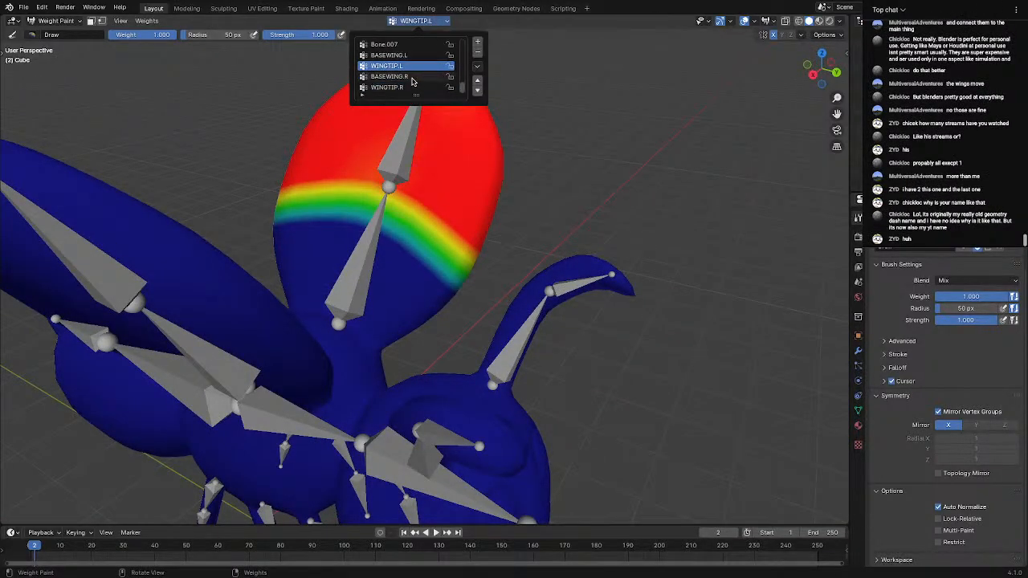
click(403, 55)
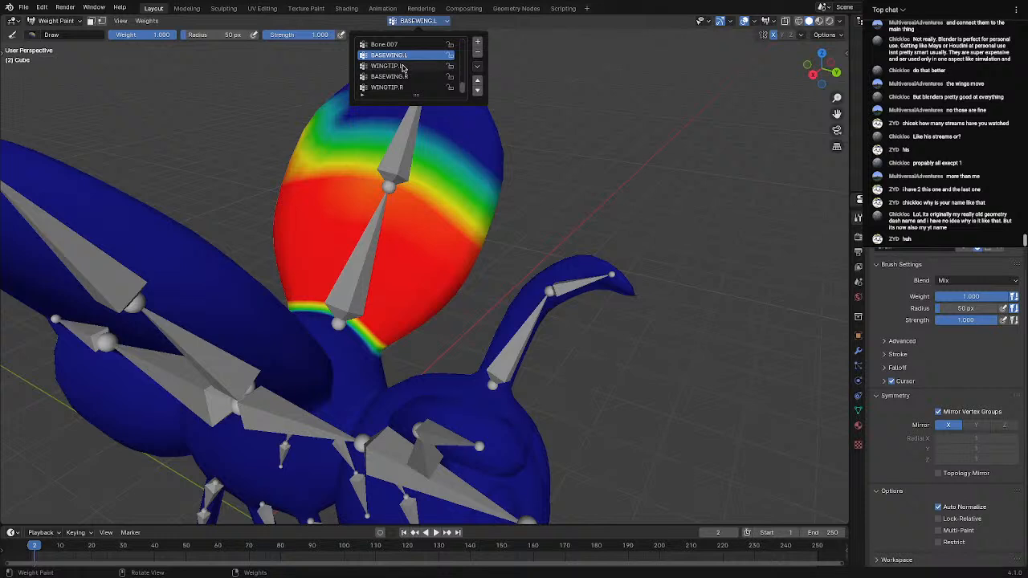
click(404, 66)
click(404, 55)
mouse_move(437, 105)
mouse_down()
mouse_move(433, 80)
mouse_move(403, 78)
mouse_up()
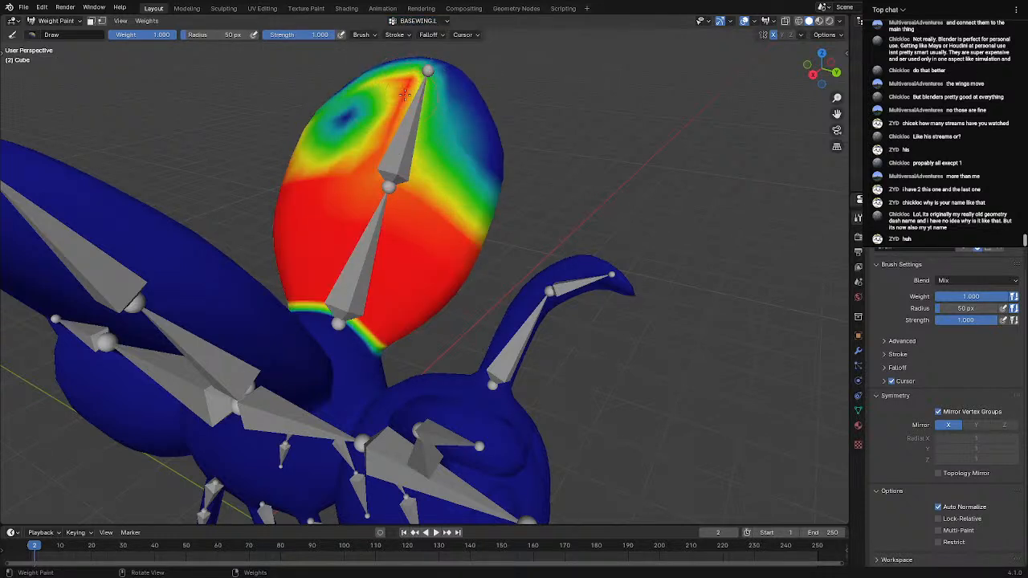
Alternate between the BASEWING.L and WINGTIP.L vertex groups to compare their weights on the left wing
click(418, 20)
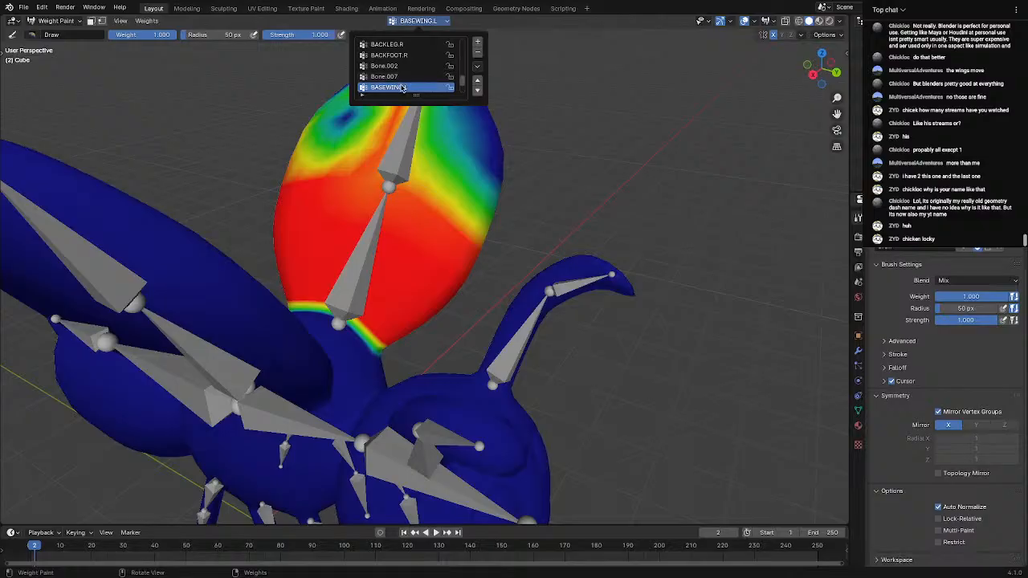
scroll(403, 88, down, 2)
click(399, 77)
click(400, 67)
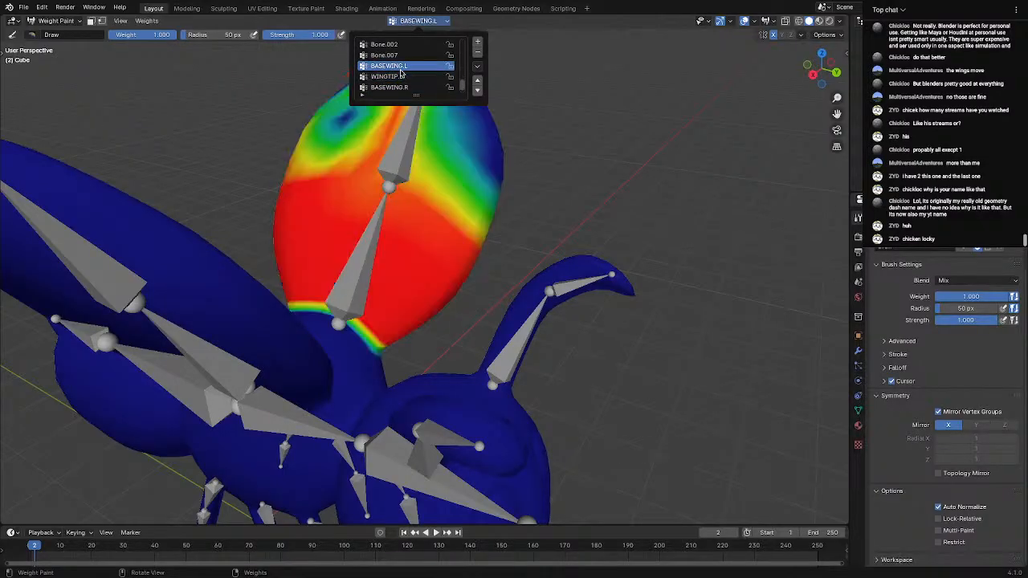
click(401, 76)
click(404, 66)
click(404, 76)
click(404, 66)
click(404, 76)
click(404, 65)
click(404, 76)
Make BASEWING.L active and paint weight 1.000 across the left wing's upper middle and out to its front edge
click(403, 66)
drag(417, 123, 429, 163)
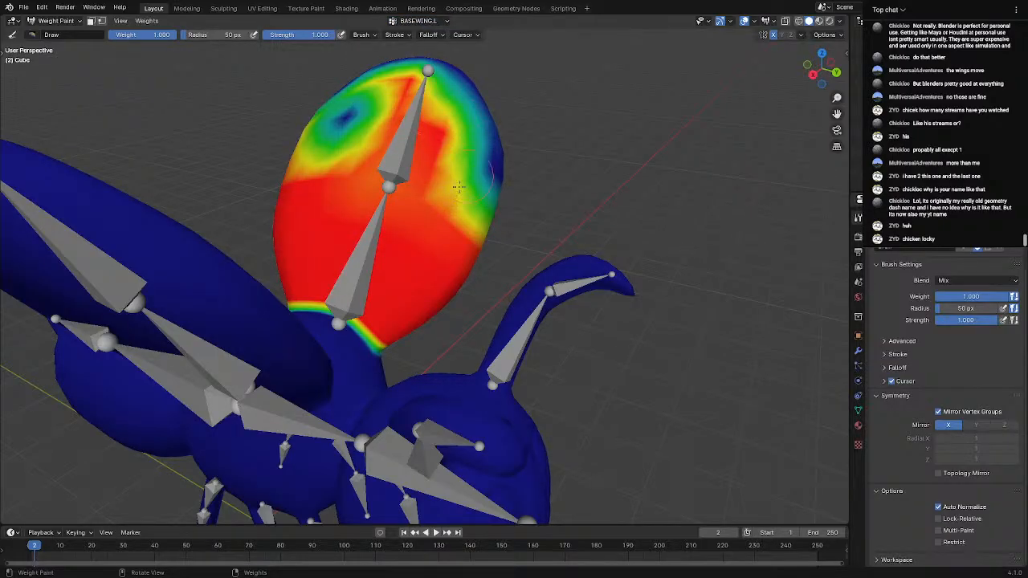
mouse_move(471, 137)
mouse_down()
mouse_move(462, 213)
mouse_move(491, 133)
mouse_up()
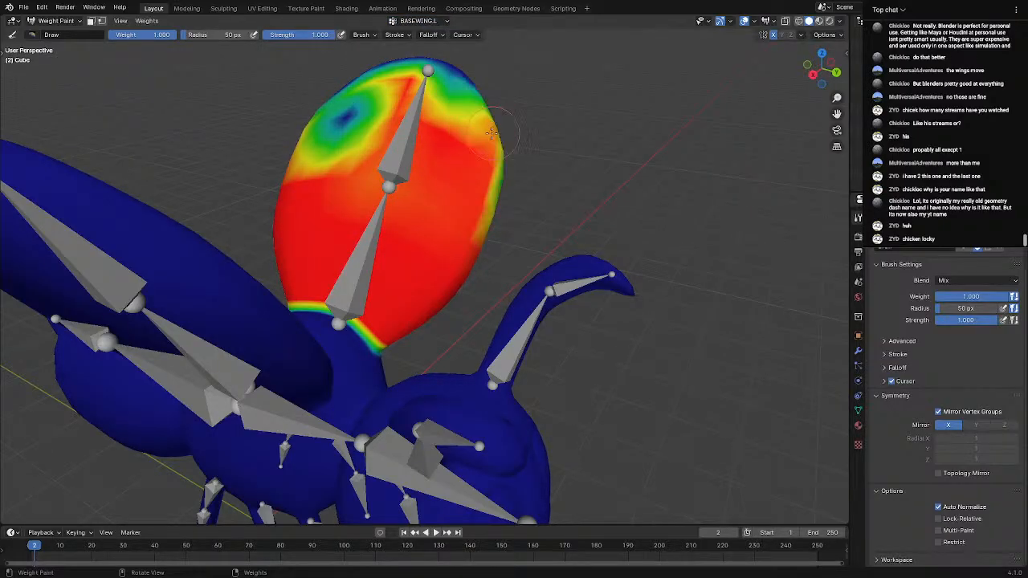
Compare the BASEWING.L, WINGTIP.L and BASEWING.R vertex groups and inspect how the painted weights mirror onto the right wing
click(405, 20)
scroll(407, 62, up, 2)
scroll(403, 78, down, 3)
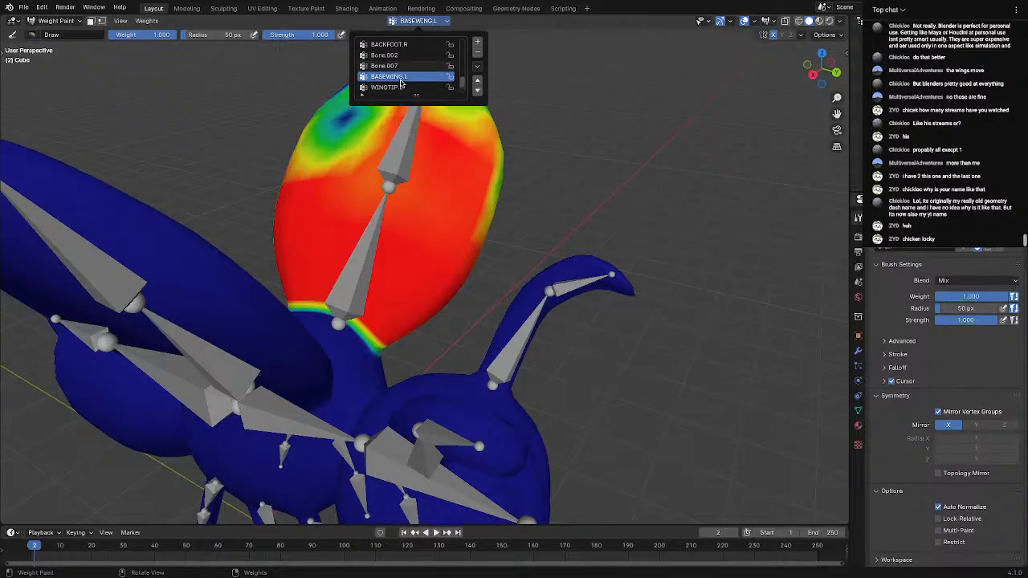
click(401, 66)
click(402, 56)
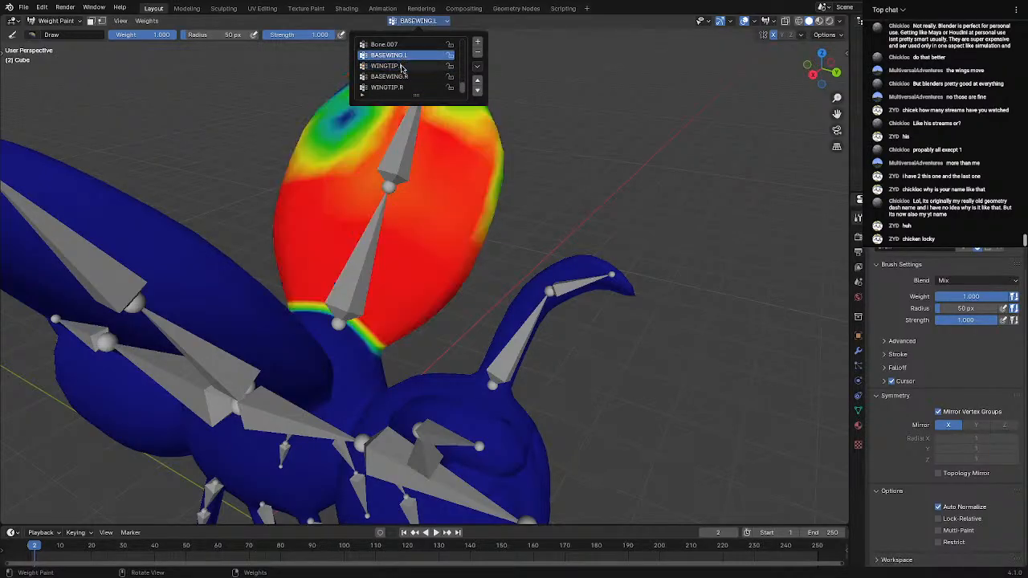
click(401, 75)
click(400, 67)
click(401, 77)
middle_drag(402, 88, 418, 181)
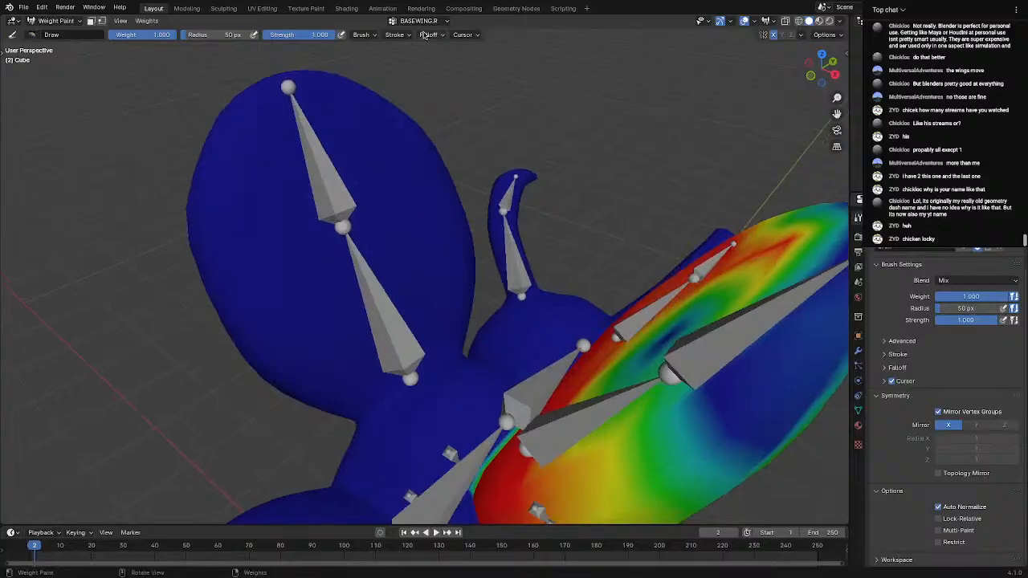
Make WINGTIP.L the active vertex group and stroke the Subtract brush at weight 1.000 across the lower half of the left wing
click(417, 22)
click(401, 77)
middle_drag(335, 131, 265, 98)
click(30, 36)
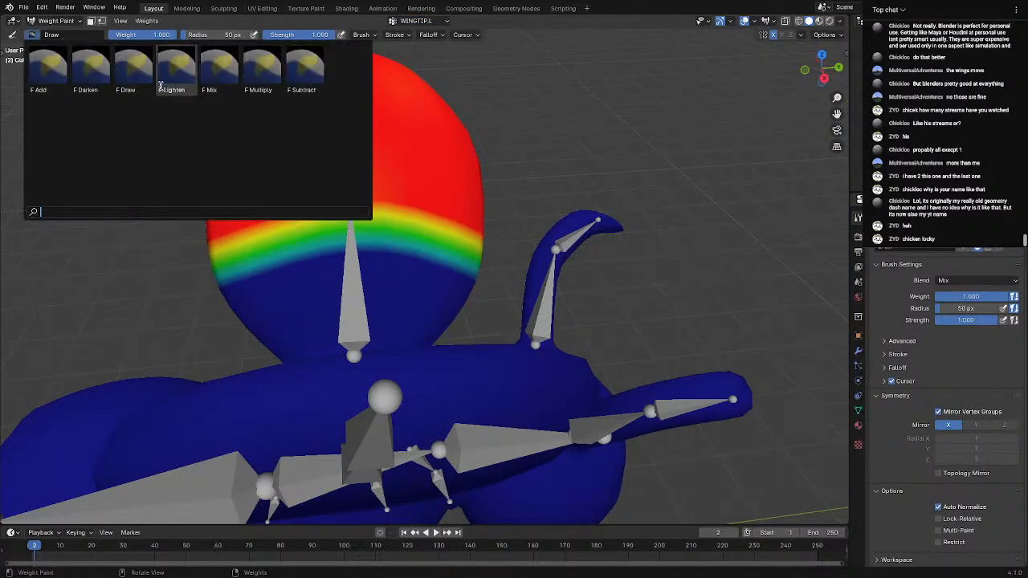
click(306, 70)
mouse_move(271, 264)
mouse_down()
mouse_move(295, 213)
mouse_move(379, 260)
mouse_up()
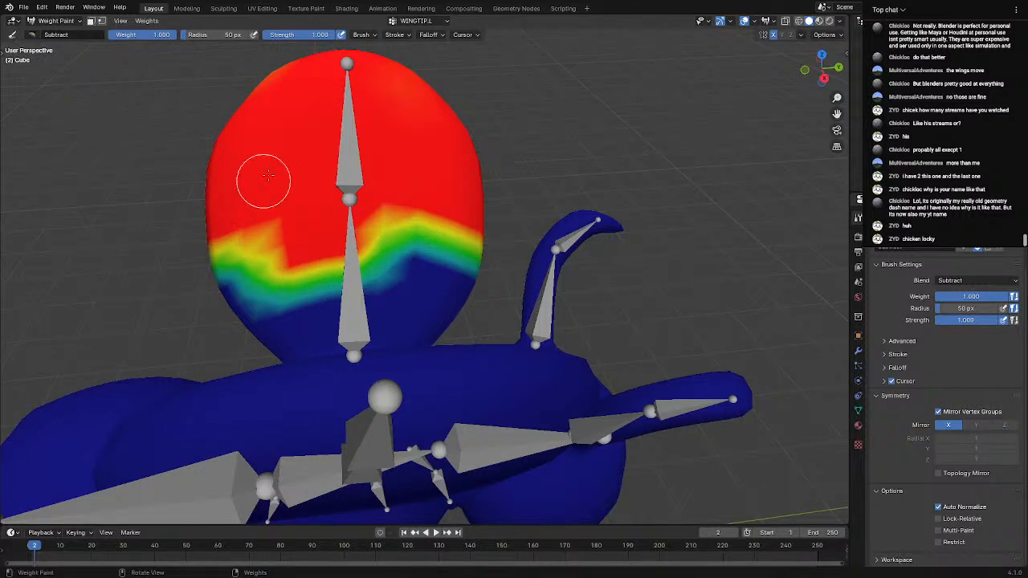
mouse_move(263, 182)
mouse_down()
mouse_move(408, 280)
mouse_move(321, 321)
mouse_move(383, 308)
mouse_up()
Inspect the WINGTIP.L weights around the left wing and its base from several angles
scroll(378, 281, down, 3)
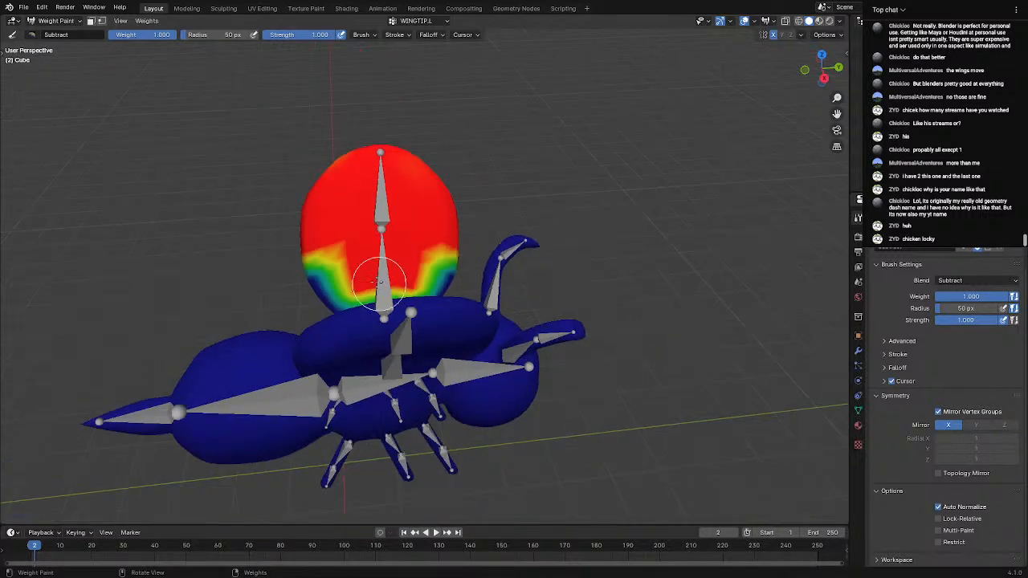
mouse_move(363, 264)
middle_down()
mouse_move(418, 269)
mouse_move(450, 257)
mouse_move(431, 244)
mouse_move(469, 221)
middle_up()
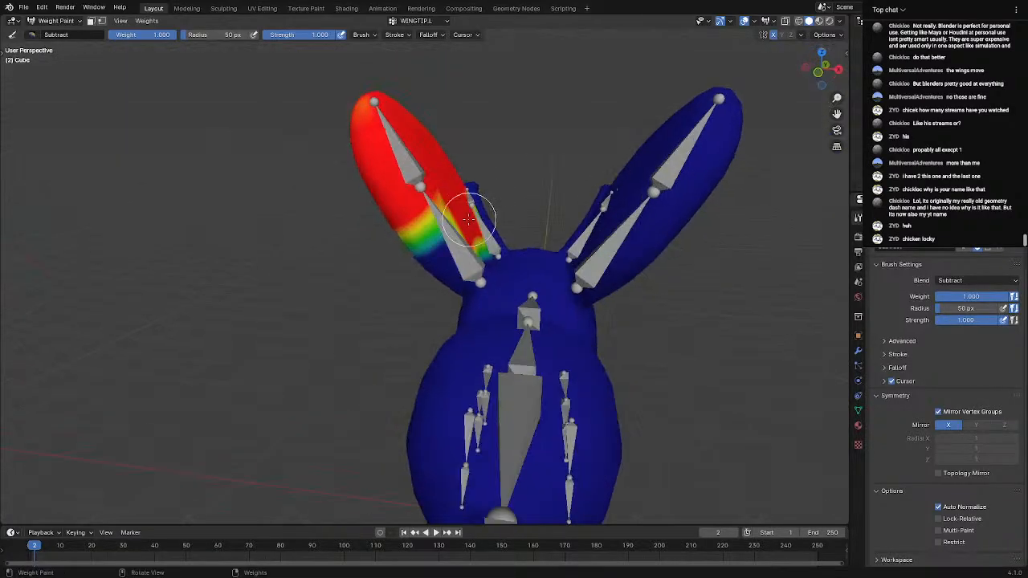
mouse_move(409, 253)
middle_down()
mouse_move(516, 221)
mouse_move(377, 293)
mouse_move(369, 277)
middle_up()
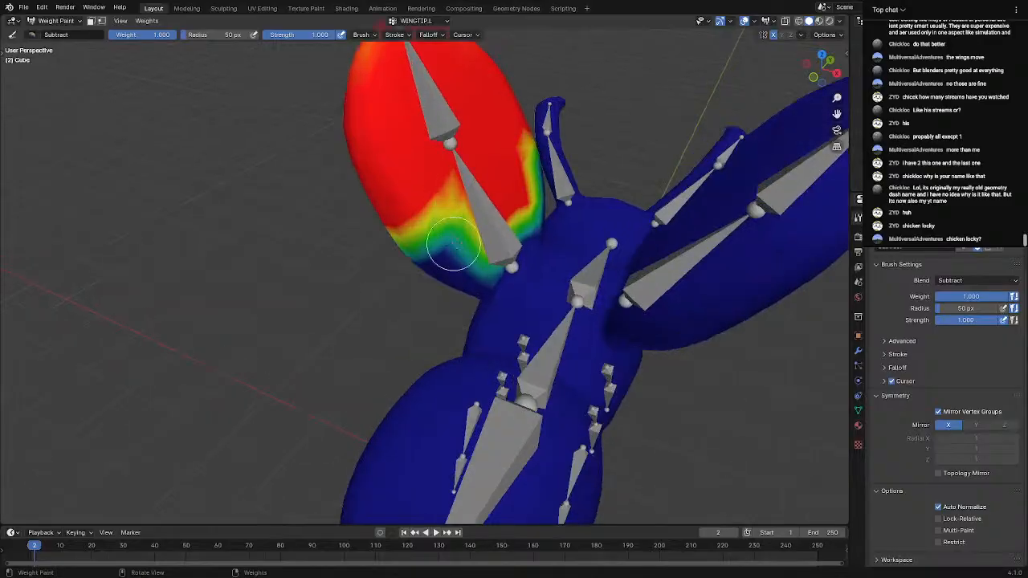
middle_drag(554, 221, 471, 297)
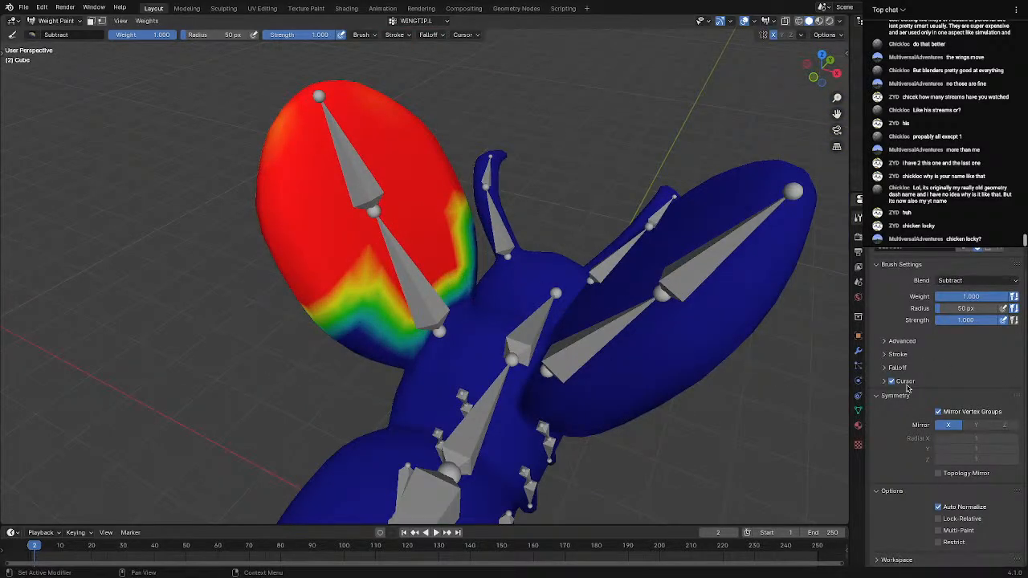
scroll(925, 491, up, 2)
scroll(676, 328, down, 4)
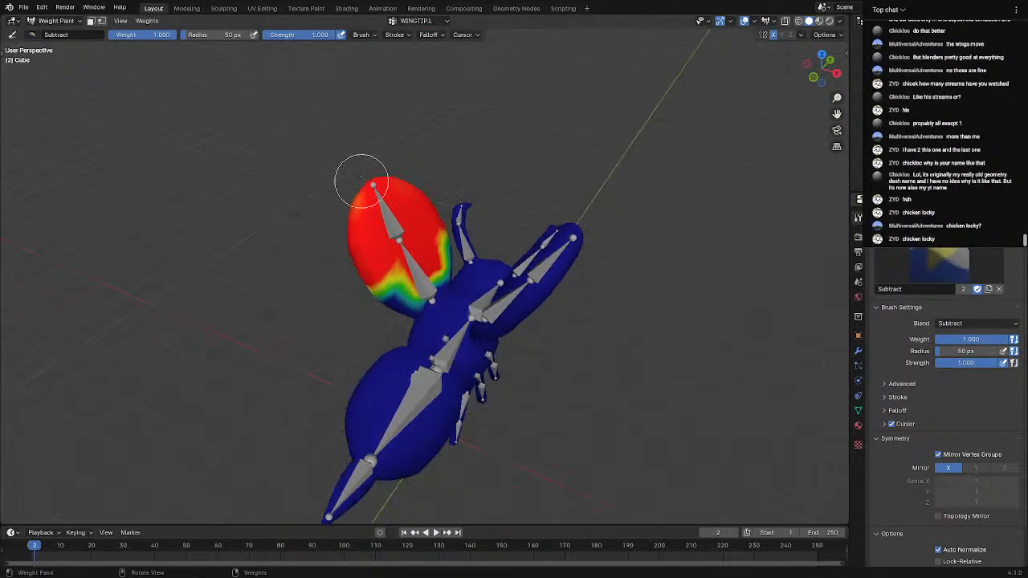
scroll(240, 113, up, 5)
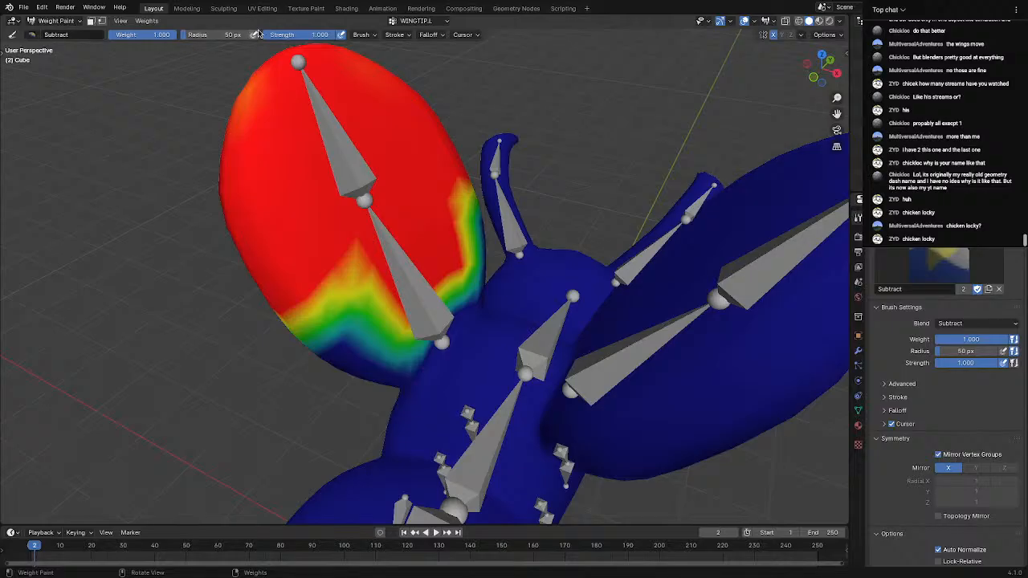
Try painting BASEWING.R weight onto the left wing with the Add brush at weight 1.000, and undo it
click(29, 38)
click(121, 61)
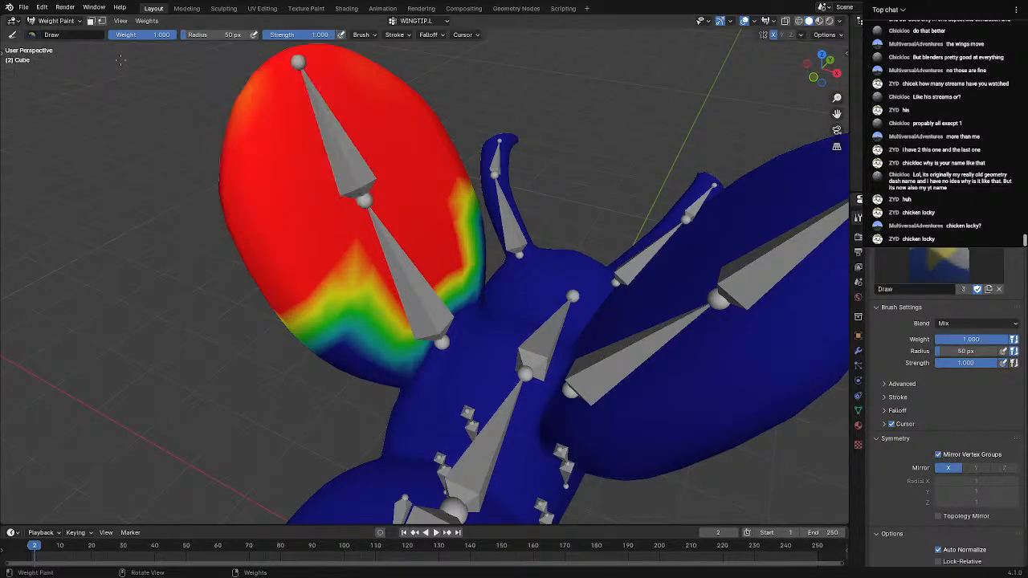
click(32, 34)
click(46, 54)
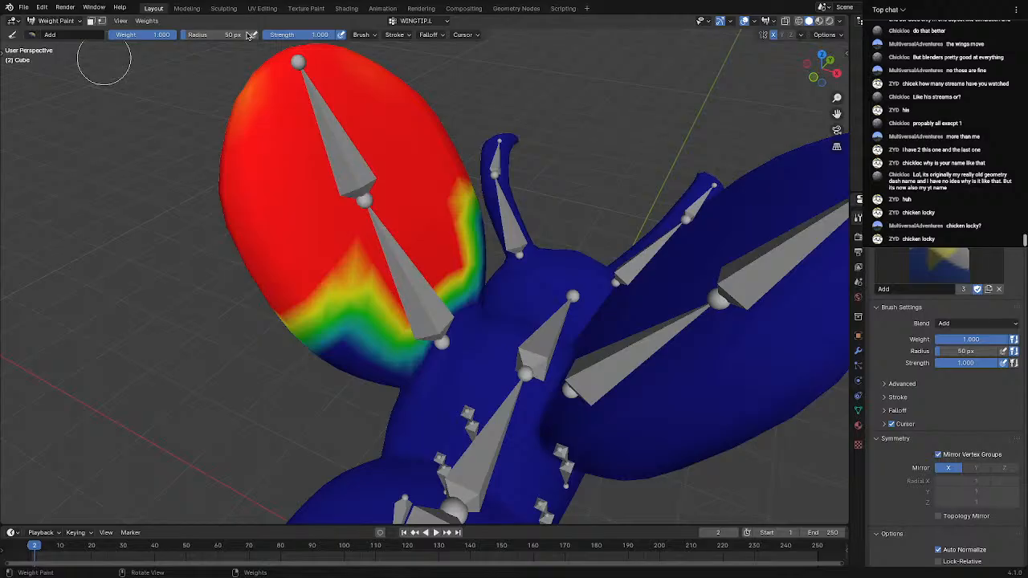
click(451, 19)
click(408, 73)
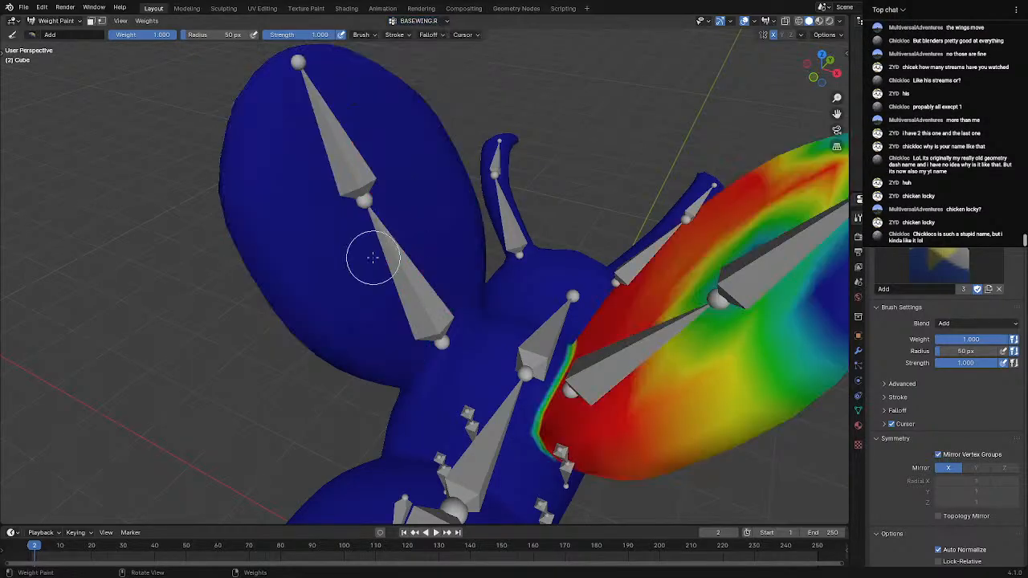
mouse_move(373, 257)
mouse_down()
mouse_move(391, 278)
mouse_move(355, 280)
mouse_up()
scroll(409, 228, down, 3)
middle_drag(409, 229, 436, 215)
key(ctrl+z)
key(ctrl+z)
scroll(435, 215, up, 2)
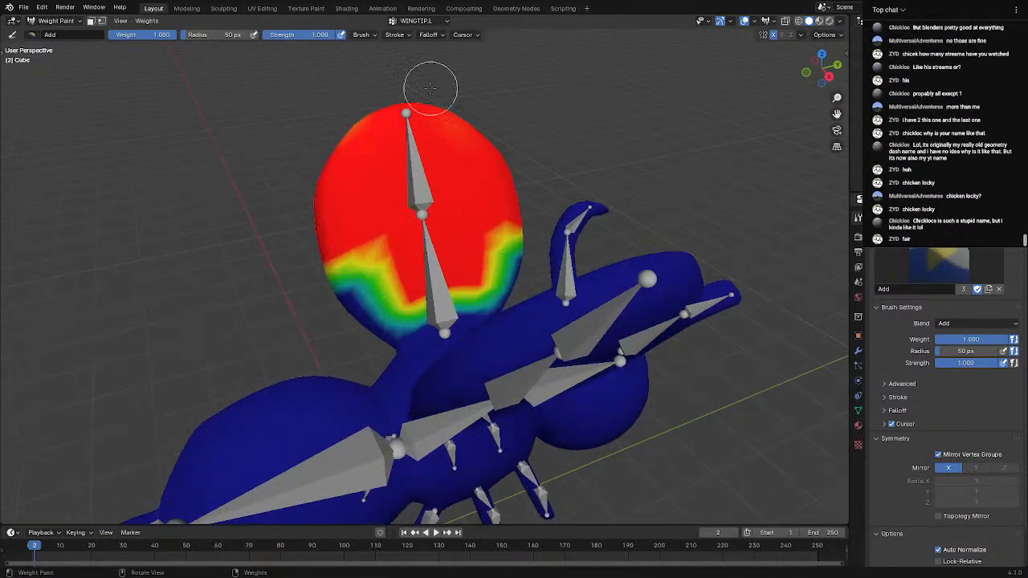
Make BASEWING.L active and subtract its weight with strength 1.000 across the upper part of the left wing
click(416, 22)
scroll(405, 87, down, 2)
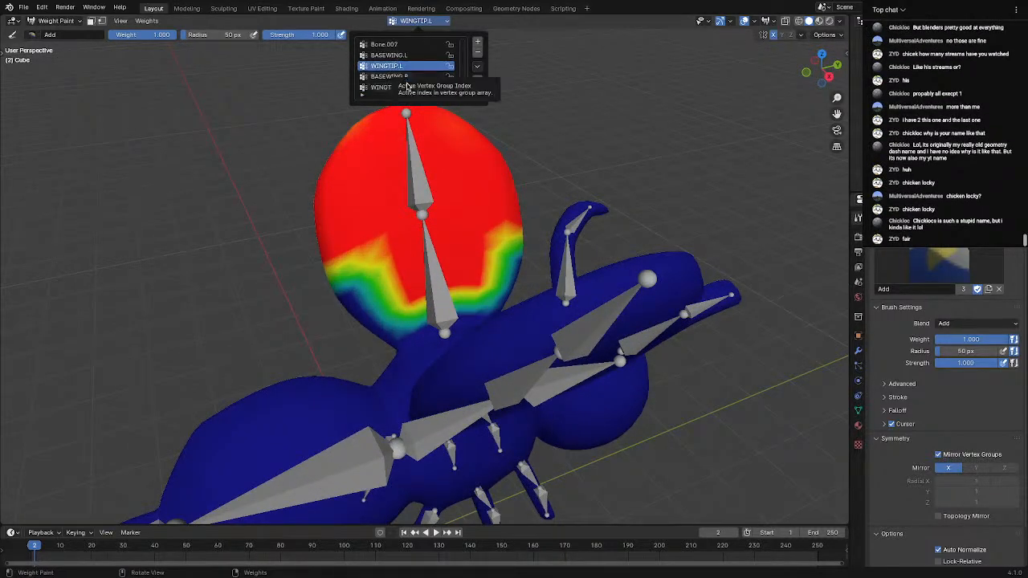
click(393, 55)
scroll(424, 223, up, 2)
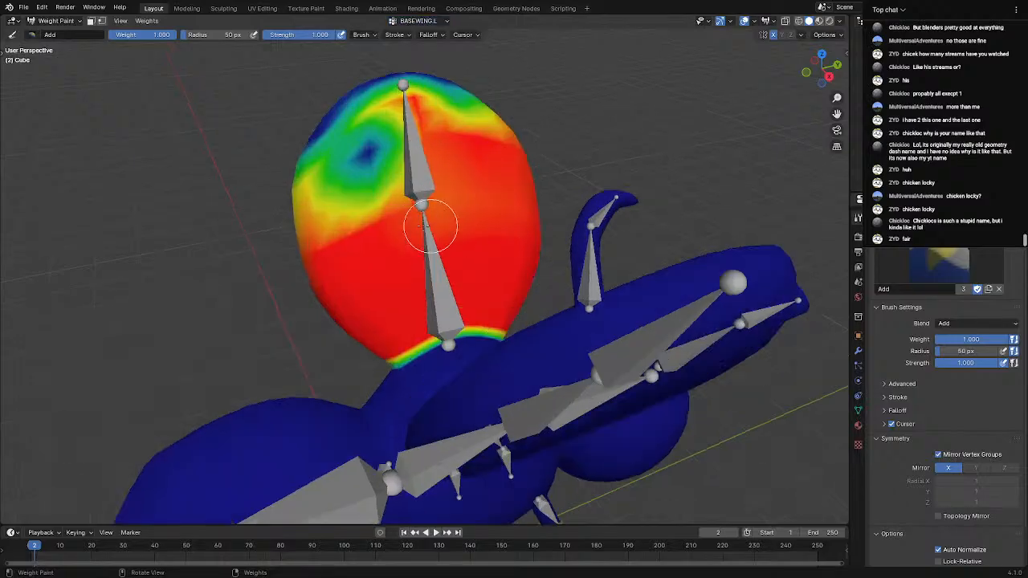
click(34, 37)
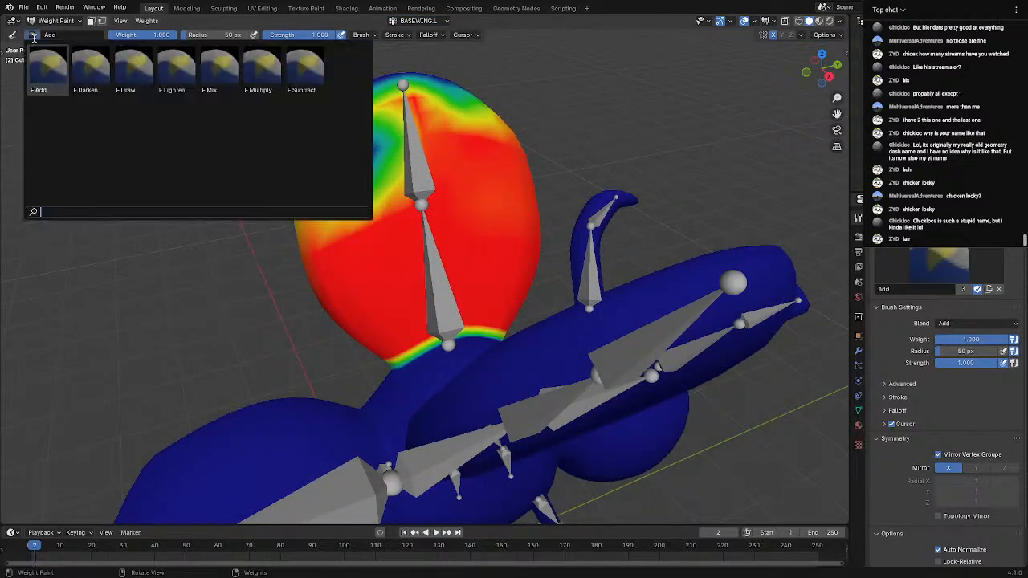
click(301, 60)
mouse_move(357, 208)
mouse_down()
mouse_move(442, 160)
mouse_move(344, 156)
mouse_move(399, 163)
mouse_move(248, 206)
mouse_move(374, 126)
mouse_move(345, 171)
mouse_move(546, 110)
mouse_move(482, 179)
mouse_move(503, 184)
mouse_move(340, 252)
mouse_move(522, 183)
mouse_up()
mouse_move(508, 211)
middle_down()
mouse_move(426, 133)
mouse_move(573, 183)
middle_up()
middle_drag(511, 156, 478, 120)
Subtract the remaining BASEWING.L weight from the front face, edge and tip of the left wing
middle_drag(360, 218, 480, 229)
drag(479, 230, 554, 225)
middle_drag(615, 222, 523, 179)
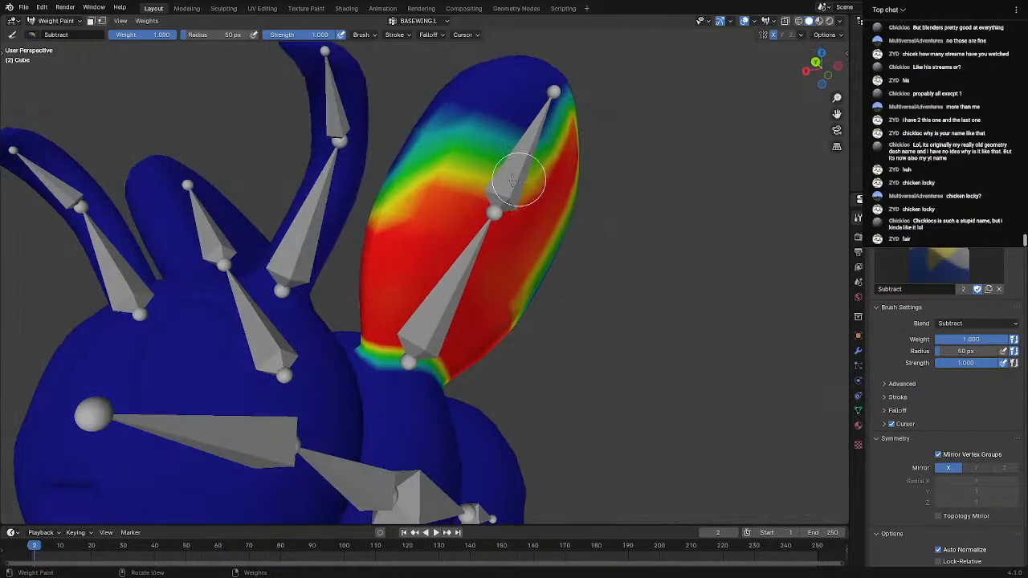
drag(523, 179, 603, 236)
middle_drag(532, 218, 495, 199)
mouse_move(495, 199)
mouse_down()
mouse_move(374, 191)
mouse_move(457, 152)
mouse_move(293, 136)
mouse_move(310, 97)
mouse_move(378, 92)
mouse_up()
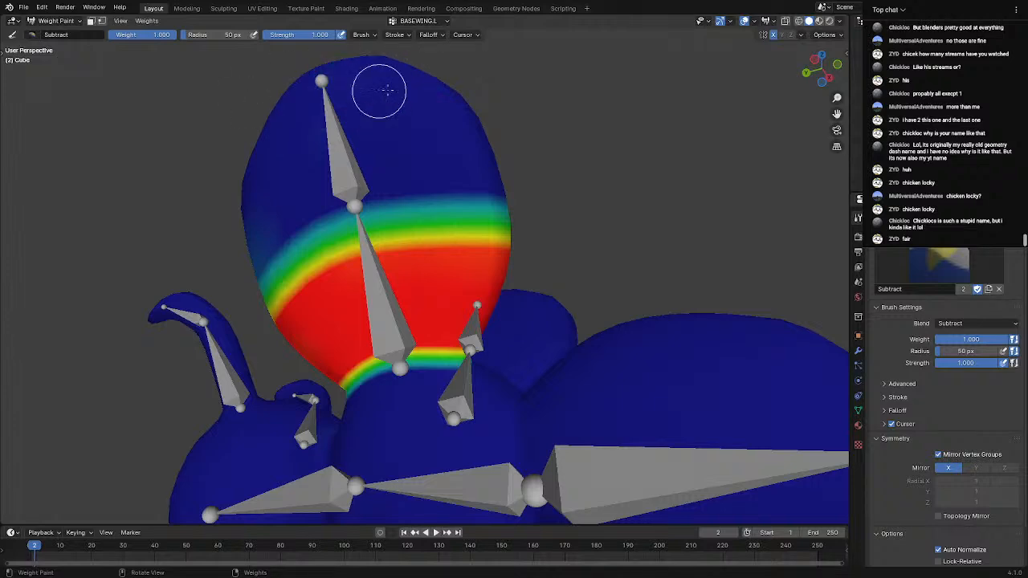
Use the Add brush at weight 1.000 to paint BASEWING.L weight back across the middle of the left wing
mouse_move(378, 91)
middle_down()
mouse_move(418, 172)
mouse_move(339, 200)
mouse_move(248, 126)
mouse_move(441, 102)
mouse_move(526, 58)
middle_up()
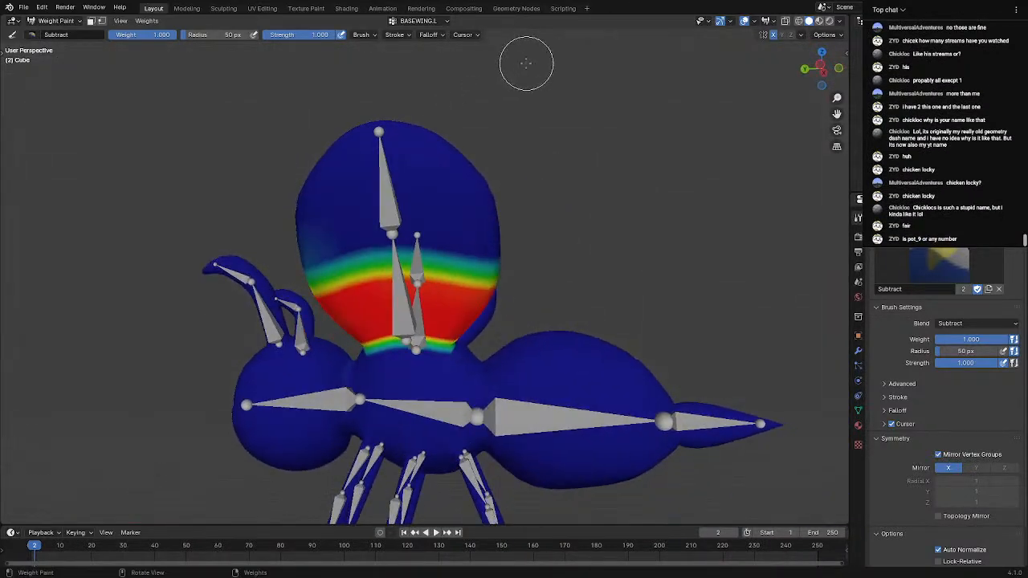
scroll(525, 69, up, 3)
middle_drag(528, 101, 524, 124)
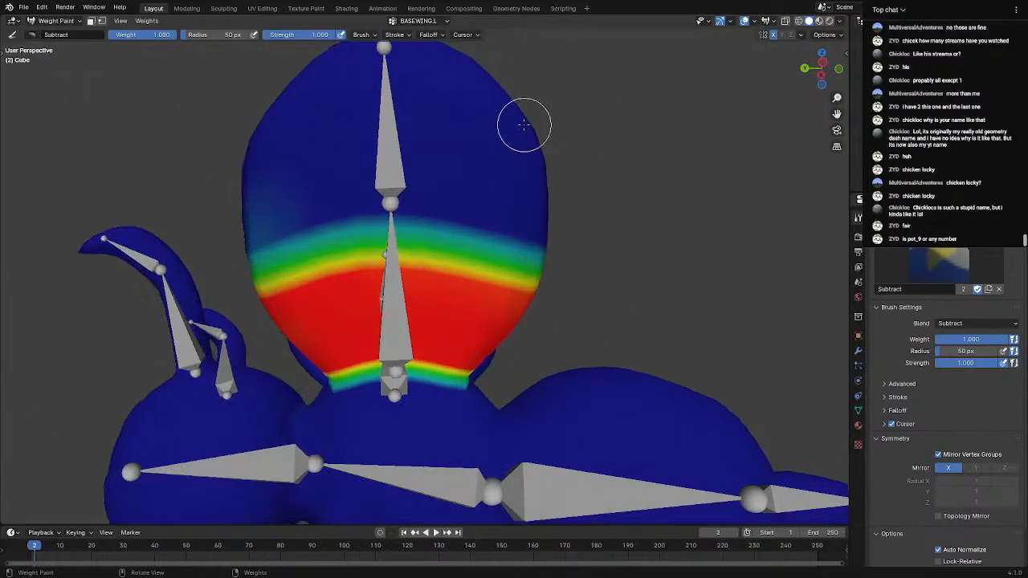
click(31, 34)
click(53, 64)
drag(287, 259, 486, 239)
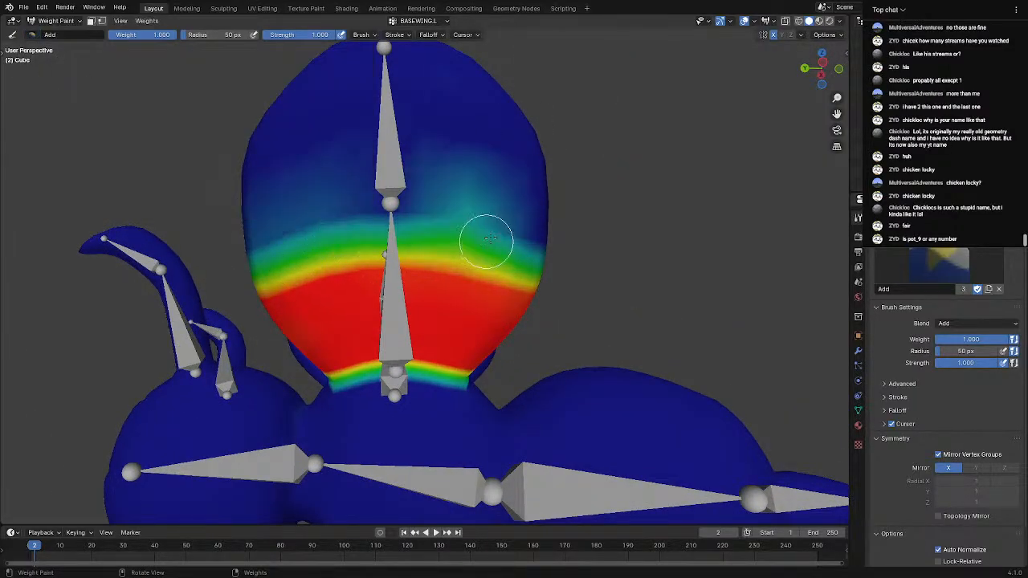
Switch the viewport to wireframe shading and add BASEWING.L weight around the left wing's middle joint and edges
click(798, 22)
mouse_move(529, 249)
mouse_down()
mouse_move(309, 233)
mouse_move(337, 216)
mouse_move(462, 212)
mouse_up()
drag(402, 220, 404, 214)
middle_drag(404, 214, 481, 207)
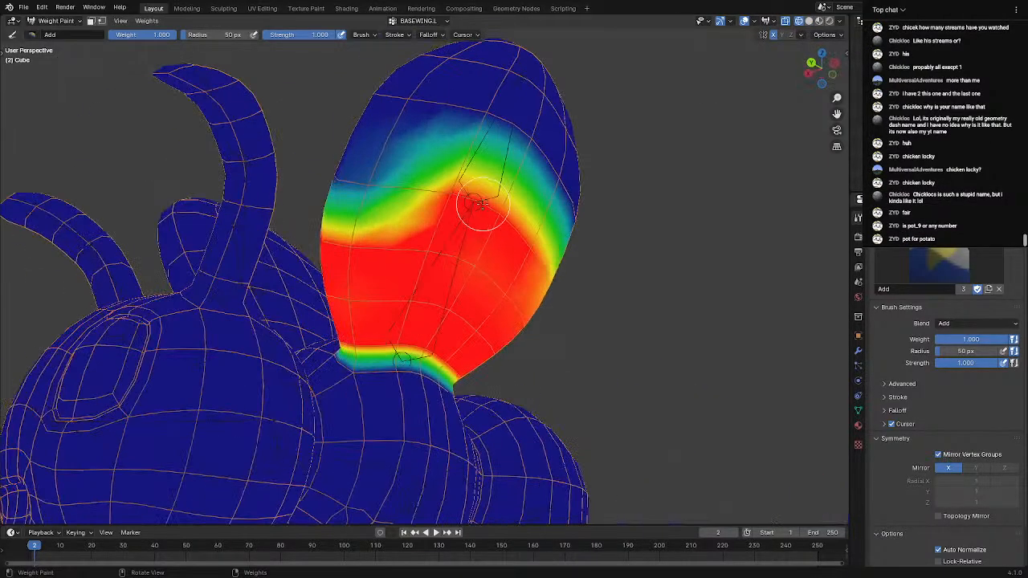
drag(430, 205, 340, 190)
middle_drag(390, 191, 552, 232)
drag(591, 266, 531, 233)
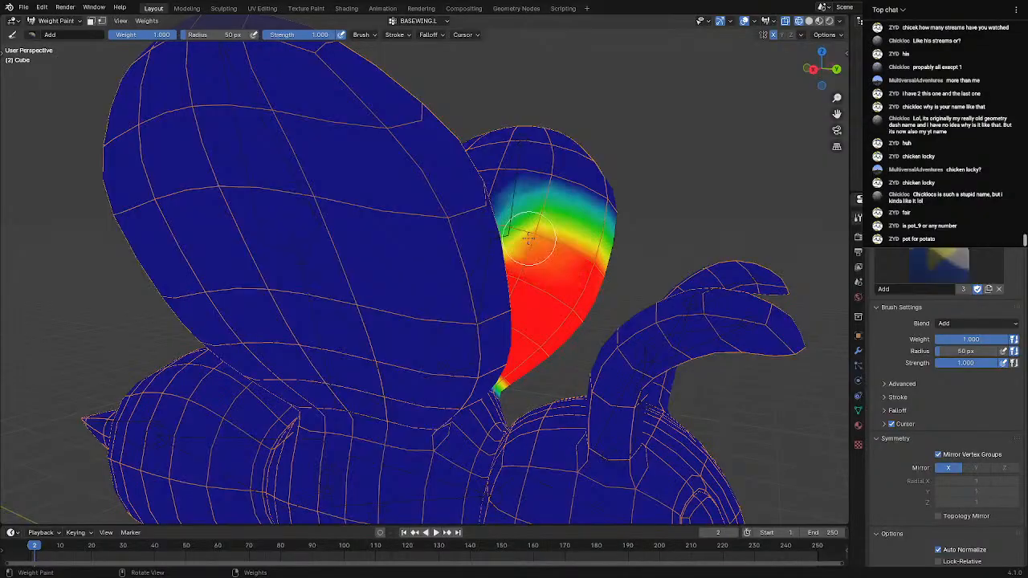
Add BASEWING.L weight across the opposite face of the left wing up to the middle joint
mouse_move(522, 238)
middle_down()
mouse_move(565, 253)
mouse_move(604, 297)
middle_up()
mouse_move(468, 195)
mouse_down()
mouse_move(353, 241)
mouse_move(323, 280)
mouse_up()
mouse_move(383, 255)
middle_down()
mouse_move(449, 265)
mouse_move(369, 254)
middle_up()
drag(385, 229, 442, 206)
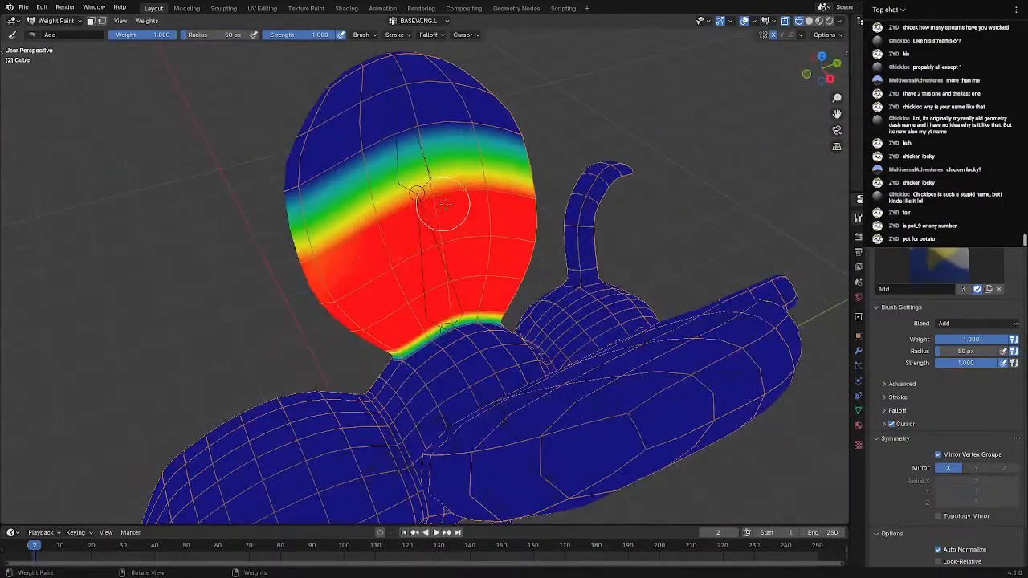
mouse_move(458, 213)
middle_down()
mouse_move(348, 227)
mouse_move(651, 166)
mouse_move(410, 177)
mouse_move(410, 81)
middle_up()
Make WINGTIP.L active and stroke the Subtract brush at weight 1.000 along the left wing's lower rear edge
click(411, 21)
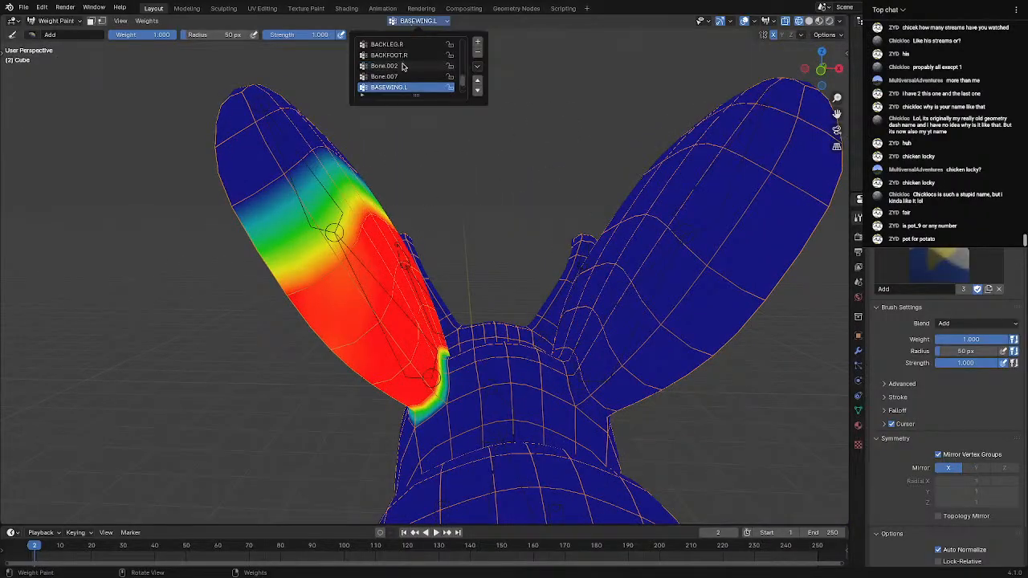
click(400, 78)
middle_drag(363, 153, 302, 178)
click(14, 24)
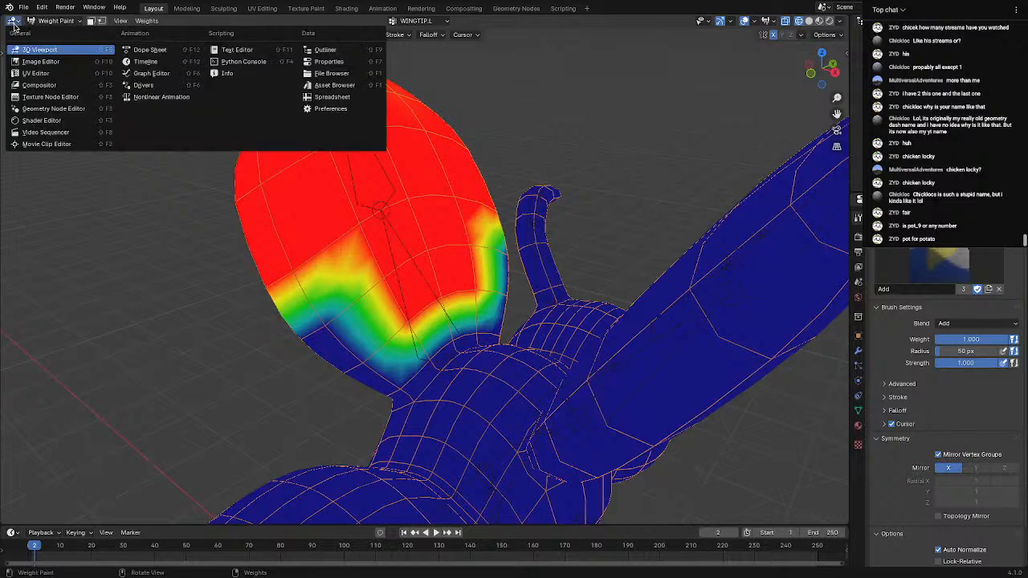
click(17, 25)
click(32, 35)
click(304, 67)
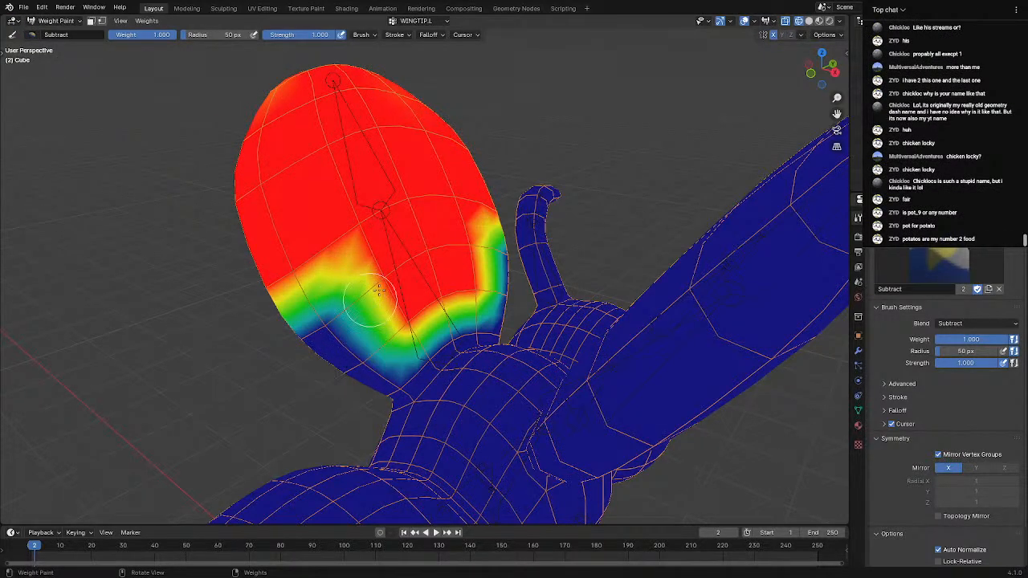
middle_drag(460, 178, 436, 230)
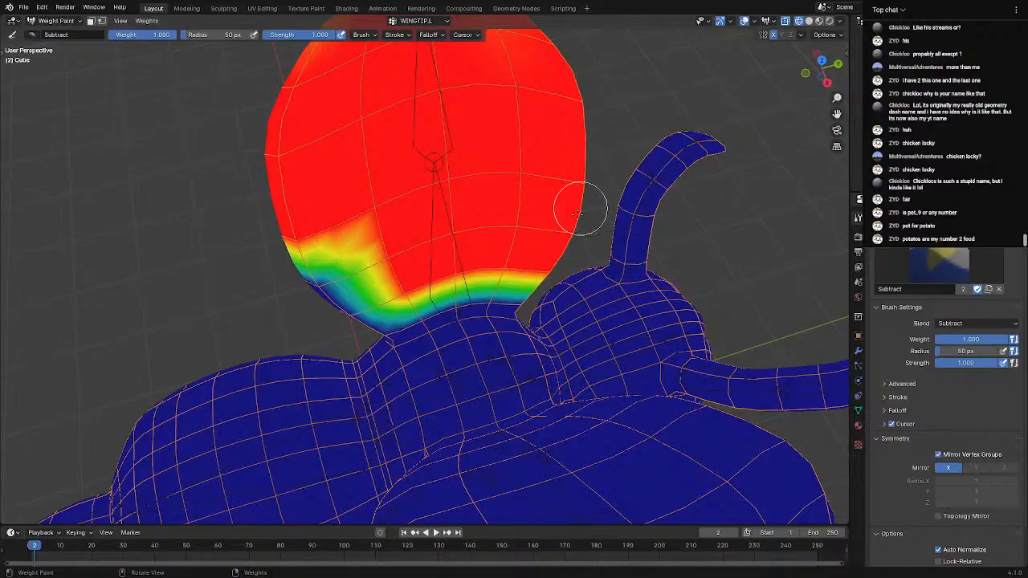
scroll(989, 391, down, 2)
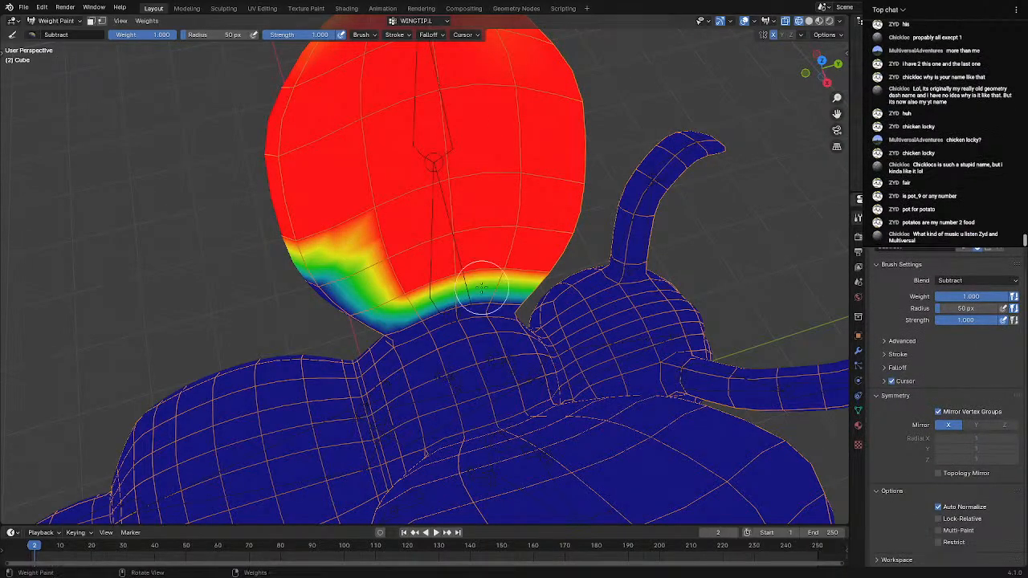
drag(368, 289, 319, 269)
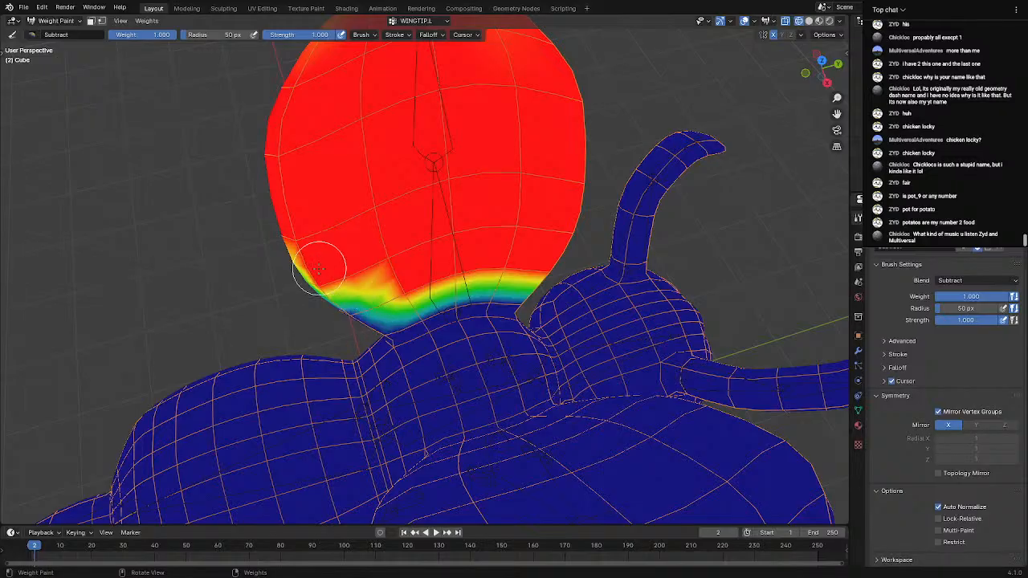
Add WINGTIP.L weight at 1.000 along the base of the left wing with the Add brush
click(31, 34)
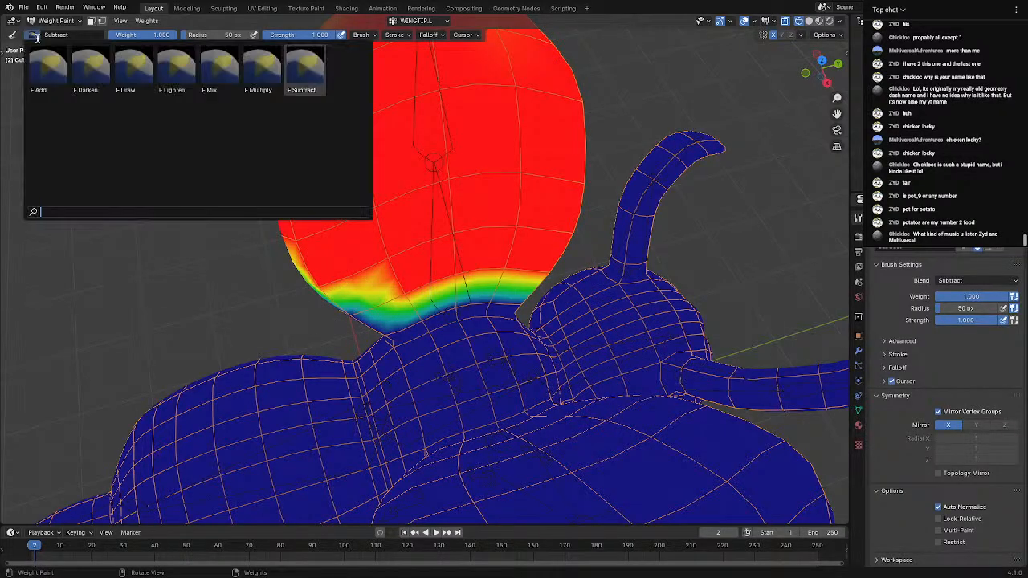
click(64, 65)
mouse_move(523, 273)
mouse_down()
mouse_move(317, 314)
mouse_move(452, 328)
mouse_up()
Subtract the WINGTIP.L weight from the body and left wing base, and undo the last stroke
click(31, 35)
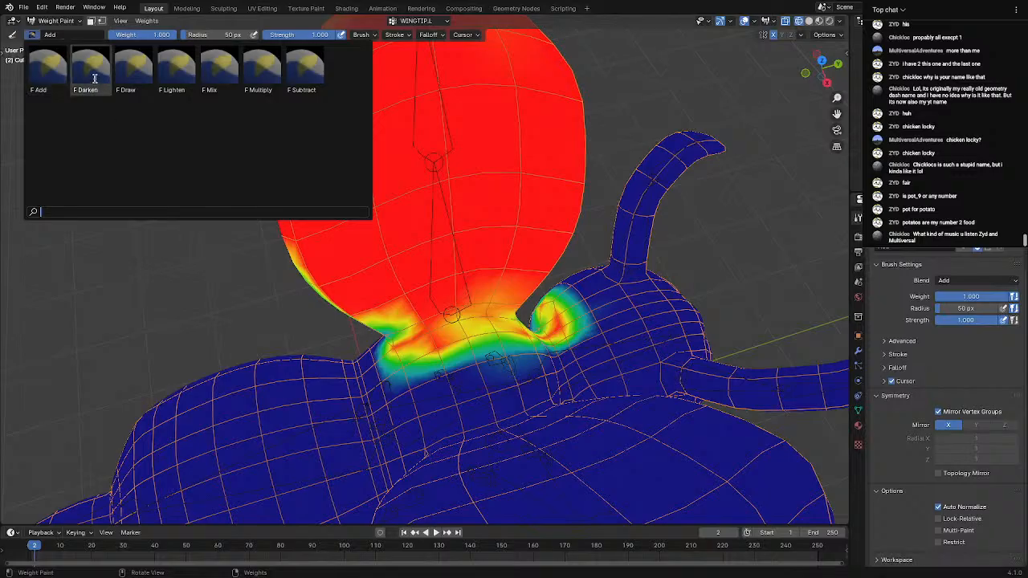
click(319, 56)
mouse_move(512, 391)
mouse_down()
mouse_move(379, 367)
mouse_move(586, 315)
mouse_move(557, 299)
mouse_move(539, 351)
mouse_move(534, 317)
mouse_move(482, 298)
mouse_move(401, 304)
mouse_move(330, 285)
mouse_up()
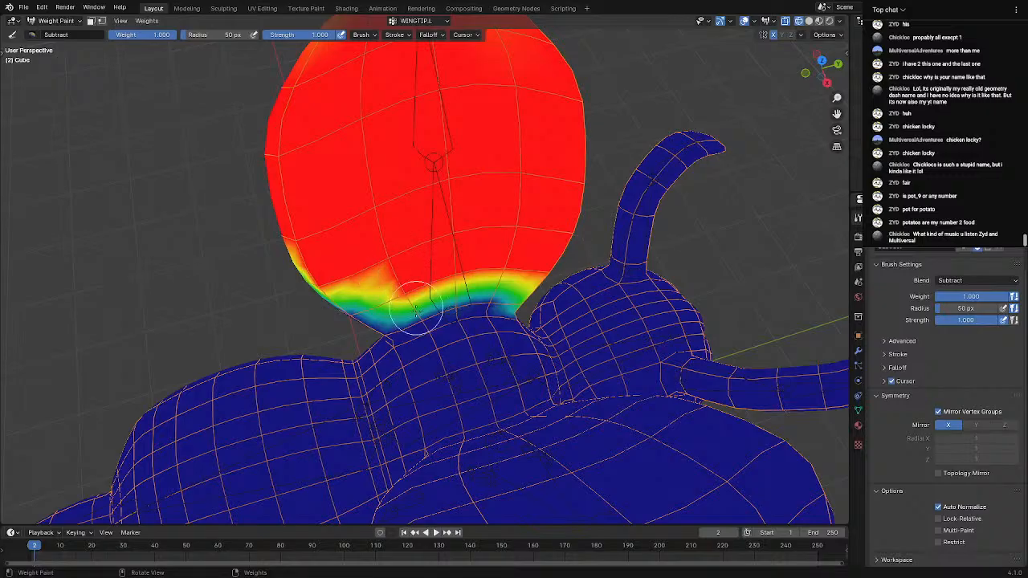
mouse_move(431, 259)
middle_down()
mouse_move(386, 177)
mouse_move(394, 314)
mouse_move(406, 285)
middle_up()
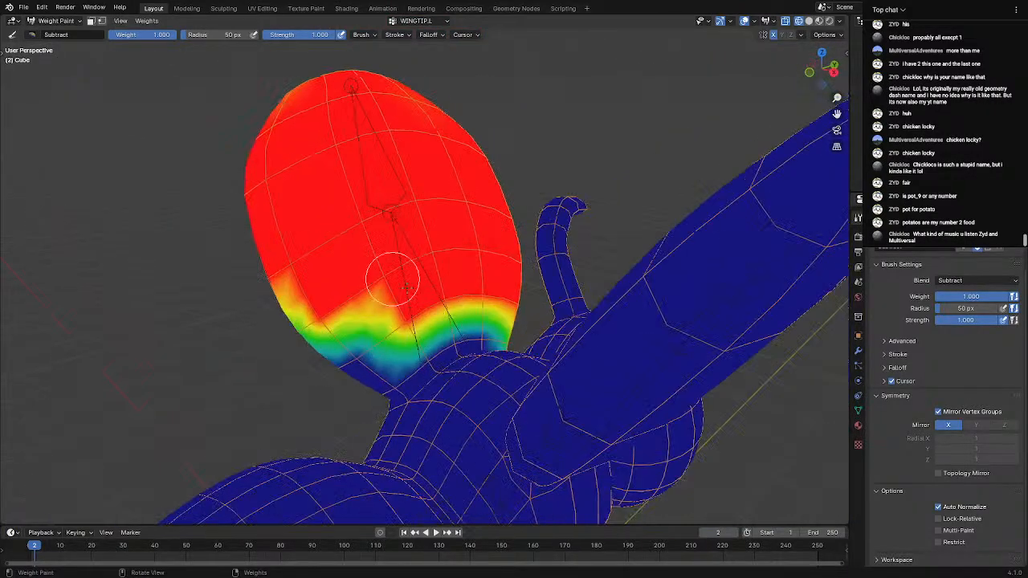
key(ctrl+z)
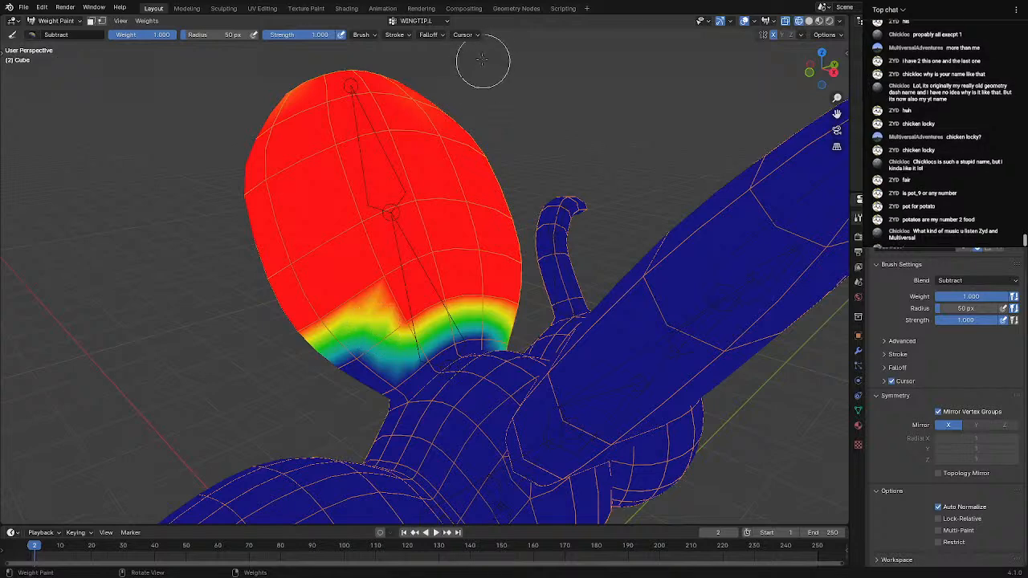
Compare the weights of the BASEWING.R, WINGTIP.R and BASEWING.L vertex groups on the bee's wings
click(426, 20)
scroll(411, 60, down, 2)
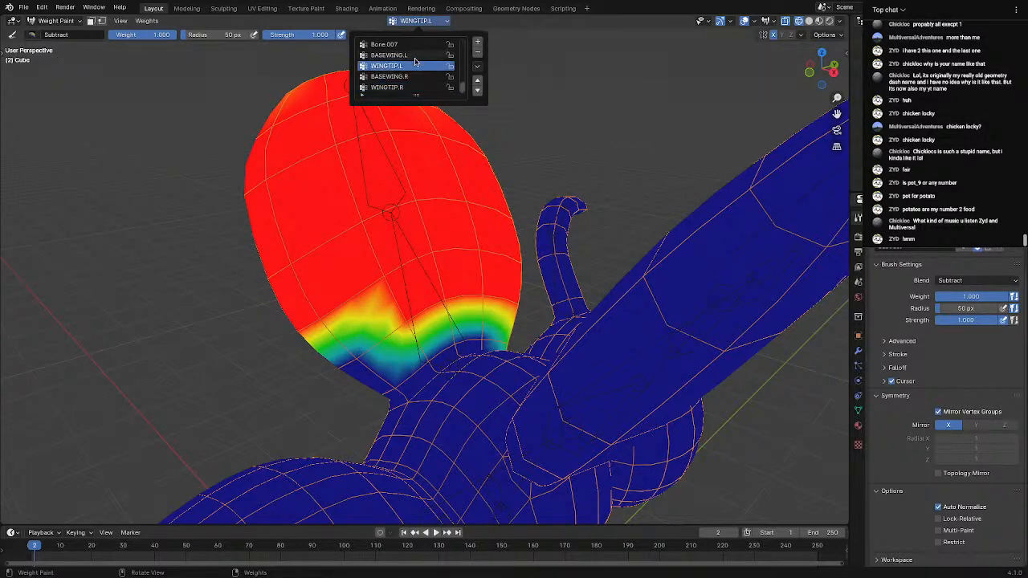
click(404, 76)
click(858, 410)
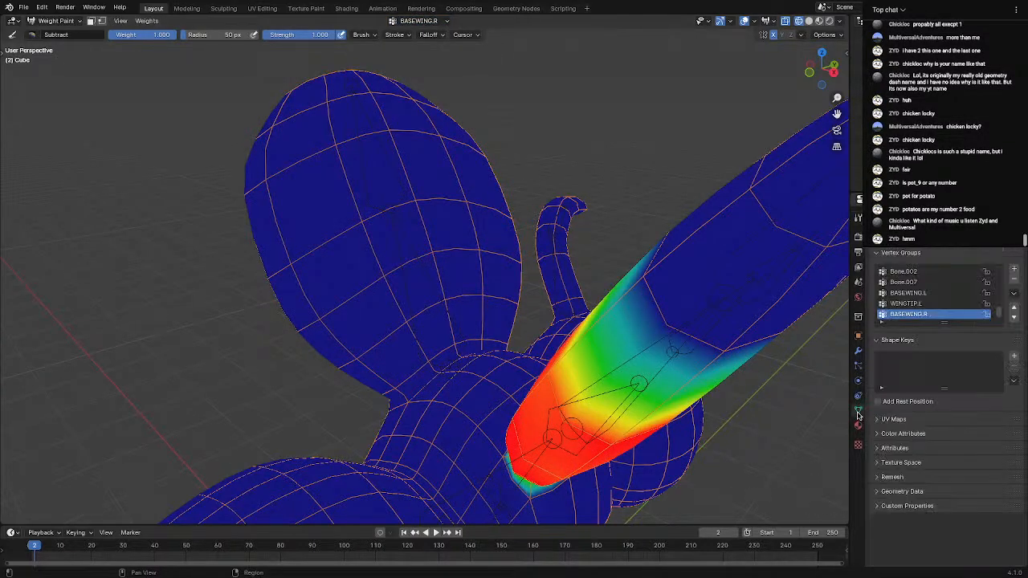
scroll(814, 413, up, 1)
click(923, 315)
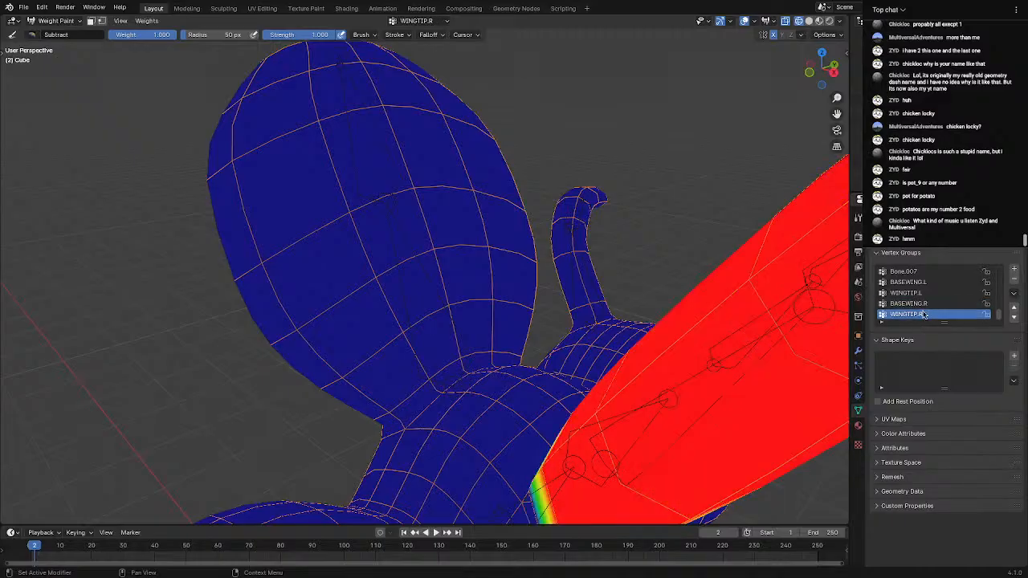
click(924, 303)
click(927, 283)
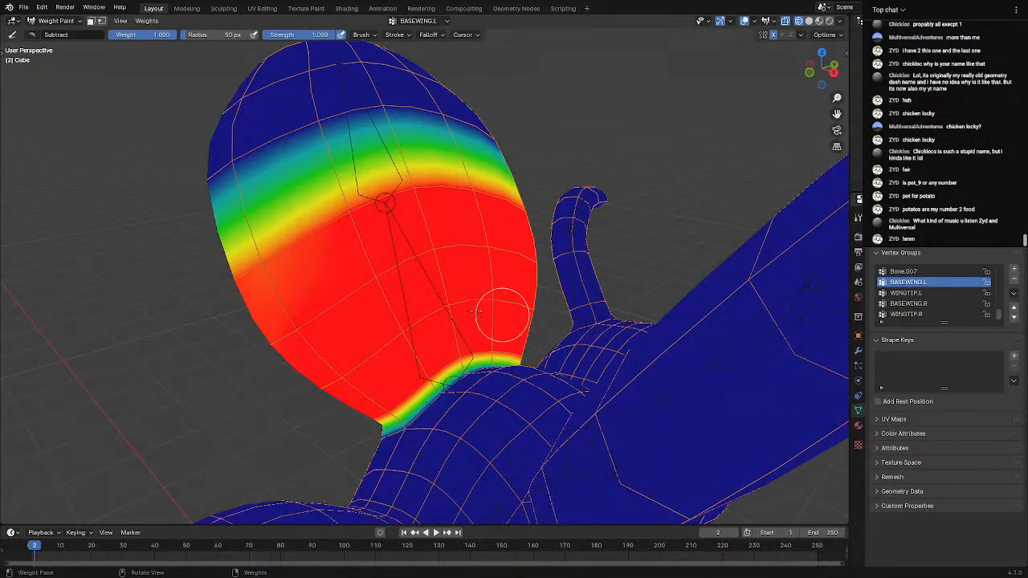
Look through the mesh's vertex group list and inspect the WINGTIP.R weights on the right wing
scroll(944, 297, up, 5)
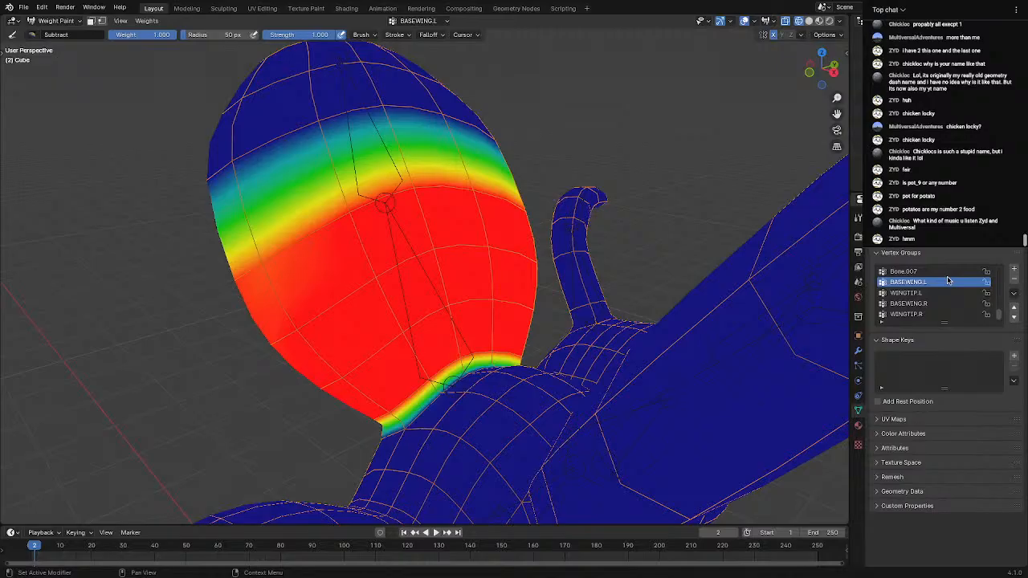
middle_drag(281, 332, 341, 335)
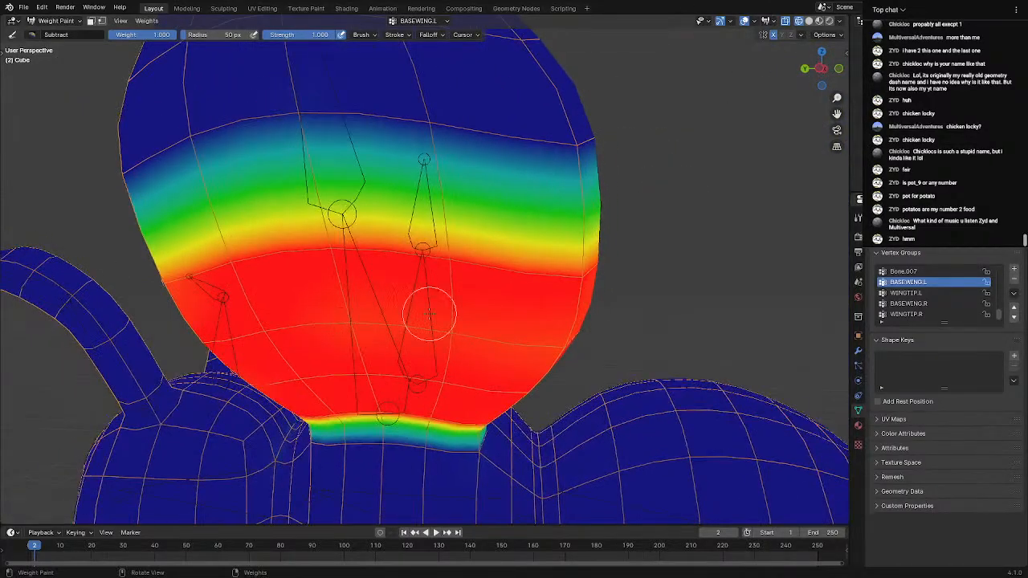
scroll(929, 297, up, 10)
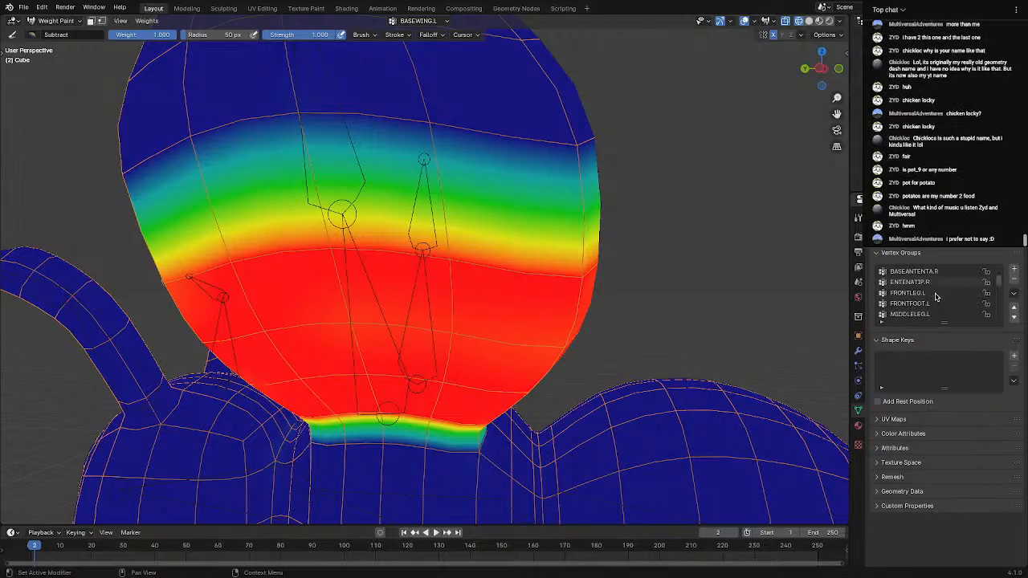
scroll(934, 299, down, 9)
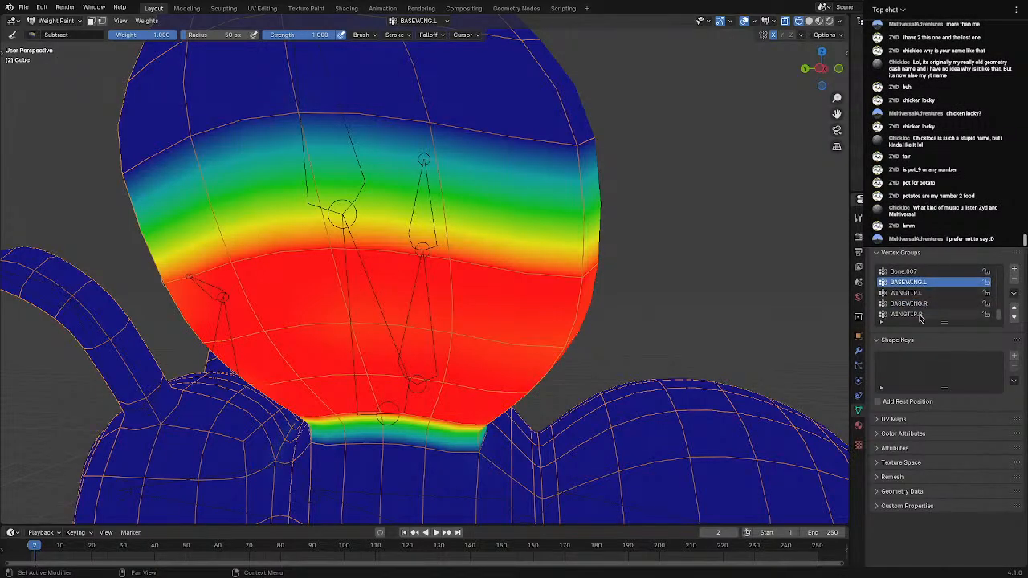
click(924, 313)
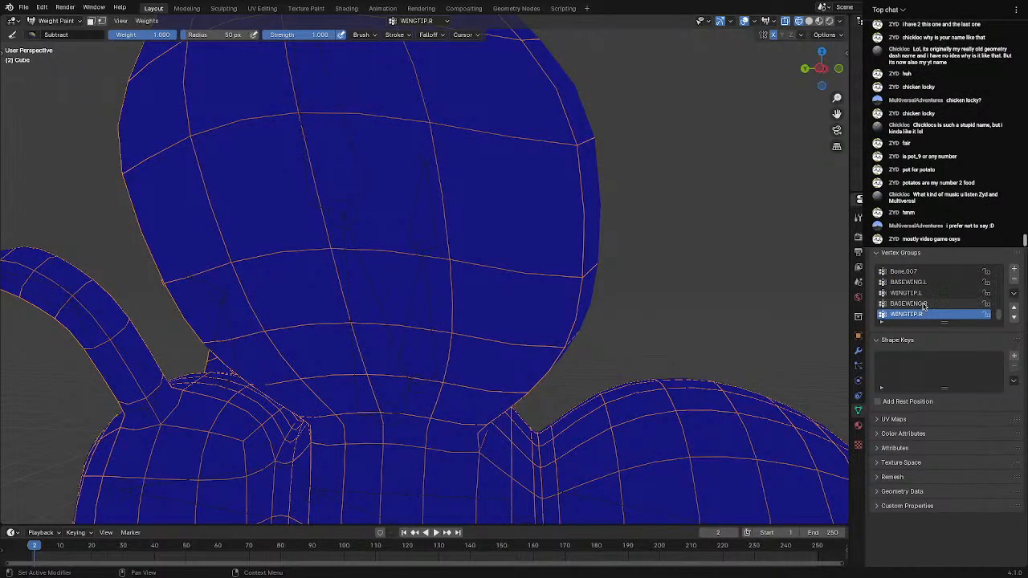
middle_drag(695, 288, 608, 305)
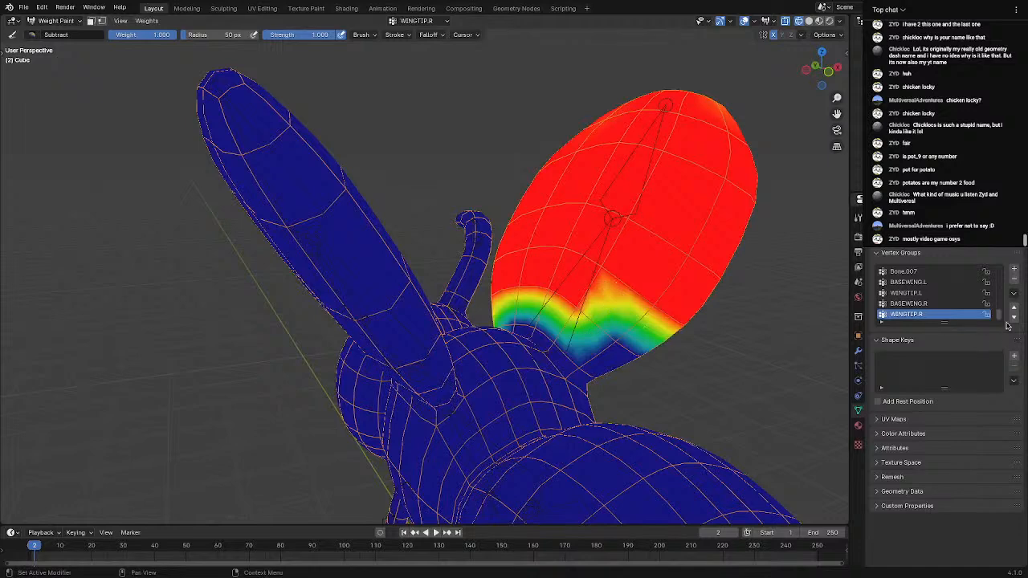
Delete the four wing vertex groups WINGTIP.R, BASEWING.R, WINGTIP.L and BASEWING.L from the bee mesh
click(1014, 279)
click(1015, 279)
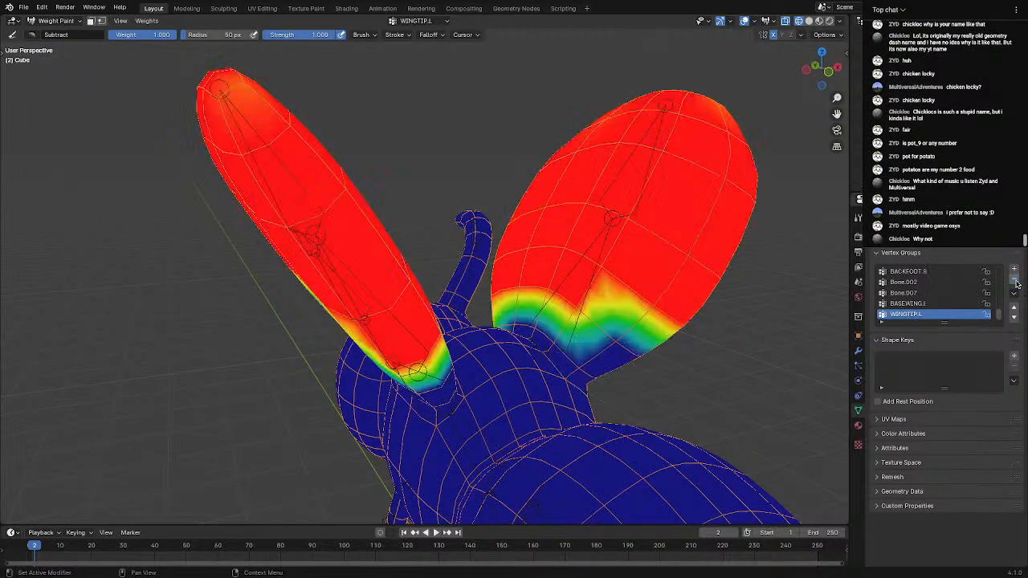
click(1014, 280)
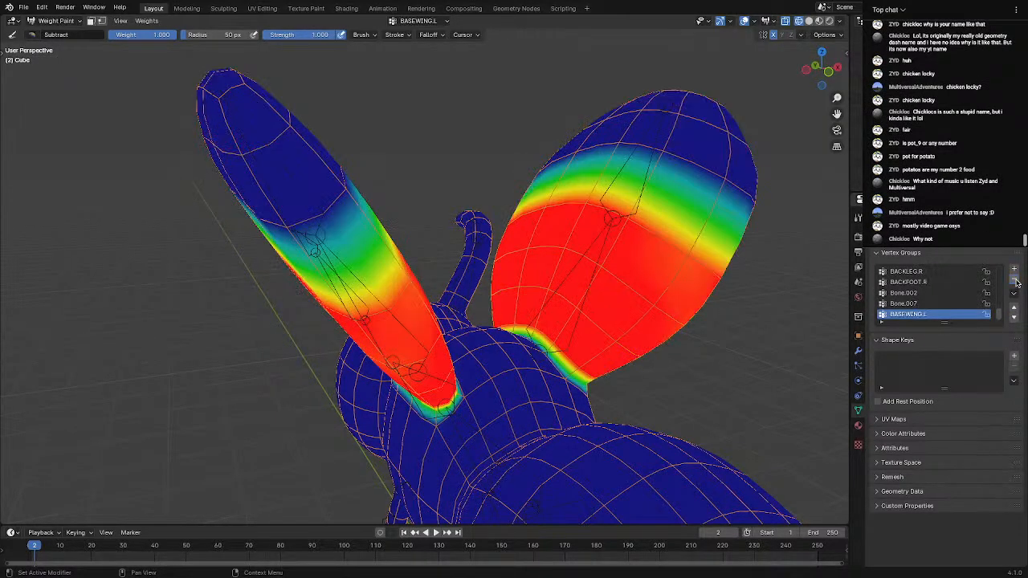
click(1014, 279)
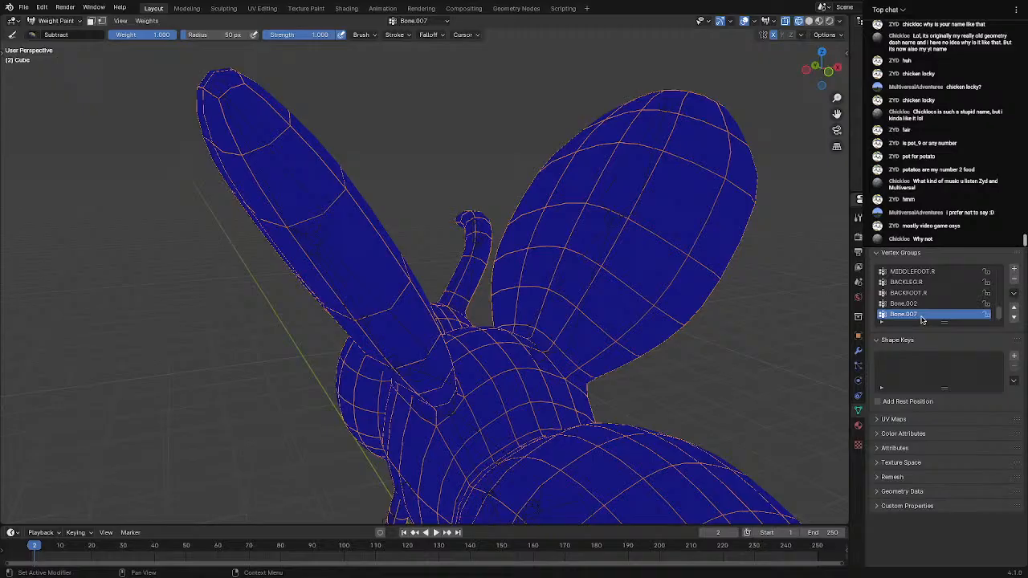
Add four empty vertex groups after Bone.007 and make the first new one active
click(1014, 271)
click(1014, 271)
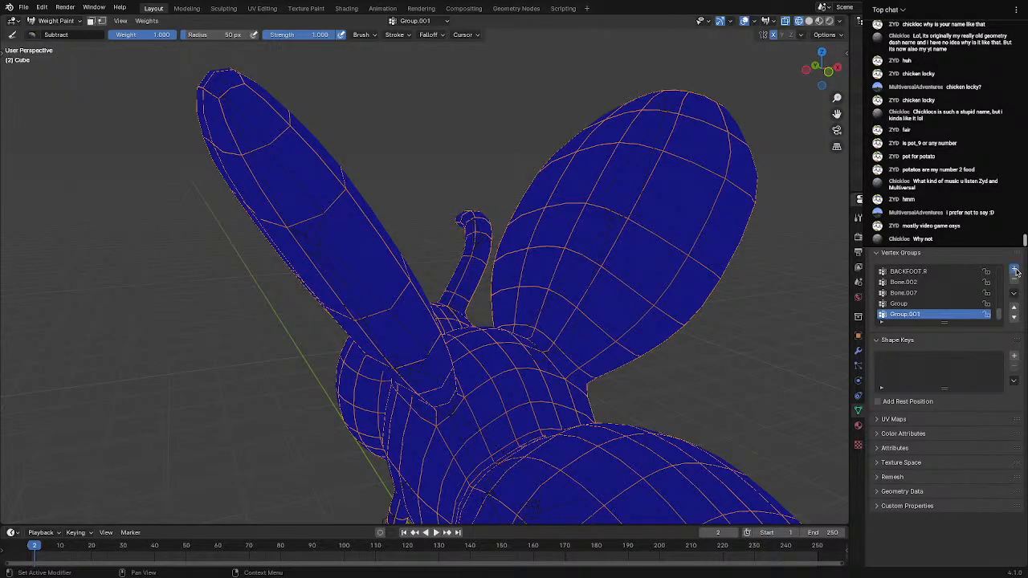
click(1014, 270)
click(1014, 270)
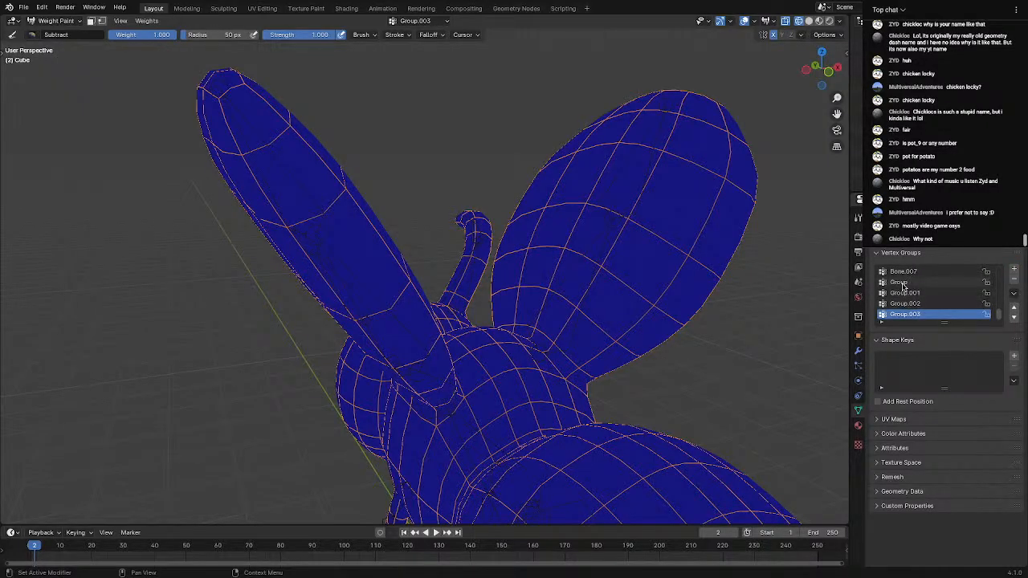
click(902, 285)
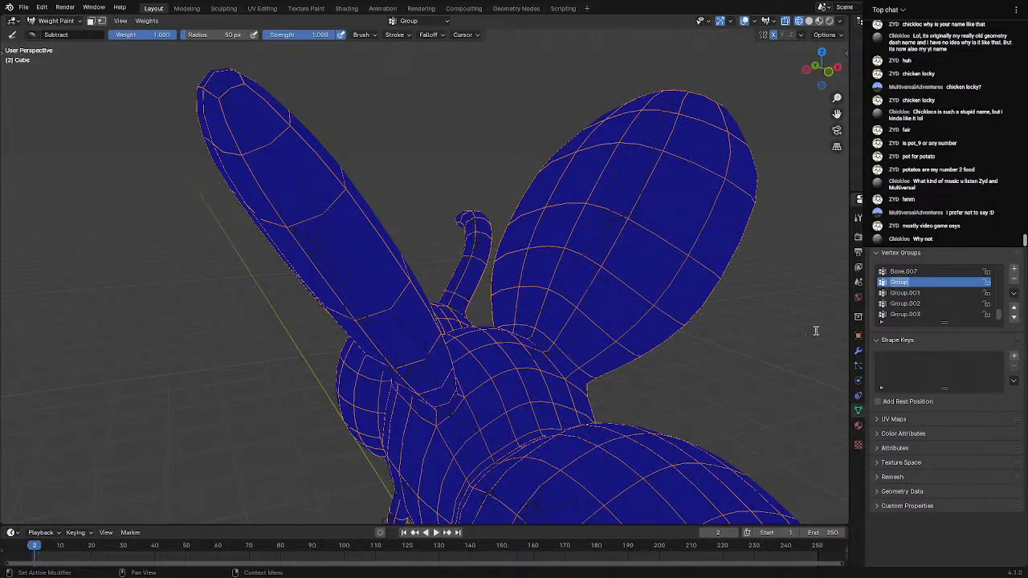
Leave Weight Paint mode and open the armature in Edit Mode to check the left wing tip bone's name
click(58, 20)
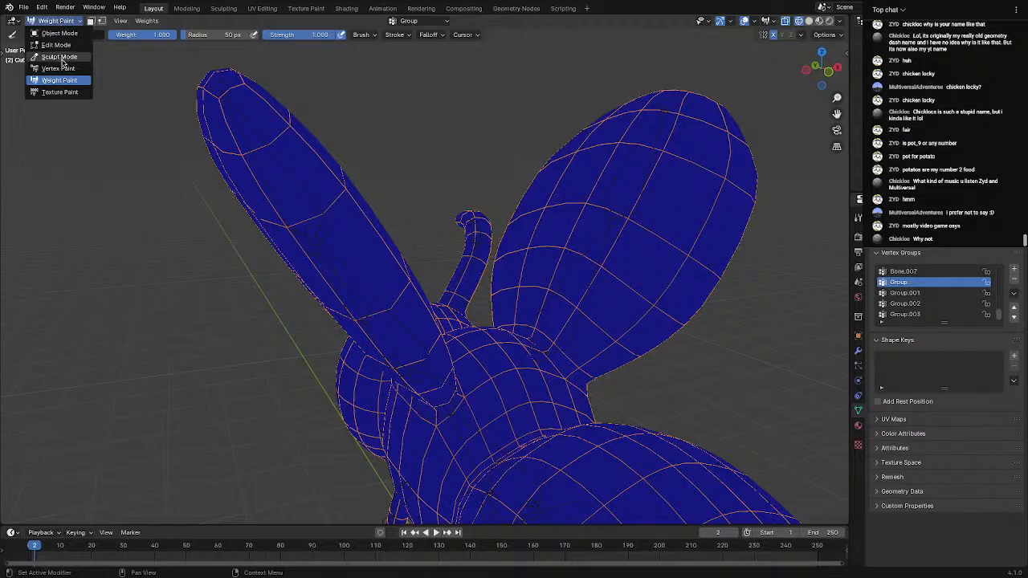
click(60, 34)
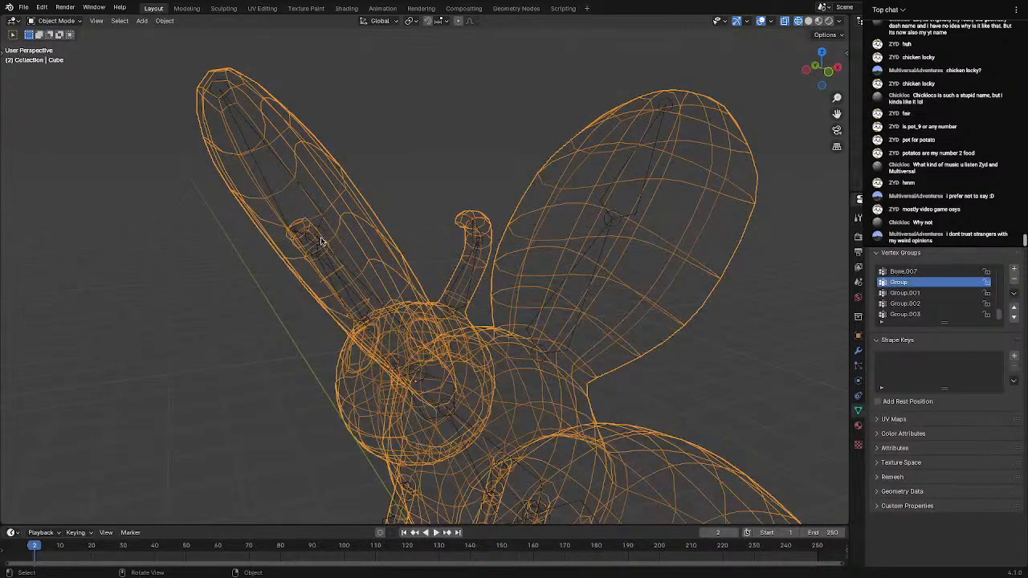
click(321, 241)
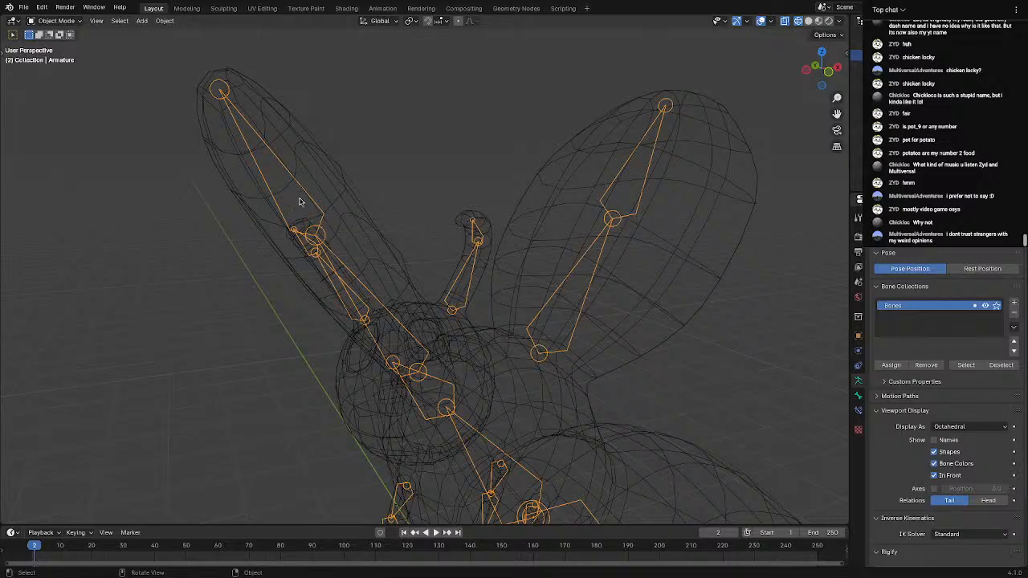
key(Tab)
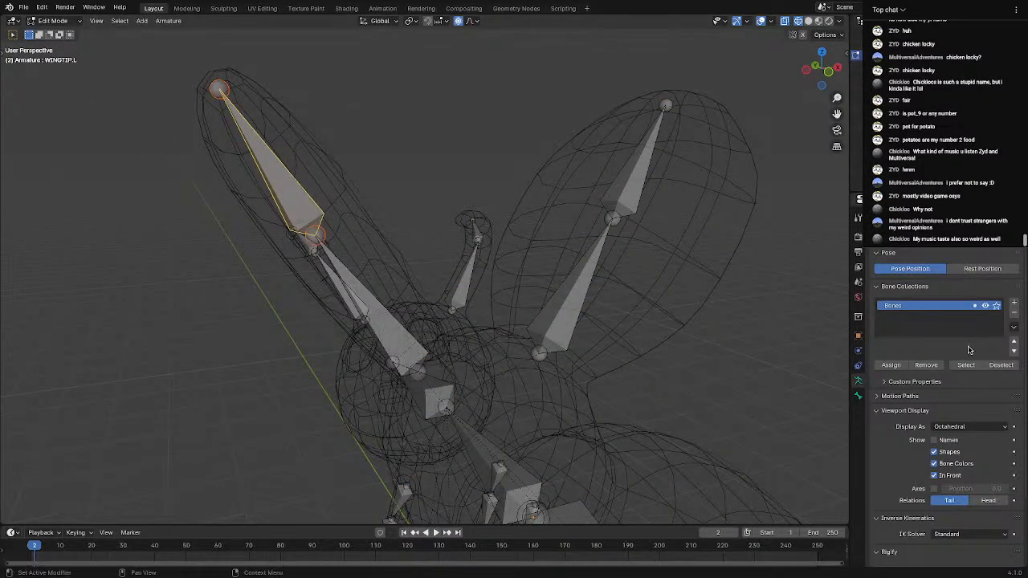
click(859, 398)
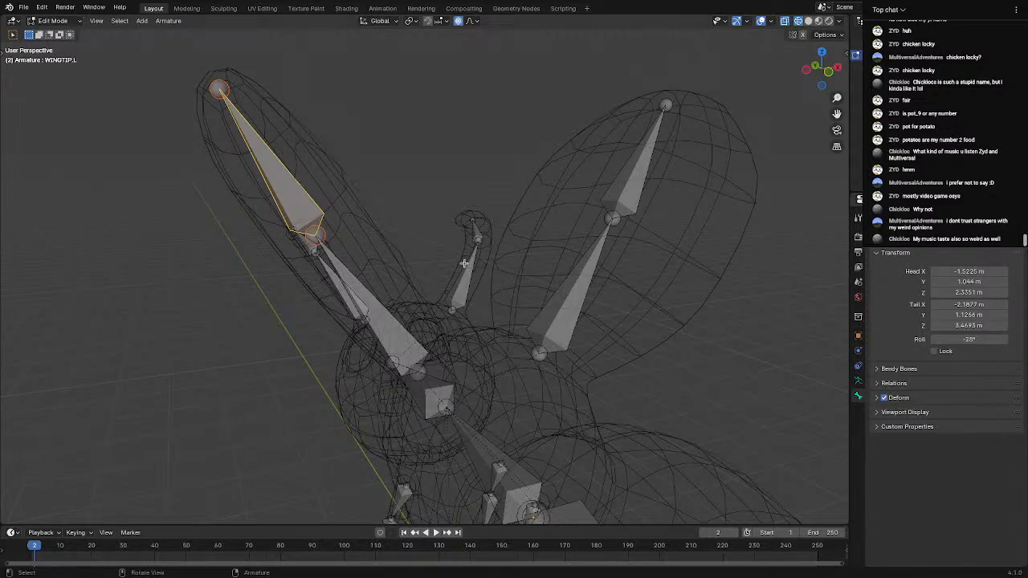
middle_drag(424, 212, 420, 240)
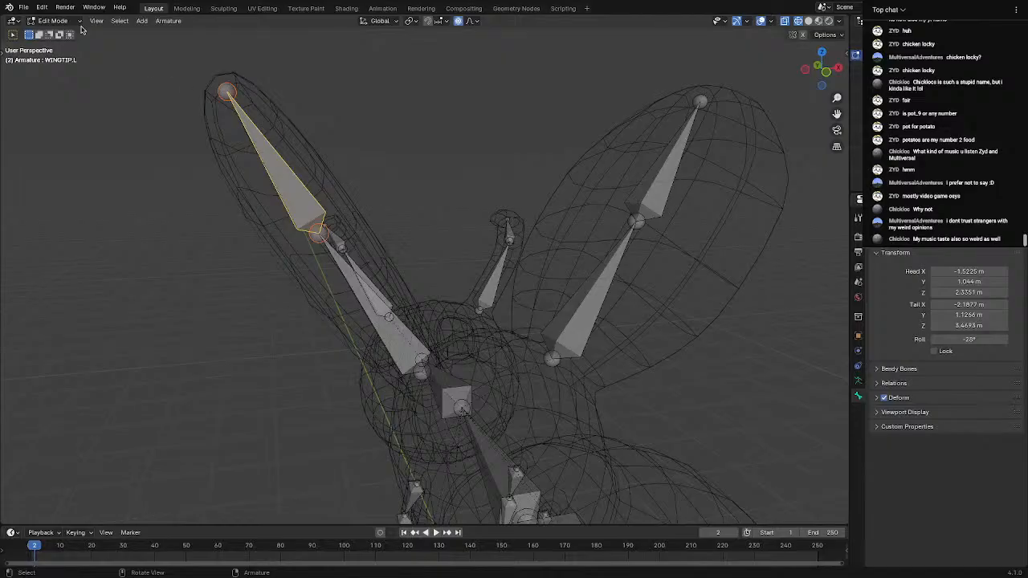
Select the bee mesh in Object Mode with solid shading and display its vertex groups
click(53, 20)
click(53, 11)
click(474, 250)
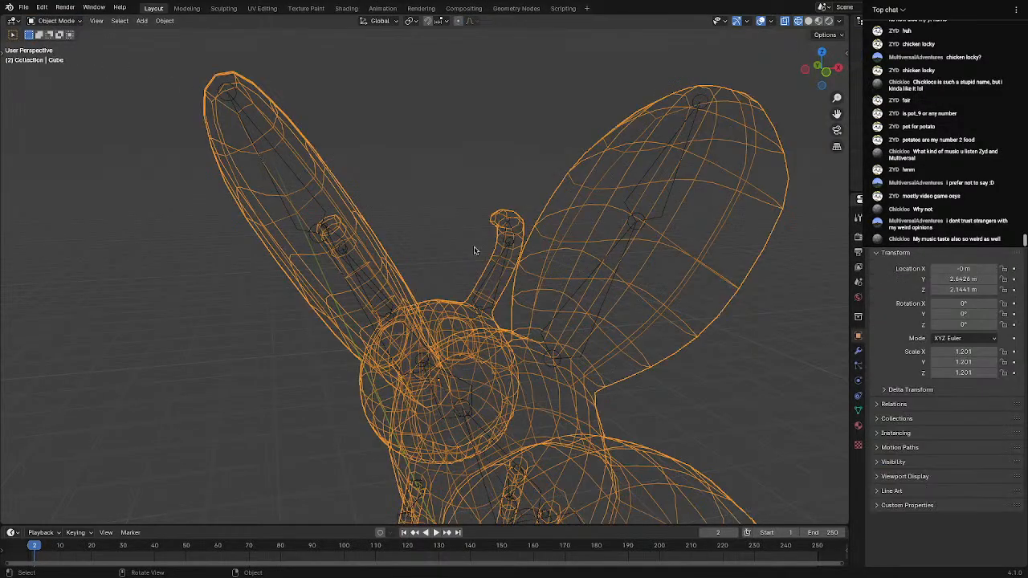
click(807, 22)
click(857, 410)
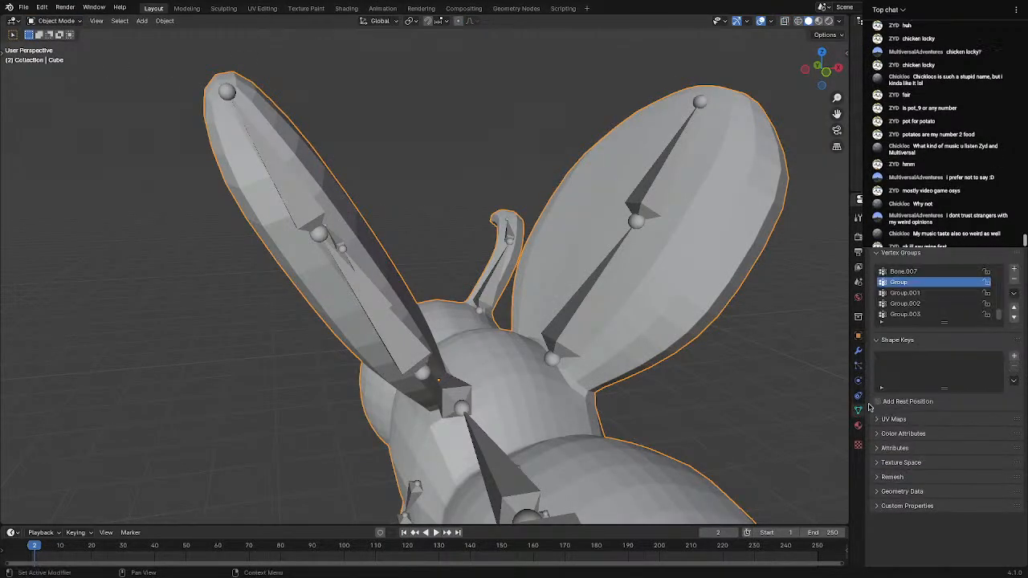
Rename the first new vertex group, Group, as WINGTIP.L
right_click(900, 284)
click(918, 295)
click(919, 304)
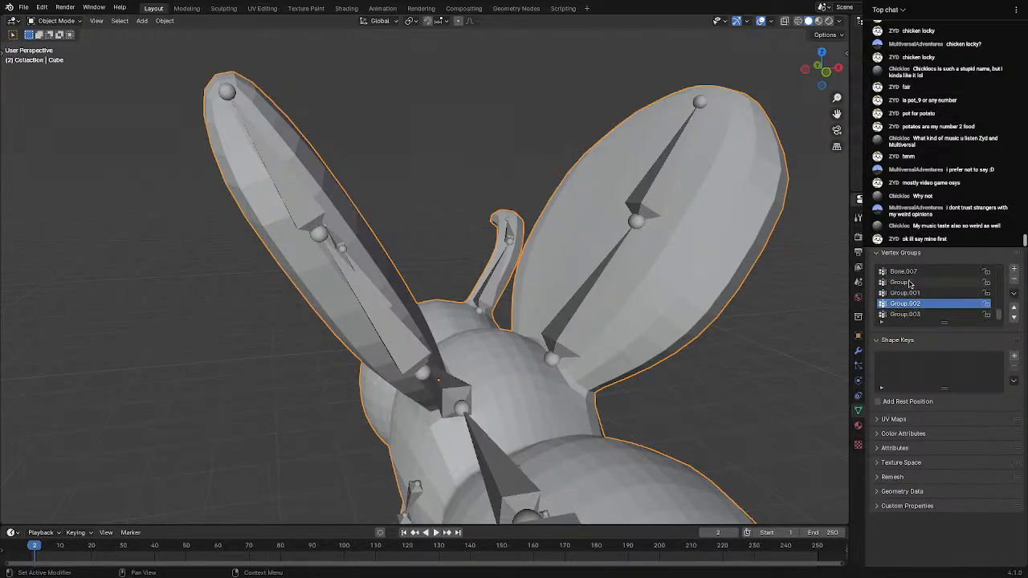
click(910, 283)
right_click(909, 282)
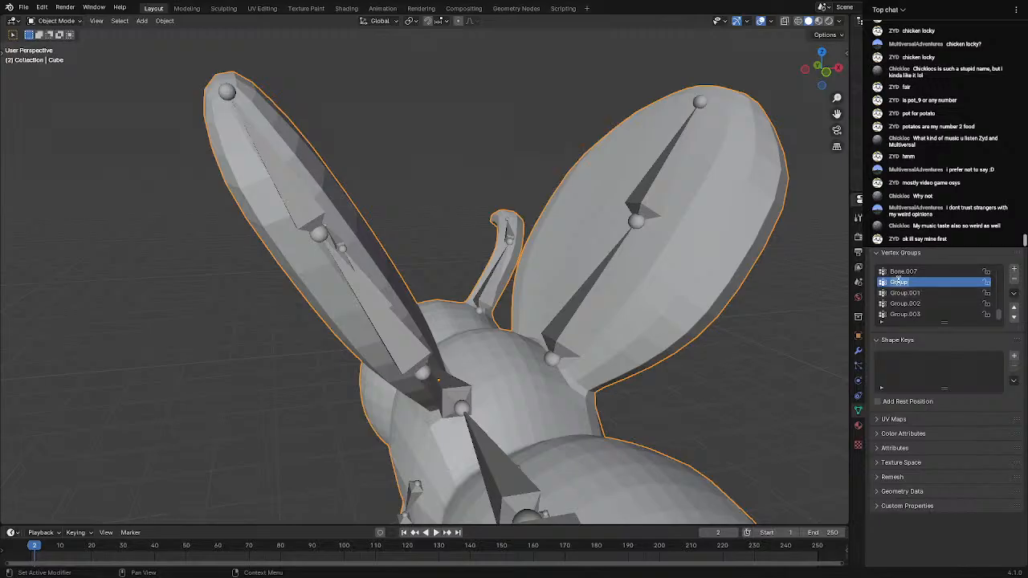
double_click(899, 283)
text(WINGTIP.L)
key(Return)
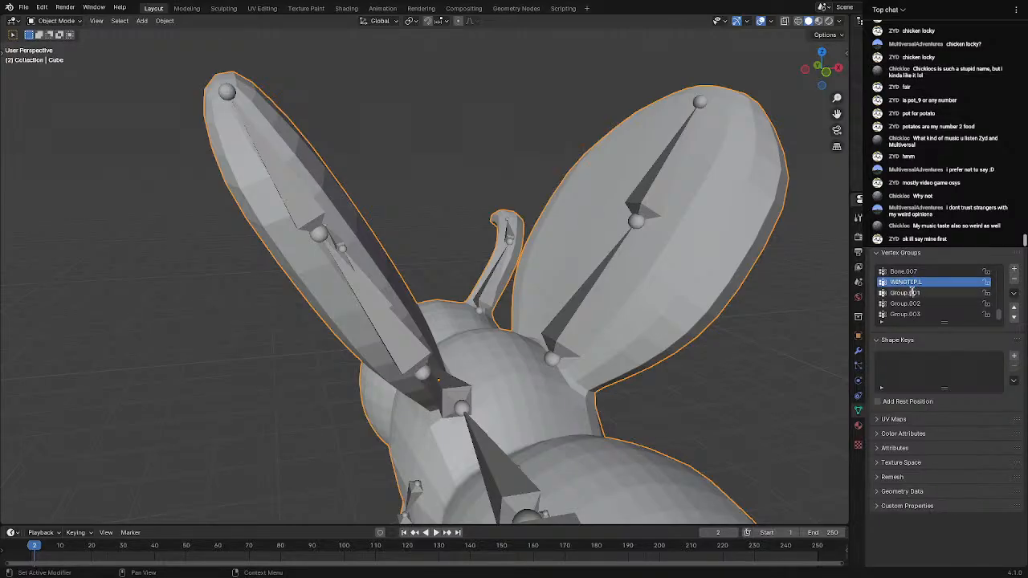
Rename the vertex group Group.002 as WINGTIP.R
click(920, 303)
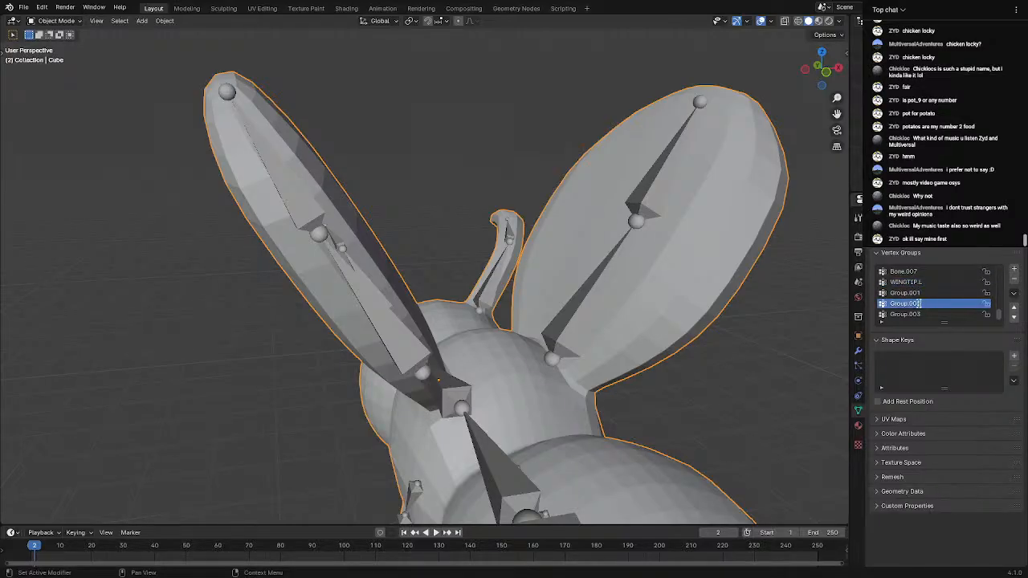
text(WINGTIP.L)
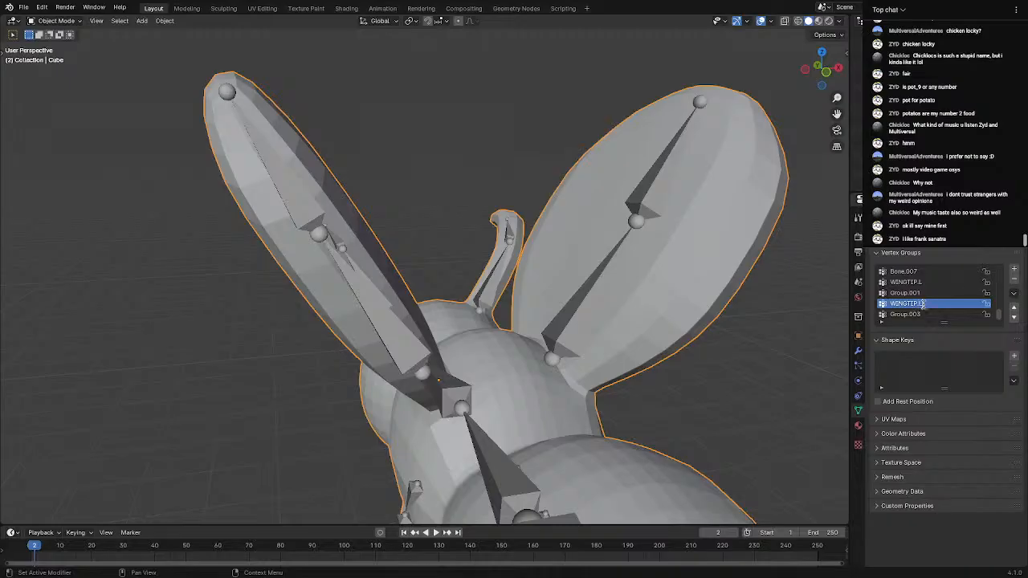
key(BackSpace)
text(R)
key(Return)
Open the armature in Edit Mode and select the left wing's base bone to check its name
click(69, 21)
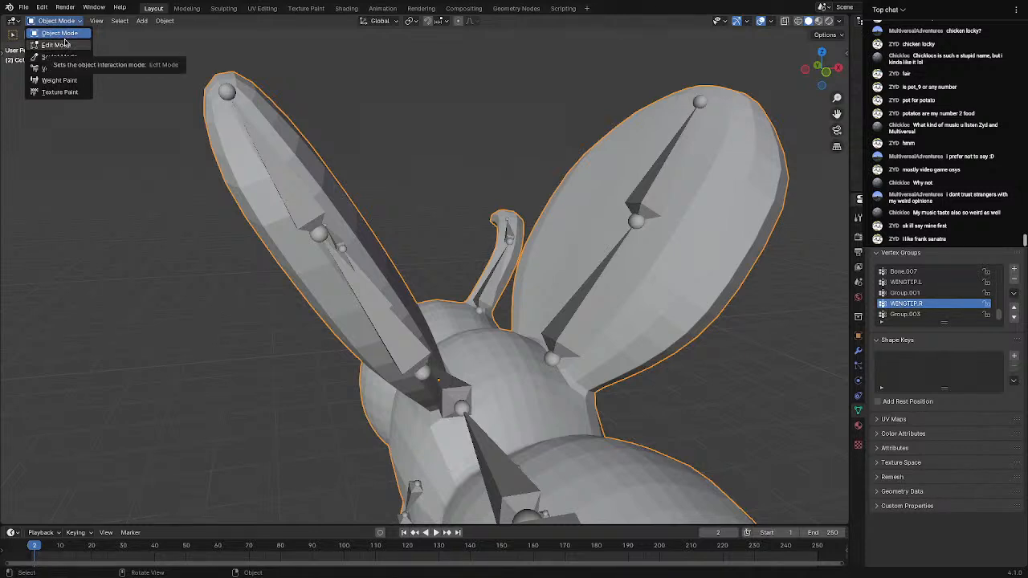
click(254, 149)
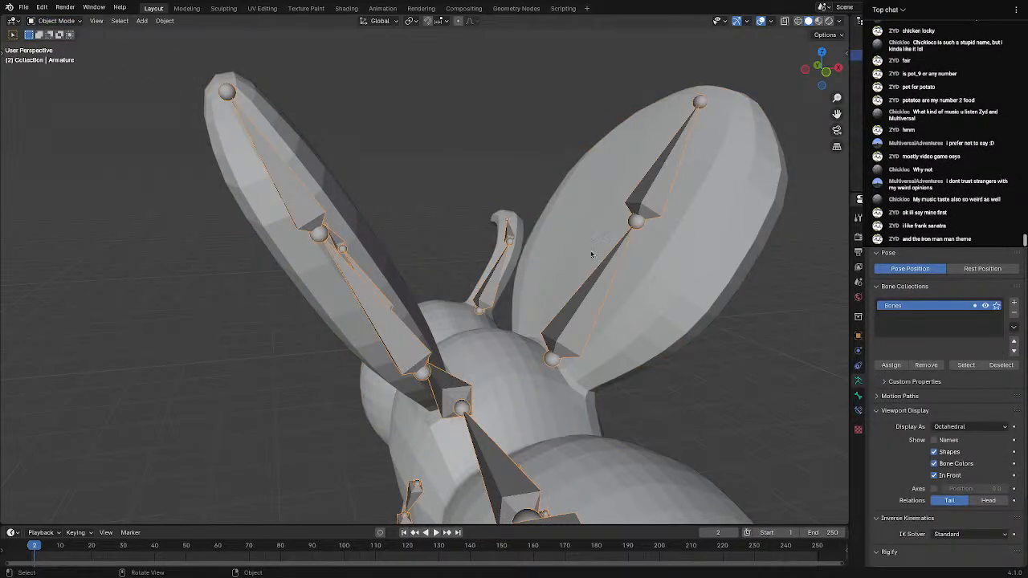
click(56, 20)
click(50, 37)
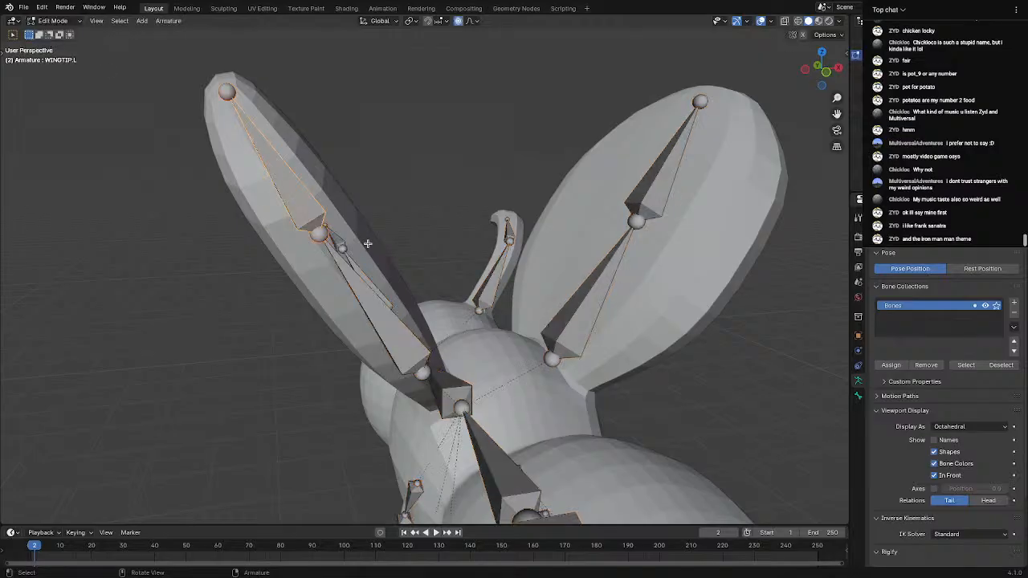
click(350, 275)
click(858, 396)
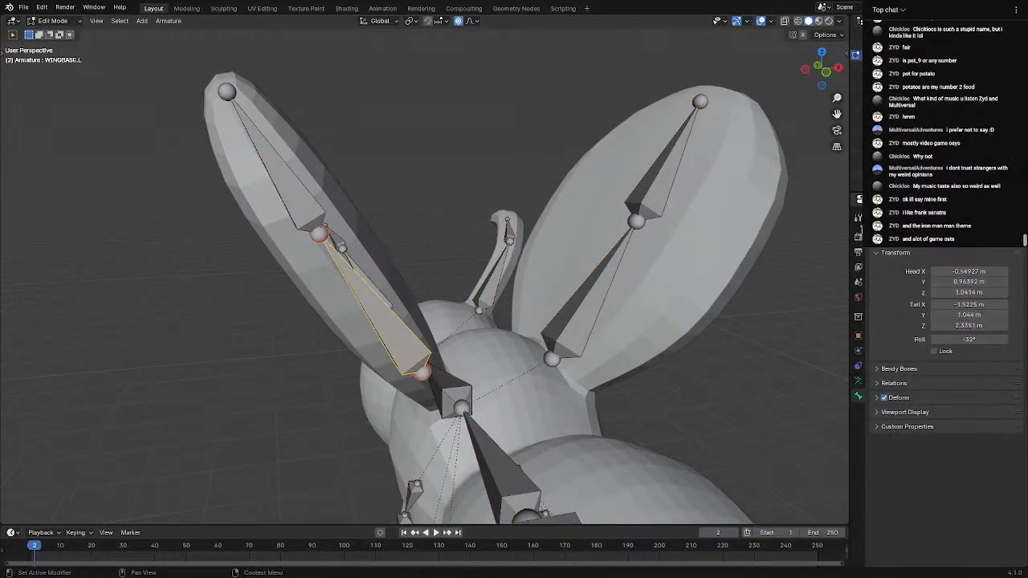
Return the armature to Object Mode and select the bee mesh
click(49, 21)
click(52, 30)
scroll(420, 285, up, 1)
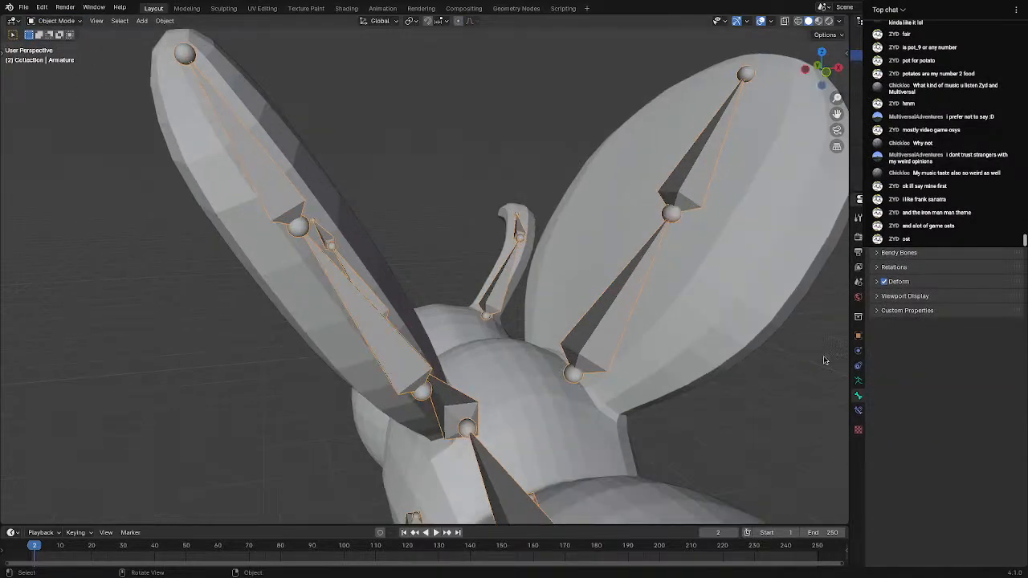
click(527, 384)
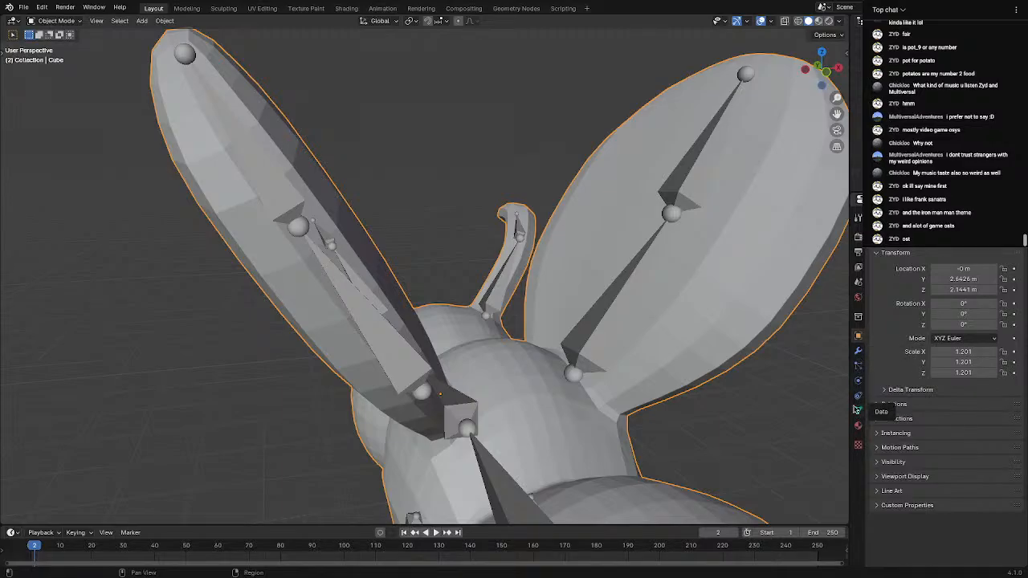
Rename the bee mesh's vertex group Group.001 as WINGBASE.L and Group.003 as WINGBASE.R
click(857, 411)
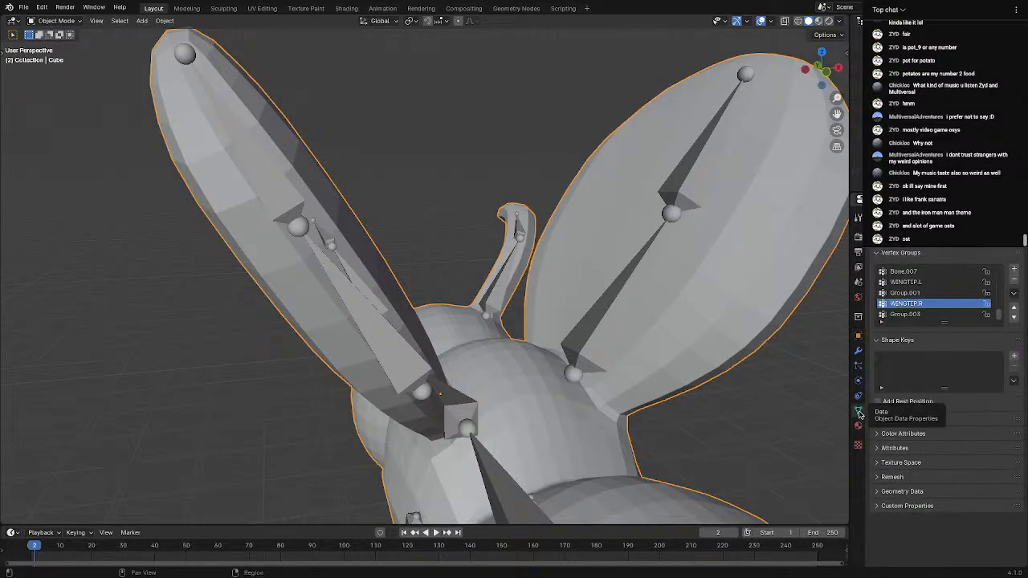
click(908, 294)
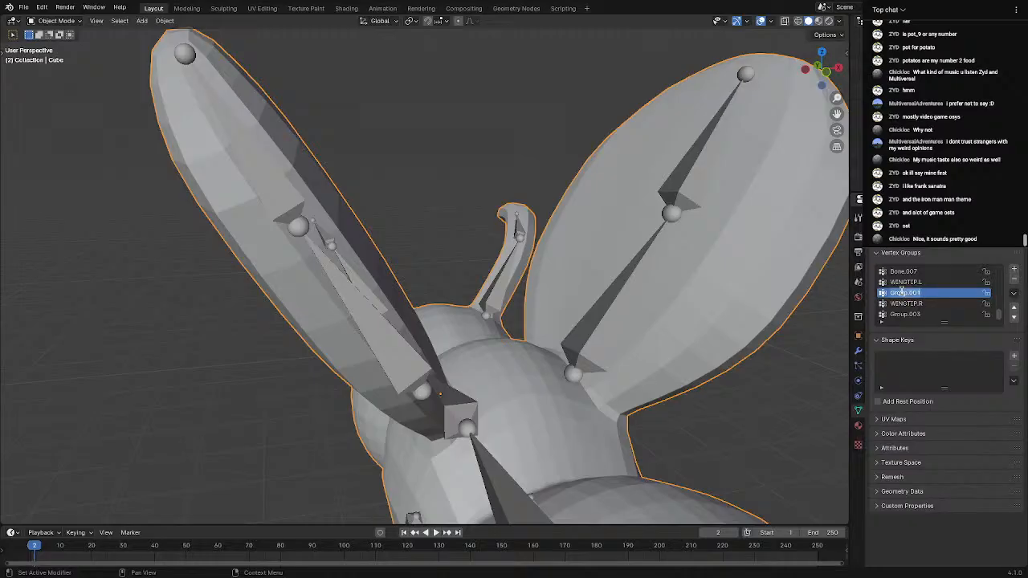
double_click(904, 294)
text(WINGBASE.L)
key(Return)
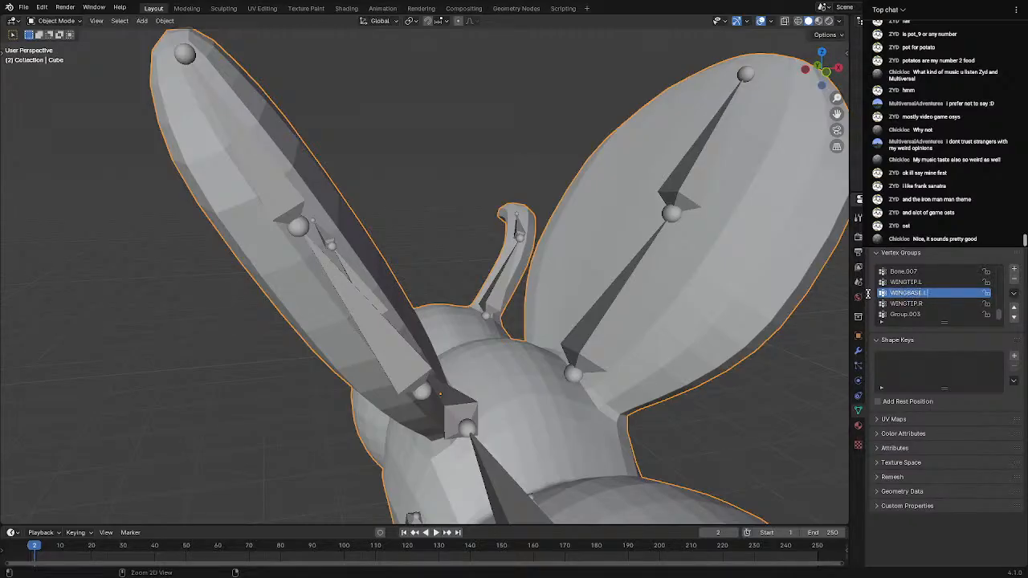
double_click(922, 314)
text(WINGBASE.R)
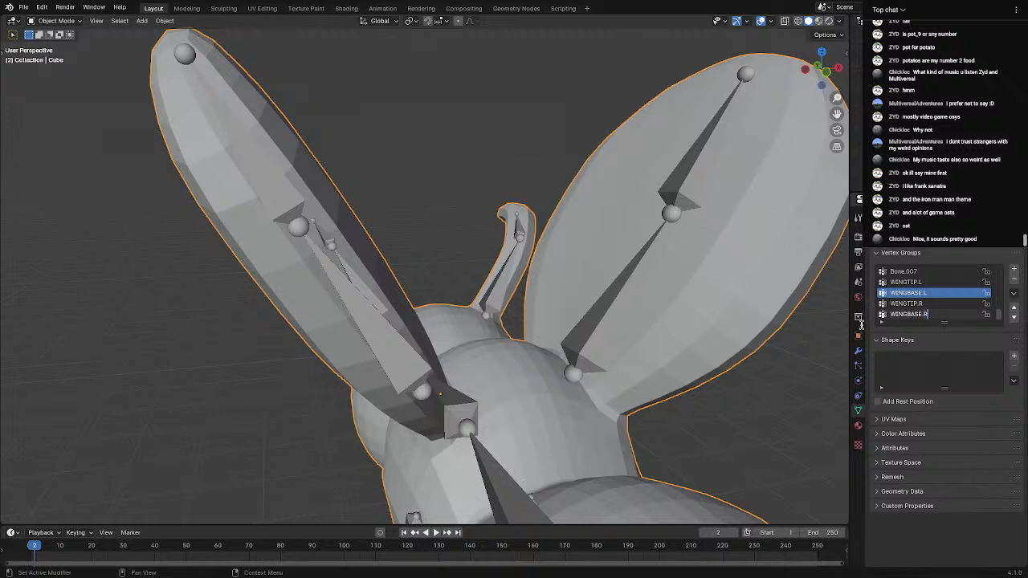
Select the armature instead of the bee mesh and put it in Pose Mode
scroll(495, 153, down, 3)
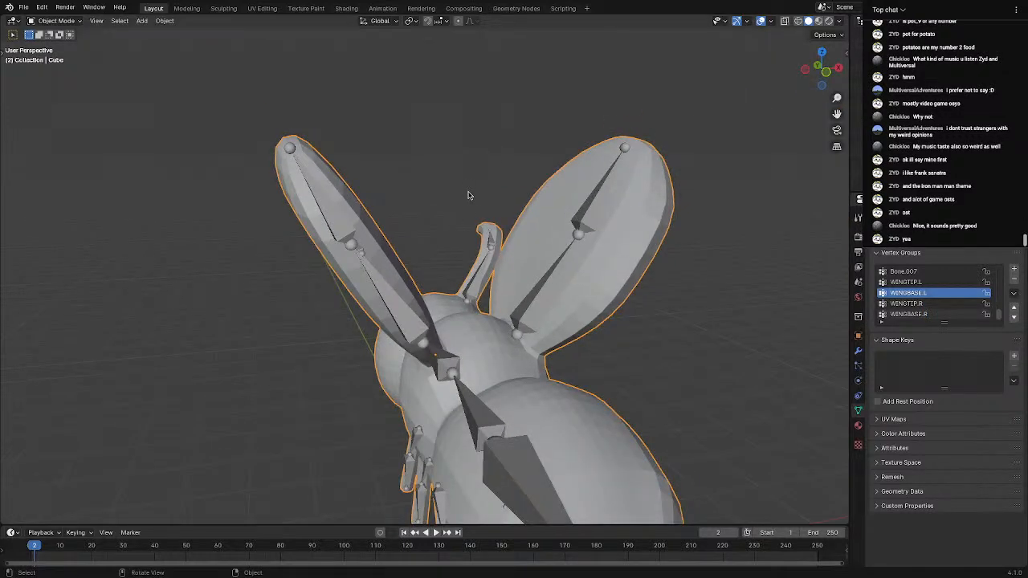
middle_drag(470, 195, 451, 194)
scroll(445, 192, up, 1)
click(46, 21)
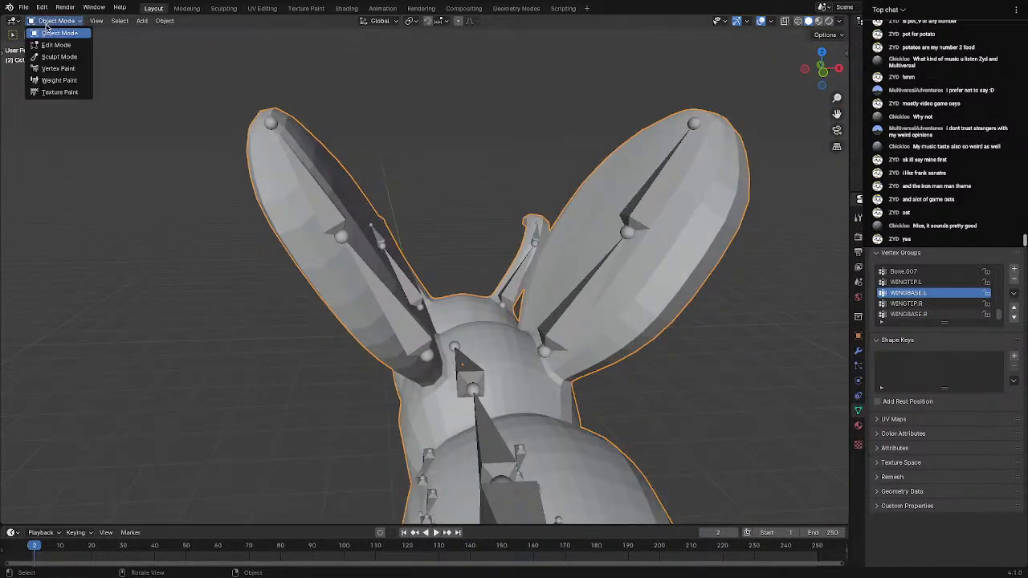
click(319, 217)
click(52, 20)
click(49, 57)
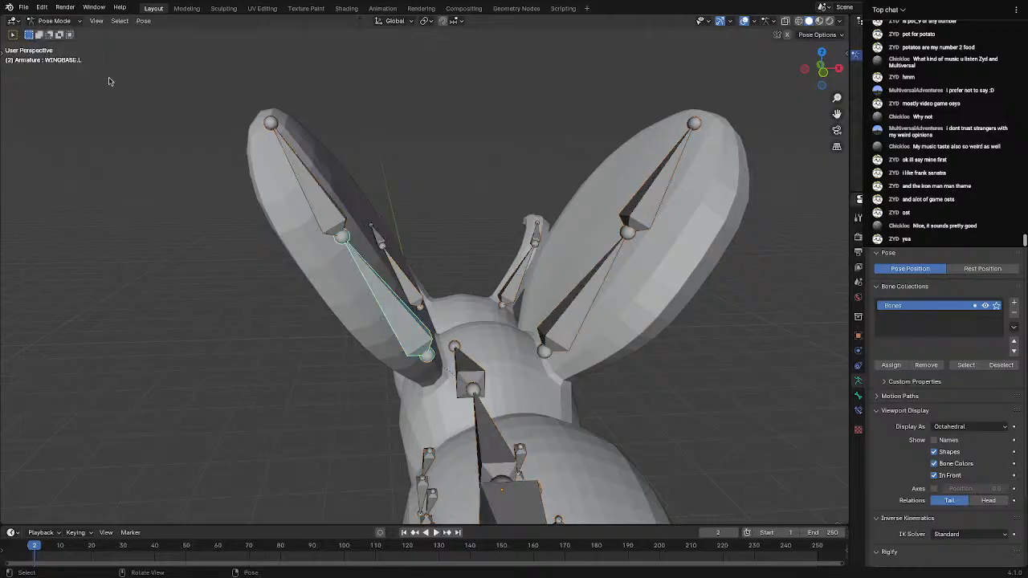
Try rotating the left wing's base bone inward to test the mesh deformation, and undo the rotation
key(r)
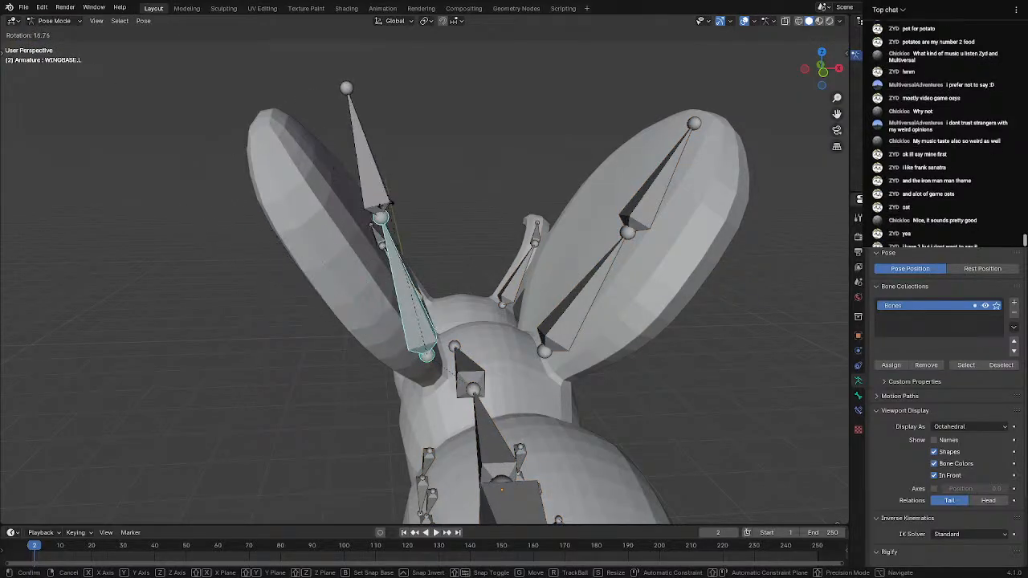
click(350, 257)
key(ctrl+z)
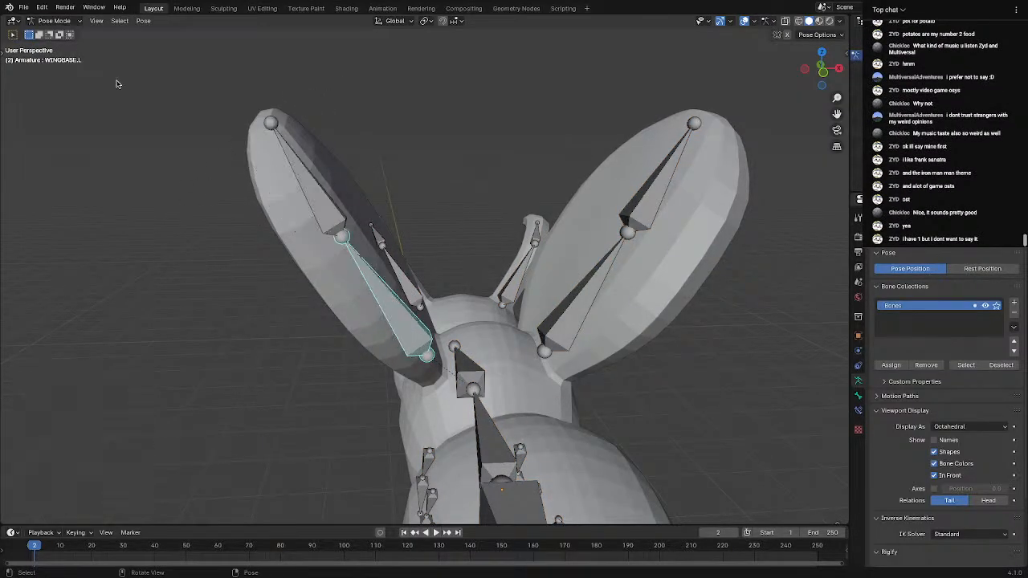
Rotate the left wing's base bone slightly outward and return the armature to Object Mode
key(r)
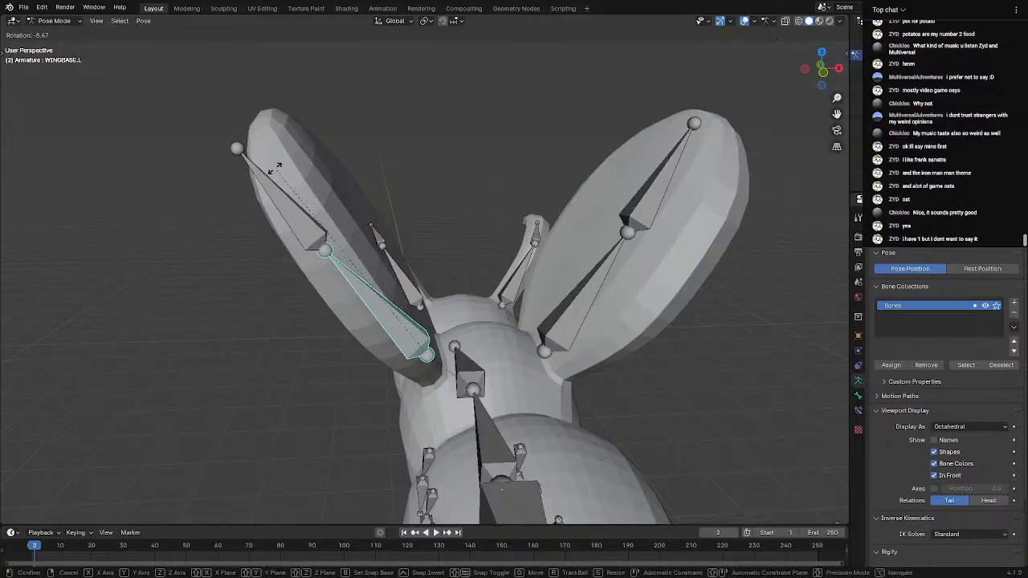
click(217, 149)
click(71, 21)
click(59, 32)
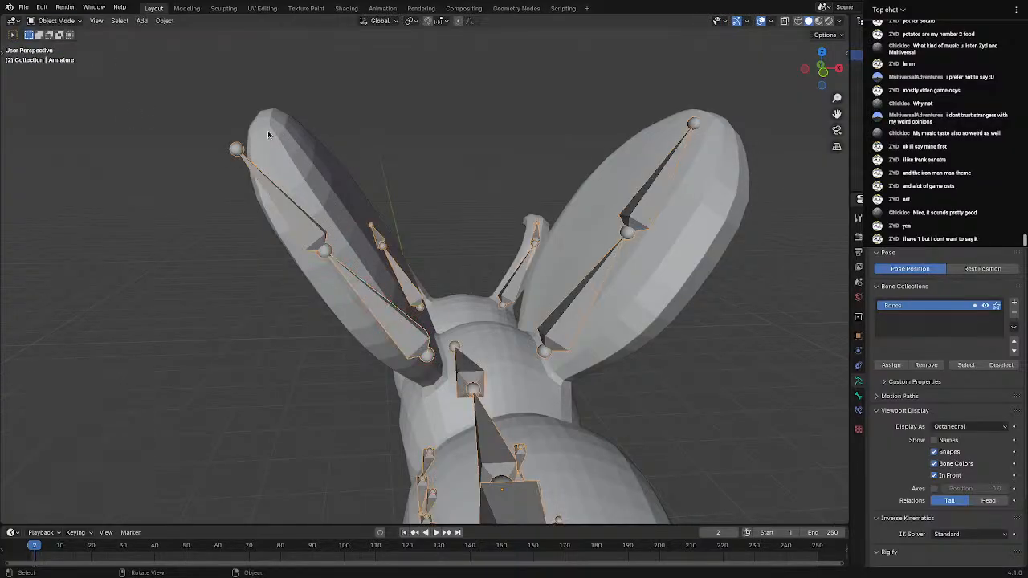
Select the bee mesh and enter Weight Paint mode with WINGBASE.L as the active vertex group
click(345, 178)
click(54, 21)
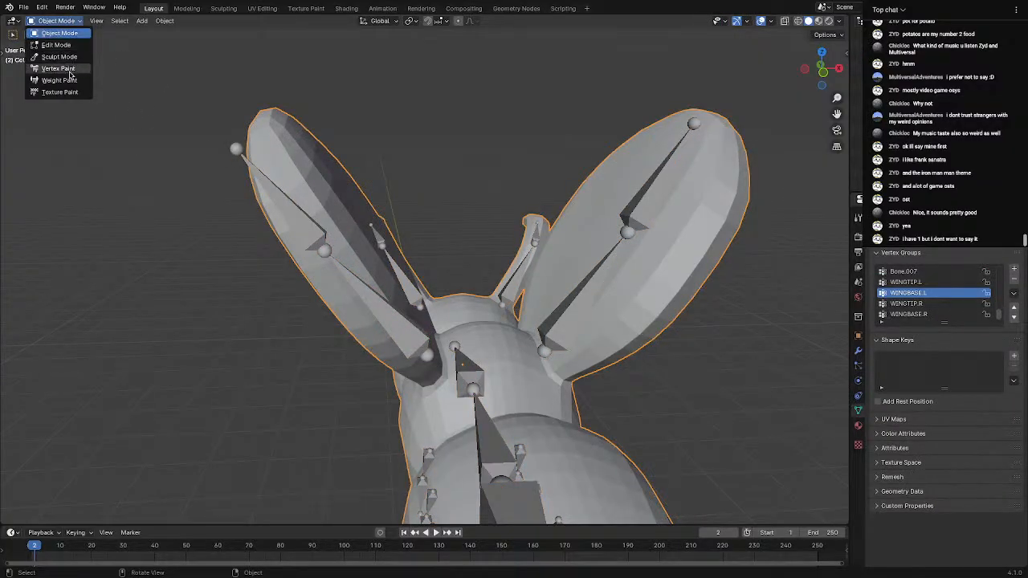
click(60, 80)
click(432, 21)
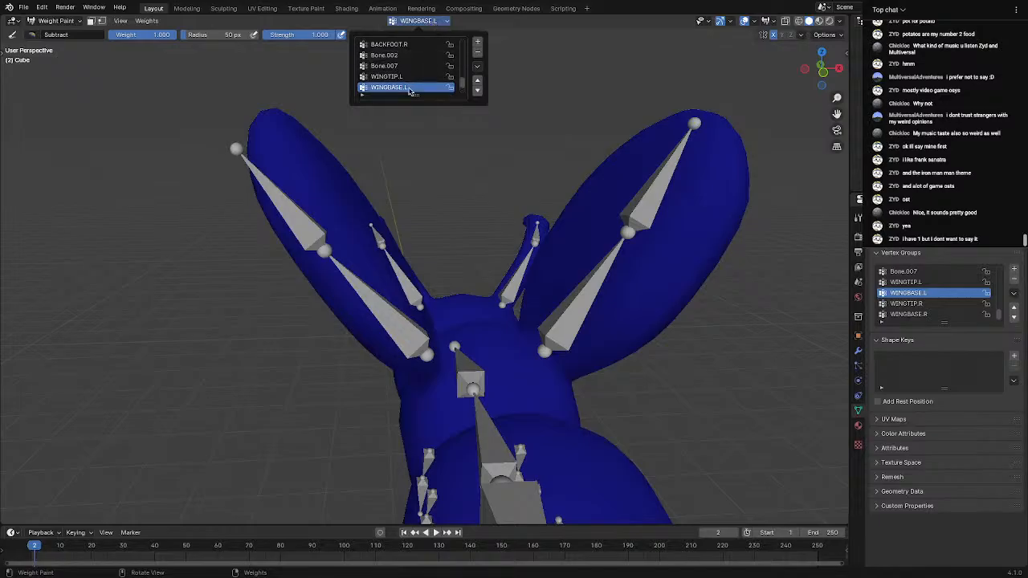
scroll(409, 80, down, 1)
click(407, 69)
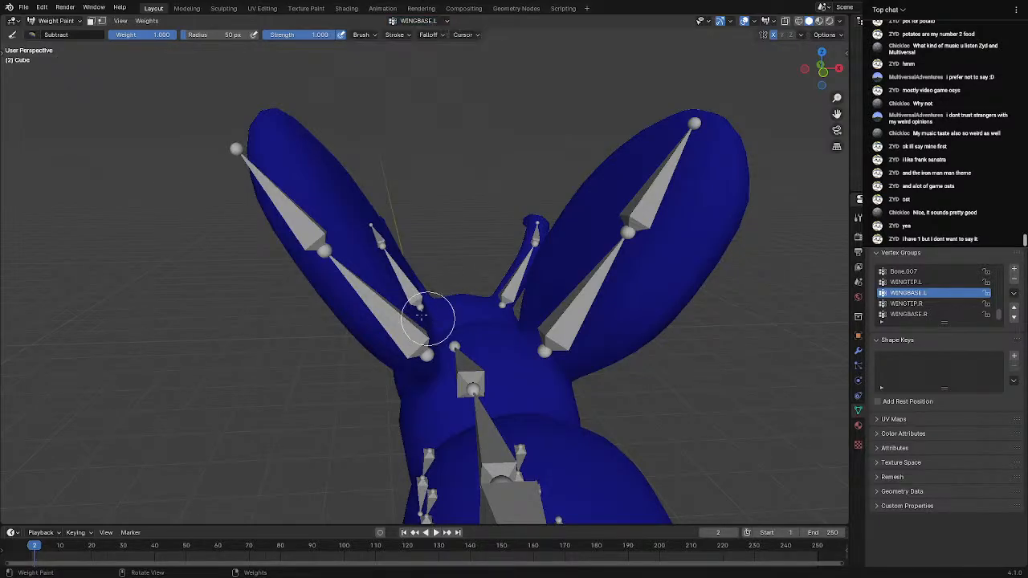
Paint full WINGBASE.L weight across the lower half of the left wing's inner face
mouse_move(436, 312)
mouse_down()
mouse_move(353, 312)
mouse_move(351, 231)
mouse_up()
middle_drag(351, 231, 278, 282)
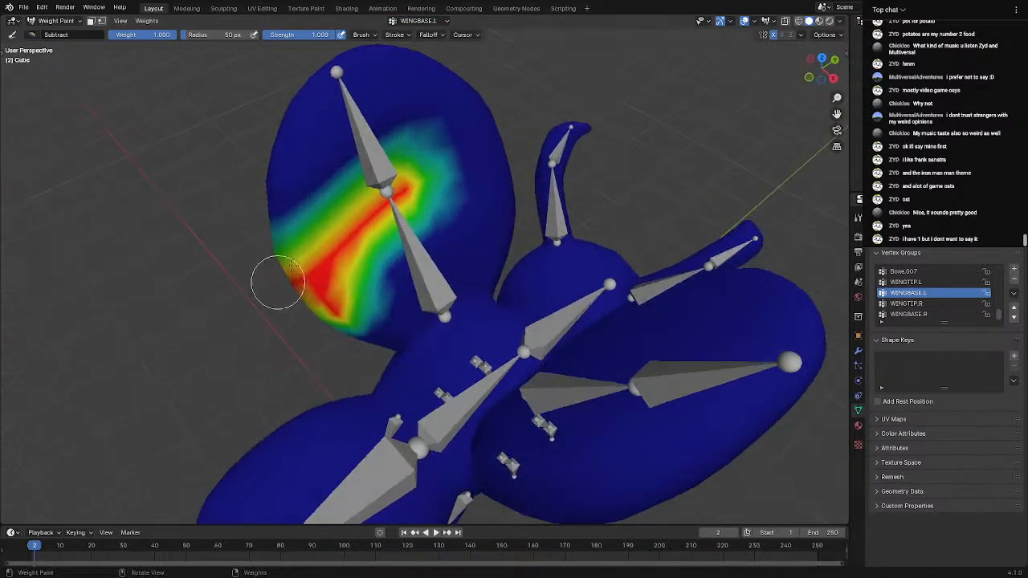
mouse_move(432, 178)
mouse_down()
mouse_move(373, 227)
mouse_move(437, 228)
mouse_up()
mouse_move(516, 188)
mouse_down()
mouse_move(482, 231)
mouse_move(402, 294)
mouse_move(447, 287)
mouse_move(364, 325)
mouse_move(364, 314)
mouse_up()
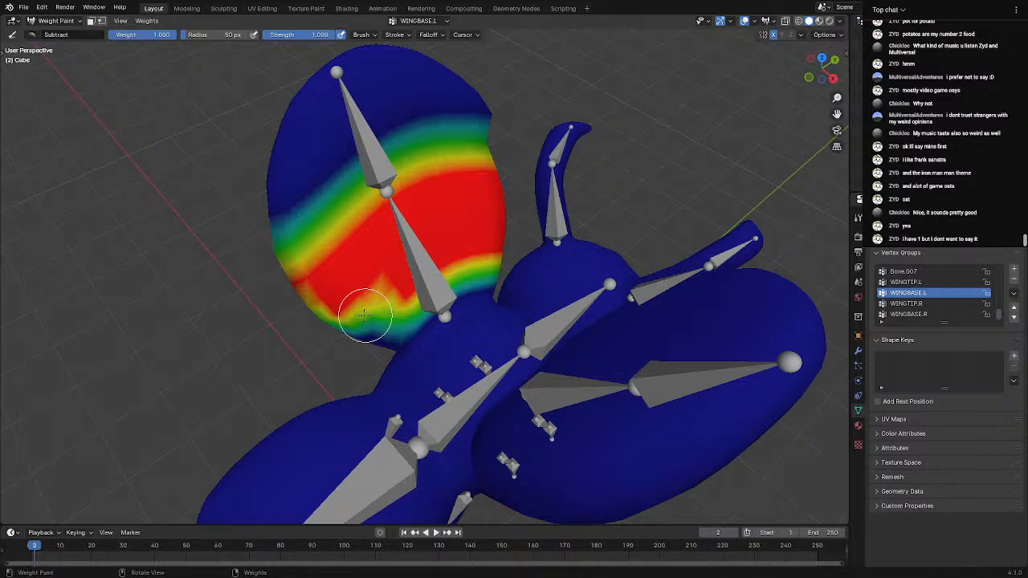
drag(364, 314, 341, 293)
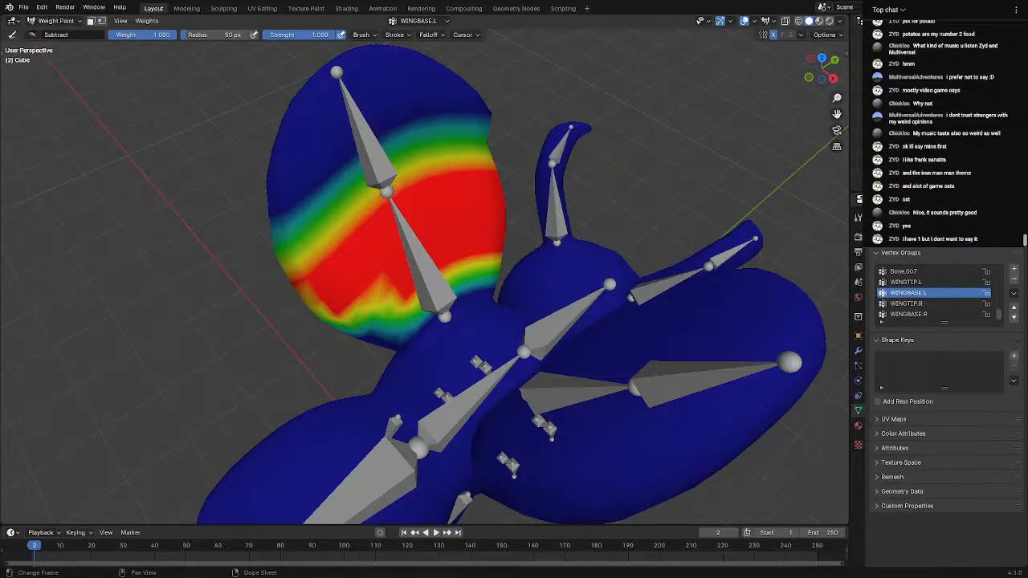
Display the mesh in wireframe and paint full WINGBASE.L weight over the lower half of the left wing's outer face
mouse_move(520, 220)
middle_down()
mouse_move(367, 236)
mouse_move(498, 236)
mouse_move(474, 241)
middle_up()
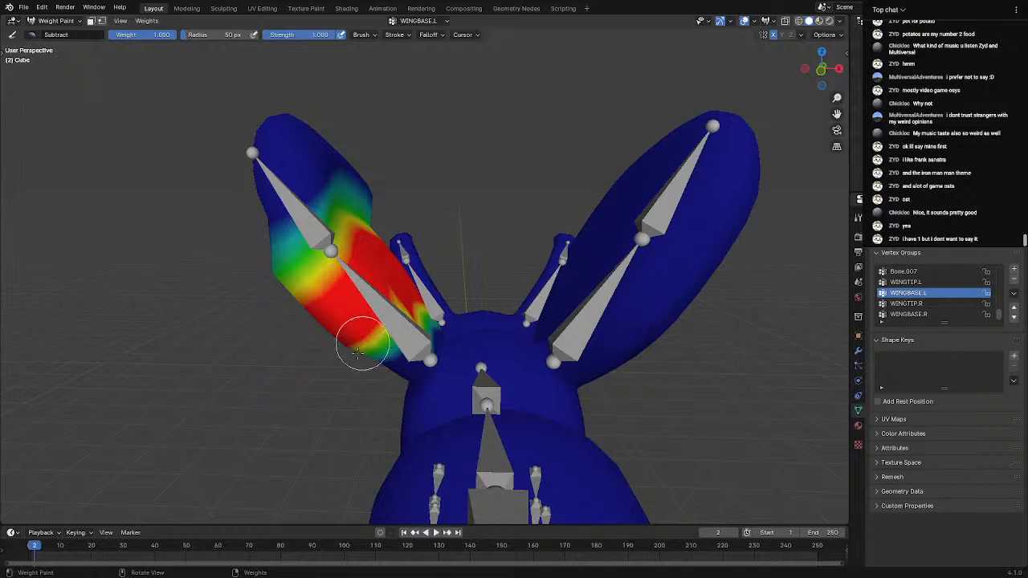
middle_drag(418, 348, 528, 309)
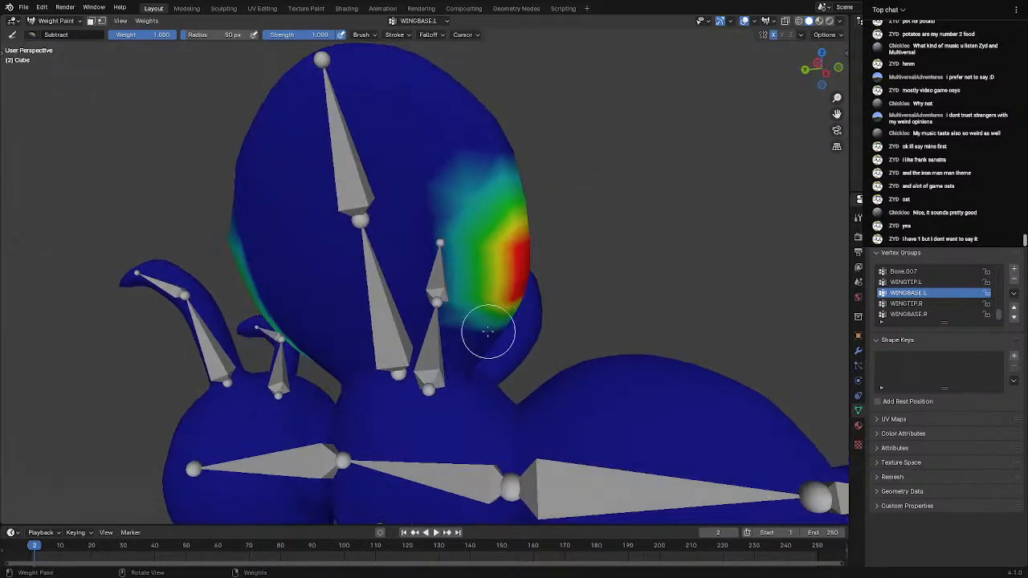
ctrl+drag(487, 332, 373, 328)
click(798, 20)
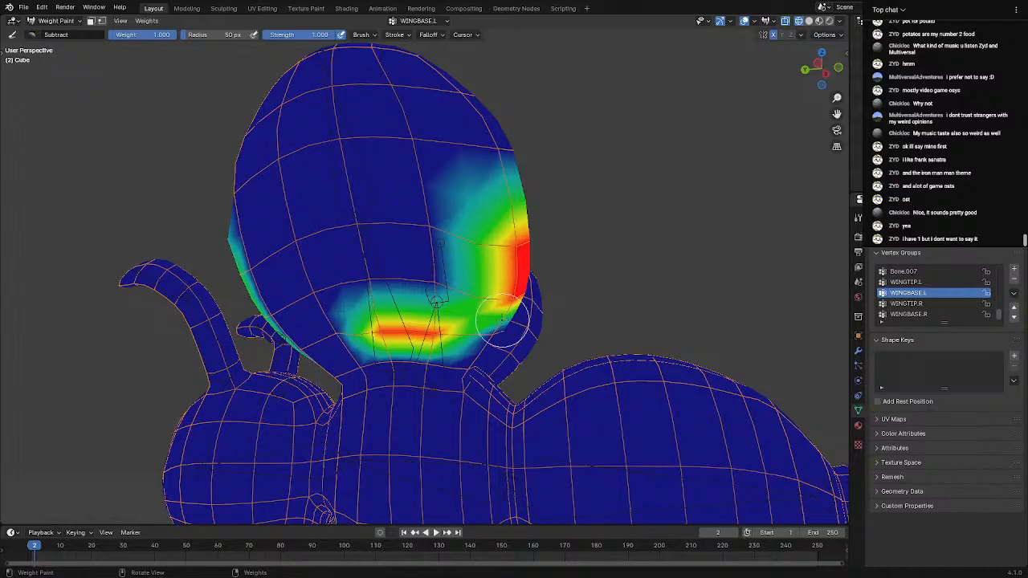
mouse_move(471, 323)
ctrl+mouse_down()
mouse_move(363, 293)
mouse_move(454, 237)
mouse_move(292, 246)
mouse_move(274, 267)
ctrl+mouse_up()
middle_drag(274, 268, 371, 251)
mouse_move(371, 251)
ctrl+mouse_down()
mouse_move(285, 234)
mouse_move(310, 274)
mouse_move(371, 281)
mouse_move(329, 347)
mouse_move(378, 353)
ctrl+mouse_up()
mouse_move(425, 354)
middle_down()
mouse_move(406, 350)
mouse_move(425, 346)
mouse_move(420, 317)
middle_up()
scroll(420, 316, up, 2)
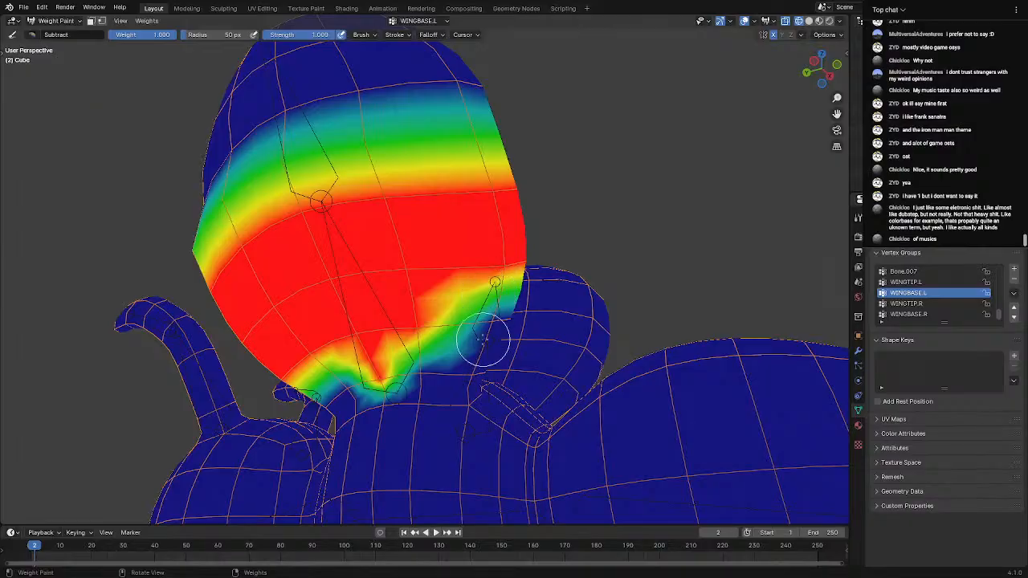
Switch to the Add brush and fill the WINGBASE.L weight gaps along the root of the left wing's outer face
middle_drag(394, 380, 489, 374)
scroll(489, 373, up, 2)
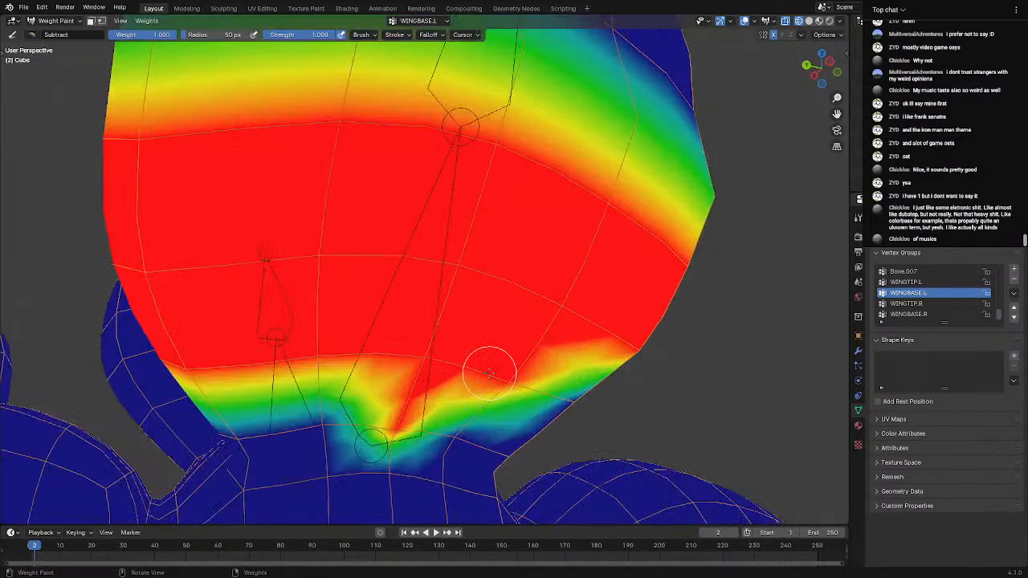
click(36, 34)
click(50, 52)
mouse_move(323, 378)
mouse_down()
mouse_move(273, 430)
mouse_move(241, 437)
mouse_move(255, 428)
mouse_up()
drag(409, 440, 465, 439)
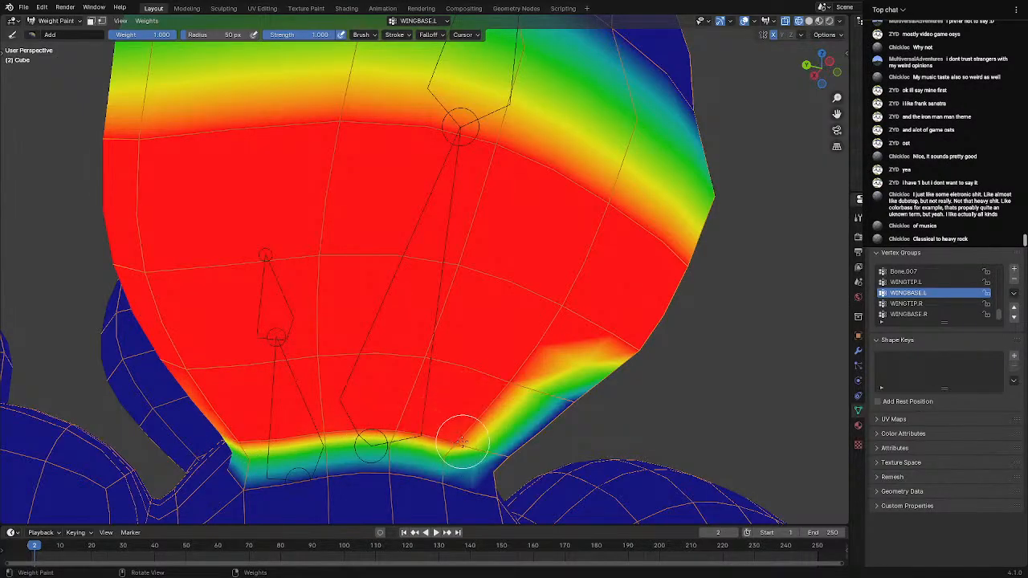
middle_drag(517, 412, 466, 404)
mouse_move(482, 367)
mouse_down()
mouse_move(573, 374)
mouse_move(509, 436)
mouse_move(458, 447)
mouse_move(402, 436)
mouse_up()
Fill the remaining WINGBASE.L weight gaps around the root of the left wing's inner face
middle_drag(401, 436, 344, 391)
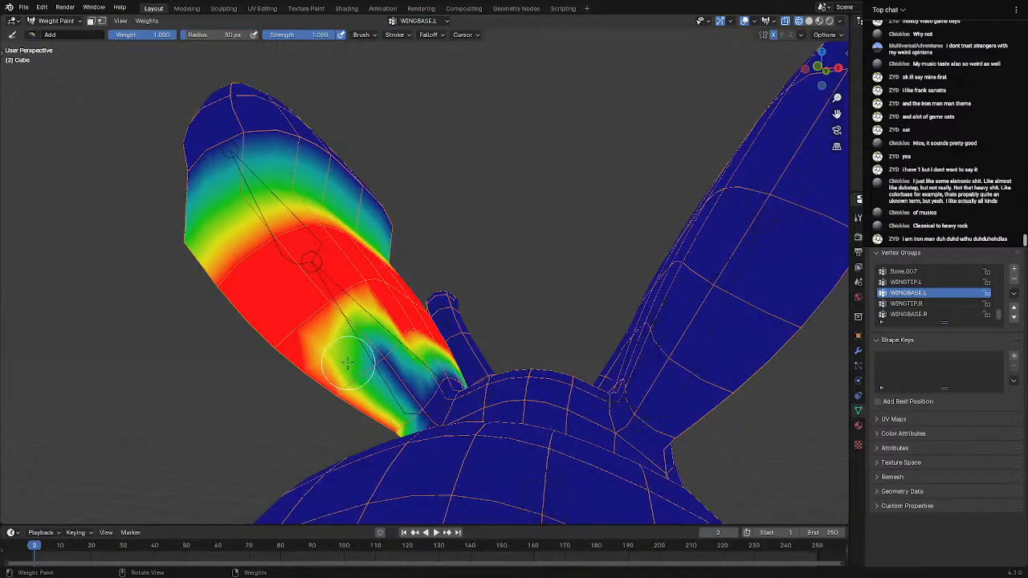
mouse_move(363, 375)
middle_down()
mouse_move(321, 420)
mouse_move(341, 330)
middle_up()
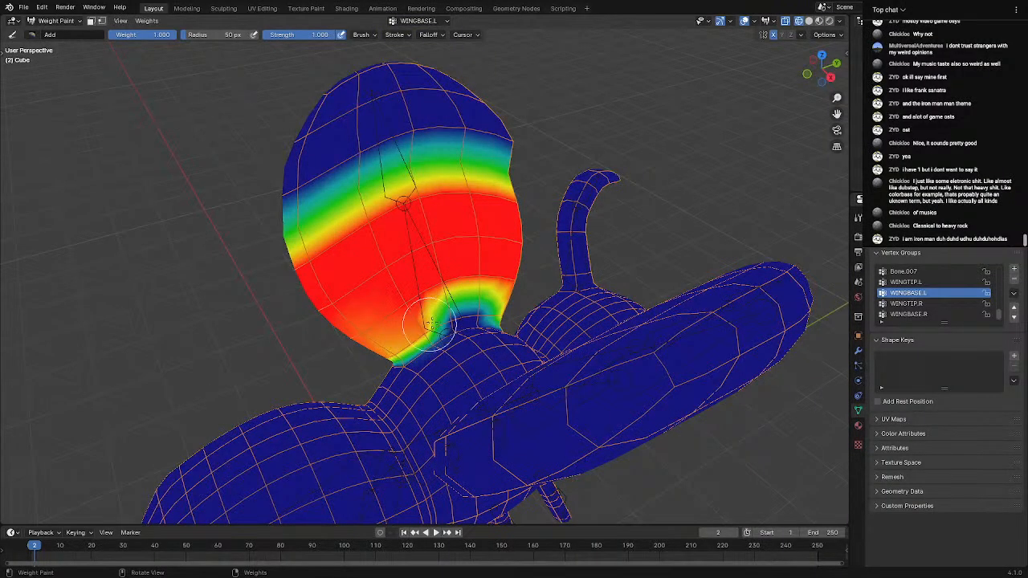
scroll(441, 320, up, 3)
middle_drag(441, 329, 486, 326)
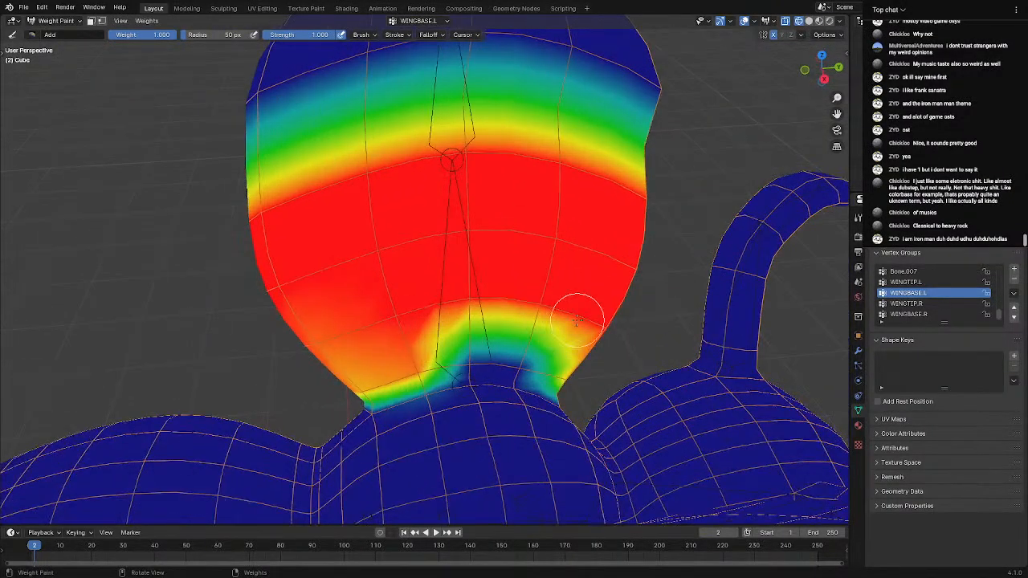
middle_drag(576, 320, 484, 325)
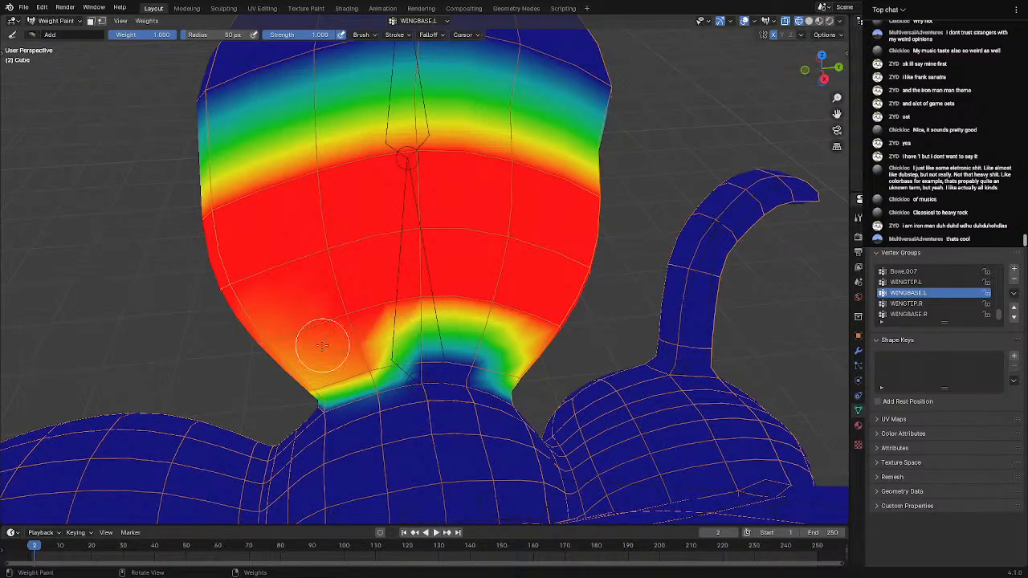
drag(294, 358, 254, 327)
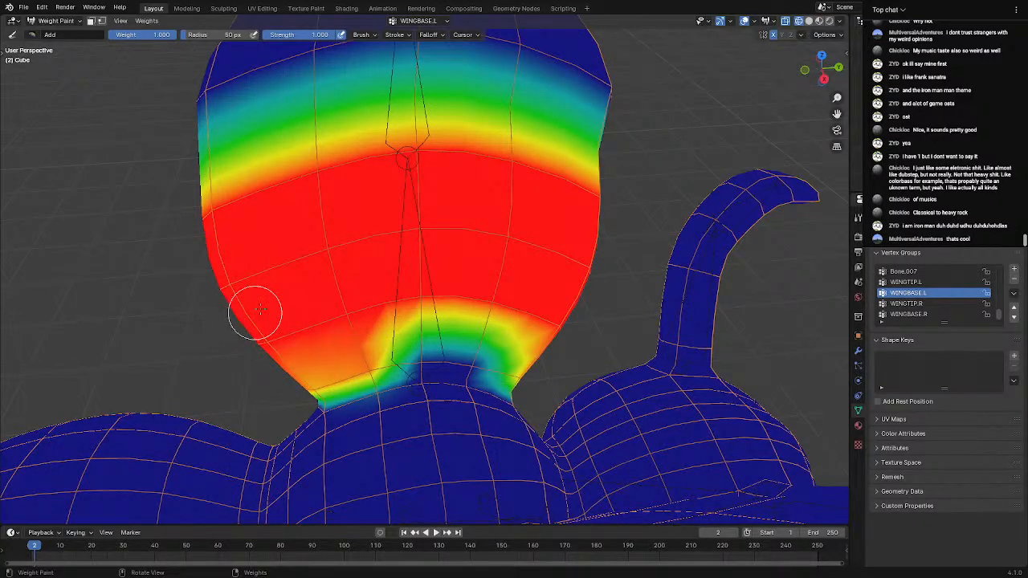
mouse_move(358, 275)
mouse_down()
mouse_move(367, 344)
mouse_move(425, 349)
mouse_move(312, 383)
mouse_up()
drag(422, 339, 522, 360)
Make WINGTIP.L the active vertex group and start painting its weight on the upper half of the left wing's inner face
mouse_move(522, 360)
middle_down()
mouse_move(475, 311)
mouse_move(372, 252)
middle_up()
mouse_move(482, 345)
middle_down()
mouse_move(544, 356)
mouse_move(598, 405)
mouse_move(635, 421)
middle_up()
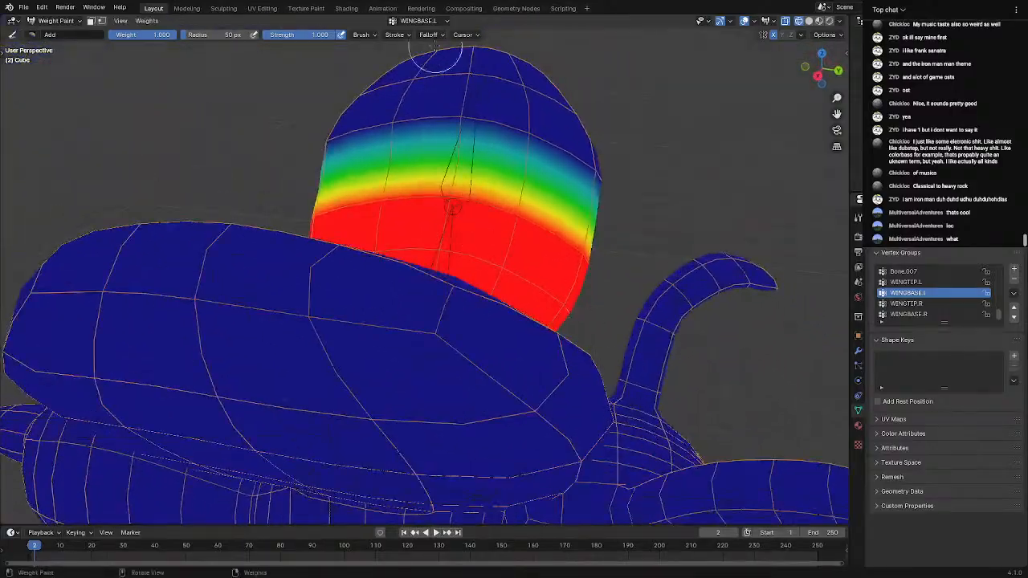
click(418, 20)
click(416, 77)
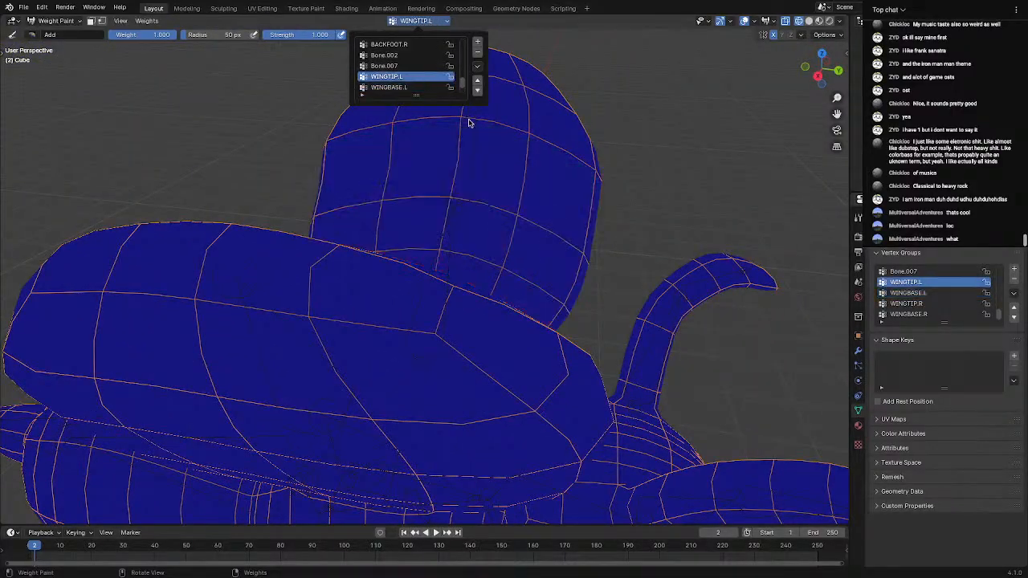
middle_drag(470, 115, 589, 121)
drag(222, 189, 215, 192)
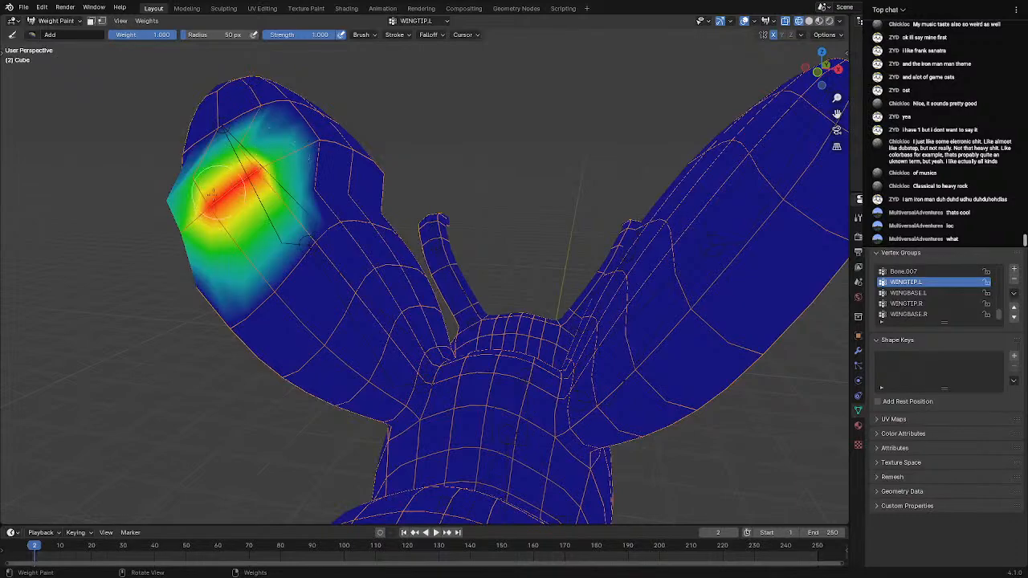
drag(292, 153, 303, 147)
Extend the WINGTIP.L weight around the left wing's rear edge and across the upper part of its outer face
middle_drag(304, 147, 402, 107)
drag(410, 89, 452, 97)
mouse_move(366, 102)
middle_down()
mouse_move(471, 64)
mouse_move(282, 297)
mouse_move(436, 195)
middle_up()
drag(436, 195, 440, 197)
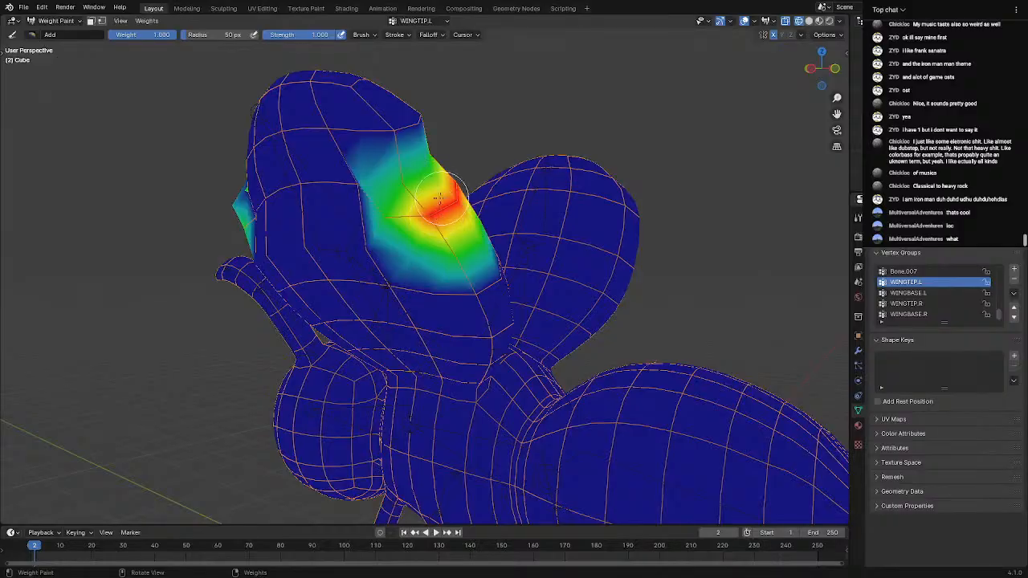
middle_drag(372, 214, 454, 180)
drag(454, 179, 295, 188)
Paint full WINGTIP.L weight over the upper half of the left wing's inner face and fill the gaps around its tip
middle_drag(298, 189, 428, 202)
mouse_move(477, 228)
mouse_down()
mouse_move(494, 235)
mouse_move(460, 133)
mouse_up()
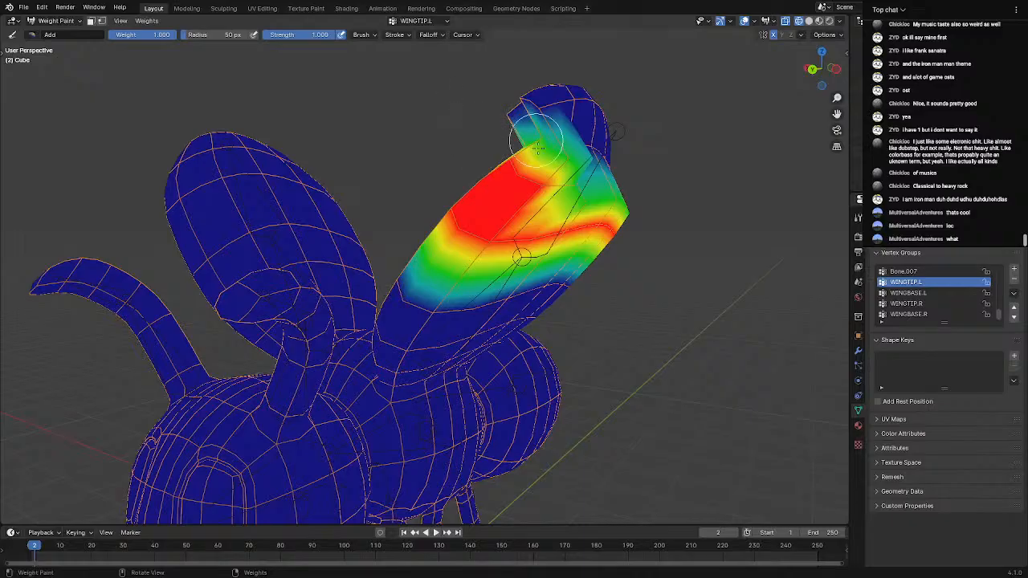
middle_drag(536, 143, 598, 233)
mouse_move(599, 233)
mouse_down()
mouse_move(602, 241)
mouse_move(585, 108)
mouse_move(554, 117)
mouse_up()
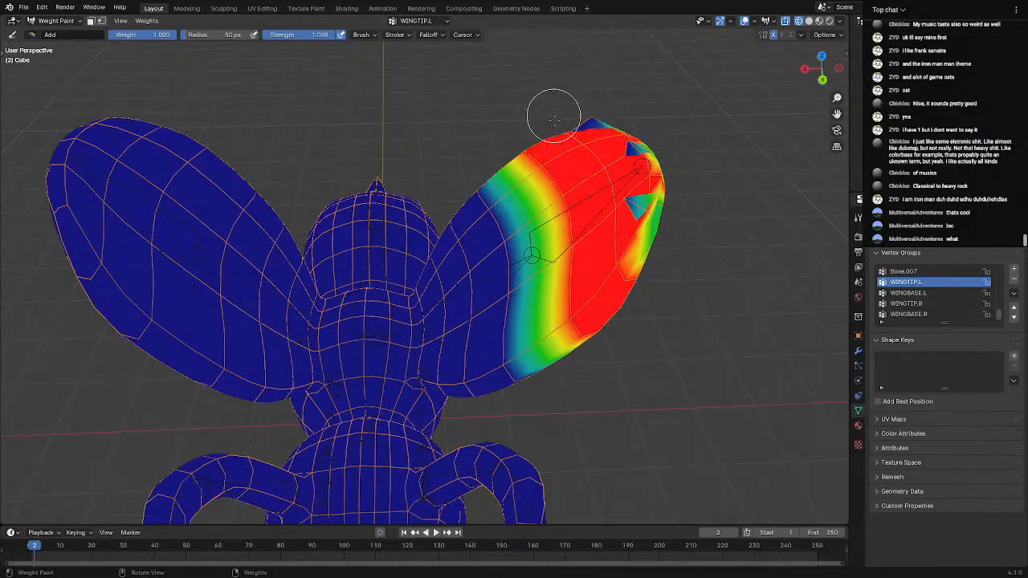
drag(599, 159, 635, 214)
drag(640, 172, 642, 143)
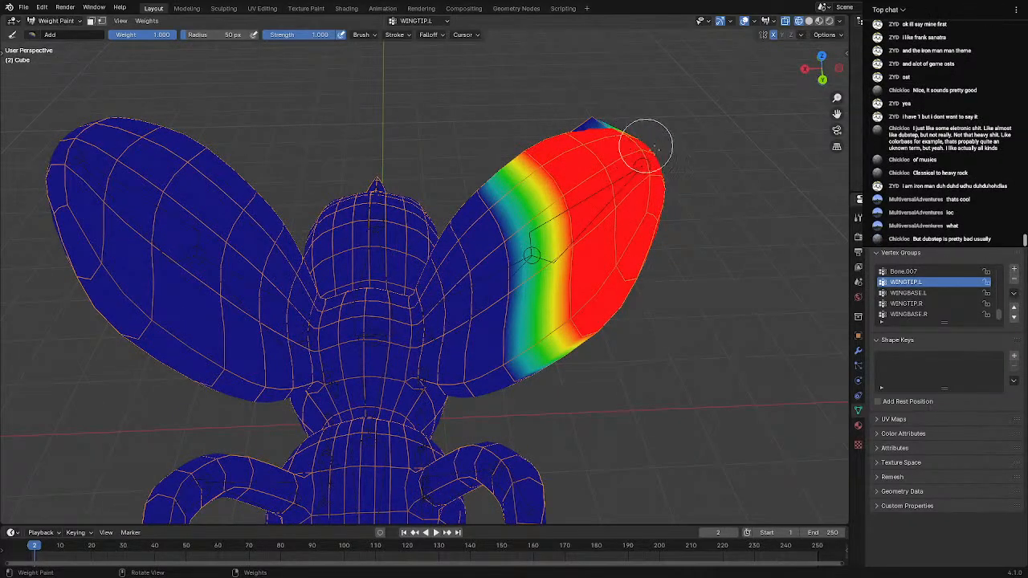
Fill the remaining WINGTIP.L weight gap in the middle of the left wing's outer face
mouse_move(642, 142)
middle_down()
mouse_move(514, 132)
mouse_move(490, 293)
middle_up()
mouse_move(488, 291)
mouse_down()
mouse_move(509, 253)
mouse_move(509, 268)
mouse_up()
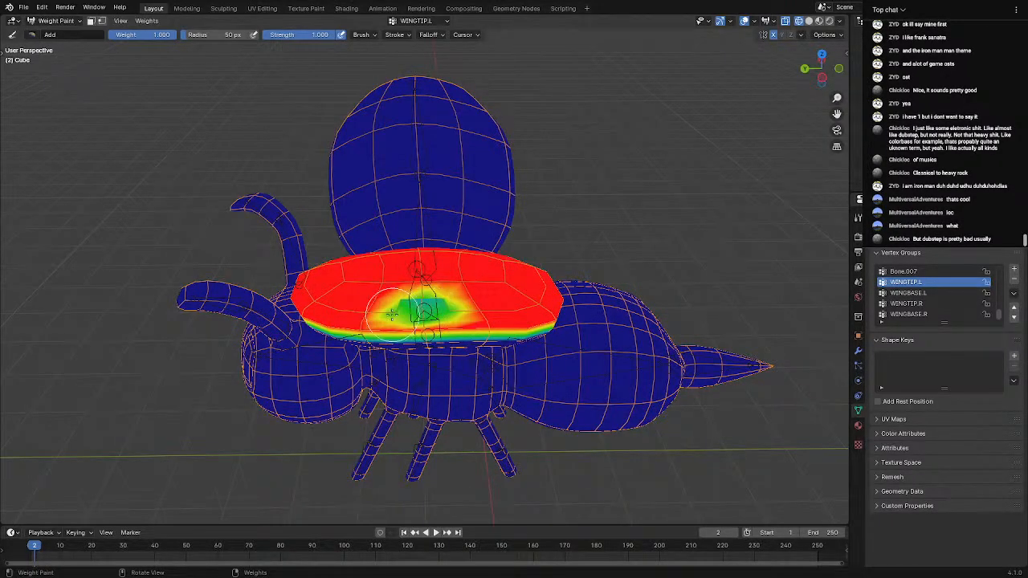
middle_drag(430, 267, 430, 207)
drag(399, 191, 417, 171)
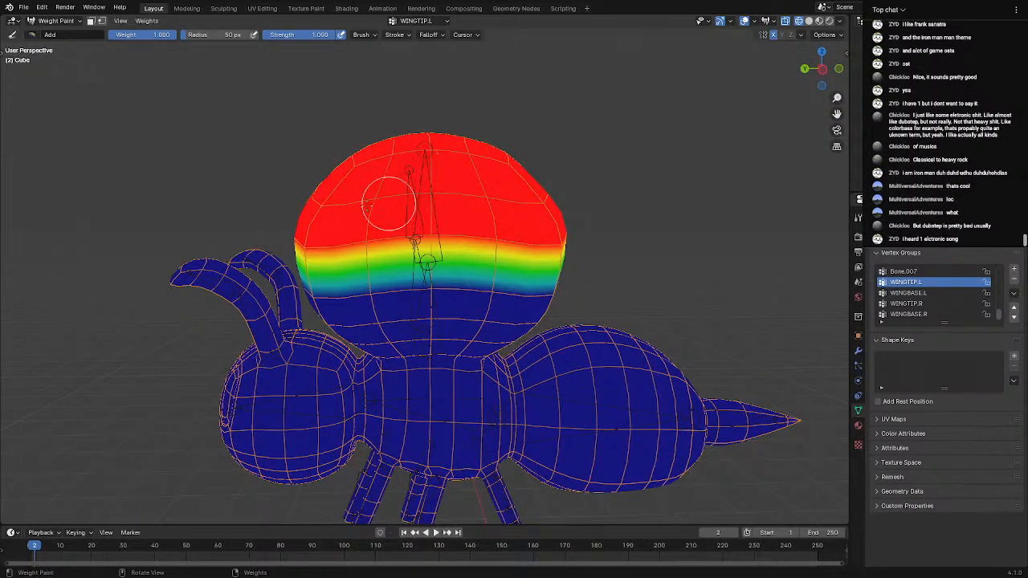
middle_drag(418, 200, 536, 215)
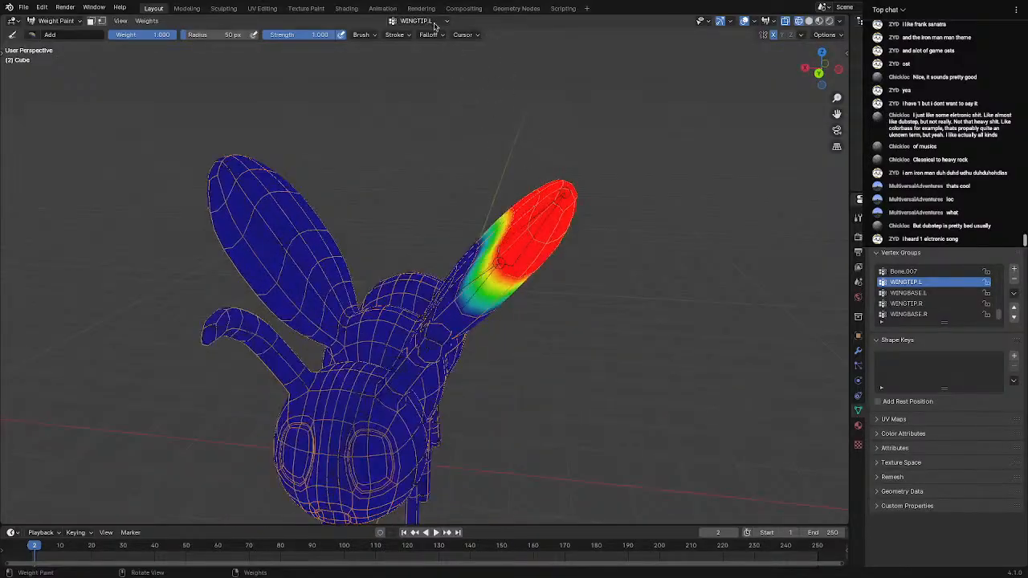
Show the WINGTIP.R and WINGBASE.R vertex groups to check the mirrored weights on the right wing
click(433, 24)
click(398, 77)
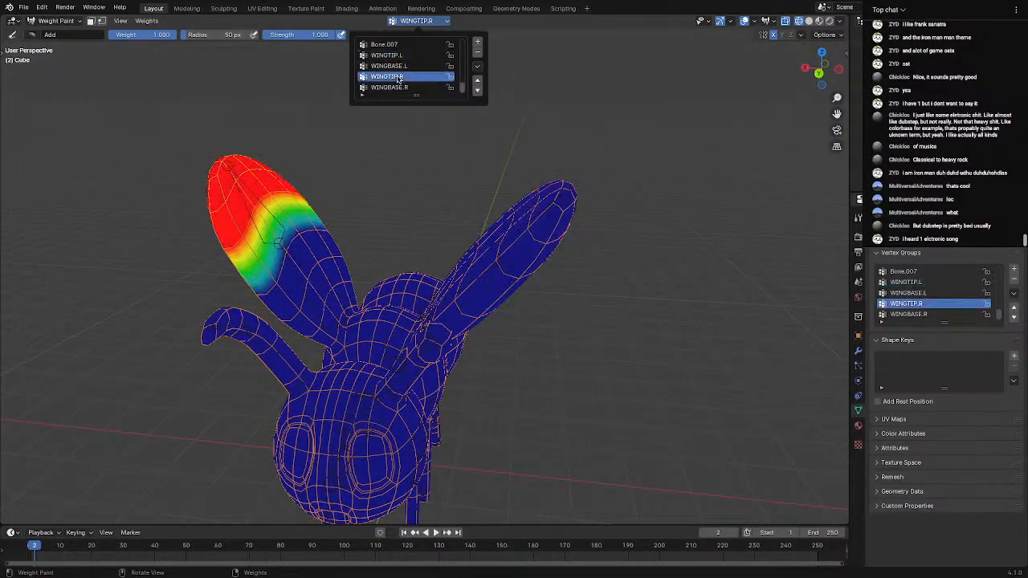
click(398, 87)
scroll(374, 206, down, 3)
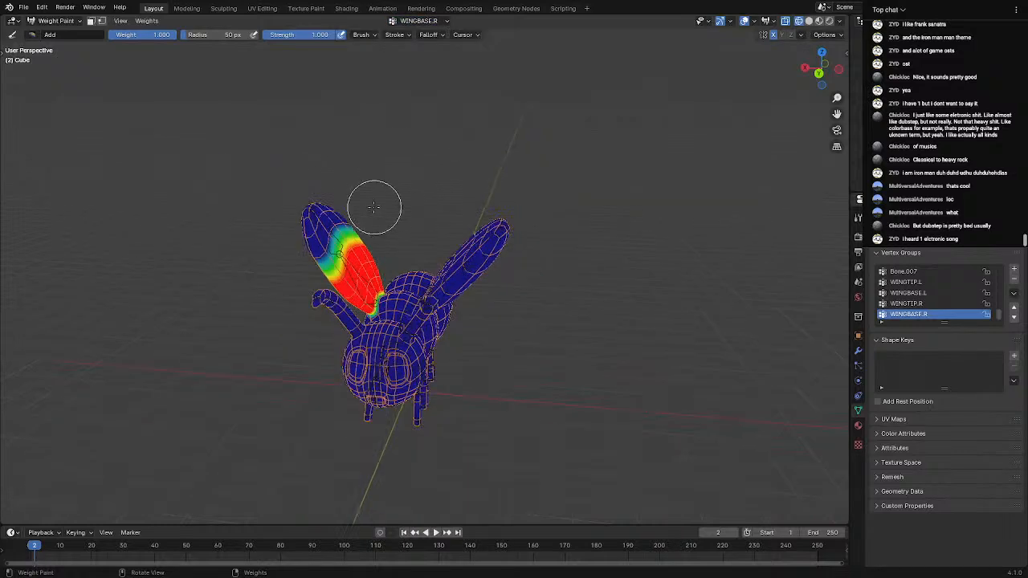
middle_drag(374, 206, 332, 195)
Leave Weight Paint, select the armature, switch the viewport to solid shading and enter Pose Mode
click(24, 21)
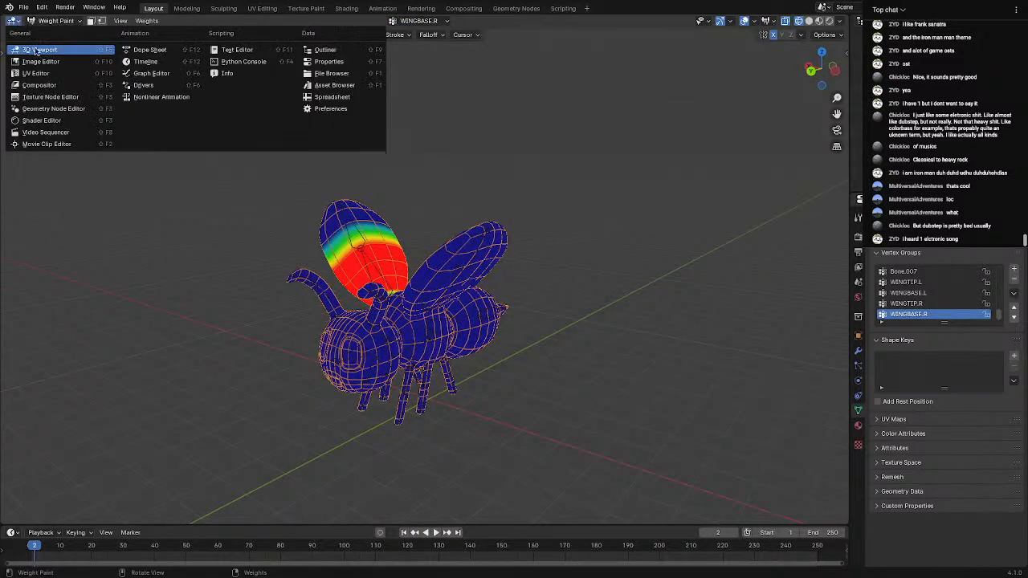
click(54, 20)
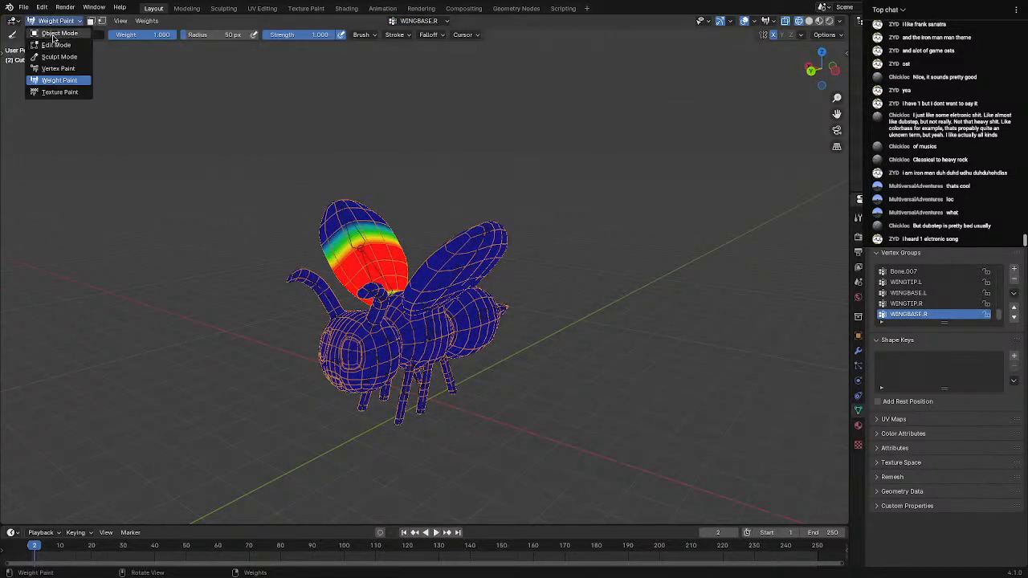
click(58, 33)
click(363, 252)
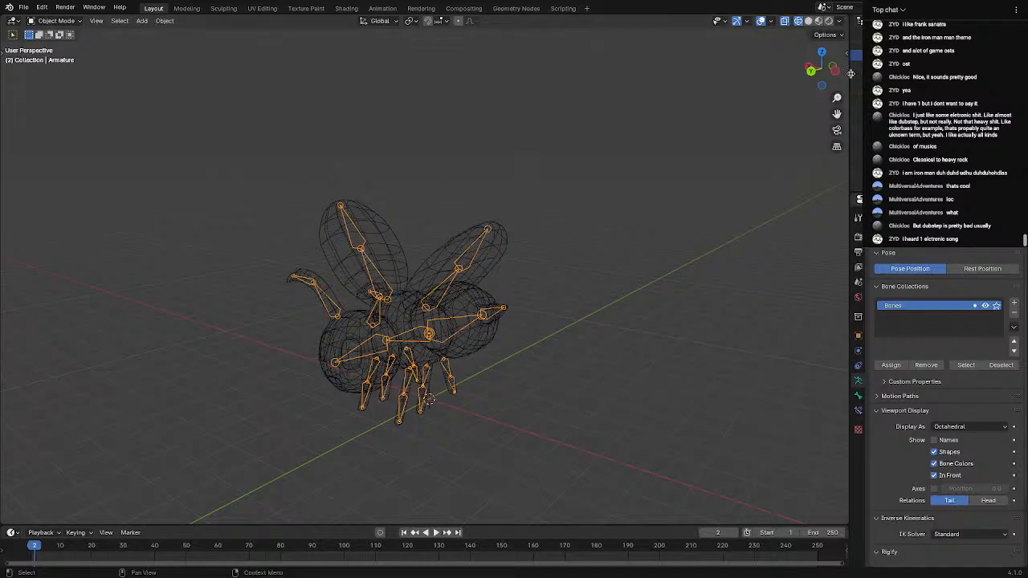
click(807, 22)
scroll(401, 223, up, 3)
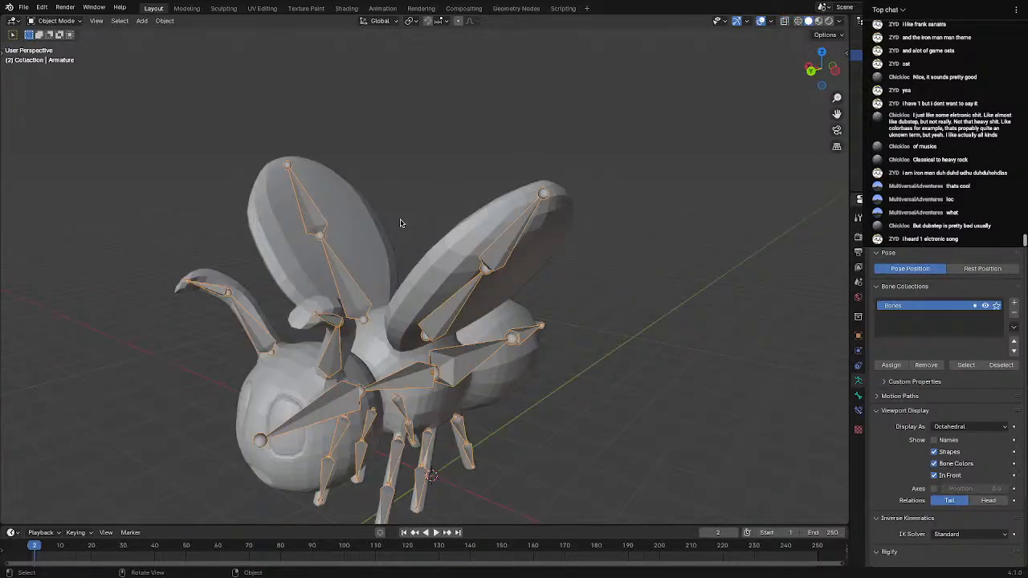
click(38, 22)
click(45, 58)
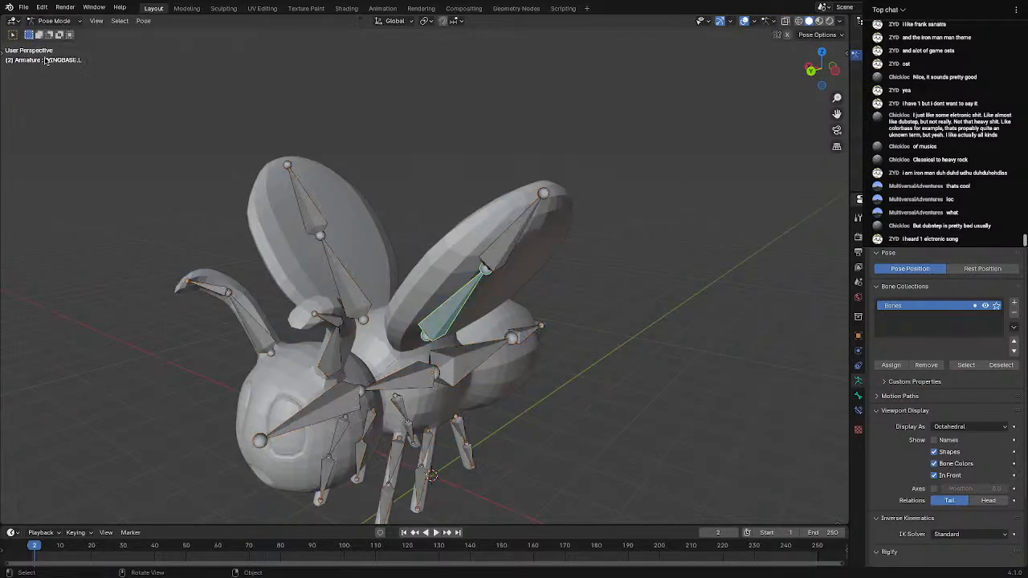
Select the left wing's tip bone and rotate it about -14.7°, continuing the rotation from a rear view to bend the tip outward
click(520, 242)
key(r)
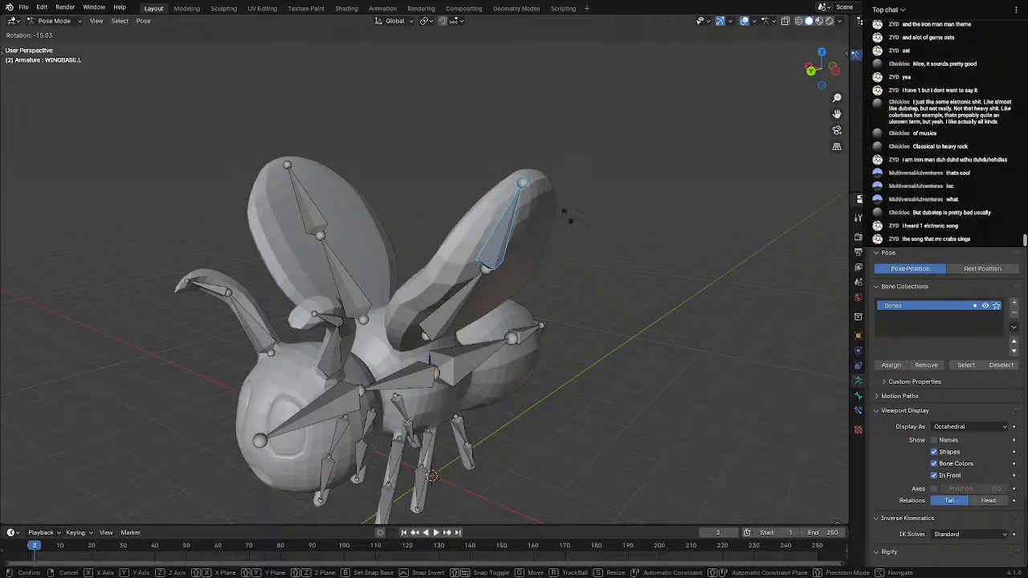
click(564, 226)
middle_drag(564, 226, 407, 274)
key(r)
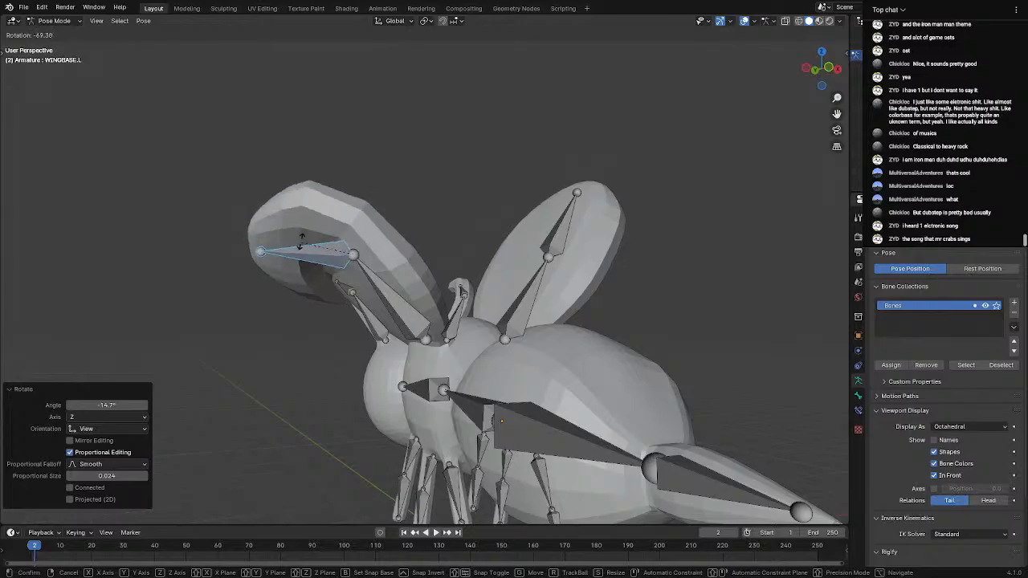
click(347, 246)
Swing the left wing's tip bone back and forth to test the deformation, leaving the tip bent outward
middle_drag(347, 245, 301, 270)
key(r)
click(334, 186)
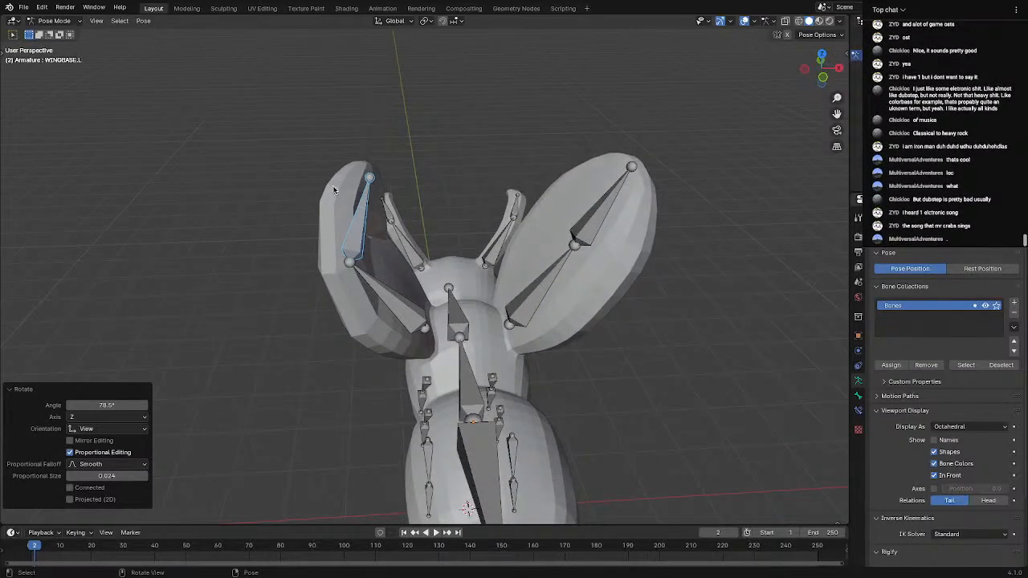
key(r)
click(230, 183)
key(r)
click(294, 158)
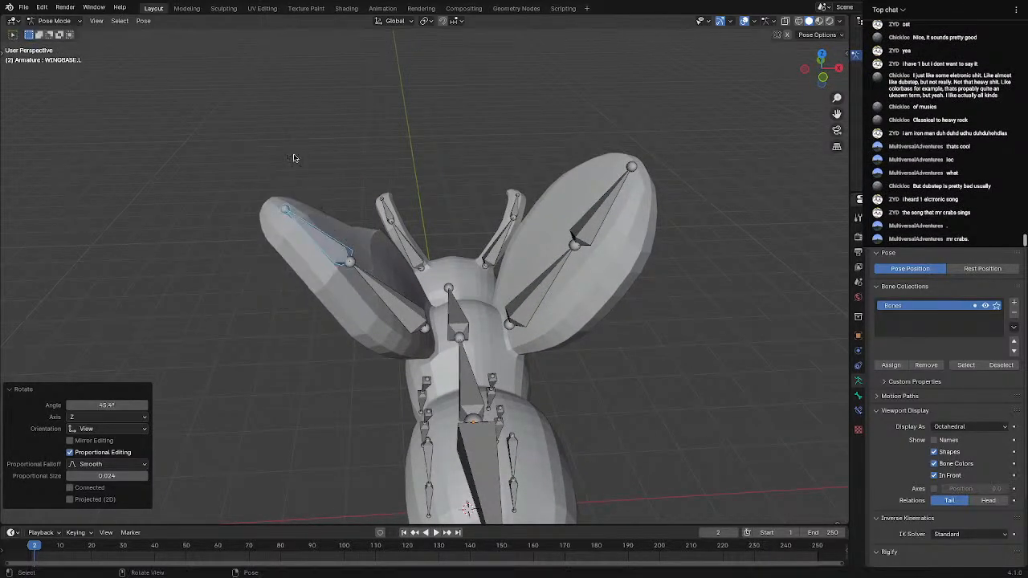
key(r)
click(249, 235)
middle_drag(249, 234, 293, 273)
Leave the armature, select the bee mesh and enter its Edit Mode
key(Tab)
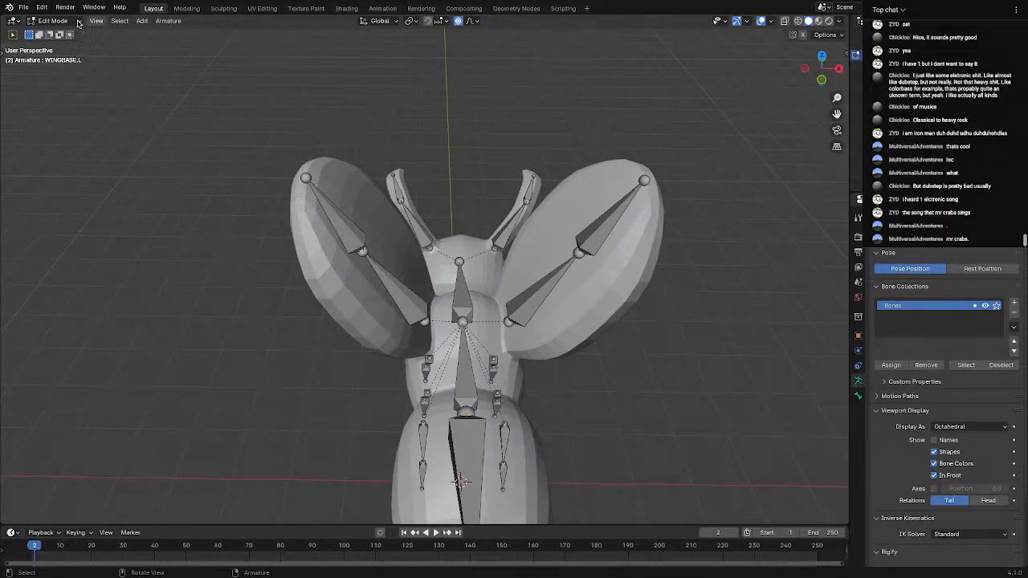
click(66, 21)
click(59, 33)
click(363, 292)
key(Tab)
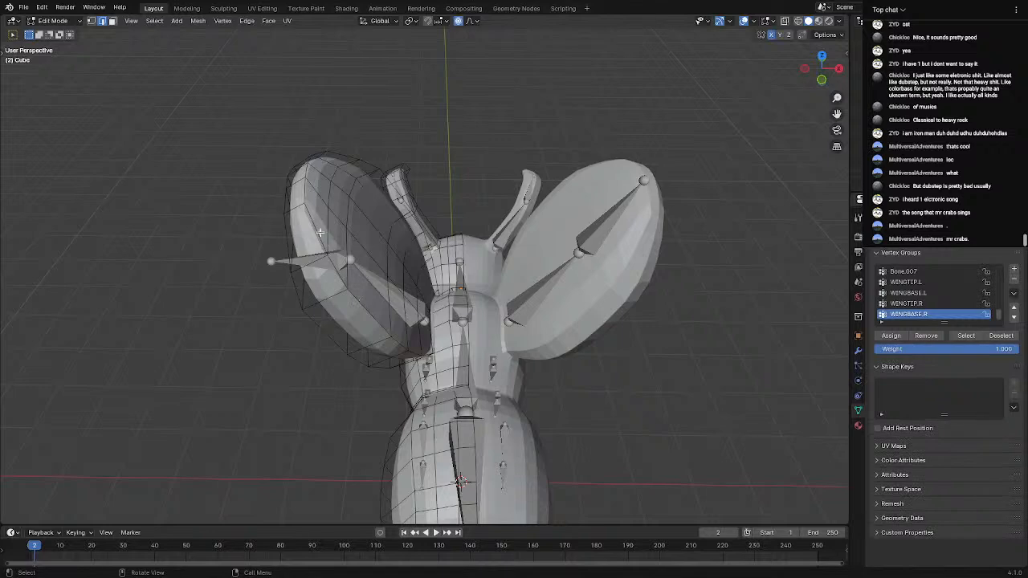
Add one centred loop cut around the left wing near the joint between its two bones and return to Object Mode
middle_drag(320, 232, 324, 257)
scroll(360, 260, up, 2)
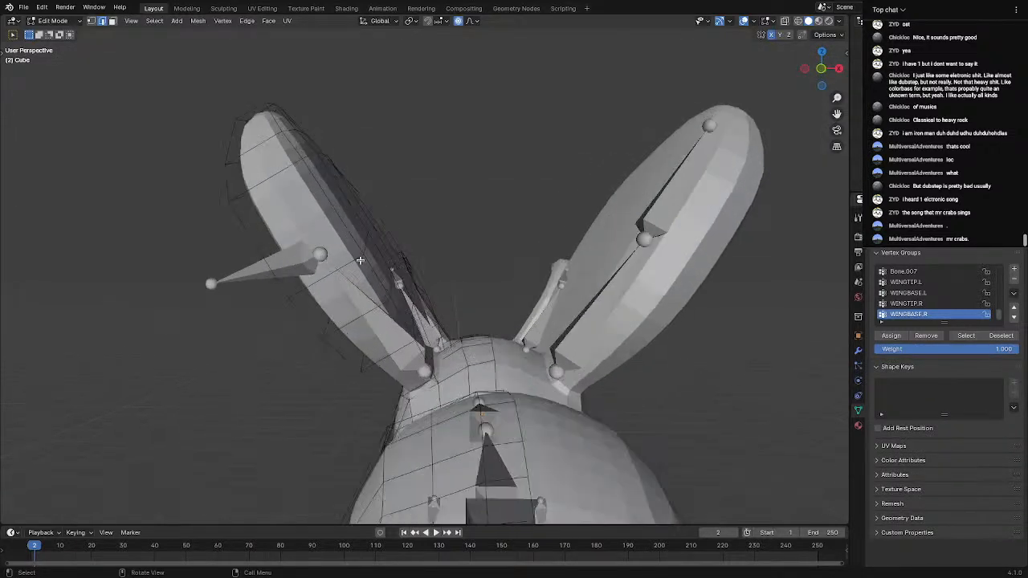
scroll(366, 260, up, 1)
key(ctrl+r)
click(298, 181)
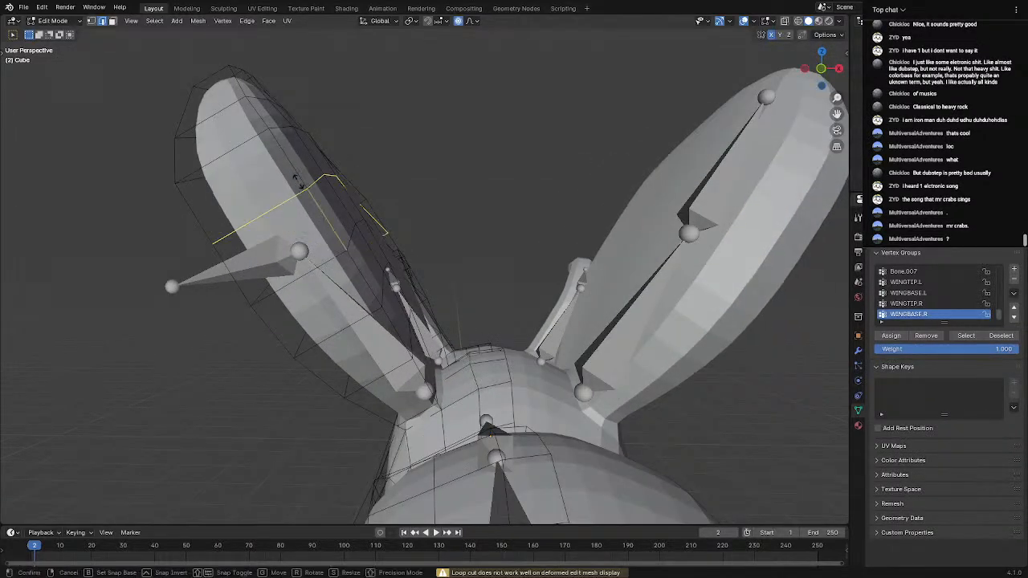
right_click(298, 181)
key(ctrl+r)
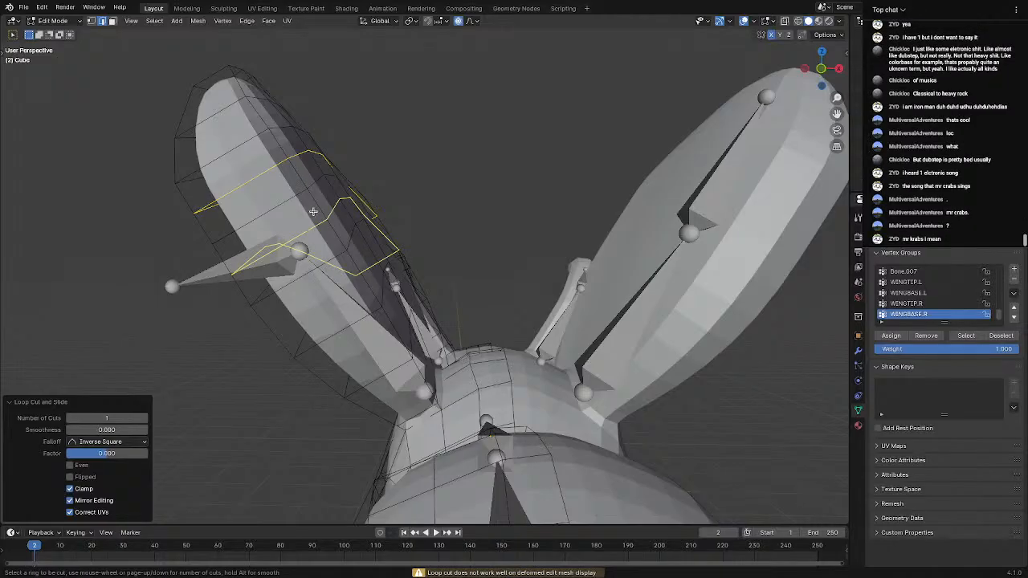
right_click(313, 211)
key(Tab)
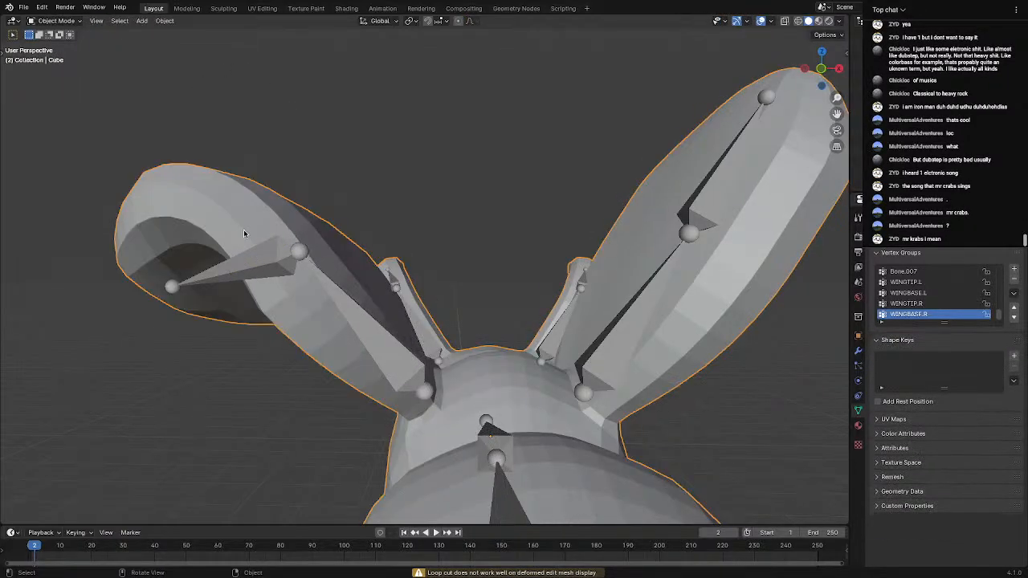
Inspect the bent left wing, select the armature, return to Pose Mode and select the WINGTIP.L bone
middle_drag(244, 229, 505, 216)
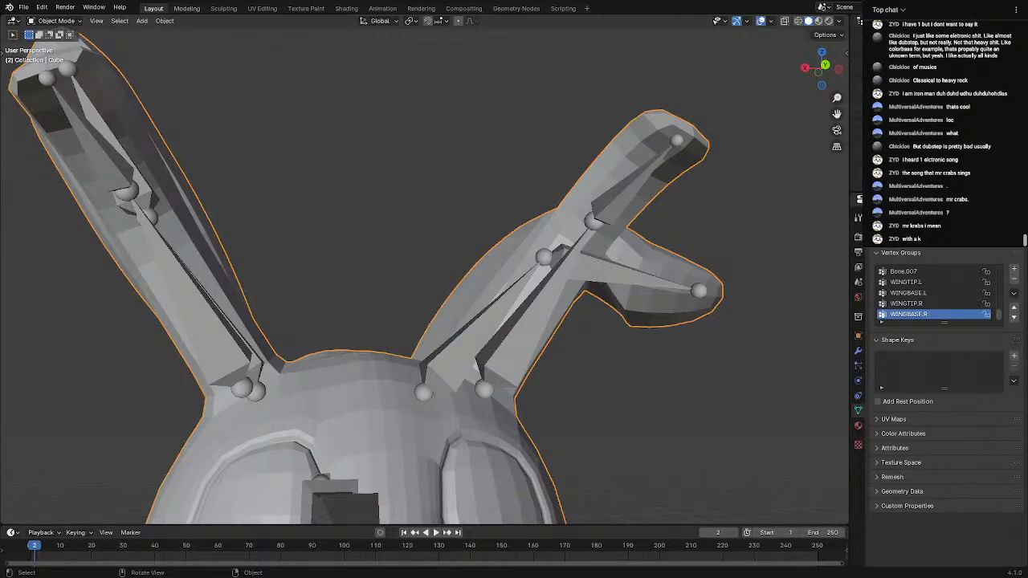
middle_drag(609, 244, 380, 255)
scroll(248, 253, up, 1)
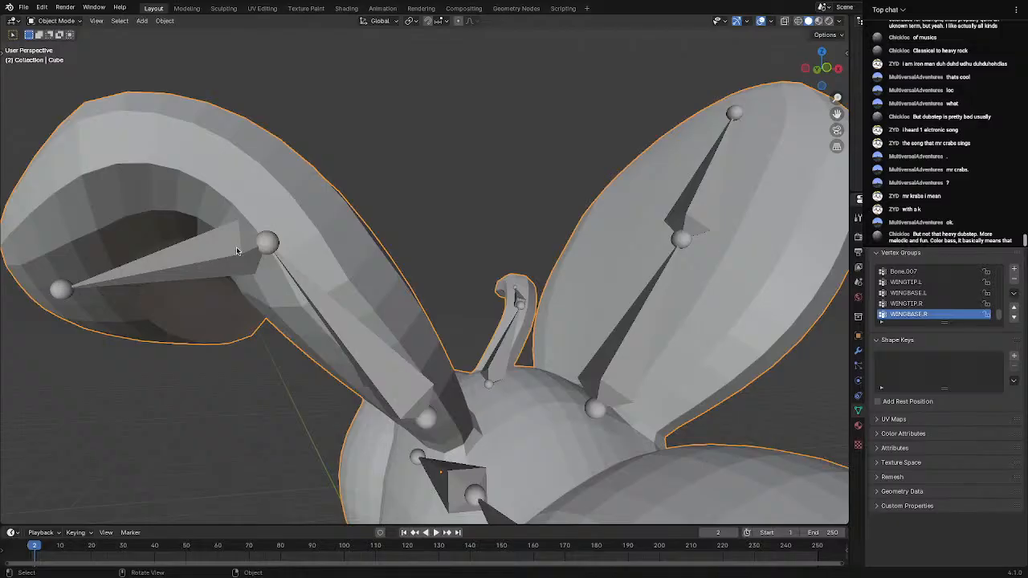
click(208, 263)
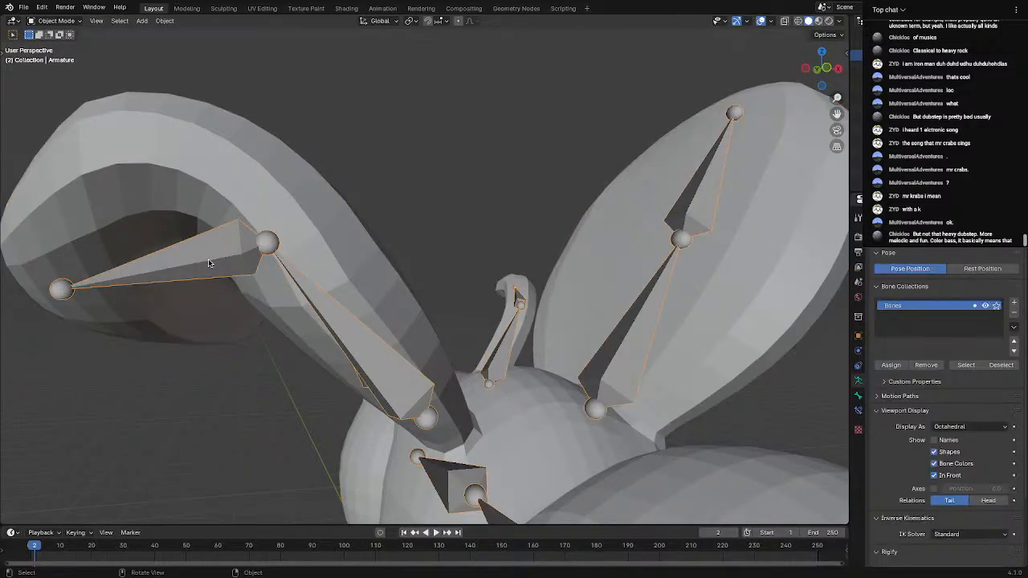
key(r)
right_click(186, 234)
click(56, 21)
click(53, 44)
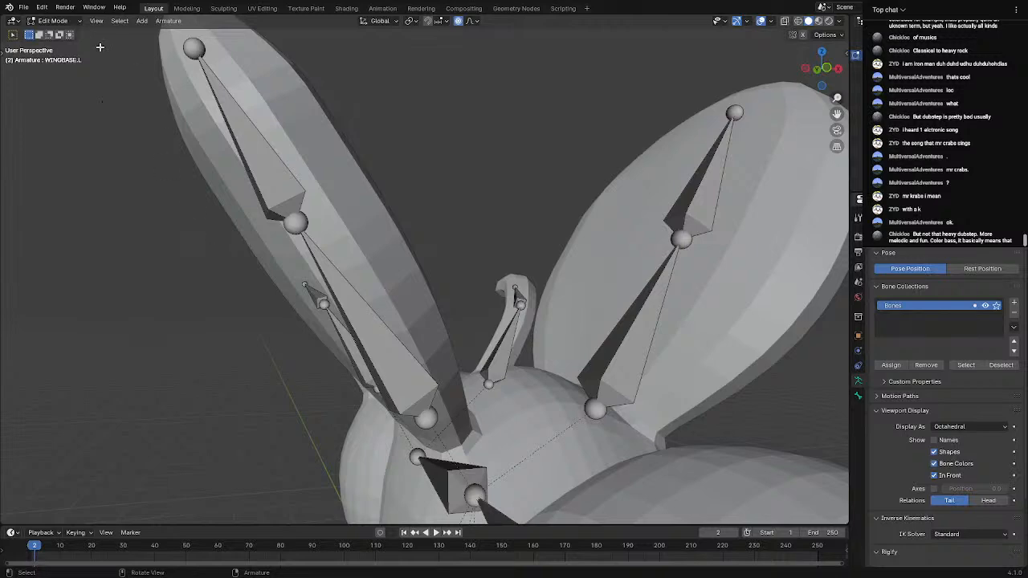
click(53, 22)
click(57, 57)
scroll(232, 252, up, 1)
click(178, 254)
scroll(178, 254, down, 4)
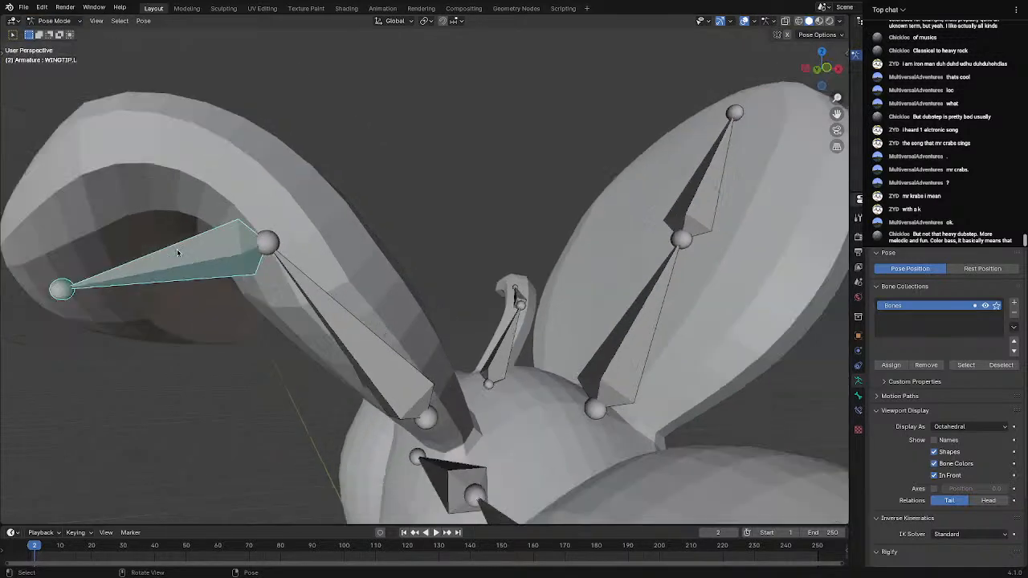
Rotate the WINGTIP.L bone upward by about 106° and fine-tune its angle from a second view
key(r)
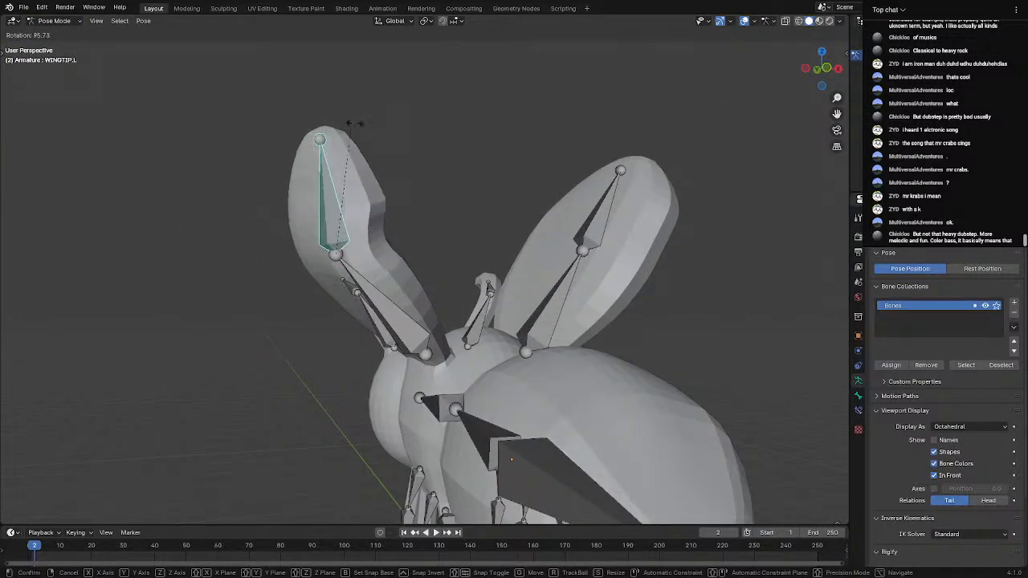
click(390, 137)
middle_drag(390, 138, 374, 180)
key(r)
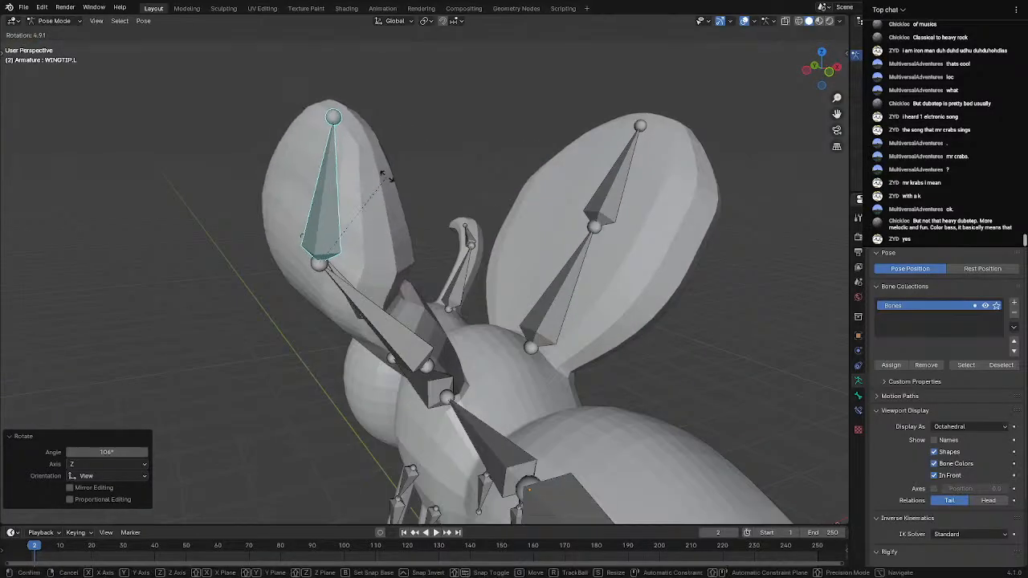
click(371, 183)
Rotate the WINGBASE.L bone about -37.9° and adjust its angle from a slightly different view
click(372, 324)
key(r)
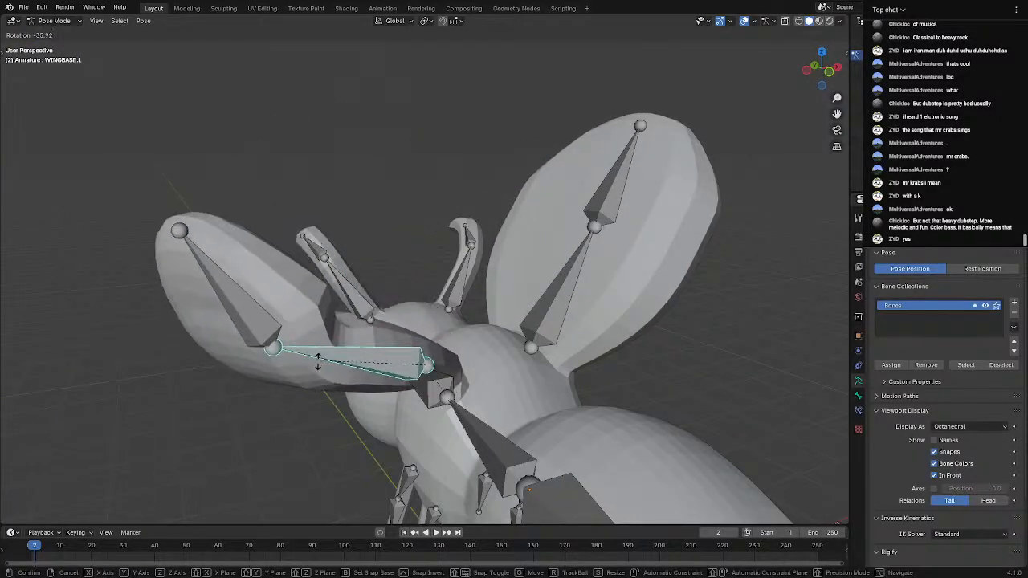
click(317, 363)
middle_drag(522, 161, 503, 171)
key(r)
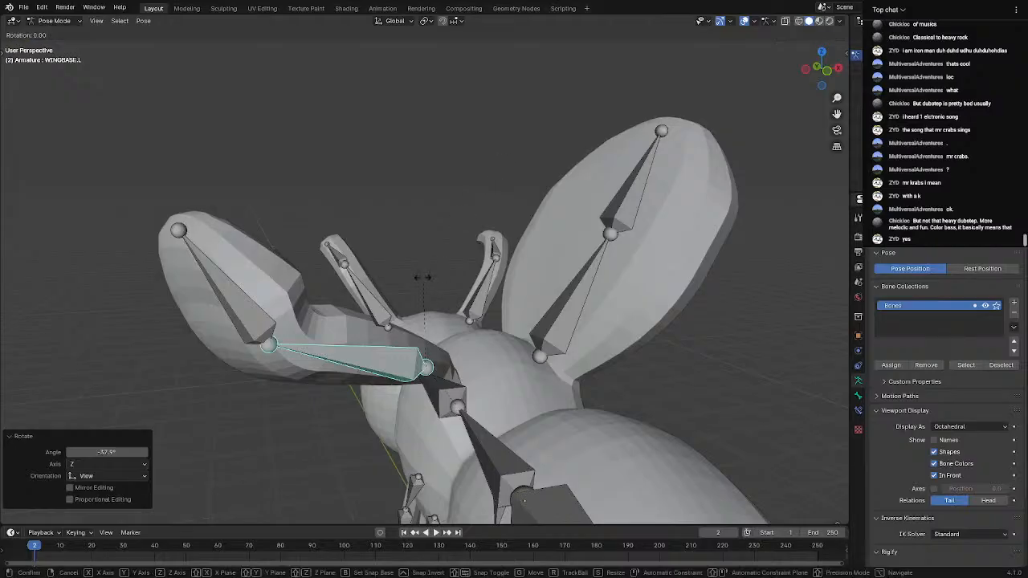
click(372, 307)
Try rotating the WINGBASE.L bone a further -27.8° from the opposite side and inspect the left wing's deformation
middle_drag(422, 222, 682, 246)
key(r)
click(473, 305)
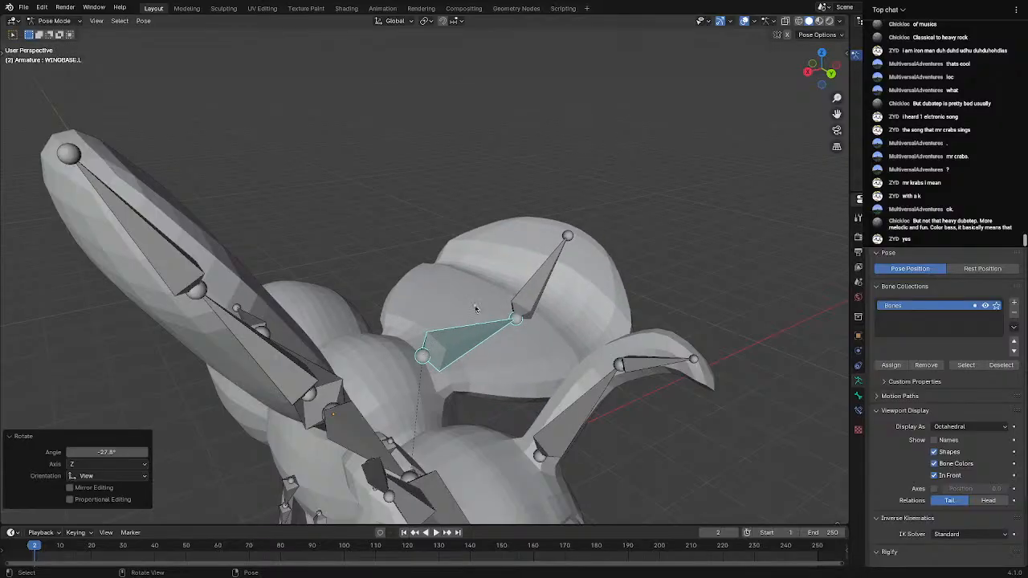
middle_drag(474, 305, 389, 394)
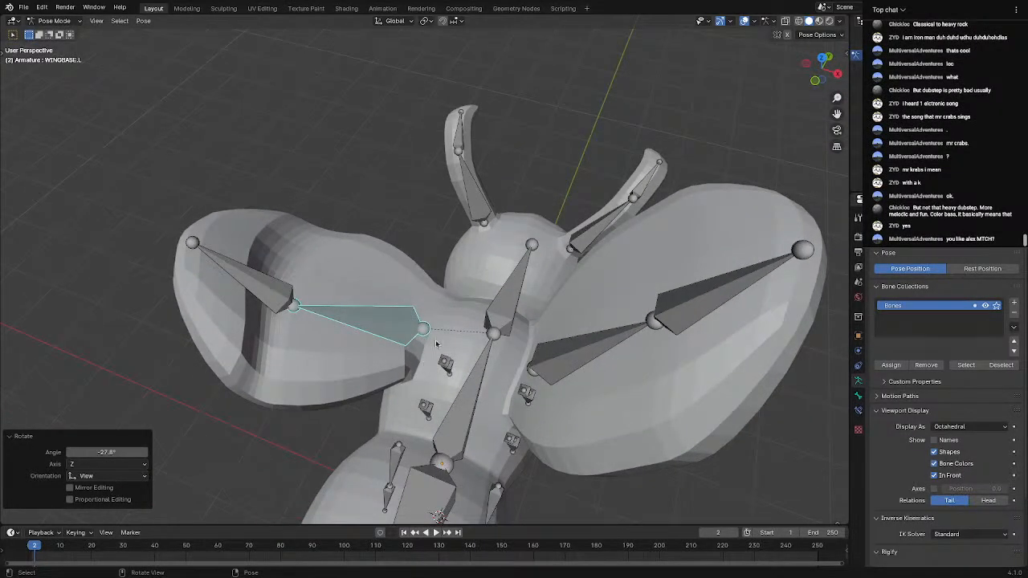
Undo the last WINGBASE.L rotation and switch the armature to Edit Mode
key(ctrl+z)
key(Tab)
scroll(434, 347, up, 2)
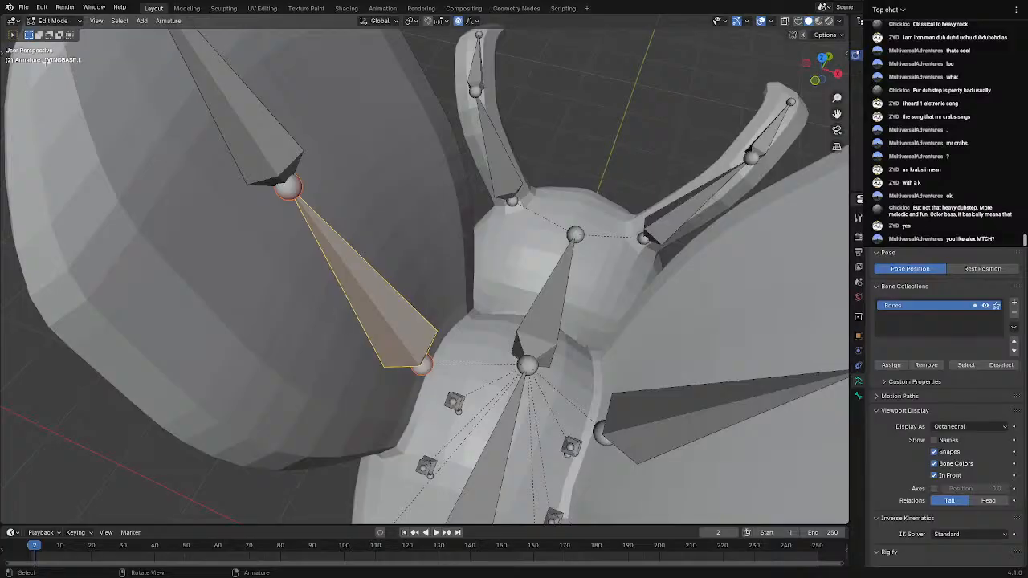
Leave armature editing and add a single loop cut around the base of the bee mesh's left wing, with a slide factor of about 0.36
click(53, 20)
click(50, 34)
click(378, 406)
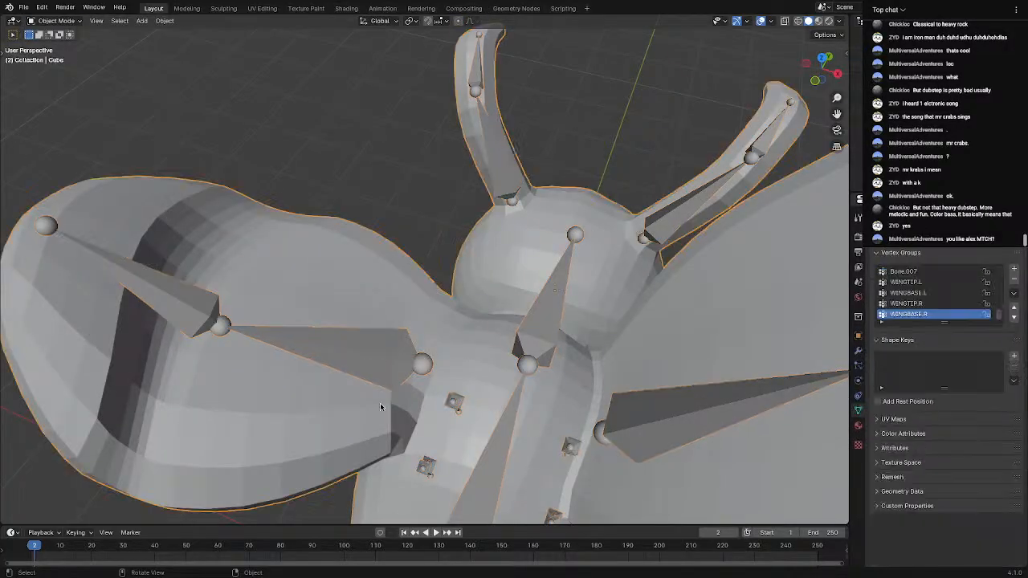
key(Tab)
mouse_move(419, 411)
middle_down()
mouse_move(424, 333)
mouse_move(427, 424)
mouse_move(436, 411)
middle_up()
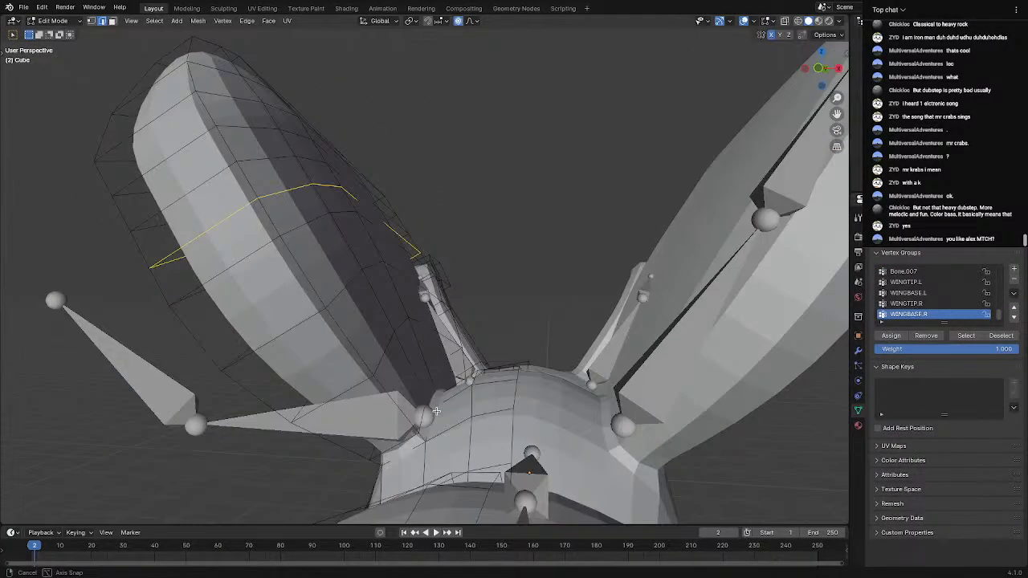
click(400, 398)
click(405, 408)
middle_drag(405, 408, 472, 428)
Put the bee mesh into Weight Paint mode and make WINGBASE.L the active vertex group
click(53, 21)
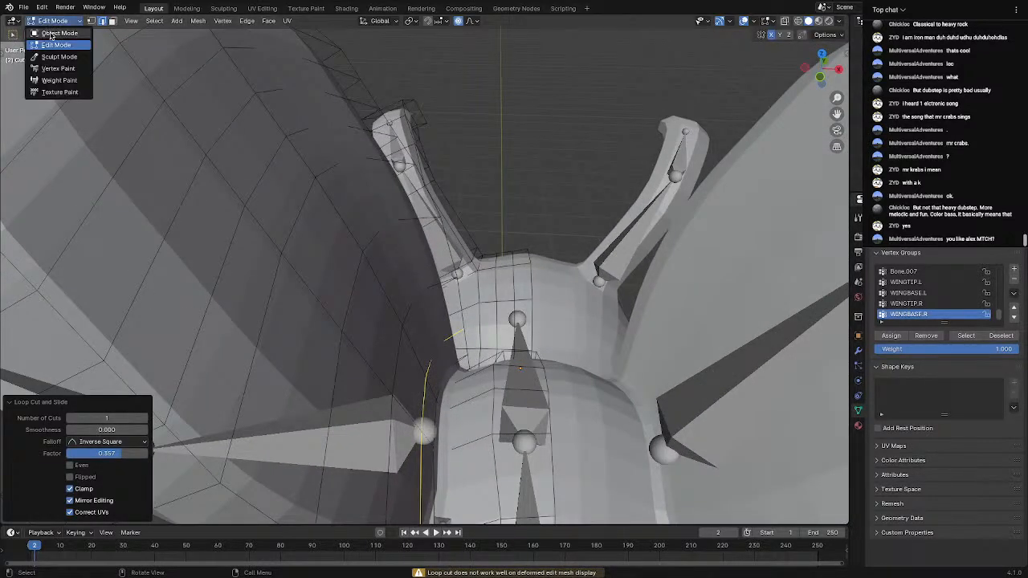
click(50, 34)
click(49, 21)
click(57, 80)
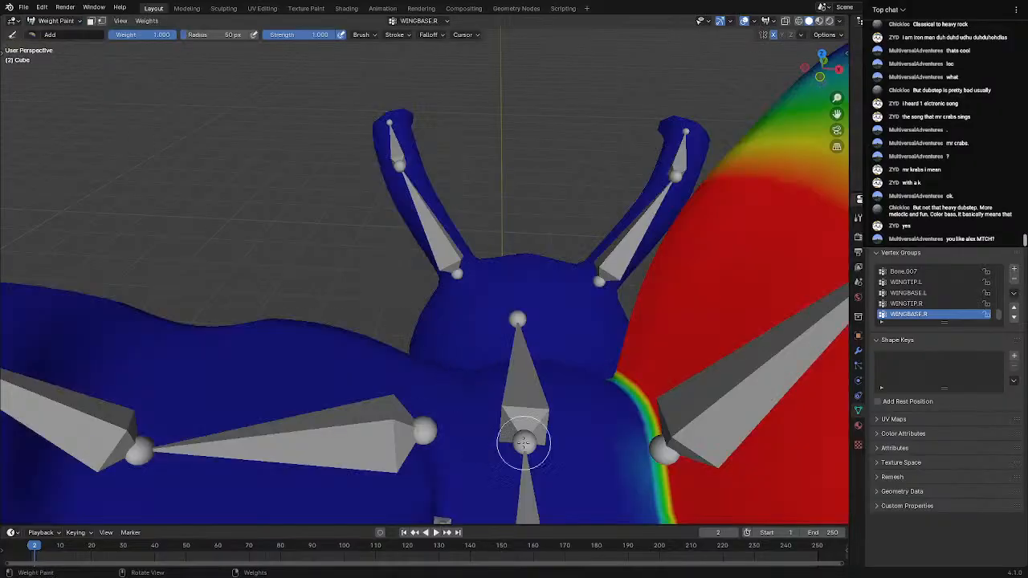
middle_drag(476, 420, 430, 257)
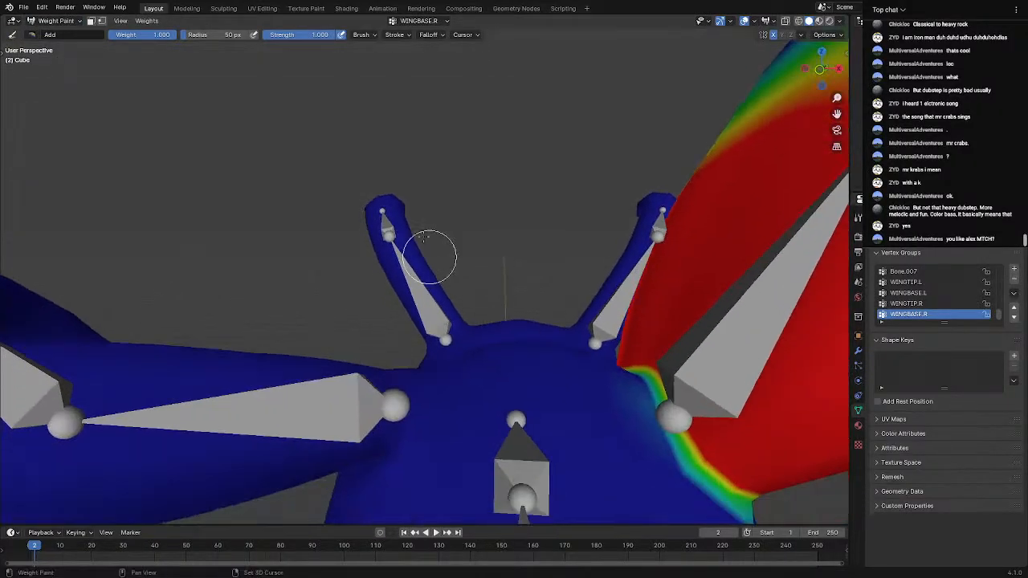
click(416, 22)
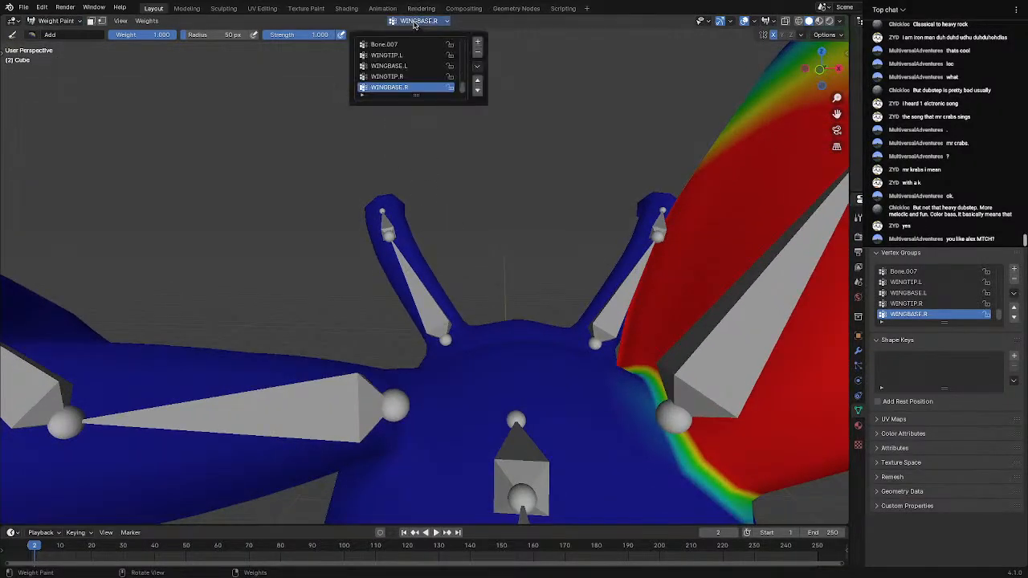
click(408, 68)
Paint the body beside the left wing's base with weight 0.038 in WINGBASE.L and examine the weight transition from all sides
middle_drag(302, 127, 296, 206)
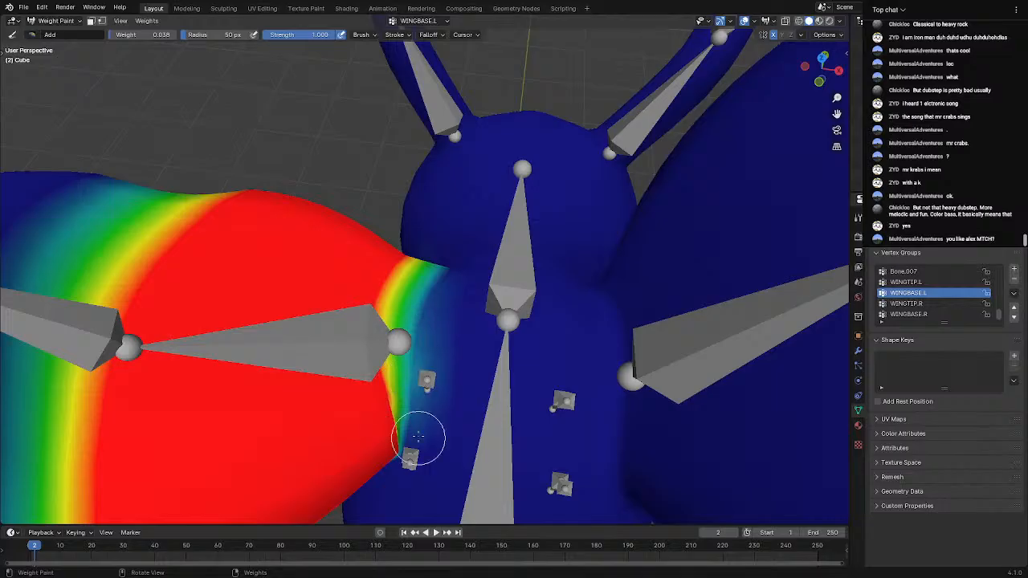
mouse_move(390, 440)
middle_down()
mouse_move(437, 328)
mouse_move(440, 342)
middle_up()
mouse_move(474, 414)
mouse_down()
mouse_move(436, 438)
mouse_move(404, 443)
mouse_move(416, 434)
mouse_up()
middle_drag(439, 432, 415, 405)
middle_drag(382, 368, 470, 337)
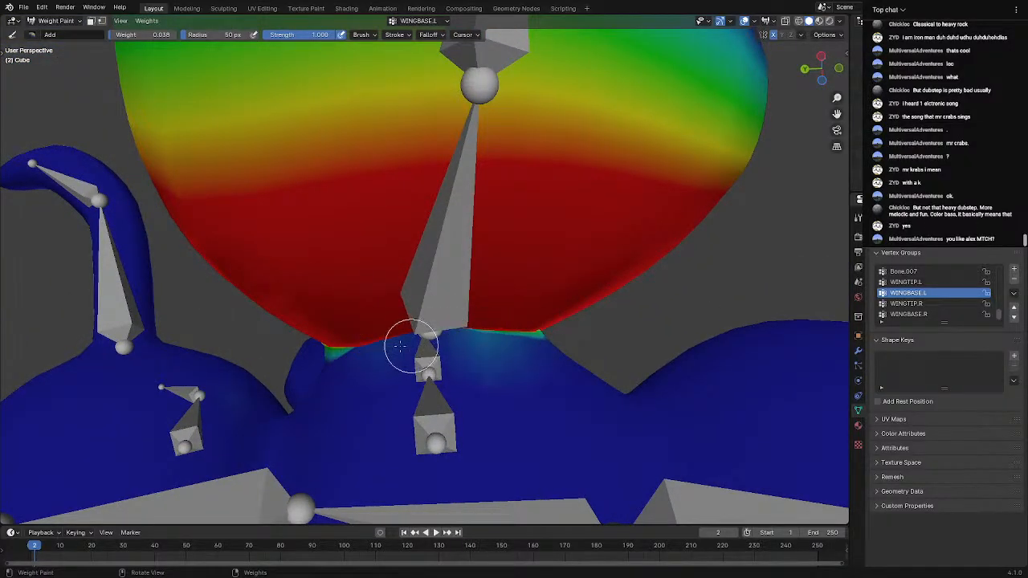
middle_drag(410, 355, 486, 363)
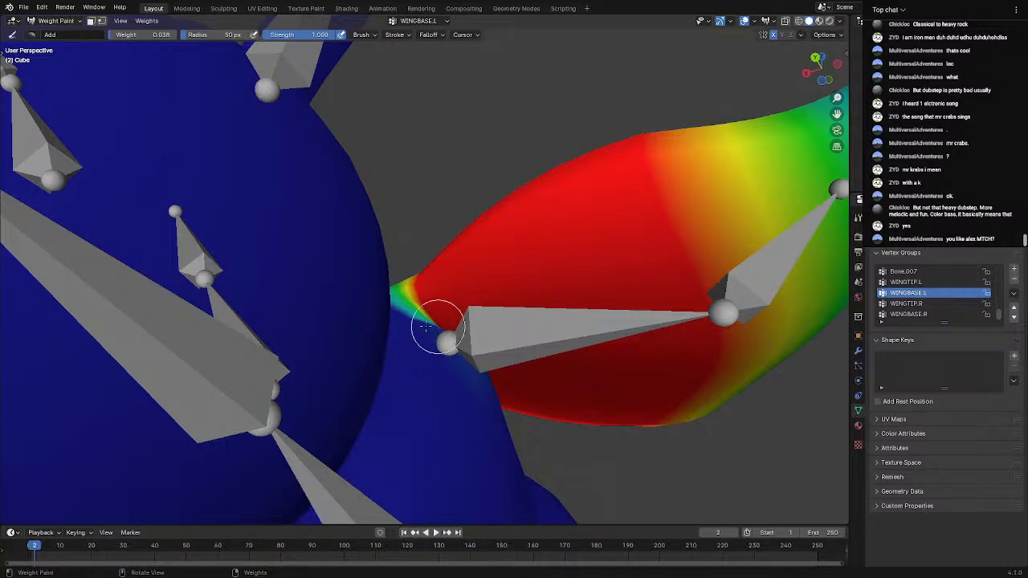
middle_drag(436, 328, 408, 412)
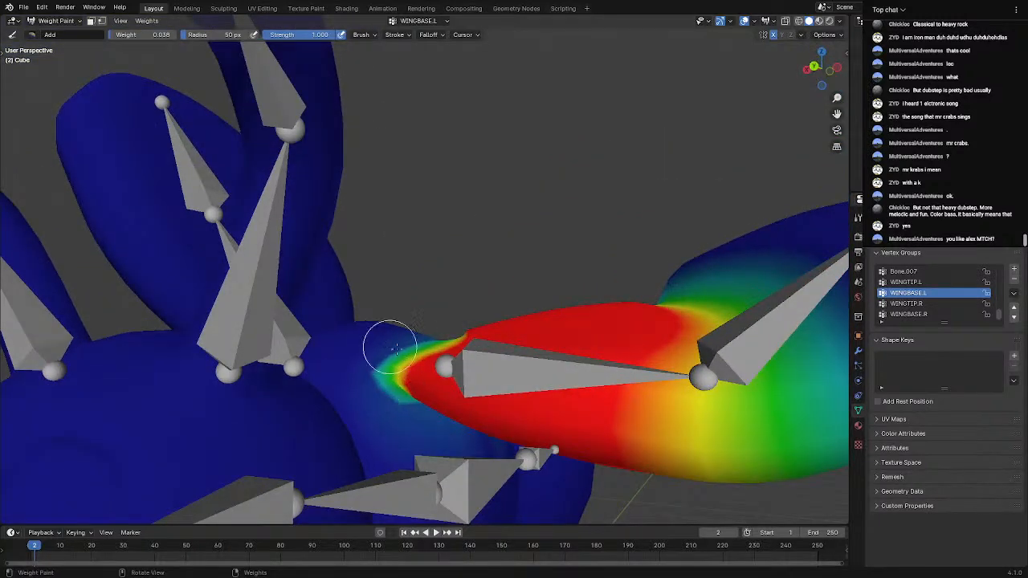
middle_drag(402, 359, 367, 394)
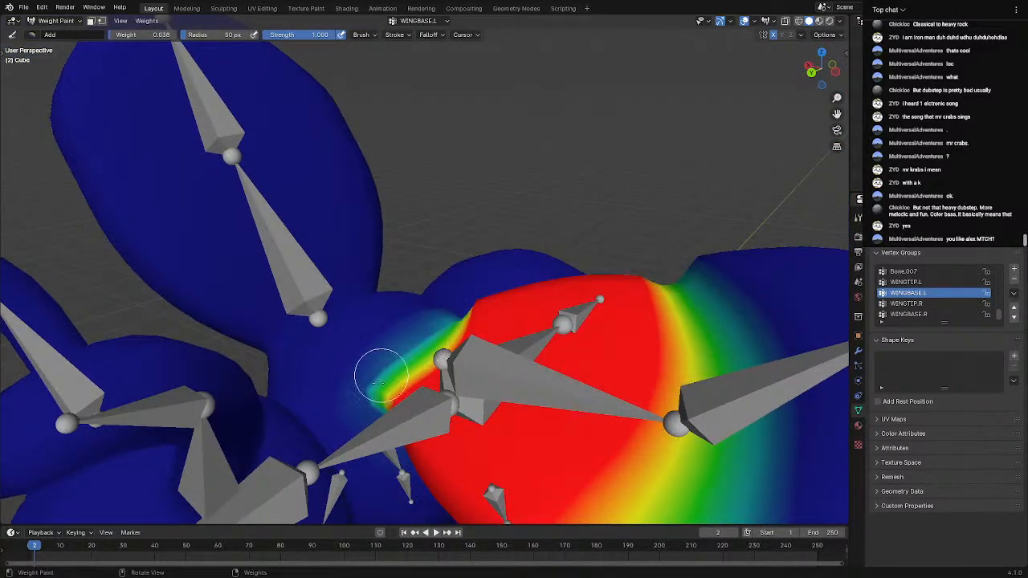
mouse_move(427, 412)
middle_down()
mouse_move(241, 382)
mouse_move(209, 169)
middle_up()
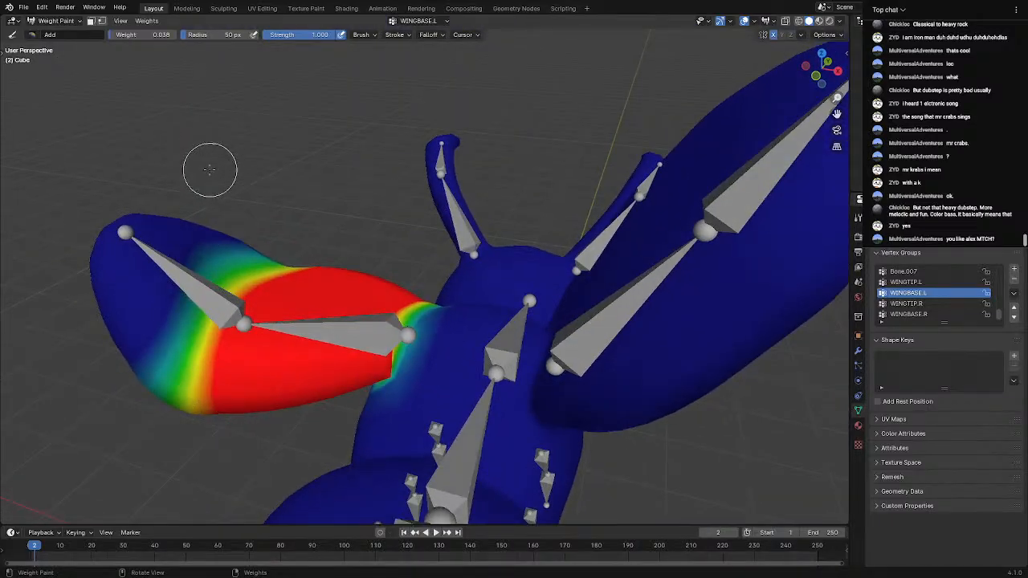
Leave weight painting and put the armature into Pose Mode
click(53, 21)
click(50, 32)
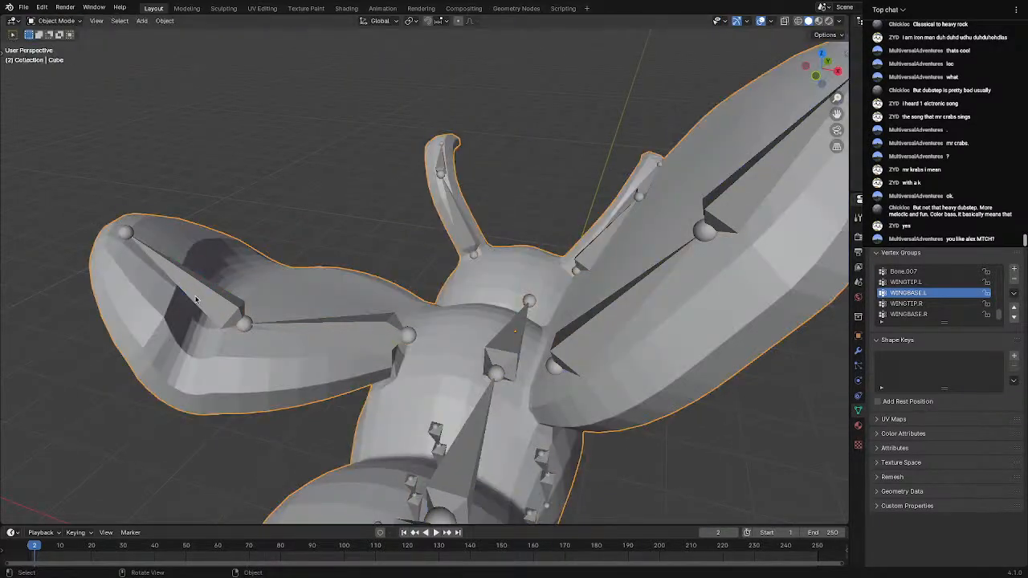
click(46, 20)
click(50, 59)
Try rotating the WINGBASE.L bone by 27.6° and check the left wing's deformation from behind
click(375, 320)
key(r)
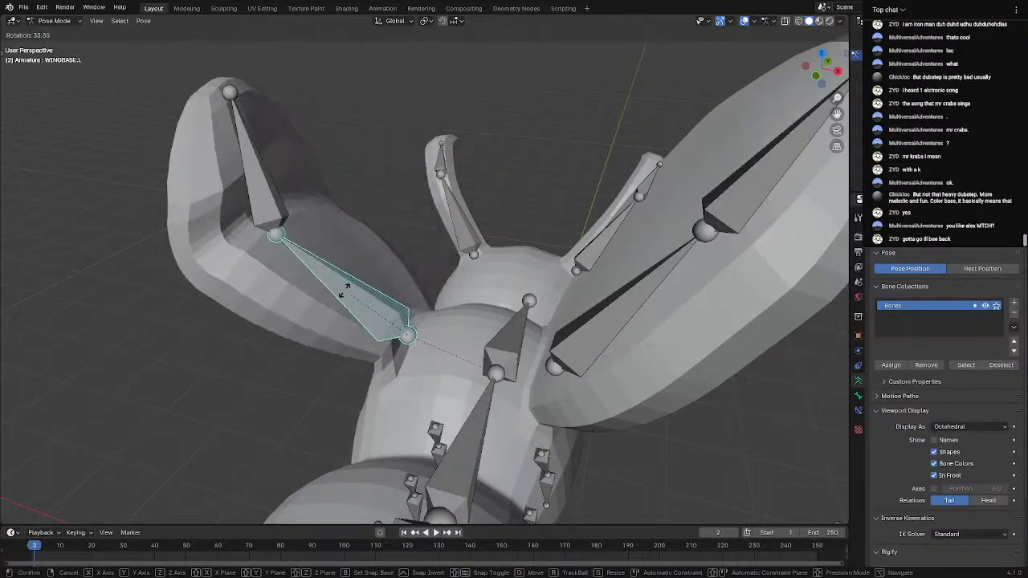
click(330, 292)
middle_drag(438, 301, 475, 254)
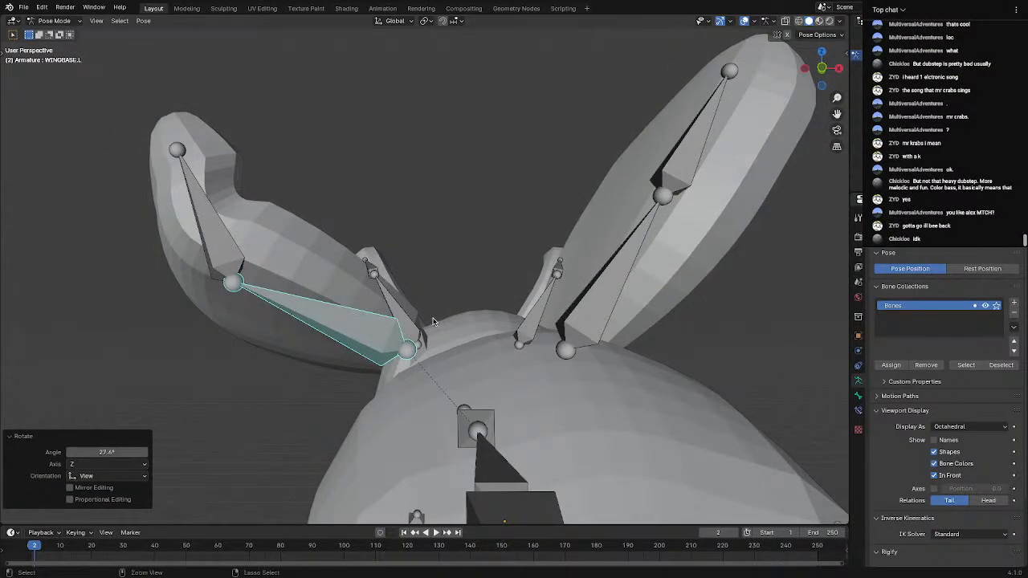
Clear the rotation of all bones and rotate WINGBASE.L by -47° to lower the left wing
key(a)
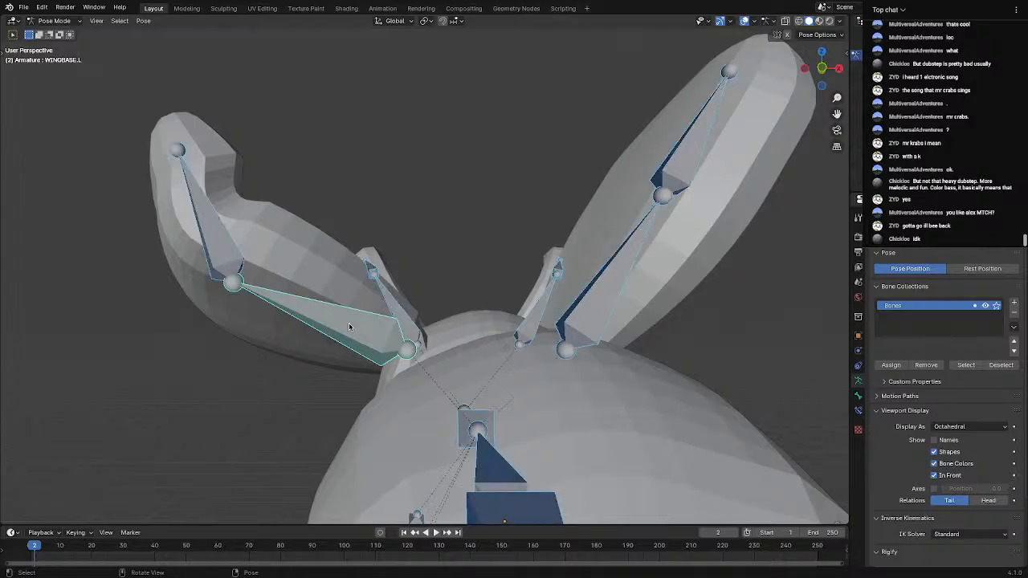
key(alt+r)
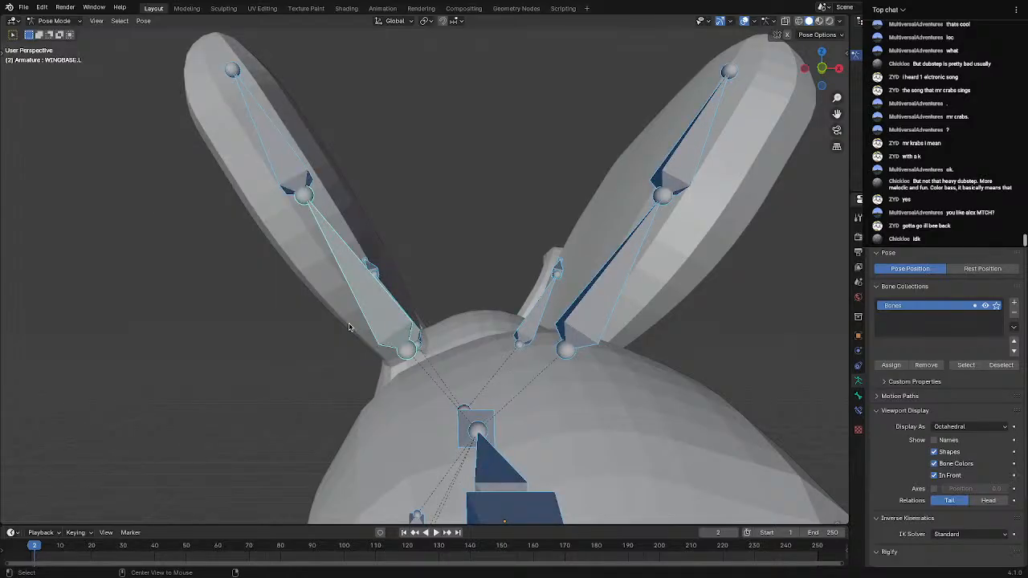
key(r)
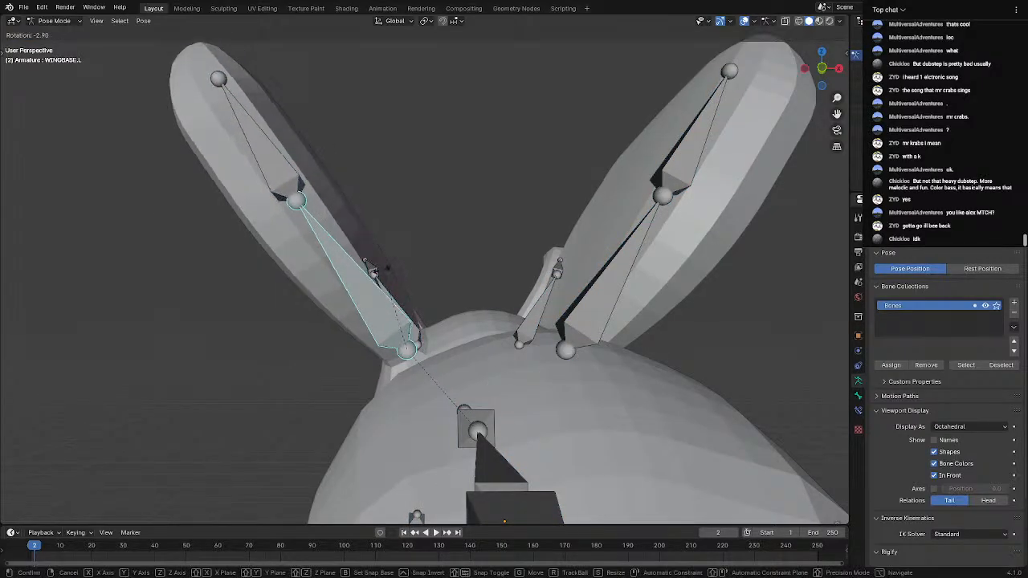
click(359, 302)
middle_drag(359, 302, 403, 307)
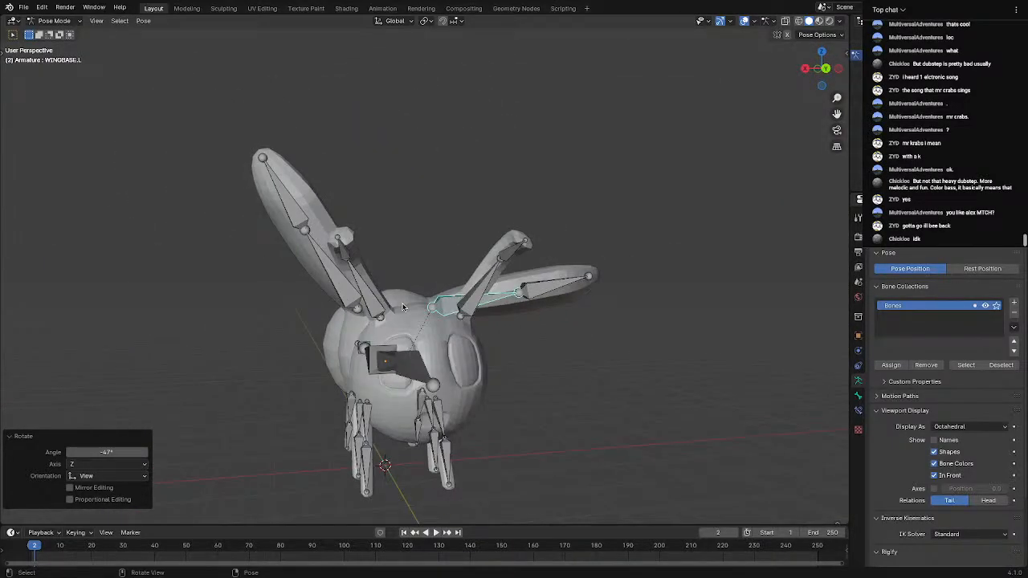
Rotate the WINGBASE.R bone by about -58° to lower the right wing, and show the bee in Material Preview shading
click(333, 292)
key(r)
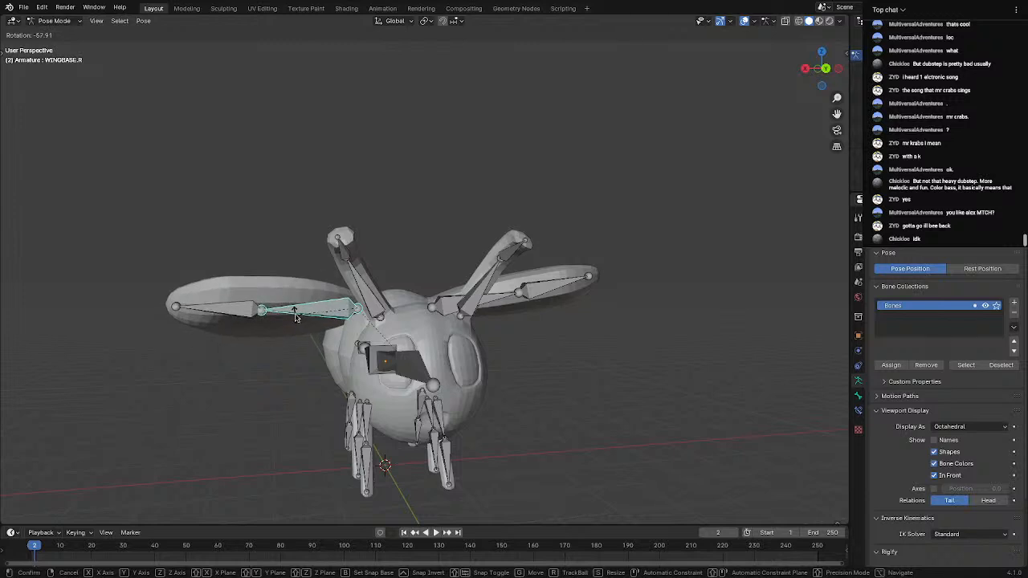
click(296, 317)
scroll(462, 343, down, 3)
key(ctrl+z)
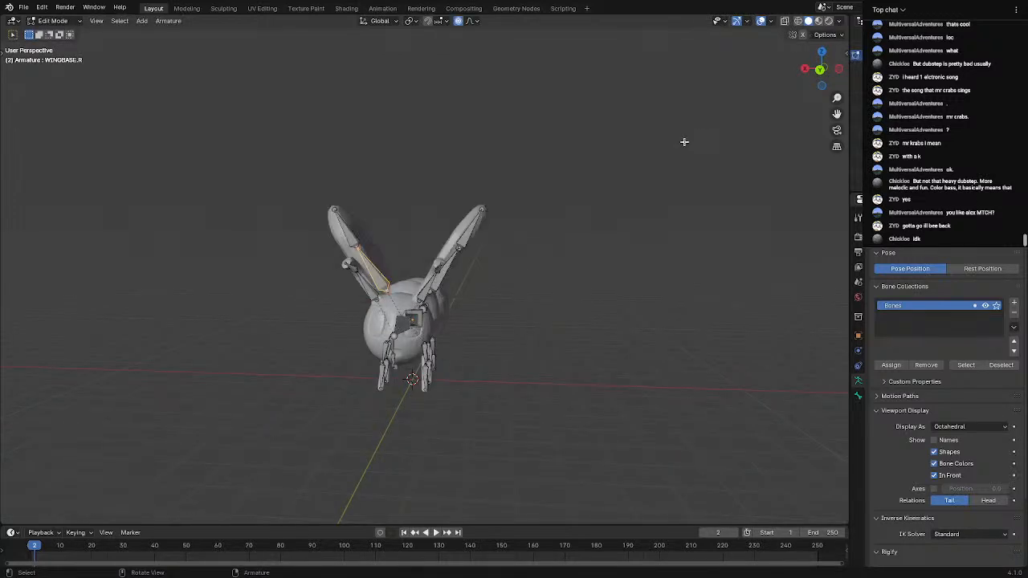
key(ctrl+shift+z)
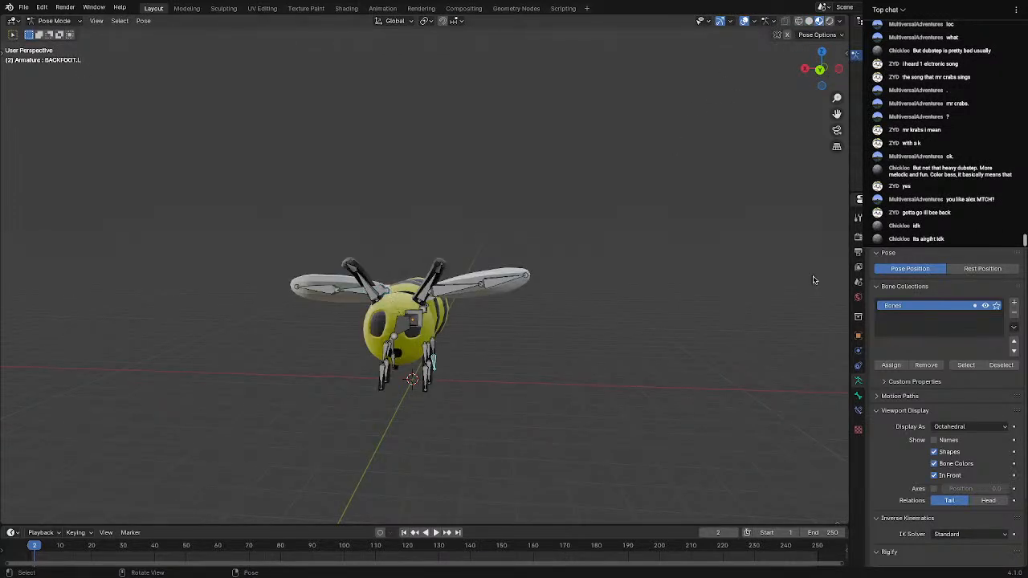
Examine the colored bee from several sides with the bones hidden, comparing its pose with the rest shape
middle_drag(473, 393, 351, 373)
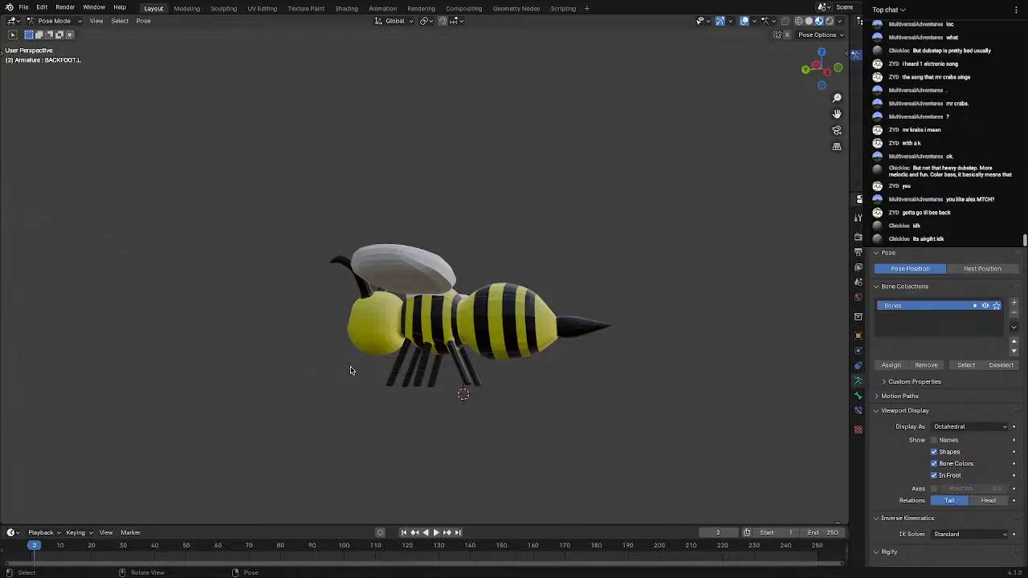
middle_drag(345, 268, 425, 439)
key(Tab)
key(Tab)
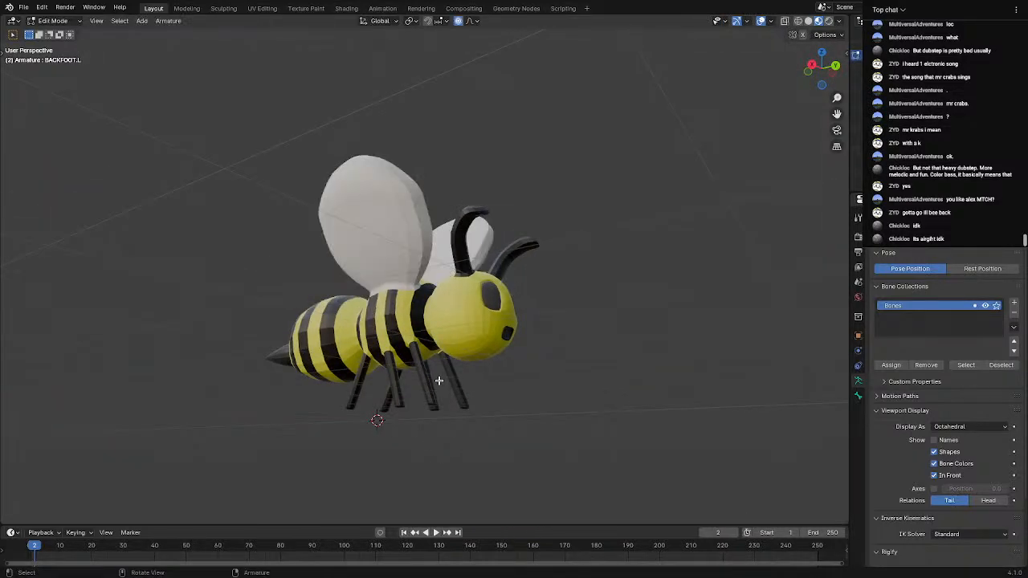
click(1004, 55)
scroll(522, 395, up, 6)
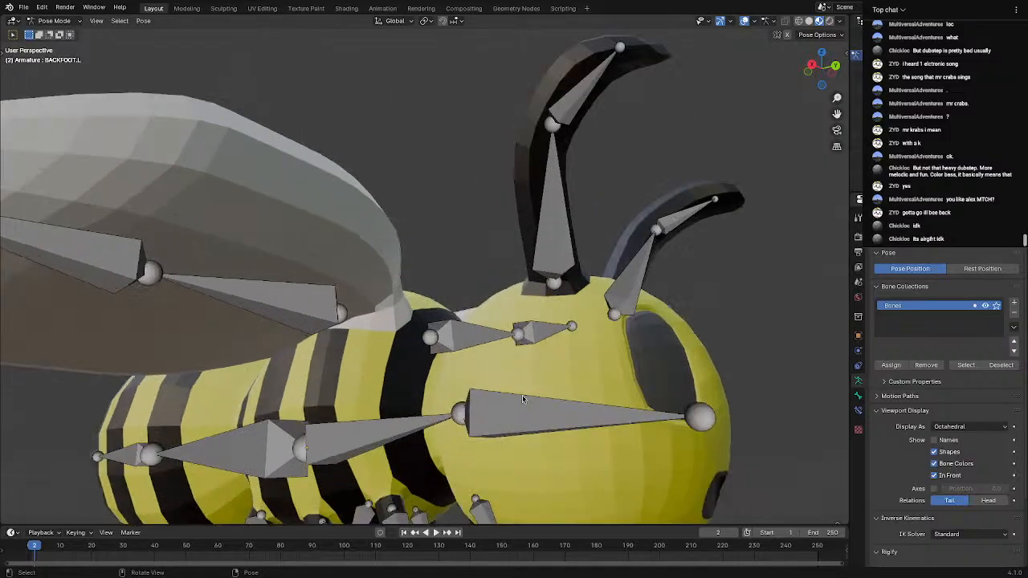
Bend the right front leg by rotating FRONTLEG.R -33.7° and FRONTFOOT.R 66.7°
scroll(394, 366, down, 6)
click(427, 402)
middle_drag(426, 401, 472, 389)
key(r)
click(493, 368)
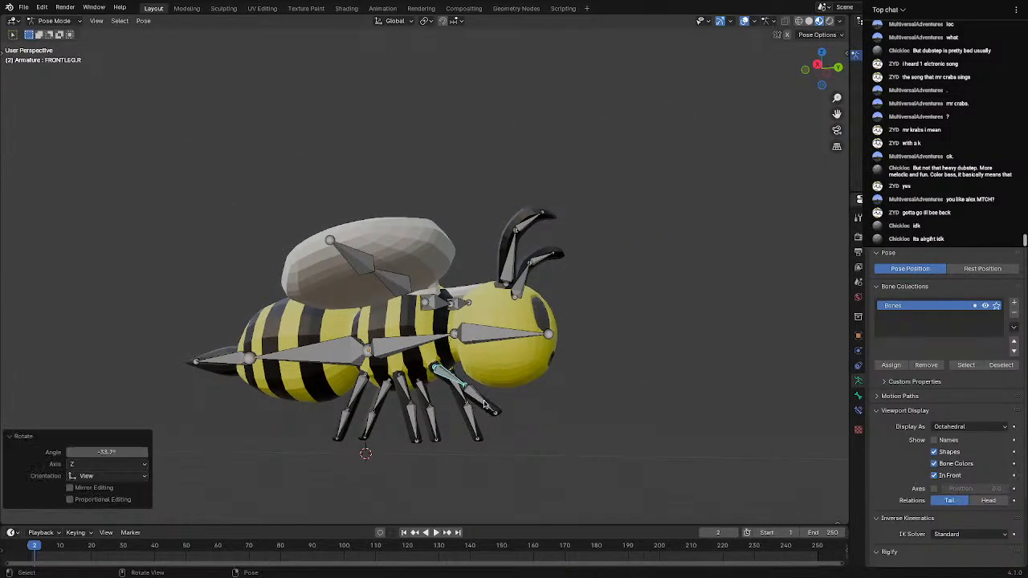
click(479, 400)
key(r)
click(450, 427)
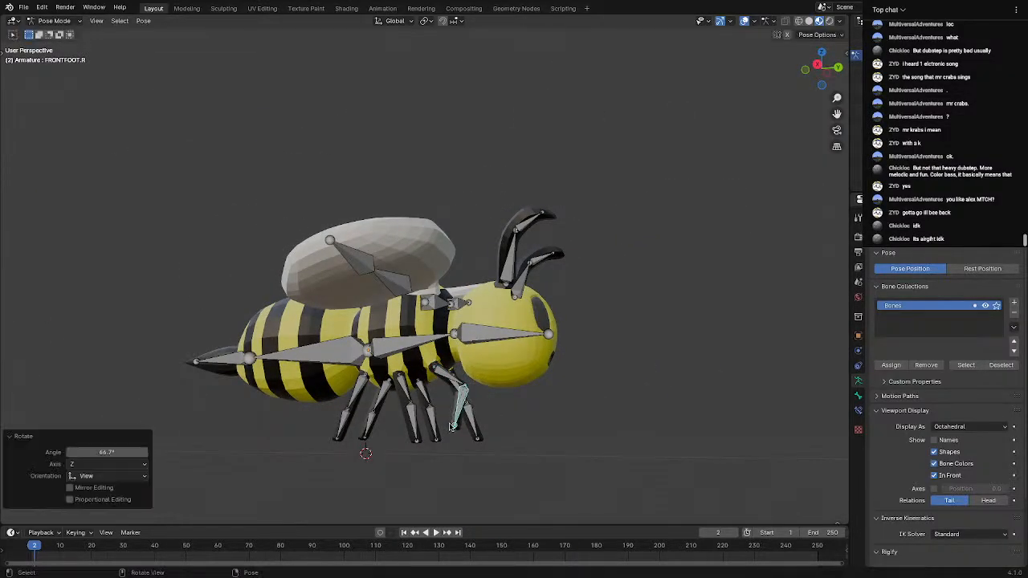
Bend the right middle leg by rotating its upper bone forward and MIDDLEFOOT.R by about 65°
click(401, 387)
key(r)
click(416, 391)
click(421, 402)
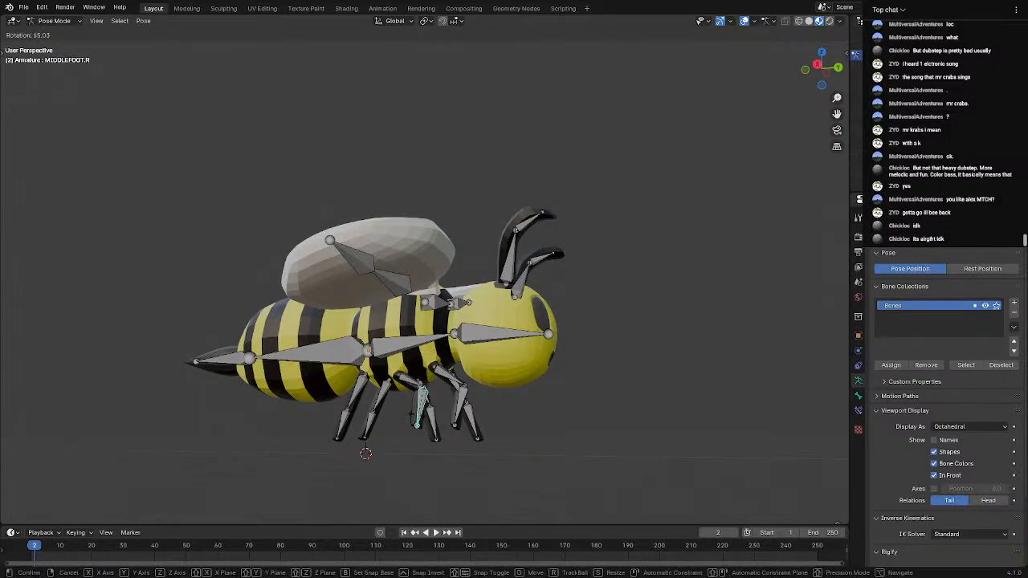
key(r)
click(418, 423)
Bend the right back leg by rotating BACKLEG.R about 49° and BACKFOOT.R -53°
click(361, 389)
key(r)
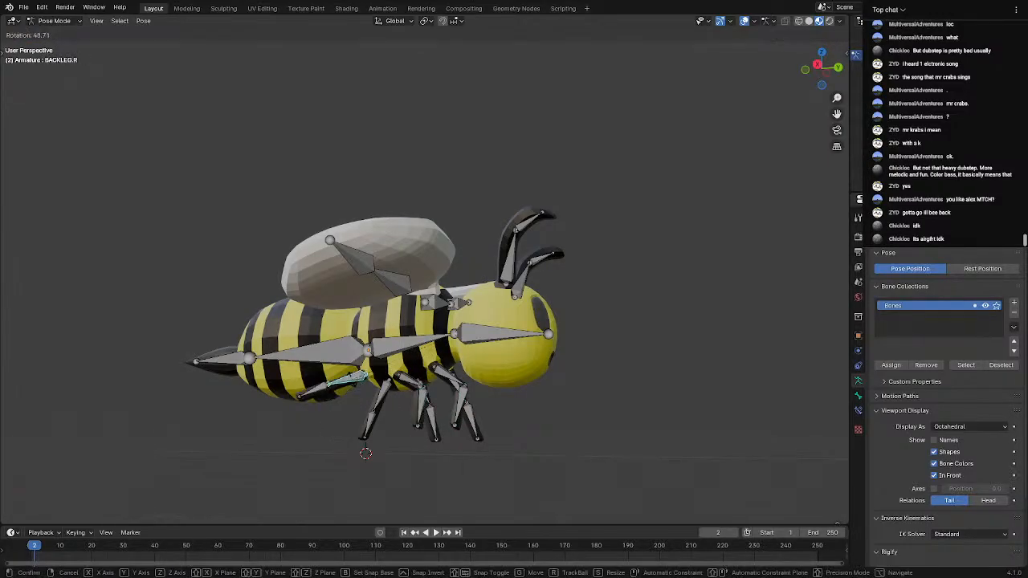
click(349, 385)
click(319, 390)
key(r)
click(339, 386)
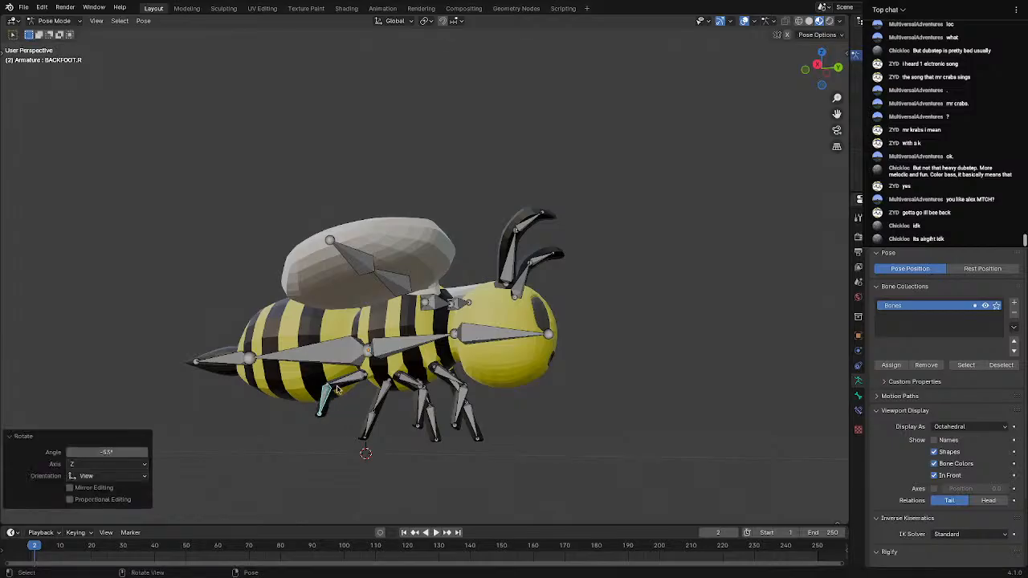
Tilt the abdomen bone slightly upward and rotate BACKLEG.R back by about -16°
click(340, 358)
key(r)
click(345, 369)
click(347, 379)
key(r)
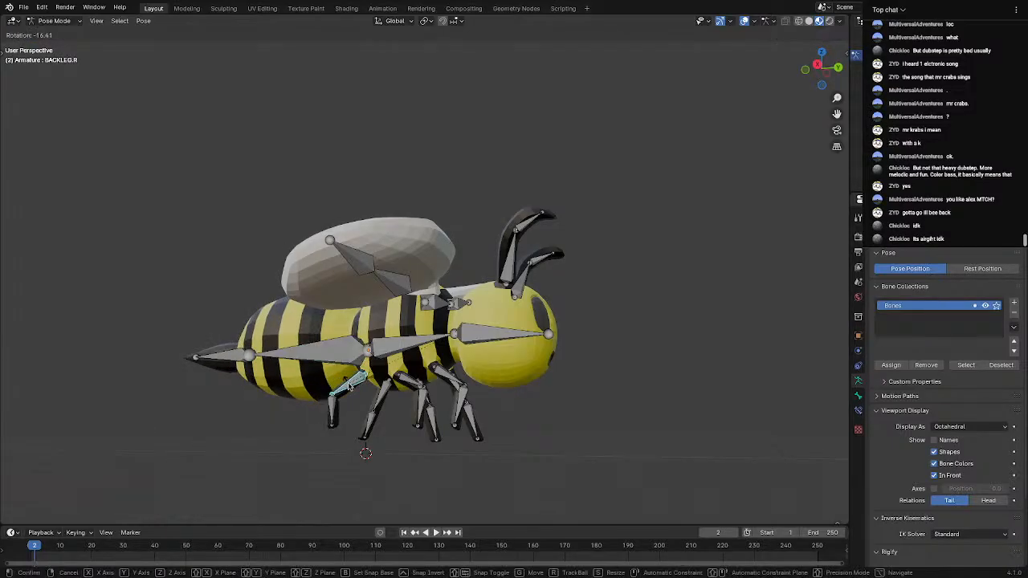
click(345, 372)
Raise the abdomen bone further and rotate the stinger bone Bone.007 by -28.8°
click(331, 352)
key(r)
click(334, 336)
middle_drag(377, 359, 395, 384)
click(249, 326)
key(r)
click(243, 330)
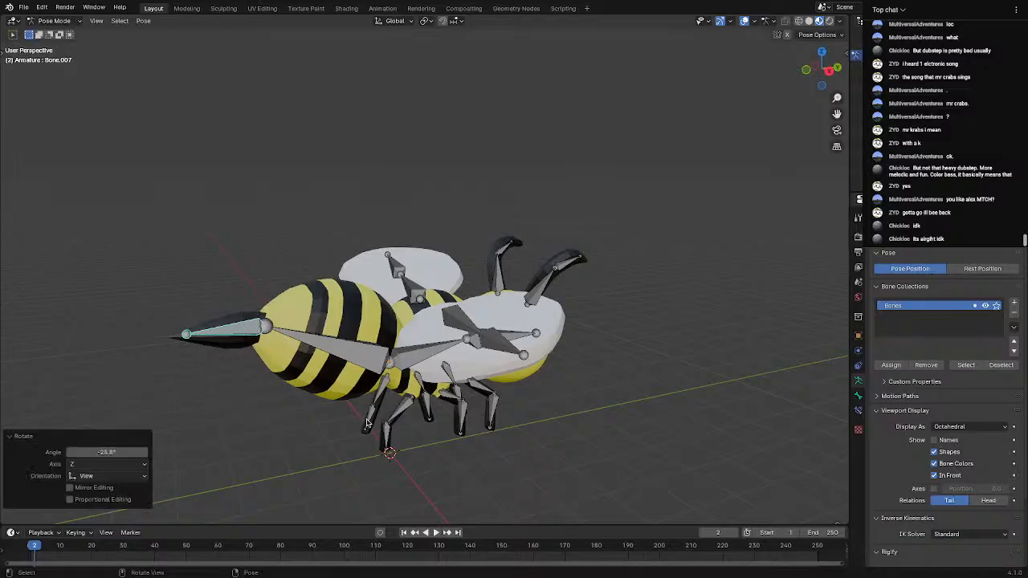
Compare the new pose with the rest shape and examine the bee from the front, side and rear
key(Tab)
key(Tab)
middle_drag(545, 357, 583, 434)
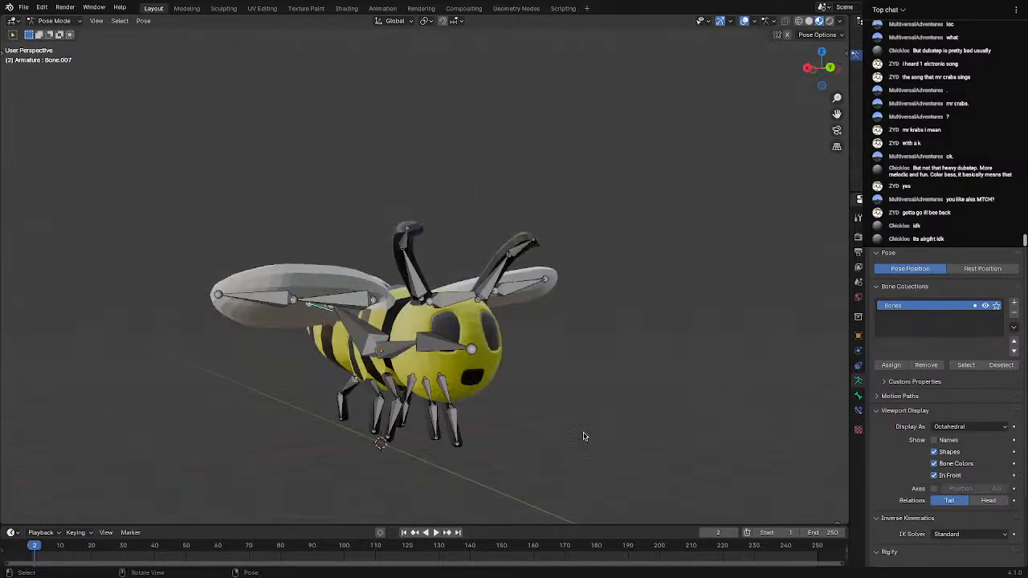
scroll(583, 434, down, 5)
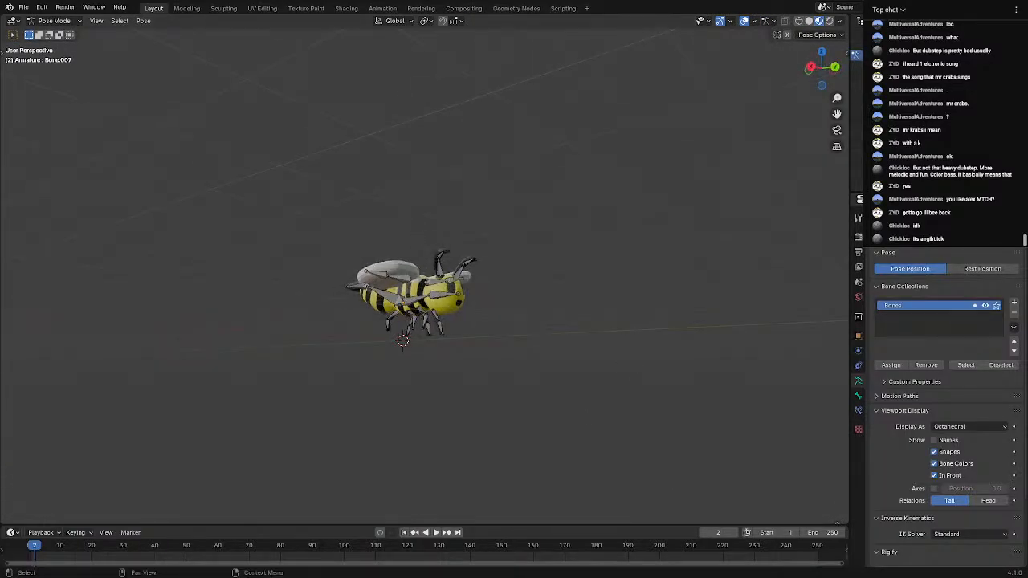
middle_drag(349, 262, 634, 298)
scroll(496, 302, up, 4)
key(alt+h)
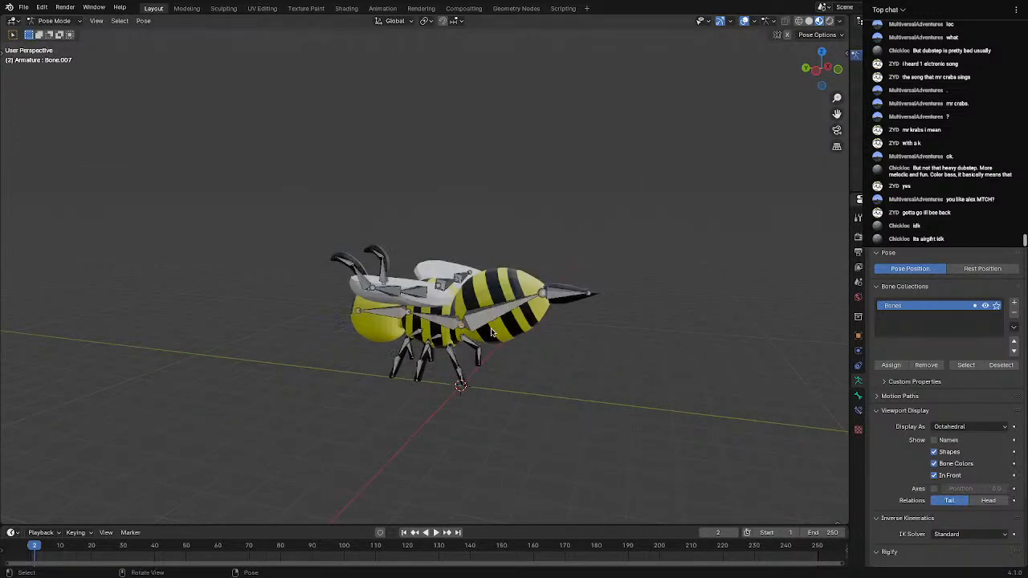
Rotate the abdomen bone Bone.002 downward by about 54° and compare the pose with the rest shape
key(r)
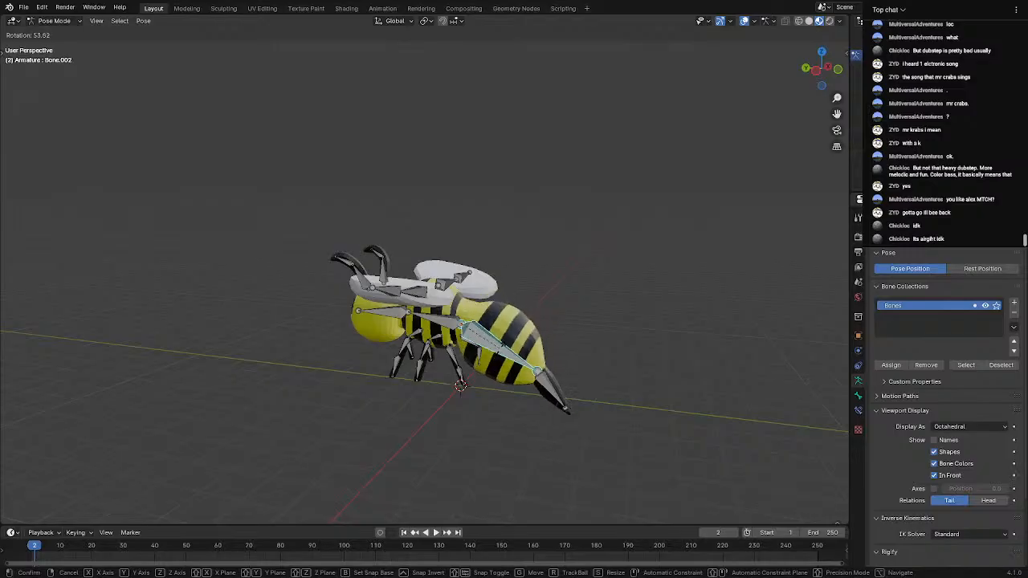
click(502, 349)
middle_drag(527, 323, 554, 291)
key(Tab)
key(Tab)
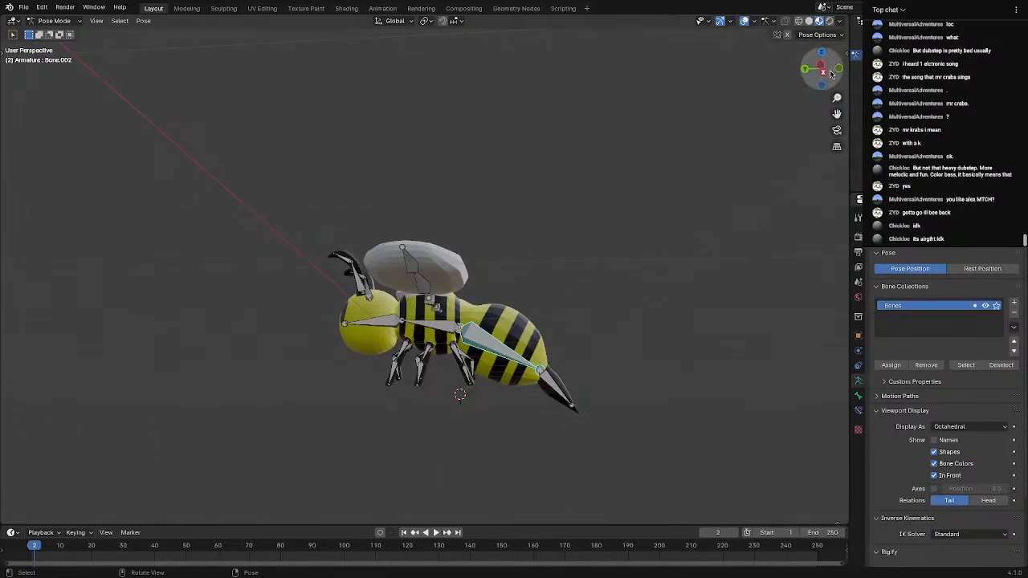
middle_drag(437, 307, 329, 200)
key(Tab)
key(Tab)
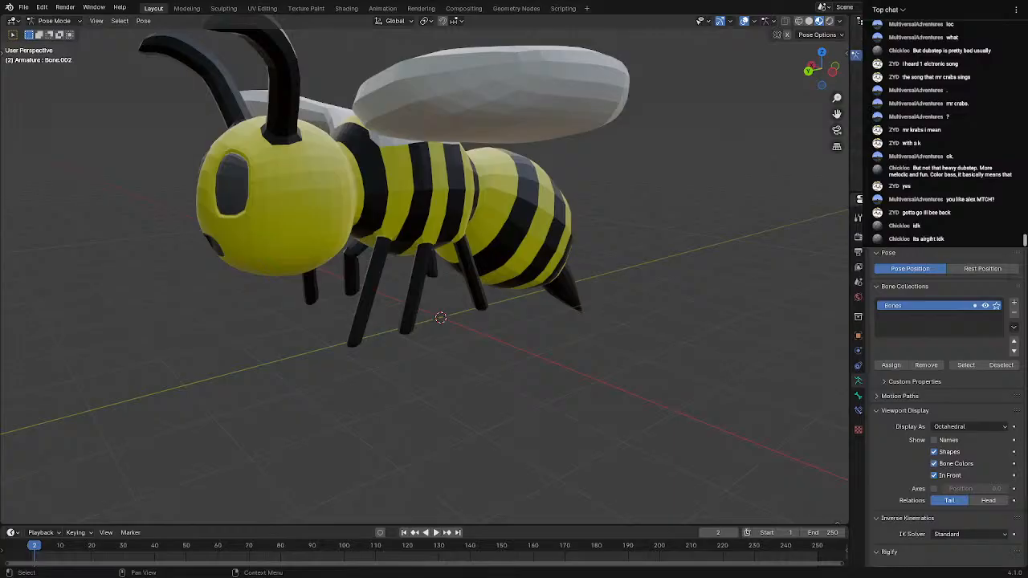
Tilt the head bone Bone.001 upward by 27.5° in the view plane
click(283, 193)
key(r)
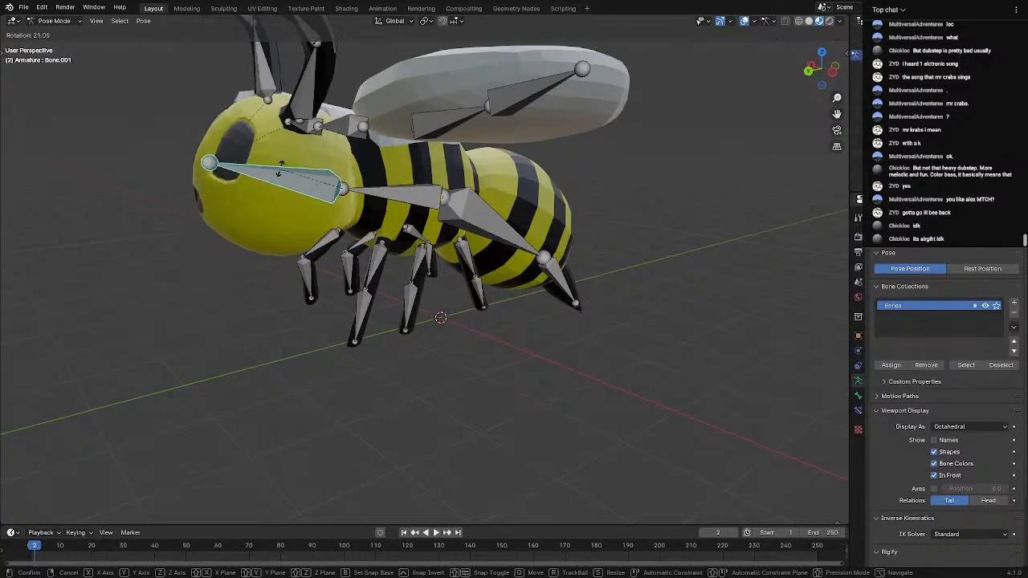
click(290, 171)
middle_drag(291, 171, 405, 205)
Roll the head bone from the front until the head is nearly upside down, and compare it with the rest shape
key(r)
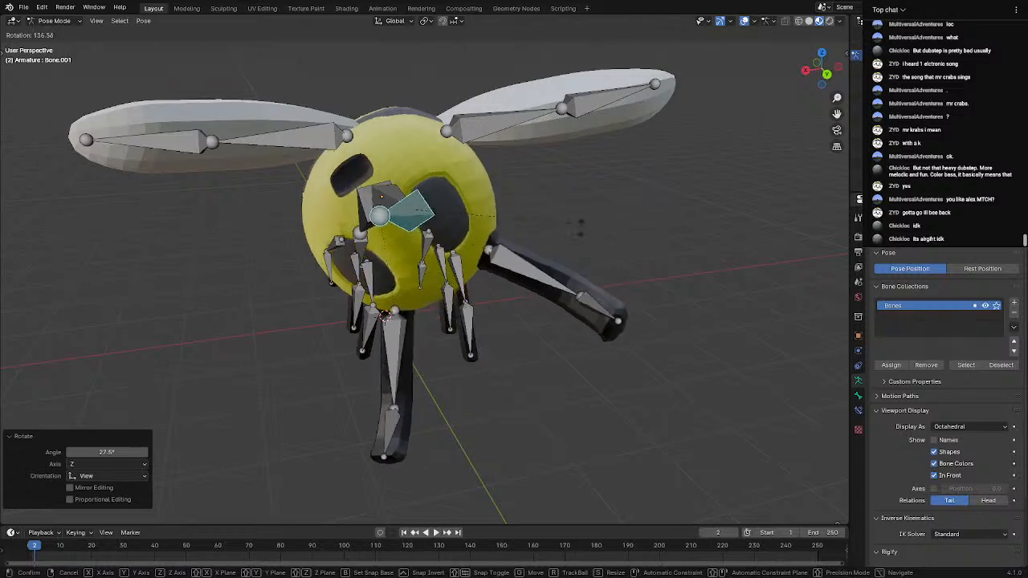
click(518, 275)
key(Tab)
key(Tab)
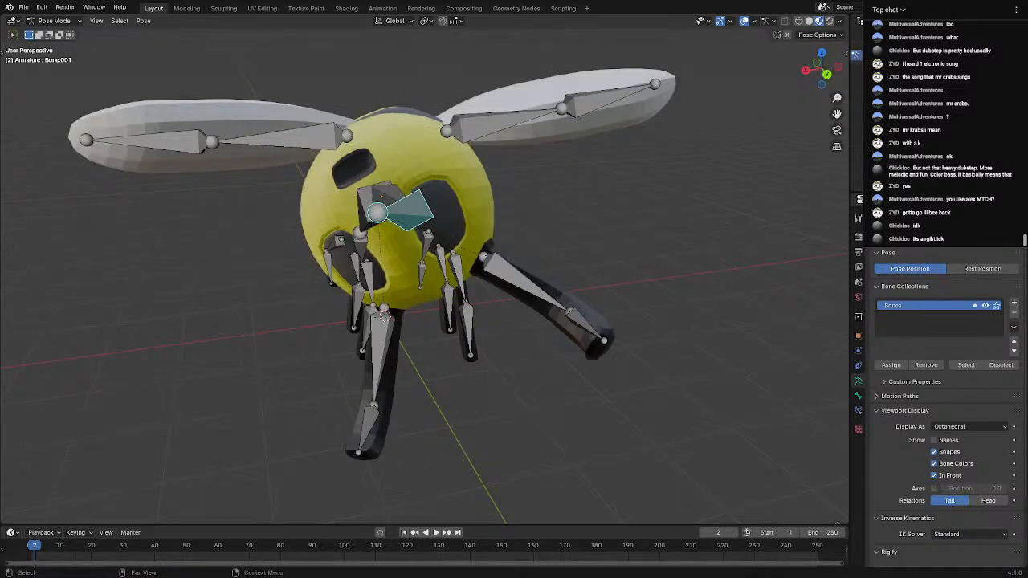
mouse_move(373, 286)
middle_down()
mouse_move(454, 289)
mouse_move(335, 296)
mouse_move(391, 278)
middle_up()
key(Tab)
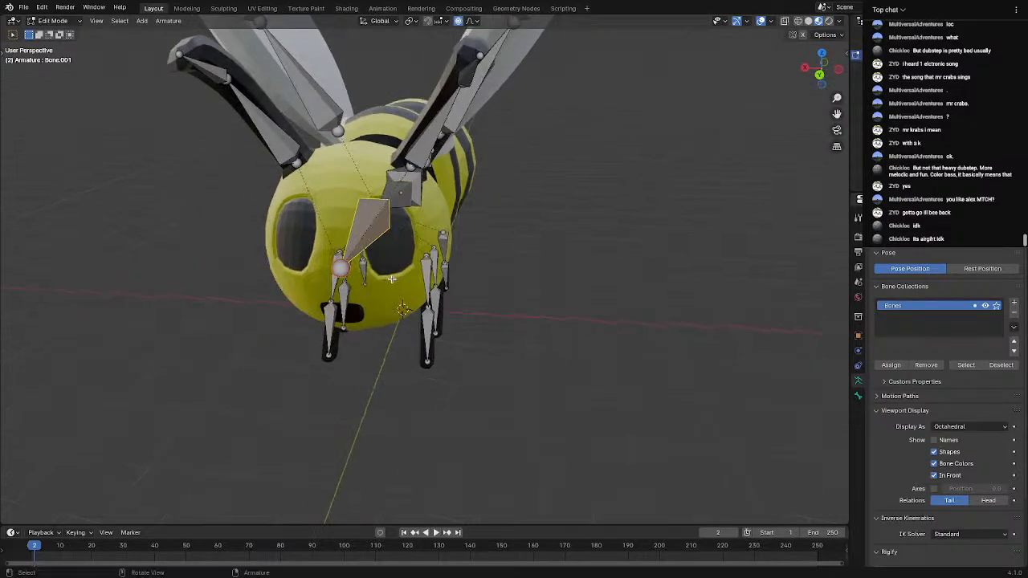
key(r)
click(390, 266)
key(ctrl+z)
click(53, 21)
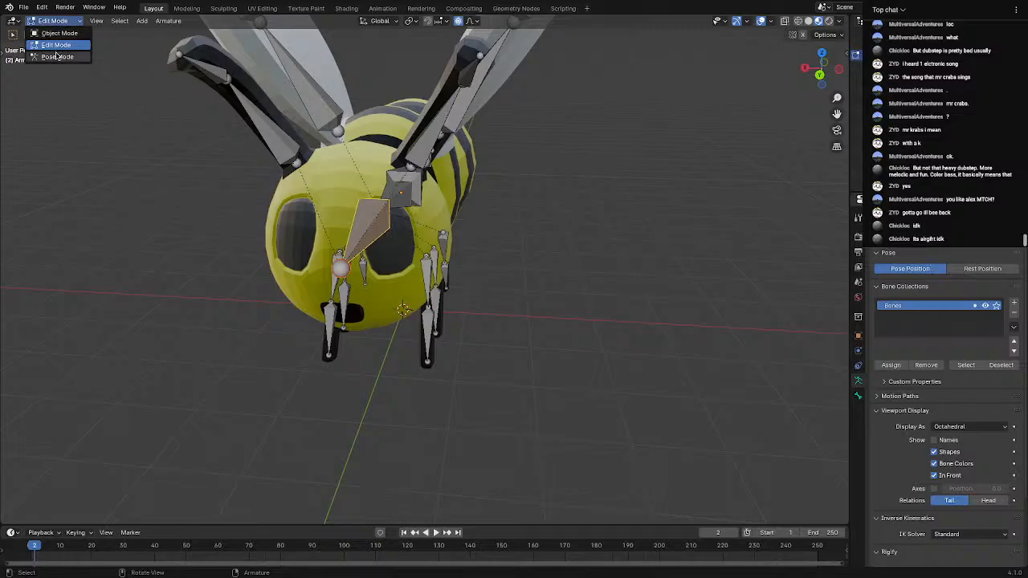
click(56, 57)
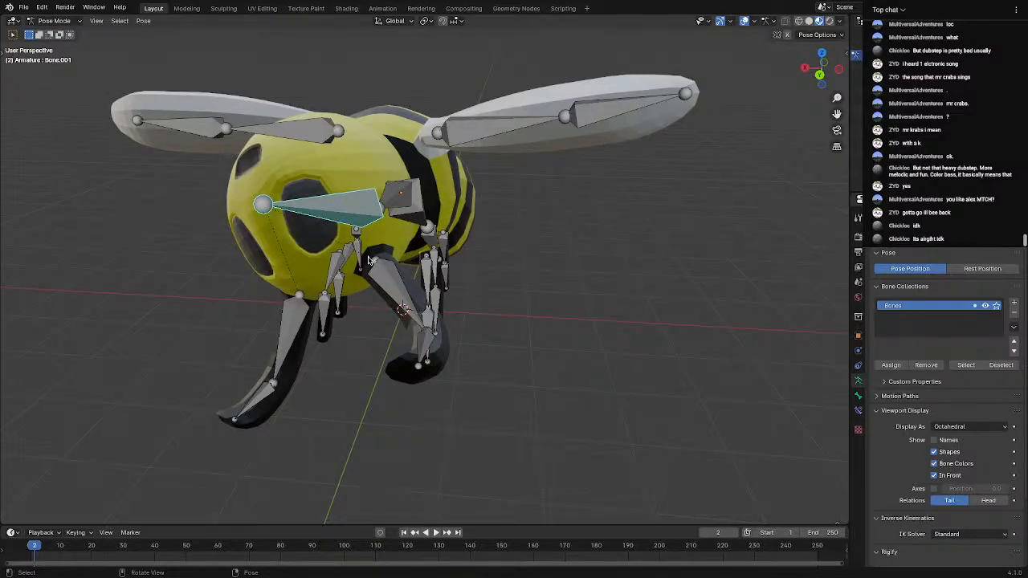
Clear the head bone's rotation in Pose Mode and rotate the bone slightly from the front
key(ctrl+r)
key(alt+r)
key(r)
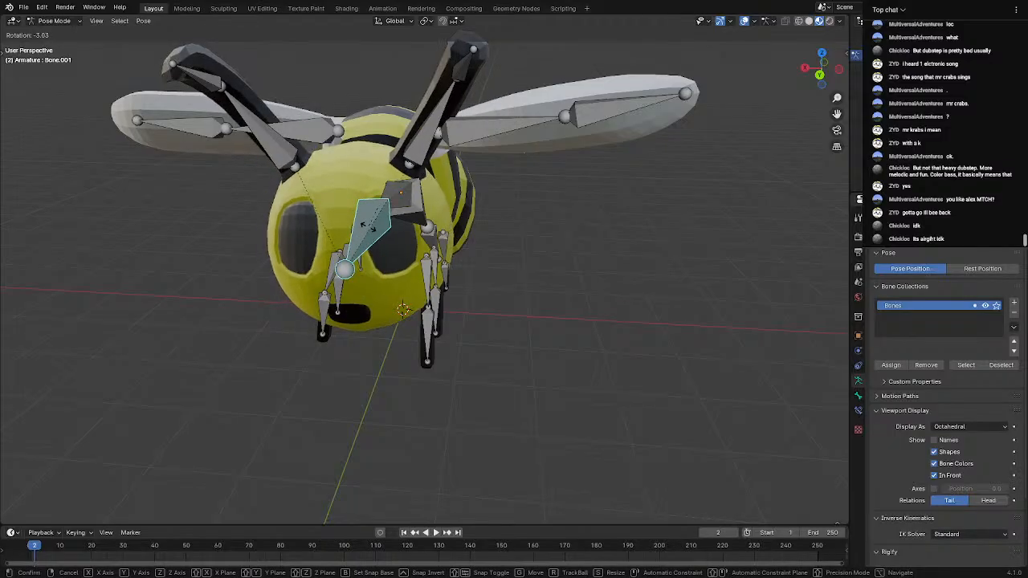
click(369, 232)
middle_drag(387, 234, 426, 245)
Swing the head bone with several grabs from the front and side, including view X moves of about -0.347 m and 0.362 m
key(g)
click(353, 229)
key(g)
click(453, 243)
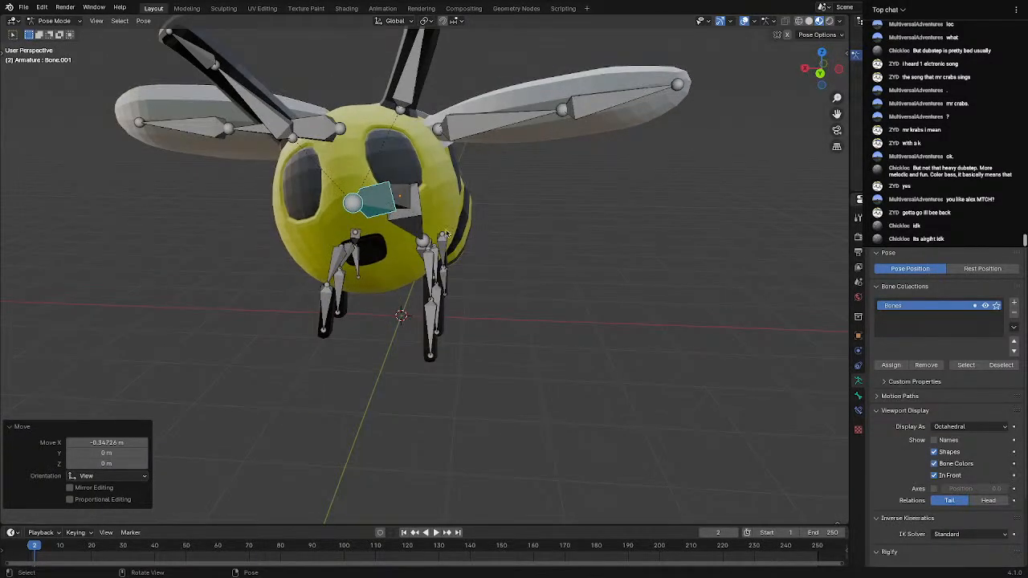
key(g)
click(434, 241)
middle_drag(446, 283, 340, 281)
key(g)
click(317, 231)
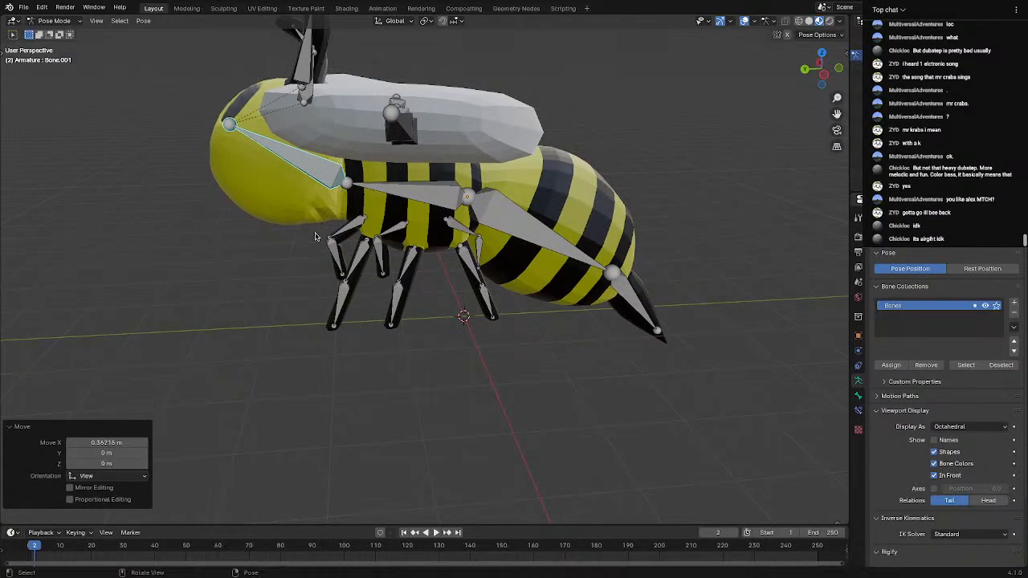
Adjust the head from the front with view X moves of about 0.197 m and -0.098 m and a 2.42° rotation
middle_drag(317, 232, 520, 242)
key(g)
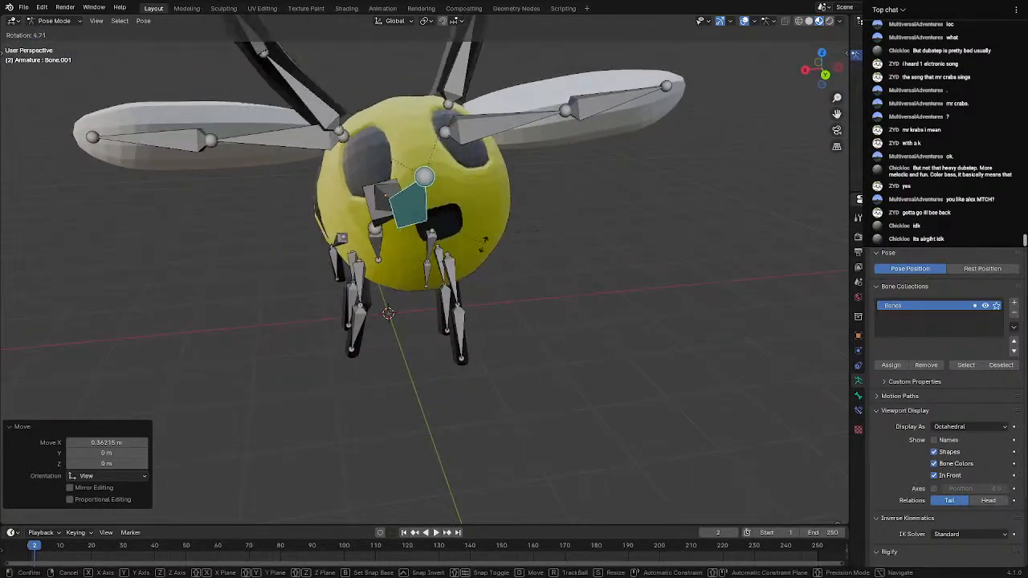
click(469, 247)
key(g)
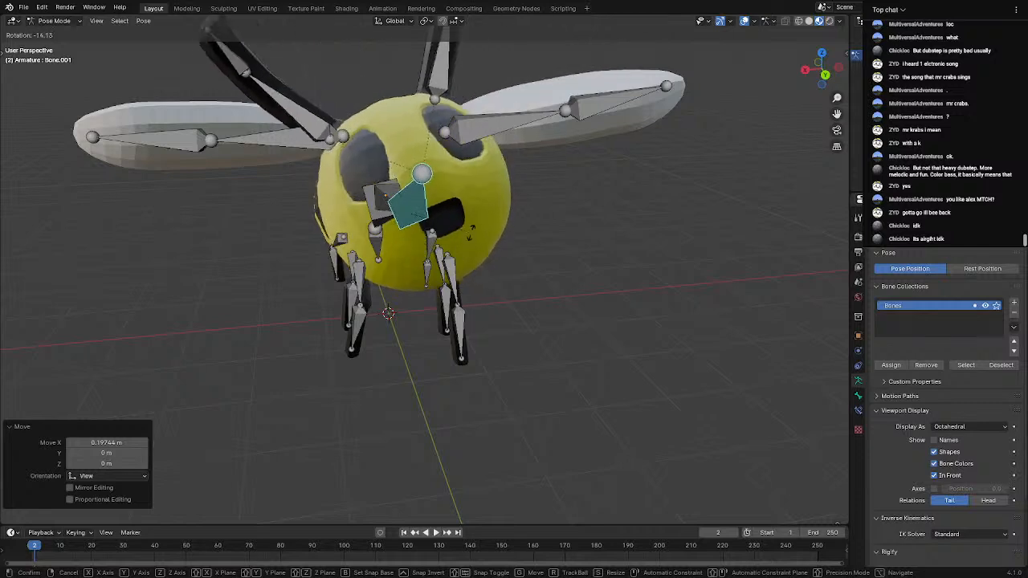
click(448, 236)
key(r)
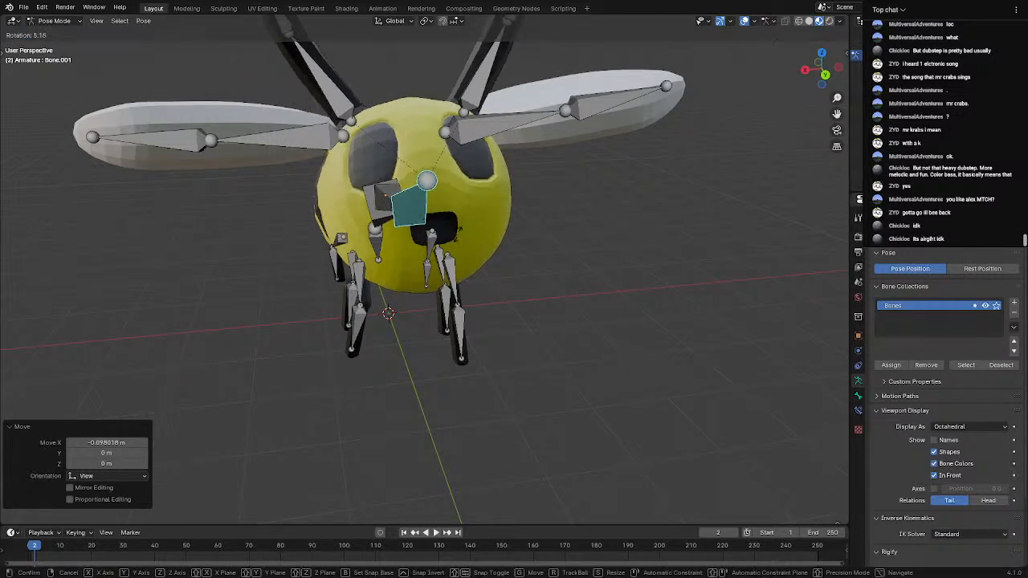
click(467, 231)
middle_drag(466, 231, 370, 265)
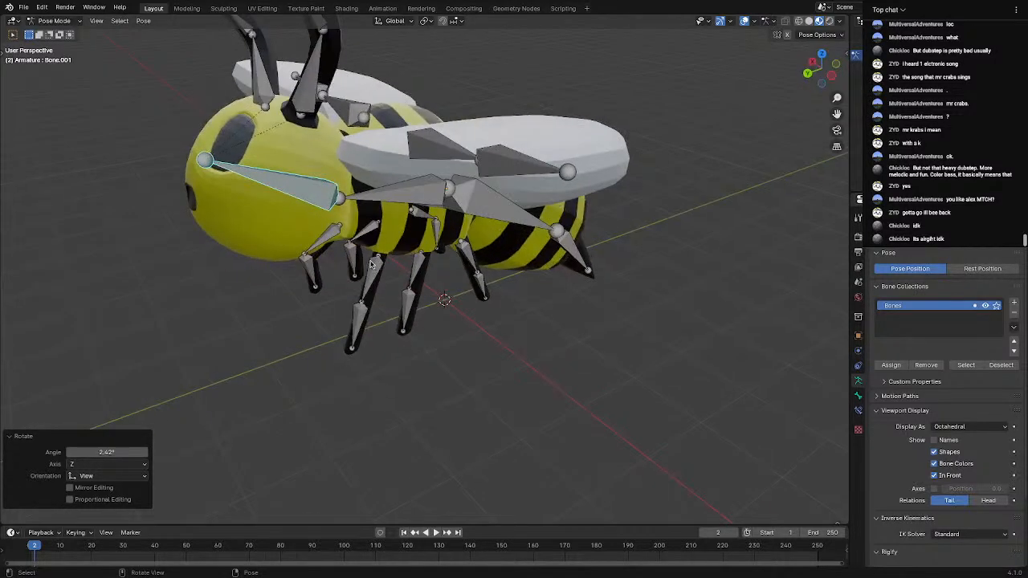
Turn the head bone around the global Z axis by 27.4° and another 11.6°, and check how the mesh deforms
key(r)
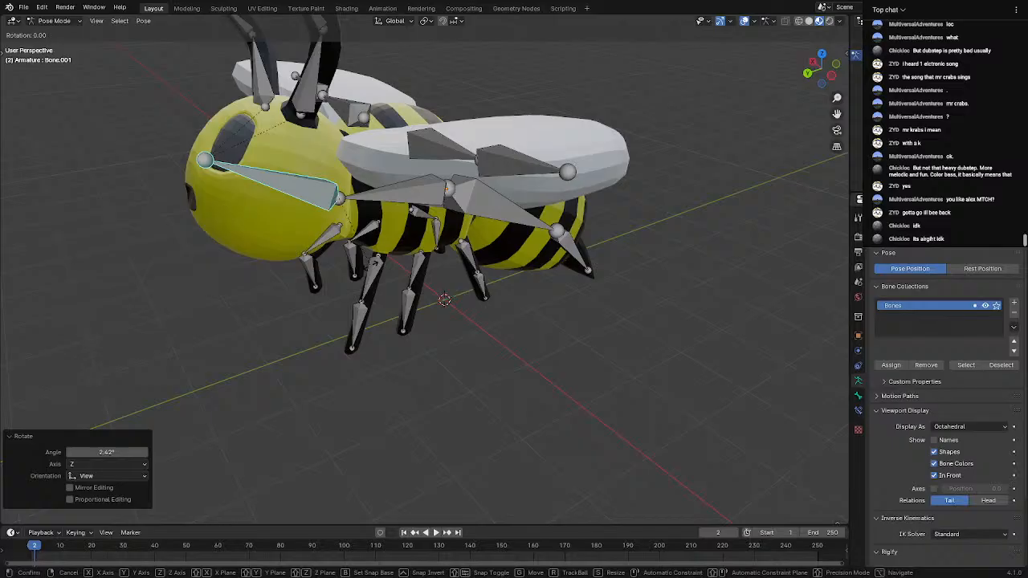
key(z)
click(407, 253)
middle_drag(379, 267, 428, 257)
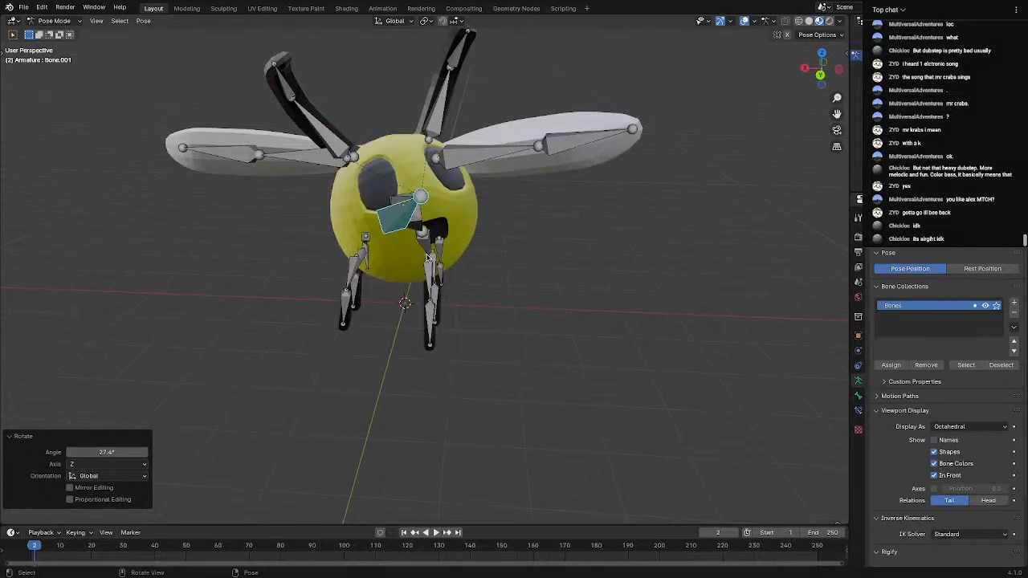
key(r)
key(z)
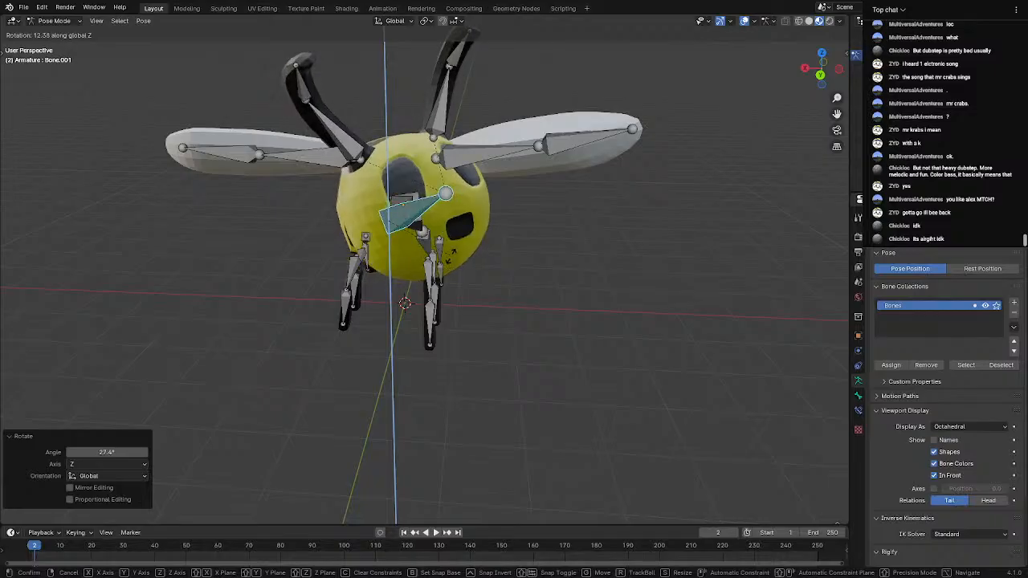
click(451, 256)
click(1005, 49)
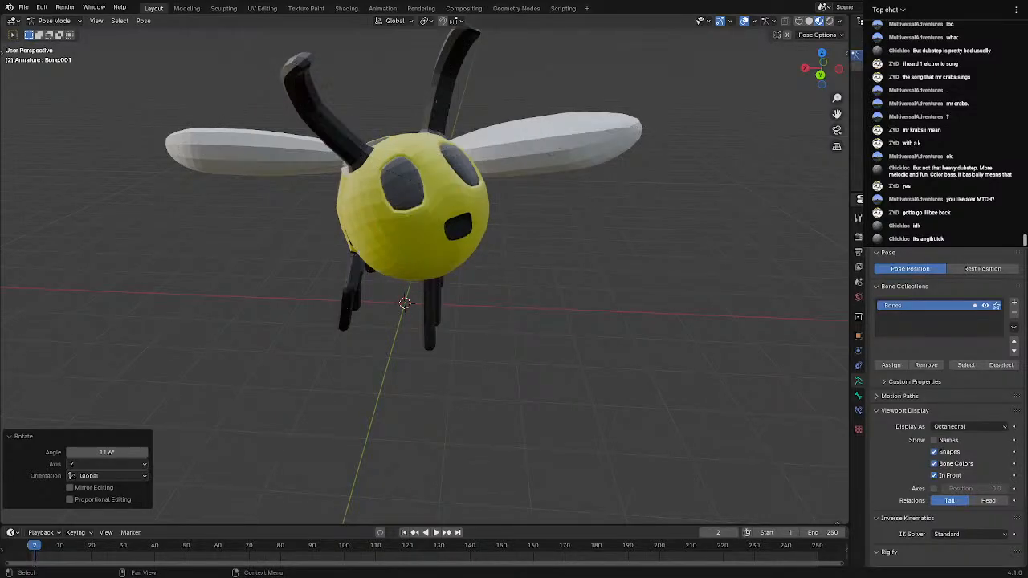
middle_drag(464, 218, 499, 211)
key(Tab)
key(Tab)
Put the bee mesh into Weight Paint mode and display the weights of the thorax vertex group Bone
click(52, 22)
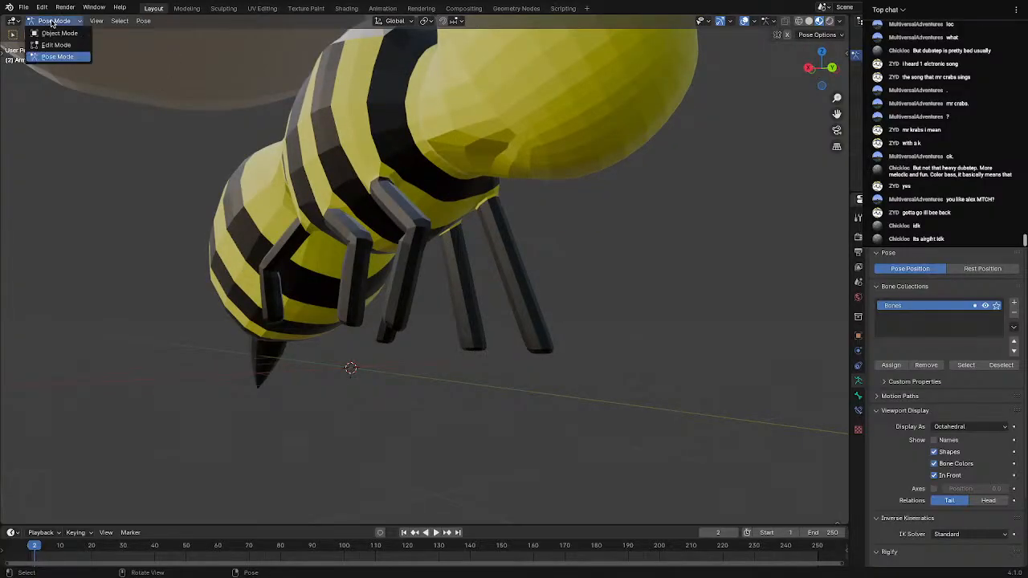
click(58, 33)
click(387, 215)
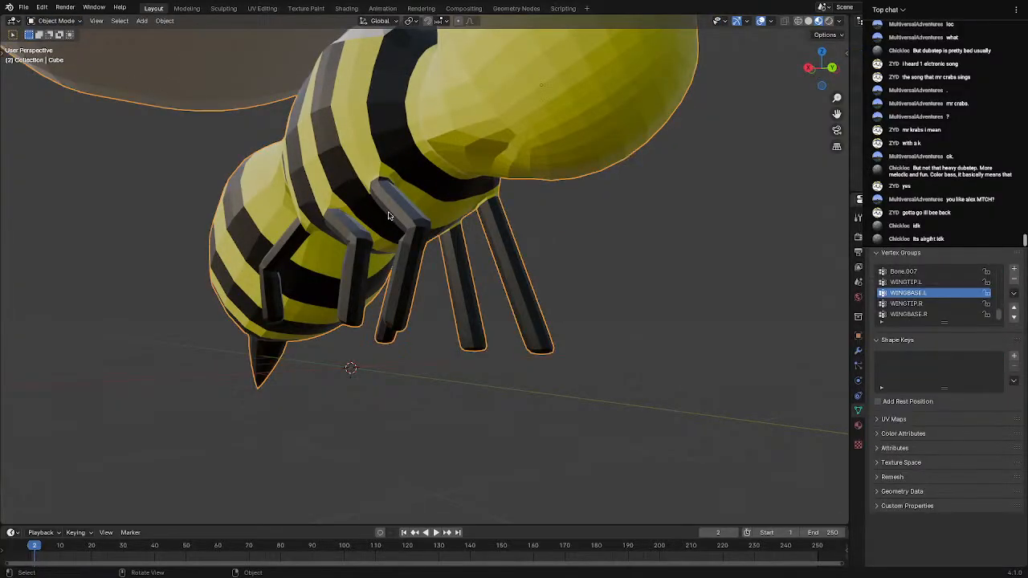
click(56, 22)
click(56, 80)
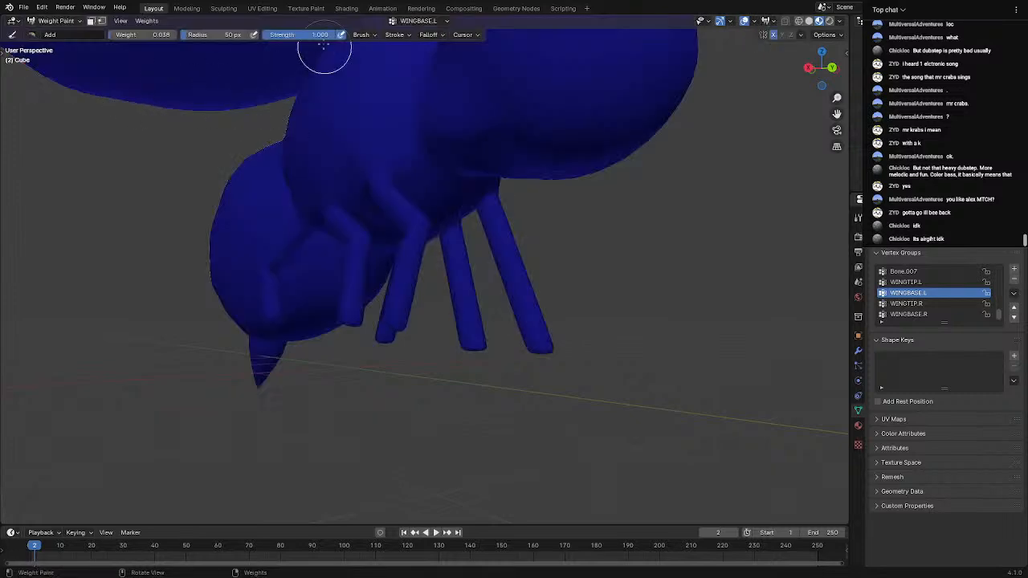
click(414, 21)
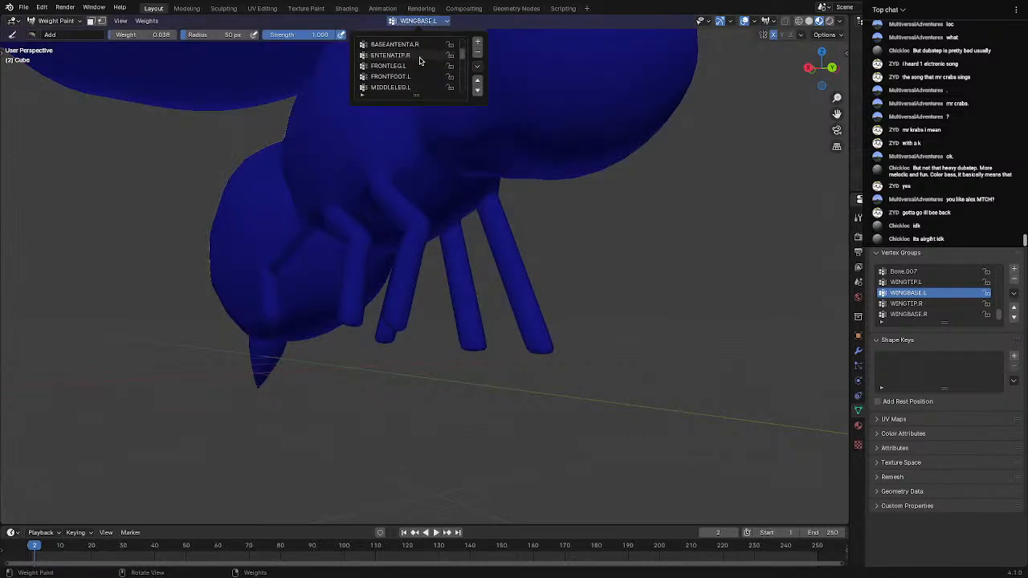
click(409, 45)
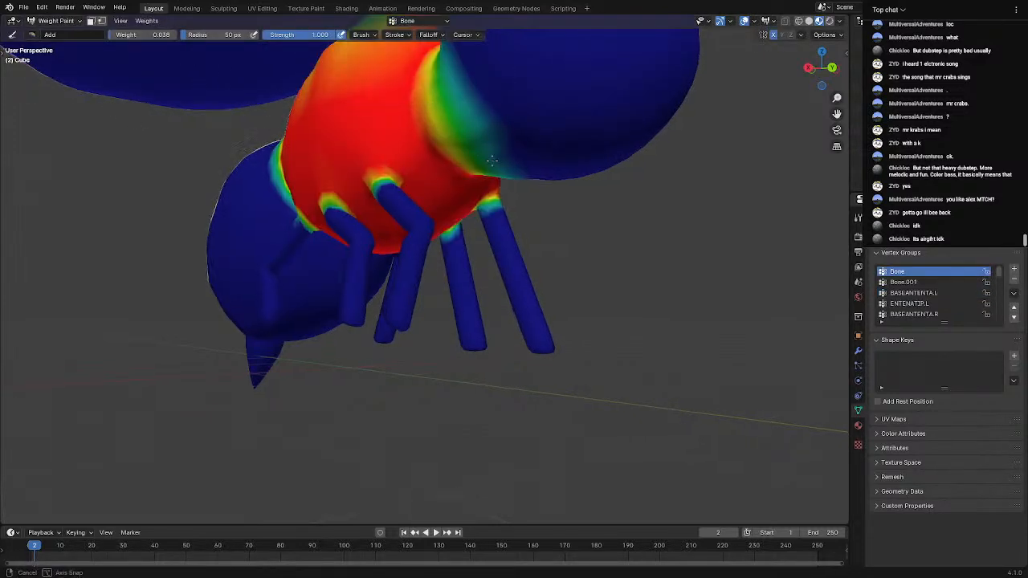
middle_drag(450, 112, 525, 327)
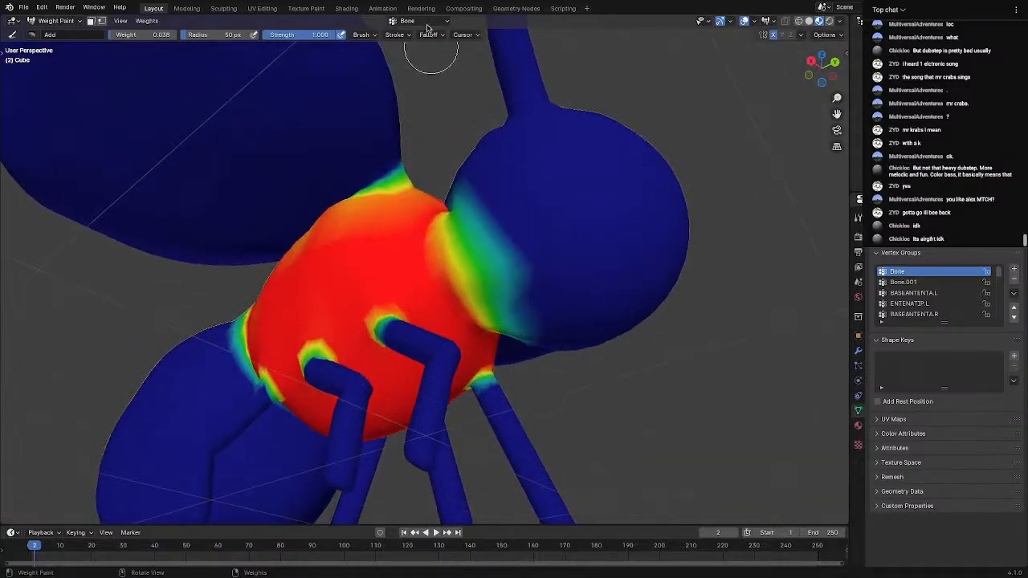
Activate the head vertex group Bone.001 and brush 0.038 weight in Add mode onto the neck and adjoining thorax from several angles
click(411, 21)
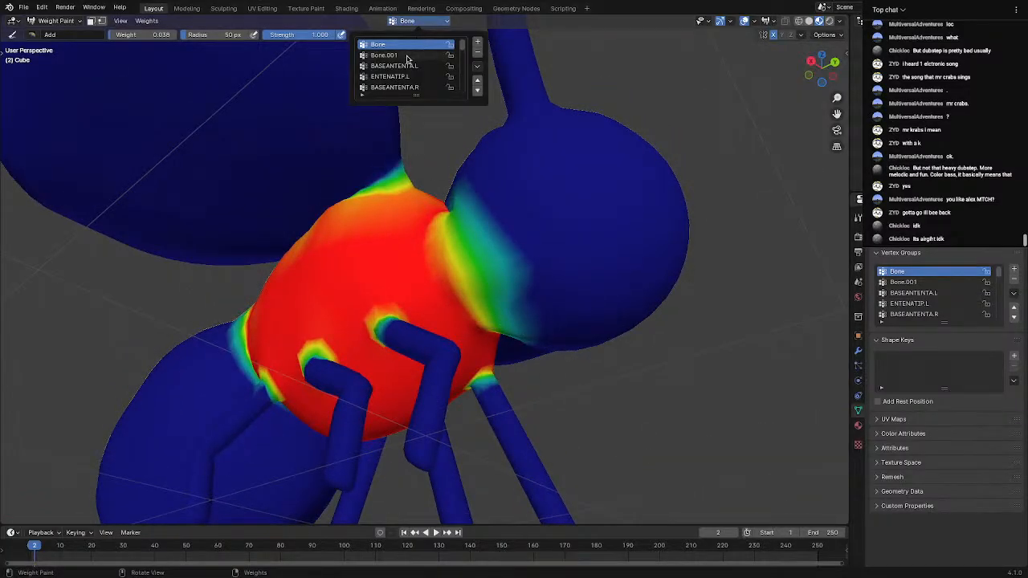
click(385, 55)
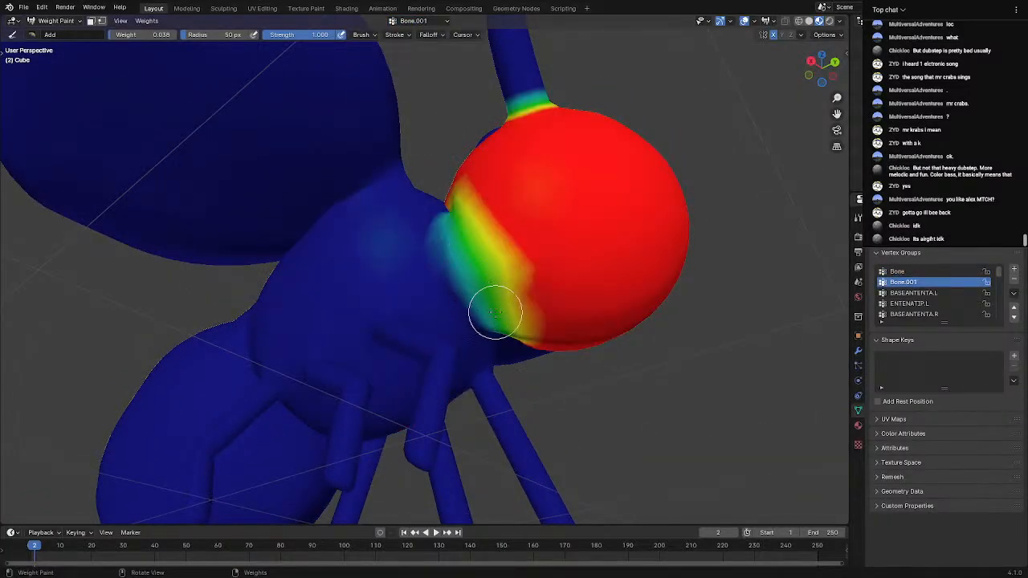
middle_drag(498, 305, 395, 279)
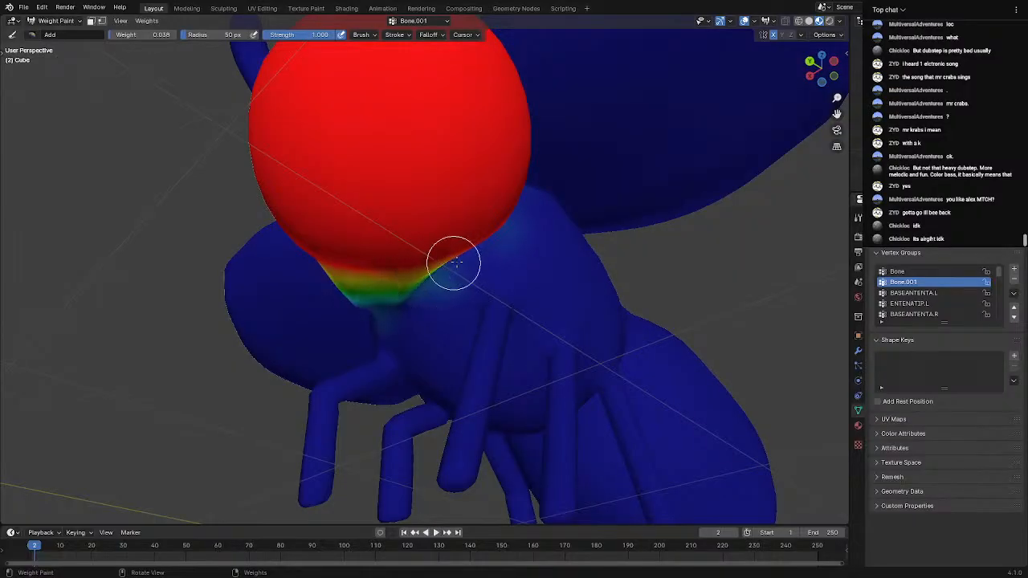
middle_drag(435, 278, 530, 289)
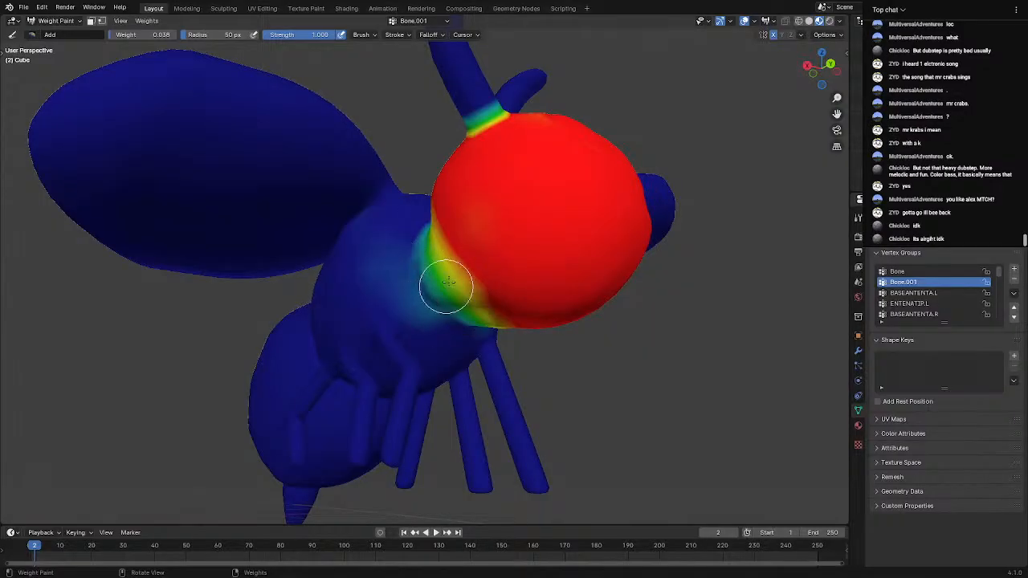
middle_drag(447, 281, 498, 236)
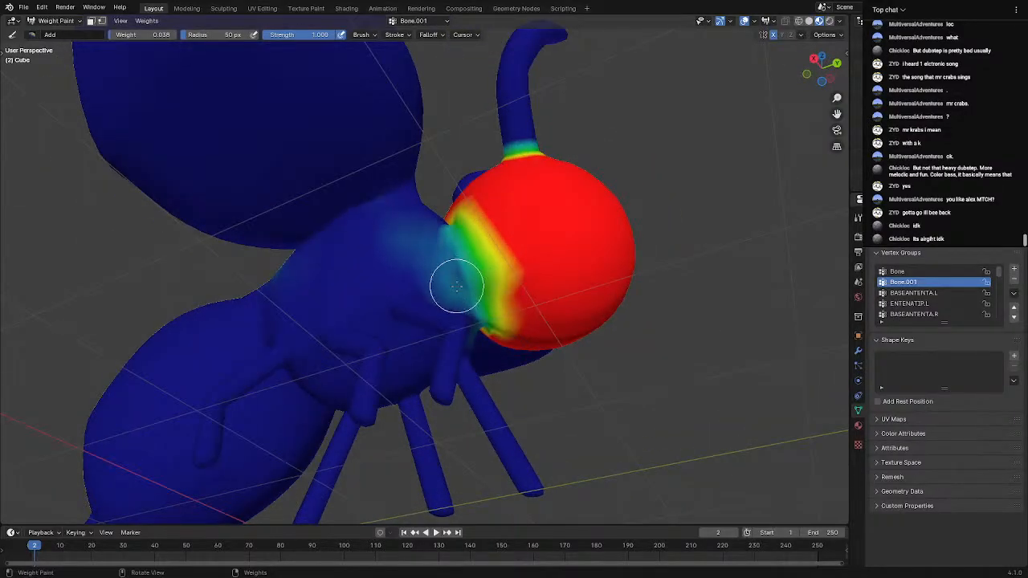
middle_drag(457, 286, 443, 305)
scroll(443, 306, up, 2)
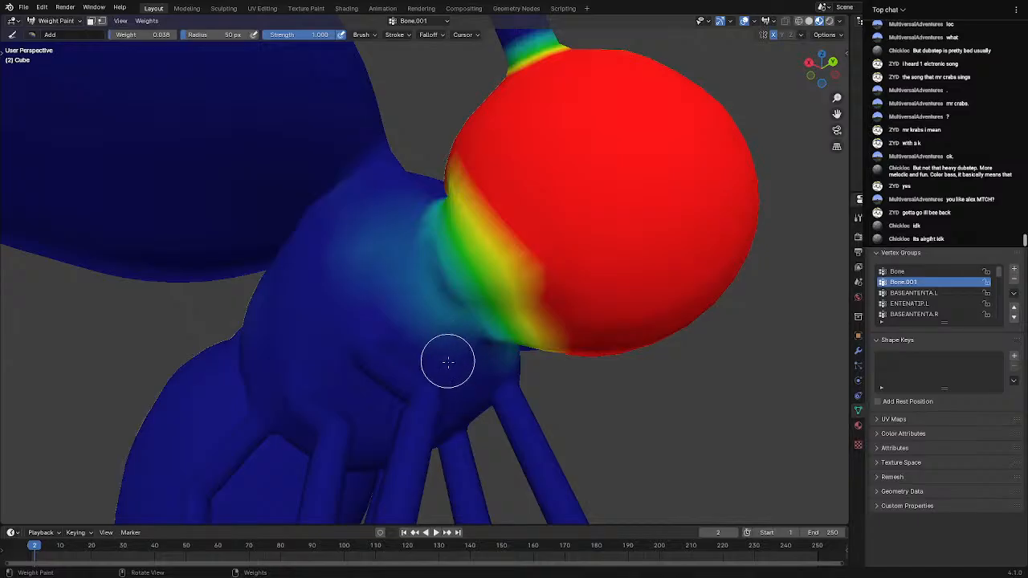
shift+middle_drag(447, 361, 418, 311)
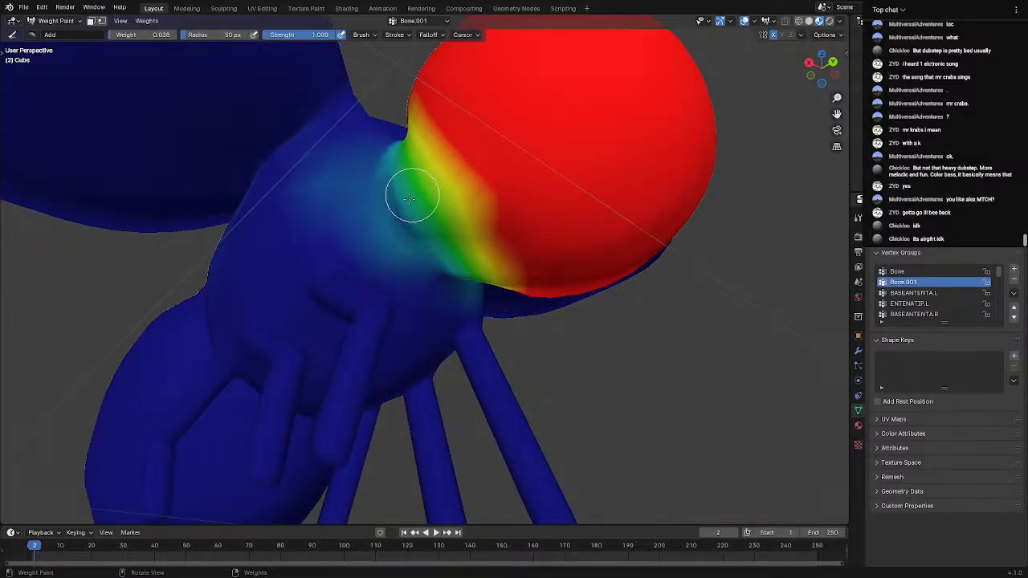
middle_drag(436, 217, 481, 263)
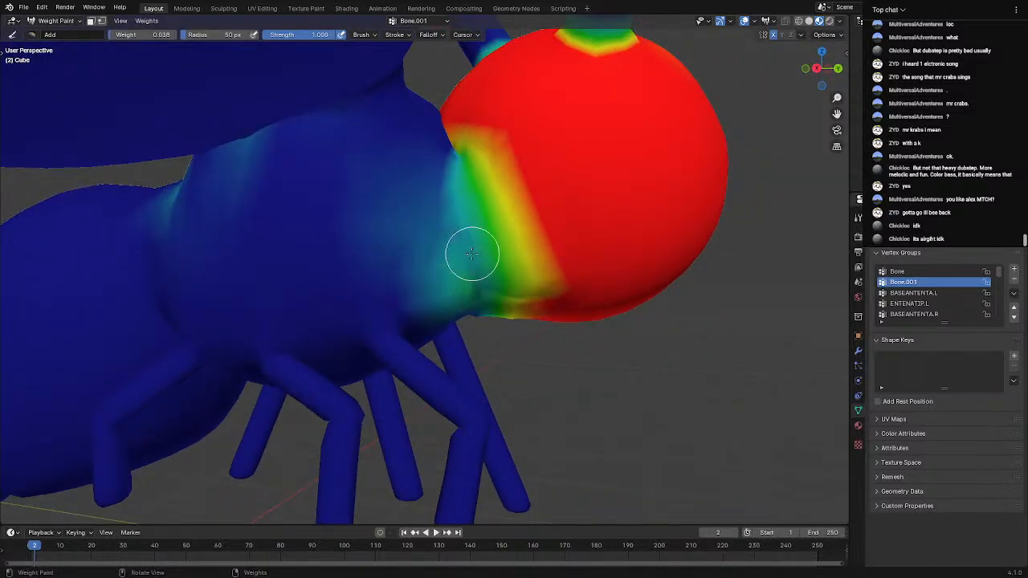
middle_drag(485, 323, 433, 266)
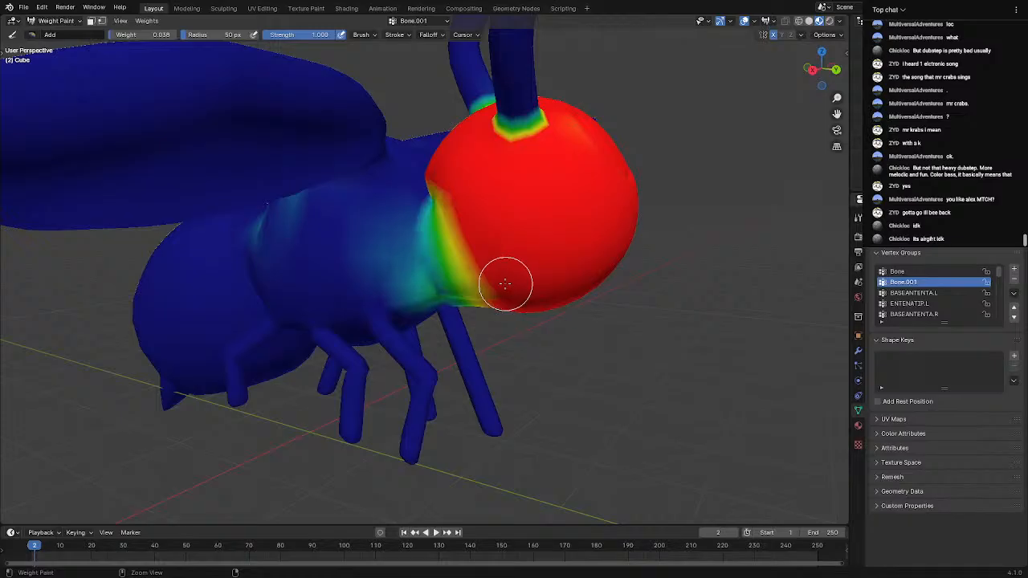
Switch the brush to Subtract mode and remove the stray Bone.001 weight from the rear thorax and wing bases at weight 0.038
middle_drag(490, 285, 386, 332)
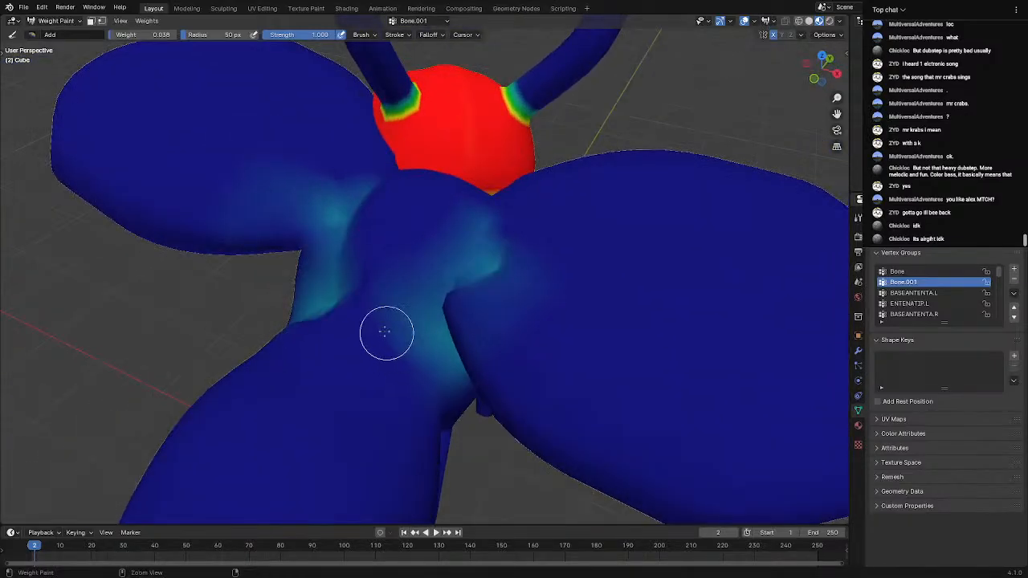
click(63, 21)
click(53, 80)
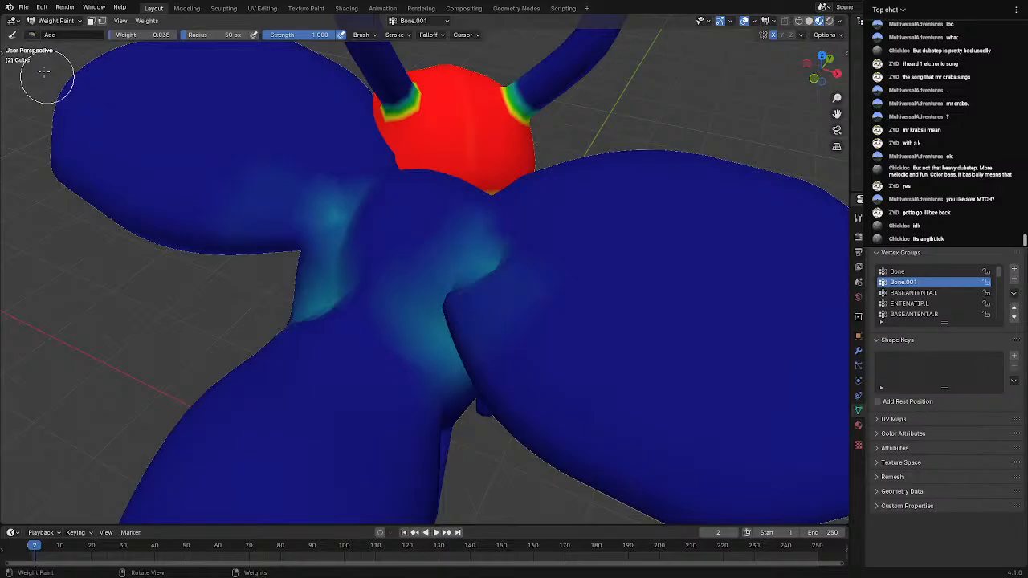
click(30, 34)
click(302, 68)
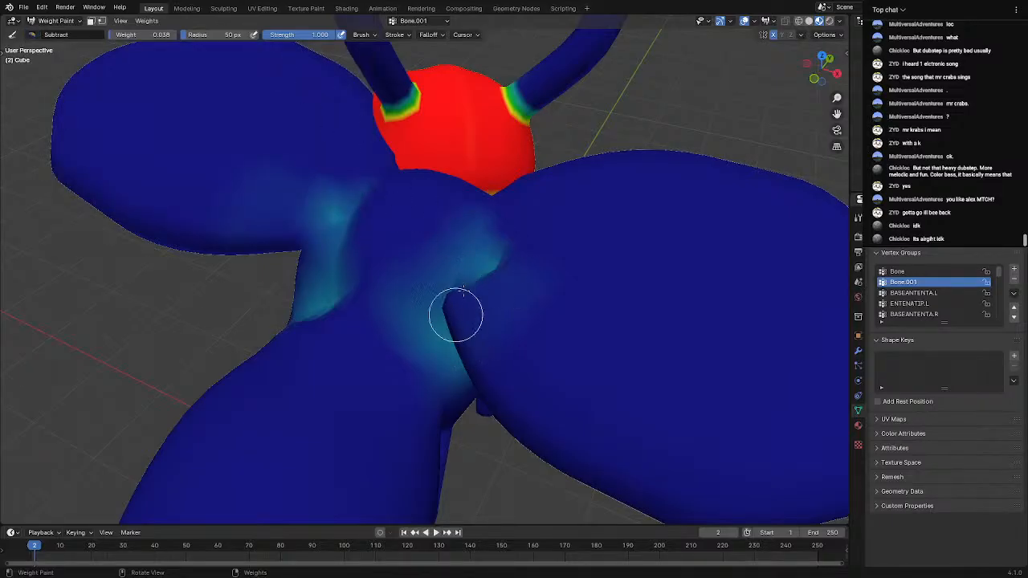
key(ctrl+z)
key(ctrl+z)
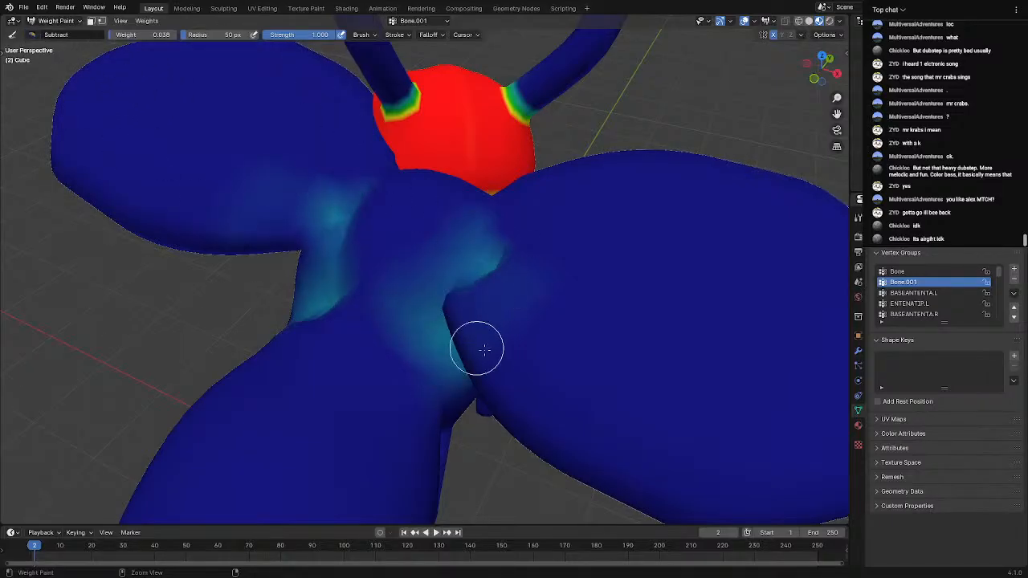
mouse_move(487, 335)
mouse_down()
mouse_move(376, 335)
mouse_move(452, 315)
mouse_move(439, 370)
mouse_up()
mouse_move(438, 428)
middle_down()
mouse_move(443, 361)
mouse_move(310, 291)
mouse_move(264, 323)
middle_up()
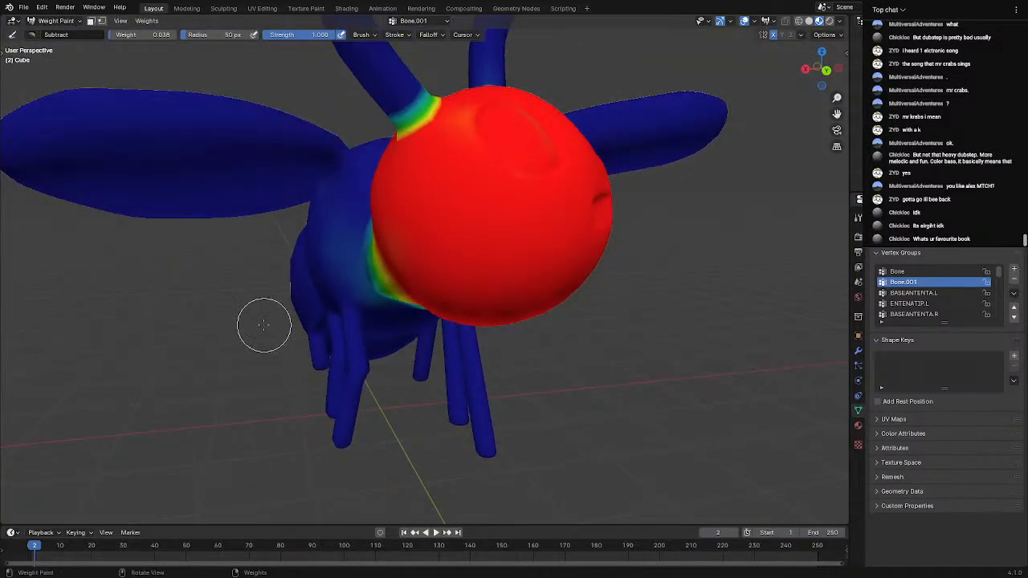
Subtract the excess Bone.001 weight from the thorax sides and underside just behind the neck
scroll(264, 324, down, 2)
scroll(265, 324, up, 4)
mouse_move(442, 326)
middle_down()
mouse_move(408, 324)
mouse_move(417, 380)
mouse_move(597, 316)
mouse_move(560, 294)
middle_up()
scroll(561, 293, up, 3)
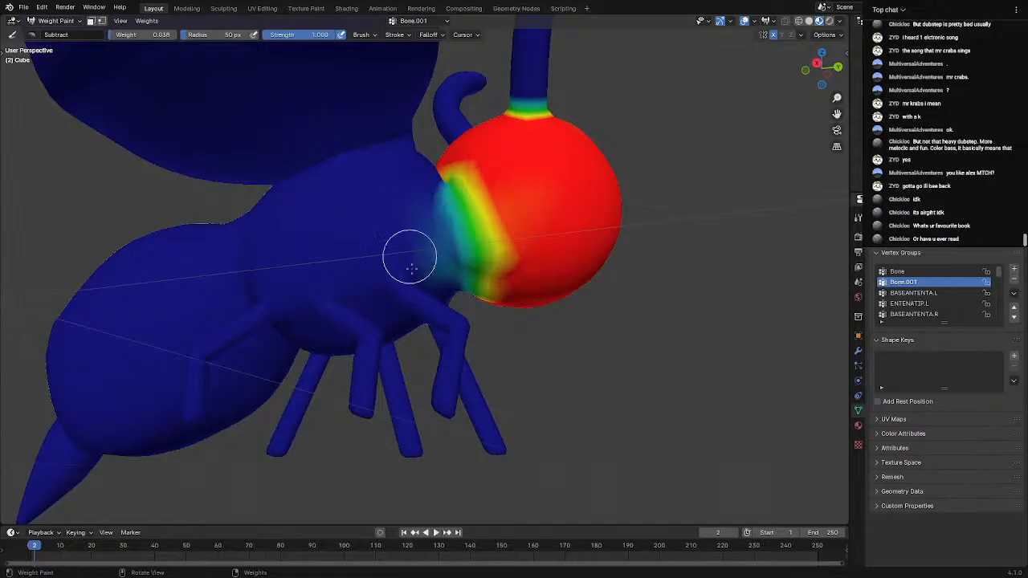
mouse_move(459, 395)
middle_down()
mouse_move(297, 496)
mouse_move(349, 383)
middle_up()
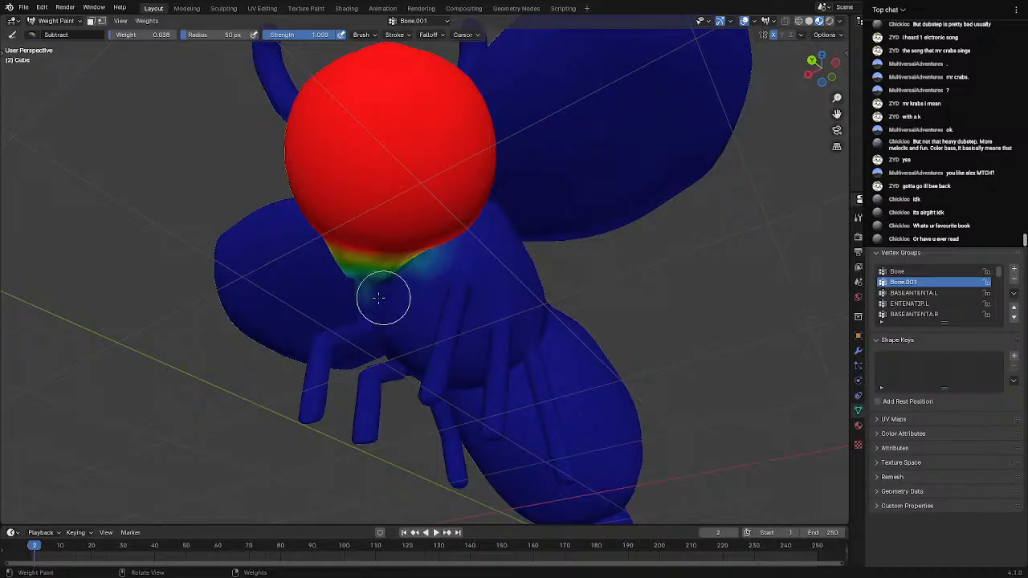
middle_drag(427, 303, 532, 316)
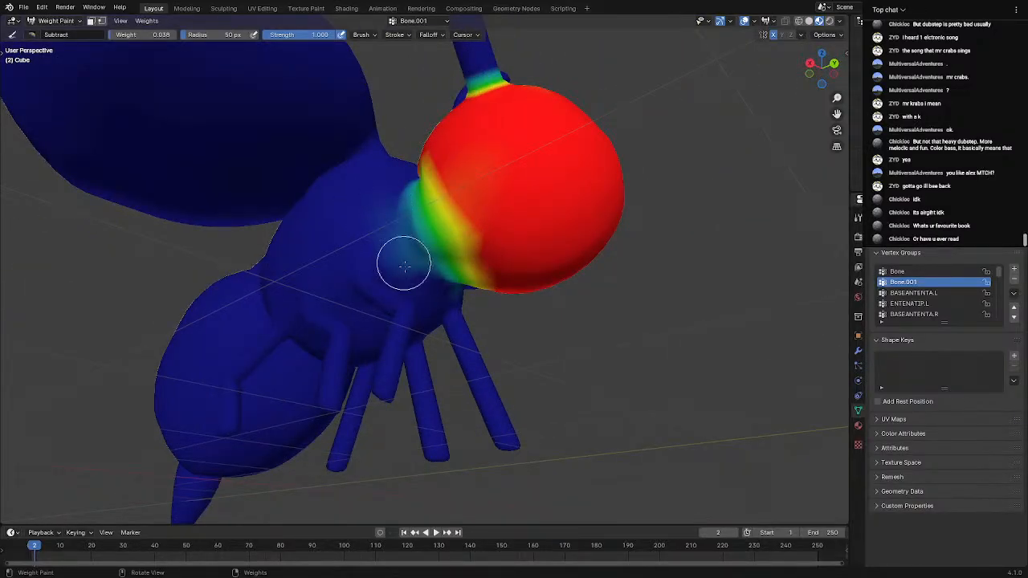
mouse_move(390, 247)
middle_down()
mouse_move(473, 292)
mouse_move(477, 346)
mouse_move(564, 335)
mouse_move(525, 323)
mouse_move(484, 264)
mouse_move(550, 239)
mouse_move(626, 292)
mouse_move(547, 315)
mouse_move(567, 319)
mouse_move(494, 325)
mouse_move(336, 316)
mouse_move(408, 325)
middle_up()
Leave Weight Paint for Object Mode, select the bee's armature and put it into Pose Mode
click(55, 20)
click(56, 34)
scroll(570, 258, up, 2)
scroll(570, 258, up, 4)
scroll(491, 325, up, 1)
scroll(490, 325, down, 1)
scroll(408, 325, up, 1)
click(419, 328)
click(52, 20)
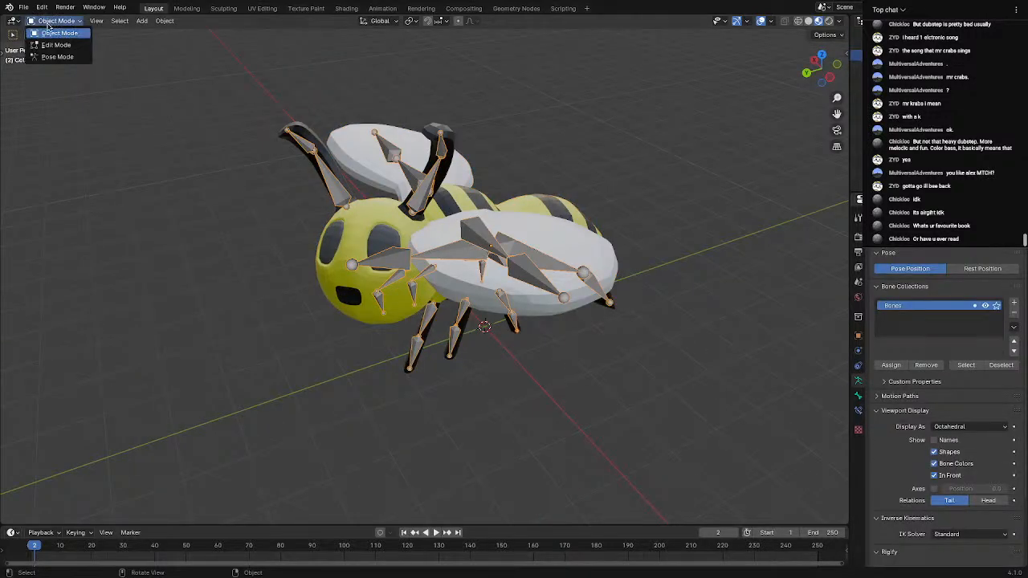
click(49, 56)
Rotate the wing bones on both sides to test their deformation, including a -41° view rotation of WINGTIP.L
middle_drag(493, 233, 241, 231)
click(505, 230)
key(r)
click(522, 241)
key(r)
click(594, 161)
click(590, 159)
key(r)
click(569, 131)
key(r)
click(273, 195)
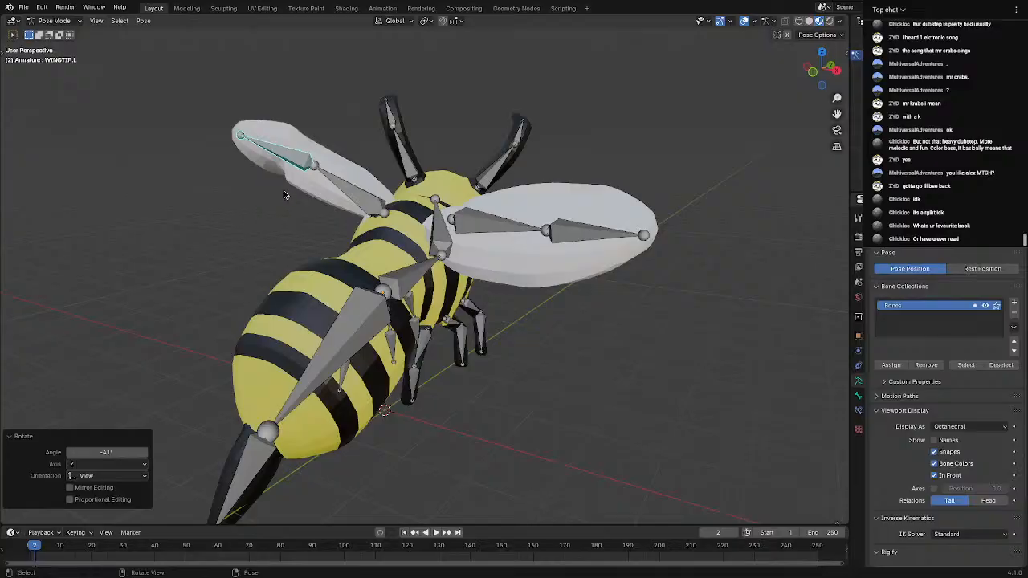
Rotate BACKFOOT.R by -17.7° and 7.42° from the side, and swing BACKLEG.R upward to test the back leg
middle_drag(283, 194, 285, 323)
click(344, 293)
key(r)
click(326, 300)
scroll(326, 301, up, 5)
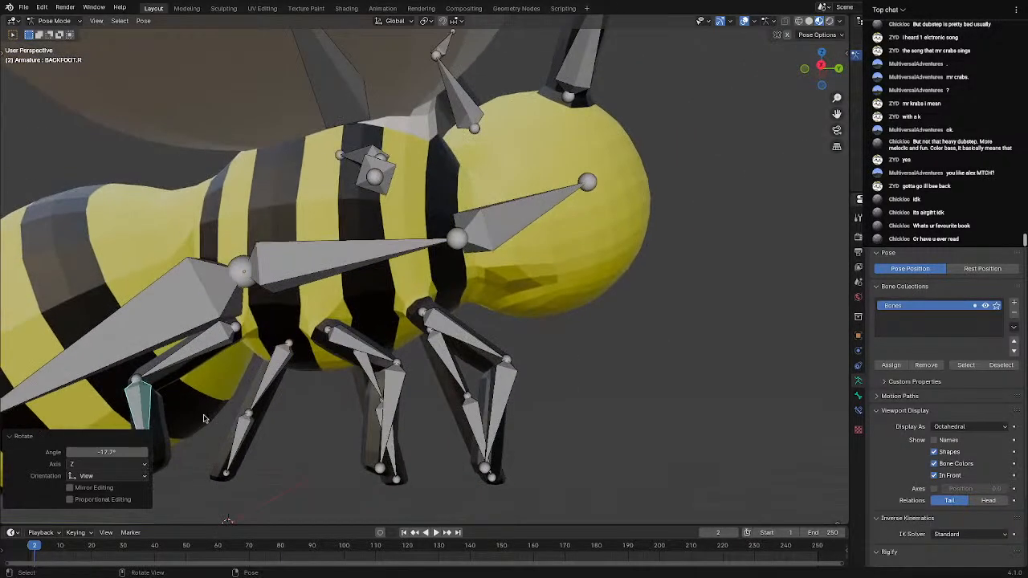
key(r)
click(139, 410)
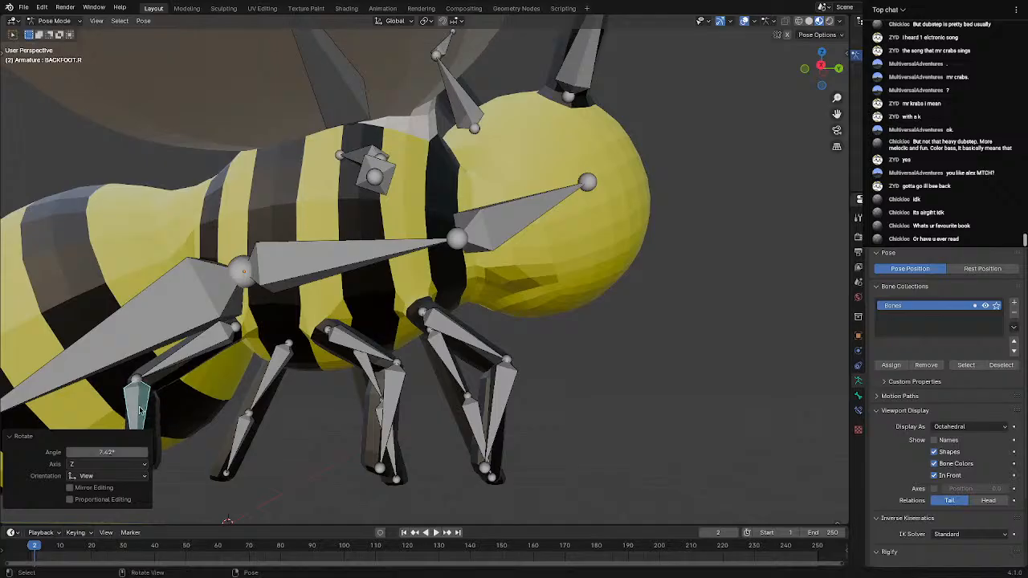
click(169, 365)
key(r)
click(168, 340)
middle_drag(263, 407, 278, 423)
Clear the rotation of all armature bones and deselect them
key(a)
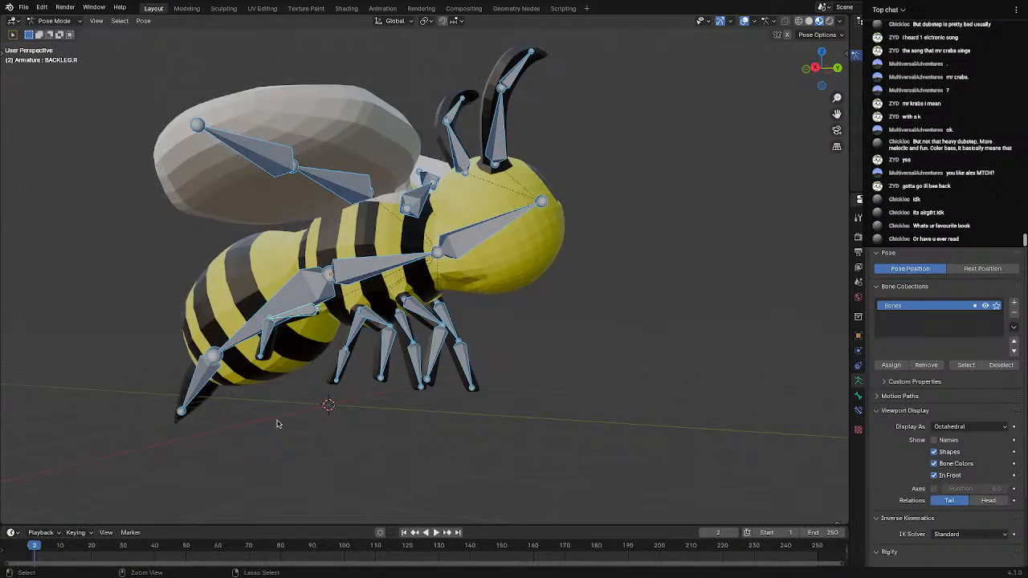
key(ctrl+r)
key(Escape)
key(alt+r)
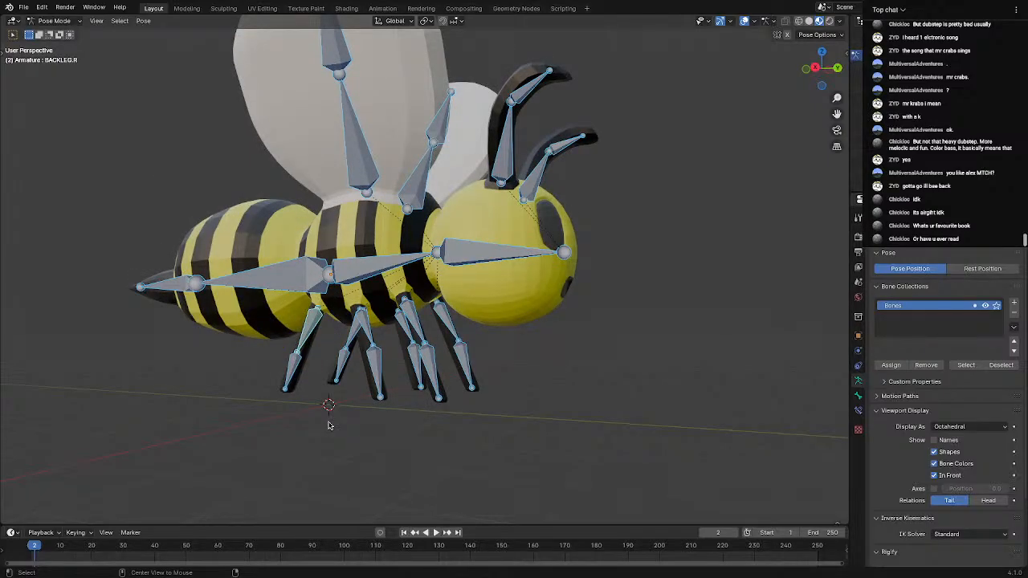
key(alt+a)
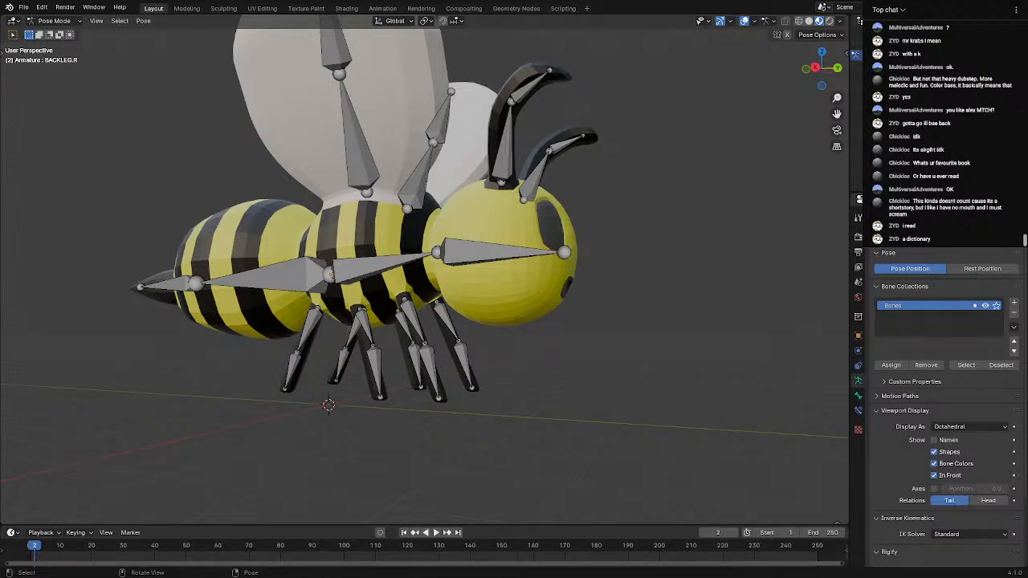
Hide the armature and examine the bee mesh in its rest pose, especially the neck and leg joints
middle_drag(130, 426, 658, 416)
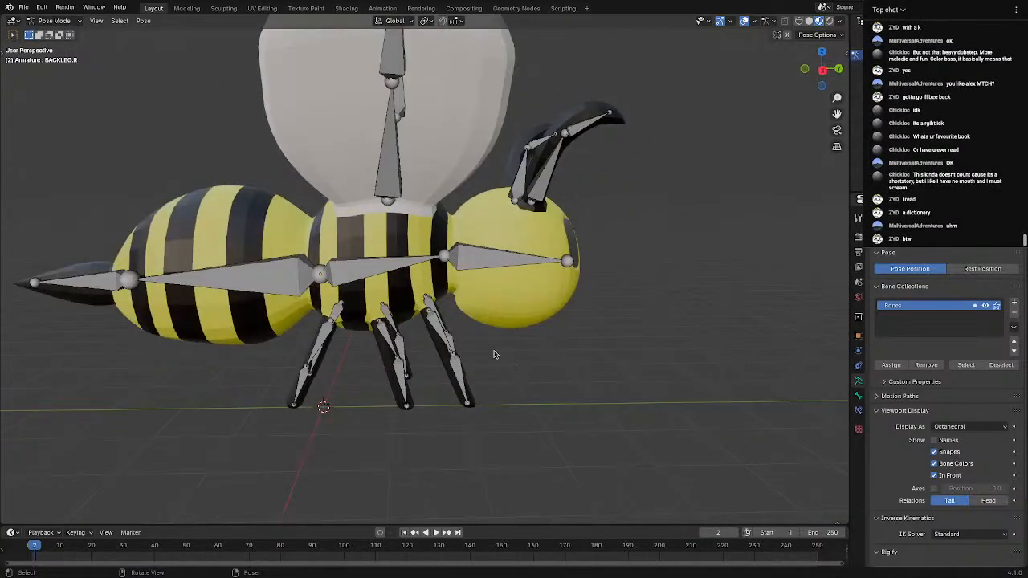
mouse_move(409, 399)
middle_down()
mouse_move(573, 398)
mouse_move(407, 399)
middle_up()
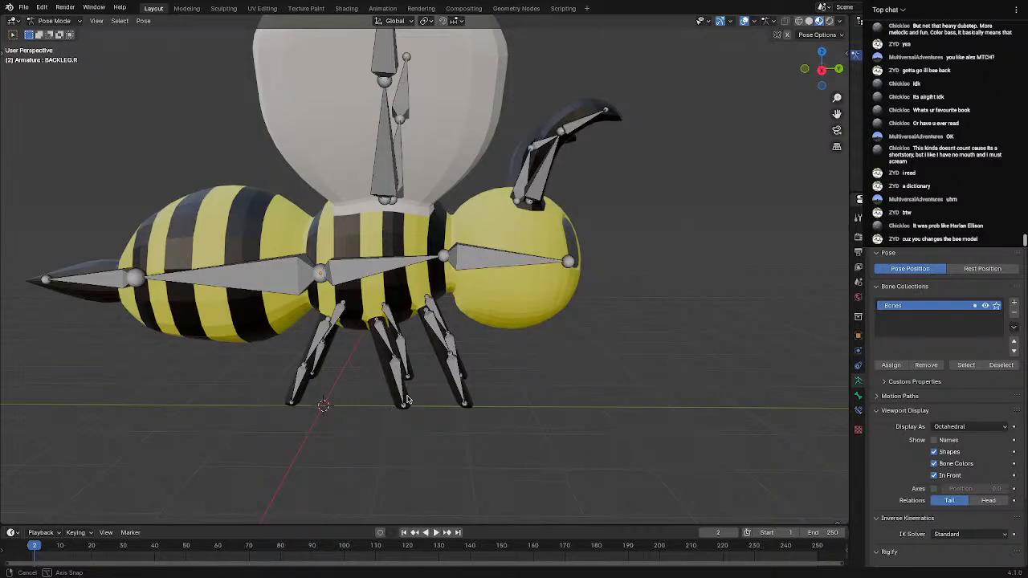
middle_drag(406, 400, 319, 400)
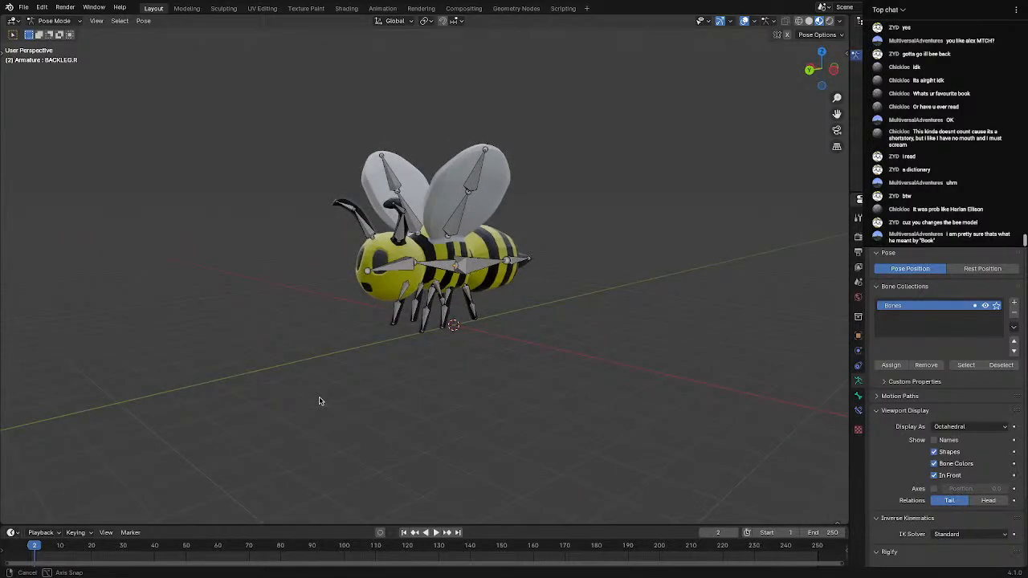
middle_drag(318, 401, 535, 372)
click(1006, 56)
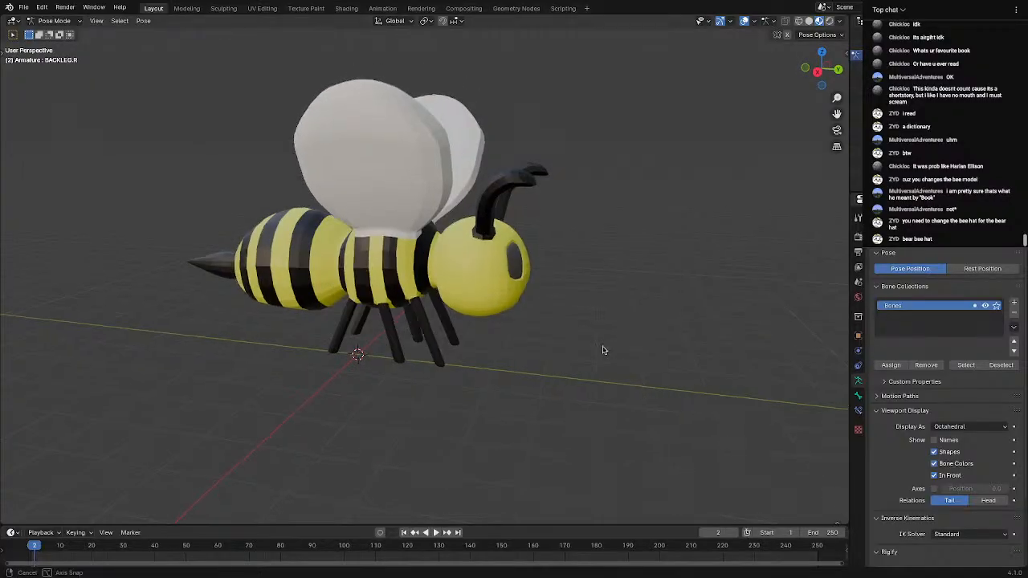
mouse_move(603, 350)
middle_down()
mouse_move(459, 344)
mouse_move(511, 321)
mouse_move(611, 339)
mouse_move(589, 342)
middle_up()
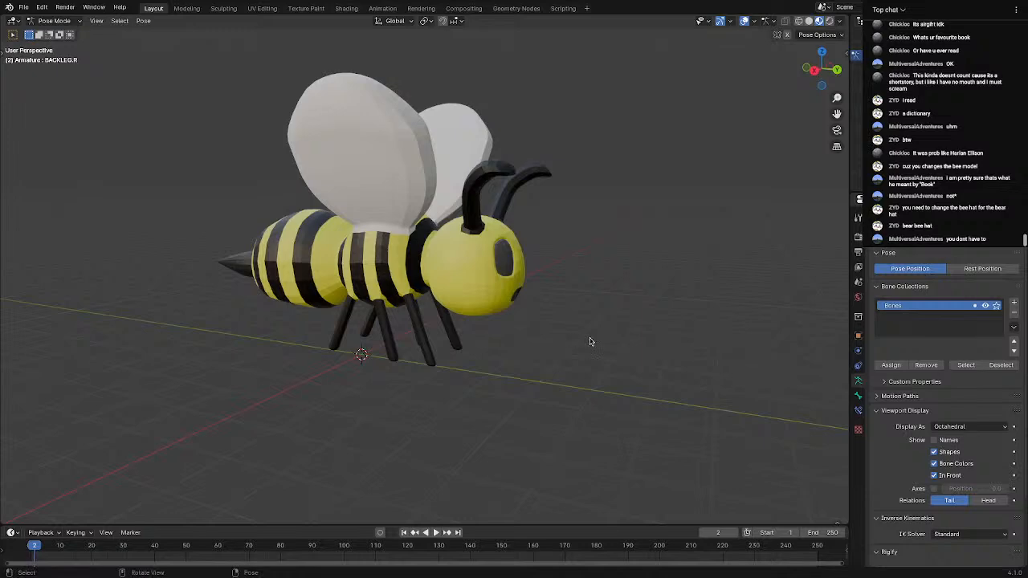
scroll(578, 350, up, 2)
scroll(424, 372, up, 3)
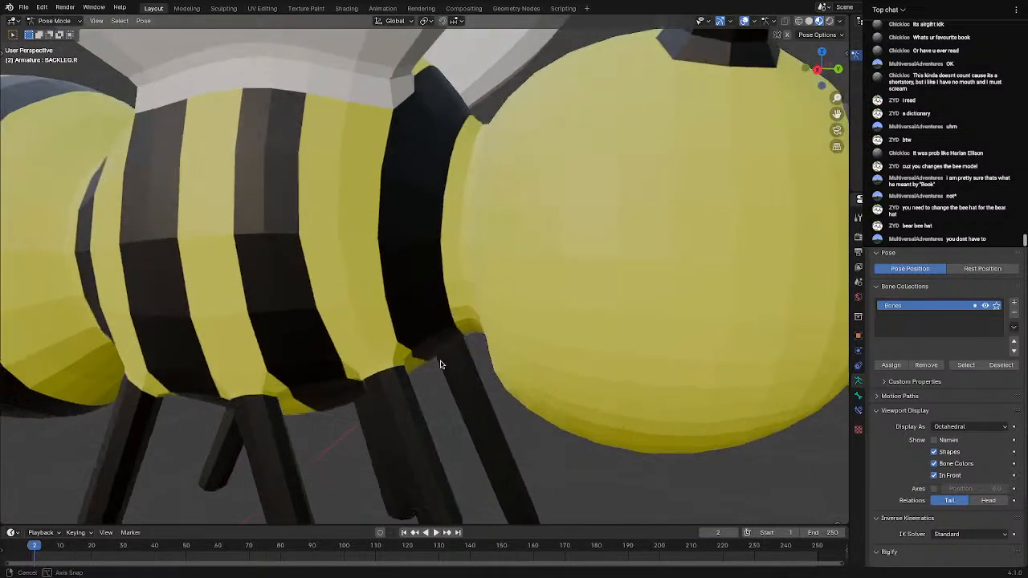
middle_drag(425, 360, 483, 351)
scroll(417, 389, down, 4)
scroll(417, 389, down, 5)
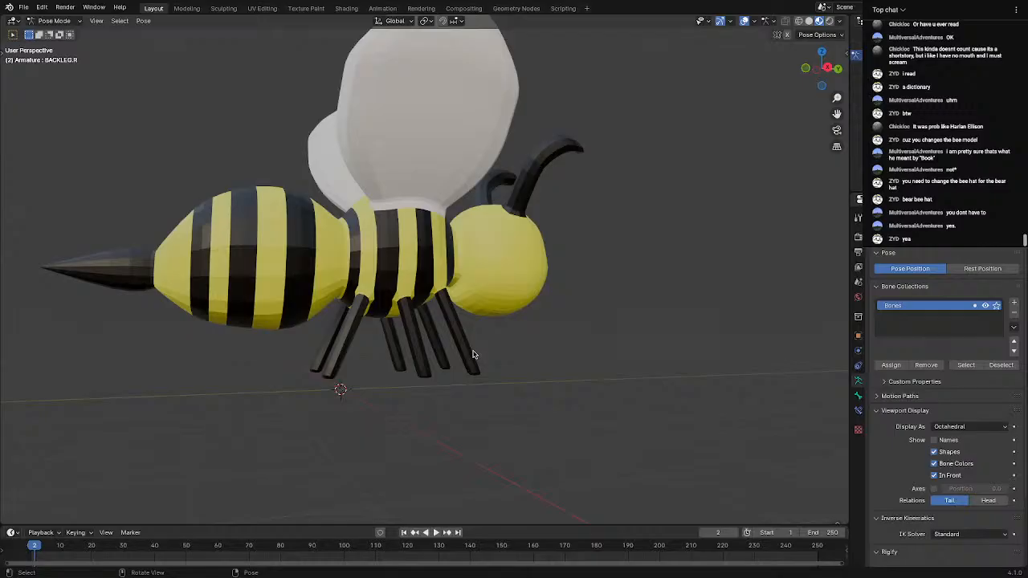
Examine the whole bee from the front, sides and rear, and show the armature again
middle_drag(562, 365, 443, 347)
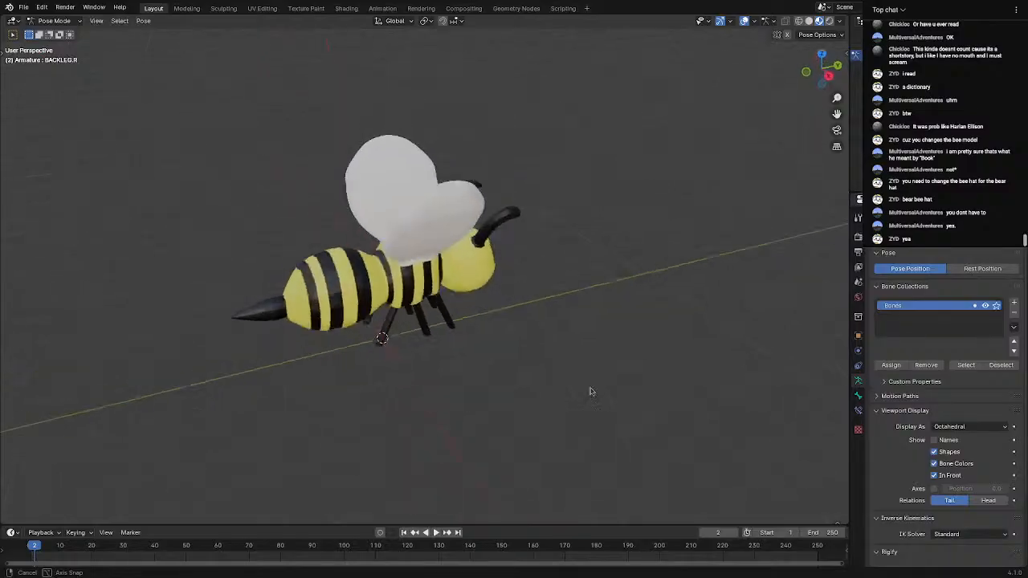
middle_drag(639, 342, 560, 402)
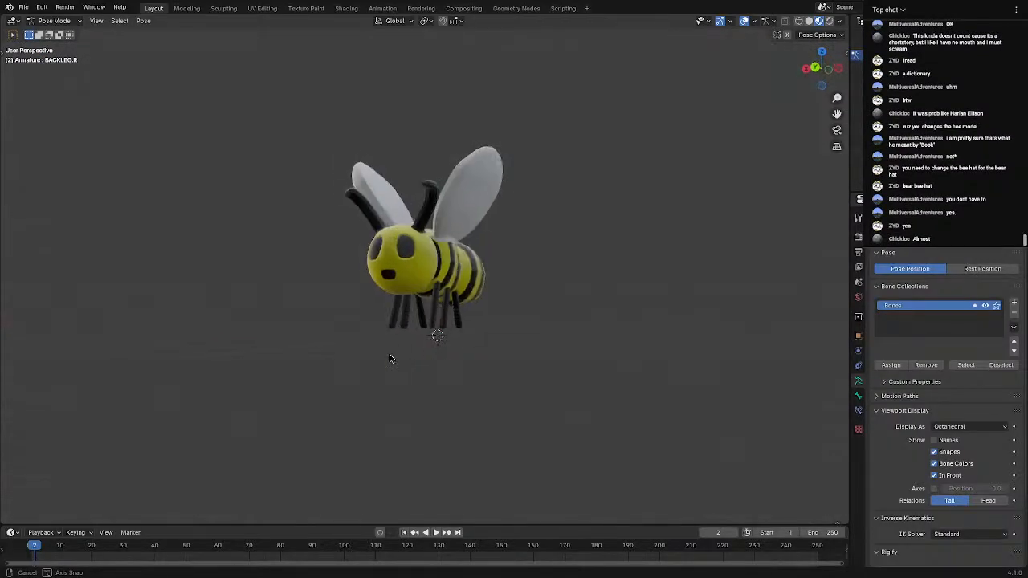
middle_drag(390, 359, 368, 357)
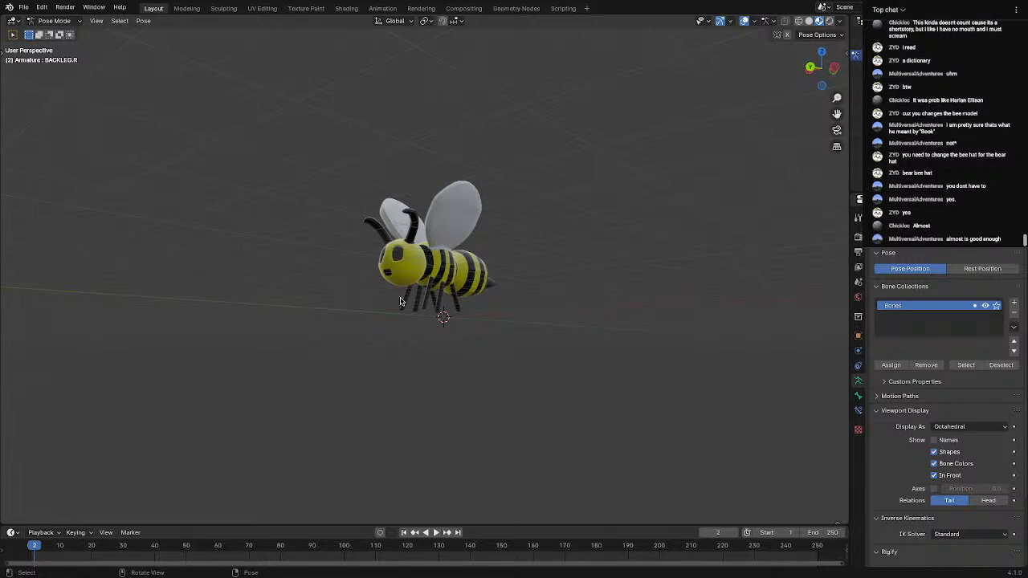
scroll(401, 302, up, 6)
middle_drag(401, 302, 359, 333)
scroll(480, 320, down, 5)
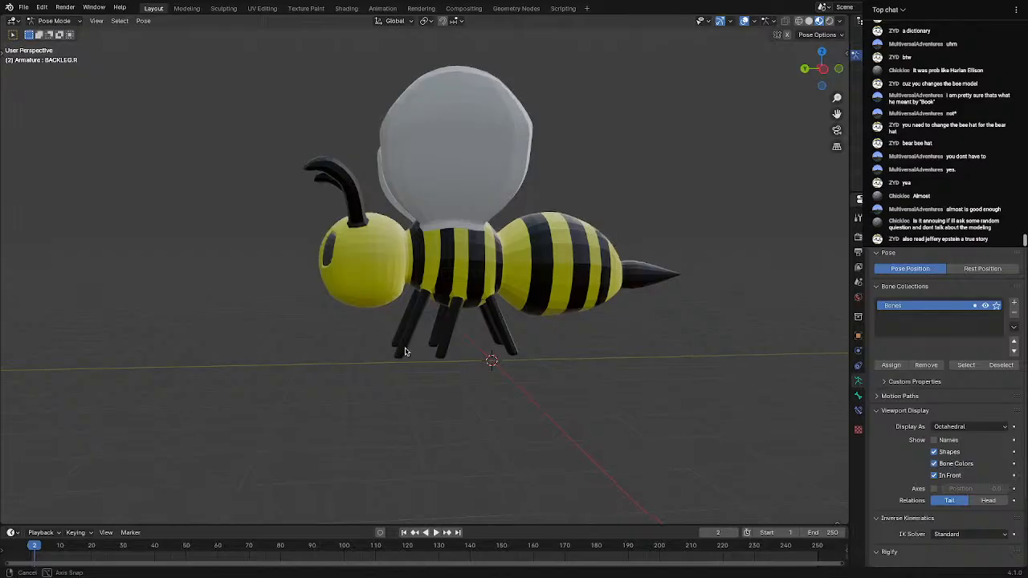
middle_drag(406, 351, 496, 351)
scroll(492, 352, up, 2)
middle_drag(381, 358, 467, 303)
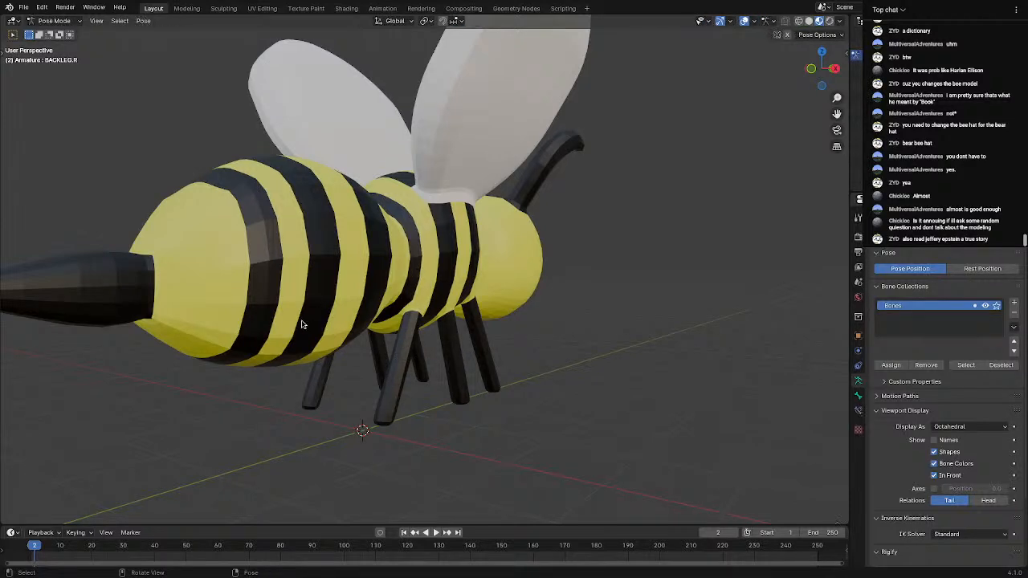
middle_drag(302, 324, 428, 333)
middle_drag(429, 333, 463, 369)
scroll(407, 381, up, 1)
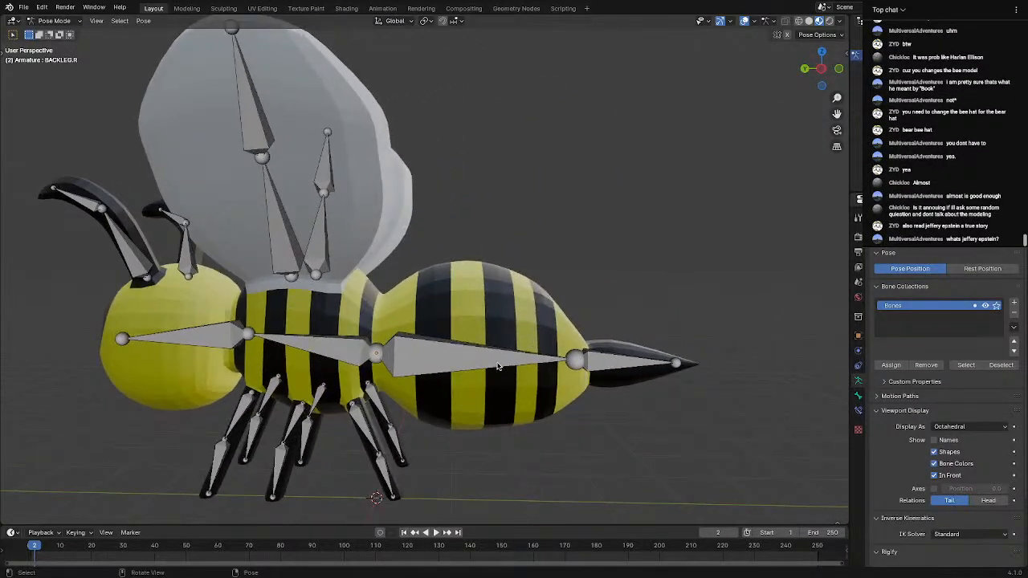
Rotate the abdomen bone Bone.002 by -15.9° in the side view and angle the stinger bone Bone.007 downward
click(497, 365)
key(r)
click(552, 332)
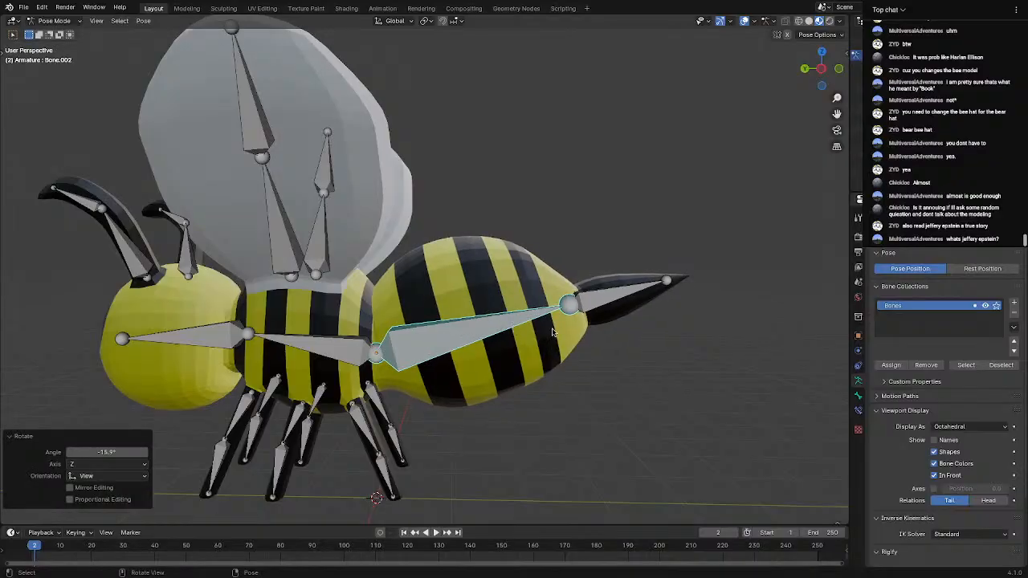
click(591, 307)
key(r)
click(595, 320)
Swing the stinger bone Bone.007 upward from the opposite side, and bring it back down with a -43.7° rotation
middle_drag(594, 342, 337, 354)
key(r)
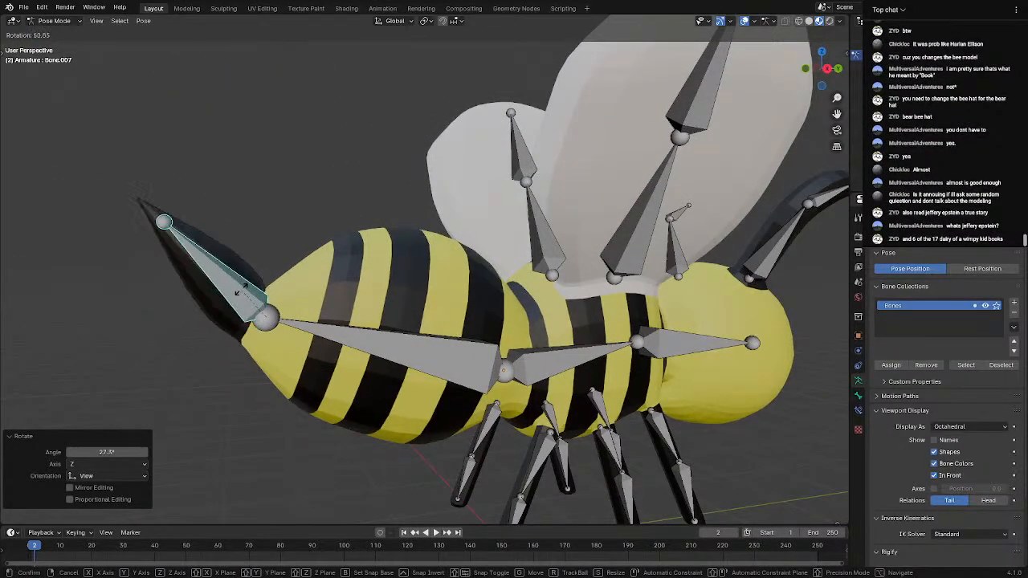
click(243, 293)
scroll(244, 293, down, 2)
middle_drag(247, 314, 287, 320)
key(r)
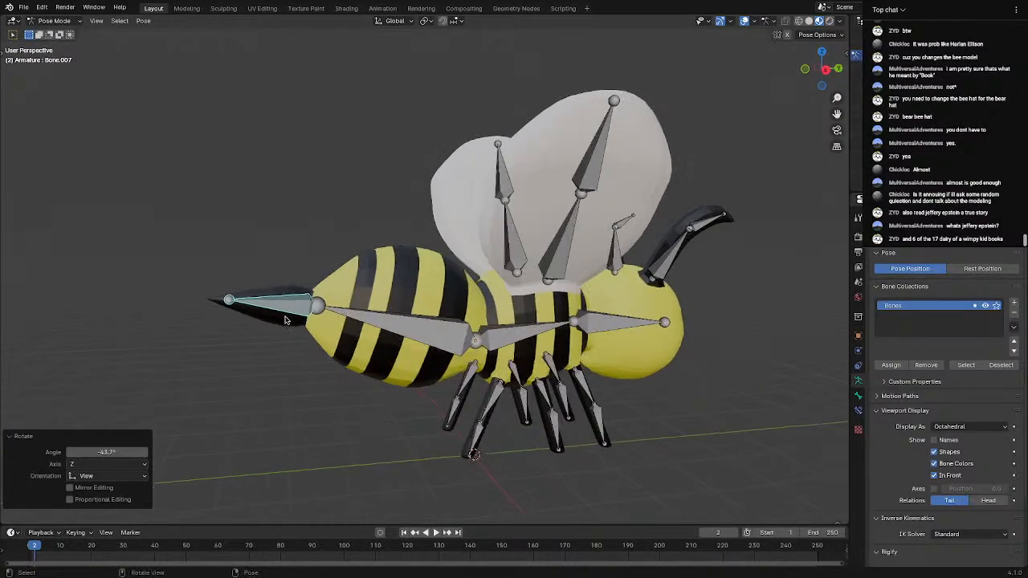
Rotate the abdomen bone Bone.002 upward by 26.7° and lower it partway with another rotation
click(390, 323)
key(r)
click(412, 285)
middle_drag(410, 285, 352, 277)
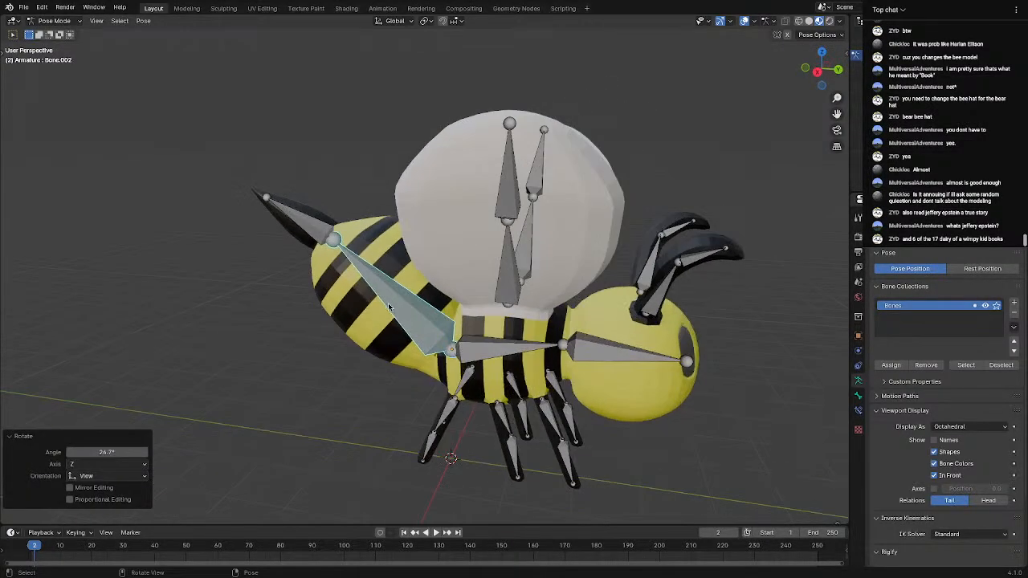
key(r)
middle_drag(348, 319, 610, 305)
Rotate the stinger bone Bone.007 by 23.4° in the side view so it tilts downward
click(555, 265)
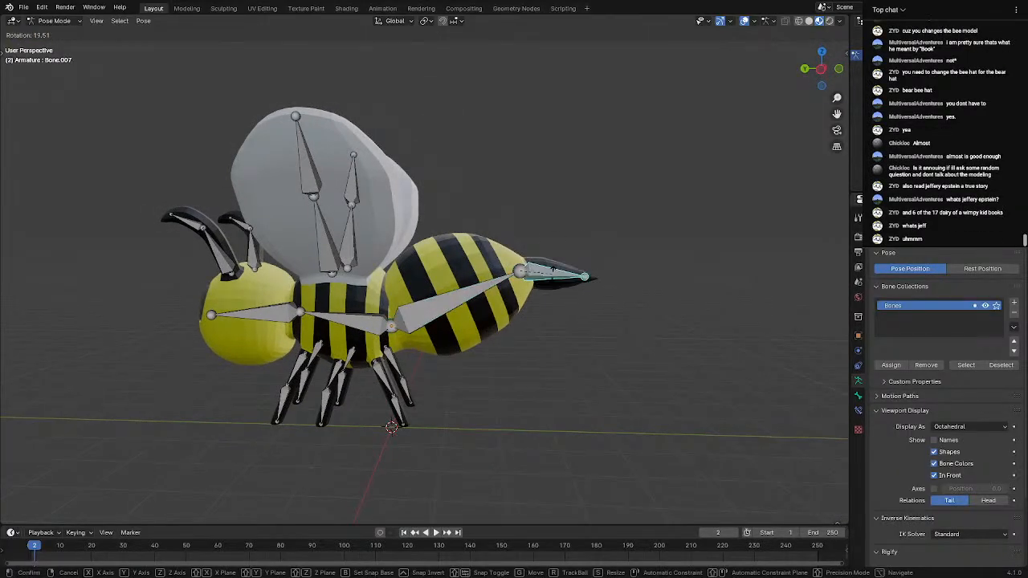
key(r)
click(559, 269)
middle_drag(558, 270, 498, 330)
key(grave)
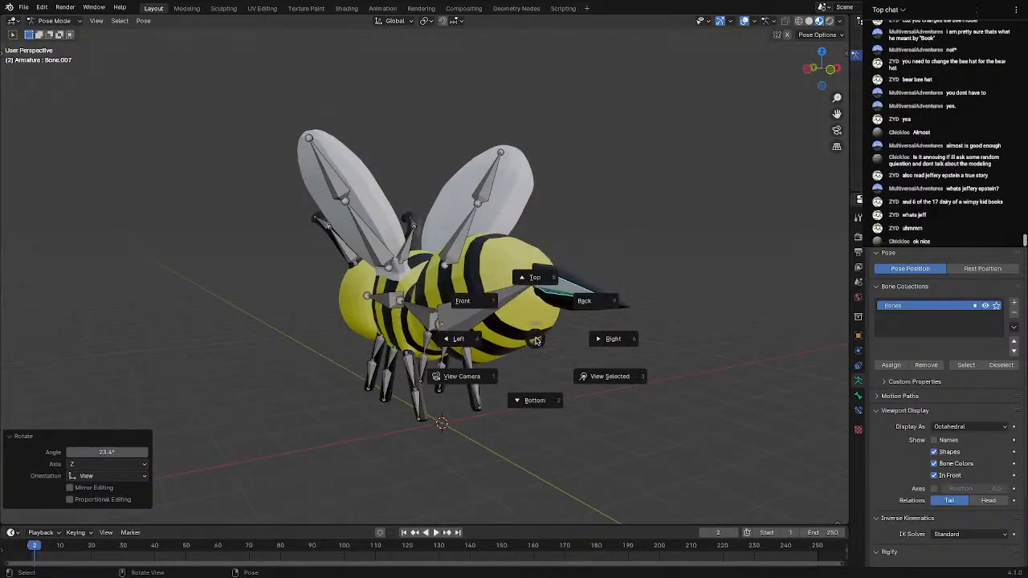
key(Escape)
key(Tab)
key(Tab)
middle_drag(562, 356, 440, 367)
scroll(578, 351, up, 2)
scroll(439, 367, up, 2)
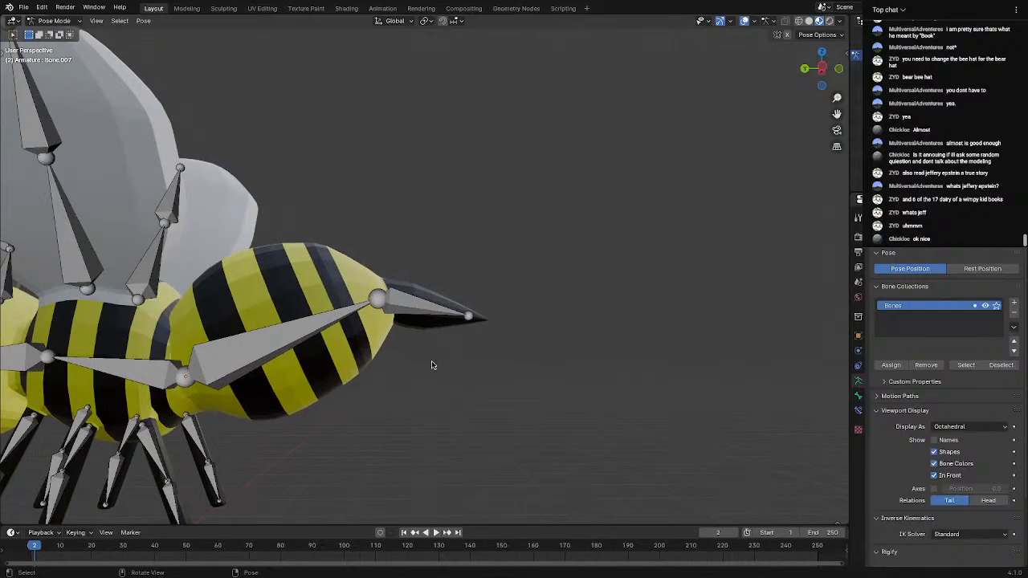
Rotate the stinger bone Bone.007 upward in stages from both sides, finishing with a 53° rotation so it points straight up
key(r)
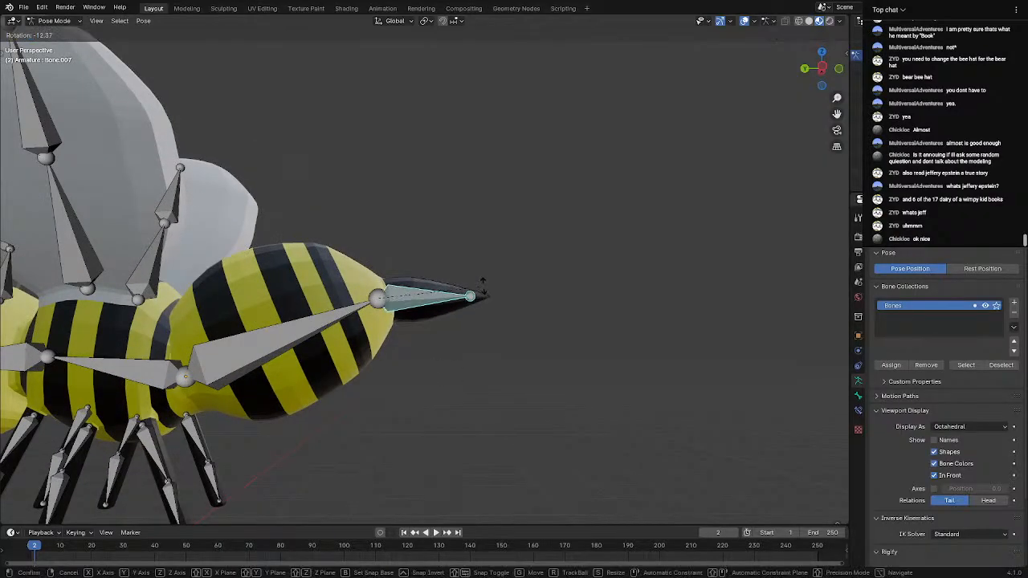
click(487, 264)
middle_drag(504, 286, 461, 305)
key(r)
click(512, 243)
middle_drag(507, 249, 350, 308)
key(r)
click(462, 270)
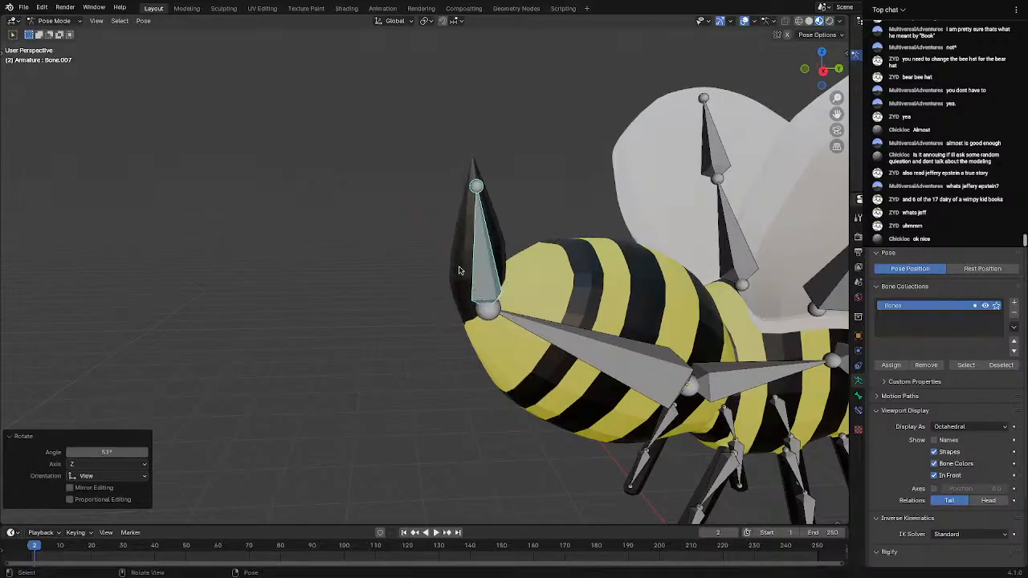
Swing the stinger bone Bone.007 down, raise it by 37.2°, and lower it with a -81.2° rotation
key(r)
click(408, 303)
key(r)
click(475, 263)
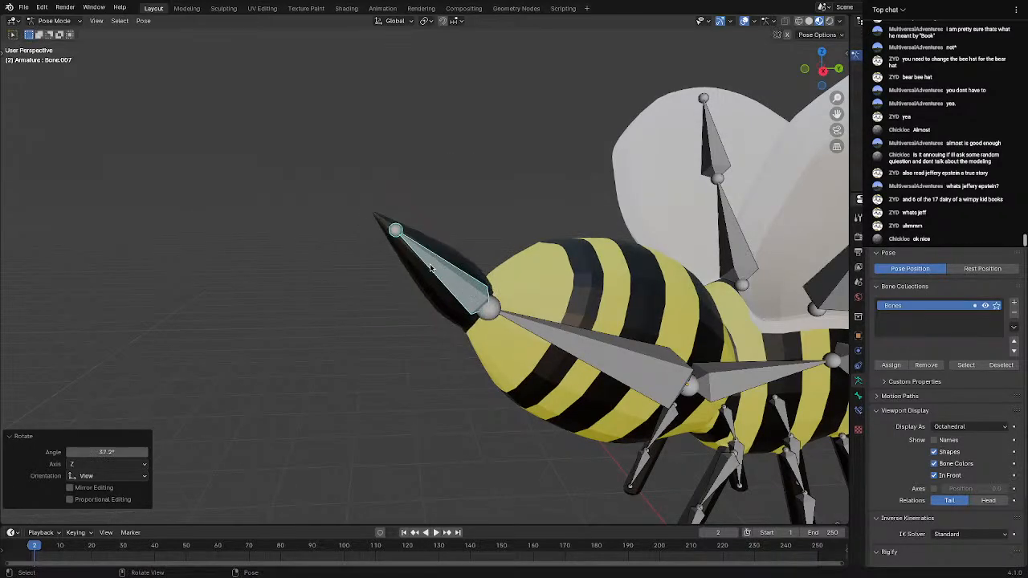
key(r)
click(442, 315)
middle_drag(443, 314, 450, 362)
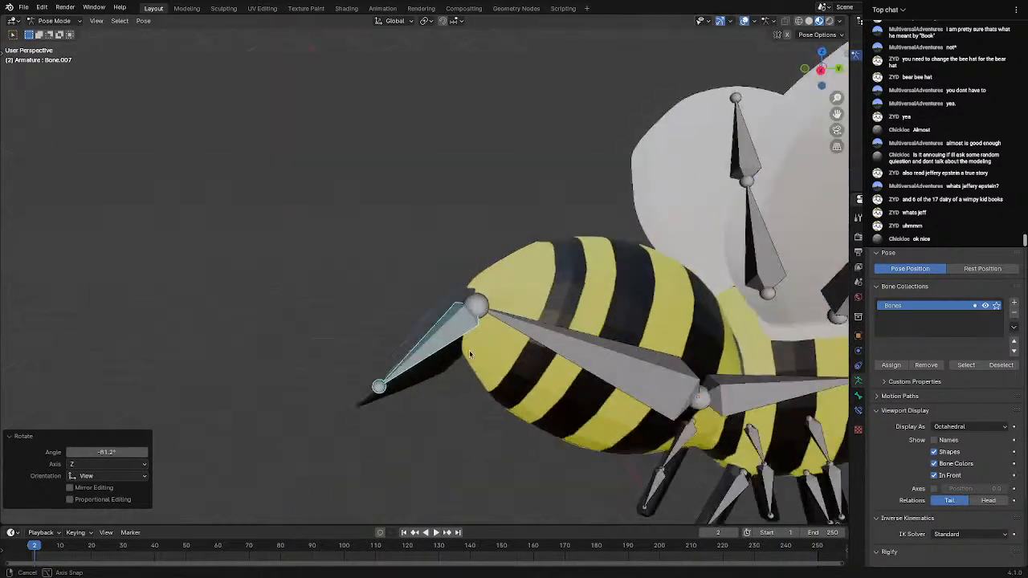
Rotate the stinger bone Bone.007 upward by 95.3° and bring it partway back down
key(r)
click(398, 245)
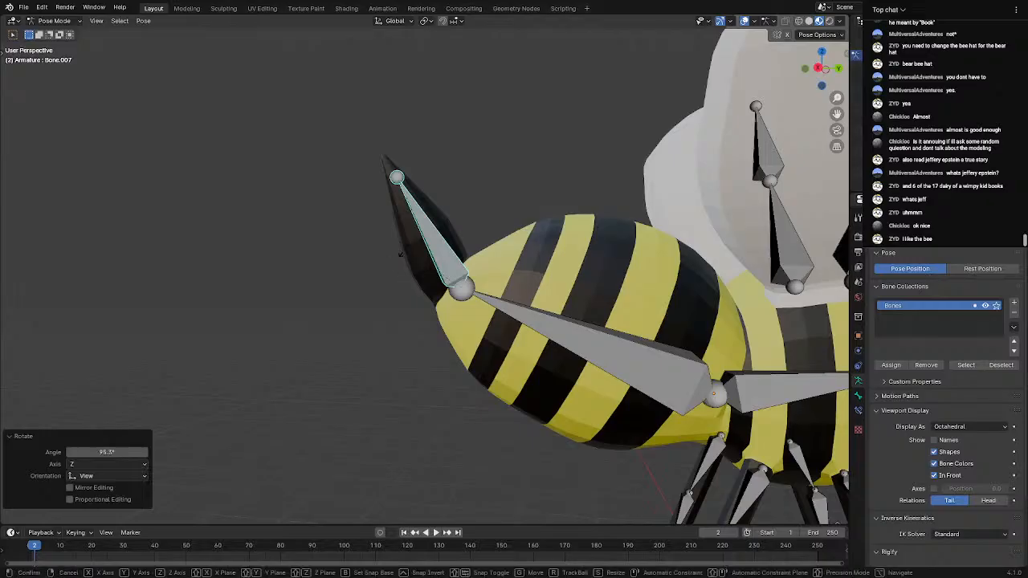
click(387, 291)
Hide the bones in the top view and examine the posed bee mesh from above, the front and the side
scroll(394, 300, down, 5)
middle_drag(461, 364, 527, 415)
key(Tab)
key(Tab)
key(grave)
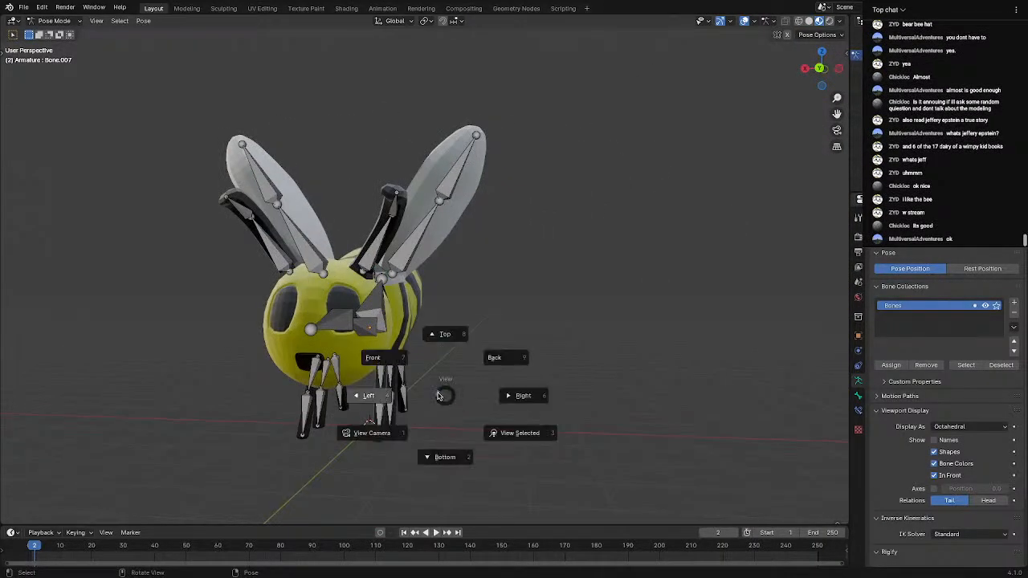
key(8)
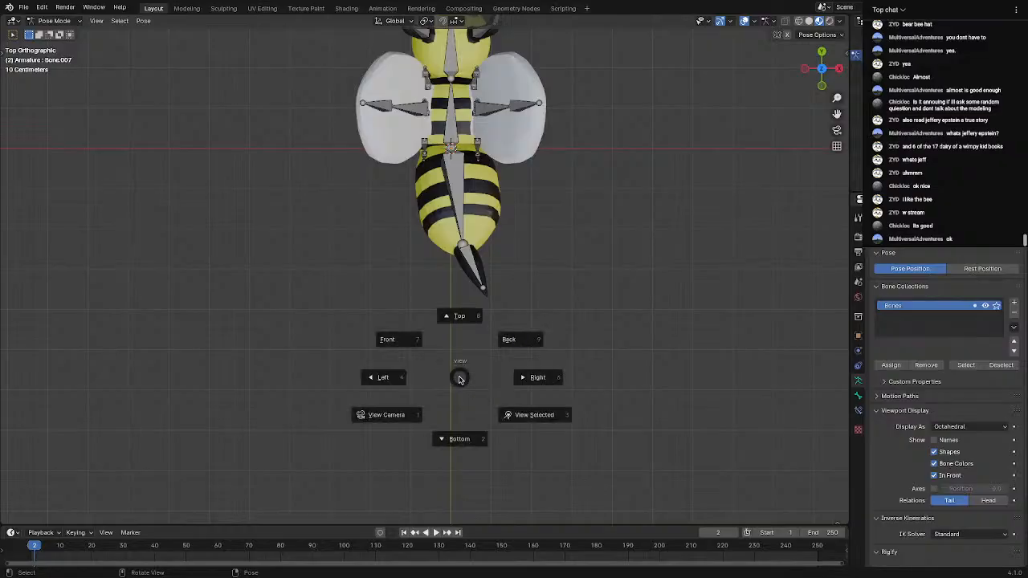
key(Escape)
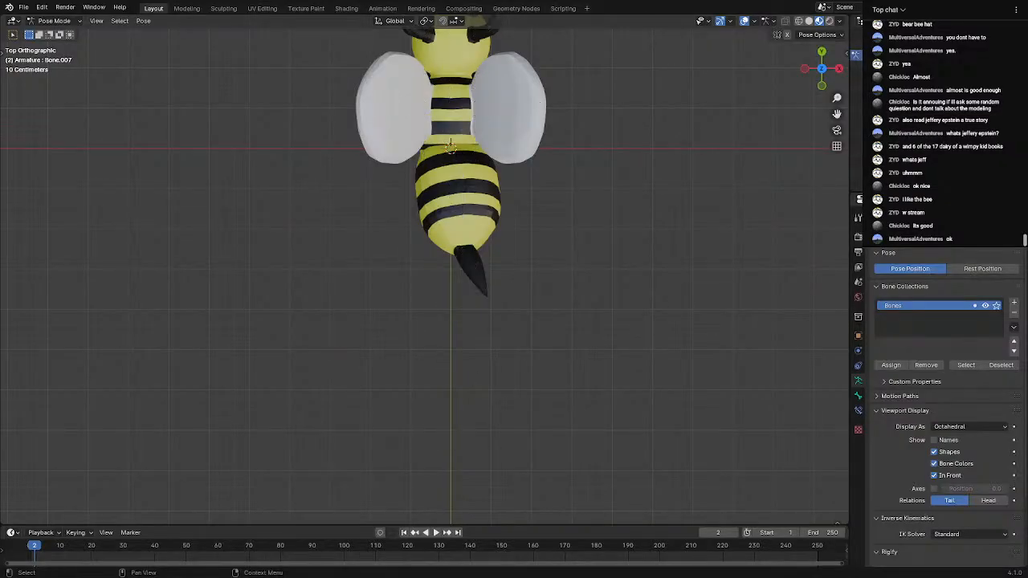
middle_drag(522, 193, 504, 211)
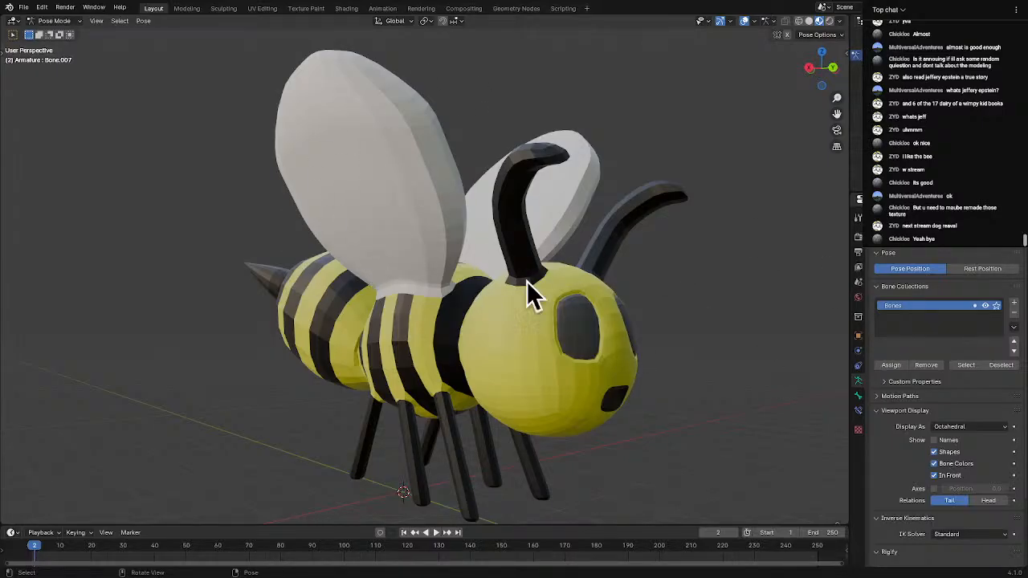
shift+middle_drag(633, 163, 560, 186)
middle_drag(462, 219, 218, 296)
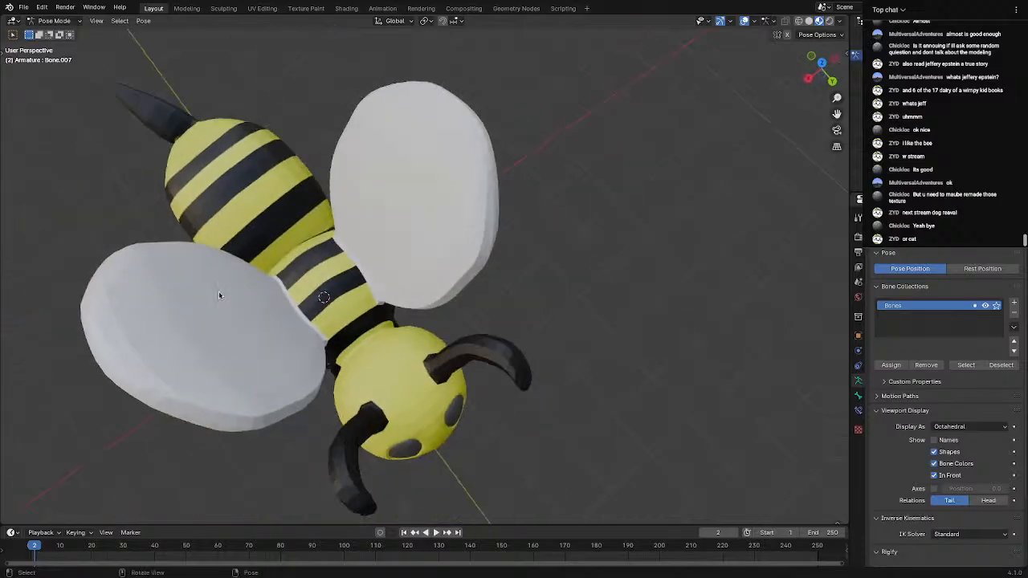
middle_drag(111, 284, 392, 336)
scroll(392, 335, up, 3)
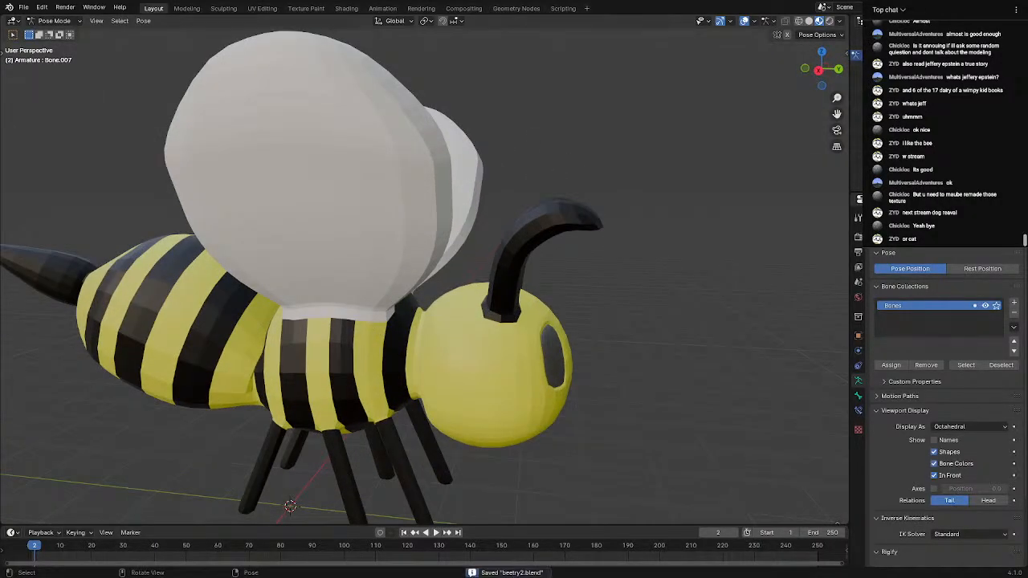